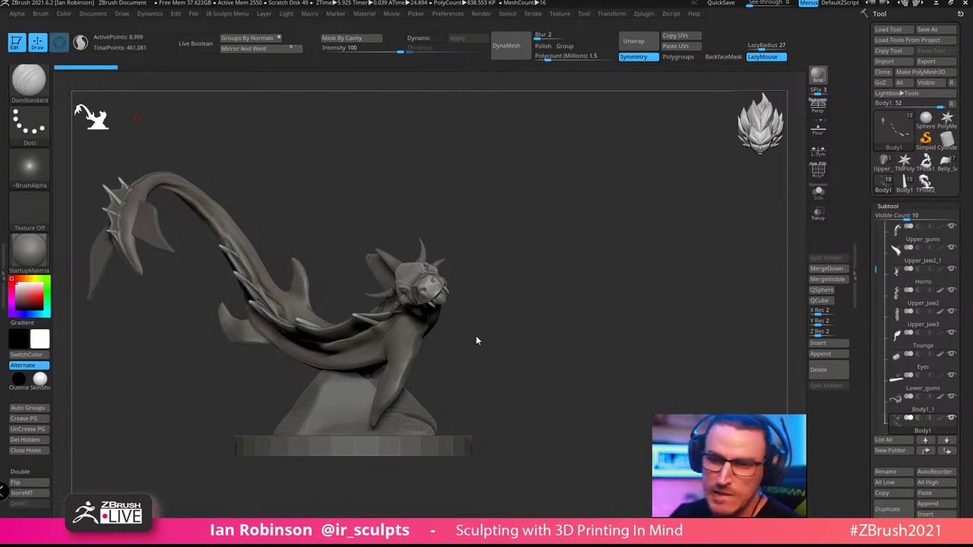
Inspect the sea dragon posed over the rock base from several sides
mouse_move(552, 337)
mouse_down()
mouse_move(569, 332)
mouse_move(574, 347)
mouse_up()
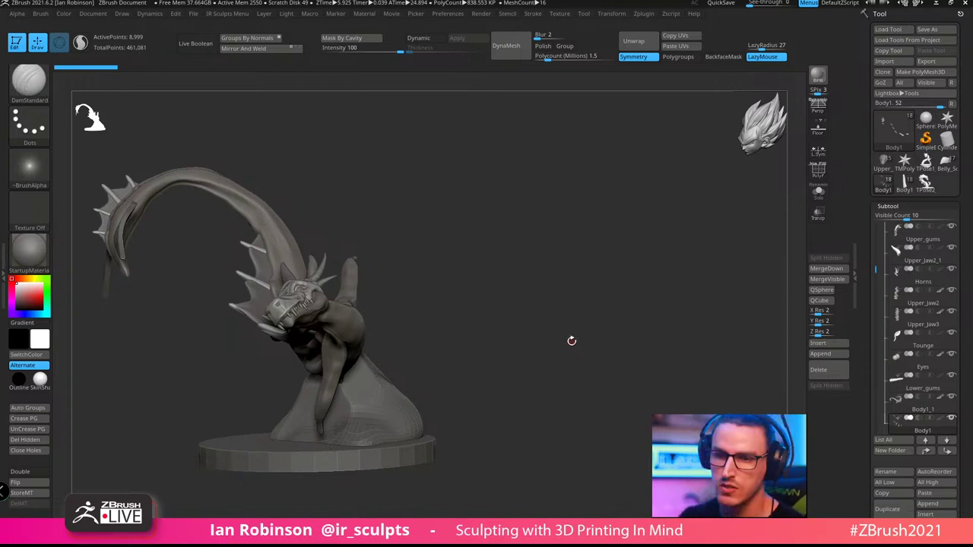
drag(556, 198, 585, 187)
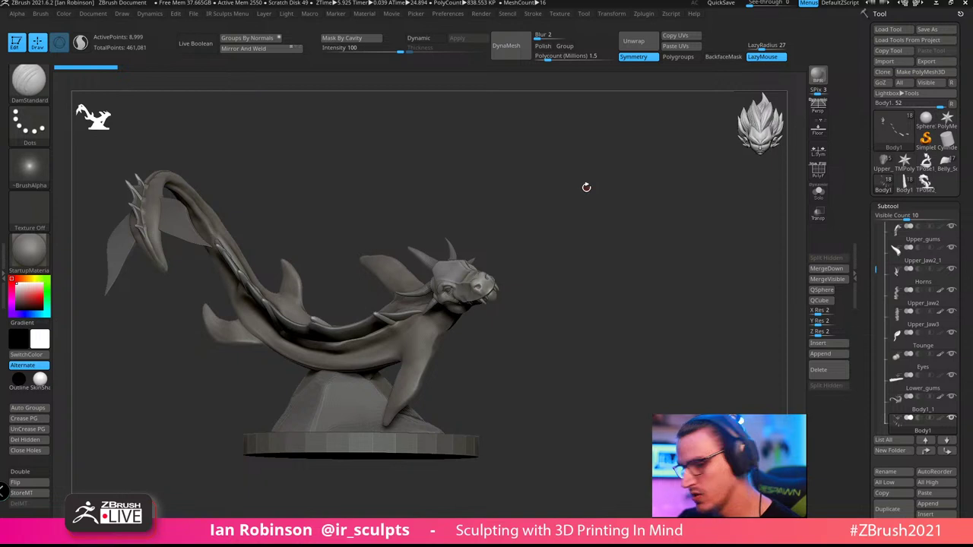
mouse_move(612, 282)
mouse_down()
mouse_move(578, 285)
mouse_move(594, 276)
mouse_move(618, 298)
mouse_move(637, 298)
mouse_move(597, 317)
mouse_up()
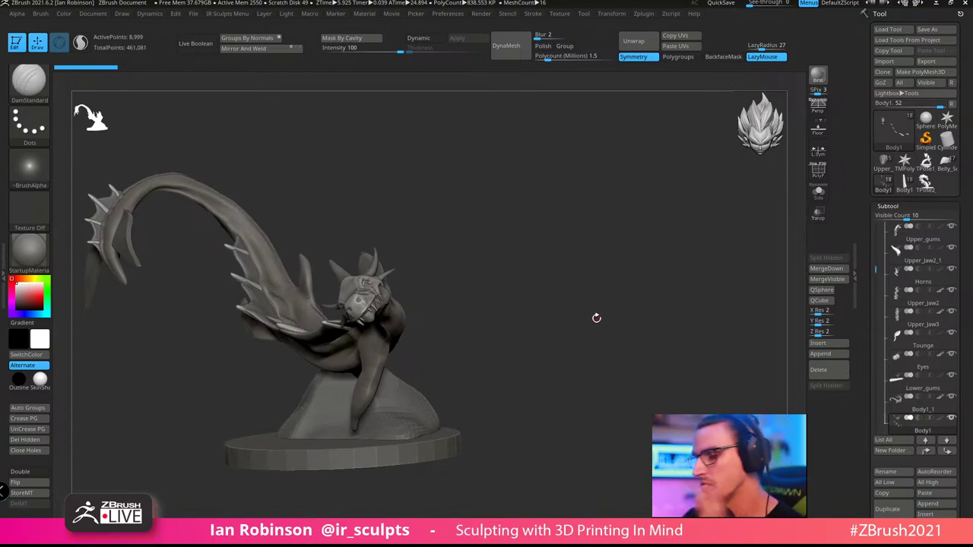
drag(597, 319, 632, 339)
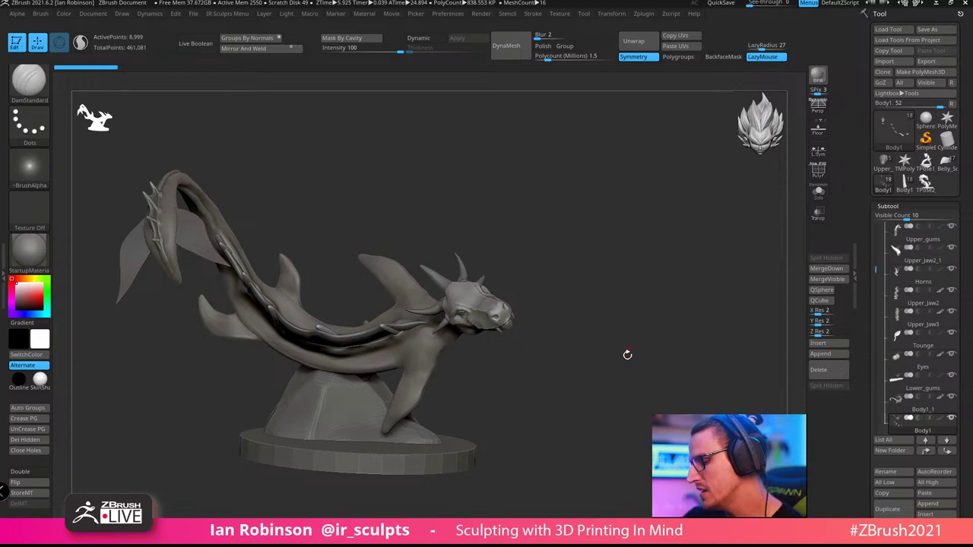
drag(626, 352, 603, 337)
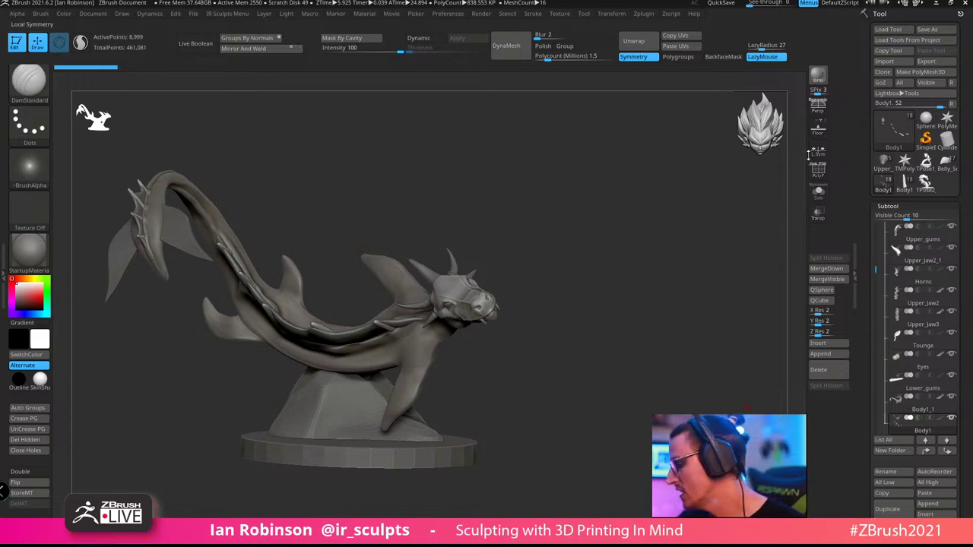
View the TPose2 block-out model and the coiled dragon in the Upper_Jaw1 tool from the front and at an angle
click(926, 184)
drag(711, 304, 613, 361)
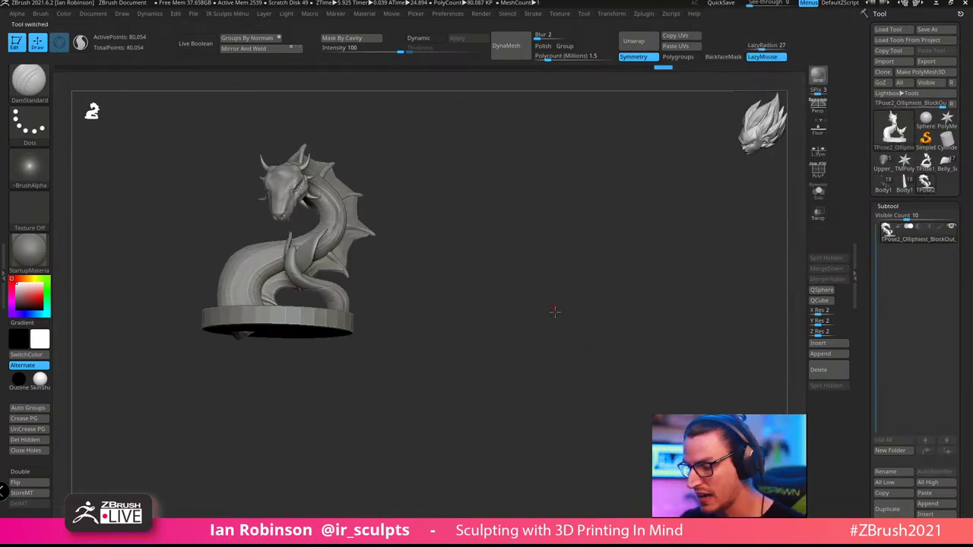
shift+drag(554, 312, 601, 313)
alt+drag(570, 319, 584, 361)
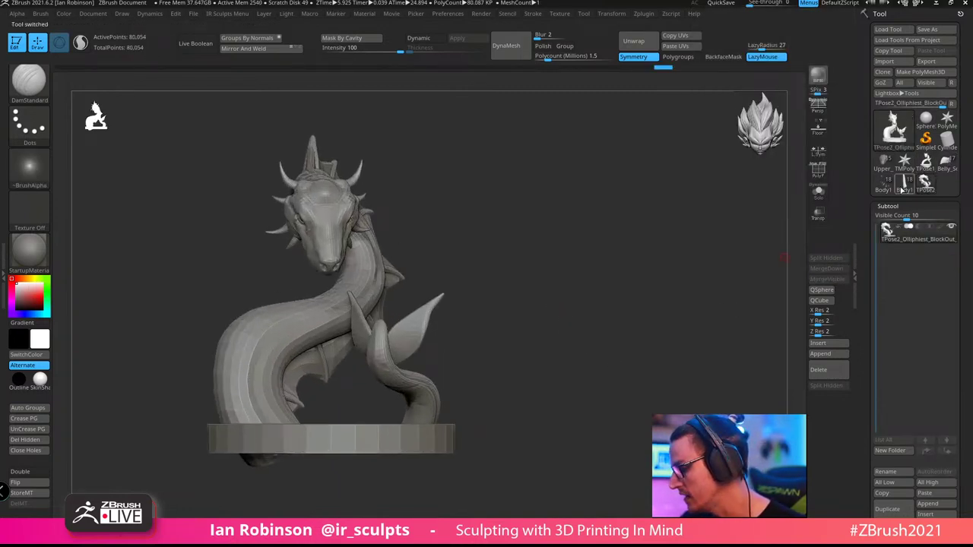
click(883, 161)
drag(750, 222, 771, 286)
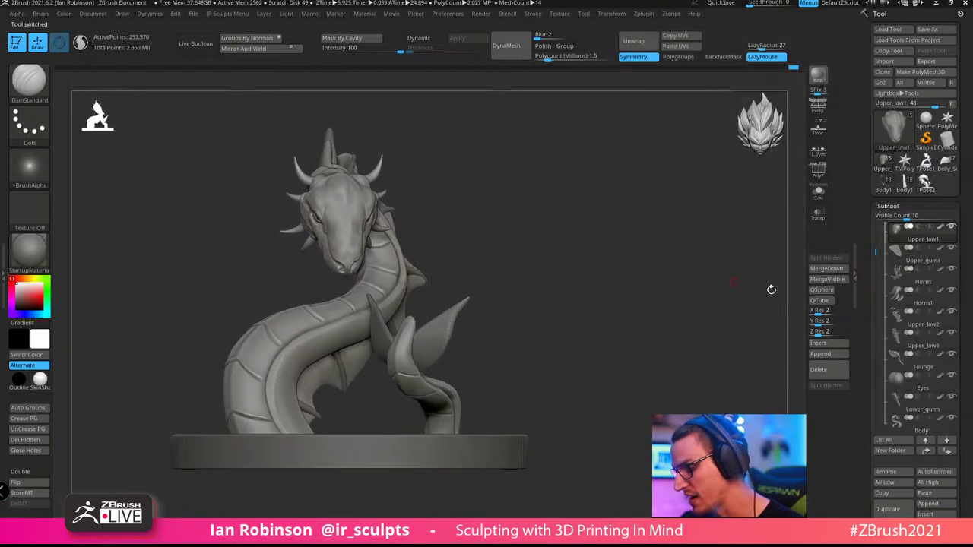
drag(674, 276, 749, 311)
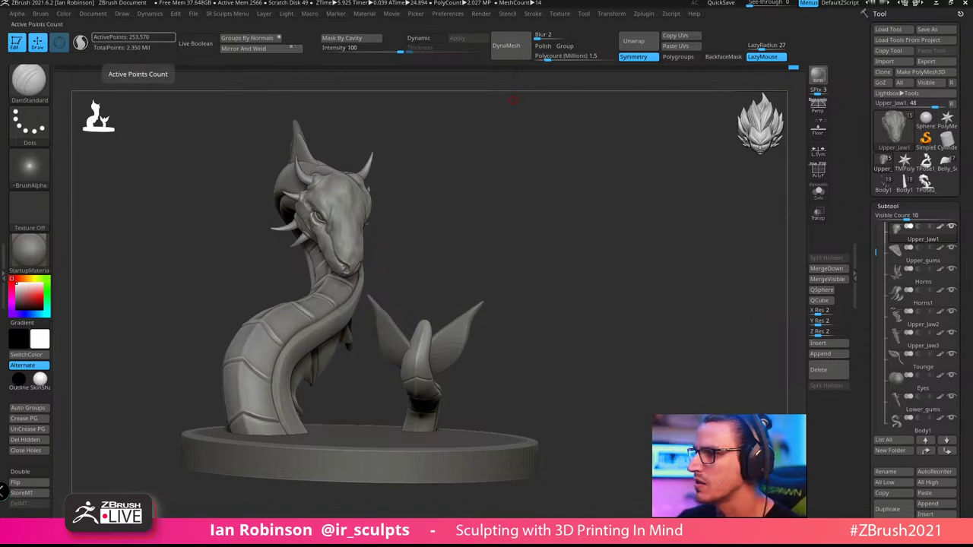
Bring the reference board over the viewport and browse its sea dragon and crocodile images
right_drag(0, 494, 566, 289)
scroll(588, 309, down, 6)
middle_drag(577, 303, 716, 216)
mouse_move(551, 202)
middle_down()
mouse_move(599, 211)
mouse_move(602, 199)
middle_up()
scroll(582, 228, up, 3)
middle_drag(553, 260, 608, 228)
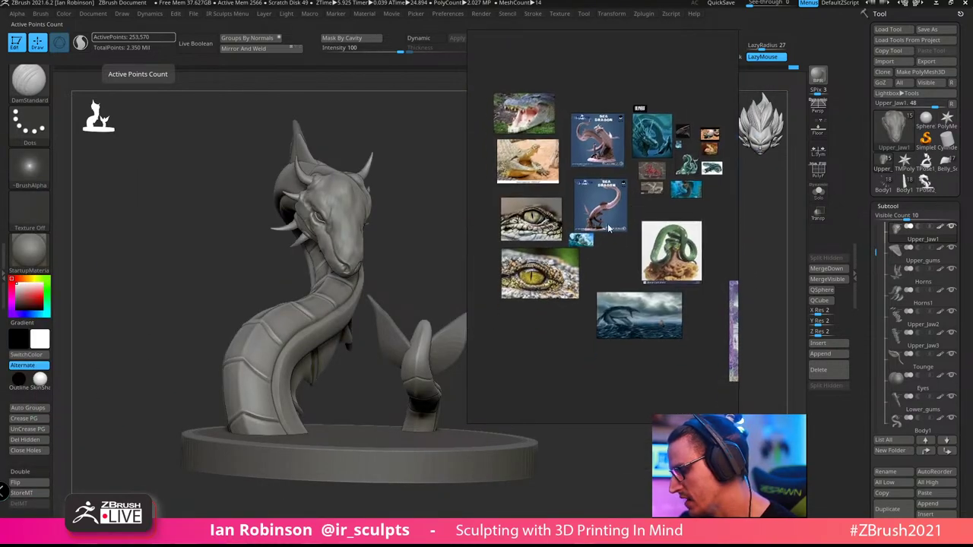
Examine the stormy sea serpent painting and the boat and ship references, and dismiss the reference board
middle_drag(678, 224, 511, 280)
scroll(655, 276, up, 3)
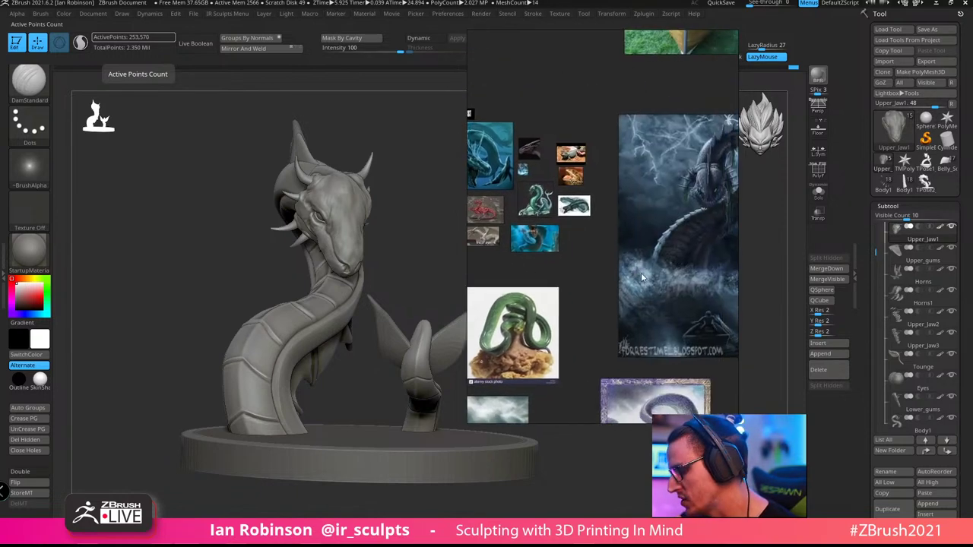
middle_drag(641, 278, 594, 288)
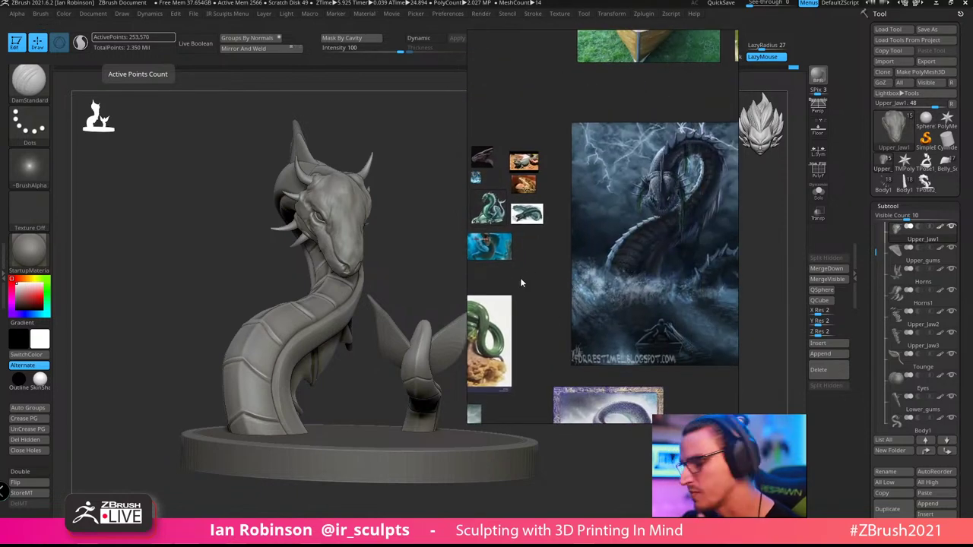
scroll(608, 251, up, 2)
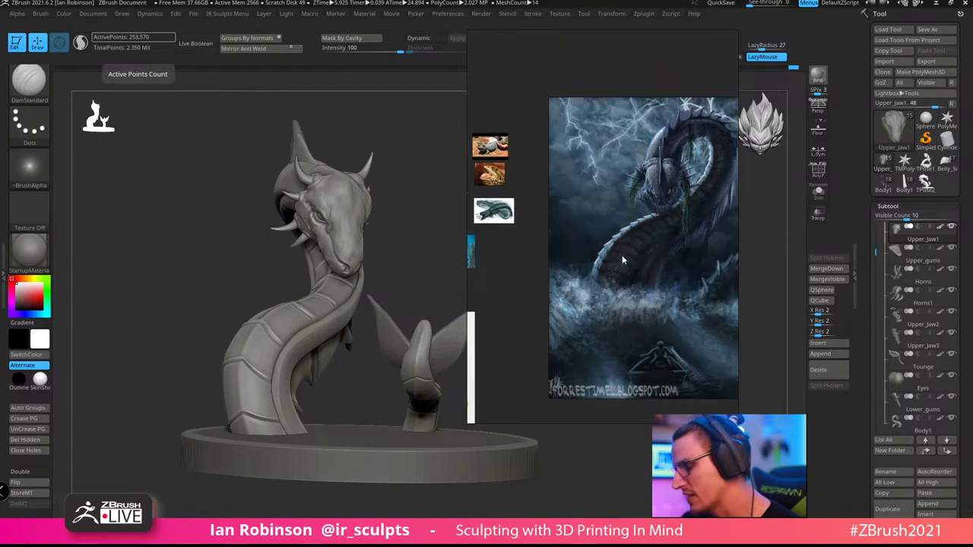
scroll(622, 260, down, 3)
middle_drag(624, 207, 535, 252)
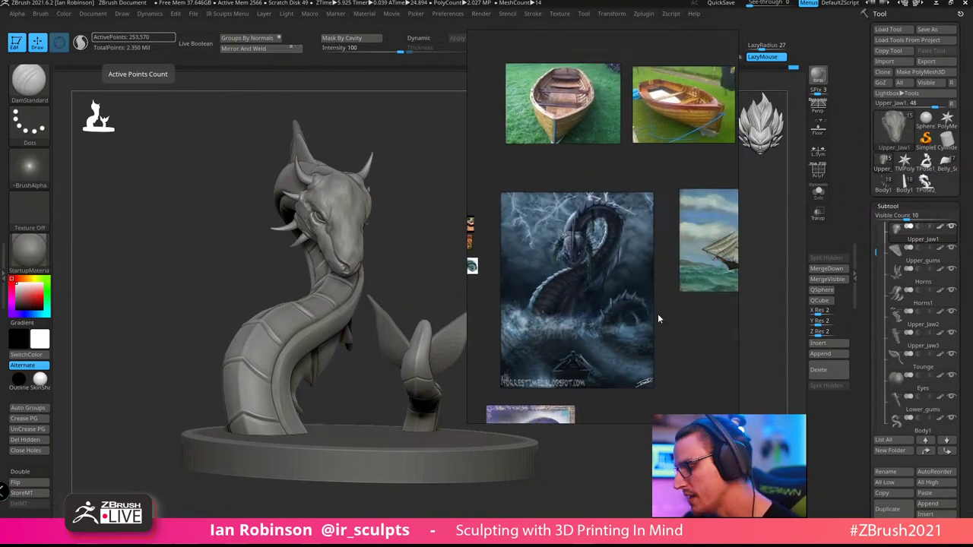
scroll(670, 330, down, 1)
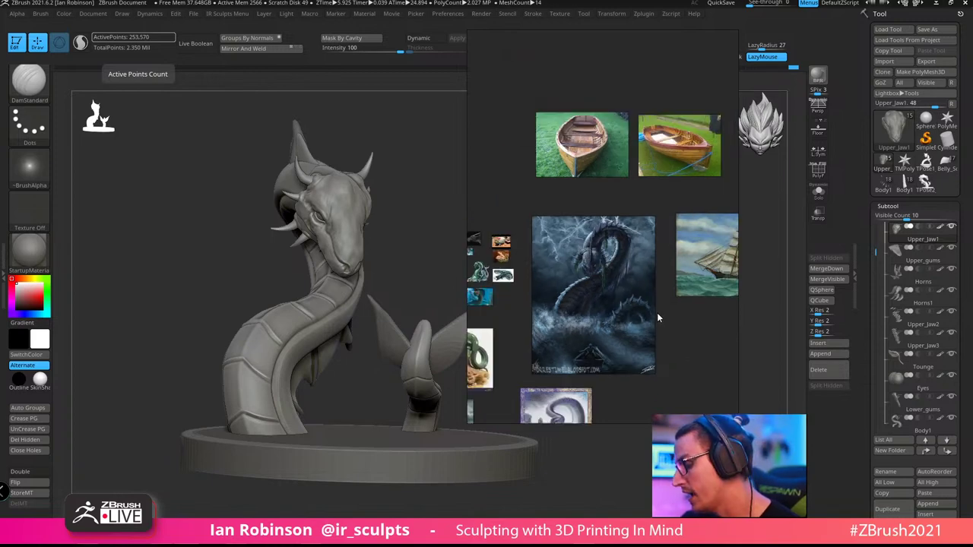
middle_drag(657, 312, 607, 279)
scroll(681, 313, down, 1)
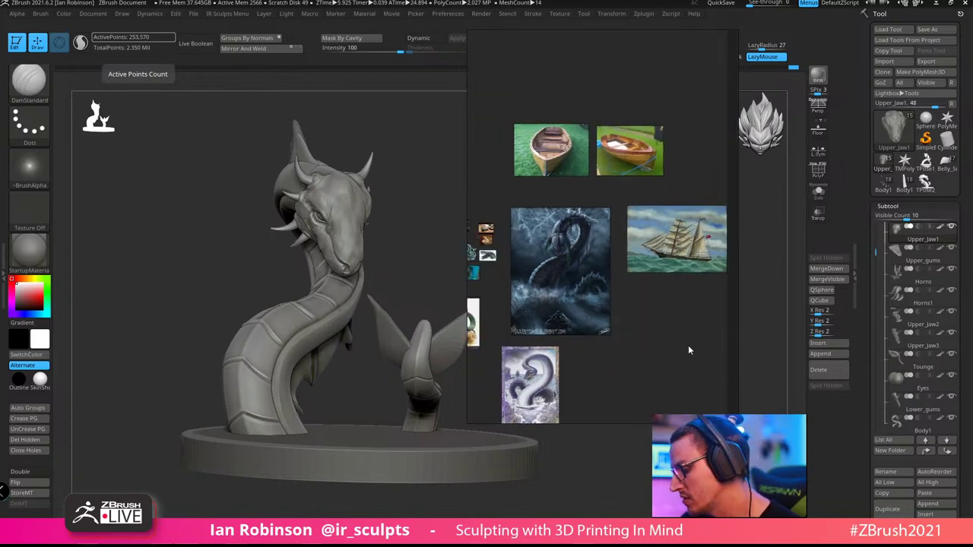
drag(688, 346, 0, 358)
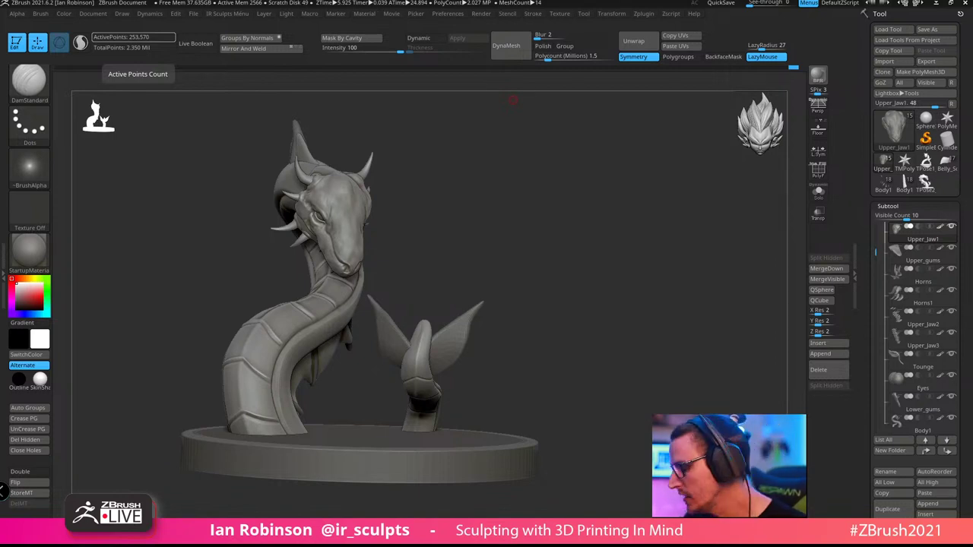
Inspect where the coiled dragon meets its round base and find The Base folder among the subtools
mouse_move(592, 263)
mouse_down()
mouse_move(590, 276)
mouse_move(604, 256)
mouse_move(602, 326)
mouse_move(643, 291)
mouse_move(637, 300)
mouse_up()
drag(876, 251, 874, 293)
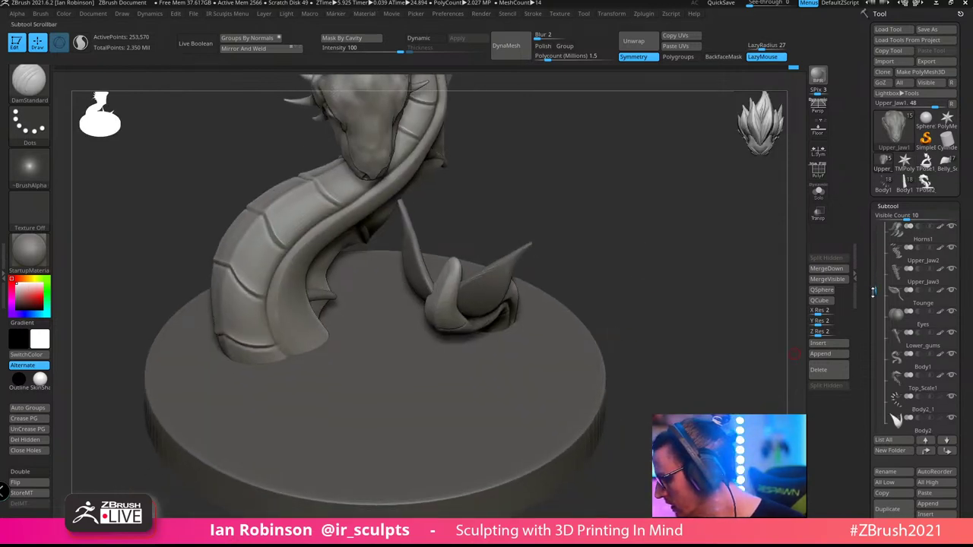
scroll(874, 291, down, 3)
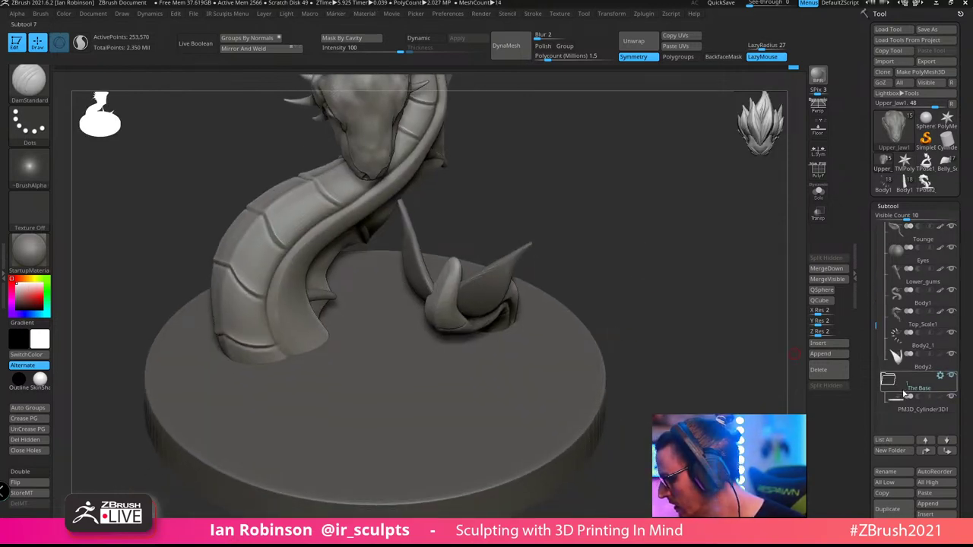
mouse_move(658, 365)
alt+mouse_down()
mouse_move(654, 300)
mouse_move(624, 408)
mouse_move(641, 421)
mouse_move(620, 420)
alt+mouse_up()
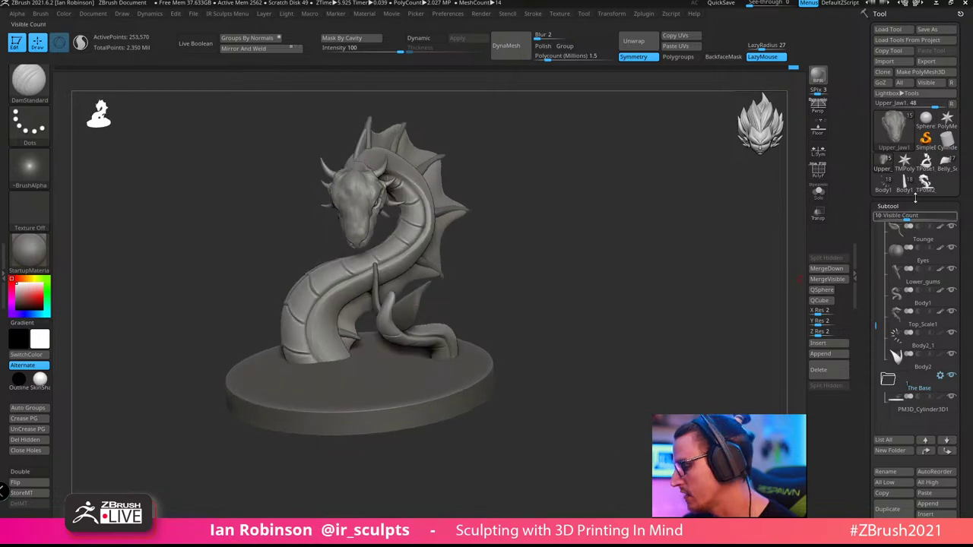
View the Belly_Scales dragon and the Body1 dragon posed on the rock for comparison
click(888, 173)
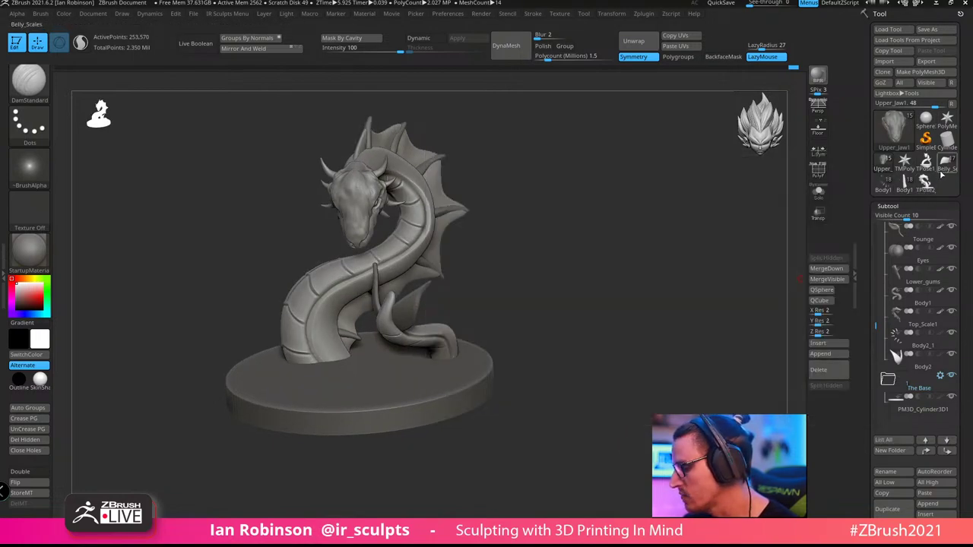
click(945, 161)
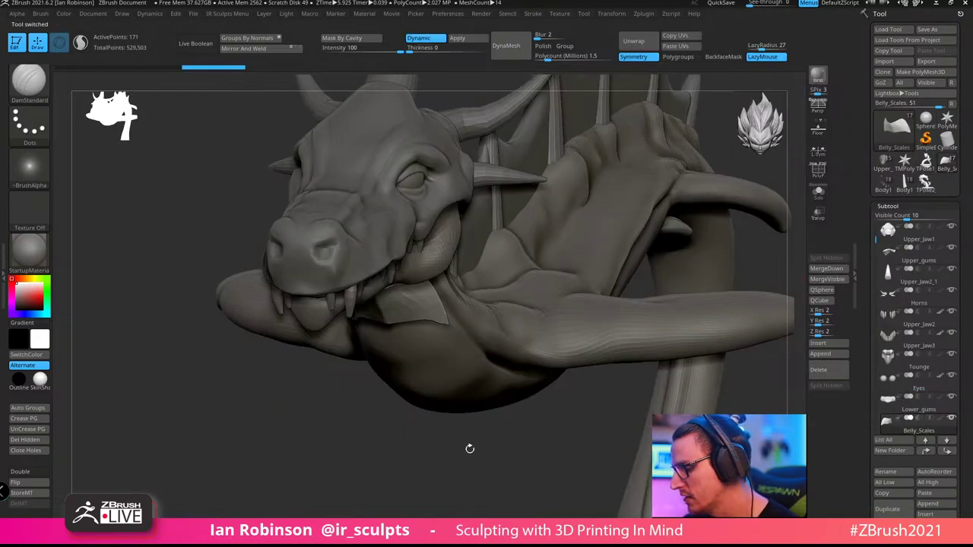
mouse_move(662, 385)
mouse_down()
mouse_move(643, 382)
mouse_move(665, 382)
mouse_up()
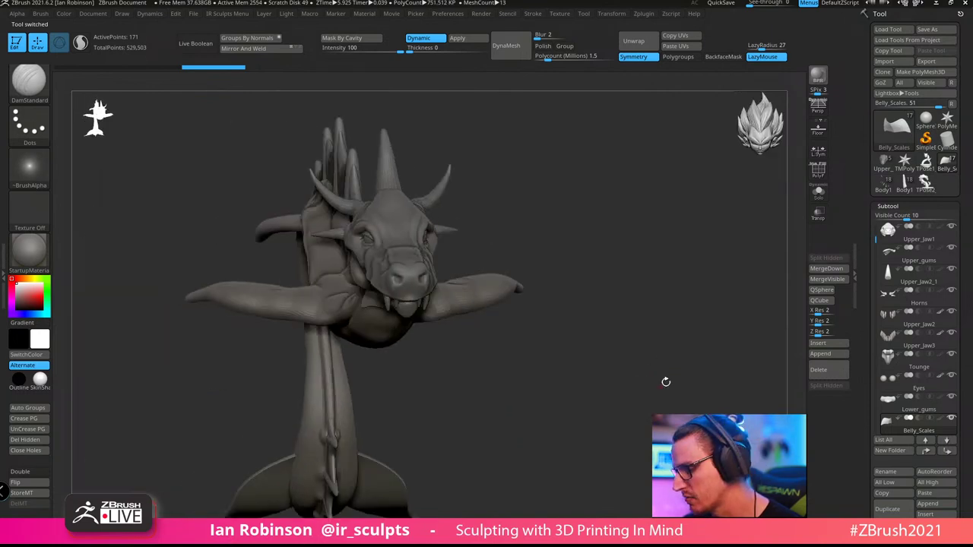
click(885, 184)
mouse_move(753, 311)
mouse_down()
mouse_move(686, 330)
mouse_move(560, 482)
mouse_move(533, 495)
mouse_up()
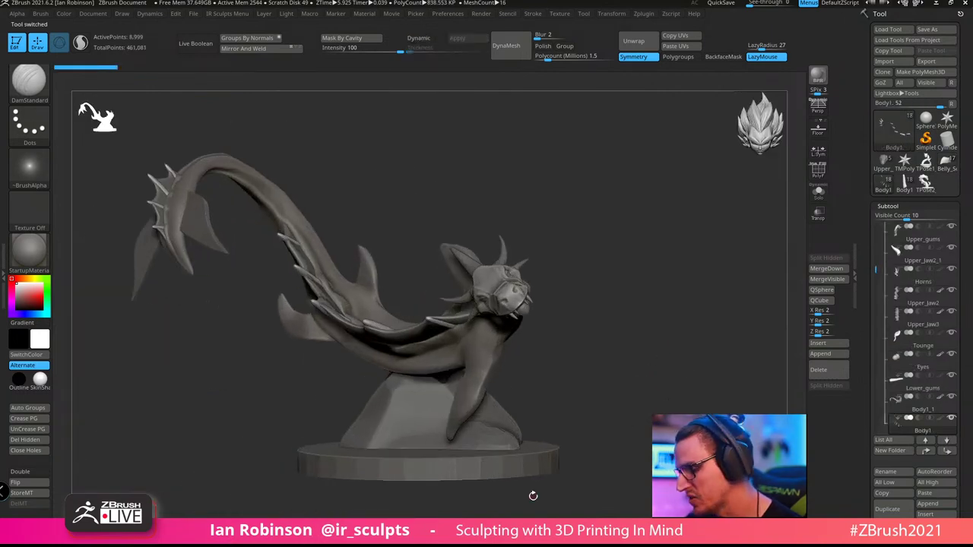
Return to the coiled dragon, duplicate its cylinder base PM3D_Cylinder3D1, and hide the original
click(905, 163)
drag(640, 305, 673, 295)
drag(659, 254, 692, 210)
alt+click(450, 373)
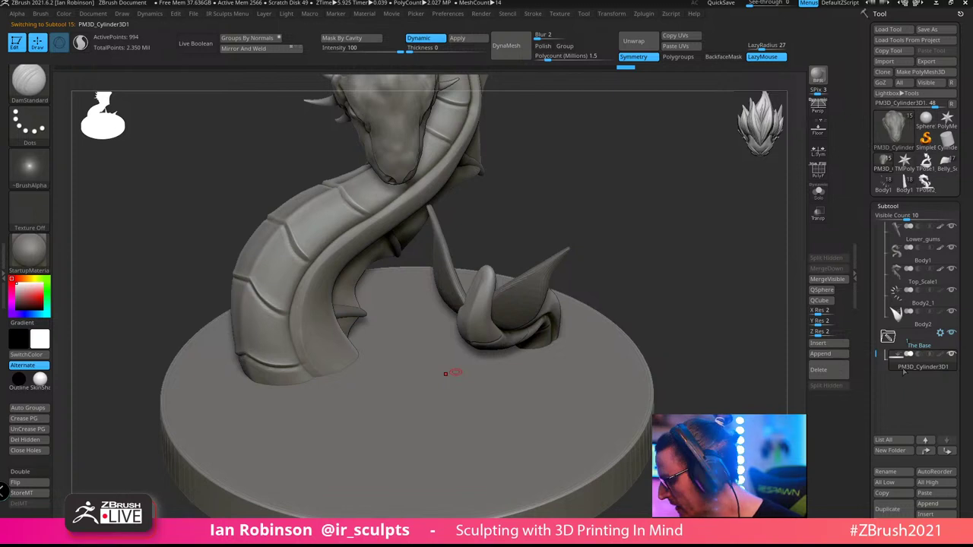
key(ctrl+shift+d)
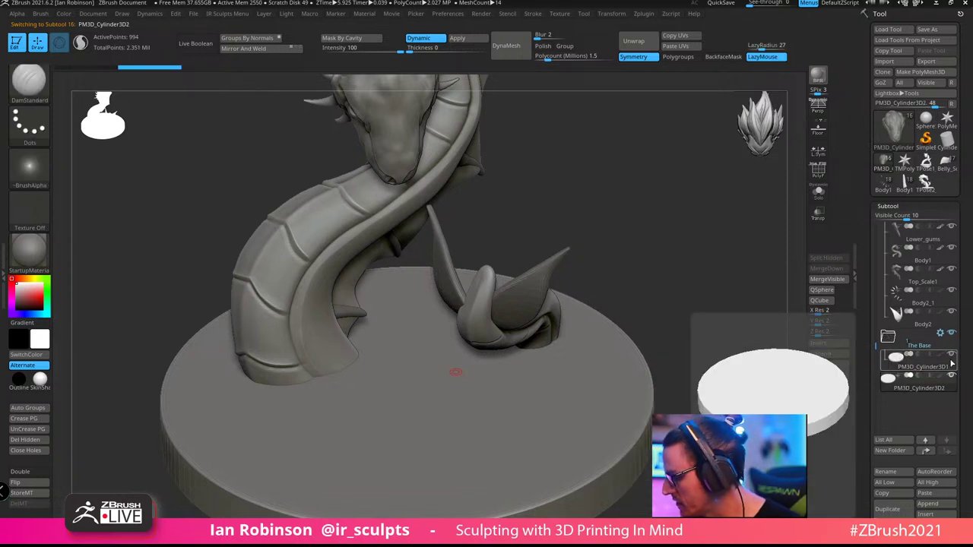
click(951, 355)
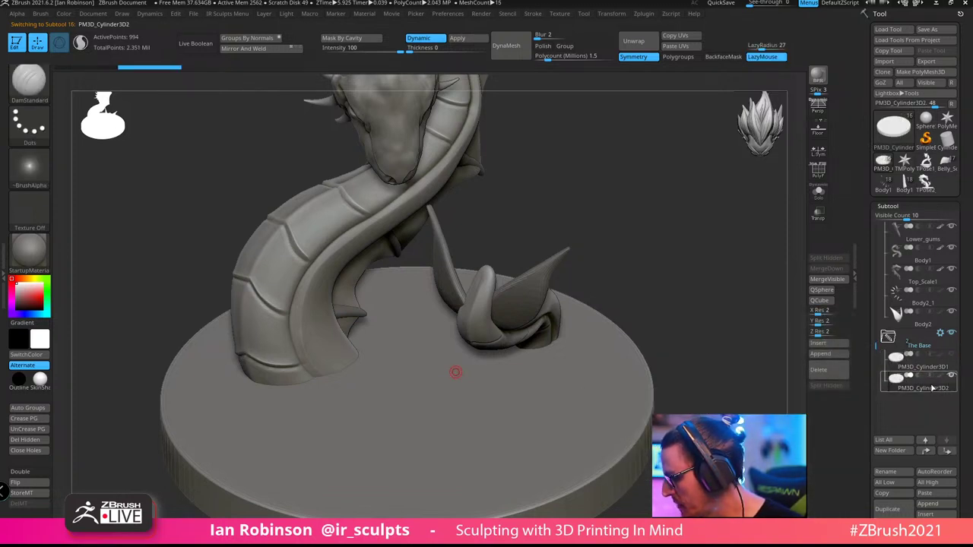
Rename the duplicated base cylinder as Water
click(906, 472)
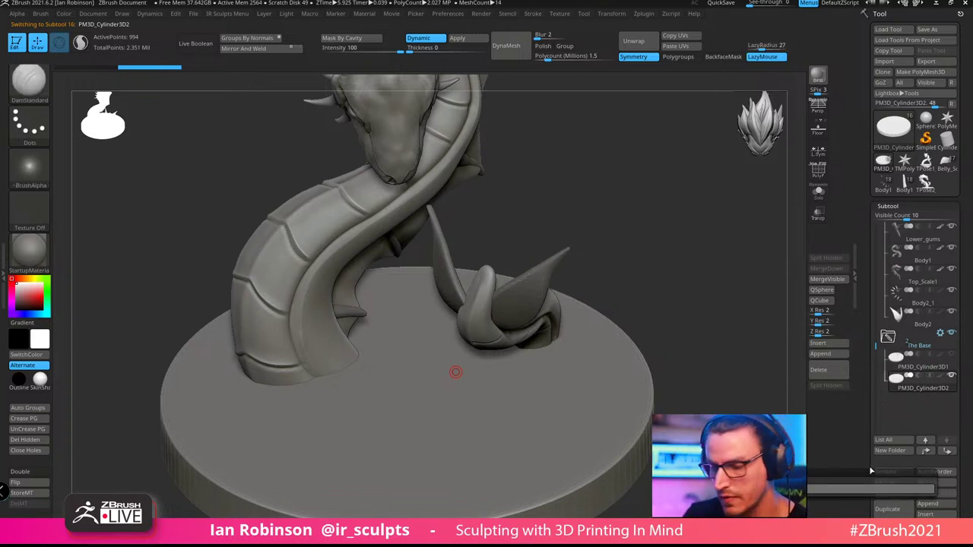
text(Water)
key(Return)
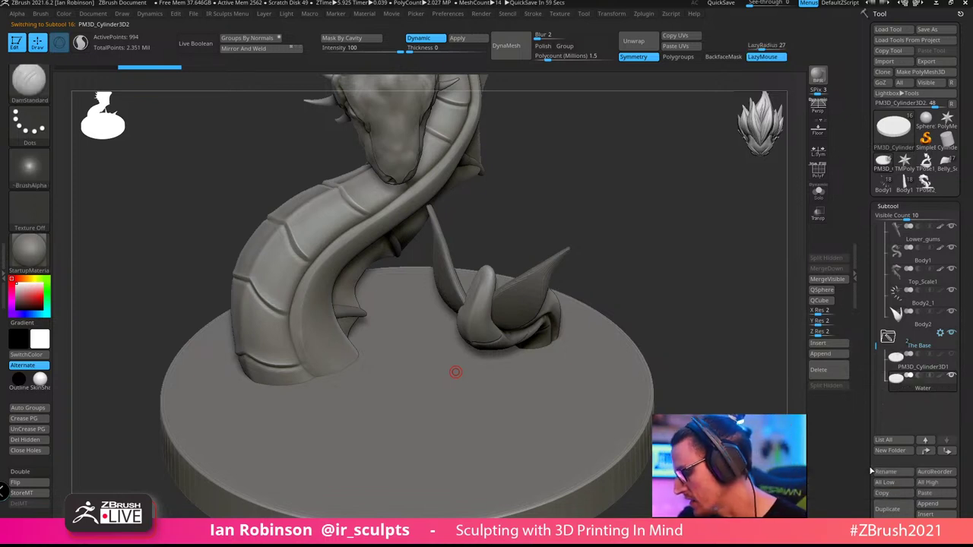
Choose the SnakeCurve2 brush for the Water disc and turn on Sculptris Pro with the wireframe displayed
drag(633, 205, 693, 168)
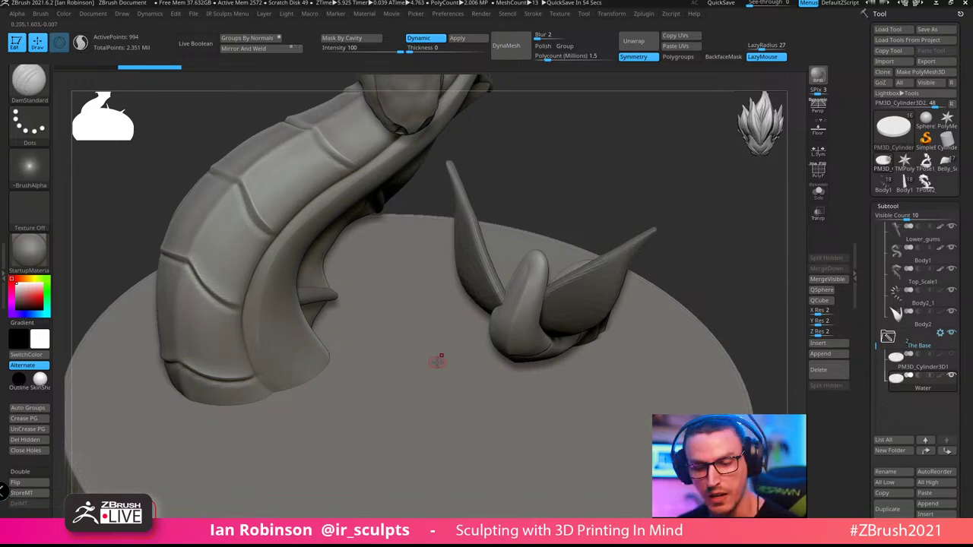
key(b)
key(s)
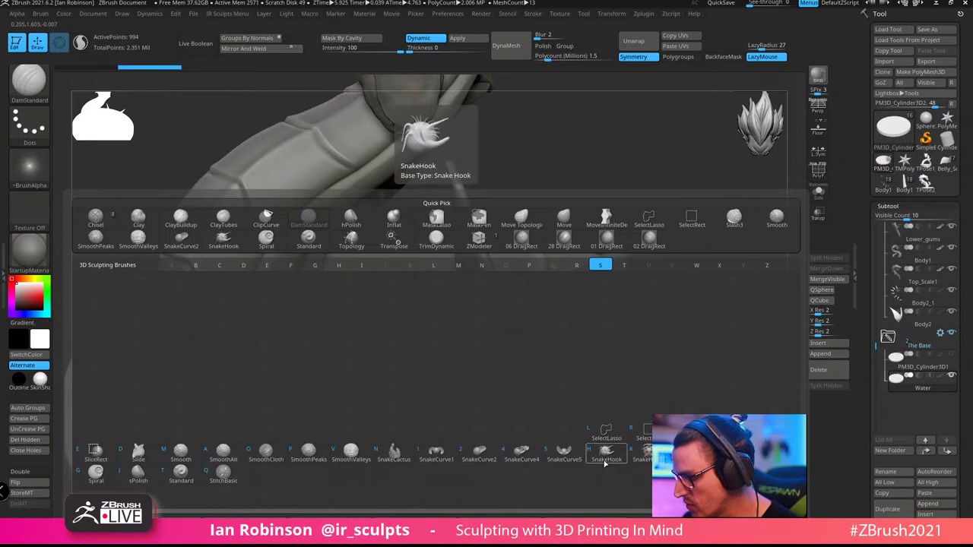
click(485, 459)
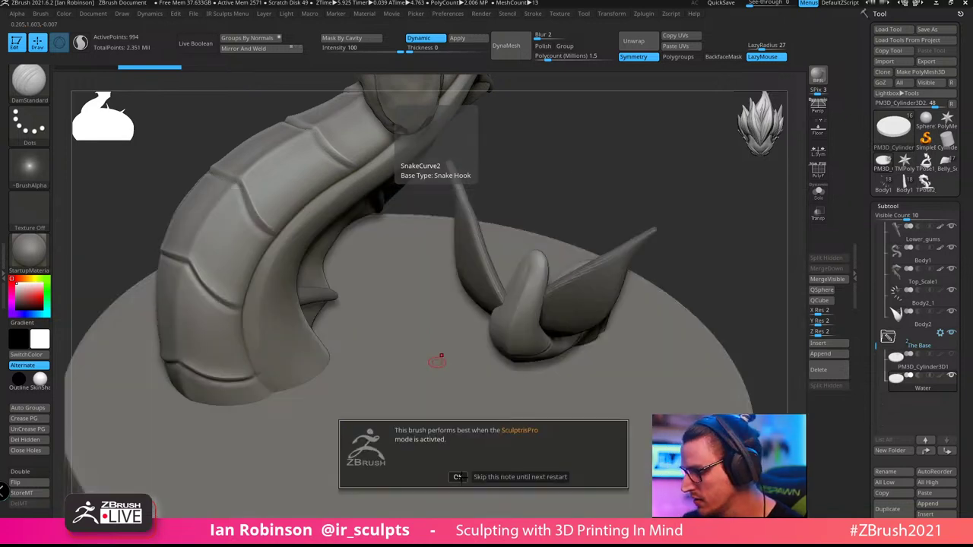
mouse_move(628, 170)
alt+mouse_down()
mouse_move(636, 228)
mouse_move(657, 150)
alt+mouse_up()
right_click(411, 325)
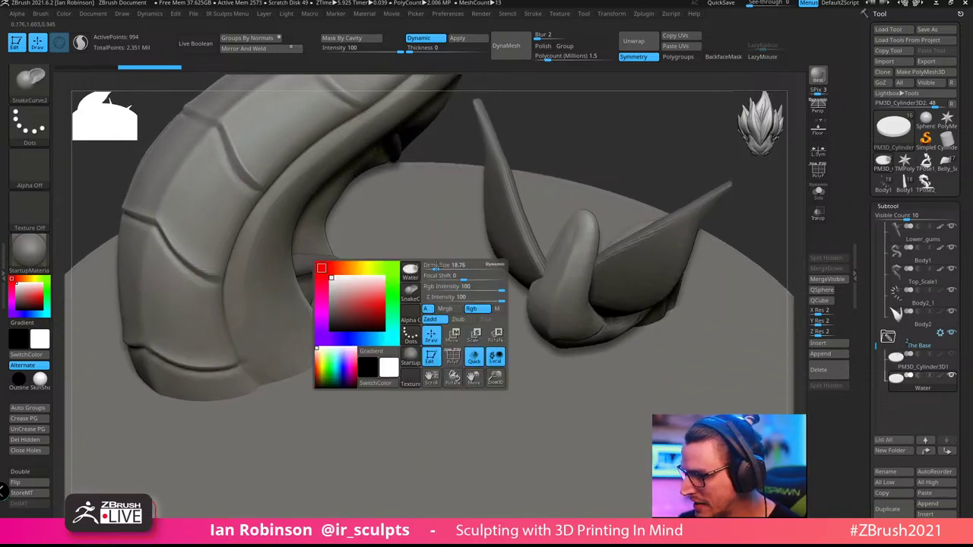
key(shift+f)
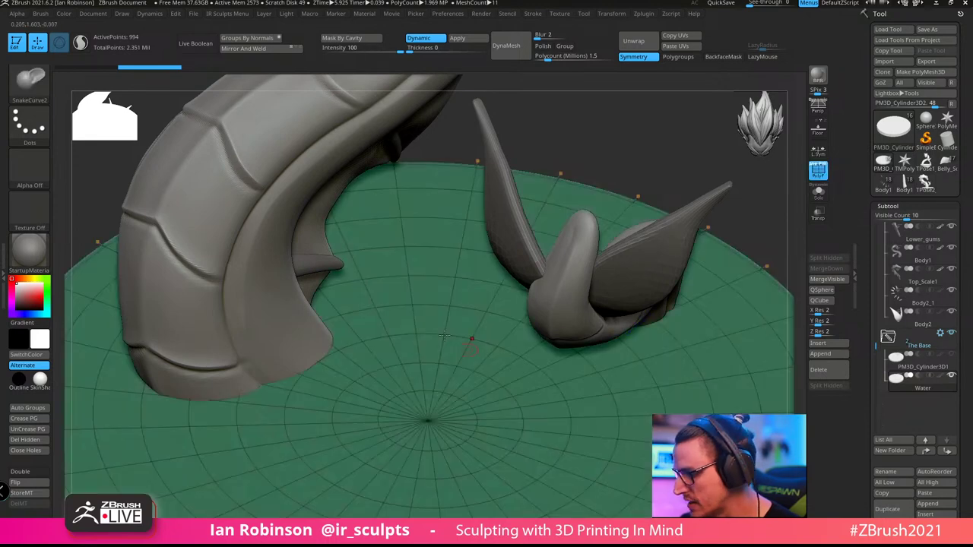
click(80, 44)
Subdivide the Water disc and delete its lower subdivision levels
mouse_move(456, 137)
alt+mouse_down()
mouse_move(467, 139)
mouse_move(469, 269)
alt+mouse_up()
key(space)
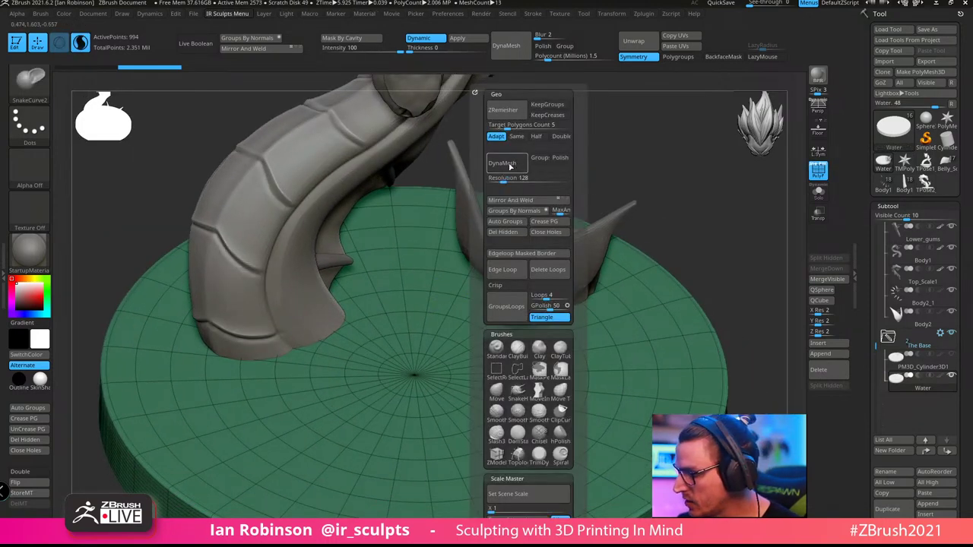
key(ctrl+d)
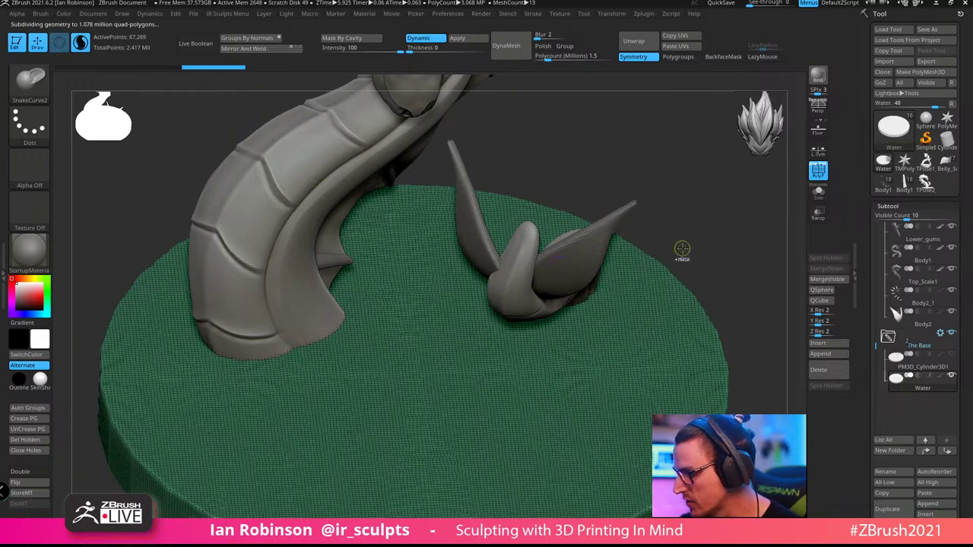
key(shift+d)
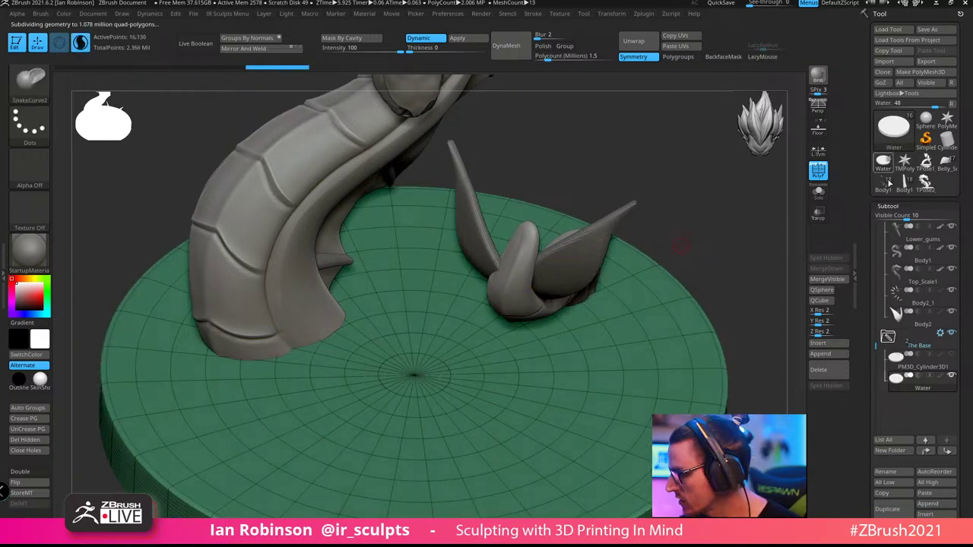
click(899, 207)
click(905, 218)
click(890, 250)
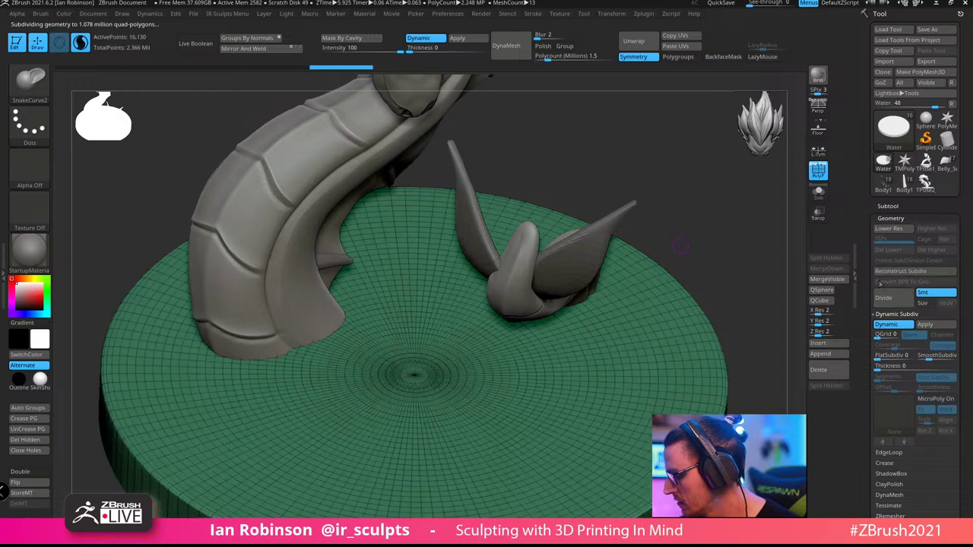
DynaMesh the subdivided Water disc at resolution 128 and turn off the wireframe display
key(space)
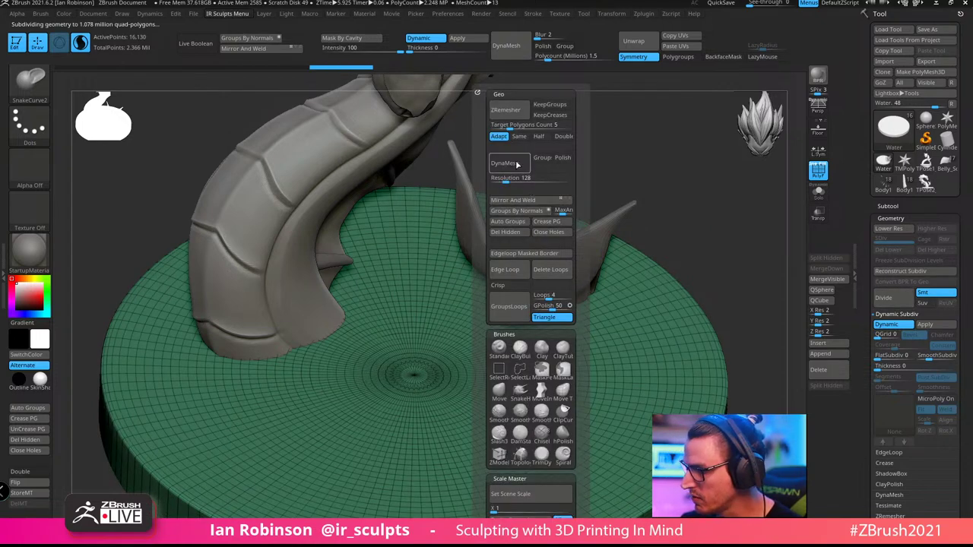
click(517, 163)
key(shift+f)
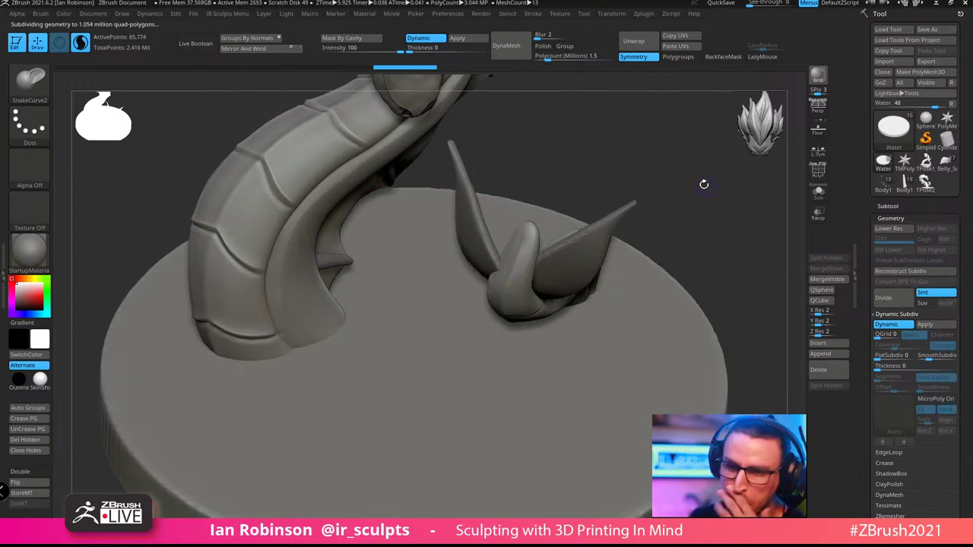
Resize the SnakeCurve2 brush and draw a raised water ridge along the front of the dragon's body where it enters the disc
drag(679, 191, 675, 234)
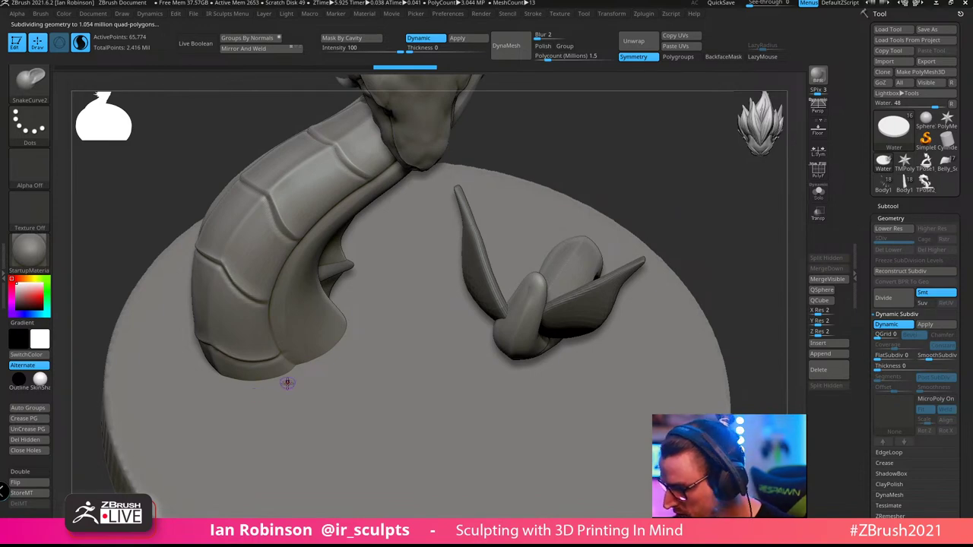
key(s)
drag(286, 384, 292, 386)
mouse_move(272, 387)
right_down()
mouse_move(263, 420)
mouse_move(260, 403)
mouse_move(284, 379)
mouse_move(239, 398)
right_up()
right_click(260, 401)
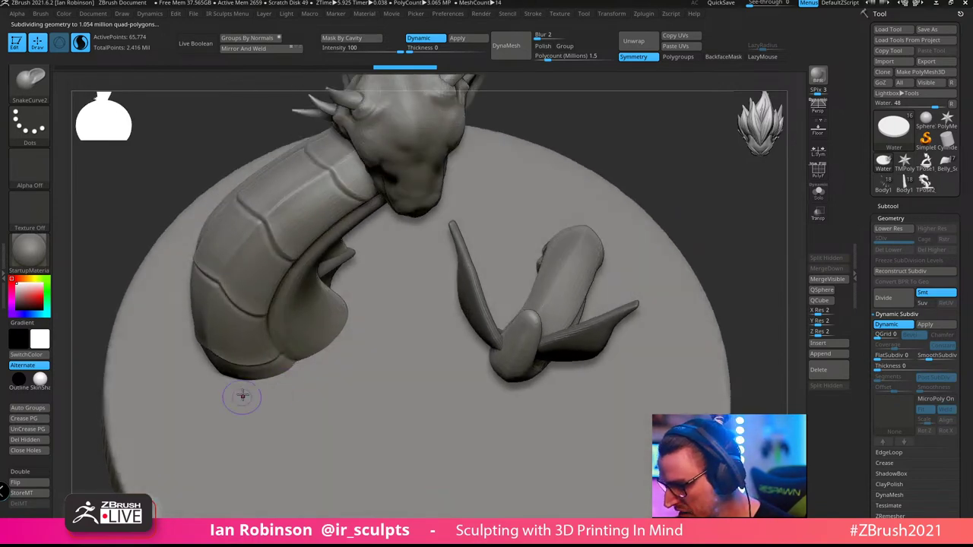
mouse_move(234, 391)
mouse_down()
mouse_move(342, 350)
mouse_move(352, 299)
mouse_up()
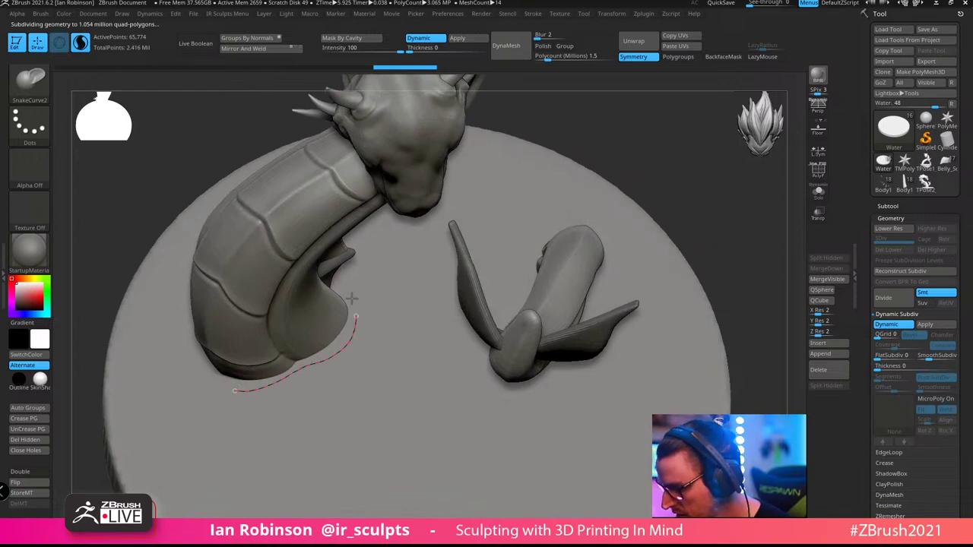
mouse_move(365, 352)
right_down()
mouse_move(400, 317)
mouse_move(411, 353)
right_up()
click(341, 351)
alt+right_drag(440, 386, 440, 379)
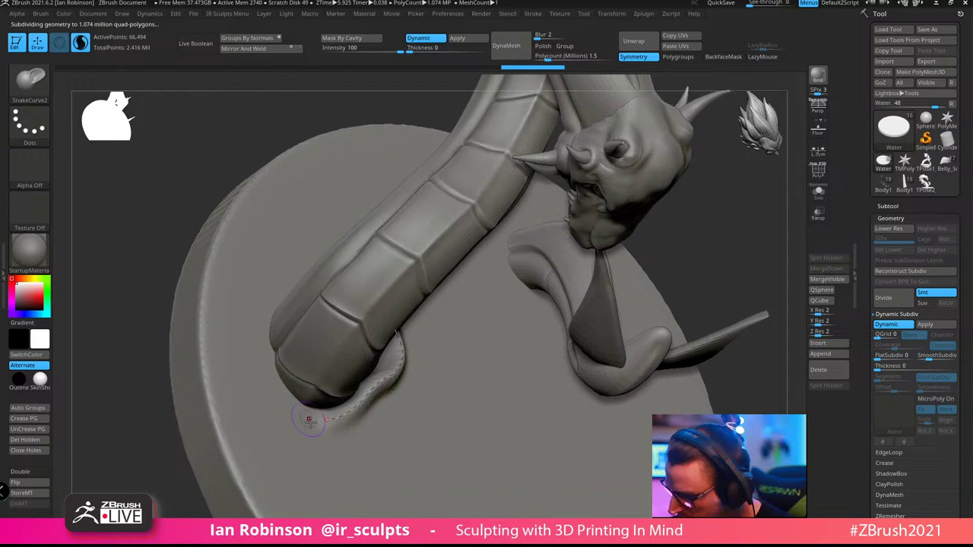
Draw a second water ridge along the outer side of the body to meet the front ridge
drag(265, 306, 266, 296)
mouse_move(265, 296)
right_down()
mouse_move(265, 332)
mouse_move(236, 342)
right_up()
drag(272, 381, 265, 378)
right_drag(449, 380, 398, 369)
Draw a wavy outer ripple on the disc just in front of the ridges at the dragon's body
mouse_move(357, 397)
right_down()
mouse_move(409, 366)
mouse_move(289, 412)
mouse_move(263, 390)
right_up()
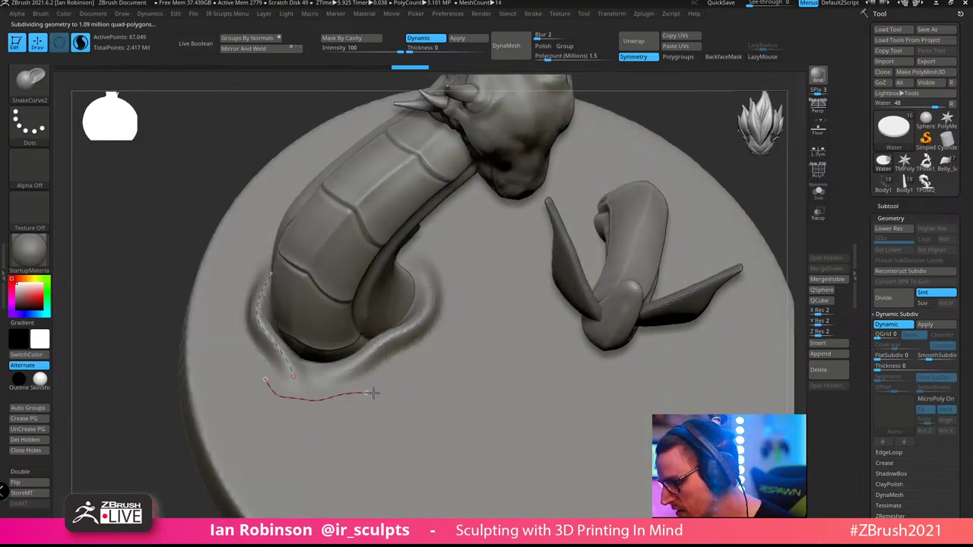
drag(373, 393, 394, 388)
right_drag(414, 383, 380, 398)
drag(336, 397, 333, 396)
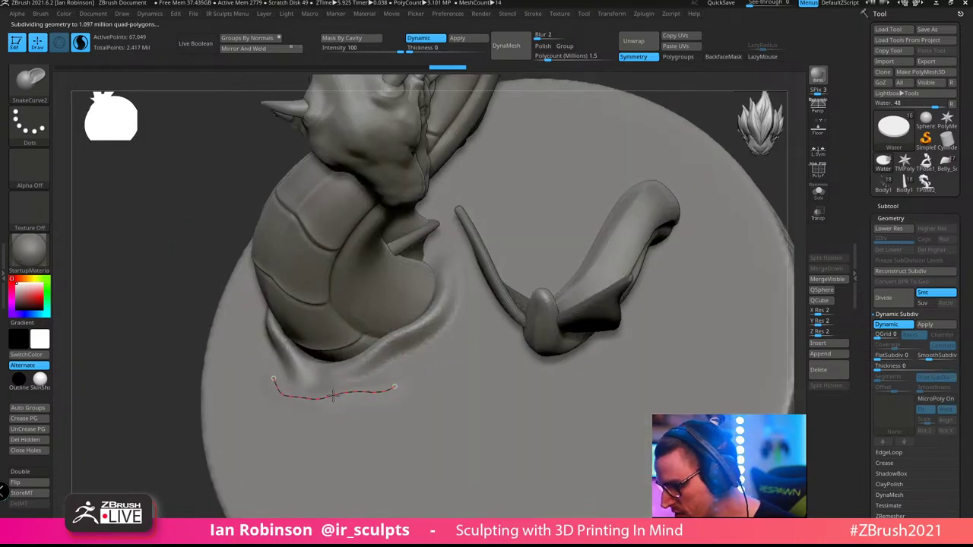
mouse_move(332, 395)
right_down()
mouse_move(464, 380)
mouse_move(406, 392)
mouse_move(353, 348)
right_up()
Continue the SnakeCurve2 ridges around the back and inner side of the body, adding an outer ripple near the fin spikes
key(space)
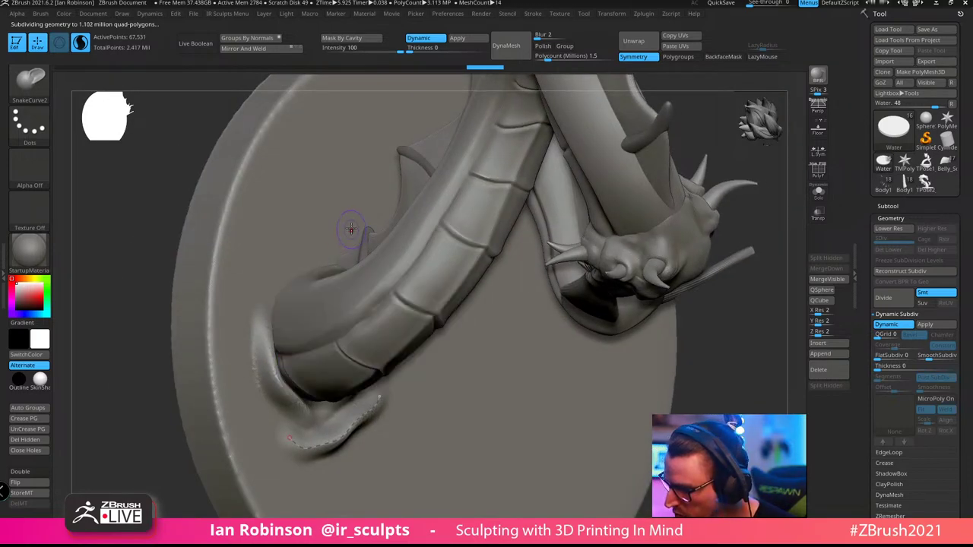
right_drag(275, 286, 348, 231)
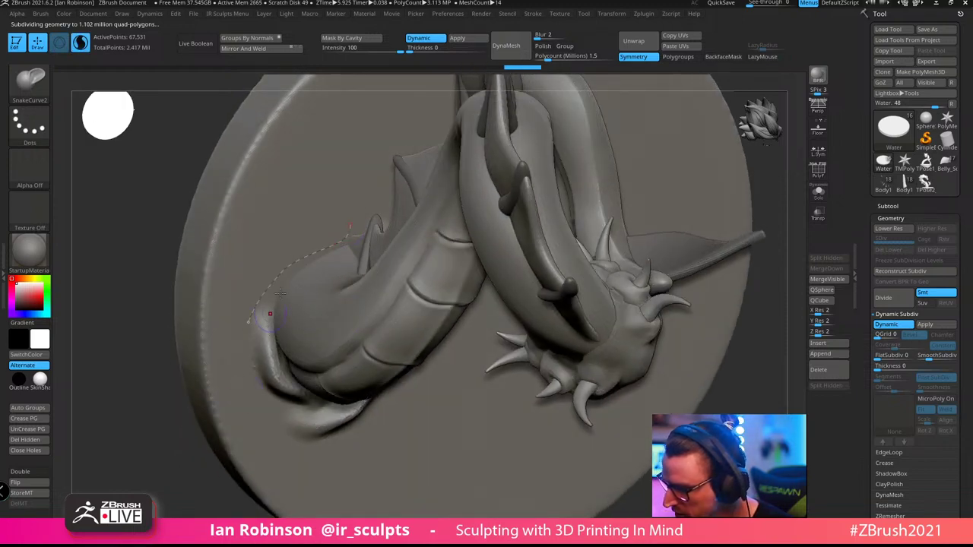
mouse_move(355, 282)
right_down()
mouse_move(310, 244)
mouse_move(304, 283)
right_up()
mouse_move(307, 317)
right_down()
mouse_move(313, 331)
mouse_move(311, 312)
mouse_move(409, 343)
mouse_move(405, 292)
mouse_move(389, 270)
right_up()
right_drag(377, 190, 326, 232)
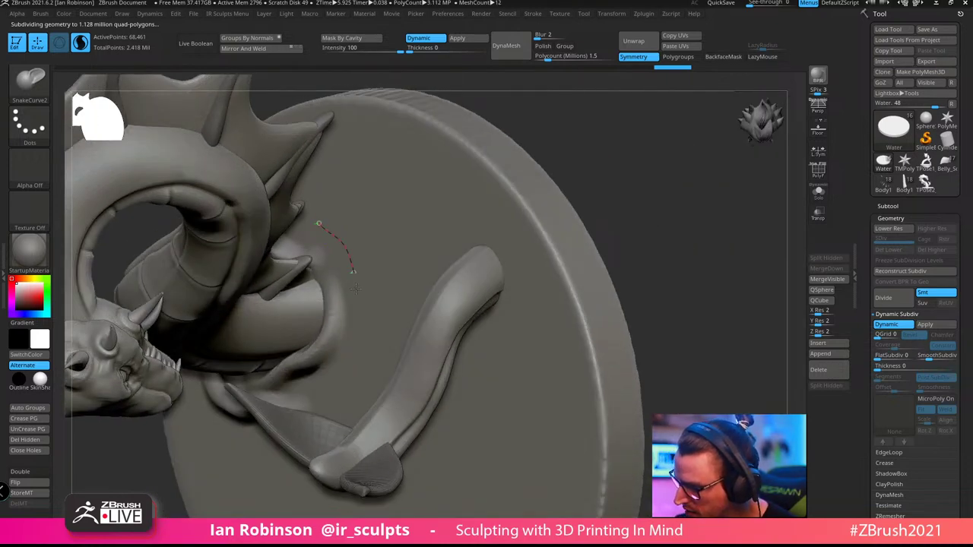
right_drag(355, 288, 335, 276)
mouse_move(381, 304)
right_down()
mouse_move(407, 283)
mouse_move(445, 342)
mouse_move(465, 329)
mouse_move(472, 263)
right_up()
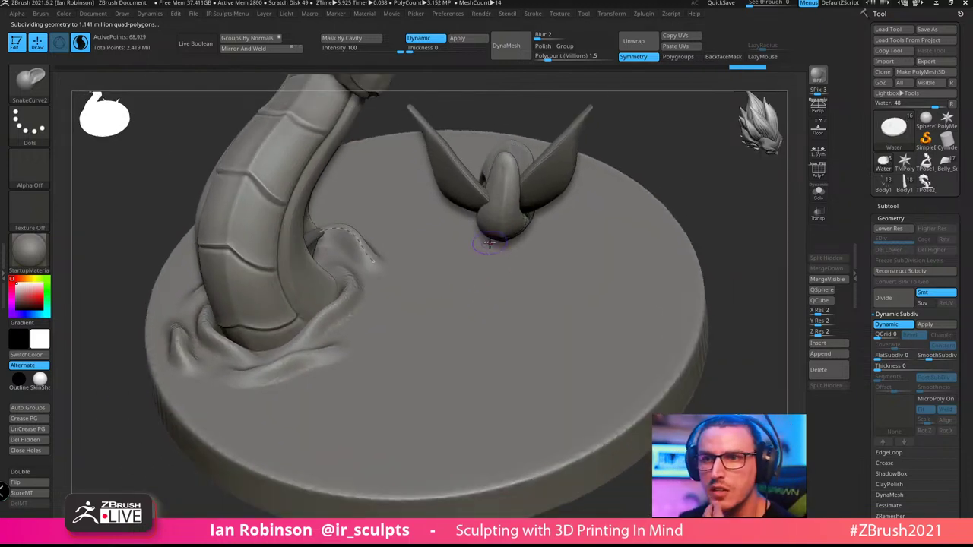
Draw curved water ridges around the dragon's tail where it emerges from the disc
mouse_move(450, 306)
right_down()
mouse_move(463, 330)
mouse_move(472, 313)
mouse_move(522, 326)
mouse_move(480, 370)
mouse_move(482, 330)
mouse_move(475, 334)
right_up()
mouse_move(515, 290)
right_down()
mouse_move(547, 297)
mouse_move(523, 280)
mouse_move(532, 337)
mouse_move(489, 271)
mouse_move(438, 253)
right_up()
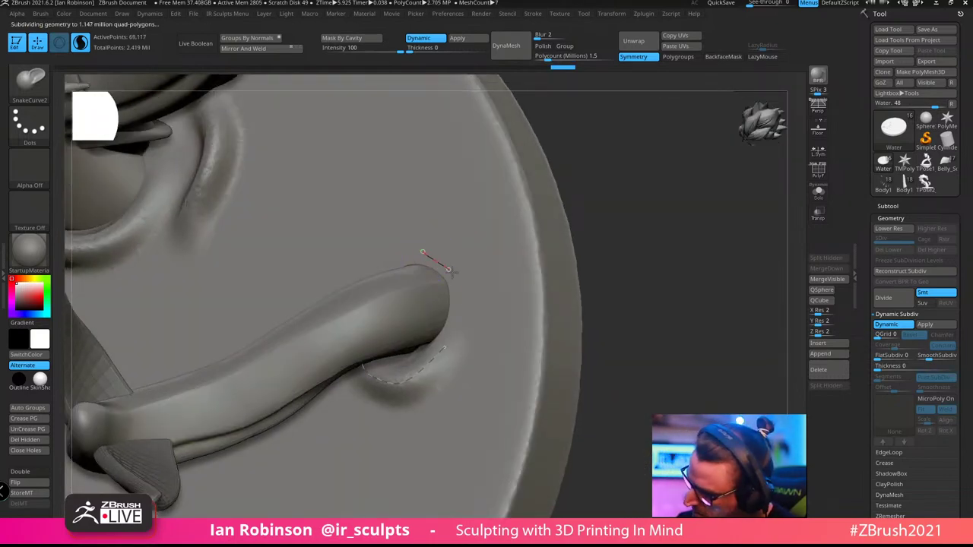
mouse_move(474, 300)
right_down()
mouse_move(489, 284)
mouse_move(469, 285)
right_up()
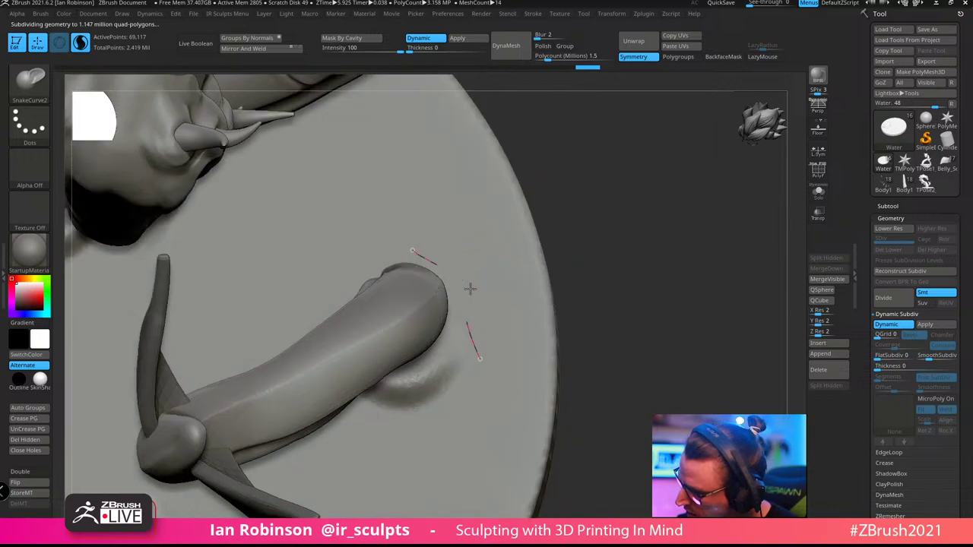
drag(472, 288, 488, 272)
mouse_move(494, 268)
right_down()
mouse_move(554, 224)
mouse_move(383, 280)
mouse_move(397, 266)
mouse_move(361, 291)
right_up()
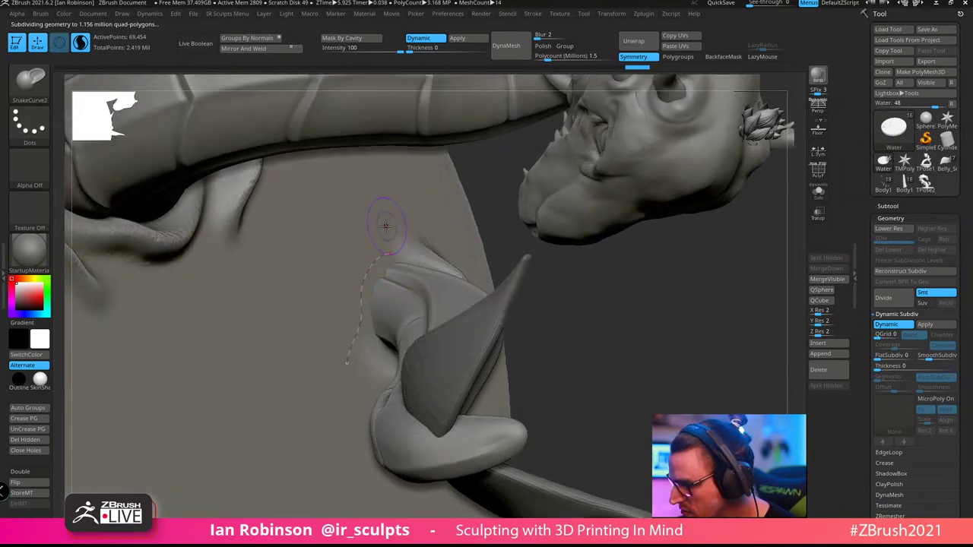
right_drag(443, 210, 407, 202)
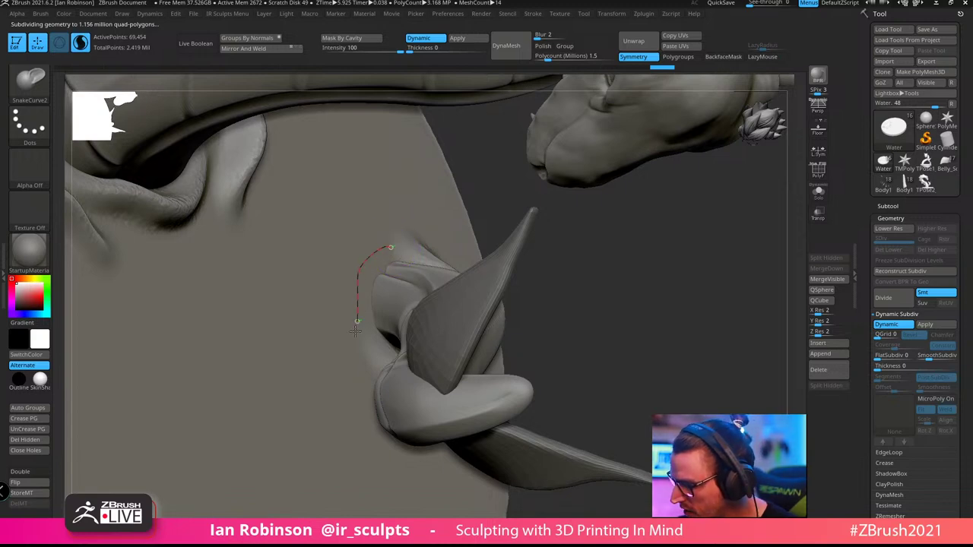
drag(362, 283, 369, 281)
Switch to the Move brush, adjust its size, and reshape the water ridges in front of the dragon's body
mouse_move(623, 228)
right_down()
mouse_move(507, 226)
mouse_move(487, 260)
mouse_move(436, 260)
mouse_move(482, 266)
mouse_move(409, 264)
mouse_move(443, 260)
mouse_move(530, 308)
mouse_move(516, 264)
right_up()
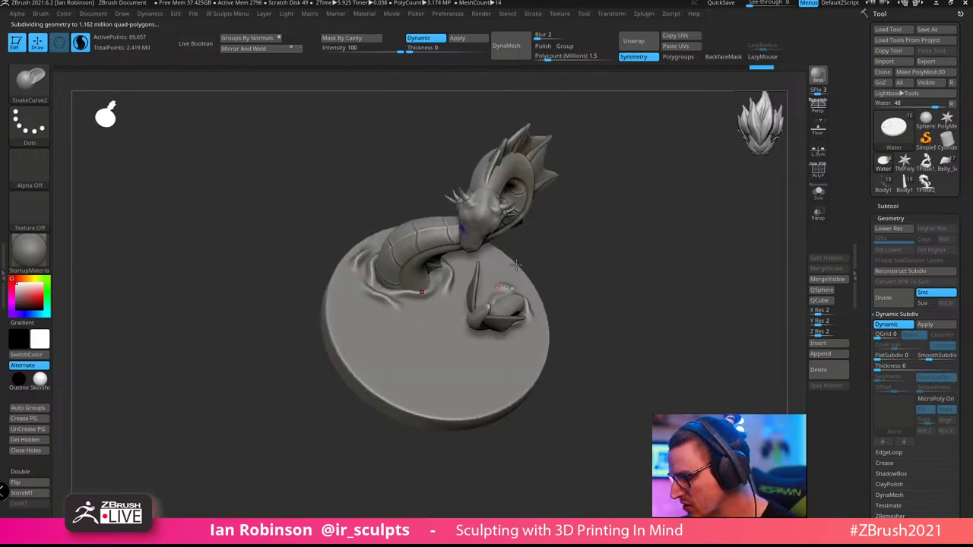
mouse_move(534, 339)
right_down()
mouse_move(623, 258)
mouse_move(615, 343)
mouse_move(651, 311)
right_up()
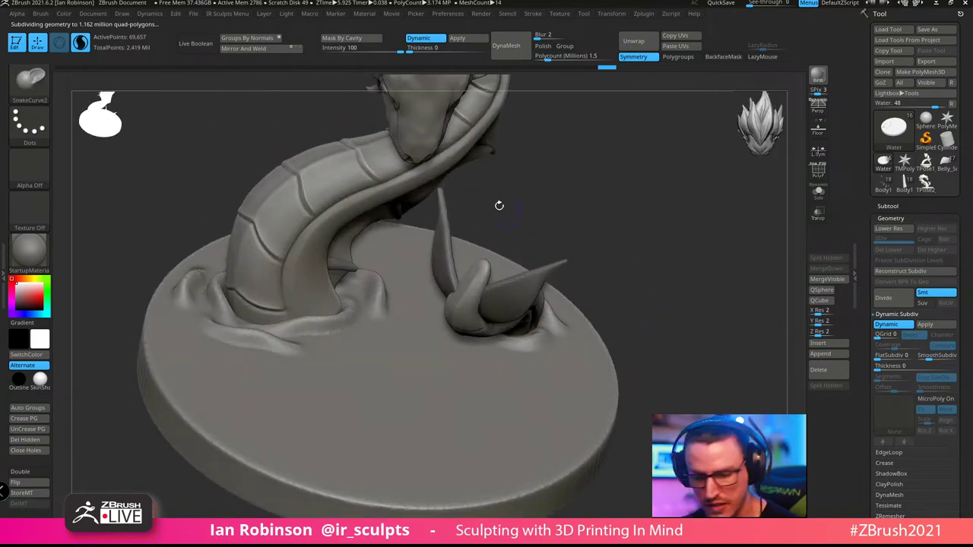
key(b)
key(m)
key(v)
key(s)
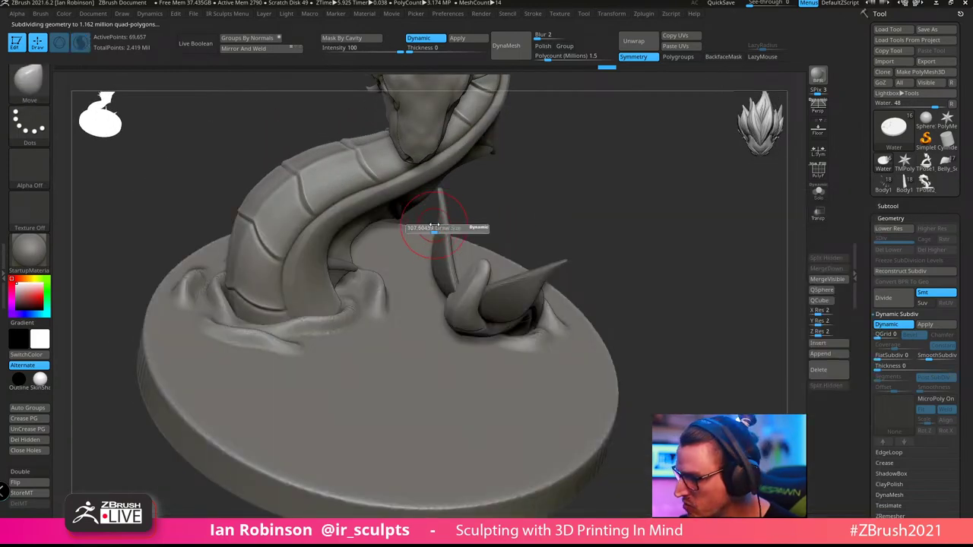
key(b)
click(439, 236)
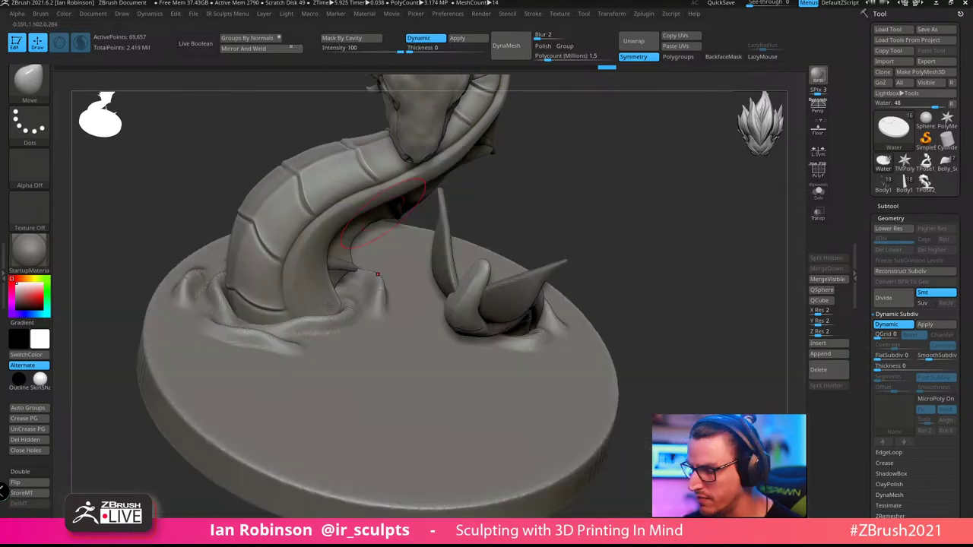
mouse_move(291, 291)
mouse_down()
mouse_move(281, 301)
mouse_move(284, 334)
mouse_up()
right_drag(402, 267, 409, 309)
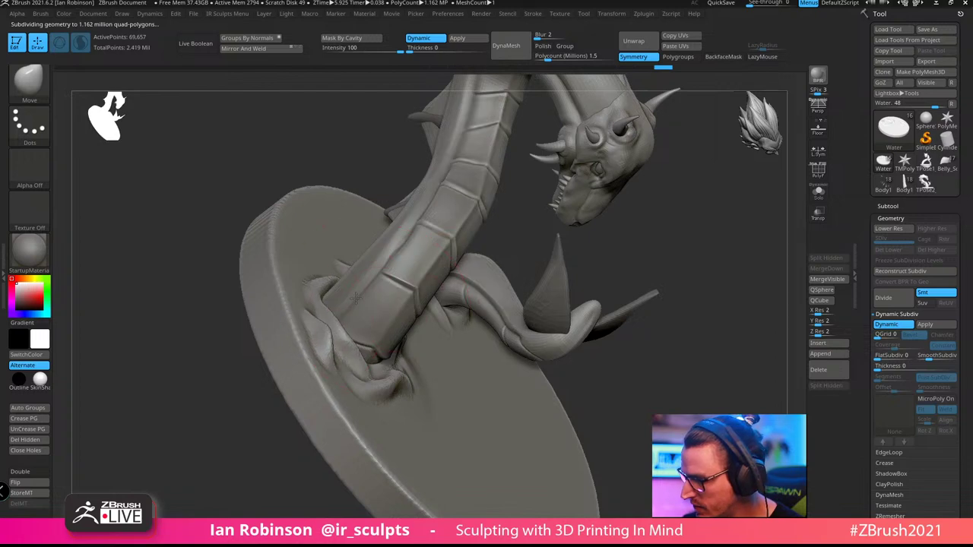
Reshape the water ridges along the outer side and back of the body with the Move brush
drag(322, 319, 337, 315)
right_drag(363, 295, 340, 256)
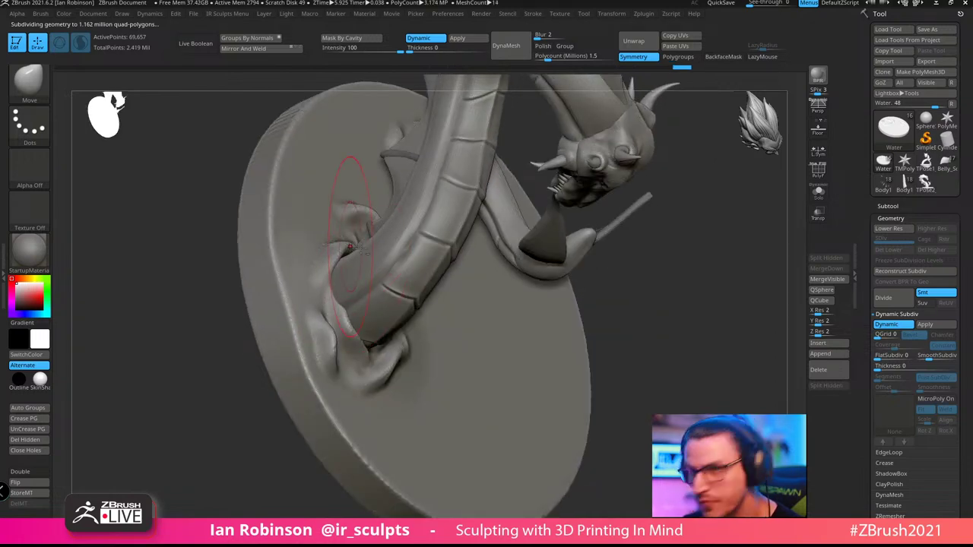
mouse_move(396, 194)
alt+right_down()
mouse_move(336, 230)
mouse_move(361, 281)
mouse_move(351, 263)
mouse_move(344, 300)
alt+right_up()
mouse_move(294, 255)
mouse_down()
mouse_move(306, 258)
mouse_move(311, 246)
mouse_up()
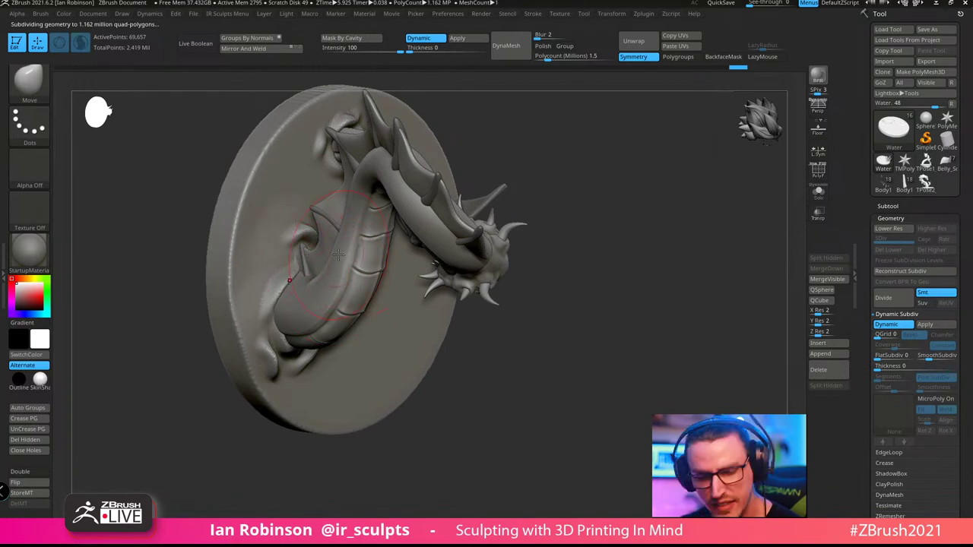
Return to a smaller SnakeCurve2 brush and draw an additional curved ripple on the disc behind the dragon's body
key(b)
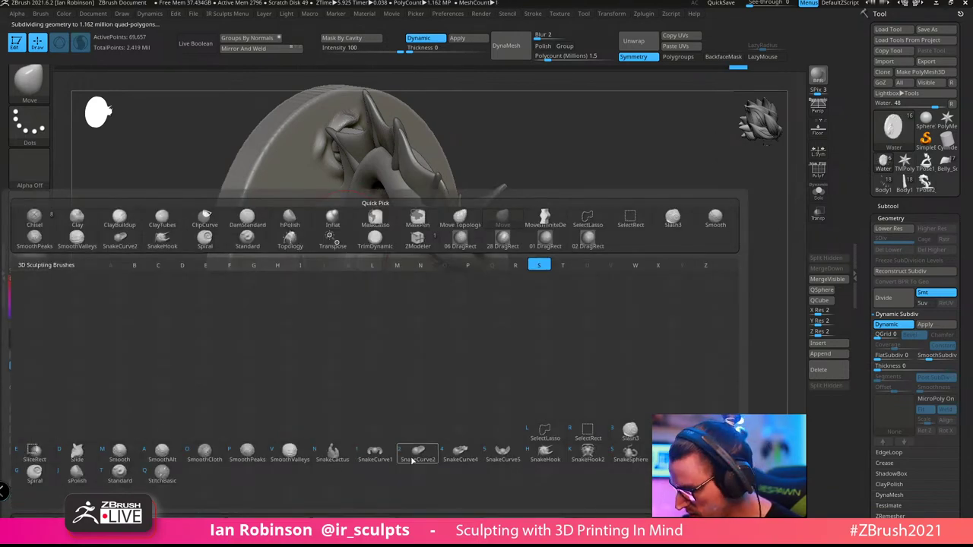
click(418, 456)
right_drag(308, 229, 272, 232)
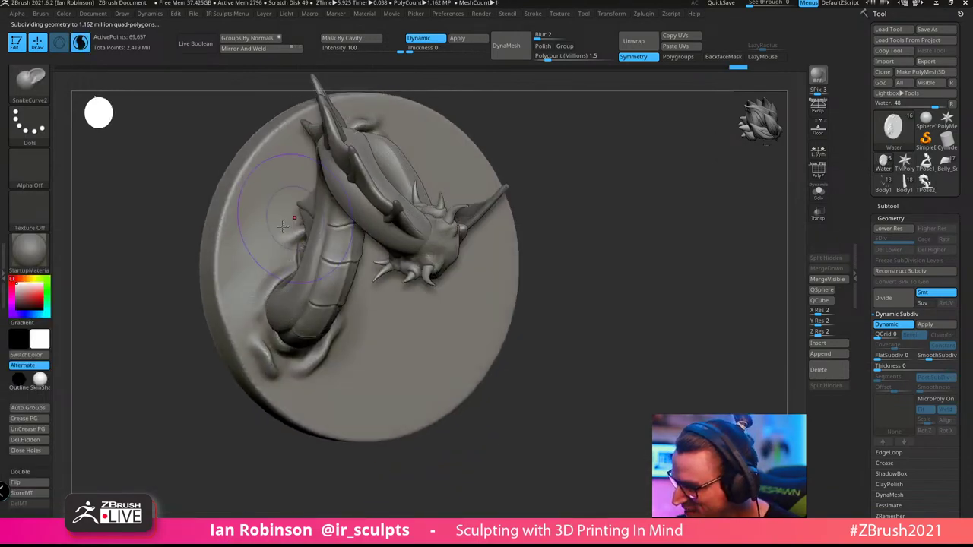
key(s)
drag(275, 233, 259, 232)
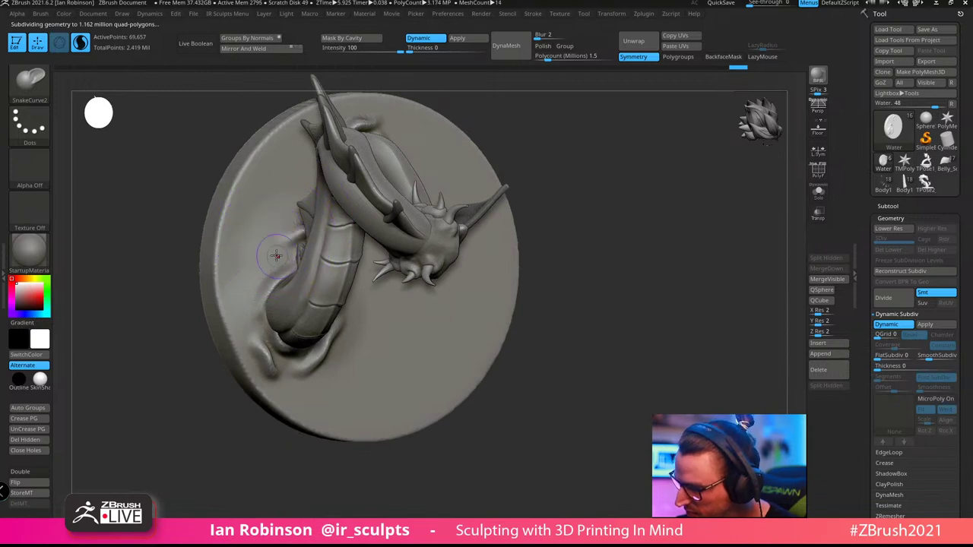
drag(249, 279, 245, 303)
drag(264, 260, 239, 321)
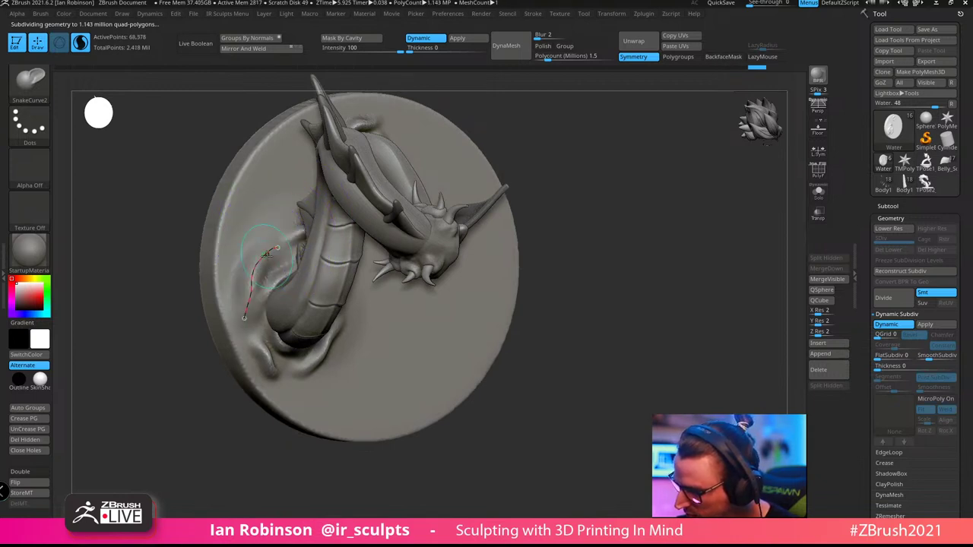
mouse_move(417, 232)
right_down()
mouse_move(338, 225)
mouse_move(365, 254)
mouse_move(418, 254)
right_up()
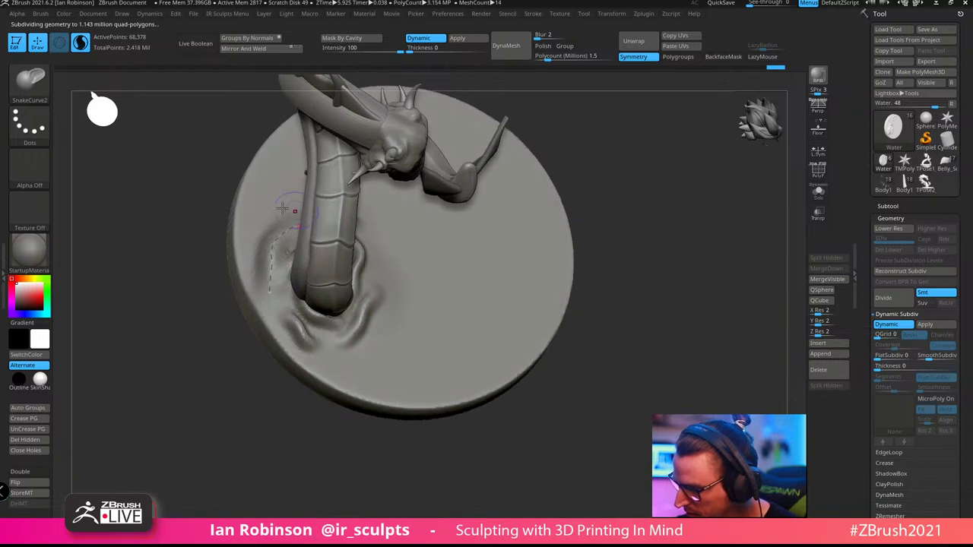
right_drag(275, 204, 367, 294)
Smooth the new ripple and the ridges around the base of the body
mouse_move(287, 226)
shift+mouse_down()
mouse_move(282, 252)
mouse_move(304, 283)
shift+mouse_up()
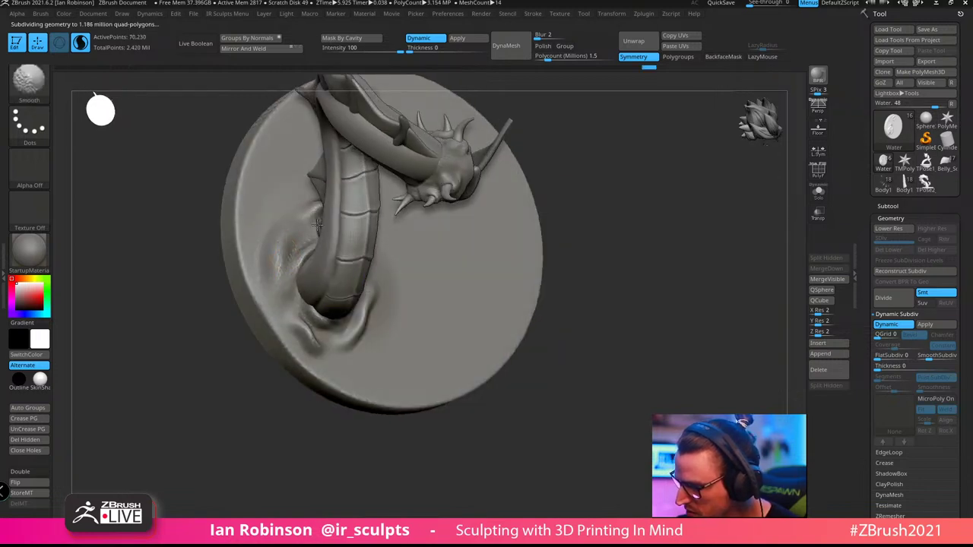
right_drag(384, 313, 315, 330)
shift+drag(316, 326, 306, 346)
shift+drag(344, 303, 340, 306)
mouse_move(343, 304)
right_down()
mouse_move(361, 264)
mouse_move(375, 293)
mouse_move(352, 243)
mouse_move(403, 295)
right_up()
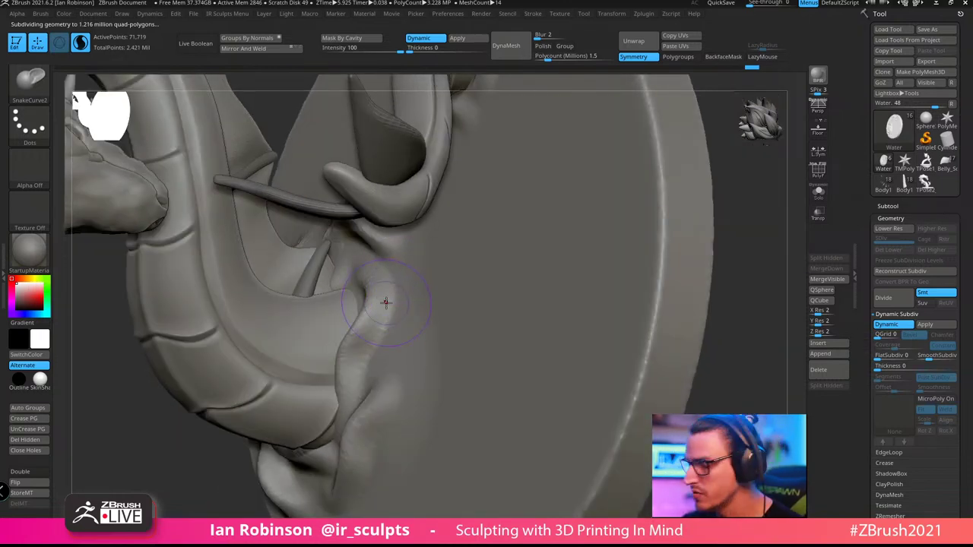
right_drag(422, 292, 418, 280)
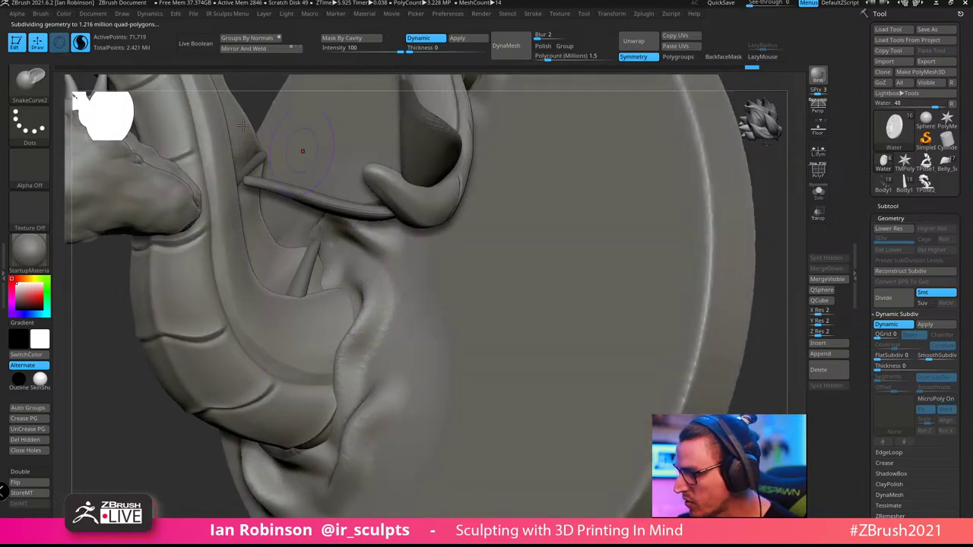
Smooth the ripples behind and beside the base of the dragon's body so they blend into the disc
click(85, 47)
right_drag(457, 307, 487, 295)
mouse_move(360, 311)
shift+mouse_down()
mouse_move(334, 273)
mouse_move(361, 274)
shift+mouse_up()
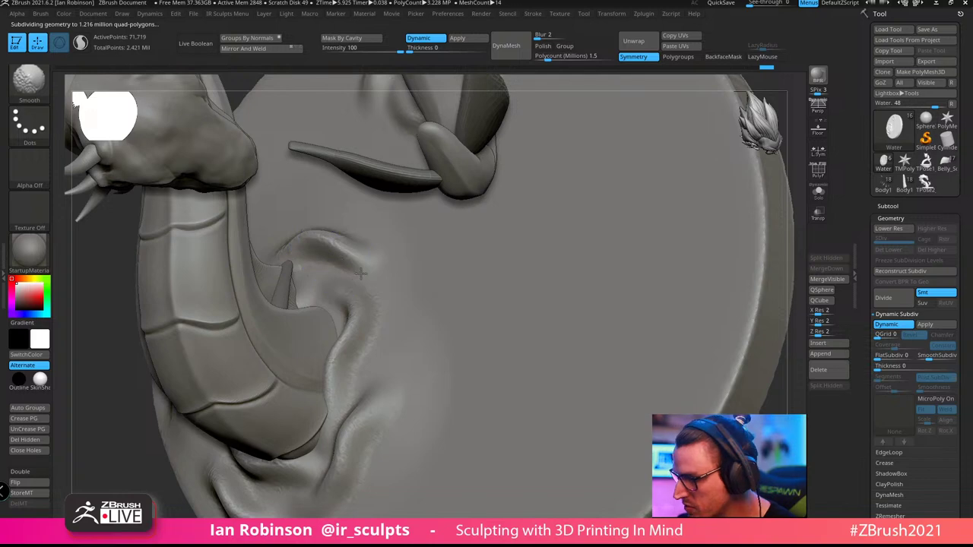
shift+drag(309, 232, 361, 358)
mouse_move(342, 356)
right_down()
mouse_move(381, 256)
mouse_move(373, 330)
right_up()
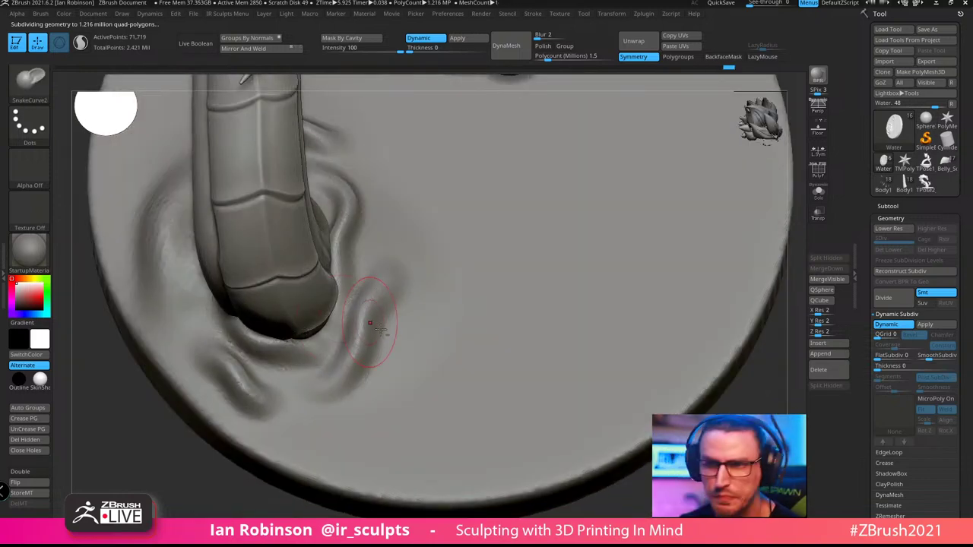
drag(377, 313, 368, 341)
mouse_move(368, 341)
ctrl+right_down()
mouse_move(375, 304)
mouse_move(395, 307)
ctrl+right_up()
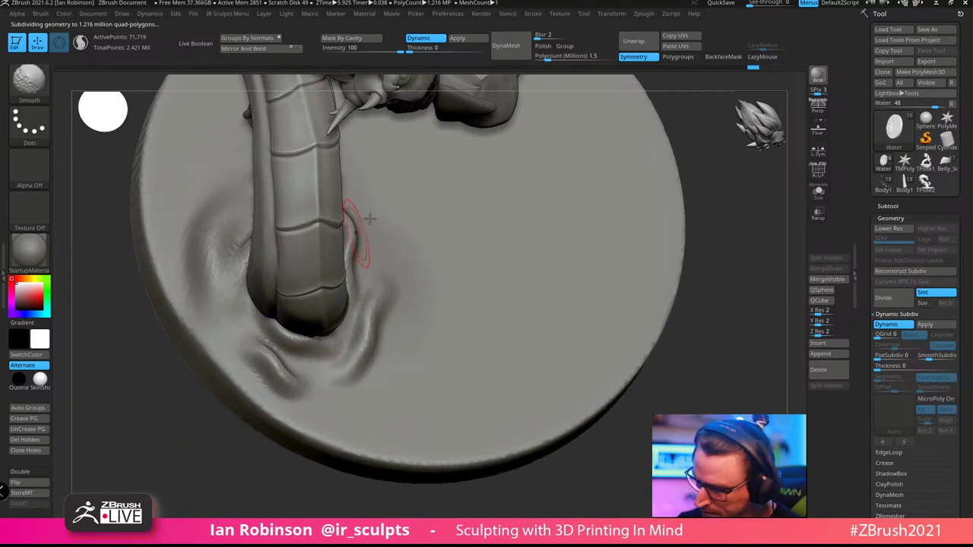
Switch to the DamStandard brush, adjust its stroke settings and size, and carve creases into the water along the body's outer base
key(b)
key(d)
key(s)
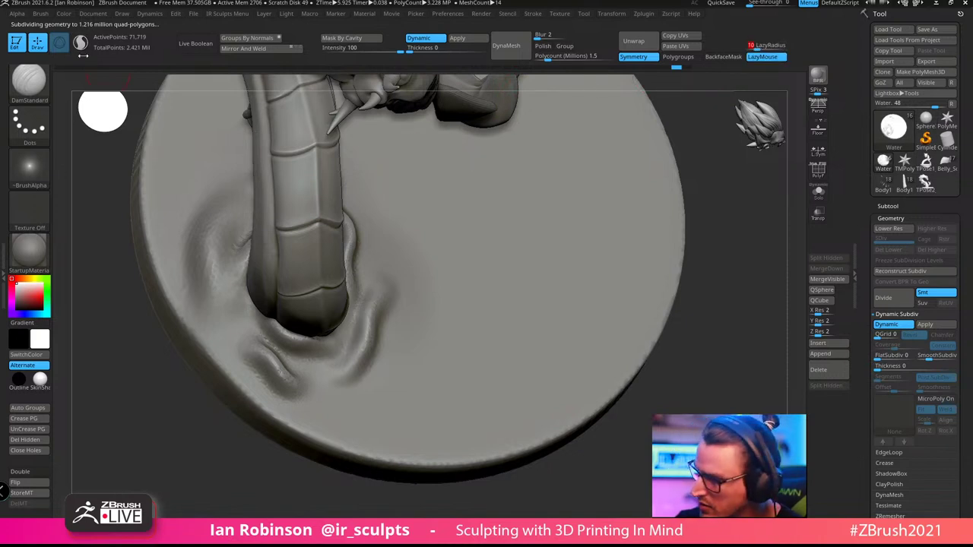
click(532, 12)
click(566, 160)
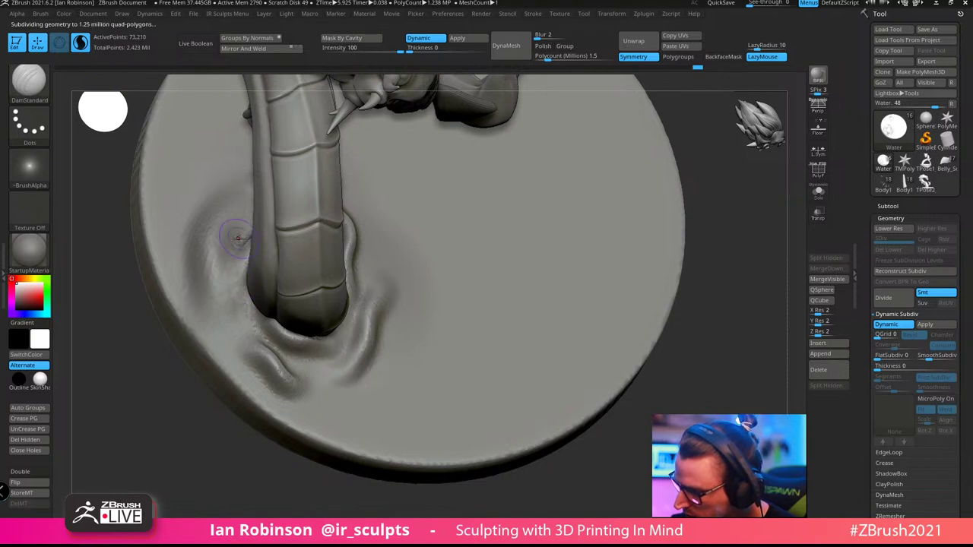
key(space)
drag(285, 335, 254, 334)
mouse_move(245, 247)
mouse_down()
mouse_move(229, 284)
mouse_move(238, 330)
mouse_up()
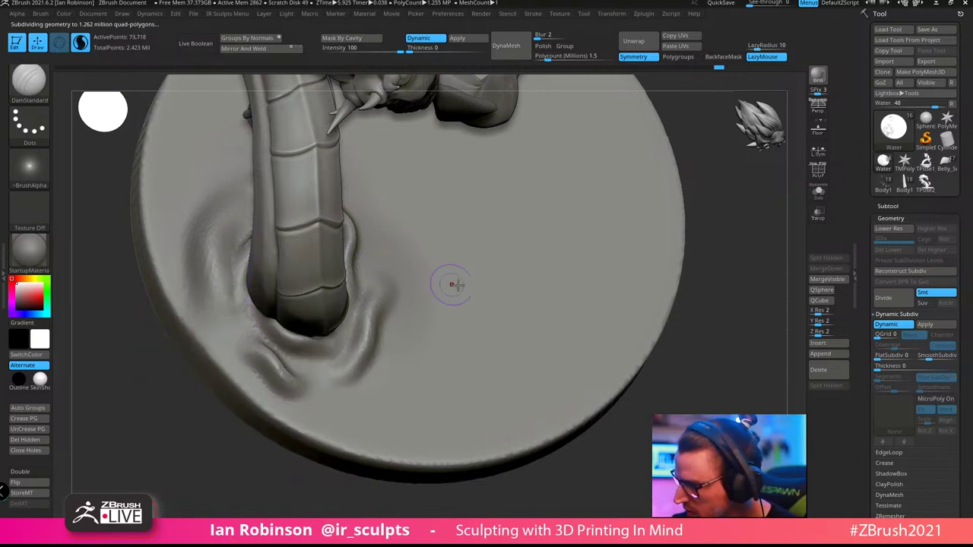
Switch to the Move brush, set its draw size to about 135, and reshape the water in front of the tail's base
mouse_move(452, 284)
right_down()
mouse_move(493, 241)
mouse_move(381, 323)
mouse_move(452, 259)
mouse_move(499, 258)
mouse_move(238, 320)
mouse_move(235, 362)
right_up()
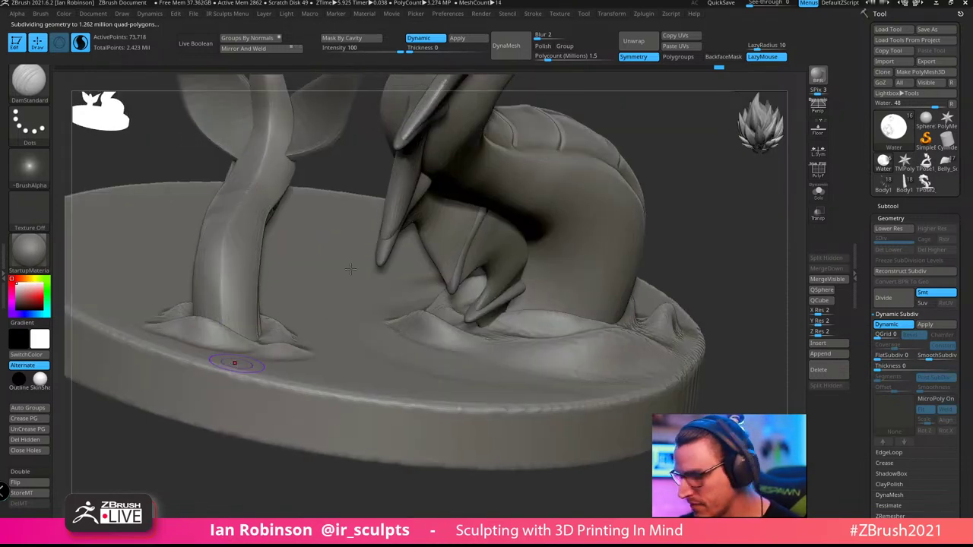
key(b)
key(m)
key(v)
key(s)
drag(290, 306, 301, 304)
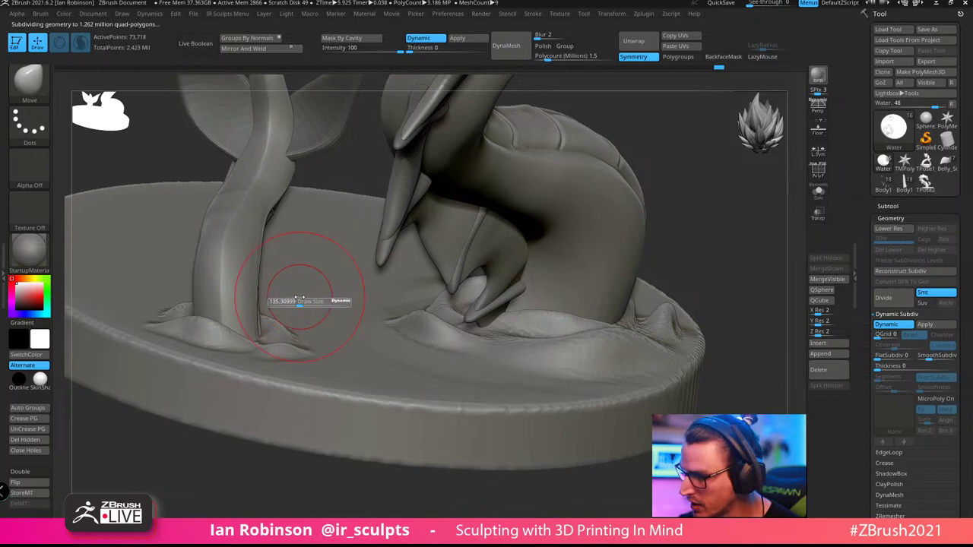
mouse_move(295, 301)
right_down()
mouse_move(278, 312)
mouse_move(243, 380)
right_up()
drag(232, 391, 240, 379)
Push and pull the water ridges around the sides and back of the tail's base with the Move brush
right_drag(240, 379, 345, 275)
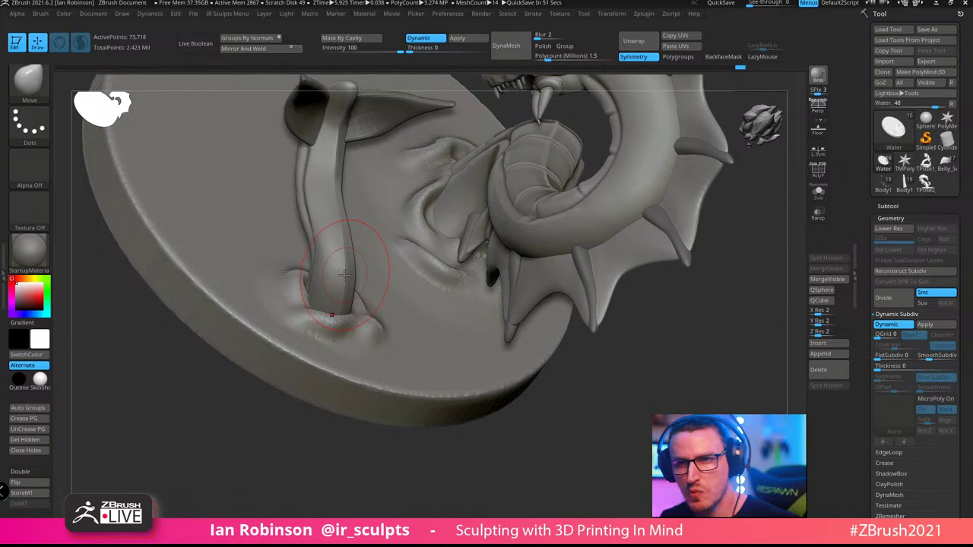
drag(608, 403, 337, 346)
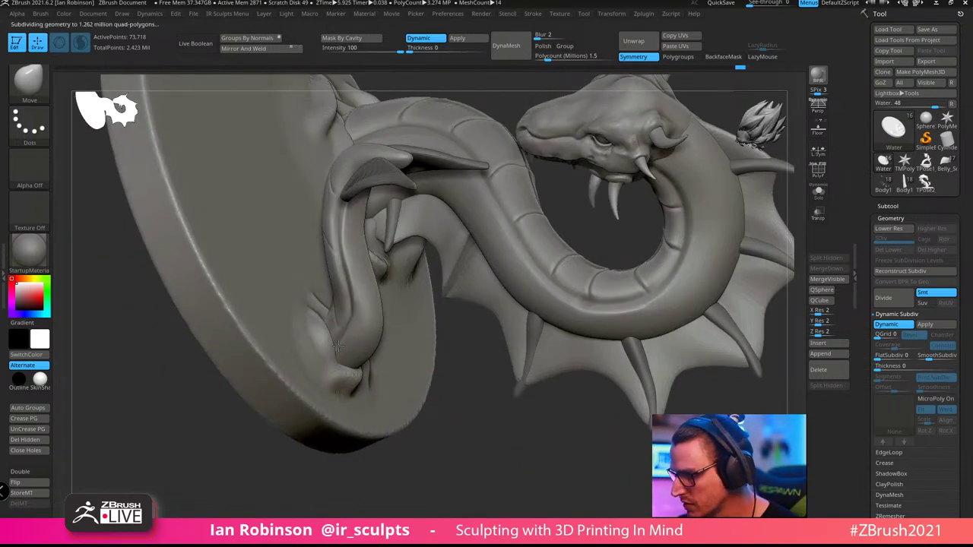
drag(493, 445, 335, 311)
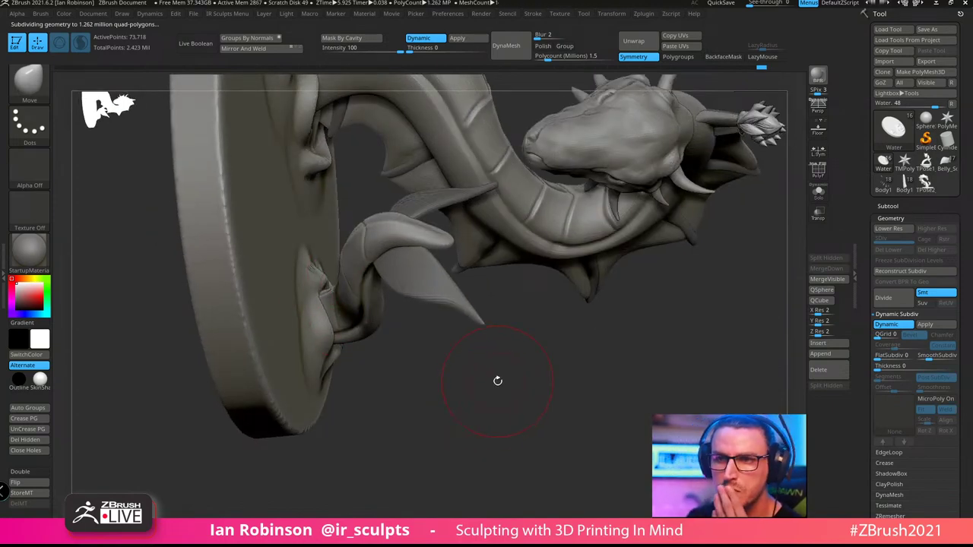
drag(498, 411, 415, 335)
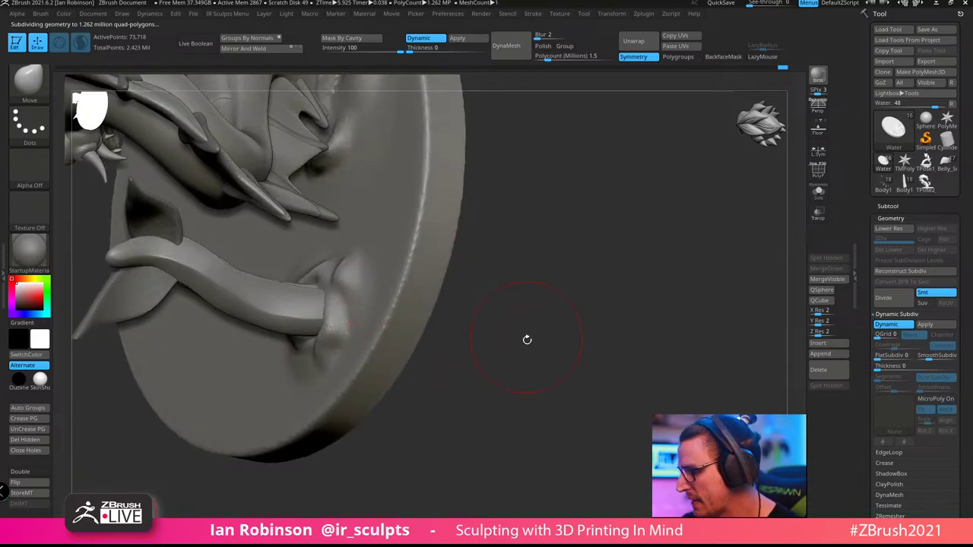
Return to the DamStandard brush and carve a crease into the water ridge around the end of the tail
mouse_move(527, 339)
mouse_down()
mouse_move(525, 317)
mouse_move(552, 261)
mouse_move(539, 319)
mouse_move(520, 282)
mouse_up()
key(b)
key(d)
key(s)
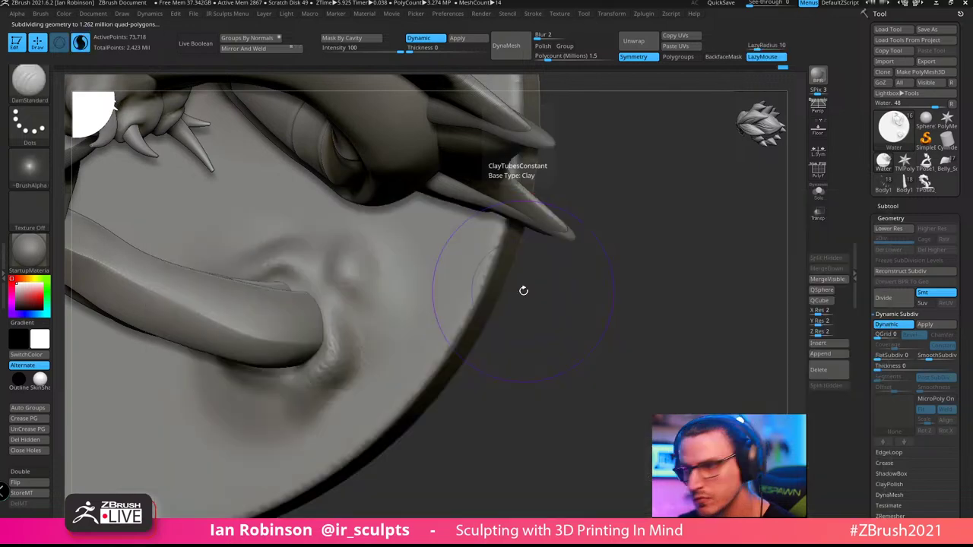
drag(528, 321, 403, 350)
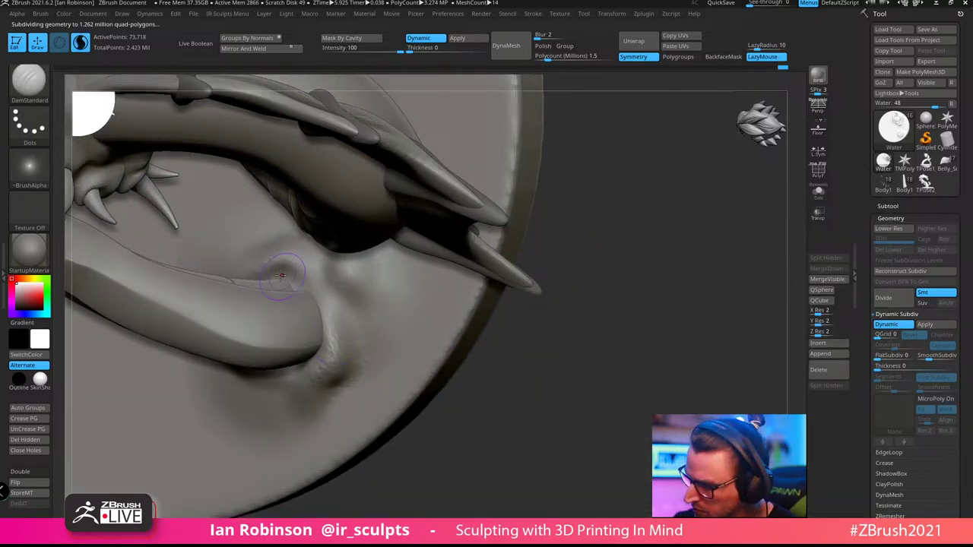
mouse_move(282, 275)
mouse_down()
mouse_move(287, 270)
mouse_move(321, 314)
mouse_up()
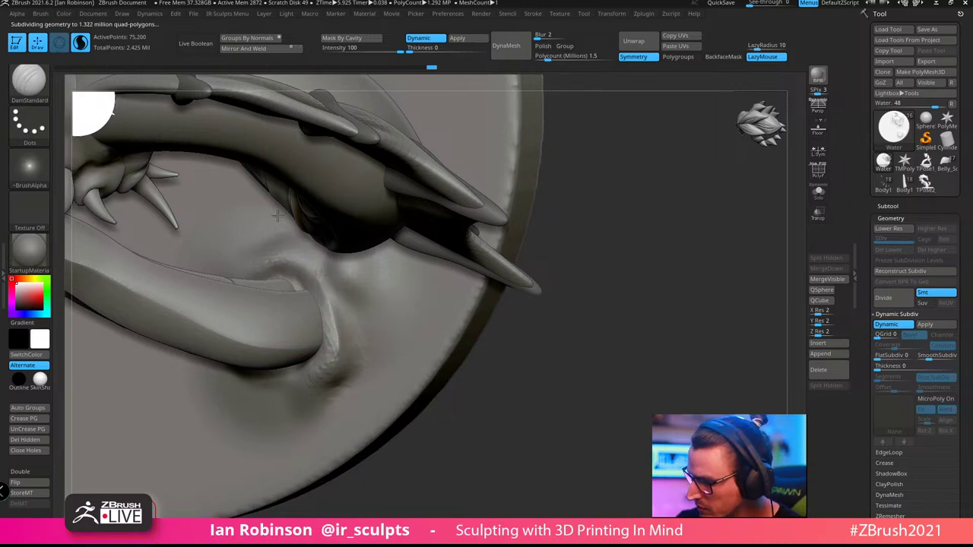
Save the tool over the existing file Olliphiest_BlockOut_07.ztl
drag(543, 353, 477, 334)
click(937, 29)
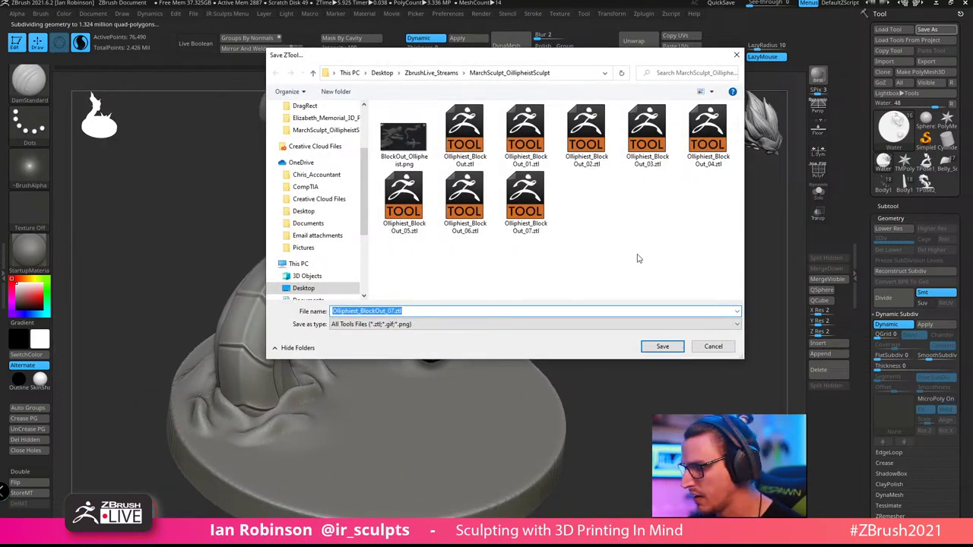
key(Return)
key(Return)
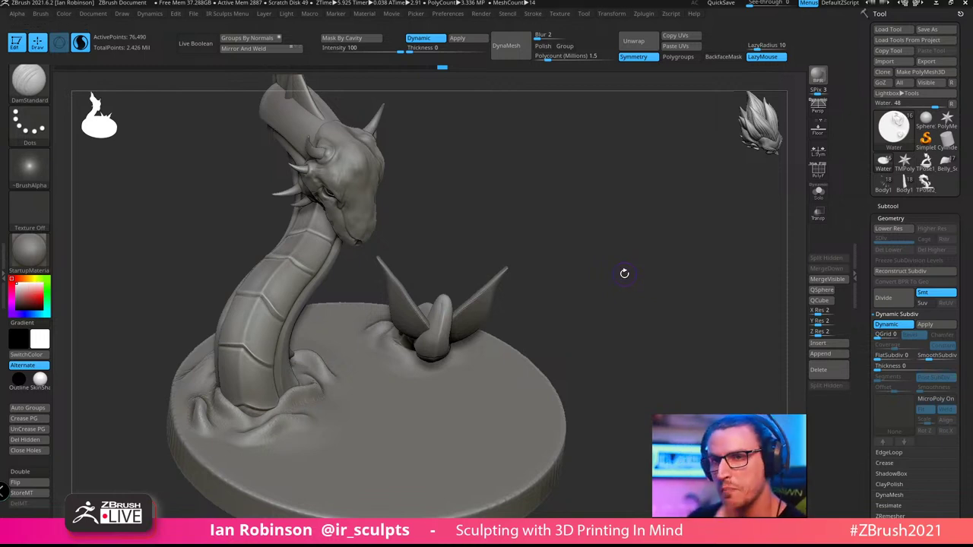
Examine the sculpted water and the whole dragon on its base from several sides
mouse_move(625, 273)
mouse_down()
mouse_move(601, 306)
mouse_move(609, 340)
mouse_up()
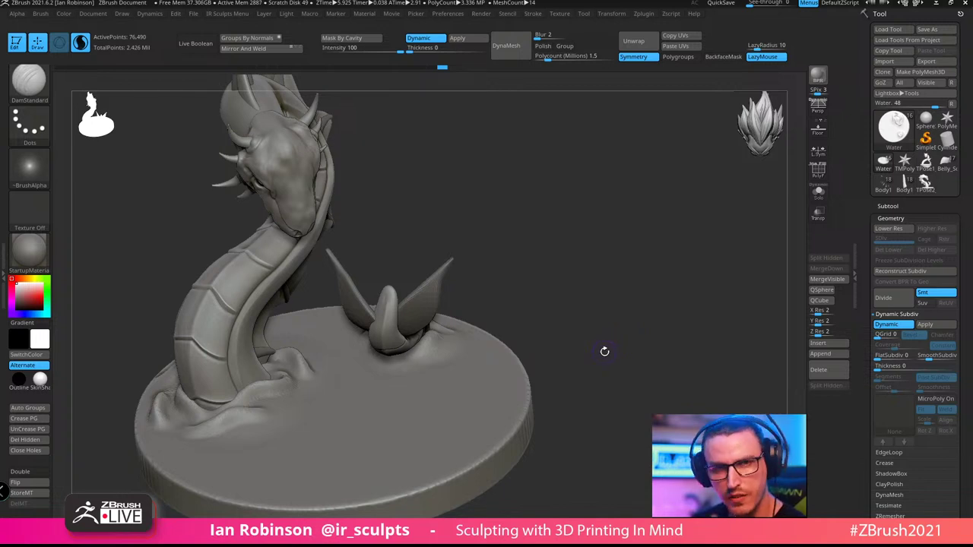
mouse_move(606, 345)
mouse_down()
mouse_move(627, 354)
mouse_move(617, 362)
mouse_up()
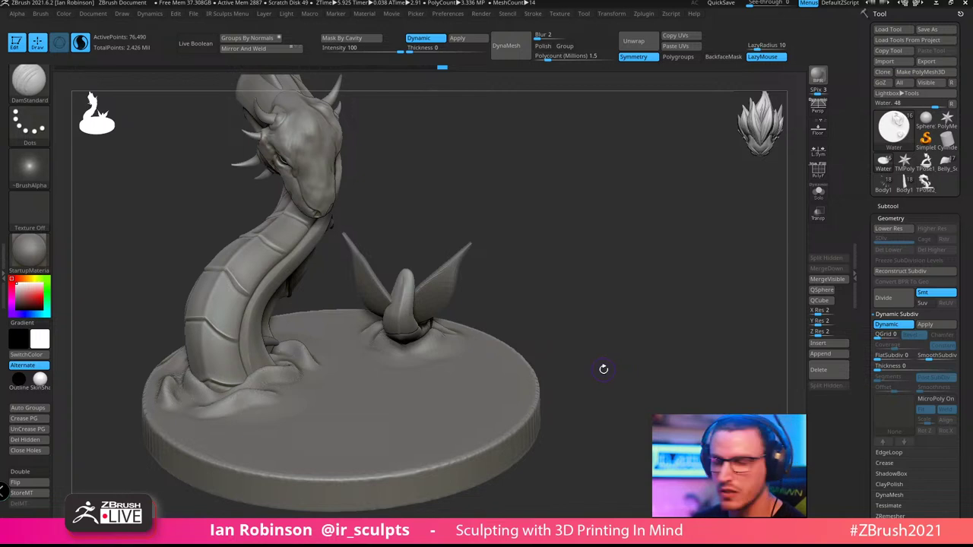
drag(602, 370, 602, 385)
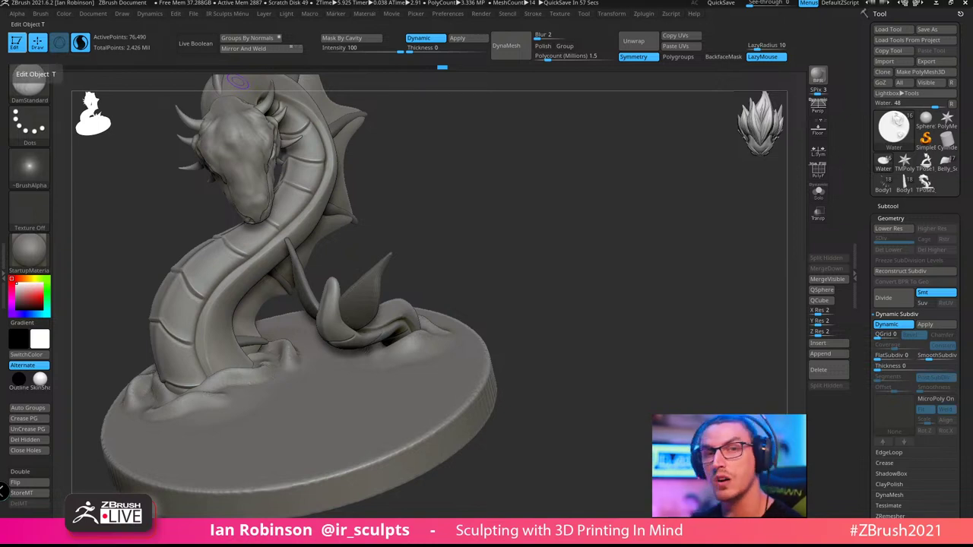
drag(689, 285, 656, 285)
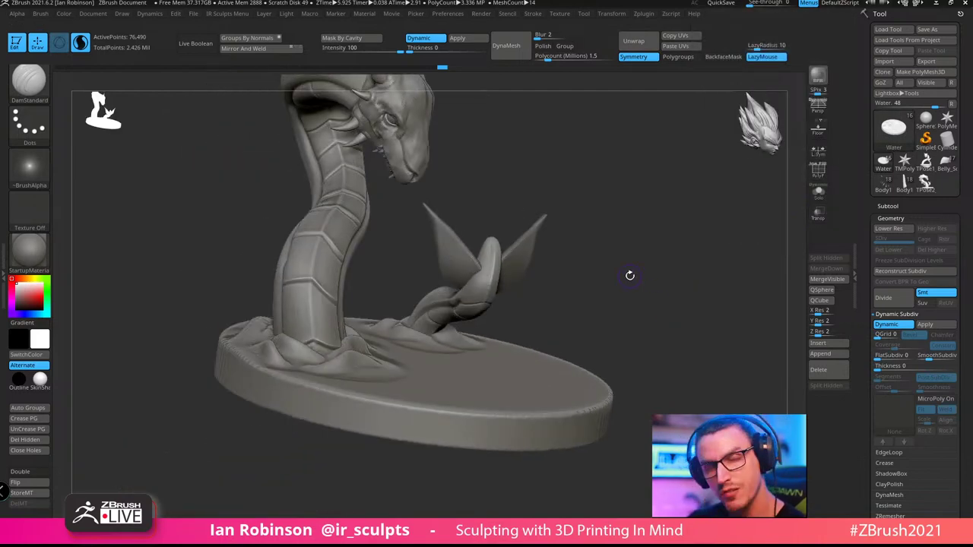
mouse_move(650, 331)
mouse_down()
mouse_move(621, 327)
mouse_move(581, 302)
mouse_move(616, 324)
mouse_move(616, 362)
mouse_move(615, 354)
mouse_move(615, 371)
mouse_move(593, 357)
mouse_move(567, 371)
mouse_move(629, 327)
mouse_move(648, 365)
mouse_up()
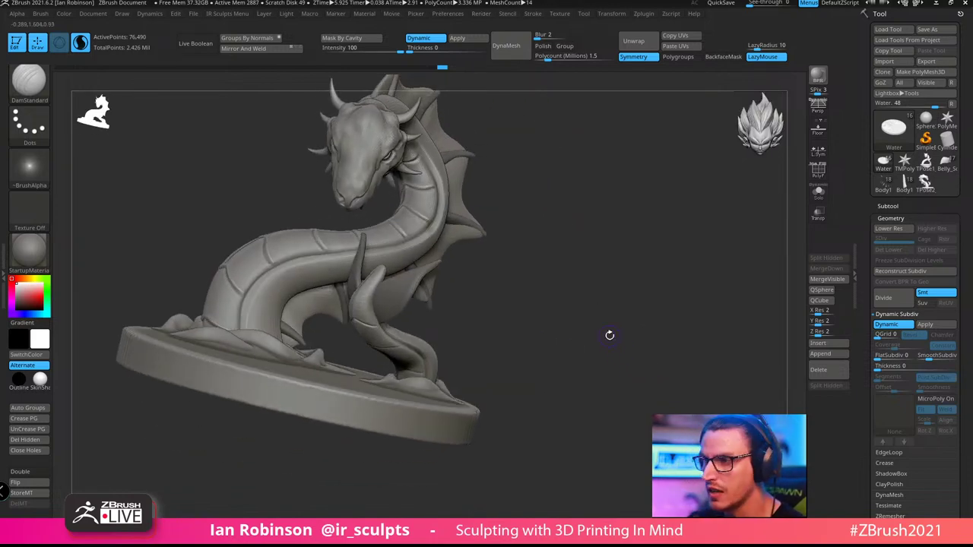
drag(616, 340, 589, 349)
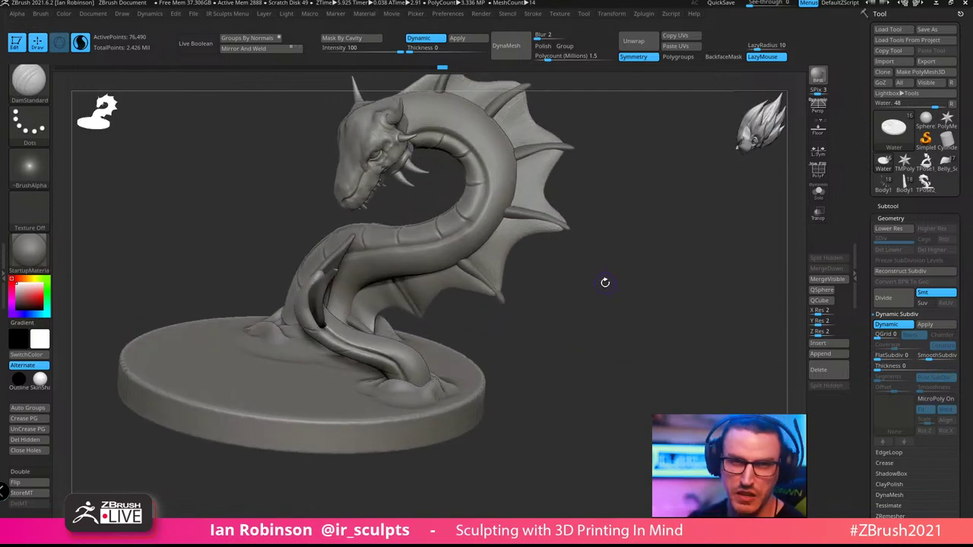
drag(515, 400, 571, 385)
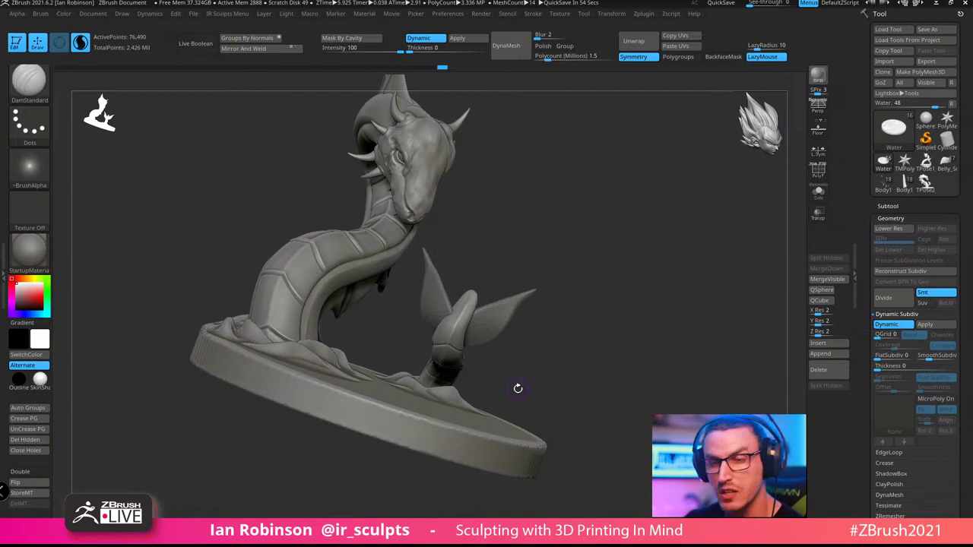
drag(515, 391, 573, 393)
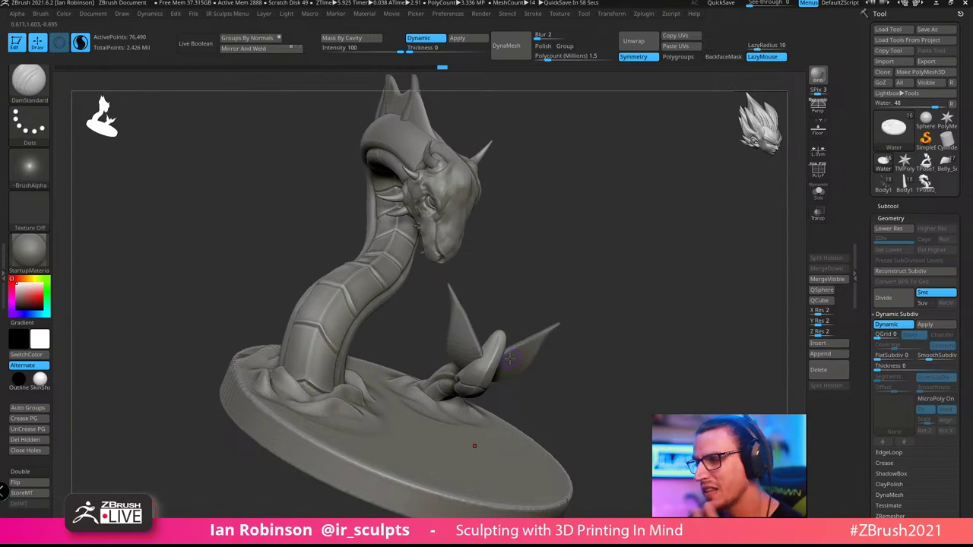
drag(588, 266, 613, 282)
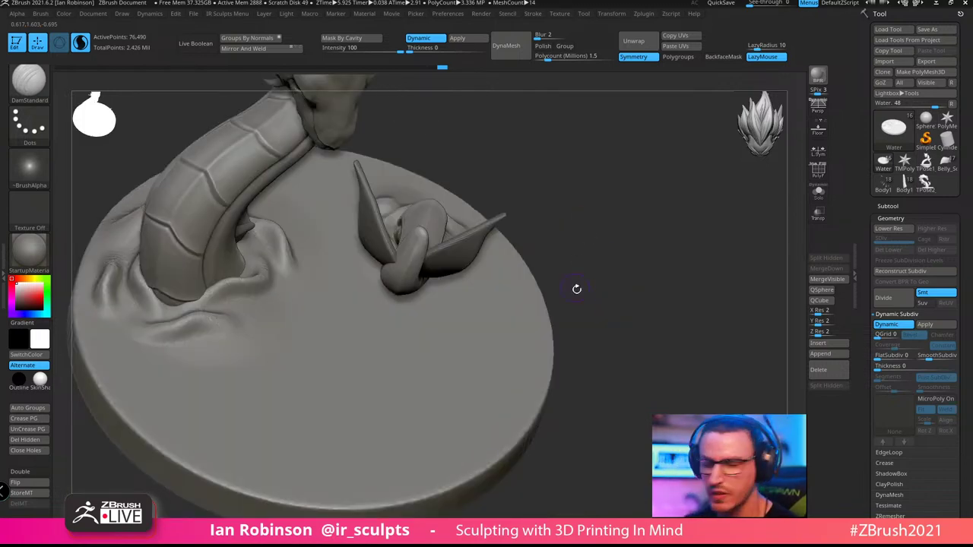
Switch to the SnakeCurve2 brush and adjust its draw size for the water beside the tail
mouse_move(575, 286)
mouse_down()
mouse_move(562, 337)
mouse_move(610, 250)
mouse_move(598, 311)
mouse_move(602, 280)
mouse_move(533, 148)
mouse_up()
key(b)
key(s)
key(2)
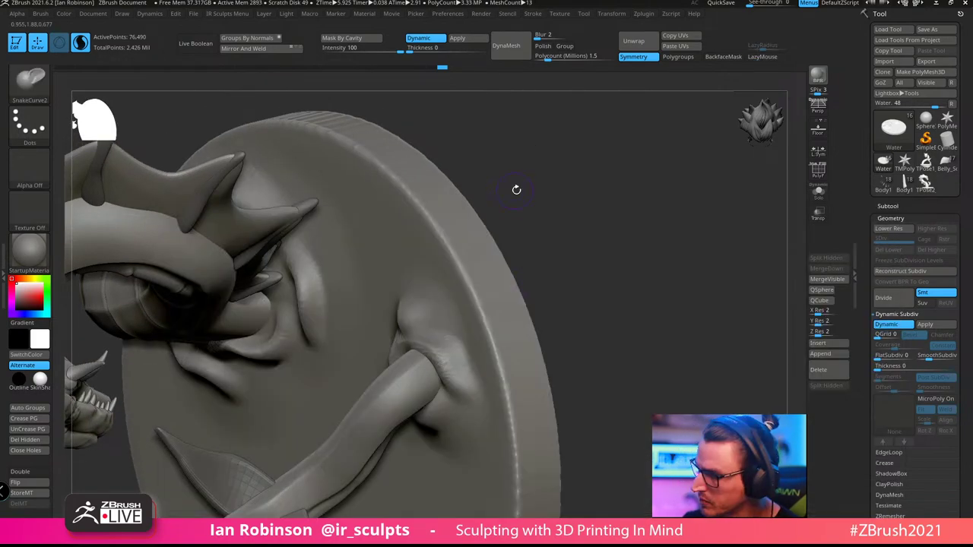
key(s)
mouse_move(517, 190)
mouse_down()
mouse_move(569, 130)
mouse_move(561, 150)
mouse_up()
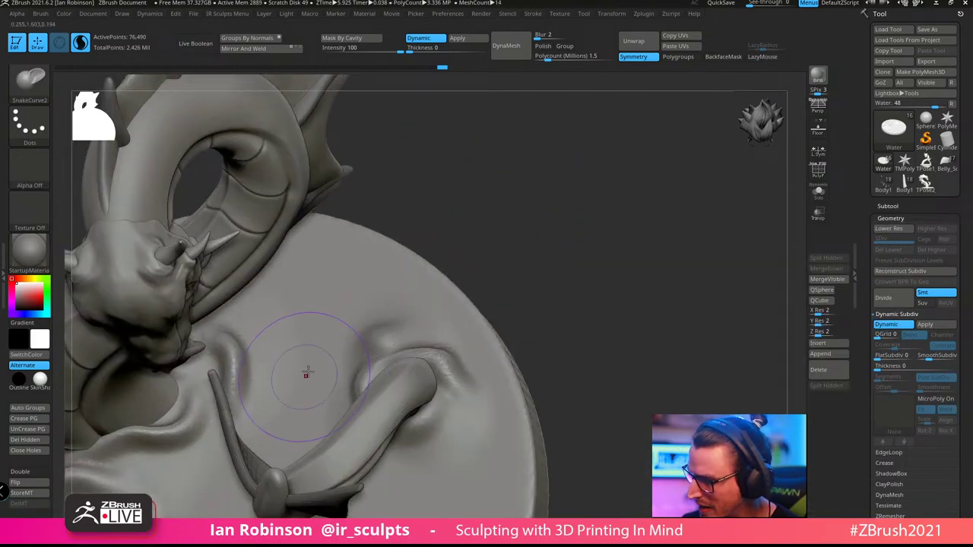
mouse_move(296, 410)
mouse_down()
mouse_move(343, 318)
mouse_move(388, 282)
mouse_up()
mouse_move(439, 244)
mouse_down()
mouse_move(545, 211)
mouse_move(555, 182)
mouse_up()
key(ctrl+z)
Draw a curved water ridge on the disc beside the tail's base and adjust its curve to shape the ripple
drag(397, 267, 324, 371)
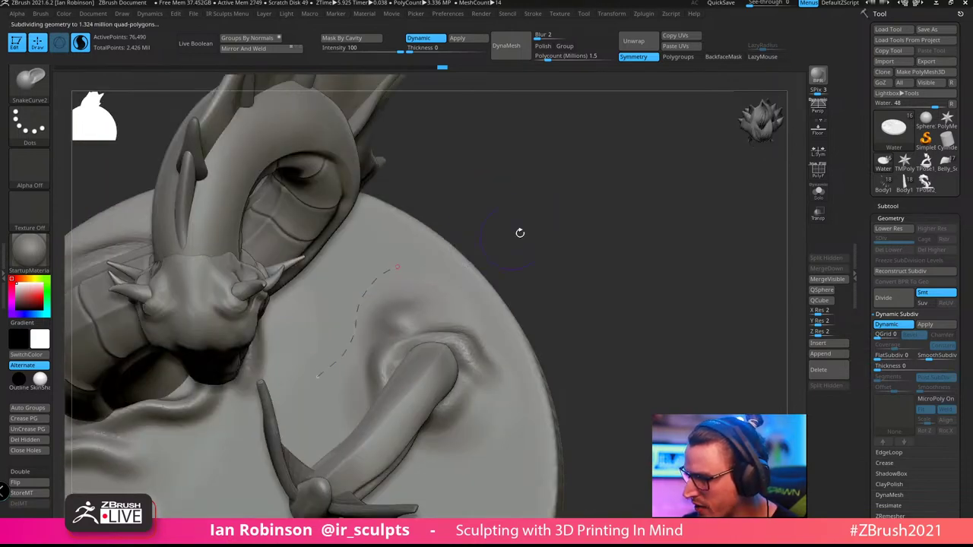
drag(519, 233, 456, 228)
drag(358, 325, 374, 292)
right_drag(374, 293, 358, 311)
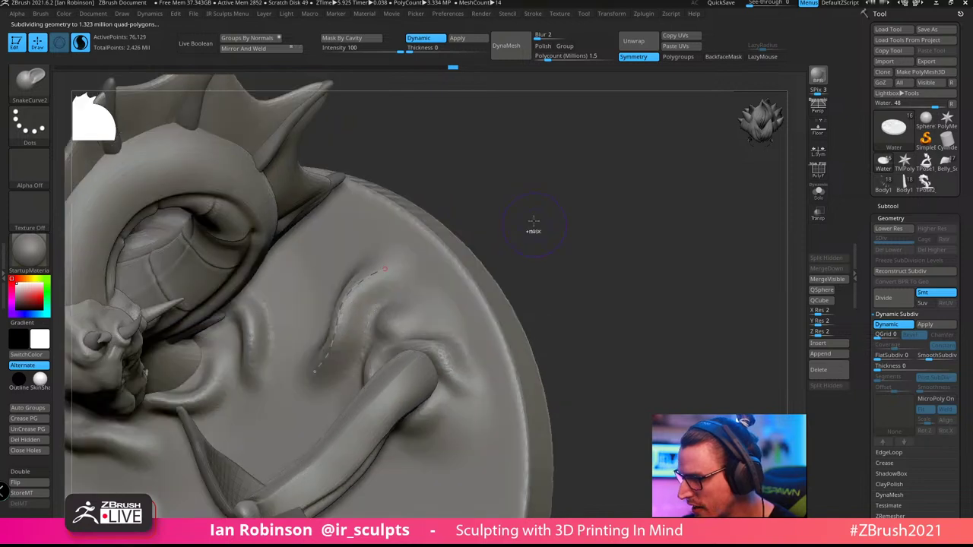
drag(357, 313, 355, 312)
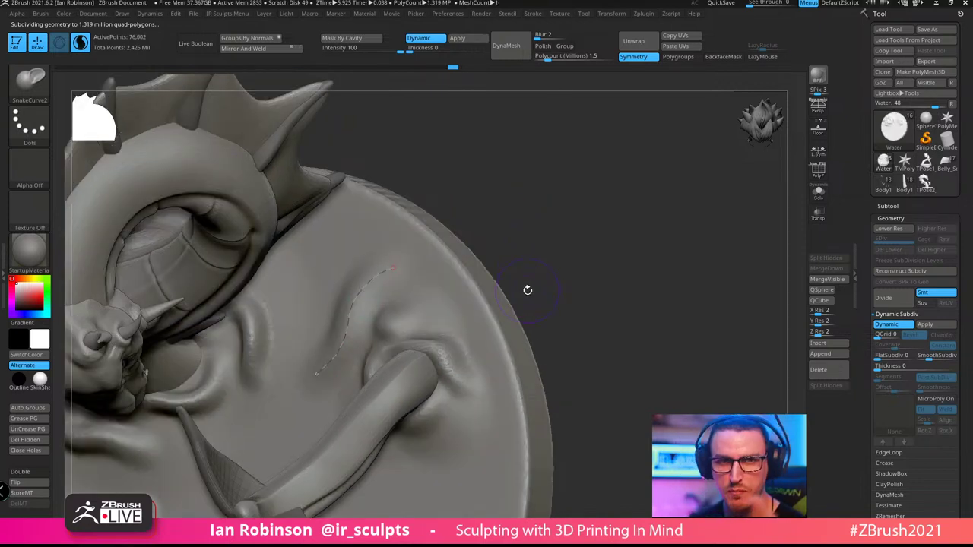
Draw a curved water ridge on the disc between the dragon's coiled body and its tail fins, and check it from several sides
mouse_move(631, 271)
right_down()
mouse_move(626, 286)
mouse_move(508, 191)
mouse_move(506, 169)
right_up()
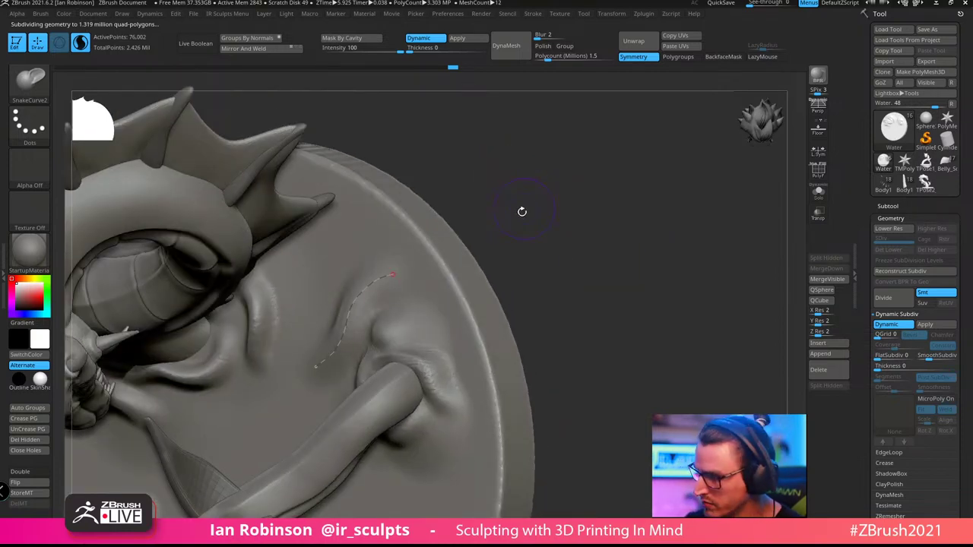
right_drag(440, 218, 603, 239)
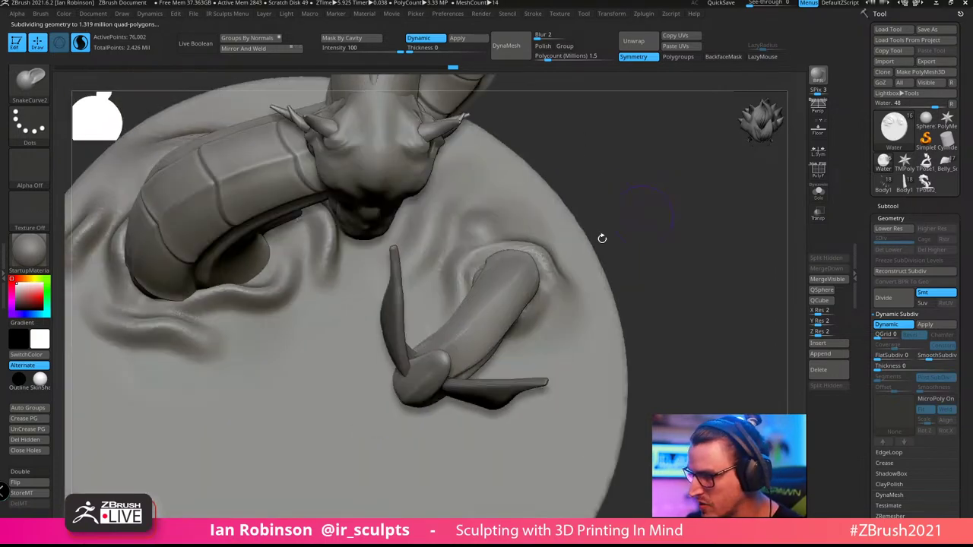
mouse_move(271, 352)
mouse_down()
mouse_move(363, 317)
mouse_move(378, 298)
mouse_up()
drag(630, 218, 655, 220)
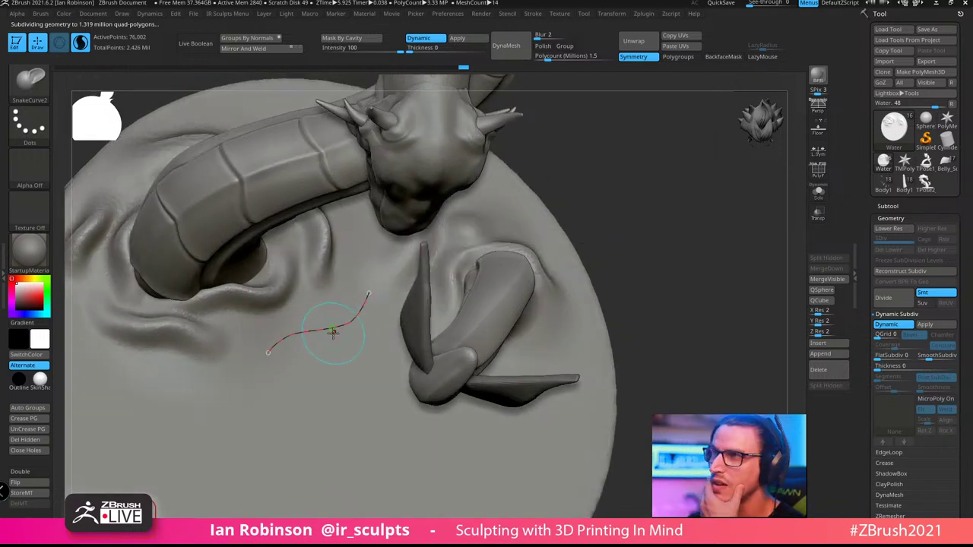
click(333, 331)
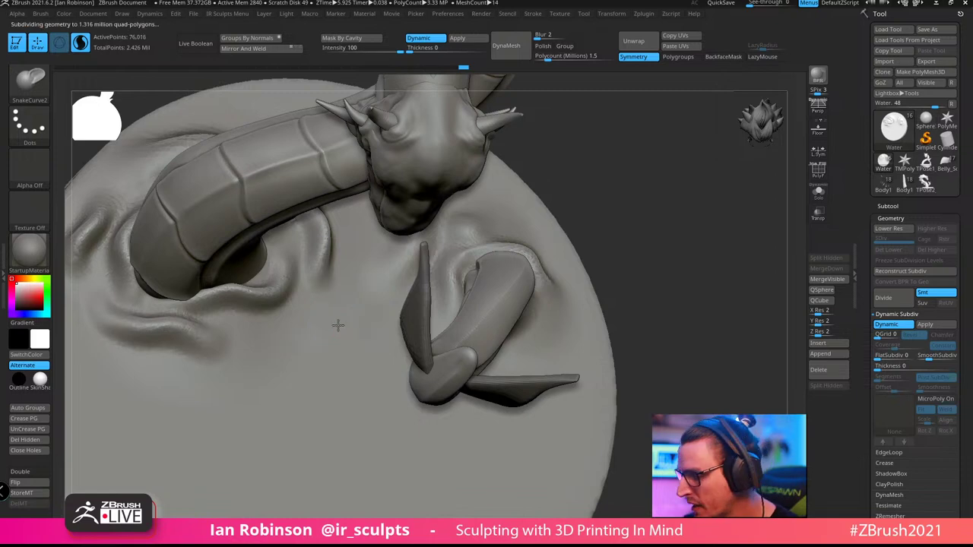
mouse_move(646, 207)
right_down()
mouse_move(658, 217)
mouse_move(619, 193)
mouse_move(632, 195)
right_up()
right_drag(489, 226, 323, 330)
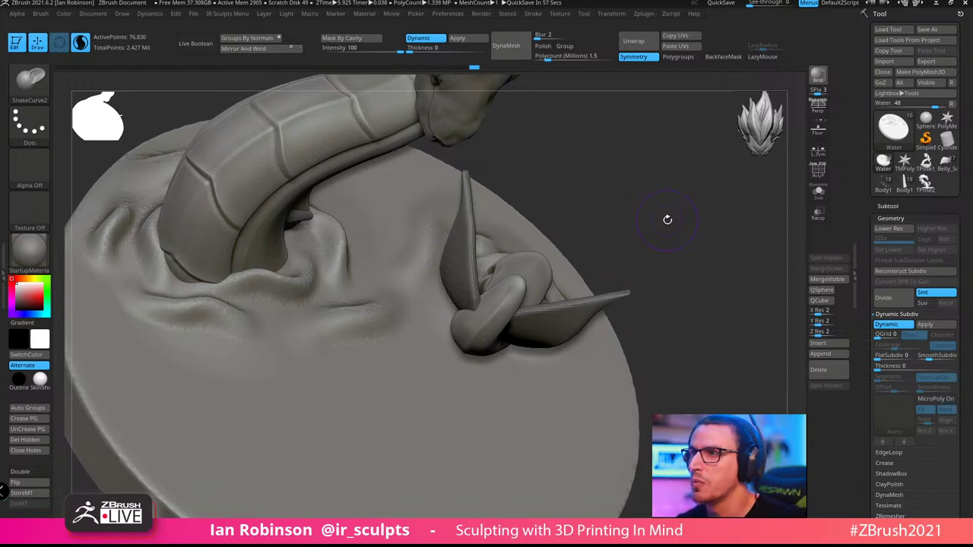
mouse_move(623, 189)
mouse_down()
mouse_move(654, 172)
mouse_move(639, 244)
mouse_up()
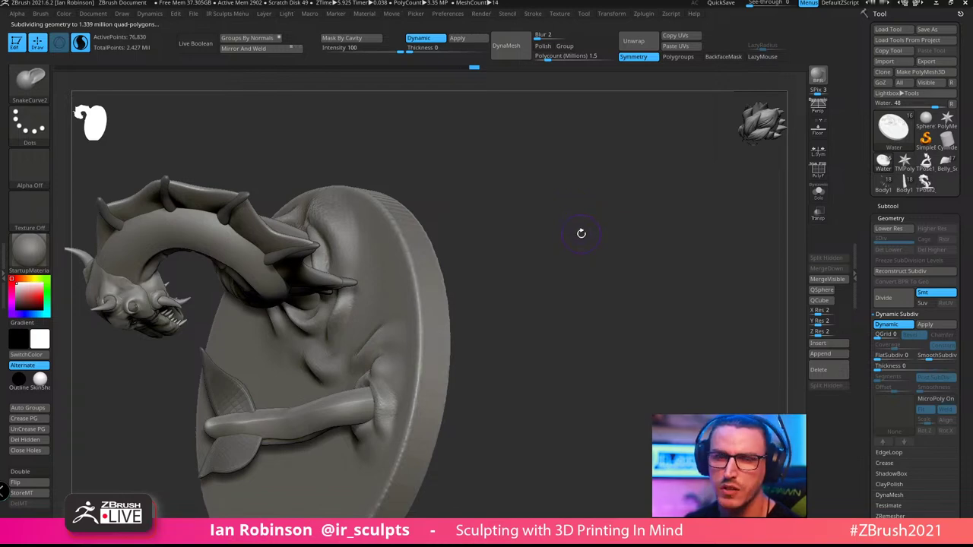
mouse_move(582, 233)
mouse_down()
mouse_move(640, 225)
mouse_move(634, 286)
mouse_move(655, 297)
mouse_up()
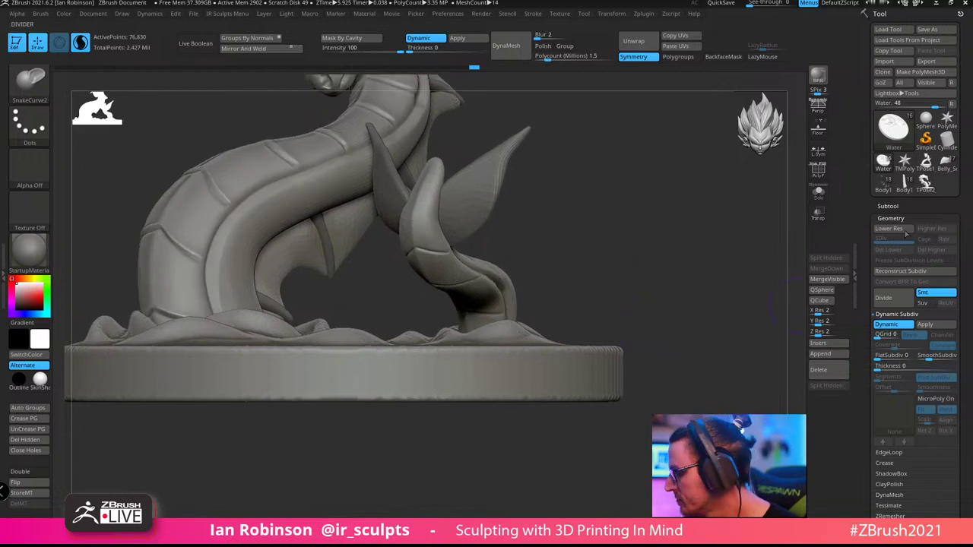
Insert a cube as a new subtool below the Water subtool
click(888, 207)
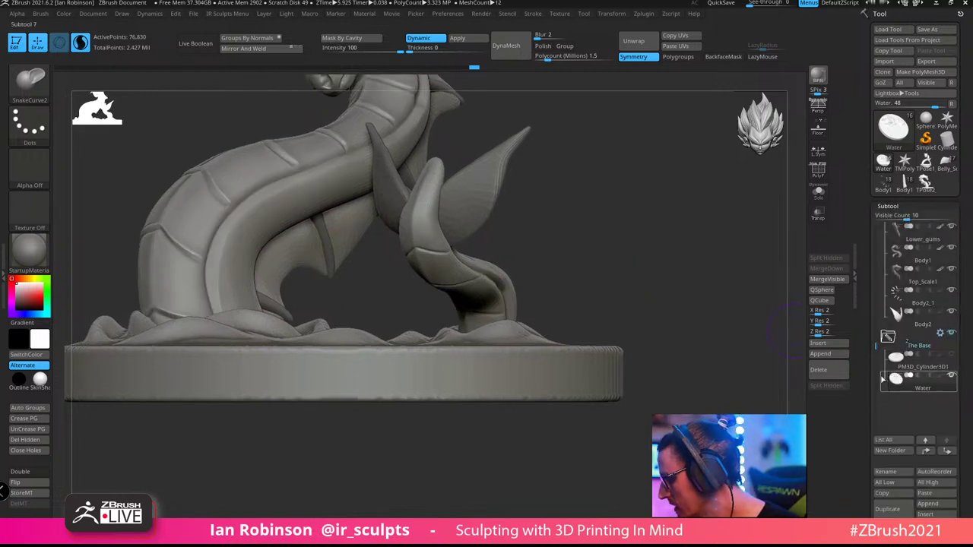
mouse_move(768, 327)
mouse_down()
mouse_move(717, 306)
mouse_move(669, 320)
mouse_up()
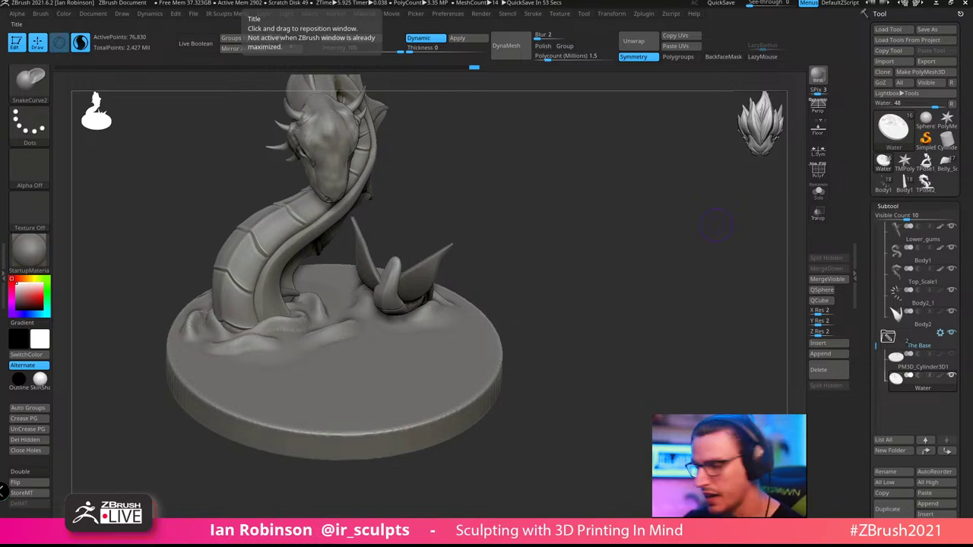
scroll(887, 337, down, 1)
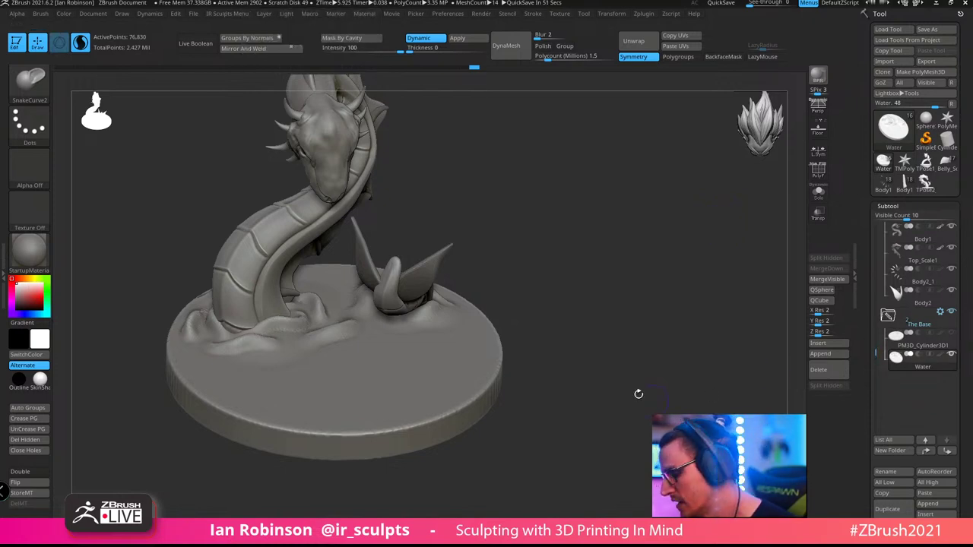
drag(636, 393, 609, 351)
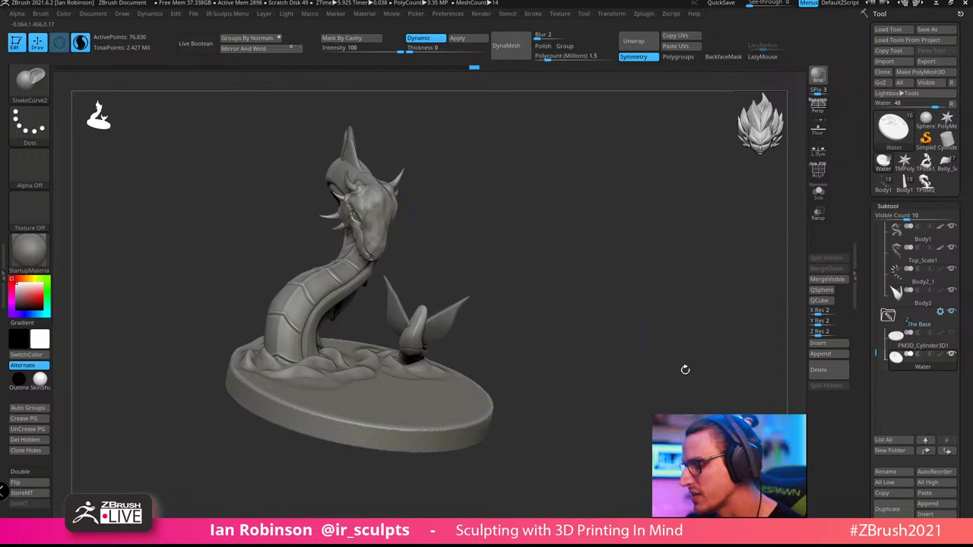
drag(687, 369, 663, 361)
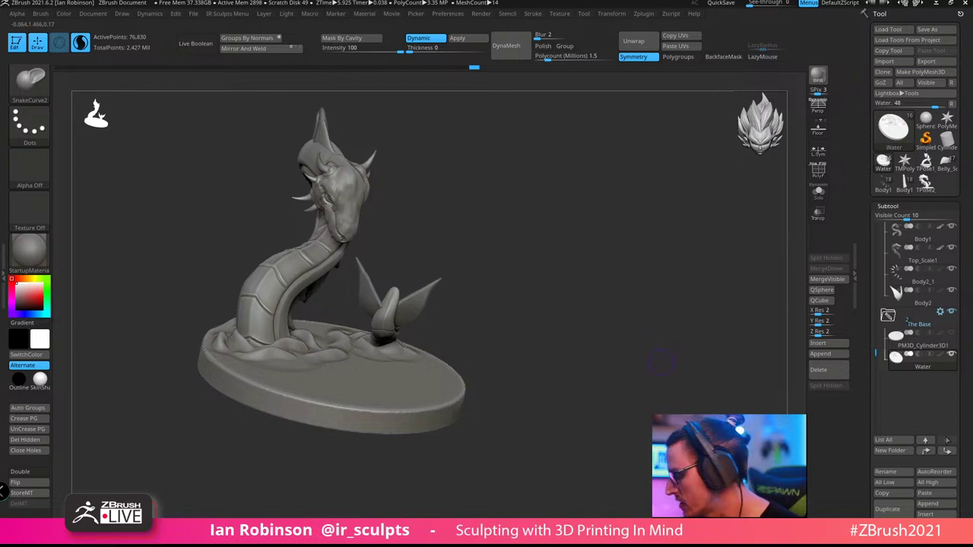
click(926, 514)
click(550, 374)
Reinitialize the inserted cube as a QCube with X, Y and Z resolution 1 and show its polyframe
shift+drag(660, 279, 614, 281)
click(894, 208)
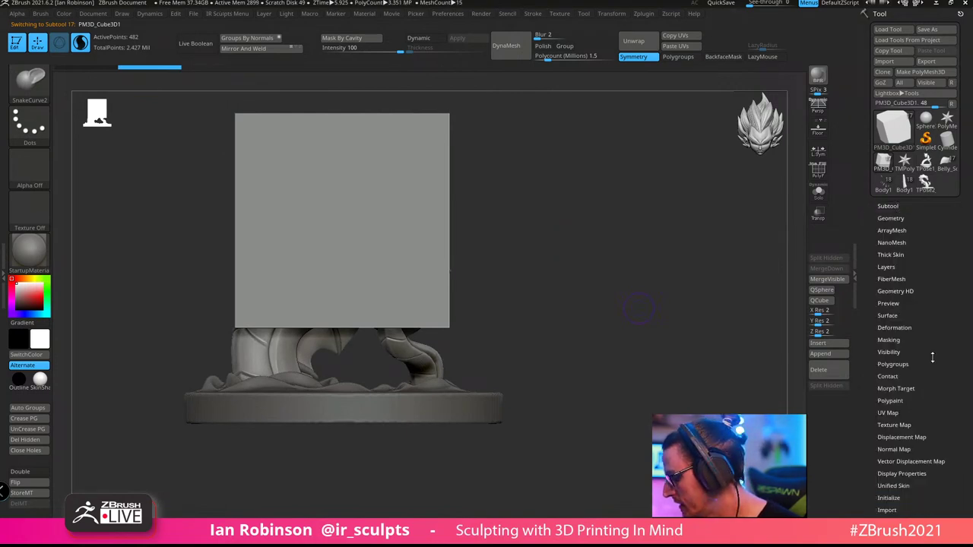
drag(954, 356, 950, 226)
click(897, 368)
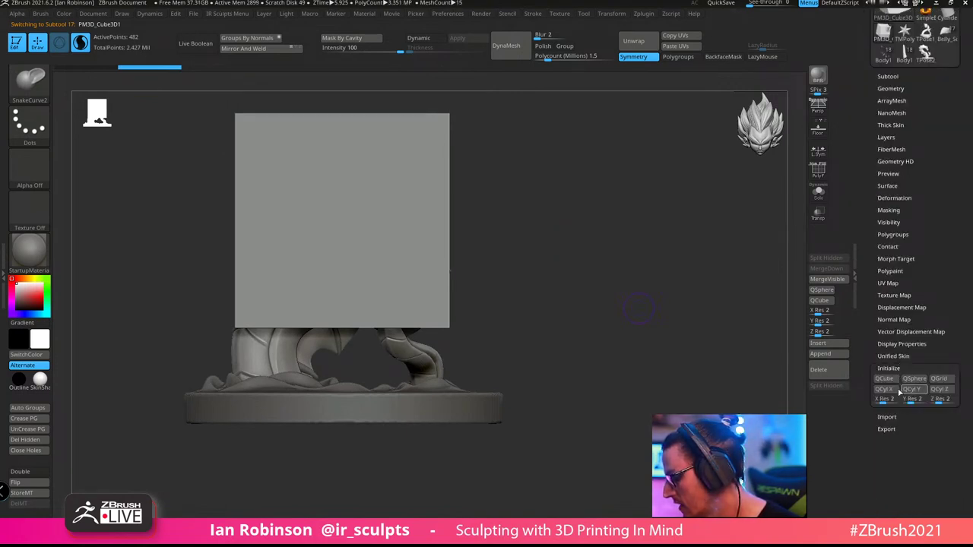
drag(888, 399, 931, 399)
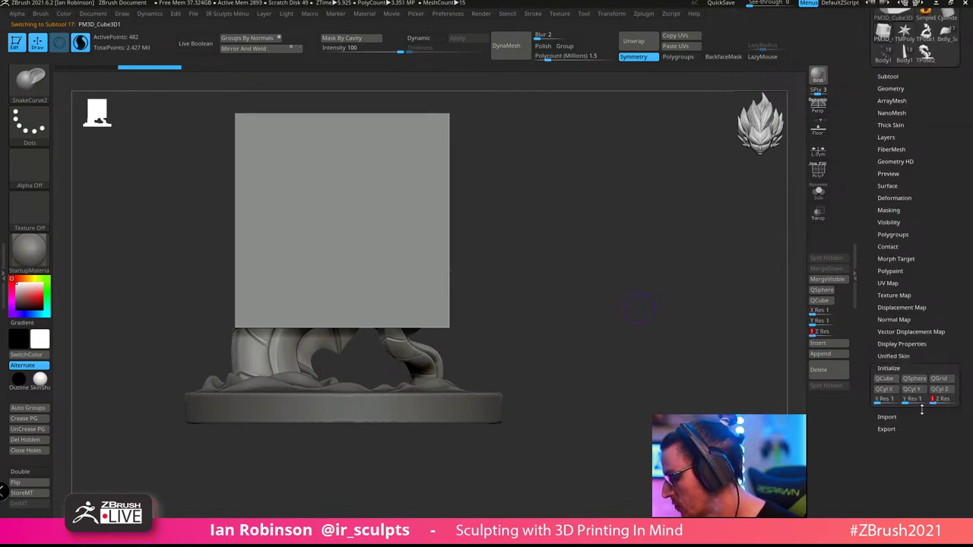
click(885, 378)
key(shift+f)
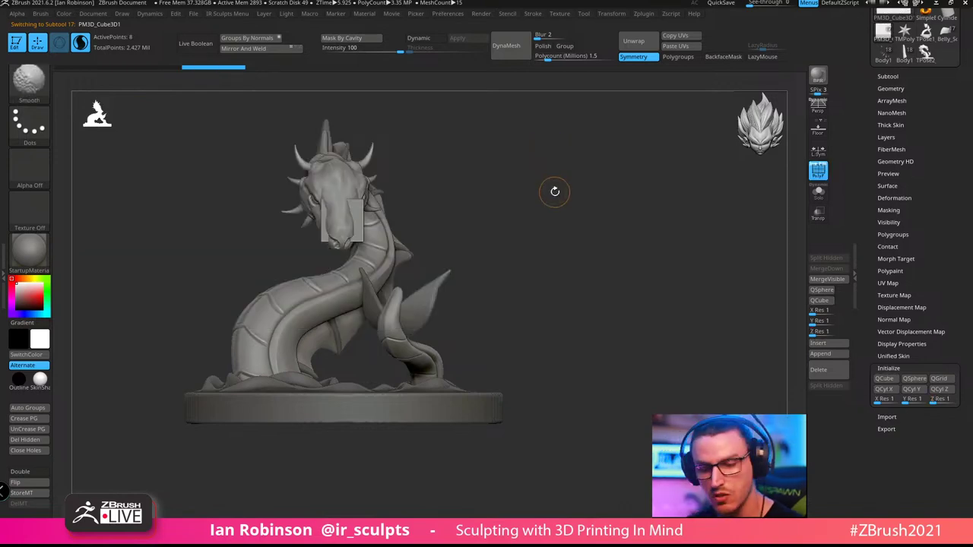
Isolate the small cube in Solo mode and merge all its faces into a single polygroup
drag(665, 270, 644, 248)
alt+drag(589, 191, 624, 291)
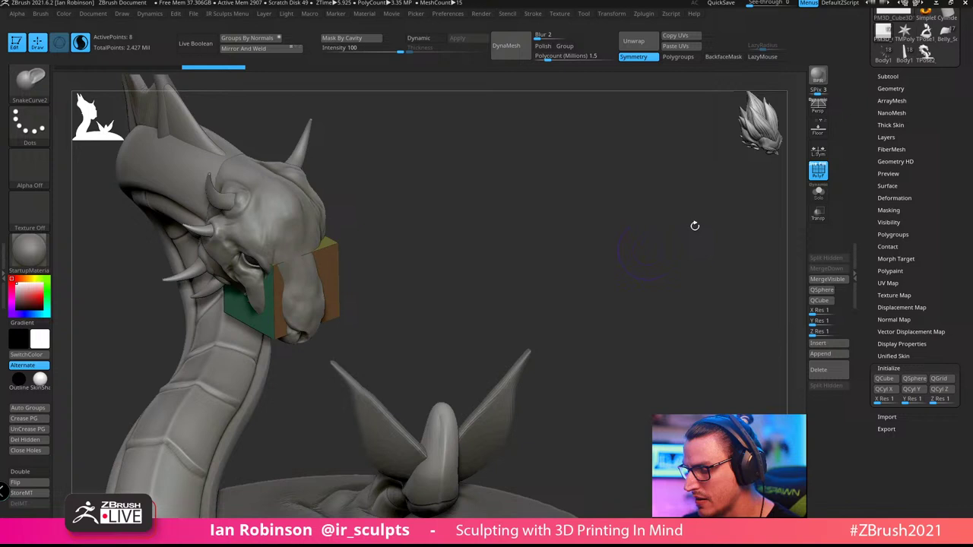
click(819, 194)
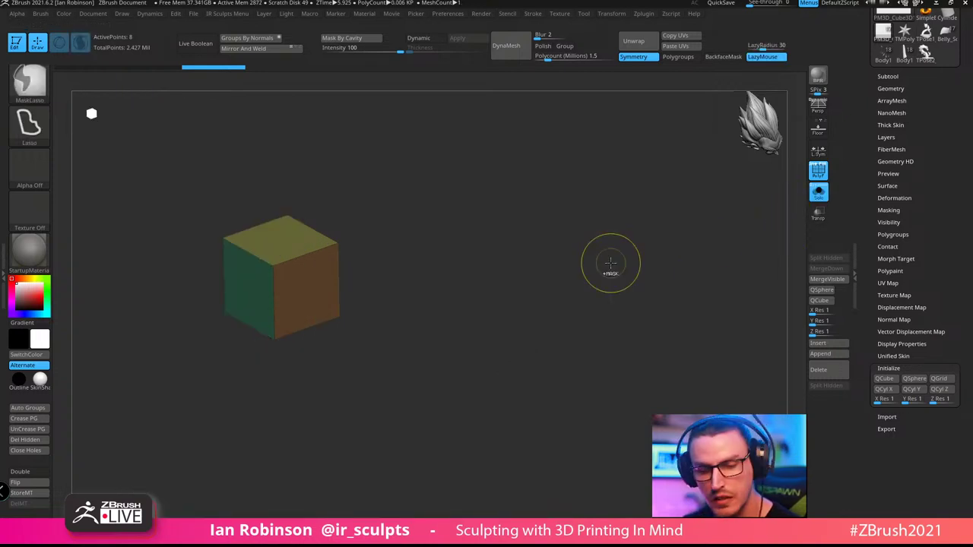
key(ctrl)
mouse_move(553, 268)
shift+mouse_down()
mouse_move(565, 259)
mouse_move(608, 315)
mouse_move(552, 340)
mouse_move(539, 305)
mouse_move(554, 337)
shift+mouse_up()
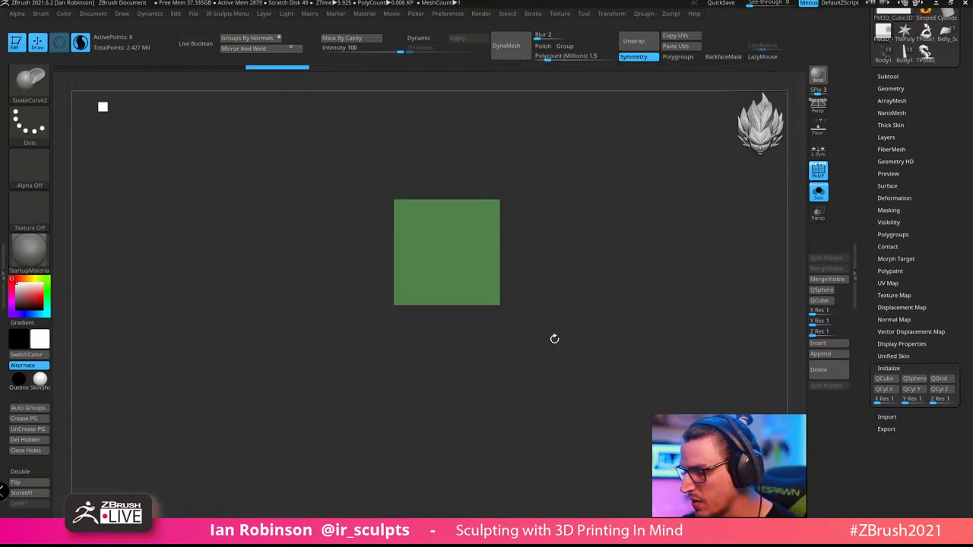
Mirror and weld the cube to add an edge loop down its centre
click(896, 89)
click(897, 183)
click(912, 322)
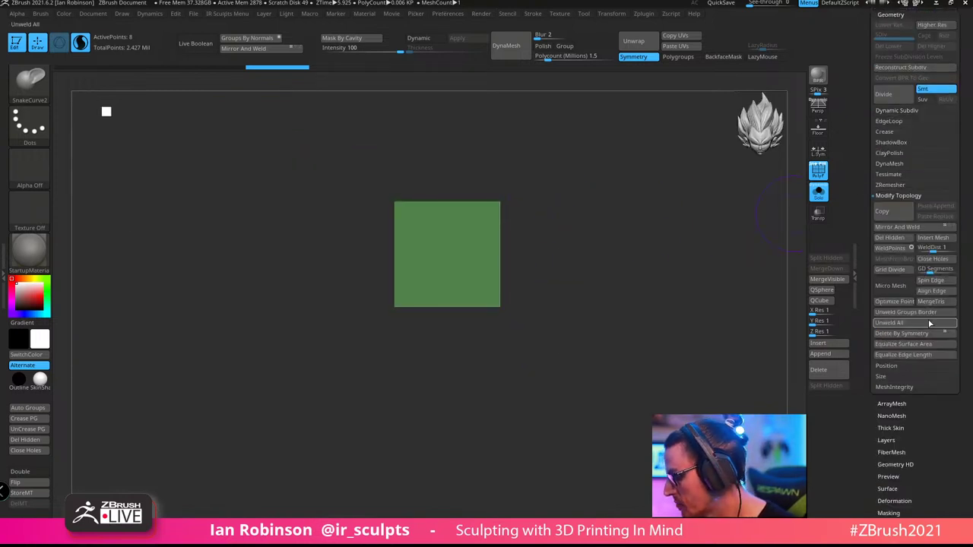
click(898, 226)
drag(678, 270, 546, 339)
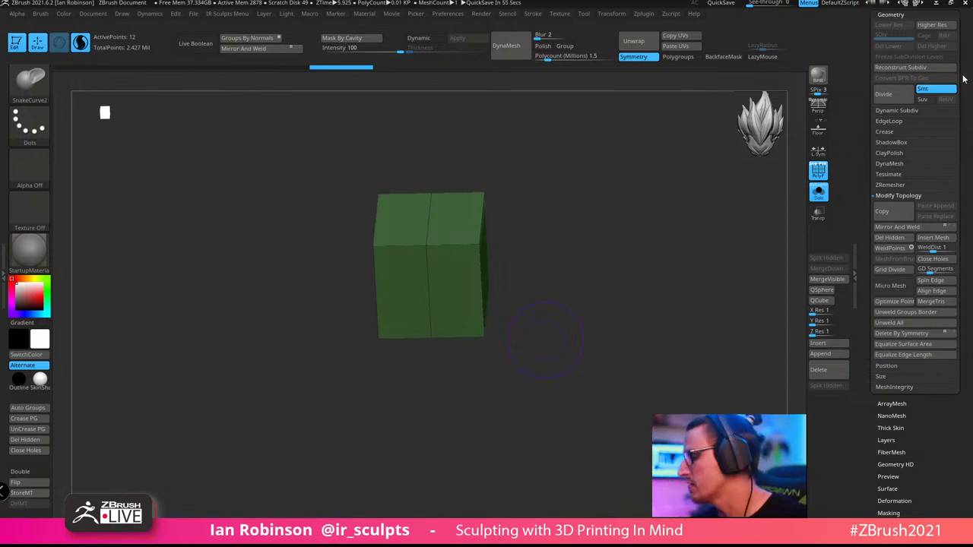
scroll(963, 78, up, 5)
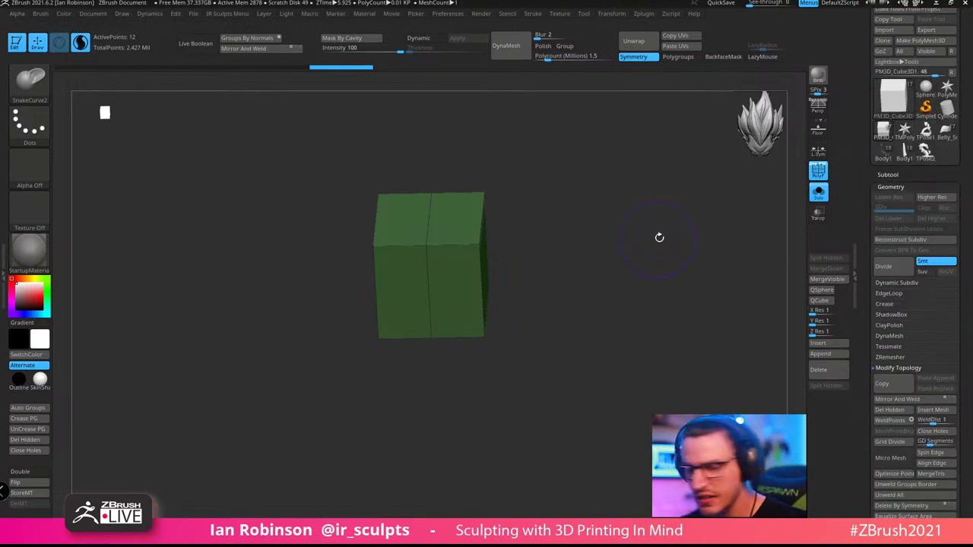
drag(665, 238, 628, 372)
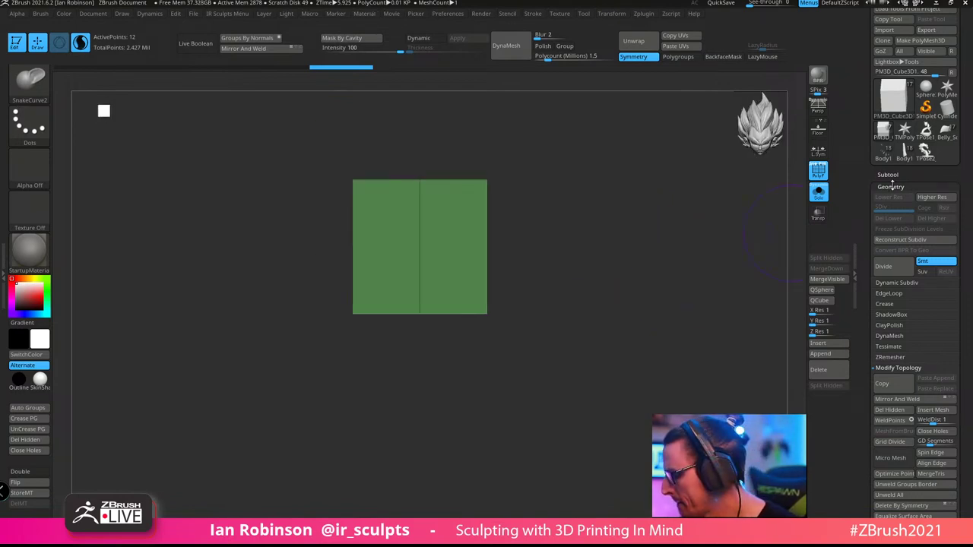
Scale the cube vertically to about a third of its height to form a flat slab
click(892, 187)
click(885, 175)
alt+drag(673, 267, 630, 335)
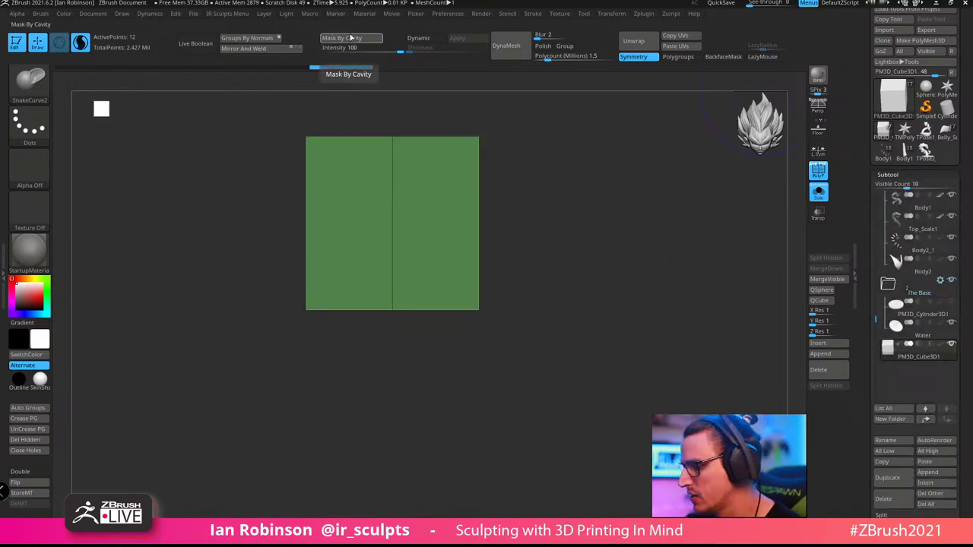
drag(580, 279, 585, 258)
key(f)
shift+drag(650, 264, 662, 236)
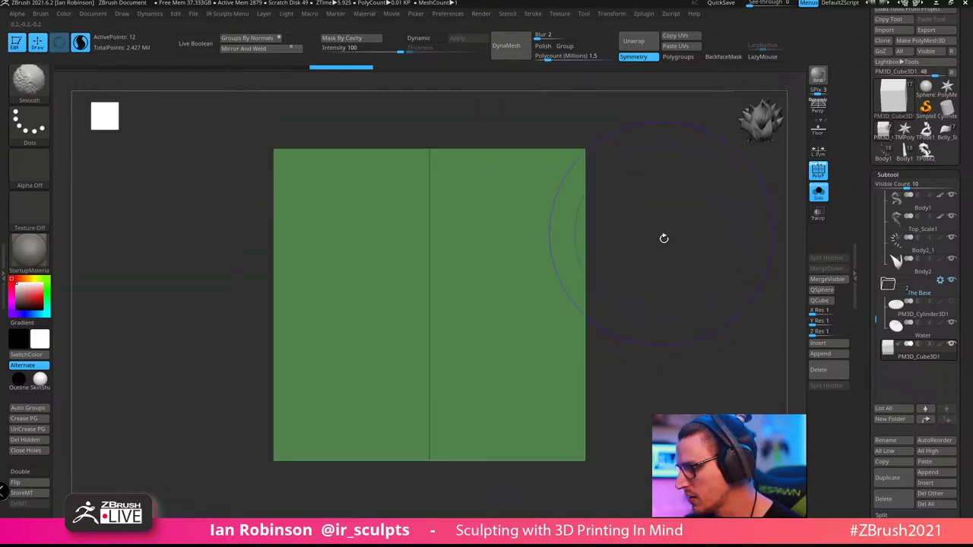
alt+drag(663, 279, 667, 216)
key(f)
key(w)
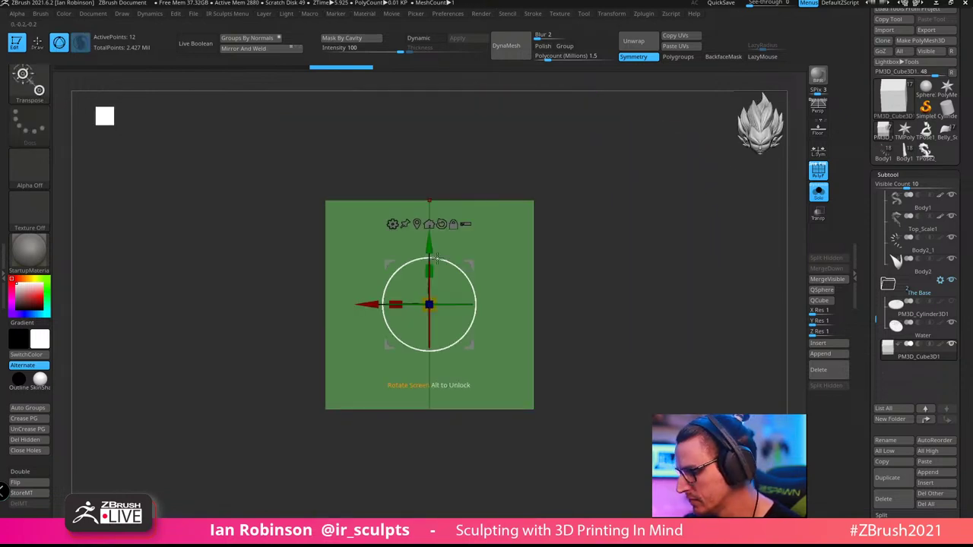
drag(429, 270, 431, 378)
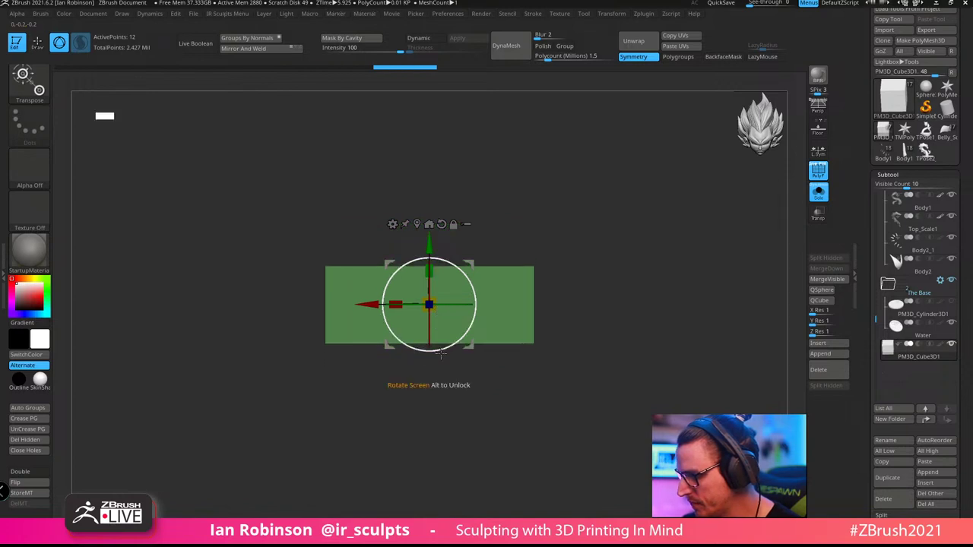
key(f)
shift+drag(644, 248, 661, 339)
key(q)
Switch to the ZModeler brush for editing the flattened cube and check the slab from the top and front
alt+drag(611, 262, 484, 337)
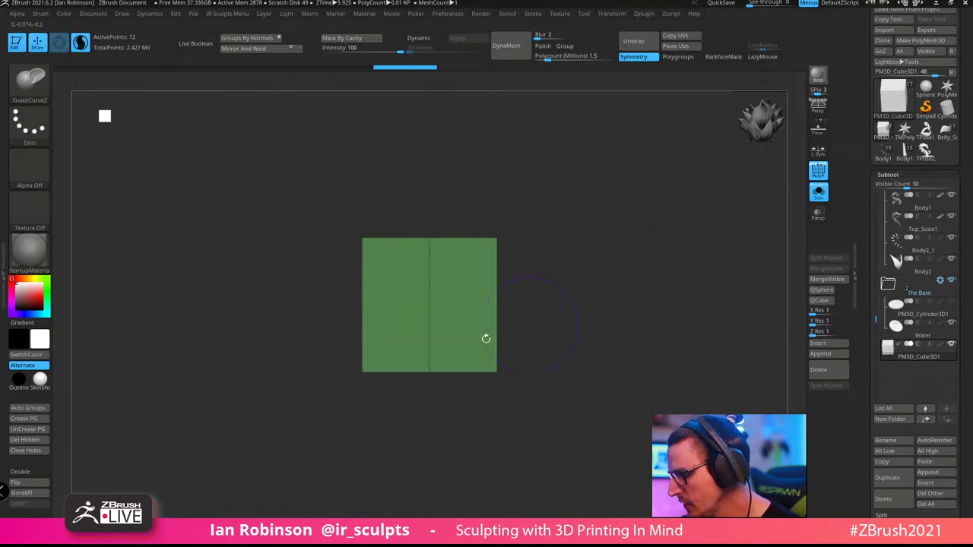
key(f)
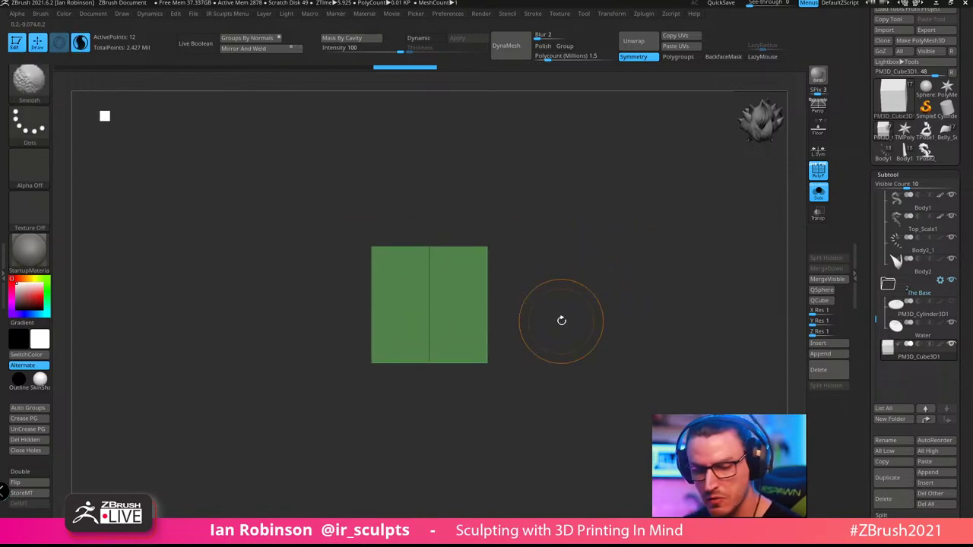
key(shift+f)
key(shift+f)
alt+drag(569, 295, 573, 349)
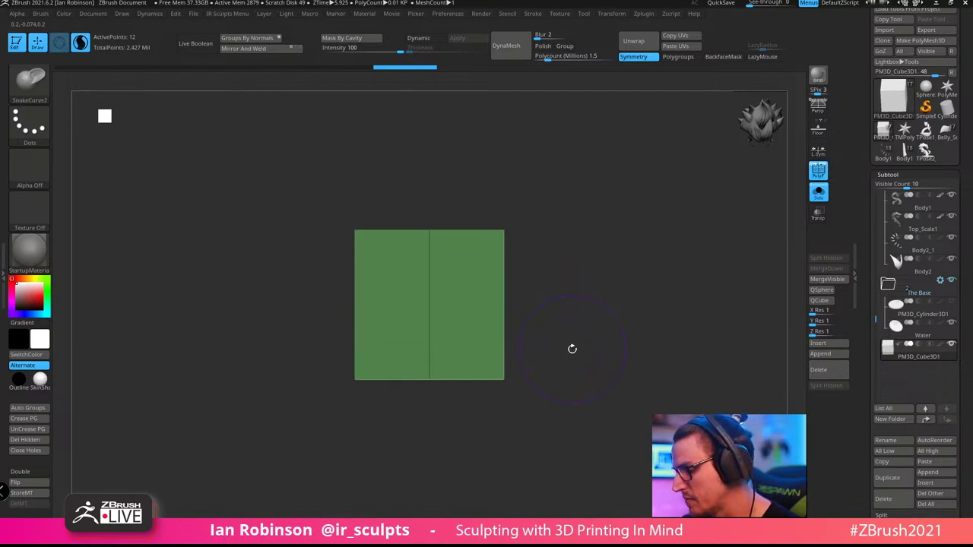
key(b)
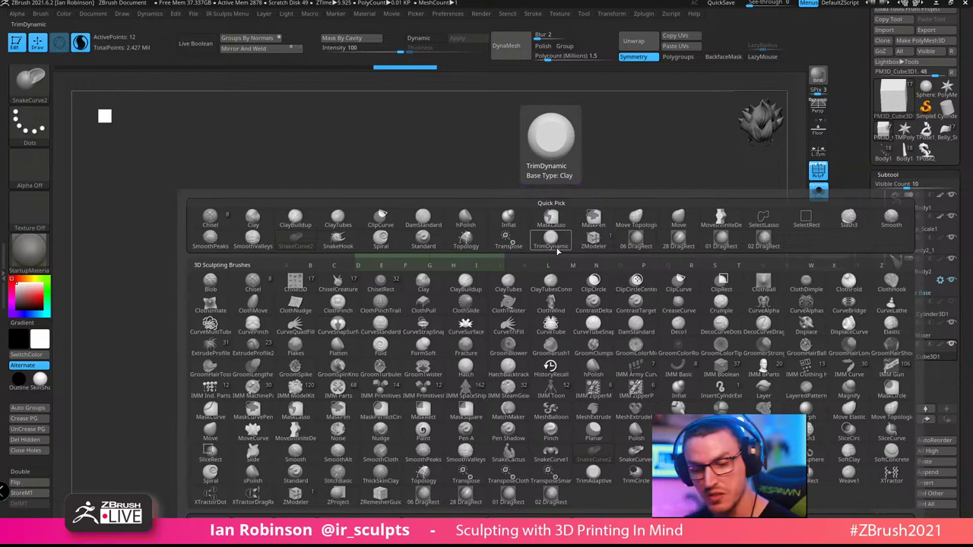
key(z)
key(m)
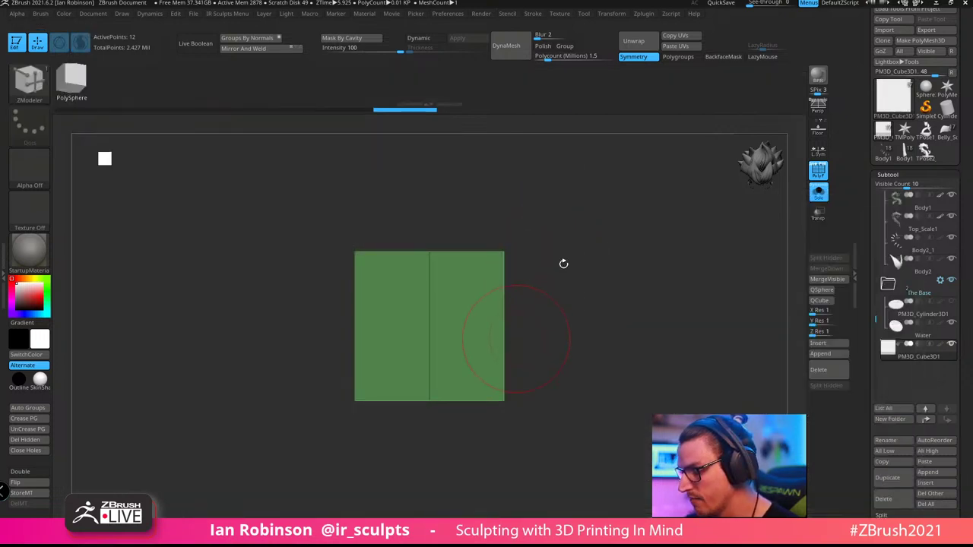
mouse_move(564, 264)
mouse_down()
mouse_move(582, 220)
mouse_move(600, 244)
mouse_move(608, 234)
mouse_up()
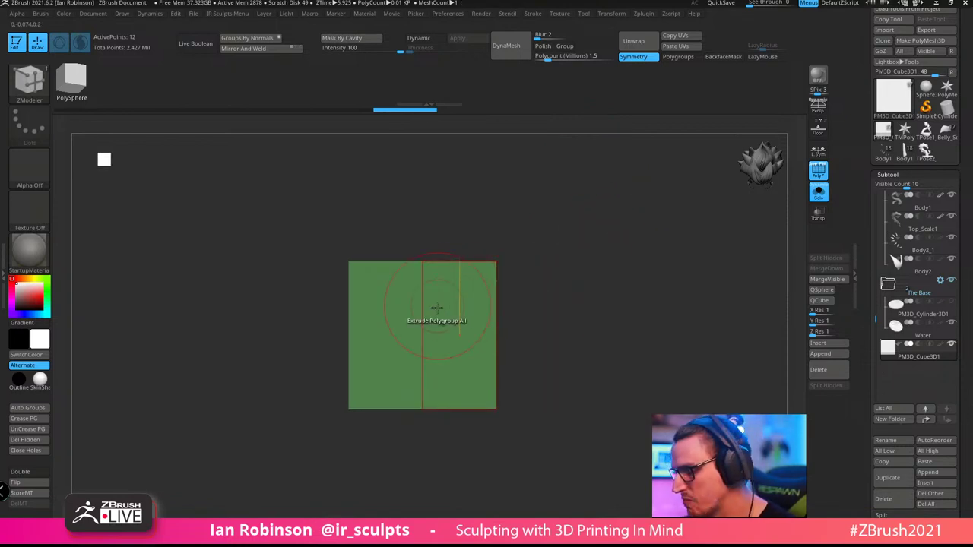
drag(584, 276, 540, 321)
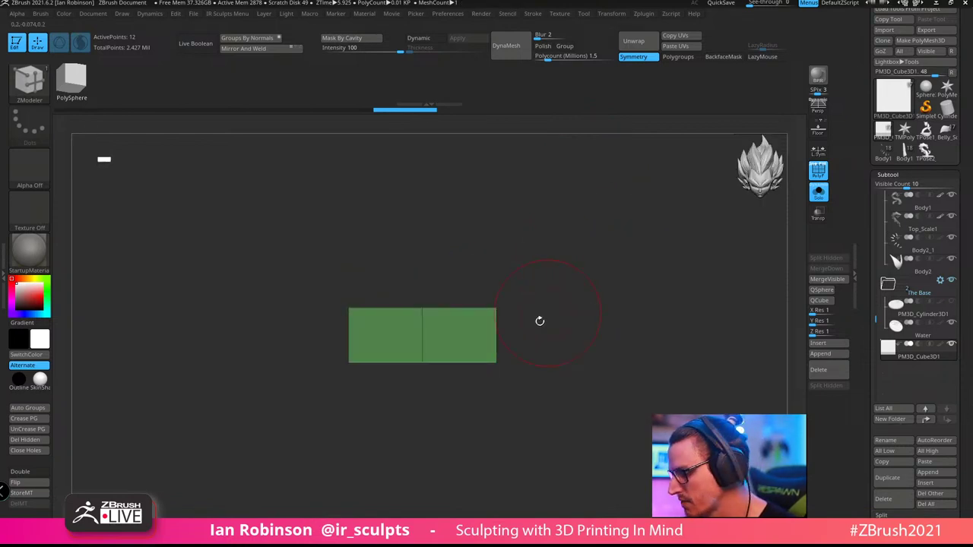
drag(585, 281, 576, 312)
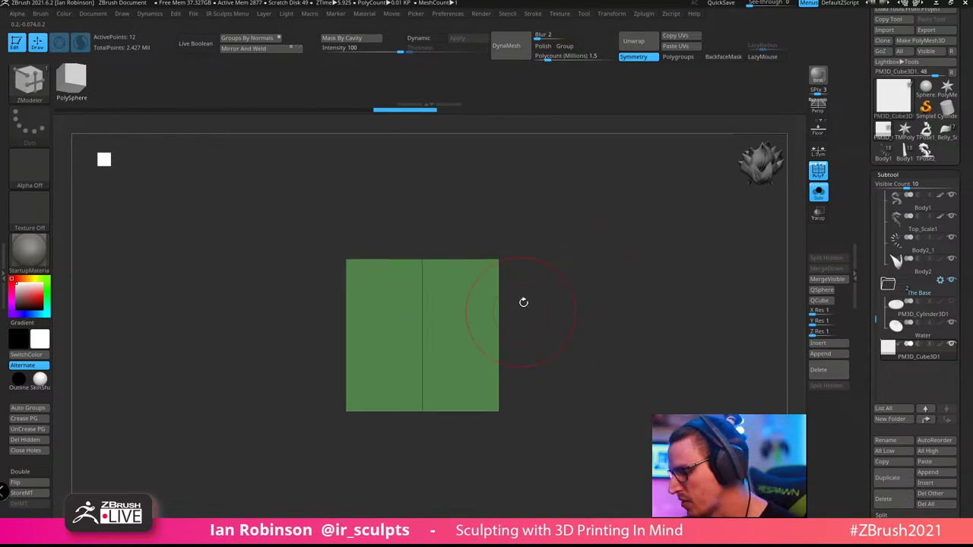
Switch the ZModeler edge Insert target to Single EdgeLoop and insert one crosswise edge loop near the slab's upper end
drag(426, 309, 425, 286)
key(ctrl+z)
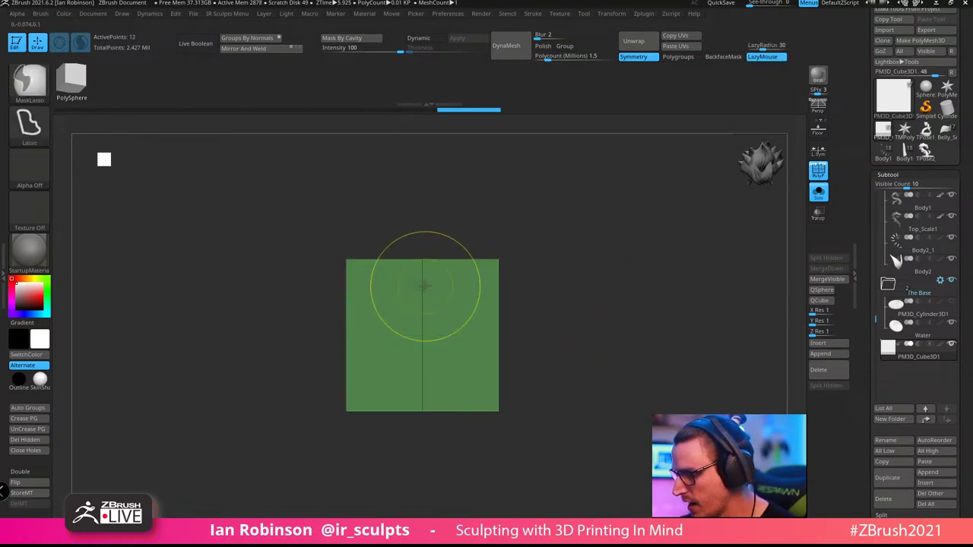
key(space)
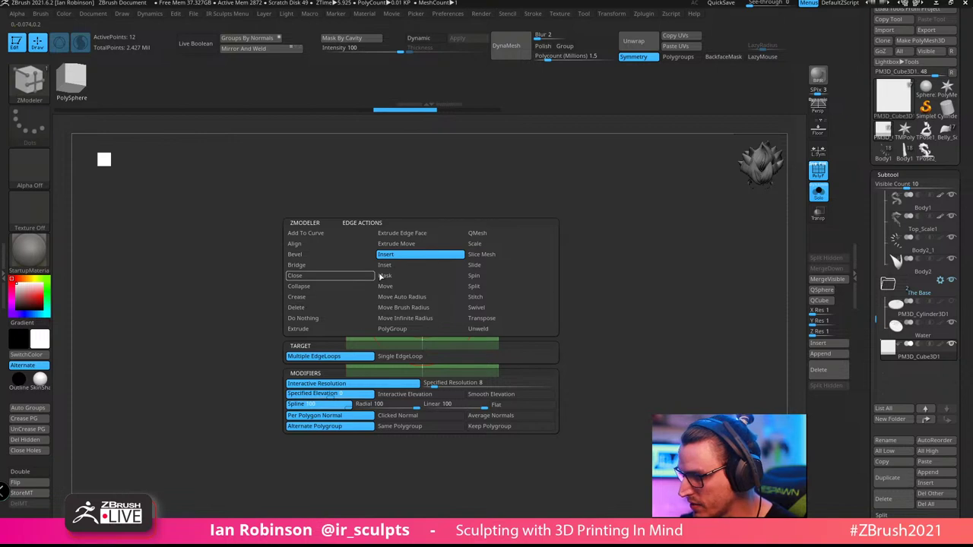
click(386, 357)
click(423, 295)
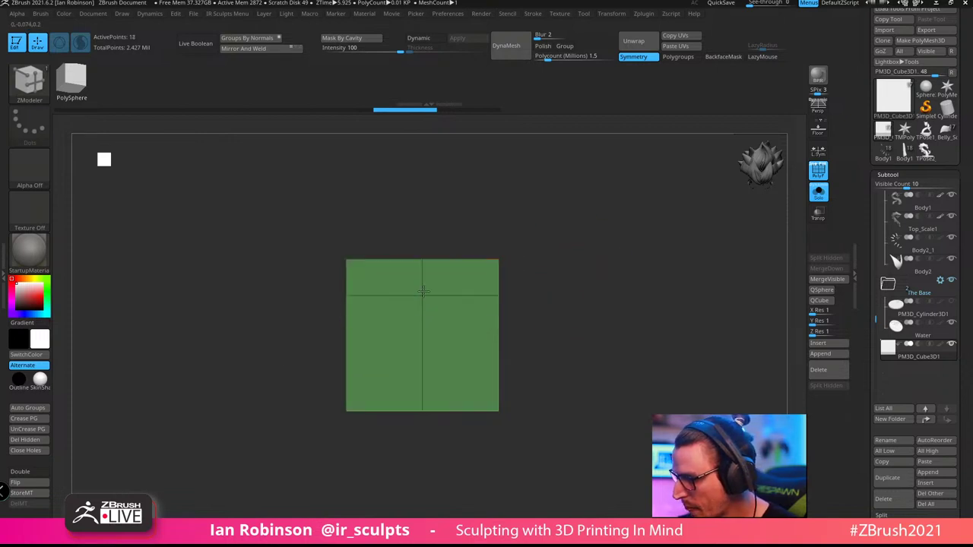
drag(424, 287, 425, 278)
Mask the slab's upper end, then stretch the opposite end outward and narrow it to about half its width
alt+drag(597, 319, 599, 260)
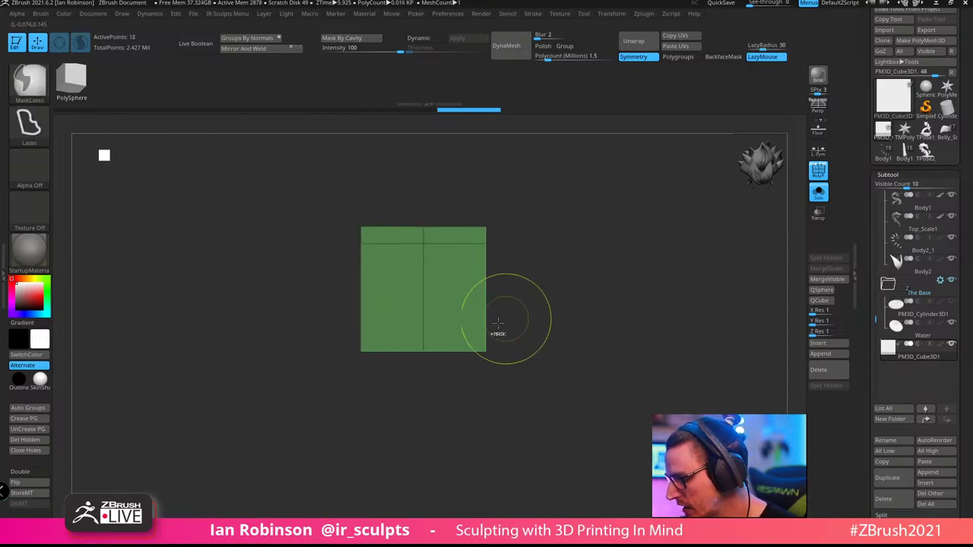
mouse_move(551, 322)
ctrl+mouse_down()
mouse_move(311, 459)
mouse_move(591, 459)
ctrl+mouse_up()
key(w)
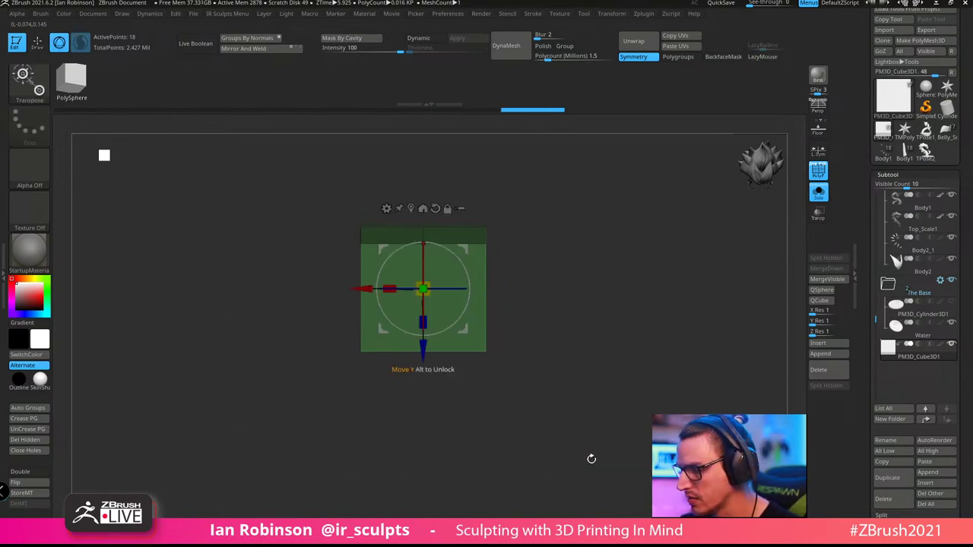
click(411, 207)
drag(423, 414, 422, 491)
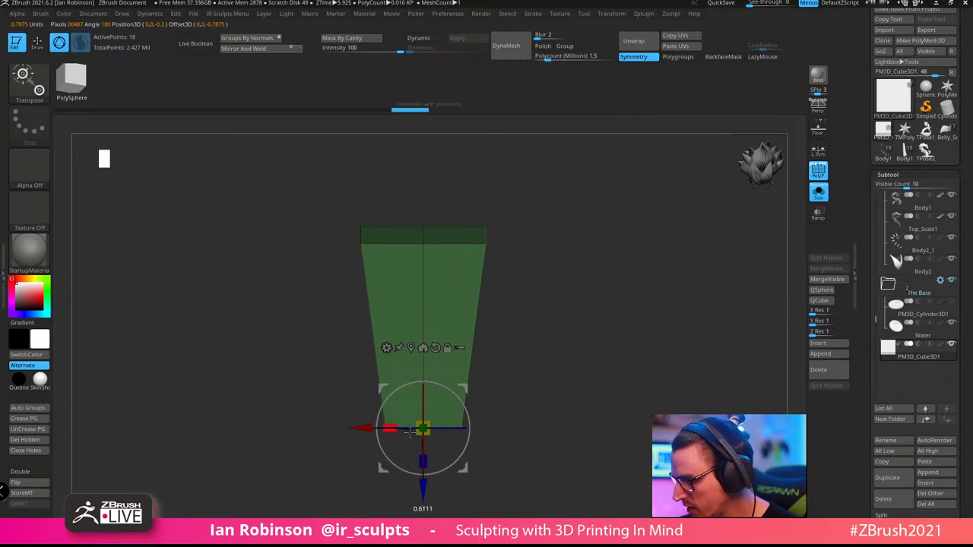
key(q)
drag(581, 355, 614, 311)
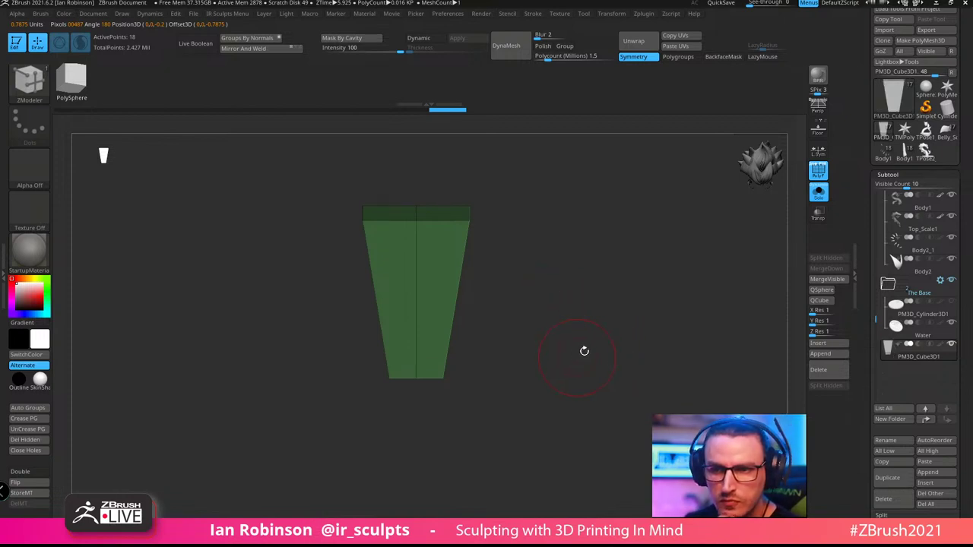
drag(621, 393, 625, 375)
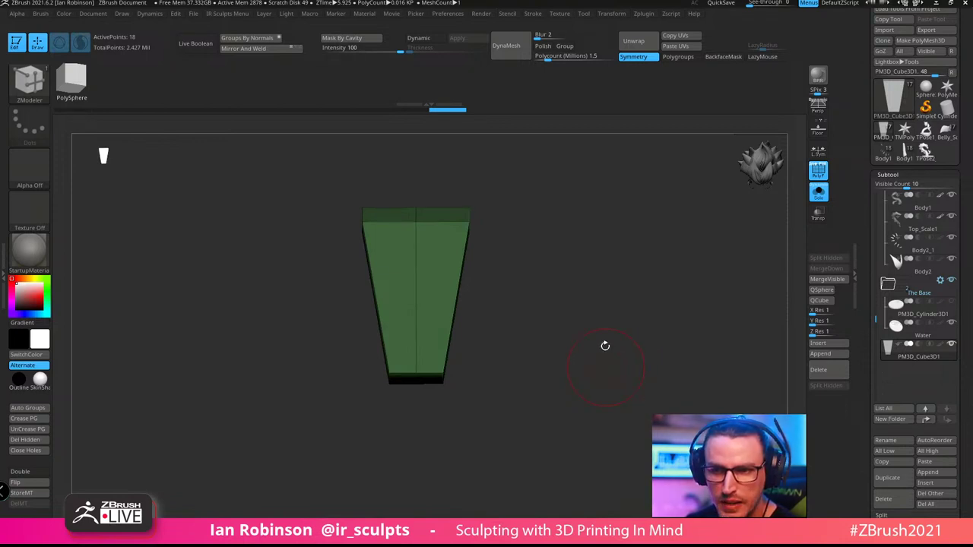
Insert an edge loop near the narrow end, widen it almost to the wide end's width, and shift it slightly back
drag(614, 309, 422, 401)
click(422, 401)
mouse_move(582, 319)
mouse_down()
mouse_move(591, 296)
mouse_move(566, 276)
mouse_up()
ctrl+drag(438, 278, 382, 420)
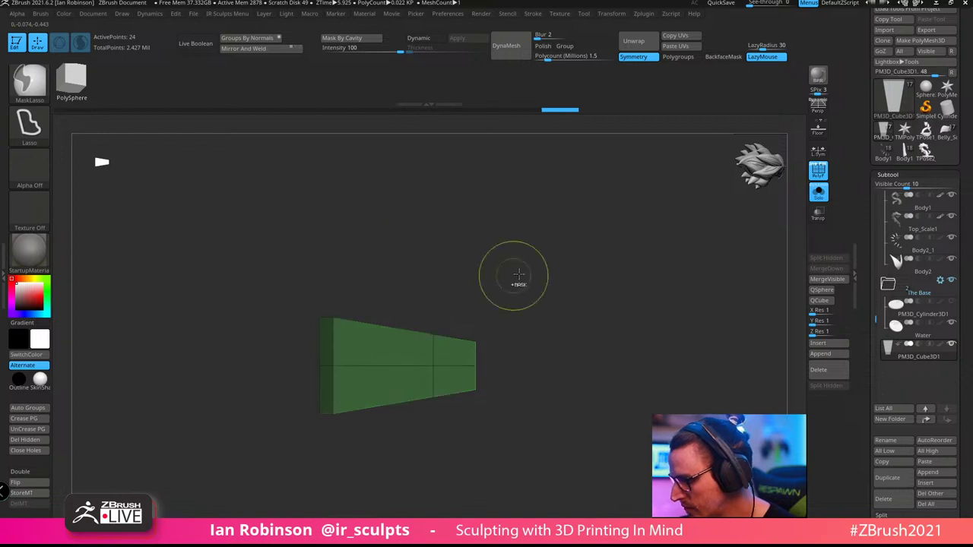
key(w)
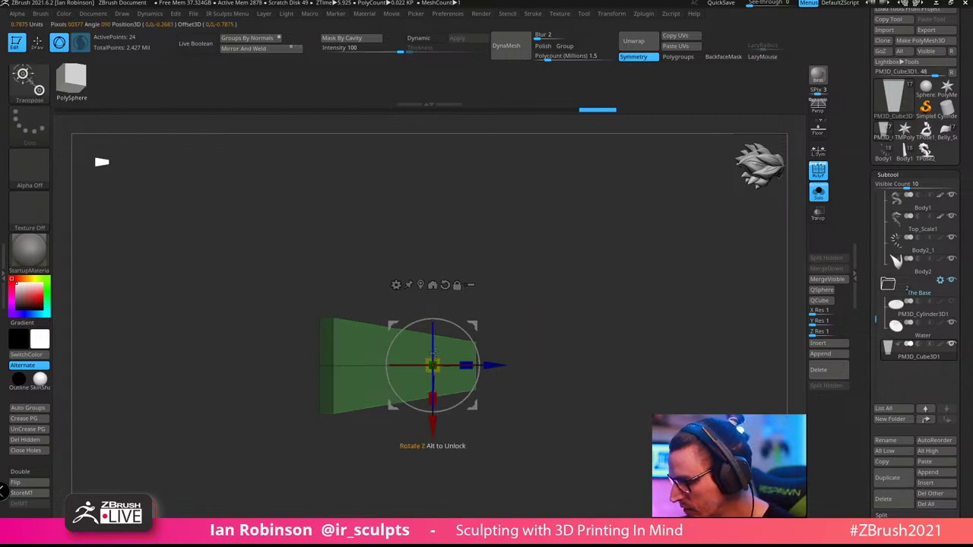
drag(432, 398, 435, 404)
drag(487, 365, 477, 365)
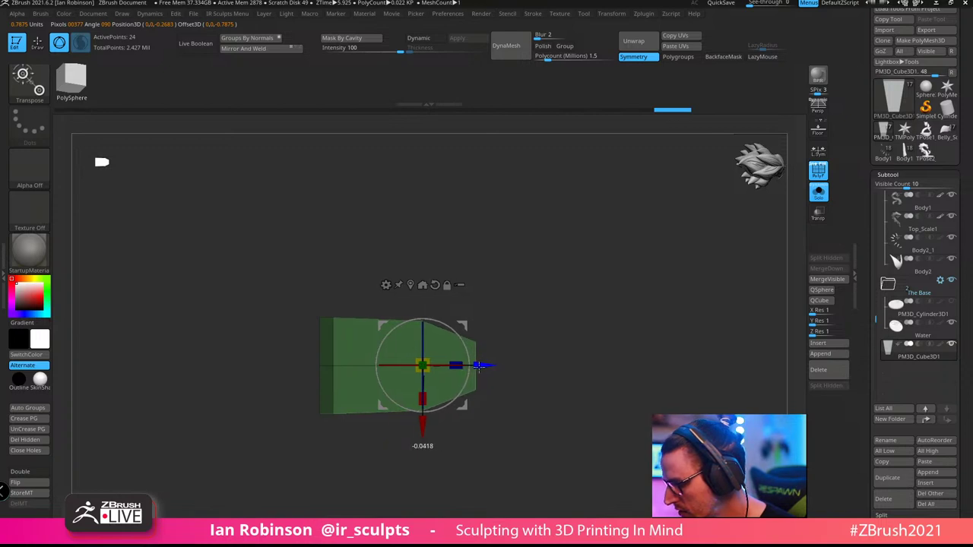
key(q)
Mask everything except the wide end and move that end outward to lengthen the body
drag(593, 329, 612, 324)
mouse_move(289, 216)
ctrl+mouse_down()
mouse_move(328, 208)
mouse_move(315, 498)
ctrl+mouse_up()
key(w)
drag(482, 366, 439, 366)
key(q)
alt+drag(610, 286, 632, 263)
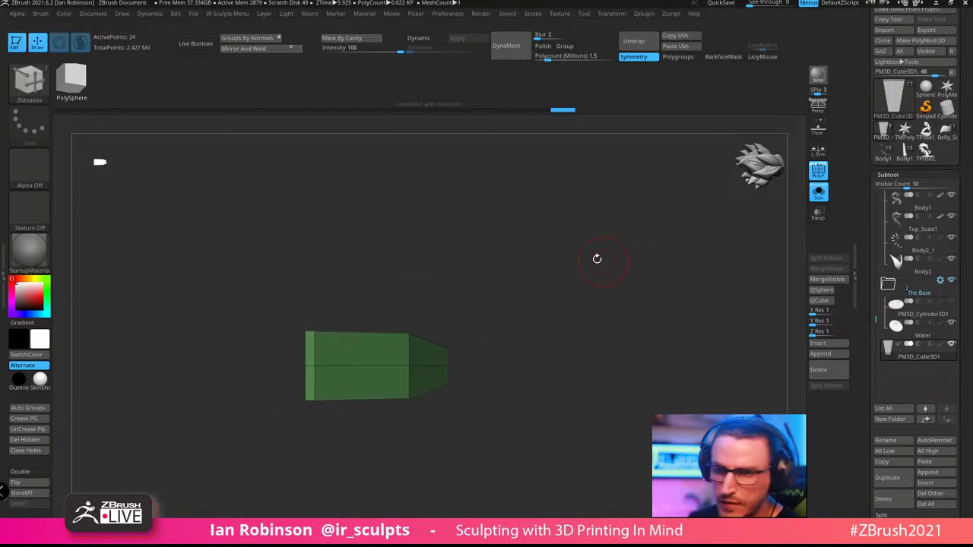
Insert an edge loop across the middle of the body and narrow the unmasked wide end to about three quarters
click(365, 366)
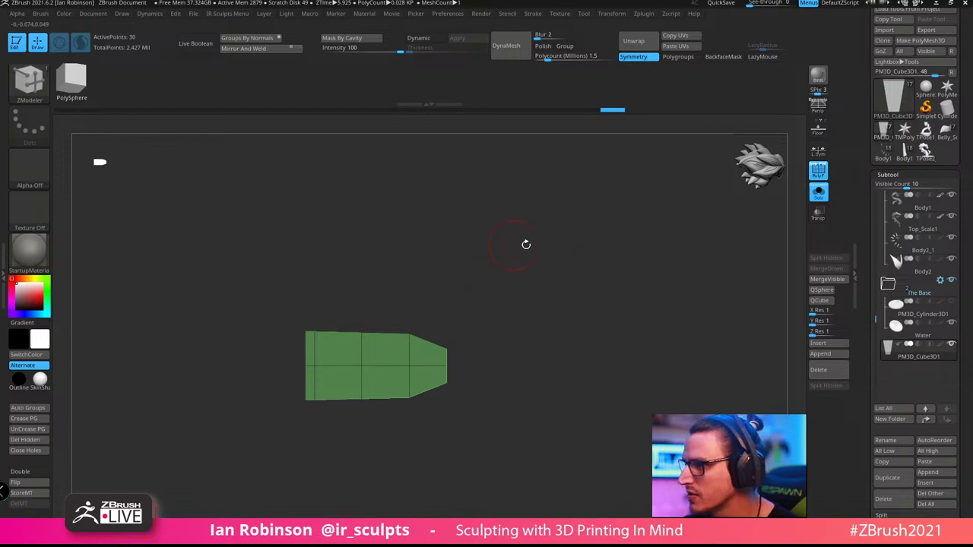
drag(526, 244, 562, 211)
mouse_move(277, 298)
ctrl+mouse_down()
mouse_move(297, 455)
mouse_move(348, 313)
mouse_move(342, 293)
ctrl+mouse_up()
ctrl+click(322, 179)
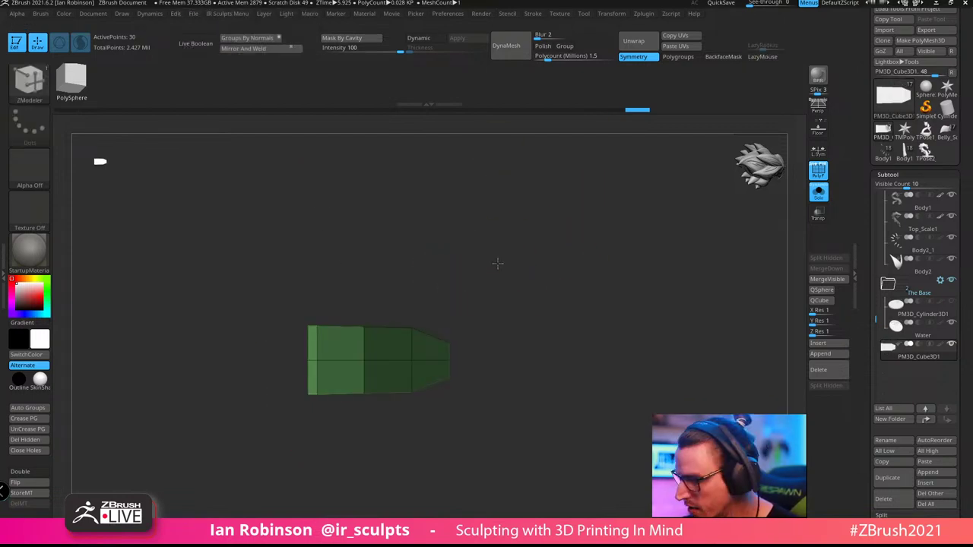
key(r)
alt+click(368, 281)
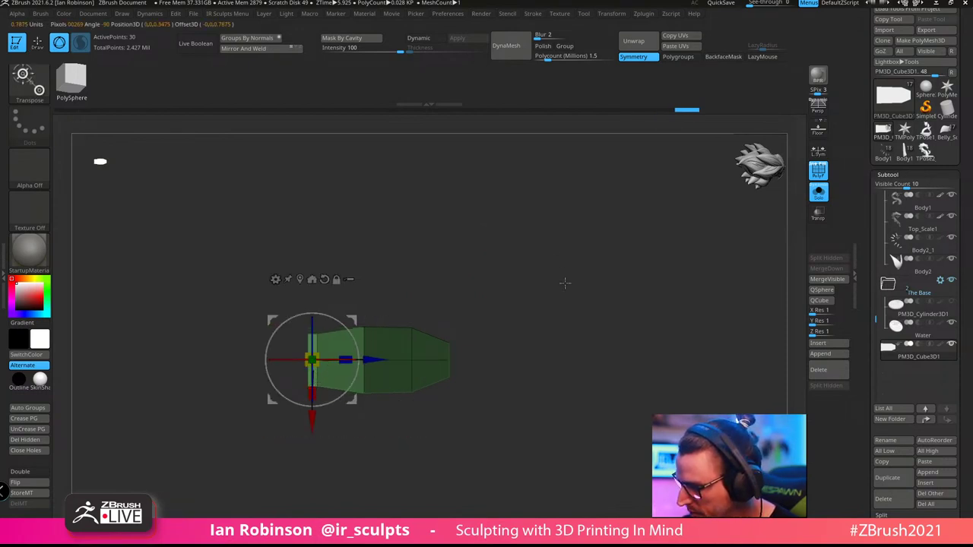
drag(565, 282, 644, 371)
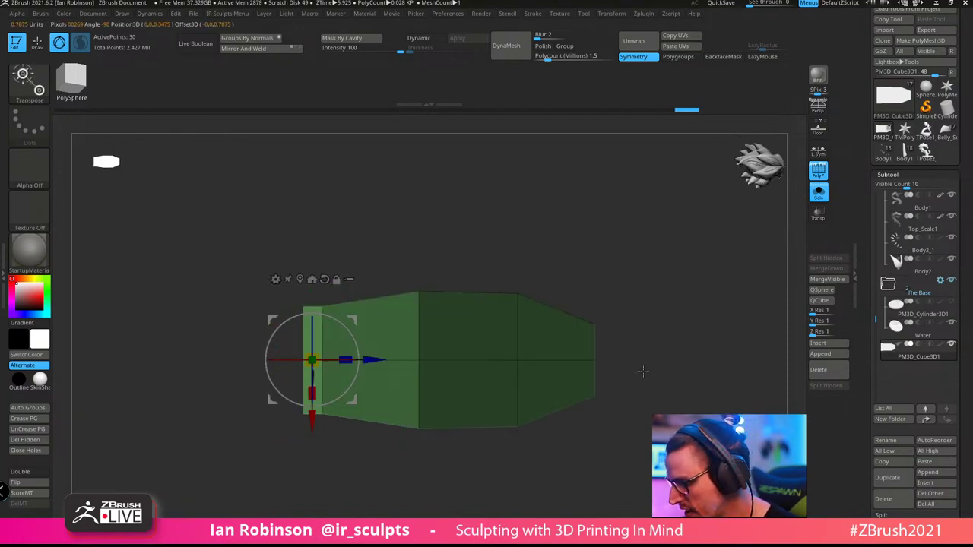
Mask all but the outermost edge of the blunt end and scale that edge slightly narrower to bevel its corners
key(q)
mouse_move(317, 251)
ctrl+mouse_down()
mouse_move(322, 245)
mouse_move(251, 438)
mouse_move(296, 467)
mouse_move(315, 423)
mouse_move(301, 228)
ctrl+mouse_up()
key(w)
drag(318, 352, 314, 390)
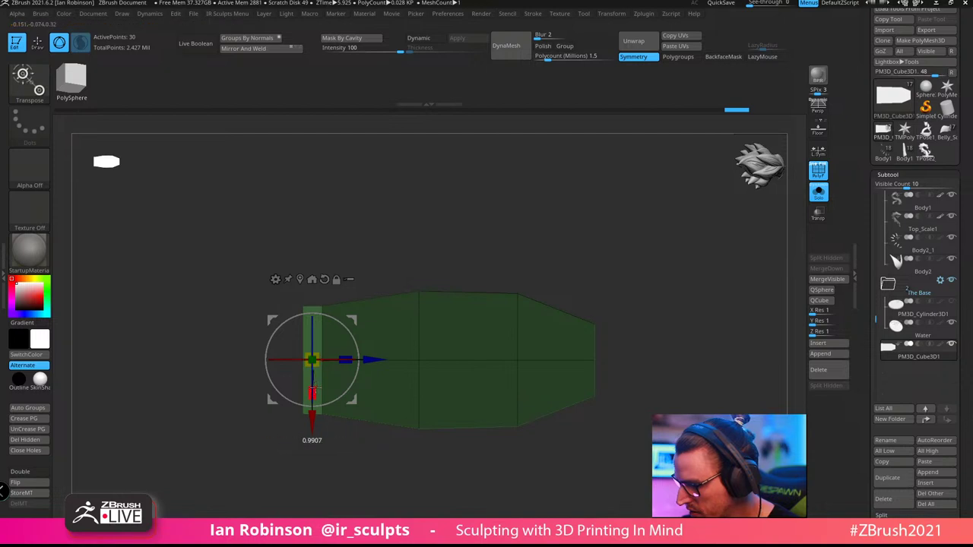
key(q)
mouse_move(565, 204)
mouse_down()
mouse_move(606, 207)
mouse_move(623, 239)
mouse_up()
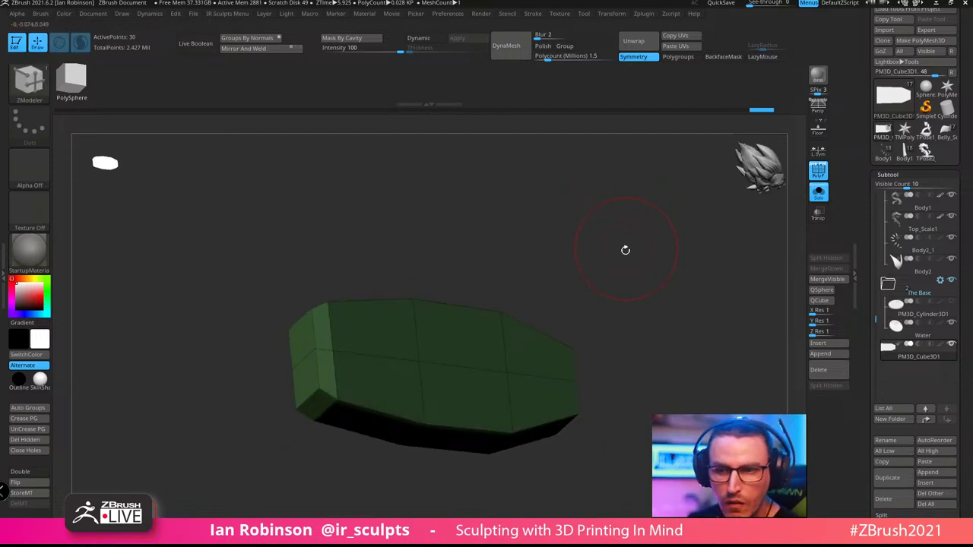
drag(619, 236, 653, 260)
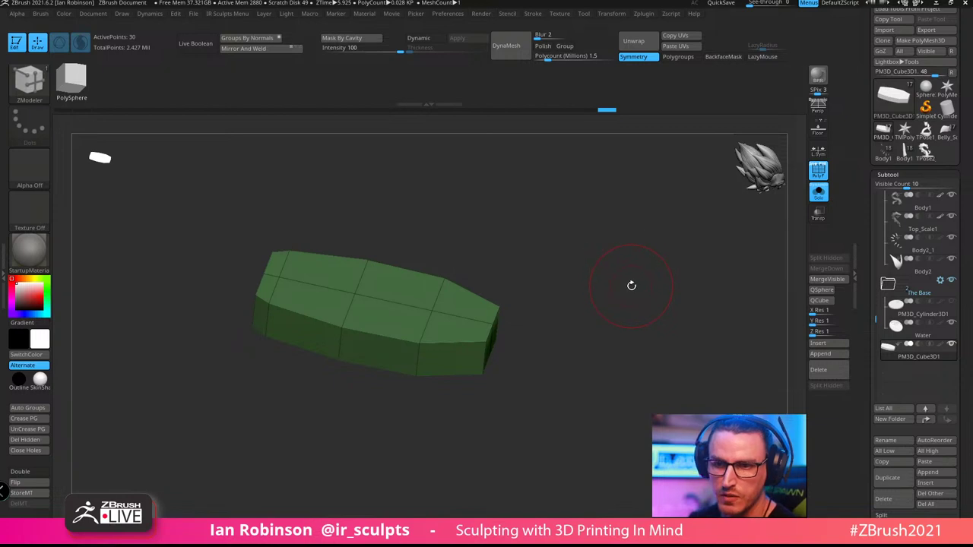
Mask all but the tapered tip, pull the tip outward to lengthen the taper, and clear the mask
drag(634, 310, 613, 365)
shift+drag(598, 280, 612, 331)
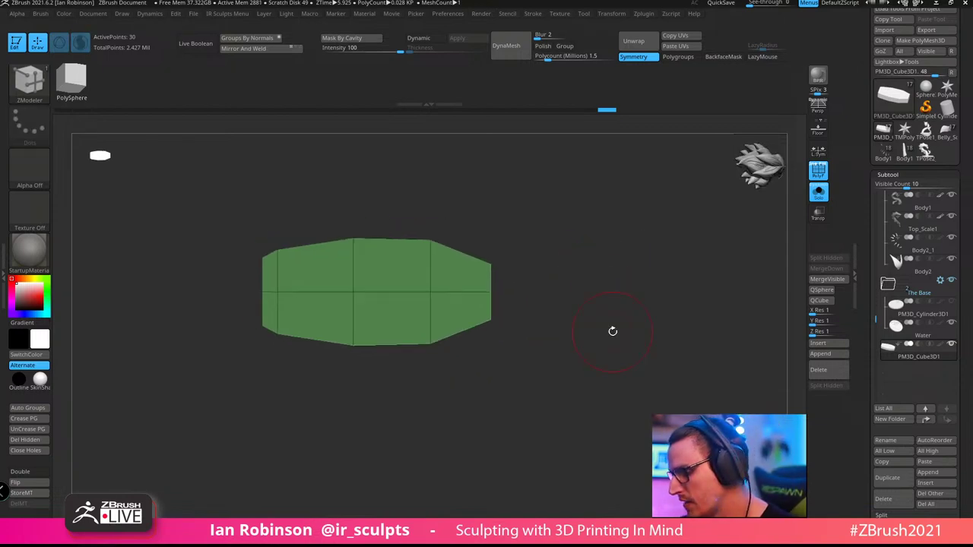
mouse_move(474, 222)
ctrl+mouse_down()
mouse_move(591, 385)
mouse_move(474, 438)
ctrl+mouse_up()
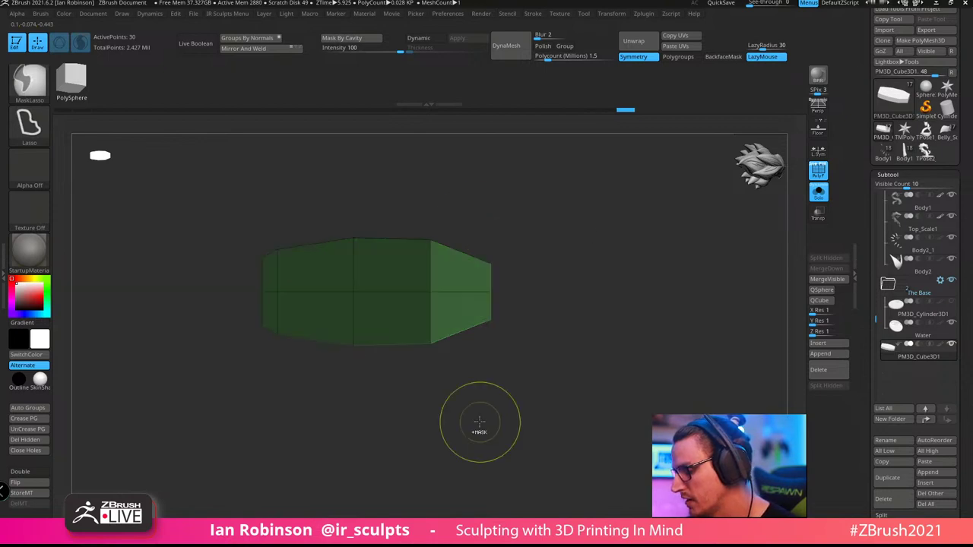
key(w)
click(257, 210)
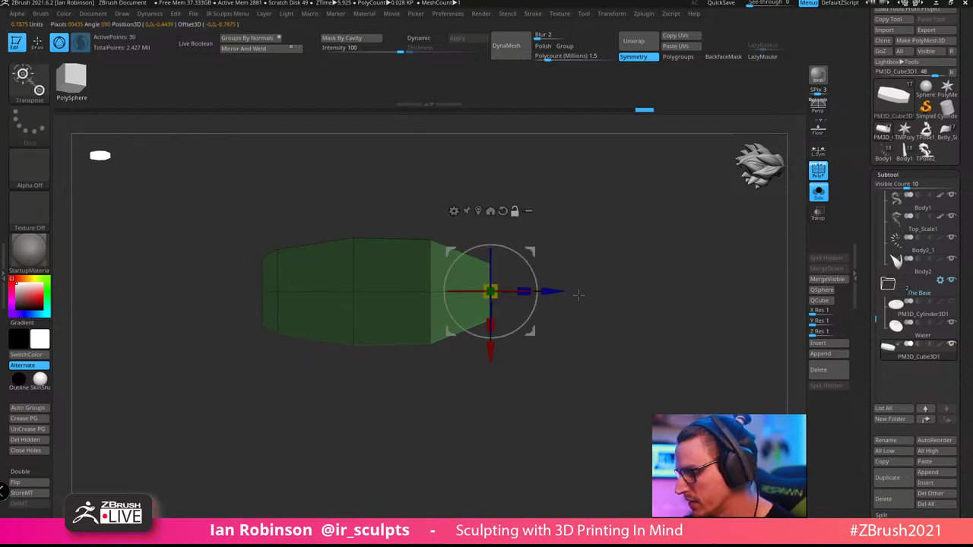
drag(560, 291, 575, 290)
key(q)
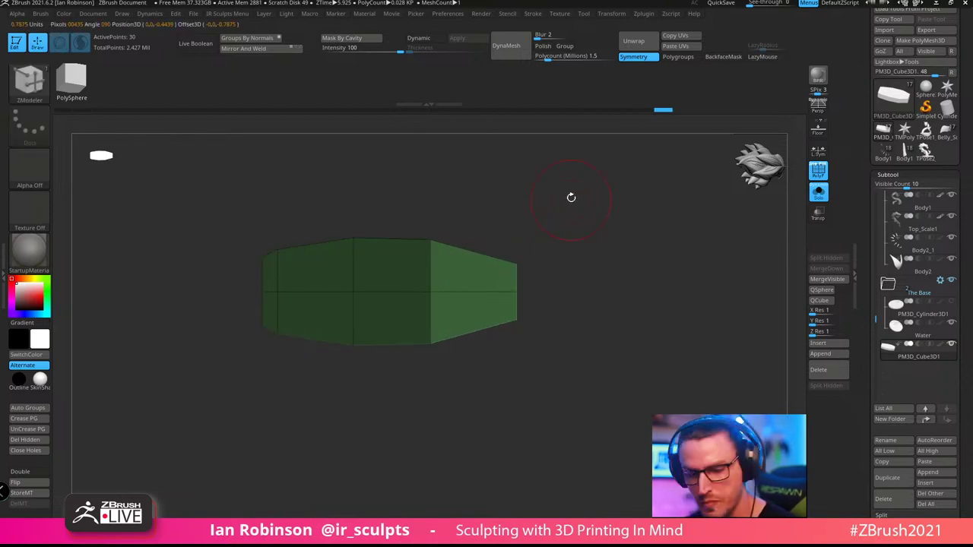
ctrl+click(586, 315)
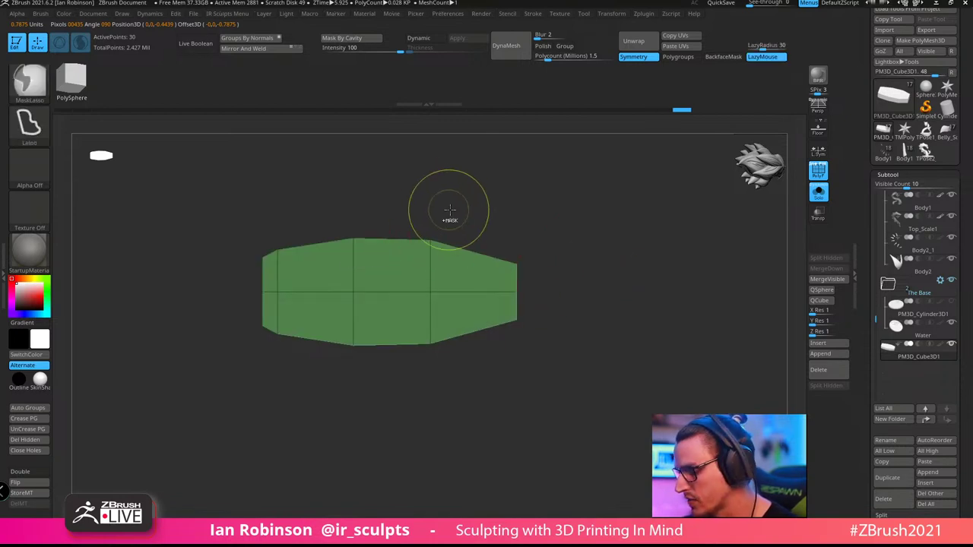
Set the ZModeler polygon action to Inset and mark the whole large flat side as a temporary polygroup
mouse_move(495, 206)
mouse_down()
mouse_move(595, 256)
mouse_move(619, 224)
mouse_move(624, 256)
mouse_move(636, 267)
mouse_move(651, 245)
mouse_move(614, 276)
mouse_move(641, 296)
mouse_move(645, 318)
mouse_up()
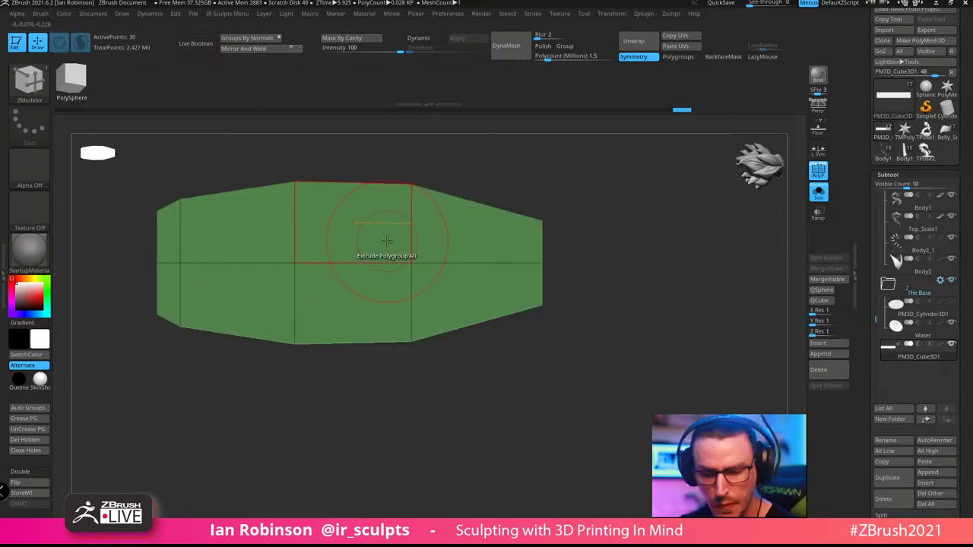
key(space)
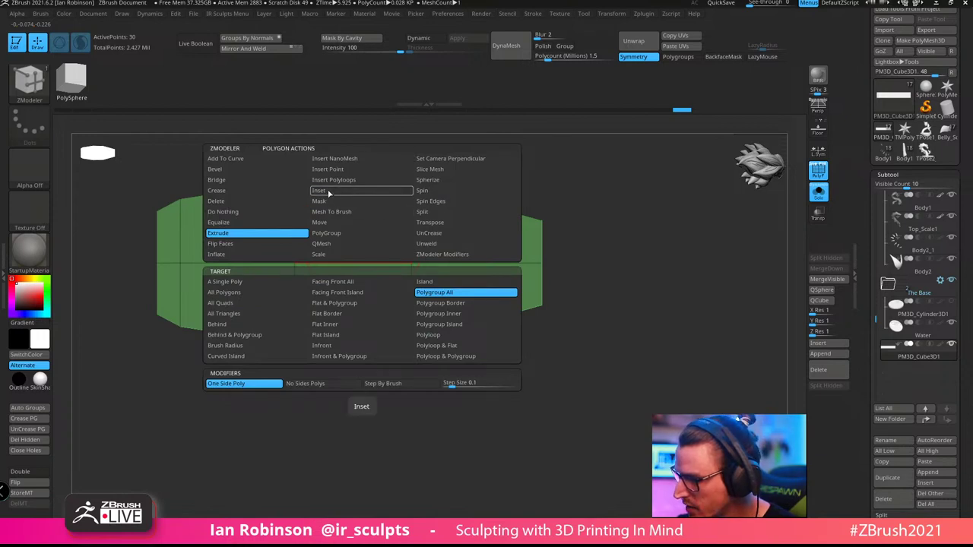
click(329, 193)
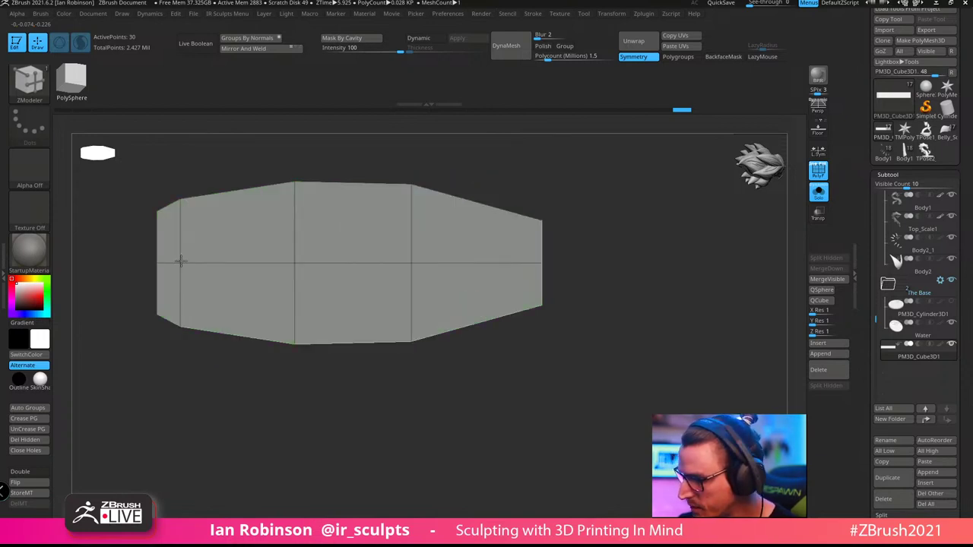
drag(615, 251, 647, 261)
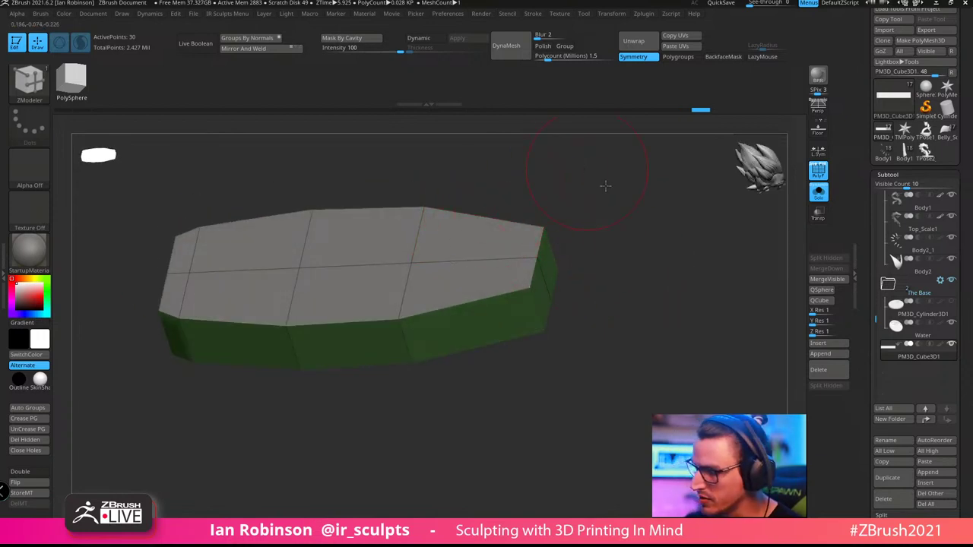
drag(606, 185, 625, 199)
drag(553, 178, 599, 210)
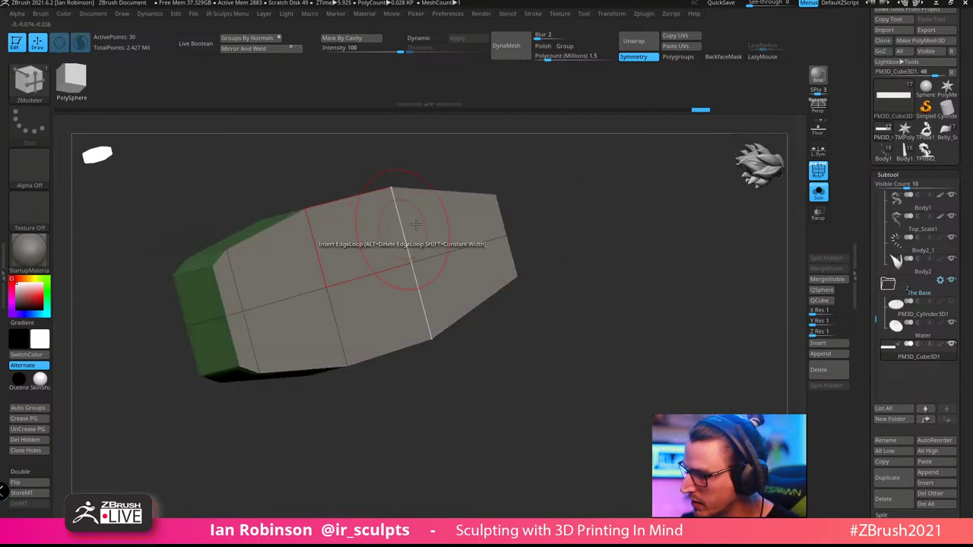
Set the Inset target to Polygroup All and inset the large flat side to form an even border around it
key(space)
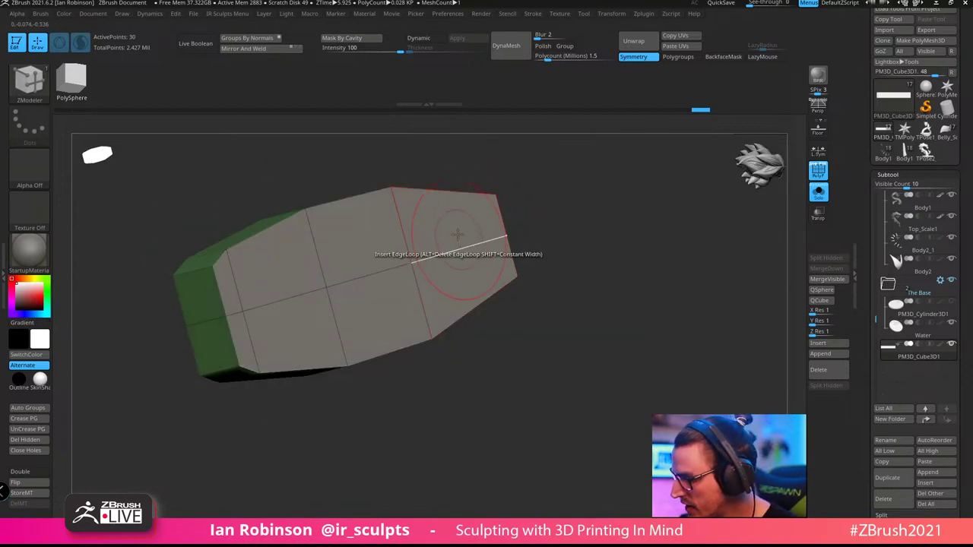
key(space)
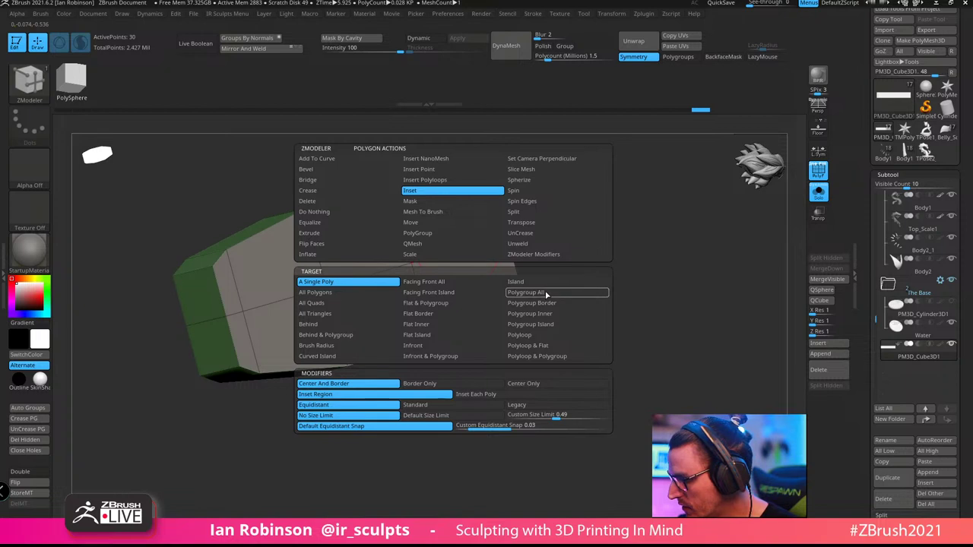
click(546, 293)
click(444, 228)
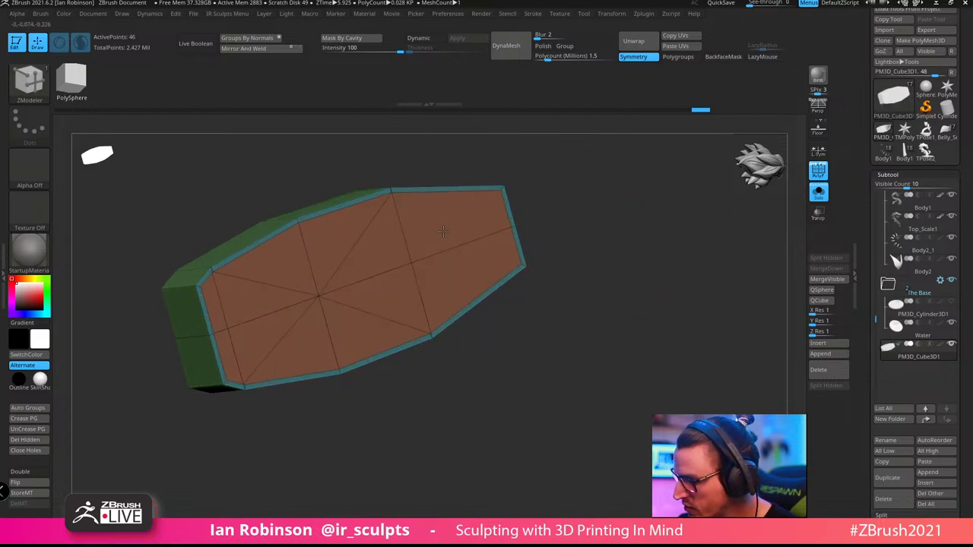
Mark the whole flat area inside the inset border as a temporary polygroup
drag(569, 280, 652, 258)
mouse_move(601, 194)
mouse_down()
mouse_move(650, 199)
mouse_move(595, 195)
mouse_up()
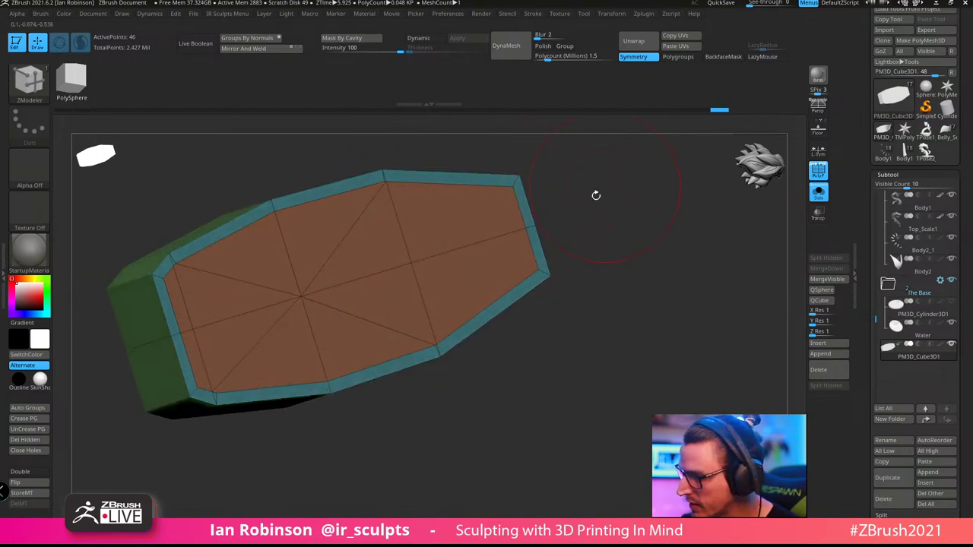
mouse_move(479, 219)
alt+mouse_down()
mouse_move(380, 258)
mouse_move(292, 331)
alt+mouse_up()
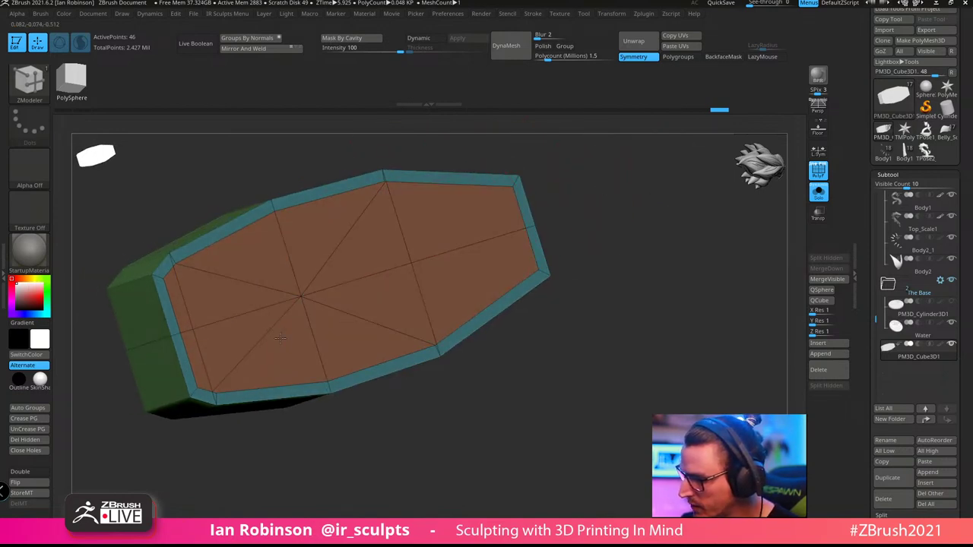
alt+click(201, 347)
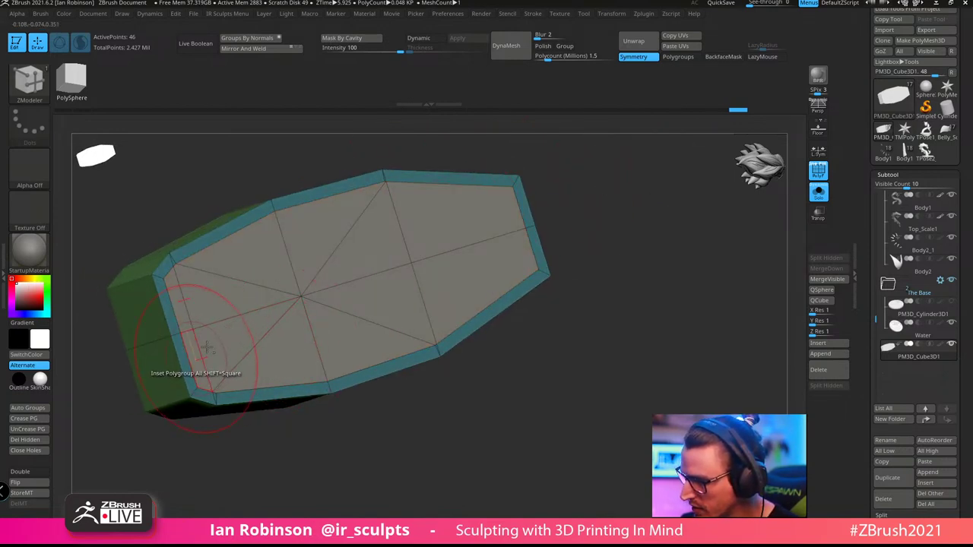
drag(608, 254, 651, 281)
key(w)
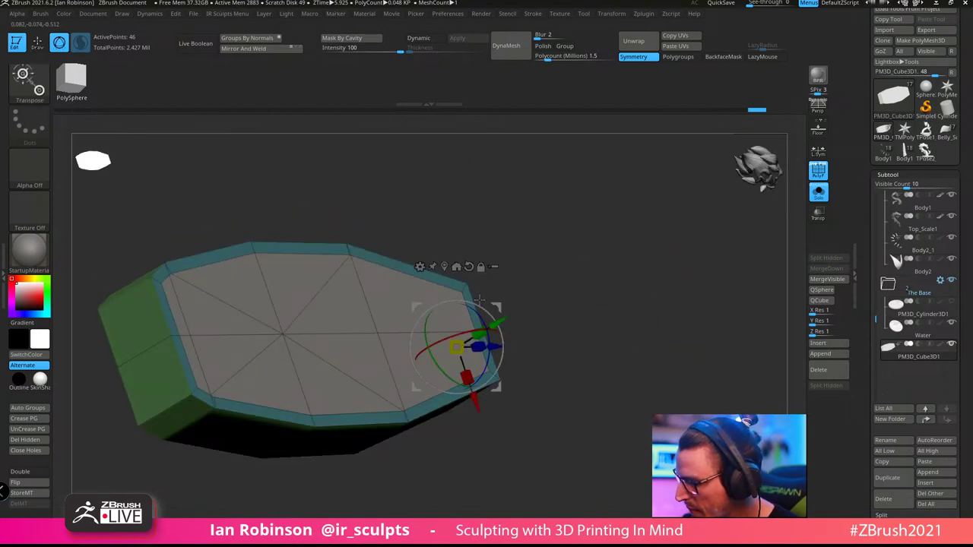
key(q)
Set the ZModeler polygon action to Extrude with target Polygroup All and sink the marked face slightly below the rim, cycling its polygroup colour
key(space)
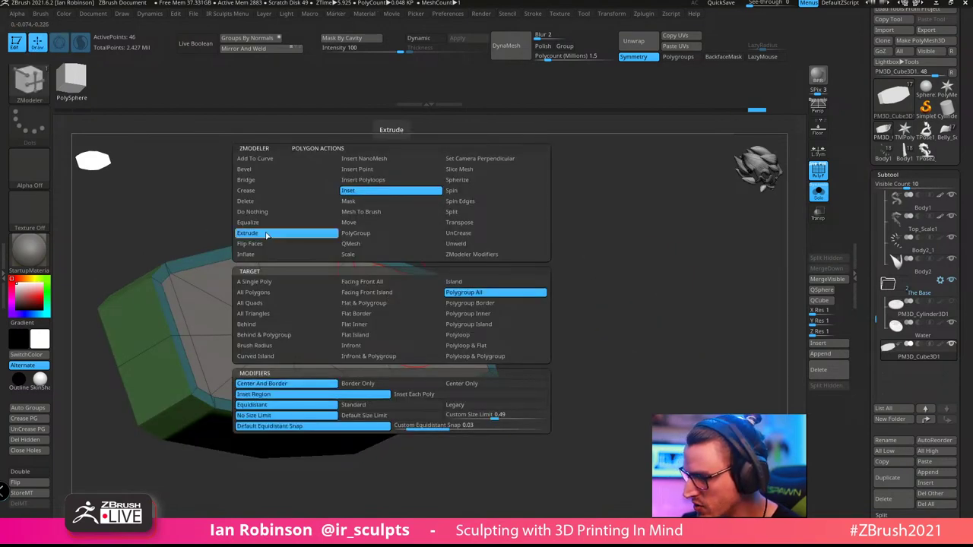
click(266, 235)
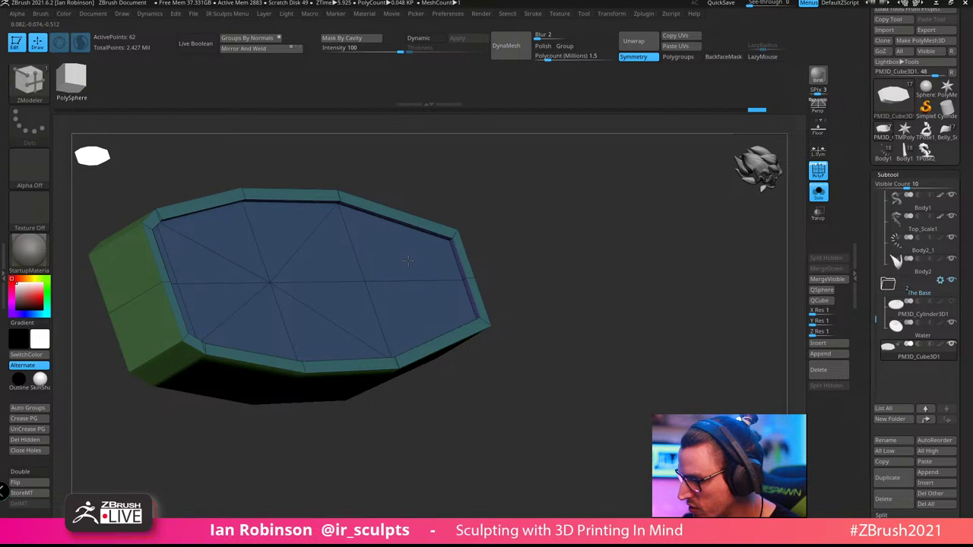
key(alt)
drag(409, 260, 404, 264)
key(alt)
key(alt)
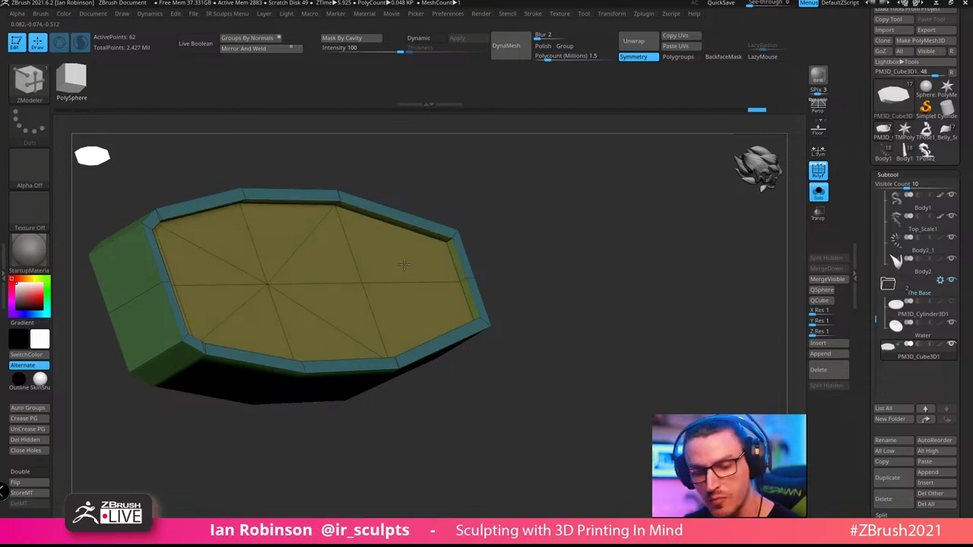
key(alt)
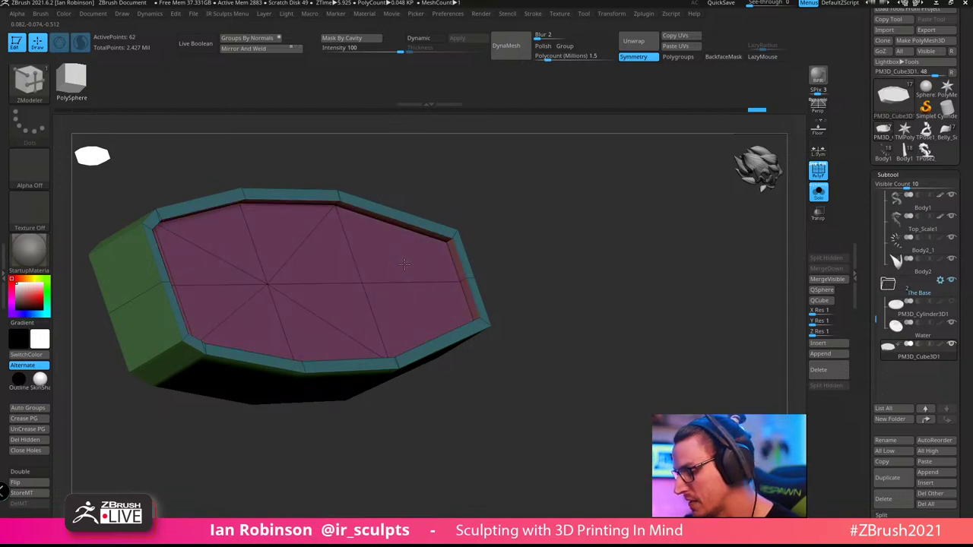
Repeat the inward extrusion of the inset face three times to deepen the recess inside the rim
drag(557, 264, 549, 218)
click(399, 254)
click(380, 248)
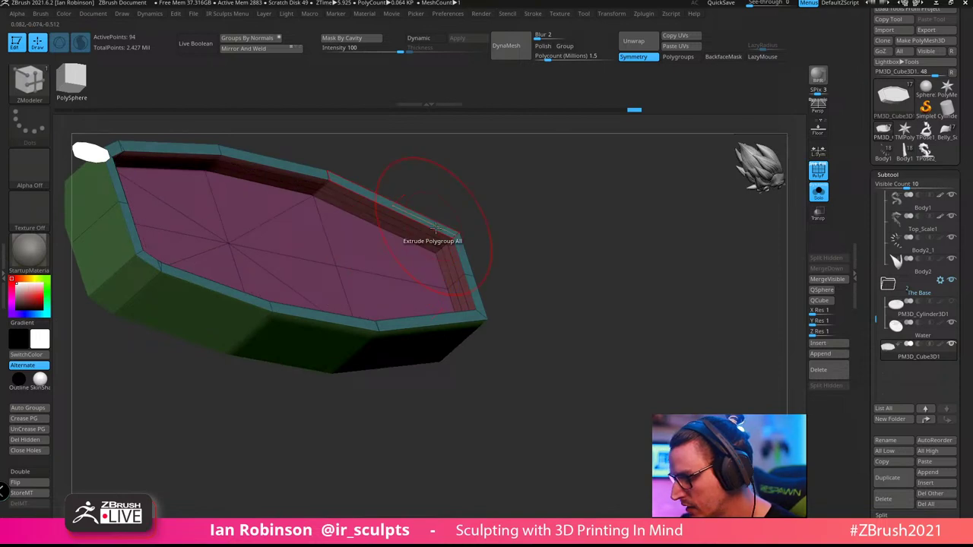
click(372, 244)
drag(532, 257, 613, 219)
drag(601, 279, 542, 316)
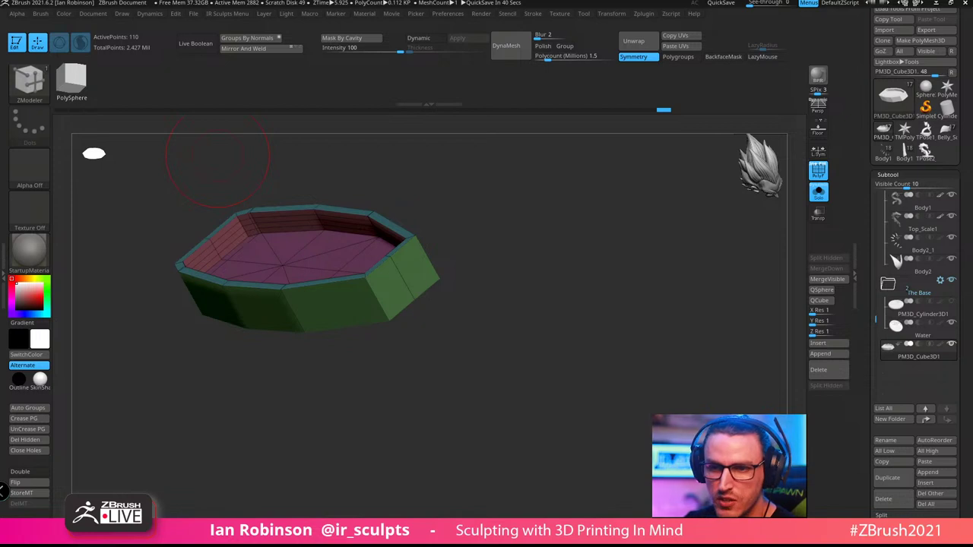
right_drag(565, 293, 595, 301)
ctrl+right_drag(595, 300, 610, 321)
drag(619, 364, 612, 312)
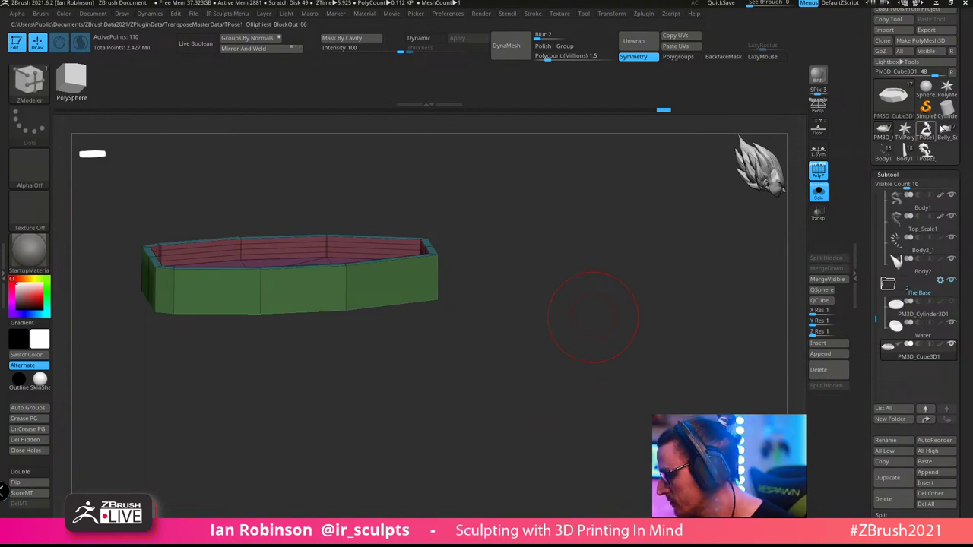
Save the tool as Olliphiest_BlockOut_07.ztl, overwriting the existing file
scroll(950, 41, up, 2)
click(928, 29)
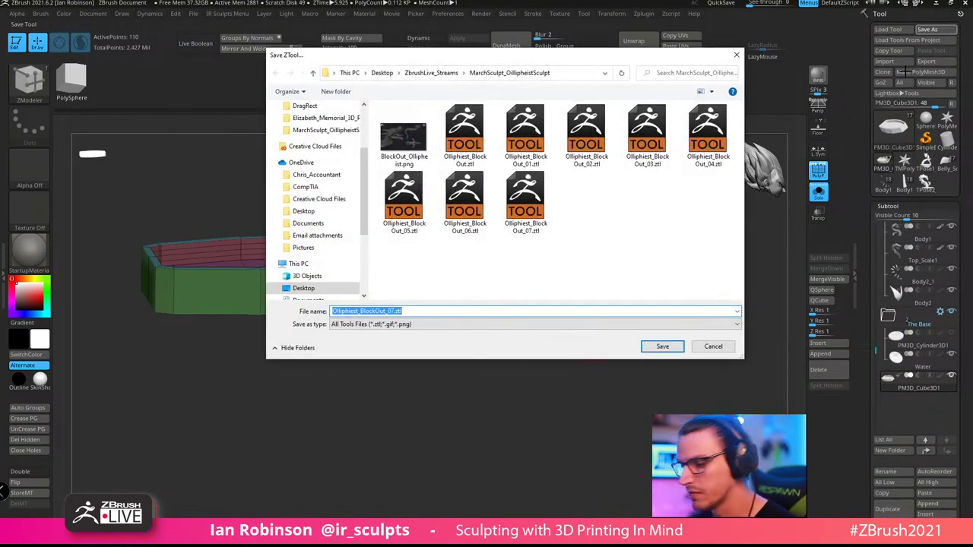
key(Return)
key(Return)
Switch to the Cylinder3D primitive, convert it to a PolyMesh3D and face it straight from the side
click(946, 138)
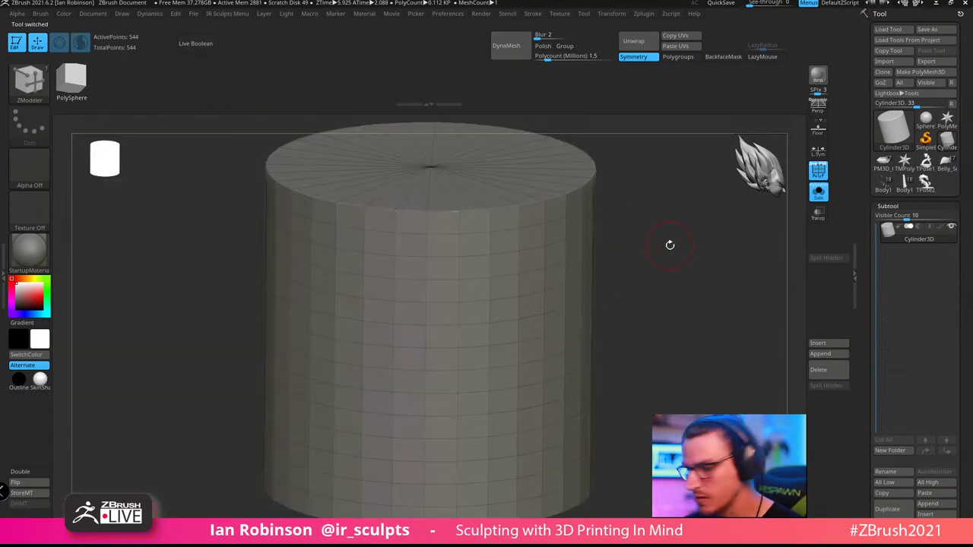
click(920, 72)
alt+drag(661, 291, 606, 313)
alt+drag(542, 343, 677, 263)
shift+drag(581, 336, 572, 339)
alt+drag(572, 339, 595, 364)
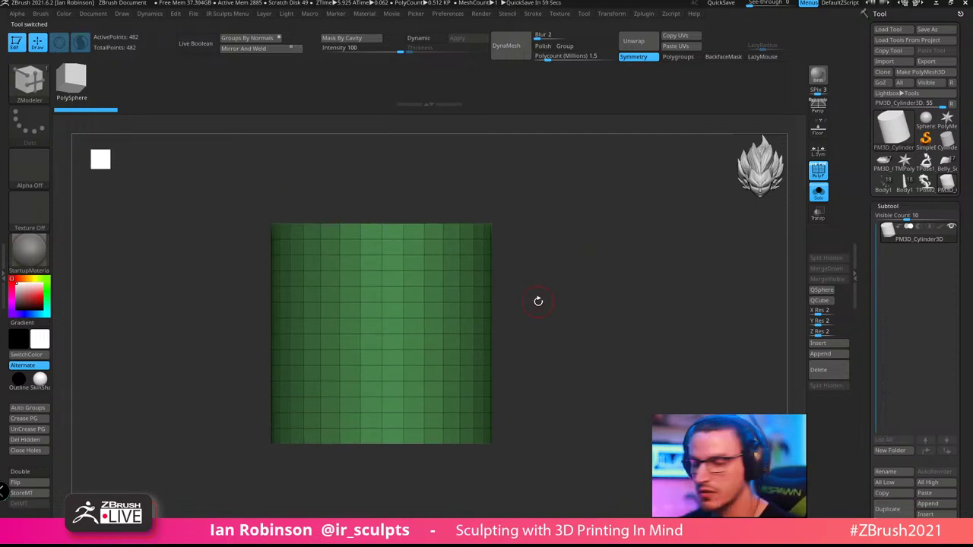
Mask the upper part of the cylinder with a lasso and blur the mask's edge
ctrl+click(773, 58)
alt+drag(605, 210, 630, 244)
ctrl+drag(250, 325, 612, 289)
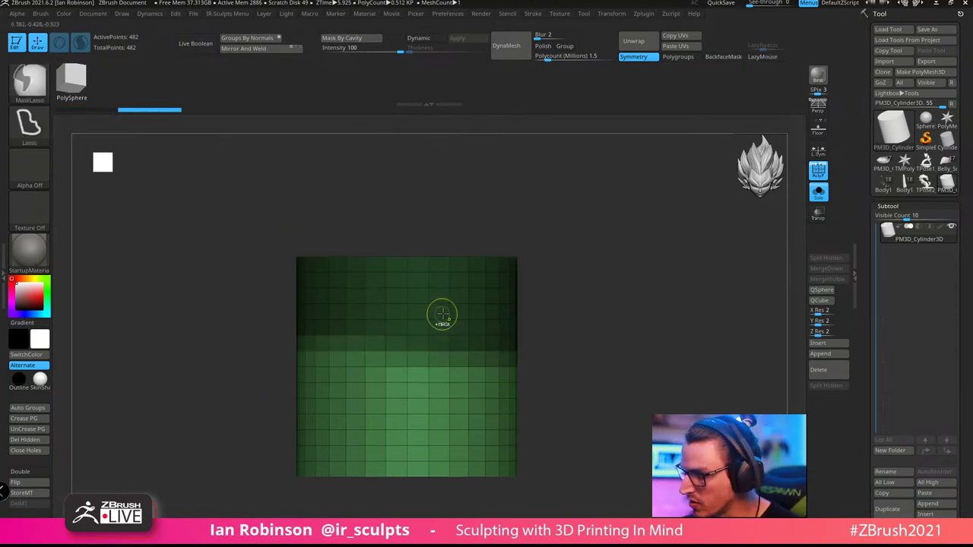
ctrl+click(442, 313)
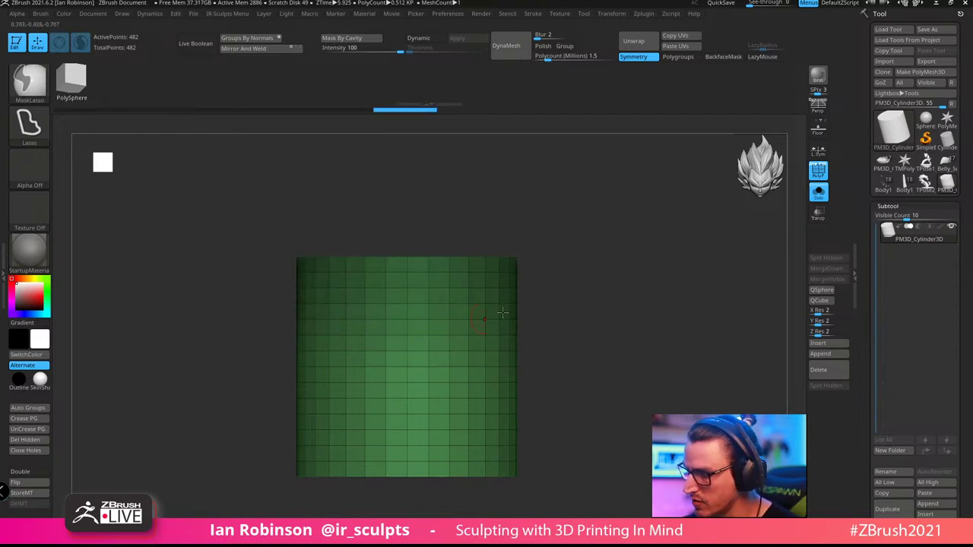
Invert the cylinder's blurred mask and invert it back
drag(590, 295, 622, 328)
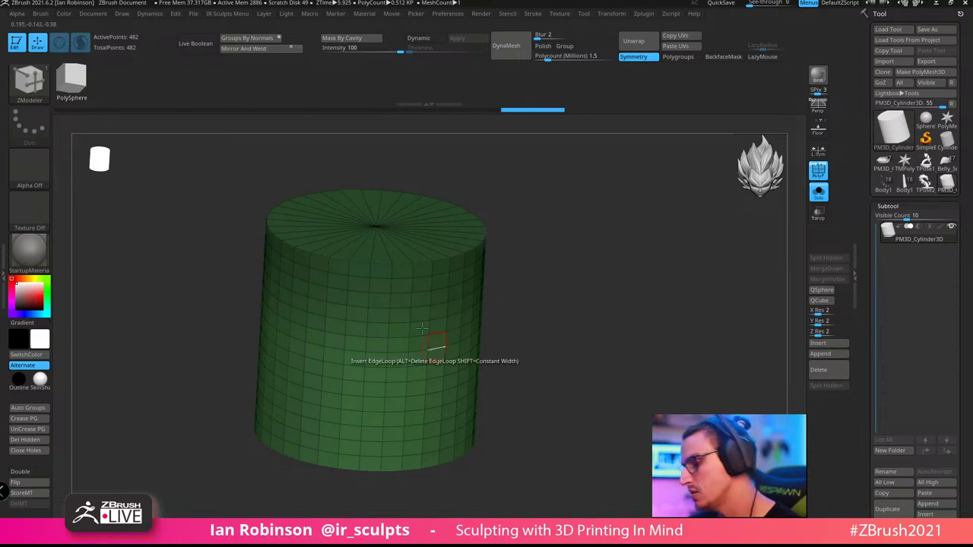
shift+drag(543, 304, 589, 272)
key(ctrl)
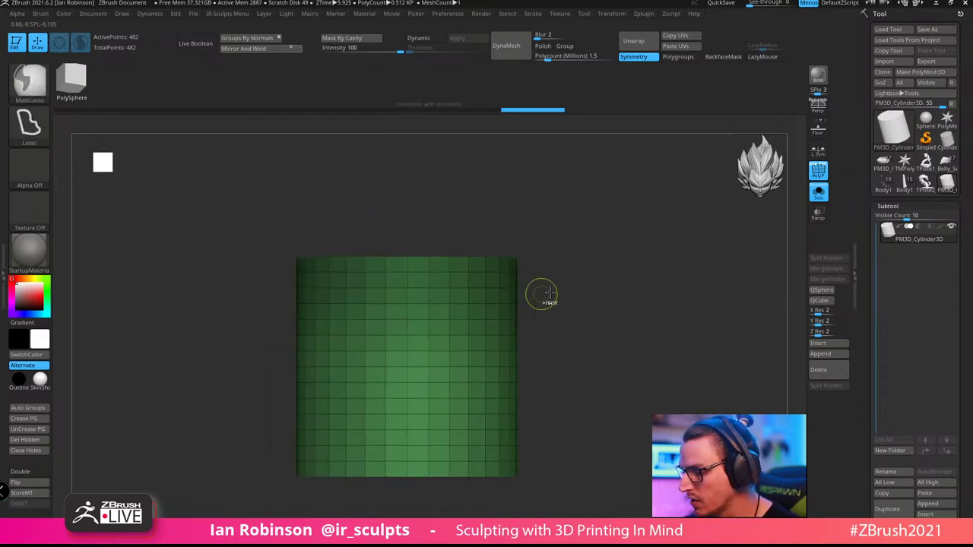
ctrl+click(560, 298)
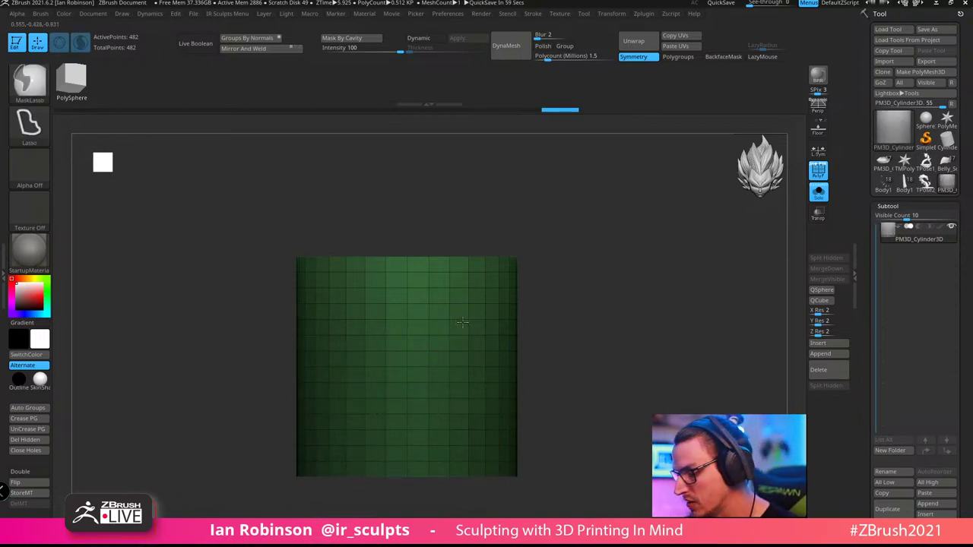
ctrl+click(608, 413)
Mask the top of the cylinder with a soft edge
alt+drag(637, 332, 584, 291)
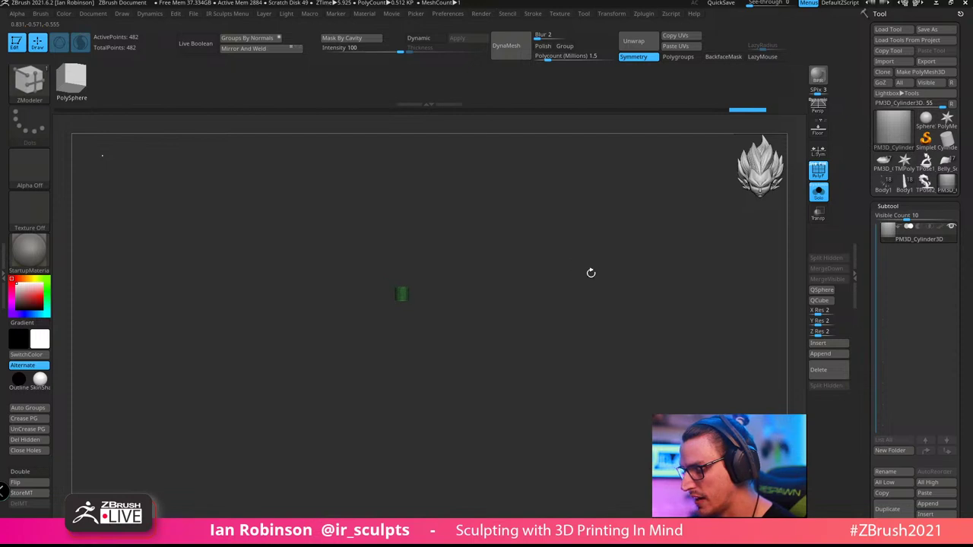
mouse_move(350, 293)
ctrl+mouse_down()
mouse_move(456, 227)
mouse_move(476, 282)
ctrl+mouse_up()
scroll(532, 346, up, 10)
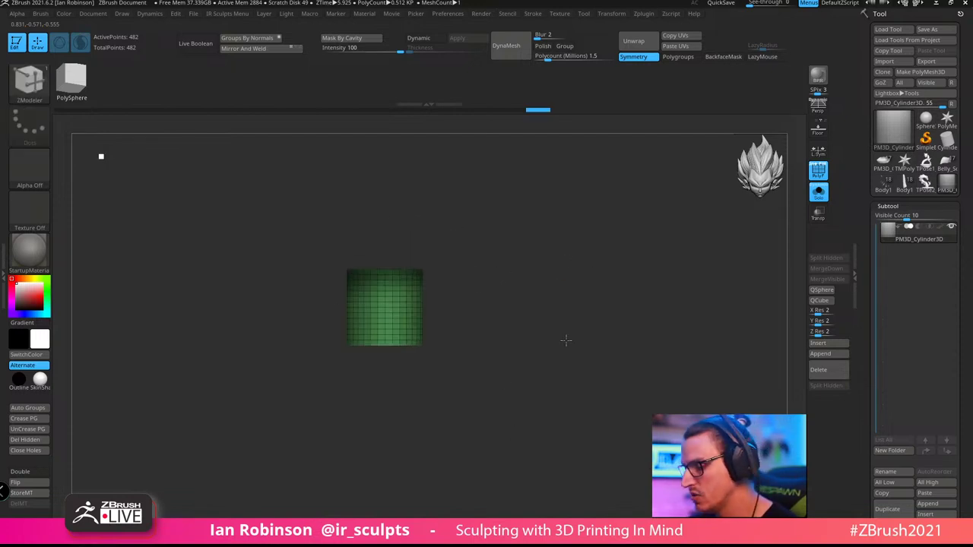
alt+drag(620, 350, 673, 257)
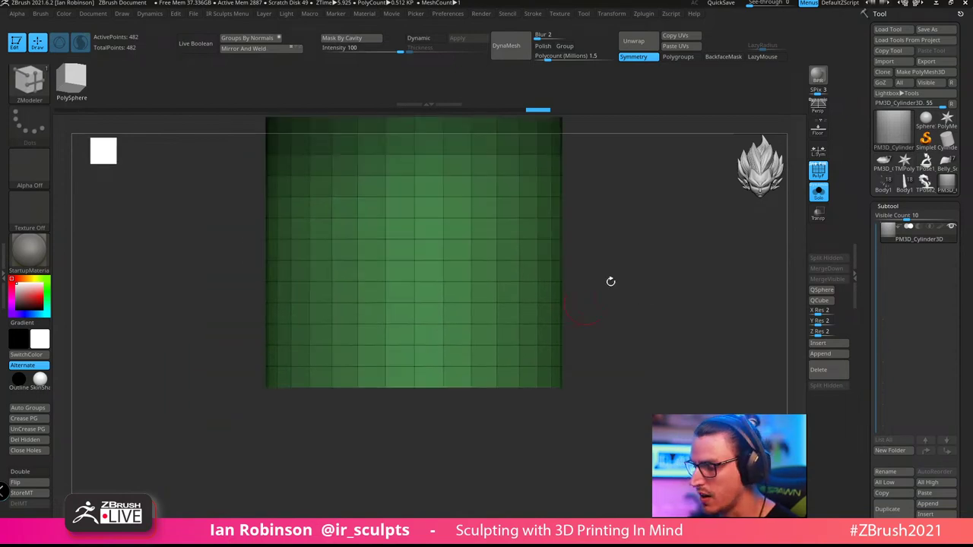
alt+drag(611, 281, 589, 375)
Add a lasso mask over the lower part of the cylinder and blur its edge
ctrl+drag(227, 327, 219, 326)
mouse_move(221, 283)
ctrl+mouse_down()
mouse_move(695, 283)
mouse_move(680, 284)
ctrl+mouse_up()
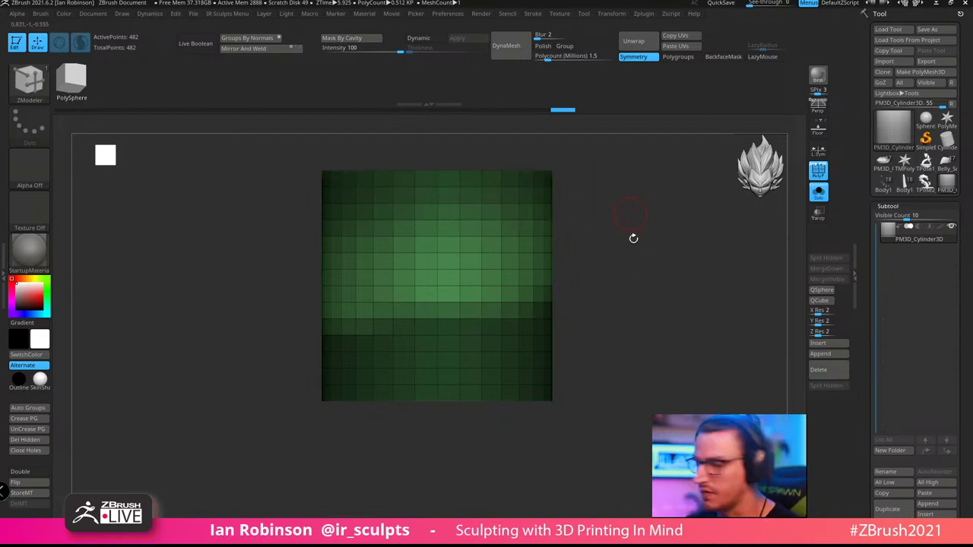
alt+drag(685, 345, 630, 261)
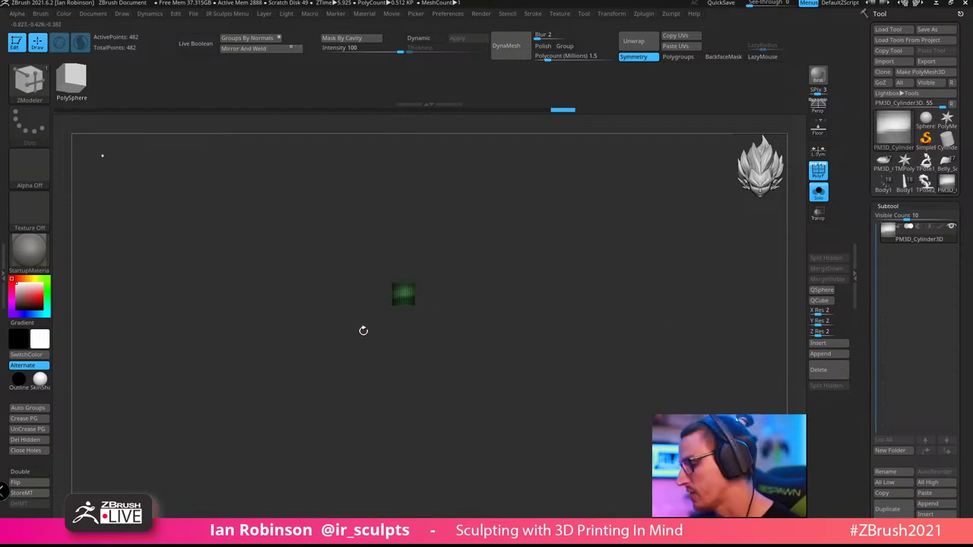
right_drag(525, 232, 547, 254)
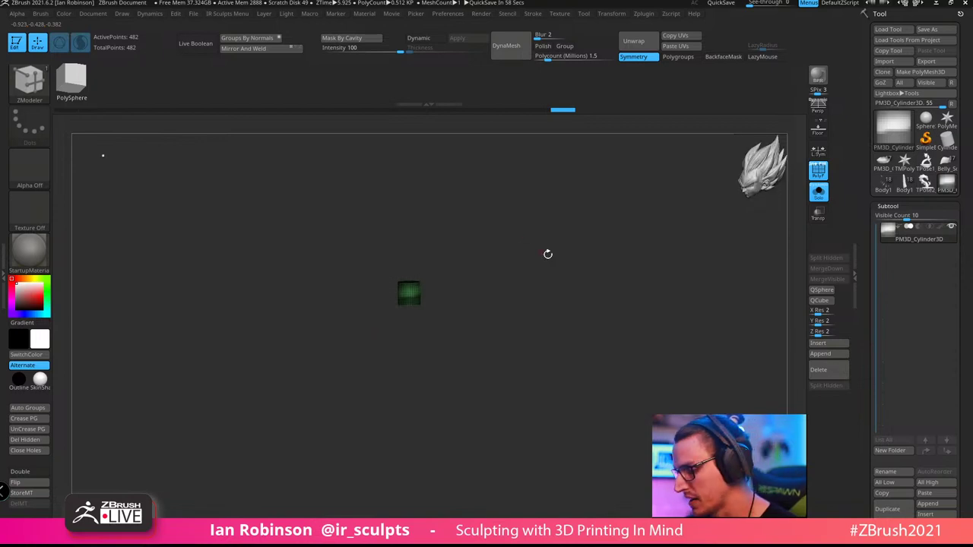
mouse_move(402, 289)
shift+right_down()
mouse_move(500, 263)
mouse_move(526, 329)
shift+right_up()
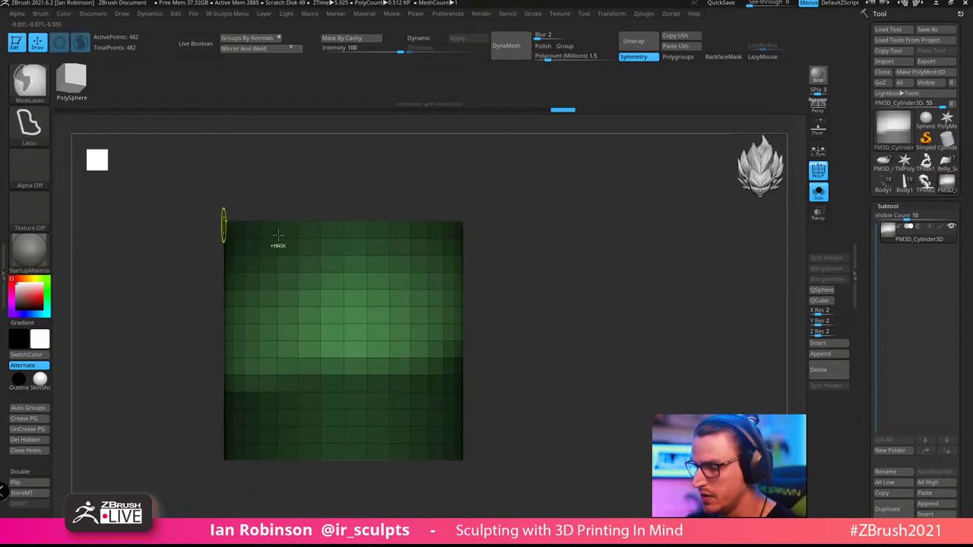
ctrl+drag(487, 292, 547, 308)
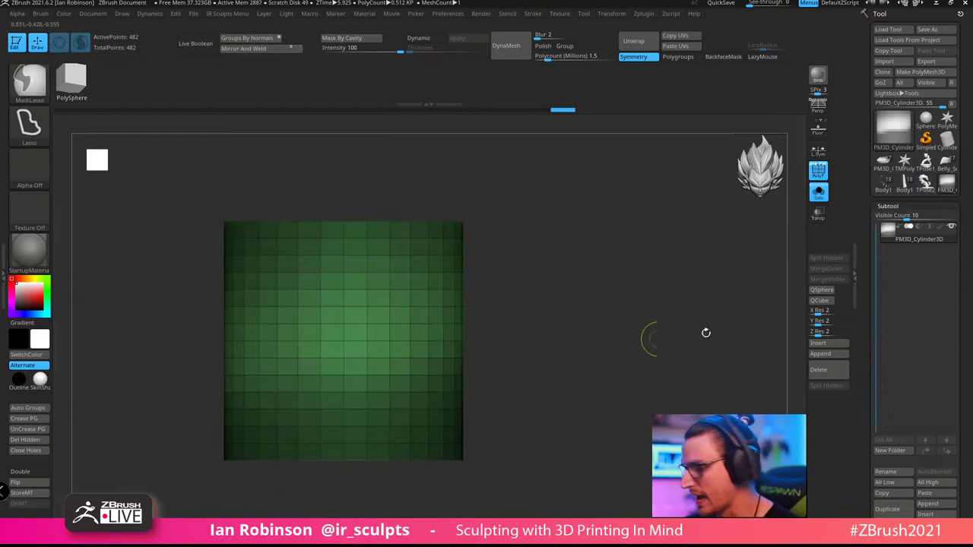
Open the Masking settings and apply BlurMask followed by SharpenMask to the cylinder's mask
drag(971, 239, 971, 220)
scroll(920, 205, down, 10)
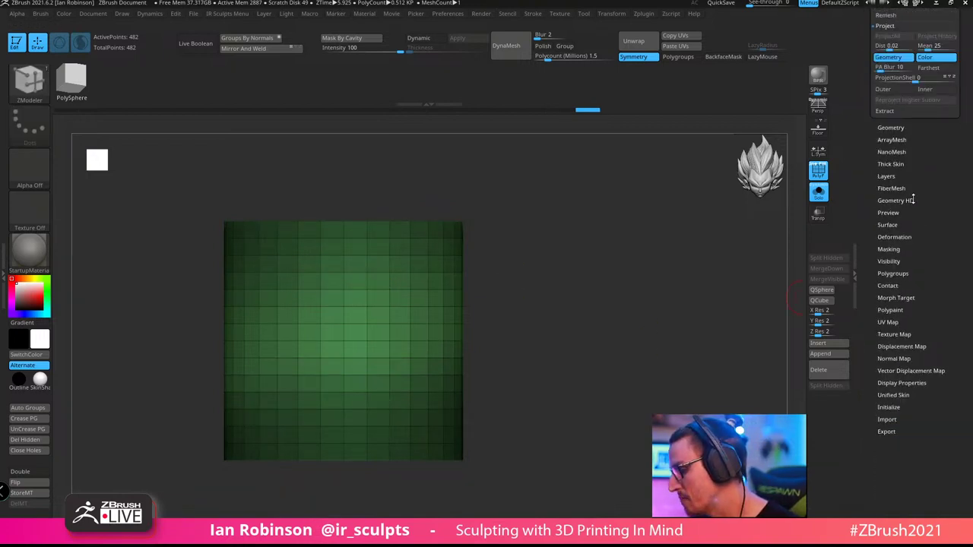
click(904, 251)
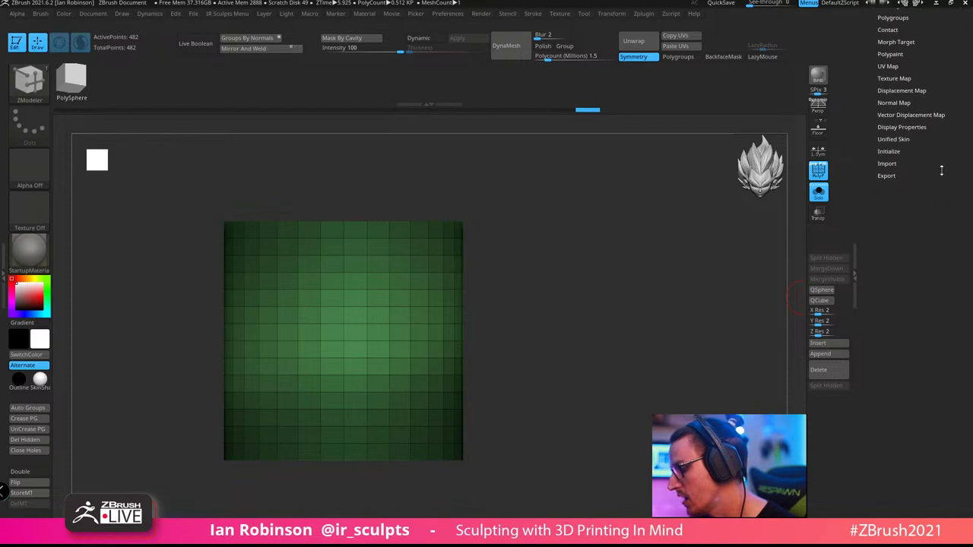
drag(940, 169, 937, 220)
scroll(938, 228, down, 1)
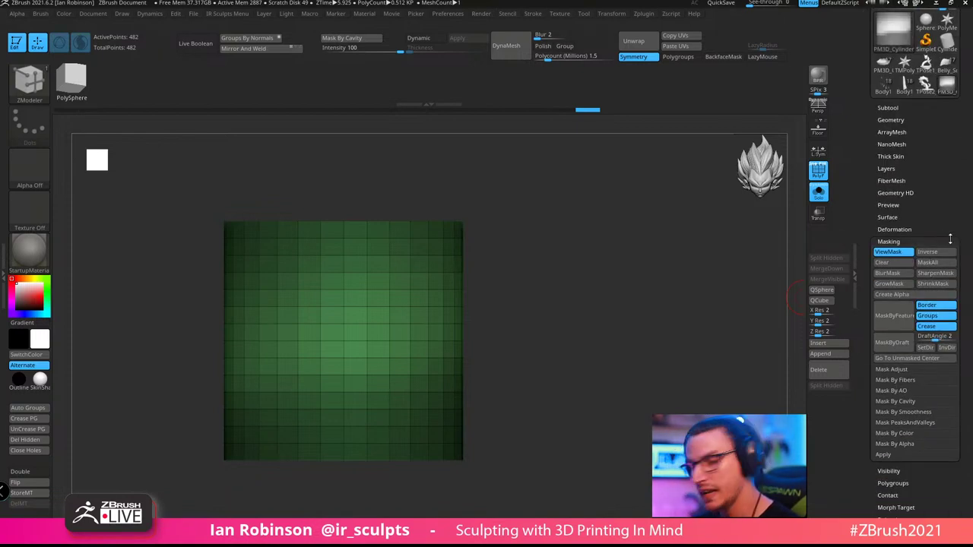
scroll(950, 239, down, 6)
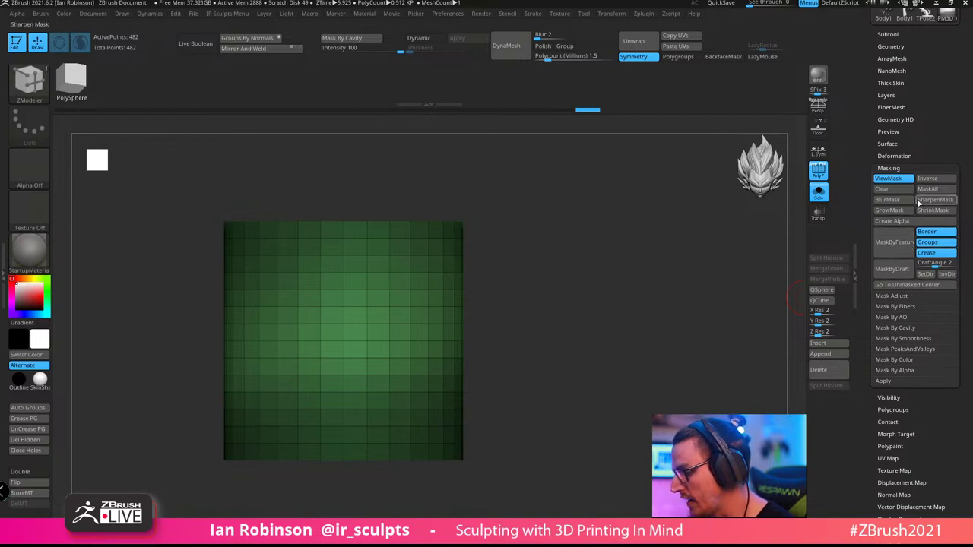
click(903, 201)
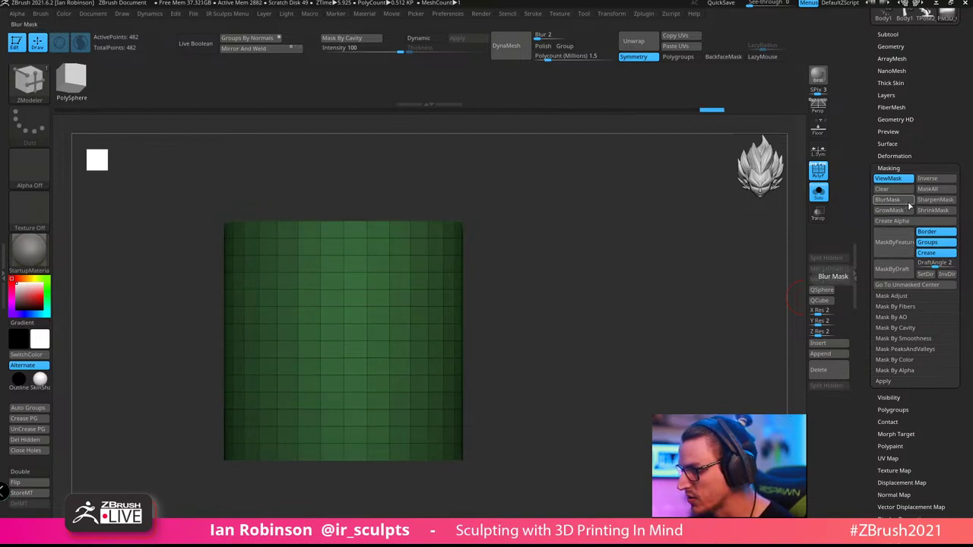
click(937, 199)
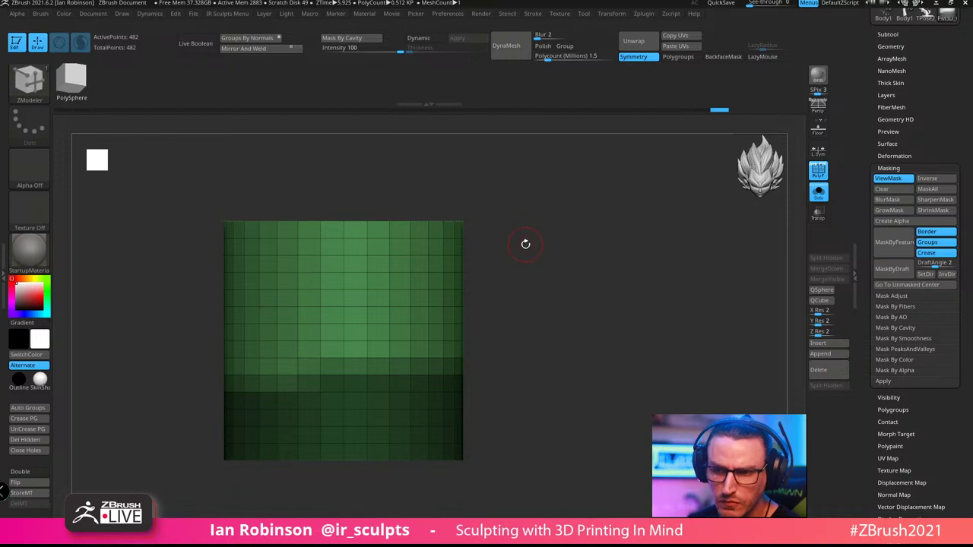
Clear the cylinder's mask and switch back to the PM3D_Cube3D1 tool
ctrl+right_drag(607, 317, 583, 282)
ctrl+drag(582, 282, 608, 304)
drag(966, 38, 966, 191)
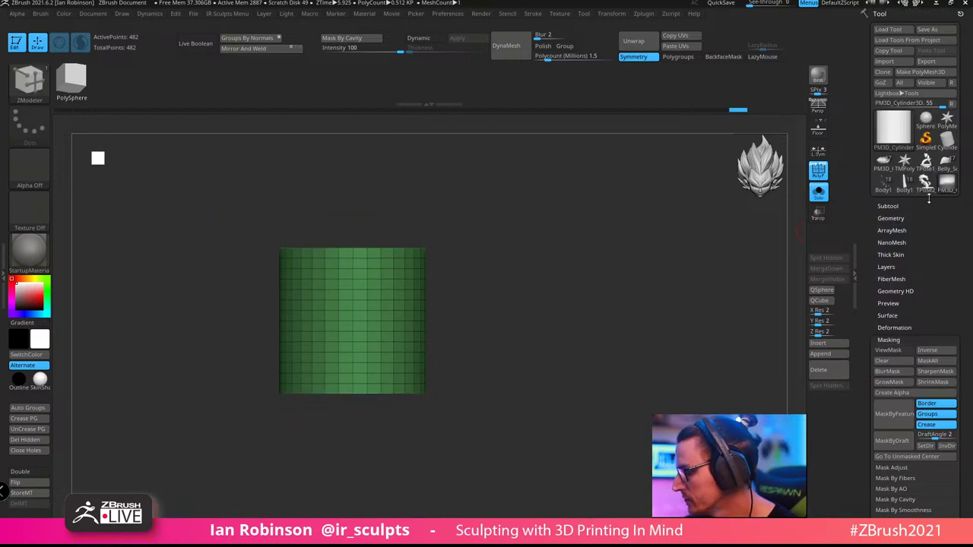
click(886, 164)
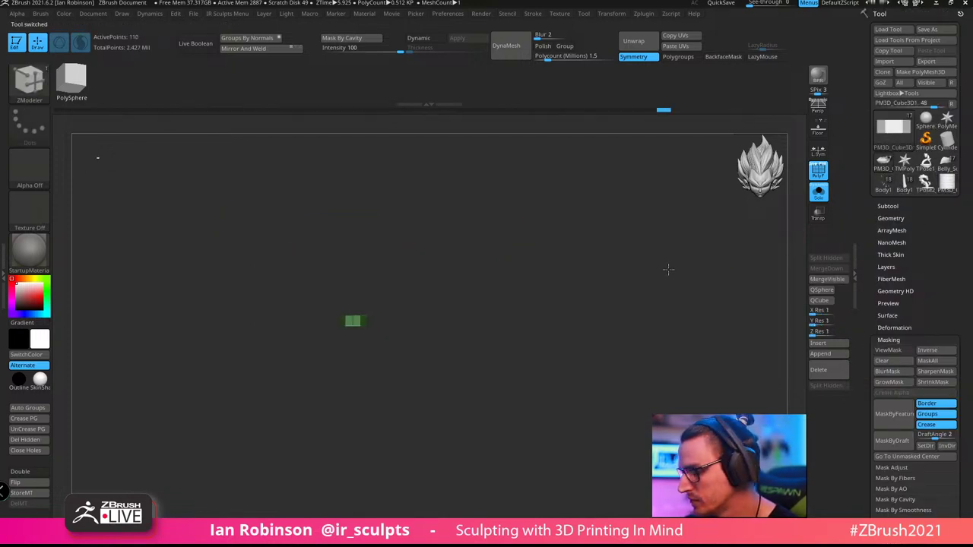
Turn off Solo to show every subtool and make the Body2 tail fins the active subtool
click(819, 193)
ctrl+right_drag(615, 240, 633, 282)
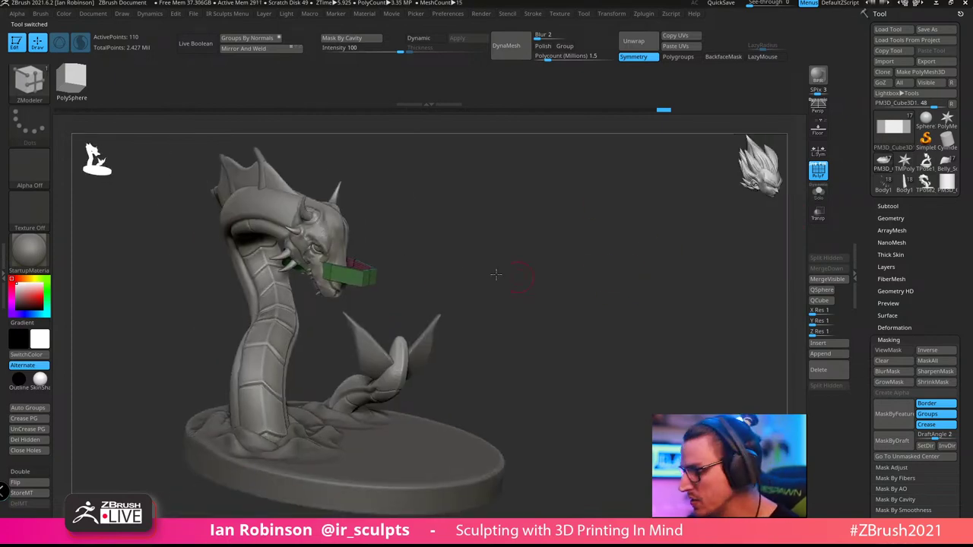
key(w)
click(904, 208)
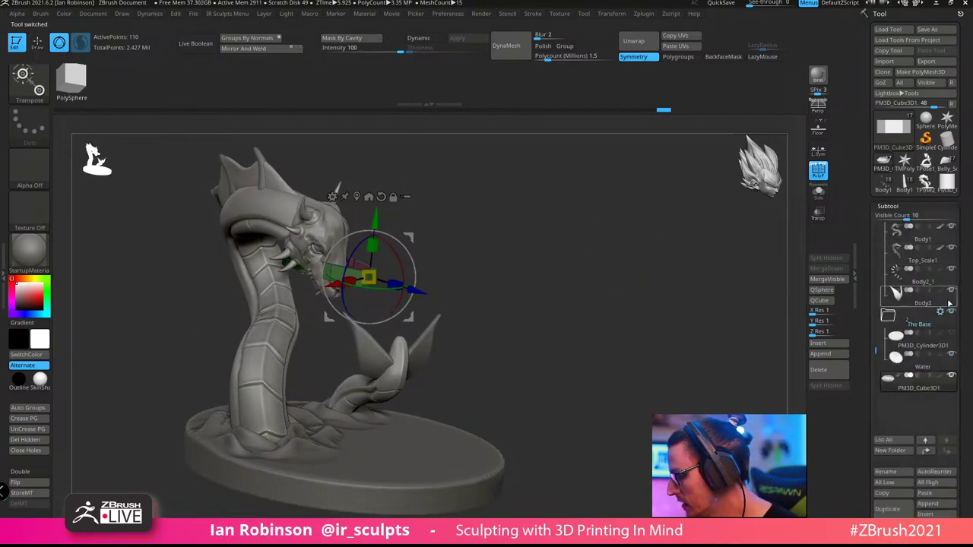
click(922, 299)
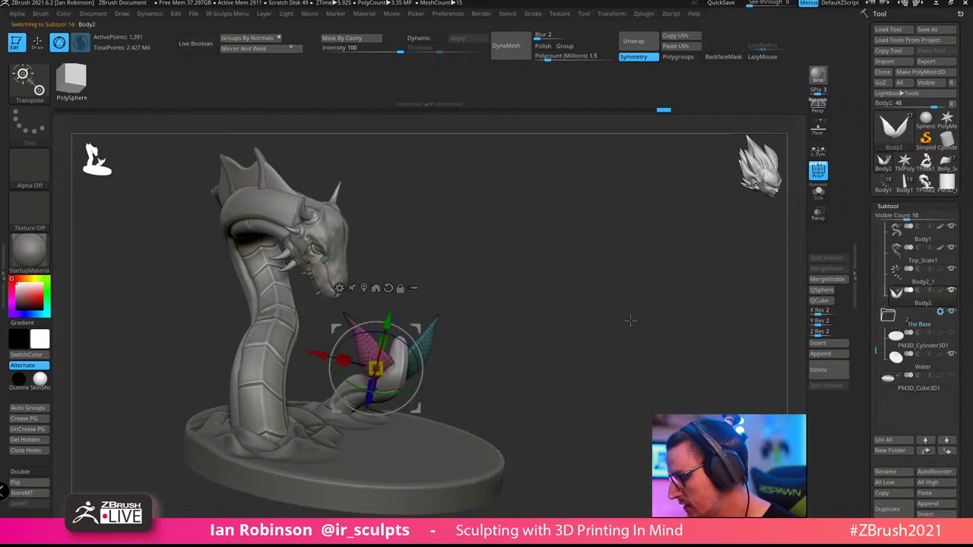
Turn the whole sea dragon to a front-facing view and store a snapshot of it beside the working area
key(q)
mouse_move(667, 332)
mouse_down()
mouse_move(607, 349)
mouse_move(610, 330)
mouse_move(831, 310)
mouse_move(756, 284)
mouse_up()
mouse_move(711, 307)
alt+mouse_down()
mouse_move(769, 232)
mouse_move(779, 243)
mouse_move(760, 235)
alt+mouse_up()
key(shift+s)
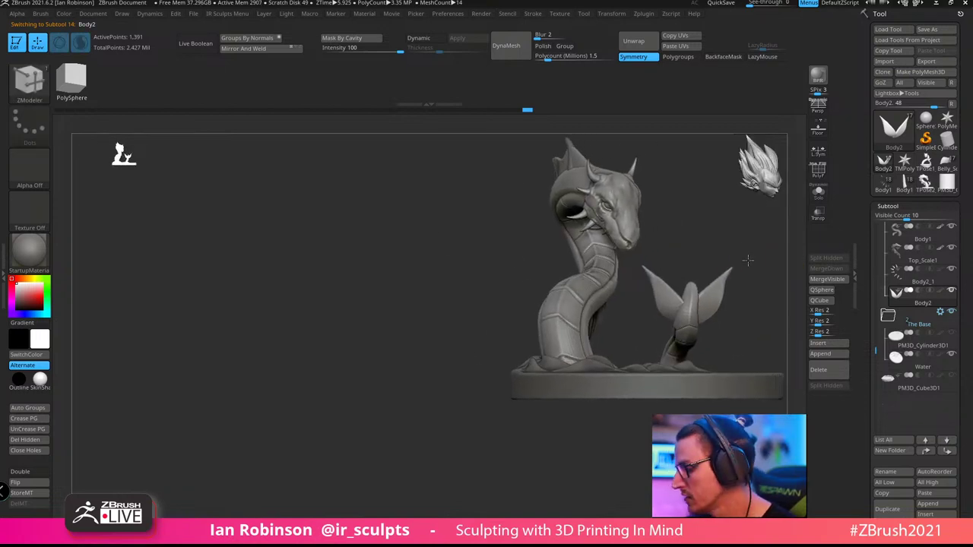
Select the PM3D_Cube3D1 subtool, isolate it beside the dragon snapshot and show its polyframe
alt+drag(738, 275, 446, 432)
click(921, 384)
click(819, 193)
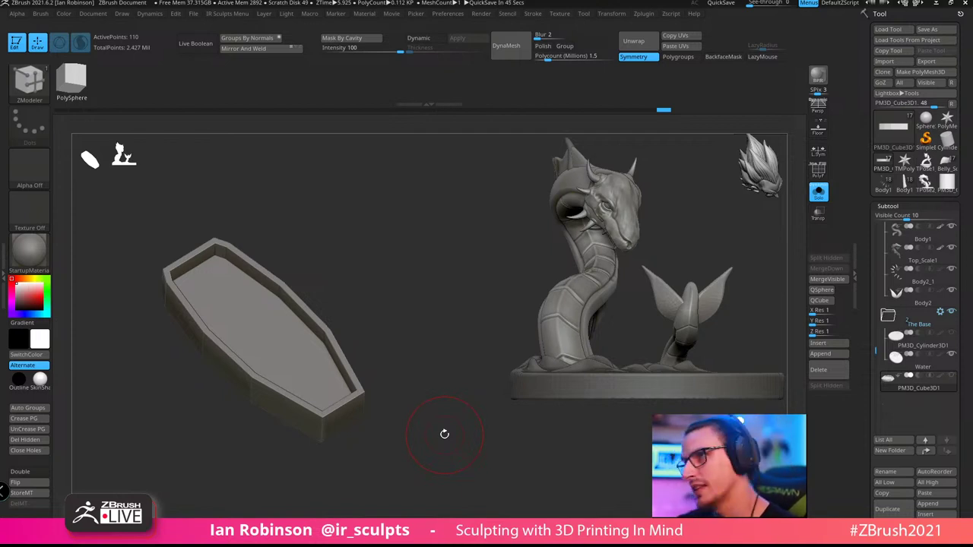
mouse_move(411, 267)
alt+mouse_down()
mouse_move(424, 282)
mouse_move(418, 274)
alt+mouse_up()
key(shift+f)
mouse_move(404, 239)
alt+mouse_down()
mouse_move(446, 306)
mouse_move(412, 295)
mouse_move(361, 356)
mouse_move(378, 385)
mouse_move(370, 419)
mouse_move(346, 436)
mouse_move(347, 456)
mouse_move(355, 450)
alt+mouse_up()
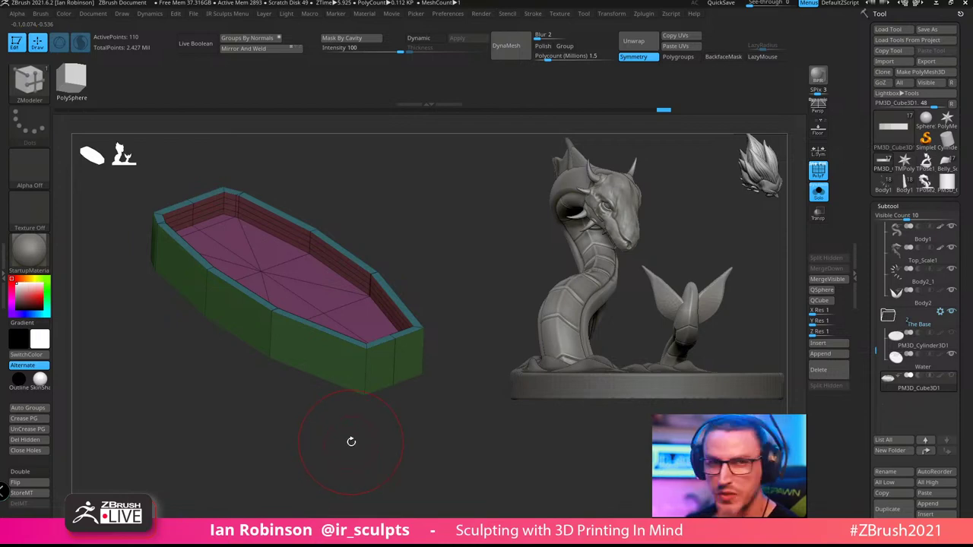
drag(352, 441, 349, 443)
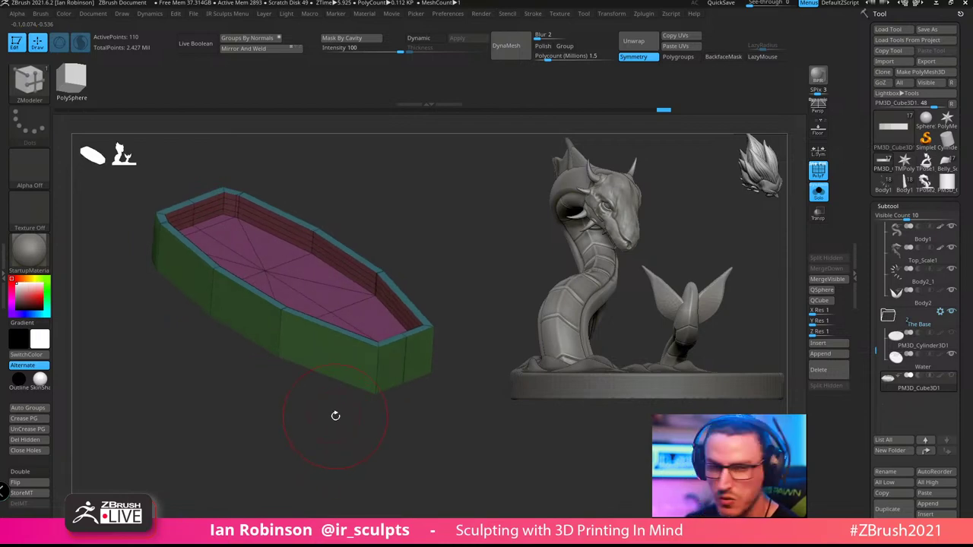
click(29, 80)
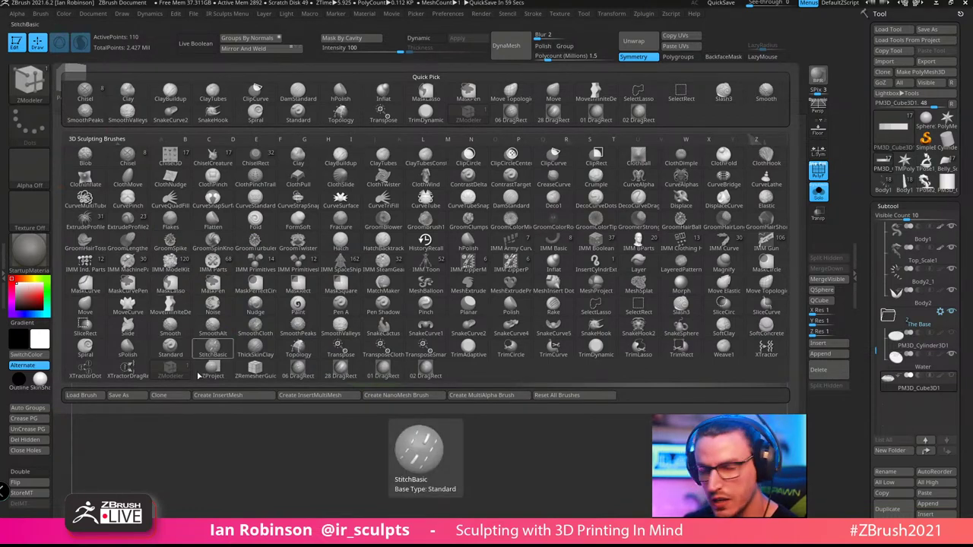
drag(962, 457, 962, 276)
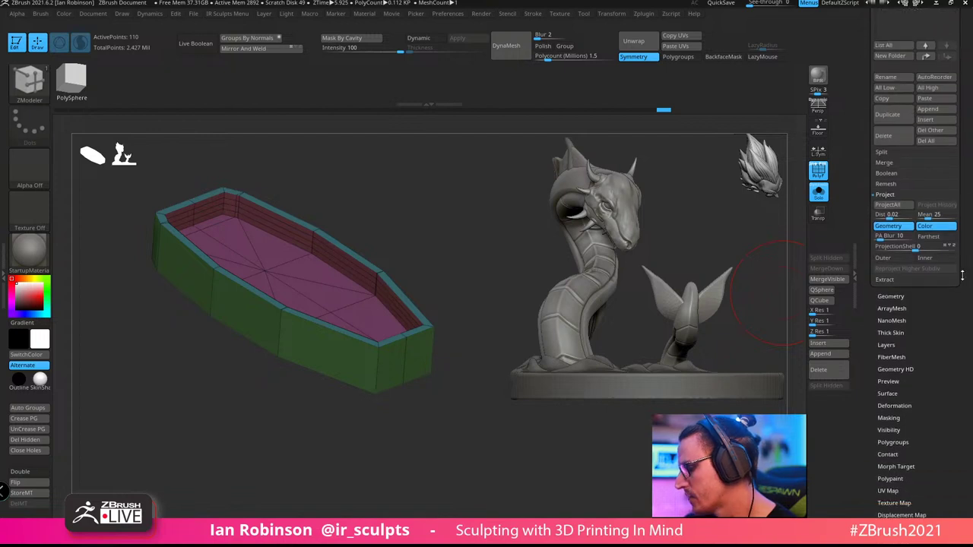
scroll(923, 312, down, 4)
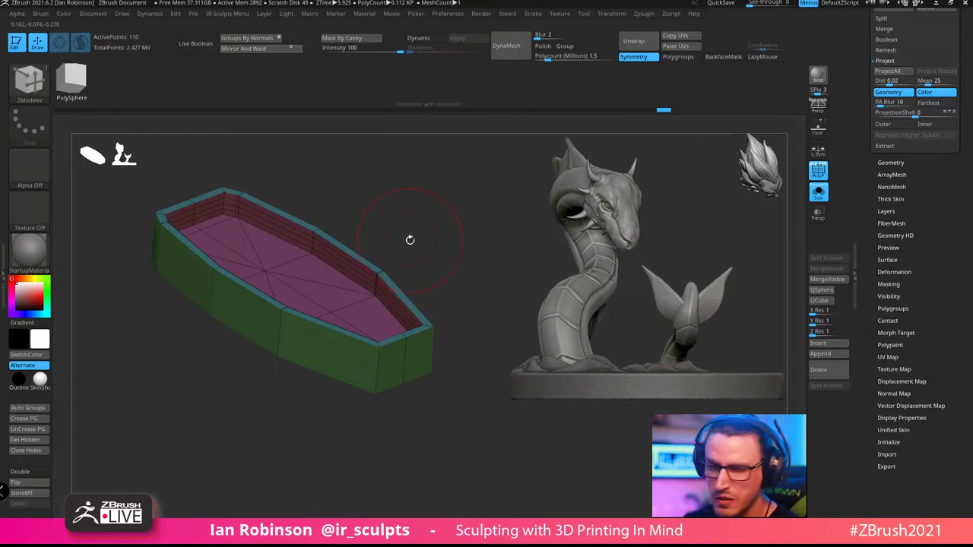
drag(421, 219, 422, 224)
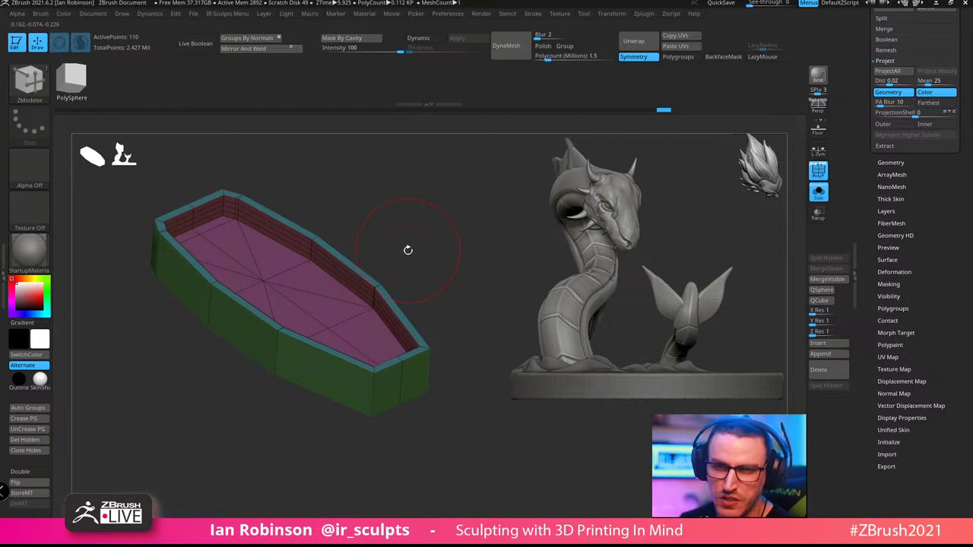
click(29, 82)
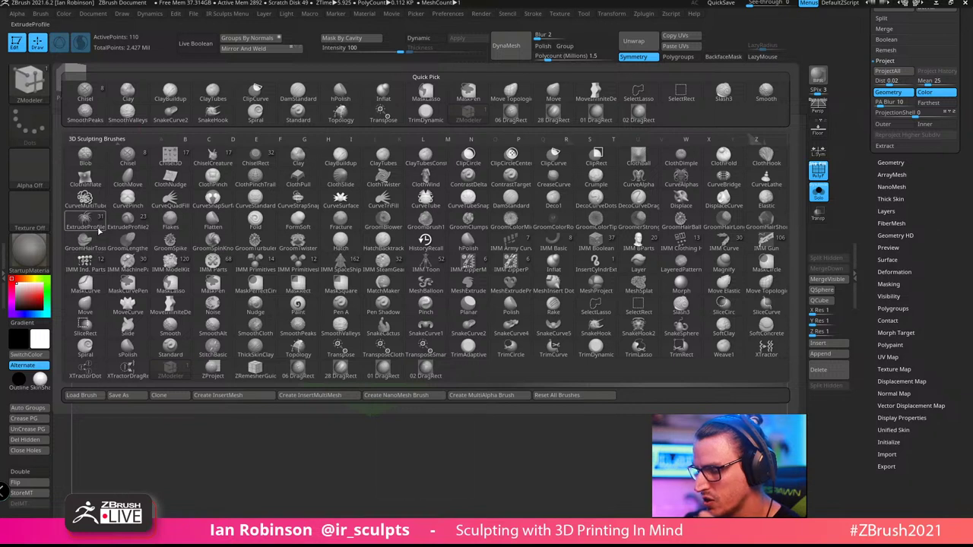
key(e)
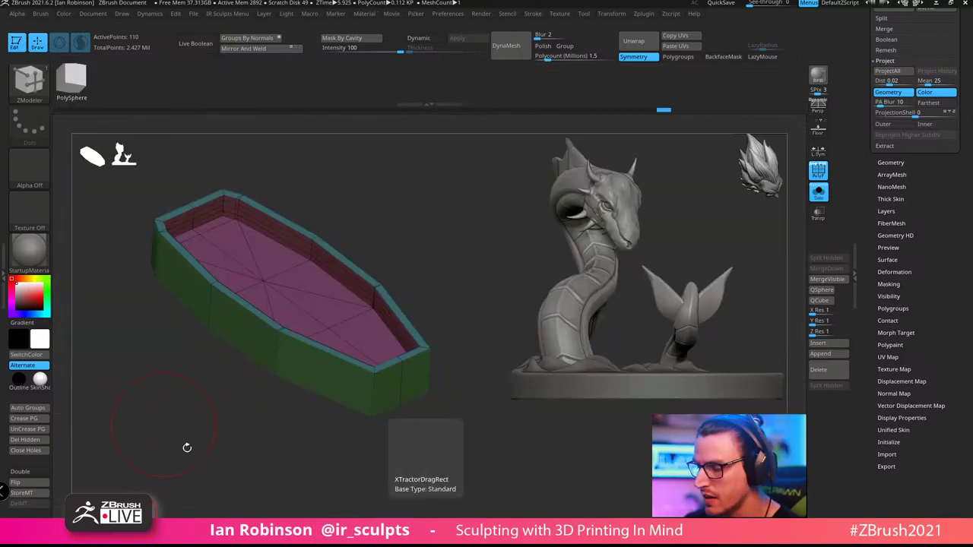
drag(131, 292, 438, 226)
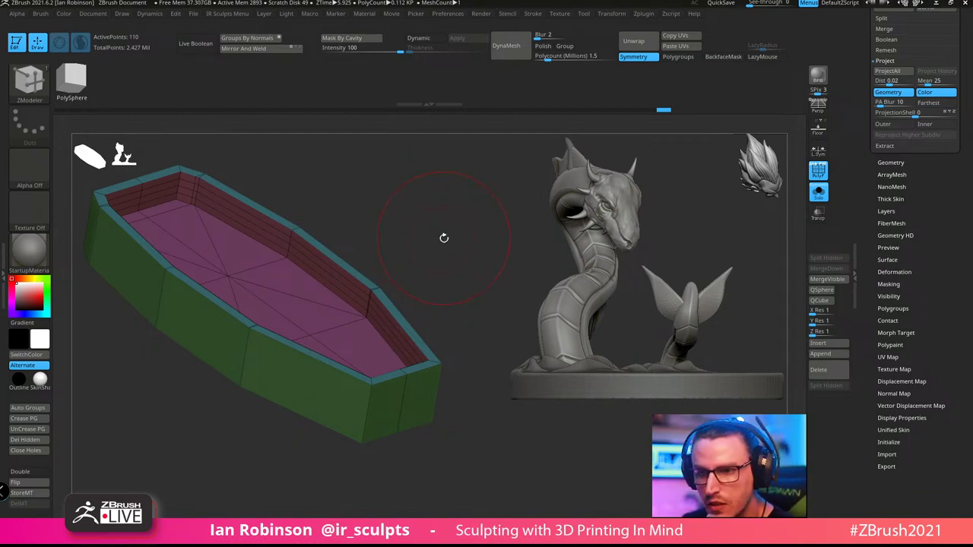
drag(444, 238, 438, 242)
Cycle through the available CamView models in the preferences and return to the Vegeta head
mouse_move(768, 182)
mouse_down()
mouse_move(765, 163)
mouse_move(753, 174)
mouse_up()
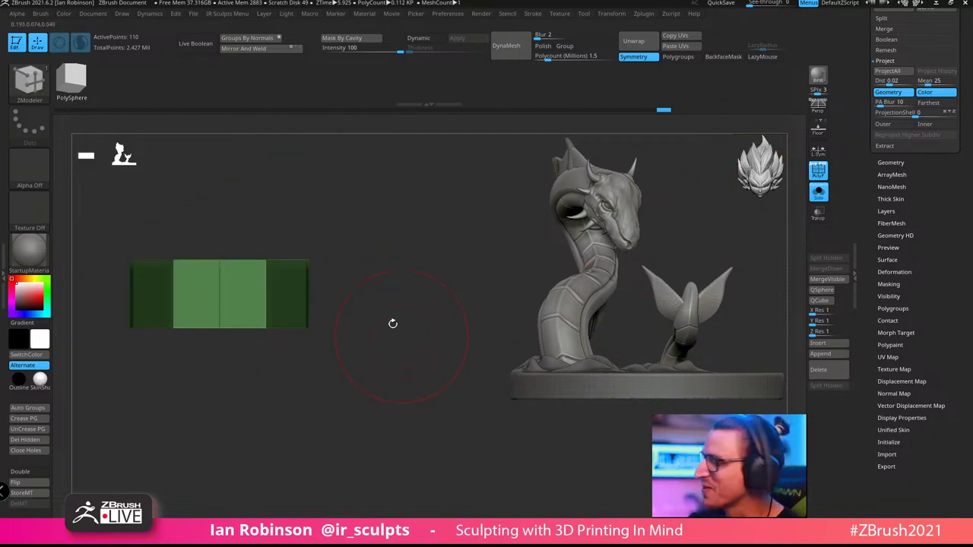
click(457, 15)
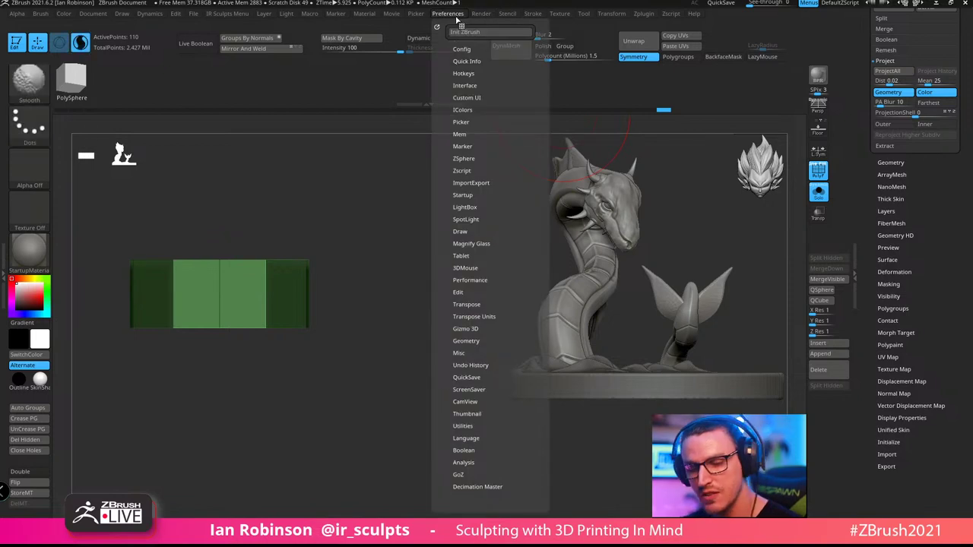
key(z)
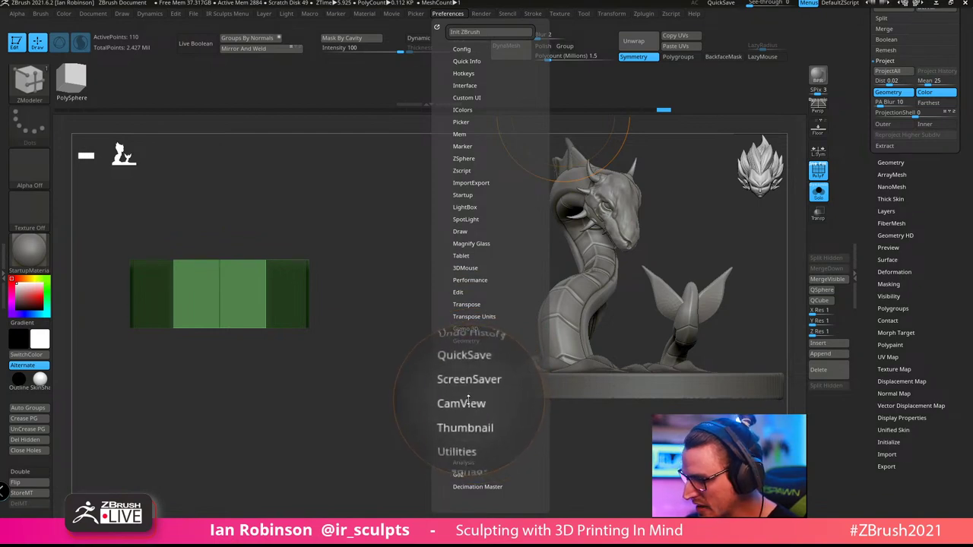
click(471, 401)
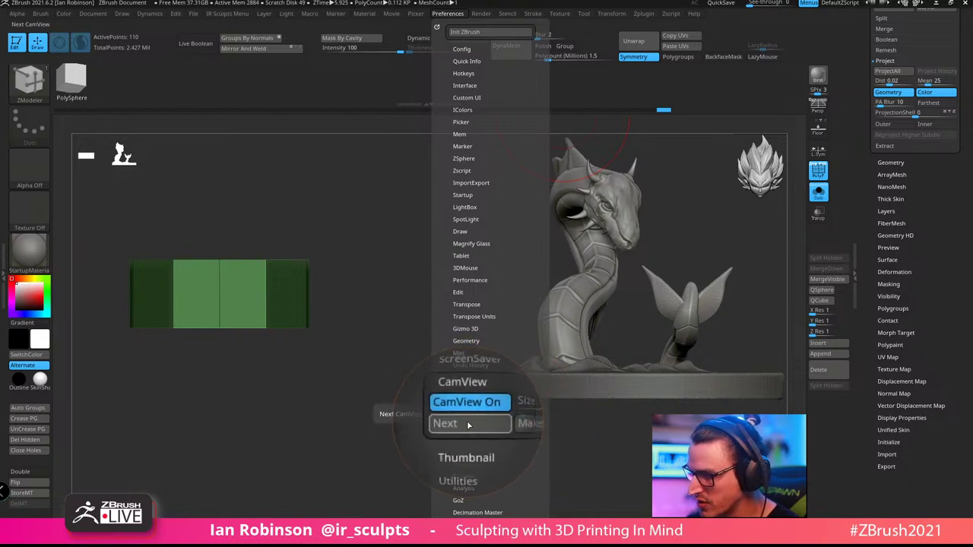
click(469, 424)
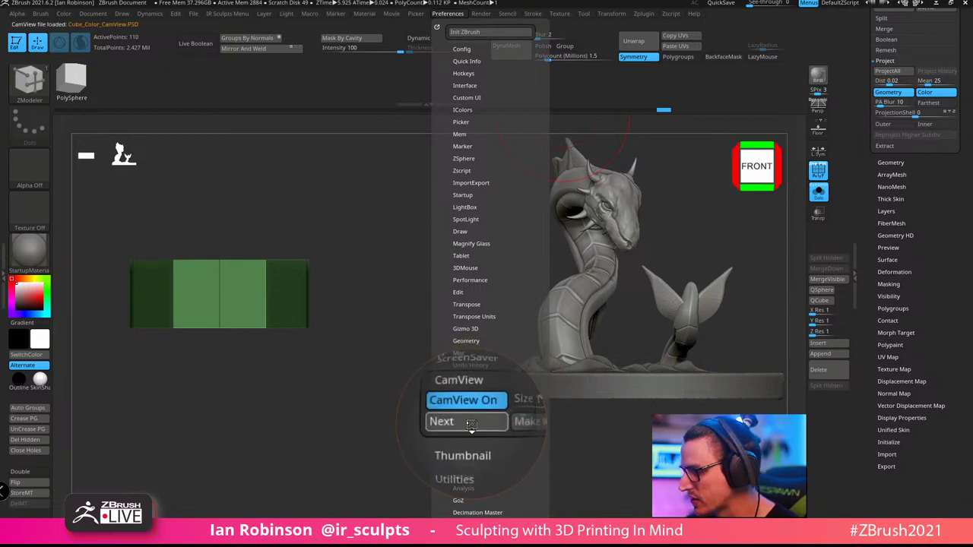
click(471, 423)
click(472, 424)
click(472, 425)
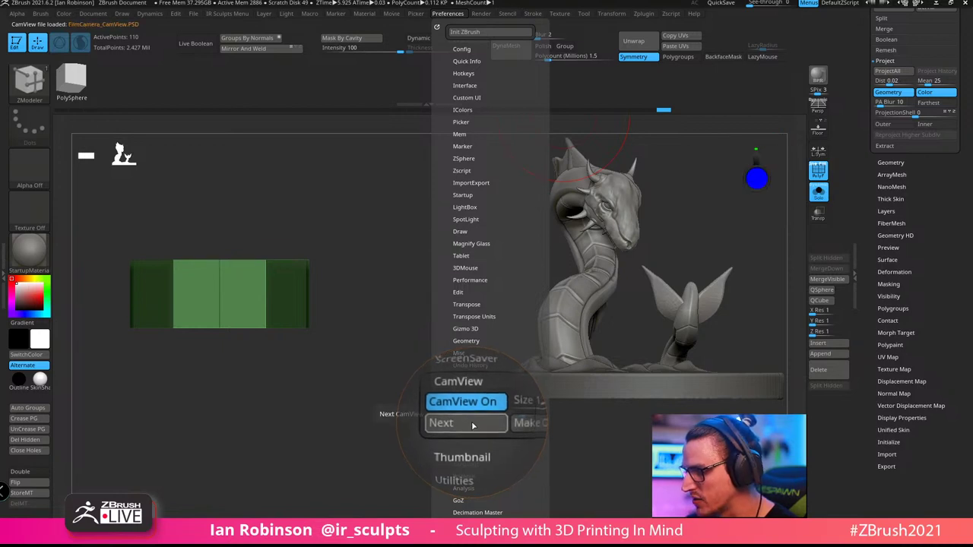
click(472, 424)
click(472, 424)
click(472, 424)
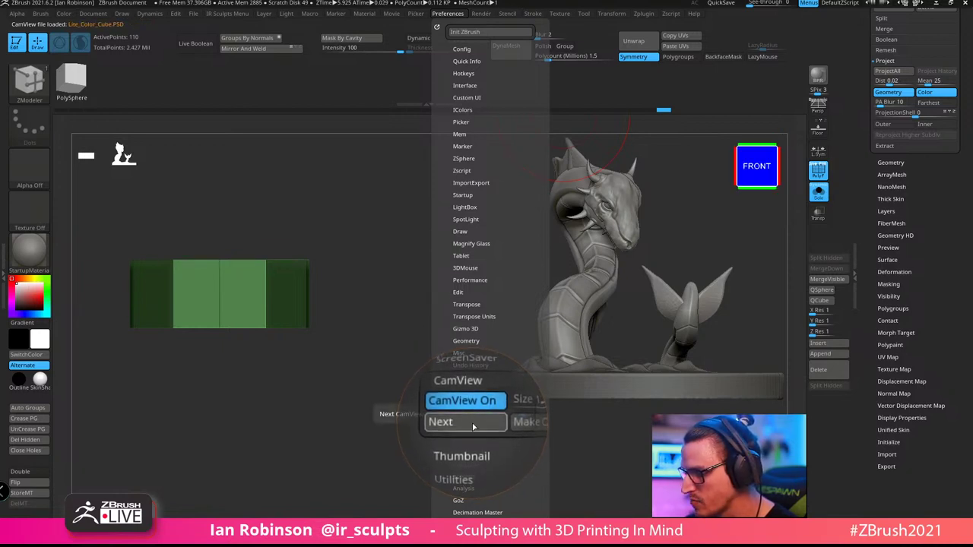
click(472, 423)
click(471, 423)
click(474, 428)
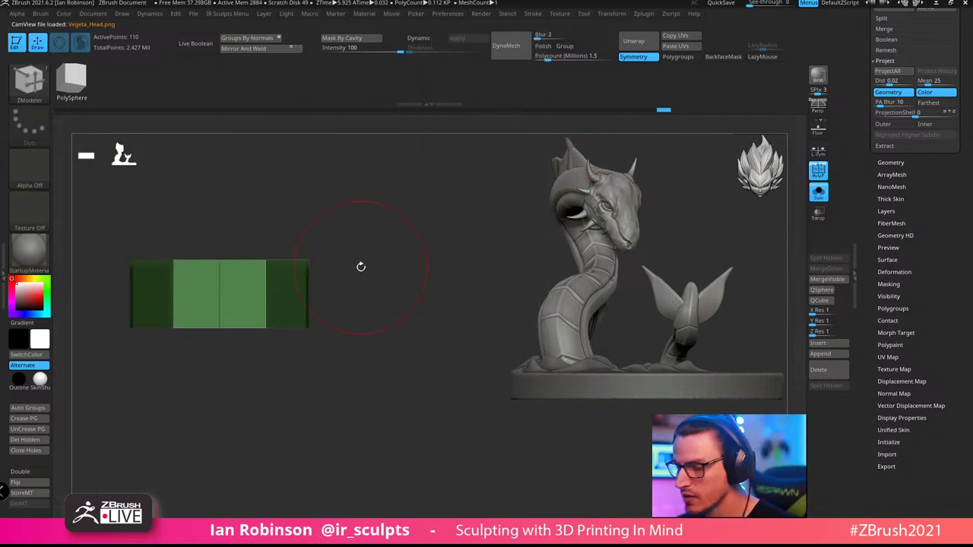
drag(395, 204, 458, 240)
key(d)
key(shift+d)
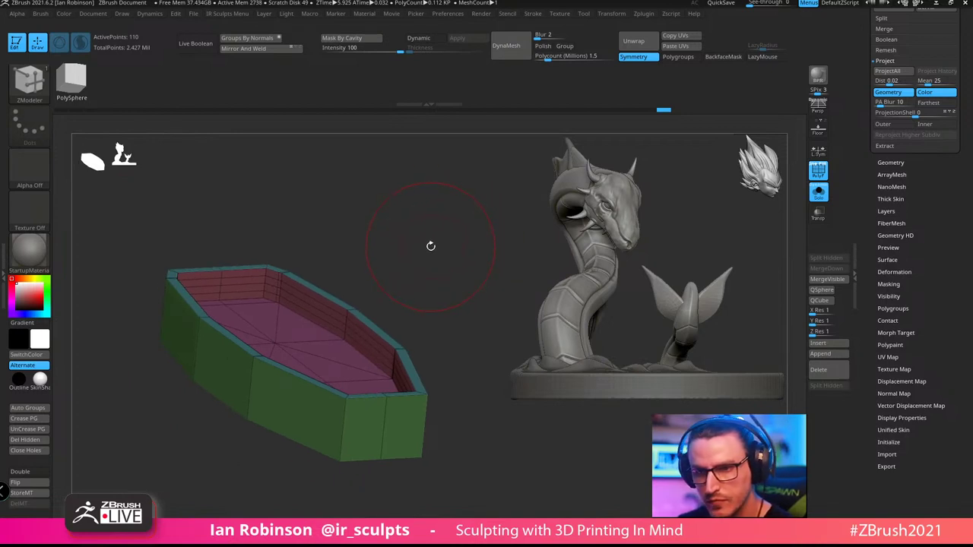
mouse_move(428, 245)
mouse_down()
mouse_move(435, 258)
mouse_move(430, 211)
mouse_move(453, 243)
mouse_move(450, 254)
mouse_move(457, 227)
mouse_up()
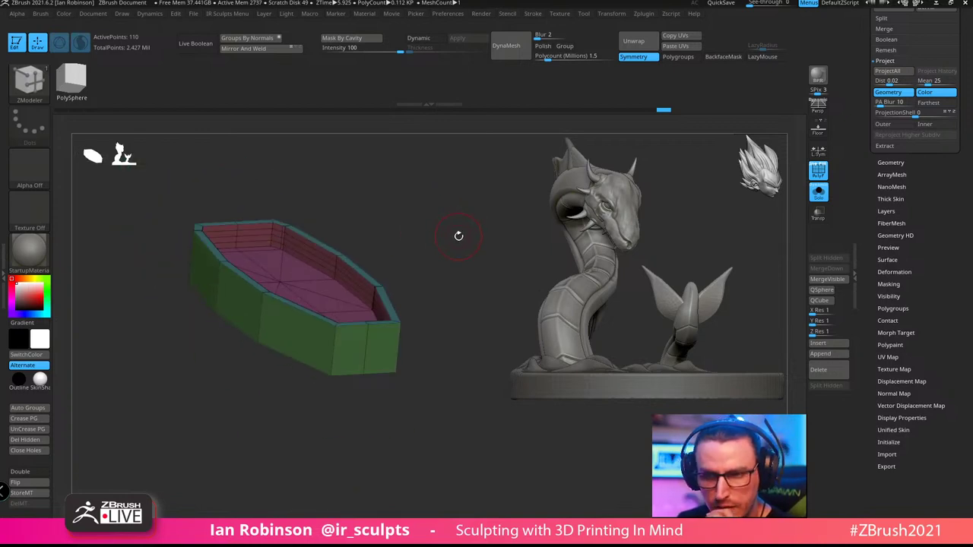
drag(445, 231, 429, 303)
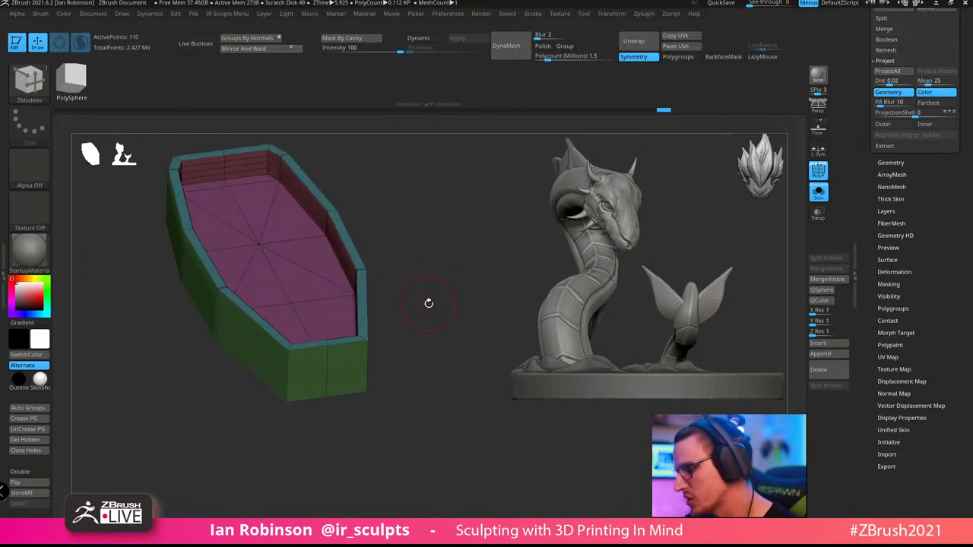
drag(425, 244, 431, 231)
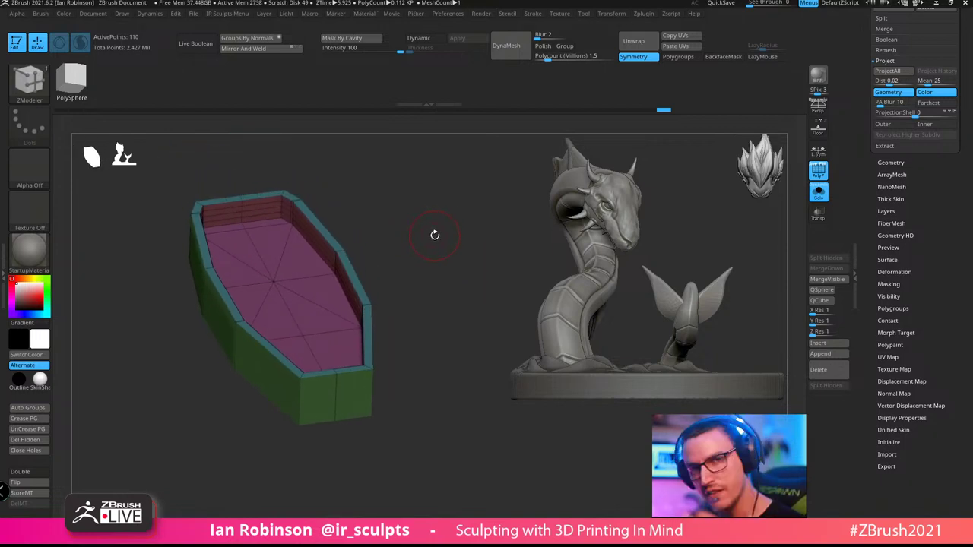
drag(437, 234, 388, 394)
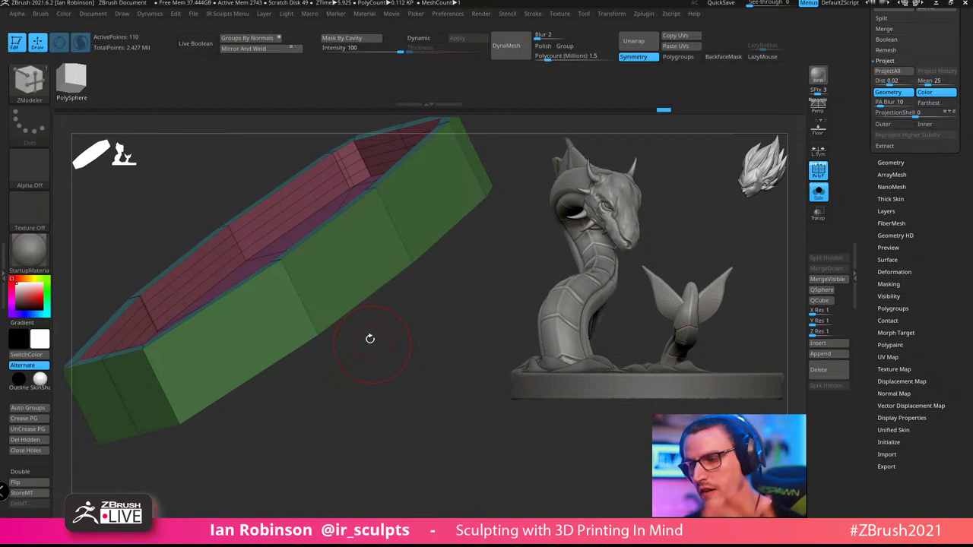
drag(368, 333, 412, 157)
Insert two single edge loops running around the outer wall of the hollowed object with ZModeler
mouse_move(388, 270)
mouse_down()
mouse_move(432, 195)
mouse_move(434, 261)
mouse_move(318, 202)
mouse_move(400, 228)
mouse_move(363, 250)
mouse_move(354, 191)
mouse_move(518, 420)
mouse_move(327, 517)
mouse_up()
key(w)
key(q)
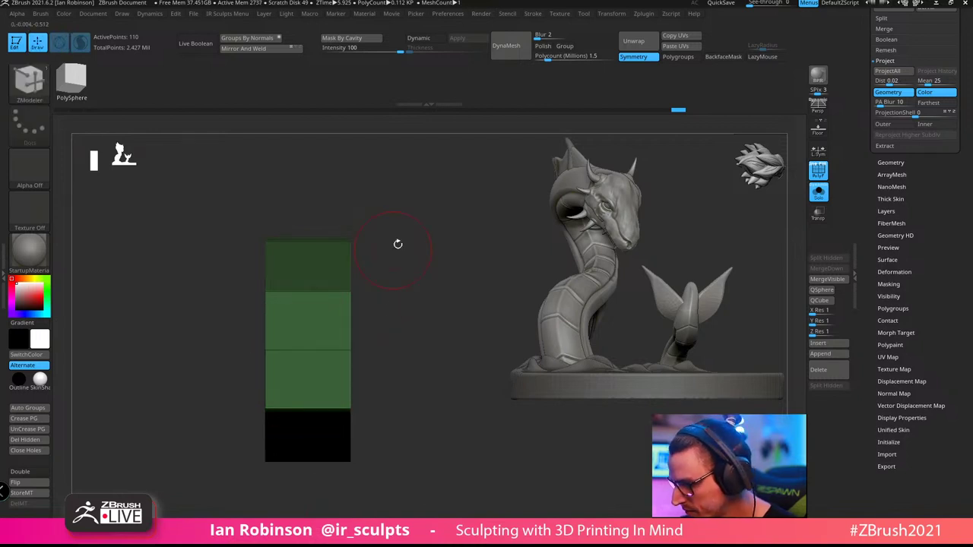
alt+drag(416, 249, 421, 263)
key(space)
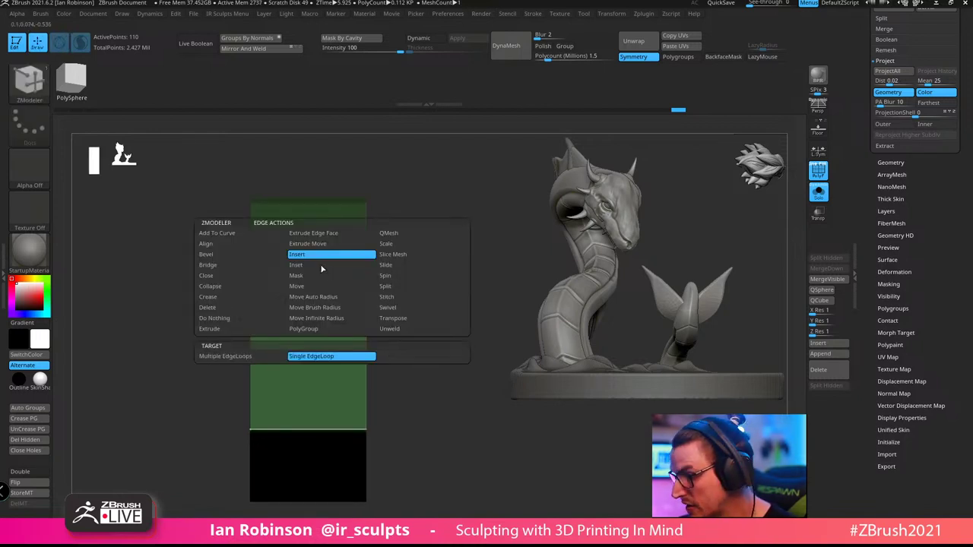
click(339, 286)
drag(346, 284, 268, 275)
drag(429, 228, 437, 266)
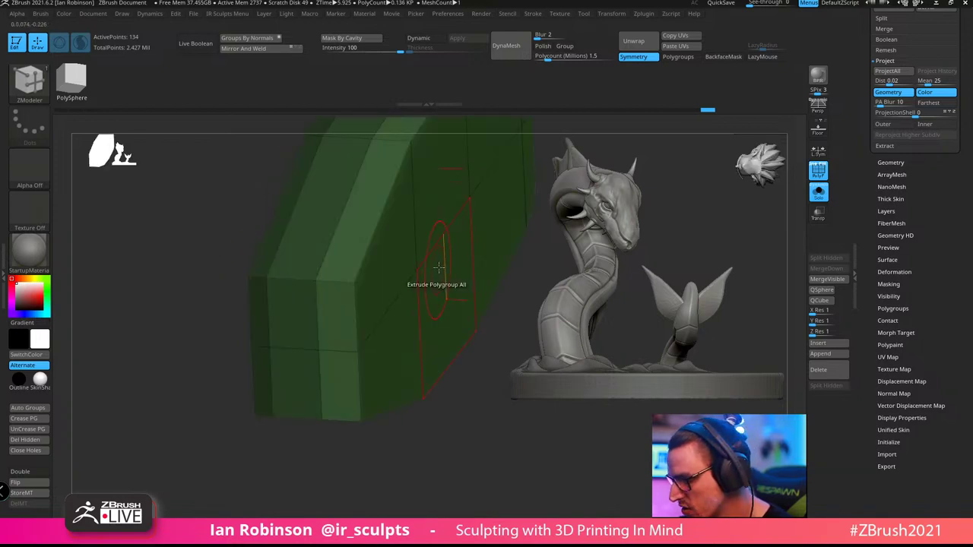
drag(432, 400, 441, 422)
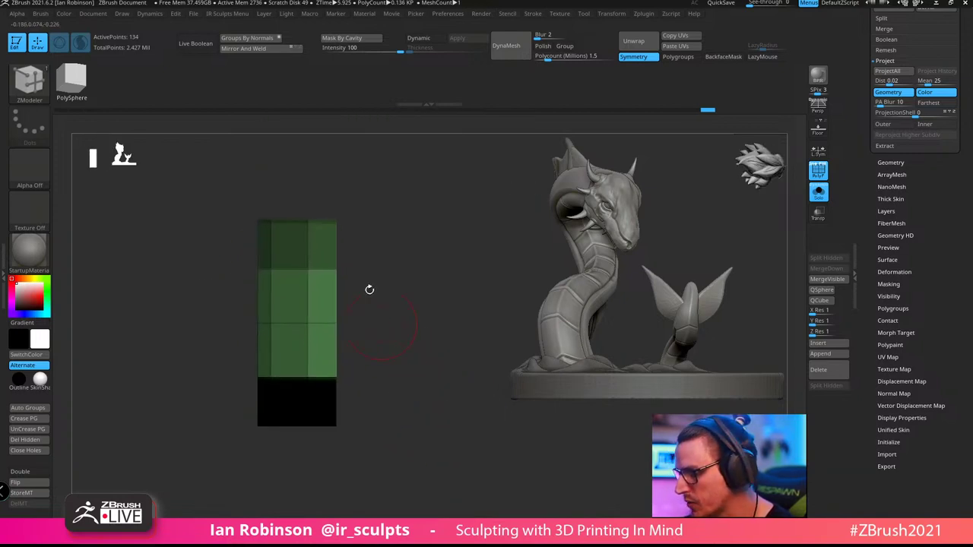
Mask all but the base edge of the hollowed object, center the gizmo on the unmasked part and scale it slightly inward
key(w)
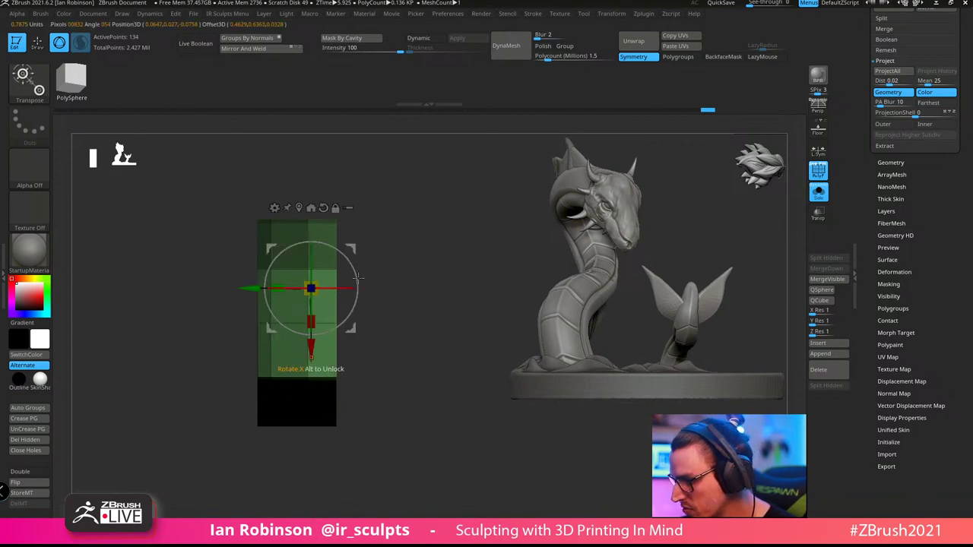
key(q)
mouse_move(323, 169)
ctrl+mouse_down()
mouse_move(416, 202)
mouse_move(317, 476)
mouse_move(326, 467)
ctrl+mouse_up()
key(w)
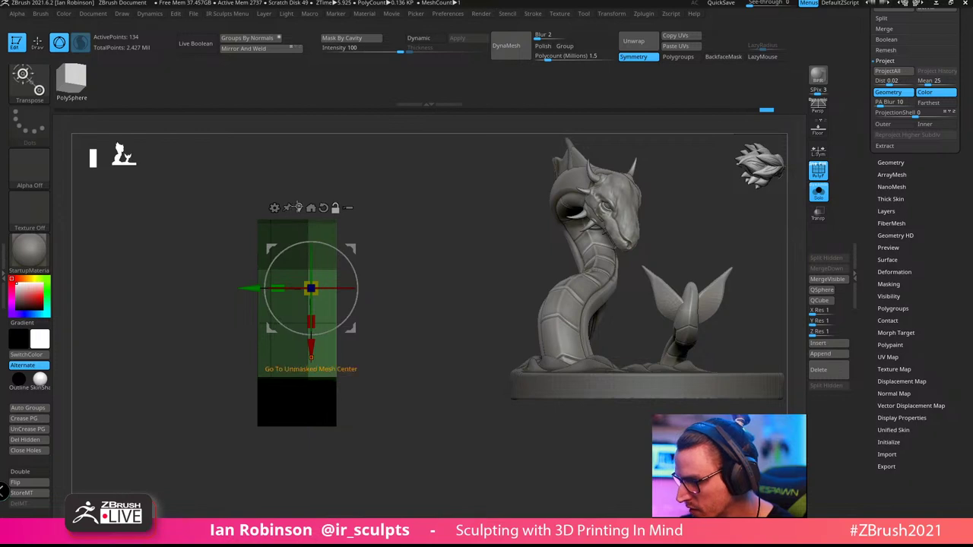
click(311, 357)
click(355, 213)
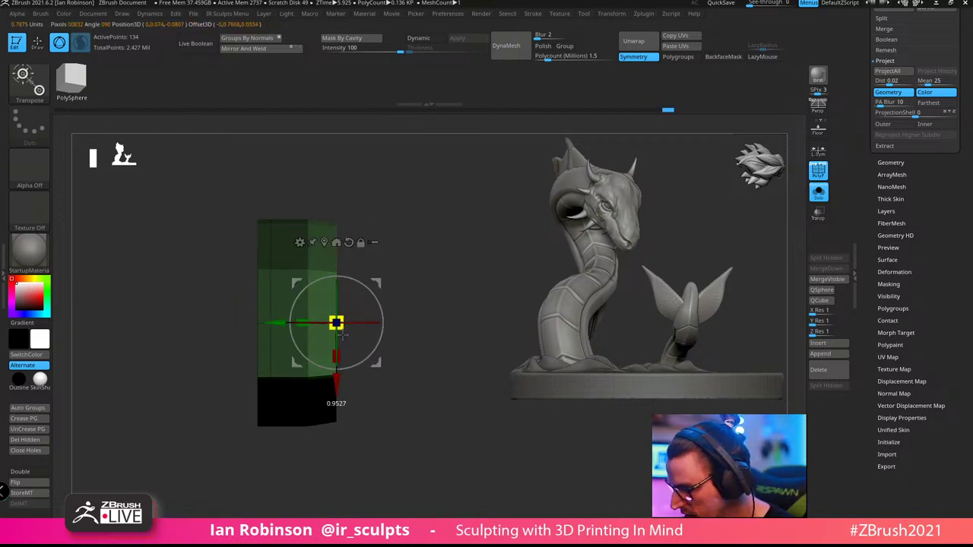
drag(342, 335, 423, 259)
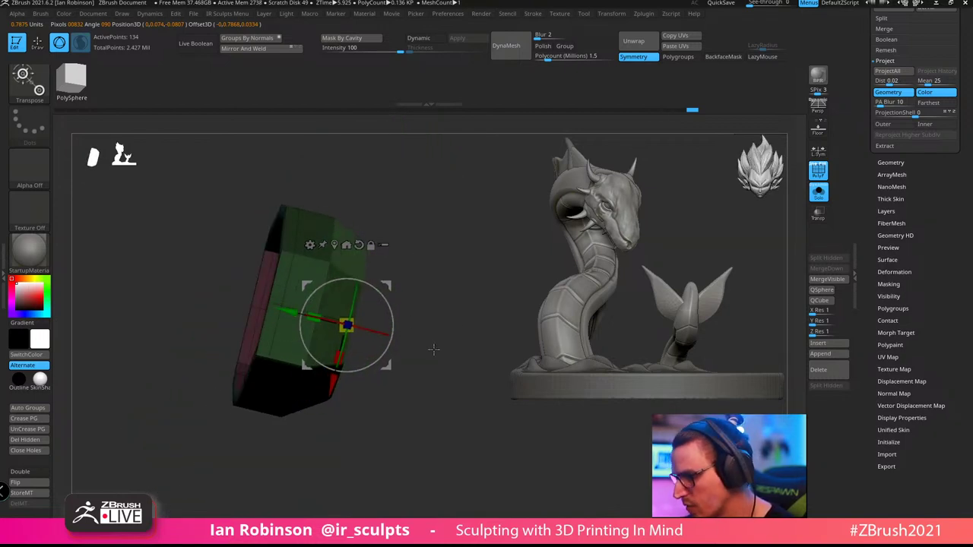
Move the unmasked base edge outward along the gizmo's vertical axis by about 0.02 to deepen the tapered base
drag(435, 349, 453, 416)
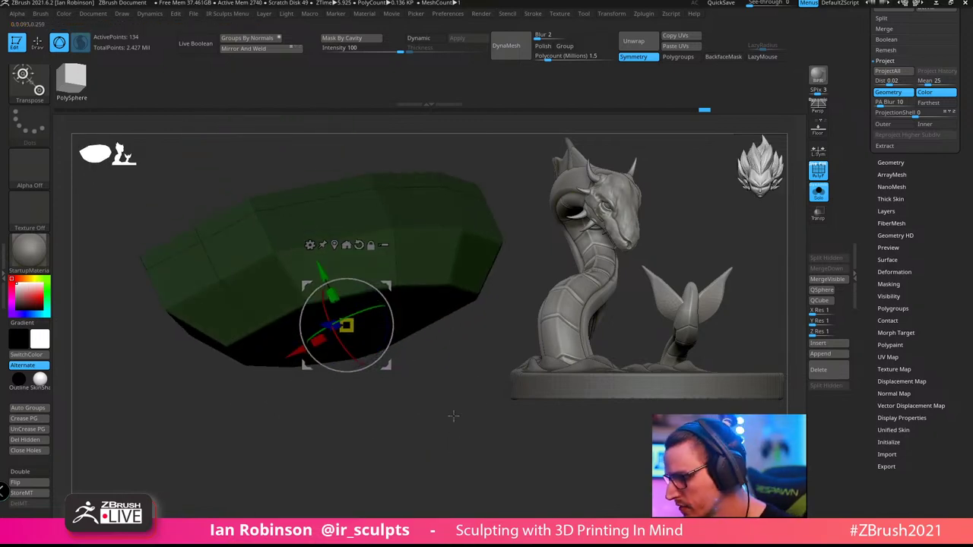
drag(346, 405, 346, 406)
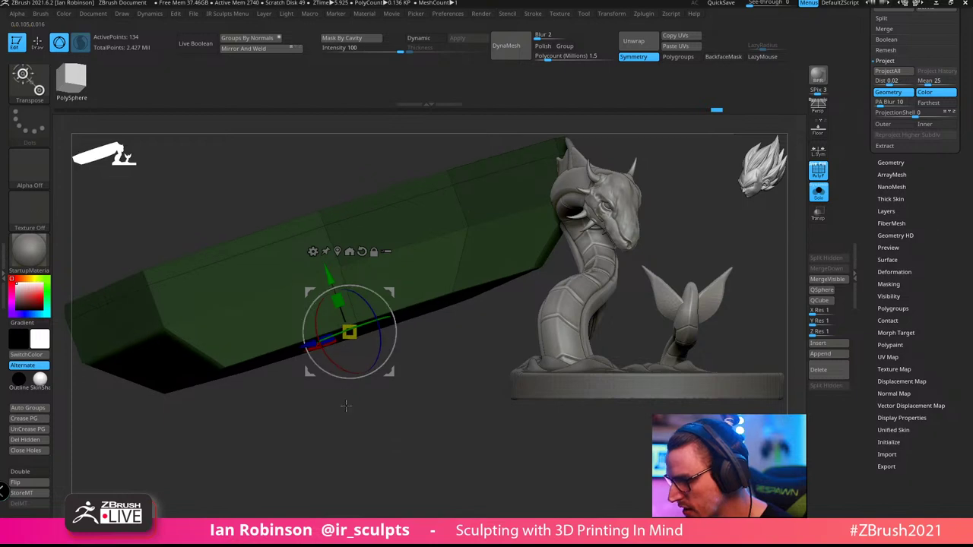
drag(349, 332, 349, 333)
drag(327, 274, 332, 286)
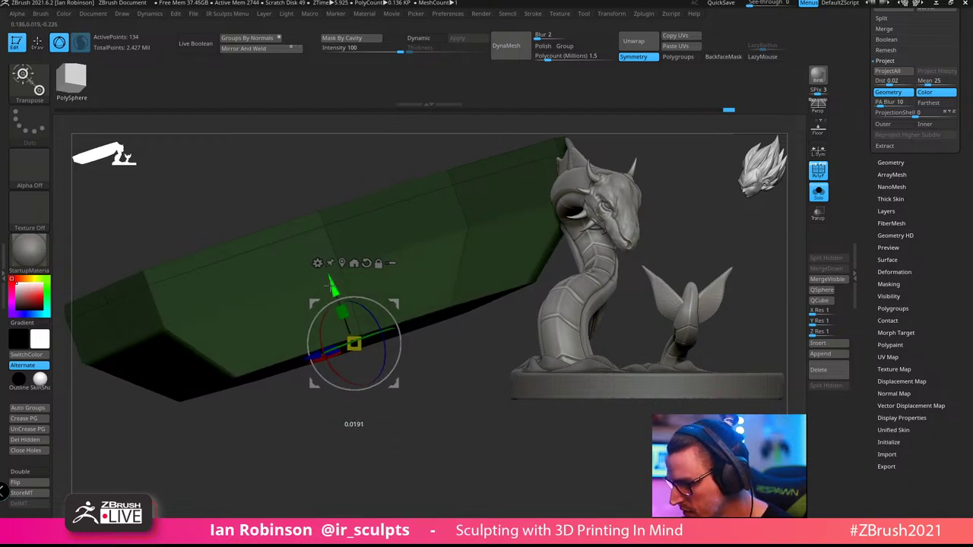
Insert one edge loop around the tapered lower wall and another around the outer wall close to the rim
key(q)
drag(435, 434, 418, 434)
drag(325, 344, 323, 328)
drag(398, 443, 366, 417)
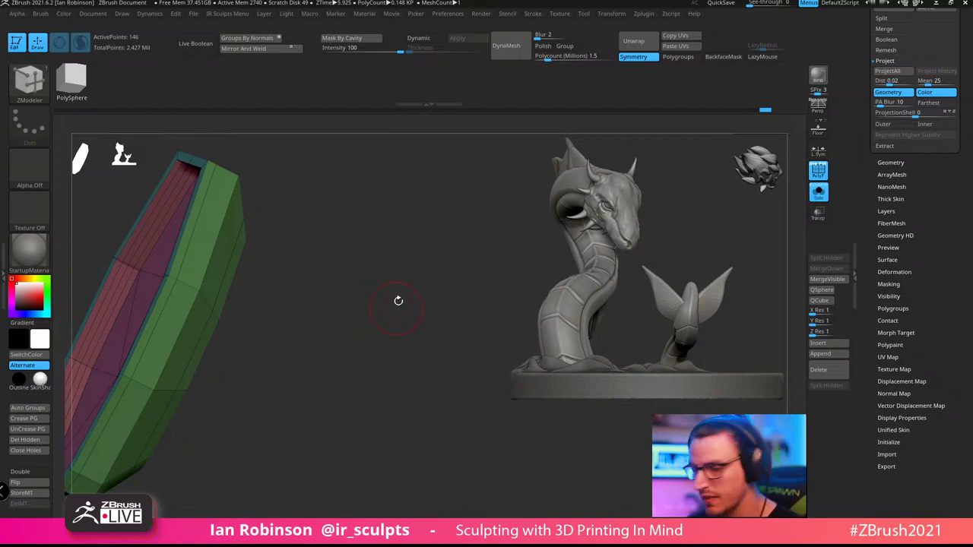
alt+drag(398, 301, 441, 406)
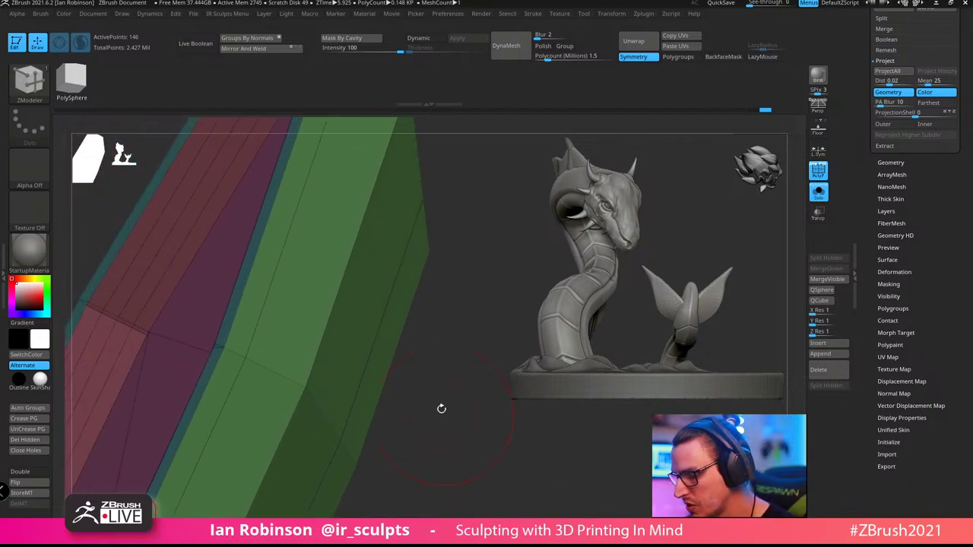
click(226, 375)
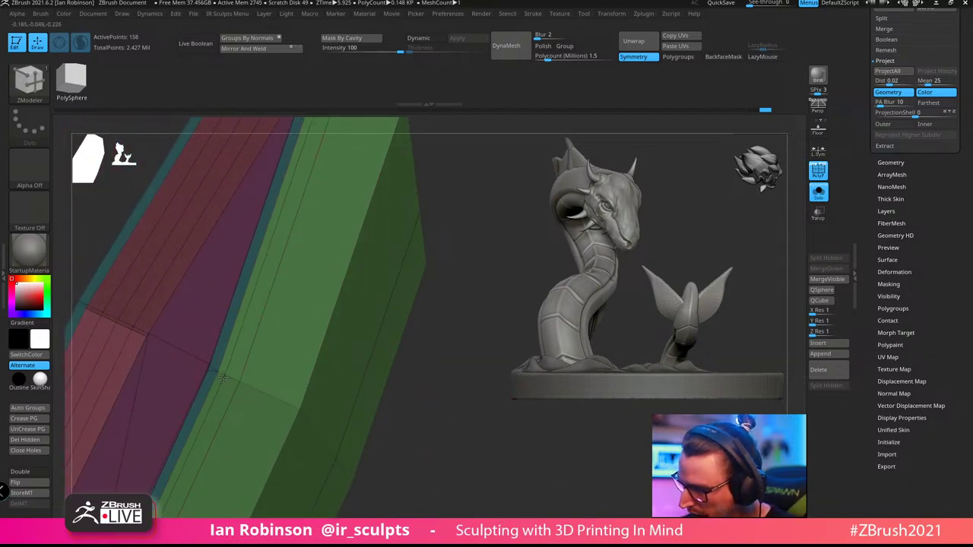
Try adding tight edge loops along the ridge between the outer wall and the tapered base, and undo them
drag(448, 339, 290, 320)
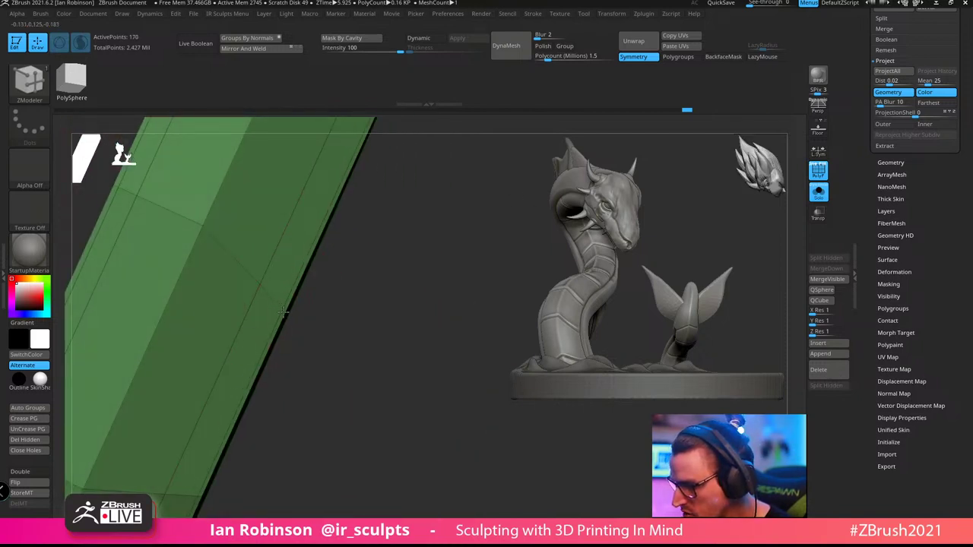
drag(393, 402, 334, 332)
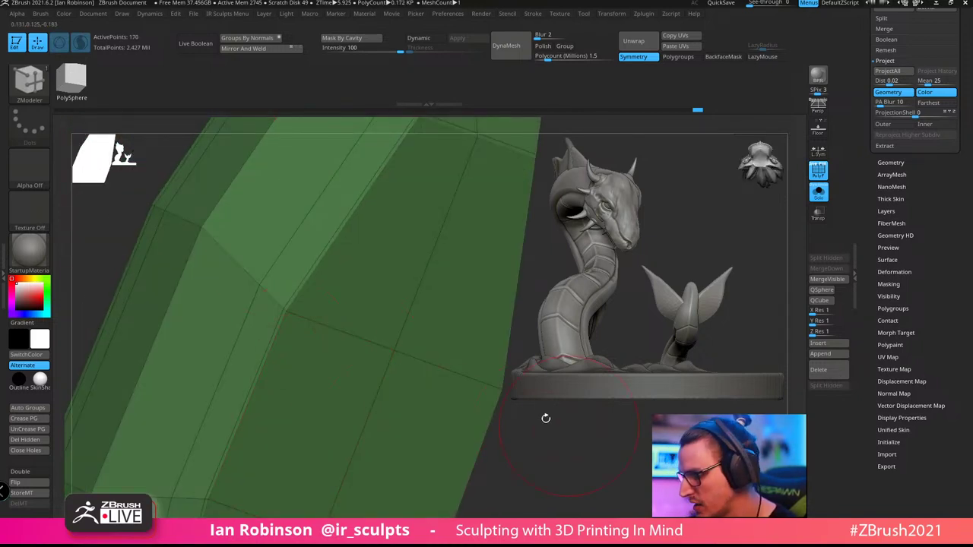
click(306, 314)
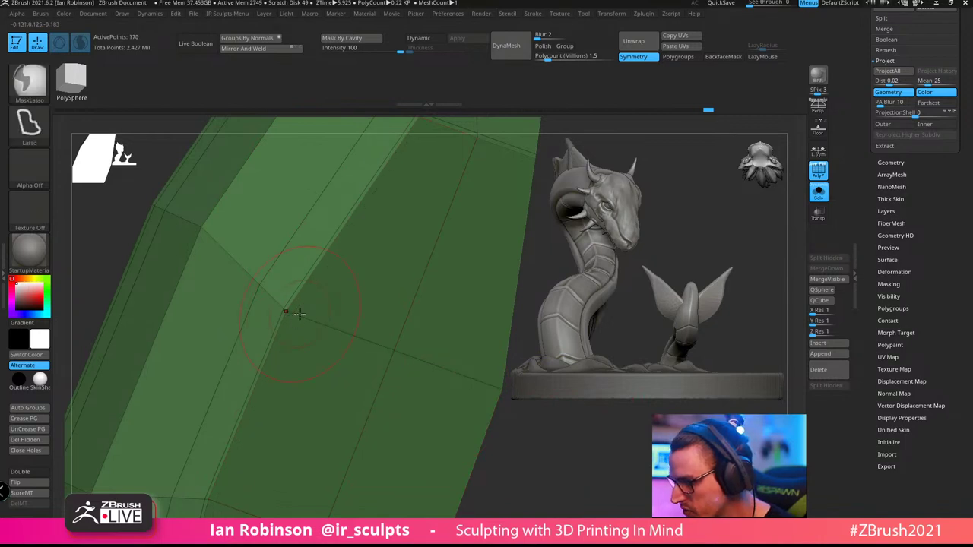
key(ctrl+z)
click(301, 318)
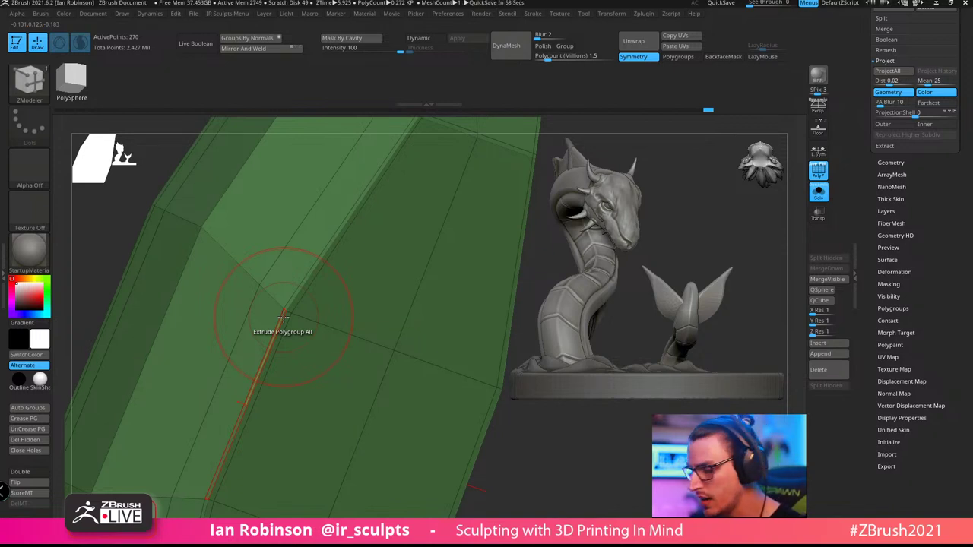
right_drag(283, 316, 443, 365)
key(ctrl+z)
key(ctrl+z)
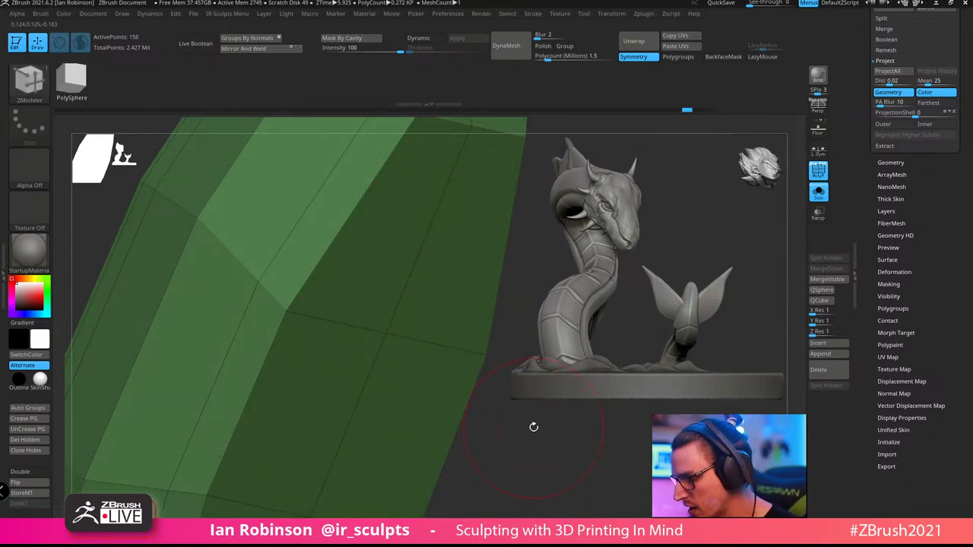
Preview the object's smoothing with dynamic subdivision, and turn the preview off again
drag(534, 428, 475, 410)
drag(551, 415, 589, 440)
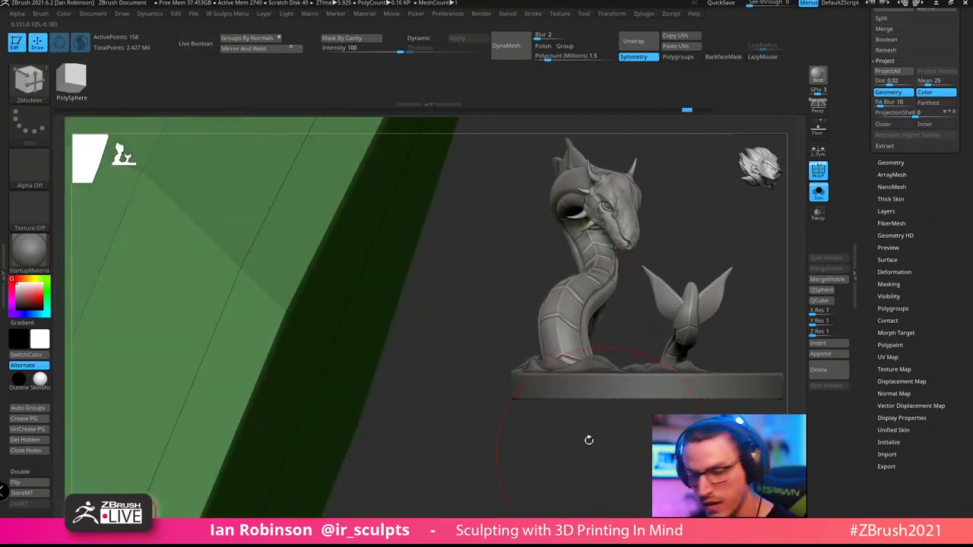
key(d)
drag(439, 174, 359, 340)
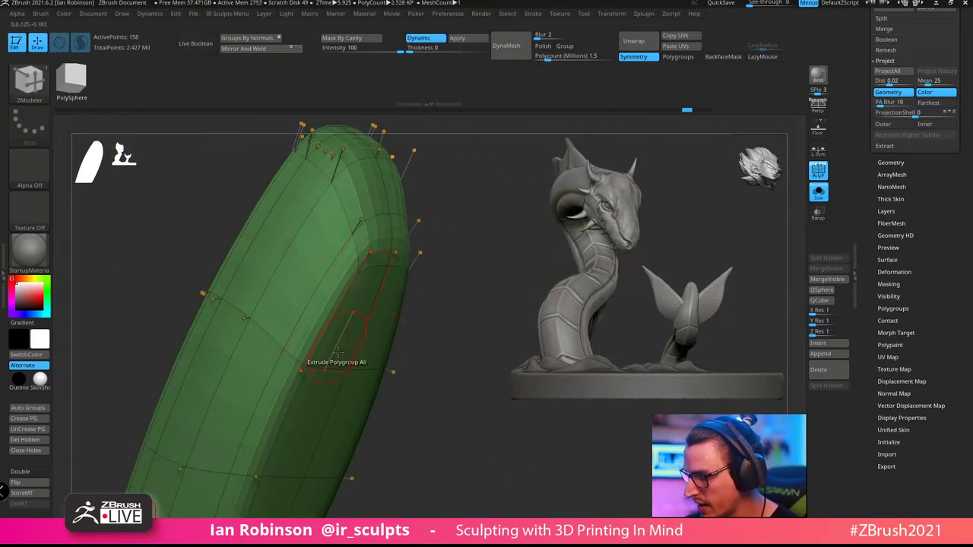
drag(425, 304, 444, 421)
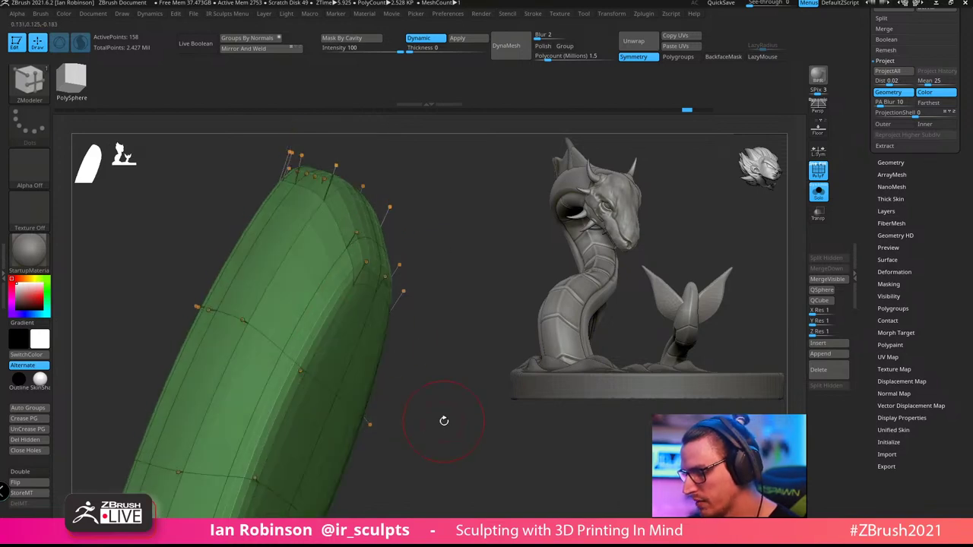
key(shift+d)
Insert supporting edge loops beside the outer wall's hard edges, and preview them with dynamic subdivision on and polyframe off
alt+drag(461, 352, 450, 401)
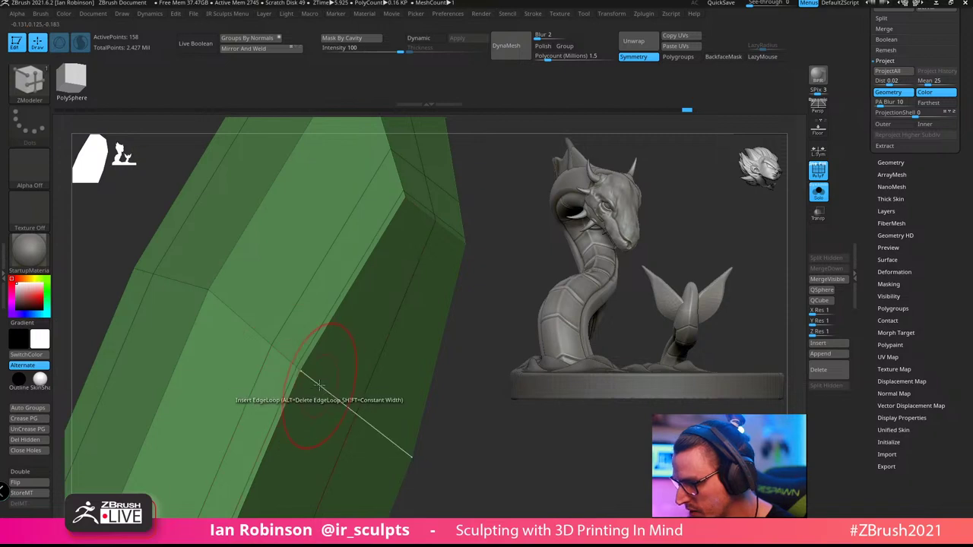
click(306, 377)
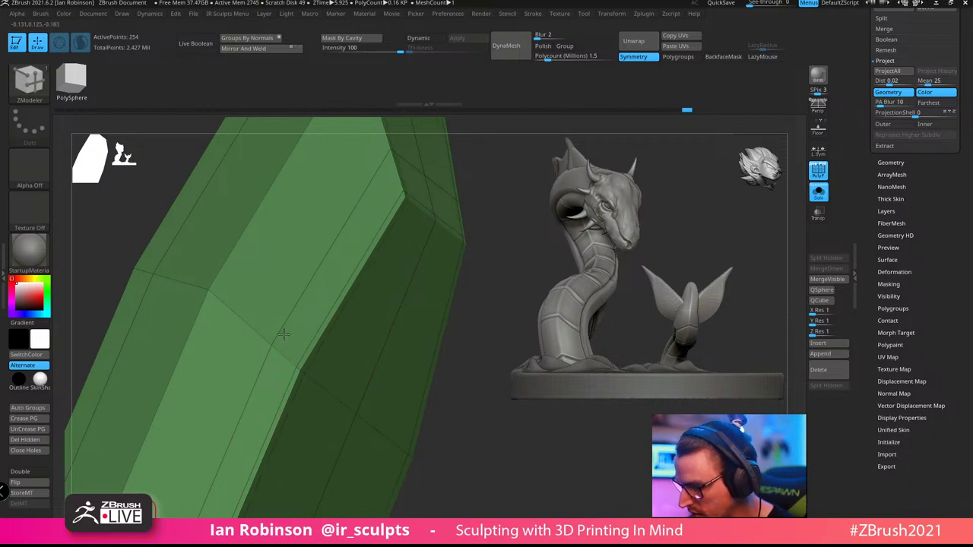
key(d)
mouse_move(488, 452)
alt+mouse_down()
mouse_move(472, 413)
mouse_move(336, 280)
mouse_move(387, 461)
alt+mouse_up()
key(shift+f)
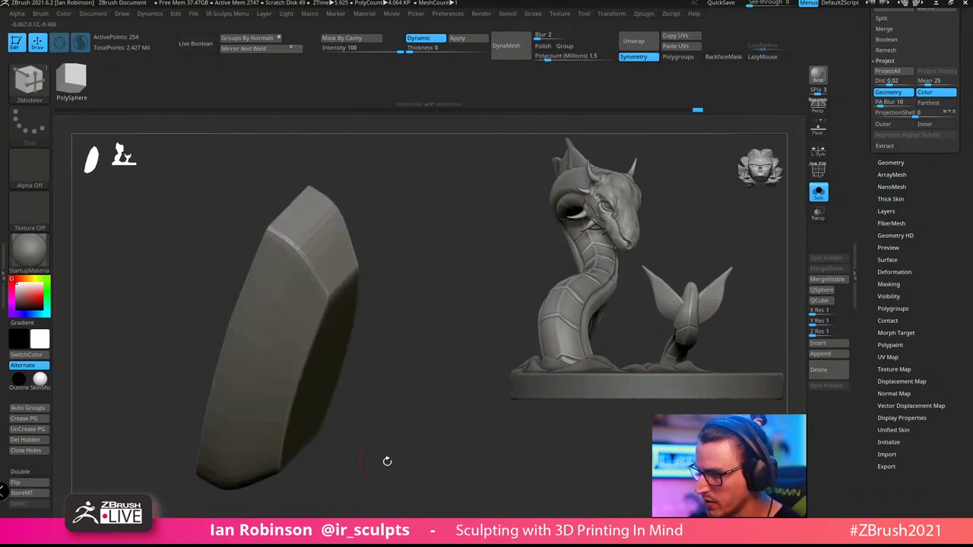
Inspect the smoothed base, end corners and ridges from several angles, and show the polyframe again
drag(382, 404, 420, 442)
drag(280, 508, 291, 468)
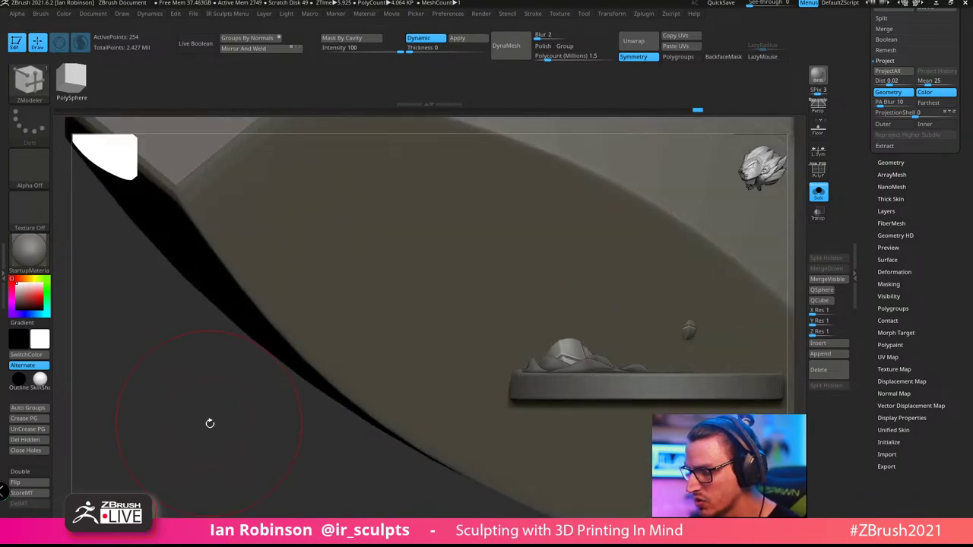
drag(210, 424, 147, 426)
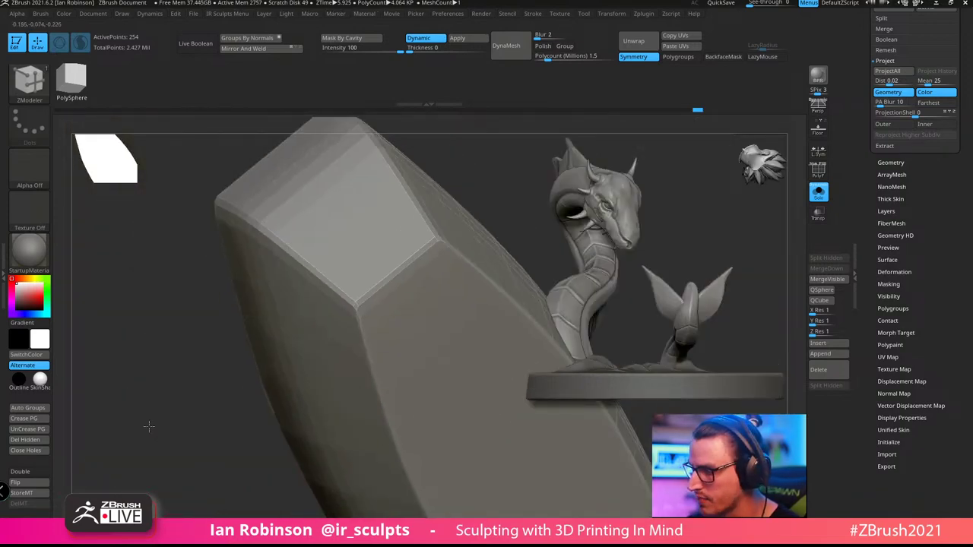
drag(68, 422, 144, 414)
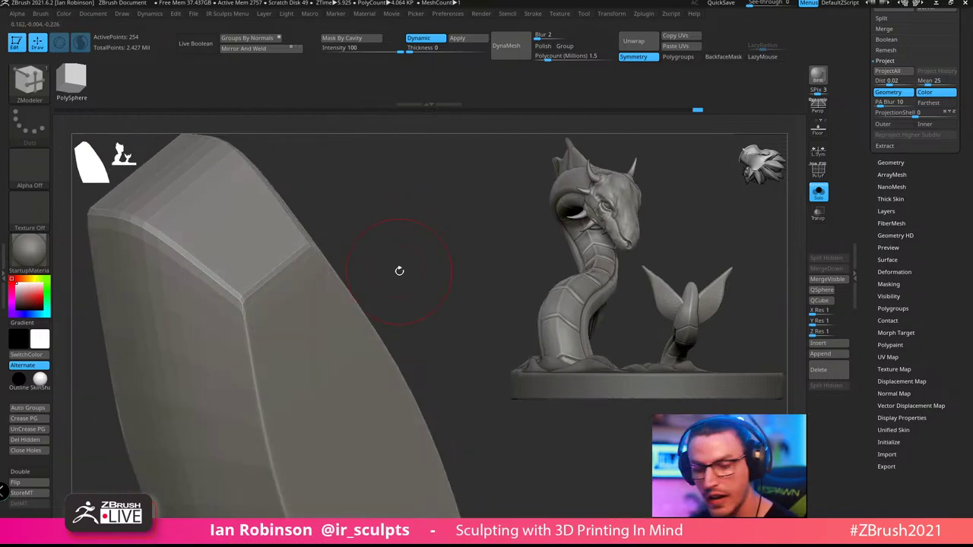
key(shift+f)
drag(404, 289, 415, 259)
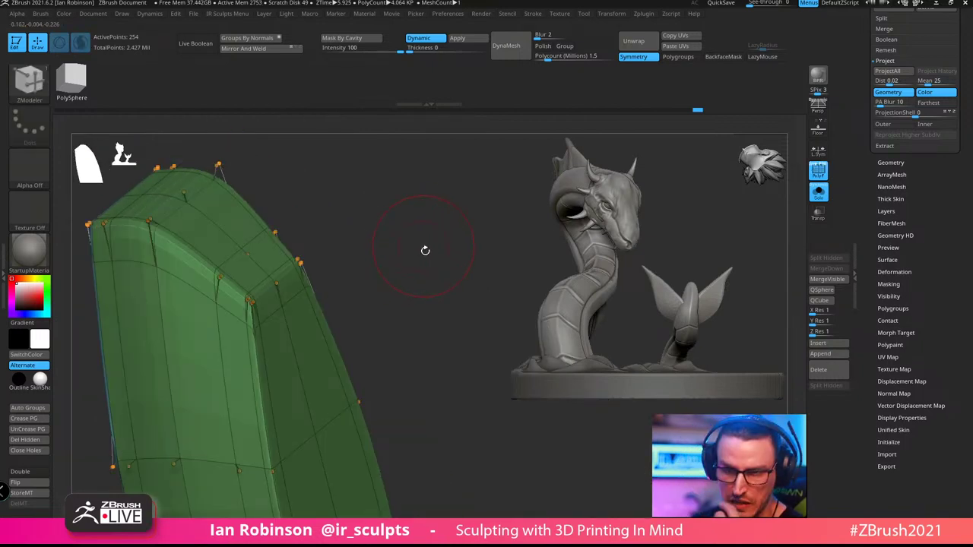
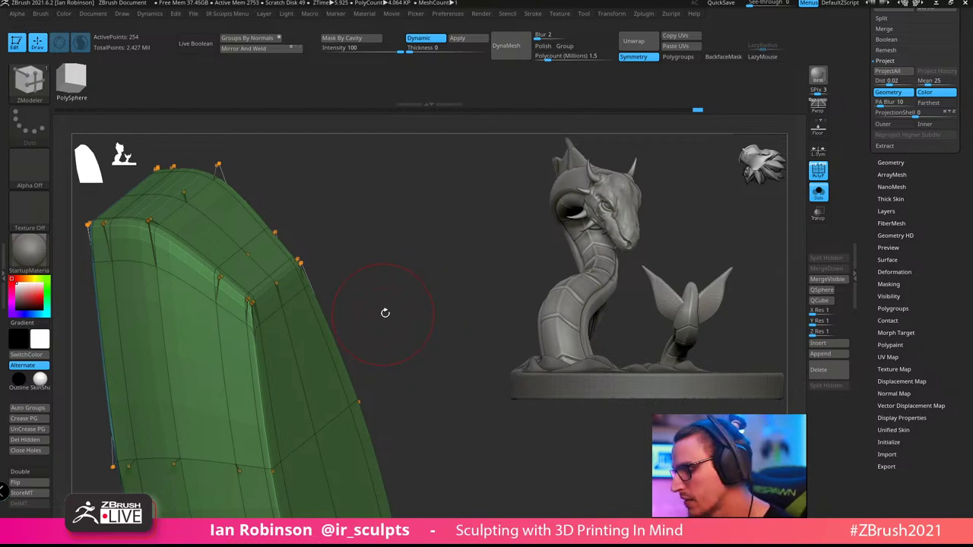
Set up the ClipCurve brush for cutting the object from its side profile
drag(385, 312, 453, 282)
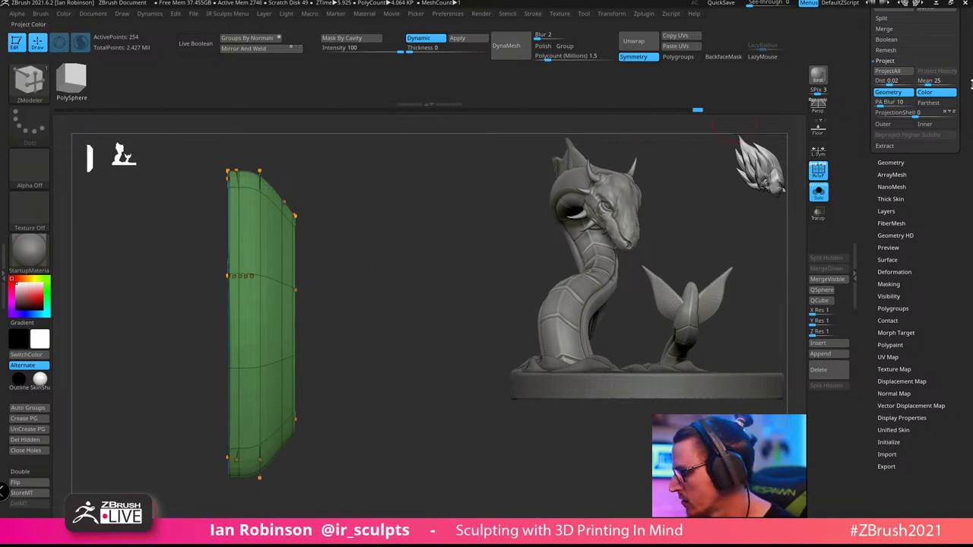
key(ctrl)
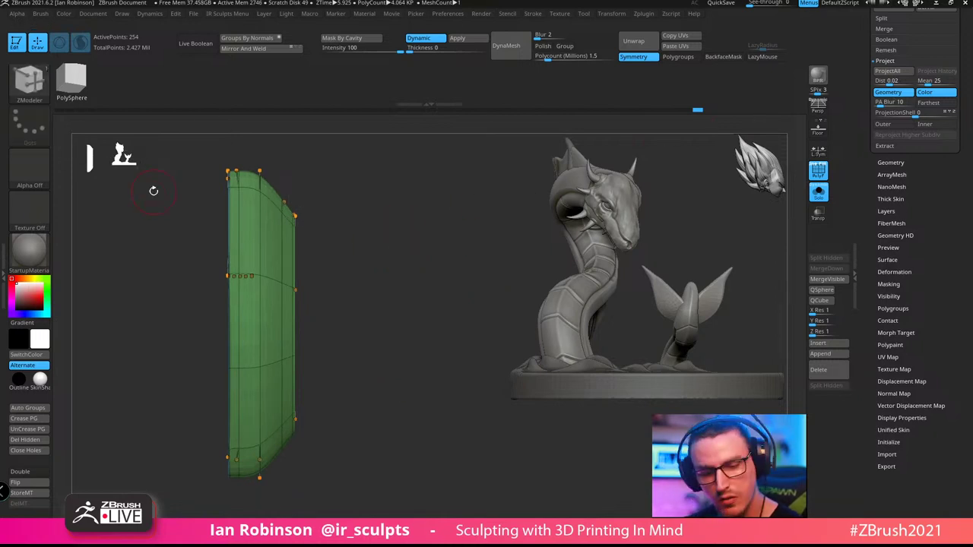
ctrl+shift+click(29, 80)
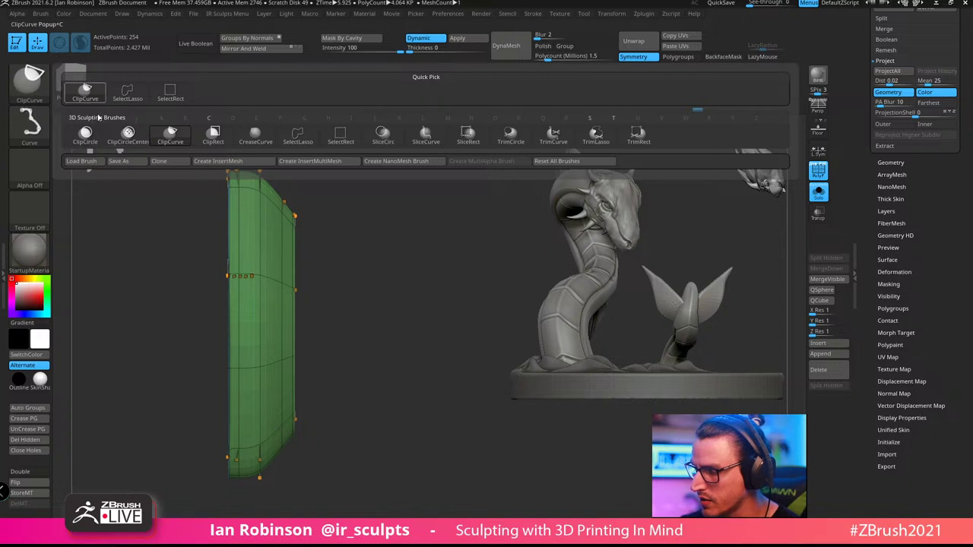
Try a vertical clip through the tapered side and a straight clip across the base in profile, undoing both
mouse_move(397, 271)
mouse_down()
mouse_move(424, 235)
mouse_move(463, 232)
mouse_move(458, 359)
mouse_move(421, 347)
mouse_move(431, 440)
mouse_up()
ctrl+shift+drag(282, 196, 282, 490)
key(ctrl+z)
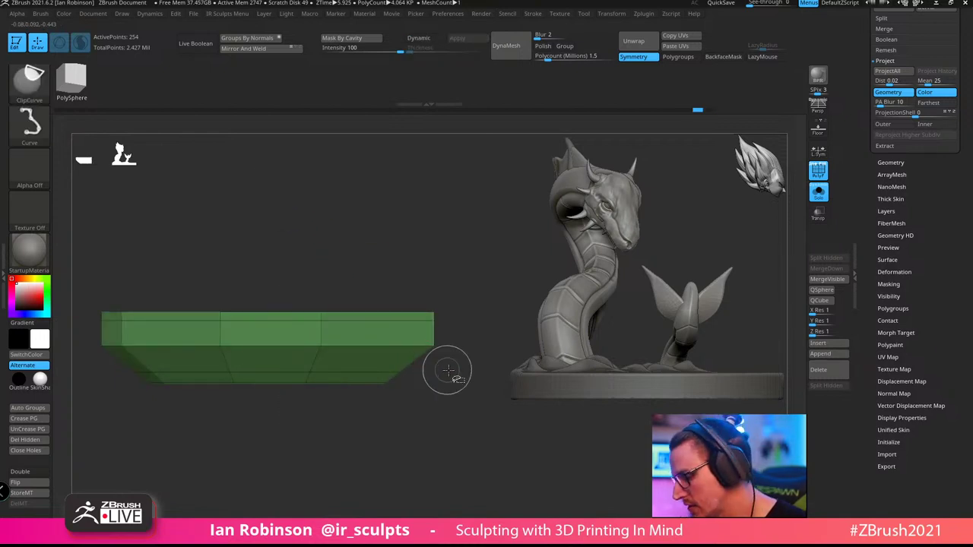
ctrl+shift+drag(448, 371, 80, 373)
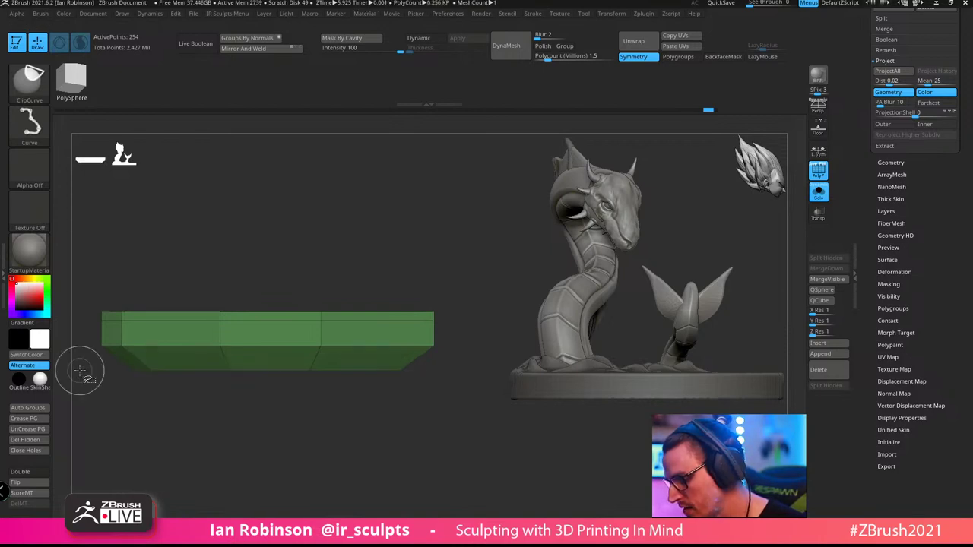
mouse_move(369, 423)
mouse_down()
mouse_move(380, 434)
mouse_move(410, 426)
mouse_up()
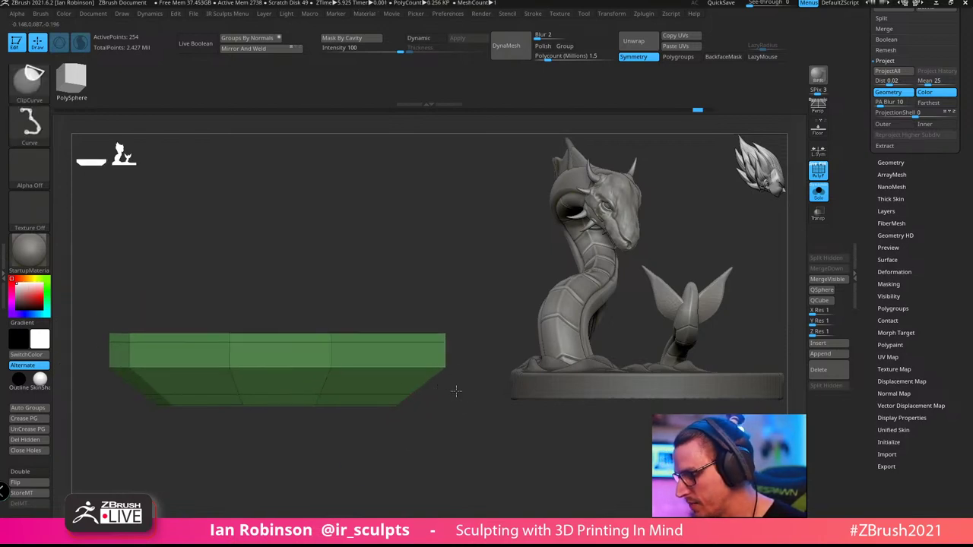
Try clipping the profile with a repositioned horizontal clip line at 270 degrees, and undo the attempts
ctrl+shift+drag(458, 393, 128, 401)
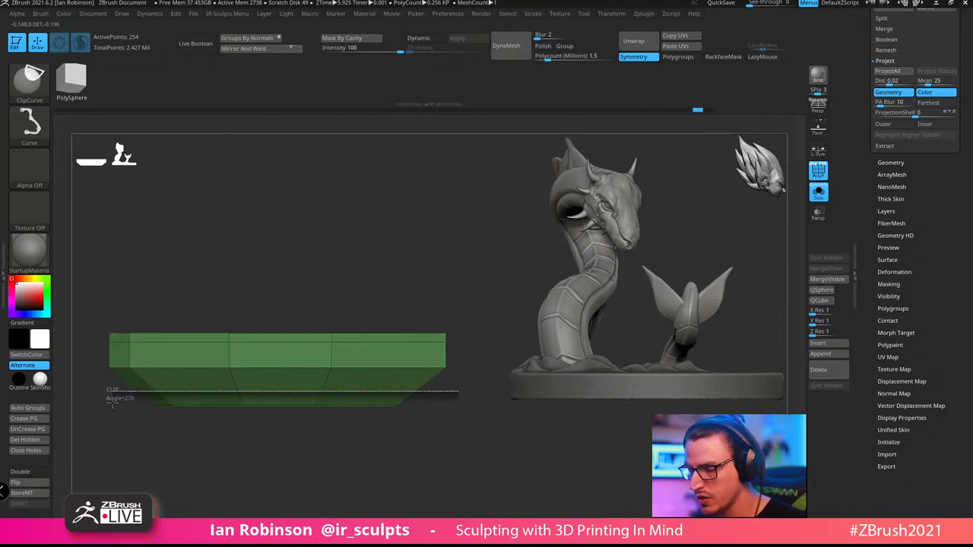
mouse_move(111, 406)
ctrl+shift+mouse_down()
mouse_move(102, 396)
mouse_move(357, 395)
mouse_move(482, 260)
mouse_move(478, 251)
mouse_move(130, 248)
mouse_move(131, 275)
ctrl+shift+mouse_up()
key(ctrl+z)
key(ctrl+z)
key(ctrl+z)
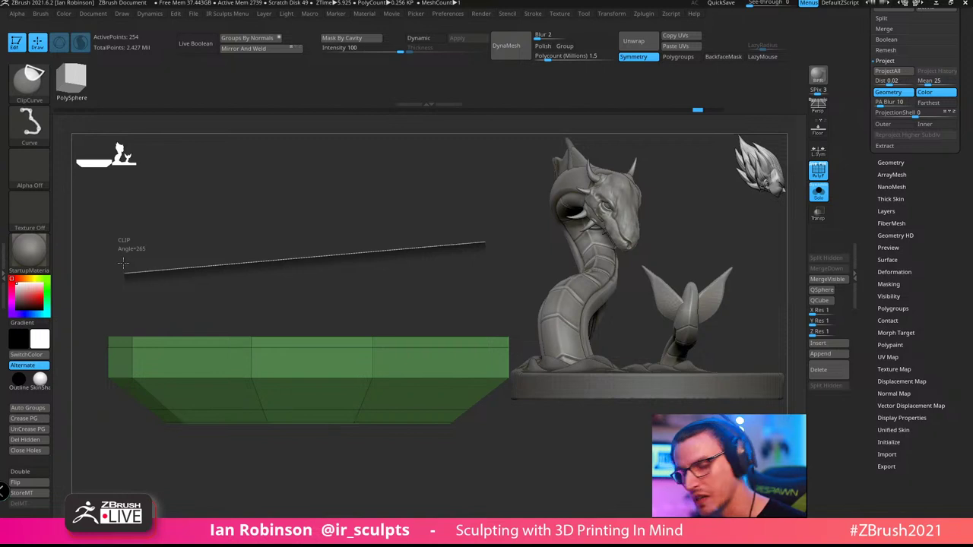
Demonstrate the clip line's angle, placement and opposite drawing direction on the object, undoing the resulting clips
ctrl+shift+drag(123, 264, 126, 250)
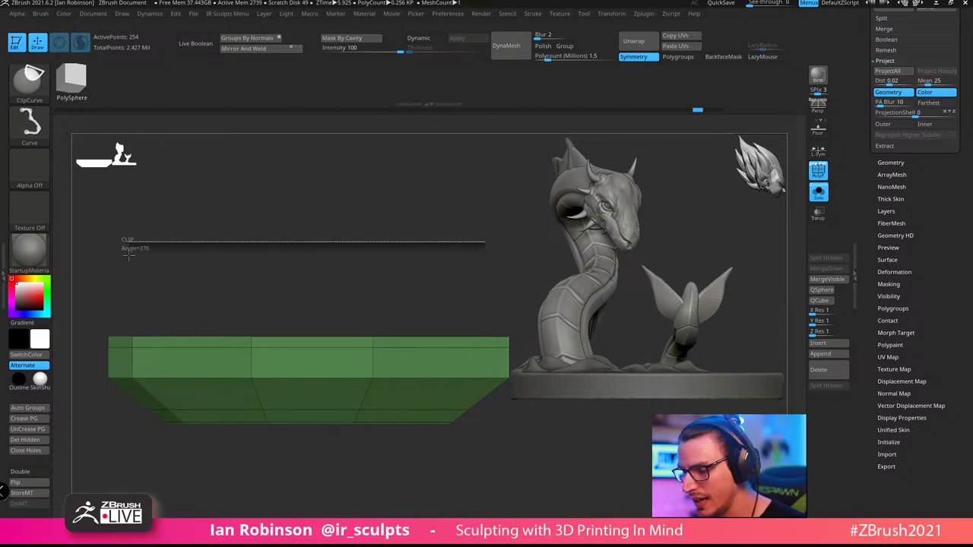
ctrl+shift+drag(130, 255, 120, 420)
key(ctrl+z)
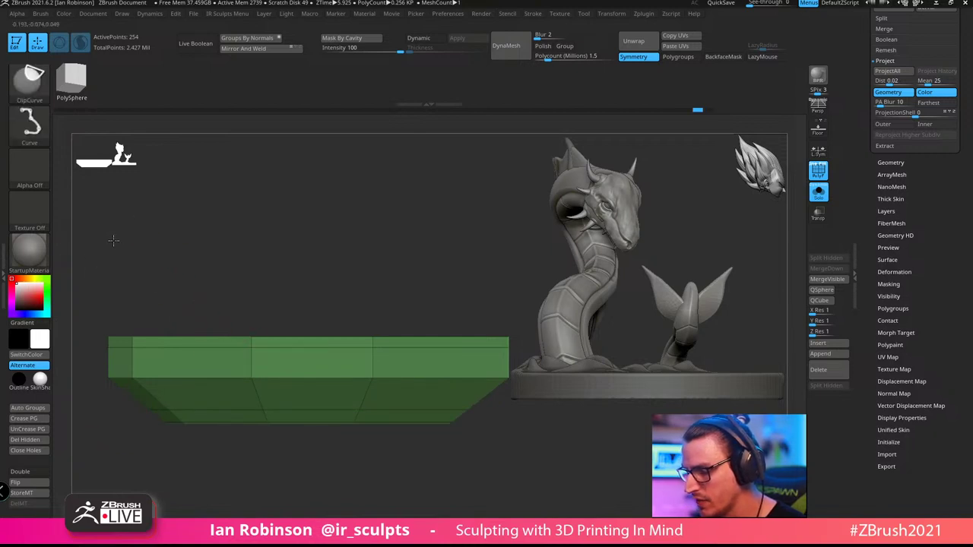
mouse_move(108, 240)
ctrl+shift+mouse_down()
mouse_move(460, 249)
mouse_move(489, 417)
ctrl+shift+mouse_up()
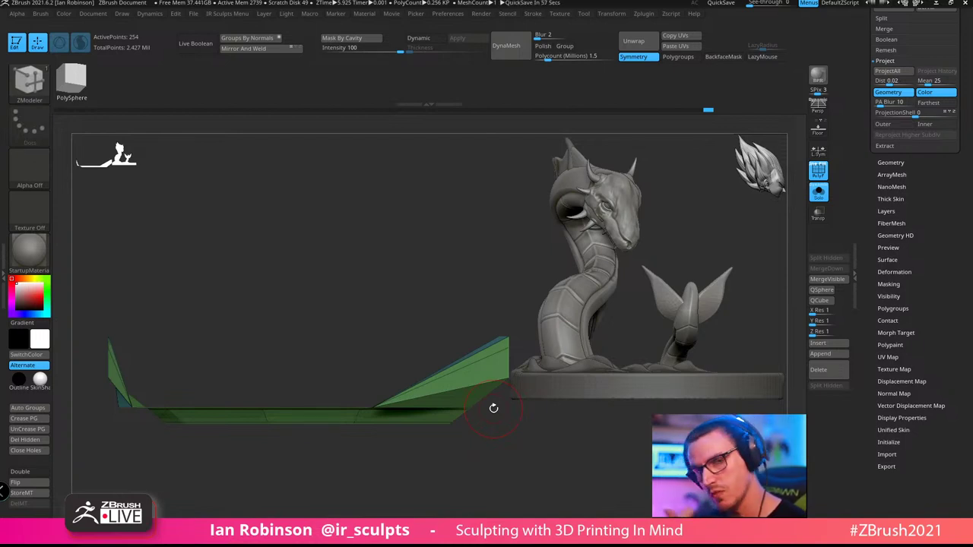
shift+drag(494, 408, 495, 405)
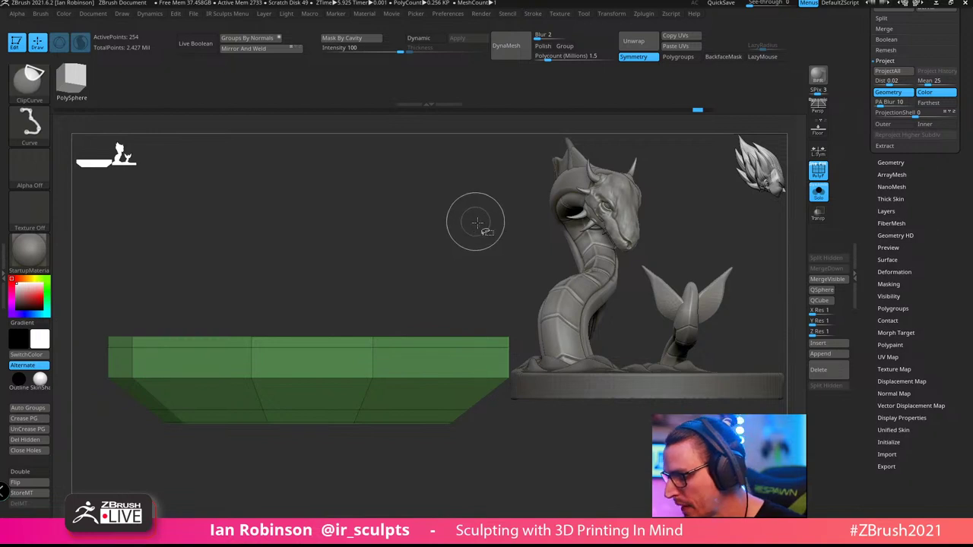
Clip off the lowest part of the tapered base with a straight horizontal ClipCurve, keeping the upper body
mouse_move(469, 217)
ctrl+shift+mouse_down()
mouse_move(193, 239)
mouse_move(136, 232)
mouse_move(174, 314)
mouse_move(170, 428)
mouse_move(99, 419)
ctrl+shift+mouse_up()
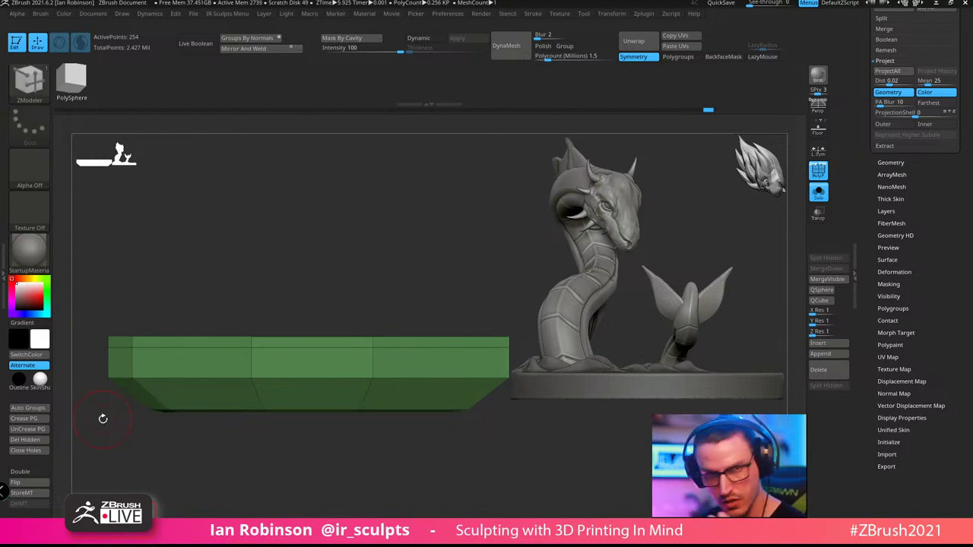
Undo the flat clip of the base, then try a partial clip across it with a changed ClipCurve Z Intensity
key(ctrl+z)
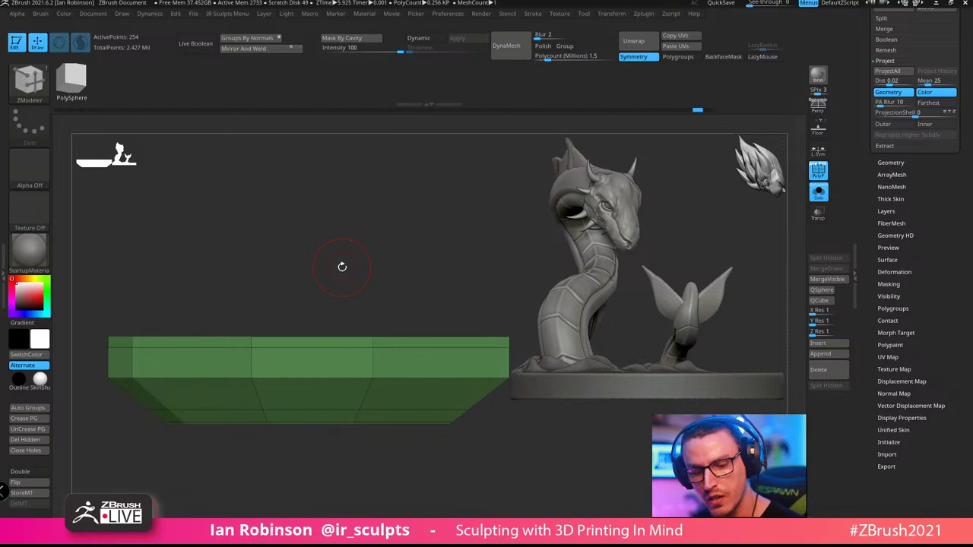
key(ctrl+shift)
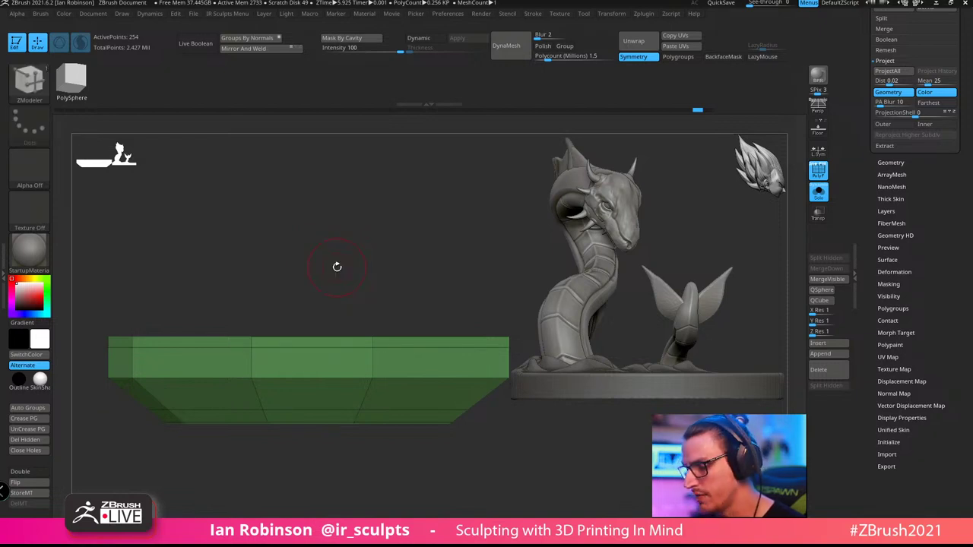
key(space)
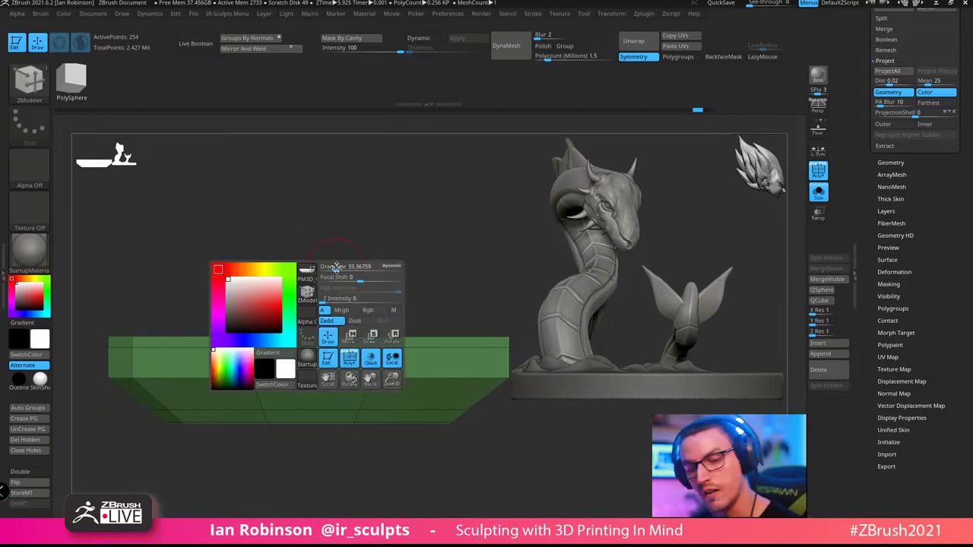
key(ctrl)
key(ctrl+shift)
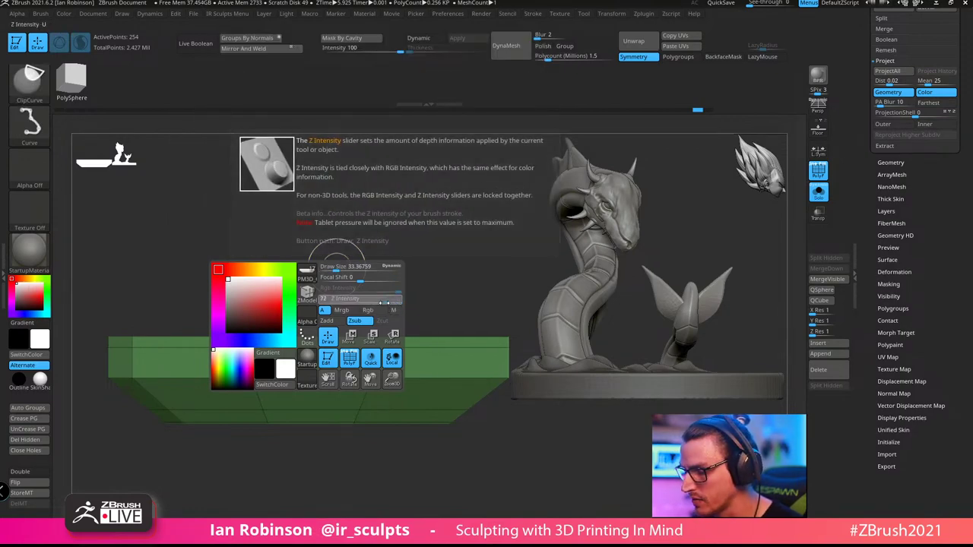
drag(372, 301, 355, 302)
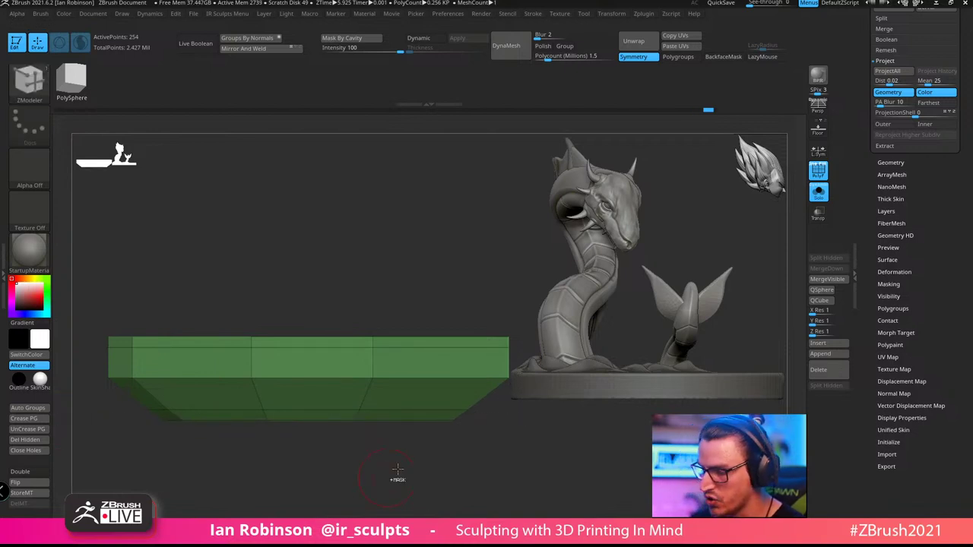
mouse_move(495, 416)
ctrl+shift+mouse_down()
mouse_move(127, 416)
mouse_move(125, 396)
mouse_move(410, 448)
mouse_move(428, 267)
mouse_move(418, 246)
ctrl+shift+mouse_up()
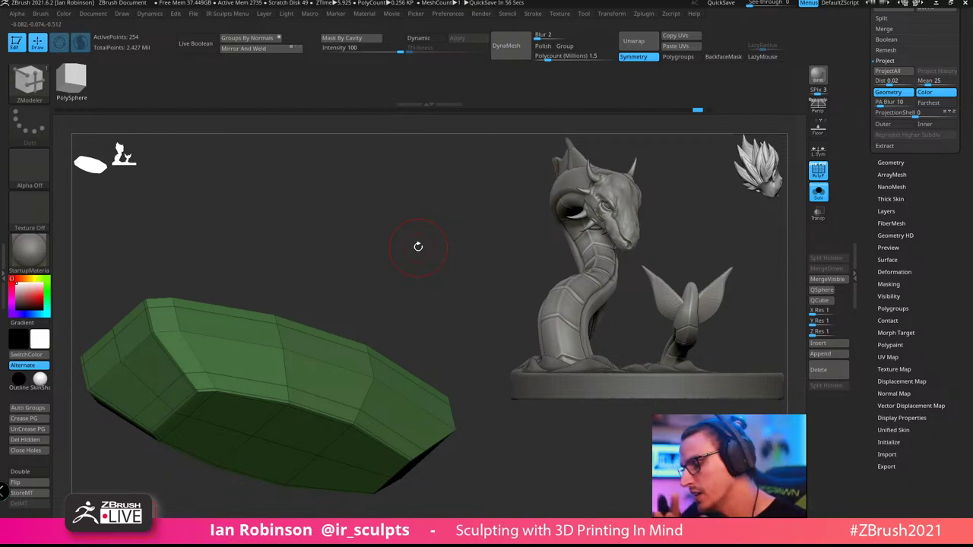
Try clipping one end of the hull in profile with ClipCurve's Z Intensity at 63, and undo the clip
drag(418, 246, 448, 274)
drag(391, 256, 434, 341)
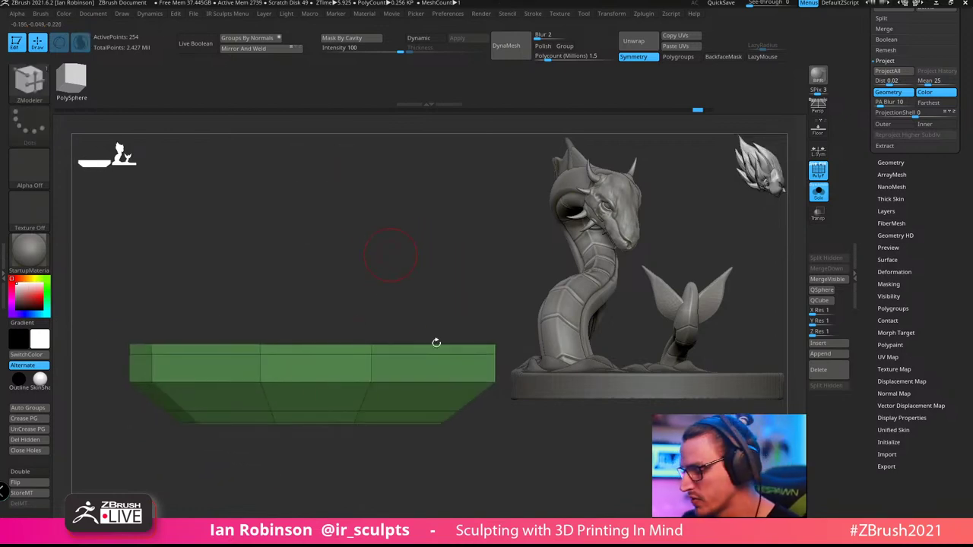
key(space)
key(ctrl+shift)
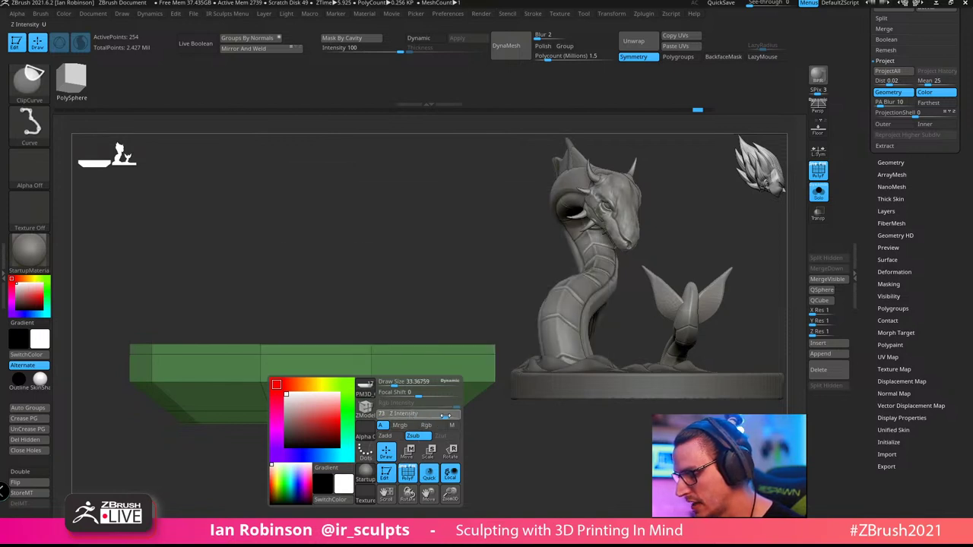
mouse_move(482, 244)
ctrl+shift+mouse_down()
mouse_move(335, 239)
mouse_move(166, 248)
mouse_move(326, 251)
mouse_move(114, 257)
mouse_move(293, 415)
mouse_move(476, 443)
mouse_move(389, 430)
mouse_move(337, 271)
mouse_move(203, 236)
mouse_move(238, 326)
mouse_move(346, 420)
ctrl+shift+mouse_up()
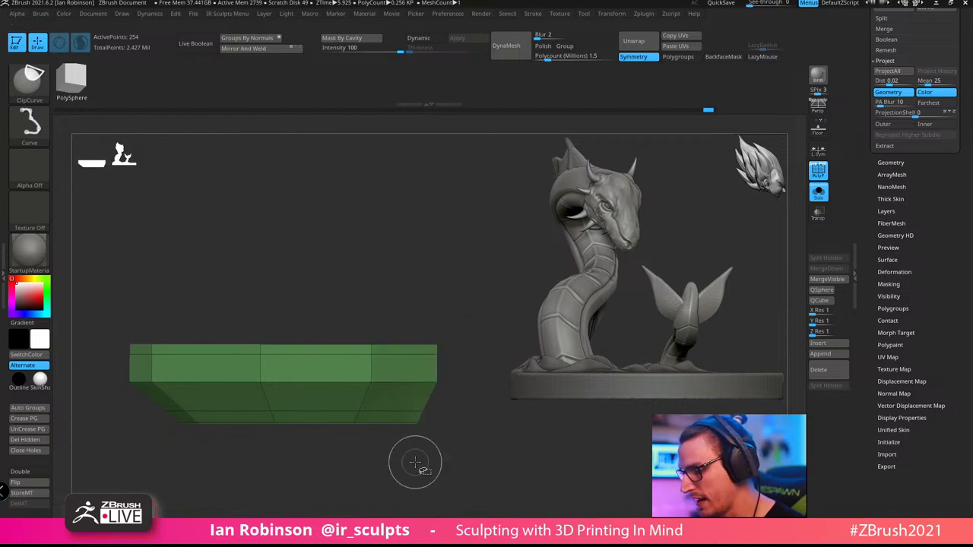
key(ctrl+z)
ctrl+right_click(416, 461)
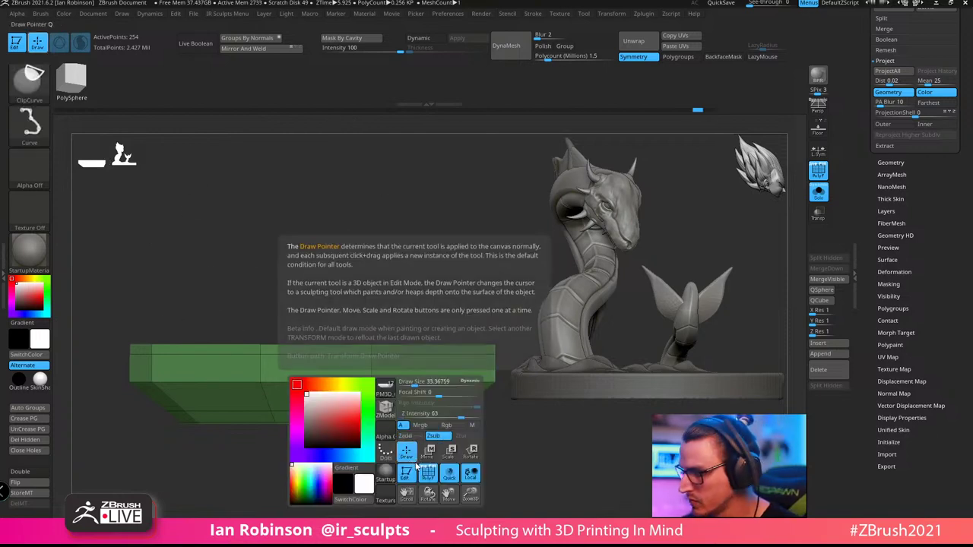
ctrl+right_drag(389, 271, 368, 230)
key(ctrl+z)
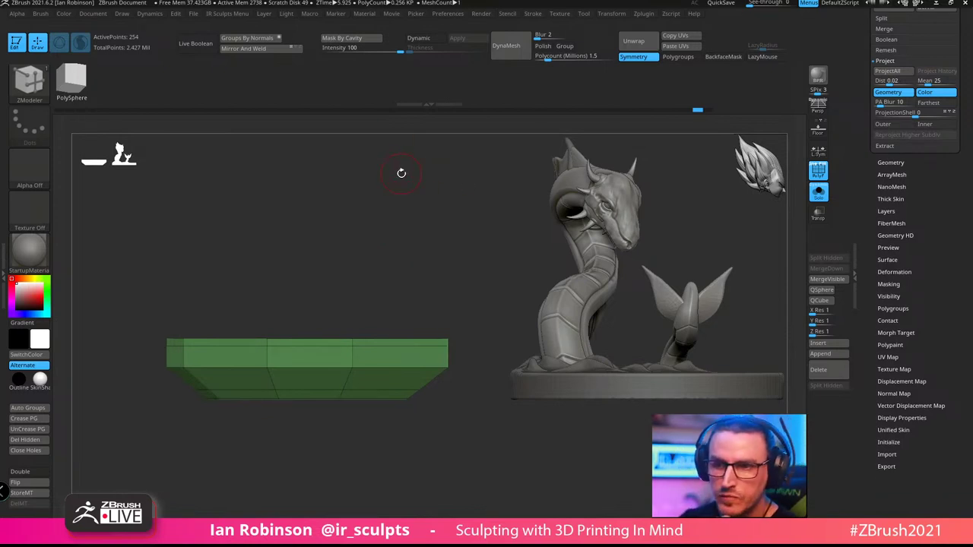
Mask the hull except one end, centre the gizmo on that end and scale it down into a narrower taper
mouse_move(401, 173)
mouse_down()
mouse_move(418, 209)
mouse_move(435, 444)
mouse_move(397, 452)
mouse_move(421, 456)
mouse_move(434, 413)
mouse_move(444, 432)
mouse_move(426, 452)
mouse_move(419, 426)
mouse_move(466, 444)
mouse_move(454, 400)
mouse_up()
key(shift+f)
key(shift+f)
ctrl+drag(326, 218, 327, 460)
ctrl+click(436, 374)
key(w)
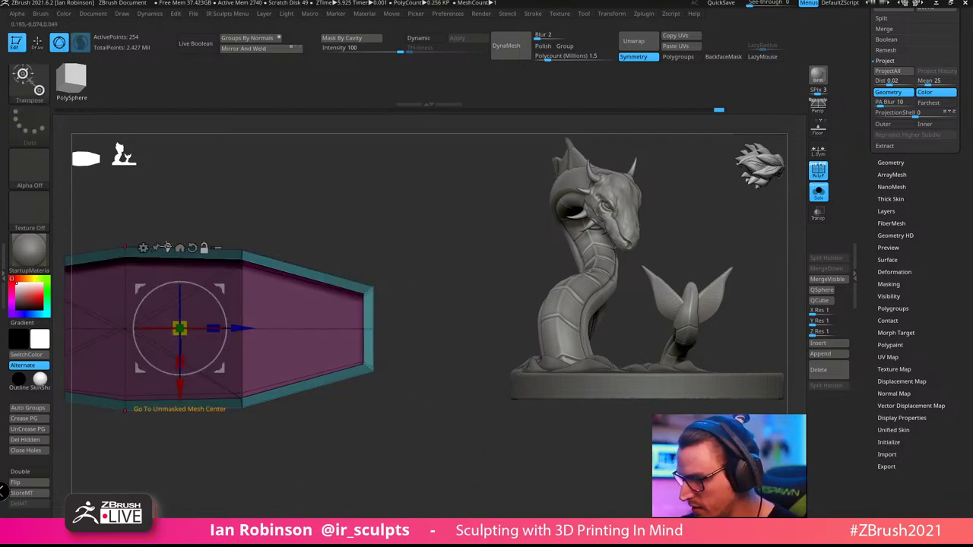
alt+click(403, 352)
click(342, 227)
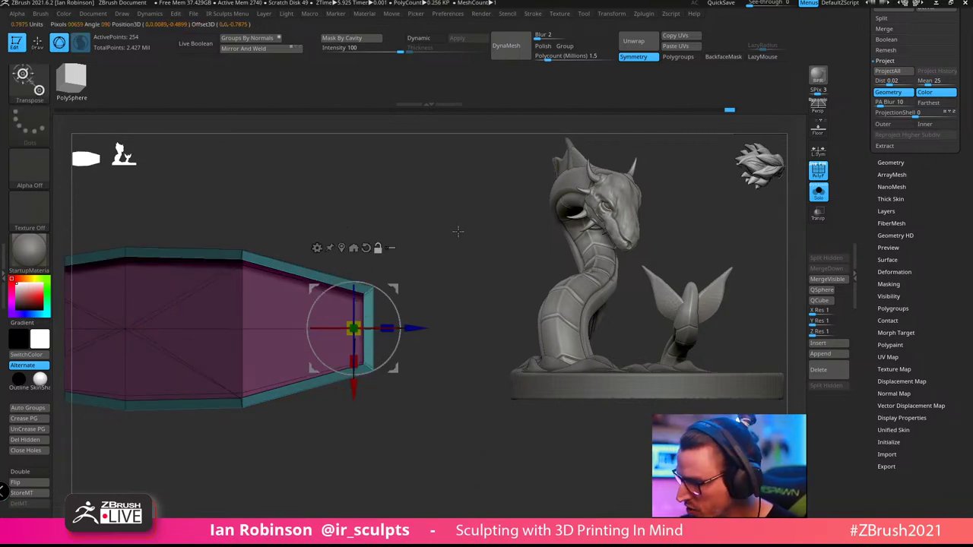
alt+drag(458, 230, 475, 328)
mouse_move(489, 438)
mouse_down()
mouse_move(482, 473)
mouse_move(467, 469)
mouse_move(473, 474)
mouse_move(482, 471)
mouse_move(467, 463)
mouse_move(467, 444)
mouse_move(482, 406)
mouse_move(398, 389)
mouse_up()
key(q)
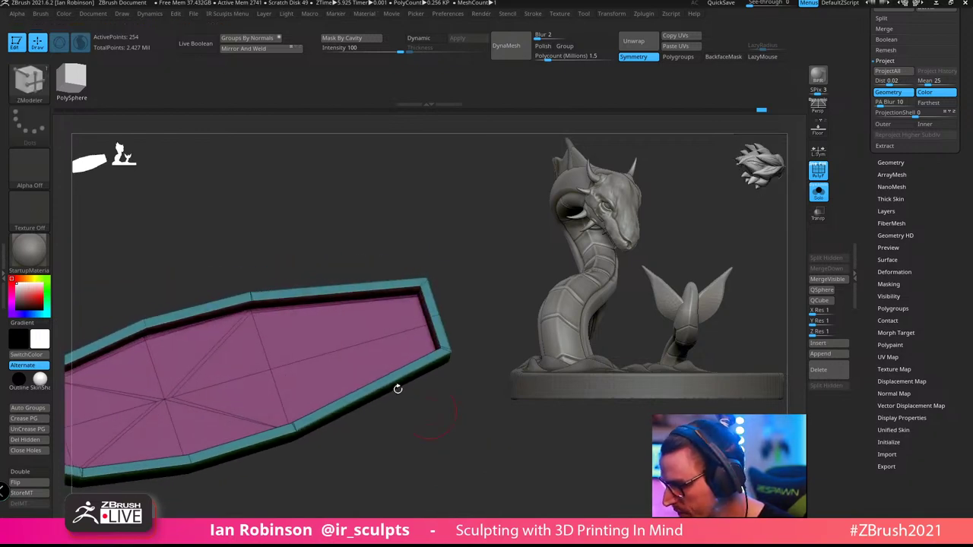
Replace ClipCurve with a visibility selection brush and check the tapered hull from its side and underside
drag(413, 438, 409, 414)
drag(395, 381, 373, 372)
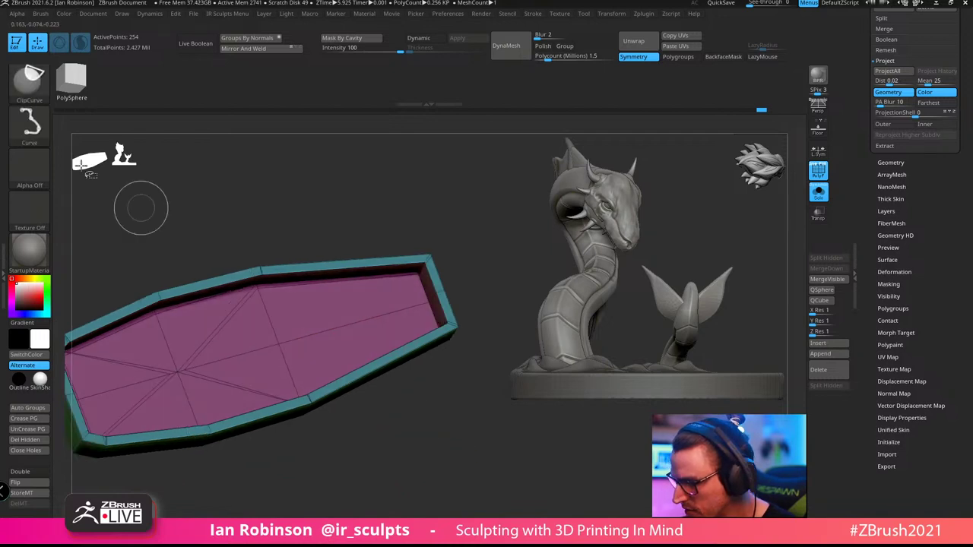
ctrl+shift+click(30, 82)
ctrl+shift+click(129, 94)
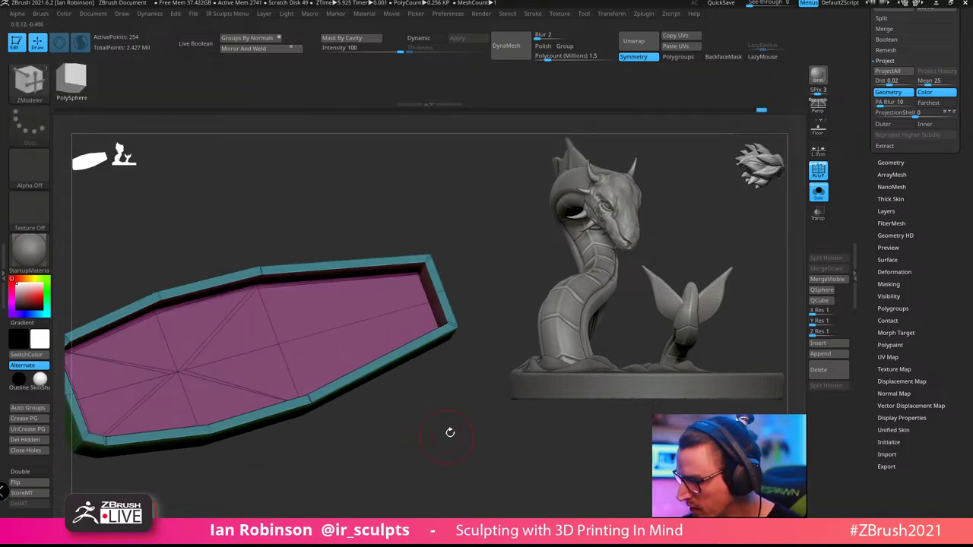
mouse_move(450, 432)
mouse_down()
mouse_move(419, 406)
mouse_move(413, 307)
mouse_move(446, 200)
mouse_move(449, 256)
mouse_move(402, 443)
mouse_move(430, 416)
mouse_move(426, 438)
mouse_move(436, 441)
mouse_up()
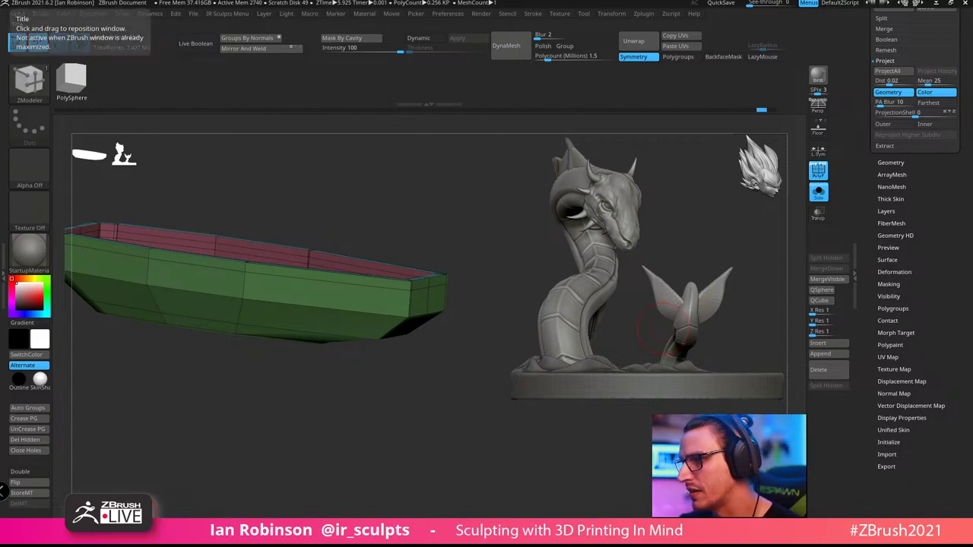
drag(426, 426, 370, 473)
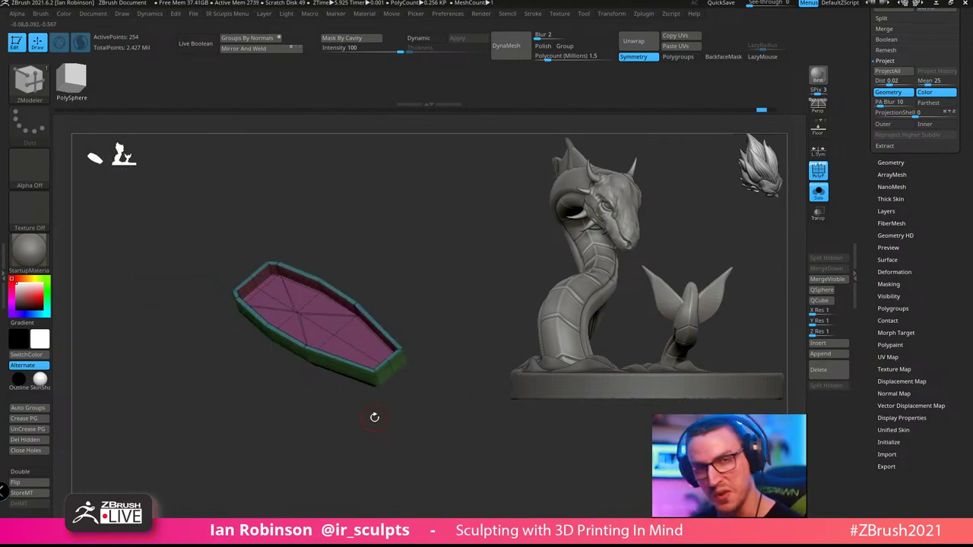
drag(411, 433, 453, 435)
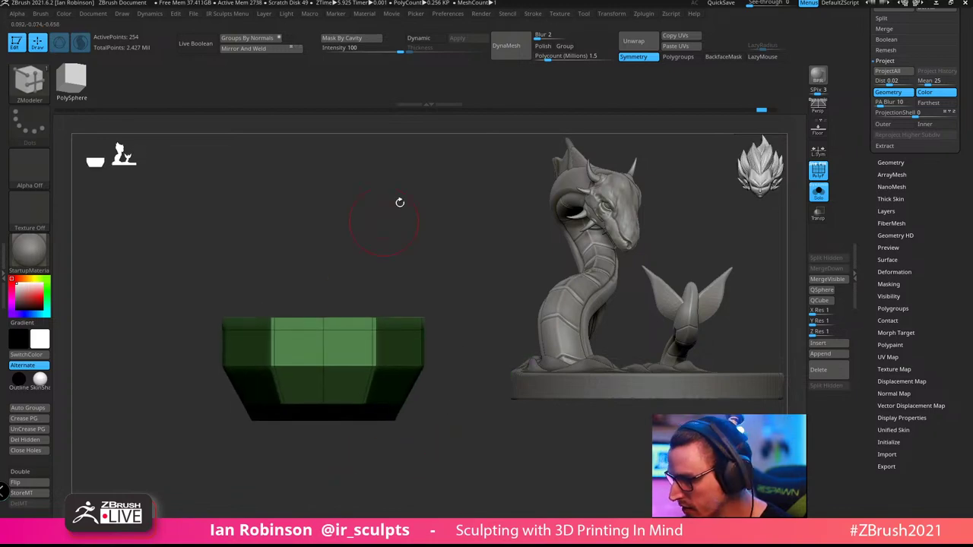
Insert a cylinder from the IMM Primitives brush on the centre of the hull's narrow end face
alt+drag(400, 202, 419, 242)
key(b)
key(i)
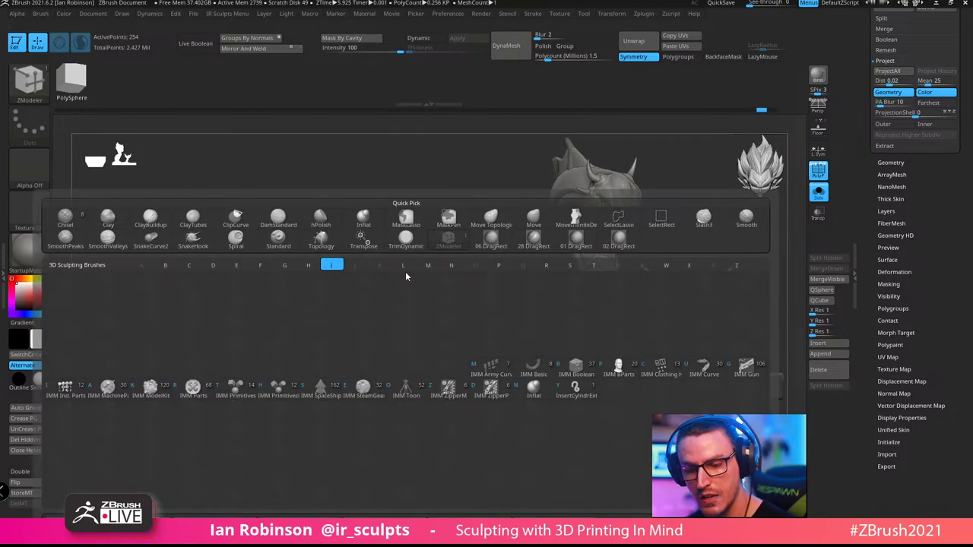
key(p)
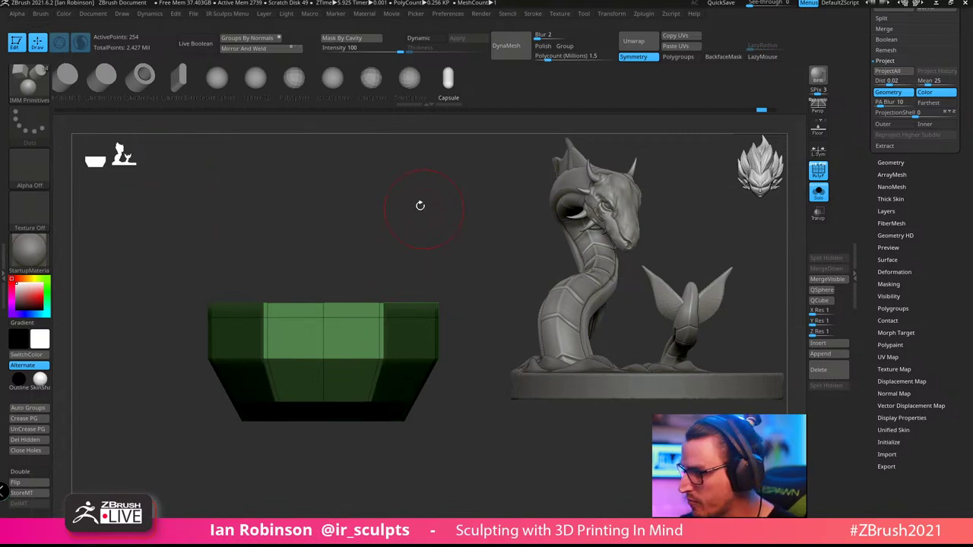
click(106, 89)
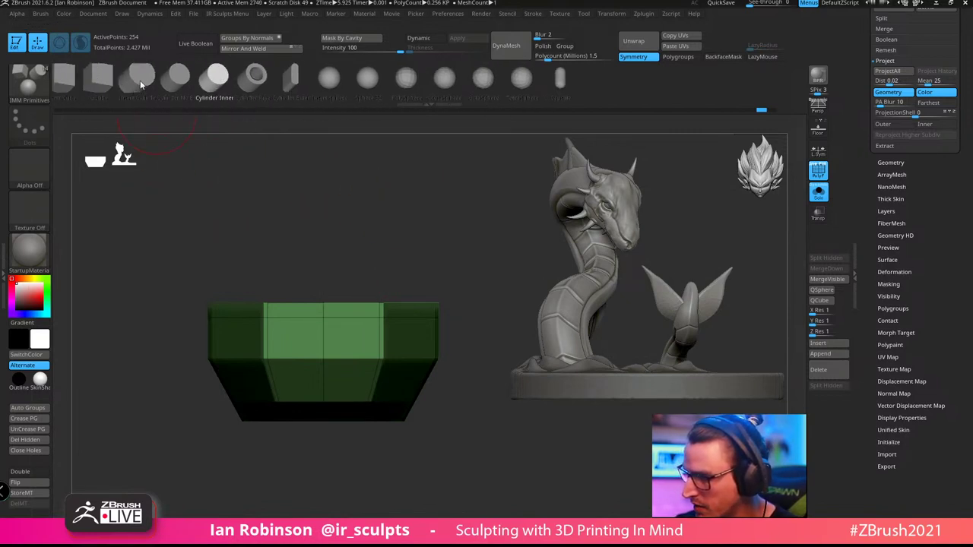
click(140, 79)
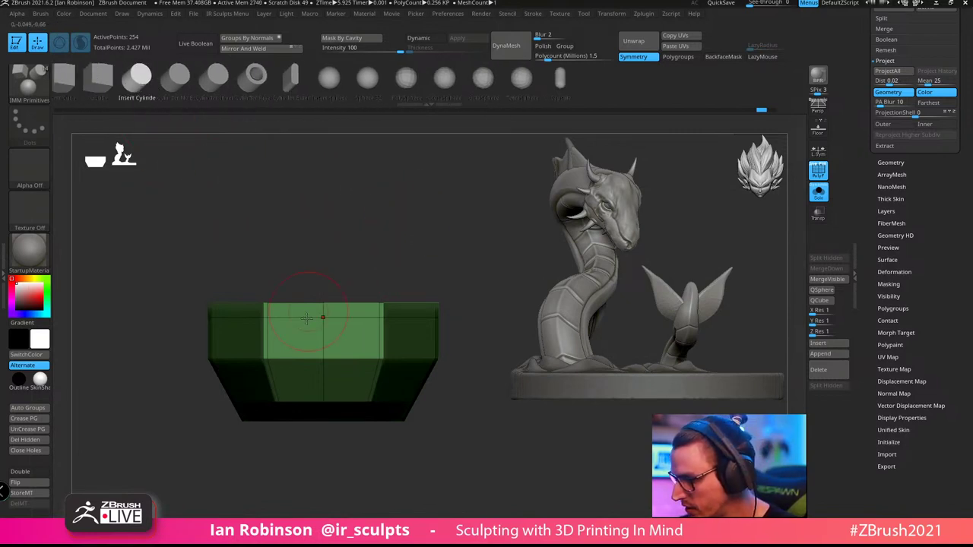
drag(324, 316, 324, 352)
Raise the inserted cylinder to the hull's rim, stretch it outward and tilt it upward by 15 degrees
drag(403, 256, 463, 247)
key(w)
drag(327, 313, 326, 332)
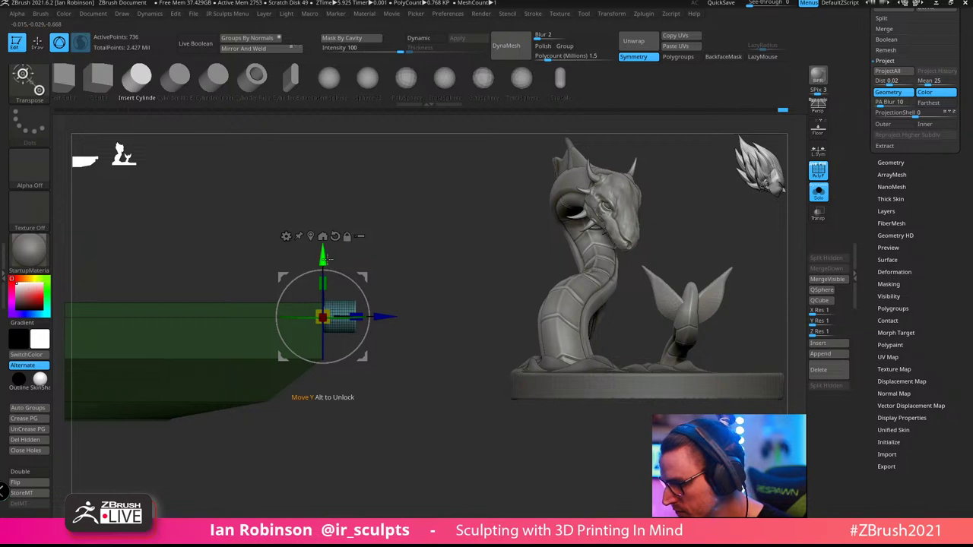
drag(325, 258, 325, 238)
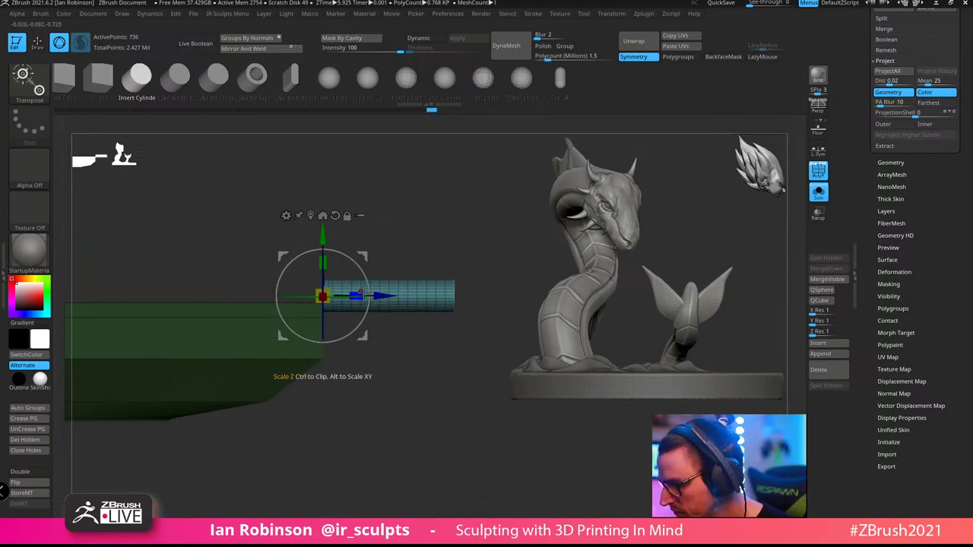
drag(371, 277, 368, 269)
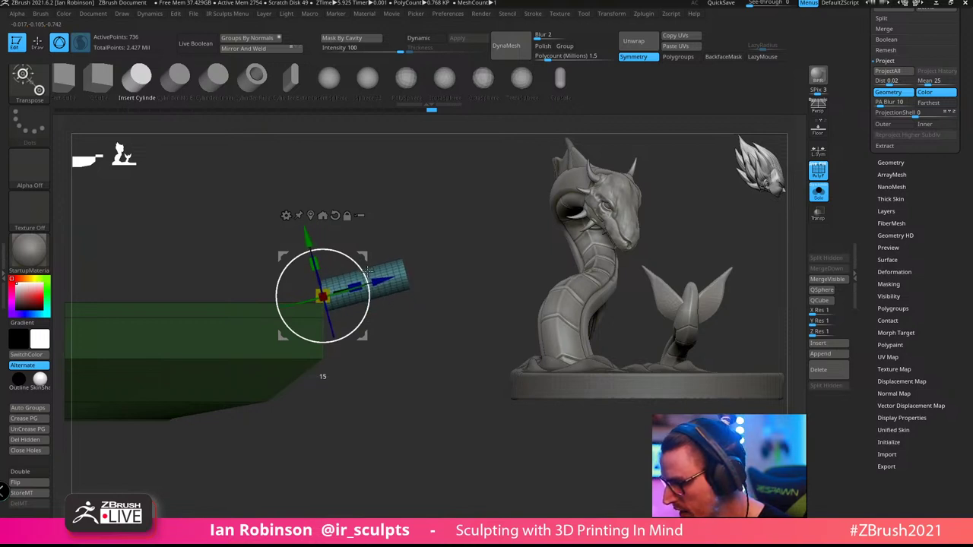
Lengthen the tilted cylinder along its own axis with the gizmo to form a long handle
key(q)
drag(457, 365, 396, 386)
mouse_move(486, 424)
mouse_down()
mouse_move(438, 449)
mouse_move(365, 452)
mouse_move(376, 222)
mouse_move(305, 282)
mouse_up()
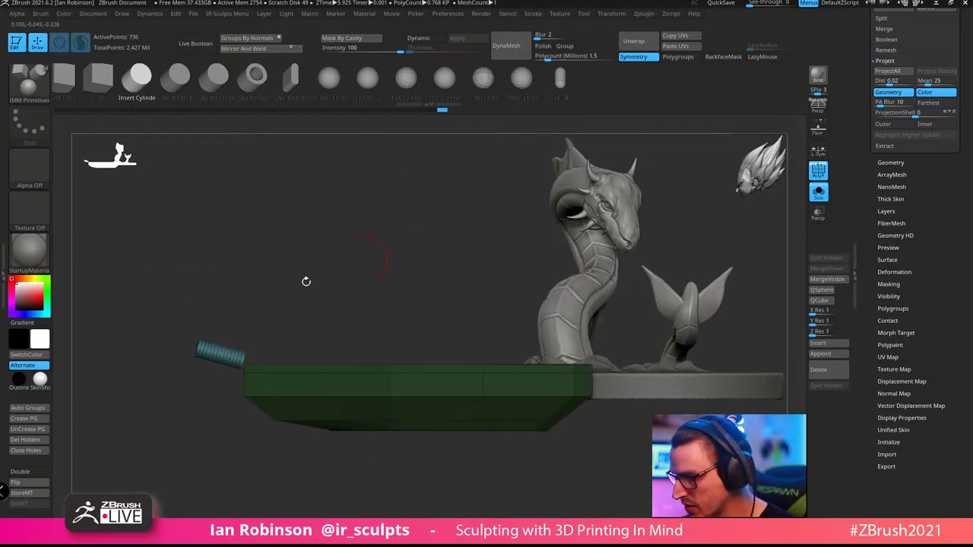
key(w)
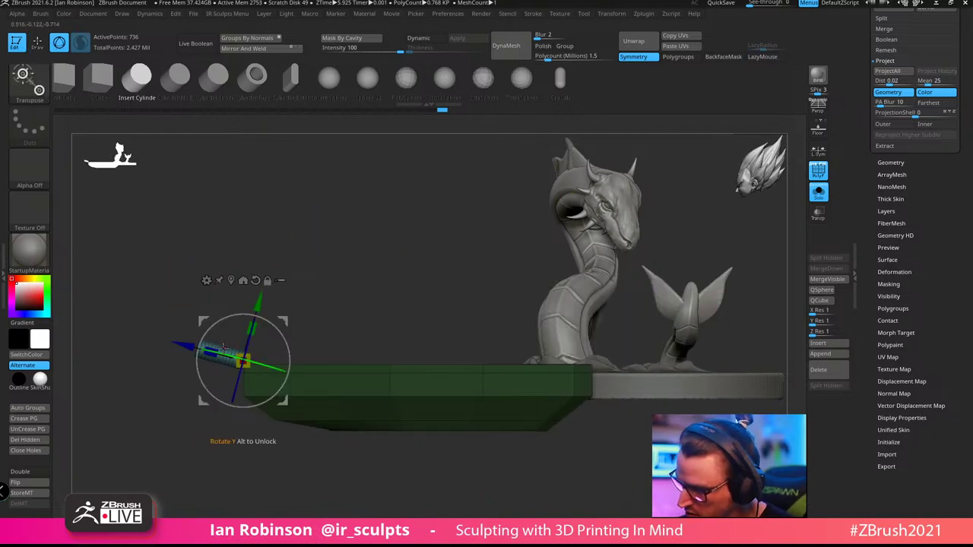
key(q)
mouse_move(400, 208)
mouse_down()
mouse_move(434, 221)
mouse_move(432, 241)
mouse_move(417, 254)
mouse_move(430, 312)
mouse_move(454, 285)
mouse_move(415, 245)
mouse_move(430, 291)
mouse_move(386, 320)
mouse_move(285, 256)
mouse_move(551, 281)
mouse_up()
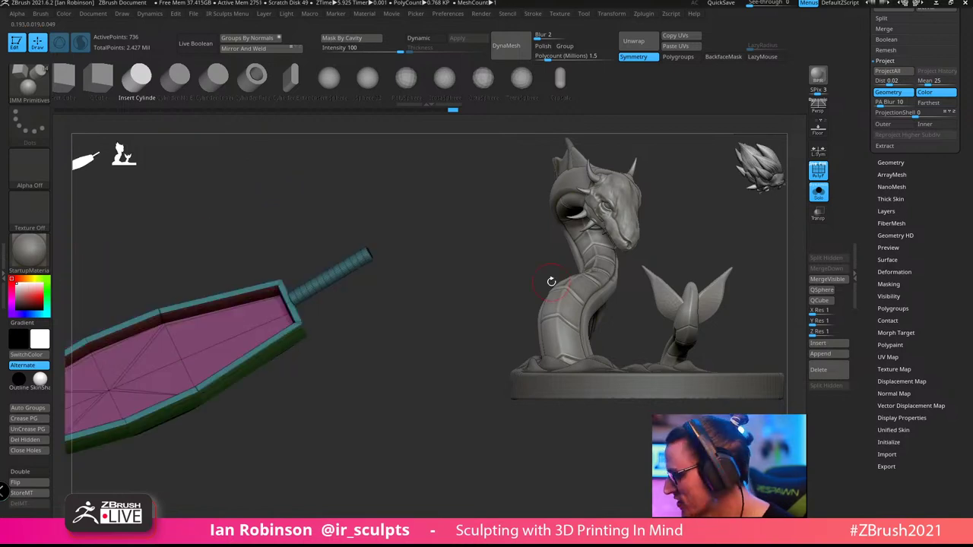
Regroup the mesh with Auto Groups and hide the cylinder so only the hull is shown
key(space)
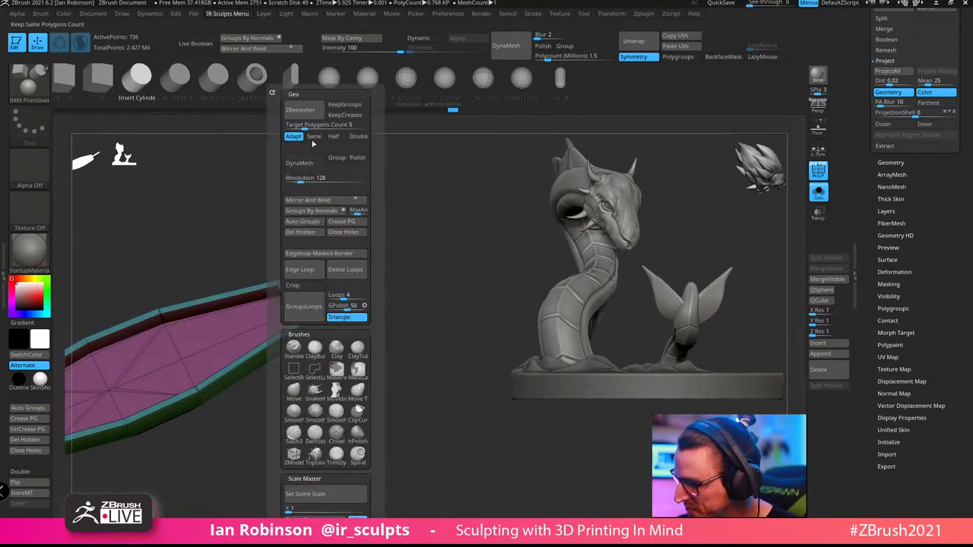
click(302, 221)
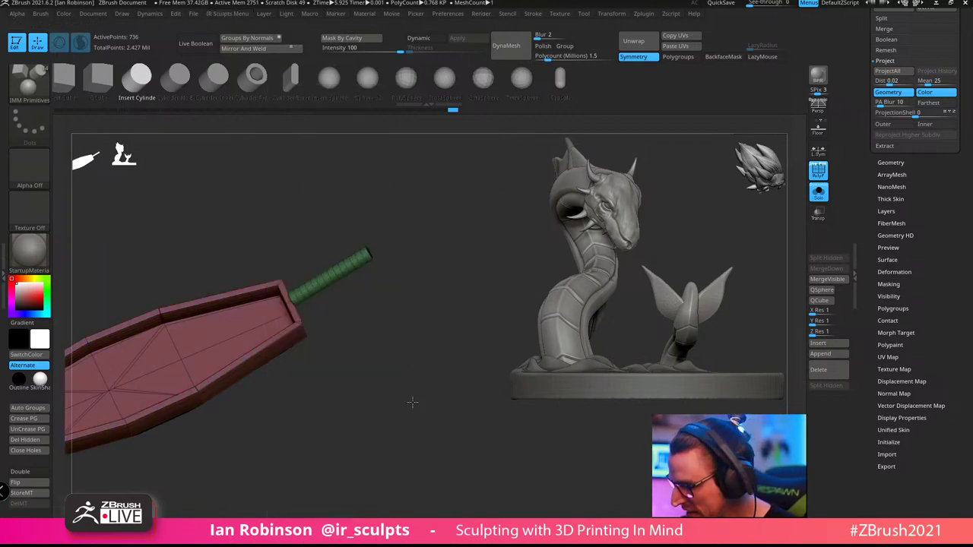
ctrl+shift+click(330, 271)
mouse_move(375, 403)
ctrl+shift+mouse_down()
mouse_move(388, 414)
mouse_move(386, 315)
mouse_move(380, 392)
mouse_move(404, 361)
mouse_move(403, 390)
mouse_move(443, 326)
ctrl+shift+mouse_up()
mouse_move(367, 413)
mouse_down()
mouse_move(358, 419)
mouse_move(391, 369)
mouse_up()
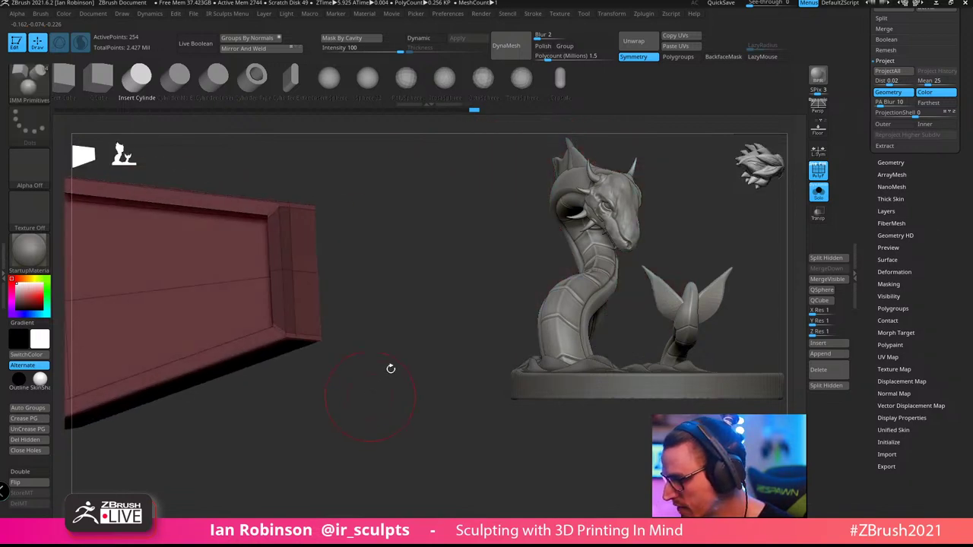
mouse_move(421, 307)
mouse_down()
mouse_move(372, 403)
mouse_move(438, 262)
mouse_move(447, 286)
mouse_up()
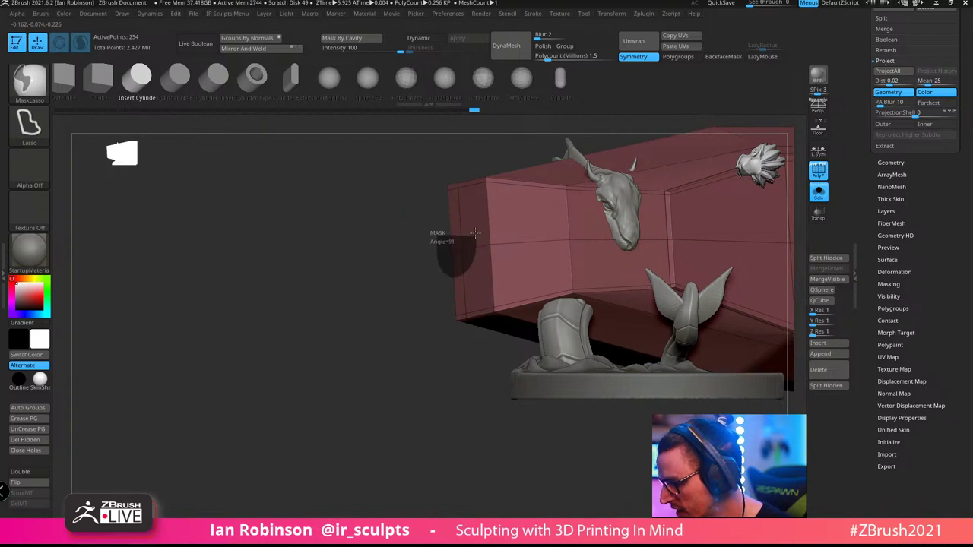
Mask the whole hull and bring the hidden cylinder handle back into view
ctrl+drag(475, 233, 473, 229)
drag(391, 404, 428, 251)
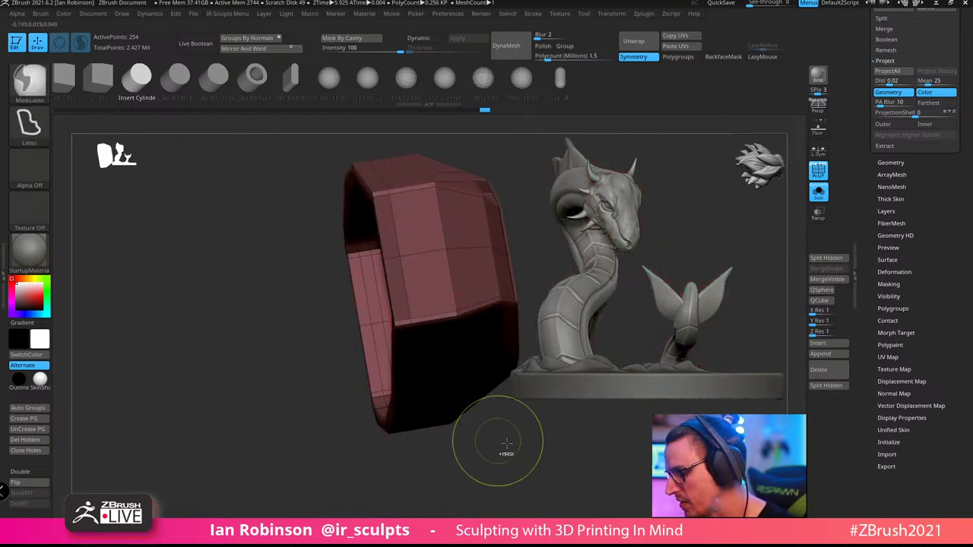
ctrl+click(506, 444)
key(w)
mouse_move(365, 459)
mouse_down()
mouse_move(343, 469)
mouse_move(480, 397)
mouse_move(463, 406)
mouse_move(448, 398)
mouse_move(459, 341)
mouse_up()
ctrl+shift+click(463, 415)
ctrl+click(459, 416)
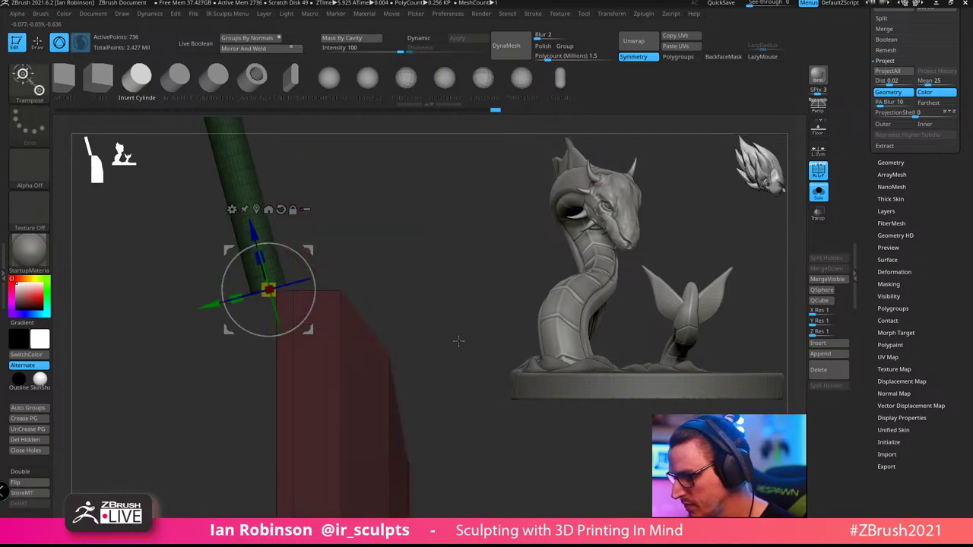
Shift the cylinder handle outward and along its axis so its base sits against the rim of the hull's narrow end
alt+drag(211, 305, 189, 311)
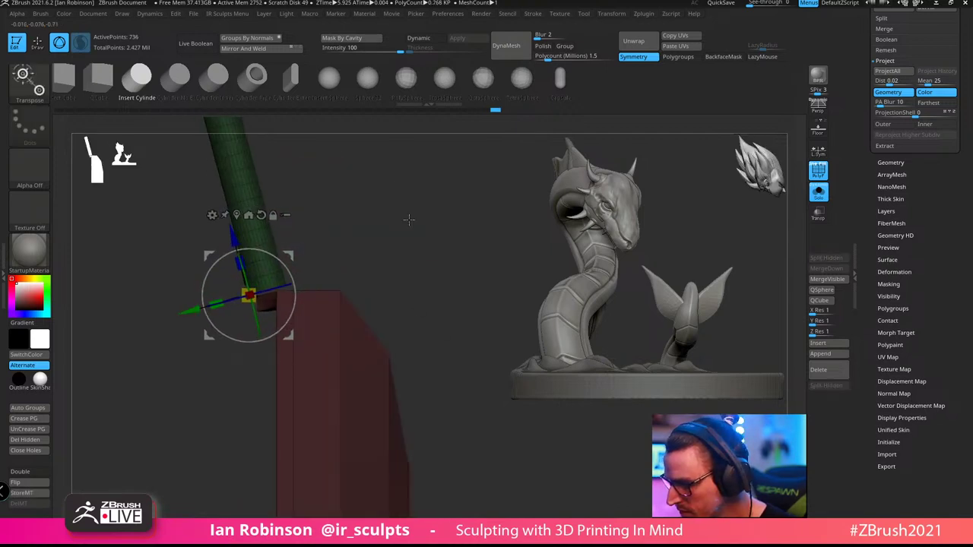
drag(409, 219, 274, 280)
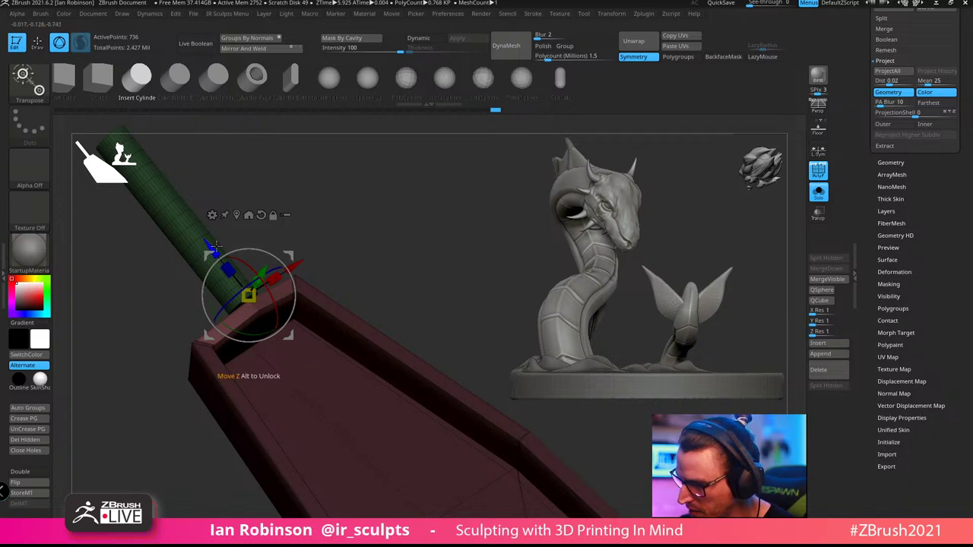
drag(214, 245, 196, 241)
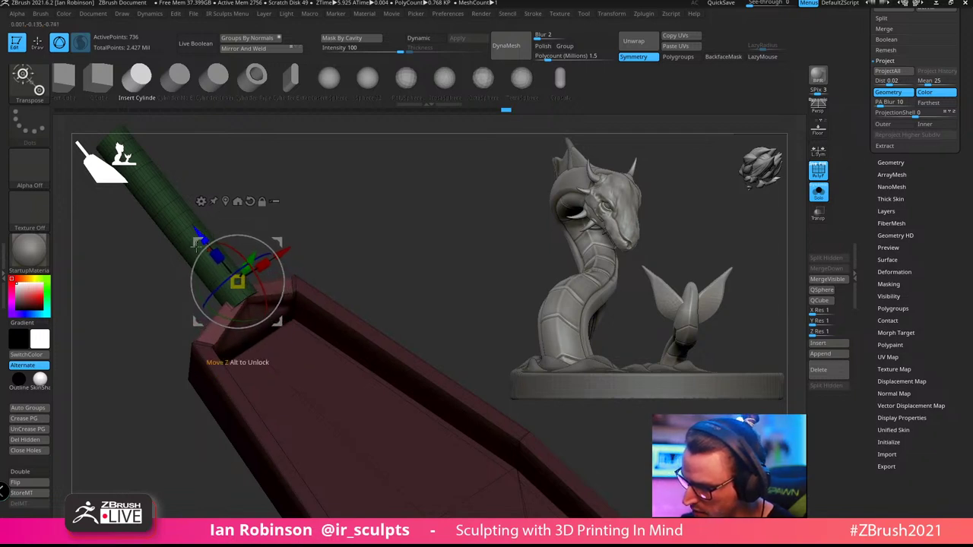
key(q)
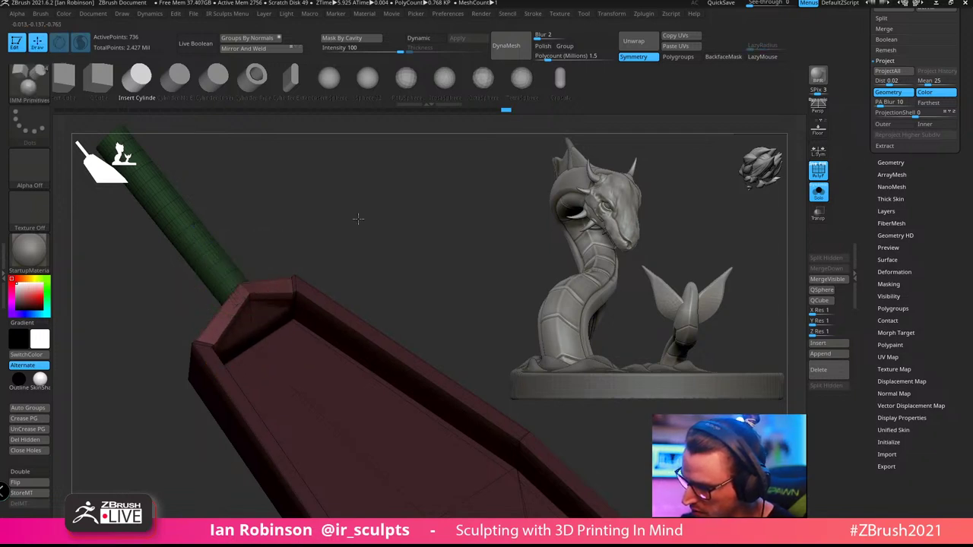
Switch the selection brush to SelectRect and hide the handle so only the hull is shown
drag(358, 219, 420, 192)
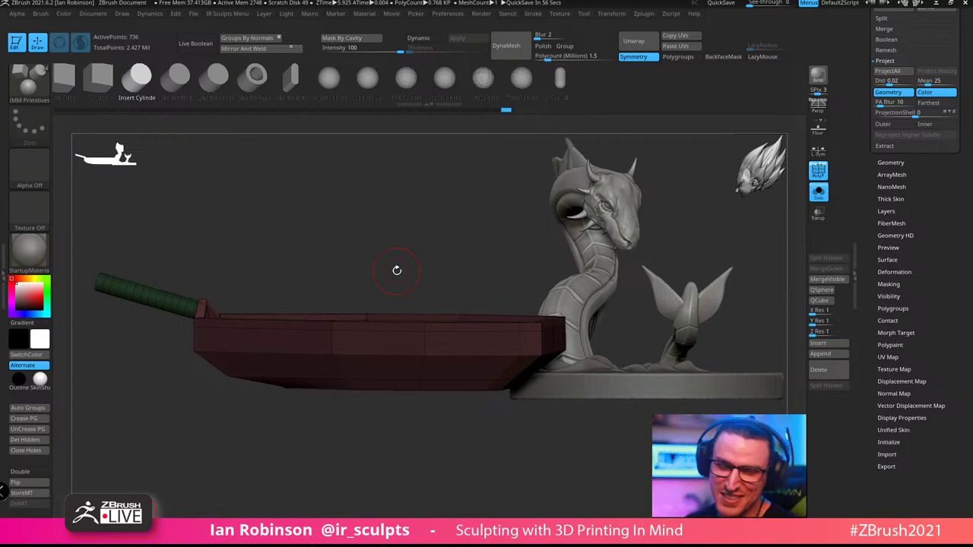
mouse_move(452, 217)
right_down()
mouse_move(471, 226)
mouse_move(336, 235)
right_up()
alt+right_drag(406, 213, 456, 199)
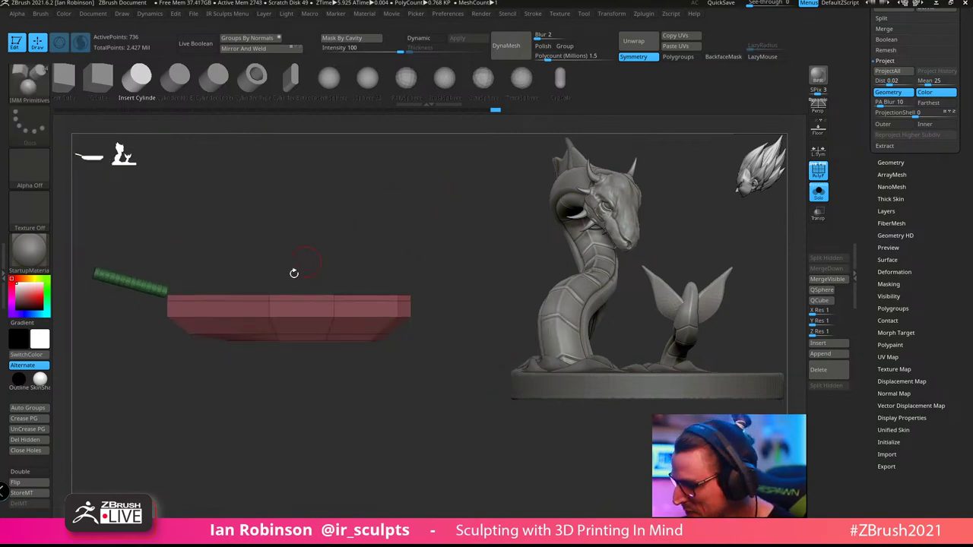
mouse_move(420, 217)
mouse_down()
mouse_move(447, 202)
mouse_move(441, 236)
mouse_up()
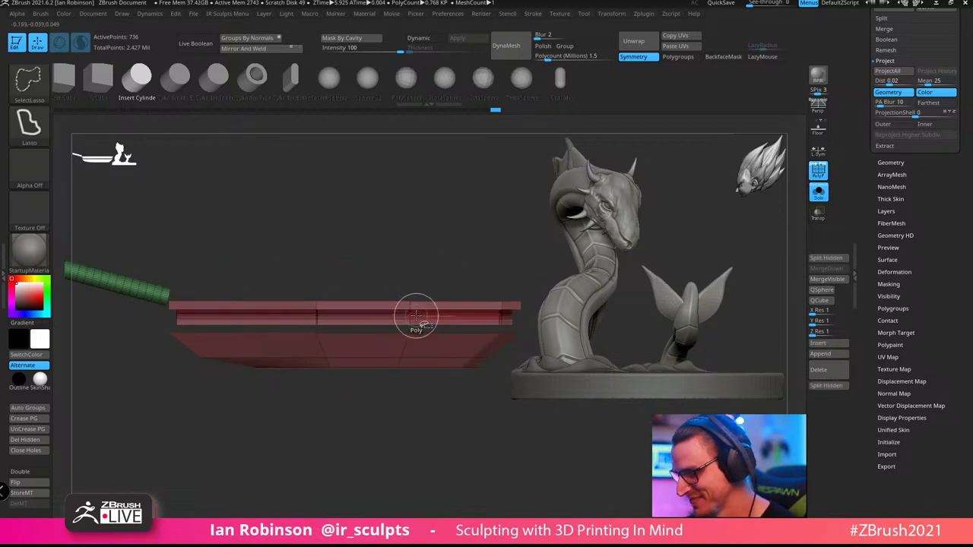
click(28, 82)
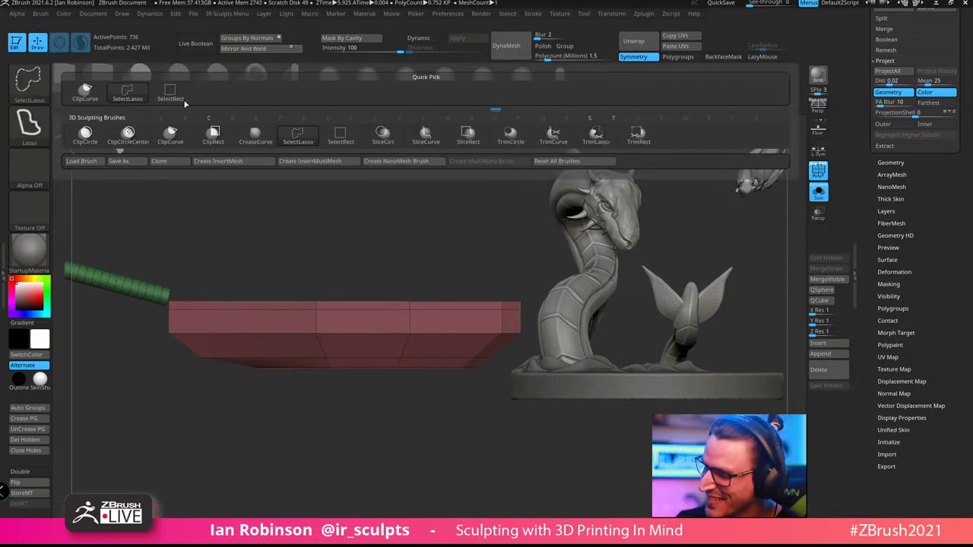
ctrl+shift+click(175, 96)
ctrl+shift+click(338, 306)
alt+drag(370, 213, 351, 206)
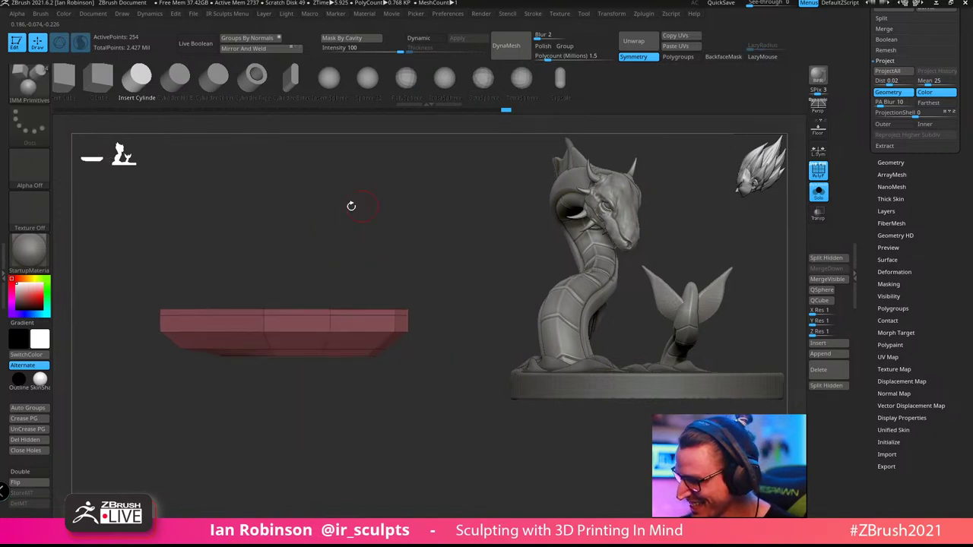
Mask everything except the hull's rim, recentre and realign the gizmo on it, and raise the rim slightly
mouse_move(126, 291)
ctrl+mouse_down()
mouse_move(434, 282)
mouse_move(441, 337)
mouse_move(445, 313)
ctrl+mouse_up()
key(w)
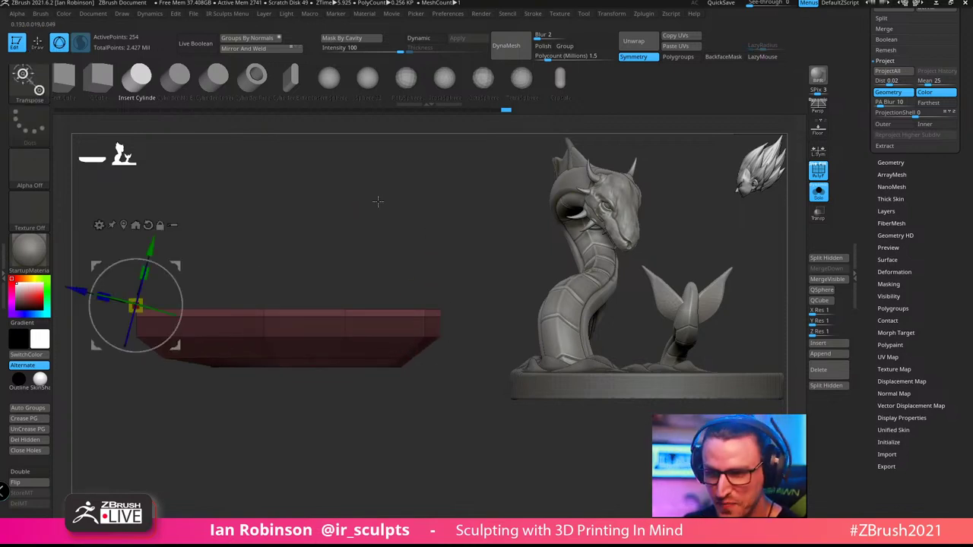
ctrl+right_drag(378, 202, 352, 209)
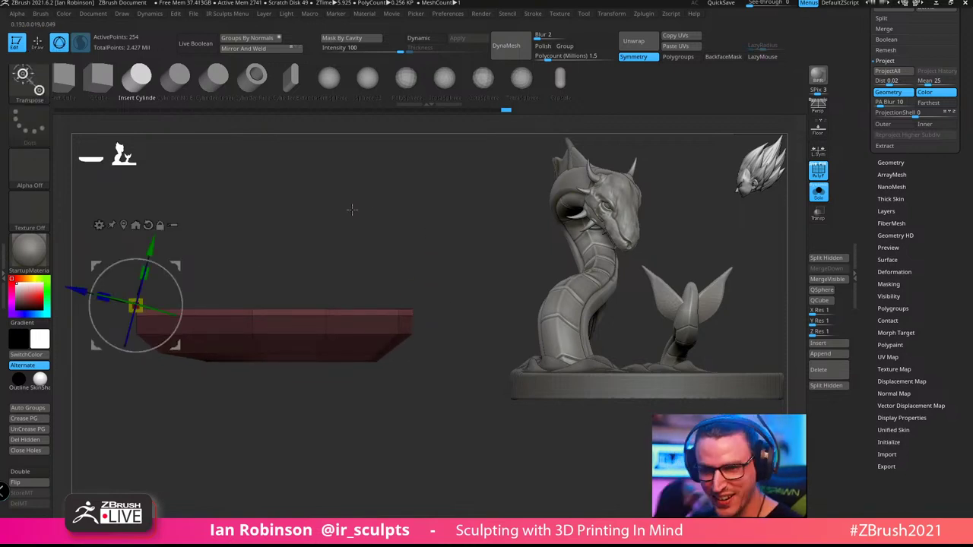
click(131, 223)
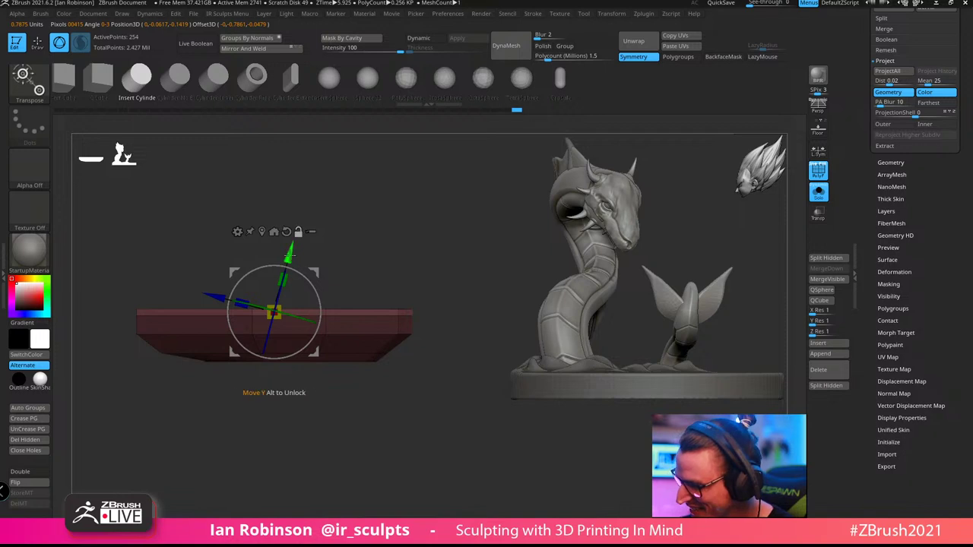
drag(272, 255, 272, 246)
right_drag(459, 220, 476, 244)
drag(475, 243, 464, 222)
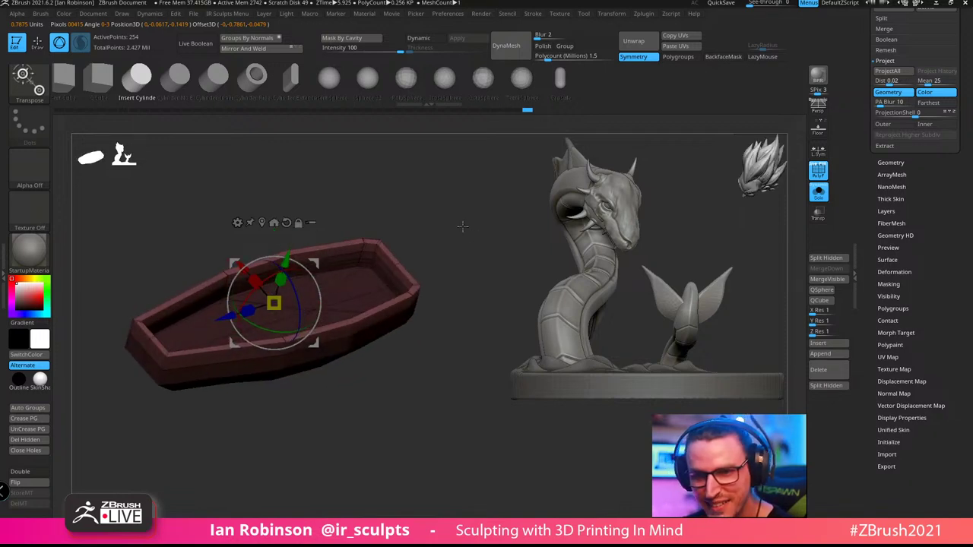
key(q)
mouse_move(463, 408)
mouse_down()
mouse_move(405, 428)
mouse_move(432, 437)
mouse_move(434, 413)
mouse_move(412, 431)
mouse_up()
mouse_move(422, 390)
mouse_down()
mouse_move(433, 396)
mouse_move(429, 381)
mouse_up()
key(shift+f)
alt+drag(452, 211, 461, 319)
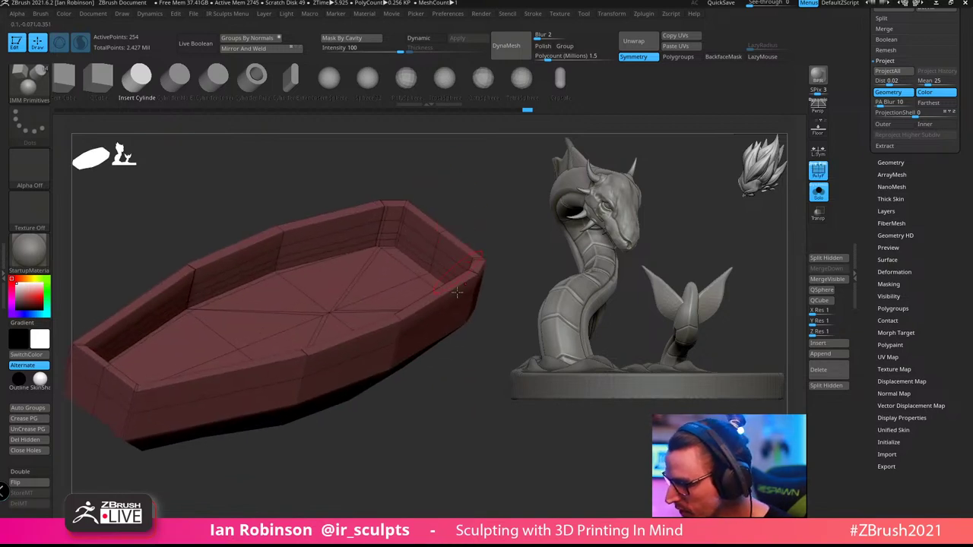
Regroup the hull with Groups By Normals and hide the floor and one inner side wall
key(q)
click(467, 215)
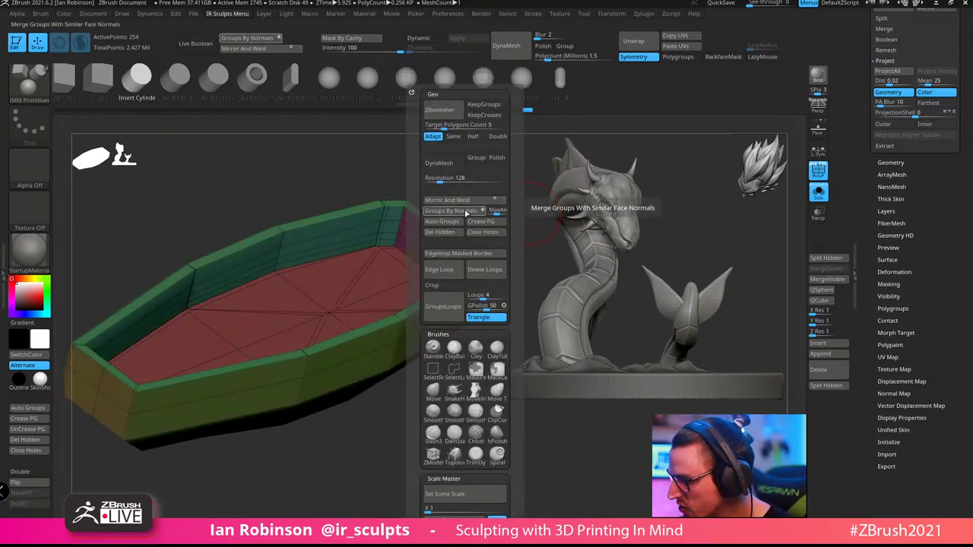
drag(361, 457, 396, 465)
ctrl+alt+shift+click(371, 273)
drag(414, 403, 444, 394)
mouse_move(429, 171)
mouse_down()
mouse_move(425, 194)
mouse_move(430, 175)
mouse_move(450, 187)
mouse_move(491, 174)
mouse_move(445, 172)
mouse_move(506, 218)
mouse_move(463, 248)
mouse_move(467, 223)
mouse_up()
ctrl+alt+shift+click(366, 234)
key(ctrl+z)
ctrl+alt+shift+click(387, 234)
drag(441, 190, 408, 183)
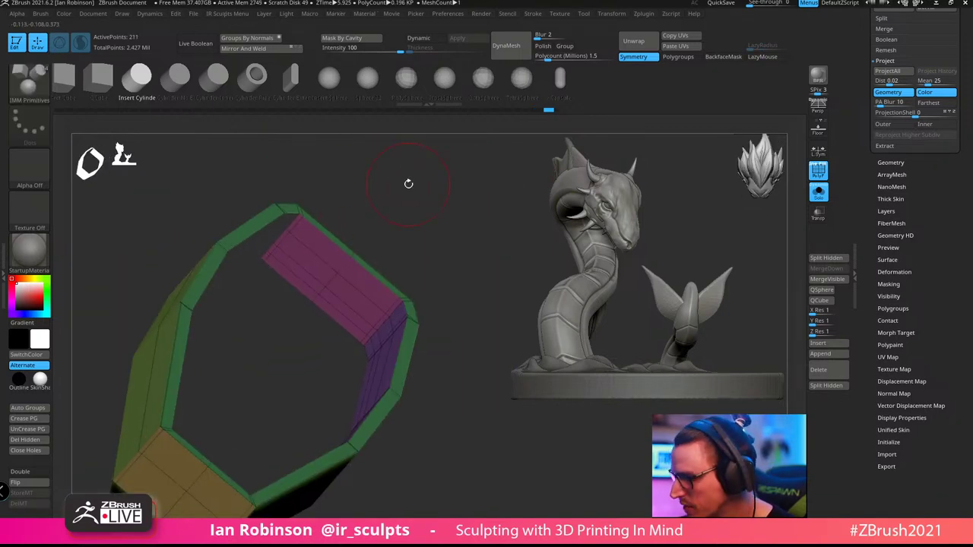
click(894, 163)
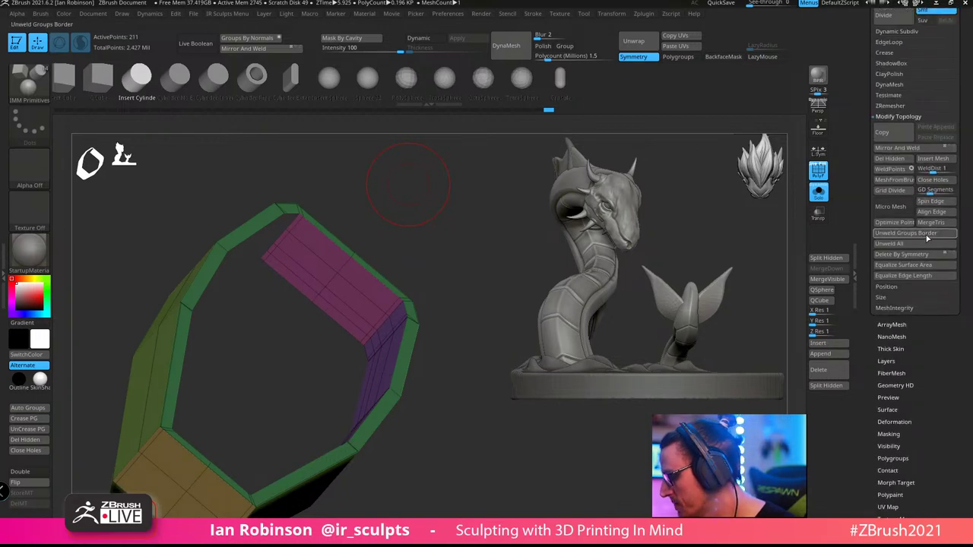
scroll(927, 304, down, 3)
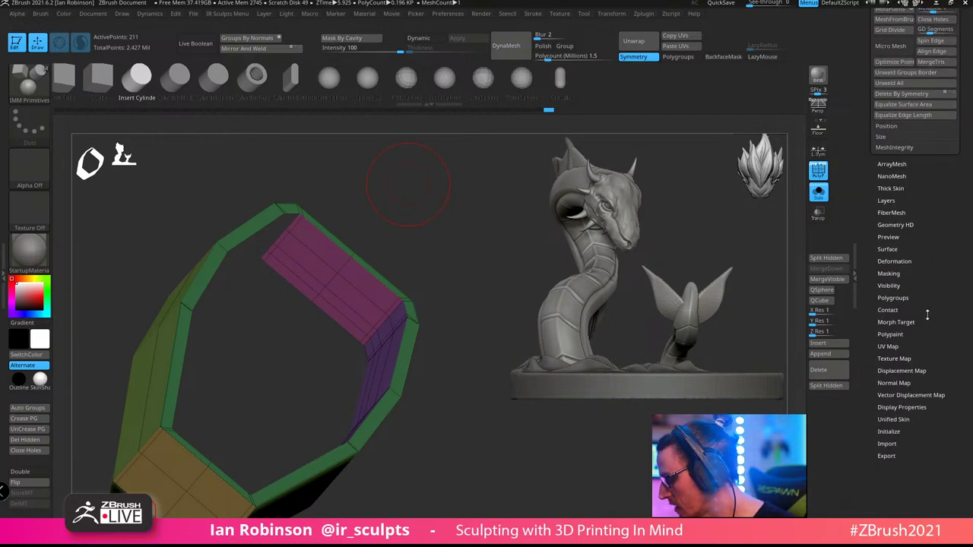
click(894, 298)
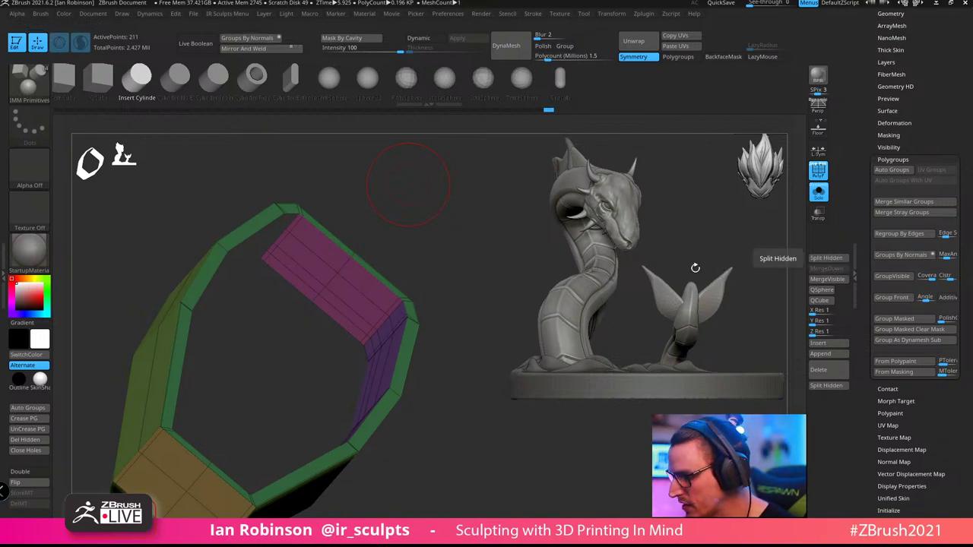
drag(548, 257, 472, 241)
Hide the hull's inner end wall and delete the hidden polygons
ctrl+shift+click(319, 247)
drag(389, 254, 411, 335)
ctrl+shift+click(333, 271)
ctrl+shift+click(342, 241)
alt+drag(415, 285, 389, 301)
click(36, 441)
Undo the deletion and the regrouping of the hull's faces, ending in a straight top view
drag(426, 250, 445, 305)
key(ctrl+shift+x)
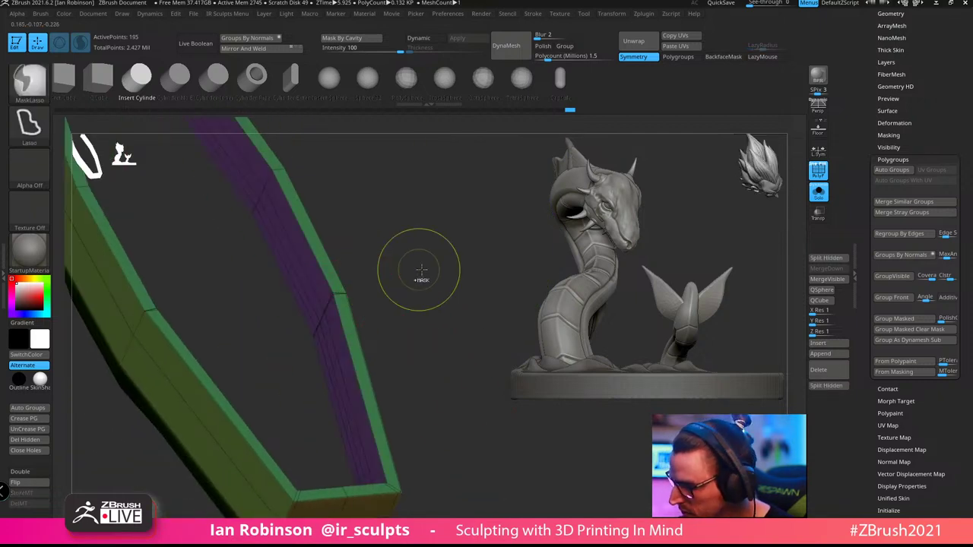
key(ctrl+shift+x)
key(ctrl+w)
alt+drag(429, 265, 412, 404)
drag(408, 254, 434, 285)
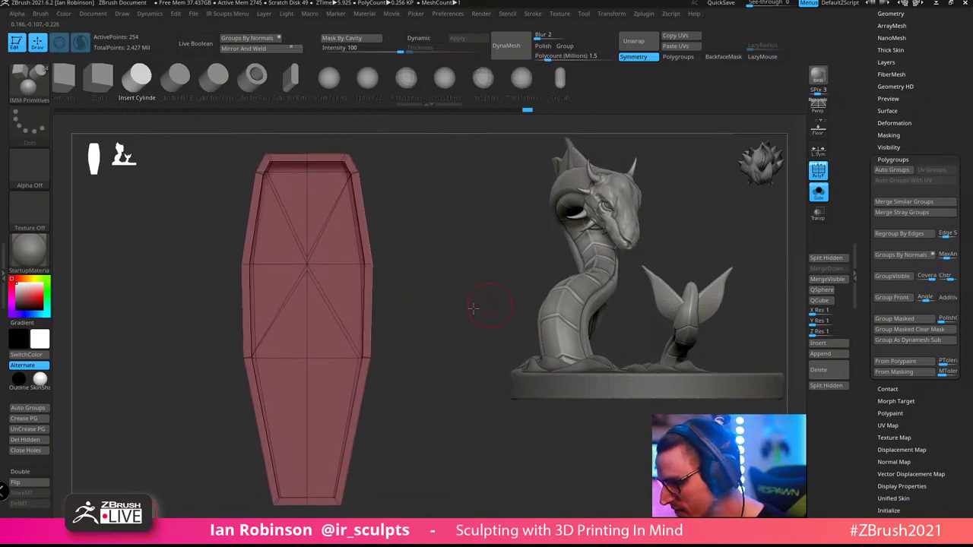
Insert a cube from the IMM Primitives brush on the centre line of the hull's floor
alt+drag(486, 306, 450, 307)
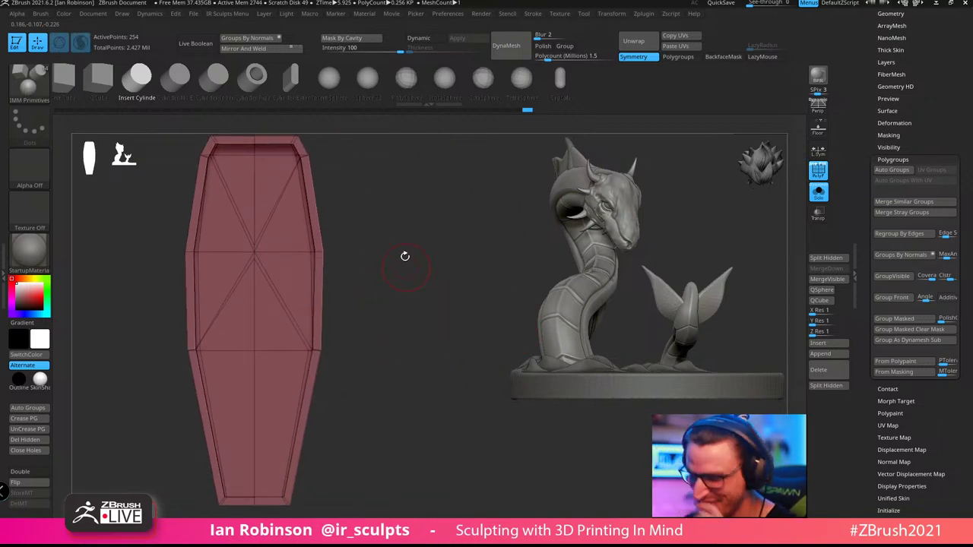
click(99, 76)
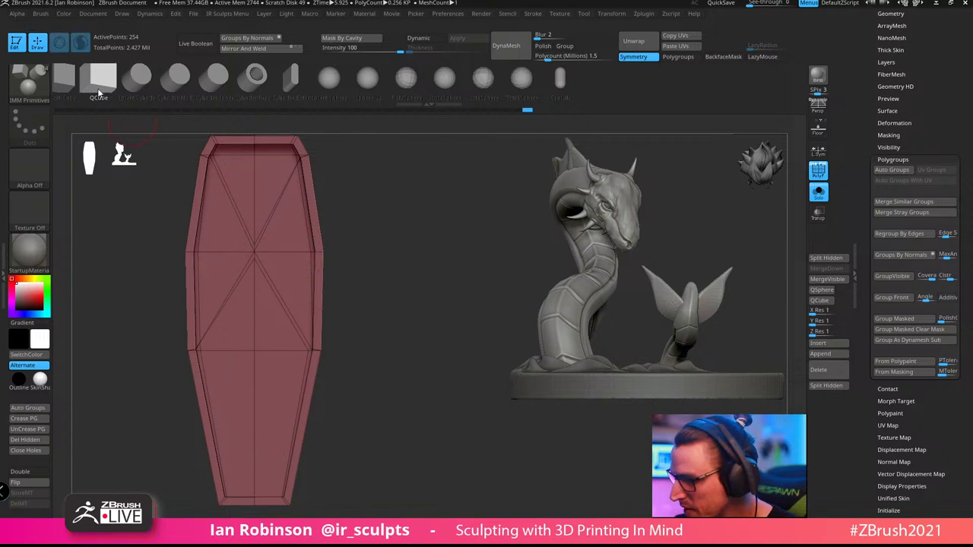
click(66, 87)
alt+drag(411, 228, 457, 243)
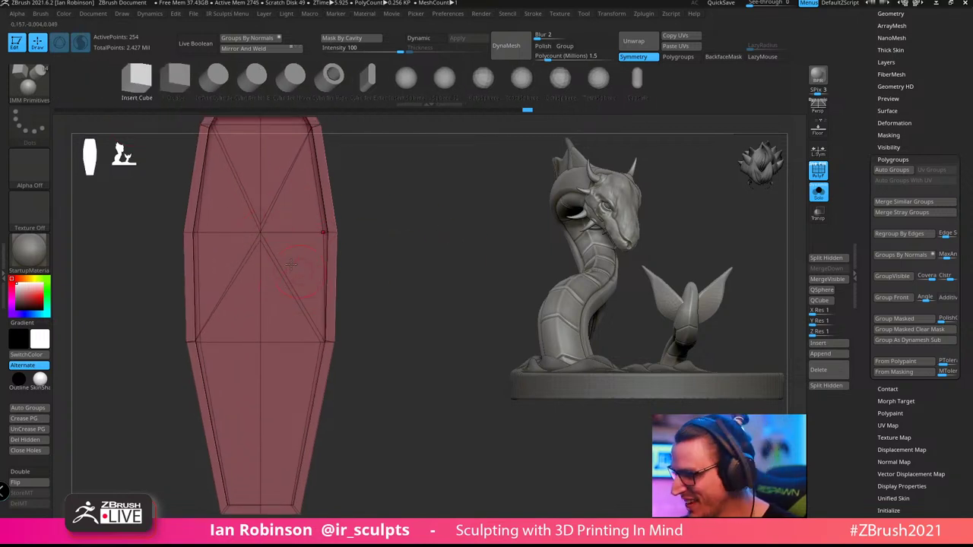
drag(259, 232, 293, 259)
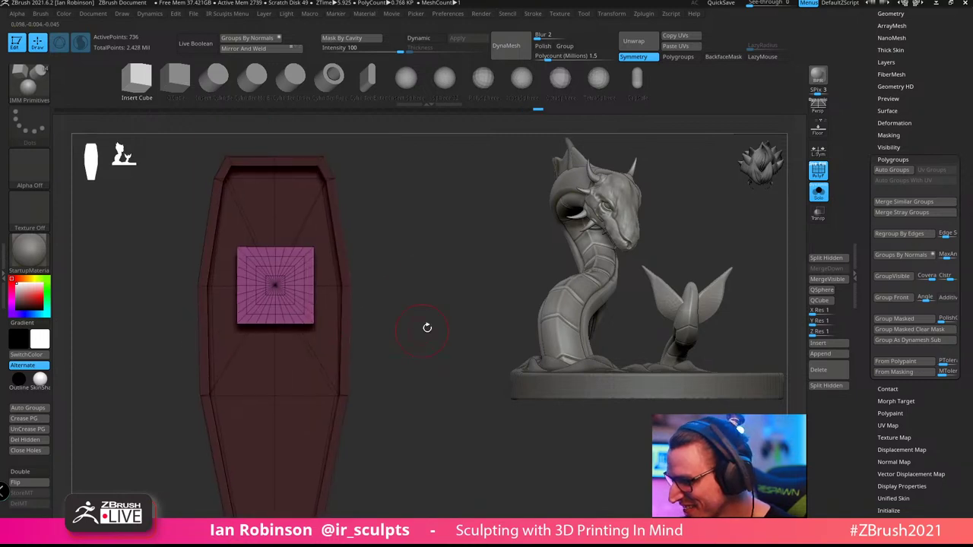
Flatten the inserted cube into a low block and widen it to span the space between the hull's side walls
drag(428, 327, 439, 290)
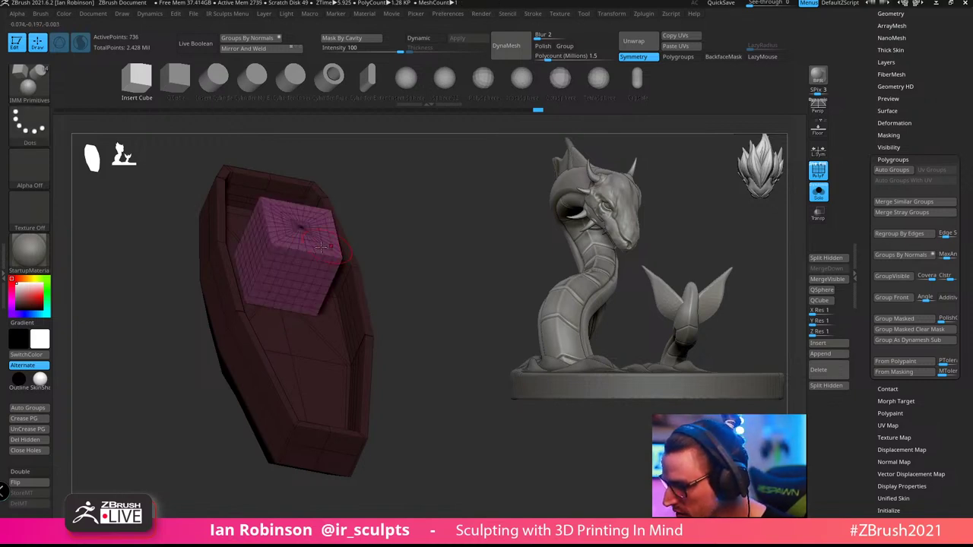
key(w)
drag(281, 274, 213, 283)
drag(395, 236, 423, 201)
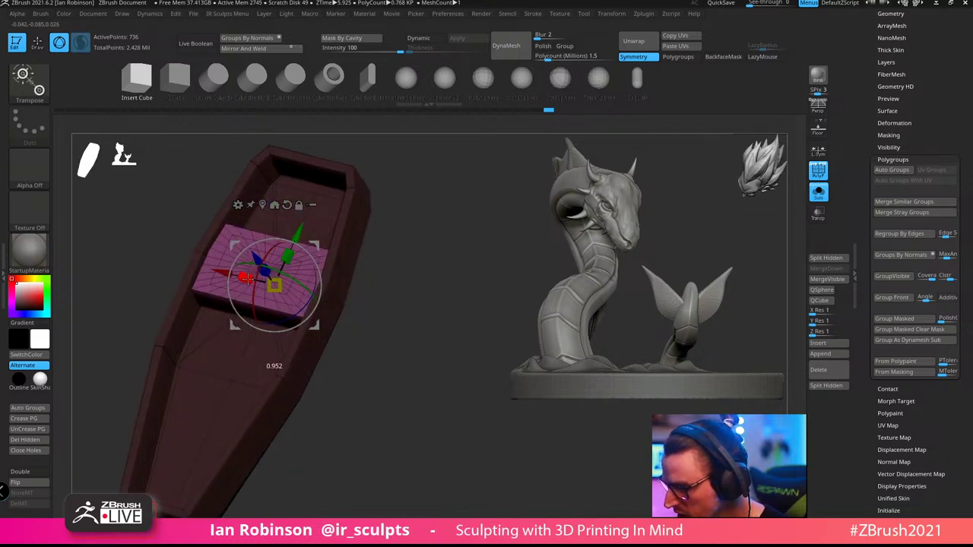
drag(455, 227, 427, 263)
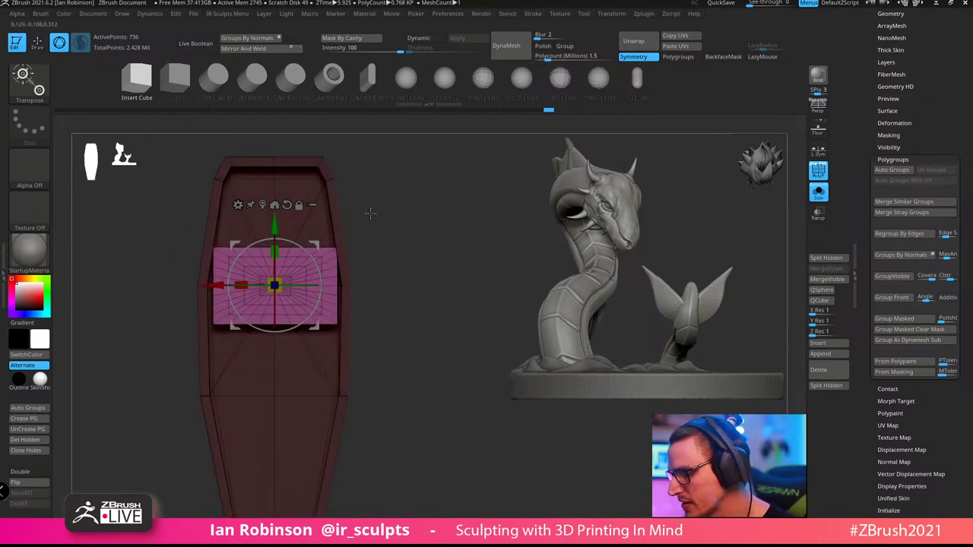
Lengthen the block along the hull and move it up against the wider end wall
drag(274, 252, 275, 140)
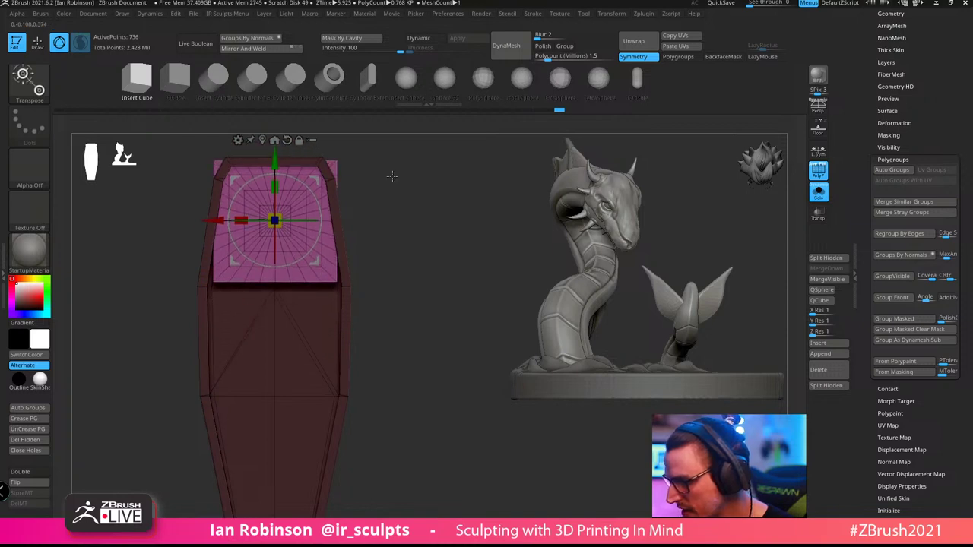
key(q)
drag(402, 220, 425, 280)
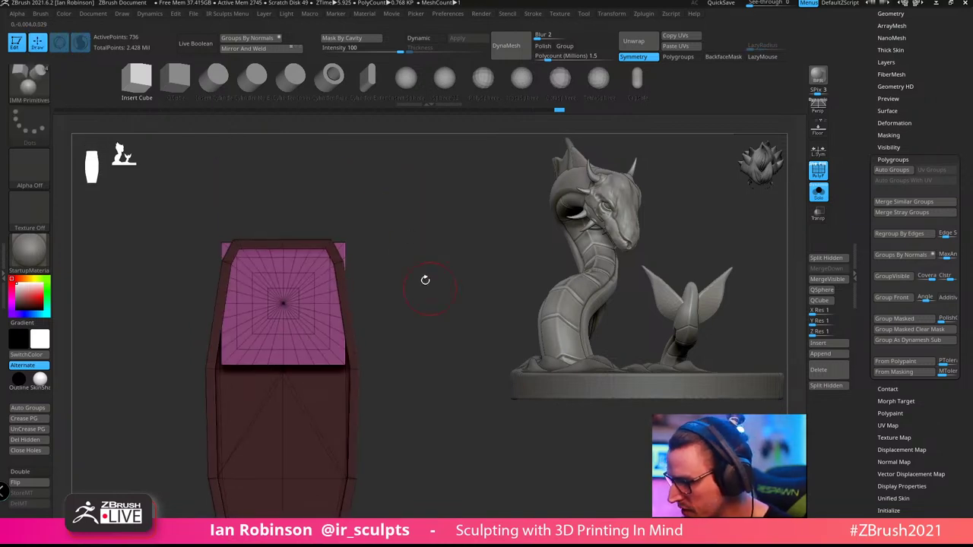
Trim the block's protruding outer corners with ClipCurve so they follow the hull's tapered end
alt+drag(307, 227, 361, 211)
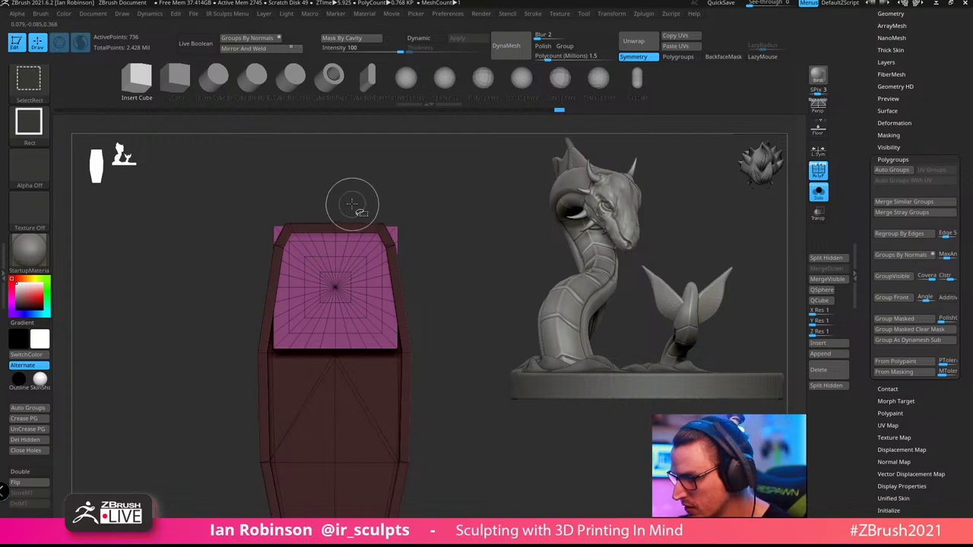
ctrl+shift+click(29, 86)
ctrl+shift+click(90, 99)
alt+drag(432, 232, 400, 238)
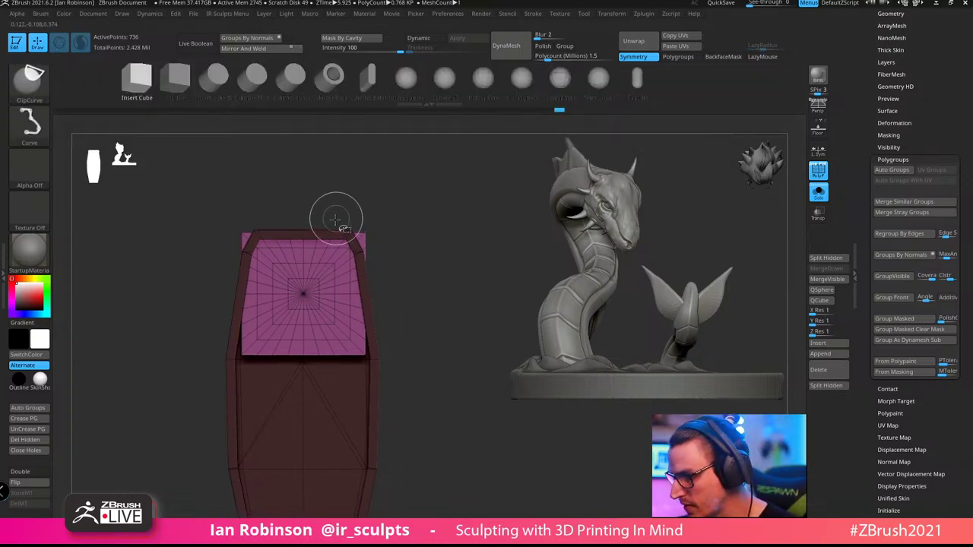
ctrl+shift+drag(324, 200, 419, 351)
drag(416, 246, 460, 266)
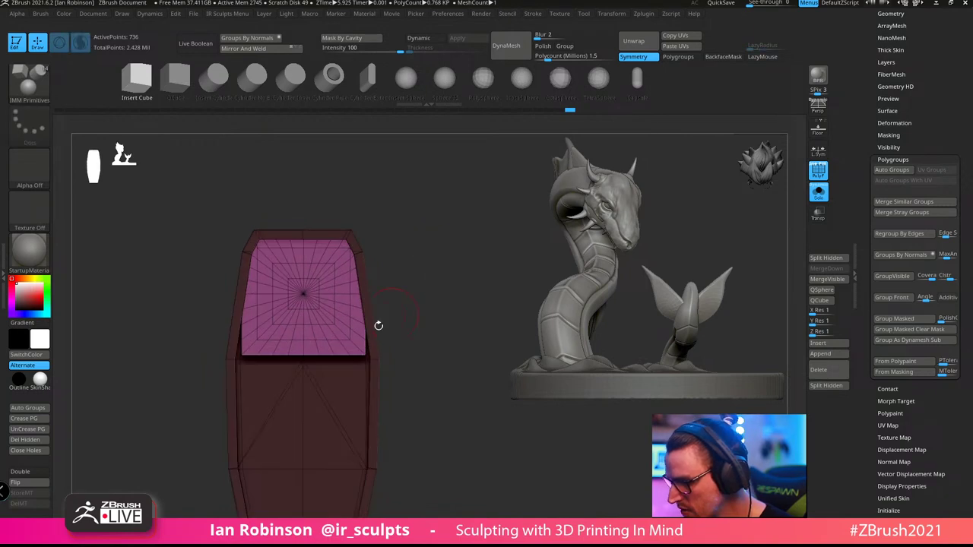
Widen the end block slightly and trim its sides again with ClipCurve so they follow the hull's tapered walls
key(w)
drag(271, 293, 267, 293)
key(q)
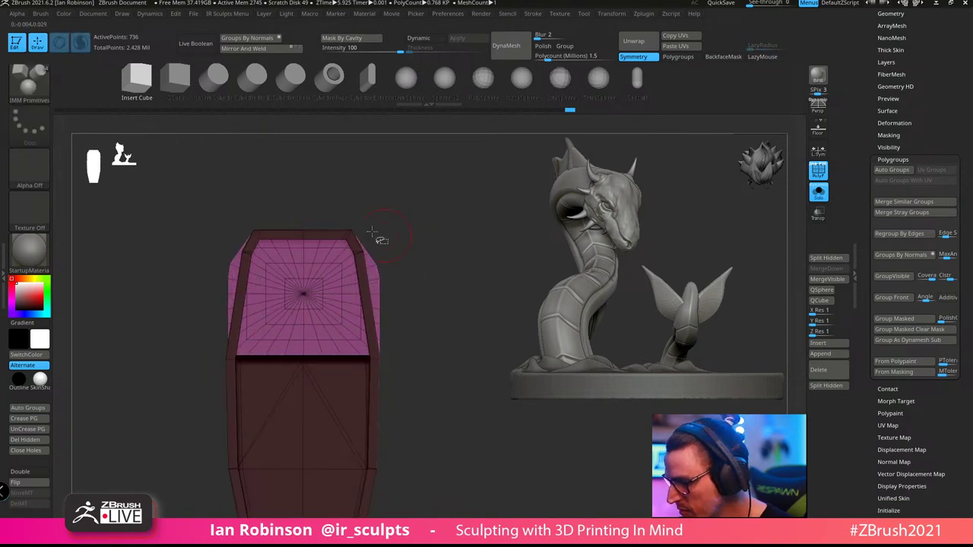
key(ctrl+shift)
ctrl+shift+drag(388, 377, 372, 300)
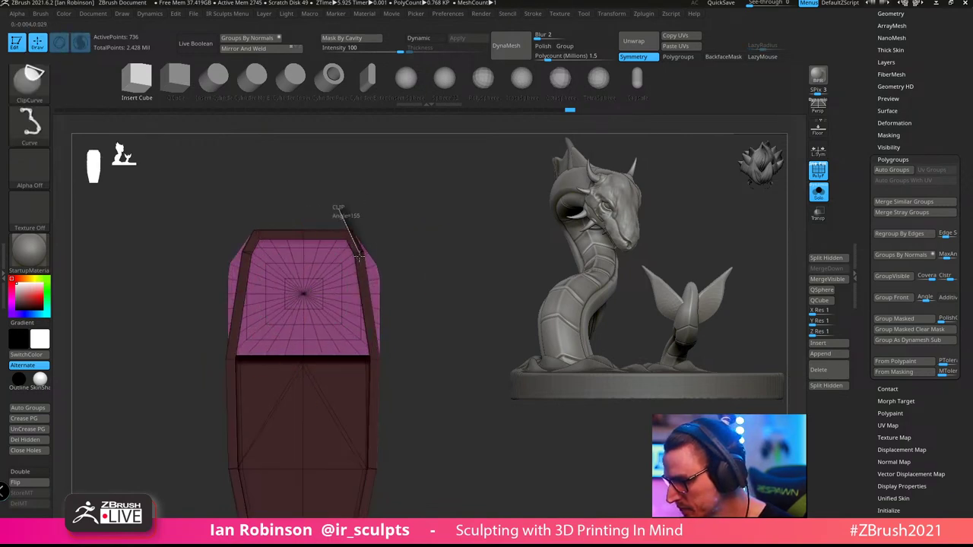
mouse_move(361, 257)
ctrl+shift+mouse_down()
mouse_move(385, 473)
mouse_move(445, 278)
mouse_move(465, 250)
mouse_move(383, 224)
mouse_move(400, 224)
mouse_move(397, 213)
mouse_move(428, 220)
mouse_move(426, 210)
mouse_move(430, 241)
mouse_move(423, 183)
mouse_move(439, 183)
ctrl+shift+mouse_up()
key(w)
key(q)
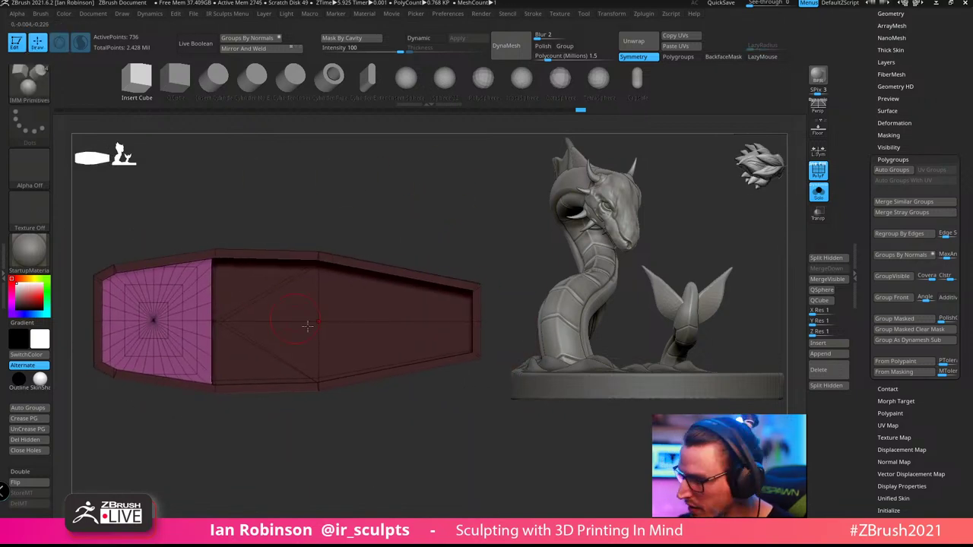
Insert a second cube on the centre line at the middle of the hull's floor
ctrl+shift+click(318, 323)
ctrl+shift+click(323, 392)
drag(353, 434, 423, 225)
key(w)
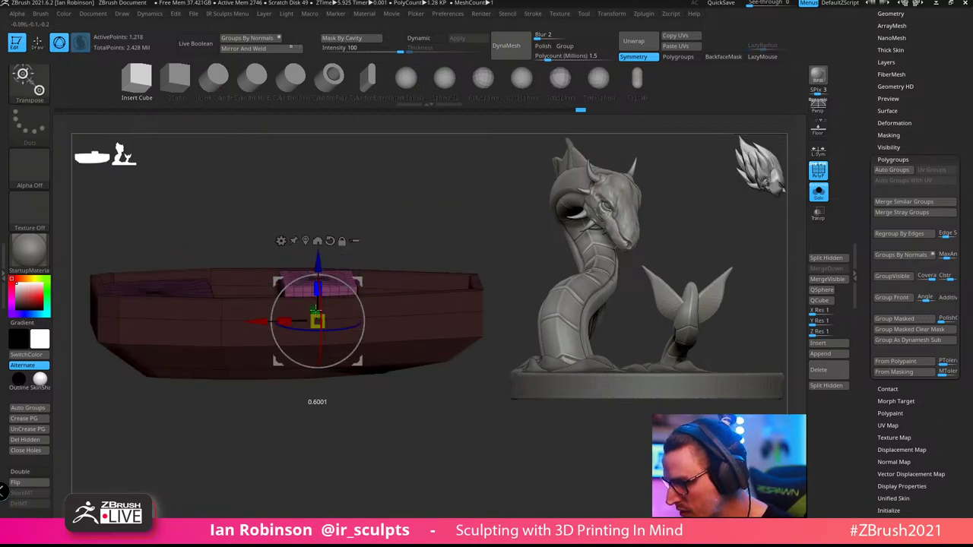
Flatten the new cube into a low block and widen it past both side walls of the hull
alt+drag(339, 420, 371, 406)
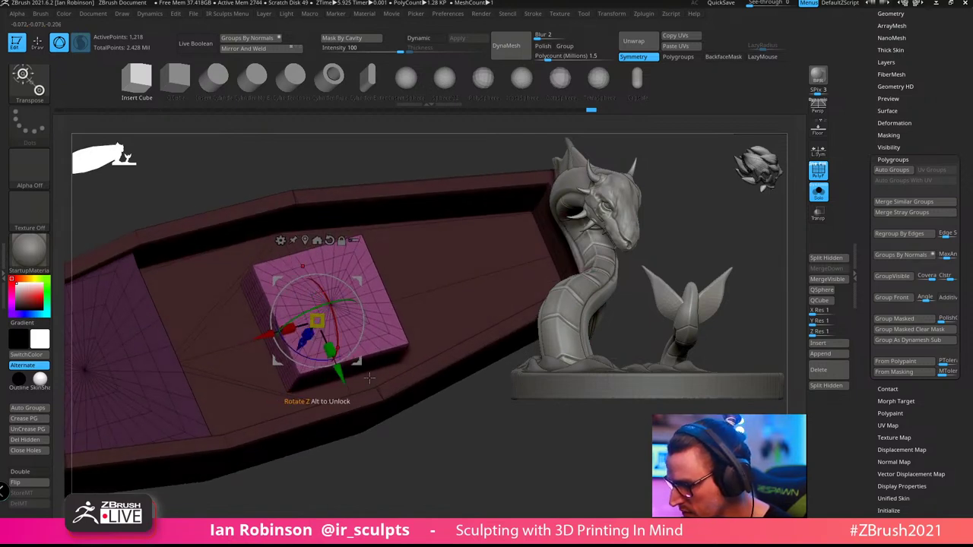
drag(370, 378, 435, 424)
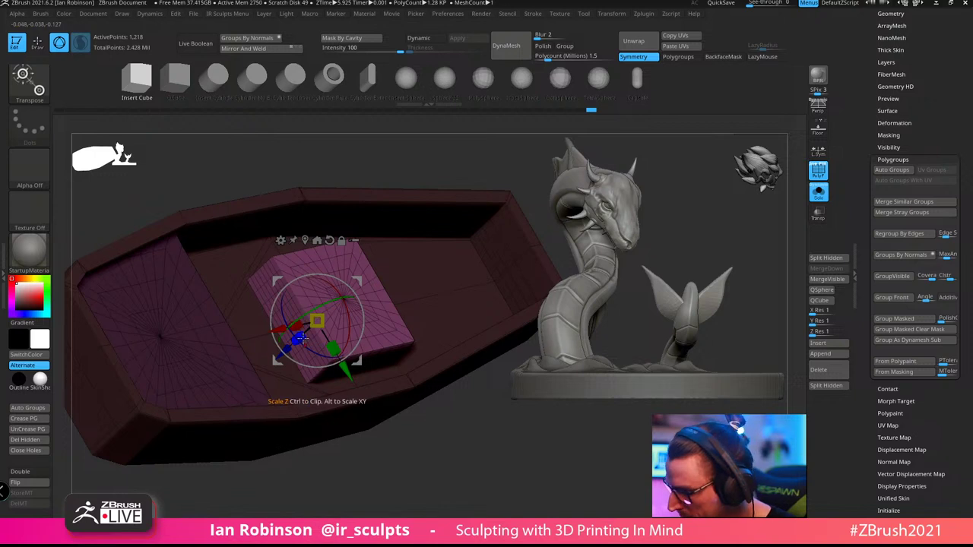
mouse_move(303, 337)
mouse_down()
mouse_move(316, 327)
mouse_move(364, 406)
mouse_up()
key(q)
mouse_move(483, 437)
alt+mouse_down()
mouse_move(507, 463)
mouse_move(492, 489)
mouse_move(548, 486)
mouse_move(506, 469)
mouse_move(497, 415)
mouse_move(500, 434)
alt+mouse_up()
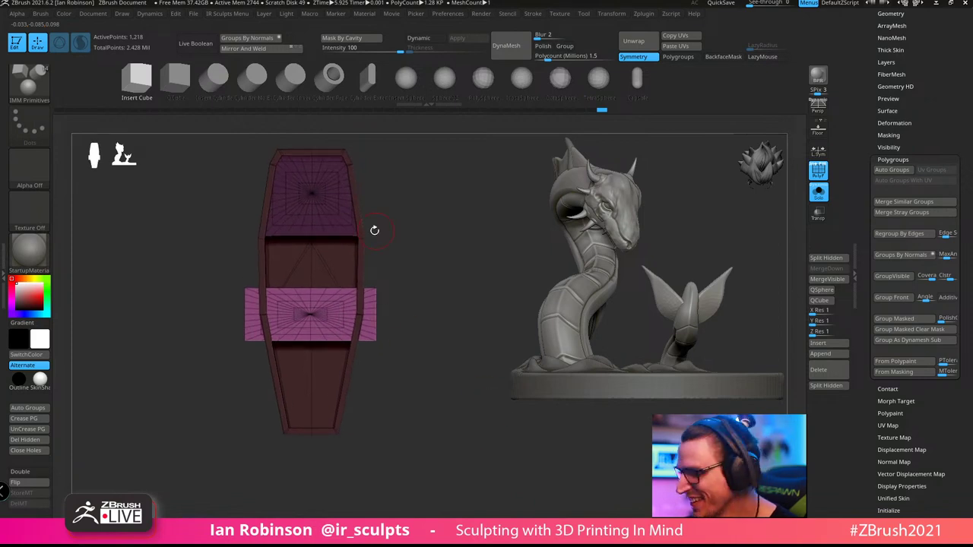
key(ctrl+shift)
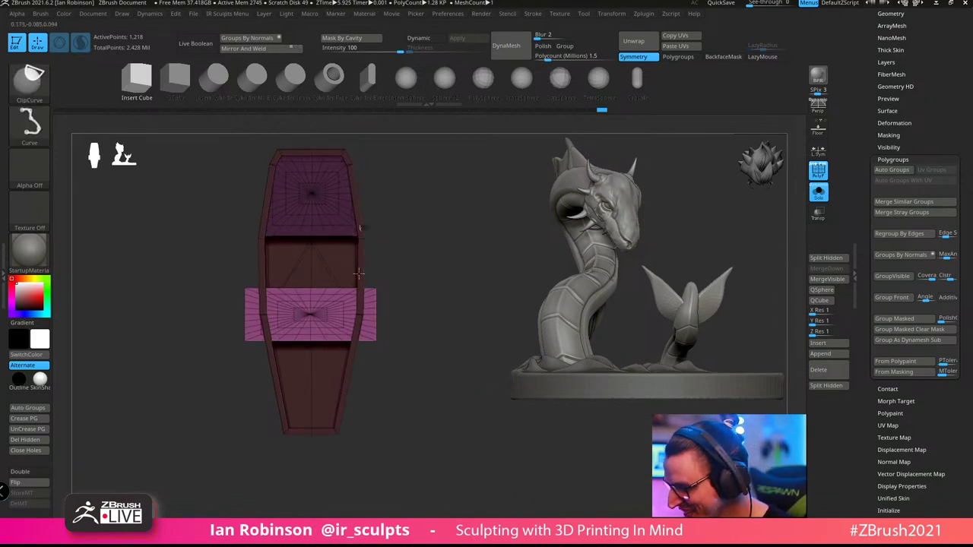
ctrl+shift+drag(359, 225, 358, 319)
ctrl+shift+drag(348, 361, 341, 391)
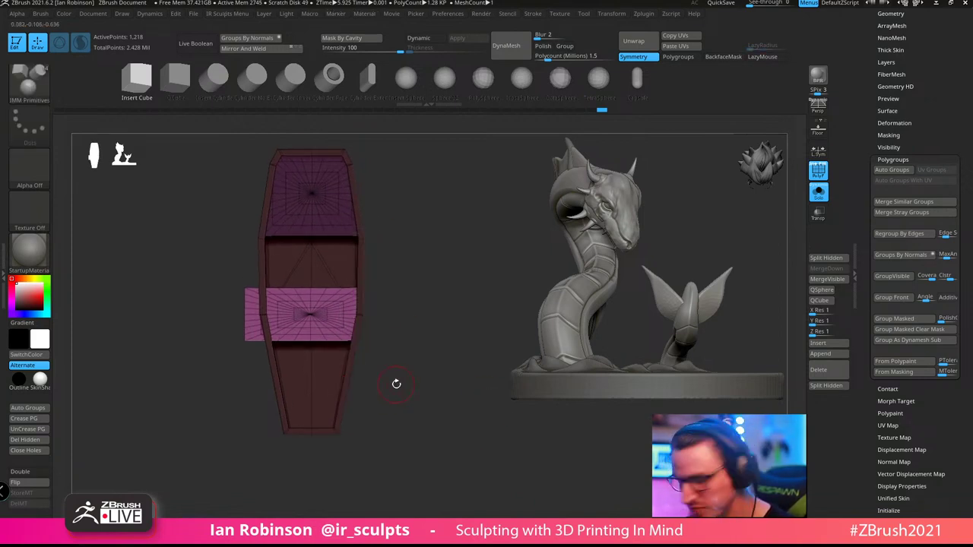
key(ctrl+z)
alt+drag(425, 231, 440, 326)
key(ctrl+shift)
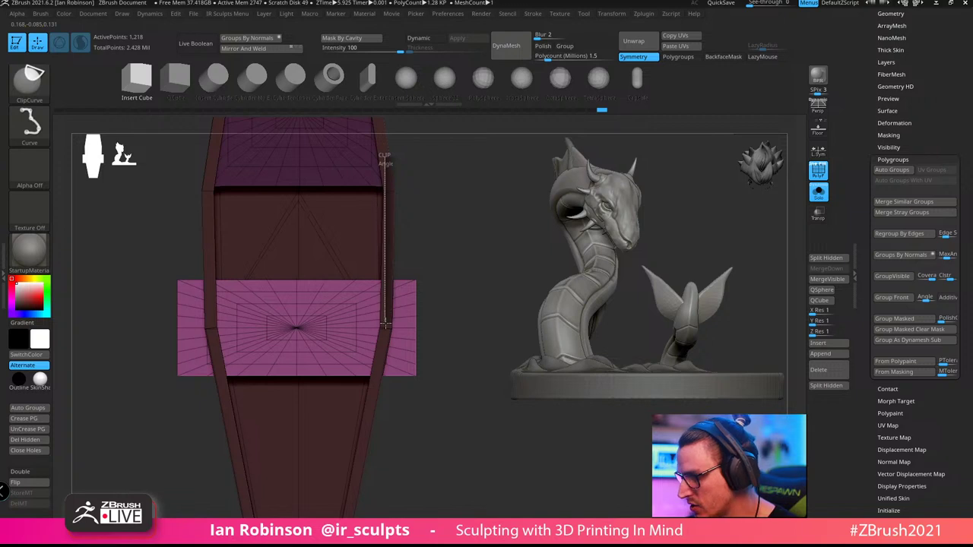
mouse_move(386, 323)
ctrl+shift+mouse_down()
mouse_move(471, 301)
mouse_move(388, 307)
ctrl+shift+mouse_up()
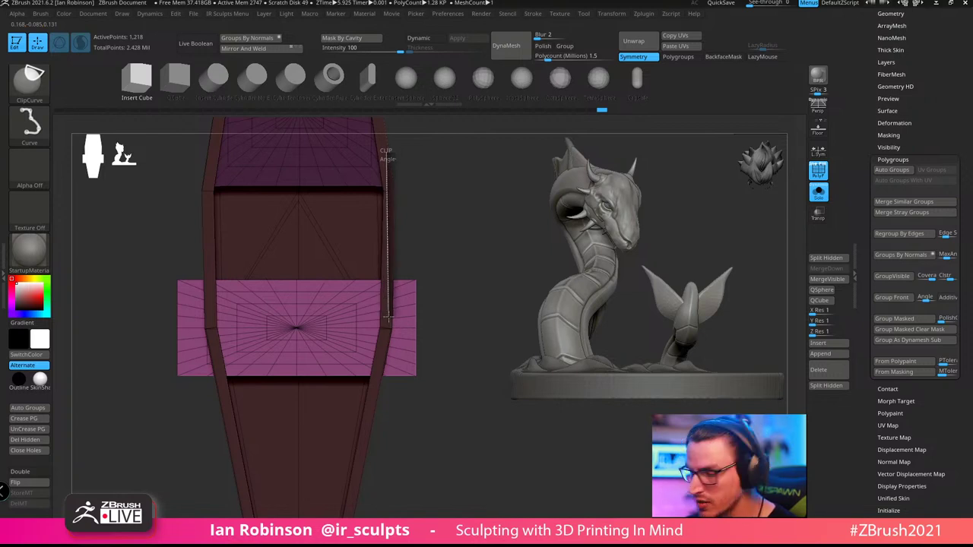
ctrl+shift+drag(378, 376, 350, 483)
key(ctrl+z)
mouse_move(387, 213)
ctrl+shift+mouse_down()
mouse_move(377, 365)
mouse_move(323, 516)
mouse_move(358, 441)
ctrl+shift+mouse_up()
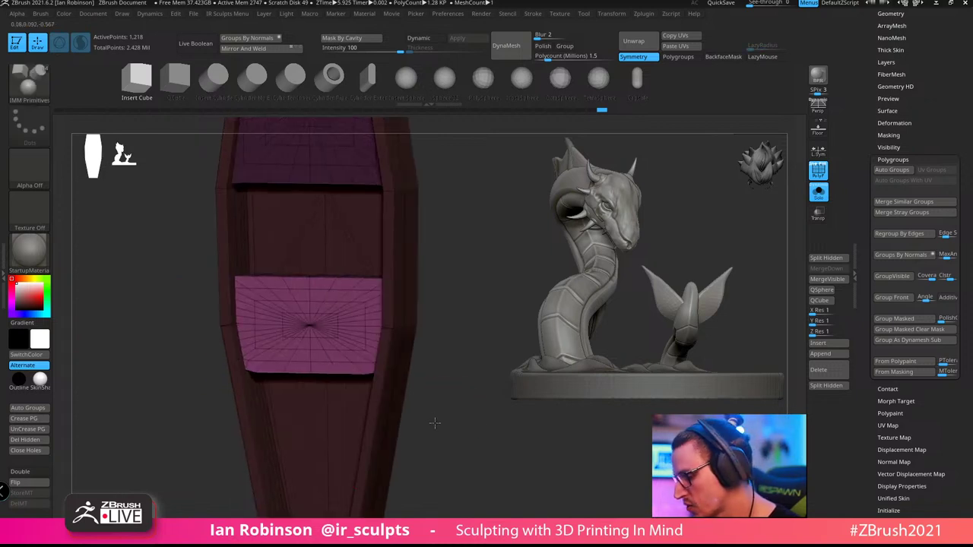
key(ctrl+z)
Trim the middle block's overhanging ends with ClipCurve so they follow the bend of the hull's side walls
mouse_move(388, 204)
ctrl+shift+mouse_down()
mouse_move(386, 312)
mouse_move(346, 471)
ctrl+shift+mouse_up()
mouse_move(417, 435)
mouse_down()
mouse_move(436, 408)
mouse_move(457, 414)
mouse_move(344, 359)
mouse_up()
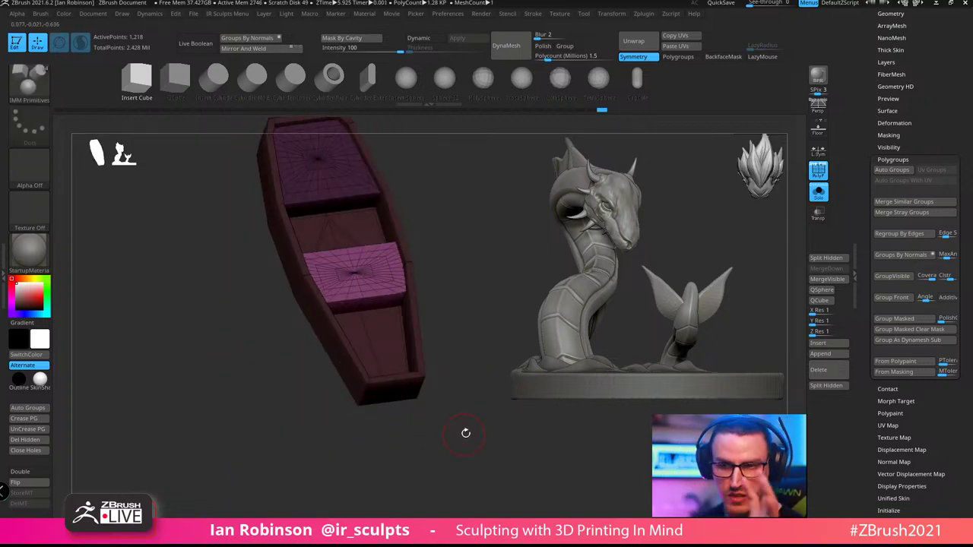
drag(493, 417, 474, 467)
Lower the middle block and lengthen it slightly along the hull, and unhide the rest of the model
key(shift+f)
key(w)
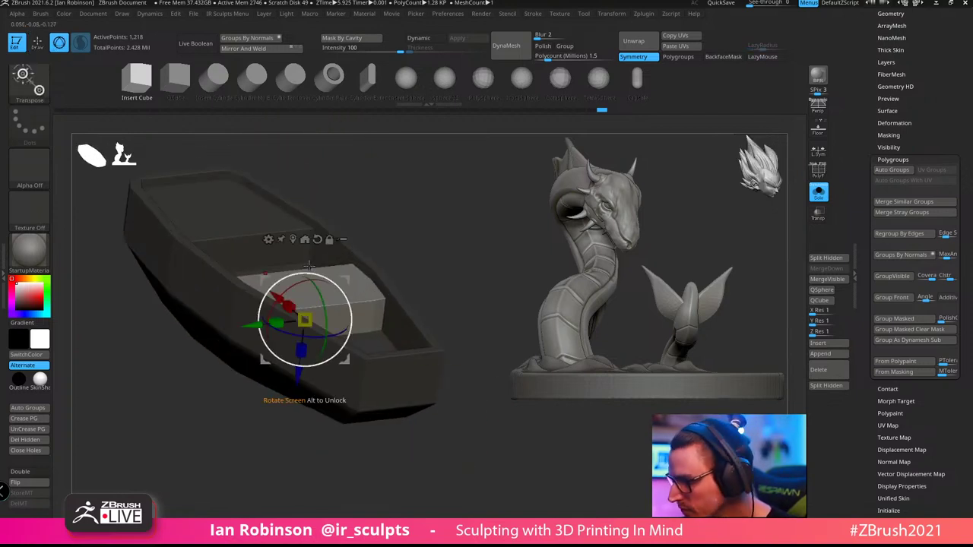
drag(302, 354, 303, 348)
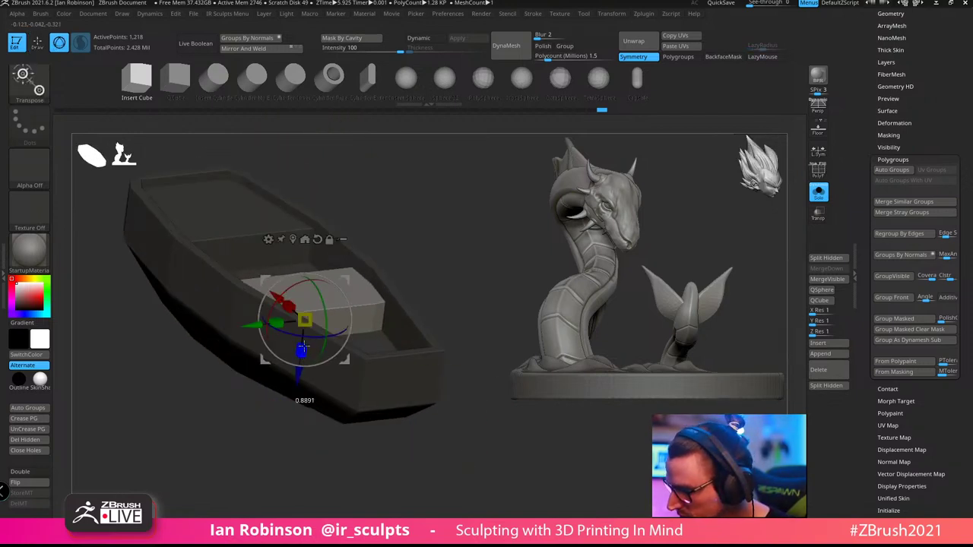
drag(427, 218, 420, 273)
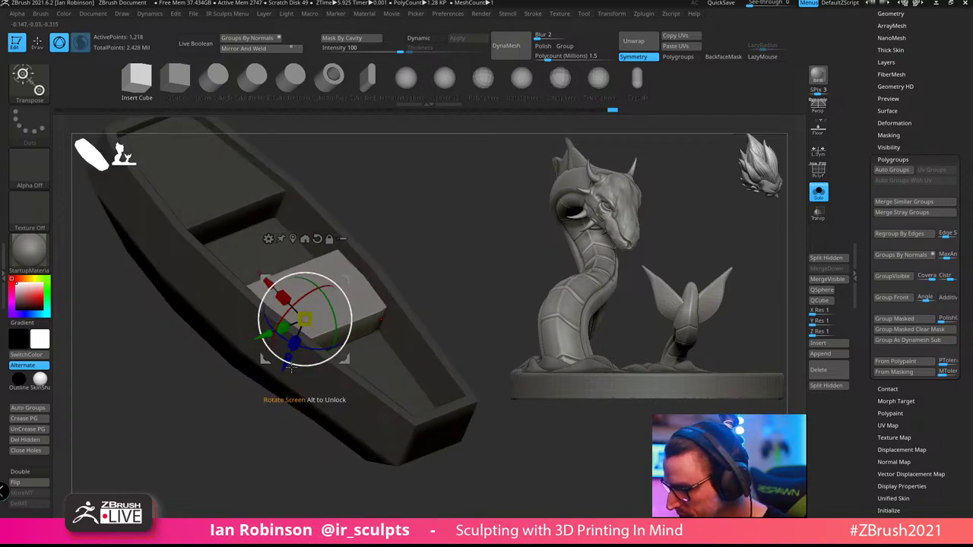
key(ctrl+z)
drag(286, 369, 283, 377)
drag(413, 220, 424, 267)
drag(279, 302, 272, 293)
key(q)
key(w)
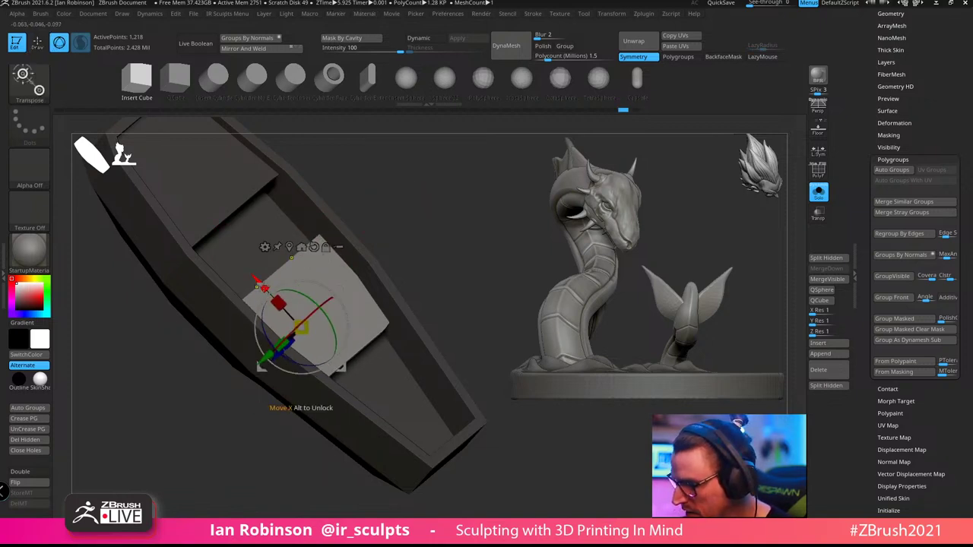
mouse_move(433, 219)
mouse_down()
mouse_move(441, 206)
mouse_move(439, 226)
mouse_move(457, 215)
mouse_move(415, 272)
mouse_move(453, 271)
mouse_move(411, 245)
mouse_up()
key(q)
ctrl+shift+click(432, 262)
key(w)
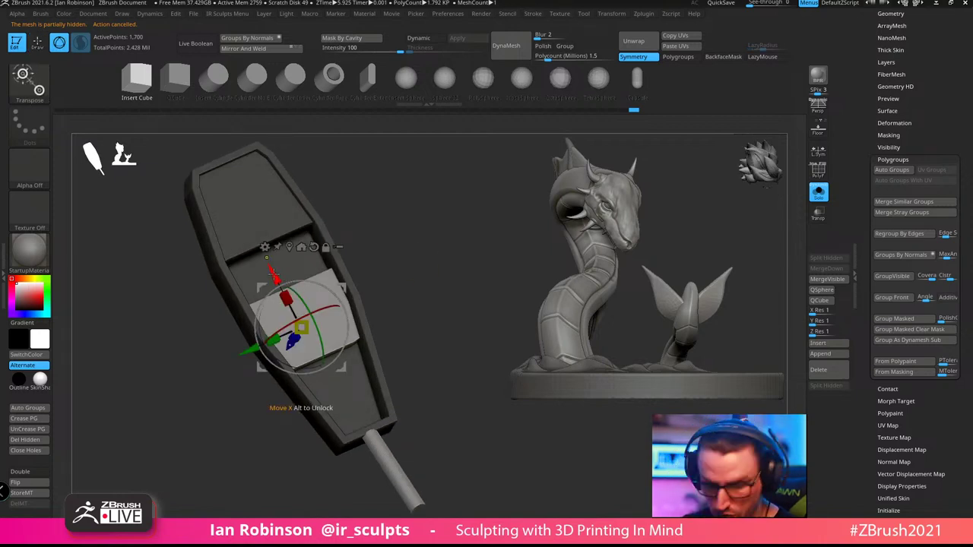
ctrl+drag(276, 271, 260, 241)
key(ctrl+z)
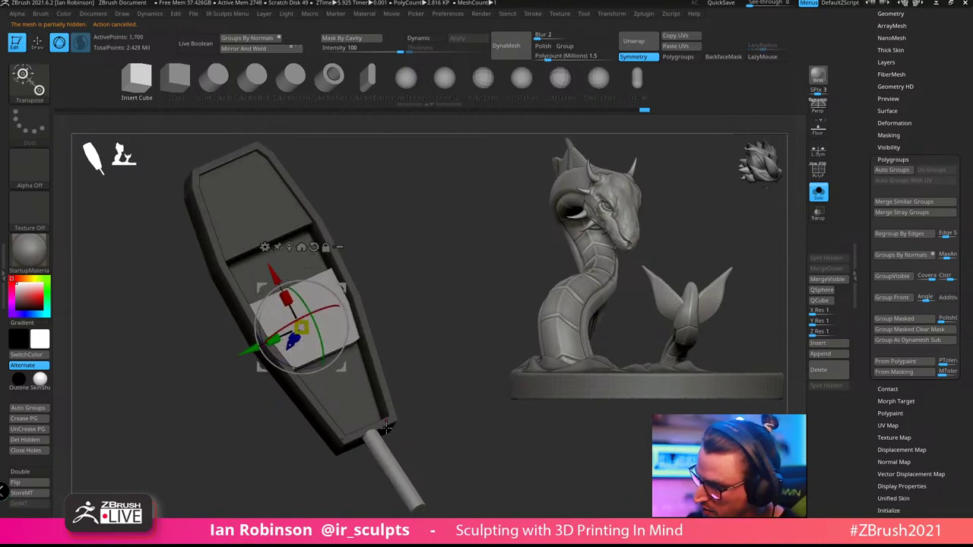
Clear the mask and give each separate part its own polygroup with Auto Groups
key(q)
ctrl+drag(419, 279, 443, 304)
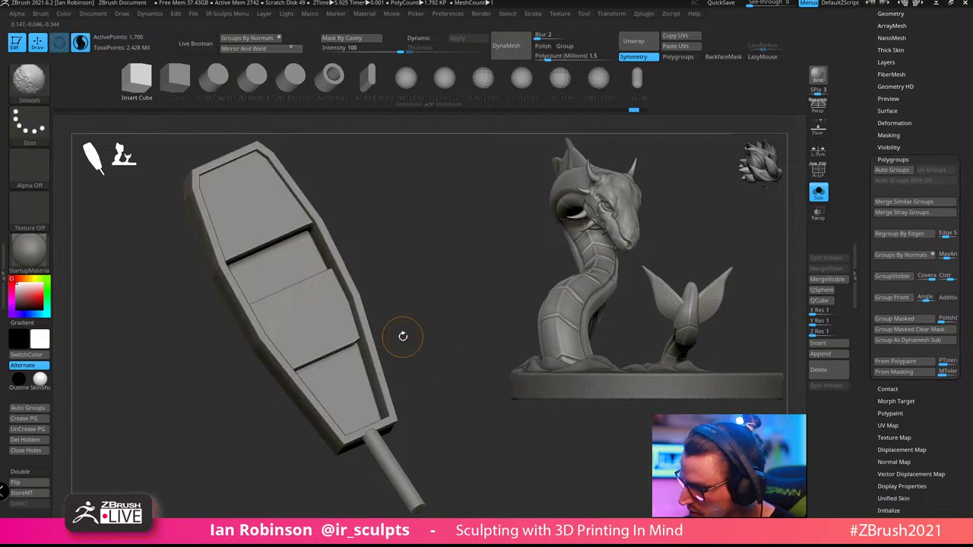
key(shift+f)
key(shift+f)
key(shift+f)
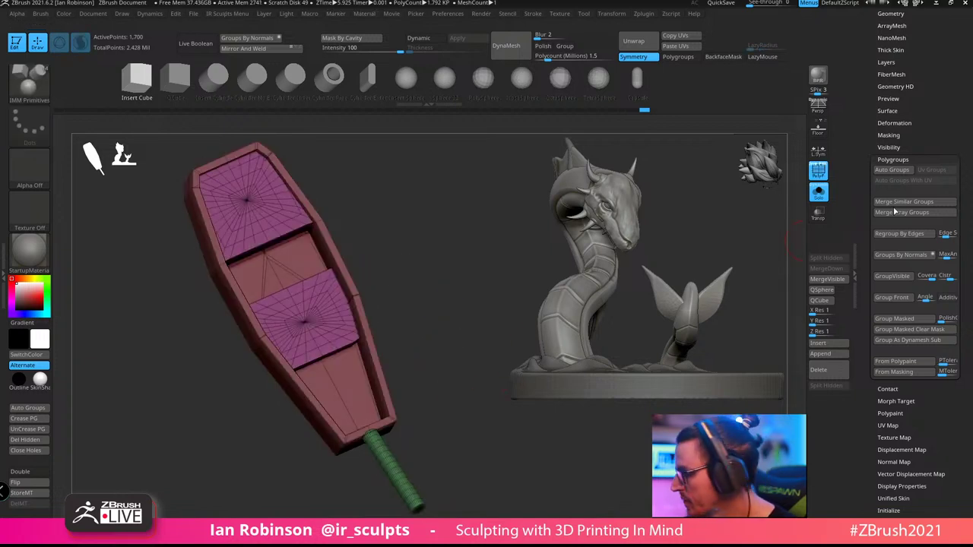
scroll(971, 180, down, 2)
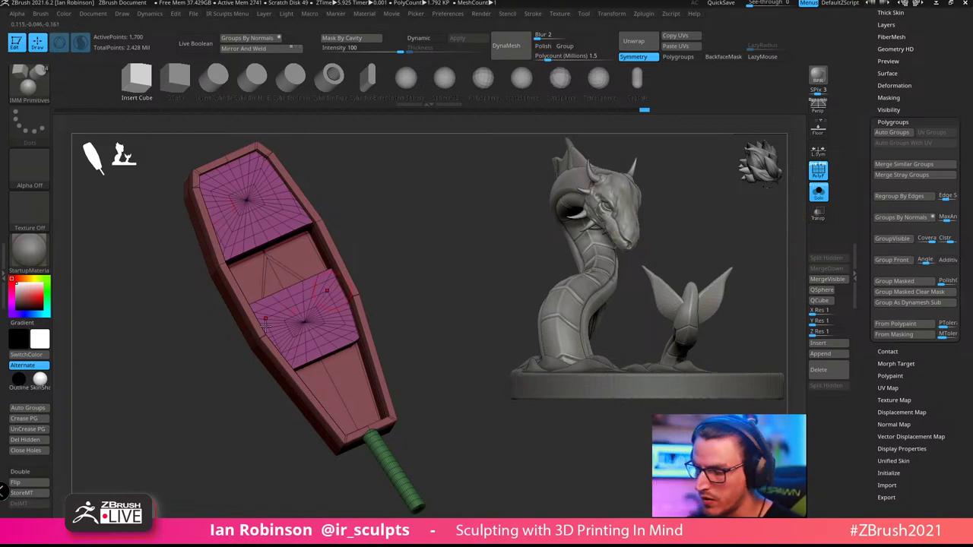
scroll(901, 175, up, 2)
click(892, 181)
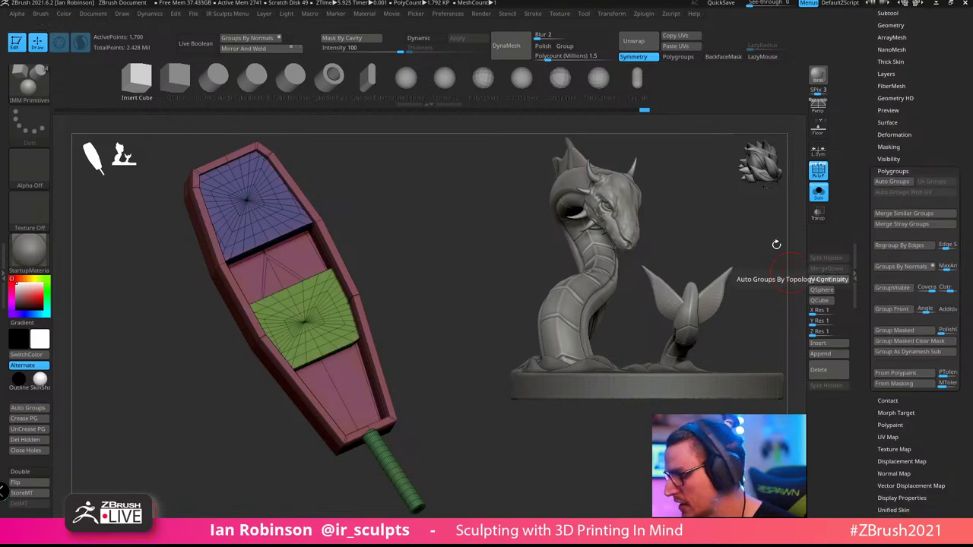
Isolate the middle block by its polygroup and mask every other part of the model
alt+drag(410, 213, 425, 245)
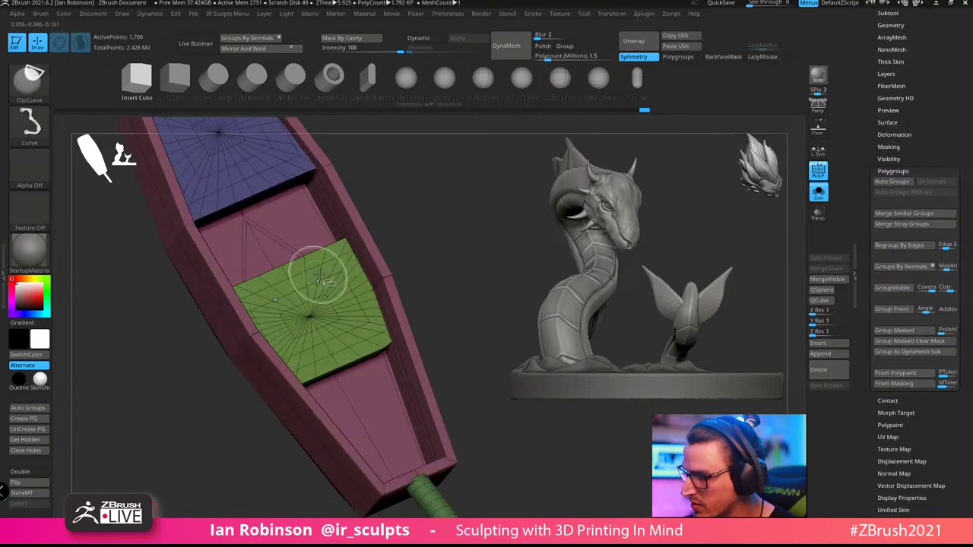
ctrl+shift+click(317, 271)
ctrl+click(444, 256)
ctrl+shift+click(463, 249)
ctrl+click(467, 249)
key(w)
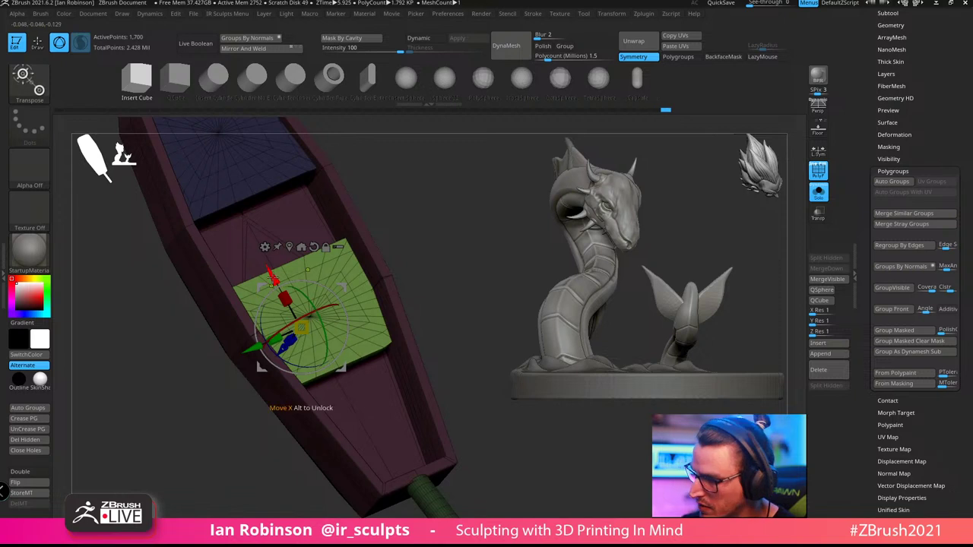
Duplicate the middle block towards the larger end block, and lower and narrow the copy to fit inside the hull
ctrl+drag(275, 279, 248, 179)
right_drag(264, 254, 294, 259)
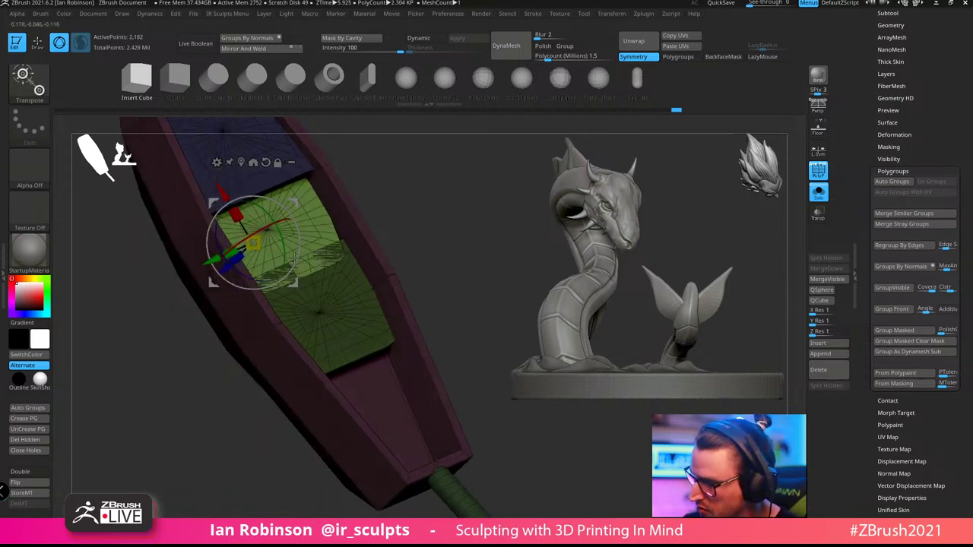
drag(226, 269, 223, 282)
drag(373, 218, 432, 206)
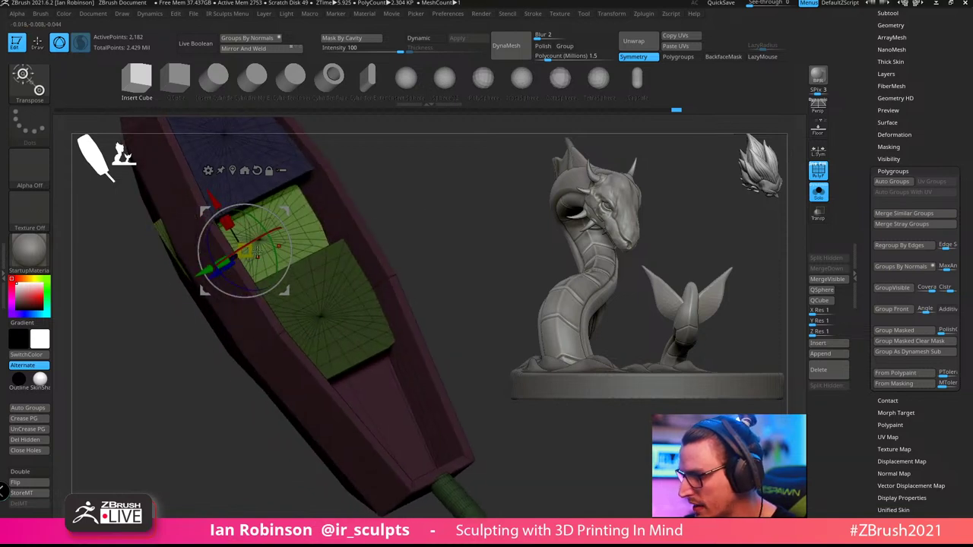
drag(209, 271, 218, 266)
Invert the mask and assign the duplicated block its own polygroup
key(q)
mouse_move(388, 220)
mouse_down()
mouse_move(423, 225)
mouse_move(430, 213)
mouse_up()
ctrl+click(452, 223)
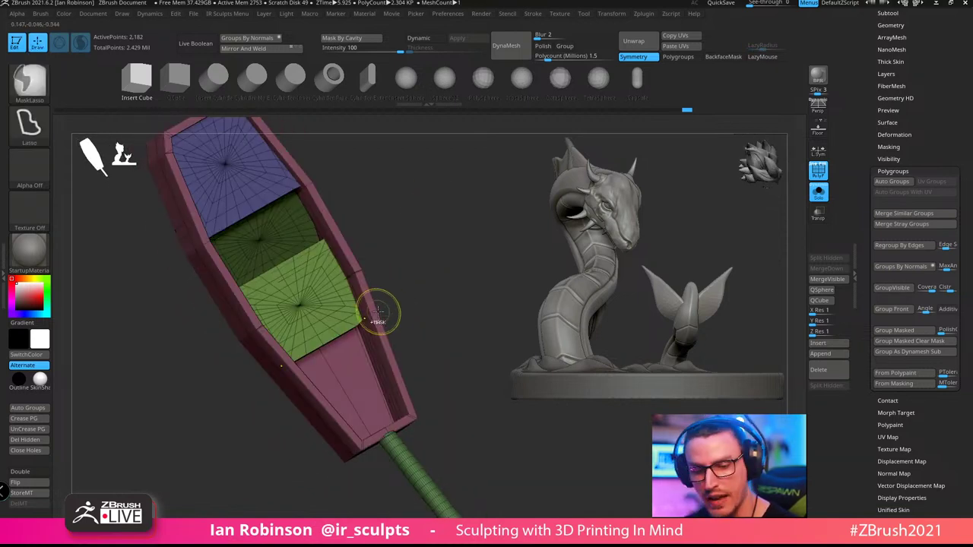
key(ctrl+w)
drag(423, 256, 432, 229)
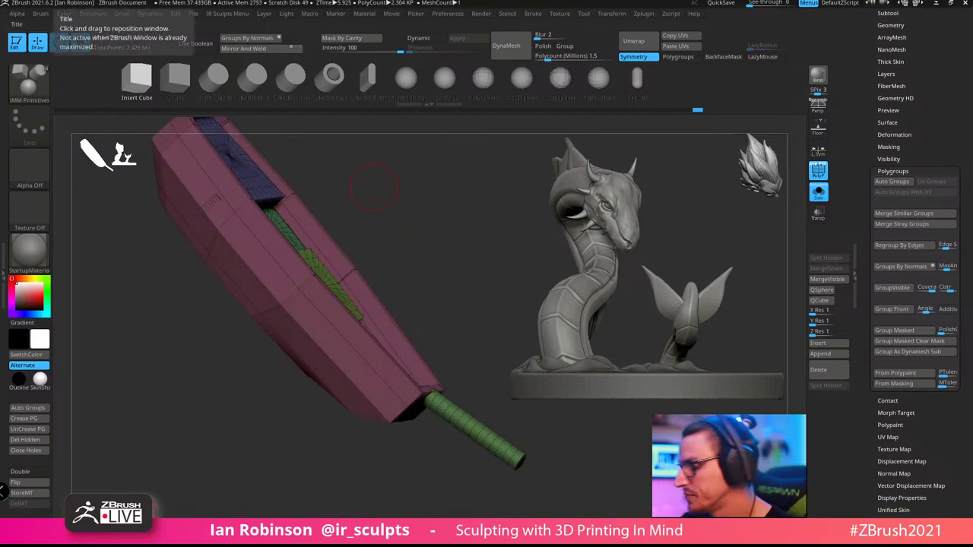
drag(373, 186, 368, 453)
Mask everything except the original middle block and centre the gizmo on it, aligned with the hull's length
key(shift+f)
key(shift+f)
ctrl+shift+click(317, 306)
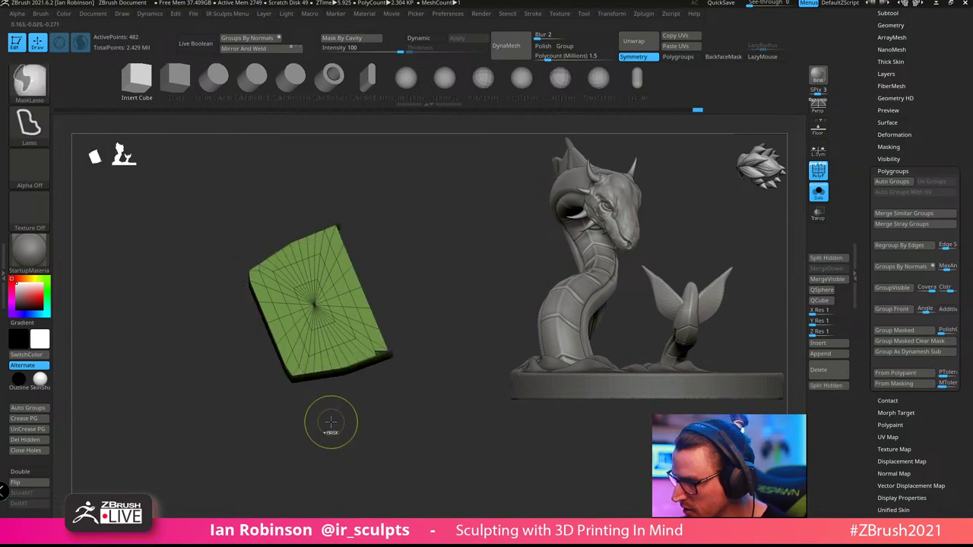
ctrl+shift+click(327, 432)
key(w)
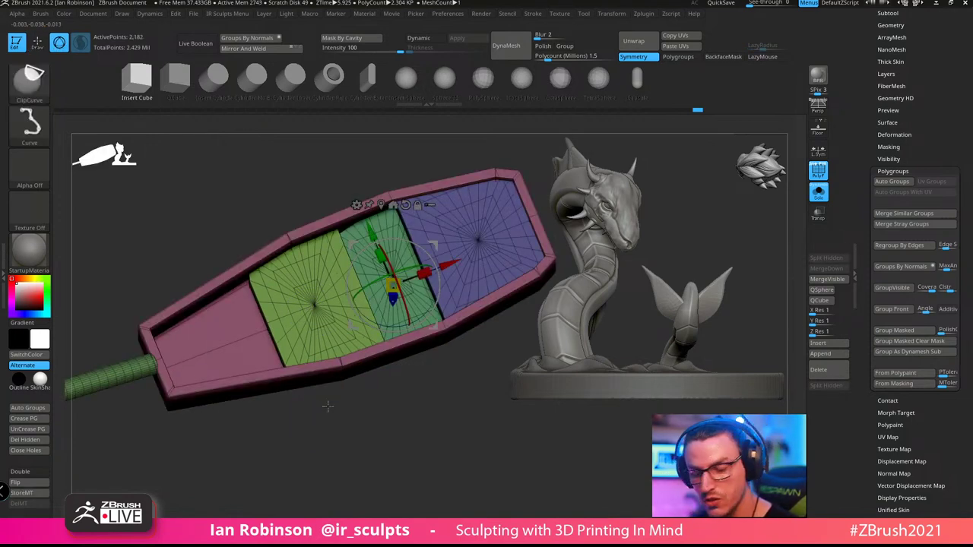
ctrl+click(317, 314)
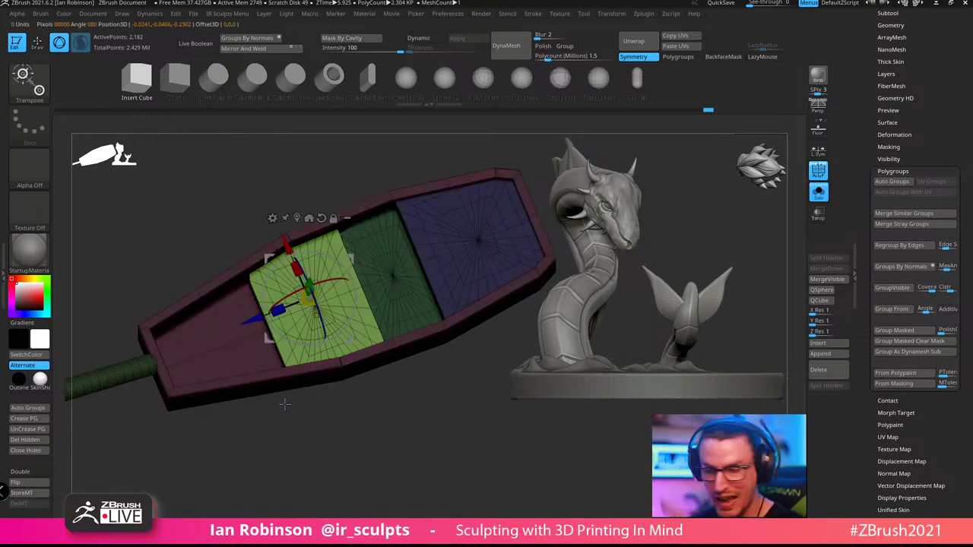
alt+click(316, 315)
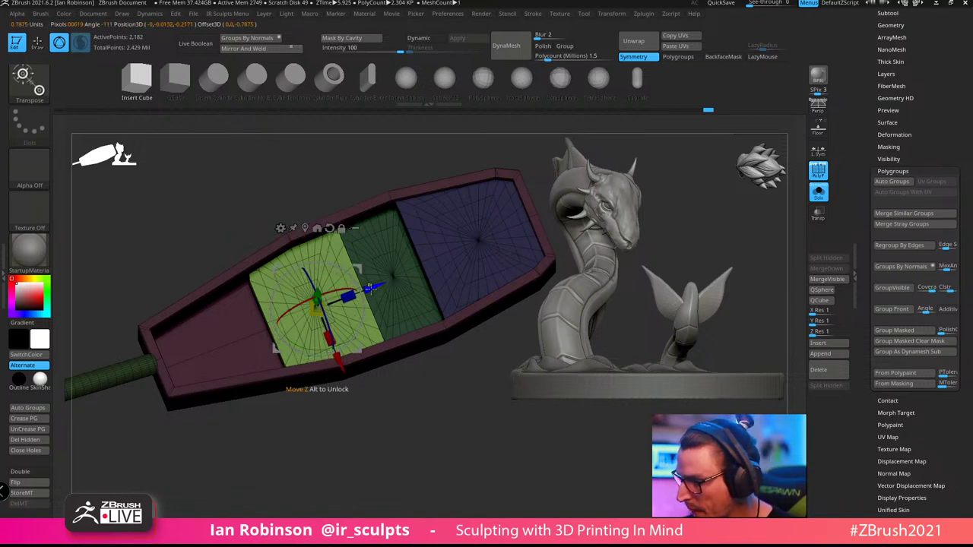
Duplicate the original middle block into the hull's handle end, lower the copy slightly and adjust its position along the hull
drag(375, 289, 282, 336)
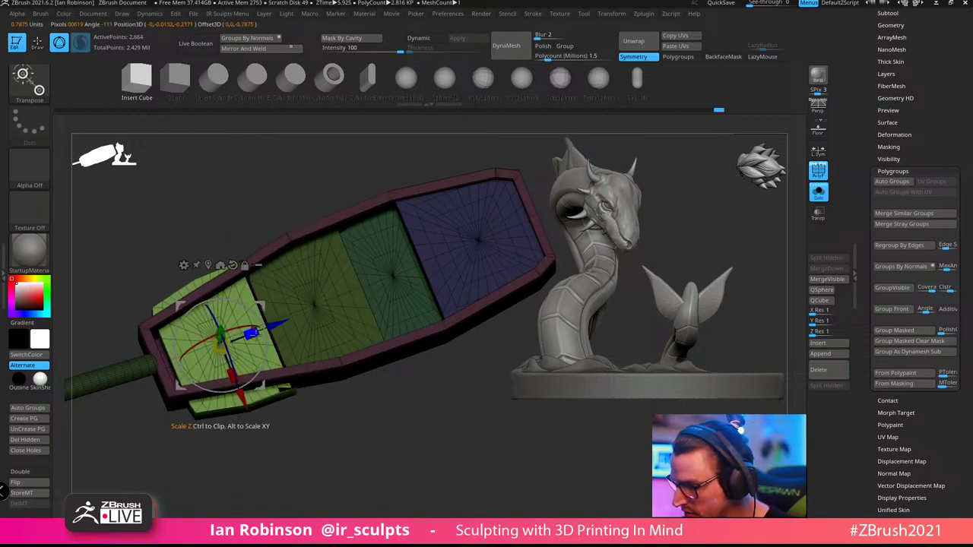
alt+drag(232, 374, 221, 346)
drag(261, 471, 244, 385)
mouse_move(226, 313)
mouse_down()
mouse_move(228, 303)
mouse_move(227, 314)
mouse_up()
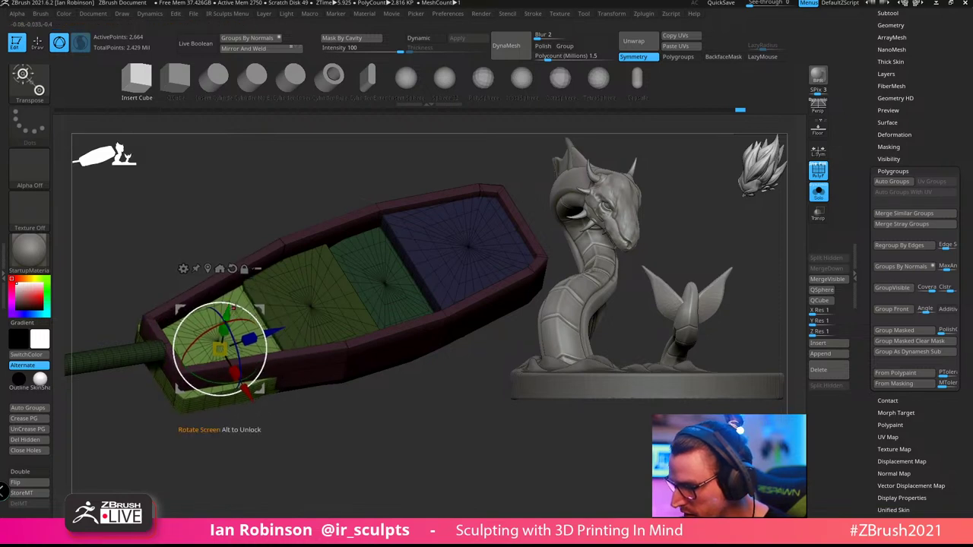
drag(331, 426, 378, 457)
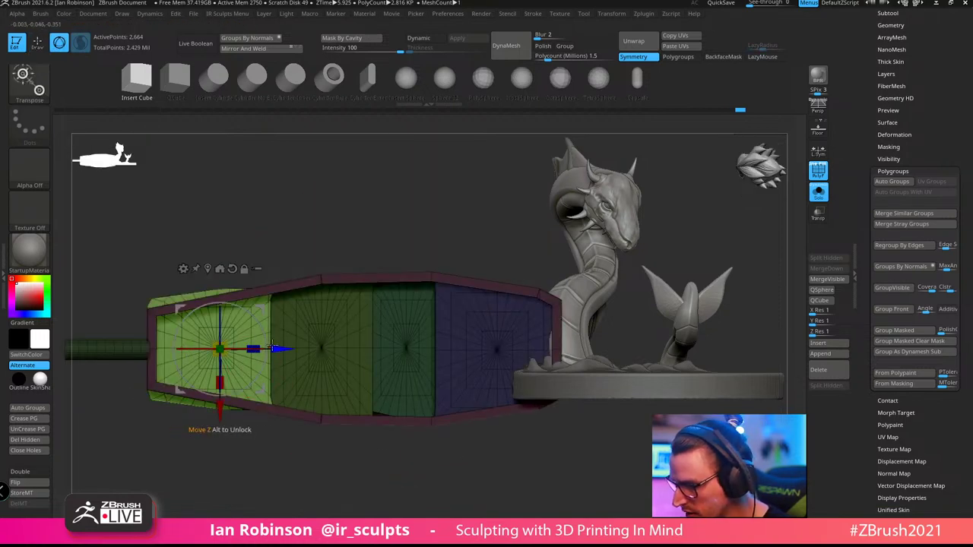
drag(271, 349, 276, 348)
Trim both protruding sides of the duplicated end block with ClipCurve strokes angled along the hull's tapering walls
key(q)
alt+drag(405, 216, 406, 187)
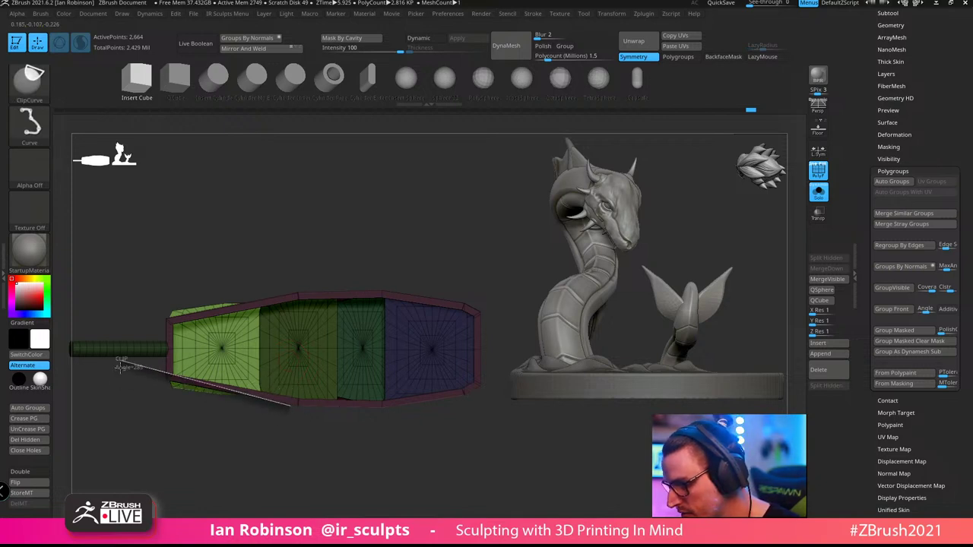
ctrl+shift+drag(120, 374, 155, 469)
key(ctrl+shift)
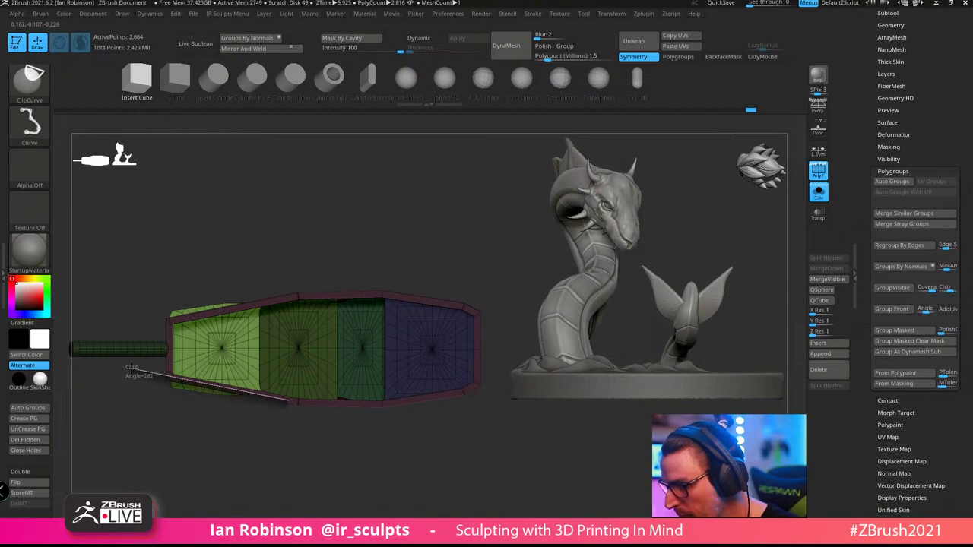
ctrl+shift+drag(132, 368, 111, 373)
mouse_move(374, 462)
alt+mouse_down()
mouse_move(422, 452)
mouse_move(435, 413)
alt+mouse_up()
mouse_move(477, 447)
mouse_down()
mouse_move(522, 436)
mouse_move(504, 482)
mouse_move(598, 485)
mouse_move(561, 495)
mouse_move(521, 441)
mouse_move(517, 463)
mouse_move(454, 450)
mouse_move(479, 465)
mouse_move(485, 451)
mouse_up()
shift+drag(401, 418, 446, 408)
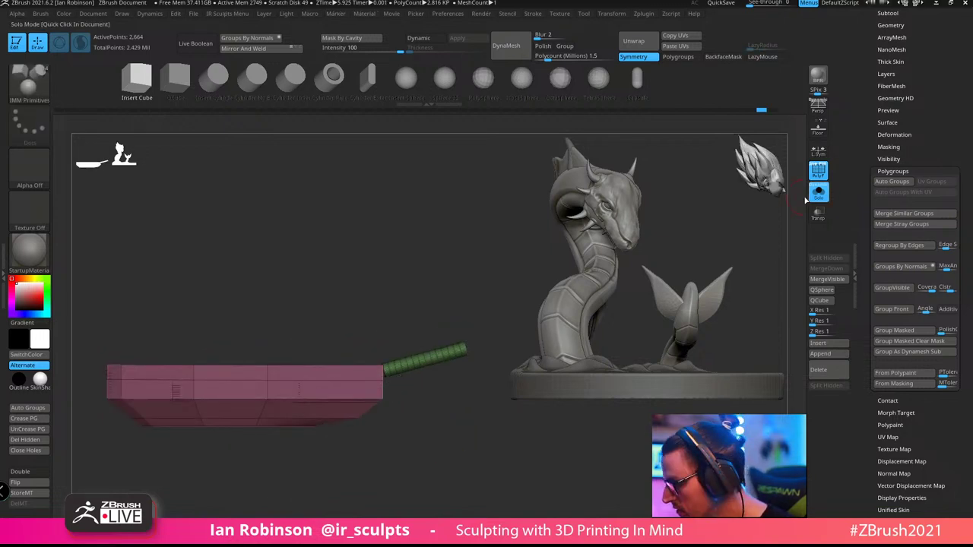
Clear the mask and run Auto Groups so each separate piece of the model has its own polygroup
drag(466, 450, 458, 483)
key(w)
key(q)
shift+drag(410, 307, 419, 363)
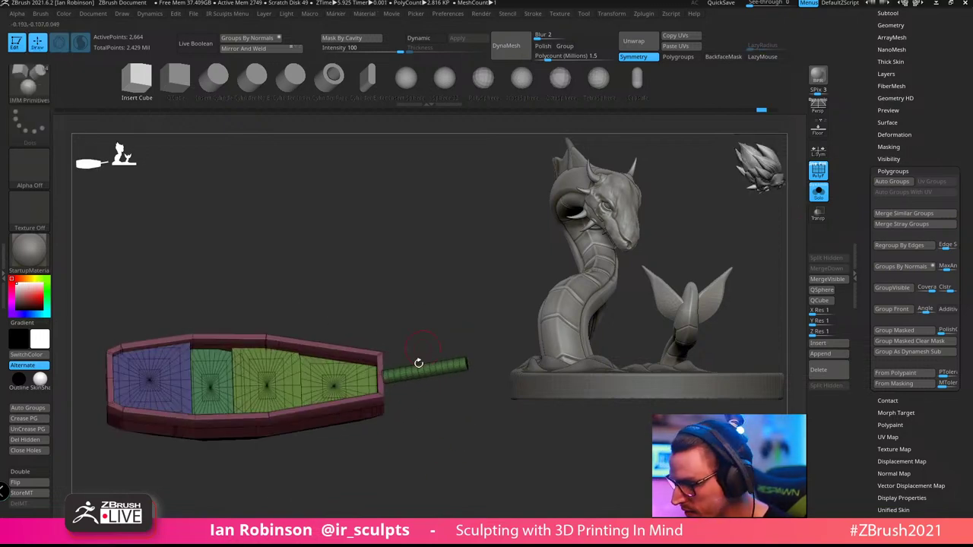
key(r)
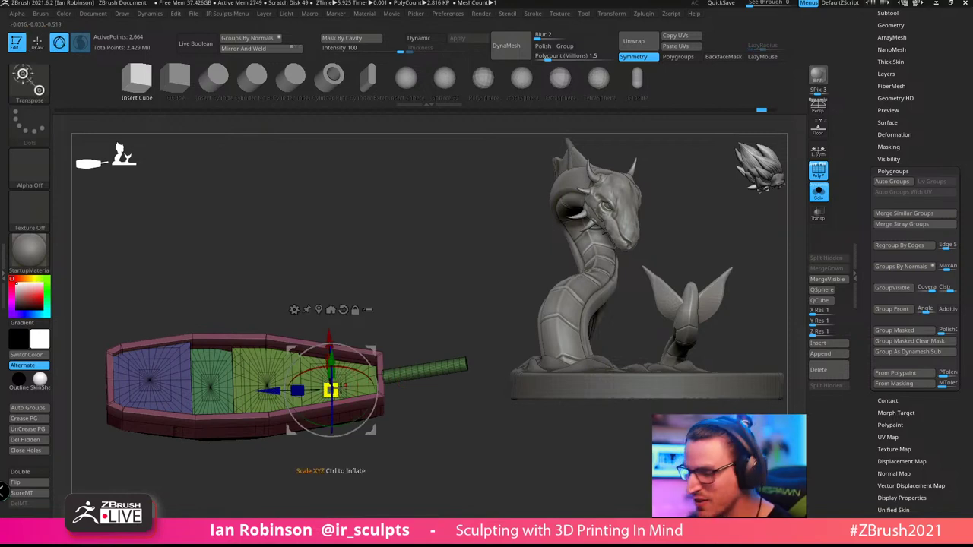
click(357, 379)
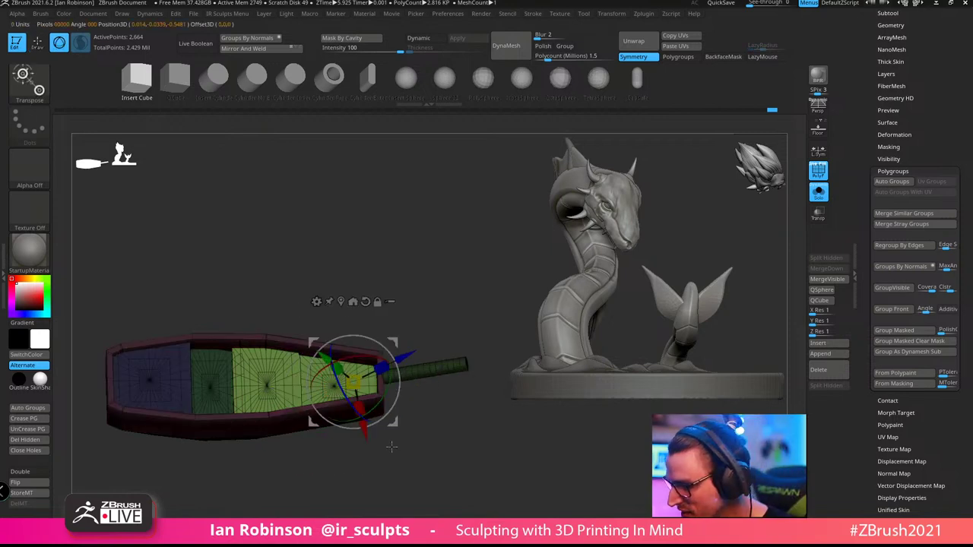
key(q)
mouse_move(423, 403)
mouse_down()
mouse_move(528, 477)
mouse_move(635, 409)
mouse_move(424, 457)
mouse_up()
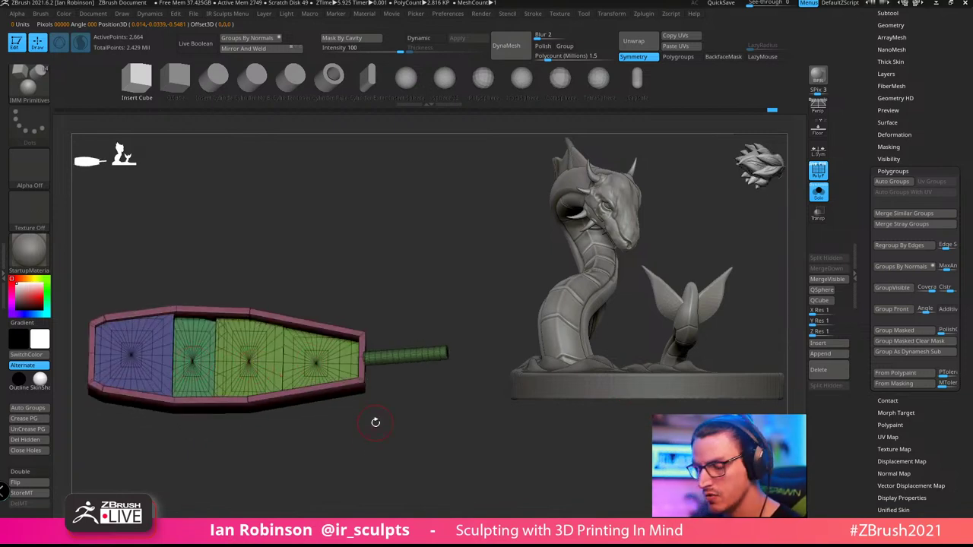
click(908, 183)
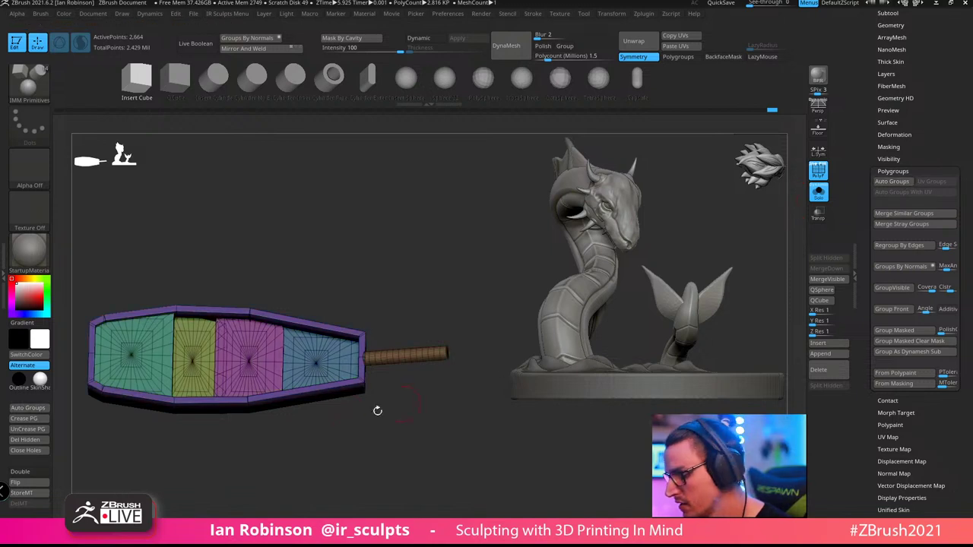
Mask everything except the block nearest the handle, raise that block slightly inside the hull and clear the mask
ctrl+shift+click(317, 357)
ctrl+click(376, 464)
ctrl+shift+click(379, 466)
ctrl+click(400, 483)
shift+drag(401, 483, 406, 460)
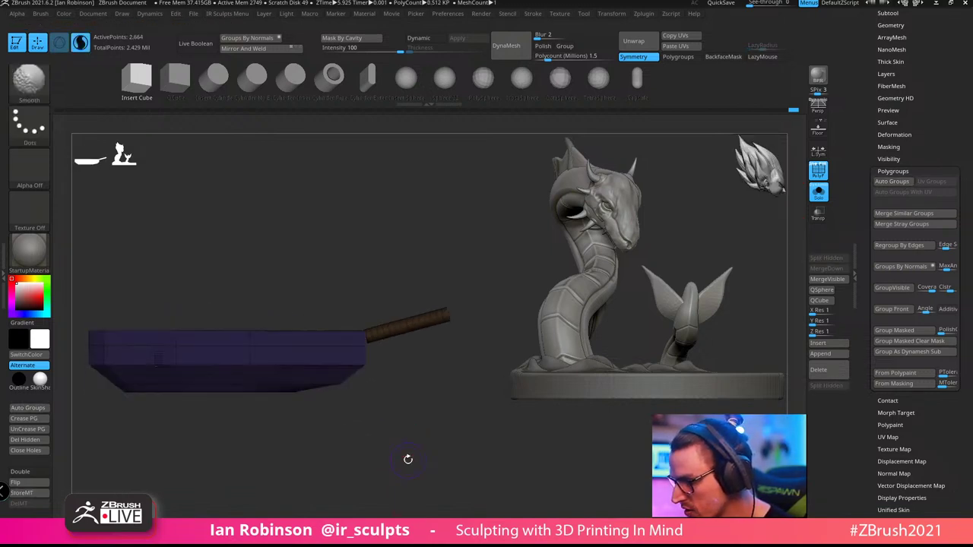
key(w)
click(347, 271)
drag(336, 286, 335, 279)
key(q)
ctrl+drag(231, 456, 232, 449)
ctrl+right_drag(232, 448, 237, 436)
drag(236, 436, 398, 465)
Preview the model with Dynamic Subdivision on and the polyframe hidden, and restore the unsmoothed polyframe display
key(d)
key(shift+f)
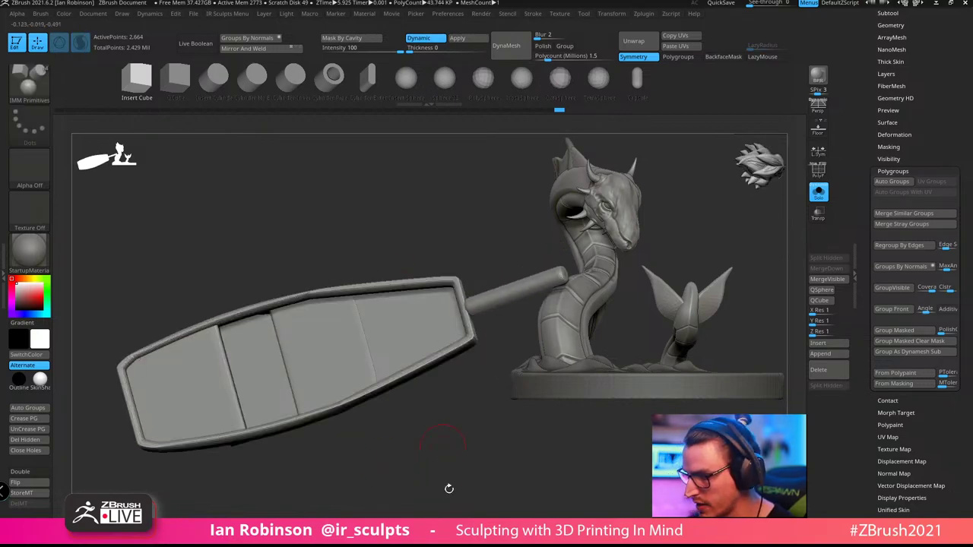
drag(449, 488, 457, 470)
mouse_move(396, 456)
mouse_down()
mouse_move(419, 498)
mouse_move(426, 472)
mouse_move(343, 436)
mouse_move(406, 467)
mouse_up()
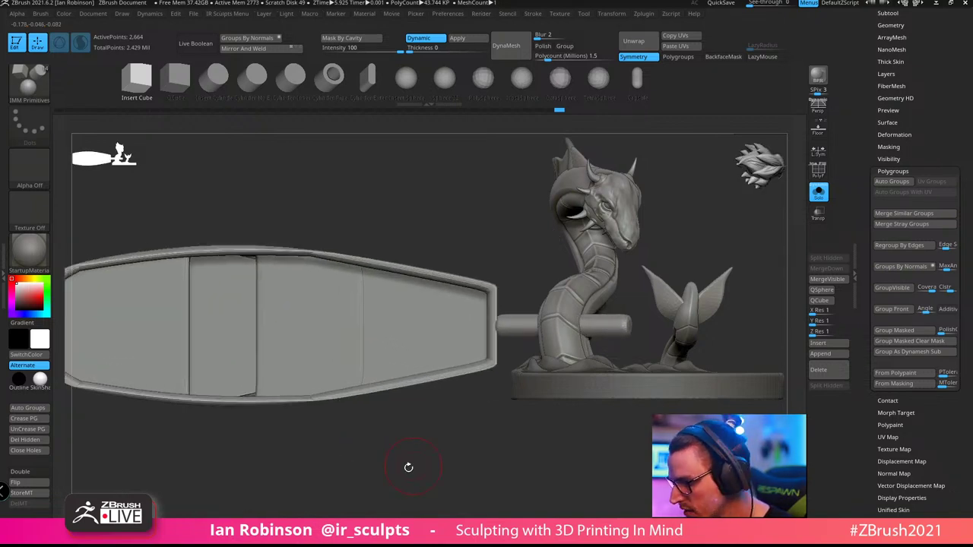
key(shift+d)
key(shift+f)
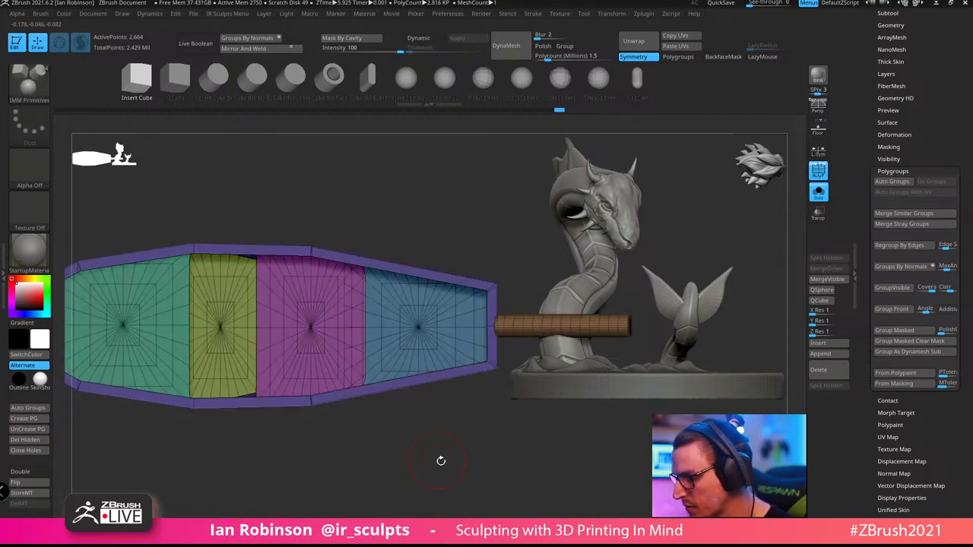
Choose the ZModeler brush
key(b)
key(z)
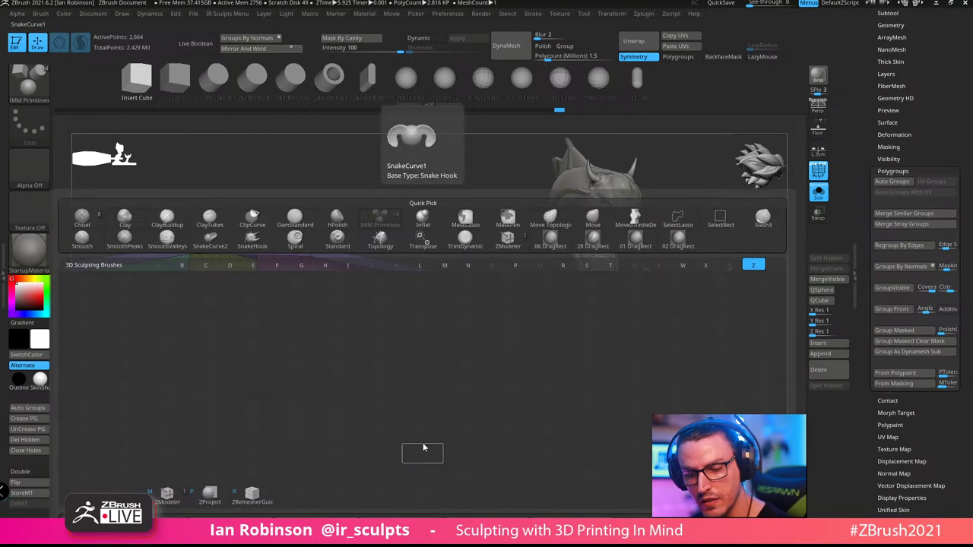
key(m)
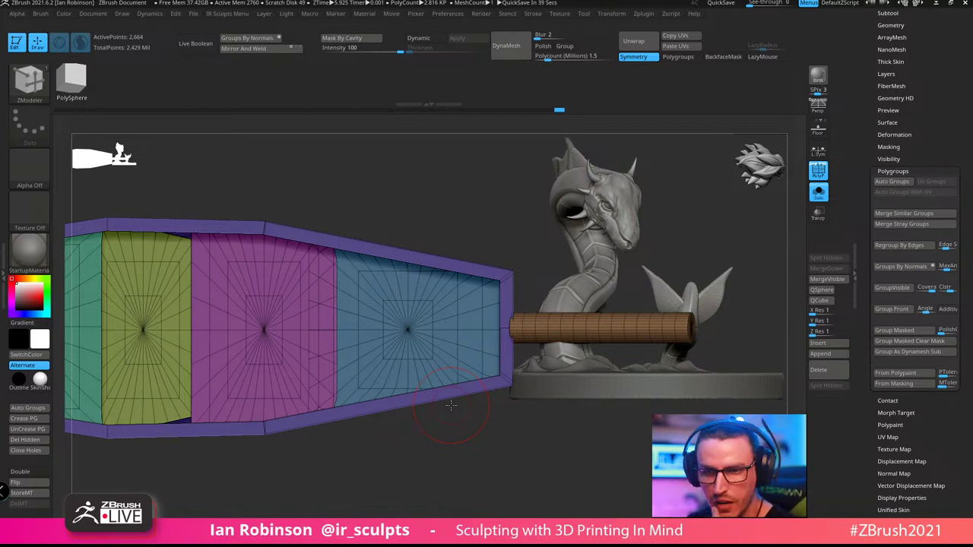
Mask everything except the narrow second block and slide it towards the handle to close the corner gaps beside the neighbouring block
alt+drag(455, 449, 373, 424)
ctrl+shift+click(267, 303)
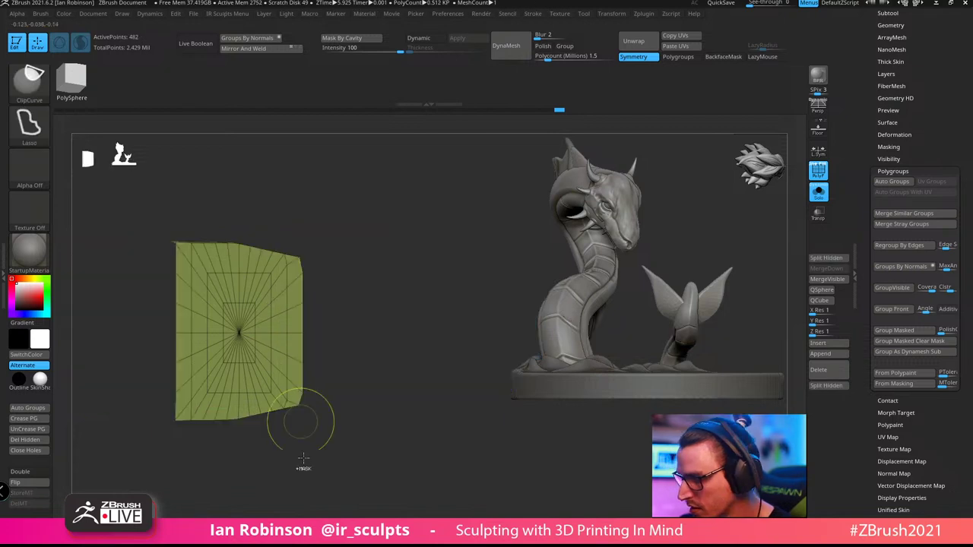
ctrl+click(336, 479)
ctrl+shift+click(343, 480)
ctrl+click(350, 485)
key(w)
alt+click(235, 283)
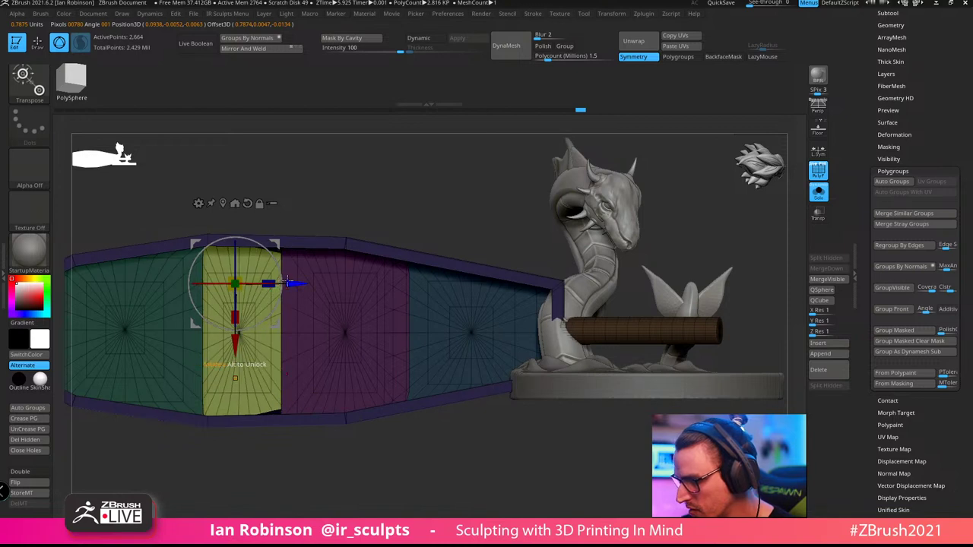
drag(288, 283, 323, 283)
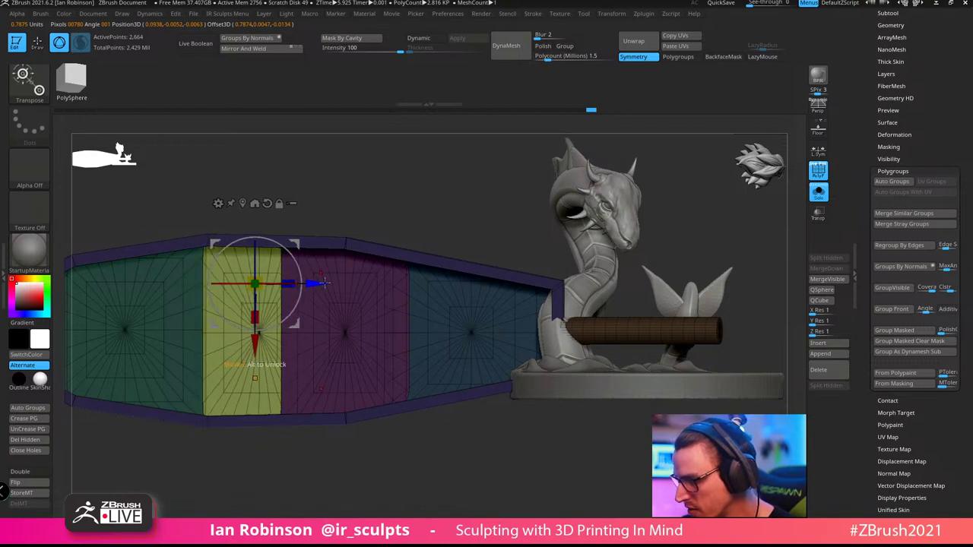
key(q)
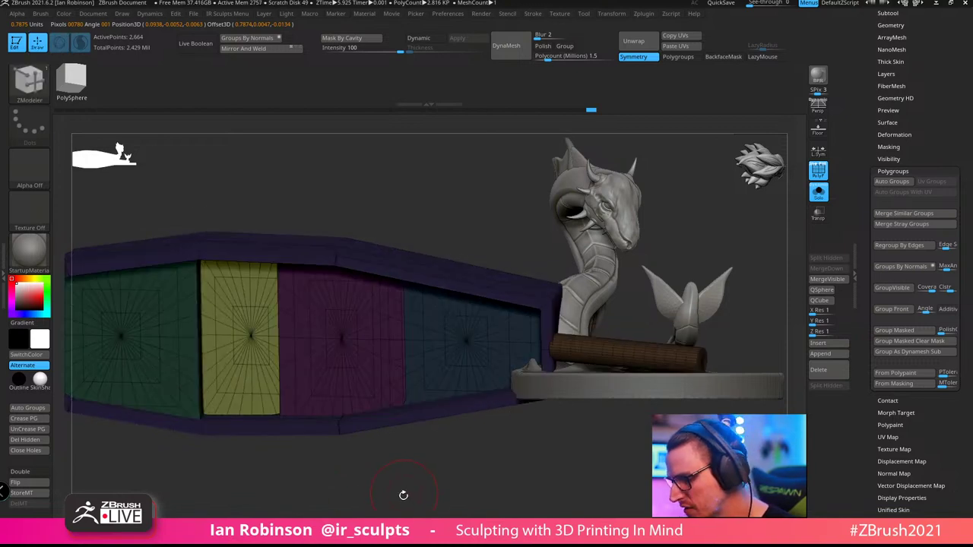
Examine the seams between the framed model's inner panels from several angles, with the polyframe hidden
drag(404, 495, 407, 463)
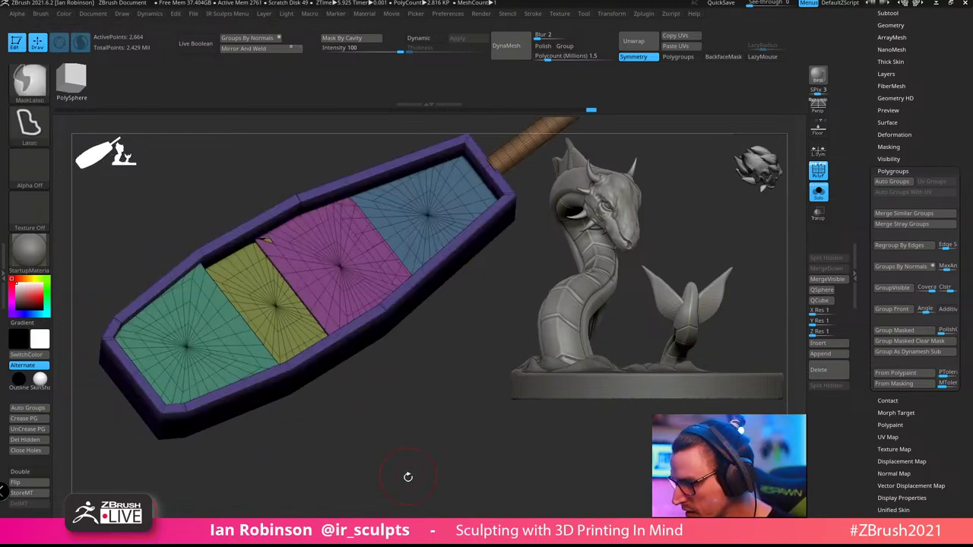
key(shift+f)
drag(408, 415, 424, 469)
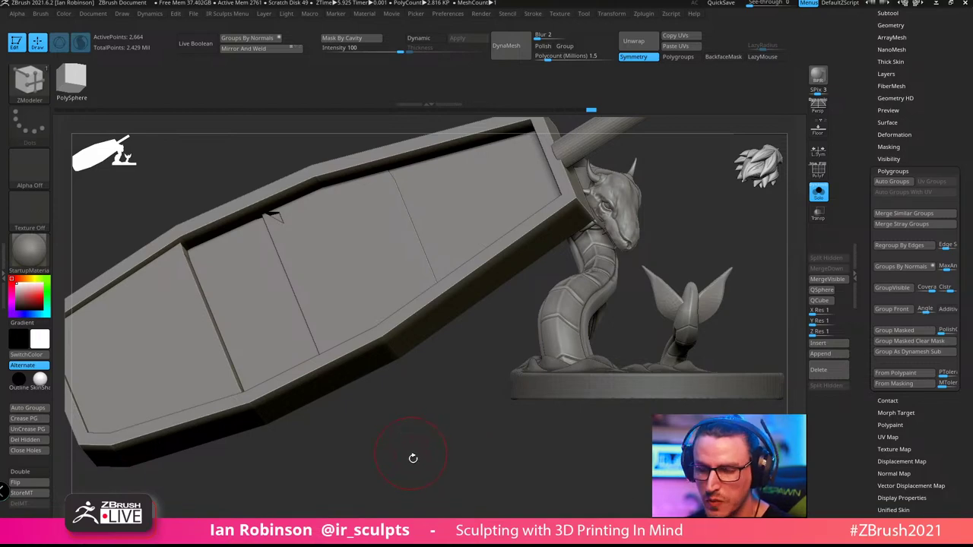
mouse_move(413, 458)
mouse_down()
mouse_move(388, 445)
mouse_move(413, 450)
mouse_move(390, 478)
mouse_move(373, 427)
mouse_move(413, 474)
mouse_up()
Isolate the magenta panel with the polyframe shown, examine its mesh, and bring back the rest of the model
ctrl+shift+click(257, 291)
key(shift+f)
ctrl+shift+click(411, 435)
ctrl+shift+click(330, 299)
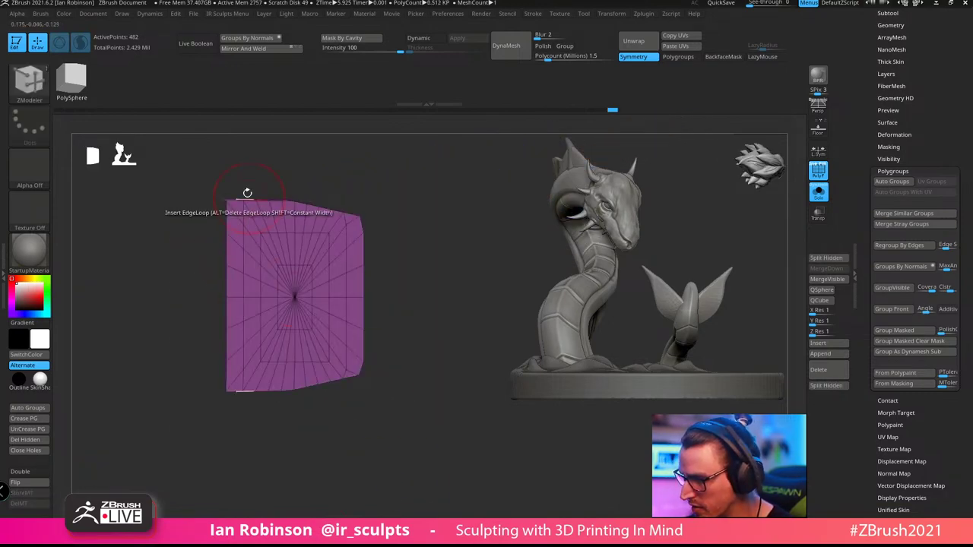
drag(350, 200, 368, 188)
ctrl+shift+click(372, 286)
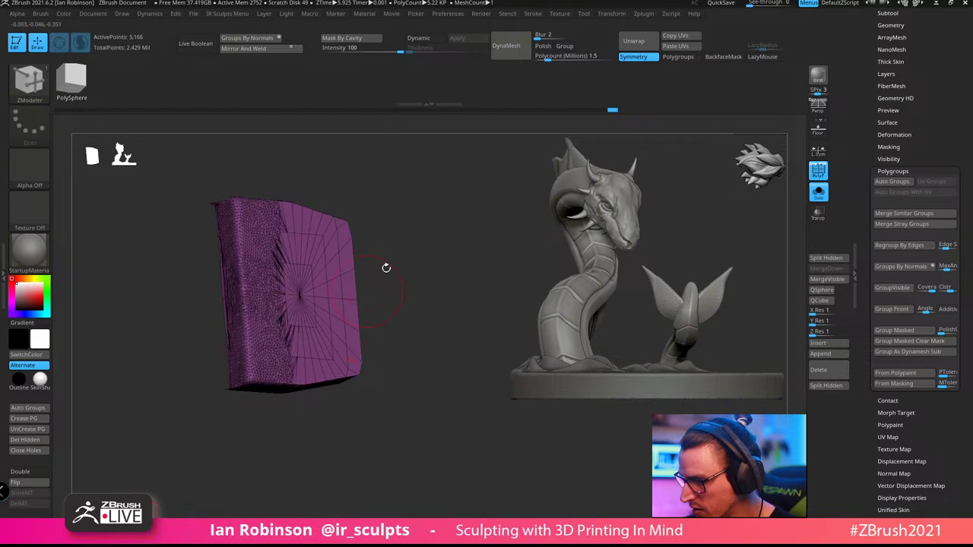
mouse_move(403, 226)
mouse_down()
mouse_move(435, 226)
mouse_move(413, 239)
mouse_up()
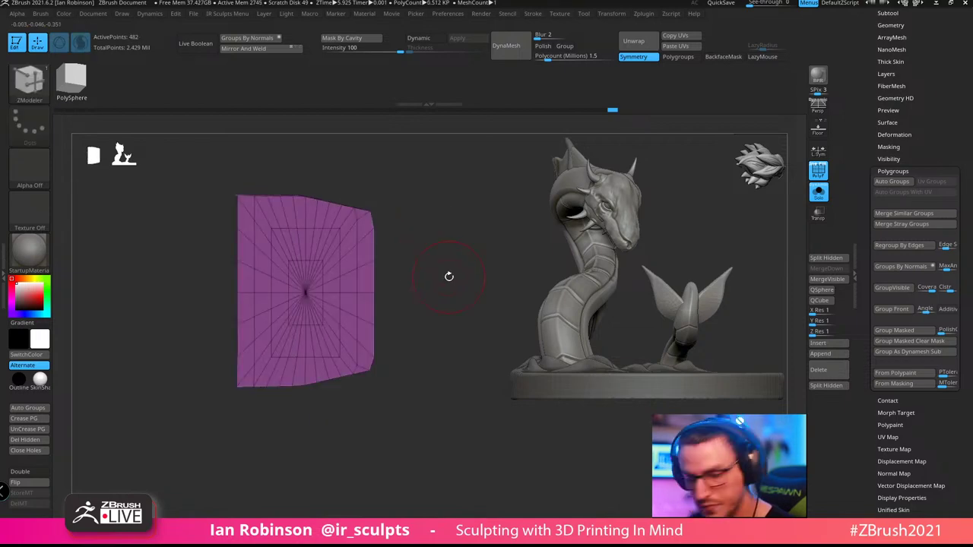
ctrl+shift+click(446, 281)
drag(443, 406, 401, 425)
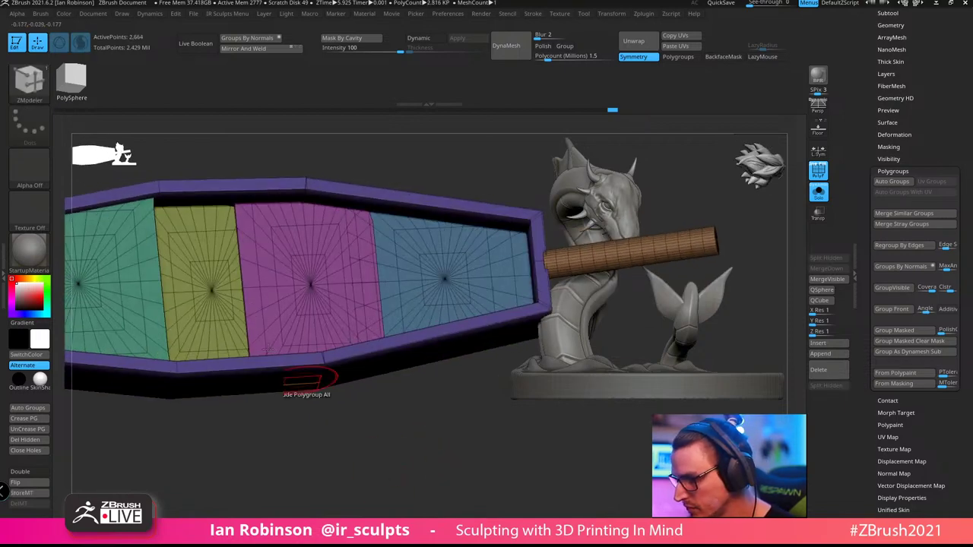
Isolate the yellow panel with the transform gizmo shown and unhide the other parts
ctrl+shift+click(206, 251)
key(w)
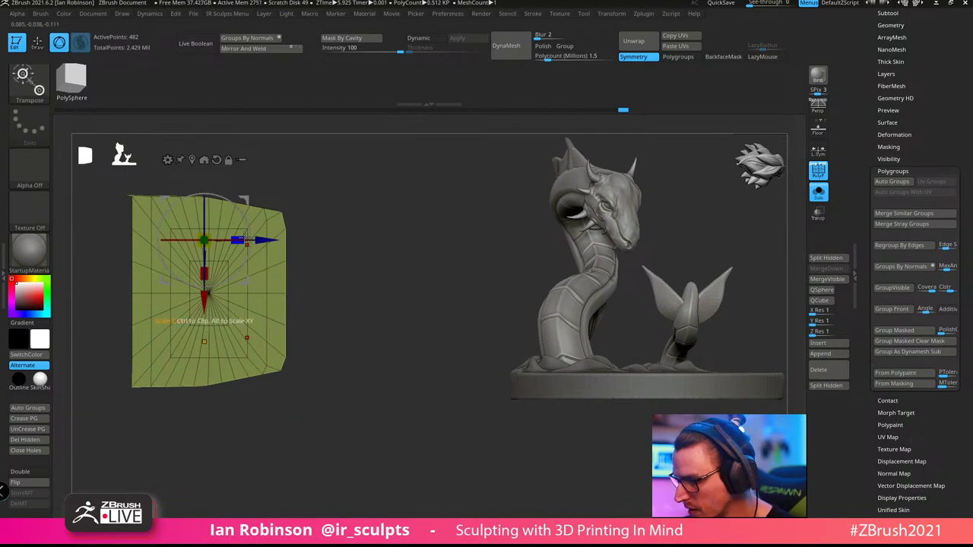
drag(248, 238, 263, 239)
ctrl+shift+click(321, 441)
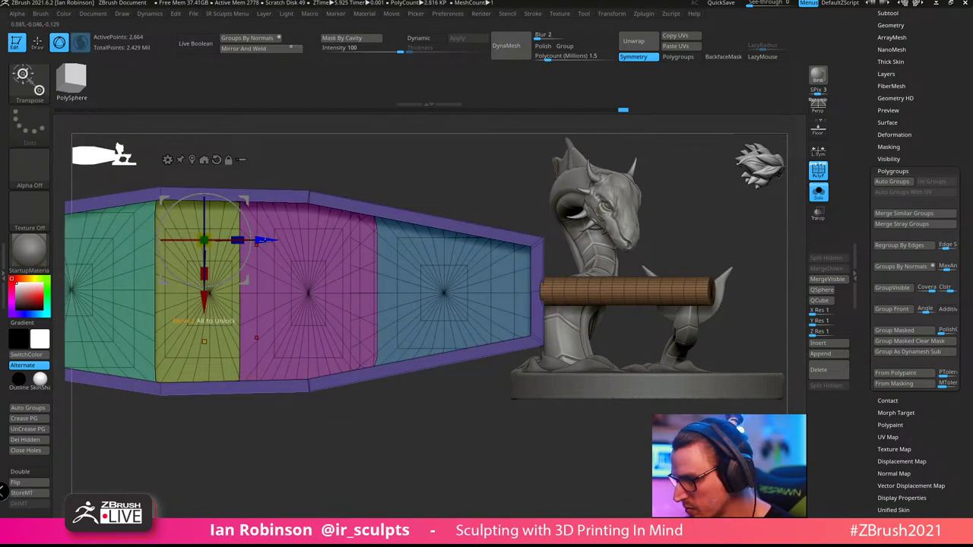
Mask everything except the yellow panel and reposition the transform gizmo on it
ctrl+click(206, 322)
click(219, 243)
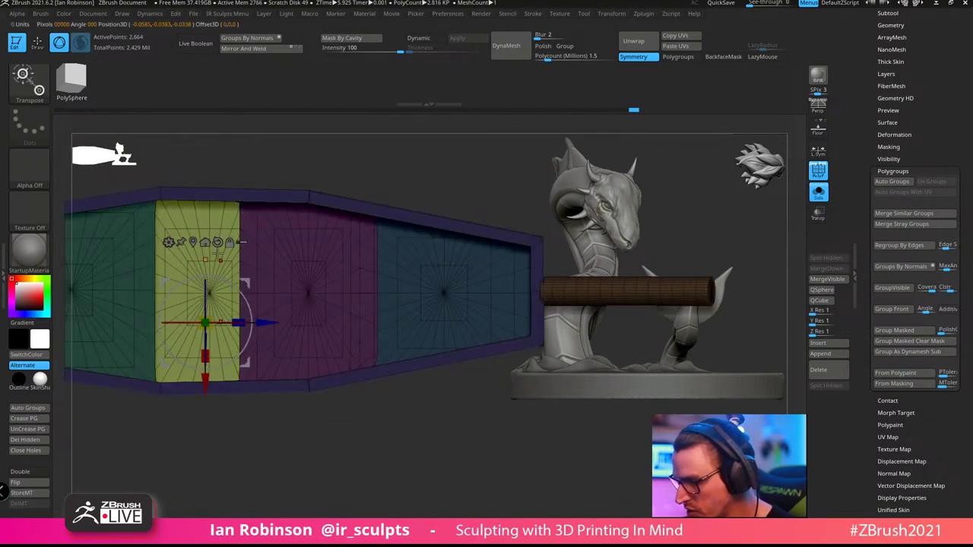
alt+click(188, 229)
drag(247, 229, 253, 229)
key(q)
mouse_move(369, 456)
alt+mouse_down()
mouse_move(373, 430)
mouse_move(390, 444)
alt+mouse_up()
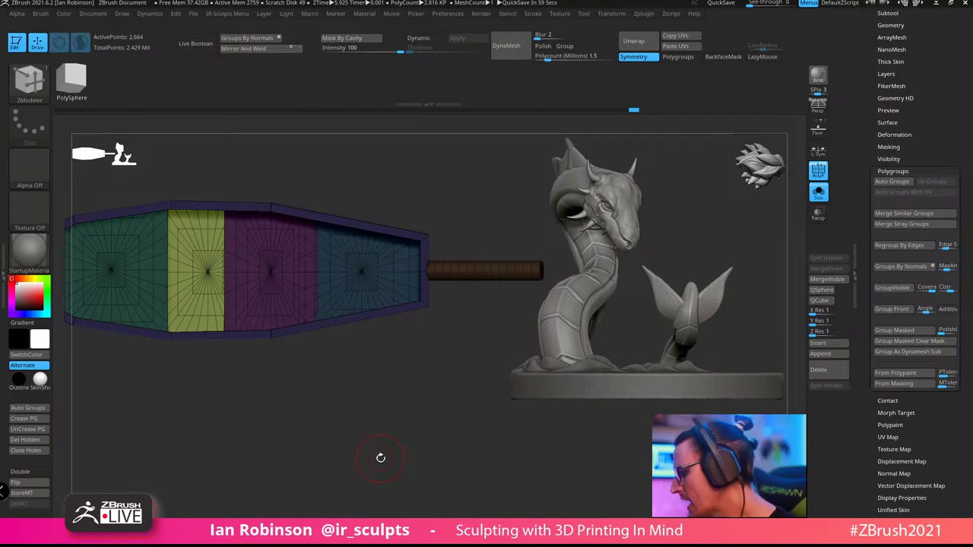
Switch to the Sphere3D primitive and convert it to an editable polymesh seen from the side
drag(938, 74, 939, 168)
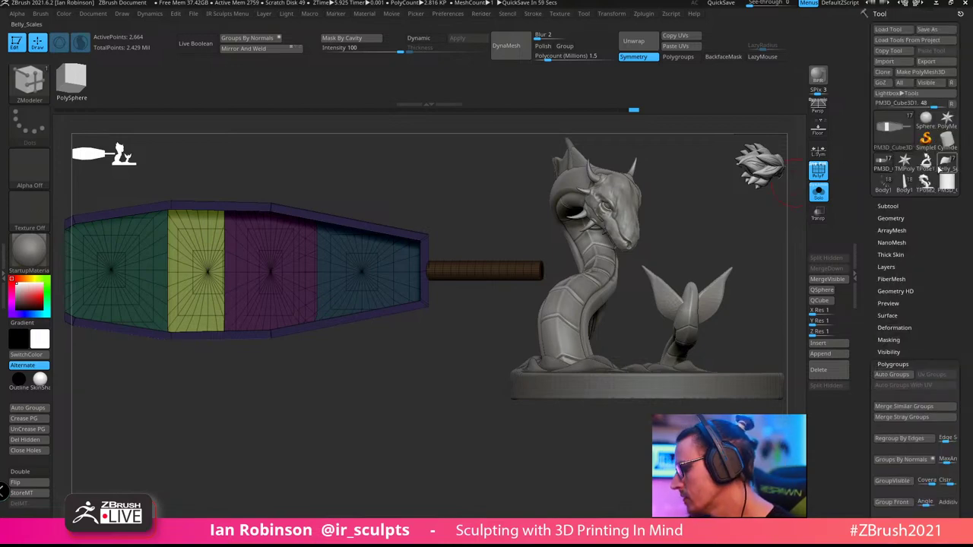
click(926, 120)
ctrl+right_drag(565, 471, 617, 302)
click(932, 73)
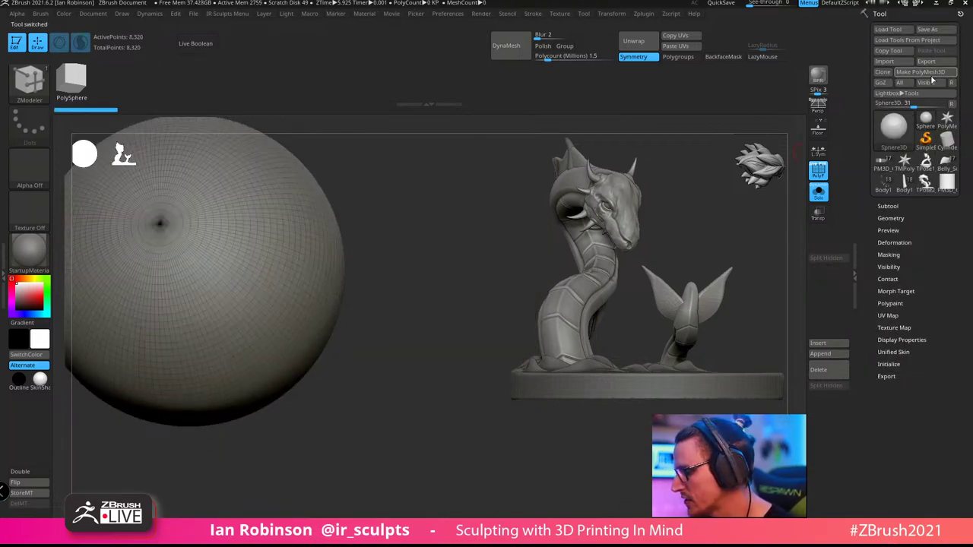
shift+right_drag(599, 349, 453, 434)
drag(453, 432, 466, 319)
ctrl+right_drag(446, 281, 435, 263)
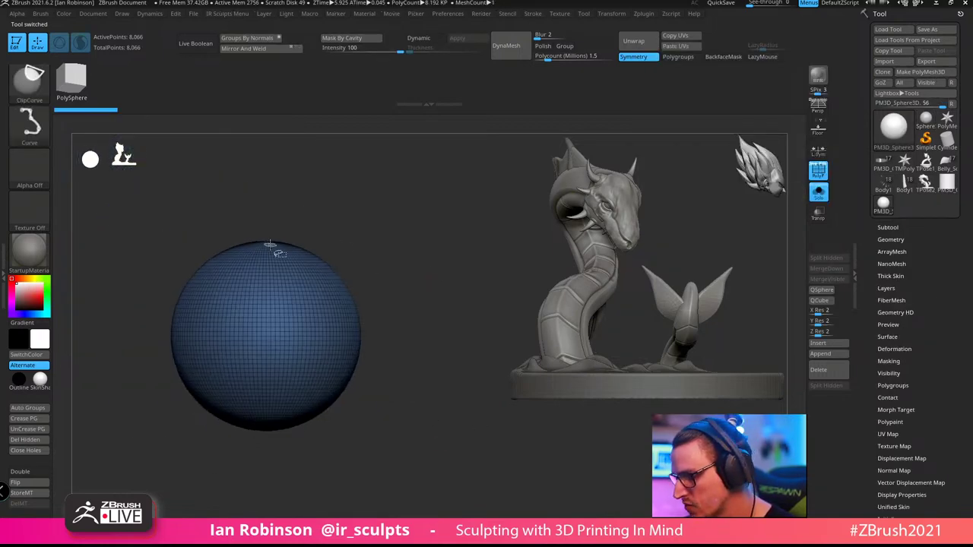
Clip the sphere from both sides with the ClipCurve brush down to a thin upright disc
mouse_move(288, 196)
ctrl+shift+mouse_down()
mouse_move(280, 449)
mouse_move(378, 399)
mouse_move(319, 414)
ctrl+shift+mouse_up()
key(ctrl+shift)
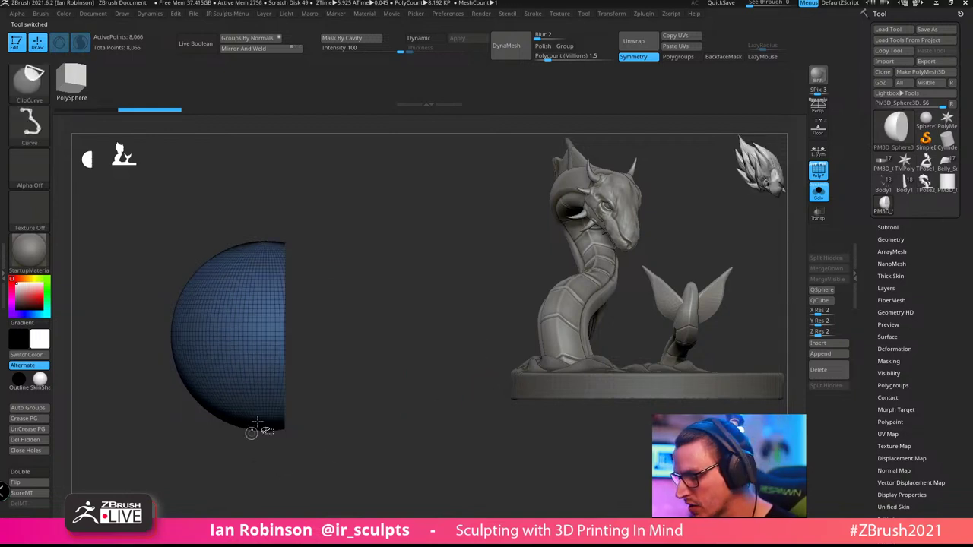
ctrl+shift+drag(263, 337, 264, 198)
drag(396, 351, 424, 441)
drag(483, 427, 439, 423)
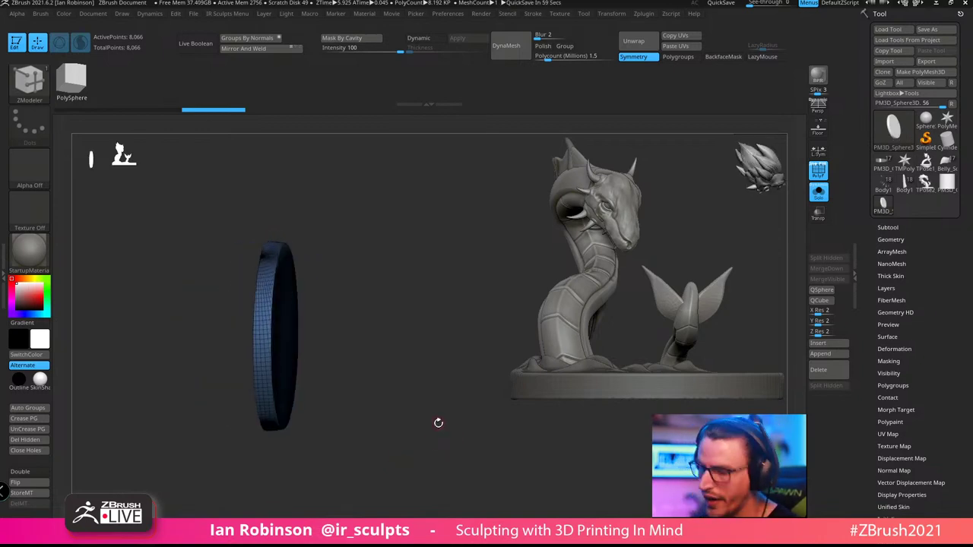
Undo the disc clips to restore the full sphere
key(ctrl+z)
key(ctrl+z)
key(ctrl+z)
key(ctrl+z)
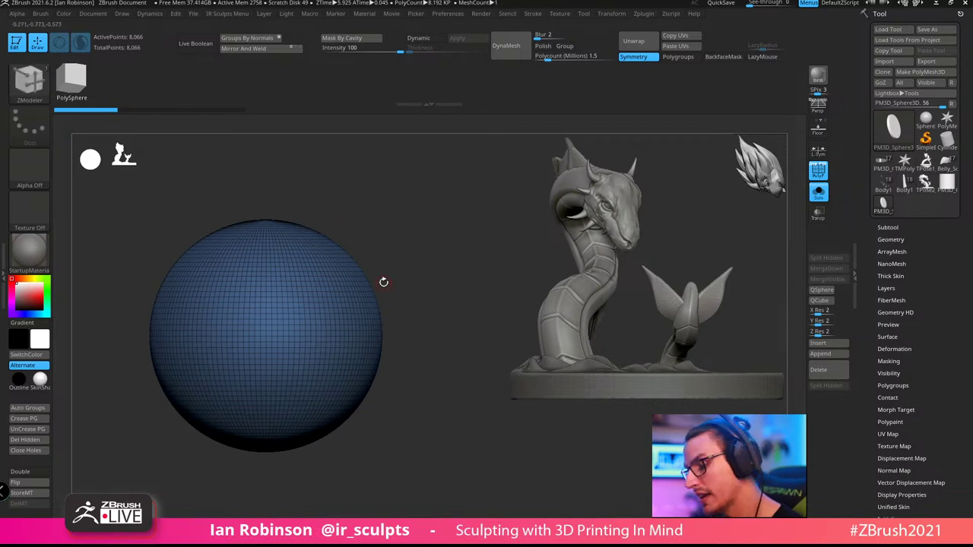
Scale the sphere along its vertical axis into a tall ellipsoid with the transform gizmo
key(w)
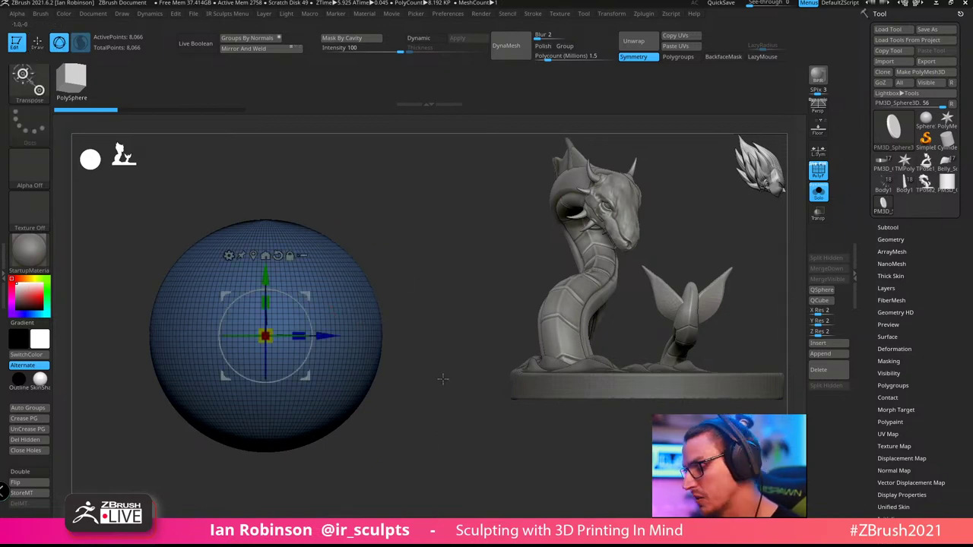
alt+drag(443, 380, 457, 390)
mouse_move(280, 313)
mouse_down()
mouse_move(285, 246)
mouse_move(280, 298)
mouse_up()
key(q)
alt+drag(439, 385, 445, 394)
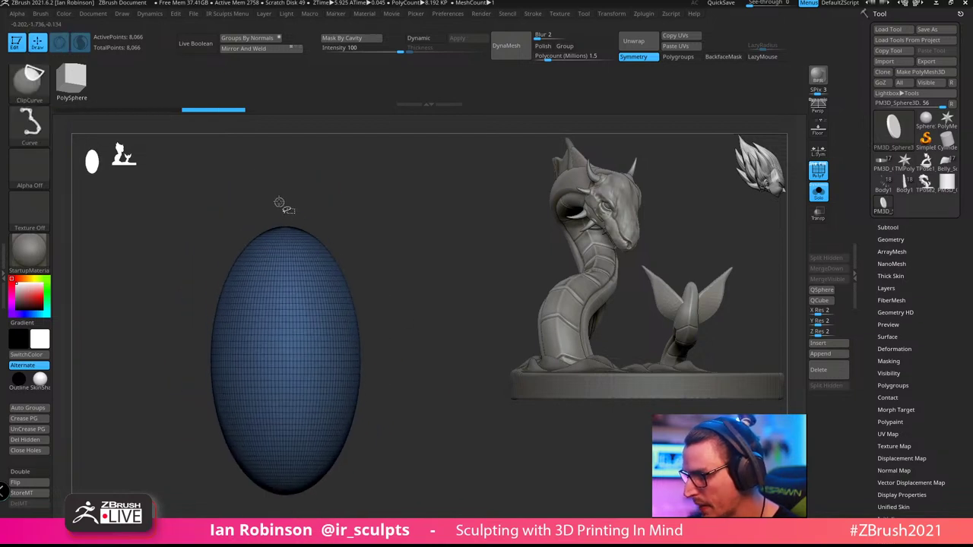
Activate radial symmetry around the ellipsoid's vertical Y axis
click(561, 13)
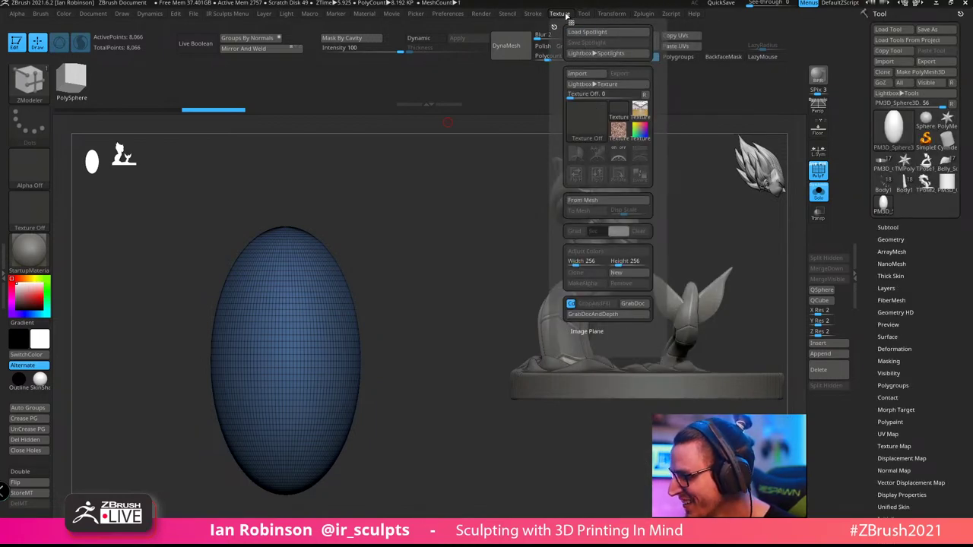
mouse_move(601, 15)
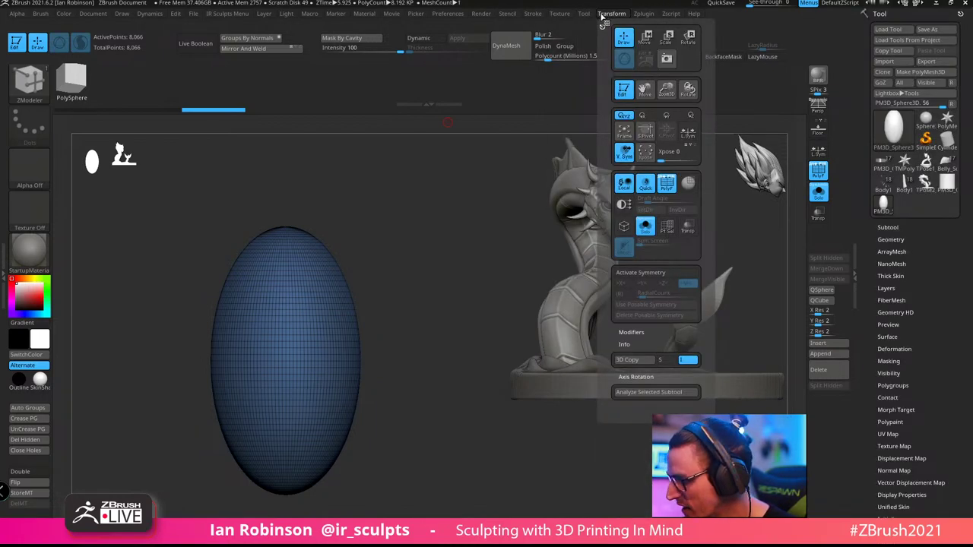
click(650, 273)
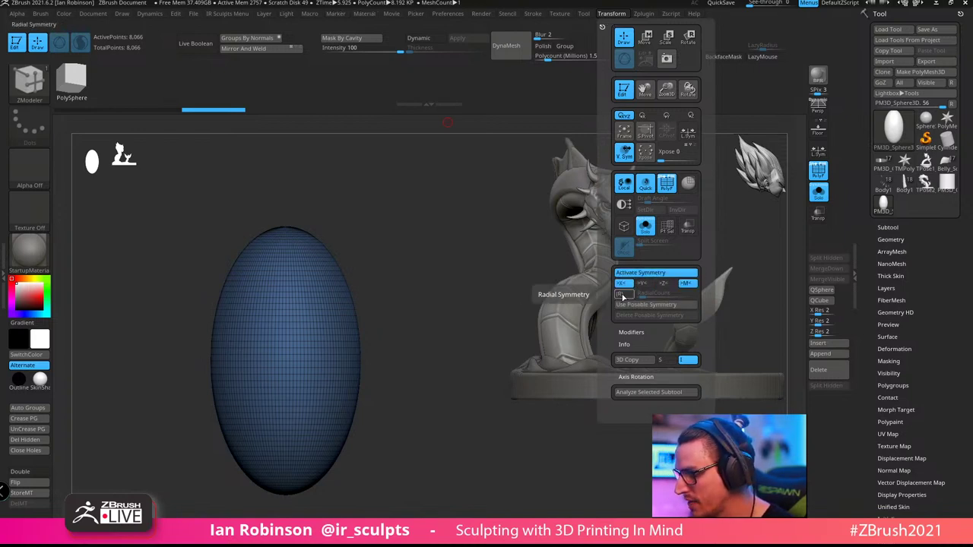
click(621, 295)
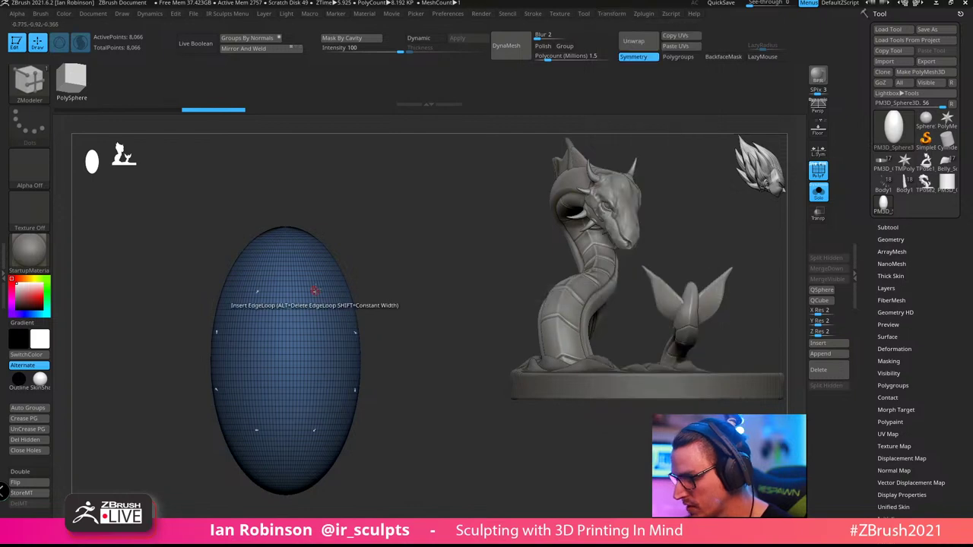
click(612, 14)
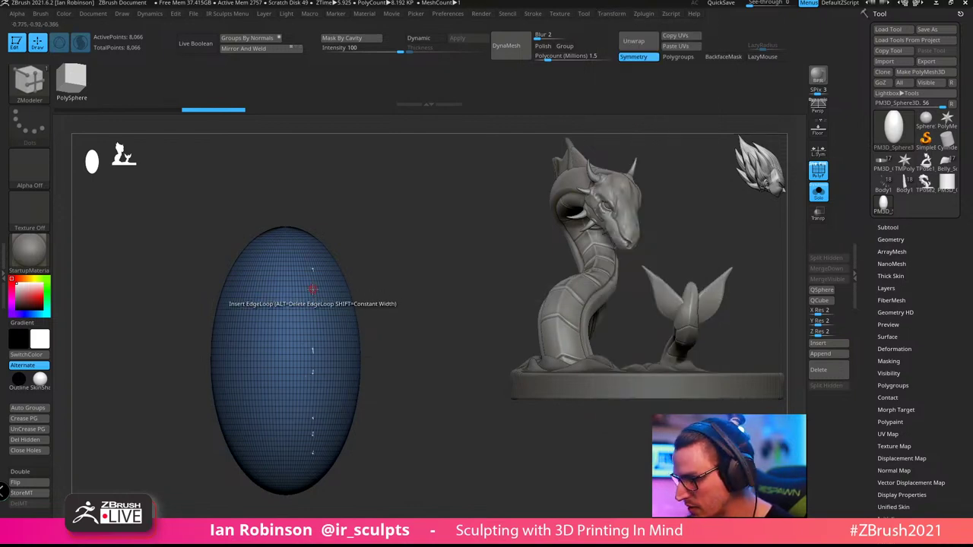
click(612, 15)
click(648, 286)
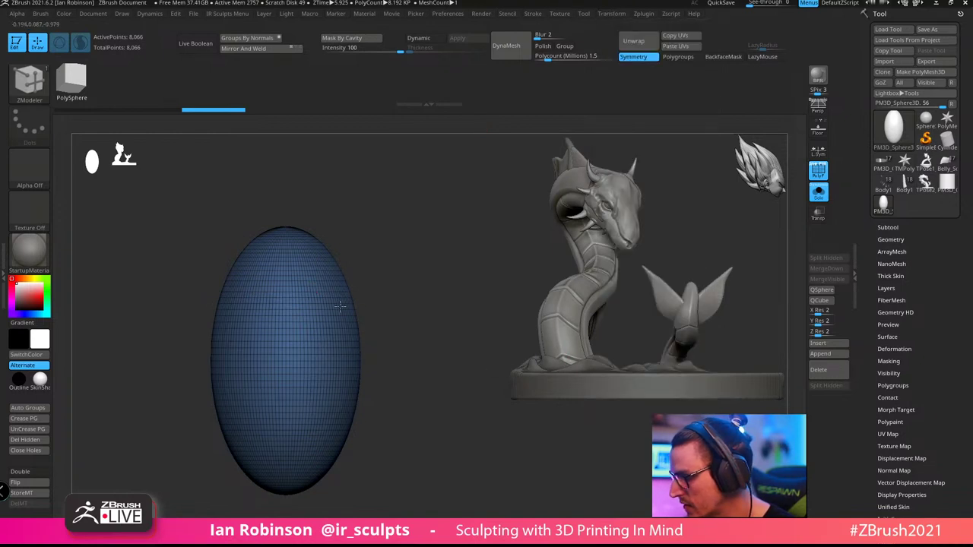
Clip the ellipsoid's upper and lower parts into a faceted diamond with ClipCurve and inspect its facets without the polyframe
mouse_move(294, 206)
ctrl+shift+mouse_down()
mouse_move(395, 324)
mouse_move(330, 449)
ctrl+shift+mouse_up()
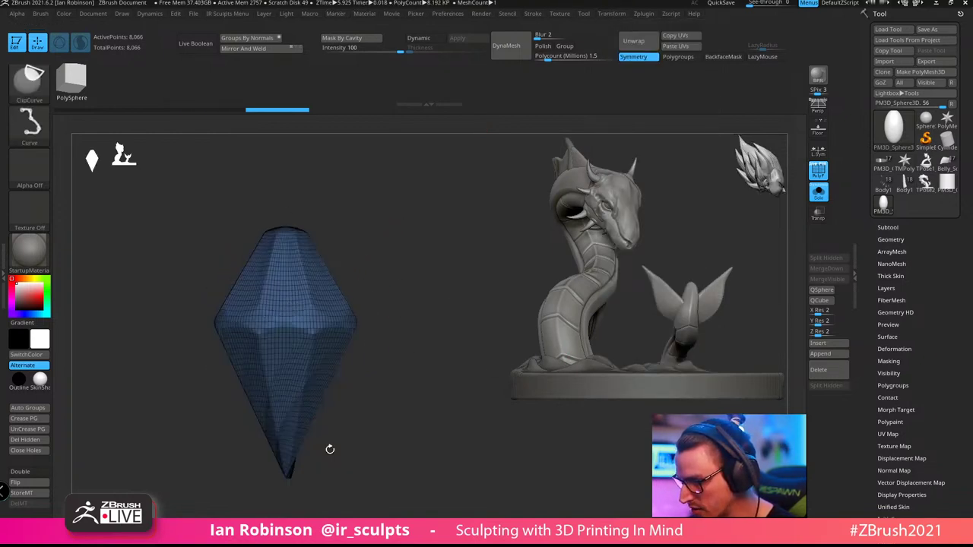
shift+drag(413, 372, 387, 369)
key(shift+f)
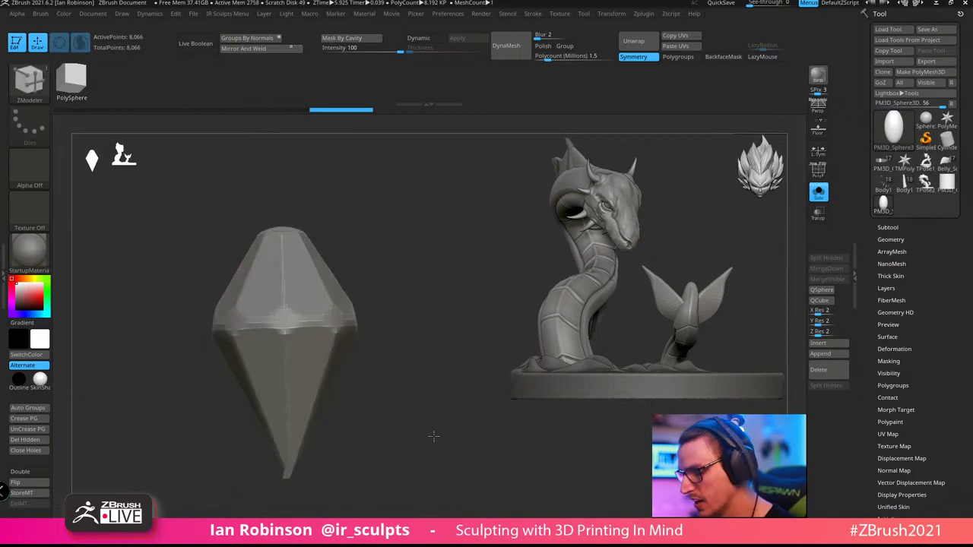
drag(434, 436, 400, 441)
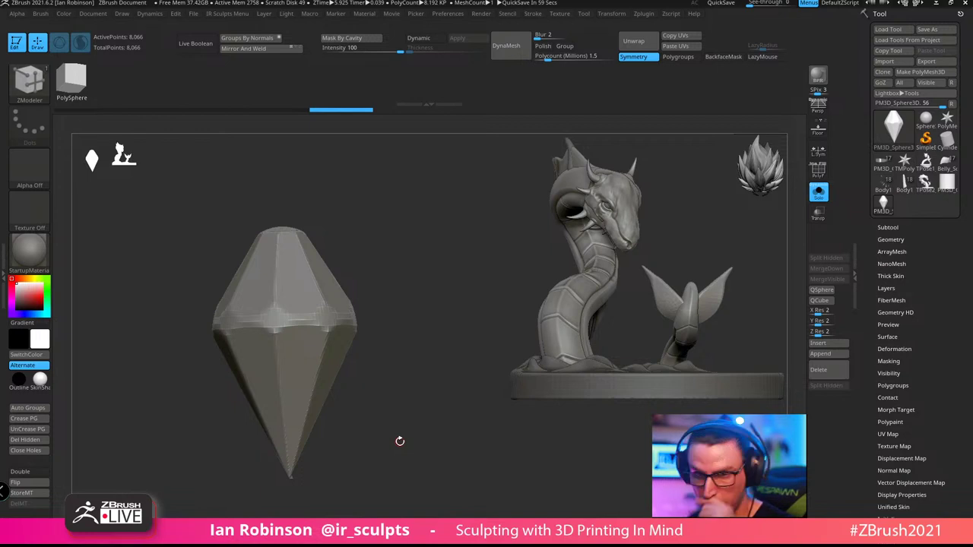
shift+drag(397, 441, 448, 417)
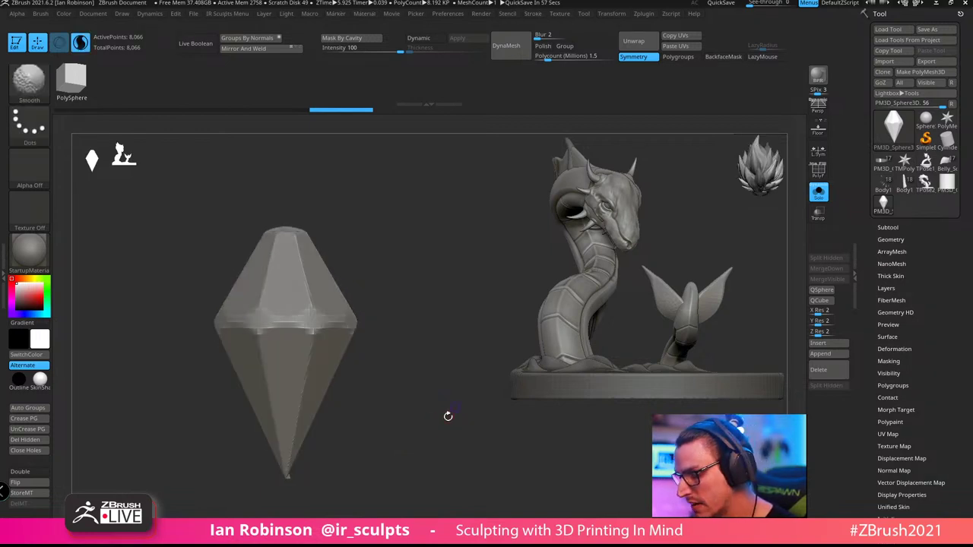
Undo the diamond clips and check the ClipCurve brush's draw settings
key(ctrl+z)
key(ctrl+z)
key(space)
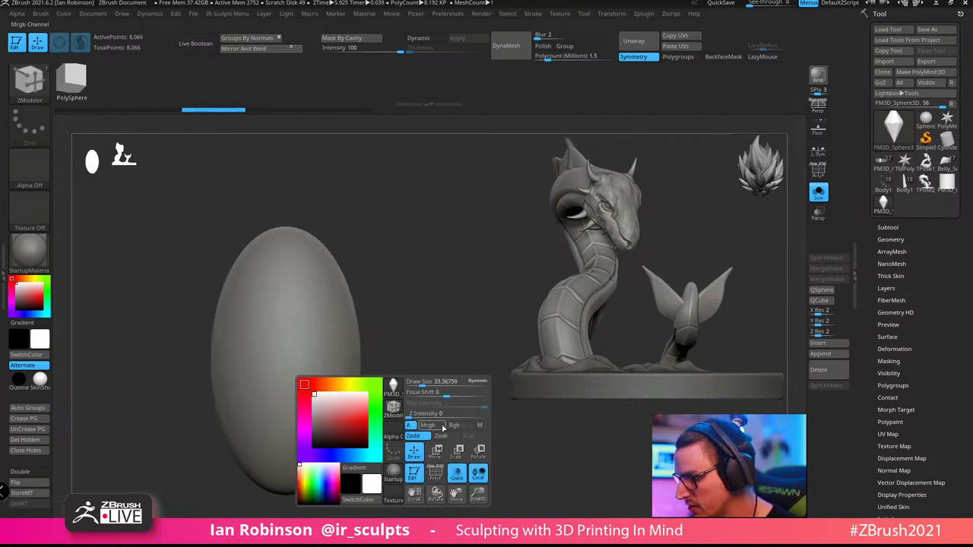
key(ctrl)
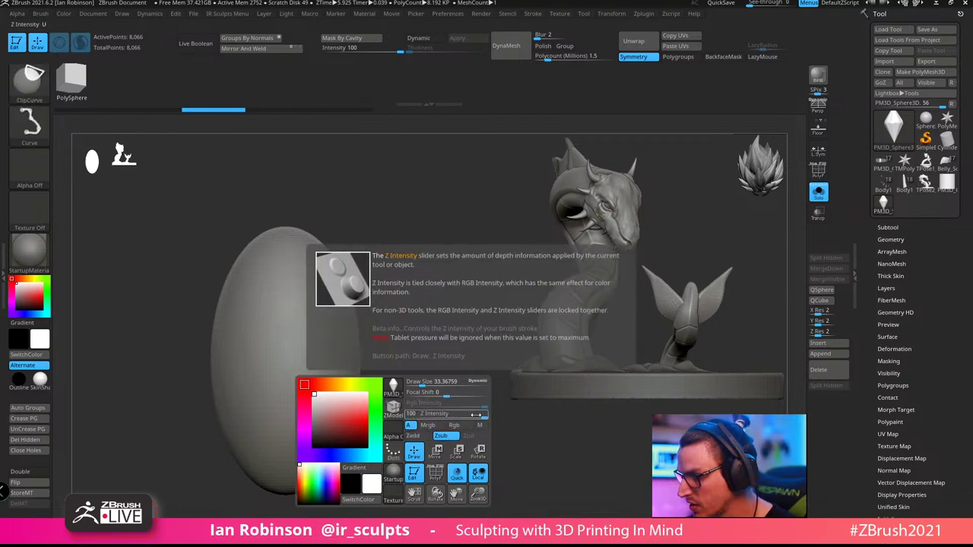
Try two diagonal clips across the ellipsoid's upper half, undoing each one
ctrl+shift+drag(265, 201, 417, 394)
key(ctrl+z)
ctrl+shift+drag(290, 191, 380, 378)
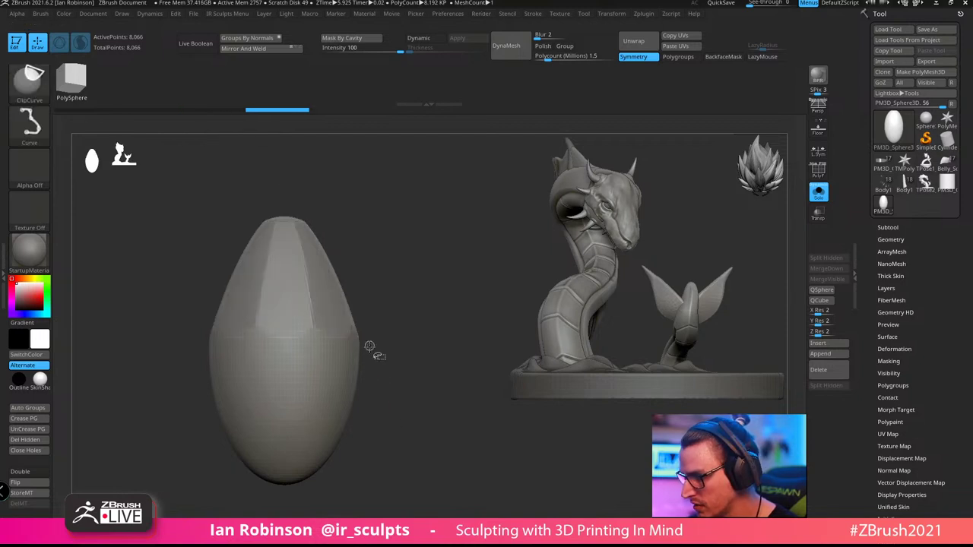
key(ctrl+z)
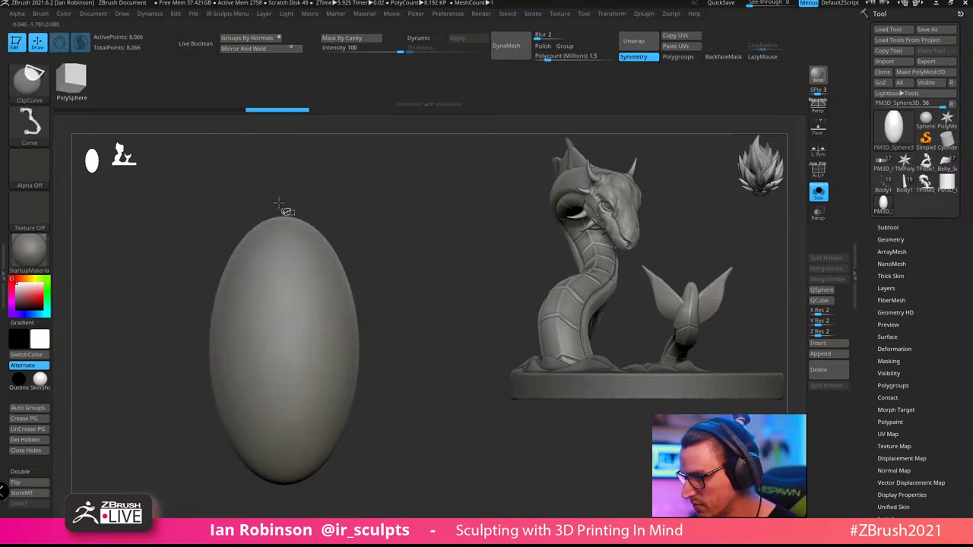
Clip the ellipsoid into a faceted crystal with a short upper taper and a long pointed lower part, redoing the lower cut once
ctrl+shift+drag(274, 196, 383, 323)
ctrl+shift+drag(369, 278, 308, 505)
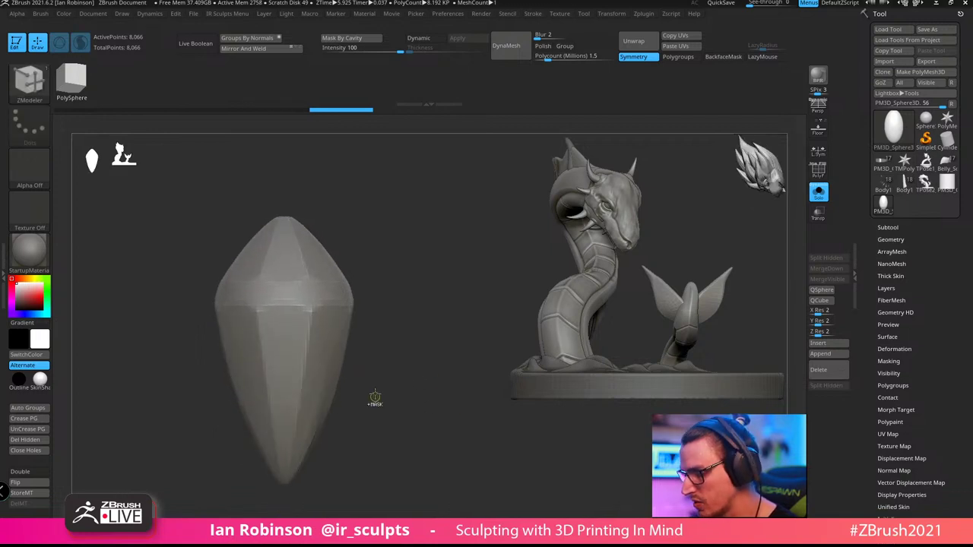
key(ctrl+z)
ctrl+shift+drag(364, 281, 275, 513)
key(b)
key(z)
key(m)
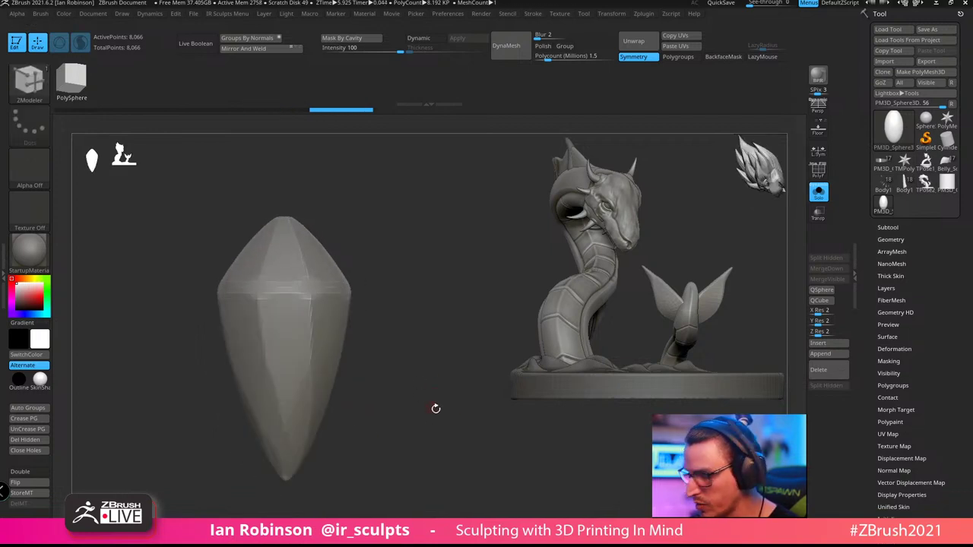
mouse_move(372, 413)
mouse_down()
mouse_move(372, 467)
mouse_move(305, 388)
mouse_up()
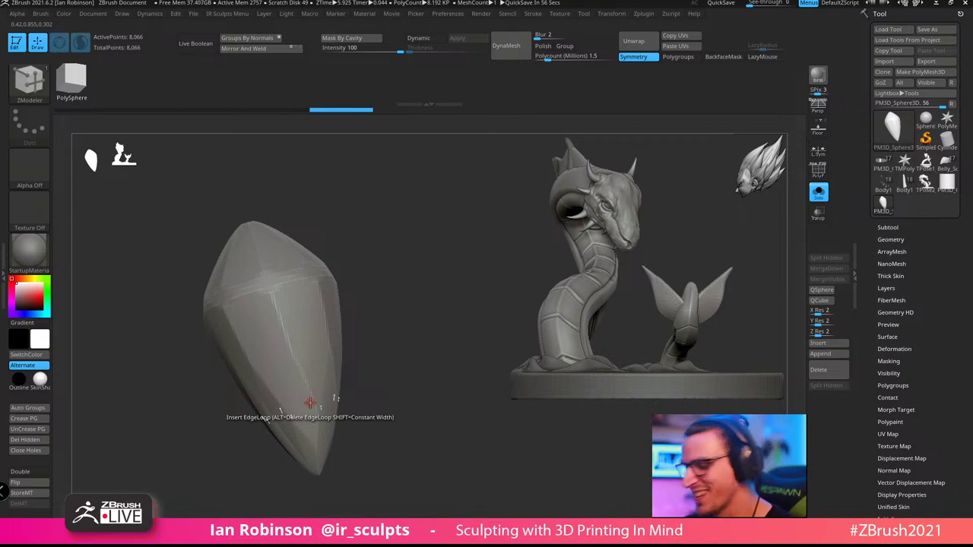
Switch to the boat-shaped model with the handle and frame its rim from above with the polyframe shown
shift+drag(421, 404, 444, 405)
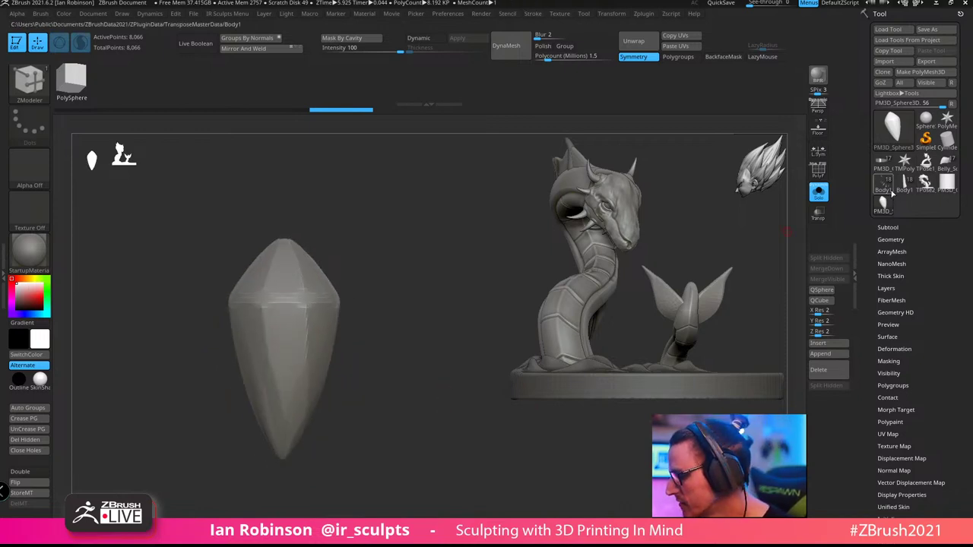
click(883, 163)
drag(553, 372, 444, 435)
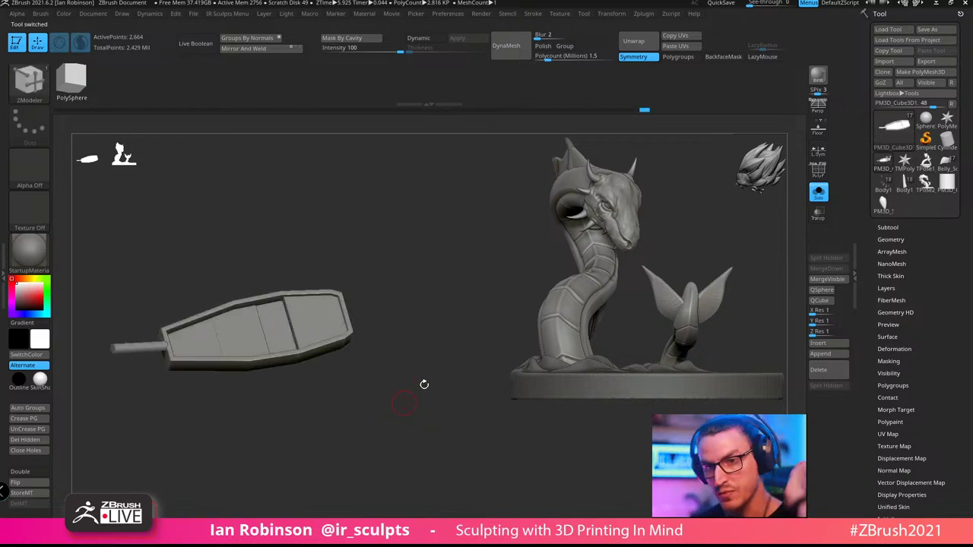
alt+drag(468, 369, 473, 449)
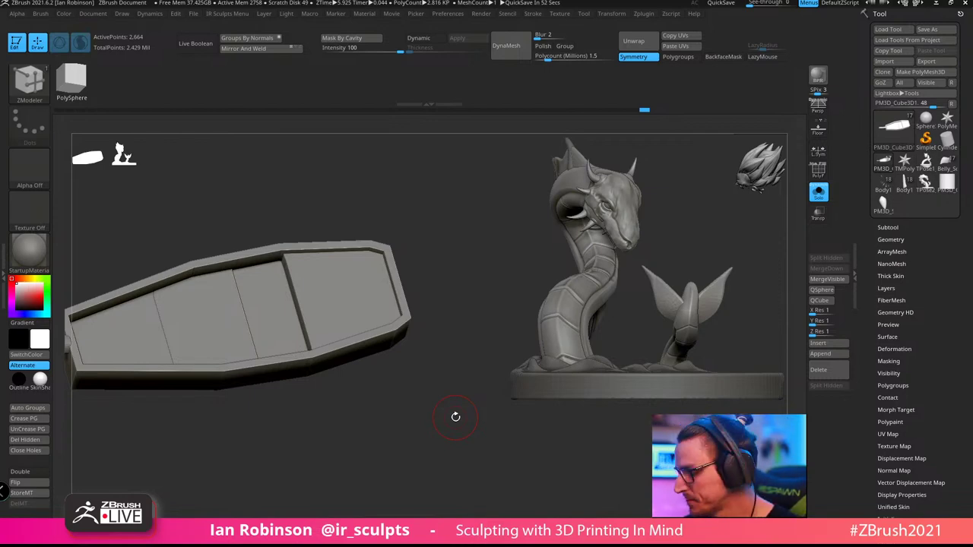
drag(456, 416, 426, 454)
key(shift+f)
alt+drag(380, 423, 389, 456)
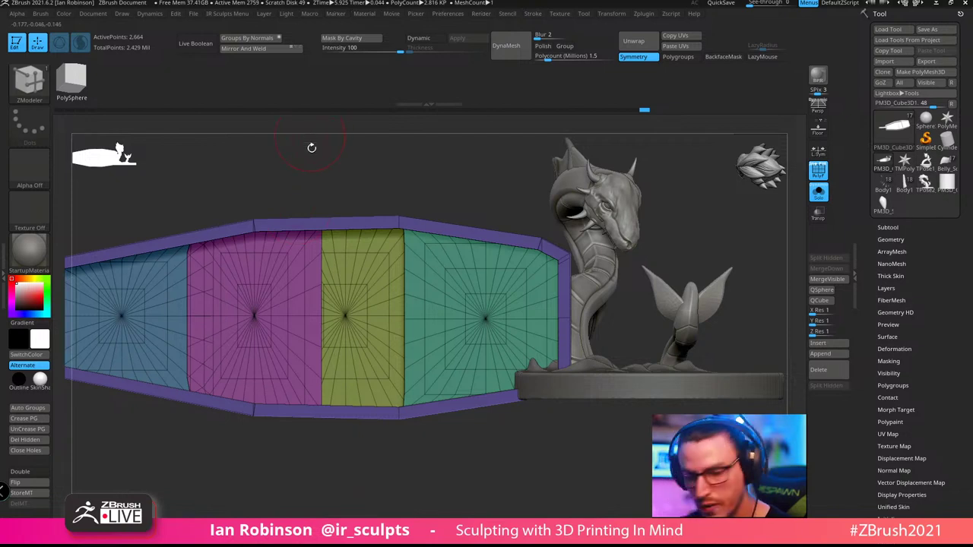
alt+drag(293, 174, 290, 190)
alt+drag(263, 157, 326, 217)
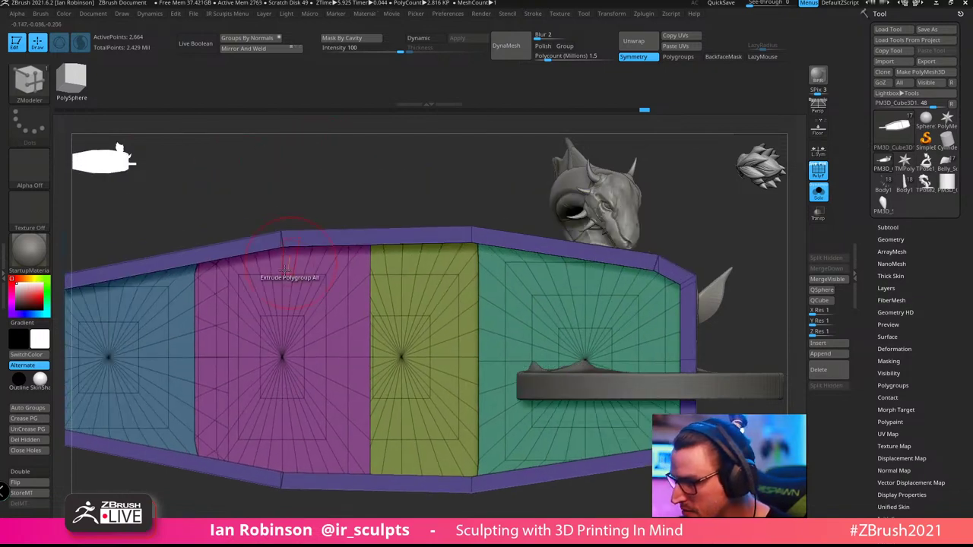
Try an edge loop along the boat's rim with ZModeler and undo it
click(281, 240)
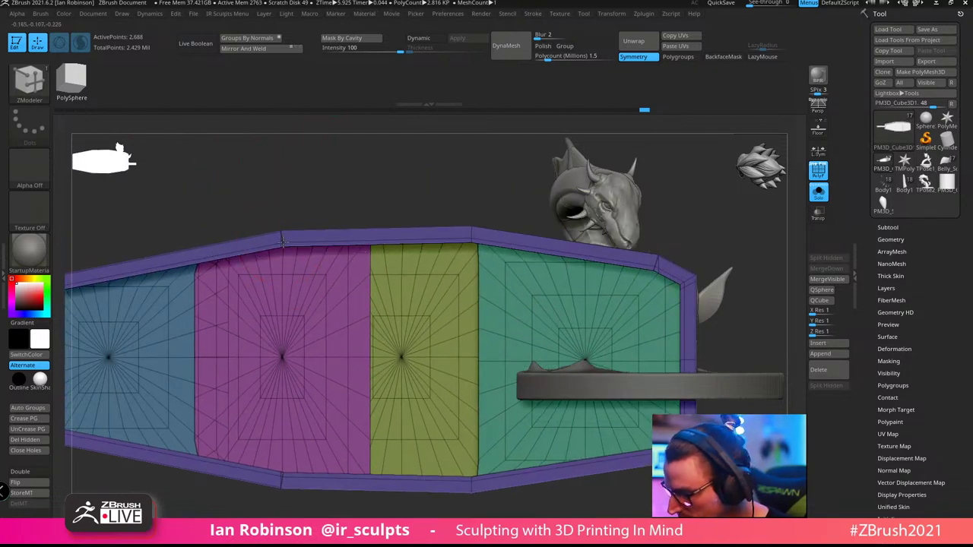
alt+drag(320, 182, 319, 293)
mouse_move(378, 273)
mouse_down()
mouse_move(357, 279)
mouse_move(326, 233)
mouse_move(327, 160)
mouse_up()
key(s)
key(ctrl+z)
key(ctrl+z)
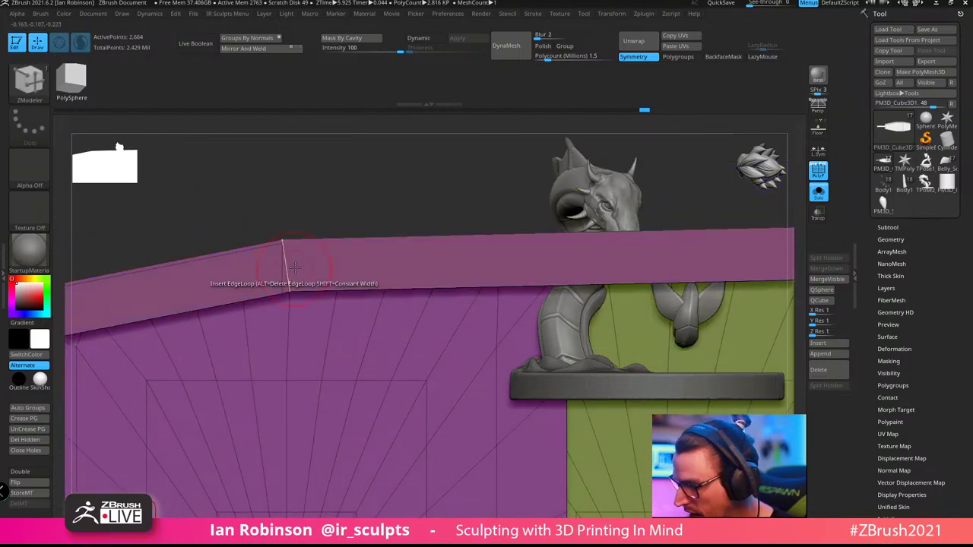
key(ctrl+z)
Insert supporting edge loops on the boat's rim and beside its bend with ZModeler
drag(288, 275, 289, 289)
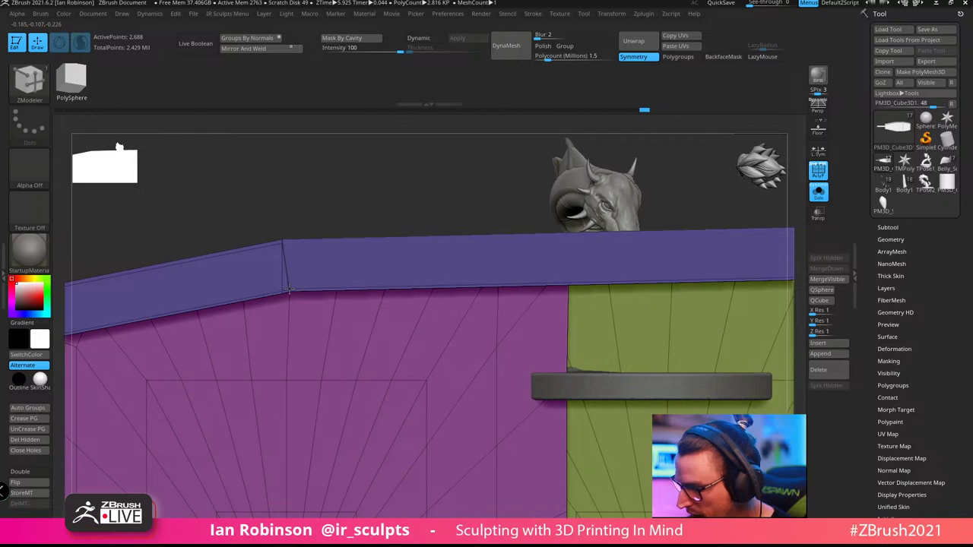
mouse_move(285, 256)
mouse_down()
mouse_move(284, 244)
mouse_move(284, 253)
mouse_up()
key(ctrl+z)
drag(393, 187, 321, 202)
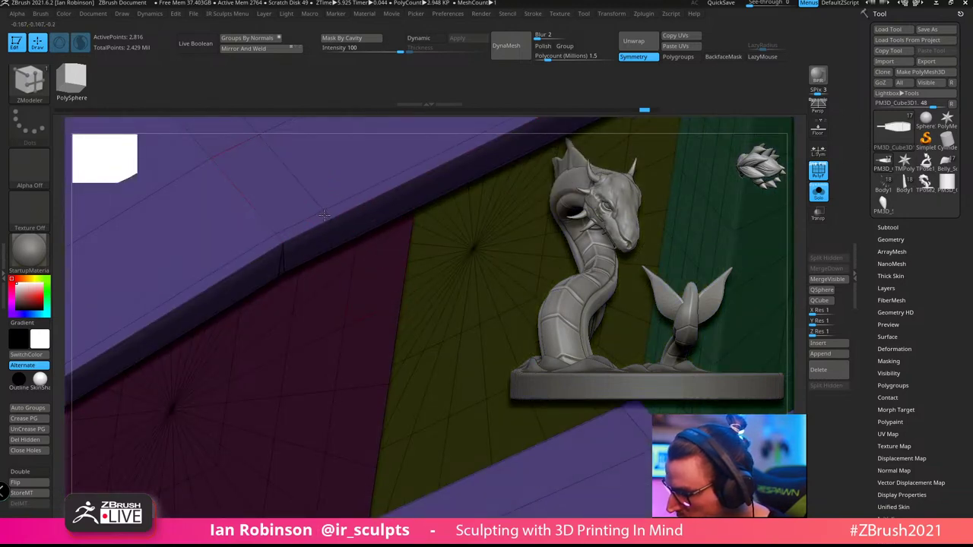
right_drag(330, 232, 303, 336)
drag(301, 335, 228, 288)
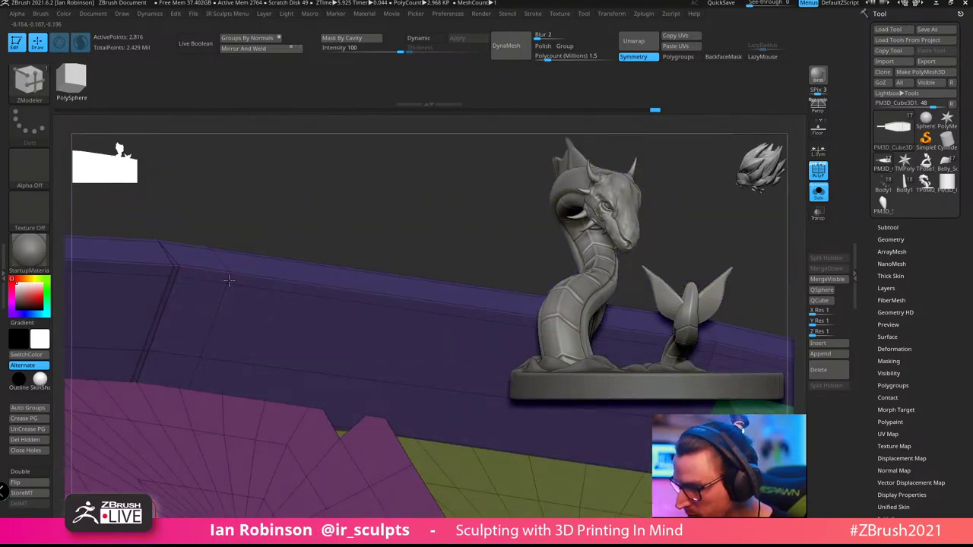
drag(388, 184, 336, 268)
Turn on dynamic subdivision and inspect the boat's smoothed rim without the polyframe
key(d)
key(shift+f)
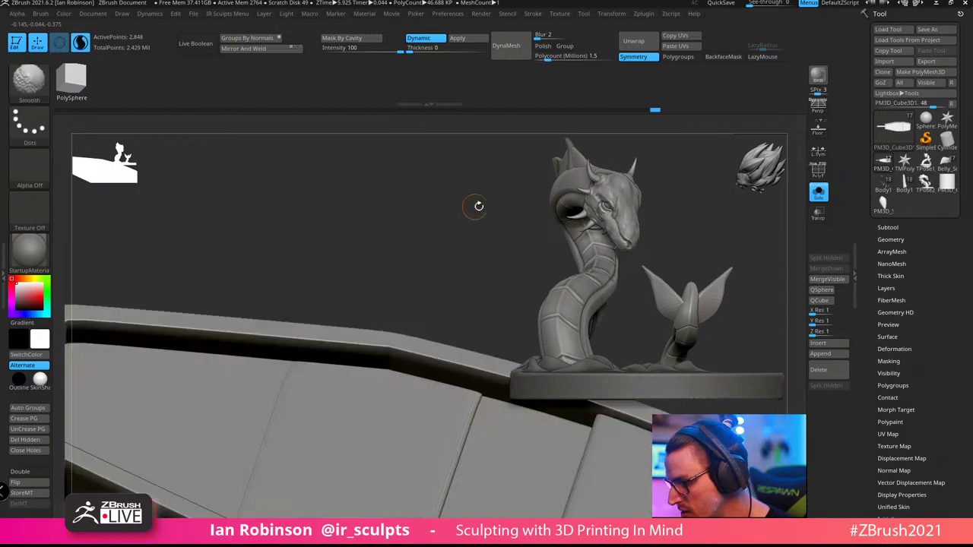
mouse_move(478, 206)
mouse_down()
mouse_move(454, 236)
mouse_move(360, 258)
mouse_move(451, 213)
mouse_move(380, 418)
mouse_move(354, 434)
mouse_move(381, 426)
mouse_move(410, 437)
mouse_move(449, 492)
mouse_move(491, 493)
mouse_move(477, 471)
mouse_move(486, 462)
mouse_up()
Isolate single inner panels of the boat, restore the full model, and isolate the yellow polygroup with the polyframe shown
ctrl+shift+click(418, 375)
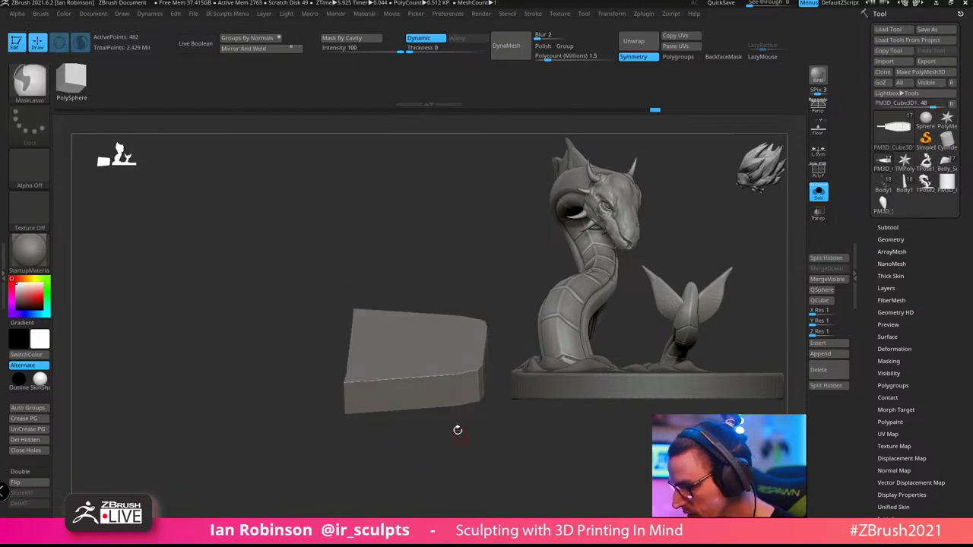
ctrl+shift+click(404, 447)
ctrl+shift+click(348, 373)
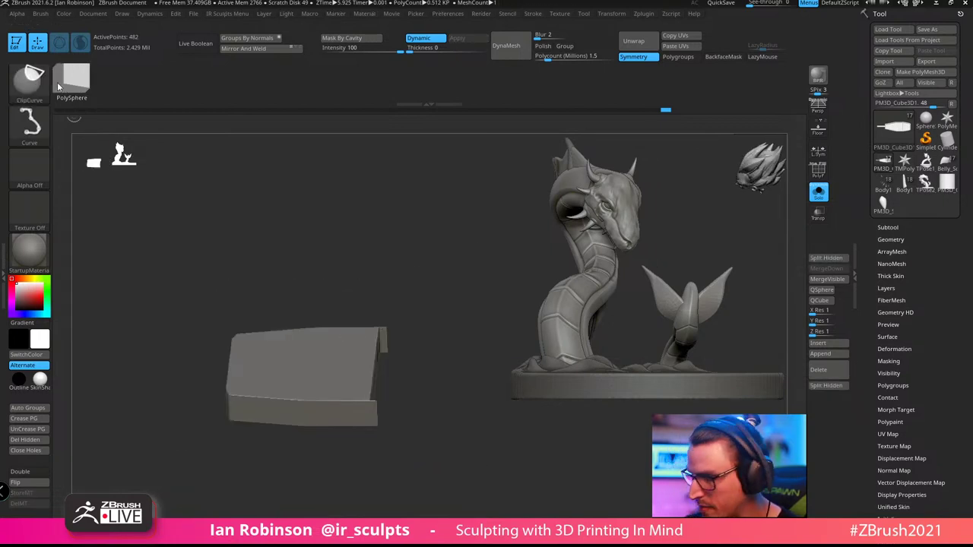
ctrl+shift+click(368, 245)
key(shift+f)
drag(441, 211, 432, 257)
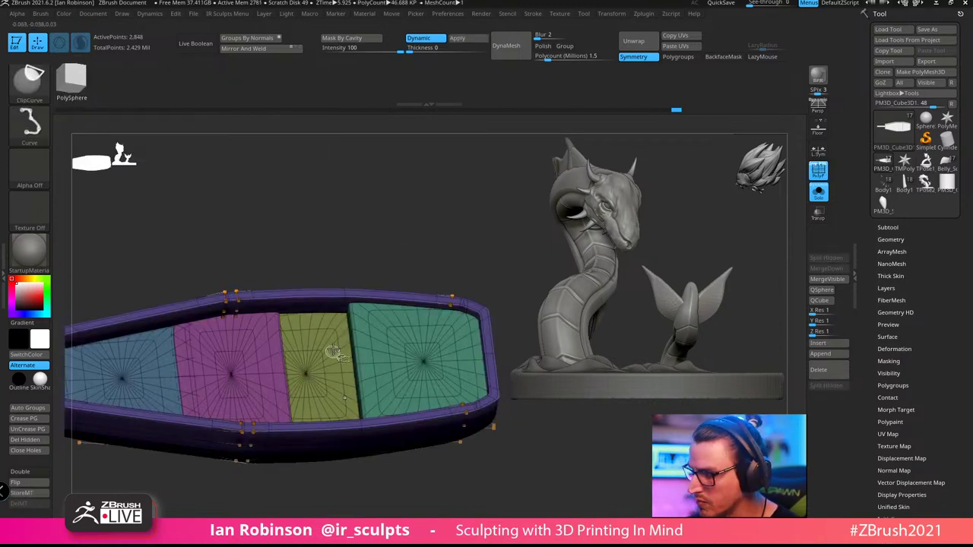
ctrl+shift+click(329, 360)
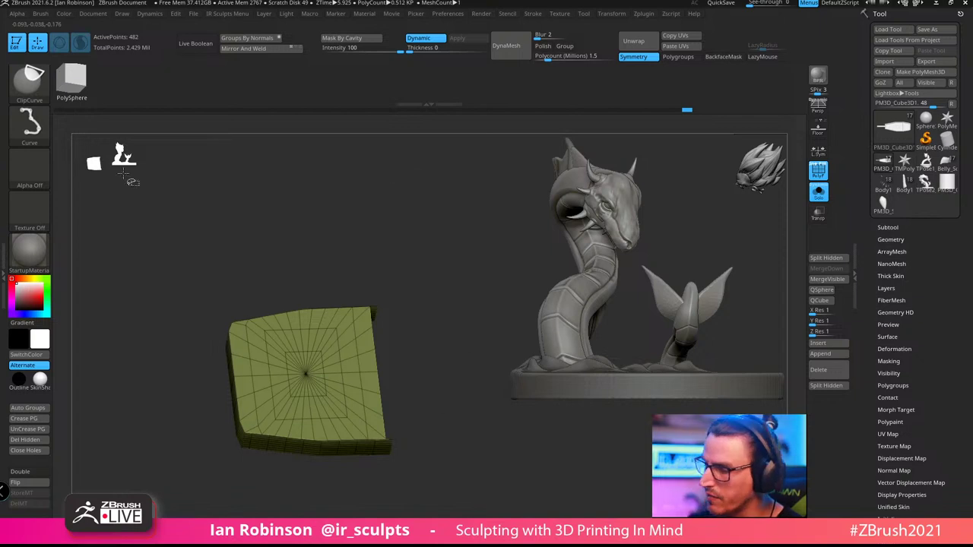
Set the selection brush to SelectRect and mask everything except the yellow polygroup, keeping the whole boat visible
key(b)
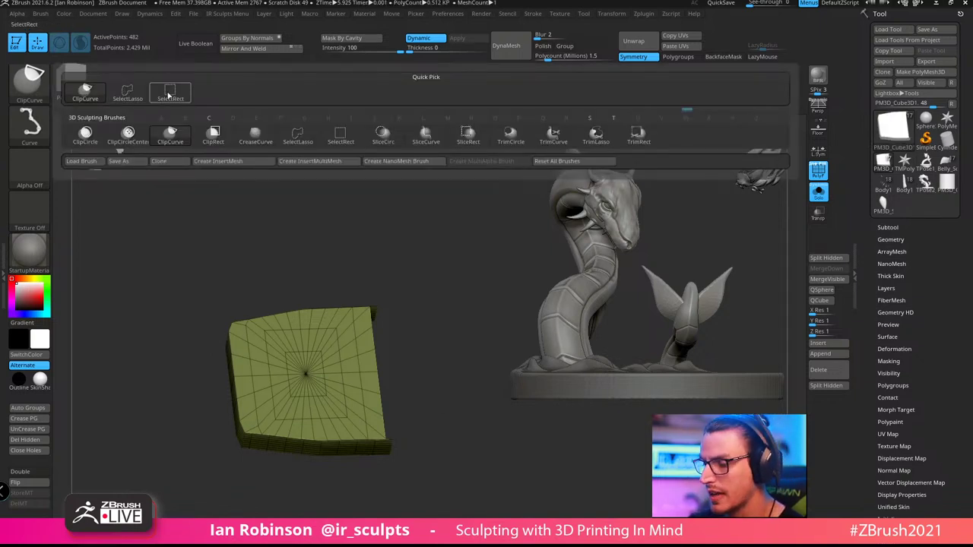
mouse_move(184, 98)
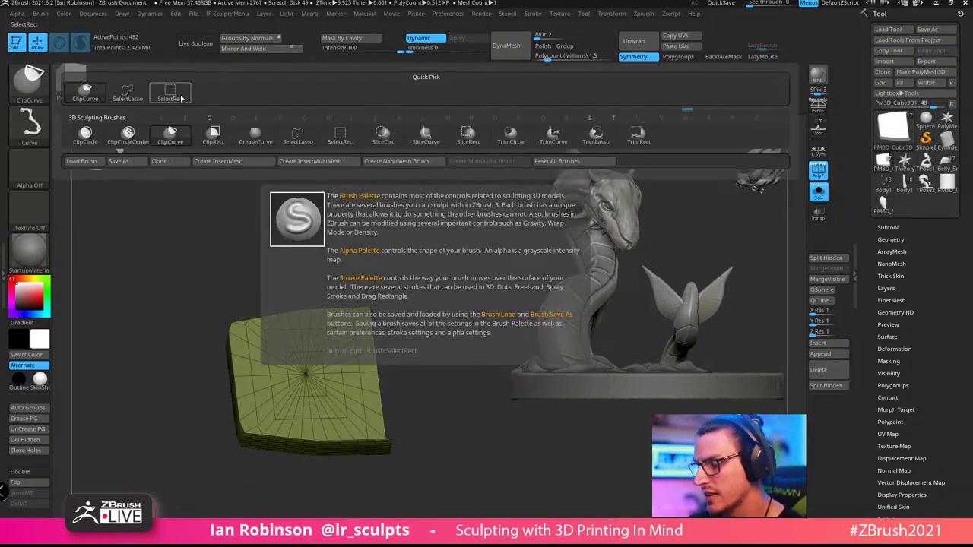
click(182, 98)
ctrl+shift+click(418, 205)
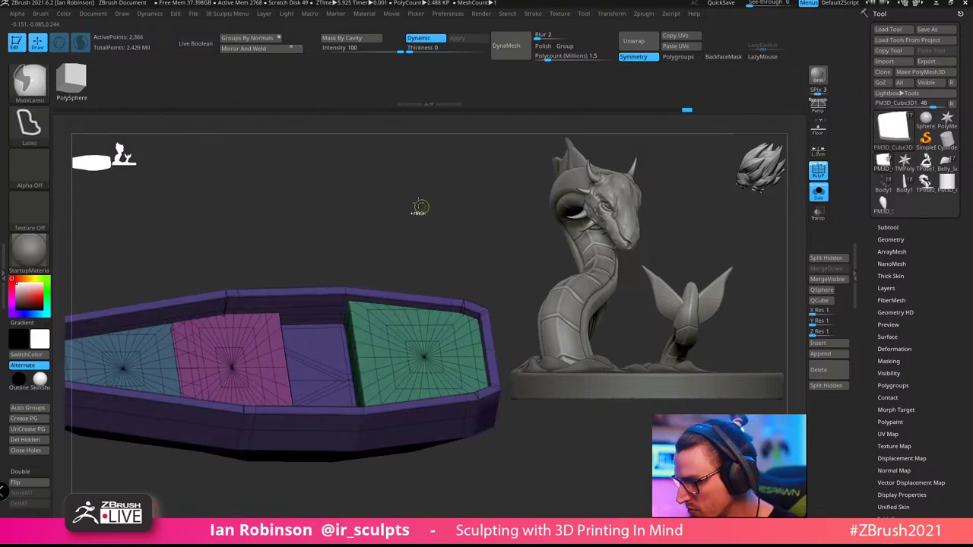
key(b)
key(z)
key(m)
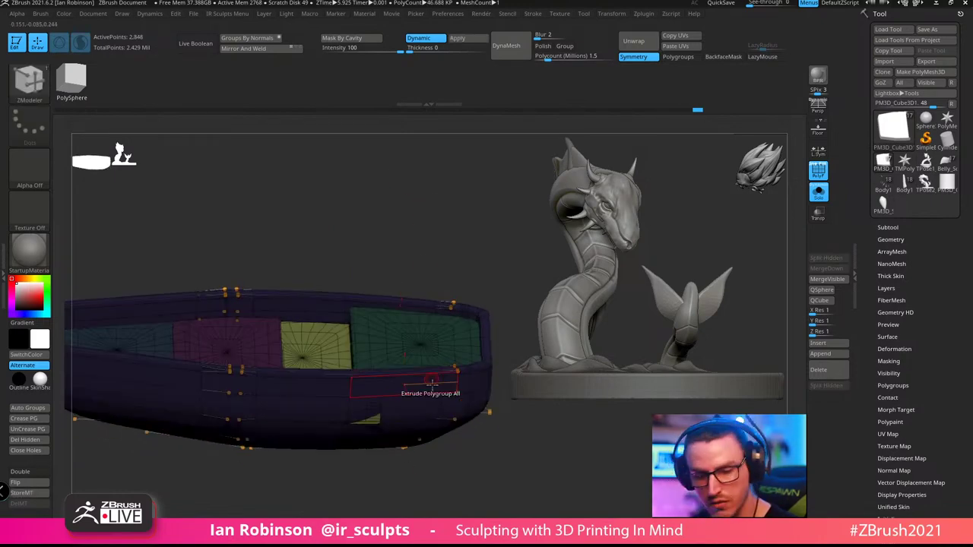
Try the Move brush on the unmasked yellow panel, clear the mask and view the boat without the polyframe
key(b)
key(m)
key(v)
key(s)
drag(408, 356, 420, 362)
drag(424, 465, 438, 468)
mouse_move(376, 414)
mouse_down()
mouse_move(430, 424)
mouse_move(413, 157)
mouse_move(437, 142)
mouse_move(448, 162)
mouse_move(443, 139)
mouse_move(467, 169)
mouse_up()
key(ctrl)
key(shift+f)
drag(467, 445, 495, 427)
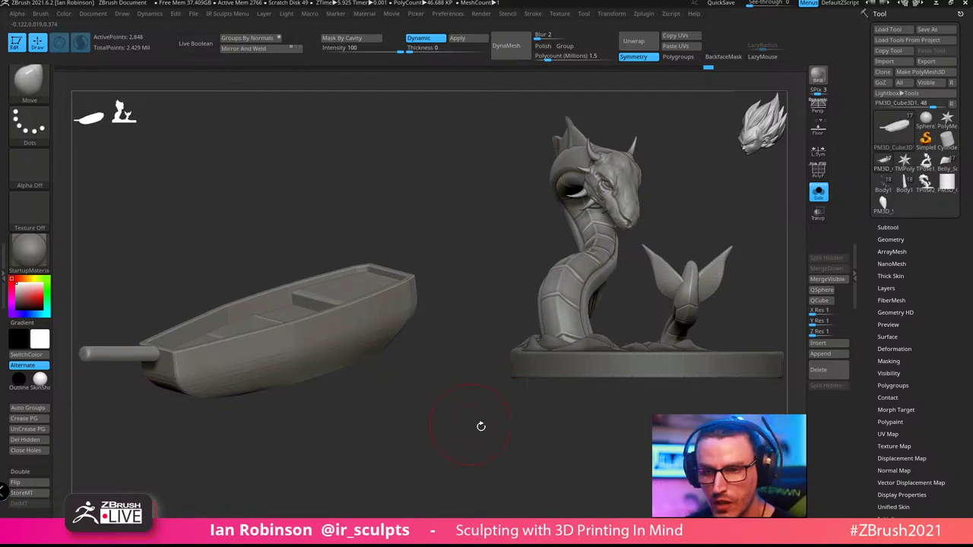
Inspect the hull's handle end and turn off dynamic subdivision with the polyframe shown
mouse_move(434, 393)
mouse_down()
mouse_move(459, 463)
mouse_move(482, 446)
mouse_move(468, 440)
mouse_move(464, 448)
mouse_move(480, 441)
mouse_up()
key(shift+f)
alt+drag(409, 208, 430, 250)
key(shift+f)
mouse_move(432, 200)
mouse_down()
mouse_move(411, 211)
mouse_move(424, 206)
mouse_up()
click(419, 38)
key(shift+f)
Insert supporting edge loops across the hull beside its bends with ZModeler
key(b)
key(z)
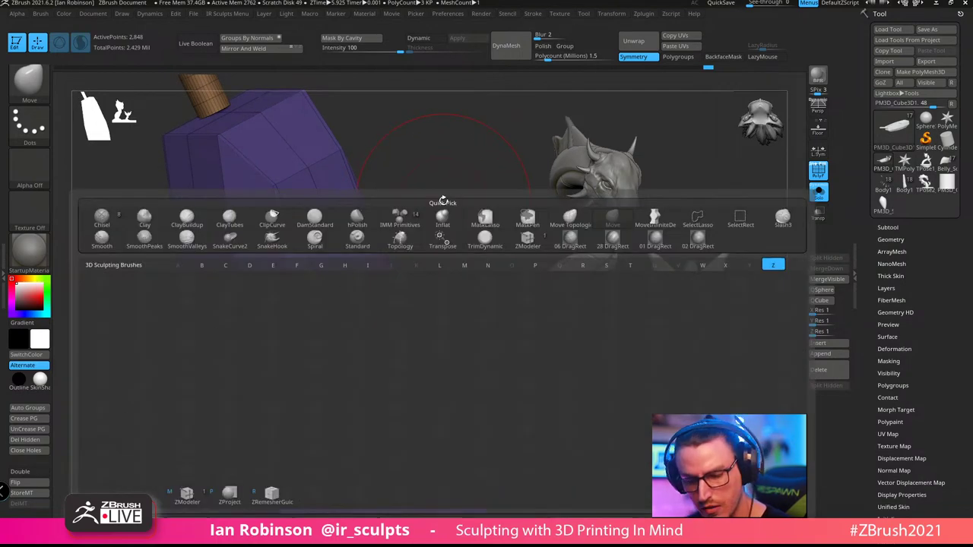
key(m)
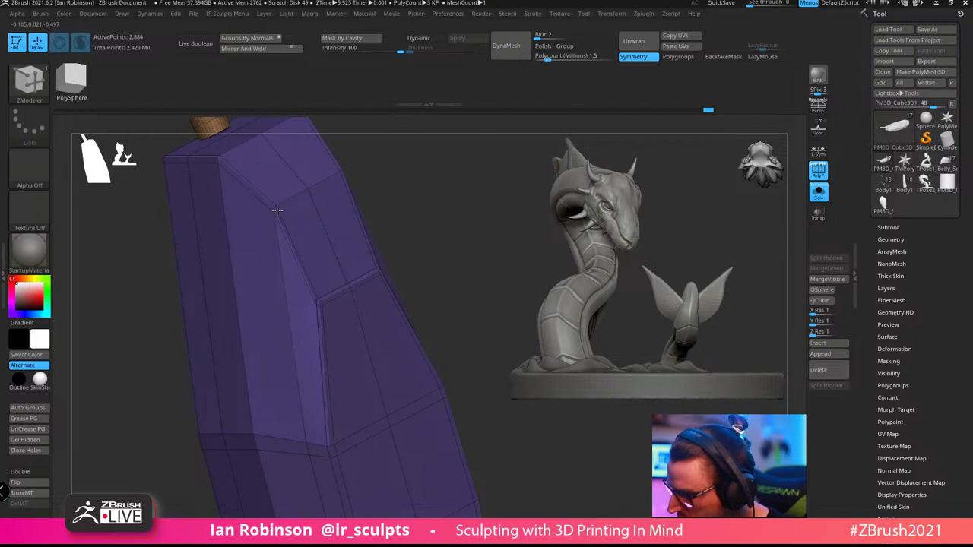
drag(276, 212, 424, 314)
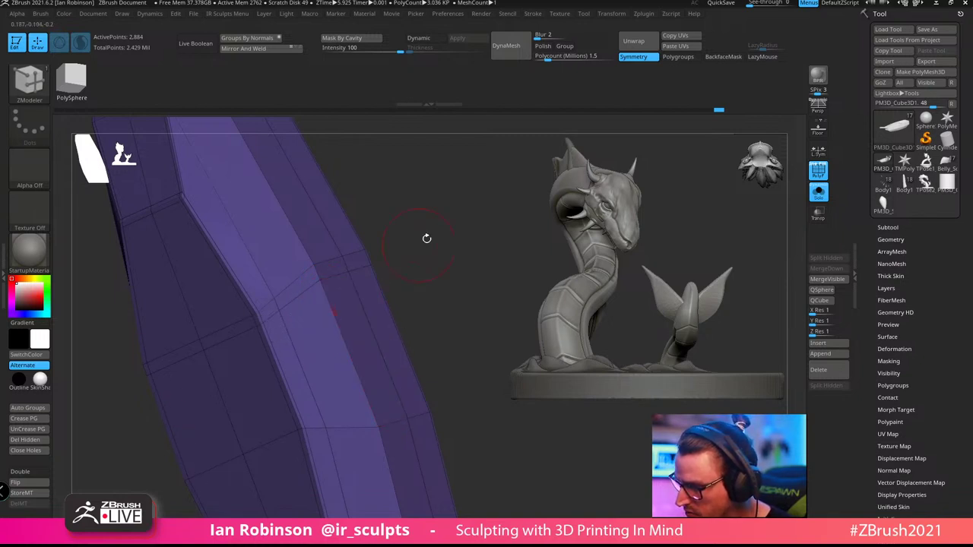
drag(426, 238, 402, 271)
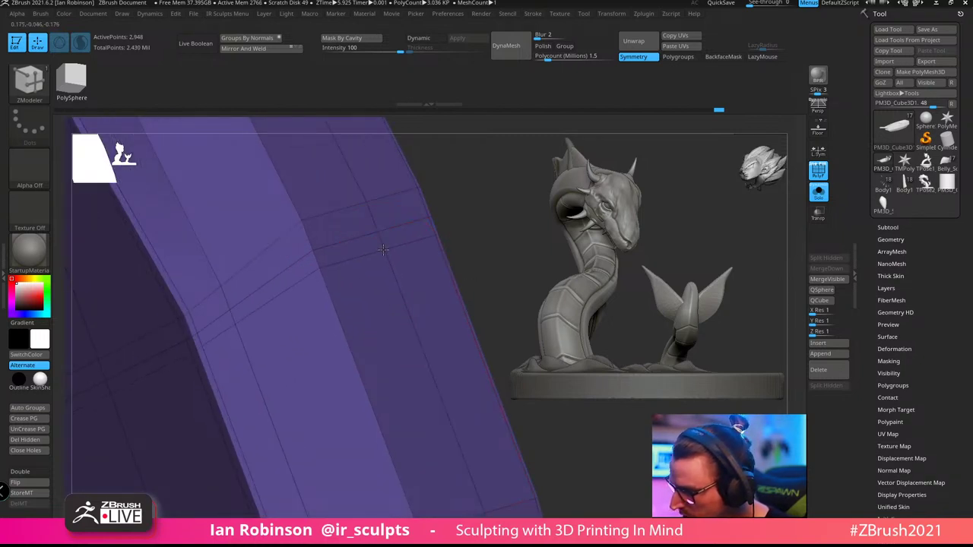
drag(484, 239, 448, 228)
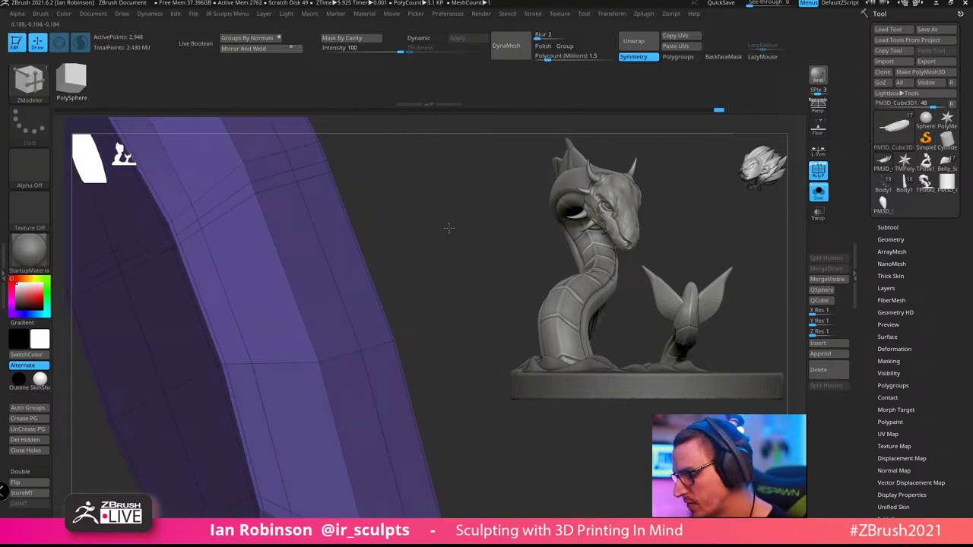
click(308, 316)
Preview the hull with dynamic subdivision, toggle the polyframe, and examine the handle end from straight above
mouse_move(426, 270)
mouse_down()
mouse_move(467, 228)
mouse_move(449, 262)
mouse_move(434, 251)
mouse_move(423, 340)
mouse_move(432, 373)
mouse_move(426, 354)
mouse_move(435, 356)
mouse_up()
key(d)
key(shift+f)
key(shift)
key(shift+f)
key(b)
key(z)
key(m)
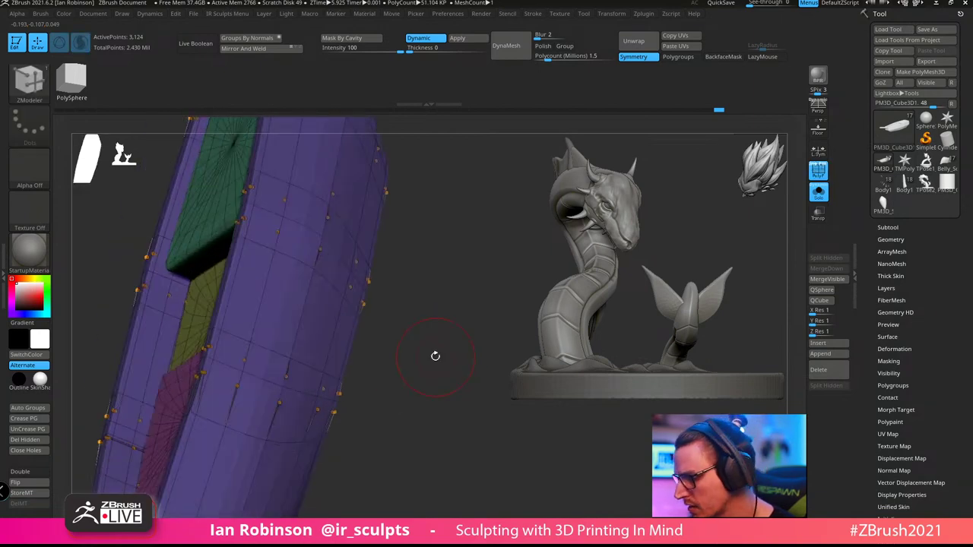
mouse_move(449, 314)
mouse_down()
mouse_move(438, 335)
mouse_move(372, 374)
mouse_move(416, 344)
mouse_up()
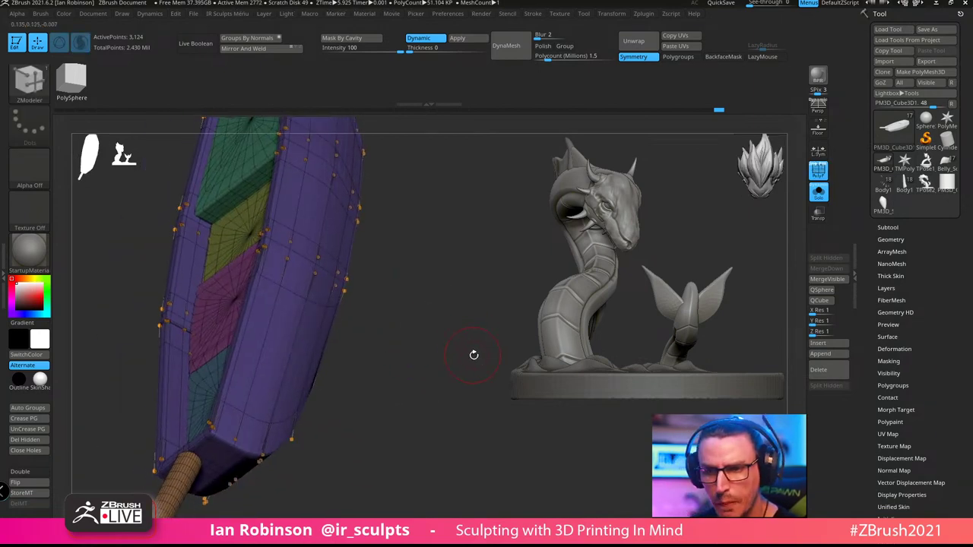
mouse_move(474, 355)
shift+mouse_down()
mouse_move(489, 393)
mouse_move(466, 371)
shift+mouse_up()
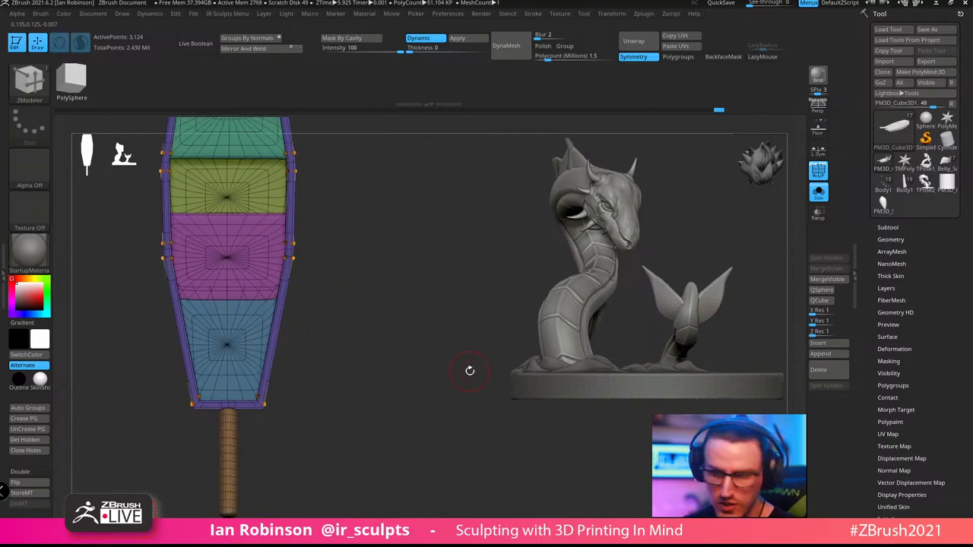
mouse_move(405, 335)
alt+mouse_down()
mouse_move(406, 391)
mouse_move(448, 360)
mouse_move(428, 332)
mouse_move(428, 390)
mouse_move(390, 406)
mouse_move(403, 383)
alt+mouse_up()
Try a lasso mask across the hull's narrow end and clear it
mouse_move(226, 391)
ctrl+mouse_down()
mouse_move(292, 486)
mouse_move(404, 392)
ctrl+mouse_up()
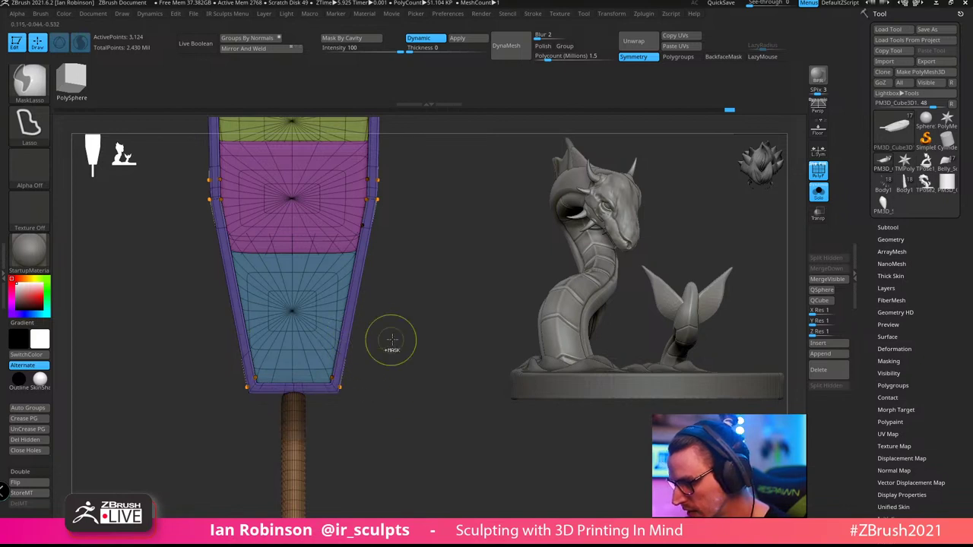
ctrl+click(375, 357)
ctrl+drag(375, 358, 365, 372)
Turn off dynamic subdivision and hide the handle's polygroup
key(shift+d)
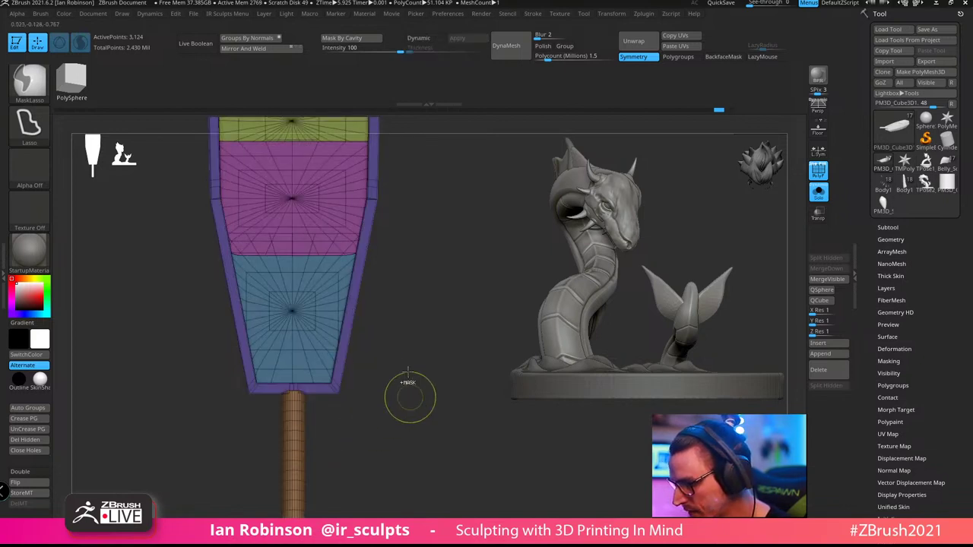
ctrl+shift+click(293, 430)
ctrl+shift+click(438, 410)
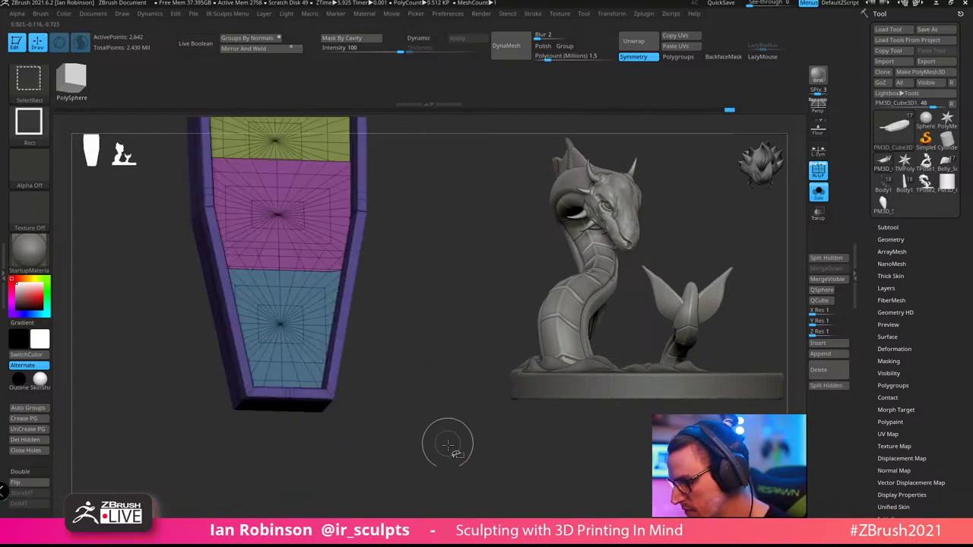
drag(423, 391, 326, 406)
Lasso-mask the hull's narrow end and invert the mask so only that end can be transformed
mouse_move(222, 391)
ctrl+mouse_down()
mouse_move(232, 407)
mouse_move(393, 399)
mouse_move(395, 389)
ctrl+mouse_up()
key(w)
ctrl+click(437, 356)
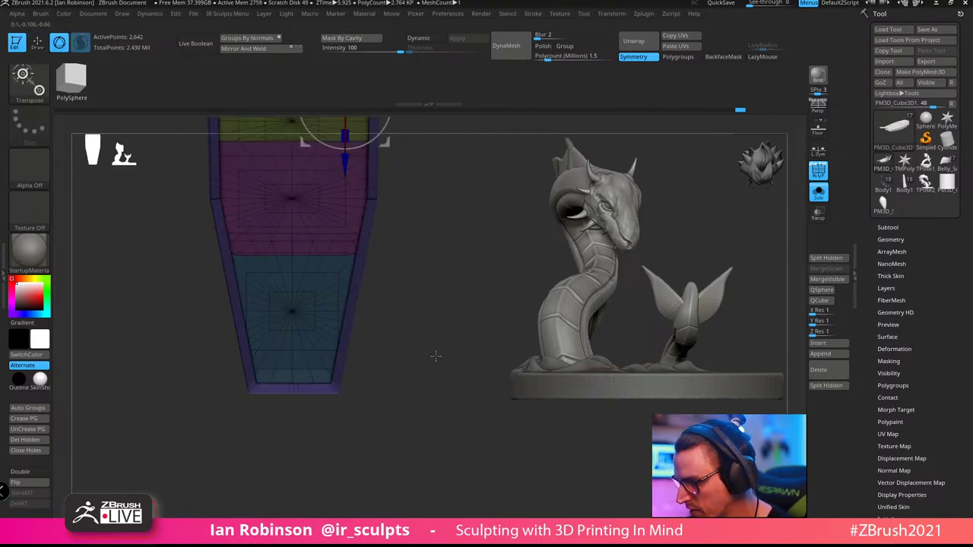
Unlock and reposition the transform gizmo at the unmasked narrow end of the hull
alt+drag(436, 357, 437, 437)
alt+drag(344, 245, 344, 347)
alt+click(345, 201)
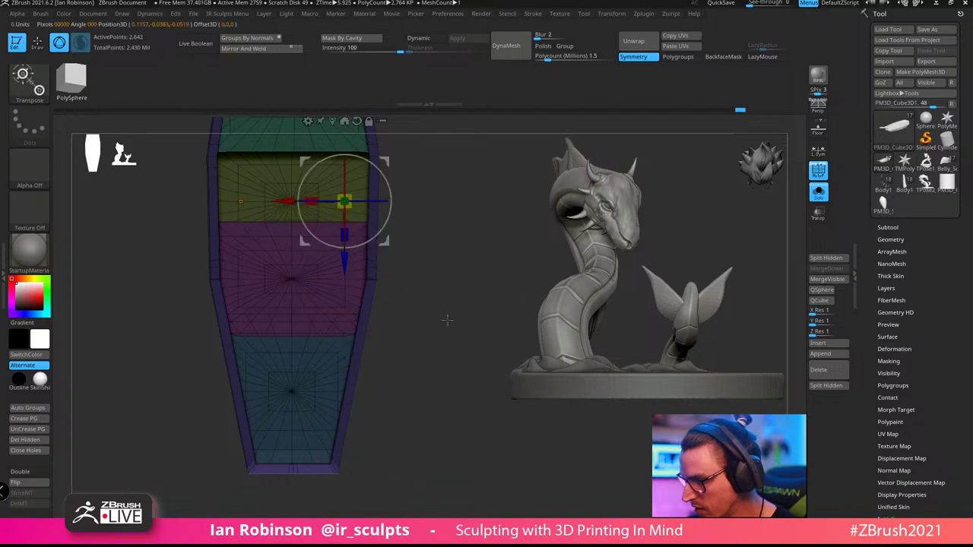
alt+drag(447, 321, 452, 485)
click(336, 283)
alt+drag(443, 370, 423, 191)
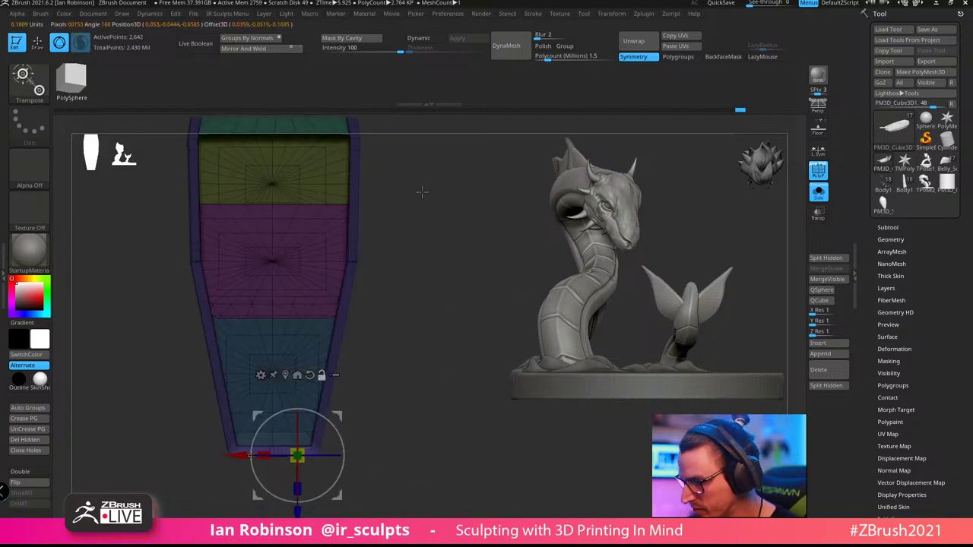
alt+drag(426, 441, 419, 351)
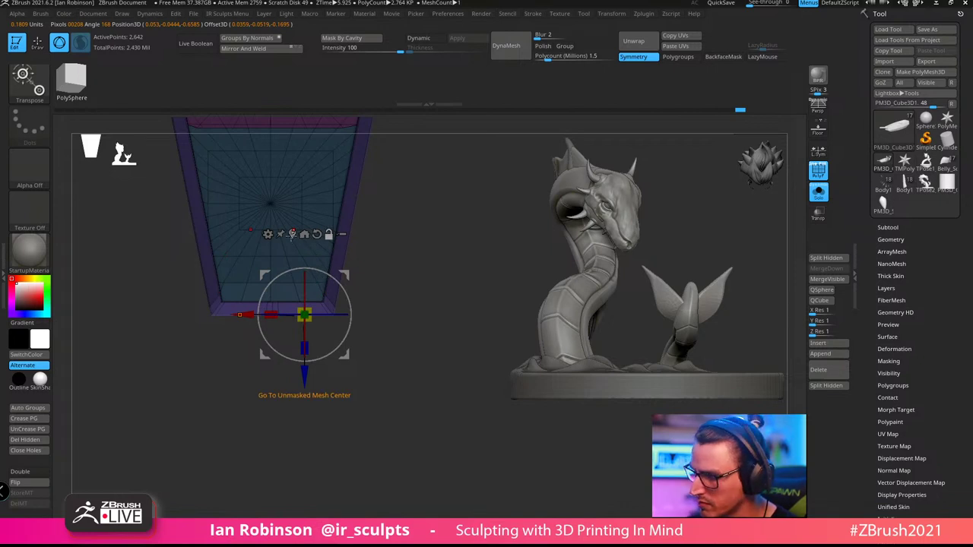
drag(357, 172, 409, 324)
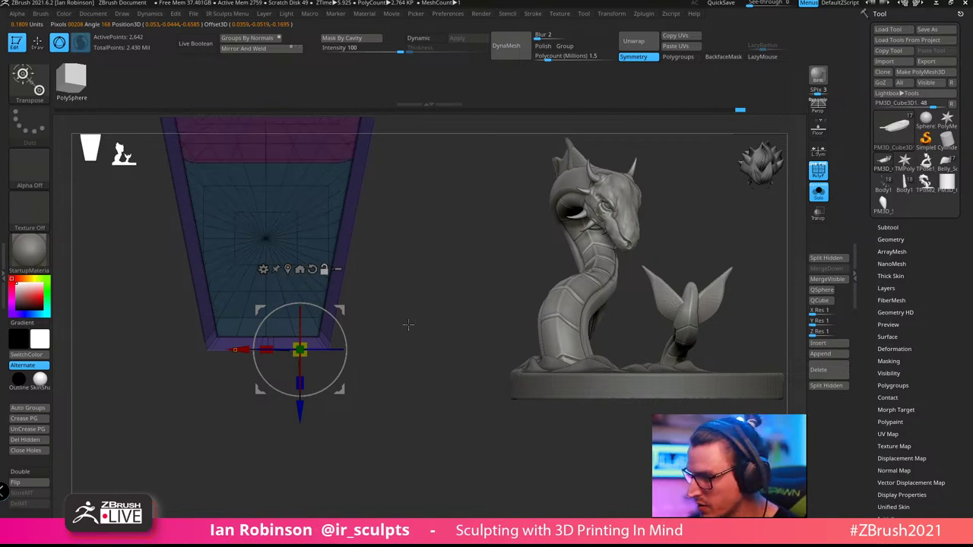
Move the hull's unmasked end outward, narrow it into a taper, and clear the mask
drag(300, 380, 302, 405)
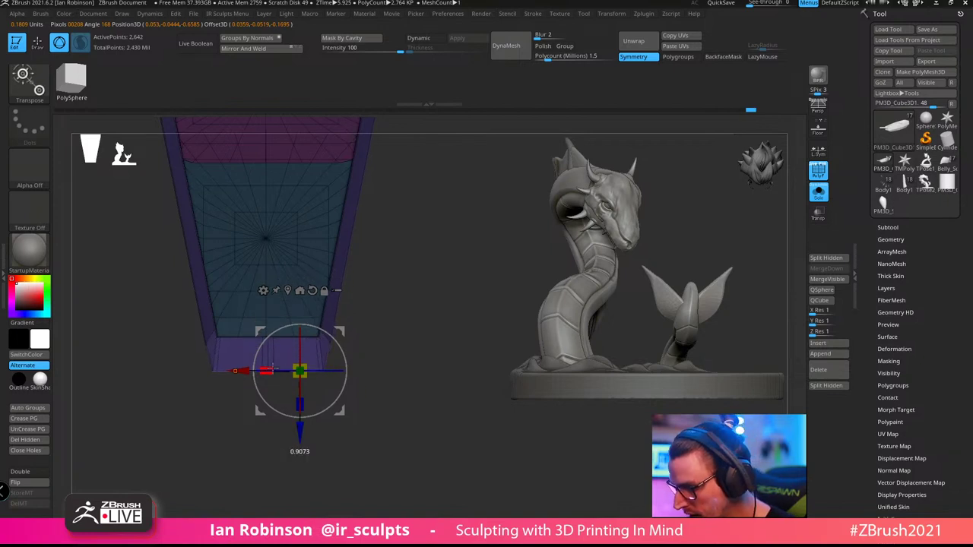
key(q)
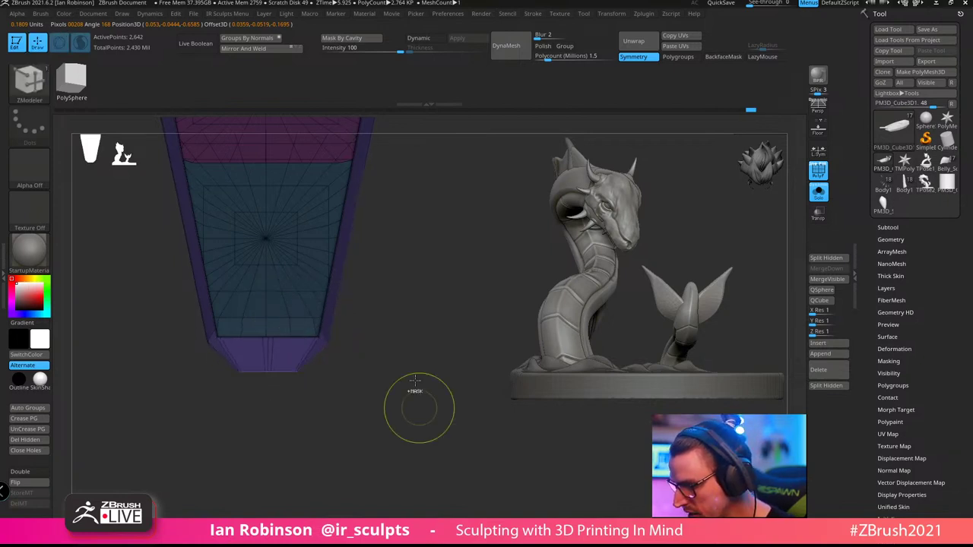
ctrl+drag(419, 409, 443, 460)
Show the handle with the polyframe off, mask everything except the handle, and scale it along its length
mouse_move(448, 470)
mouse_down()
mouse_move(452, 420)
mouse_move(437, 428)
mouse_move(478, 443)
mouse_move(426, 464)
mouse_move(319, 367)
mouse_up()
key(shift+f)
drag(415, 344, 458, 334)
key(w)
ctrl+click(366, 403)
alt+click(374, 400)
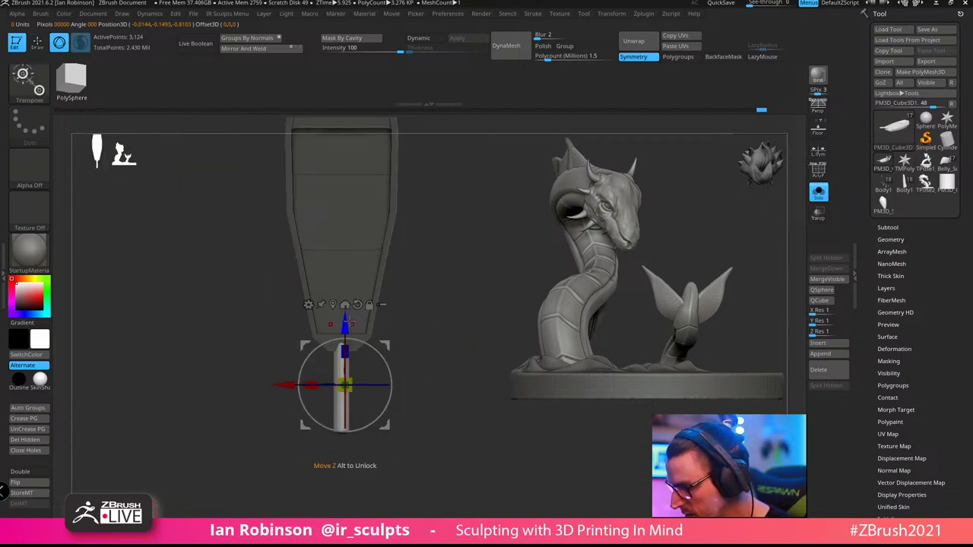
click(343, 305)
drag(351, 358, 350, 345)
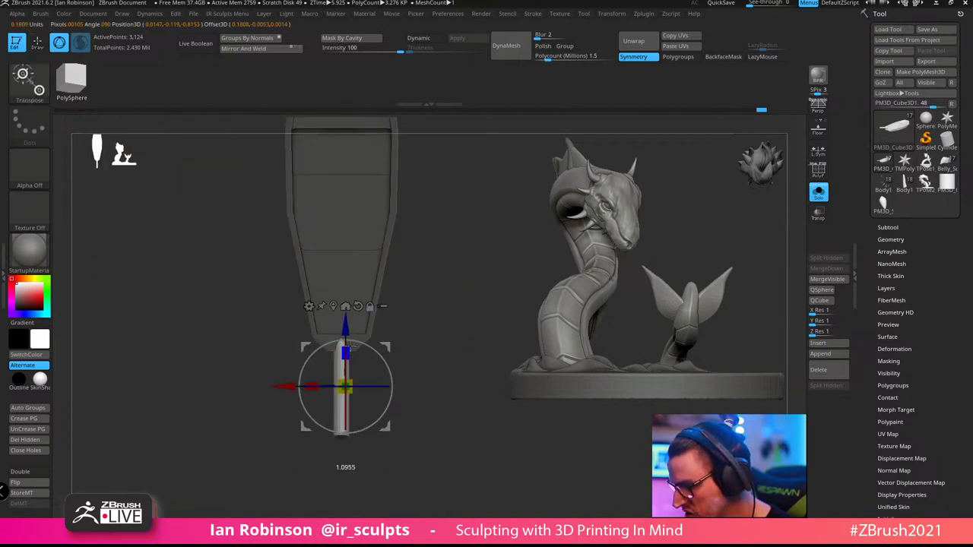
Undo the last handle change and scale the handle further along its length at the hull's narrow end
shift+drag(427, 332, 482, 330)
shift+drag(384, 360, 335, 323)
shift+drag(448, 313, 409, 312)
key(ctrl+z)
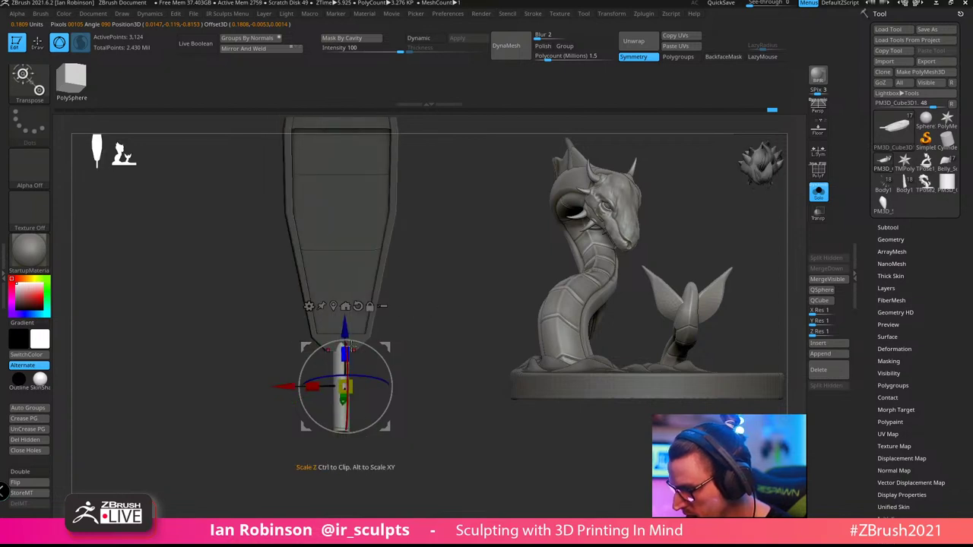
drag(345, 341, 343, 365)
key(q)
shift+drag(449, 354, 407, 374)
Switch to the ZModeler brush, turn the polyframe on, and inspect the edge loops along the handle
key(b)
key(z)
key(m)
key(shift+f)
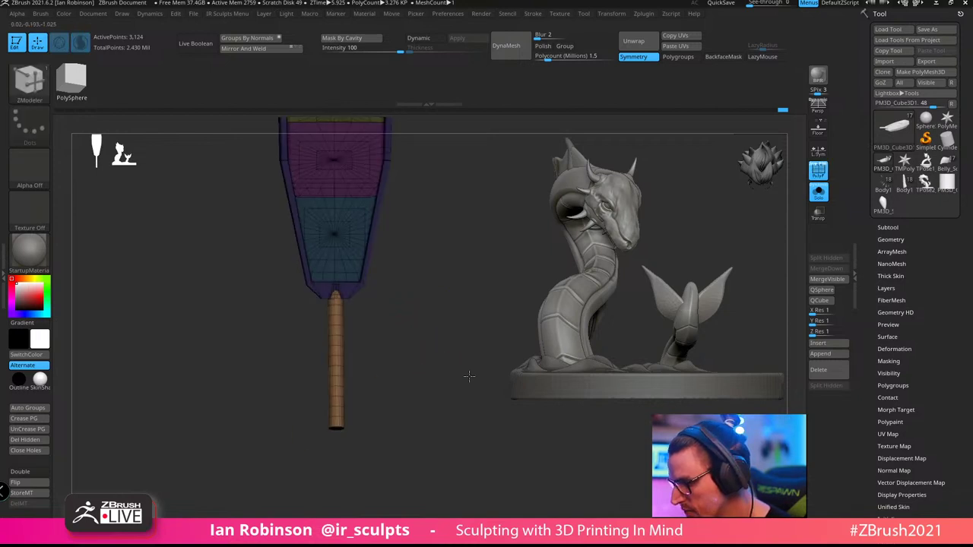
mouse_move(467, 373)
mouse_down()
mouse_move(463, 391)
mouse_move(427, 390)
mouse_move(413, 278)
mouse_move(412, 310)
mouse_up()
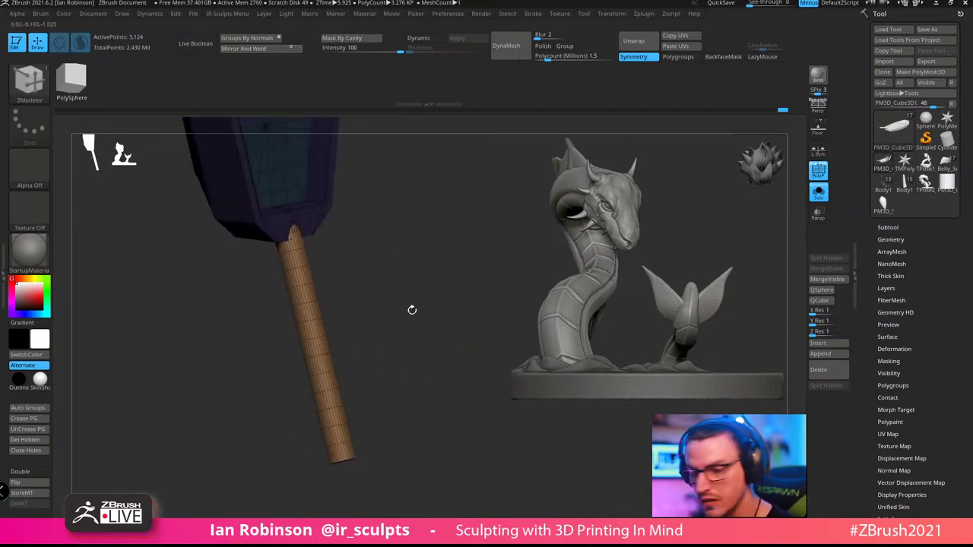
drag(360, 239, 388, 336)
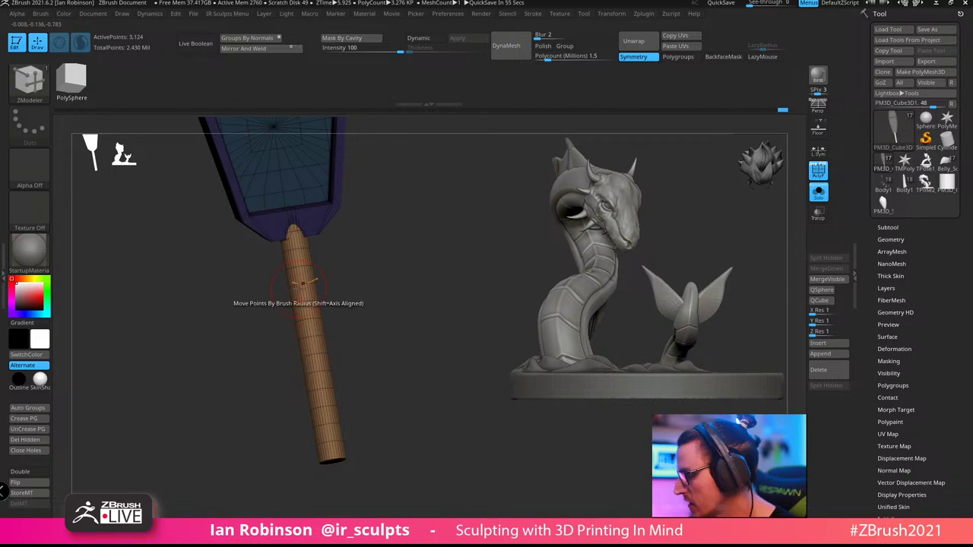
Remove the mesh's nonessential edge loops with Delete Loops and check the model with Solo off and on
scroll(917, 259, down, 3)
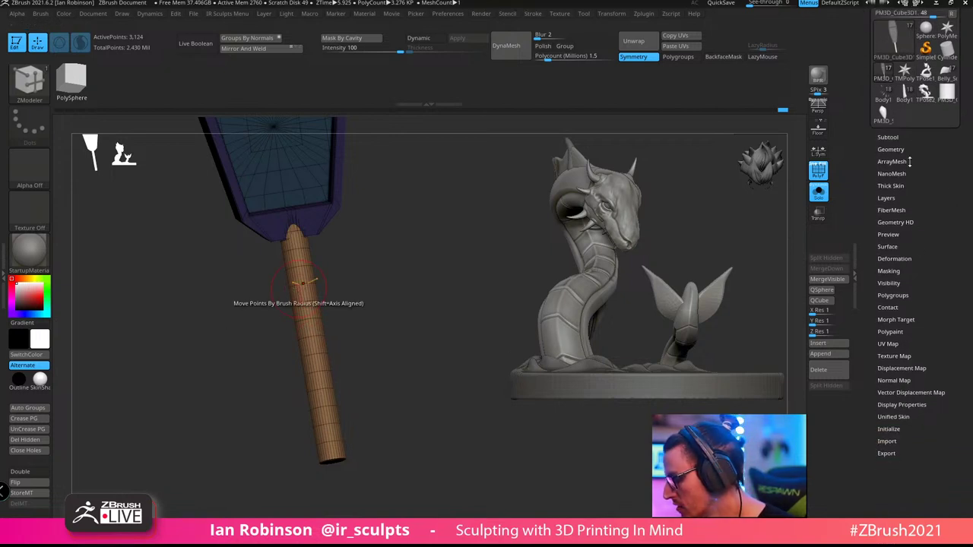
click(893, 150)
drag(970, 400, 968, 351)
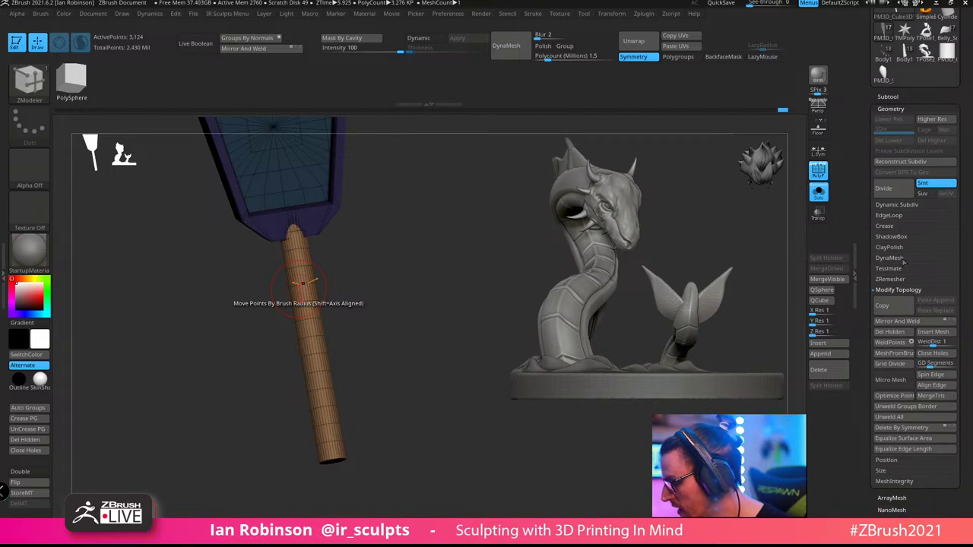
click(908, 216)
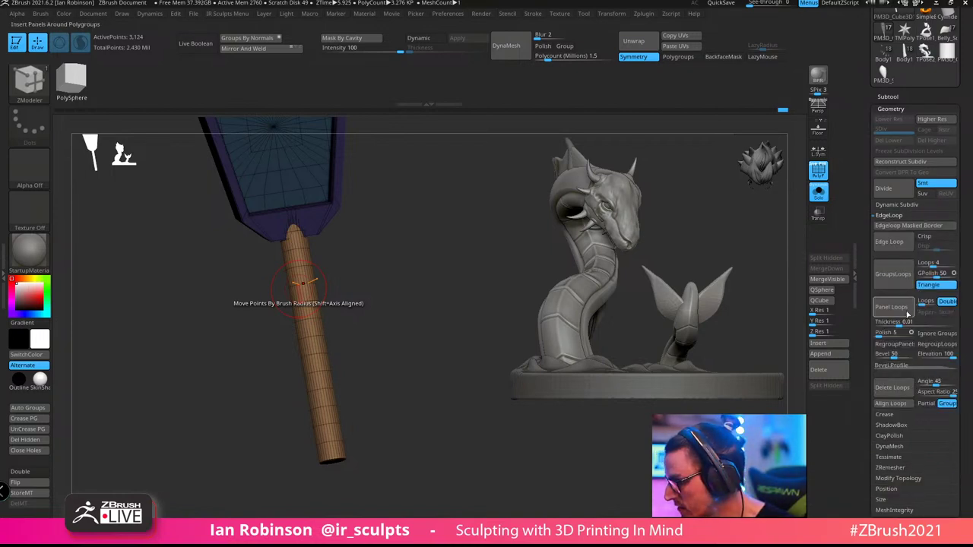
click(900, 393)
alt+drag(426, 270, 435, 311)
alt+drag(391, 359, 385, 325)
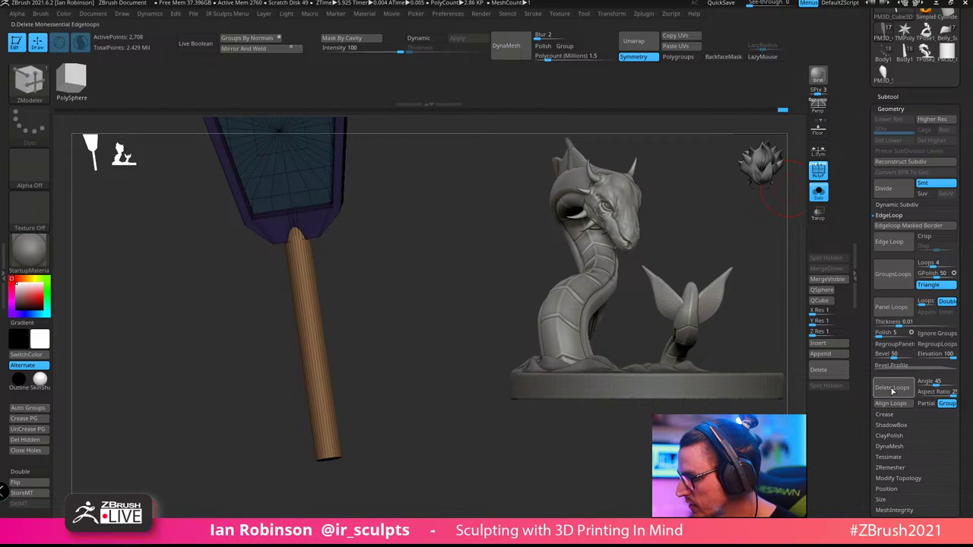
alt+drag(423, 301, 427, 332)
click(818, 192)
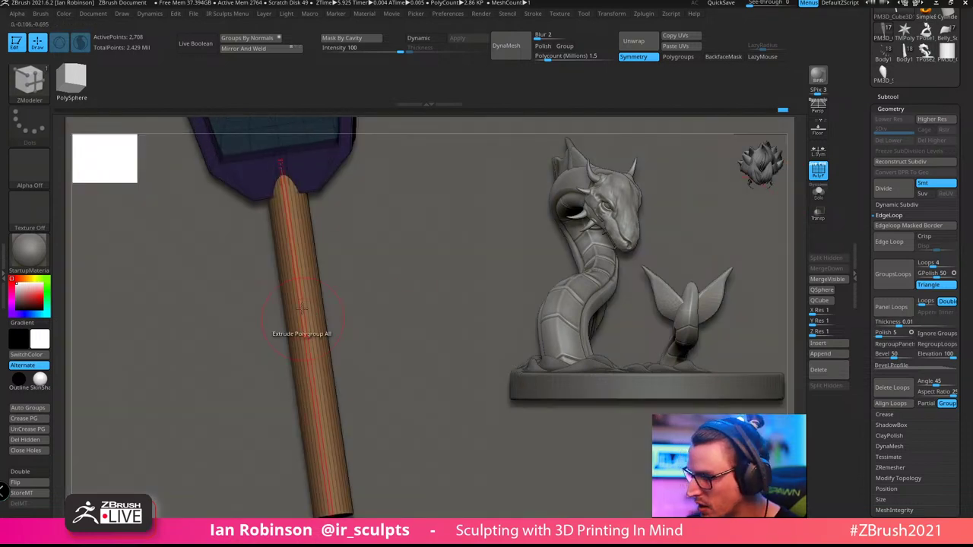
click(818, 193)
Mask the handle except for its free end and set the transform gizmo squarely on that end
mouse_move(364, 285)
mouse_down()
mouse_move(431, 317)
mouse_move(426, 252)
mouse_up()
mouse_move(243, 412)
ctrl+mouse_down()
mouse_move(365, 500)
mouse_move(375, 398)
ctrl+mouse_up()
ctrl+click(373, 394)
key(w)
mouse_move(413, 362)
mouse_down()
mouse_move(371, 346)
mouse_move(394, 348)
mouse_move(380, 443)
mouse_up()
key(y)
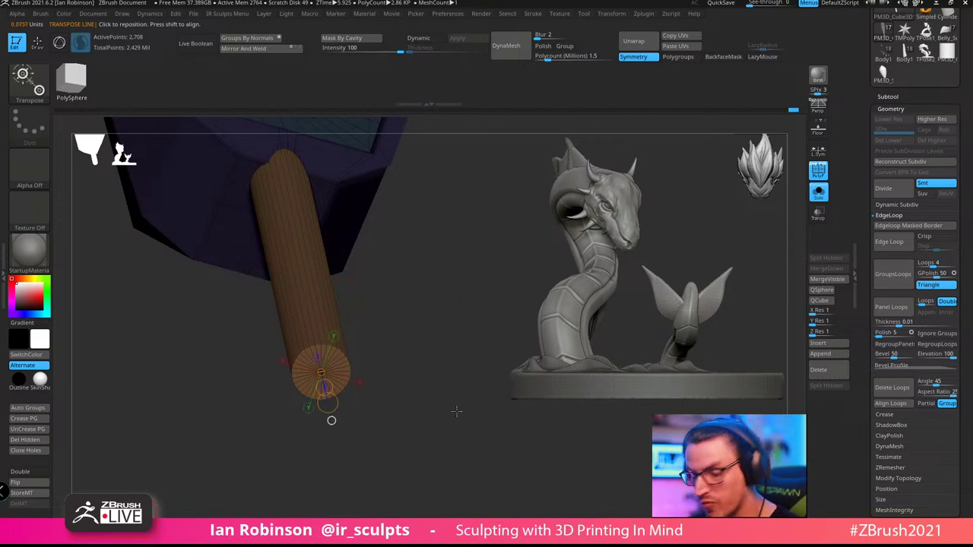
key(y)
shift+drag(434, 394, 448, 422)
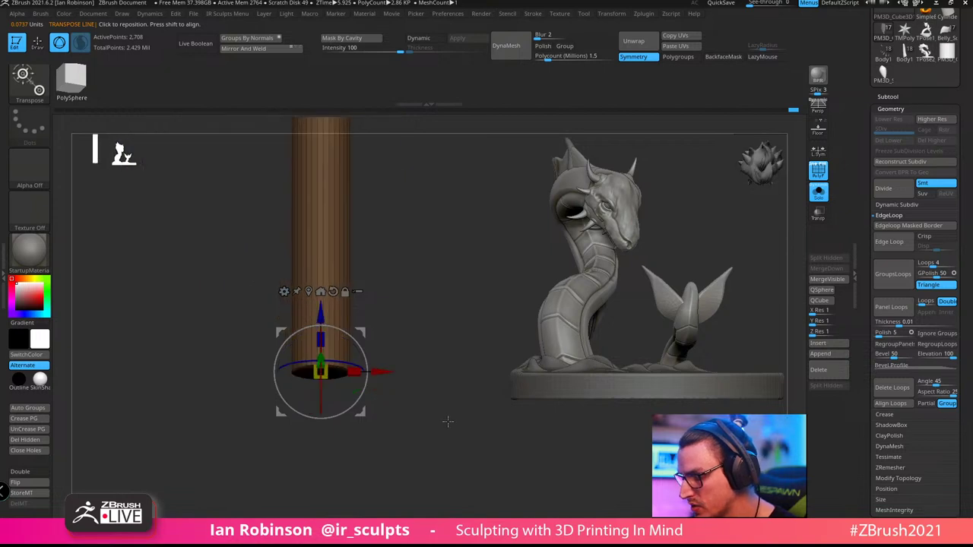
Undo the last transform, then scale down the handle's free end so the handle tapers to a point
key(ctrl+z)
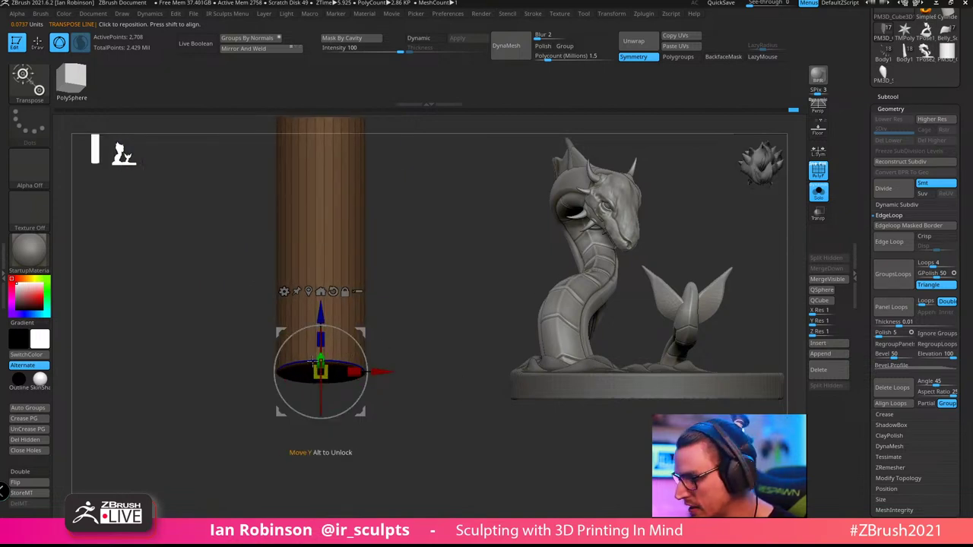
drag(320, 371, 320, 389)
key(q)
mouse_move(417, 291)
mouse_down()
mouse_move(449, 334)
mouse_move(428, 370)
mouse_move(464, 431)
mouse_move(387, 428)
mouse_move(423, 469)
mouse_move(452, 393)
mouse_move(440, 431)
mouse_move(441, 415)
mouse_move(370, 441)
mouse_move(376, 435)
mouse_up()
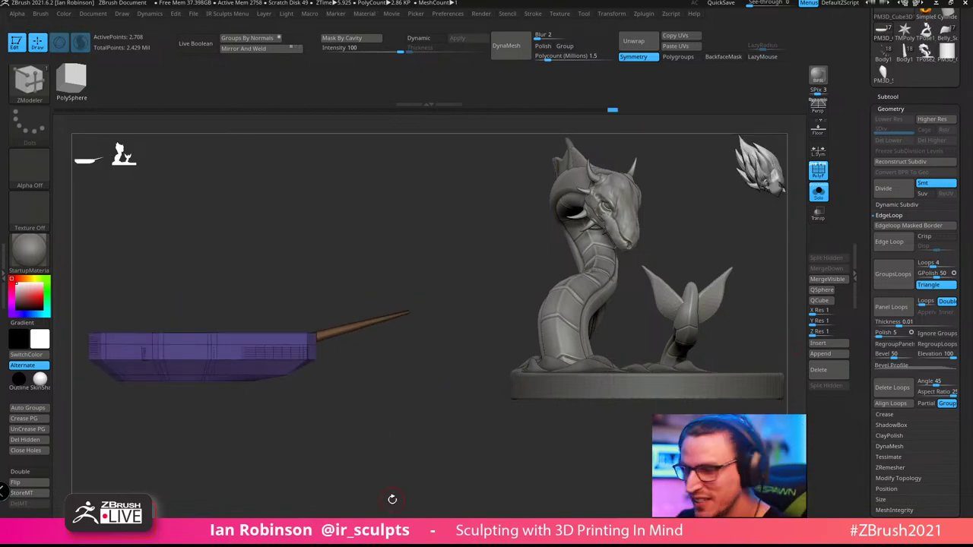
drag(392, 499, 395, 434)
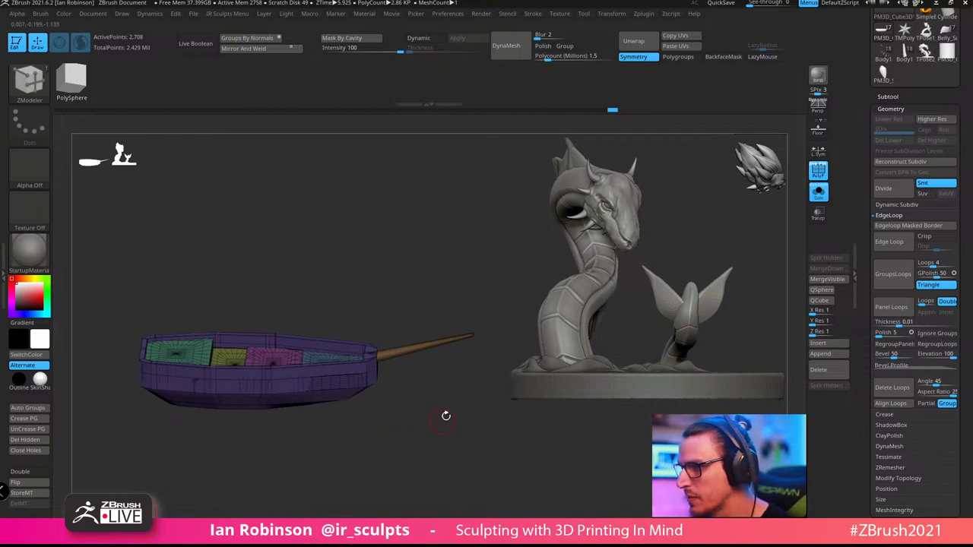
alt+drag(453, 472, 524, 479)
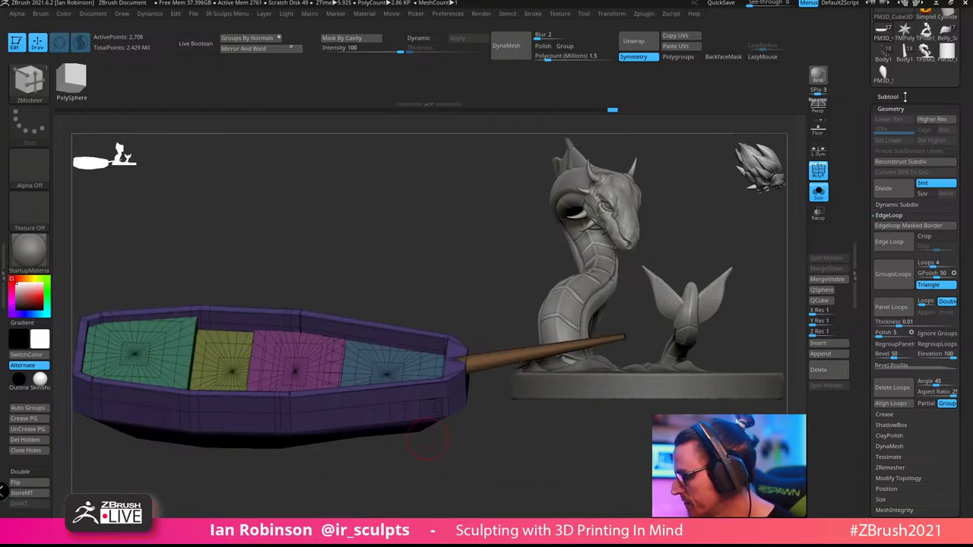
Insert a no-edge cylinder from the IMM Primitives brush at the centre of the hull's magenta section
shift+drag(479, 449, 480, 465)
key(b)
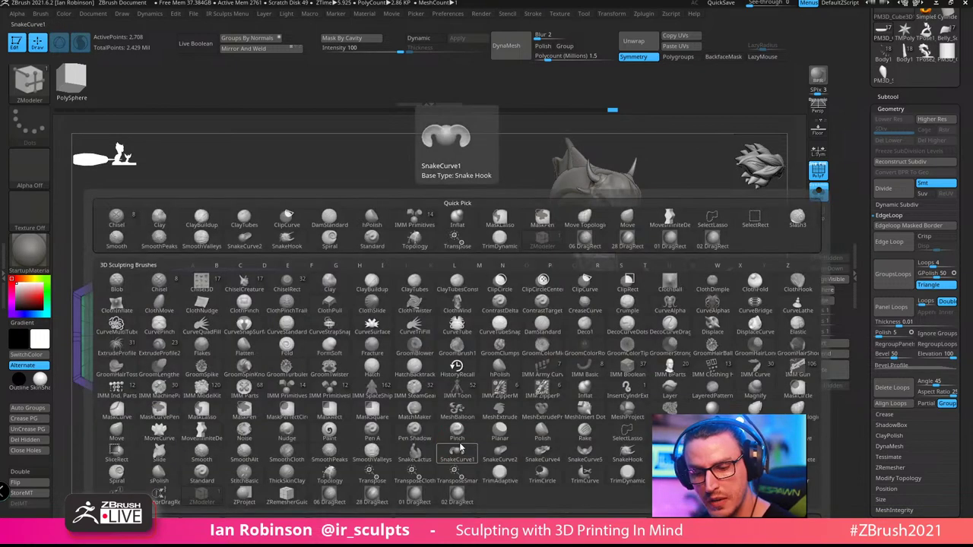
key(i)
key(p)
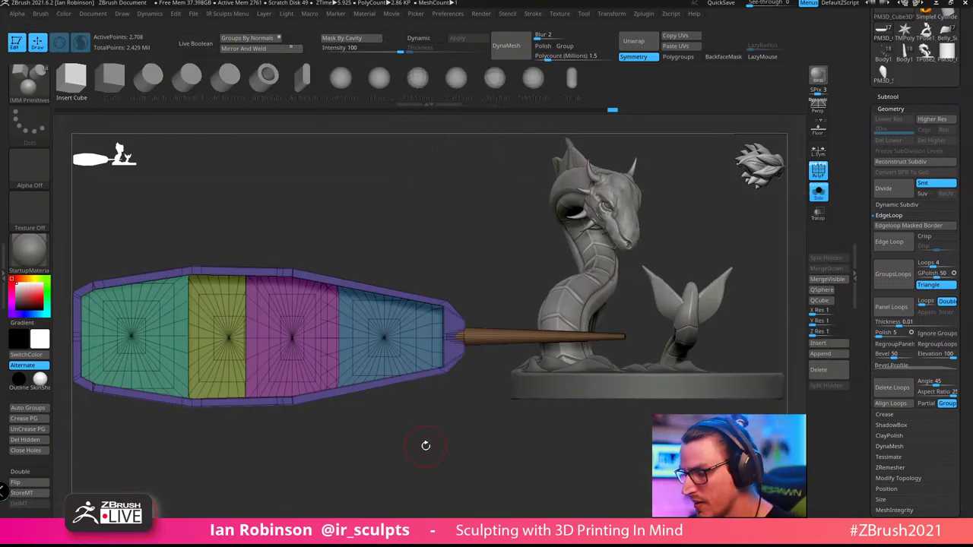
click(199, 84)
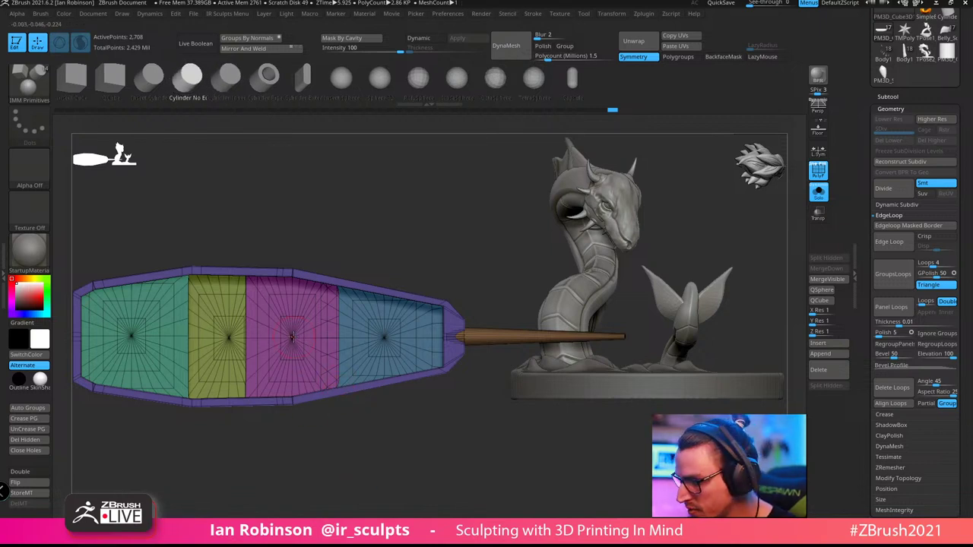
drag(293, 338, 312, 370)
drag(371, 480, 297, 261)
Scale the inserted cylinder uniformly down to a slimmer post standing in the hull
key(w)
drag(381, 198, 456, 397)
drag(293, 337, 330, 298)
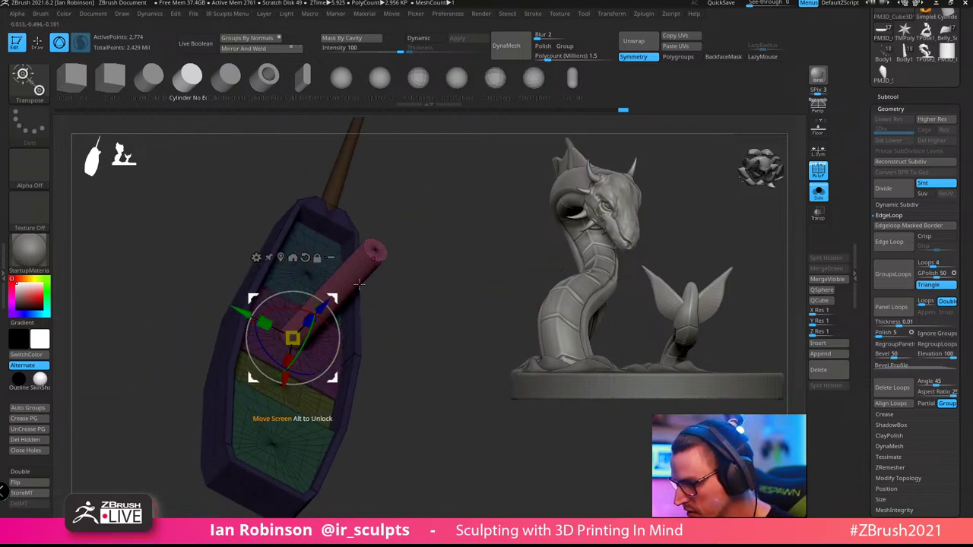
mouse_move(426, 403)
mouse_down()
mouse_move(479, 422)
mouse_move(418, 418)
mouse_up()
key(q)
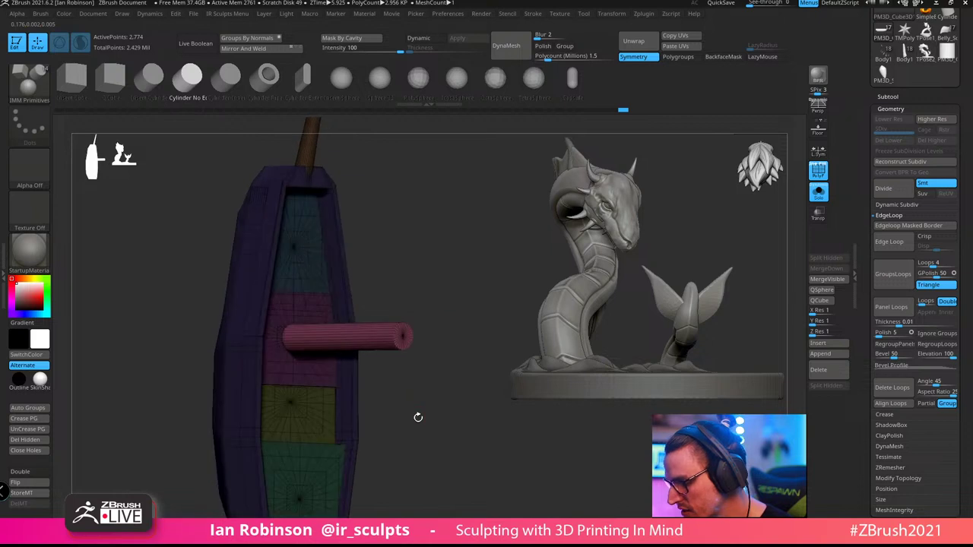
key(w)
drag(293, 337, 292, 356)
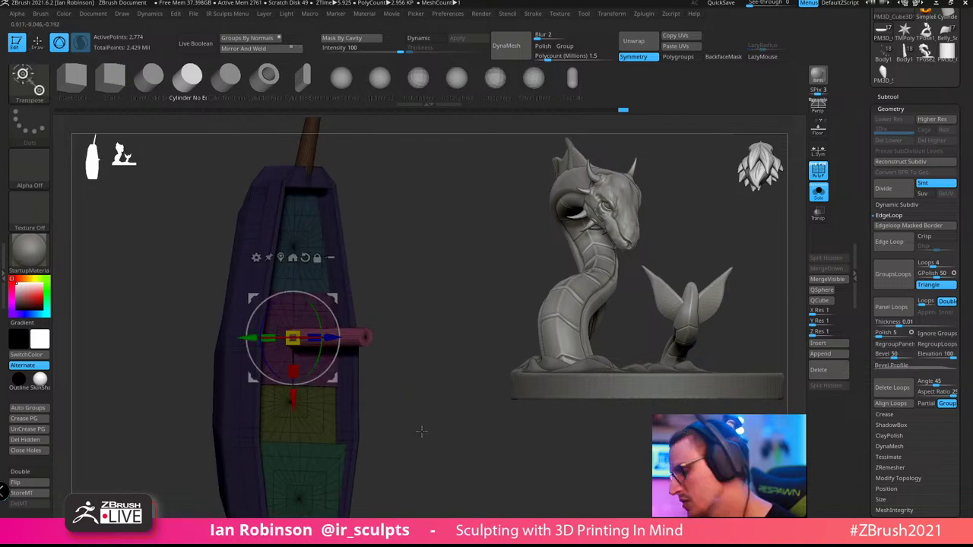
key(q)
mouse_move(423, 431)
mouse_down()
mouse_move(456, 460)
mouse_move(449, 487)
mouse_move(406, 425)
mouse_up()
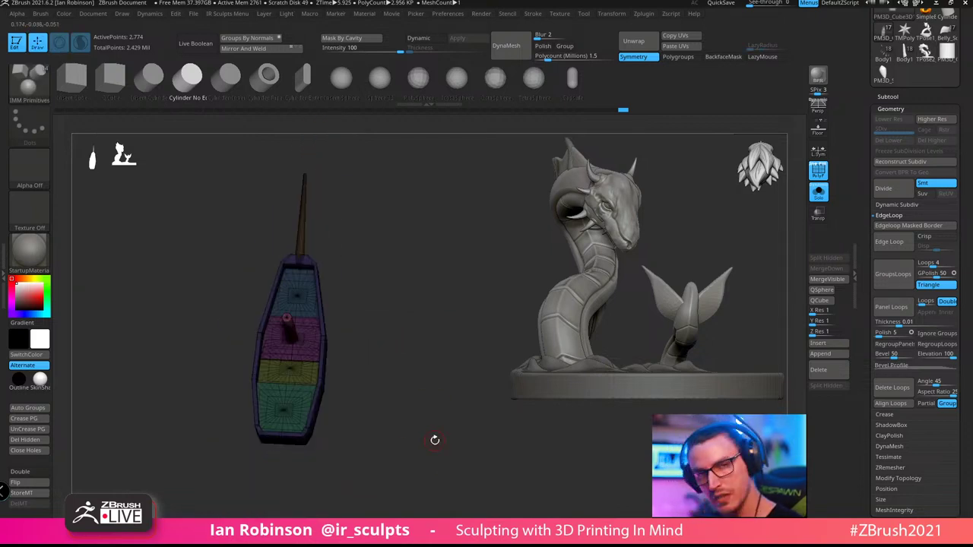
mouse_move(459, 457)
mouse_down()
mouse_move(448, 444)
mouse_move(441, 456)
mouse_up()
Readjust the post's overall size with the gizmo so it suits the boat as a mast
alt+drag(411, 358, 419, 441)
key(w)
drag(292, 337, 344, 361)
key(q)
mouse_move(381, 396)
mouse_down()
mouse_move(419, 426)
mouse_move(446, 411)
mouse_move(449, 419)
mouse_move(394, 452)
mouse_up()
key(w)
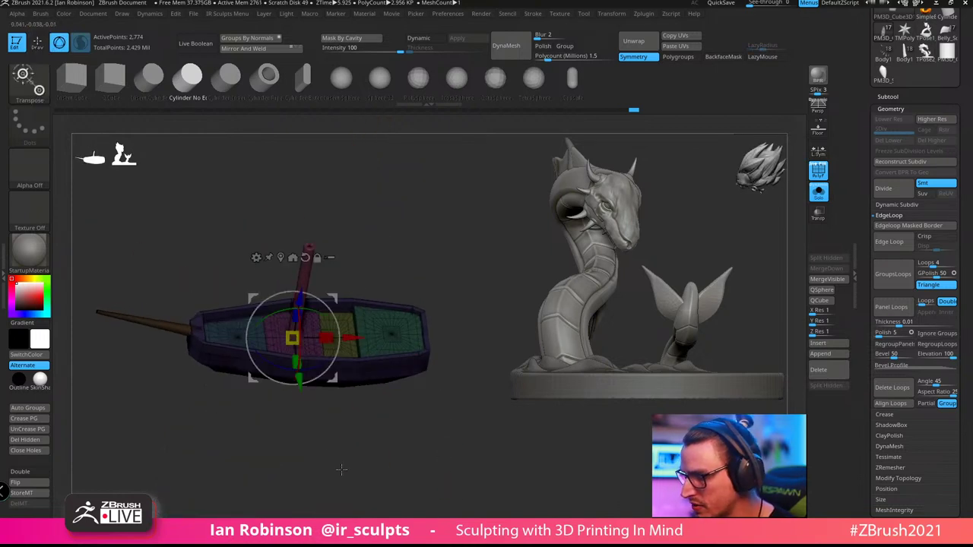
Stretch the mast along its vertical axis to make it taller and check the boat in side view
drag(341, 468, 371, 461)
drag(305, 316, 319, 298)
key(q)
drag(452, 441, 464, 449)
key(w)
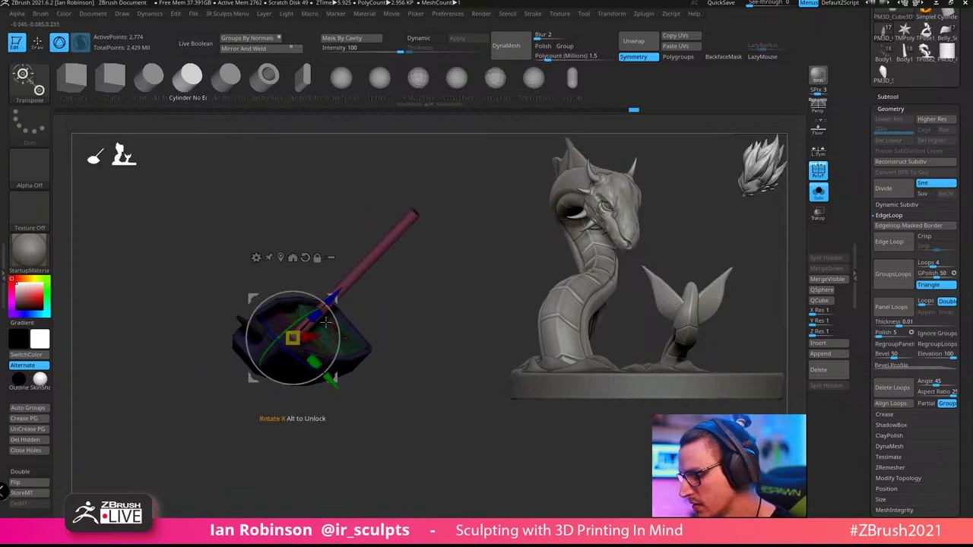
drag(316, 316, 319, 313)
key(q)
drag(426, 411, 458, 461)
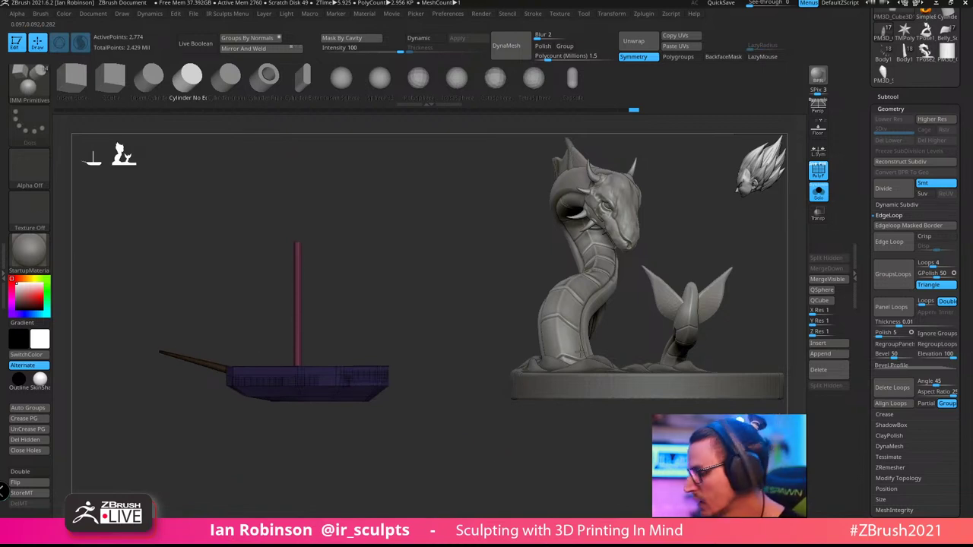
Split the masked points of the boat subtool so mast and hull become separate subtools, and turn off Solo
click(891, 108)
click(888, 97)
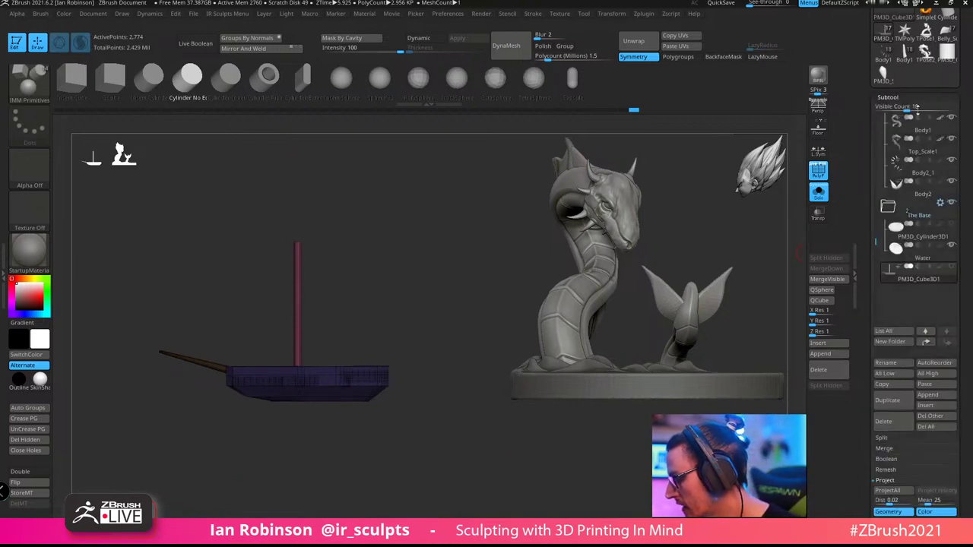
click(886, 280)
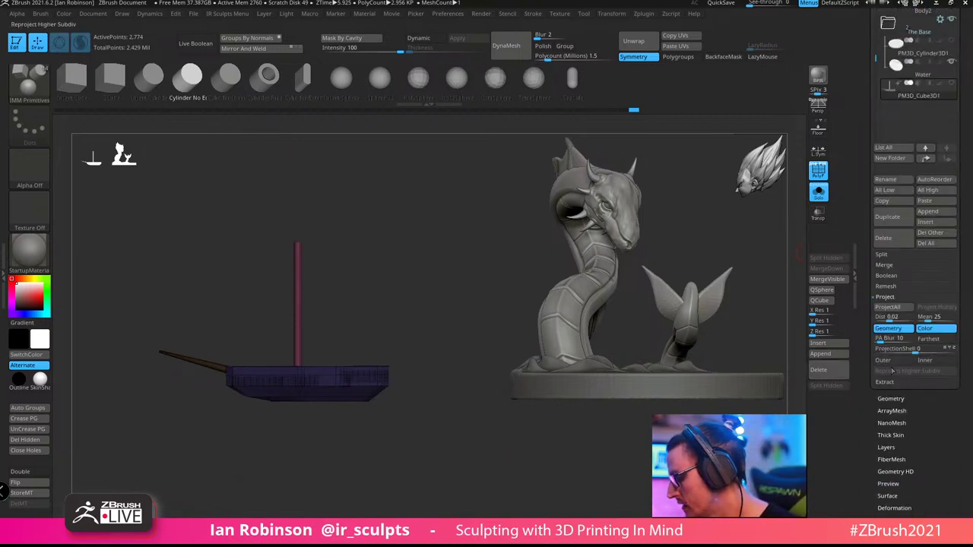
click(883, 255)
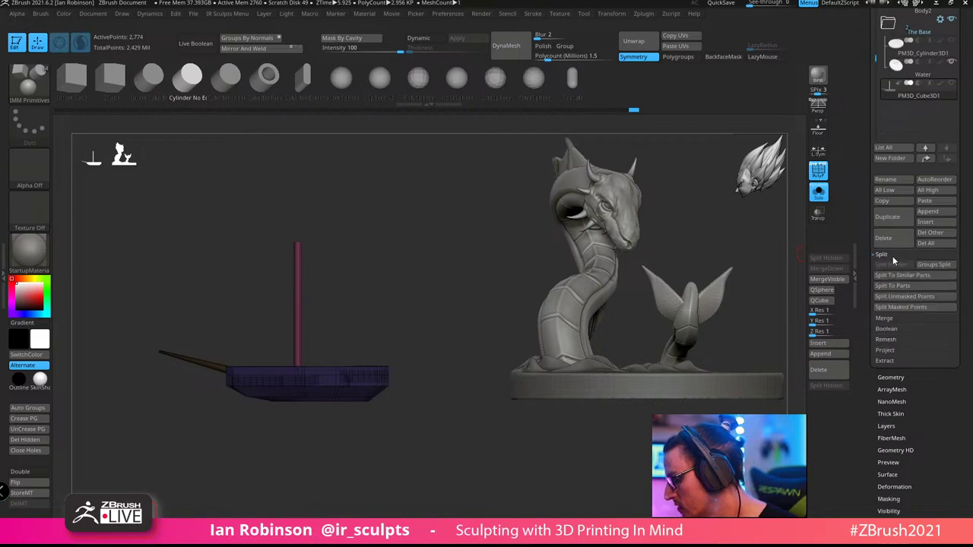
click(900, 307)
mouse_move(439, 465)
mouse_down()
mouse_move(456, 469)
mouse_move(433, 453)
mouse_up()
click(819, 193)
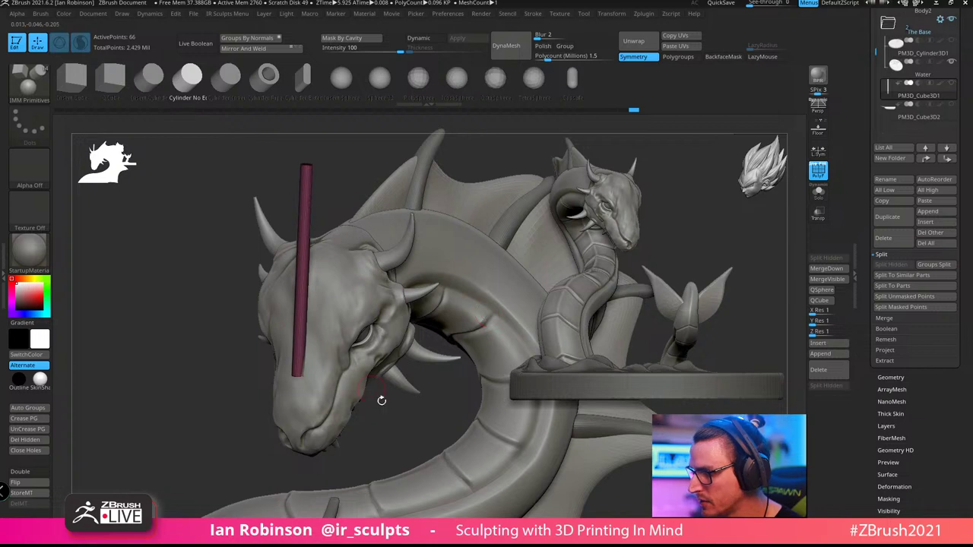
Collapse and hide the Olliphest folder, hide the Water subtool, and show only the boat's mast and hull
drag(382, 401, 327, 405)
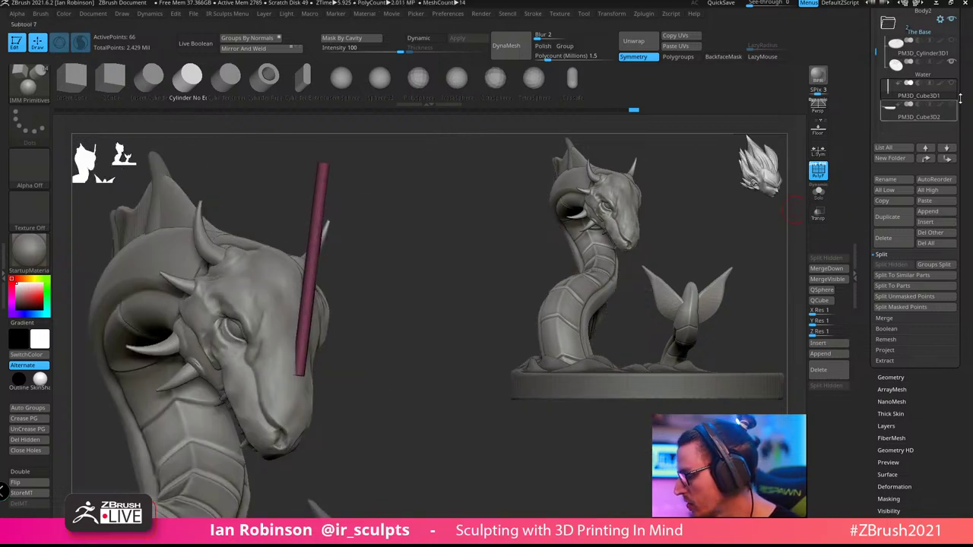
scroll(927, 122, up, 4)
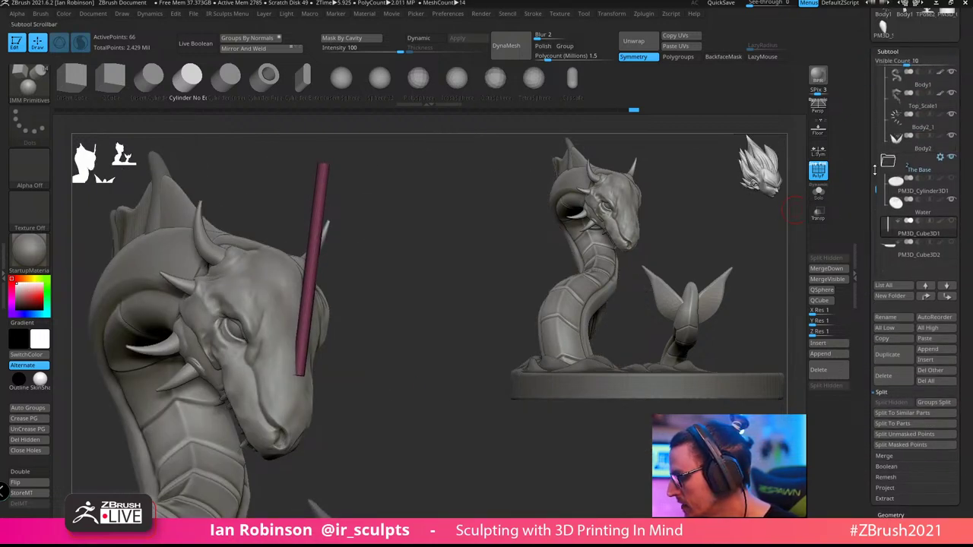
drag(875, 170, 876, 70)
click(888, 97)
click(953, 94)
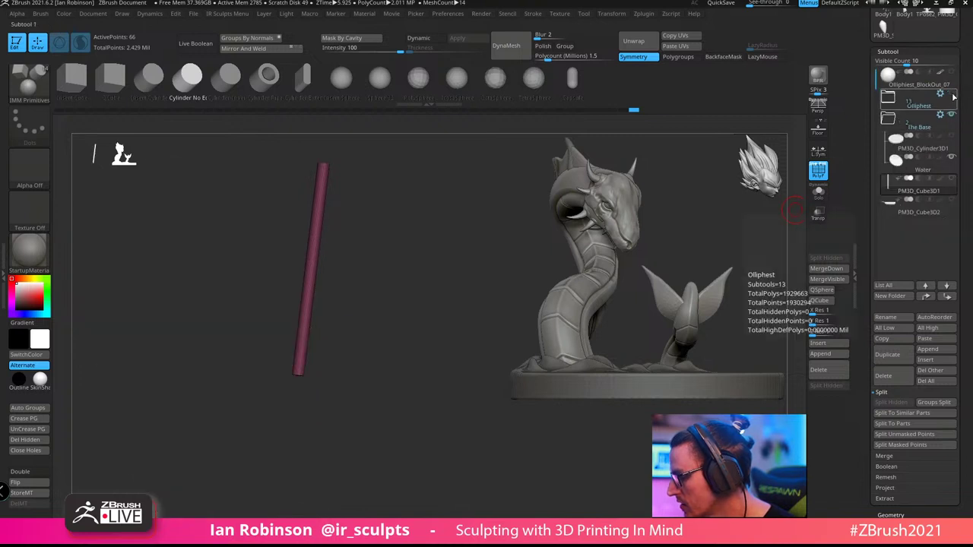
alt+drag(415, 376, 457, 380)
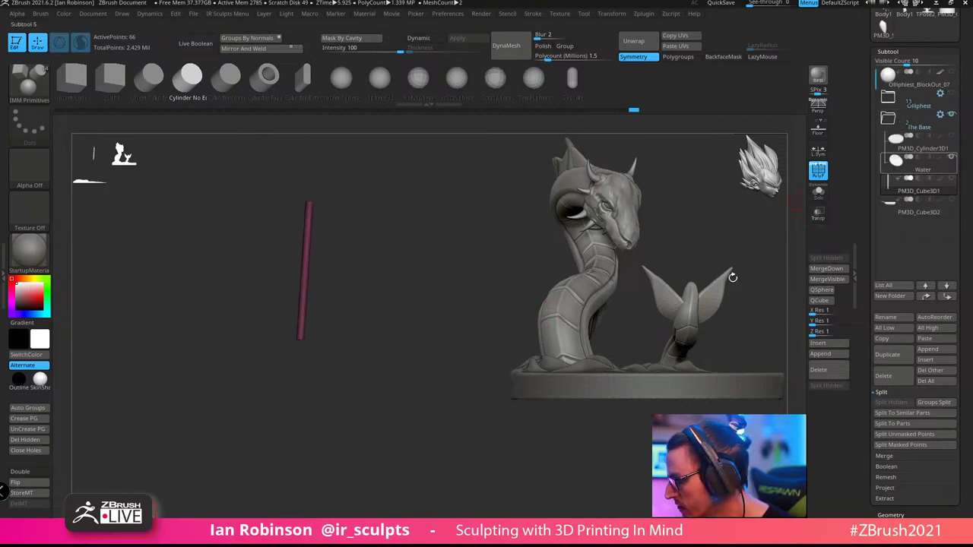
drag(733, 277, 417, 480)
click(951, 201)
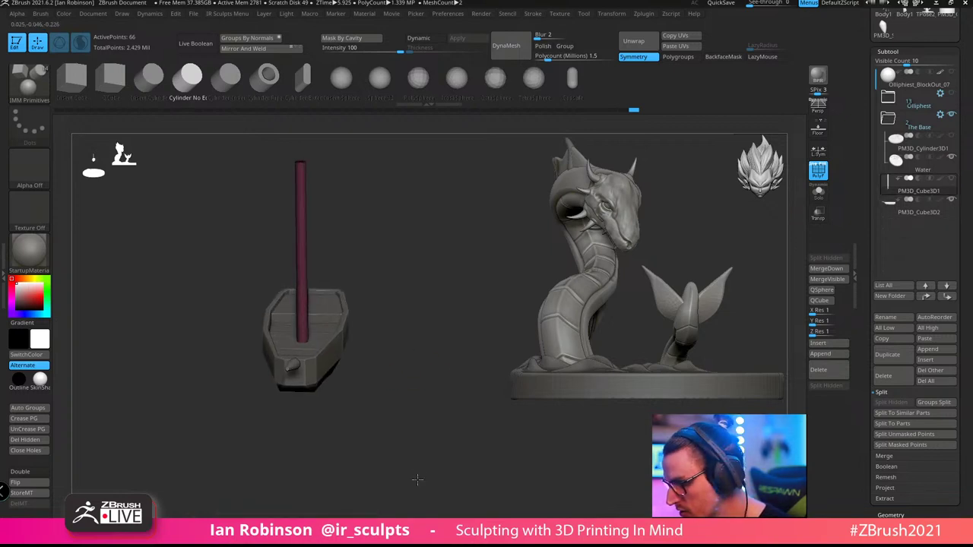
click(946, 202)
Rename the mast subtool as Sail
click(900, 318)
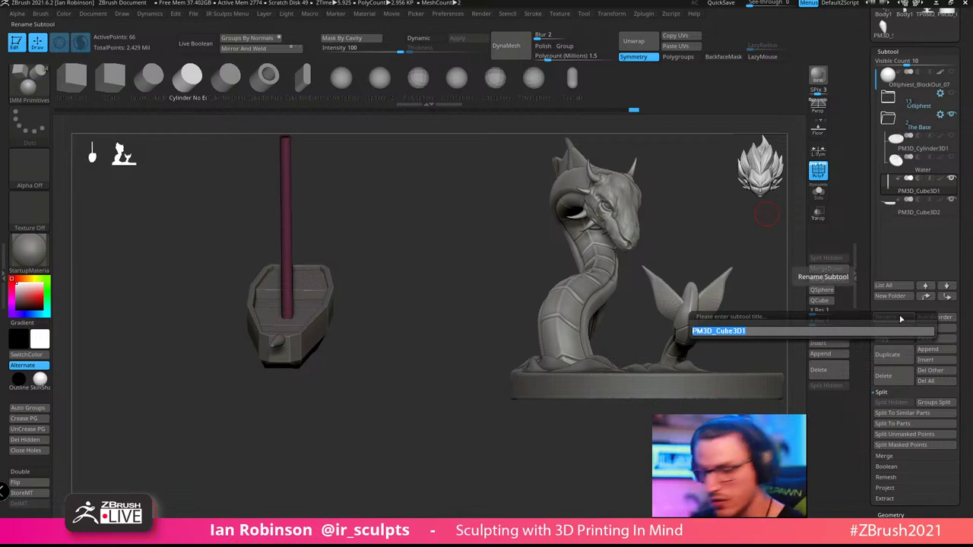
text(S)
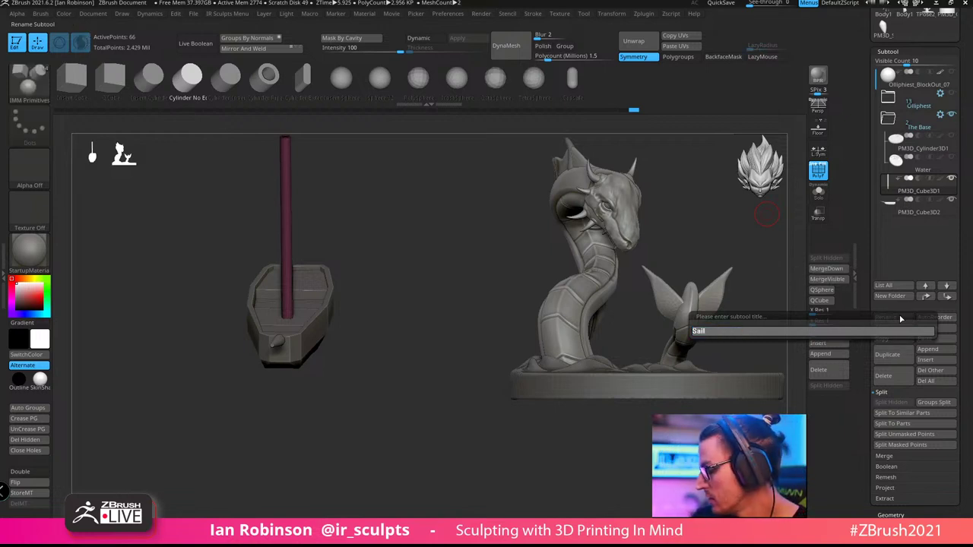
text(ail)
key(Return)
Rename the hull subtool as Ship
key(Down)
click(899, 318)
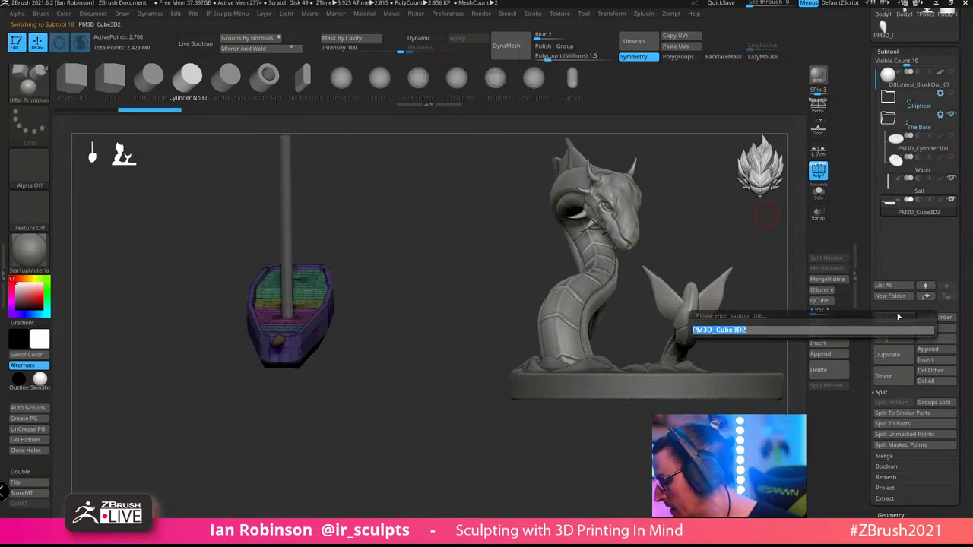
key(shift)
text(Sh)
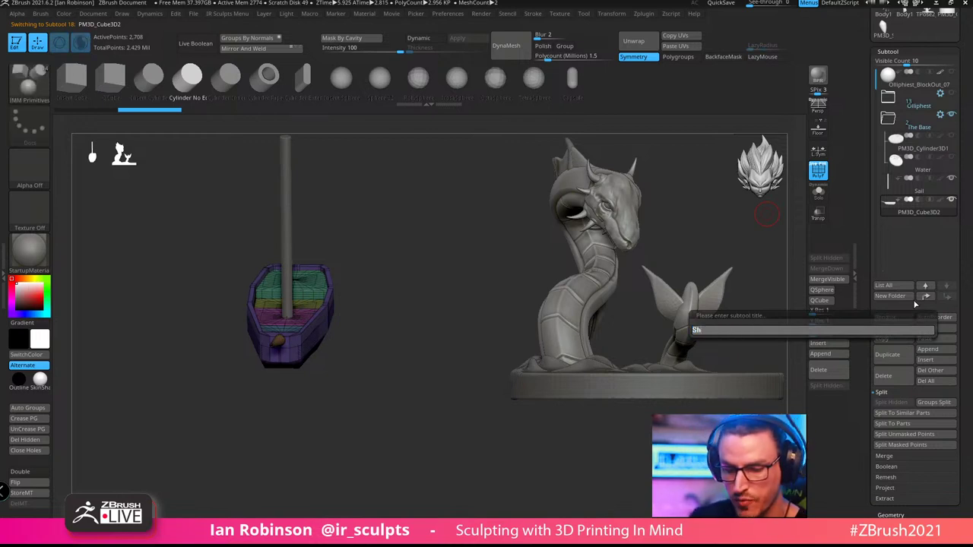
text(ip)
key(Return)
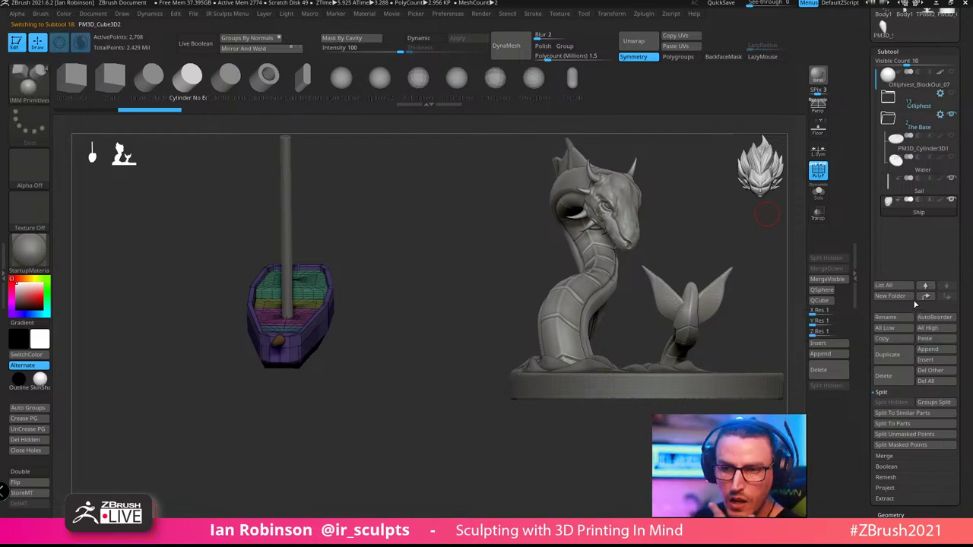
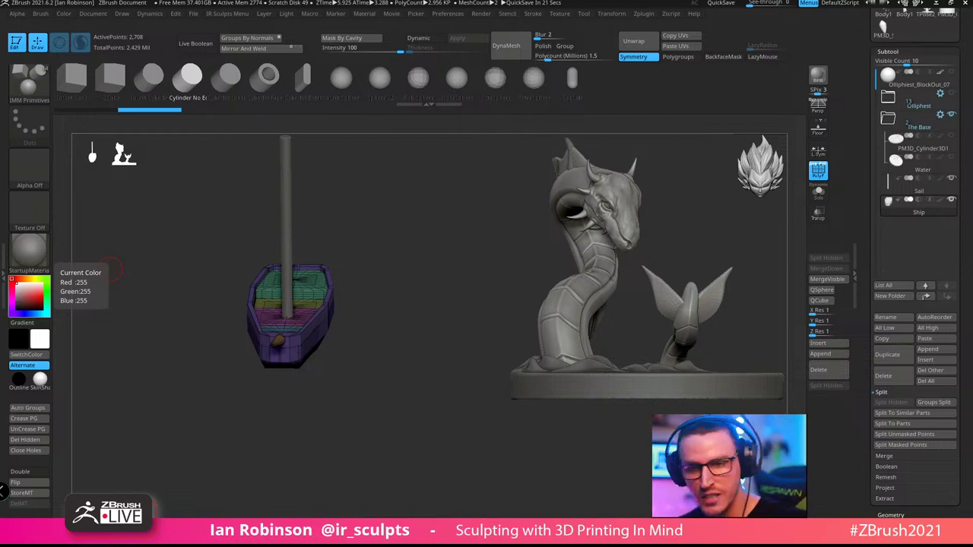
Make the mast the active subtool and duplicate it, viewing the boat from the front
drag(357, 407, 499, 413)
alt+drag(462, 286, 449, 269)
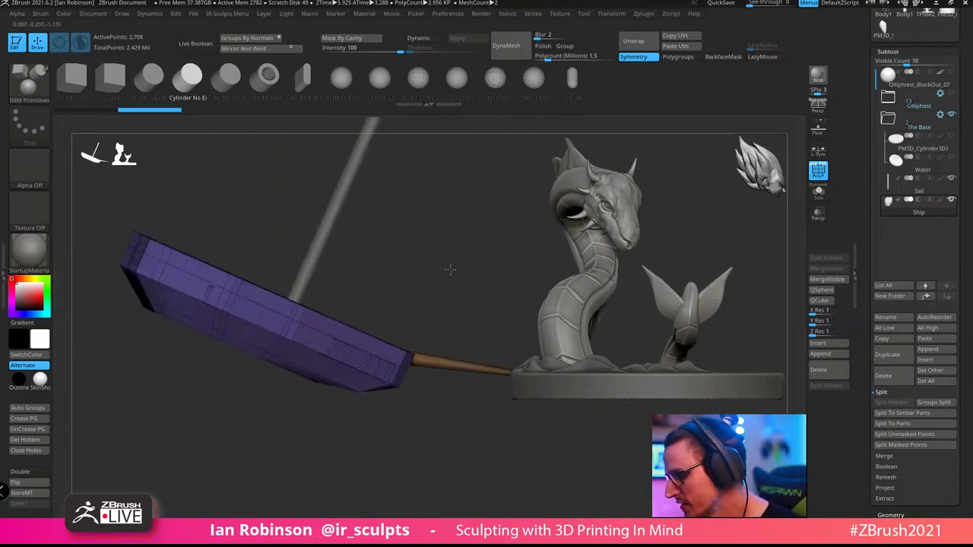
drag(454, 213, 447, 265)
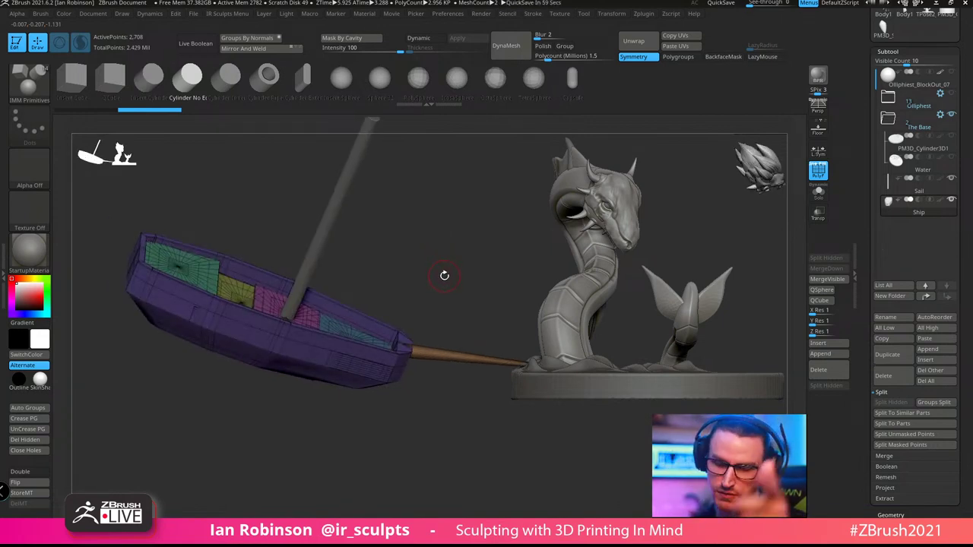
drag(432, 247, 363, 285)
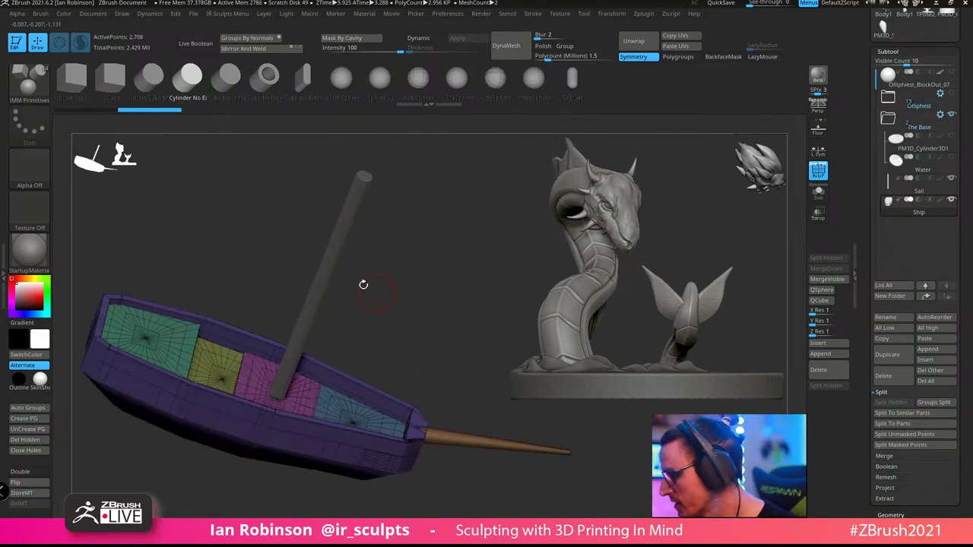
alt+click(327, 274)
drag(412, 263, 453, 254)
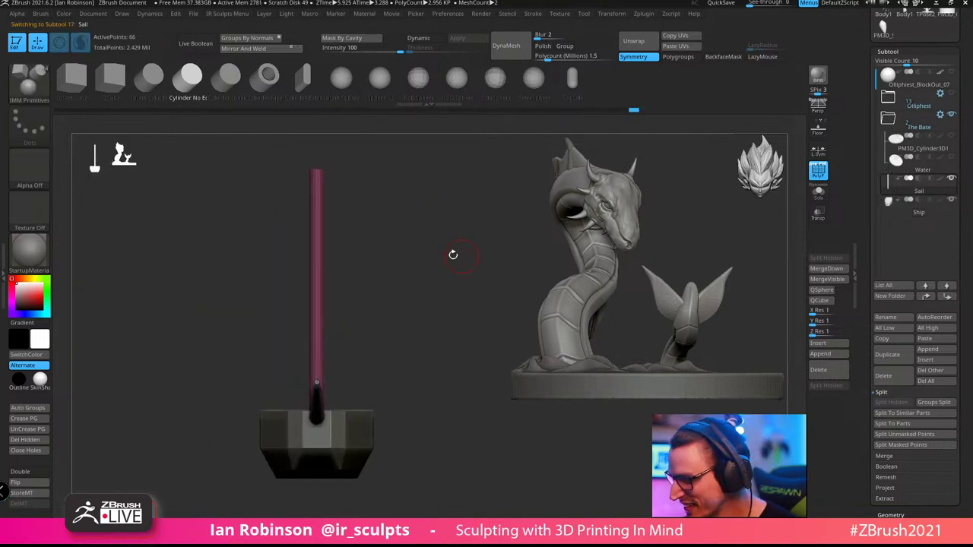
key(w)
click(316, 299)
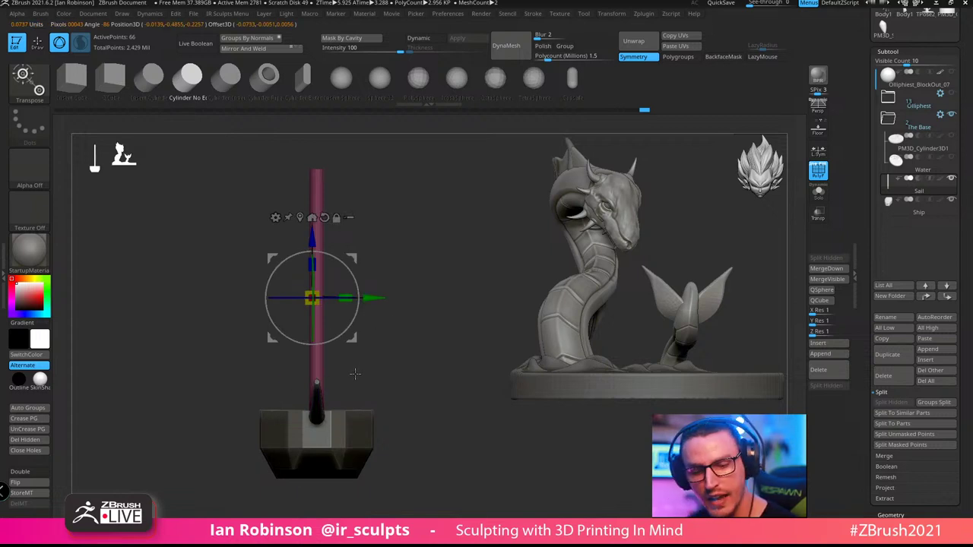
key(ctrl+shift)
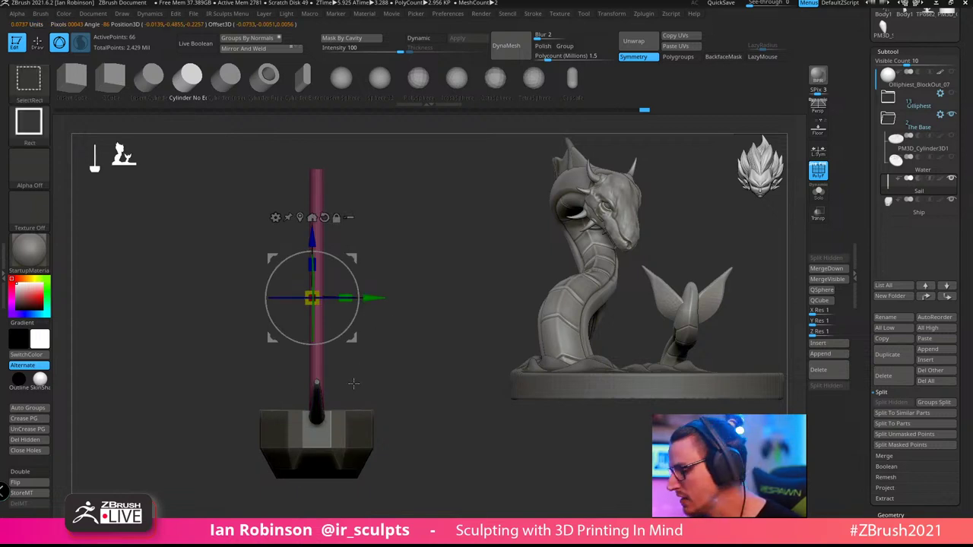
key(ctrl+shift+d)
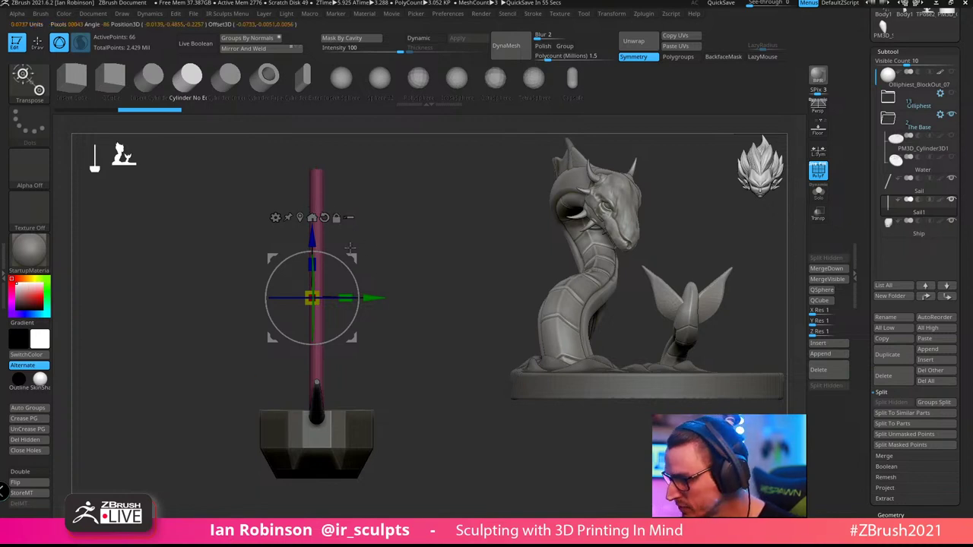
Rotate the duplicated mast 90° into a horizontal crossbar, reset the gizmo's position, and apply Mirror and Weld
drag(335, 339, 364, 303)
key(ctrl+z)
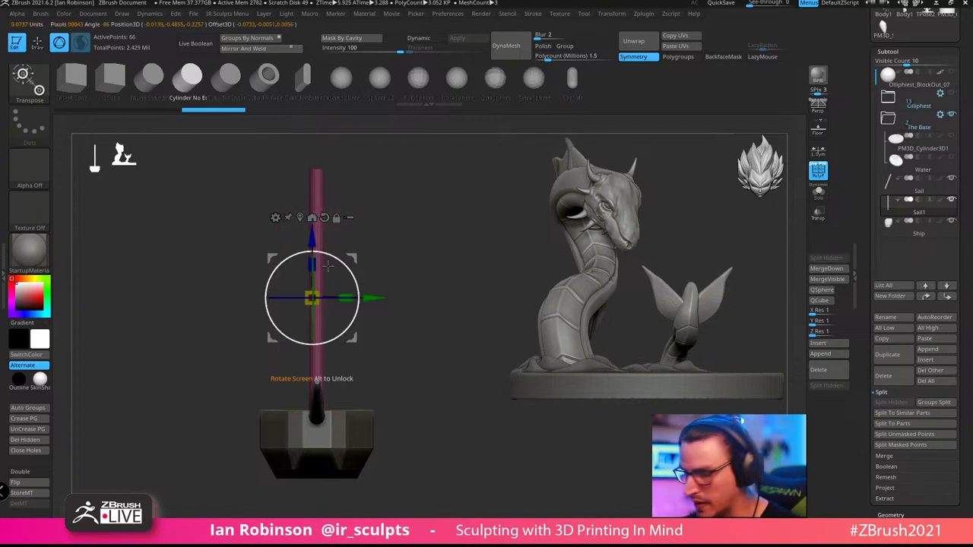
drag(339, 261, 356, 329)
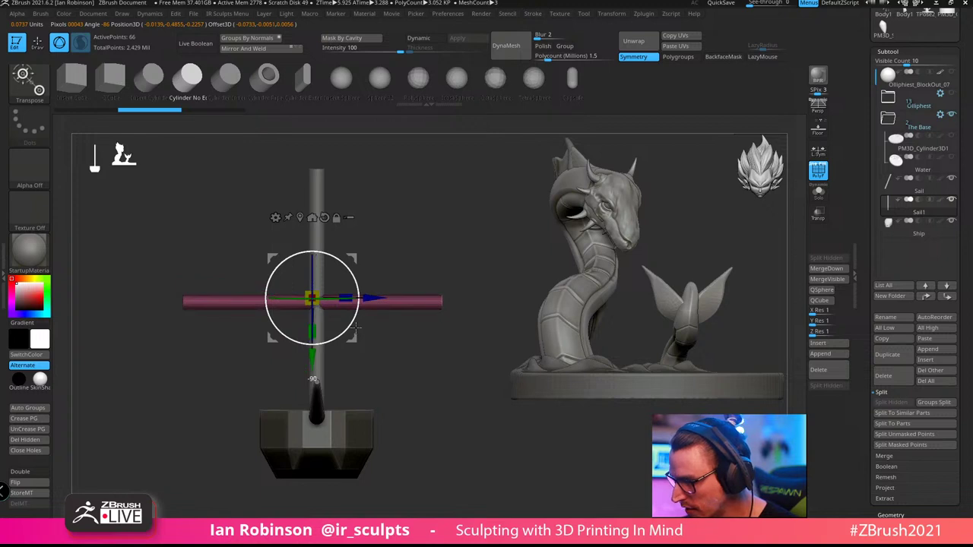
alt+click(324, 222)
ctrl+right_drag(429, 216, 432, 269)
key(space)
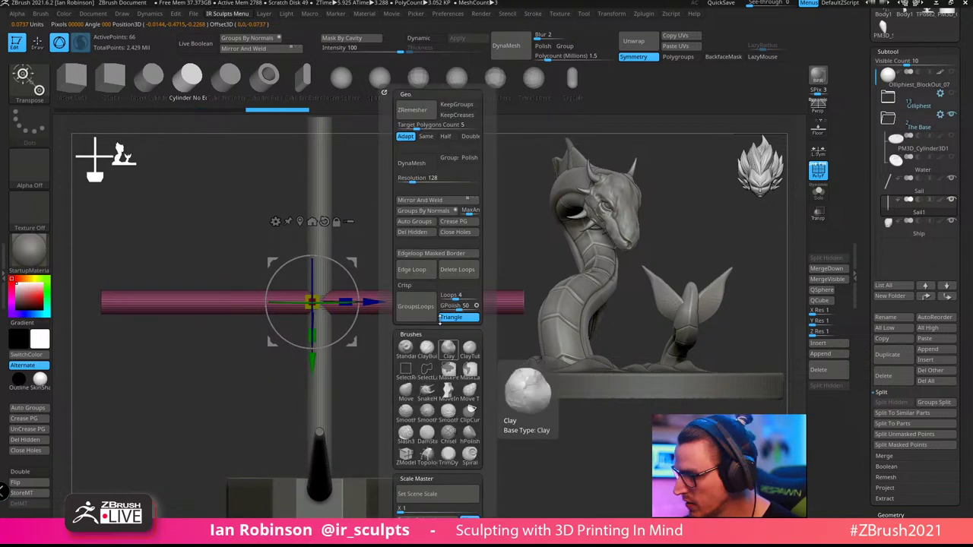
click(433, 201)
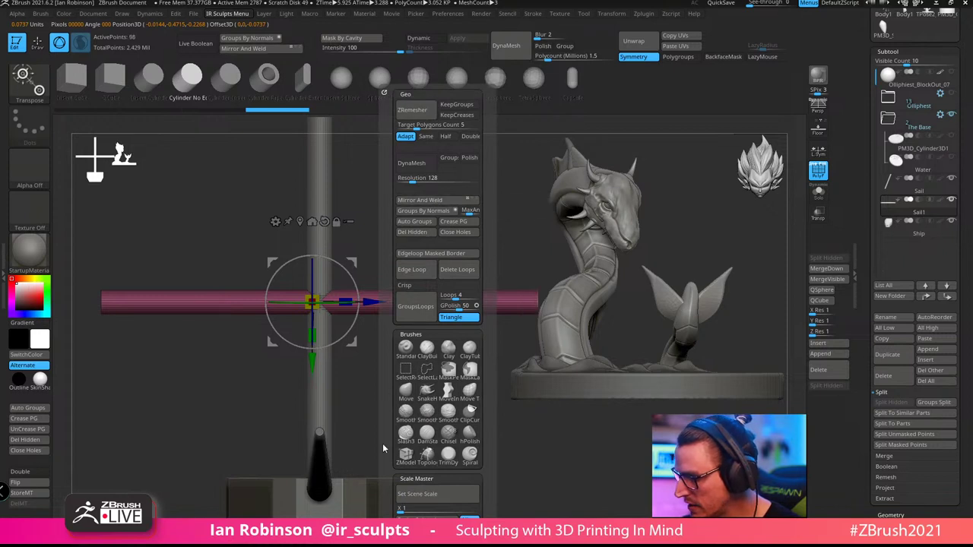
Shorten the horizontal crossbar along its length, keeping it centred on the mast
mouse_move(411, 403)
ctrl+right_down()
mouse_move(398, 384)
mouse_move(415, 420)
ctrl+right_up()
drag(370, 337, 322, 353)
ctrl+right_drag(443, 270, 448, 308)
right_drag(447, 308, 517, 335)
alt+right_drag(450, 437, 402, 347)
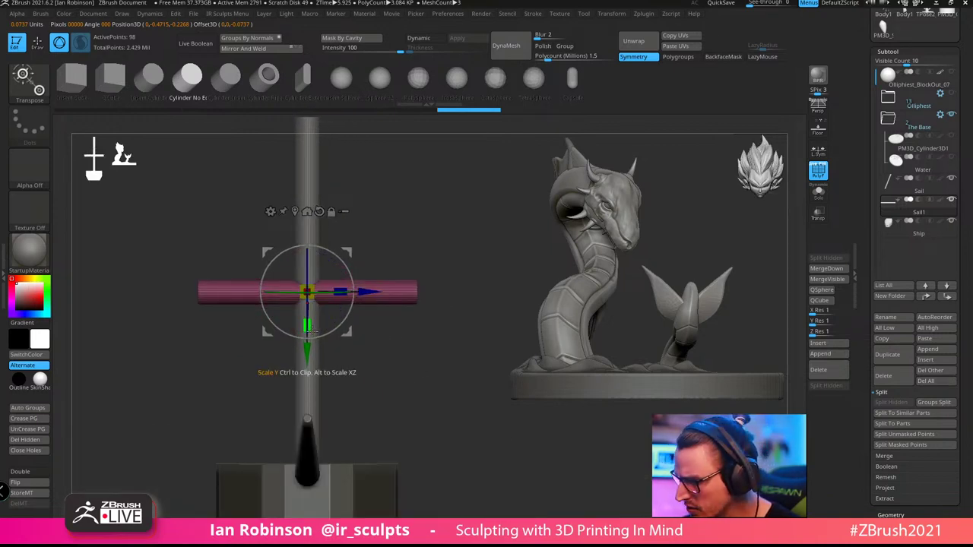
Move the crossbar low on the mast just above the hull and widen it to about twice the hull's width
drag(308, 352, 307, 420)
ctrl+right_drag(462, 450, 462, 473)
drag(341, 359, 384, 358)
drag(307, 410, 309, 343)
shift+drag(434, 429, 448, 480)
Duplicate the crossbar upward along the mast to make three evenly spaced crossbars within the same subtool
ctrl+drag(311, 500, 312, 350)
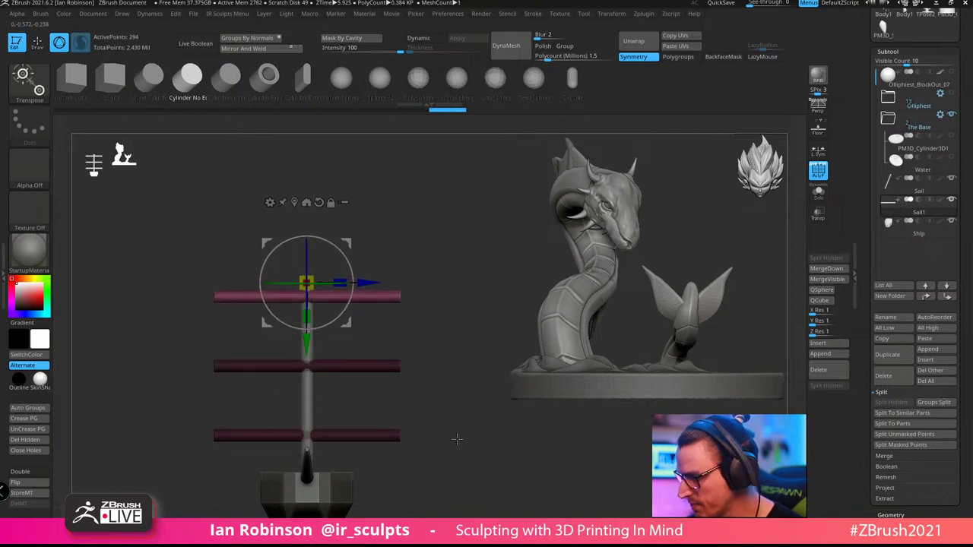
key(q)
mouse_move(457, 439)
mouse_down()
mouse_move(488, 451)
mouse_move(517, 413)
mouse_move(488, 464)
mouse_move(508, 456)
mouse_up()
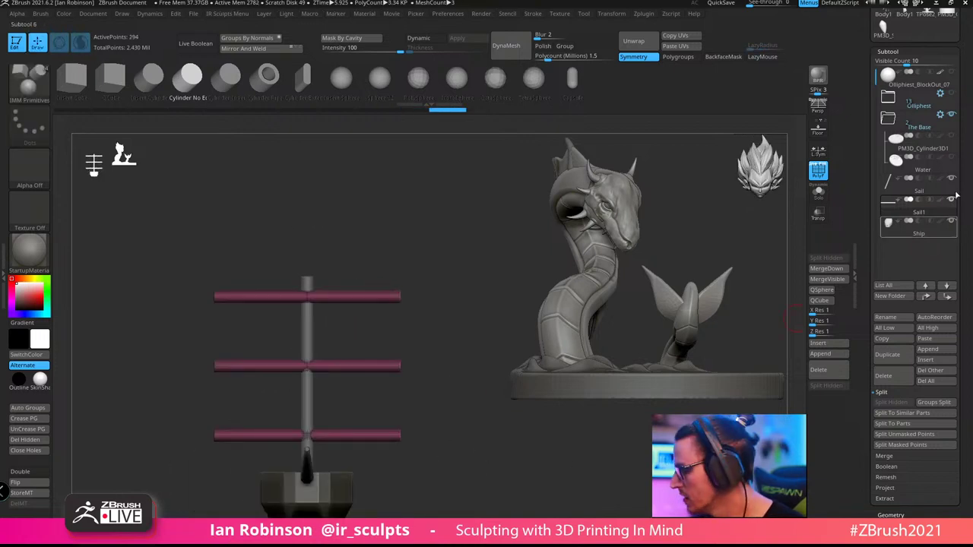
Assign a separate polygroup to each of the three crossbars with Auto Groups
scroll(928, 354, down, 5)
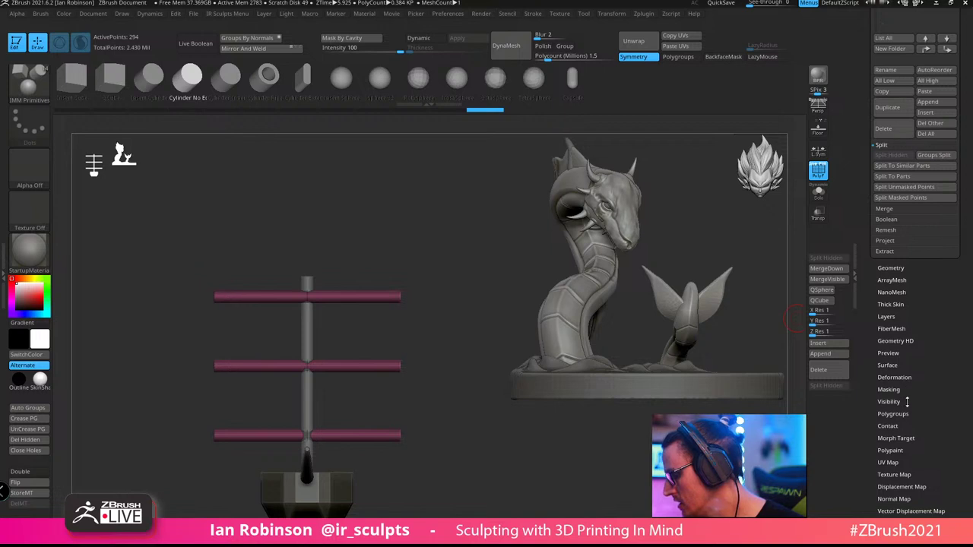
click(905, 414)
scroll(969, 194, up, 8)
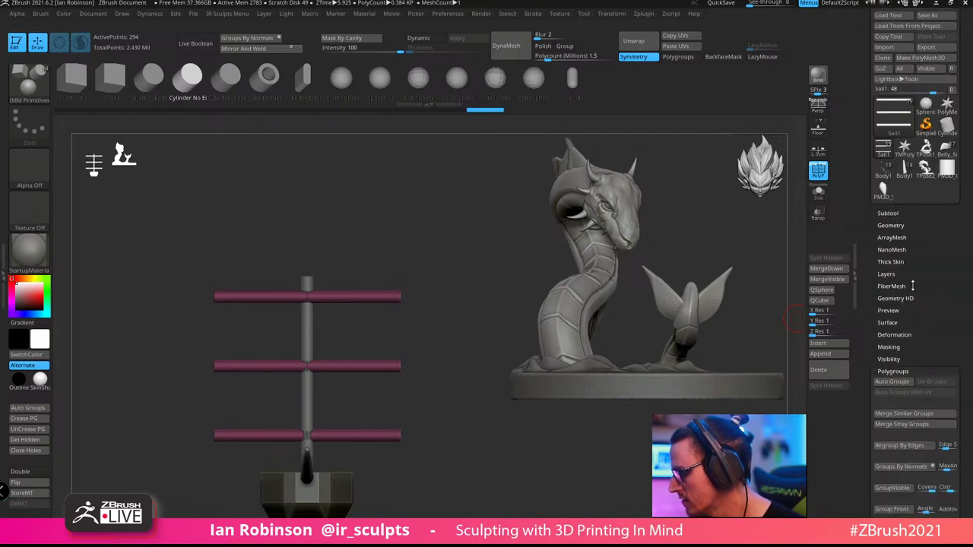
click(891, 382)
Mask all but the top crossbar, centre the gizmo on it, and shorten it to about three quarters of its length
ctrl+shift+click(381, 292)
key(w)
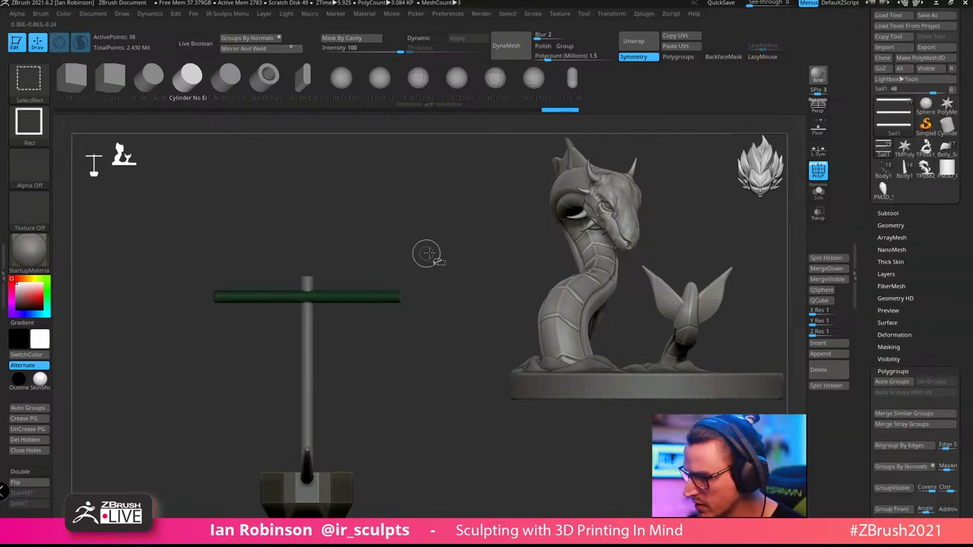
ctrl+shift+click(444, 252)
drag(337, 273, 336, 282)
click(294, 202)
alt+click(310, 336)
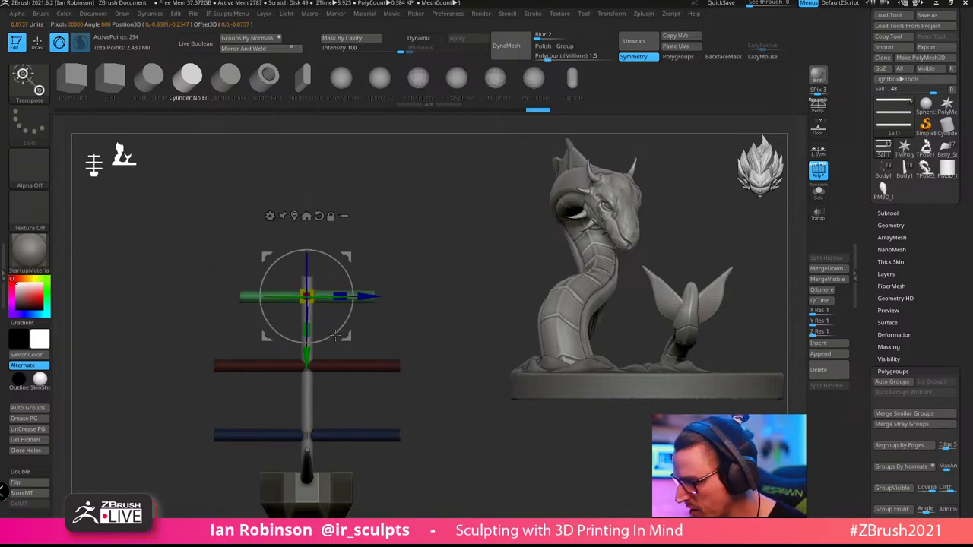
Reset the gizmo's orientation, mask all but the middle crossbar, and shorten that crossbar
click(319, 217)
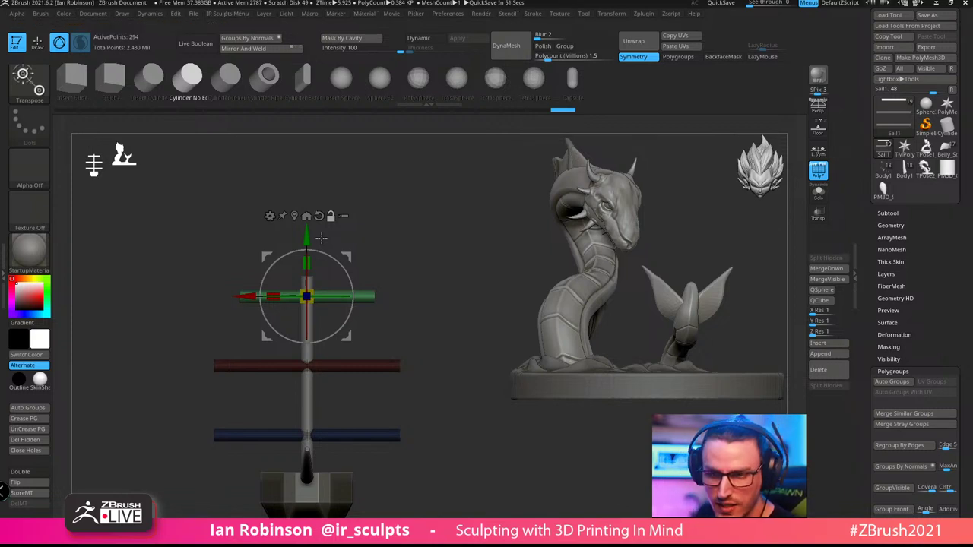
alt+drag(412, 255, 435, 314)
alt+click(371, 337)
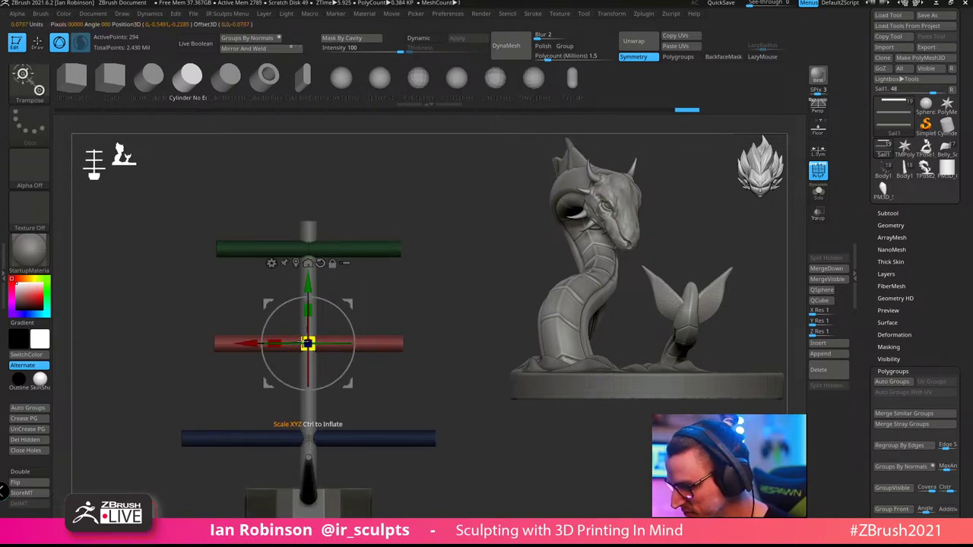
Lengthen the middle crossbar slightly, to about five sixths of the bottom crossbar's length
key(q)
key(w)
drag(298, 344, 283, 344)
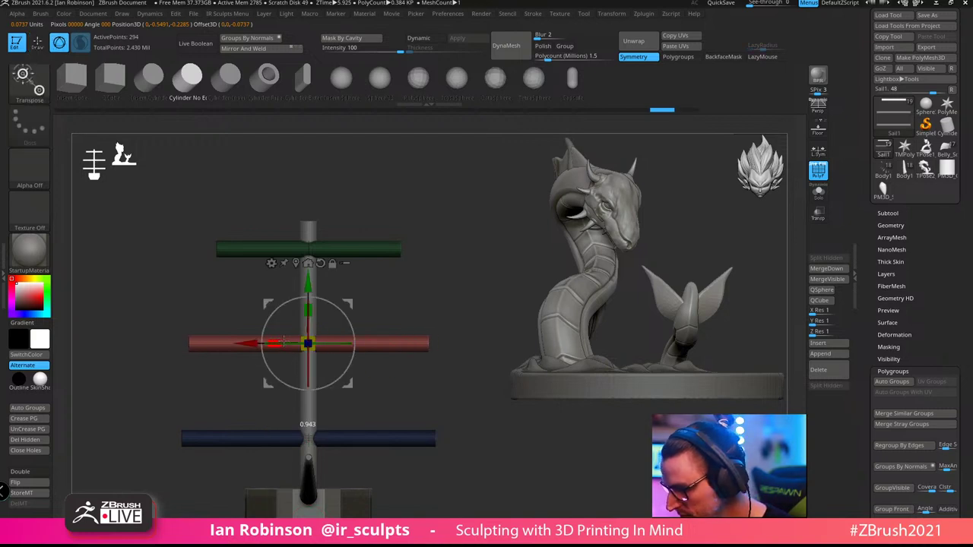
key(q)
Mask all but the top crossbar, centre the gizmo on it, and shorten it to about two thirds of the middle crossbar's length
ctrl+shift+click(383, 248)
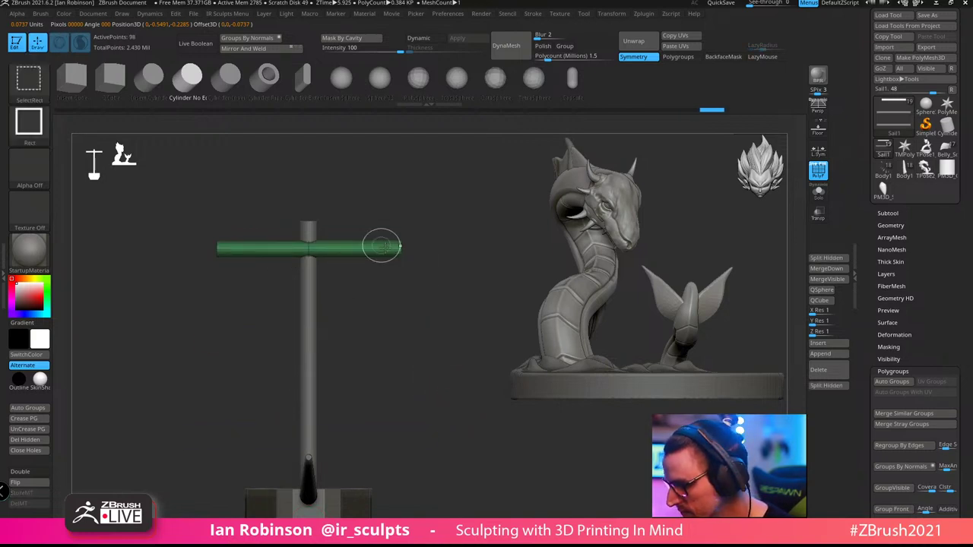
ctrl+click(420, 263)
ctrl+shift+click(433, 265)
ctrl+click(443, 267)
key(w)
click(308, 263)
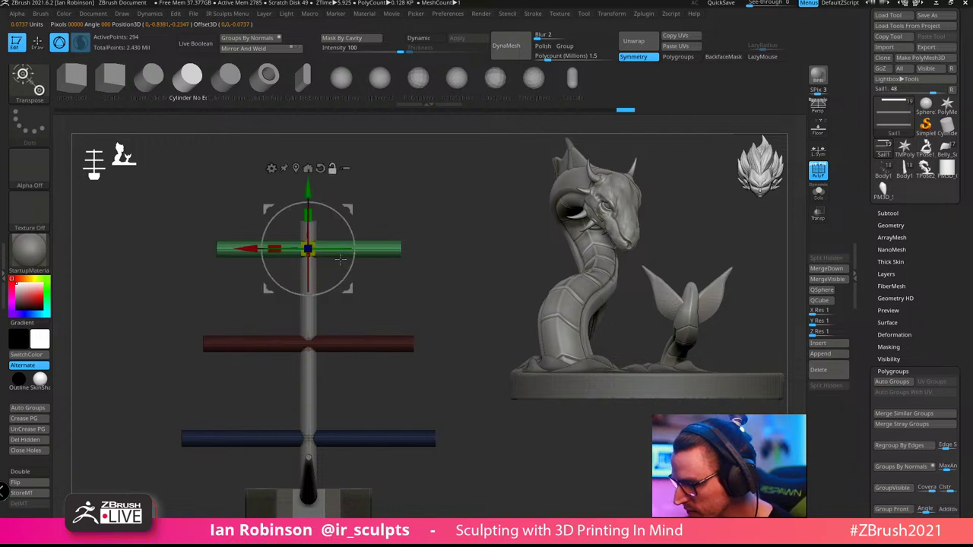
drag(275, 249, 292, 249)
key(q)
Insert a Plane3D as a new subtool directly below the crossbar subtool for the sail
mouse_move(418, 267)
mouse_down()
mouse_move(504, 413)
mouse_move(632, 495)
mouse_move(648, 451)
mouse_up()
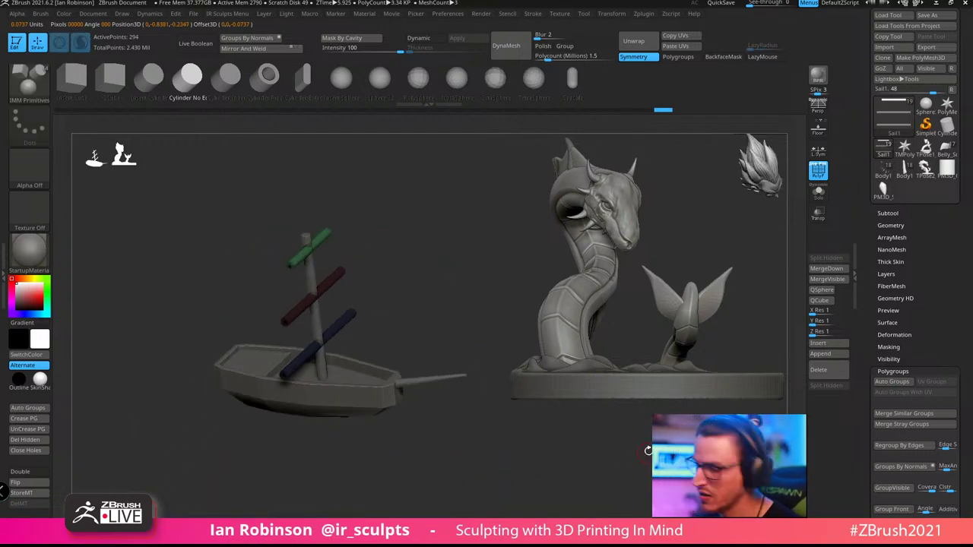
drag(527, 452, 586, 441)
click(905, 213)
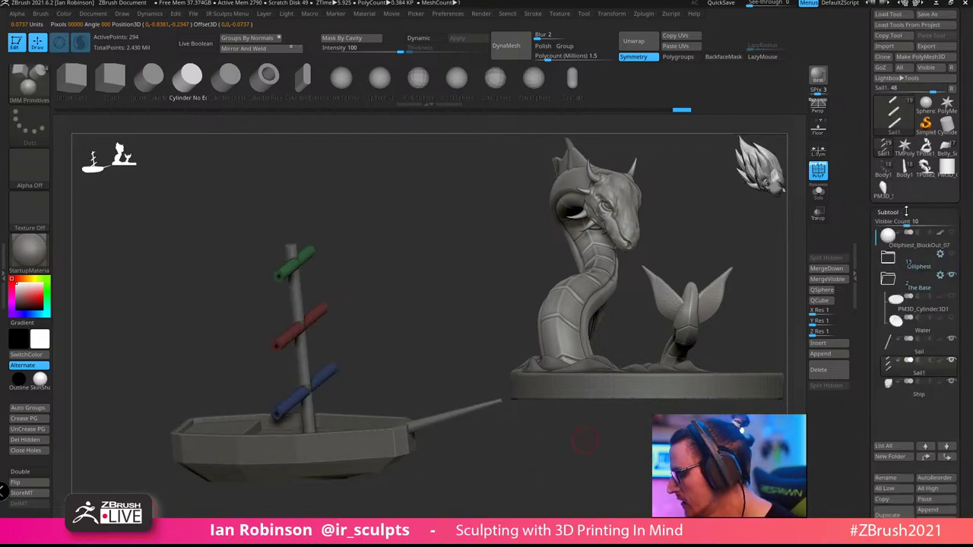
scroll(966, 319, down, 5)
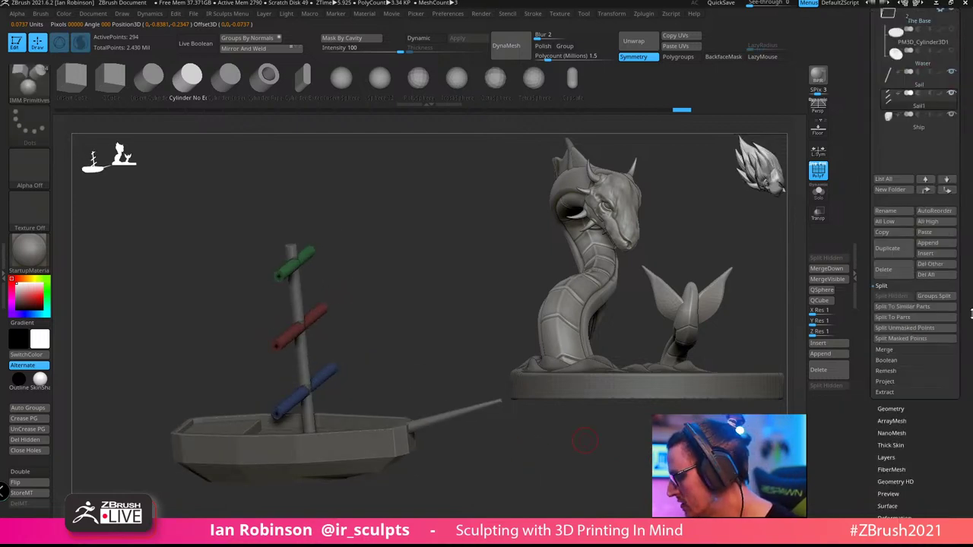
click(934, 256)
click(791, 330)
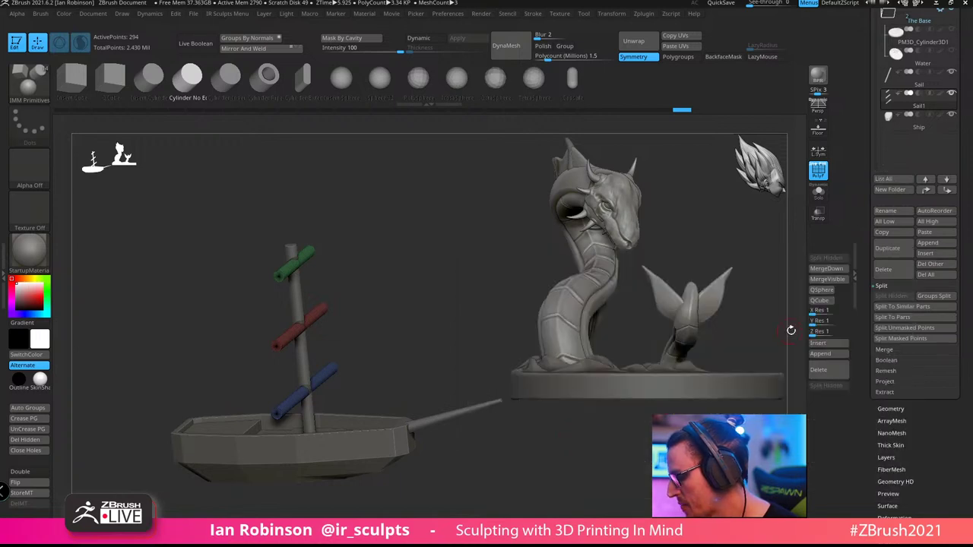
click(929, 255)
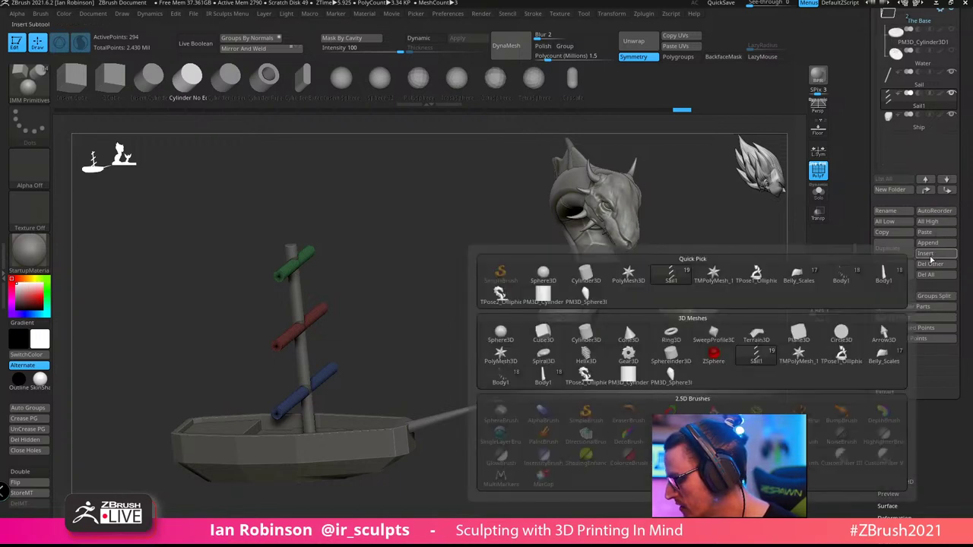
click(793, 342)
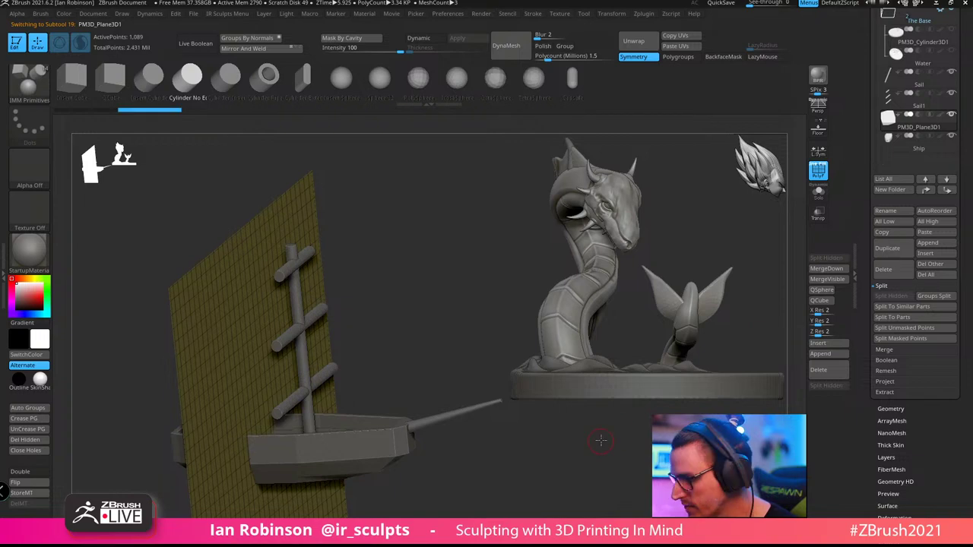
Reduce the plane to a four-by-four grid with Reconstruct Subdiv
mouse_move(601, 441)
shift+mouse_down()
mouse_move(579, 456)
mouse_move(589, 428)
shift+mouse_up()
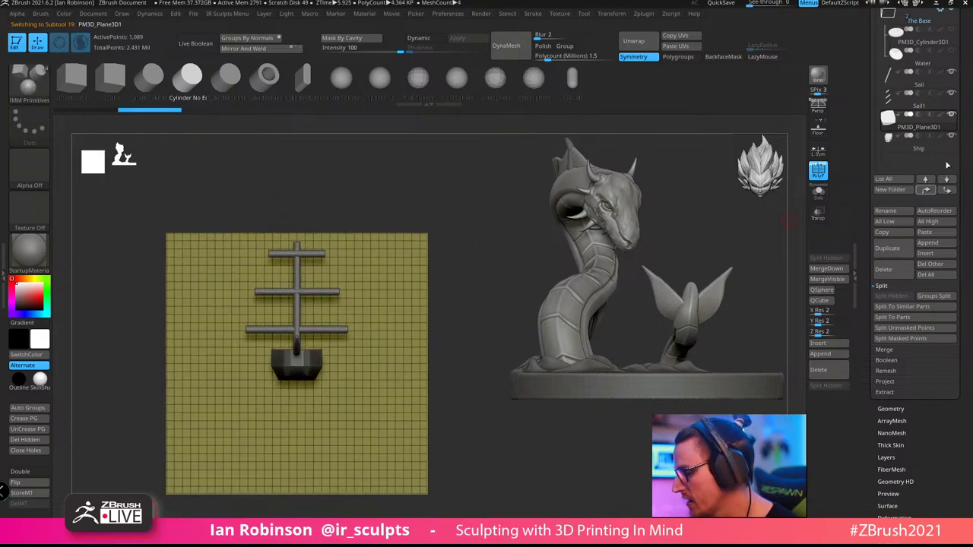
drag(966, 112, 965, 177)
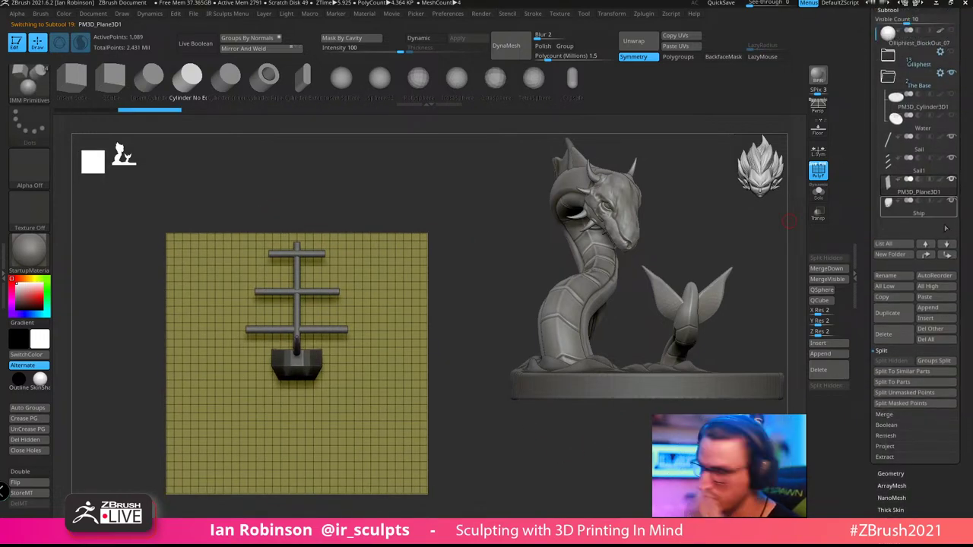
scroll(969, 135, up, 2)
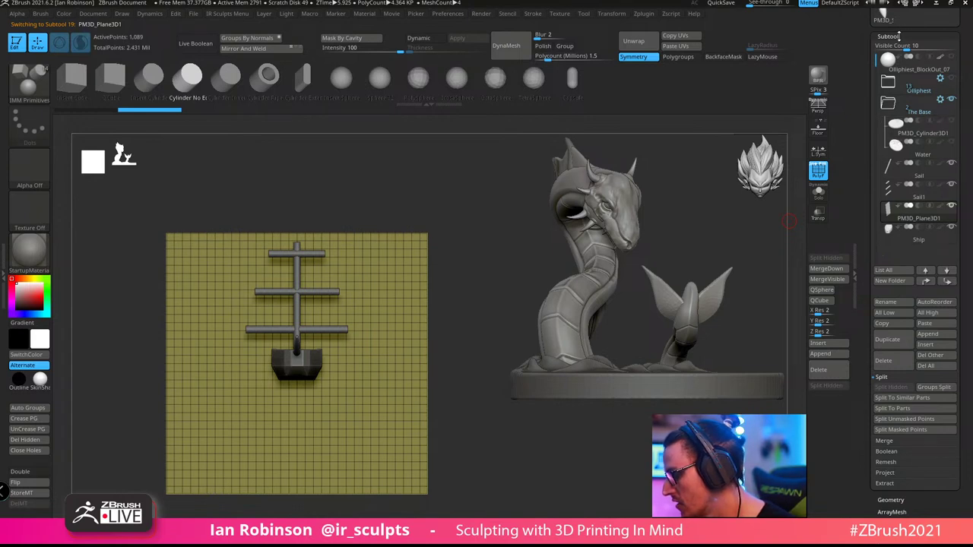
click(890, 36)
click(891, 48)
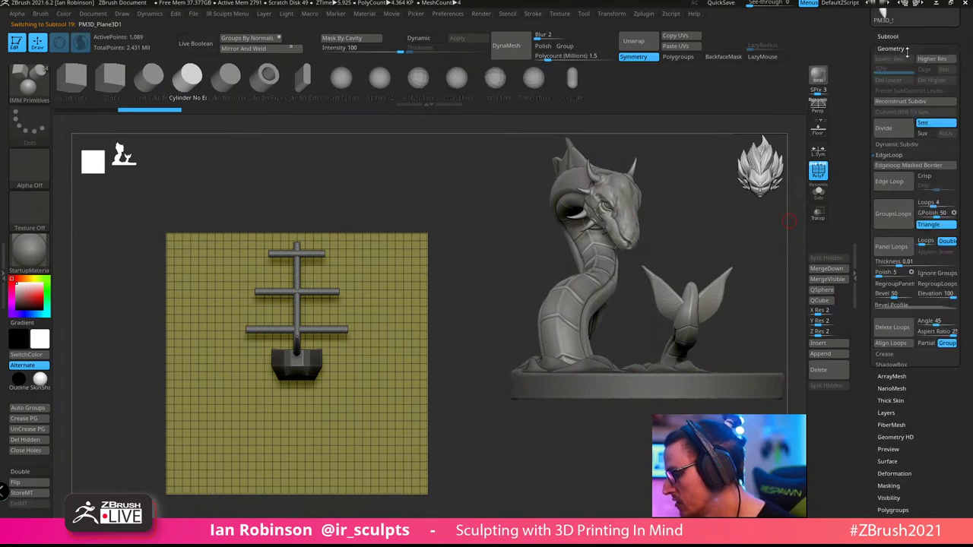
click(903, 103)
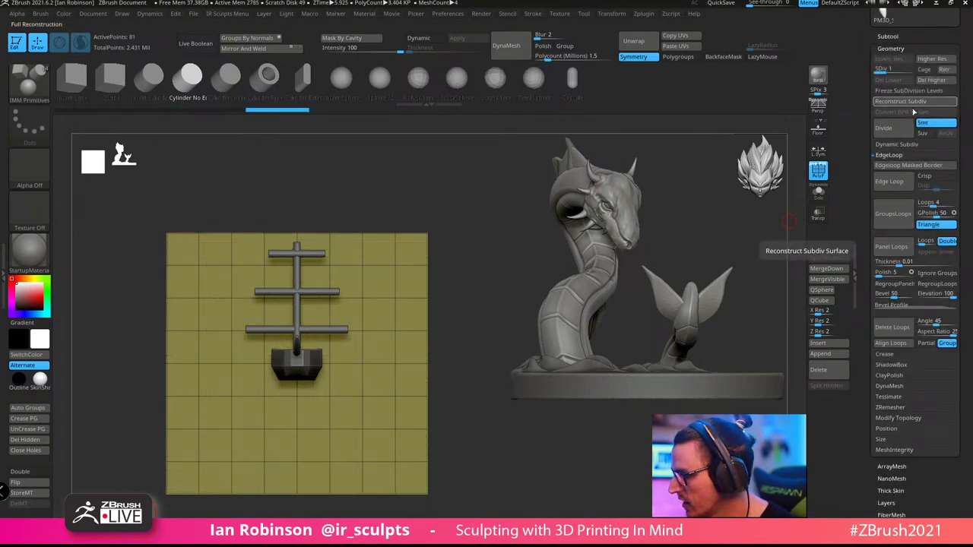
click(905, 102)
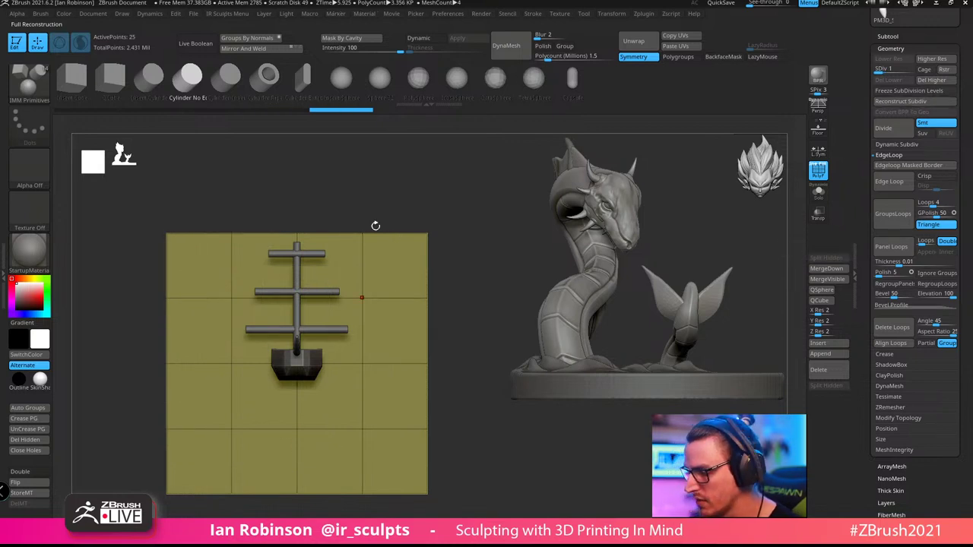
Scale the plane down and move it up so that it sits between the top and middle crossbars
key(w)
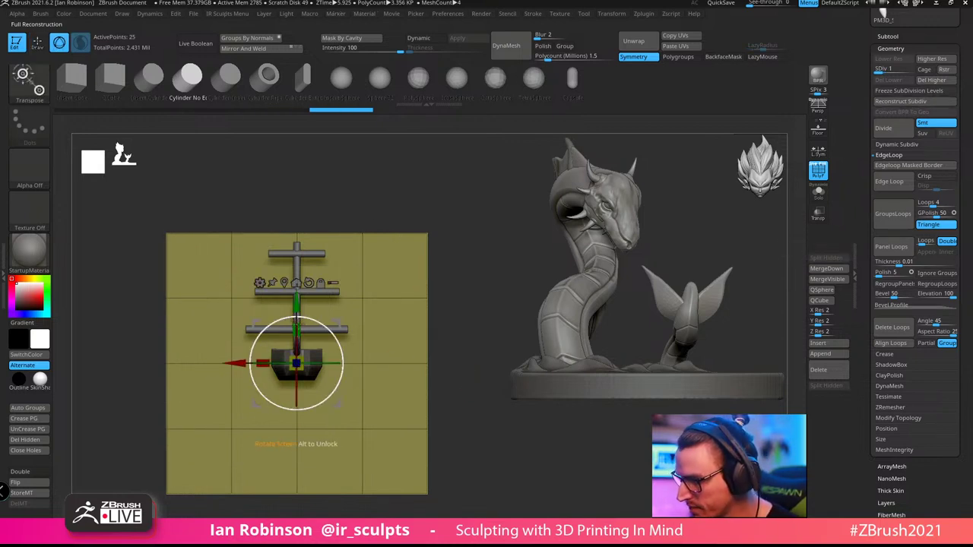
drag(296, 364, 295, 449)
drag(296, 303, 296, 225)
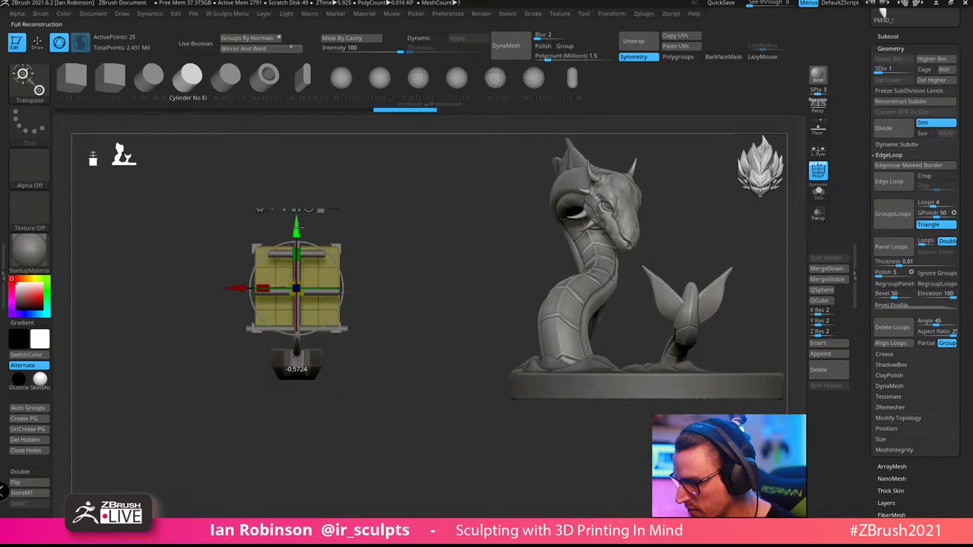
ctrl+right_drag(409, 194, 481, 248)
drag(296, 286, 296, 348)
drag(299, 219, 301, 185)
Check the plane's alignment from the side and stretch it slightly in height so it overlaps both crossbars
drag(367, 248, 462, 244)
right_drag(462, 243, 459, 258)
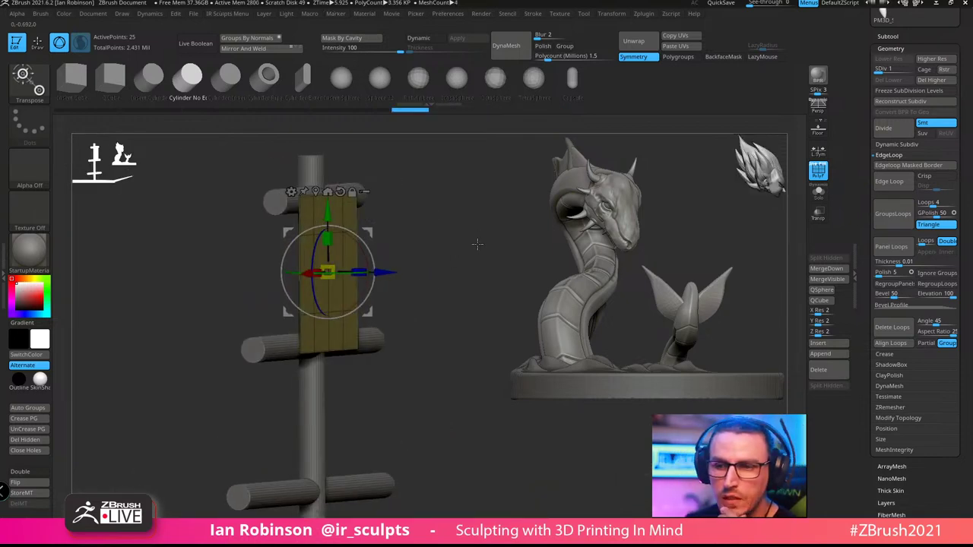
right_drag(485, 261, 303, 255)
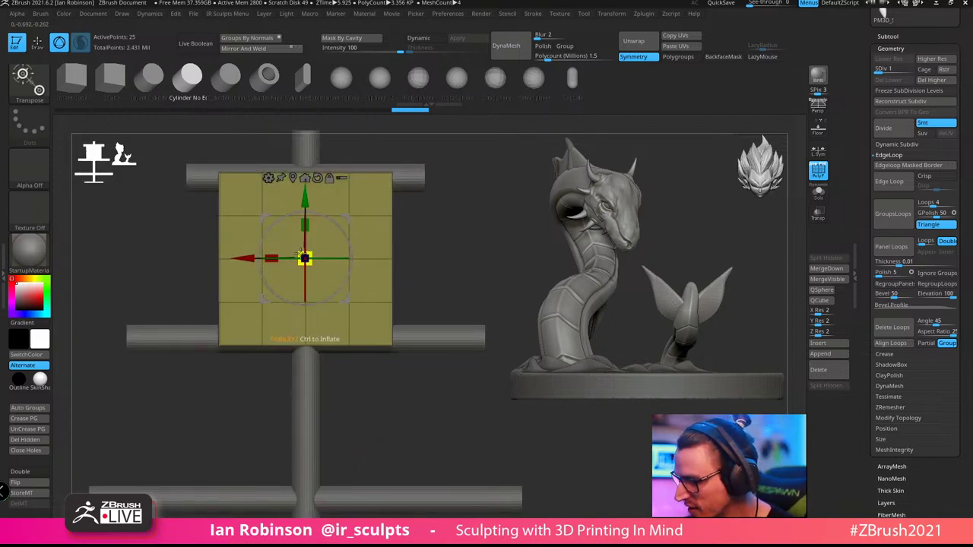
drag(306, 255, 303, 258)
right_drag(504, 266, 421, 230)
key(q)
key(w)
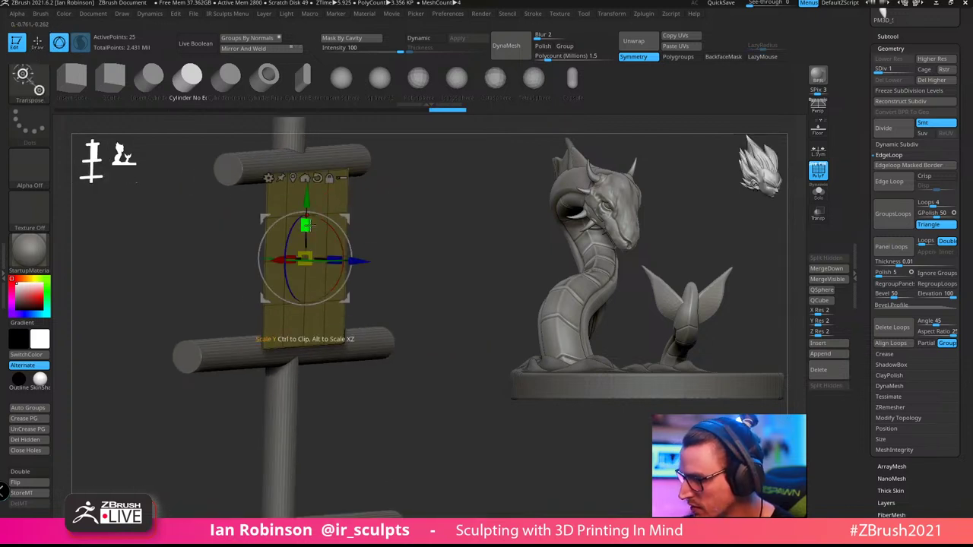
mouse_move(337, 227)
right_down()
mouse_move(375, 222)
mouse_move(403, 251)
mouse_move(374, 235)
right_up()
key(q)
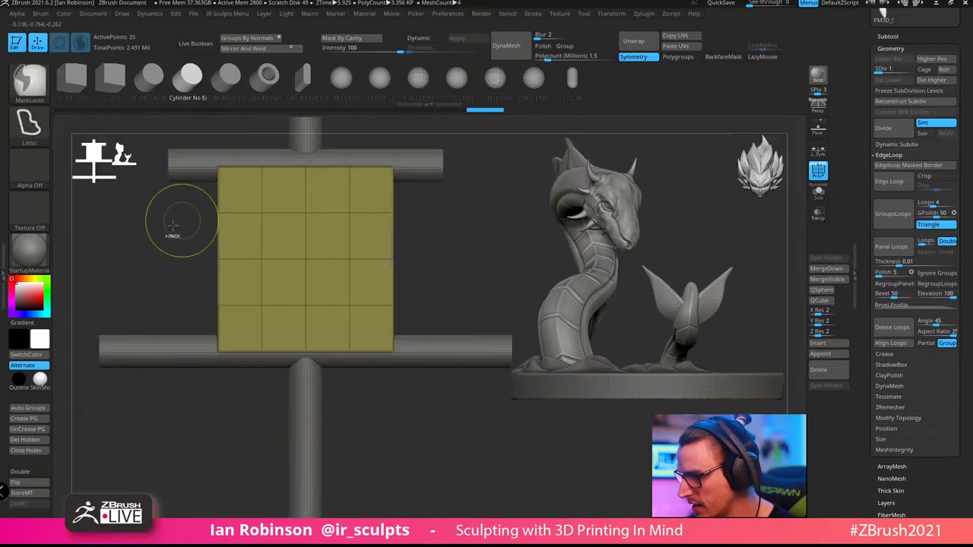
Mask the plane's top and bottom edges and move its middle rows forward to give the sail a billow
mouse_move(195, 202)
ctrl+mouse_down()
mouse_move(179, 221)
mouse_move(250, 326)
mouse_move(473, 214)
mouse_move(401, 183)
mouse_move(394, 193)
ctrl+mouse_up()
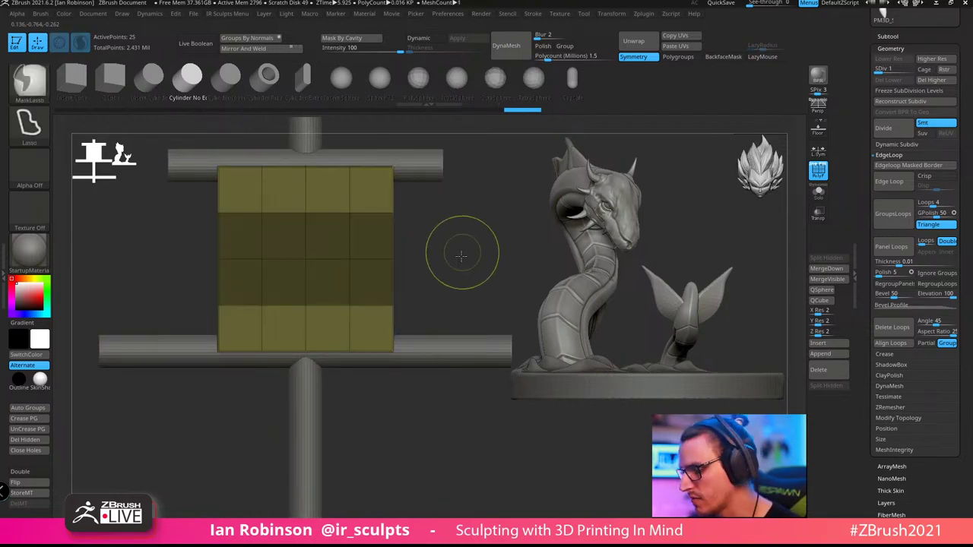
ctrl+click(462, 252)
key(w)
right_drag(423, 222, 516, 221)
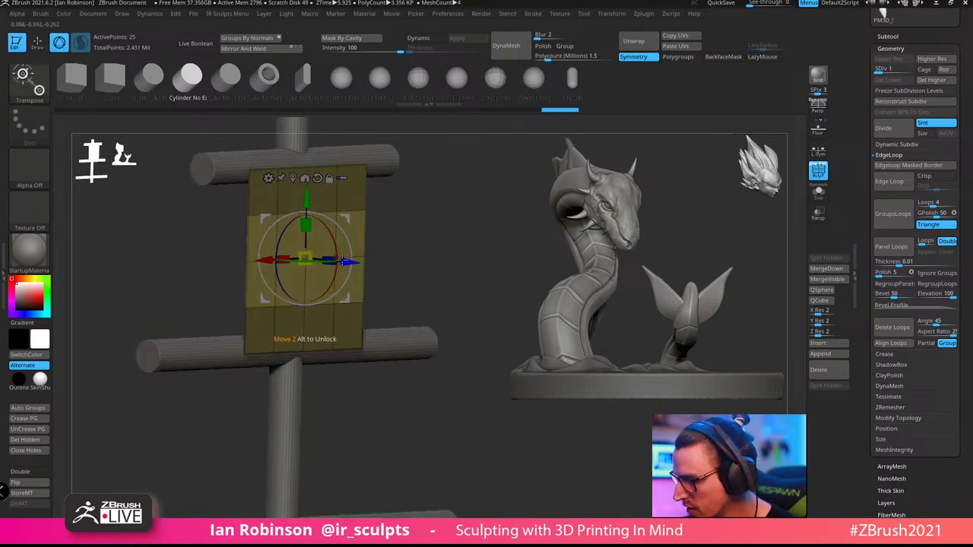
drag(344, 263, 356, 264)
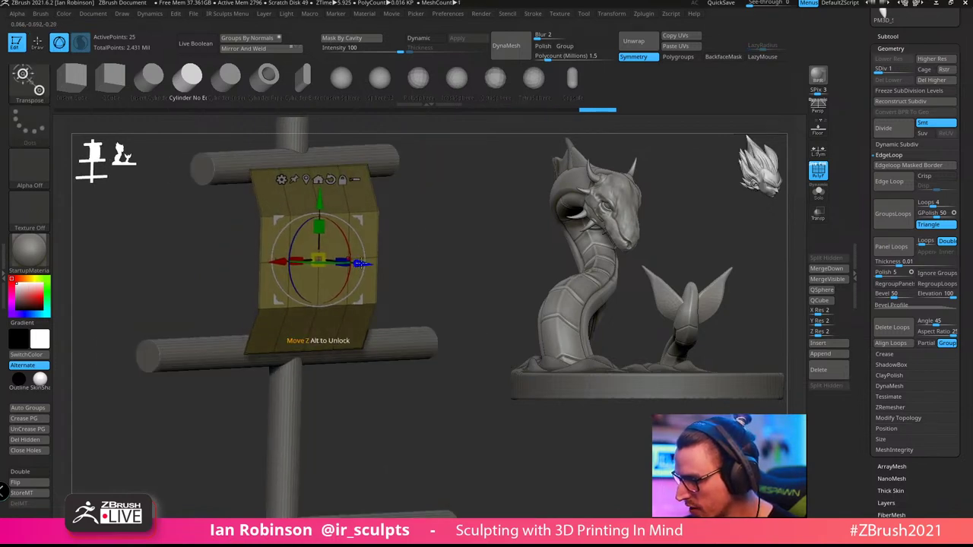
key(q)
Mask all but the sail's centre row of points and move that row further forward to round the billow
alt+right_drag(439, 248, 413, 220)
ctrl+drag(413, 220, 398, 239)
mouse_move(397, 239)
right_down()
mouse_move(422, 234)
mouse_move(360, 235)
right_up()
mouse_move(362, 223)
ctrl+mouse_down()
mouse_move(333, 220)
mouse_move(329, 251)
mouse_move(356, 250)
mouse_move(360, 233)
ctrl+mouse_up()
ctrl+click(403, 251)
key(w)
key(q)
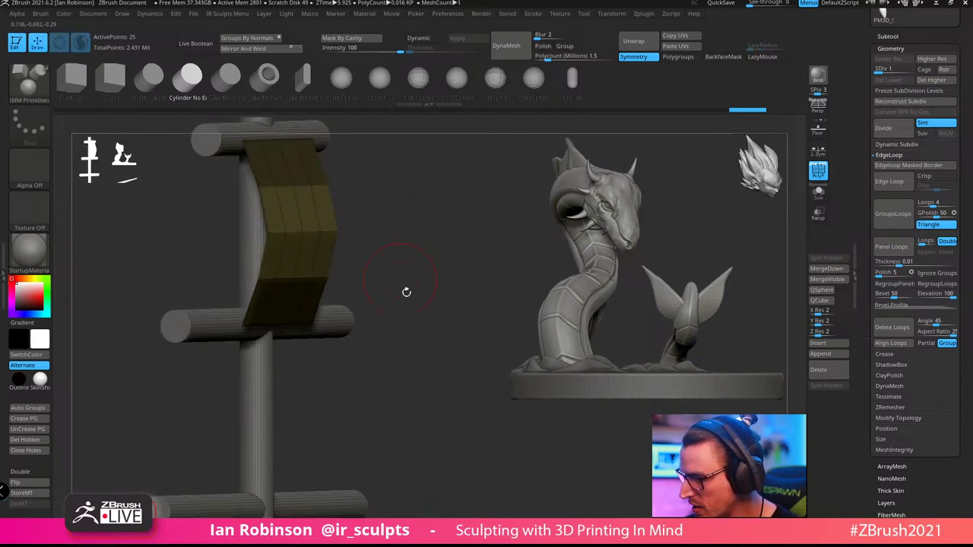
Clear the mask and widen the whole sail to nearly the length of the top crossbar
ctrl+right_drag(406, 291, 411, 295)
shift+right_drag(411, 295, 407, 312)
ctrl+drag(432, 314, 460, 358)
right_drag(460, 357, 431, 366)
key(w)
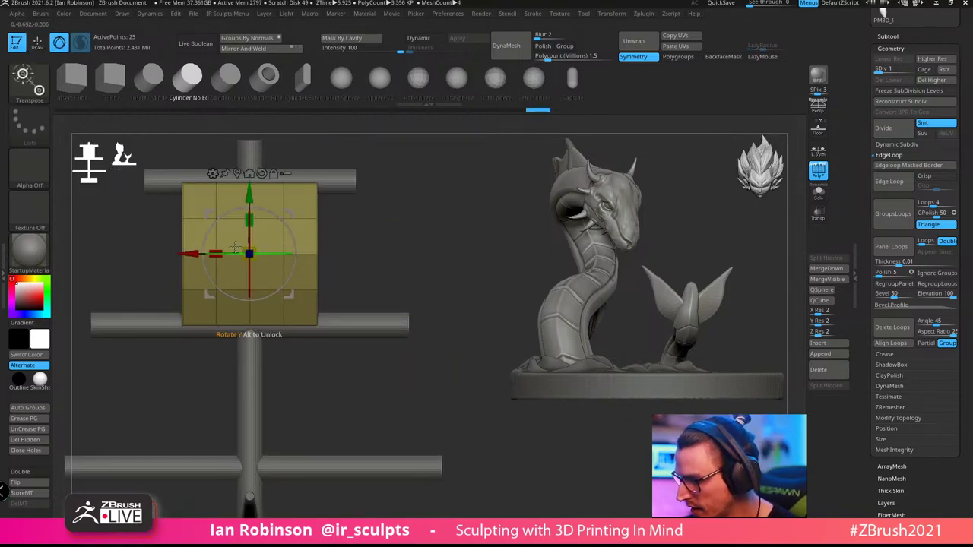
drag(216, 254, 188, 253)
key(q)
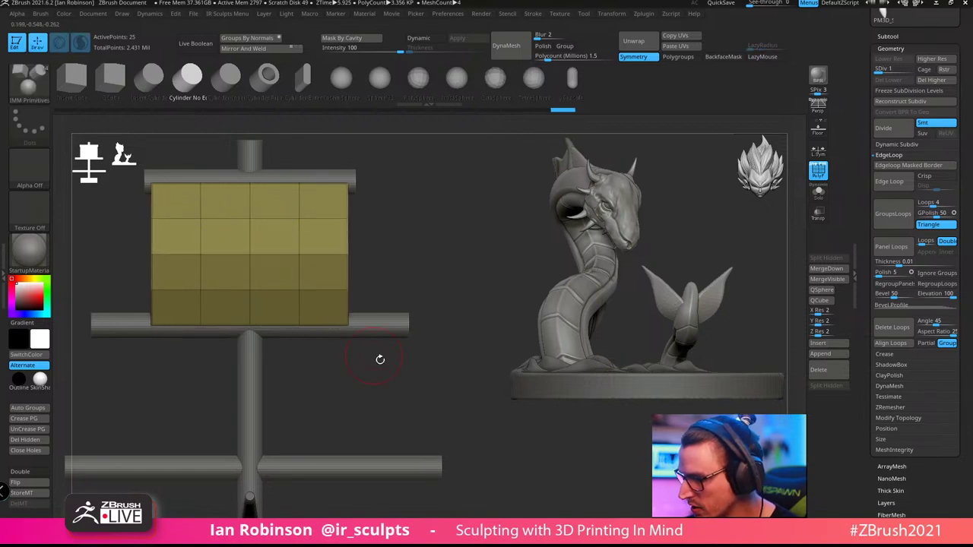
Mask the sail's upper part, widen the lower two rows of points to nearly the middle crossbar's length, and clear the mask
alt+right_drag(380, 361, 383, 354)
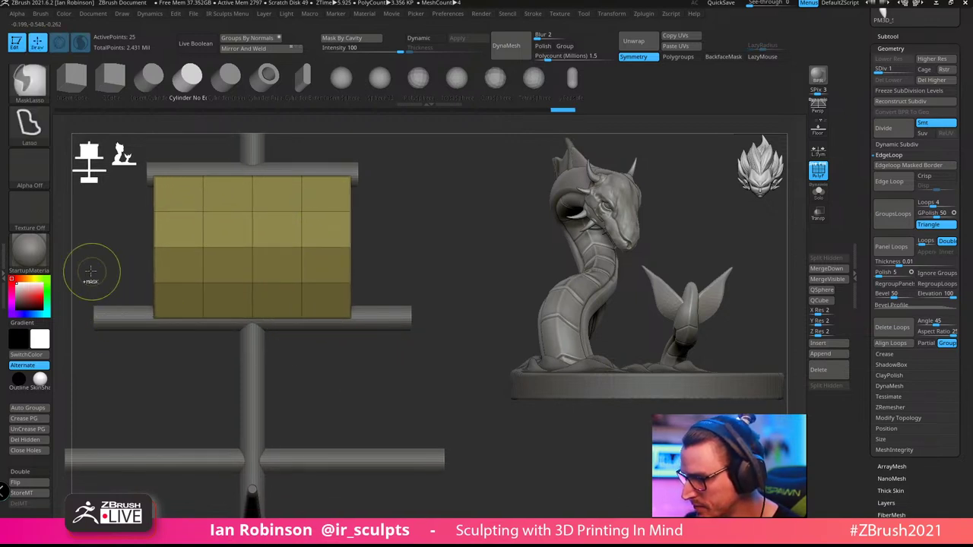
mouse_move(92, 271)
ctrl+mouse_down()
mouse_move(499, 307)
mouse_move(76, 380)
ctrl+mouse_up()
key(w)
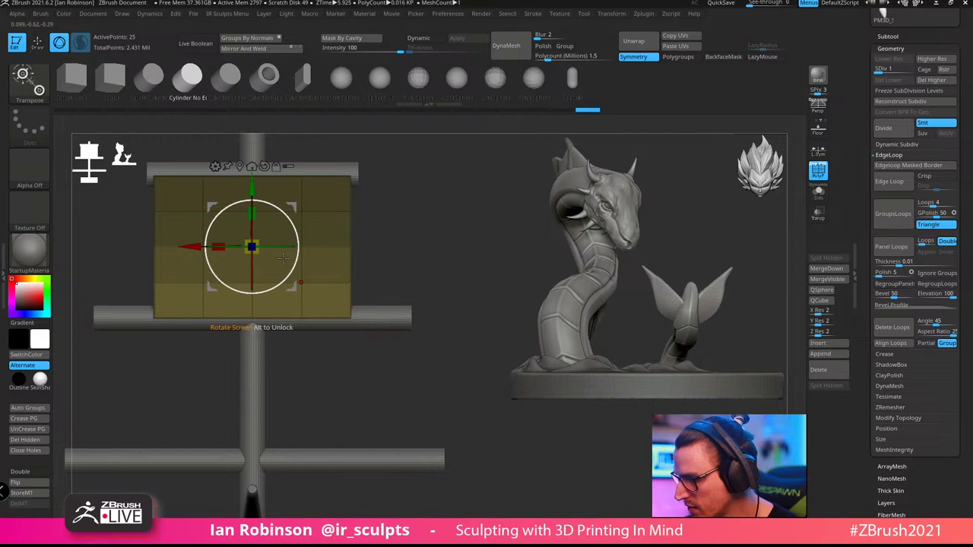
drag(218, 298, 186, 305)
key(q)
ctrl+drag(340, 347, 350, 419)
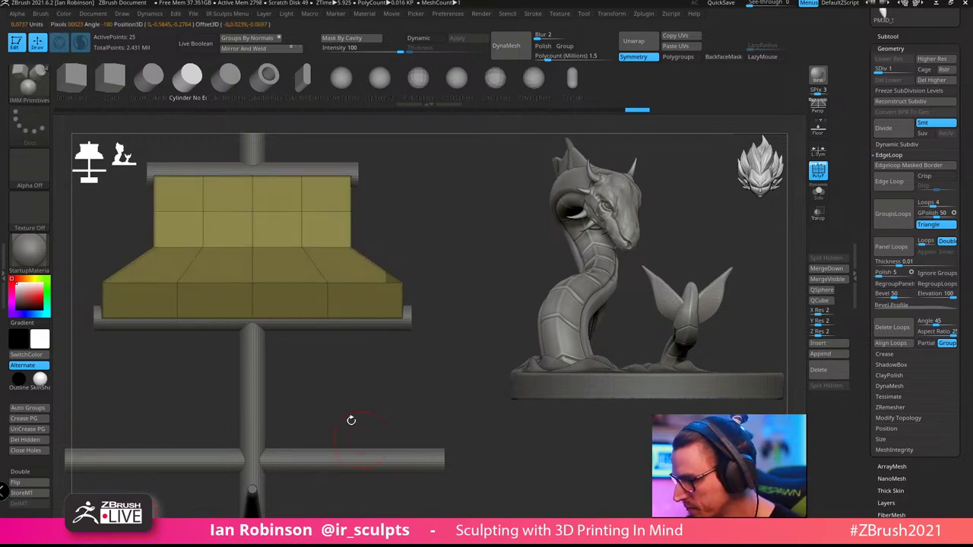
Mask all but the sail's centre row of points and widen it to smooth the taper towards the lower edge
ctrl+drag(388, 249, 104, 231)
ctrl+click(393, 363)
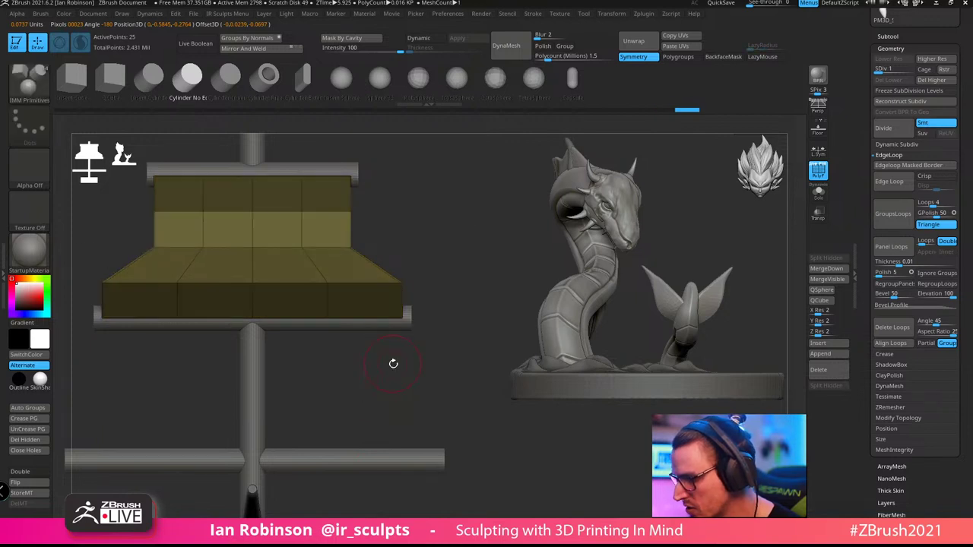
key(w)
click(251, 220)
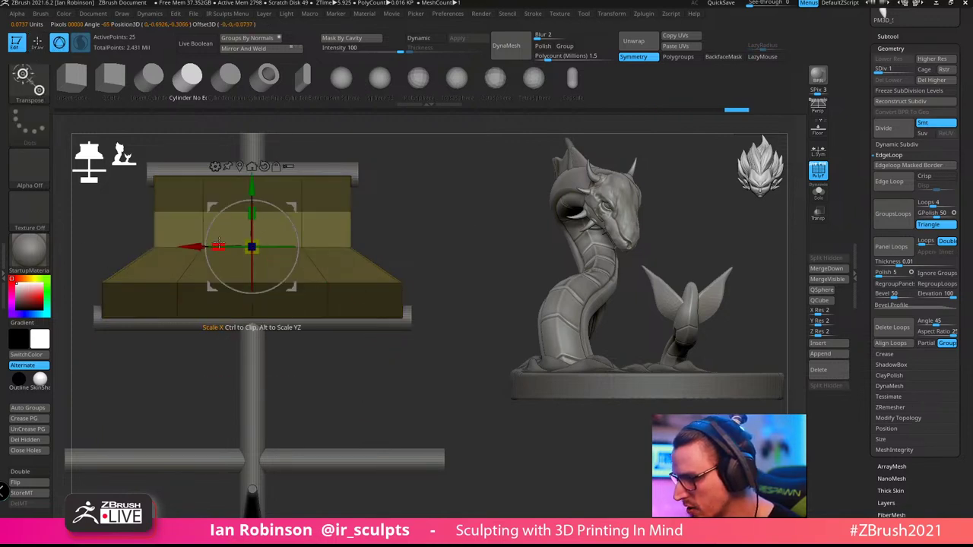
drag(218, 244, 203, 247)
key(q)
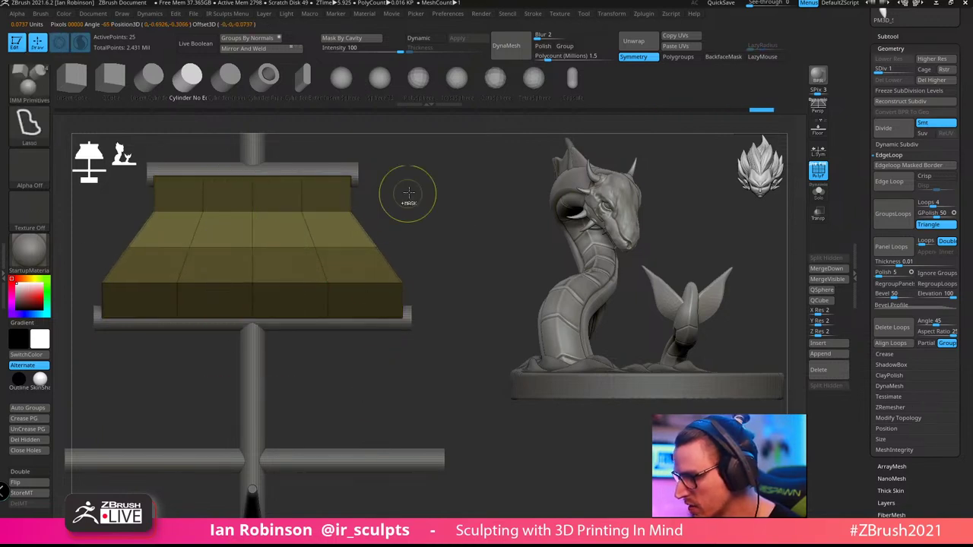
Mask the sail's lower part and widen the unmasked upper rows slightly to refine the side curve
mouse_move(408, 196)
ctrl+mouse_down()
mouse_move(415, 205)
mouse_move(71, 222)
mouse_move(351, 222)
ctrl+mouse_up()
key(w)
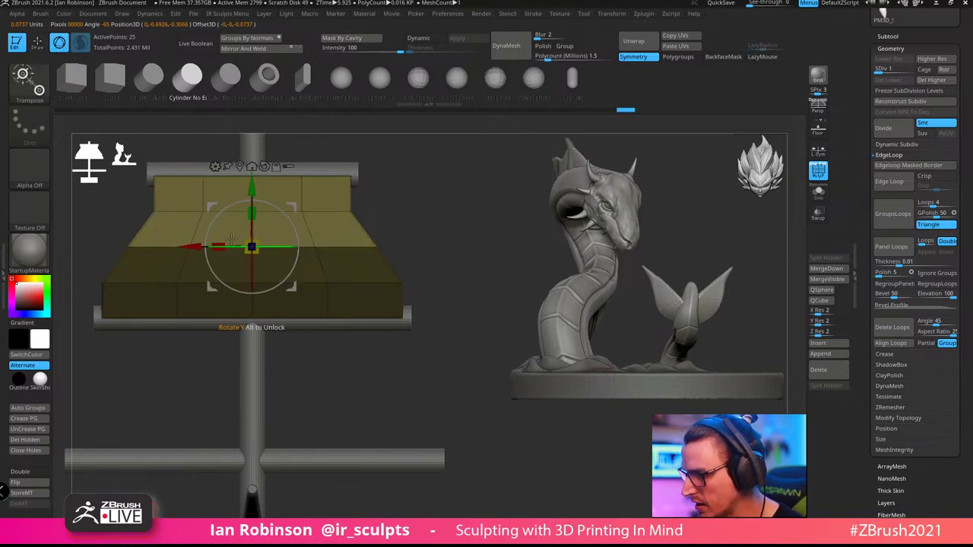
drag(219, 246, 217, 246)
key(q)
mouse_move(437, 198)
mouse_down()
mouse_move(464, 202)
mouse_move(441, 205)
mouse_move(469, 180)
mouse_move(459, 256)
mouse_up()
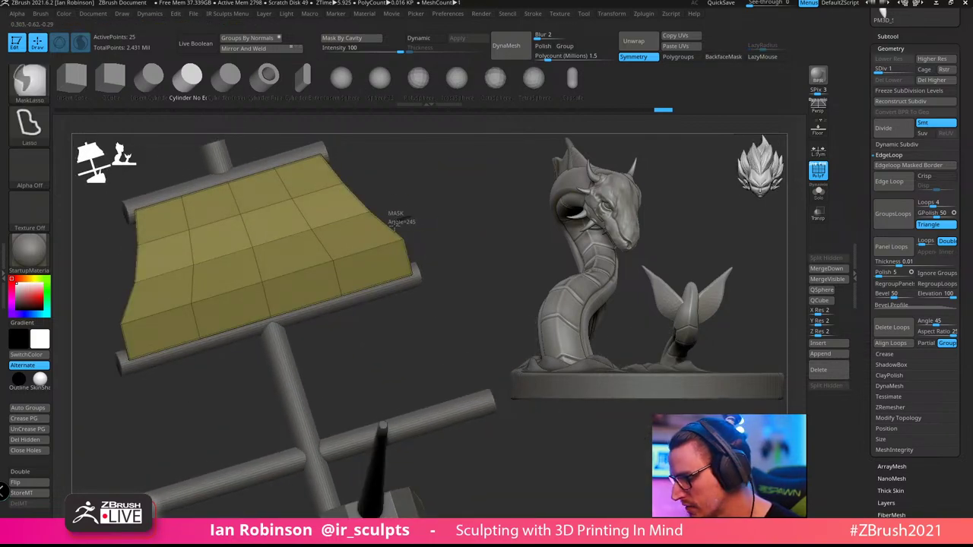
Mask the sail except for its middle rows of points and narrow the unmasked rows slightly to refine the side taper
mouse_move(396, 222)
ctrl+mouse_down()
mouse_move(99, 334)
mouse_move(391, 228)
mouse_move(458, 230)
ctrl+mouse_up()
key(w)
drag(220, 257, 229, 255)
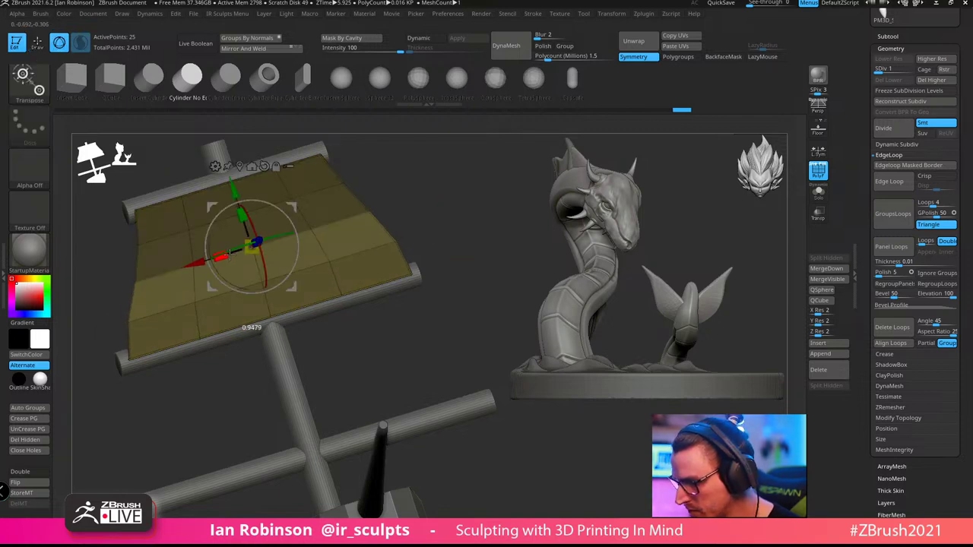
Turn on dynamic subdivision for the sail and set its dynamic thickness to about 0.00884
key(q)
mouse_move(380, 342)
mouse_down()
mouse_move(436, 363)
mouse_move(470, 259)
mouse_move(398, 231)
mouse_move(391, 244)
mouse_move(419, 267)
mouse_move(424, 216)
mouse_move(394, 219)
mouse_move(469, 235)
mouse_up()
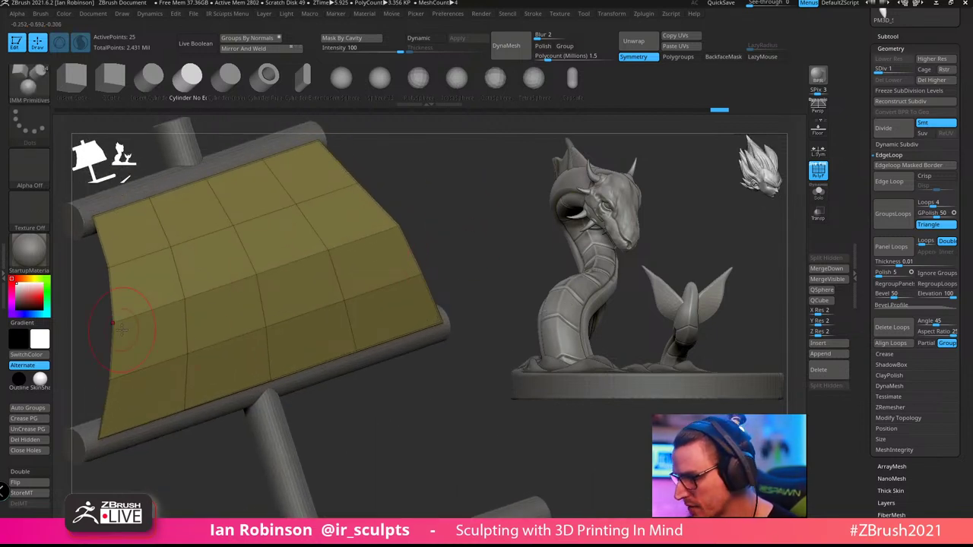
mouse_move(122, 328)
mouse_down()
mouse_move(426, 222)
mouse_move(467, 449)
mouse_move(503, 360)
mouse_move(204, 386)
mouse_up()
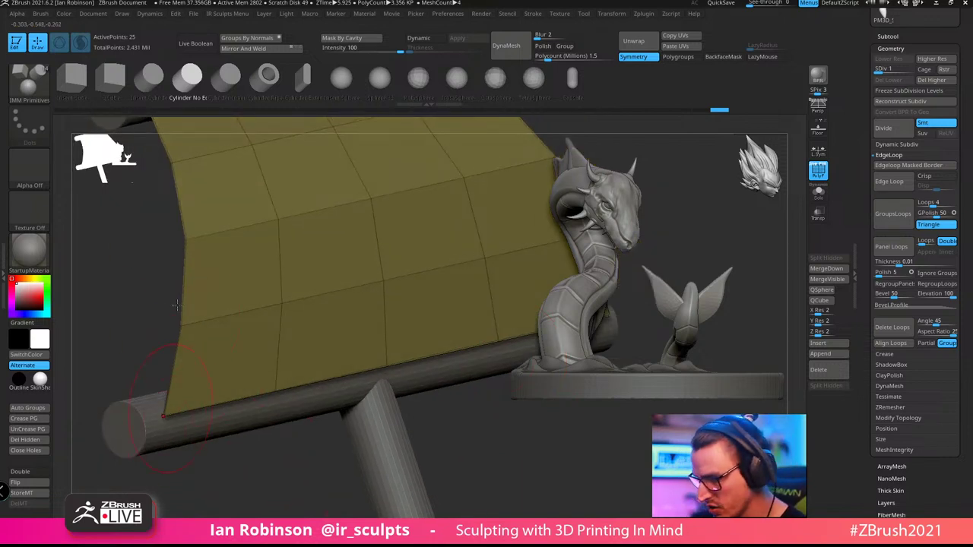
drag(242, 456, 190, 454)
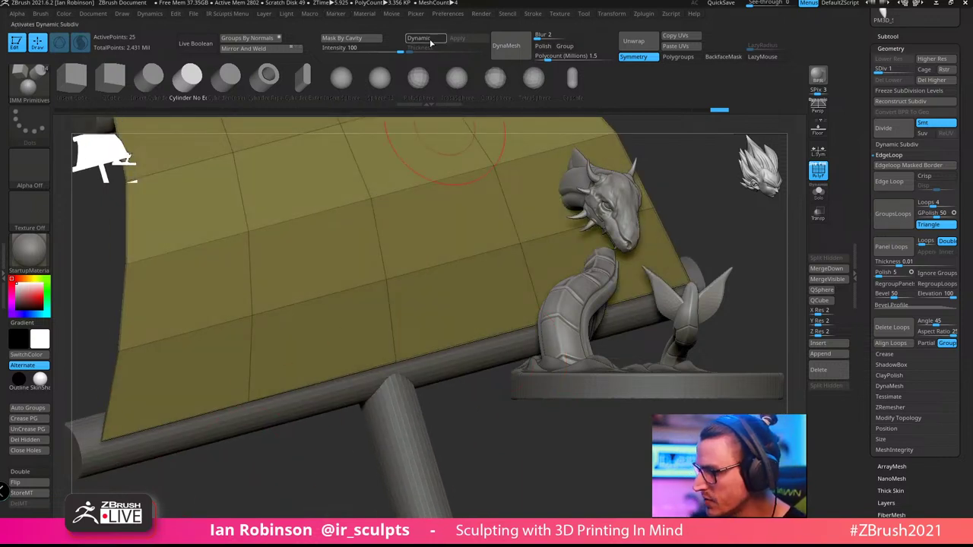
click(430, 41)
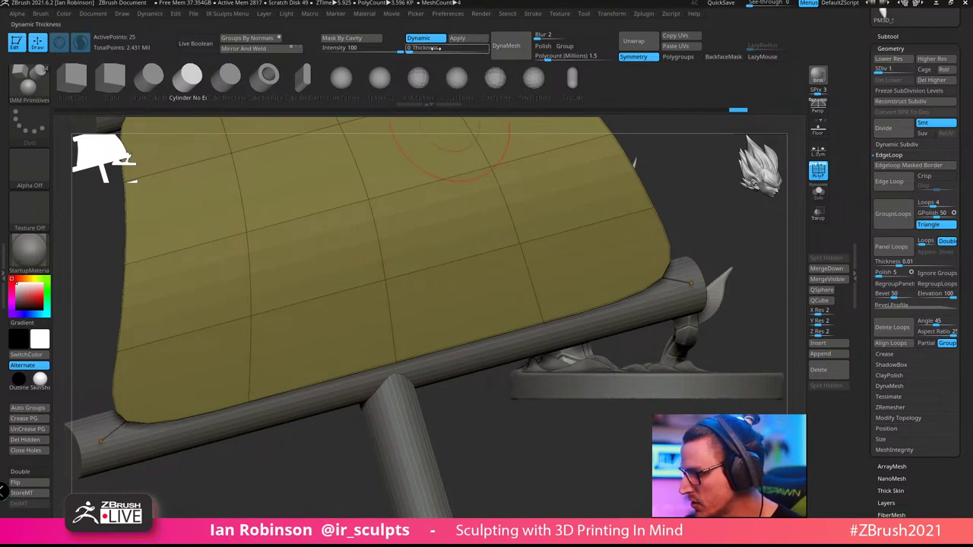
drag(417, 47, 434, 48)
drag(298, 459, 486, 426)
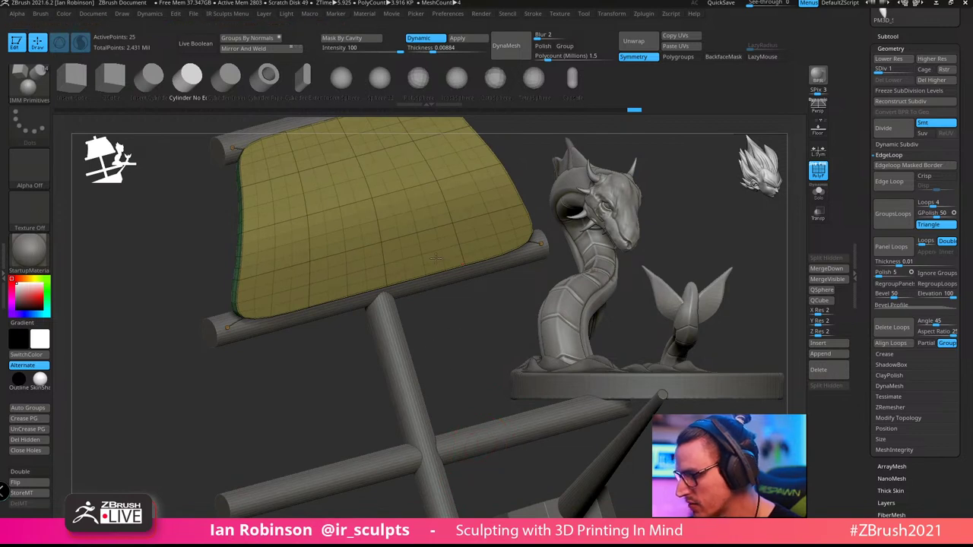
Inspect the smoothed, thickened sail from several angles and turn its dynamic subdivision off
click(471, 280)
drag(481, 333, 454, 354)
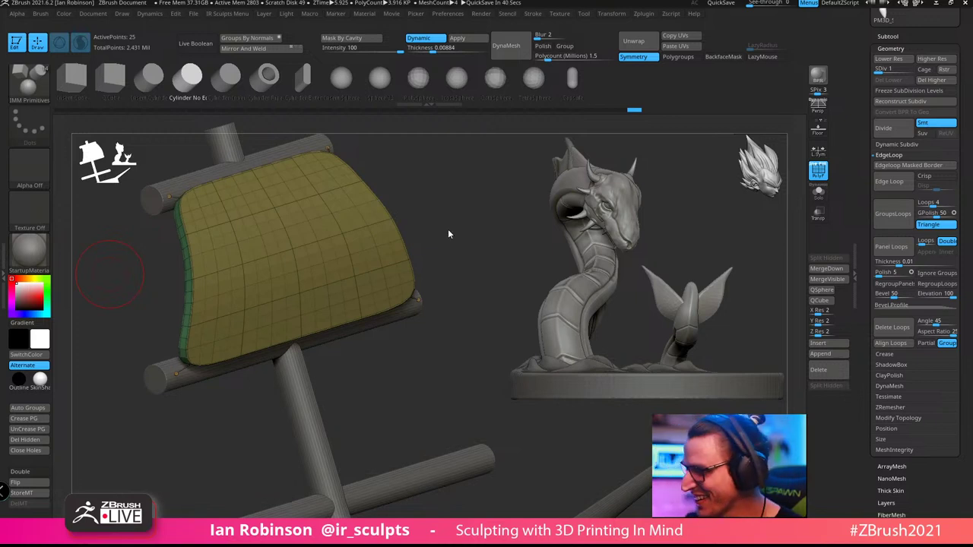
drag(448, 235, 448, 279)
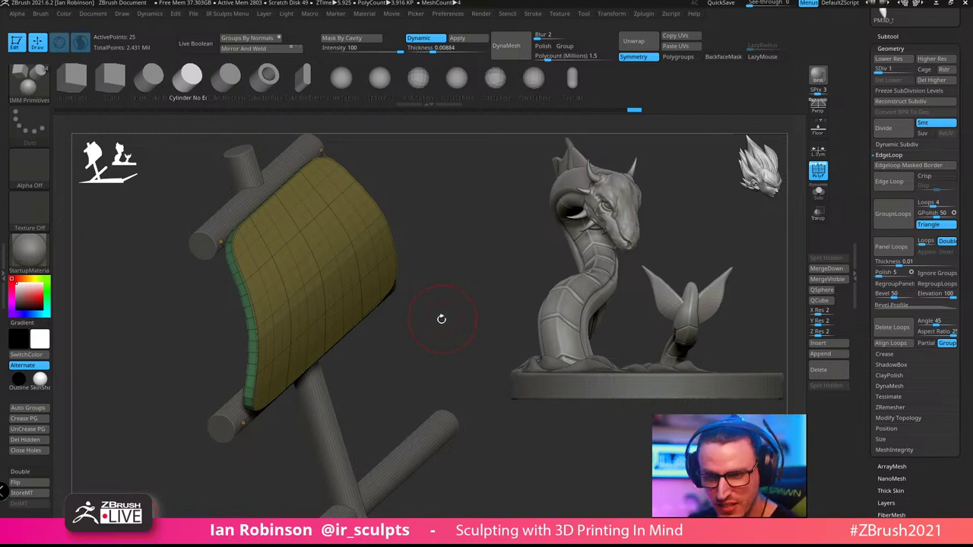
mouse_move(429, 345)
mouse_down()
mouse_move(420, 351)
mouse_move(433, 324)
mouse_move(458, 343)
mouse_move(433, 361)
mouse_move(308, 371)
mouse_move(264, 399)
mouse_up()
alt+drag(419, 389, 347, 407)
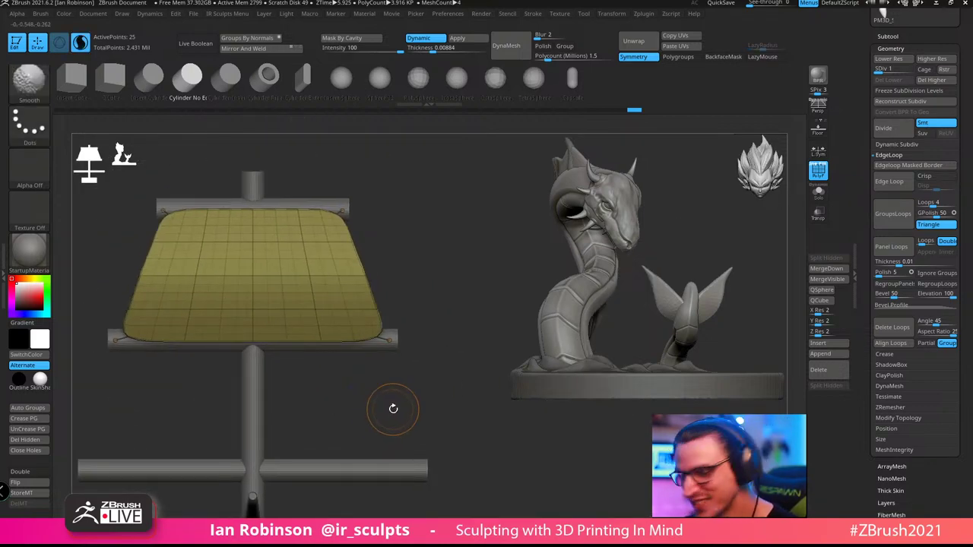
key(shift+d)
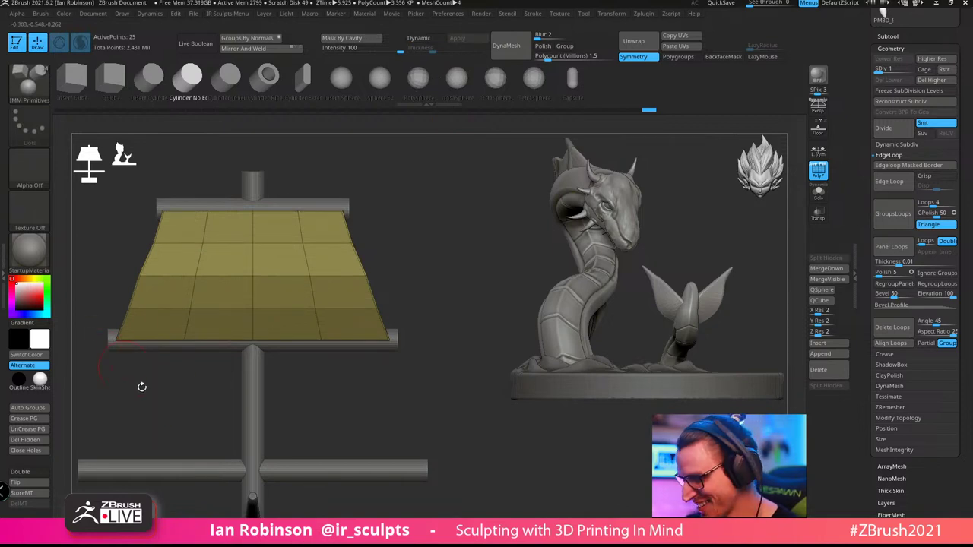
Switch to the ZModeler brush and delete the sail's higher subdivision levels to allow edge loop insertion
alt+drag(434, 219, 491, 239)
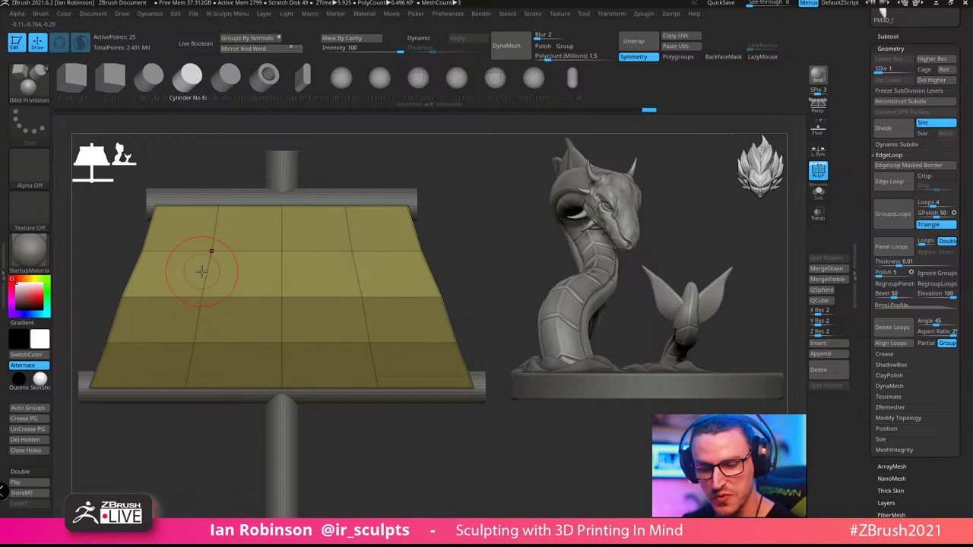
key(b)
key(z)
key(m)
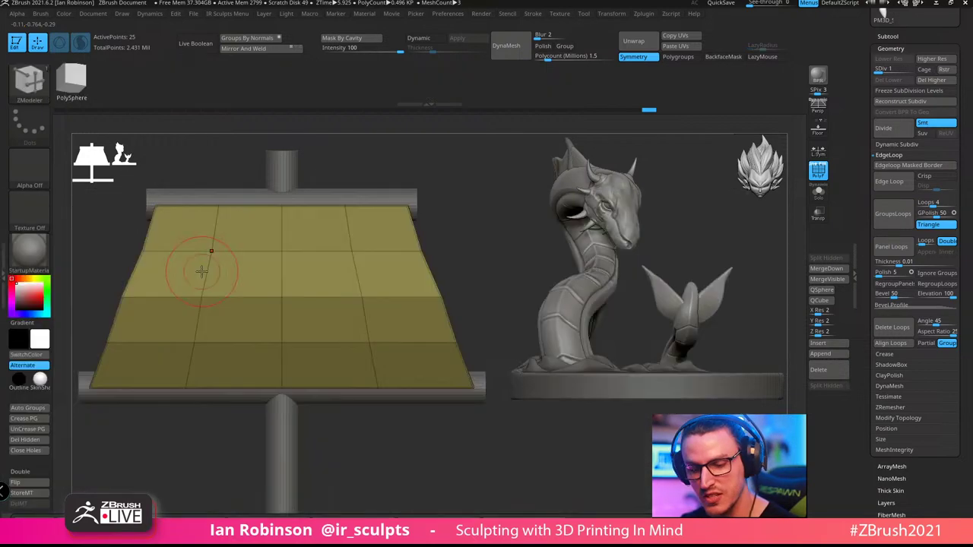
click(153, 251)
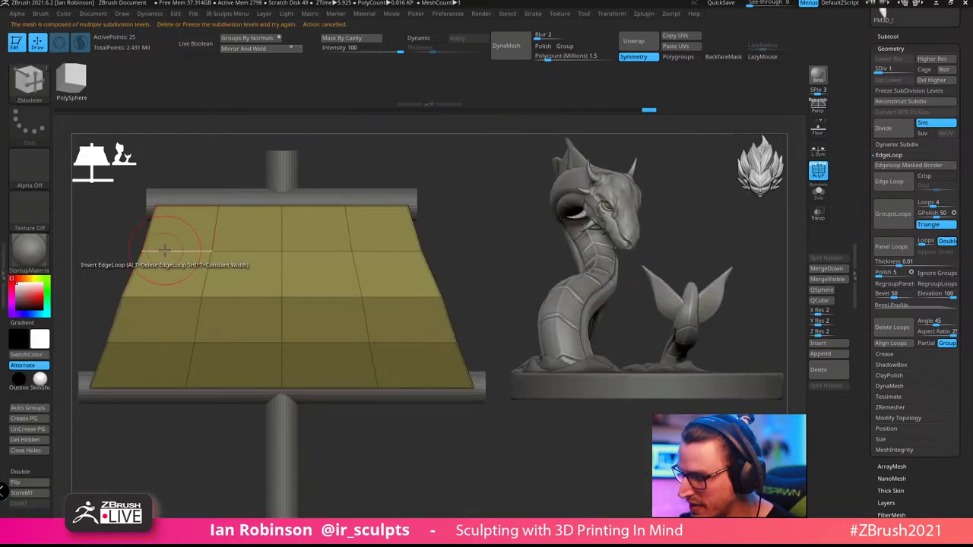
click(932, 80)
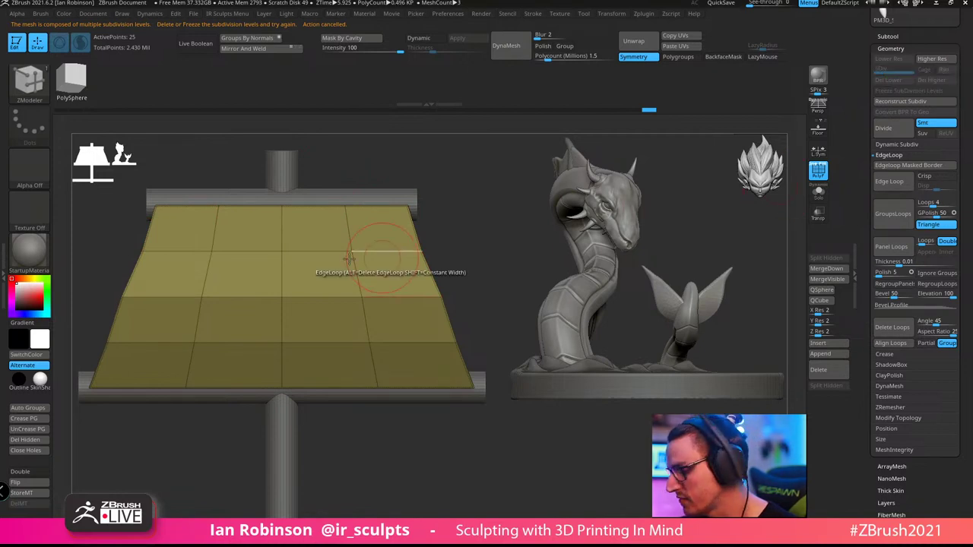
Insert edge loops close to the sail's two side edges, its lower edge and its upper edge
click(403, 249)
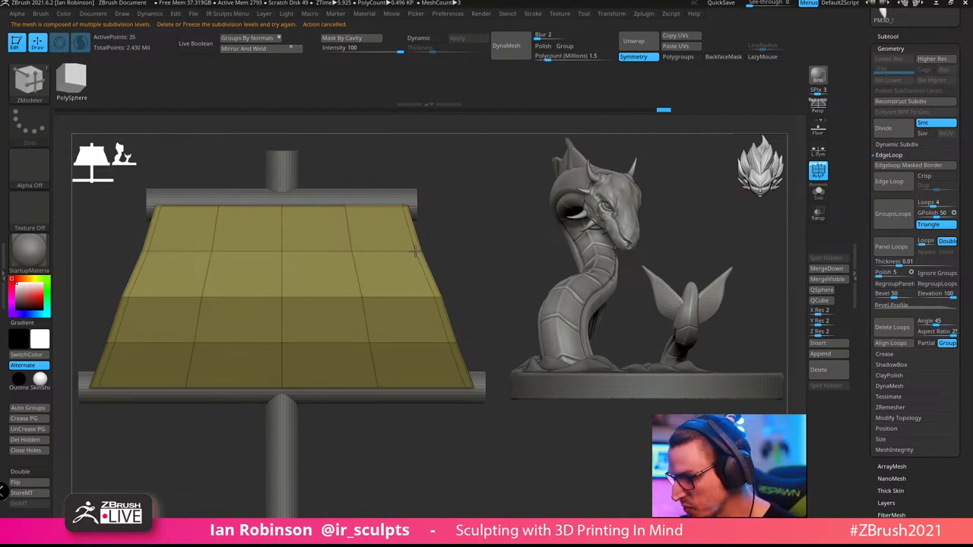
click(374, 382)
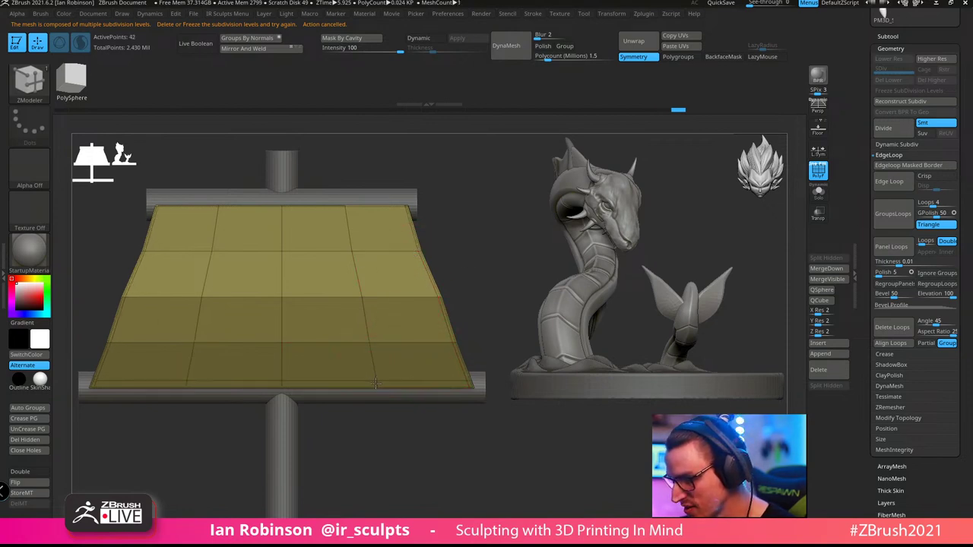
click(349, 207)
drag(441, 211, 466, 374)
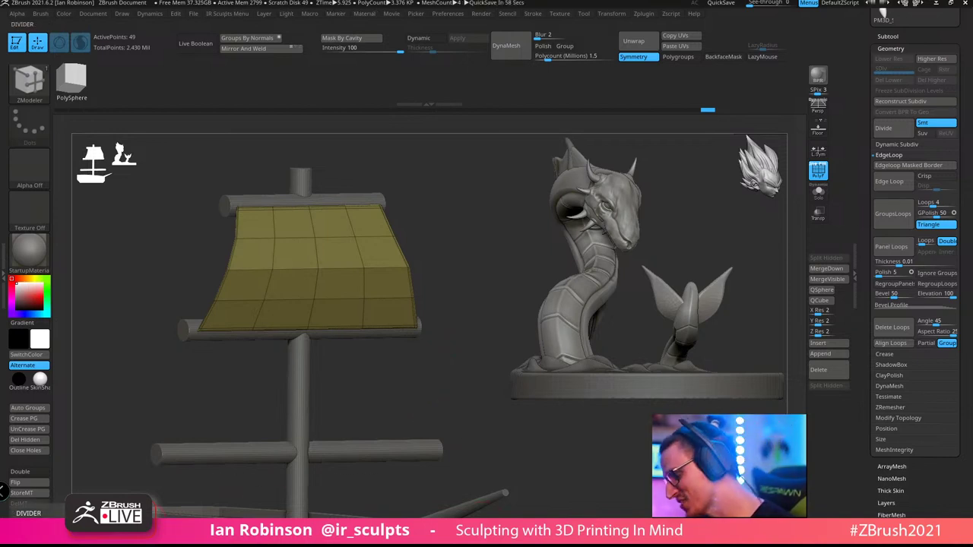
Nudge the sail's upper side points outward with the Move brush to smooth the taper, and turn dynamic subdivision back on
drag(466, 194, 472, 228)
key(b)
key(m)
key(v)
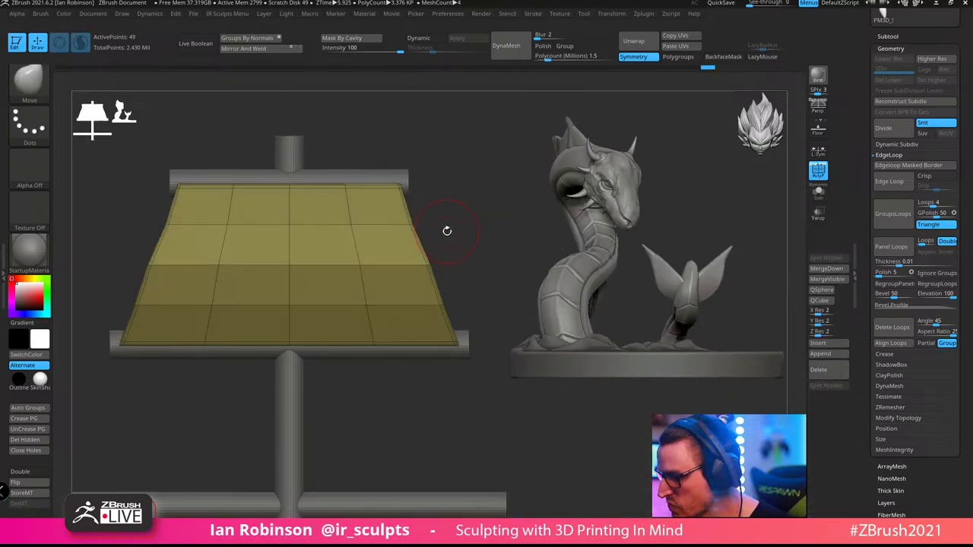
drag(417, 224, 421, 219)
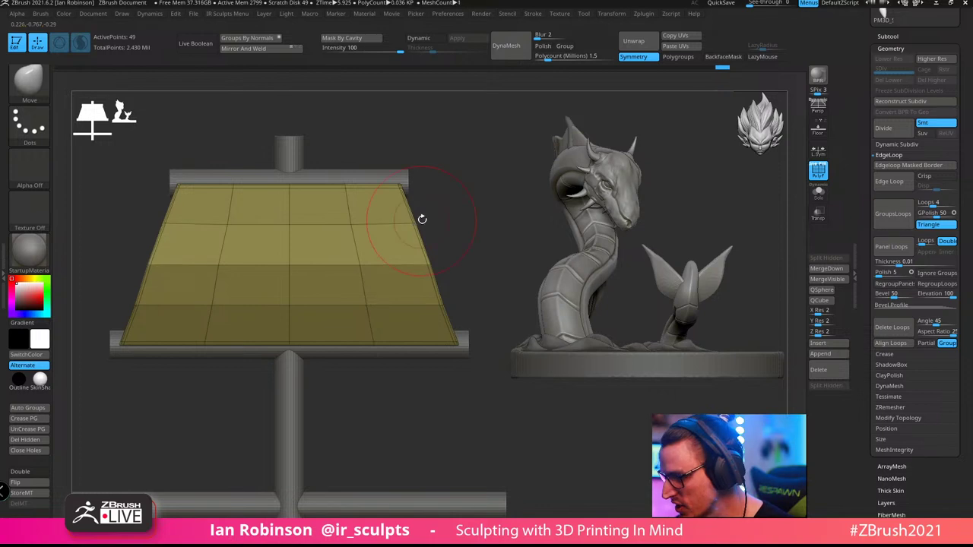
mouse_move(480, 238)
alt+mouse_down()
mouse_move(469, 228)
mouse_move(473, 244)
mouse_move(441, 239)
mouse_move(465, 243)
mouse_move(450, 311)
mouse_move(449, 261)
mouse_move(476, 295)
mouse_move(452, 261)
mouse_move(437, 274)
mouse_move(450, 265)
alt+mouse_up()
key(w)
key(q)
key(d)
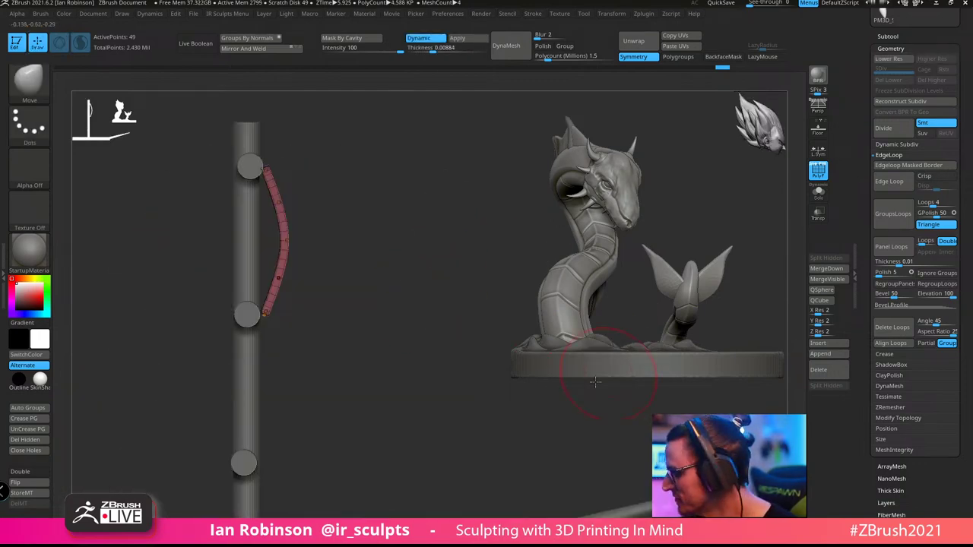
Duplicate the sail and move the copy down between the middle and lower crossbars
key(ctrl+shift+d)
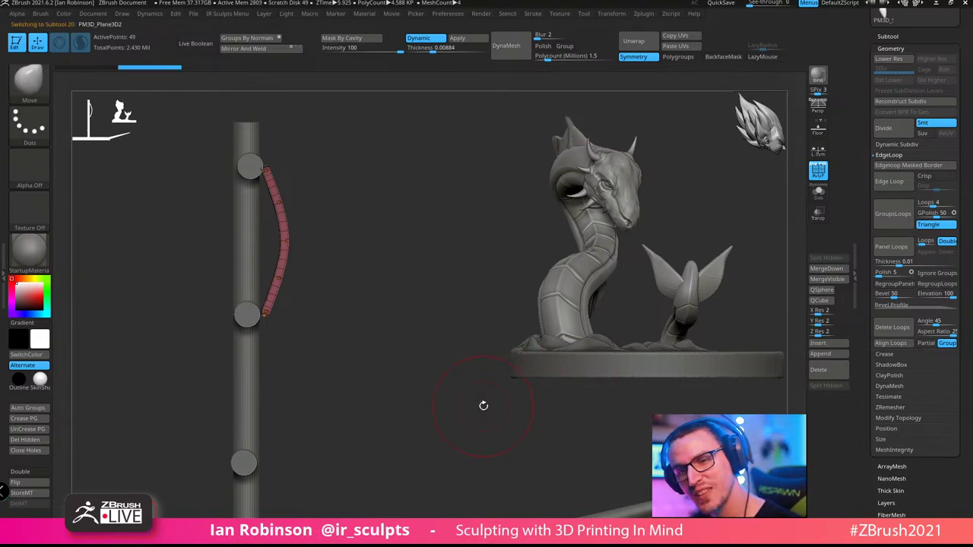
key(w)
drag(287, 182, 287, 334)
Widen the duplicated sail to nearly the lower crossbar's length and shift it slightly towards the mast
shift+drag(402, 292, 370, 302)
drag(253, 393, 226, 398)
mouse_move(464, 269)
alt+mouse_down()
mouse_move(487, 215)
mouse_move(465, 254)
mouse_move(465, 278)
mouse_move(400, 312)
mouse_move(430, 299)
alt+mouse_up()
drag(350, 393, 346, 393)
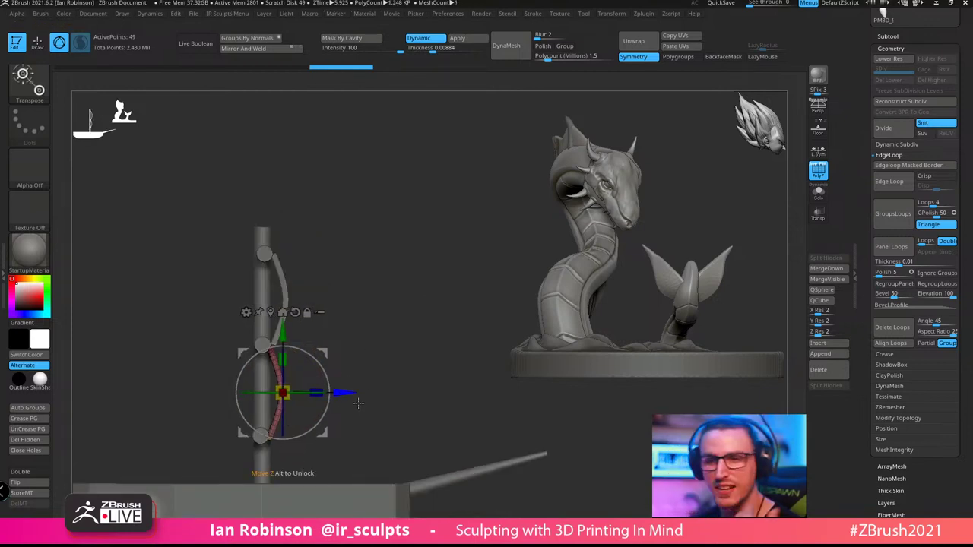
Select the upper sail, scale up its depth for a stronger billow, and move it forward from the mast
drag(397, 365, 376, 333)
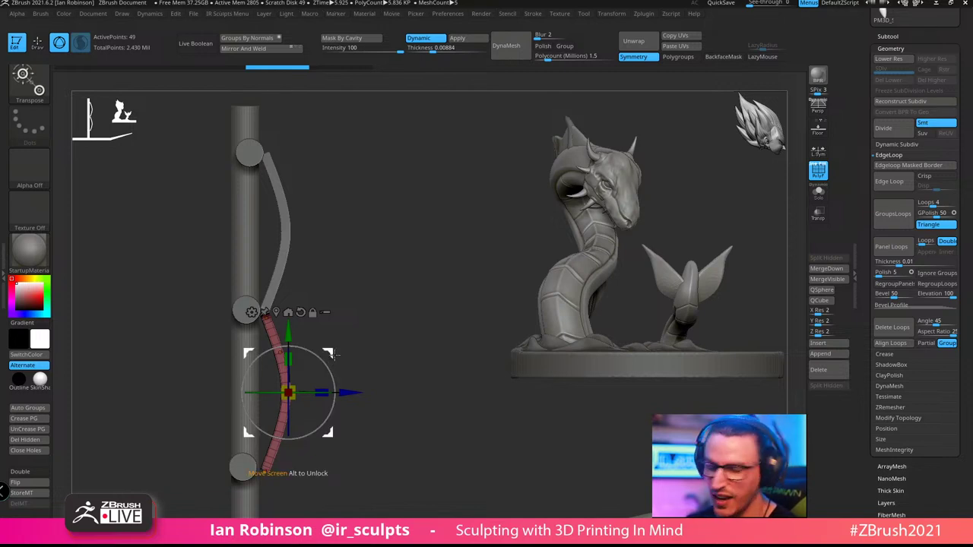
drag(391, 351, 380, 302)
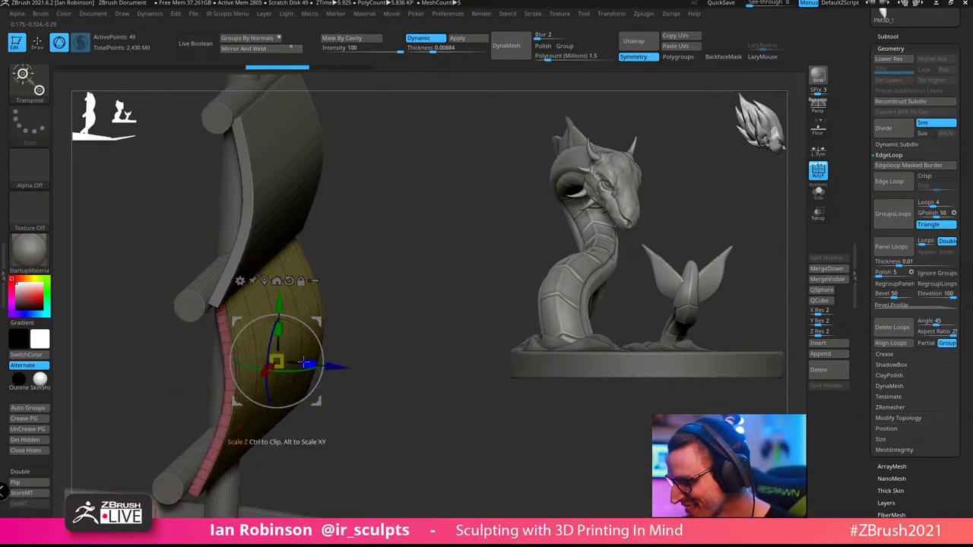
drag(340, 353, 411, 294)
alt+click(274, 185)
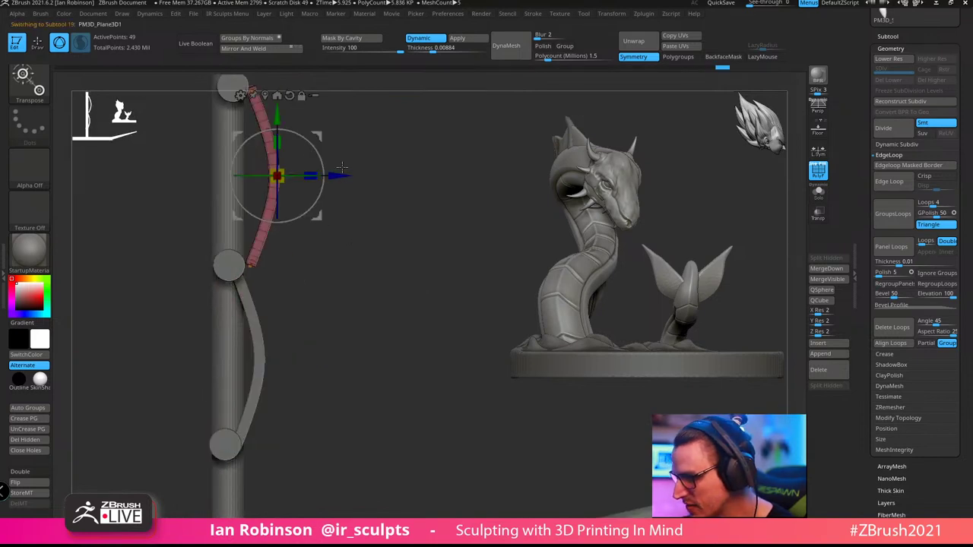
mouse_move(333, 175)
mouse_down()
mouse_move(322, 175)
mouse_move(400, 227)
mouse_up()
key(q)
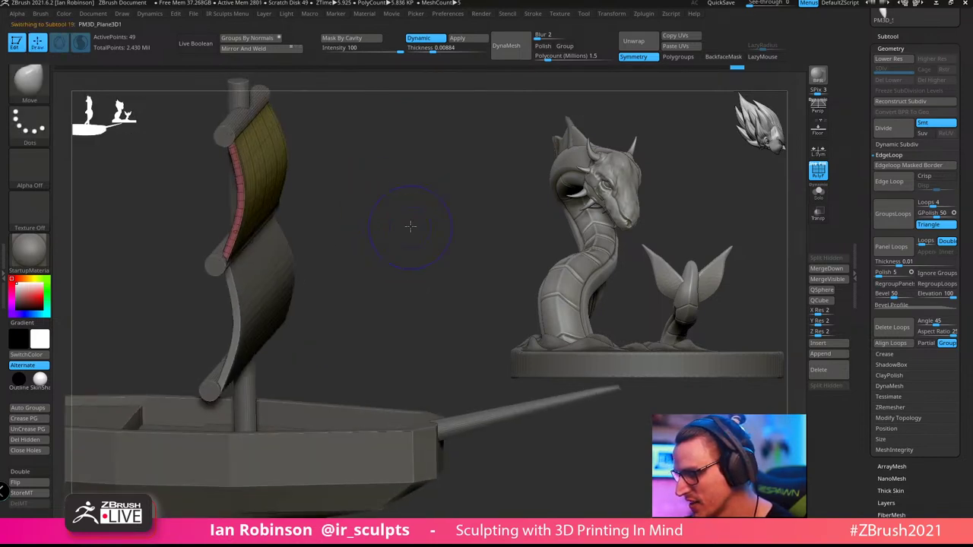
key(w)
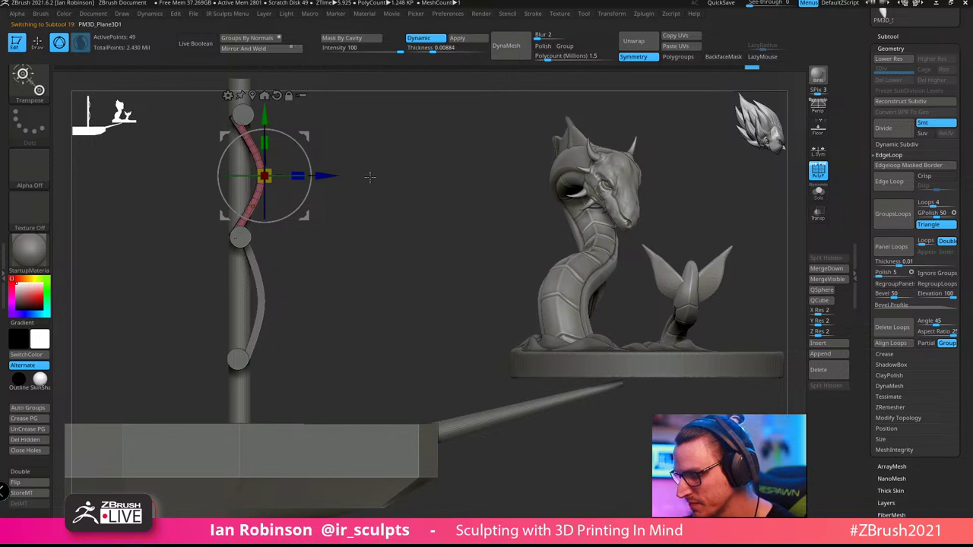
drag(325, 177, 342, 183)
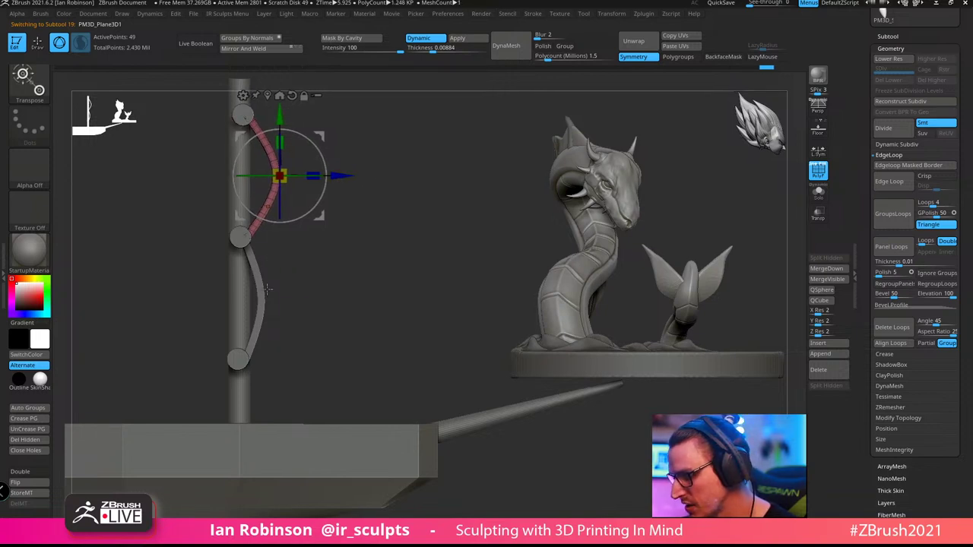
Select the lower sail, scale its depth by about 1.6 for a stronger billow, and move it forward from the mast
alt+click(263, 298)
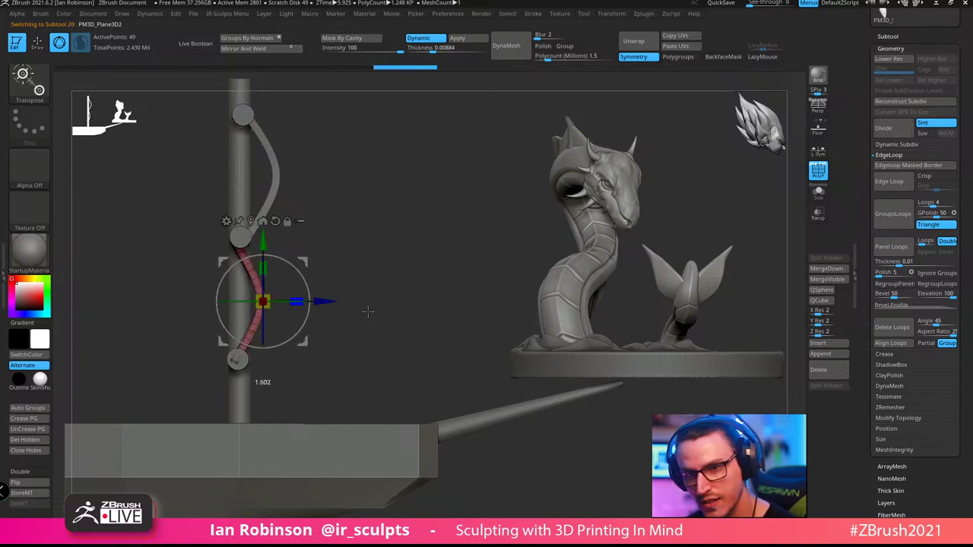
mouse_move(385, 352)
mouse_down()
mouse_move(393, 375)
mouse_move(378, 339)
mouse_up()
drag(329, 307, 341, 305)
drag(456, 305, 447, 336)
Raise the lower sail slightly so its upper edge meets the middle crossbar
key(q)
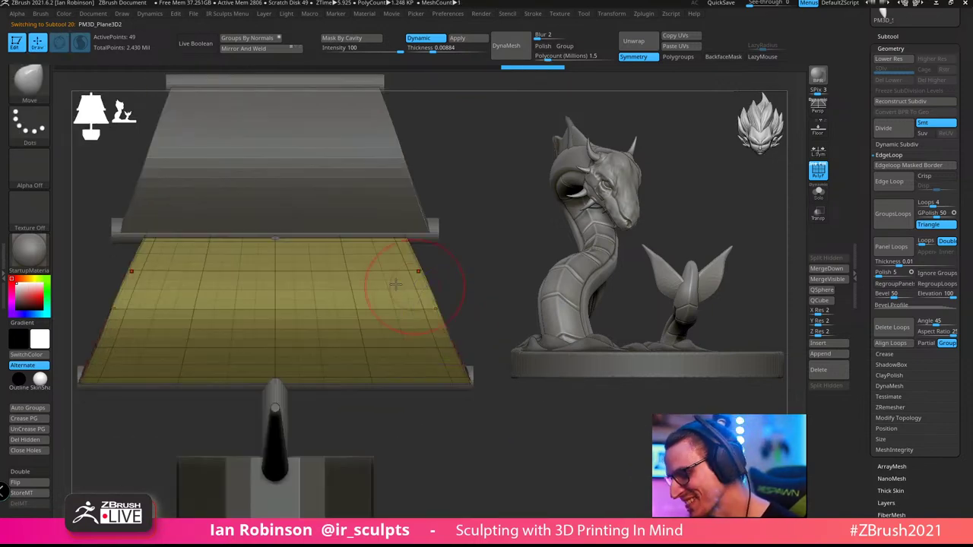
key(w)
drag(278, 278, 279, 275)
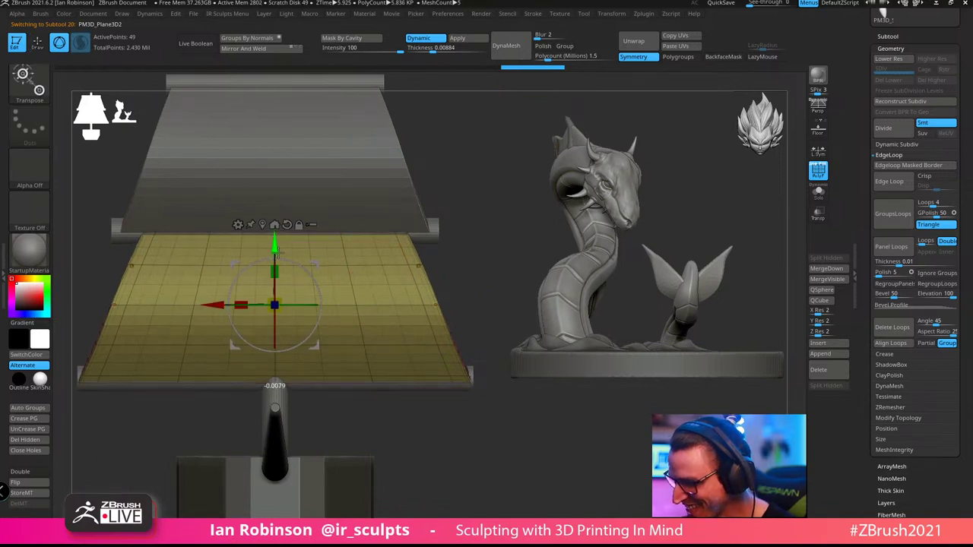
Examine the whole boat with both sails and locate the two sail planes in the subtool list
drag(463, 221, 438, 317)
key(q)
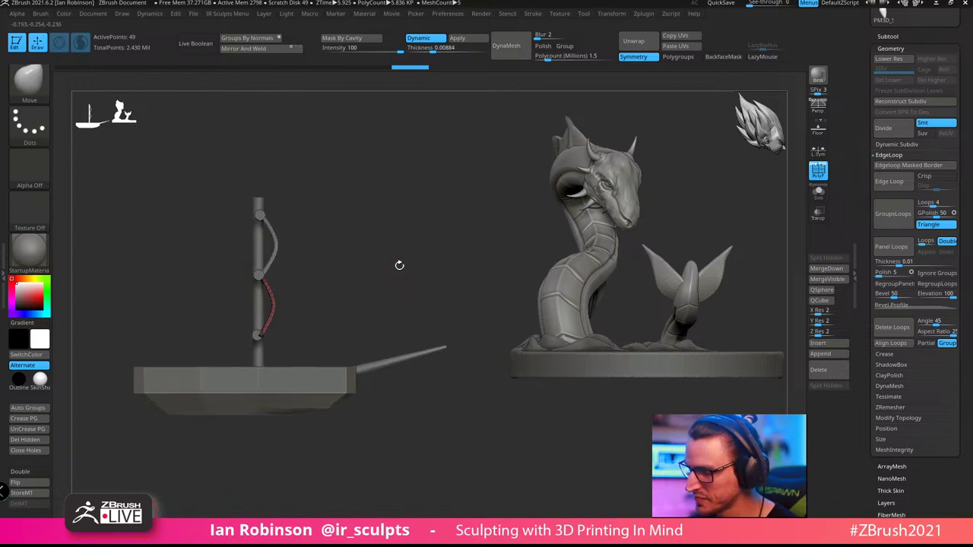
mouse_move(400, 266)
mouse_down()
mouse_move(433, 319)
mouse_move(448, 478)
mouse_move(535, 455)
mouse_move(529, 424)
mouse_move(456, 410)
mouse_move(481, 418)
mouse_move(502, 446)
mouse_up()
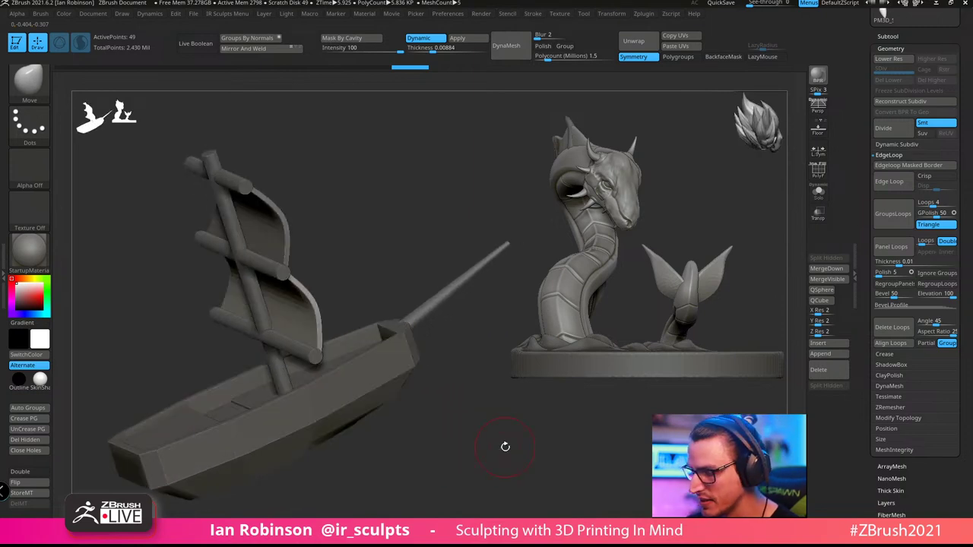
shift+drag(462, 367, 491, 424)
click(897, 37)
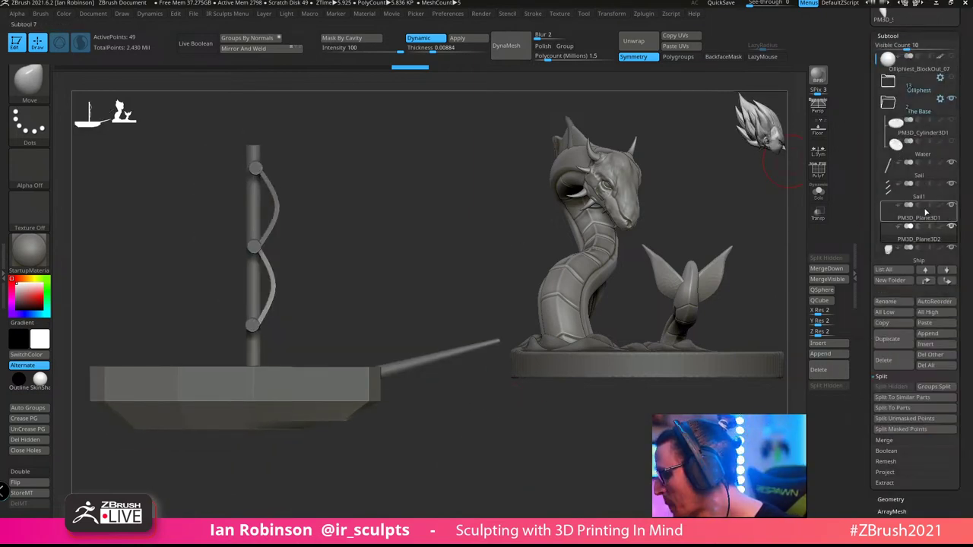
mouse_move(912, 240)
key(shift+f)
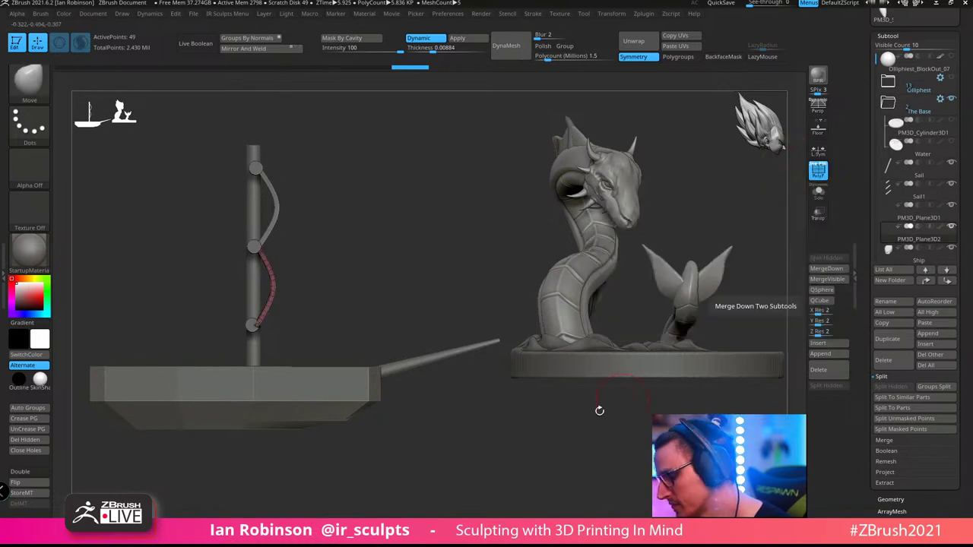
Select the upper sail and merge it down with the lower sail into one subtool
drag(599, 411, 567, 423)
mouse_move(911, 219)
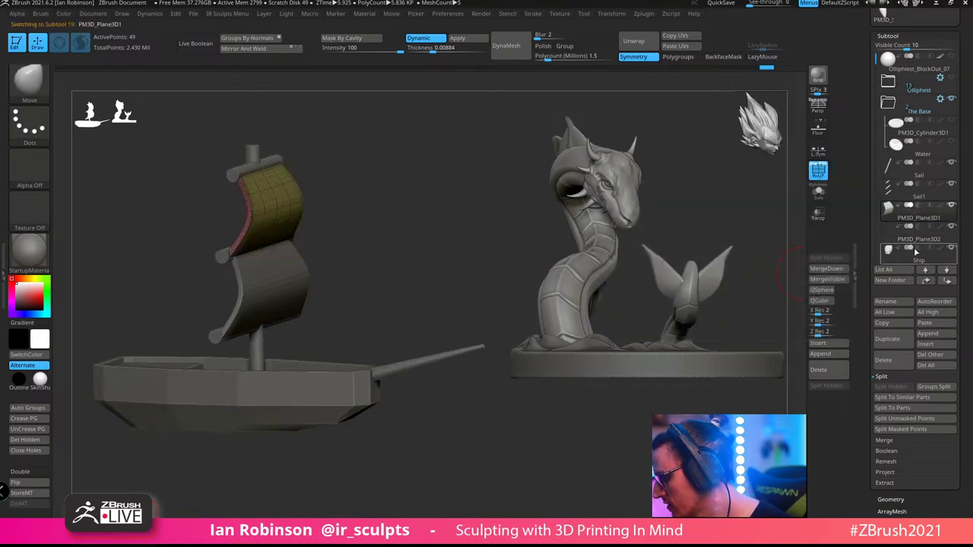
click(827, 268)
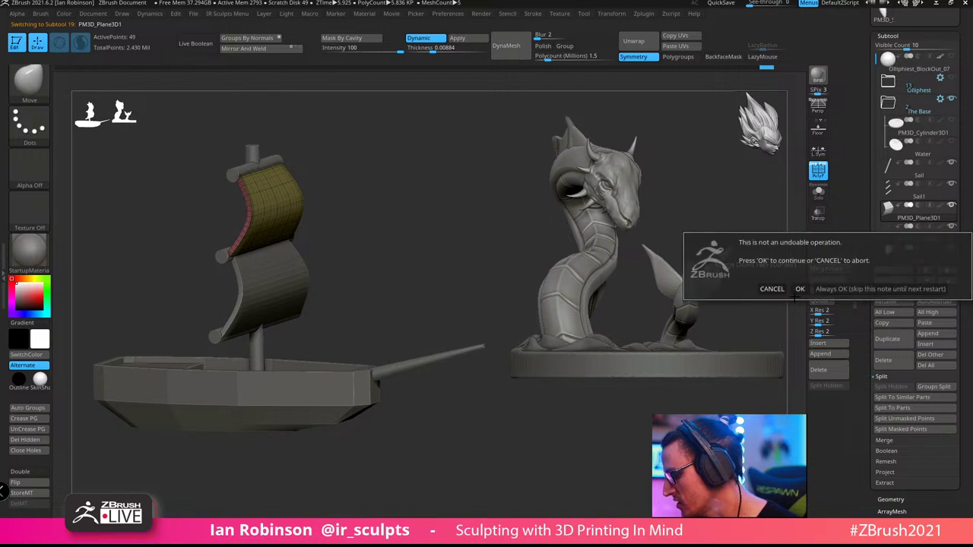
click(792, 294)
Run Auto Groups on the merged sails so each sail gets its own polygroup
drag(575, 431, 573, 432)
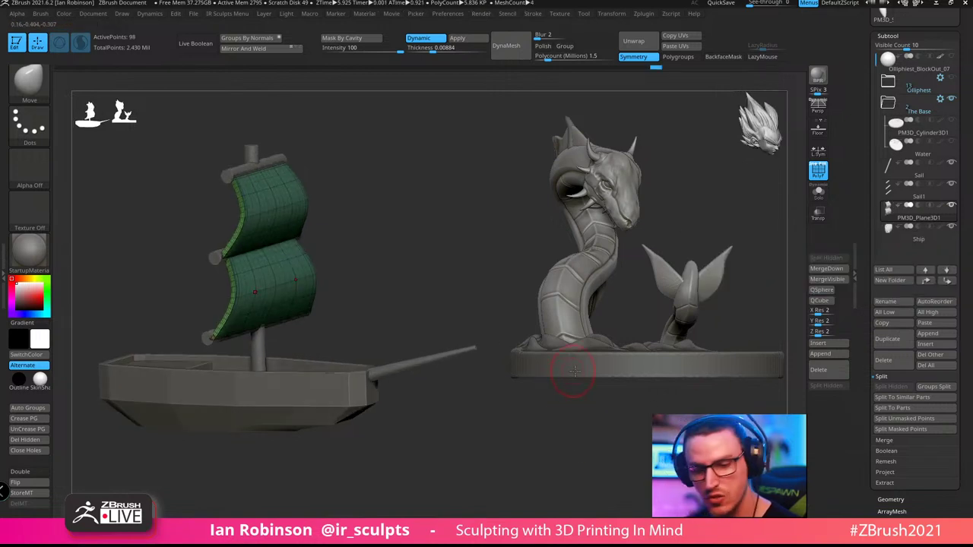
key(space)
click(565, 222)
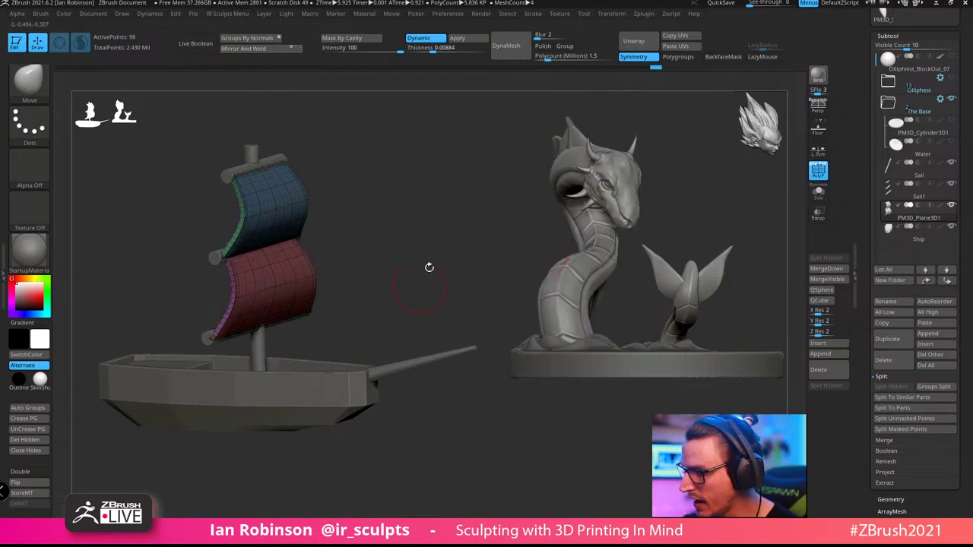
Toggle dynamic subdivision off and on for the sails to compare the flat planes with the smooth, thickened version
drag(429, 267, 454, 134)
click(418, 37)
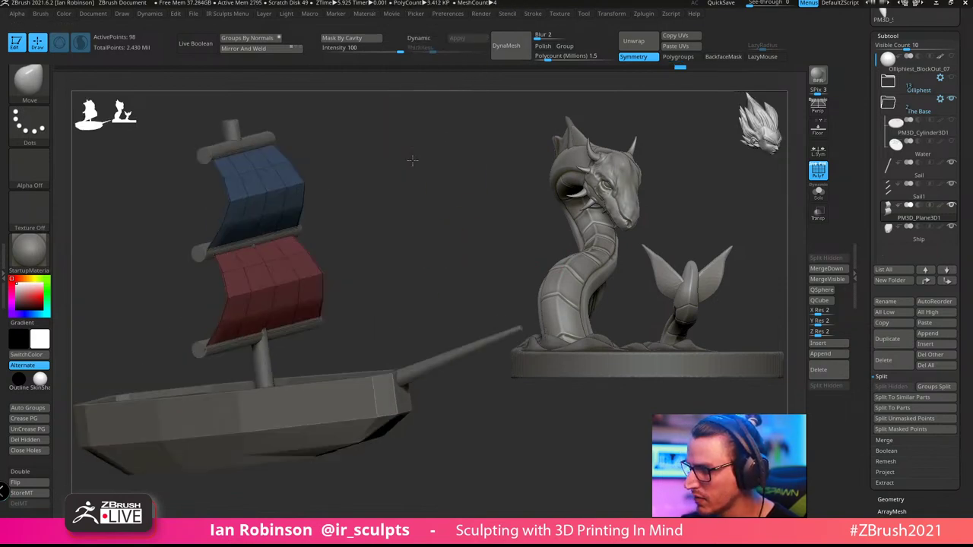
mouse_move(412, 160)
mouse_down()
mouse_move(322, 222)
mouse_move(350, 188)
mouse_up()
click(424, 39)
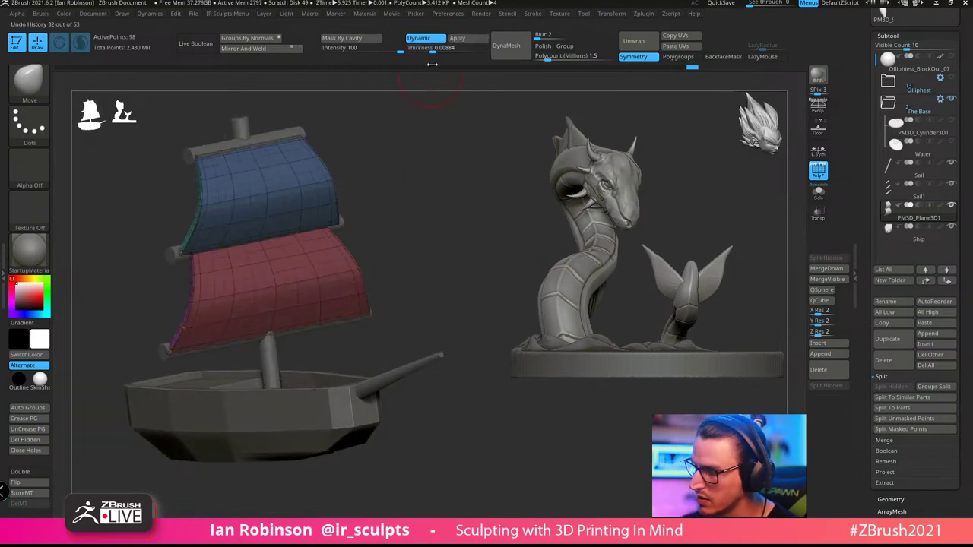
click(426, 38)
drag(411, 136, 449, 99)
click(425, 39)
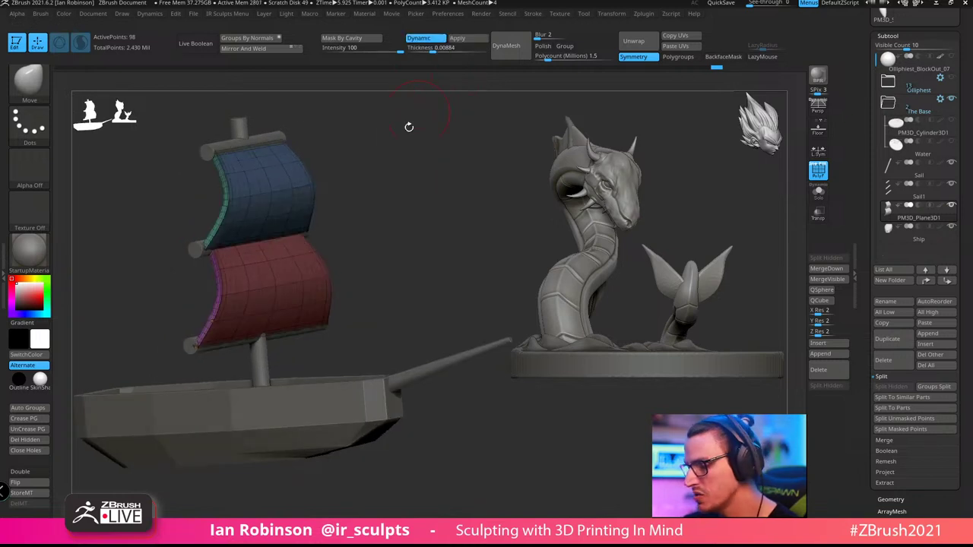
Examine the sails' Dynamic Subdiv settings in the geometry options and return to the subtool list
drag(971, 300, 972, 241)
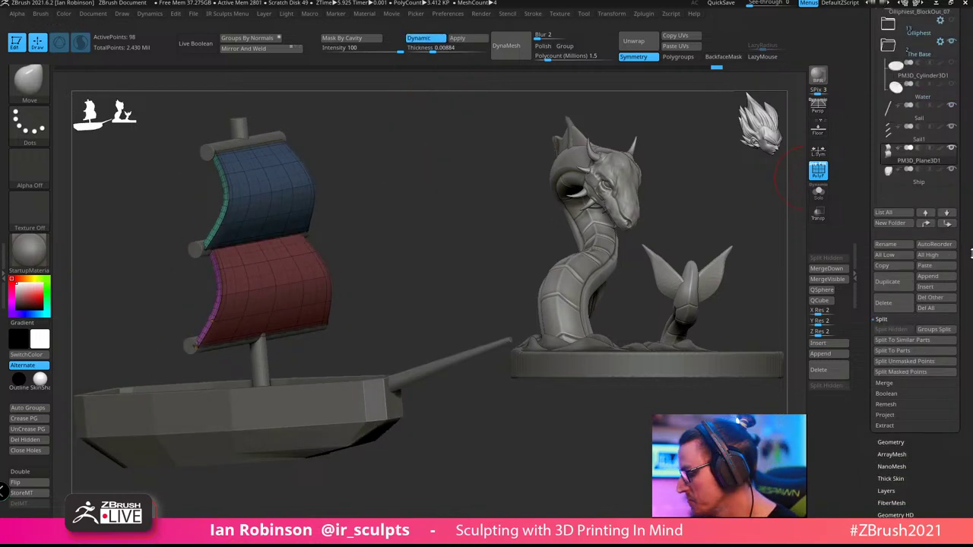
click(892, 444)
scroll(908, 186, up, 3)
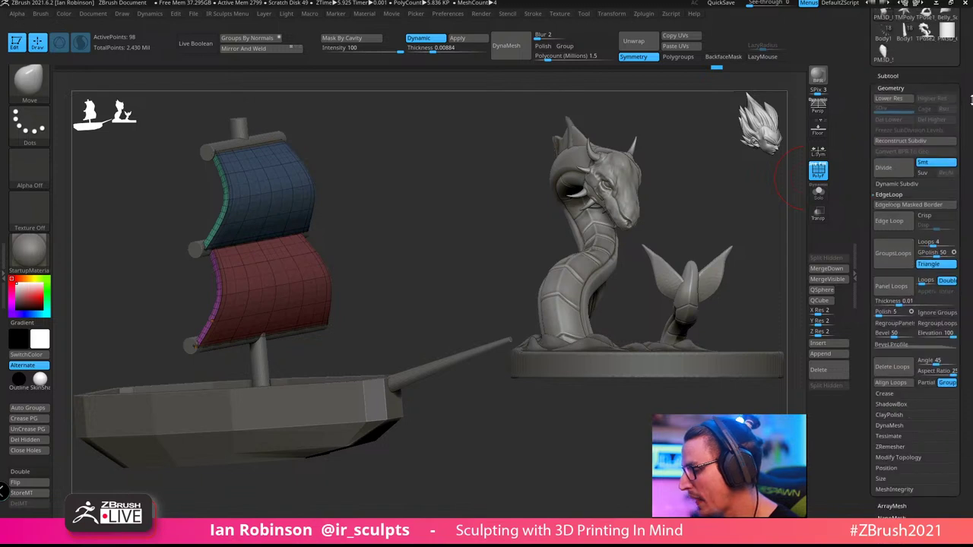
click(904, 185)
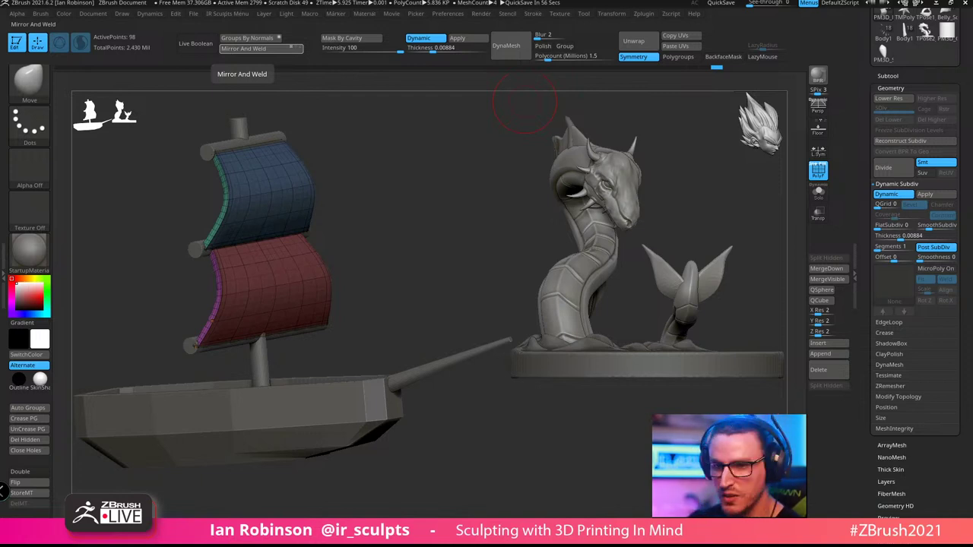
drag(452, 414, 488, 407)
click(900, 77)
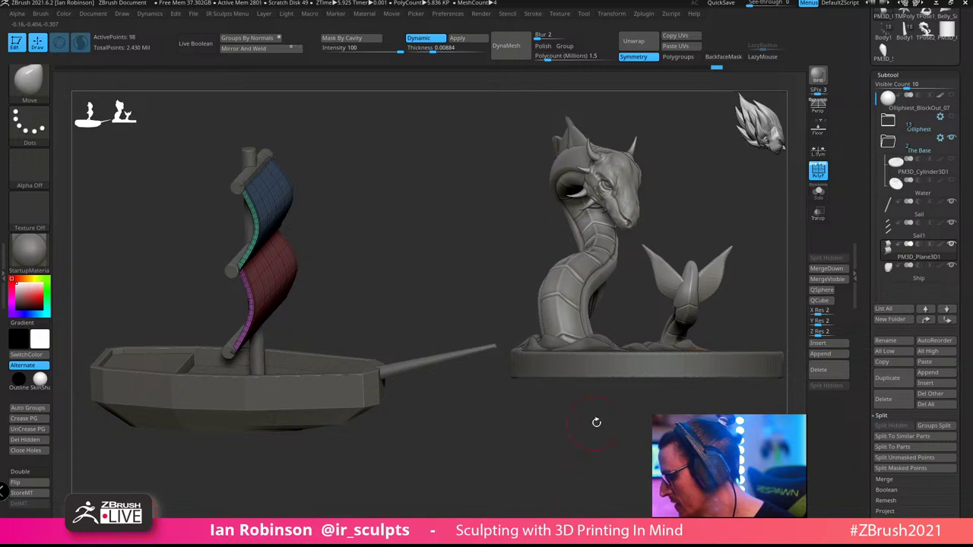
Duplicate both sails within their subtool and move the copies straight back toward the boat's stern
drag(596, 423, 542, 464)
key(w)
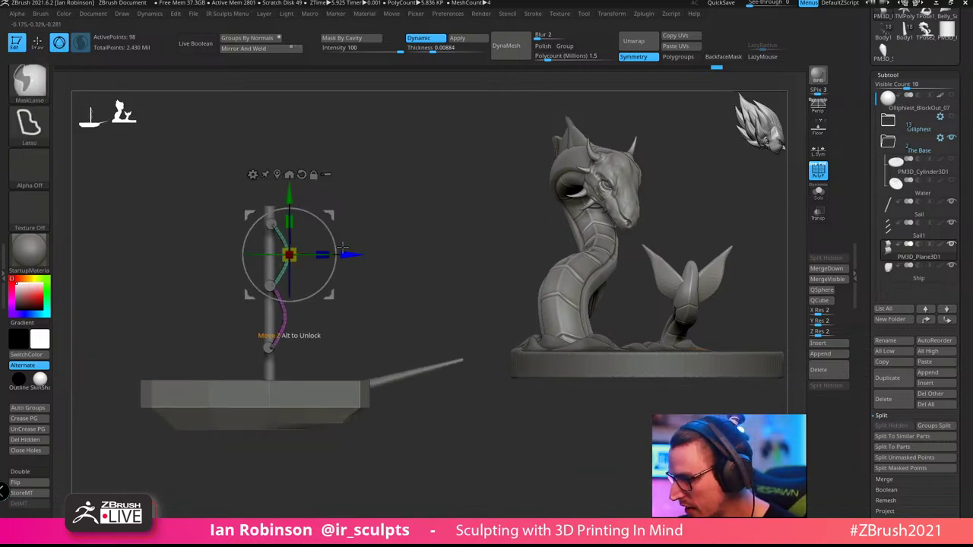
ctrl+drag(349, 255, 293, 254)
mouse_move(374, 227)
mouse_down()
mouse_move(362, 248)
mouse_move(401, 237)
mouse_up()
key(q)
drag(337, 202, 331, 220)
Select the mast and merge it down with the crossbars into one subtool
alt+click(271, 200)
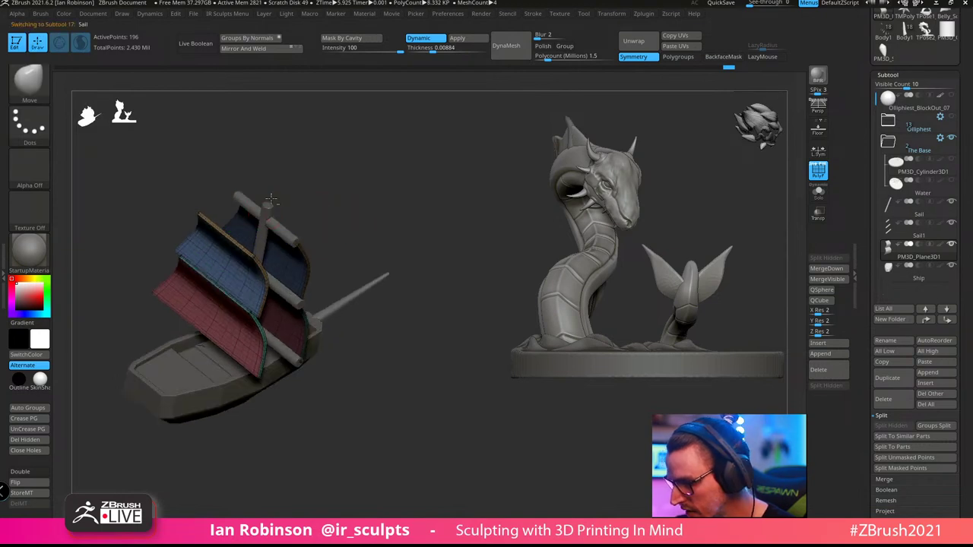
drag(417, 199, 425, 211)
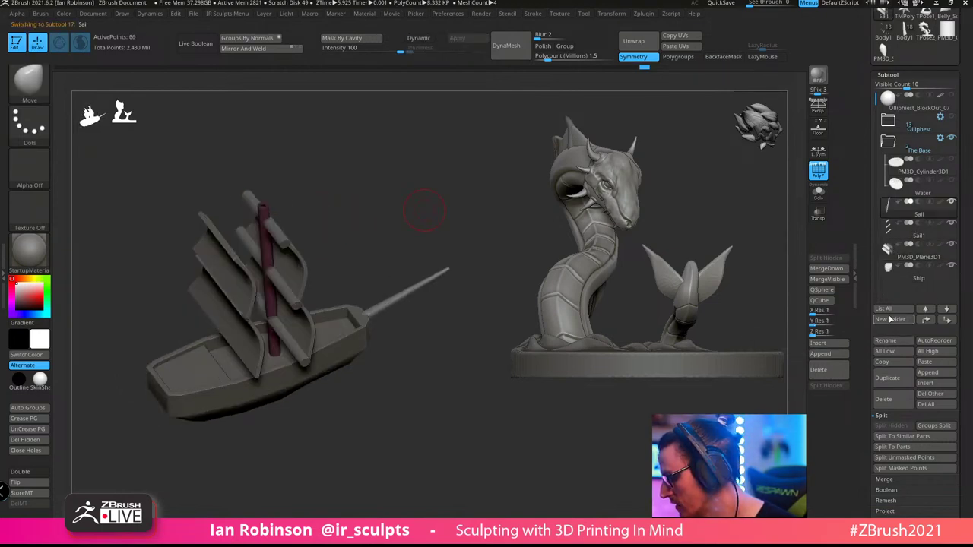
click(828, 268)
click(800, 291)
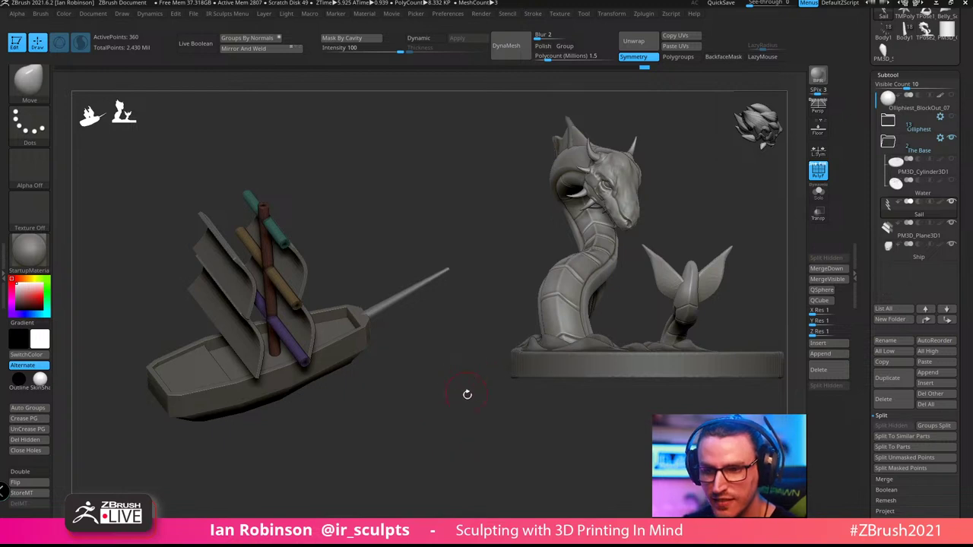
Duplicate the mast with its crossbars and move the copy back toward the stern to carry the rear sails
key(w)
mouse_move(481, 423)
mouse_down()
mouse_move(469, 429)
mouse_move(451, 418)
mouse_up()
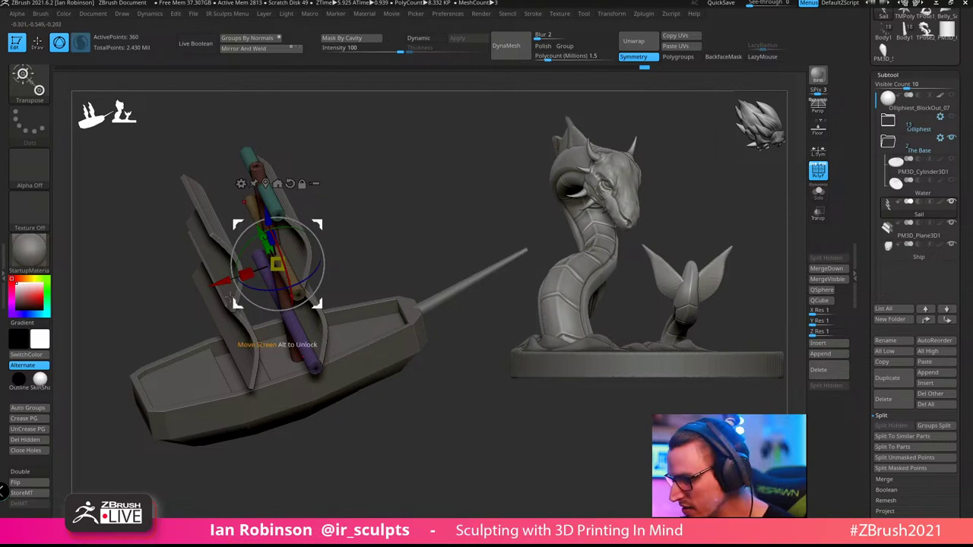
drag(220, 283, 171, 328)
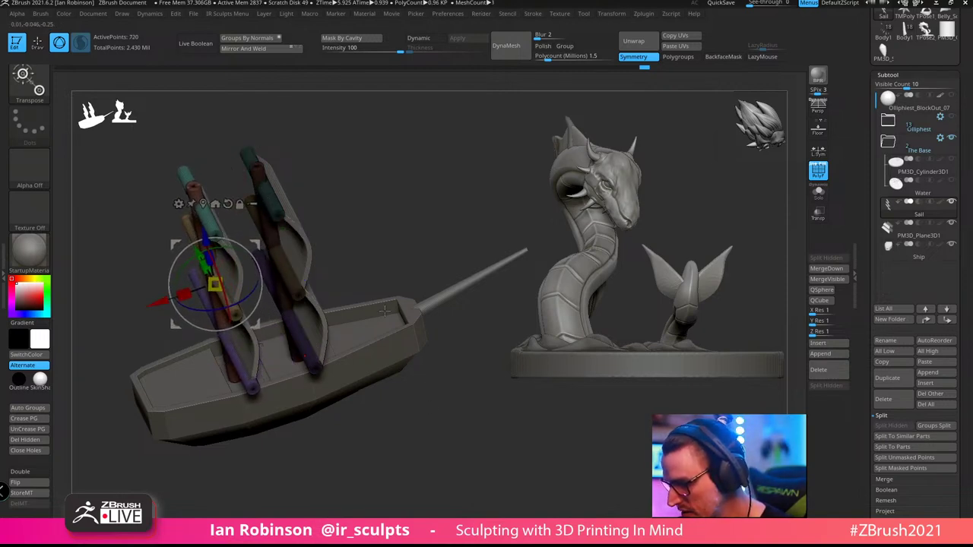
drag(354, 426, 449, 409)
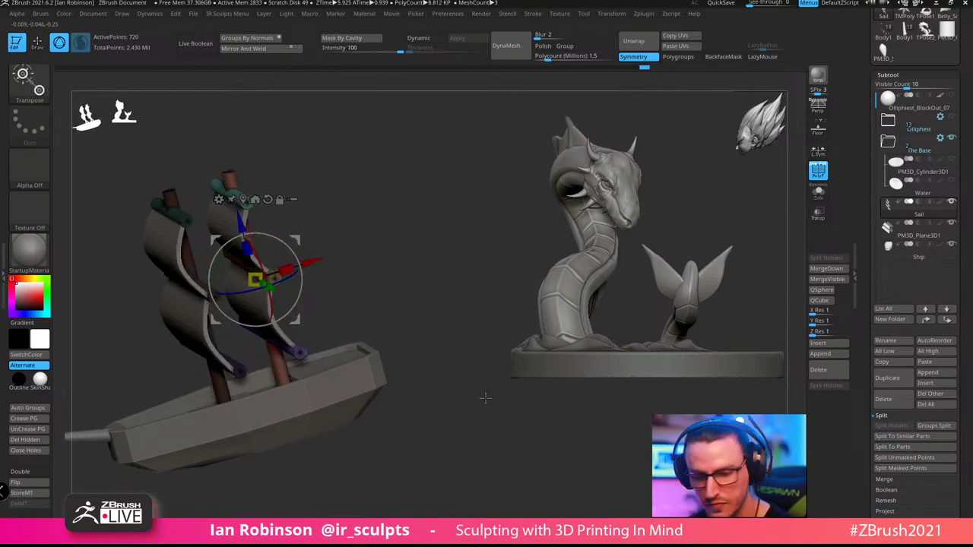
key(q)
mouse_move(502, 423)
mouse_down()
mouse_move(493, 425)
mouse_move(497, 446)
mouse_up()
Raise the rear mast and its crossbars by about one crossbar spacing
key(w)
drag(255, 218, 261, 153)
key(q)
mouse_move(354, 145)
mouse_down()
mouse_move(432, 200)
mouse_move(456, 319)
mouse_move(276, 322)
mouse_up()
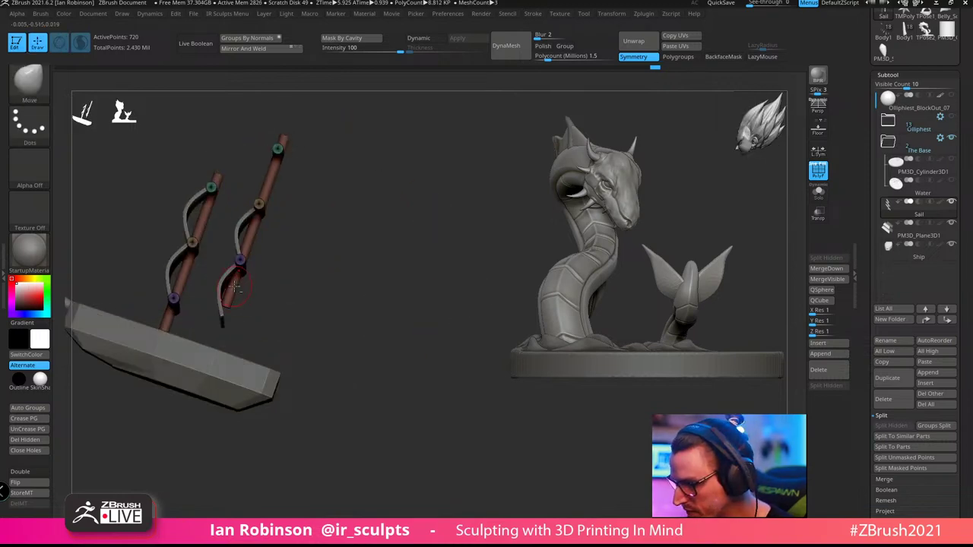
mouse_move(234, 285)
shift+mouse_down()
mouse_move(250, 271)
mouse_move(355, 289)
mouse_move(380, 256)
mouse_move(324, 334)
shift+mouse_up()
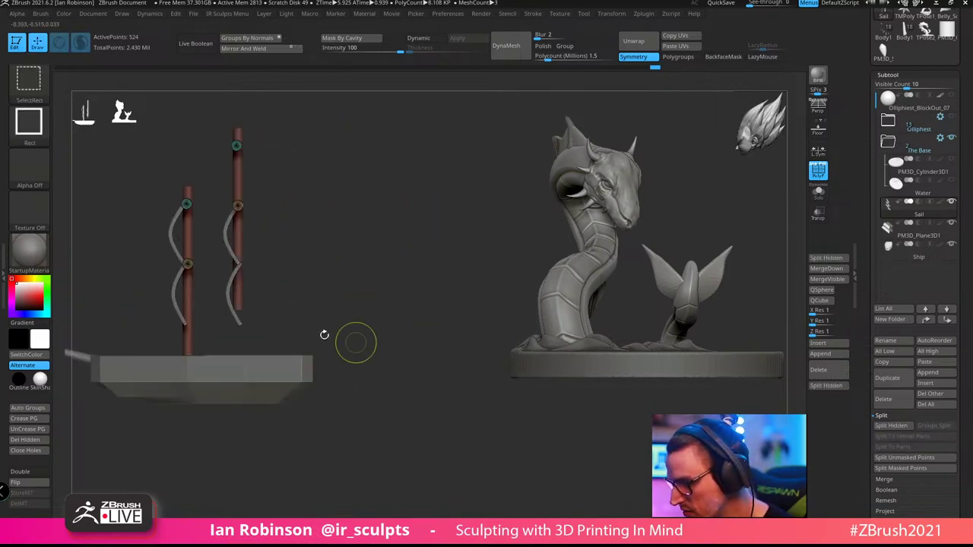
ctrl+drag(238, 331, 267, 304)
key(w)
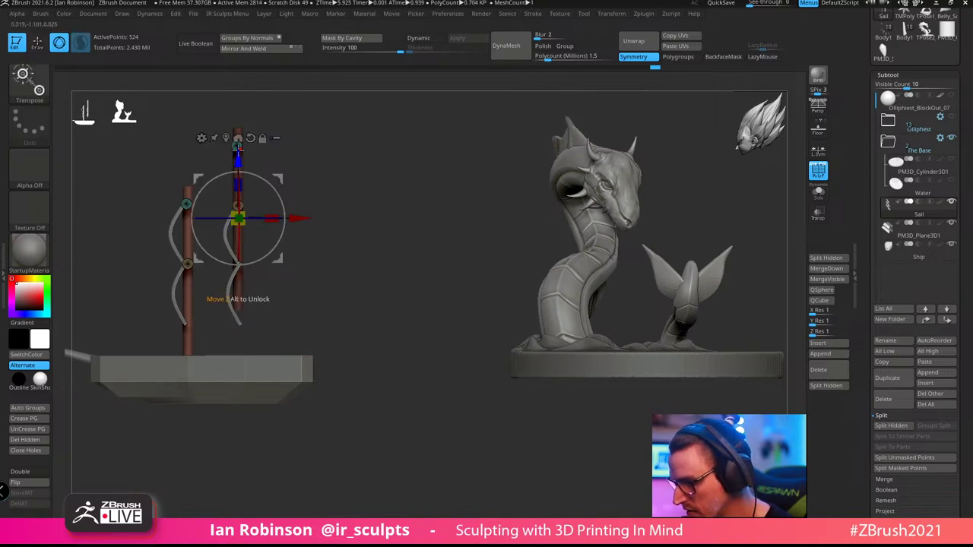
drag(238, 149, 238, 209)
key(ctrl+z)
key(q)
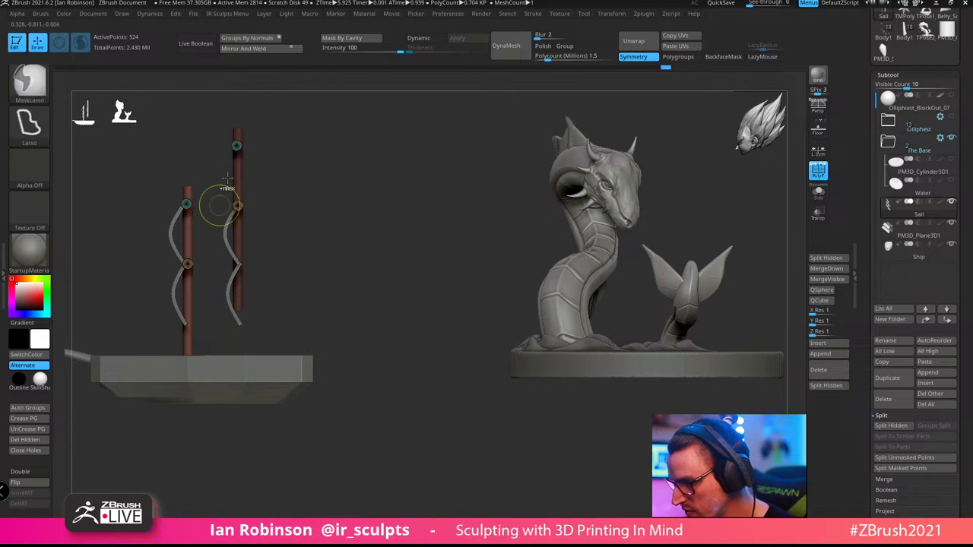
ctrl+shift+click(347, 312)
Mask the bottom end of the rear mast and stretch it straight down to the deck
mouse_move(219, 309)
ctrl+mouse_down()
mouse_move(229, 316)
mouse_move(300, 303)
ctrl+mouse_up()
key(w)
drag(238, 159, 238, 237)
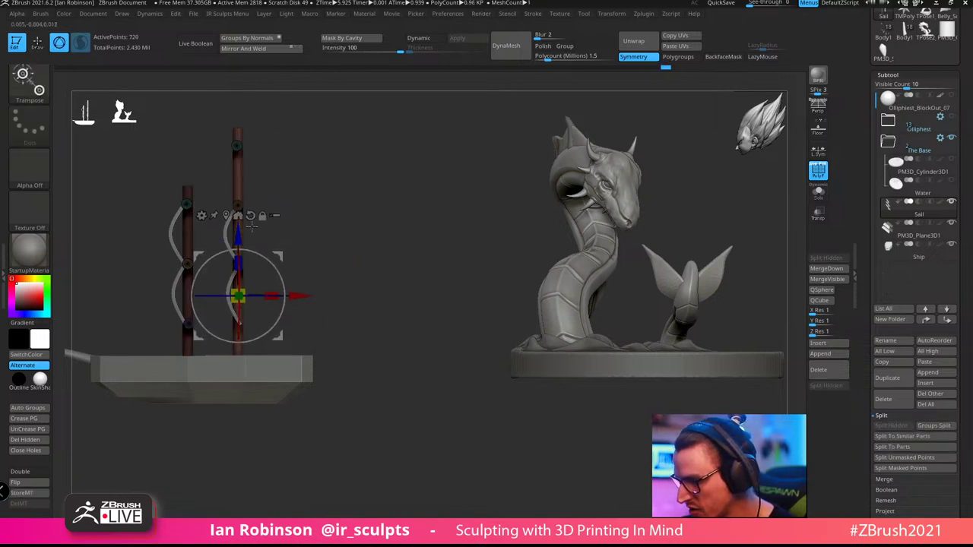
key(q)
mouse_move(388, 194)
right_down()
mouse_move(433, 230)
mouse_move(460, 285)
right_up()
drag(459, 285, 426, 280)
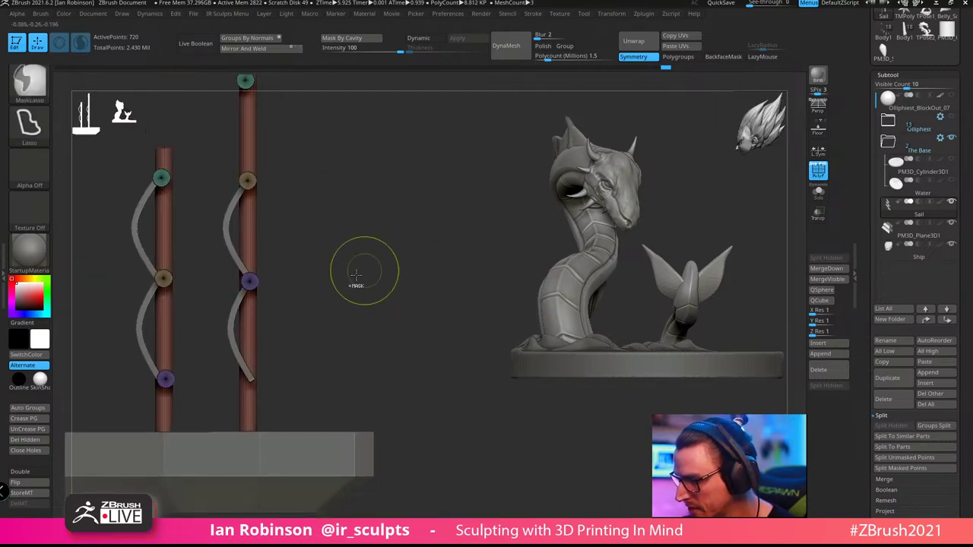
drag(365, 269, 347, 280)
Run Auto Groups on the masts and crossbars so every separate piece gets its own polygroup
drag(921, 269, 921, 134)
key(space)
scroll(914, 351, down, 3)
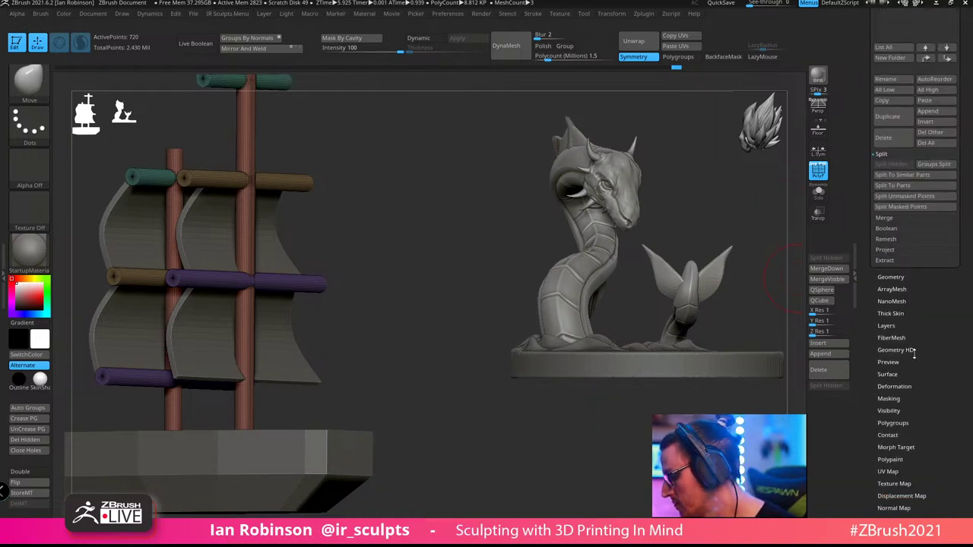
scroll(909, 411, down, 5)
scroll(910, 72, up, 2)
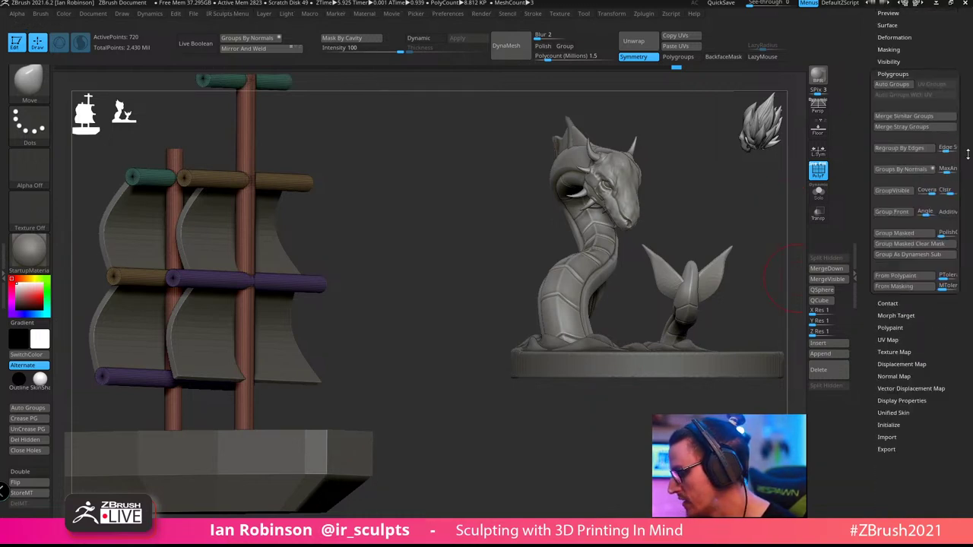
click(892, 83)
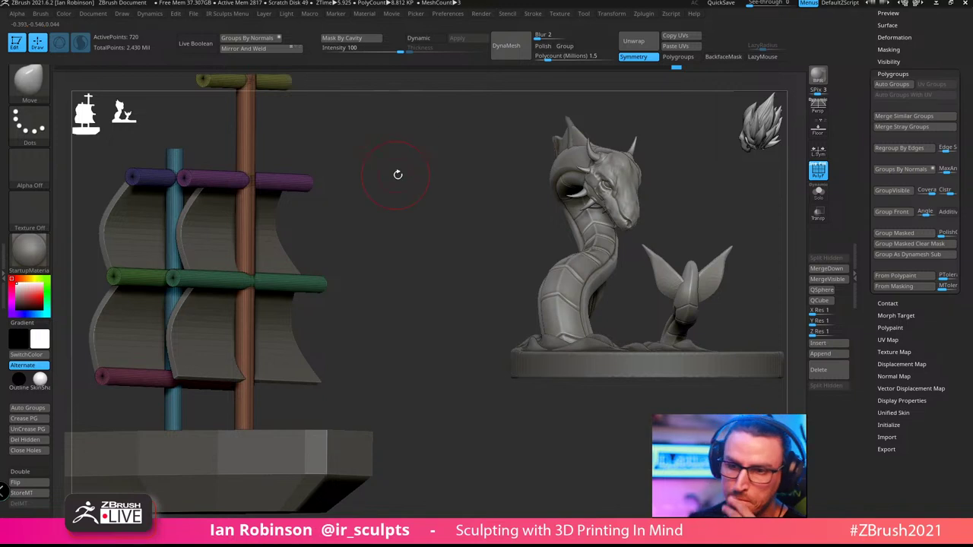
Isolate the rear mast's lowest crossbar with a mask, duplicate it, and place the copy below it as a fourth crossbar
drag(425, 218, 330, 227)
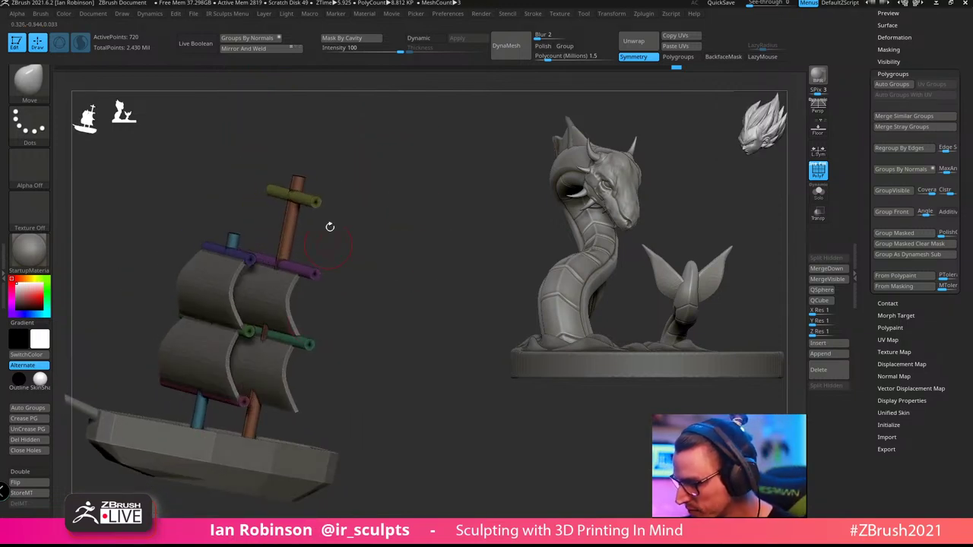
ctrl+shift+click(312, 342)
ctrl+click(418, 318)
ctrl+shift+click(436, 317)
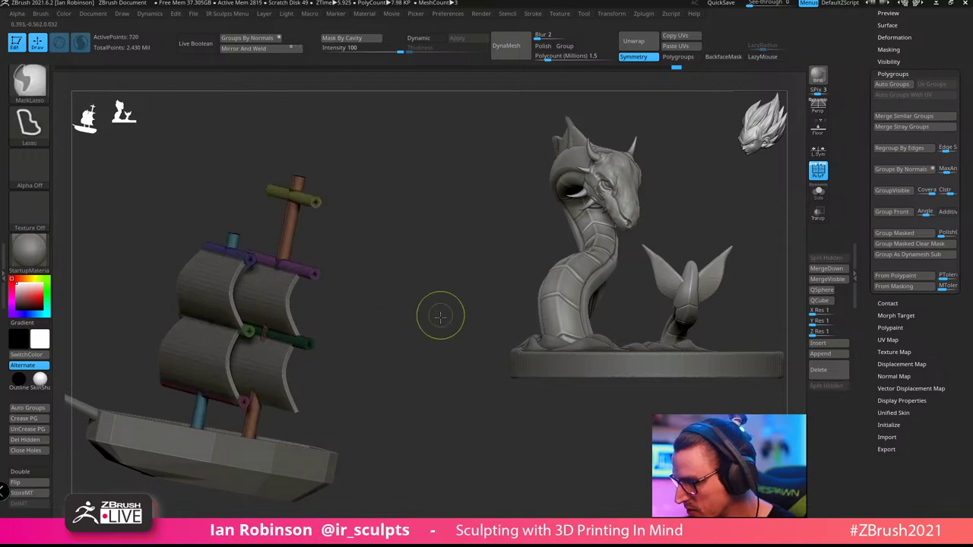
ctrl+click(439, 317)
key(w)
drag(271, 307, 260, 362)
key(ctrl+z)
ctrl+drag(274, 310, 269, 372)
drag(332, 352, 437, 264)
drag(239, 423, 229, 434)
key(q)
Select the sails, raise the rear pair to hang between the rear mast's top three crossbars, and clear the mask
mouse_move(400, 398)
mouse_down()
mouse_move(459, 282)
mouse_move(465, 289)
mouse_up()
alt+click(330, 248)
shift+drag(418, 243, 489, 232)
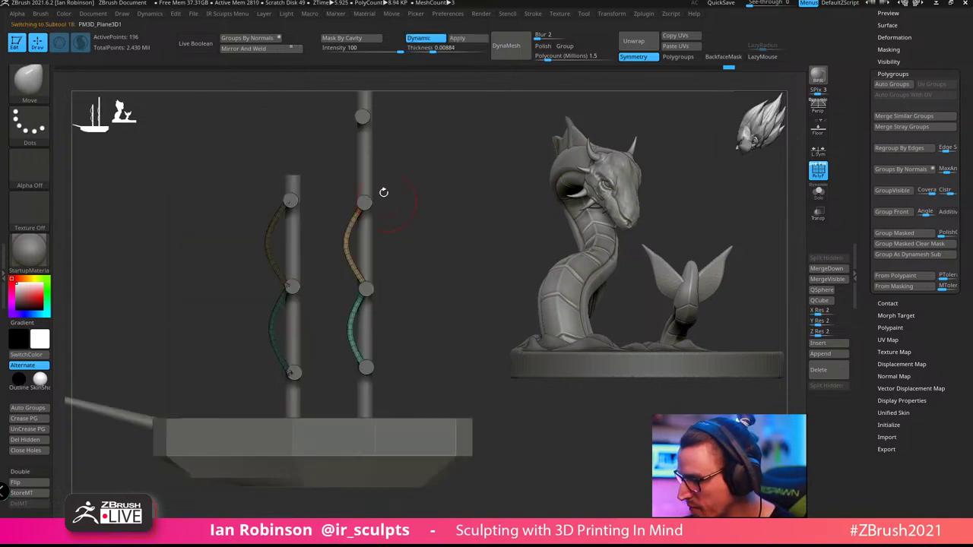
key(w)
drag(345, 222, 344, 146)
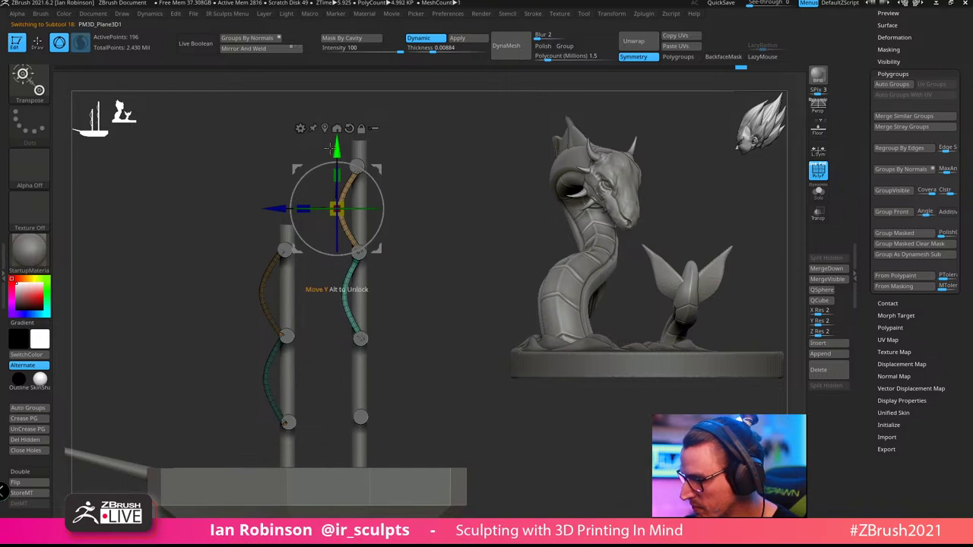
key(q)
mouse_move(454, 242)
alt+mouse_down()
mouse_move(452, 208)
mouse_move(399, 228)
alt+mouse_up()
ctrl+drag(467, 268, 465, 304)
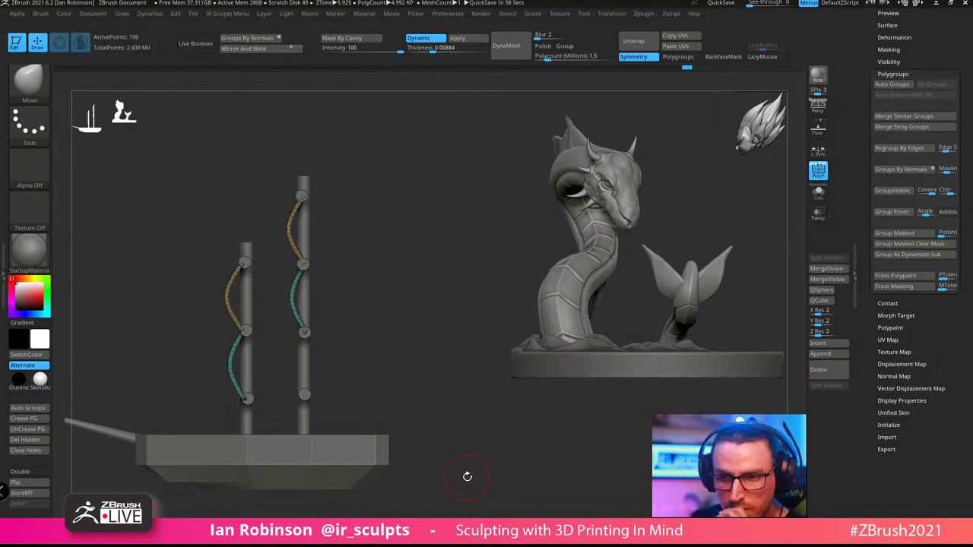
Run Auto Groups on the sails so each of the four has its own polygroup
mouse_move(450, 238)
mouse_down()
mouse_move(454, 254)
mouse_move(447, 241)
mouse_up()
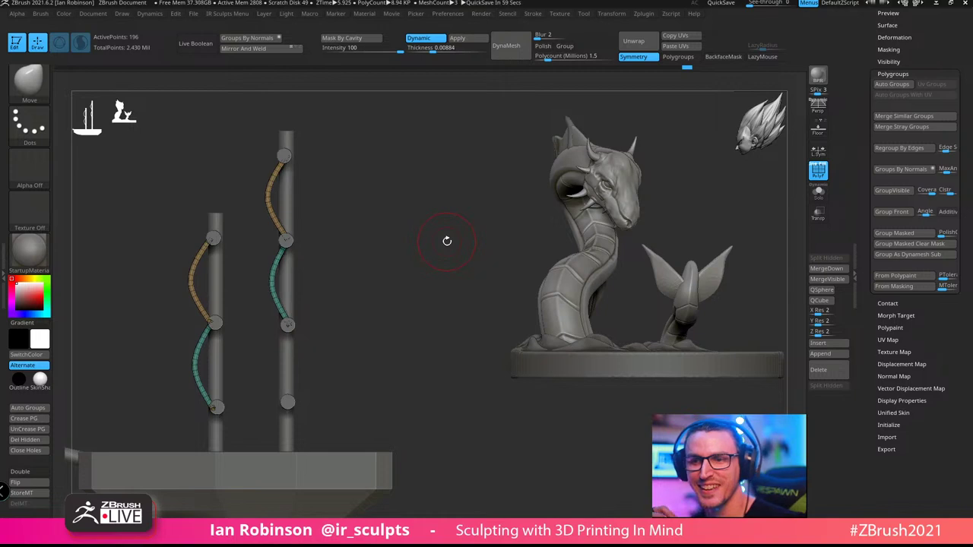
drag(458, 229, 459, 267)
key(space)
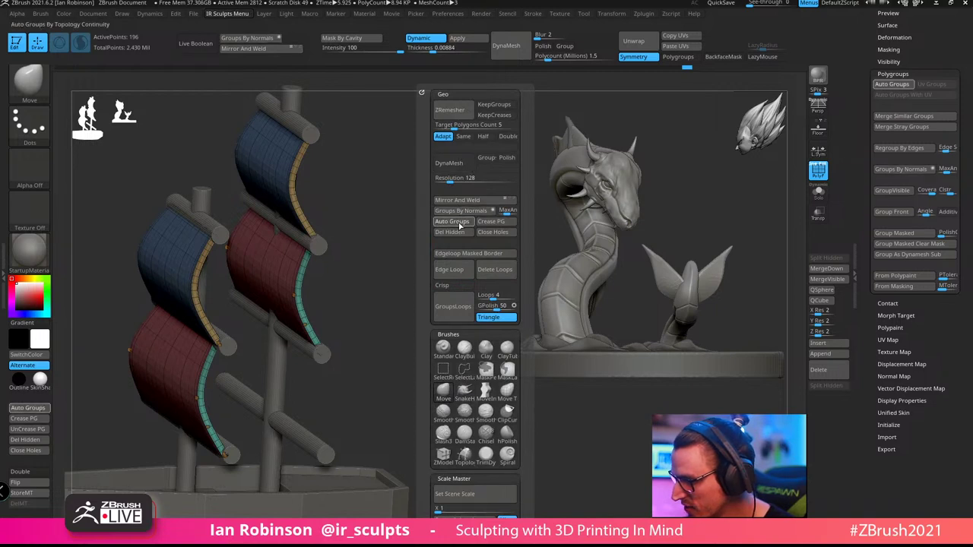
click(460, 224)
shift+drag(406, 278, 388, 288)
drag(295, 289, 403, 270)
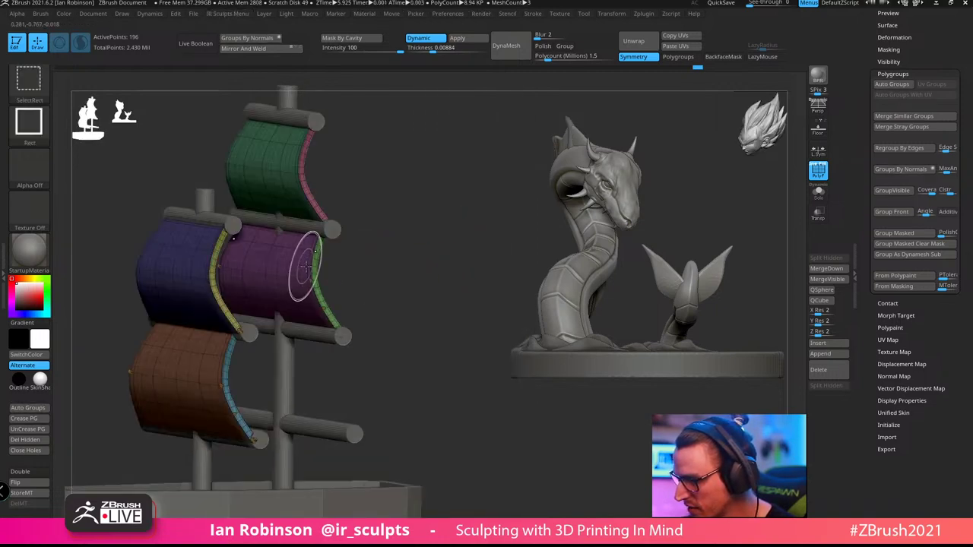
Mask everything except the rear mast's middle sail, duplicate it, and place the copy between the two lowest crossbars
ctrl+shift+click(306, 265)
ctrl+click(411, 245)
ctrl+shift+click(450, 251)
ctrl+click(449, 252)
key(w)
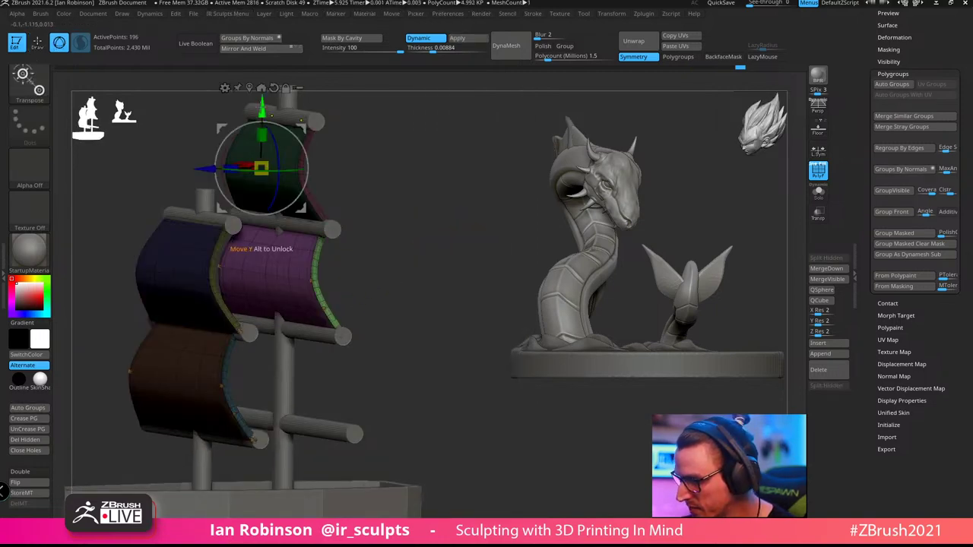
ctrl+drag(270, 105, 270, 204)
shift+drag(384, 242, 406, 251)
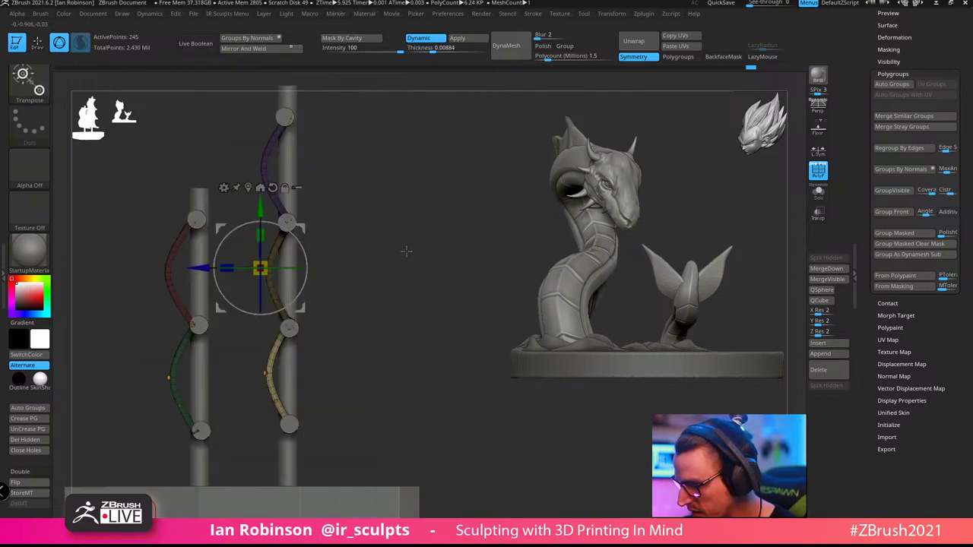
Widen the copied sail to fit the rear mast's two lowest crossbars and nudge it into place vertically
click(249, 188)
shift+drag(335, 190, 385, 187)
drag(332, 367, 342, 371)
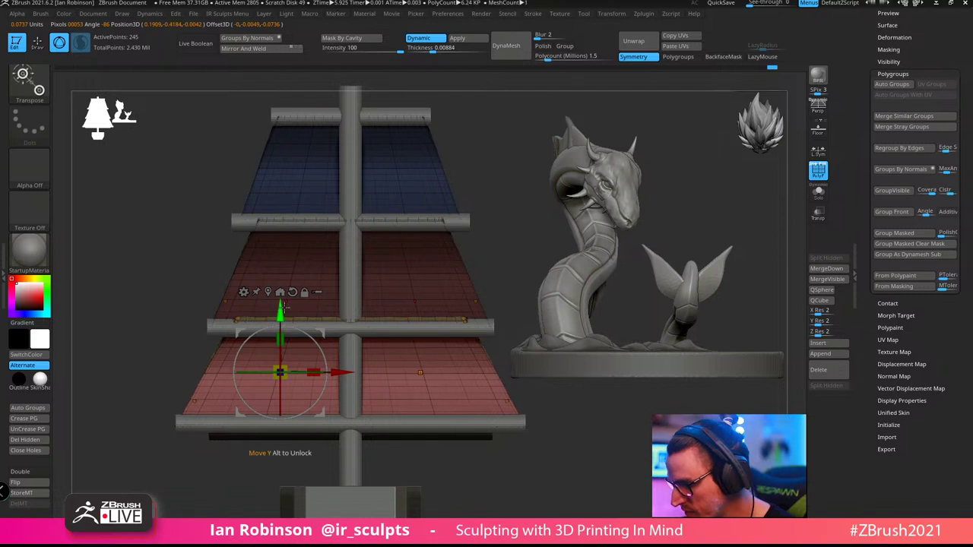
drag(281, 305, 282, 311)
key(q)
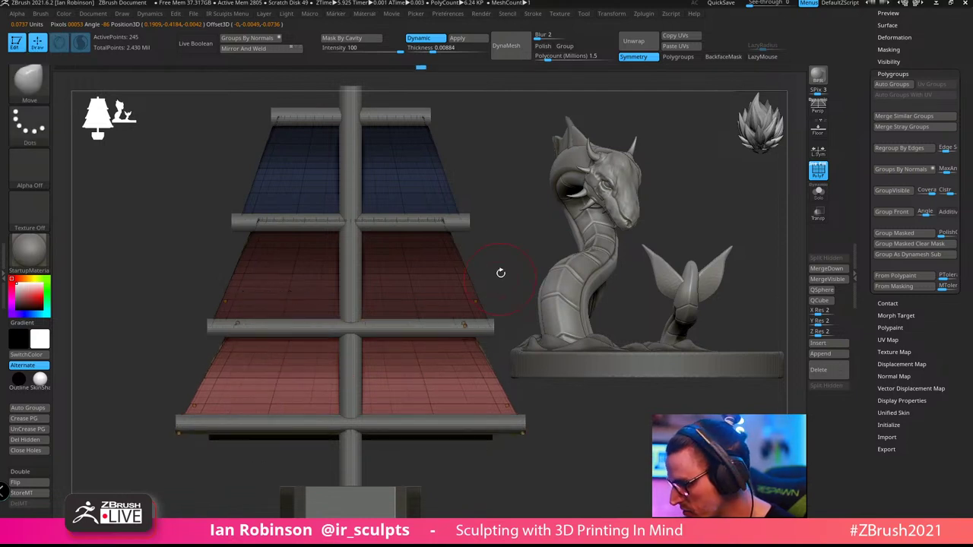
Isolate the rear mast's two lower sails with a mask and adjust their placement against the crossbars
mouse_move(500, 271)
mouse_down()
mouse_move(498, 228)
mouse_move(513, 245)
mouse_move(406, 289)
mouse_up()
ctrl+shift+click(298, 257)
ctrl+click(398, 265)
ctrl+shift+click(411, 265)
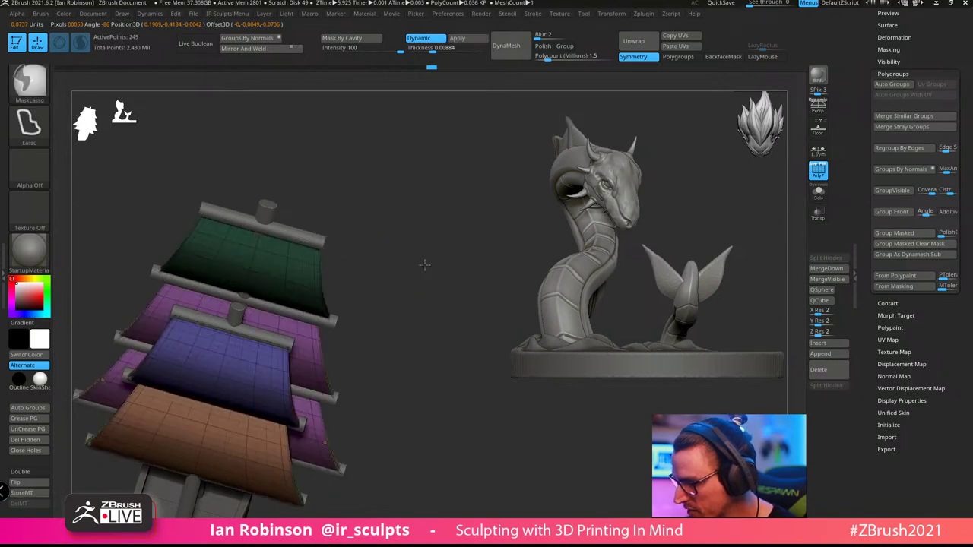
ctrl+click(423, 264)
key(w)
click(257, 339)
drag(262, 266, 279, 276)
key(q)
mouse_move(402, 233)
mouse_down()
mouse_move(409, 213)
mouse_move(433, 202)
mouse_move(480, 221)
mouse_move(457, 323)
mouse_up()
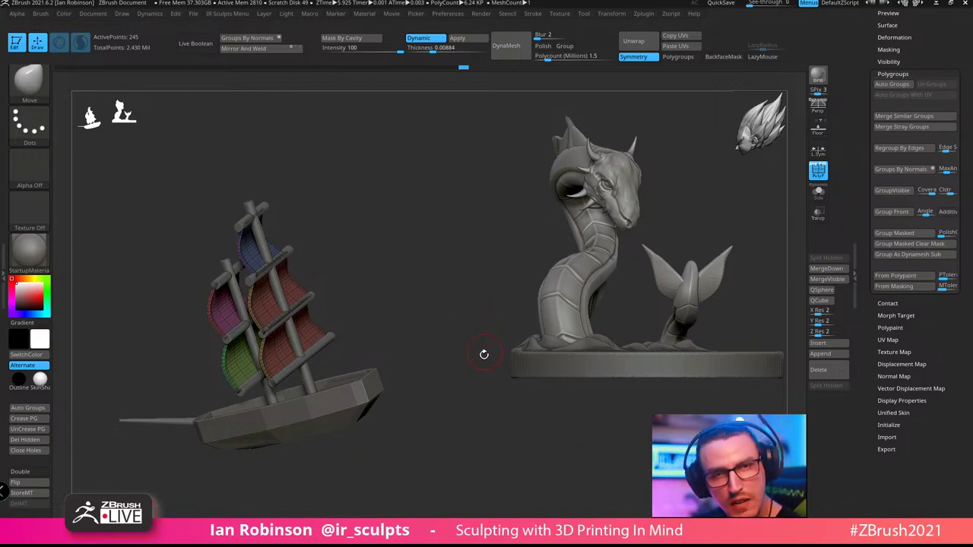
drag(467, 430, 459, 409)
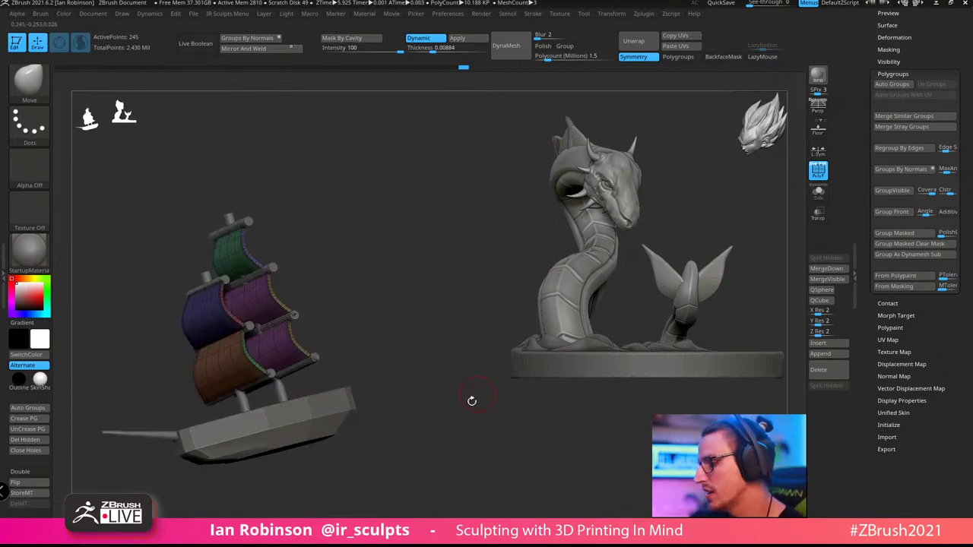
drag(471, 400, 439, 320)
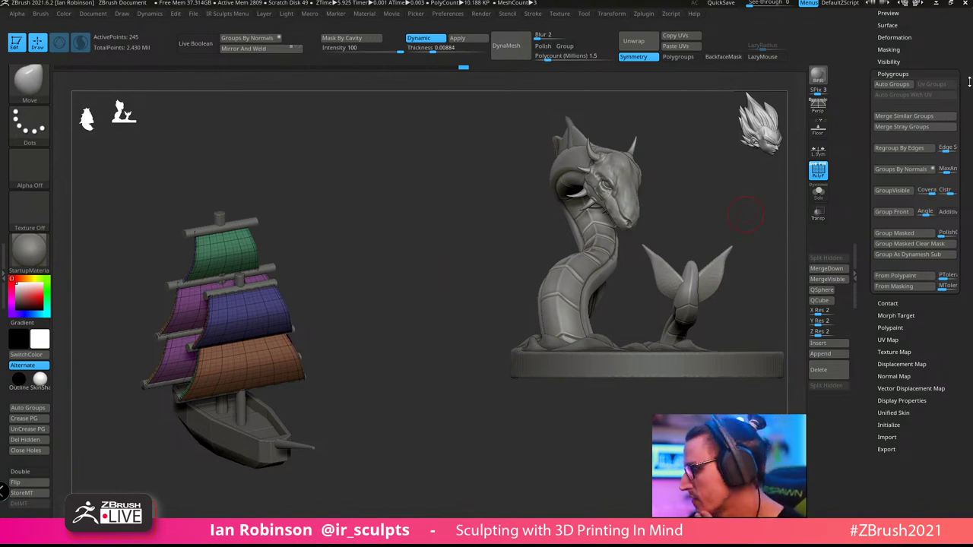
drag(968, 81, 969, 229)
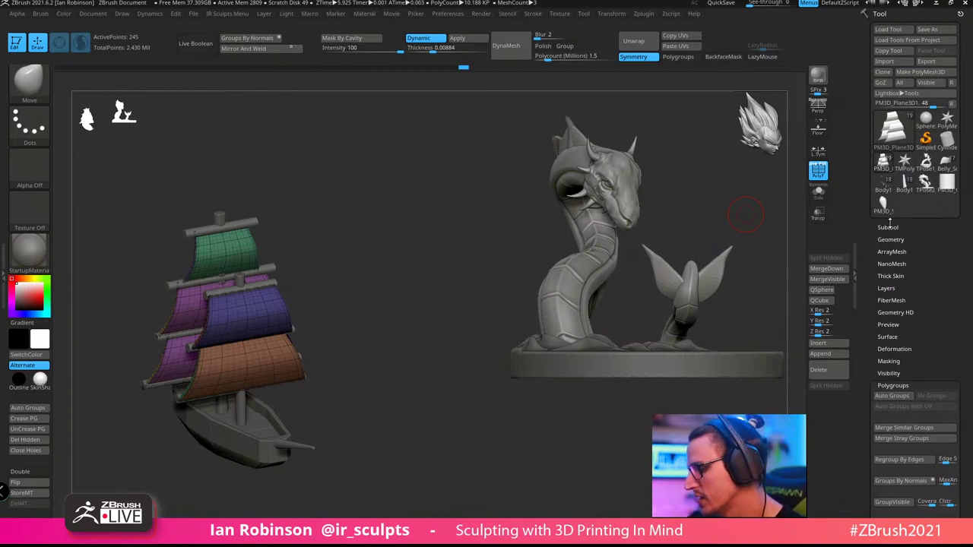
mouse_move(406, 298)
mouse_down()
mouse_move(434, 282)
mouse_move(394, 291)
mouse_up()
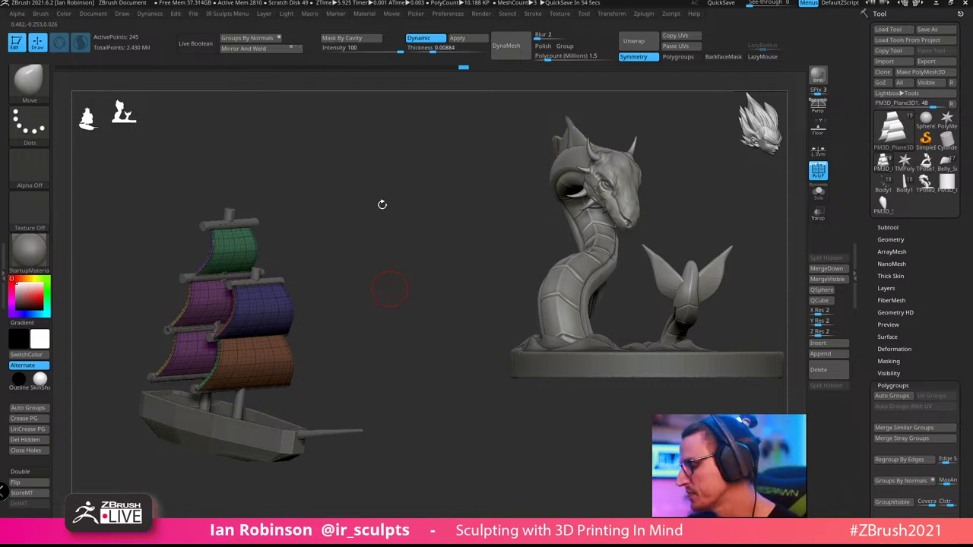
drag(390, 289, 384, 295)
Toggle the CamView display off and back on in the preferences
click(760, 130)
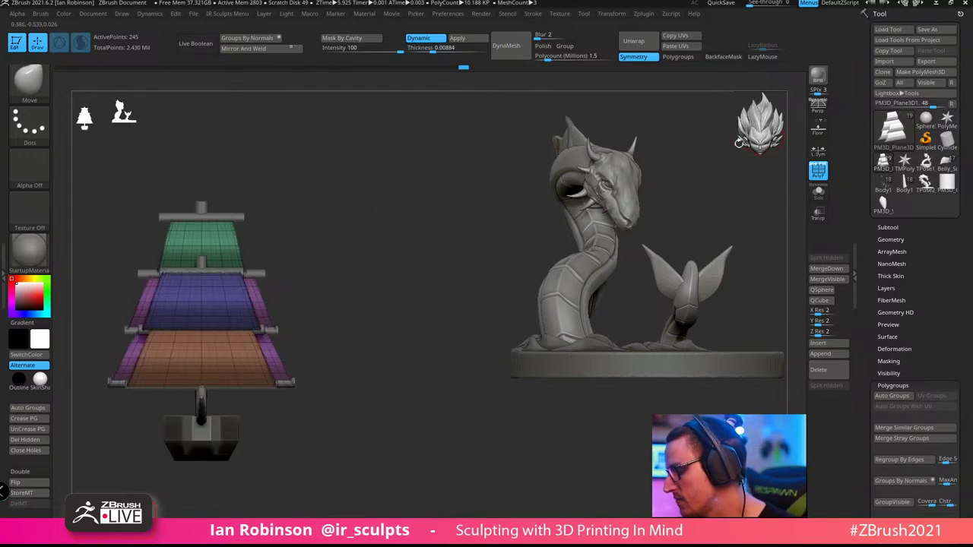
click(506, 14)
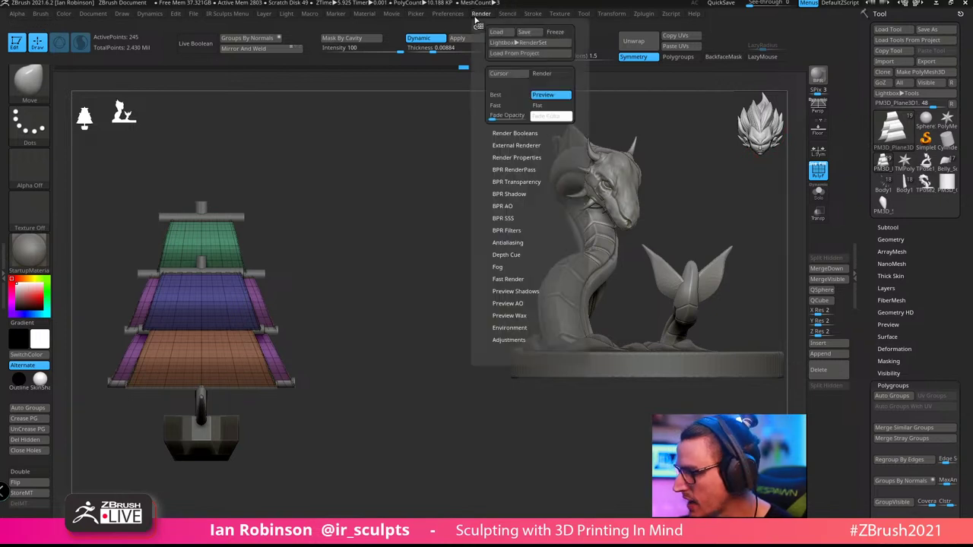
click(456, 15)
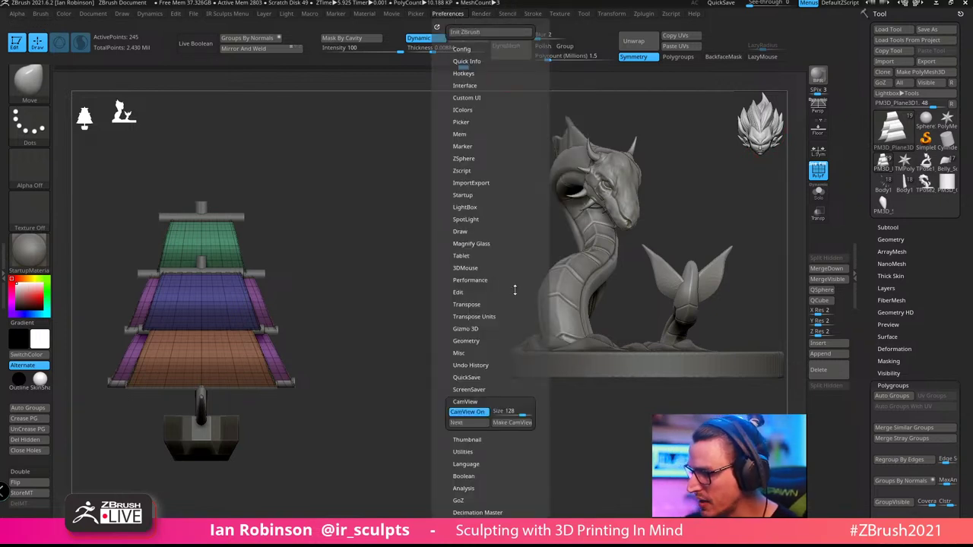
key(g)
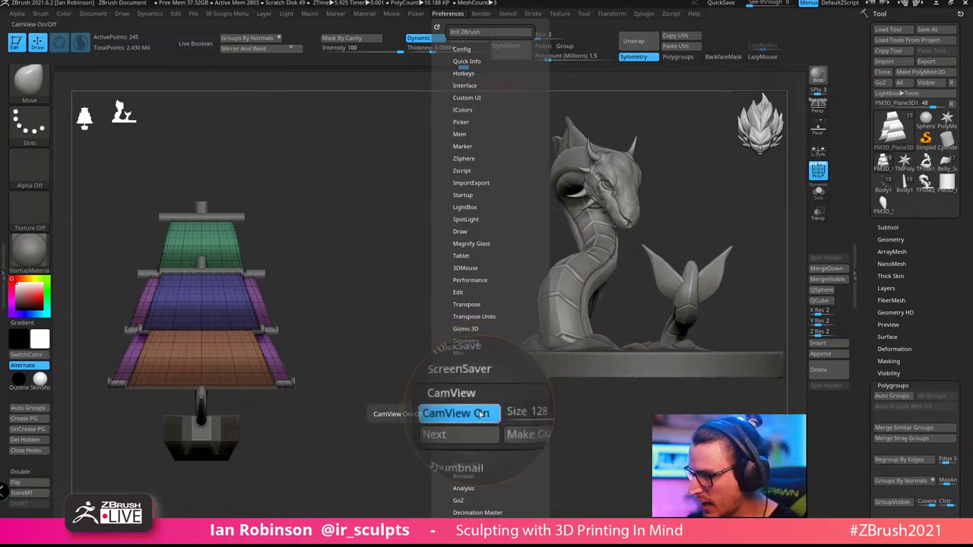
click(473, 413)
click(468, 413)
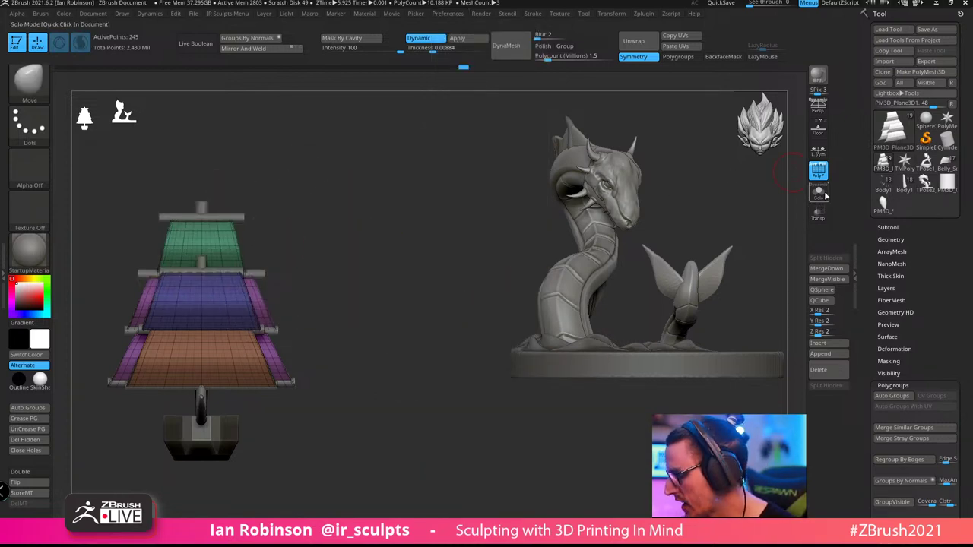
Clear the leftover sea-serpent snapshot from the canvas and frame the whole ship in the centre
key(ctrl+n)
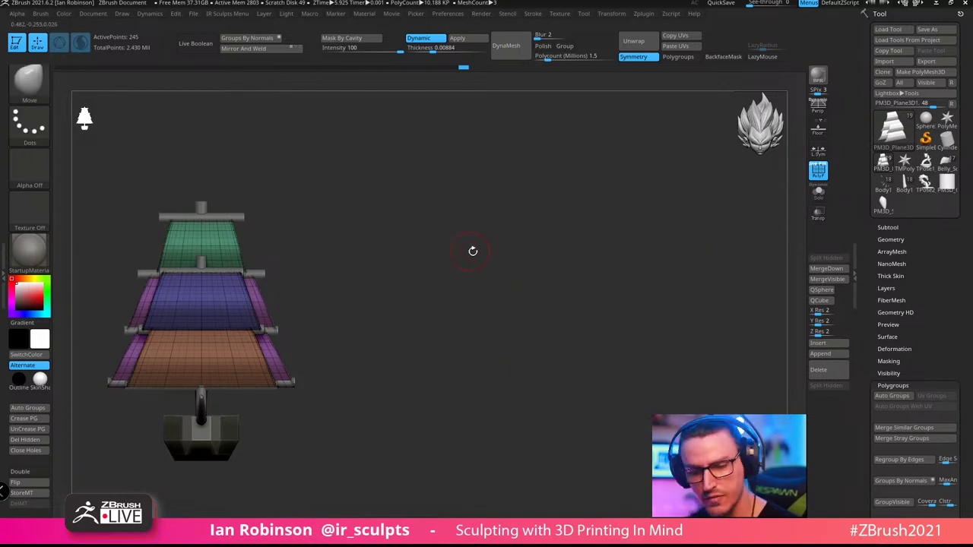
key(f)
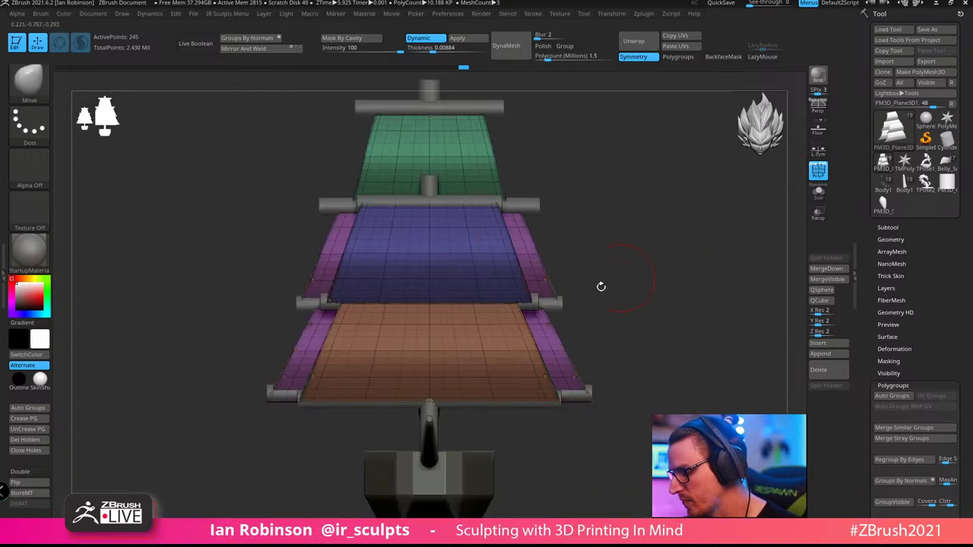
alt+drag(687, 245, 681, 235)
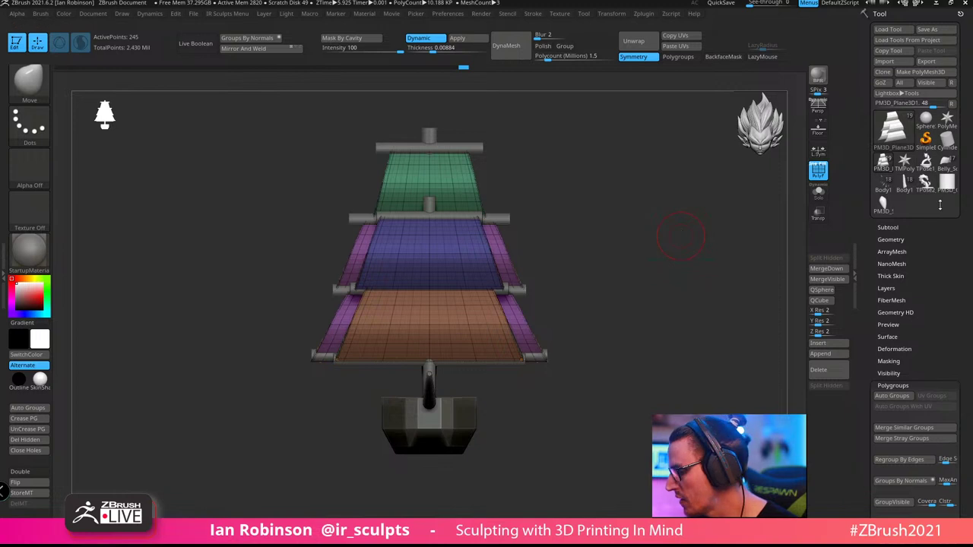
Merge the visible ship subtools with MergeVisible and switch to the resulting Merged_PM3D_Plane3D1 tool
click(901, 226)
drag(967, 252, 971, 173)
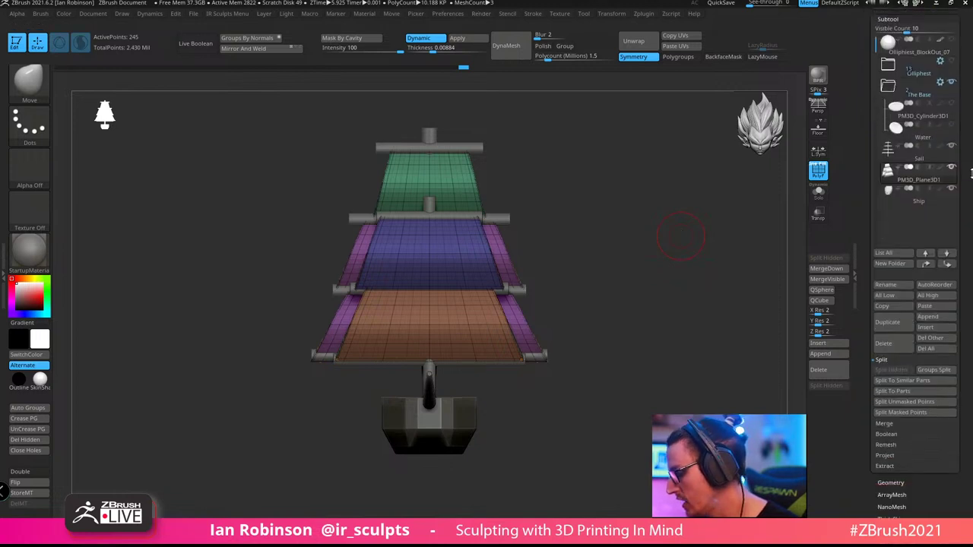
click(900, 423)
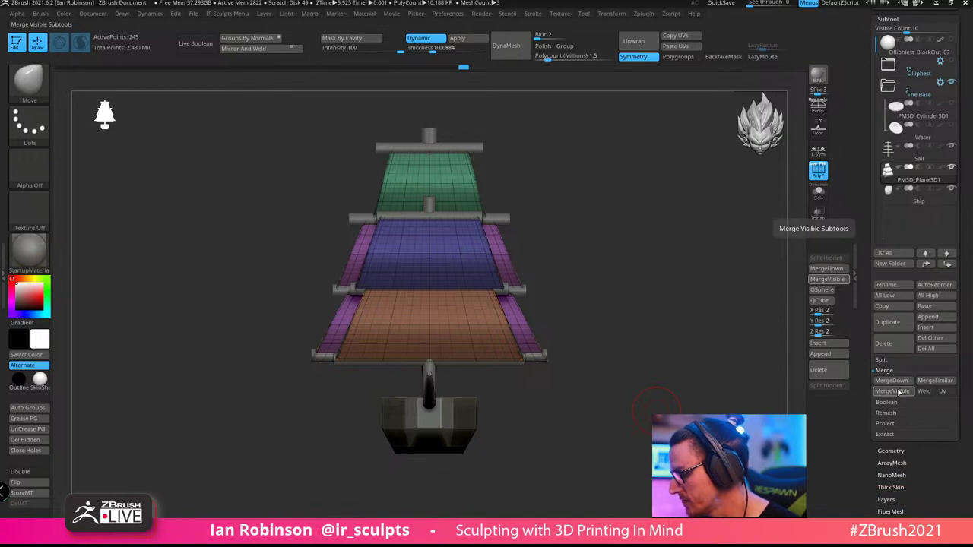
drag(967, 109, 969, 178)
click(917, 202)
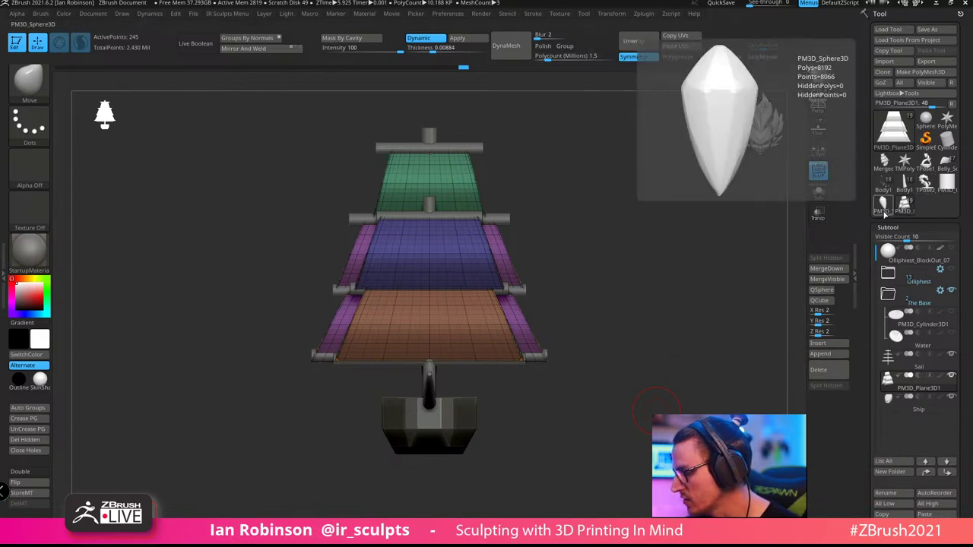
mouse_move(945, 169)
click(884, 162)
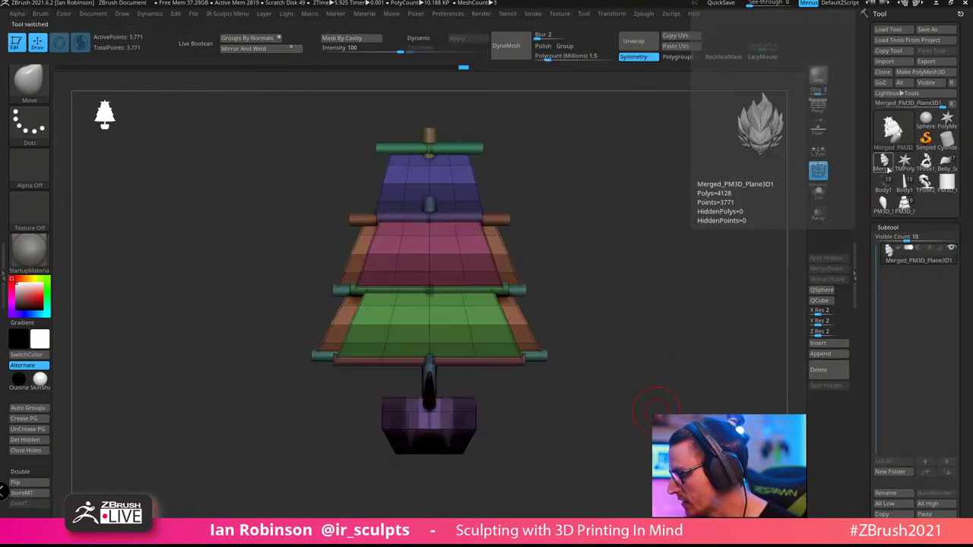
Centre the gizmo on the merged ship and reset the mesh's orientation and position to the world origin
key(w)
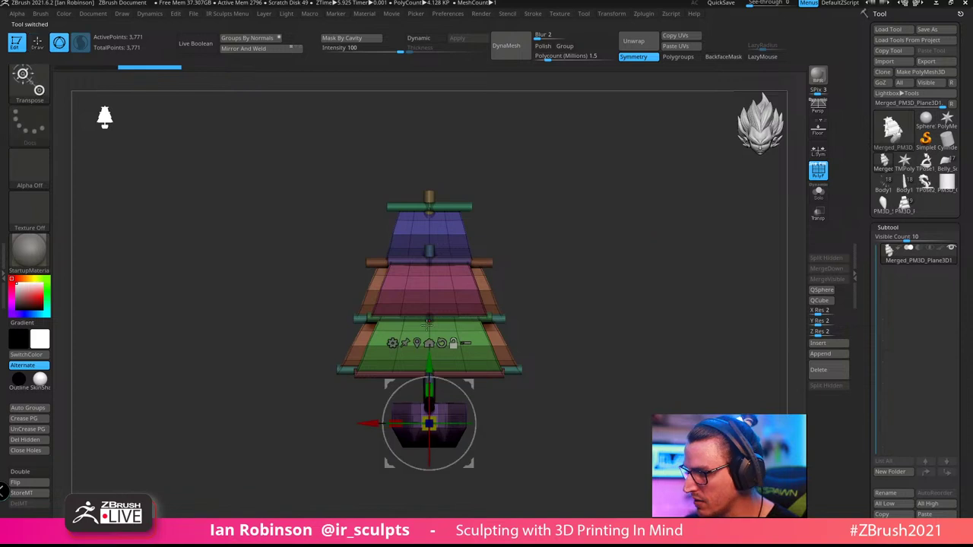
click(418, 343)
click(429, 240)
drag(551, 297, 590, 289)
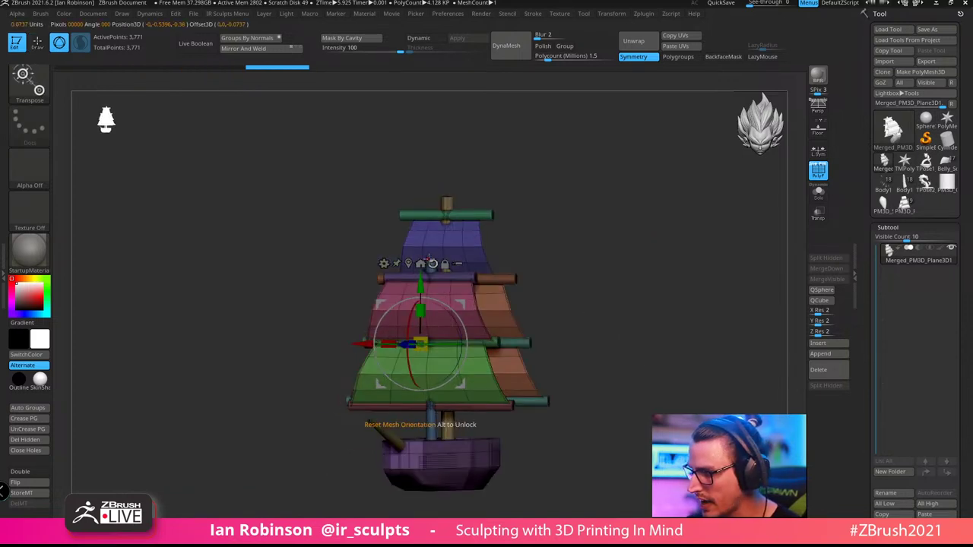
click(420, 264)
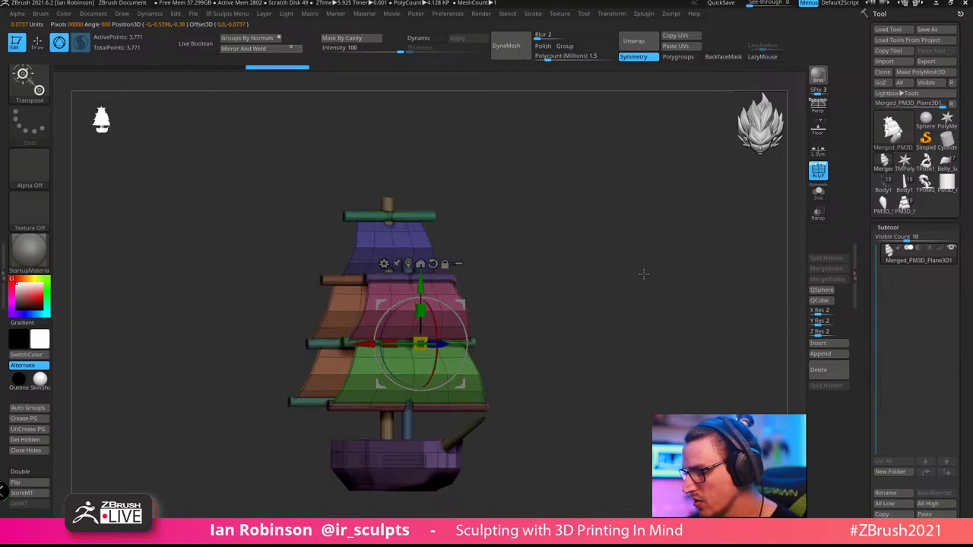
Show the ship straight from the front with PolyFrame off and make a new CamView from it
mouse_move(565, 234)
shift+mouse_down()
mouse_move(597, 289)
mouse_move(642, 305)
mouse_move(629, 300)
shift+mouse_up()
key(shift+f)
key(q)
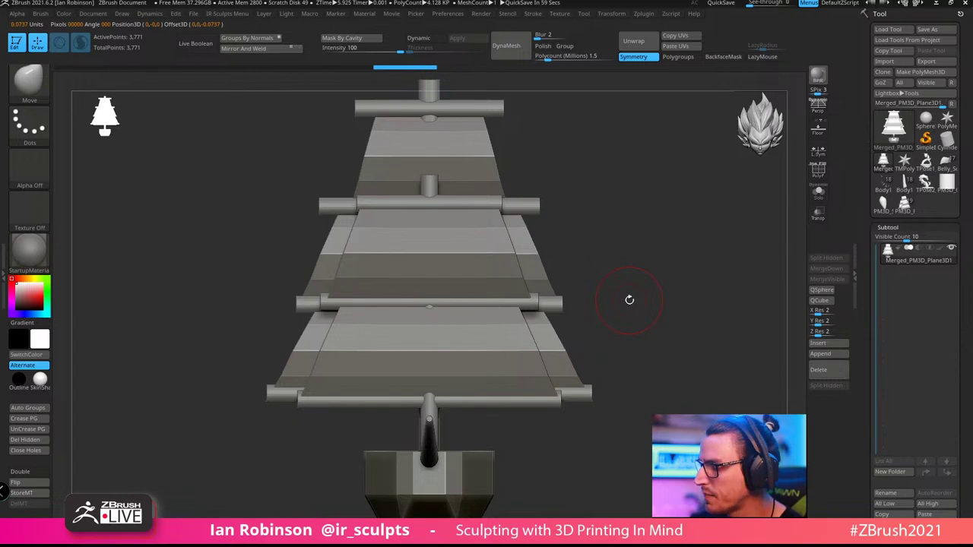
click(453, 14)
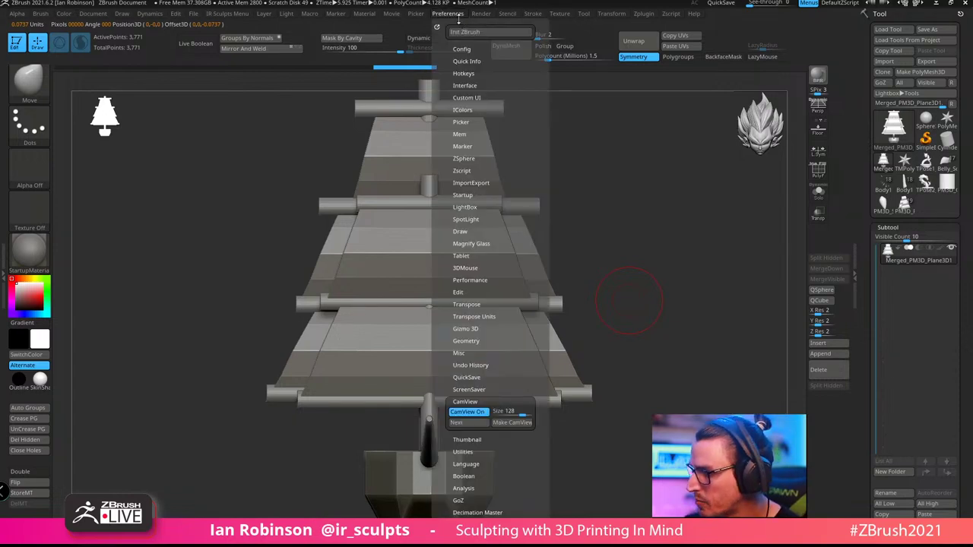
click(517, 426)
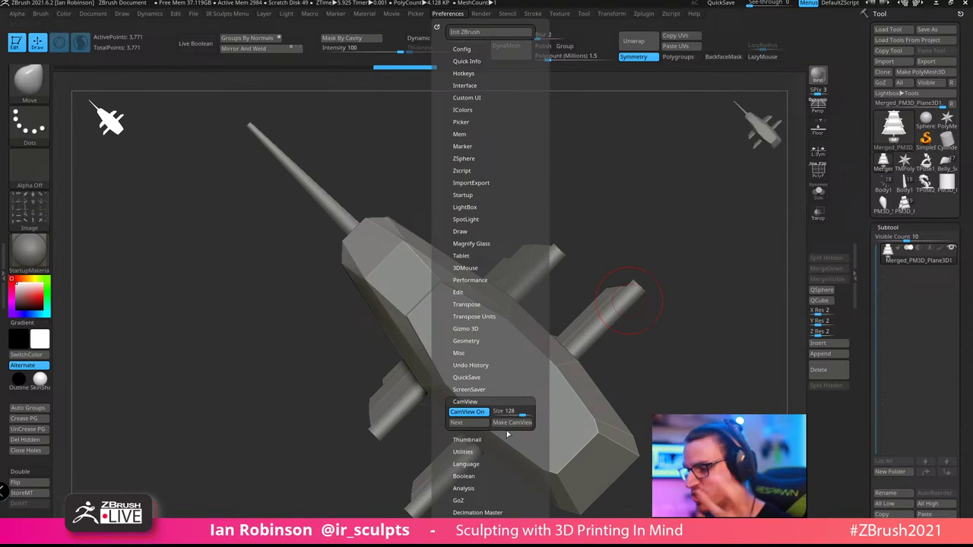
Check the new ship CamView by snapping and turning the model through several angles
drag(728, 209, 769, 162)
click(768, 131)
click(762, 136)
click(748, 141)
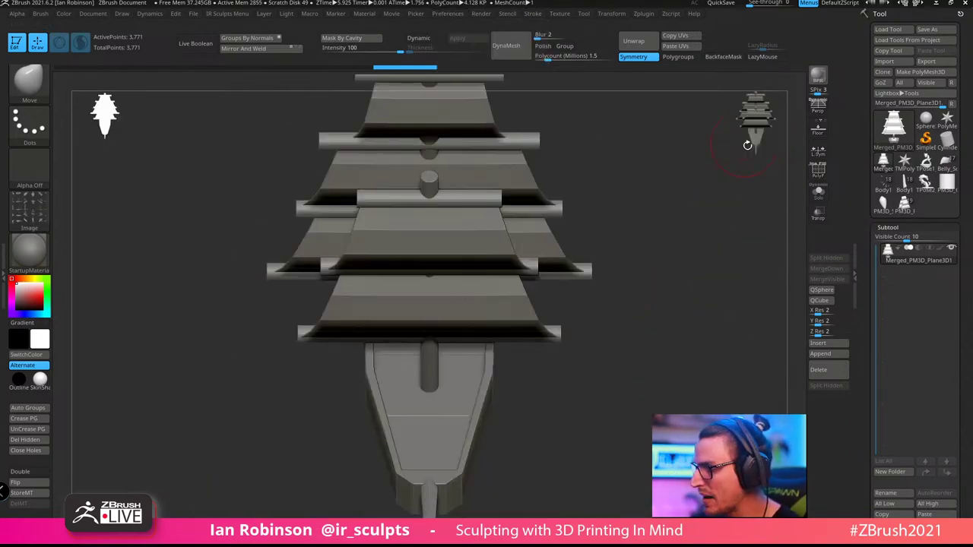
drag(710, 241, 731, 245)
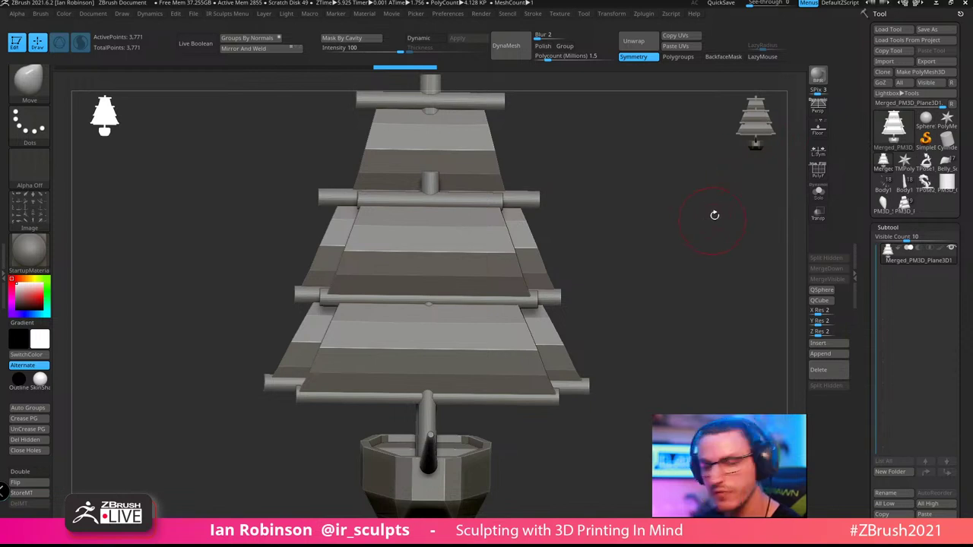
drag(715, 236, 691, 221)
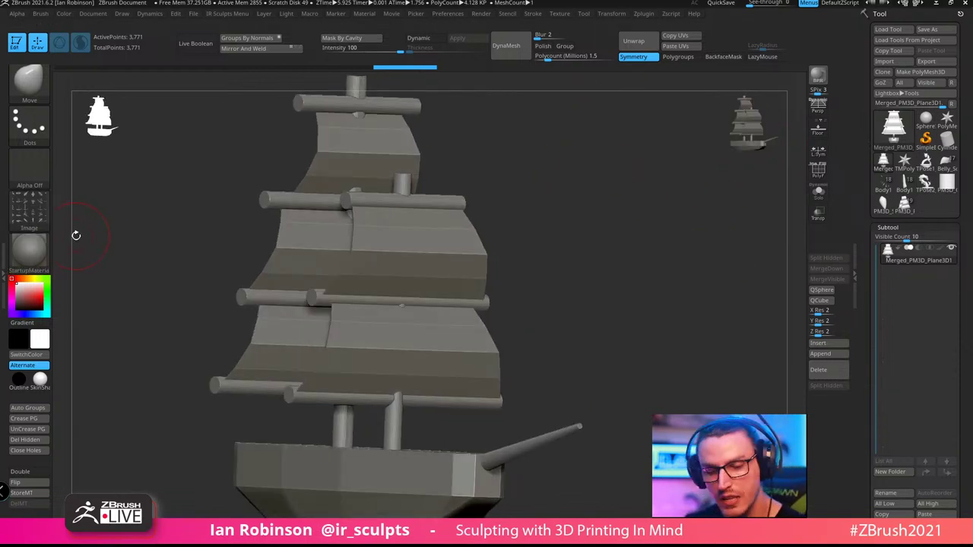
Select the ship CamView texture named Image and start exporting it as an image file
click(40, 219)
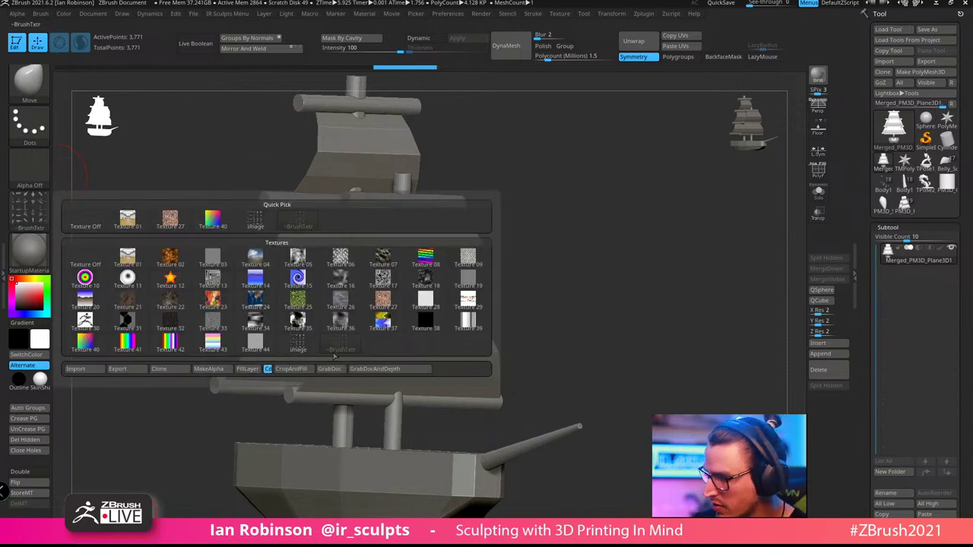
click(300, 348)
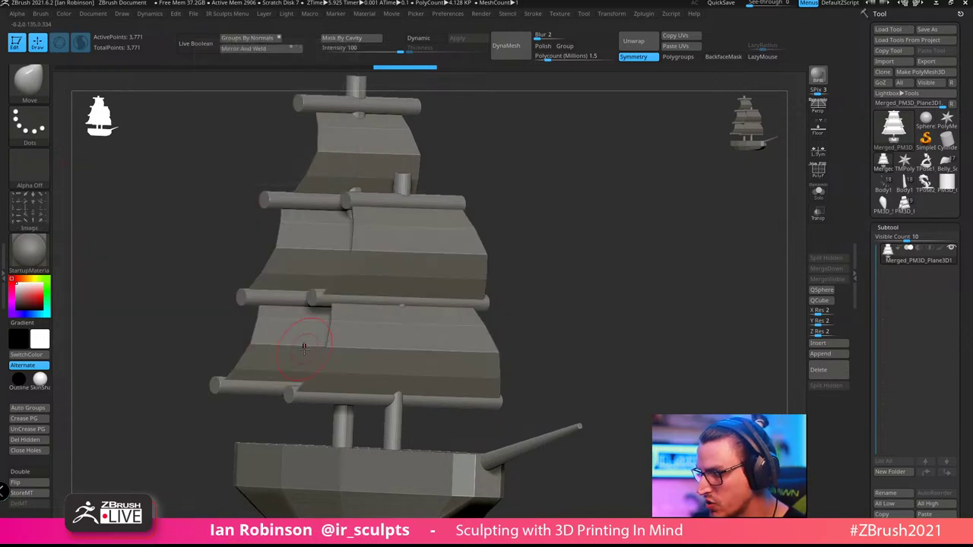
click(28, 217)
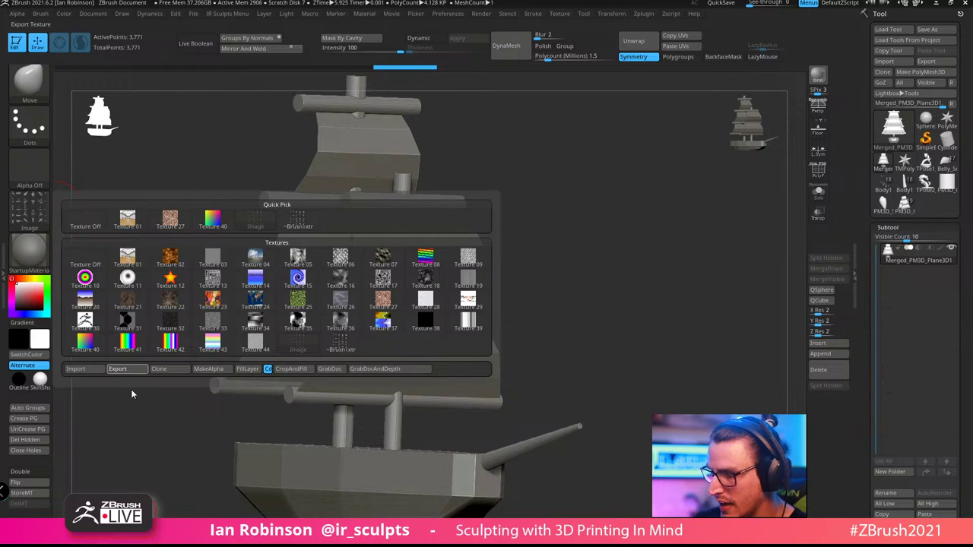
click(117, 369)
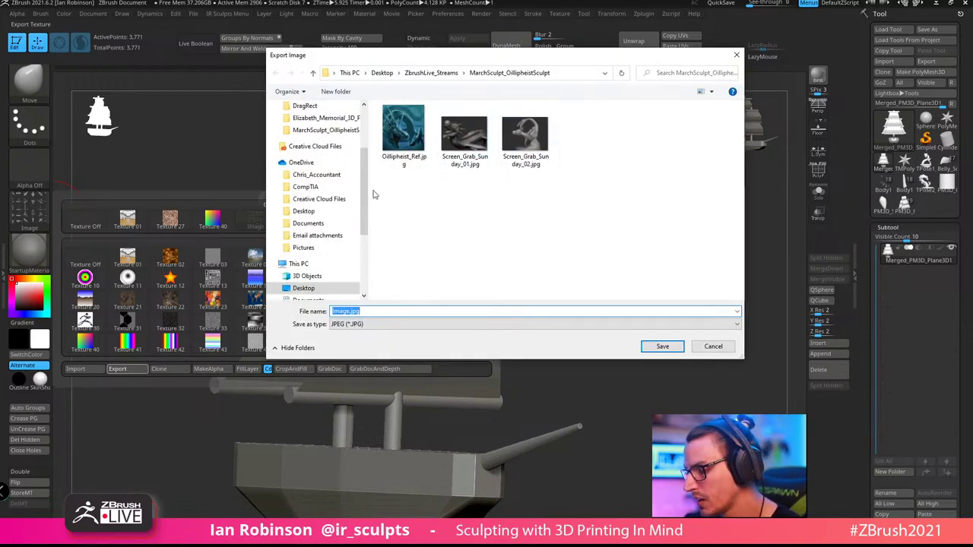
Browse the export destination to the CamView folder at C:\Program Files\Pixologic\ZBrush 2021\ZStartup
drag(367, 180, 367, 236)
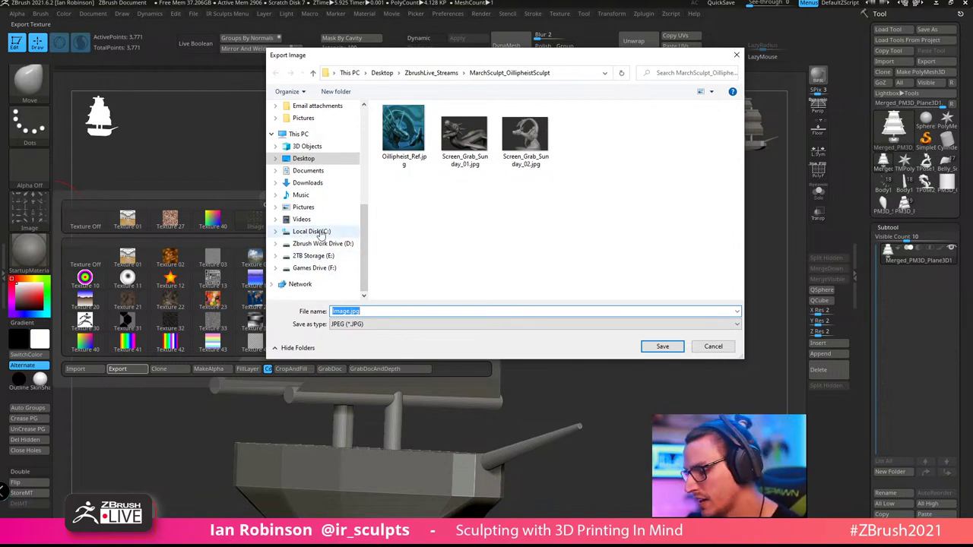
click(322, 232)
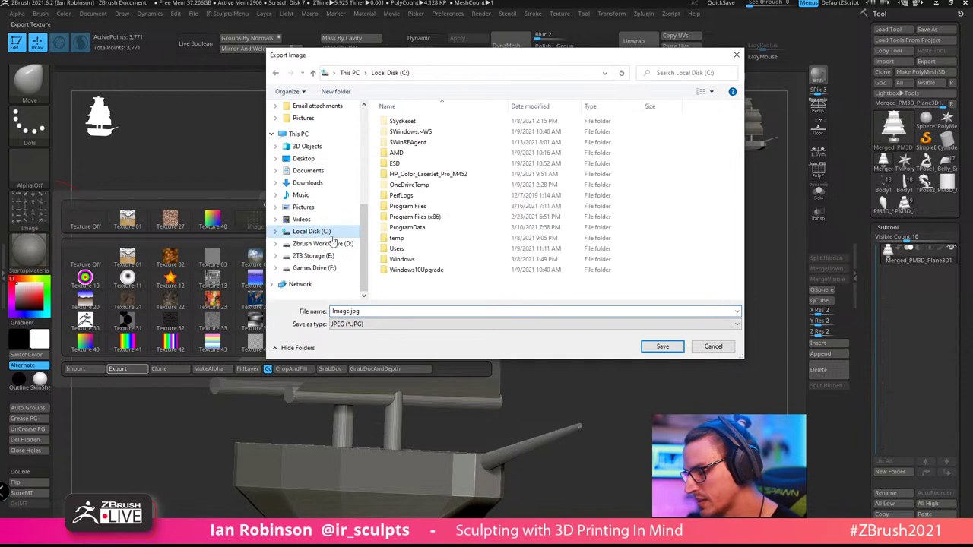
double_click(420, 208)
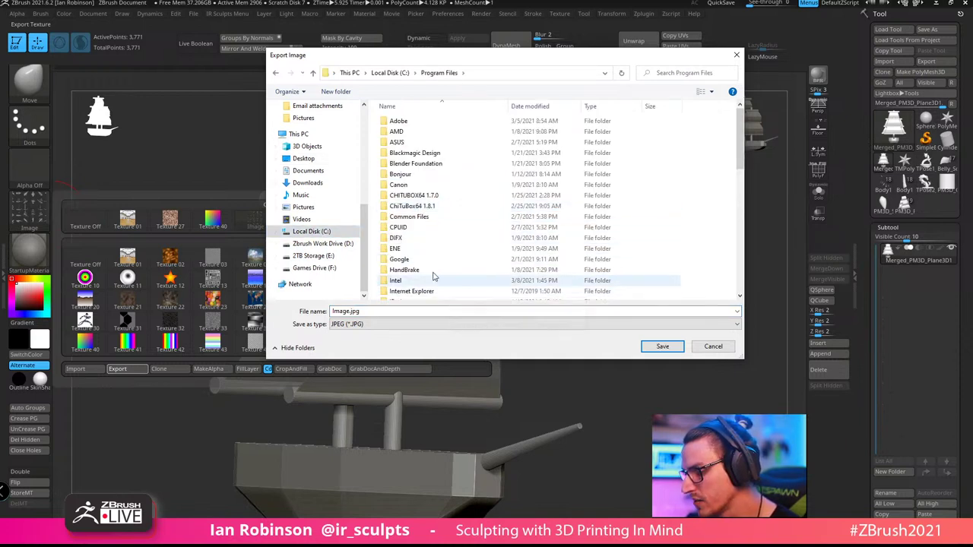
scroll(445, 259, down, 1)
scroll(431, 237, down, 4)
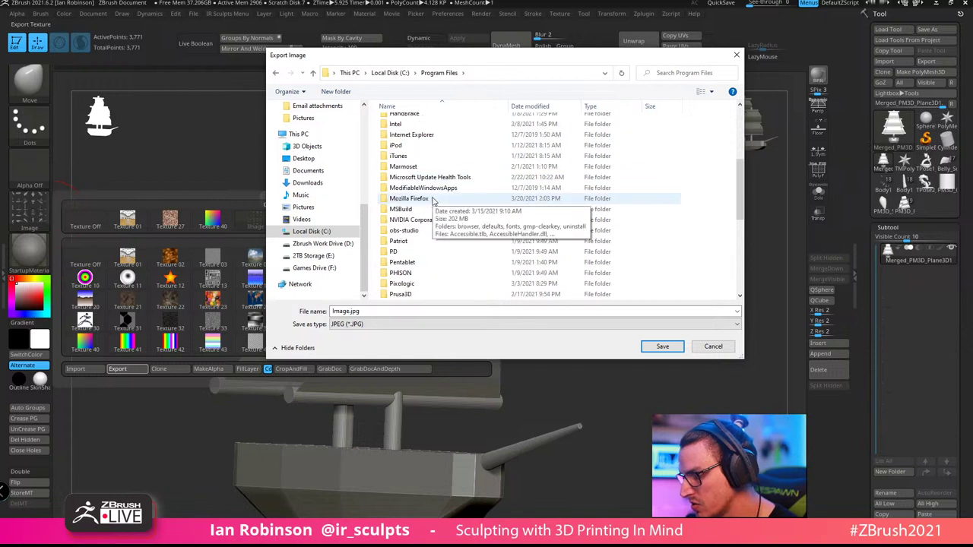
double_click(421, 251)
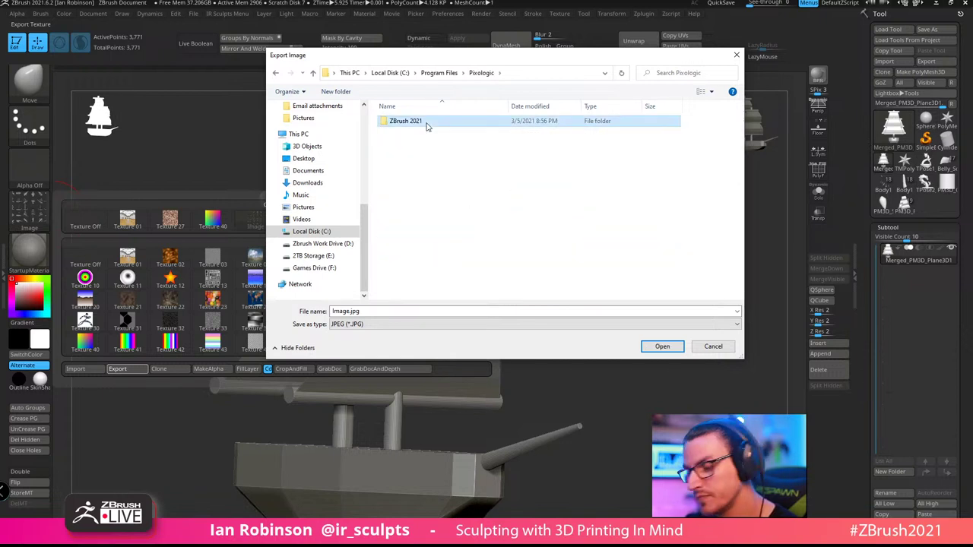
double_click(426, 125)
scroll(478, 184, down, 3)
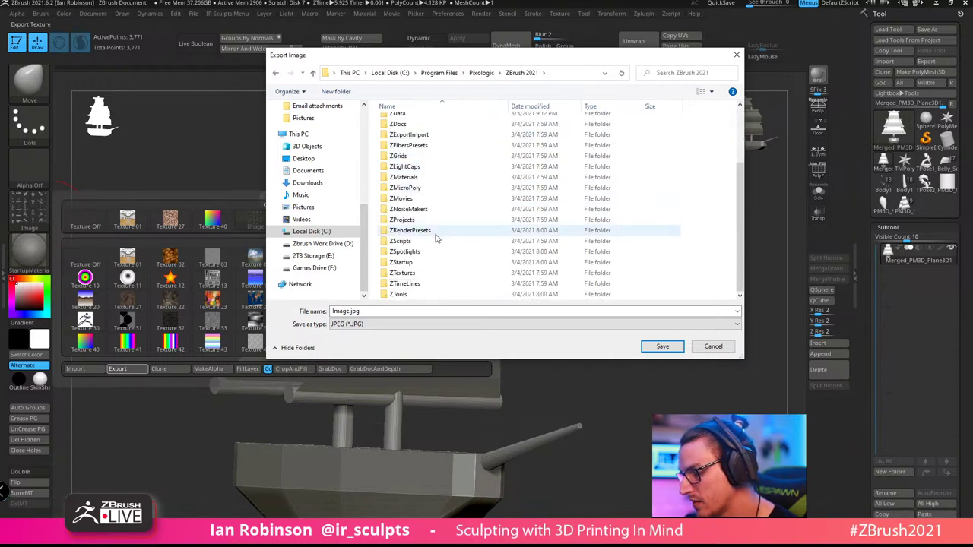
double_click(421, 263)
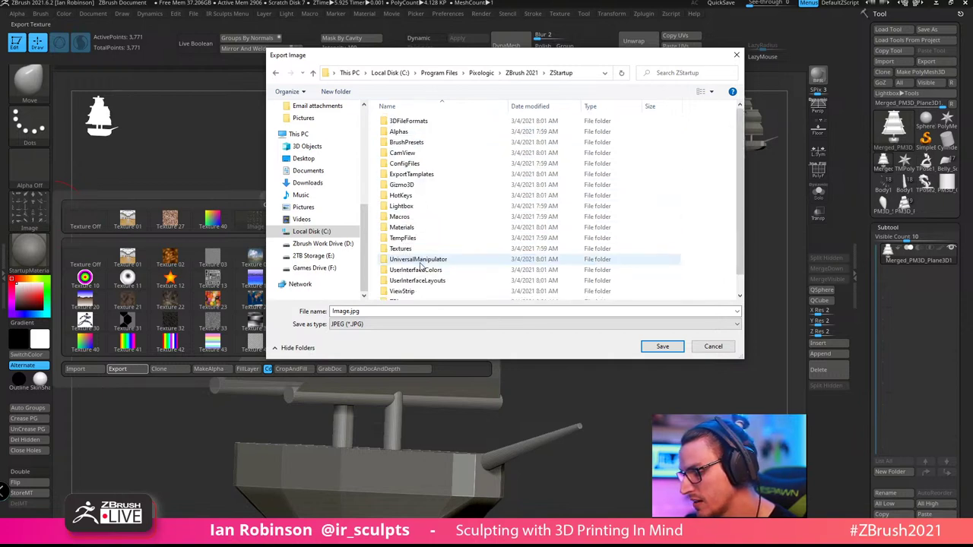
click(409, 154)
double_click(408, 155)
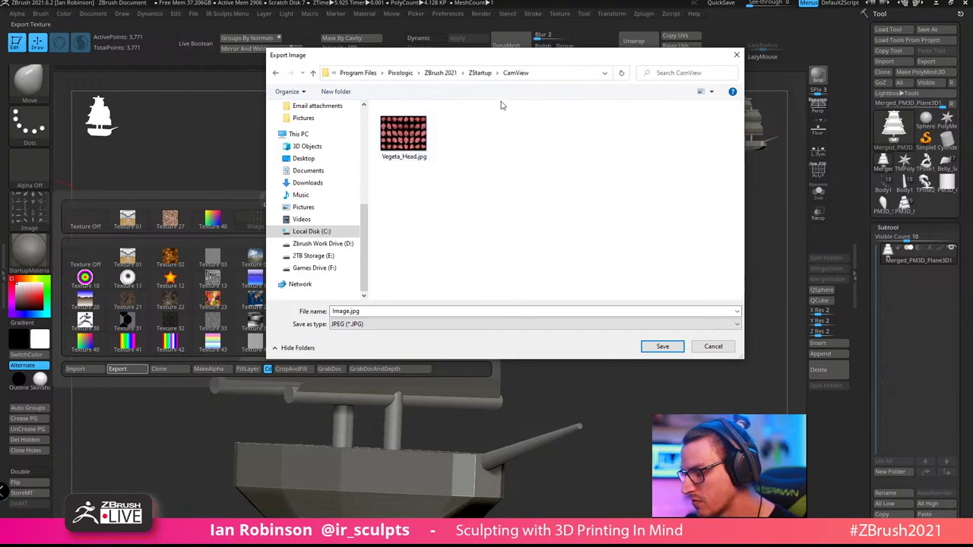
Name the exported image Boat_Is_Awesome and save it as a JPEG with the default export settings
click(406, 311)
text(Boat_Is_Awesome)
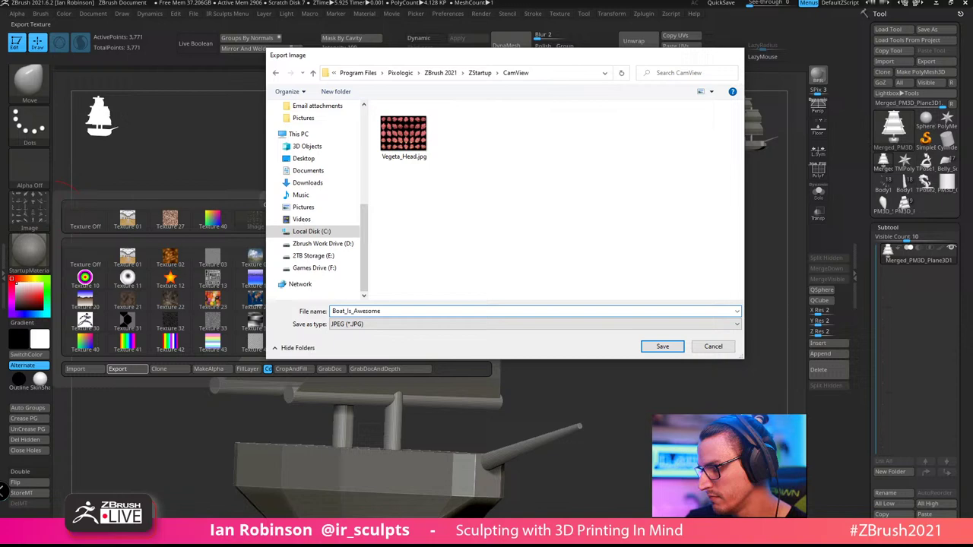
key(Return)
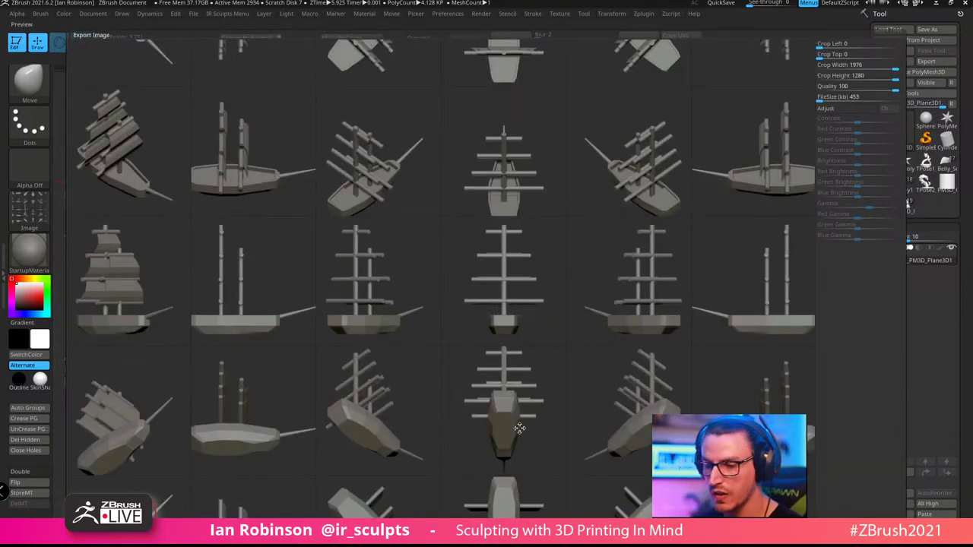
click(495, 444)
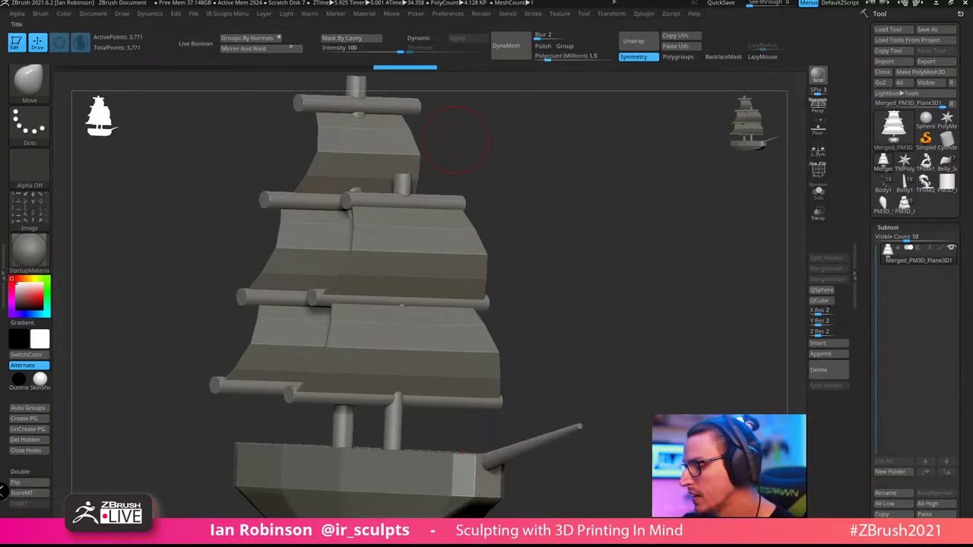
Store the current configuration with the ship CamView active so it is restored at startup
click(455, 14)
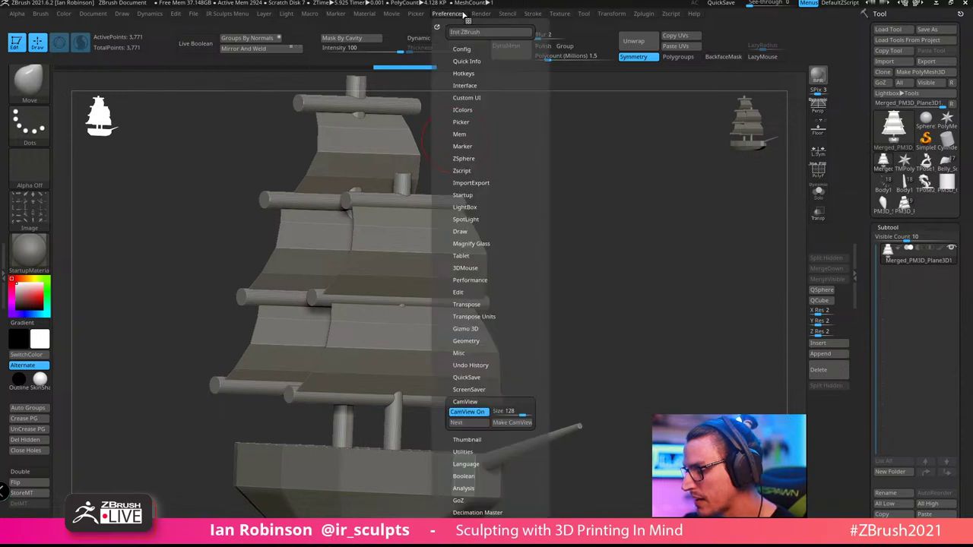
click(464, 49)
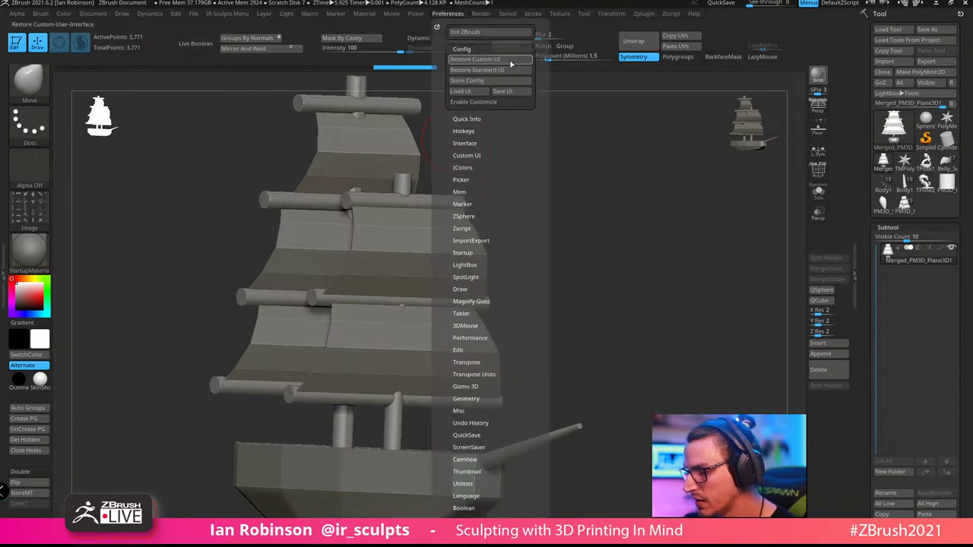
click(484, 81)
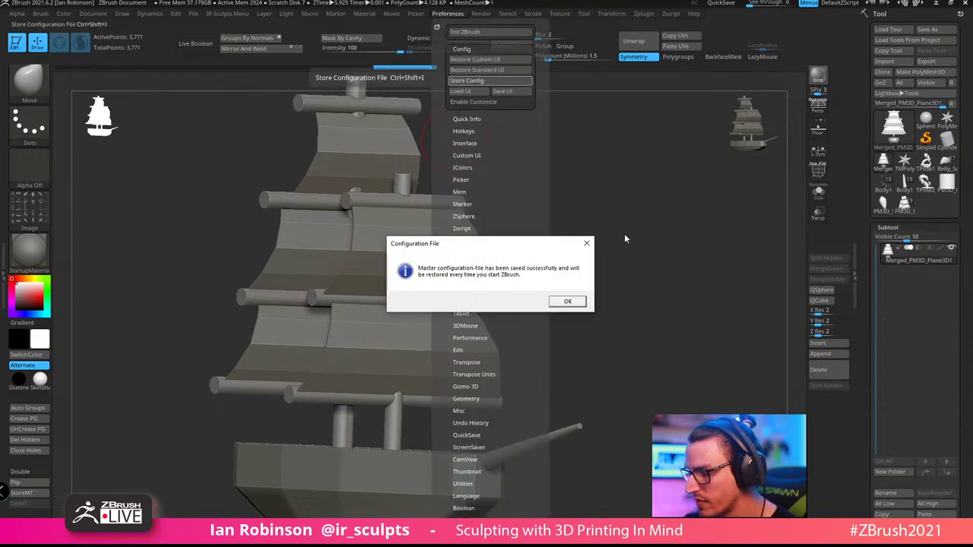
click(567, 302)
click(464, 14)
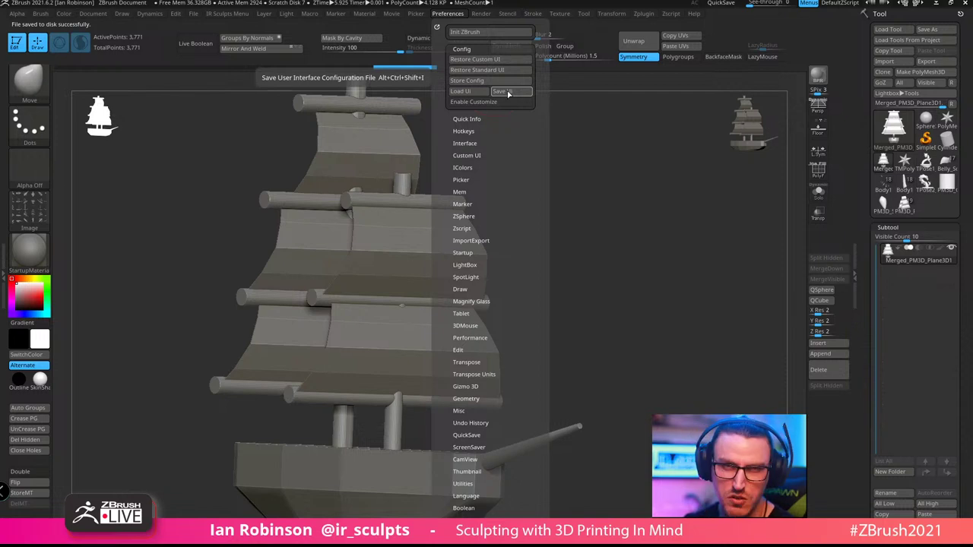
click(533, 91)
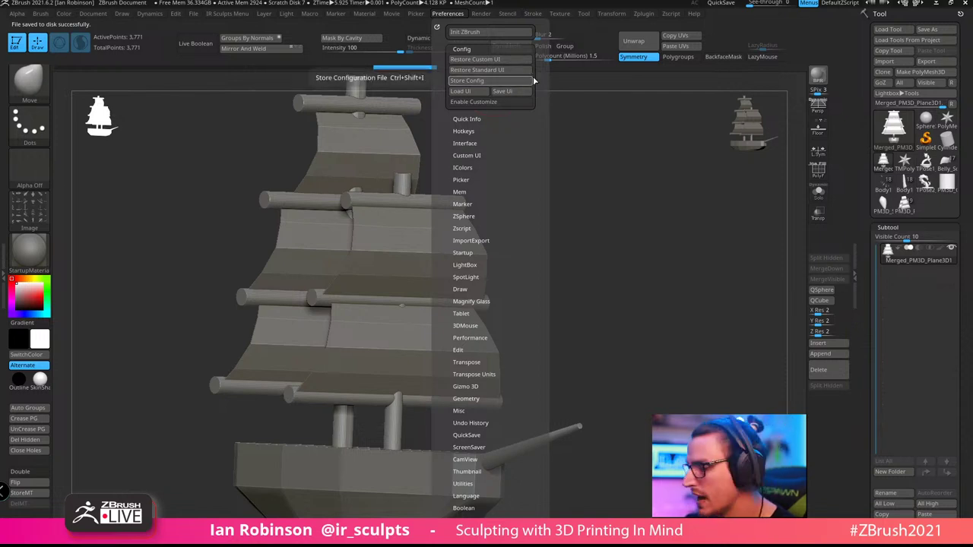
Switch the CamView to the Vegeta_Head image and turn the ship to check how it follows
drag(477, 118, 753, 127)
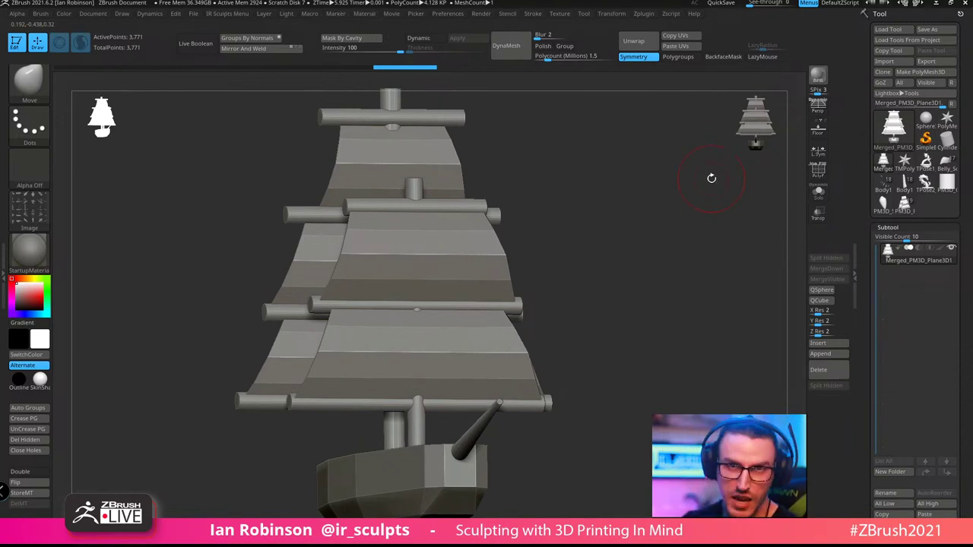
drag(641, 241, 679, 237)
click(448, 15)
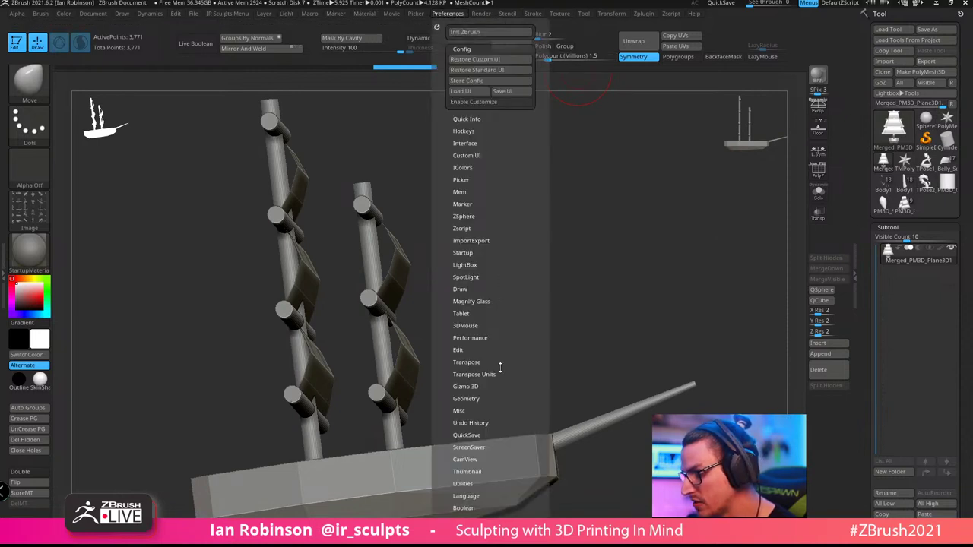
click(466, 460)
click(473, 423)
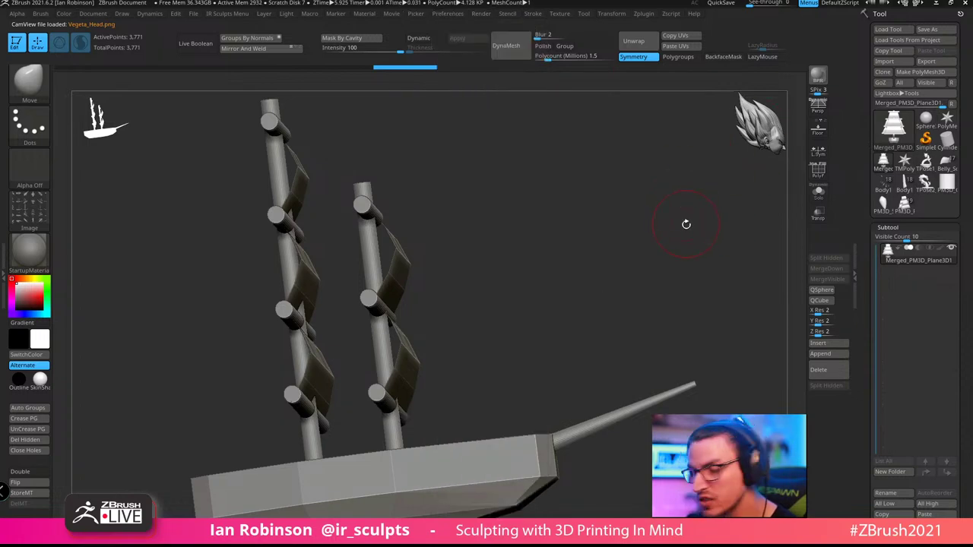
drag(736, 186, 620, 95)
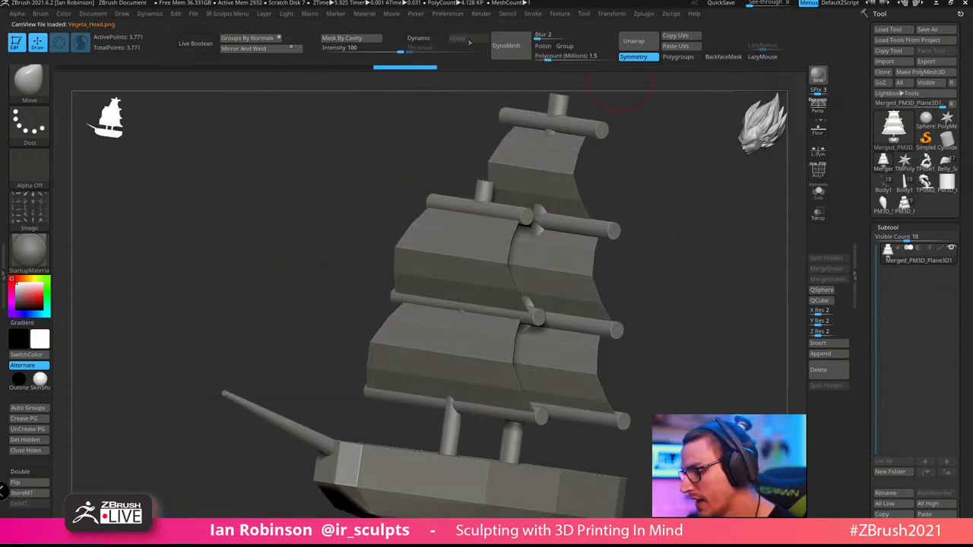
Cycle through all the available CamView images until Vegeta_Head is active again
click(449, 14)
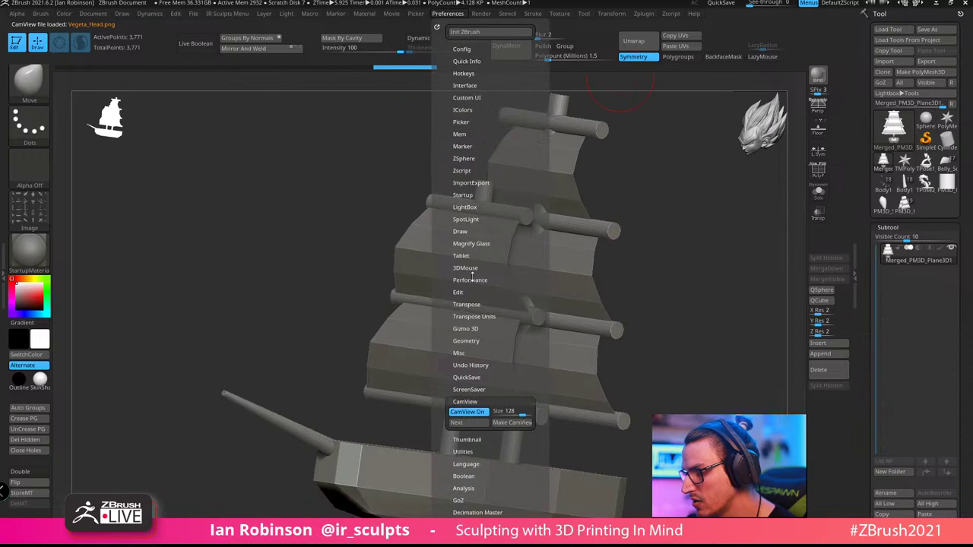
click(475, 422)
click(475, 423)
click(475, 423)
click(466, 439)
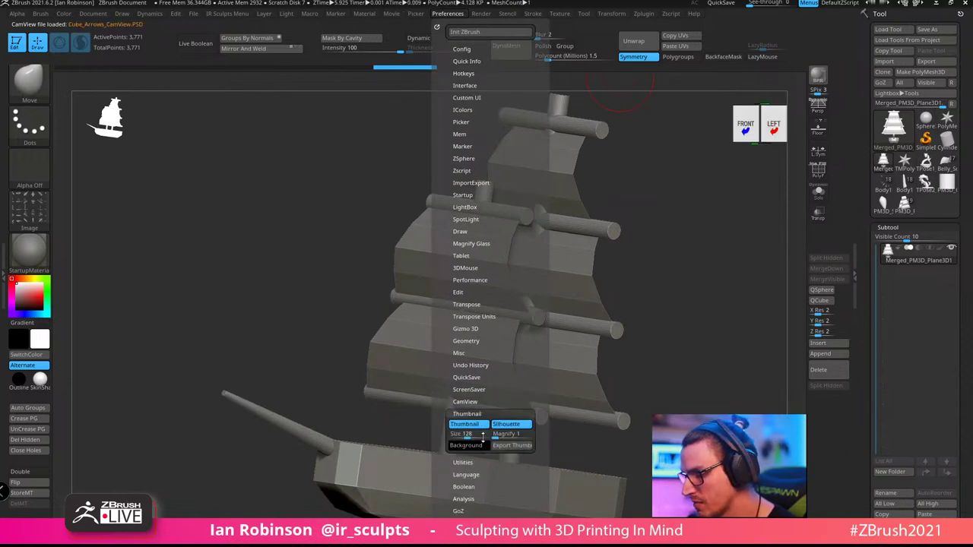
click(467, 402)
click(473, 423)
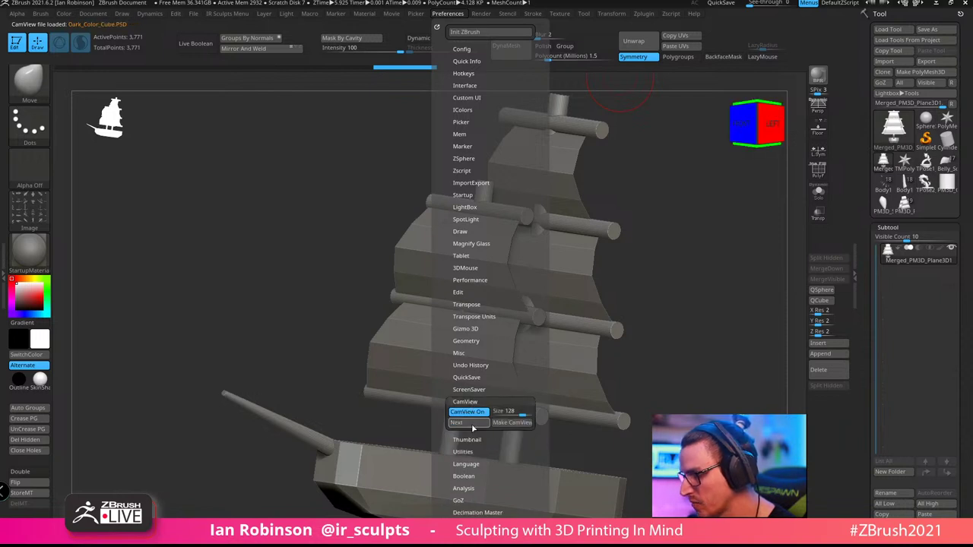
click(473, 423)
click(473, 425)
click(473, 425)
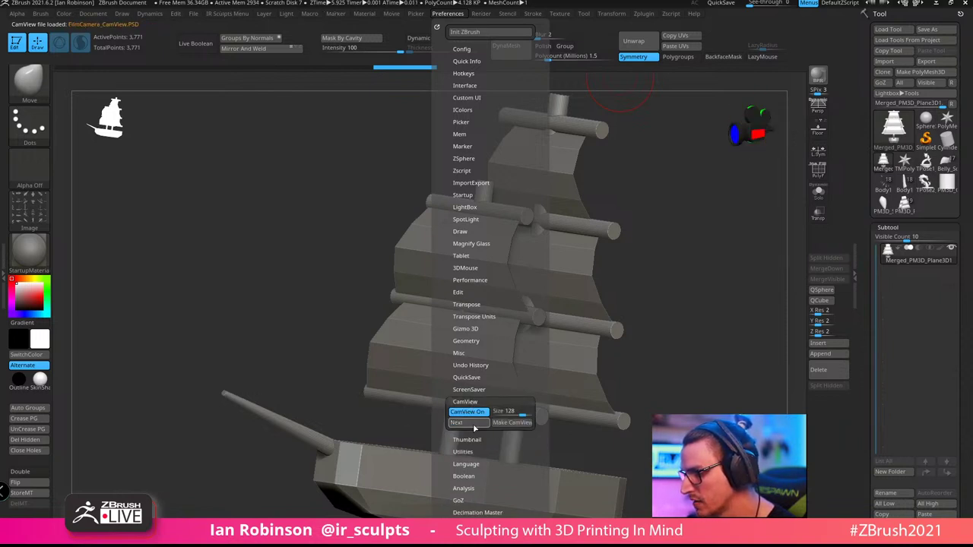
click(473, 425)
click(473, 425)
click(473, 425)
click(473, 425)
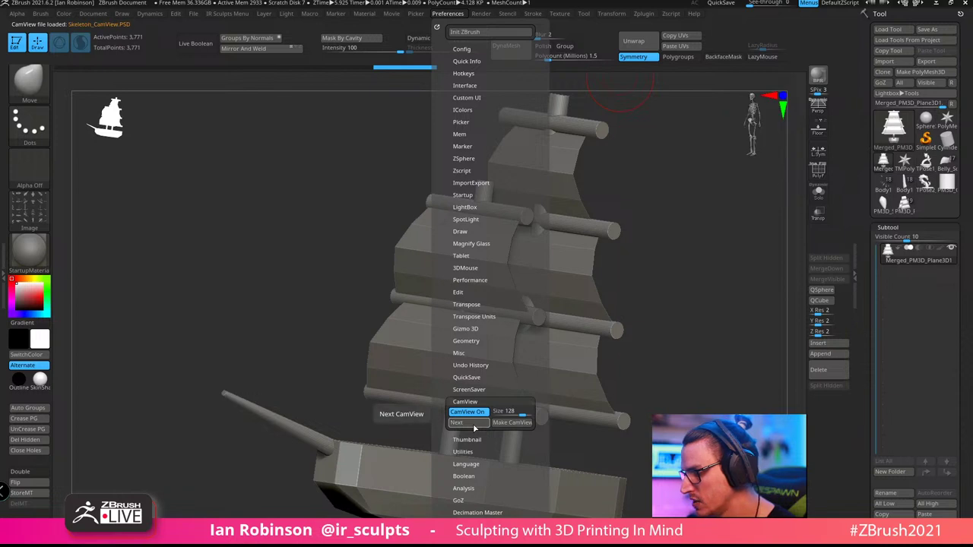
click(473, 425)
click(472, 425)
click(473, 426)
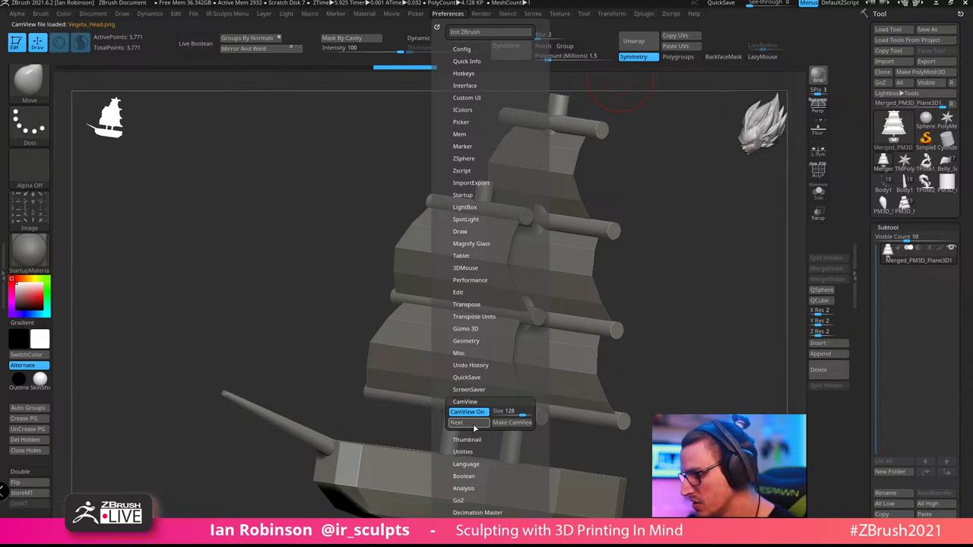
Store the configuration with the Vegeta_Head CamView active as the startup default
click(464, 50)
click(473, 80)
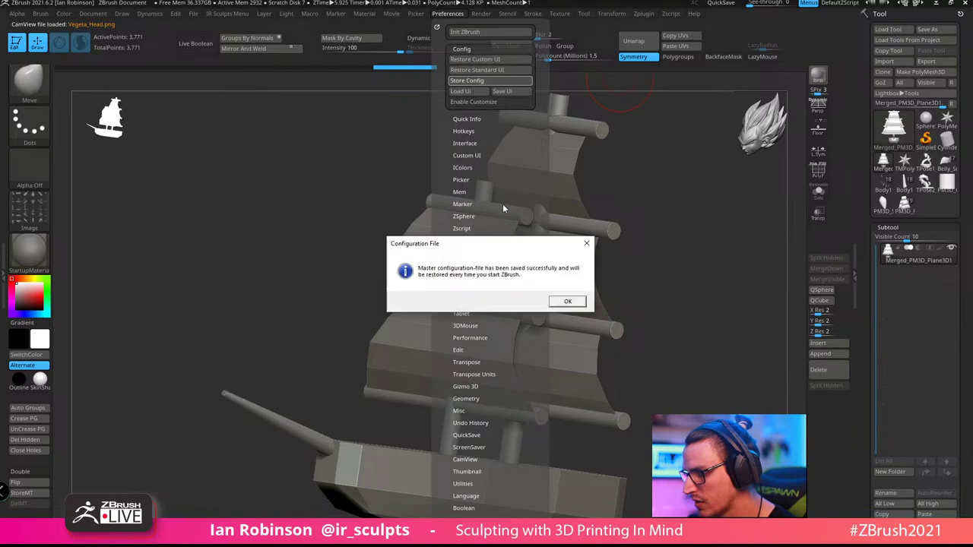
click(567, 302)
drag(773, 279, 642, 340)
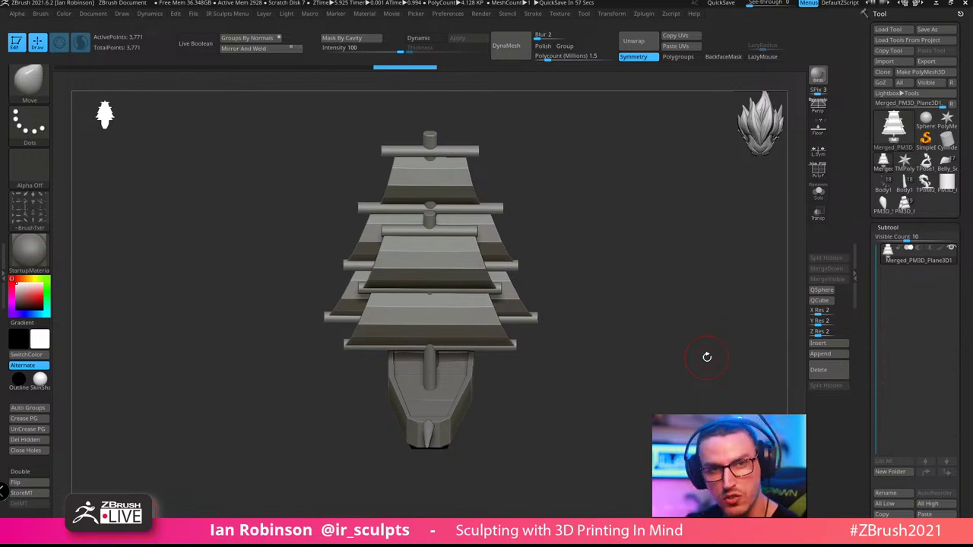
drag(700, 365, 687, 357)
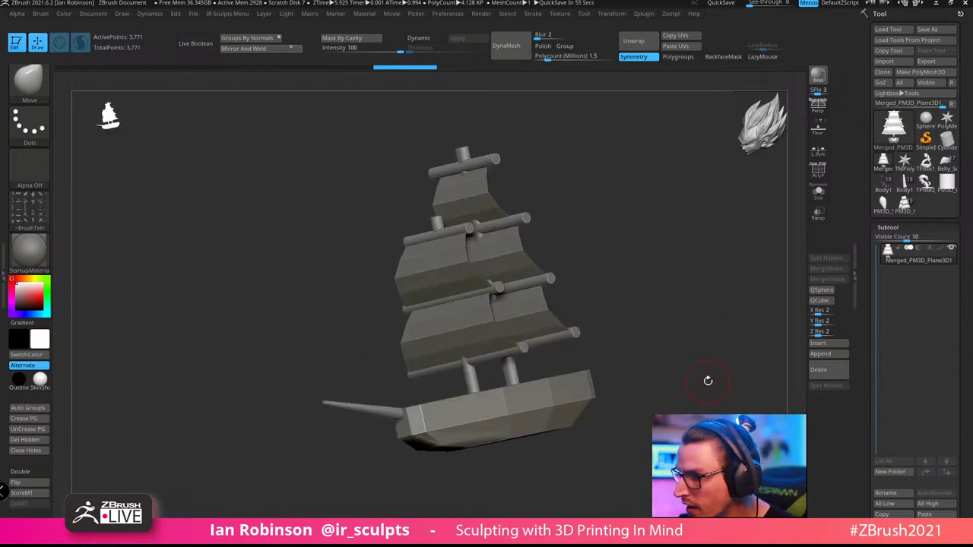
drag(689, 378, 709, 386)
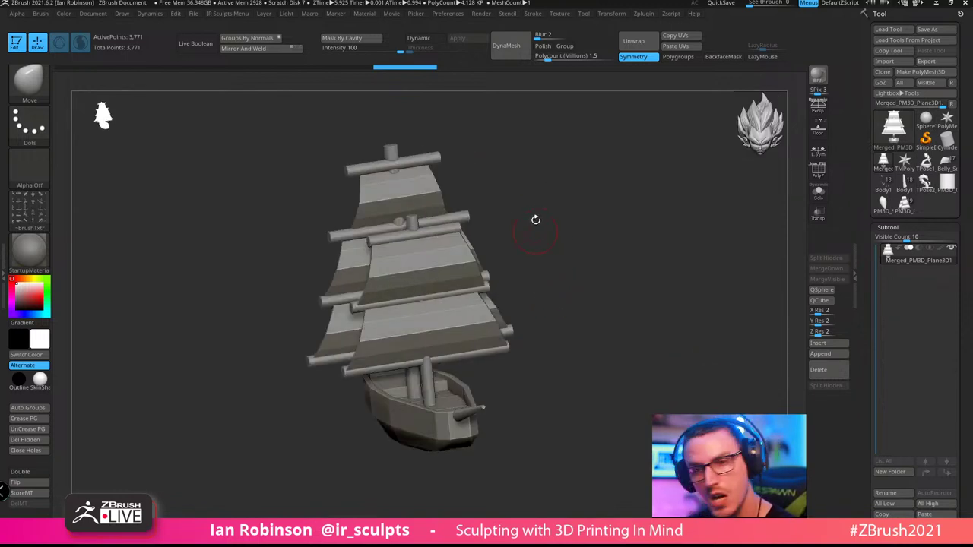
drag(587, 310, 573, 333)
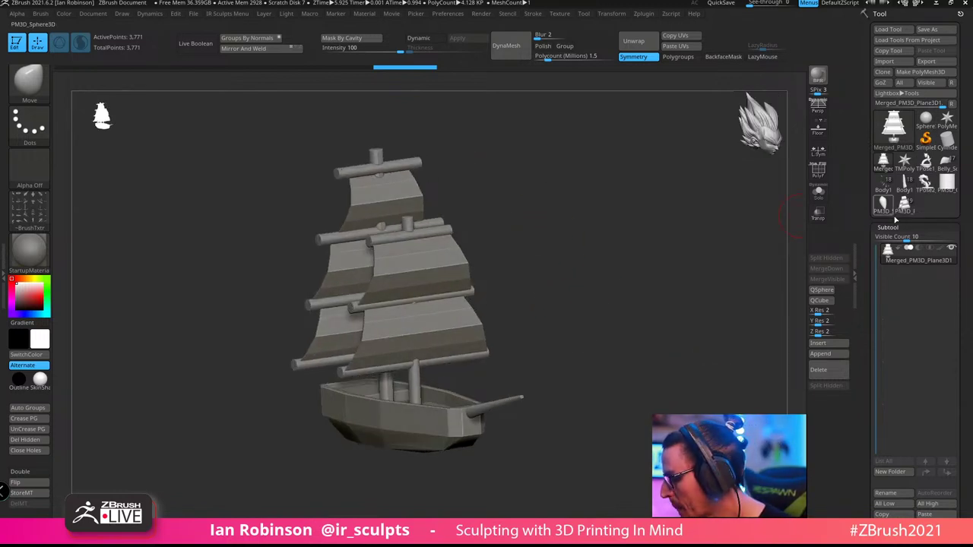
Switch to the full sculpt containing the Ship, The Base and Olliphiest folder, and keep the Olliphiest folder hidden
click(905, 207)
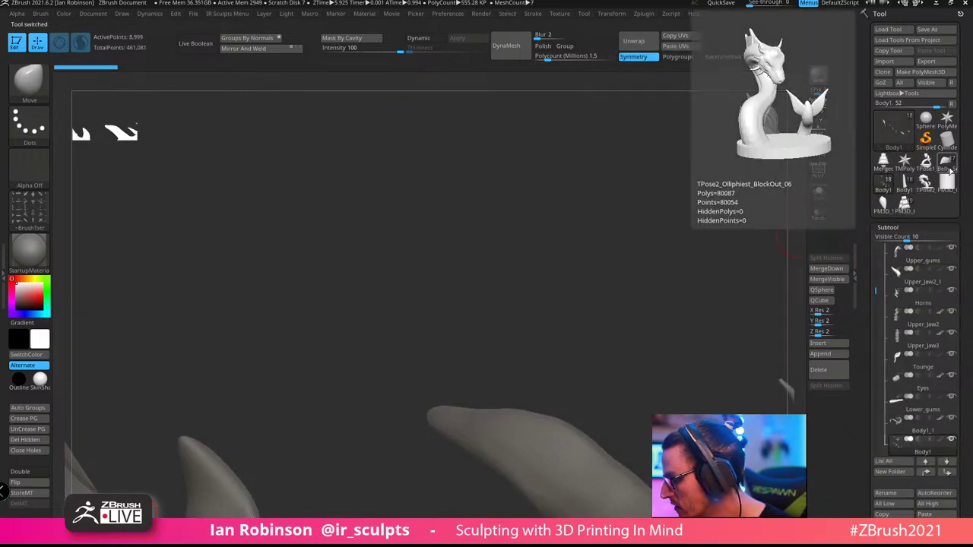
mouse_move(948, 169)
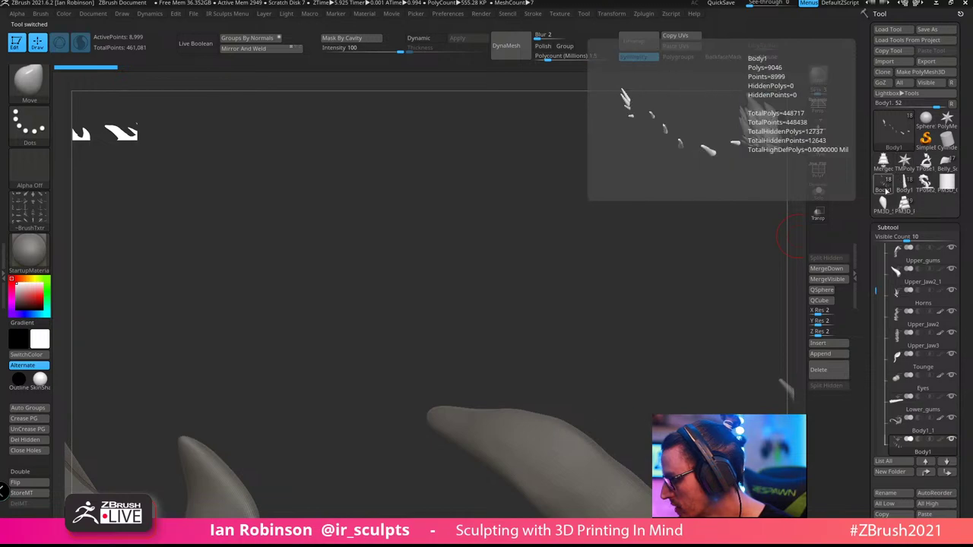
click(905, 196)
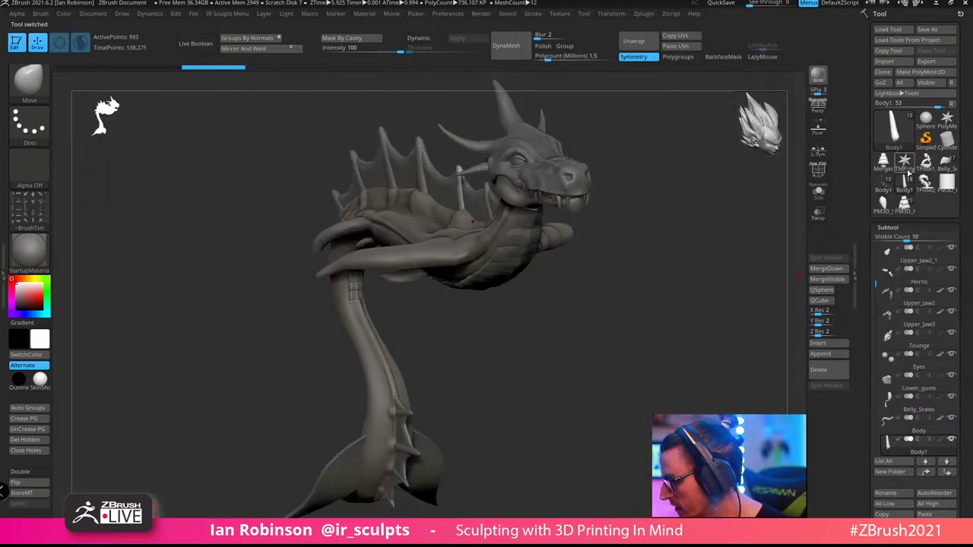
click(905, 202)
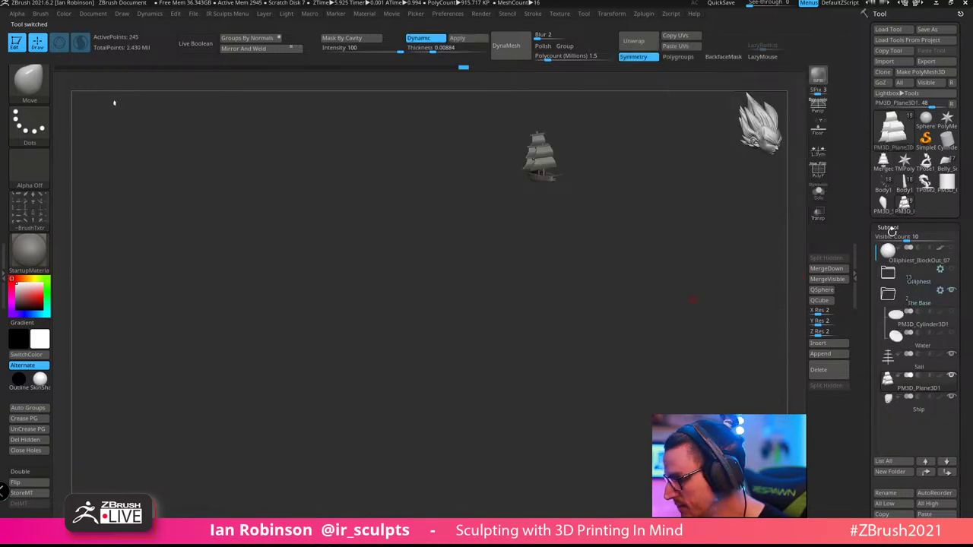
click(954, 270)
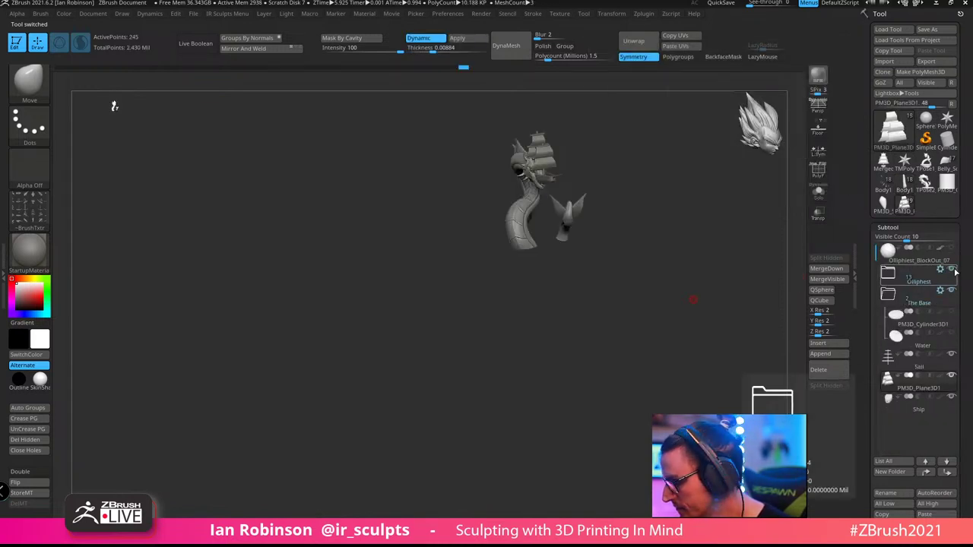
click(955, 271)
Scale all the sails along the ship's length in side view with polyframe shown, giving them a deeper billow
alt+drag(640, 272, 560, 488)
mouse_move(592, 363)
mouse_down()
mouse_move(671, 378)
mouse_move(618, 245)
mouse_move(461, 347)
mouse_move(630, 239)
mouse_move(601, 290)
mouse_move(386, 220)
mouse_up()
key(shift+f)
shift+drag(548, 174, 571, 229)
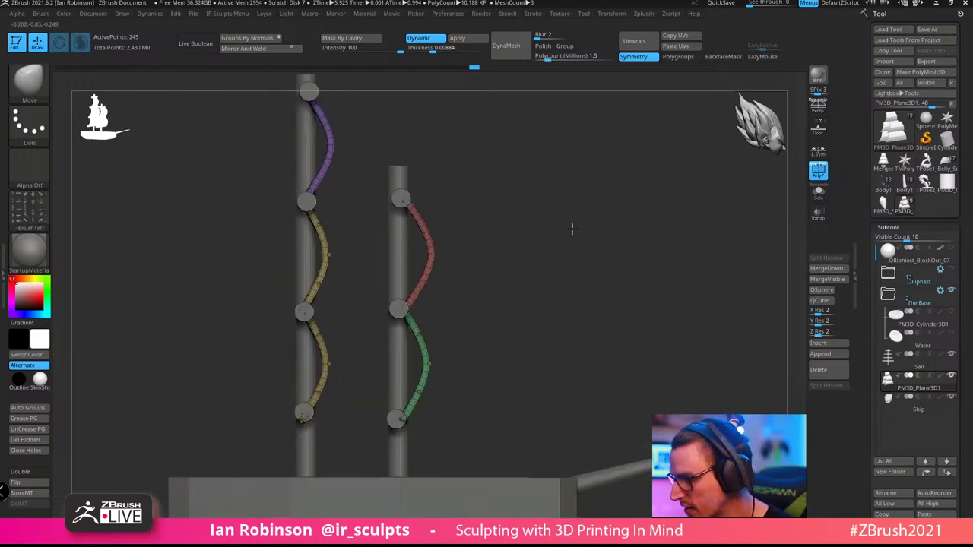
key(w)
alt+drag(408, 142, 414, 199)
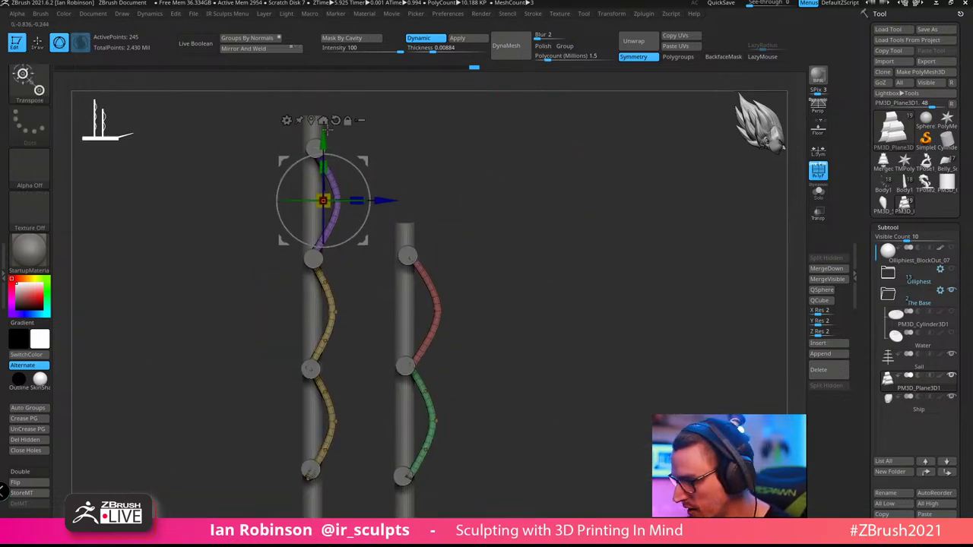
alt+click(325, 121)
alt+drag(552, 263, 576, 161)
alt+click(329, 392)
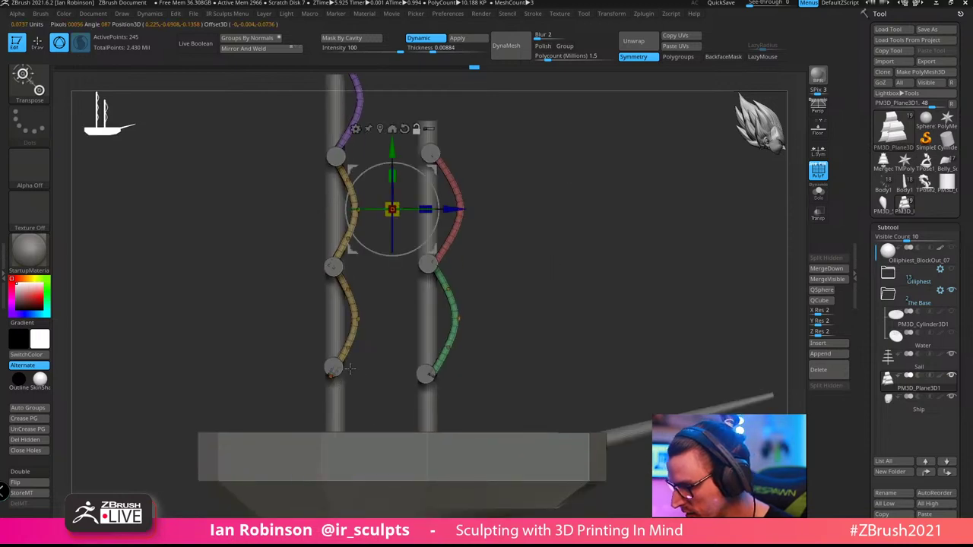
drag(425, 208, 486, 210)
mouse_move(622, 168)
alt+mouse_down()
mouse_move(617, 232)
mouse_move(536, 237)
alt+mouse_up()
key(q)
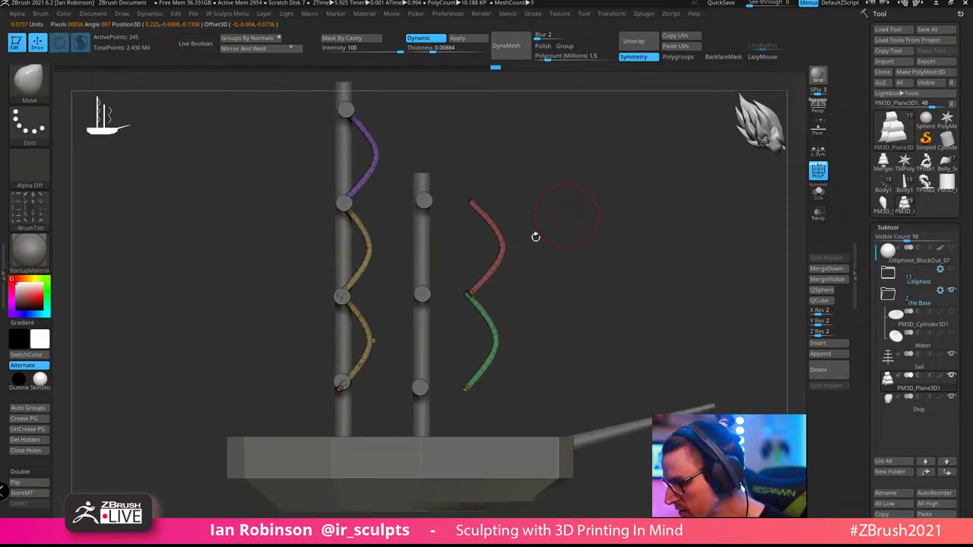
Mask the rear mast's sails, move the front sails back against the front mast, and clear the mask
mouse_move(439, 155)
ctrl+mouse_down()
mouse_move(647, 278)
mouse_move(451, 447)
mouse_move(443, 427)
ctrl+mouse_up()
ctrl+click(599, 243)
key(w)
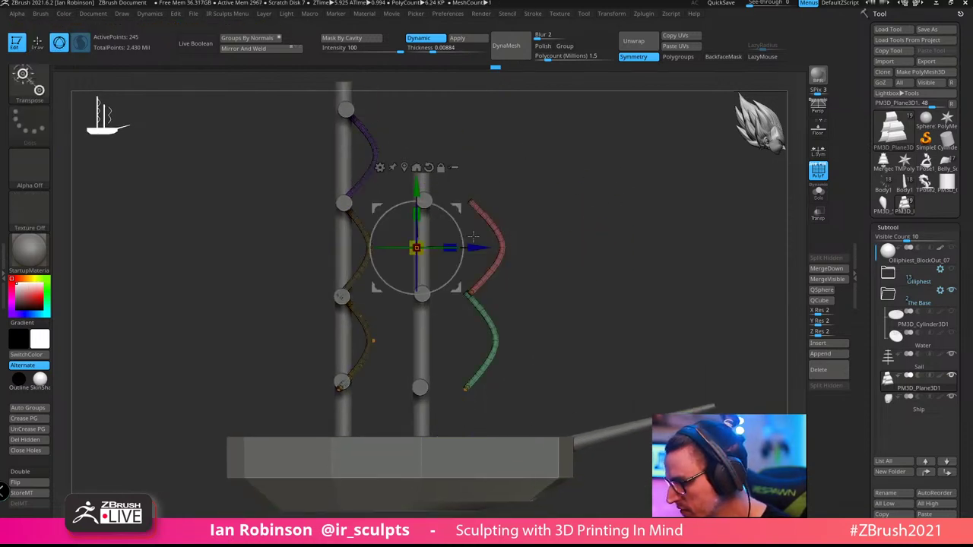
alt+drag(622, 209, 625, 244)
drag(546, 294, 492, 307)
key(q)
mouse_move(647, 263)
mouse_down()
mouse_move(643, 271)
mouse_move(637, 263)
mouse_move(653, 255)
mouse_move(617, 256)
mouse_up()
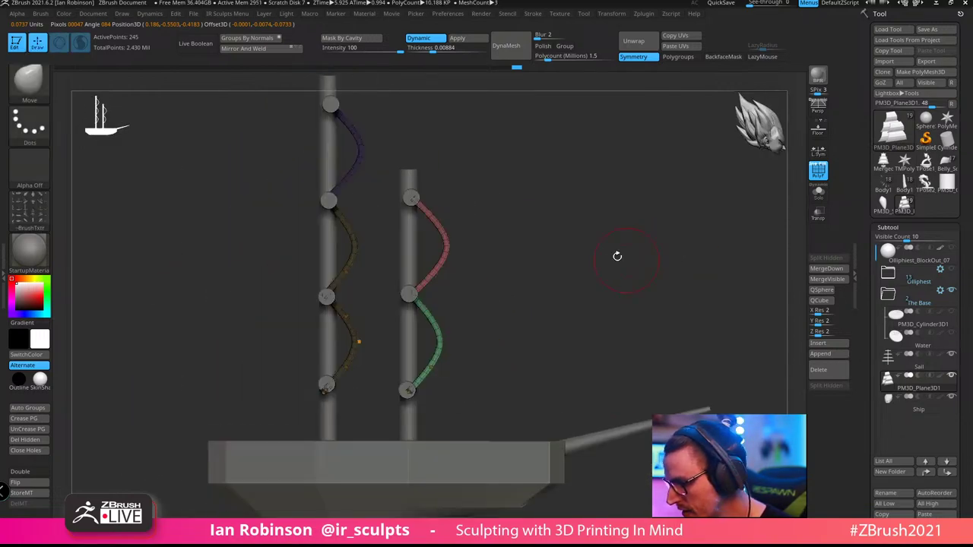
drag(591, 227, 565, 243)
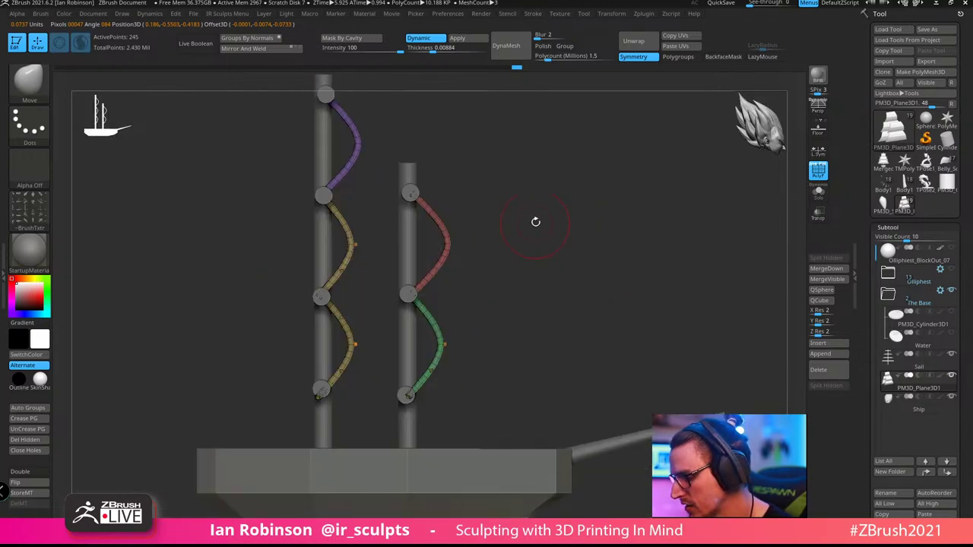
Mask the rear mast's sails, raise the front mast's sails slightly, and clear the mask
alt+drag(535, 222, 539, 257)
drag(549, 216, 461, 248)
key(w)
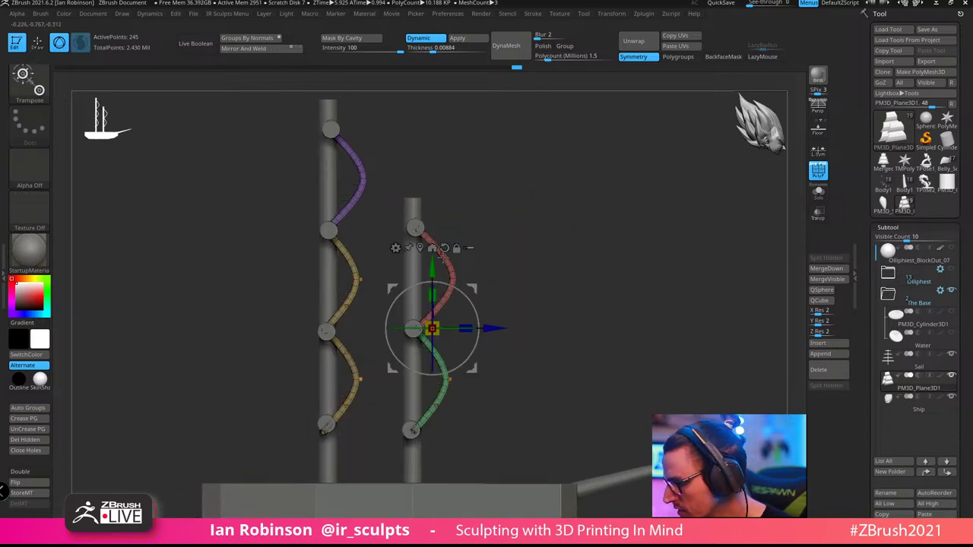
key(q)
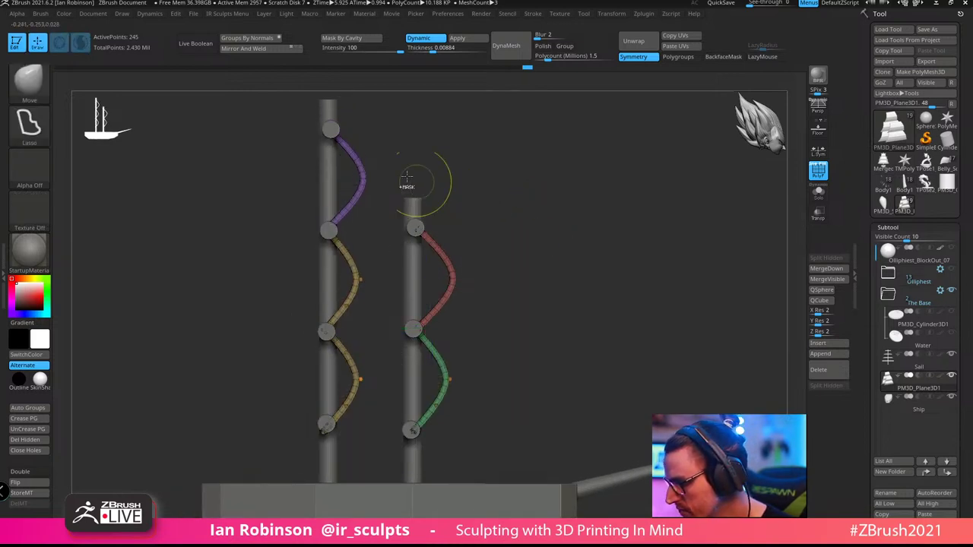
mouse_move(402, 172)
ctrl+mouse_down()
mouse_move(397, 511)
mouse_move(365, 465)
ctrl+mouse_up()
ctrl+click(537, 253)
key(w)
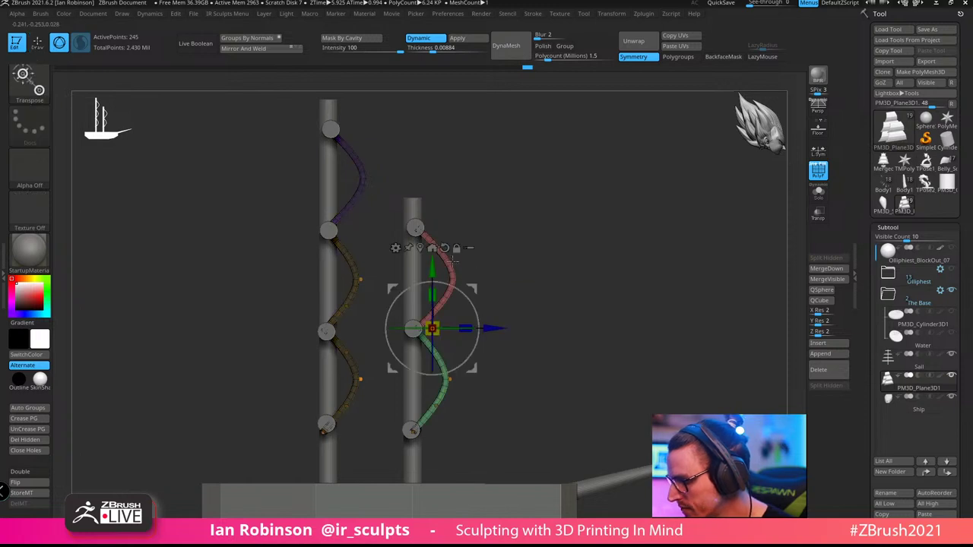
drag(432, 268, 432, 250)
key(q)
mouse_move(492, 371)
ctrl+mouse_down()
mouse_move(468, 386)
mouse_move(488, 363)
ctrl+mouse_up()
On the Sail subtool, mask everything except the front mast's yards by hiding and restoring polygroups
alt+click(412, 431)
ctrl+shift+click(409, 432)
drag(566, 342, 510, 326)
ctrl+shift+click(432, 330)
ctrl+shift+click(452, 229)
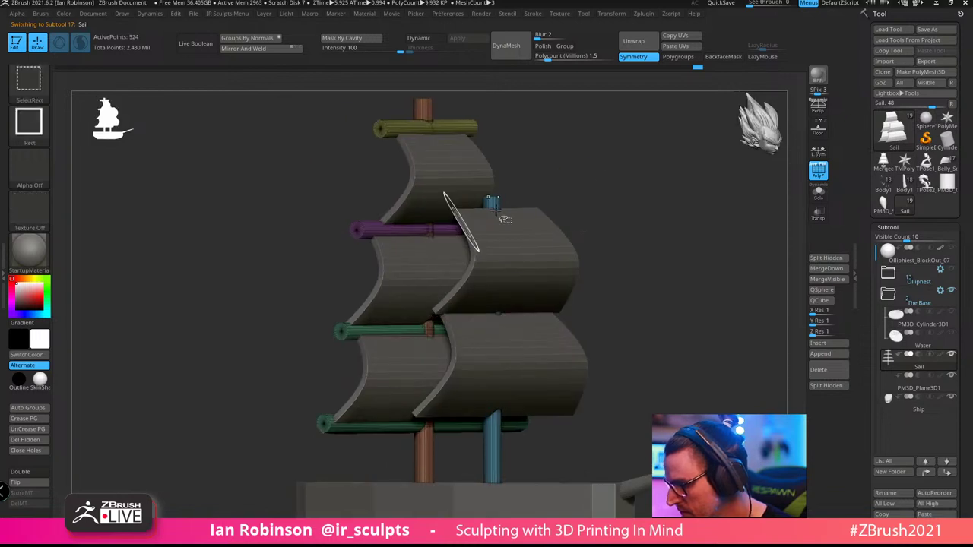
ctrl+click(644, 211)
ctrl+shift+click(645, 211)
drag(646, 213, 694, 240)
key(w)
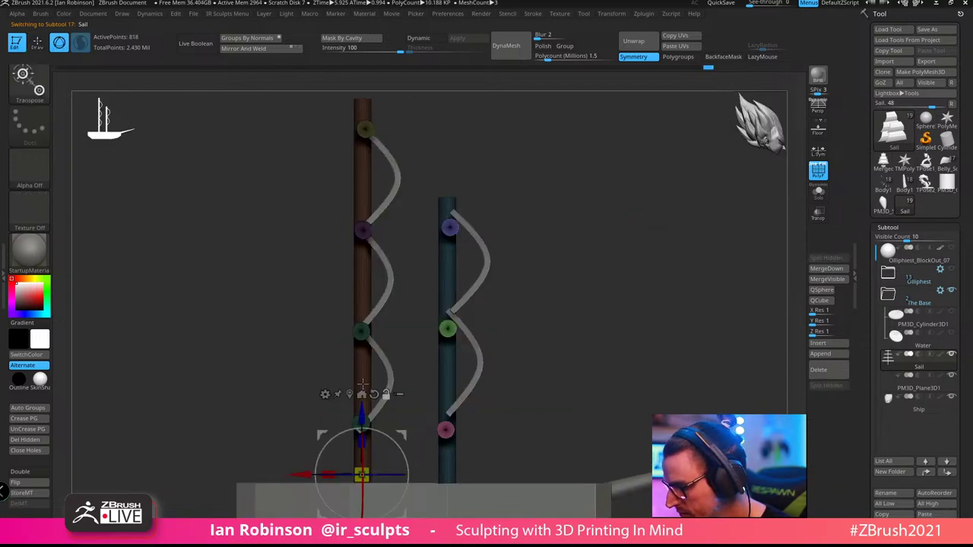
Centre the gizmo on the front mast's yards and raise them to line up with the front sails
click(447, 328)
drag(447, 269, 447, 256)
key(q)
mouse_move(619, 265)
alt+mouse_down()
mouse_move(622, 246)
mouse_move(659, 262)
mouse_move(605, 286)
mouse_move(601, 258)
mouse_move(570, 278)
mouse_move(565, 252)
alt+mouse_up()
key(w)
ctrl+shift+drag(695, 278, 157, 498)
drag(593, 226, 604, 300)
ctrl+shift+click(457, 436)
alt+drag(557, 262, 524, 300)
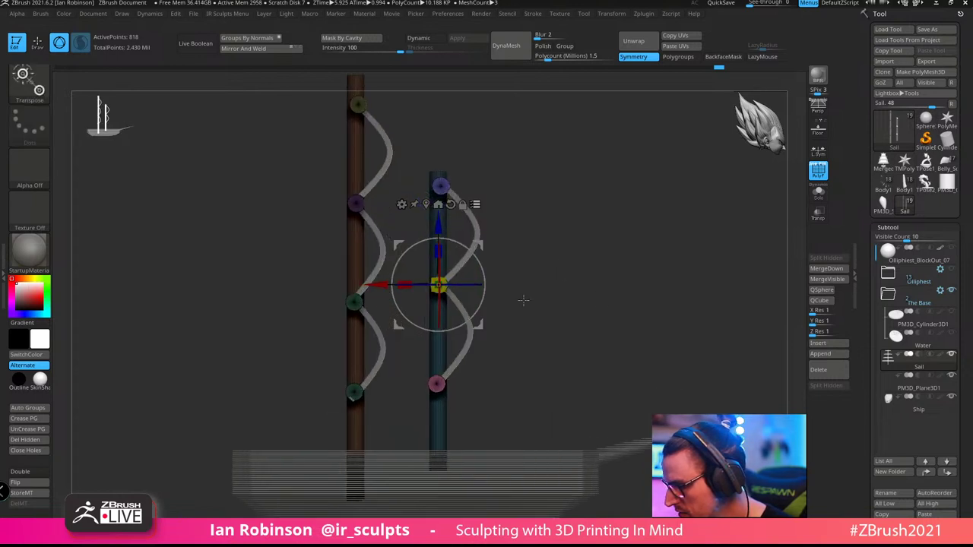
drag(489, 115, 470, 119)
key(q)
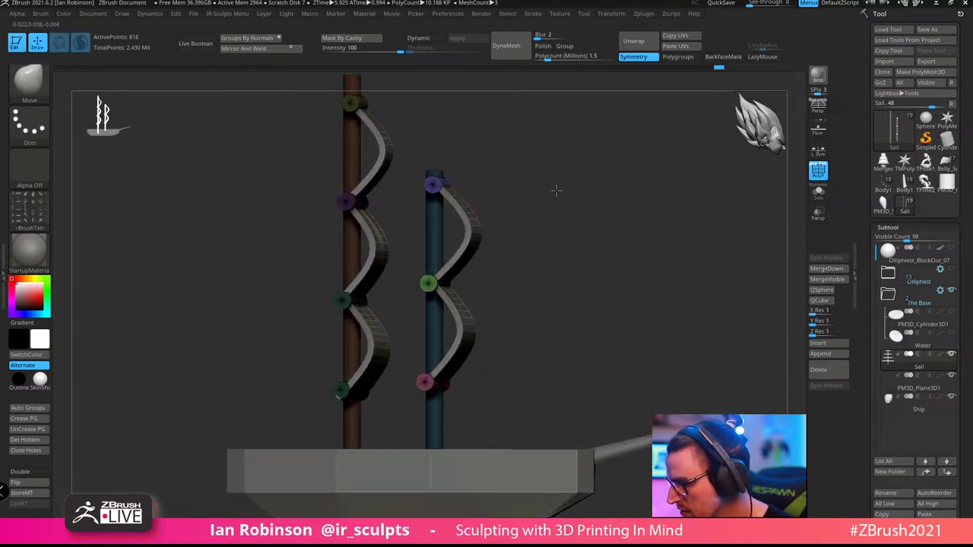
Nudge the front mast's yards slightly higher in side view, keeping the masts and rear yards masked
shift+drag(556, 190, 559, 186)
alt+drag(559, 186, 561, 174)
mouse_move(347, 129)
ctrl+mouse_down()
mouse_move(279, 358)
mouse_move(415, 380)
ctrl+mouse_up()
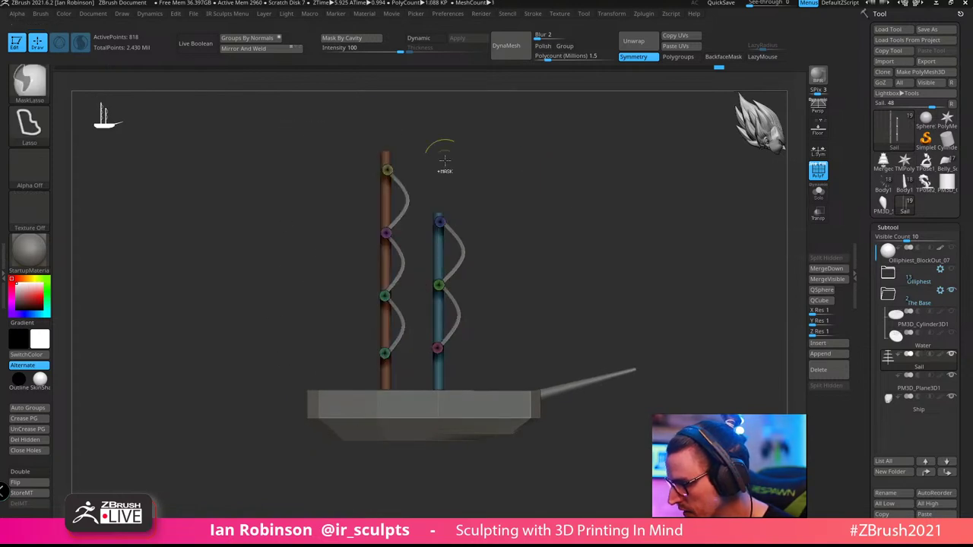
drag(537, 218, 688, 245)
drag(703, 248, 636, 257)
shift+drag(522, 193, 556, 217)
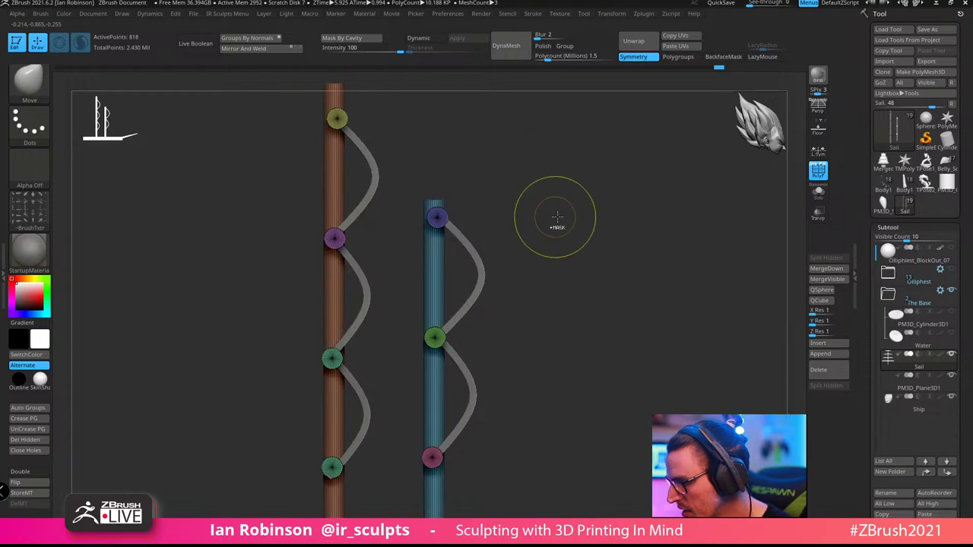
key(w)
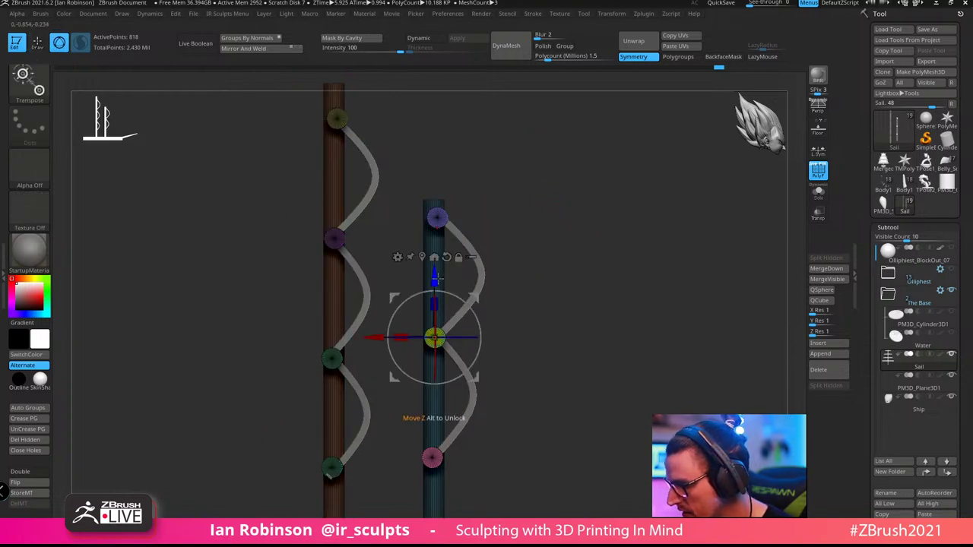
drag(437, 279, 437, 272)
key(q)
mouse_move(560, 266)
alt+mouse_down()
mouse_move(500, 286)
mouse_move(576, 250)
alt+mouse_up()
Activate the sails' subtool and mask the front mast's sails
alt+click(462, 290)
mouse_move(410, 177)
ctrl+mouse_down()
mouse_move(532, 210)
mouse_move(379, 507)
ctrl+mouse_up()
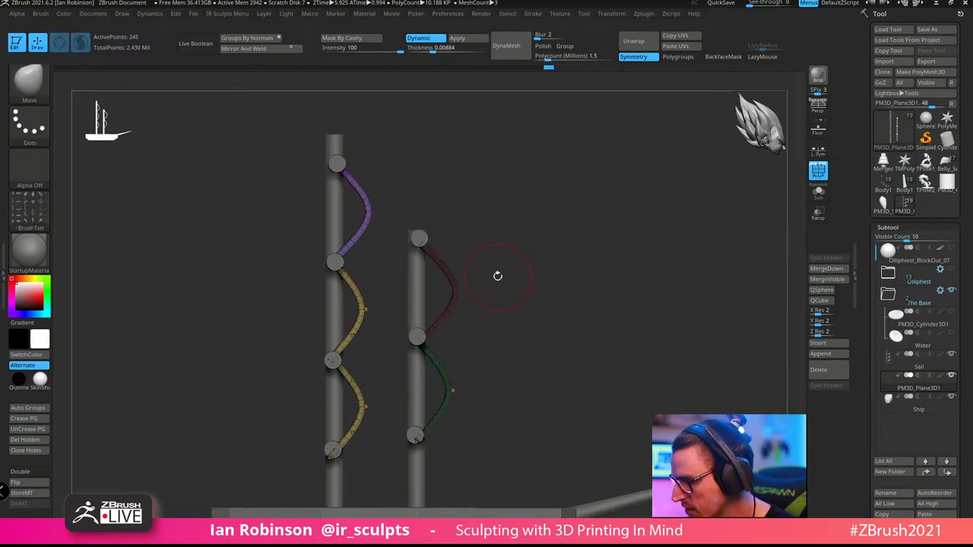
key(w)
key(q)
Inspect how the adjusted sails and yards sit on the masts and hull from several angles
mouse_move(552, 241)
mouse_down()
mouse_move(608, 221)
mouse_move(584, 215)
mouse_move(643, 298)
mouse_move(601, 269)
mouse_move(566, 204)
mouse_up()
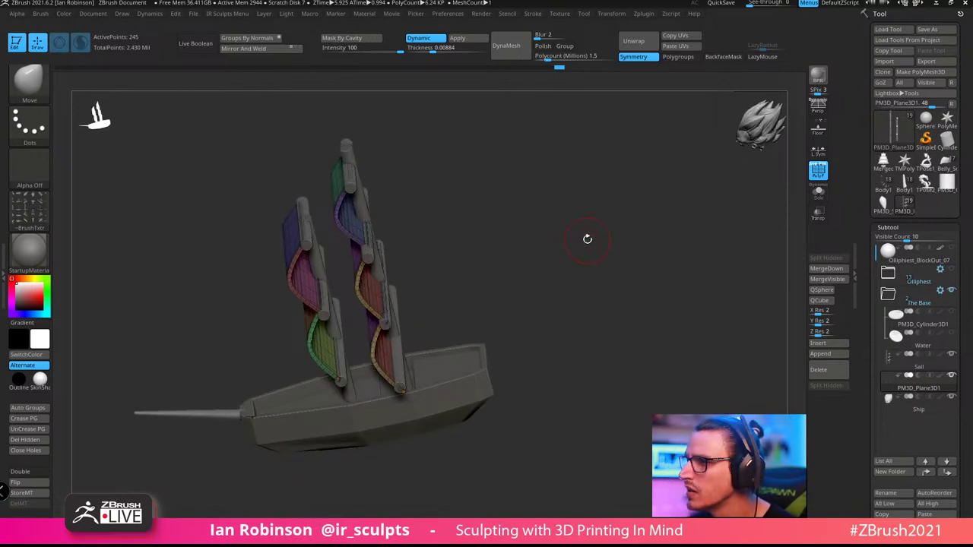
drag(627, 241, 639, 261)
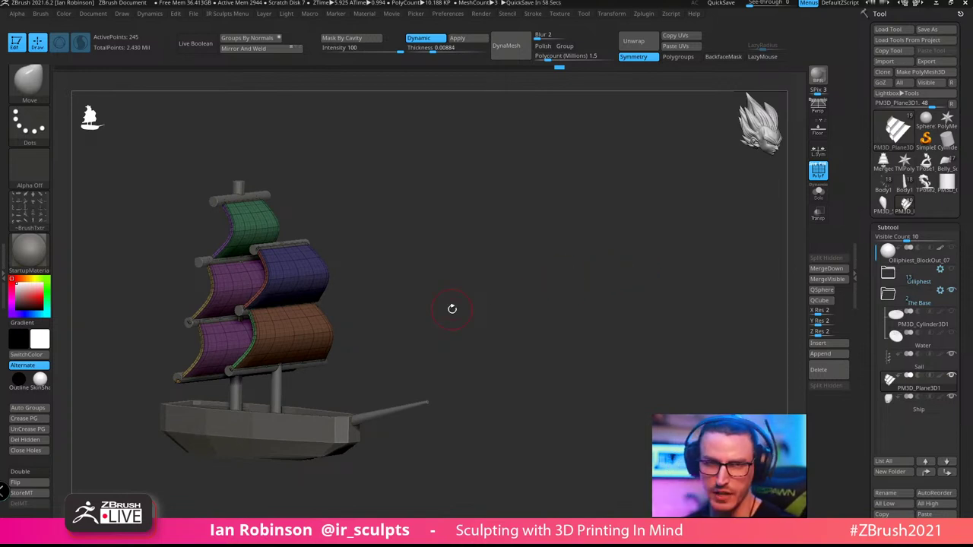
drag(452, 309, 449, 340)
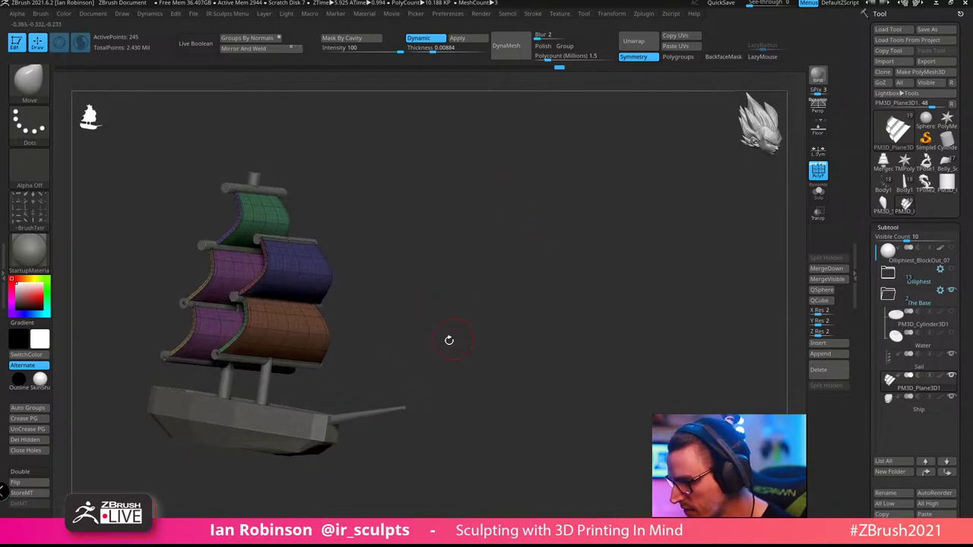
drag(380, 413, 408, 426)
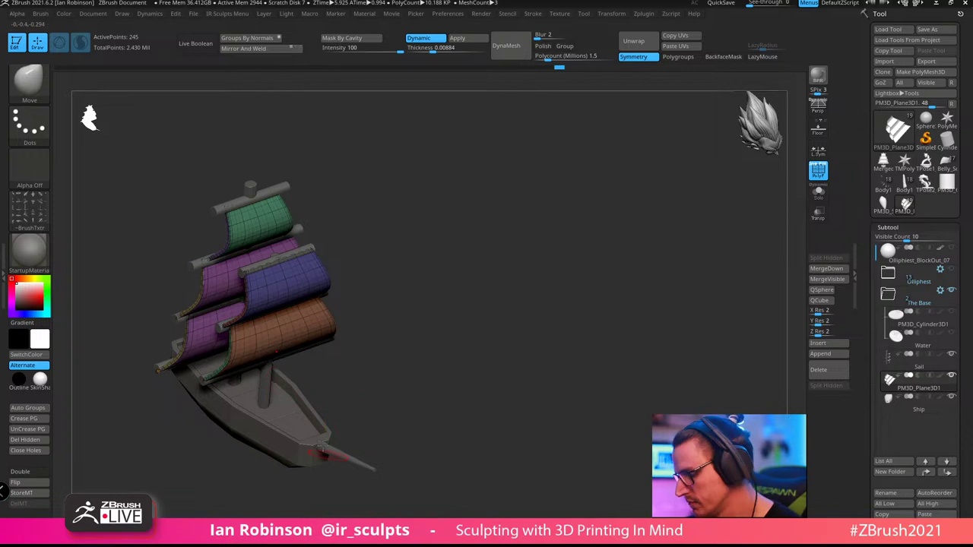
drag(332, 372, 571, 307)
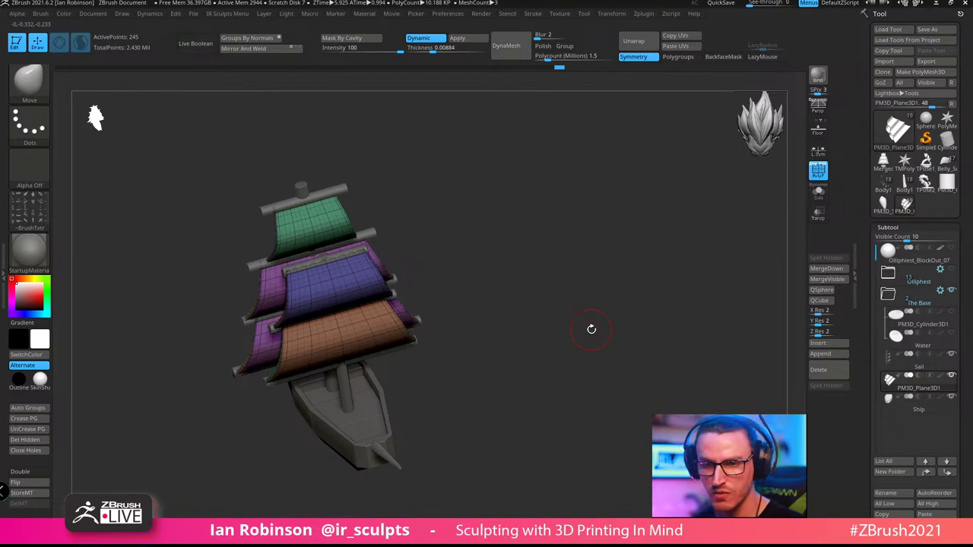
drag(592, 328, 607, 329)
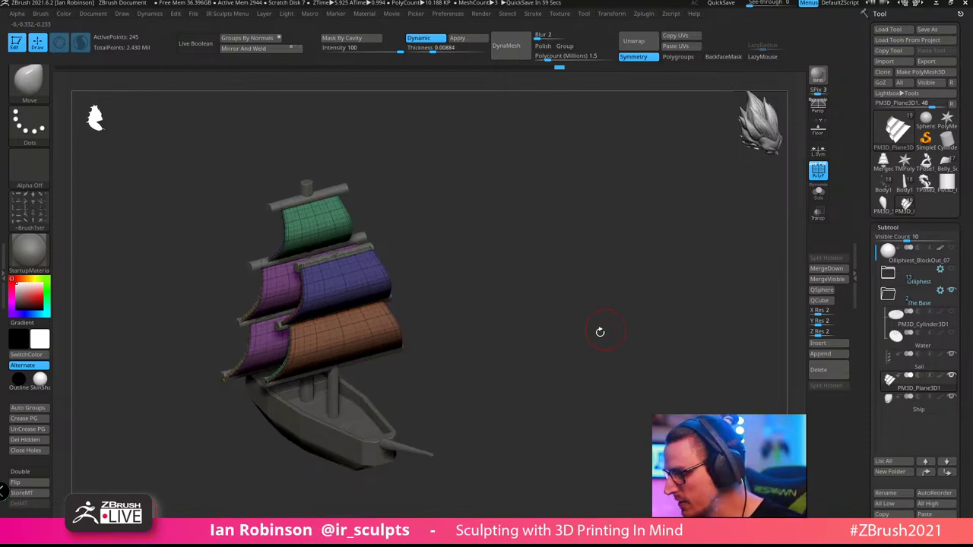
drag(600, 332, 603, 279)
Insert a cube with the IMM Primitives brush onto the stern deck of the Ship subtool
key(b)
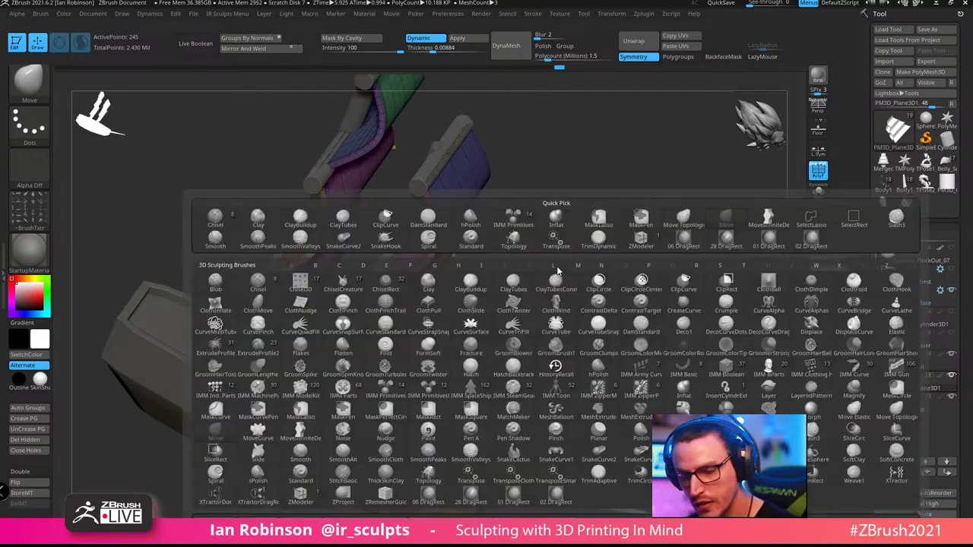
key(i)
key(p)
click(111, 76)
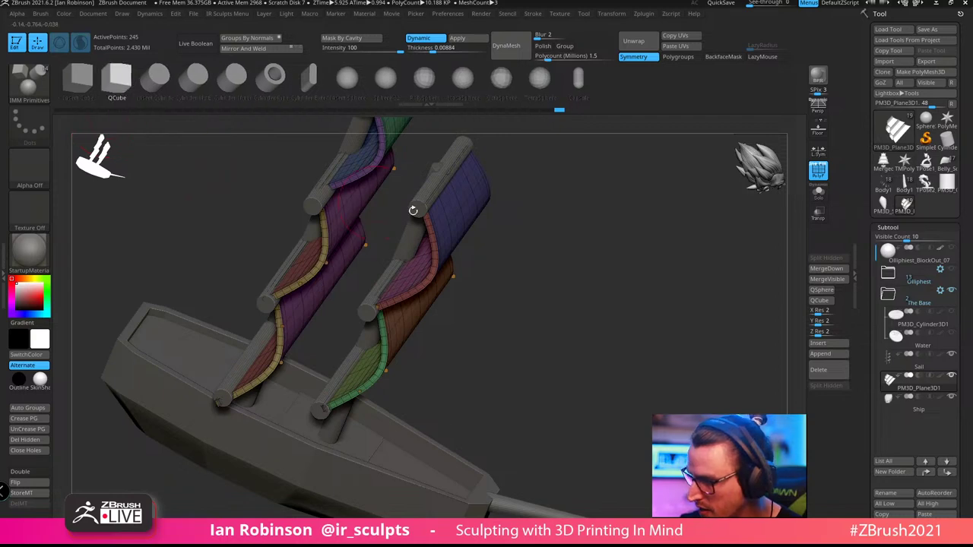
drag(413, 208, 257, 167)
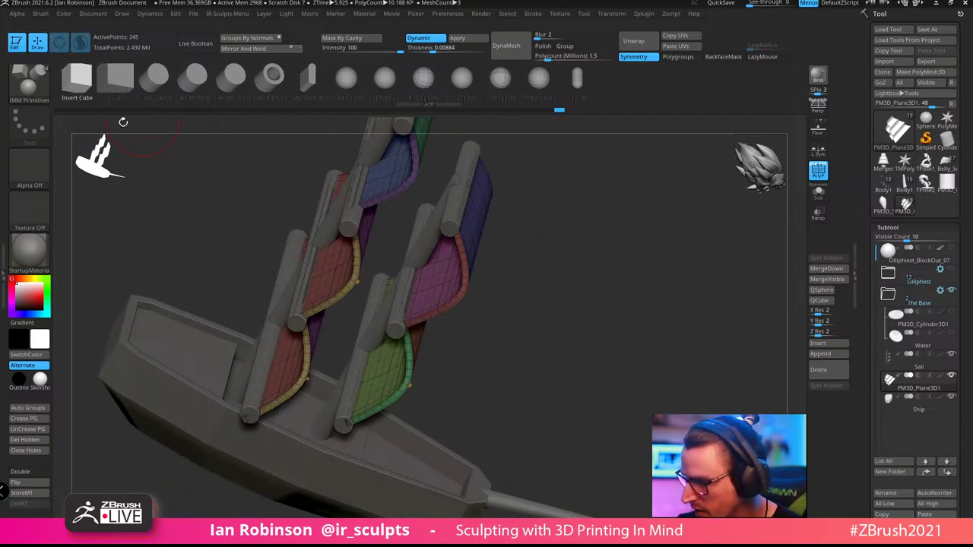
drag(209, 296, 216, 304)
alt+click(215, 319)
drag(218, 242, 199, 315)
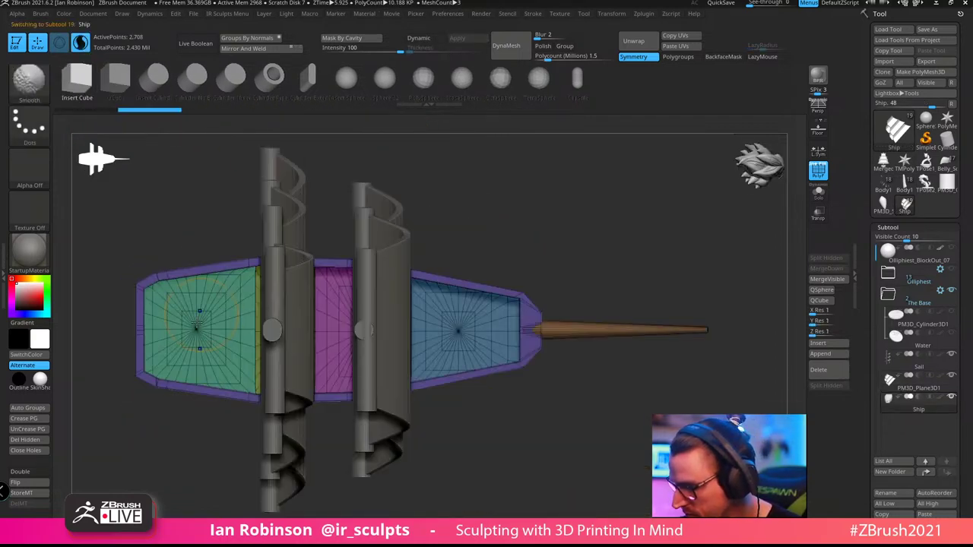
drag(197, 350, 197, 378)
mouse_move(500, 265)
mouse_down()
mouse_move(596, 206)
mouse_move(660, 204)
mouse_up()
Move and scale the inserted cube so it sits as a block across the hull's stern
key(w)
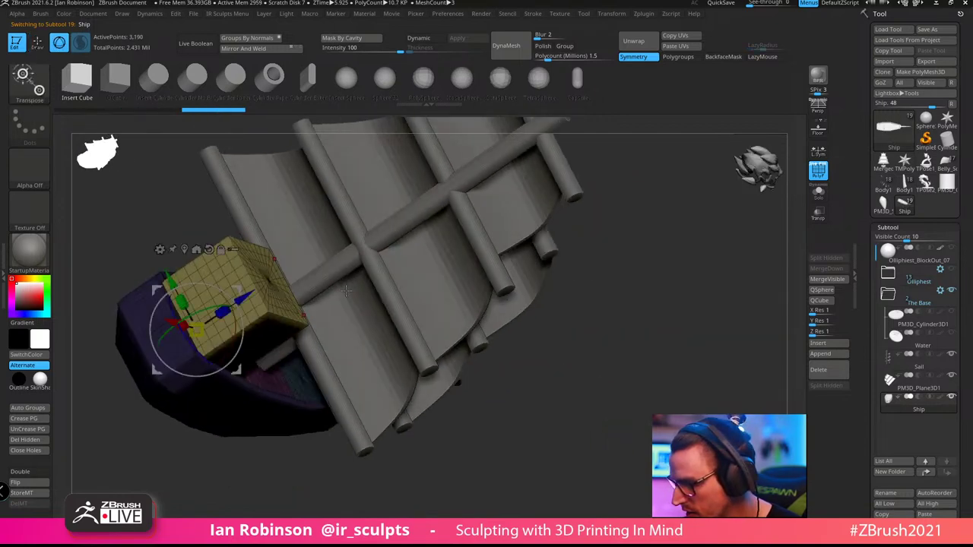
drag(239, 308, 209, 326)
key(q)
mouse_move(566, 251)
mouse_down()
mouse_move(587, 195)
mouse_move(569, 211)
mouse_move(615, 233)
mouse_move(628, 219)
mouse_up()
key(w)
drag(643, 262, 656, 328)
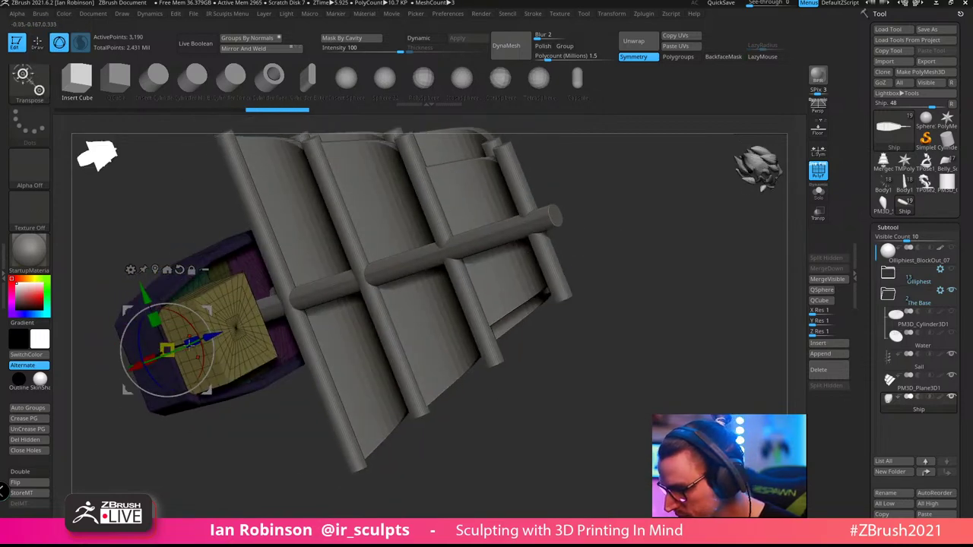
drag(156, 321, 150, 302)
key(q)
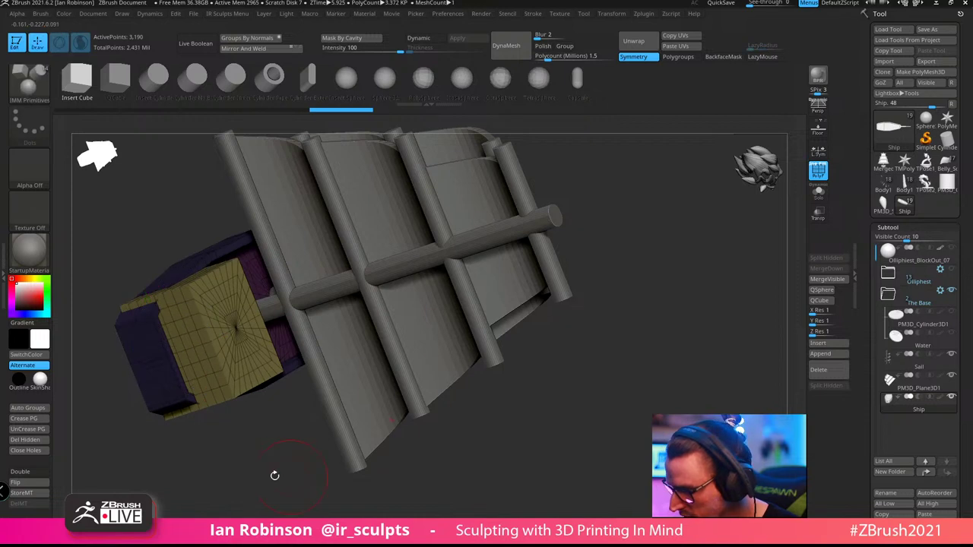
drag(273, 476, 250, 479)
key(w)
drag(155, 320, 152, 314)
key(q)
Isolate the Ship subtool with Solo, leave transparency off, and frame the stern block from above
mouse_move(644, 275)
mouse_down()
mouse_move(608, 330)
mouse_move(591, 327)
mouse_move(616, 298)
mouse_up()
click(822, 209)
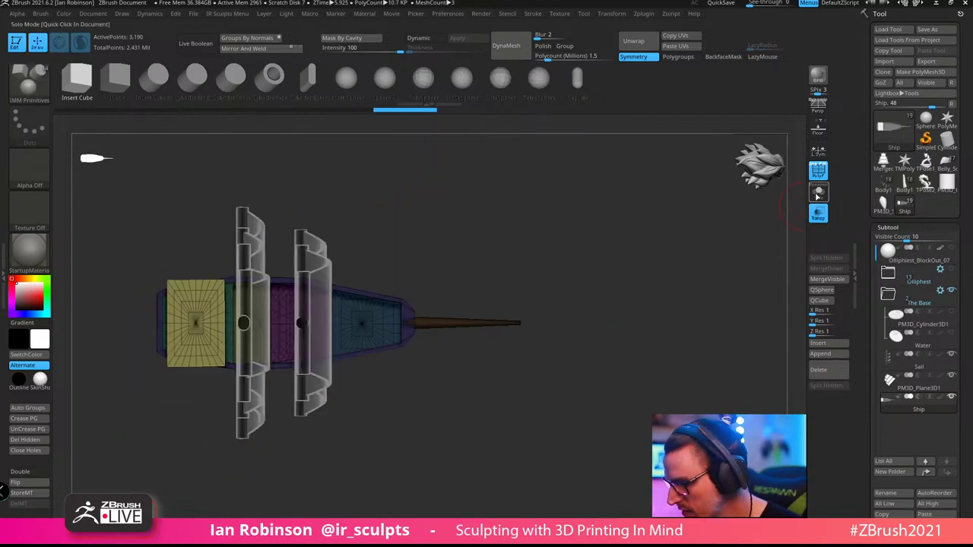
click(819, 194)
click(819, 214)
drag(660, 231, 617, 267)
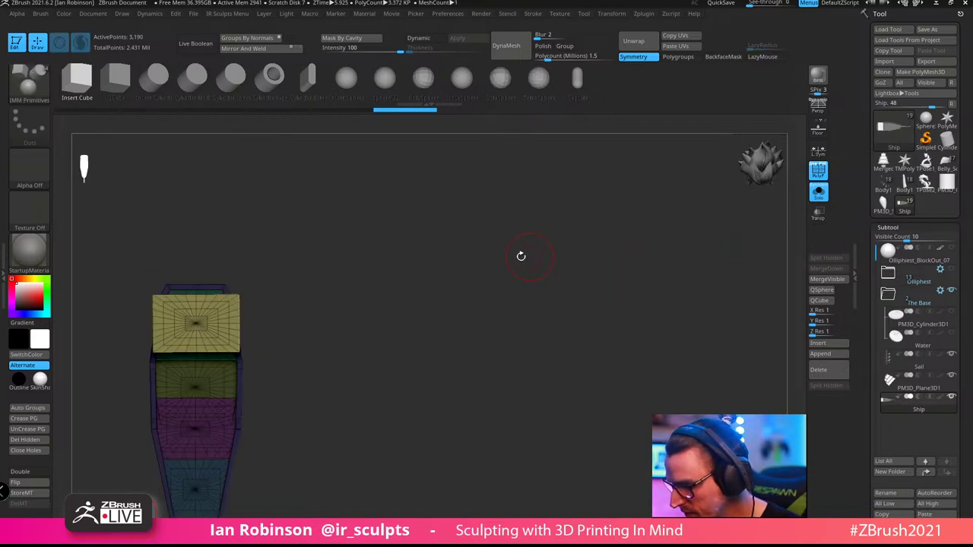
mouse_move(522, 256)
alt+mouse_down()
mouse_move(480, 267)
mouse_move(579, 298)
alt+mouse_up()
Clip the block's rear corners and sides with ClipCurve so its outline tapers like the stern
key(b)
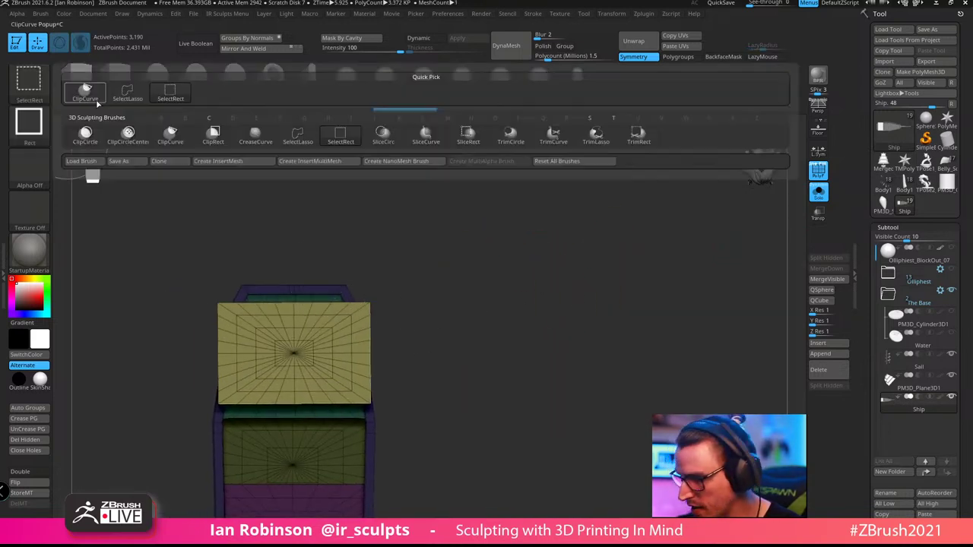
key(c)
key(c)
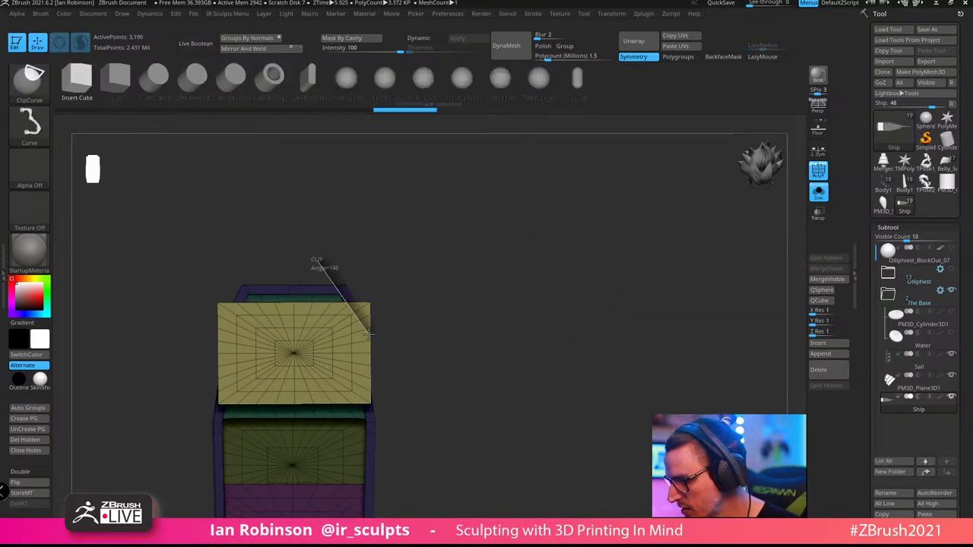
mouse_move(369, 351)
ctrl+shift+mouse_down()
mouse_move(379, 514)
mouse_move(371, 505)
ctrl+shift+mouse_up()
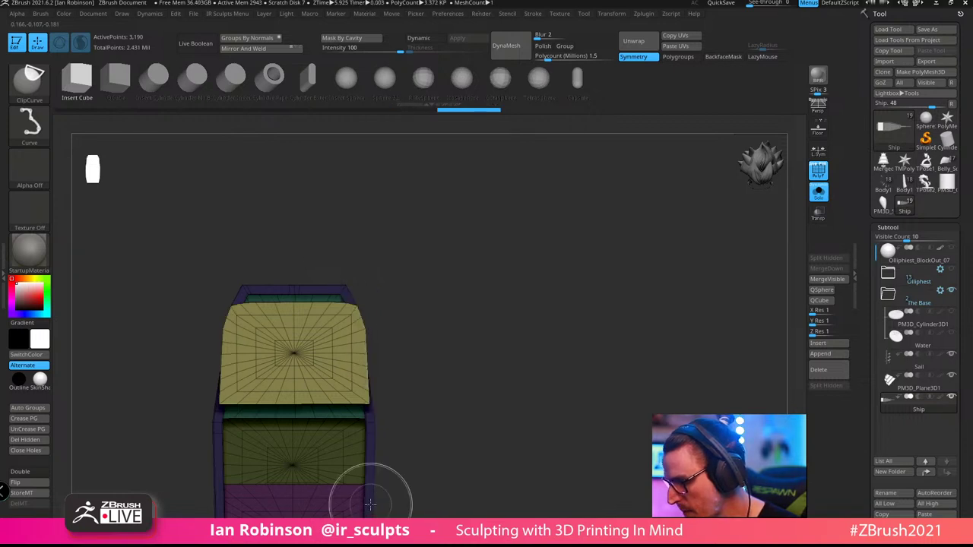
drag(559, 328, 514, 337)
ctrl+shift+drag(329, 265, 353, 313)
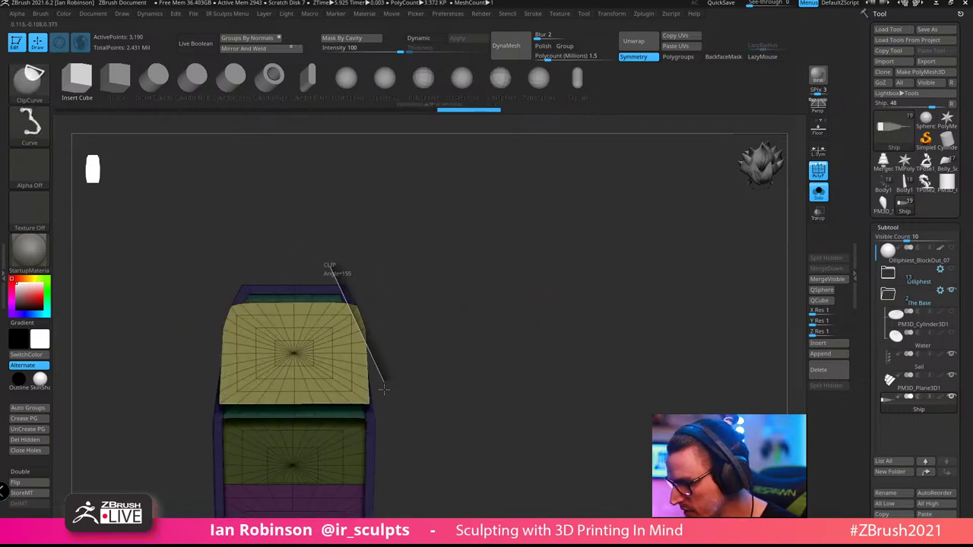
ctrl+shift+drag(384, 390, 390, 400)
drag(532, 330, 486, 330)
ctrl+shift+drag(314, 263, 364, 356)
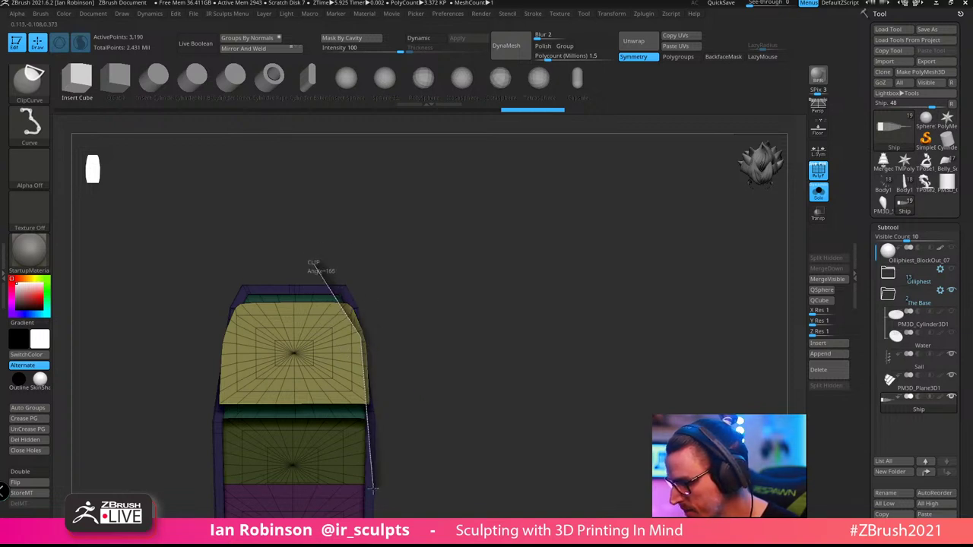
ctrl+shift+drag(373, 489, 374, 490)
Reposition the clipped block and scale its width down to fit between the stern walls
mouse_move(525, 339)
mouse_down()
mouse_move(512, 346)
mouse_move(537, 304)
mouse_move(576, 297)
mouse_up()
key(w)
drag(293, 293, 294, 283)
key(q)
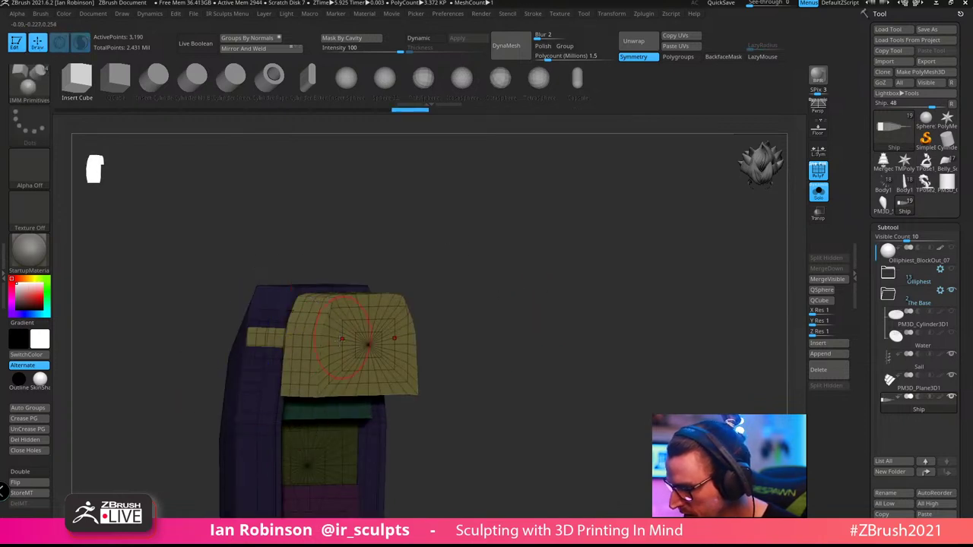
key(w)
drag(337, 343, 312, 338)
key(ctrl+z)
drag(512, 248, 437, 262)
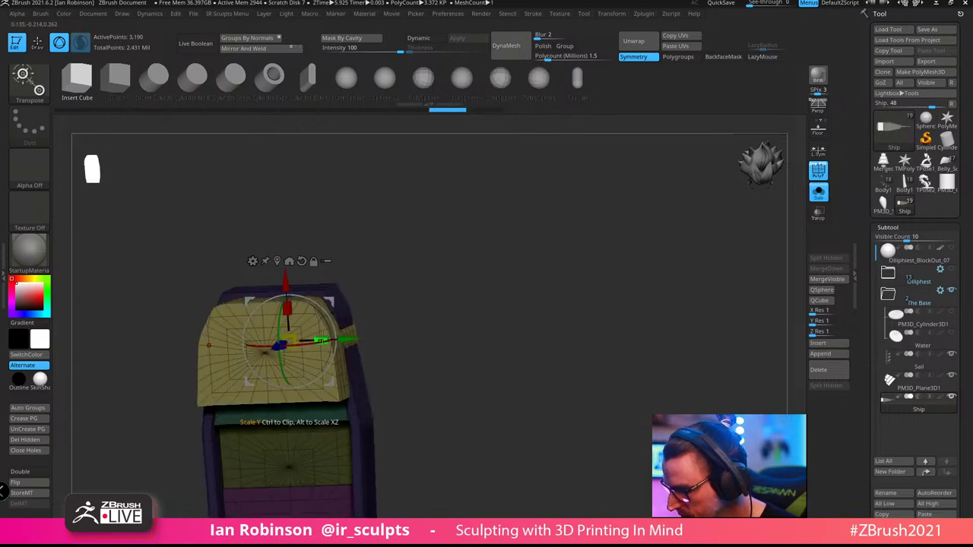
drag(322, 340, 314, 341)
key(q)
mouse_move(448, 258)
mouse_down()
mouse_move(510, 261)
mouse_move(533, 244)
mouse_up()
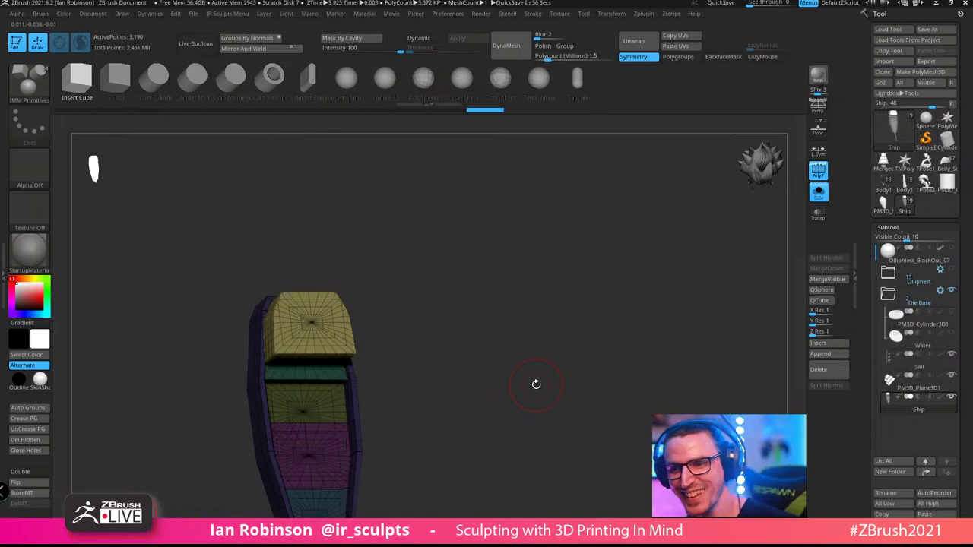
Hide the polyframe and turn on Dynamic Subdivision for the Ship
drag(526, 263, 552, 286)
key(shift+f)
key(d)
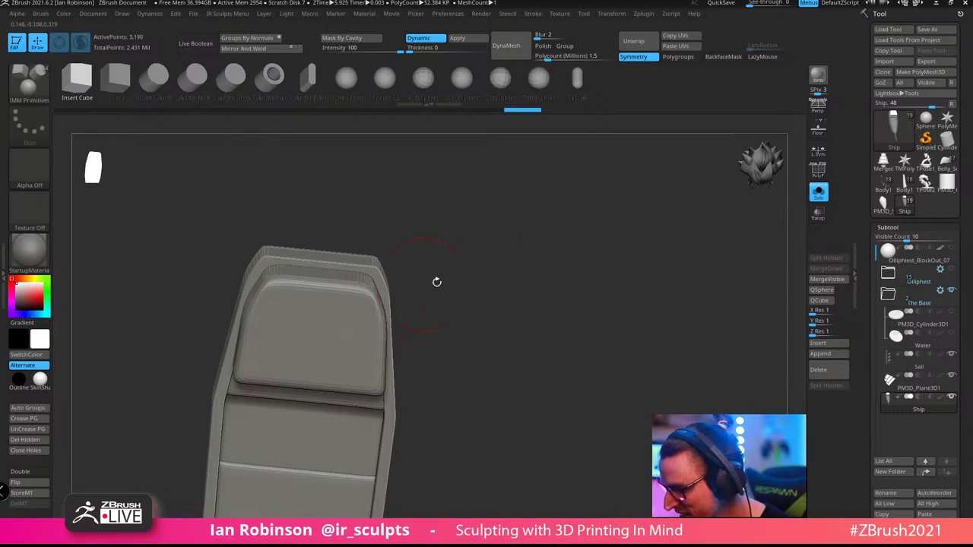
Choose SelectRect, mask everything in the Ship except the stern block, and adjust the block's fit inside the hull
ctrl+shift+click(42, 97)
ctrl+shift+click(125, 96)
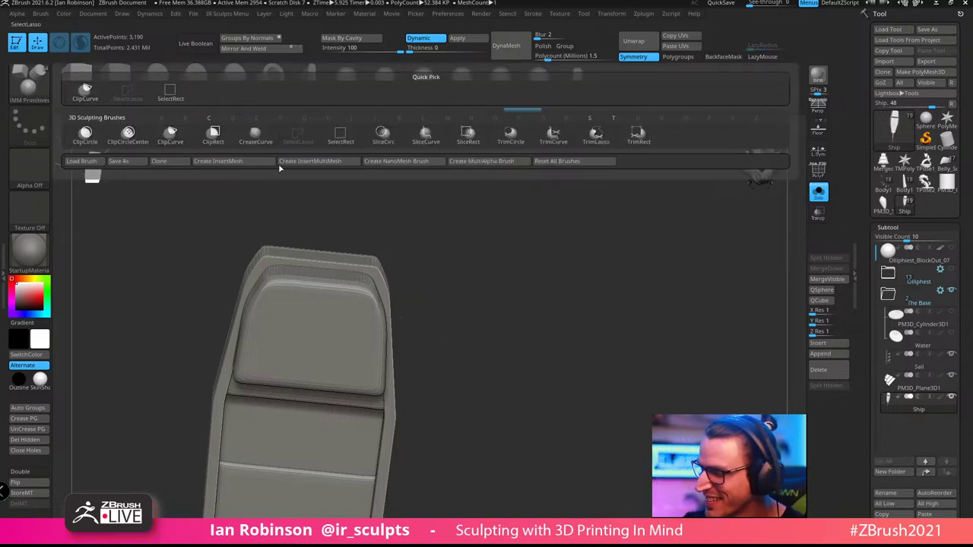
ctrl+shift+click(38, 93)
ctrl+shift+click(171, 99)
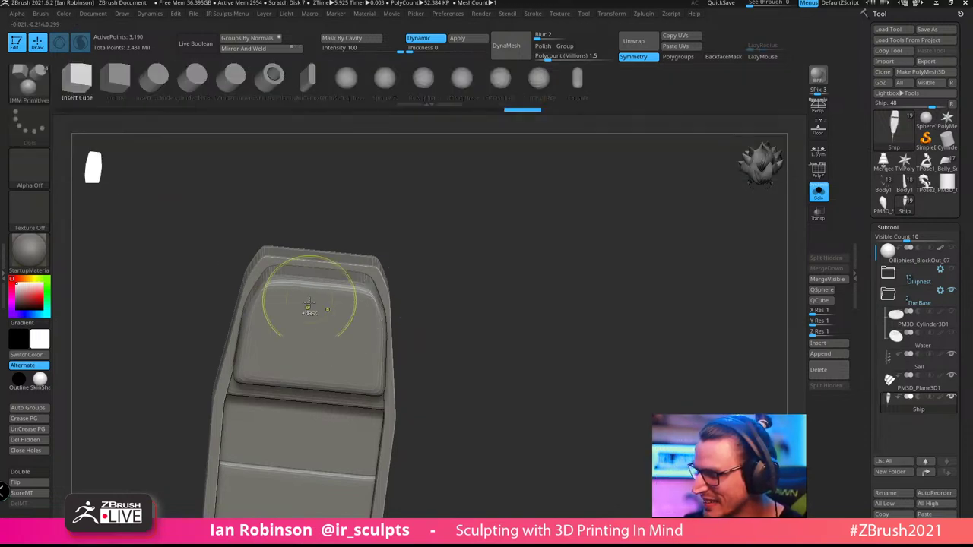
ctrl+shift+click(311, 304)
ctrl+click(486, 301)
ctrl+shift+click(499, 298)
ctrl+click(517, 300)
ctrl+click(515, 299)
key(w)
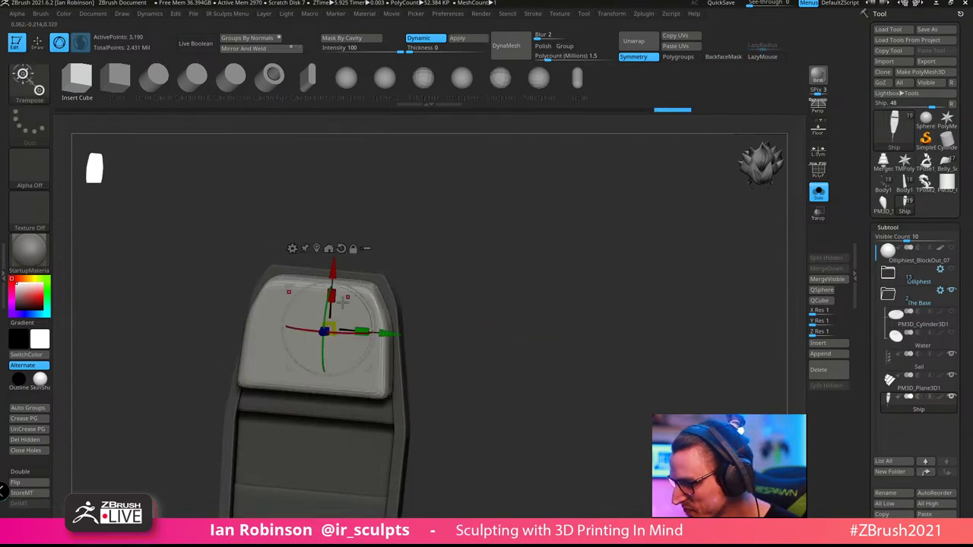
key(q)
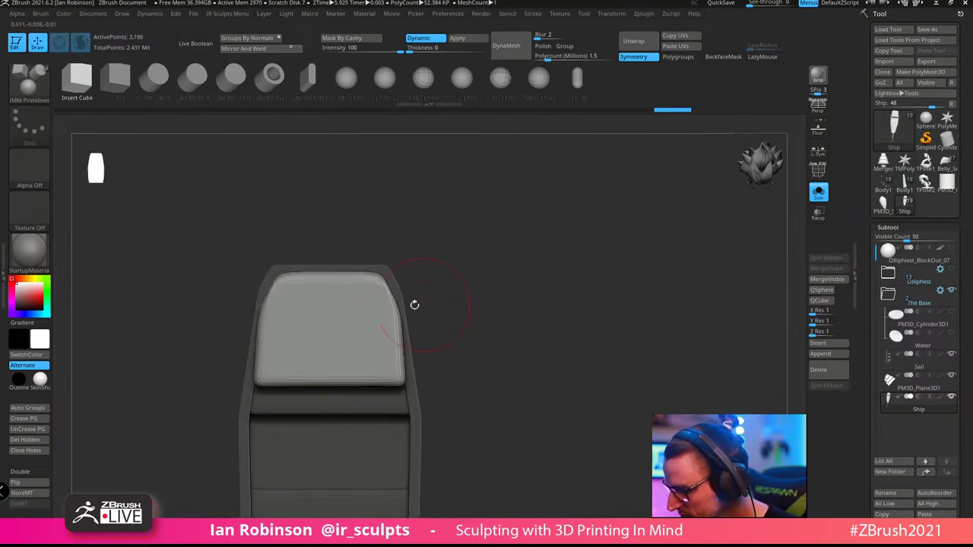
Trim the stern block's side along the hull wall with ClipCurve
ctrl+shift+click(38, 93)
ctrl+shift+click(88, 99)
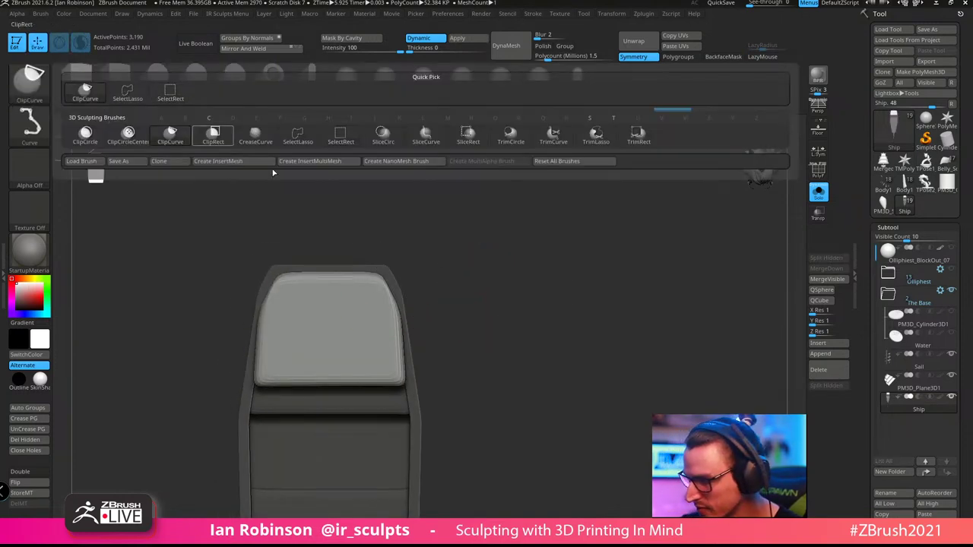
ctrl+shift+drag(421, 409, 420, 411)
mouse_move(488, 306)
mouse_down()
mouse_move(513, 301)
mouse_move(465, 236)
mouse_move(483, 258)
mouse_move(382, 276)
mouse_up()
Refine the stern block's outline with a resized Move brush
key(b)
key(m)
key(v)
key(s)
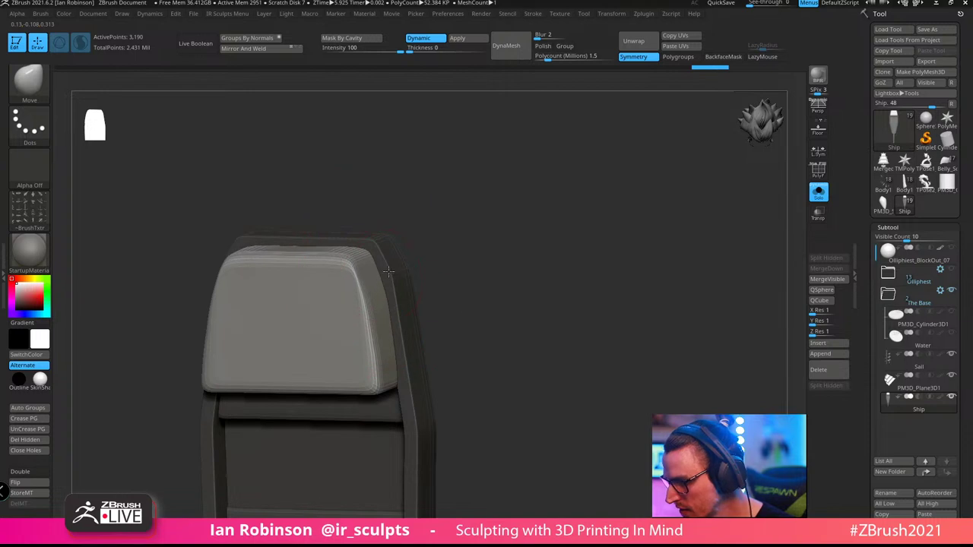
drag(619, 267, 721, 256)
Turn off Solo to bring back the sails and mask the whole Ship except the stern block
click(818, 193)
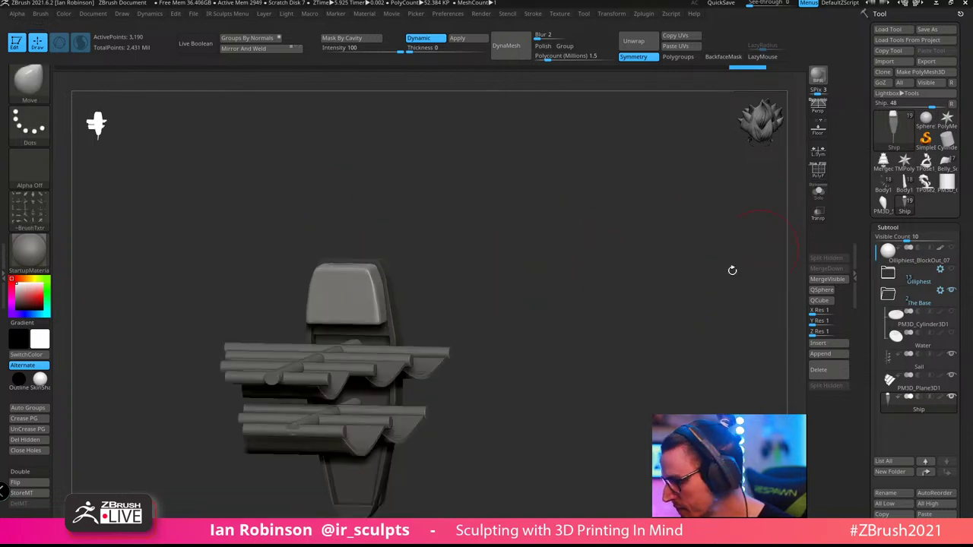
drag(651, 237, 641, 289)
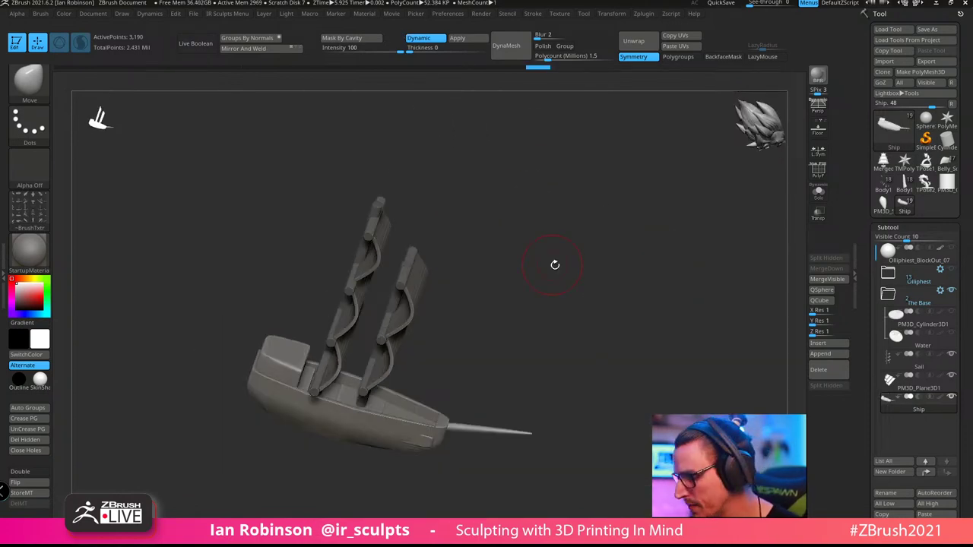
drag(555, 265, 537, 322)
ctrl+shift+click(342, 339)
ctrl+click(637, 262)
ctrl+shift+click(642, 261)
ctrl+click(647, 266)
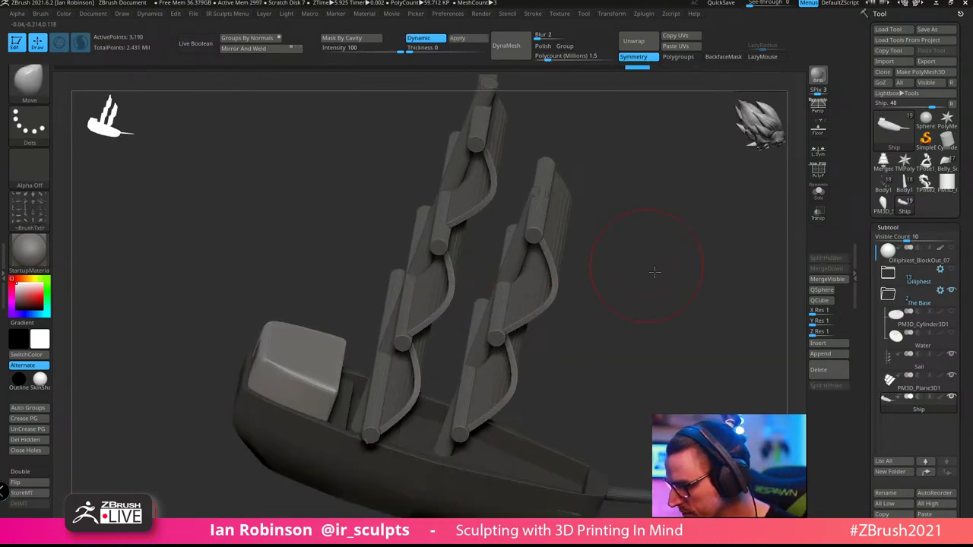
Scale down the stern block's height with the gizmo so it sits lower on the hull
drag(655, 272, 301, 374)
key(w)
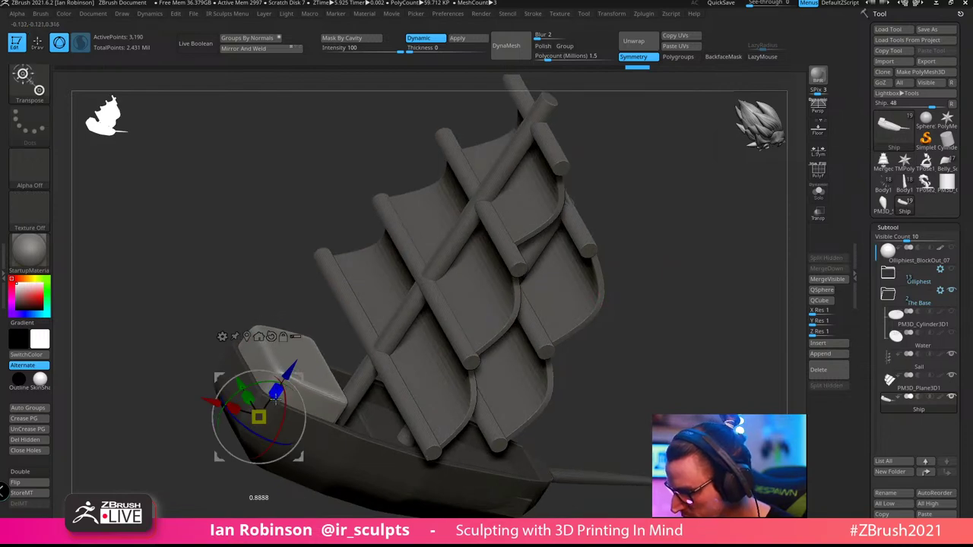
key(q)
mouse_move(653, 262)
mouse_down()
mouse_move(596, 242)
mouse_move(595, 262)
mouse_move(679, 271)
mouse_move(628, 279)
mouse_move(572, 307)
mouse_move(575, 338)
mouse_move(554, 369)
mouse_move(555, 330)
mouse_move(593, 328)
mouse_move(586, 341)
mouse_move(637, 353)
mouse_move(628, 329)
mouse_move(626, 369)
mouse_move(600, 369)
mouse_move(587, 250)
mouse_move(432, 362)
mouse_up()
key(w)
key(q)
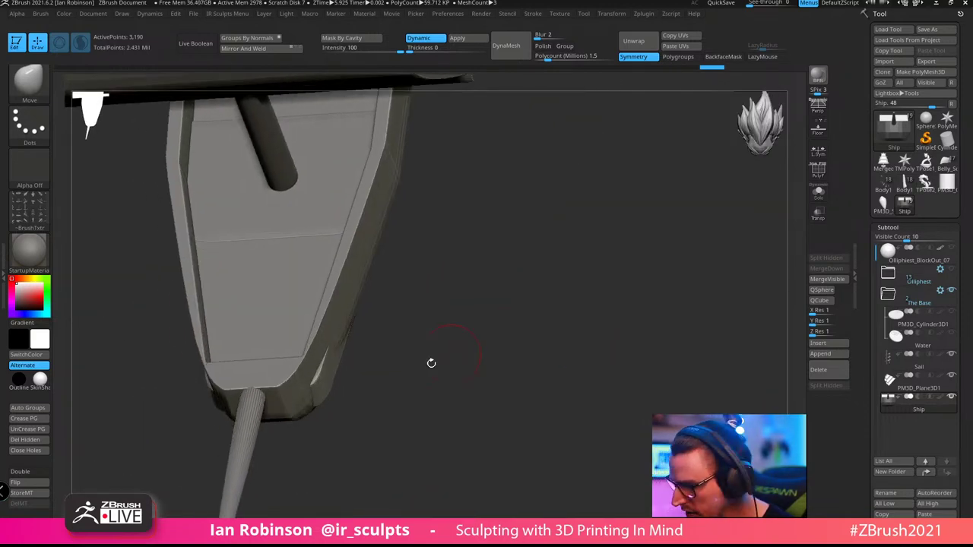
Show the polyframe and mask the whole Ship except the bow deck polygroup
key(shift+f)
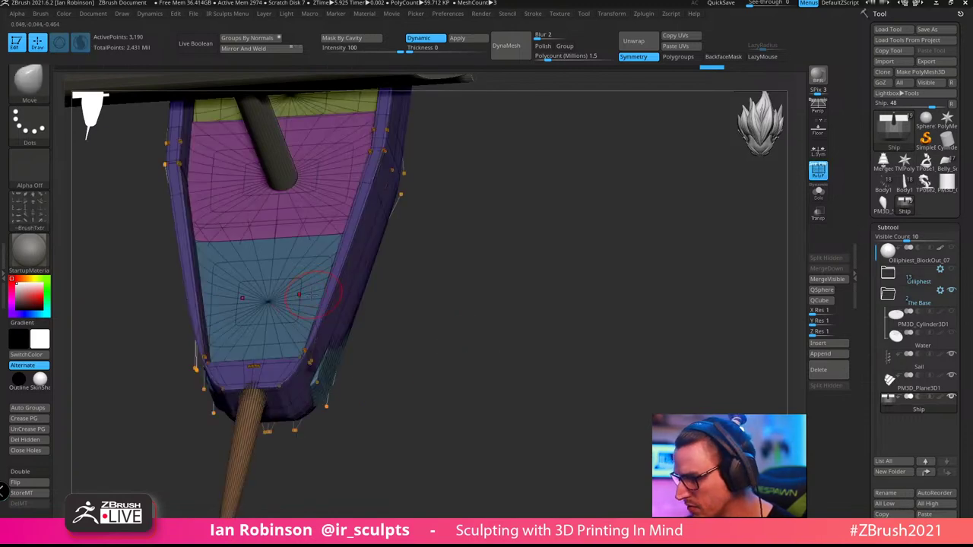
ctrl+shift+click(301, 286)
ctrl+click(448, 319)
ctrl+shift+click(453, 323)
drag(454, 323, 490, 317)
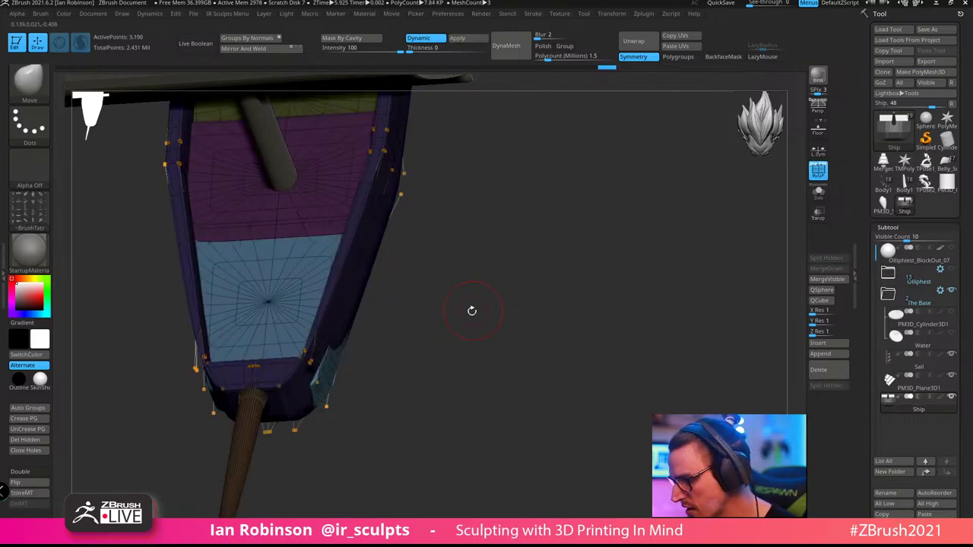
Pull the bow deck's protruding edges inside the hull walls with the Move brush, adjusting its draw size
key(b)
key(s)
drag(440, 336, 455, 337)
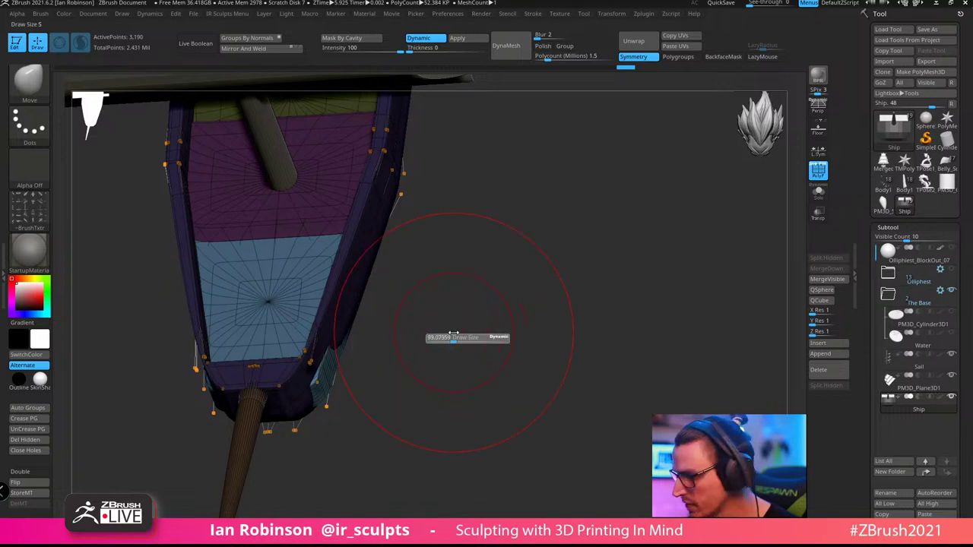
mouse_move(411, 362)
mouse_down()
mouse_move(394, 370)
mouse_move(372, 357)
mouse_up()
drag(480, 345, 426, 354)
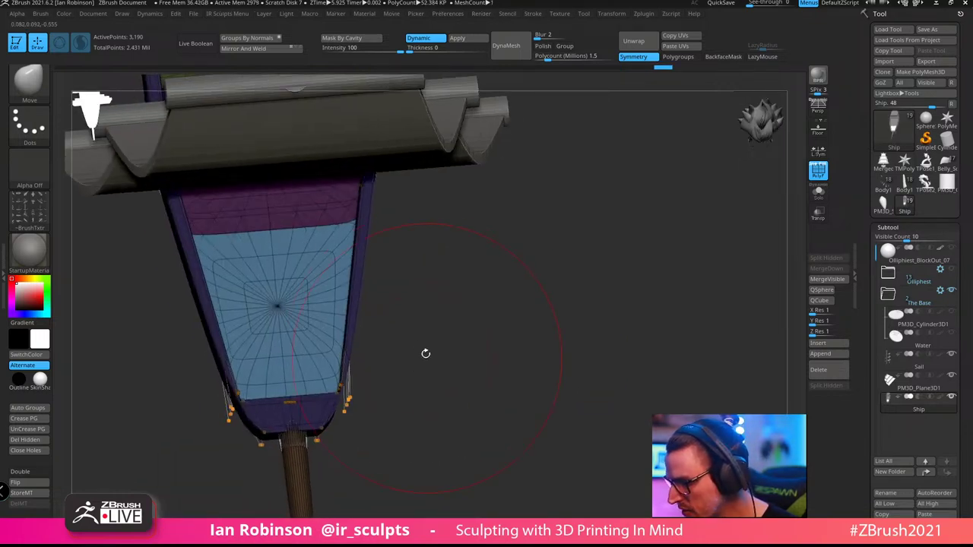
drag(499, 322, 501, 335)
key(s)
mouse_move(501, 332)
mouse_down()
mouse_move(490, 332)
mouse_move(504, 317)
mouse_up()
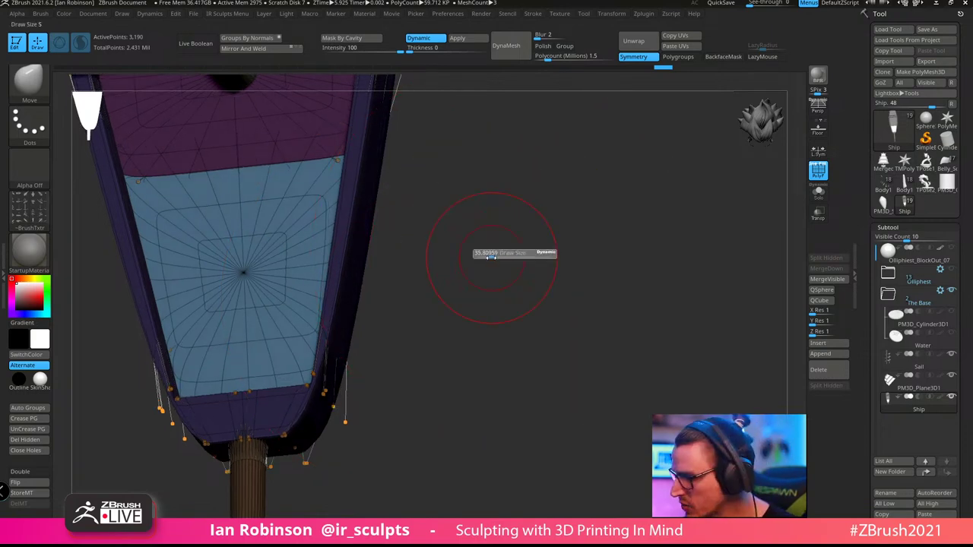
mouse_move(502, 256)
mouse_down()
mouse_move(484, 319)
mouse_move(437, 339)
mouse_move(444, 333)
mouse_up()
Set the selection brush to SelectRect and restore the visibility of the whole Ship
ctrl+shift+click(371, 327)
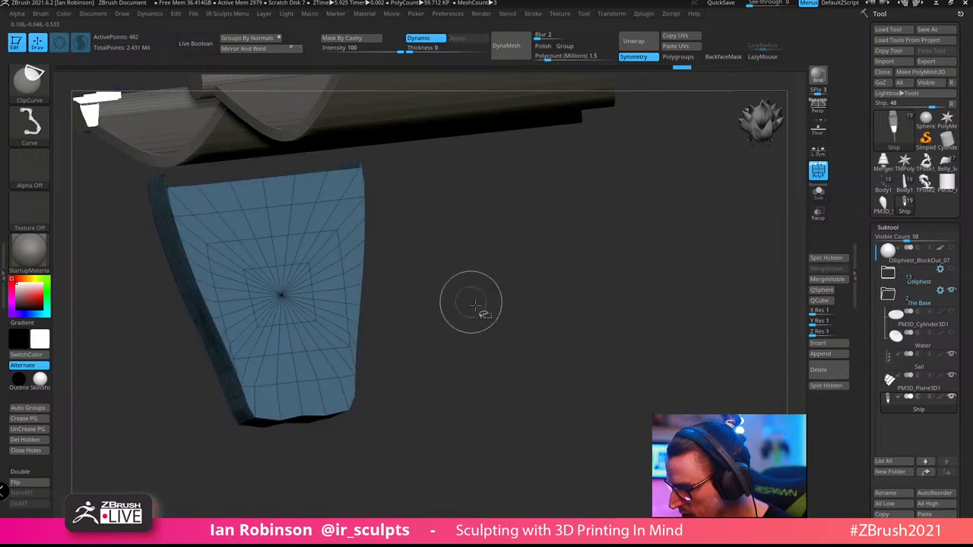
ctrl+shift+click(29, 82)
ctrl+shift+click(169, 97)
ctrl+shift+click(538, 286)
drag(539, 287, 560, 297)
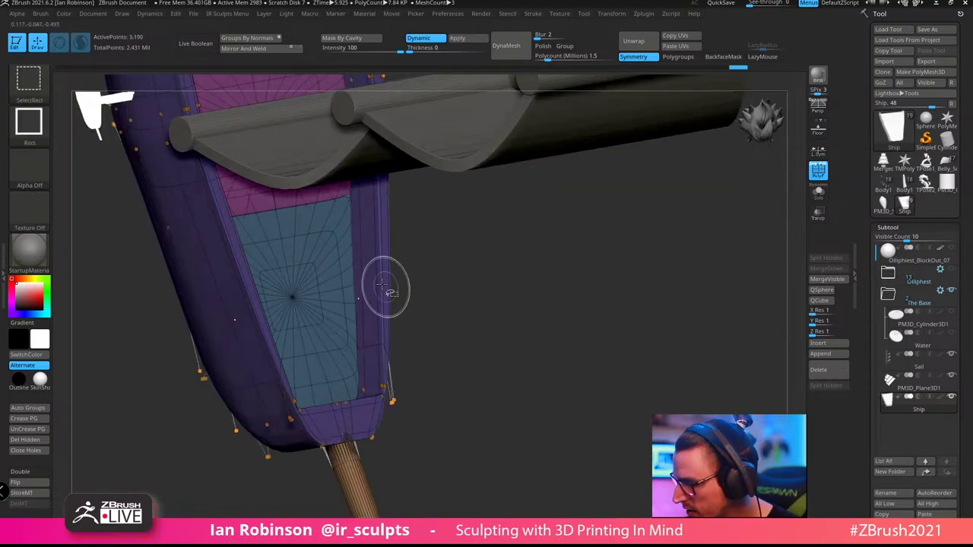
Isolate the hull's polygroup within the Ship and frame its bow from above
ctrl+shift+click(386, 289)
ctrl+shift+click(489, 289)
ctrl+shift+click(254, 309)
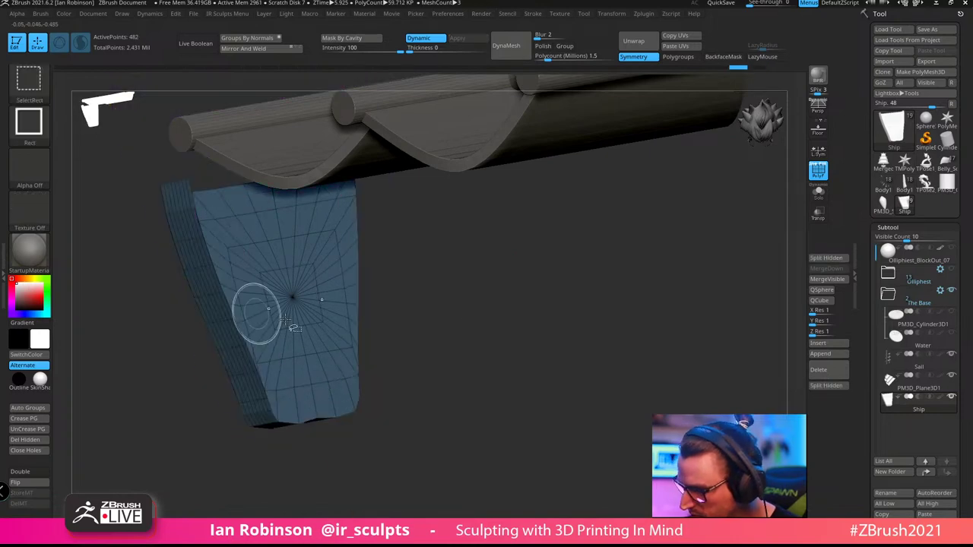
ctrl+shift+click(532, 300)
drag(532, 299, 252, 276)
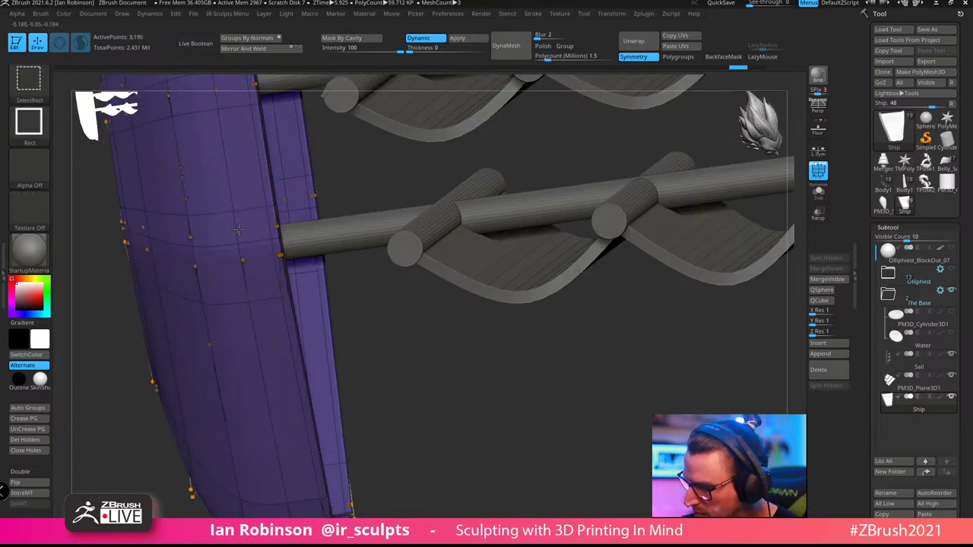
ctrl+shift+click(252, 276)
drag(483, 373, 499, 335)
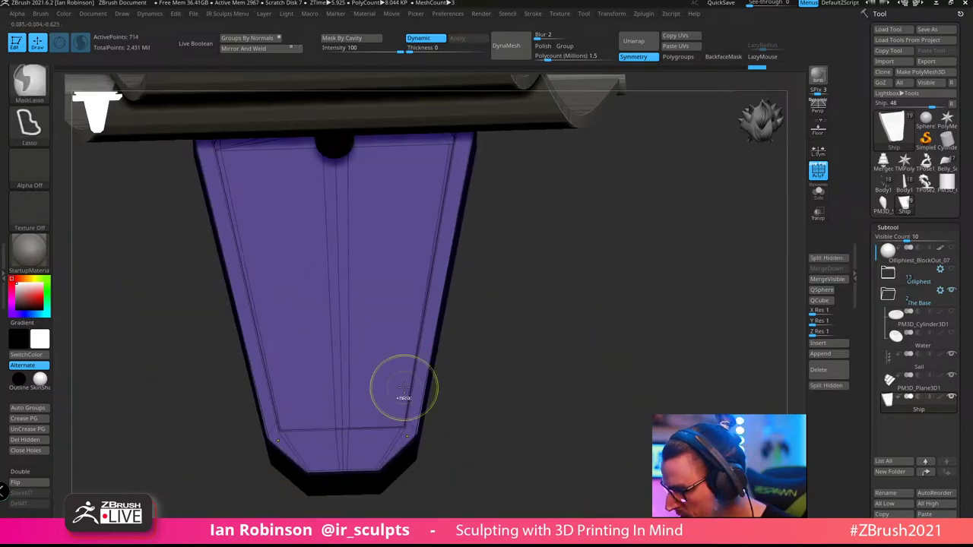
Mask the front corner points of the hull's inner rim at the bow with MaskLasso
ctrl+drag(388, 360, 405, 445)
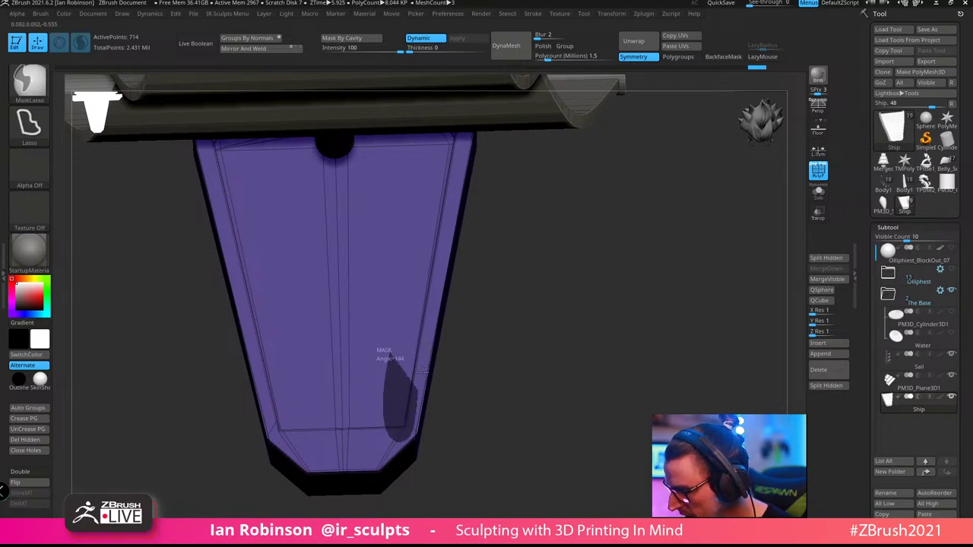
ctrl+drag(423, 373, 422, 352)
mouse_move(533, 389)
mouse_down()
mouse_move(537, 369)
mouse_move(471, 380)
mouse_up()
mouse_move(341, 493)
ctrl+alt+mouse_down()
mouse_move(561, 248)
mouse_move(495, 504)
ctrl+alt+mouse_up()
mouse_move(537, 417)
shift+mouse_down()
mouse_move(580, 385)
mouse_move(573, 412)
shift+mouse_up()
Invert the mask, move the inner rim's two front corners inward and toward the stern, and clear the mask
key(w)
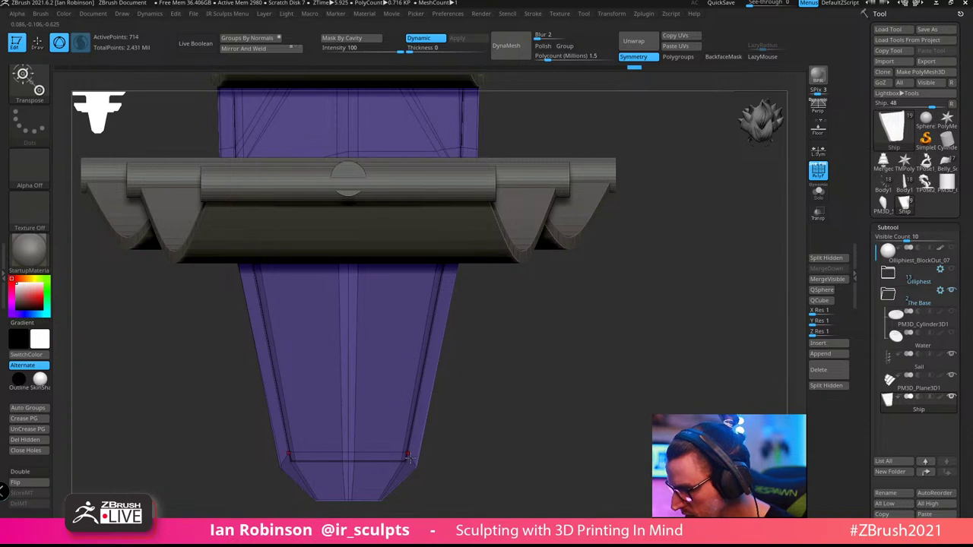
ctrl+click(448, 456)
key(y)
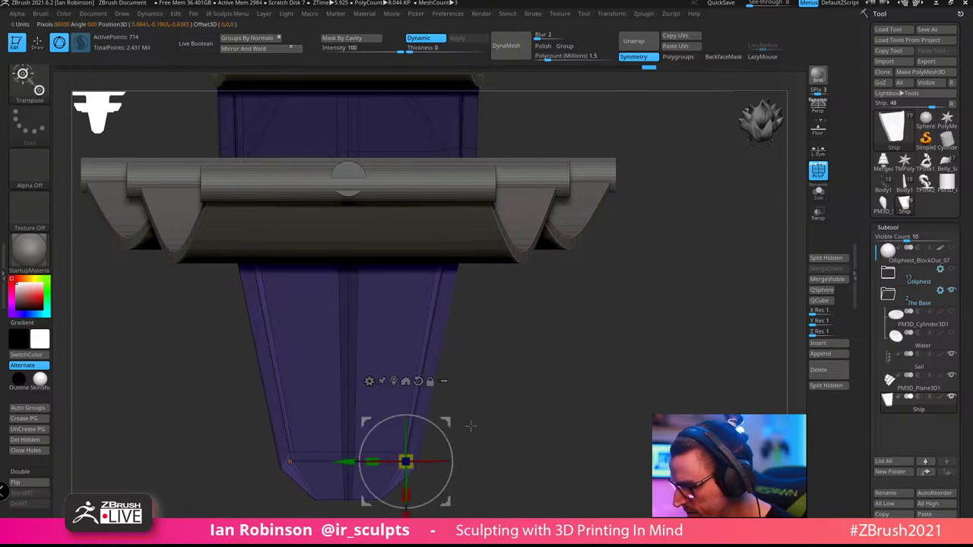
drag(448, 502, 437, 487)
key(q)
ctrl+right_drag(537, 430, 566, 465)
ctrl+drag(567, 465, 576, 475)
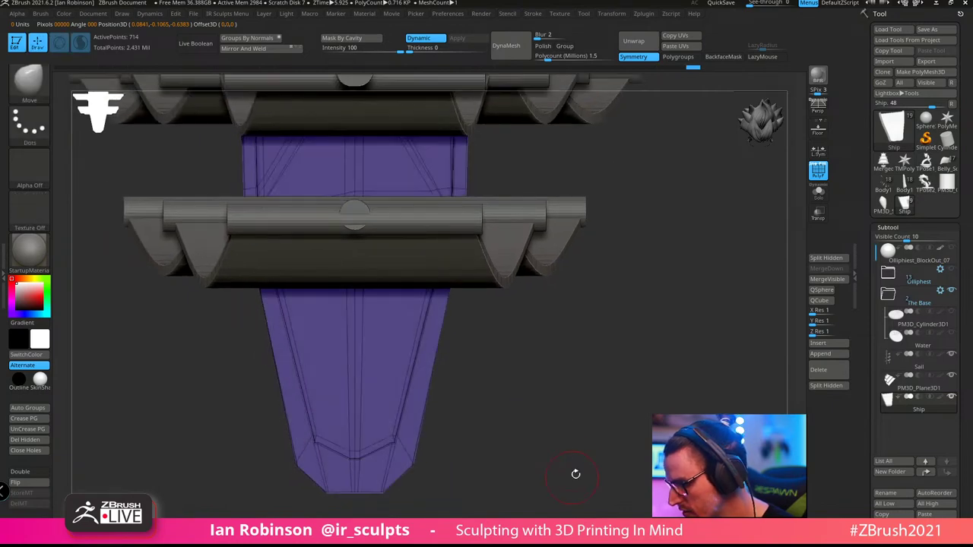
Restore the visibility of the whole Ship and turn off the polyframe
key(shift+f)
mouse_move(571, 426)
mouse_down()
mouse_move(599, 390)
mouse_move(600, 411)
mouse_move(616, 402)
mouse_move(608, 425)
mouse_move(624, 382)
mouse_move(603, 355)
mouse_move(633, 357)
mouse_up()
ctrl+shift+click(581, 400)
key(shift+f)
key(shift+f)
alt+click(492, 282)
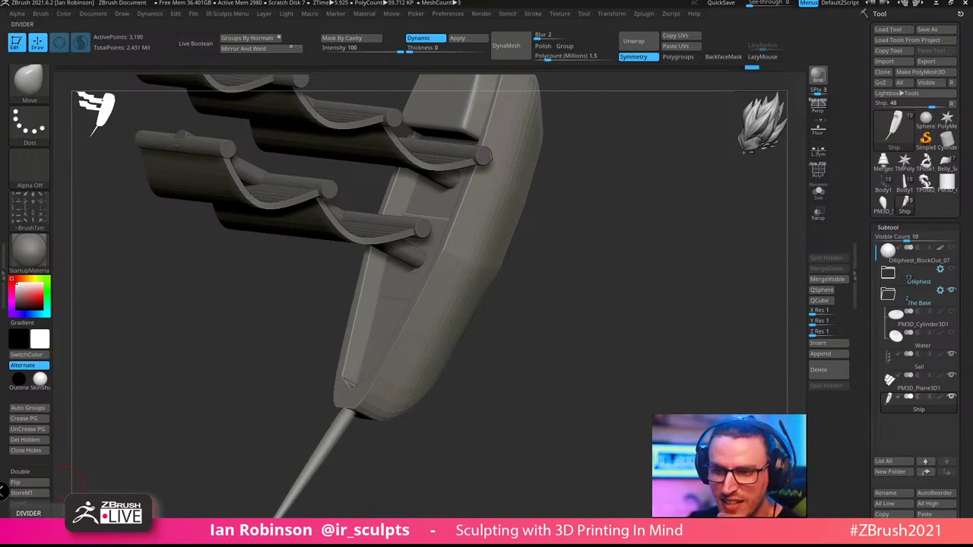
Mask the whole Ship except the bow deck polygroup and shift that deck within the hull
mouse_move(609, 350)
mouse_down()
mouse_move(600, 330)
mouse_move(589, 365)
mouse_move(569, 326)
mouse_move(358, 340)
mouse_up()
ctrl+shift+click(359, 341)
ctrl+click(457, 314)
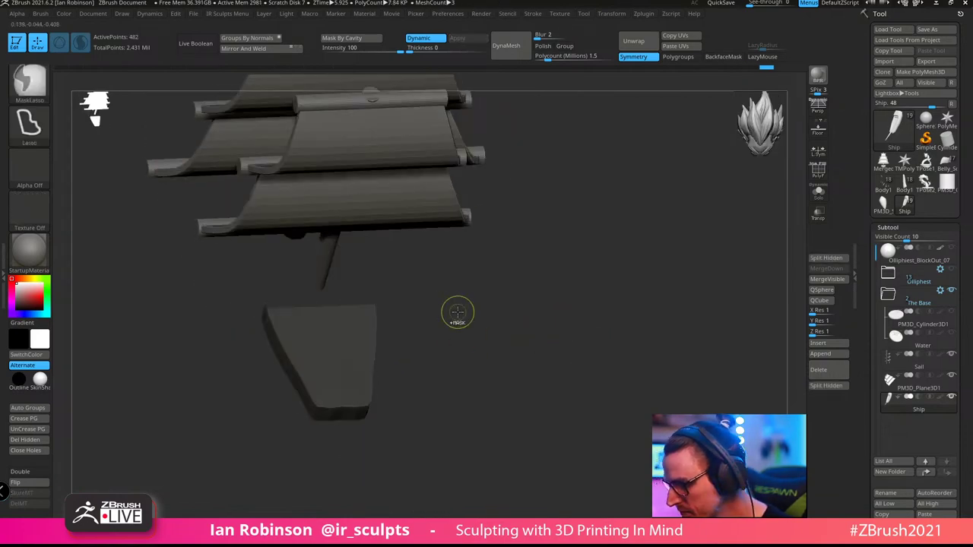
ctrl+shift+click(461, 314)
ctrl+click(472, 314)
key(w)
mouse_move(476, 315)
mouse_down()
mouse_move(439, 339)
mouse_move(391, 349)
mouse_up()
key(q)
mouse_move(515, 289)
mouse_down()
mouse_move(533, 322)
mouse_move(575, 327)
mouse_move(525, 346)
mouse_move(586, 374)
mouse_up()
Select the Move brush, show the polyframe and clear the Ship's mask
key(b)
key(m)
key(v)
key(s)
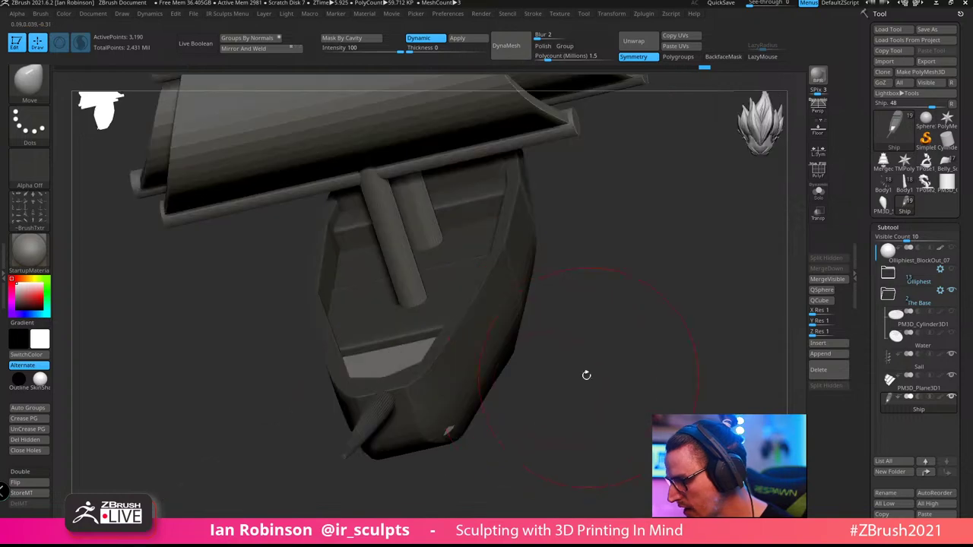
drag(542, 410, 663, 297)
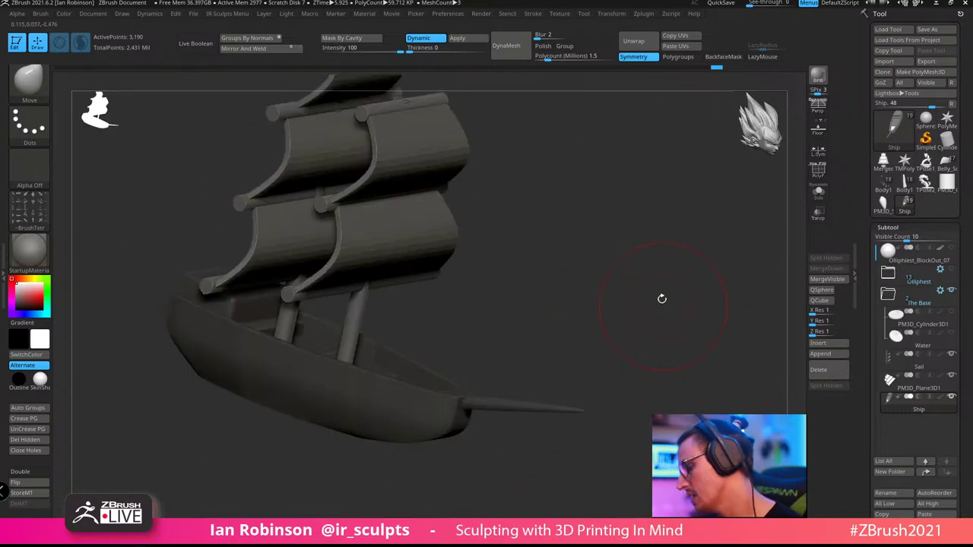
key(shift+f)
mouse_move(650, 336)
ctrl+mouse_down()
mouse_move(670, 334)
mouse_move(662, 315)
ctrl+mouse_up()
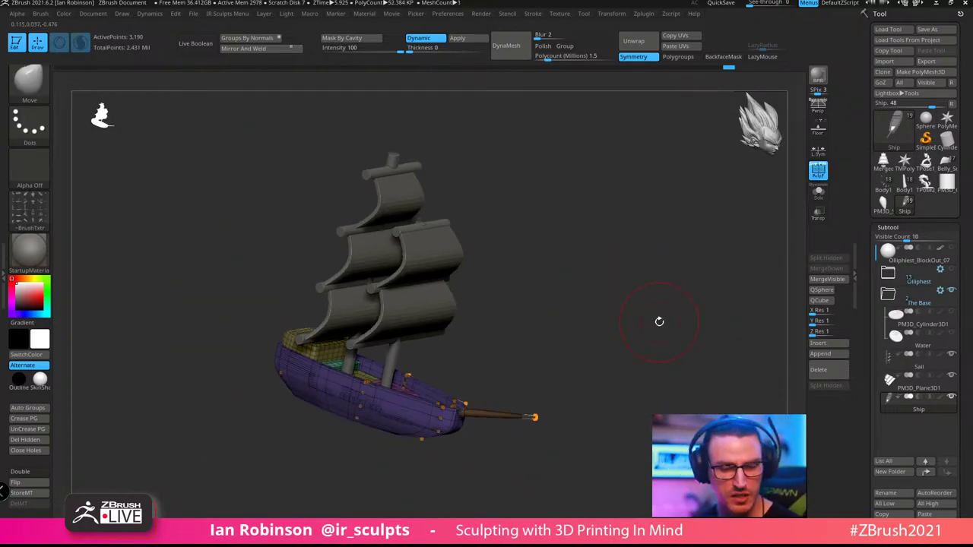
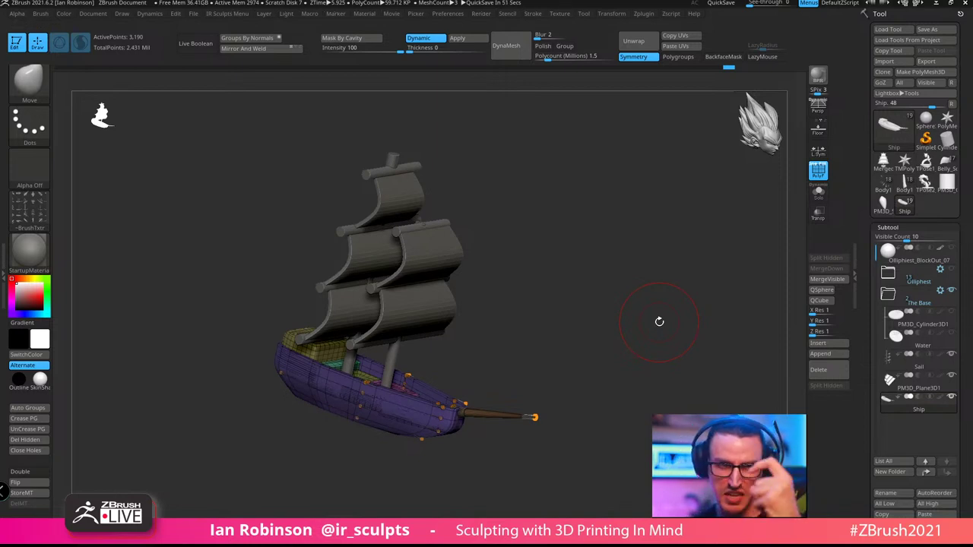
Examine the ship's deck fit from several angles and show the Olliphiest folder to view the ship with the creature
drag(657, 333, 384, 434)
drag(606, 328, 613, 418)
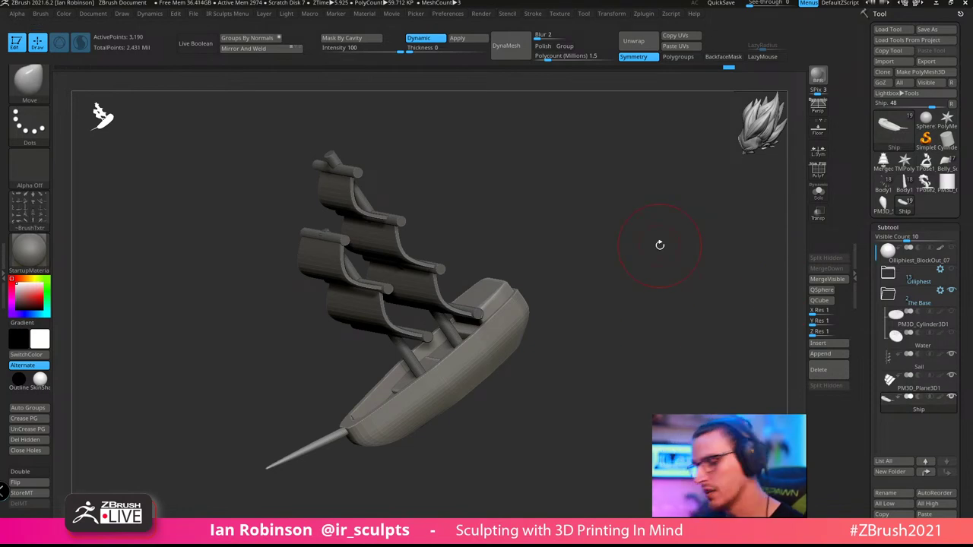
drag(625, 275, 585, 426)
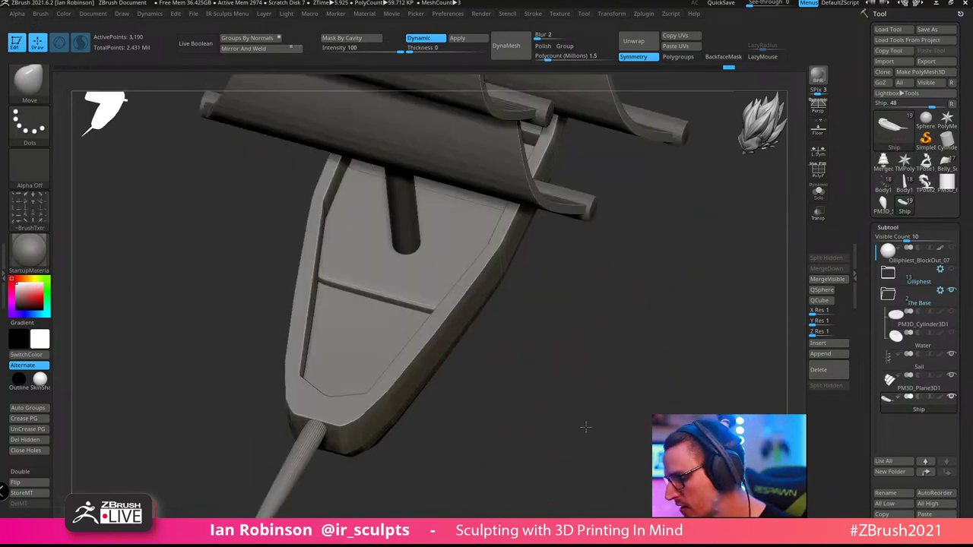
alt+drag(566, 357, 629, 371)
drag(519, 412, 698, 289)
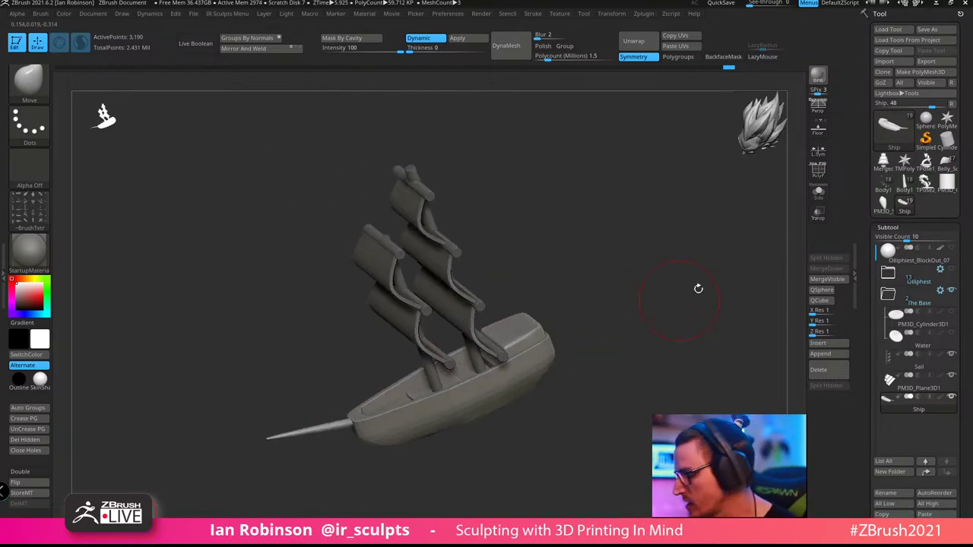
drag(641, 363, 682, 300)
click(951, 270)
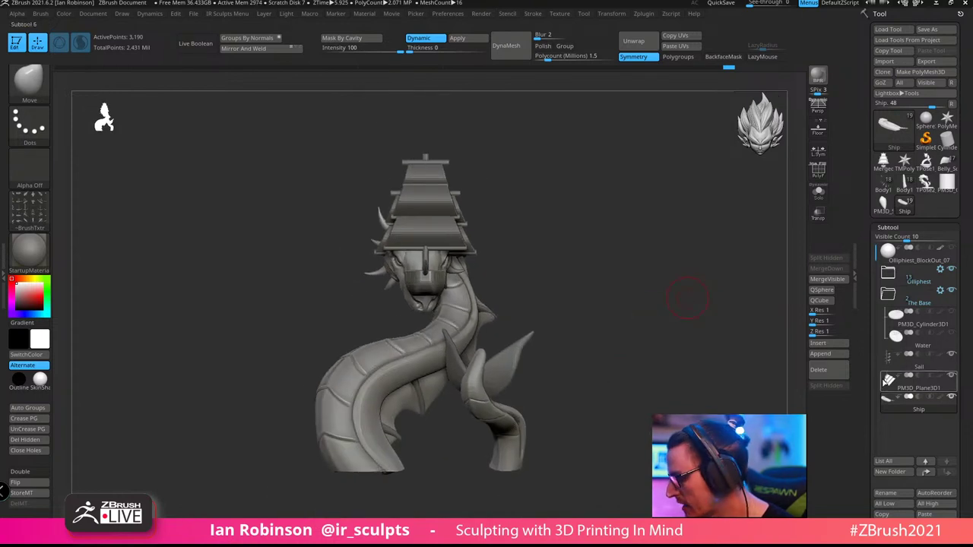
mouse_move(912, 379)
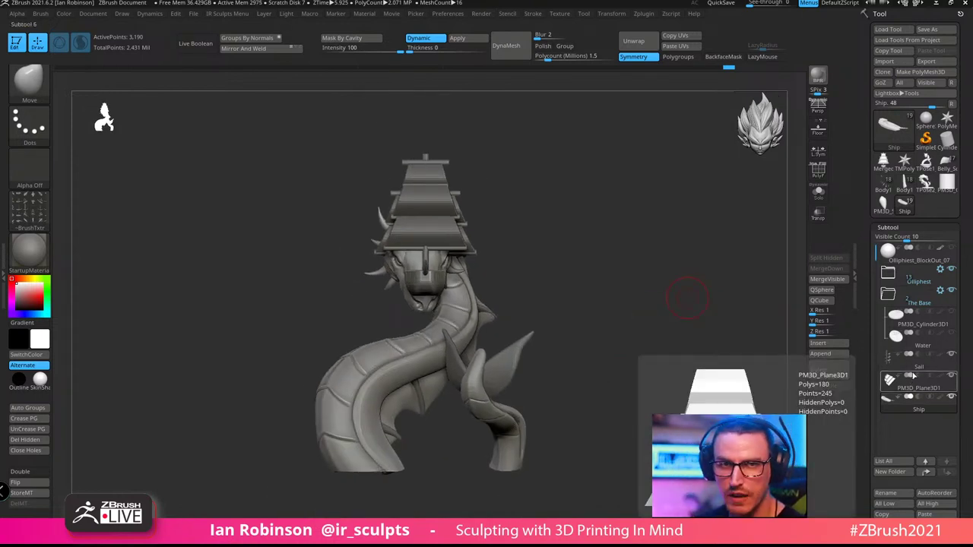
drag(487, 228, 453, 176)
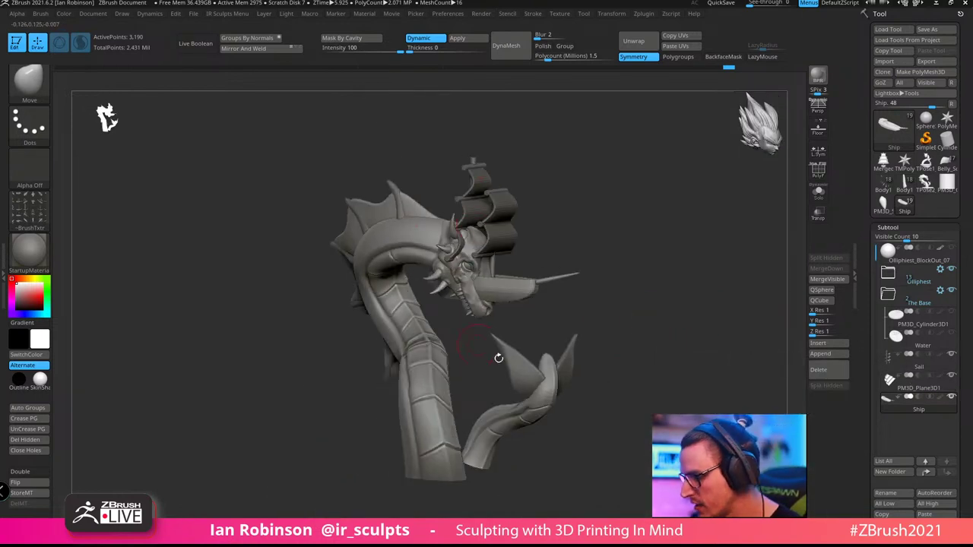
drag(652, 244, 581, 254)
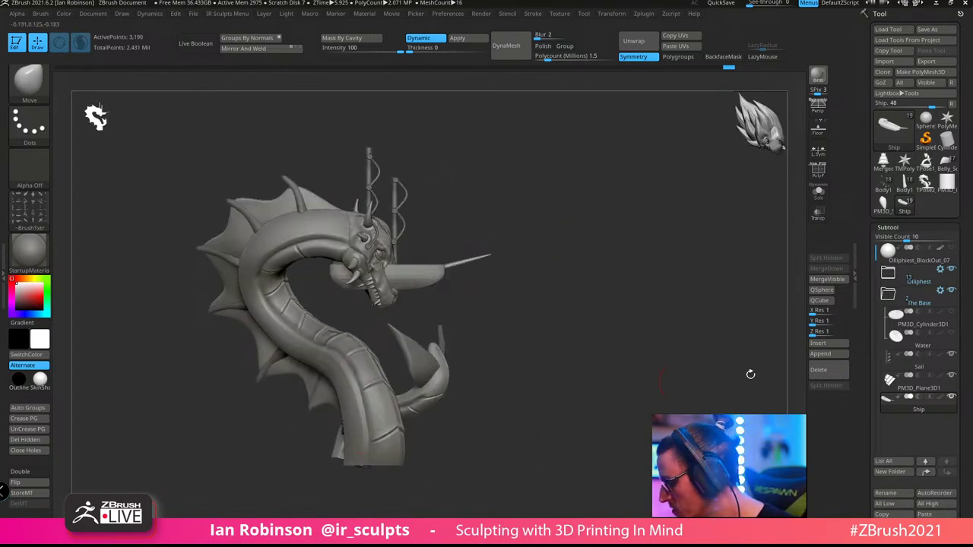
Show the polyframe and inspect the Sail subtool's polygroups, then make PM3D_Plane3D1 the active subtool
click(927, 368)
key(shift+f)
drag(599, 278, 606, 321)
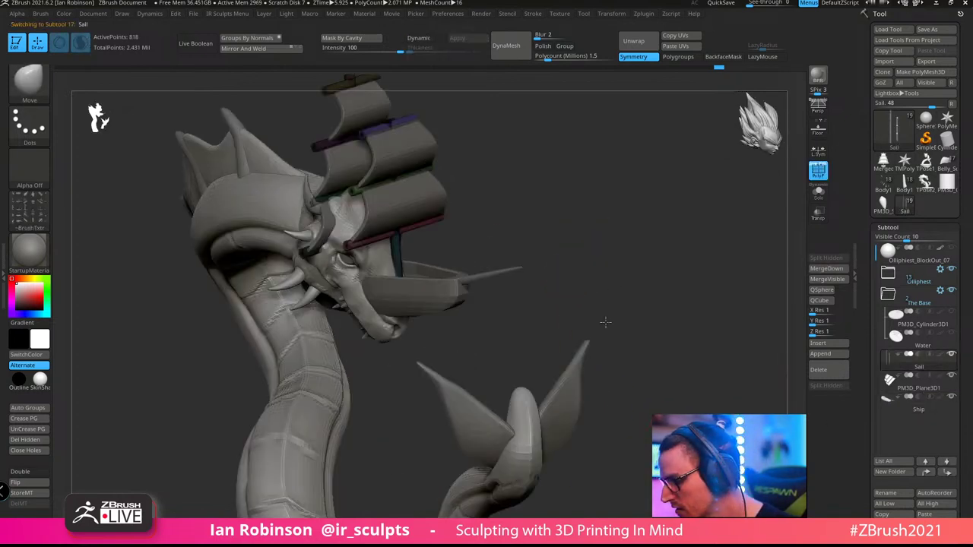
click(920, 391)
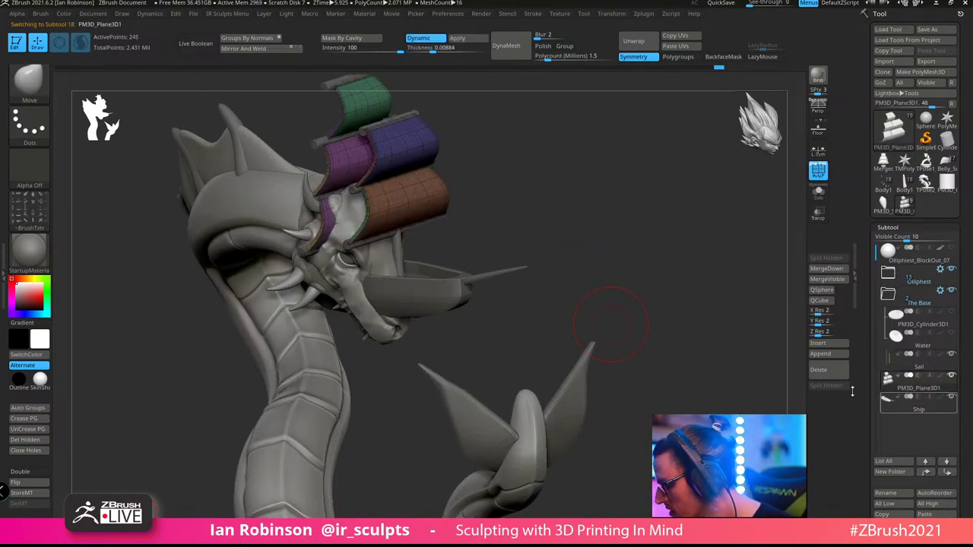
Apply the dynamic thickness to the PM3D_Plane3D1 sail planes and turn off the polyframe display
click(457, 38)
key(shift+f)
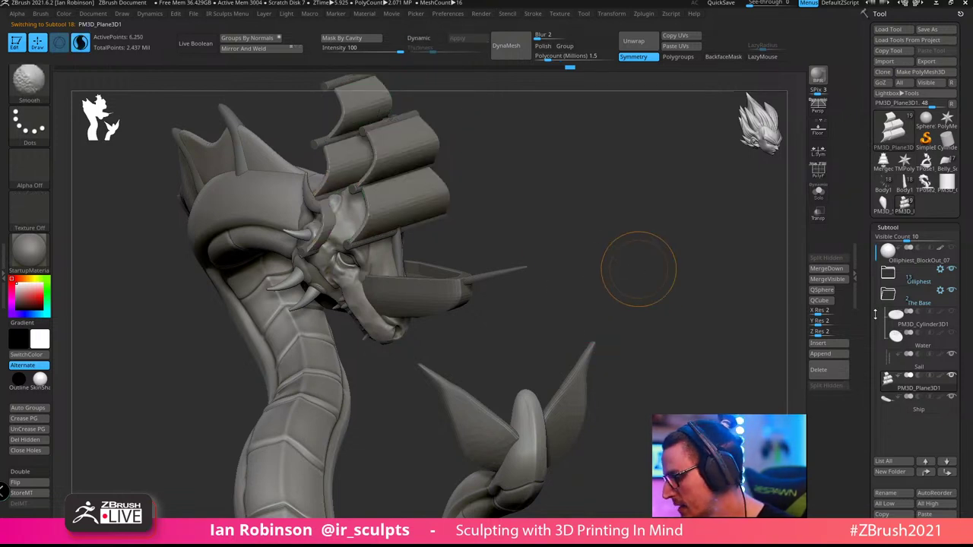
click(888, 227)
click(892, 239)
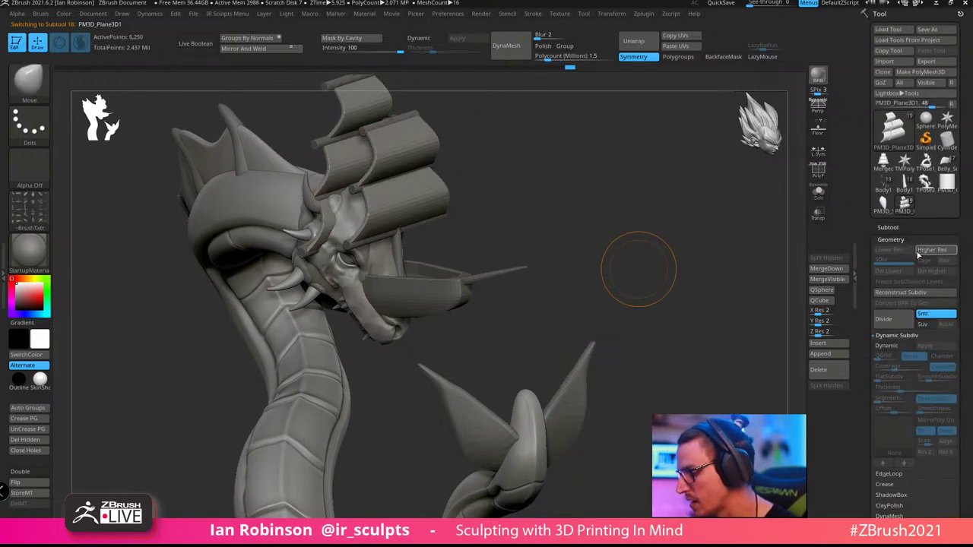
drag(624, 311, 658, 284)
click(896, 227)
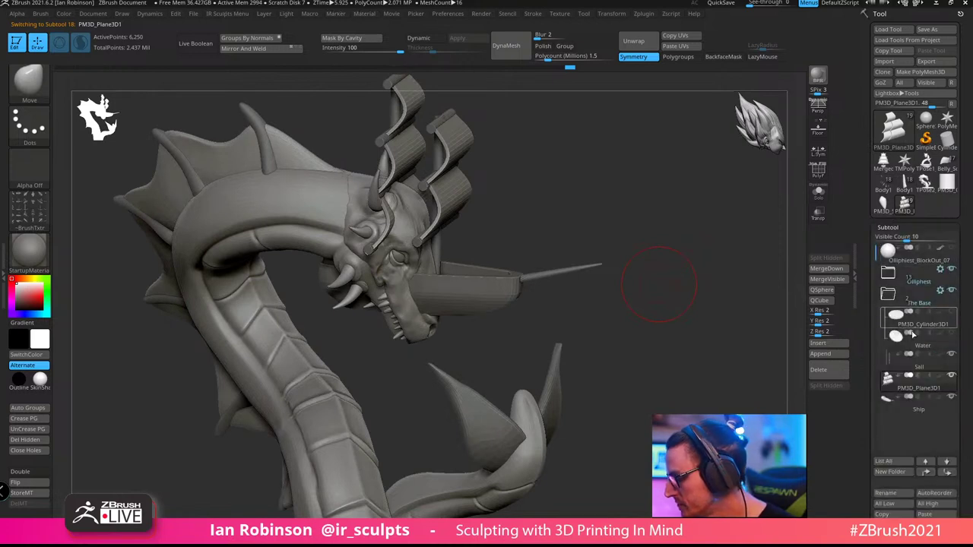
Merge the Sail subtool down with the PM3D_Plane3D1 subtool below it
click(916, 370)
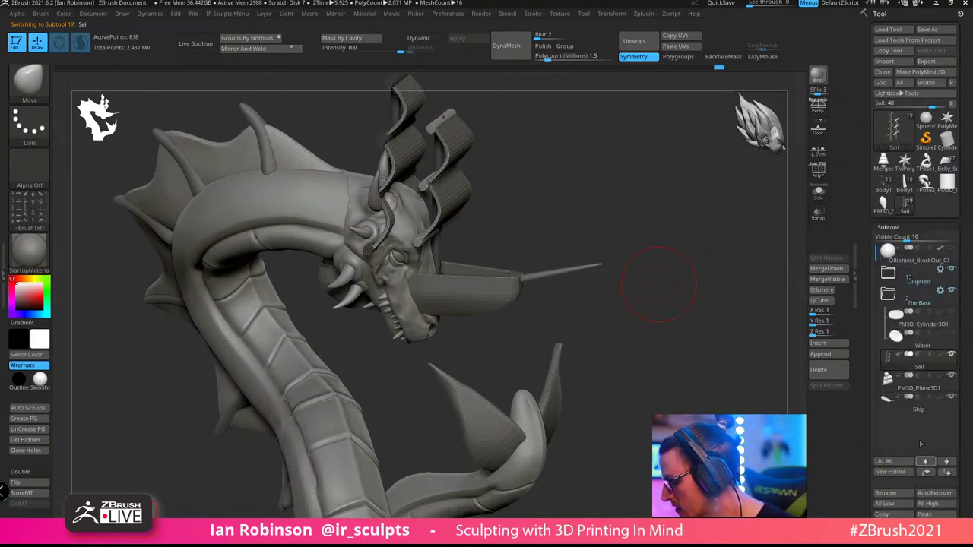
click(827, 270)
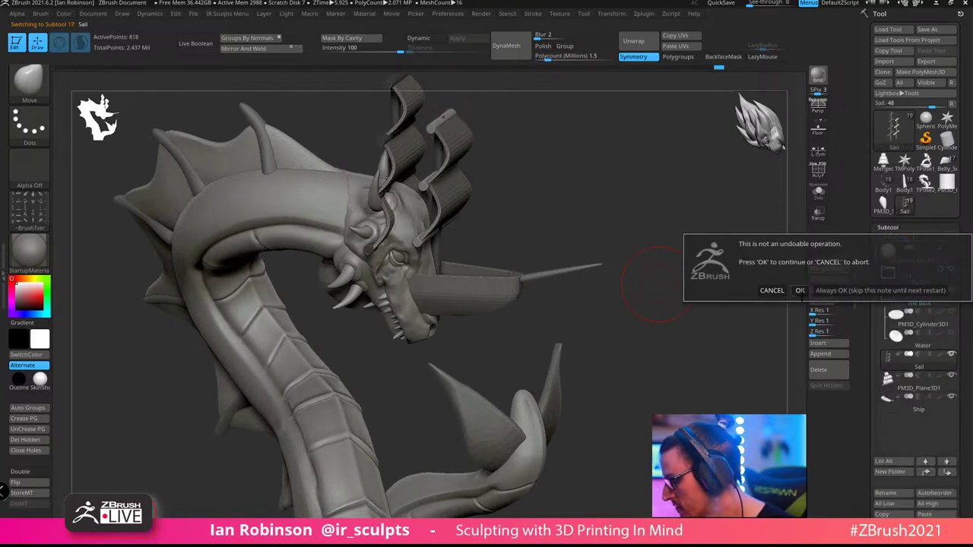
click(801, 292)
Apply dynamic subdivision to the Ship subtool and merge the Sail subtool down with it
click(911, 383)
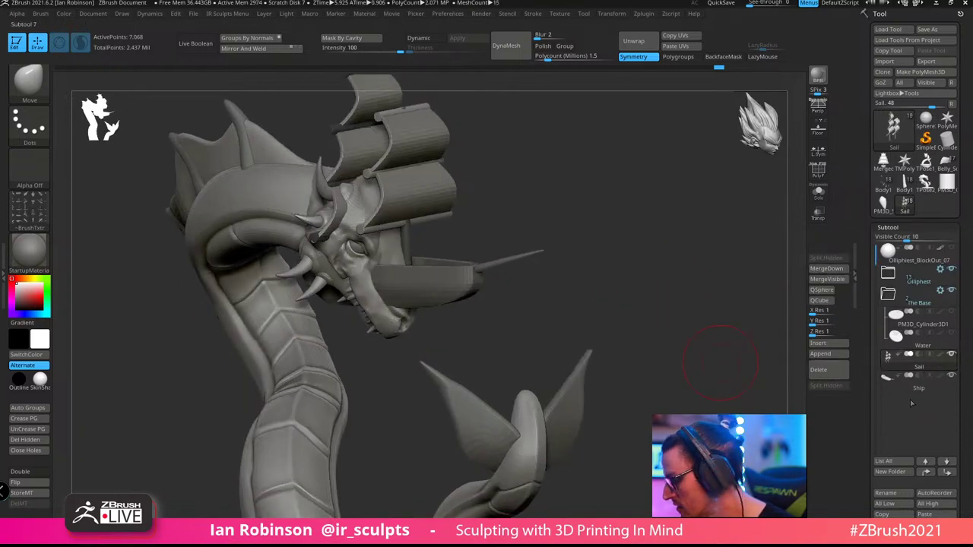
click(457, 38)
drag(646, 292, 670, 321)
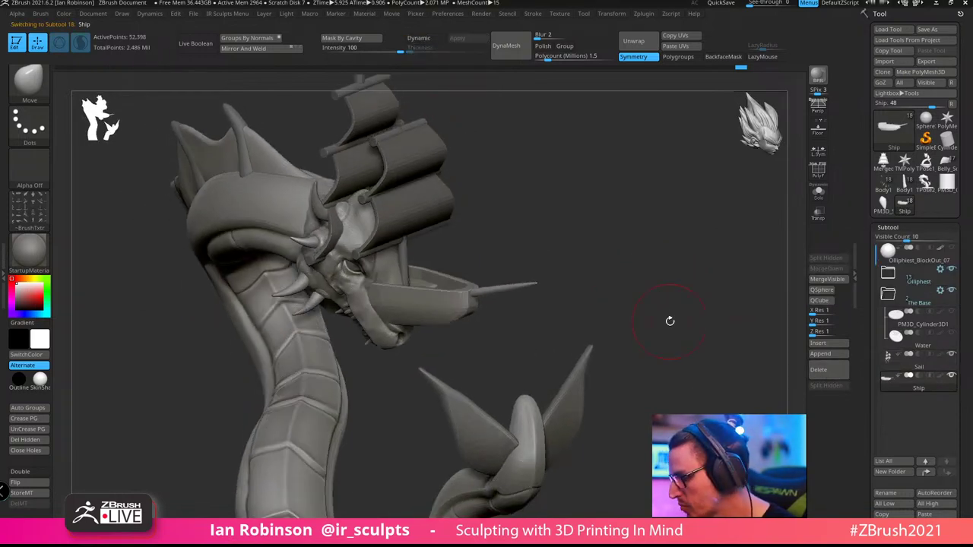
click(920, 369)
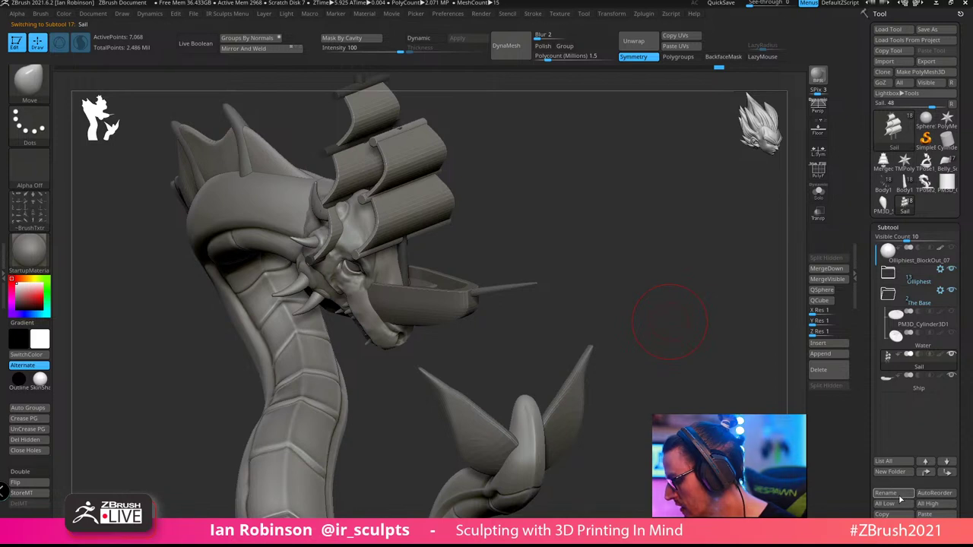
click(826, 269)
click(800, 290)
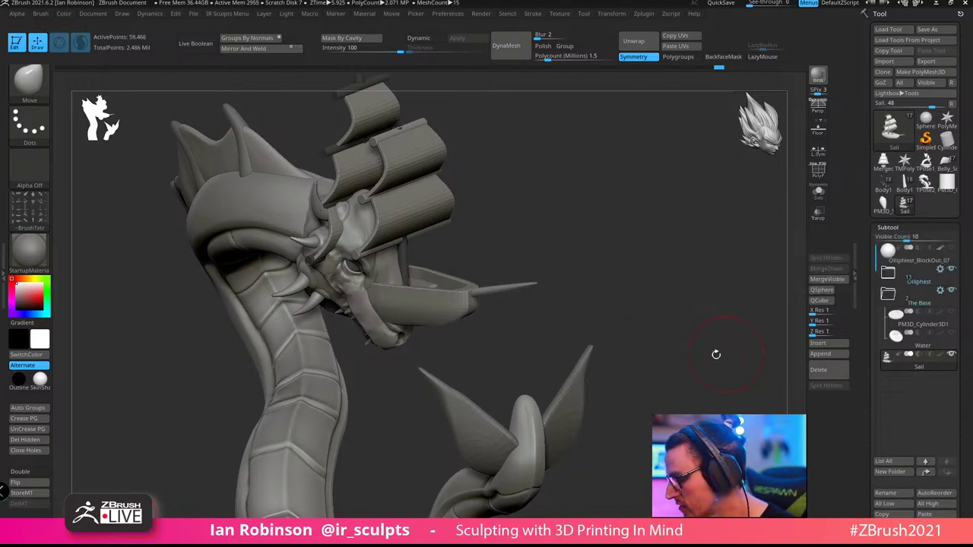
Rename the merged Sail subtool as Ship
shift+drag(712, 354, 692, 296)
key(f)
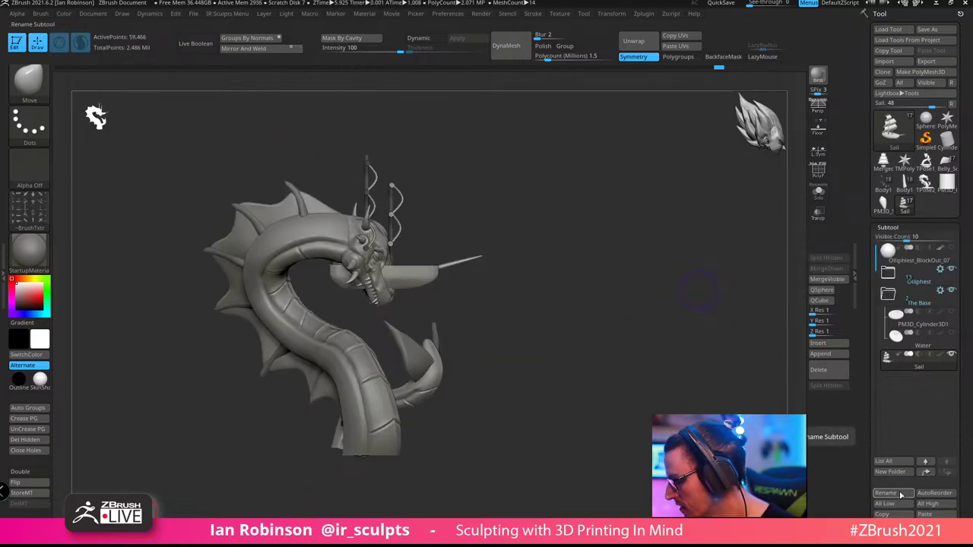
click(902, 495)
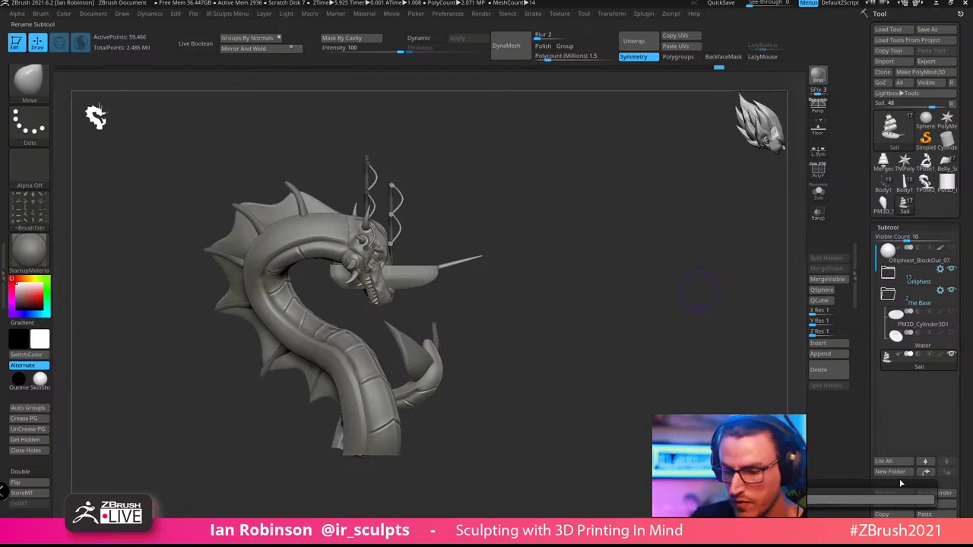
text(Ship)
key(Return)
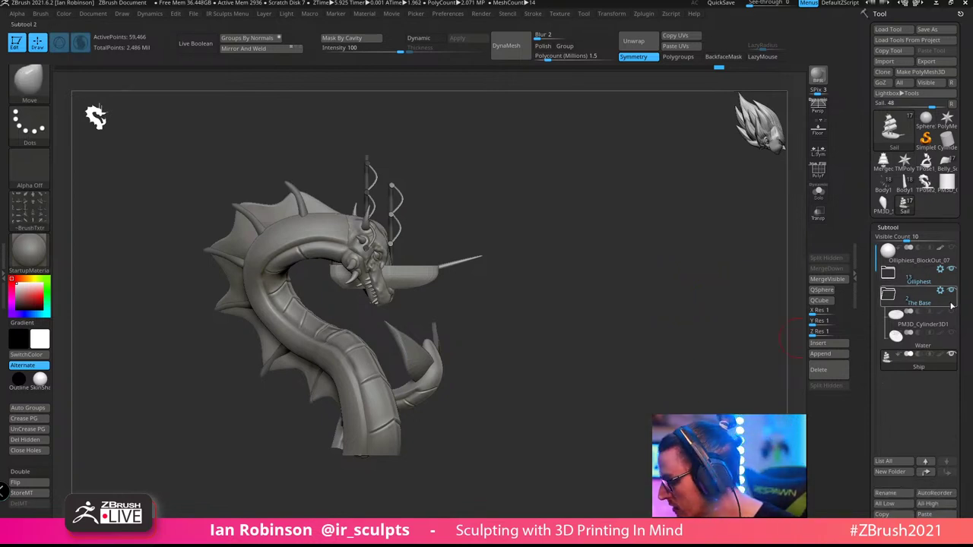
Show the PM3D_Cylinder3D1 and Water subtools and move the ship forward, clear of the serpent's head
click(952, 313)
click(952, 334)
mouse_move(696, 373)
mouse_down()
mouse_move(569, 413)
mouse_move(745, 365)
mouse_move(557, 270)
mouse_up()
key(w)
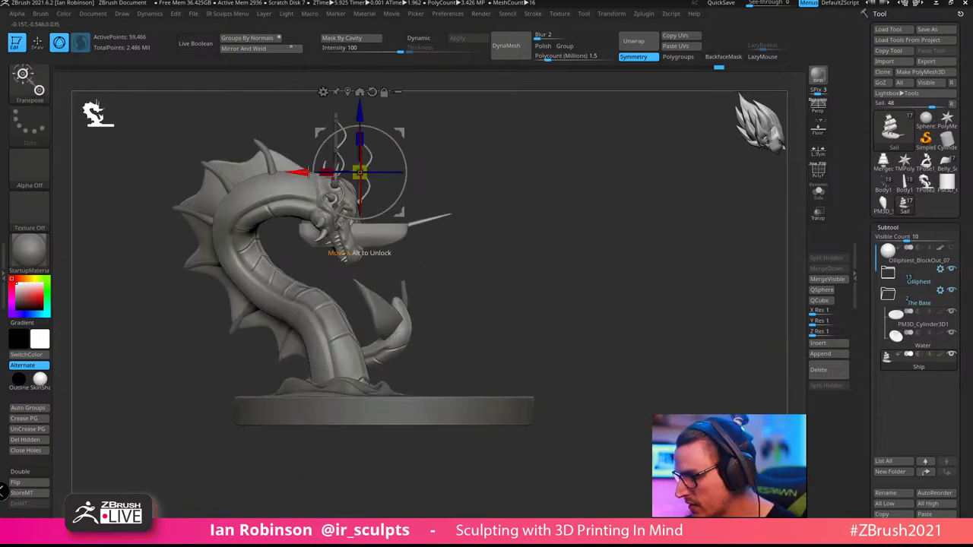
drag(302, 172, 426, 172)
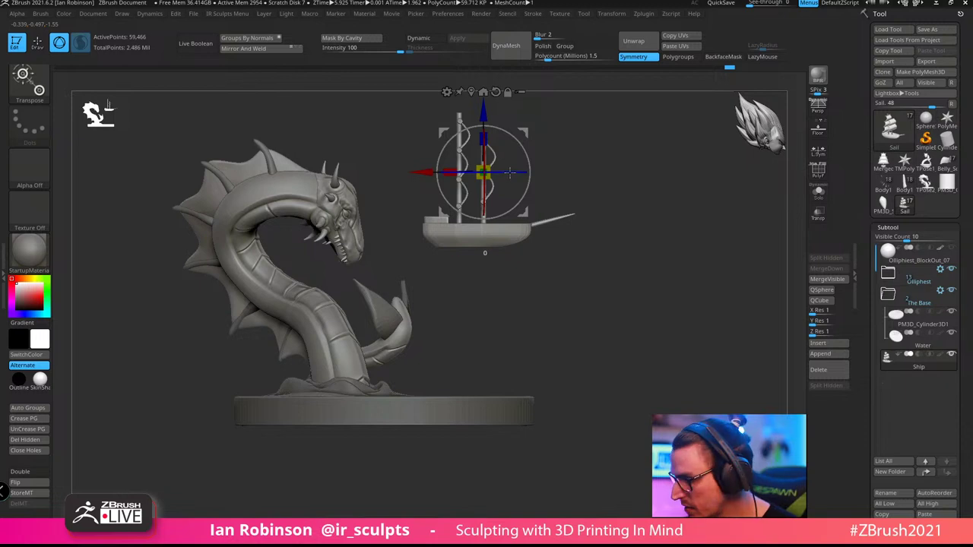
Rotate the ship around its vertical axis so the bow points toward the serpent
drag(509, 174, 691, 249)
drag(513, 189, 548, 184)
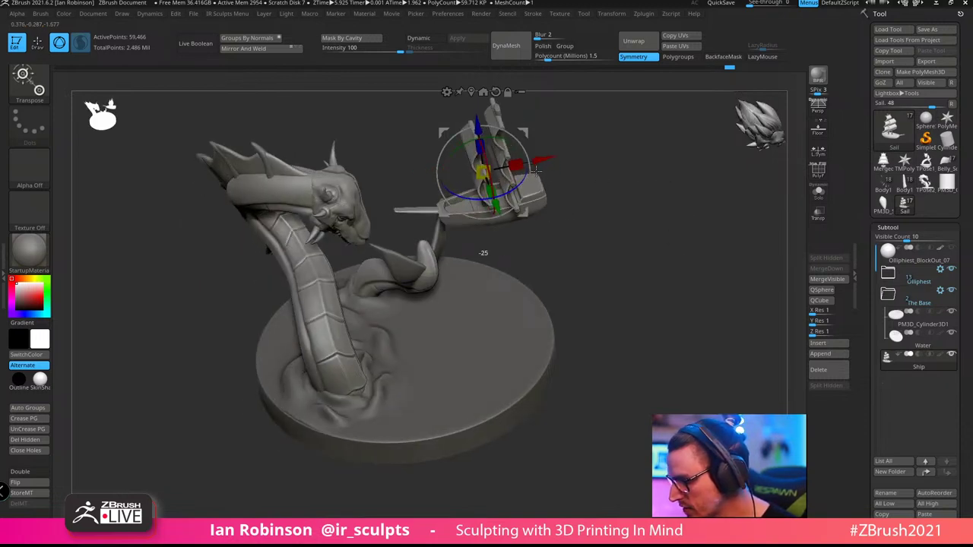
mouse_move(648, 181)
mouse_down()
mouse_move(676, 243)
mouse_move(609, 219)
mouse_move(644, 180)
mouse_up()
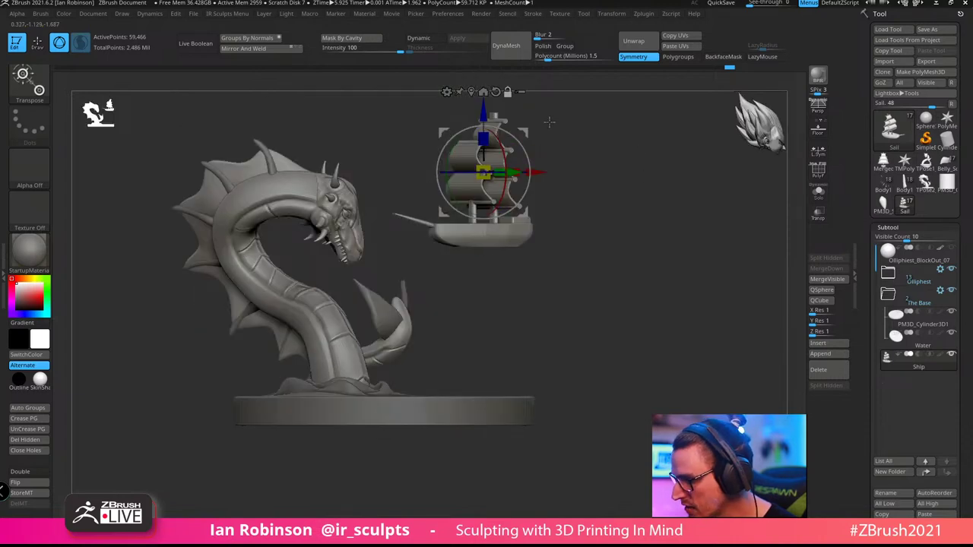
Recentre the transform gizmo on the ship and lower the ship to the base in front of the serpent's tail
click(472, 92)
drag(463, 121, 463, 279)
drag(559, 235, 465, 312)
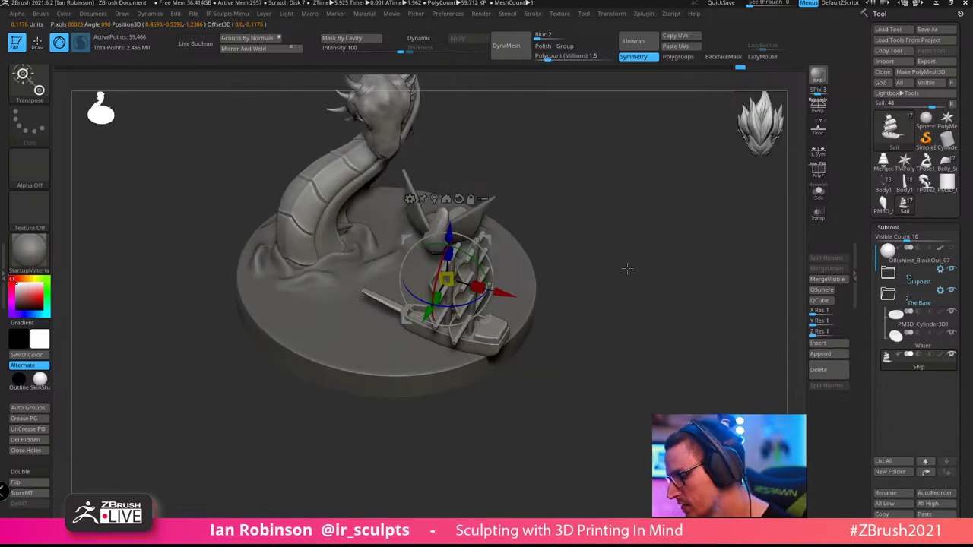
drag(626, 269, 505, 317)
drag(464, 292, 512, 307)
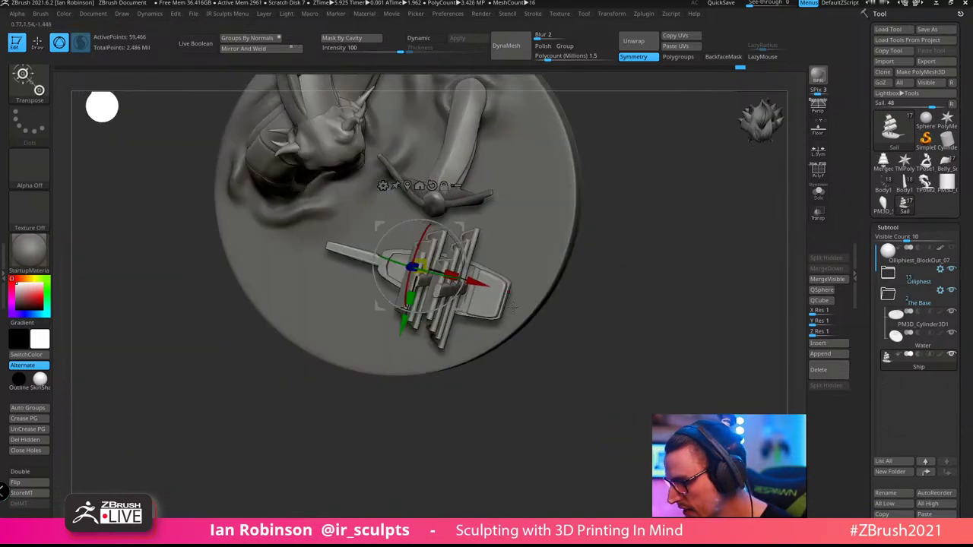
Tilt and reposition the ship so it leans above the edge of the base beside the tail
drag(571, 252, 752, 283)
drag(400, 239, 424, 225)
drag(732, 210, 574, 237)
mouse_move(607, 200)
mouse_down()
mouse_move(602, 189)
mouse_move(605, 218)
mouse_up()
drag(381, 205, 379, 198)
drag(646, 214, 494, 222)
drag(437, 257, 363, 230)
drag(478, 228, 566, 308)
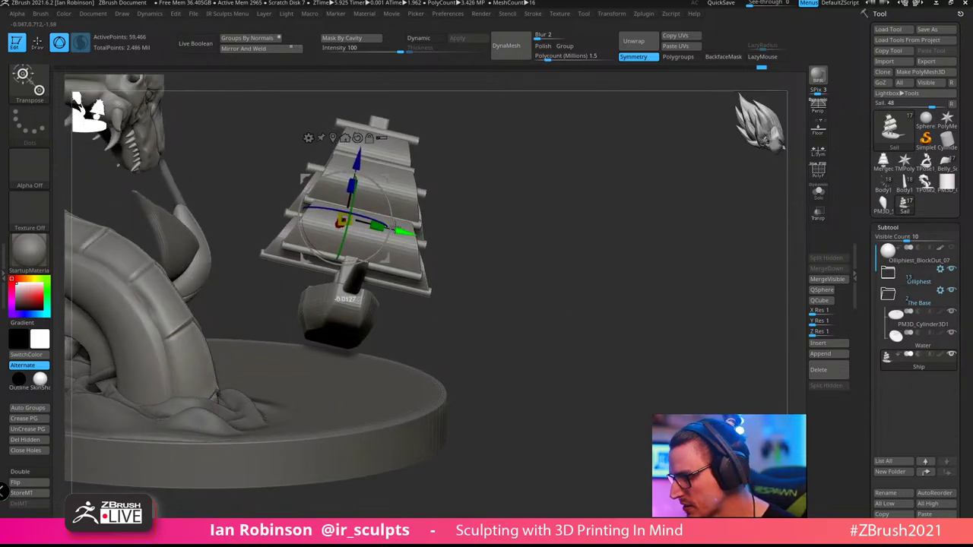
Turn on the polyframe, isolate the bowsprit polygroup and mask the rest of the ship
key(q)
mouse_move(482, 206)
mouse_down()
mouse_move(540, 200)
mouse_move(565, 270)
mouse_move(515, 282)
mouse_up()
key(shift+f)
ctrl+shift+click(447, 280)
ctrl+click(578, 257)
ctrl+shift+click(595, 257)
ctrl+click(613, 263)
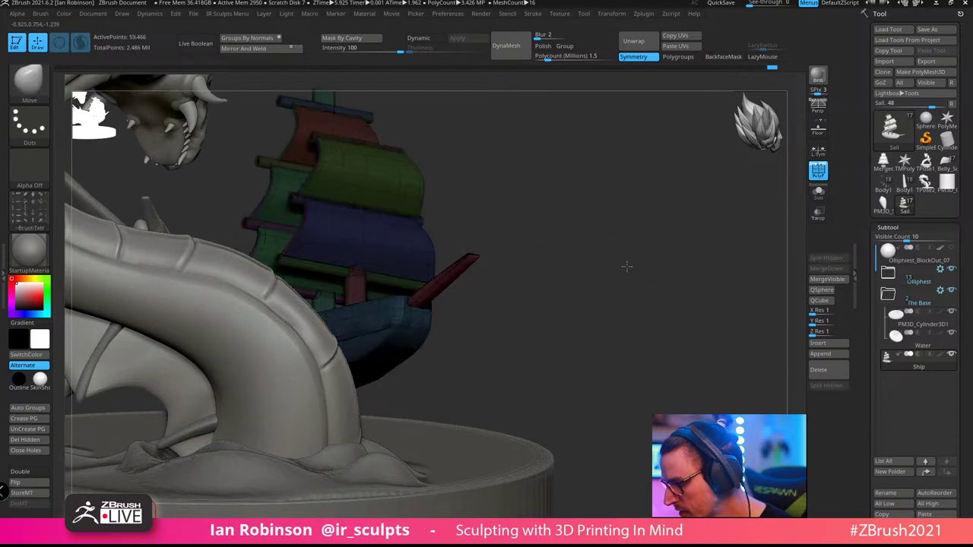
Scale the bowsprit narrower across its width and clear the mask from the whole ship
drag(626, 267, 596, 272)
key(w)
drag(683, 243, 707, 196)
click(461, 207)
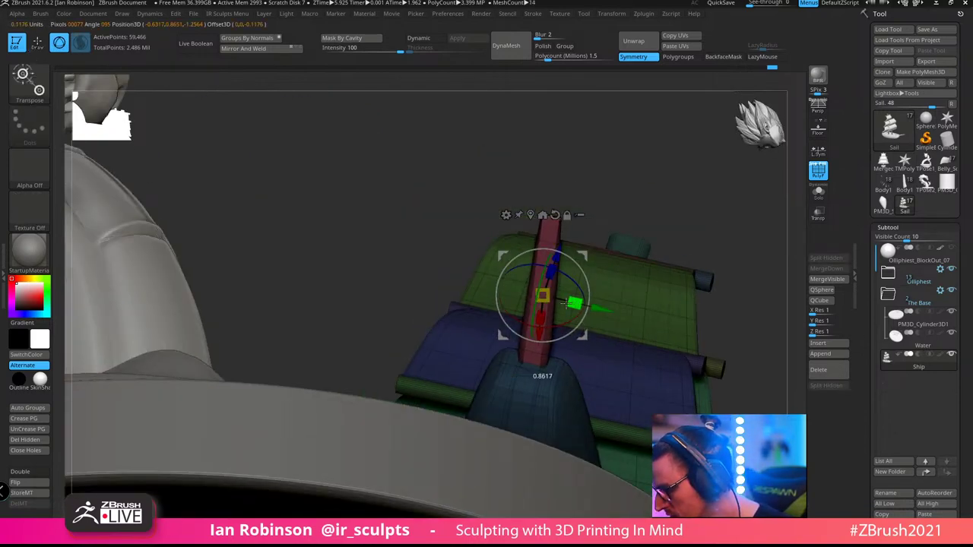
drag(567, 304, 554, 304)
key(q)
mouse_move(695, 185)
mouse_down()
mouse_move(710, 228)
mouse_move(678, 272)
mouse_move(699, 257)
mouse_move(673, 275)
mouse_move(708, 271)
mouse_move(663, 279)
mouse_up()
ctrl+shift+click(549, 313)
ctrl+click(686, 286)
ctrl+shift+click(692, 282)
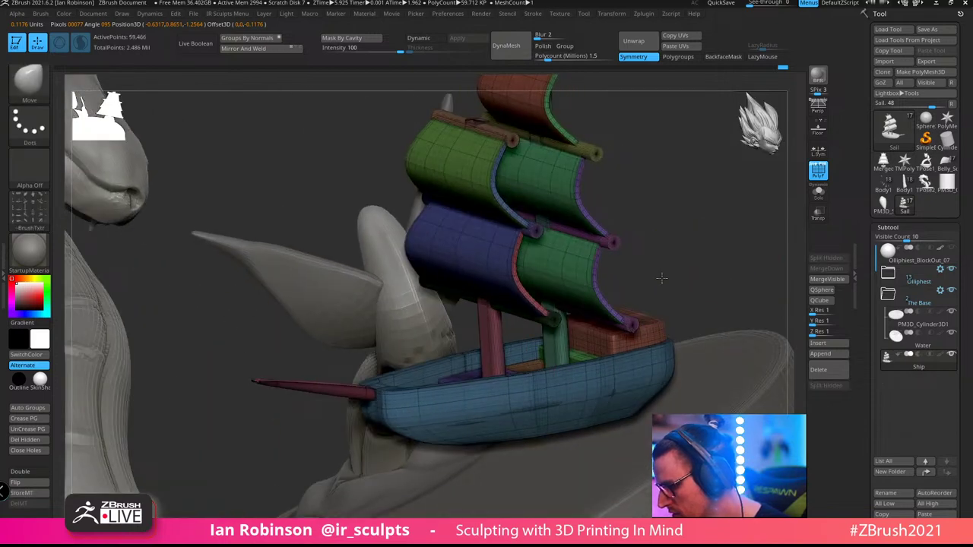
Isolate the two mast polygroups by hiding the hull, deck, sails and other ship parts
ctrl+shift+click(511, 354)
ctrl+shift+drag(706, 244, 719, 279)
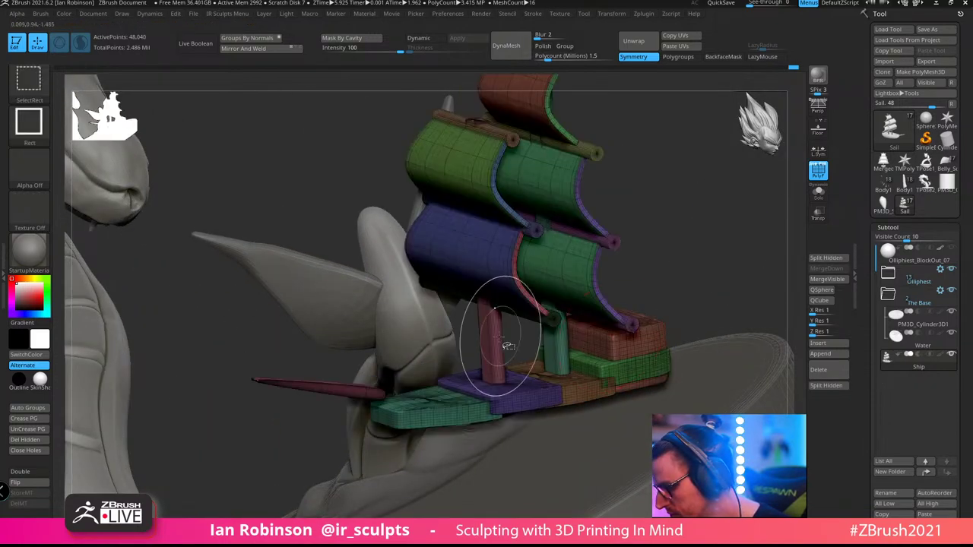
ctrl+shift+click(571, 354)
ctrl+shift+click(563, 369)
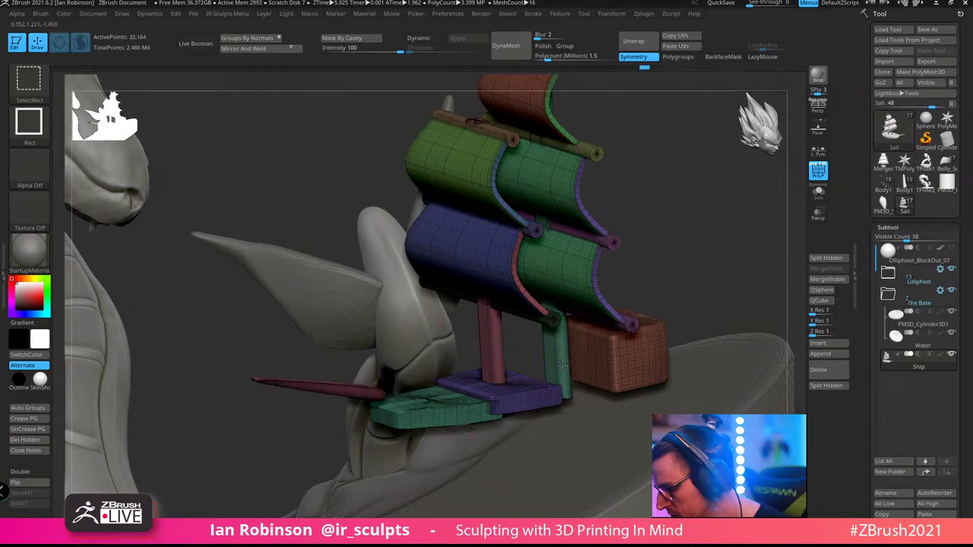
ctrl+shift+click(495, 362)
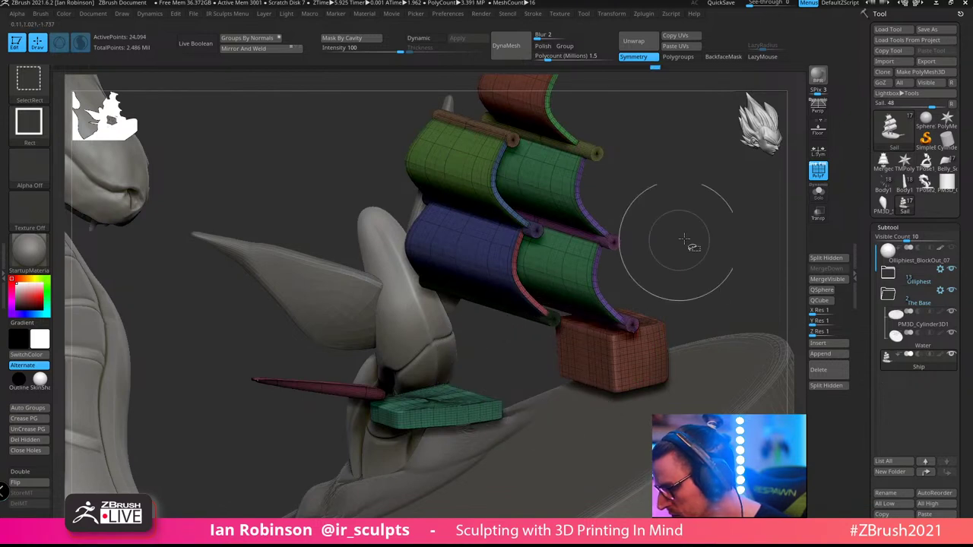
ctrl+shift+drag(684, 244, 706, 314)
ctrl+shift+click(542, 405)
ctrl+shift+click(612, 365)
ctrl+alt+shift+click(590, 388)
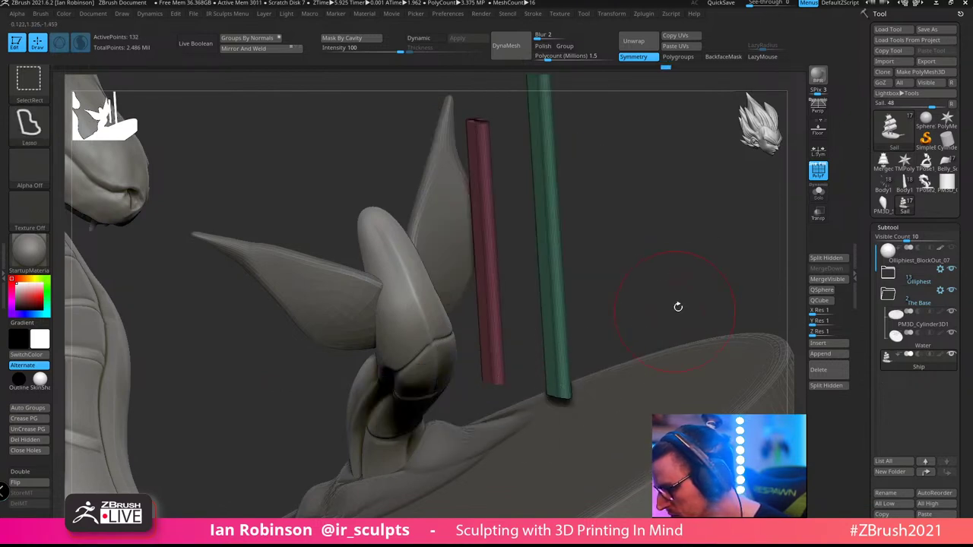
Scale the two masts slightly thinner, unhide the rest of the ship and turn off the polyframe
key(w)
click(540, 226)
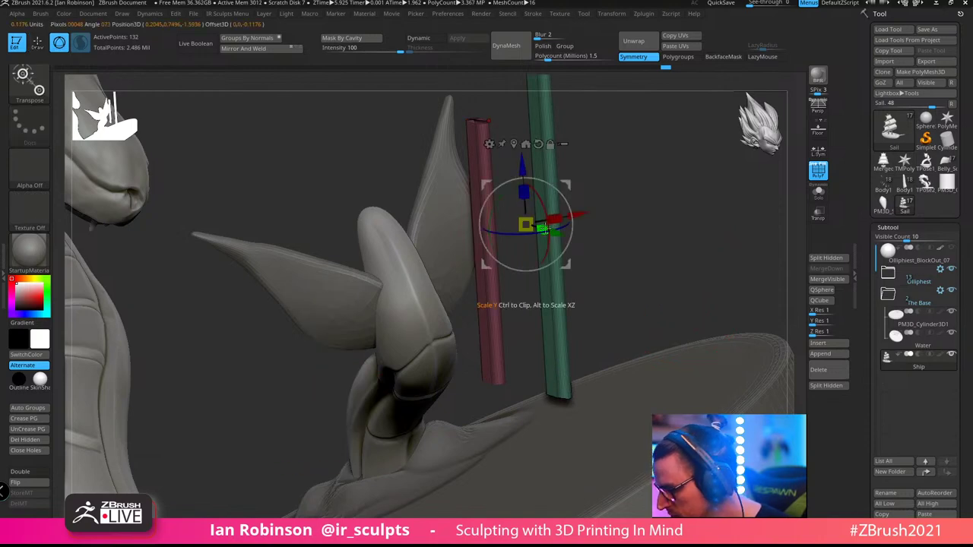
drag(516, 223, 514, 224)
key(q)
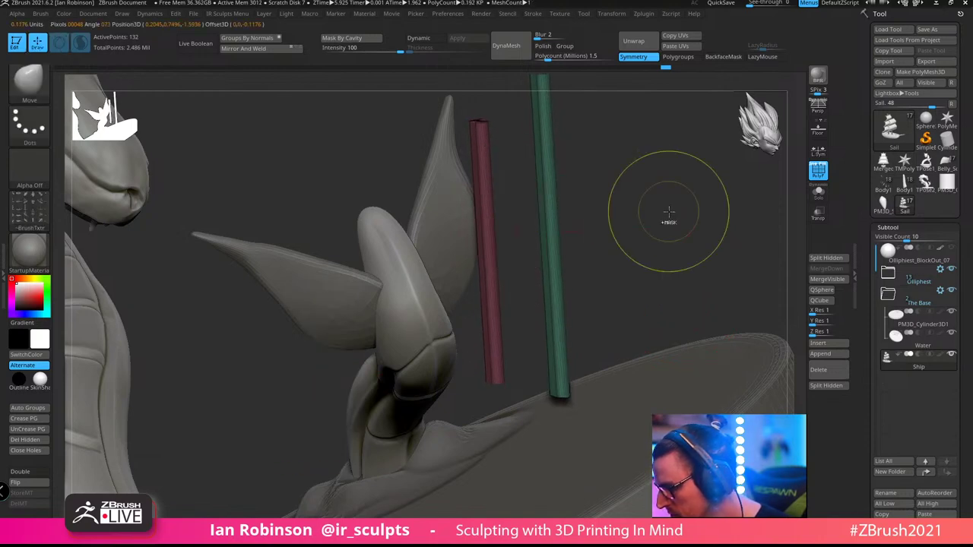
ctrl+shift+click(713, 228)
mouse_move(715, 228)
alt+mouse_down()
mouse_move(661, 231)
mouse_move(680, 215)
mouse_move(656, 215)
mouse_move(702, 235)
mouse_move(702, 259)
mouse_move(677, 261)
mouse_move(662, 309)
mouse_move(687, 271)
mouse_move(654, 273)
mouse_move(687, 289)
mouse_move(660, 296)
mouse_move(674, 311)
mouse_move(553, 296)
mouse_move(660, 279)
mouse_move(641, 311)
alt+mouse_up()
key(shift+f)
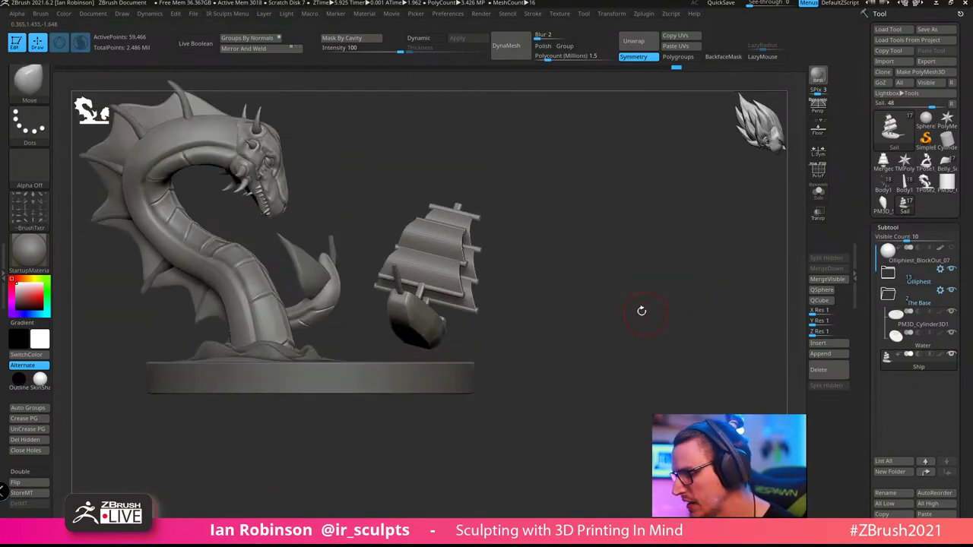
Scale the whole ship down uniformly to about 0.89 of its size
key(w)
drag(435, 267, 432, 267)
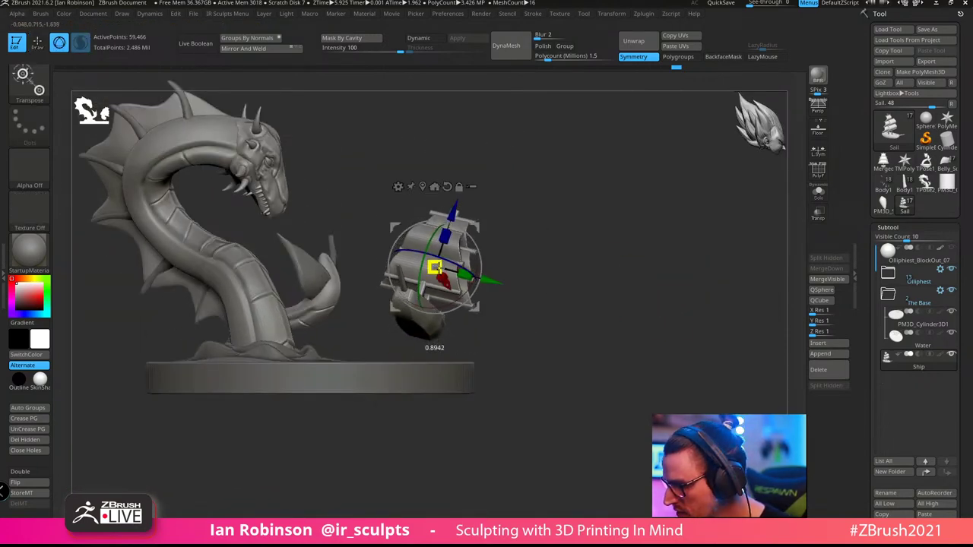
drag(524, 235, 656, 265)
drag(660, 232, 565, 243)
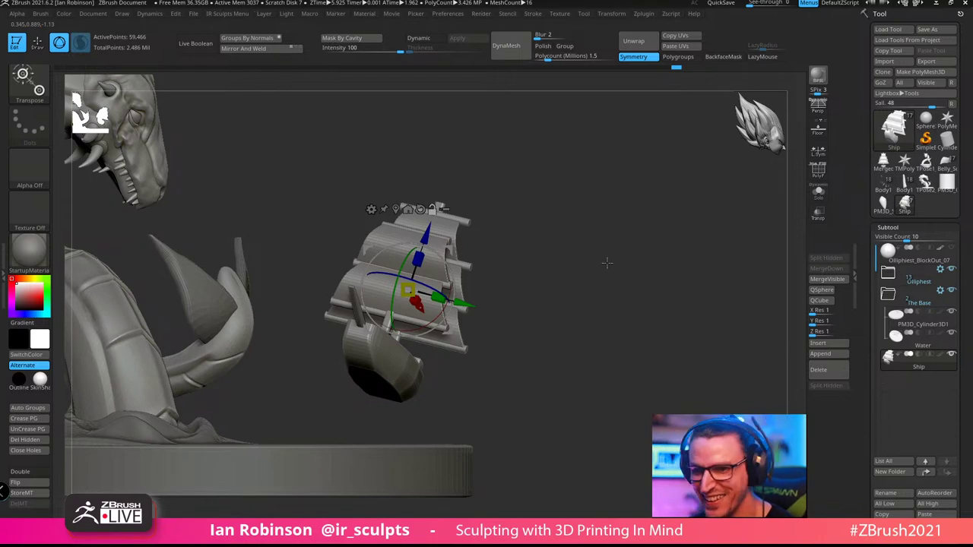
Tilt the ship further back and shift it outward above the edge of the base
drag(432, 318, 412, 331)
drag(536, 279, 591, 301)
drag(438, 238, 443, 230)
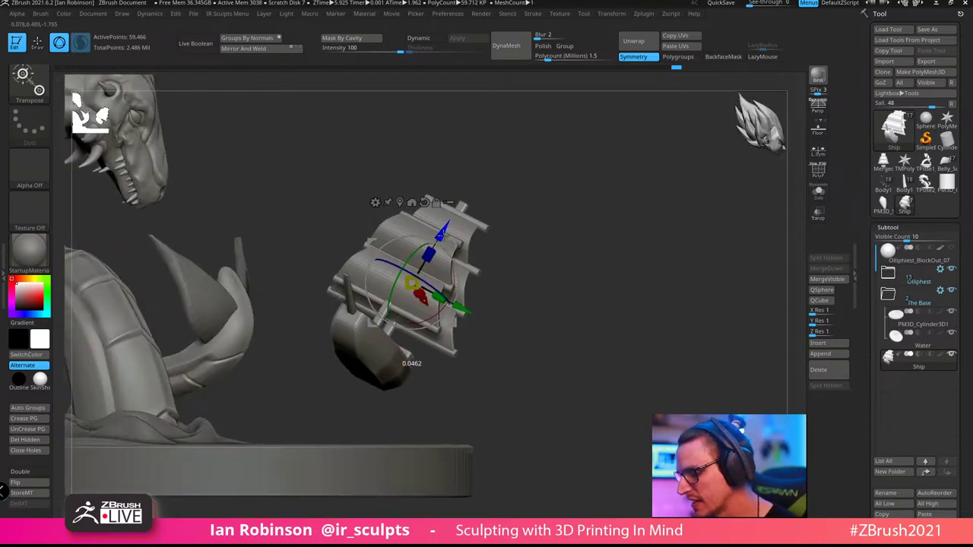
drag(456, 304, 469, 311)
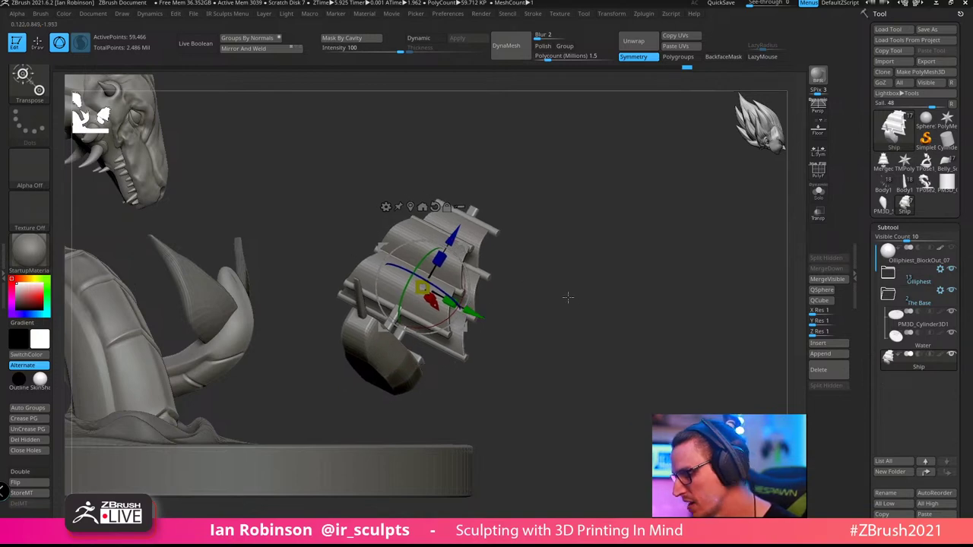
drag(568, 297, 637, 277)
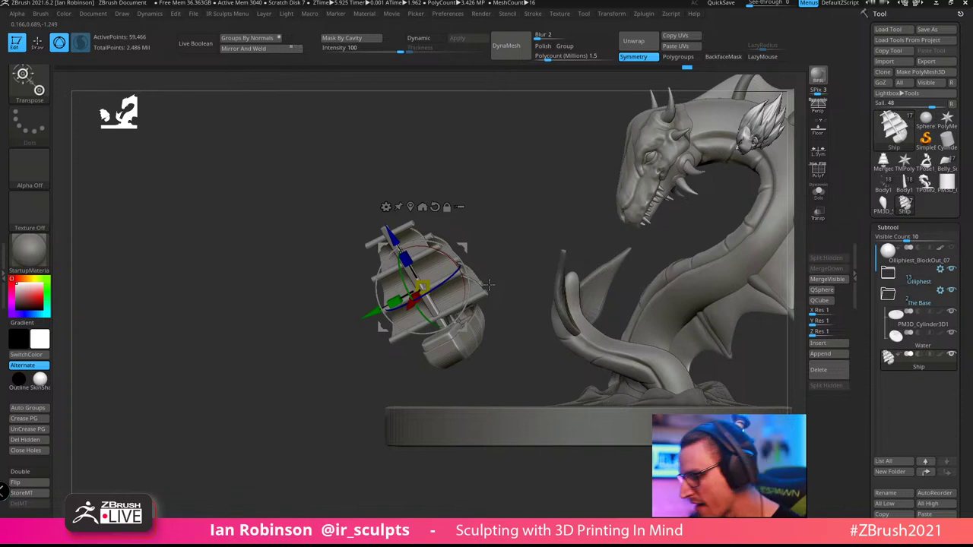
alt+drag(513, 333, 482, 349)
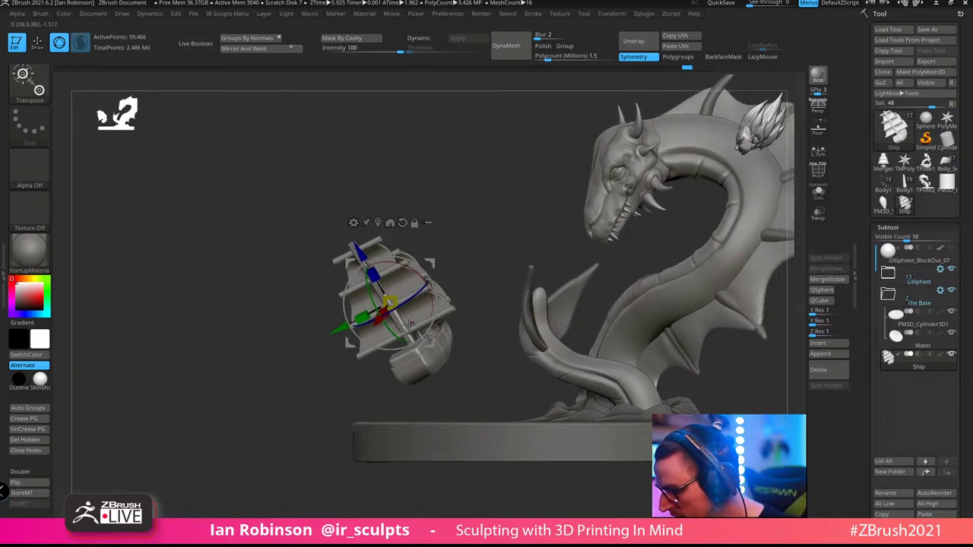
Fine-tune the ship's rotation beside the serpent and leave transform mode
drag(413, 298, 435, 290)
drag(472, 348, 492, 338)
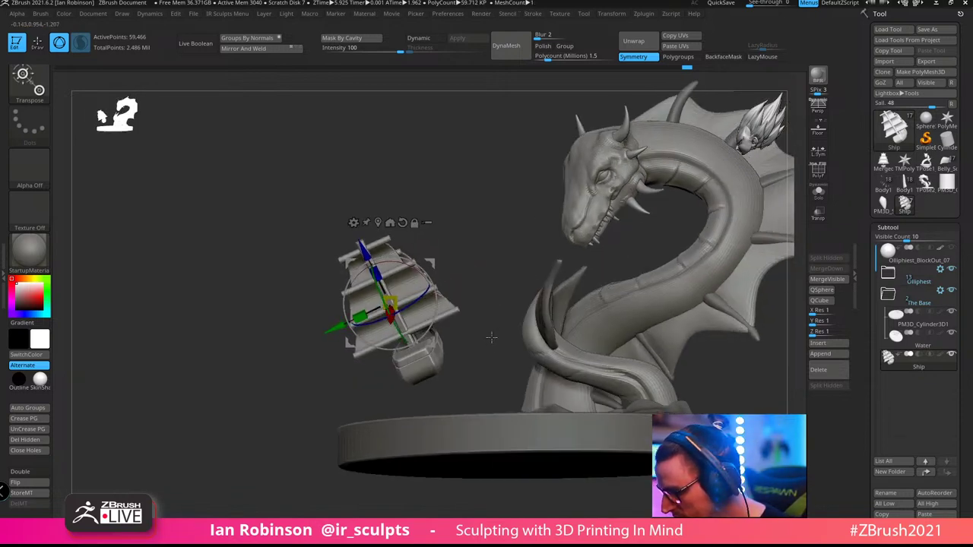
drag(418, 298, 429, 281)
mouse_move(493, 322)
mouse_down()
mouse_move(391, 476)
mouse_move(370, 428)
mouse_up()
key(q)
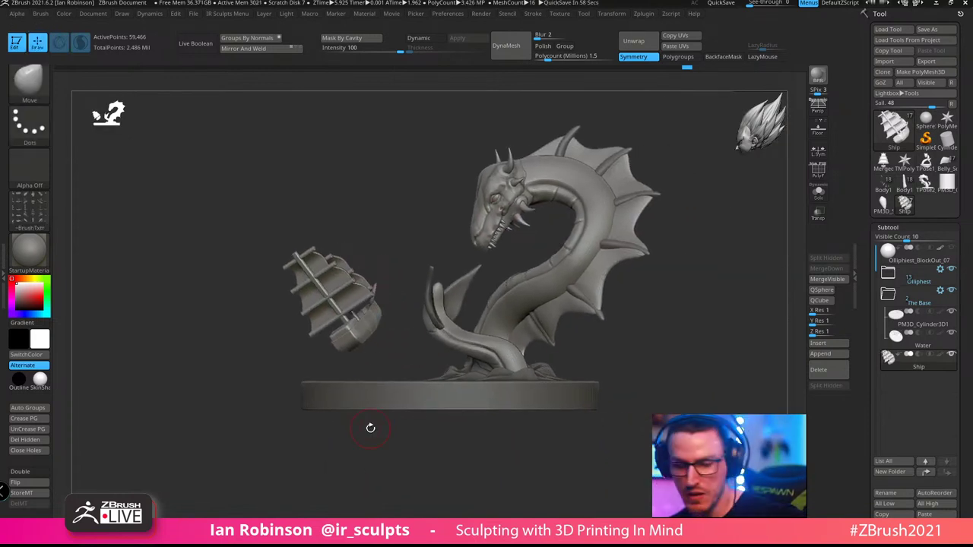
key(ctrl+shift)
click(29, 79)
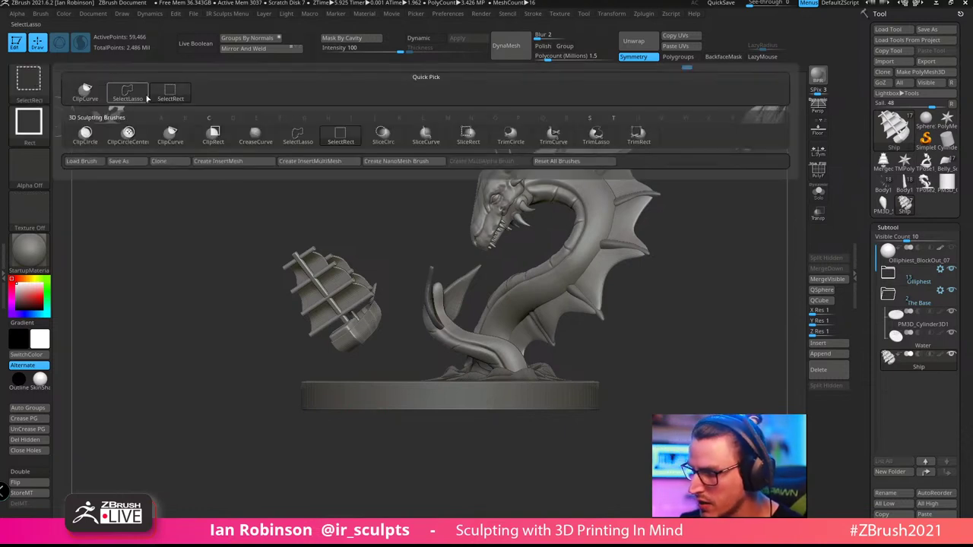
click(142, 94)
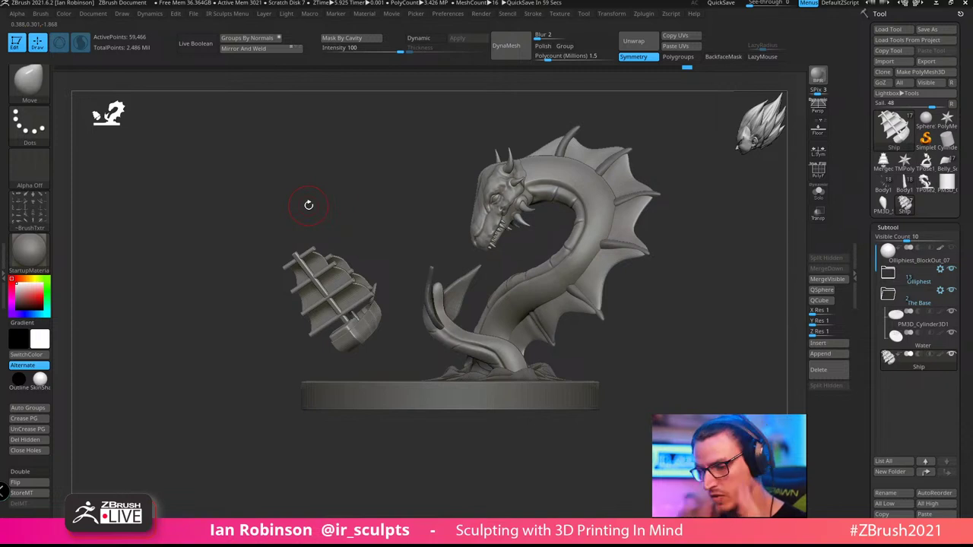
key(ctrl+shift)
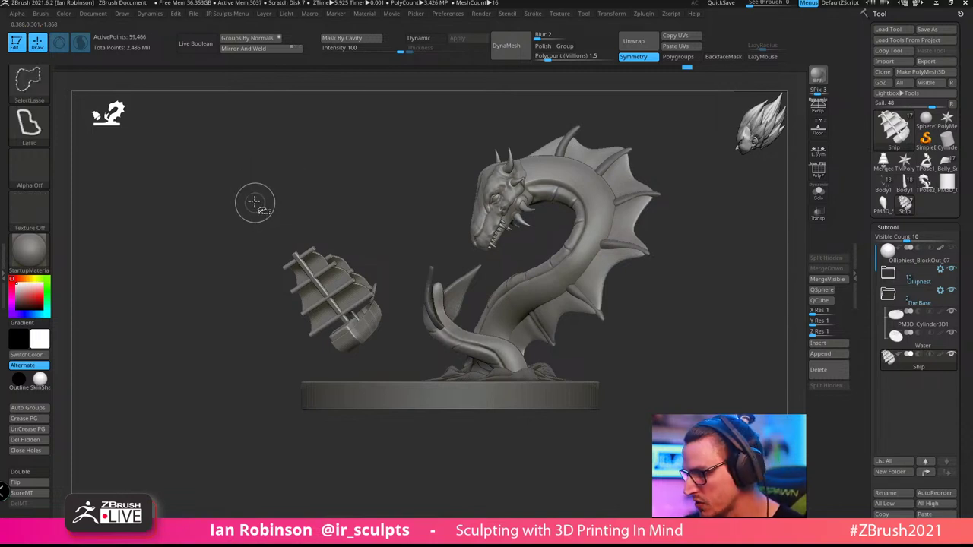
ctrl+alt+shift+drag(255, 204, 284, 238)
mouse_move(351, 313)
ctrl+alt+shift+mouse_down()
mouse_move(218, 489)
mouse_move(232, 477)
ctrl+alt+shift+mouse_up()
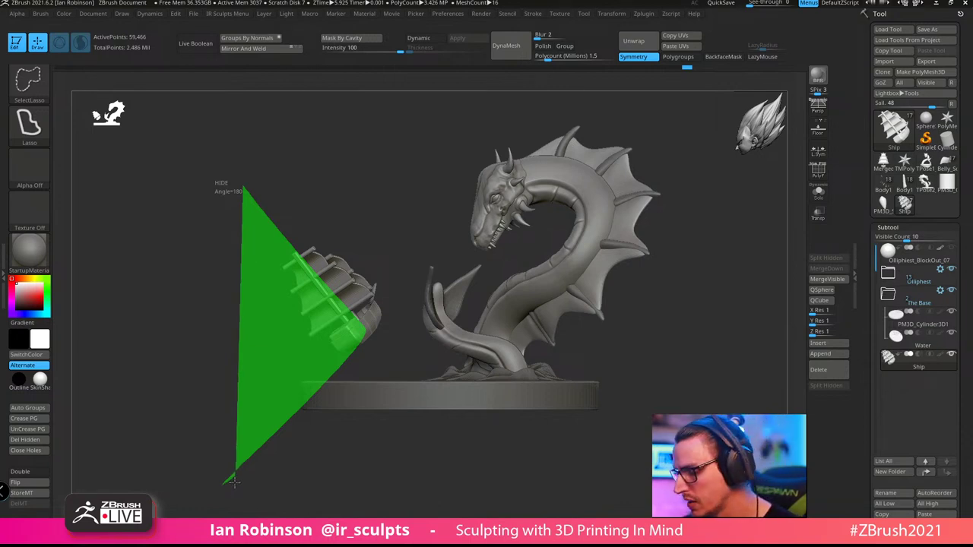
drag(233, 481, 239, 475)
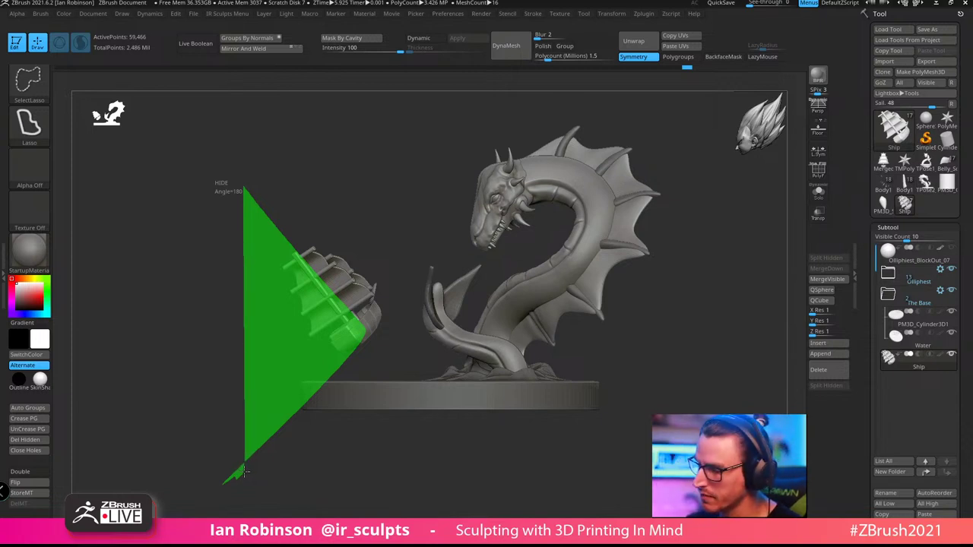
mouse_move(244, 473)
mouse_down()
mouse_move(242, 465)
mouse_move(236, 473)
mouse_move(251, 467)
mouse_move(236, 465)
mouse_up()
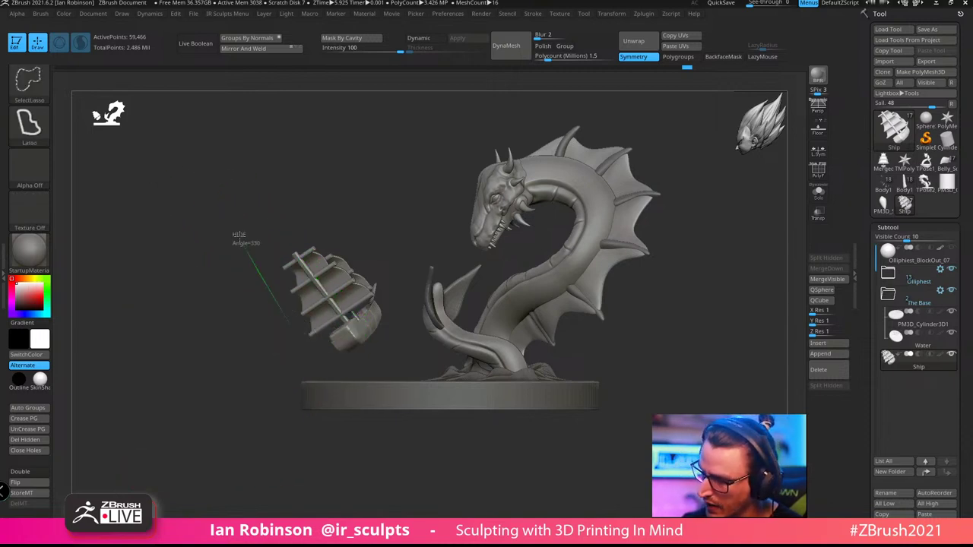
mouse_move(238, 240)
mouse_down()
mouse_move(244, 251)
mouse_move(240, 204)
mouse_move(202, 150)
mouse_up()
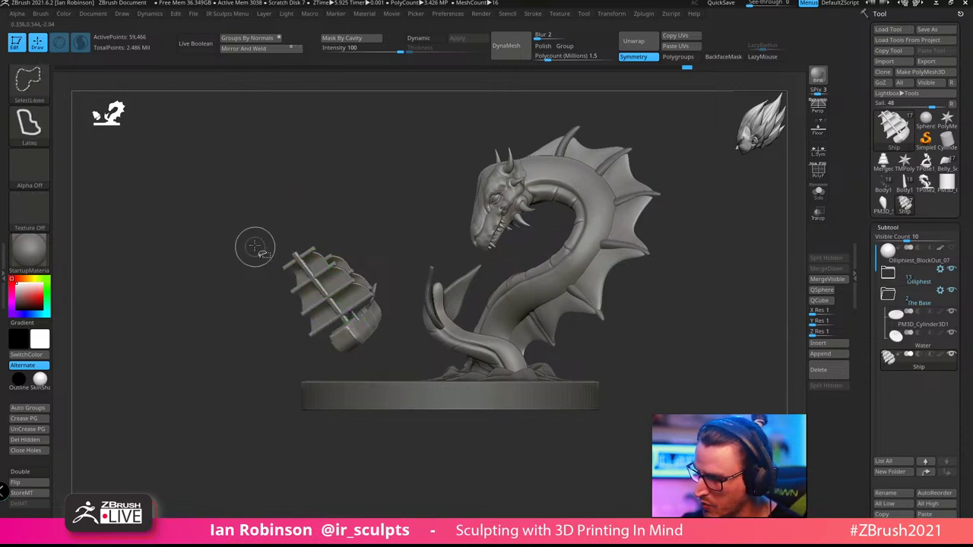
mouse_move(354, 323)
mouse_down()
mouse_move(381, 344)
mouse_move(304, 236)
mouse_move(320, 237)
mouse_move(312, 251)
mouse_move(300, 228)
mouse_move(330, 253)
mouse_move(190, 123)
mouse_up()
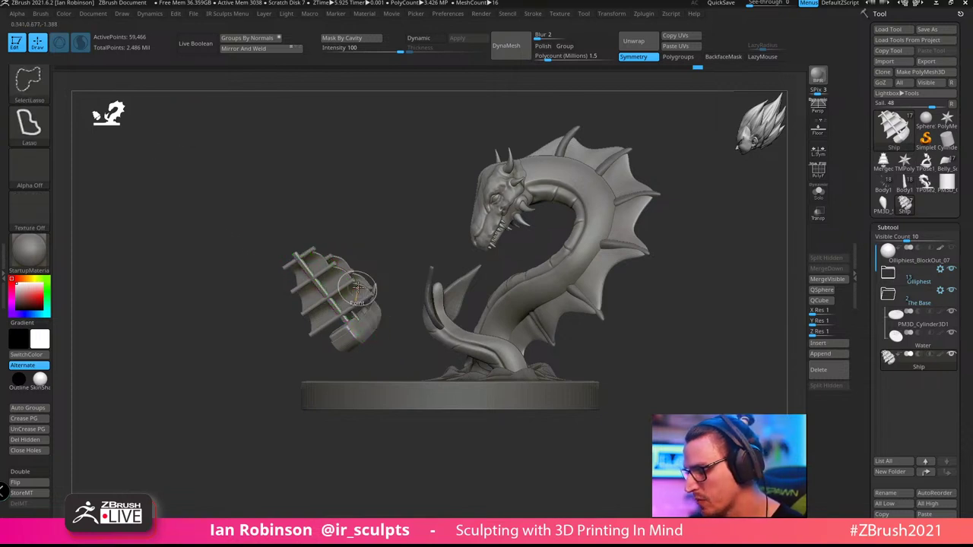
mouse_move(357, 292)
ctrl+shift+mouse_down()
mouse_move(256, 451)
mouse_move(349, 361)
mouse_move(407, 262)
mouse_move(384, 308)
ctrl+shift+mouse_up()
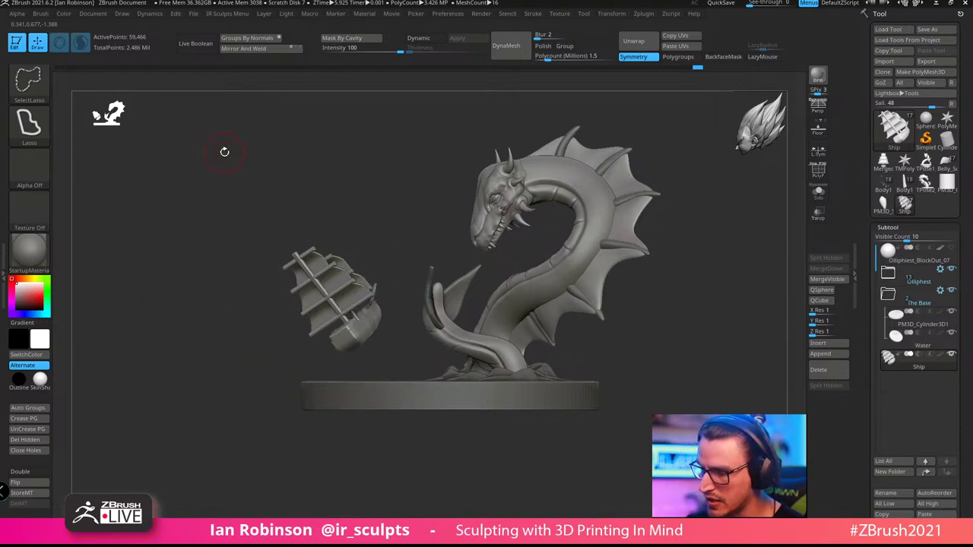
key(ctrl+shift)
Make the Water subtool active, hide PM3D_Cylinder3D1 and choose the SnakeCurve2 brush for sculpting
drag(403, 465, 512, 411)
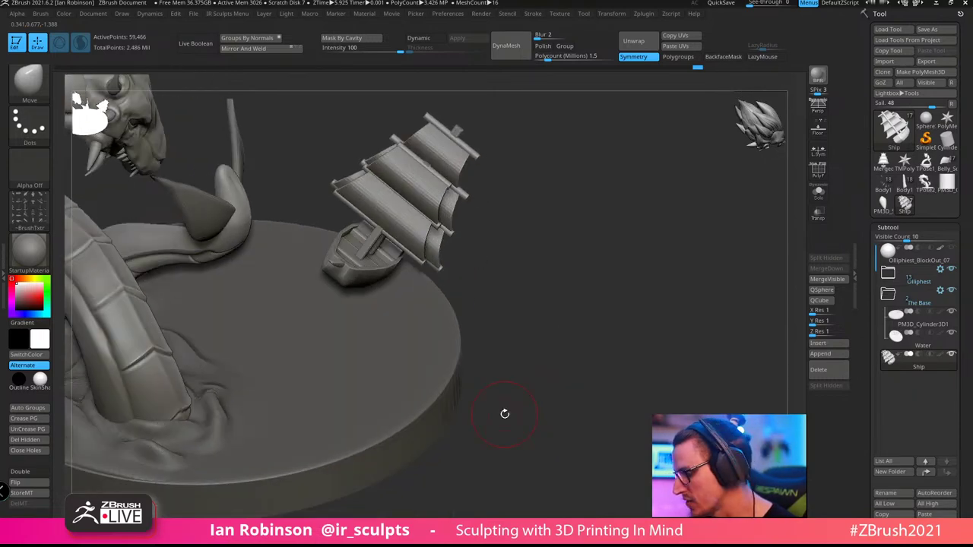
click(922, 346)
mouse_move(495, 304)
mouse_down()
mouse_move(558, 276)
mouse_move(606, 220)
mouse_move(606, 254)
mouse_move(505, 261)
mouse_up()
click(952, 312)
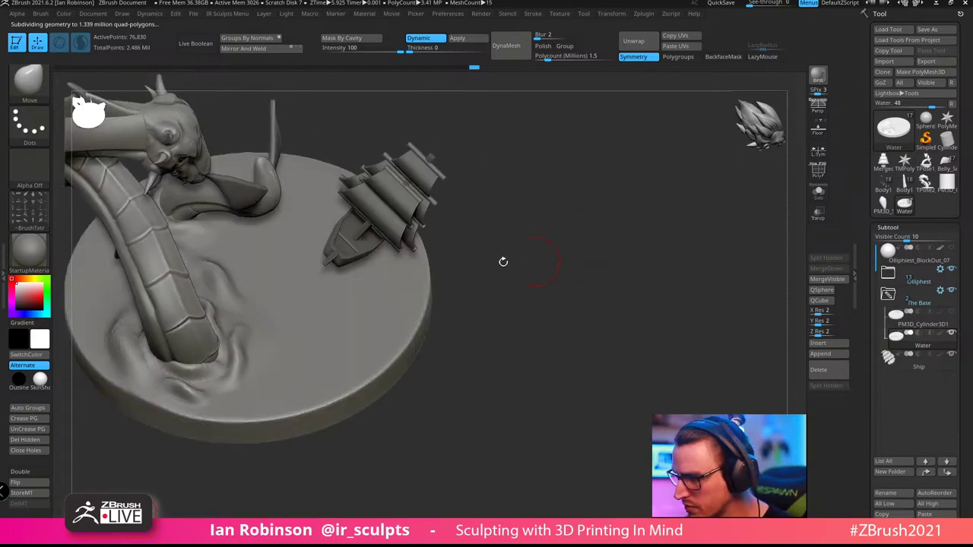
key(b)
key(s)
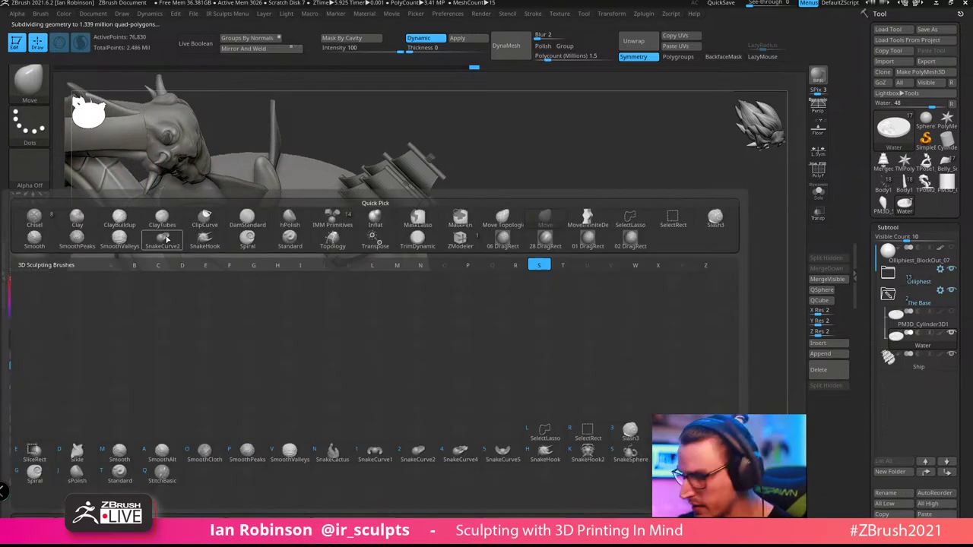
click(416, 457)
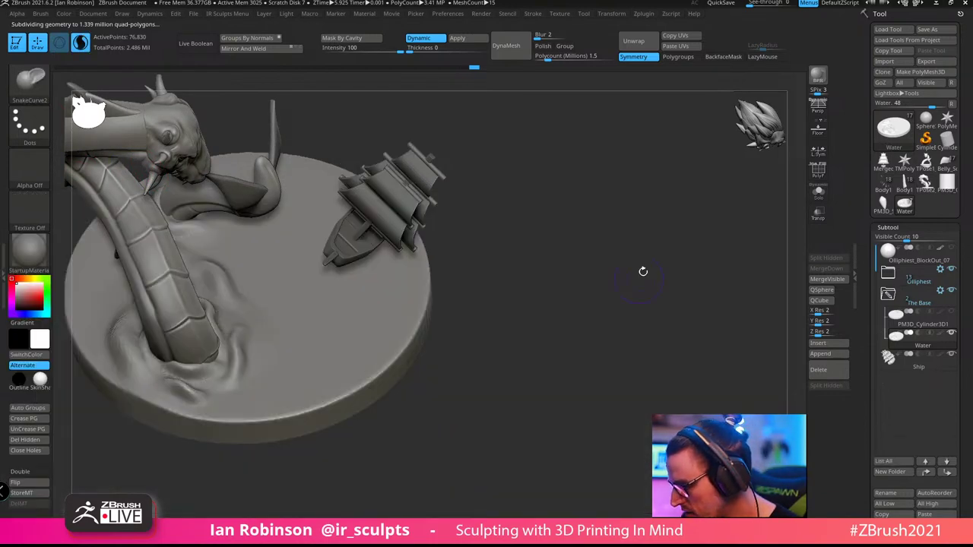
mouse_move(643, 272)
mouse_down()
mouse_move(619, 304)
mouse_move(608, 289)
mouse_move(482, 272)
mouse_move(300, 223)
mouse_up()
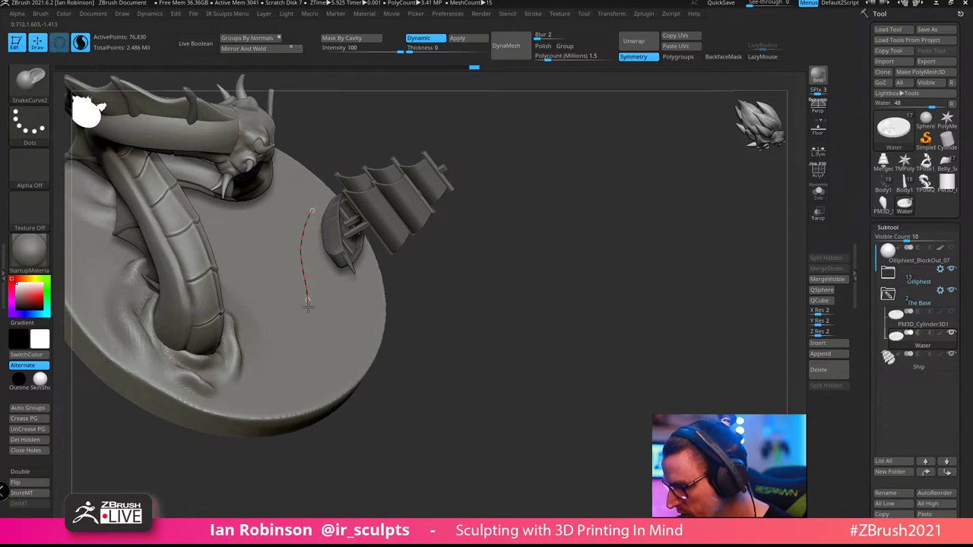
mouse_move(457, 304)
mouse_down()
mouse_move(497, 254)
mouse_move(516, 258)
mouse_move(470, 289)
mouse_up()
drag(300, 307, 309, 281)
key(ctrl+z)
drag(513, 278, 534, 307)
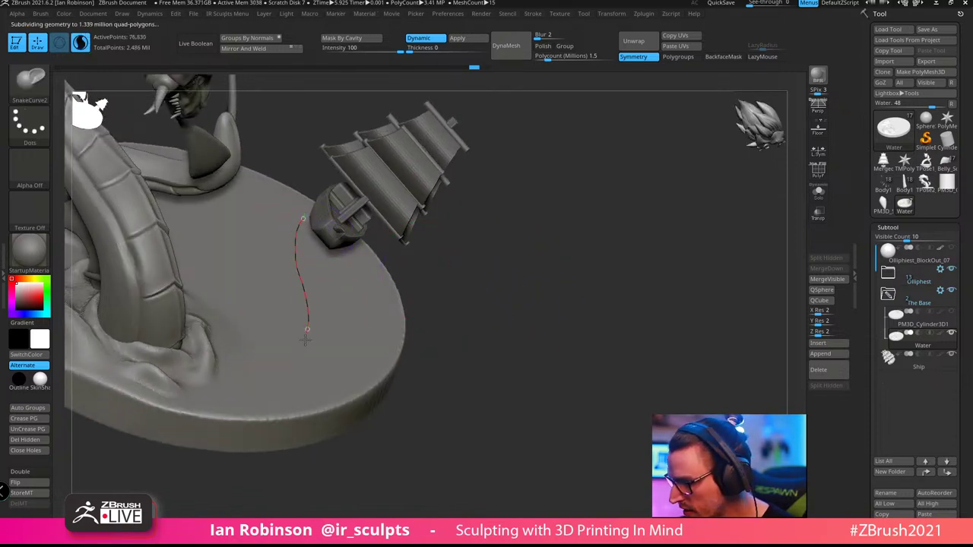
drag(485, 284, 495, 263)
drag(311, 278, 342, 269)
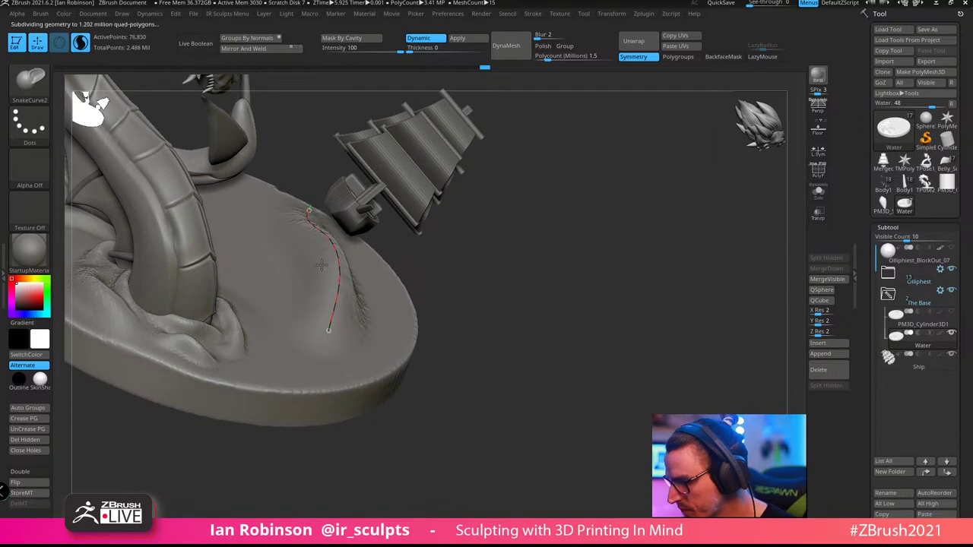
mouse_move(575, 225)
mouse_down()
mouse_move(614, 228)
mouse_move(598, 224)
mouse_move(583, 312)
mouse_move(573, 307)
mouse_up()
Reduce the draw size and pull a tall wave ridge up from the water surface to just under the ship's hull
key(s)
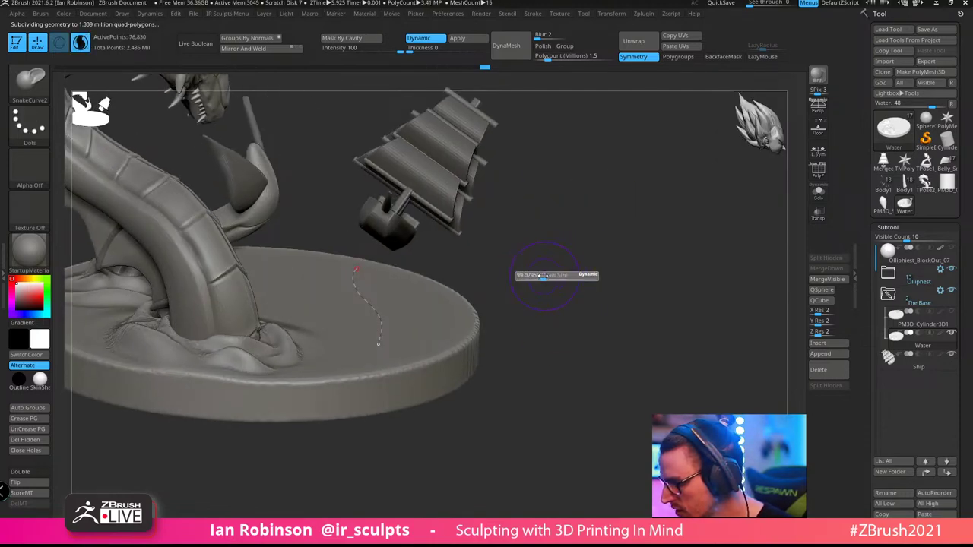
drag(543, 275, 530, 280)
drag(374, 299, 391, 270)
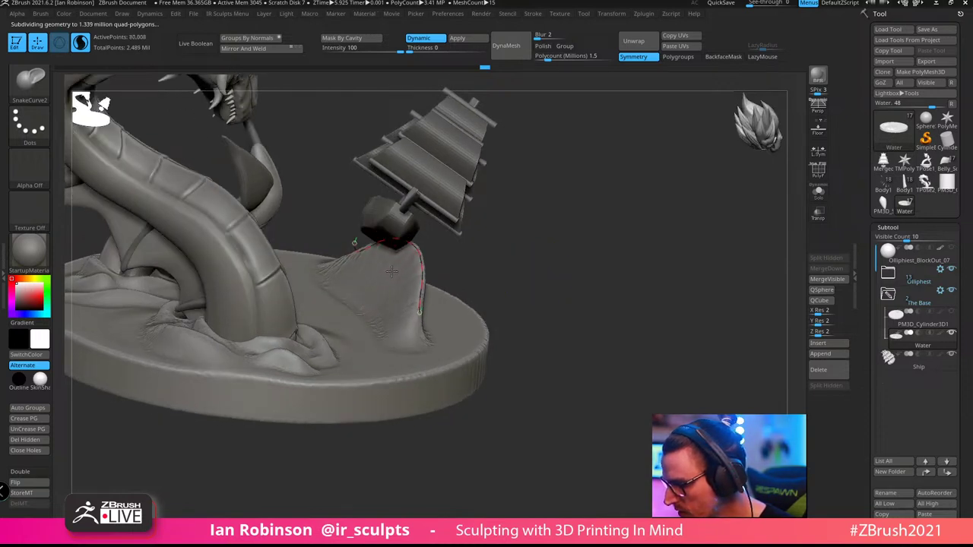
mouse_move(517, 244)
mouse_down()
mouse_move(550, 235)
mouse_move(504, 269)
mouse_up()
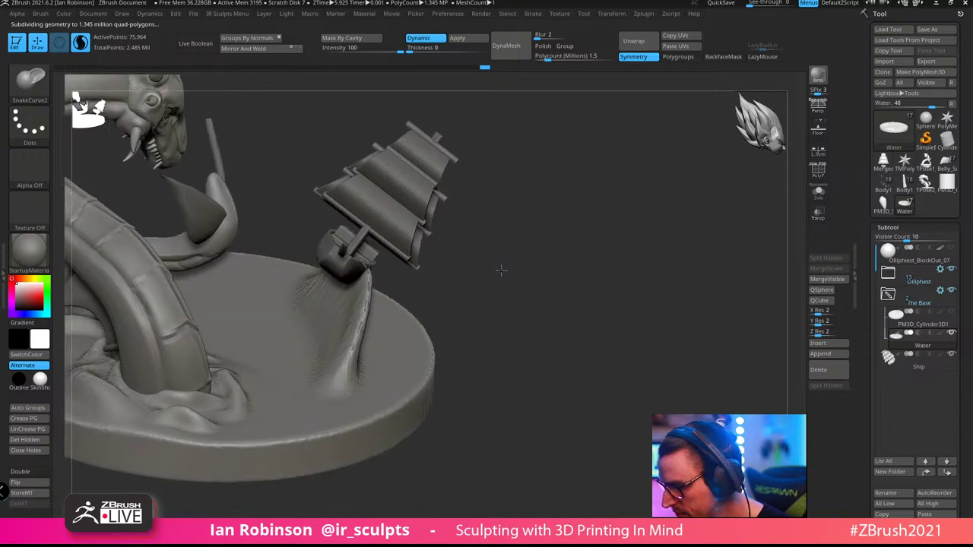
drag(556, 244, 523, 276)
key(ctrl+z)
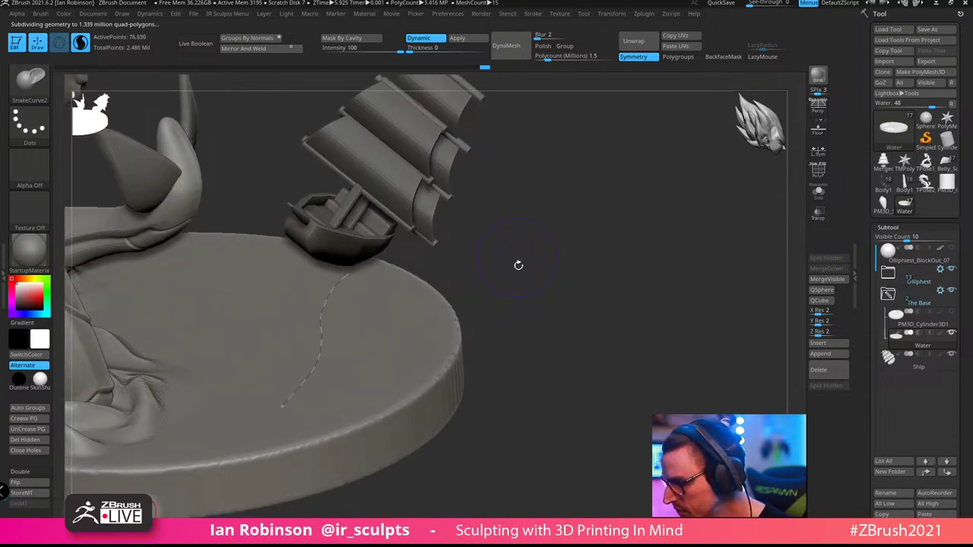
drag(318, 332, 318, 310)
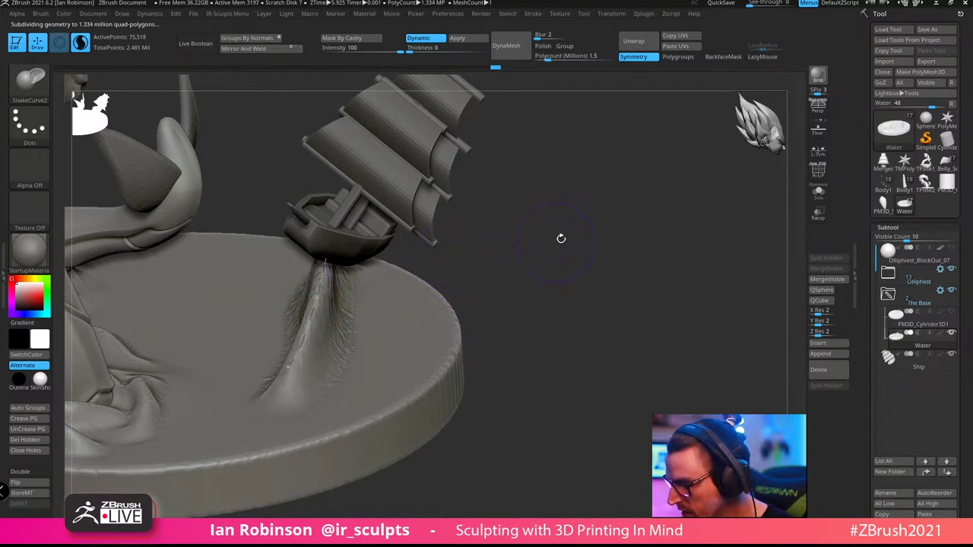
drag(561, 237, 555, 247)
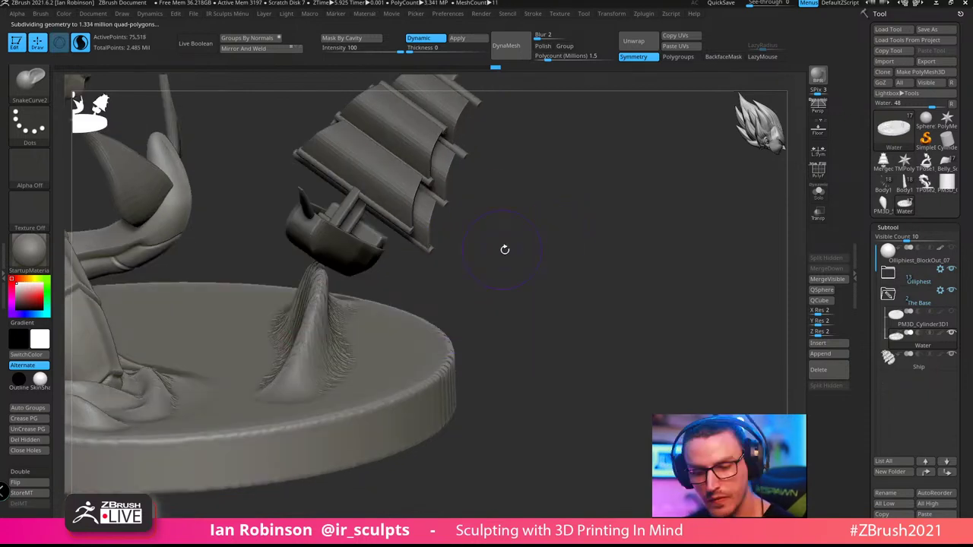
Switch to the Move brush and mask the water except for the upper tip of the wave ridge
key(b)
key(m)
key(v)
drag(526, 257, 388, 302)
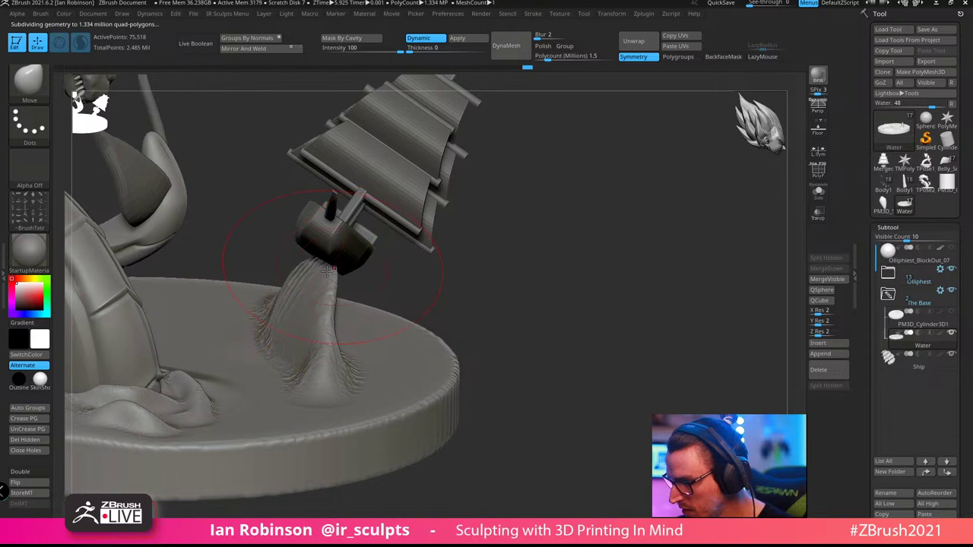
shift+drag(488, 253, 489, 243)
mouse_move(370, 315)
ctrl+mouse_down()
mouse_move(253, 272)
mouse_move(397, 167)
mouse_move(467, 289)
ctrl+mouse_up()
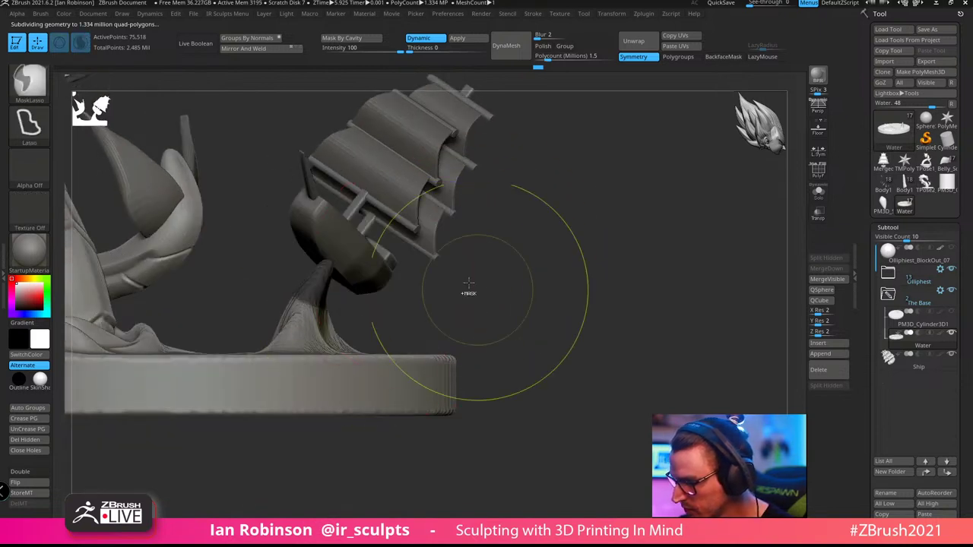
ctrl+click(364, 315)
Center the gizmo on the unmasked wave tip and rotate it outward about 57 degrees into a curling crest
key(w)
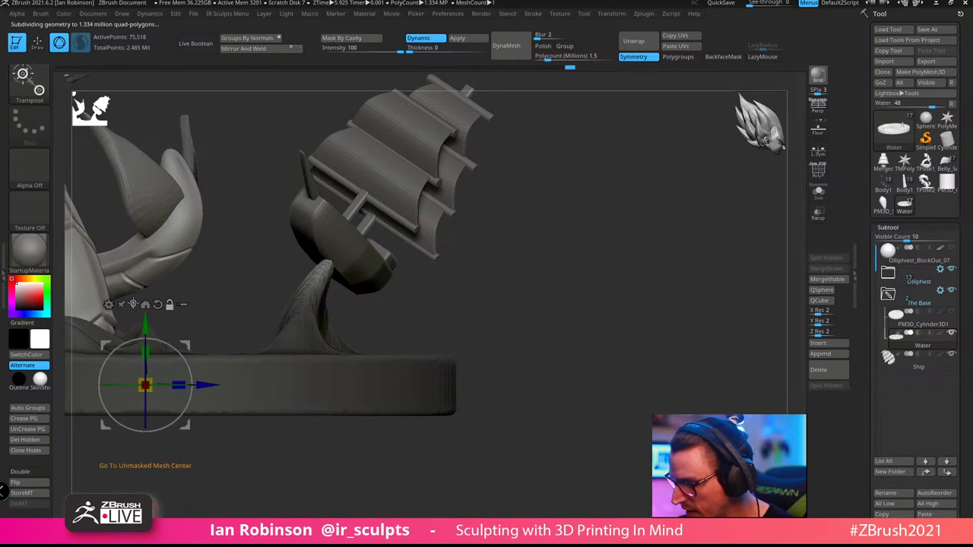
click(133, 305)
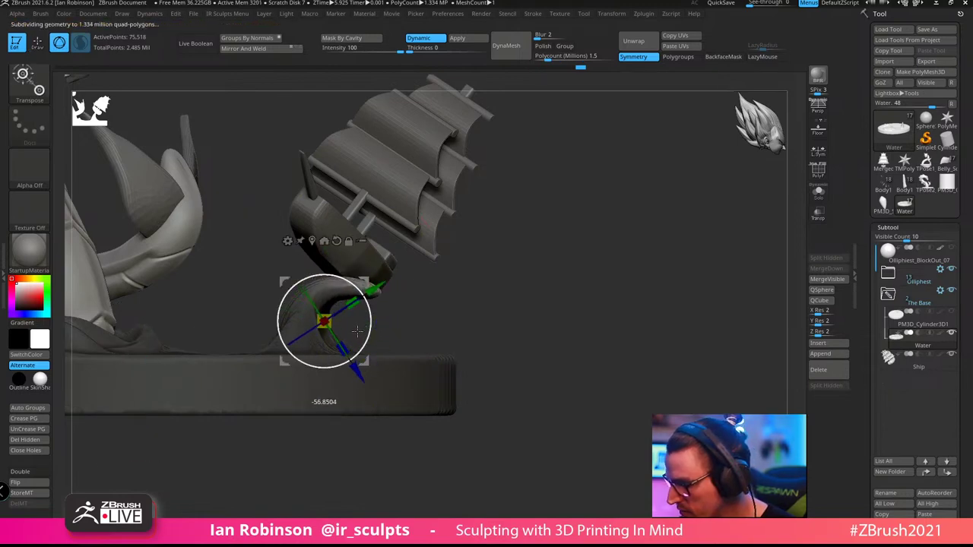
drag(520, 259, 337, 323)
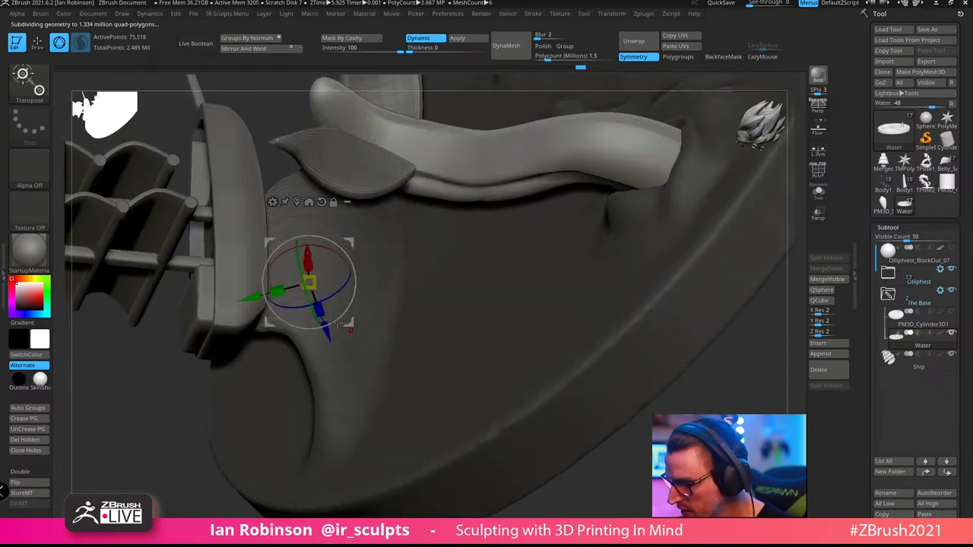
right_drag(323, 307, 372, 209)
drag(274, 379, 275, 403)
key(q)
Smooth the streaks on the wave's back and shape its curled crest beneath the hull
mouse_move(524, 476)
mouse_down()
mouse_move(542, 427)
mouse_move(561, 432)
mouse_move(228, 365)
mouse_move(504, 274)
mouse_move(430, 282)
mouse_move(438, 271)
mouse_up()
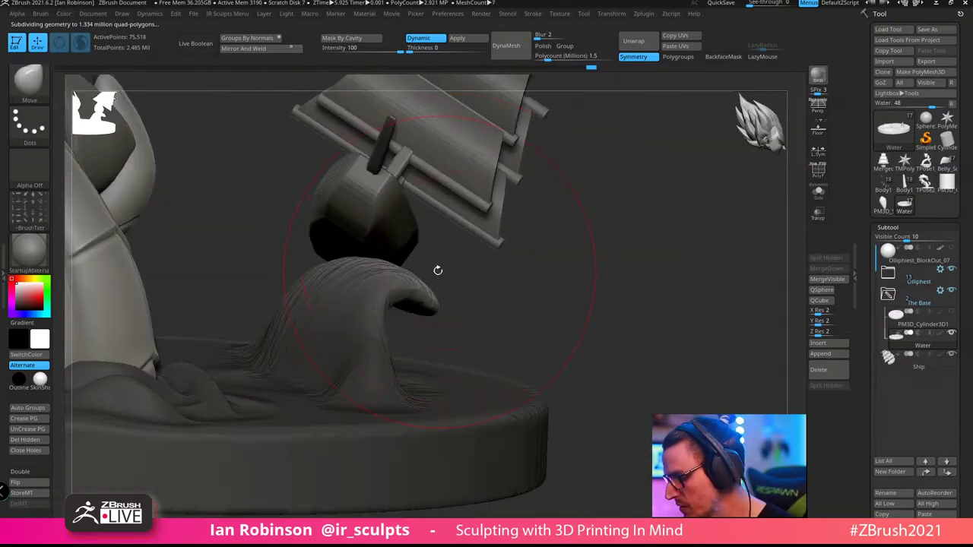
drag(564, 277, 423, 294)
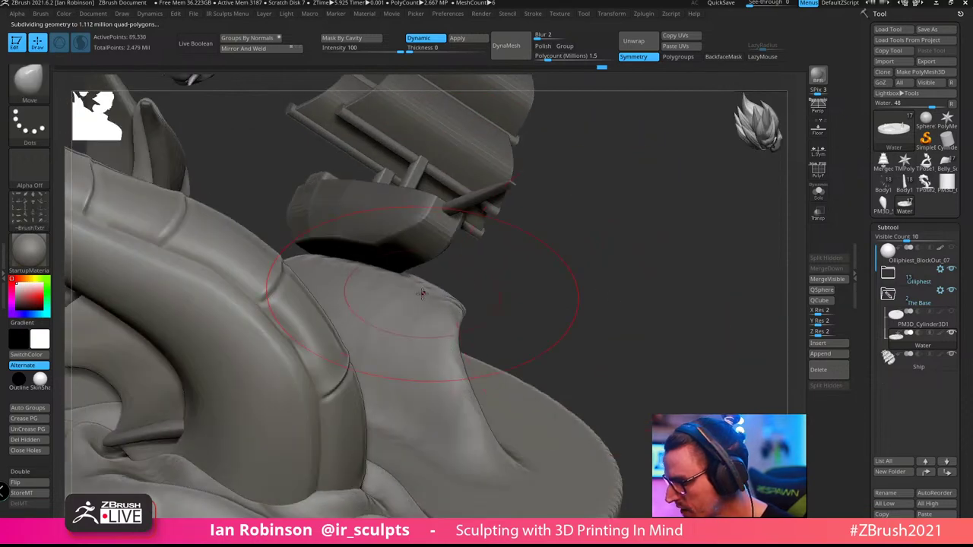
mouse_move(473, 265)
mouse_down()
mouse_move(365, 275)
mouse_move(571, 282)
mouse_move(628, 307)
mouse_move(630, 330)
mouse_up()
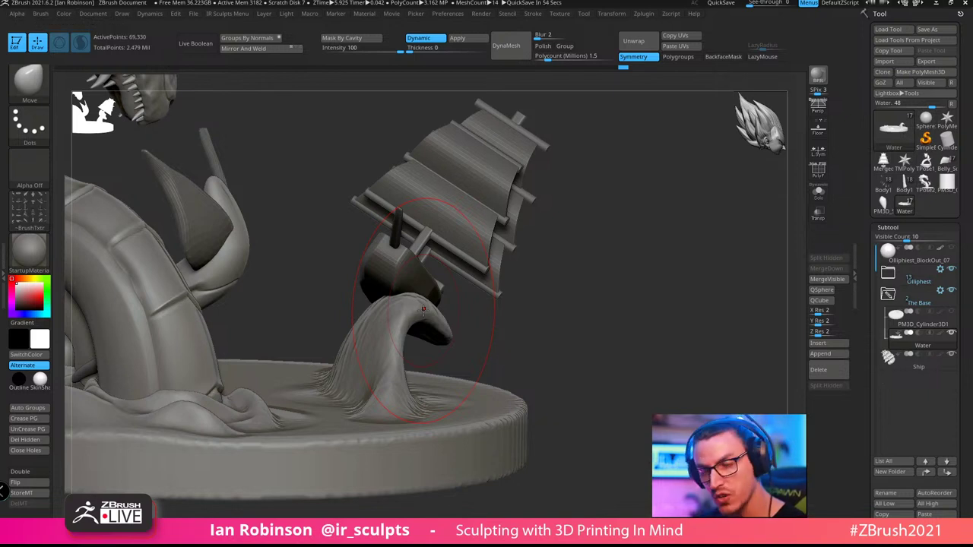
Smooth the wave's serpent-facing side down into the water surface and adjust the slope under the ship
drag(613, 263, 614, 342)
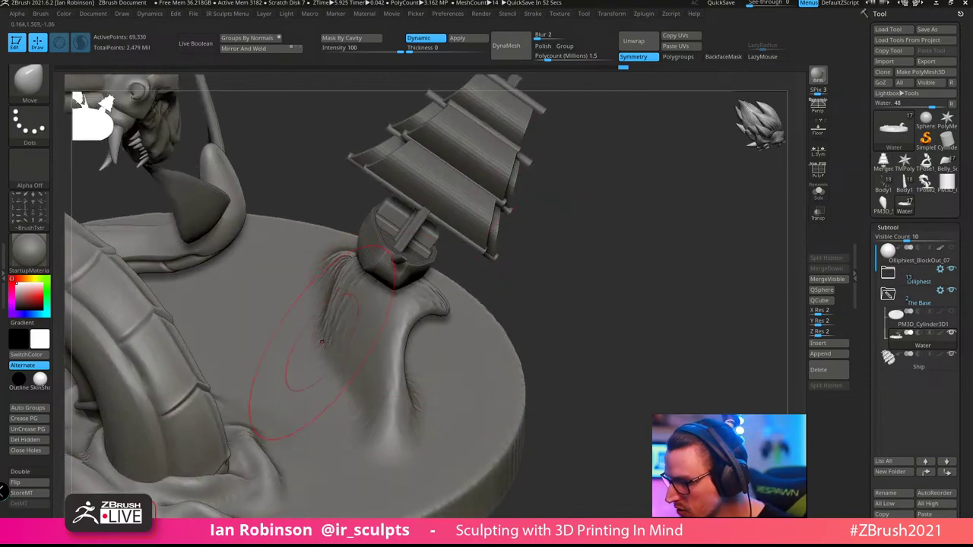
mouse_move(325, 343)
mouse_down()
mouse_move(300, 345)
mouse_move(320, 405)
mouse_up()
drag(614, 273, 619, 272)
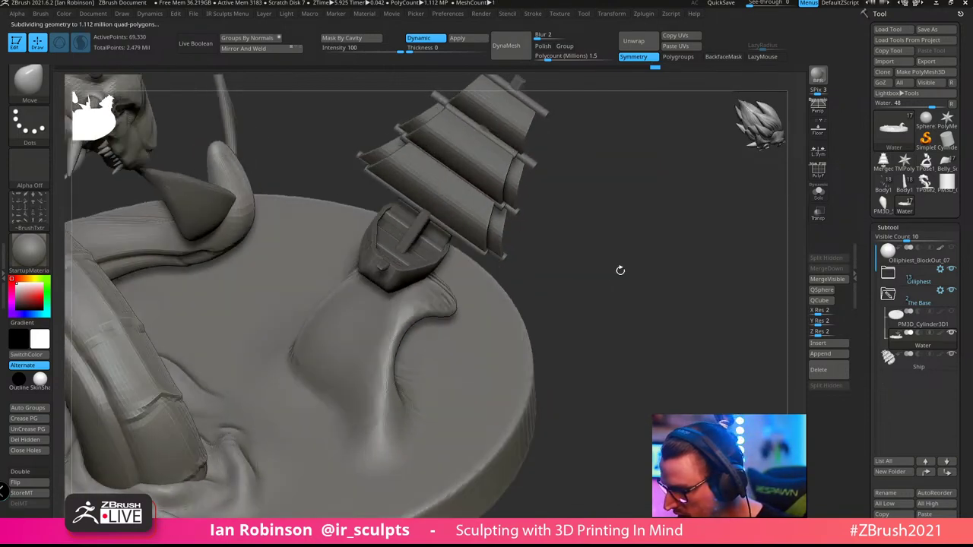
drag(394, 302, 400, 307)
drag(603, 260, 619, 248)
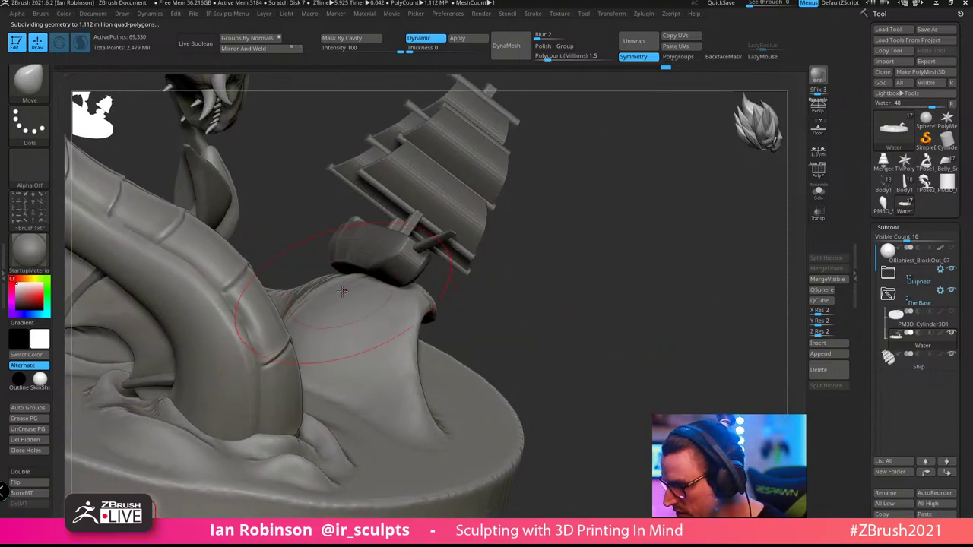
Refine the wave's back and curled crest beneath the ship's hull with the Move brush
drag(343, 289, 337, 276)
mouse_move(532, 235)
mouse_down()
mouse_move(593, 252)
mouse_move(586, 262)
mouse_up()
right_drag(585, 262, 335, 284)
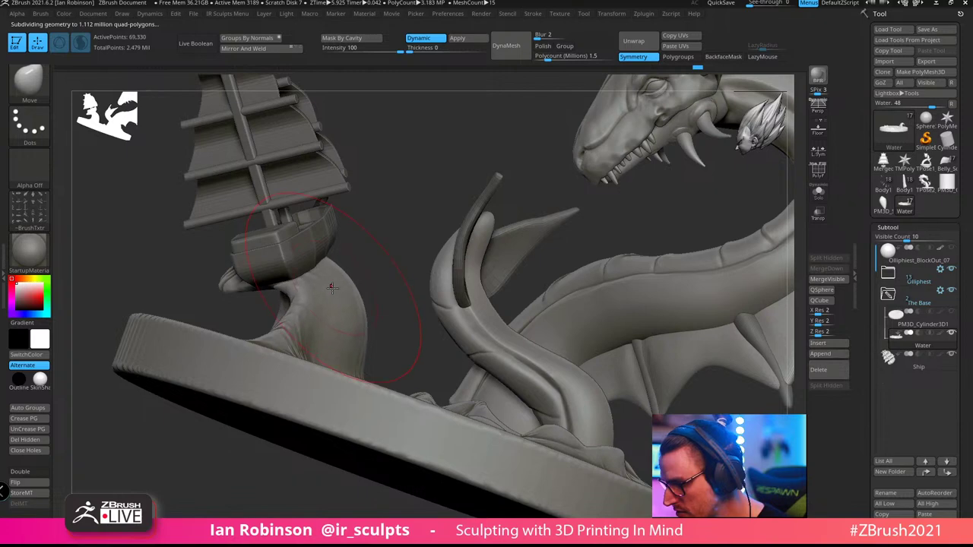
mouse_move(400, 207)
mouse_down()
mouse_move(385, 207)
mouse_move(424, 207)
mouse_move(481, 239)
mouse_move(558, 254)
mouse_move(504, 276)
mouse_move(523, 246)
mouse_move(302, 277)
mouse_move(295, 266)
mouse_up()
drag(520, 237, 487, 204)
drag(354, 306, 368, 312)
mouse_move(525, 290)
mouse_down()
mouse_move(599, 269)
mouse_move(630, 271)
mouse_move(643, 287)
mouse_move(533, 306)
mouse_up()
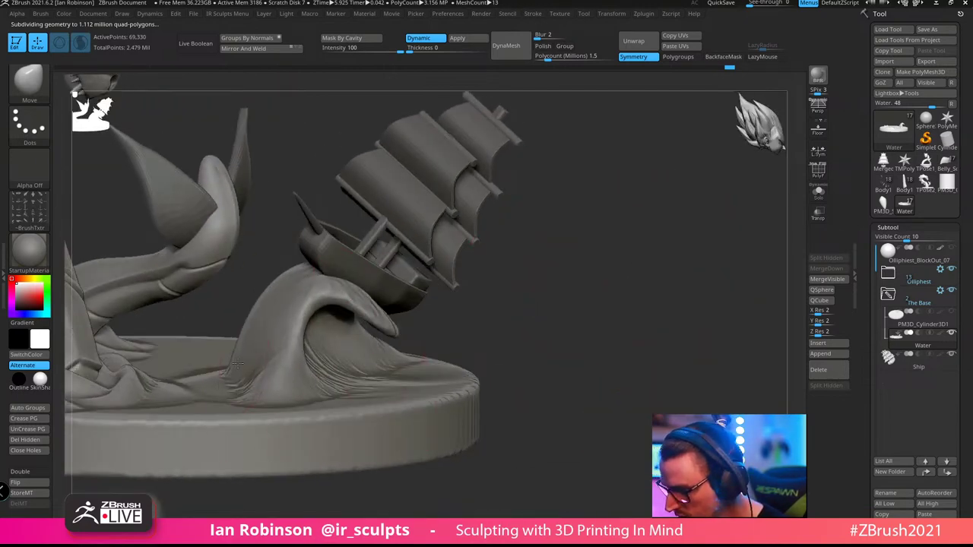
mouse_move(628, 271)
mouse_down()
mouse_move(655, 297)
mouse_move(647, 297)
mouse_move(662, 274)
mouse_move(654, 236)
mouse_up()
Switch to the SnakeCurve4 brush and isolate the water mesh
key(s)
key(s)
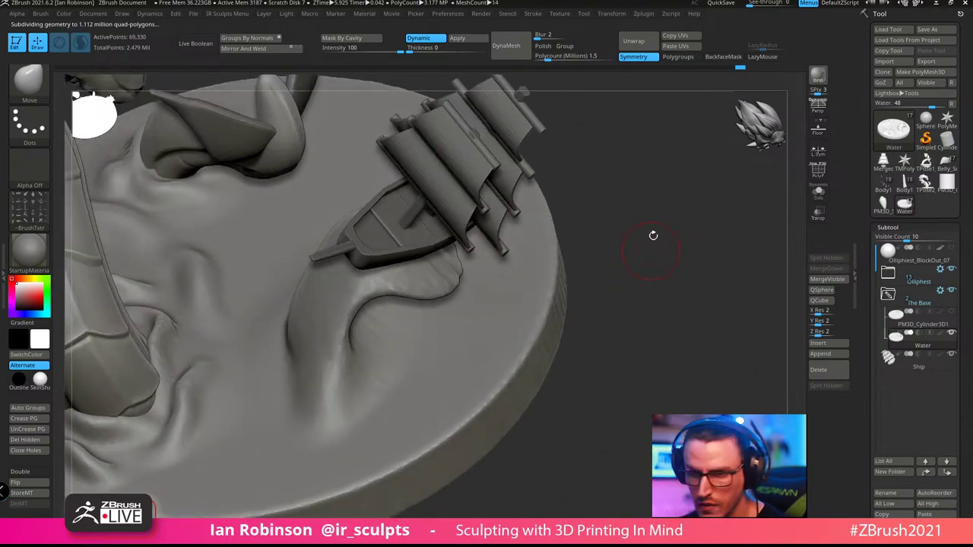
key(b)
key(s)
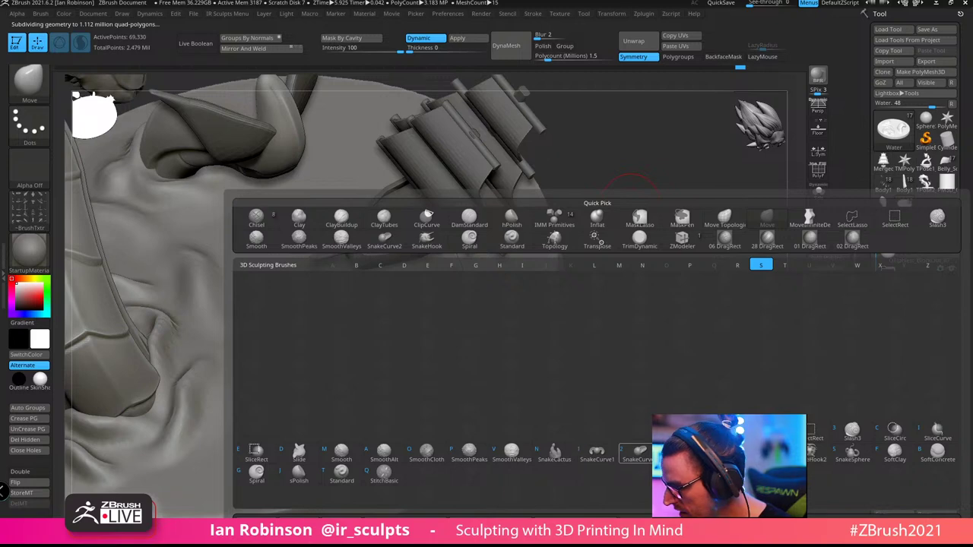
click(724, 451)
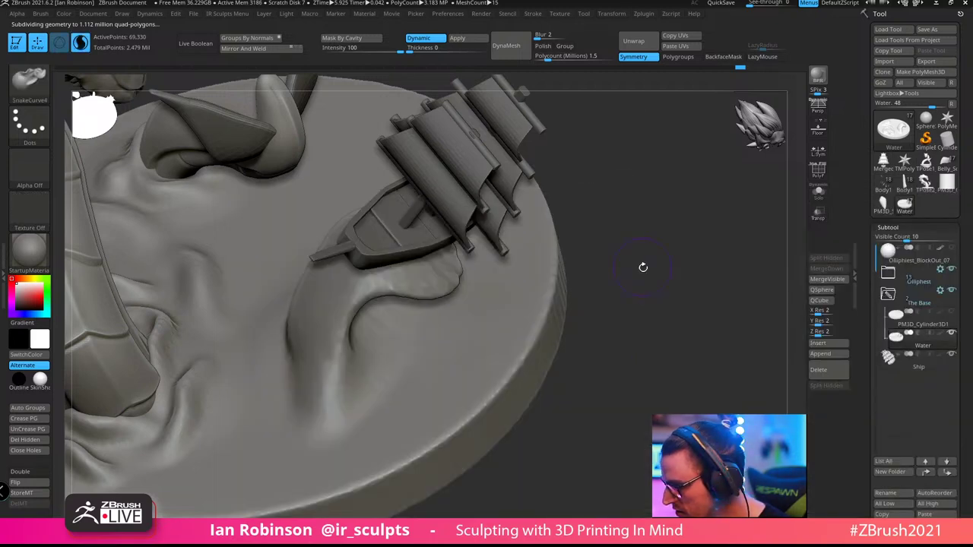
mouse_move(644, 267)
mouse_down()
mouse_move(639, 300)
mouse_move(733, 281)
mouse_move(559, 282)
mouse_up()
click(818, 192)
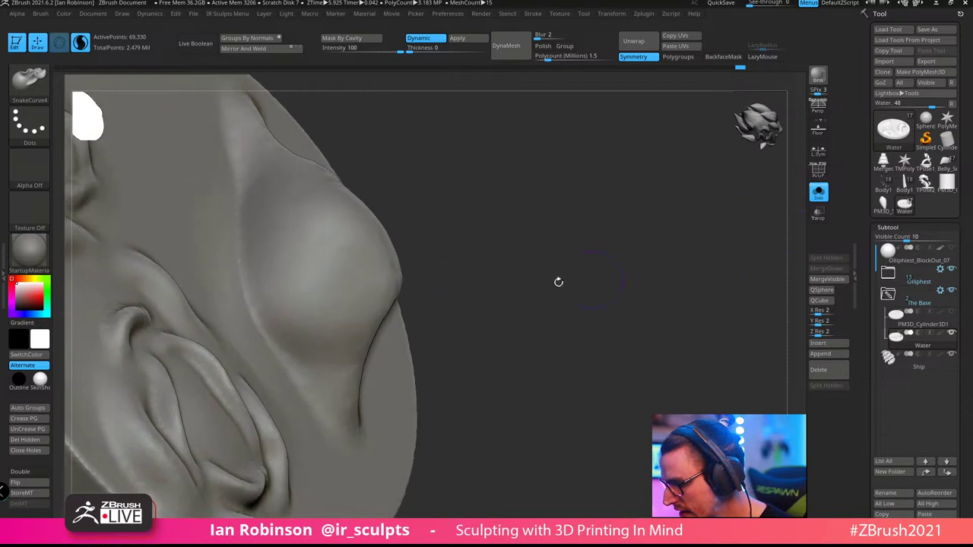
Try to pull a curved ridge up the wave's back with the SnakeCurve4 brush and undo the strokes
mouse_move(571, 247)
mouse_down()
mouse_move(508, 248)
mouse_move(572, 246)
mouse_move(531, 221)
mouse_up()
click(330, 301)
click(330, 300)
key(ctrl+z)
key(ctrl+z)
drag(472, 199, 437, 214)
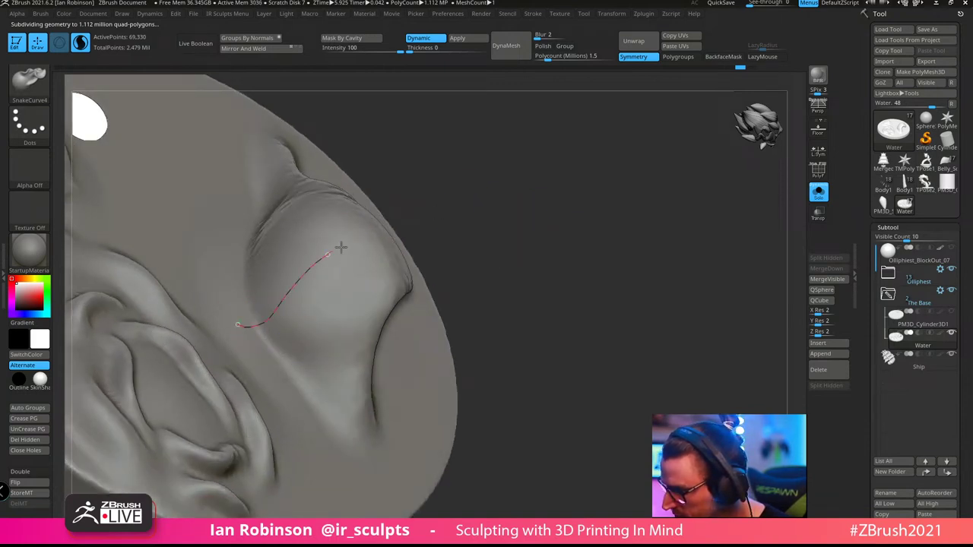
drag(341, 247, 345, 245)
drag(444, 212, 478, 195)
click(303, 275)
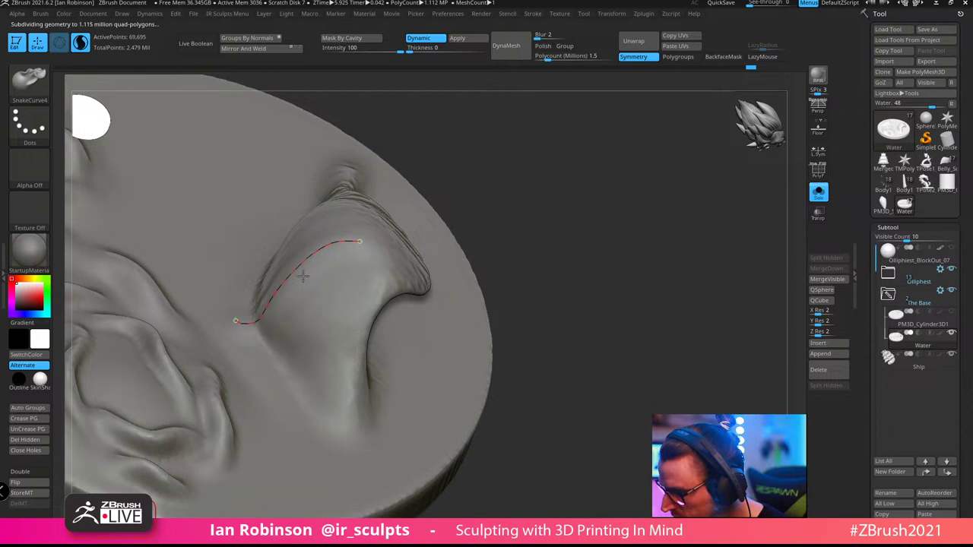
click(302, 275)
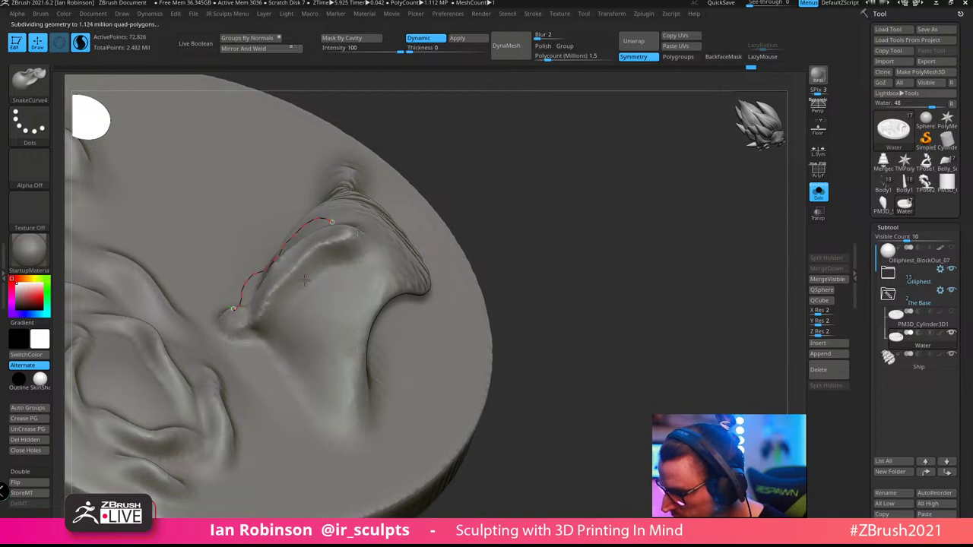
click(304, 280)
key(ctrl+z)
key(ctrl+z)
key(ctrl+z)
key(ctrl+z)
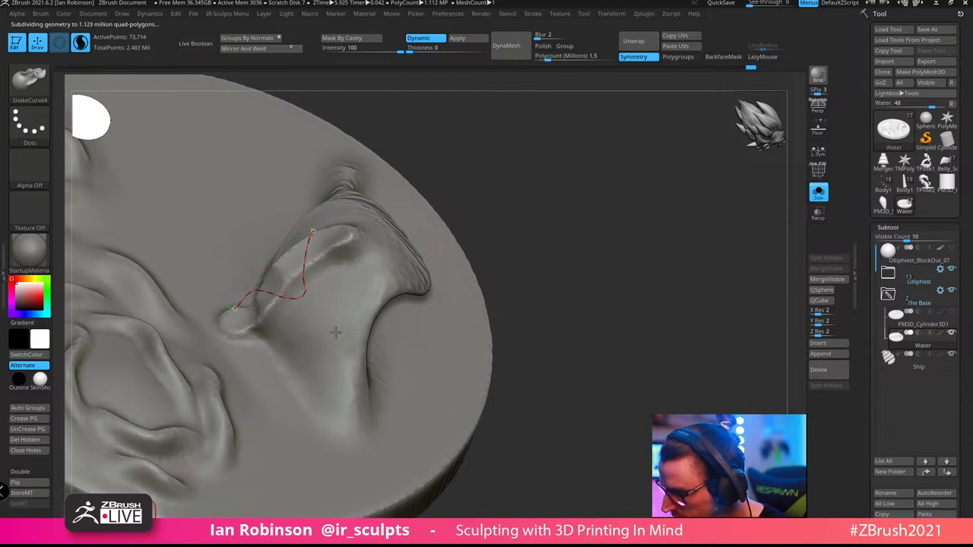
Adjust the draw size, retry a SnakeCurve4 ridge across the wave's back and undo it
drag(573, 231, 588, 270)
drag(506, 265, 505, 263)
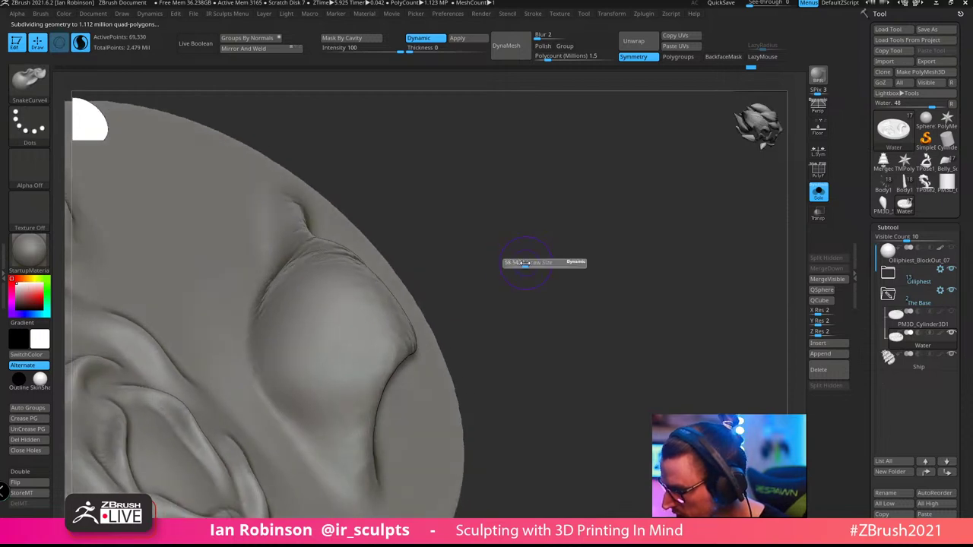
drag(275, 381, 235, 391)
click(293, 369)
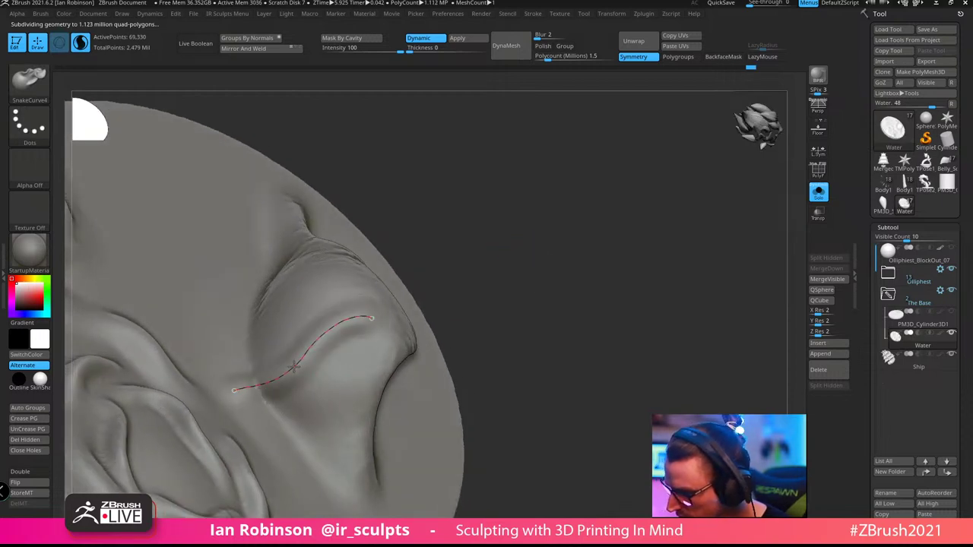
click(293, 366)
click(295, 360)
click(294, 359)
key(ctrl+z)
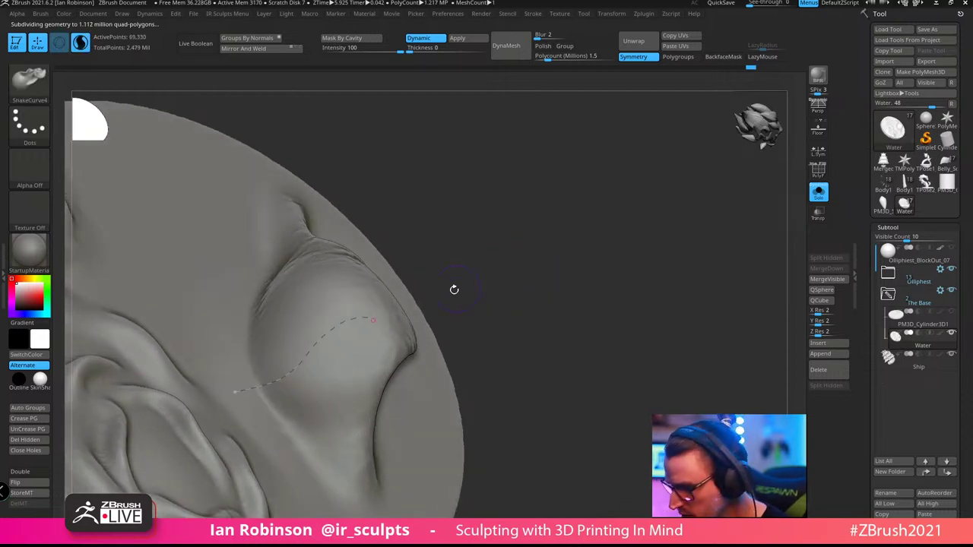
Switch to the SnakeCurve2 brush and pull a curved ridge from the water surface across the wave's back
key(b)
key(s)
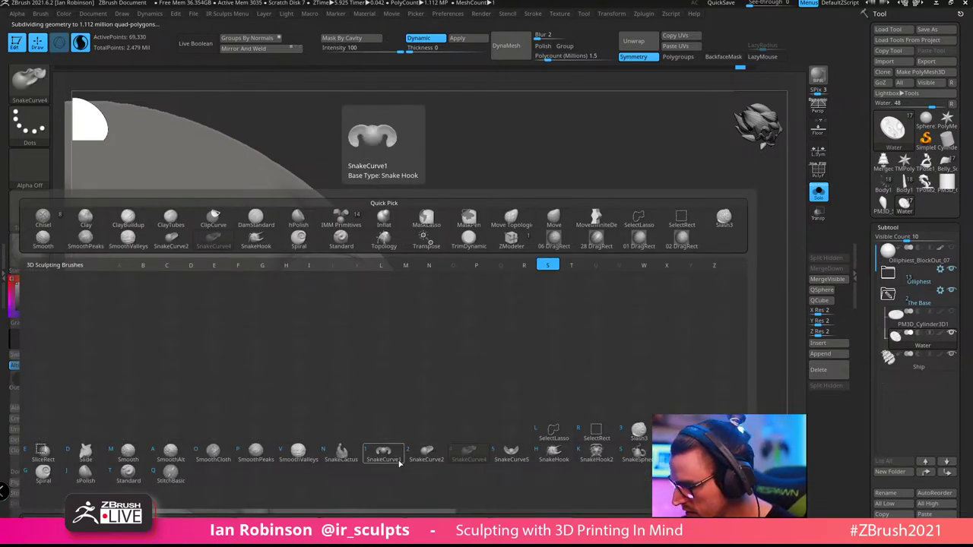
click(426, 452)
drag(589, 222, 559, 226)
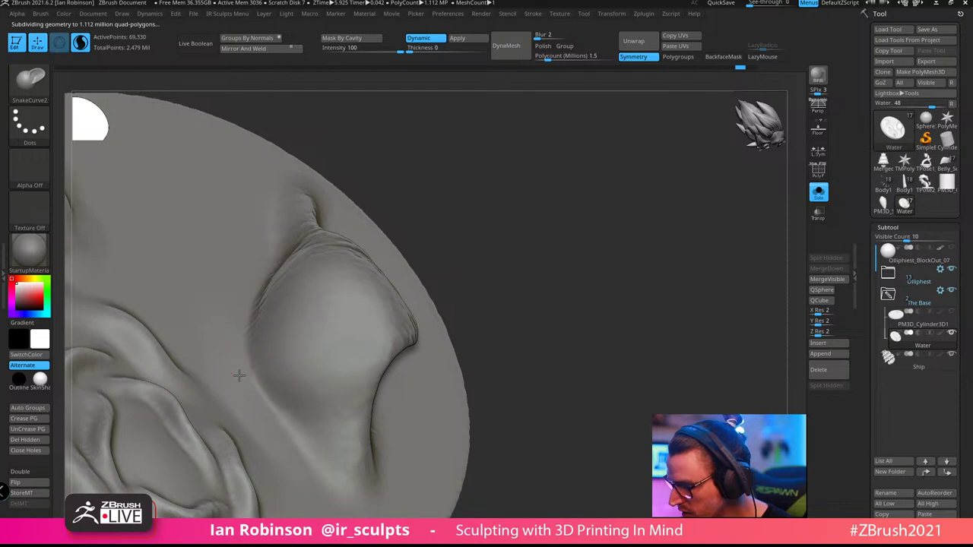
drag(477, 281, 497, 239)
click(309, 338)
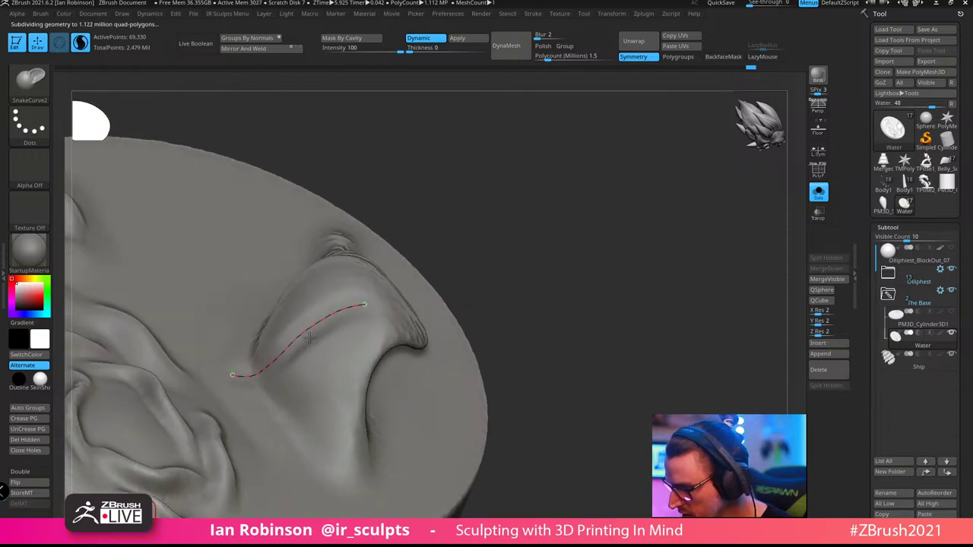
drag(541, 216, 663, 237)
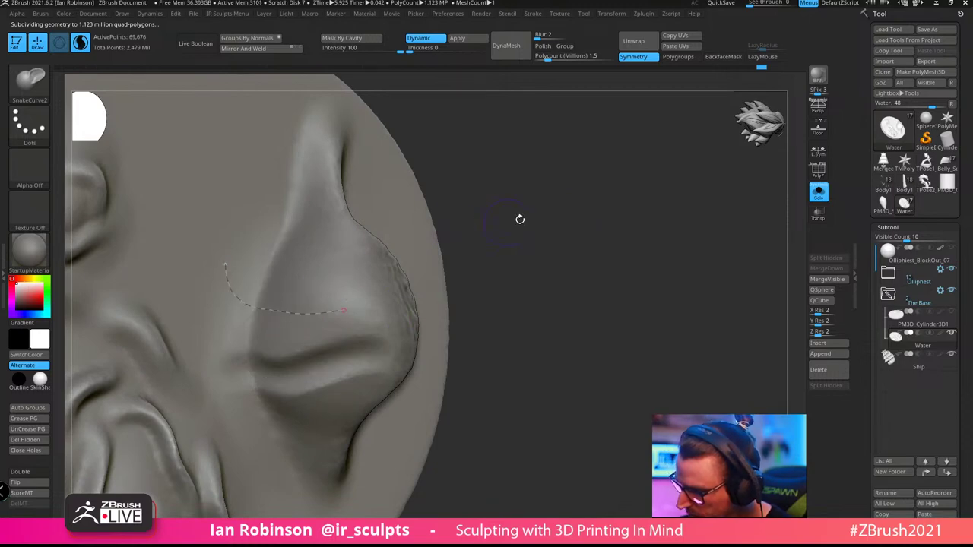
Add a second SnakeCurve2 ridge across the wave's back and show the ship and serpent again
drag(520, 219, 261, 337)
drag(346, 297, 374, 300)
mouse_move(476, 265)
mouse_down()
mouse_move(489, 237)
mouse_move(682, 254)
mouse_move(637, 286)
mouse_move(525, 213)
mouse_move(513, 250)
mouse_move(616, 237)
mouse_up()
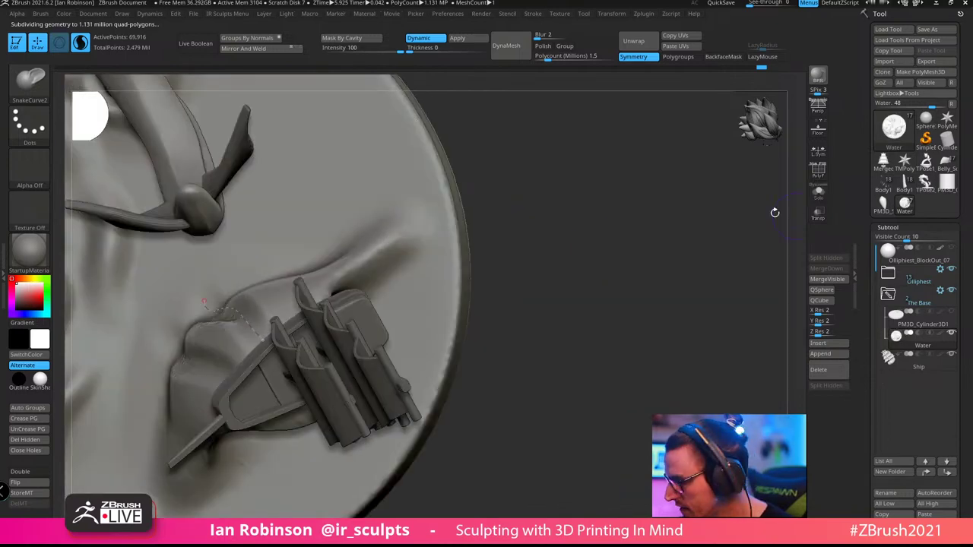
mouse_move(775, 212)
mouse_down()
mouse_move(632, 241)
mouse_move(625, 276)
mouse_move(550, 237)
mouse_up()
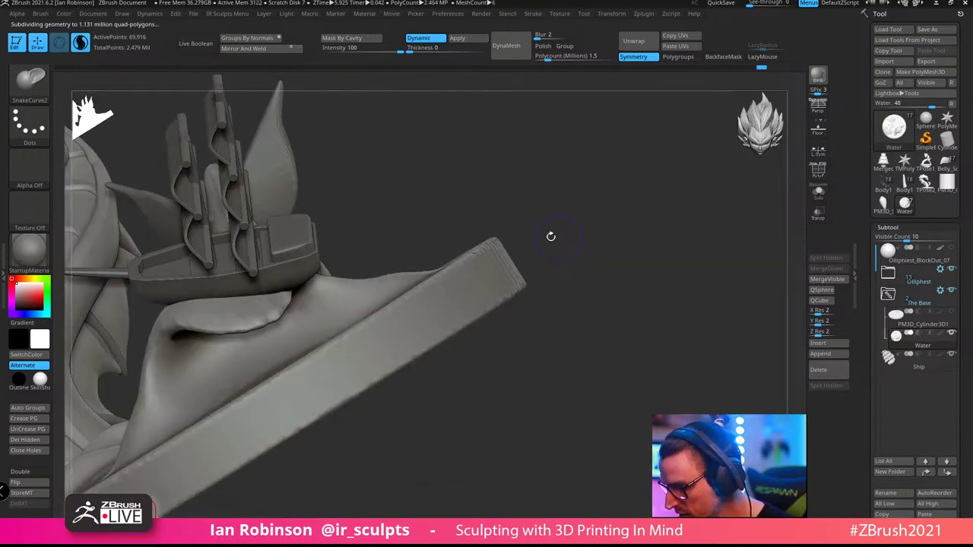
Pull out the wave's crest along the hull with SnakeCurve2, undoing an excessive pull and reshaping the tip
drag(365, 228, 441, 262)
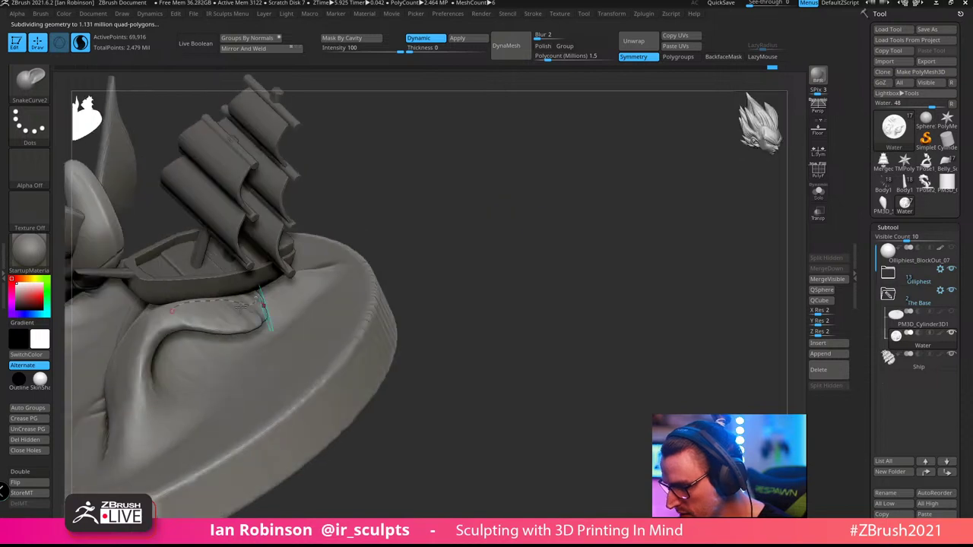
click(216, 298)
drag(450, 226, 475, 228)
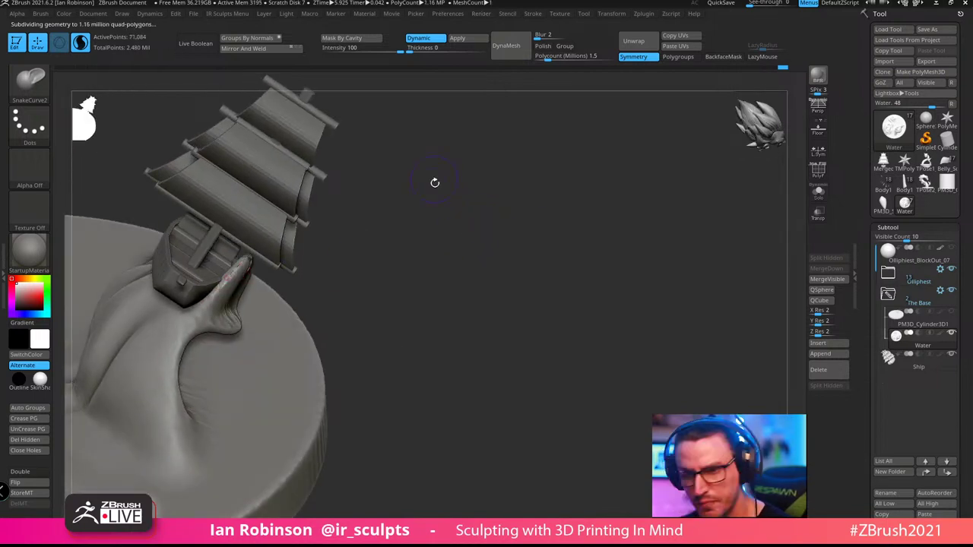
mouse_move(467, 239)
mouse_down()
mouse_move(396, 309)
mouse_move(433, 273)
mouse_move(573, 243)
mouse_move(423, 277)
mouse_up()
key(ctrl+z)
click(233, 289)
drag(459, 216, 565, 241)
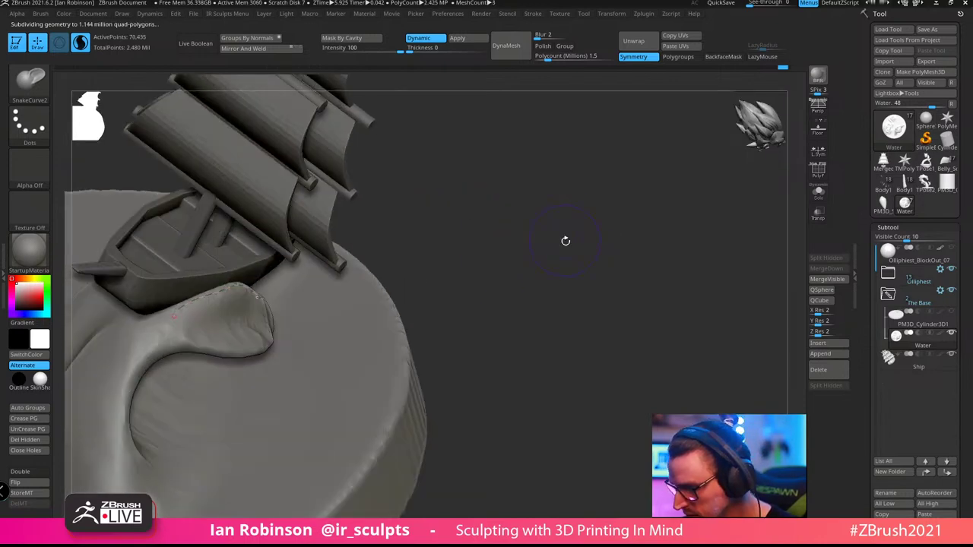
drag(469, 257, 559, 232)
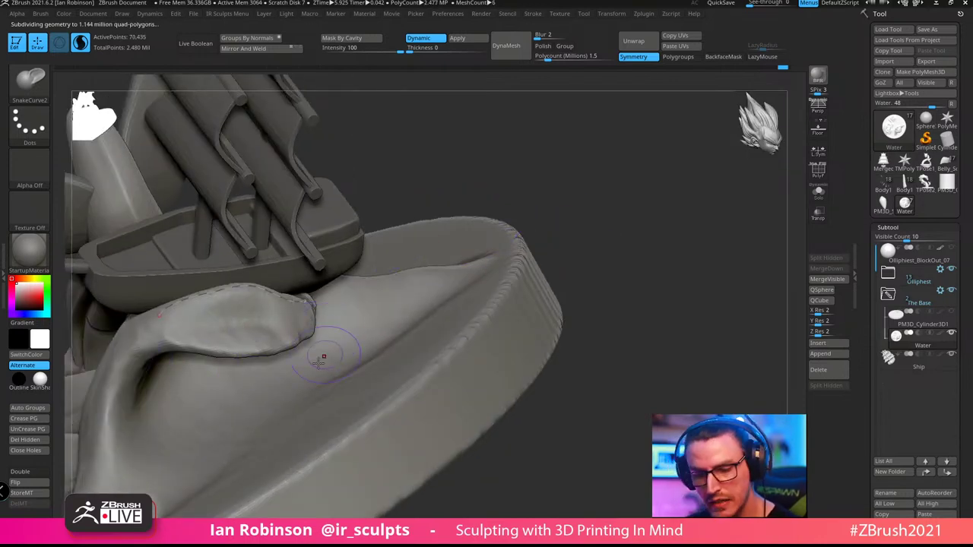
Apply a bumpy foam texture along the crest's lower lip with the SnakeCurve5 brush and undo the last pass
key(b)
key(s)
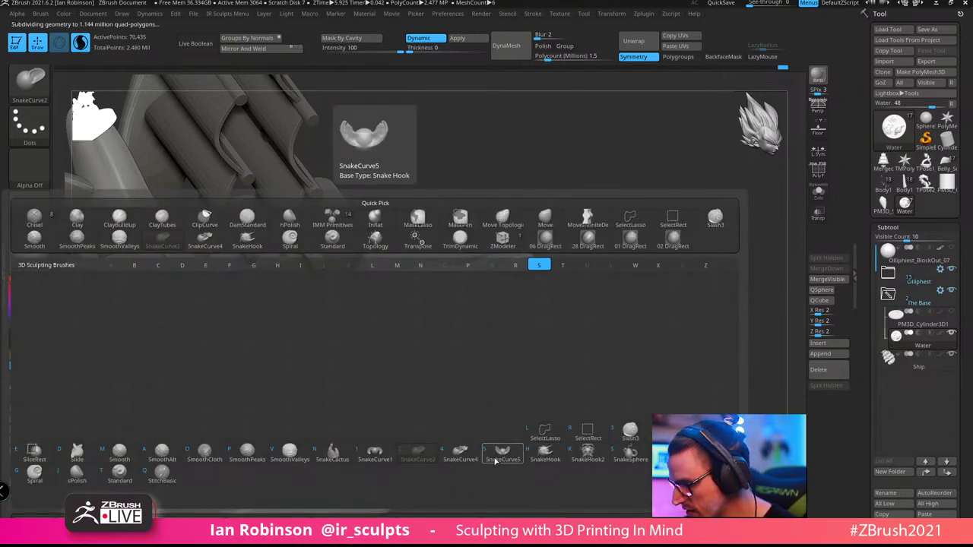
click(502, 456)
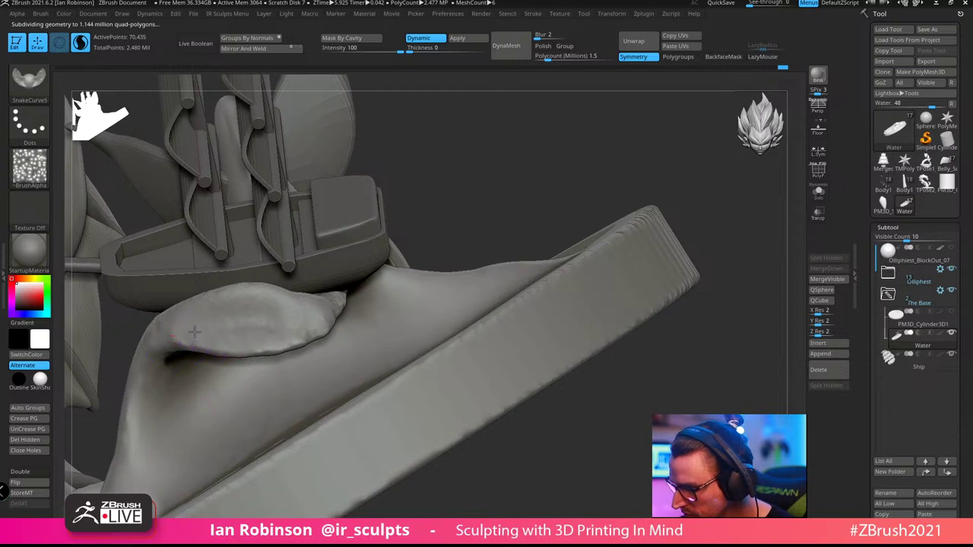
drag(194, 332, 329, 309)
click(251, 319)
mouse_move(601, 140)
mouse_down()
mouse_move(683, 248)
mouse_move(441, 306)
mouse_up()
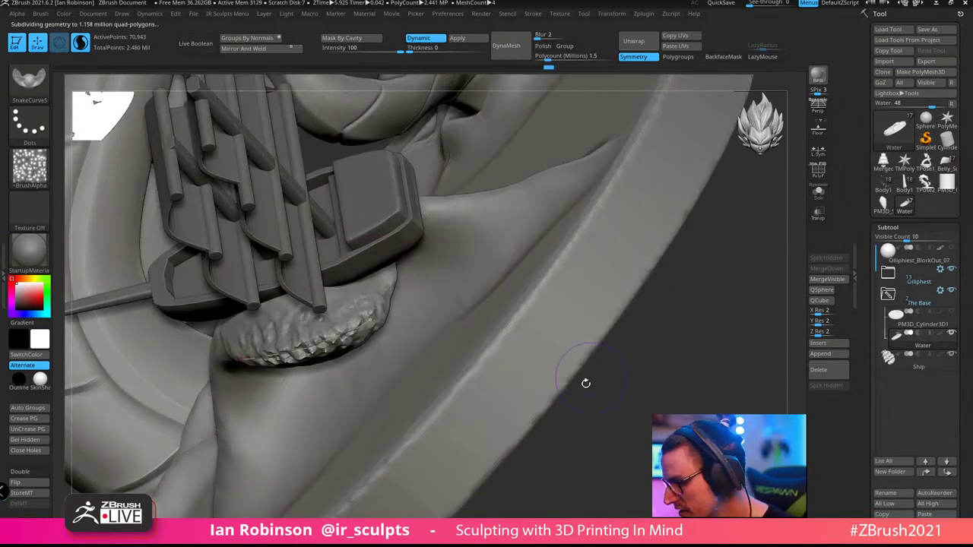
key(ctrl+z)
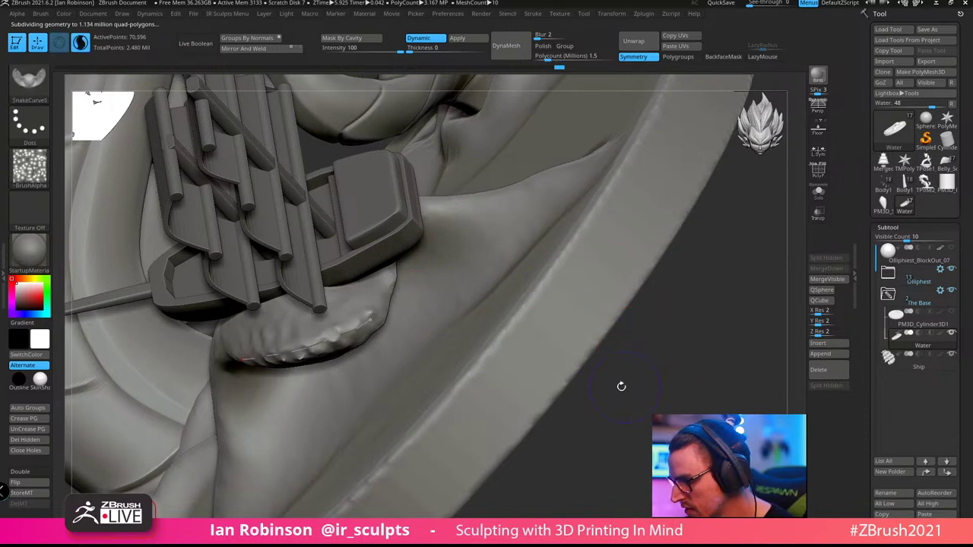
key(ctrl+shift+z)
key(ctrl+shift+z)
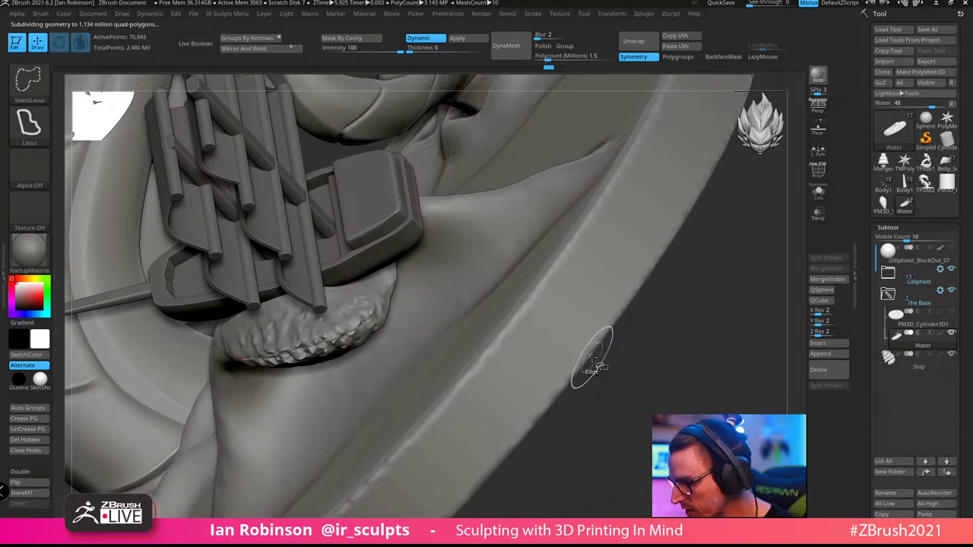
key(ctrl+z)
Extend the bumpy texture along the crest's upper side next to the hull with SnakeCurve5, undoing and redrawing the curve
drag(643, 339, 244, 350)
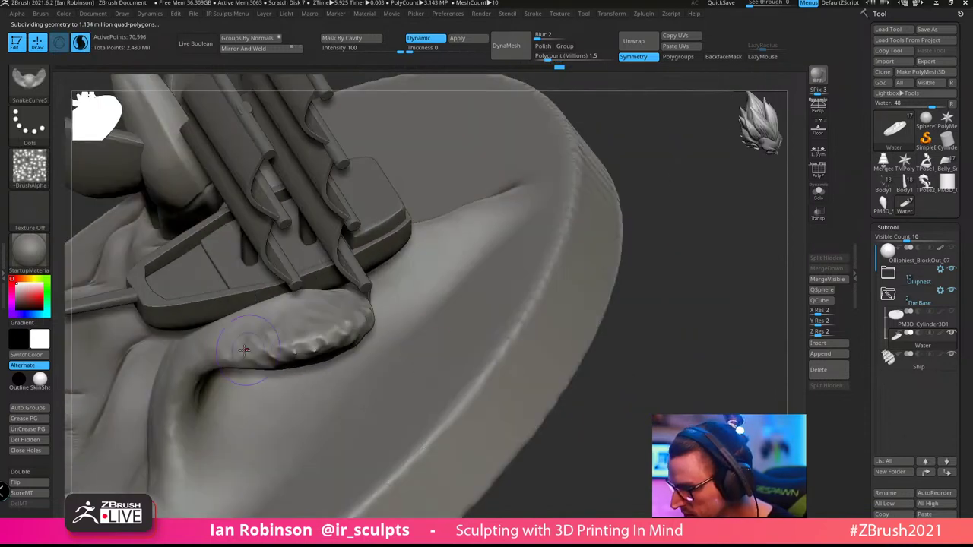
drag(377, 300, 373, 303)
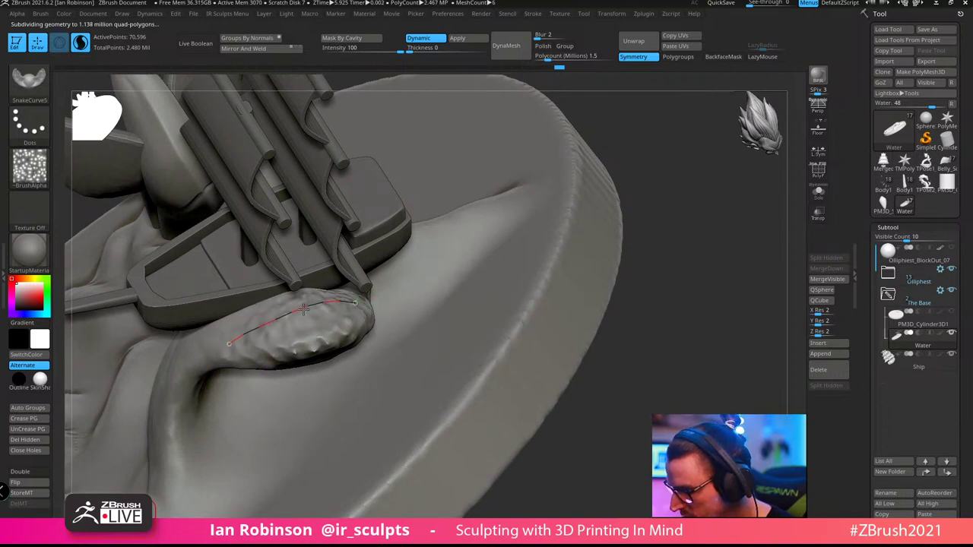
drag(660, 313, 528, 313)
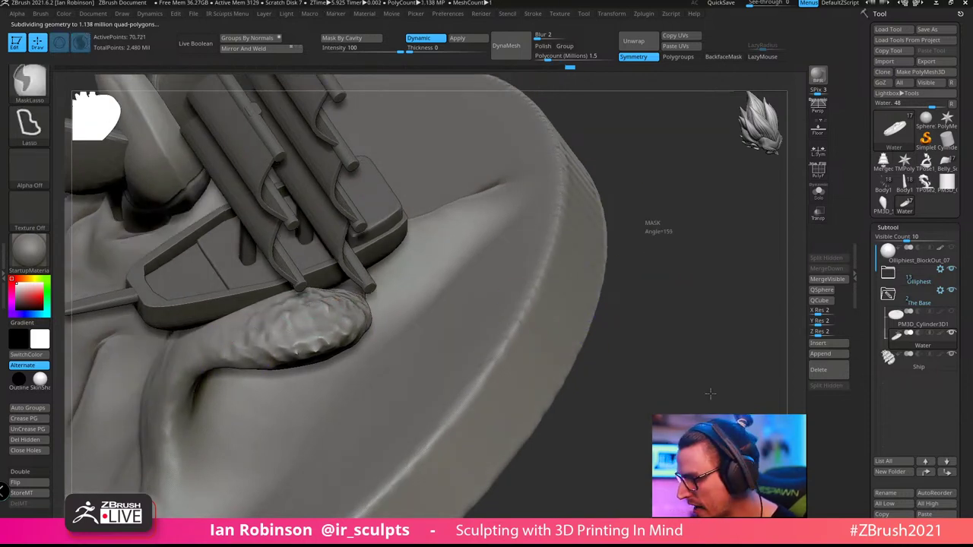
key(ctrl+z)
drag(711, 393, 664, 321)
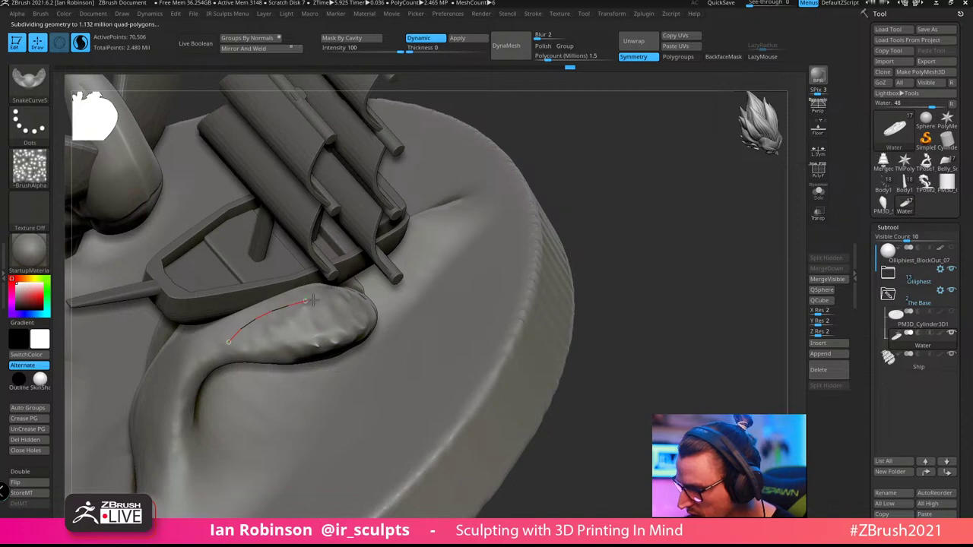
drag(271, 310, 283, 302)
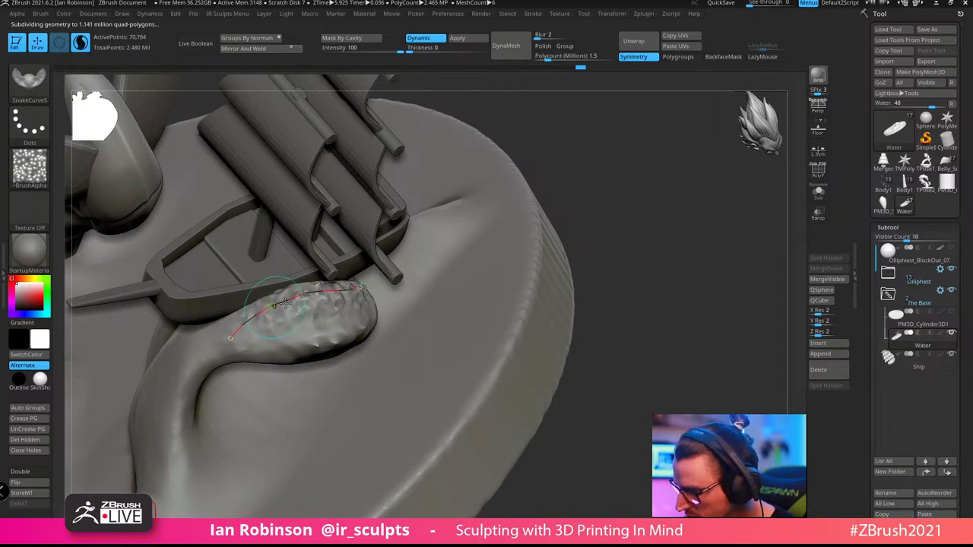
Isolate the Water subtool and build up lengthwise streaks down the wave's back with the ClayBuildup brush
mouse_move(656, 297)
mouse_down()
mouse_move(665, 263)
mouse_move(647, 225)
mouse_move(654, 298)
mouse_move(662, 252)
mouse_move(570, 200)
mouse_move(558, 213)
mouse_move(641, 223)
mouse_move(601, 266)
mouse_move(544, 251)
mouse_move(558, 228)
mouse_move(606, 221)
mouse_up()
click(818, 192)
key(b)
key(c)
key(b)
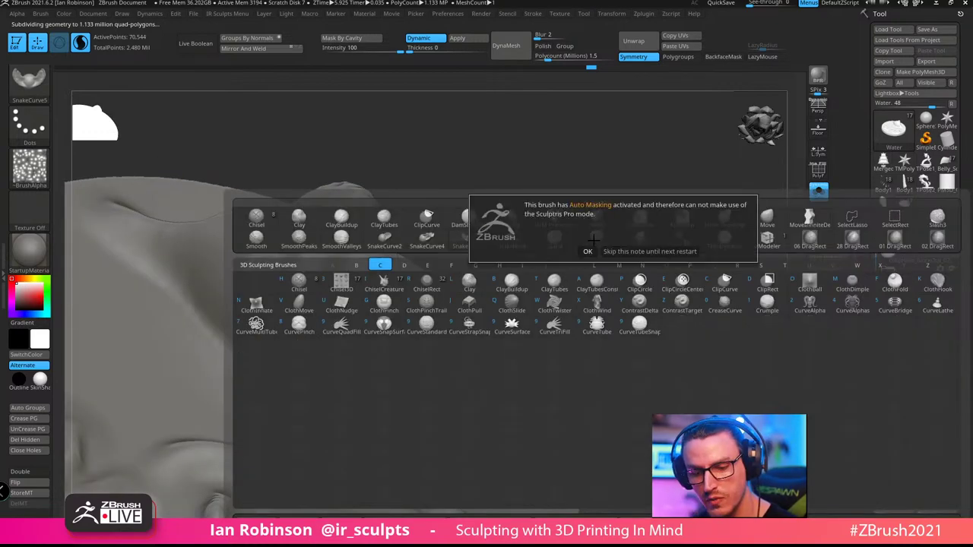
key(Return)
key(b)
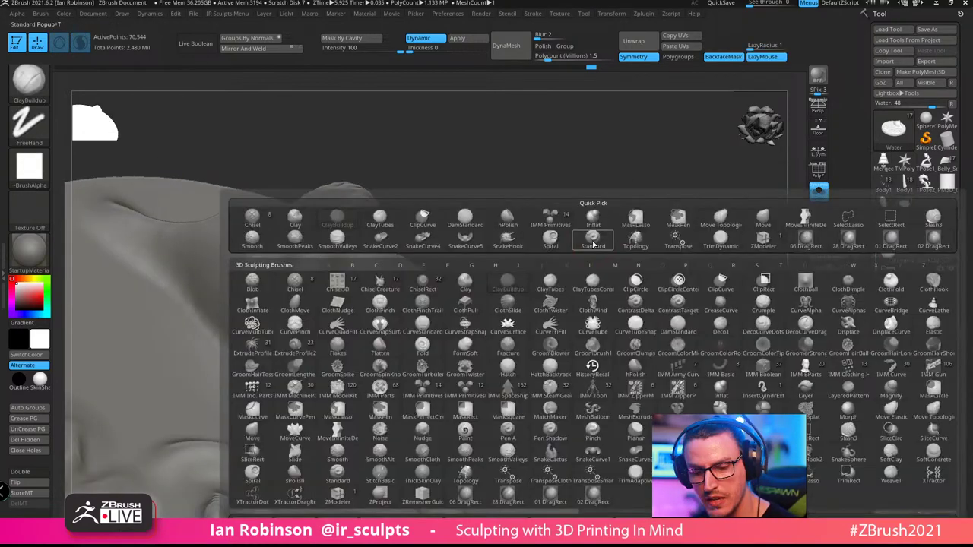
key(c)
key(b)
mouse_move(567, 211)
mouse_down()
mouse_move(571, 198)
mouse_move(512, 224)
mouse_up()
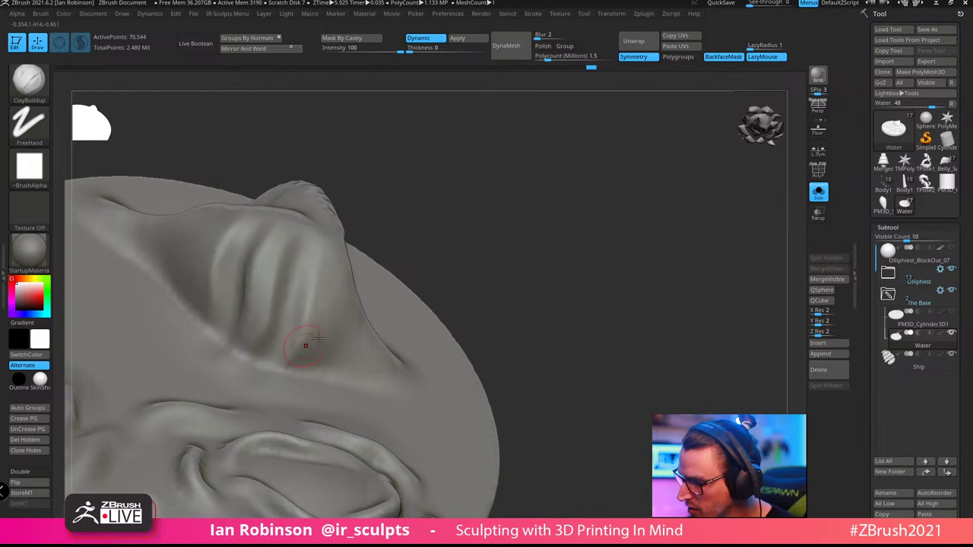
mouse_move(434, 243)
mouse_down()
mouse_move(407, 262)
mouse_move(489, 203)
mouse_move(473, 223)
mouse_up()
key(s)
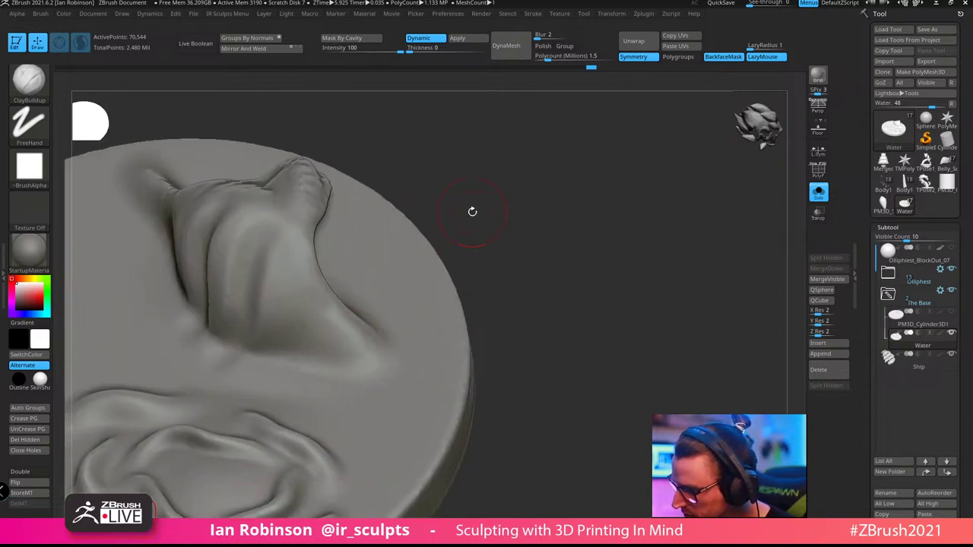
drag(278, 364, 296, 195)
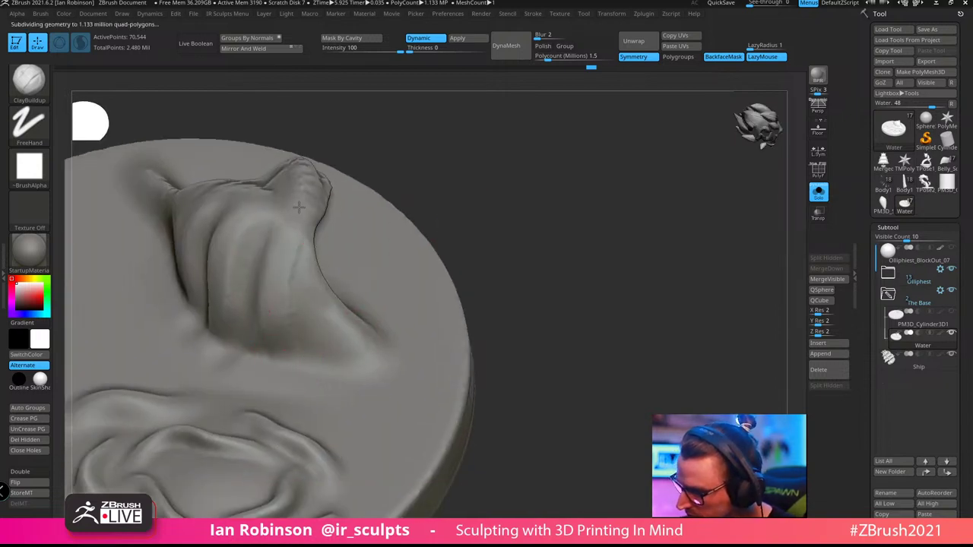
Extend the ClayBuildup streaks around the wave's flank and down into the flat water at its foot
drag(485, 219, 561, 248)
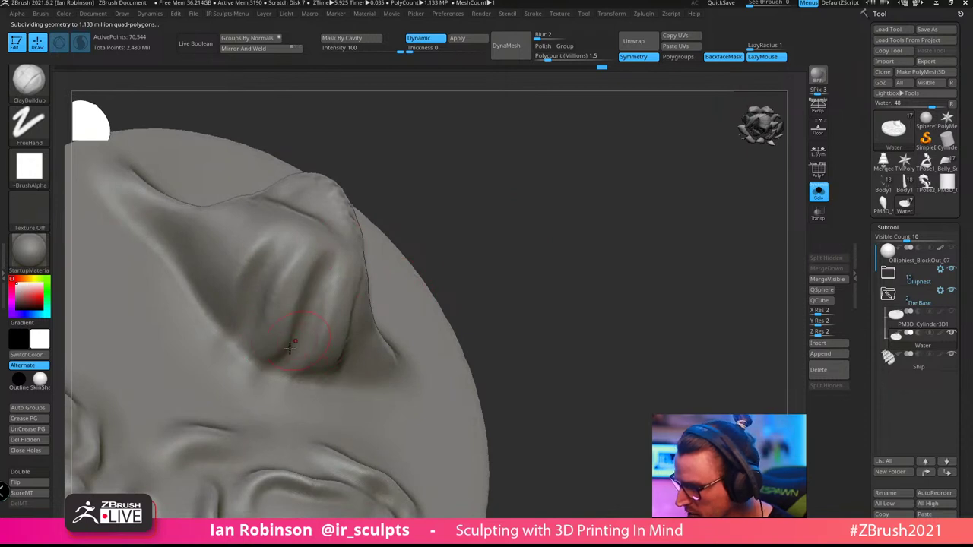
mouse_move(317, 275)
right_down()
mouse_move(506, 266)
mouse_move(309, 351)
right_up()
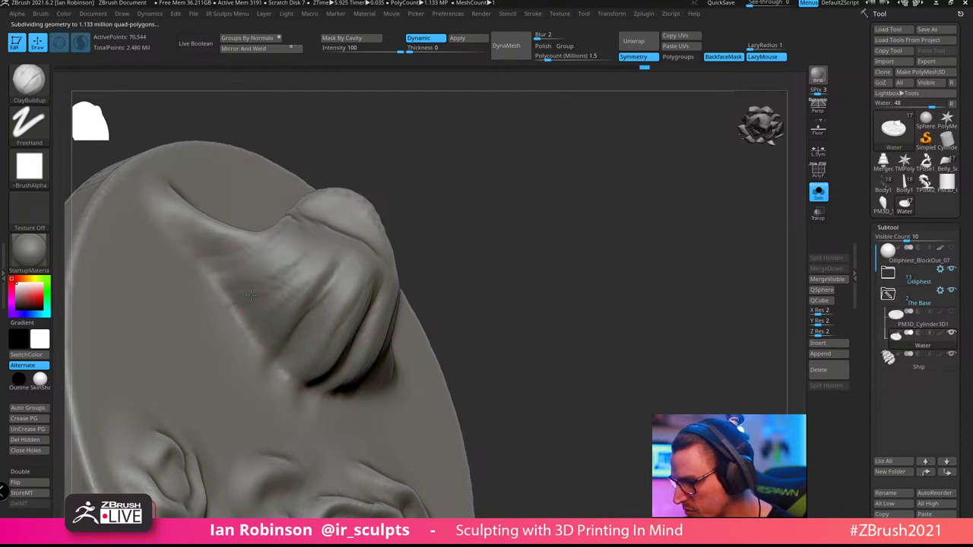
right_drag(350, 212, 403, 239)
right_drag(349, 216, 327, 324)
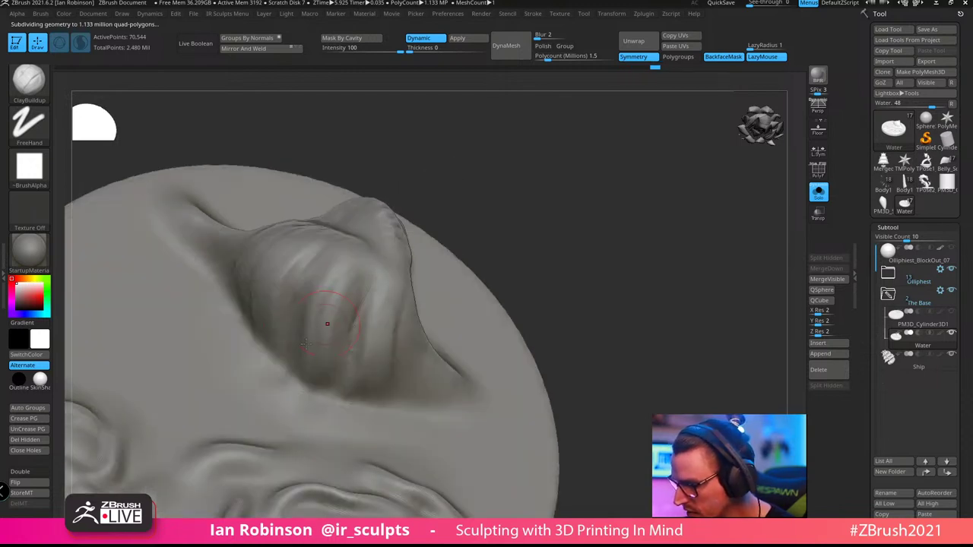
mouse_move(517, 189)
right_down()
mouse_move(550, 181)
mouse_move(536, 235)
right_up()
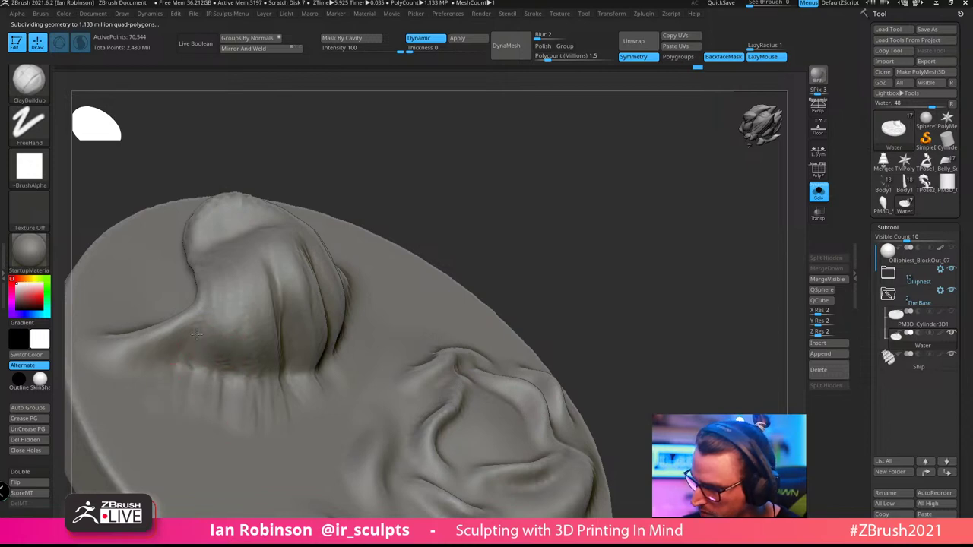
drag(196, 334, 183, 370)
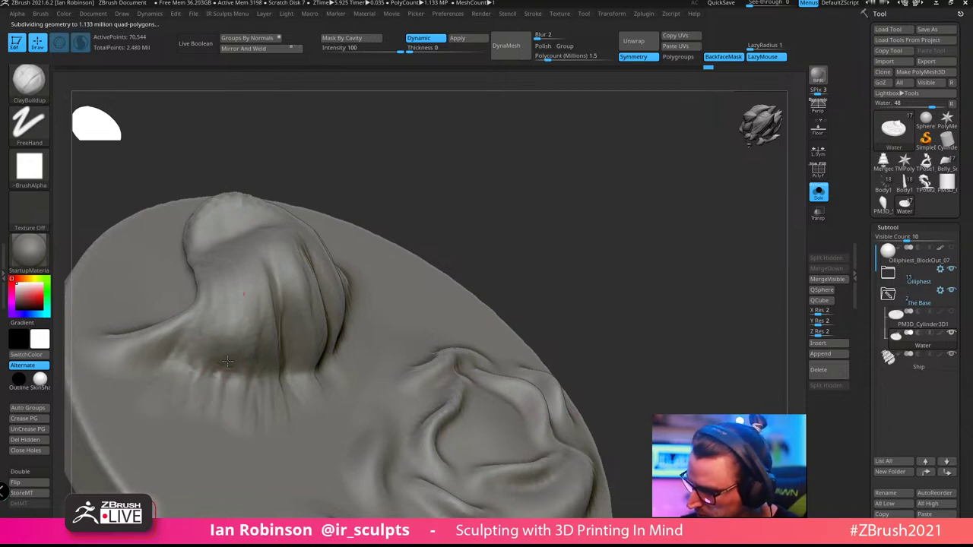
mouse_move(615, 226)
mouse_down()
mouse_move(636, 239)
mouse_move(578, 204)
mouse_up()
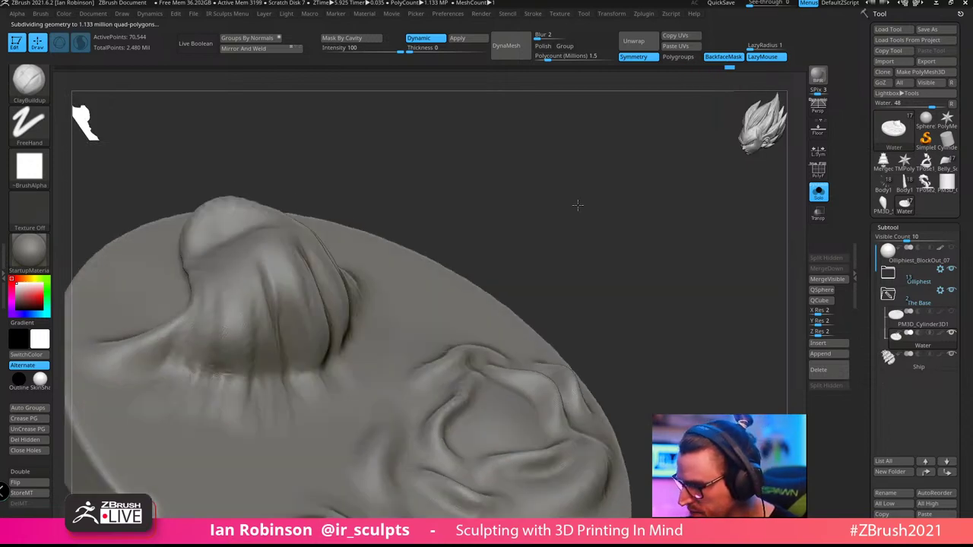
Smooth the streaks at the wave's foot where they run into the flat water
mouse_move(223, 397)
shift+mouse_down()
mouse_move(236, 384)
mouse_move(265, 428)
shift+mouse_up()
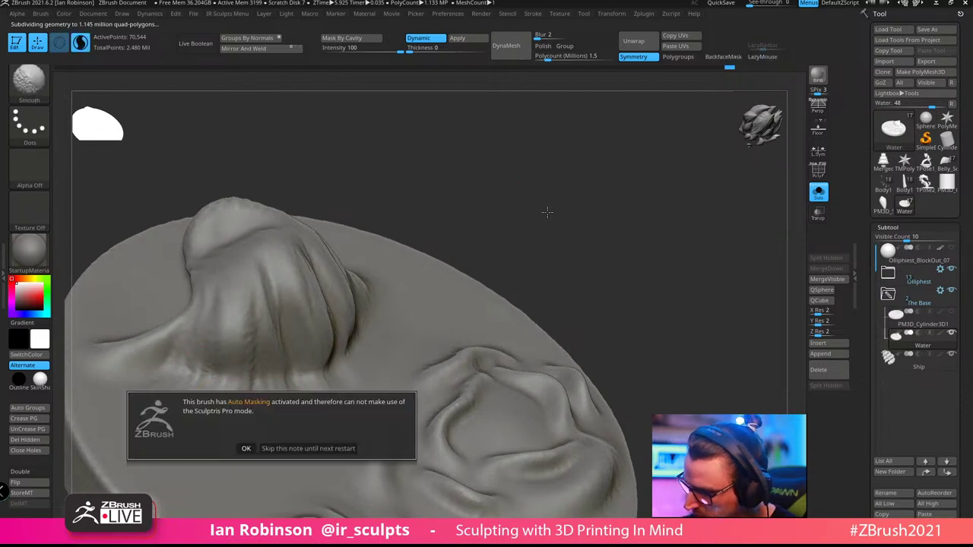
click(246, 448)
drag(522, 243, 534, 213)
key(shift)
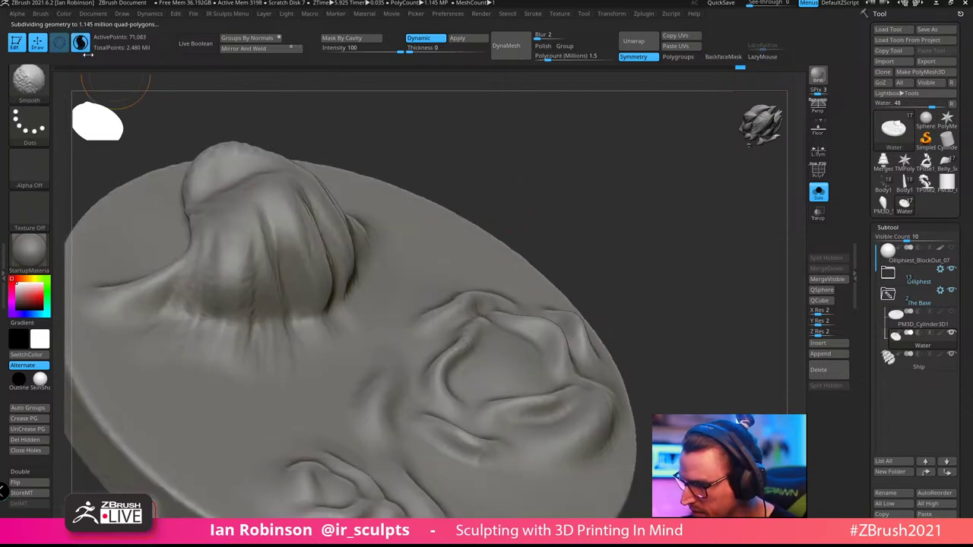
key(shift)
Show all the subtools again and adjust the wave's crest beneath the ship's hull with a large Move brush
drag(619, 191, 771, 233)
drag(816, 202, 780, 216)
drag(586, 235, 696, 283)
key(b)
key(m)
key(v)
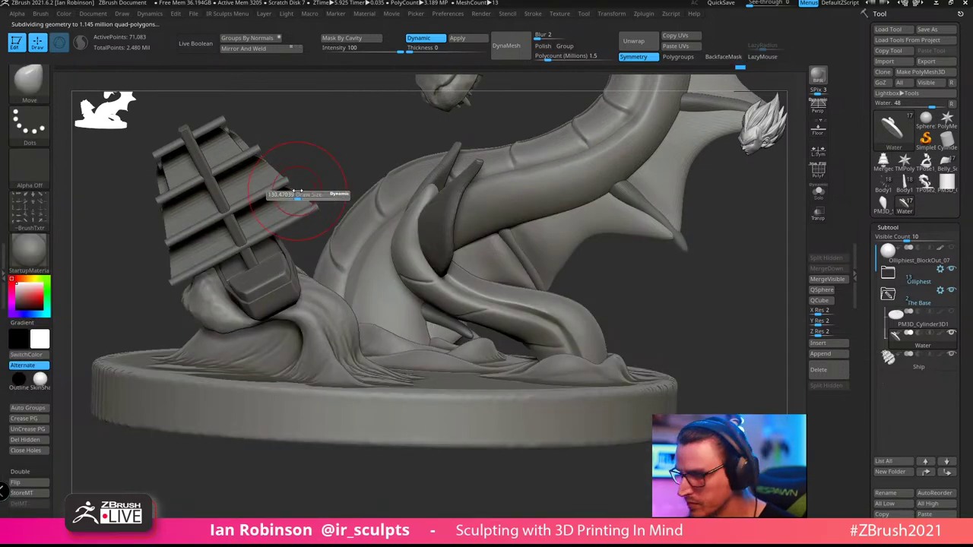
drag(332, 158, 340, 111)
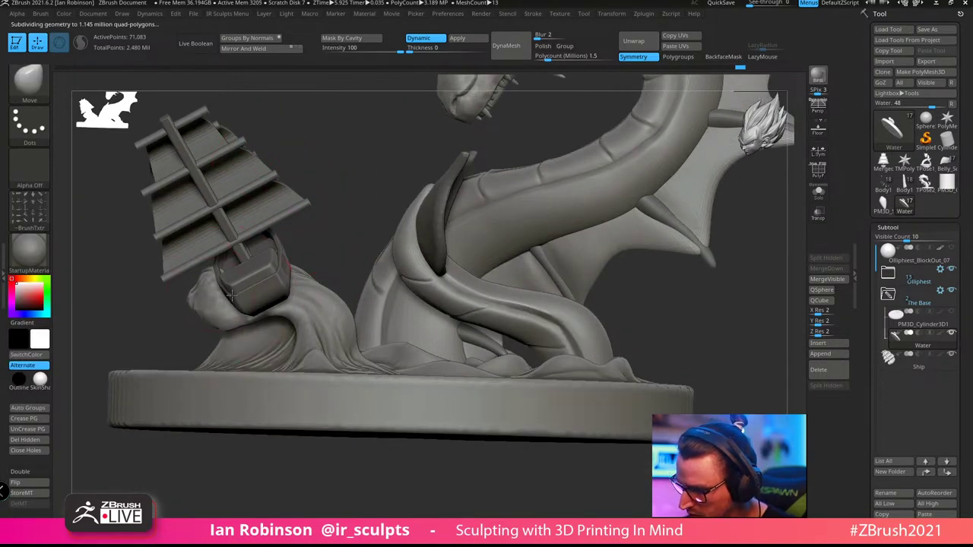
right_drag(238, 298, 420, 202)
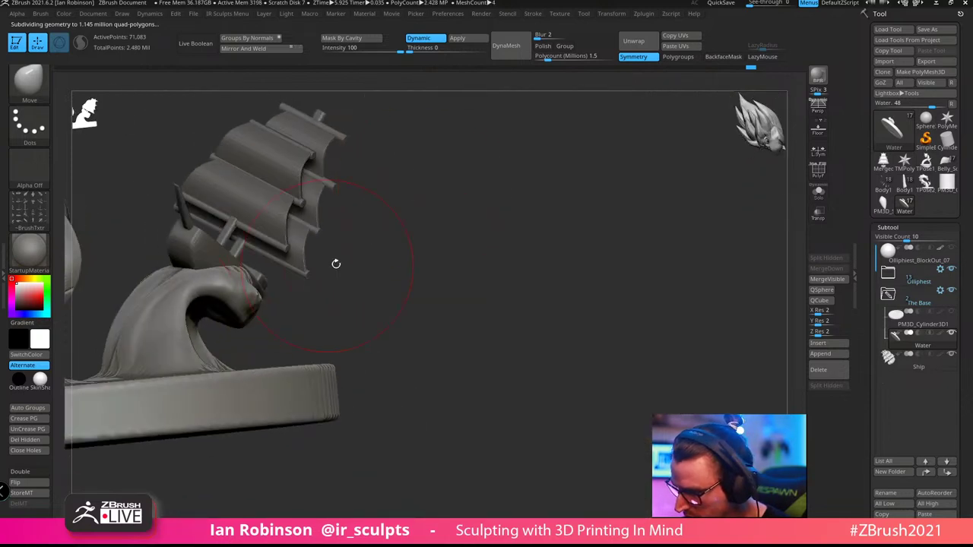
right_drag(336, 263, 486, 283)
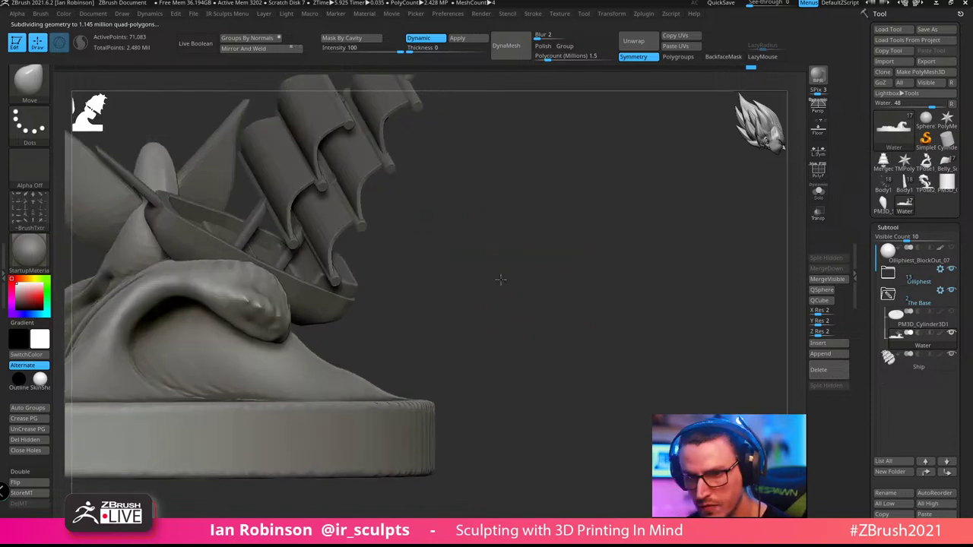
right_drag(604, 282, 509, 294)
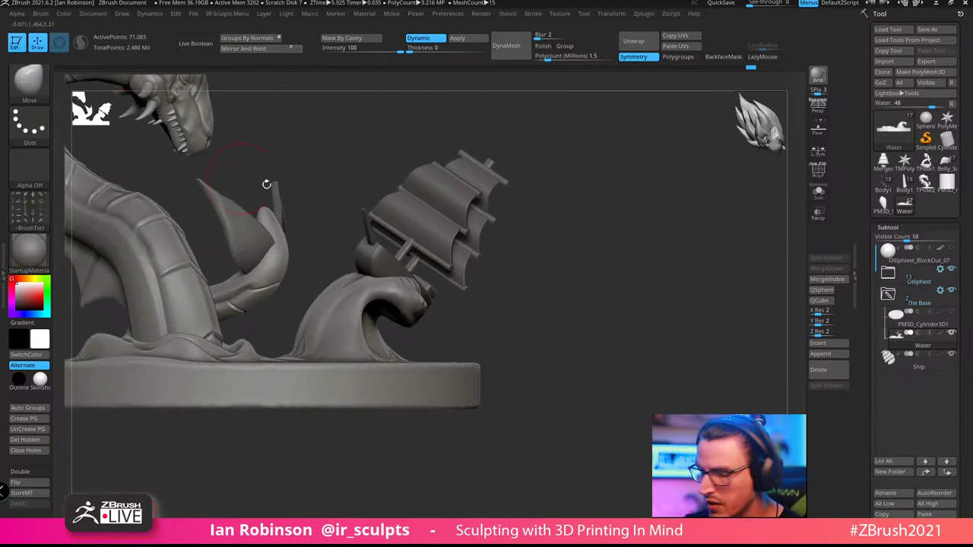
Choose the ClayBuildup brush and isolate the wave beneath the ship with a lasso selection, hiding the rest of the water mesh
key(b)
key(c)
key(b)
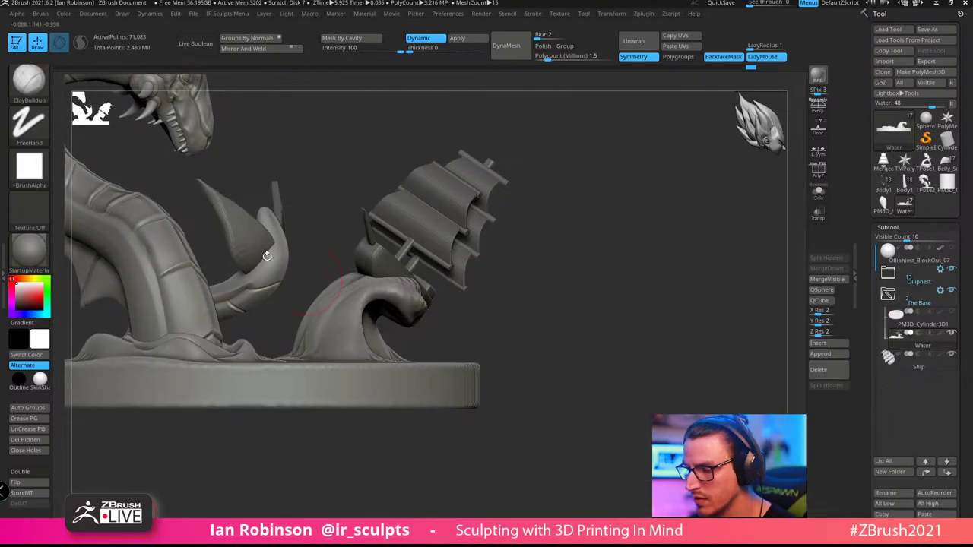
key(shift)
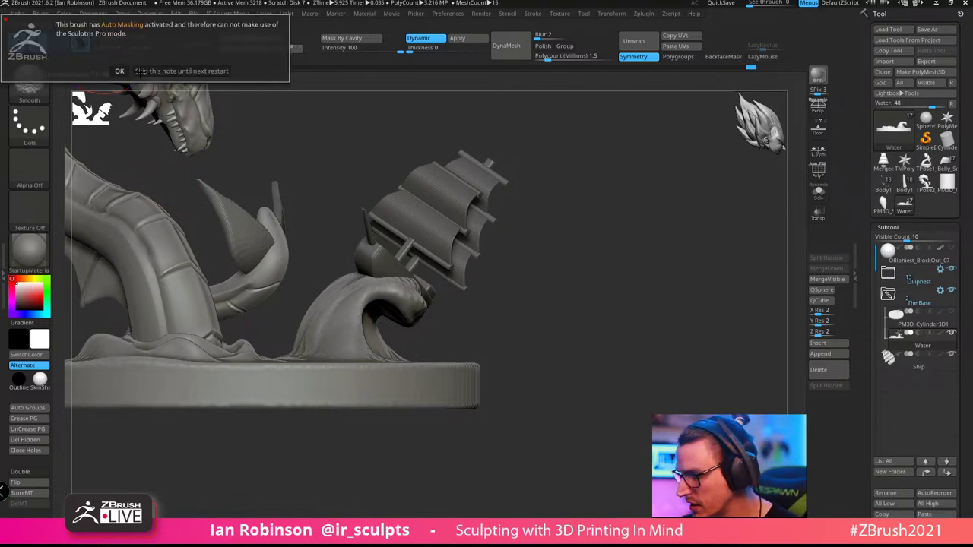
click(119, 71)
key(ctrl+shift)
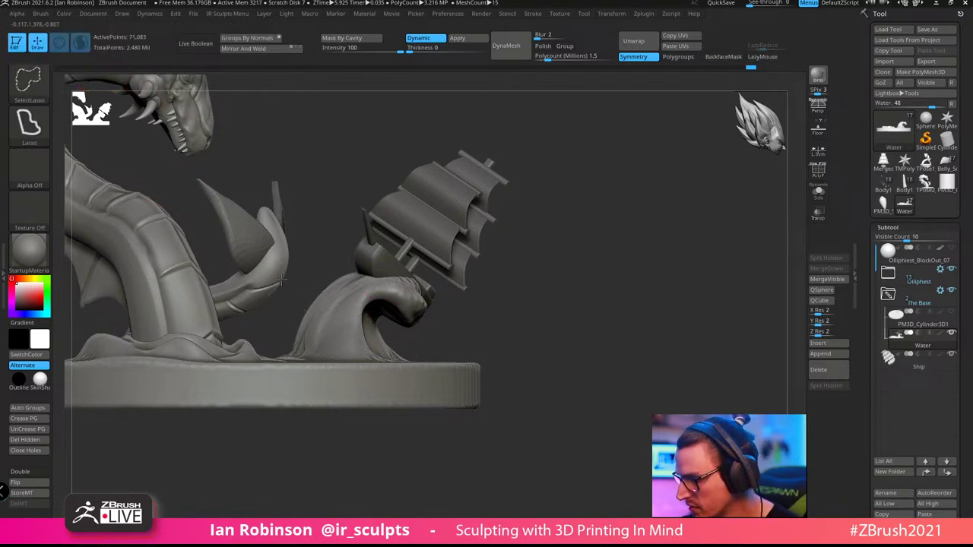
mouse_move(281, 280)
ctrl+shift+mouse_down()
mouse_move(567, 251)
mouse_move(472, 358)
mouse_move(282, 358)
ctrl+shift+mouse_up()
click(224, 322)
Sculpt flowing strokes into the hollow beneath the wave's curl with a resized ClayBuildup brush
mouse_move(544, 283)
mouse_down()
mouse_move(593, 248)
mouse_move(620, 201)
mouse_move(622, 326)
mouse_move(665, 348)
mouse_move(666, 312)
mouse_up()
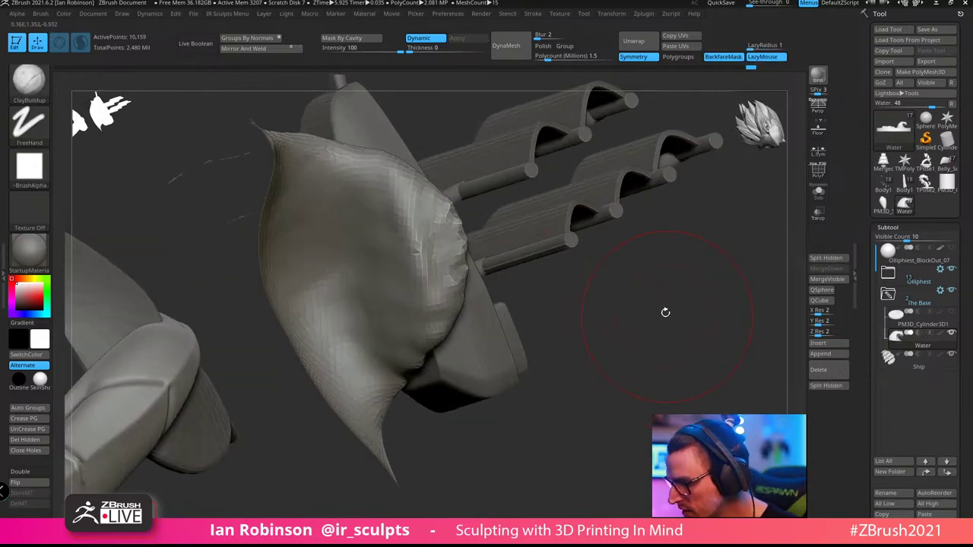
key(s)
drag(380, 240, 361, 240)
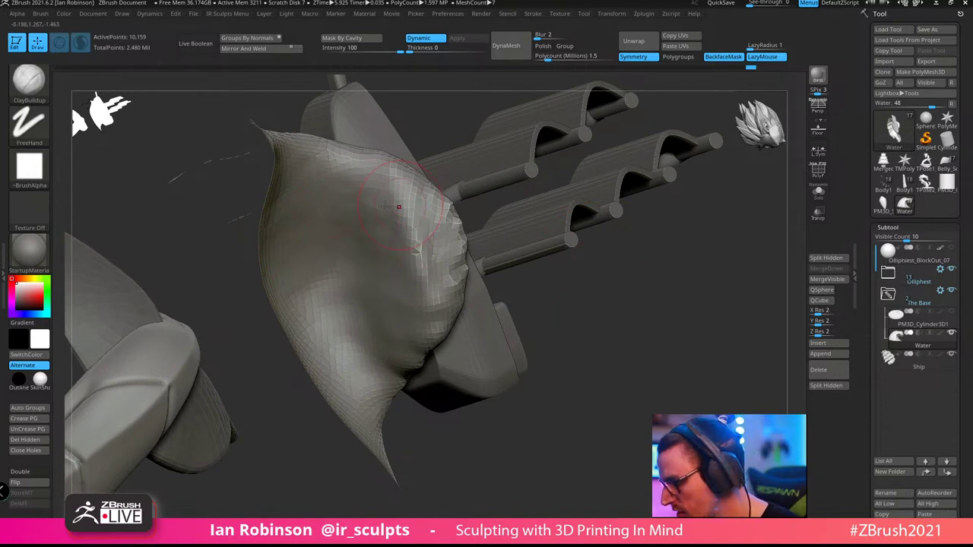
mouse_move(328, 190)
mouse_down()
mouse_move(380, 199)
mouse_move(348, 237)
mouse_move(390, 249)
mouse_up()
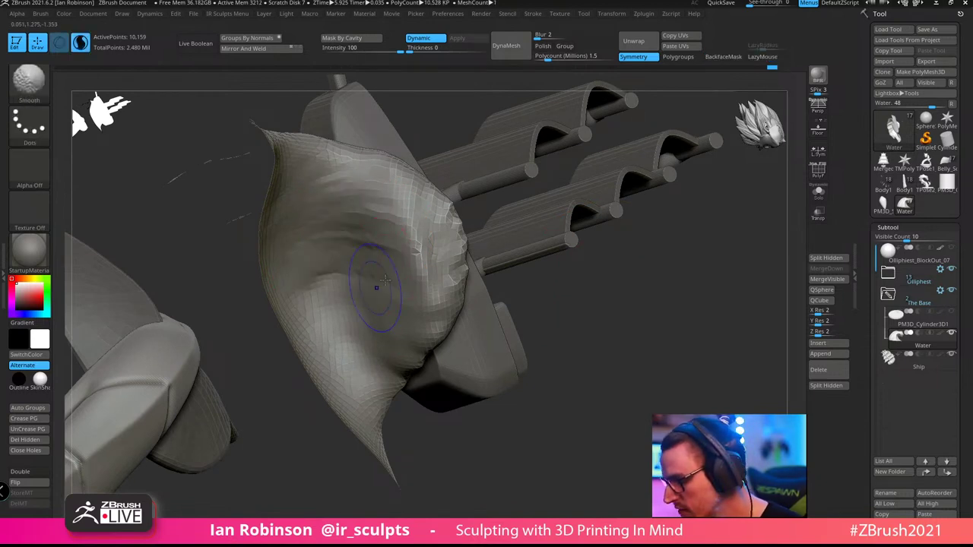
Turn on the polygon wireframe and disable Sculptris Pro for the Smooth brush
key(shift+f)
shift+click(389, 286)
click(354, 308)
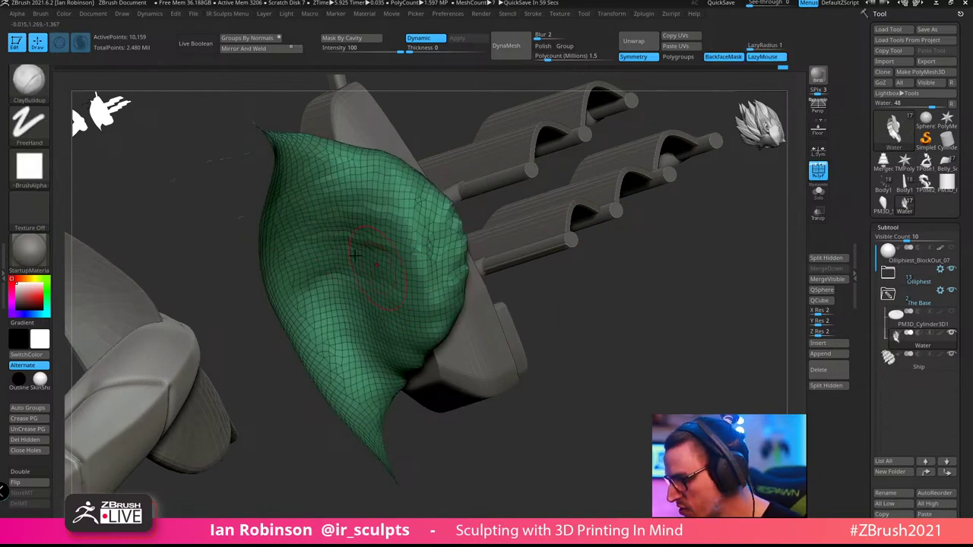
shift+click(81, 51)
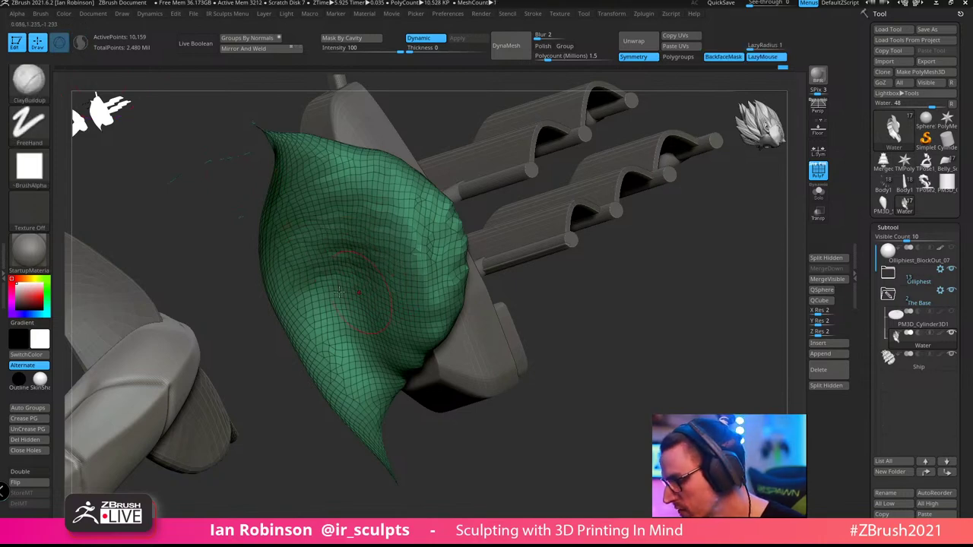
Continue shaping the hollow and underside of the curl with ClayBuildup from several angles
mouse_move(340, 292)
mouse_down()
mouse_move(384, 279)
mouse_move(333, 247)
mouse_move(348, 227)
mouse_up()
drag(631, 298, 548, 289)
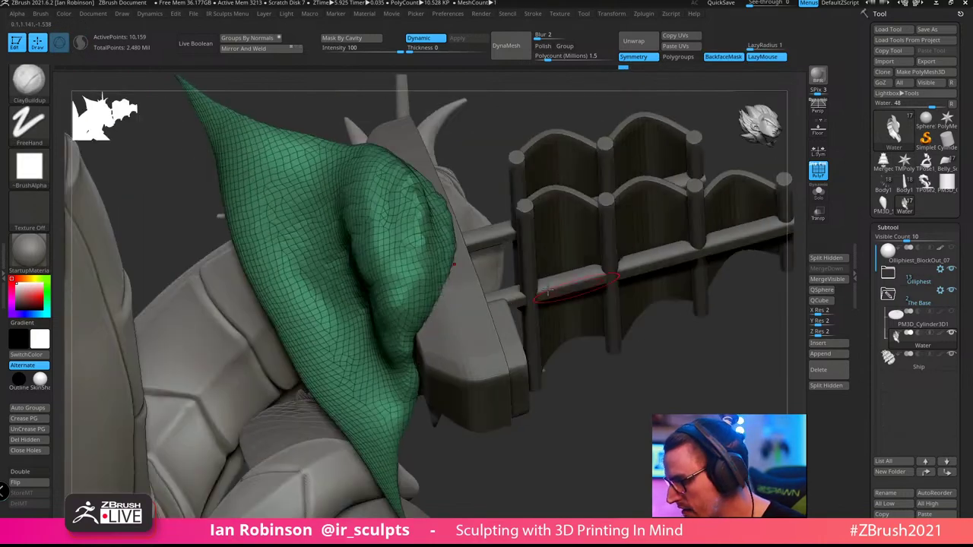
drag(648, 384, 471, 304)
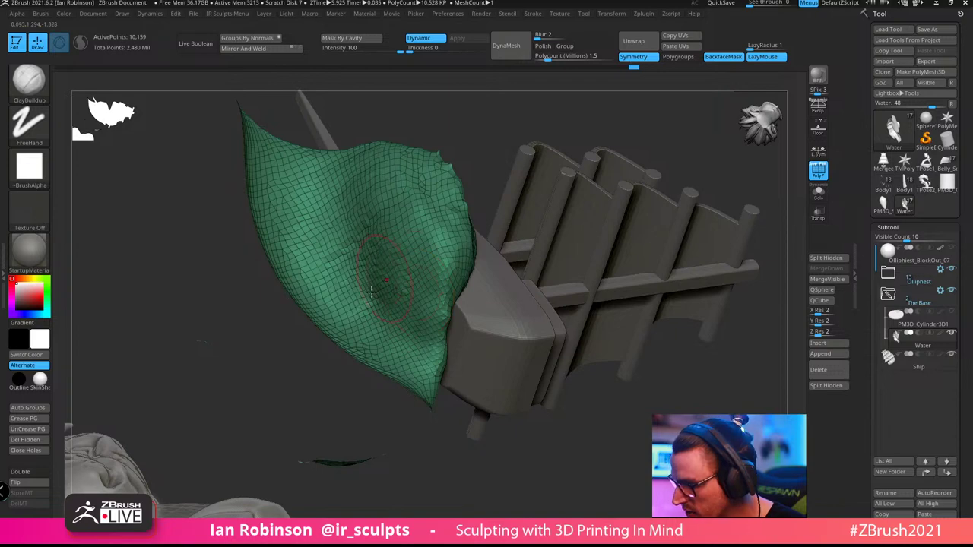
drag(471, 237, 472, 193)
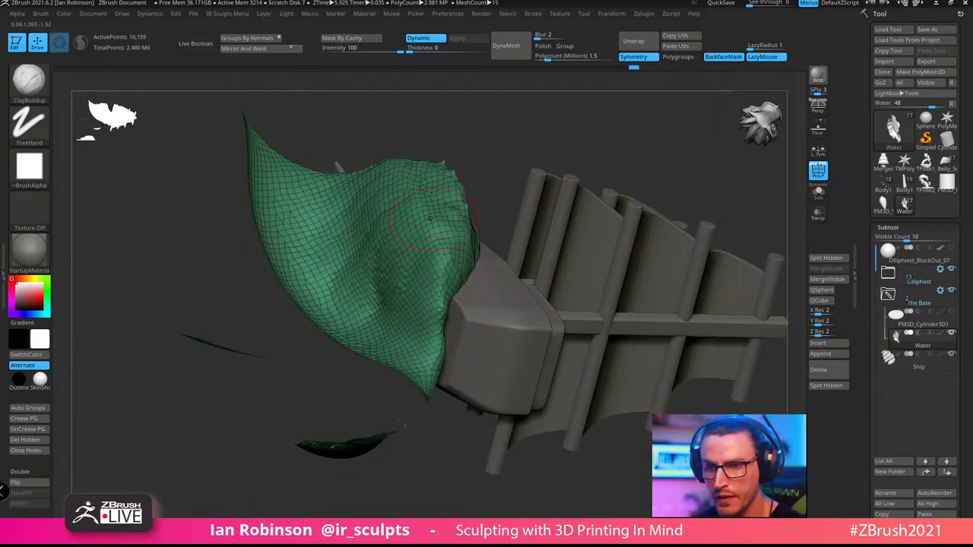
right_drag(431, 218, 481, 202)
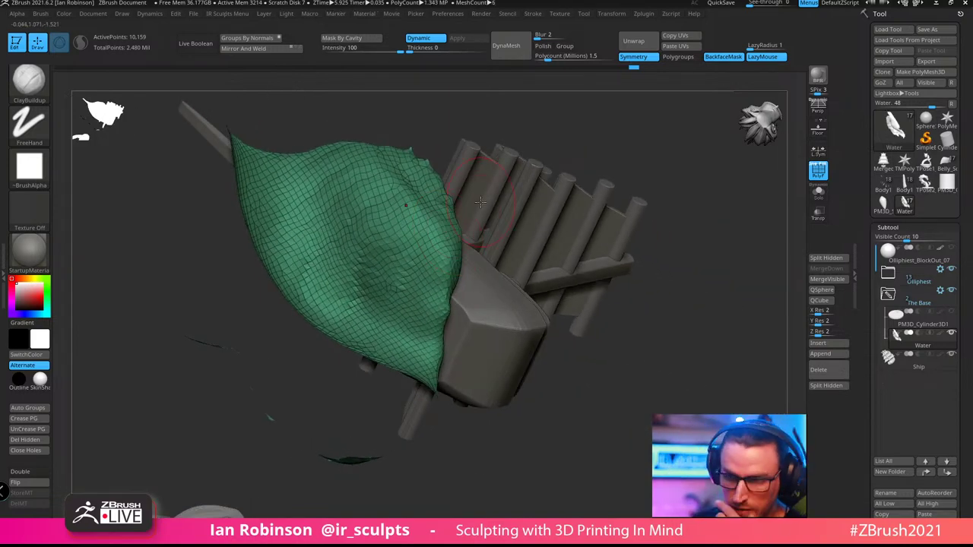
right_drag(477, 293, 368, 275)
mouse_move(563, 304)
mouse_down()
mouse_move(604, 267)
mouse_move(625, 213)
mouse_move(615, 267)
mouse_up()
drag(407, 278, 425, 257)
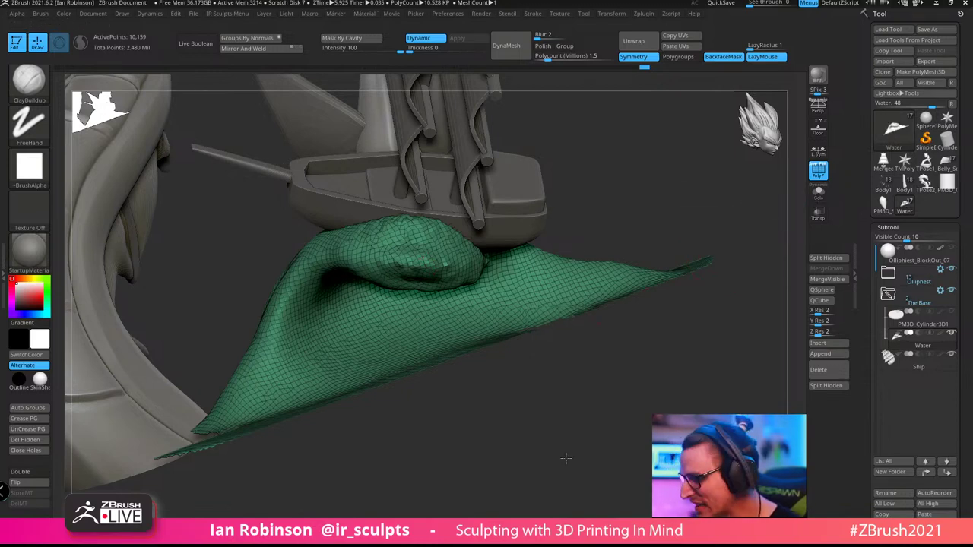
Build up folds along the wave's flank beside the opening of the curl
drag(566, 457, 562, 411)
drag(307, 306, 289, 384)
mouse_move(298, 335)
mouse_down()
mouse_move(284, 383)
mouse_move(303, 378)
mouse_up()
drag(598, 149, 561, 233)
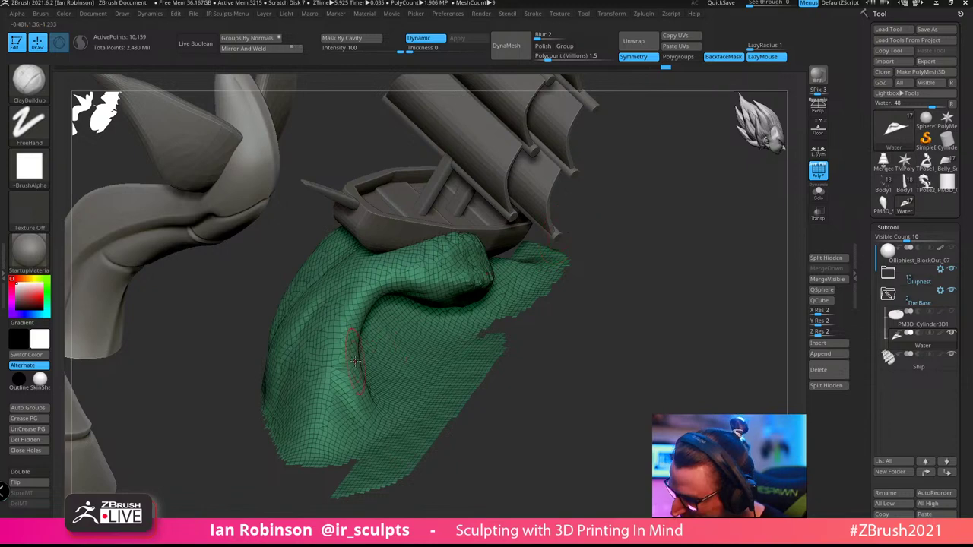
Mask the isolated wave, unhide the rest of the water mesh, and unmask the flat strip in front of the wave
ctrl+click(648, 330)
ctrl+shift+click(674, 317)
mouse_move(701, 314)
alt+mouse_down()
mouse_move(658, 265)
mouse_move(698, 304)
alt+mouse_up()
mouse_move(708, 289)
ctrl+mouse_down()
mouse_move(730, 263)
mouse_move(697, 211)
ctrl+mouse_up()
mouse_move(696, 210)
right_down()
mouse_move(684, 284)
mouse_move(613, 256)
mouse_move(581, 304)
right_up()
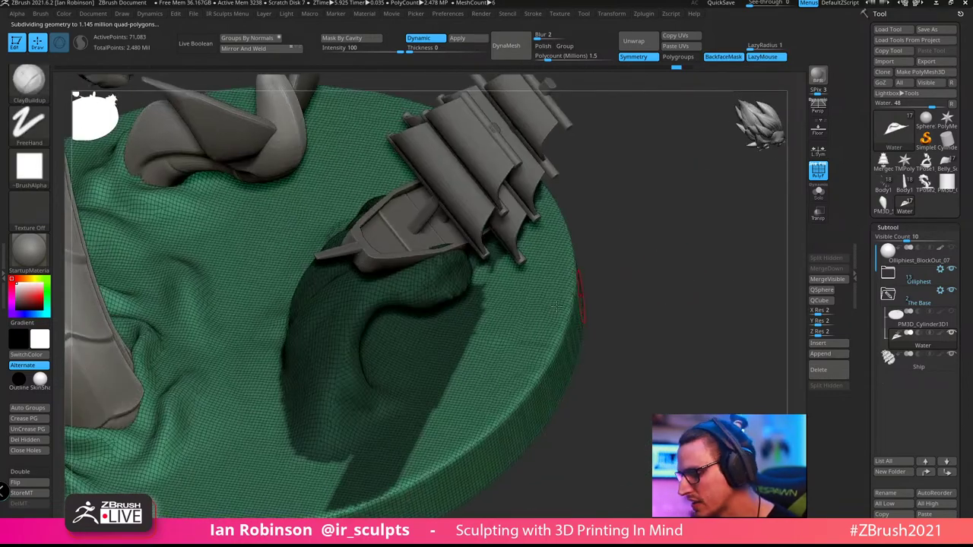
ctrl+drag(298, 493, 559, 371)
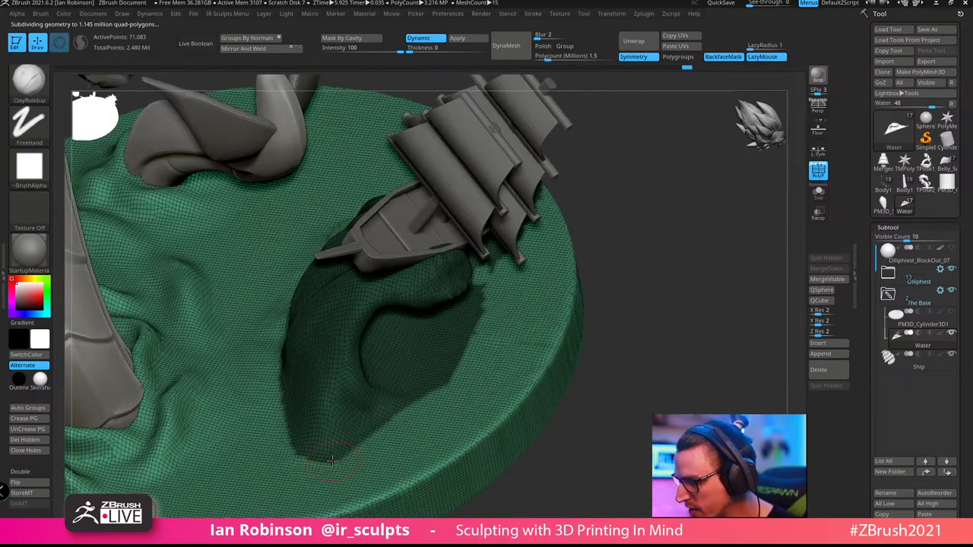
Lasso-mask the water along the ship's wave from a side view of the base
right_drag(558, 371, 628, 312)
mouse_move(705, 329)
right_down()
mouse_move(631, 254)
mouse_move(745, 322)
mouse_move(679, 388)
mouse_move(630, 341)
right_up()
mouse_move(630, 341)
ctrl+mouse_down()
mouse_move(536, 331)
mouse_move(555, 300)
mouse_move(655, 336)
ctrl+mouse_up()
mouse_move(570, 322)
ctrl+mouse_down()
mouse_move(562, 334)
mouse_move(581, 339)
ctrl+mouse_up()
key(f)
mouse_move(735, 324)
right_down()
mouse_move(700, 312)
mouse_move(684, 330)
mouse_move(646, 320)
right_up()
mouse_move(494, 220)
ctrl+mouse_down()
mouse_move(617, 518)
mouse_move(491, 510)
ctrl+mouse_up()
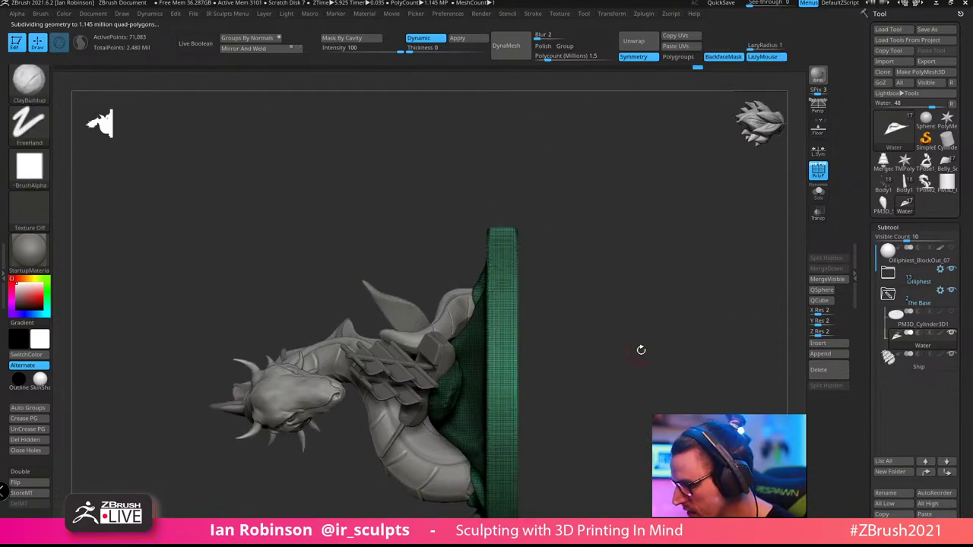
mouse_move(639, 349)
right_down()
mouse_move(625, 271)
mouse_move(654, 308)
right_up()
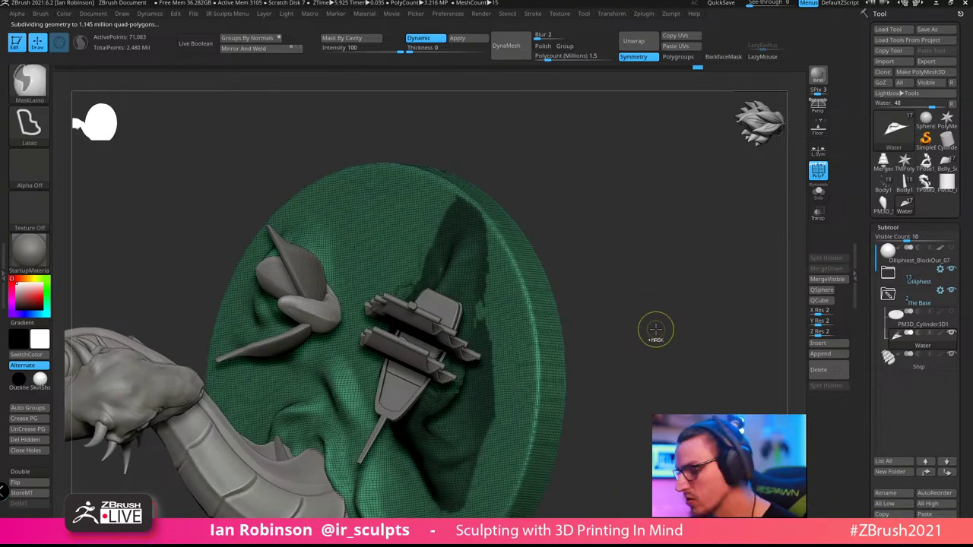
Try converting the wave's masked area into its own polygroup, and undo it
ctrl+click(652, 328)
right_drag(623, 261, 589, 200)
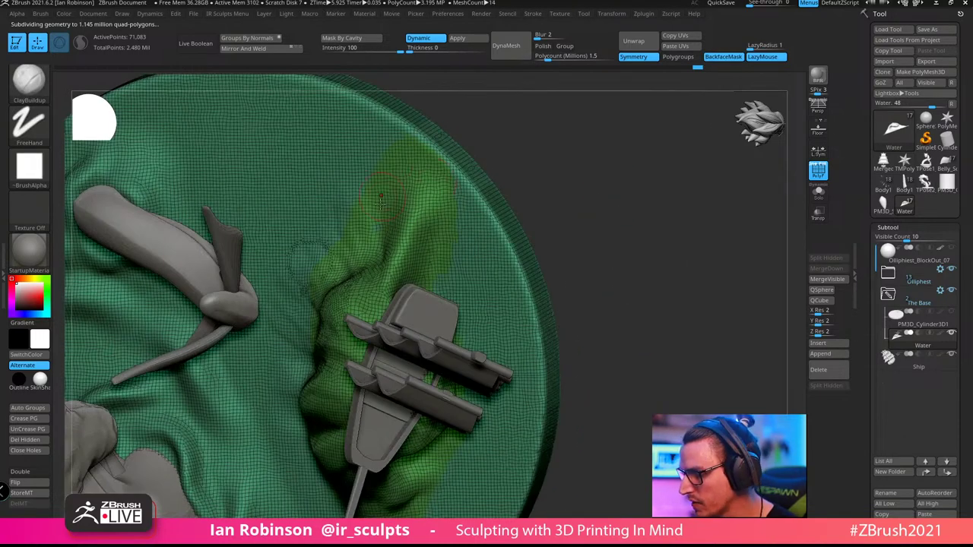
mouse_move(524, 152)
right_down()
mouse_move(545, 142)
mouse_move(541, 156)
right_up()
key(ctrl+z)
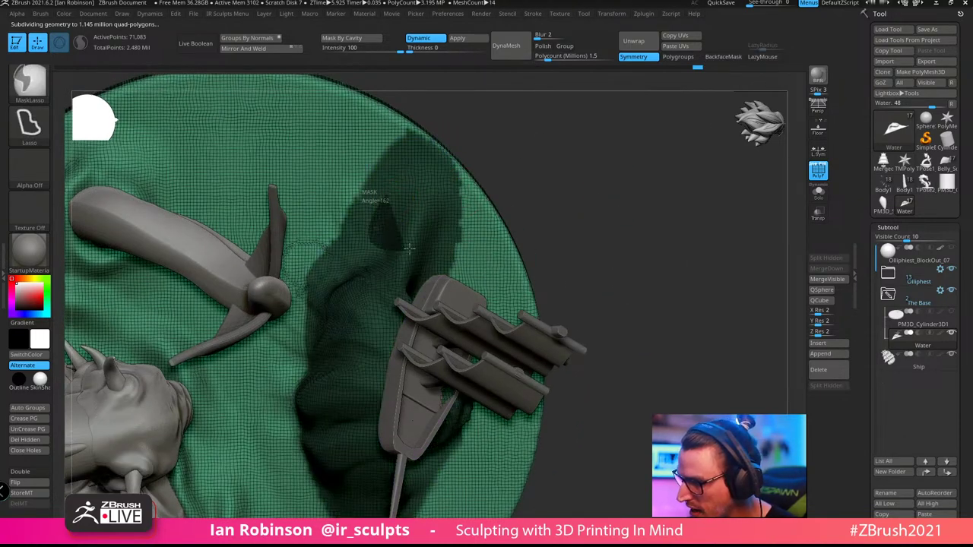
Extend the mask along the wave, convert the masked area into a new polygroup, and turn off the polygon wireframe
right_drag(600, 173, 541, 190)
mouse_move(413, 104)
ctrl+mouse_down()
mouse_move(413, 469)
mouse_move(404, 471)
ctrl+mouse_up()
right_drag(541, 265, 560, 276)
mouse_move(559, 275)
ctrl+right_down()
mouse_move(568, 307)
mouse_move(598, 306)
ctrl+right_up()
key(ctrl+w)
right_drag(547, 251, 596, 253)
key(shift+f)
Isolate the wave's polygroup, check the underside of the curl, and unhide the rest of the water mesh
mouse_move(669, 302)
right_down()
mouse_move(656, 233)
mouse_move(566, 240)
mouse_move(601, 291)
mouse_move(627, 278)
right_up()
ctrl+shift+click(330, 237)
right_drag(617, 220, 592, 284)
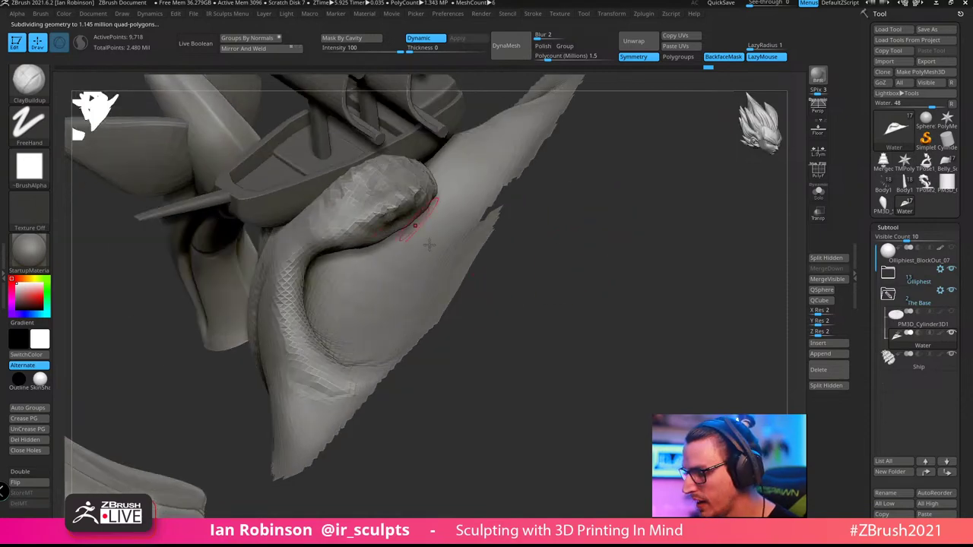
ctrl+shift+click(615, 281)
mouse_move(666, 273)
ctrl+right_down()
mouse_move(639, 252)
mouse_move(659, 337)
mouse_move(622, 325)
mouse_move(613, 353)
ctrl+right_up()
mouse_move(587, 302)
right_down()
mouse_move(646, 297)
mouse_move(638, 312)
right_up()
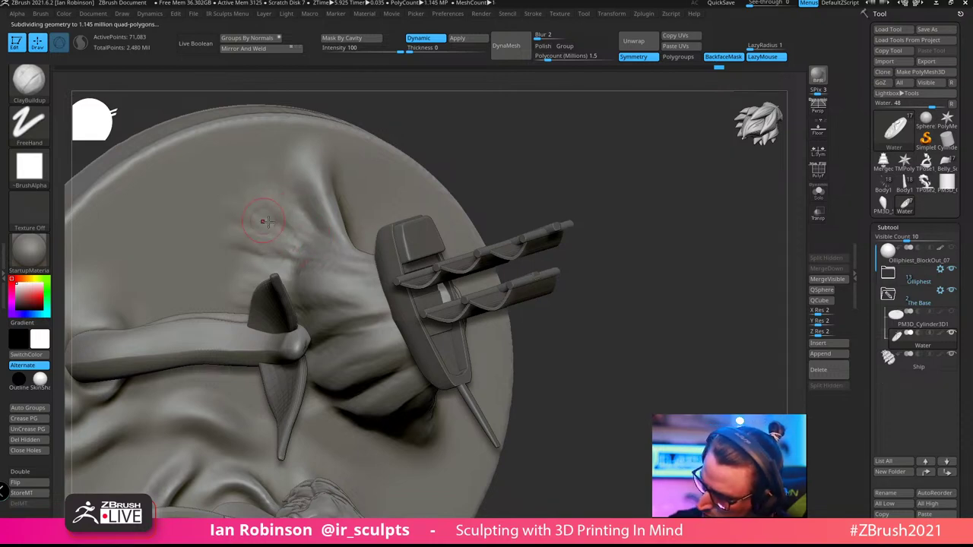
Sculpt streaks down the back of the wave and radiating from its foot onto the flat water with ClayBuildup
mouse_move(219, 192)
right_down()
mouse_move(641, 237)
mouse_move(661, 289)
mouse_move(647, 326)
mouse_move(327, 337)
right_up()
mouse_move(323, 382)
right_down()
mouse_move(365, 357)
mouse_move(591, 326)
mouse_move(655, 372)
mouse_move(654, 337)
mouse_move(324, 417)
right_up()
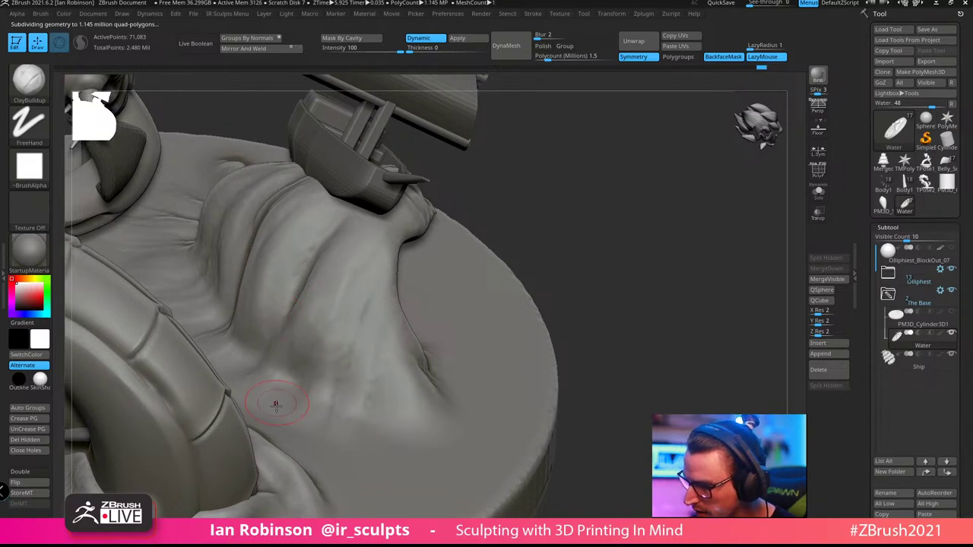
mouse_move(357, 244)
right_down()
mouse_move(586, 233)
mouse_move(622, 274)
mouse_move(496, 359)
right_up()
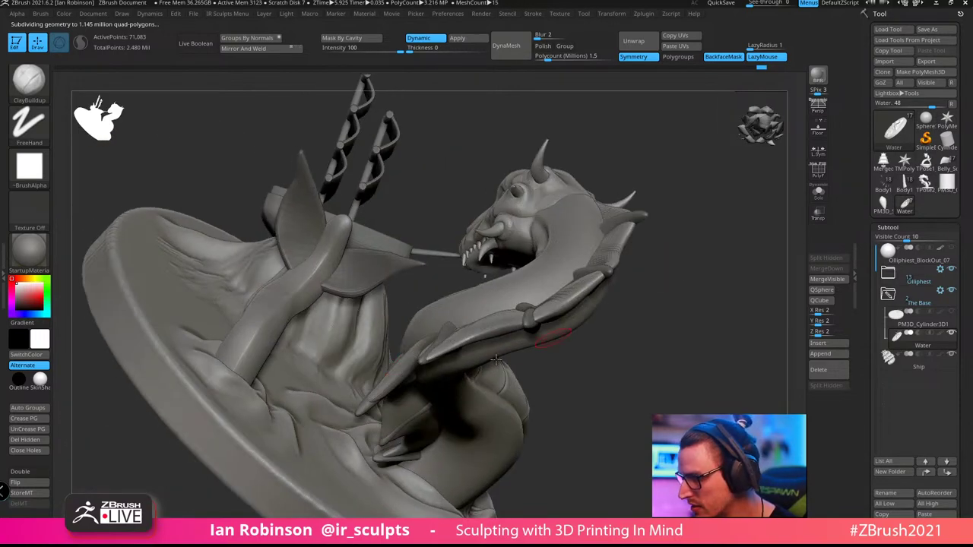
mouse_move(688, 333)
right_down()
mouse_move(639, 243)
mouse_move(571, 170)
mouse_move(228, 314)
right_up()
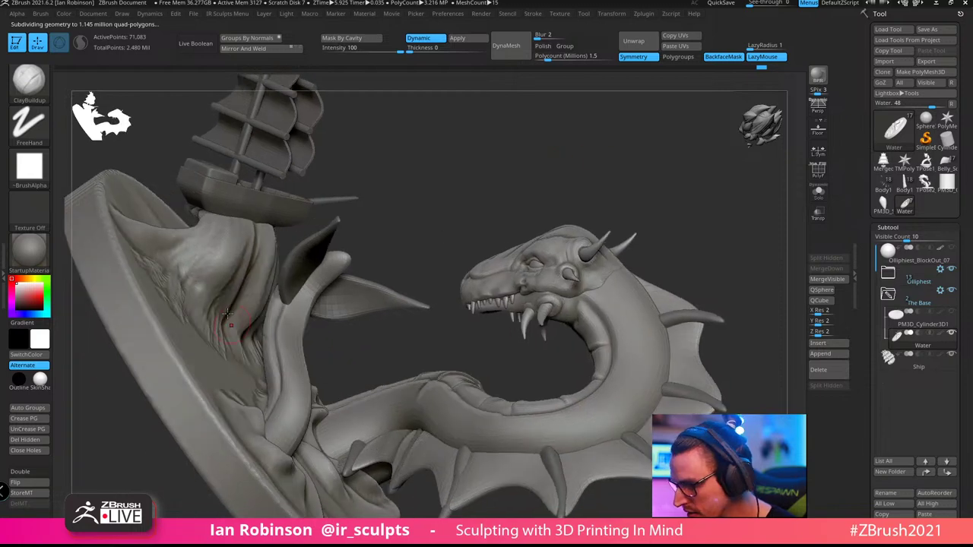
right_drag(378, 165, 149, 319)
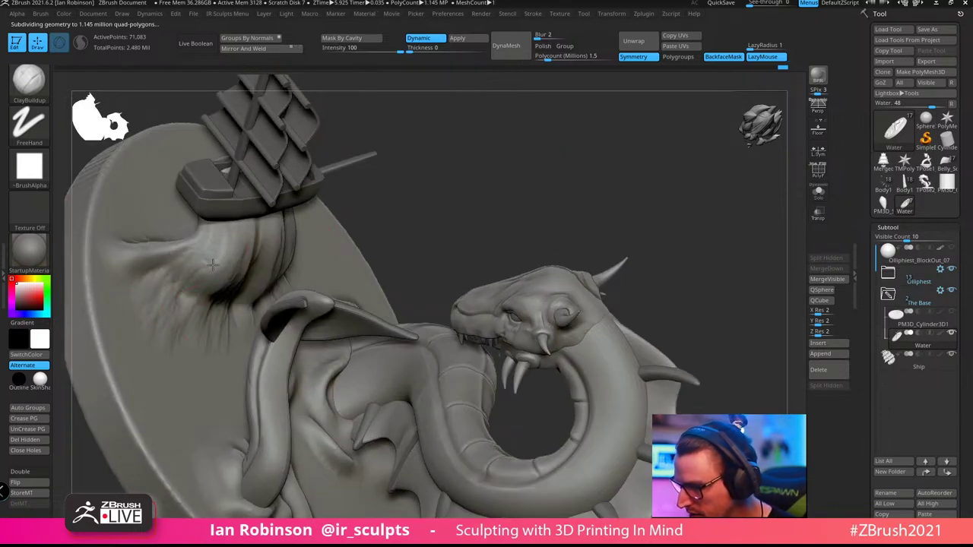
right_drag(446, 163, 490, 143)
Solo the water mesh, resize the brush, and smooth the streaks around the foot of the wave's back
click(818, 192)
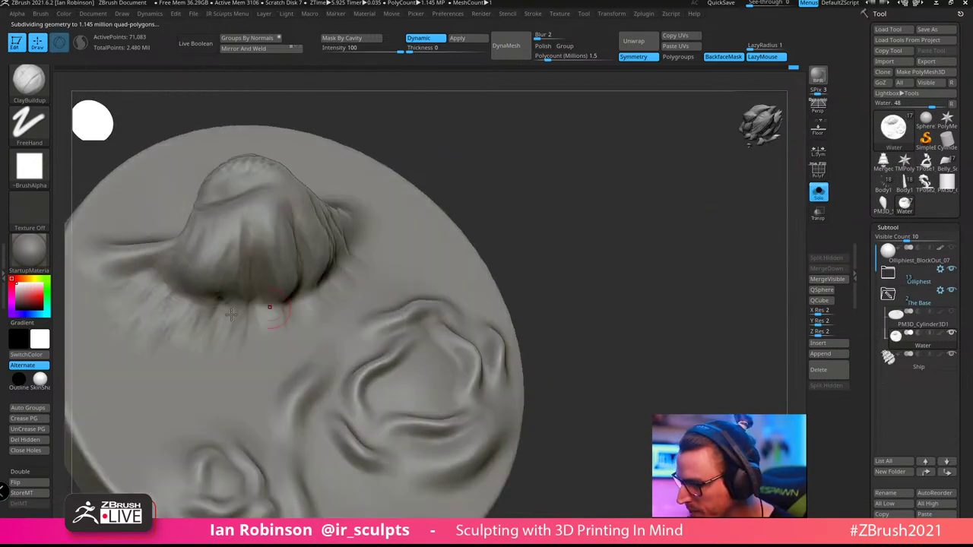
key(shift)
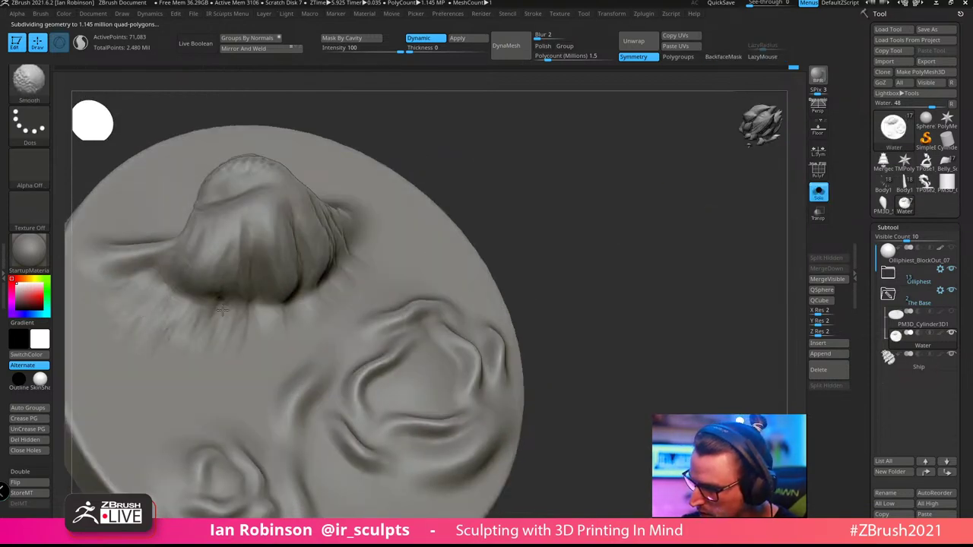
key(s)
drag(321, 272, 312, 271)
drag(524, 178, 519, 169)
key(shift)
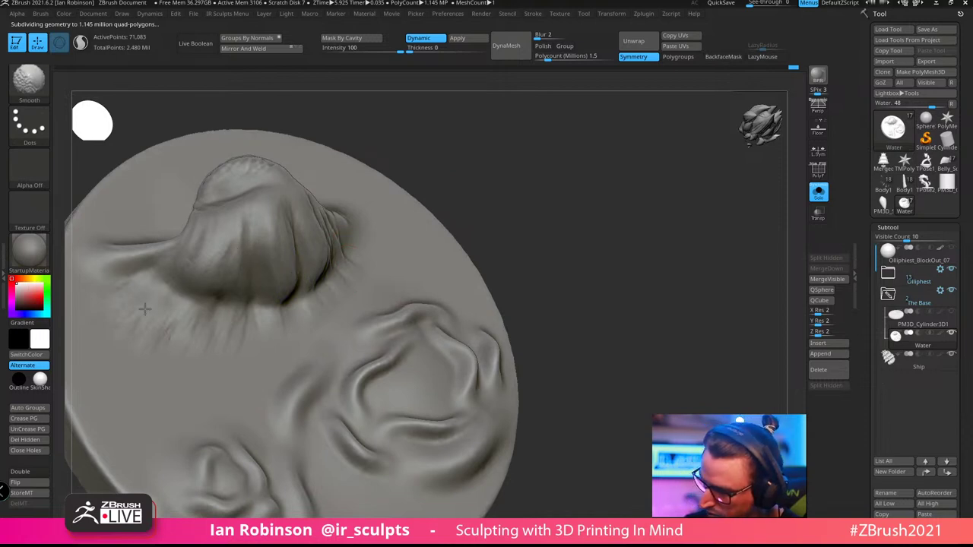
Build up finer streaks over the wave's back and around its foot with ClayBuildup from several angles
drag(523, 190, 469, 169)
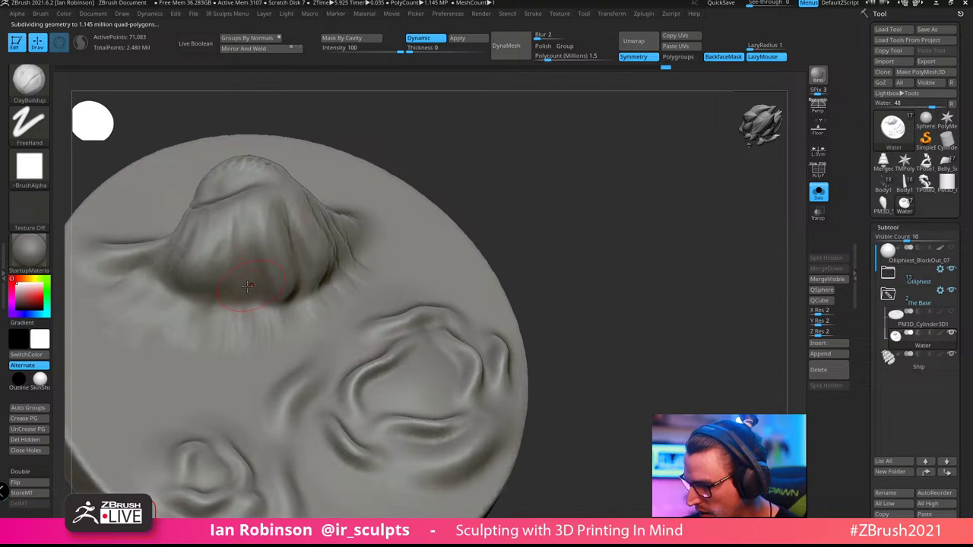
drag(423, 171, 377, 277)
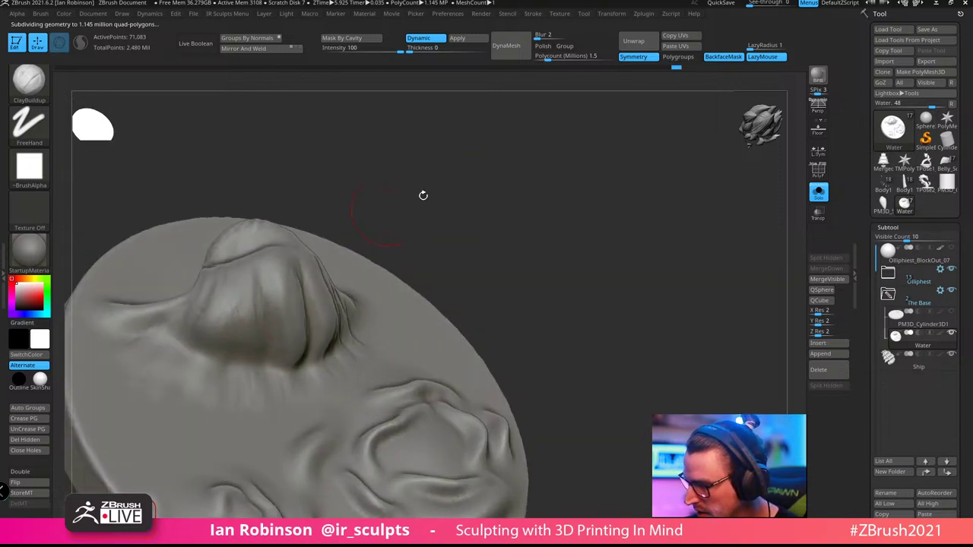
drag(424, 196, 395, 228)
mouse_move(458, 191)
mouse_down()
mouse_move(562, 226)
mouse_move(261, 328)
mouse_move(233, 366)
mouse_move(241, 378)
mouse_up()
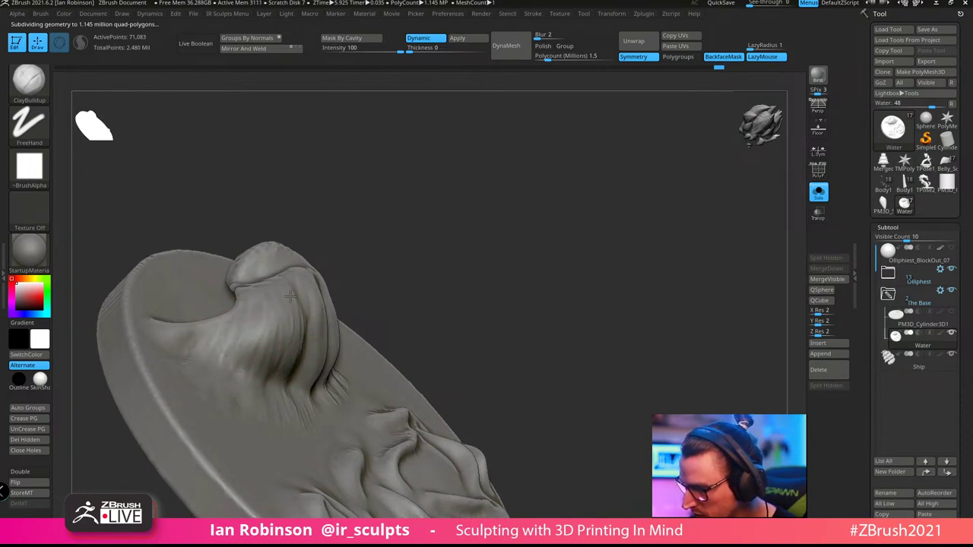
mouse_move(272, 365)
right_down()
mouse_move(340, 366)
mouse_move(532, 228)
mouse_move(656, 201)
right_up()
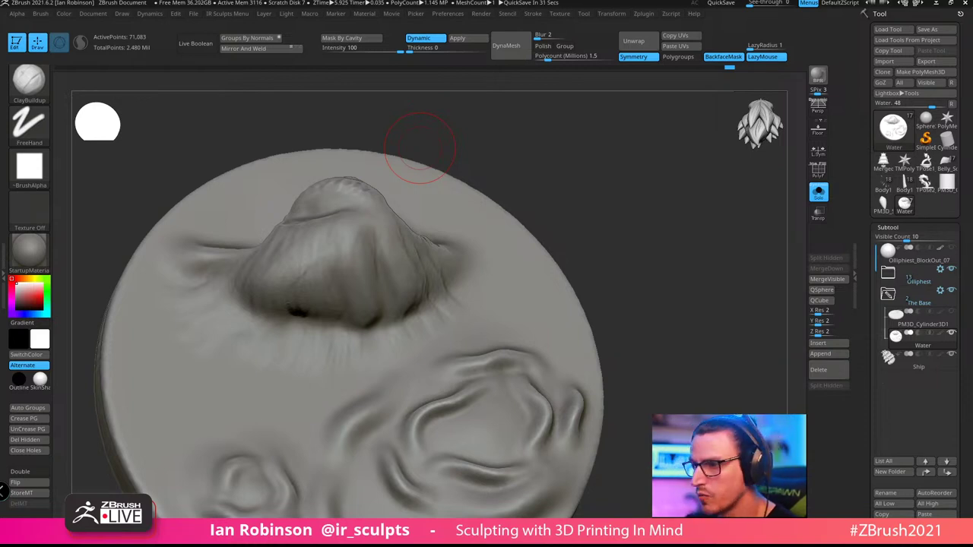
mouse_move(420, 149)
mouse_down()
mouse_move(601, 217)
mouse_move(658, 252)
mouse_move(672, 241)
mouse_up()
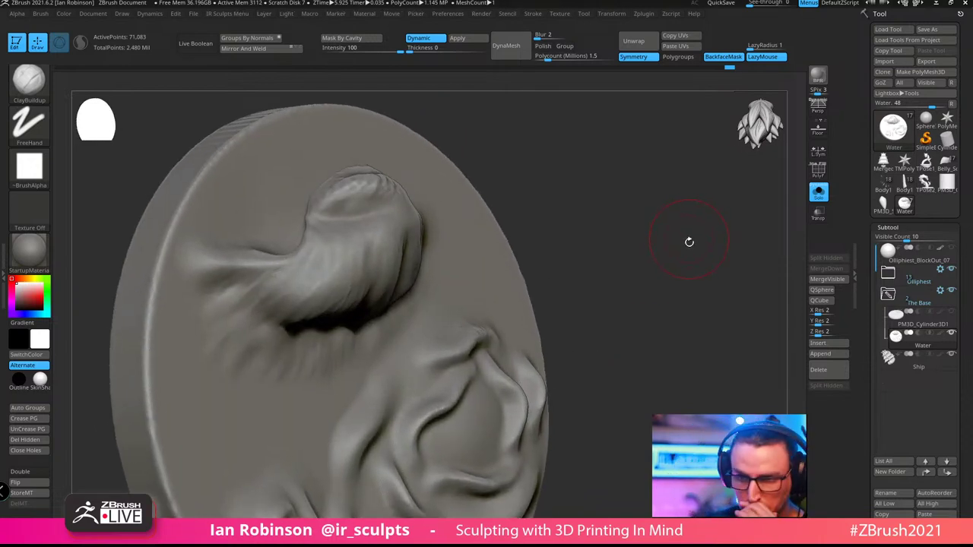
mouse_move(635, 190)
mouse_down()
mouse_move(641, 198)
mouse_move(653, 177)
mouse_up()
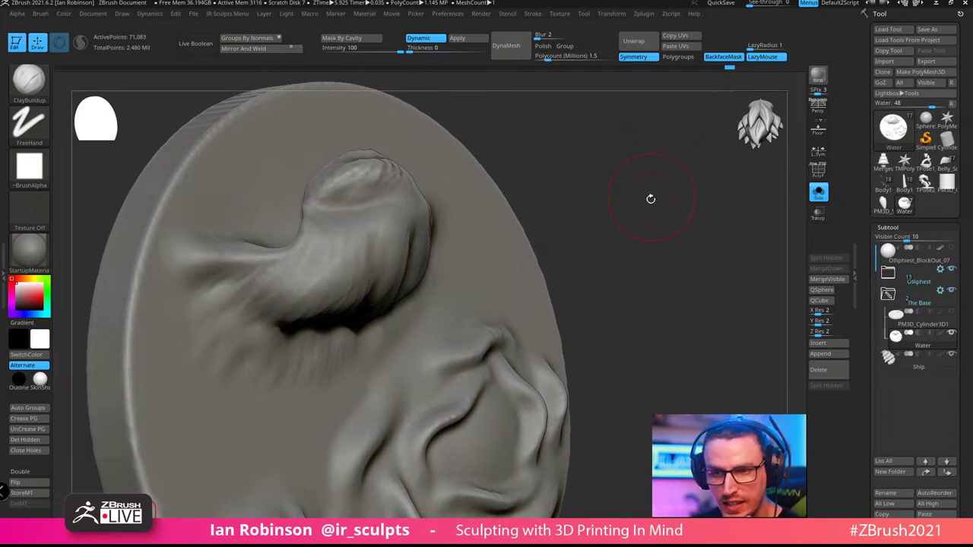
mouse_move(726, 334)
alt+mouse_down()
mouse_move(635, 318)
mouse_move(673, 339)
mouse_move(654, 363)
mouse_move(685, 339)
alt+mouse_up()
Leave Solo, examine the leaping Body1 creature and the unposed Belly_Scales creature, and return to the Water tool
click(816, 196)
click(886, 190)
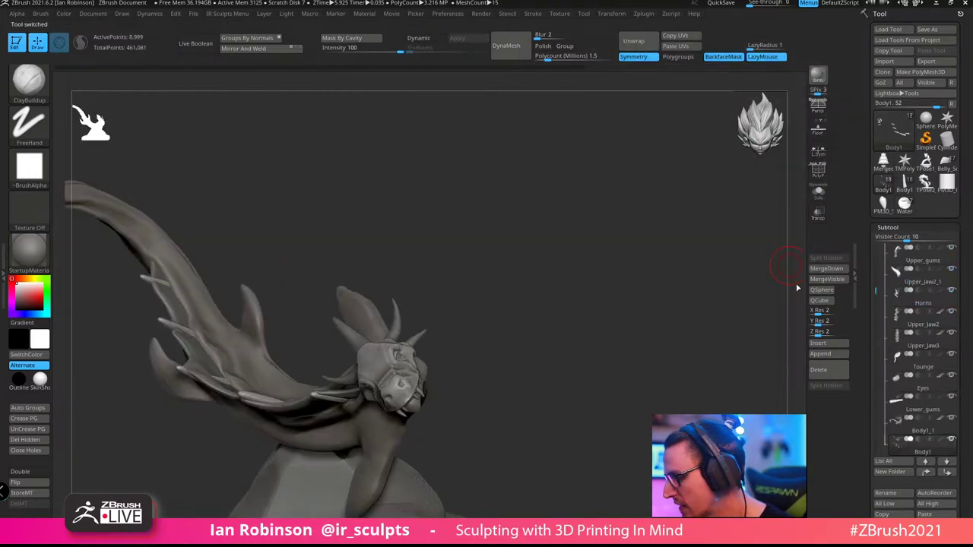
alt+drag(655, 385, 650, 414)
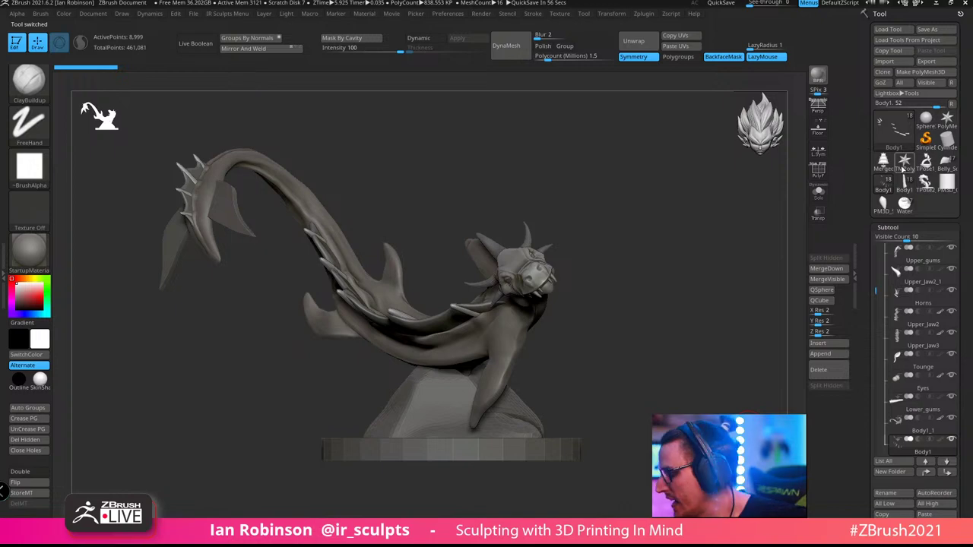
click(946, 163)
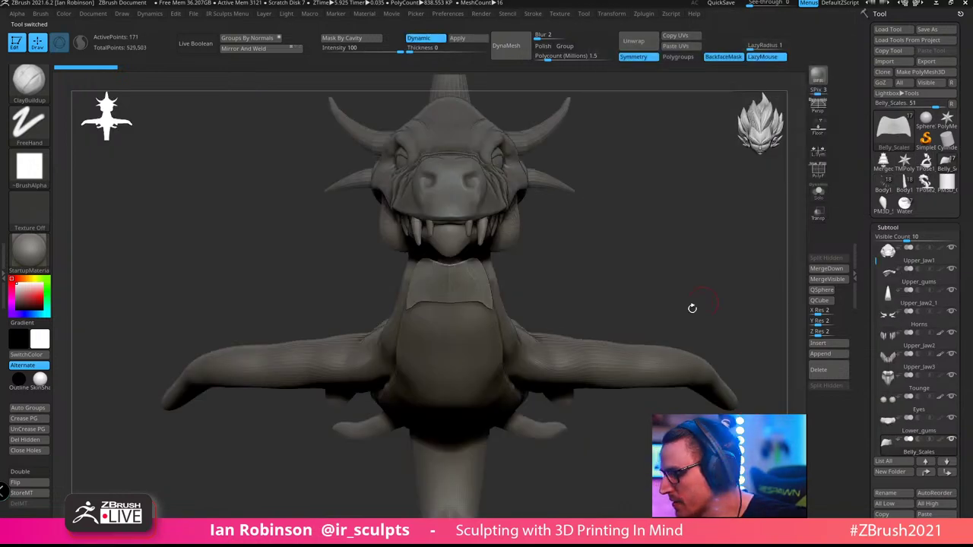
mouse_move(676, 268)
mouse_down()
mouse_move(706, 271)
mouse_move(674, 280)
mouse_up()
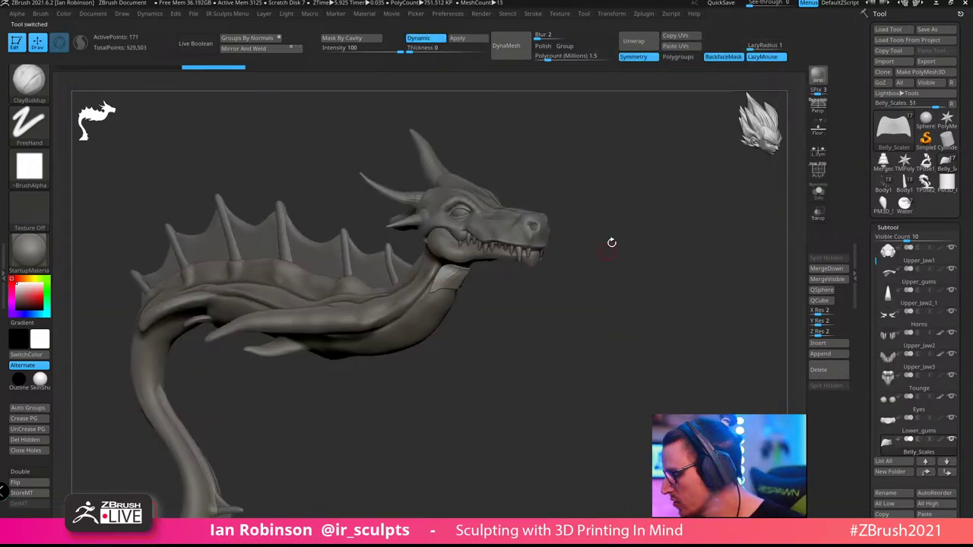
click(885, 183)
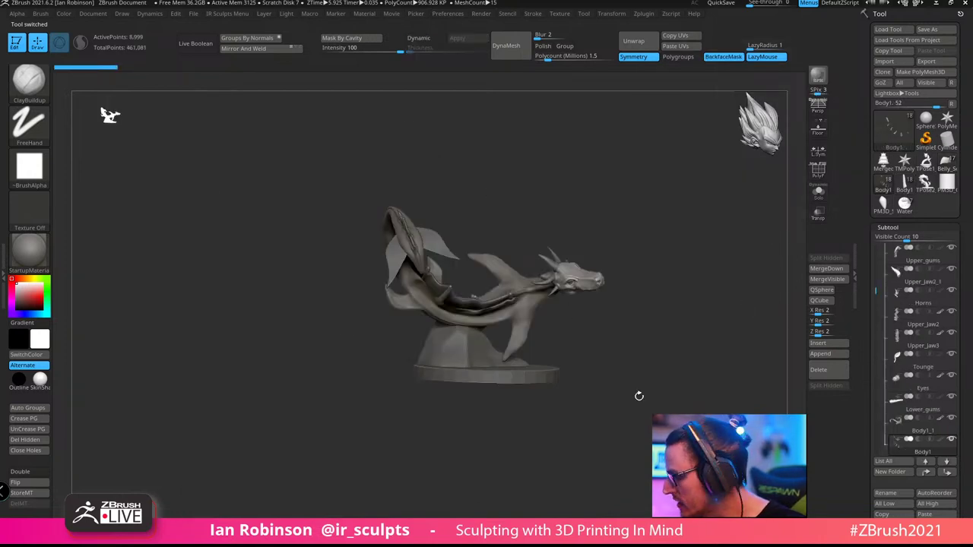
drag(639, 396, 649, 414)
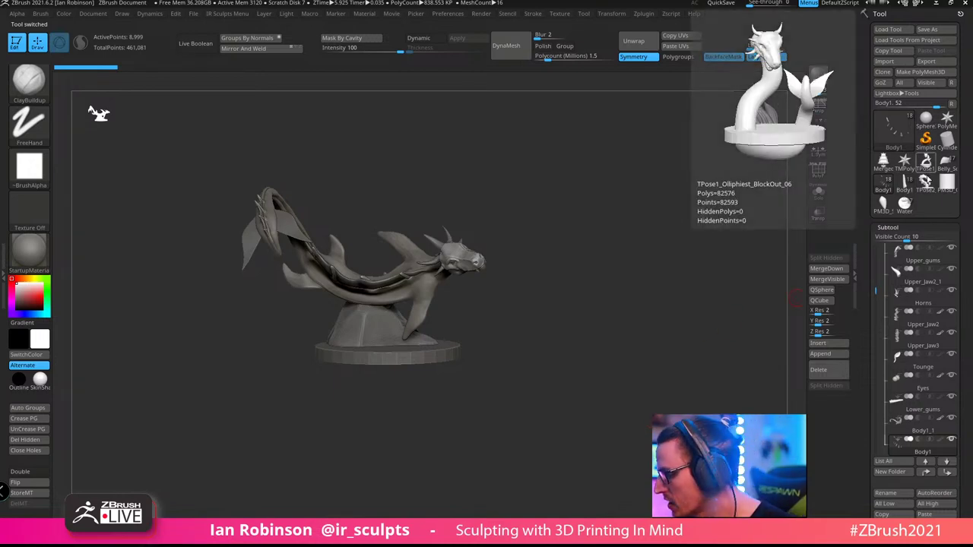
click(905, 204)
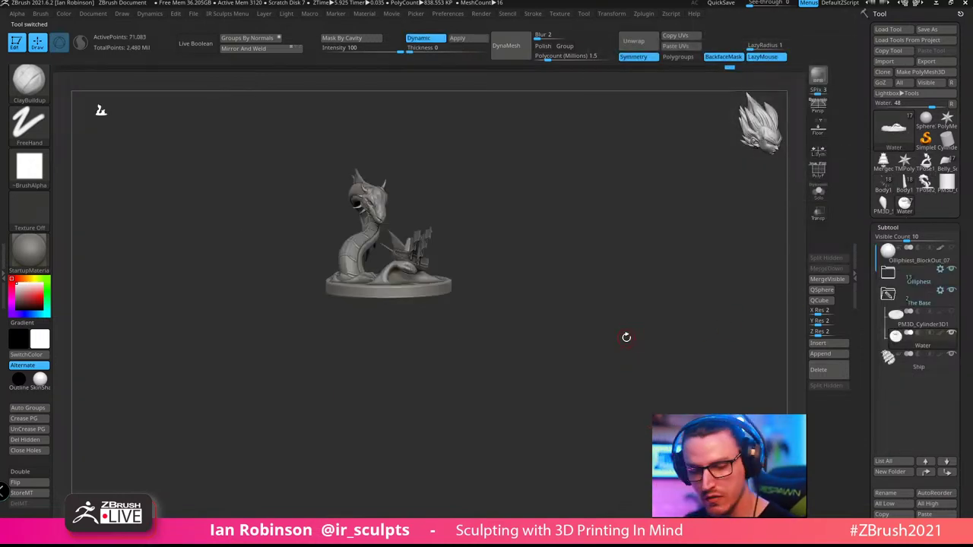
Sculpt streaks on the wave's flank and on the flat water inside the opening of the curl
alt+drag(626, 337, 686, 377)
mouse_move(680, 434)
alt+mouse_down()
mouse_move(669, 373)
mouse_move(593, 479)
mouse_move(540, 498)
mouse_move(608, 487)
mouse_move(696, 445)
alt+mouse_up()
drag(643, 500, 667, 397)
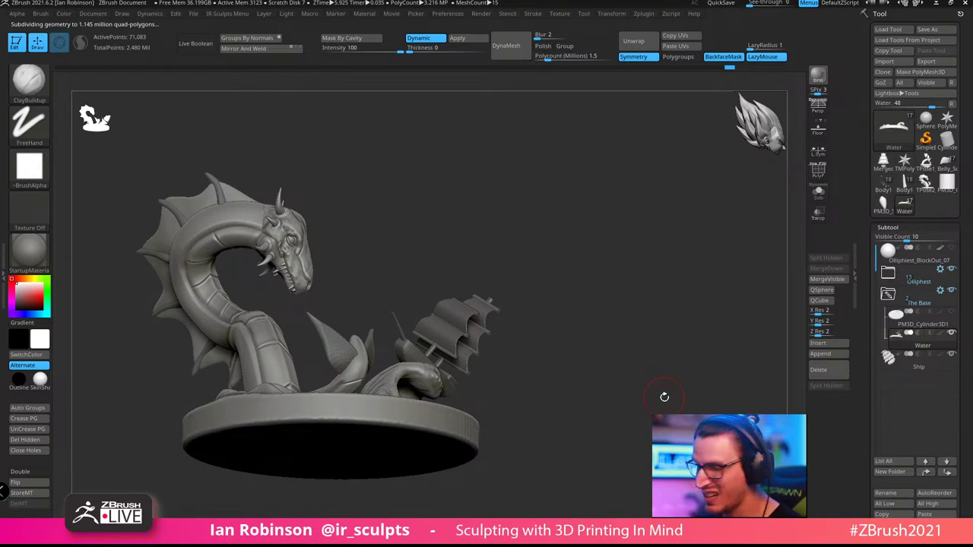
drag(665, 397, 554, 439)
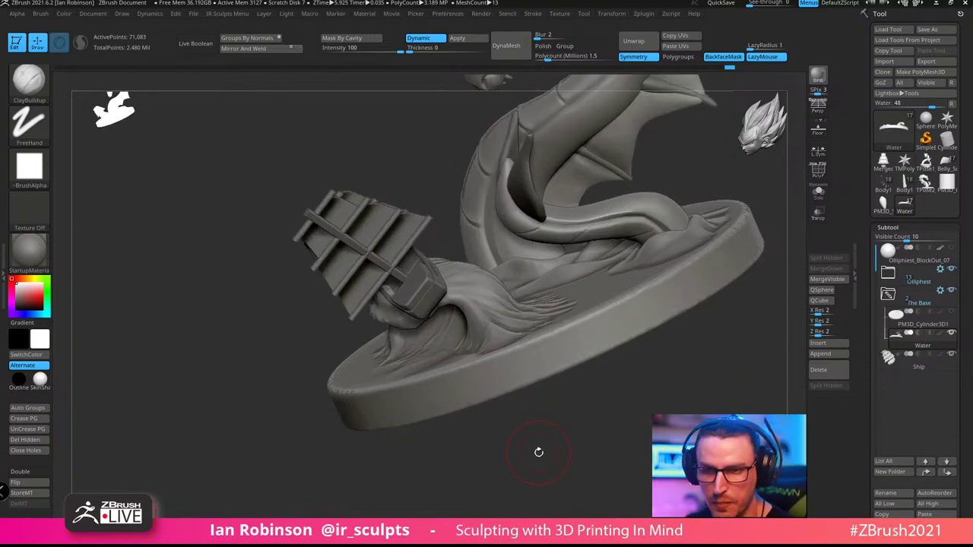
drag(605, 452, 628, 431)
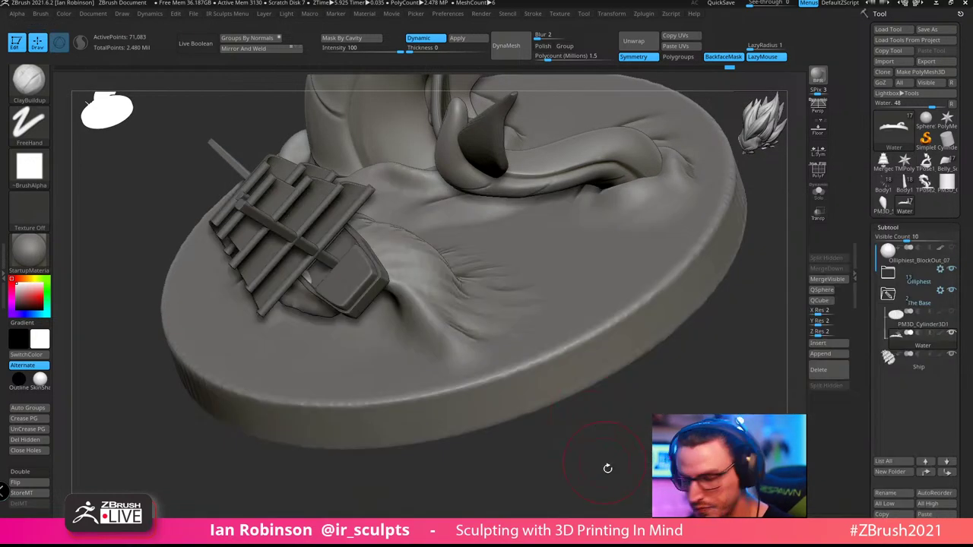
mouse_move(608, 467)
mouse_down()
mouse_move(394, 323)
mouse_move(392, 347)
mouse_move(403, 322)
mouse_move(397, 357)
mouse_move(433, 353)
mouse_move(405, 343)
mouse_up()
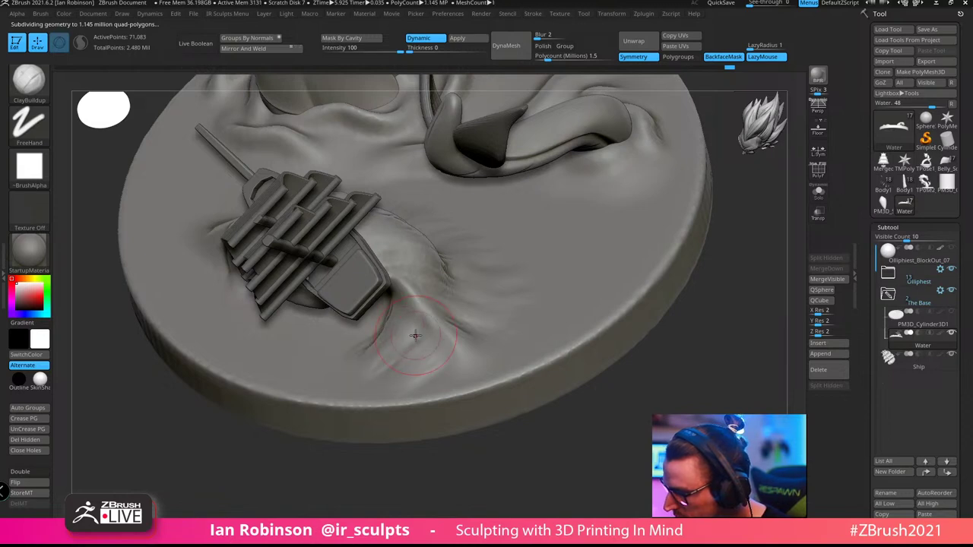
drag(627, 453, 714, 445)
drag(497, 451, 463, 428)
mouse_move(263, 299)
mouse_down()
mouse_move(251, 344)
mouse_move(232, 331)
mouse_up()
drag(214, 284, 219, 360)
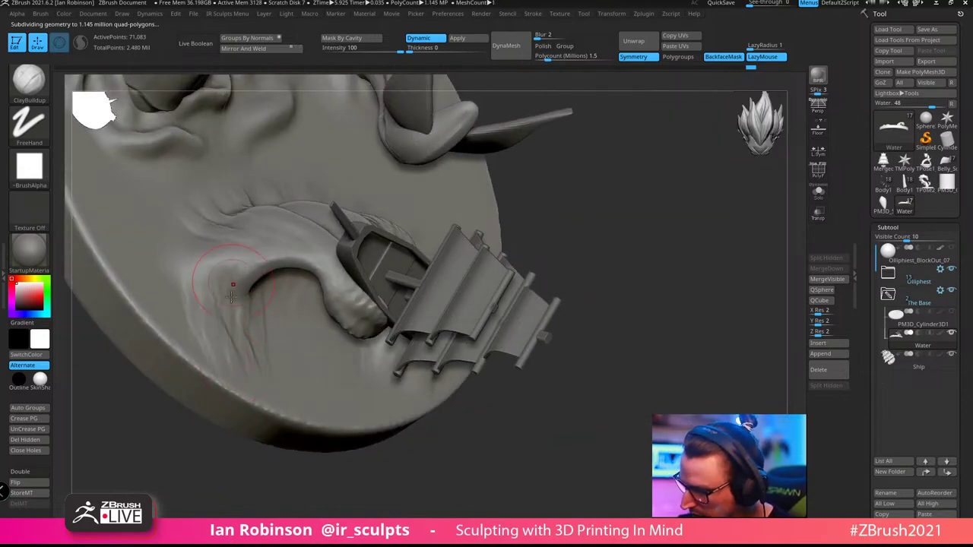
mouse_move(231, 297)
mouse_down()
mouse_move(238, 304)
mouse_move(206, 315)
mouse_move(208, 306)
mouse_up()
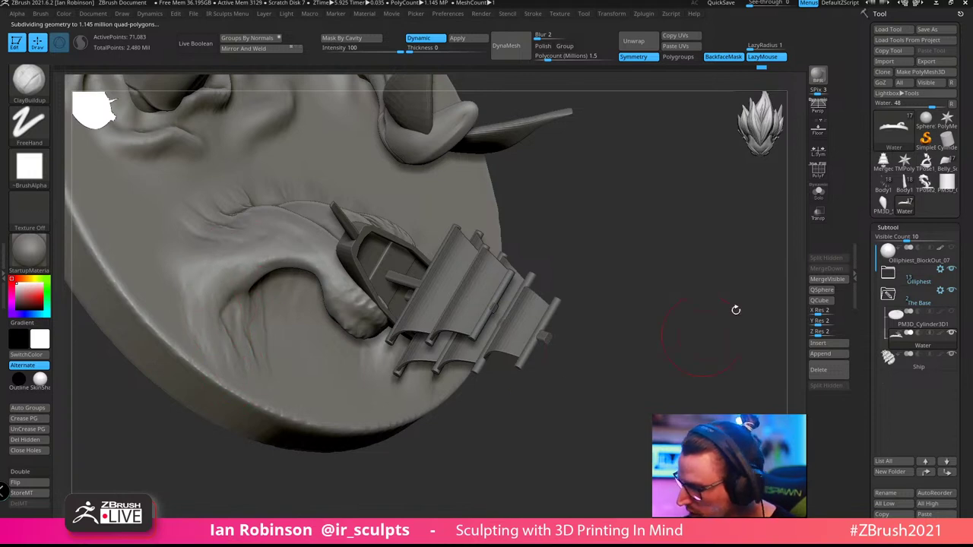
Solo the water mesh, resize the ClayBuildup brush, and sculpt streaks on the wave's flank and inside the opening of the curl
drag(725, 243, 642, 269)
click(819, 190)
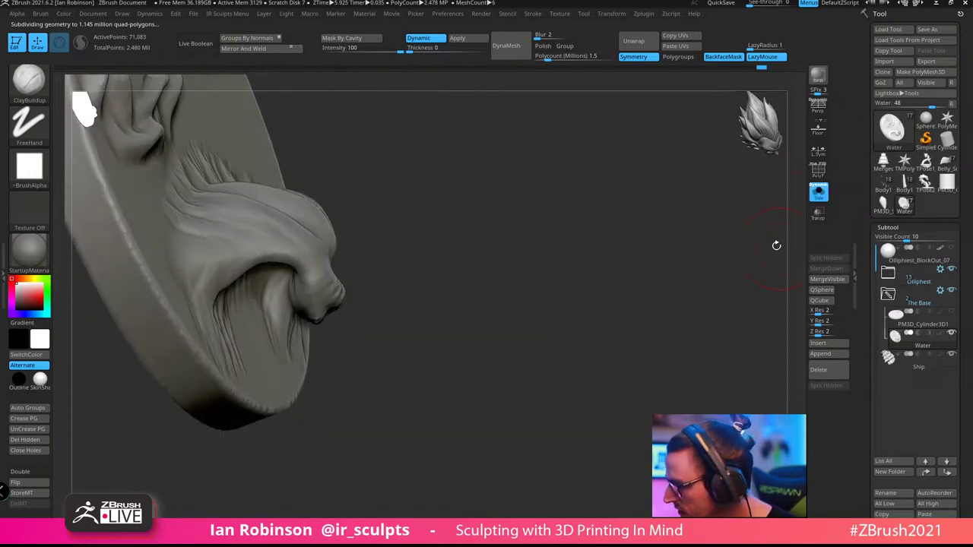
mouse_move(652, 248)
mouse_down()
mouse_move(636, 284)
mouse_move(220, 270)
mouse_up()
drag(528, 239, 619, 278)
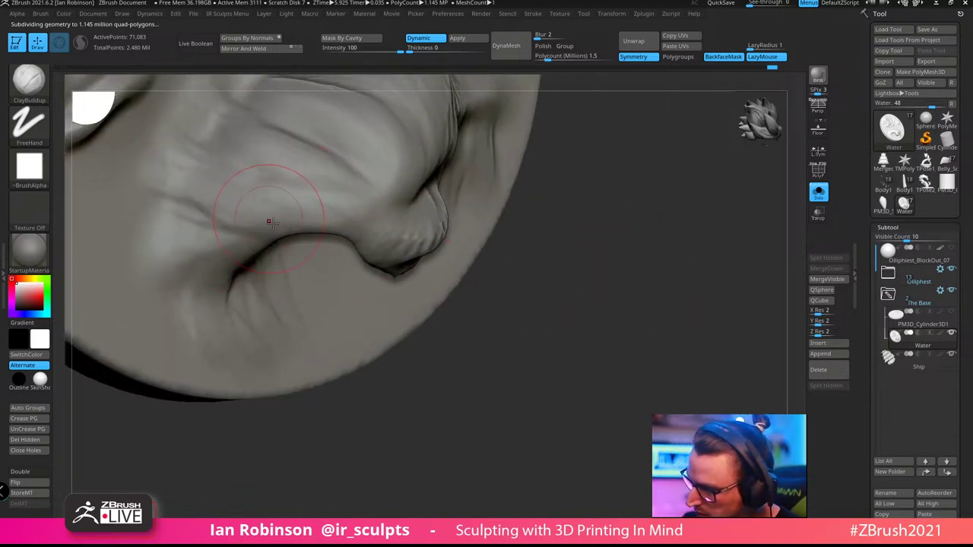
key(s)
drag(283, 222, 274, 222)
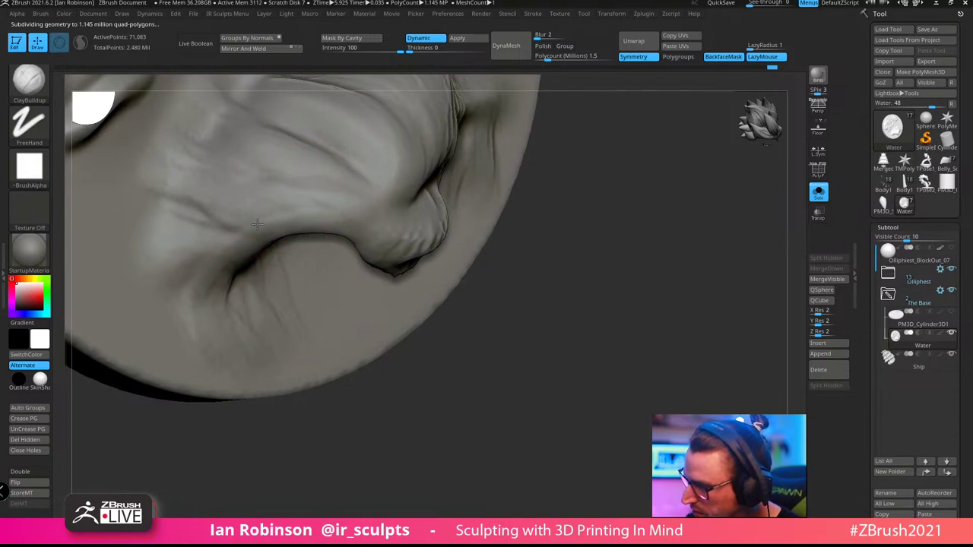
mouse_move(517, 274)
mouse_down()
mouse_move(534, 278)
mouse_move(644, 228)
mouse_move(606, 233)
mouse_move(646, 416)
mouse_move(418, 246)
mouse_up()
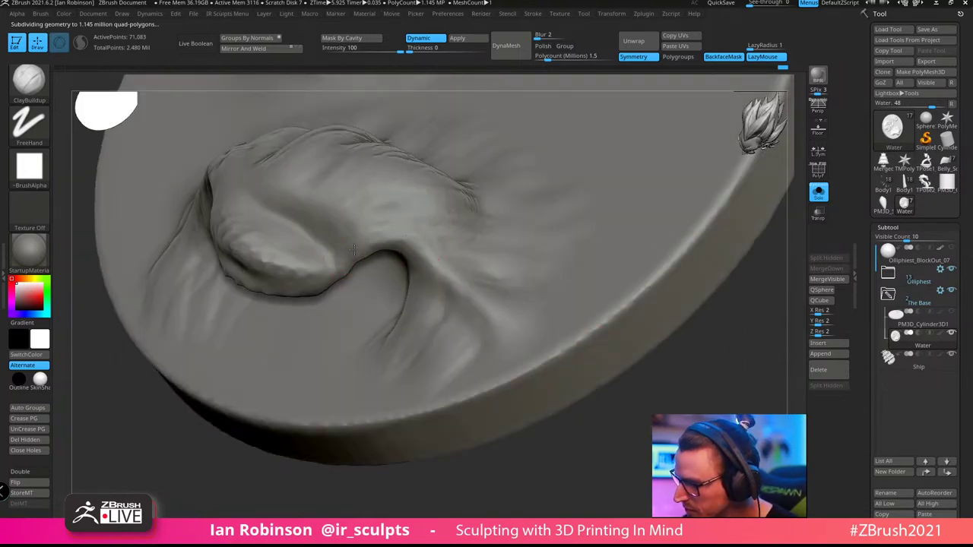
mouse_move(563, 464)
mouse_down()
mouse_move(408, 275)
mouse_move(503, 257)
mouse_up()
mouse_move(304, 292)
mouse_down()
mouse_move(449, 278)
mouse_move(279, 352)
mouse_up()
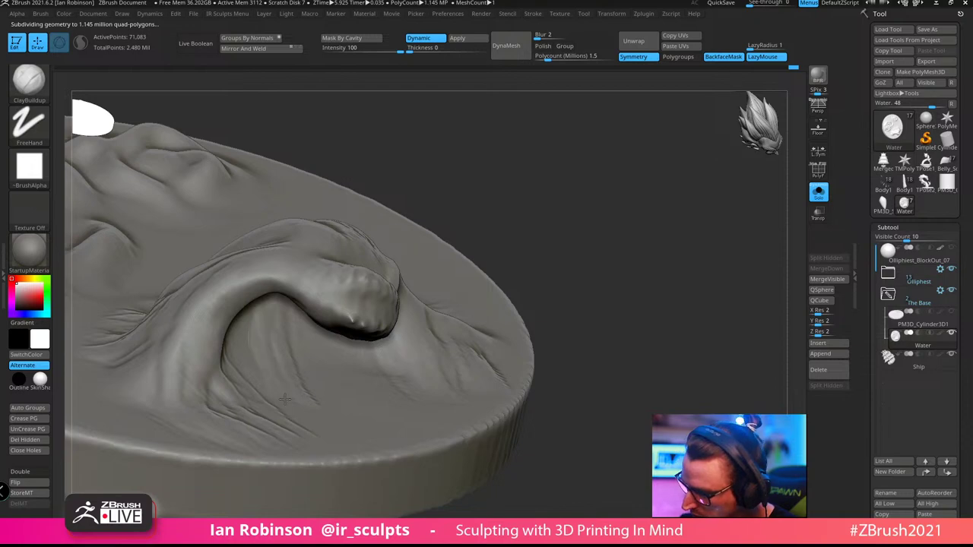
Sculpt streaks where both feet of the curling wave run into the flat water near the base's rim, and leave Solo
mouse_move(228, 332)
mouse_down()
mouse_move(550, 235)
mouse_move(652, 390)
mouse_move(373, 400)
mouse_move(543, 362)
mouse_up()
mouse_move(544, 361)
right_down()
mouse_move(471, 305)
mouse_move(397, 272)
right_up()
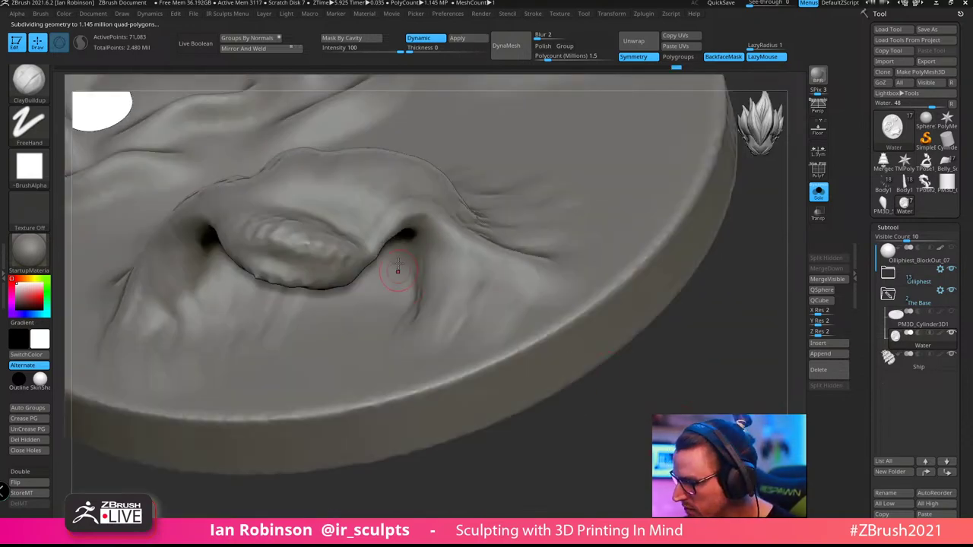
drag(419, 215, 494, 326)
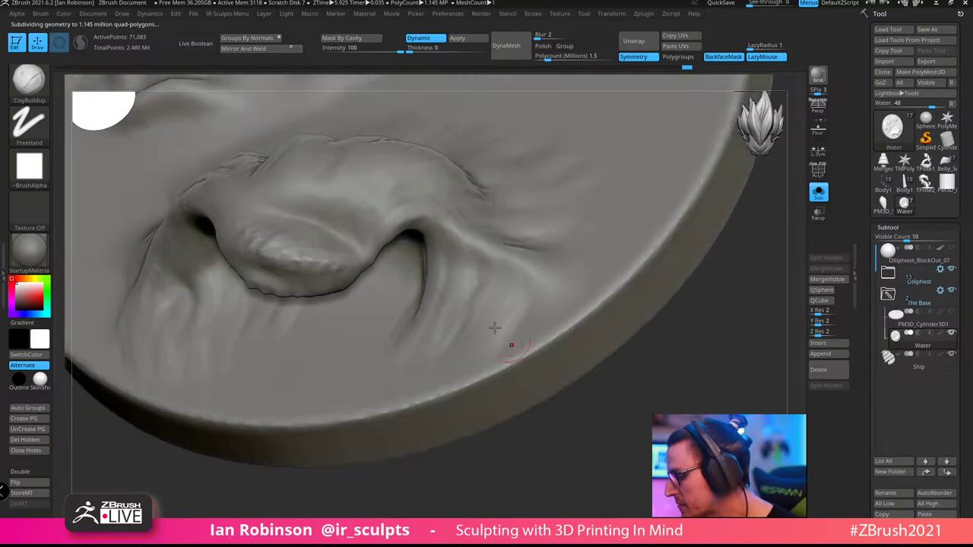
mouse_move(574, 427)
mouse_down()
mouse_move(435, 220)
mouse_move(443, 302)
mouse_up()
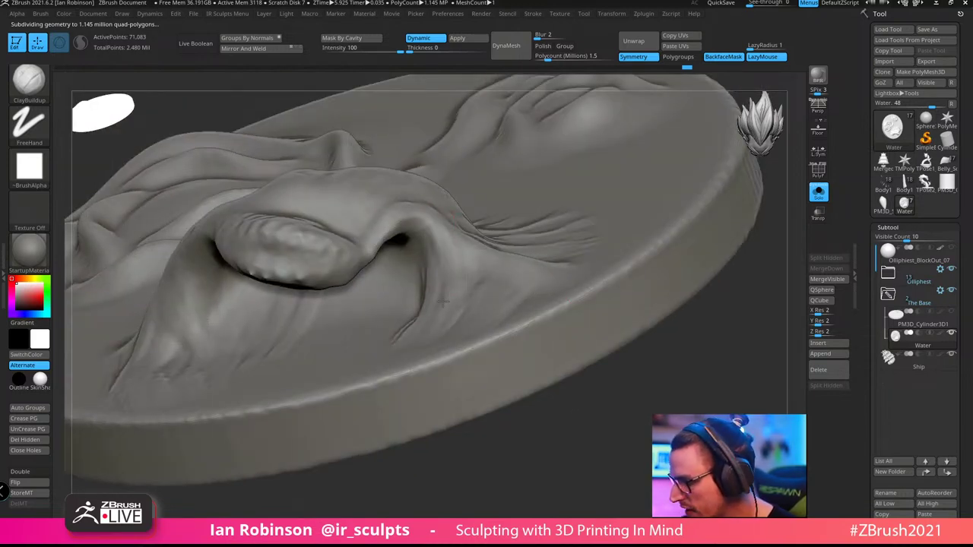
mouse_move(612, 431)
mouse_down()
mouse_move(615, 265)
mouse_move(444, 226)
mouse_up()
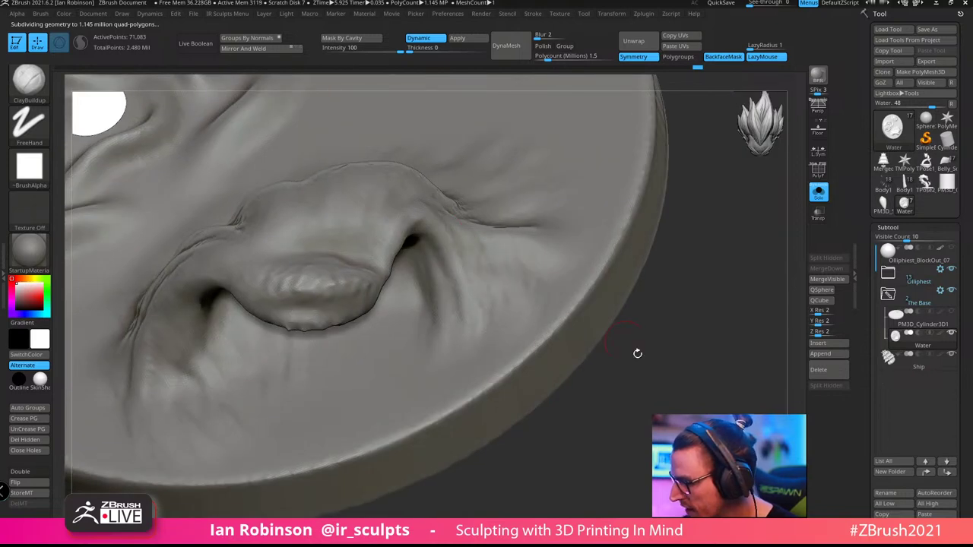
mouse_move(637, 354)
mouse_down()
mouse_move(657, 358)
mouse_move(719, 322)
mouse_move(783, 213)
mouse_move(673, 340)
mouse_up()
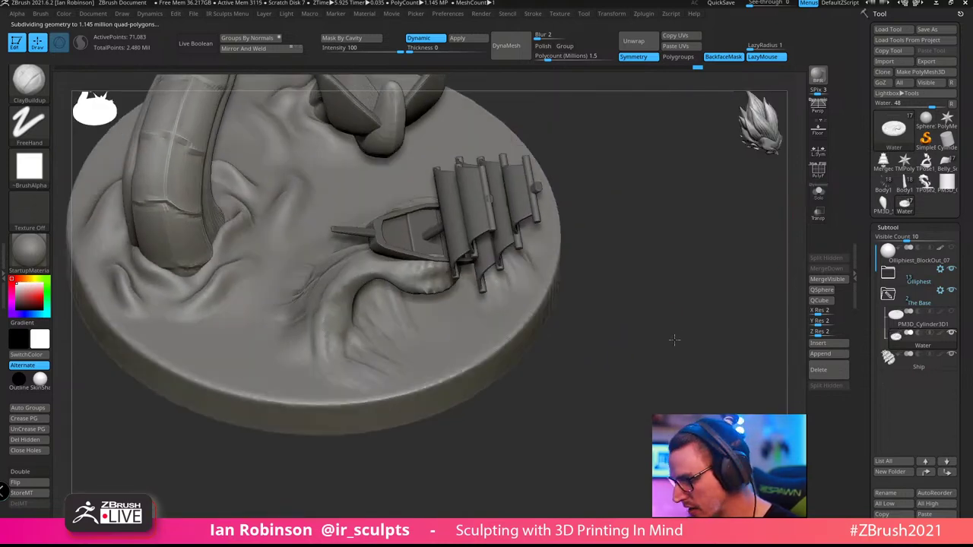
Switch to the SnakeCurve2 brush, resize it, and pull a ridge from the wave's front foot towards the base's rim
key(b)
key(s)
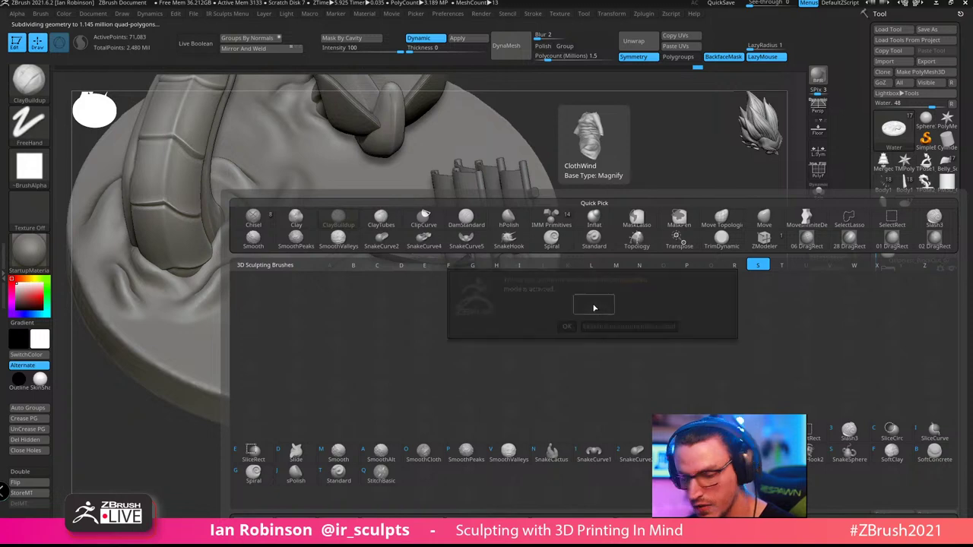
key(b)
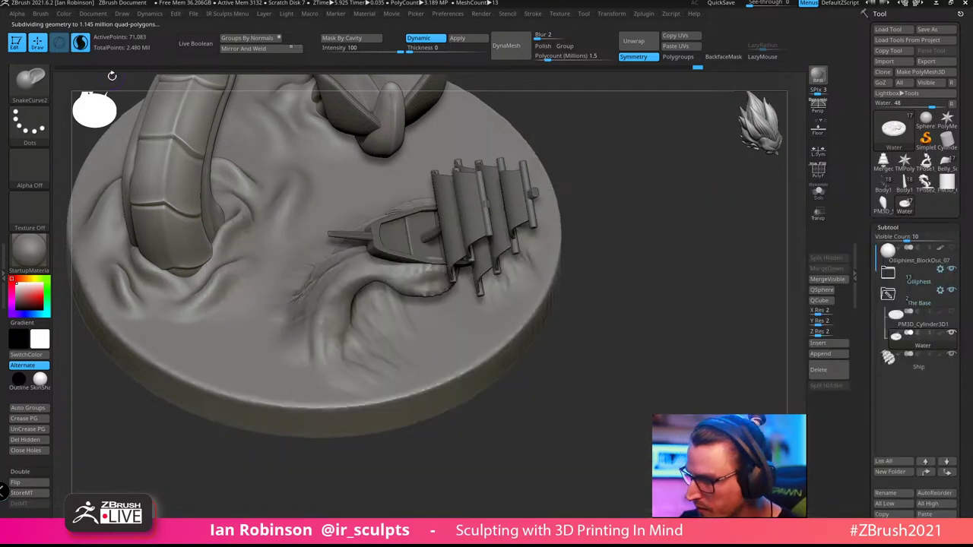
drag(563, 402, 316, 361)
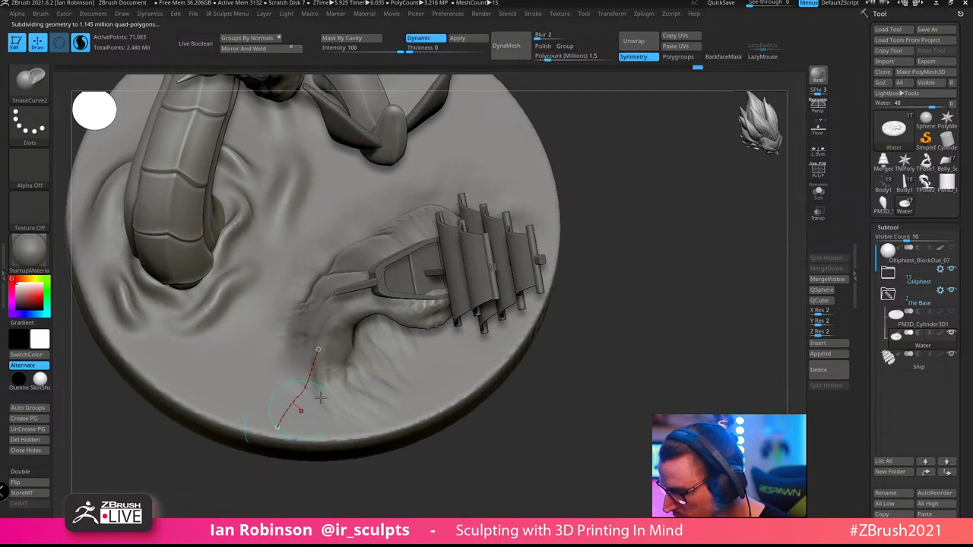
key(s)
mouse_move(499, 406)
mouse_down()
mouse_move(489, 404)
mouse_move(646, 349)
mouse_up()
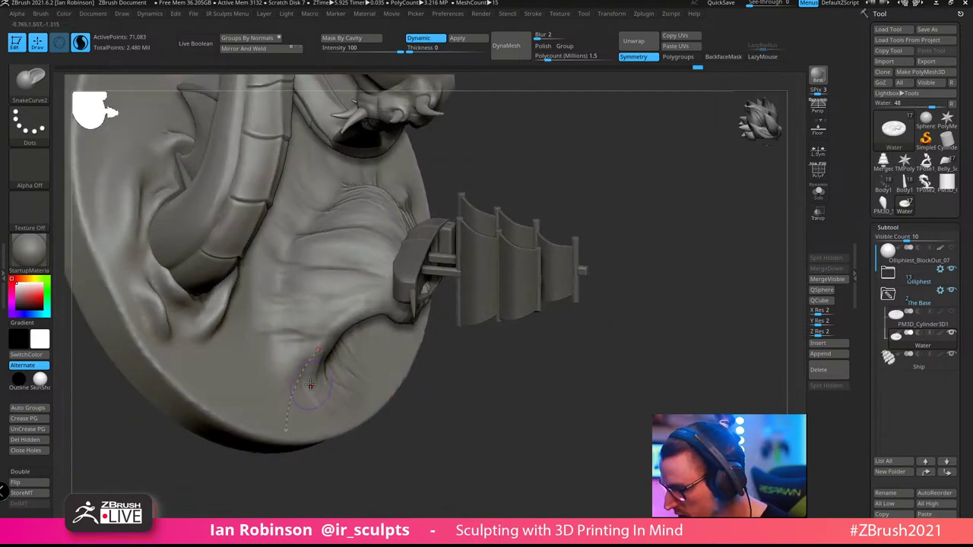
click(300, 389)
drag(549, 428, 532, 411)
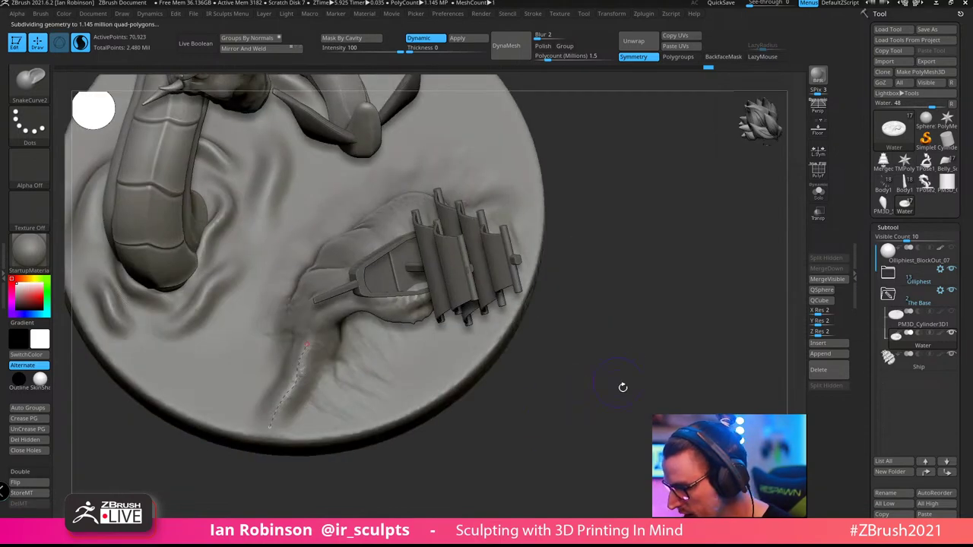
Pull a ridge with SnakeCurve2 from the wave's far foot behind the ship's stern out to the base's rim
drag(623, 387, 603, 339)
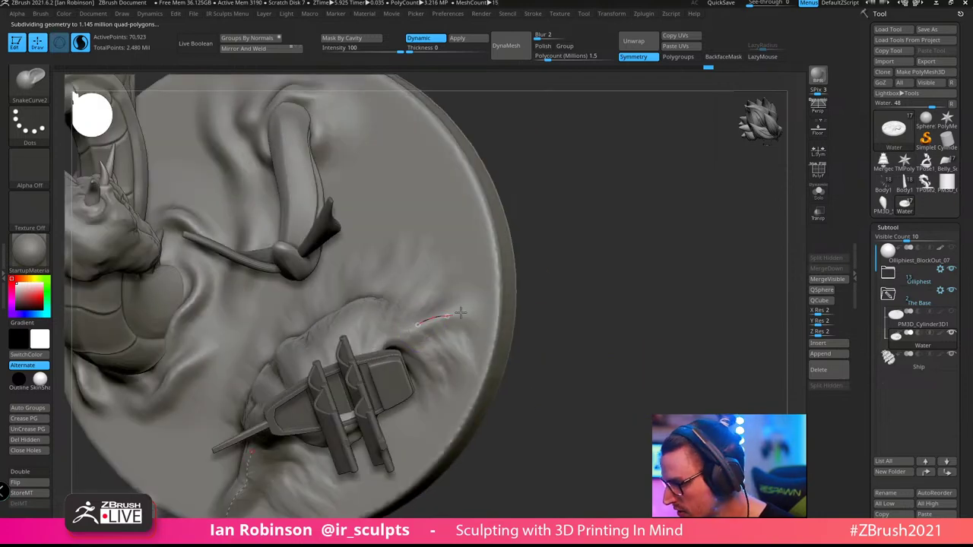
drag(510, 314, 517, 304)
drag(452, 314, 477, 299)
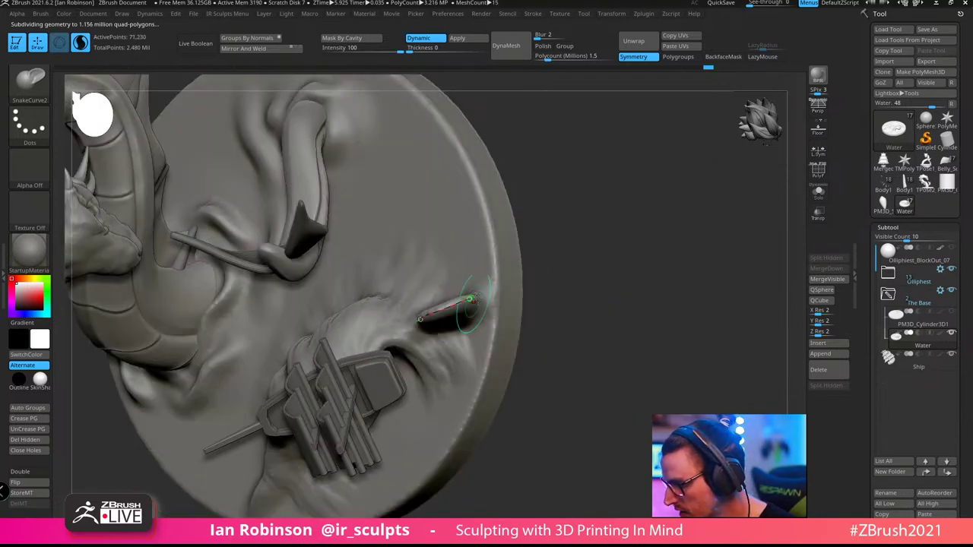
mouse_move(650, 269)
mouse_down()
mouse_move(667, 280)
mouse_move(619, 317)
mouse_move(507, 335)
mouse_up()
mouse_move(423, 334)
mouse_down()
mouse_move(484, 299)
mouse_move(476, 306)
mouse_up()
drag(601, 289, 619, 238)
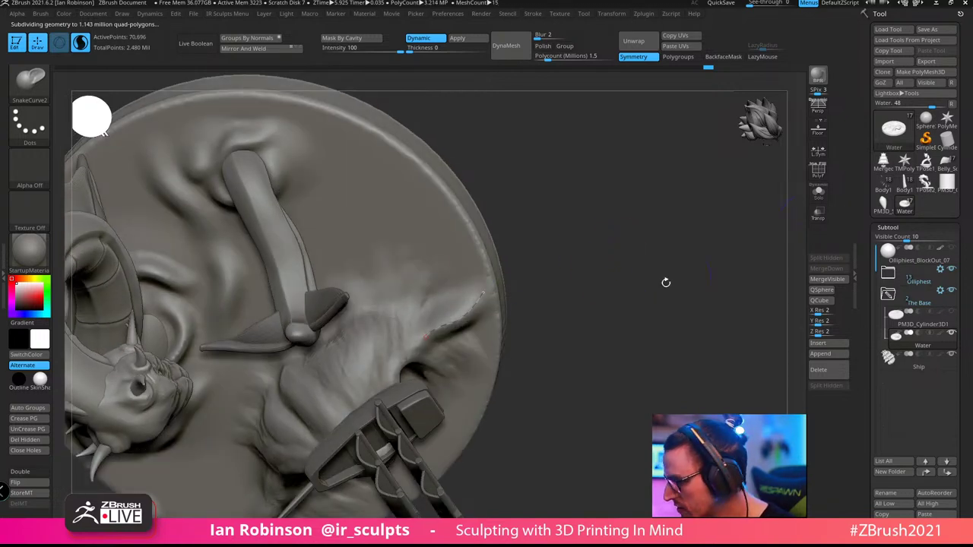
drag(666, 283, 583, 293)
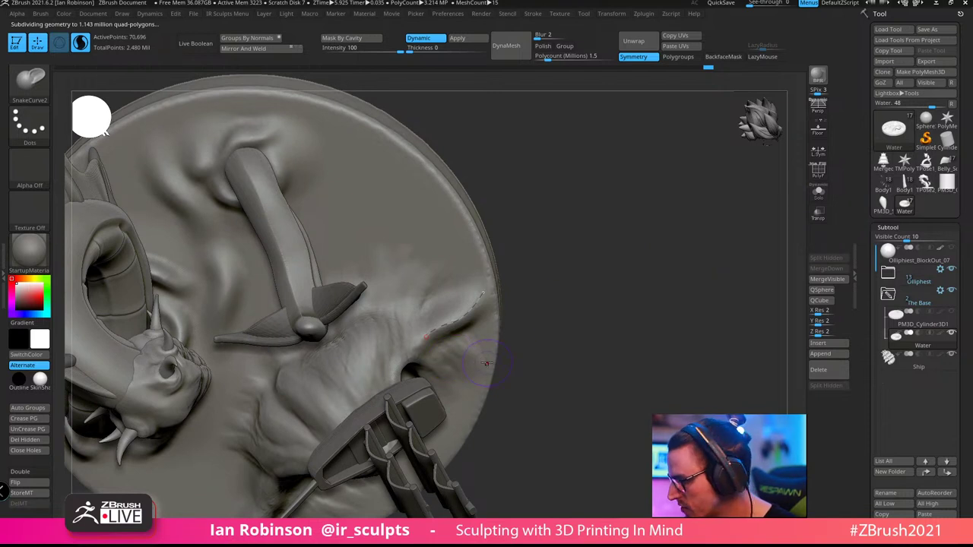
Solo the water mesh and pull long curved ridges across the flat water behind the wave's back
click(819, 194)
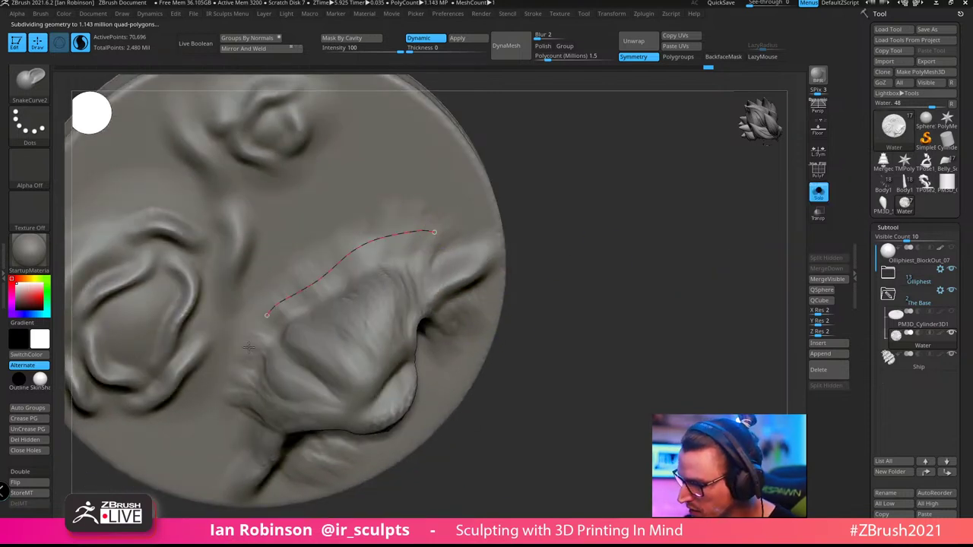
click(350, 249)
mouse_move(534, 237)
mouse_down()
mouse_move(654, 224)
mouse_move(632, 204)
mouse_move(516, 190)
mouse_up()
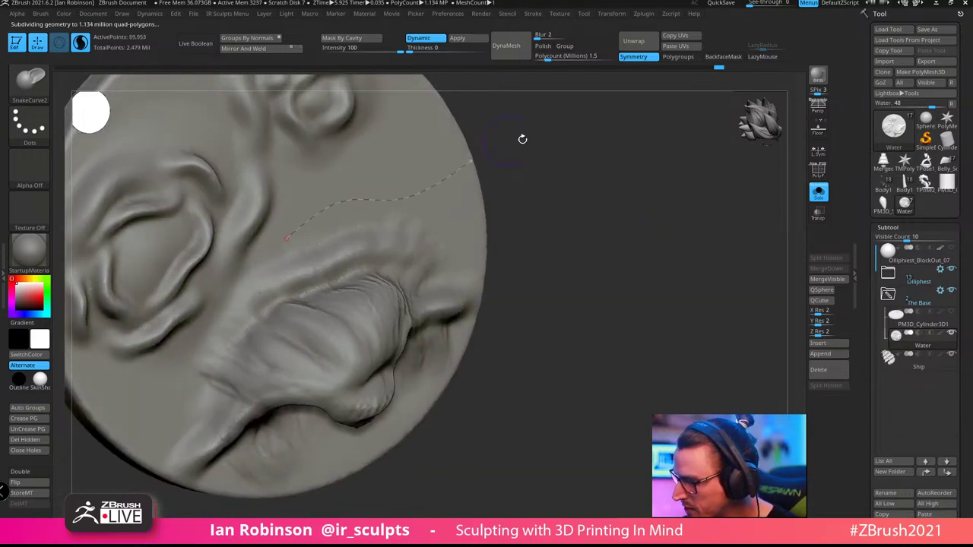
mouse_move(522, 140)
mouse_down()
mouse_move(616, 223)
mouse_move(417, 271)
mouse_up()
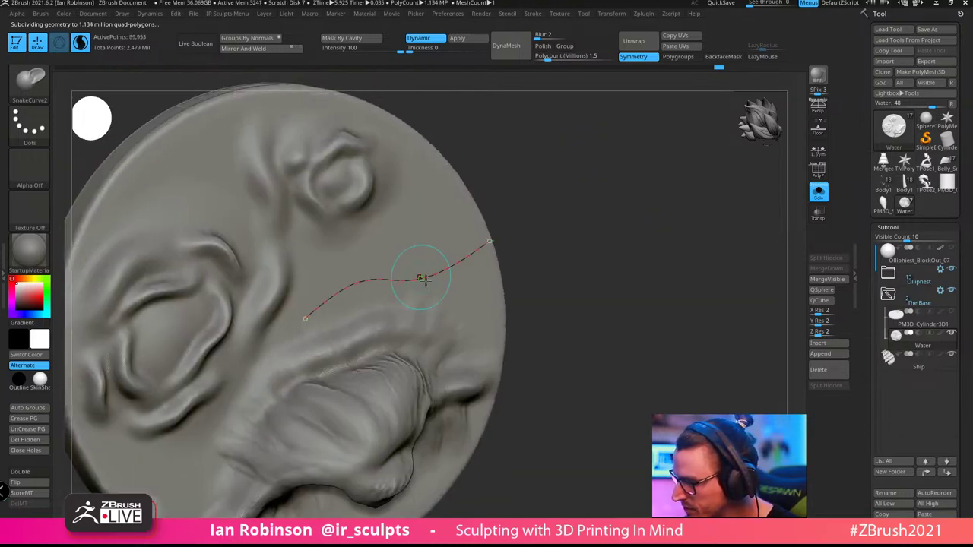
click(490, 292)
Add a diagonal ridge beside the small ring of ripples and an arching ridge close to the base's rim
mouse_move(582, 238)
mouse_down()
mouse_move(413, 224)
mouse_move(316, 290)
mouse_move(319, 278)
mouse_up()
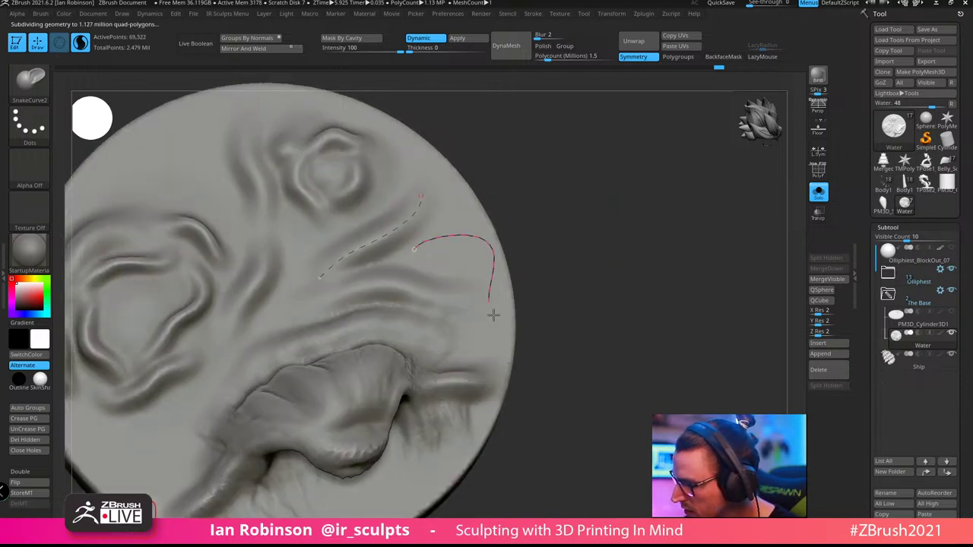
drag(493, 316, 491, 310)
click(481, 242)
mouse_move(646, 235)
mouse_down()
mouse_move(662, 217)
mouse_move(633, 232)
mouse_move(658, 235)
mouse_move(599, 309)
mouse_up()
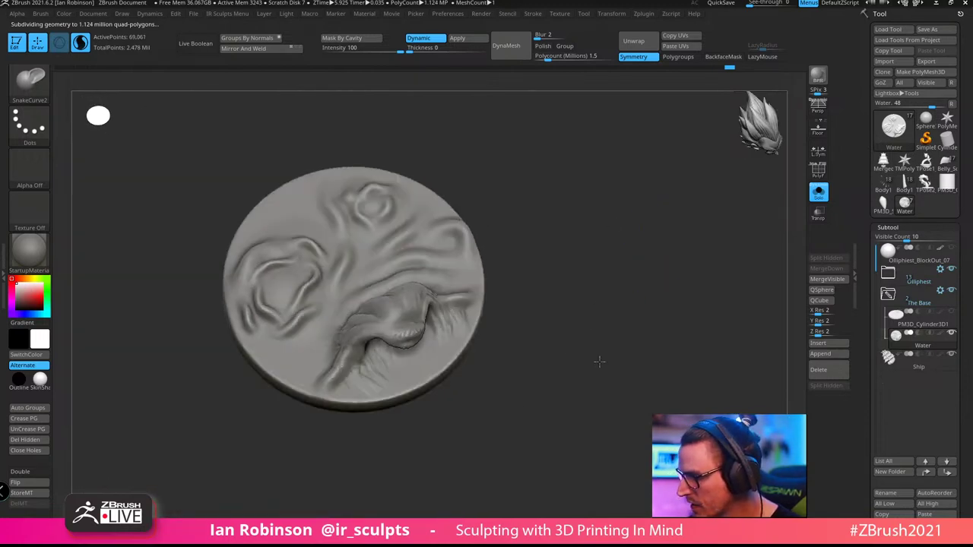
drag(599, 362, 635, 452)
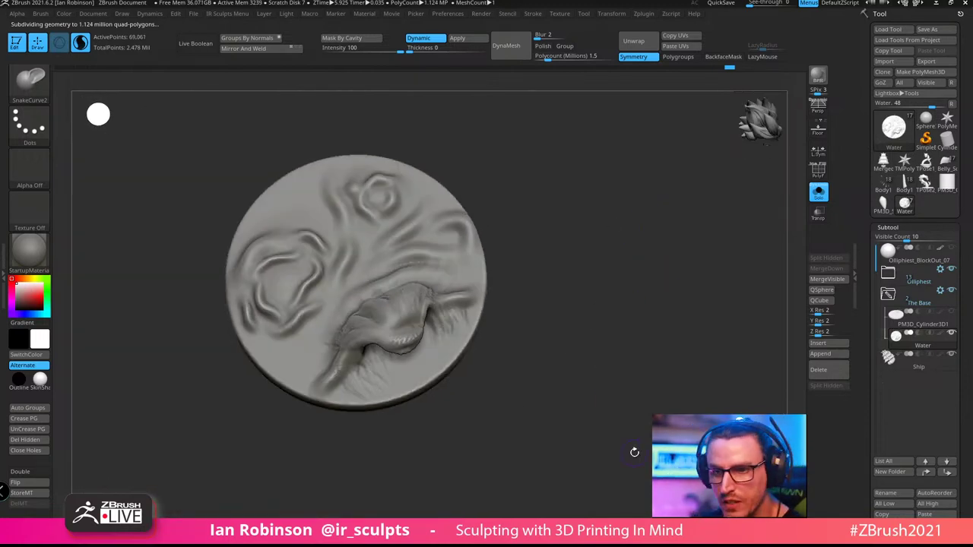
Leave Solo, check the whole scene, and pull ridges with SnakeCurve2 up the wave's back towards the ship
click(817, 196)
mouse_move(545, 376)
mouse_down()
mouse_move(643, 325)
mouse_move(634, 312)
mouse_move(640, 380)
mouse_move(667, 347)
mouse_move(577, 426)
mouse_move(476, 487)
mouse_move(520, 491)
mouse_move(693, 334)
mouse_move(525, 433)
mouse_move(513, 484)
mouse_move(532, 479)
mouse_up()
mouse_move(490, 323)
mouse_down()
mouse_move(456, 478)
mouse_move(426, 456)
mouse_move(406, 479)
mouse_move(486, 285)
mouse_up()
drag(438, 396, 438, 445)
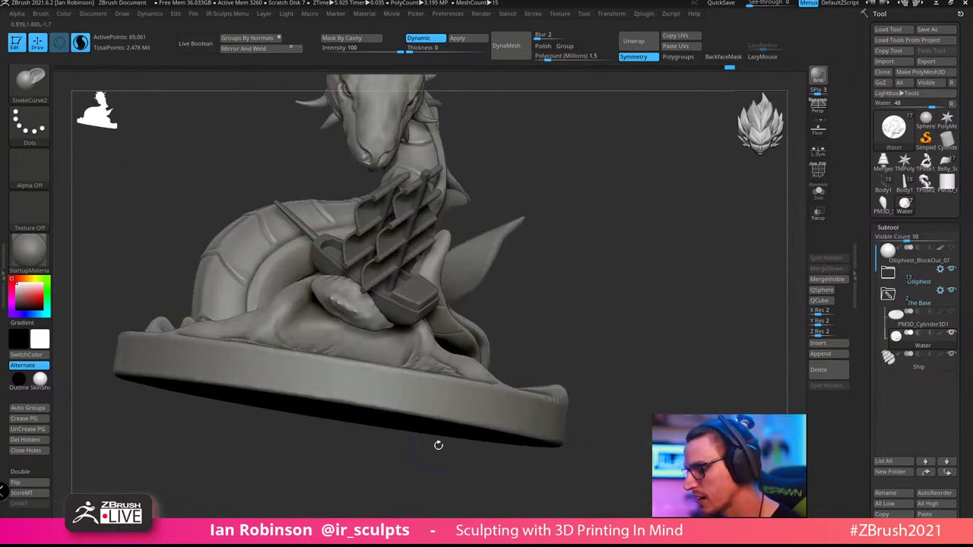
drag(618, 275, 388, 293)
mouse_move(585, 272)
alt+mouse_down()
mouse_move(621, 317)
mouse_move(632, 289)
mouse_move(438, 352)
alt+mouse_up()
drag(629, 301, 352, 323)
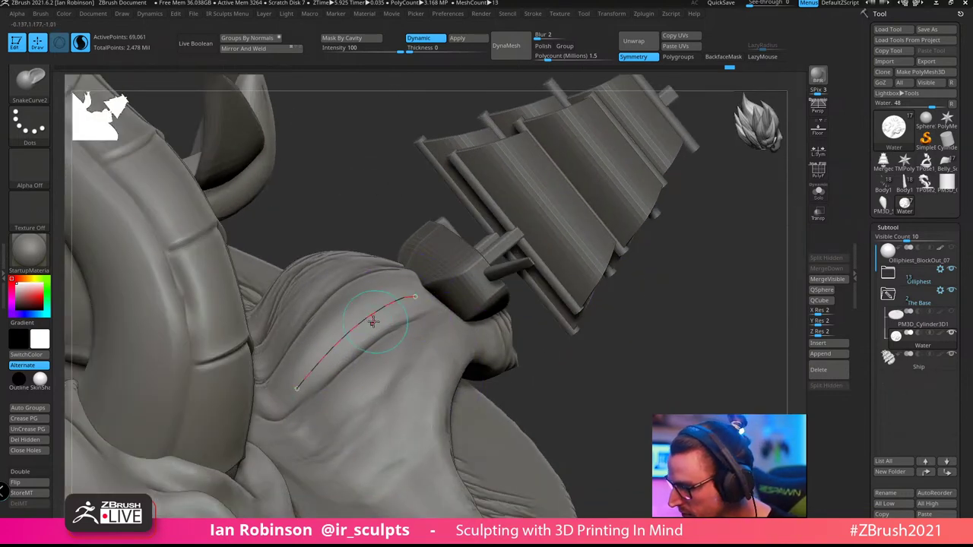
click(371, 316)
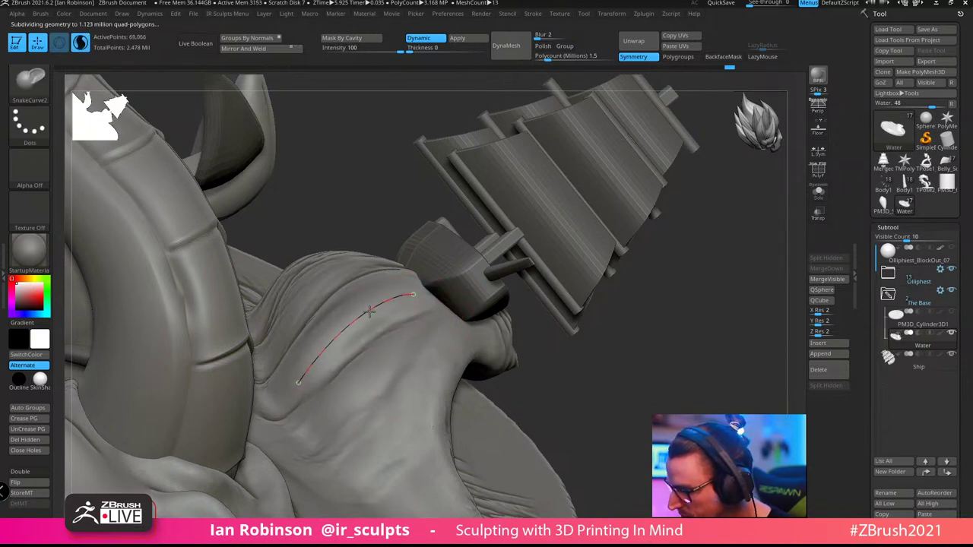
drag(674, 255, 677, 327)
drag(439, 281, 395, 322)
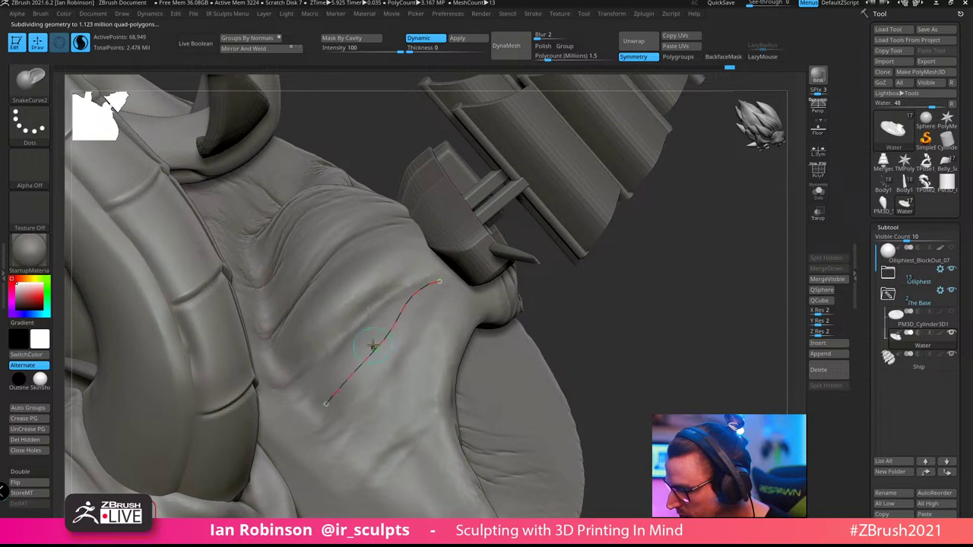
click(375, 344)
drag(660, 337, 570, 306)
Resize the brush and pull finer ridges over the wave's back and from its foot into the flat water
key(s)
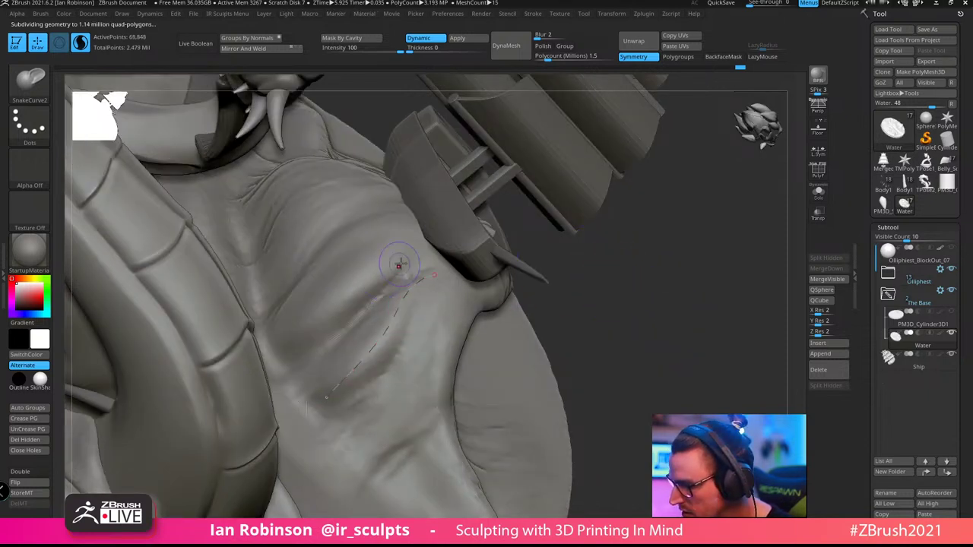
right_drag(291, 371, 354, 323)
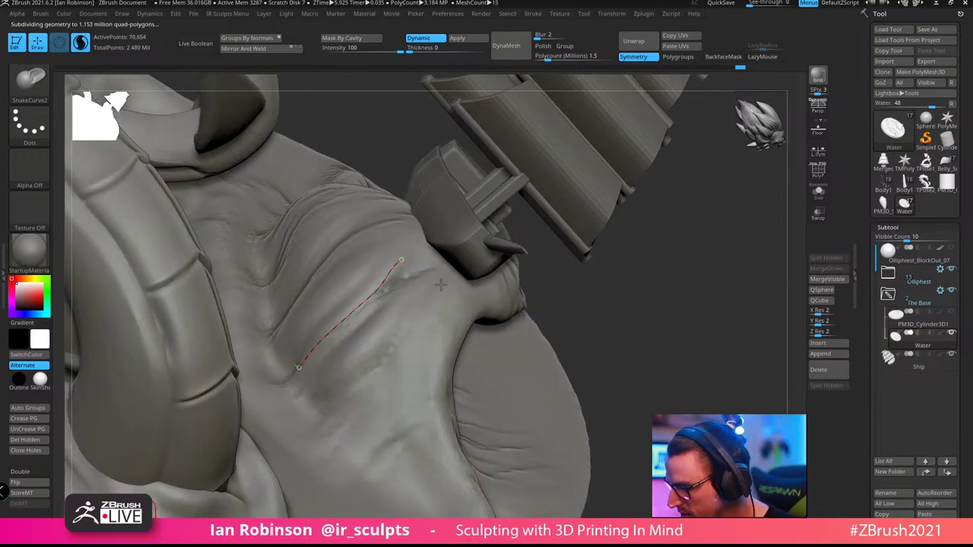
right_drag(646, 272, 341, 310)
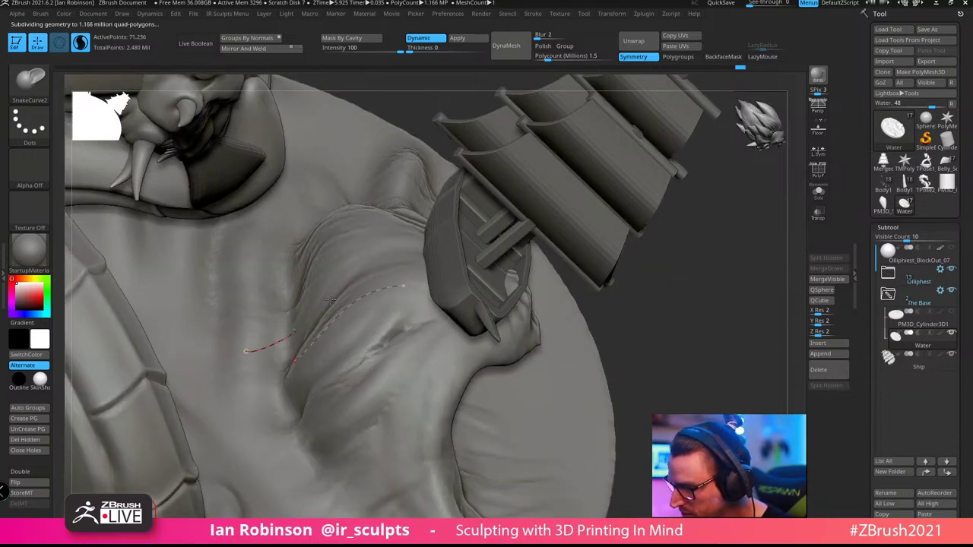
click(285, 338)
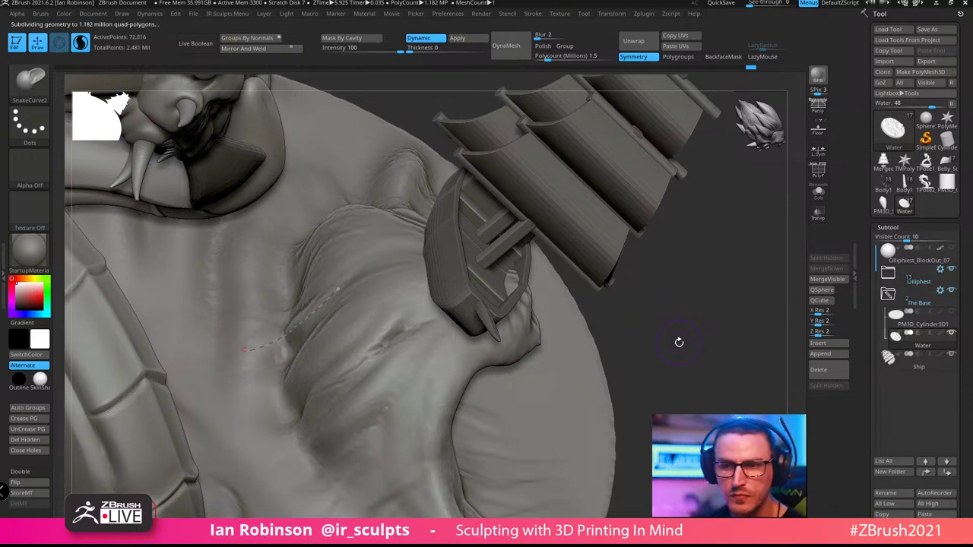
mouse_move(679, 342)
right_down()
mouse_move(674, 321)
mouse_move(603, 337)
mouse_move(609, 407)
mouse_move(590, 437)
right_up()
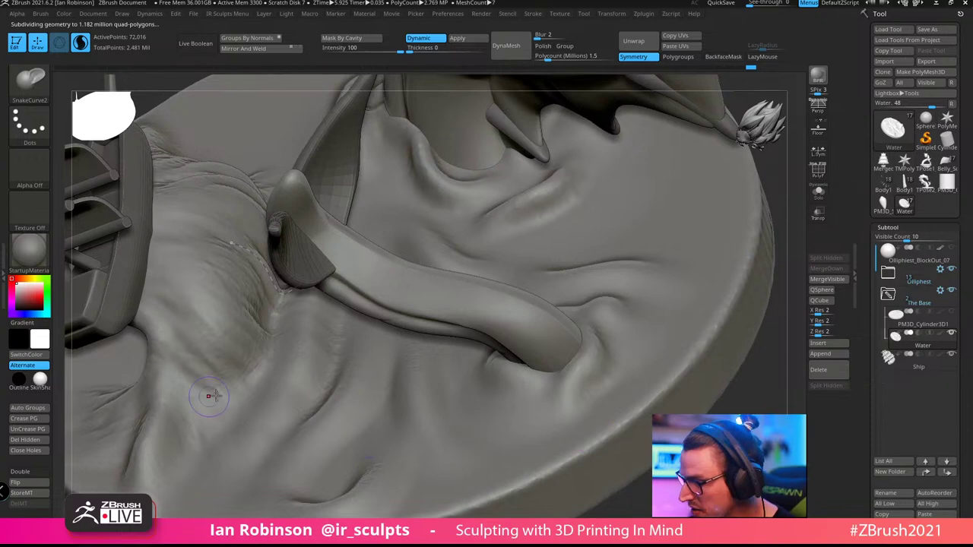
right_drag(235, 433, 237, 276)
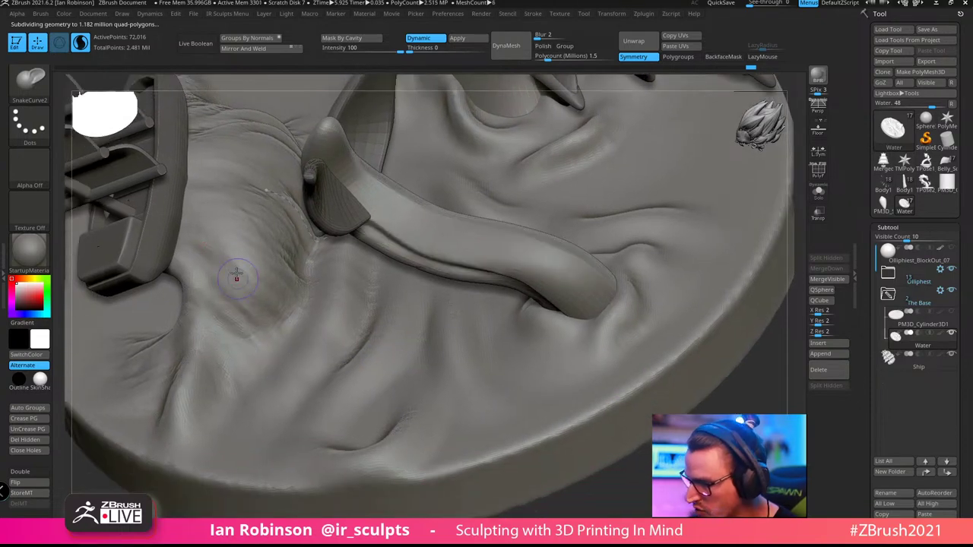
Pull long curved ridges with SnakeCurve2 down the wave's back beside the ship to the water at its foot
drag(236, 318, 274, 415)
right_drag(274, 415, 235, 352)
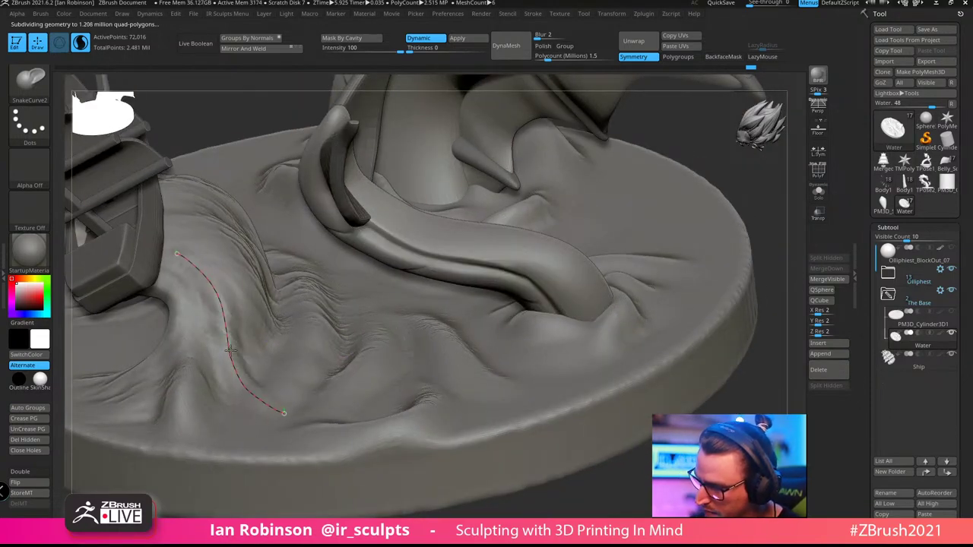
right_drag(303, 312, 228, 273)
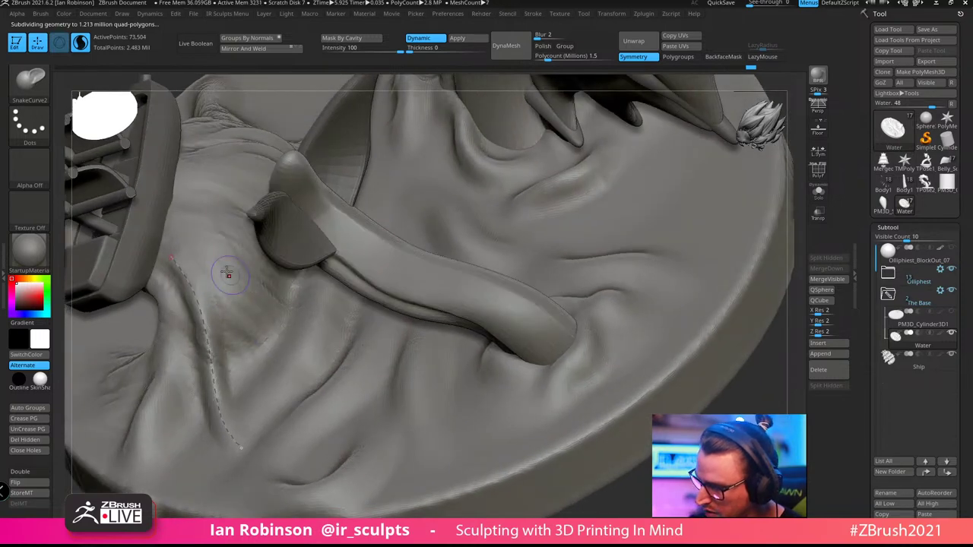
mouse_move(347, 345)
right_down()
mouse_move(386, 337)
mouse_move(380, 346)
right_up()
mouse_move(195, 244)
mouse_down()
mouse_move(254, 343)
mouse_move(304, 365)
mouse_up()
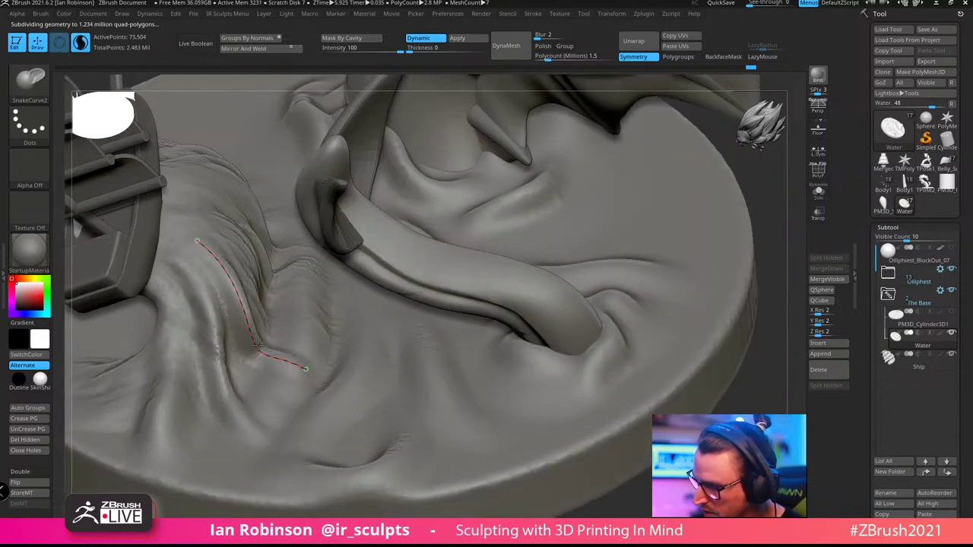
mouse_move(323, 327)
right_down()
mouse_move(338, 368)
mouse_move(237, 279)
right_up()
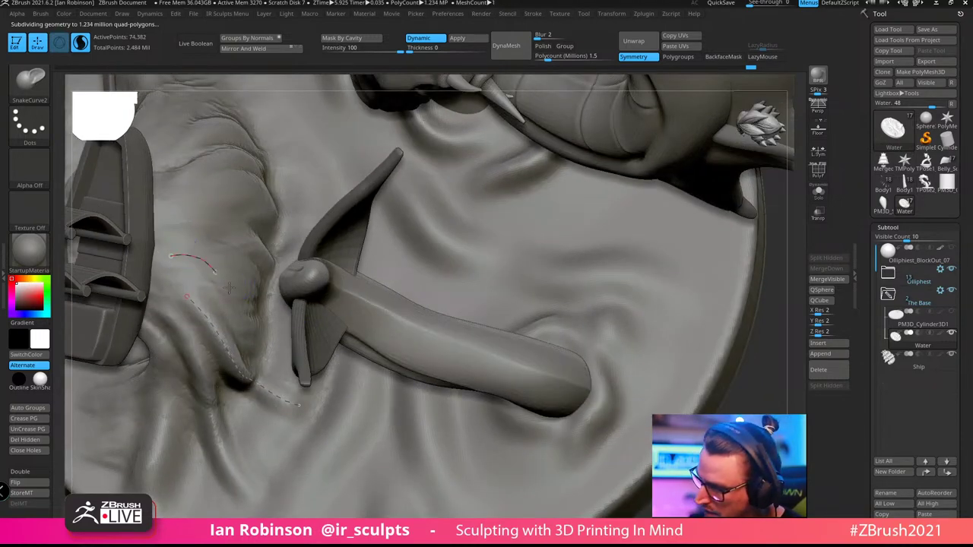
Add a short ridge high on the wave's back and a long ridge across the flat water past the wave's end
right_drag(176, 251, 249, 266)
mouse_move(207, 294)
right_down()
mouse_move(274, 242)
mouse_move(283, 333)
right_up()
mouse_move(216, 376)
mouse_down()
mouse_move(236, 260)
mouse_move(233, 176)
mouse_up()
mouse_move(293, 225)
right_down()
mouse_move(310, 247)
mouse_move(266, 202)
right_up()
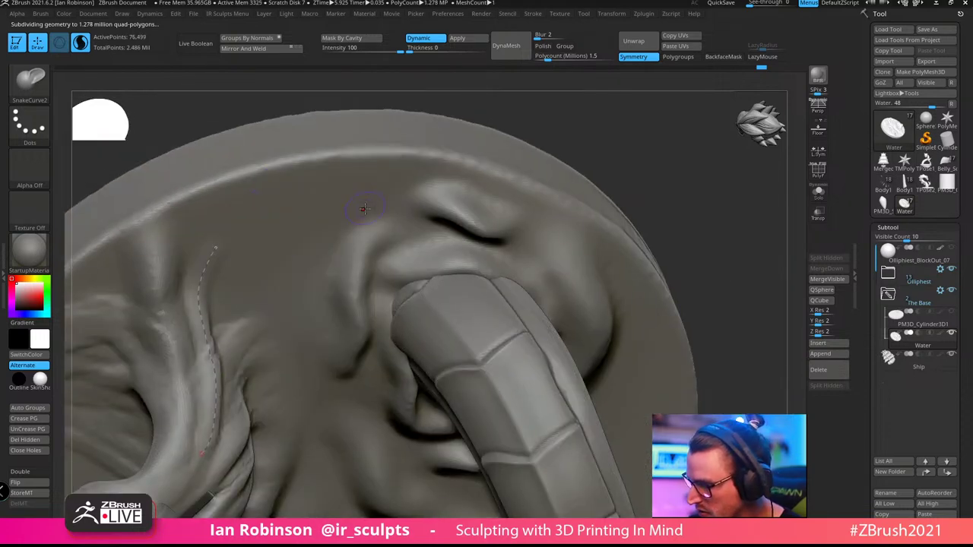
Pull a bent ridge through the flat water between the wave and the spot where the serpent's body emerges
mouse_move(363, 209)
right_down()
mouse_move(369, 170)
mouse_move(374, 200)
right_up()
drag(286, 352, 372, 180)
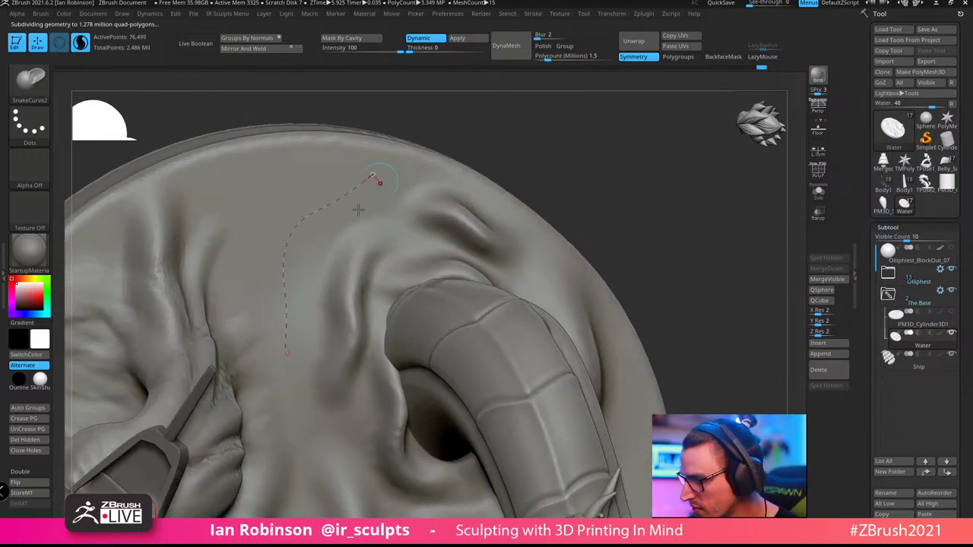
click(297, 226)
right_drag(462, 173, 457, 165)
click(299, 219)
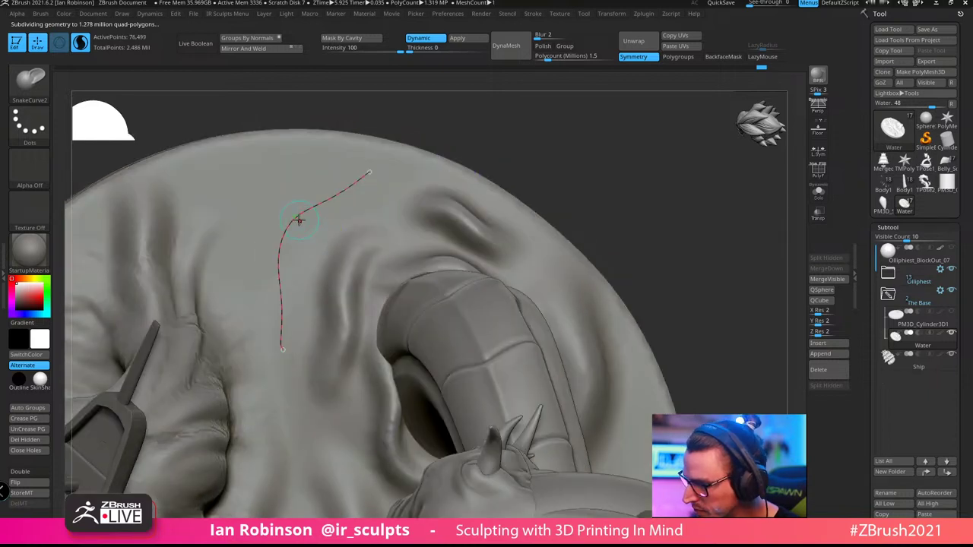
click(299, 220)
key(ctrl+z)
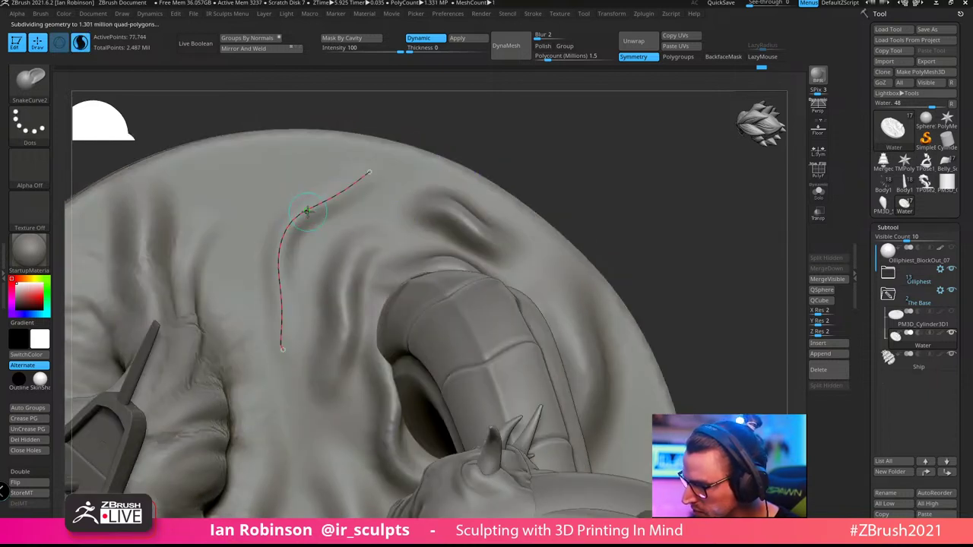
Pull a hook-shaped ridge near the base's rim, between the wave's end and the bent ridge beside the serpent
click(258, 213)
key(ctrl+z)
drag(489, 126, 511, 131)
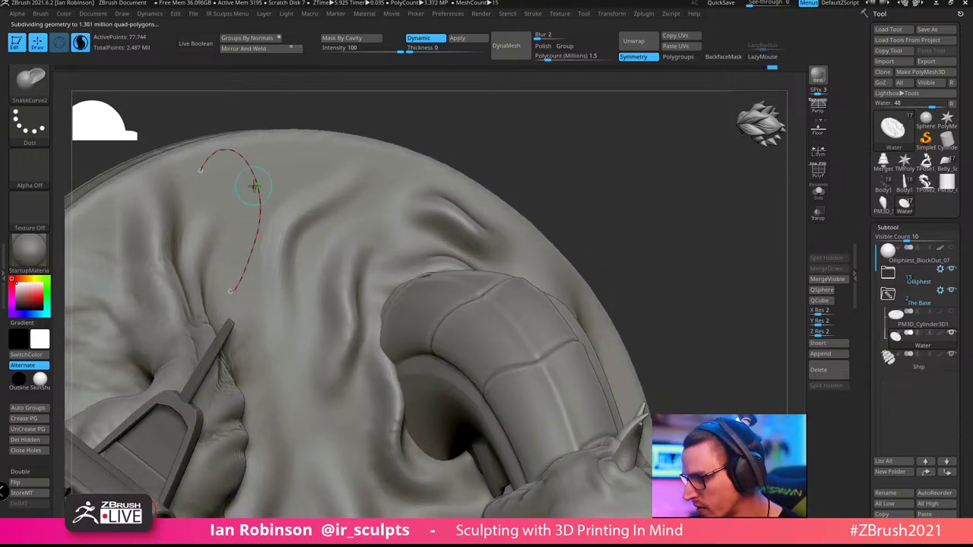
right_drag(455, 139, 522, 155)
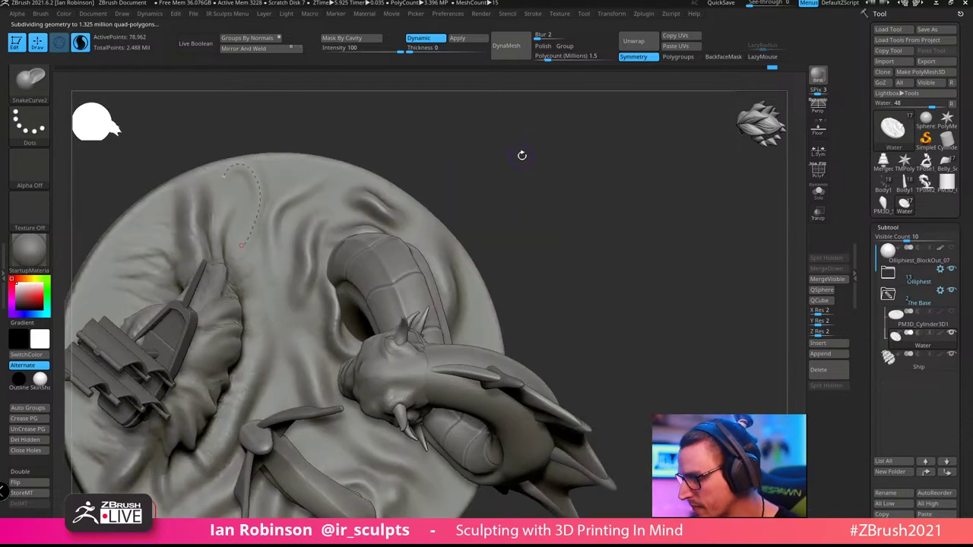
key(ctrl+z)
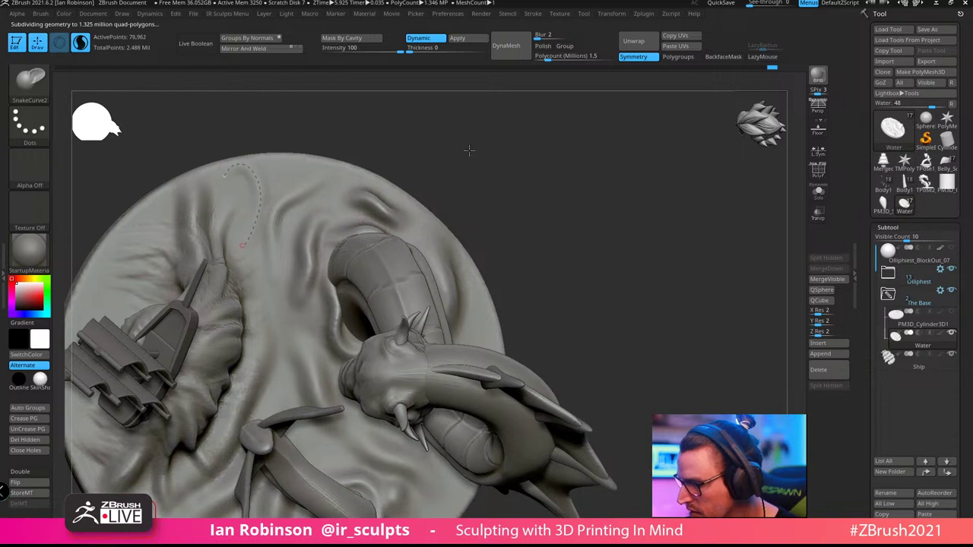
alt+drag(469, 150, 437, 255)
click(295, 269)
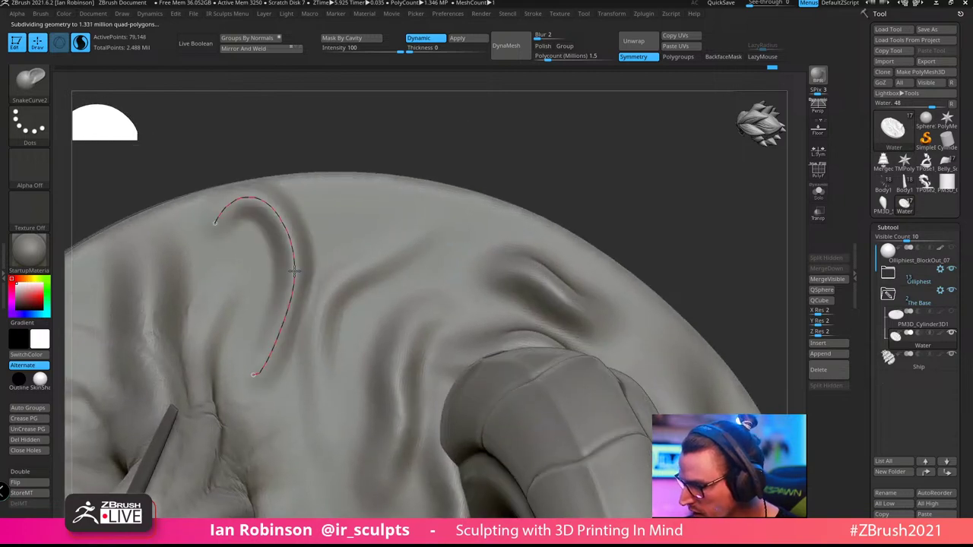
Pull a wavy ridge through the smooth water between the serpent's body and the rim on the far side of the base
ctrl+right_drag(419, 275, 333, 154)
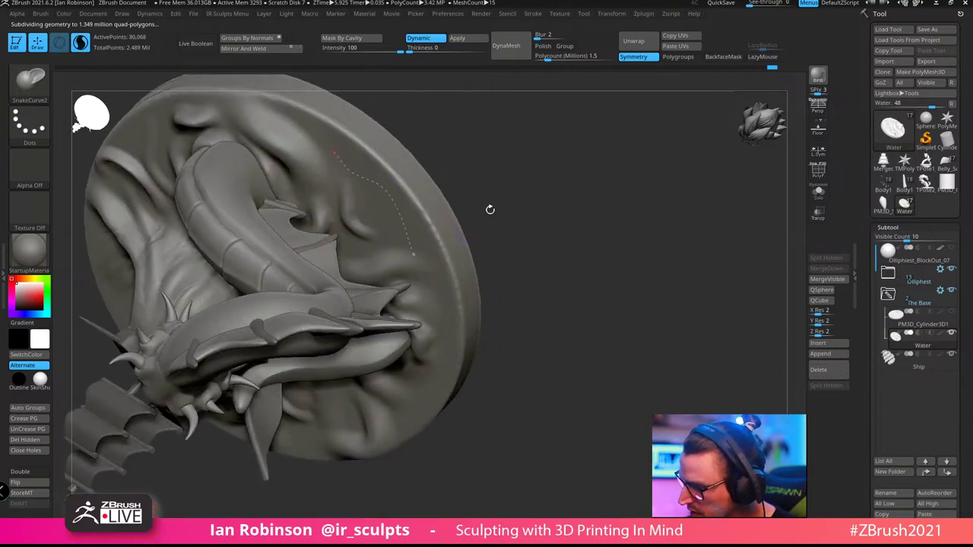
right_drag(490, 209, 338, 152)
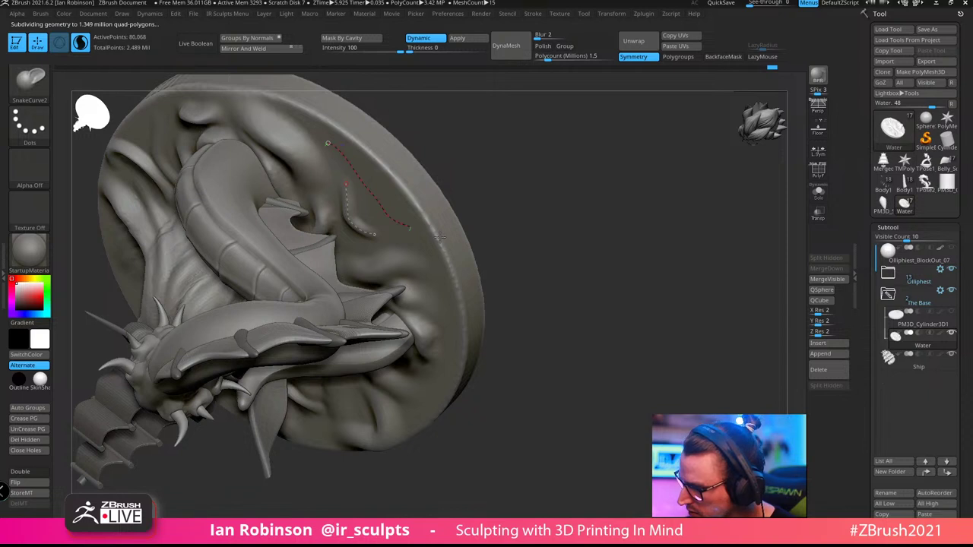
drag(405, 220, 411, 230)
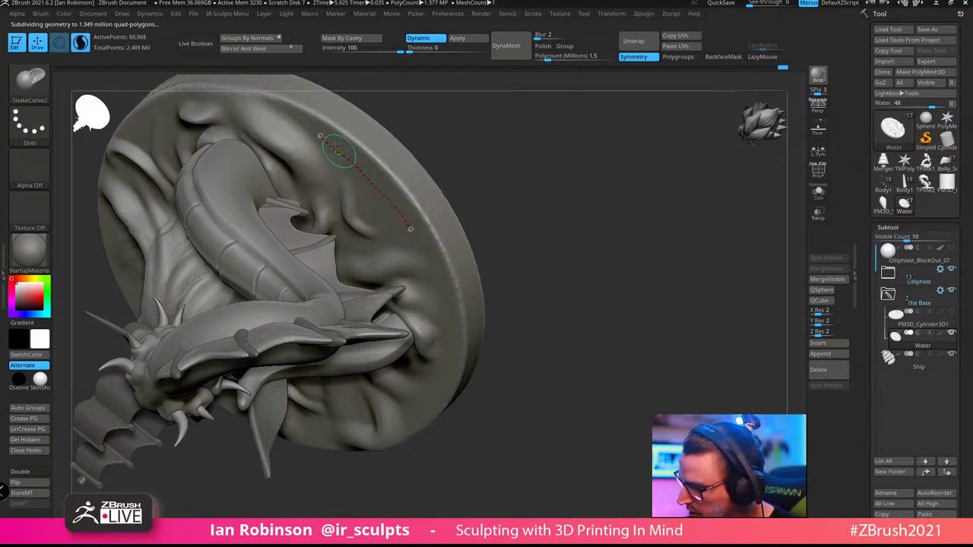
click(337, 150)
drag(362, 184, 409, 241)
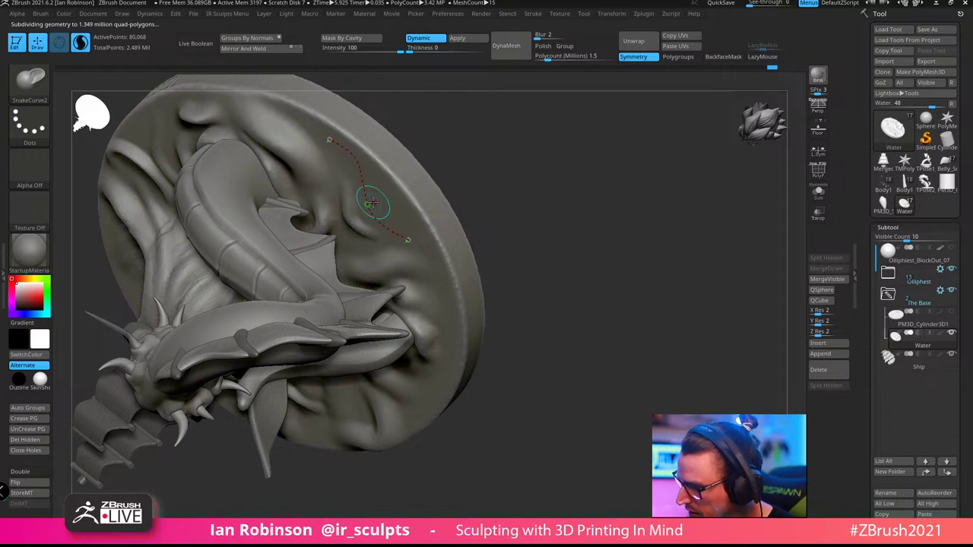
click(372, 200)
Add a gently curved ridge along the base's rim beside the spot where the serpent's tail enters the water
drag(492, 180, 525, 181)
right_drag(525, 180, 311, 199)
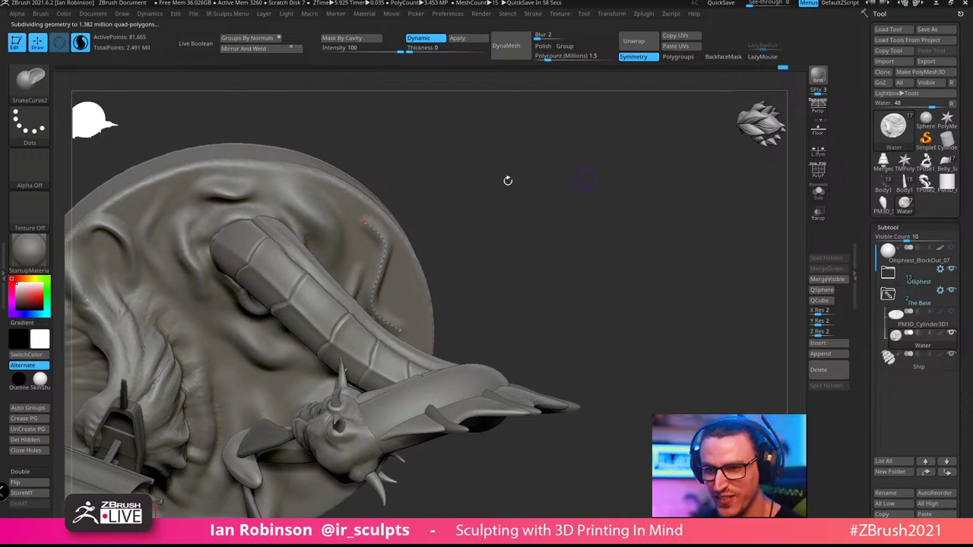
right_drag(508, 180, 577, 343)
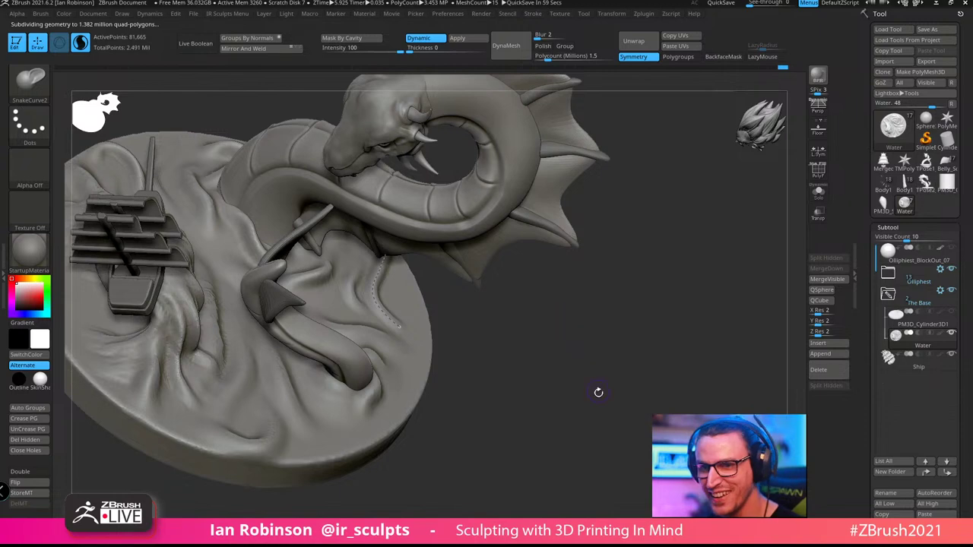
right_drag(598, 393, 393, 320)
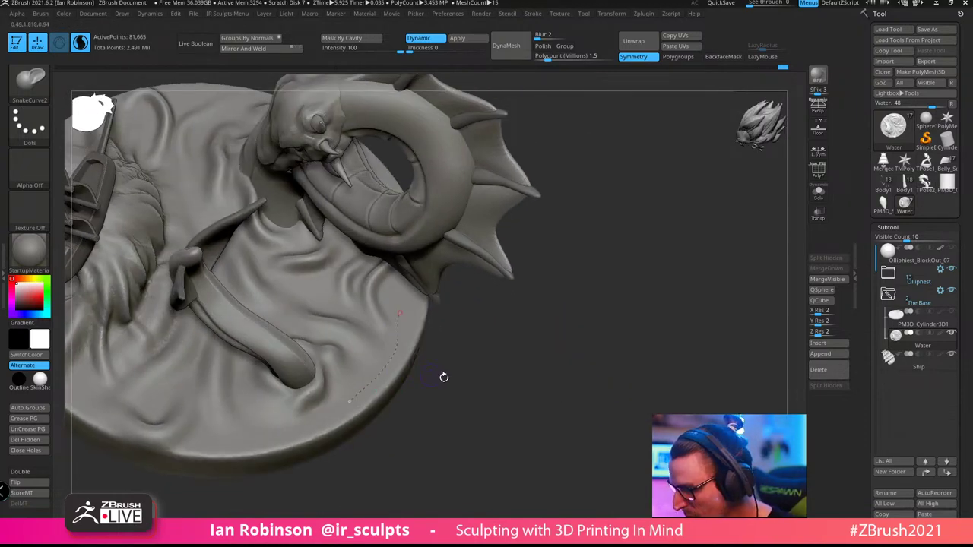
drag(444, 377, 464, 391)
click(394, 357)
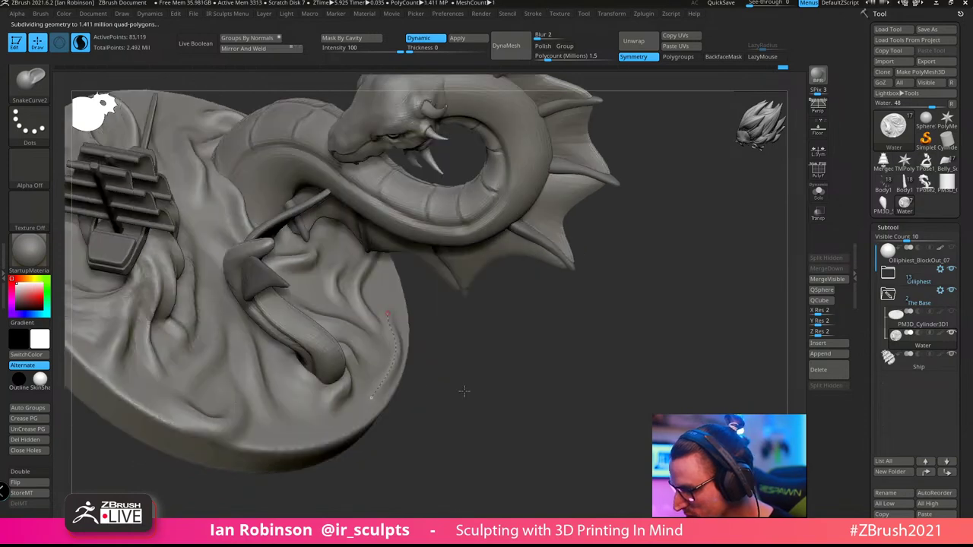
Examine the whole sculpture from several sides to judge the water, the ship and the serpent's silhouette
right_drag(464, 391, 553, 238)
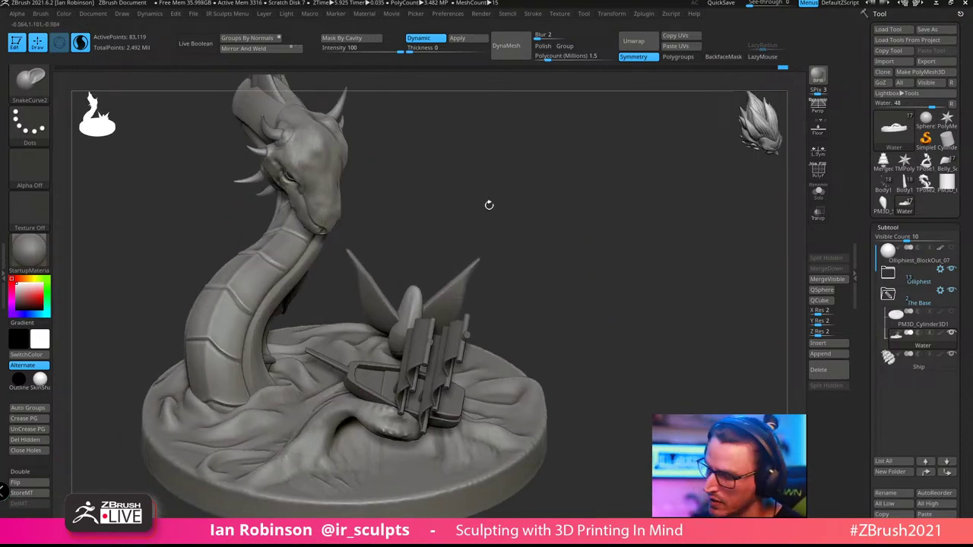
right_drag(489, 204, 369, 386)
mouse_move(761, 175)
right_down()
mouse_move(658, 228)
mouse_move(600, 309)
mouse_move(650, 301)
right_up()
mouse_move(702, 304)
mouse_down()
mouse_move(658, 326)
mouse_move(662, 312)
mouse_move(677, 339)
mouse_move(660, 380)
mouse_move(684, 373)
mouse_move(673, 374)
mouse_move(656, 330)
mouse_move(674, 339)
mouse_move(669, 357)
mouse_move(660, 379)
mouse_move(643, 370)
mouse_up()
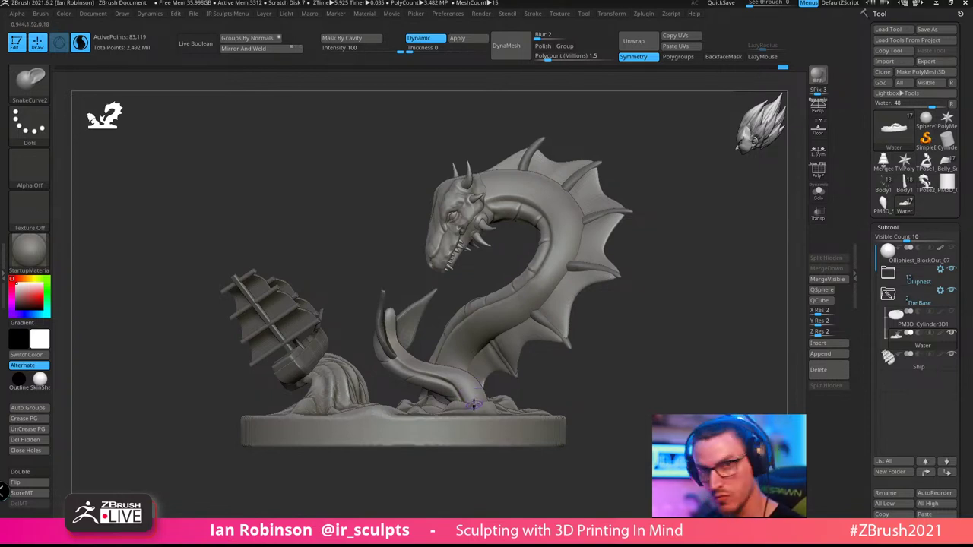
key(ctrl+shift)
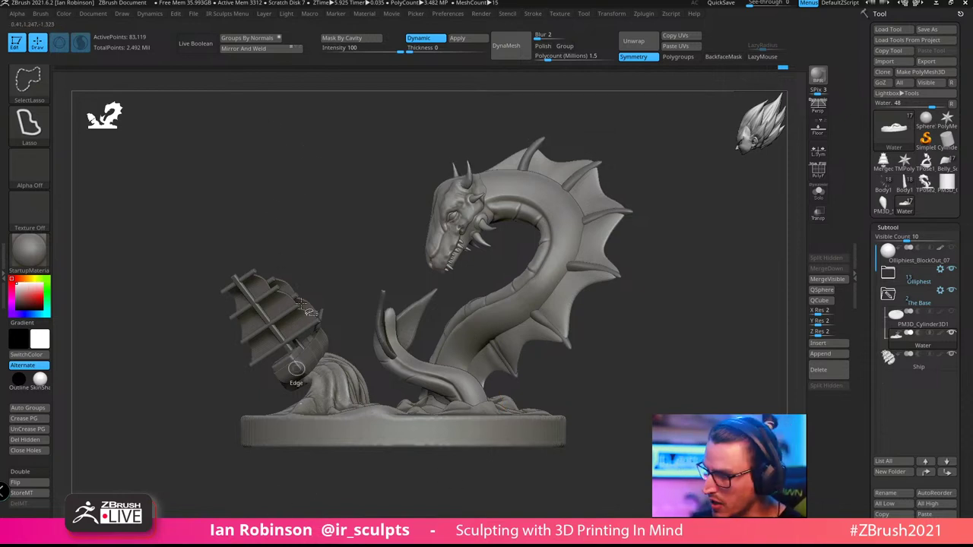
drag(620, 287, 688, 323)
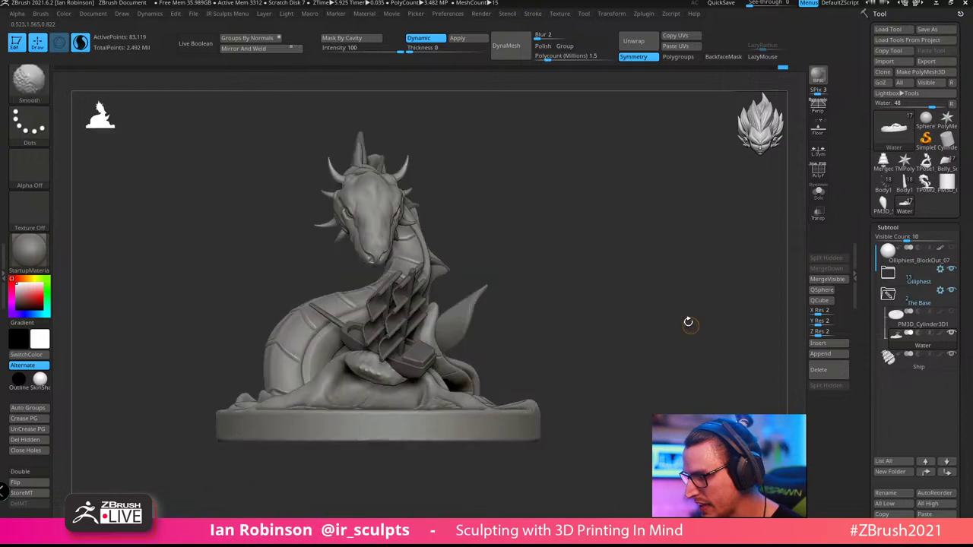
key(ctrl+shift)
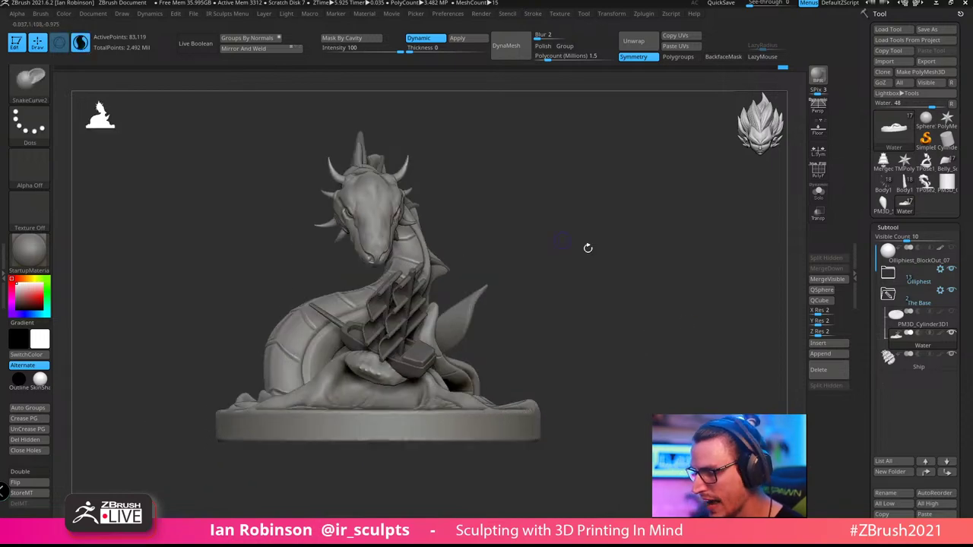
drag(588, 248, 637, 413)
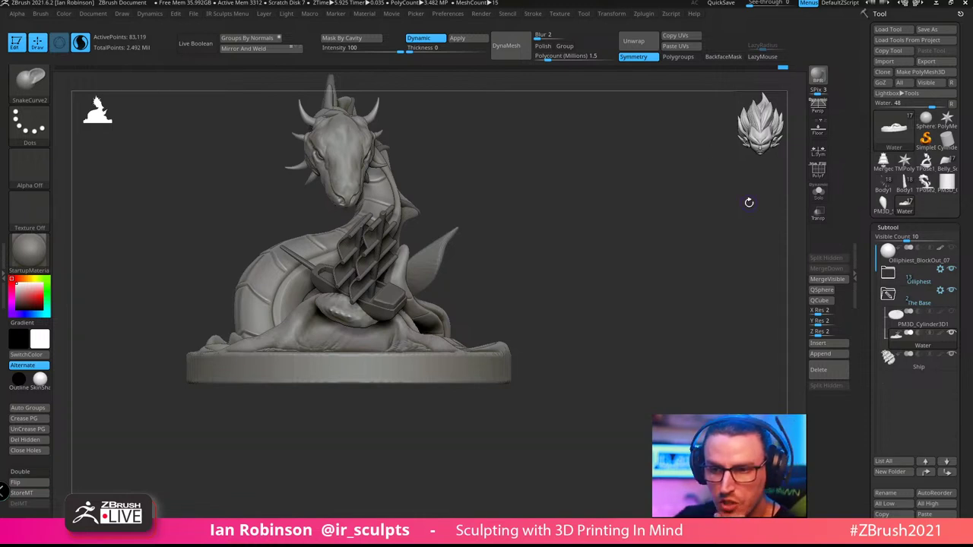
drag(748, 349, 668, 309)
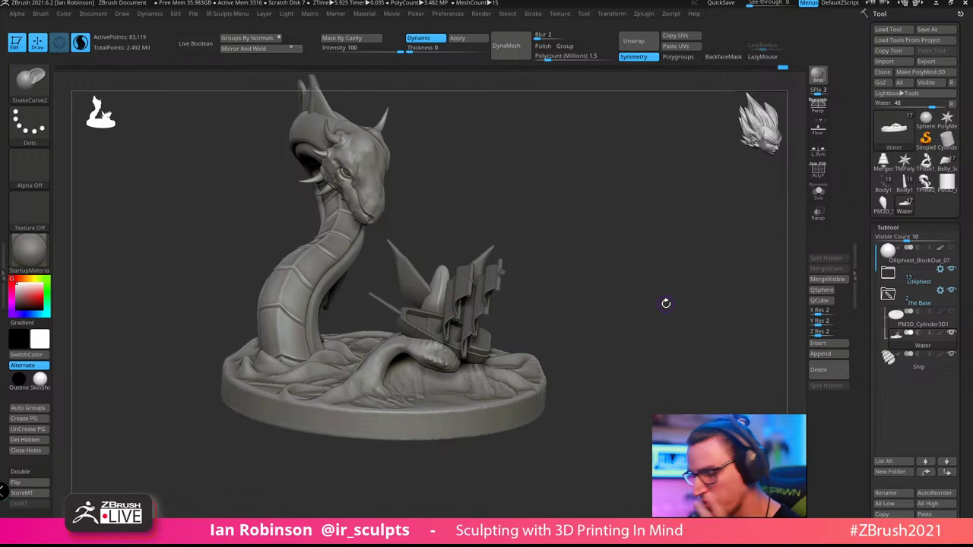
Save the tool as Olliphiest_BlockOut_08 in the MarchSculpt_OillipheistSculpt folder inside ZbrushLive_Streams on the desktop
click(932, 34)
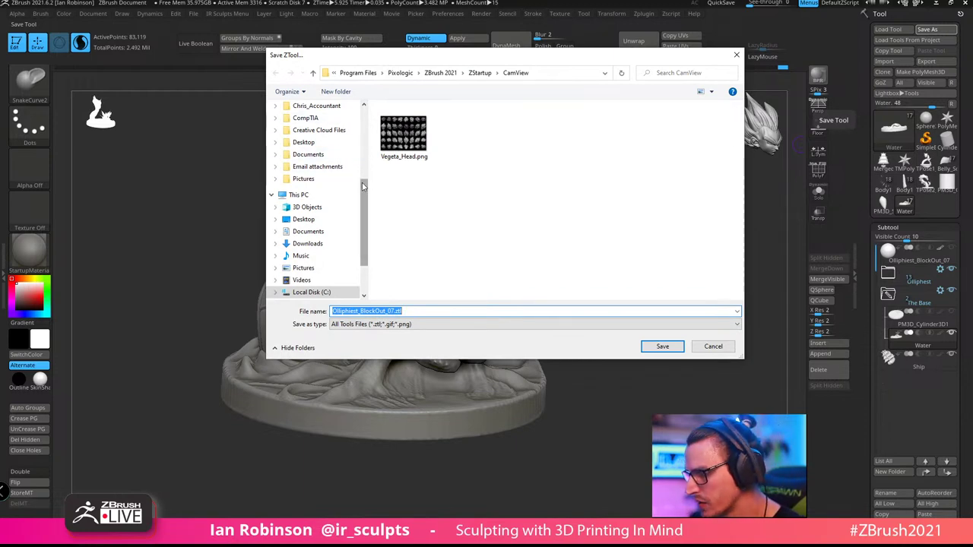
drag(362, 186, 362, 114)
click(331, 126)
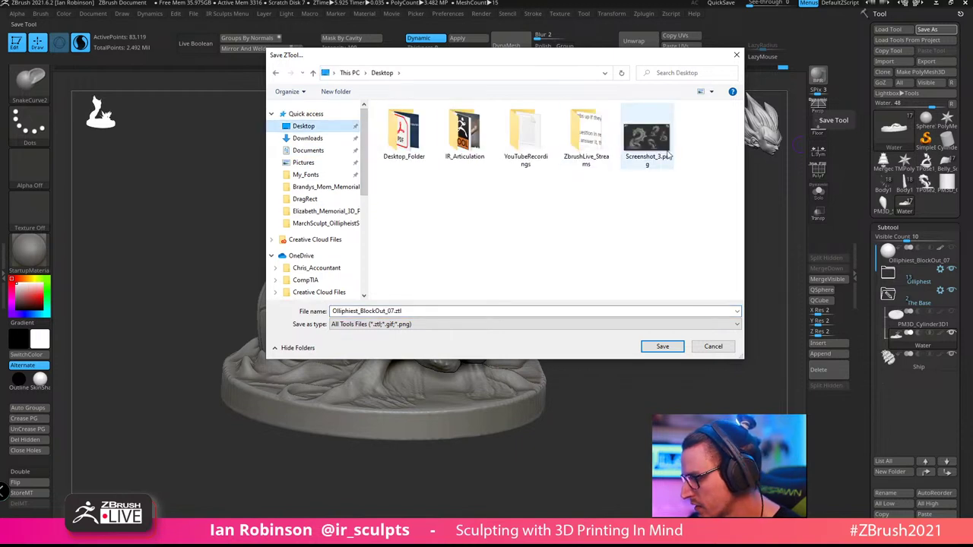
double_click(597, 129)
double_click(405, 131)
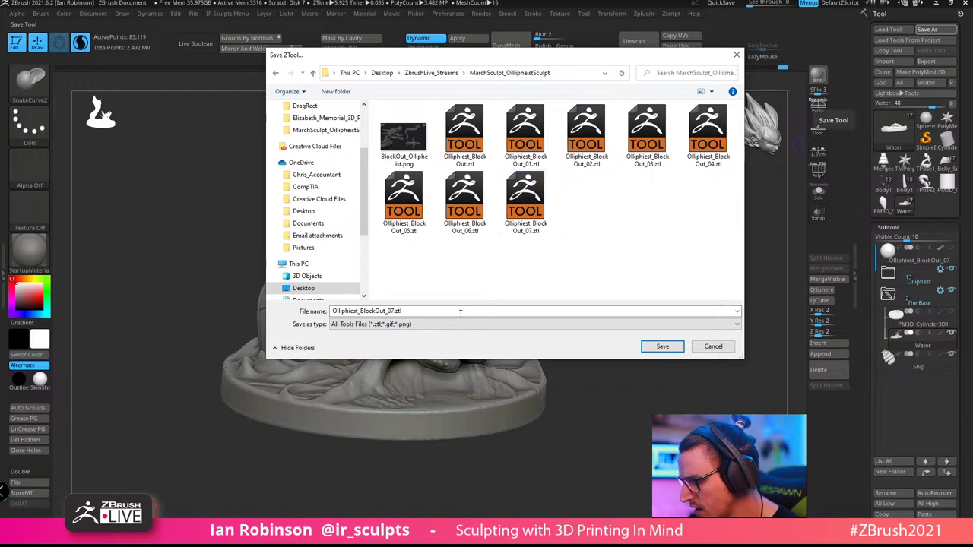
click(428, 313)
key(Left)
key(Left)
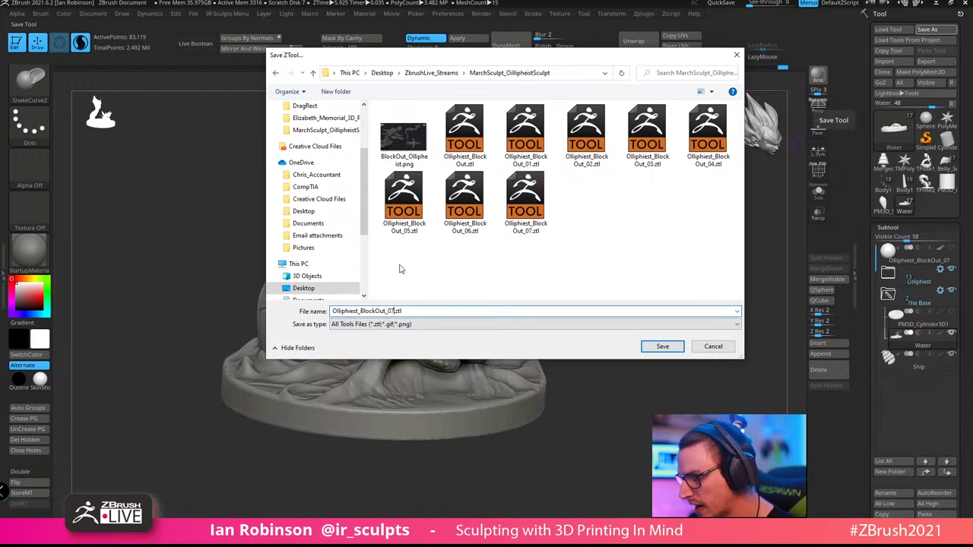
key(Return)
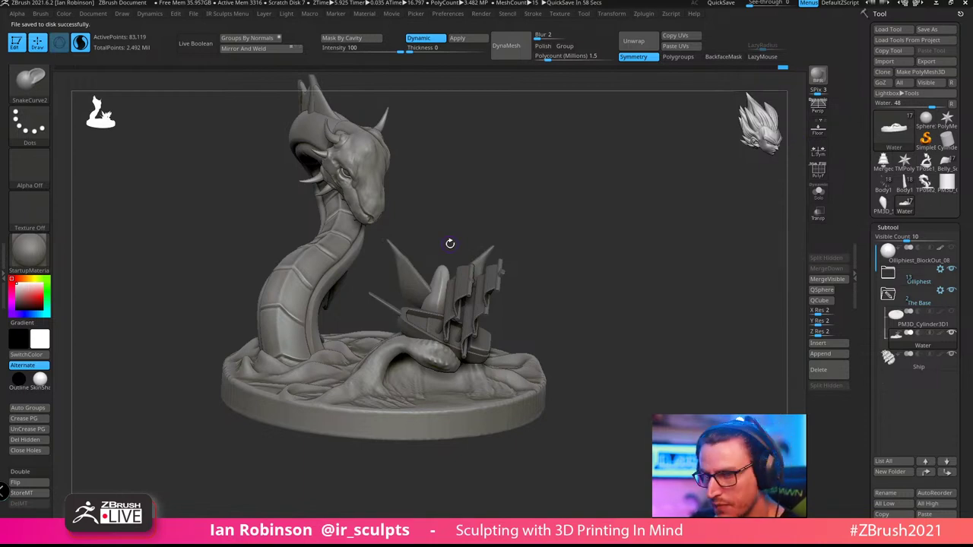
mouse_move(611, 264)
mouse_down()
mouse_move(667, 284)
mouse_move(665, 296)
mouse_move(696, 263)
mouse_move(702, 271)
mouse_move(689, 256)
mouse_move(689, 291)
mouse_move(684, 276)
mouse_move(672, 312)
mouse_move(634, 321)
mouse_move(629, 313)
mouse_move(669, 350)
mouse_move(671, 408)
mouse_move(630, 388)
mouse_up()
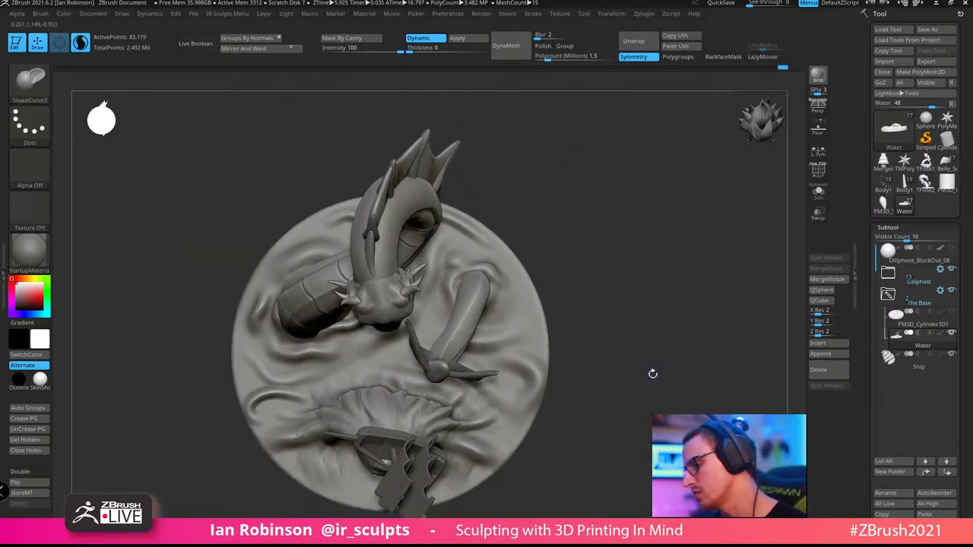
mouse_move(680, 347)
mouse_down()
mouse_move(682, 311)
mouse_move(667, 404)
mouse_move(617, 254)
mouse_move(643, 235)
mouse_move(632, 310)
mouse_move(494, 174)
mouse_move(367, 159)
mouse_up()
mouse_move(544, 200)
mouse_down()
mouse_move(632, 373)
mouse_move(625, 270)
mouse_move(674, 348)
mouse_move(619, 309)
mouse_up()
mouse_move(666, 256)
mouse_down()
mouse_move(577, 239)
mouse_move(598, 282)
mouse_up()
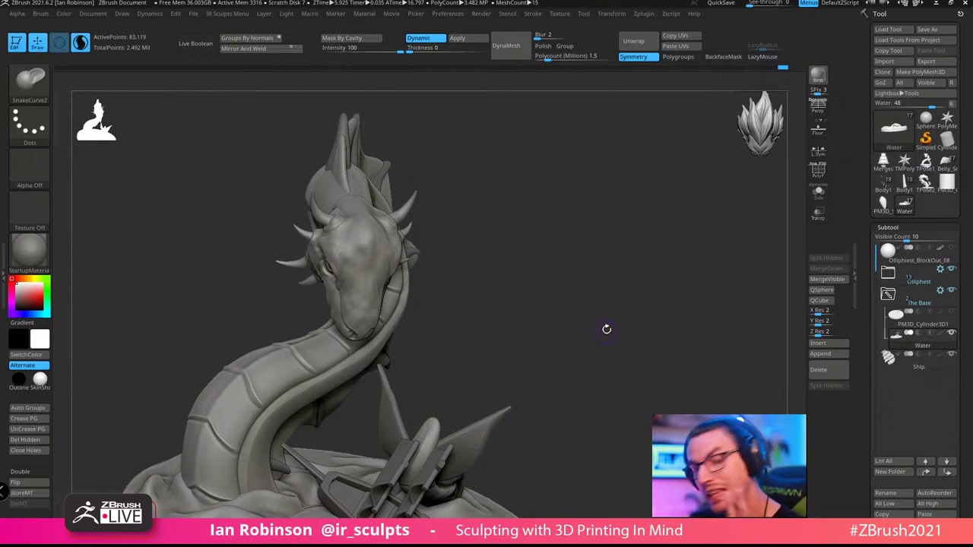
drag(610, 333, 615, 336)
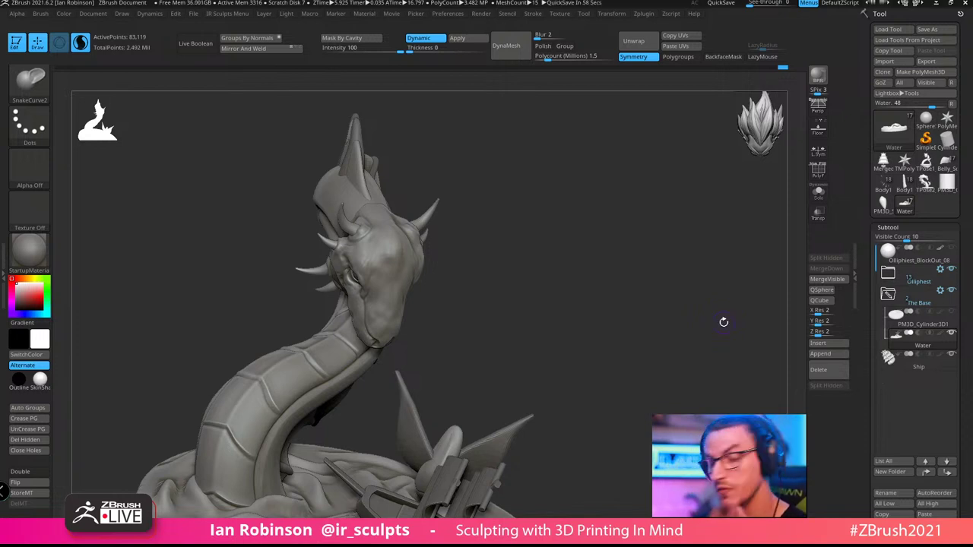
Make the serpent's upper jaw the active subtool and inspect its wireframe up close
mouse_move(703, 346)
mouse_down()
mouse_move(699, 339)
mouse_move(699, 348)
mouse_up()
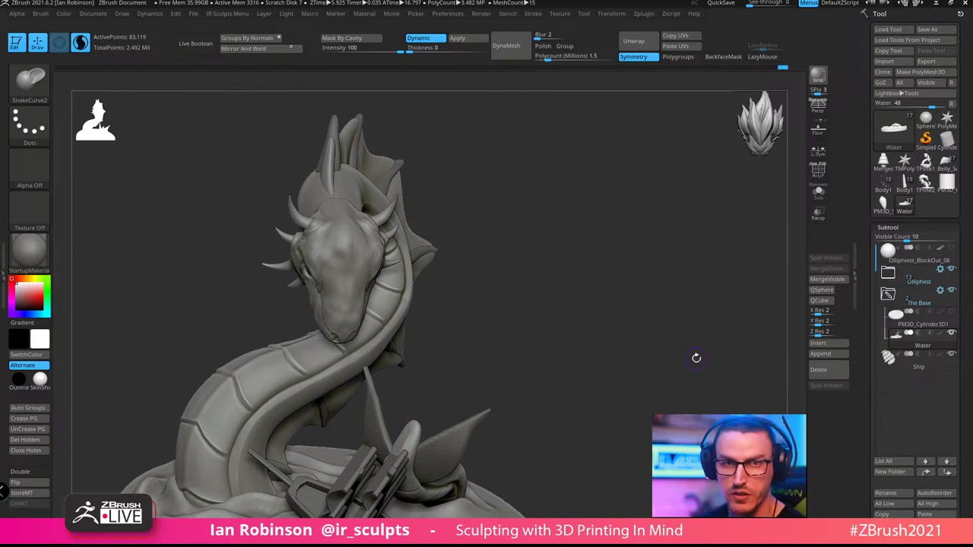
click(622, 14)
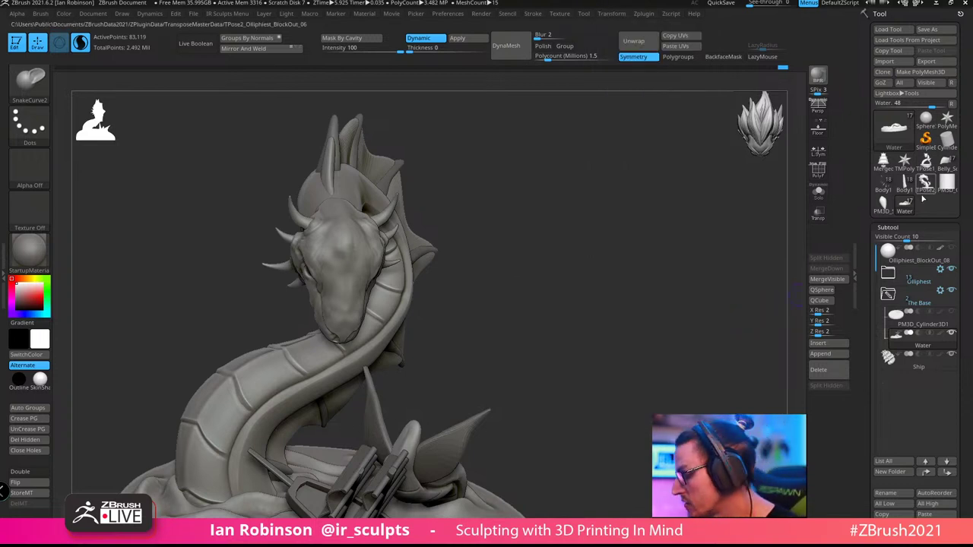
alt+click(354, 258)
key(shift+f)
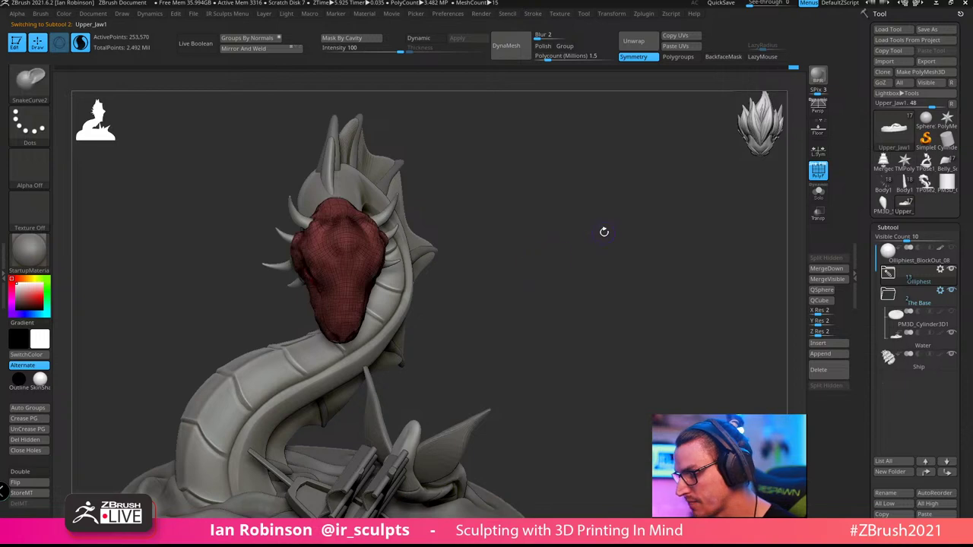
mouse_move(604, 231)
mouse_down()
mouse_move(613, 211)
mouse_move(620, 220)
mouse_move(367, 261)
mouse_up()
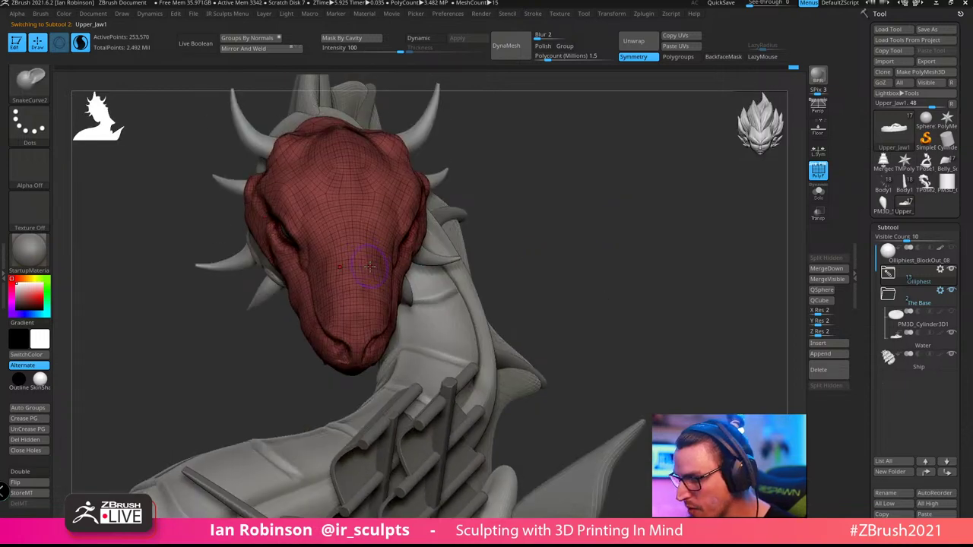
alt+drag(549, 183, 576, 358)
key(shift+f)
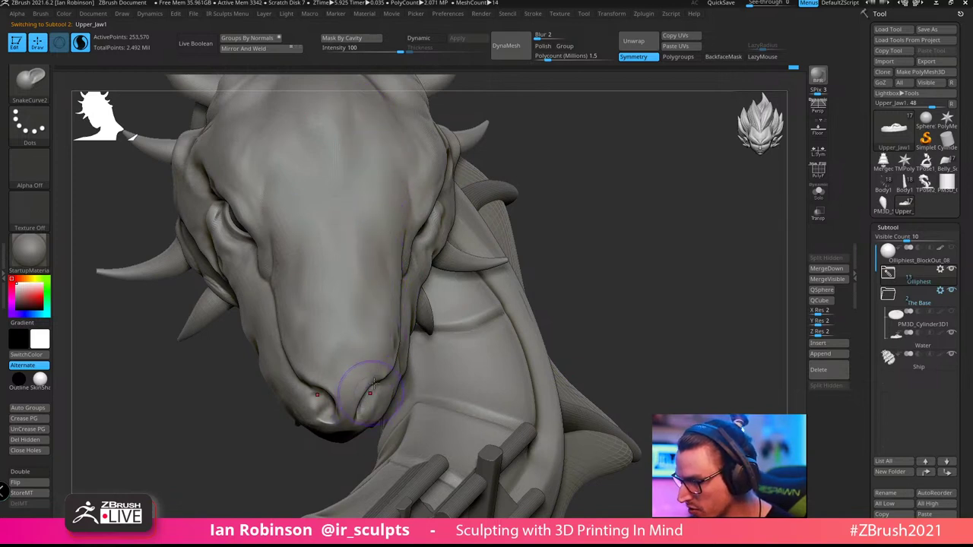
Examine the serpent's head, snout and neck from the front and both sides
drag(633, 181, 619, 193)
alt+drag(269, 291, 344, 238)
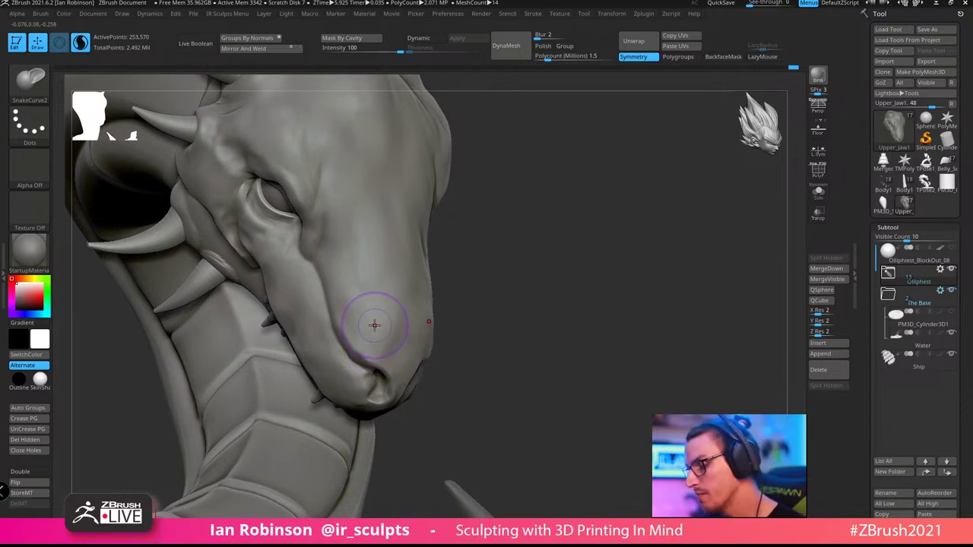
drag(644, 254, 554, 266)
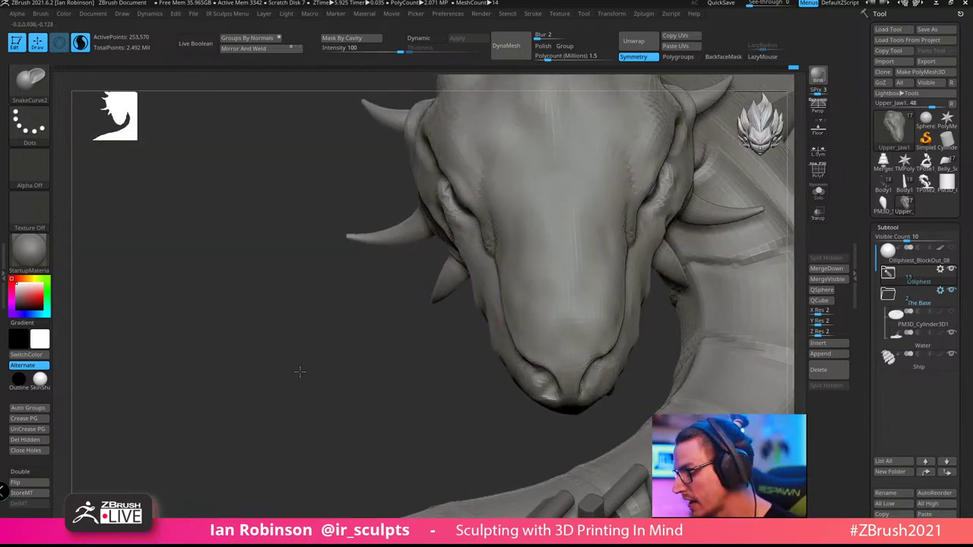
alt+drag(302, 373, 119, 385)
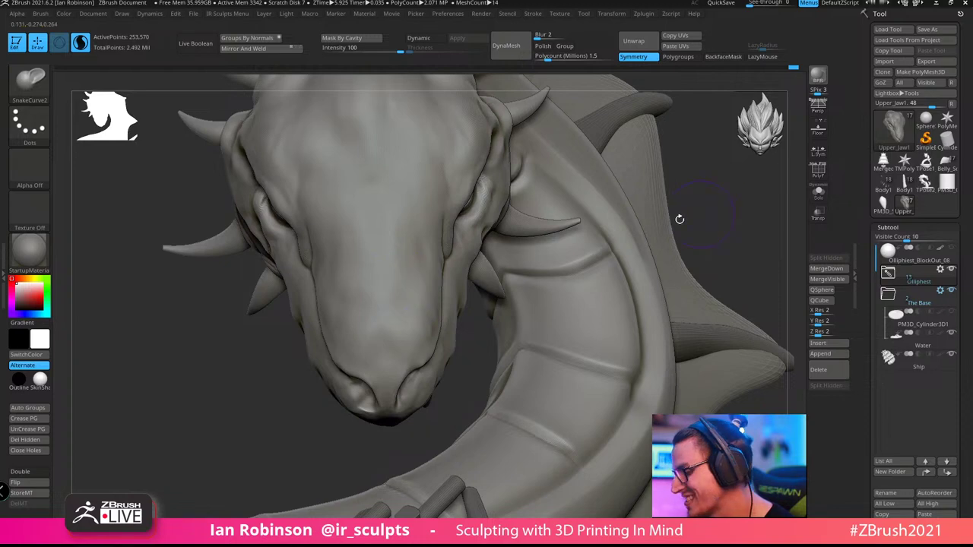
alt+drag(715, 218, 601, 247)
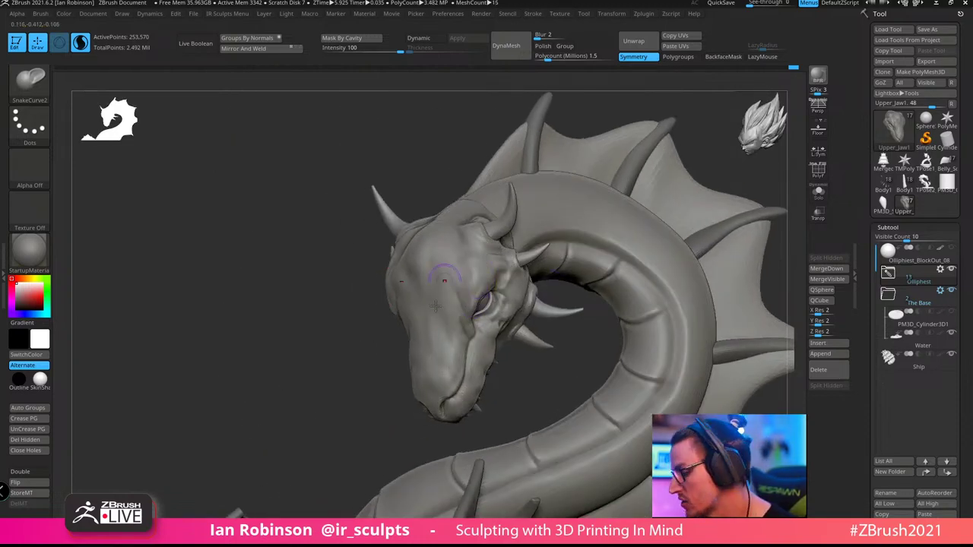
drag(338, 370, 717, 205)
Switch to the Sphere3D primitive, convert it to a PolyMesh3D and display its wireframe
mouse_move(948, 145)
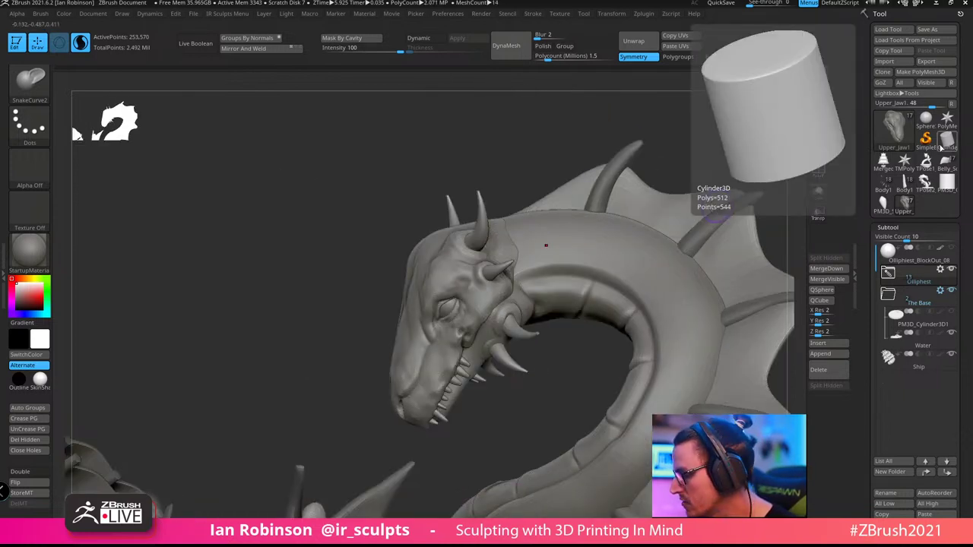
click(925, 118)
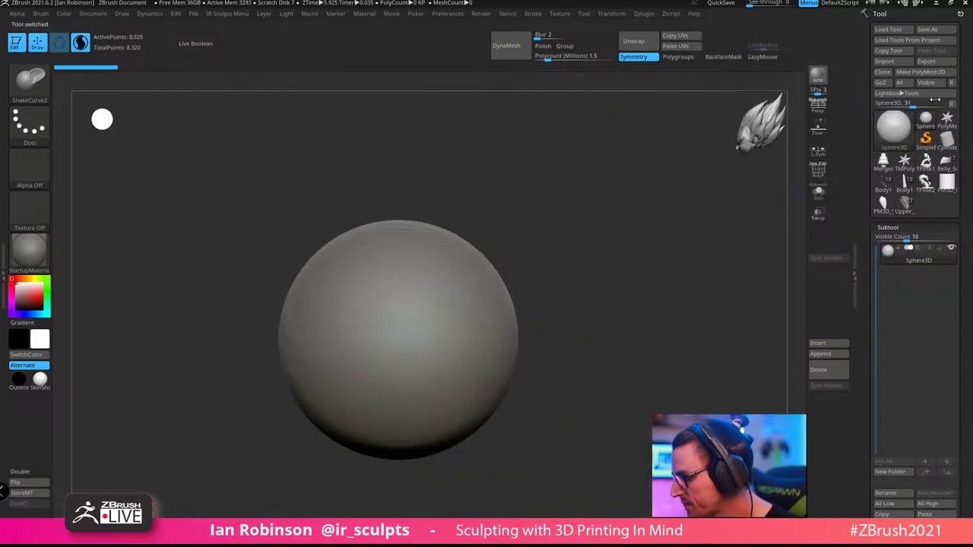
click(930, 74)
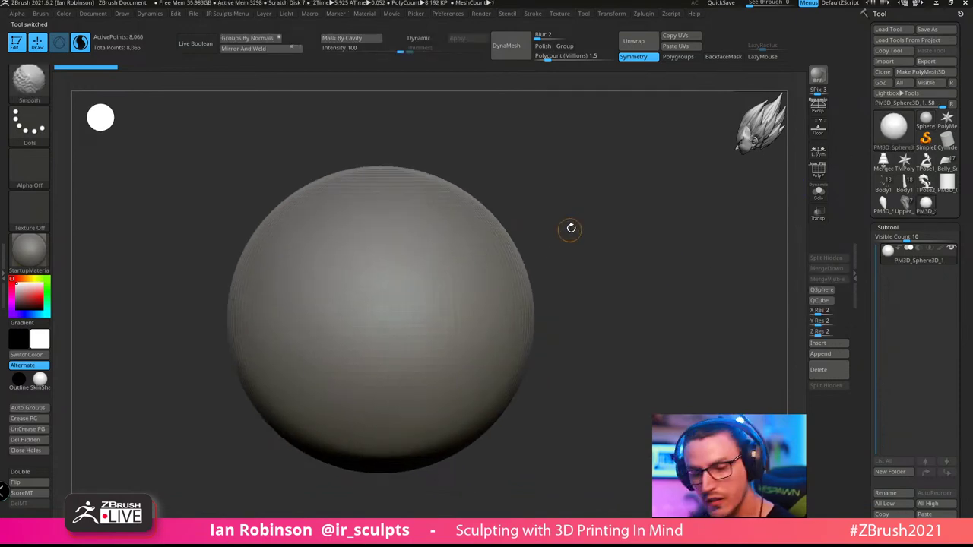
key(shift+f)
drag(561, 260, 582, 238)
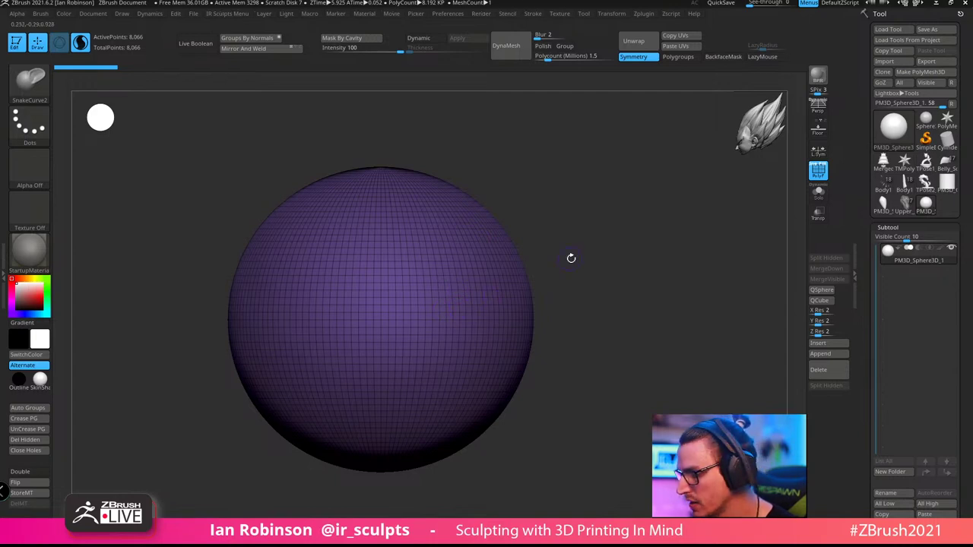
mouse_move(571, 258)
alt+mouse_down()
mouse_move(568, 272)
mouse_move(599, 227)
alt+mouse_up()
Pull the lower half of the sphere downward into a long jaw and chin with the symmetrical Move brush
key(b)
key(m)
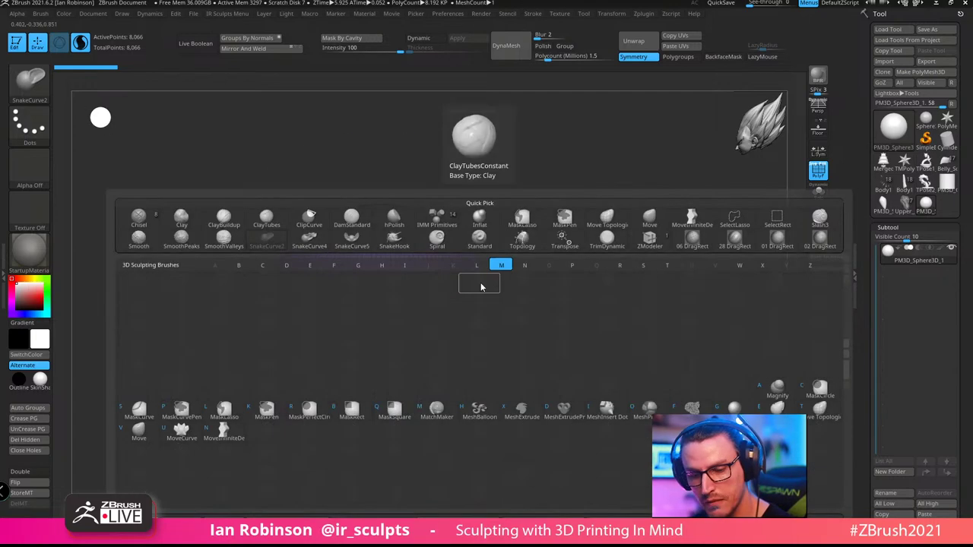
key(v)
key(s)
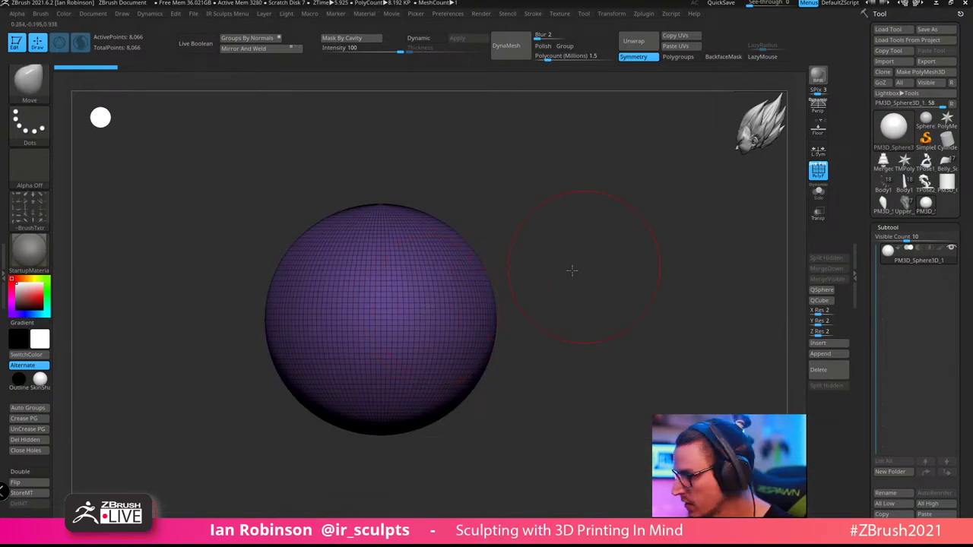
drag(613, 254, 540, 266)
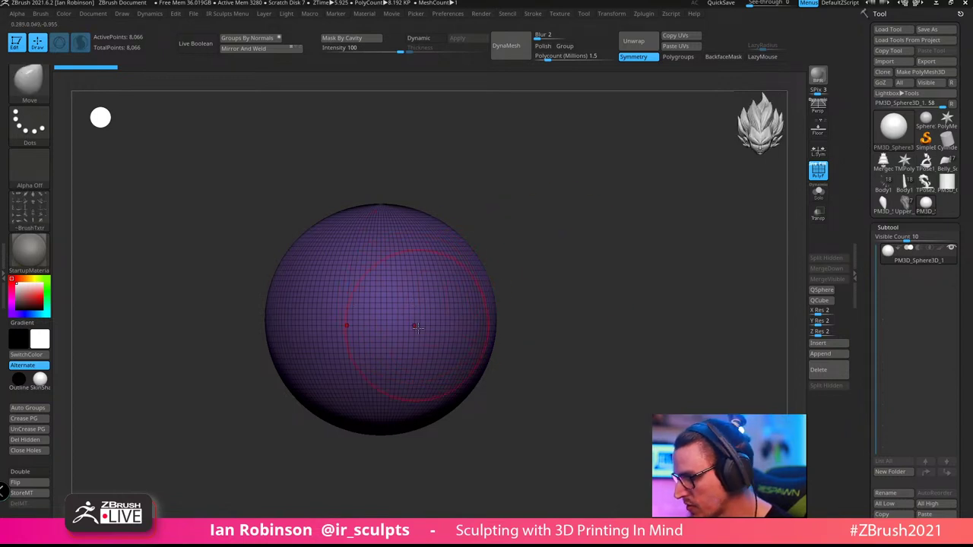
alt+drag(517, 323, 527, 279)
key(s)
drag(441, 339, 440, 383)
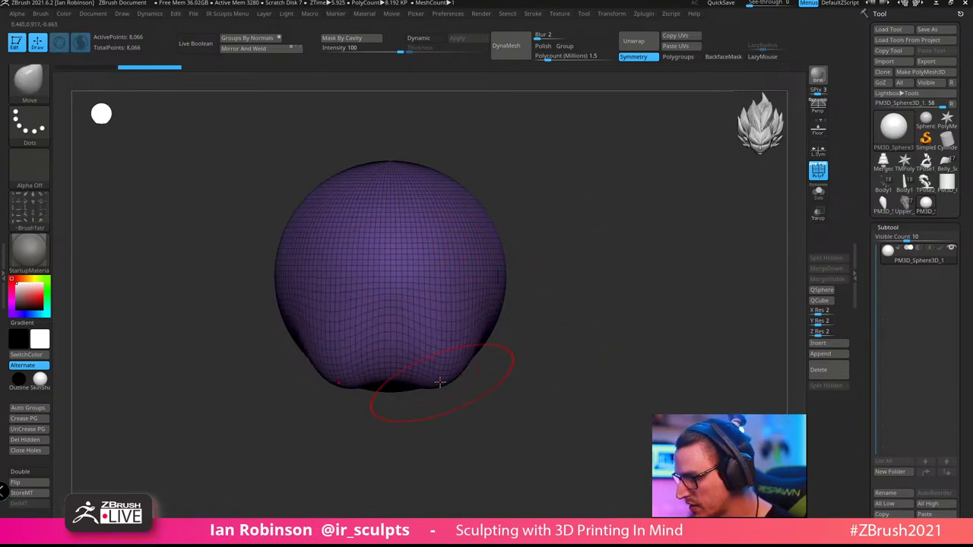
mouse_move(393, 354)
mouse_down()
mouse_move(392, 393)
mouse_move(417, 418)
mouse_up()
drag(423, 384, 448, 409)
mouse_move(456, 376)
mouse_down()
mouse_move(472, 380)
mouse_move(479, 361)
mouse_up()
drag(479, 329, 491, 326)
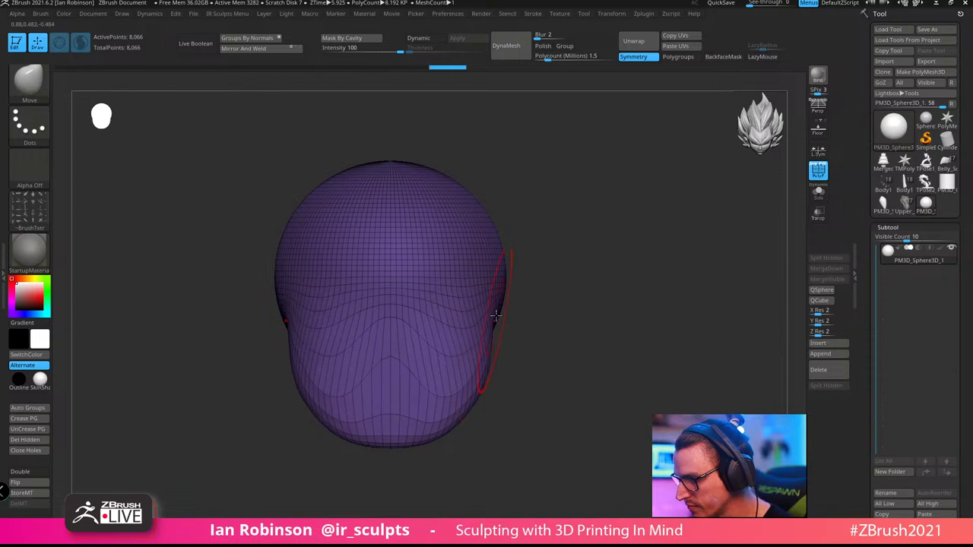
Shape the head's jawline, cheeks and back of the skull in side and three-quarter views with the Move brush
mouse_move(506, 253)
mouse_down()
mouse_move(547, 235)
mouse_move(491, 282)
mouse_move(586, 282)
mouse_up()
mouse_move(480, 417)
mouse_down()
mouse_move(432, 445)
mouse_move(441, 455)
mouse_up()
mouse_move(495, 441)
mouse_down()
mouse_move(532, 422)
mouse_move(480, 395)
mouse_move(549, 365)
mouse_up()
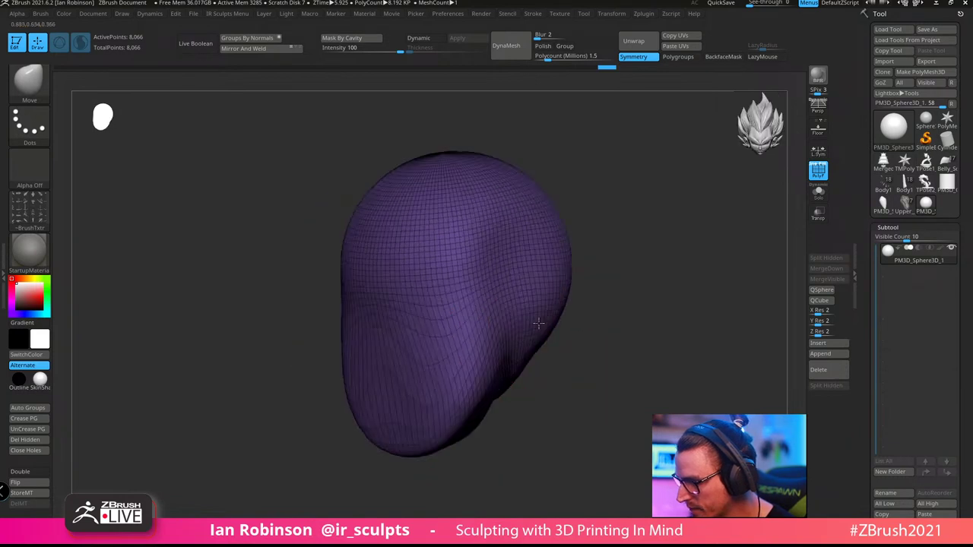
drag(538, 323, 549, 319)
drag(465, 302, 474, 298)
drag(536, 361, 578, 395)
drag(482, 306, 474, 306)
drag(542, 342, 498, 319)
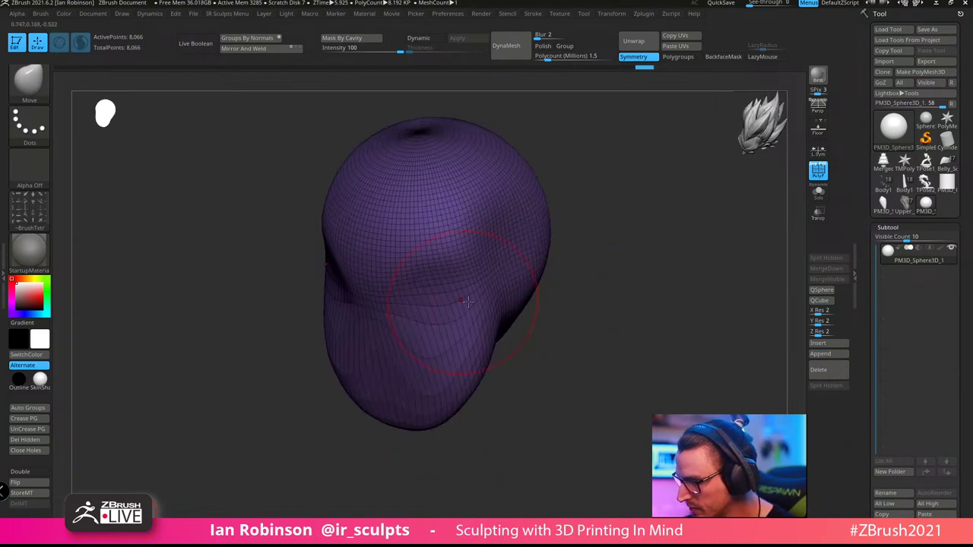
Push in the eye sockets and pull a pointed nose out of the middle of the face
mouse_move(563, 312)
right_down()
mouse_move(444, 304)
mouse_move(545, 249)
mouse_move(461, 304)
mouse_move(654, 250)
right_up()
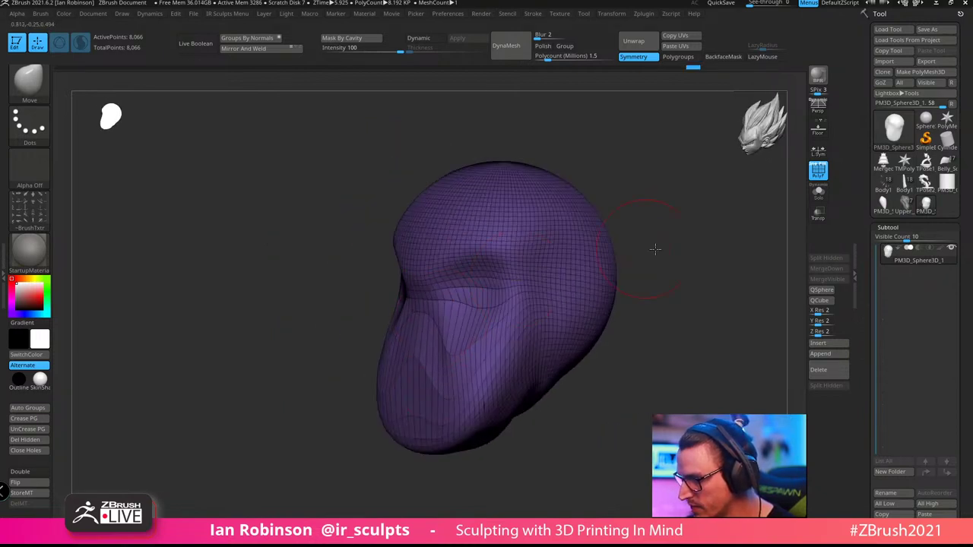
mouse_move(430, 327)
mouse_down()
mouse_move(403, 337)
mouse_move(404, 359)
mouse_up()
right_drag(407, 355, 568, 351)
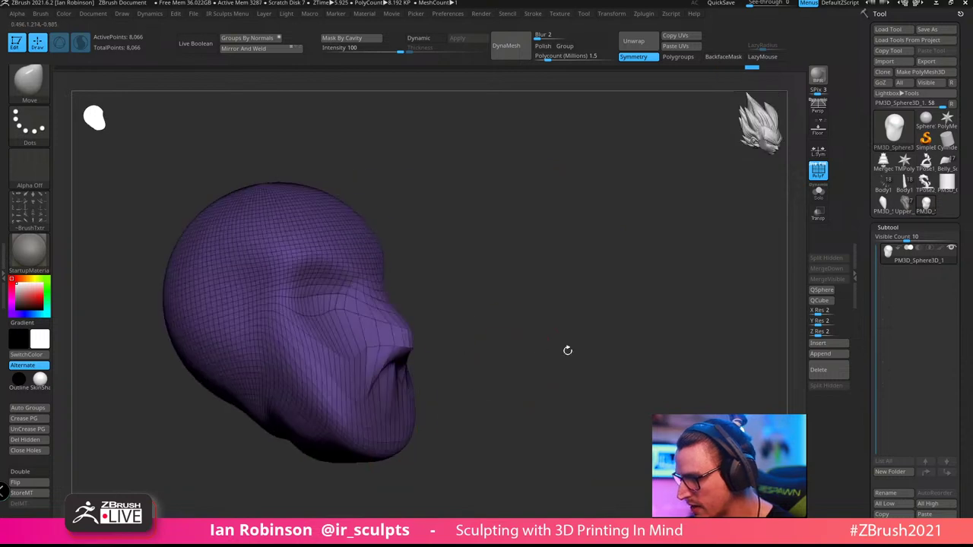
right_drag(413, 326, 553, 378)
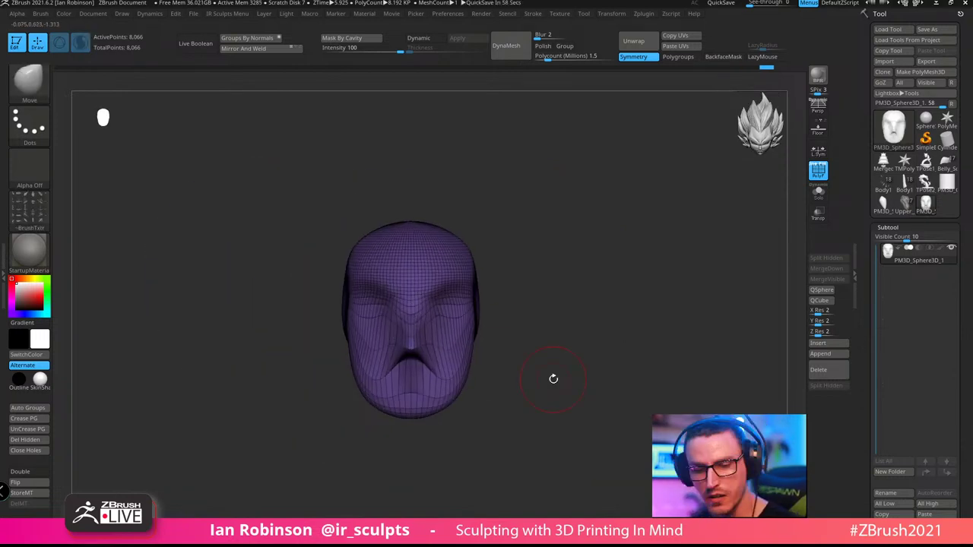
Move the head sideways and upward away from the world centre with the gizmo
key(w)
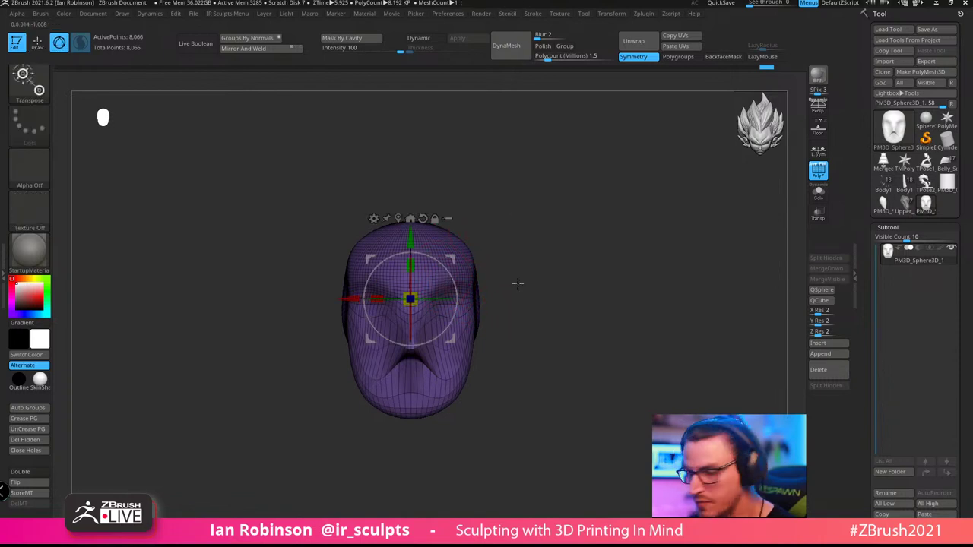
drag(355, 299, 217, 299)
drag(273, 241, 273, 118)
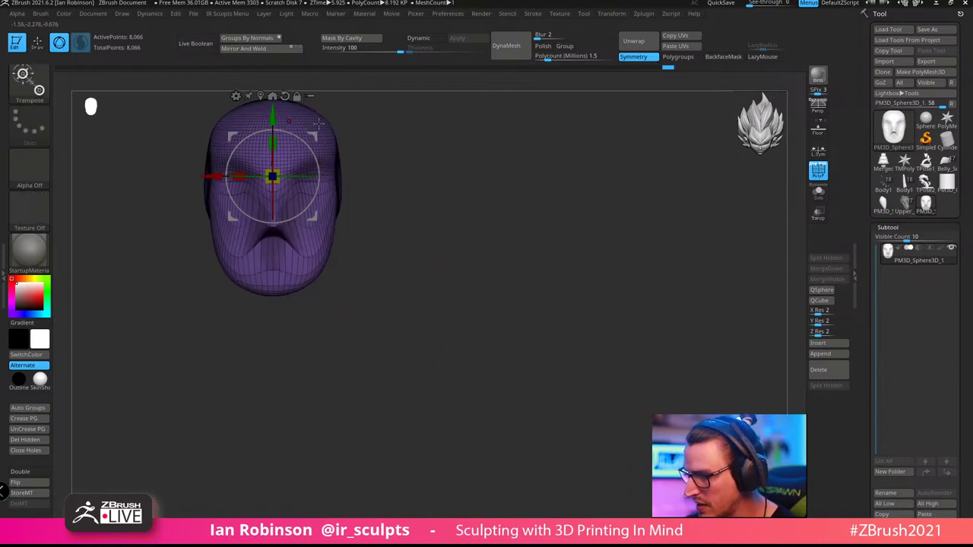
Turn the head about its vertical axis away from the front, undo the last transform and return to Draw mode
right_drag(372, 216, 406, 306)
right_drag(409, 268, 432, 328)
alt+right_drag(432, 327, 519, 263)
drag(360, 213, 337, 239)
drag(276, 152, 407, 301)
drag(422, 363, 477, 324)
key(ctrl+z)
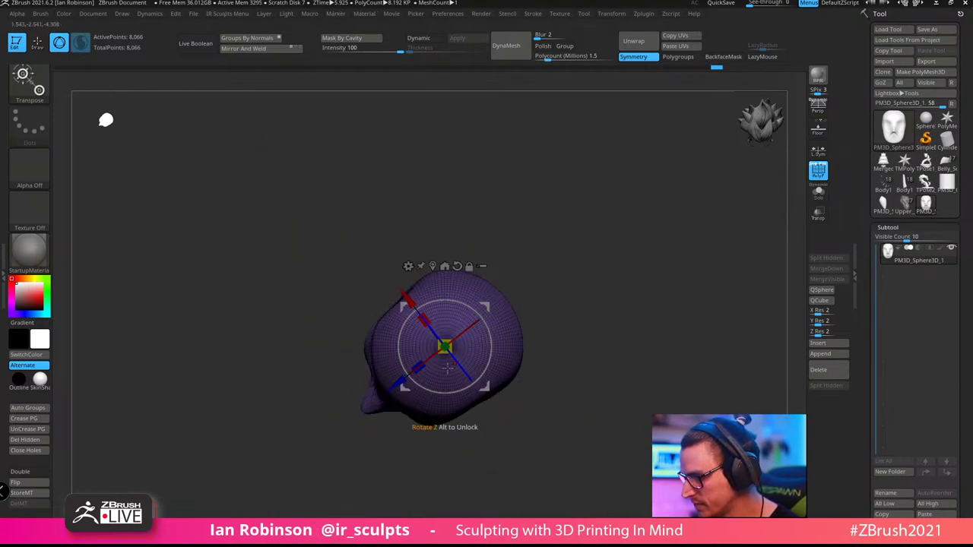
alt+right_drag(407, 380, 526, 289)
key(q)
Turn on X symmetry for the moved and rotated head and check the mirrored brush points
alt+drag(679, 350, 618, 355)
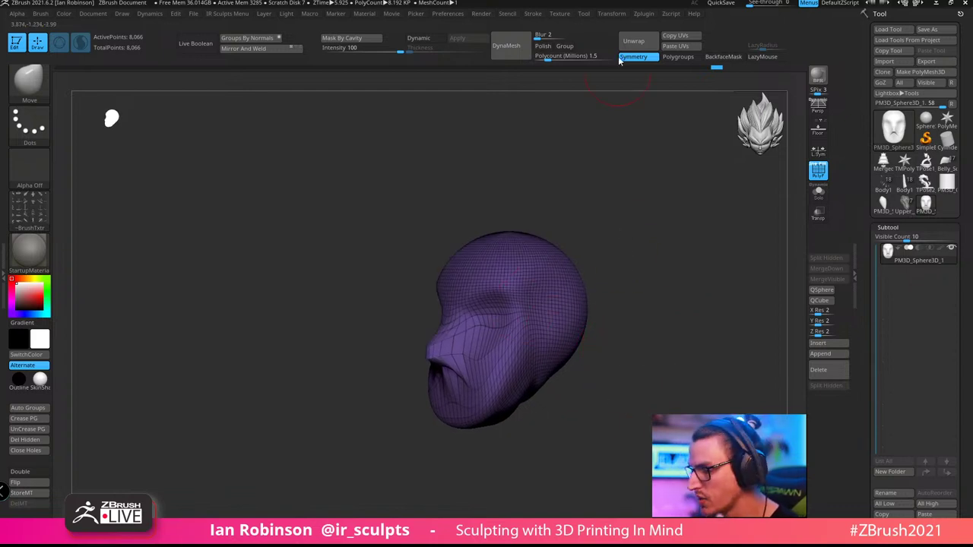
click(614, 14)
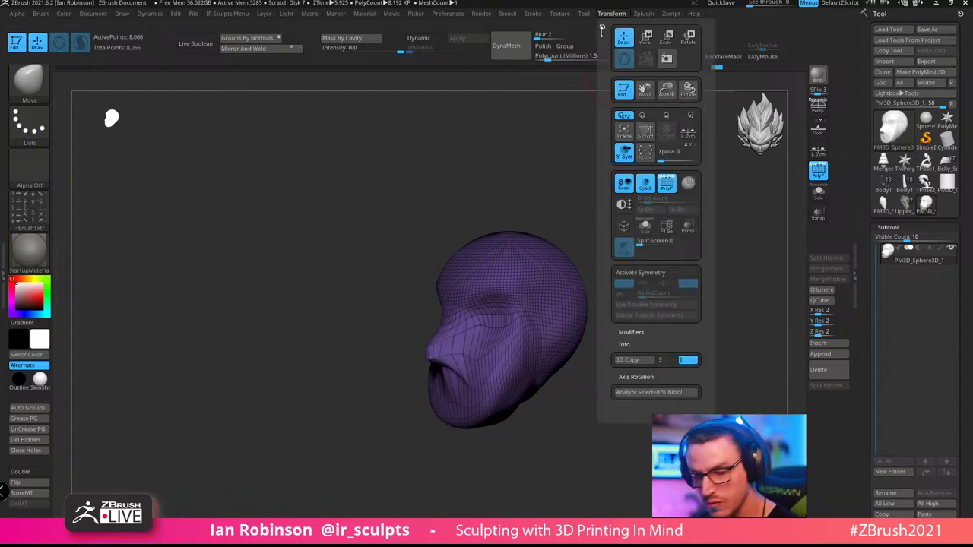
key(x)
mouse_move(645, 267)
mouse_down()
mouse_move(635, 265)
mouse_move(646, 267)
mouse_up()
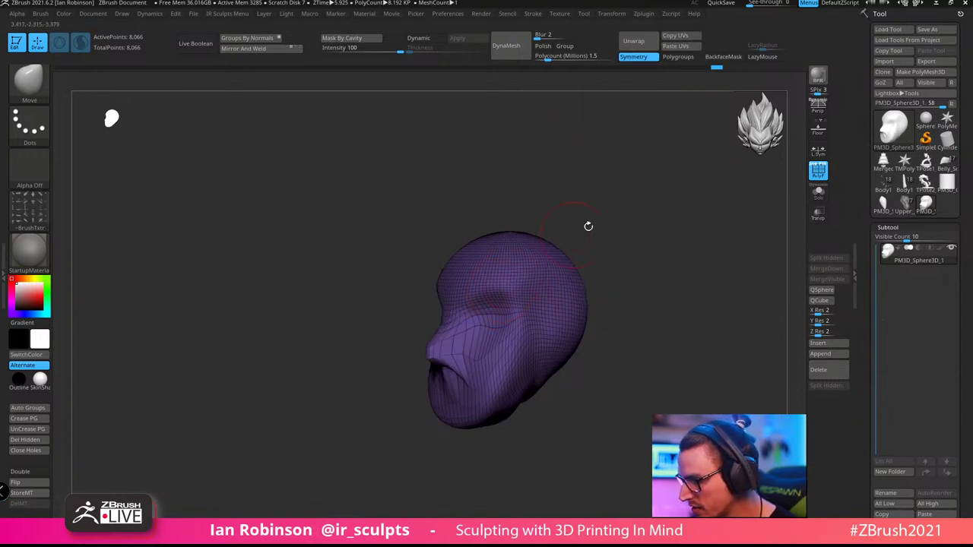
alt+drag(586, 226, 589, 282)
drag(645, 236, 670, 229)
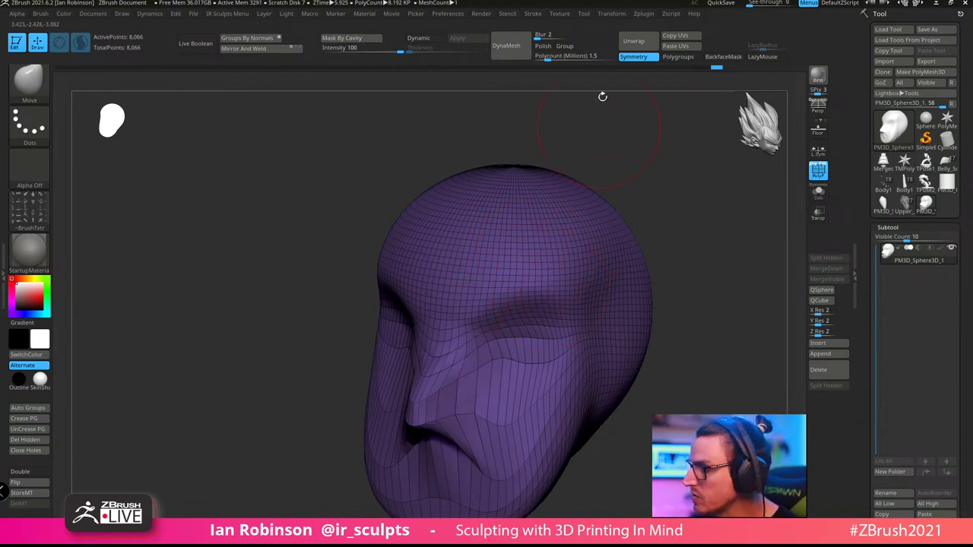
Try to apply Use Posable Symmetry to the moved and rotated head
click(613, 15)
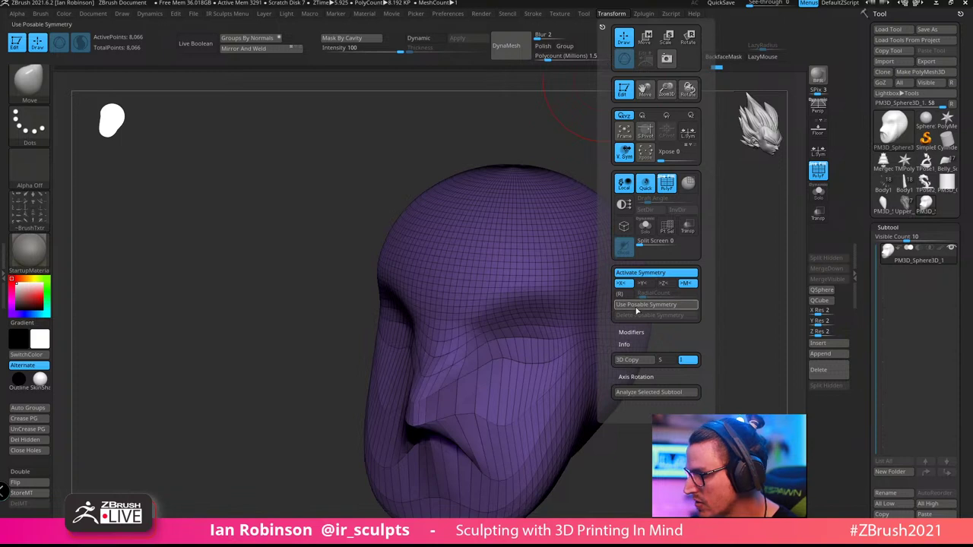
click(639, 306)
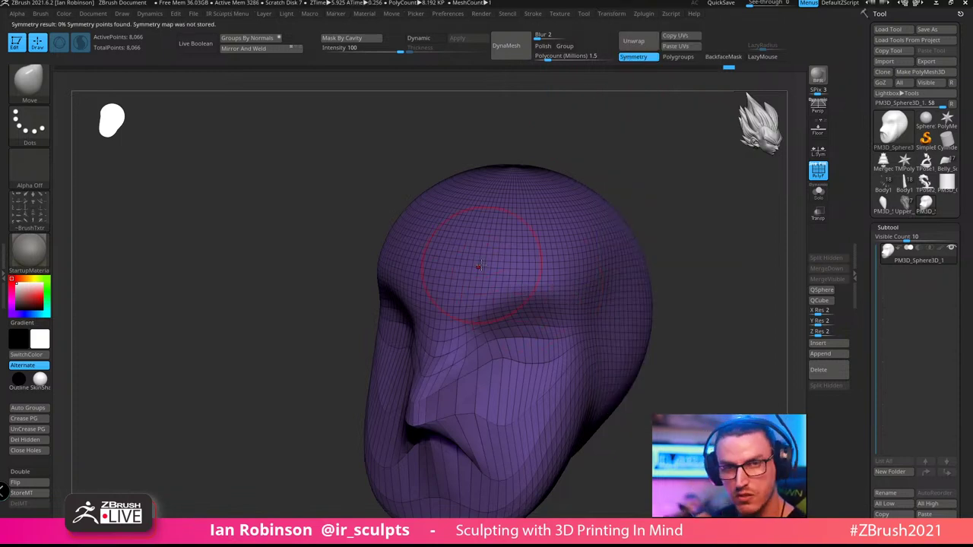
drag(635, 162, 604, 219)
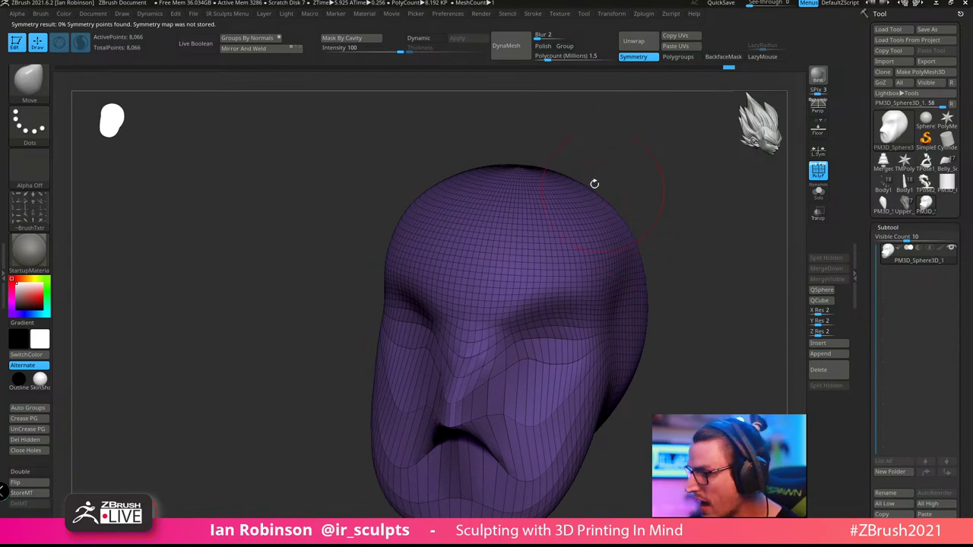
drag(639, 180, 634, 169)
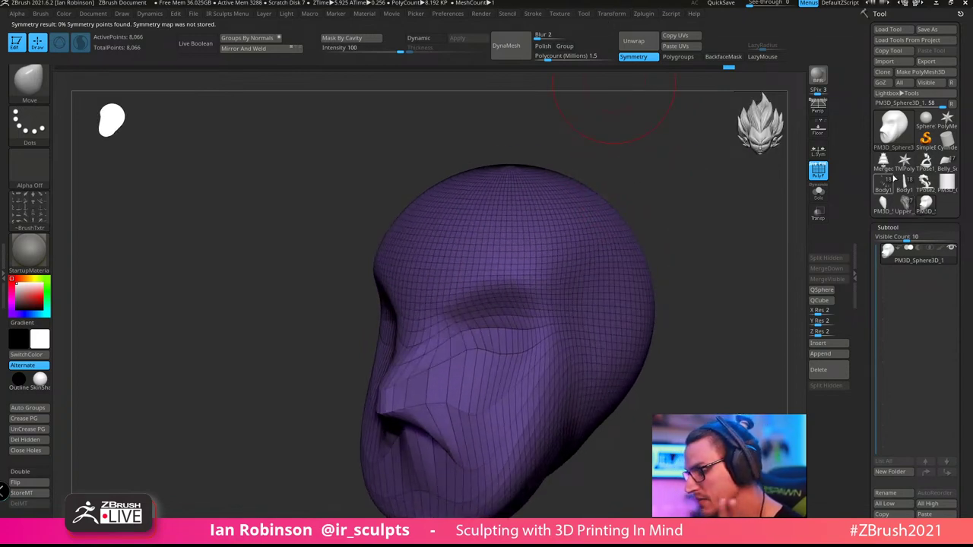
mouse_move(924, 187)
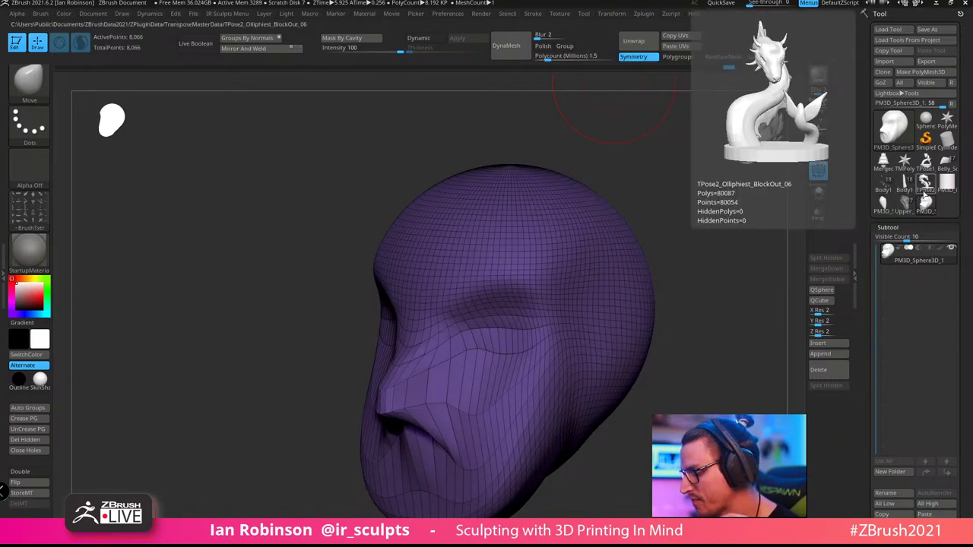
Switch to the posed sea serpent model, frame its upper jaw, reduce the brush size and hide the polyframe
click(905, 202)
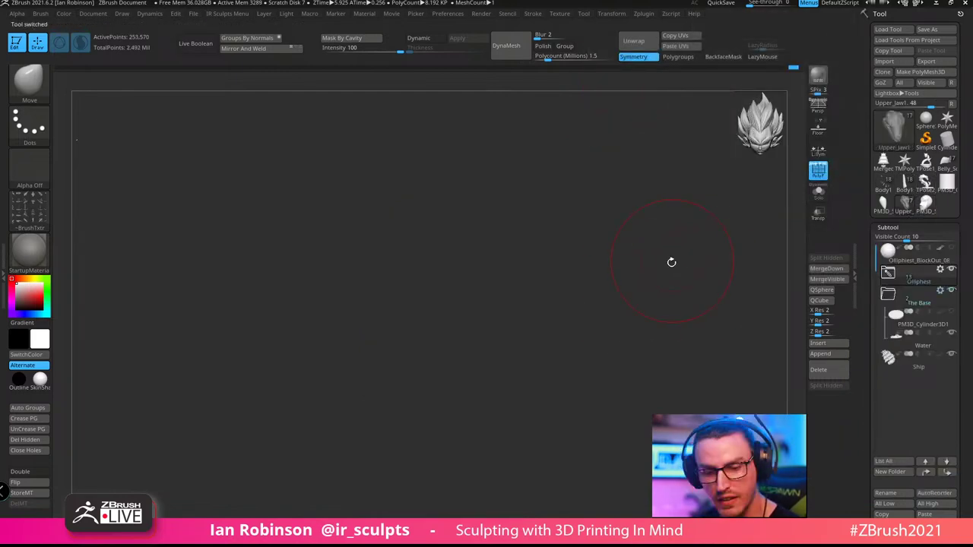
key(f)
drag(676, 251, 601, 263)
key(s)
mouse_move(524, 268)
mouse_down()
mouse_move(482, 268)
mouse_move(494, 269)
mouse_up()
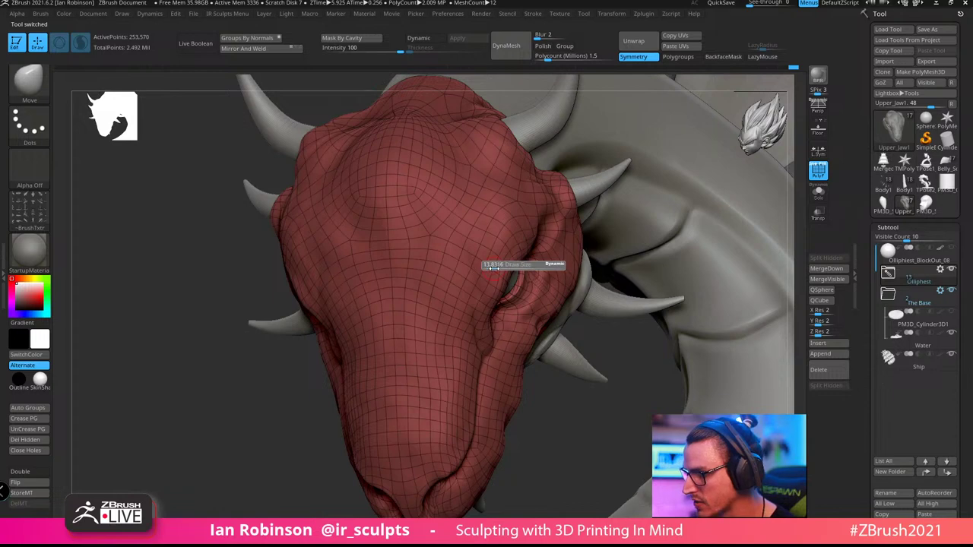
drag(558, 443, 468, 342)
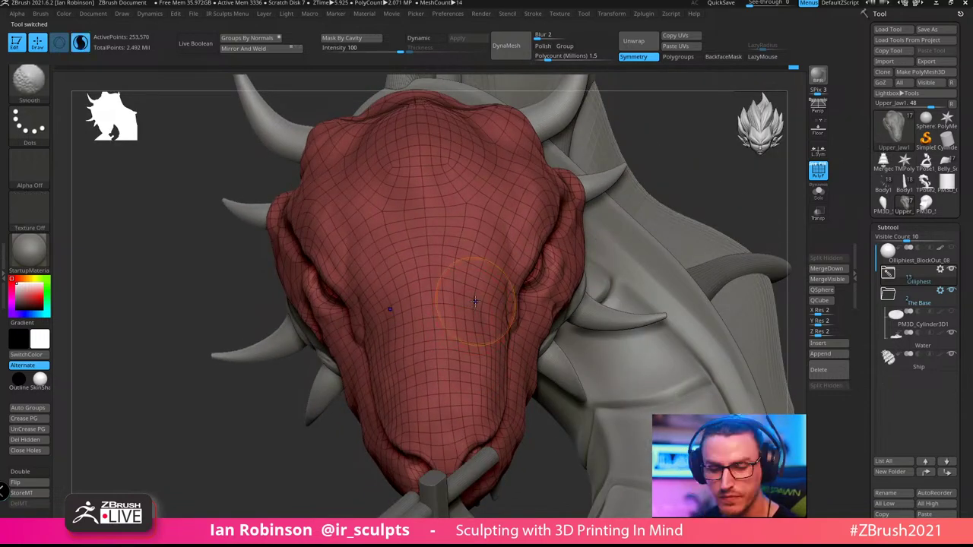
key(shift+f)
Inspect the posed serpent's head from several angles and check how the brush points mirror across it
alt+drag(760, 220, 784, 219)
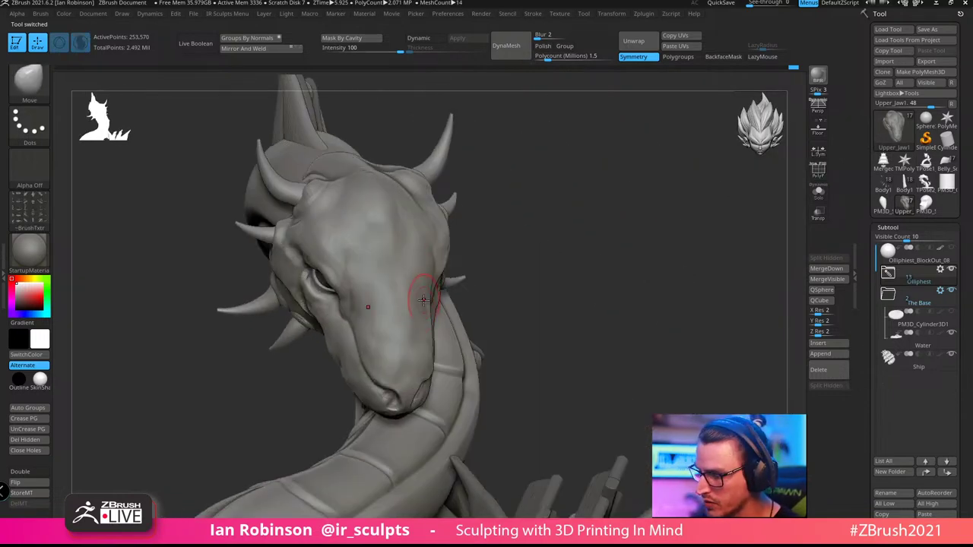
drag(524, 186, 395, 283)
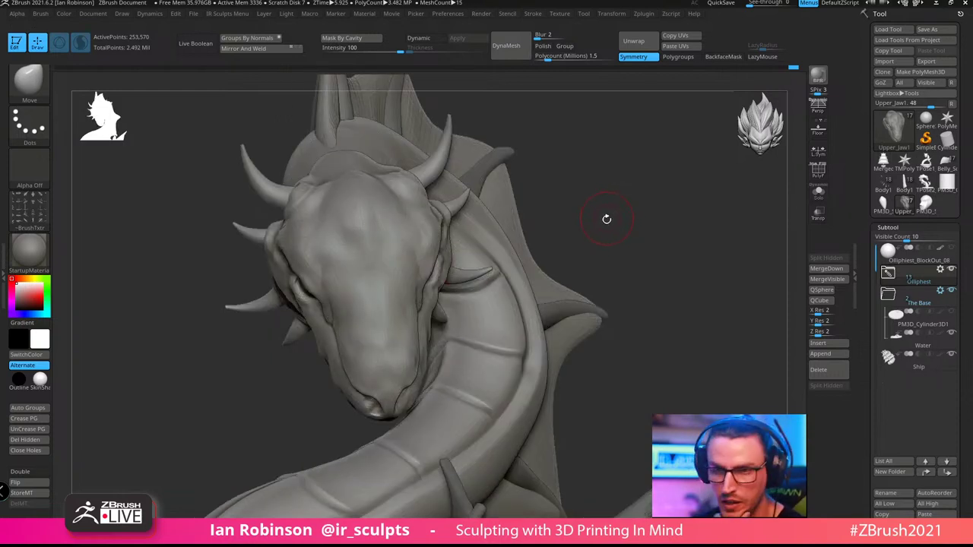
drag(614, 228, 608, 167)
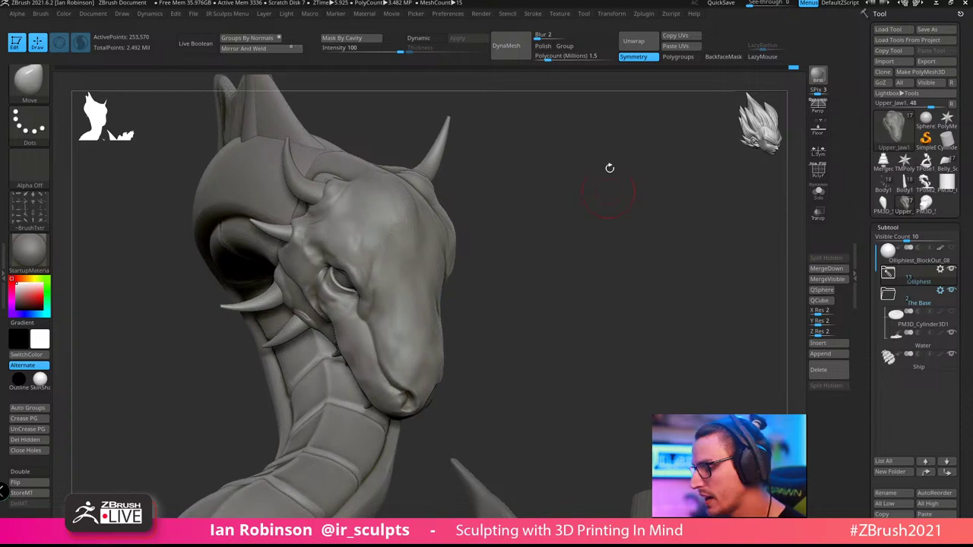
click(622, 15)
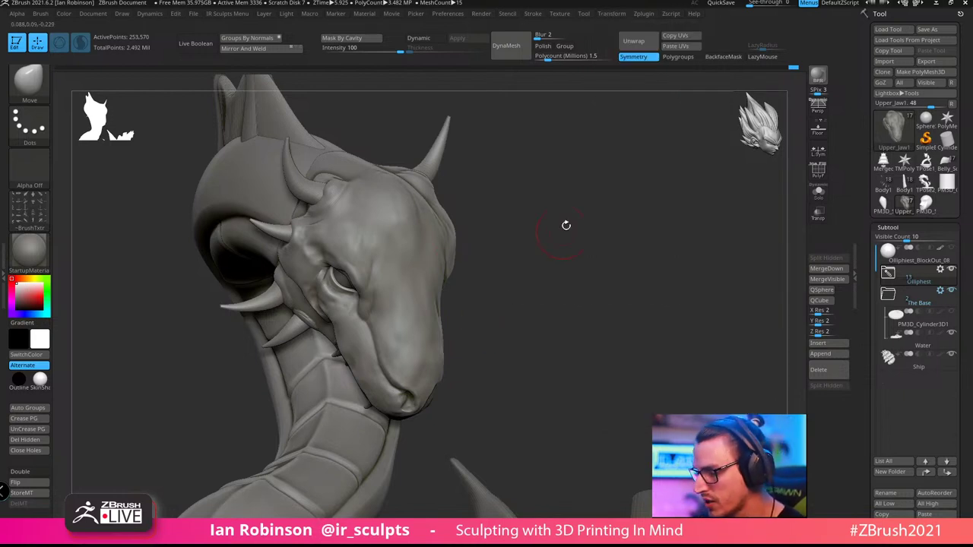
drag(566, 225, 462, 294)
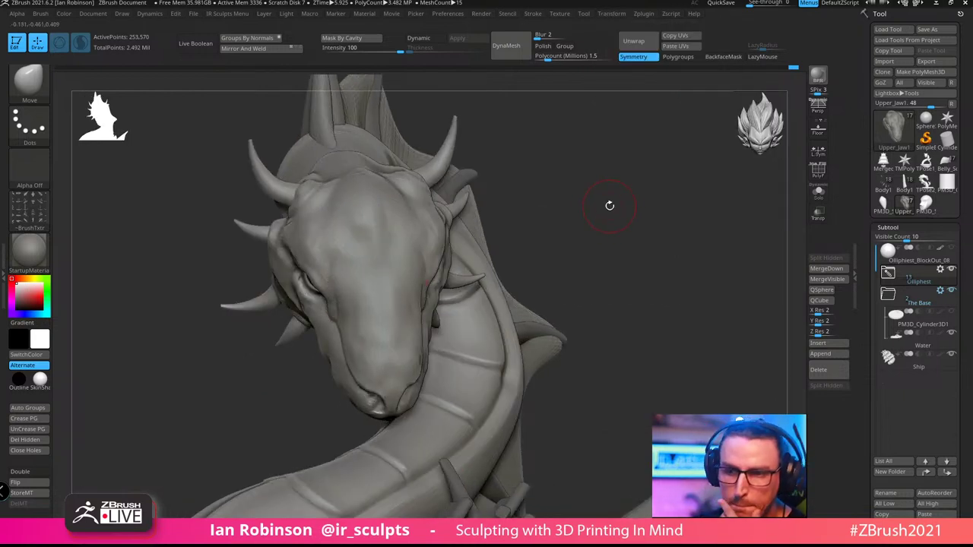
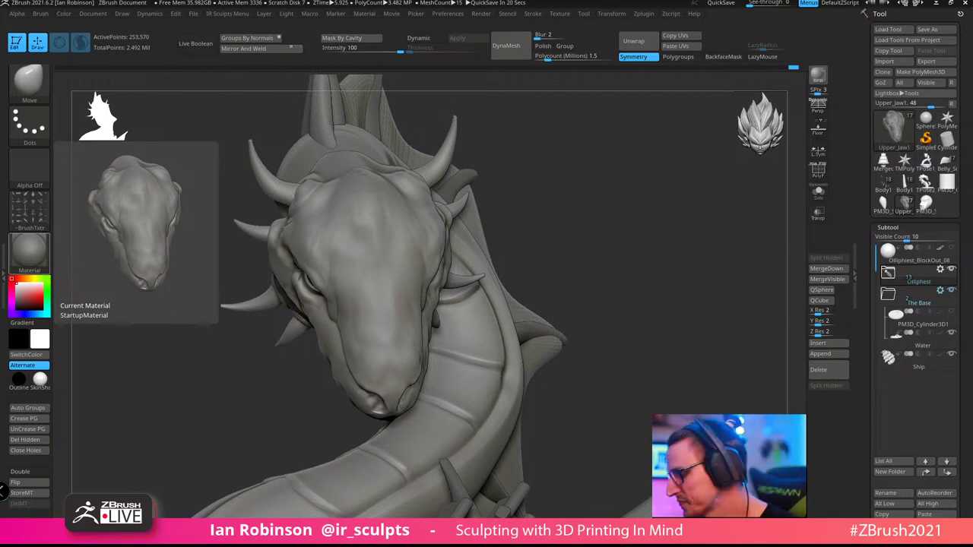
alt+drag(637, 293, 380, 218)
drag(637, 251, 677, 211)
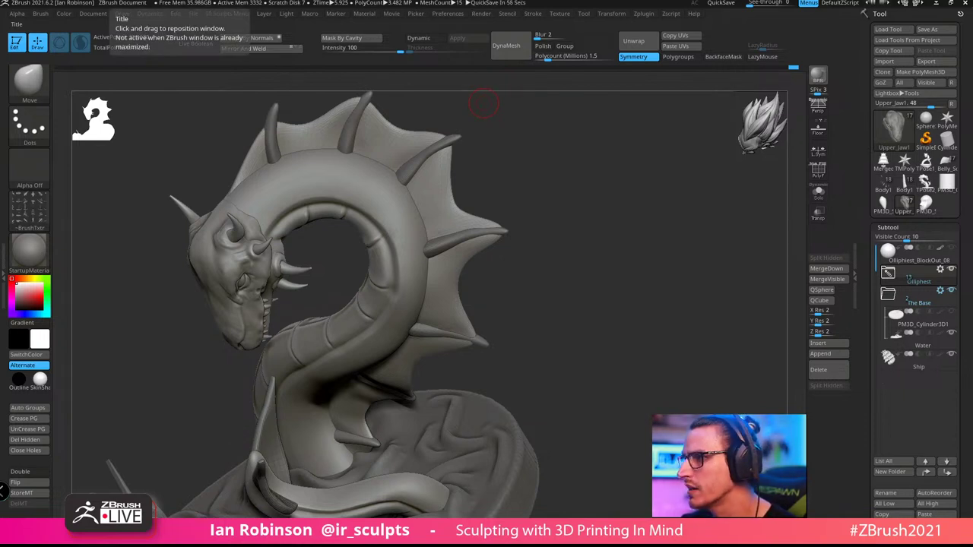
Select the serpent's body subtool and save the tool over the existing Olliphiest_BlockOut_08.ztl file
drag(622, 221, 603, 301)
alt+click(457, 237)
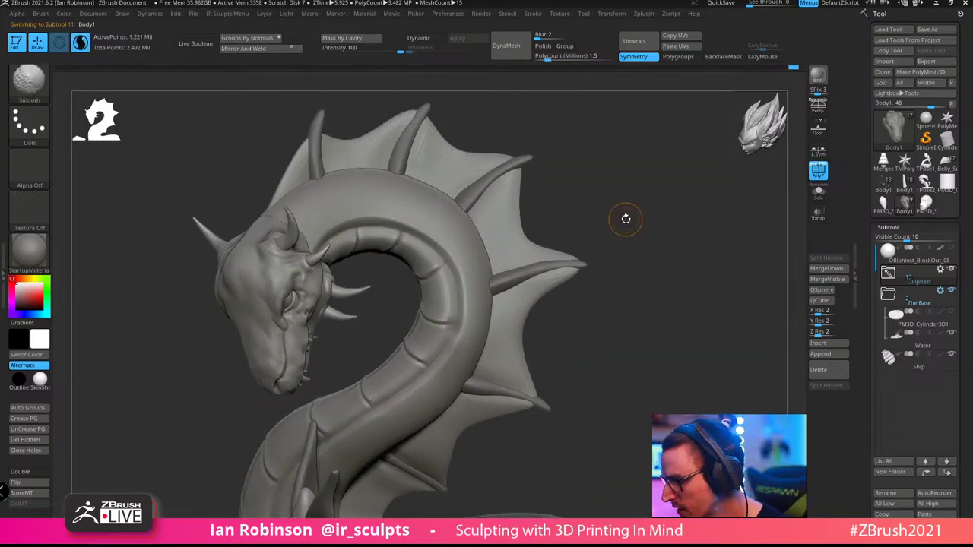
drag(614, 217, 658, 238)
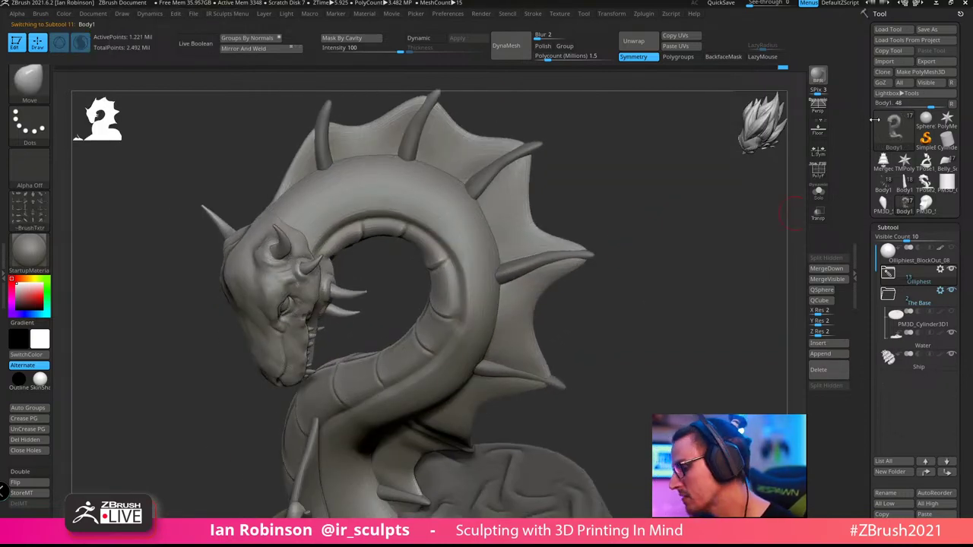
click(927, 29)
key(Return)
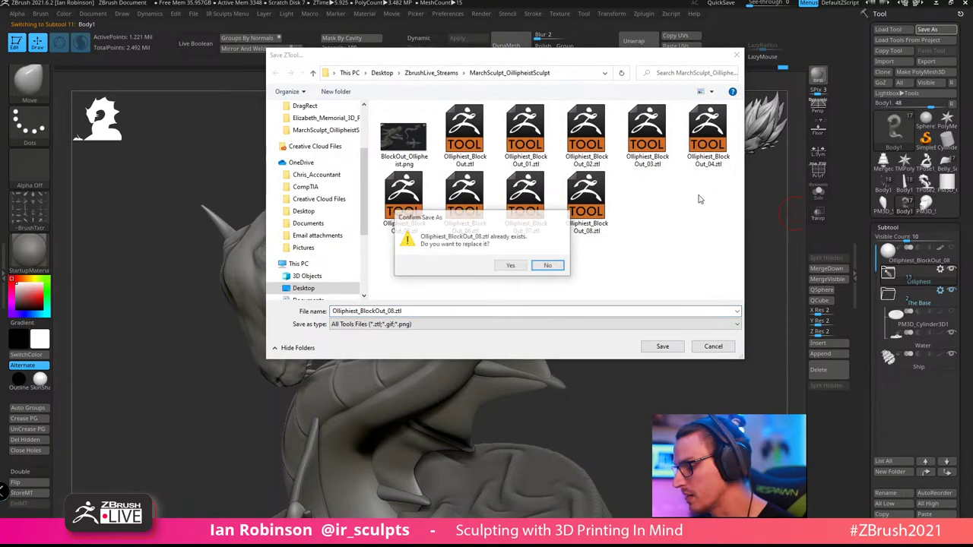
key(y)
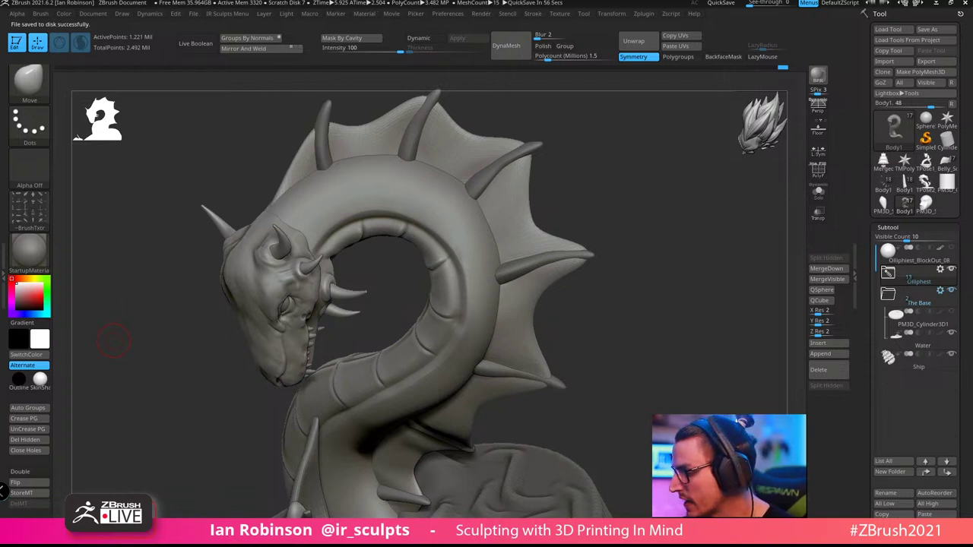
Open the ZColor plugin, look through its swatch list and expand its colour mixer
click(643, 14)
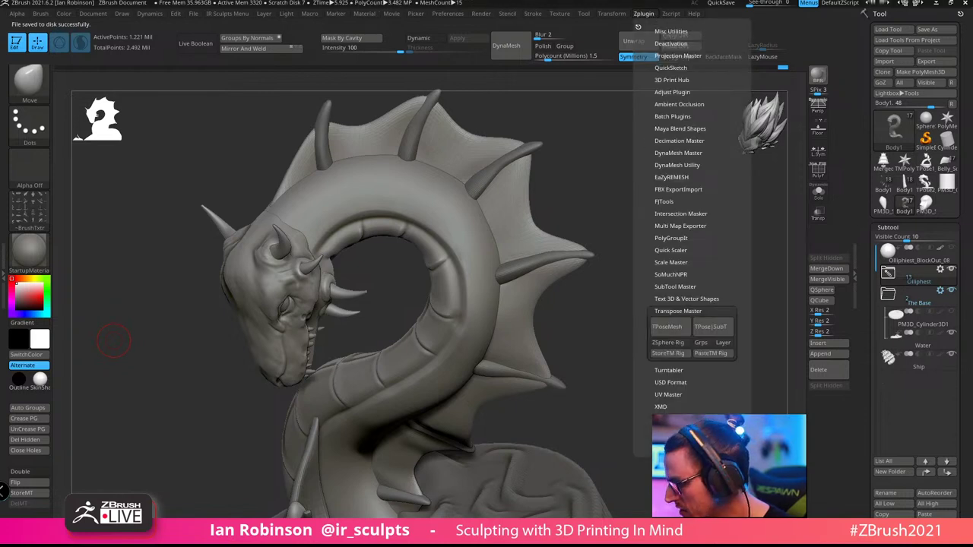
click(678, 311)
click(673, 400)
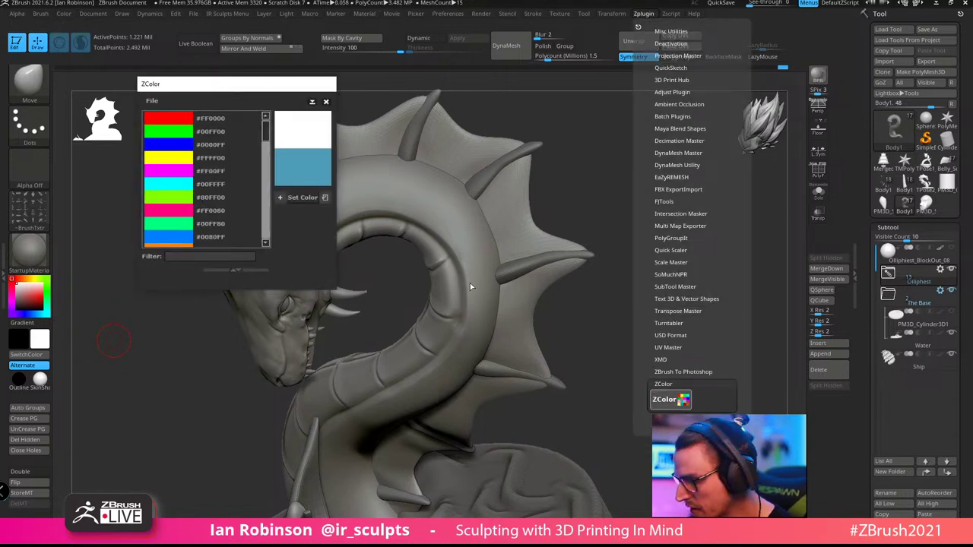
scroll(266, 172, down, 5)
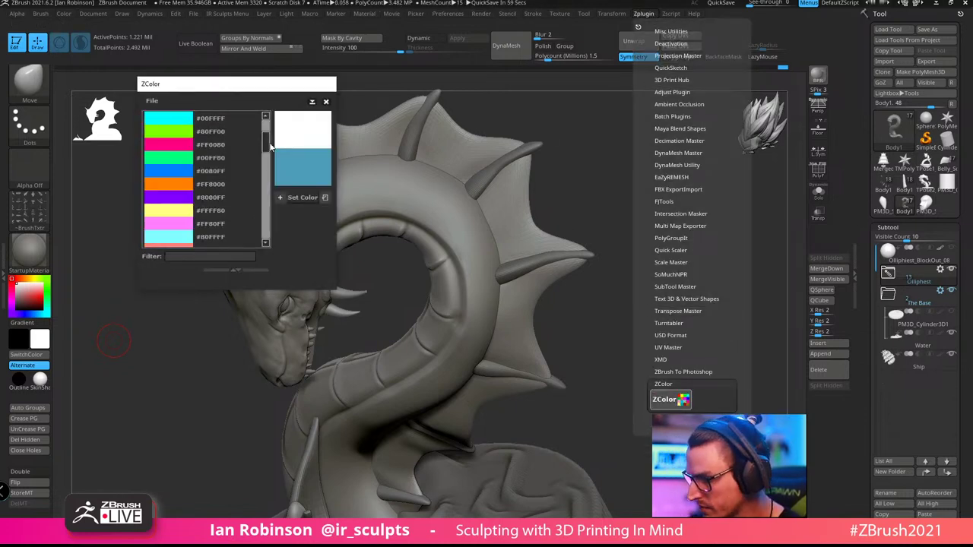
click(257, 270)
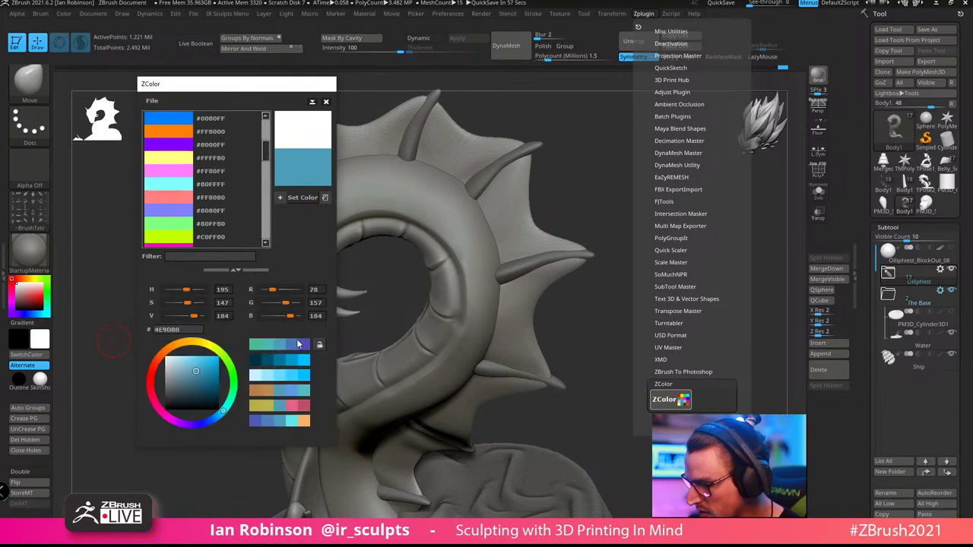
Try a saturated green, 3CB514, in the ZColor mixer
click(226, 359)
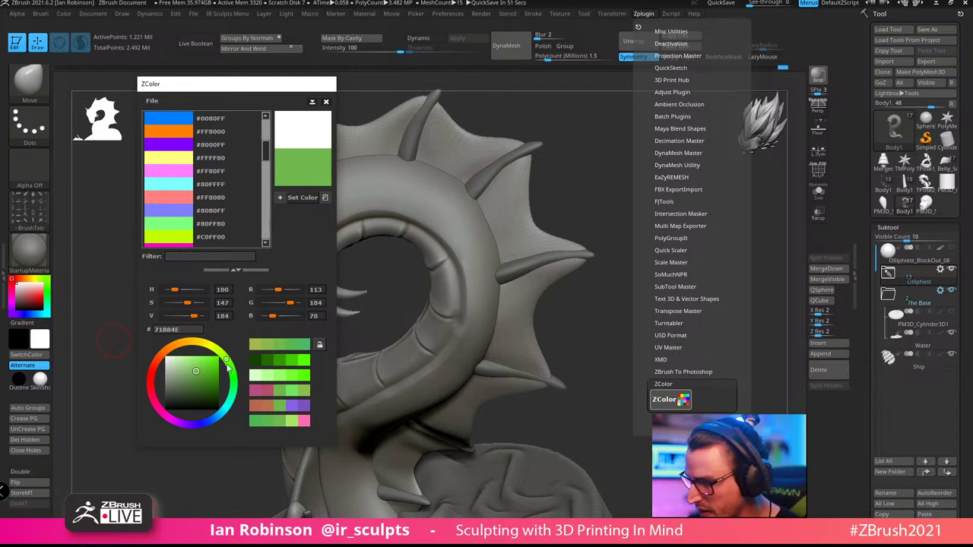
click(228, 363)
click(213, 372)
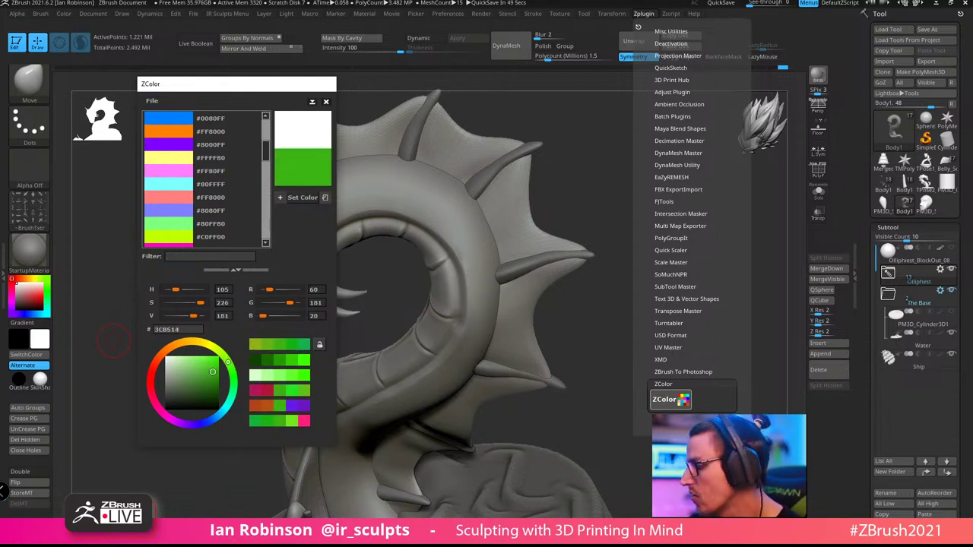
Sample a pale teal, 98D7C7, set it as the active colour and move the ZColor window clear of the serpent
click(292, 131)
drag(299, 136, 0, 88)
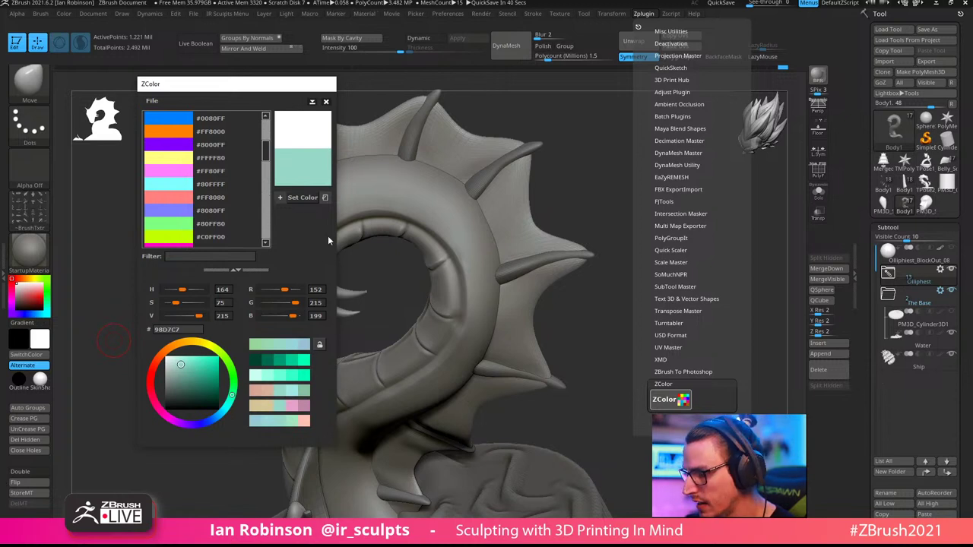
click(308, 200)
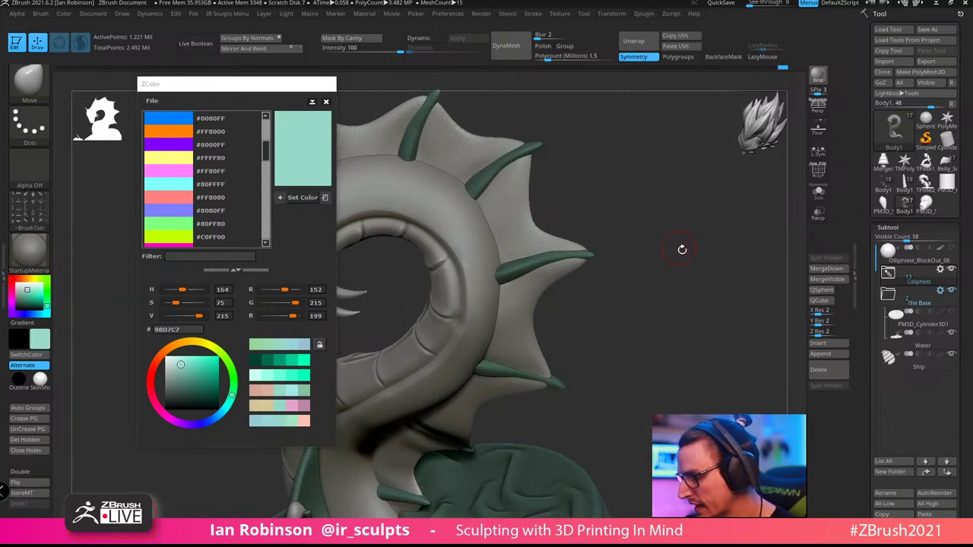
drag(680, 282, 369, 129)
drag(228, 85, 678, 84)
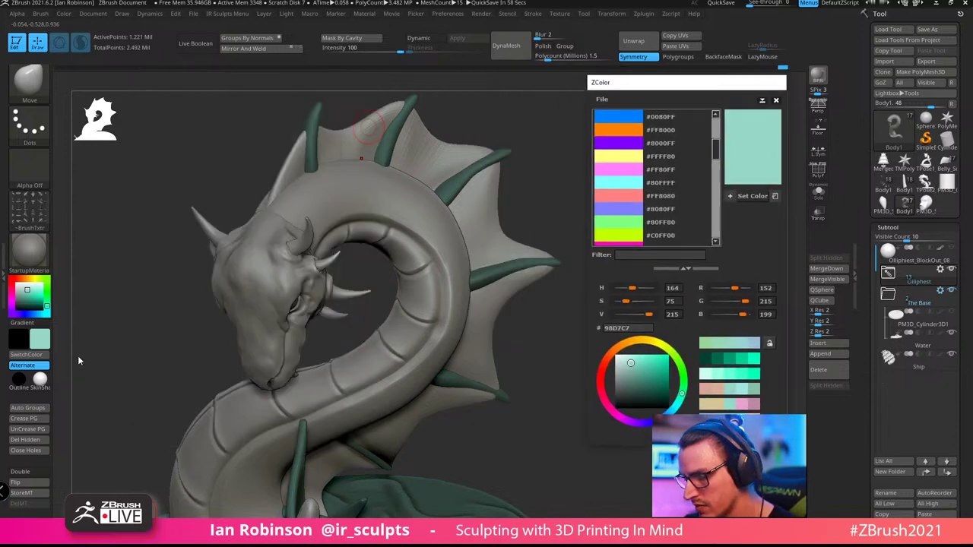
Check the body's polygroups, choose the Paint brush and fill the serpent's whole body with the active teal
drag(79, 362, 123, 304)
mouse_move(371, 289)
mouse_down()
mouse_move(363, 360)
mouse_move(537, 123)
mouse_move(515, 161)
mouse_move(374, 279)
mouse_up()
key(shift+f)
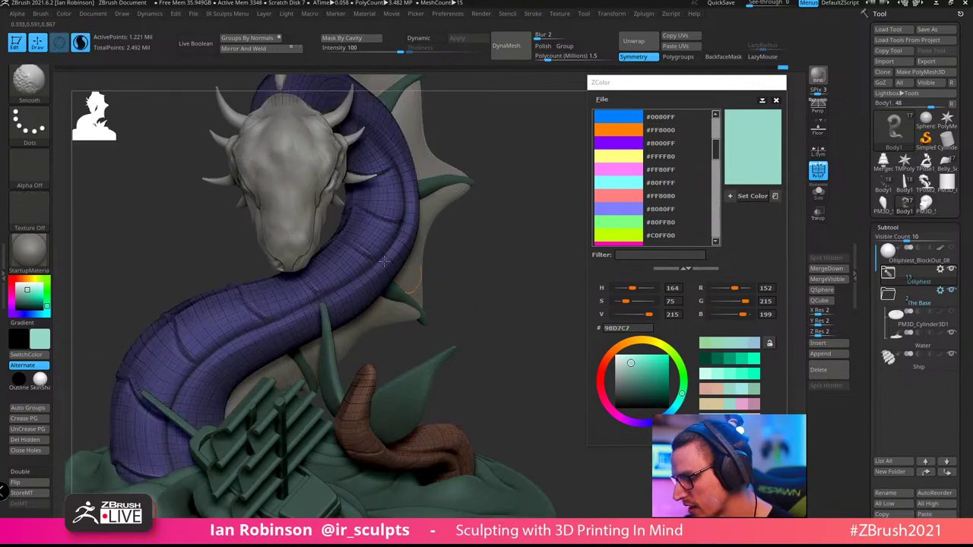
key(shift+f)
click(64, 14)
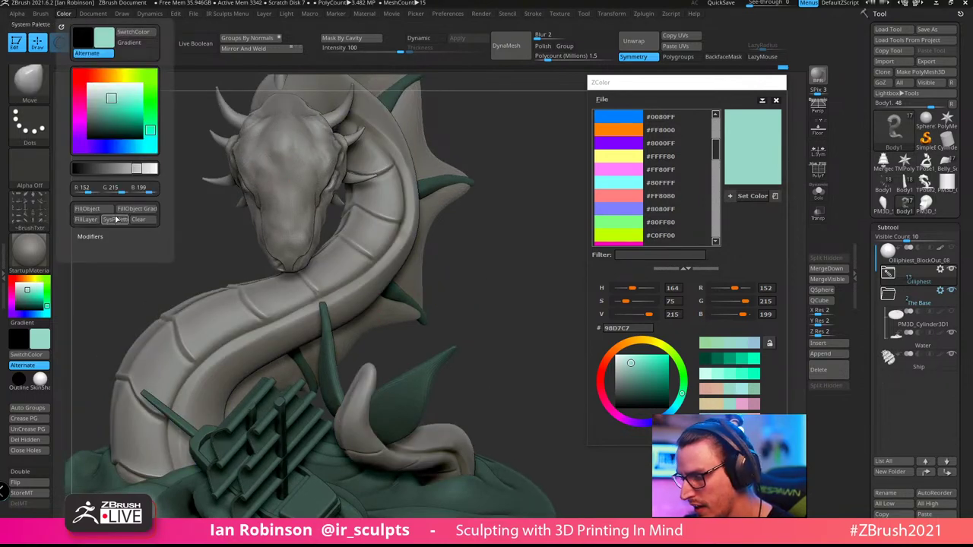
key(b)
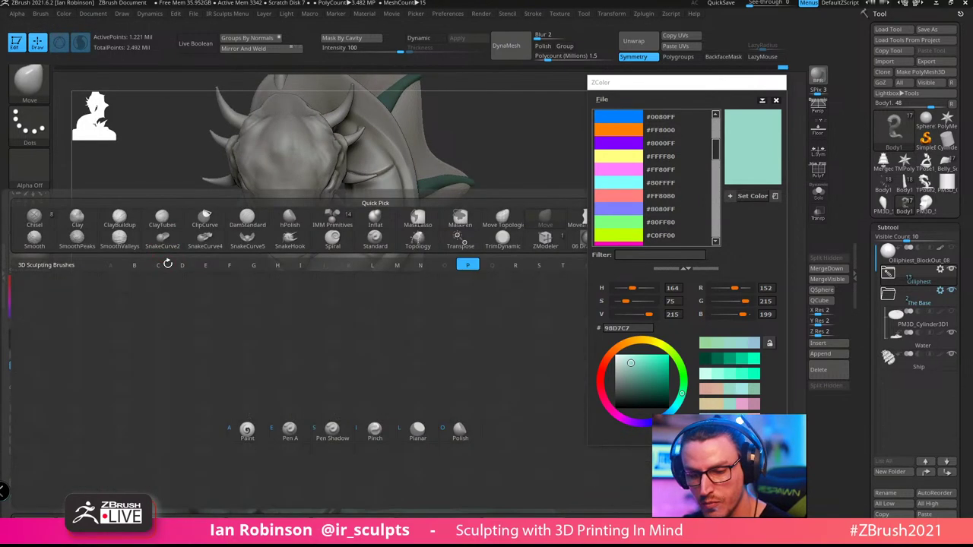
key(a)
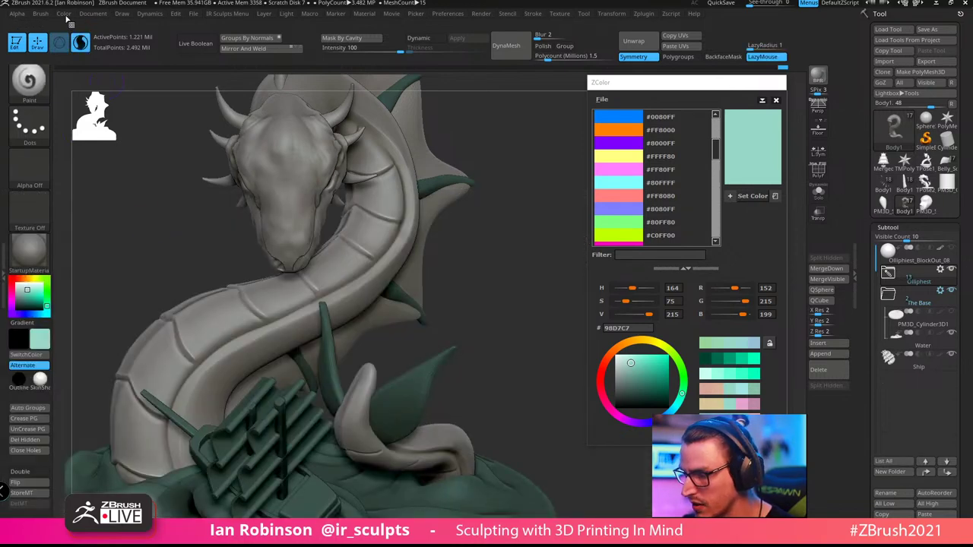
click(65, 14)
click(93, 210)
drag(544, 307, 485, 326)
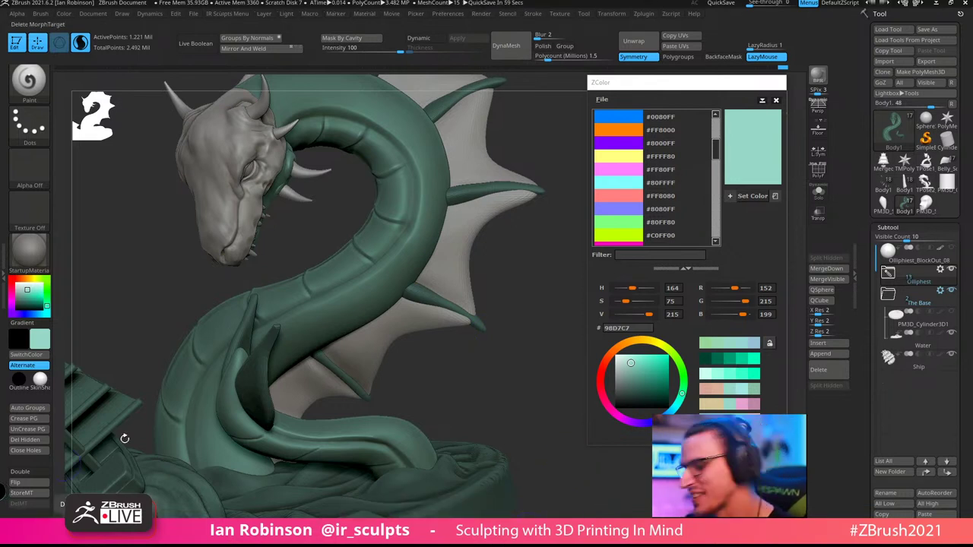
Select the serpent's upper jaw subtool and fill it with the active teal
drag(550, 283, 528, 340)
alt+click(277, 247)
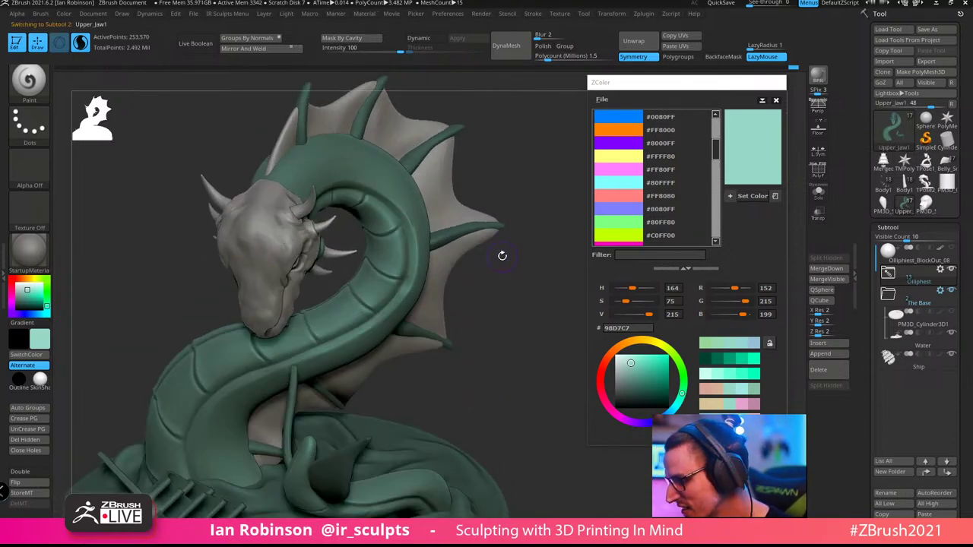
alt+drag(515, 257, 503, 240)
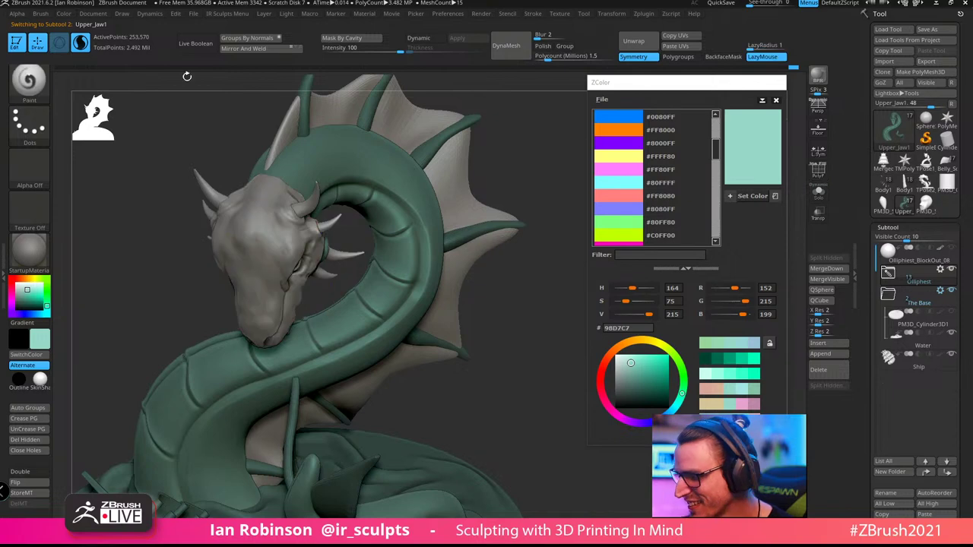
click(64, 14)
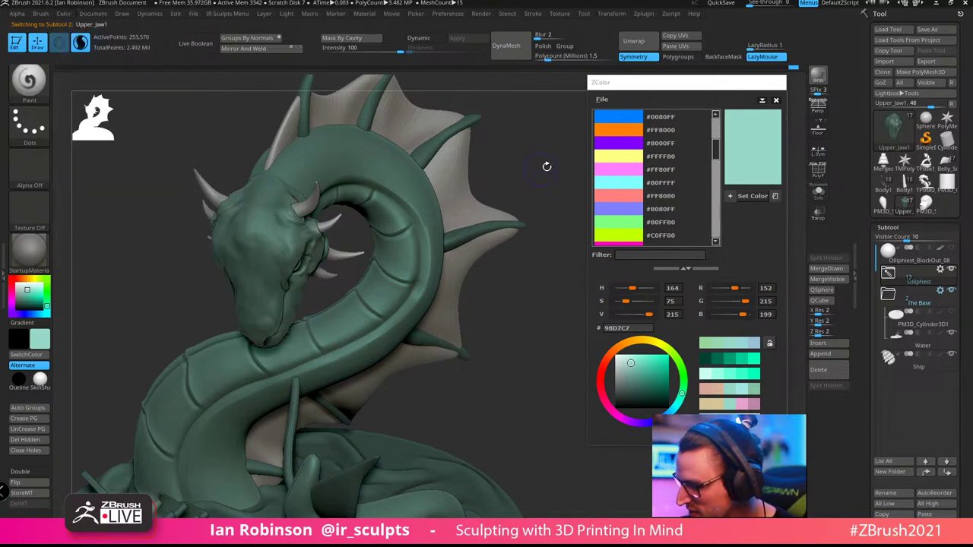
Select the fin membrane along the serpent's back and fill it with the active teal
drag(543, 163, 530, 190)
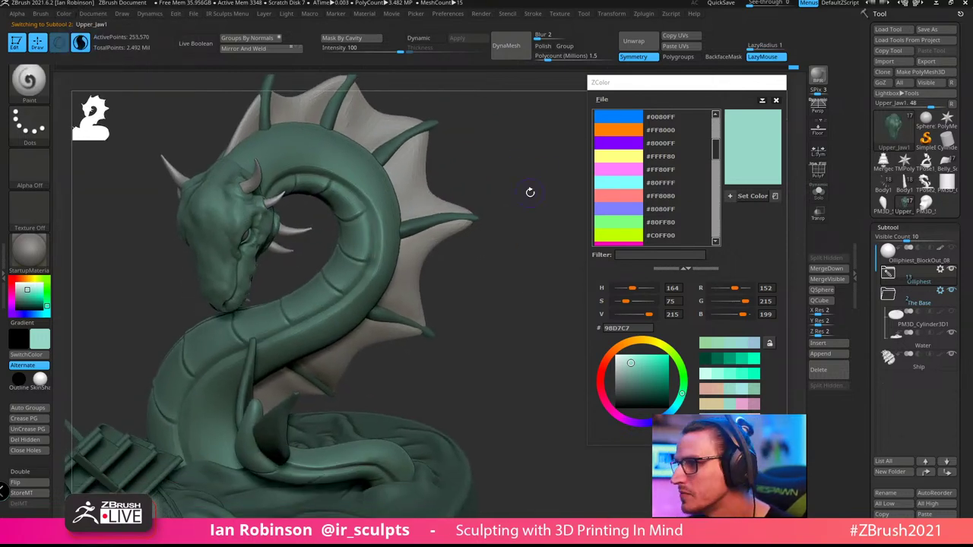
mouse_move(517, 267)
mouse_down()
mouse_move(527, 180)
mouse_move(458, 311)
mouse_move(534, 273)
mouse_up()
mouse_move(522, 261)
mouse_down()
mouse_move(474, 210)
mouse_move(502, 211)
mouse_move(438, 189)
mouse_up()
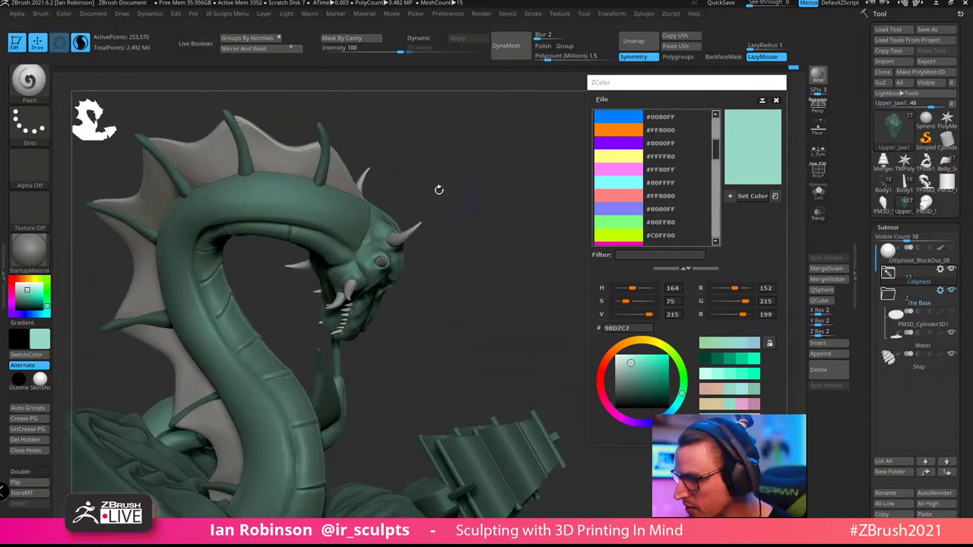
alt+click(214, 152)
click(42, 14)
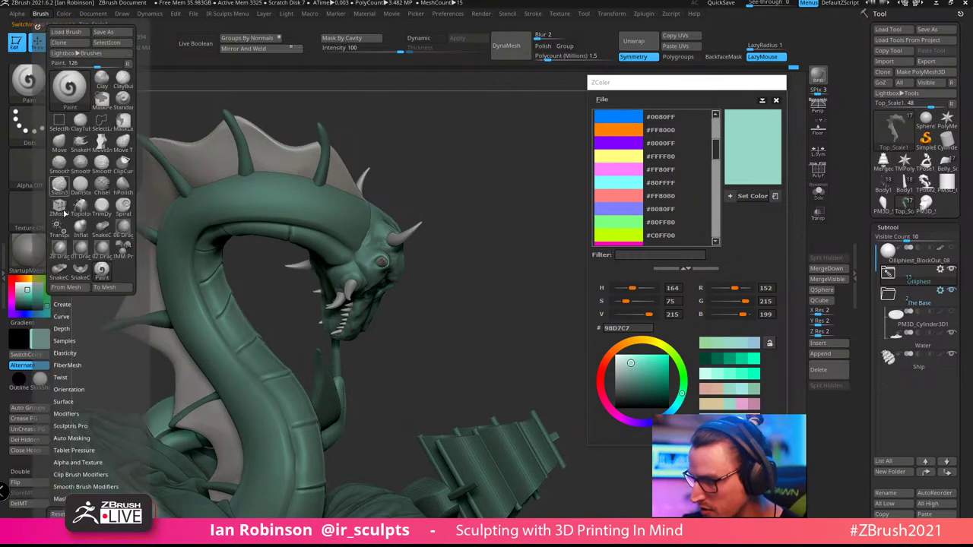
click(64, 14)
click(87, 220)
Select the Water subtool on the base and check its polygroups
mouse_move(477, 175)
mouse_down()
mouse_move(493, 196)
mouse_move(427, 91)
mouse_up()
alt+click(404, 350)
key(shift+f)
key(shift+f)
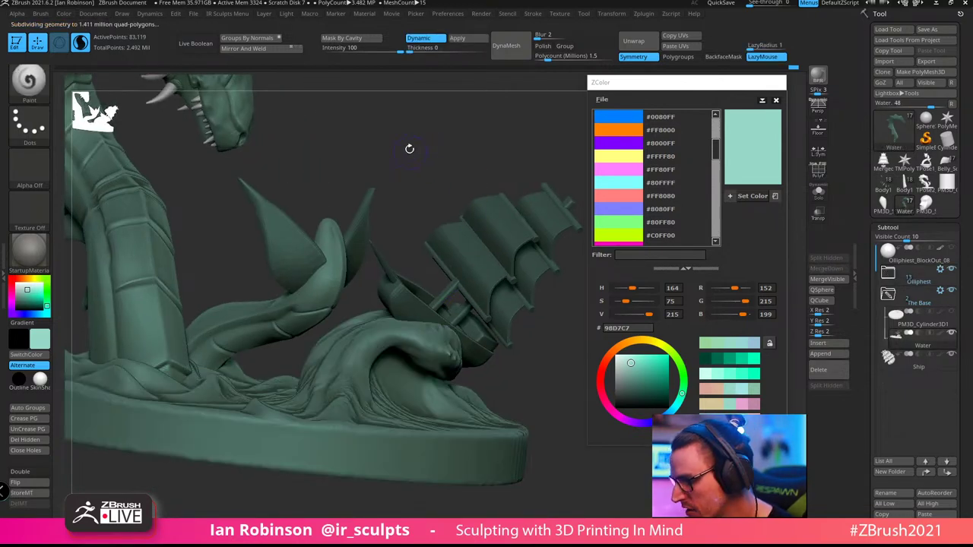
Switch to the alternate colour, set it to bright blue (RGB 0, 128, 255) with ZColor and fill the Water subtool
drag(409, 150, 380, 212)
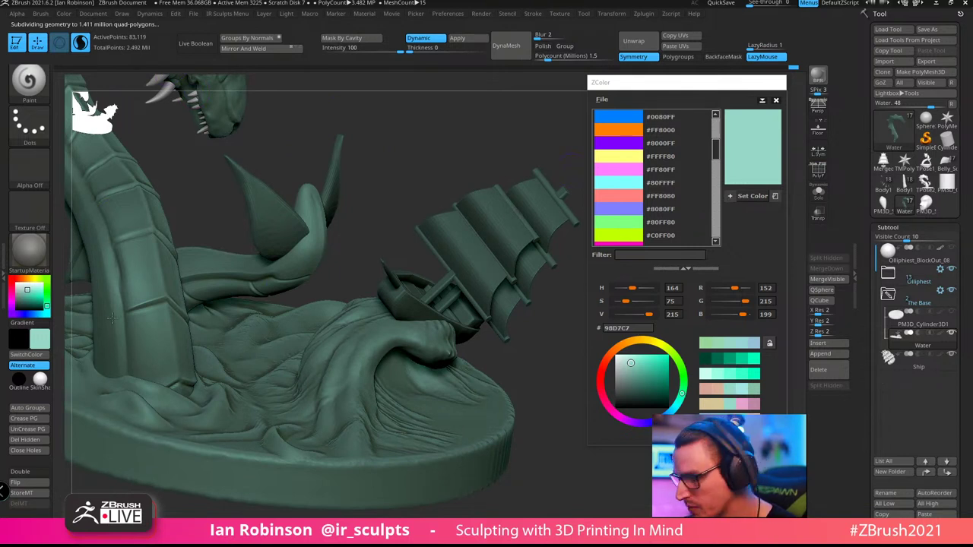
click(40, 354)
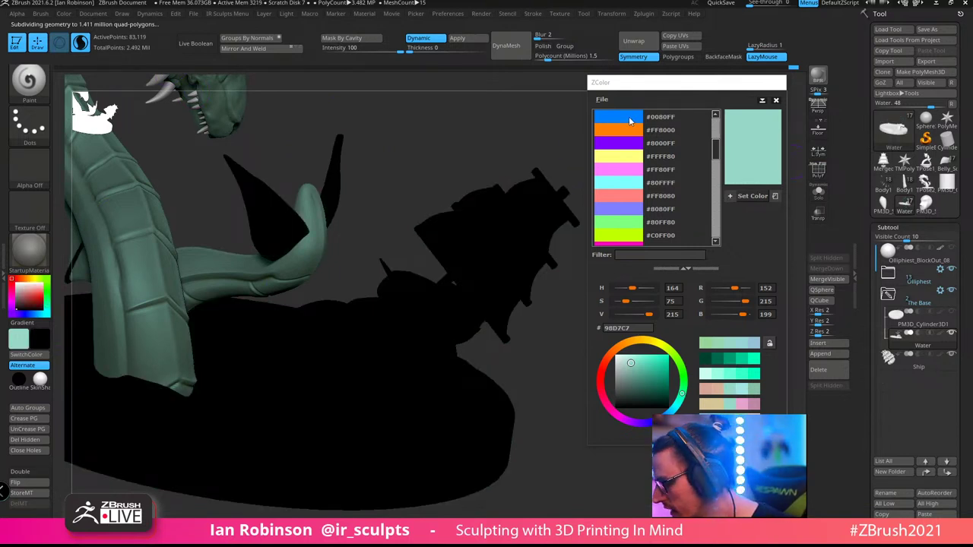
click(629, 121)
drag(660, 383, 666, 378)
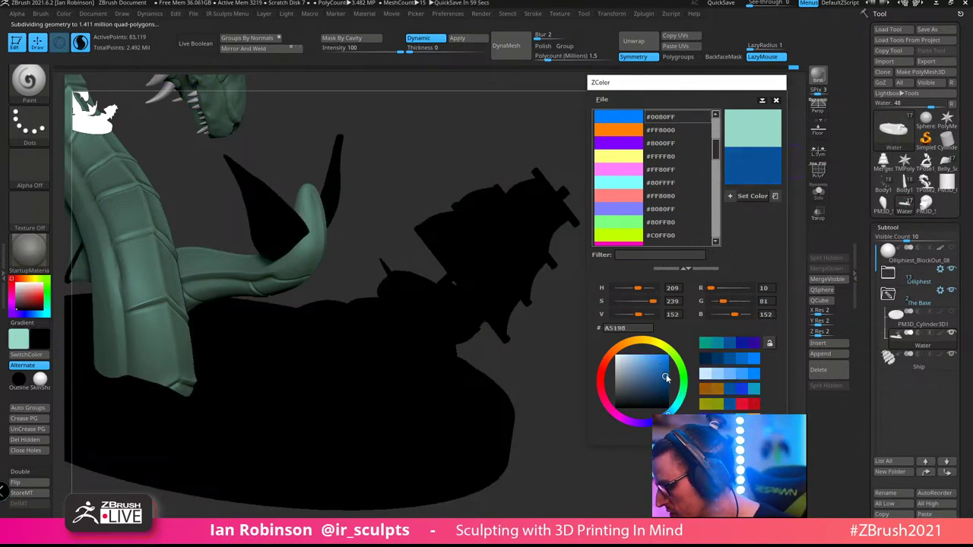
click(751, 196)
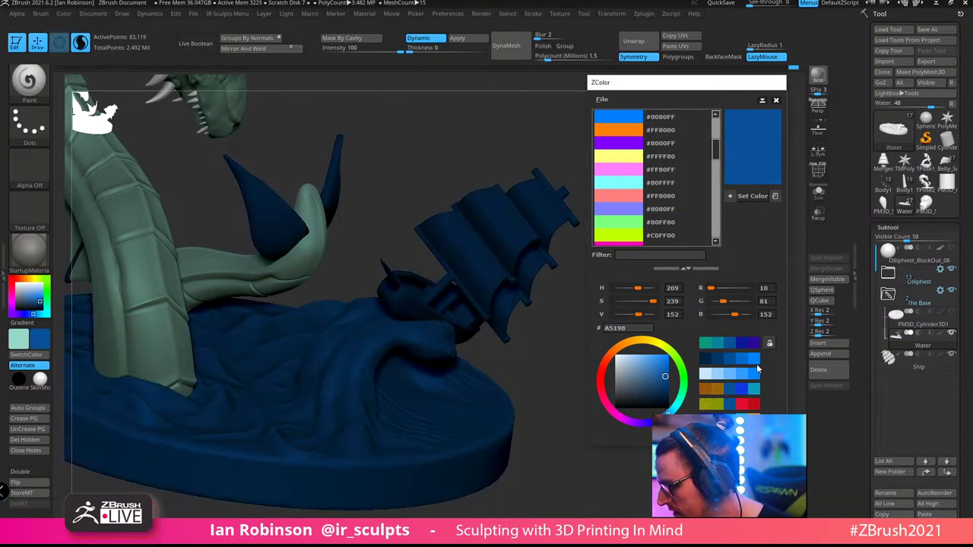
click(756, 362)
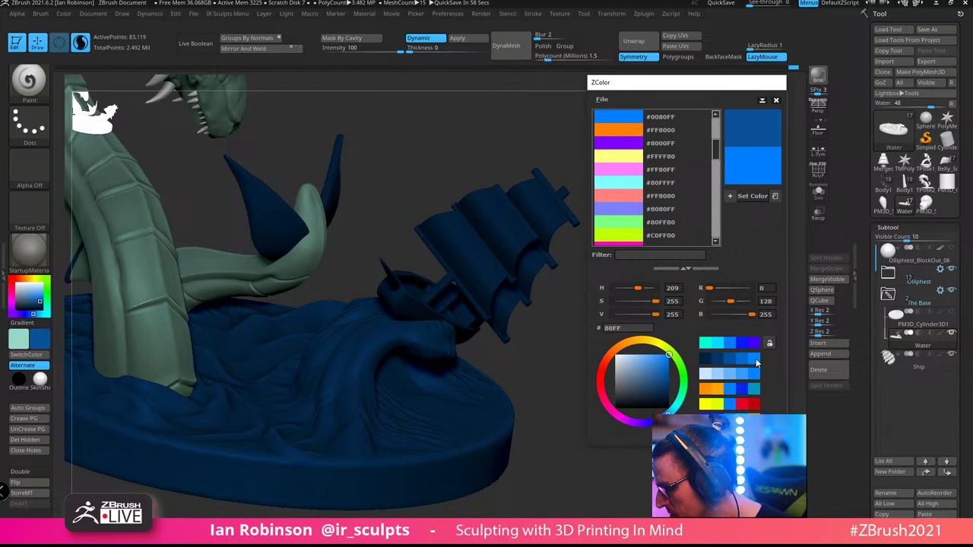
click(754, 196)
mouse_move(376, 178)
mouse_down()
mouse_move(498, 130)
mouse_move(187, 318)
mouse_up()
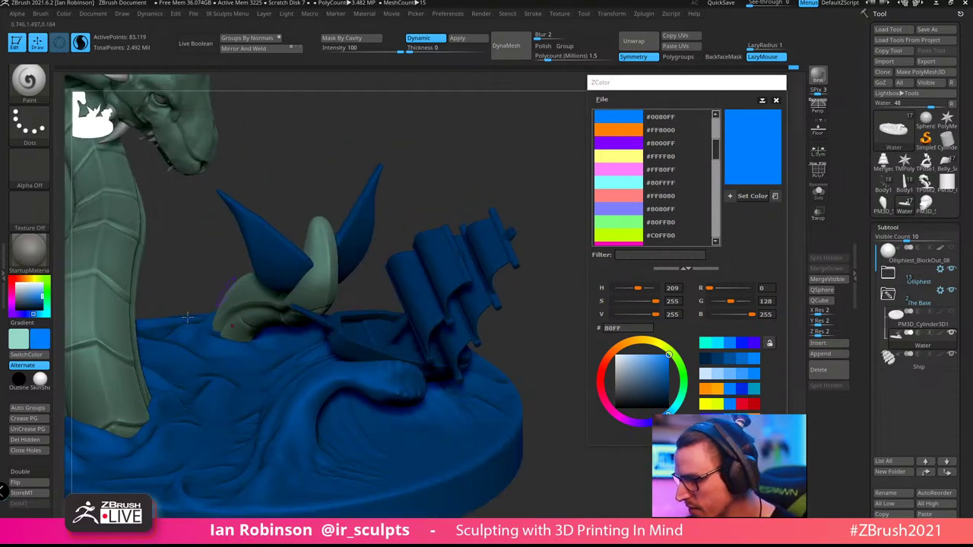
click(64, 14)
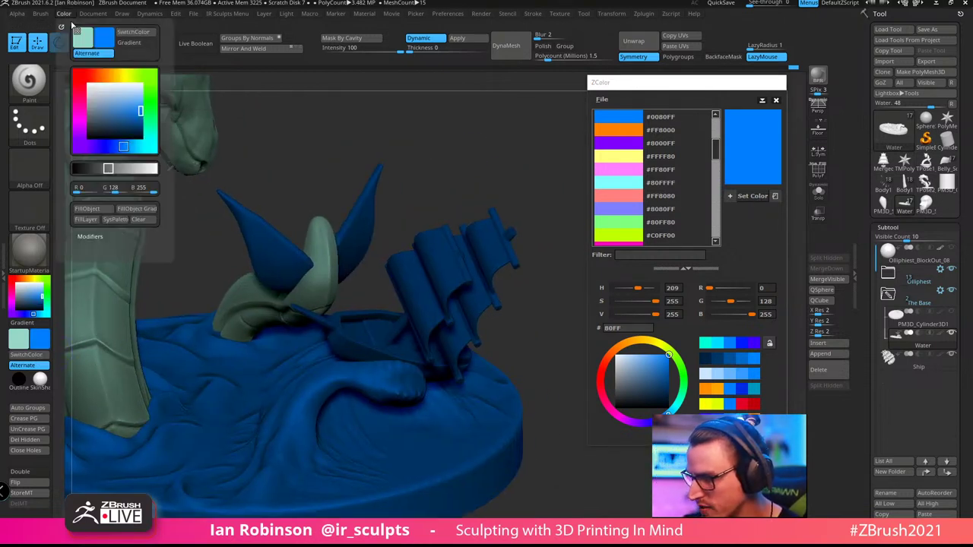
Select the spines of the serpent's back fin, swap back to the teal colour and fill them with it
drag(489, 152, 441, 211)
alt+click(334, 216)
drag(228, 208, 281, 203)
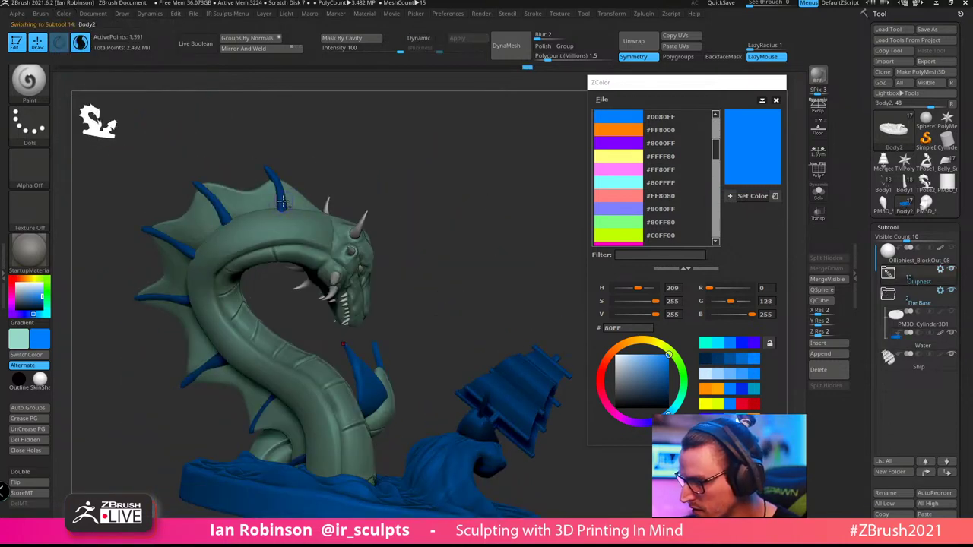
alt+click(282, 201)
ctrl+click(430, 137)
ctrl+drag(426, 140, 384, 169)
key(v)
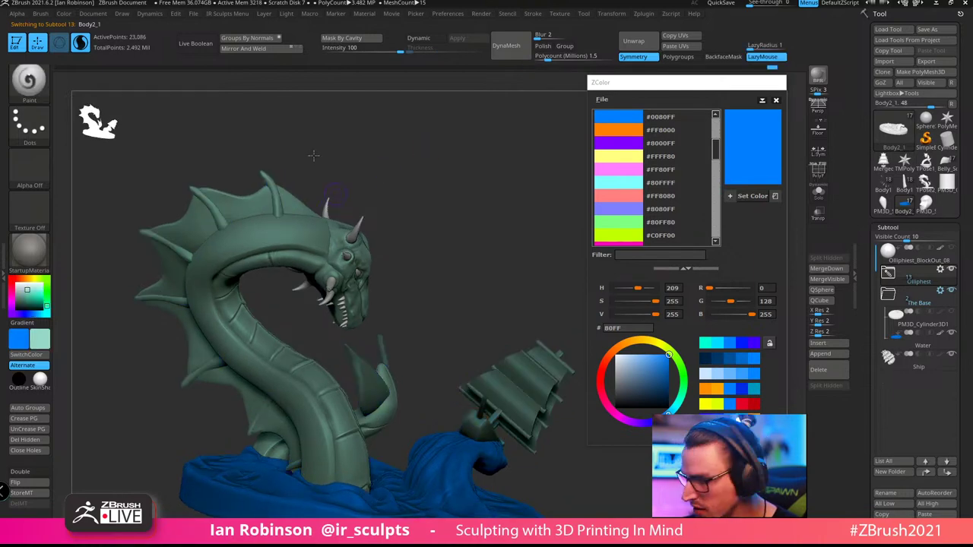
mouse_move(66, 13)
click(94, 211)
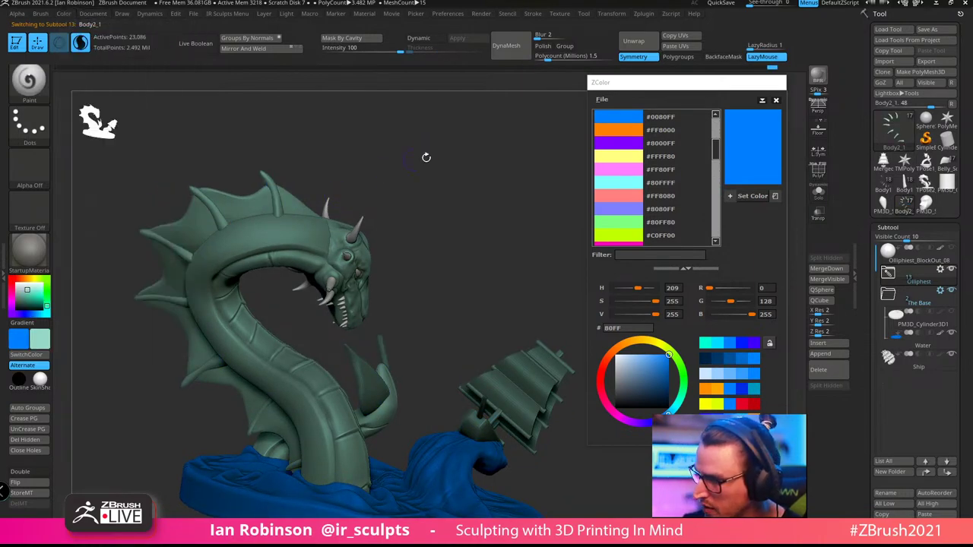
Select the Ship subtool, display its polygroups and regenerate them with Auto Groups
drag(426, 157, 511, 194)
drag(515, 227, 302, 152)
alt+click(439, 233)
key(shift+f)
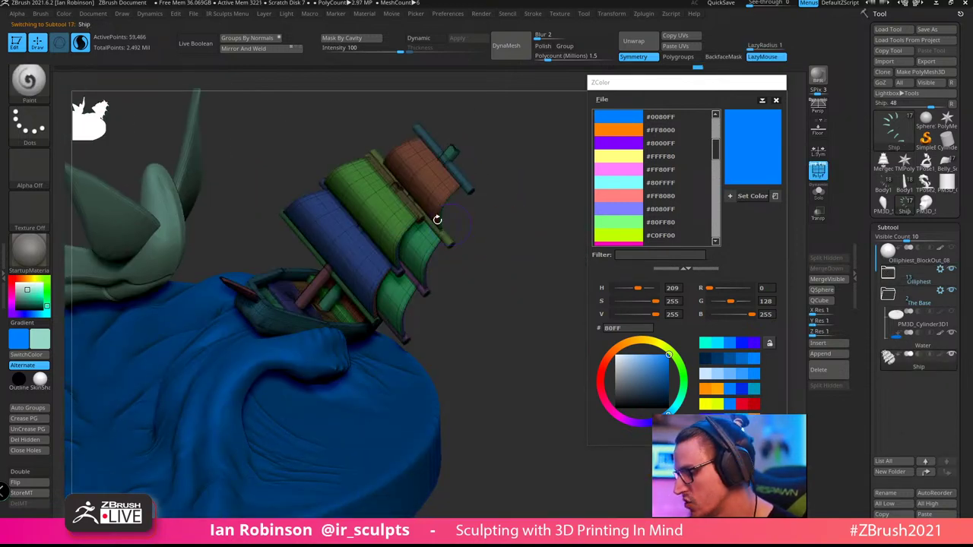
drag(483, 195, 526, 245)
key(space)
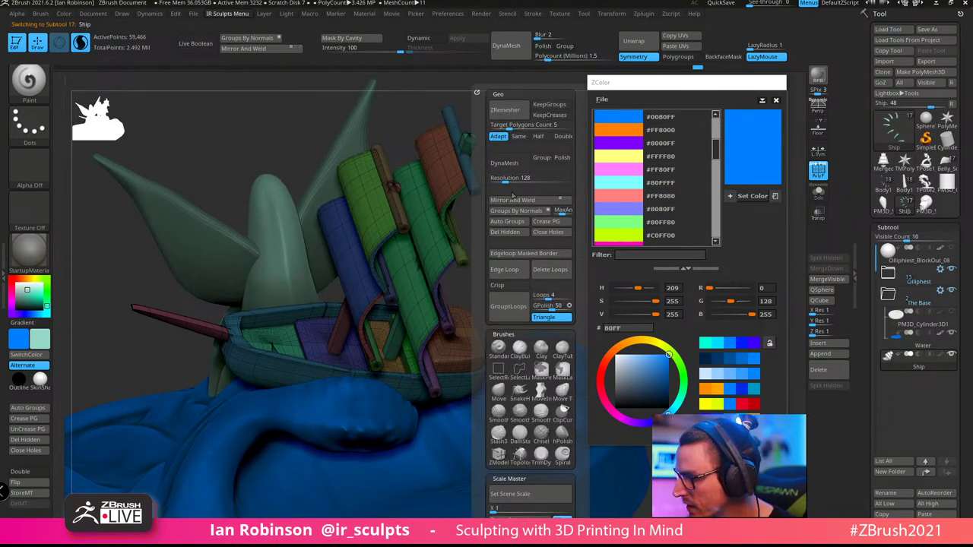
click(510, 223)
Switch to rectangular selection and isolate the ship's five sails by their polygroups
ctrl+shift+click(442, 184)
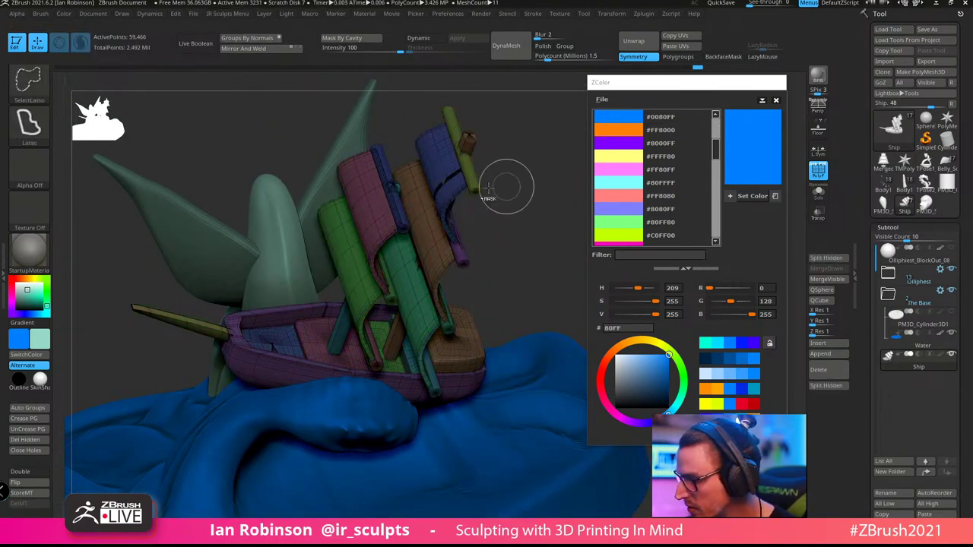
ctrl+shift+click(506, 187)
ctrl+shift+click(31, 82)
ctrl+shift+click(166, 99)
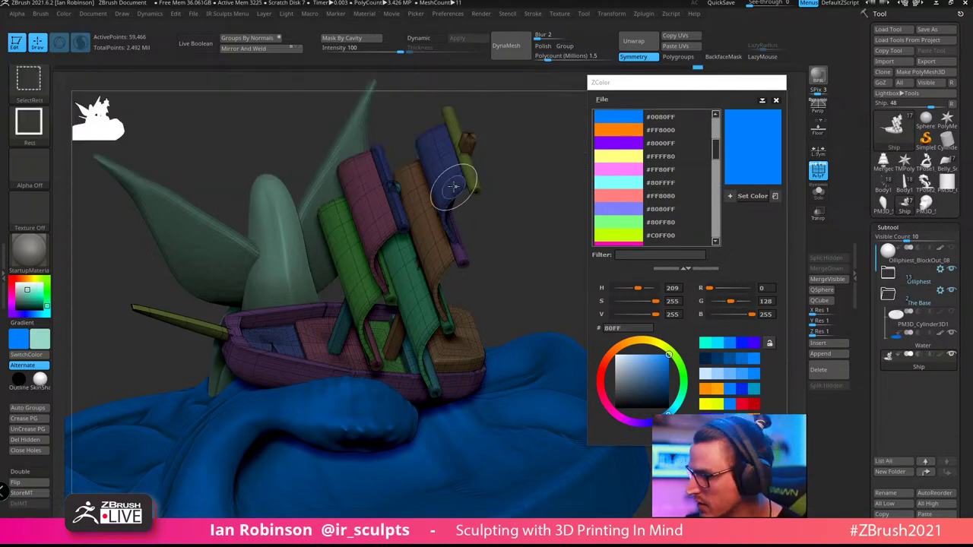
ctrl+shift+click(454, 186)
ctrl+shift+drag(504, 146, 513, 213)
ctrl+shift+click(374, 212)
ctrl+shift+click(373, 263)
ctrl+shift+click(410, 285)
ctrl+shift+click(439, 251)
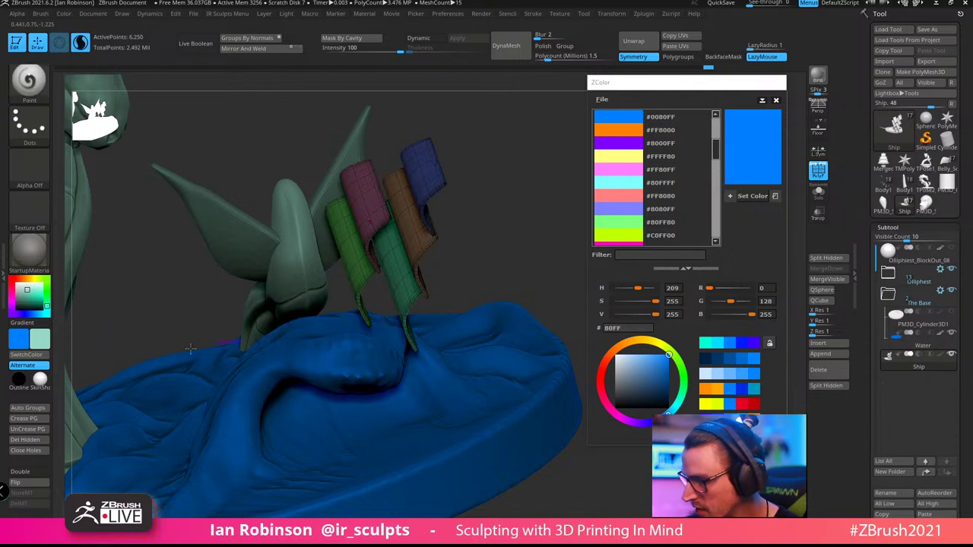
Pick off-white (RGB 225, 226, 226), fill the isolated sails with it and turn off the polygroup display
click(42, 342)
click(17, 257)
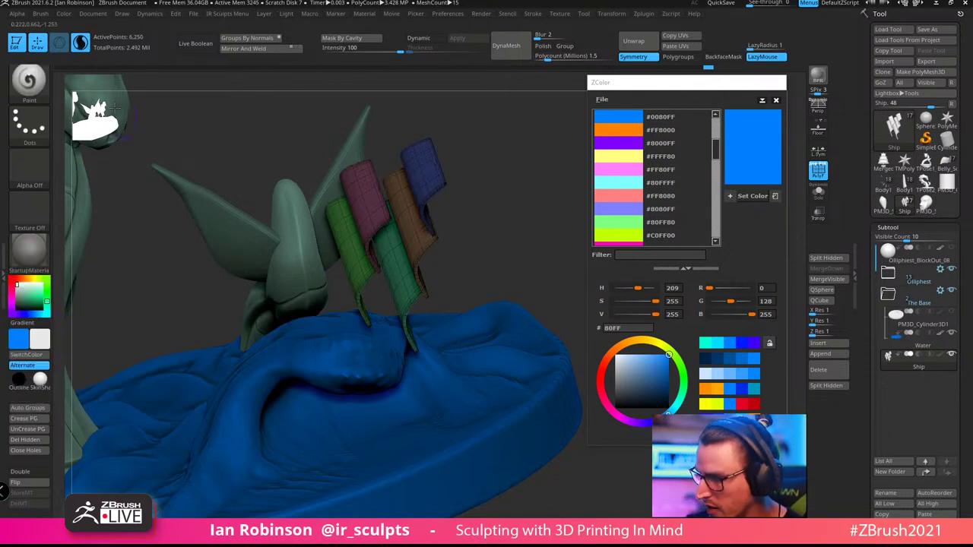
click(38, 336)
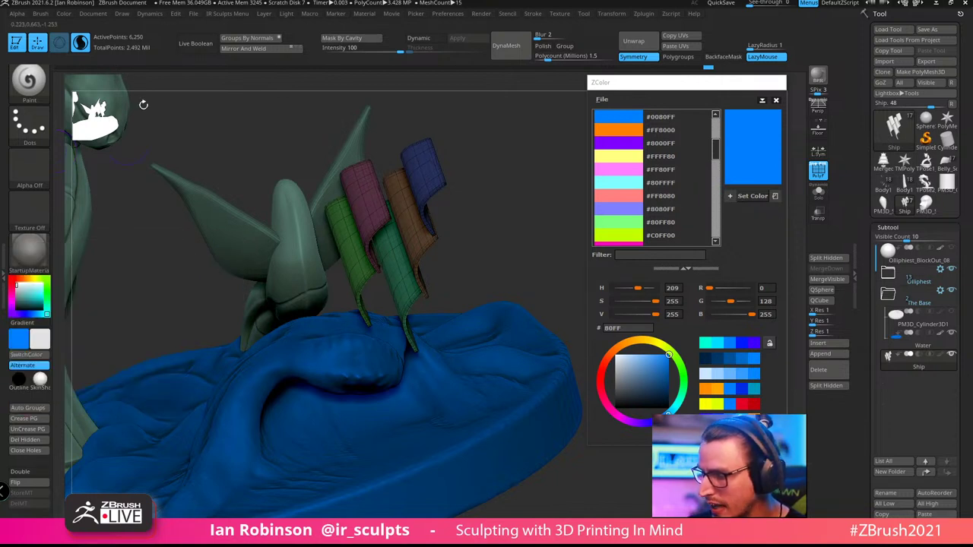
click(70, 17)
click(92, 209)
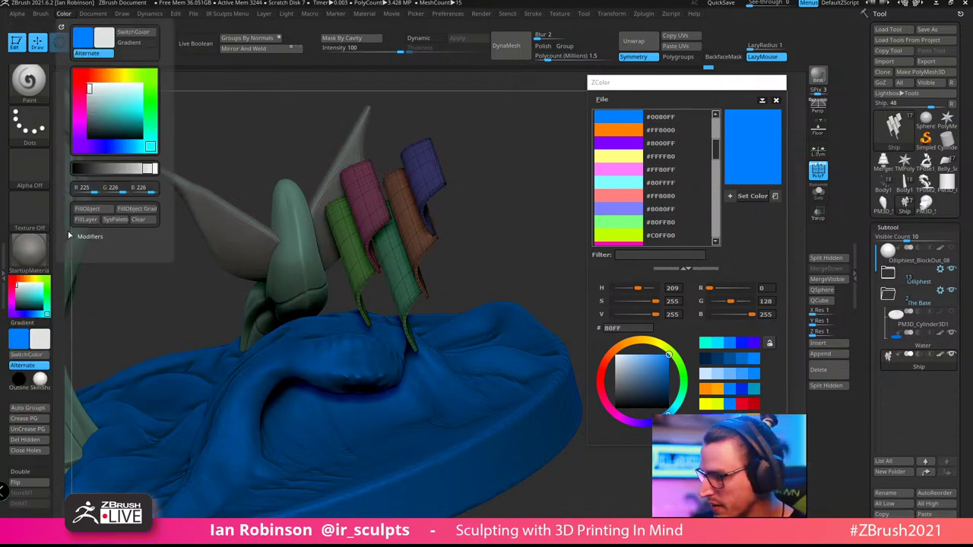
key(shift+f)
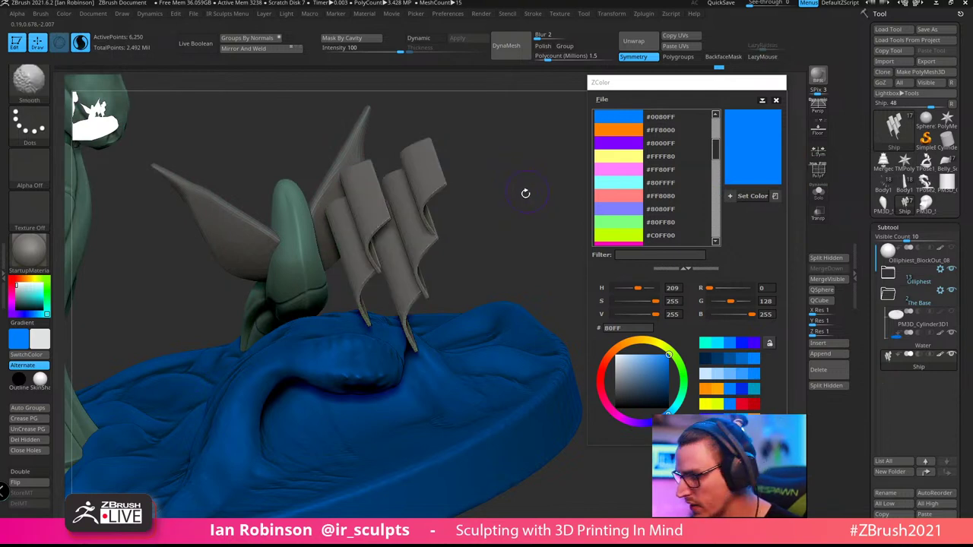
Show only the ship's hull, masts and yards, set the colour to brown #895111 with ZColor and fill them
drag(522, 191, 503, 225)
drag(434, 224, 404, 233)
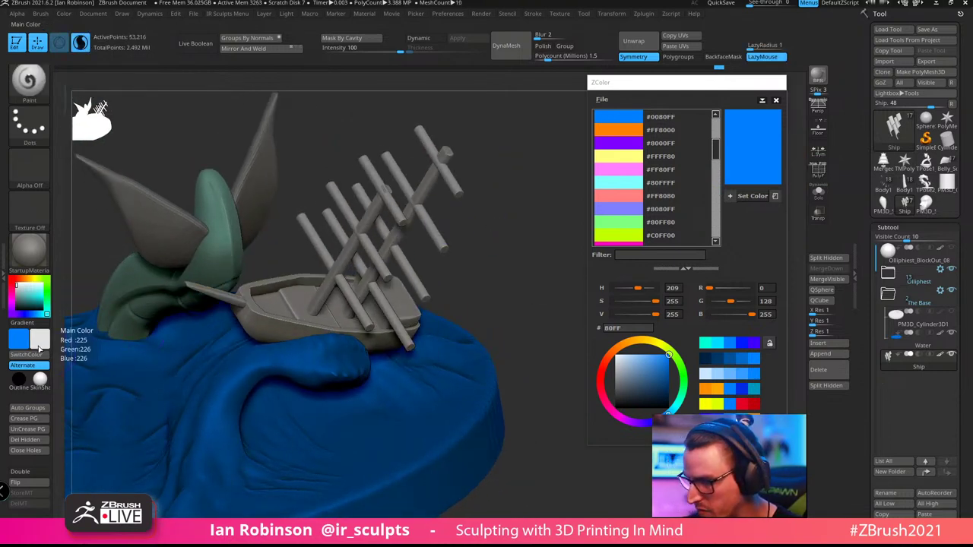
click(42, 302)
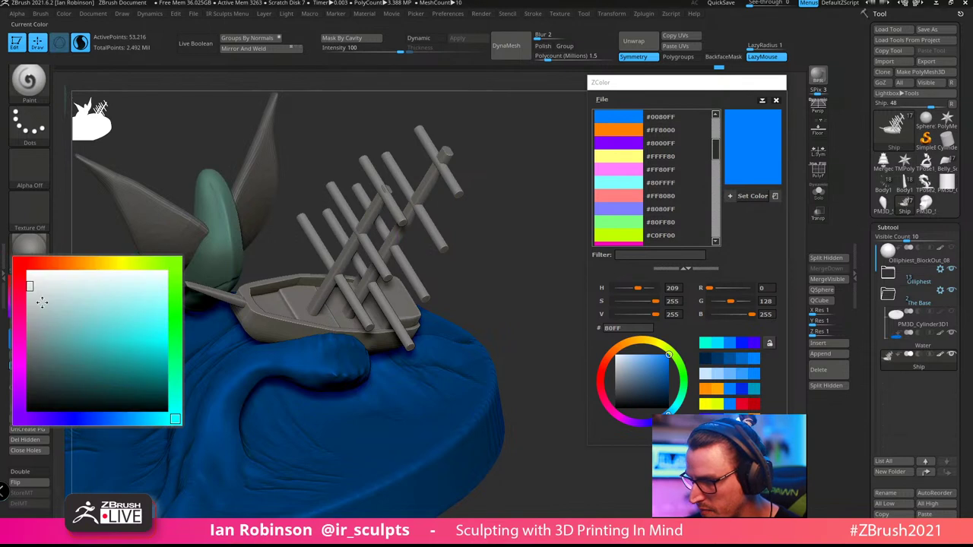
click(50, 263)
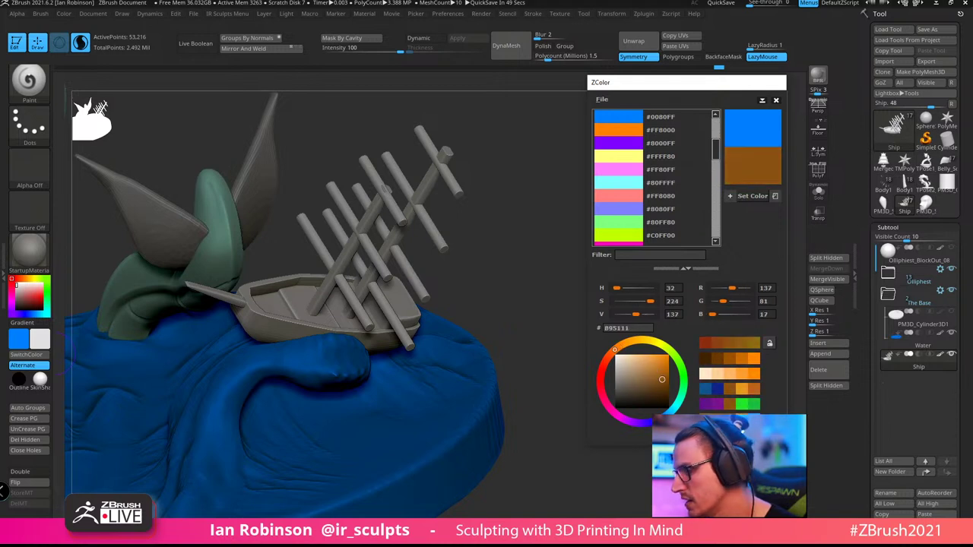
click(743, 197)
click(257, 180)
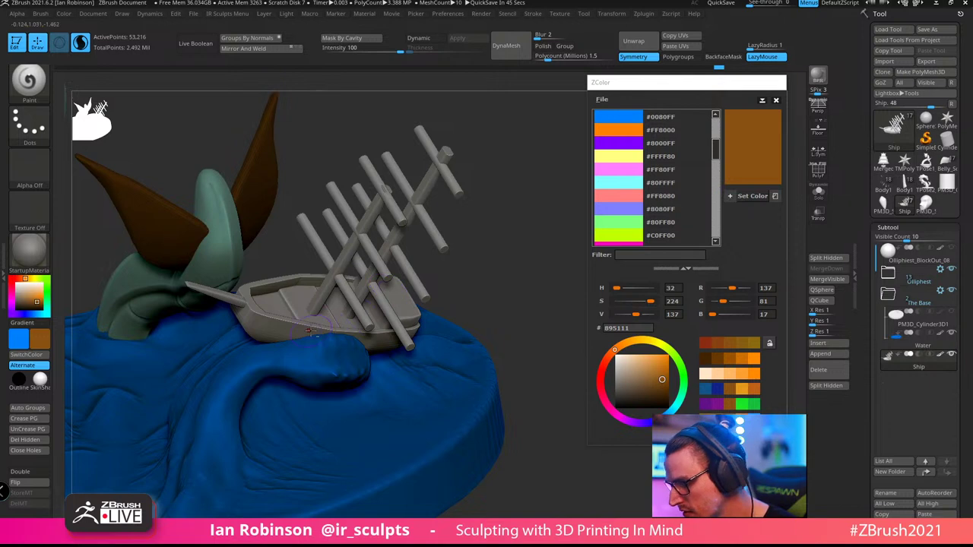
key(ctrl+shift)
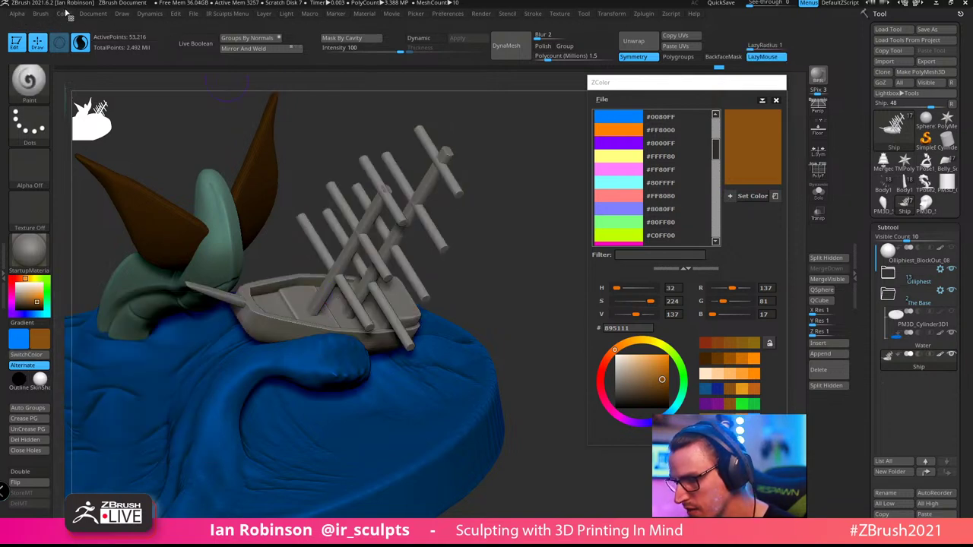
click(67, 13)
click(94, 205)
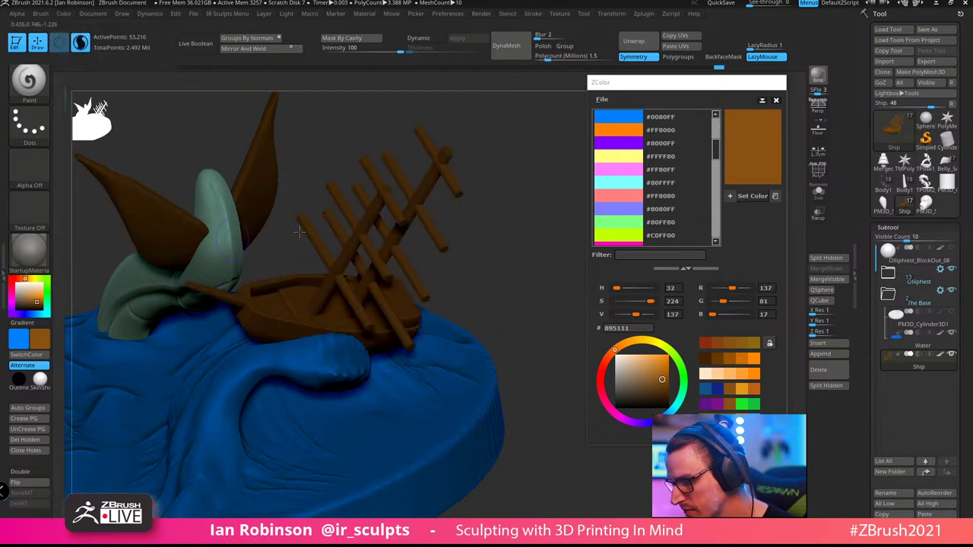
Select the serpent's tail fin, sample the serpent's teal, shift it to turquoise (RGB 63, 225, 225) and fill the fin
drag(343, 159, 350, 223)
alt+drag(407, 130, 473, 199)
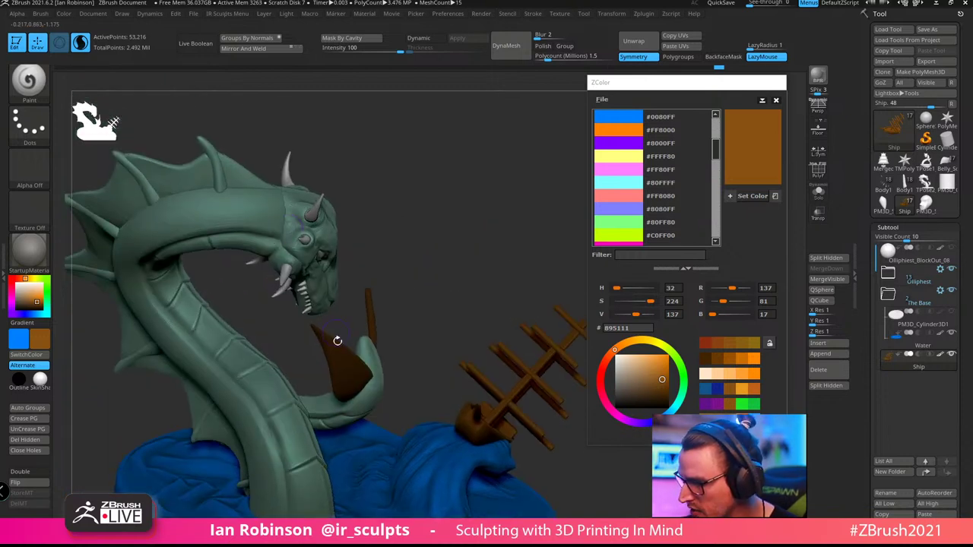
mouse_move(394, 193)
mouse_down()
mouse_move(409, 216)
mouse_move(375, 226)
mouse_up()
alt+click(357, 354)
key(shift+f)
key(c)
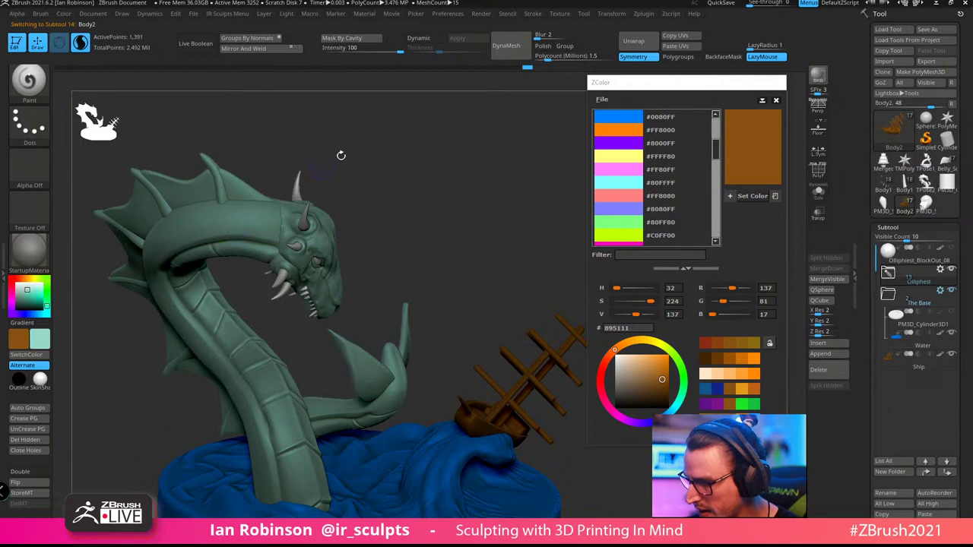
drag(403, 149, 437, 216)
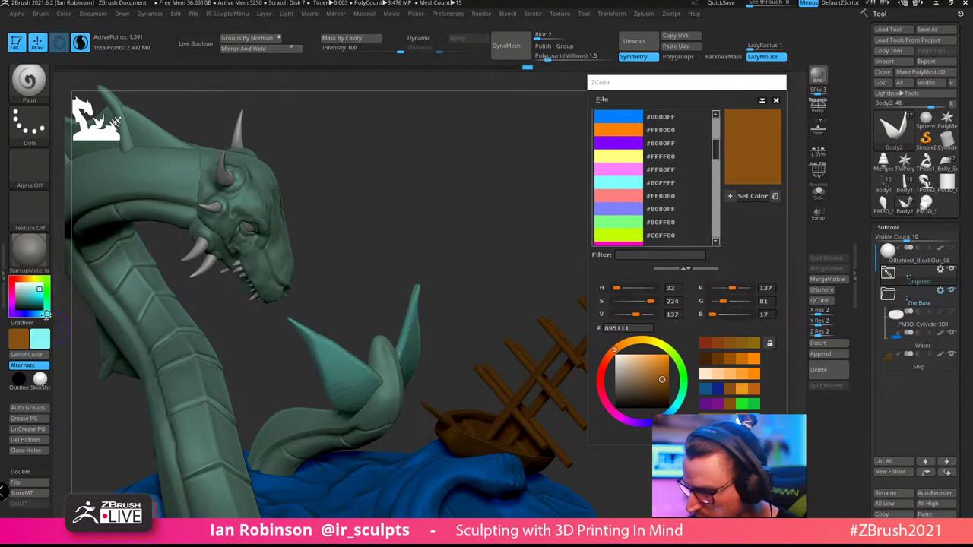
drag(38, 289, 35, 294)
click(64, 15)
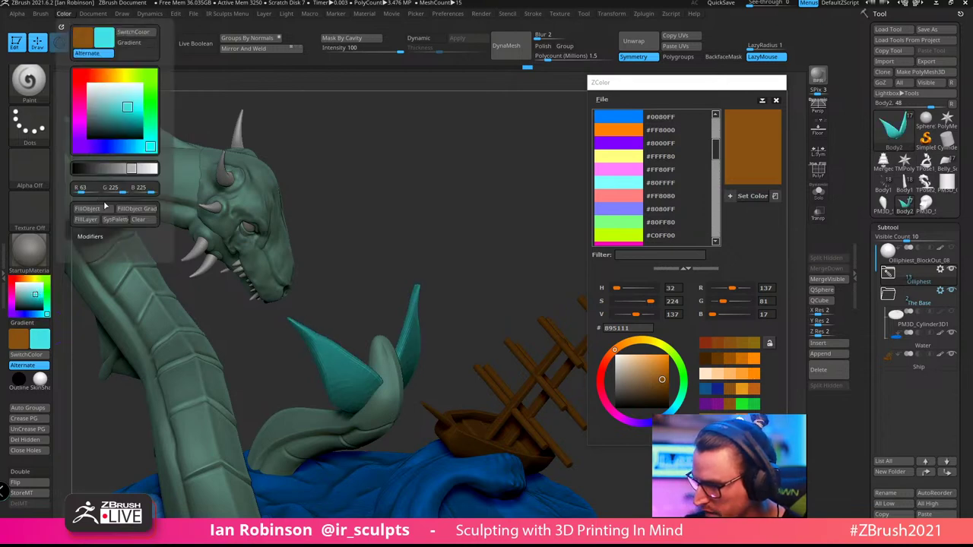
click(105, 207)
Select the fin membrane along the serpent's back and fill it with the same turquoise
mouse_move(394, 168)
alt+mouse_down()
mouse_move(424, 170)
mouse_move(410, 171)
alt+mouse_up()
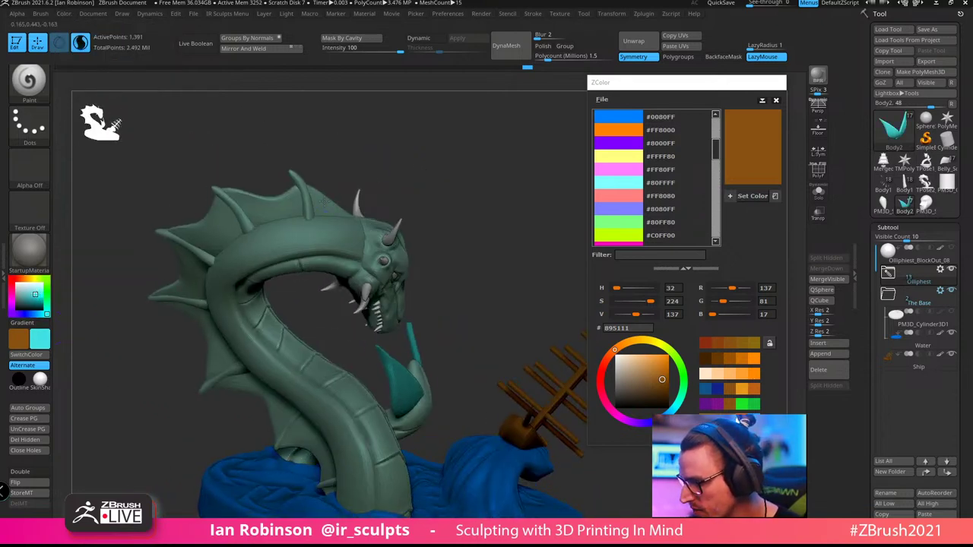
alt+click(325, 200)
drag(333, 111, 294, 104)
click(64, 14)
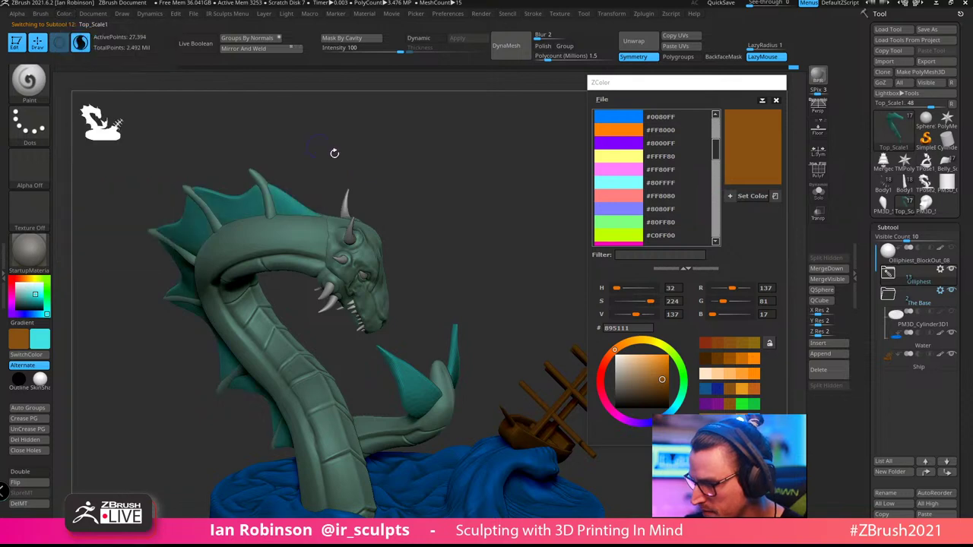
Close ZColor, select the Ship subtool and bring its hidden sails back into view
drag(332, 152, 479, 173)
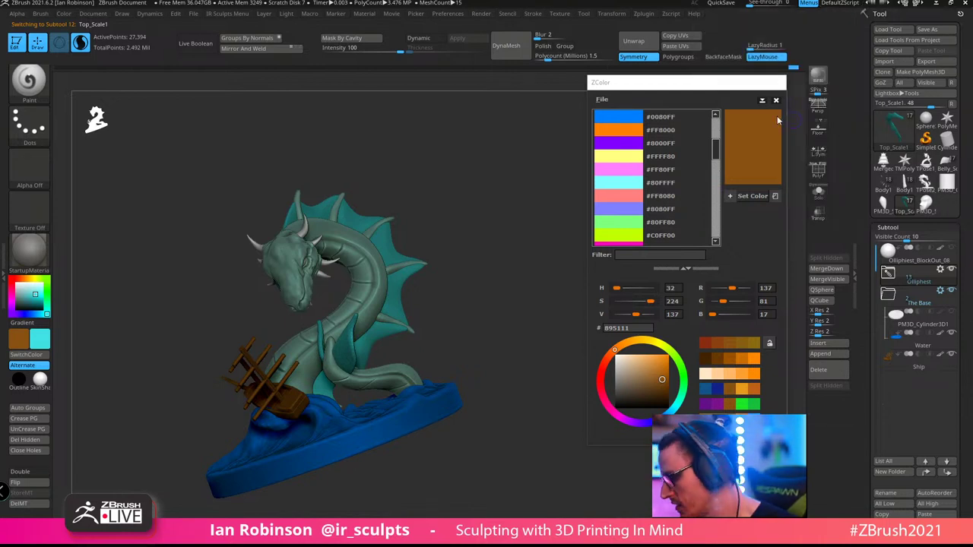
click(776, 100)
mouse_move(471, 260)
mouse_down()
mouse_move(572, 267)
mouse_move(577, 326)
mouse_move(574, 297)
mouse_move(639, 285)
mouse_move(656, 309)
mouse_move(615, 326)
mouse_move(641, 319)
mouse_move(656, 268)
mouse_move(606, 305)
mouse_move(615, 245)
mouse_move(634, 227)
mouse_up()
alt+click(466, 379)
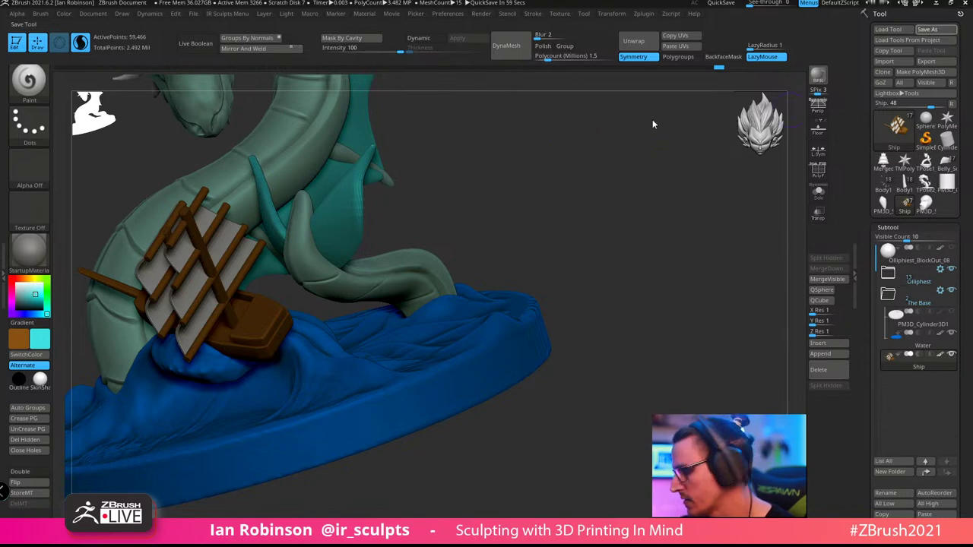
Save the coloured serpent tool to disk, overwriting the existing file
key(ctrl+s)
key(Return)
key(y)
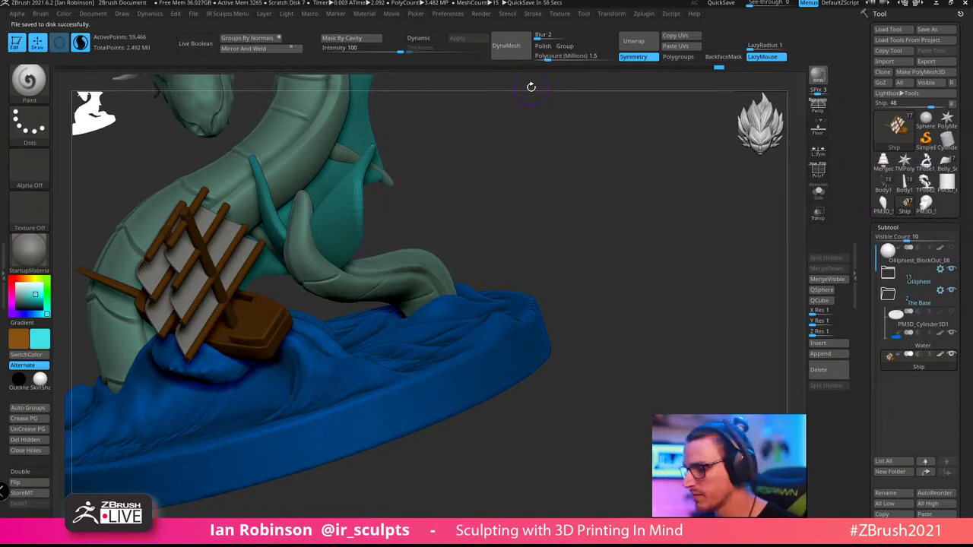
click(645, 14)
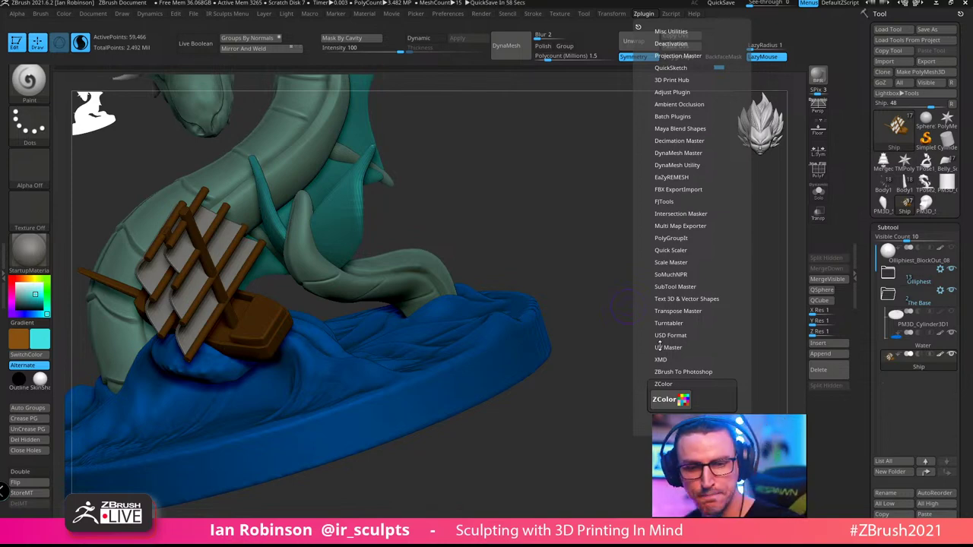
drag(609, 304, 468, 305)
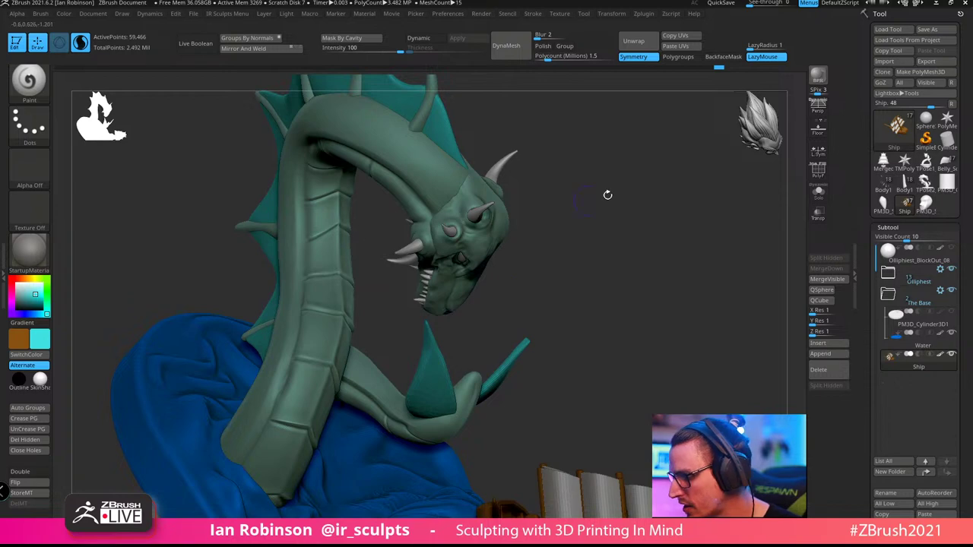
drag(607, 195, 320, 301)
drag(602, 200, 497, 229)
drag(432, 186, 298, 269)
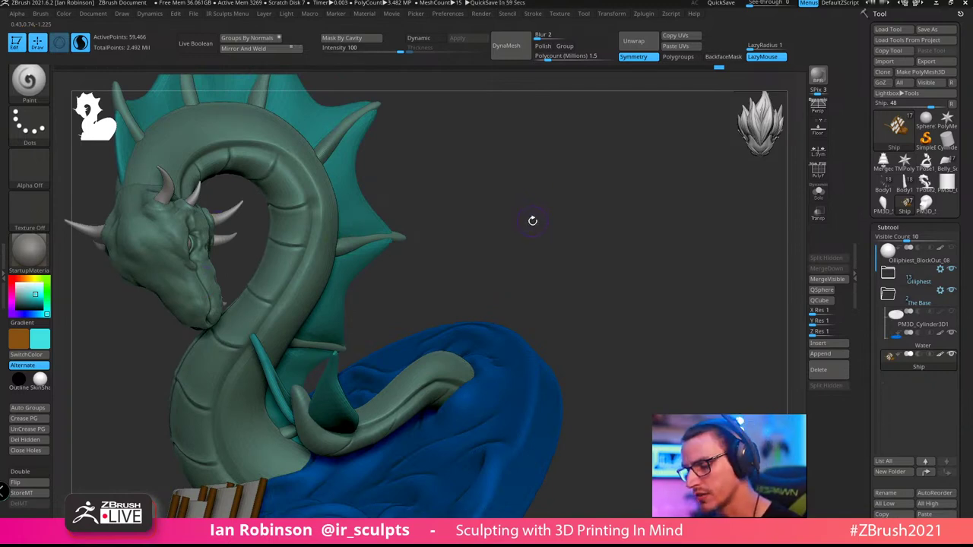
drag(530, 226, 632, 246)
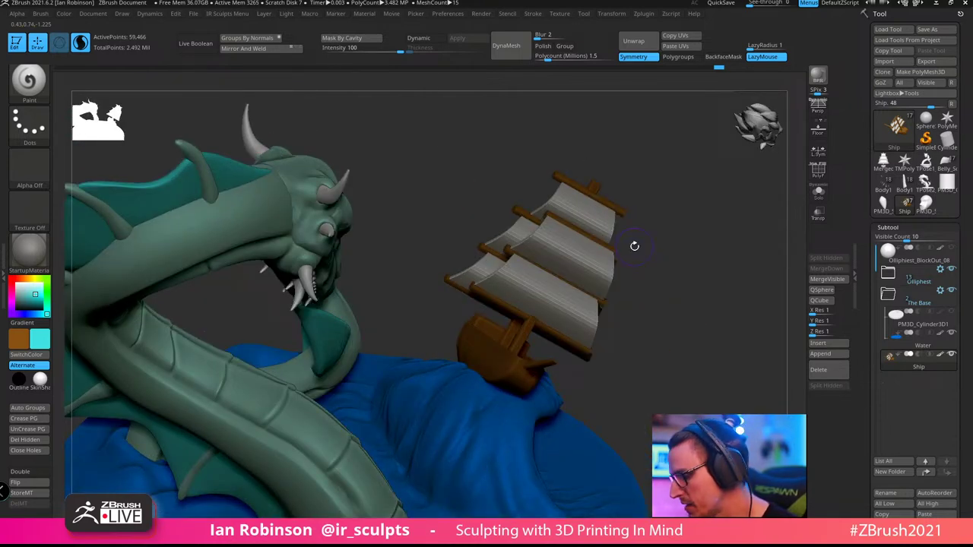
Select the horns on top of the serpent's head, mix a muted reddish brown (RGB 99, 72, 68) and fill them
click(896, 228)
drag(714, 237, 647, 217)
alt+drag(384, 155, 581, 318)
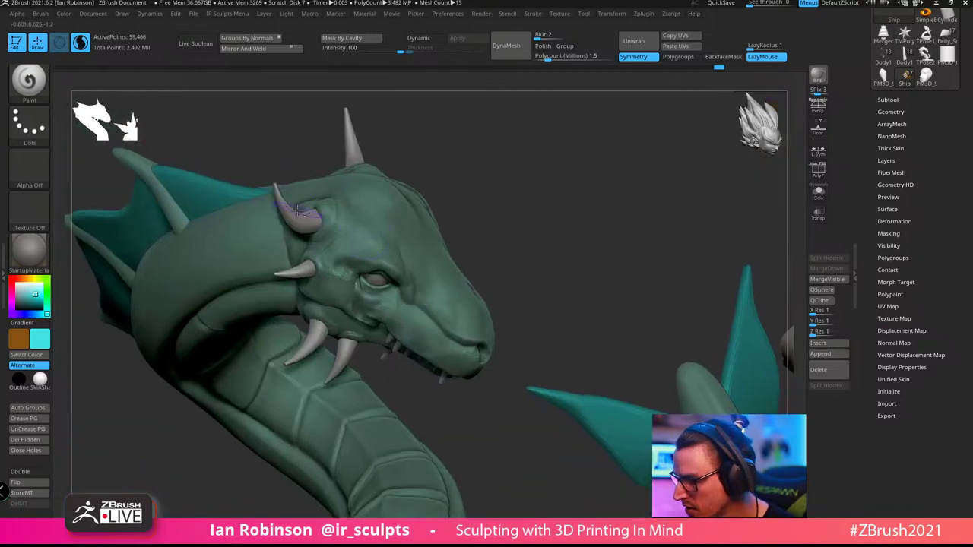
alt+click(298, 211)
key(shift+f)
key(shift+f)
drag(547, 164, 533, 184)
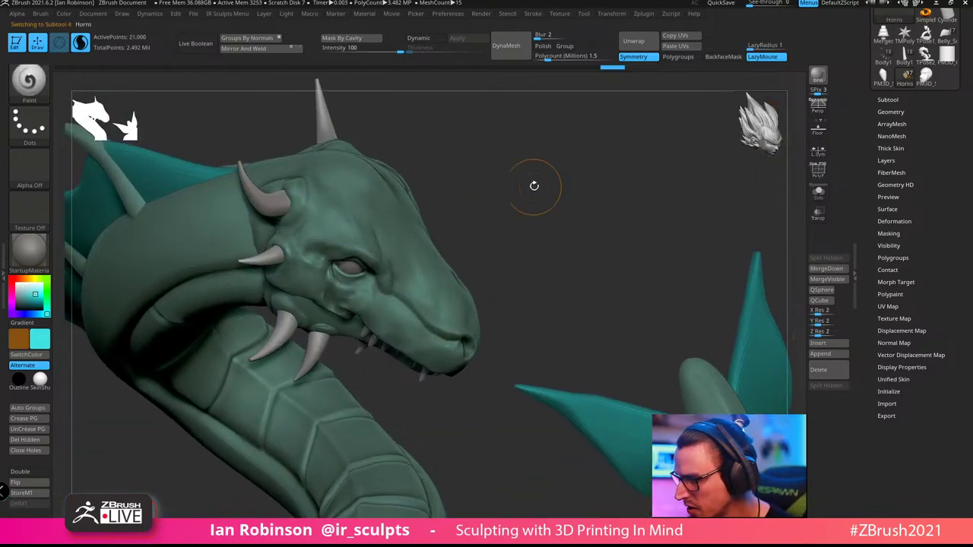
click(26, 279)
click(26, 290)
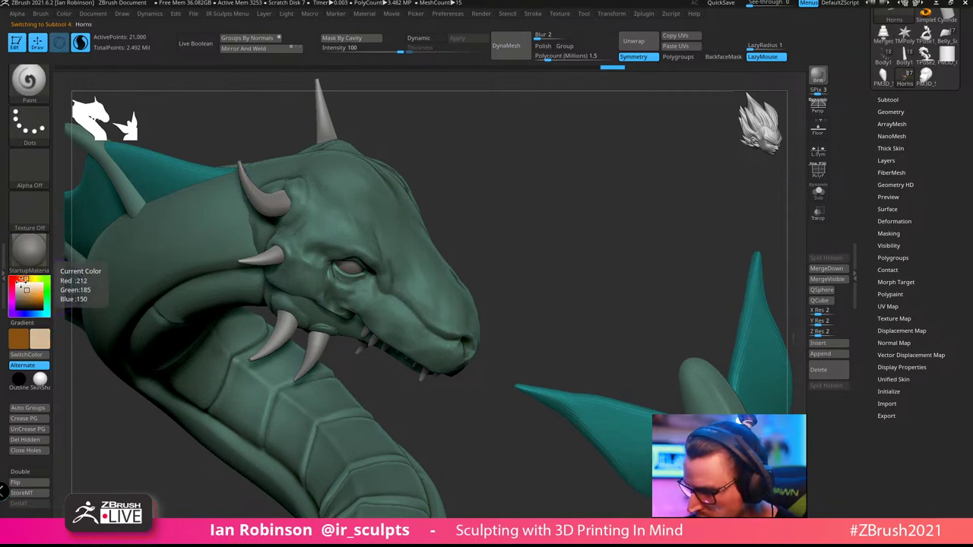
click(17, 279)
click(26, 295)
click(26, 300)
click(25, 302)
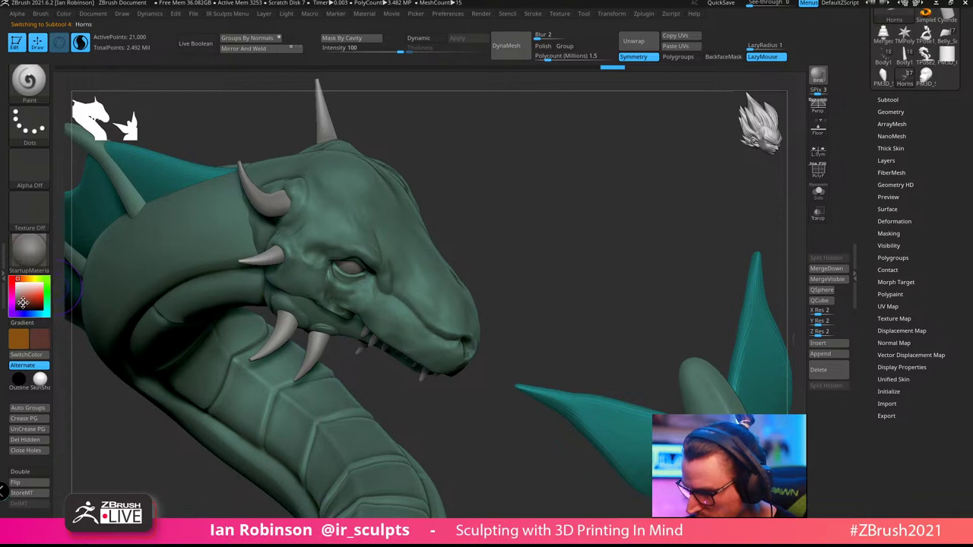
click(20, 301)
click(65, 15)
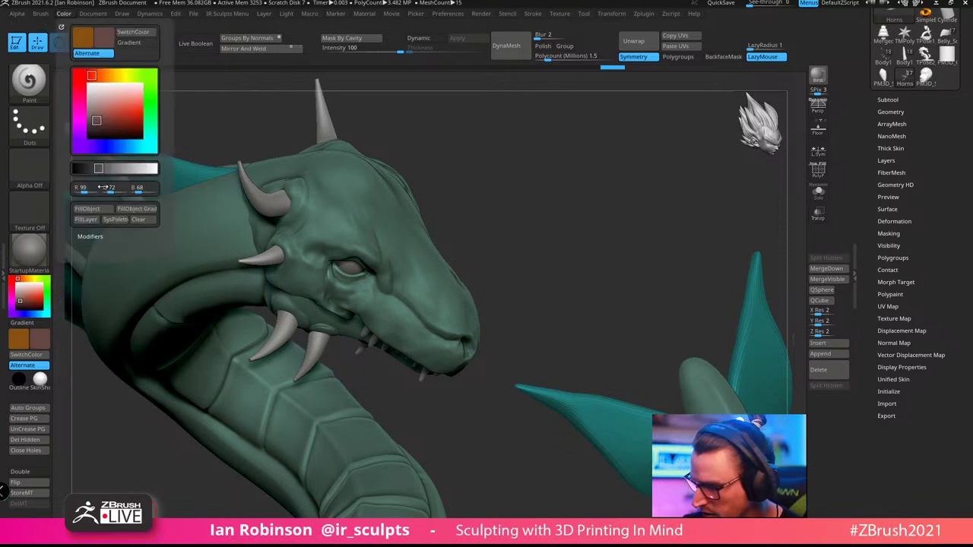
click(104, 207)
Shift the reddish brown to a slightly stronger tone (RGB 99, 64, 59) and refill the head horns
drag(559, 156, 523, 192)
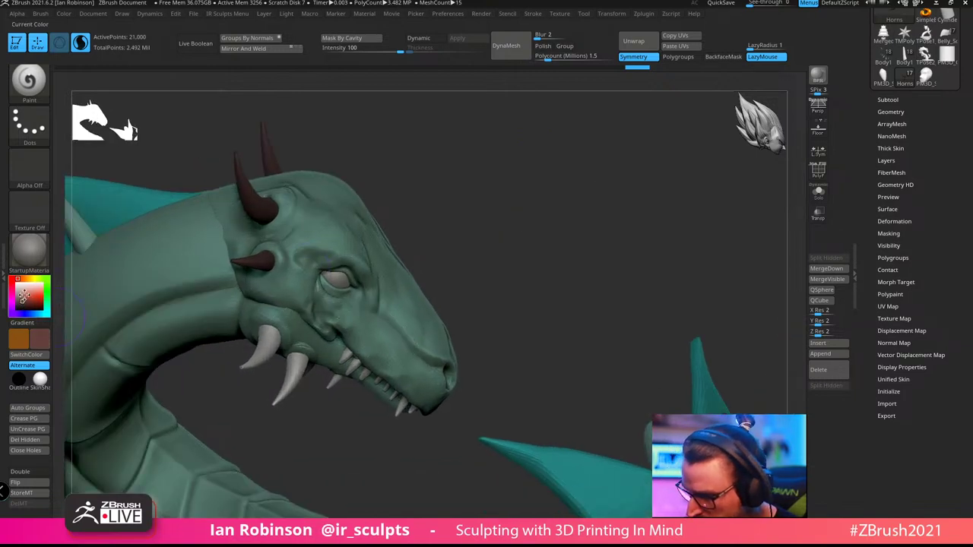
click(64, 13)
drag(474, 176, 487, 180)
Select the horns along the serpent's jaw and fill them with the same reddish brown (RGB 99, 64, 59)
alt+click(379, 371)
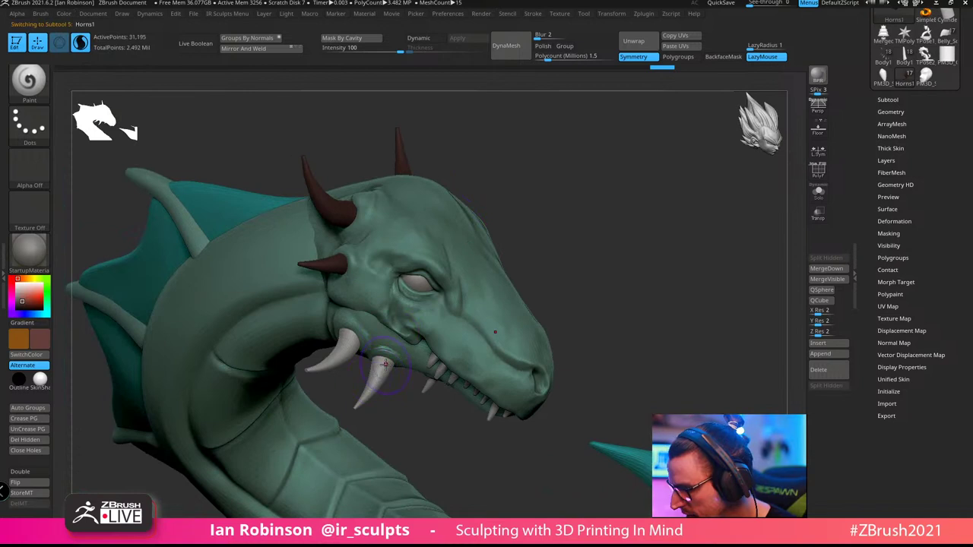
click(39, 341)
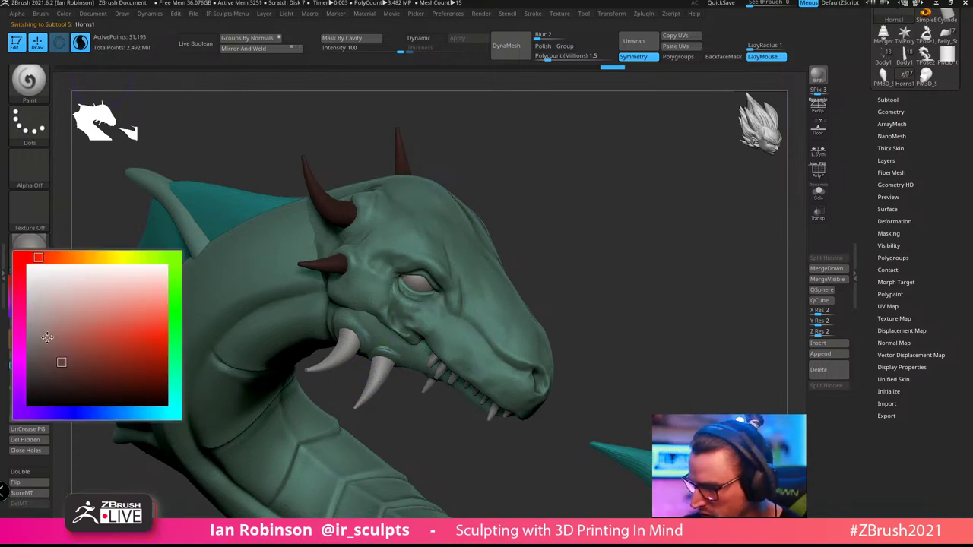
click(63, 15)
click(99, 248)
click(64, 13)
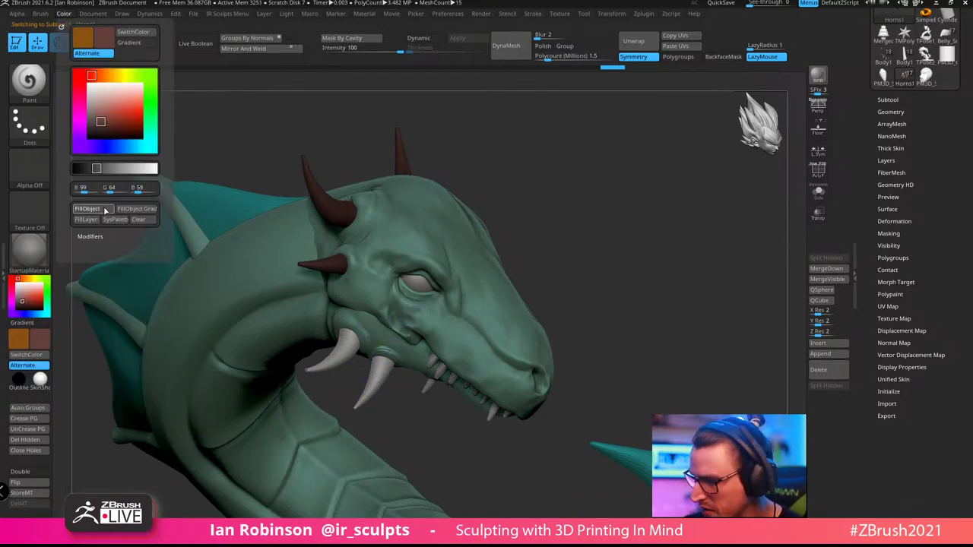
Select the serpent's eyes subtool, check its wireframe and subdivide the mesh three times
drag(587, 169, 600, 221)
alt+click(388, 296)
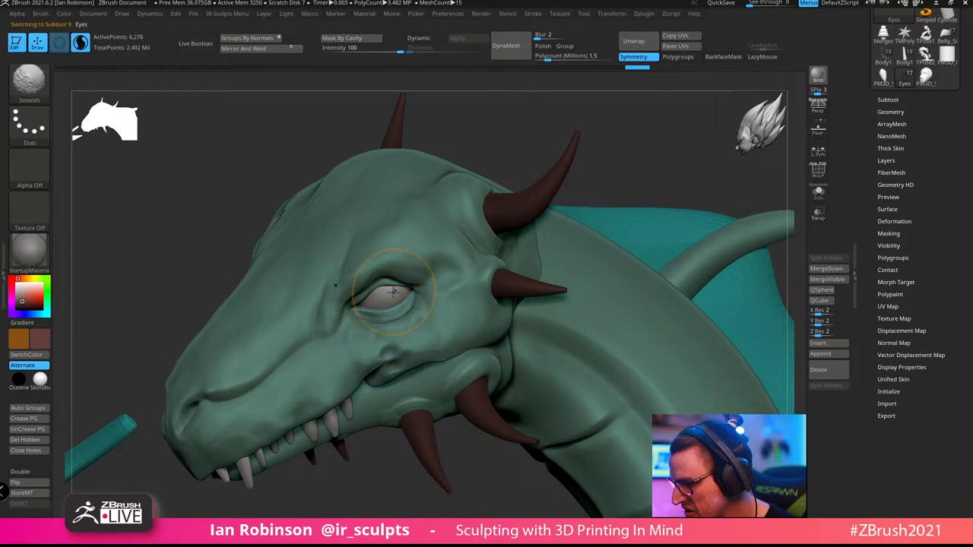
key(shift+f)
key(shift+f)
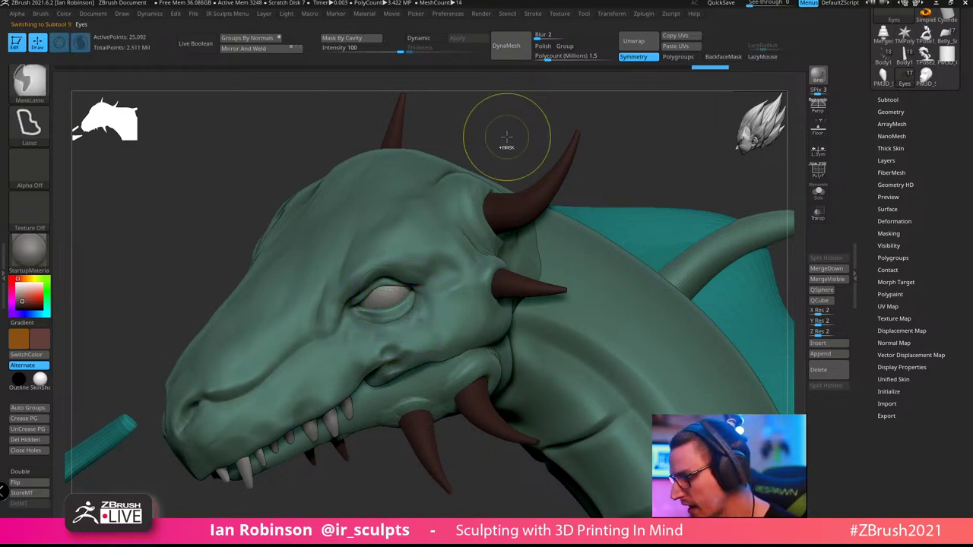
key(shift+f)
key(shift+f)
key(ctrl+d)
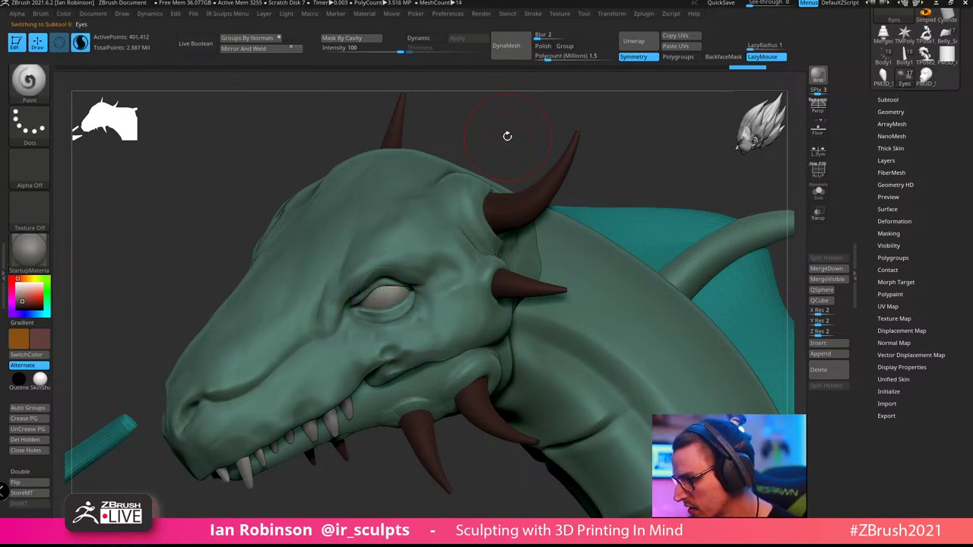
Fill the eyes with a dark yellow, brighten it to a vivid yellow and refill them
drag(283, 211, 183, 139)
click(33, 278)
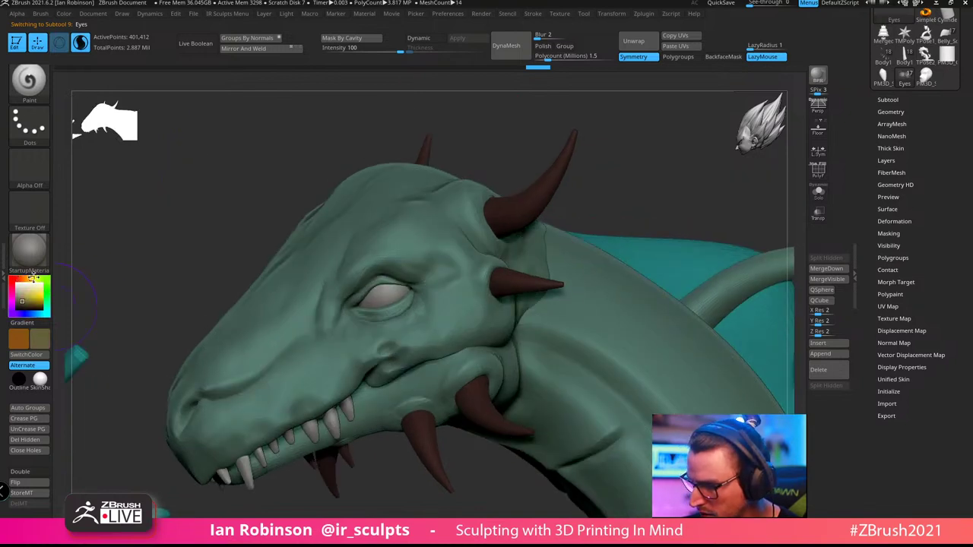
drag(36, 297, 33, 300)
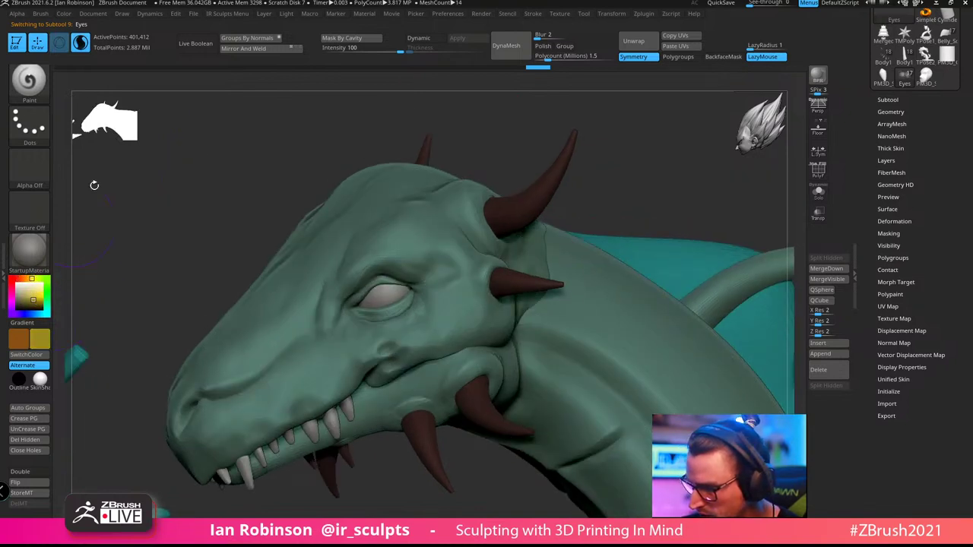
click(64, 14)
click(95, 212)
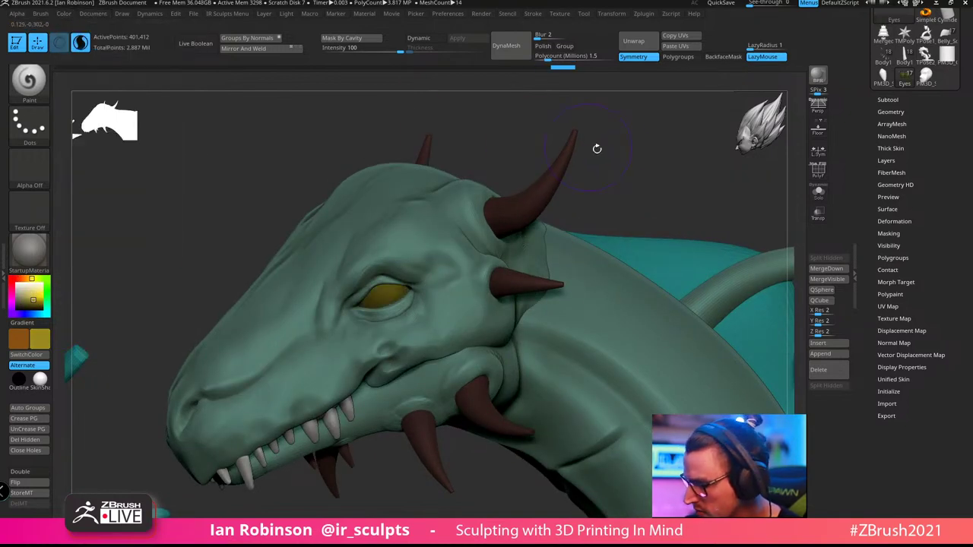
drag(598, 148, 661, 160)
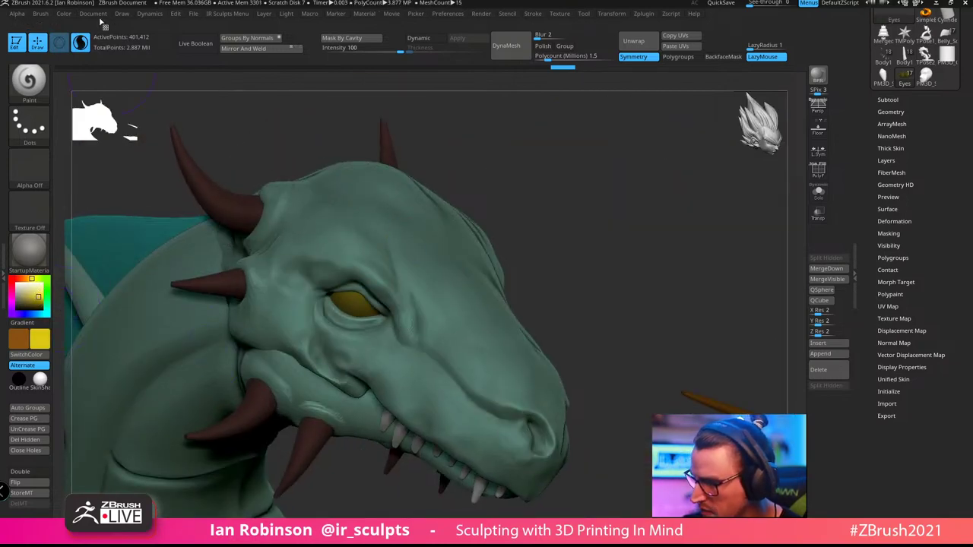
click(64, 14)
click(95, 209)
Select the serpent's body subtool and save the tool to disk, overwriting the existing file
alt+drag(524, 199, 511, 106)
mouse_move(615, 169)
mouse_down()
mouse_move(628, 173)
mouse_move(620, 191)
mouse_move(631, 190)
mouse_move(617, 196)
mouse_move(625, 229)
mouse_up()
drag(681, 222, 674, 184)
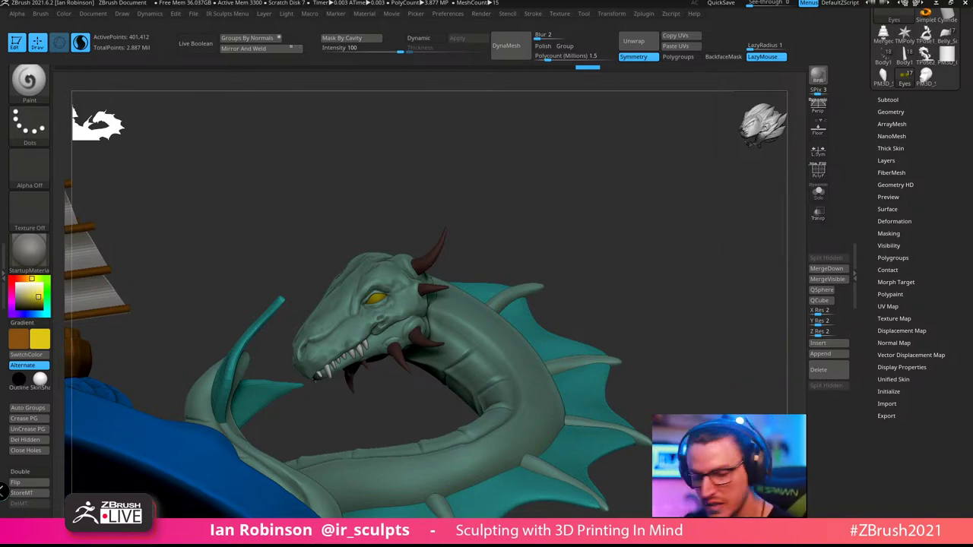
mouse_move(645, 266)
mouse_down()
mouse_move(668, 251)
mouse_move(694, 253)
mouse_move(643, 250)
mouse_move(726, 222)
mouse_move(722, 234)
mouse_move(687, 228)
mouse_move(707, 246)
mouse_move(689, 263)
mouse_move(709, 261)
mouse_up()
drag(730, 213, 613, 277)
key(shift+f)
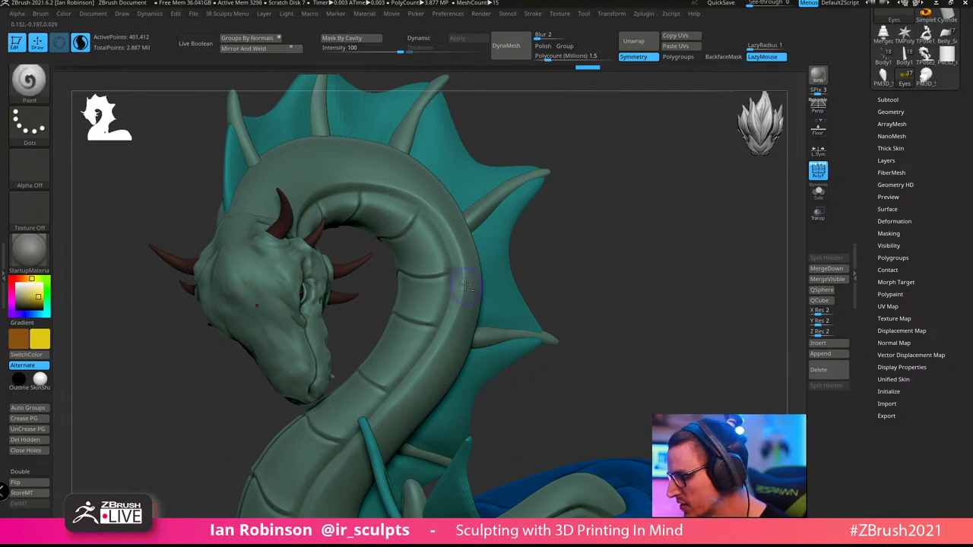
alt+click(469, 282)
key(shift+f)
scroll(926, 72, up, 3)
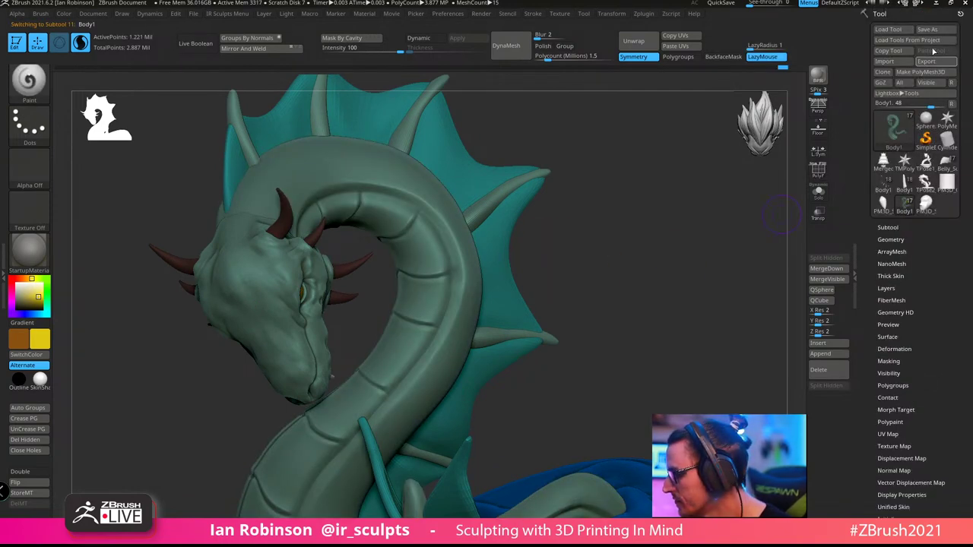
key(Return)
key(y)
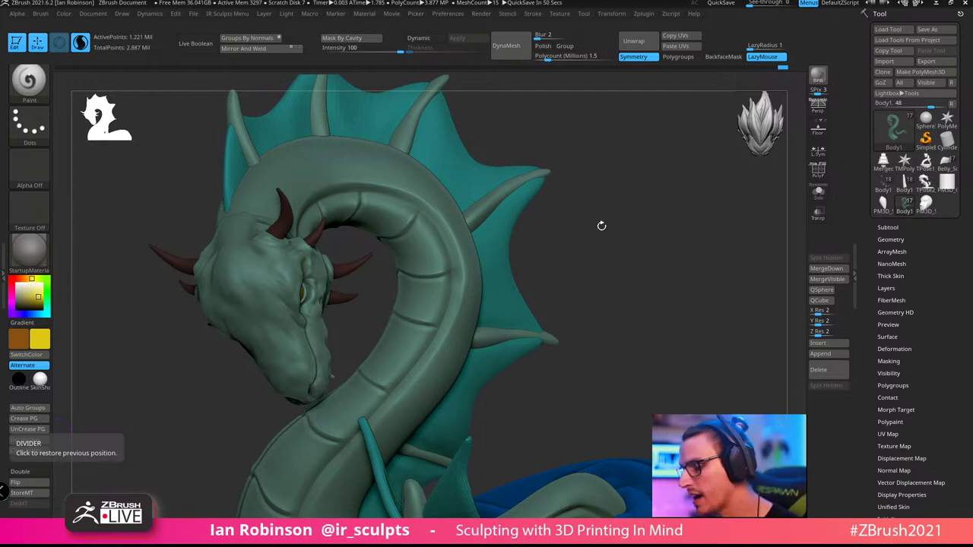
Turn off the polypaint on all subtools, pick a pale off-white and run a BPR render to check the bare form
mouse_move(642, 266)
alt+mouse_down()
mouse_move(608, 214)
mouse_move(680, 259)
mouse_move(637, 270)
alt+mouse_up()
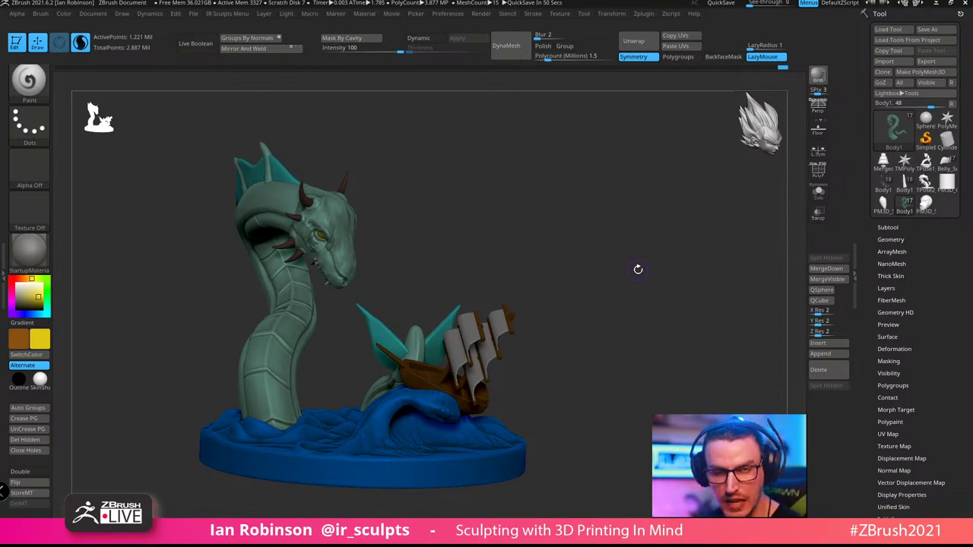
click(894, 228)
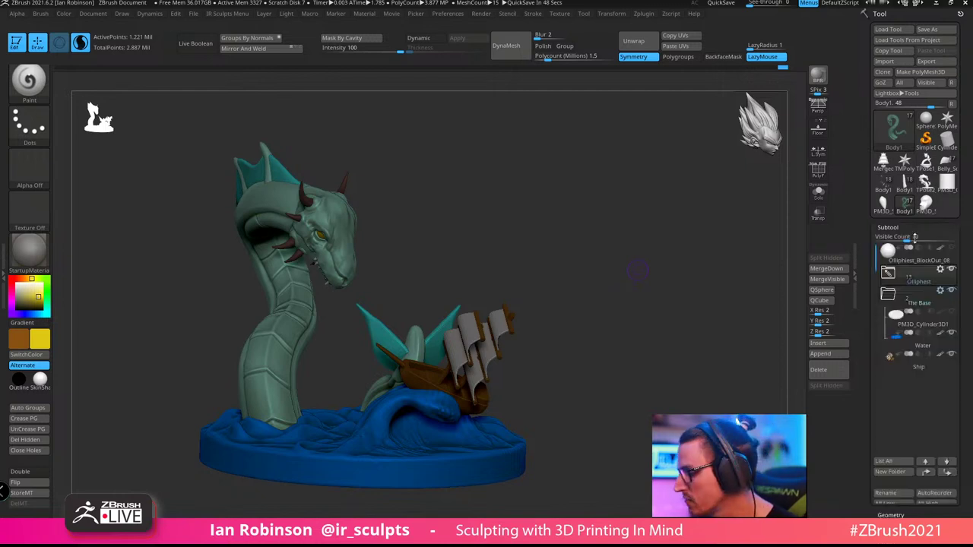
shift+click(942, 250)
click(19, 288)
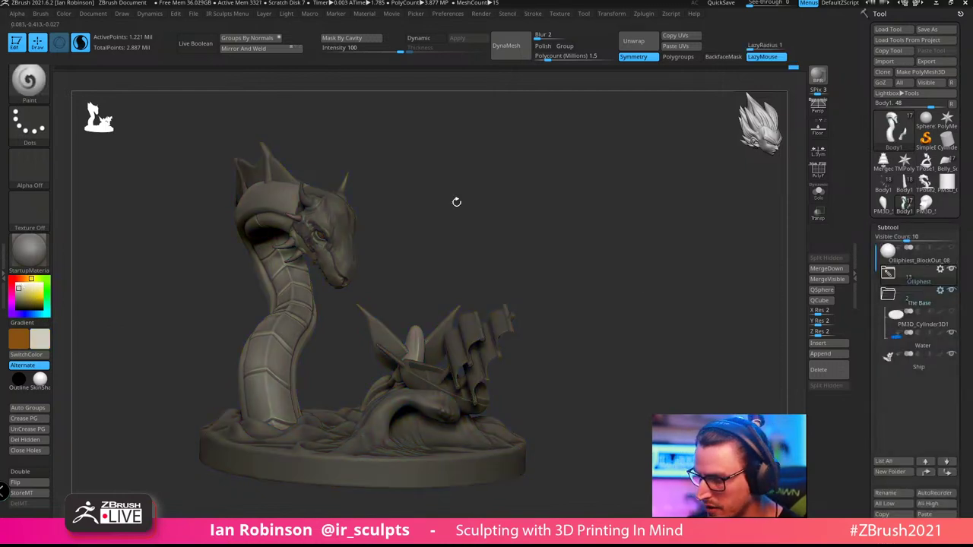
mouse_move(604, 204)
alt+mouse_down()
mouse_move(631, 235)
mouse_move(593, 236)
mouse_move(624, 245)
mouse_move(639, 233)
alt+mouse_up()
key(shift+r)
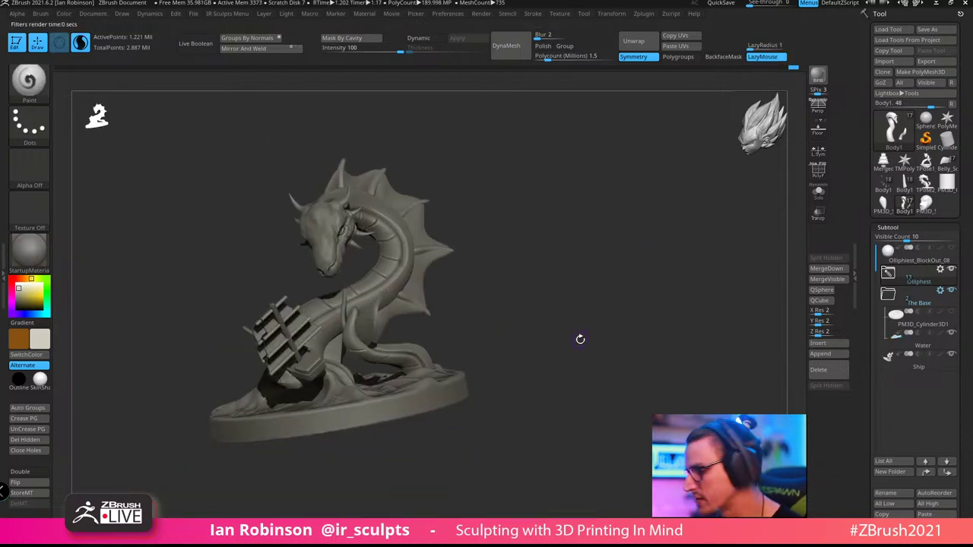
mouse_move(590, 319)
mouse_down()
mouse_move(615, 272)
mouse_move(645, 259)
mouse_up()
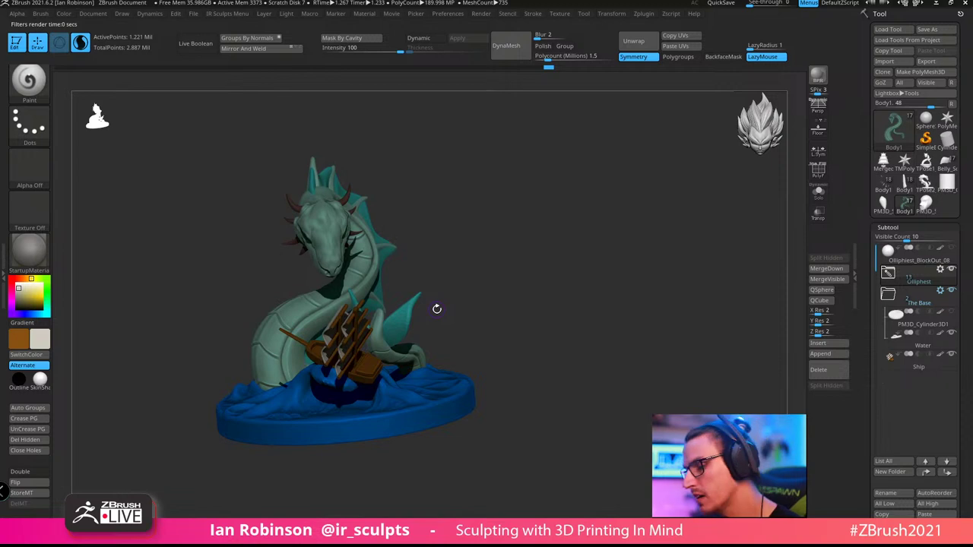
Enable Occlusion in the Preview AO render settings and set its intensity to 20
drag(452, 230, 531, 288)
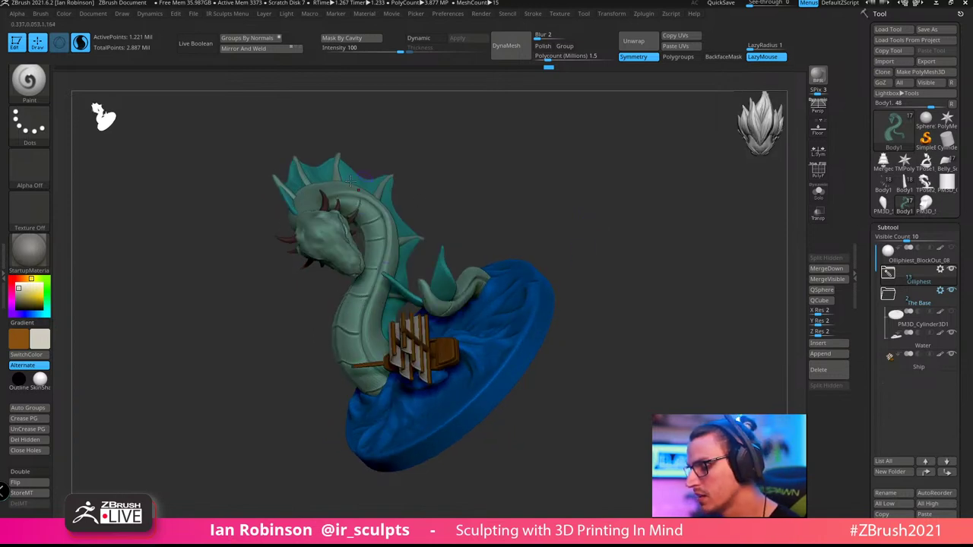
drag(598, 233, 628, 236)
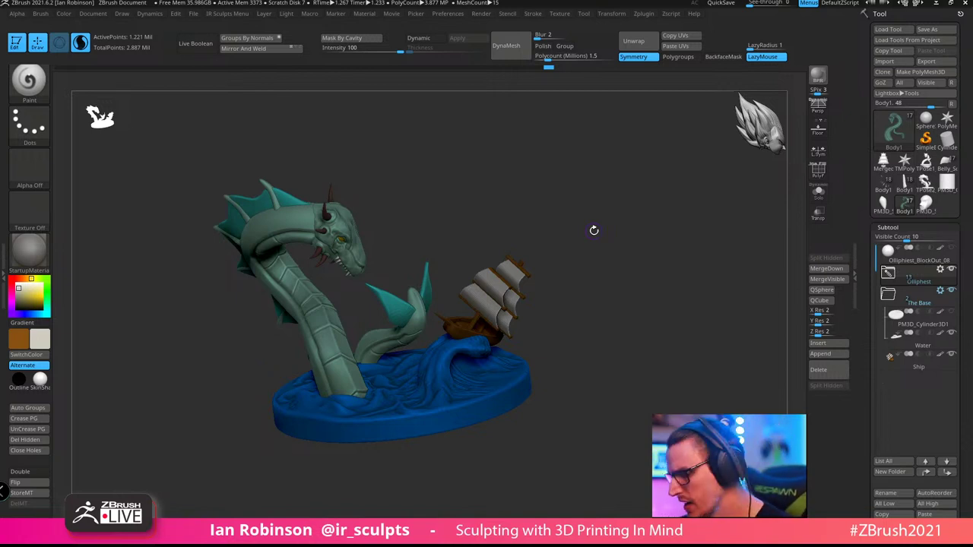
drag(594, 230, 578, 209)
click(484, 14)
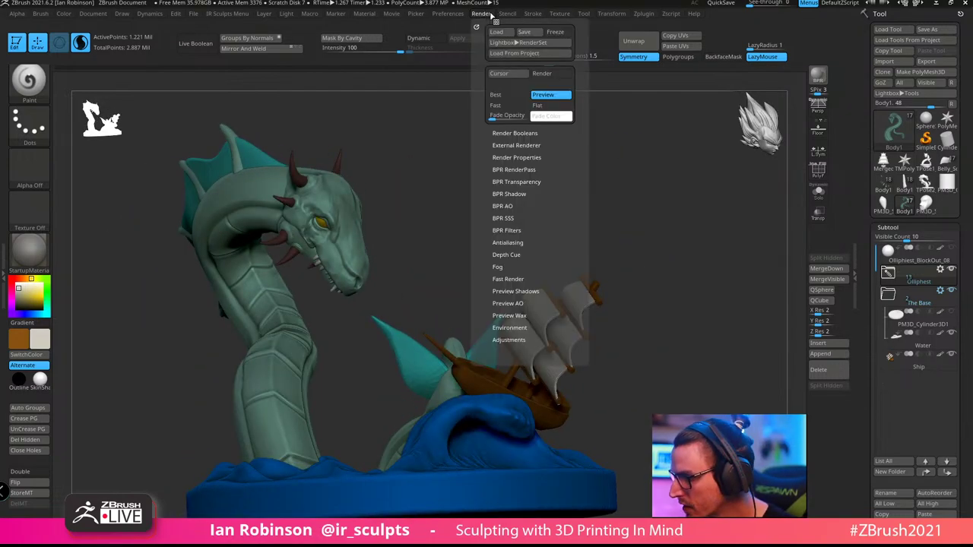
click(511, 303)
click(503, 313)
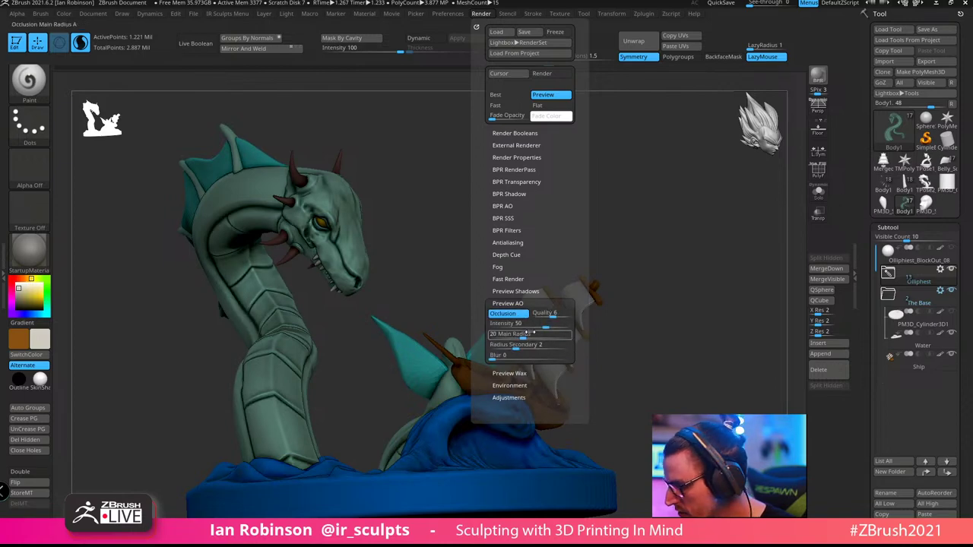
click(524, 325)
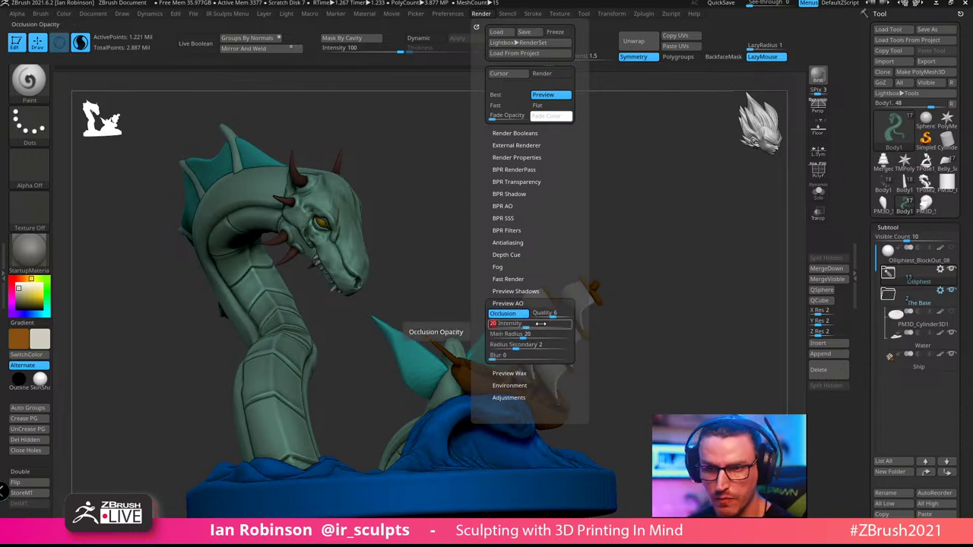
Switch to the Move brush and examine the serpent's head, neck and back fins from several angles
mouse_move(619, 181)
mouse_down()
mouse_move(634, 178)
mouse_move(619, 169)
mouse_move(611, 211)
mouse_move(567, 180)
mouse_move(576, 198)
mouse_move(566, 172)
mouse_move(539, 202)
mouse_move(663, 203)
mouse_move(634, 218)
mouse_up()
key(b)
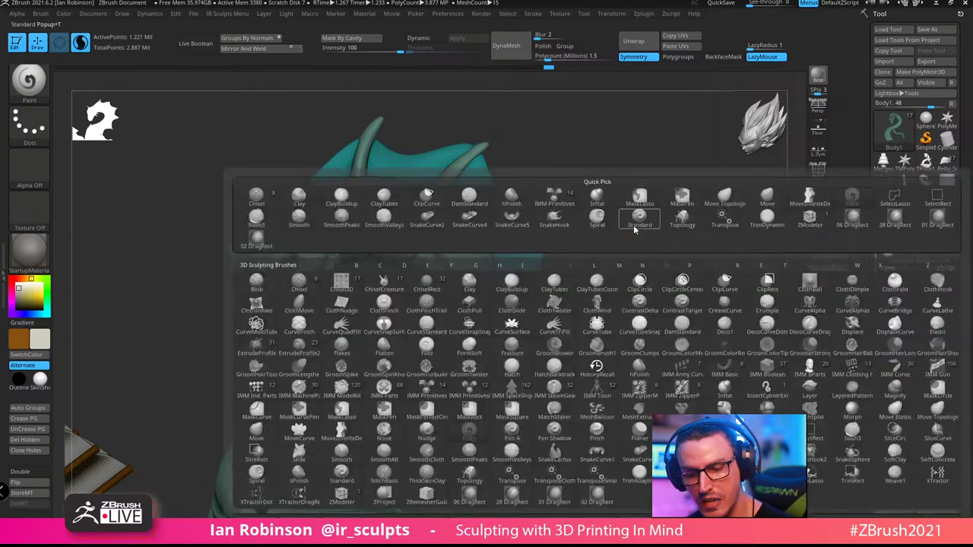
key(m)
key(v)
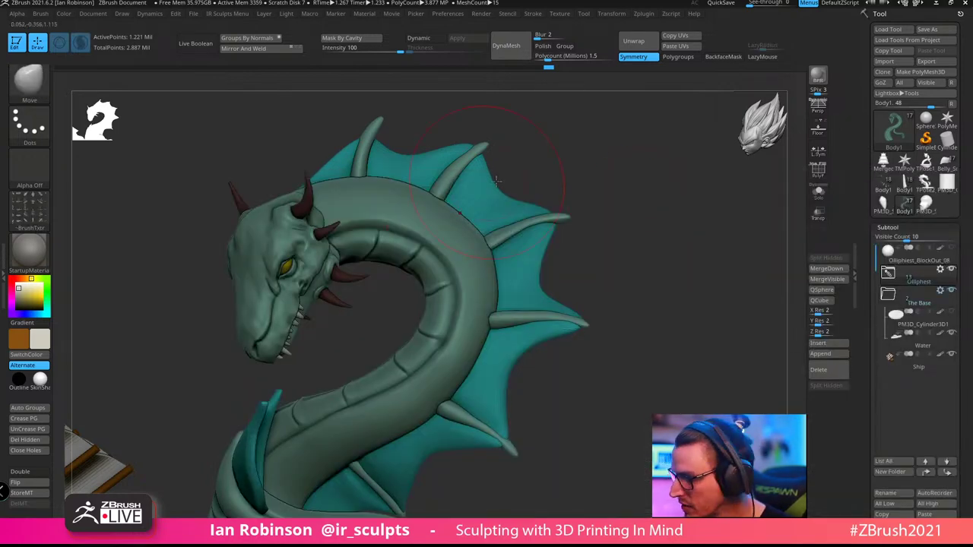
drag(680, 158, 674, 167)
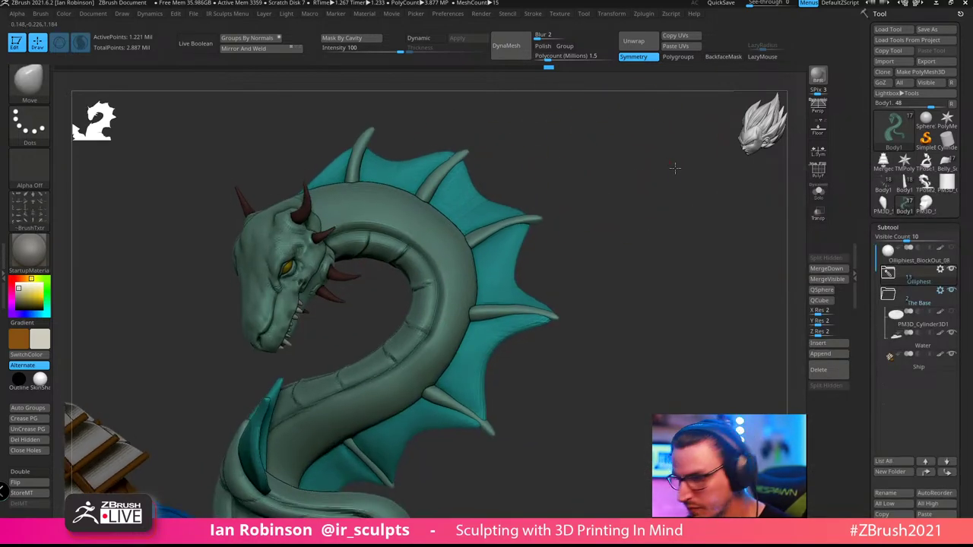
drag(628, 255, 624, 289)
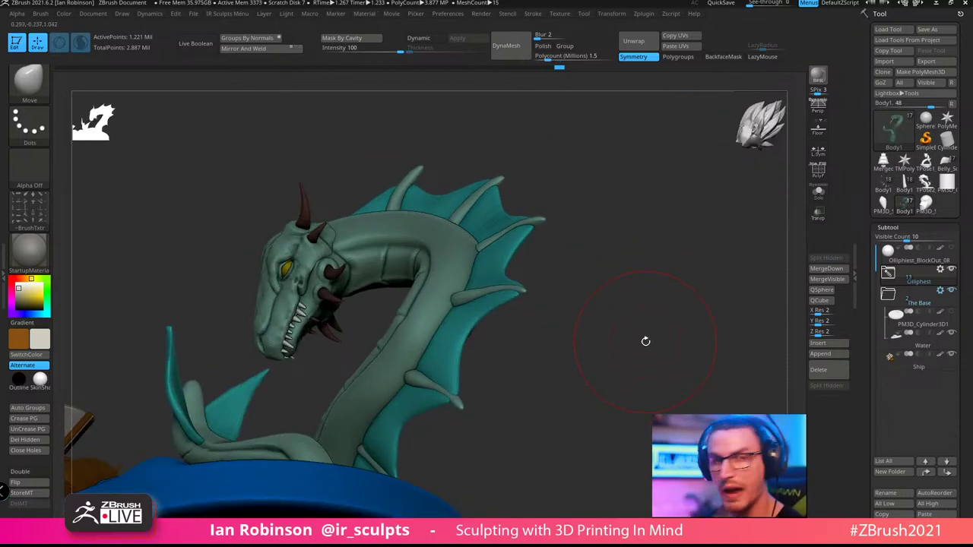
mouse_move(646, 341)
mouse_down()
mouse_move(636, 385)
mouse_move(610, 391)
mouse_move(672, 344)
mouse_move(651, 340)
mouse_up()
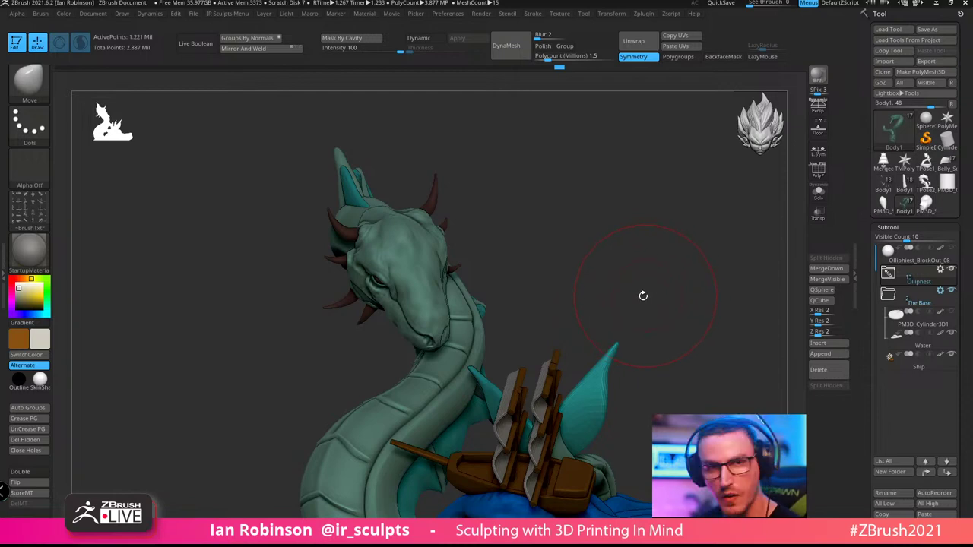
drag(613, 222, 637, 224)
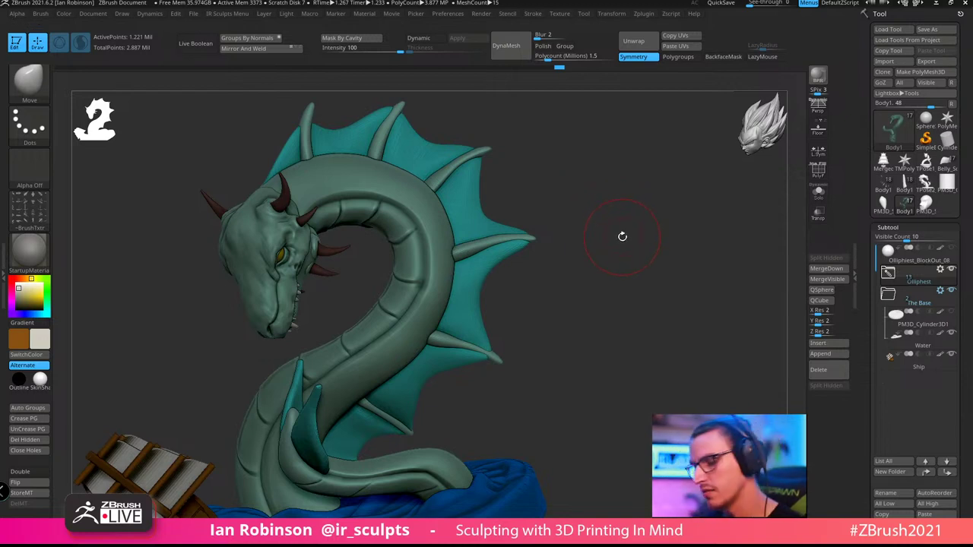
mouse_move(622, 215)
mouse_down()
mouse_move(636, 224)
mouse_move(632, 261)
mouse_move(636, 237)
mouse_move(509, 243)
mouse_up()
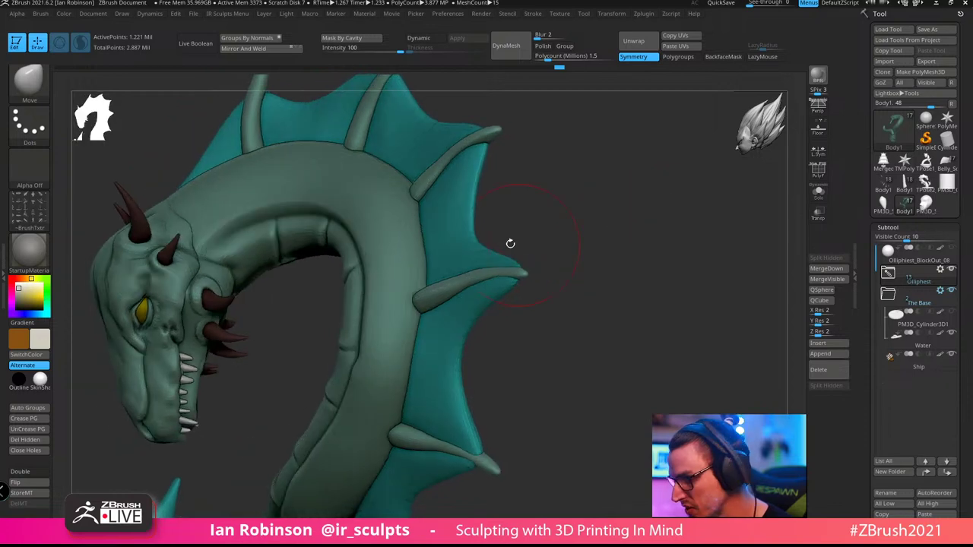
Make the back fin the active subtool, check its polygroups in PolyFrame view, and inspect its shape with the Move brush selected
key(shift+f)
alt+click(476, 222)
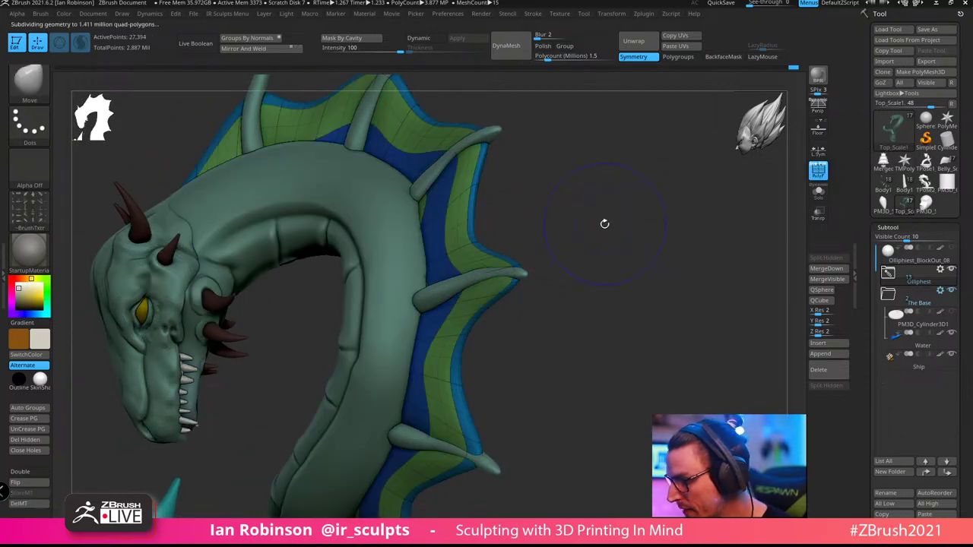
key(shift+f)
key(b)
mouse_move(617, 230)
mouse_down()
mouse_move(552, 247)
mouse_move(454, 235)
mouse_up()
key(m)
key(v)
alt+drag(454, 236, 529, 100)
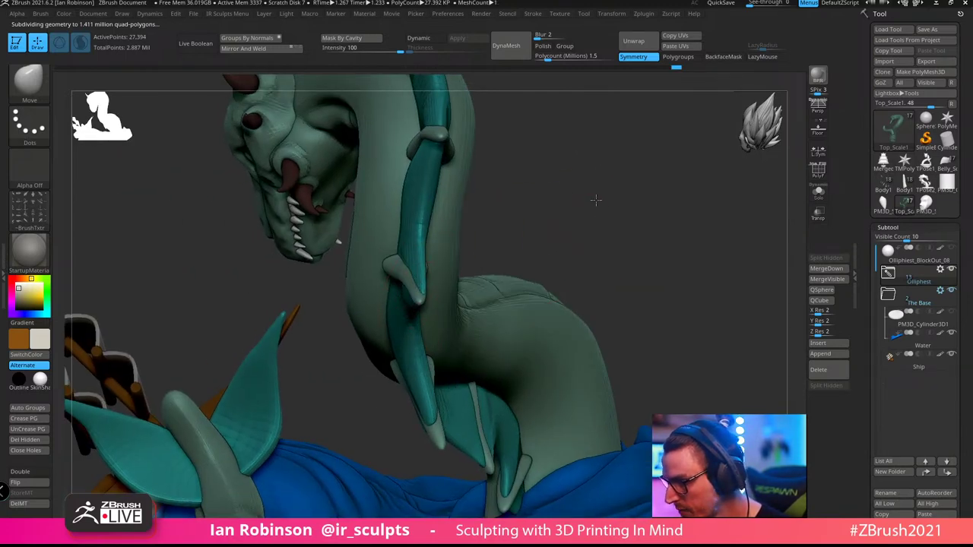
mouse_move(598, 203)
alt+mouse_down()
mouse_move(624, 232)
mouse_move(652, 217)
mouse_move(578, 261)
mouse_move(649, 281)
mouse_move(625, 276)
mouse_move(619, 256)
alt+mouse_up()
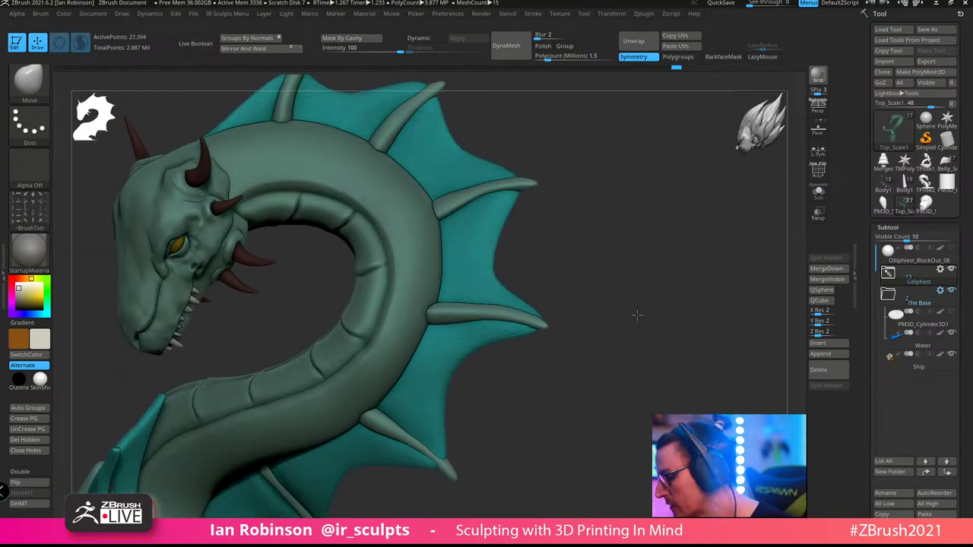
drag(637, 315, 587, 292)
Choose the 02 DragRect brush for stamping scale detail
click(42, 85)
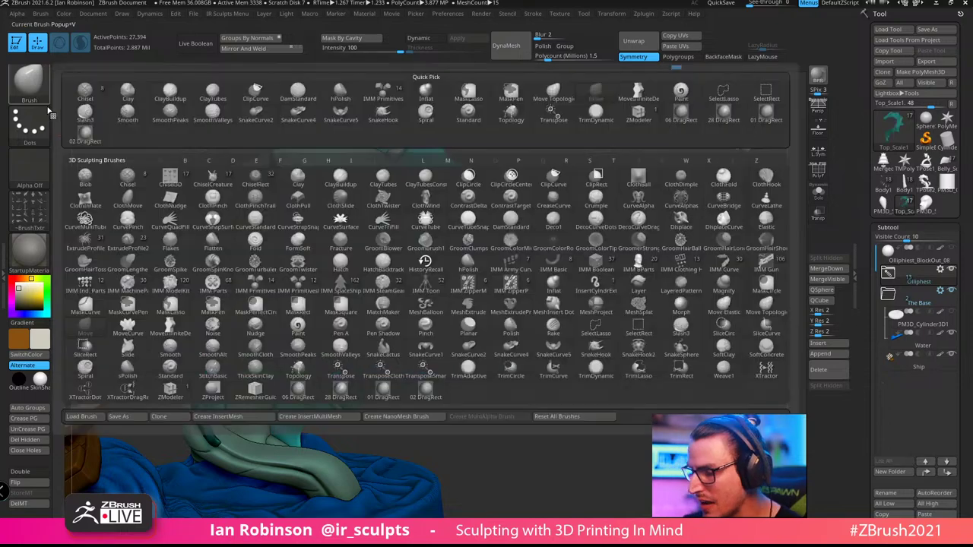
mouse_move(344, 395)
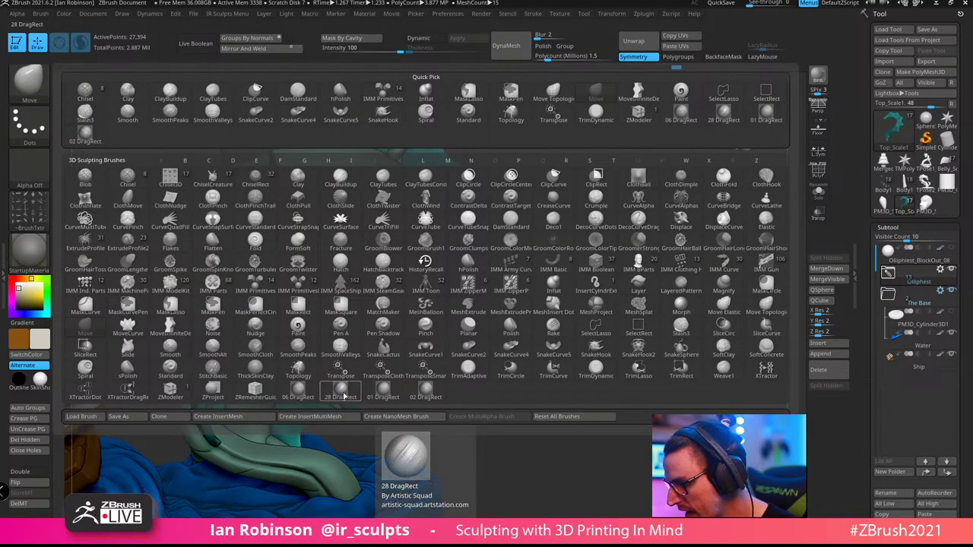
click(431, 396)
mouse_move(454, 393)
mouse_down()
mouse_move(643, 265)
mouse_move(677, 185)
mouse_move(658, 305)
mouse_up()
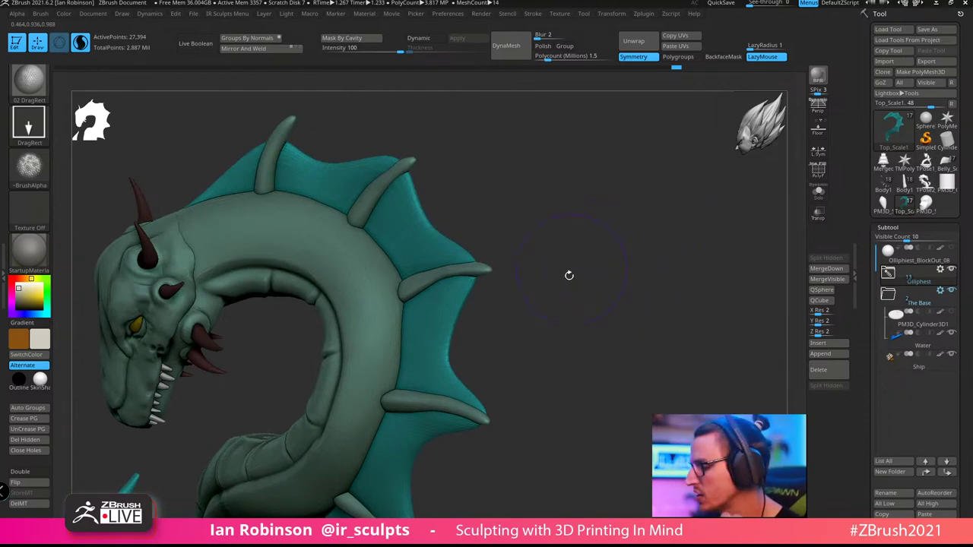
drag(549, 306, 545, 154)
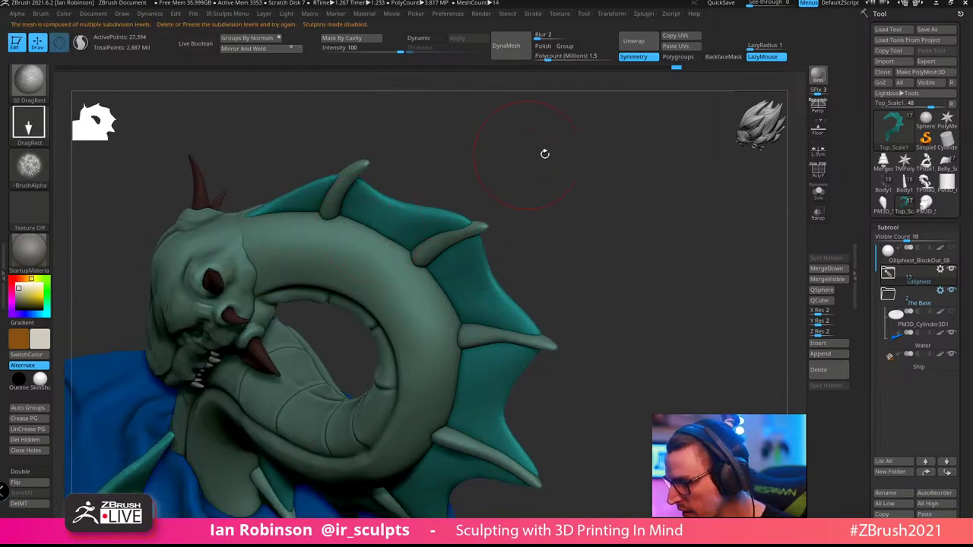
Select the serpent's body subtool and stamp a patch of scales on the neck just behind the head
click(891, 271)
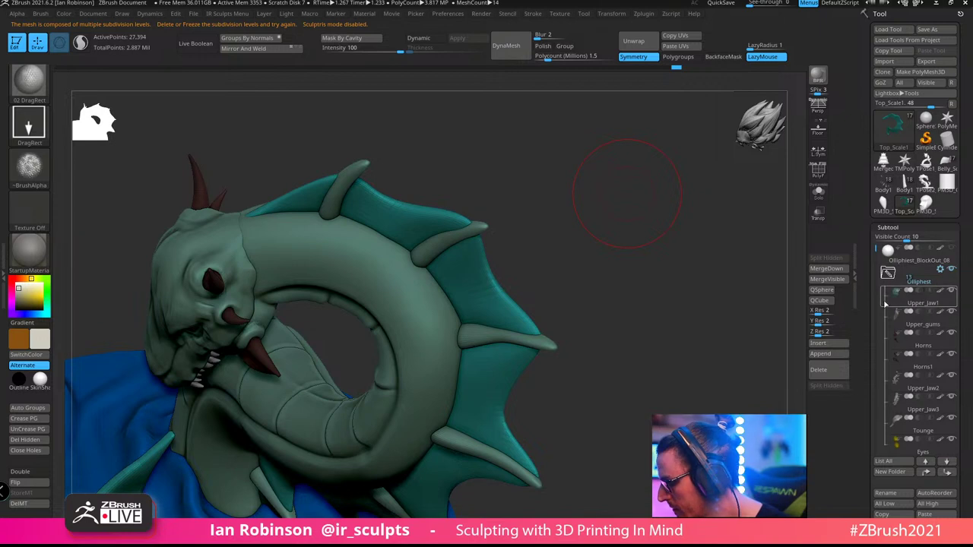
key(shift+f)
alt+click(406, 256)
key(shift+f)
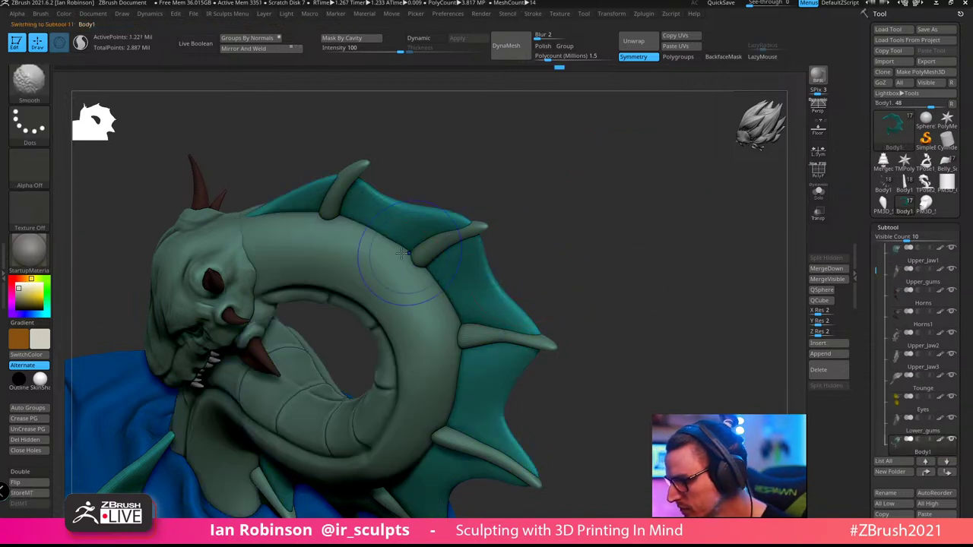
key(shift+f)
key(shift+f)
drag(274, 248, 331, 254)
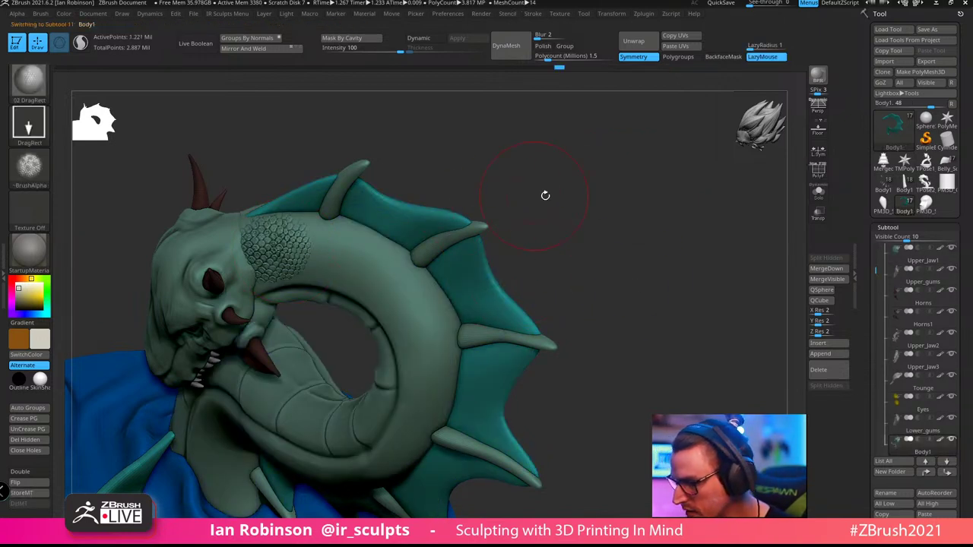
Undo the last scale stamp on the neck and isolate the Body1 subtool
key(ctrl+z)
mouse_move(582, 200)
mouse_down()
mouse_move(591, 182)
mouse_move(606, 208)
mouse_move(656, 209)
mouse_move(635, 224)
mouse_move(630, 272)
mouse_move(641, 224)
mouse_up()
click(819, 195)
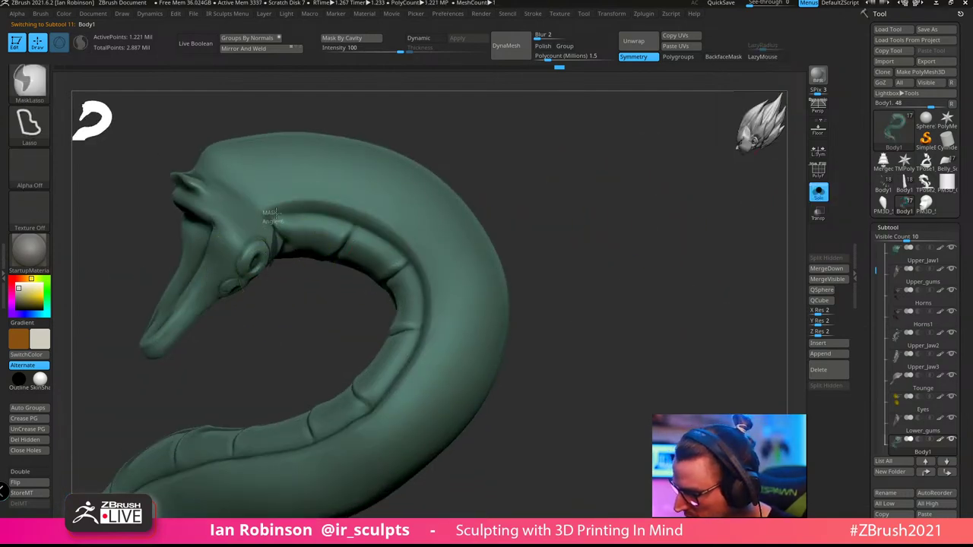
Mask the belly plates along the inner curve of the neck using the MaskLasso brush
mouse_move(395, 243)
ctrl+mouse_down()
mouse_move(422, 283)
mouse_move(430, 331)
mouse_move(414, 373)
mouse_move(321, 430)
ctrl+mouse_up()
alt+drag(576, 268, 622, 178)
alt+drag(587, 339, 623, 282)
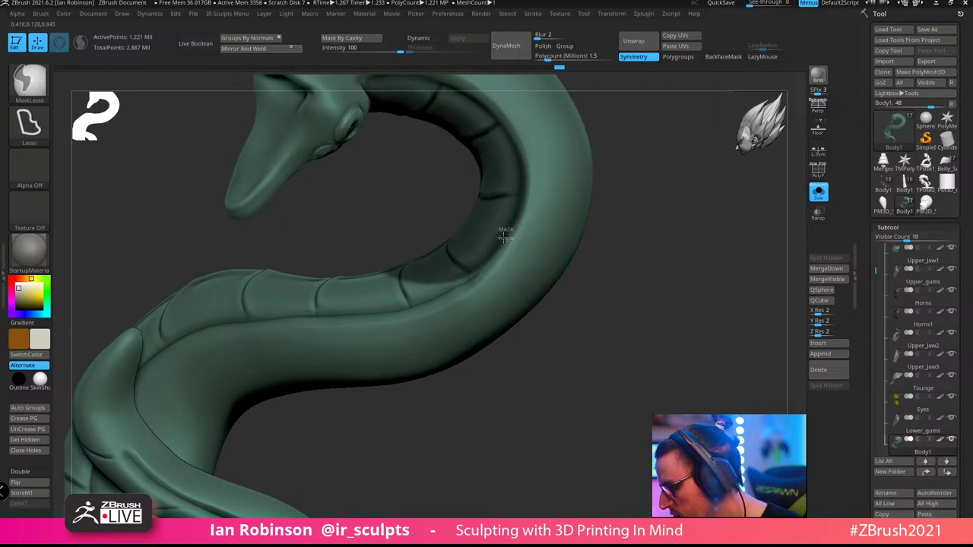
mouse_move(408, 308)
ctrl+mouse_down()
mouse_move(333, 313)
mouse_move(314, 218)
mouse_move(457, 228)
mouse_move(429, 302)
ctrl+mouse_up()
ctrl+drag(476, 272, 490, 220)
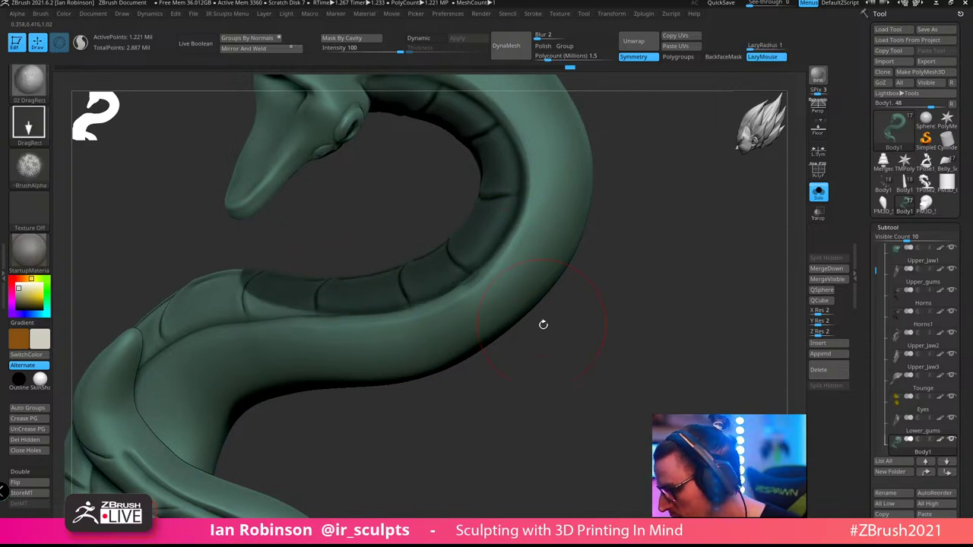
Extend the lasso mask over the lower belly plates down to the cut end of the body
mouse_move(543, 324)
alt+mouse_down()
mouse_move(564, 305)
mouse_move(609, 338)
alt+mouse_up()
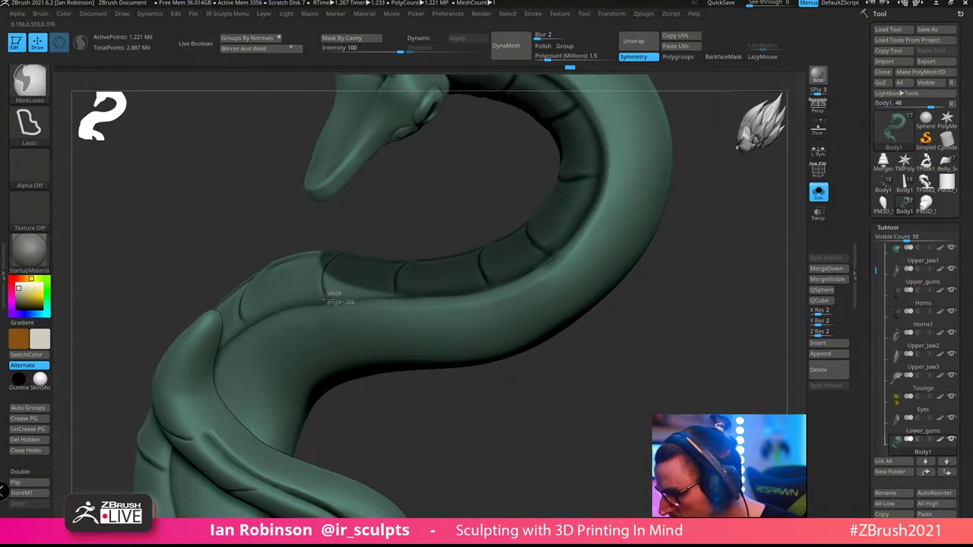
mouse_move(328, 299)
ctrl+mouse_down()
mouse_move(243, 301)
mouse_move(358, 237)
ctrl+mouse_up()
alt+drag(531, 384, 532, 365)
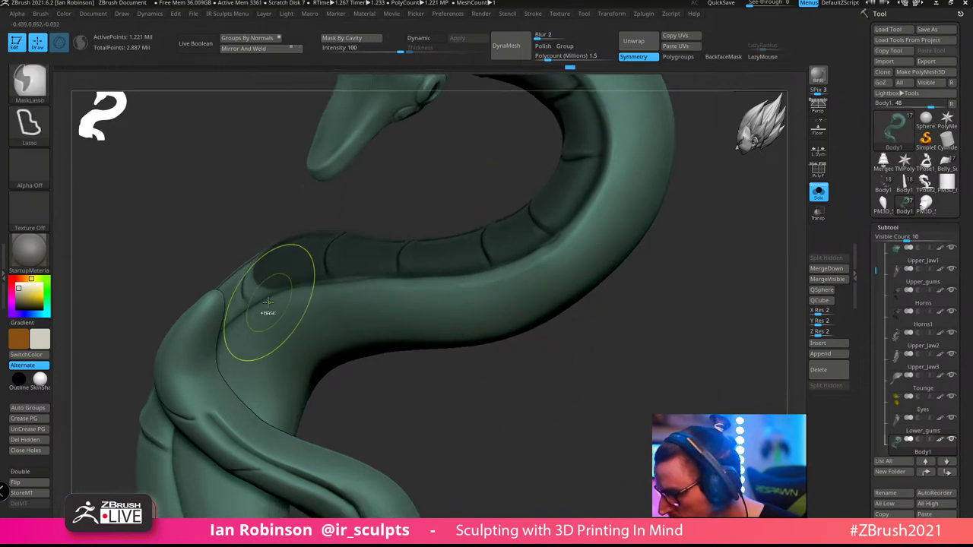
mouse_move(386, 281)
ctrl+mouse_down()
mouse_move(423, 200)
mouse_move(380, 207)
ctrl+mouse_up()
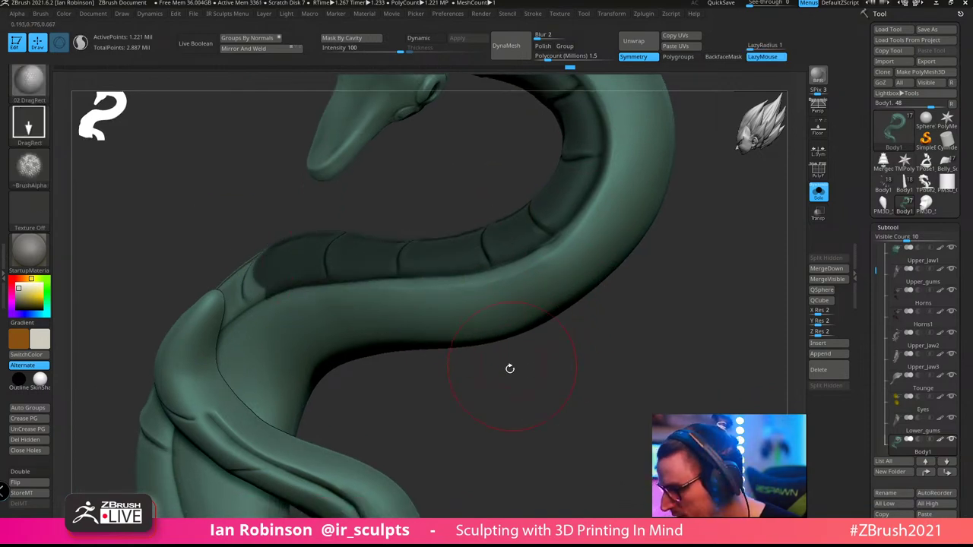
mouse_move(510, 369)
mouse_down()
mouse_move(485, 385)
mouse_move(514, 377)
mouse_move(351, 230)
mouse_up()
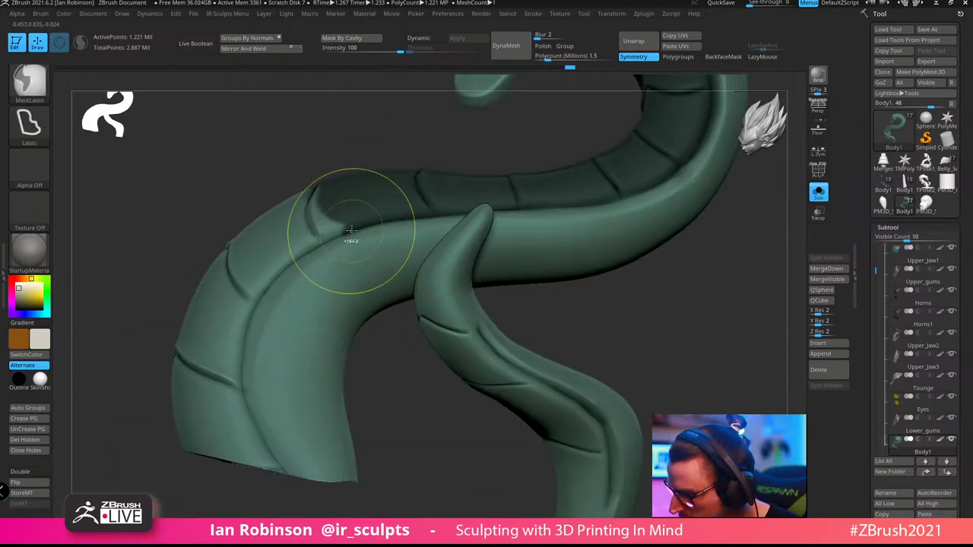
mouse_move(251, 316)
ctrl+mouse_down()
mouse_move(255, 502)
mouse_move(142, 299)
ctrl+mouse_up()
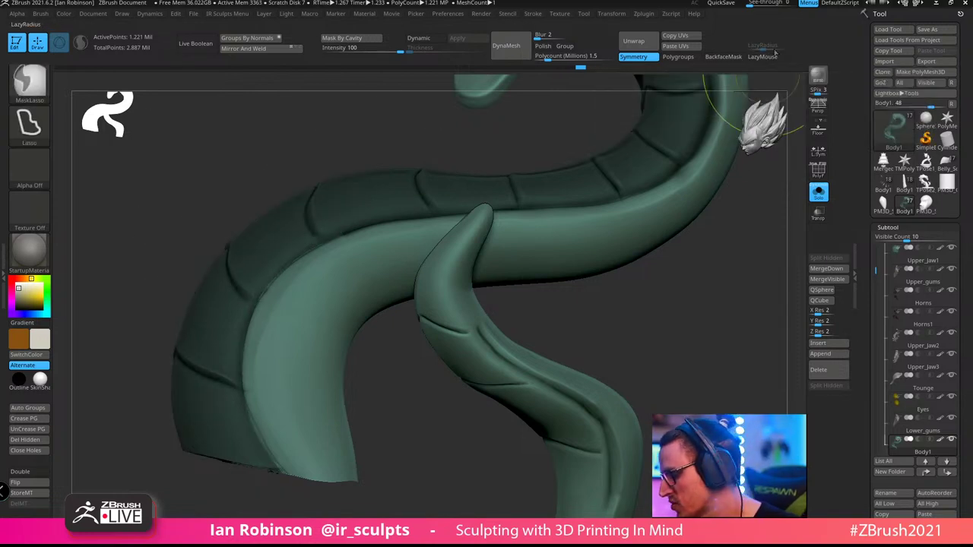
Turn on LazyMouse for MaskLasso and mask the opposite edge of the lower belly plates
alt+drag(691, 246, 581, 308)
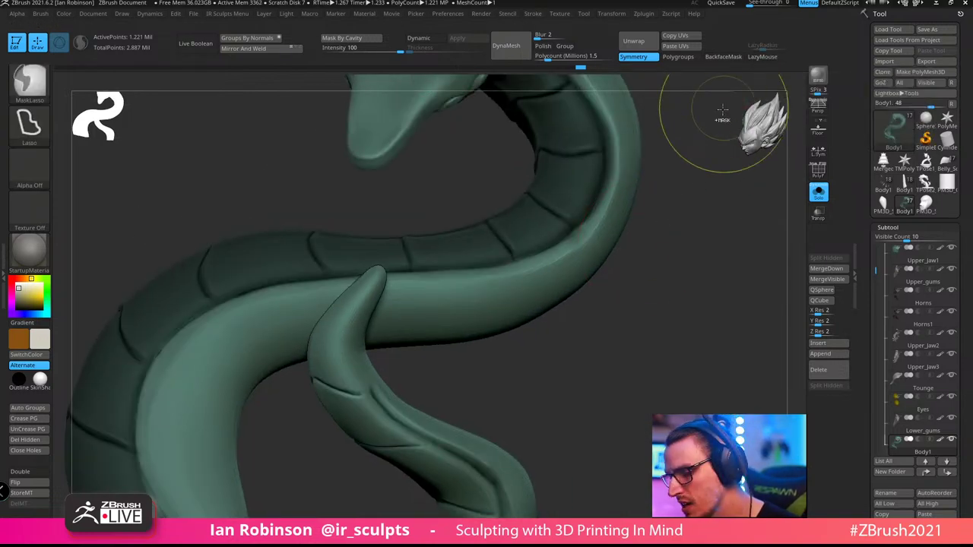
click(762, 56)
mouse_move(675, 230)
mouse_down()
mouse_move(730, 269)
mouse_move(651, 259)
mouse_move(689, 252)
mouse_move(707, 257)
mouse_move(660, 260)
mouse_up()
ctrl+drag(175, 118, 188, 128)
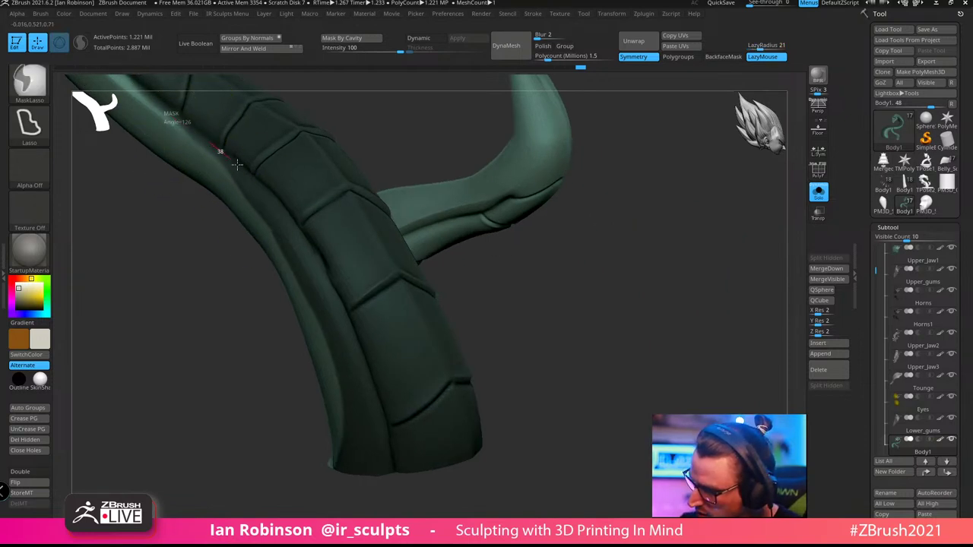
mouse_move(331, 280)
ctrl+mouse_down()
mouse_move(383, 441)
mouse_move(236, 514)
mouse_move(156, 422)
ctrl+mouse_up()
Mask the far-side edge of the belly plates through the neck's inner bend
mouse_move(549, 311)
mouse_down()
mouse_move(645, 358)
mouse_move(574, 236)
mouse_move(619, 276)
mouse_move(589, 247)
mouse_move(532, 219)
mouse_move(596, 239)
mouse_move(580, 251)
mouse_move(608, 263)
mouse_move(601, 258)
mouse_up()
ctrl+drag(327, 158, 299, 170)
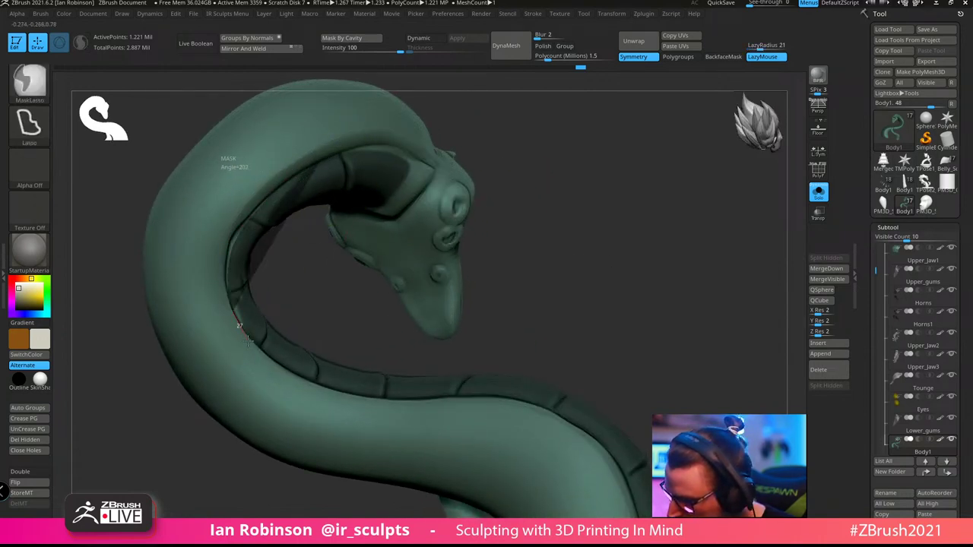
mouse_move(247, 342)
ctrl+mouse_down()
mouse_move(308, 190)
mouse_move(271, 246)
ctrl+mouse_up()
drag(317, 273, 229, 352)
key(ctrl)
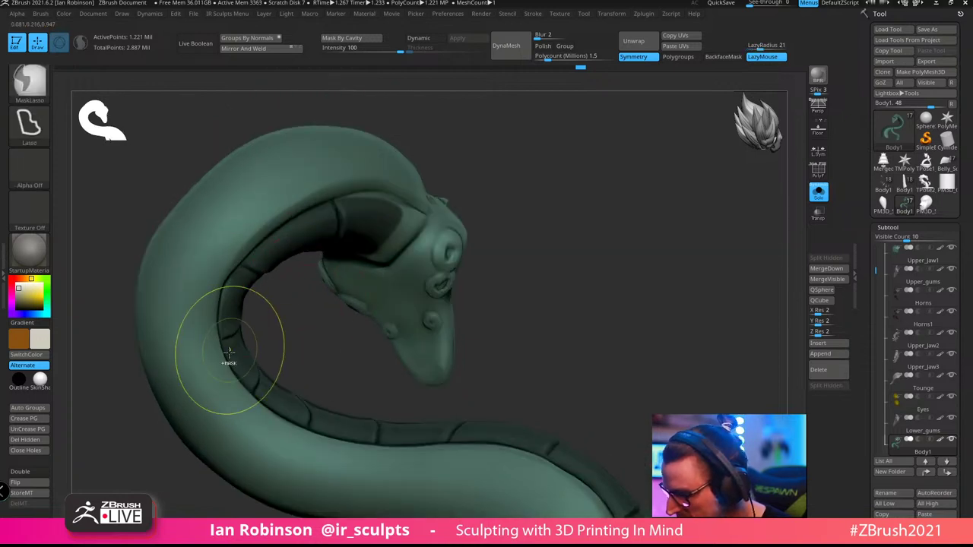
ctrl+drag(243, 265, 226, 329)
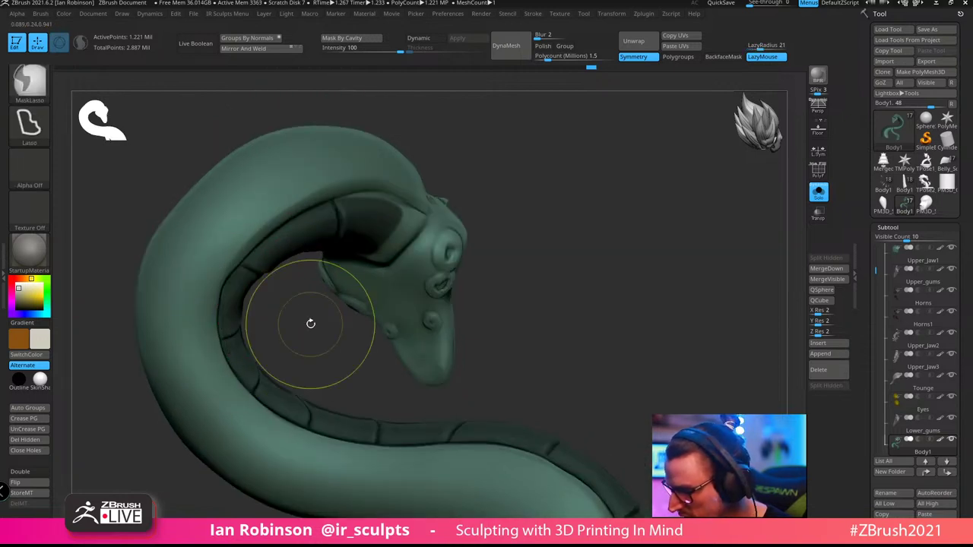
Mask the uppermost belly plates beneath the neck, up to the back of the head
mouse_move(515, 252)
alt+mouse_down()
mouse_move(434, 287)
mouse_move(533, 225)
mouse_move(486, 213)
mouse_move(454, 232)
alt+mouse_up()
key(ctrl)
mouse_move(325, 307)
ctrl+mouse_down()
mouse_move(256, 332)
mouse_move(222, 283)
ctrl+mouse_up()
ctrl+drag(239, 249, 260, 250)
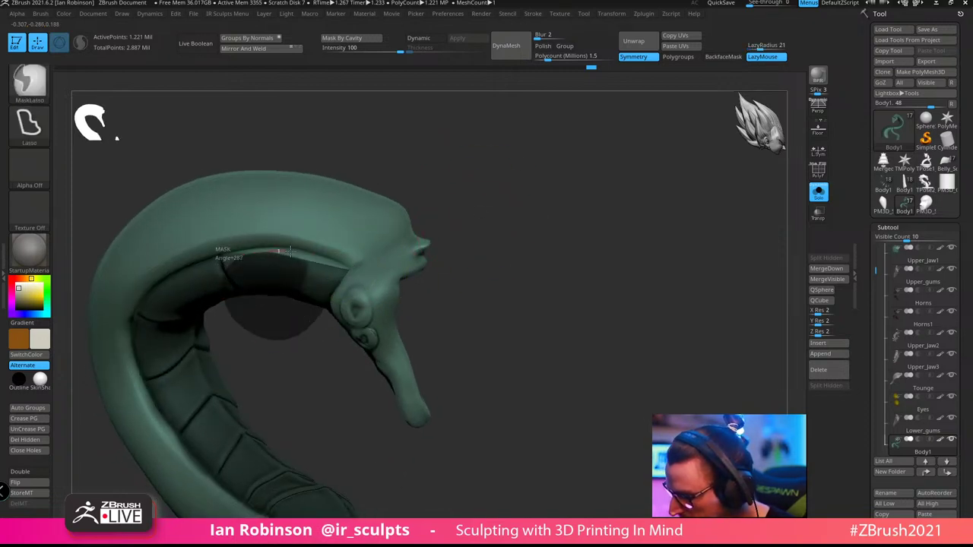
ctrl+drag(342, 262, 344, 264)
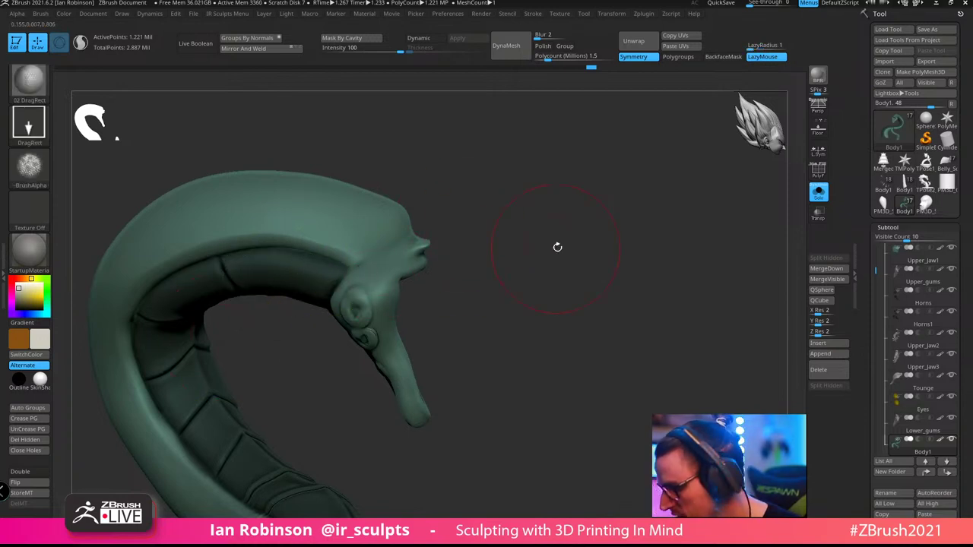
Clean up the mask border along the belly plates on the near side of the neck's upper bend
mouse_move(558, 245)
mouse_down()
mouse_move(567, 209)
mouse_move(631, 176)
mouse_up()
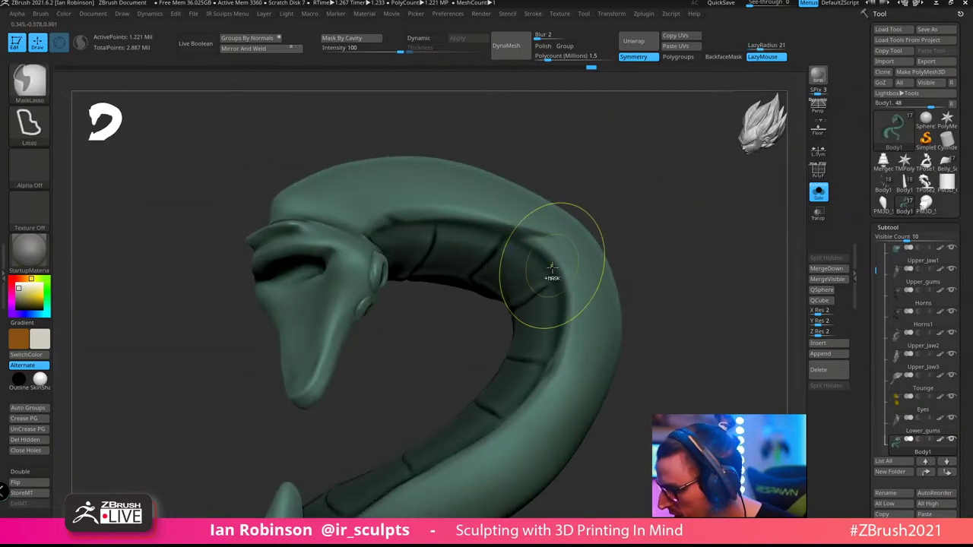
ctrl+drag(557, 274, 547, 257)
mouse_move(462, 223)
ctrl+mouse_down()
mouse_move(374, 224)
mouse_move(674, 170)
mouse_move(727, 314)
ctrl+mouse_up()
mouse_move(706, 298)
alt+mouse_down()
mouse_move(662, 266)
mouse_move(611, 263)
alt+mouse_up()
key(ctrl)
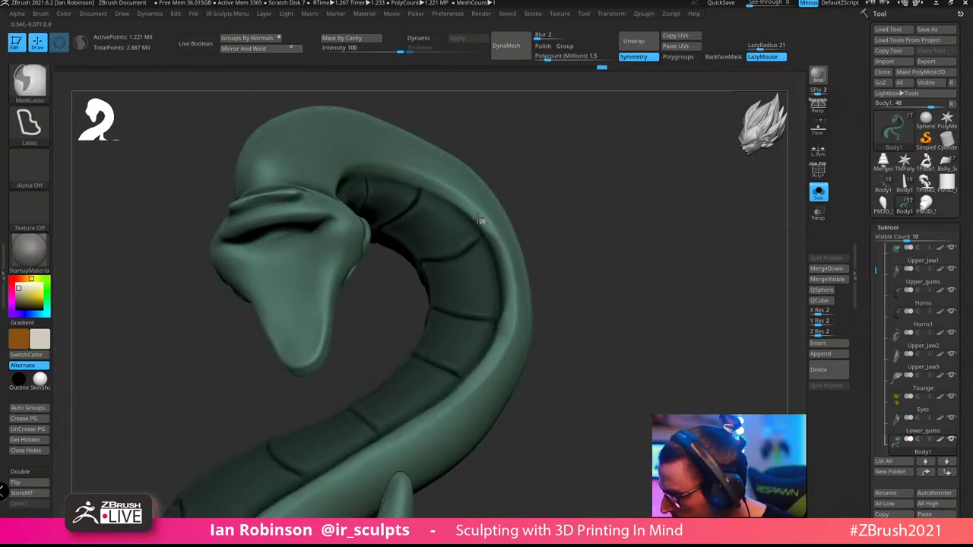
mouse_move(508, 296)
ctrl+alt+mouse_down()
mouse_move(488, 397)
mouse_move(624, 336)
ctrl+alt+mouse_up()
Mask the separate tail section of the body and bring the other subtools back into view
mouse_move(569, 137)
mouse_down()
mouse_move(675, 256)
mouse_move(581, 241)
mouse_move(576, 339)
mouse_move(682, 284)
mouse_move(589, 217)
mouse_move(579, 230)
mouse_move(552, 217)
mouse_move(644, 165)
mouse_up()
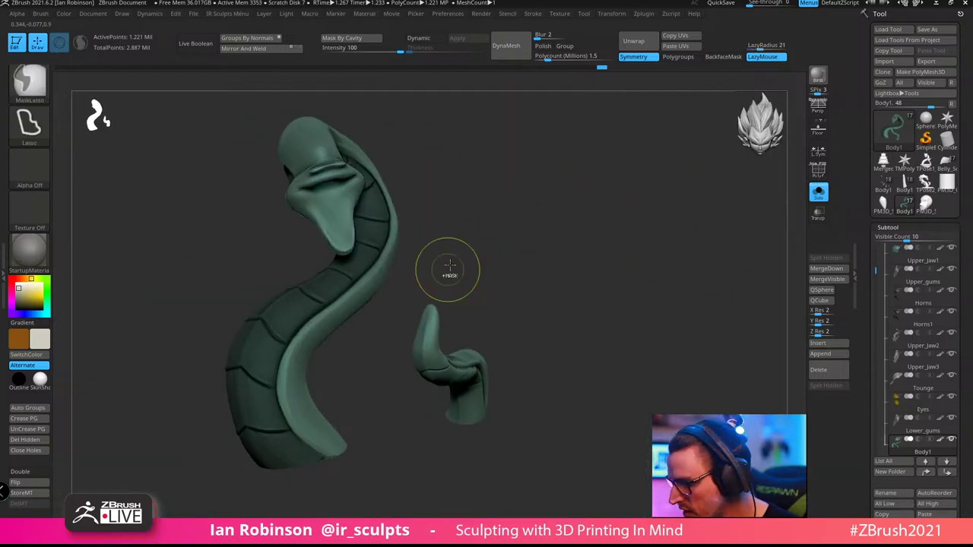
mouse_move(463, 254)
ctrl+mouse_down()
mouse_move(416, 517)
mouse_move(600, 305)
ctrl+mouse_up()
mouse_move(571, 180)
alt+mouse_down()
mouse_move(593, 257)
mouse_move(617, 203)
mouse_move(611, 167)
alt+mouse_up()
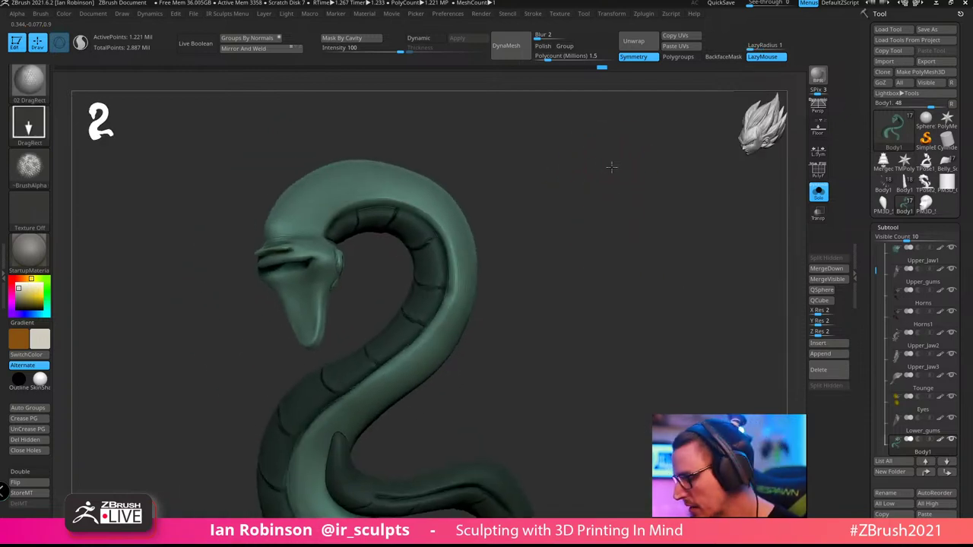
drag(578, 208, 511, 277)
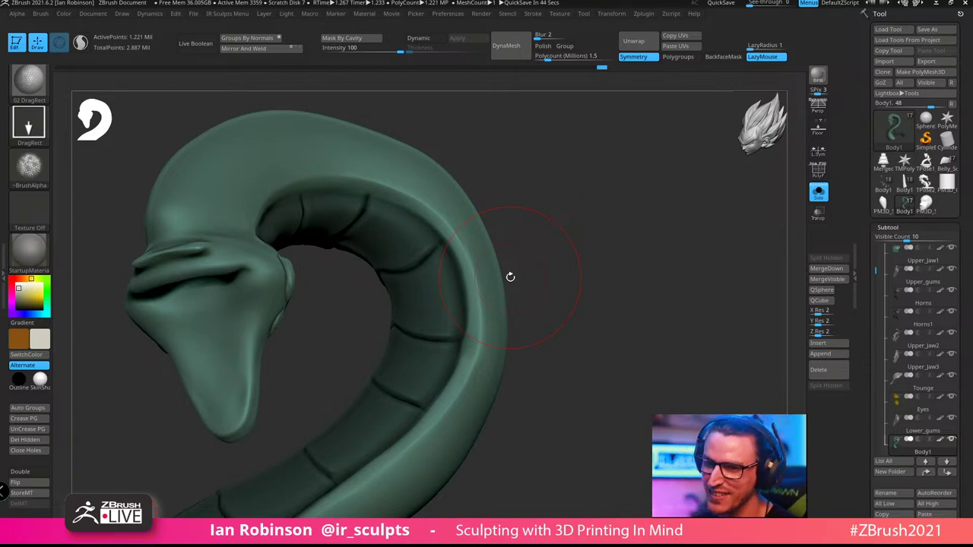
mouse_move(567, 175)
mouse_down()
mouse_move(606, 191)
mouse_move(655, 188)
mouse_up()
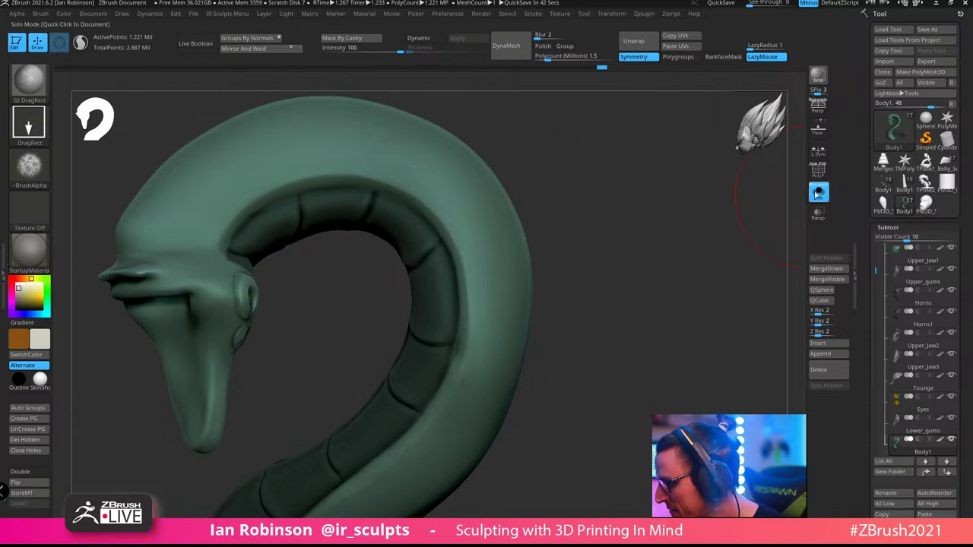
click(816, 193)
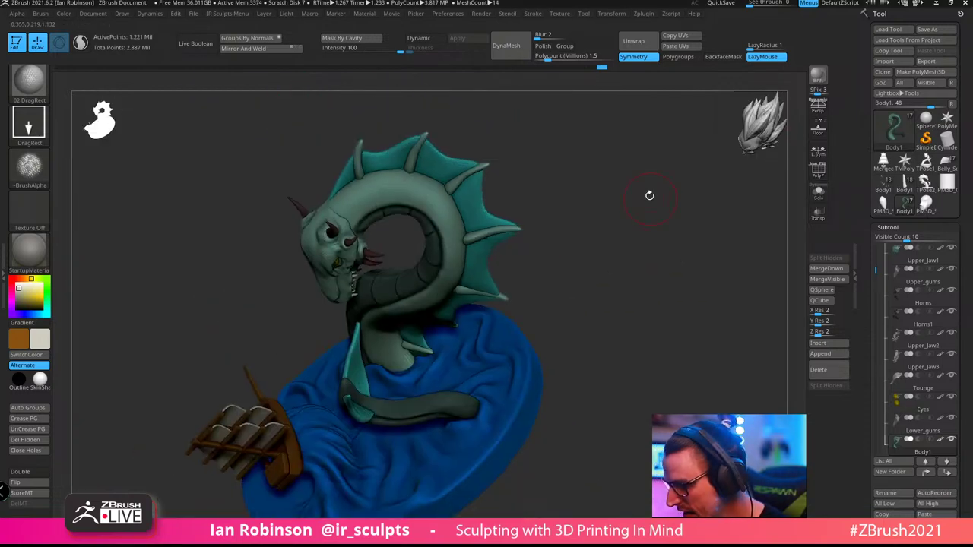
Try stamping the scale alpha along the upper neck from the back of the head toward the third fin spine
mouse_move(650, 195)
mouse_down()
mouse_move(659, 189)
mouse_move(641, 308)
mouse_up()
drag(594, 116, 583, 117)
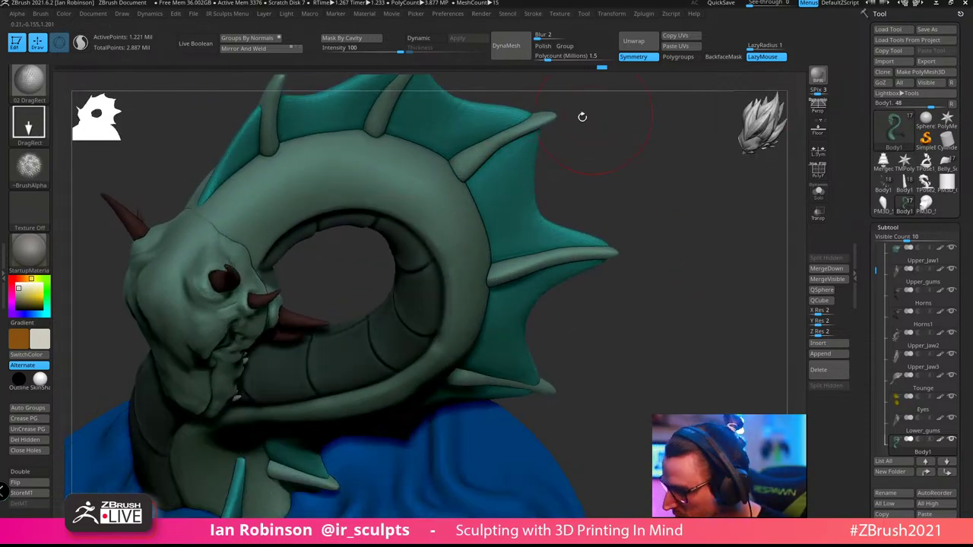
mouse_move(272, 198)
mouse_down()
mouse_move(251, 213)
mouse_move(302, 182)
mouse_move(342, 175)
mouse_move(409, 187)
mouse_up()
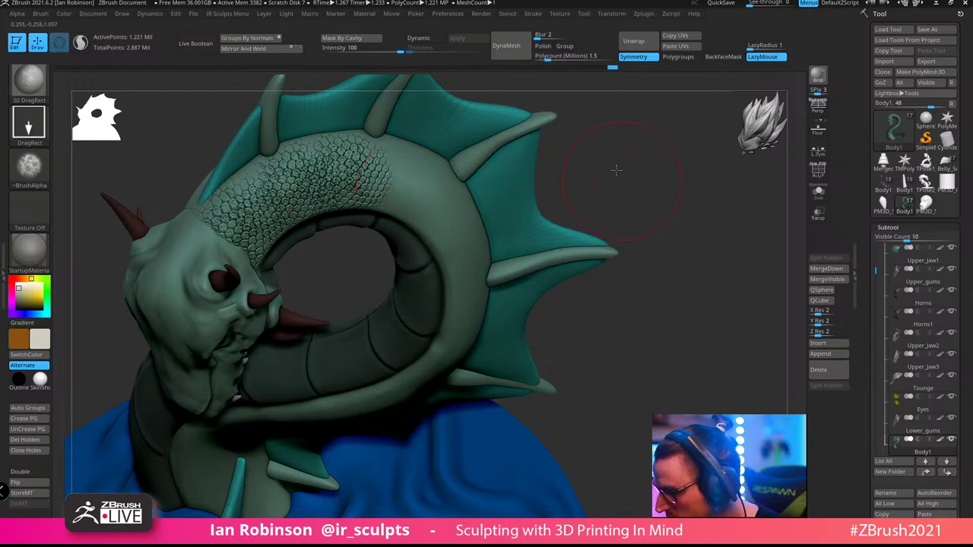
drag(616, 170, 611, 137)
drag(426, 195, 459, 209)
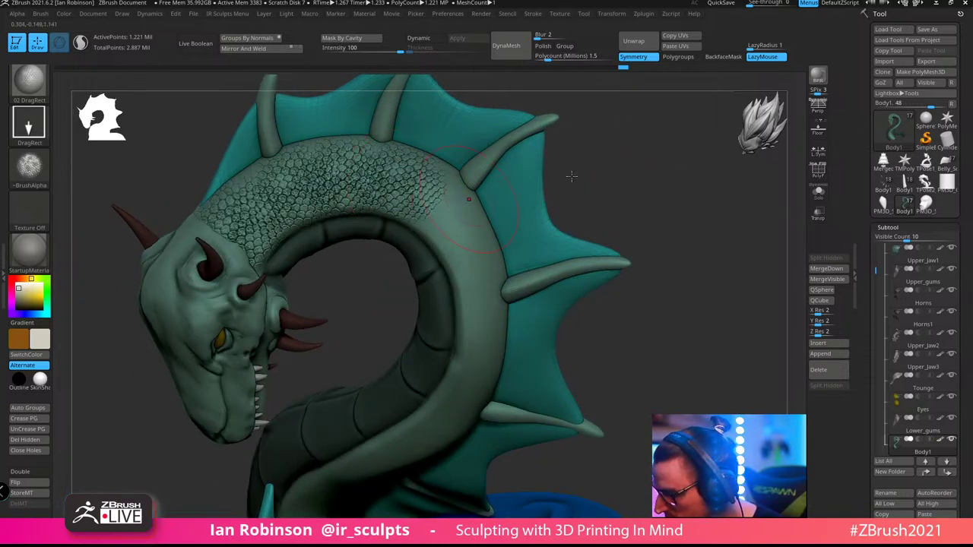
Undo the scale stamps on the upper neck and try a single new stamp behind the head
key(ctrl+z)
key(ctrl+z)
key(ctrl+z)
key(ctrl+z)
key(ctrl+z)
drag(579, 143, 273, 234)
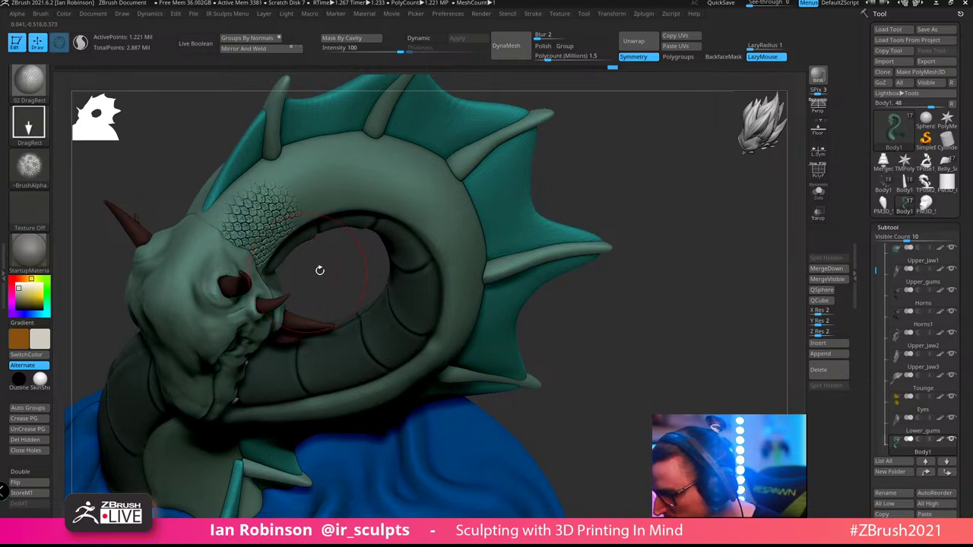
alt+drag(320, 271, 357, 286)
key(ctrl+z)
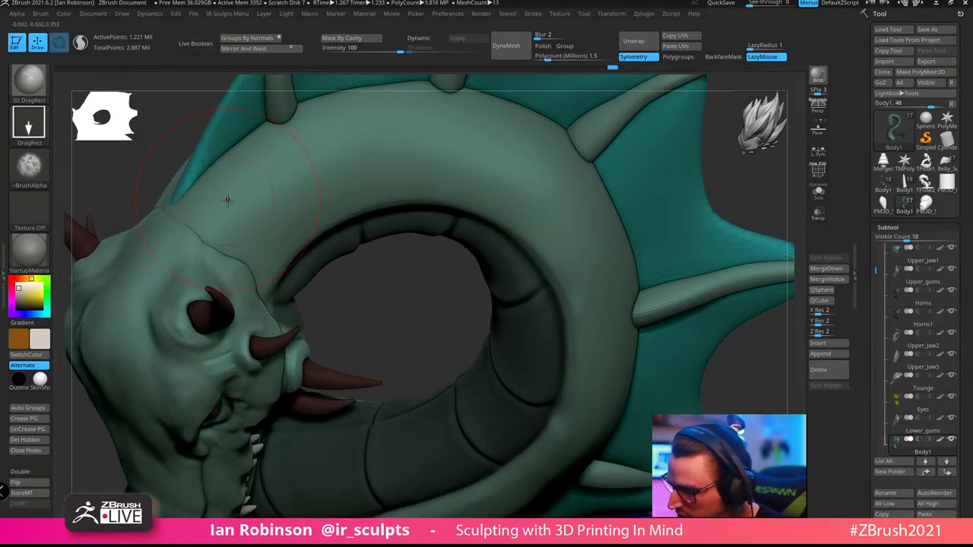
Stamp overlapping scale patches over the unmasked upper neck from behind the head to near the third fin spine
mouse_move(226, 200)
mouse_down()
mouse_move(336, 301)
mouse_move(334, 289)
mouse_move(315, 279)
mouse_move(228, 293)
mouse_move(184, 313)
mouse_move(190, 319)
mouse_move(227, 317)
mouse_move(278, 235)
mouse_up()
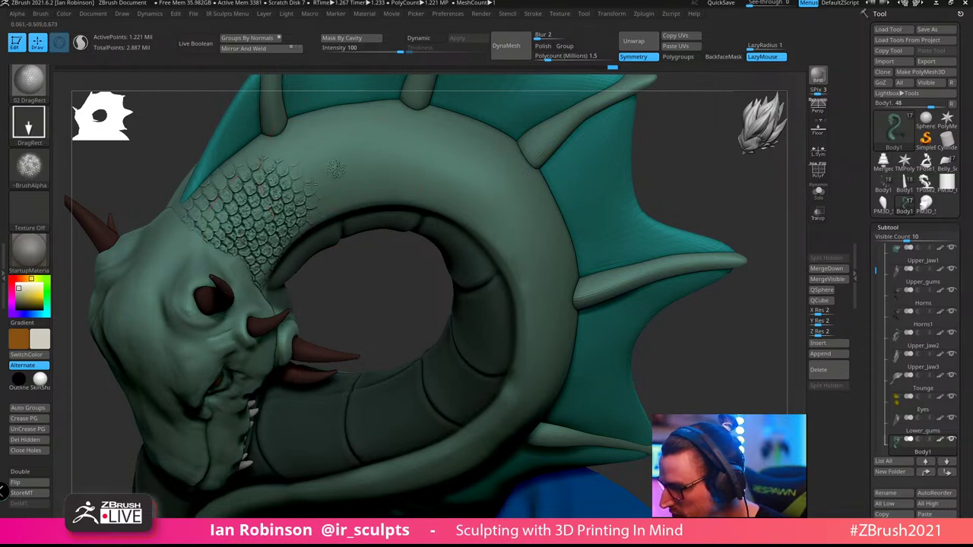
mouse_move(311, 184)
mouse_down()
mouse_move(269, 238)
mouse_move(241, 231)
mouse_up()
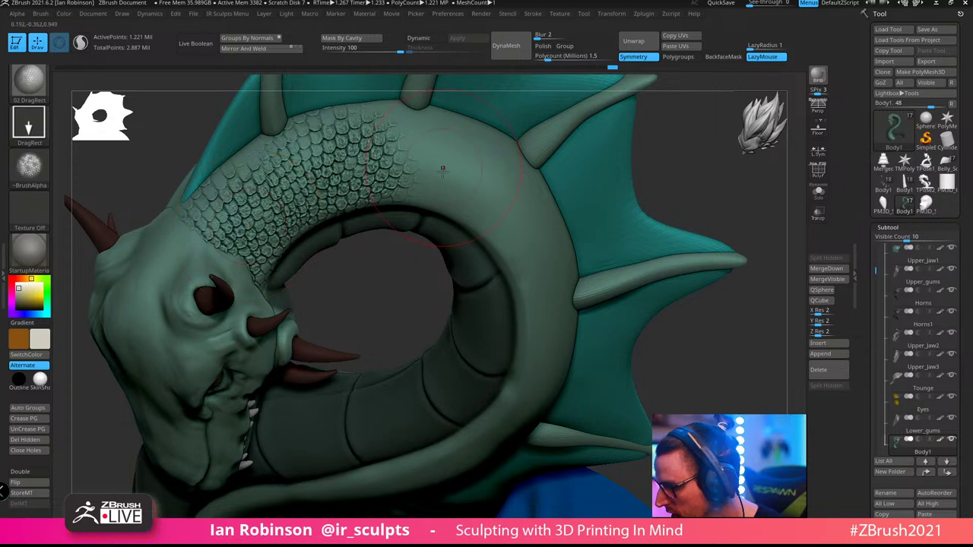
mouse_move(435, 161)
mouse_down()
mouse_move(367, 135)
mouse_move(344, 97)
mouse_move(336, 123)
mouse_move(346, 119)
mouse_up()
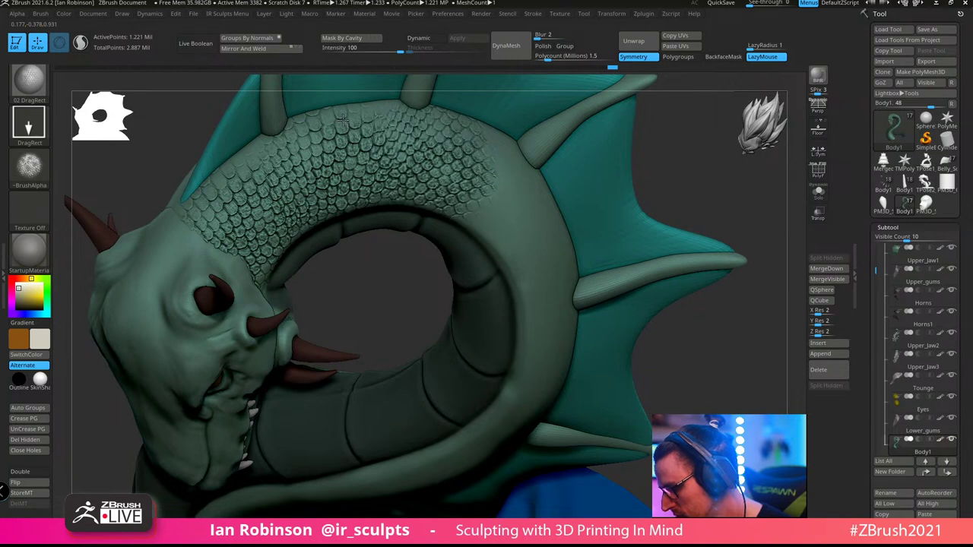
Continue the scale patches down the outer bend of the neck to between the fourth and fifth fin spines
alt+drag(682, 181, 589, 150)
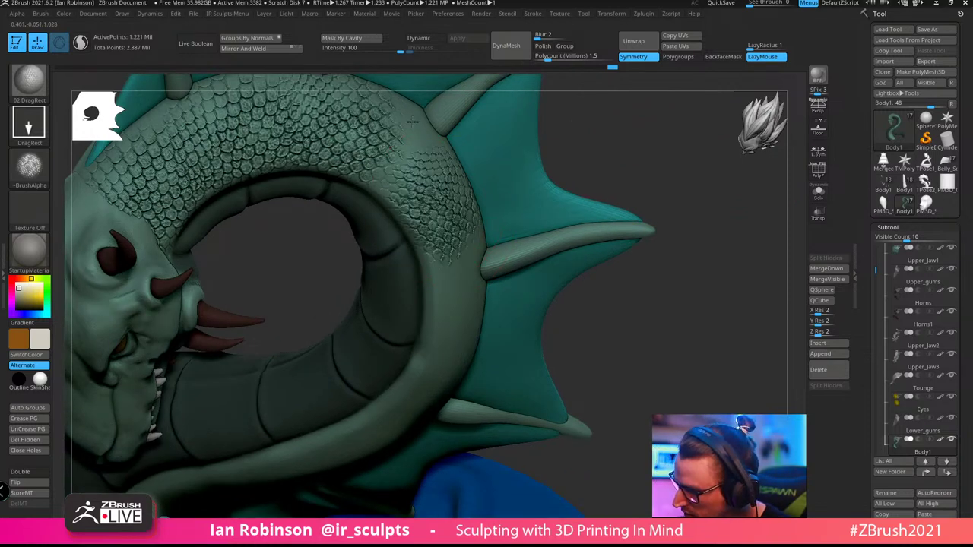
shift+drag(419, 134, 434, 176)
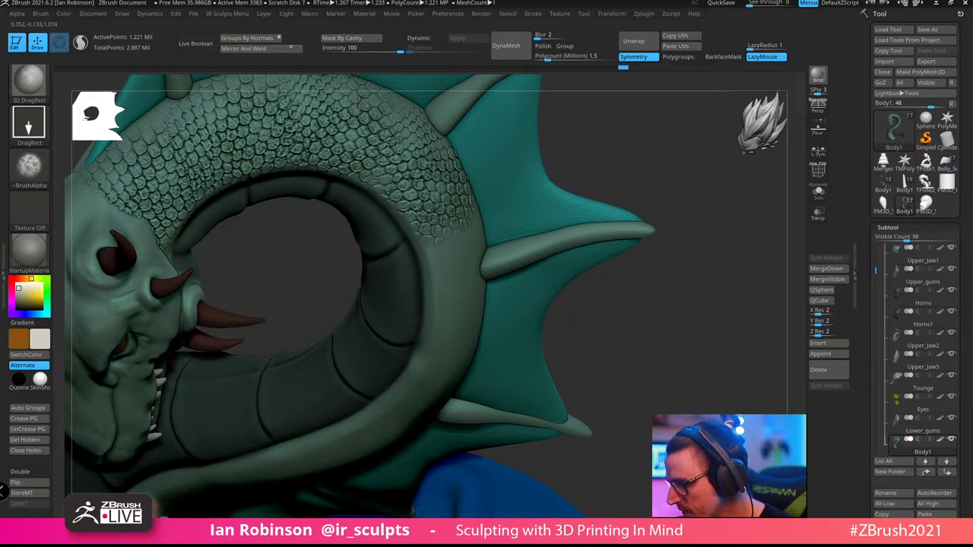
alt+drag(684, 251, 695, 213)
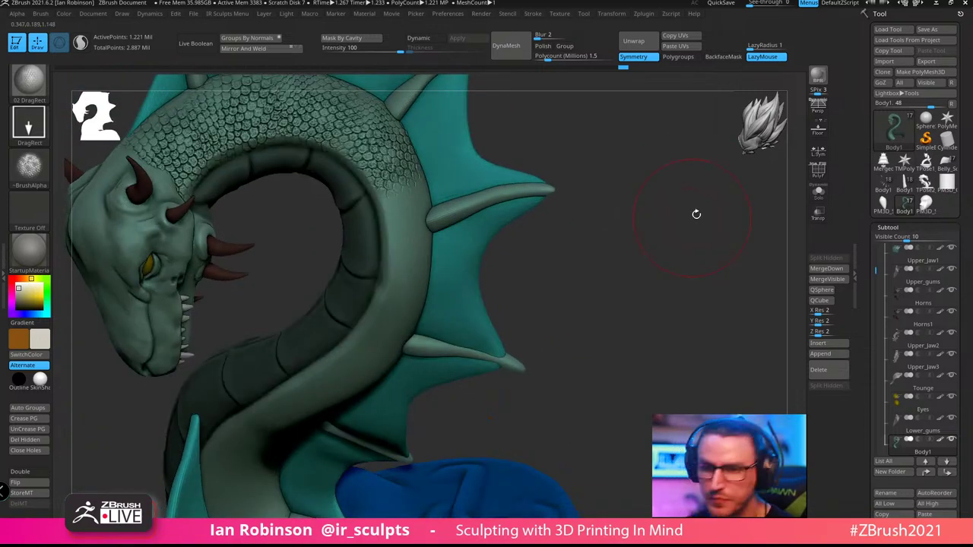
drag(650, 279, 602, 276)
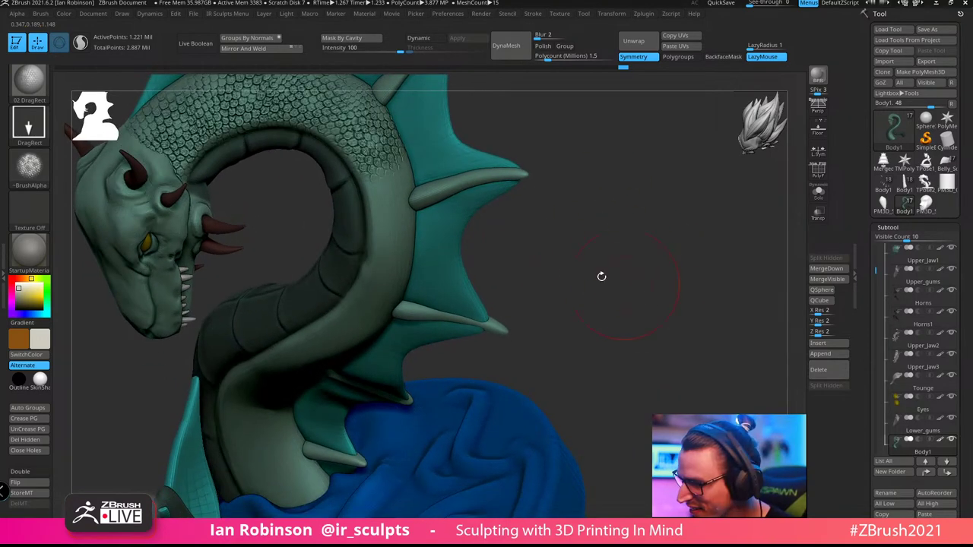
drag(560, 221, 399, 216)
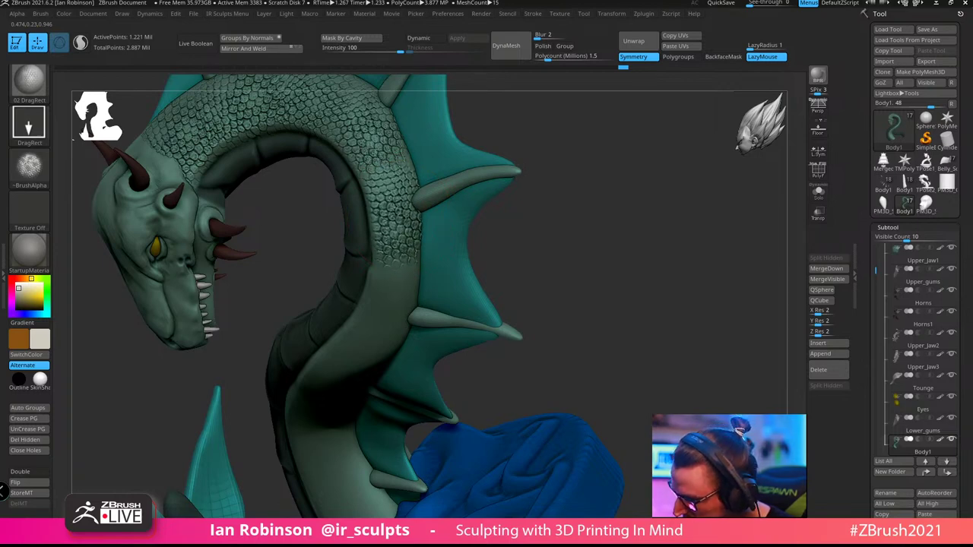
Stamp scale patches down the neck past the fourth fin spine toward the lower bend above the tail
drag(639, 183, 450, 299)
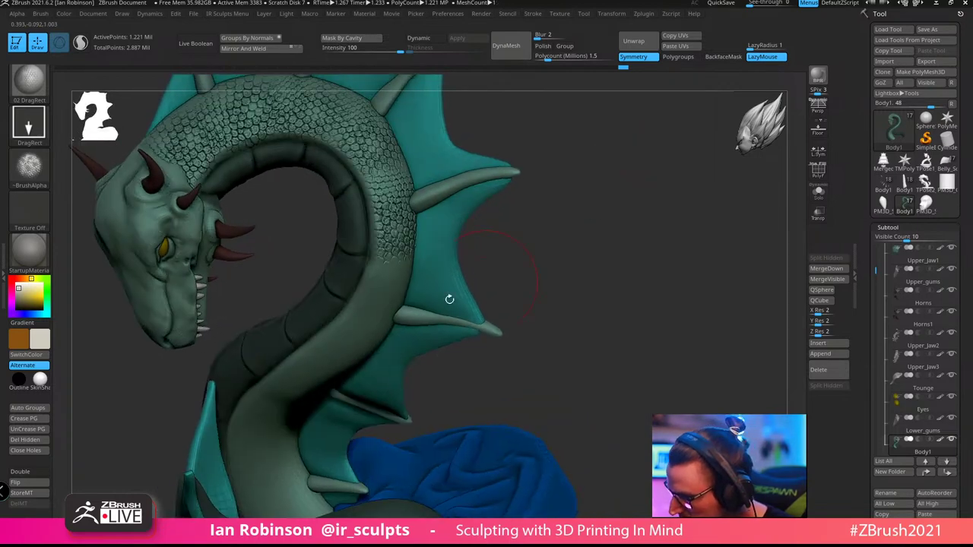
mouse_move(382, 312)
mouse_down()
mouse_move(389, 245)
mouse_move(369, 228)
mouse_up()
drag(587, 257, 324, 325)
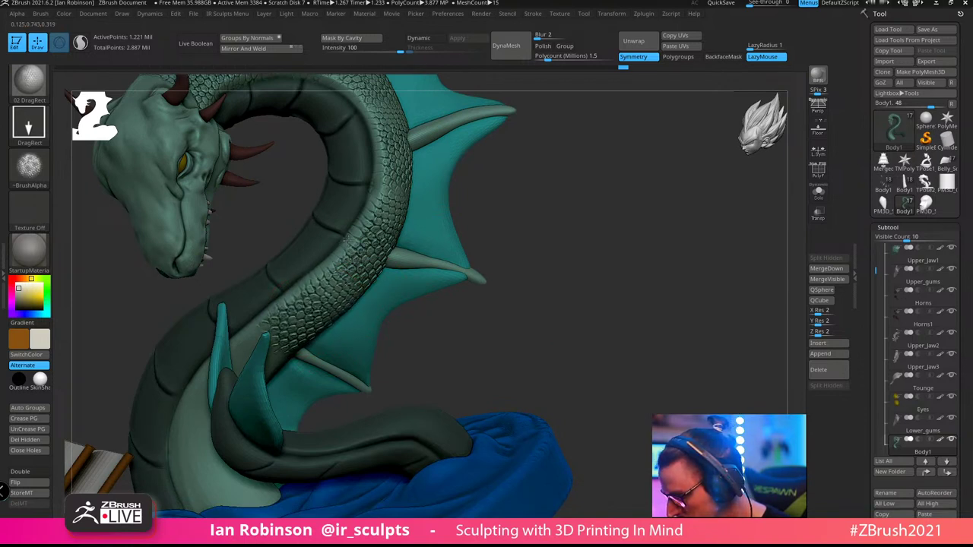
mouse_move(583, 262)
alt+mouse_down()
mouse_move(583, 213)
mouse_move(587, 245)
alt+mouse_up()
Isolate the body, stamp and blend scale patches on the lower neck above the tail, and show all subtools again
click(819, 193)
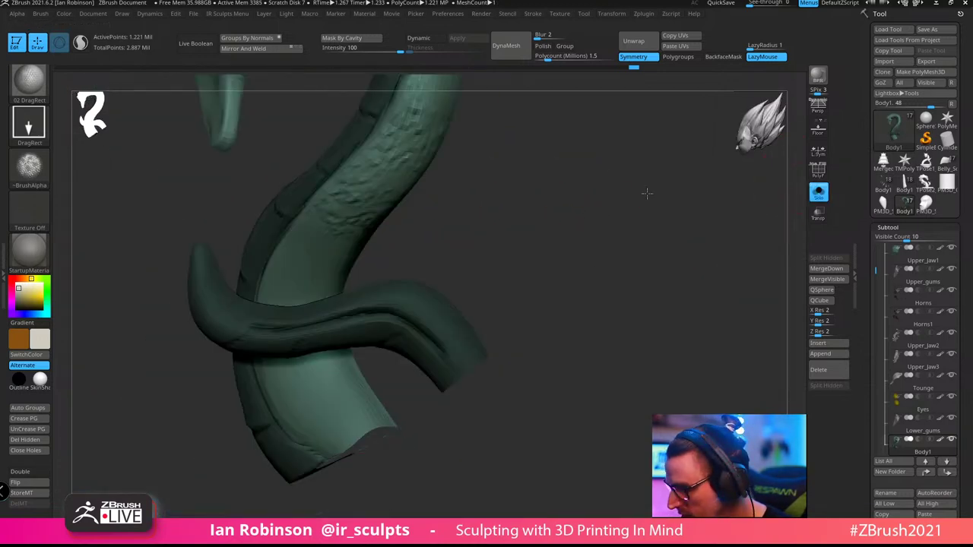
drag(647, 193, 382, 301)
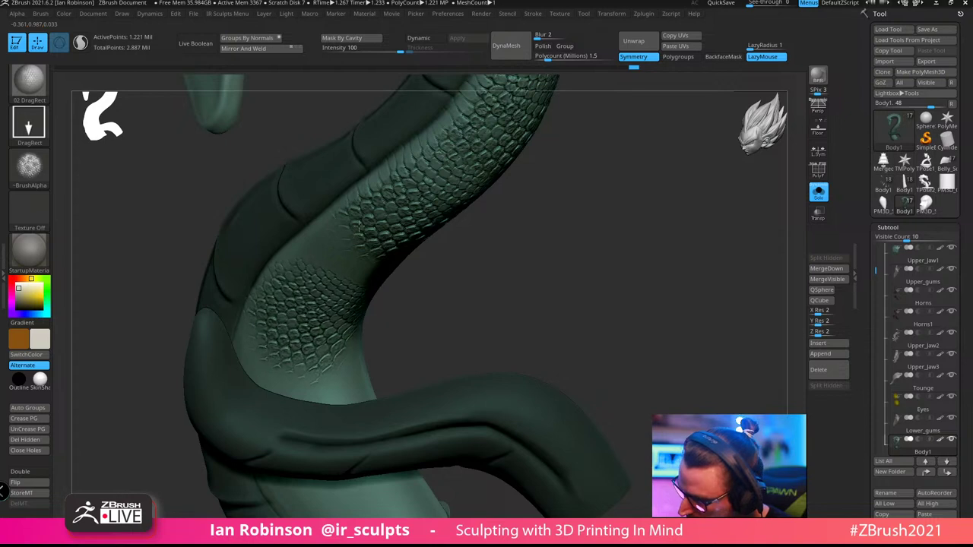
shift+drag(359, 226, 317, 287)
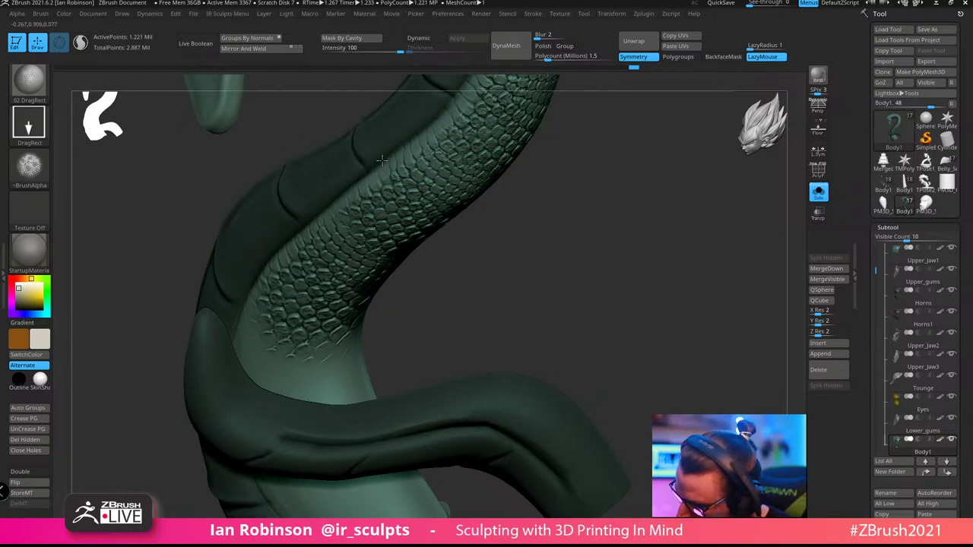
mouse_move(558, 249)
alt+mouse_down()
mouse_move(561, 226)
mouse_move(601, 204)
mouse_move(581, 225)
mouse_move(669, 217)
mouse_move(660, 213)
alt+mouse_up()
click(819, 192)
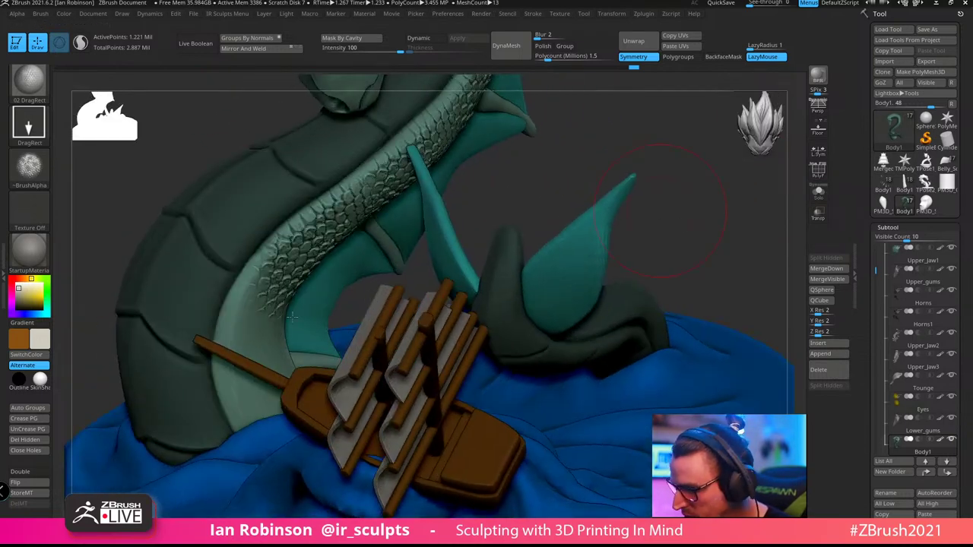
Stamp scales over the neck's base down to the water and touch up the patches along the outer bend
drag(390, 296, 301, 329)
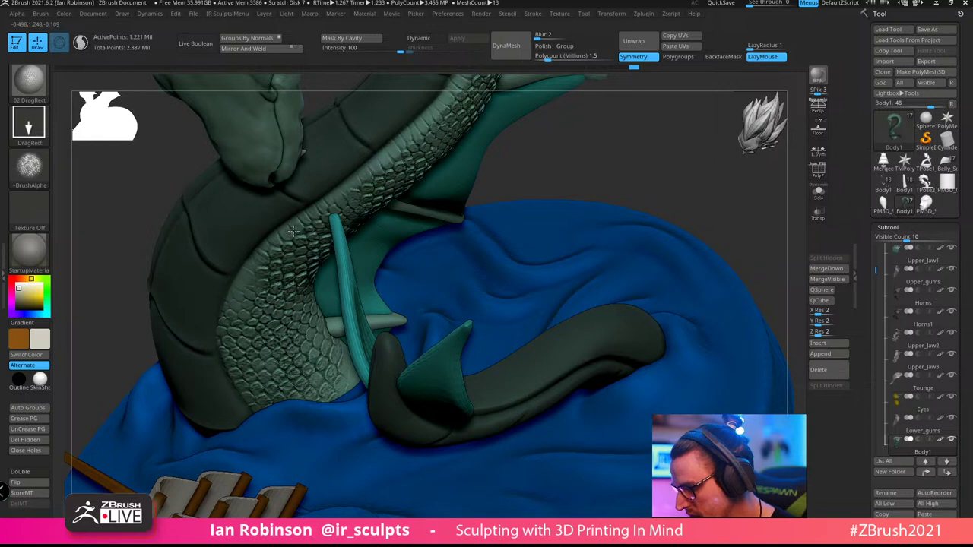
drag(296, 231, 355, 242)
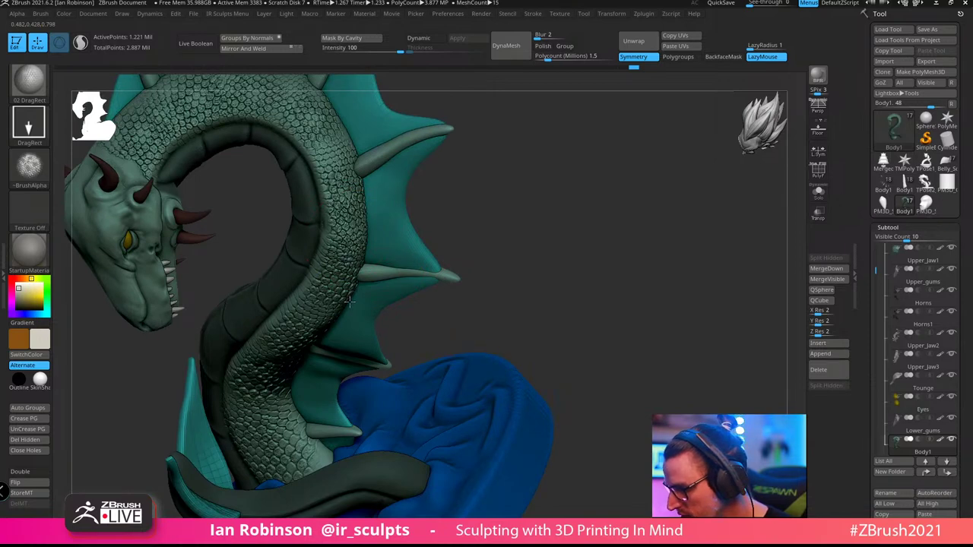
drag(348, 301, 339, 266)
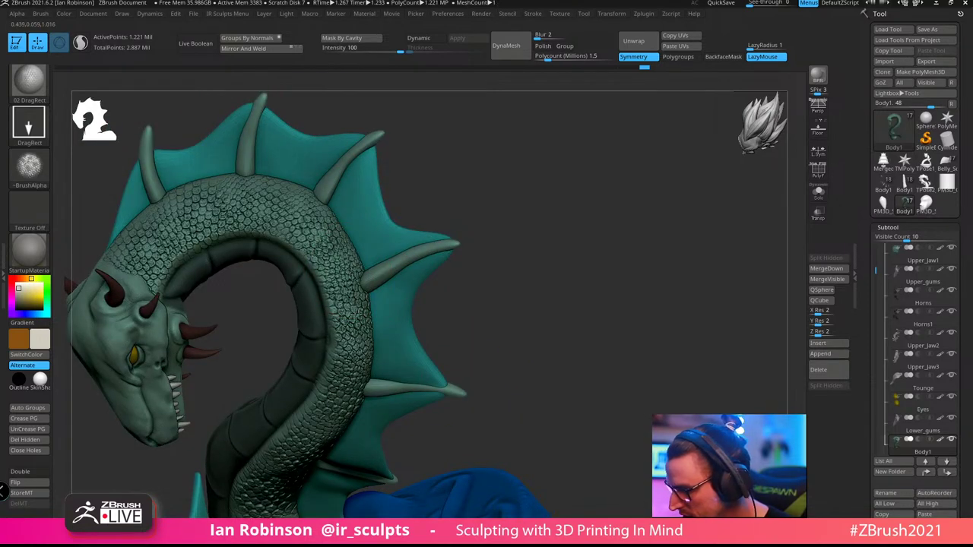
drag(460, 251, 345, 196)
Stamp scale patches on the opposite side of the upper neck, from behind the head past the first fin spine
drag(592, 288, 671, 284)
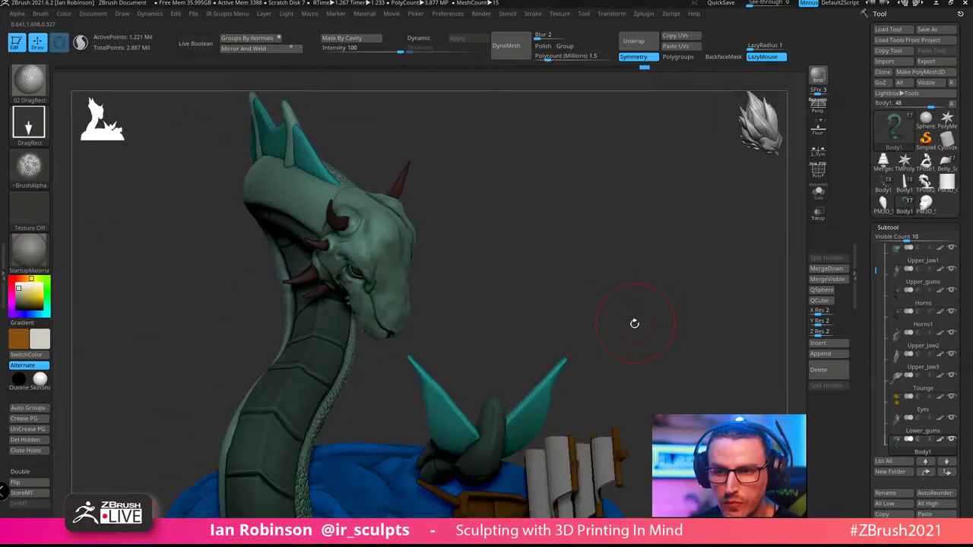
drag(627, 338, 603, 365)
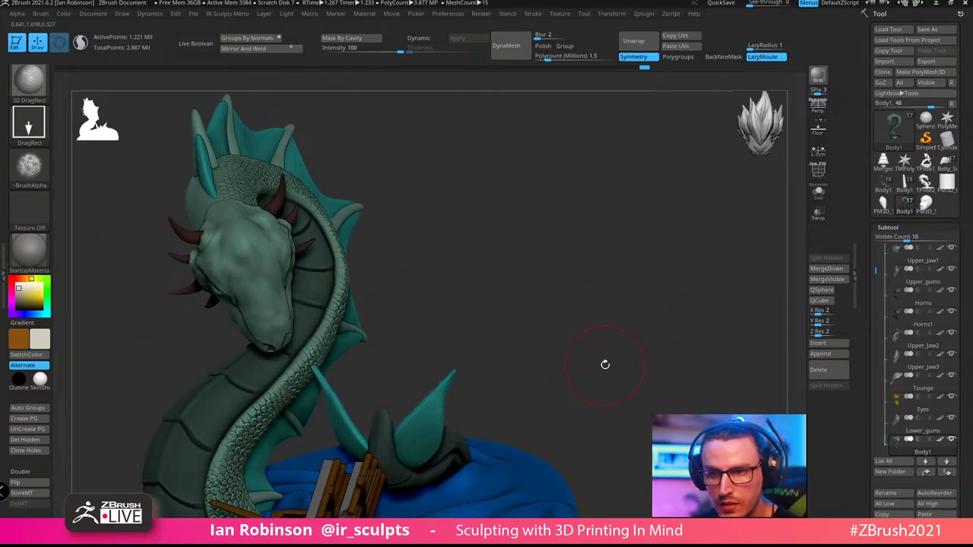
drag(542, 237, 599, 241)
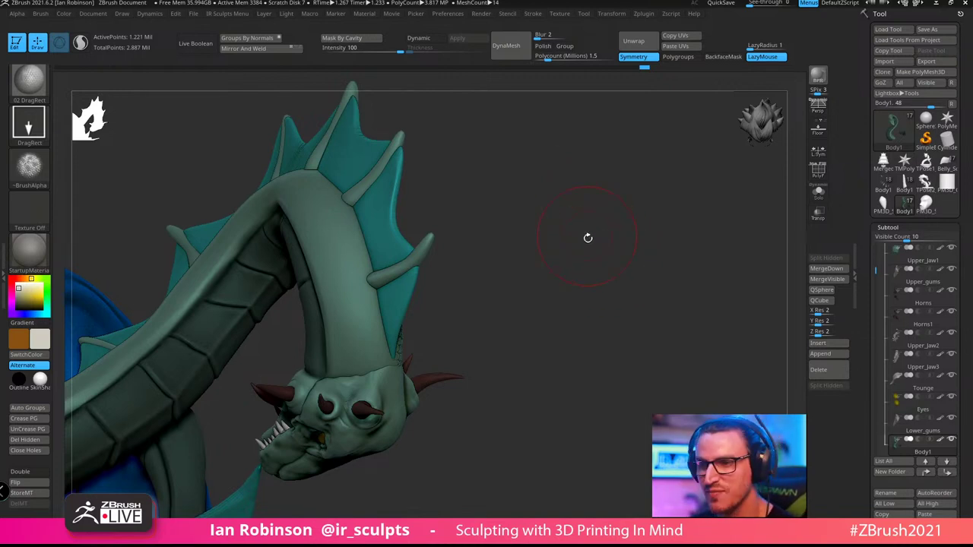
drag(637, 245, 457, 270)
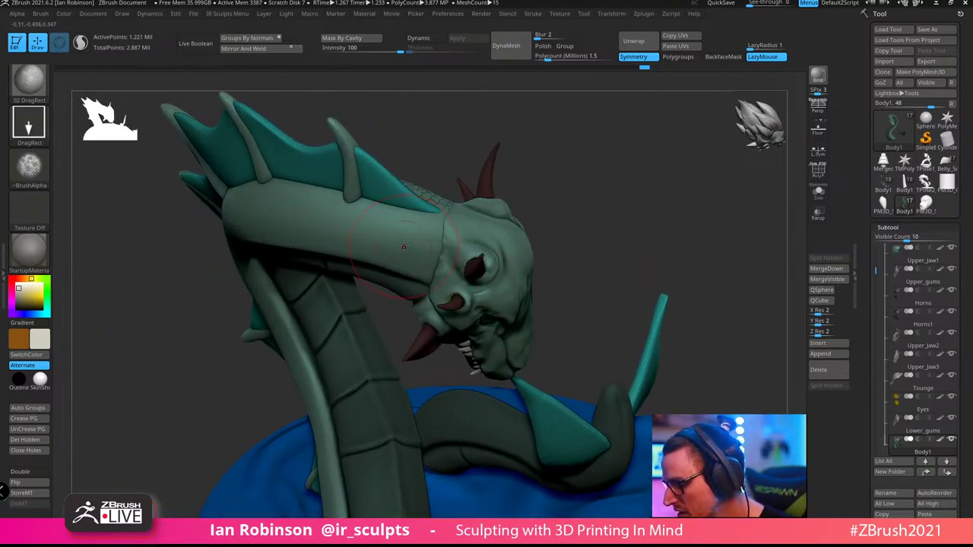
mouse_move(404, 245)
mouse_down()
mouse_move(397, 284)
mouse_move(410, 310)
mouse_move(382, 319)
mouse_up()
mouse_move(574, 198)
mouse_down()
mouse_move(622, 193)
mouse_move(487, 228)
mouse_up()
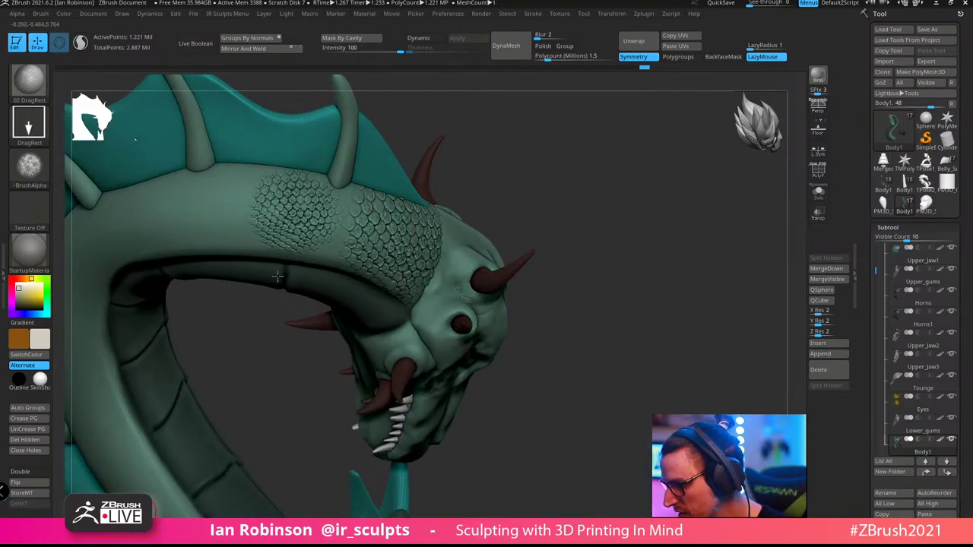
drag(260, 292, 246, 293)
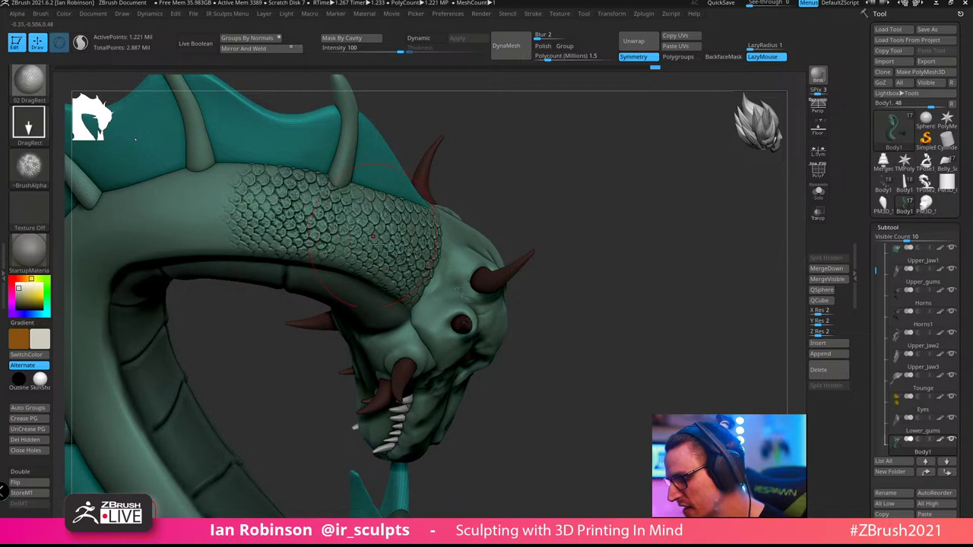
Continue the opposite side's scales over the top of the neck to the next fin spines, redoing the stamp at the bend
drag(650, 153, 577, 169)
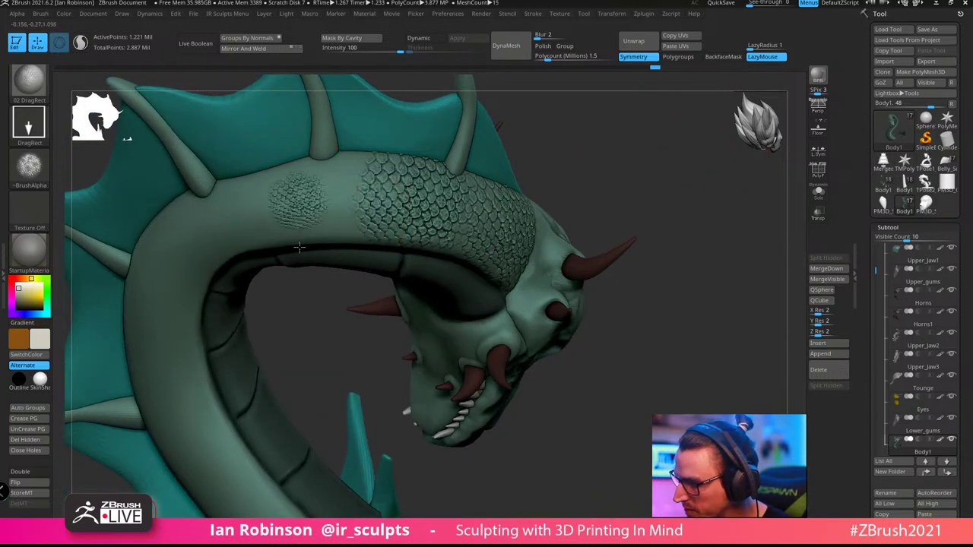
drag(298, 247, 268, 308)
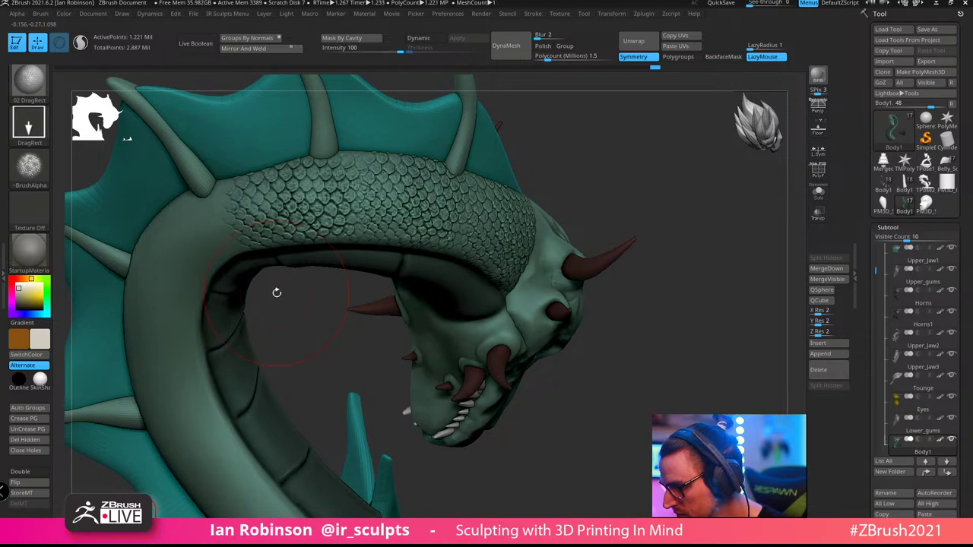
drag(631, 149, 690, 131)
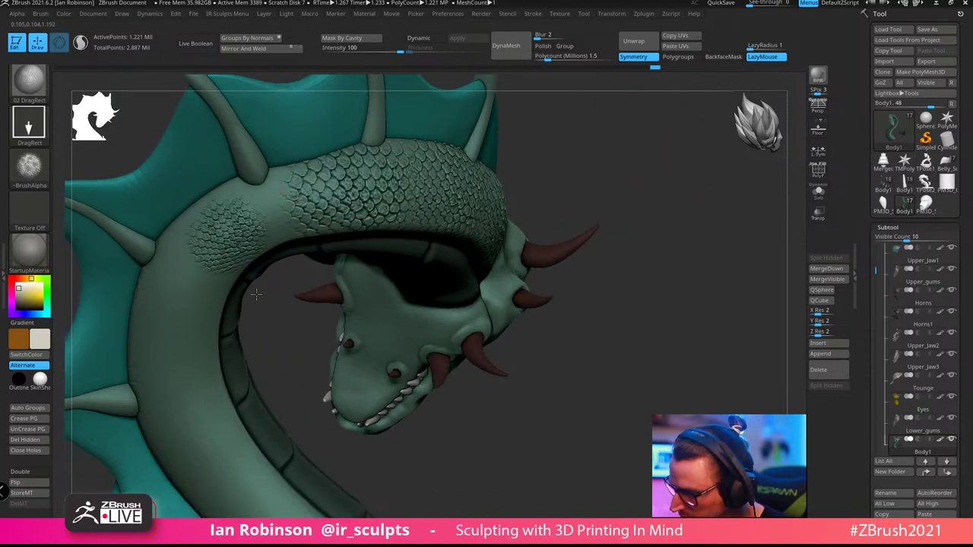
shift+drag(261, 317, 222, 241)
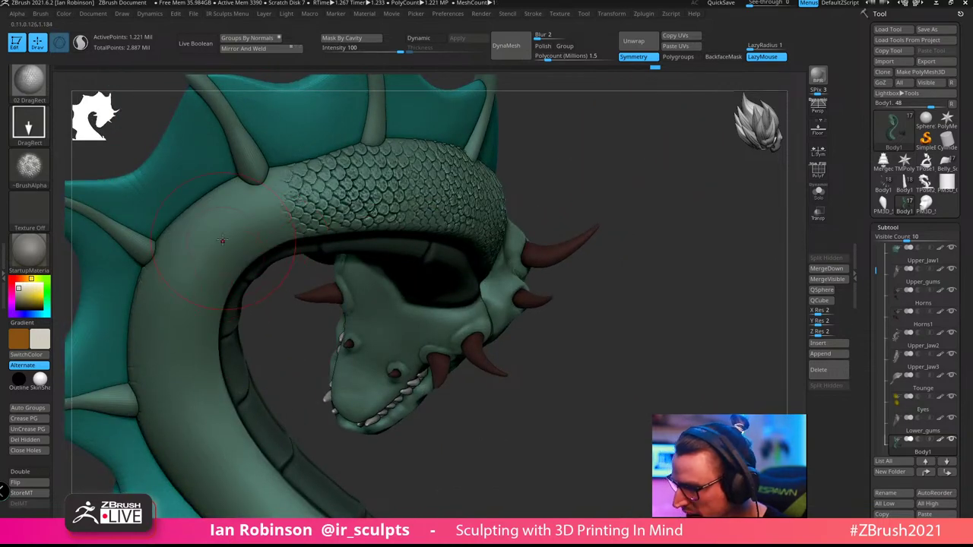
drag(256, 301, 287, 334)
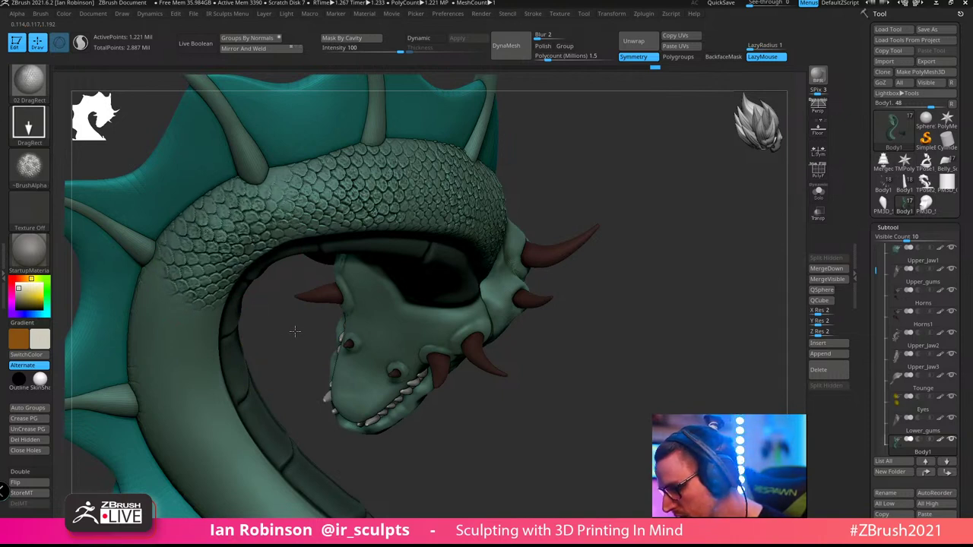
Extend the opposite side's scale patches down the neck toward the spine above the lower fin membrane
mouse_move(657, 188)
mouse_down()
mouse_move(213, 301)
mouse_move(228, 319)
mouse_move(301, 349)
mouse_up()
alt+drag(320, 289, 321, 156)
drag(459, 284, 380, 282)
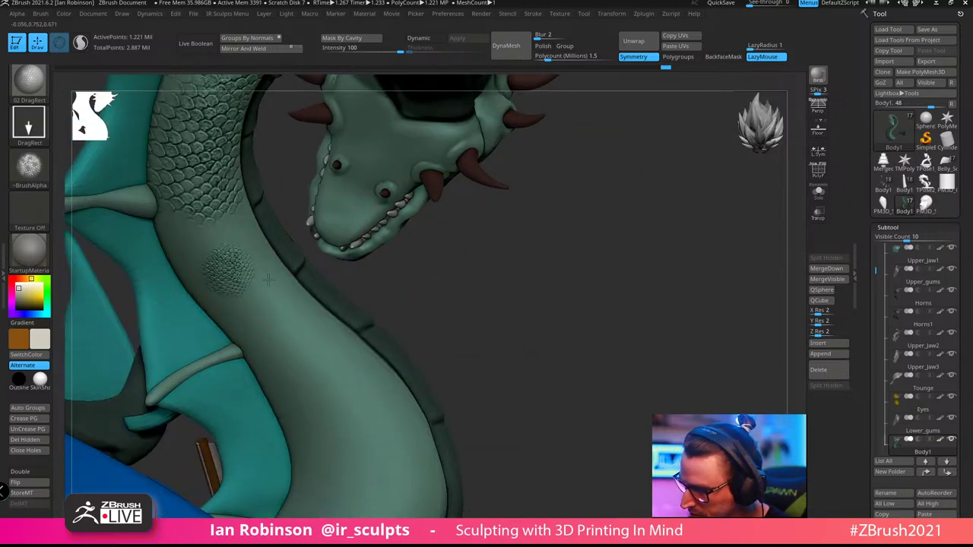
mouse_move(268, 280)
mouse_down()
mouse_move(244, 297)
mouse_move(228, 243)
mouse_move(251, 319)
mouse_move(339, 276)
mouse_up()
alt+drag(530, 181, 553, 82)
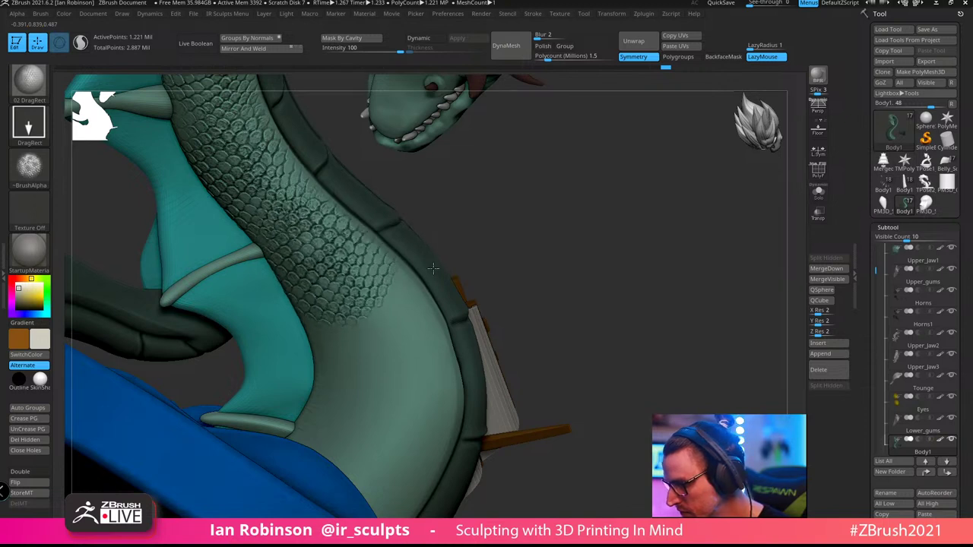
Undo the last stamps on the opposite side's lower neck and restamp the scales beside the lower fin membrane
key(ctrl+z)
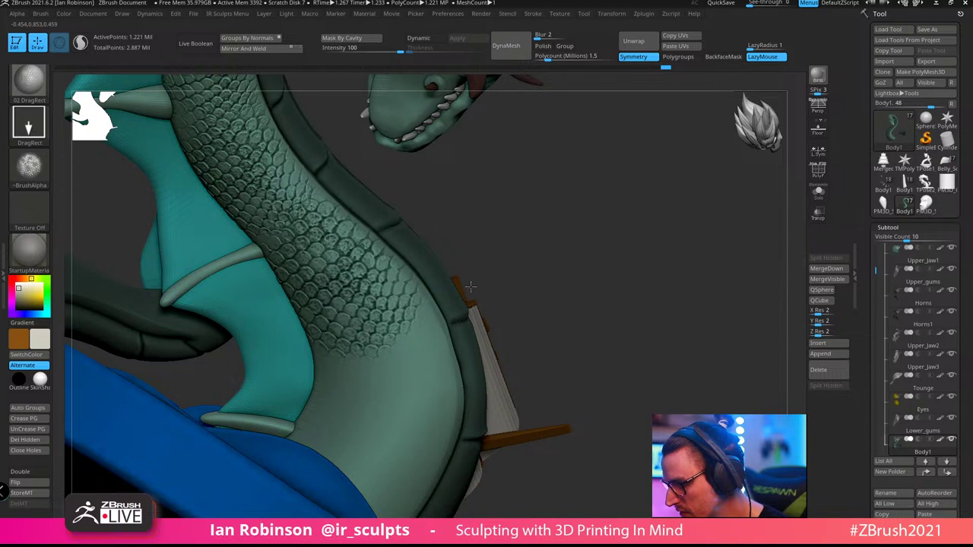
key(ctrl+z)
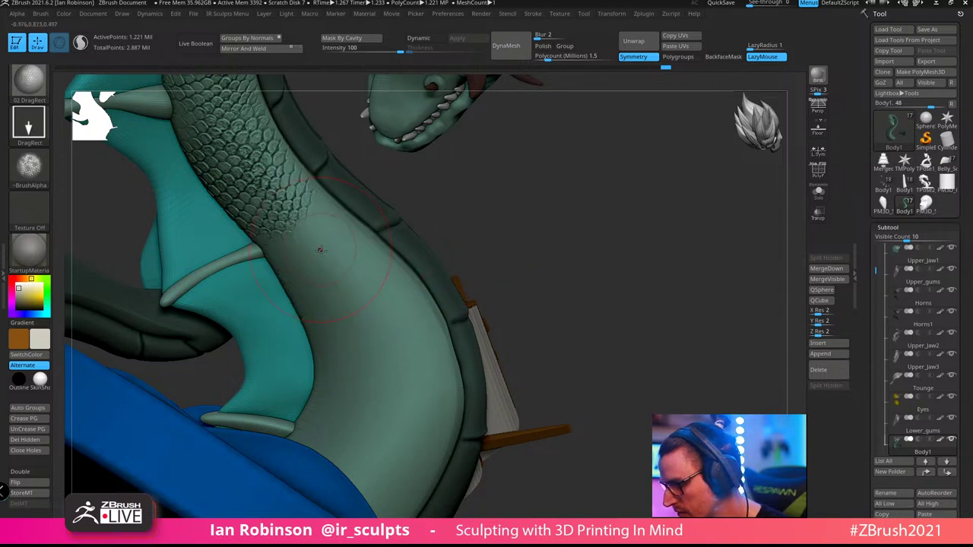
mouse_move(398, 305)
mouse_down()
mouse_move(400, 326)
mouse_move(405, 318)
mouse_up()
drag(572, 184, 617, 148)
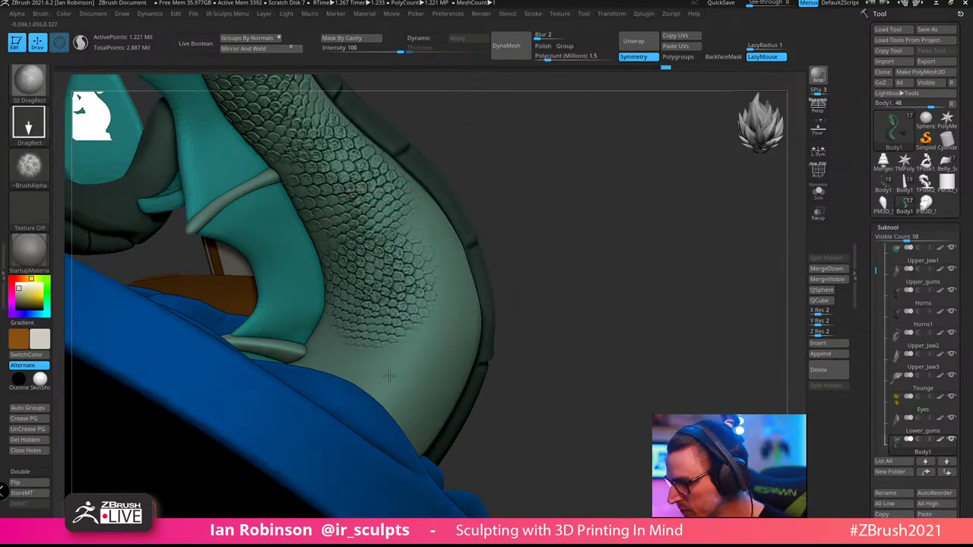
Cover the opposite side of the neck's base with scales from the lowest fin spine to the belly plates and water
right_drag(602, 204, 465, 302)
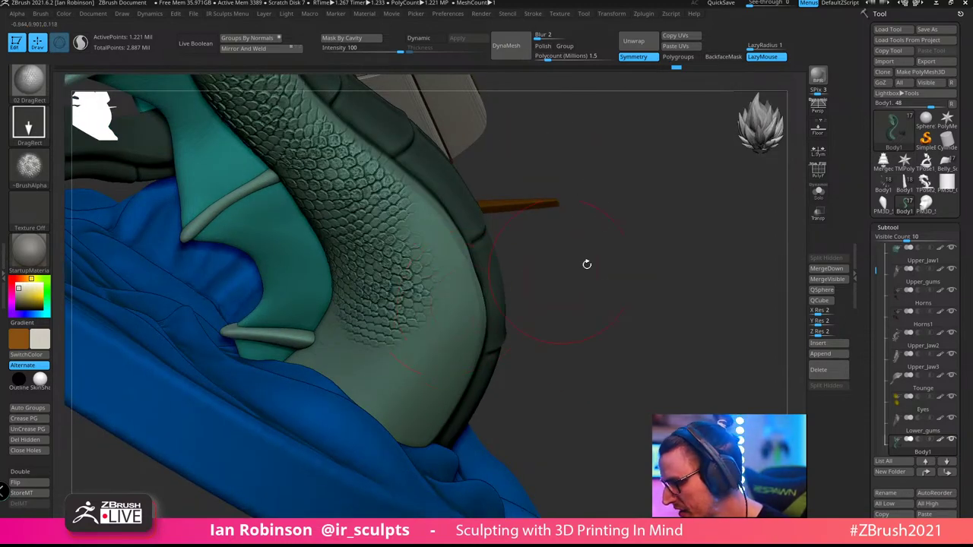
right_drag(587, 264, 562, 302)
drag(326, 354, 267, 441)
drag(644, 259, 581, 285)
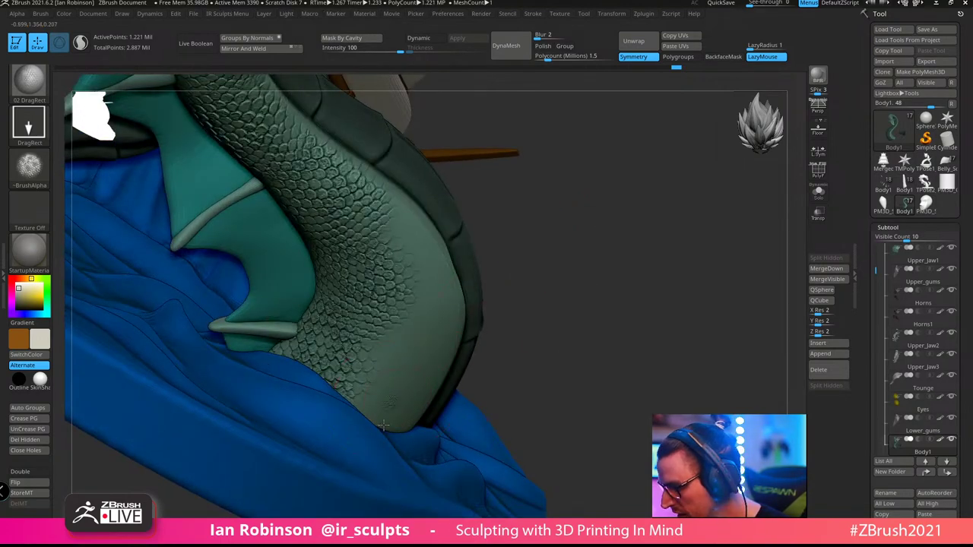
drag(386, 420, 380, 491)
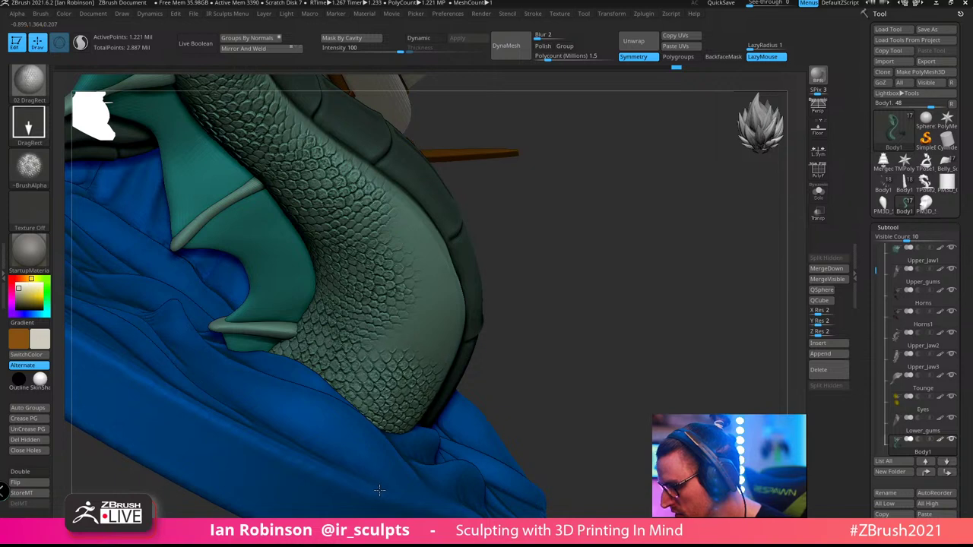
drag(434, 344, 419, 436)
drag(414, 250, 469, 323)
Review the scaled neck, select the Upper_Jaw1 head subtool and examine its polygon wireframe
key(f)
drag(575, 208, 626, 223)
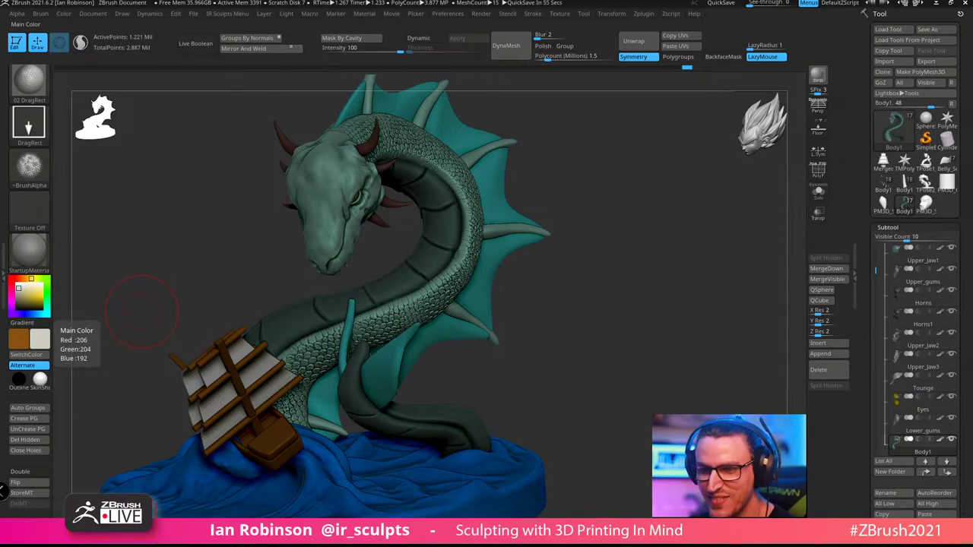
alt+drag(607, 311, 596, 166)
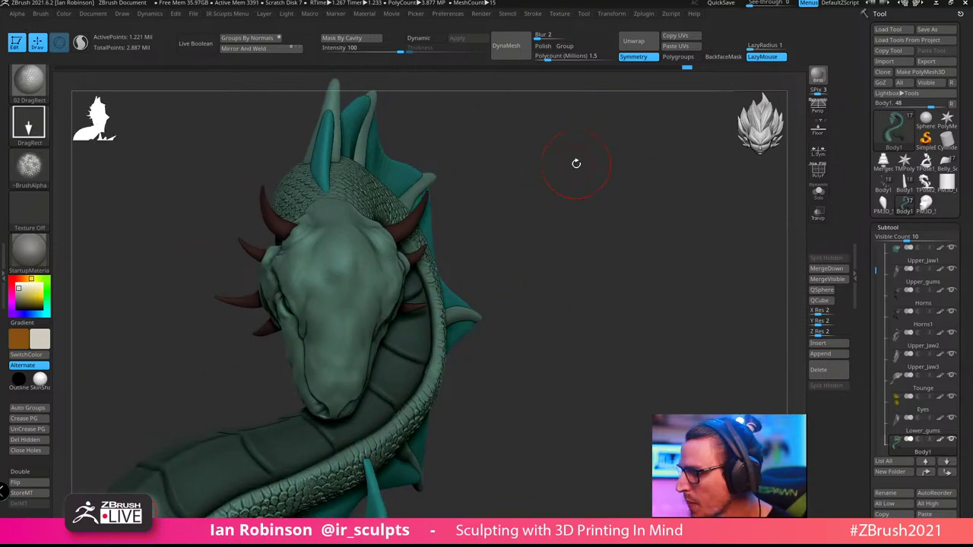
alt+click(347, 259)
key(shift+f)
mouse_move(587, 191)
mouse_down()
mouse_move(630, 159)
mouse_move(697, 153)
mouse_move(366, 314)
mouse_up()
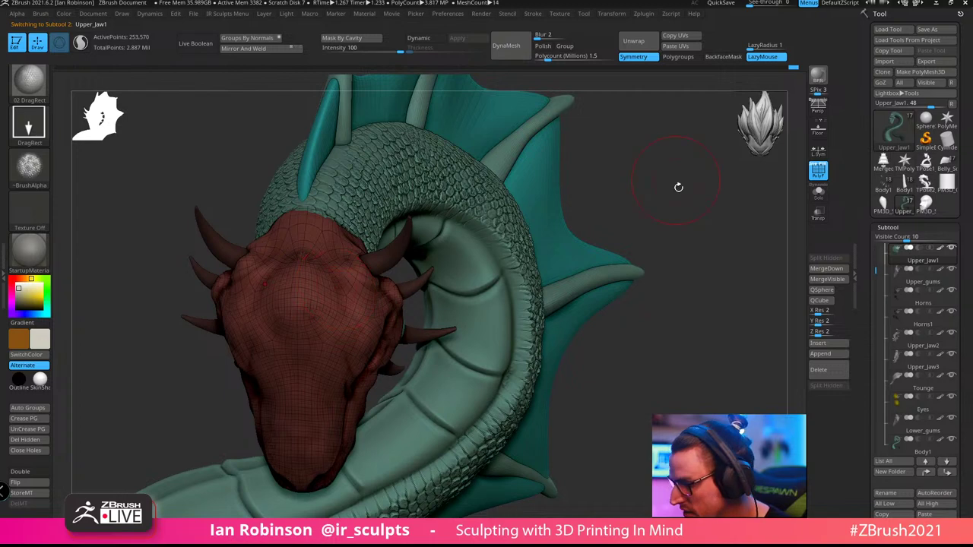
drag(678, 187, 309, 255)
key(shift+f)
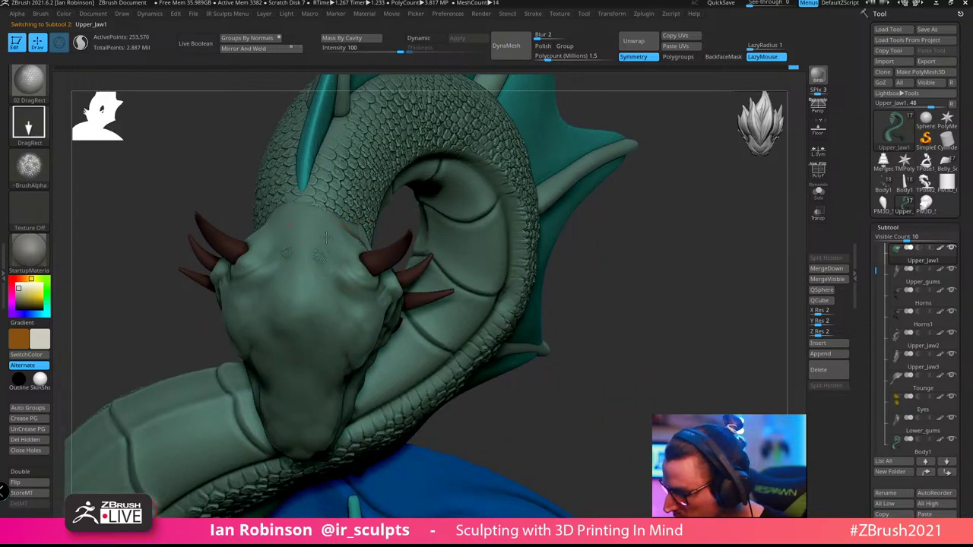
Inspect where the head meets the scaled neck, reselect the Body1 subtool and view the whole serpent
drag(684, 185, 349, 174)
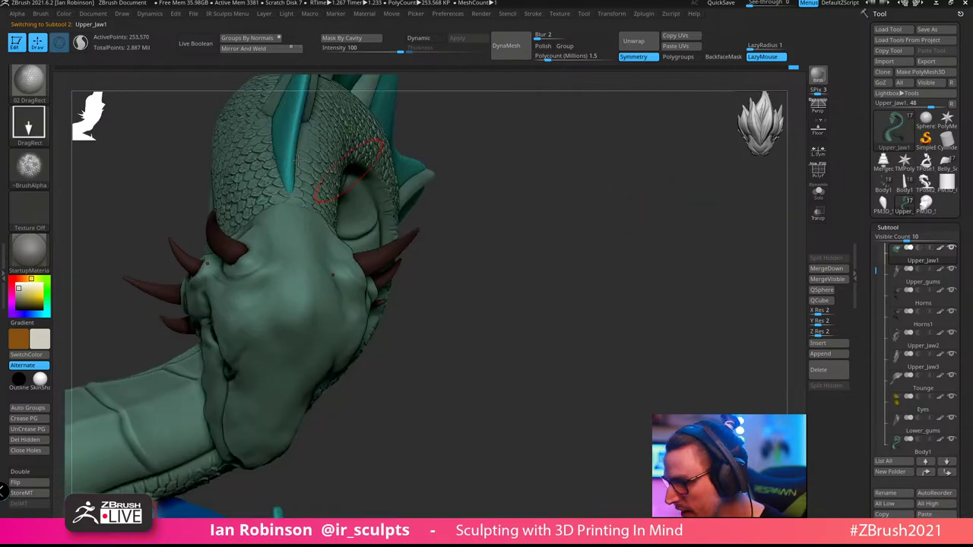
drag(522, 218, 397, 193)
alt+click(381, 122)
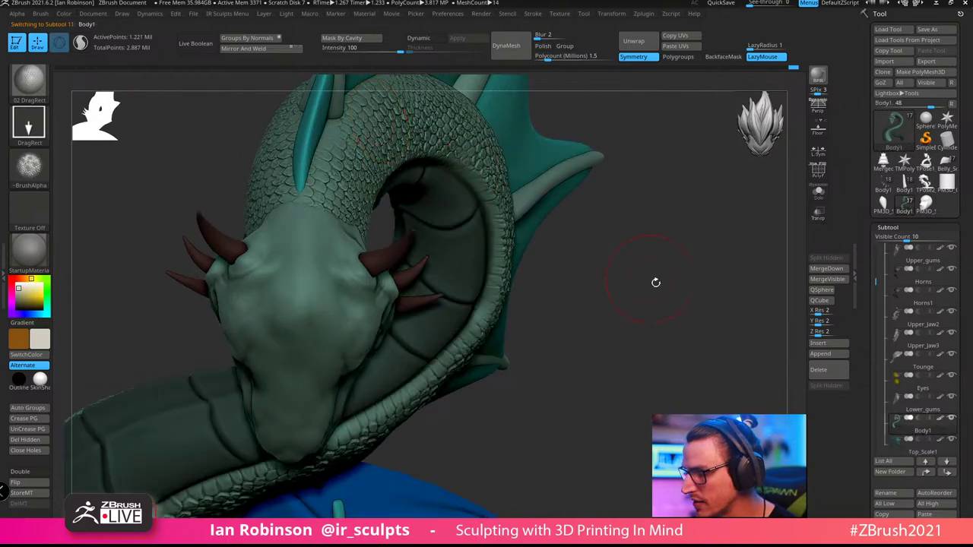
alt+drag(656, 281, 411, 202)
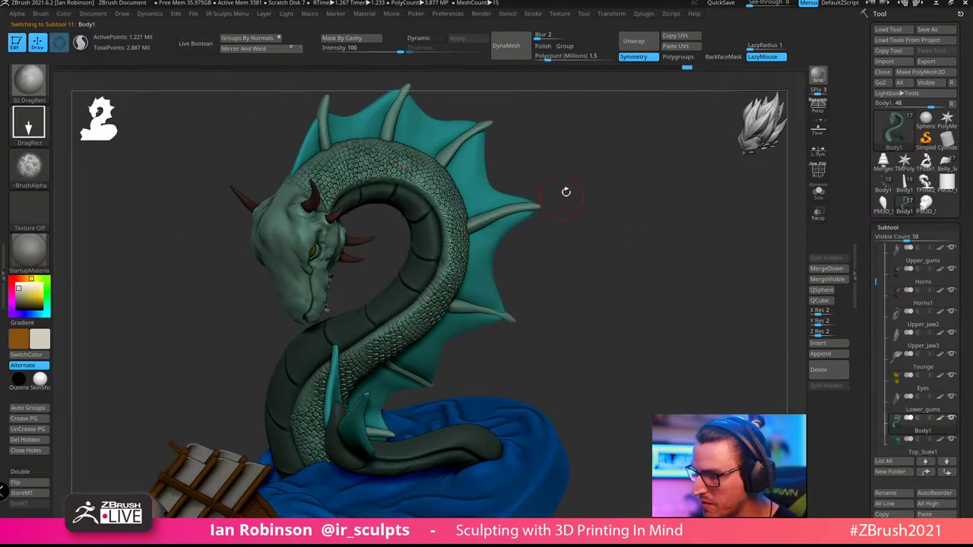
Make the Upper_Jaw1 head the active subtool and check it against the scaled neck
drag(639, 182, 616, 200)
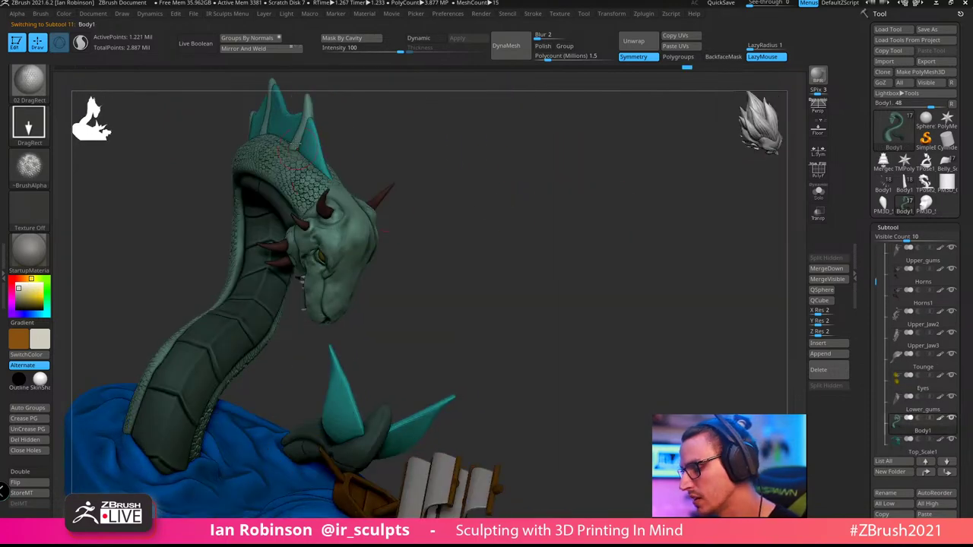
drag(379, 157, 470, 178)
alt+click(340, 213)
drag(480, 233, 441, 238)
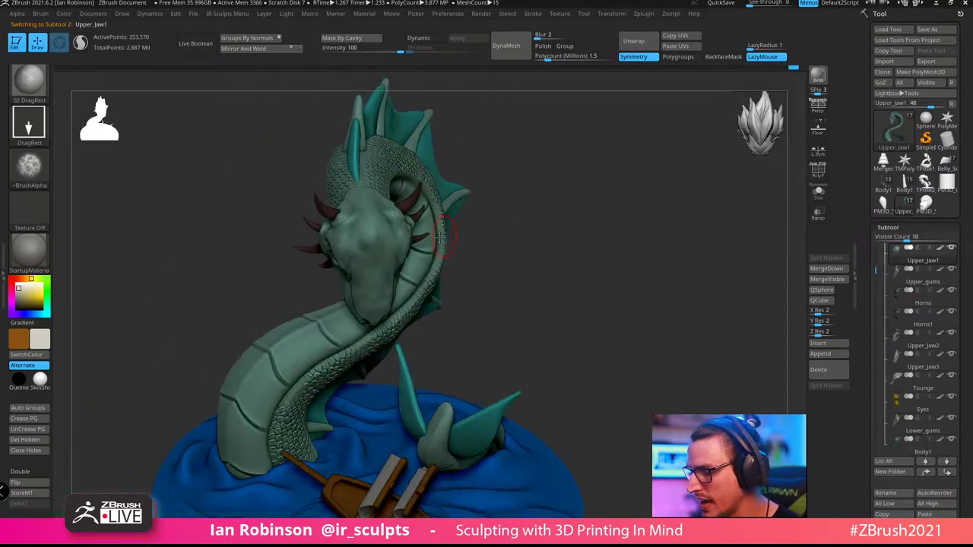
key(shift+f)
key(shift+f)
alt+drag(600, 206, 597, 228)
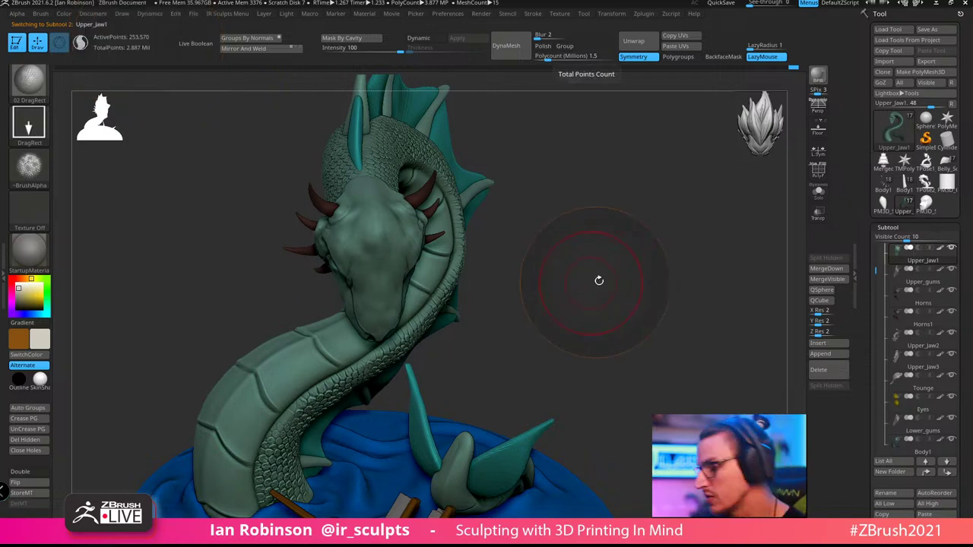
drag(599, 280, 598, 267)
drag(600, 226, 679, 223)
Adjust the brush's draw size, check the head's wireframe density and subdivide the head mesh once
key(s)
key(s)
click(404, 217)
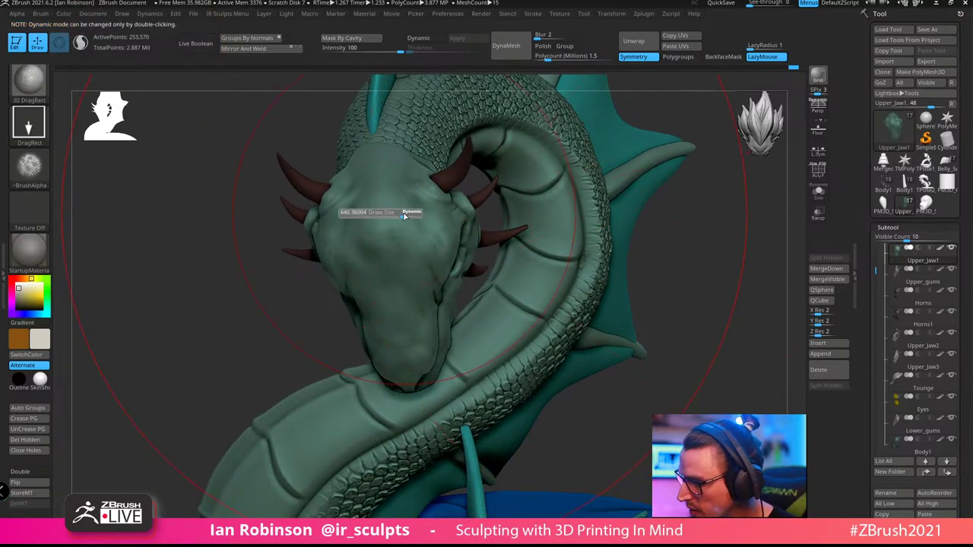
mouse_move(377, 226)
mouse_down()
mouse_move(366, 227)
mouse_move(425, 252)
mouse_move(438, 279)
mouse_up()
drag(691, 318, 377, 168)
key(shift+f)
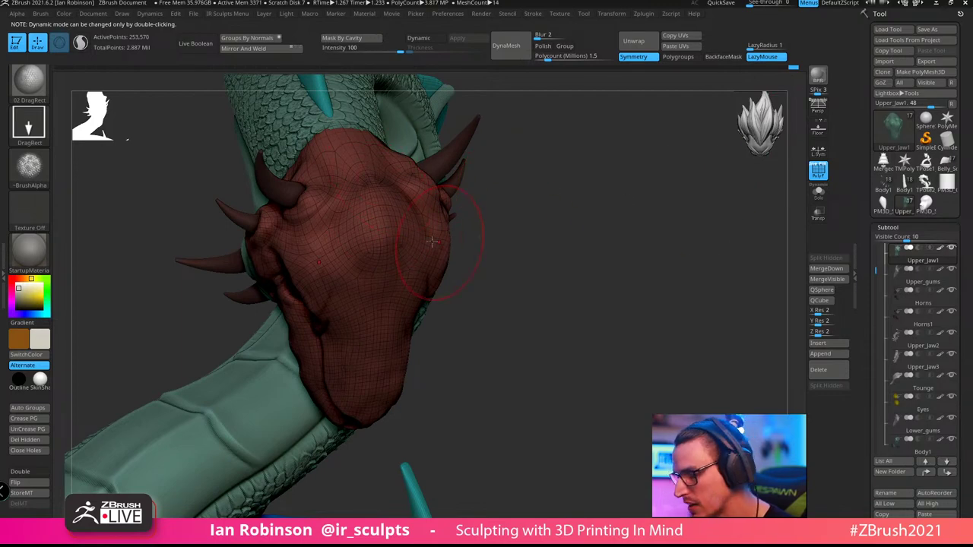
mouse_move(548, 207)
mouse_down()
mouse_move(565, 208)
mouse_move(545, 230)
mouse_move(537, 226)
mouse_move(548, 215)
mouse_up()
key(shift+f)
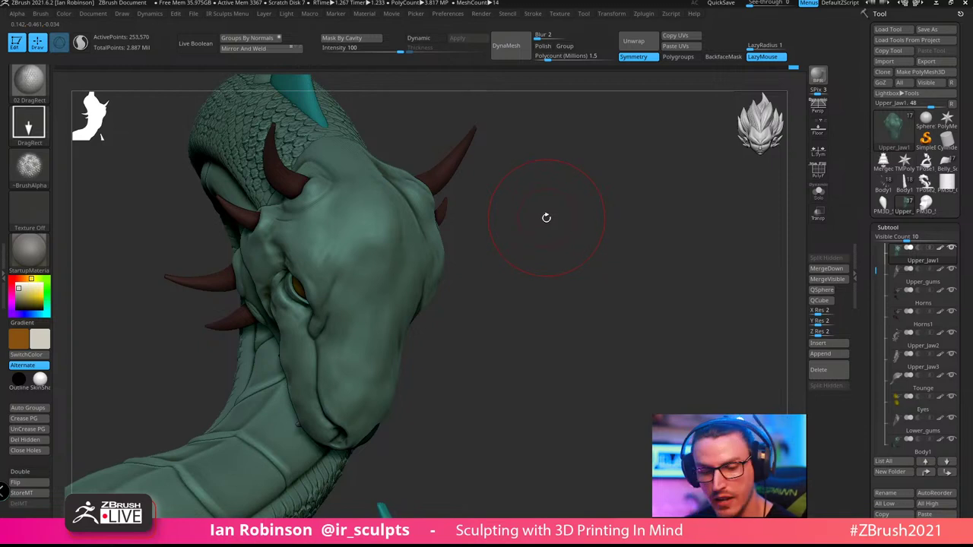
key(ctrl+d)
Enable posable symmetry on the subdivided head
mouse_move(565, 158)
mouse_down()
mouse_move(591, 213)
mouse_move(360, 220)
mouse_move(399, 224)
mouse_up()
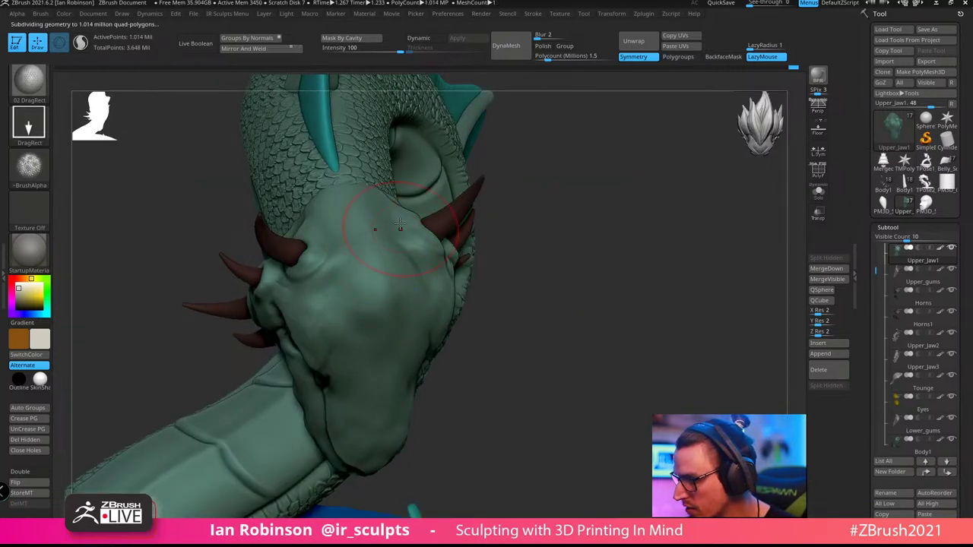
click(612, 14)
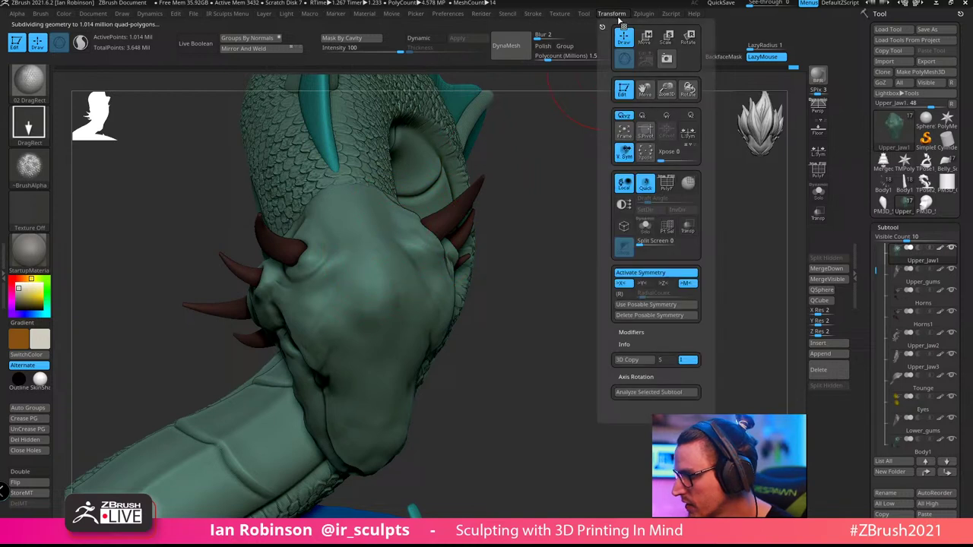
click(640, 305)
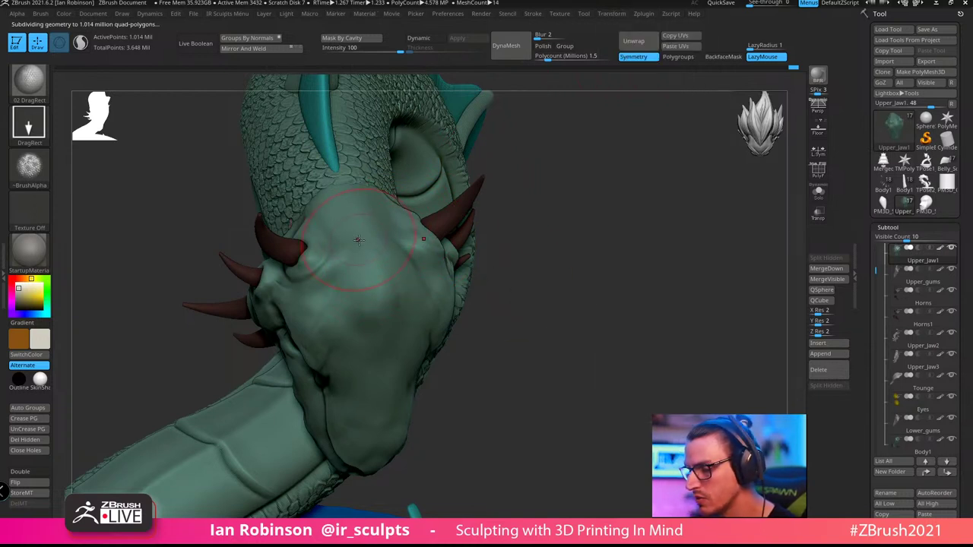
click(625, 15)
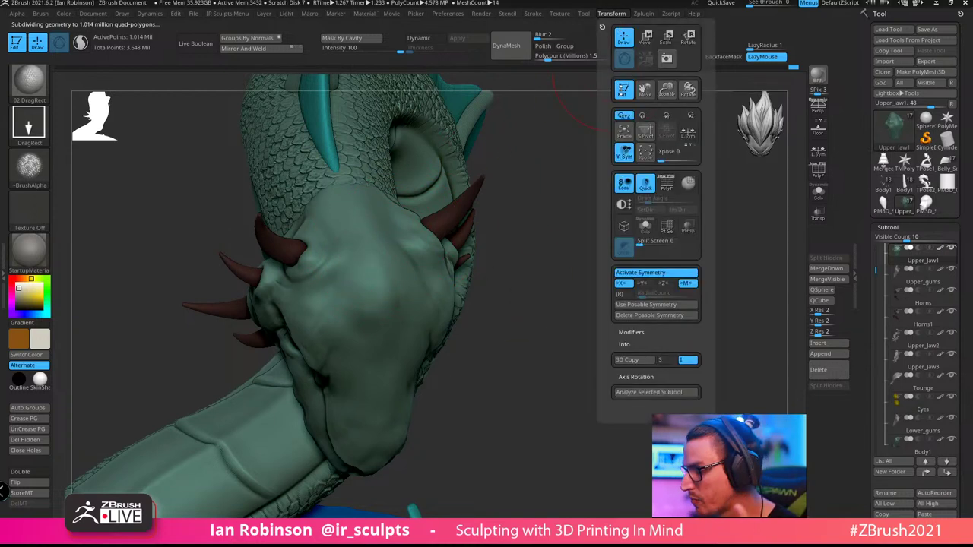
click(648, 305)
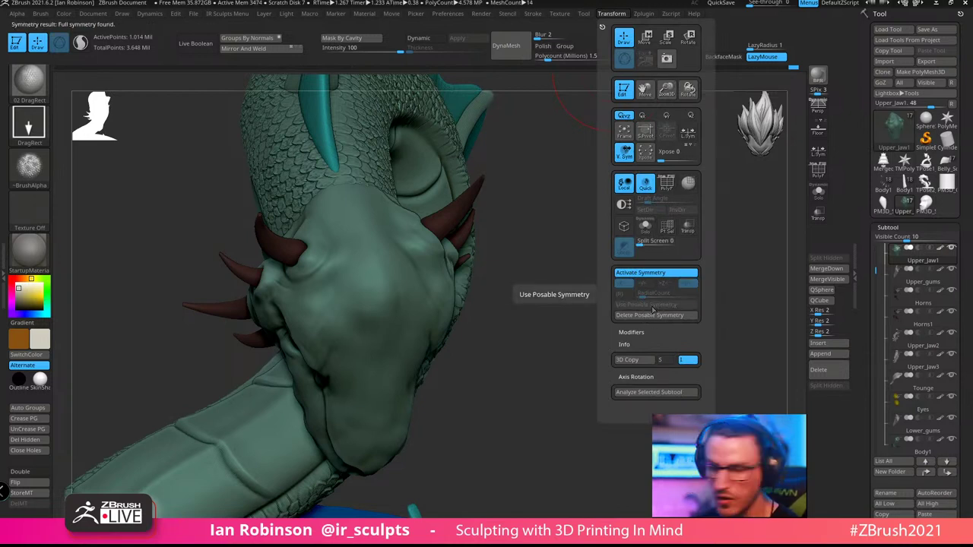
Inspect the head's polygon flow and mirrored brush points where the crown meets the neck scales
mouse_move(513, 325)
mouse_down()
mouse_move(391, 220)
mouse_move(408, 246)
mouse_up()
mouse_move(599, 238)
mouse_down()
mouse_move(631, 220)
mouse_move(665, 225)
mouse_move(667, 245)
mouse_move(656, 260)
mouse_move(559, 238)
mouse_move(414, 243)
mouse_up()
key(shift+f)
key(ctrl+shift)
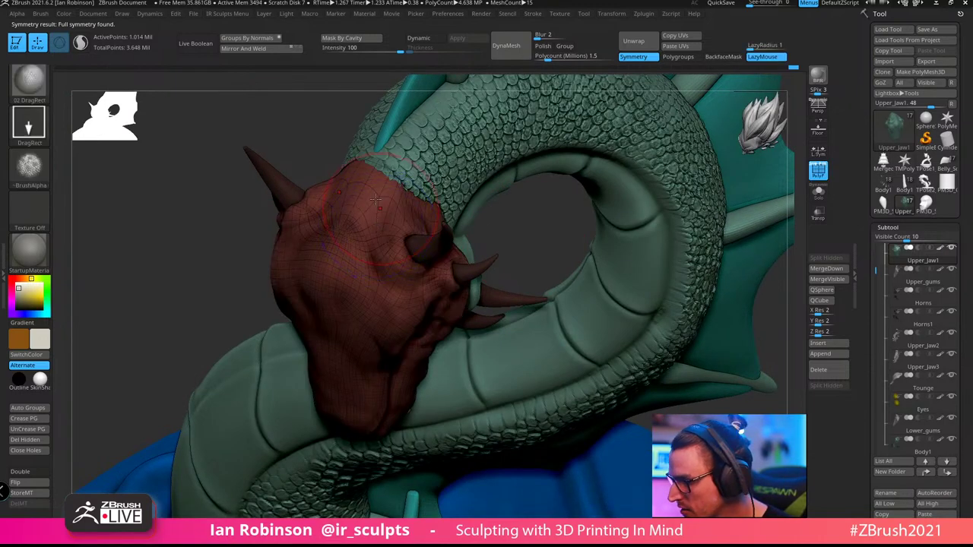
ctrl+right_drag(456, 194, 382, 204)
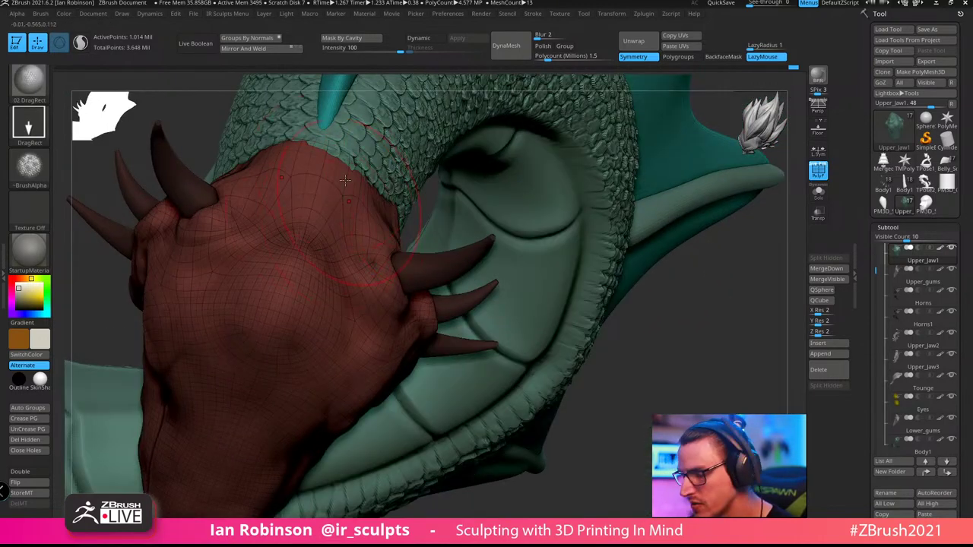
mouse_move(695, 304)
mouse_down()
mouse_move(702, 294)
mouse_move(517, 170)
mouse_up()
key(shift+f)
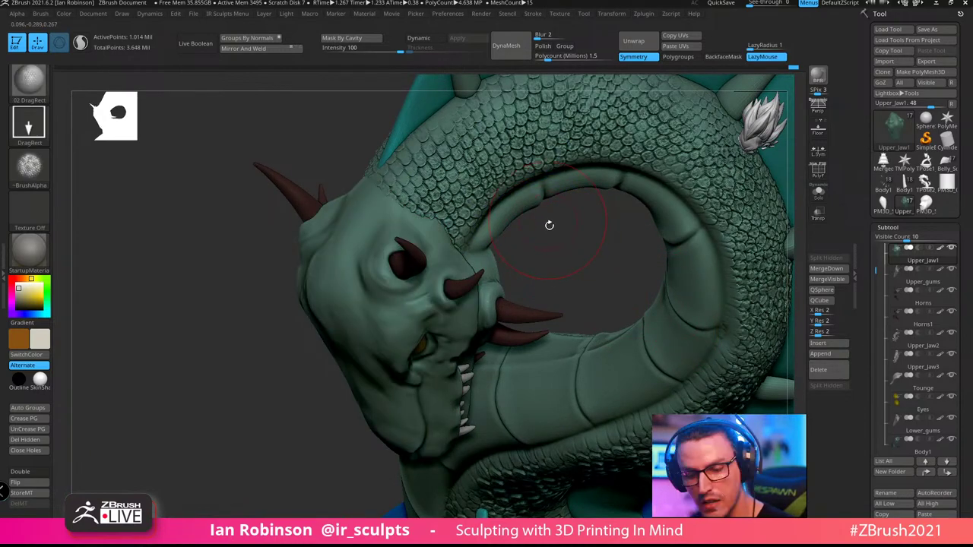
Switch to the Move brush and examine the head's shape and wireframe from the side and front
key(b)
key(m)
key(v)
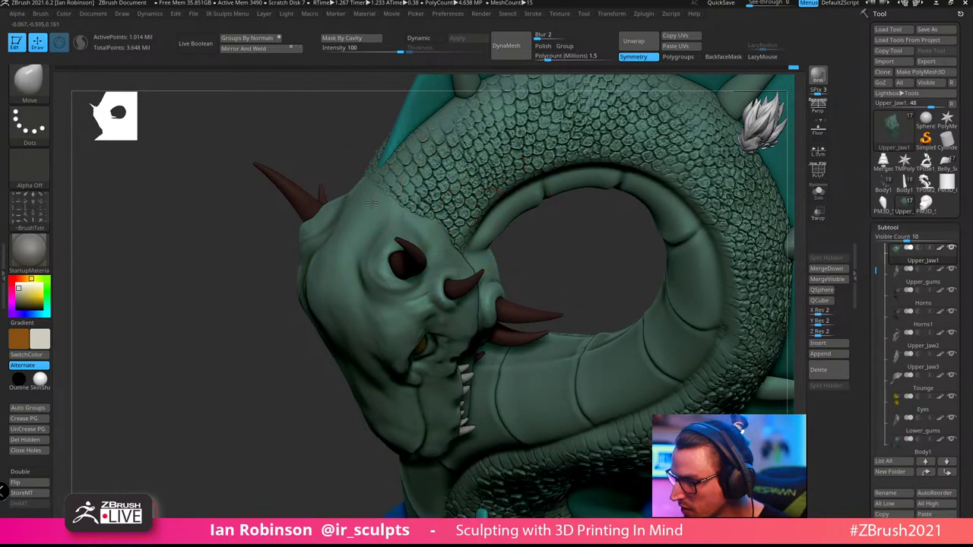
drag(548, 261, 690, 186)
key(shift+f)
key(shift+f)
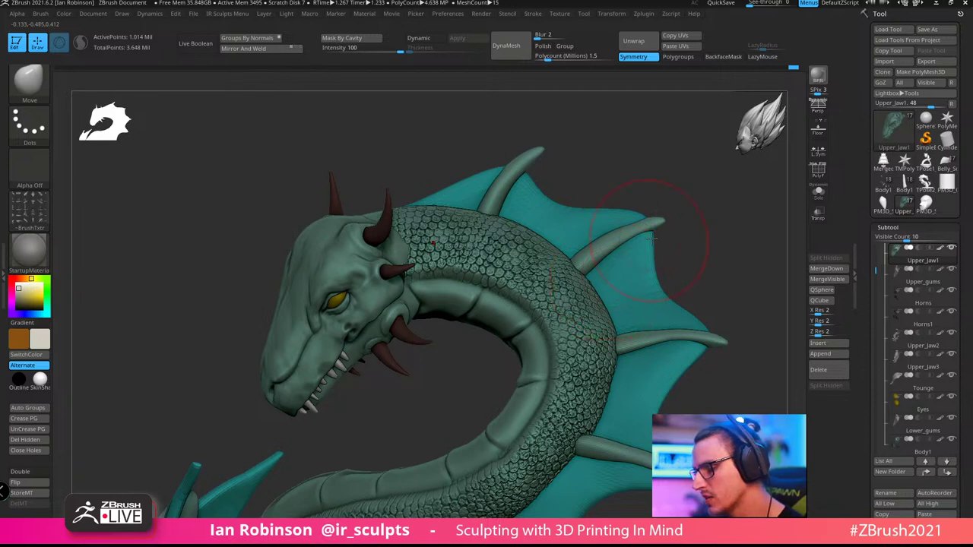
drag(685, 218, 665, 220)
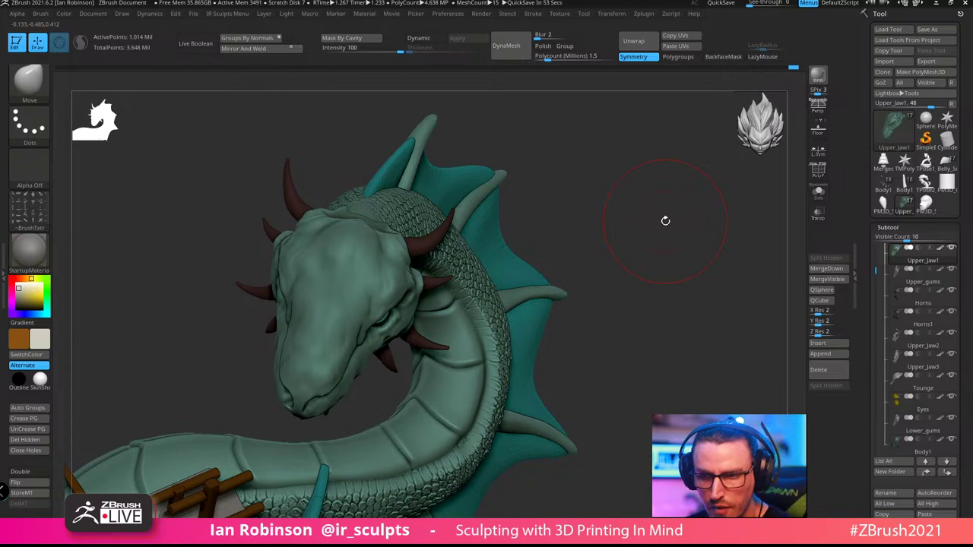
mouse_move(664, 220)
mouse_down()
mouse_move(651, 250)
mouse_move(659, 261)
mouse_move(627, 165)
mouse_move(652, 202)
mouse_move(643, 261)
mouse_move(567, 258)
mouse_up()
key(shift+f)
drag(524, 312, 464, 304)
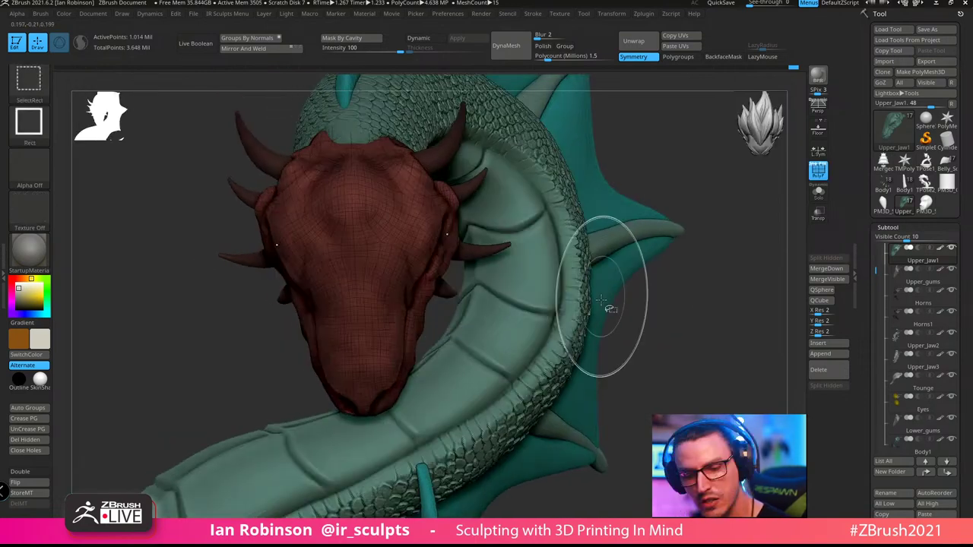
Duplicate the Upper_Jaw1 head subtool and isolate the copy in Solo mode with its wireframe hidden
key(ctrl+shift+d)
click(819, 194)
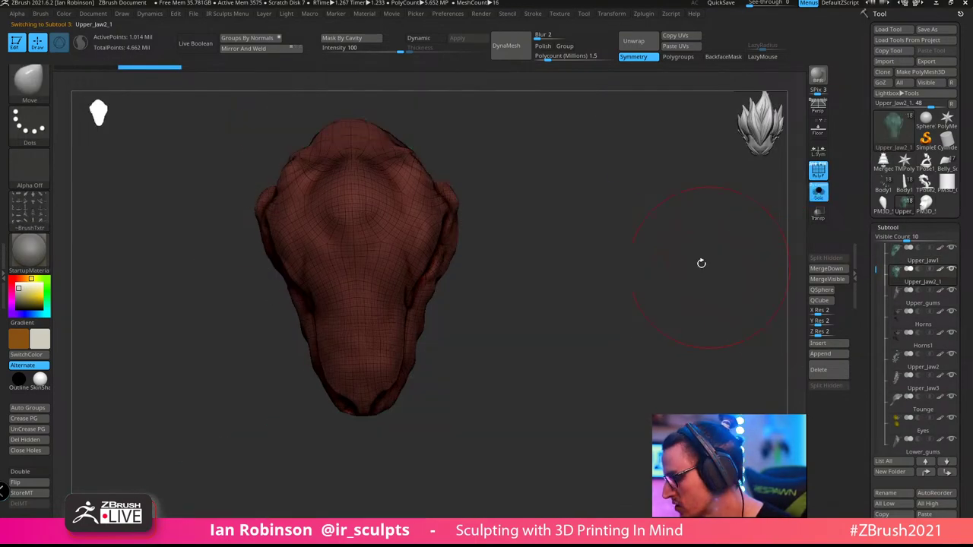
drag(701, 263, 661, 246)
click(625, 15)
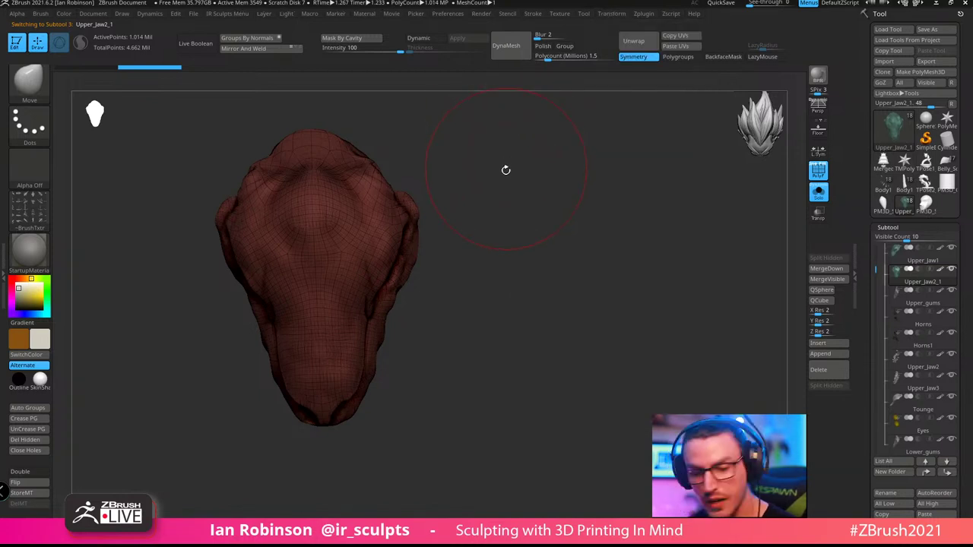
key(space)
mouse_move(658, 180)
mouse_down()
mouse_move(609, 185)
mouse_move(590, 202)
mouse_move(582, 190)
mouse_move(611, 189)
mouse_move(316, 175)
mouse_move(560, 156)
mouse_move(595, 180)
mouse_move(570, 206)
mouse_move(585, 208)
mouse_move(587, 227)
mouse_move(563, 274)
mouse_move(381, 178)
mouse_move(488, 267)
mouse_move(357, 144)
mouse_move(521, 198)
mouse_move(558, 195)
mouse_move(600, 352)
mouse_move(502, 237)
mouse_move(518, 261)
mouse_move(562, 279)
mouse_move(562, 265)
mouse_move(582, 287)
mouse_move(593, 232)
mouse_move(575, 251)
mouse_move(662, 200)
mouse_move(659, 239)
mouse_move(606, 215)
mouse_move(391, 217)
mouse_up()
key(shift+f)
key(shift+f)
key(shift+f)
key(s)
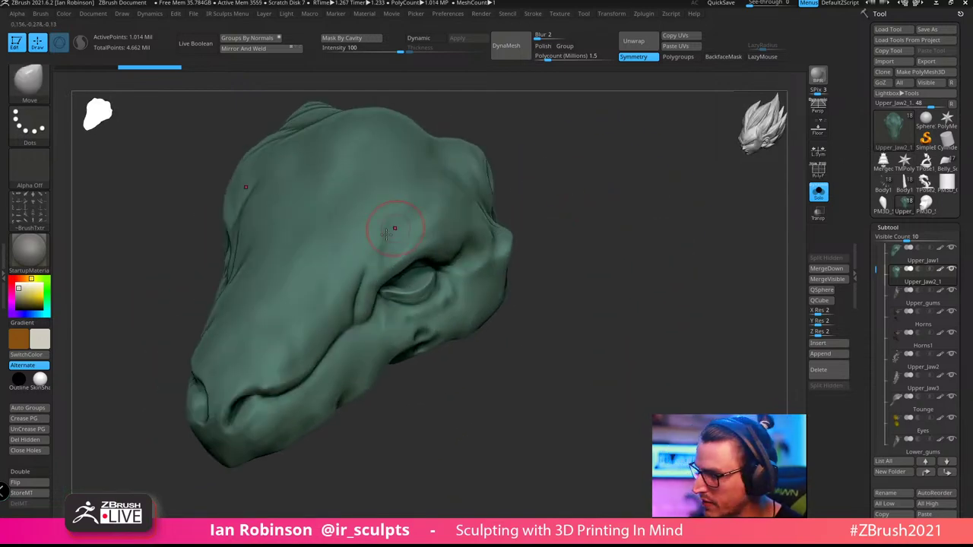
Select the Paint brush, choose a near-white colour and fill the isolated head copy with it
key(b)
key(p)
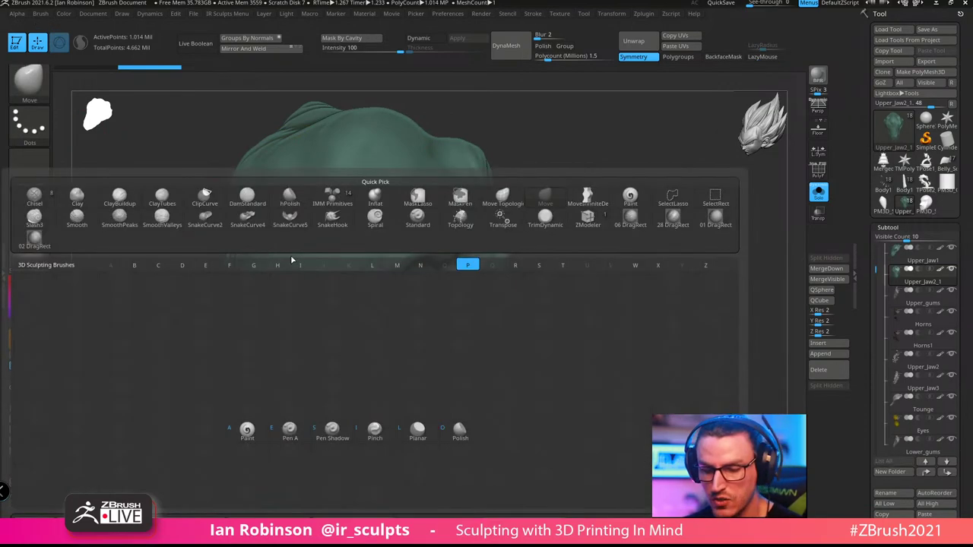
key(a)
alt+drag(656, 174, 604, 157)
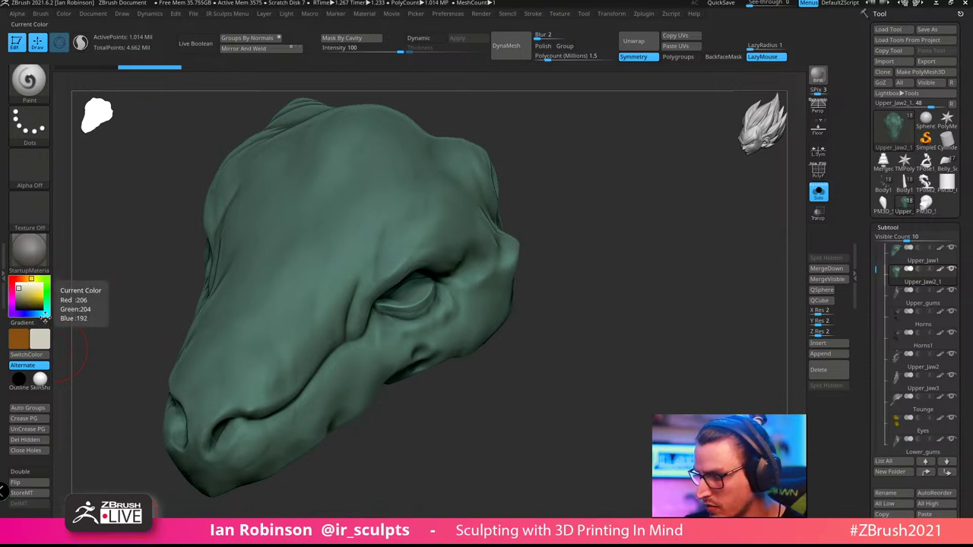
key(c)
key(v)
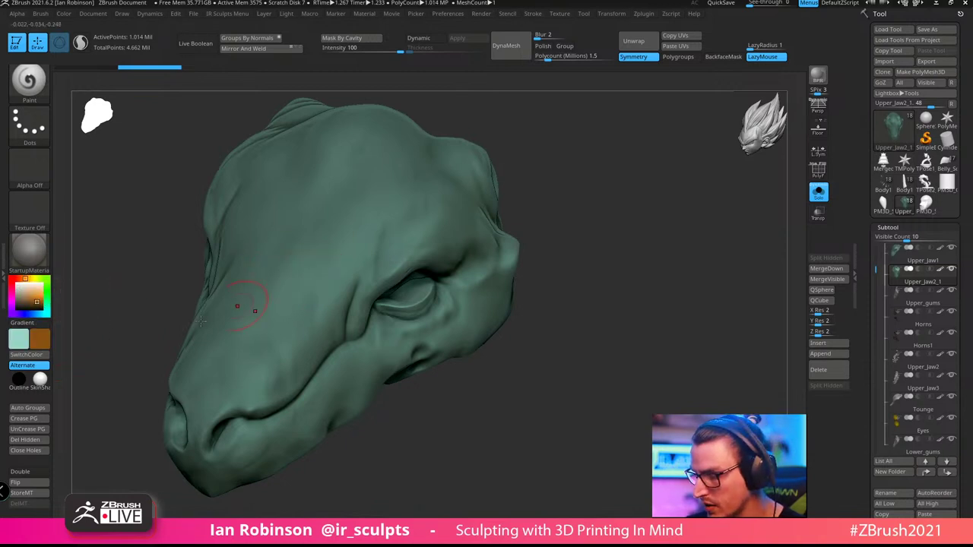
drag(26, 293, 17, 285)
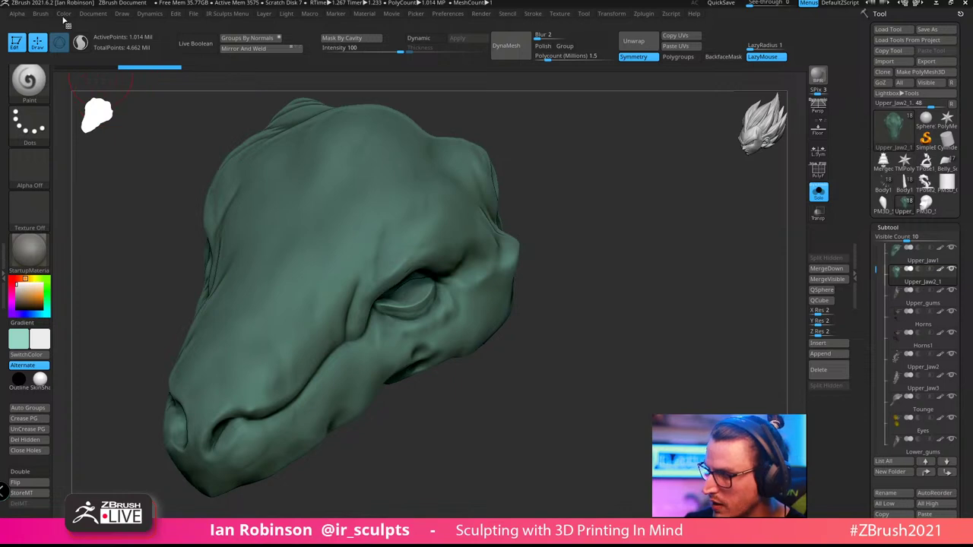
mouse_move(66, 16)
click(96, 211)
drag(584, 183, 610, 185)
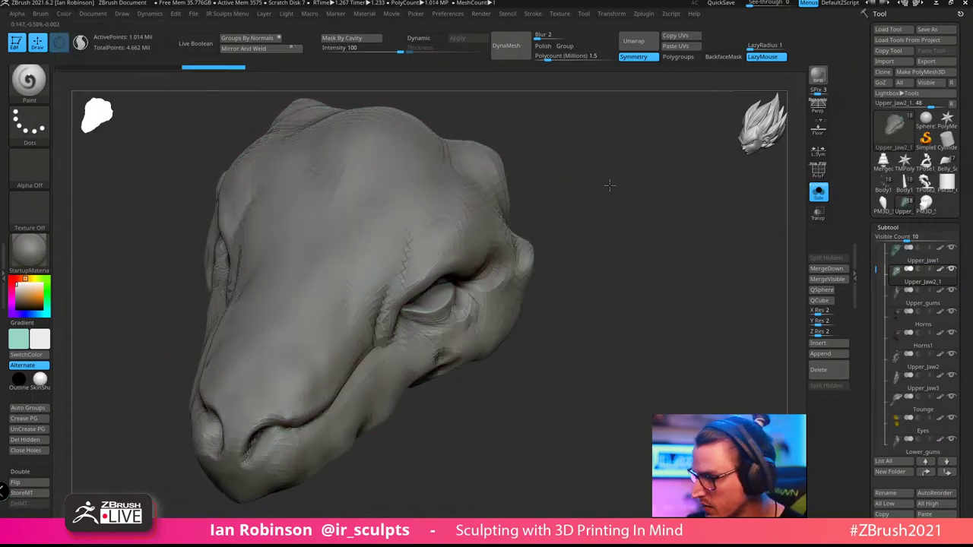
Look over the recoloured head around the eye and change the active brush to ZModeler
key(b)
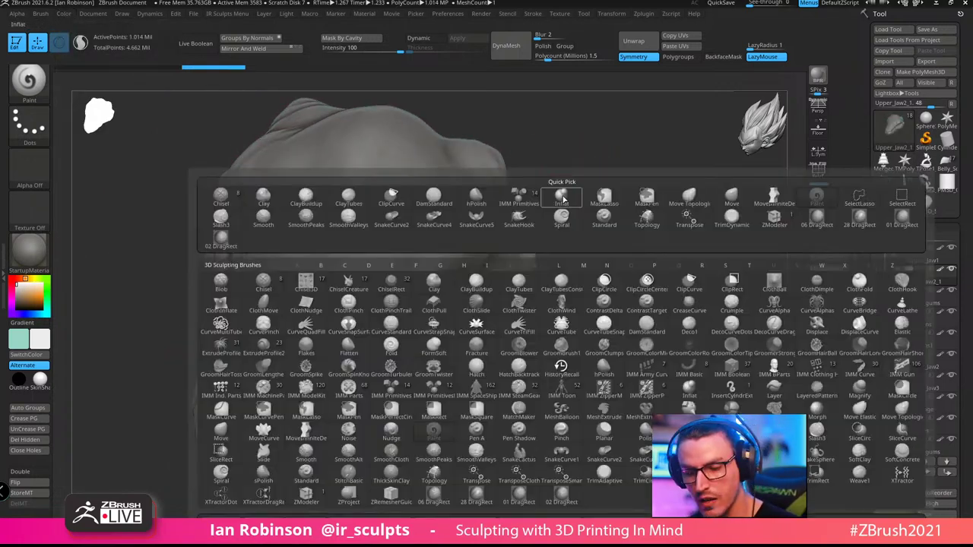
click(562, 198)
mouse_move(580, 145)
mouse_down()
mouse_move(636, 172)
mouse_move(378, 258)
mouse_up()
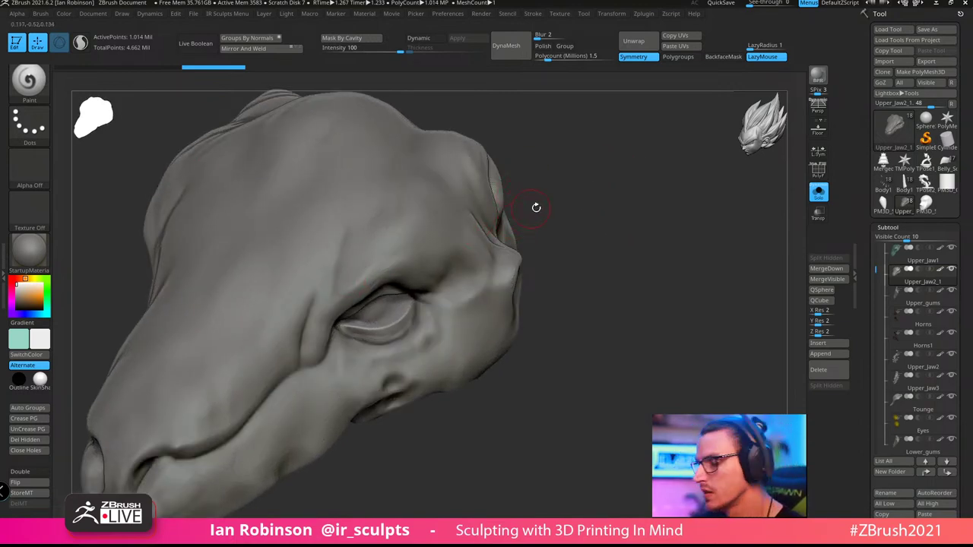
drag(613, 214, 608, 212)
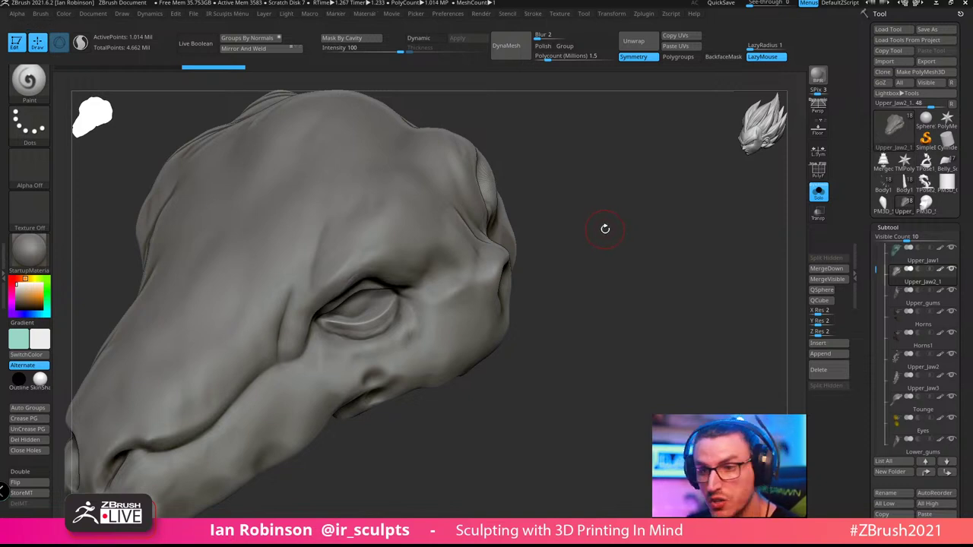
key(b)
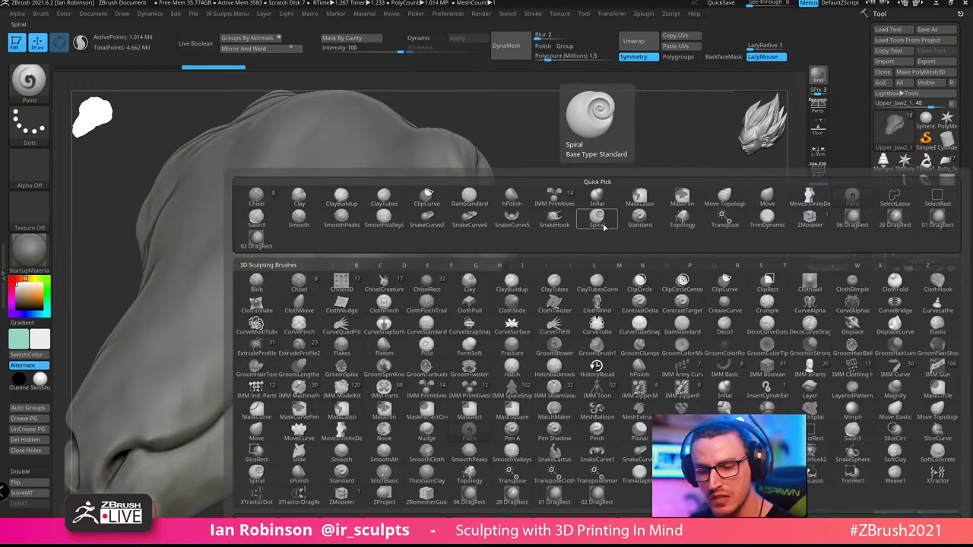
key(b)
click(517, 145)
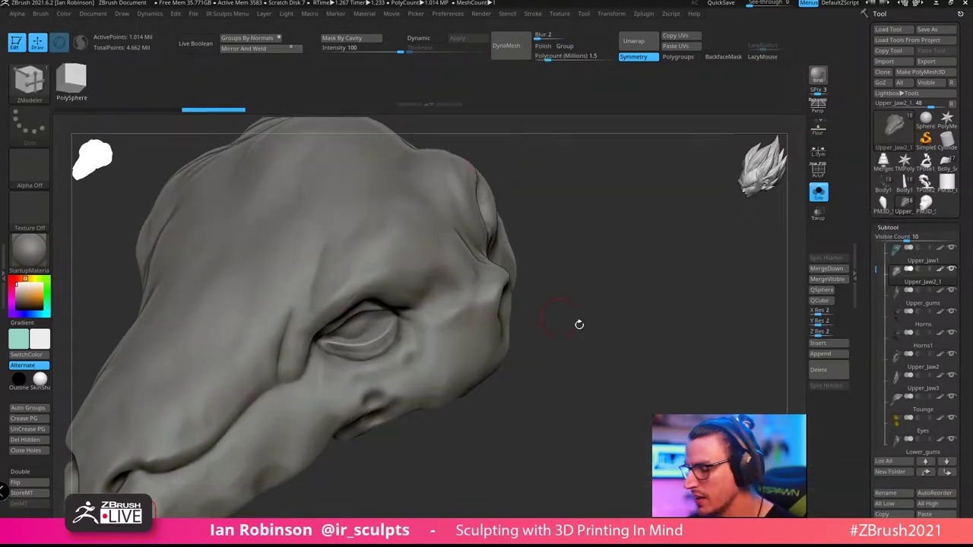
Switch to the PM3D_Cylinder3D tool with its polyframe displayed
click(946, 139)
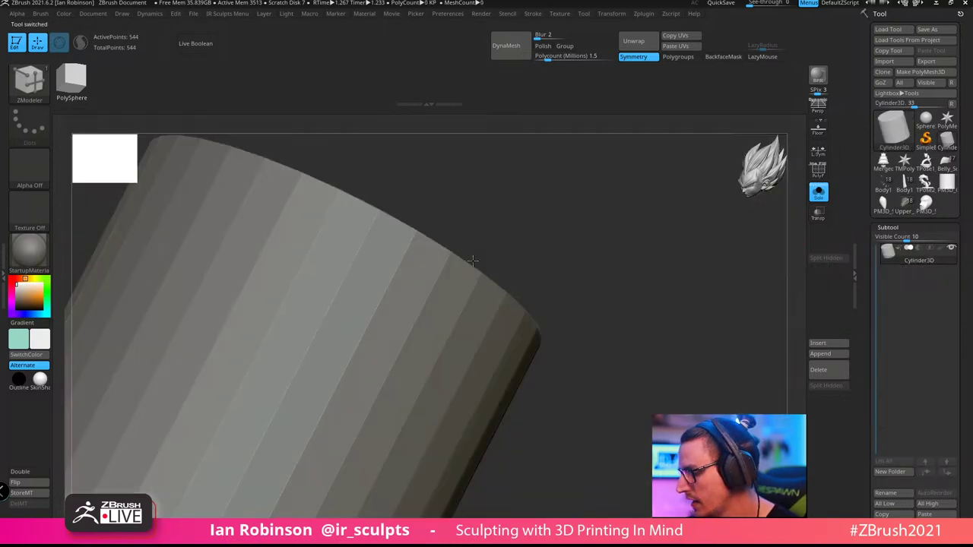
key(shift+f)
click(946, 183)
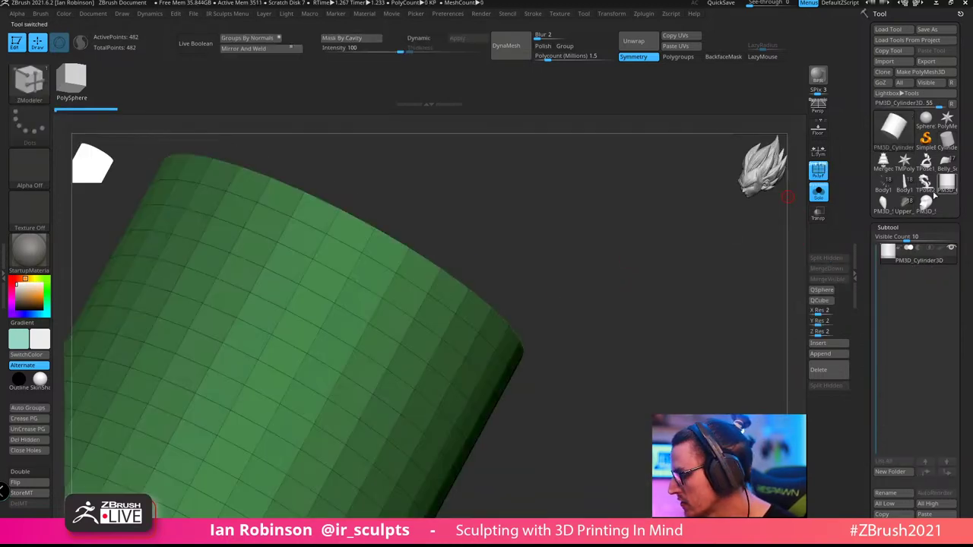
mouse_move(676, 292)
mouse_down()
mouse_move(649, 281)
mouse_move(702, 287)
mouse_move(673, 298)
mouse_up()
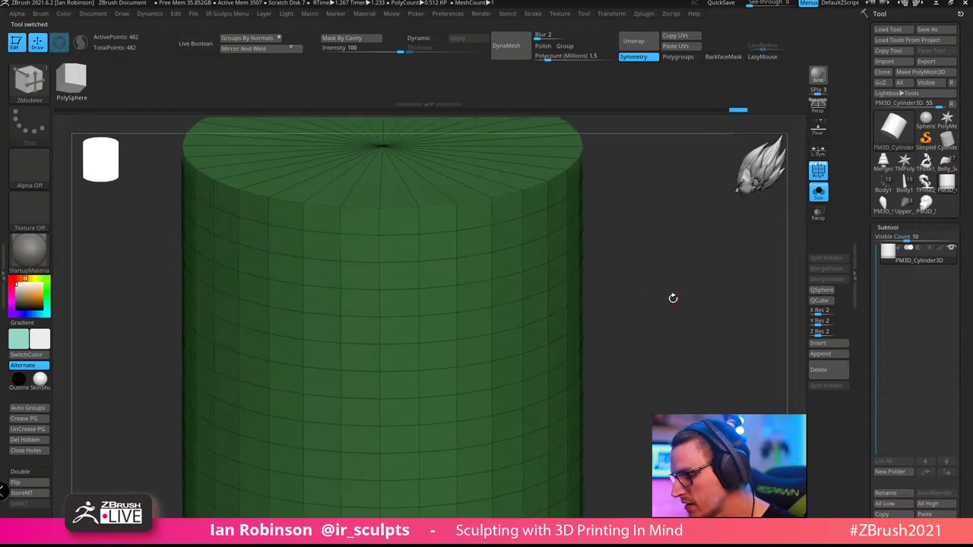
Mark a row of three side polygons on the cylinder and pull them outward with ZModeler's Extrude, target Polygroup All
key(space)
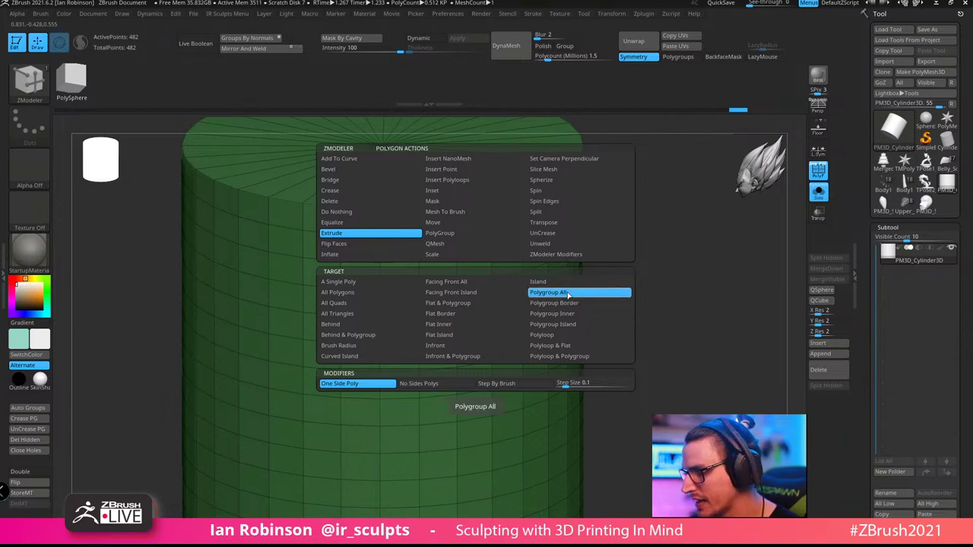
alt+drag(700, 266, 652, 258)
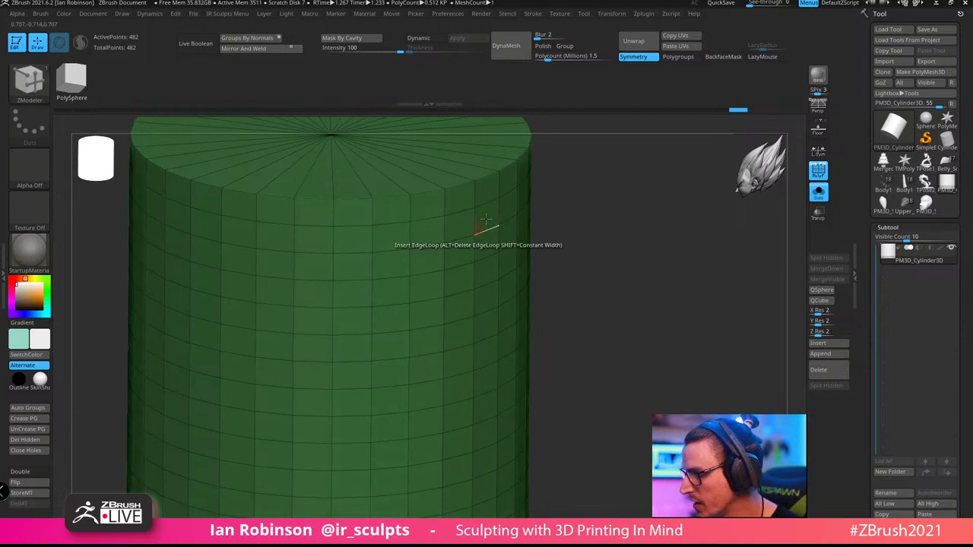
drag(398, 272, 456, 286)
key(ctrl+z)
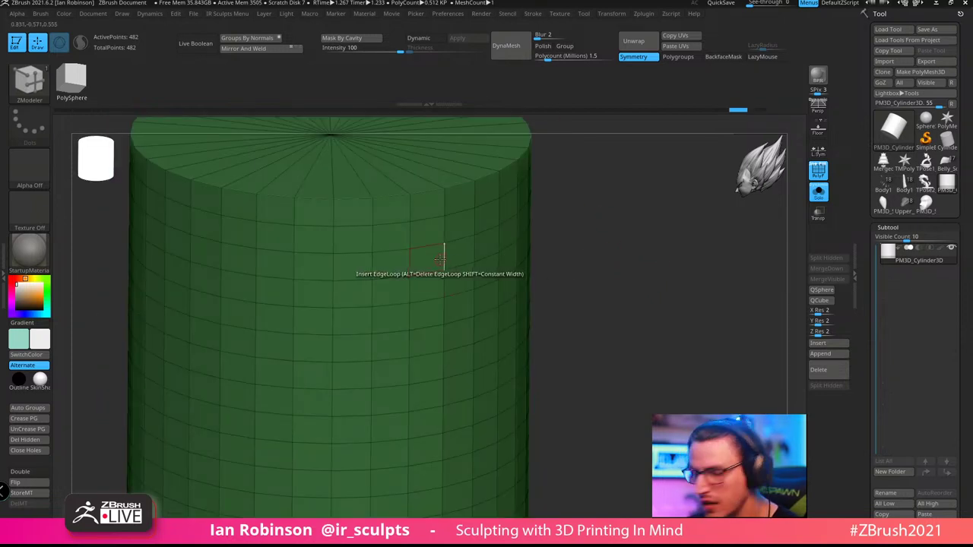
alt+drag(430, 262, 486, 249)
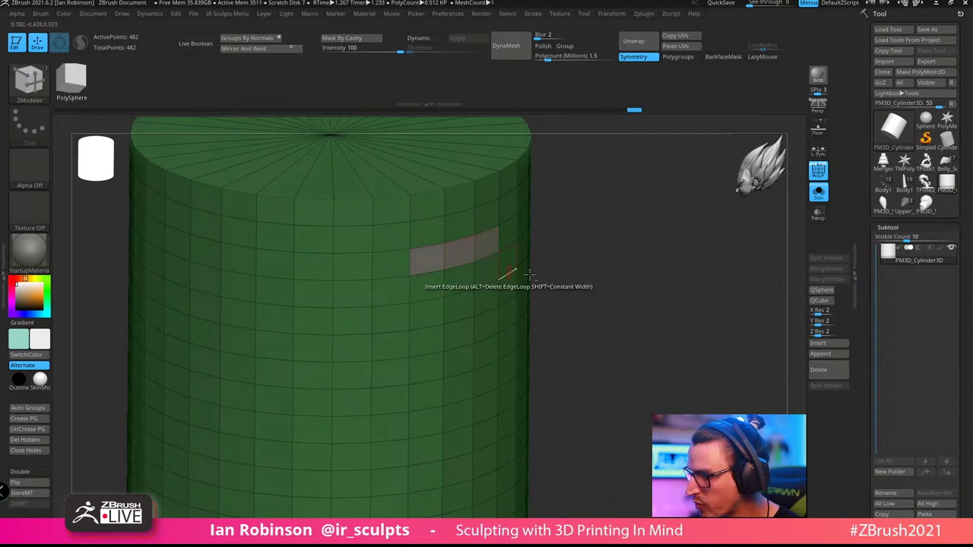
drag(417, 261, 677, 396)
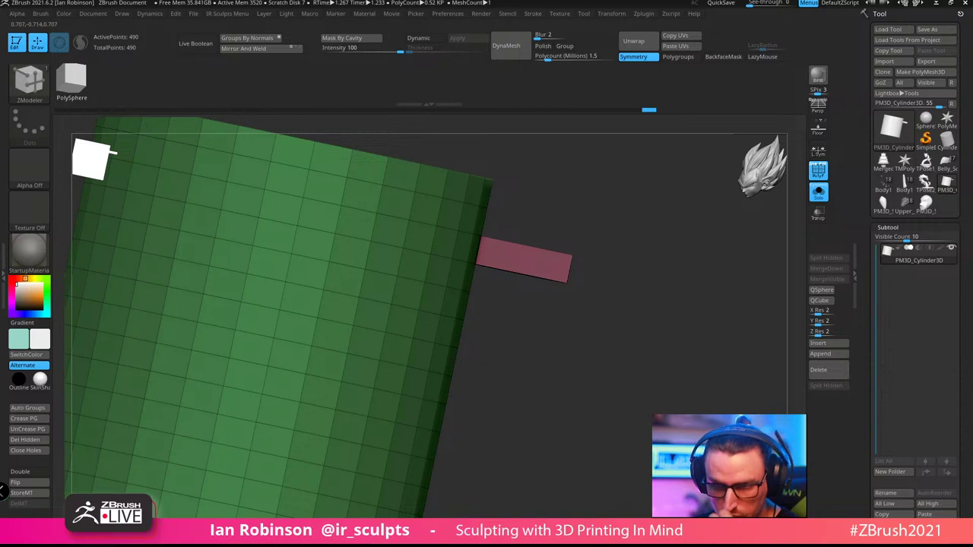
drag(624, 327, 617, 357)
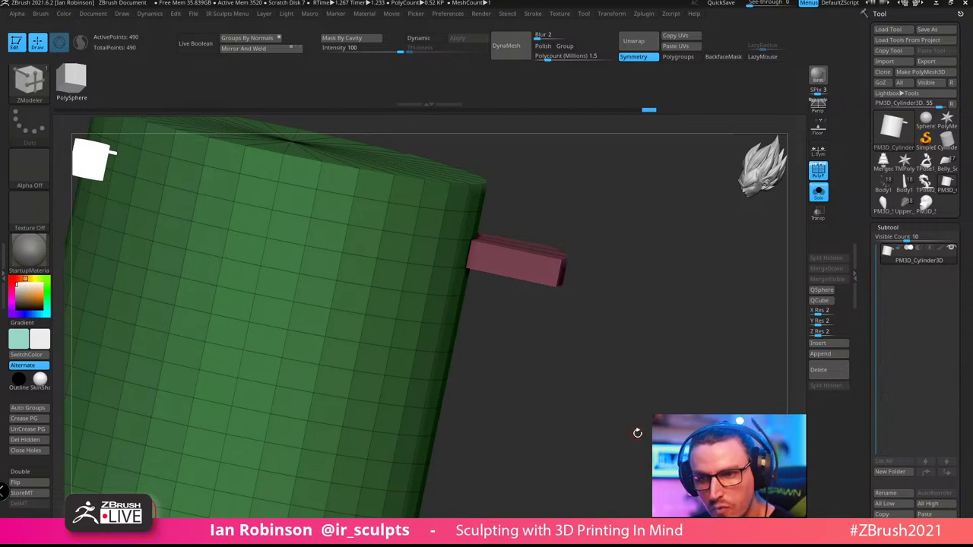
drag(648, 436, 646, 441)
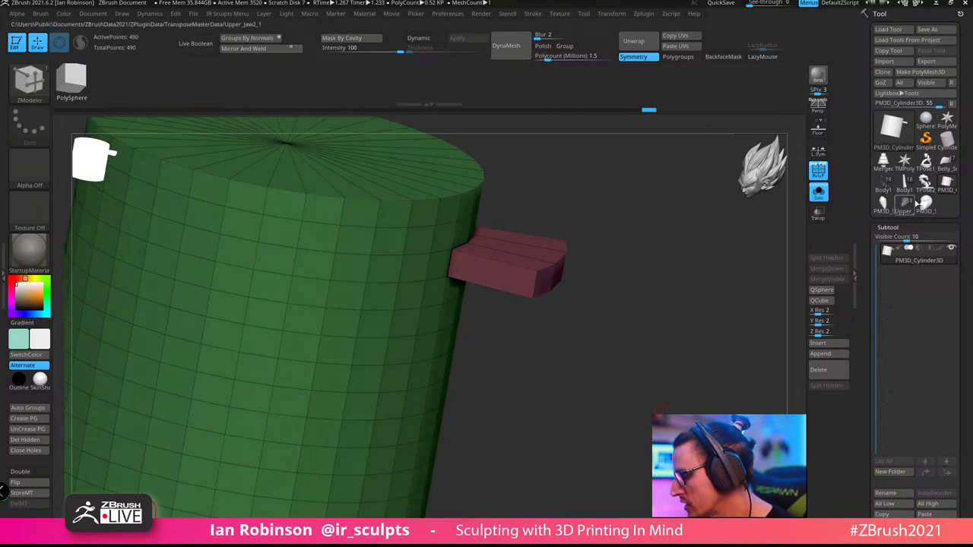
Return to the Upper_Jaw2_1 head tool and turn off Solo to show the whole serpent with the wireframe hidden
mouse_move(921, 211)
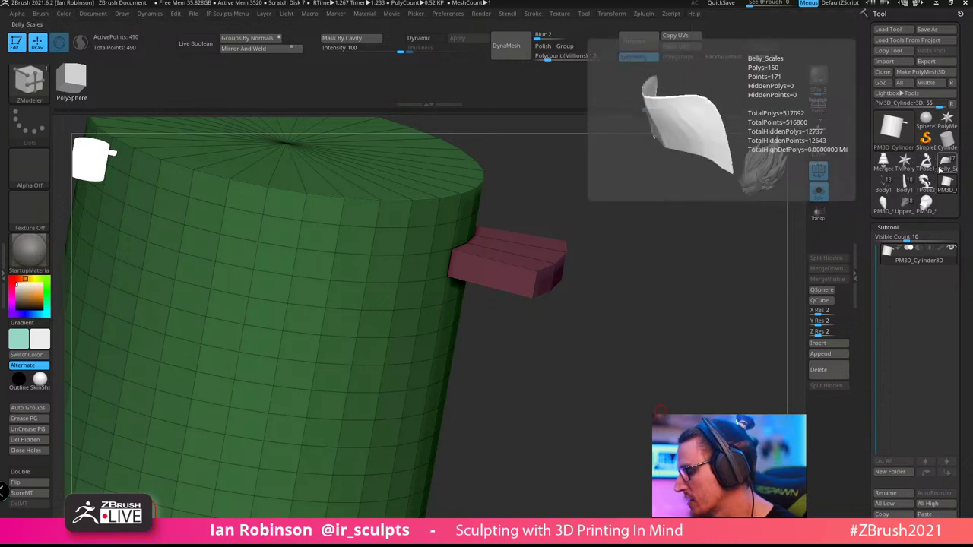
mouse_move(878, 213)
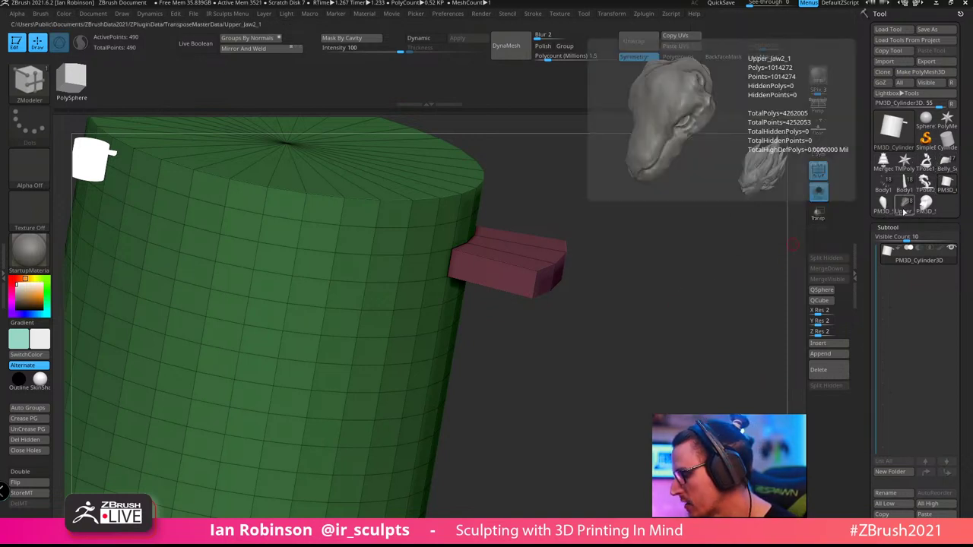
click(904, 209)
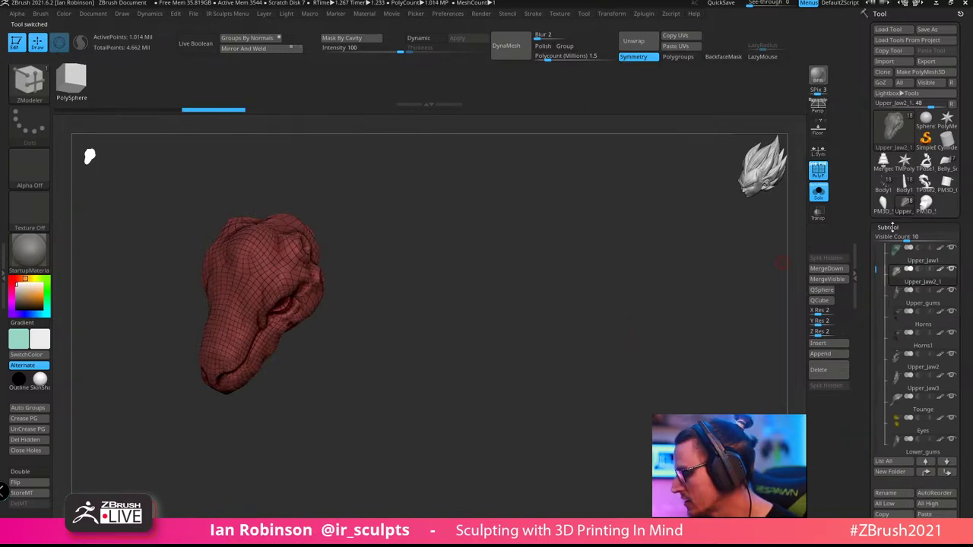
click(818, 195)
alt+drag(624, 262, 608, 327)
key(shift+f)
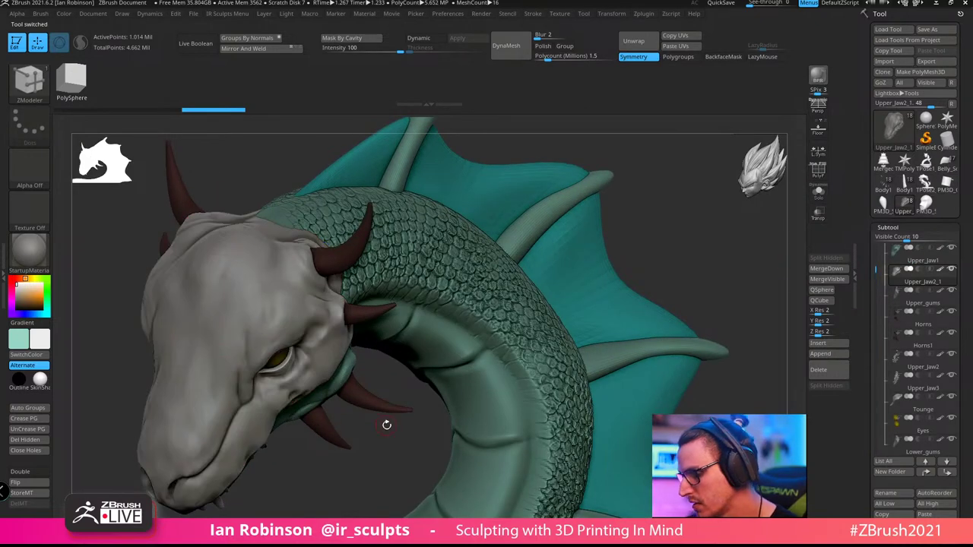
key(shift+f)
alt+drag(387, 425, 347, 395)
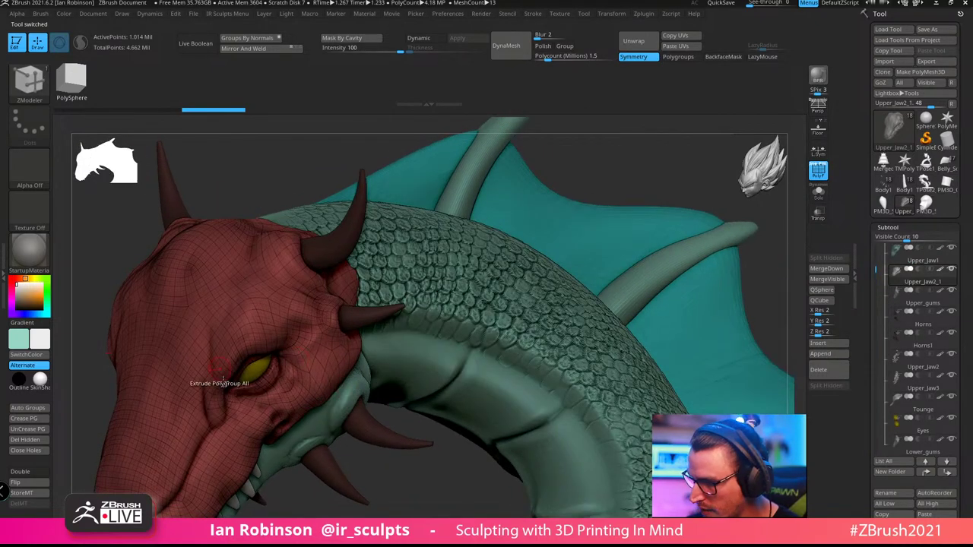
key(shift+f)
Select the Paint brush and isolate the Upper_Jaw2_1 head in Solo mode, framed around the eye
key(b)
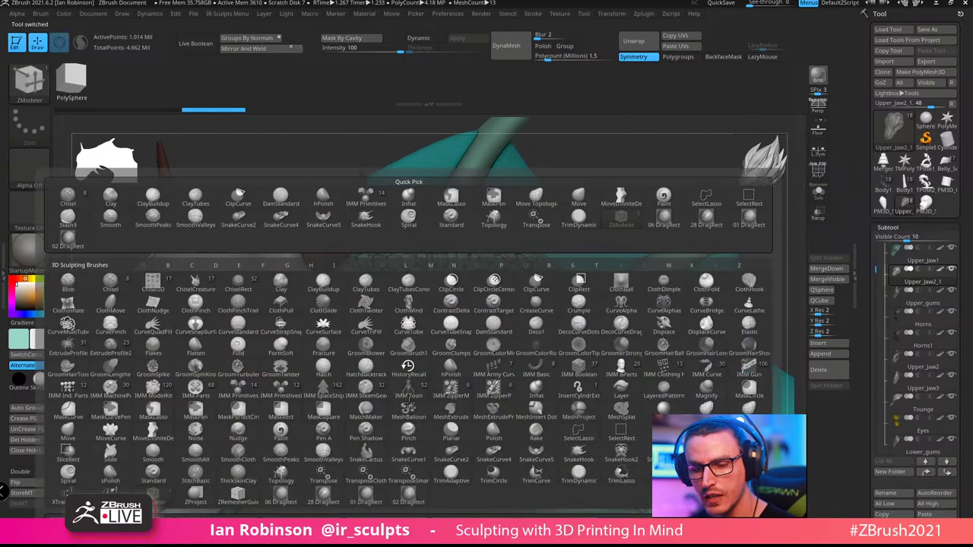
key(p)
key(a)
mouse_move(365, 395)
alt+mouse_down()
mouse_move(292, 374)
mouse_move(436, 278)
alt+mouse_up()
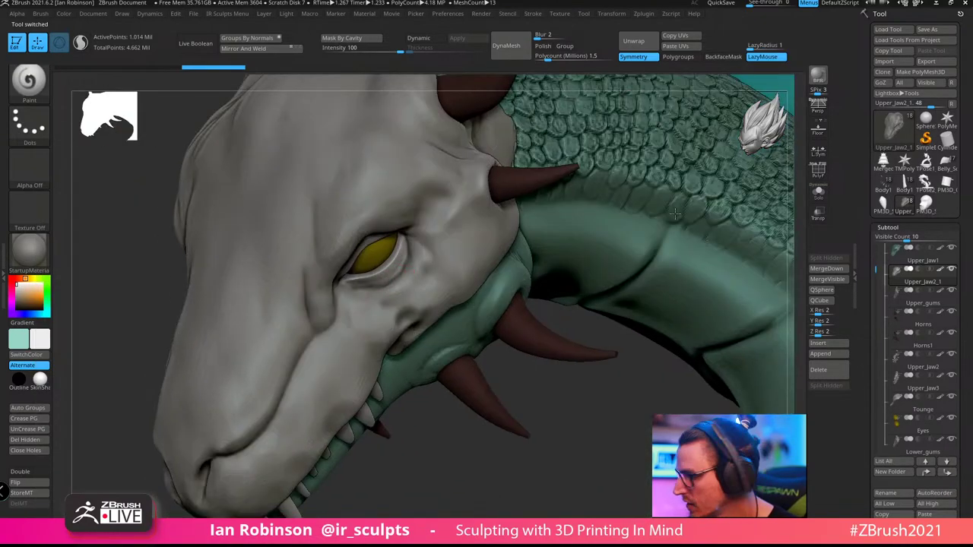
click(818, 191)
drag(506, 297, 524, 304)
key(s)
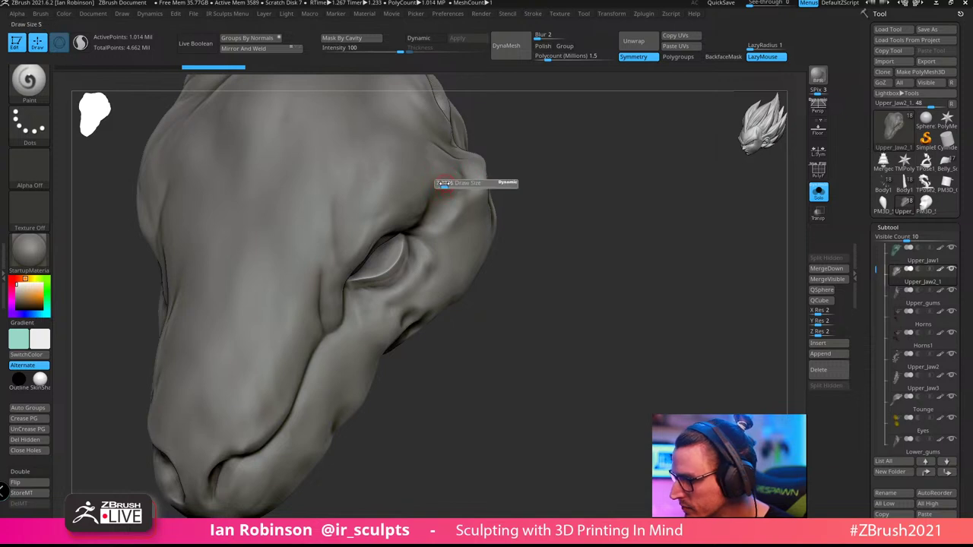
alt+drag(570, 155, 615, 181)
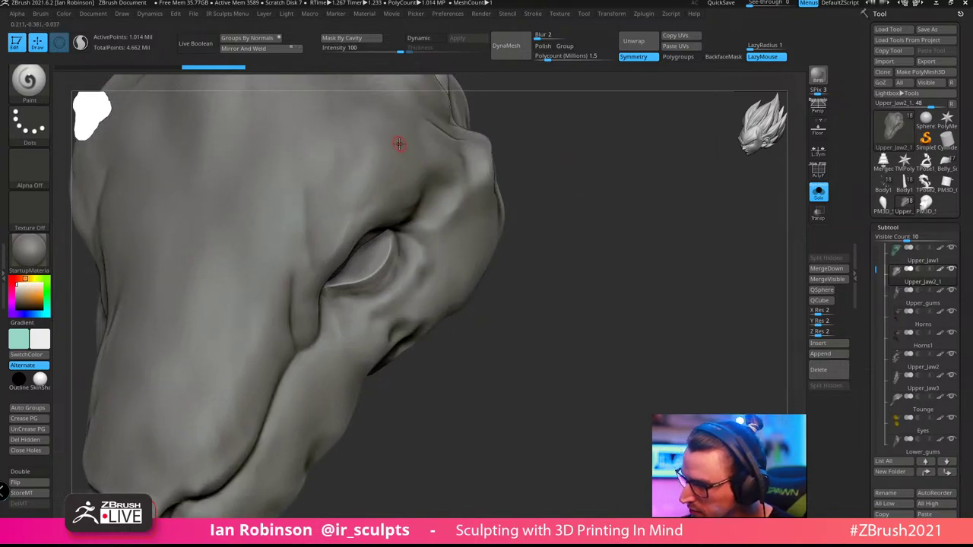
drag(590, 180, 600, 177)
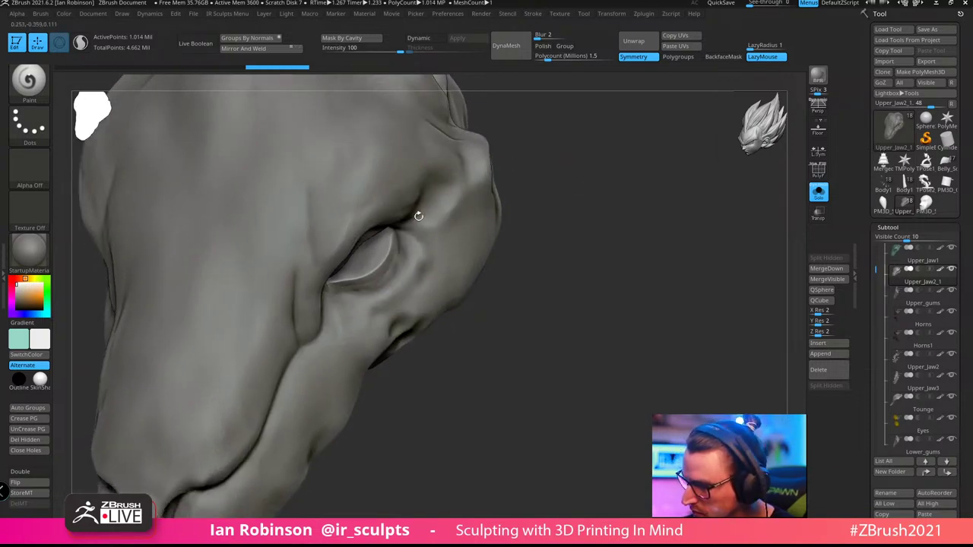
Set the paint colour to black and adjust the brush's draw size, undoing a test stroke on the head
drag(27, 302, 17, 306)
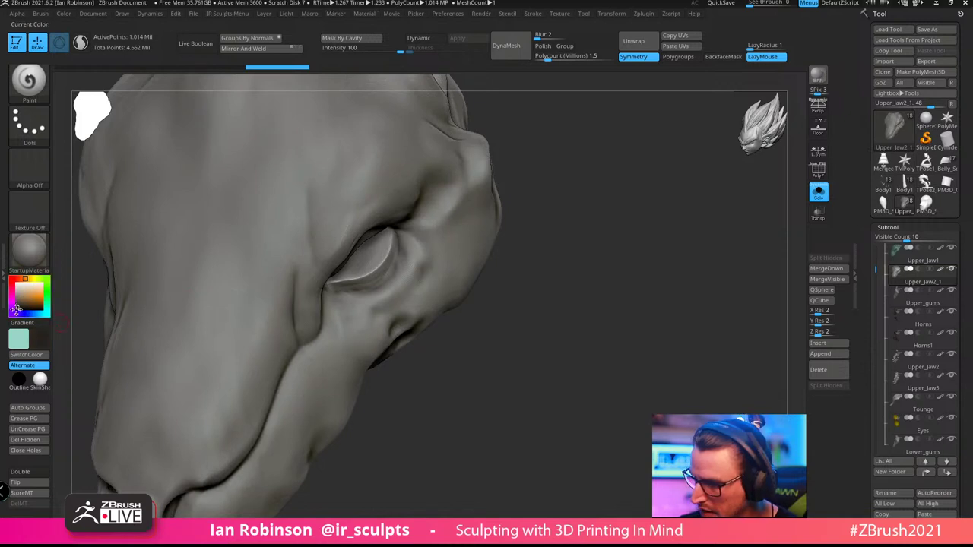
mouse_move(621, 224)
mouse_down()
mouse_move(621, 263)
mouse_move(373, 228)
mouse_move(350, 250)
mouse_up()
key(ctrl+z)
key(space)
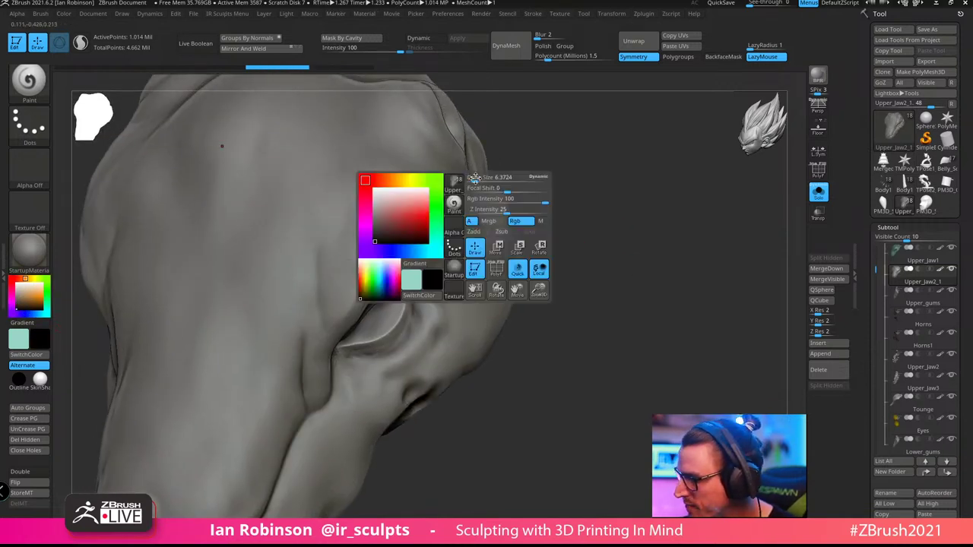
Set the Paint brush's LazyRadius to 11 for smoother strokes
key(b)
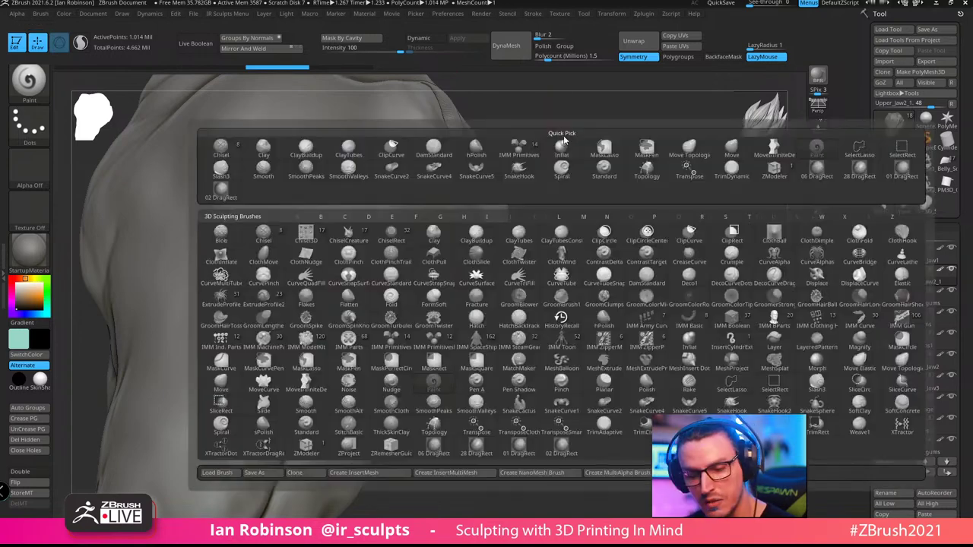
key(m)
click(756, 51)
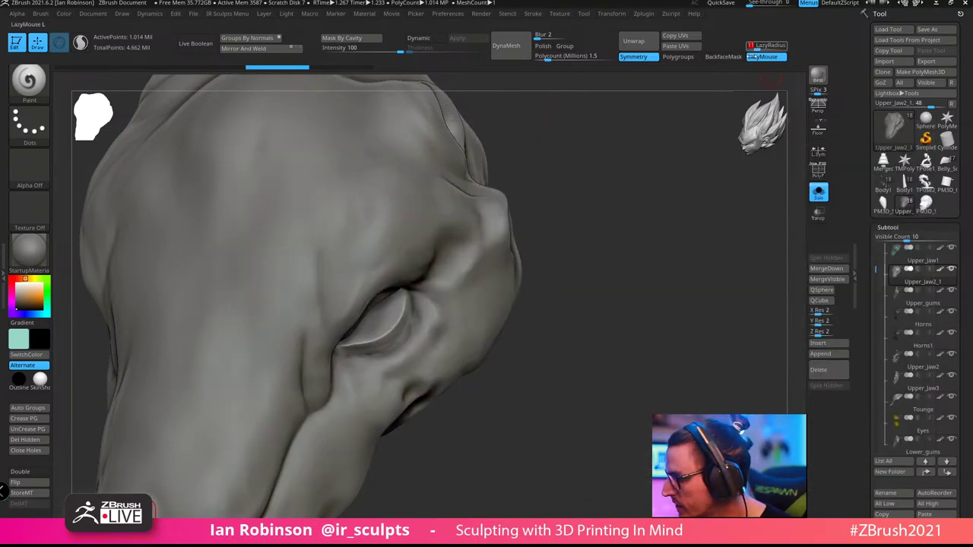
drag(563, 162, 643, 162)
drag(580, 176, 627, 119)
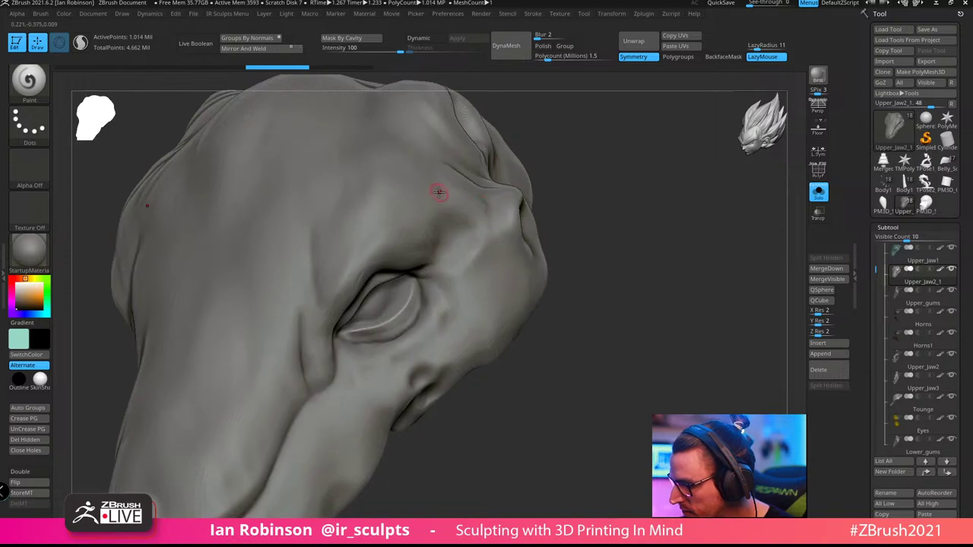
Paint symmetrical black guide lines around the eye sockets, across the snout bridge and down to the nostrils
mouse_move(415, 168)
mouse_down()
mouse_move(380, 175)
mouse_move(334, 205)
mouse_move(312, 251)
mouse_move(303, 299)
mouse_move(310, 394)
mouse_move(344, 403)
mouse_move(435, 346)
mouse_move(474, 305)
mouse_move(488, 256)
mouse_move(471, 196)
mouse_move(433, 170)
mouse_move(380, 173)
mouse_up()
mouse_move(562, 178)
mouse_down()
mouse_move(623, 160)
mouse_move(664, 228)
mouse_move(679, 233)
mouse_move(689, 266)
mouse_move(677, 285)
mouse_up()
mouse_move(424, 240)
mouse_down()
mouse_move(413, 374)
mouse_move(338, 494)
mouse_up()
mouse_move(582, 330)
mouse_down()
mouse_move(619, 350)
mouse_move(486, 308)
mouse_move(437, 311)
mouse_move(394, 329)
mouse_move(292, 327)
mouse_up()
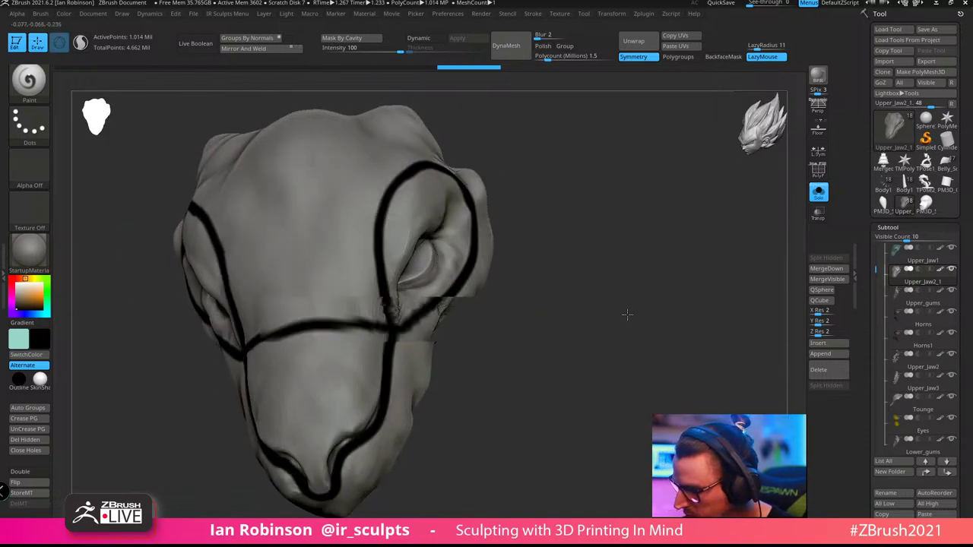
mouse_move(627, 314)
mouse_down()
mouse_move(637, 287)
mouse_move(646, 288)
mouse_move(625, 316)
mouse_move(645, 308)
mouse_up()
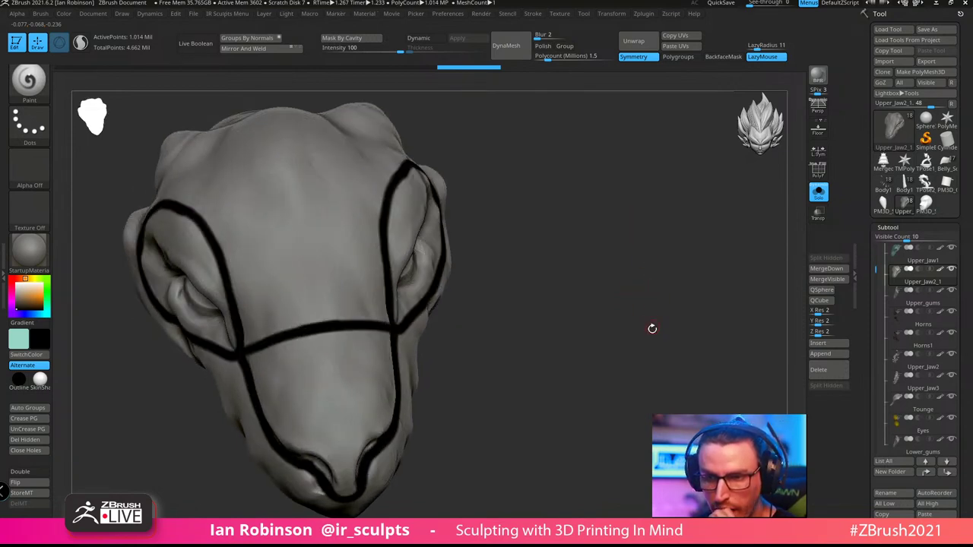
drag(649, 350, 641, 360)
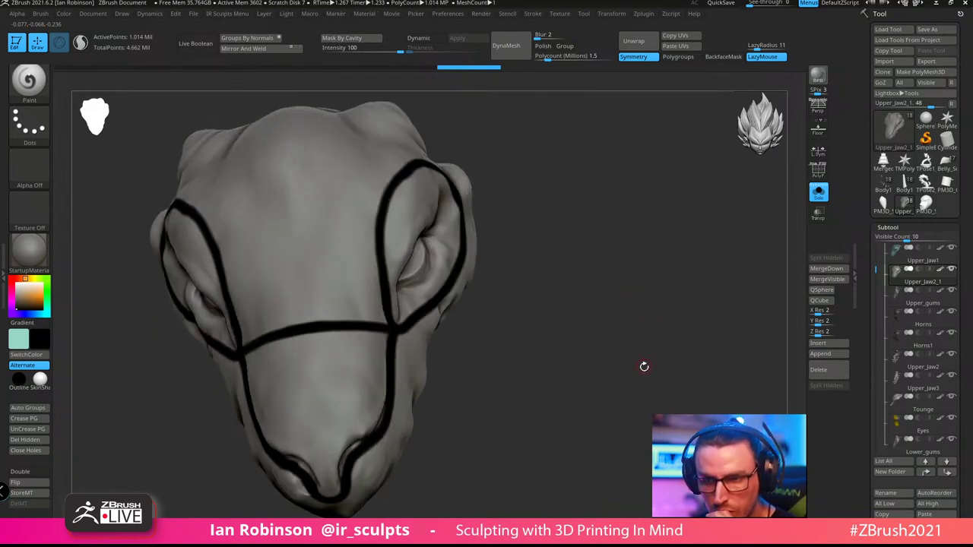
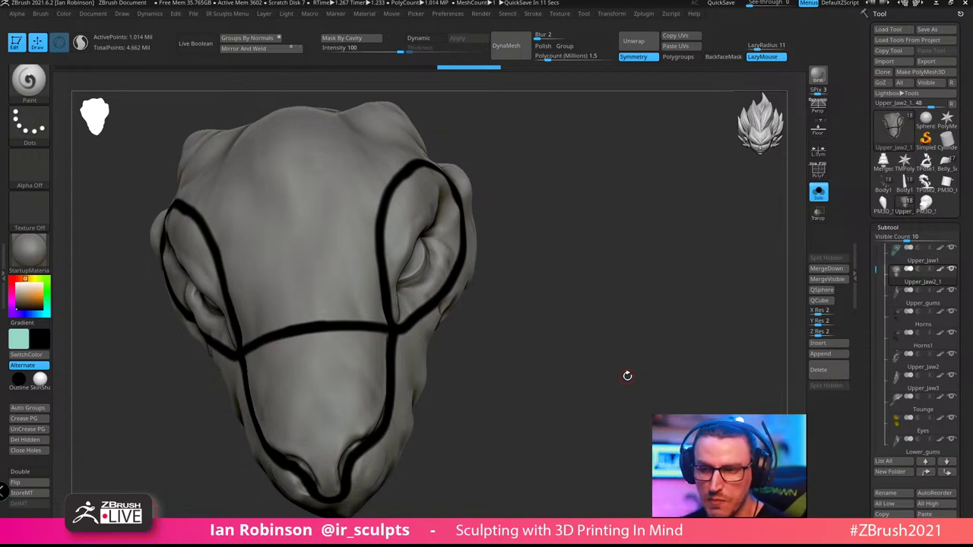
Outline the horn sockets with symmetrical black loops and link them to the eye outlines
mouse_move(600, 229)
mouse_down()
mouse_move(624, 342)
mouse_move(615, 304)
mouse_move(453, 250)
mouse_move(510, 237)
mouse_up()
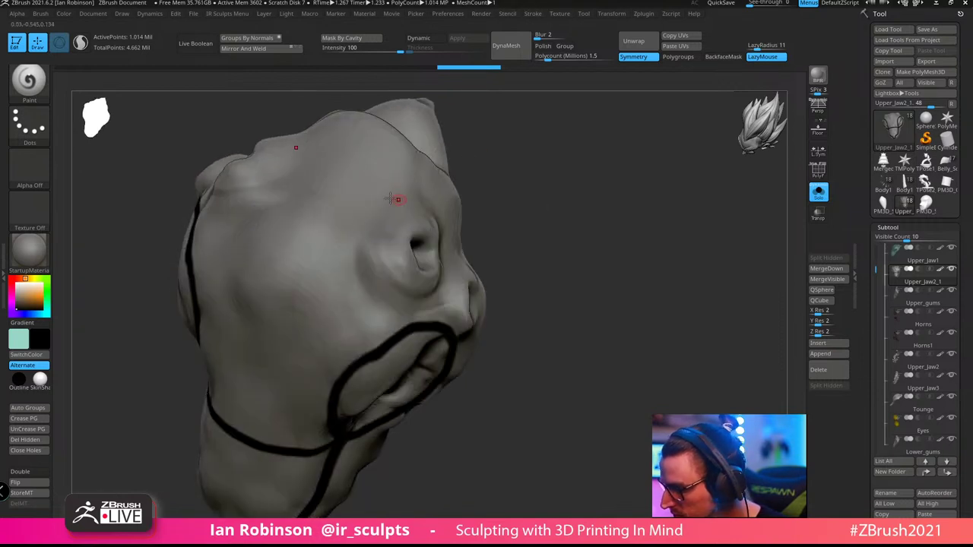
drag(542, 170, 515, 147)
mouse_move(390, 182)
mouse_down()
mouse_move(325, 248)
mouse_move(364, 295)
mouse_move(420, 281)
mouse_move(428, 237)
mouse_move(408, 190)
mouse_move(369, 186)
mouse_up()
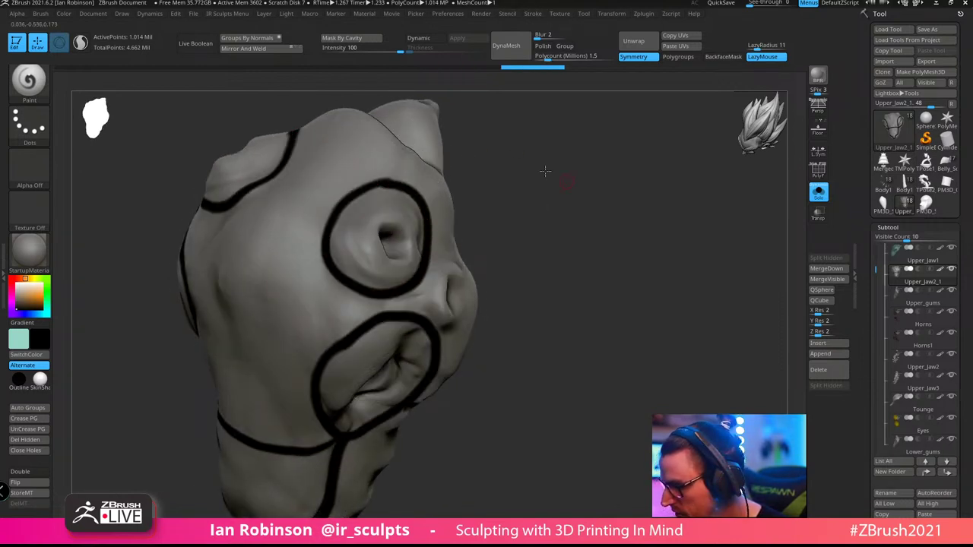
mouse_move(565, 181)
mouse_down()
mouse_move(632, 169)
mouse_move(581, 182)
mouse_up()
mouse_move(396, 250)
mouse_down()
mouse_move(409, 304)
mouse_move(460, 302)
mouse_move(470, 259)
mouse_move(430, 223)
mouse_up()
mouse_move(562, 186)
mouse_down()
mouse_move(680, 161)
mouse_move(634, 197)
mouse_up()
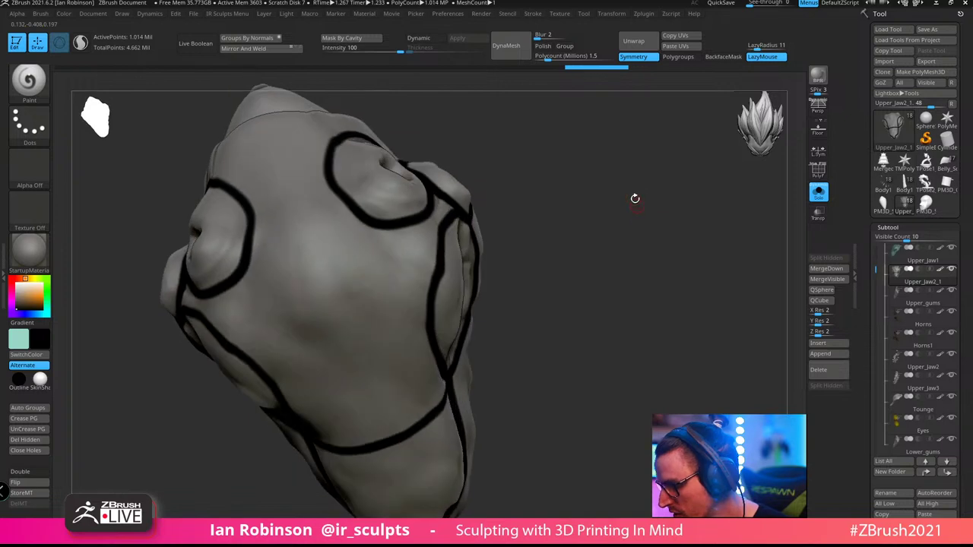
Paint a black line across the back of the head joining the horn-socket outlines, and check the guides against the wireframe
mouse_move(368, 222)
mouse_down()
mouse_move(264, 268)
mouse_move(368, 229)
mouse_up()
key(ctrl+z)
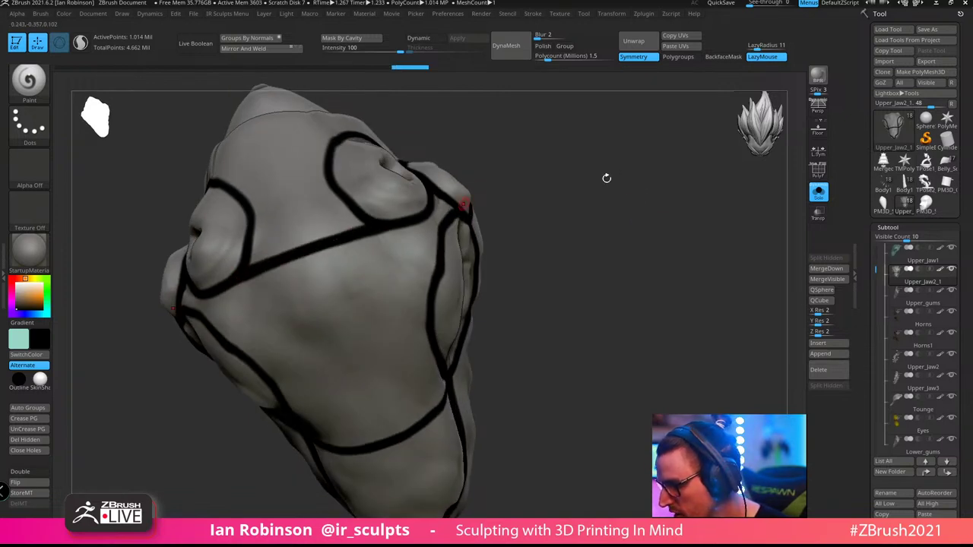
mouse_move(494, 201)
mouse_down()
mouse_move(625, 159)
mouse_move(616, 204)
mouse_move(603, 197)
mouse_move(615, 231)
mouse_move(575, 253)
mouse_up()
drag(373, 295, 302, 213)
mouse_move(570, 203)
mouse_down()
mouse_move(580, 203)
mouse_move(580, 241)
mouse_move(601, 202)
mouse_move(605, 237)
mouse_move(624, 216)
mouse_move(616, 246)
mouse_move(634, 330)
mouse_move(652, 285)
mouse_move(524, 346)
mouse_move(392, 290)
mouse_move(374, 264)
mouse_up()
key(shift+f)
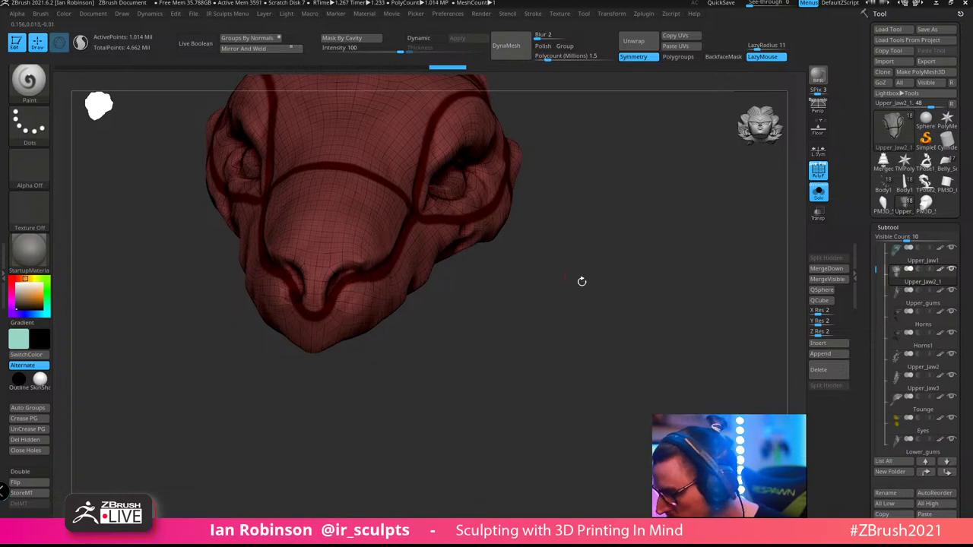
key(shift+f)
drag(582, 281, 781, 270)
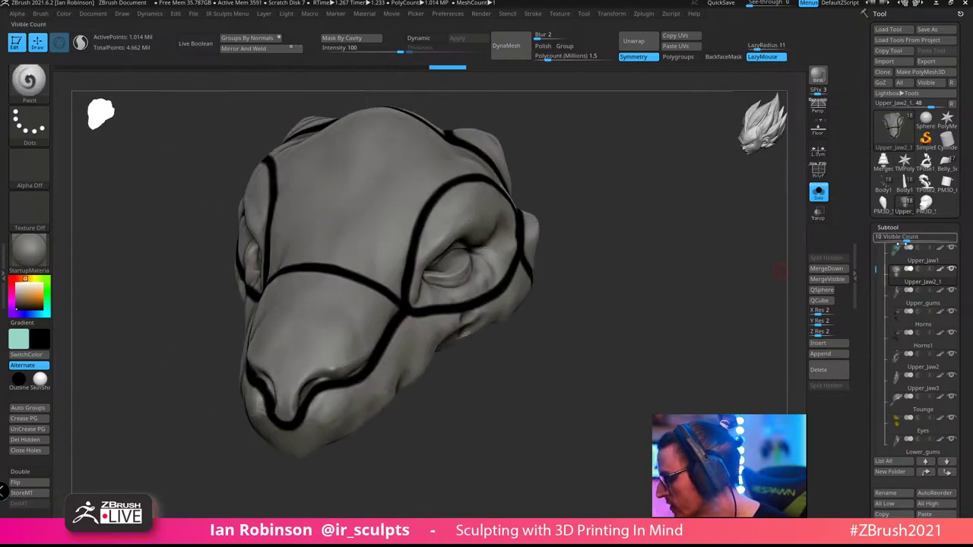
Show the polyframe over the painted head and inspect the mesh and guide lines with the geometry settings open
mouse_move(914, 301)
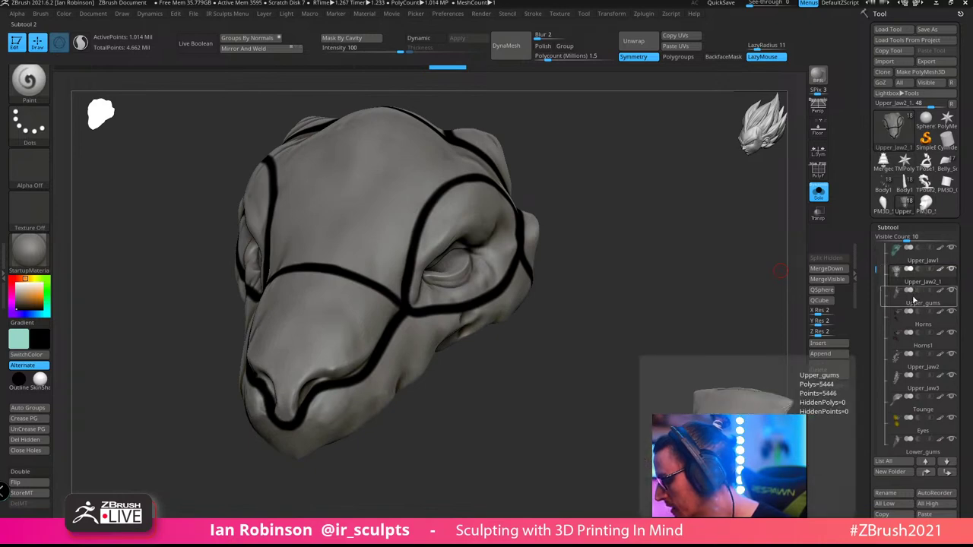
drag(582, 243, 621, 174)
key(shift+f)
drag(573, 141, 591, 75)
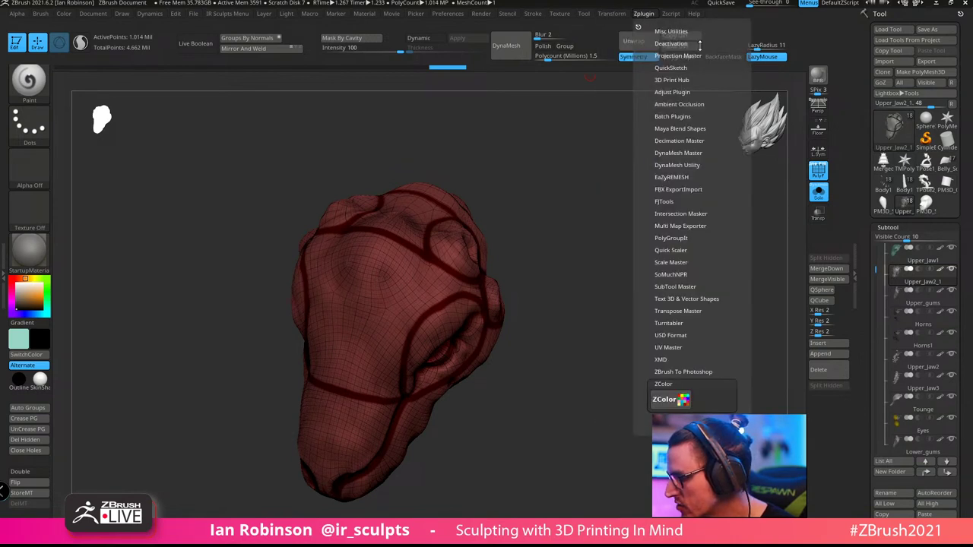
click(887, 226)
click(890, 238)
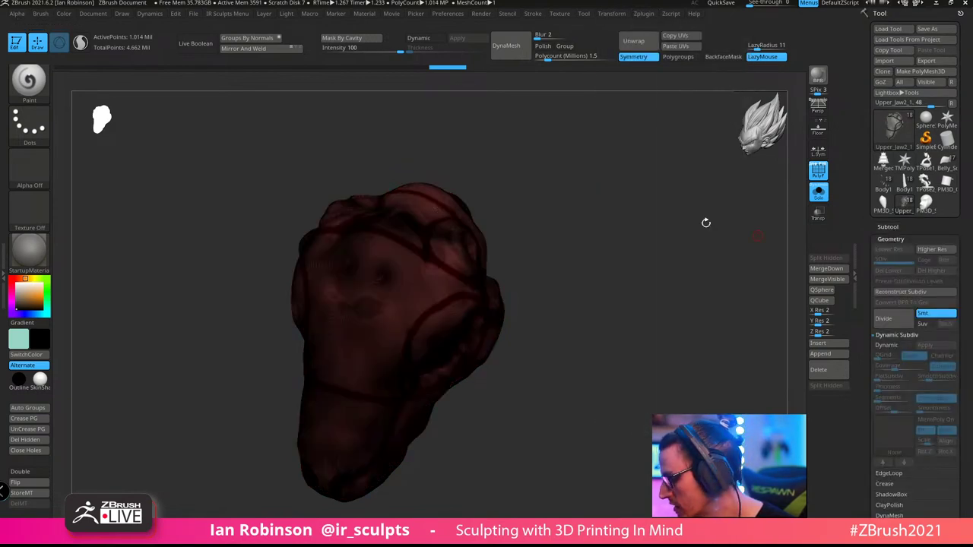
drag(630, 178, 632, 236)
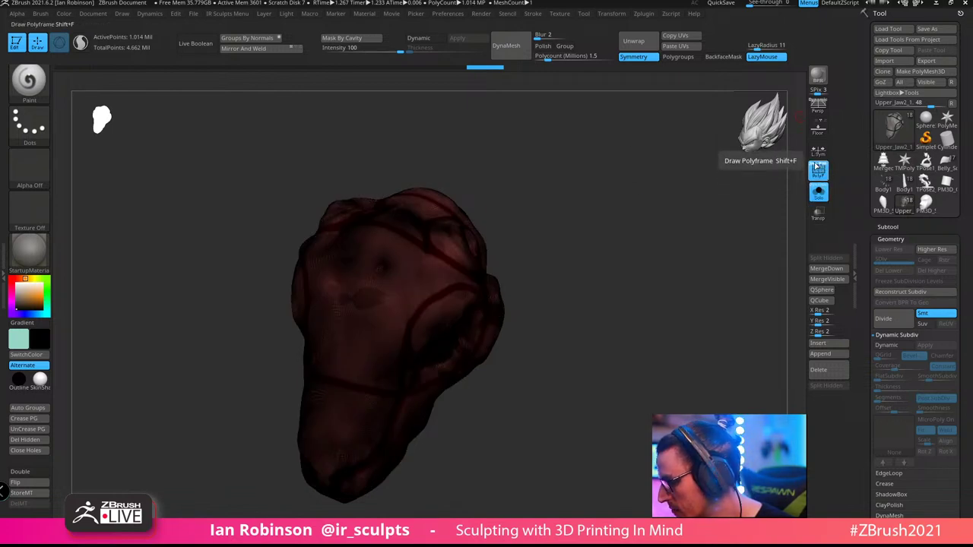
click(821, 164)
mouse_move(639, 230)
mouse_down()
mouse_move(635, 209)
mouse_move(646, 228)
mouse_up()
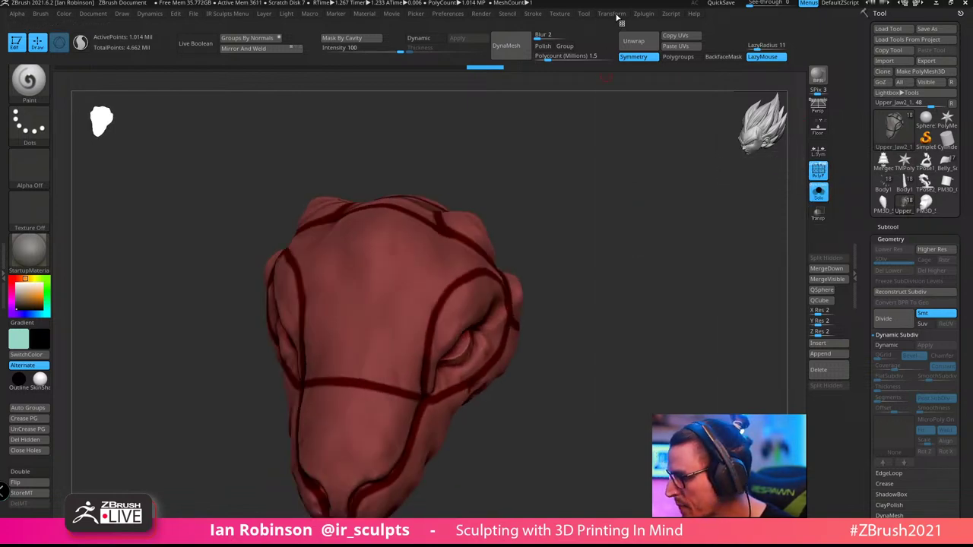
Create borderless polygroups on the head from the painted guide lines with PolyGroupIt from Paint
click(613, 13)
click(644, 13)
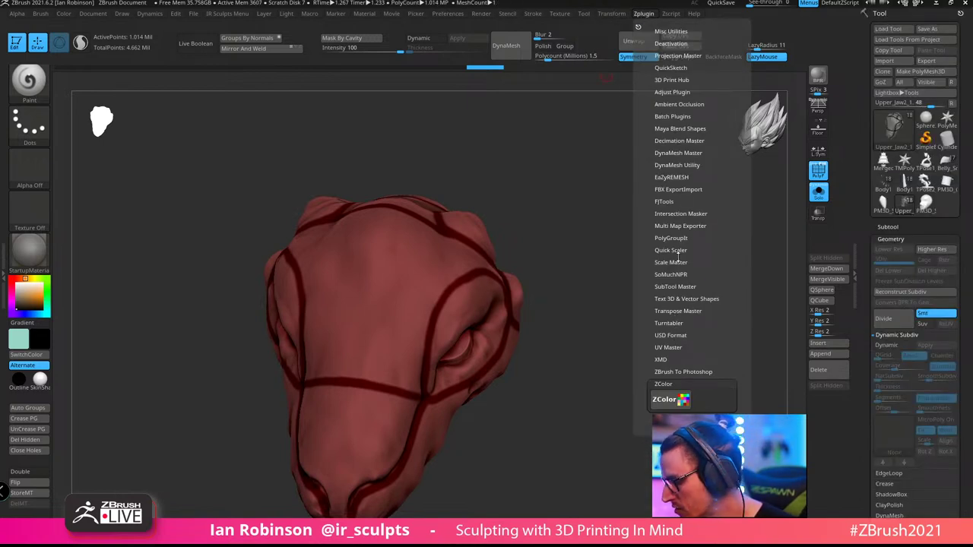
click(671, 238)
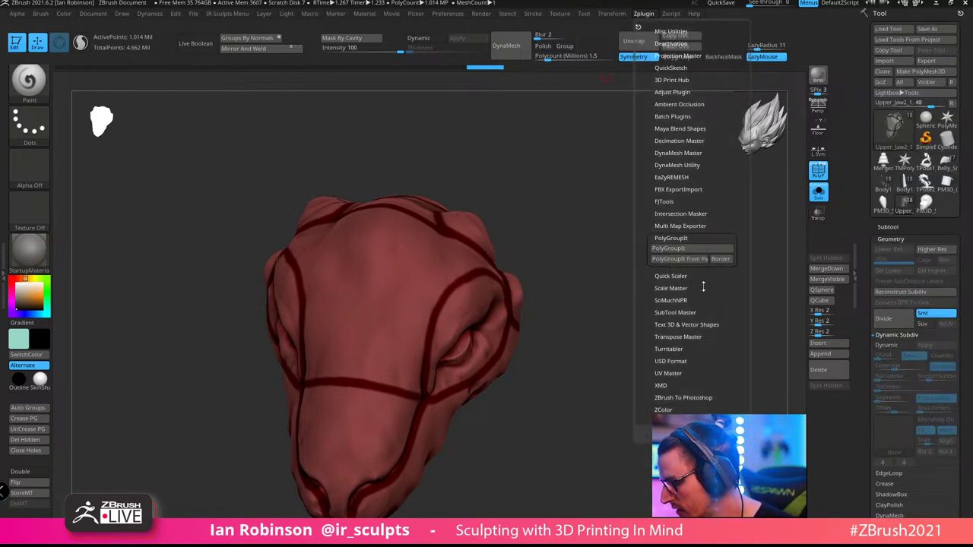
click(679, 260)
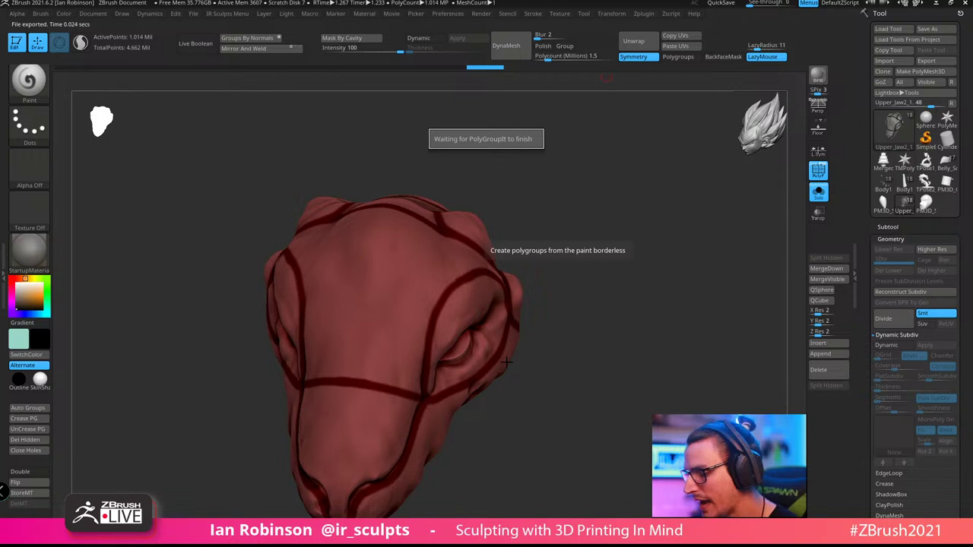
mouse_move(626, 246)
mouse_down()
mouse_move(605, 232)
mouse_move(606, 190)
mouse_move(643, 307)
mouse_move(581, 340)
mouse_up()
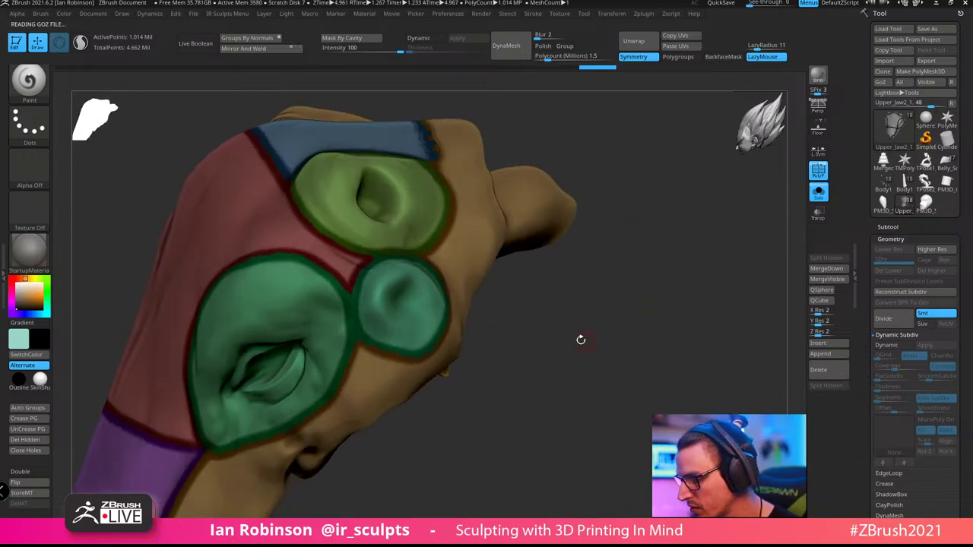
Isolate the small horn socket behind the eye, assign it a new polygroup and unhide the rest of the head
key(shift+f)
key(shift+f)
ctrl+shift+click(445, 318)
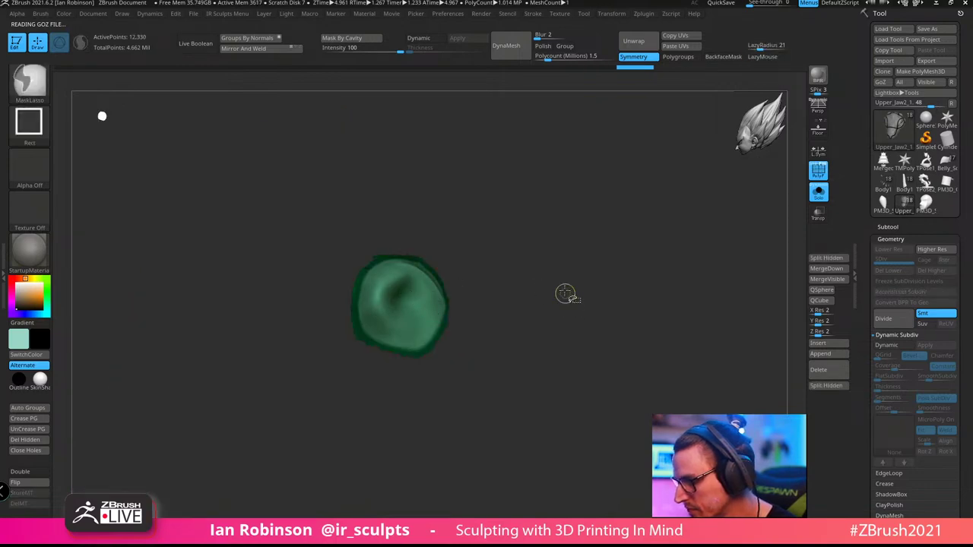
ctrl+shift+drag(565, 294, 531, 316)
key(ctrl+w)
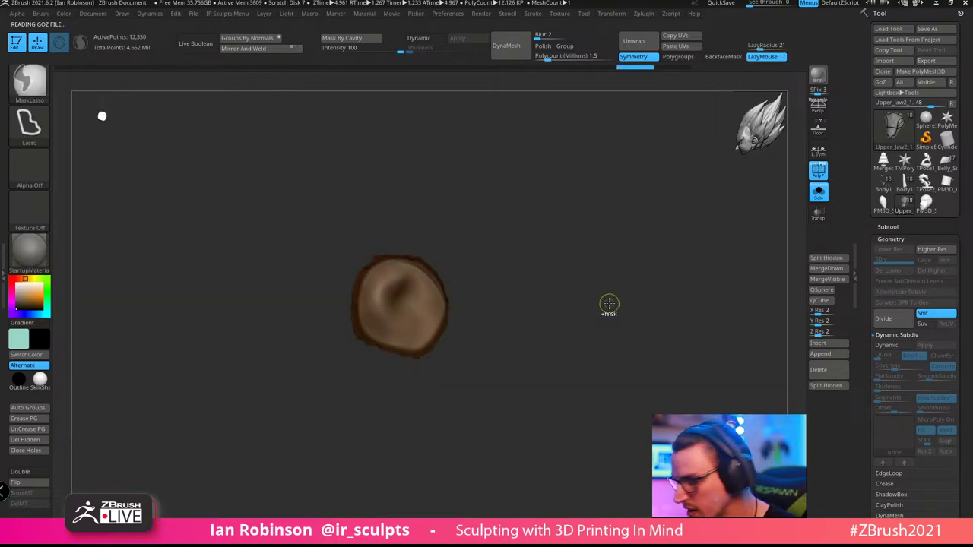
ctrl+shift+click(591, 313)
drag(591, 312, 654, 354)
Isolate the large horn socket on the opposite side, give it a distinct polygroup and unhide the whole head
ctrl+shift+click(399, 307)
key(ctrl+w)
ctrl+shift+click(570, 321)
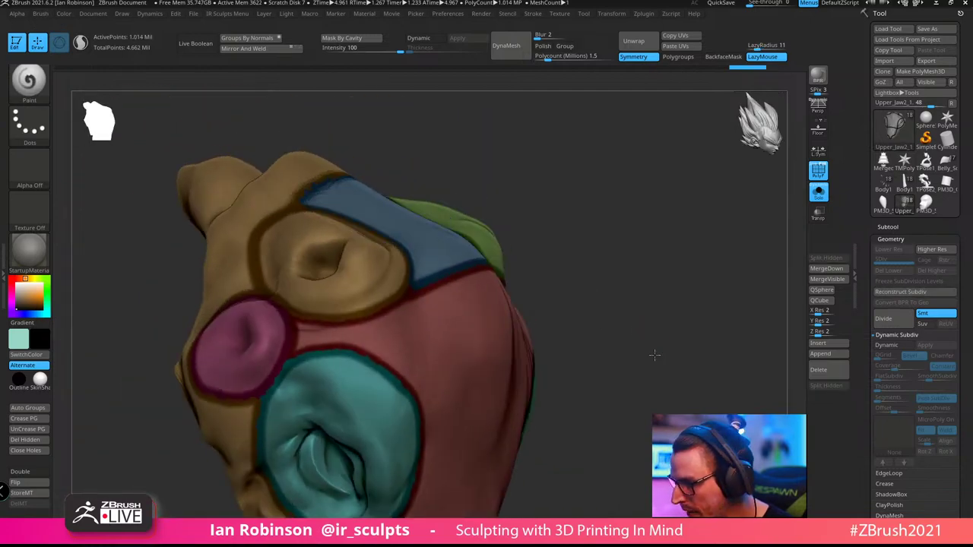
key(ctrl+z)
key(ctrl+z)
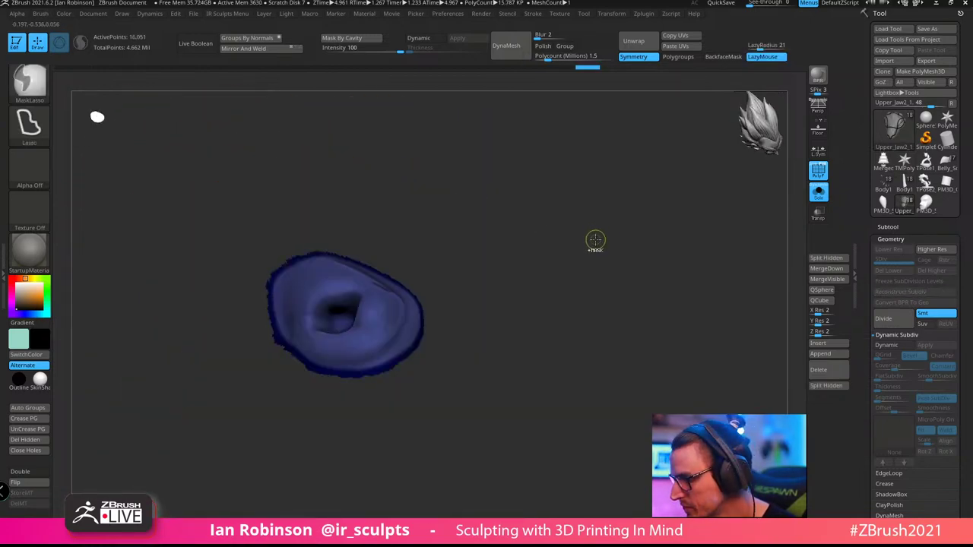
ctrl+shift+click(596, 240)
drag(619, 239, 520, 335)
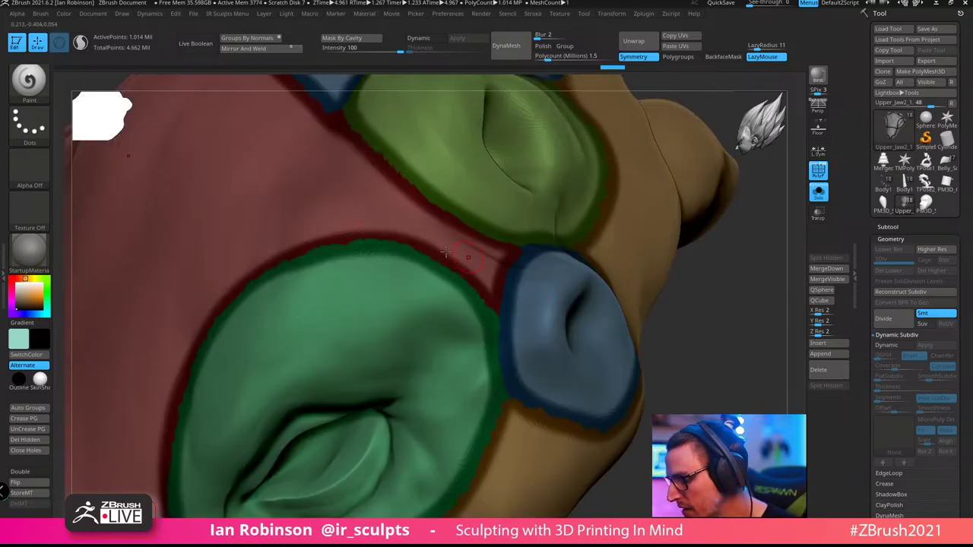
Smooth the jagged polygroup borders across the head with two passes of the Polish By Groups deformation
alt+drag(736, 371, 799, 328)
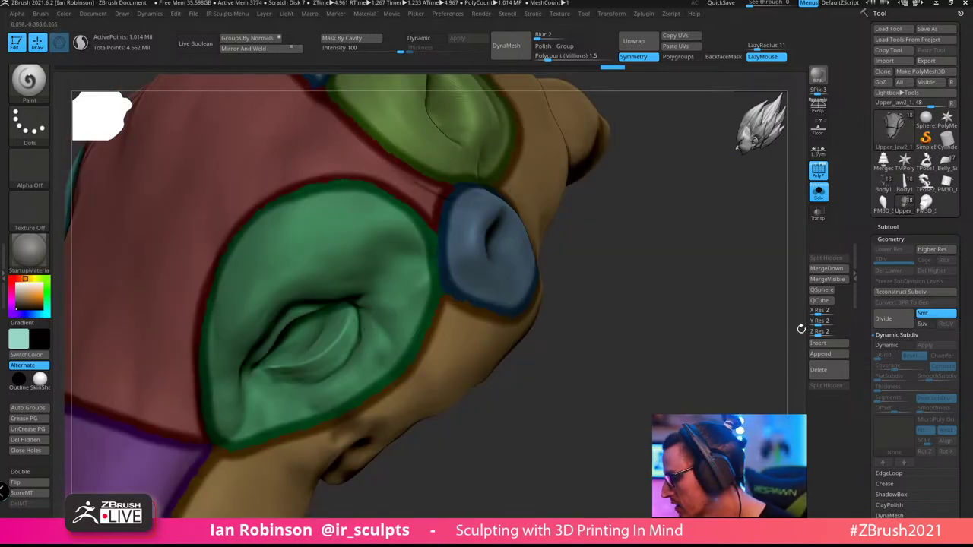
click(903, 238)
drag(954, 402, 895, 260)
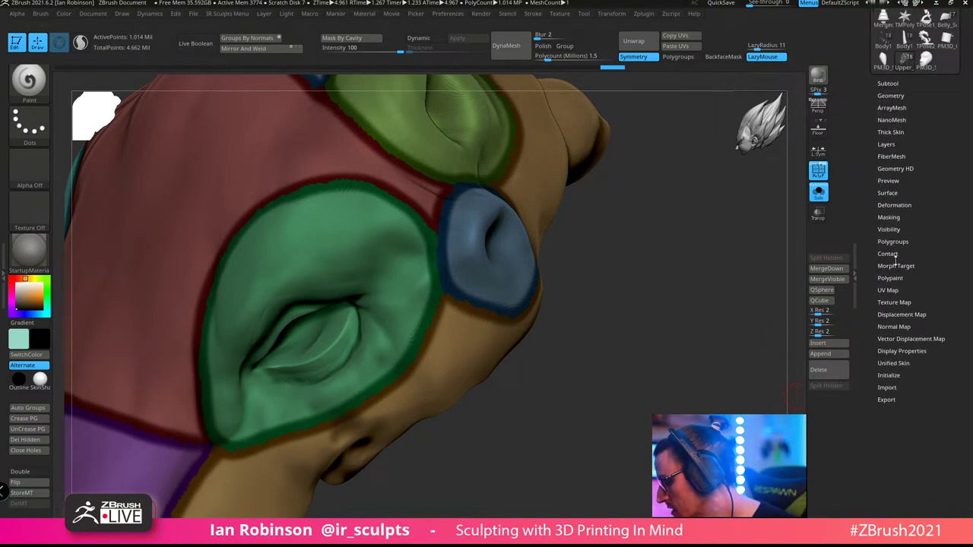
click(895, 204)
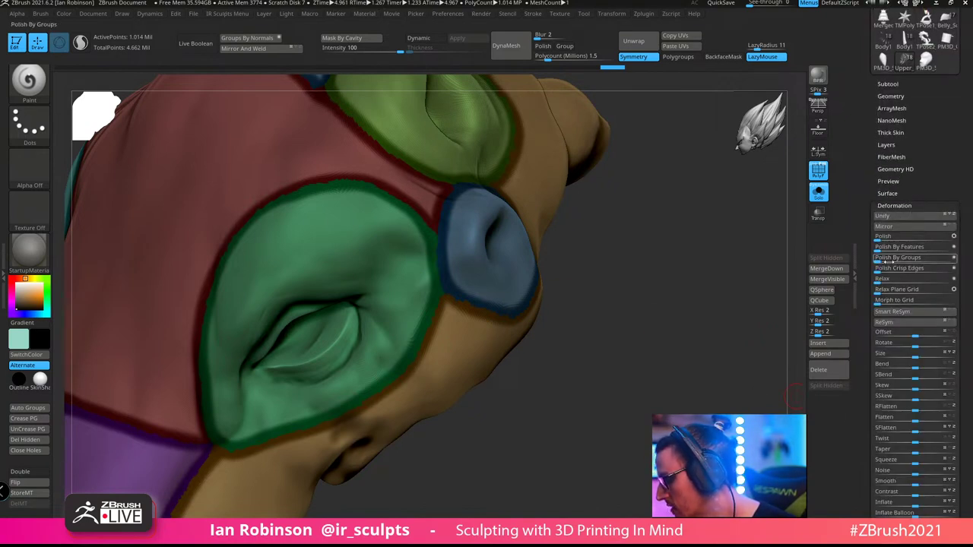
drag(886, 260, 953, 260)
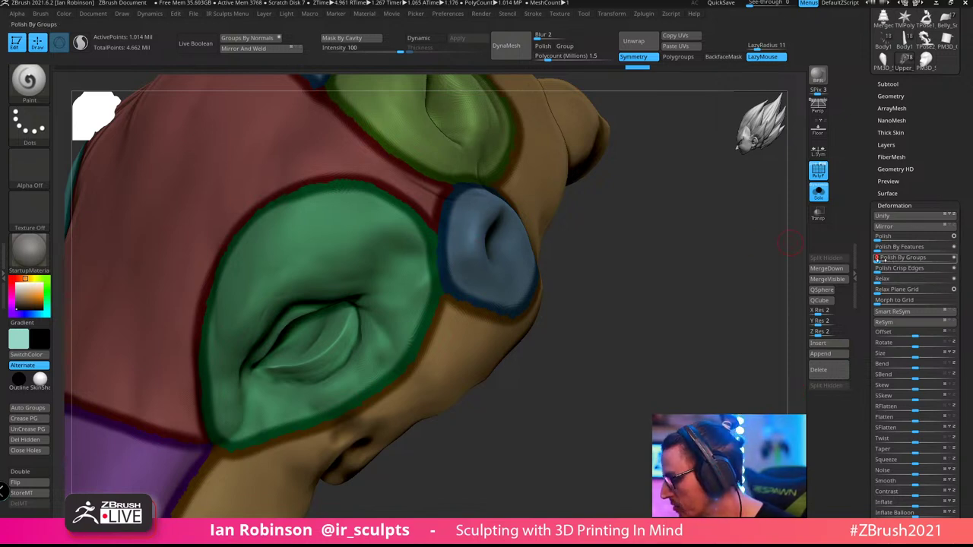
drag(885, 259, 927, 293)
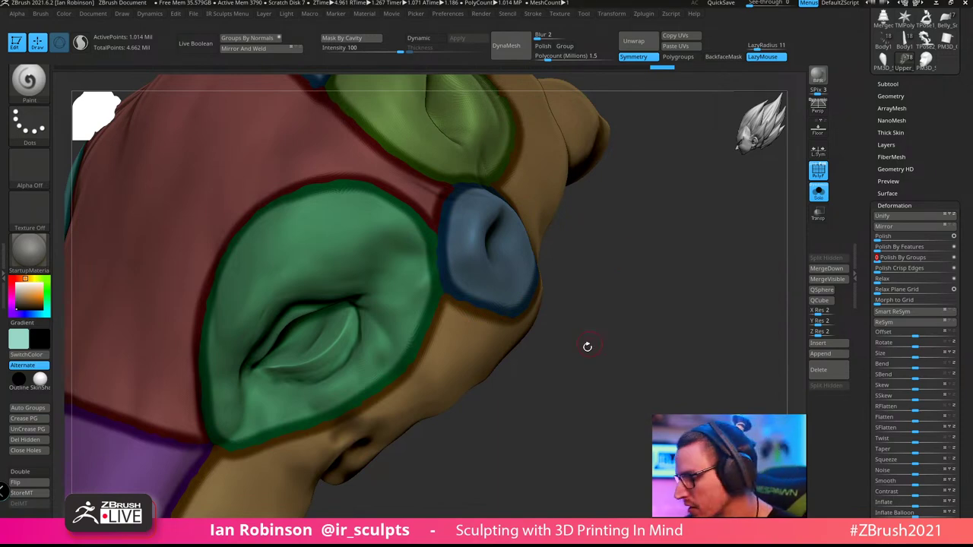
Check the remaining rough borders around the horn sockets and load the Smooth Groups brush from the brush library
mouse_move(586, 343)
mouse_down()
mouse_move(647, 267)
mouse_move(654, 283)
mouse_move(644, 282)
mouse_move(688, 312)
mouse_up()
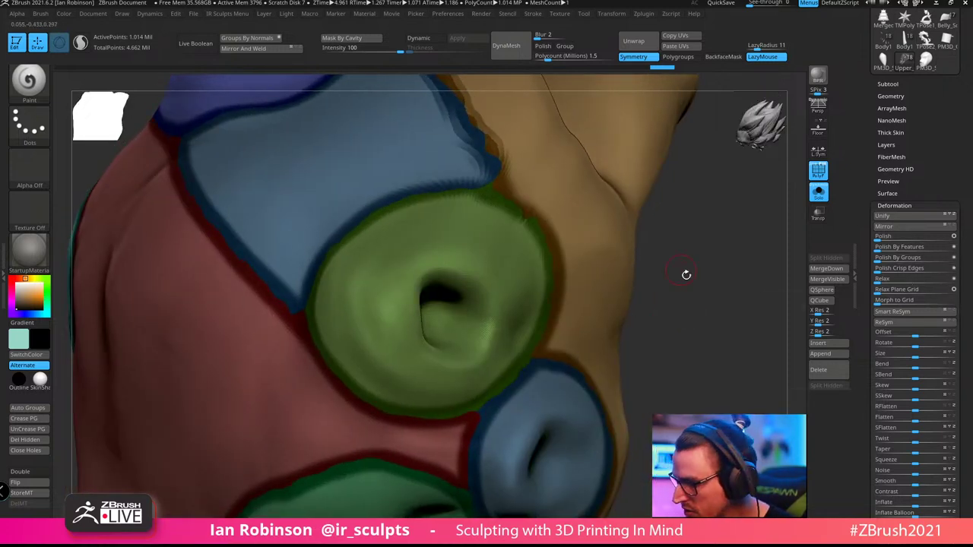
drag(686, 273, 449, 216)
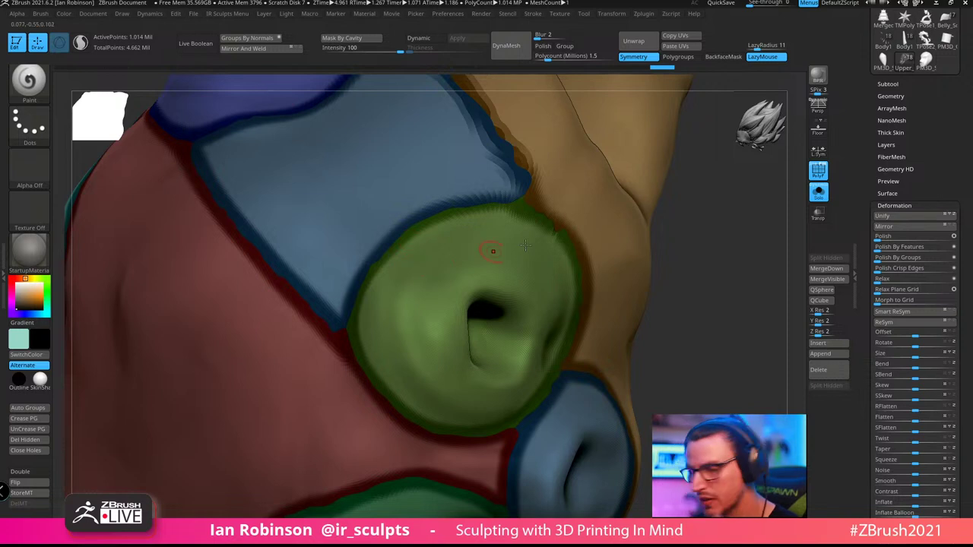
drag(712, 205, 669, 218)
drag(730, 221, 688, 239)
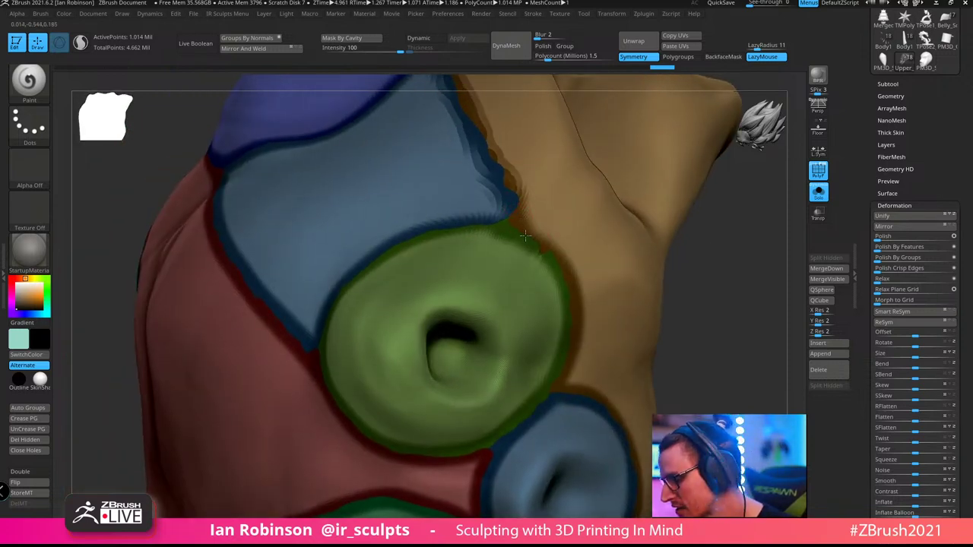
alt+drag(749, 228, 730, 278)
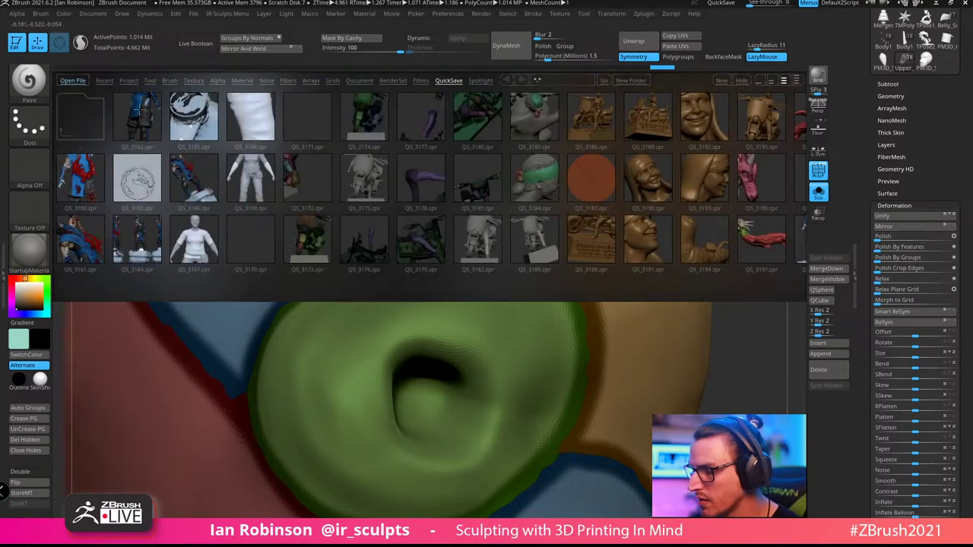
click(170, 81)
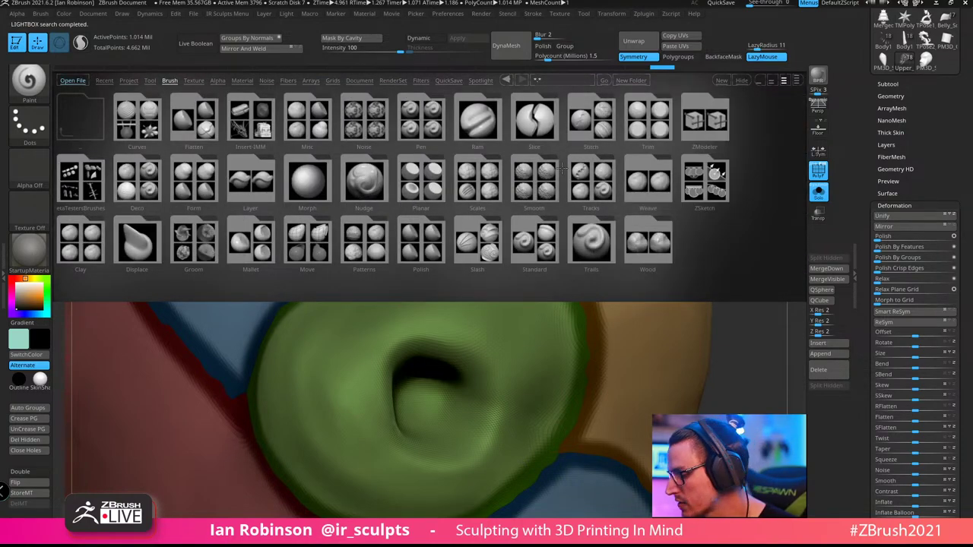
click(545, 181)
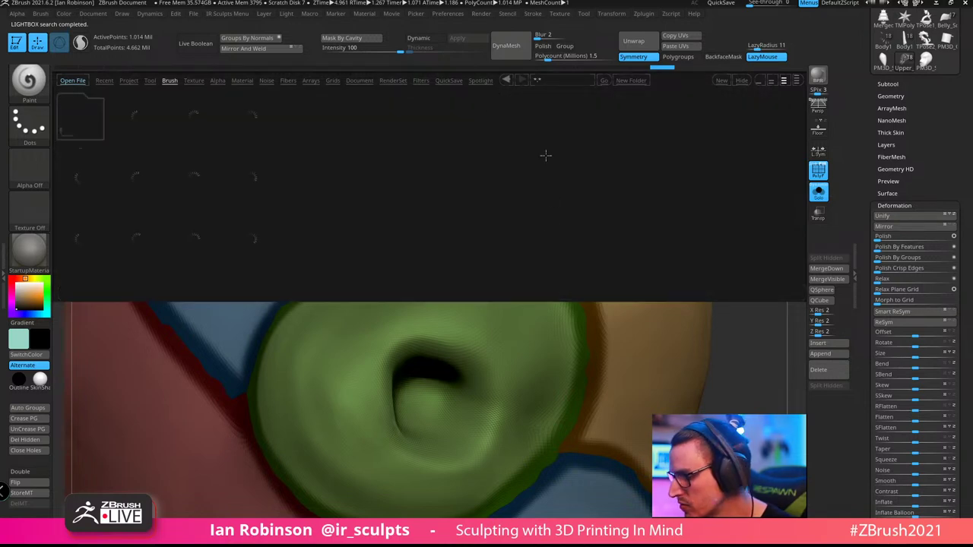
double_click(89, 245)
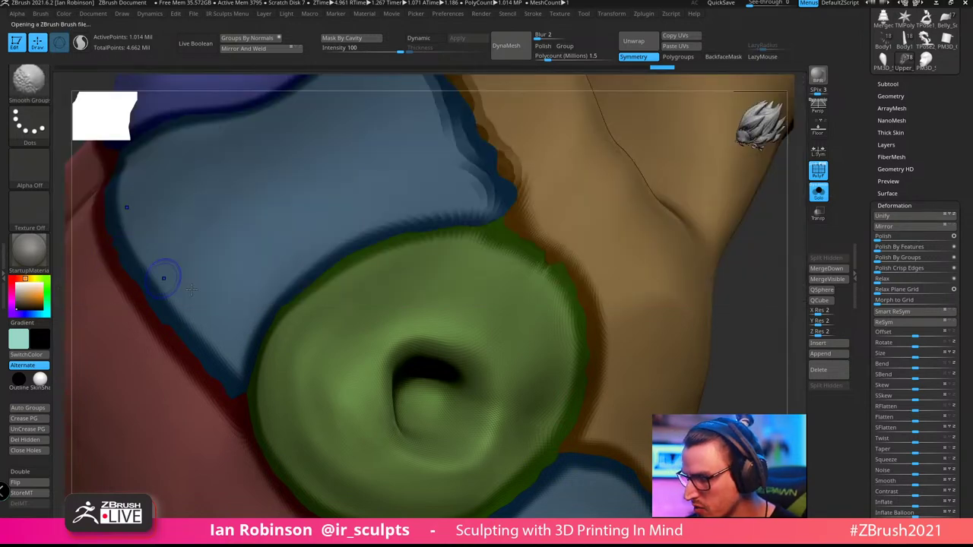
Adjust the Smooth Groups brush's Z Intensity and enlarge its draw size for smoothing the polygroup borders
key(space)
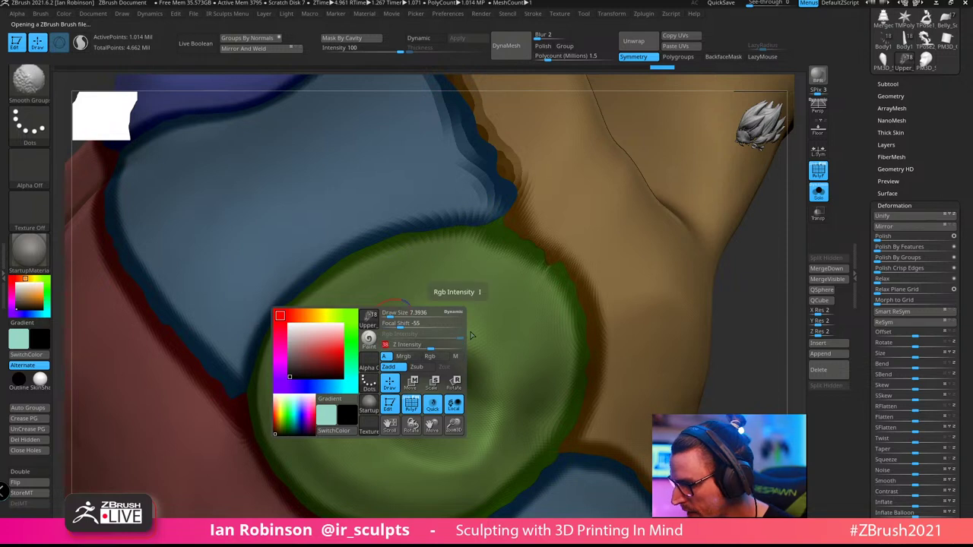
shift+drag(444, 346, 418, 346)
right_drag(391, 313, 404, 282)
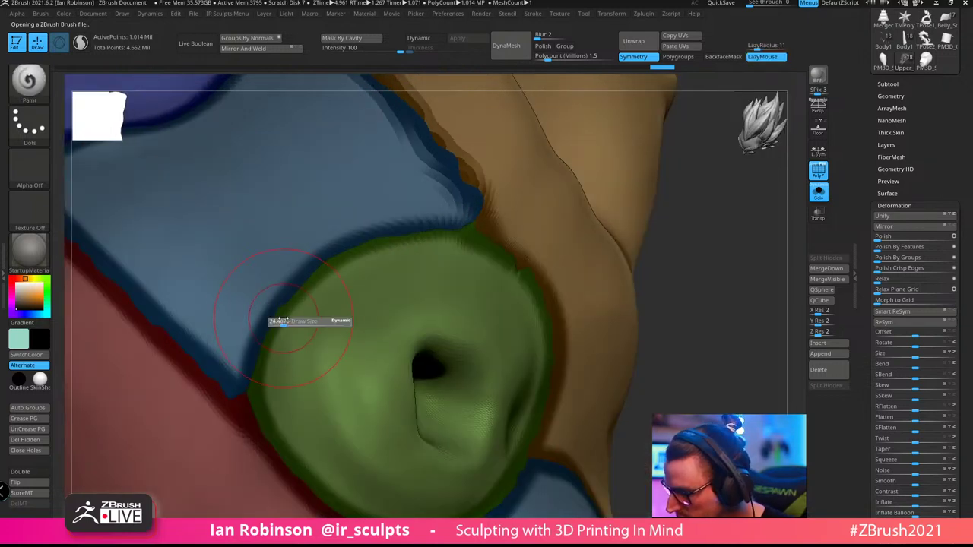
key(shift)
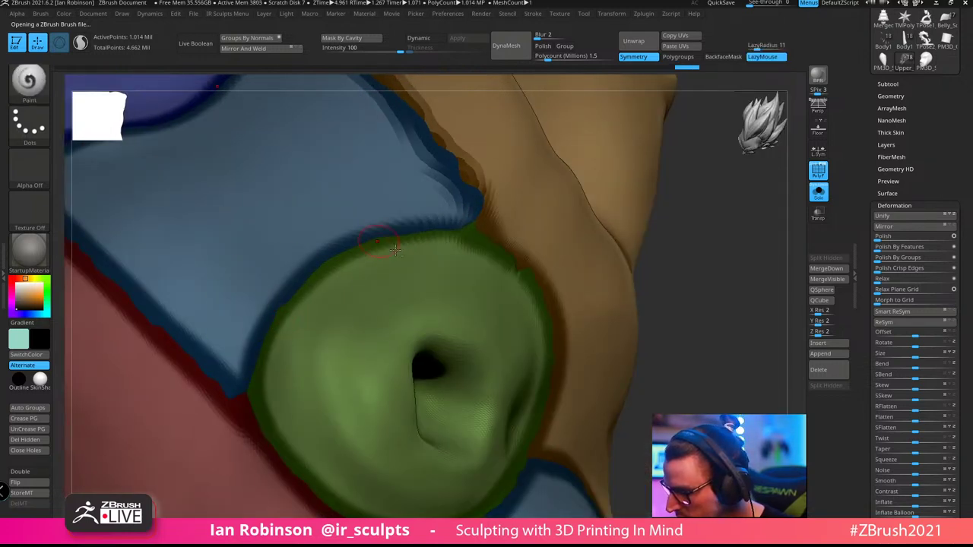
alt+right_drag(287, 289, 375, 297)
key(s)
drag(364, 294, 391, 294)
key(shift)
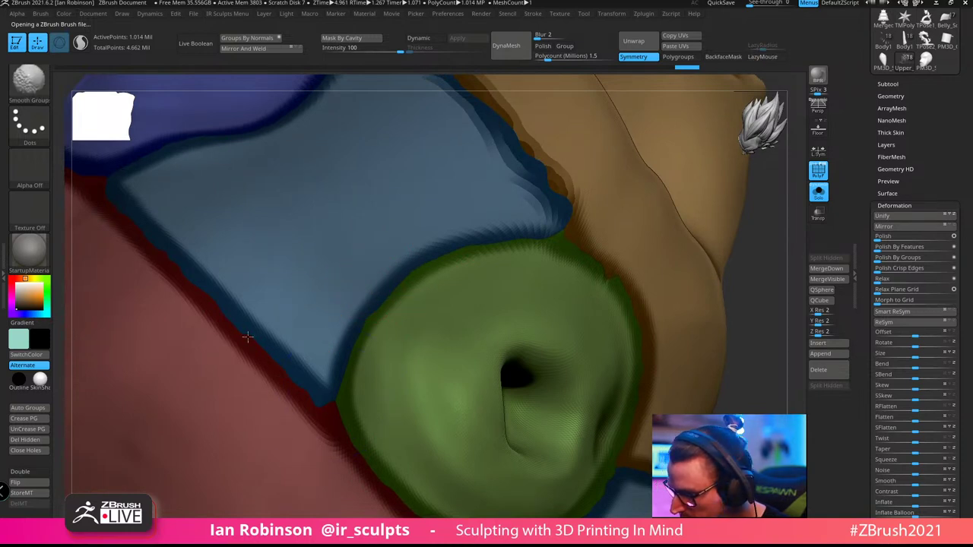
key(shift+space)
Smooth the polygroup borders where the blue patch on top of the head meets the forehead and the large horn socket
shift+drag(282, 370, 342, 424)
click(370, 414)
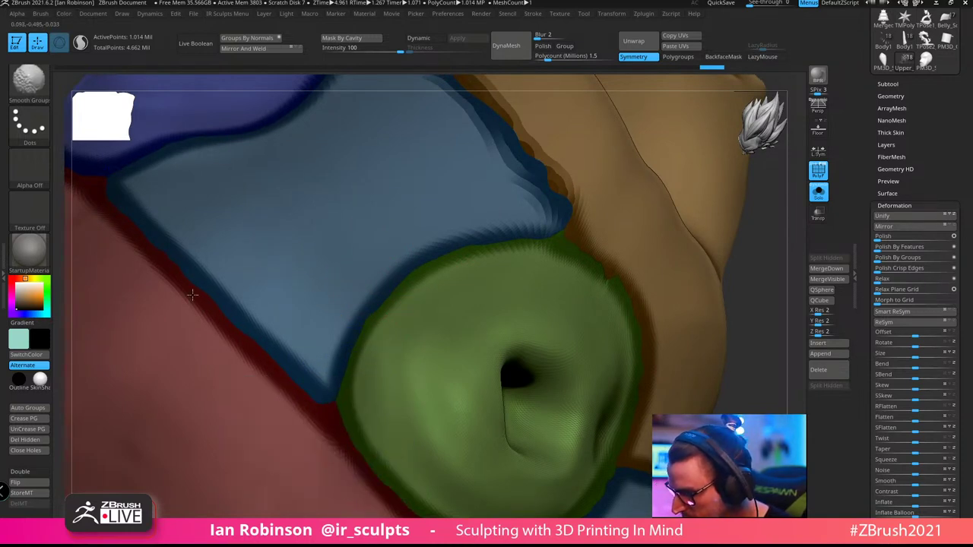
alt+right_drag(391, 330, 355, 168)
shift+drag(323, 272, 348, 312)
mouse_move(520, 372)
right_down()
mouse_move(482, 371)
mouse_move(505, 376)
right_up()
shift+drag(559, 356, 572, 346)
alt+right_drag(571, 346, 475, 464)
shift+drag(550, 335, 538, 262)
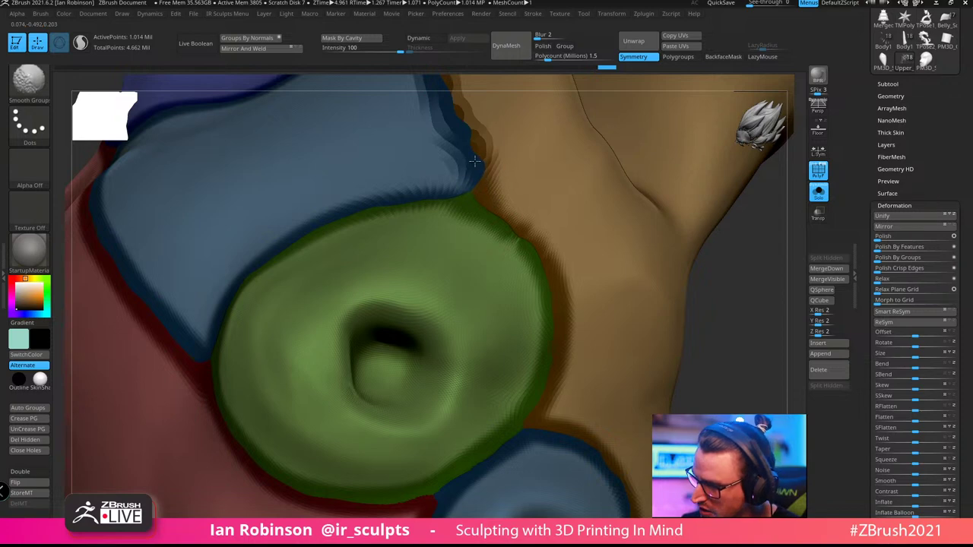
Smooth the tan polygroup's borders along the blue top-of-head patch and the large green horn socket
alt+right_drag(479, 217, 464, 353)
right_drag(464, 353, 446, 297)
shift+drag(445, 298, 407, 215)
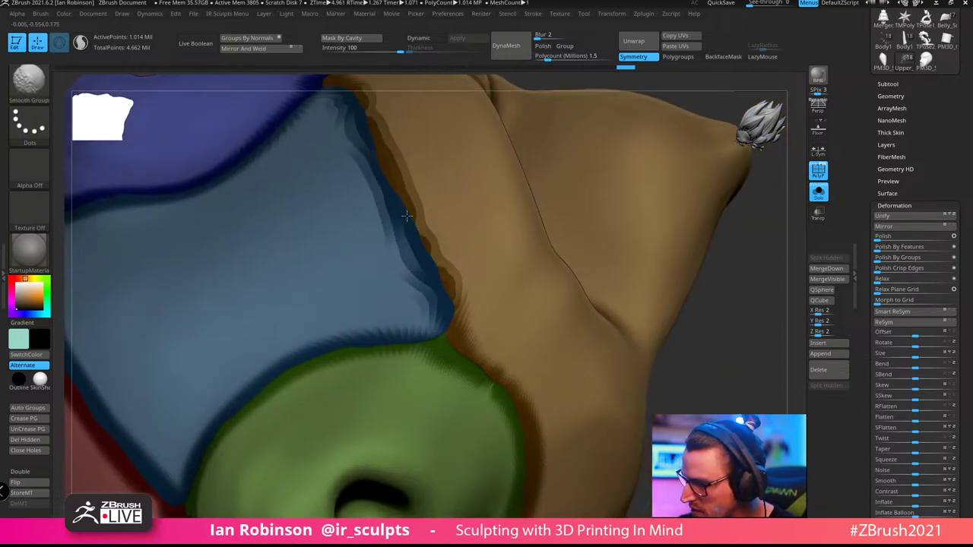
alt+right_drag(522, 310, 486, 215)
alt+right_drag(528, 275, 523, 192)
mouse_move(540, 255)
right_down()
mouse_move(521, 228)
mouse_move(514, 111)
right_up()
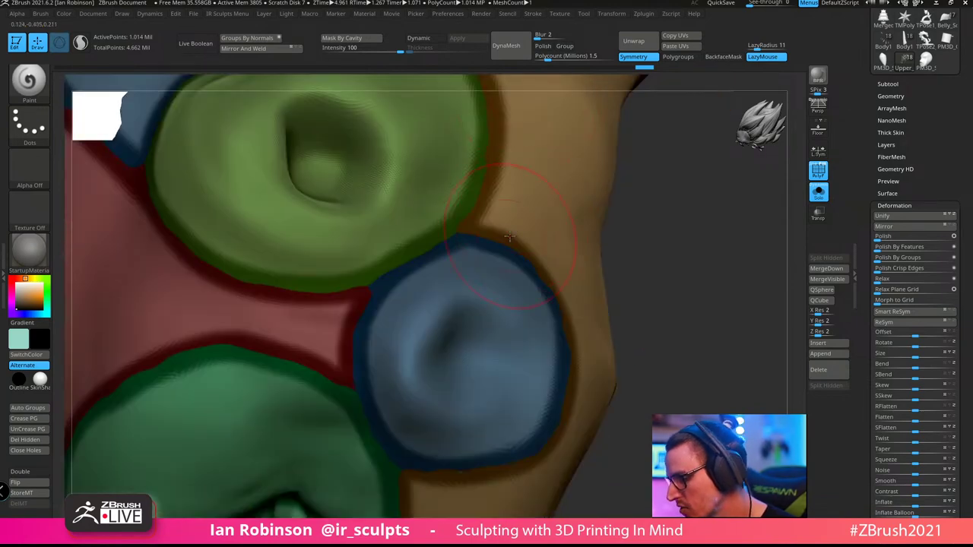
Smooth the polygroup borders around the small blue horn socket and along the forehead's edges with both horn sockets and the eye patch
right_drag(486, 249, 472, 267)
shift+drag(391, 279, 393, 281)
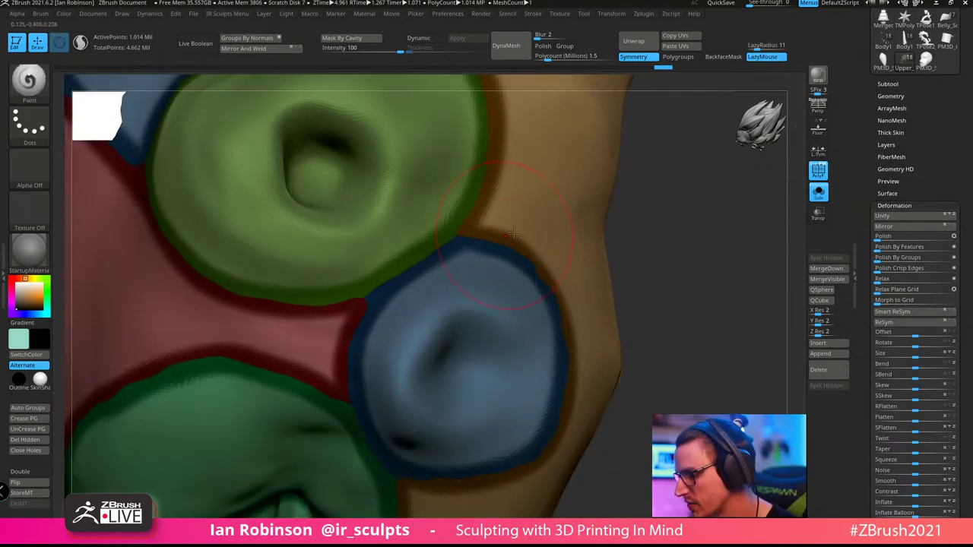
alt+right_drag(535, 259, 490, 226)
shift+drag(318, 310, 313, 324)
alt+right_drag(436, 343, 578, 274)
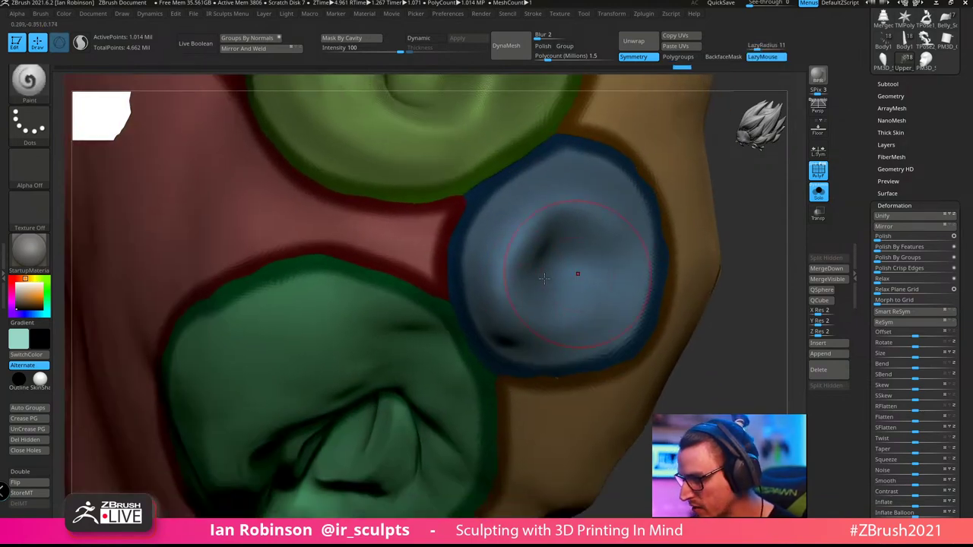
mouse_move(404, 290)
shift+mouse_down()
mouse_move(255, 272)
mouse_move(223, 299)
shift+mouse_up()
mouse_move(236, 295)
right_down()
mouse_move(391, 251)
mouse_move(263, 263)
mouse_move(408, 238)
right_up()
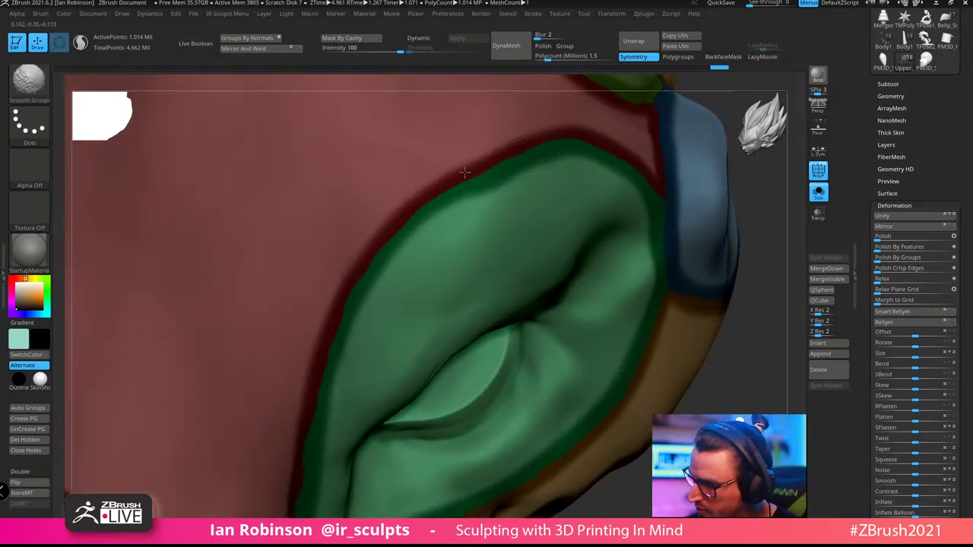
Smooth the green eye patch's polygroup border along the forehead and around the eye's lower edge, then frame the whole head
right_drag(310, 406, 320, 349)
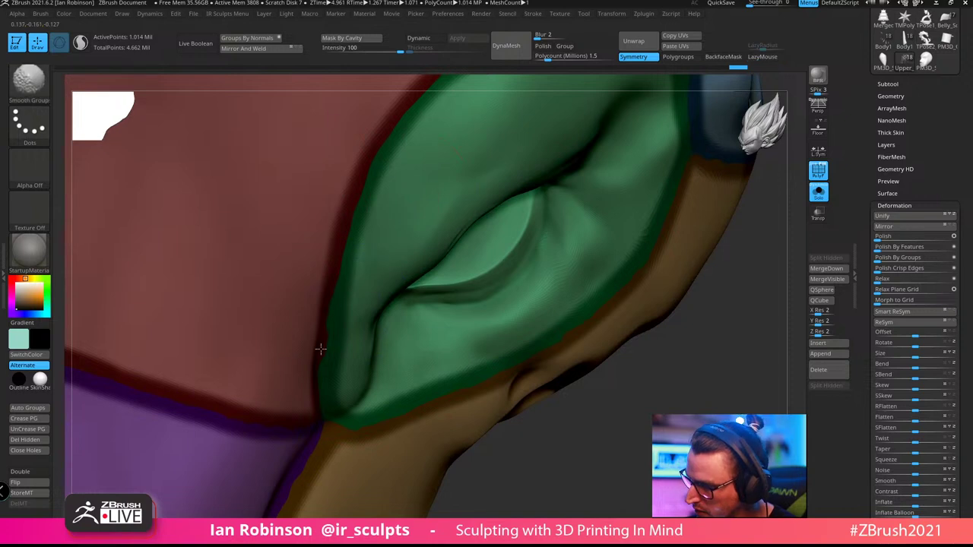
right_drag(326, 305, 342, 398)
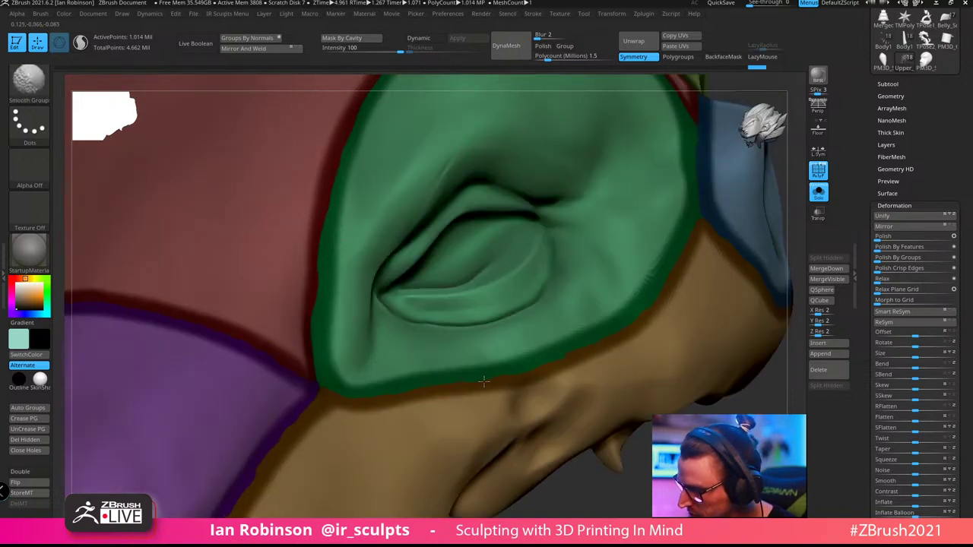
right_drag(558, 355, 553, 349)
key(f)
Smooth the purple snout patch's borders with the forehead, the tan upper jaw and the nostril area
right_drag(396, 342, 465, 354)
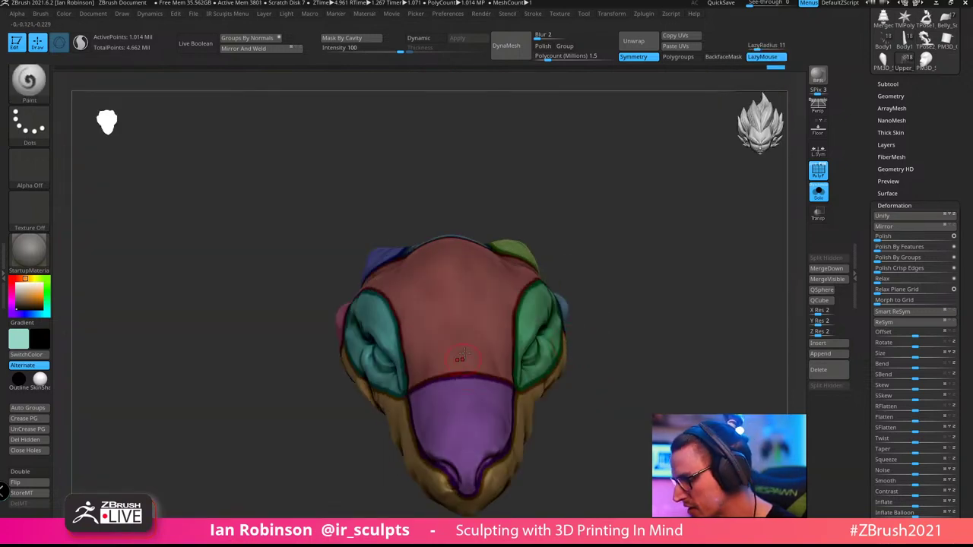
mouse_move(655, 306)
alt+right_down()
mouse_move(547, 265)
mouse_move(638, 267)
mouse_move(572, 292)
alt+right_up()
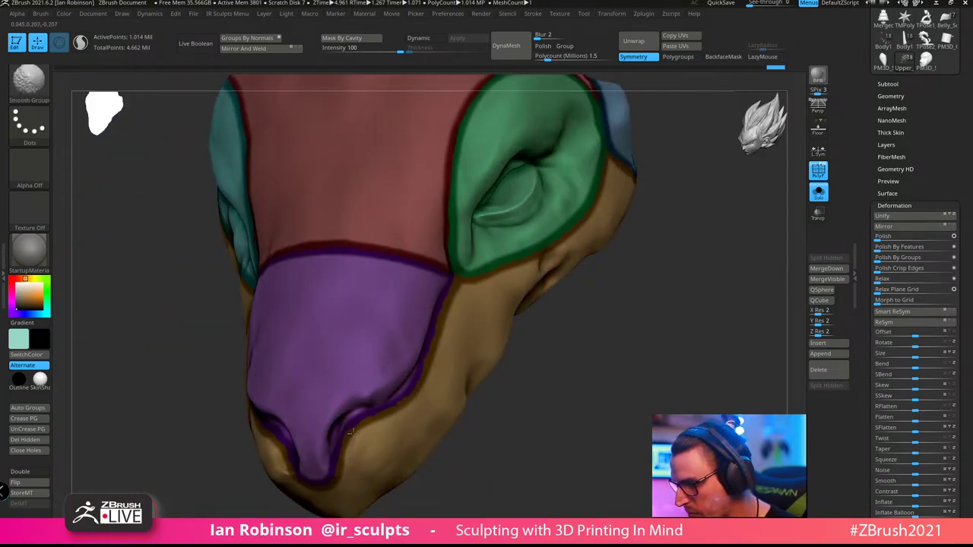
right_drag(378, 416, 373, 340)
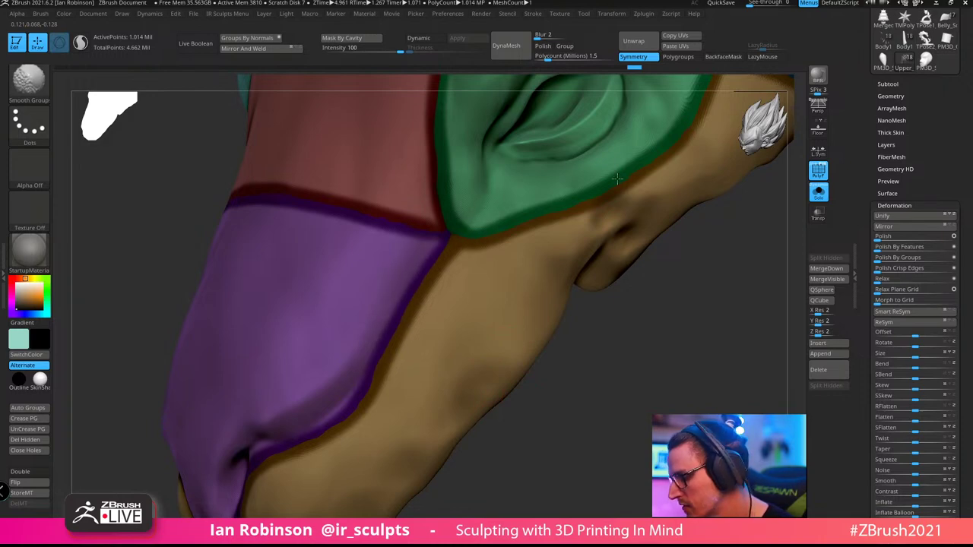
right_drag(617, 179, 381, 293)
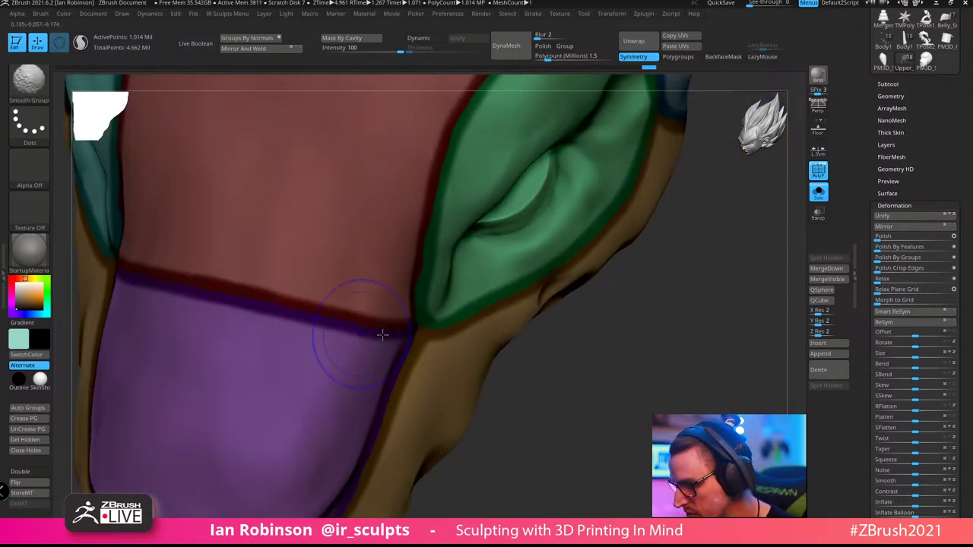
mouse_move(383, 335)
right_down()
mouse_move(651, 345)
mouse_move(586, 314)
mouse_move(292, 226)
right_up()
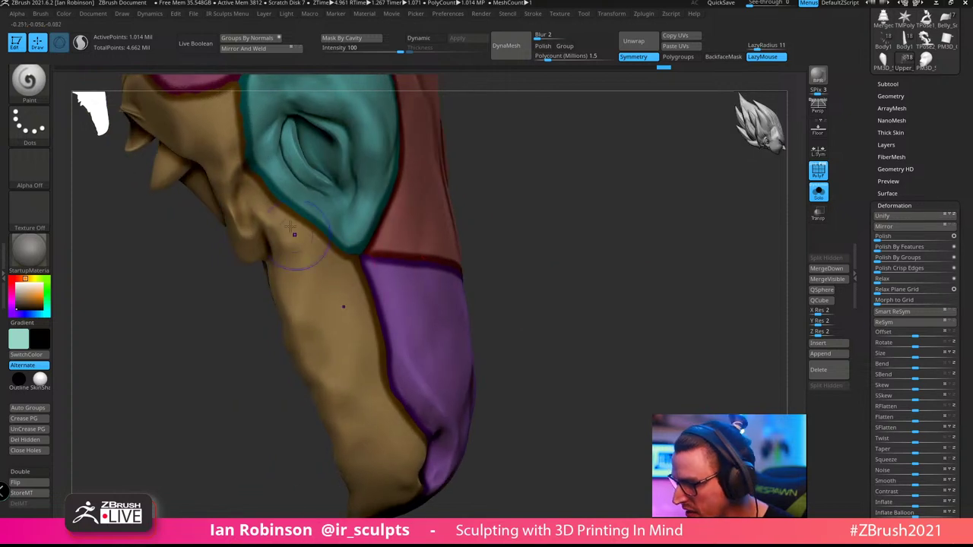
Smooth the polygroup borders of the teal eye patch and the pink horn socket on the opposite side of the head
shift+drag(334, 245, 349, 252)
alt+right_drag(349, 253, 384, 409)
shift+drag(269, 261, 269, 248)
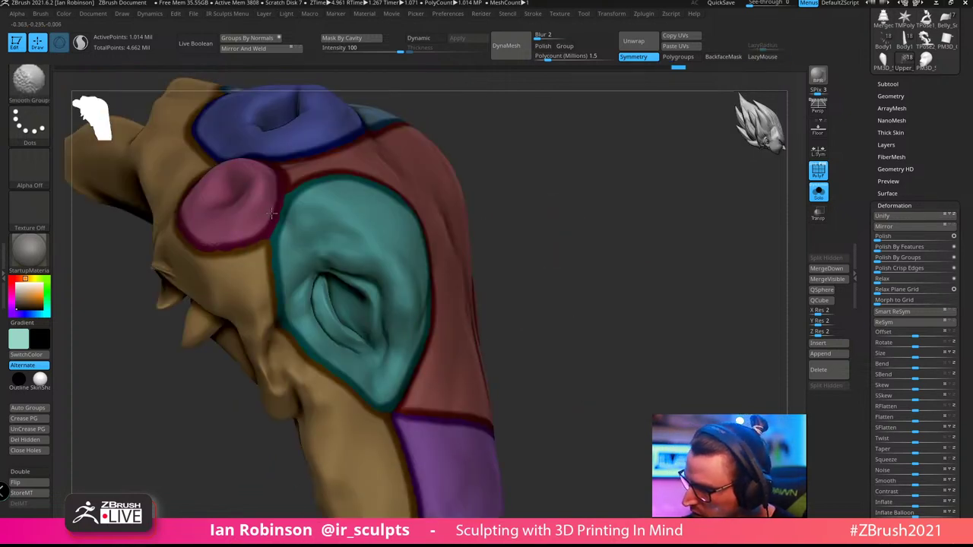
mouse_move(191, 243)
right_down()
mouse_move(588, 261)
mouse_move(606, 241)
mouse_move(574, 276)
mouse_move(611, 276)
mouse_move(610, 267)
mouse_move(639, 273)
mouse_move(647, 220)
right_up()
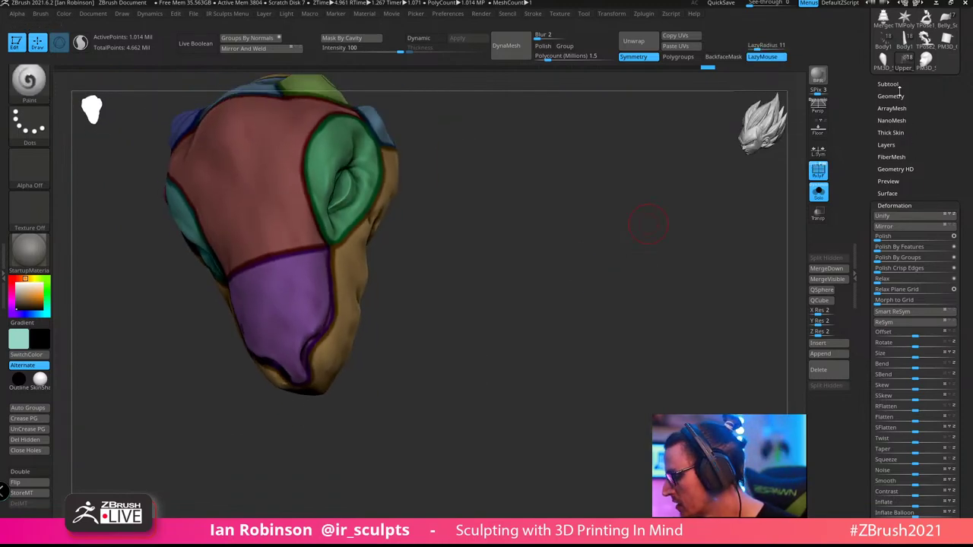
Save the tool as Olliphiest_BlockOut_08.ztl, overwriting the existing file
drag(917, 95, 917, 238)
click(937, 29)
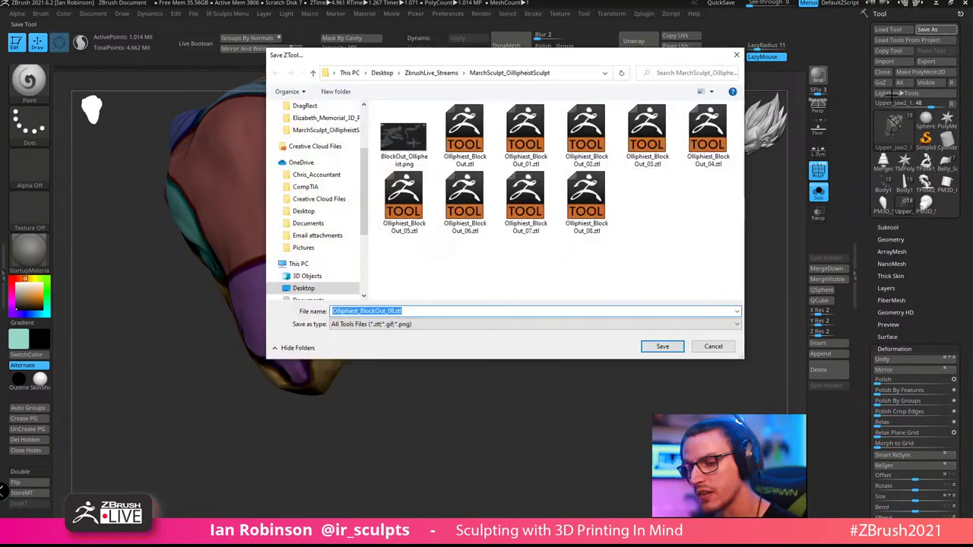
key(Return)
key(Left)
key(Return)
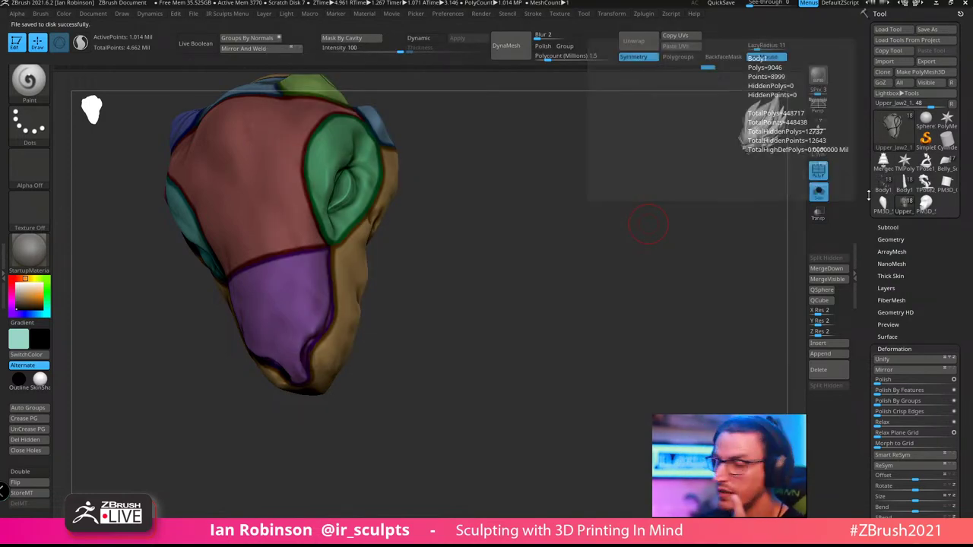
ZRemesh the head with KeepGroups enabled and a Target Polygons Count of 5
click(895, 240)
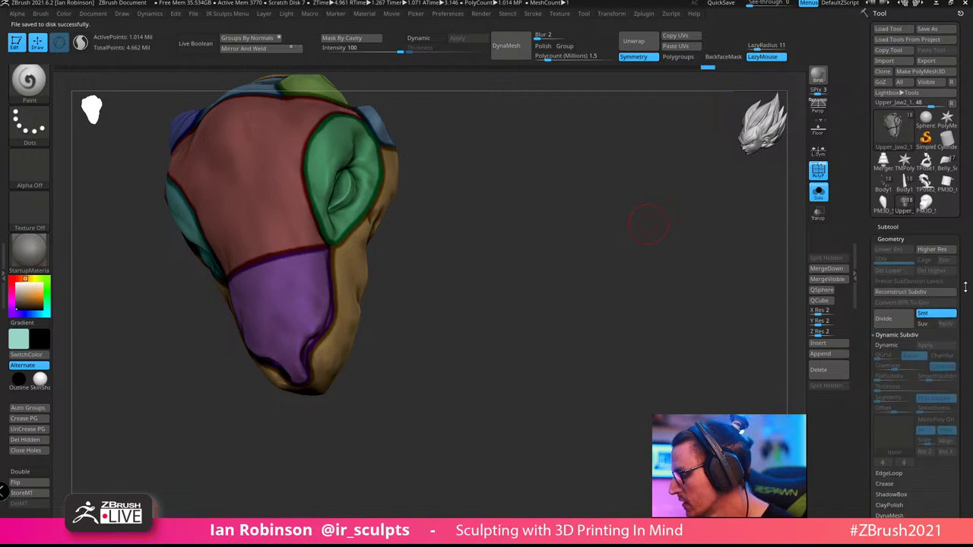
drag(971, 265, 971, 209)
click(891, 411)
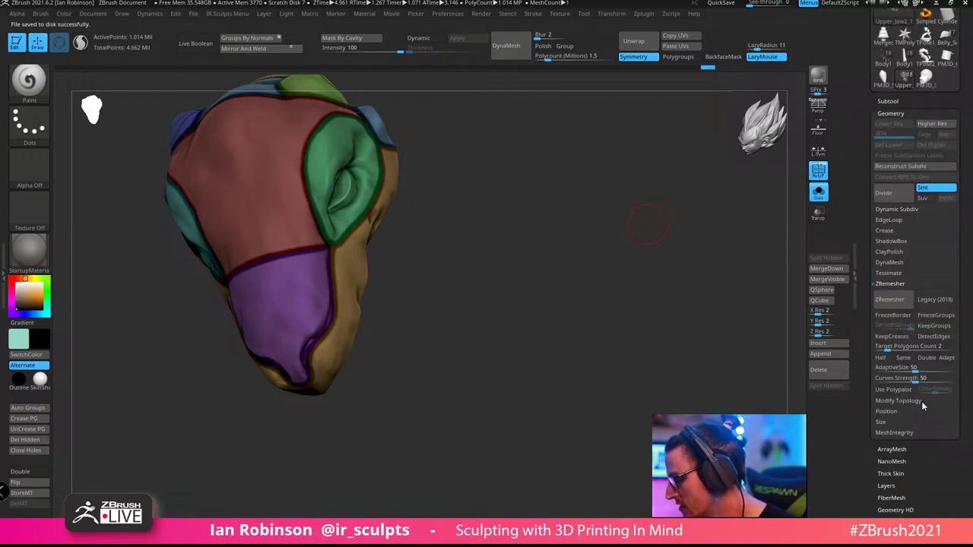
click(944, 327)
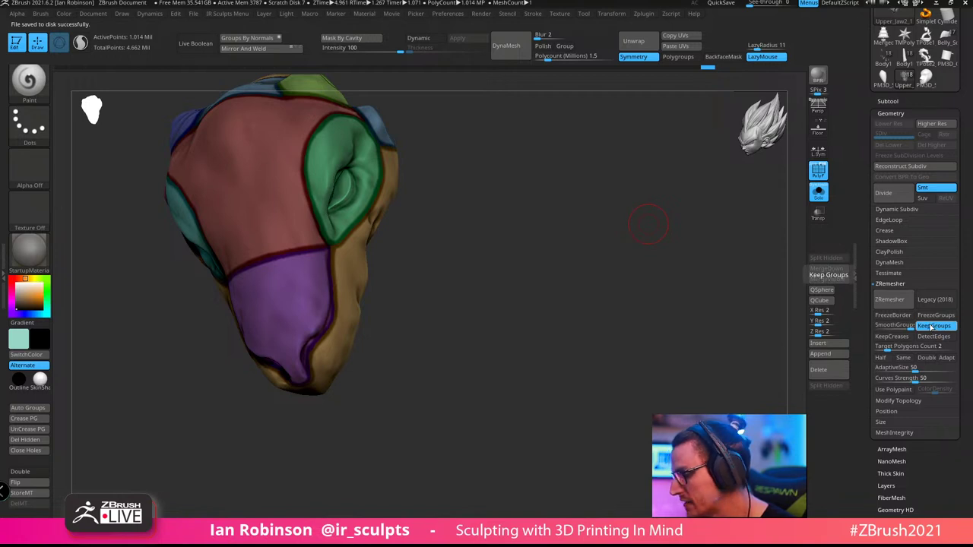
click(905, 349)
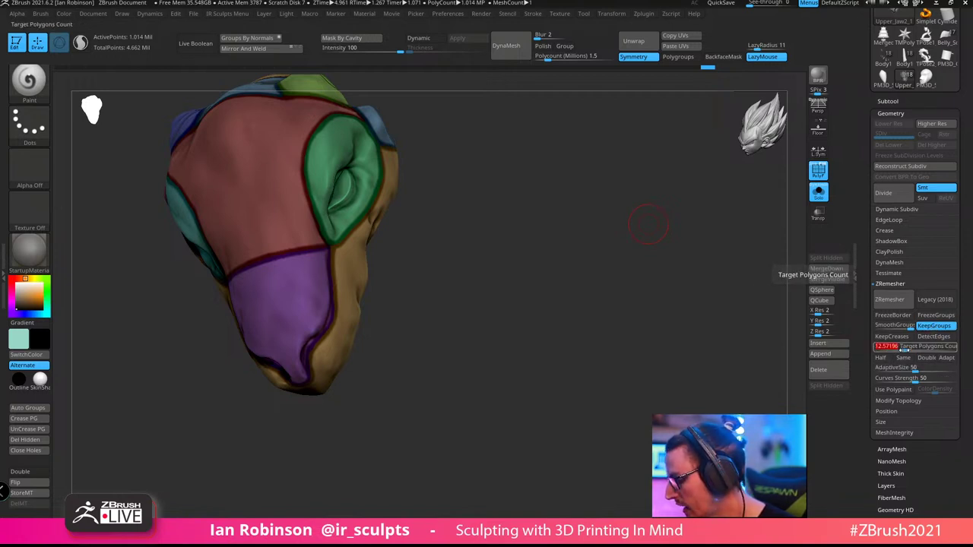
text(5)
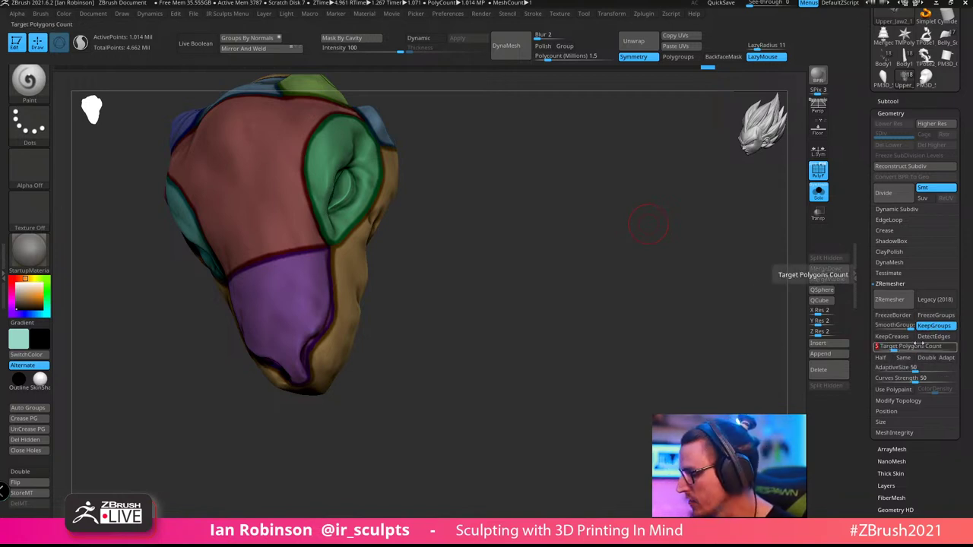
key(Return)
click(894, 302)
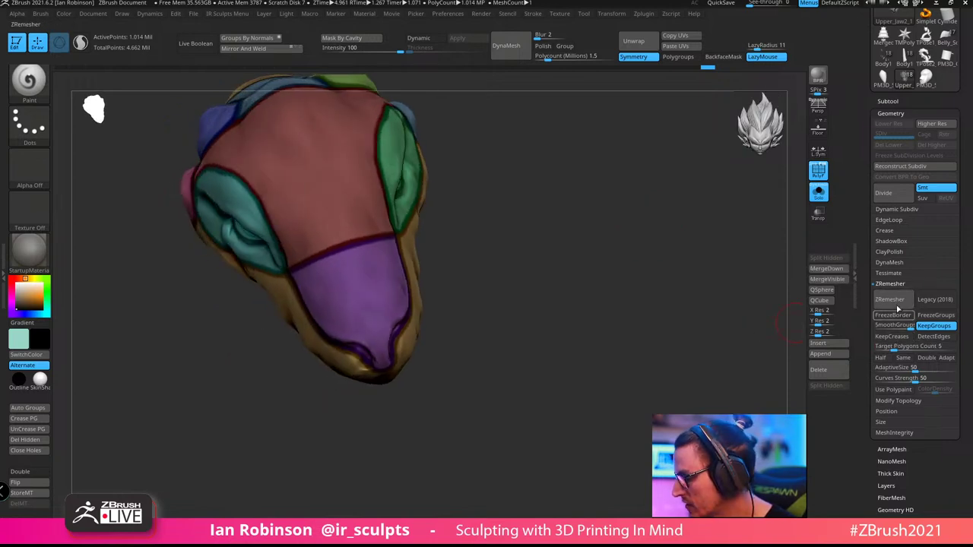
click(612, 13)
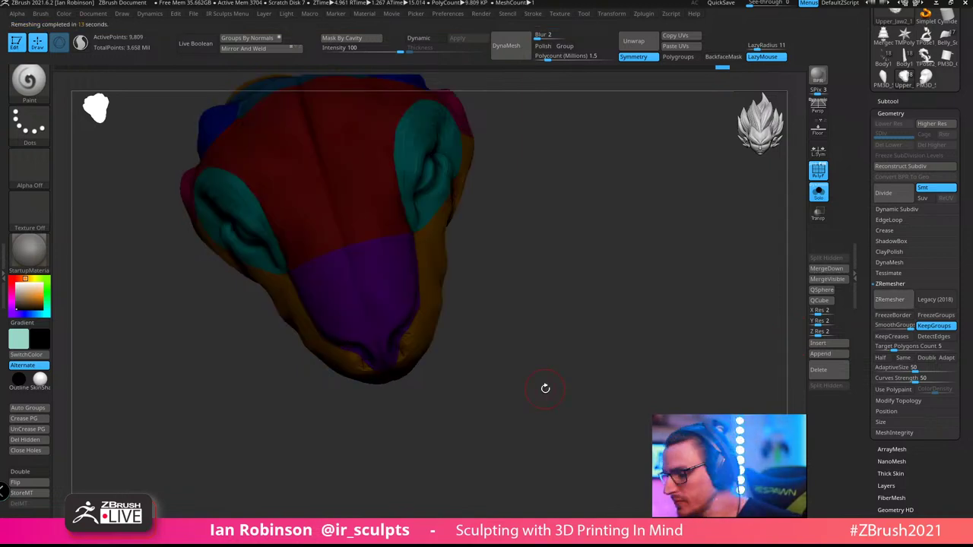
Swap the main and secondary colours, and turn off solo mode to view the remeshed head with the whole creature
drag(546, 388, 467, 264)
key(v)
drag(530, 256, 721, 215)
click(818, 193)
alt+drag(705, 248, 639, 247)
drag(671, 218, 597, 213)
drag(530, 202, 490, 198)
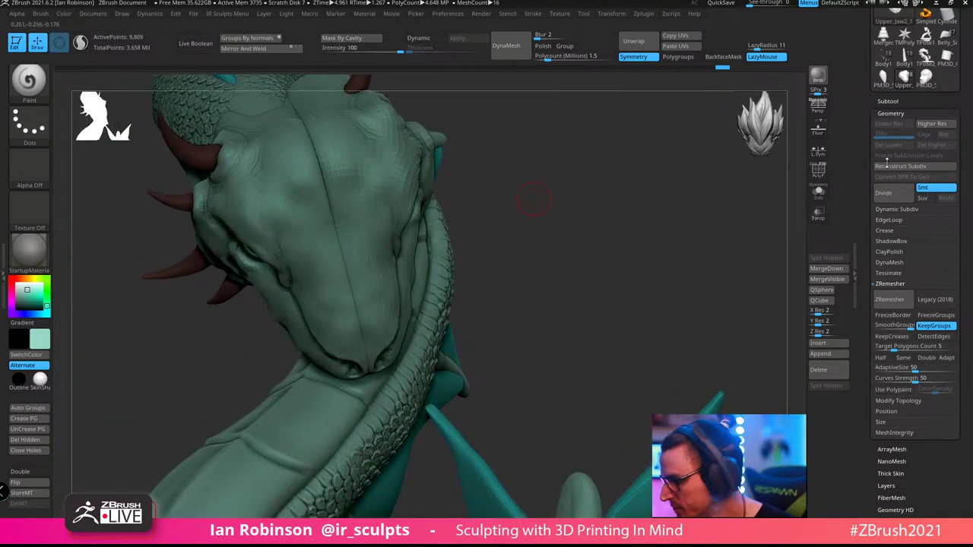
Hide the original Upper_Jaw1 subtool and display the remeshed head's polygroups within the full model
click(890, 103)
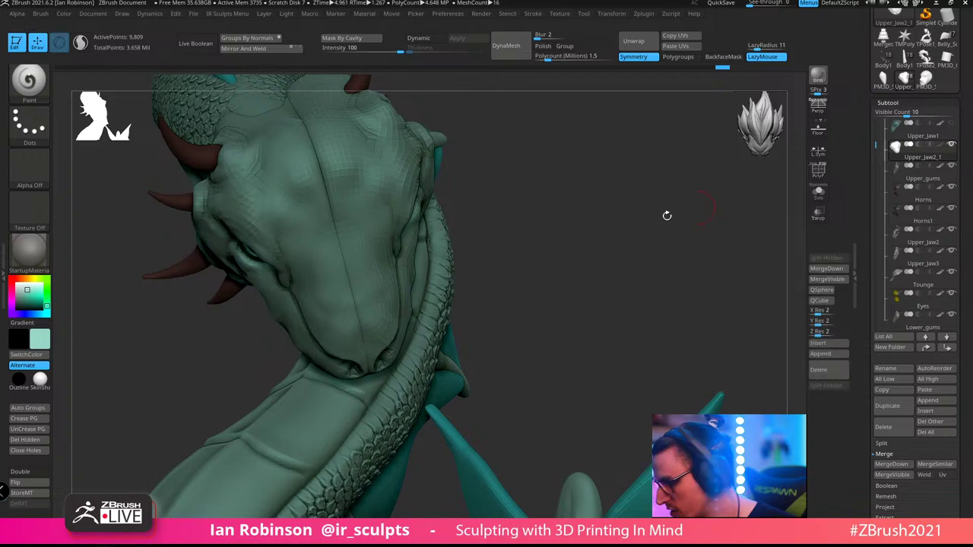
drag(616, 224, 453, 240)
key(shift+f)
key(shift+f)
key(shift+f)
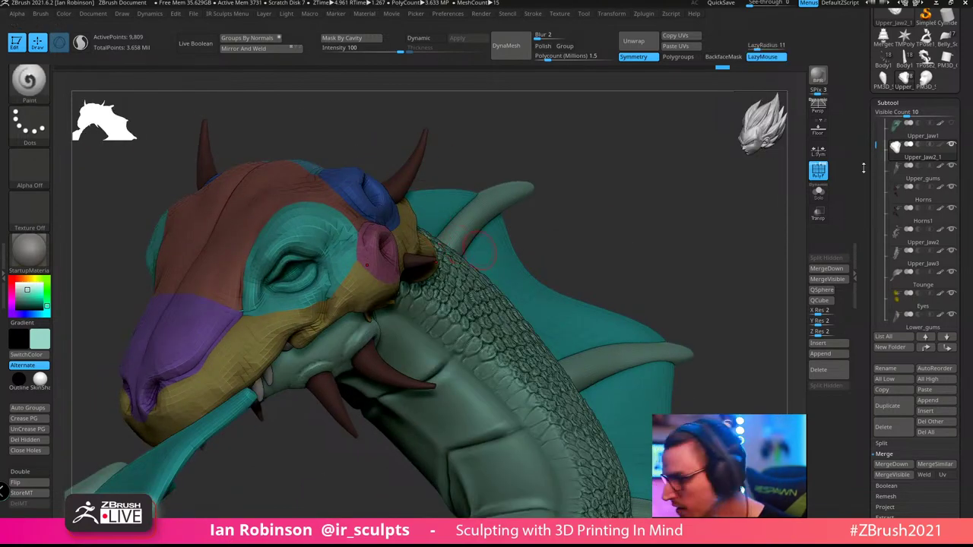
Isolate the remeshed head with its wireframe shown and inspect the edge flow around the eye and forehead
click(816, 166)
click(819, 193)
alt+drag(720, 218, 574, 316)
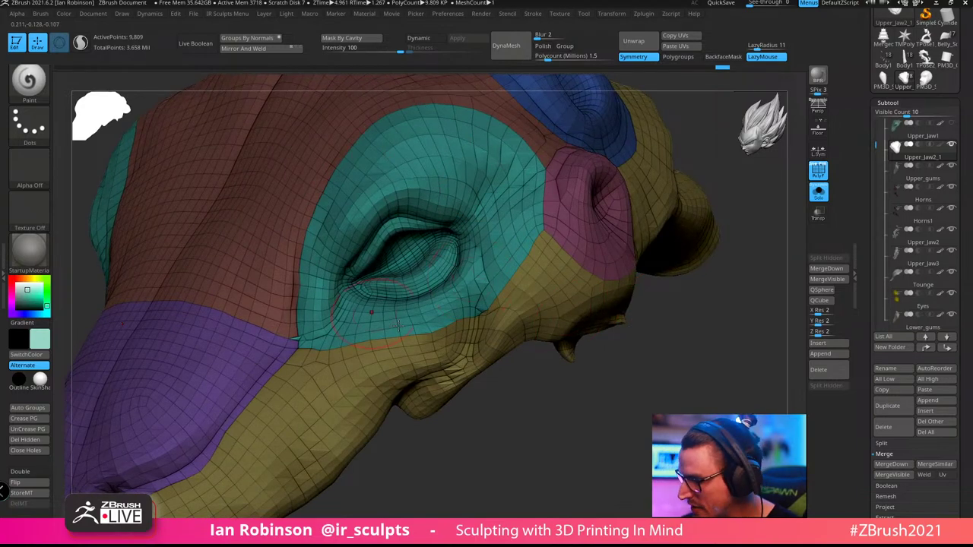
drag(620, 385, 713, 403)
alt+drag(718, 456, 447, 289)
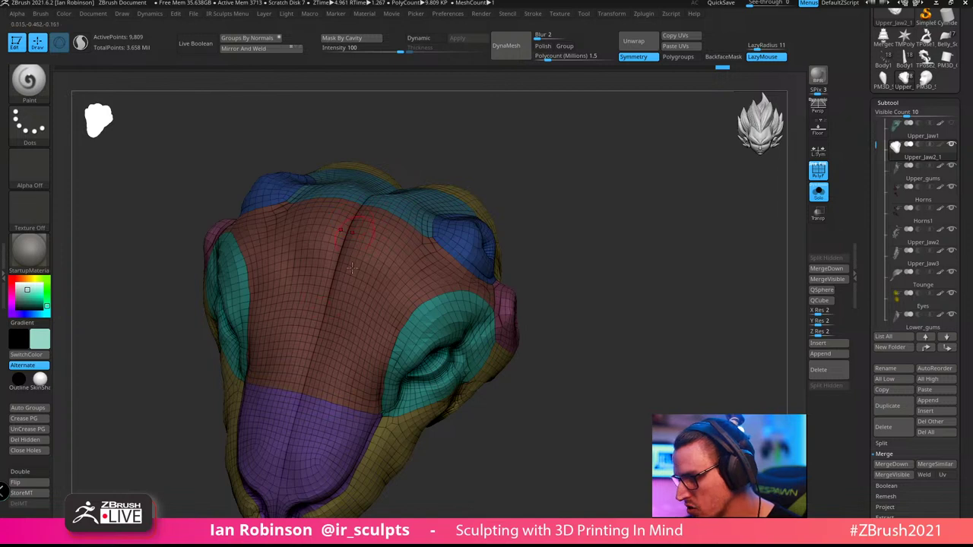
Turn on Use Posable Symmetry for the remeshed head
click(611, 14)
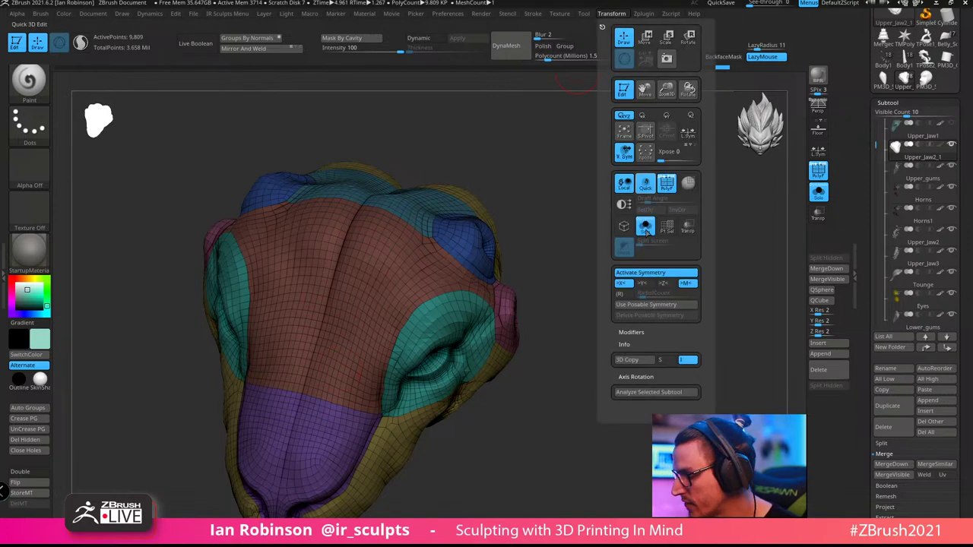
click(647, 306)
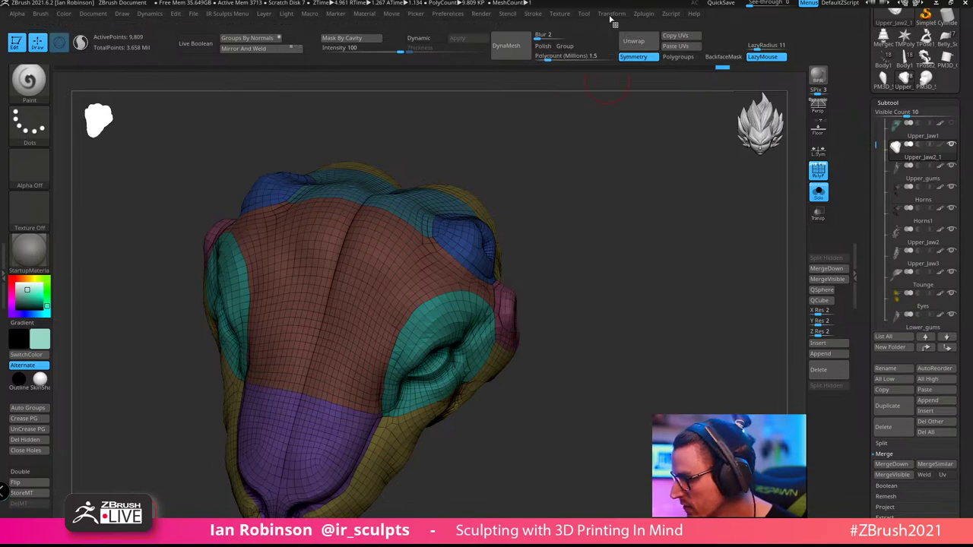
mouse_move(593, 255)
mouse_down()
mouse_move(619, 257)
mouse_move(647, 297)
mouse_up()
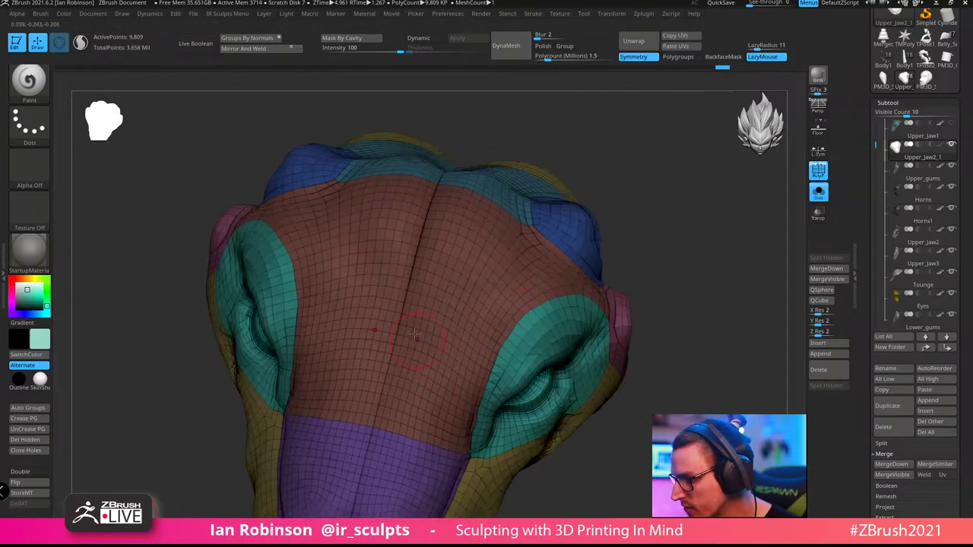
Smooth the centre-line crease across the forehead and the blue patch at the top of the head
shift+drag(410, 315, 425, 250)
drag(655, 258, 660, 179)
drag(662, 287, 627, 326)
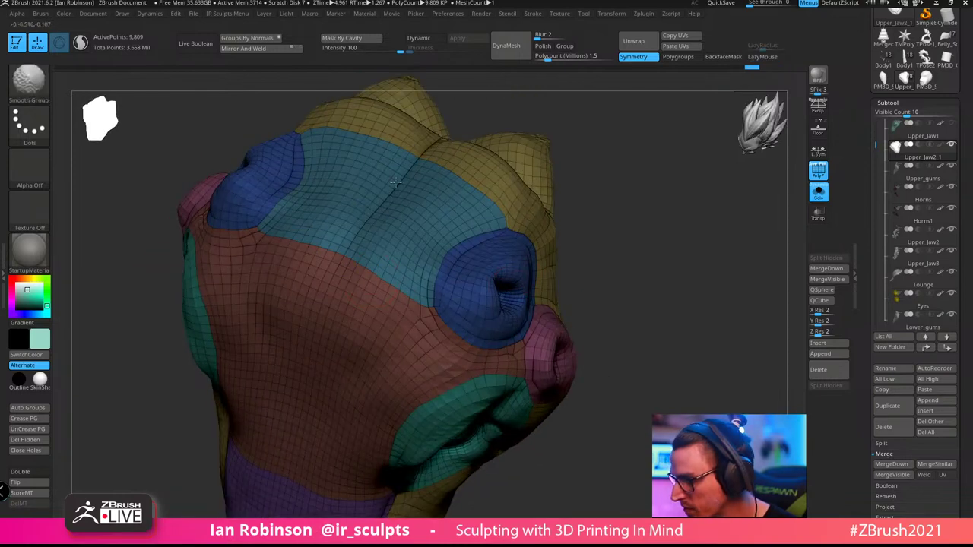
shift+drag(369, 226, 425, 154)
drag(670, 186, 663, 259)
drag(659, 216, 646, 137)
alt+drag(611, 189, 597, 254)
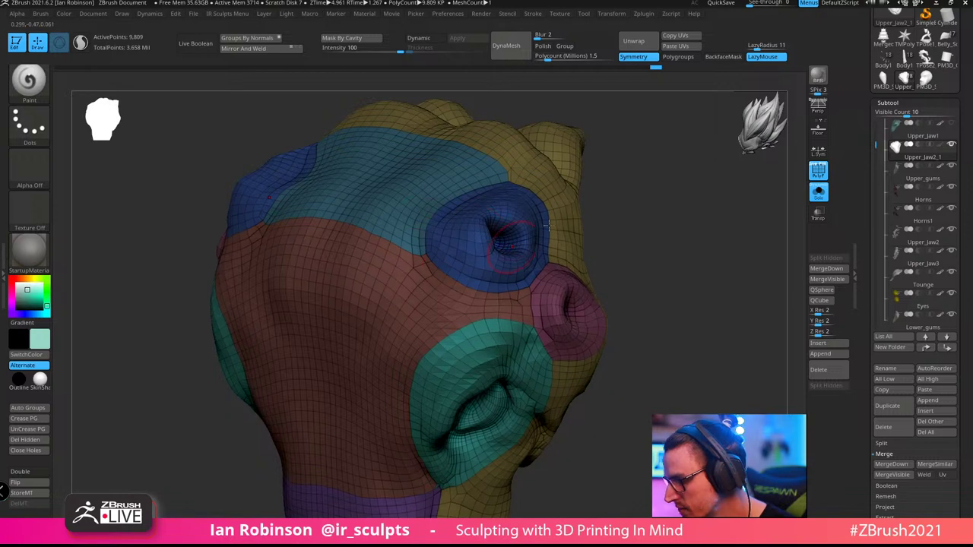
Hide the polyframe and check the smoothed head surface from the front
key(shift+f)
drag(642, 297, 688, 301)
drag(683, 215, 661, 222)
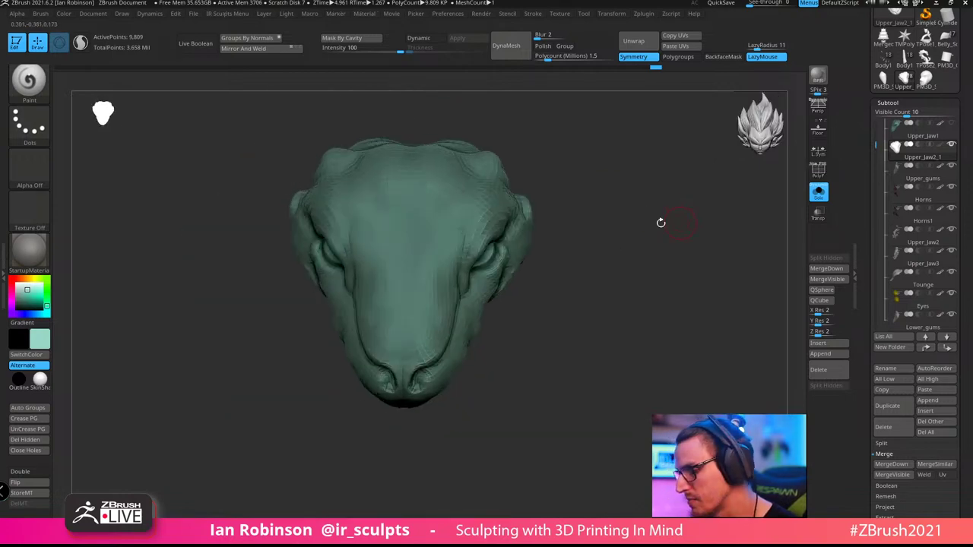
alt+drag(607, 181, 599, 212)
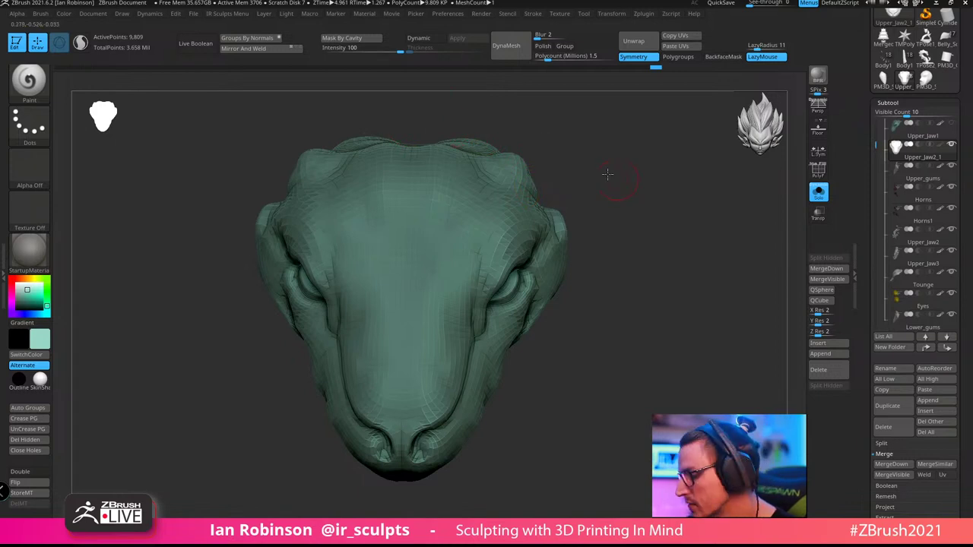
Browse the Smooth brushes in the brush library, close it and look over the remeshed head from the front
drag(607, 174, 554, 162)
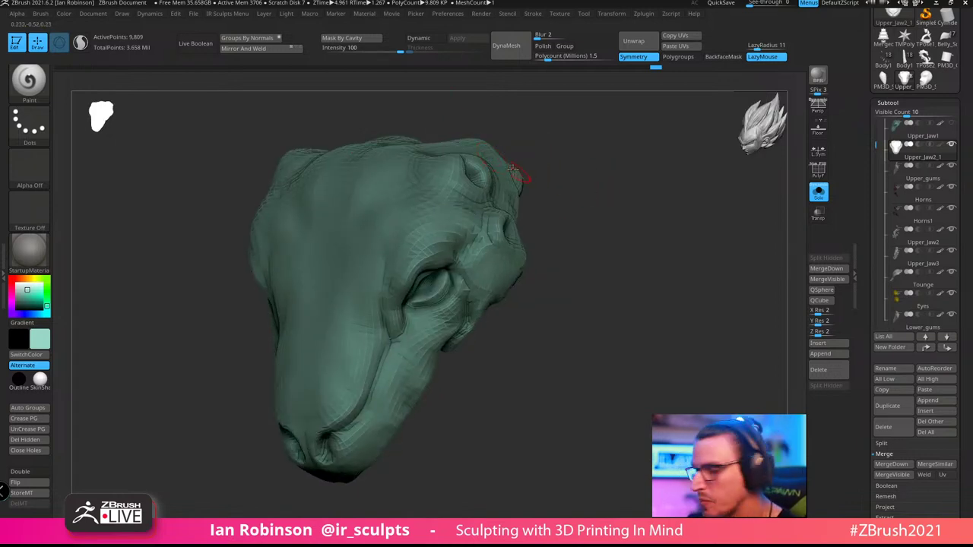
click(642, 15)
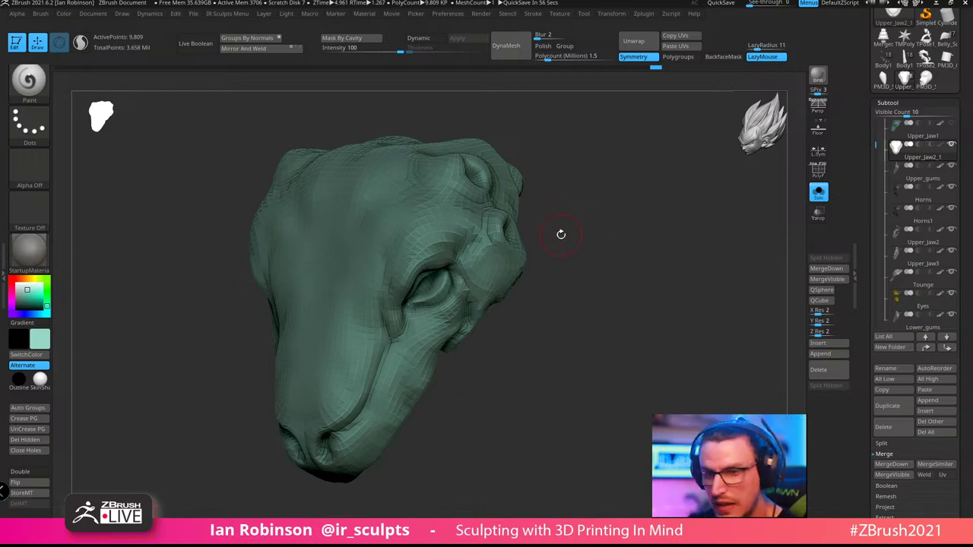
drag(561, 234, 587, 191)
key(comma)
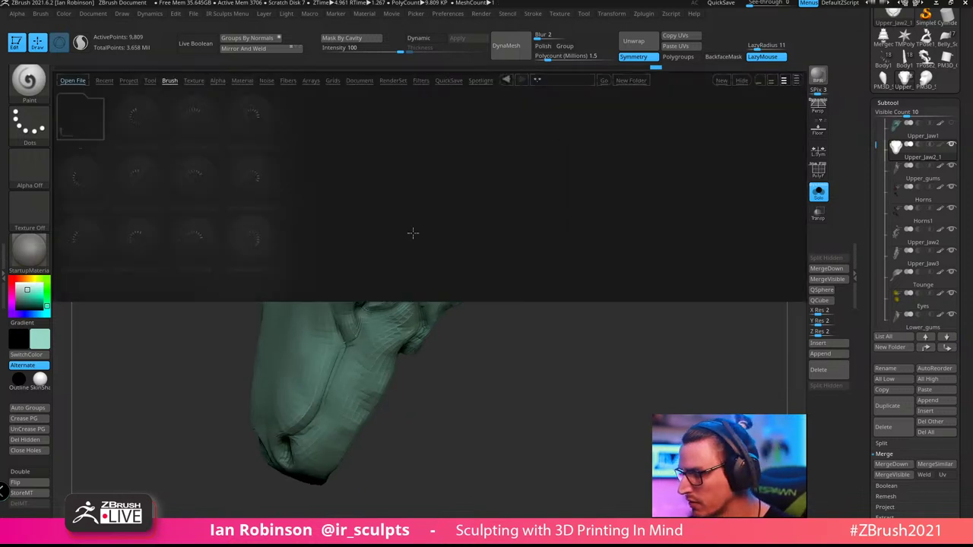
click(170, 80)
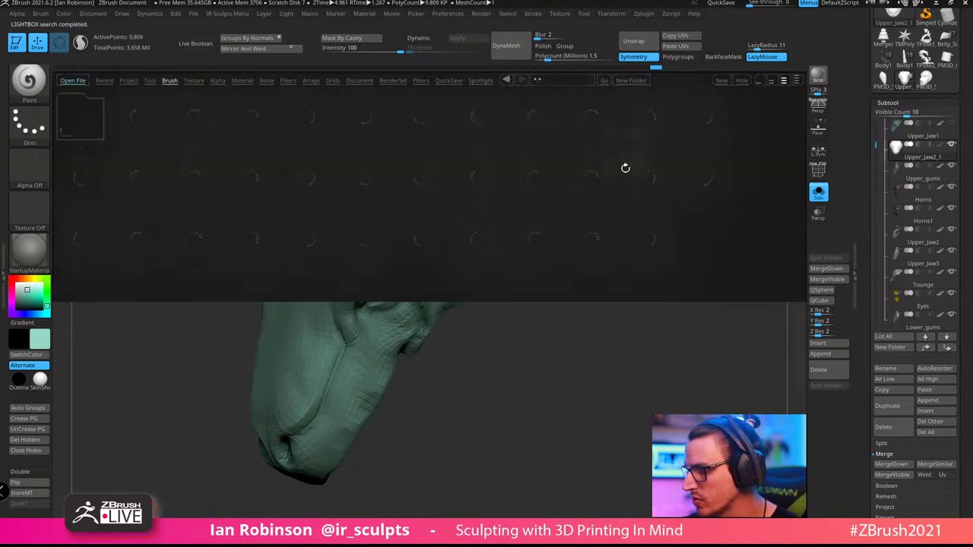
click(542, 186)
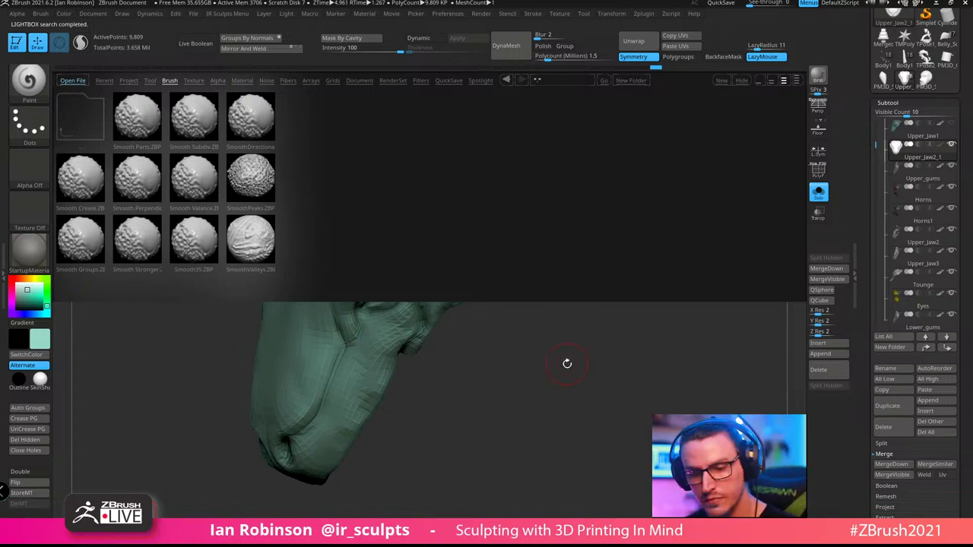
key(comma)
drag(560, 350, 595, 336)
key(f)
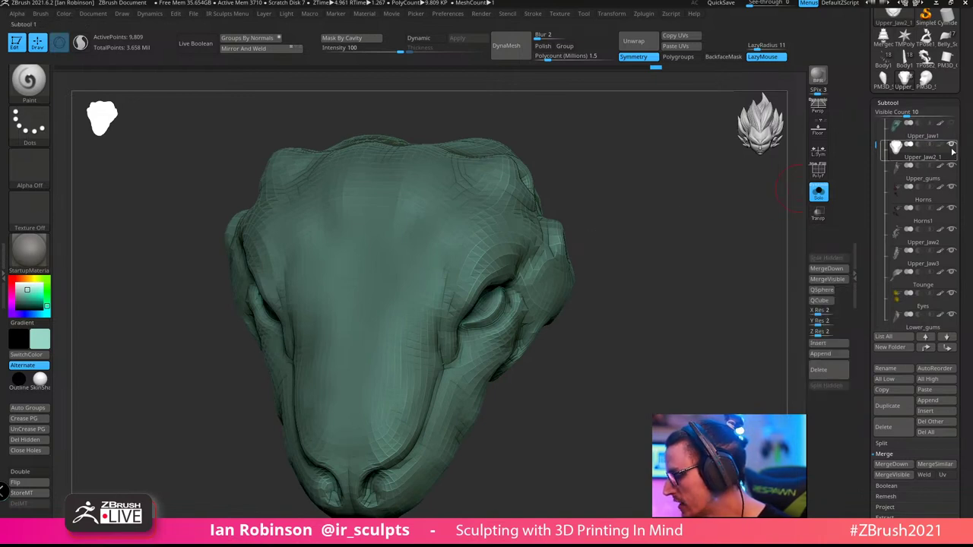
Leave solo mode and show only the original Upper_Jaw1 together with the remeshed Upper_Jaw2_1 to compare their surfaces
click(939, 127)
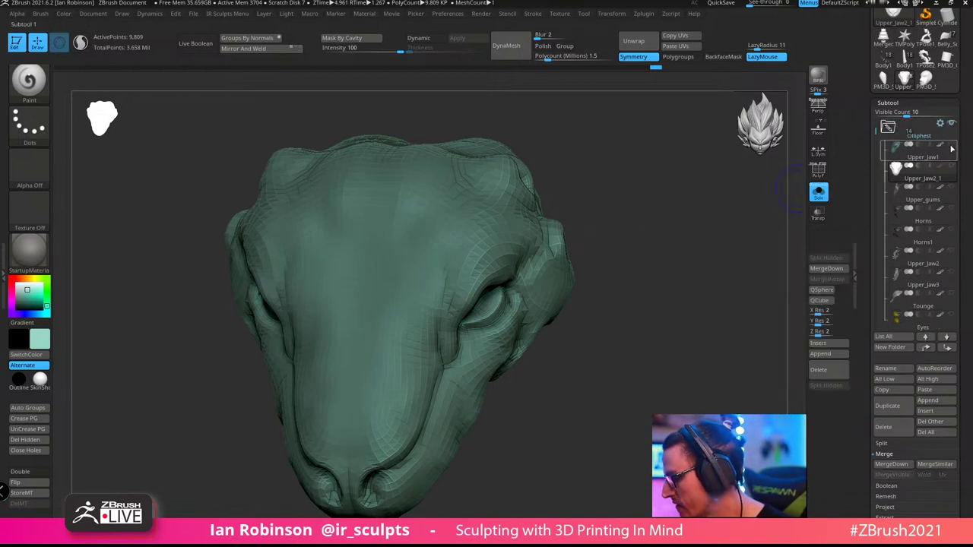
click(818, 191)
key(shift+f)
key(shift+f)
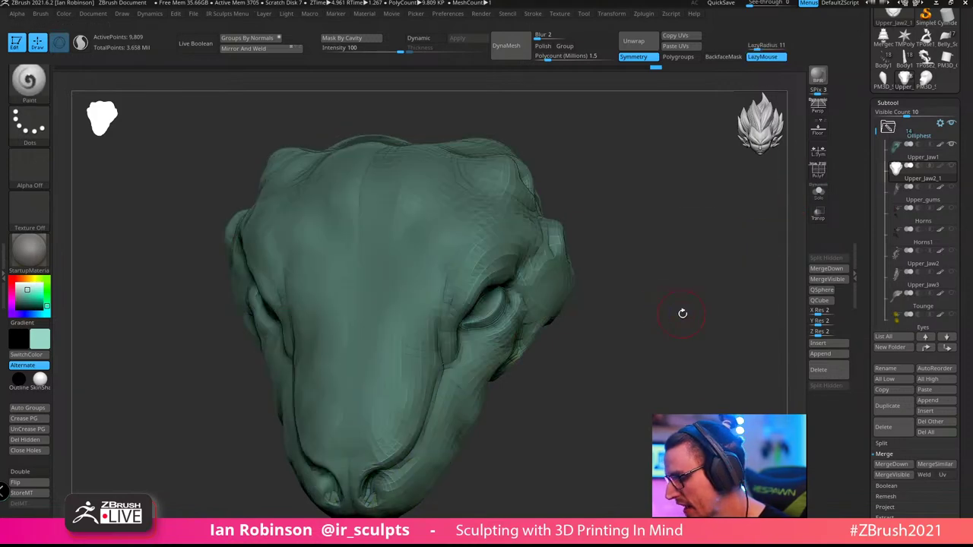
drag(683, 313, 695, 274)
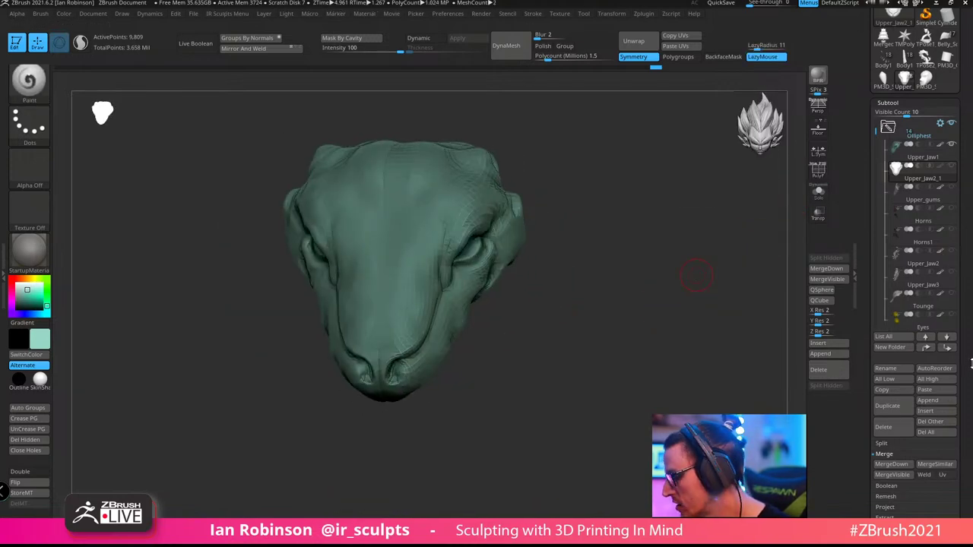
Subdivide the remeshed head twice and project Upper_Jaw1's geometry and color onto it with a distance of 0.02
scroll(928, 331, down, 5)
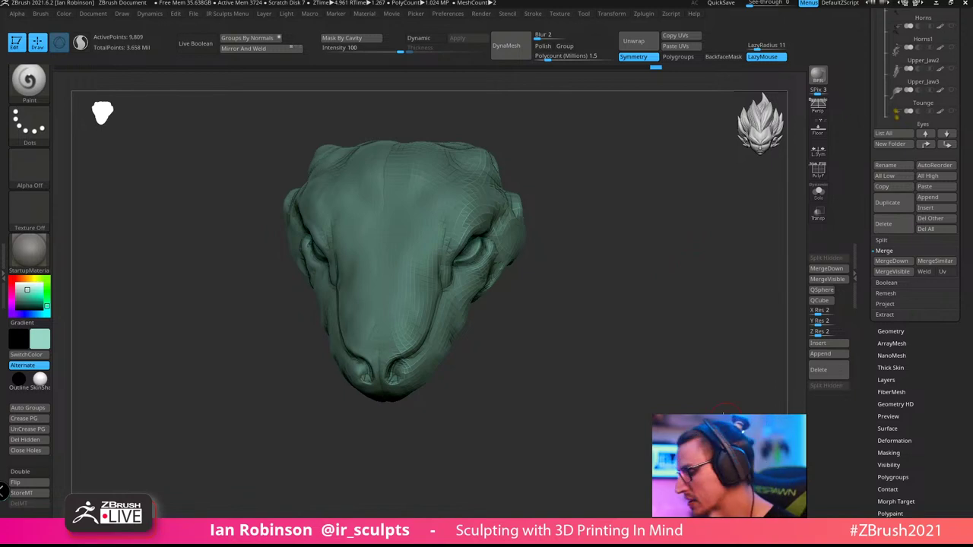
drag(725, 411, 727, 405)
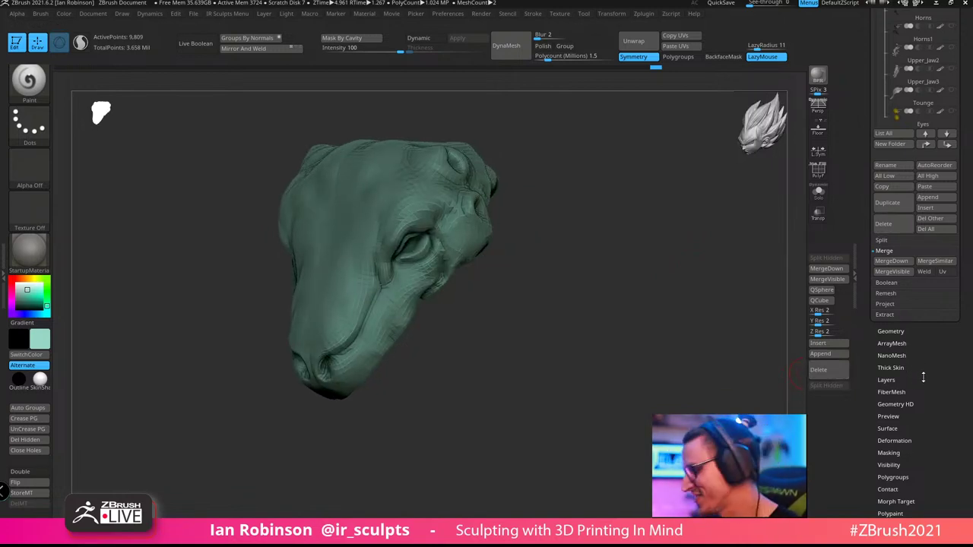
scroll(924, 377, up, 1)
click(885, 322)
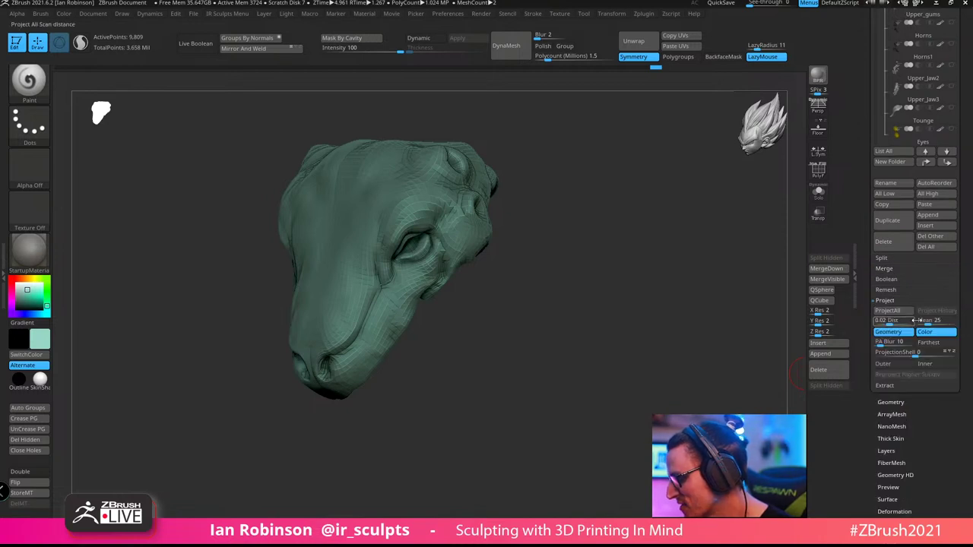
scroll(971, 277, up, 2)
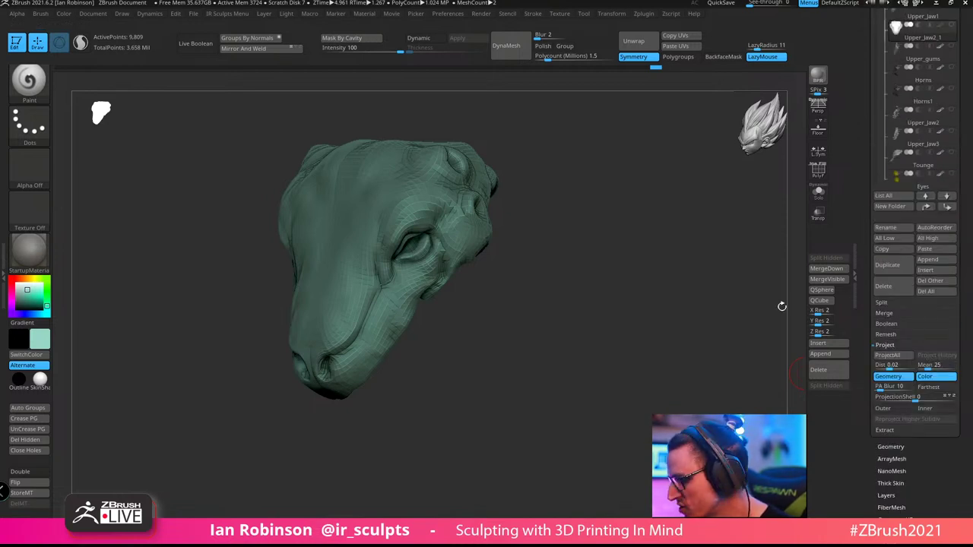
key(ctrl+d)
key(ctrl+d)
key(shift+f)
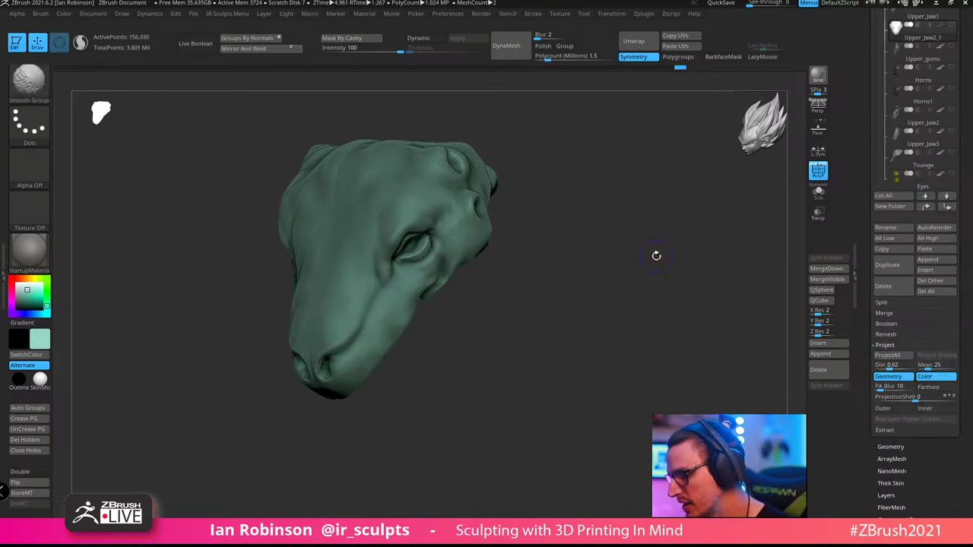
key(shift+f)
drag(767, 246, 732, 274)
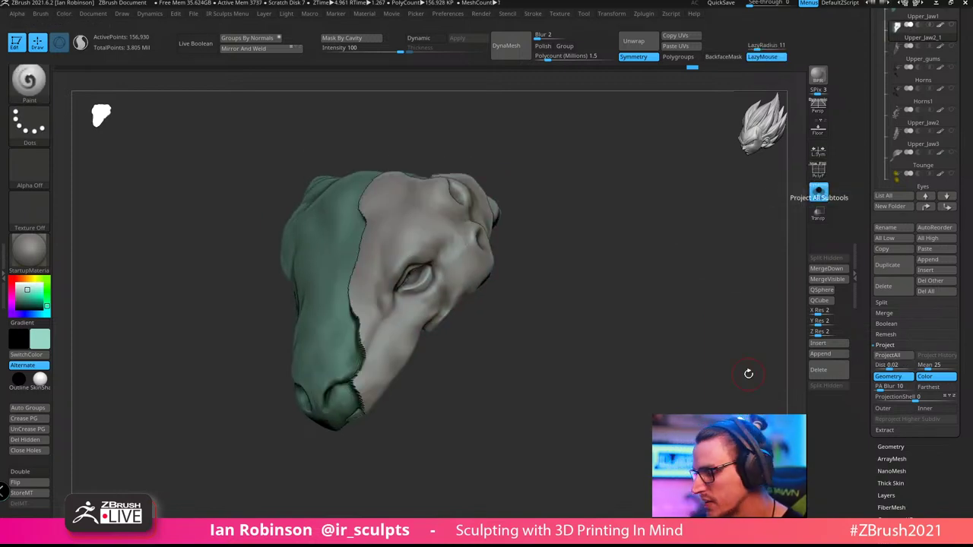
drag(748, 373, 684, 298)
Compare the polygroups of Upper_Jaw1 and Upper_Jaw2_1, and scale the remeshed head slightly narrower along X
scroll(955, 175, up, 4)
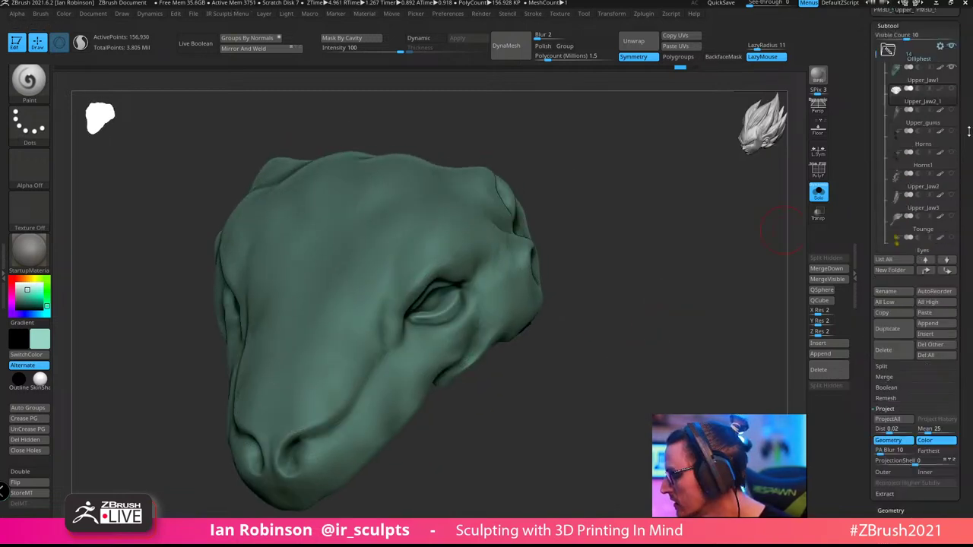
click(951, 170)
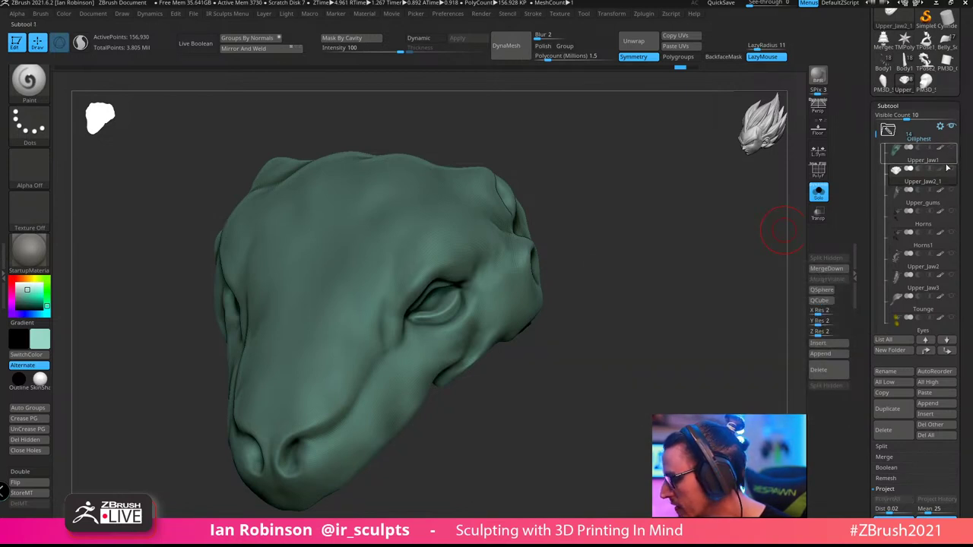
click(923, 162)
key(shift+f)
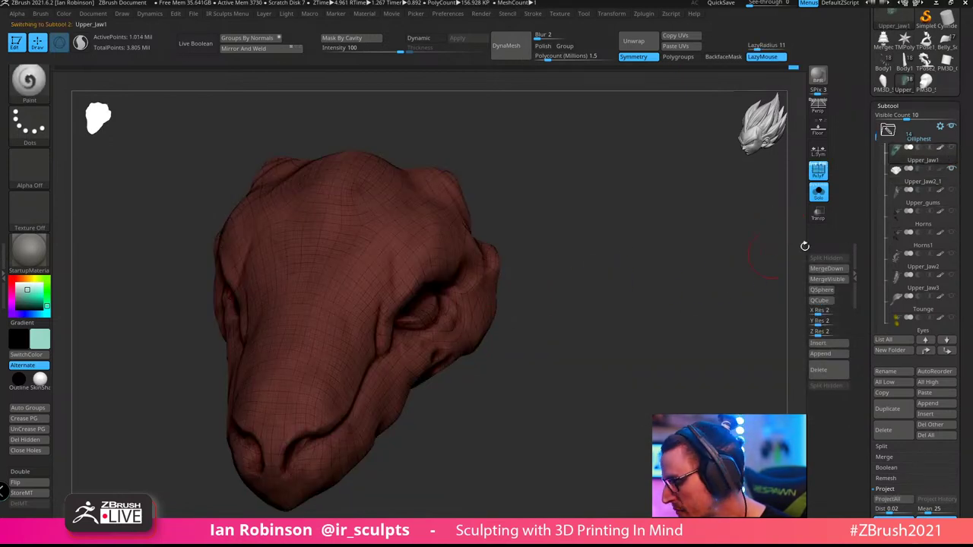
click(936, 181)
key(w)
drag(632, 263, 654, 278)
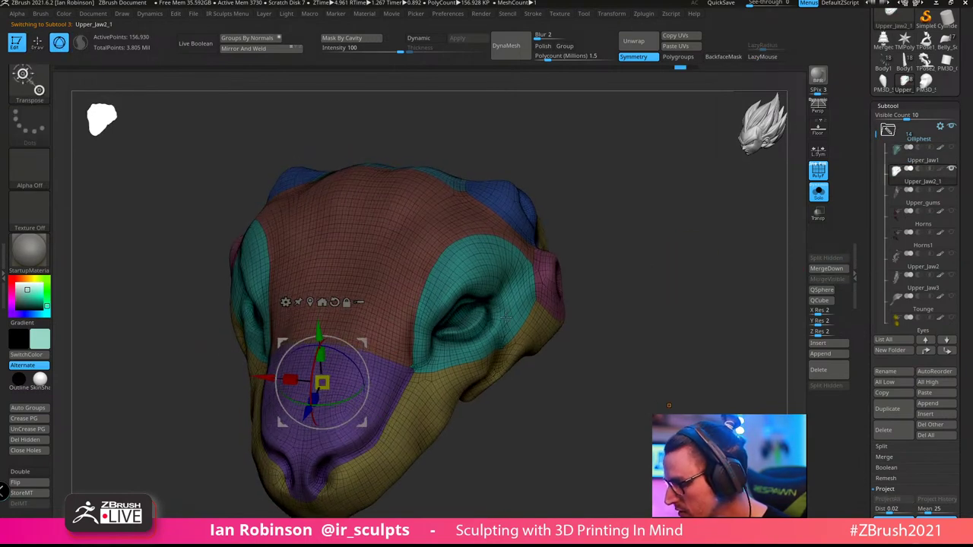
drag(291, 380, 326, 382)
Leave solo mode, show all the sea serpent's subtools and hide Olliphiest_BlockOut_08
click(819, 192)
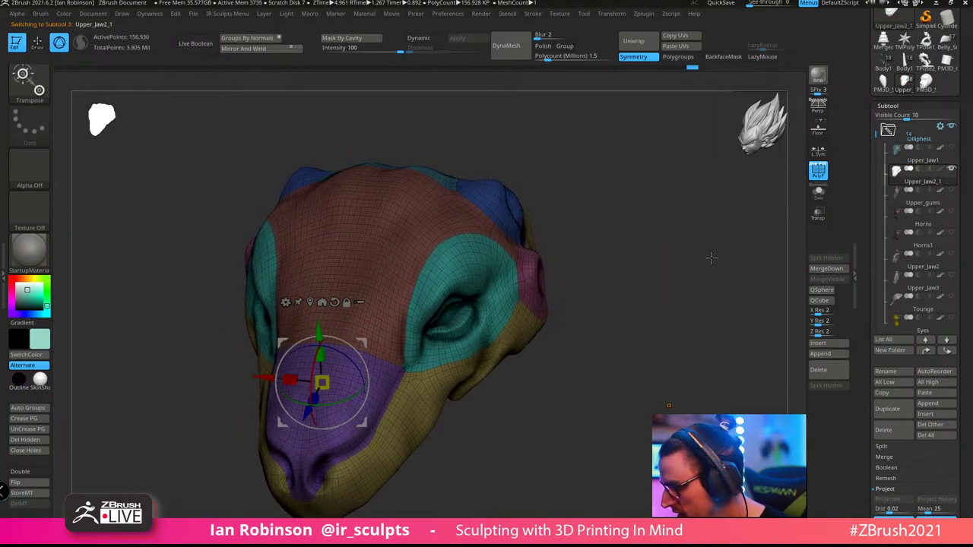
click(952, 170)
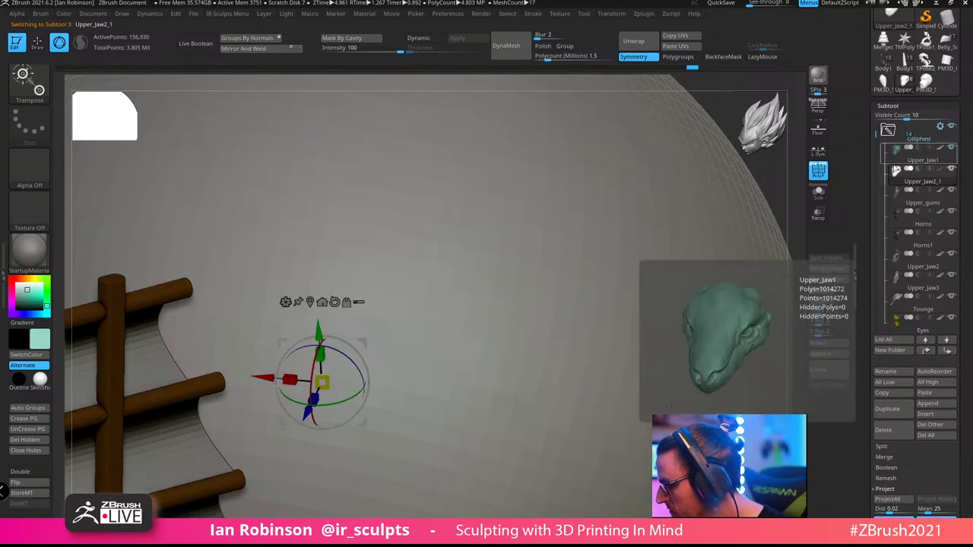
drag(876, 137, 875, 127)
click(952, 126)
drag(767, 195, 604, 247)
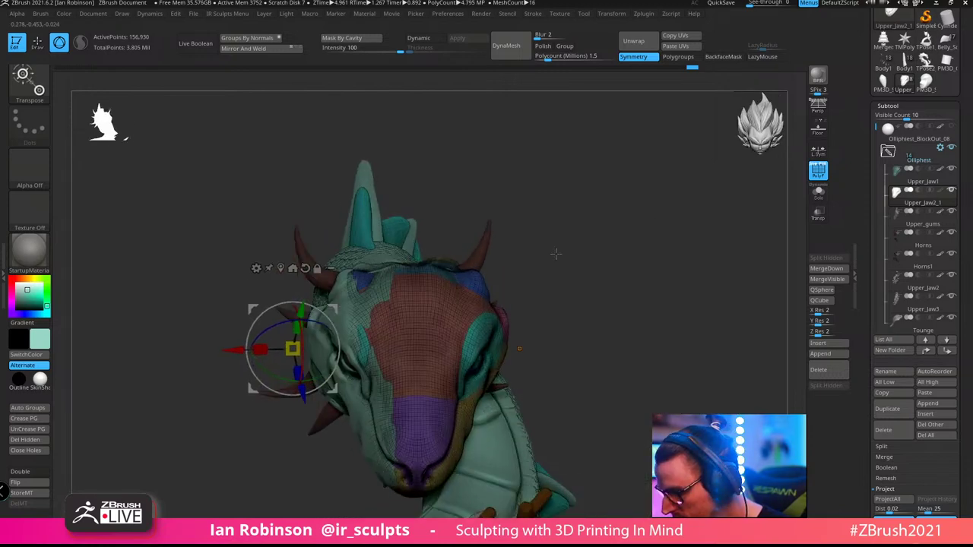
Recentre the gizmo on the remeshed head and move the head about -0.03 along X over the original
click(280, 268)
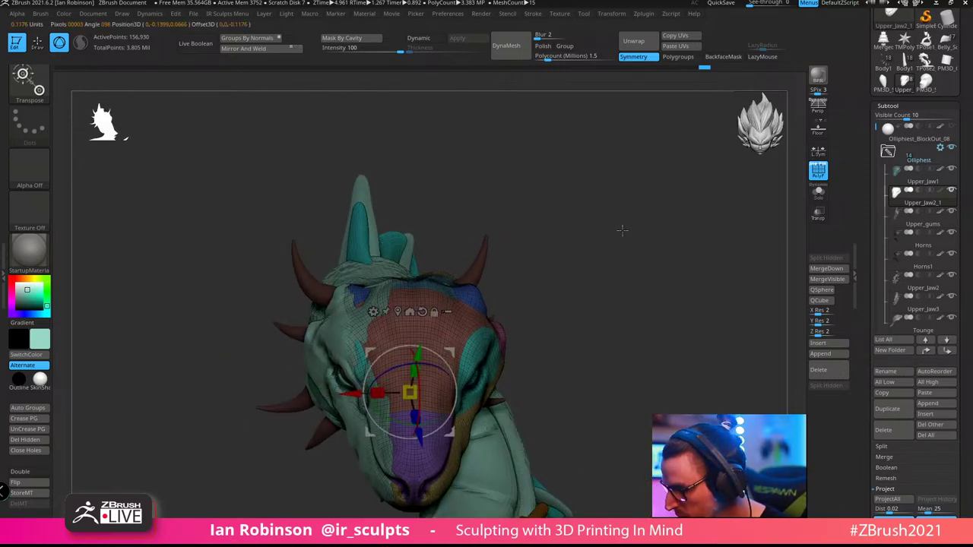
drag(358, 376, 344, 384)
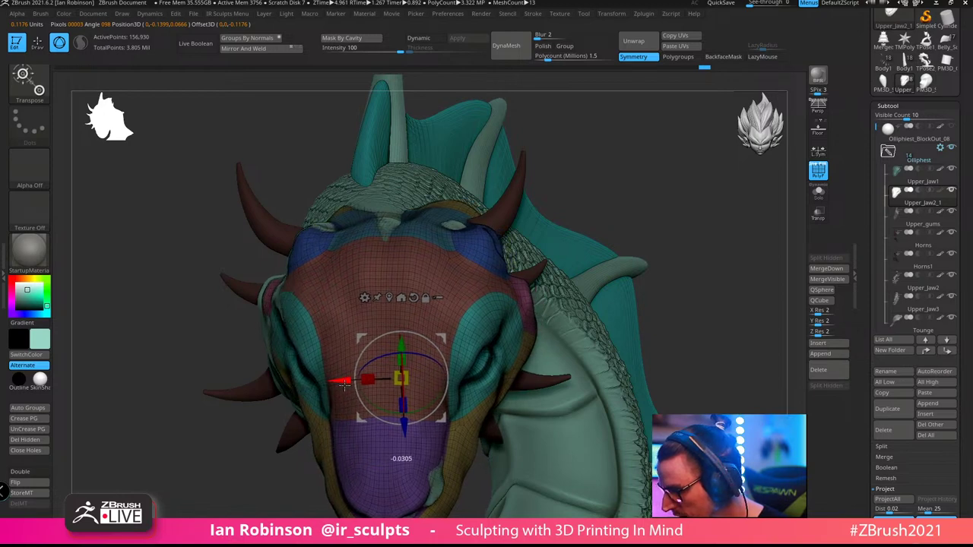
alt+drag(690, 189, 669, 129)
Nudge the remeshed head further along X and rotate it slightly about Z to line up with the neck
drag(608, 228, 556, 298)
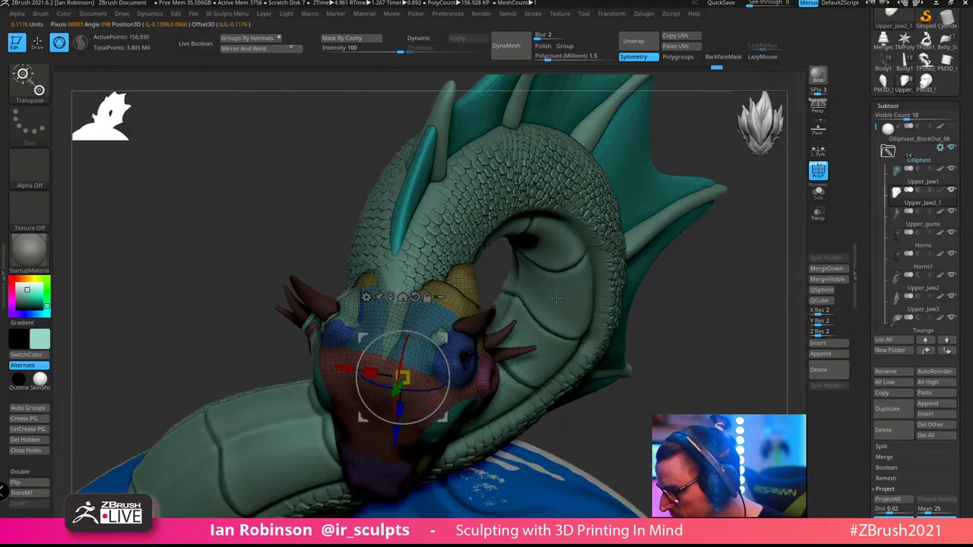
mouse_move(752, 299)
mouse_down()
mouse_move(750, 313)
mouse_move(743, 307)
mouse_up()
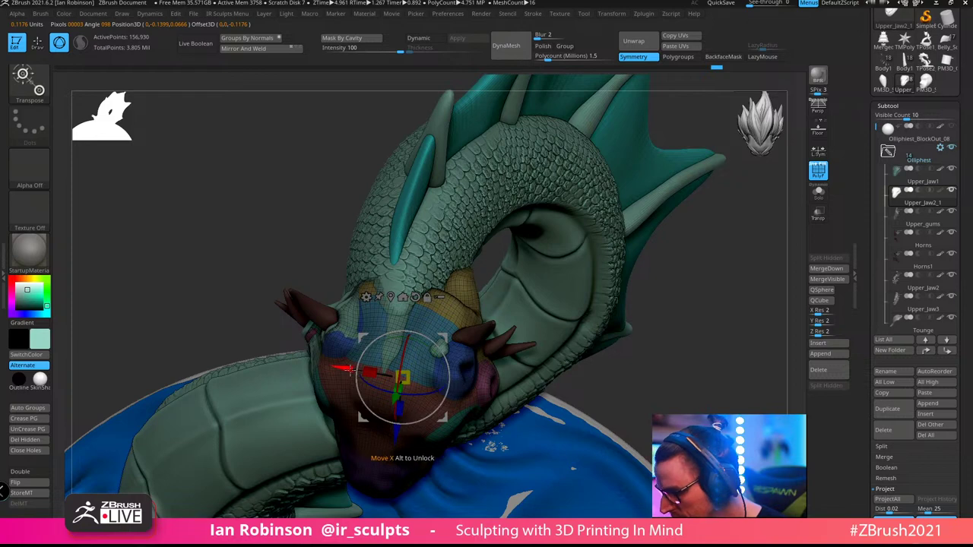
drag(346, 370, 342, 368)
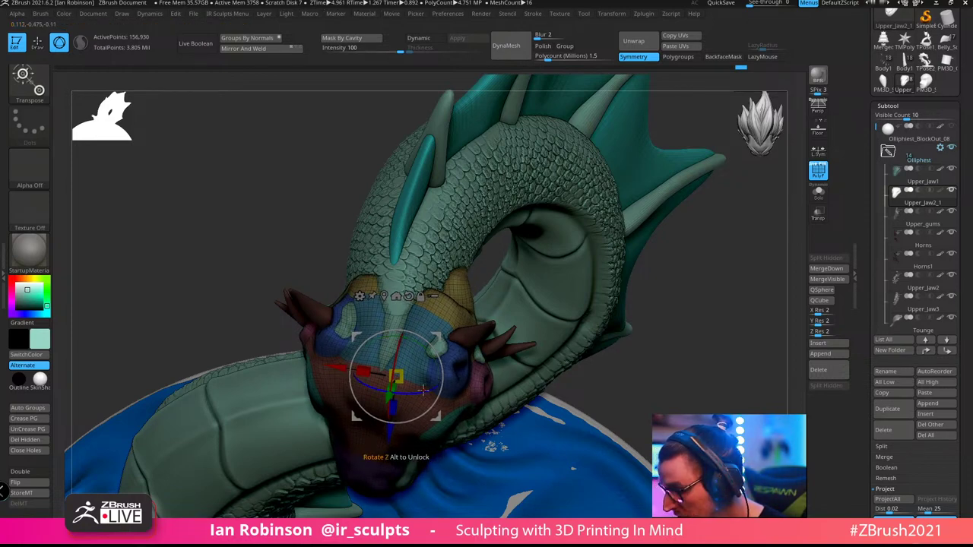
drag(429, 393, 426, 393)
drag(748, 273, 409, 385)
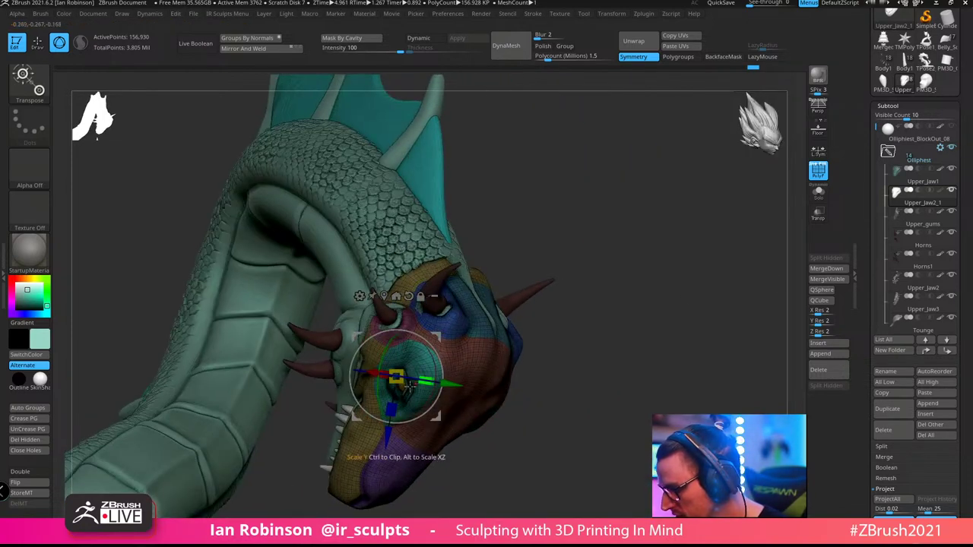
key(q)
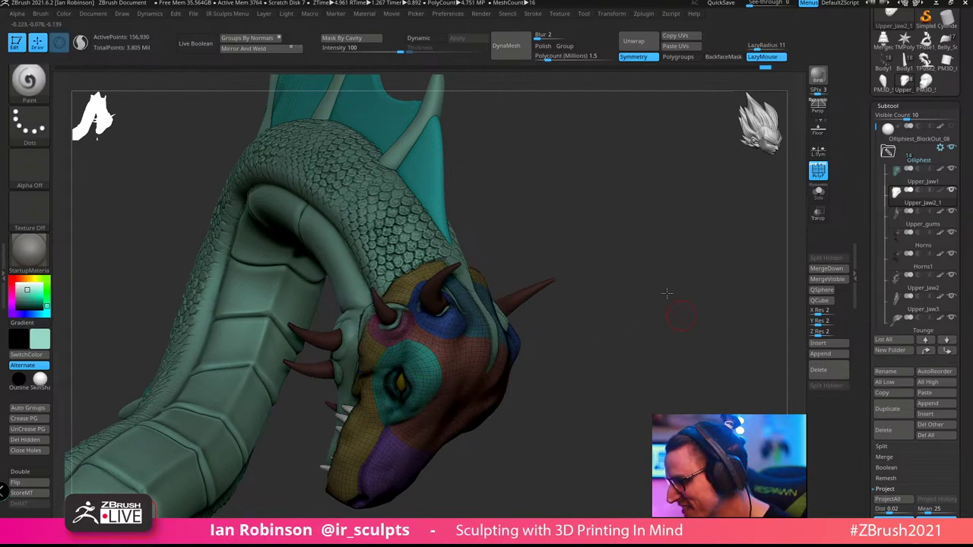
Hide the original Upper_Jaw1 and turn off the polyframe to view the remeshed head on the serpent
drag(669, 293, 662, 274)
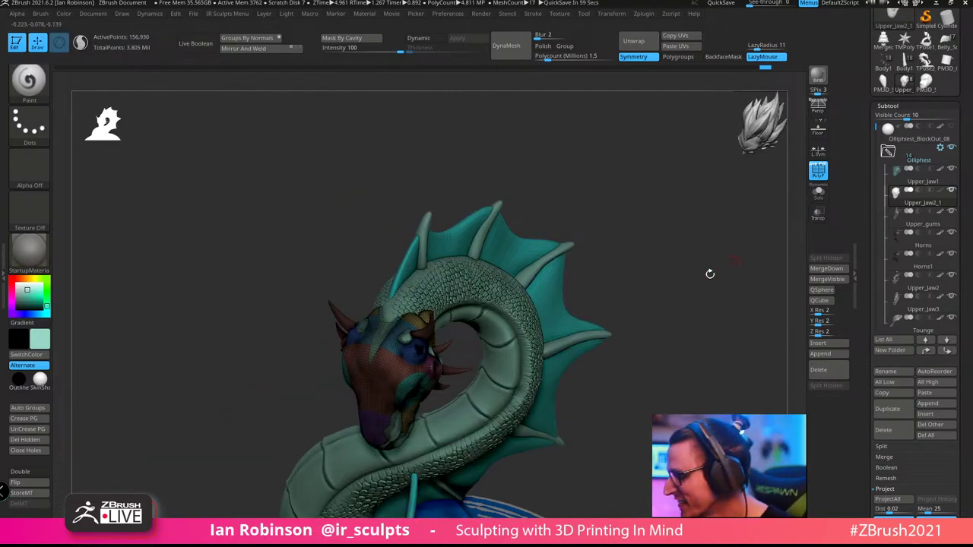
drag(710, 273, 728, 267)
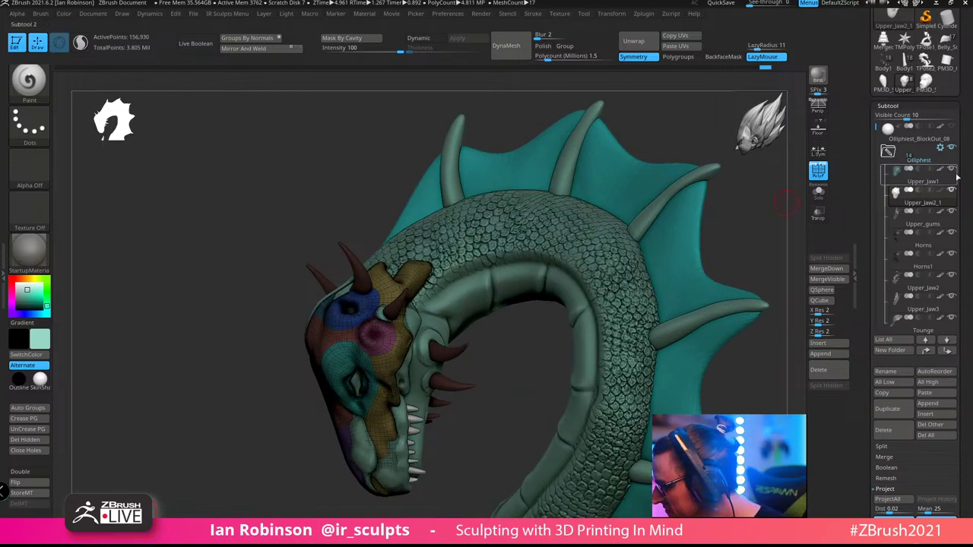
key(shift+f)
drag(742, 203, 600, 265)
Move the remeshed head about 0.025 along Y and nudge it into place between the horns and neck
key(w)
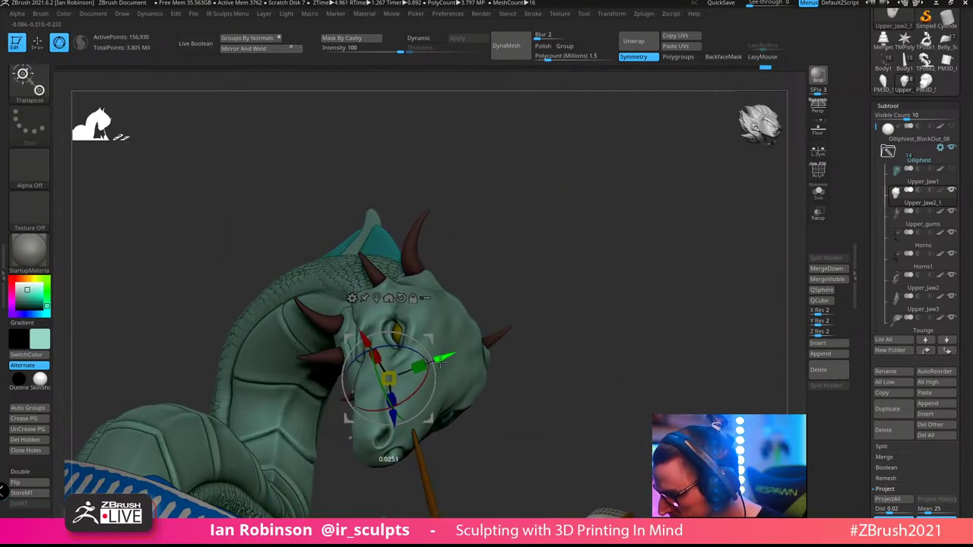
drag(400, 378, 394, 384)
mouse_move(569, 203)
mouse_down()
mouse_move(619, 248)
mouse_move(679, 211)
mouse_move(630, 201)
mouse_up()
key(q)
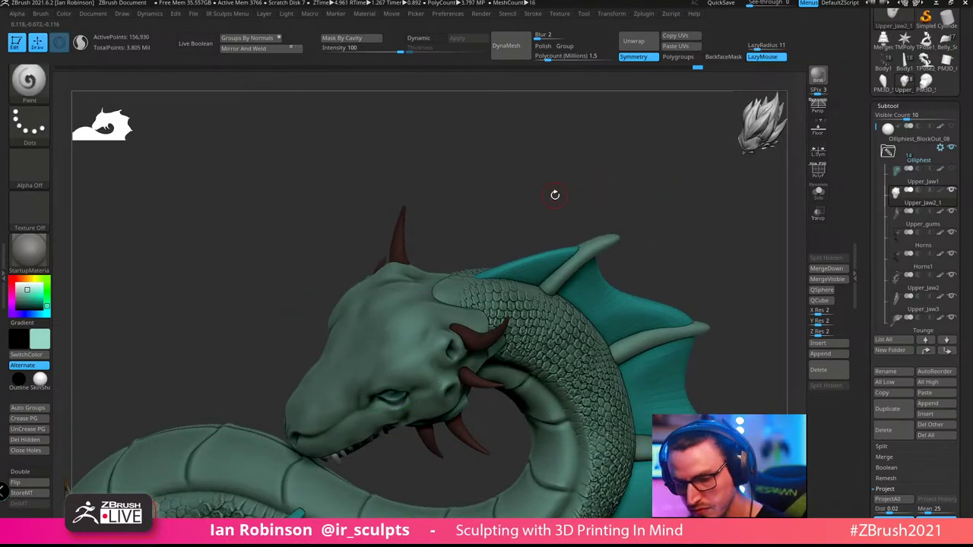
Switch to the Move brush and make the Horns subtool active
key(b)
key(m)
key(v)
key(s)
mouse_move(496, 215)
mouse_down()
mouse_move(598, 214)
mouse_move(637, 225)
mouse_up()
mouse_move(608, 364)
mouse_down()
mouse_move(543, 367)
mouse_move(484, 407)
mouse_up()
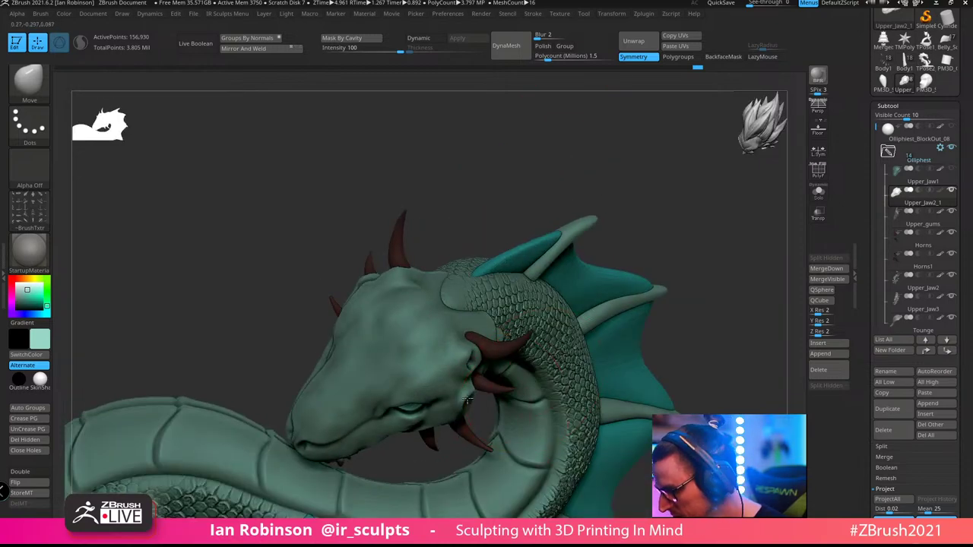
drag(485, 360, 465, 291)
alt+click(458, 301)
Isolate the horns with their polyframe shown and mask the pair on the far side of the head
key(shift+f)
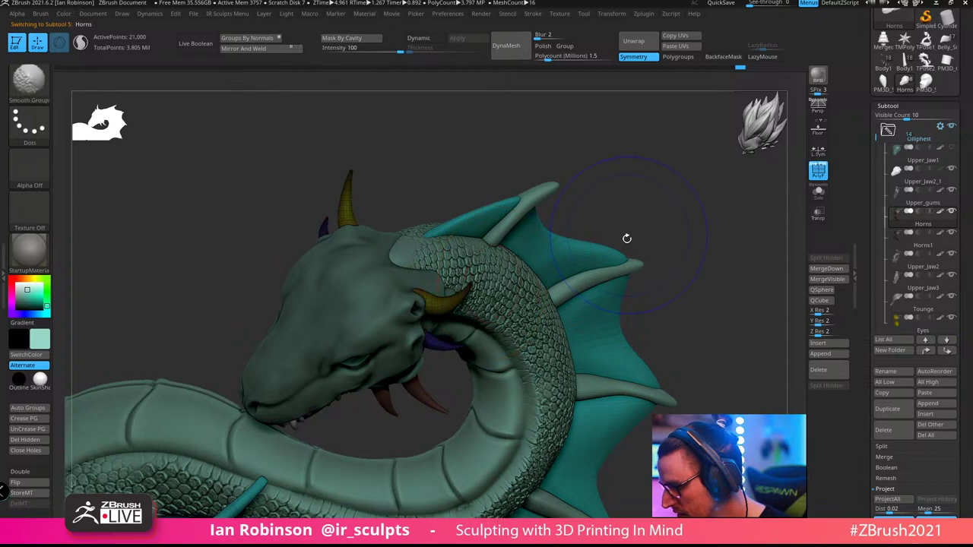
drag(628, 237, 720, 258)
click(817, 193)
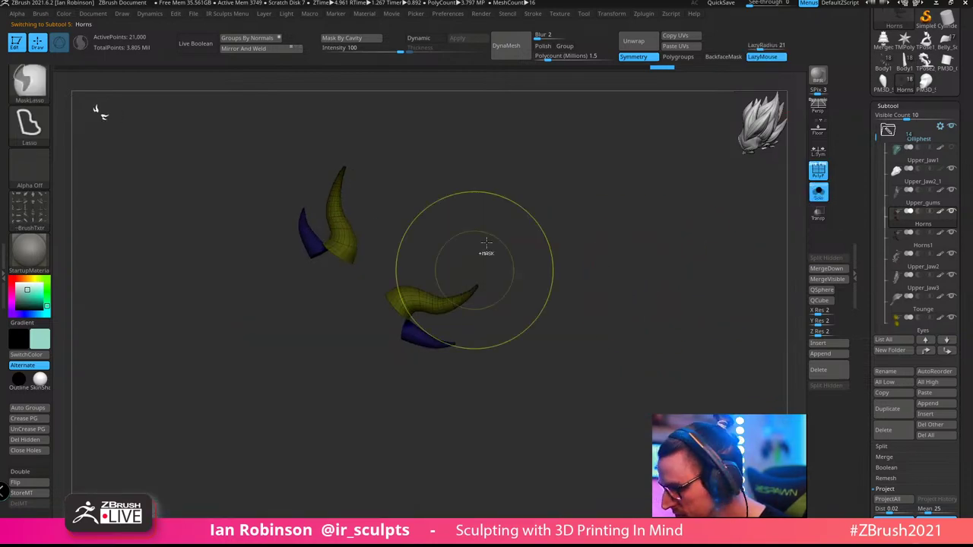
mouse_move(499, 216)
ctrl+mouse_down()
mouse_move(343, 397)
mouse_move(598, 295)
ctrl+mouse_up()
mouse_move(445, 219)
ctrl+mouse_down()
mouse_move(369, 249)
mouse_move(563, 304)
ctrl+mouse_up()
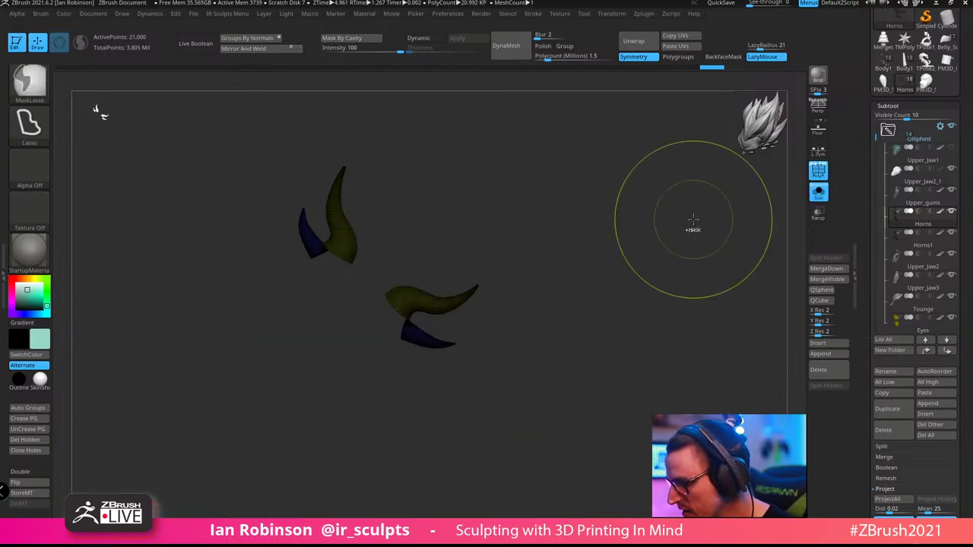
ctrl+drag(610, 258, 726, 244)
mouse_move(467, 223)
ctrl+mouse_down()
mouse_move(421, 215)
mouse_move(637, 354)
mouse_move(643, 297)
mouse_move(334, 422)
mouse_move(519, 318)
mouse_move(337, 405)
mouse_move(574, 305)
ctrl+mouse_up()
ctrl+click(674, 260)
key(w)
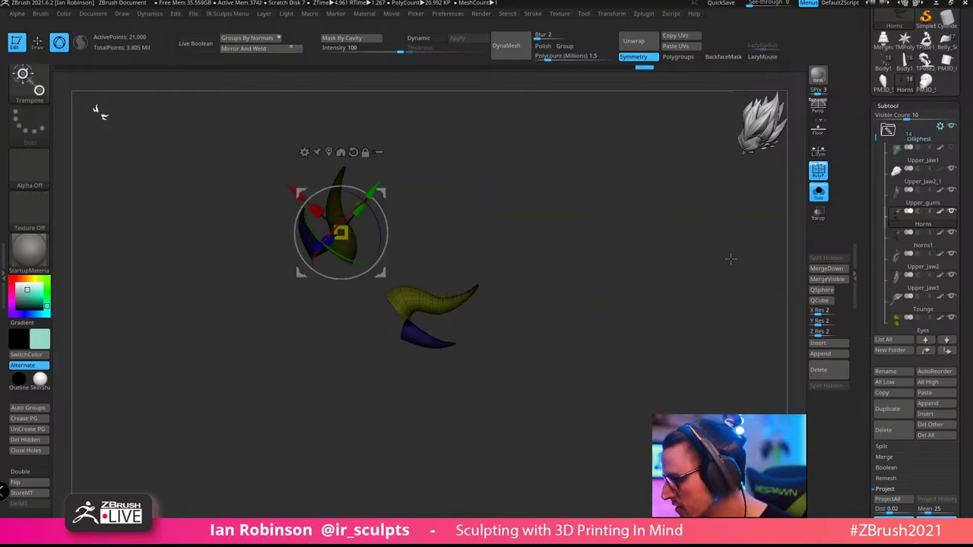
Show the whole serpent again, recentre the gizmo on the unmasked near-side horns, and rotate and move them onto the remeshed head
drag(730, 258, 803, 216)
click(819, 194)
drag(706, 244, 659, 267)
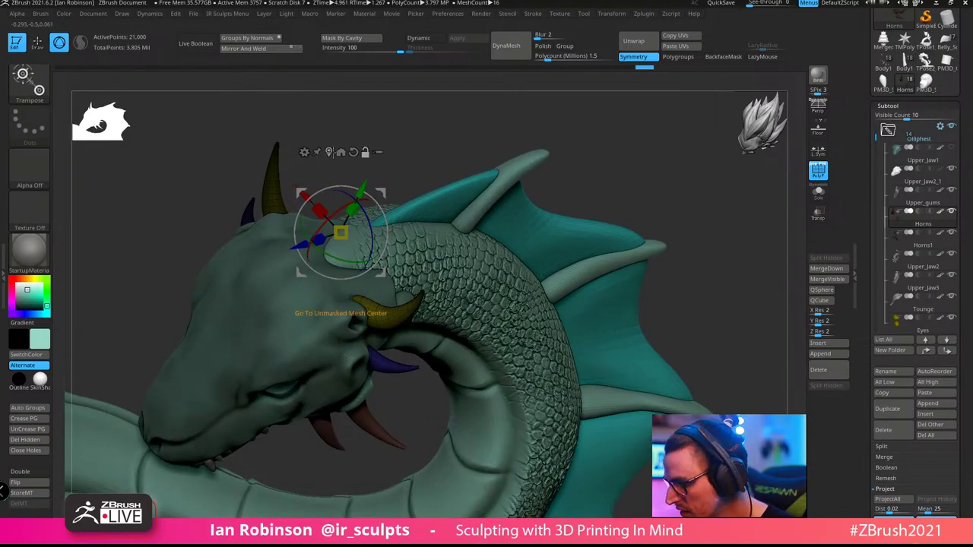
click(328, 152)
drag(708, 197, 646, 230)
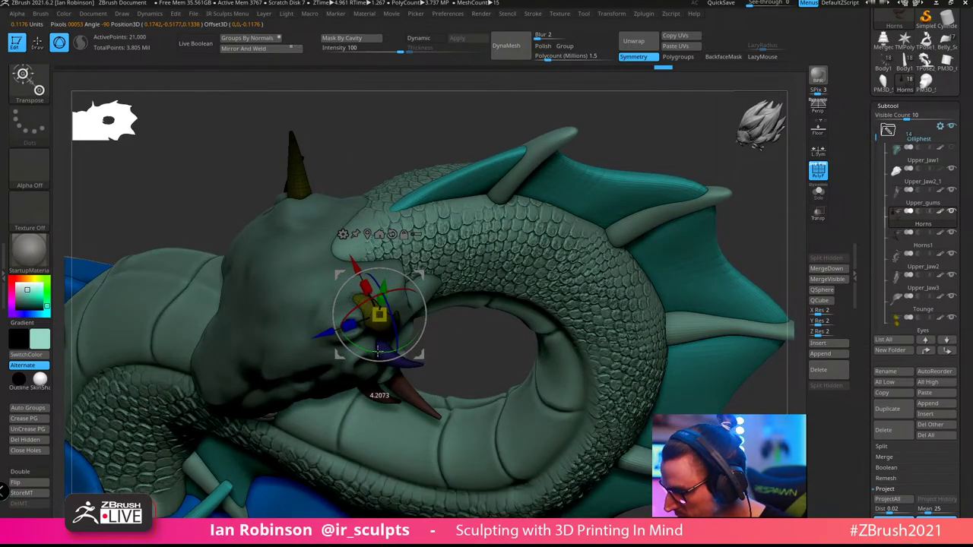
drag(327, 337, 304, 344)
right_drag(409, 179, 415, 228)
drag(408, 219, 410, 220)
right_drag(457, 184, 525, 169)
drag(422, 203, 421, 209)
drag(547, 160, 424, 235)
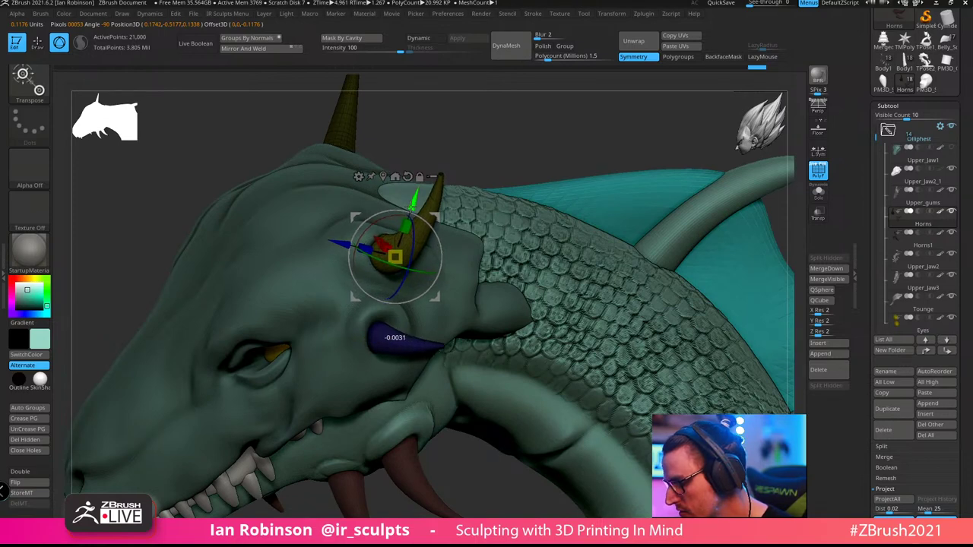
Assign a separate polygroup to each horn with Auto Groups
key(q)
drag(597, 157, 655, 143)
key(space)
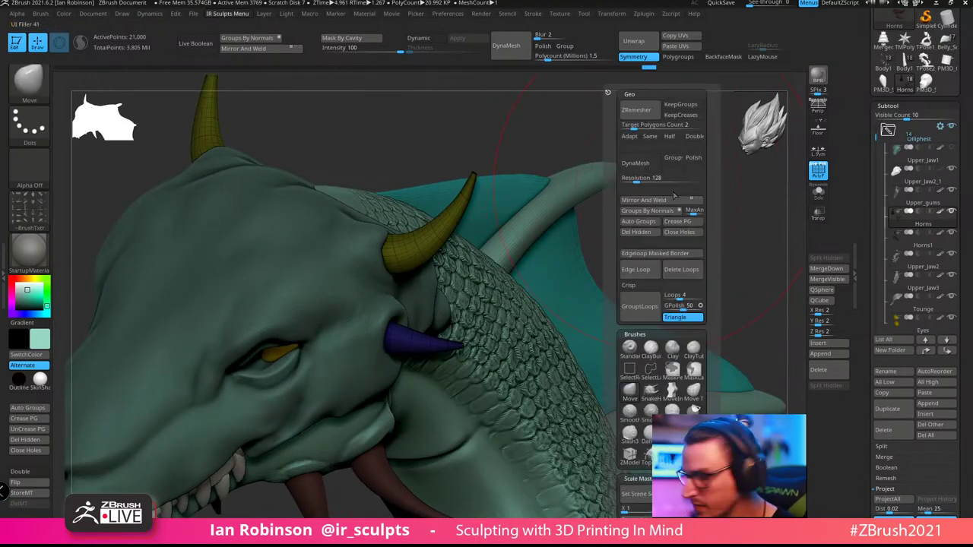
click(646, 221)
Isolate and mask around the lower near-side horn, then recentre the gizmo on it and nudge it into its socket
drag(698, 200, 560, 279)
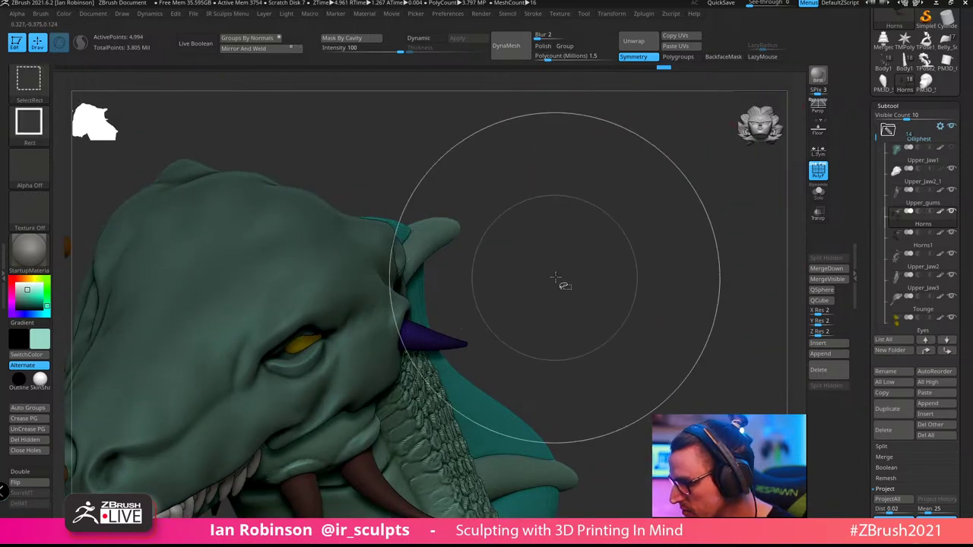
key(w)
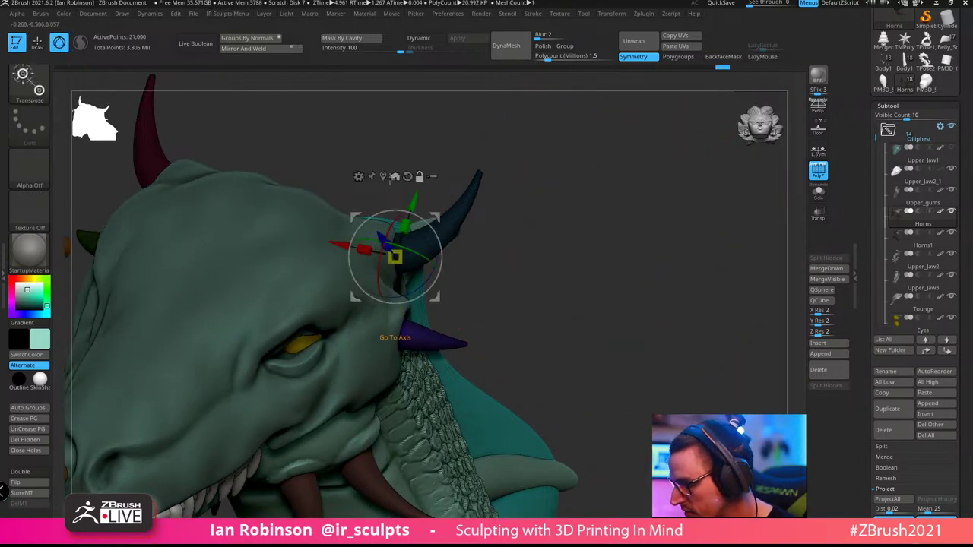
click(383, 176)
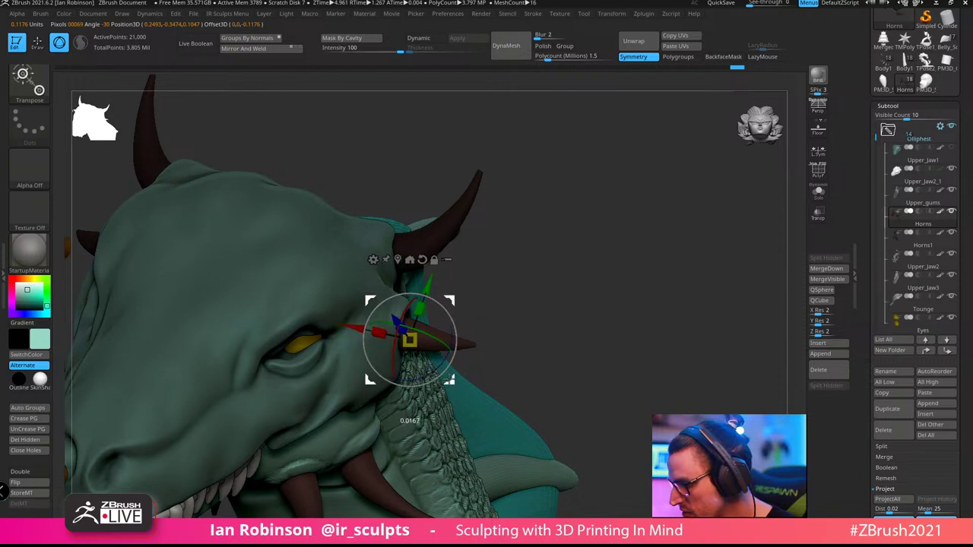
drag(530, 318, 445, 349)
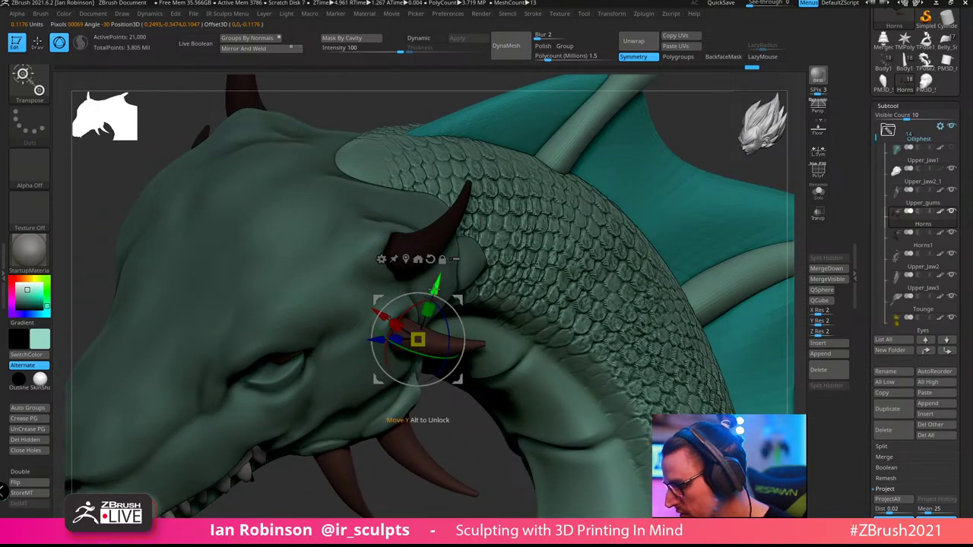
right_drag(449, 262, 624, 256)
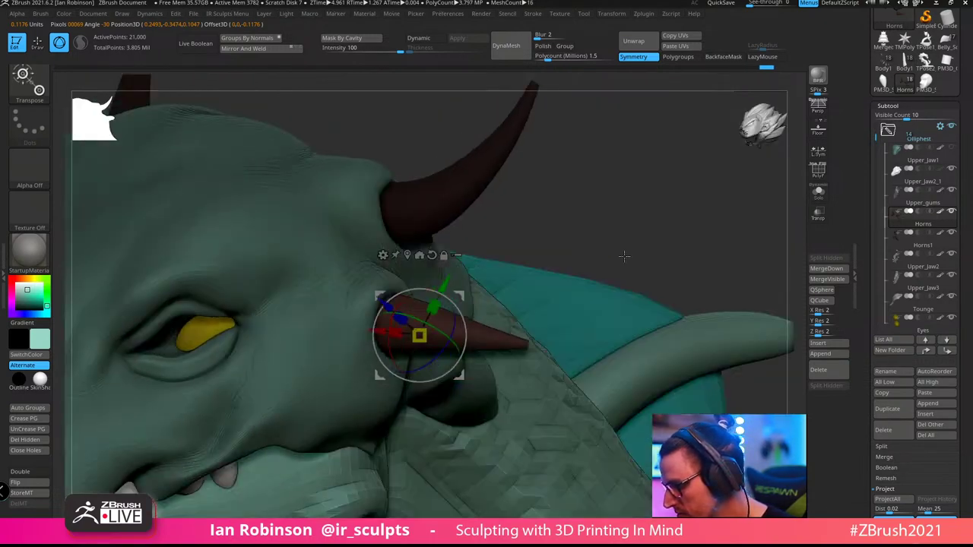
drag(385, 333, 400, 334)
drag(688, 187, 589, 207)
drag(477, 374, 474, 373)
key(q)
mouse_move(684, 215)
alt+mouse_down()
mouse_move(680, 178)
mouse_move(575, 252)
mouse_move(542, 334)
mouse_move(643, 191)
mouse_move(565, 156)
mouse_move(572, 183)
alt+mouse_up()
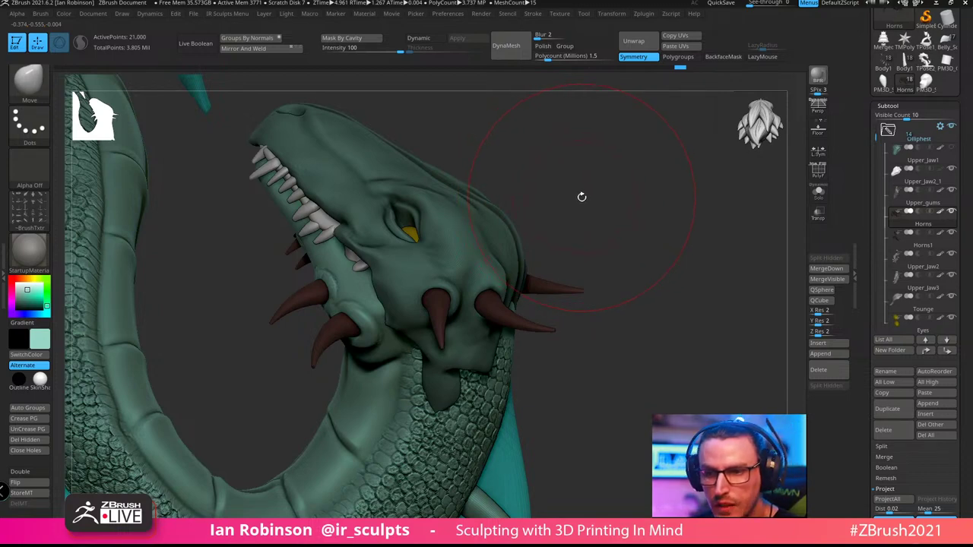
Select the remeshed head Upper_Jaw2_1 and try shifting it slightly along Y
drag(575, 196, 520, 311)
alt+click(419, 311)
drag(520, 358, 487, 348)
key(w)
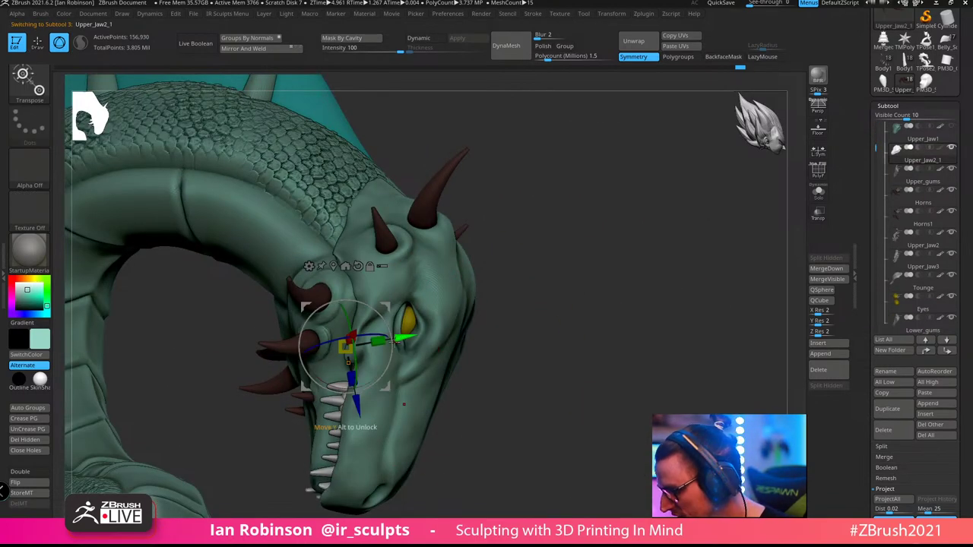
drag(394, 340, 389, 340)
key(ctrl+z)
drag(621, 308, 575, 283)
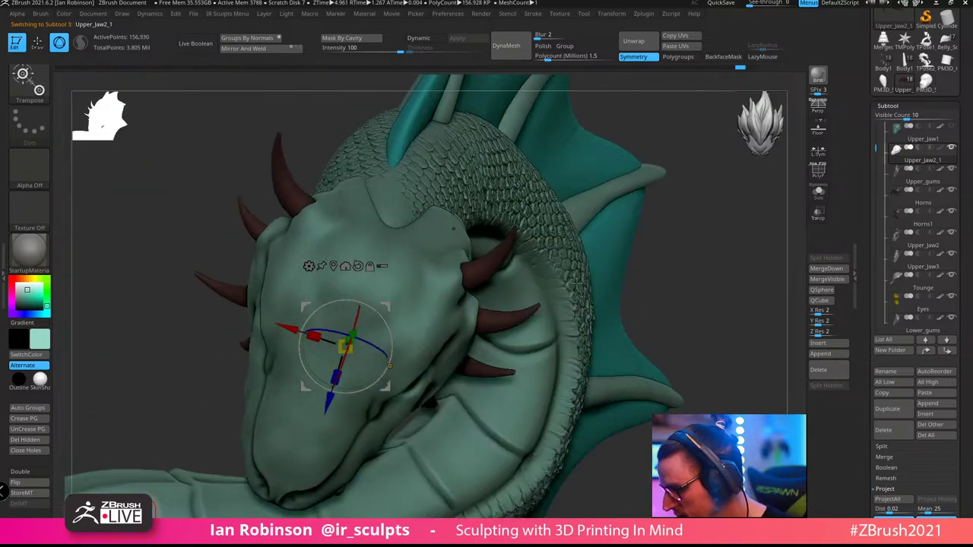
drag(656, 295, 748, 261)
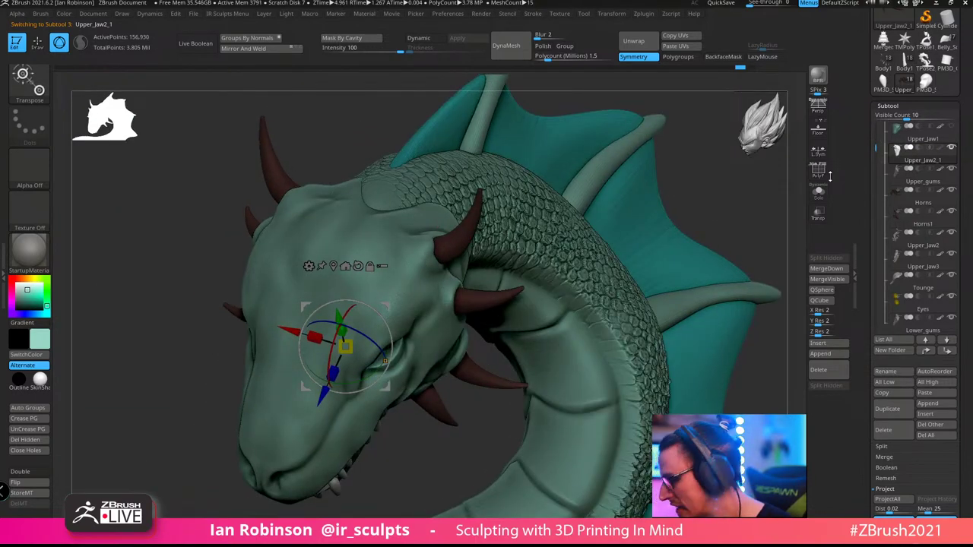
Select the Horns subtool and undo its latest edits
key(q)
mouse_move(739, 210)
mouse_down()
mouse_move(710, 189)
mouse_move(586, 217)
mouse_move(647, 228)
mouse_up()
alt+click(407, 278)
key(ctrl+z)
key(ctrl+z)
key(ctrl+z)
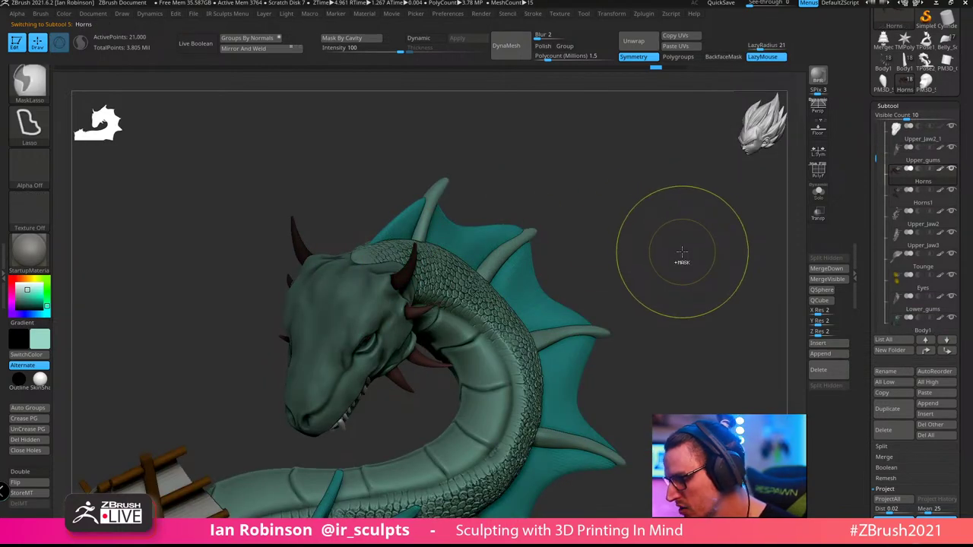
key(ctrl+shift+z)
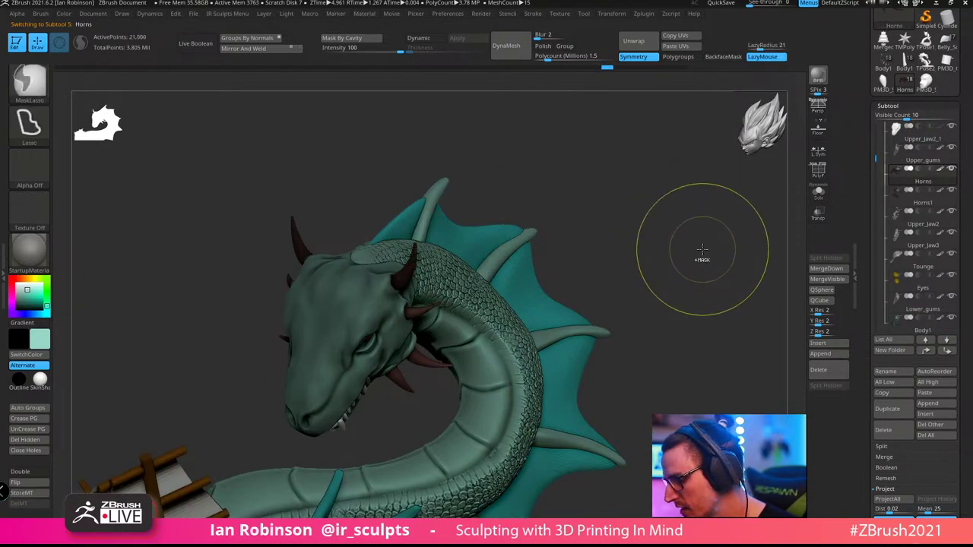
Hide the remeshed head Upper_Jaw2_1, and show and select the original Upper_Jaw1
mouse_move(693, 257)
mouse_down()
mouse_move(701, 267)
mouse_move(680, 235)
mouse_move(592, 262)
mouse_up()
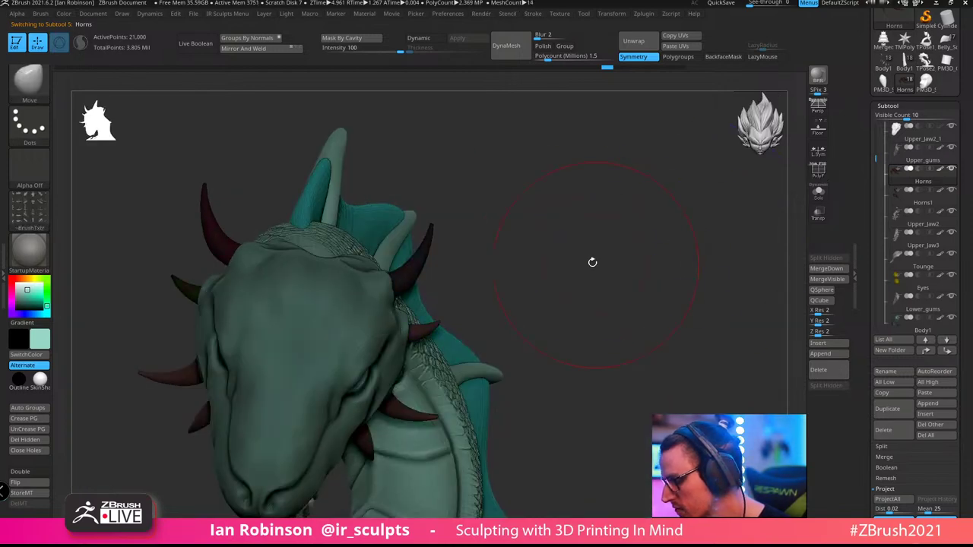
drag(877, 158, 876, 131)
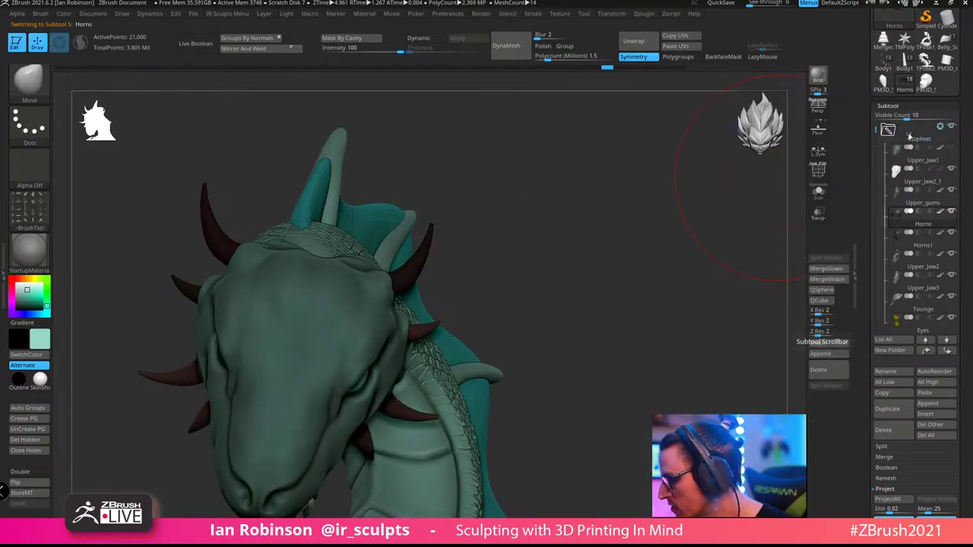
drag(955, 148, 954, 168)
click(951, 154)
click(932, 157)
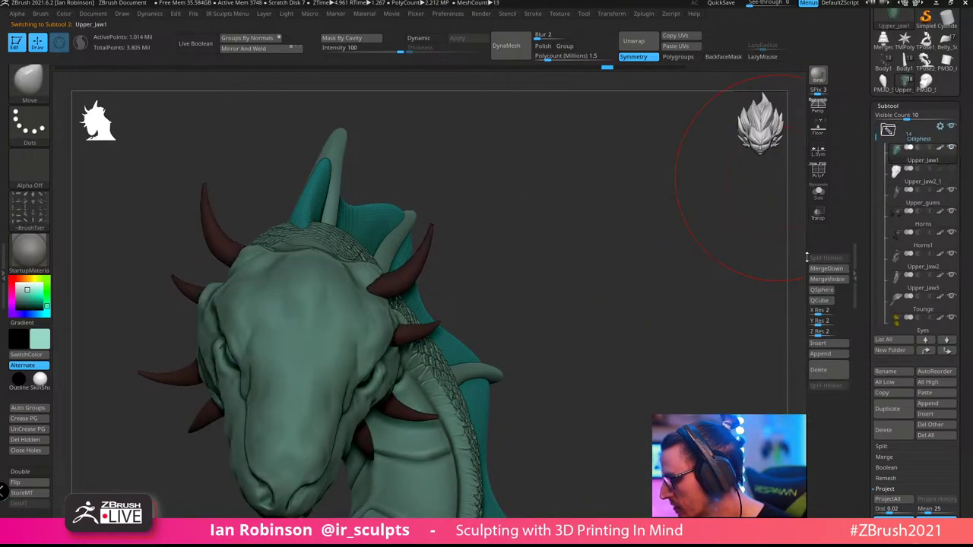
Select the Horns subtool and undo all of its repositioning and regrouping to fit the original head
alt+drag(652, 224, 595, 244)
key(shift+f)
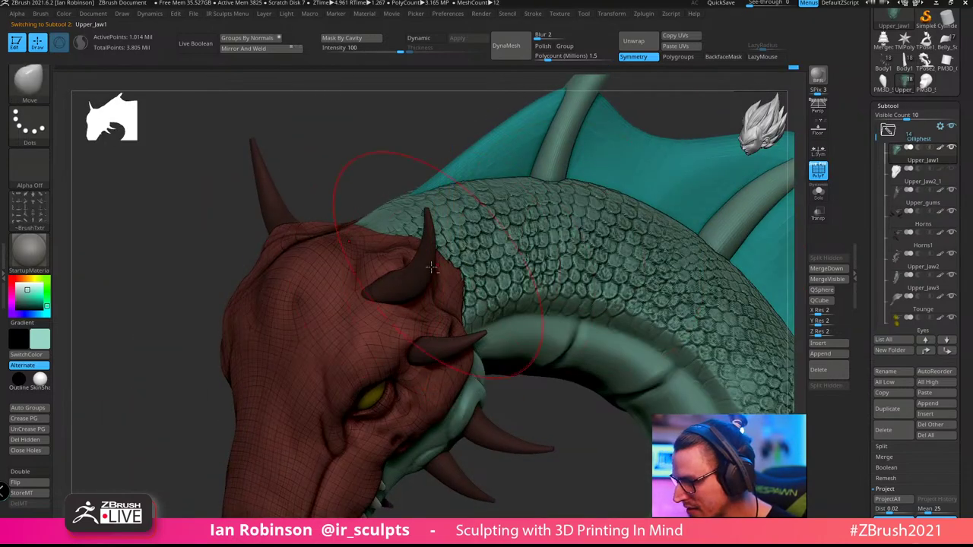
alt+click(426, 269)
key(ctrl+z)
key(ctrl+z)
key(ctrl+z)
key(ctrl+z)
key(ctrl+z)
key(ctrl+z)
key(ctrl+z)
key(ctrl+z)
key(ctrl+z)
key(ctrl+z)
key(ctrl+z)
key(ctrl+z)
key(ctrl+z)
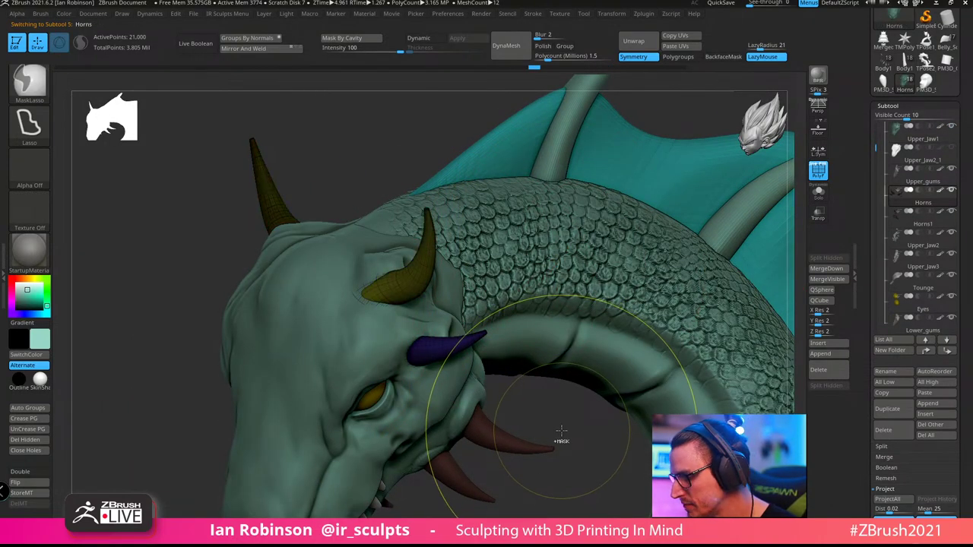
mouse_move(561, 432)
mouse_down()
mouse_move(655, 219)
mouse_move(587, 305)
mouse_up()
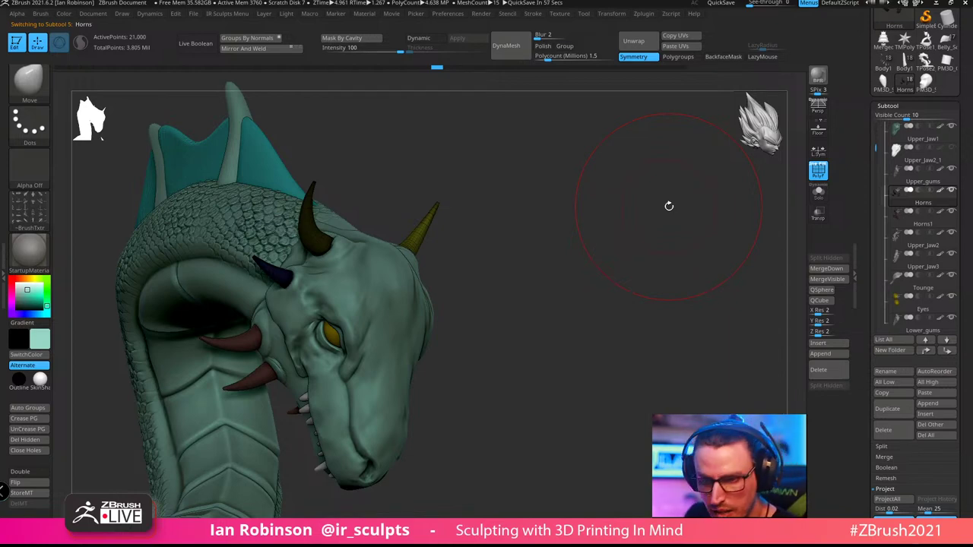
Select the original head Upper_Jaw1 with its polyframe shown and try to enable Sculptris Pro
drag(669, 206, 371, 270)
alt+click(368, 268)
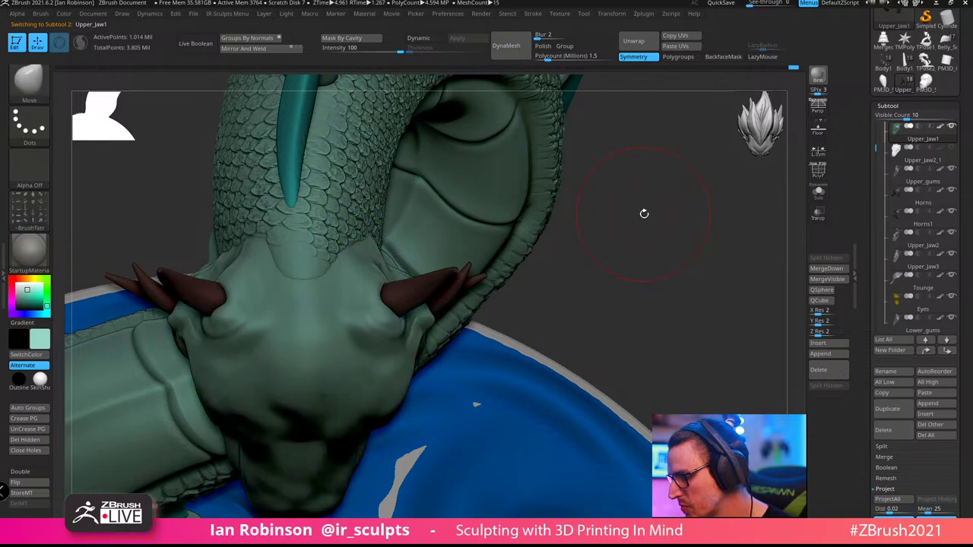
drag(660, 220, 356, 289)
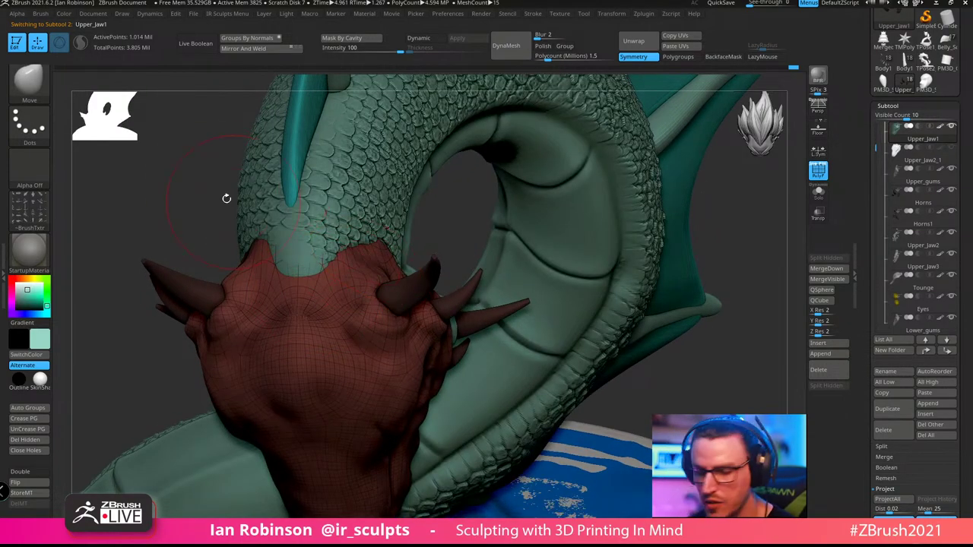
key(shift)
click(80, 43)
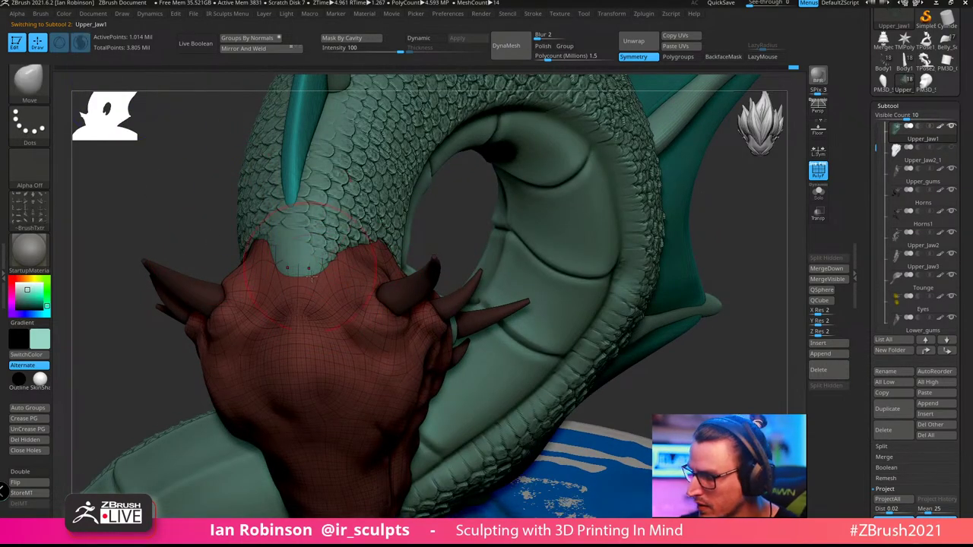
Isolate Upper_Jaw1 and examine its wireframe from several sides
click(816, 197)
mouse_move(783, 247)
mouse_down()
mouse_move(764, 263)
mouse_move(684, 277)
mouse_up()
mouse_move(441, 275)
mouse_down()
mouse_move(617, 241)
mouse_move(688, 245)
mouse_move(609, 349)
mouse_move(657, 257)
mouse_up()
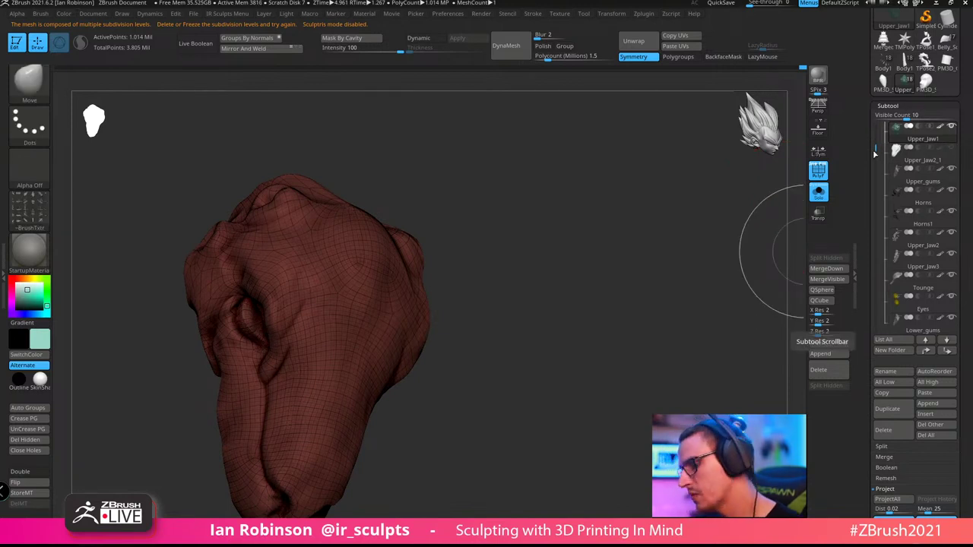
drag(690, 285, 588, 266)
drag(458, 214, 328, 289)
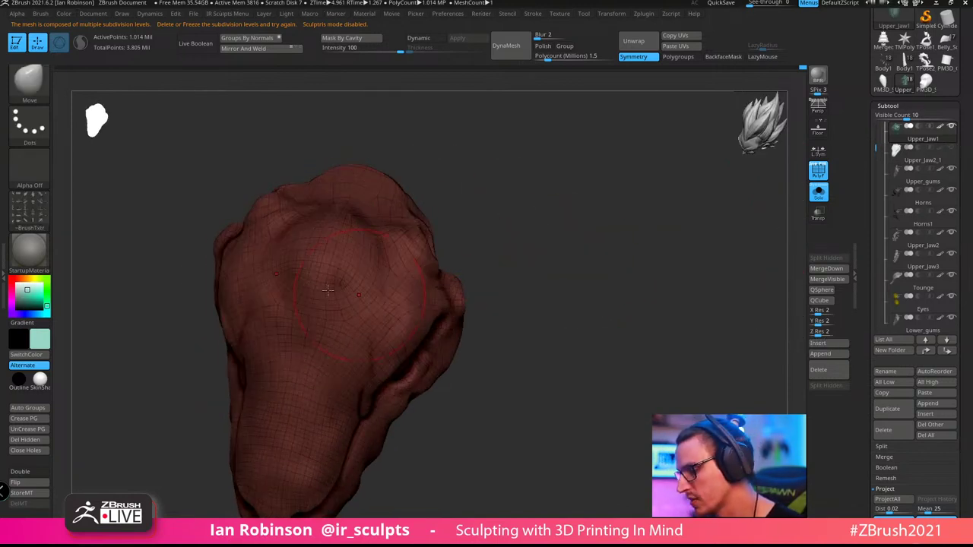
Duplicate Upper_Jaw1 and hide the original, keeping the copy isolated
key(ctrl+shift+d)
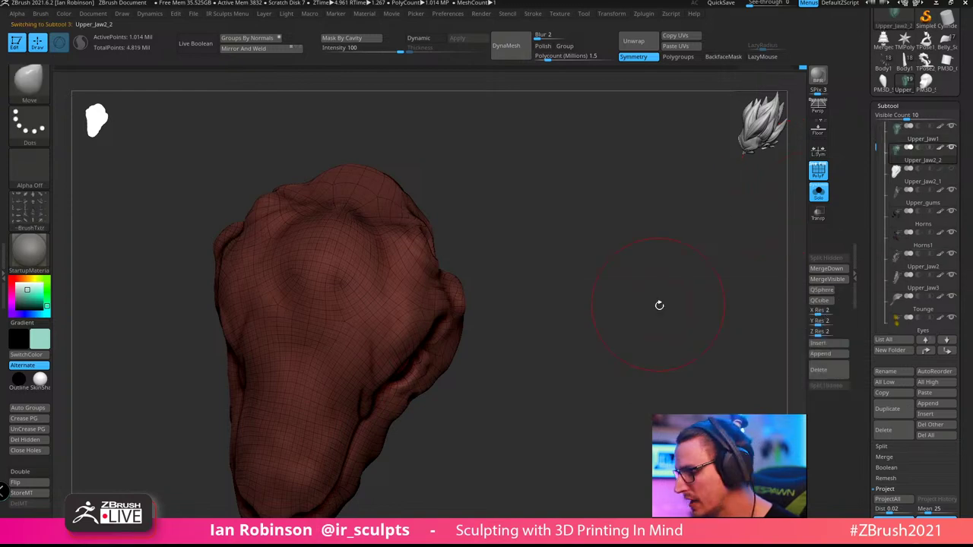
click(953, 128)
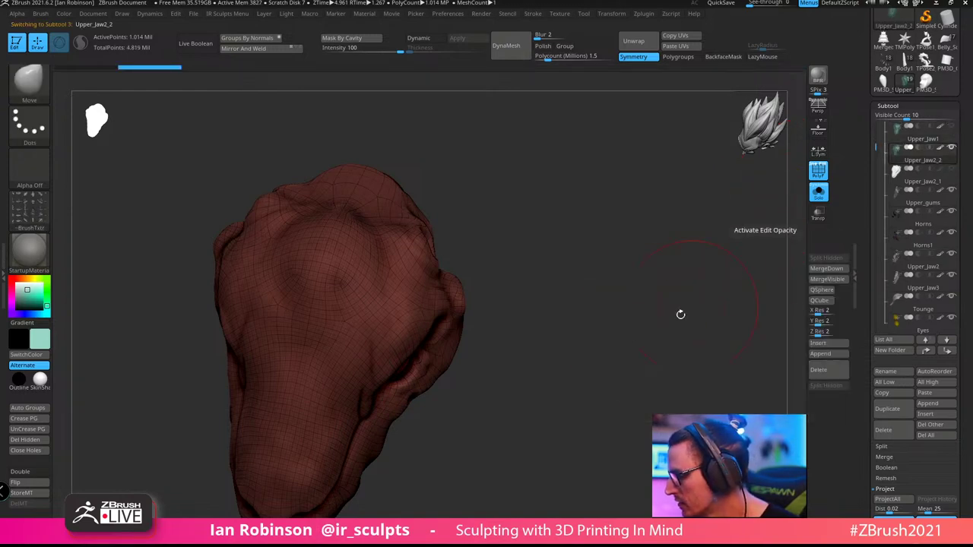
drag(680, 315, 589, 319)
key(shift+f)
key(shift+f)
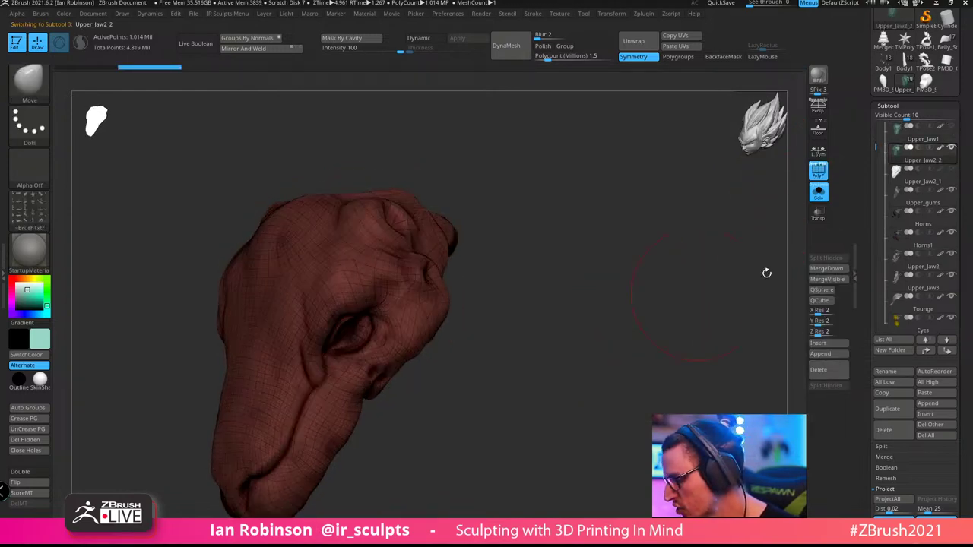
drag(562, 278, 843, 245)
scroll(965, 195, down, 5)
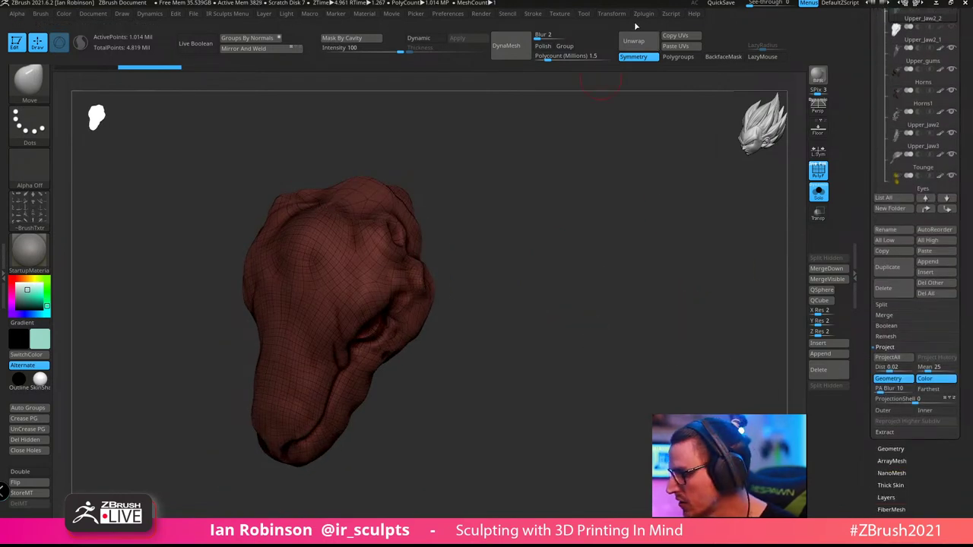
Remesh the duplicated head with DynaMesh Master at a 1.5 million polycount and blur 0
click(643, 14)
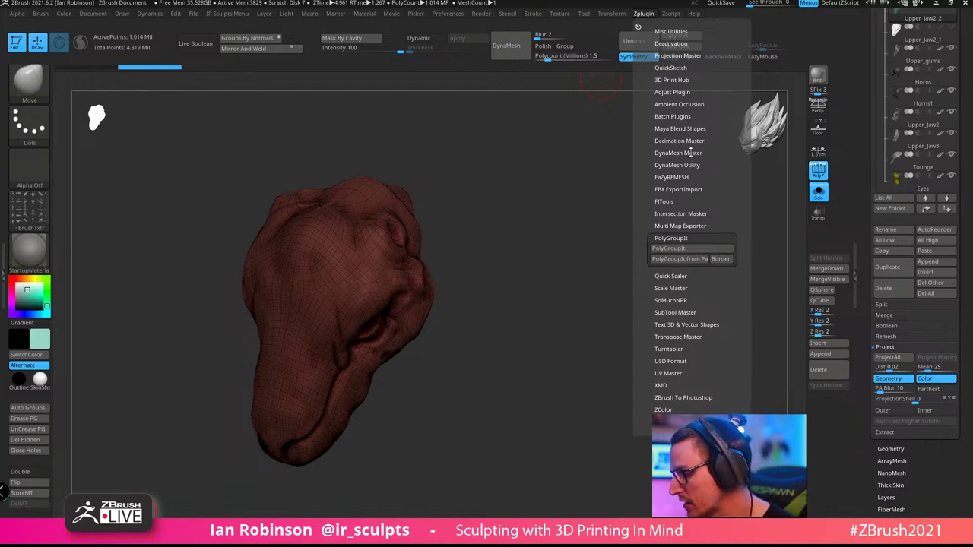
click(690, 152)
click(694, 187)
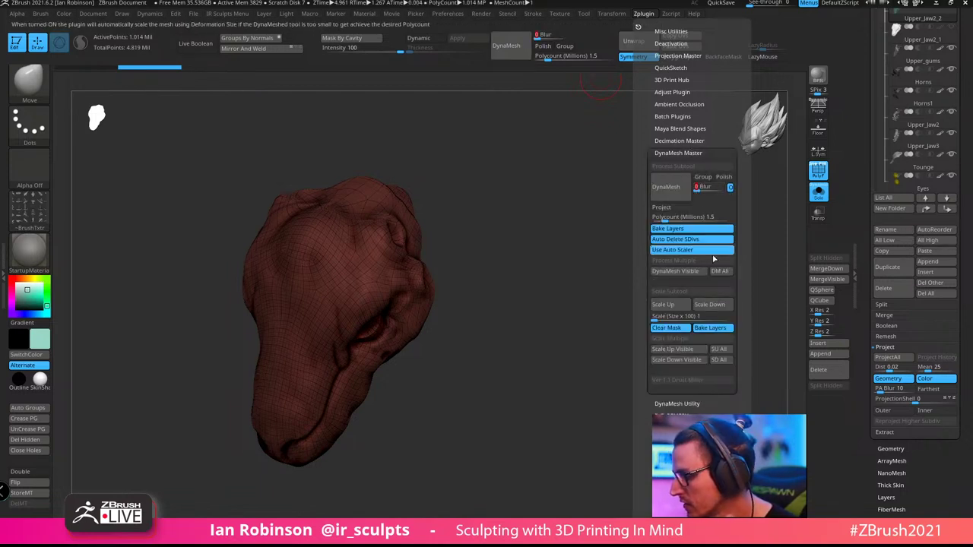
click(674, 217)
click(671, 189)
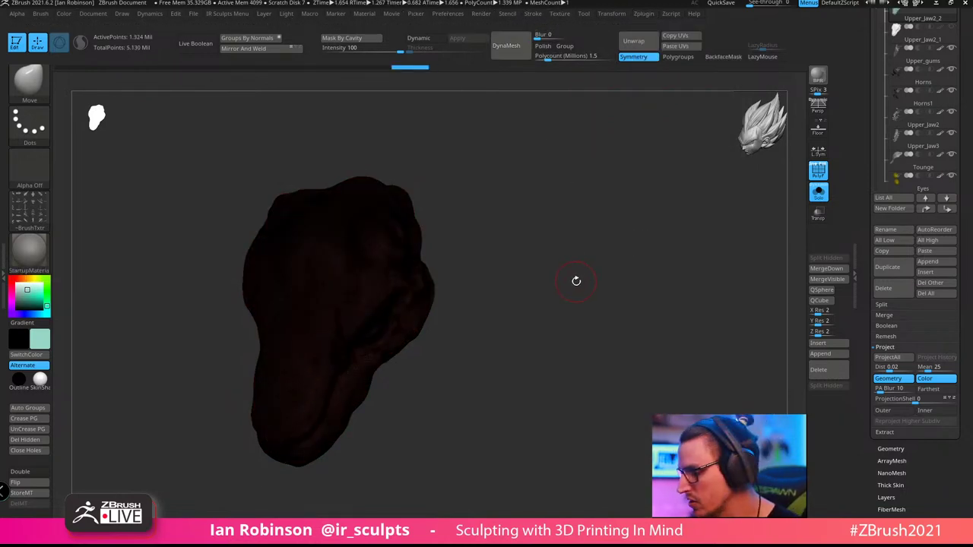
mouse_move(656, 193)
mouse_down()
mouse_move(648, 241)
mouse_move(603, 303)
mouse_up()
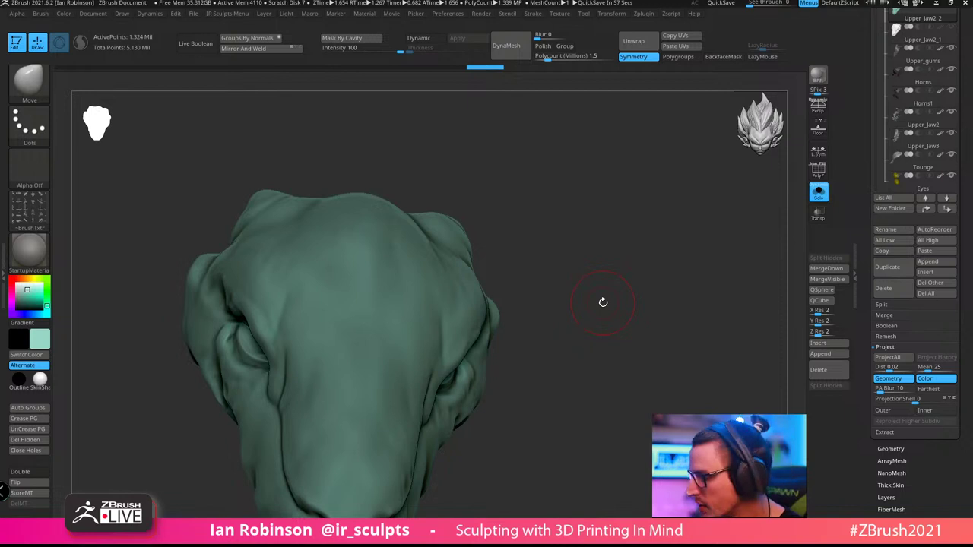
click(612, 14)
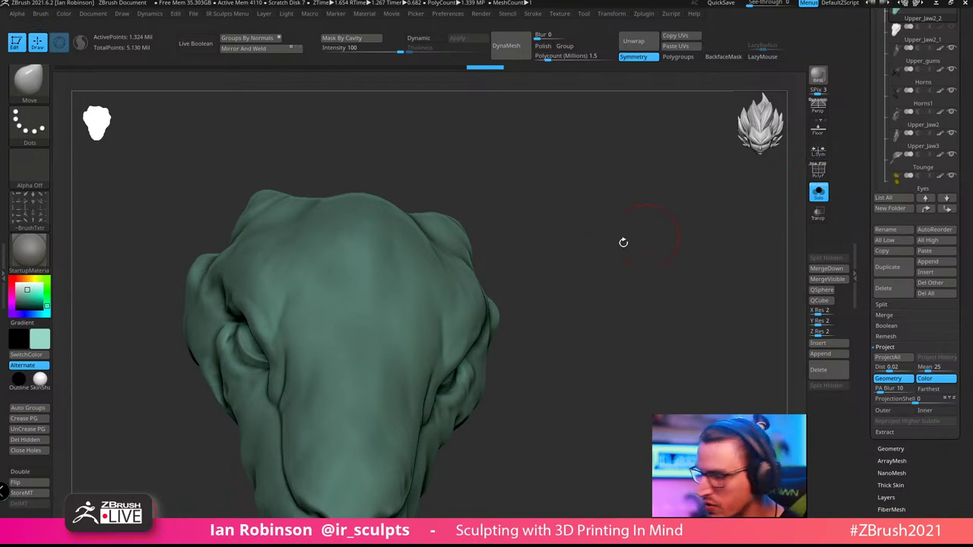
drag(605, 248, 604, 271)
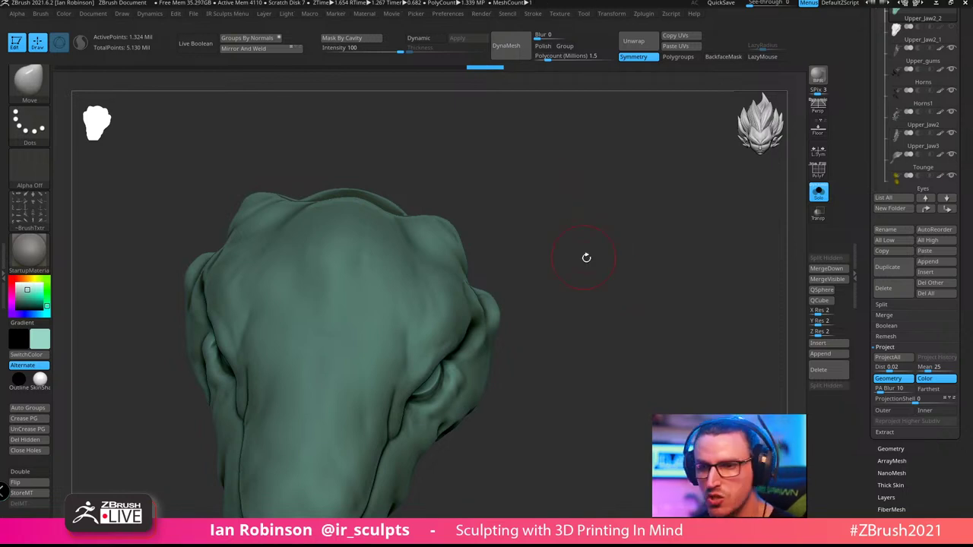
mouse_move(586, 258)
mouse_down()
mouse_move(600, 248)
mouse_move(612, 272)
mouse_move(616, 262)
mouse_up()
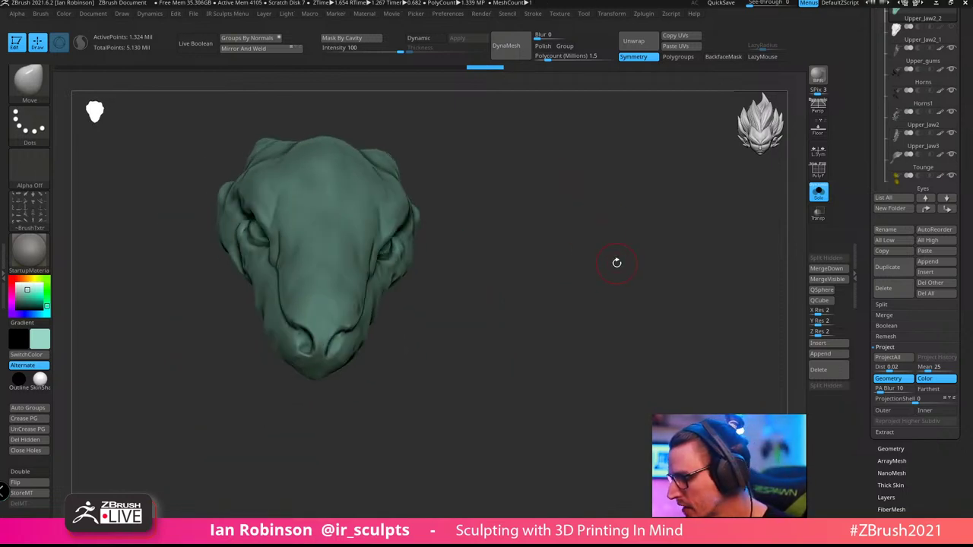
click(819, 151)
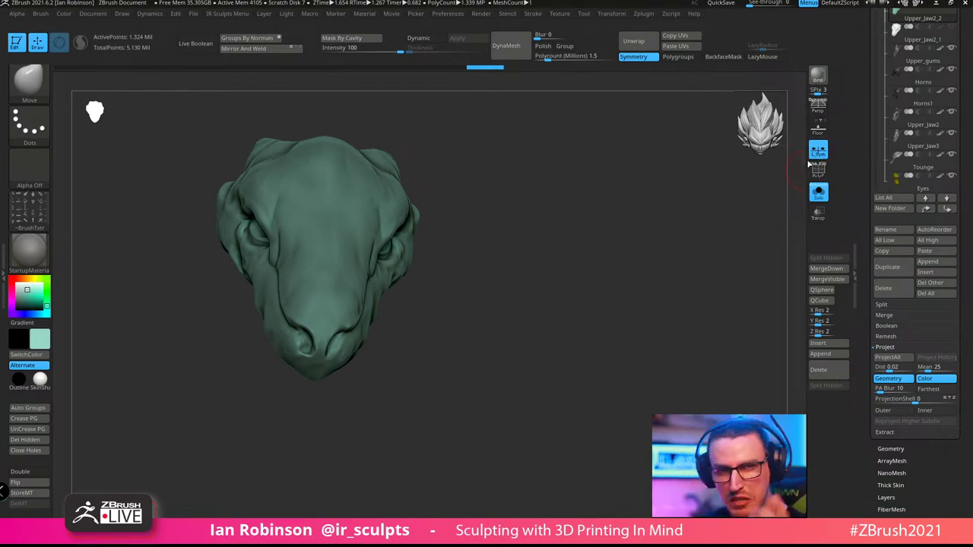
click(819, 154)
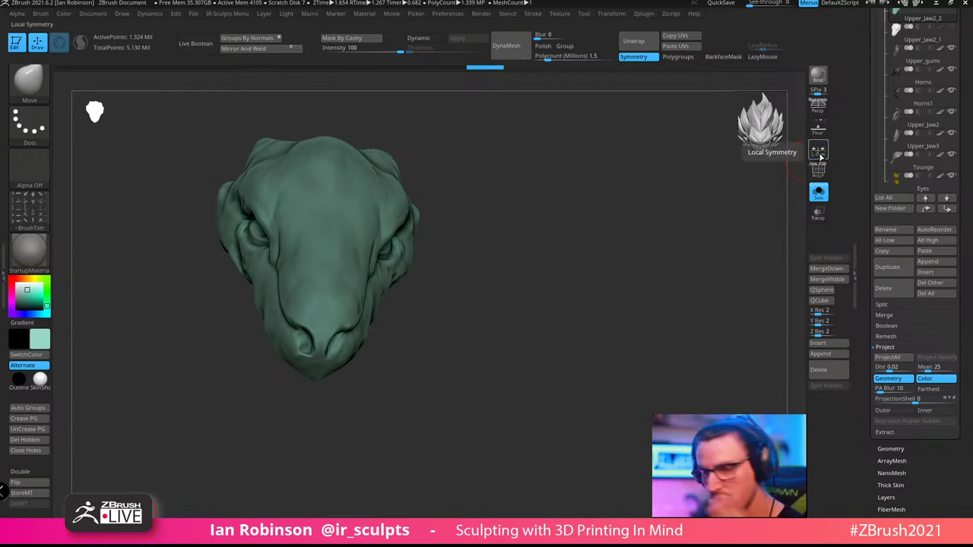
drag(646, 251, 622, 242)
Show all subtools again and stamp scales over the back of the head near the neck with the 02 DragRect brush
click(818, 193)
mouse_move(706, 315)
mouse_down()
mouse_move(662, 213)
mouse_move(679, 230)
mouse_move(641, 244)
mouse_move(589, 220)
mouse_move(614, 270)
mouse_move(438, 198)
mouse_up()
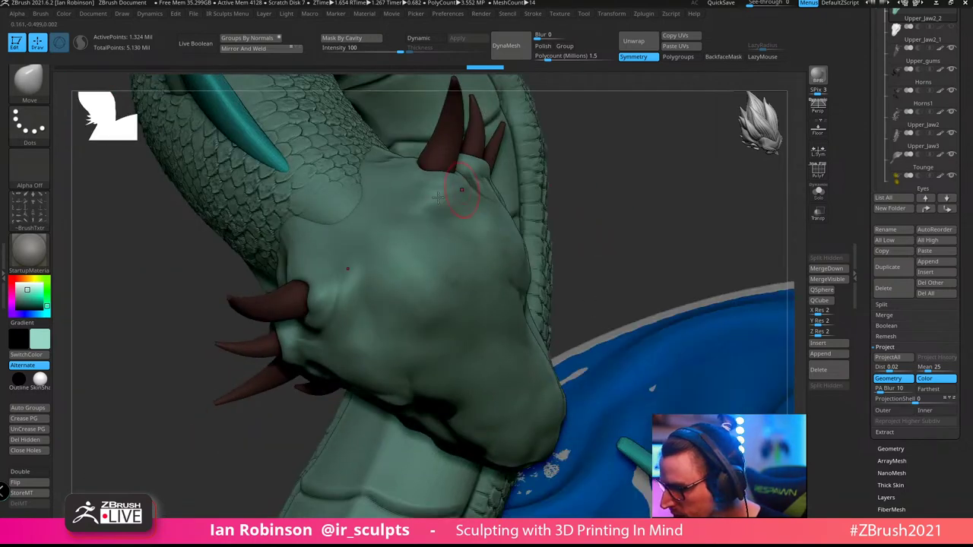
click(42, 97)
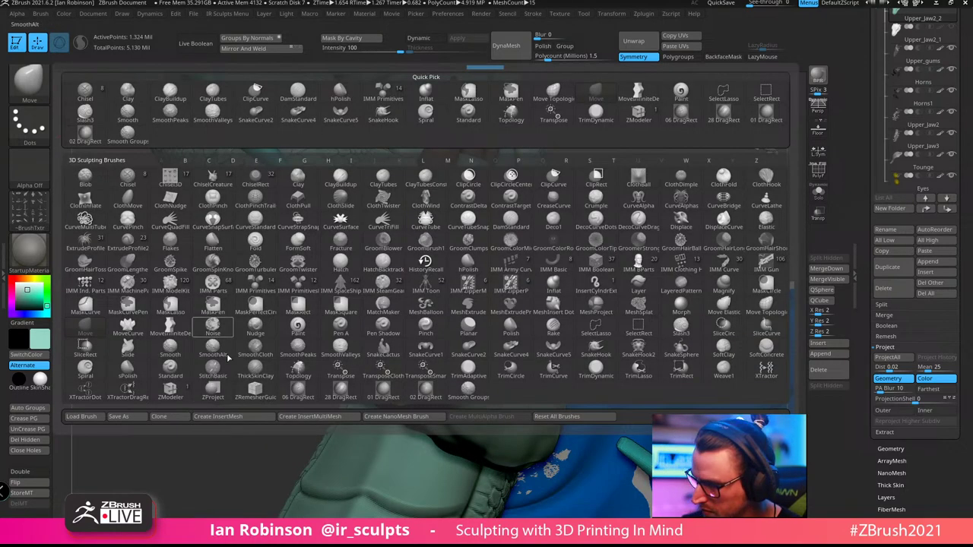
click(431, 395)
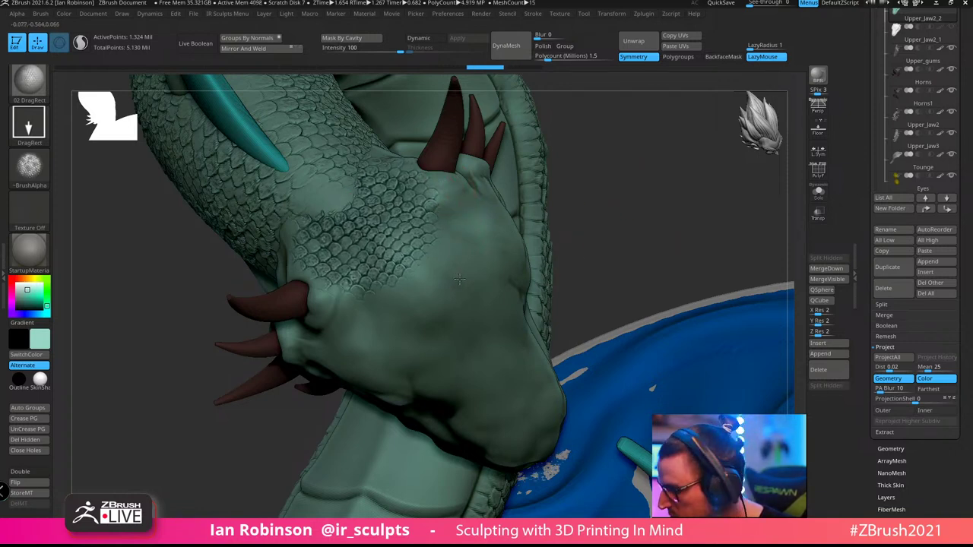
drag(466, 285, 474, 289)
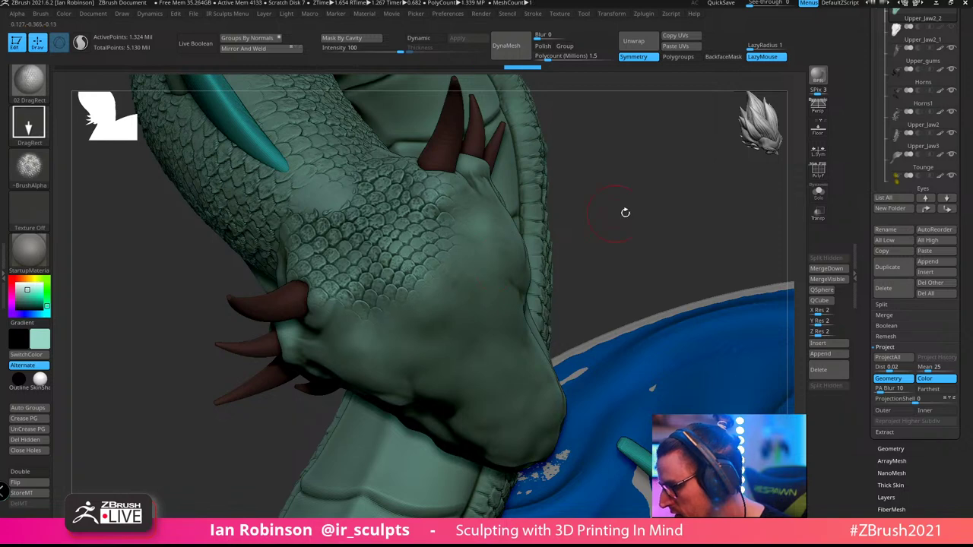
Stamp scales over the forehead and down the bridge of the snout towards the nostrils
drag(626, 211, 483, 251)
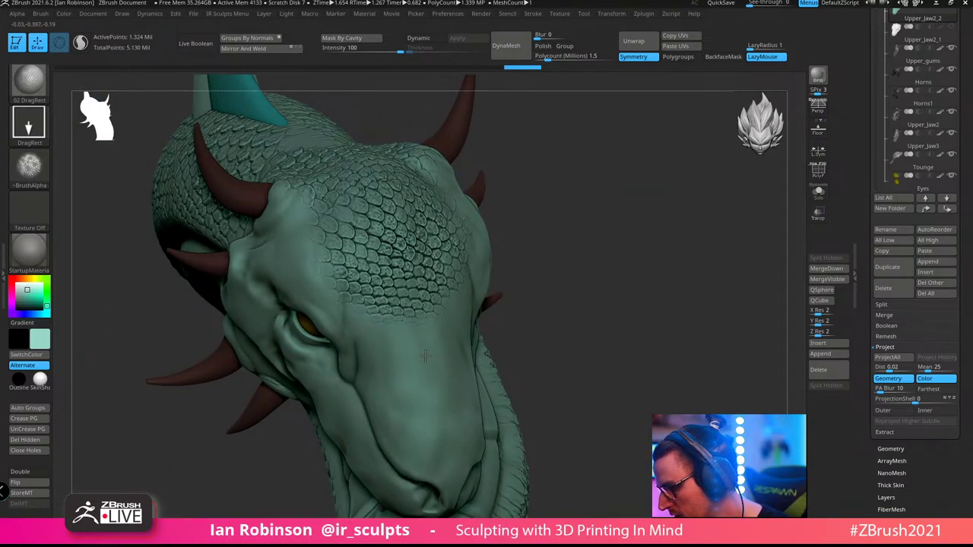
drag(424, 356, 408, 350)
drag(646, 320, 581, 373)
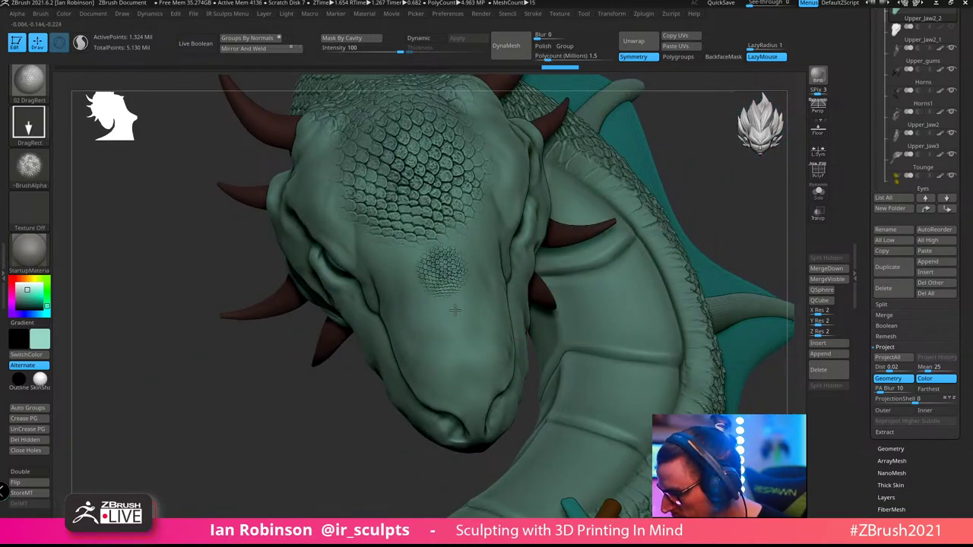
mouse_move(466, 349)
mouse_down()
mouse_move(480, 368)
mouse_move(469, 377)
mouse_up()
drag(695, 158, 690, 158)
right_drag(689, 158, 391, 335)
drag(405, 367, 420, 413)
key(shift)
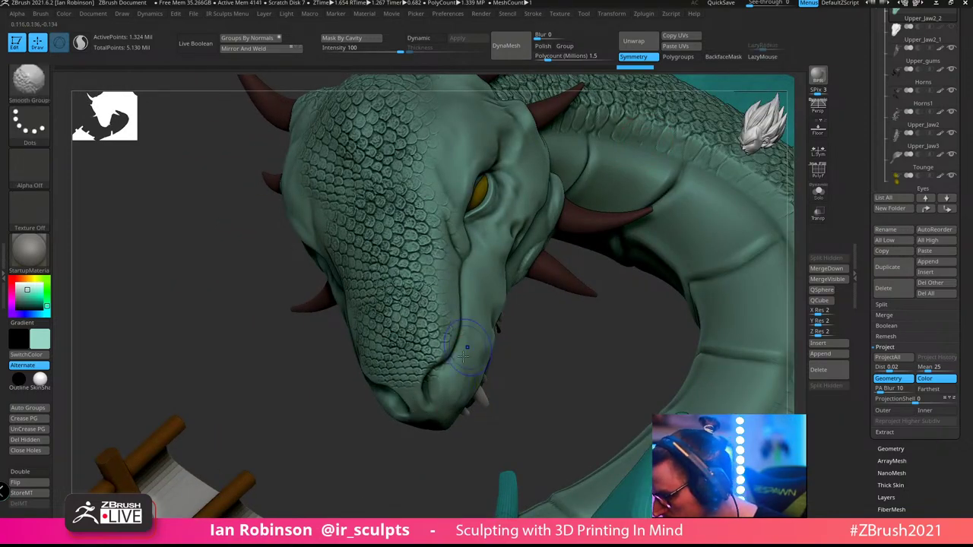
mouse_move(460, 449)
mouse_down()
mouse_move(563, 273)
mouse_move(502, 308)
mouse_move(504, 266)
mouse_up()
drag(362, 369, 394, 418)
Undo the scale stamps on the snout and forehead together with the lasso mask attempt
key(ctrl+z)
key(ctrl+z)
drag(597, 274, 510, 295)
ctrl+drag(324, 334, 343, 377)
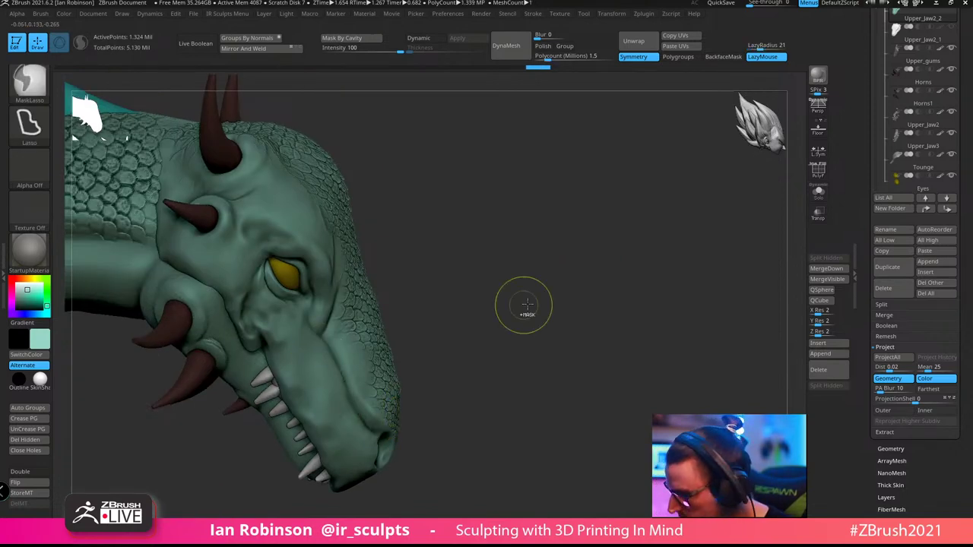
key(ctrl+z)
drag(631, 267, 571, 274)
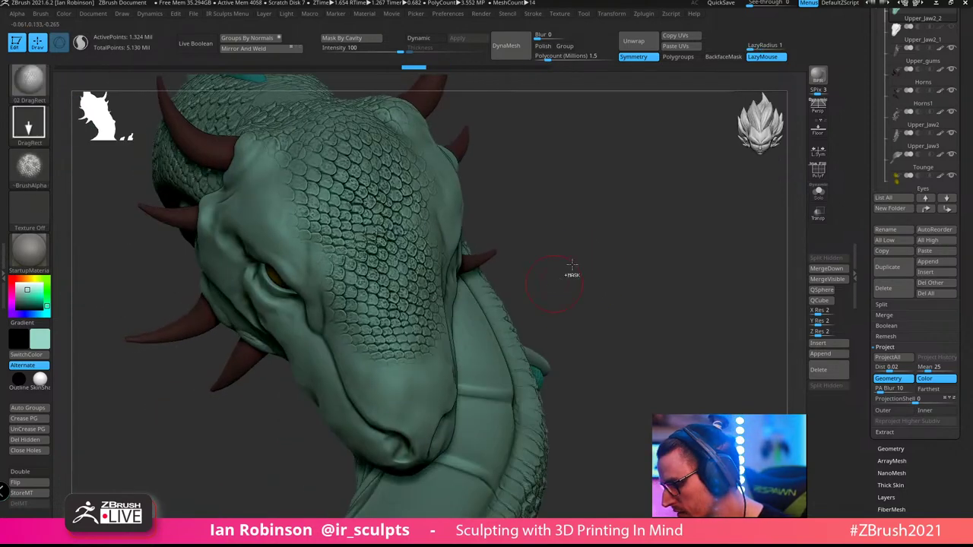
key(ctrl+z)
key(ctrl+z)
mouse_move(619, 217)
mouse_down()
mouse_move(614, 274)
mouse_move(613, 203)
mouse_up()
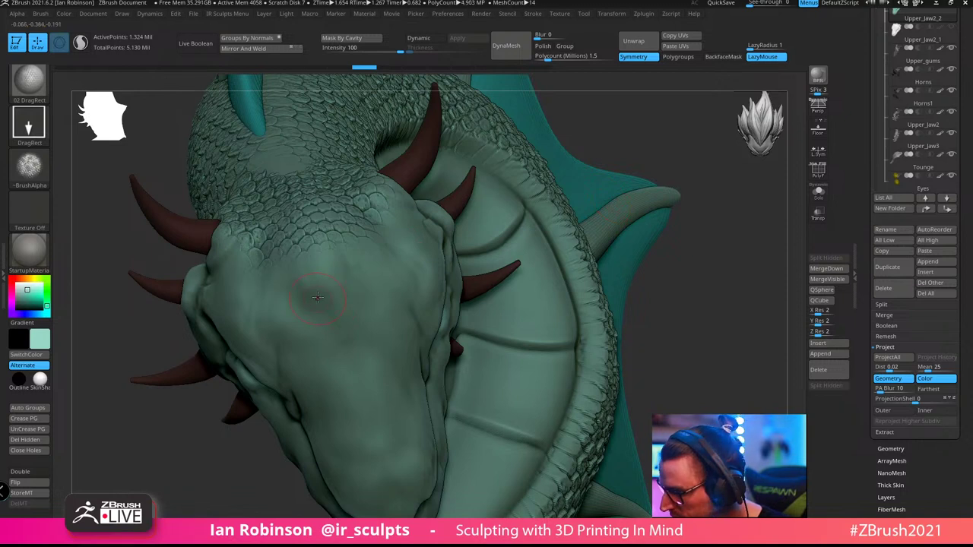
Stamp scales again over the forehead and brow, reaching both sides of the head with symmetry
drag(257, 310, 257, 392)
drag(325, 312, 360, 393)
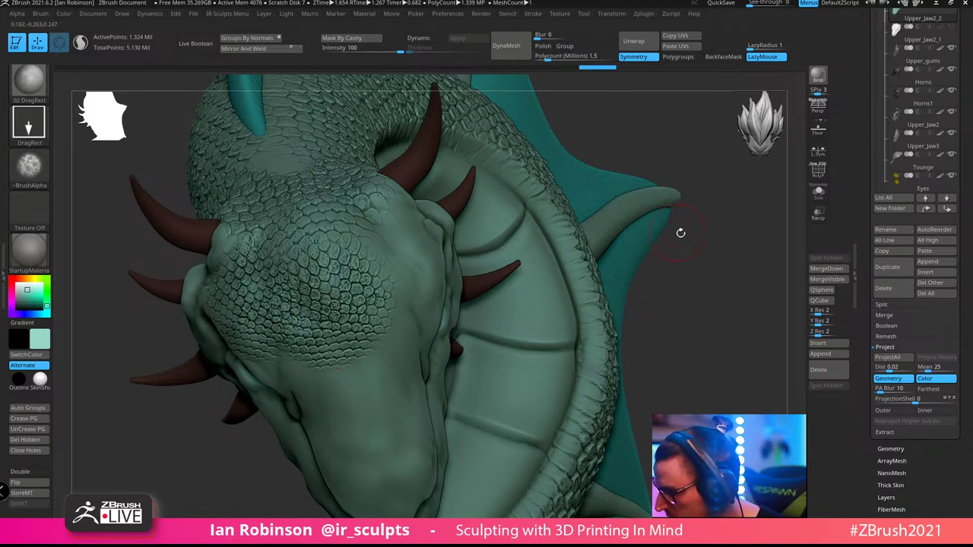
drag(679, 233, 586, 237)
drag(433, 268, 473, 340)
Stamp smaller scales down the upper bridge of the snout, extending from the forehead between the eyes
key(f)
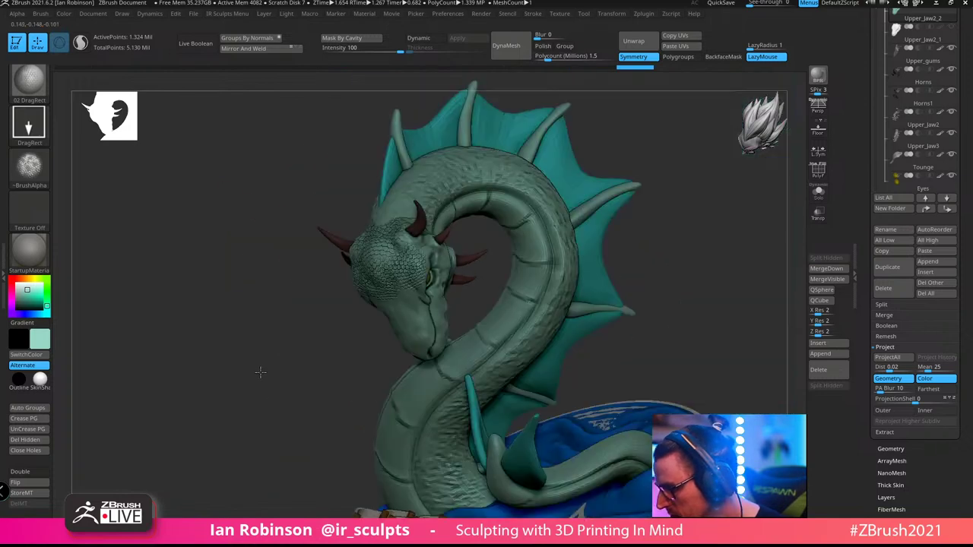
drag(259, 370, 353, 301)
drag(640, 221, 626, 159)
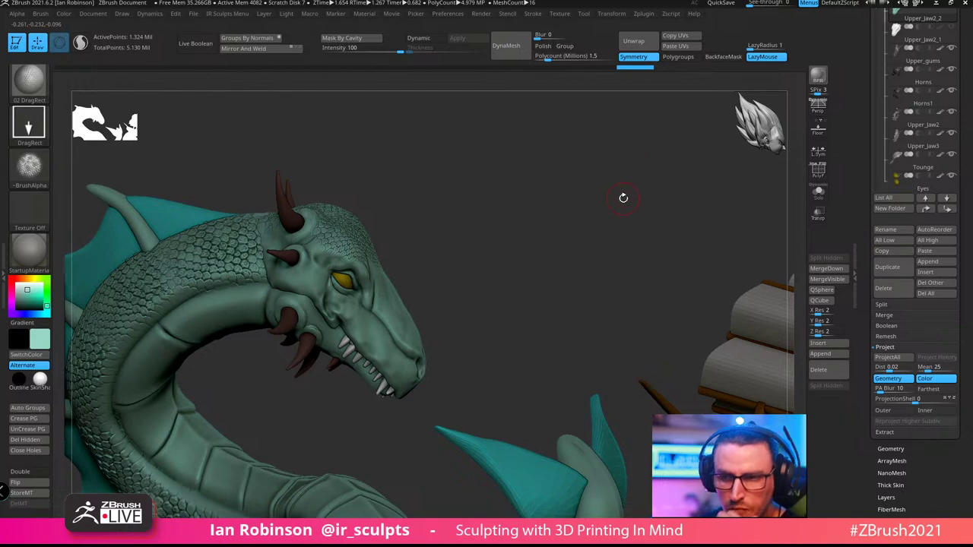
key(f)
drag(573, 182, 367, 235)
alt+drag(465, 211, 532, 266)
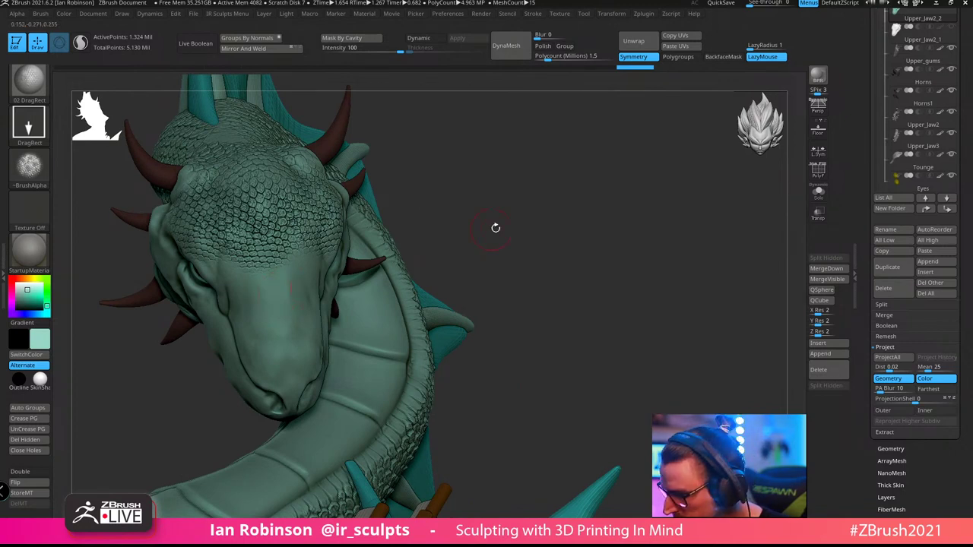
drag(496, 228, 281, 356)
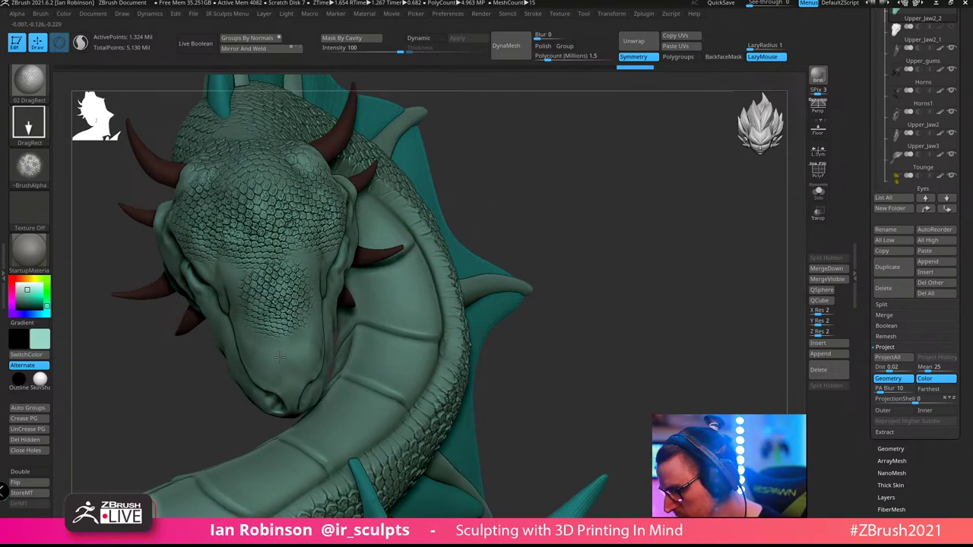
drag(506, 206, 579, 241)
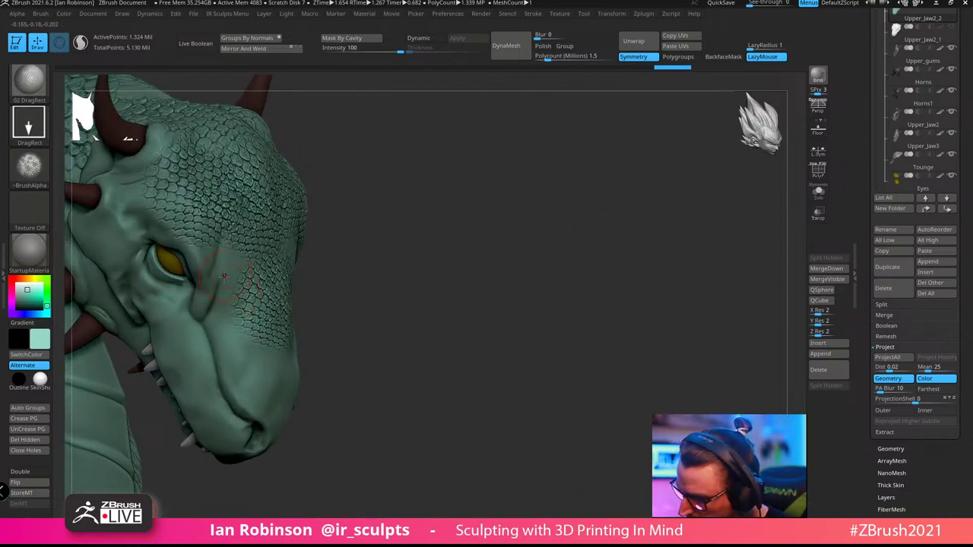
mouse_move(219, 305)
mouse_down()
mouse_move(228, 346)
mouse_move(232, 327)
mouse_up()
Lasso-mask the side of the face from behind the eye down along the upper jaw
mouse_move(355, 270)
mouse_down()
mouse_move(441, 244)
mouse_move(334, 182)
mouse_up()
mouse_move(157, 181)
ctrl+mouse_down()
mouse_move(190, 199)
mouse_move(199, 307)
mouse_move(243, 424)
mouse_move(156, 475)
mouse_move(77, 321)
mouse_move(114, 251)
ctrl+mouse_up()
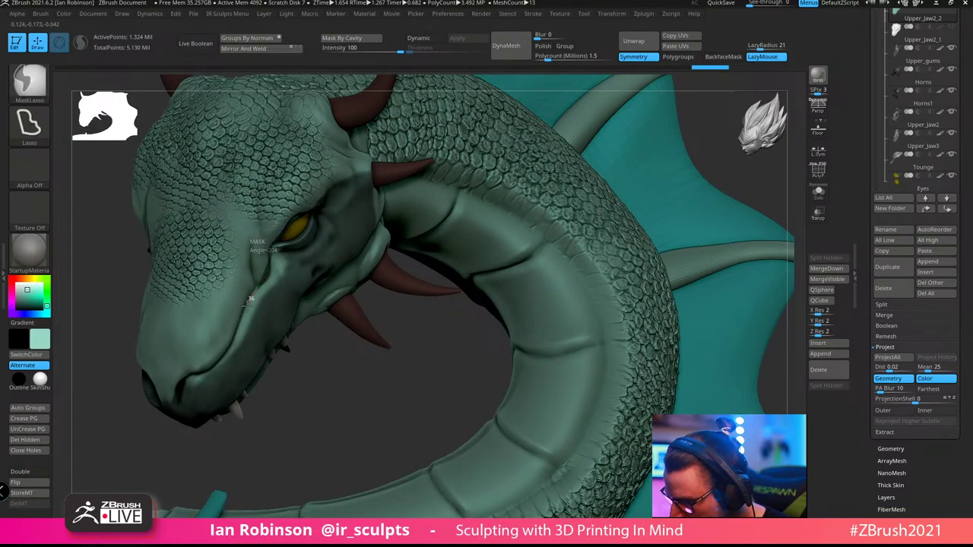
mouse_move(228, 361)
ctrl+mouse_down()
mouse_move(266, 453)
mouse_move(356, 205)
ctrl+mouse_up()
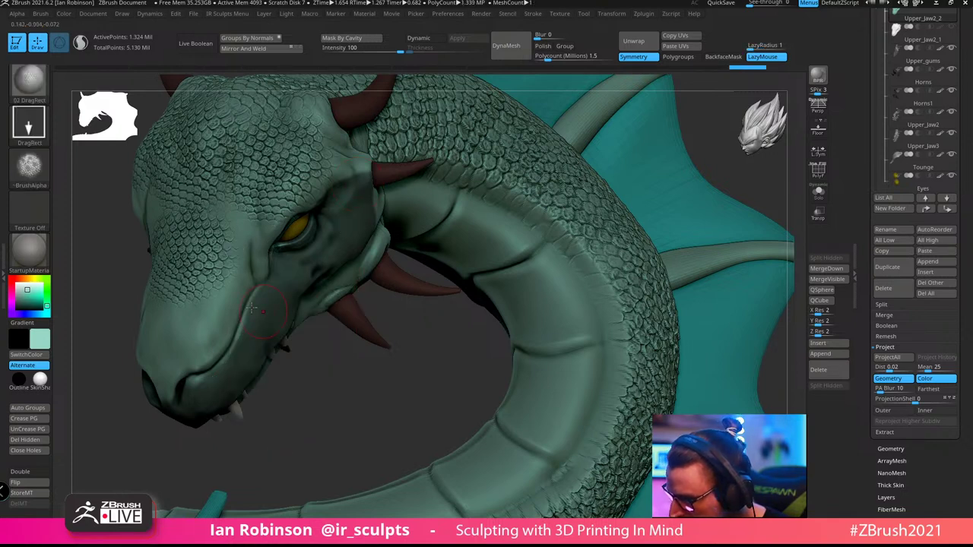
mouse_move(233, 346)
ctrl+mouse_down()
mouse_move(342, 403)
mouse_move(339, 327)
ctrl+mouse_up()
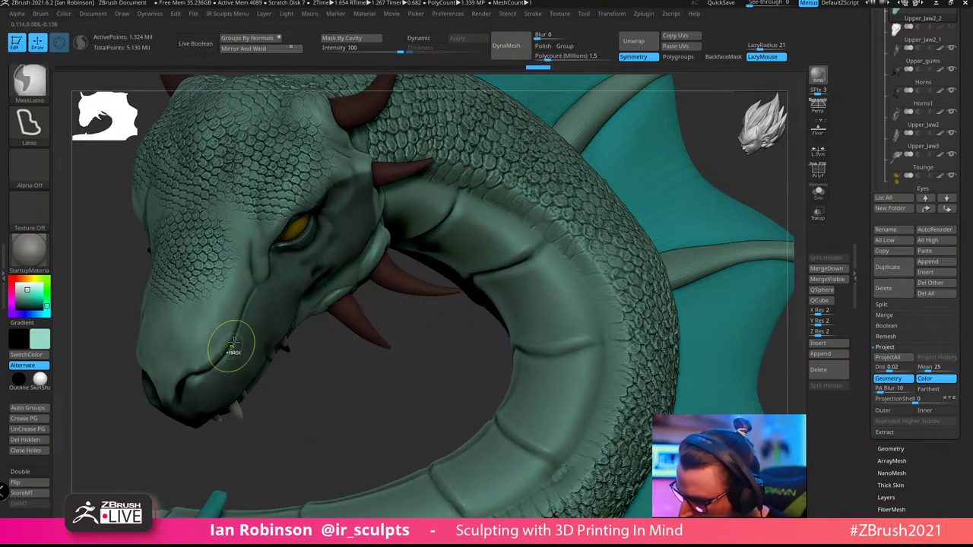
ctrl+drag(169, 408, 190, 397)
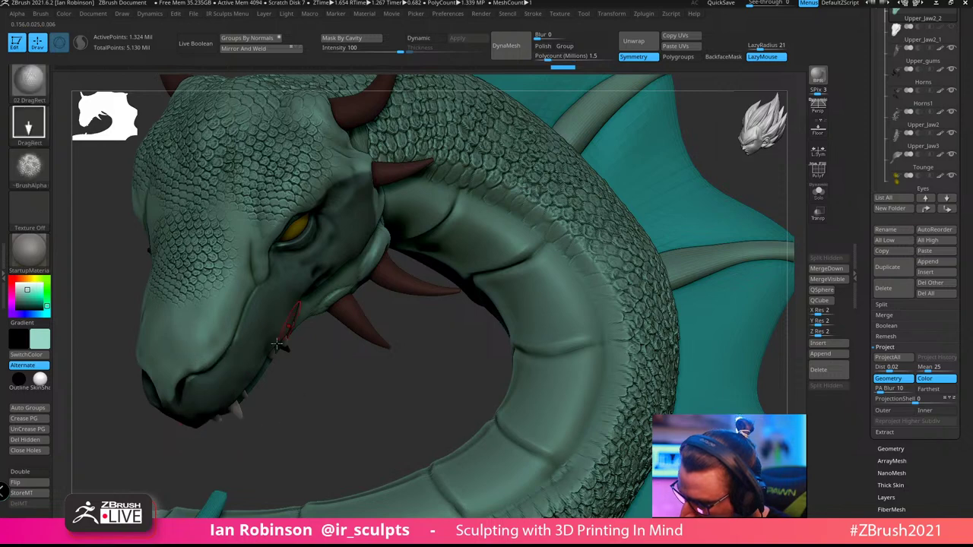
Refine the lasso mask along the snout's side crease, covering the upper jaw up to the nostril and the cheek
mouse_move(334, 380)
mouse_down()
mouse_move(441, 281)
mouse_move(543, 215)
mouse_move(558, 279)
mouse_move(243, 305)
mouse_up()
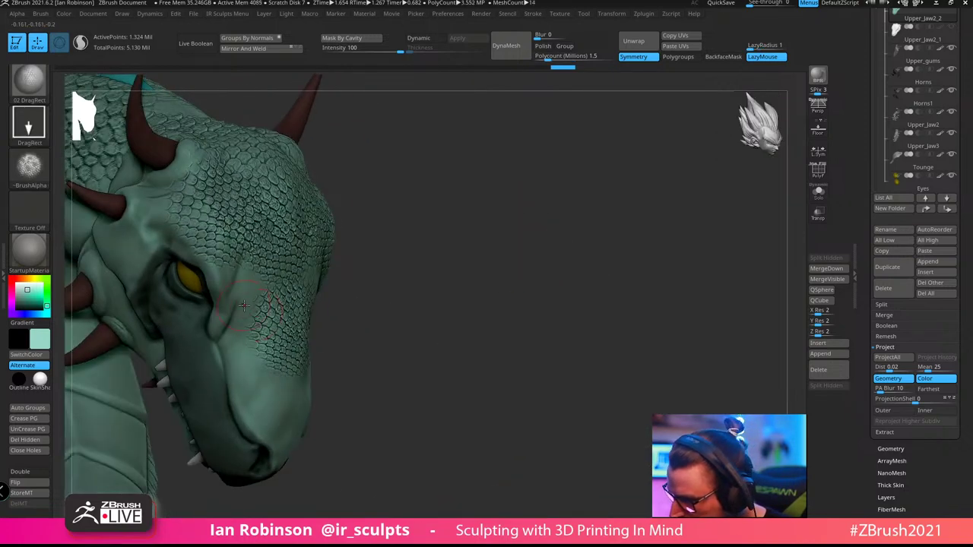
drag(321, 301, 255, 327)
key(ctrl)
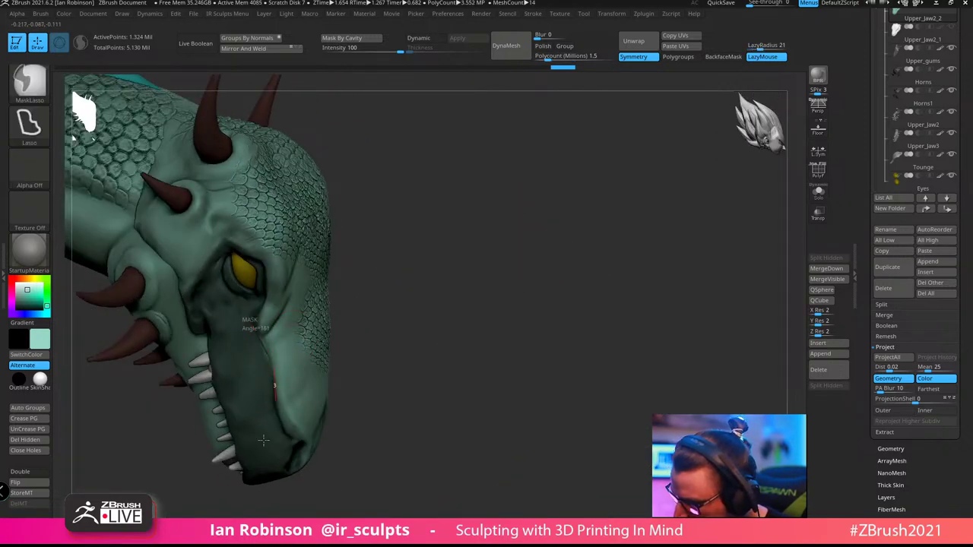
ctrl+drag(263, 440, 257, 443)
mouse_move(441, 450)
mouse_down()
mouse_move(363, 461)
mouse_move(304, 414)
mouse_move(392, 435)
mouse_up()
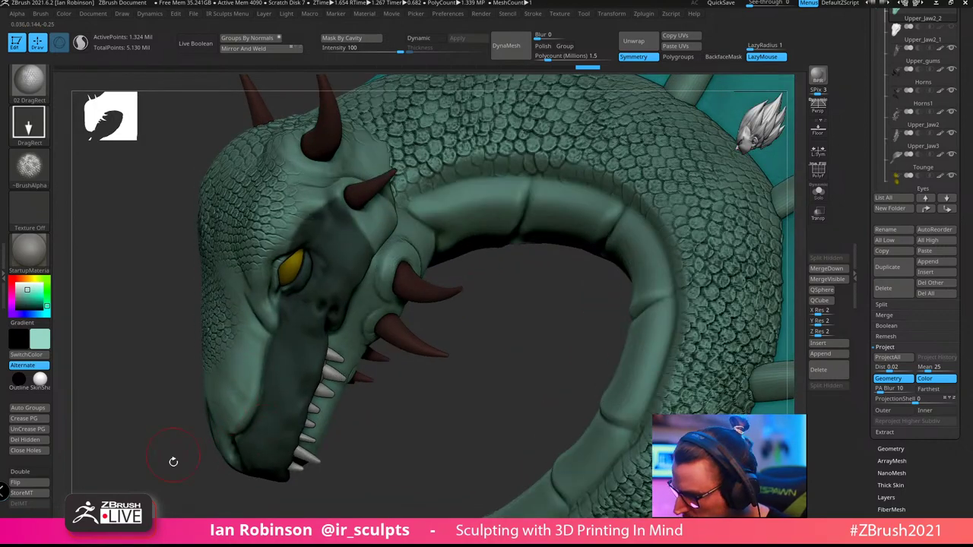
drag(174, 462, 395, 451)
mouse_move(263, 337)
ctrl+mouse_down()
mouse_move(221, 467)
mouse_move(207, 365)
ctrl+mouse_up()
mouse_move(639, 274)
mouse_down()
mouse_move(534, 254)
mouse_move(552, 226)
mouse_up()
drag(447, 363, 458, 321)
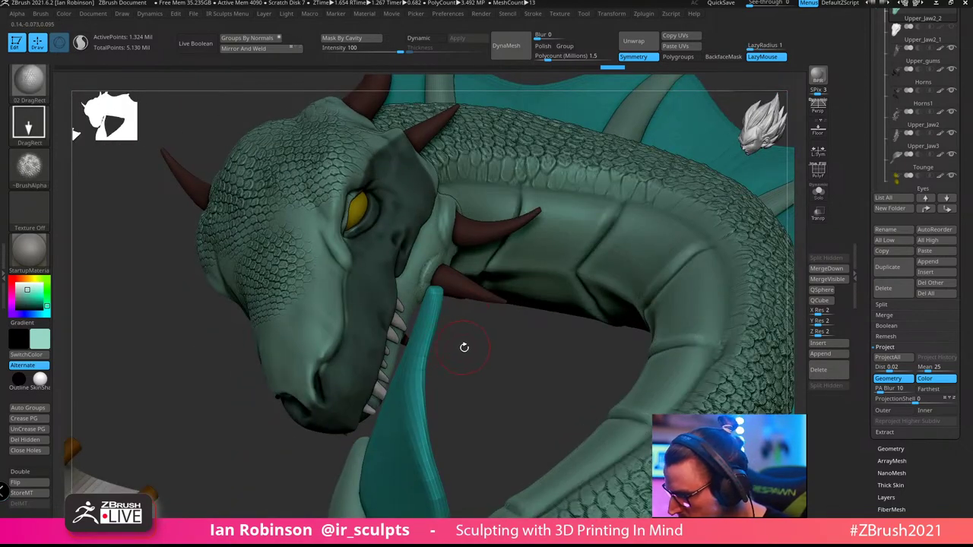
ctrl+click(502, 372)
mouse_move(515, 387)
mouse_down()
mouse_move(506, 391)
mouse_move(605, 221)
mouse_move(595, 195)
mouse_move(541, 202)
mouse_move(520, 180)
mouse_move(482, 208)
mouse_move(502, 140)
mouse_up()
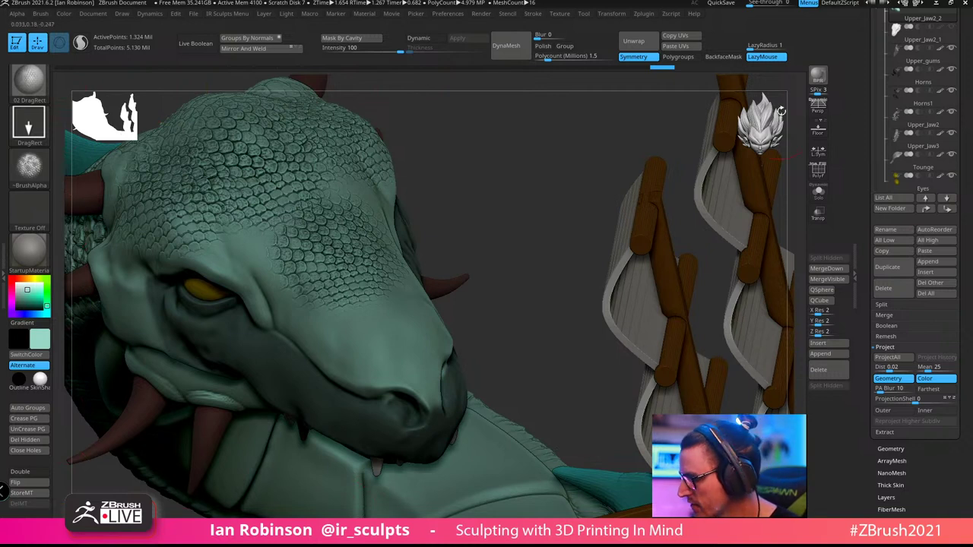
drag(511, 186, 395, 220)
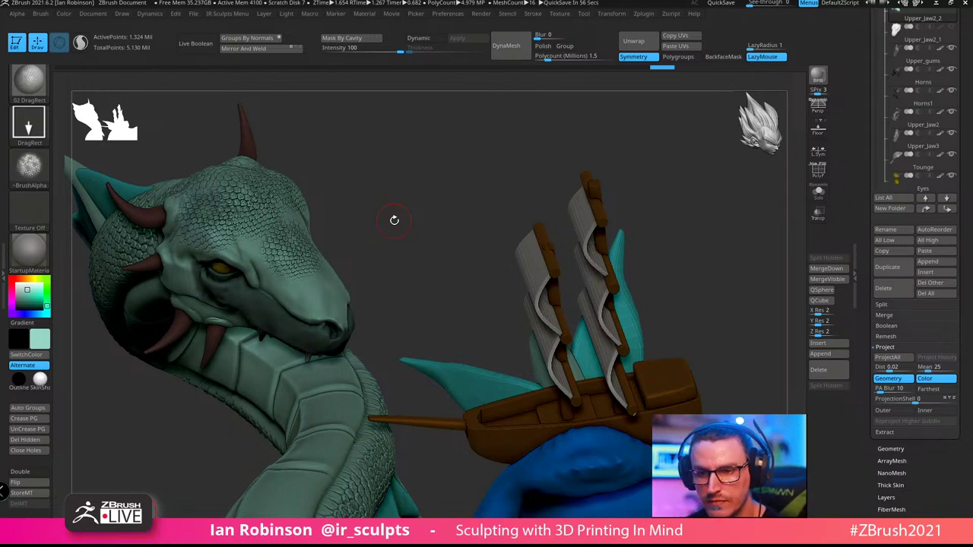
Stamp small scales over the lower snout down to the tip between the nostrils, resizing the brush as needed
drag(476, 191, 508, 129)
drag(312, 428, 396, 341)
drag(436, 304, 383, 330)
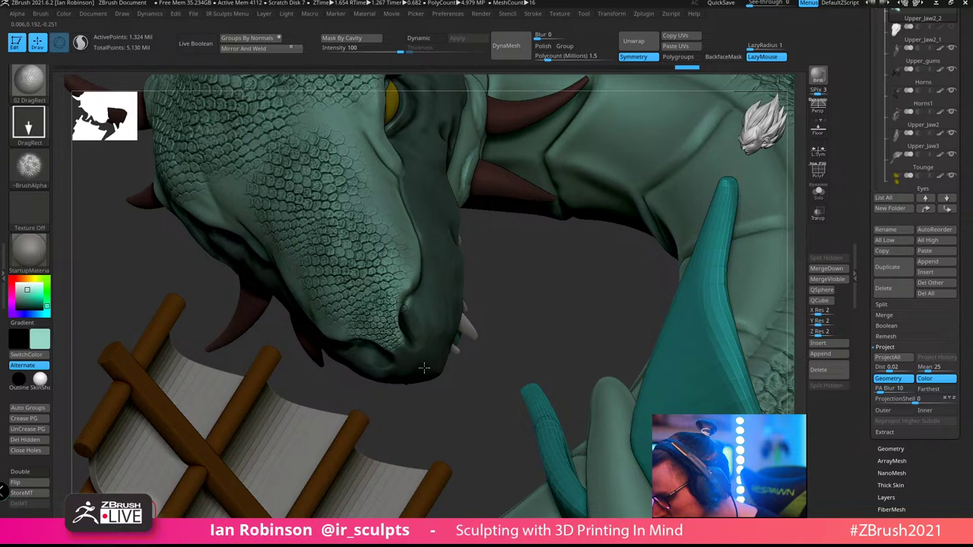
key(shift)
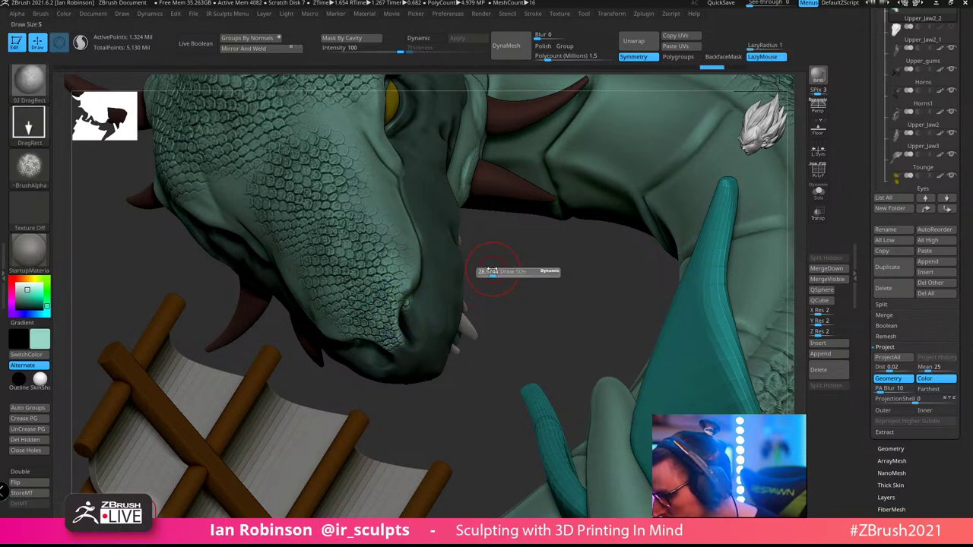
key(shift)
mouse_move(524, 256)
mouse_down()
mouse_move(508, 339)
mouse_move(459, 285)
mouse_move(409, 293)
mouse_up()
key(s)
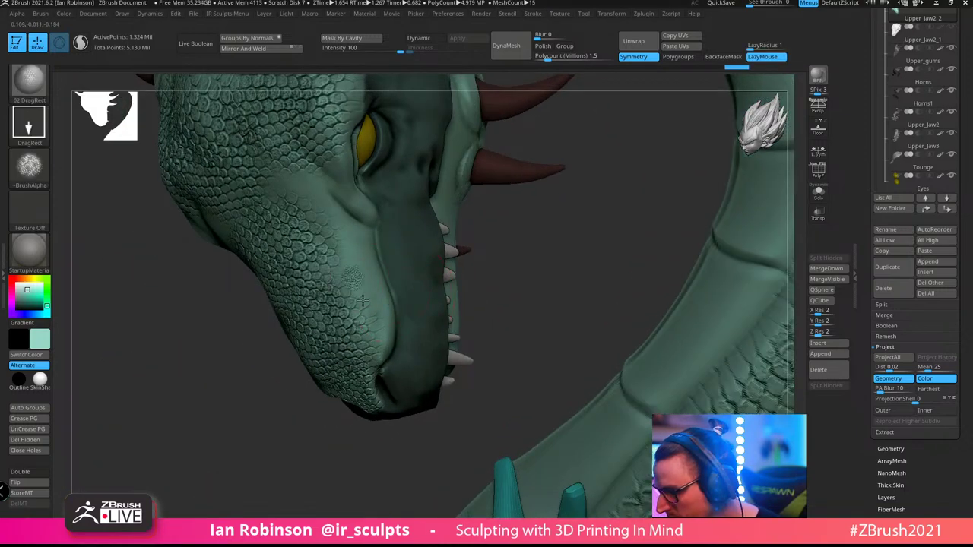
drag(386, 332, 428, 334)
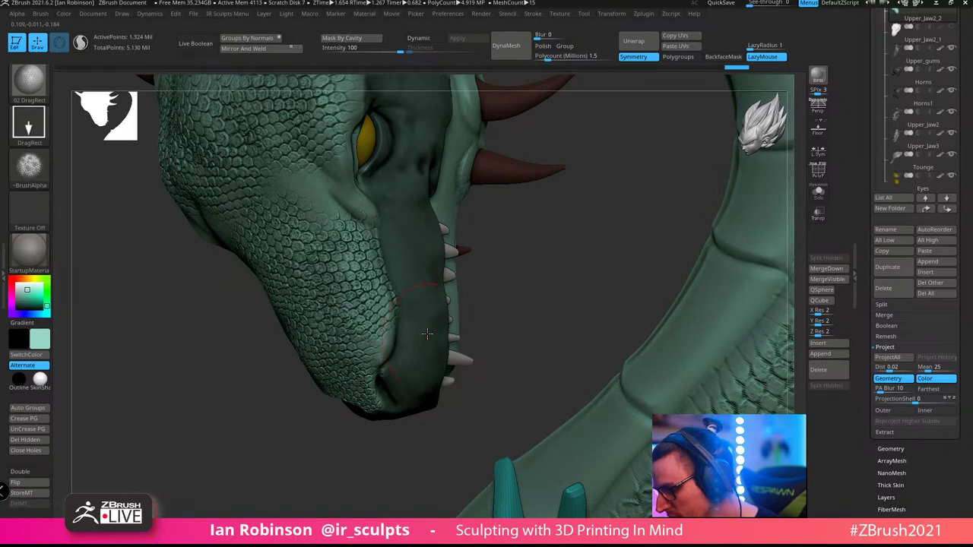
drag(533, 249, 519, 232)
key(ctrl+z)
Extend the lasso mask along the snout's side crease below the eye and stamp scales up to the mask's edge
ctrl+drag(379, 202, 382, 255)
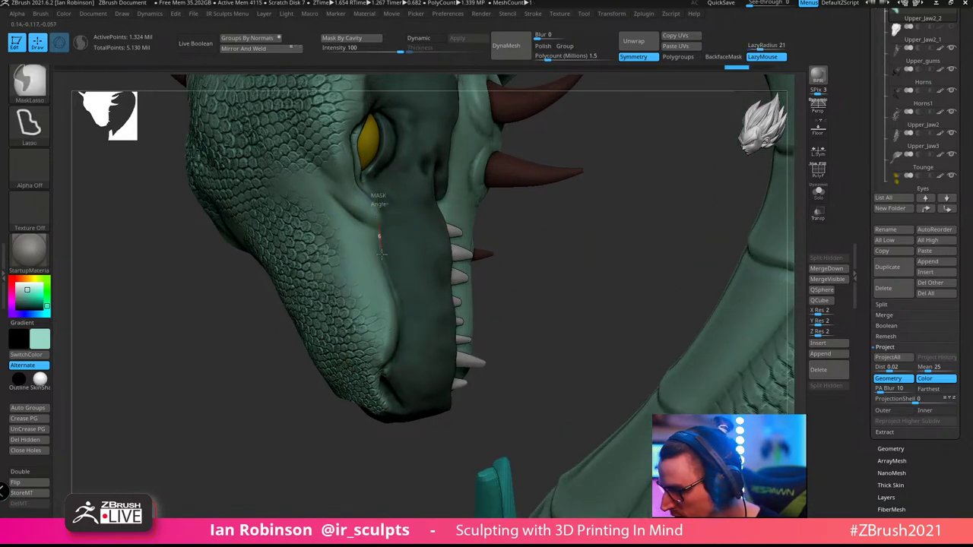
mouse_move(404, 320)
ctrl+mouse_down()
mouse_move(443, 386)
mouse_move(437, 236)
ctrl+mouse_up()
drag(540, 266, 562, 263)
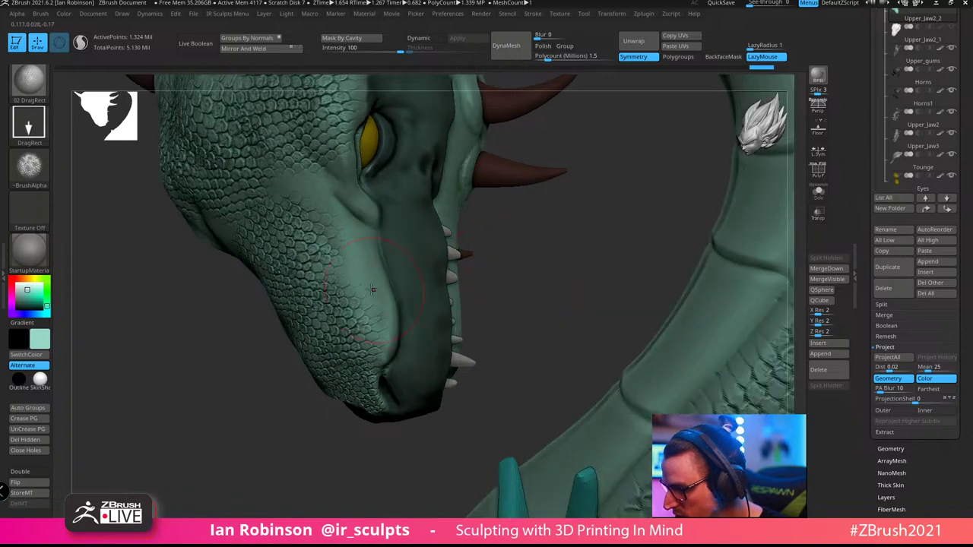
mouse_move(358, 264)
mouse_down()
mouse_move(401, 332)
mouse_move(387, 354)
mouse_move(419, 391)
mouse_up()
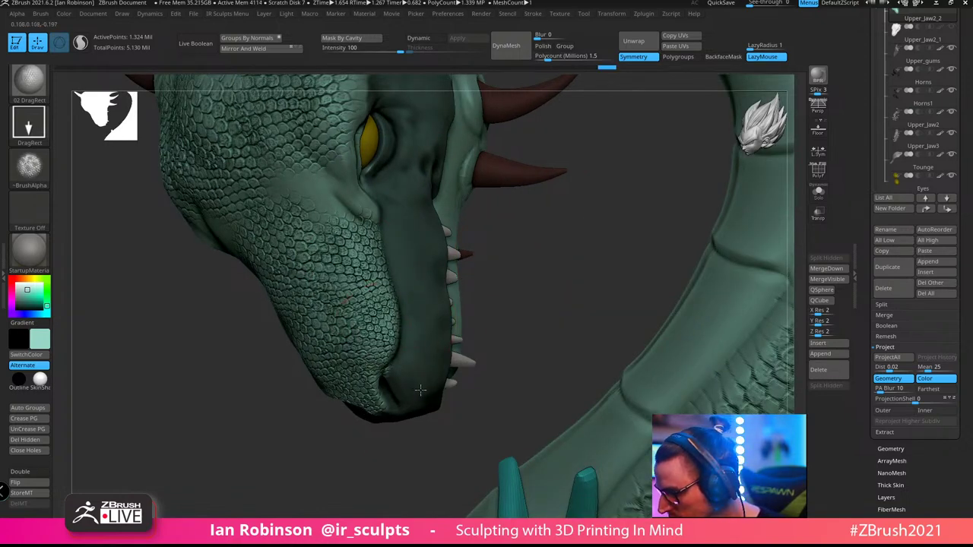
Refine the mask below the inner eye corner on the opposite side and stamp scales on the upper snout beside it
drag(542, 259, 498, 260)
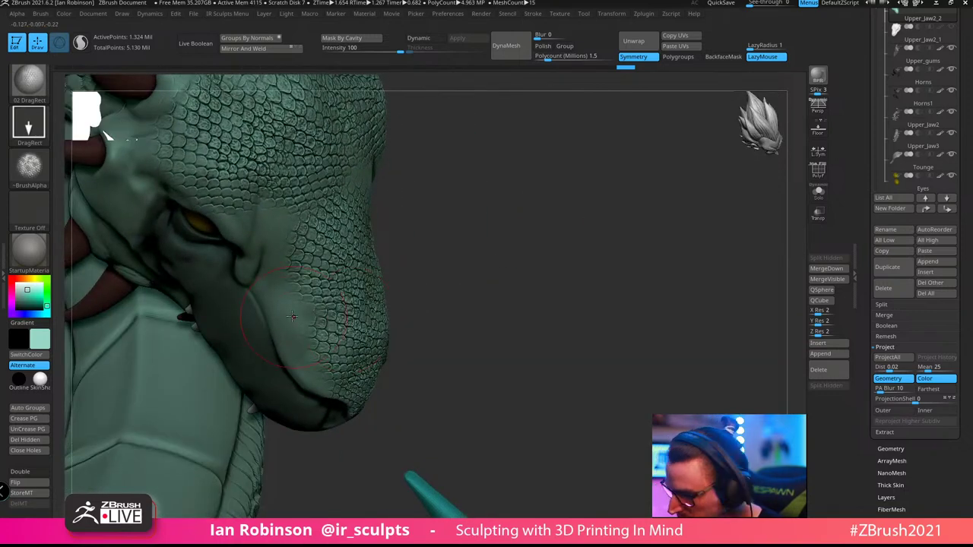
drag(292, 317, 316, 338)
drag(501, 267, 528, 247)
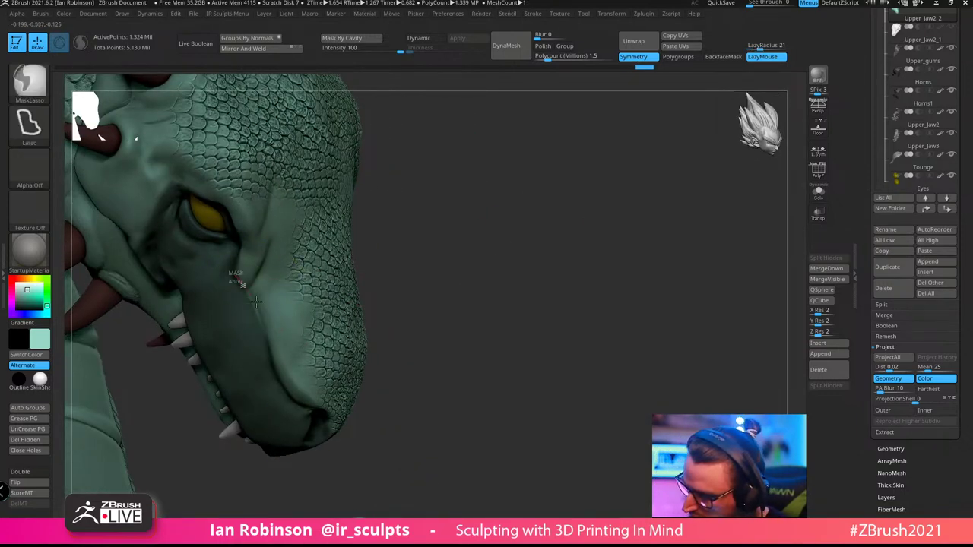
alt+drag(510, 250, 466, 257)
drag(377, 244, 358, 208)
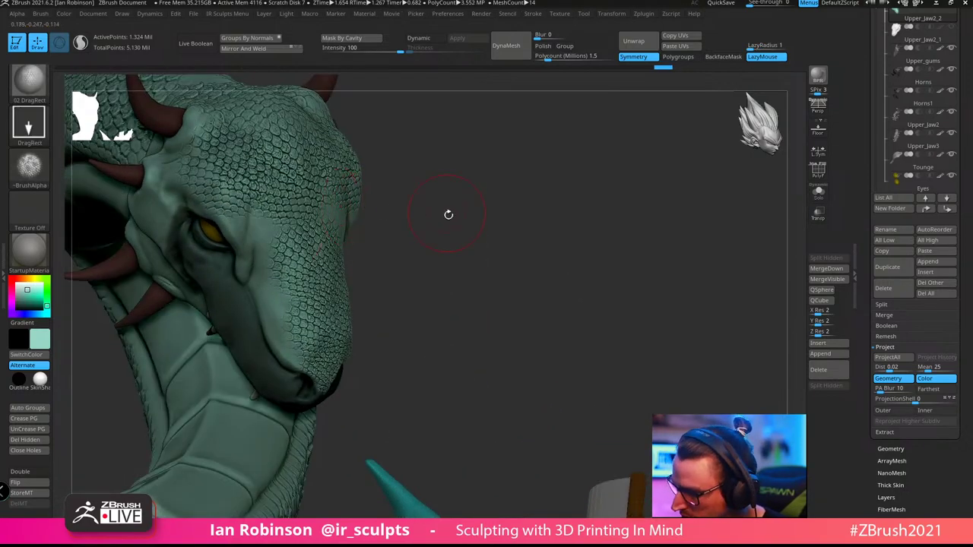
Stamp scales over the bare strip between the inner eye corner and the nostril on that side of the snout
right_drag(448, 215, 340, 232)
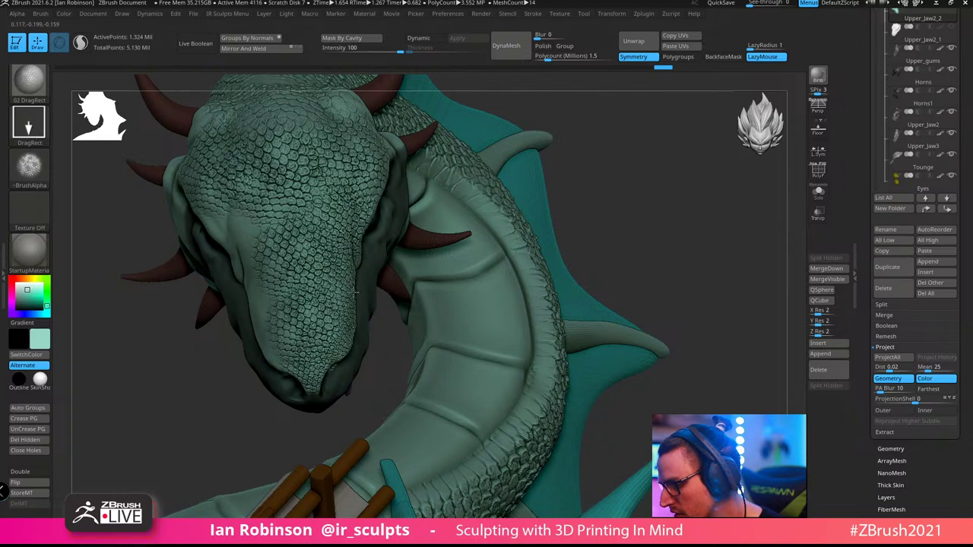
right_drag(368, 274, 328, 251)
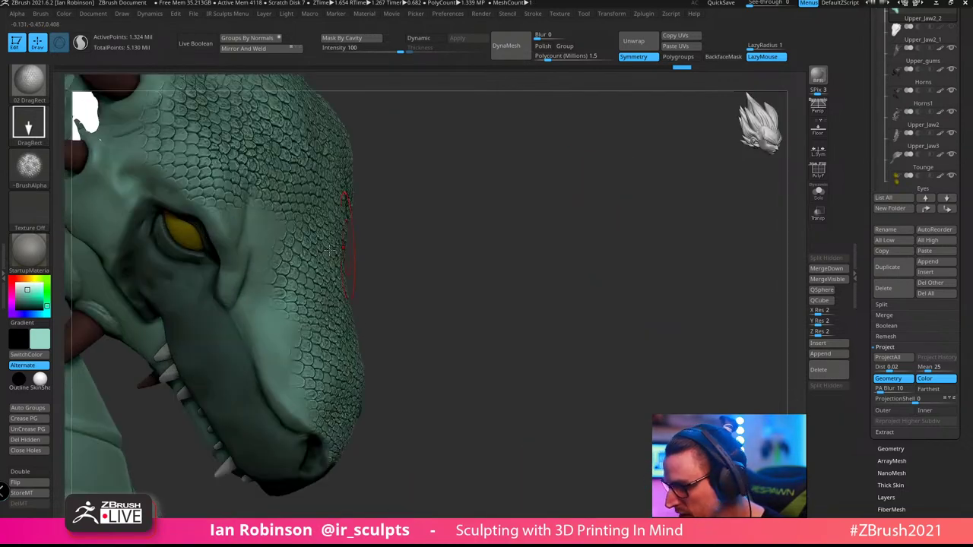
right_drag(449, 191, 211, 243)
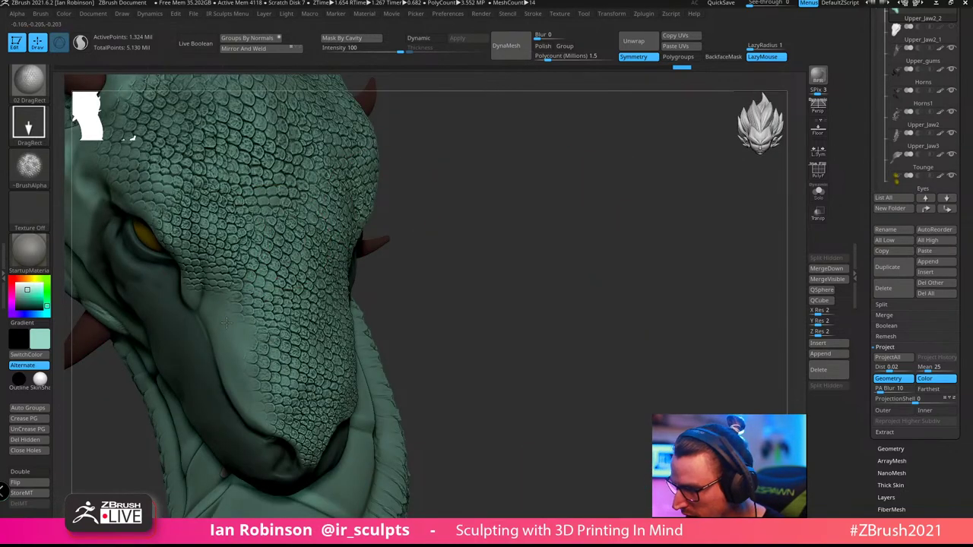
right_drag(227, 329, 282, 340)
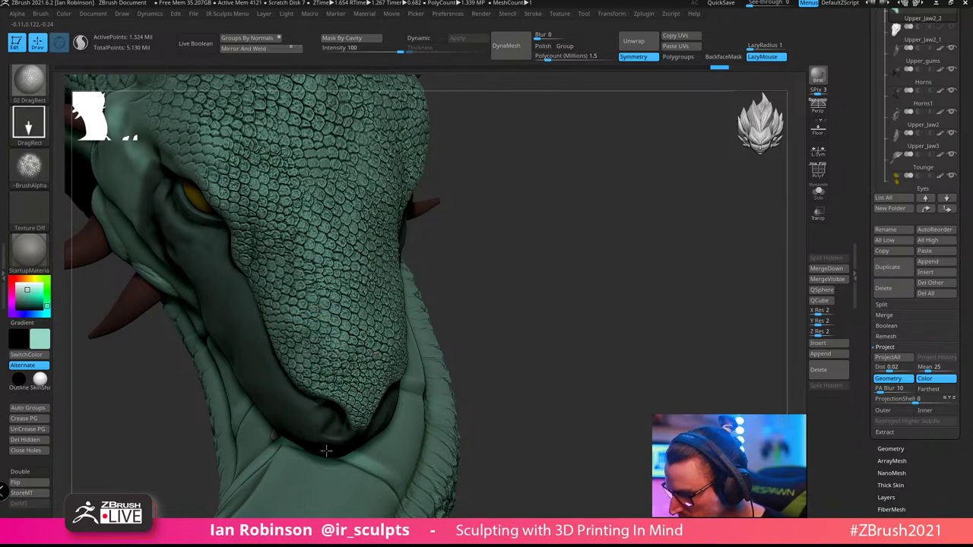
alt+drag(556, 245, 319, 261)
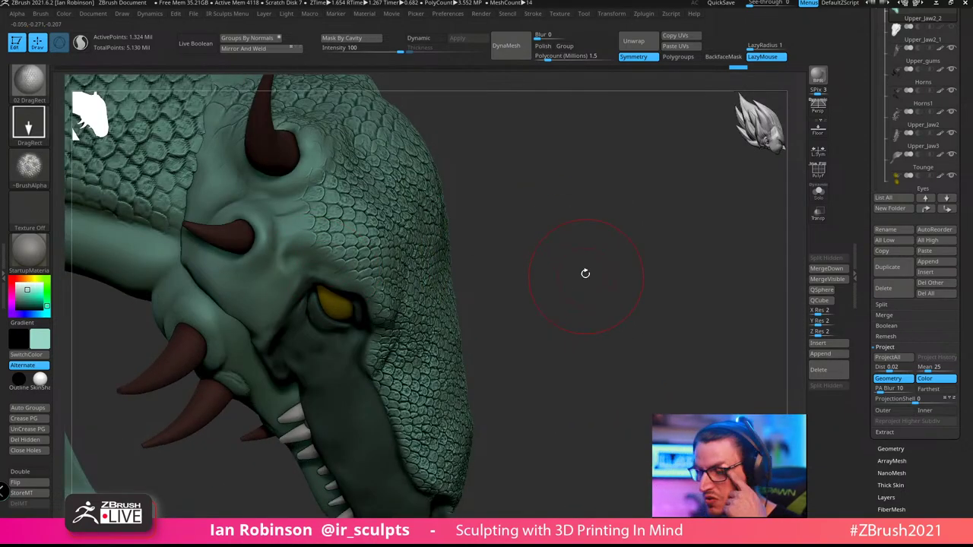
drag(585, 274, 450, 246)
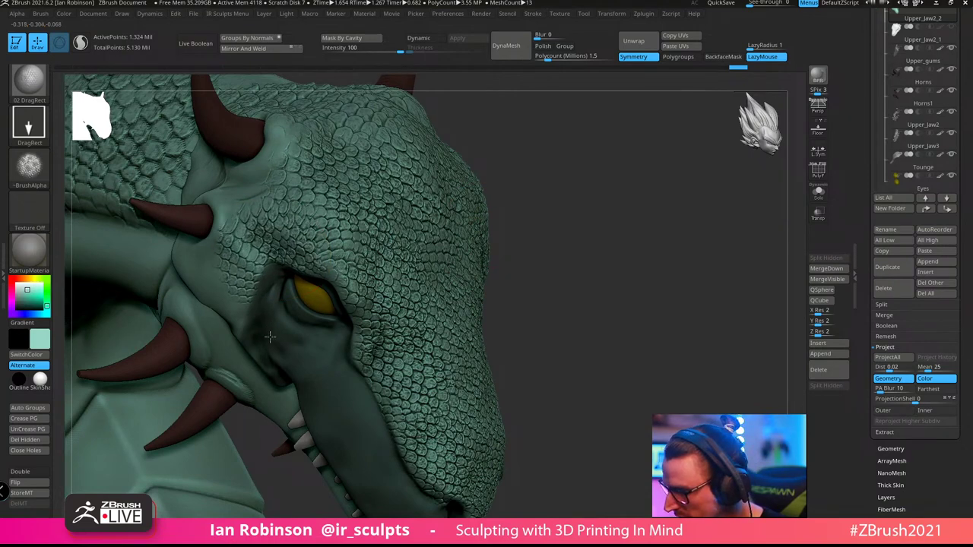
mouse_move(610, 215)
mouse_down()
mouse_move(586, 217)
mouse_move(587, 190)
mouse_move(581, 201)
mouse_up()
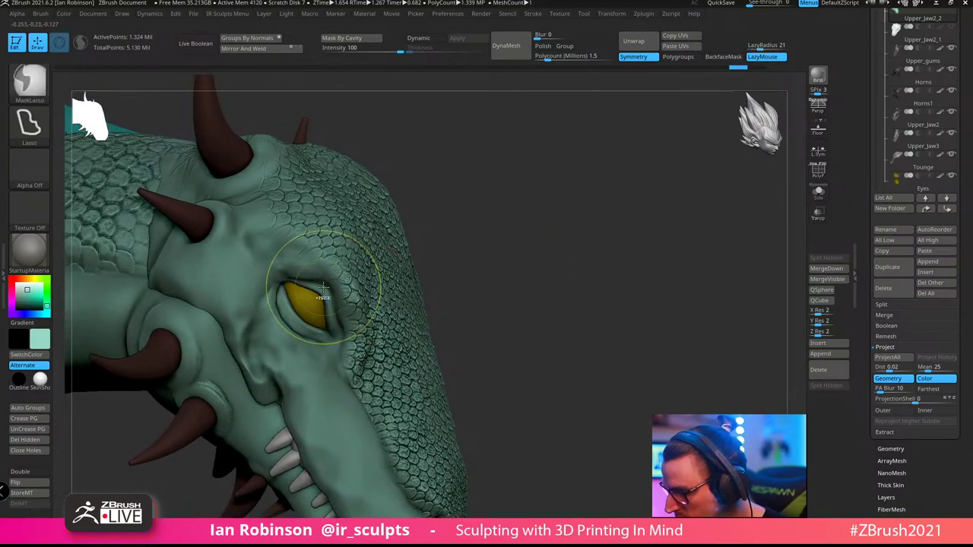
key(ctrl+z)
Lasso-mask along the upper eyelid and temple, and stamp scales over the brow behind the eye toward the horns
ctrl+drag(259, 245, 265, 270)
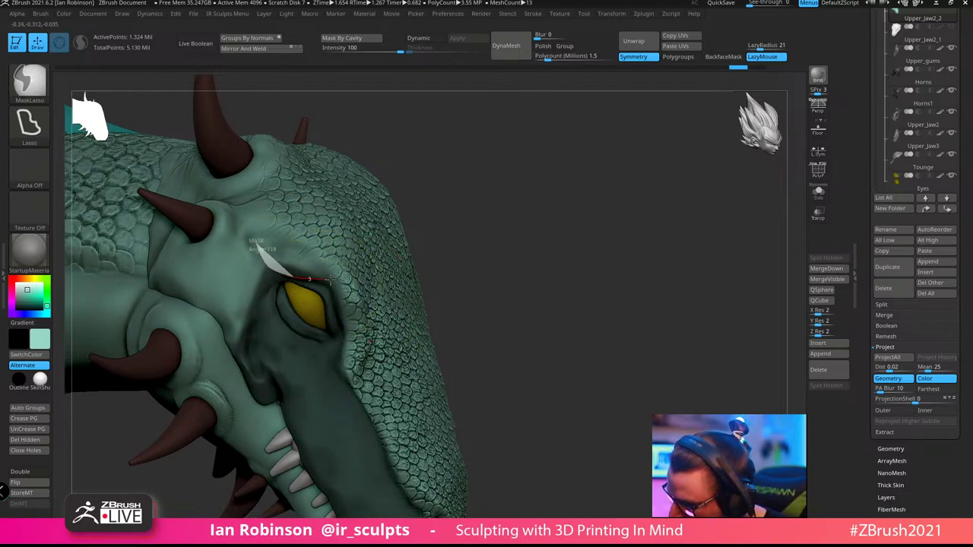
ctrl+alt+drag(330, 281, 337, 251)
mouse_move(556, 234)
mouse_down()
mouse_move(417, 220)
mouse_move(522, 308)
mouse_move(313, 262)
mouse_up()
drag(401, 350, 298, 318)
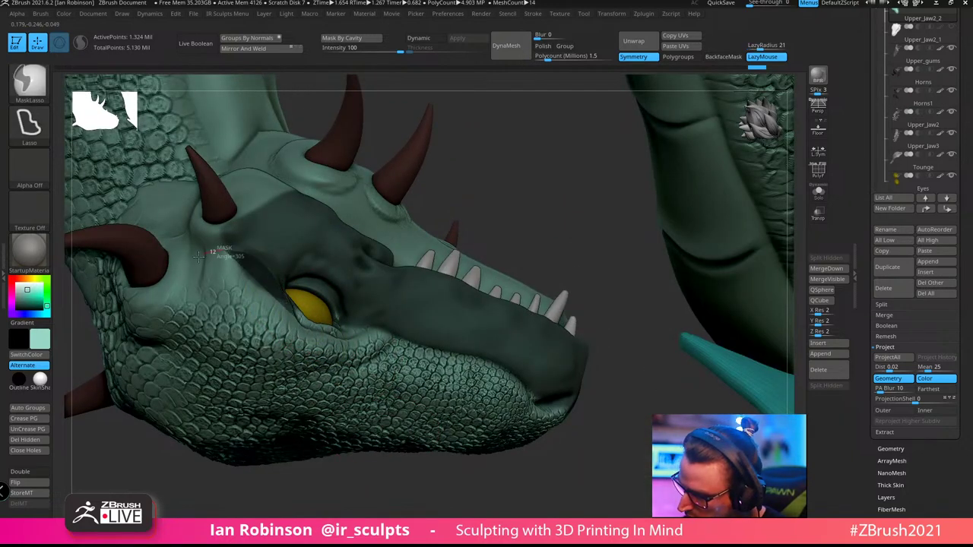
ctrl+drag(198, 255, 199, 257)
drag(469, 161, 536, 194)
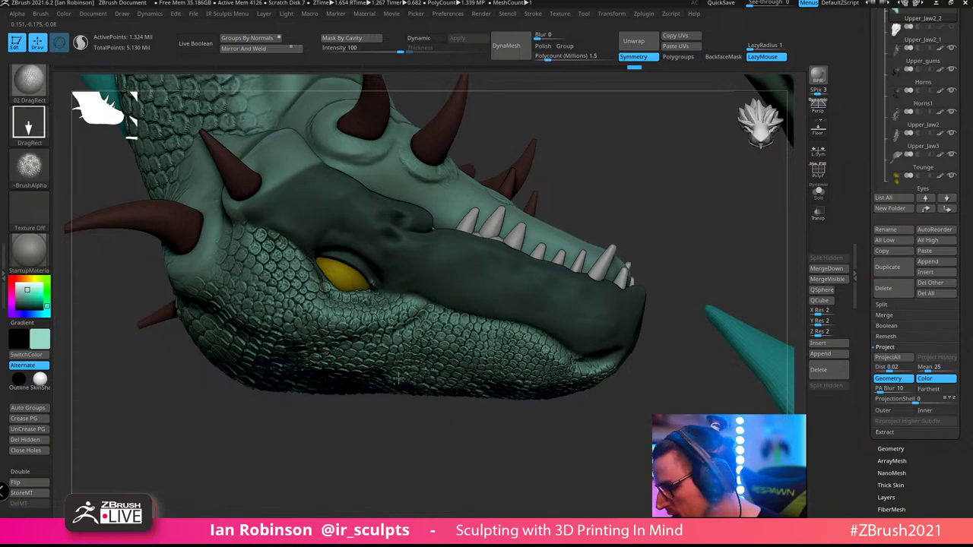
Stamp scales over the back of the head around the large horn and blend them toward the neck scales
drag(398, 379, 396, 390)
drag(365, 441, 423, 156)
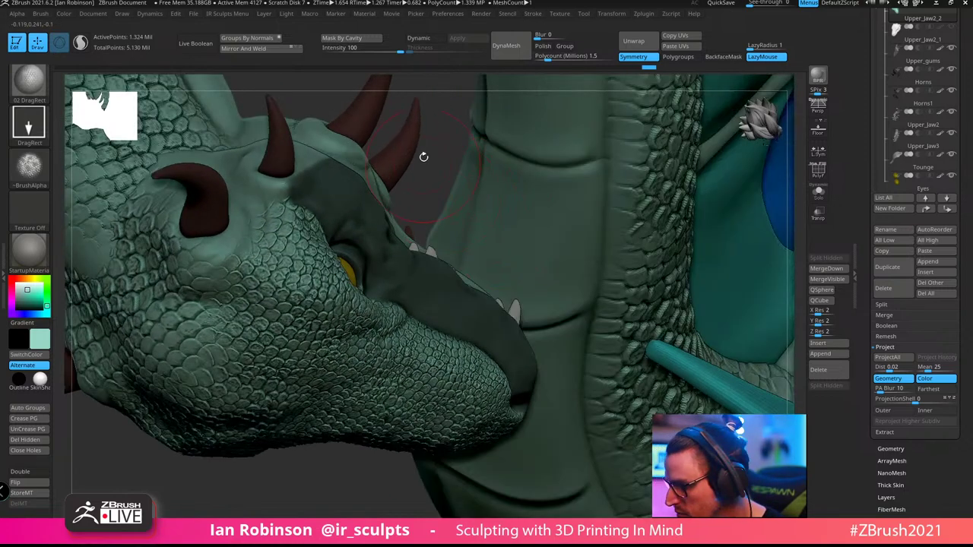
drag(229, 243, 259, 327)
right_drag(321, 454, 479, 113)
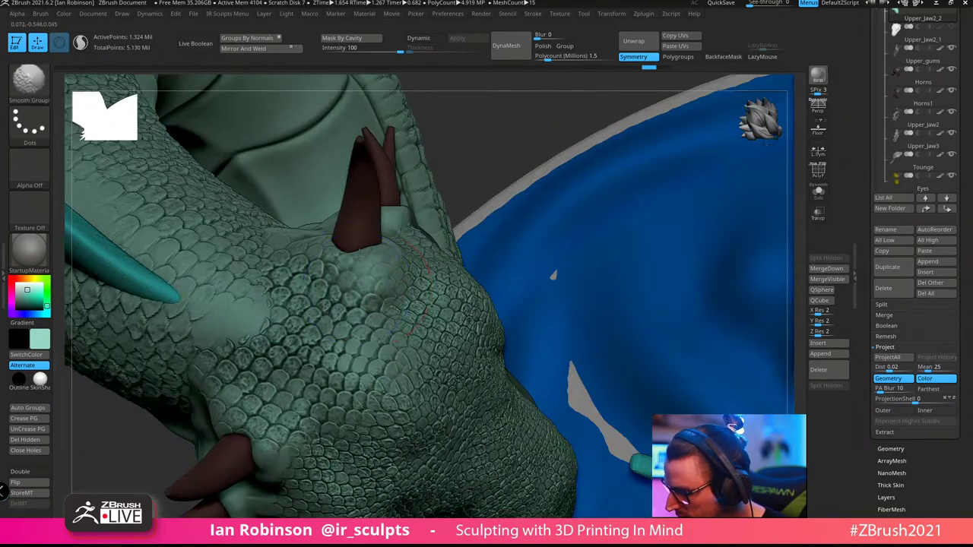
Build up the skin around the large horn's base with a resized ClayBuildup brush and smooth the strokes
key(b)
key(c)
key(b)
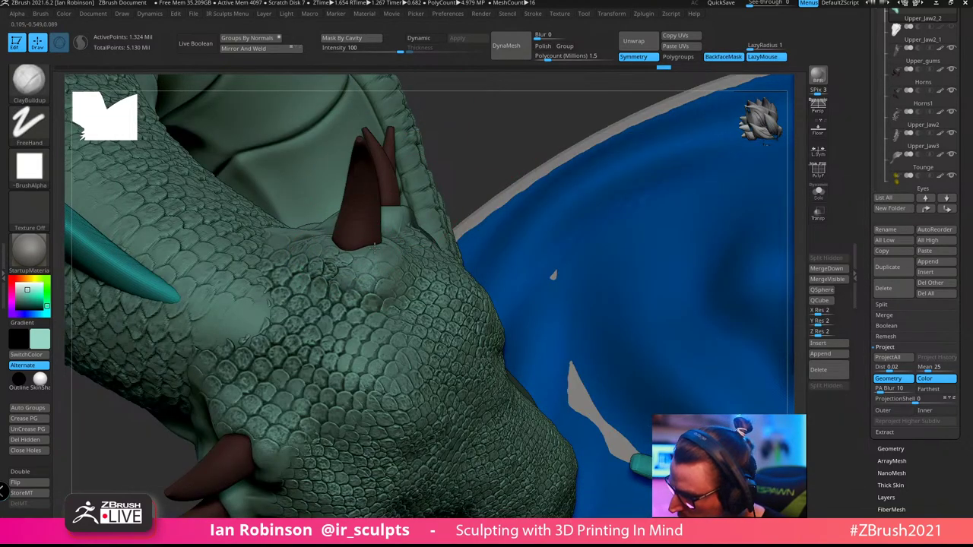
key(s)
drag(429, 198, 422, 198)
right_drag(489, 129, 445, 178)
shift+drag(311, 263, 344, 253)
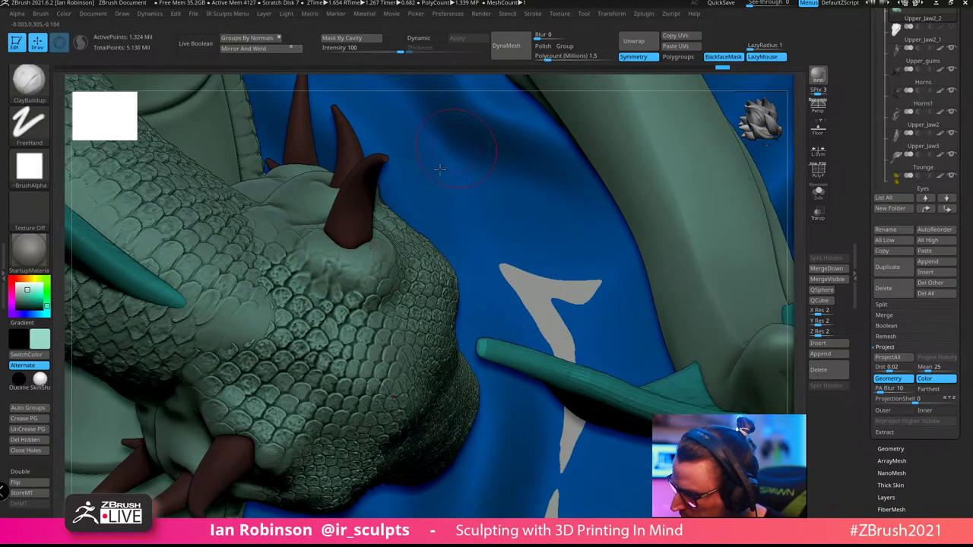
Sculpt fine skin wrinkles around the large horn's base with ClayBuildup, working from the side and back of the head
right_drag(439, 169, 669, 121)
mouse_move(380, 380)
ctrl+right_down()
mouse_move(337, 257)
mouse_move(346, 320)
ctrl+right_up()
mouse_move(346, 320)
alt+right_down()
mouse_move(378, 262)
mouse_move(375, 207)
alt+right_up()
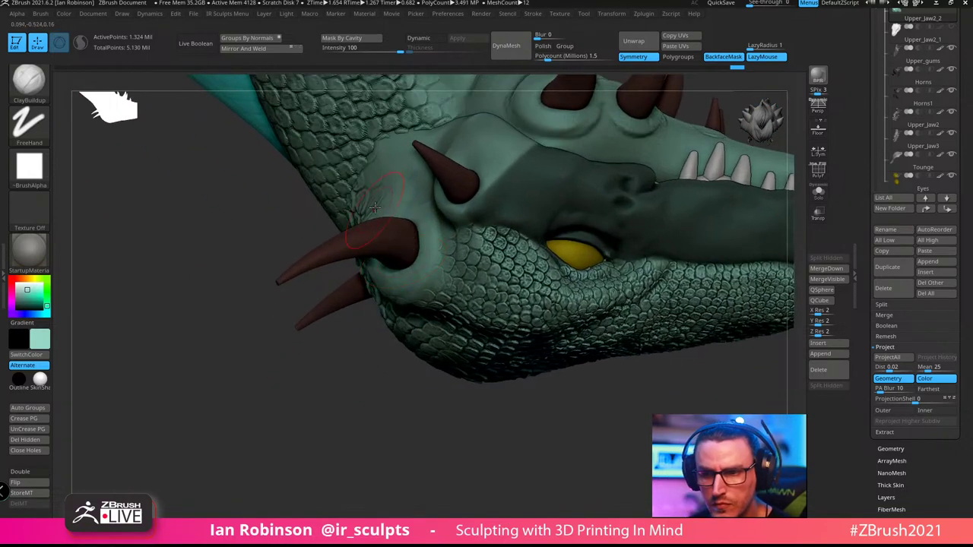
right_drag(393, 242, 389, 194)
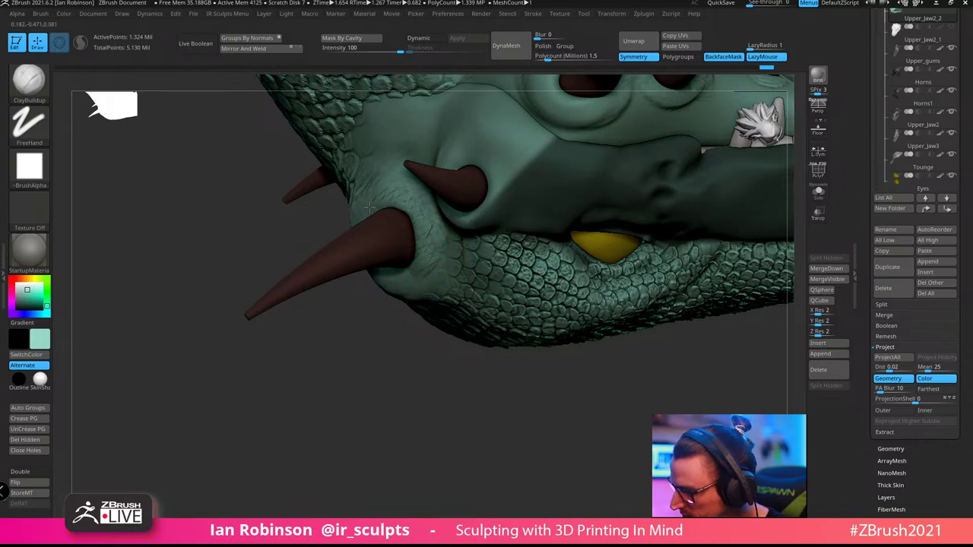
right_drag(368, 207, 375, 265)
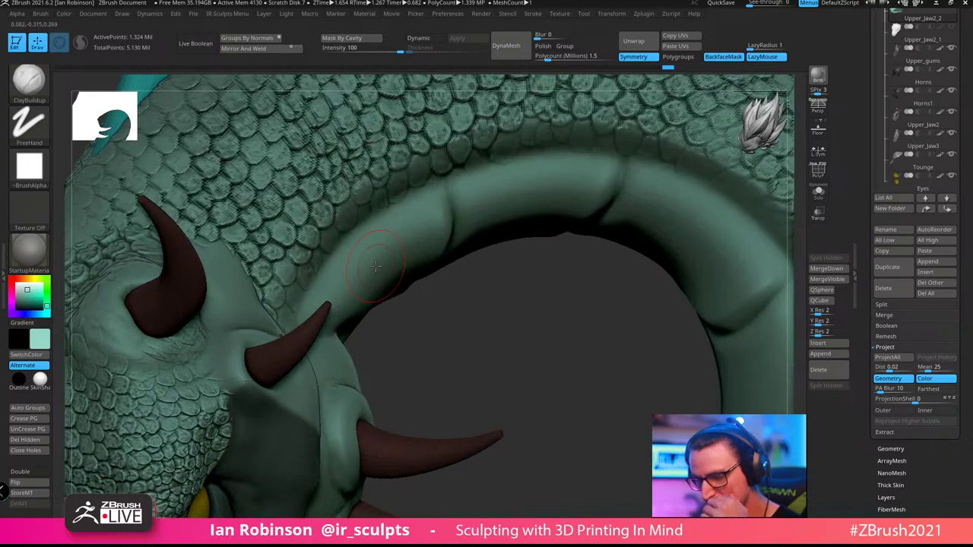
right_drag(428, 306, 469, 293)
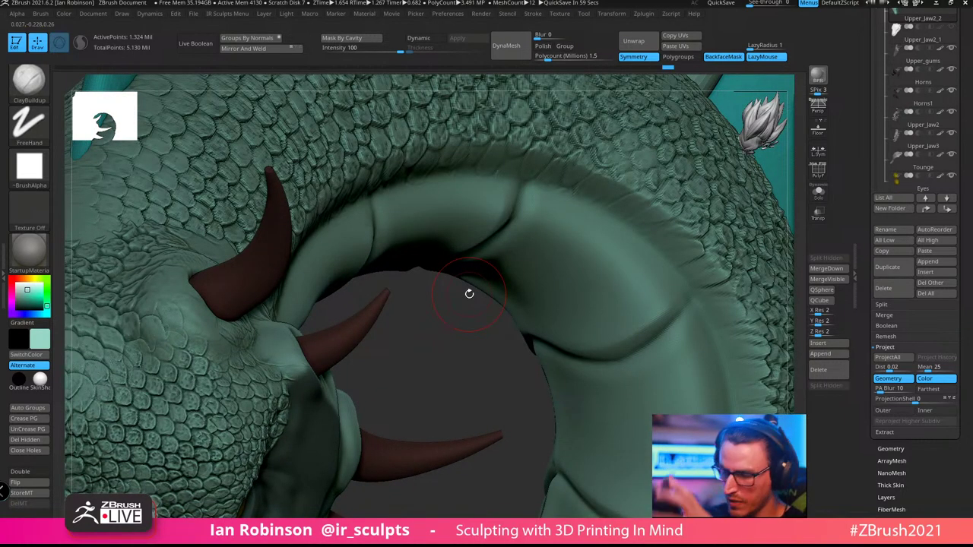
Reshape the skin socket around the large horn's base with an enlarged Move brush so it wraps the horn
key(b)
key(m)
key(v)
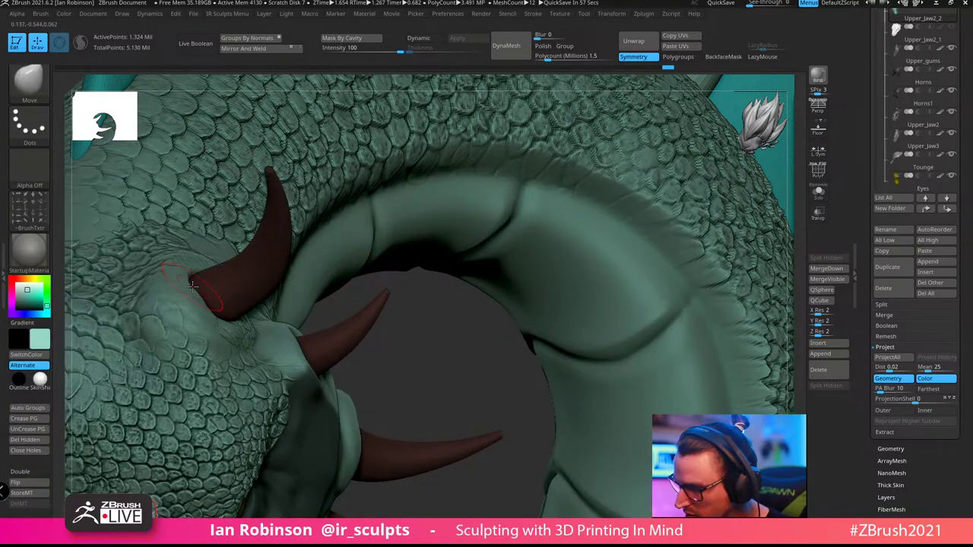
key(s)
drag(192, 287, 201, 285)
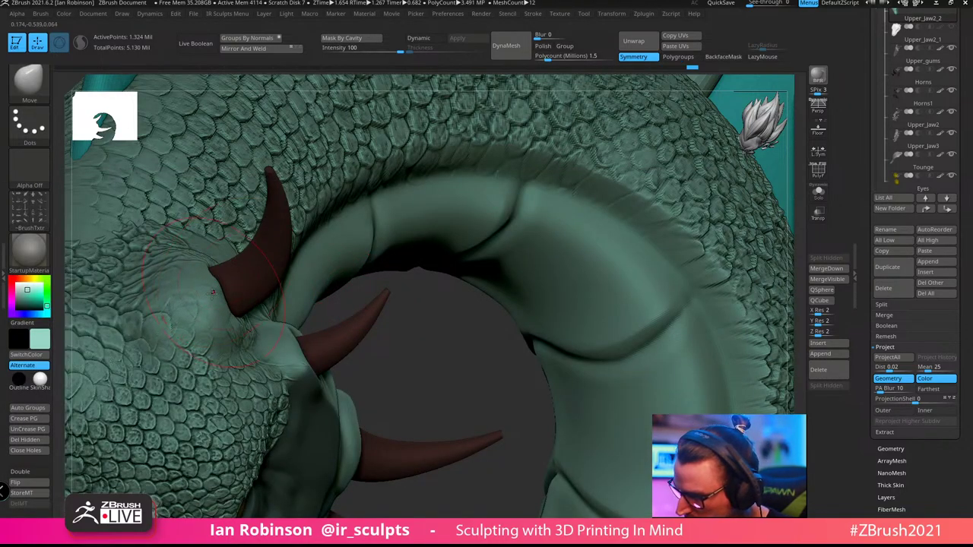
drag(434, 332, 585, 292)
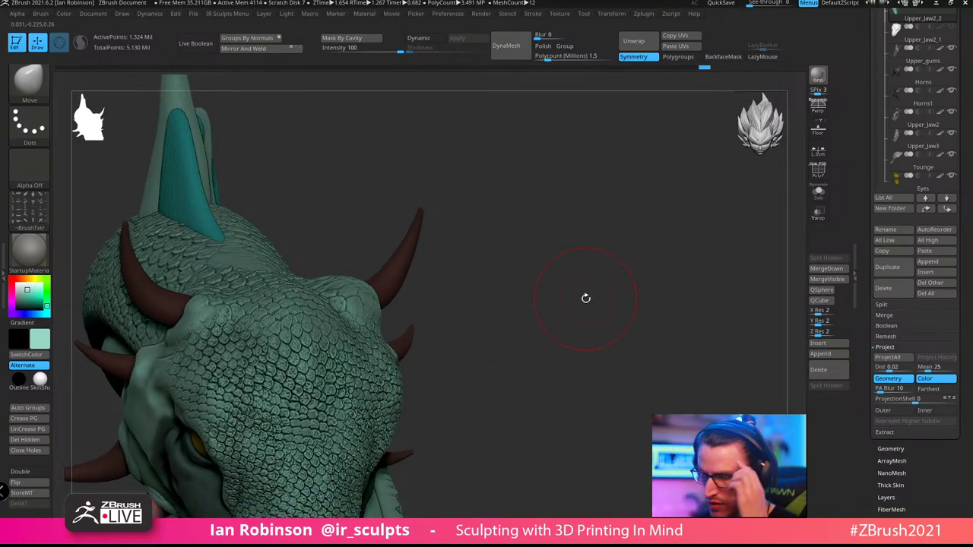
Reshape the skin around the bases of both large horns with the Move brush, checking from above and behind, and smooth it
drag(537, 254, 241, 352)
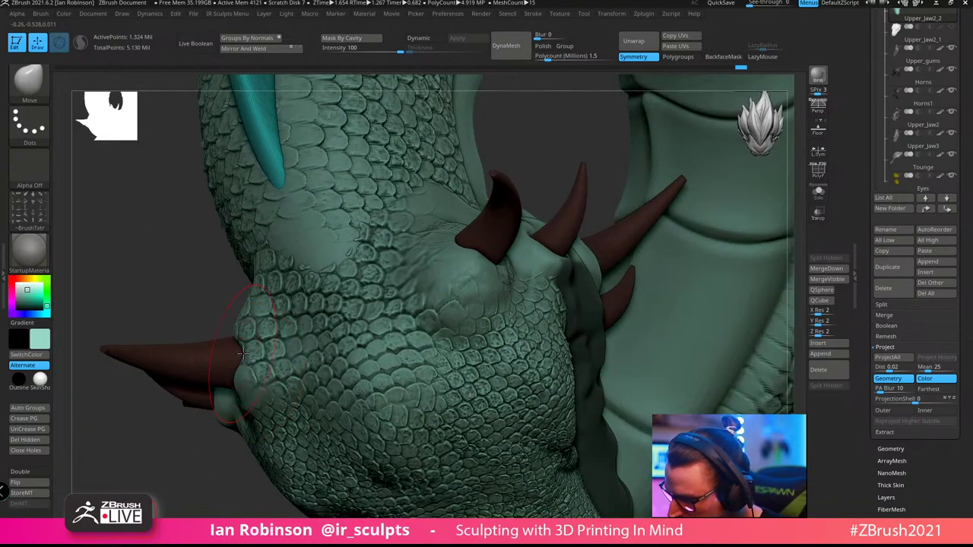
key(shift)
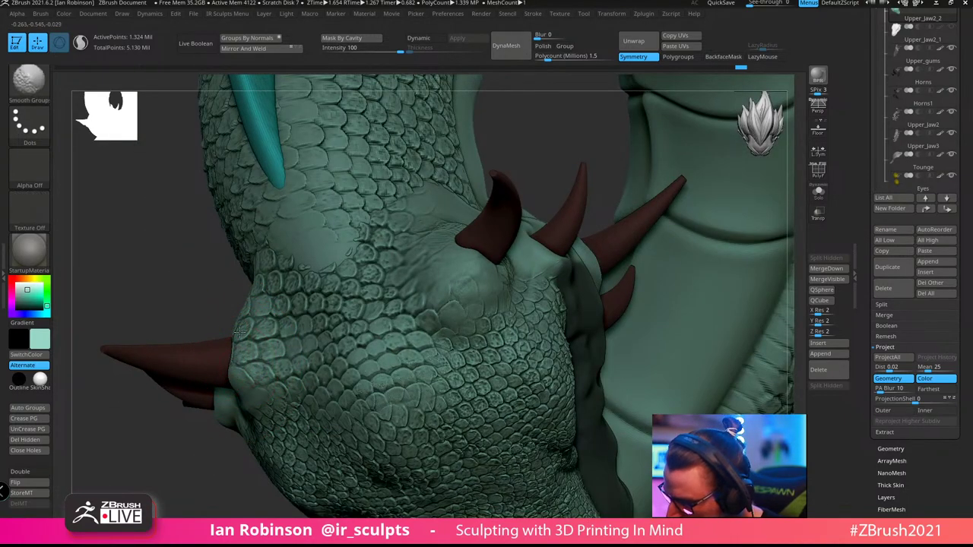
mouse_move(175, 304)
mouse_down()
mouse_move(304, 428)
mouse_move(270, 355)
mouse_up()
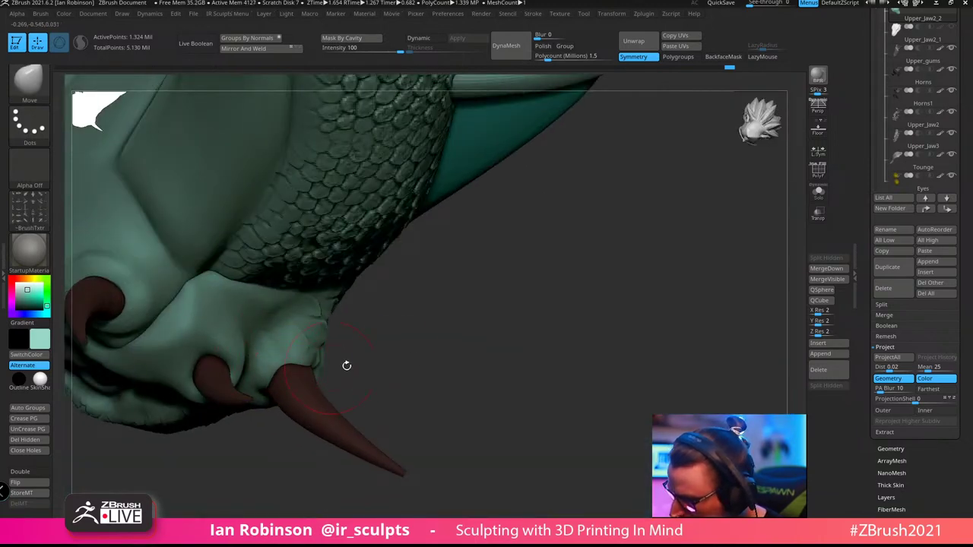
right_drag(345, 365, 303, 366)
right_drag(363, 334, 351, 377)
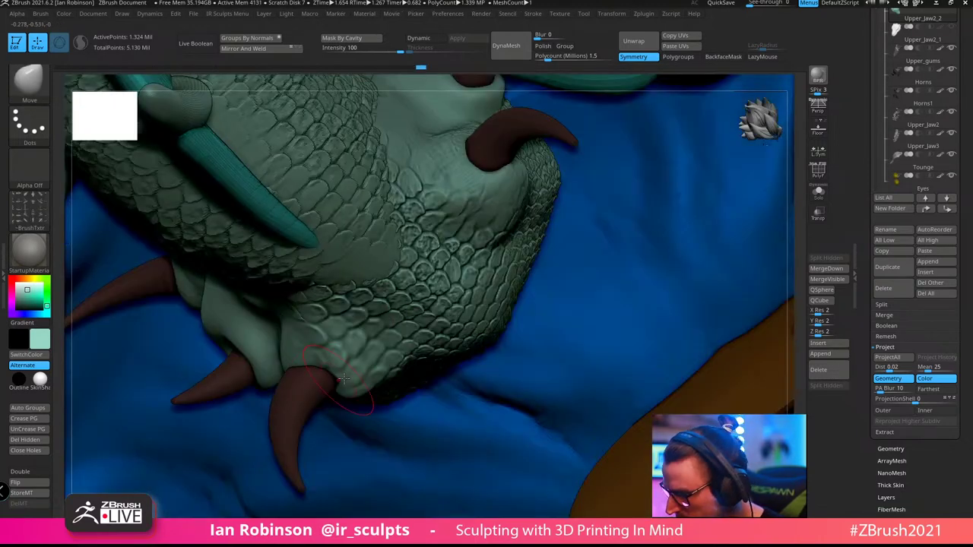
right_drag(310, 346, 368, 257)
right_drag(376, 303, 395, 331)
right_drag(542, 226, 436, 304)
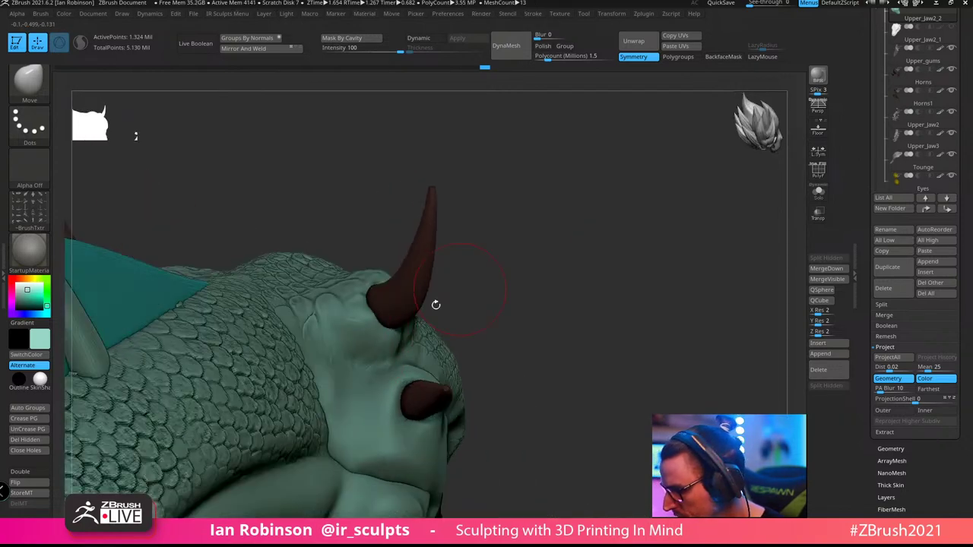
Sculpt wrinkles across the top of the large horn's base with a resized ClayBuildup brush at lower-resolution display
key(b)
key(c)
key(b)
right_drag(583, 213, 624, 175)
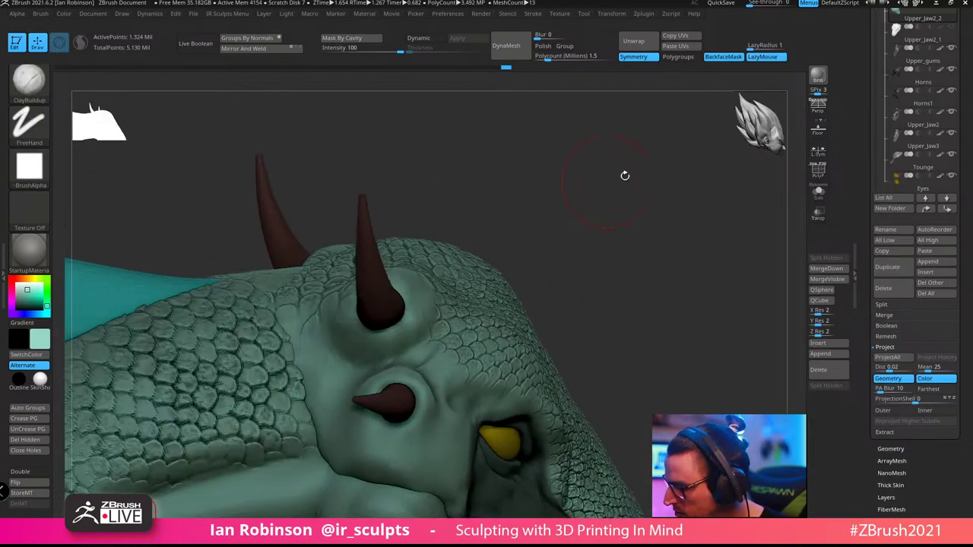
key(space)
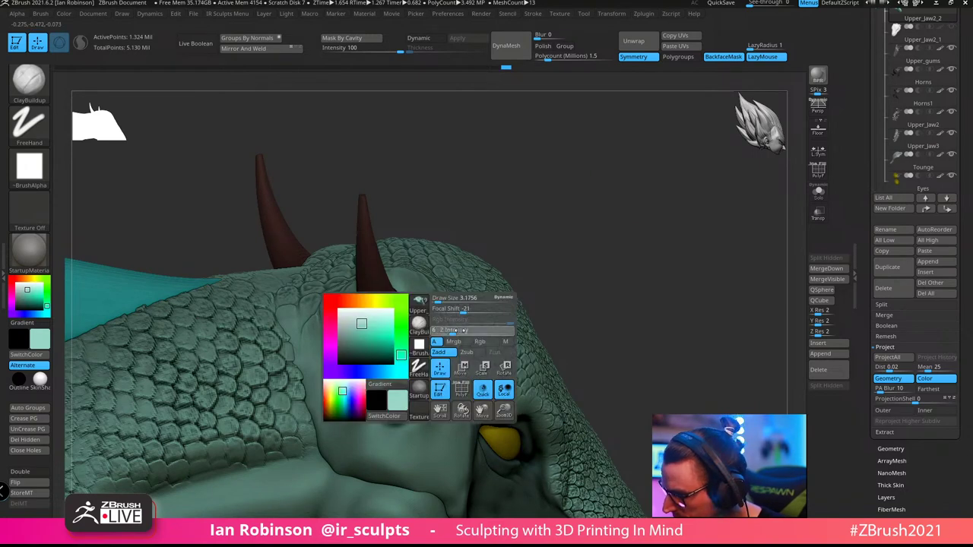
right_drag(326, 298, 382, 343)
key(d)
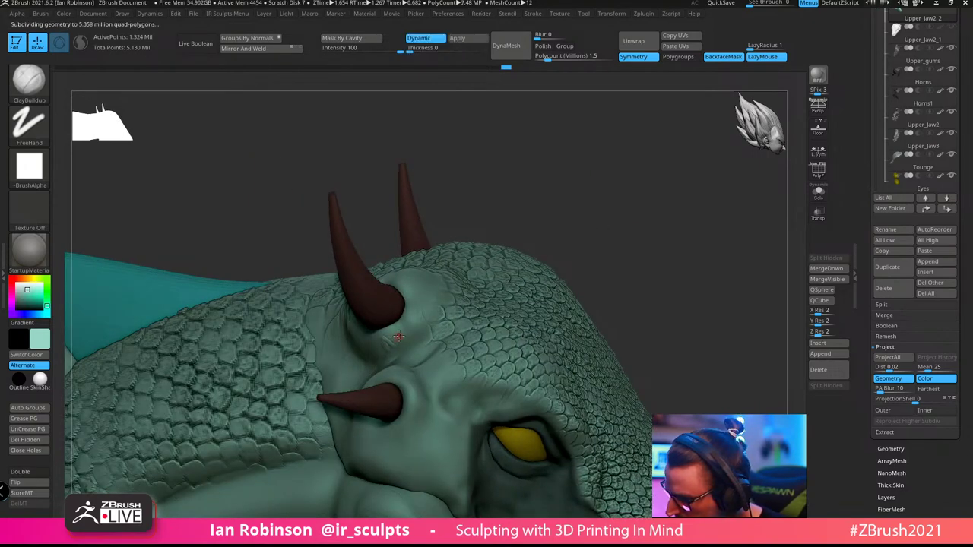
key(shift+d)
key(s)
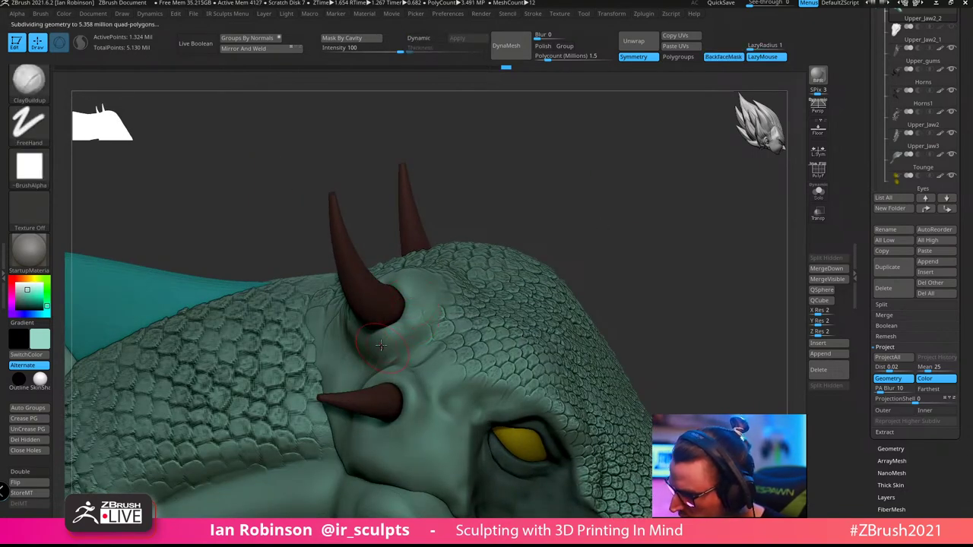
right_drag(541, 197, 401, 320)
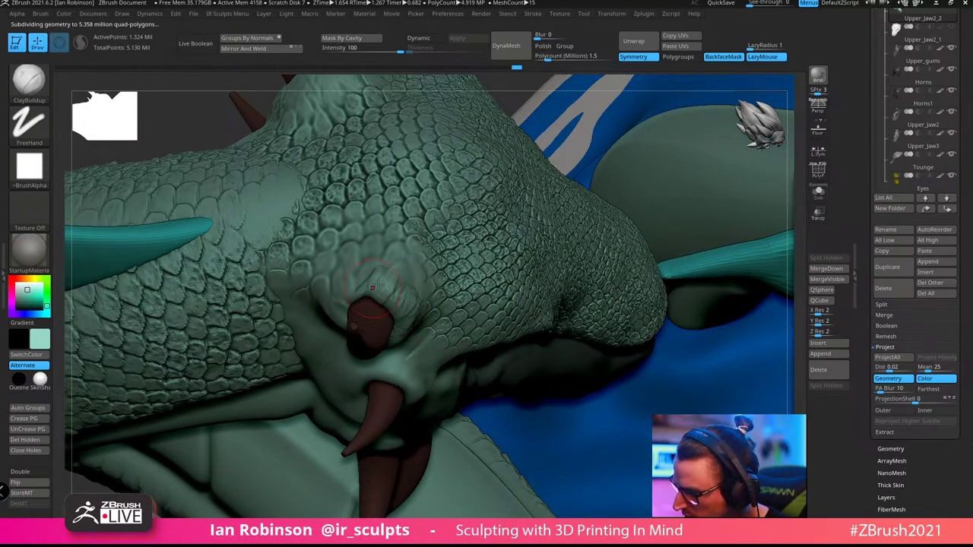
right_drag(372, 288, 388, 298)
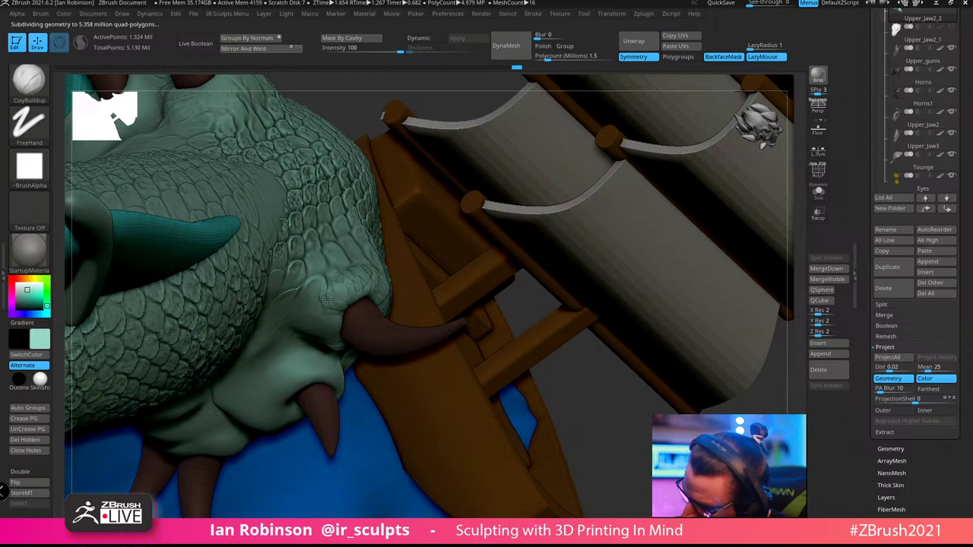
Extend the ClayBuildup wrinkles around the rear side of the large horn's socket
drag(327, 300, 331, 303)
mouse_move(350, 297)
right_down()
mouse_move(403, 217)
mouse_move(381, 244)
right_up()
drag(327, 294, 341, 330)
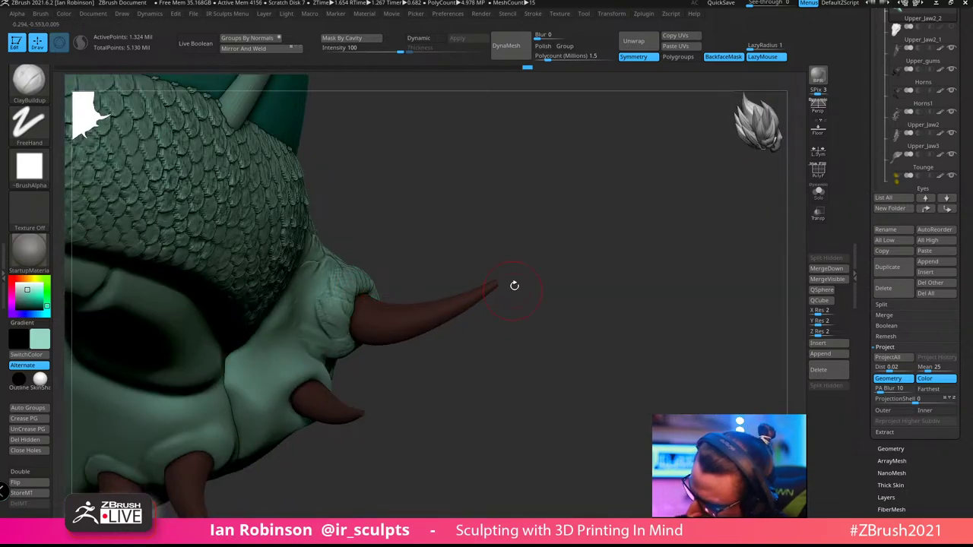
Isolate the head in Solo mode, sculpt wrinkles around the opposite large horn's socket, and show the whole model again
ctrl+right_drag(515, 285, 637, 275)
right_drag(567, 144, 619, 231)
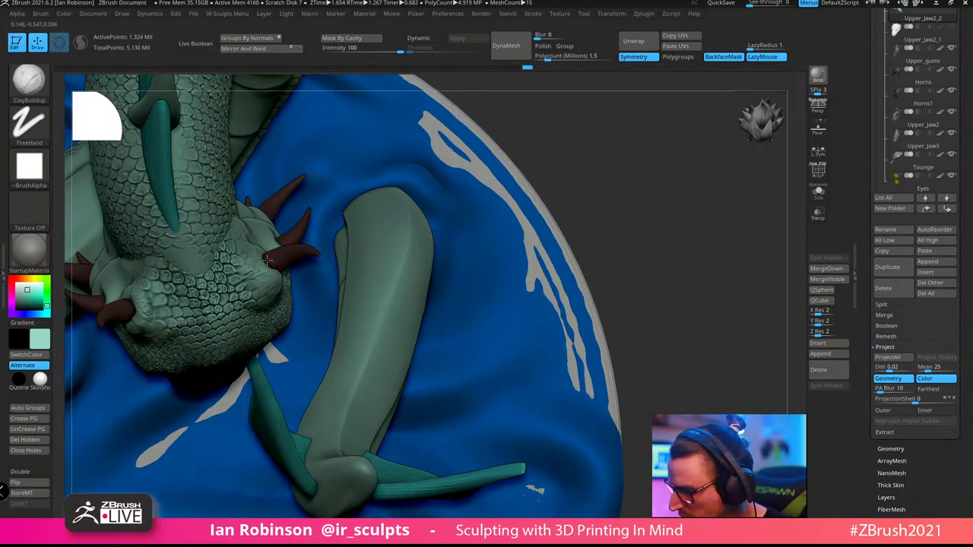
right_drag(476, 190, 545, 198)
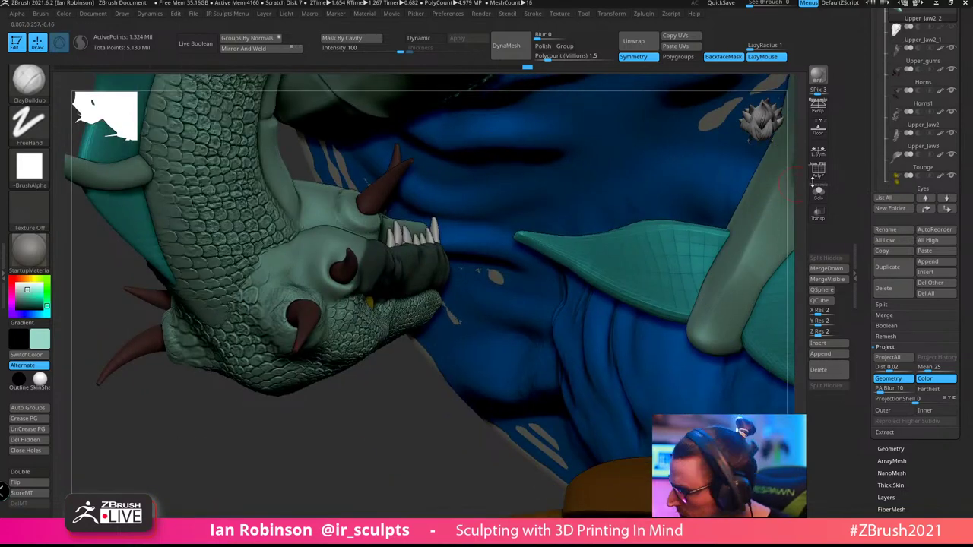
click(819, 193)
ctrl+right_drag(392, 420, 311, 332)
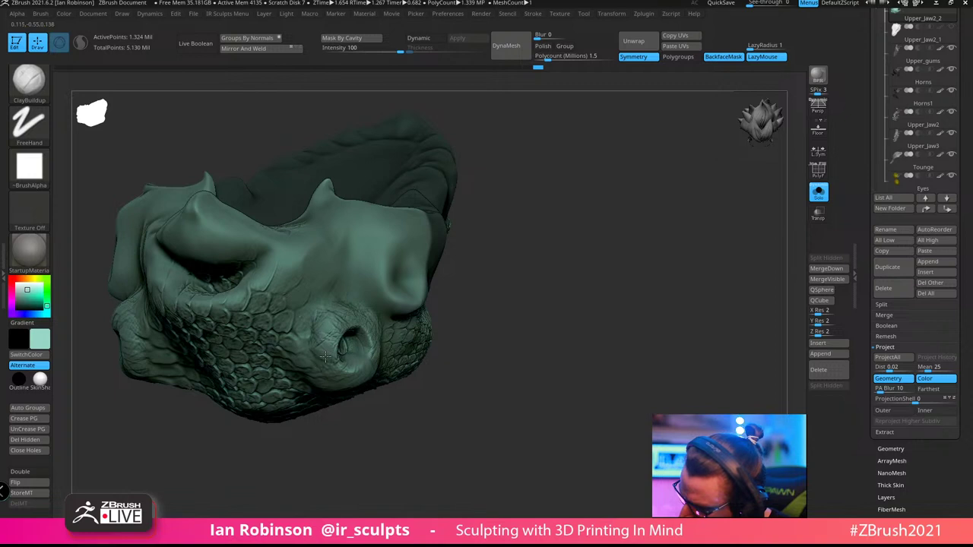
right_drag(441, 408, 349, 304)
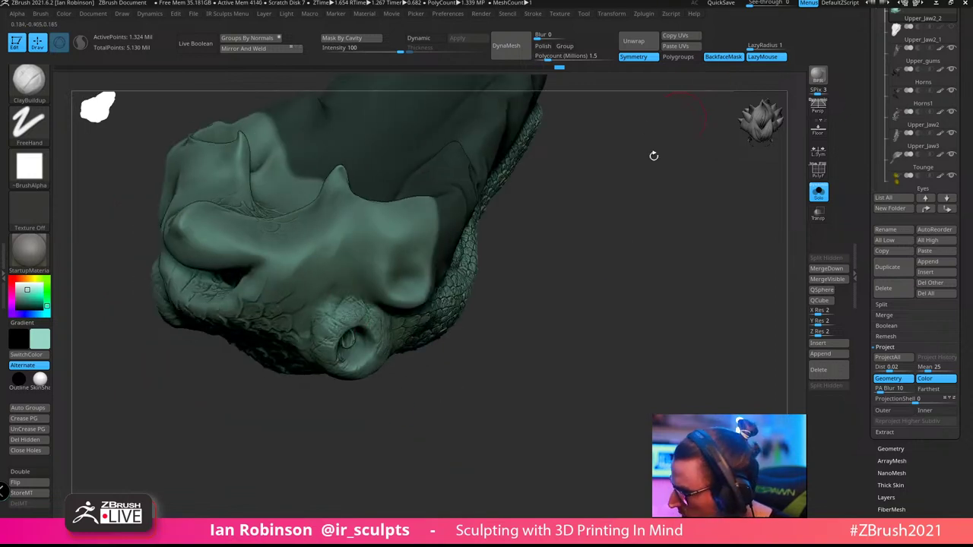
right_drag(654, 155, 488, 388)
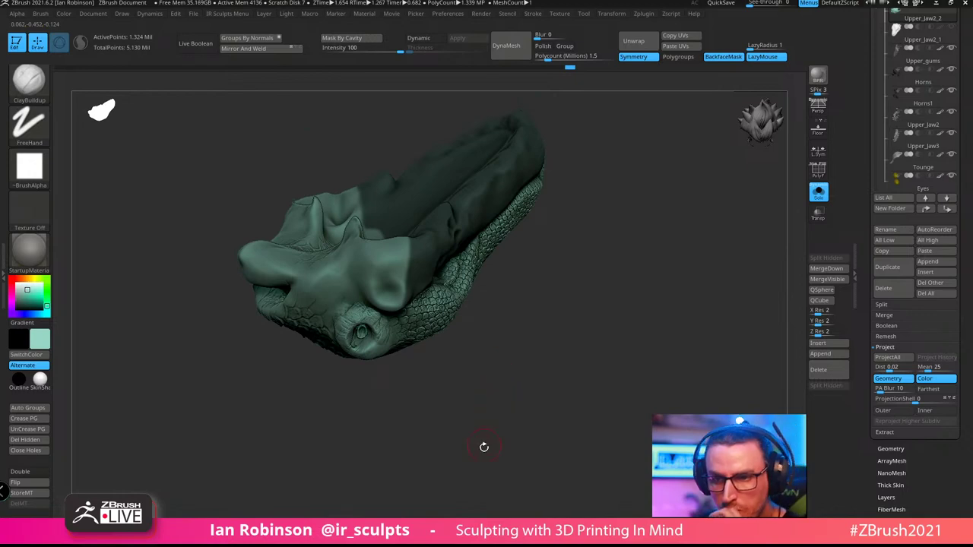
right_drag(484, 447, 494, 423)
click(820, 199)
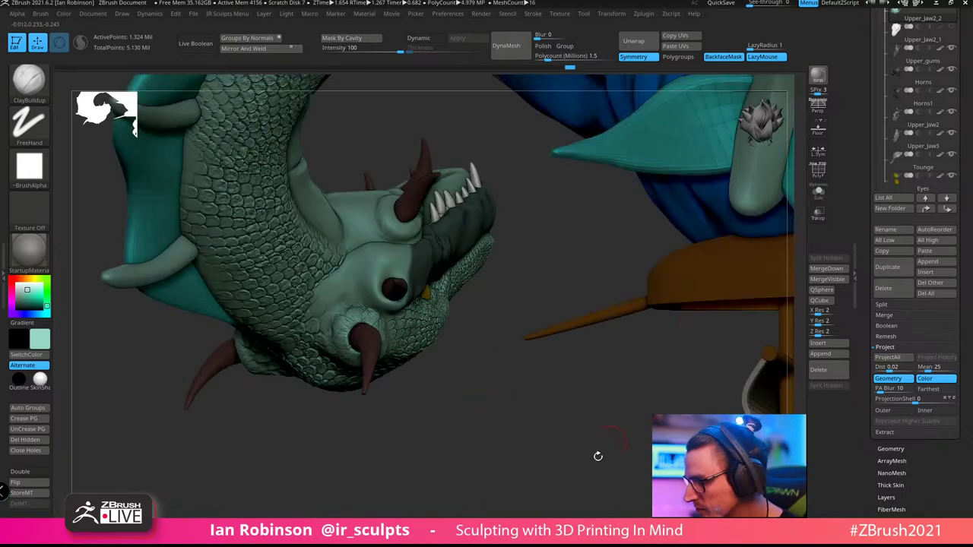
right_drag(597, 457, 604, 329)
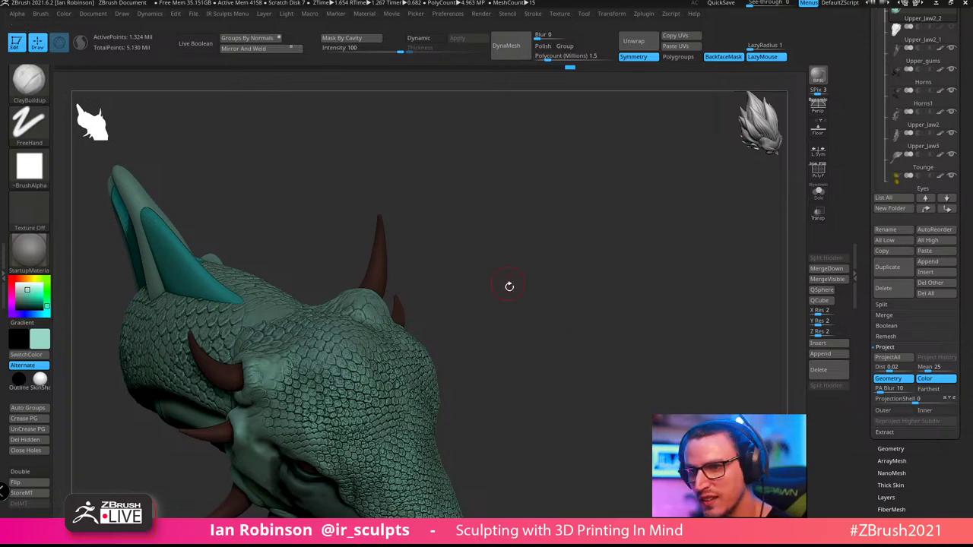
Sculpt fine wrinkles with ClayBuildup along the smaller horn's base, on the skin facing the large horn
alt+drag(509, 287, 492, 147)
alt+drag(465, 214, 669, 272)
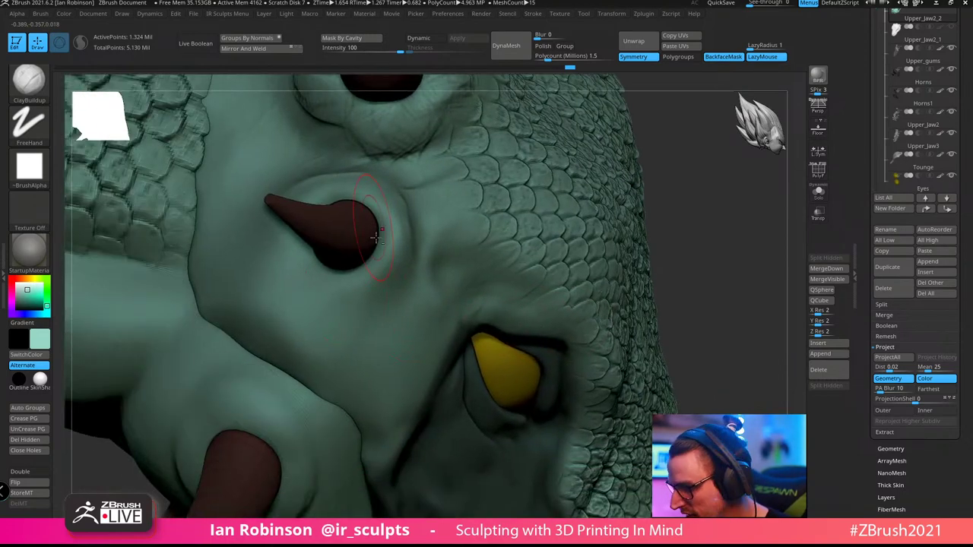
right_drag(375, 238, 314, 259)
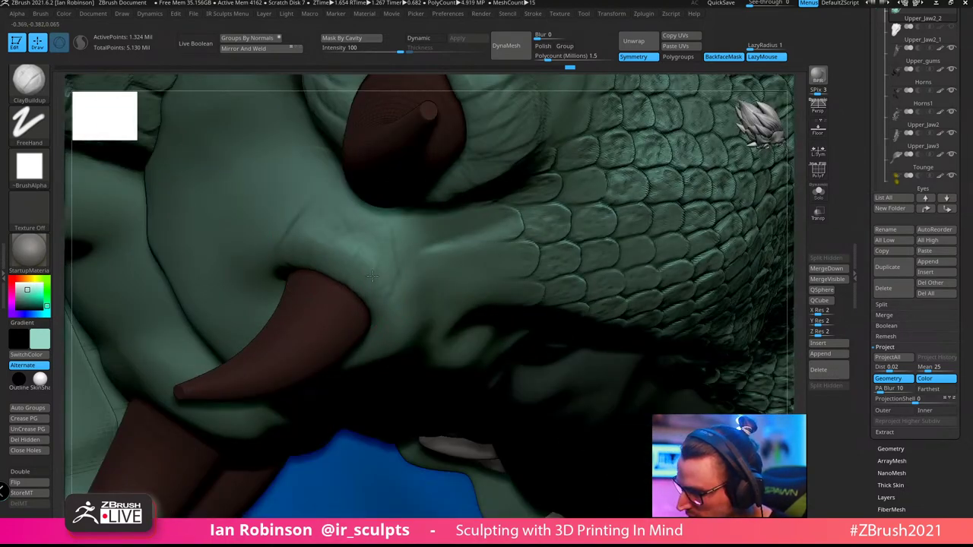
right_drag(383, 327, 446, 320)
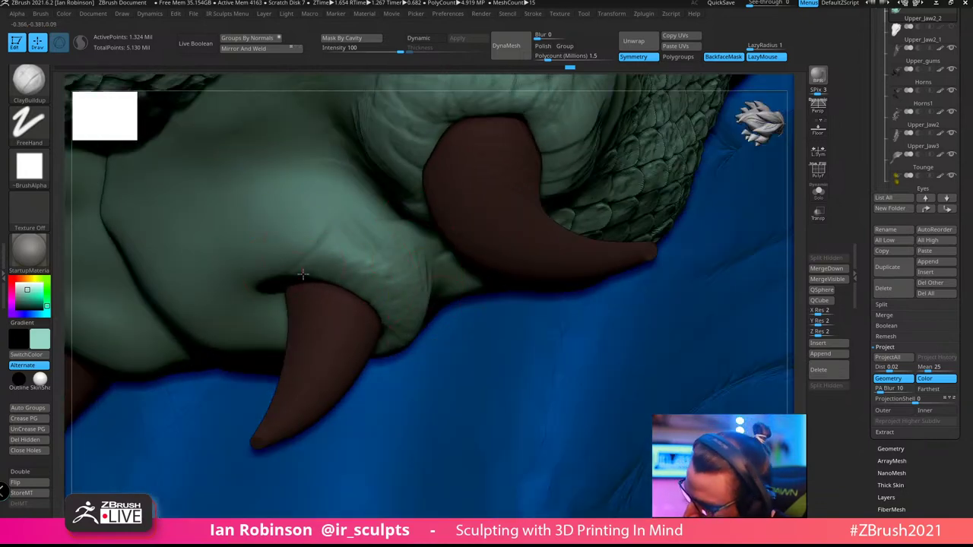
right_drag(303, 273, 285, 284)
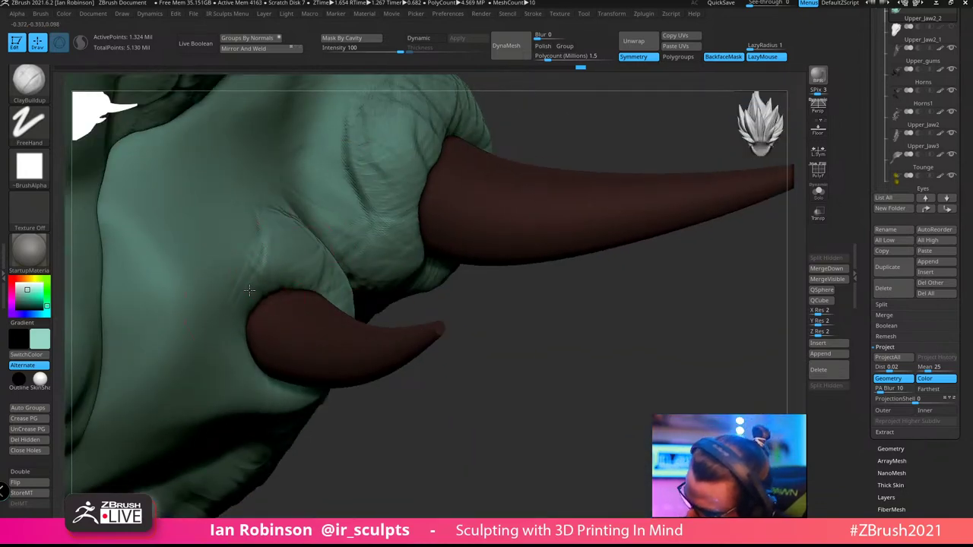
Continue the wrinkles around the rear and underside of the smaller horn's base until they ring the horn
mouse_move(249, 307)
mouse_down()
mouse_move(229, 280)
mouse_move(265, 246)
mouse_up()
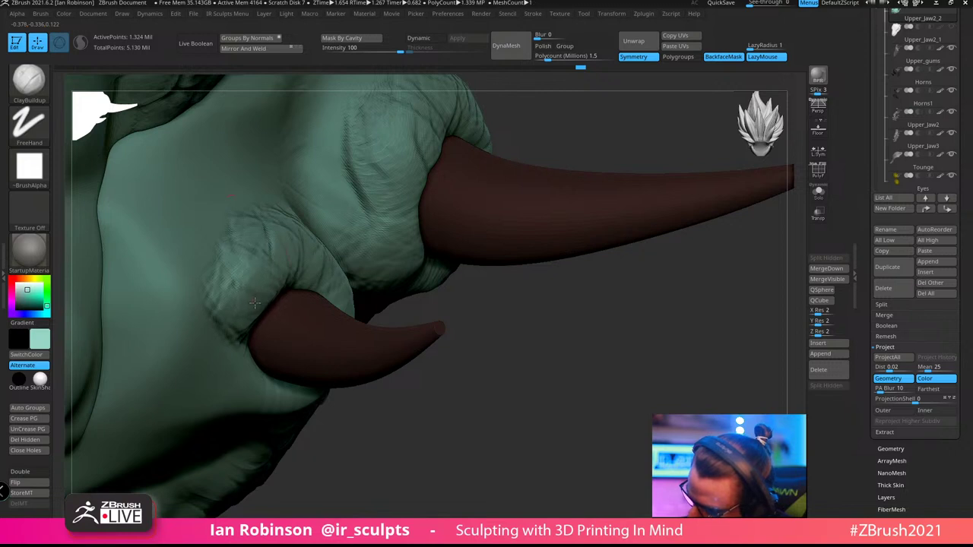
right_drag(371, 330, 310, 329)
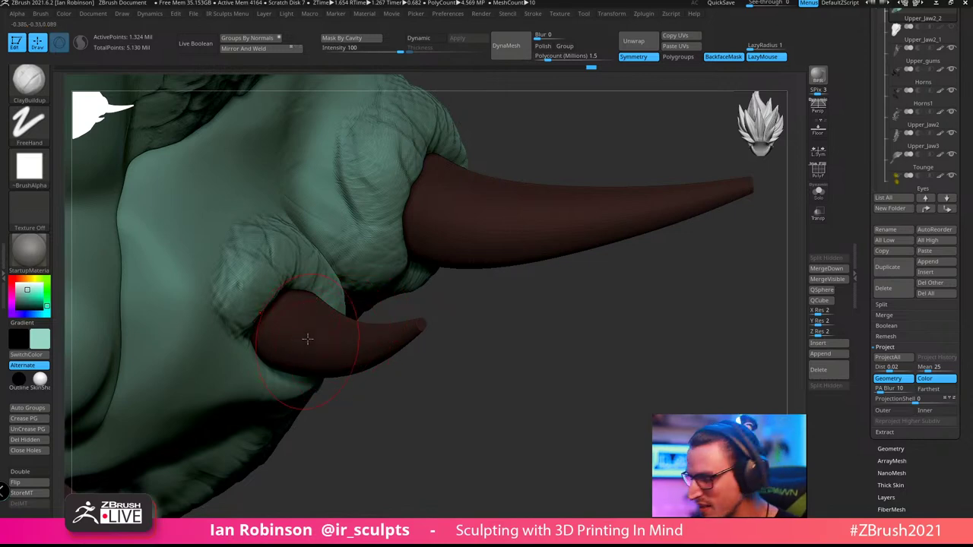
right_drag(307, 339, 251, 342)
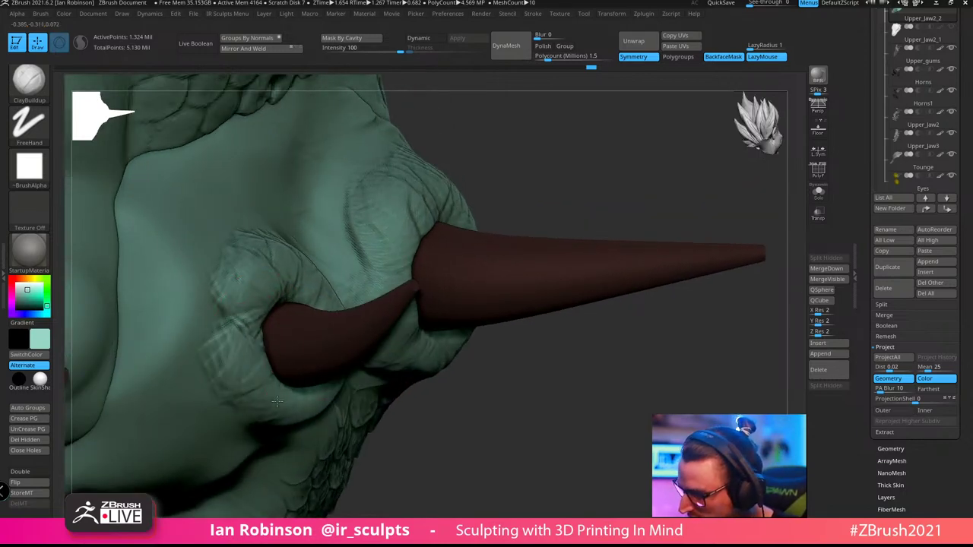
right_drag(277, 402, 332, 444)
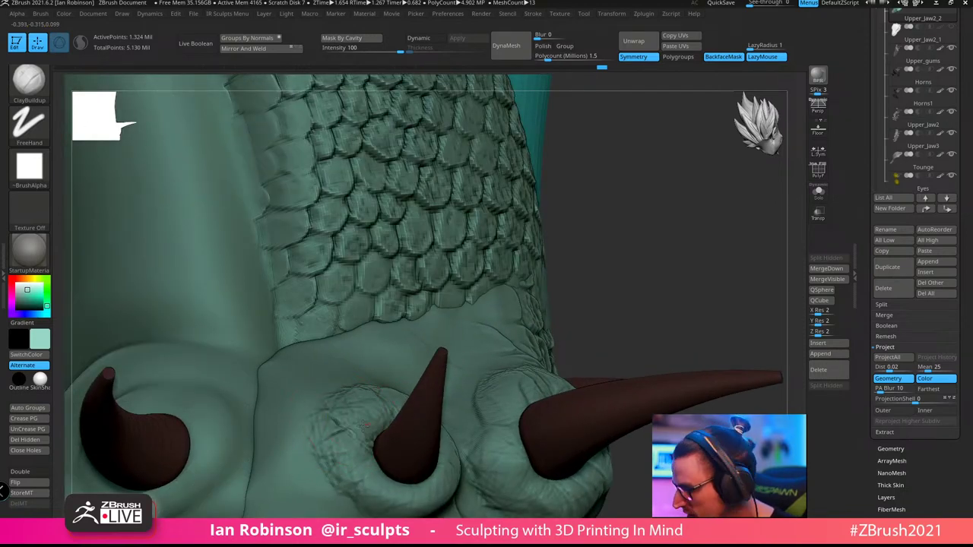
Sculpt matching ClayBuildup wrinkles around the smaller horn's base on the opposite side of the head
ctrl+right_drag(493, 359, 254, 291)
right_drag(544, 281, 607, 309)
ctrl+right_drag(377, 259, 396, 307)
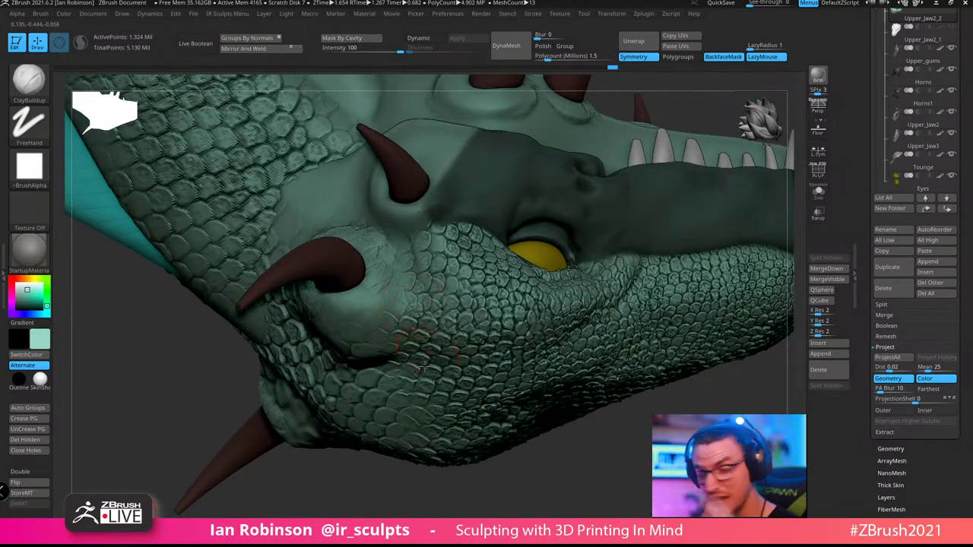
right_drag(169, 411, 343, 264)
key(space)
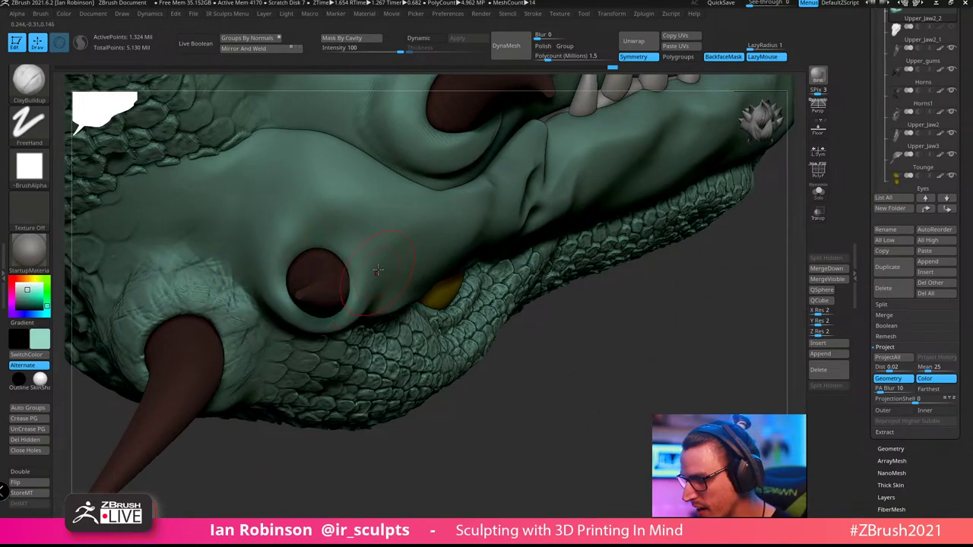
right_drag(314, 250, 288, 313)
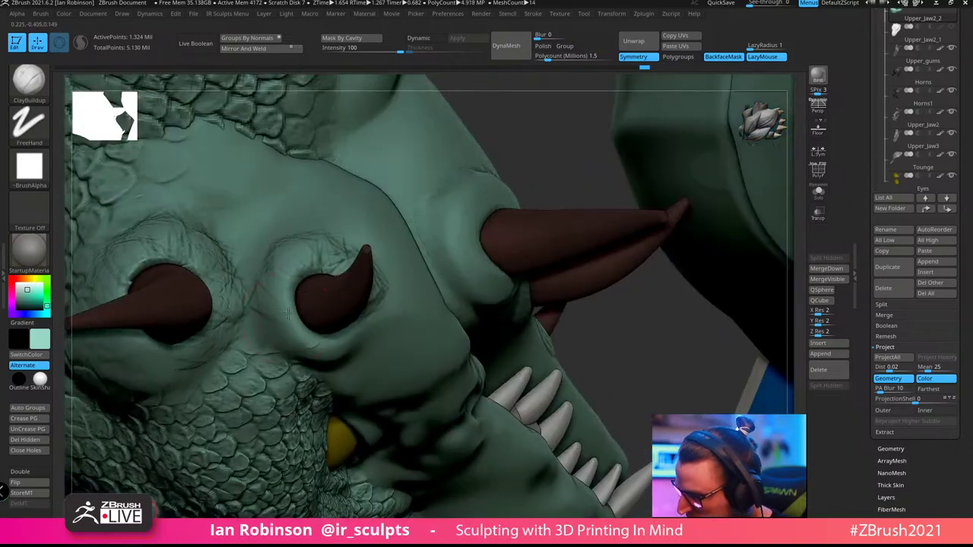
Work the wrinkles around the full rim of the opposite smaller horn's socket and soften them with the Smooth brush
right_drag(384, 259, 389, 309)
mouse_move(325, 263)
mouse_down()
mouse_move(359, 236)
mouse_move(333, 273)
mouse_up()
right_drag(357, 274, 385, 311)
mouse_move(385, 311)
mouse_down()
mouse_move(380, 335)
mouse_move(389, 316)
mouse_move(354, 257)
mouse_up()
right_drag(354, 263, 422, 286)
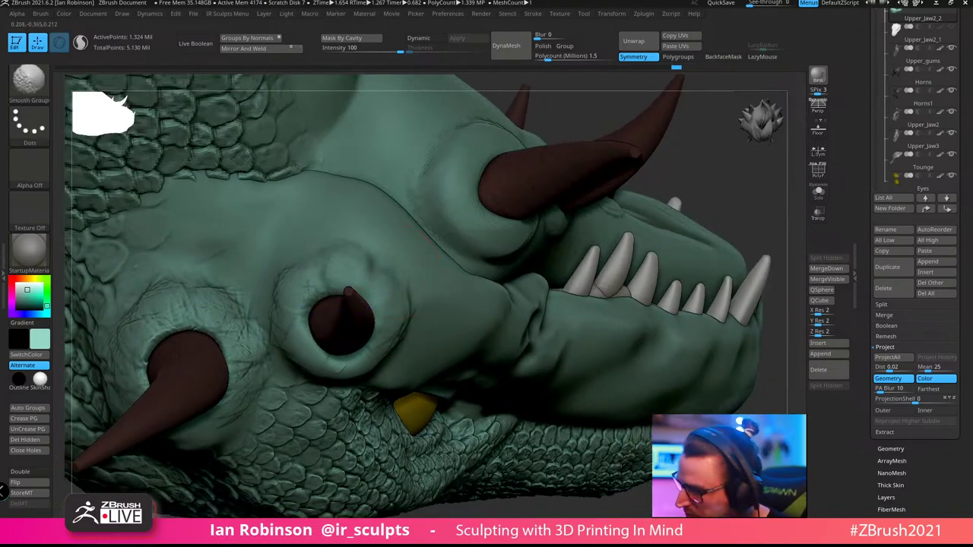
mouse_move(308, 286)
right_down()
mouse_move(337, 292)
mouse_move(320, 271)
mouse_move(480, 239)
right_up()
Smooth the skin around the large horn's base where it meets the head scales, and touch it up with ClayBuildup
key(shift)
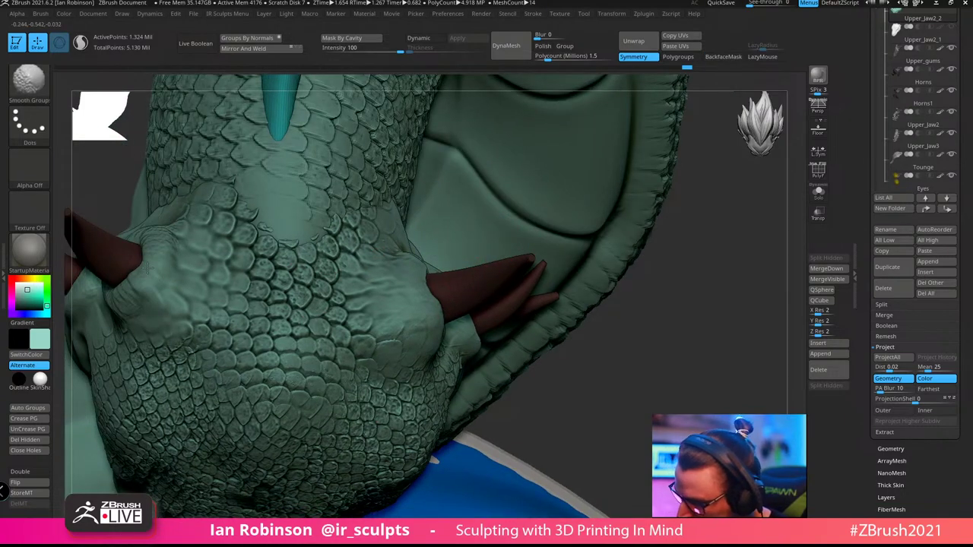
right_drag(148, 268, 330, 295)
shift+drag(283, 323, 266, 333)
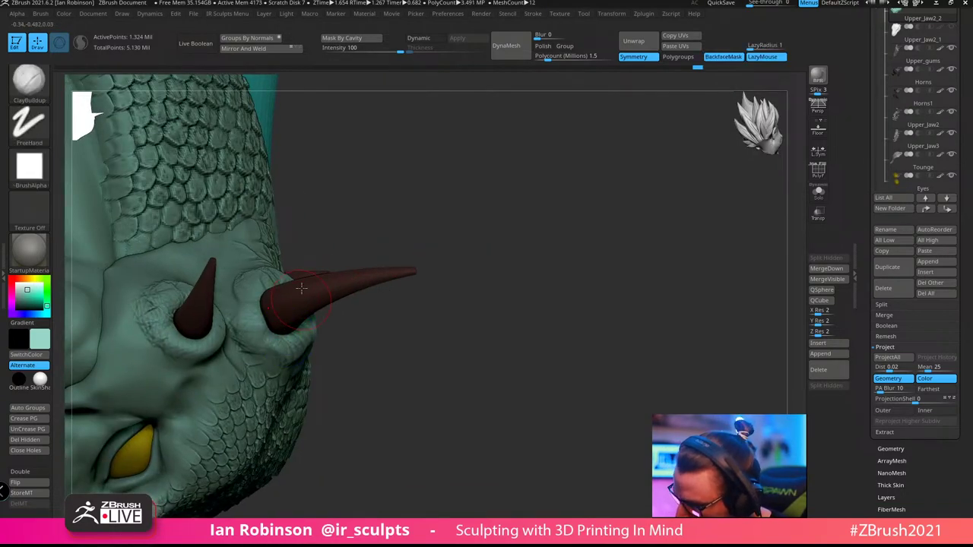
right_drag(301, 288, 296, 362)
right_drag(335, 331, 273, 295)
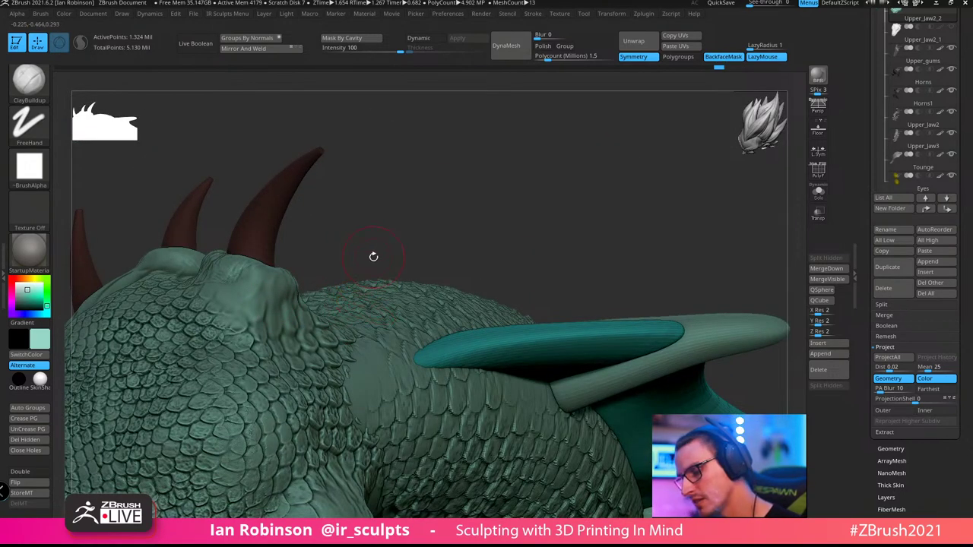
Flatten the raised skin in front of the large horn's base with the TrimDynamic brush
key(b)
key(t)
key(d)
right_drag(378, 307, 248, 312)
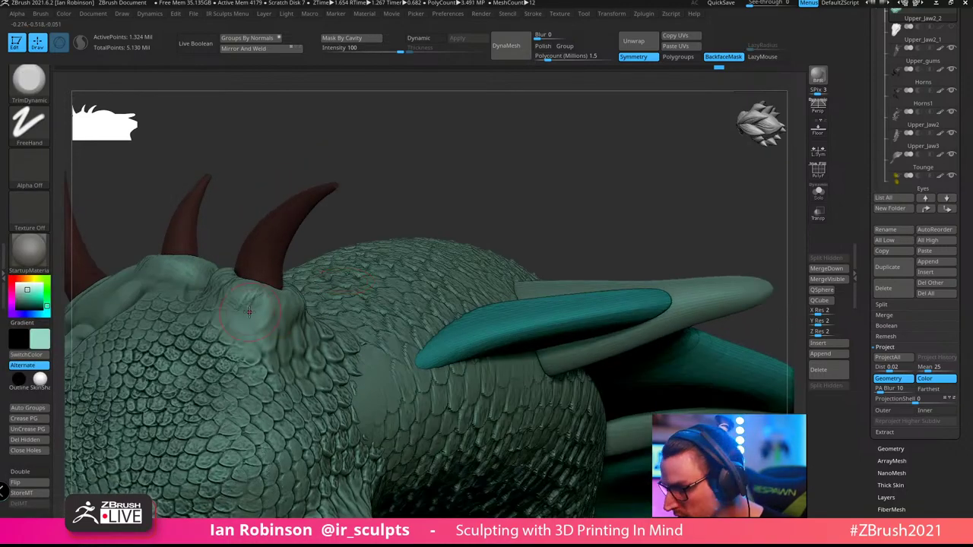
Reselect the Upper_Jaw2_2 head subtool and soften the wrinkles around the large and smaller horn sockets with the Smooth brush
right_drag(437, 168, 278, 202)
alt+click(278, 202)
right_drag(377, 265, 339, 366)
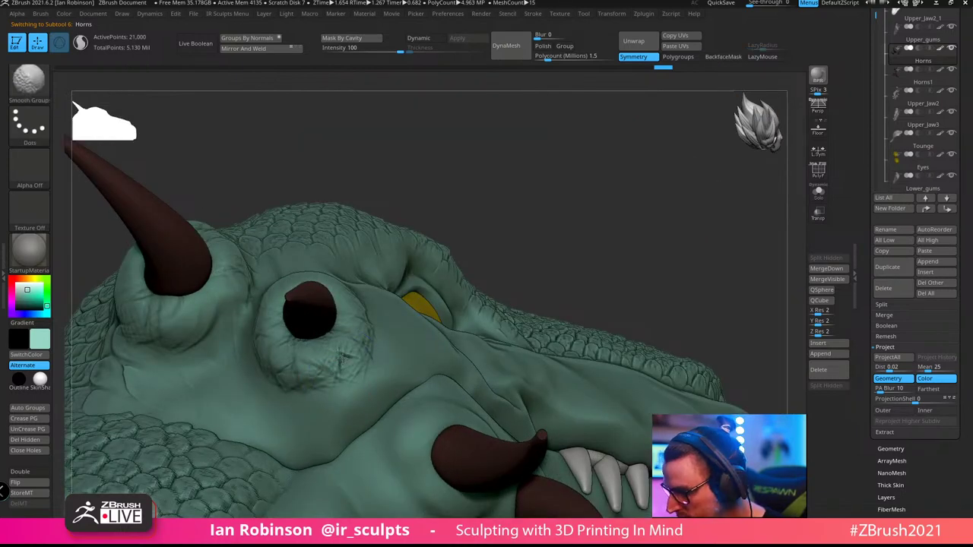
alt+click(335, 372)
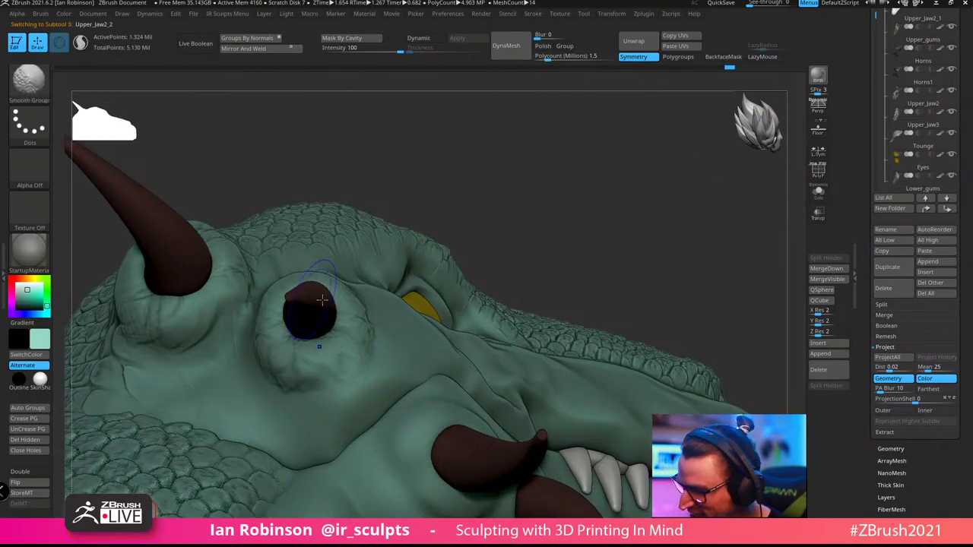
mouse_move(322, 300)
right_down()
mouse_move(355, 303)
mouse_move(350, 289)
right_up()
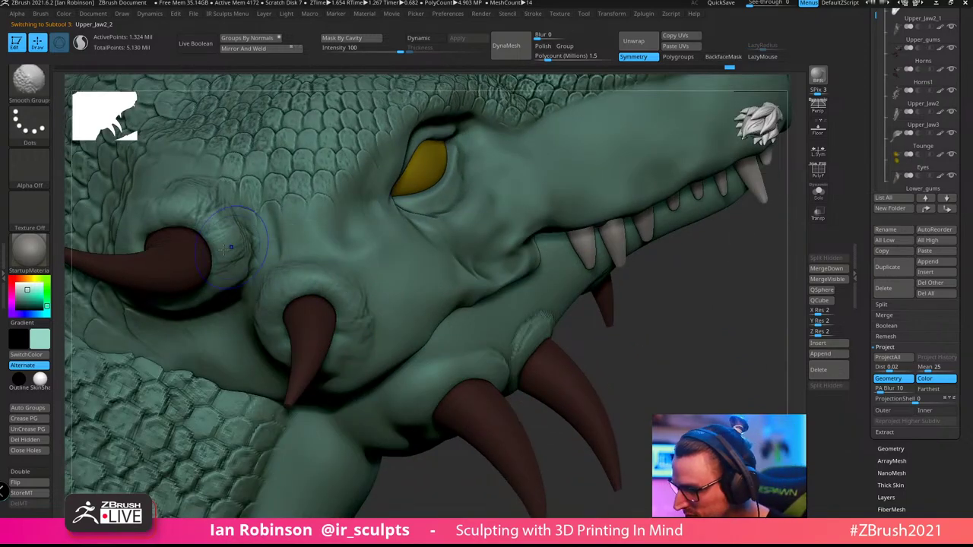
right_drag(219, 260, 312, 316)
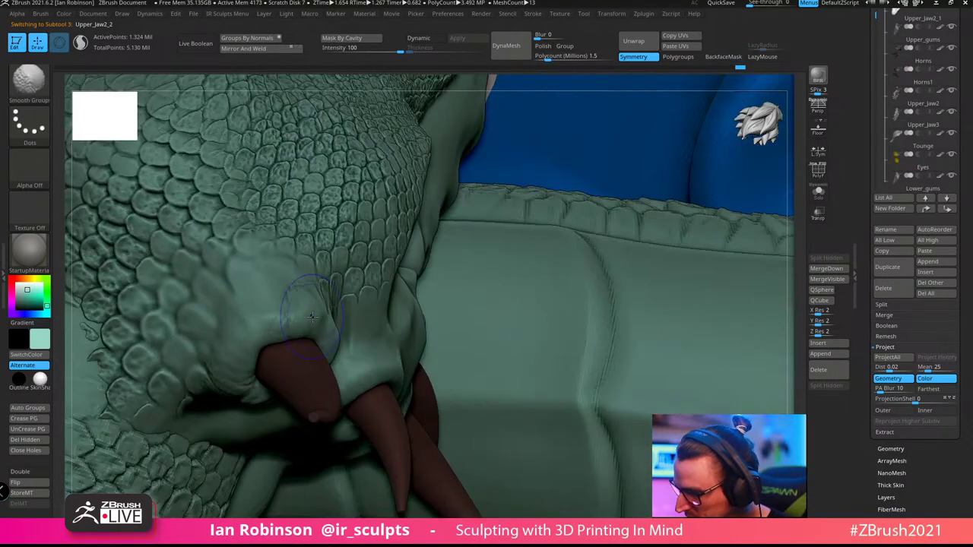
Reshape the skin around the horn bases at the back of the head with the Move brush
mouse_move(224, 344)
right_down()
mouse_move(235, 308)
mouse_move(281, 293)
mouse_move(301, 273)
mouse_move(319, 283)
mouse_move(282, 289)
mouse_move(296, 288)
mouse_move(279, 299)
right_up()
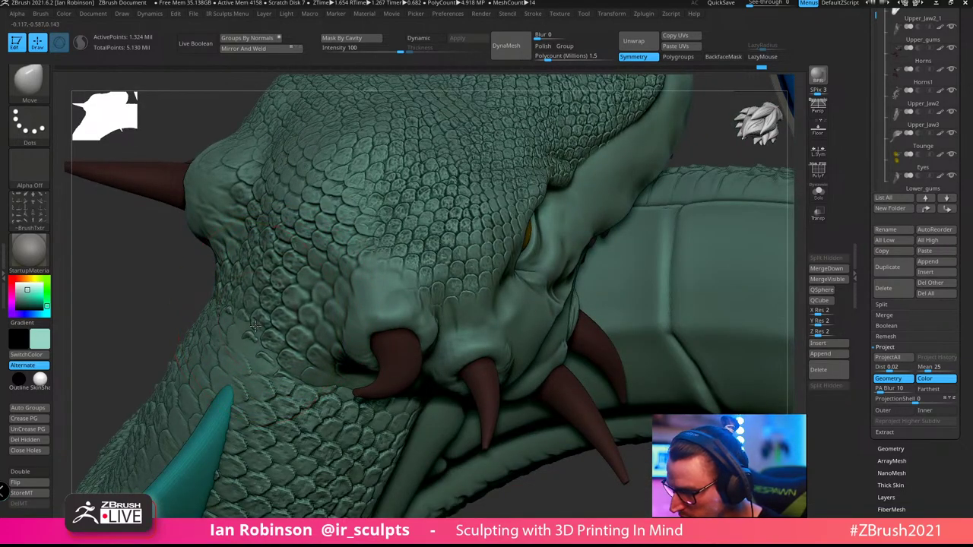
right_drag(248, 335, 389, 244)
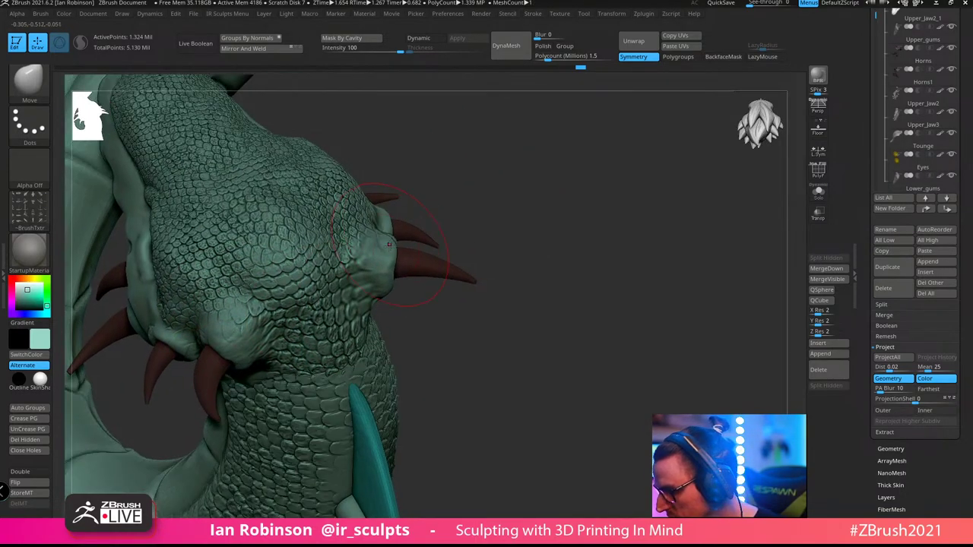
right_drag(483, 235, 385, 294)
mouse_move(357, 284)
right_down()
mouse_move(285, 308)
mouse_move(294, 273)
mouse_move(336, 258)
right_up()
Stamp small scales onto the bare skin behind and between the large and smaller horns with the 02 DragRect brush
key(b)
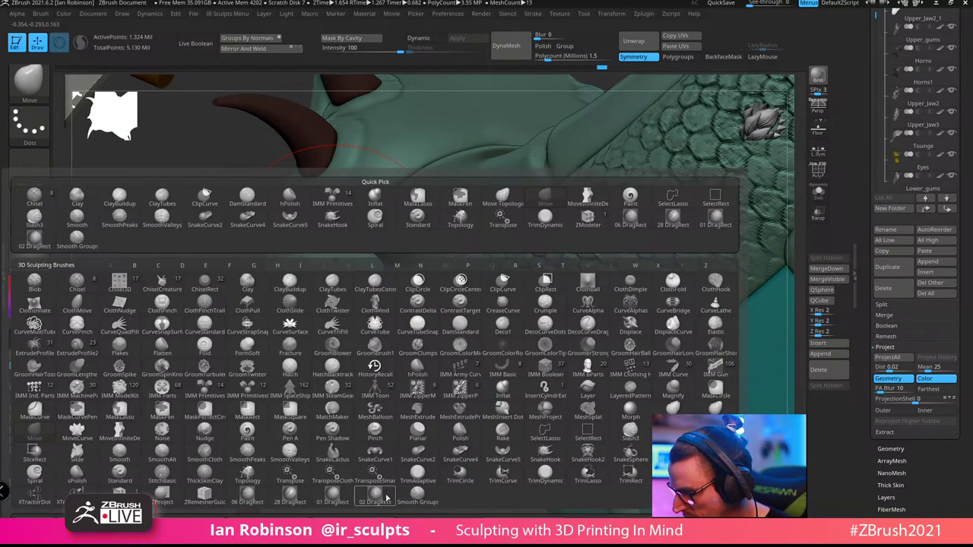
click(384, 497)
drag(335, 285, 313, 363)
right_drag(313, 363, 348, 270)
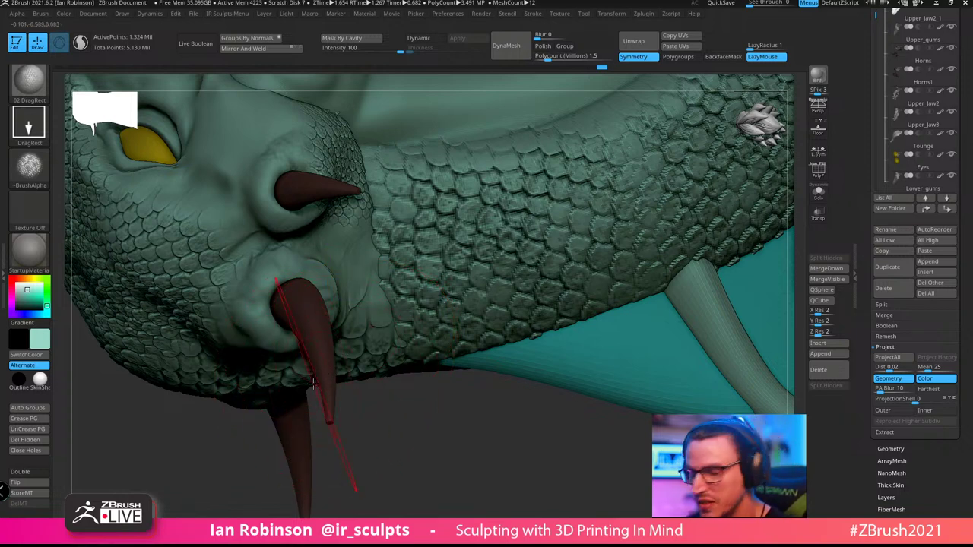
right_drag(312, 388, 293, 373)
mouse_move(325, 338)
right_down()
mouse_move(328, 377)
mouse_move(329, 350)
mouse_move(369, 331)
mouse_move(343, 286)
mouse_move(325, 315)
mouse_move(319, 289)
mouse_move(295, 275)
right_up()
drag(295, 275, 346, 288)
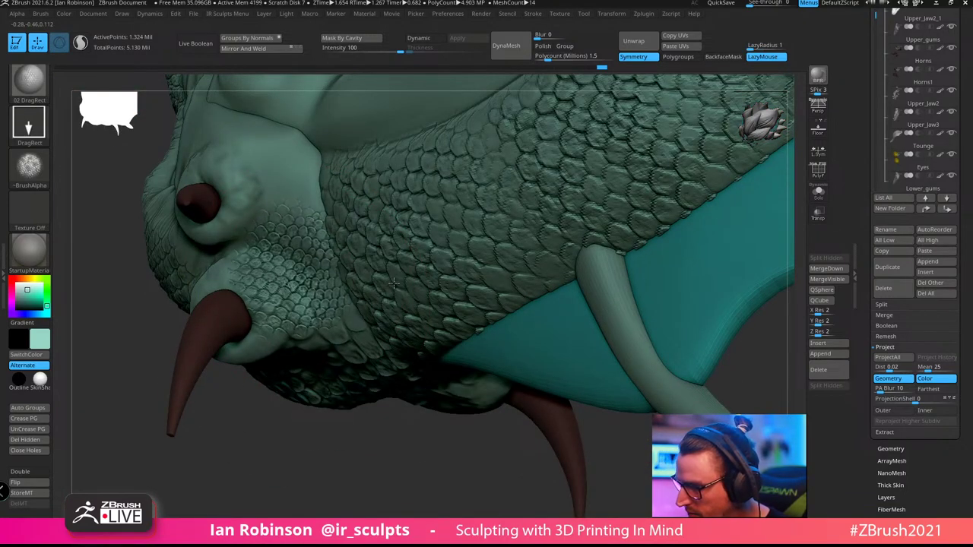
Extend the stamped scales around both horn sockets and across the back of the head to the neck
right_drag(401, 288, 270, 268)
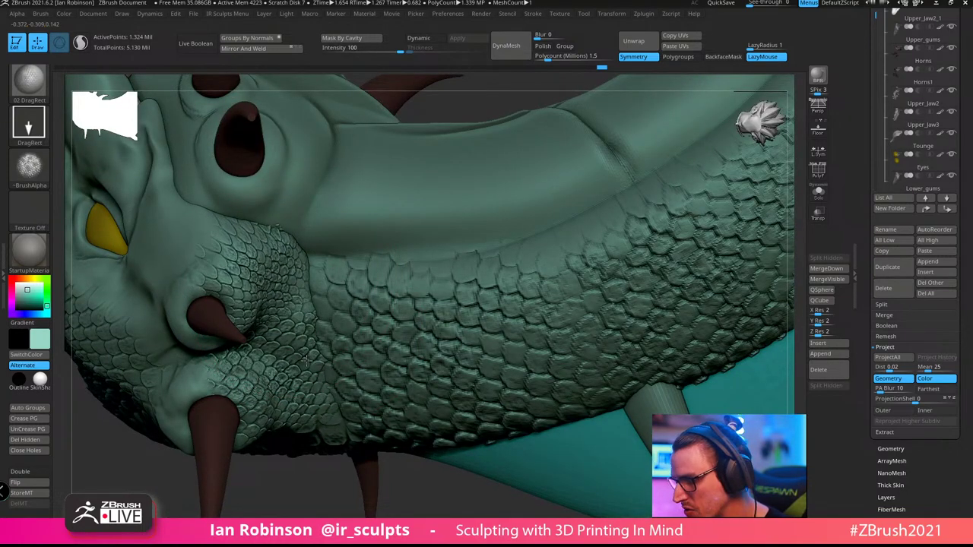
mouse_move(323, 327)
right_down()
mouse_move(359, 220)
mouse_move(373, 213)
mouse_move(319, 329)
right_up()
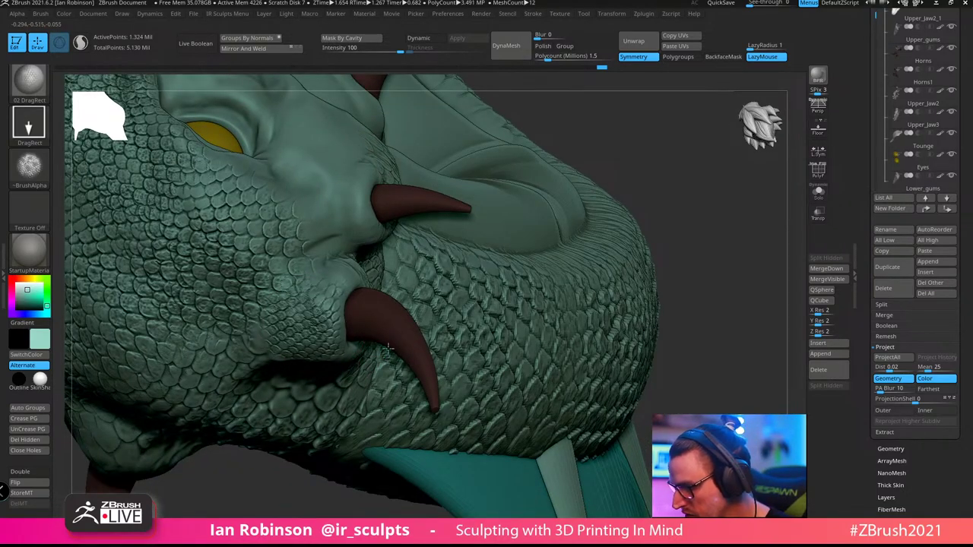
right_drag(398, 276, 305, 279)
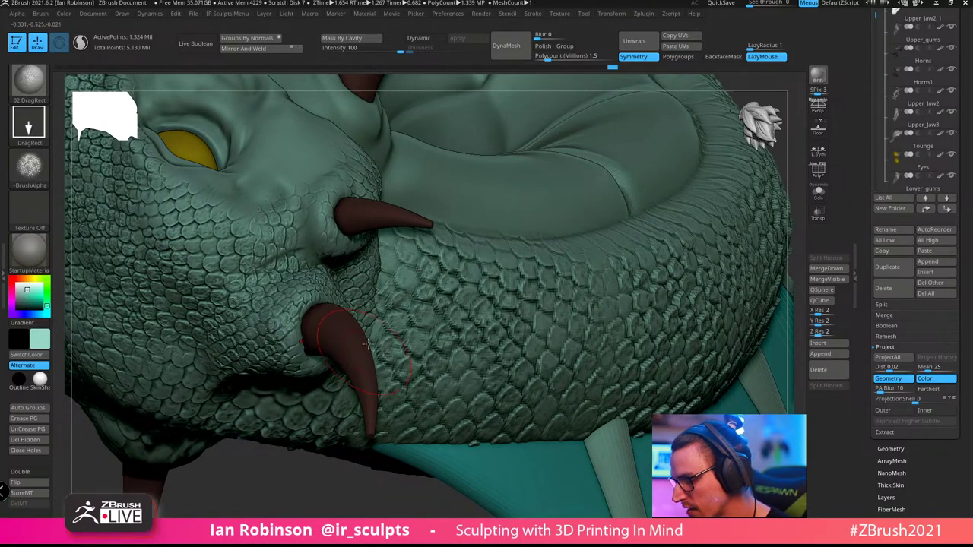
mouse_move(365, 345)
right_down()
mouse_move(337, 263)
mouse_move(349, 235)
mouse_move(340, 366)
mouse_move(361, 361)
right_up()
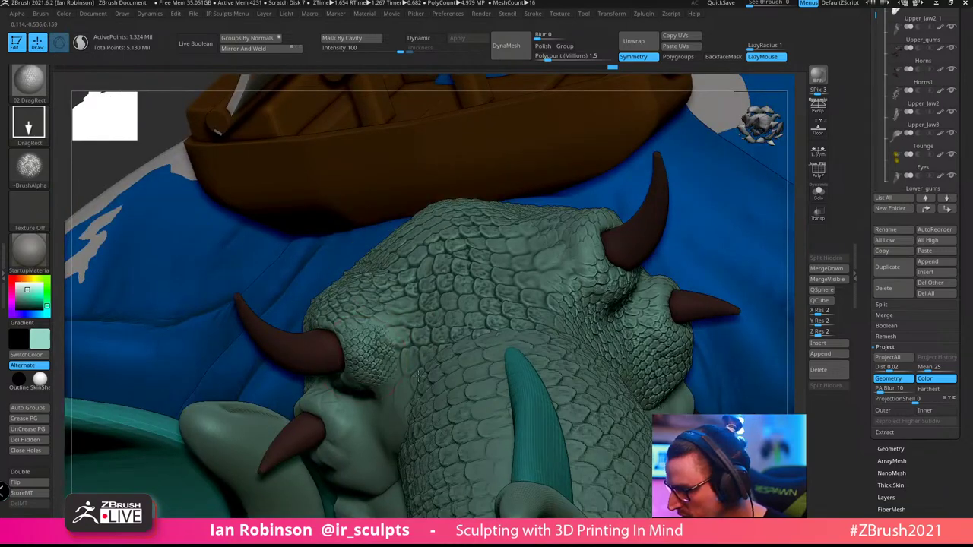
mouse_move(448, 392)
right_down()
mouse_move(413, 306)
mouse_move(388, 307)
mouse_move(397, 322)
mouse_move(387, 335)
right_up()
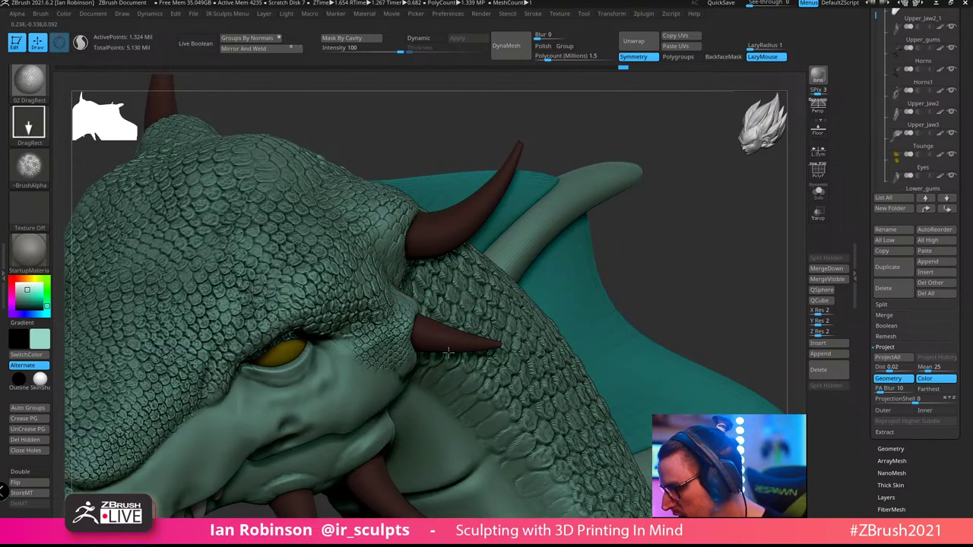
right_drag(471, 345, 281, 365)
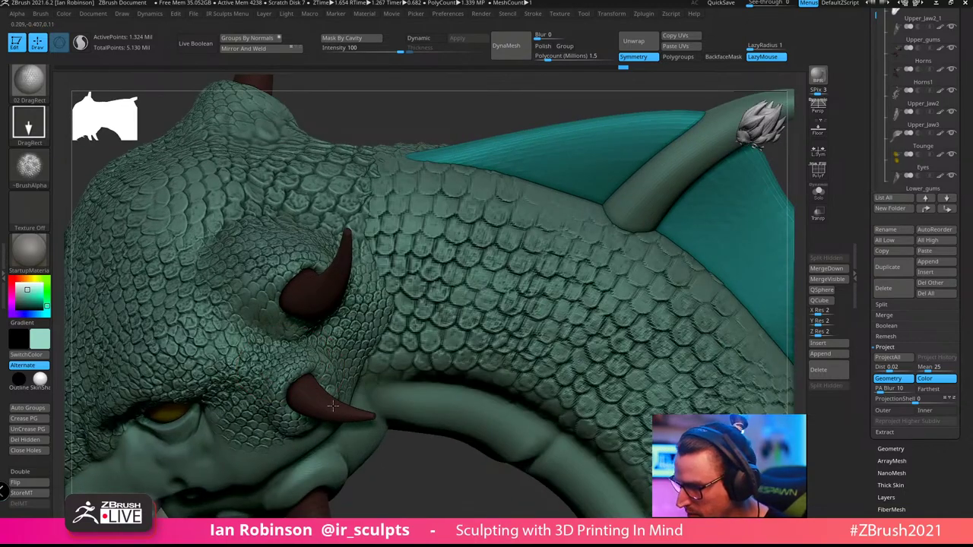
Stamp small scales over the bare skin between the smaller horn and the eye, extending them onto the brow
mouse_move(416, 338)
ctrl+right_down()
mouse_move(342, 319)
mouse_move(381, 329)
ctrl+right_up()
right_drag(342, 282, 250, 144)
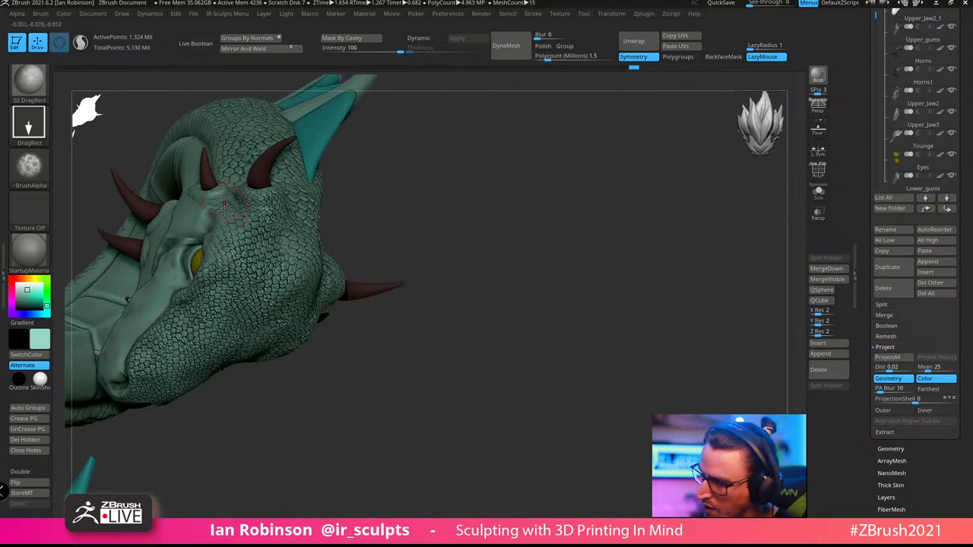
mouse_move(239, 213)
ctrl+right_down()
mouse_move(245, 258)
mouse_move(280, 232)
mouse_move(293, 293)
ctrl+right_up()
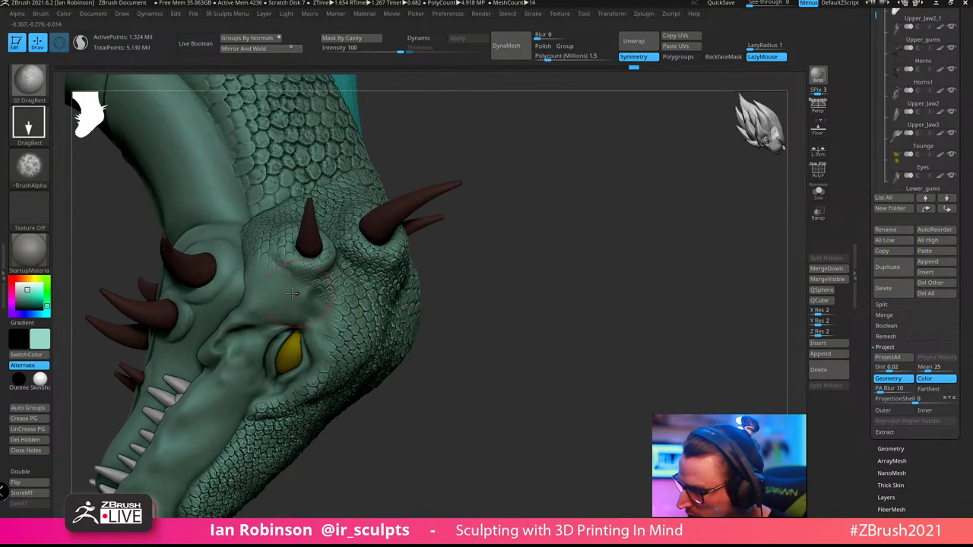
drag(277, 289, 316, 309)
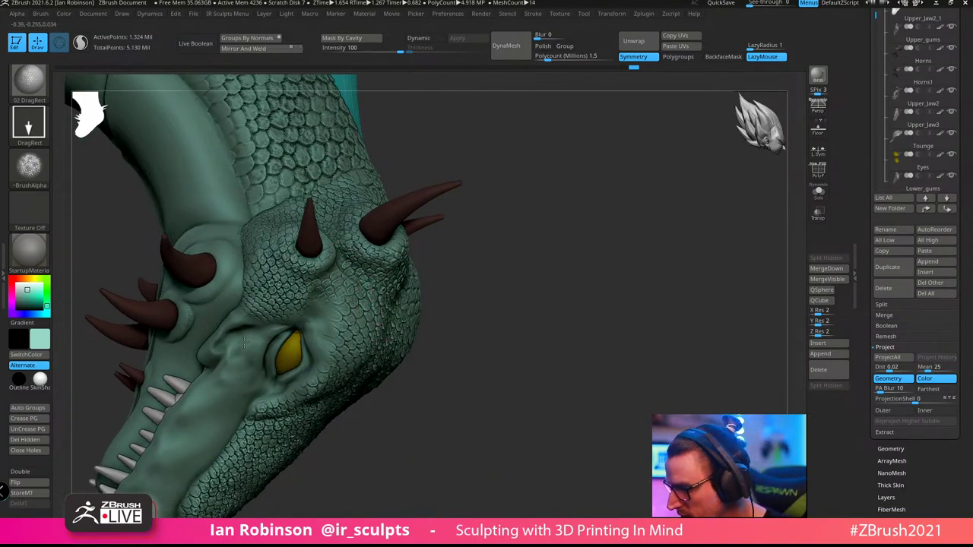
mouse_move(337, 317)
right_down()
mouse_move(323, 335)
mouse_move(311, 329)
right_up()
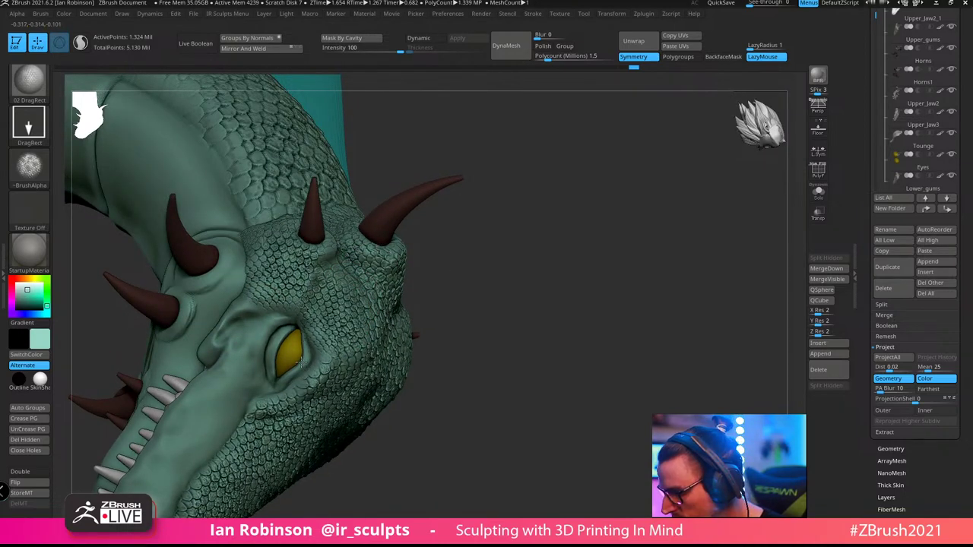
Fill the brow above the eye with small scales and mask the eyelids around the eye with MaskLasso
ctrl+right_drag(313, 333, 311, 361)
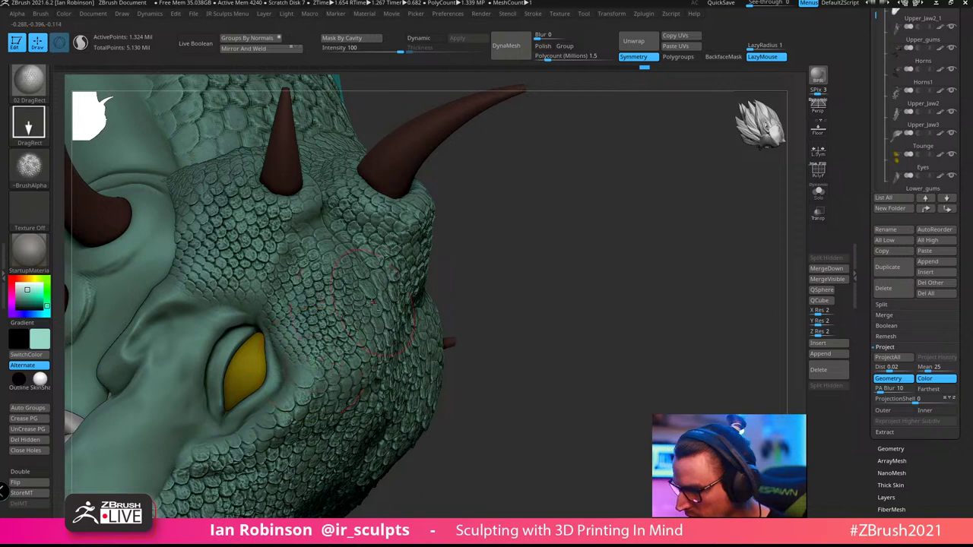
right_drag(372, 240, 296, 302)
key(ctrl)
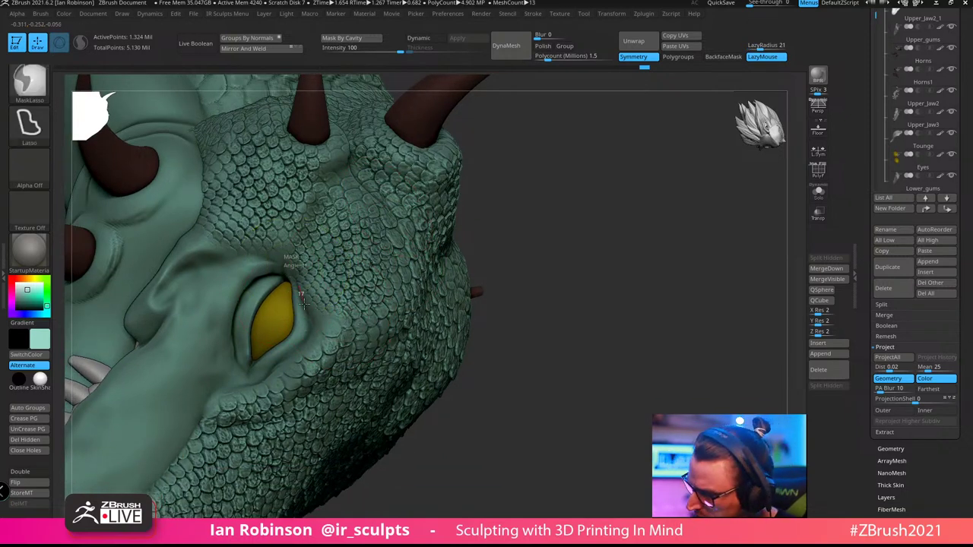
mouse_move(312, 341)
ctrl+mouse_down()
mouse_move(260, 380)
mouse_move(205, 356)
mouse_move(260, 239)
ctrl+mouse_up()
right_drag(366, 318, 342, 318)
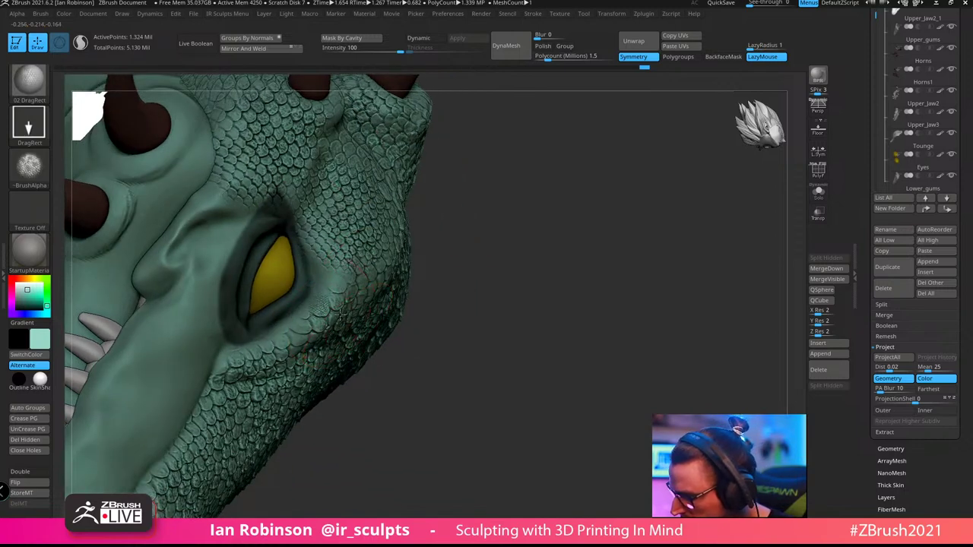
Stamp scale texture with the 02 DragRect brush over the dragon's brow, behind the eye and toward the horn bases
mouse_move(340, 315)
mouse_down()
mouse_move(391, 318)
mouse_move(400, 301)
mouse_up()
drag(321, 255, 362, 254)
drag(261, 350, 273, 378)
right_drag(273, 407, 405, 291)
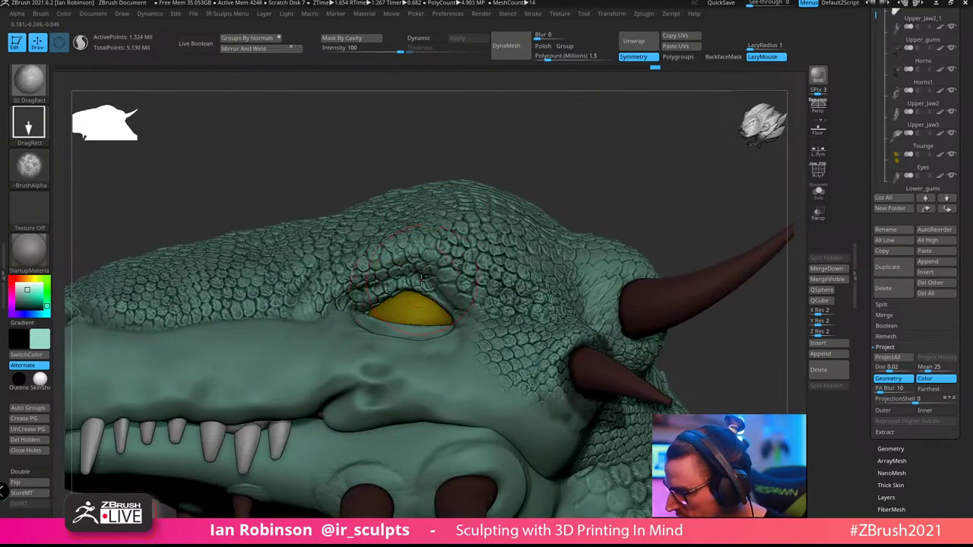
key(ctrl)
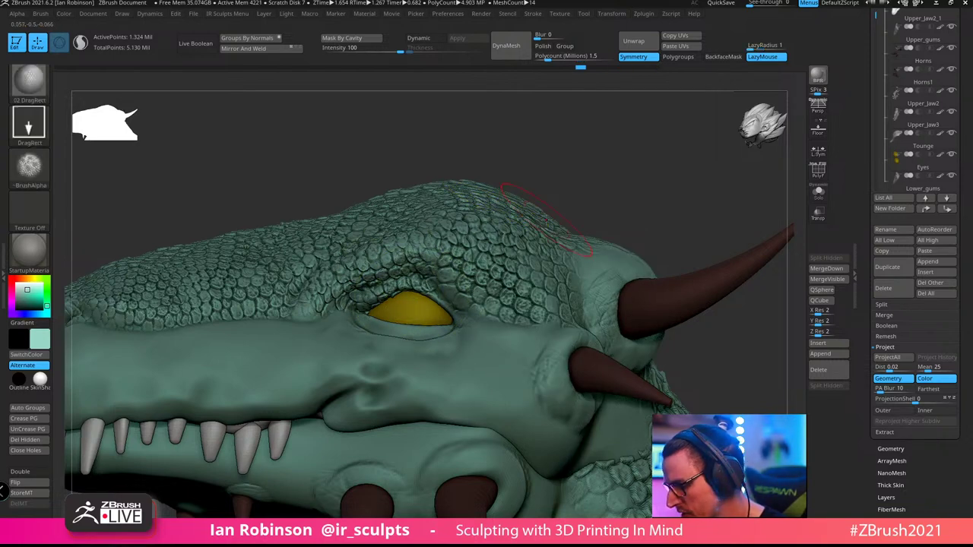
right_drag(561, 188, 579, 198)
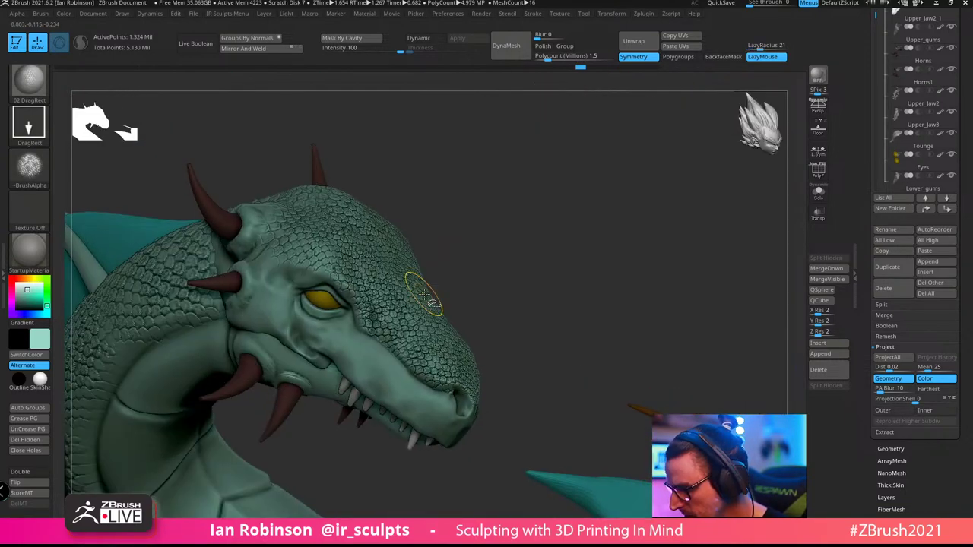
key(ctrl+shift)
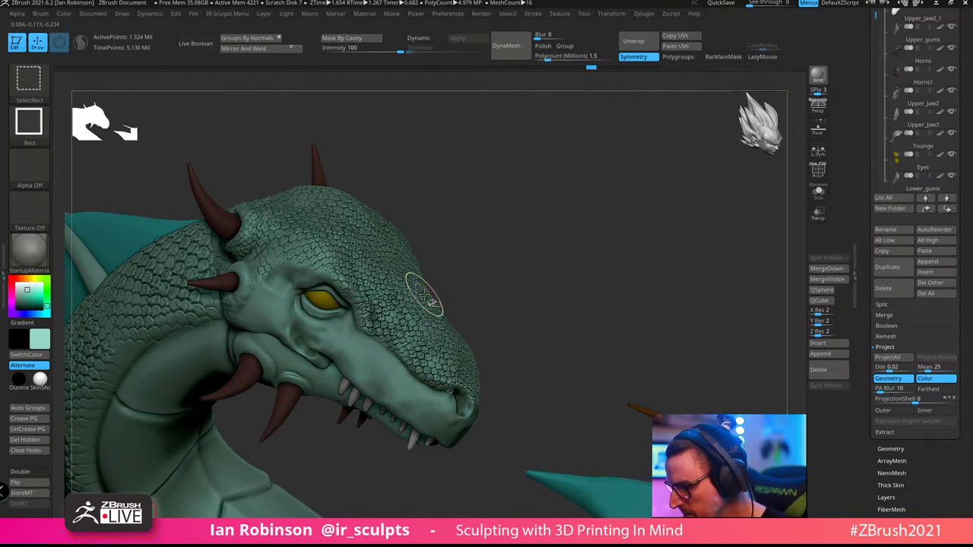
Mark the smooth, unscaled head state in the undo history as the recall source, and return to the latest sculpt state
drag(480, 248, 350, 248)
mouse_move(493, 242)
ctrl+right_down()
mouse_move(511, 298)
mouse_move(462, 304)
mouse_move(382, 251)
ctrl+right_up()
drag(639, 68, 553, 76)
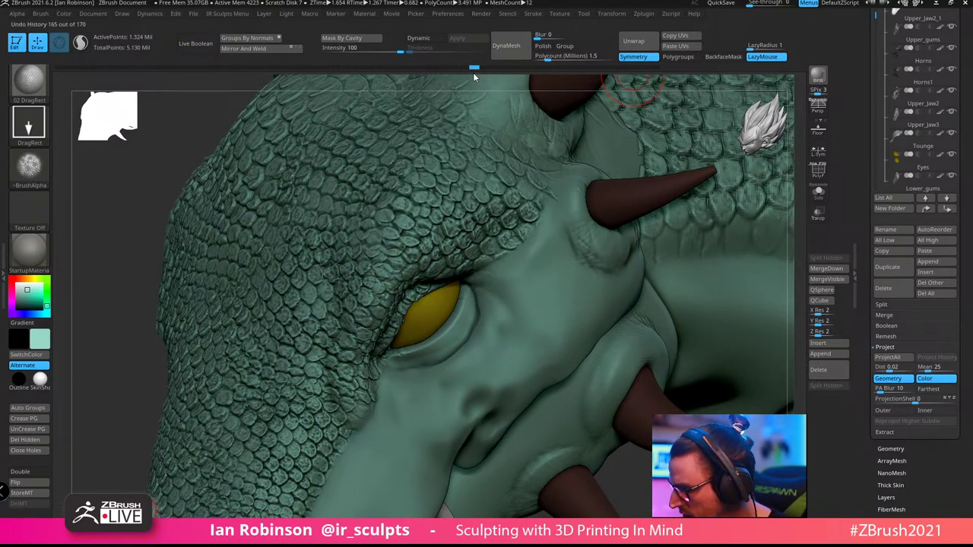
drag(445, 73, 365, 72)
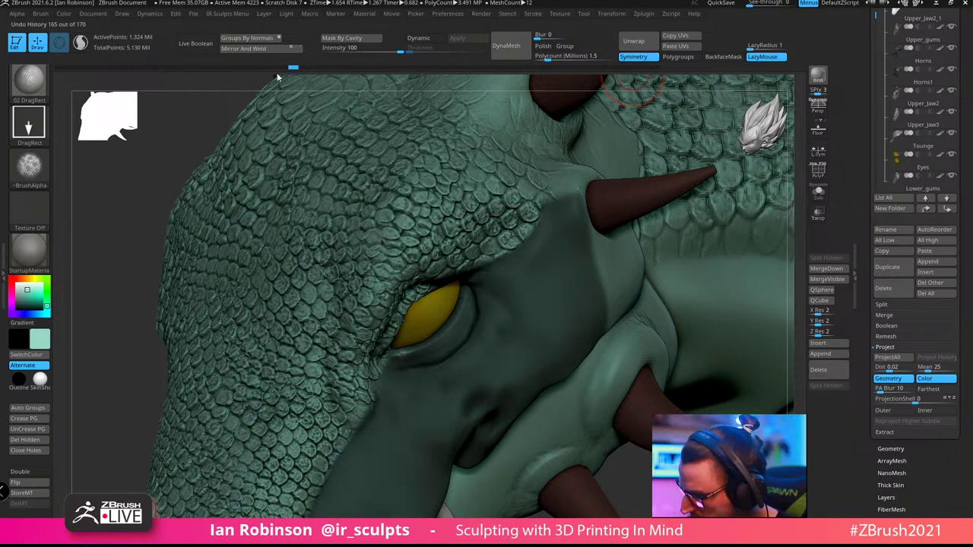
drag(225, 79, 101, 67)
right_drag(479, 315, 441, 353)
drag(439, 353, 447, 368)
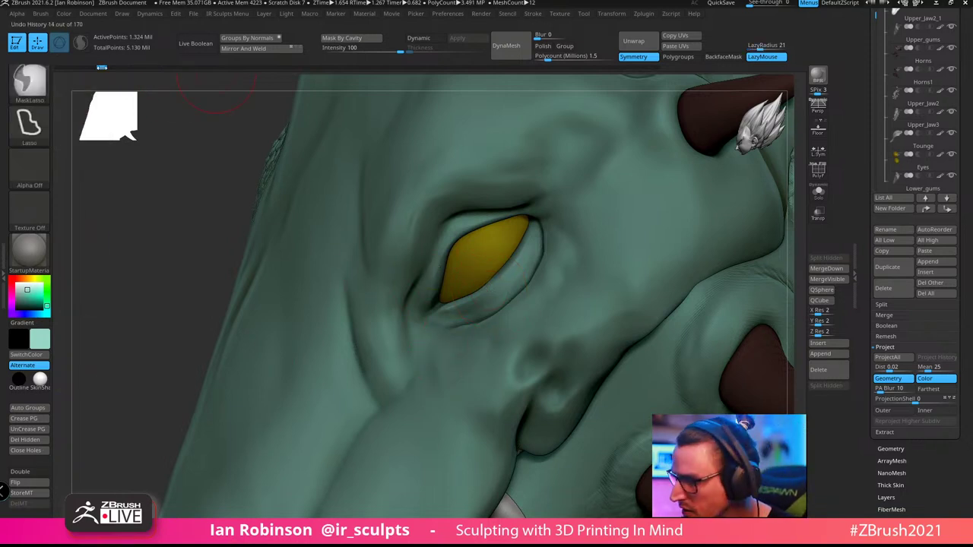
drag(102, 71, 239, 68)
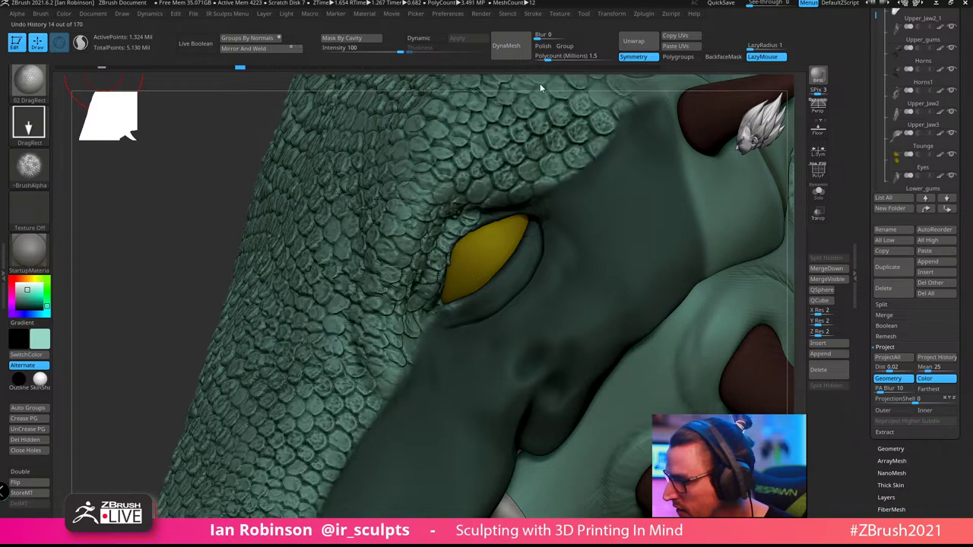
drag(692, 80, 775, 73)
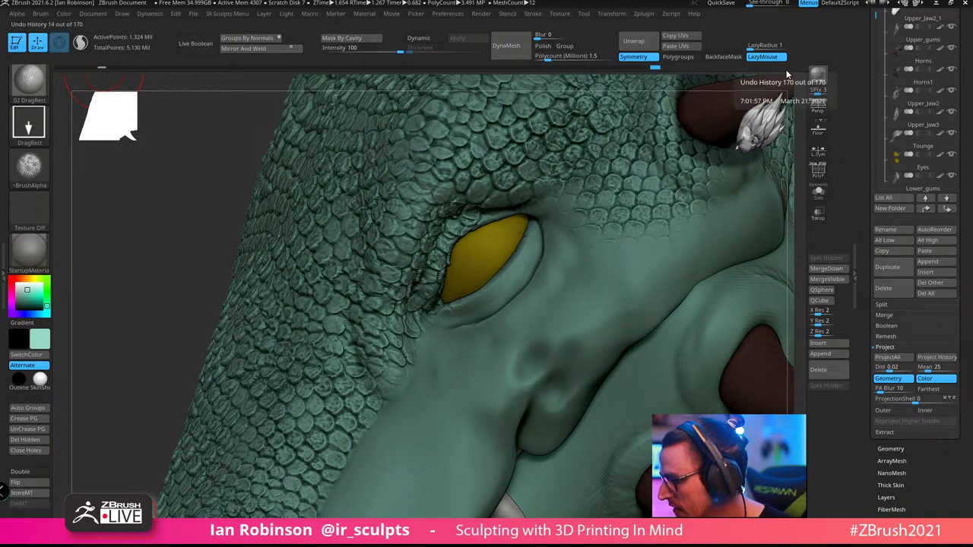
Try restoring the smooth skin on the upper eyelid with a small HistoryRecall brush, and undo it
key(b)
key(h)
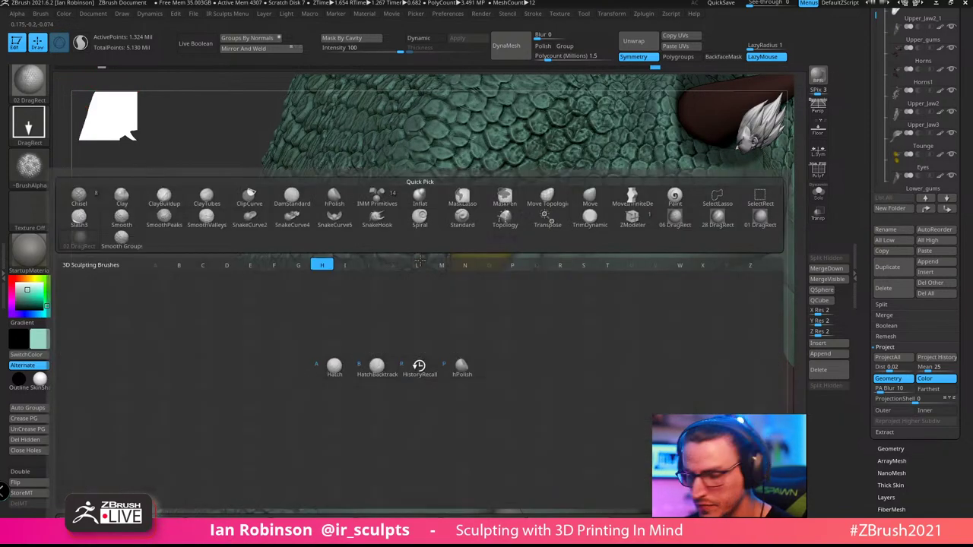
click(419, 366)
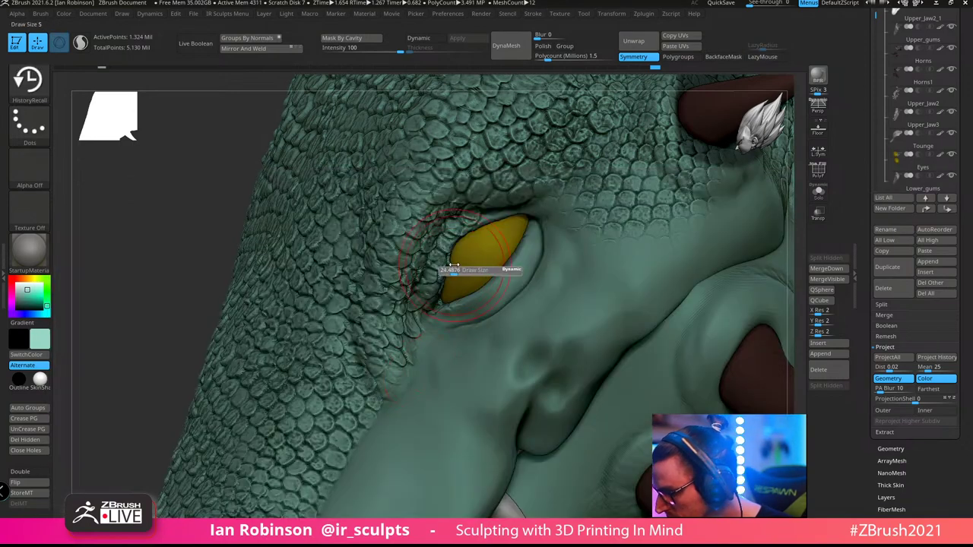
mouse_move(444, 264)
mouse_down()
mouse_move(467, 220)
mouse_move(475, 226)
mouse_move(429, 294)
mouse_up()
ctrl+right_drag(562, 239, 422, 382)
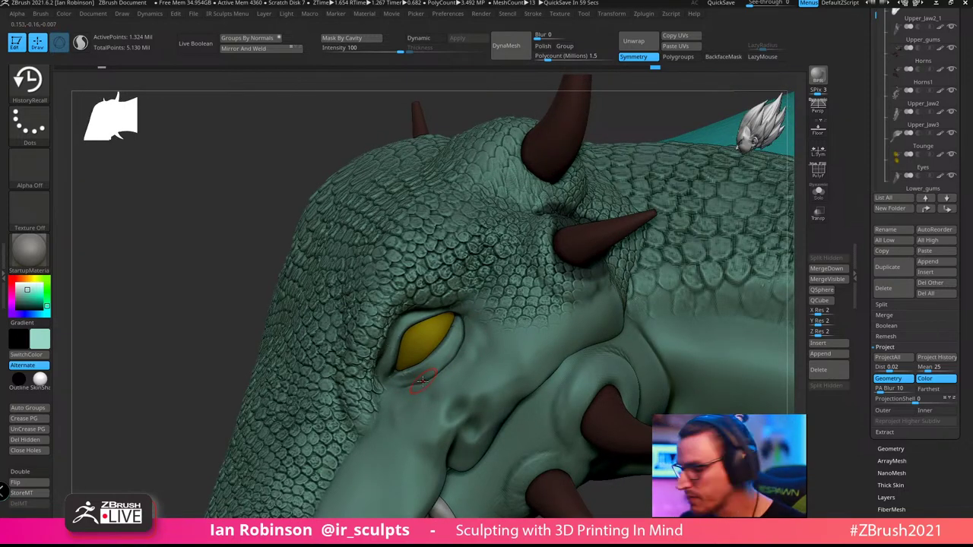
ctrl+right_drag(422, 382, 441, 385)
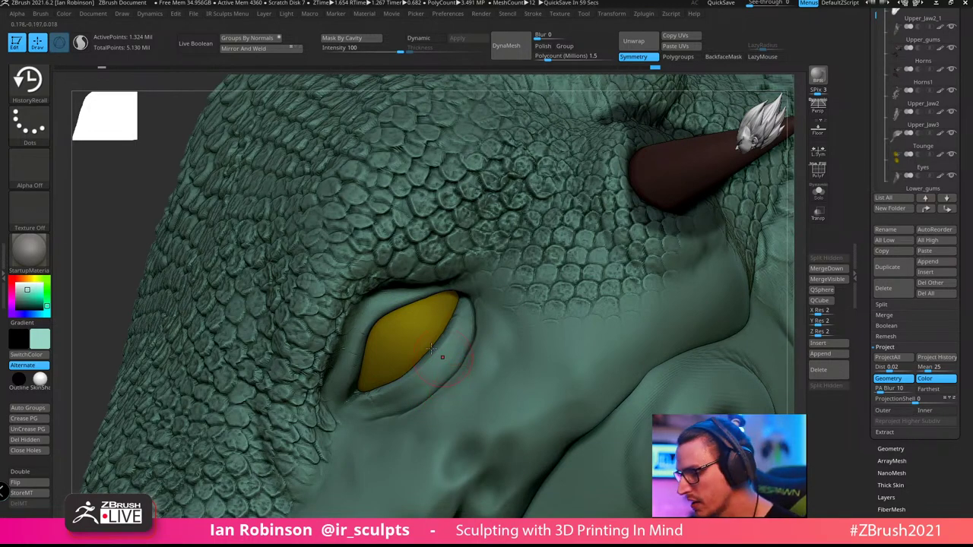
key(ctrl+z)
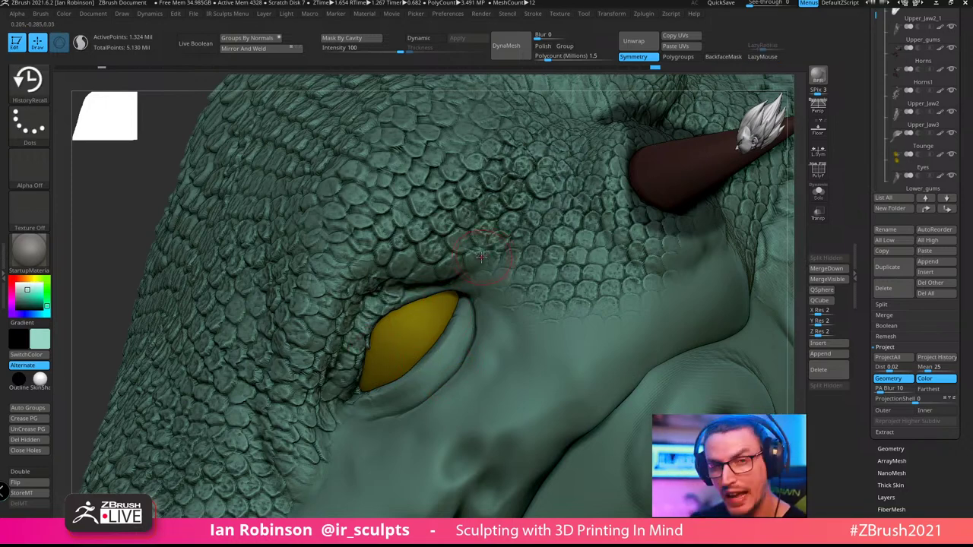
Step back through the undo history to the smooth head, mark that state again for recall, and return to the latest state
drag(969, 278, 968, 228)
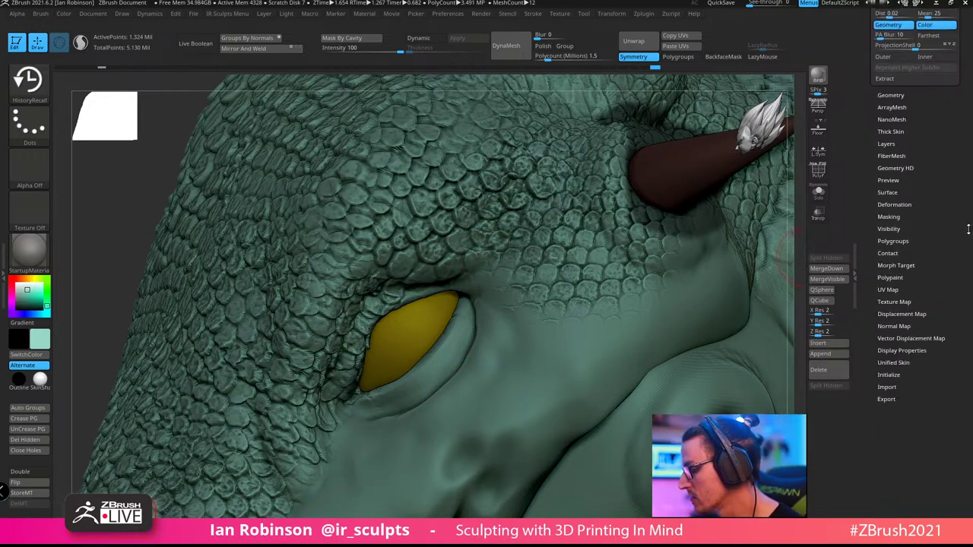
click(613, 67)
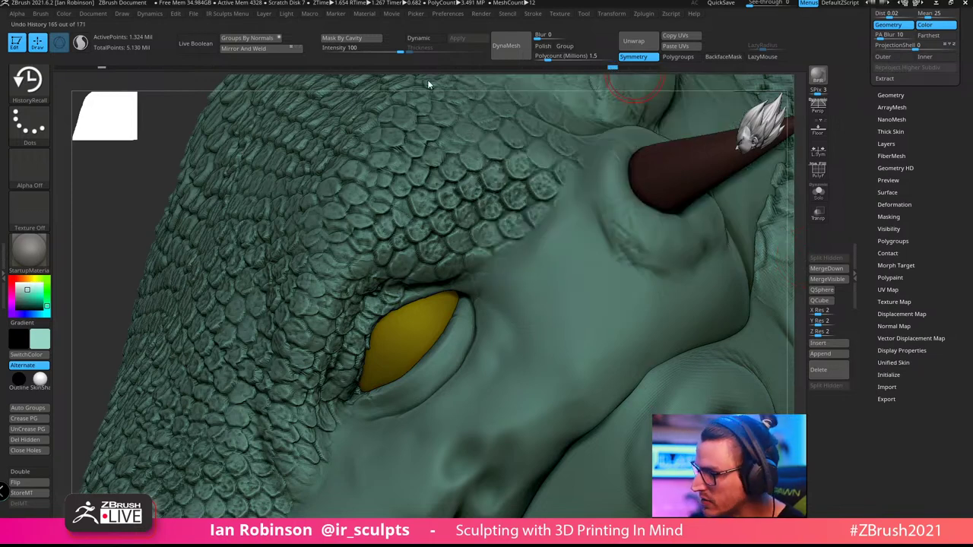
click(112, 67)
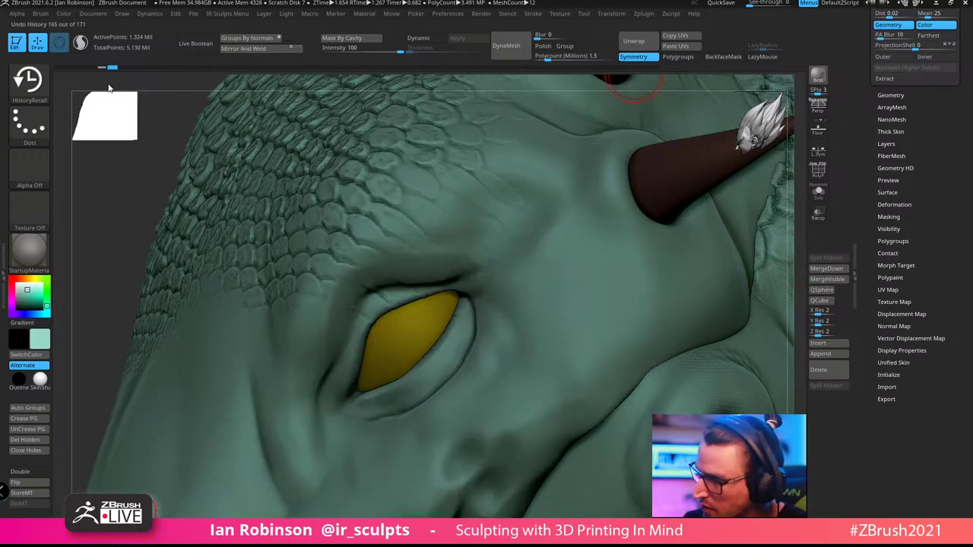
click(102, 67)
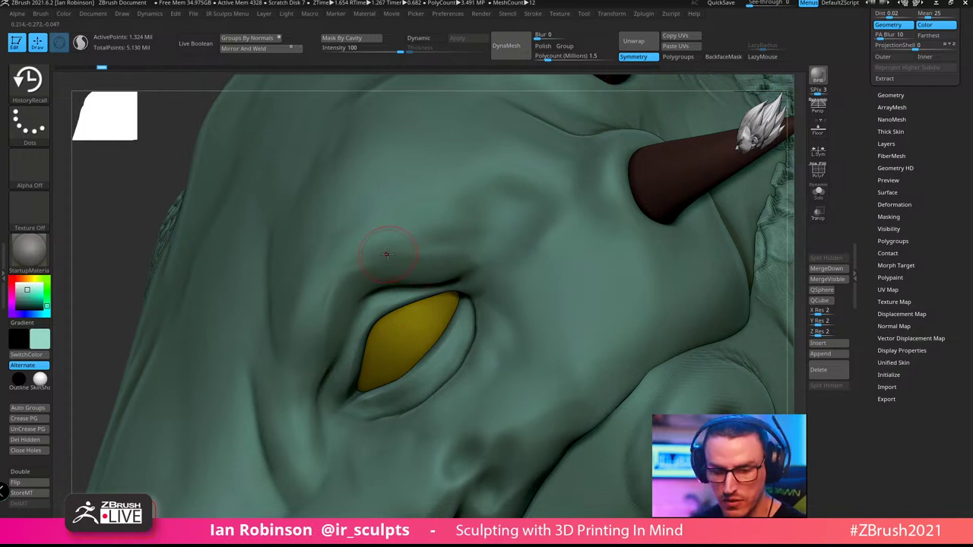
ctrl+click(102, 68)
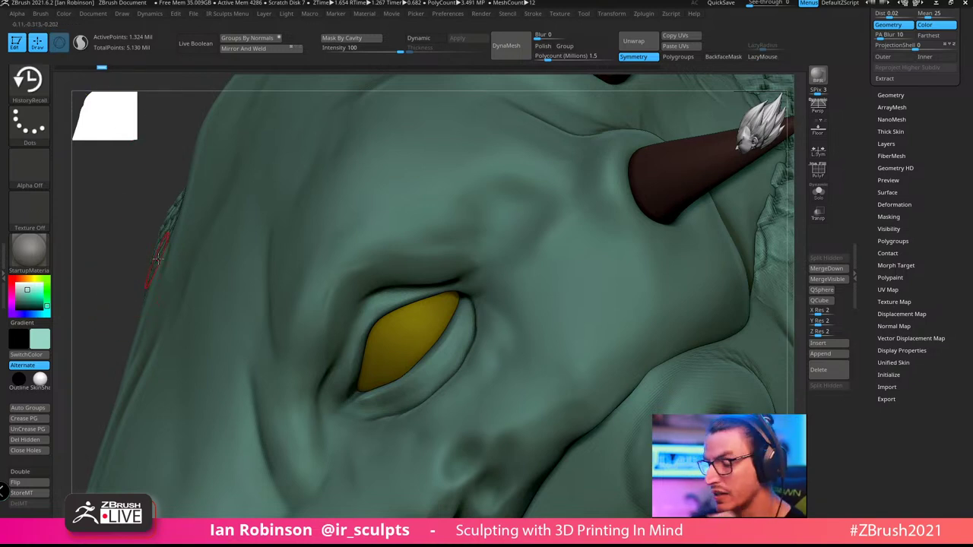
drag(101, 67, 346, 67)
drag(620, 72, 692, 73)
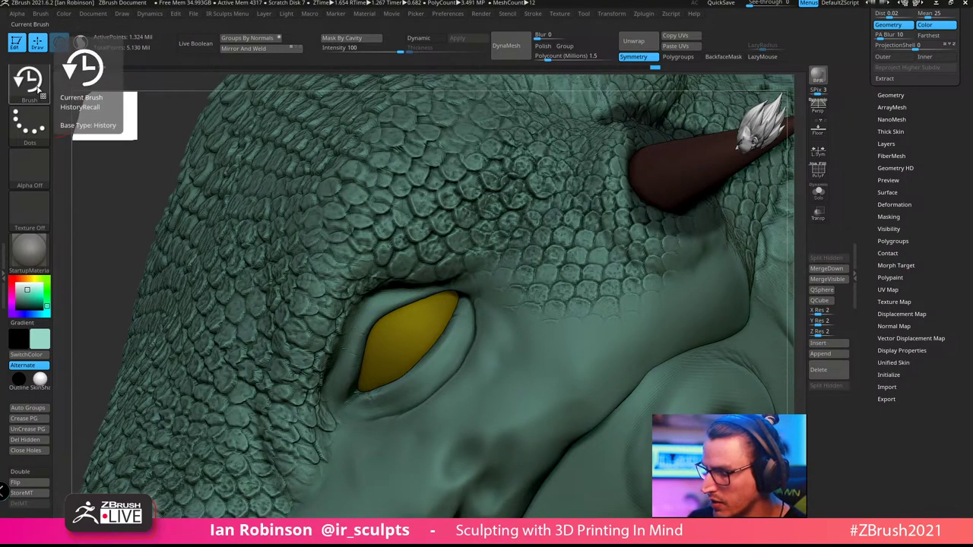
Paint the smooth skin back over the scaled upper eyelid rim with the HistoryRecall brush
key(b)
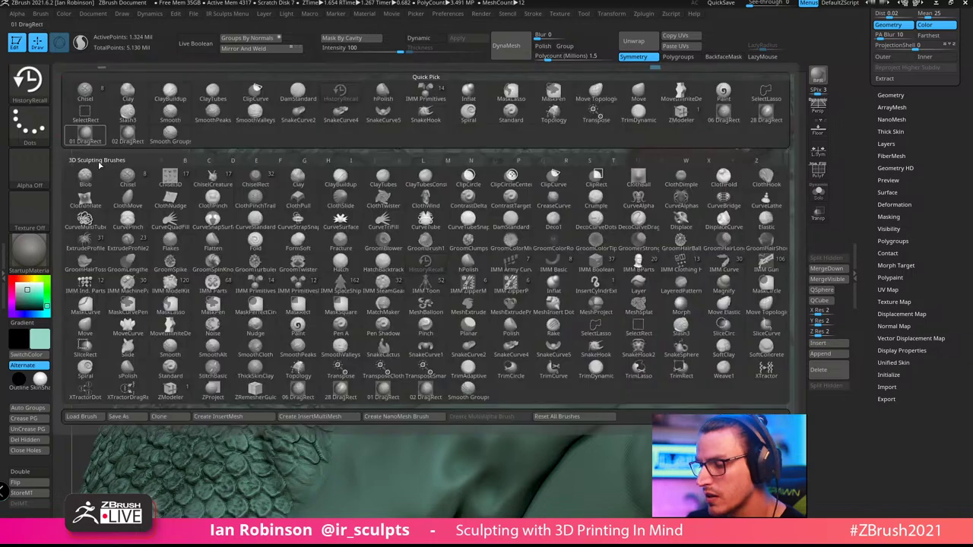
key(h)
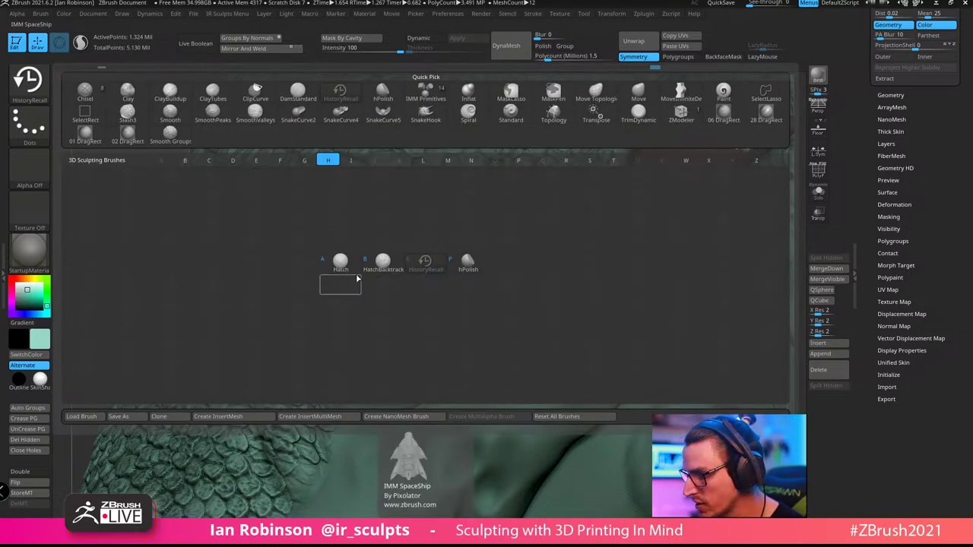
click(428, 266)
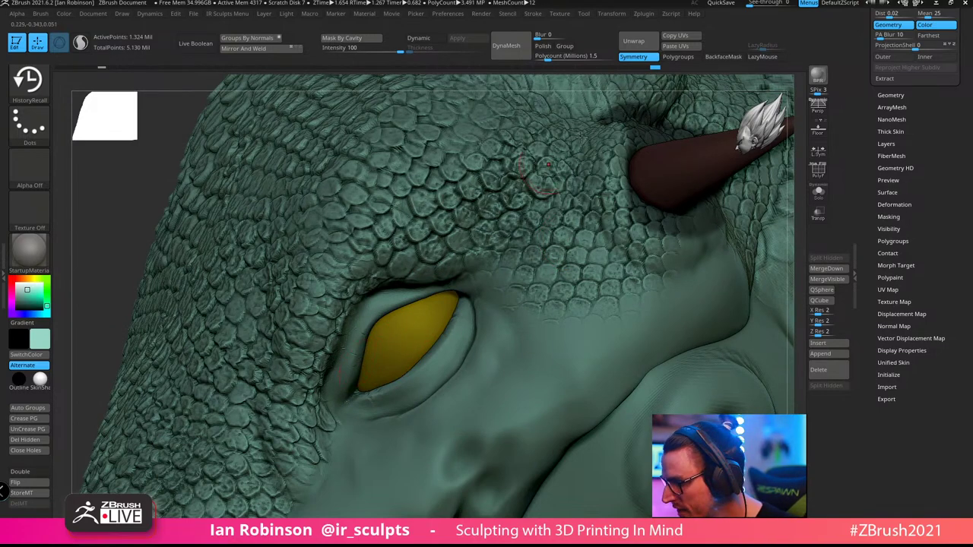
click(645, 67)
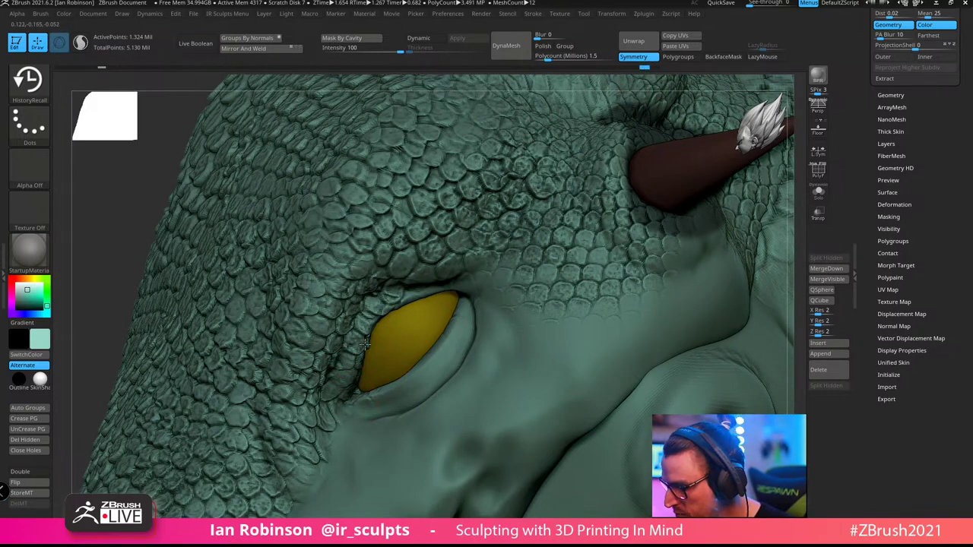
drag(365, 344, 377, 314)
drag(352, 366, 403, 292)
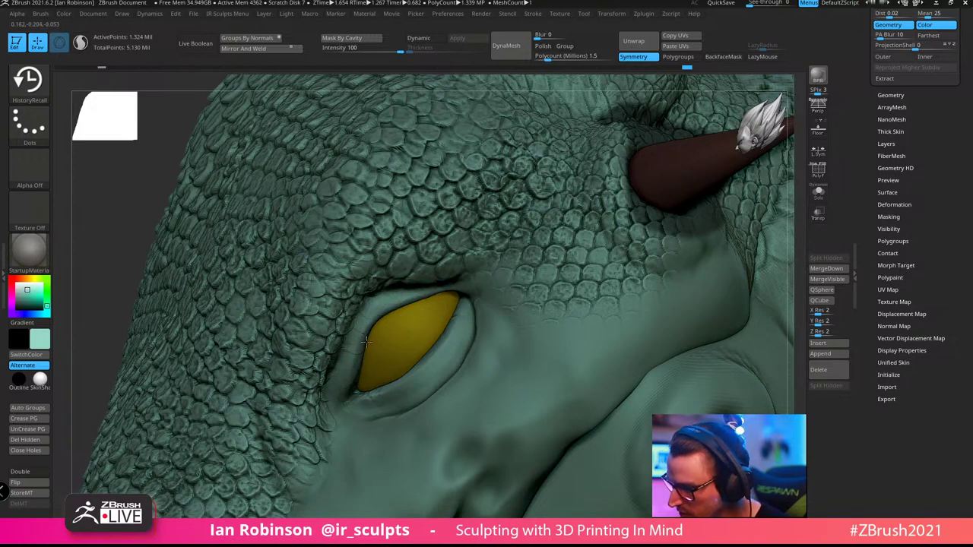
Compare the marked smooth history state with the latest scaled state around the eye and brow
ctrl+right_drag(488, 306, 532, 285)
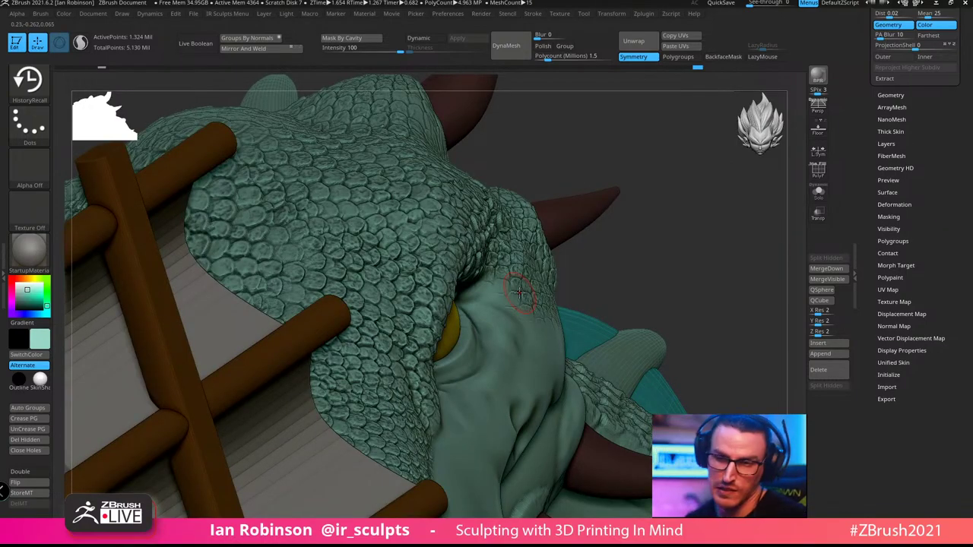
right_drag(519, 293, 624, 110)
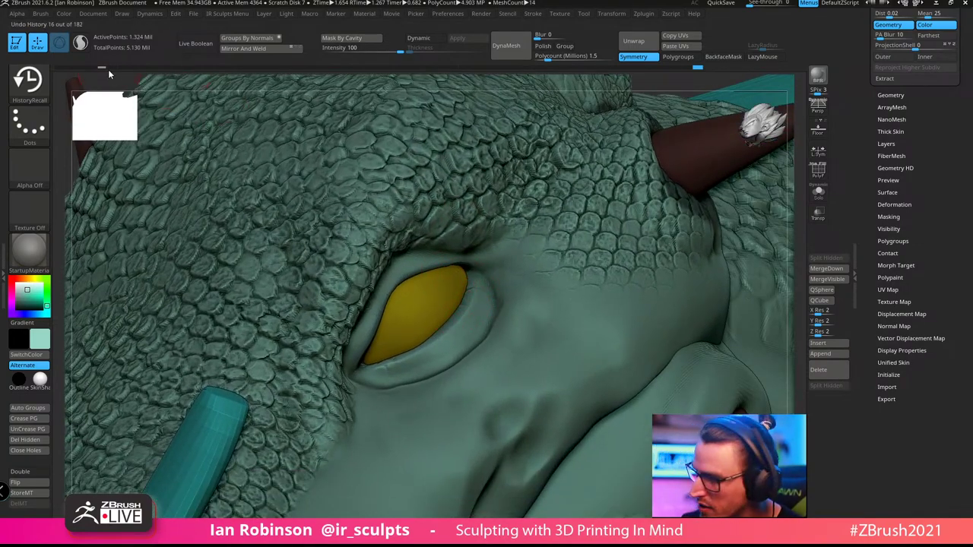
key(ctrl+shift)
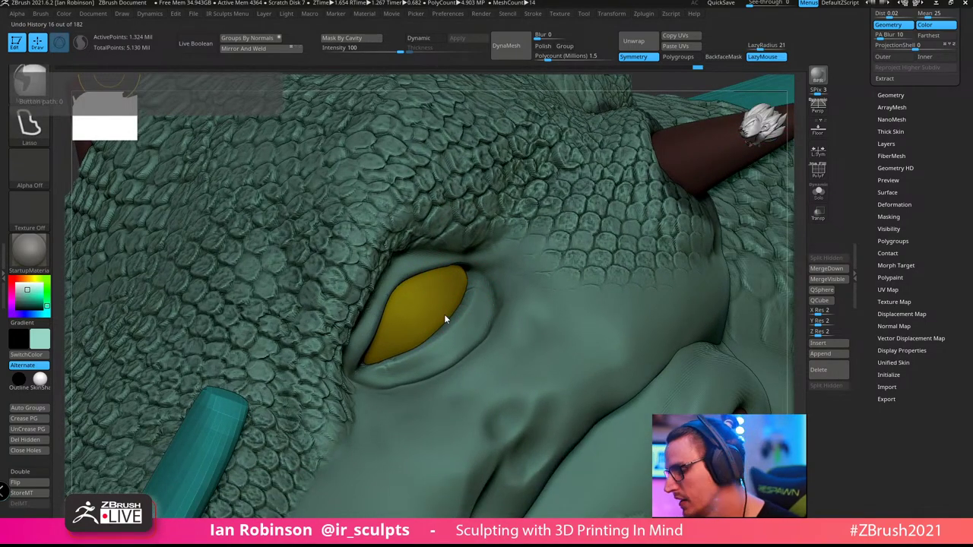
key(space)
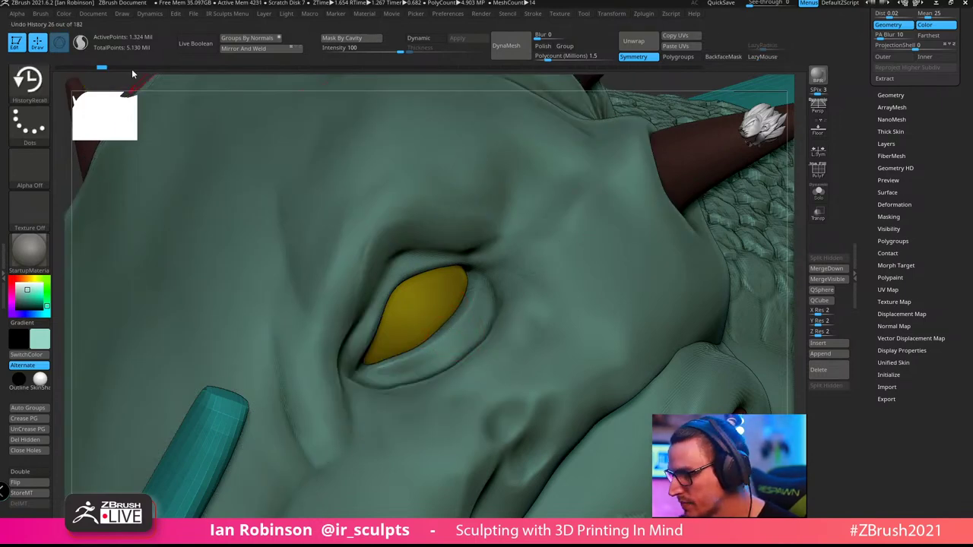
drag(103, 68, 728, 75)
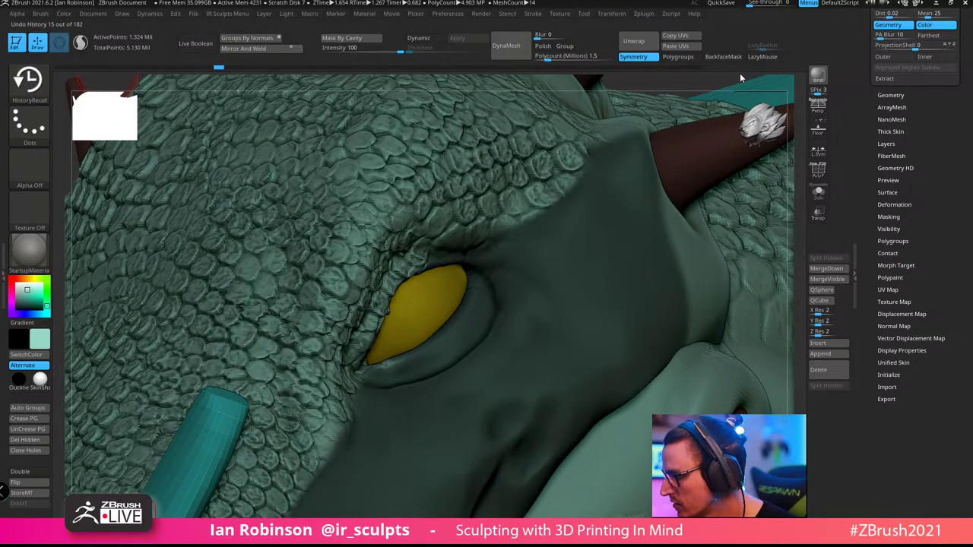
click(749, 70)
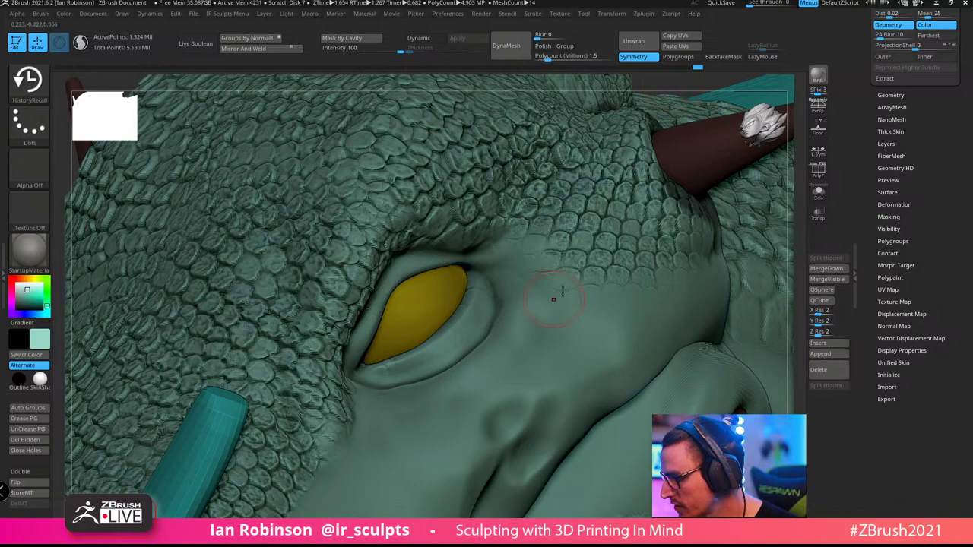
Save the tool as Olliphiest_BlockOut_08.ztl, replacing the existing file
ctrl+right_drag(562, 292, 540, 242)
drag(967, 104, 967, 474)
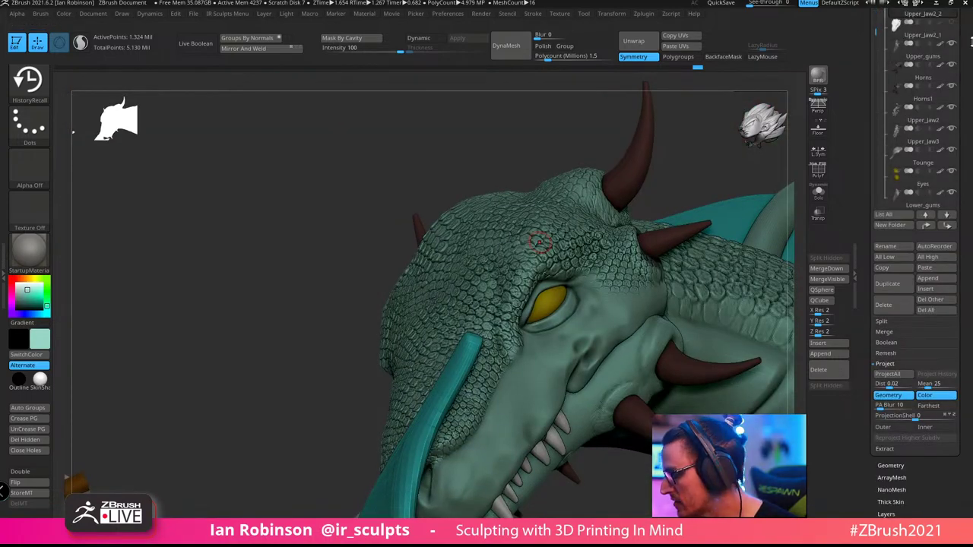
key(ctrl+s)
key(Return)
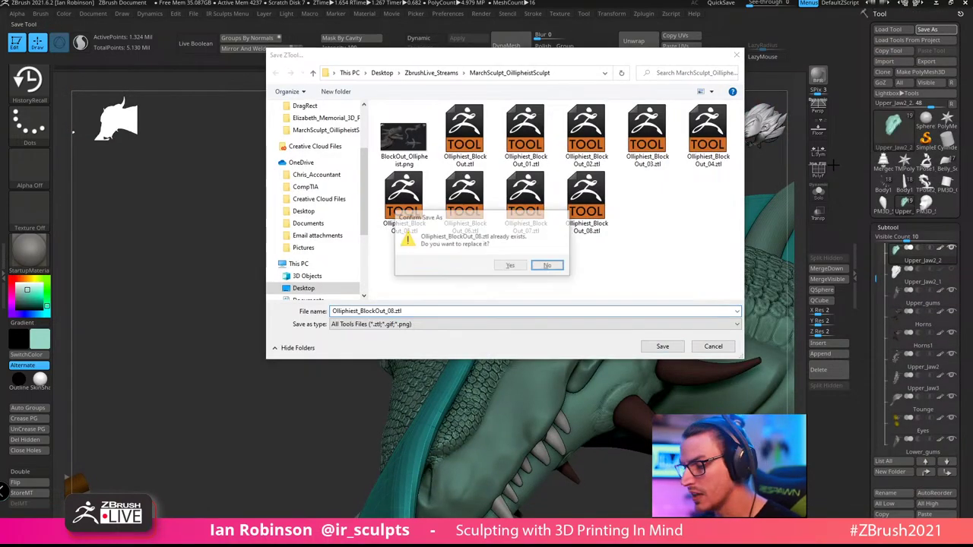
key(y)
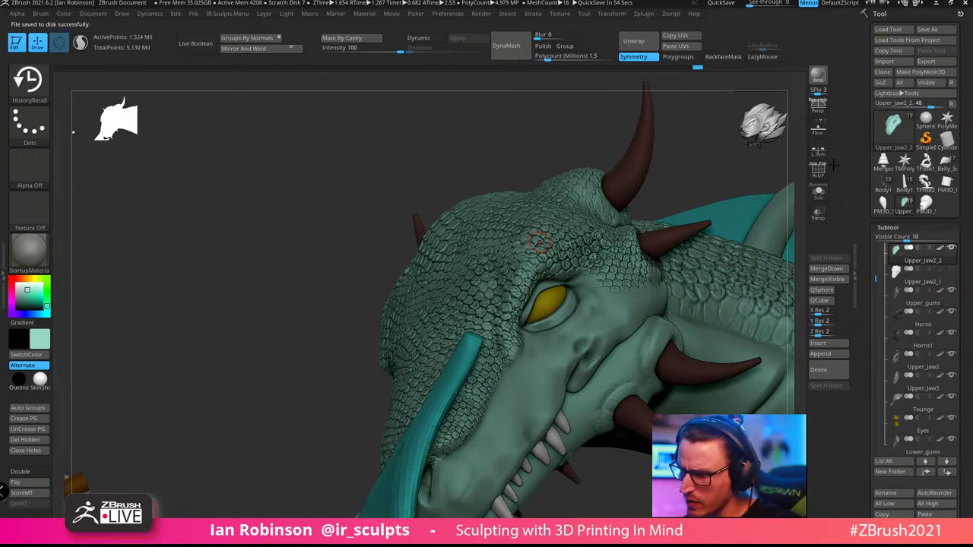
alt+drag(307, 406, 216, 289)
drag(555, 390, 719, 268)
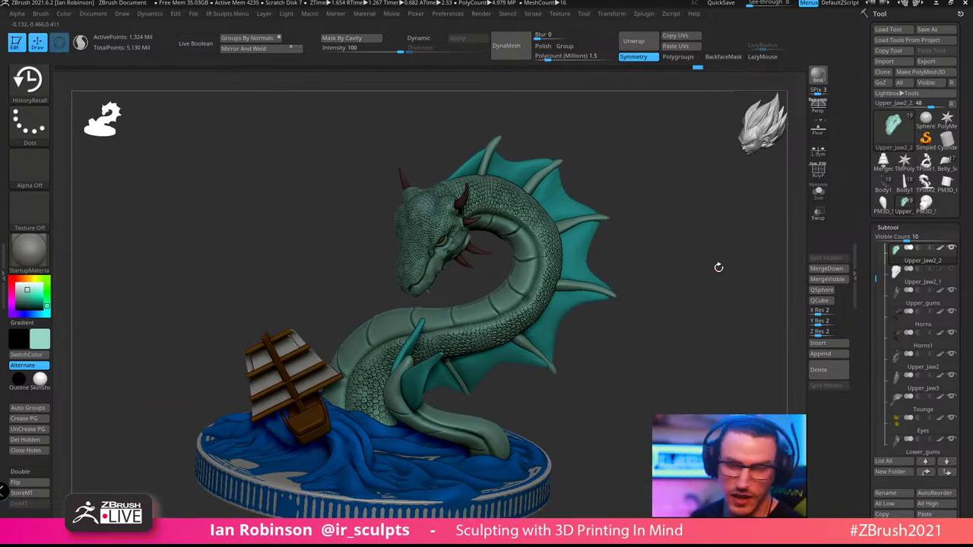
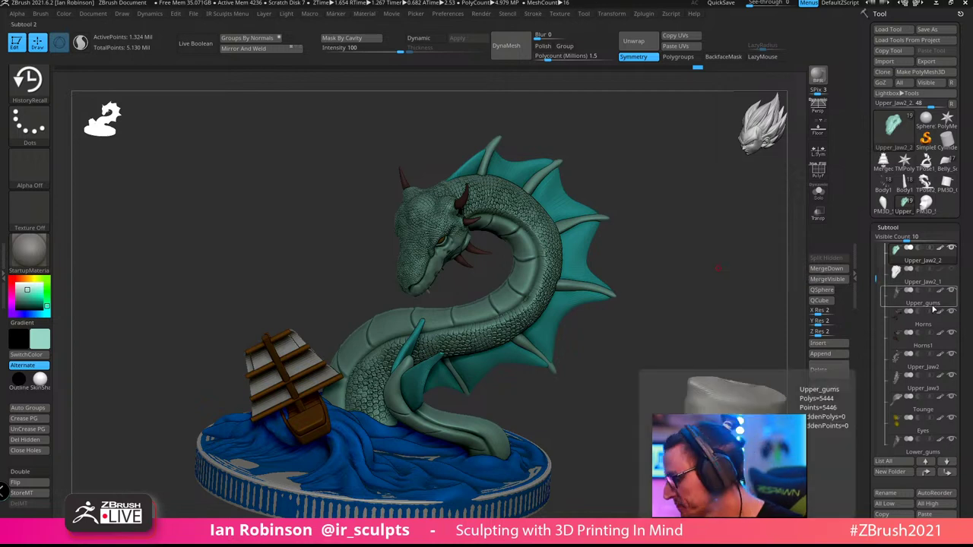
Hide the PM3D_Cylinder3D1 subtool inside The Base folder
scroll(920, 342, down, 5)
click(942, 378)
click(943, 357)
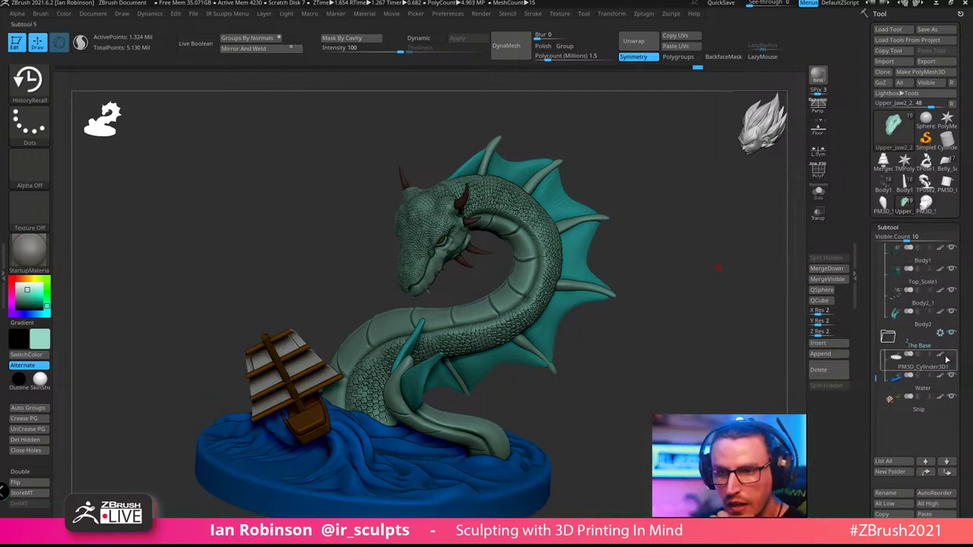
mouse_move(947, 360)
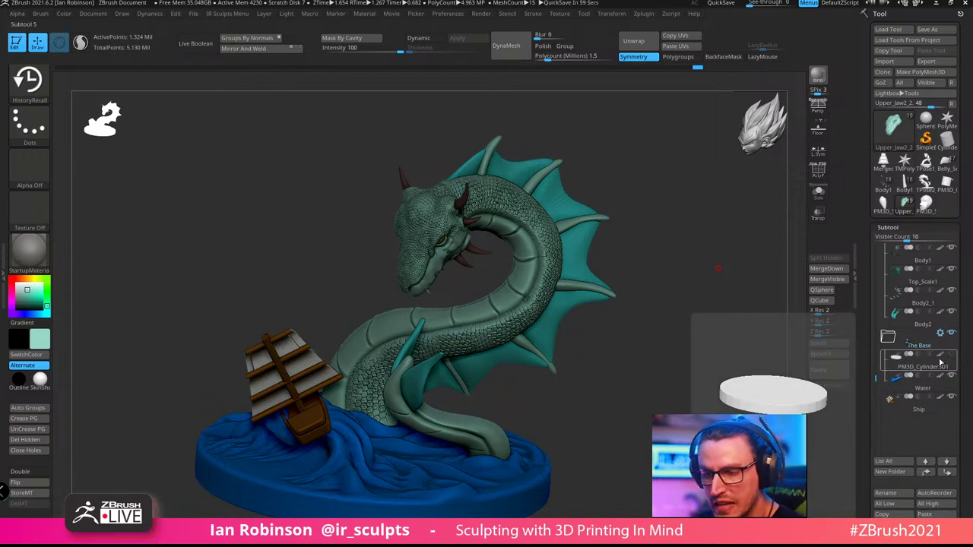
drag(639, 424, 646, 419)
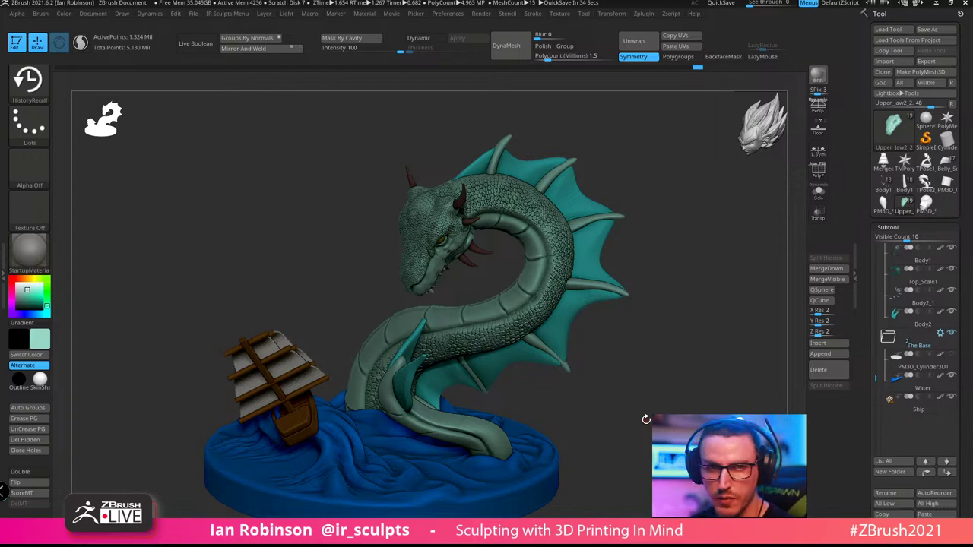
Switch to the Move brush and size it for reshaping the mouth corner of the sea dragon's head
mouse_move(676, 313)
mouse_down()
mouse_move(649, 235)
mouse_move(676, 245)
mouse_move(663, 200)
mouse_move(622, 211)
mouse_move(654, 200)
mouse_up()
drag(703, 124, 522, 327)
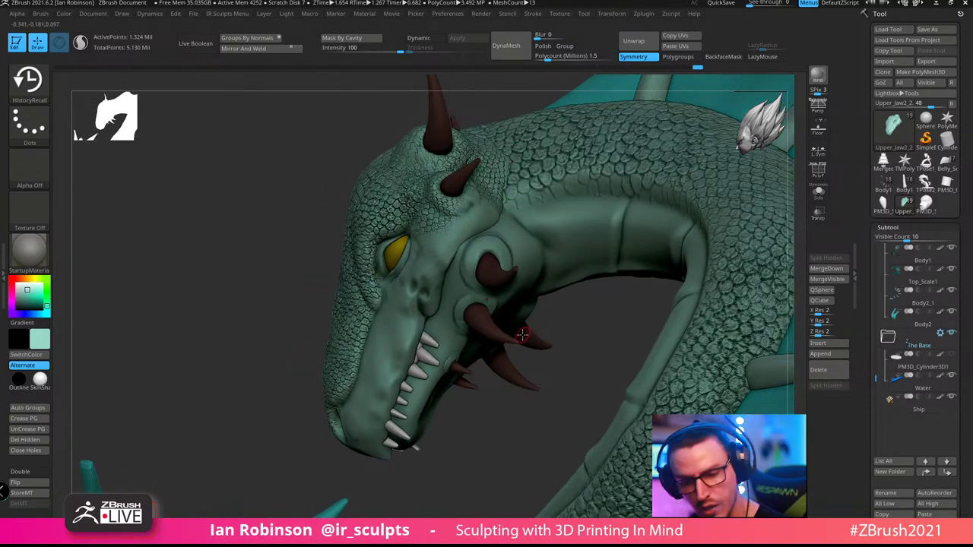
key(b)
key(m)
key(v)
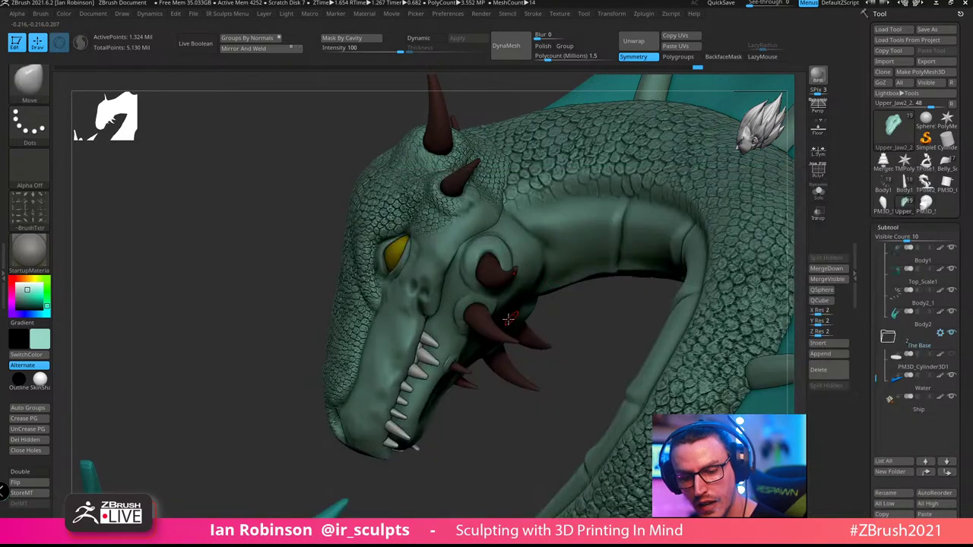
key(s)
mouse_move(600, 331)
mouse_down()
mouse_move(447, 300)
mouse_move(453, 296)
mouse_up()
key(s)
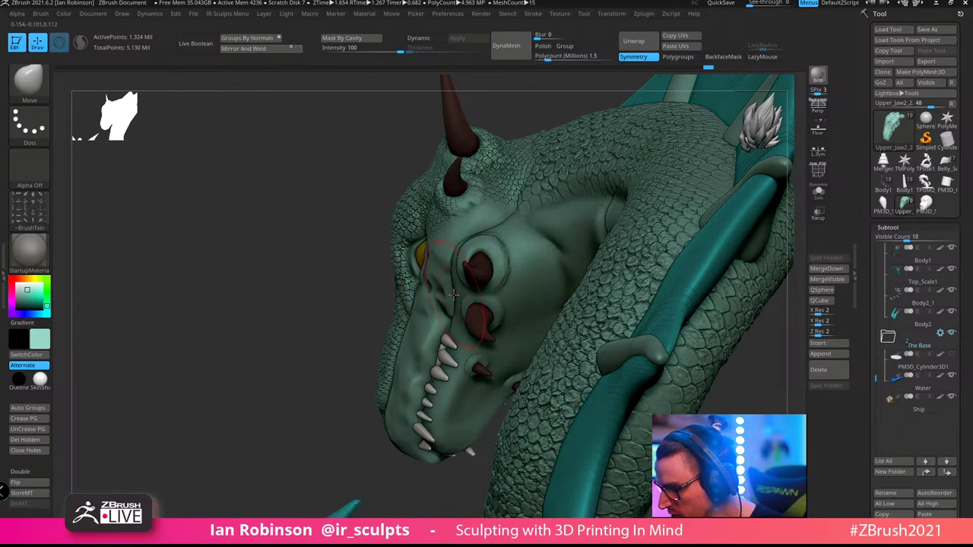
drag(327, 301, 480, 345)
right_drag(499, 268, 451, 254)
right_click(452, 254)
mouse_move(482, 204)
ctrl+right_down()
mouse_move(479, 245)
mouse_move(495, 232)
ctrl+right_up()
key(s)
drag(496, 235, 478, 236)
right_drag(536, 207, 476, 218)
Try moving the mouth-corner fold with the rest of the upper head masked, undo the stroke, and clear the mask
mouse_move(160, 218)
ctrl+mouse_down()
mouse_move(193, 230)
mouse_move(234, 272)
mouse_move(144, 262)
mouse_move(150, 236)
ctrl+mouse_up()
ctrl+click(482, 173)
right_drag(508, 186, 487, 200)
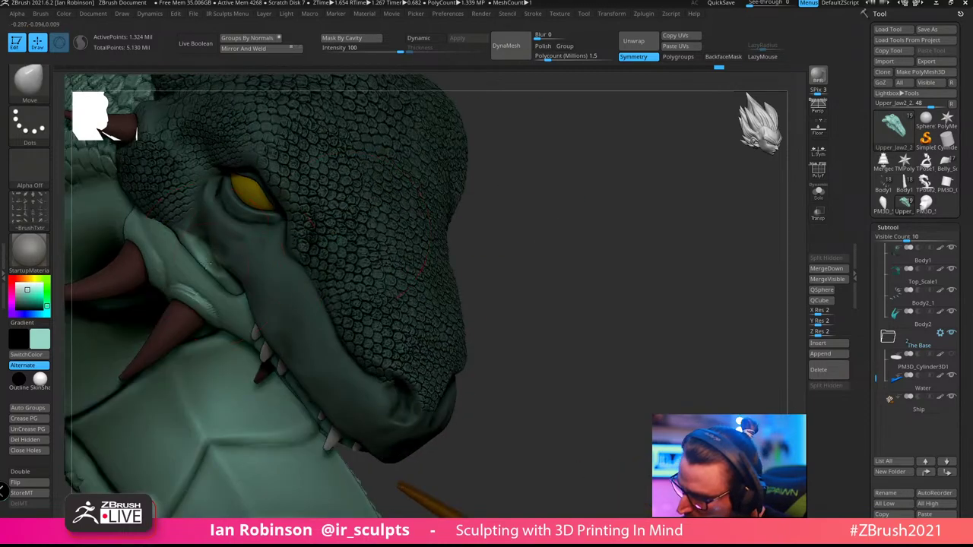
drag(203, 265, 232, 242)
right_drag(234, 242, 304, 208)
key(ctrl+z)
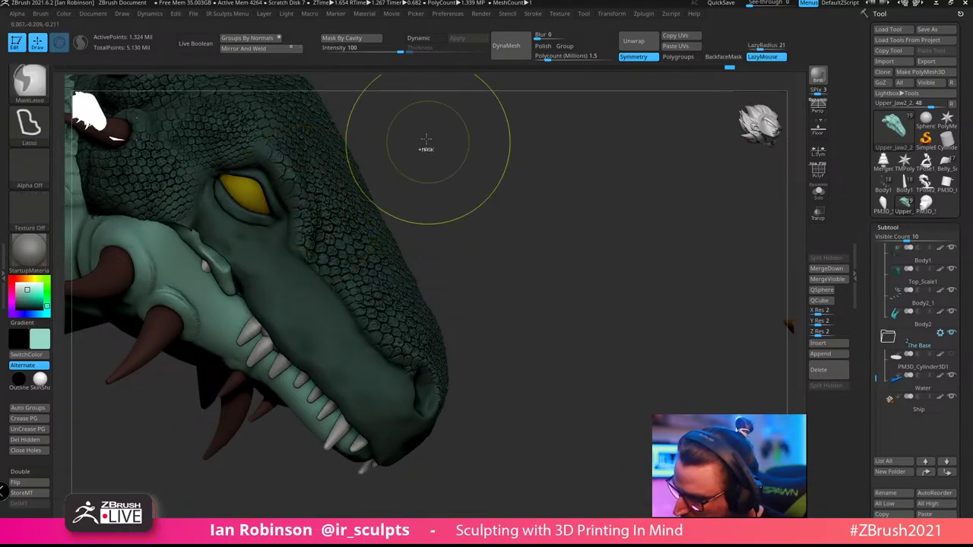
ctrl+drag(455, 187, 465, 210)
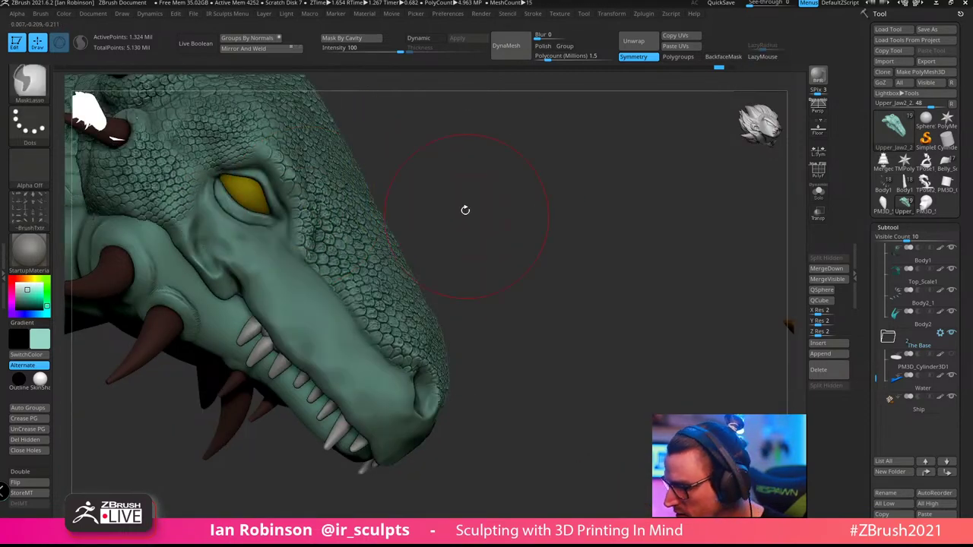
Reshape the unmasked mouth-corner fold below the eye with the Move brush, smooth it, and clear the mask
mouse_move(443, 171)
ctrl+right_down()
mouse_move(452, 195)
mouse_move(481, 180)
ctrl+right_up()
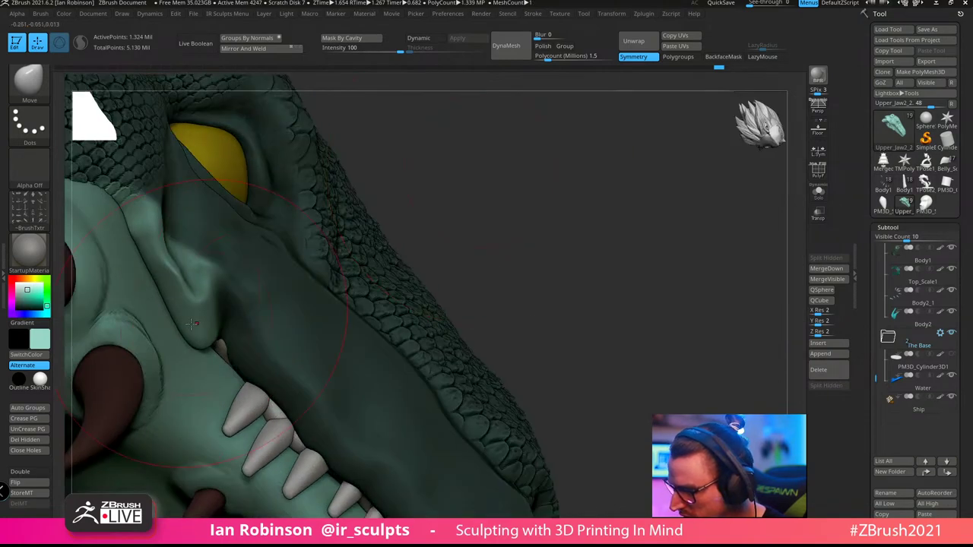
drag(200, 303, 226, 285)
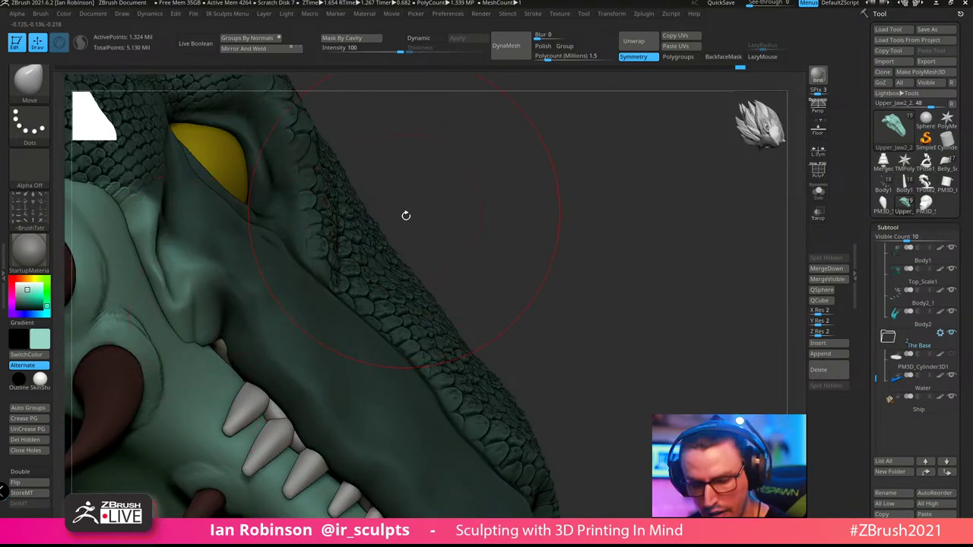
key(1)
key(s)
drag(428, 216, 411, 218)
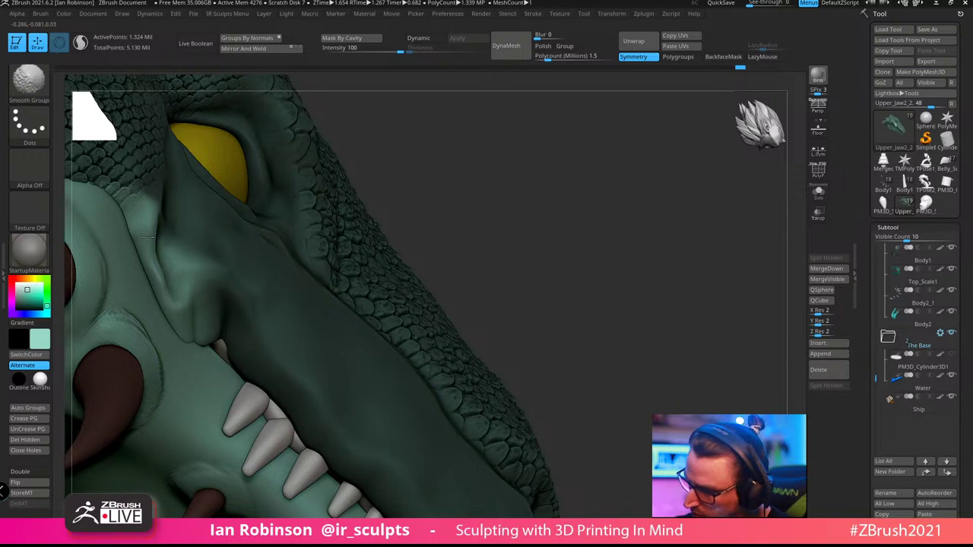
mouse_move(161, 231)
mouse_down()
mouse_move(179, 275)
mouse_move(188, 263)
mouse_up()
ctrl+drag(540, 191, 545, 234)
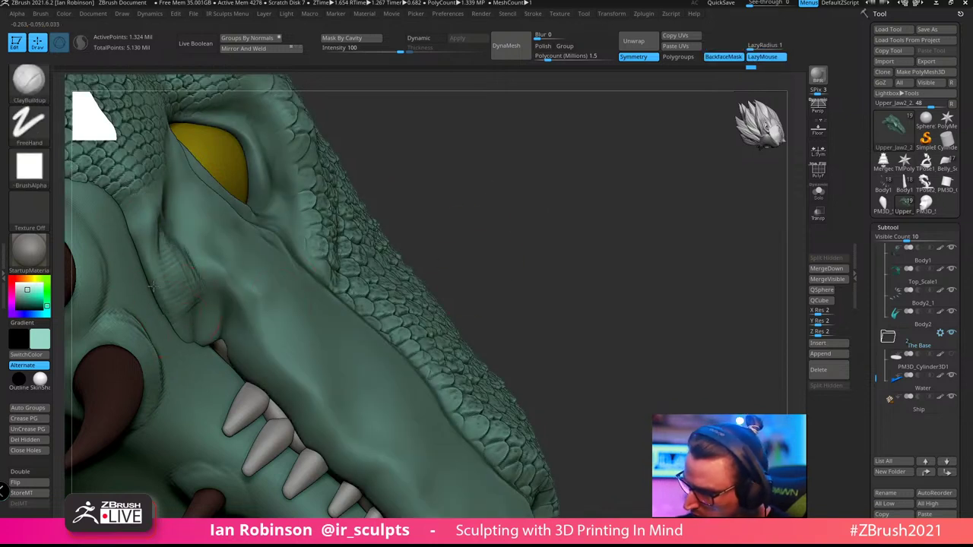
Build up the mouth corner and the lip fold above the back teeth with ClayBuildup, and smooth the strokes
mouse_move(153, 286)
mouse_down()
mouse_move(180, 328)
mouse_move(200, 330)
mouse_move(178, 319)
mouse_up()
mouse_move(157, 242)
mouse_down()
mouse_move(182, 279)
mouse_move(175, 259)
mouse_move(190, 304)
mouse_move(182, 335)
mouse_move(188, 302)
mouse_move(152, 236)
mouse_up()
drag(363, 125, 444, 191)
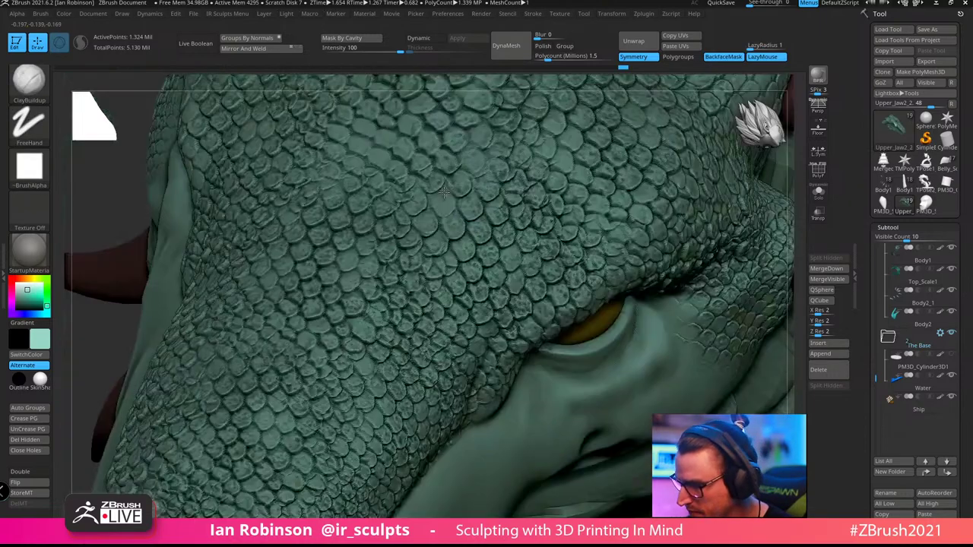
right_drag(445, 192, 447, 160)
mouse_move(505, 384)
mouse_down()
mouse_move(522, 382)
mouse_move(491, 394)
mouse_move(533, 366)
mouse_up()
right_drag(533, 365, 571, 339)
key(shift)
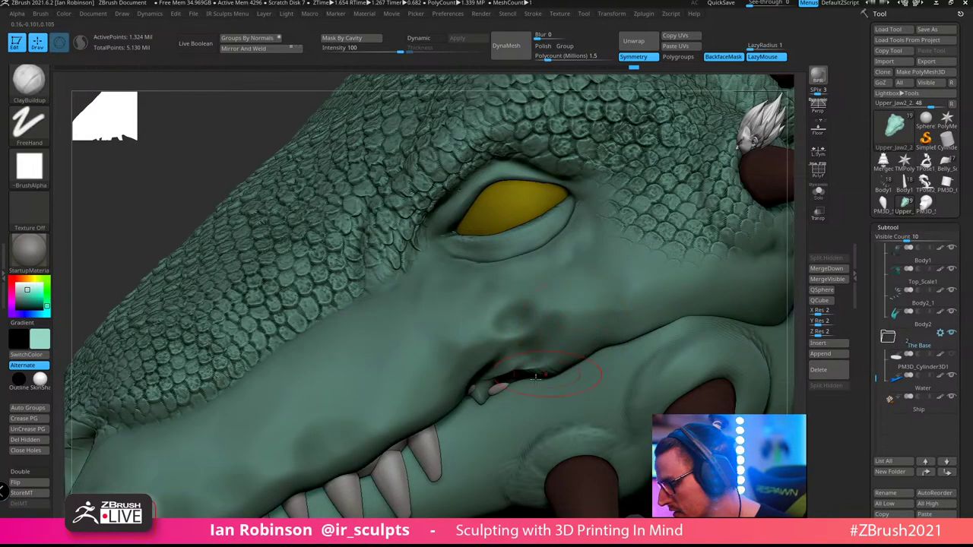
mouse_move(480, 396)
mouse_down()
mouse_move(549, 362)
mouse_move(563, 371)
mouse_move(512, 370)
mouse_up()
key(shift)
mouse_move(513, 369)
ctrl+right_down()
mouse_move(488, 302)
mouse_move(406, 278)
ctrl+right_up()
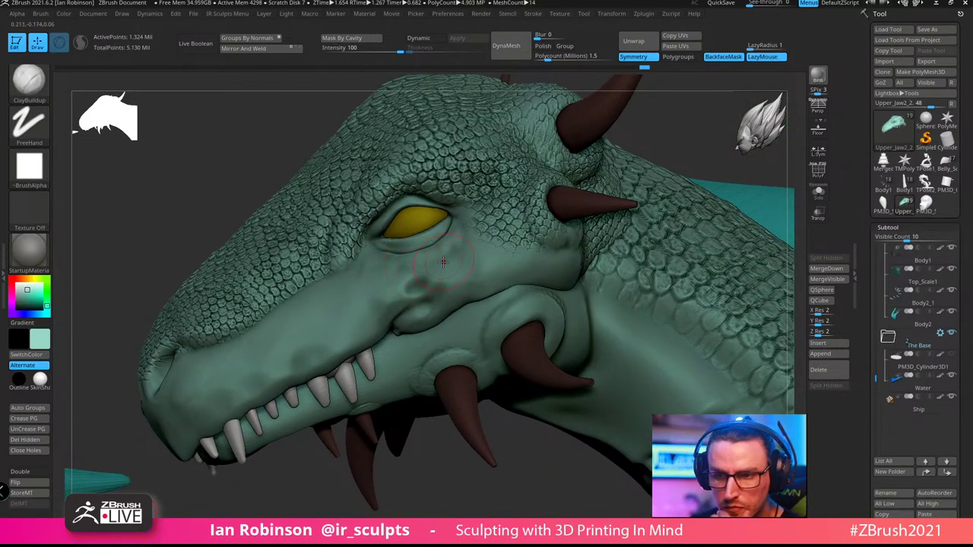
Refine the cheek folds between the eye and the mouth corner with ClayBuildup and smooth them into the skin
key(space)
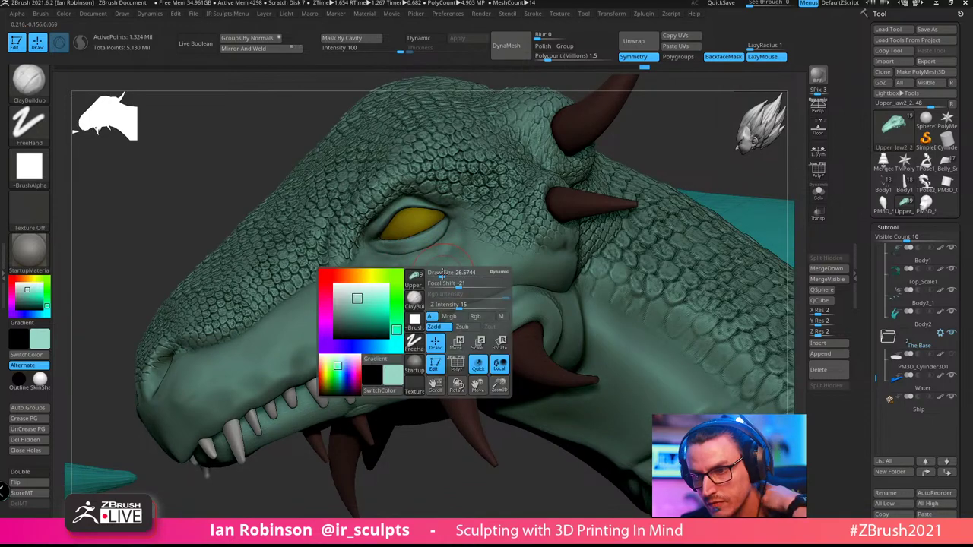
ctrl+right_drag(440, 286, 368, 358)
mouse_move(365, 355)
mouse_down()
mouse_move(384, 323)
mouse_move(410, 308)
mouse_move(395, 283)
mouse_move(413, 283)
mouse_move(407, 316)
mouse_up()
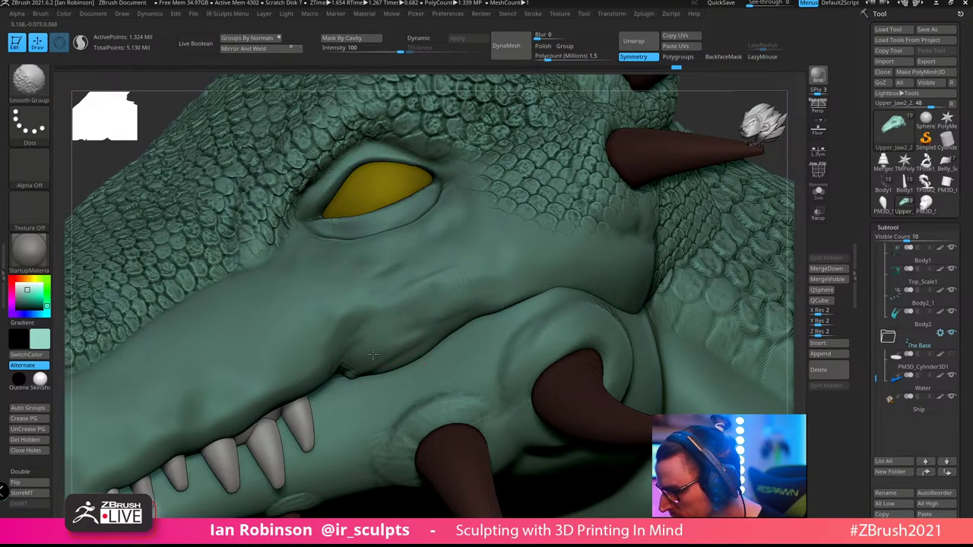
mouse_move(372, 354)
right_down()
mouse_move(424, 303)
mouse_move(394, 369)
mouse_move(388, 352)
right_up()
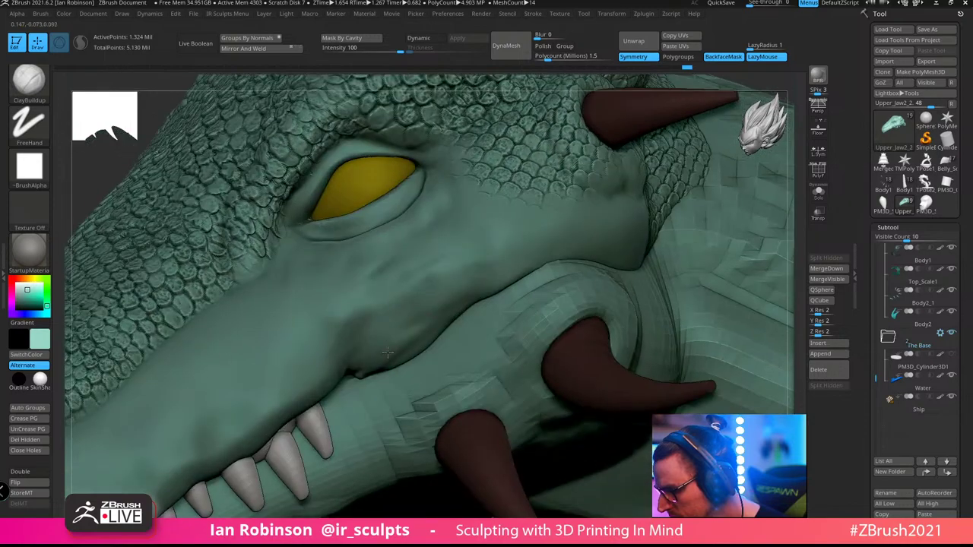
key(shift)
mouse_move(452, 315)
ctrl+right_down()
mouse_move(441, 262)
mouse_move(467, 285)
mouse_move(451, 331)
mouse_move(412, 290)
ctrl+right_up()
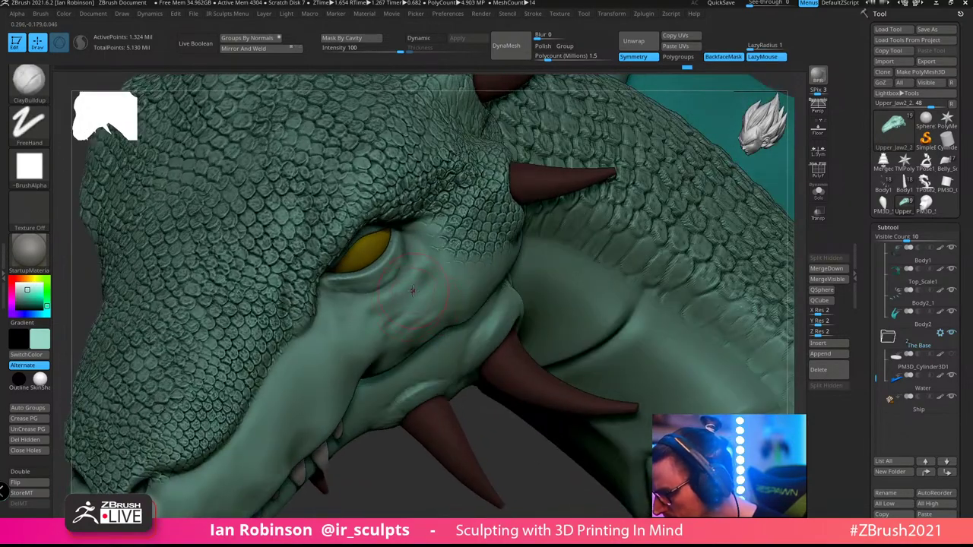
Try a smaller ClayBuildup stroke across the cheek below the eye, and undo it
key(s)
drag(404, 292, 395, 292)
ctrl+right_drag(412, 257, 412, 292)
drag(373, 295, 424, 276)
key(ctrl+z)
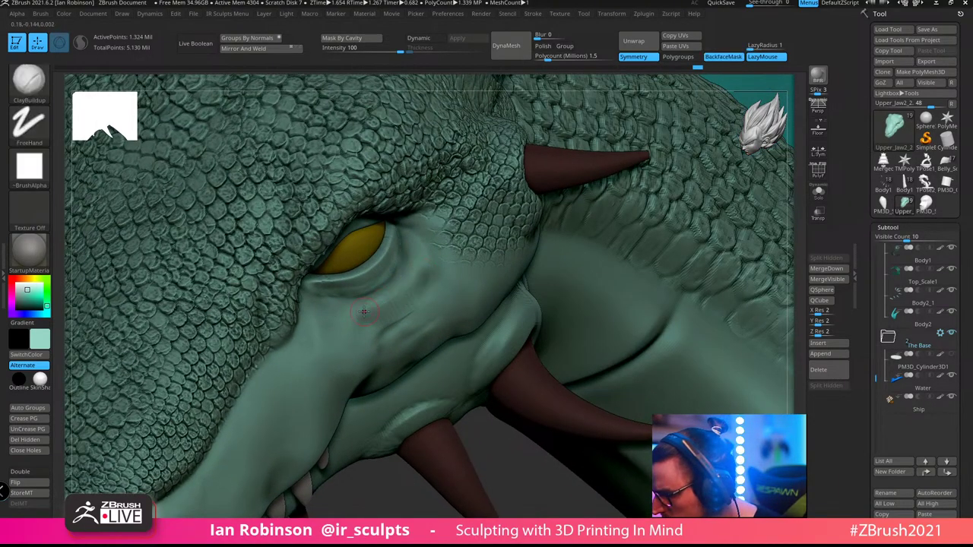
Build up the lower eyelid and its inner corner with fine ClayBuildup strokes, and smooth them
key(s)
drag(364, 308, 368, 307)
ctrl+right_drag(397, 276, 393, 304)
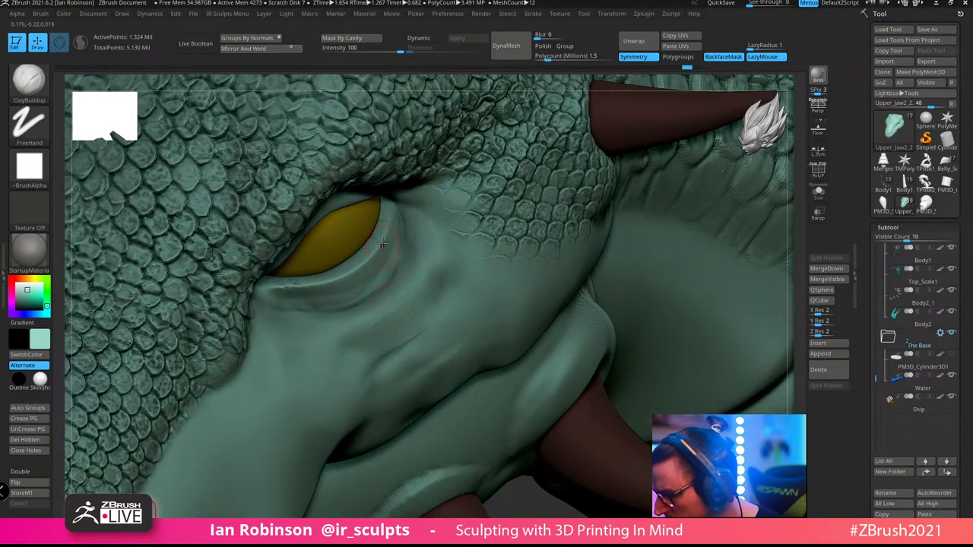
right_drag(380, 248, 329, 300)
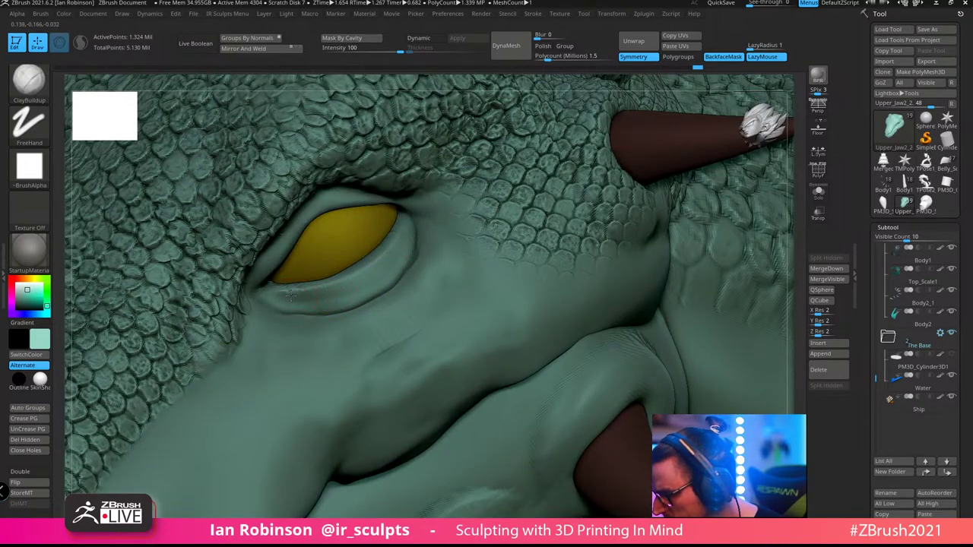
mouse_move(290, 296)
mouse_down()
mouse_move(347, 292)
mouse_move(399, 265)
mouse_move(367, 289)
mouse_up()
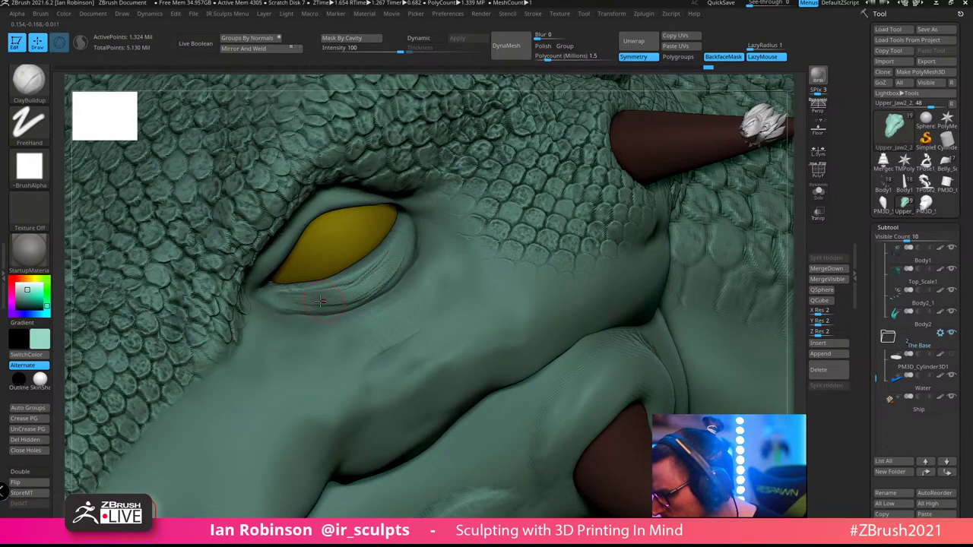
key(shift)
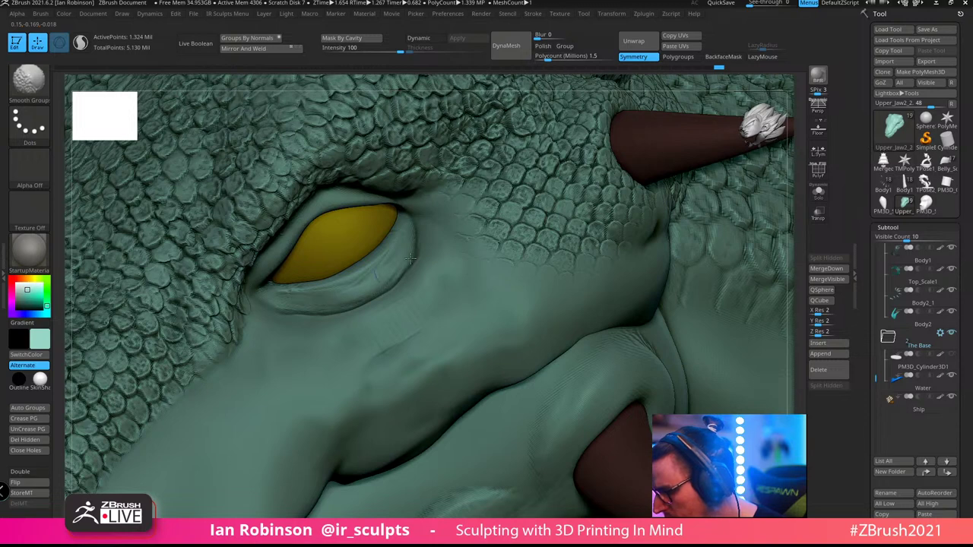
mouse_move(411, 258)
right_down()
mouse_move(398, 297)
mouse_move(403, 319)
mouse_move(391, 312)
right_up()
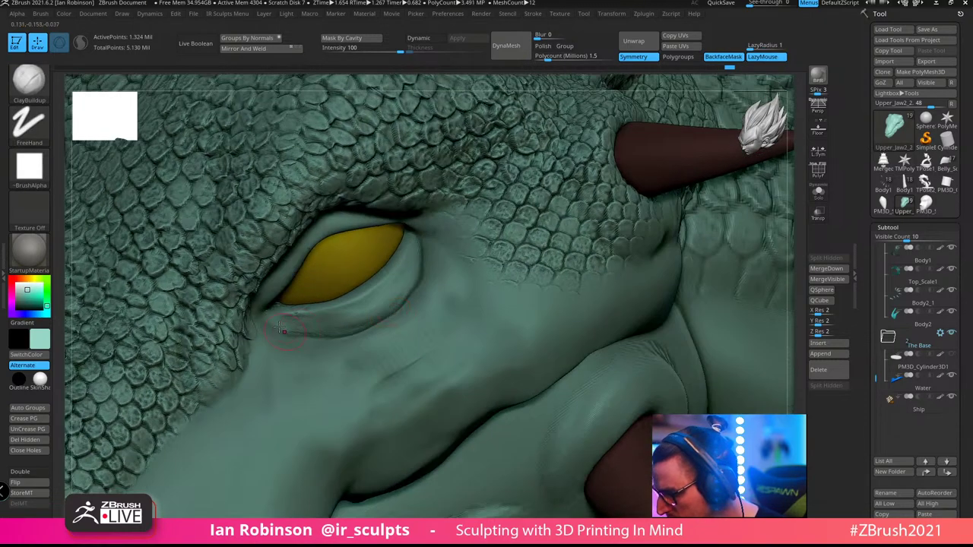
key(shift)
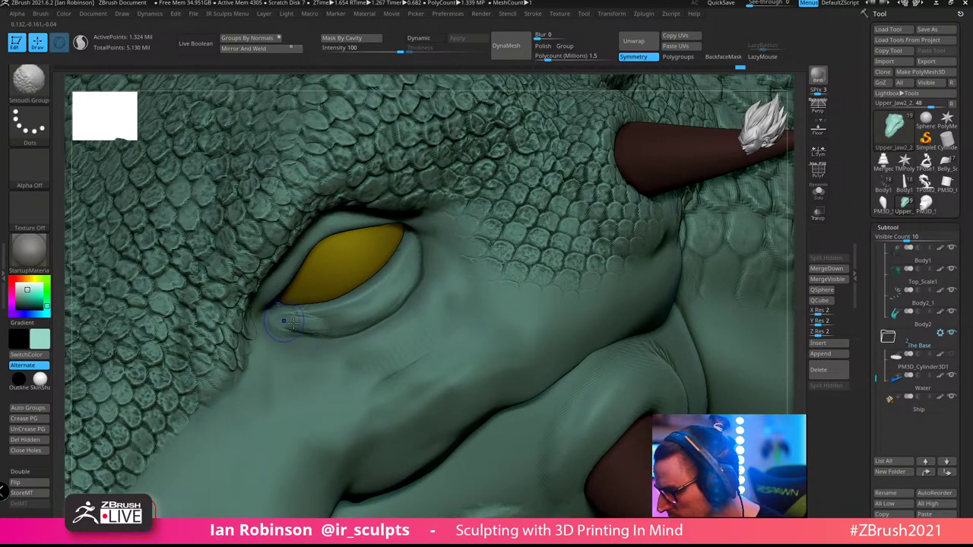
Add ClayBuildup volume along the upper eyelid rim down to the inner eye corner, and smooth it
right_drag(327, 323, 362, 212)
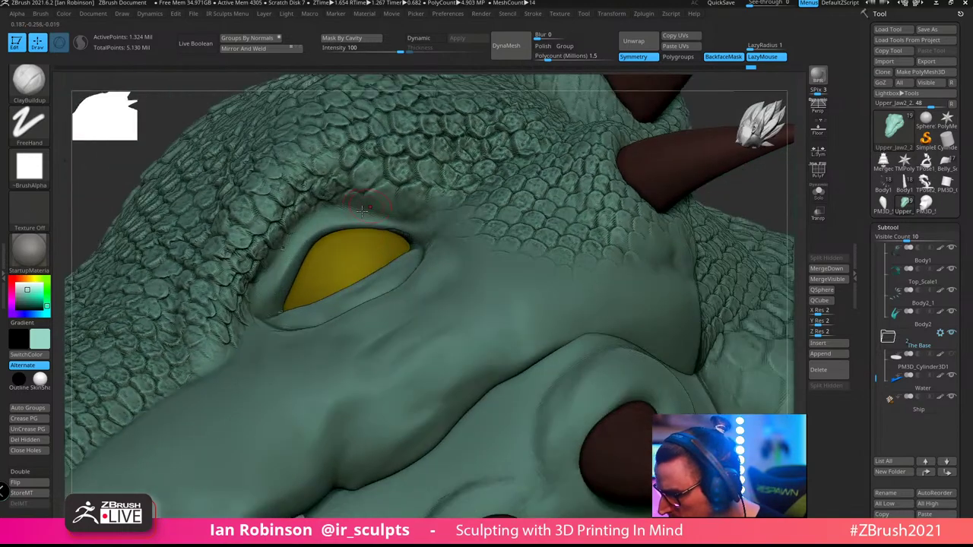
mouse_move(301, 234)
mouse_down()
mouse_move(272, 265)
mouse_move(258, 322)
mouse_up()
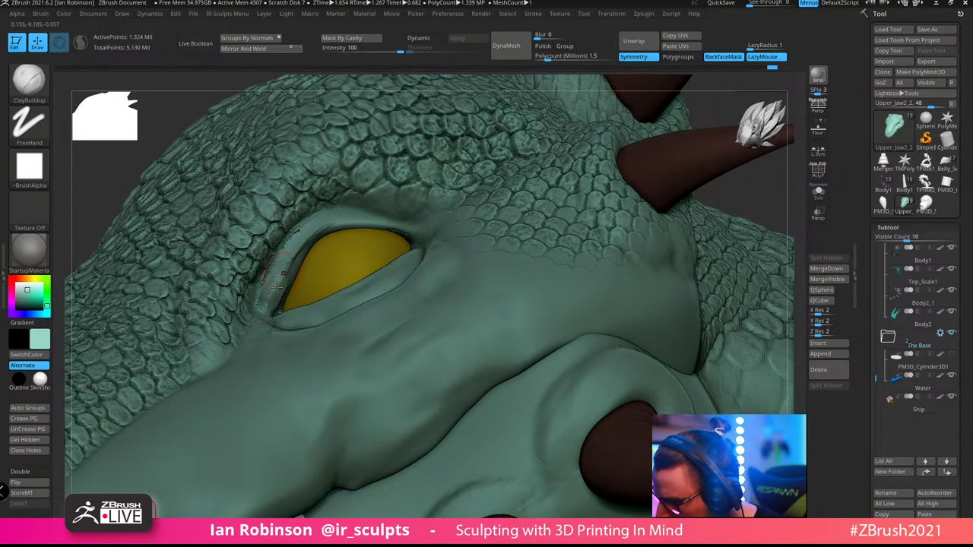
key(shift)
Switch to the DamStandard brush and refine the crease at the inner corner of the eye
right_drag(288, 251, 309, 299)
key(b)
key(d)
key(s)
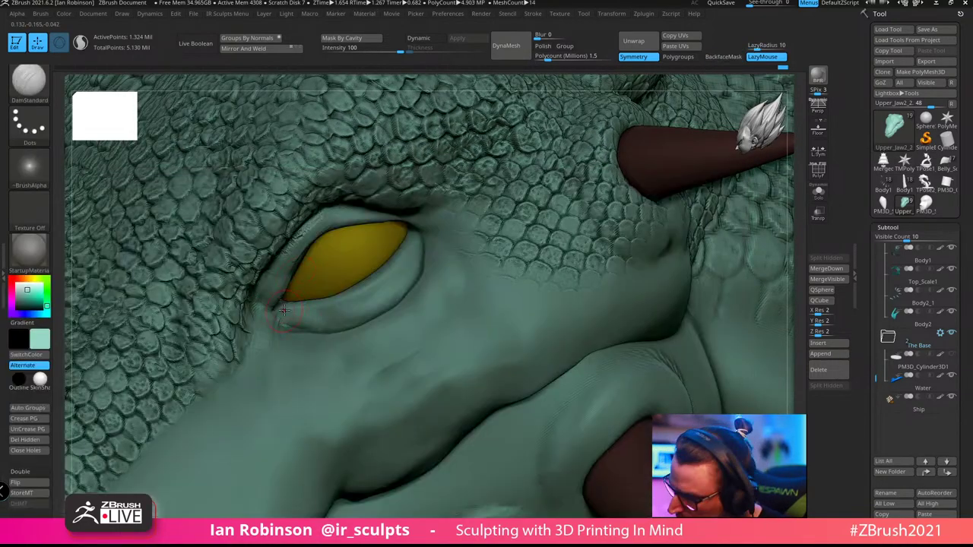
mouse_move(267, 324)
right_down()
mouse_move(447, 238)
mouse_move(443, 227)
mouse_move(393, 277)
mouse_move(345, 245)
mouse_move(336, 278)
mouse_move(358, 282)
mouse_move(364, 299)
mouse_move(308, 313)
mouse_move(323, 298)
mouse_move(330, 369)
right_up()
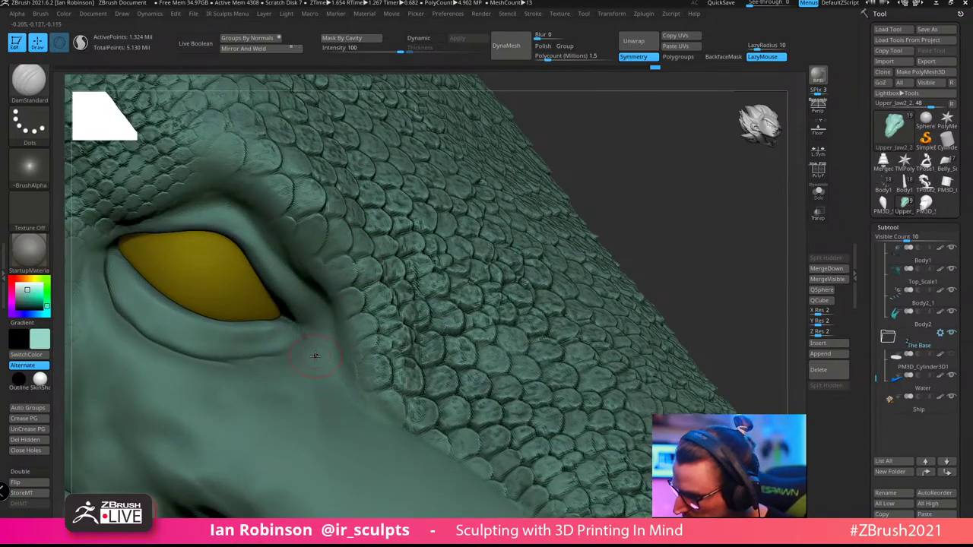
Layer ClayBuildup strokes along the lower eyelid on the opposite side of the head, and smooth them
key(b)
key(c)
key(b)
drag(140, 303, 165, 324)
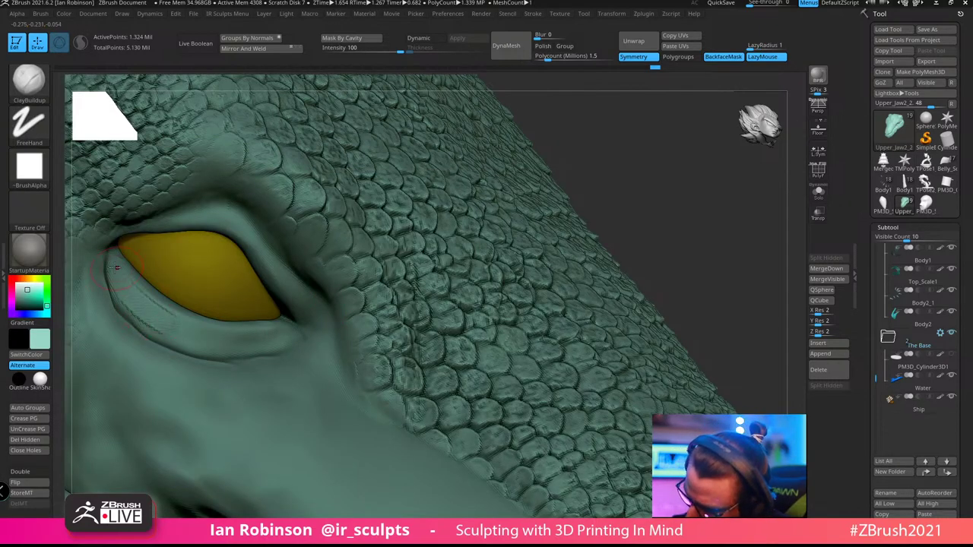
right_drag(131, 309, 161, 322)
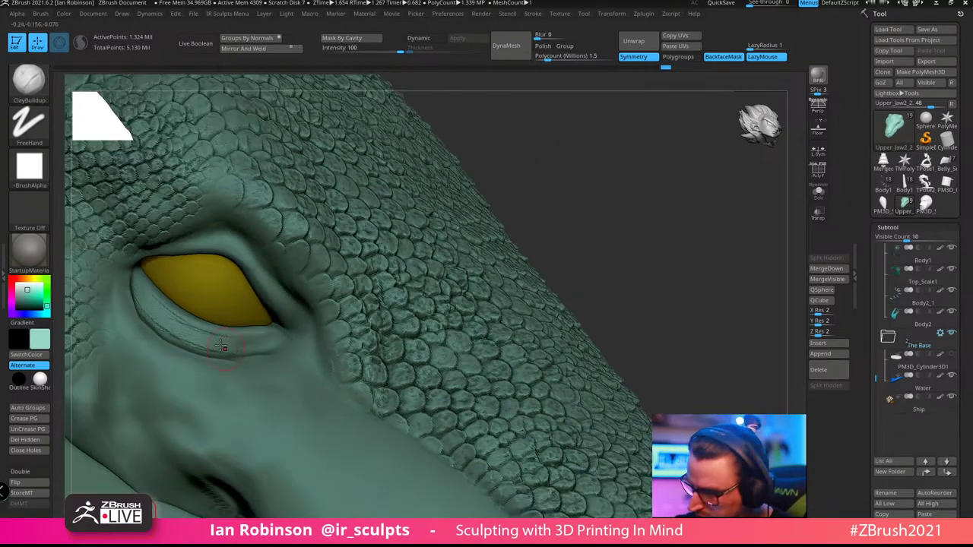
key(shift)
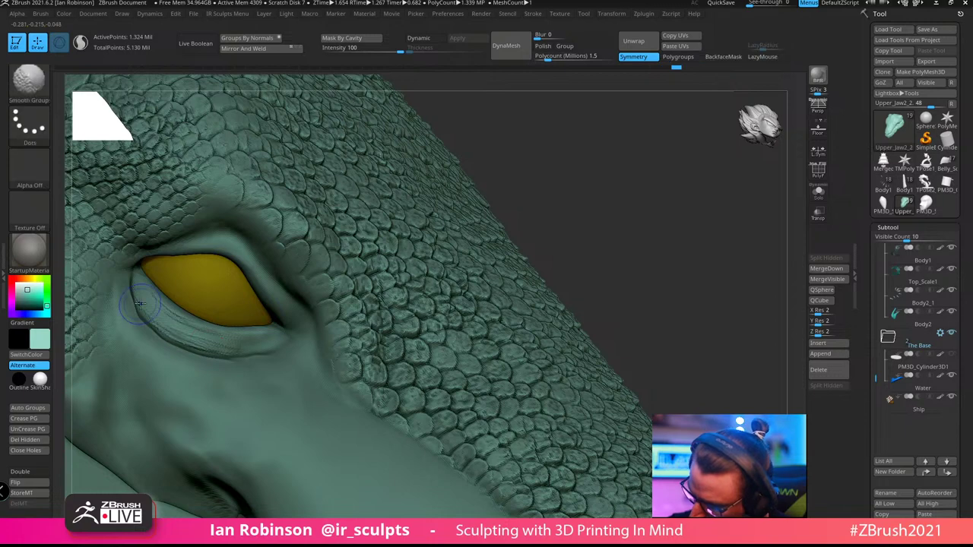
Deepen the crease between the upper eyelid and the brow scales with DamStandard strokes
mouse_move(345, 306)
right_down()
mouse_move(293, 308)
mouse_move(272, 364)
right_up()
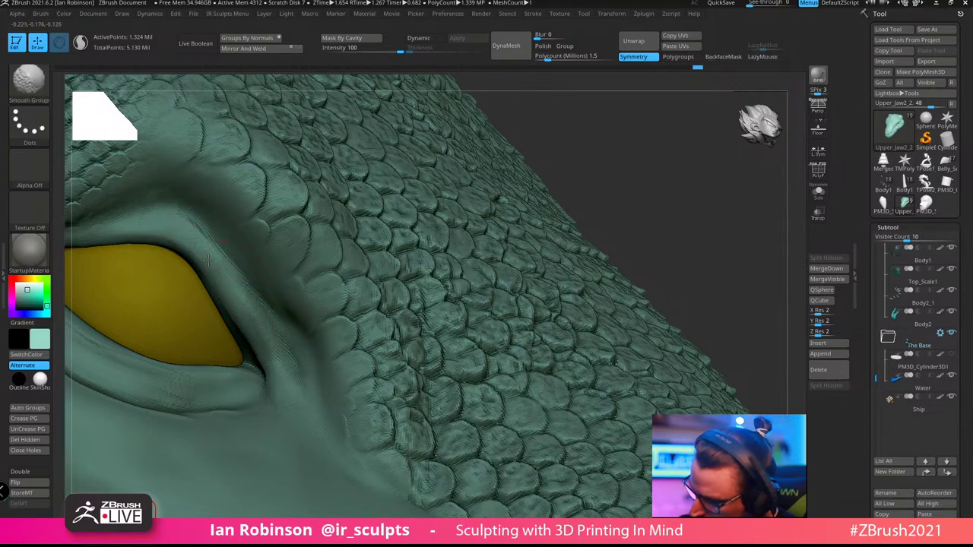
right_drag(242, 276, 317, 280)
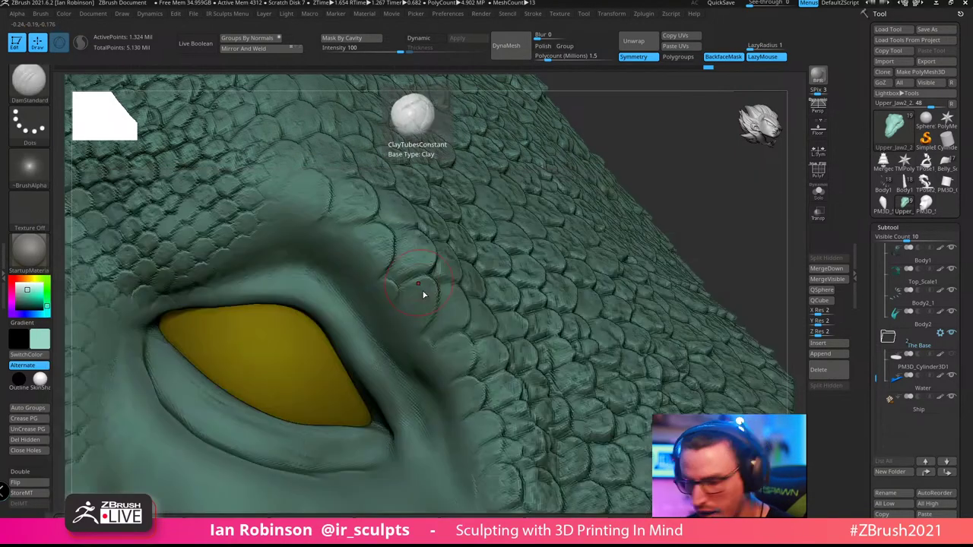
mouse_move(338, 289)
mouse_down()
mouse_move(296, 259)
mouse_move(207, 280)
mouse_up()
mouse_move(306, 264)
mouse_down()
mouse_move(264, 262)
mouse_move(152, 299)
mouse_up()
drag(267, 264, 212, 298)
ctrl+right_drag(392, 292, 234, 335)
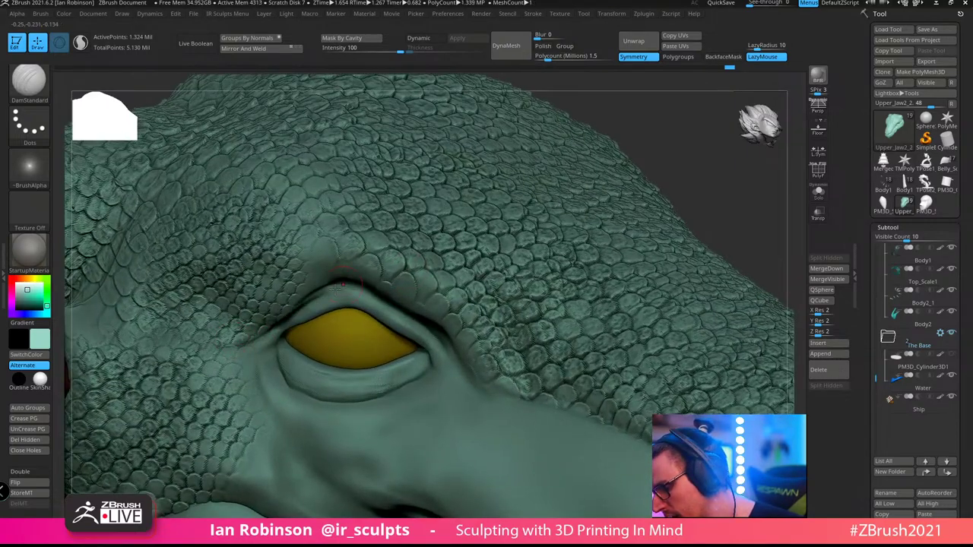
right_drag(342, 284, 444, 299)
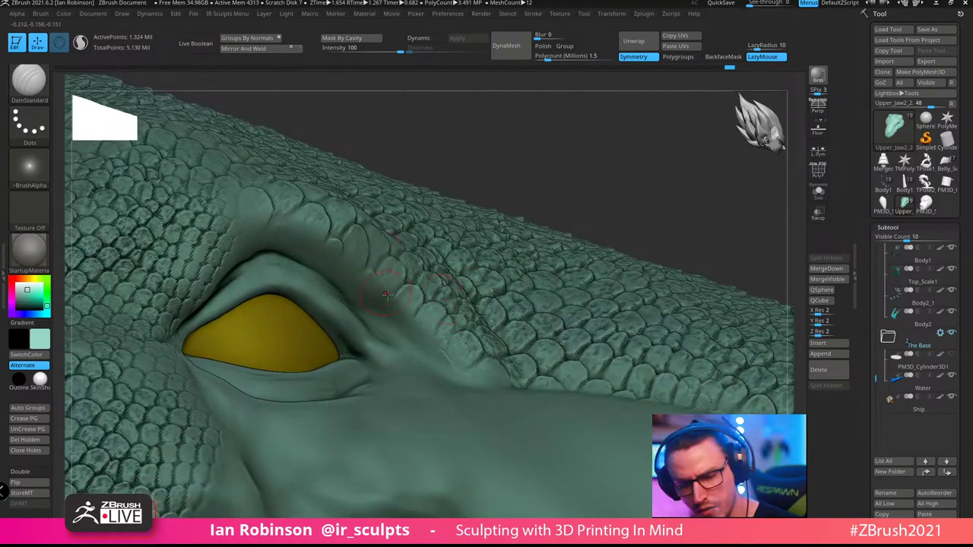
Switch to the Move brush and nudge the brow fold beside the upper eyelid
key(b)
key(m)
key(v)
key(s)
drag(387, 294, 380, 294)
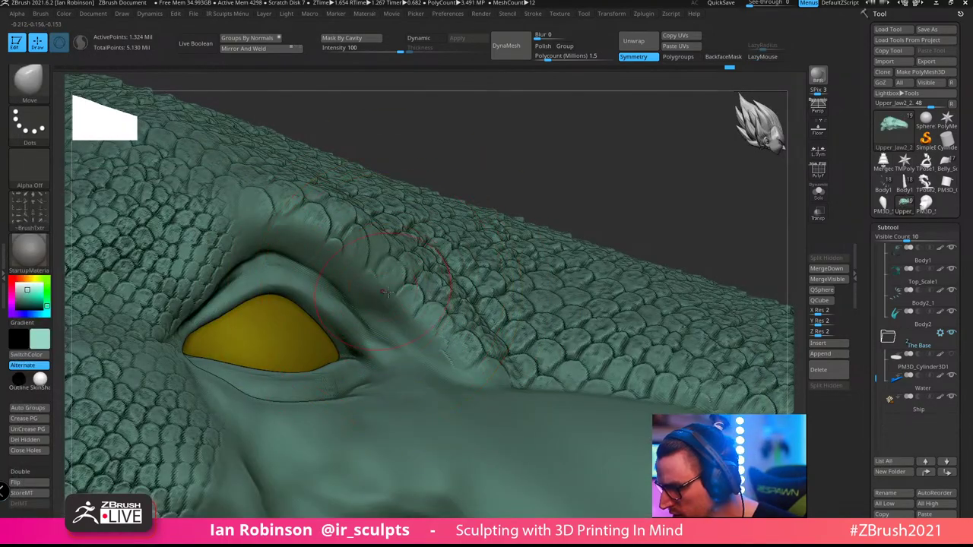
mouse_move(304, 305)
right_down()
mouse_move(365, 334)
mouse_move(470, 232)
mouse_move(433, 302)
mouse_move(346, 365)
right_up()
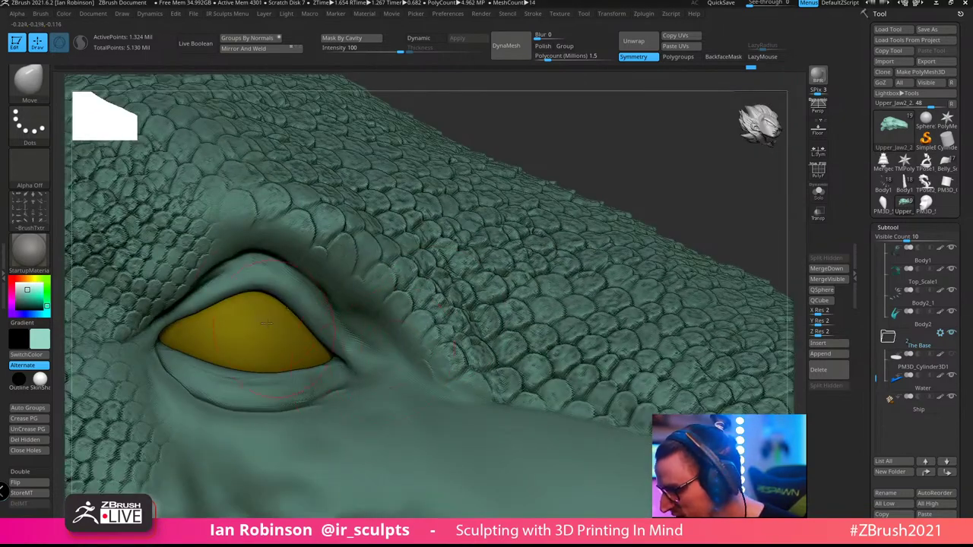
right_drag(276, 295, 435, 264)
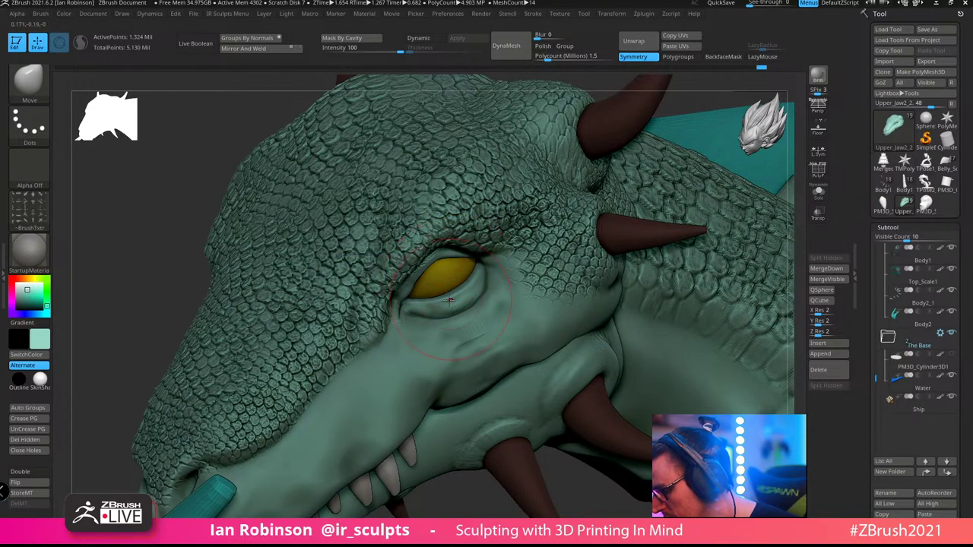
Switch to the 01 DragRect brush and stamp fine scales on the smooth cheek behind and below the eye
mouse_move(449, 300)
right_down()
mouse_move(493, 308)
mouse_move(441, 299)
mouse_move(428, 259)
mouse_move(514, 269)
mouse_move(174, 217)
mouse_move(416, 197)
mouse_move(445, 183)
right_up()
mouse_move(364, 168)
ctrl+right_down()
mouse_move(426, 274)
mouse_move(328, 343)
mouse_move(319, 335)
ctrl+right_up()
click(30, 92)
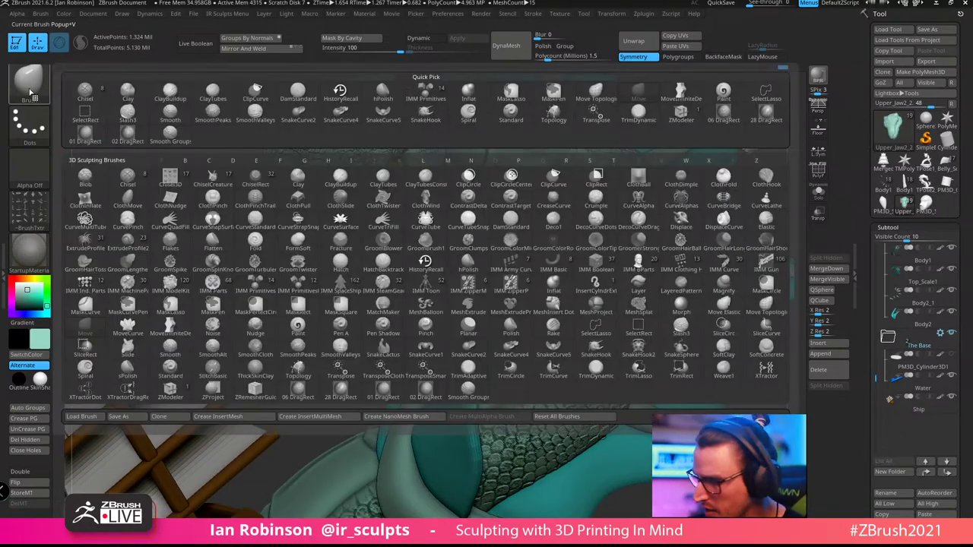
click(387, 396)
right_drag(430, 255, 379, 275)
ctrl+right_drag(472, 272, 461, 406)
mouse_move(418, 216)
right_down()
mouse_move(411, 228)
mouse_move(422, 223)
right_up()
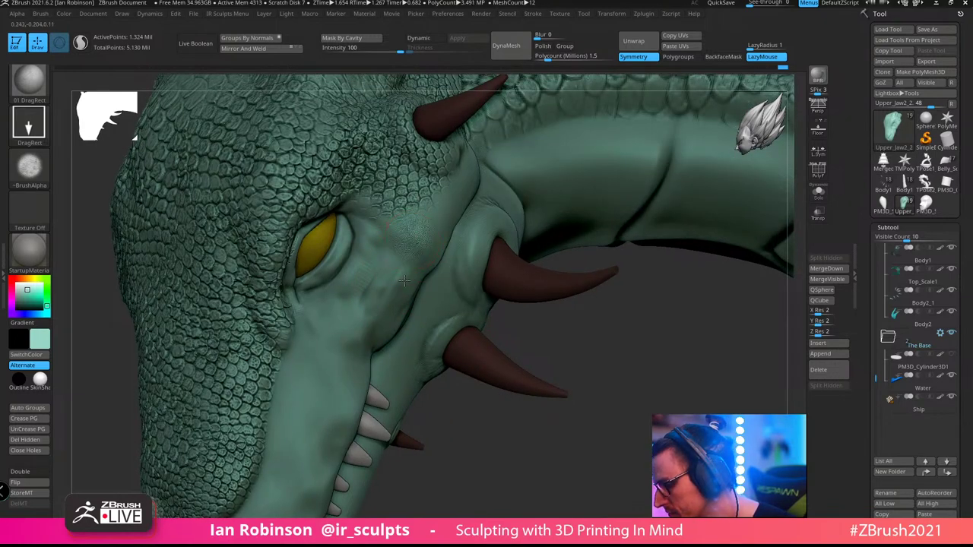
drag(404, 280, 401, 342)
alt+right_drag(531, 391, 548, 338)
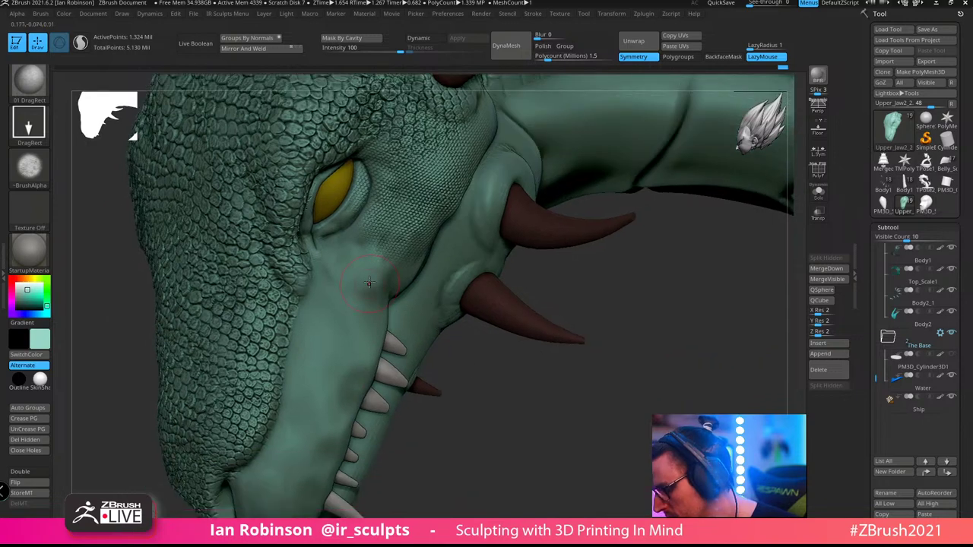
Try to stamp fine scales along the smooth side of the snout, and undo both stamps
drag(369, 283, 342, 390)
alt+right_drag(410, 417, 451, 324)
drag(375, 269, 367, 373)
key(ctrl+z)
key(ctrl+z)
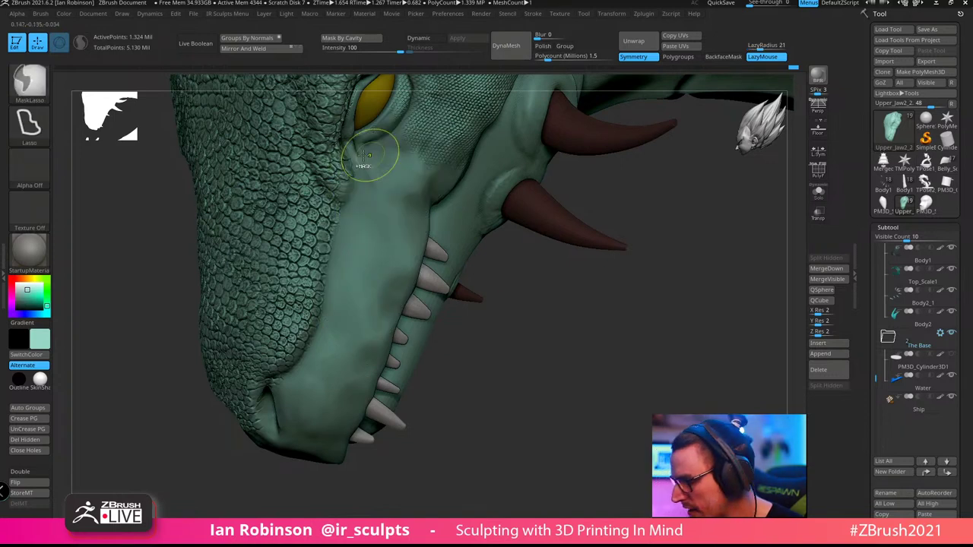
Mask the coarse scales on top of the snout with a lasso, and stamp fine scales below the eye
mouse_move(346, 139)
ctrl+mouse_down()
mouse_move(330, 268)
mouse_move(94, 325)
ctrl+mouse_up()
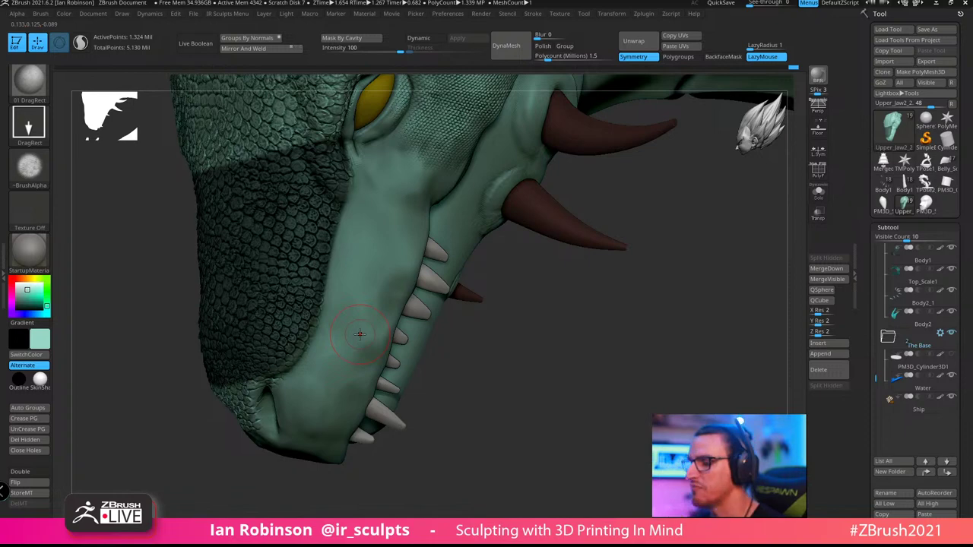
drag(409, 187, 407, 274)
mouse_move(529, 384)
alt+mouse_down()
mouse_move(533, 406)
mouse_move(552, 382)
alt+mouse_up()
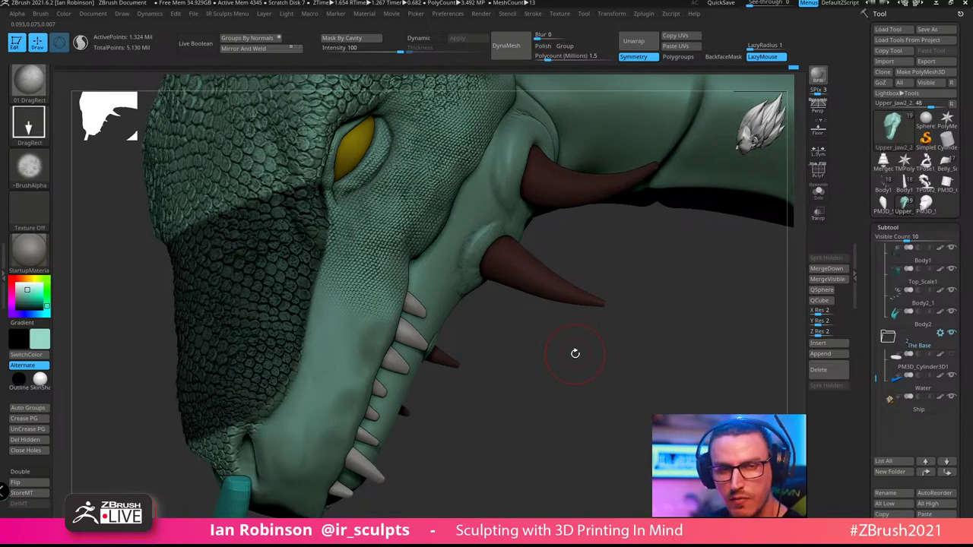
drag(558, 385, 552, 367)
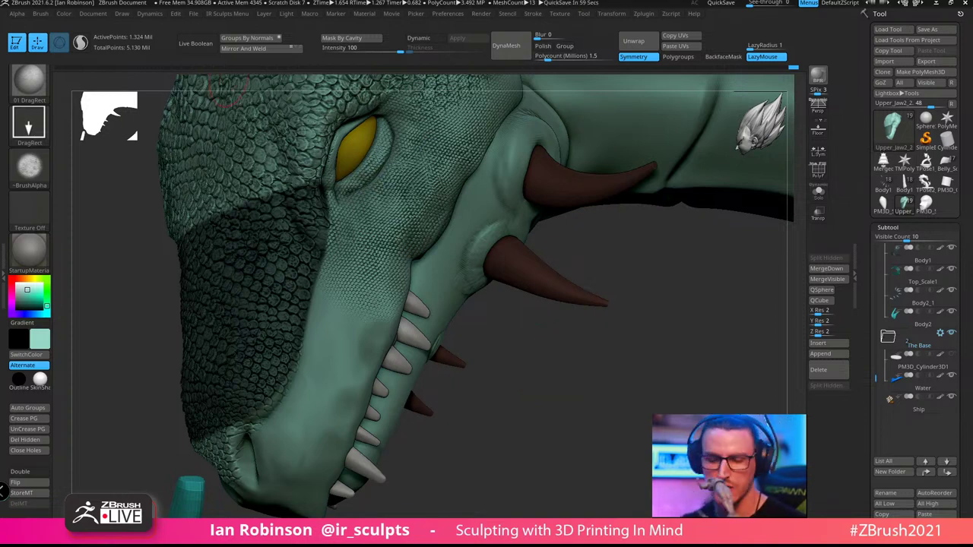
Extend the fine scale stamps down the side of the snout above the teeth
right_drag(0, 118, 0, 122)
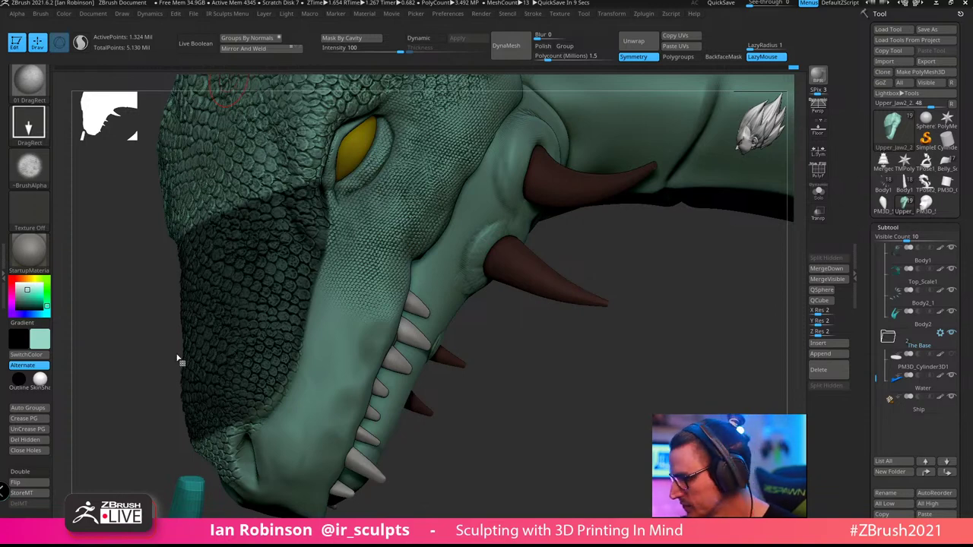
drag(647, 375, 621, 378)
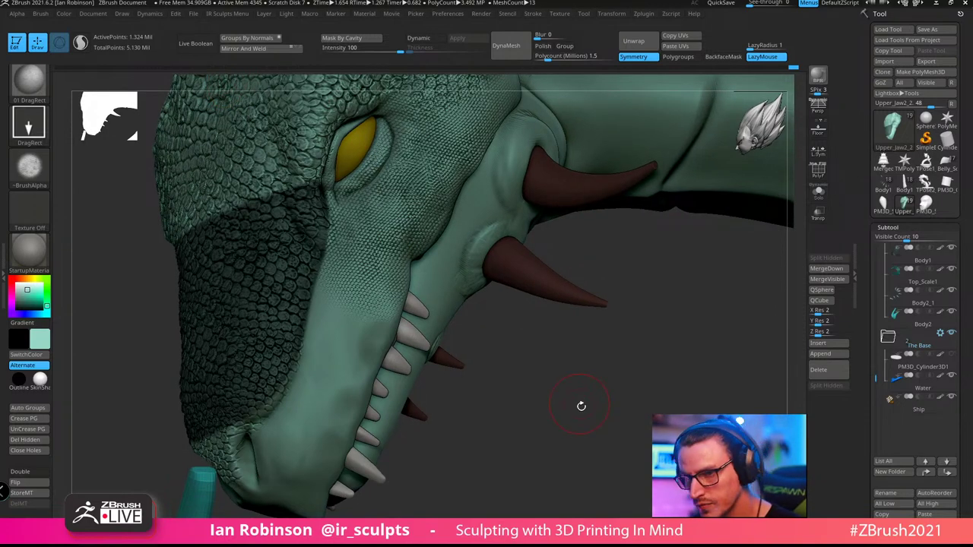
drag(581, 406, 591, 427)
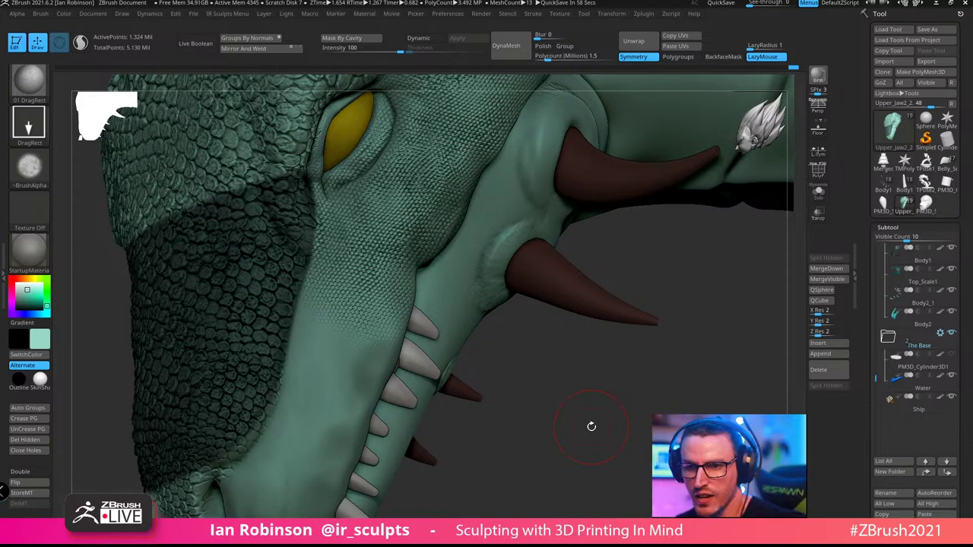
mouse_move(592, 427)
mouse_down()
mouse_move(525, 410)
mouse_move(456, 365)
mouse_move(340, 323)
mouse_up()
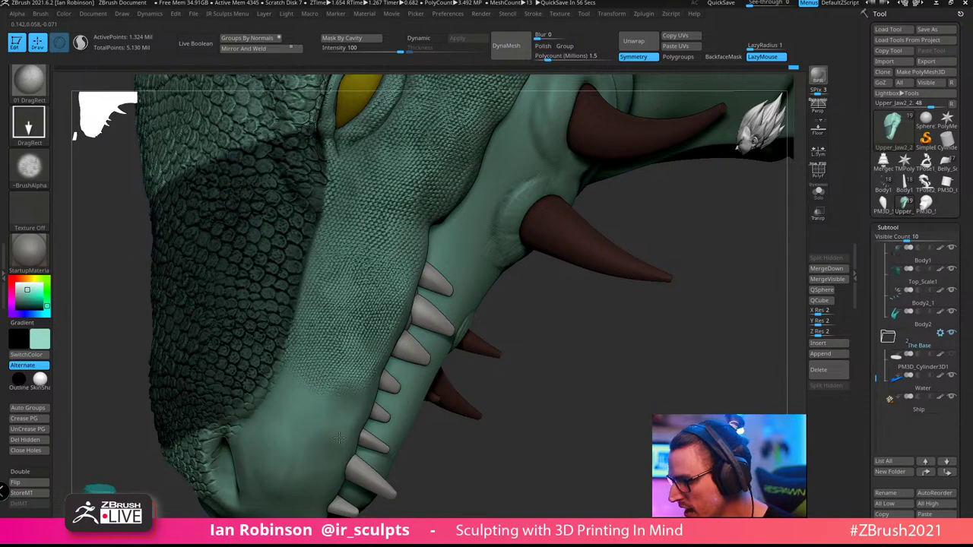
drag(532, 397, 346, 364)
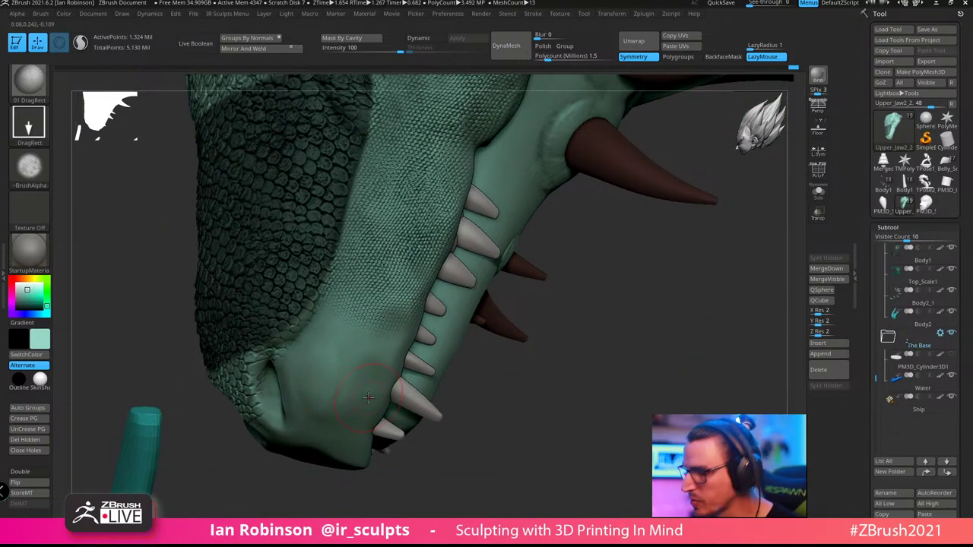
Isolate the upper jaw, lasso-mask more of the snout, stamp fine scales on the snout tip, and clear the mask
drag(329, 395, 771, 226)
click(818, 193)
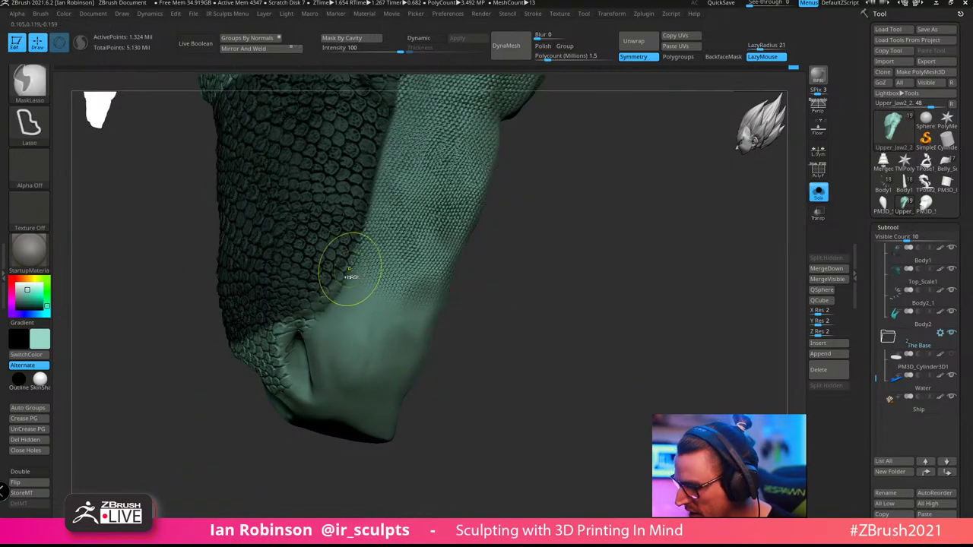
mouse_move(353, 275)
ctrl+mouse_down()
mouse_move(300, 339)
mouse_move(314, 409)
mouse_move(251, 395)
mouse_move(184, 337)
mouse_move(198, 262)
ctrl+mouse_up()
right_drag(378, 329, 395, 381)
drag(343, 357, 352, 463)
mouse_move(486, 342)
mouse_down()
mouse_move(541, 322)
mouse_move(529, 335)
mouse_up()
right_drag(530, 325, 630, 299)
ctrl+right_drag(743, 271, 597, 254)
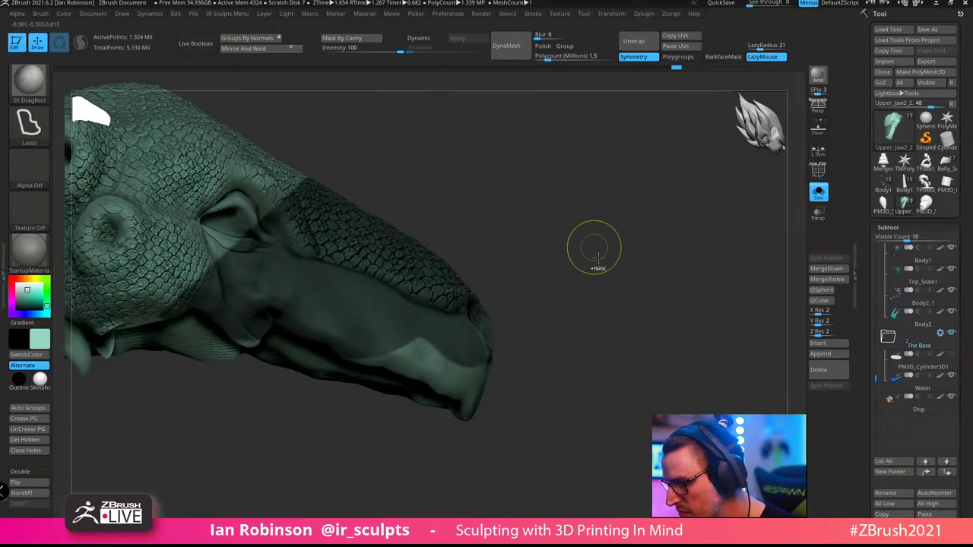
ctrl+drag(595, 250, 608, 266)
Lasso-mask the smooth cheek and snout strip on the opposite side, and invert the mask to protect the coarse scales
right_drag(608, 266, 573, 233)
mouse_move(516, 198)
alt+right_down()
mouse_move(593, 188)
mouse_move(528, 187)
alt+right_up()
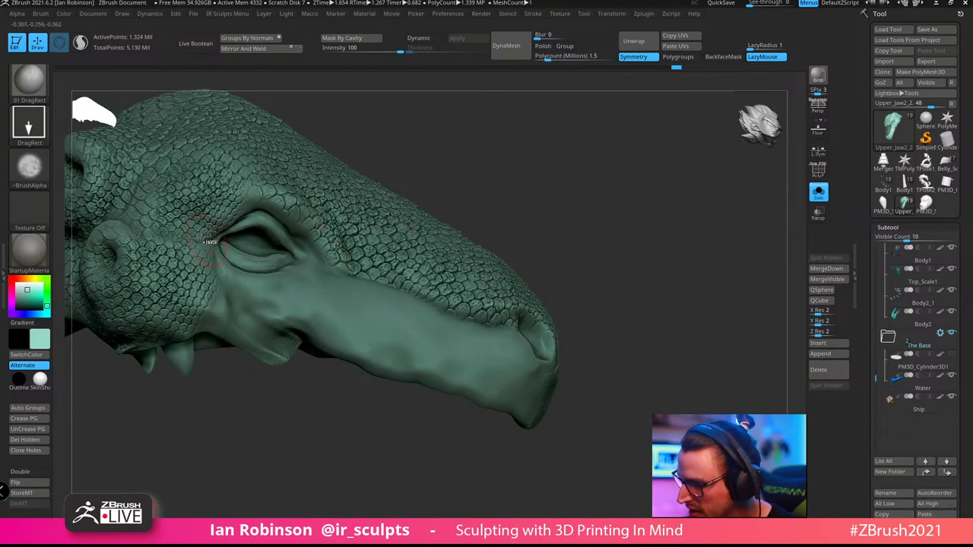
key(ctrl)
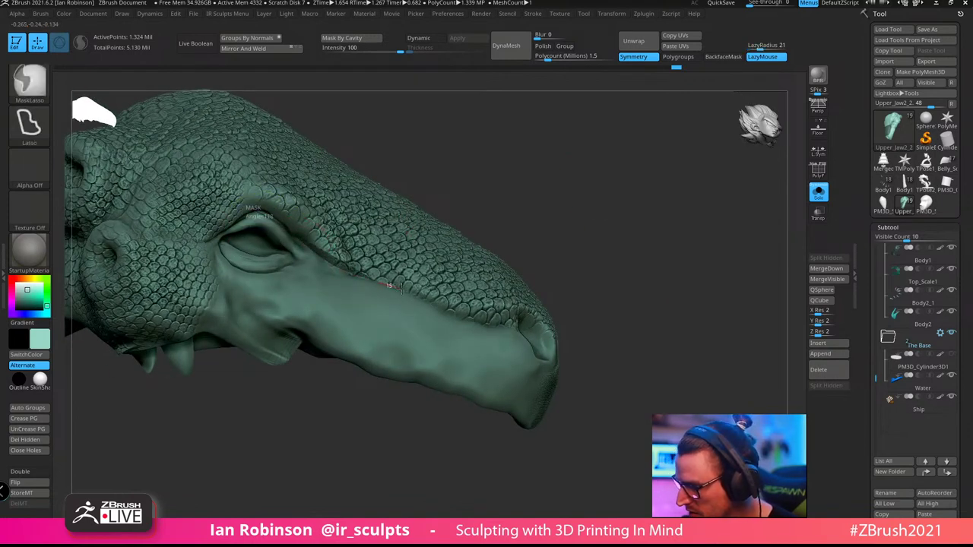
mouse_move(462, 312)
ctrl+mouse_down()
mouse_move(549, 351)
mouse_move(584, 412)
mouse_move(365, 487)
mouse_move(220, 358)
mouse_move(232, 217)
ctrl+mouse_up()
ctrl+click(596, 242)
drag(609, 180, 258, 287)
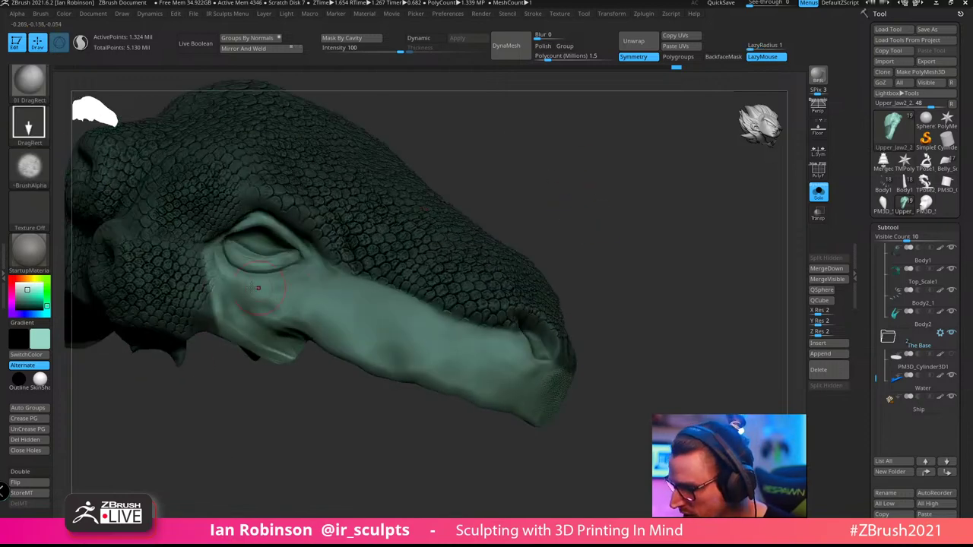
Stamp overlapping fine scales with 01 DragRect from the cheek below the eye along the middle of the snout
drag(517, 161, 509, 296)
drag(325, 327, 440, 363)
alt+drag(673, 207, 625, 175)
drag(358, 327, 437, 342)
mouse_move(708, 236)
alt+mouse_down()
mouse_move(659, 203)
mouse_move(572, 200)
alt+mouse_up()
drag(370, 342, 432, 358)
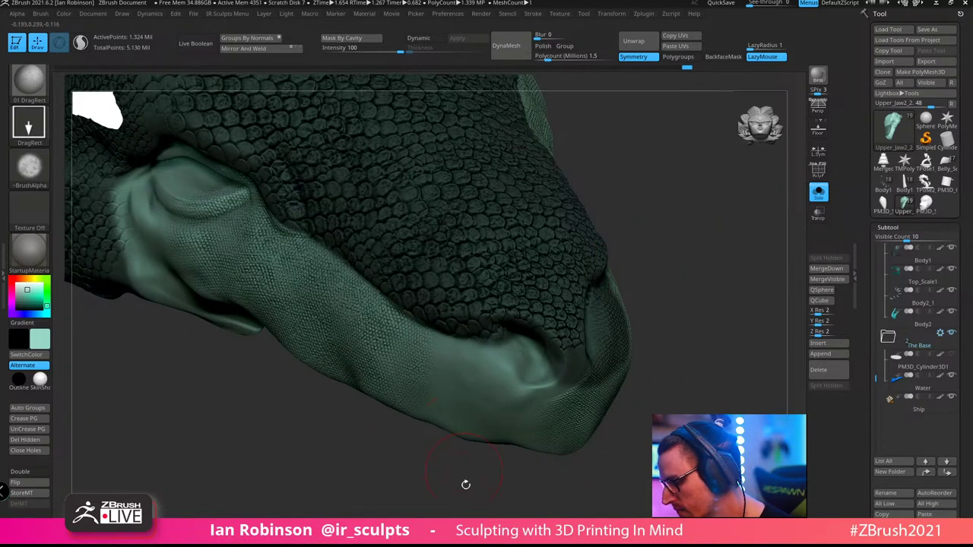
Stamp fine scales on the front of the snout and the rear cheek behind the mouth corner, and clear the mask
alt+drag(465, 484, 431, 450)
drag(412, 341, 512, 426)
mouse_move(485, 351)
mouse_down()
mouse_move(580, 431)
mouse_move(688, 289)
mouse_up()
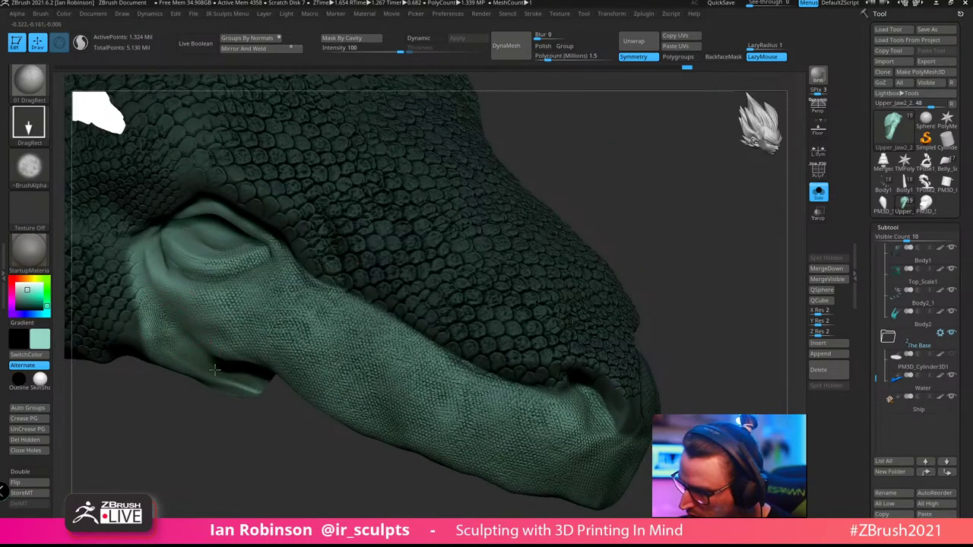
drag(259, 417, 288, 381)
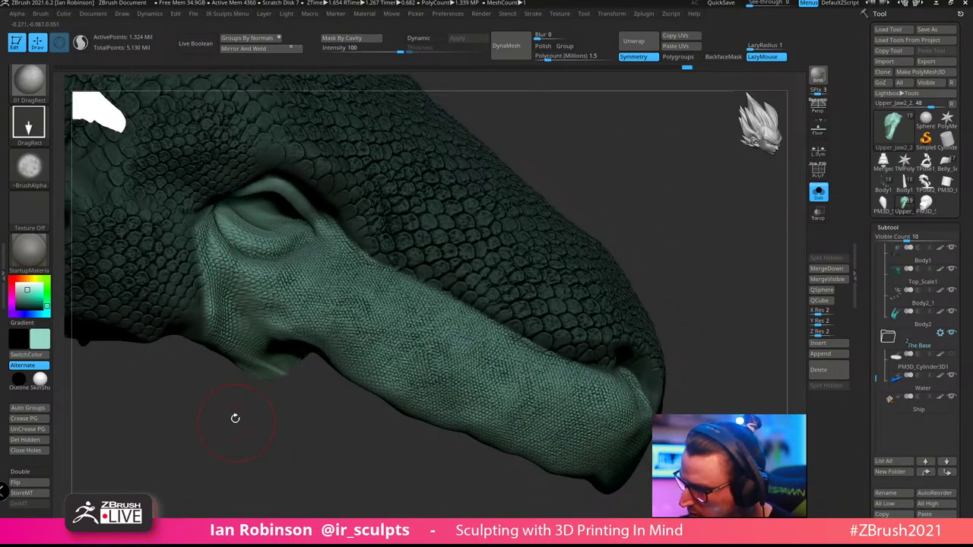
drag(606, 156, 430, 257)
ctrl+click(586, 385)
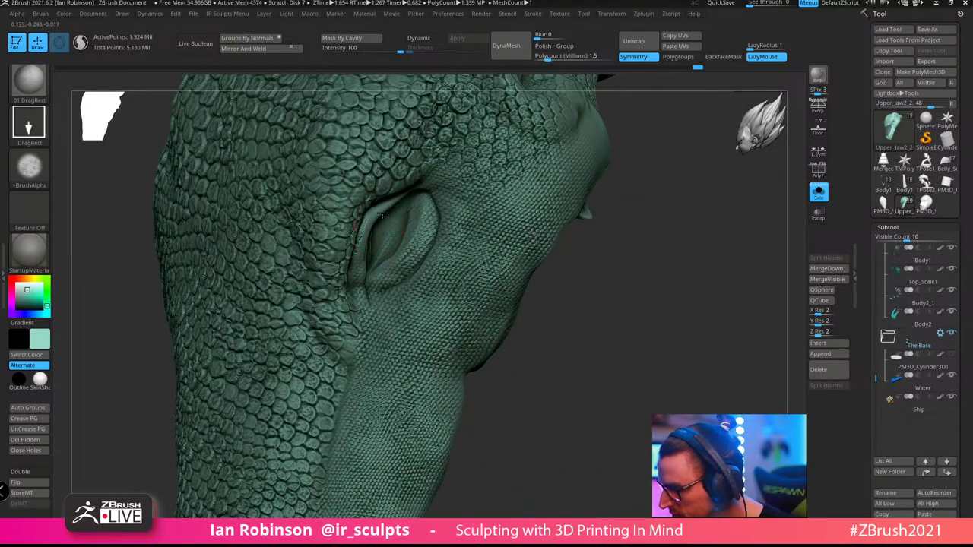
Turn off Solo to show all subtools, and review the scaled head and body from several sides
drag(663, 337, 676, 267)
click(818, 193)
drag(687, 230, 422, 327)
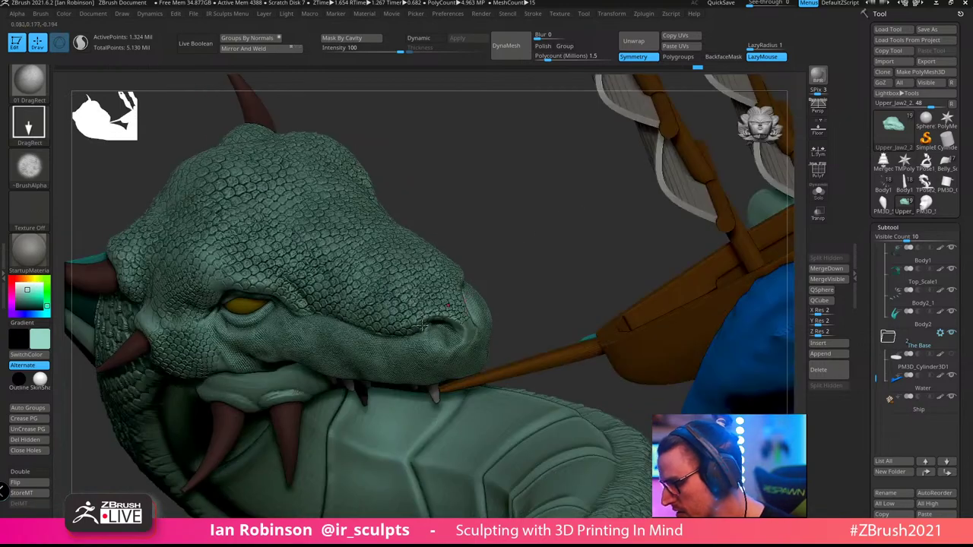
alt+drag(516, 216, 482, 179)
drag(468, 230, 299, 252)
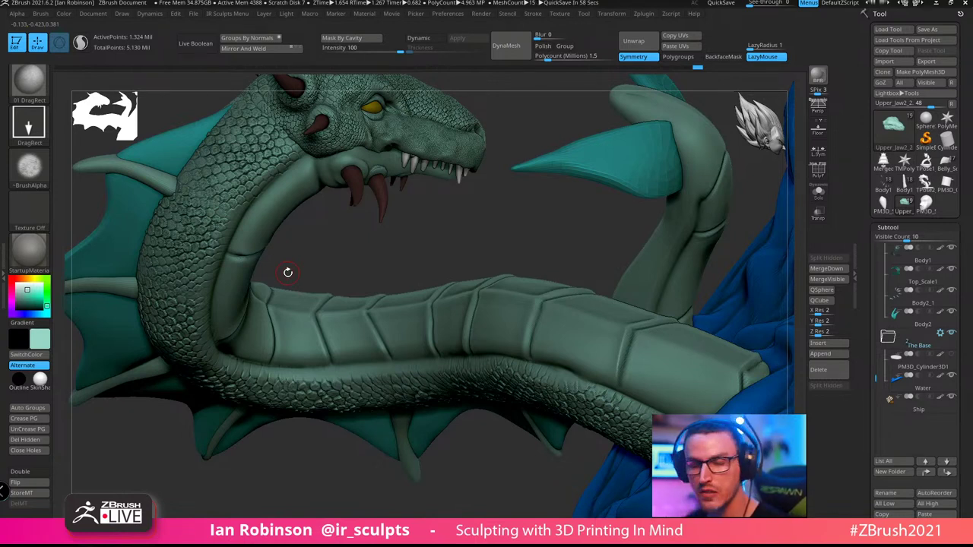
drag(456, 238, 619, 245)
Select the Body1 subtool and invert its mask so that only the tail section is editable, checking with PolyFrame
alt+click(303, 399)
key(shift+f)
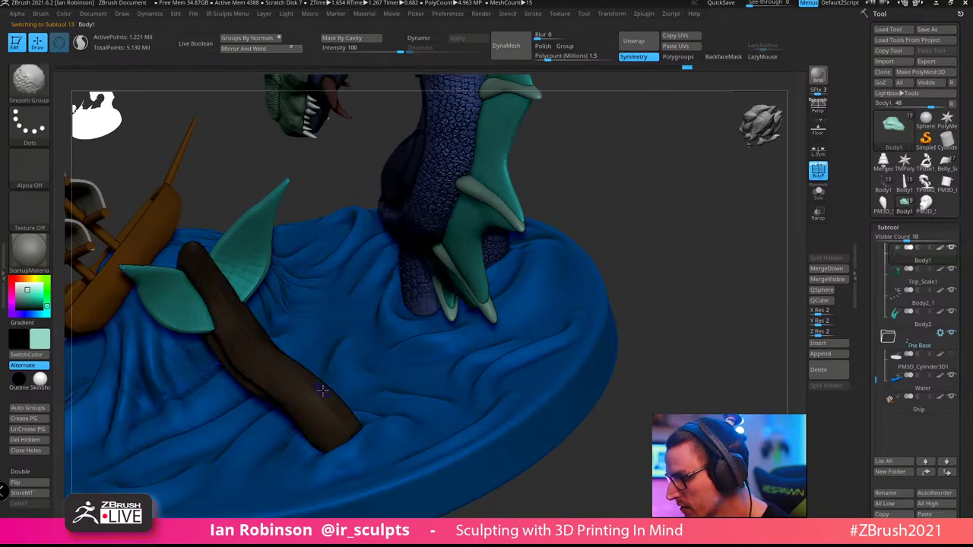
ctrl+click(645, 199)
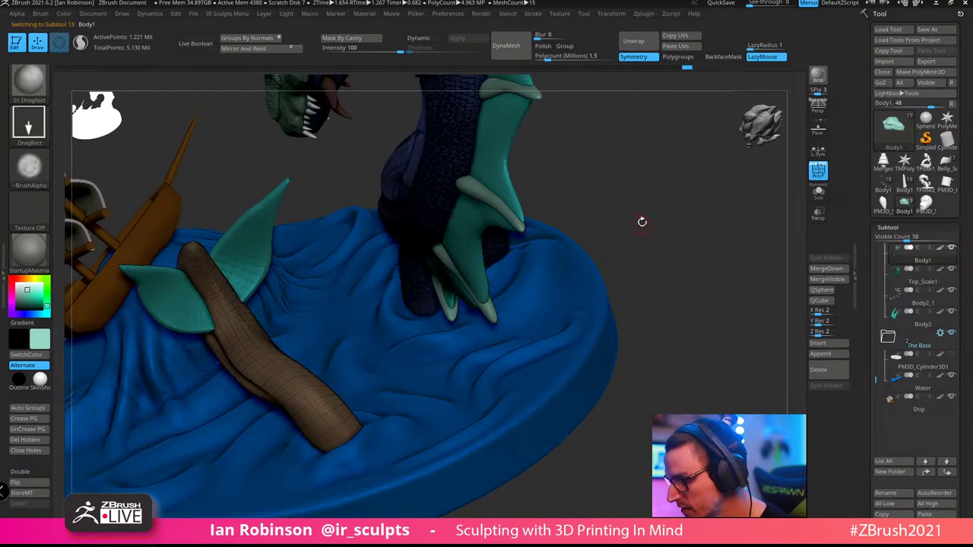
mouse_move(643, 221)
mouse_down()
mouse_move(678, 210)
mouse_move(675, 244)
mouse_move(631, 225)
mouse_move(548, 217)
mouse_up()
key(shift+f)
Choose the 02 DragRect brush and stamp trial scales on the lower end of the tail
click(38, 97)
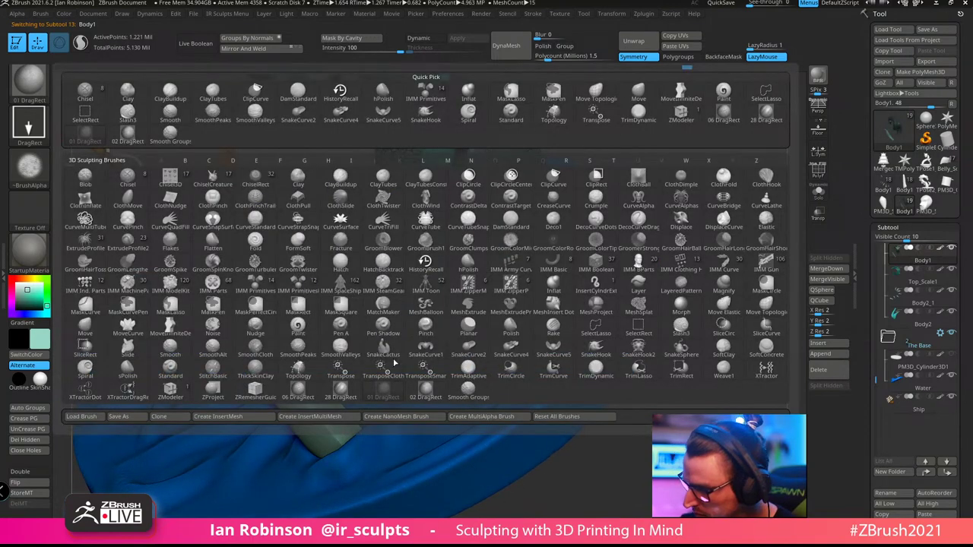
click(436, 409)
drag(319, 418, 360, 472)
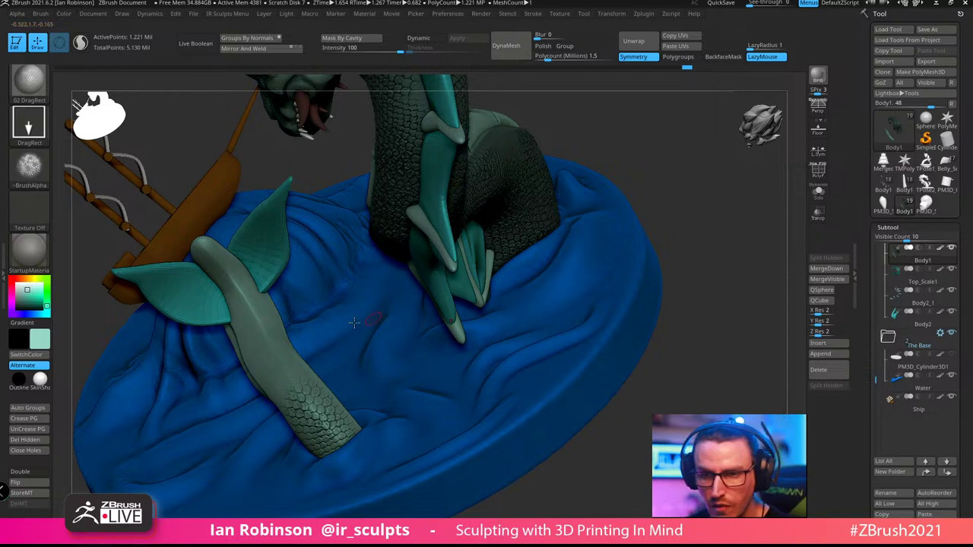
alt+drag(354, 322, 335, 316)
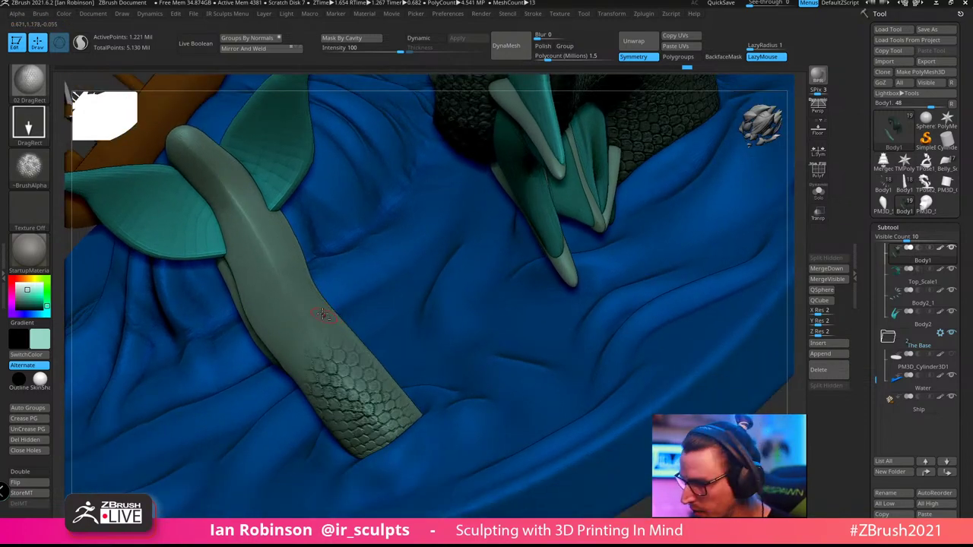
mouse_move(323, 279)
alt+mouse_down()
mouse_move(323, 302)
mouse_move(347, 349)
alt+mouse_up()
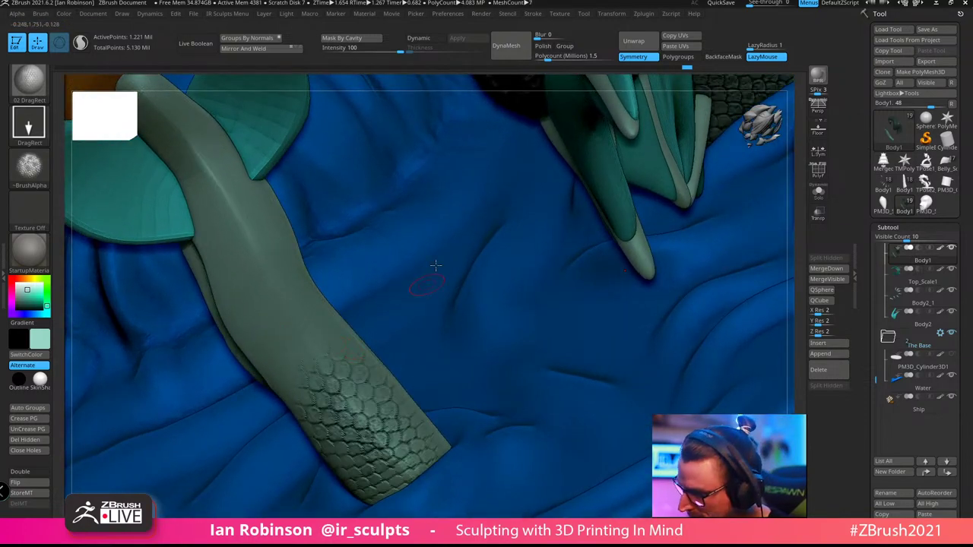
drag(436, 266, 365, 441)
Isolate the Body1 subtool with Solo and undo the trial scale stamps on the tail
click(819, 193)
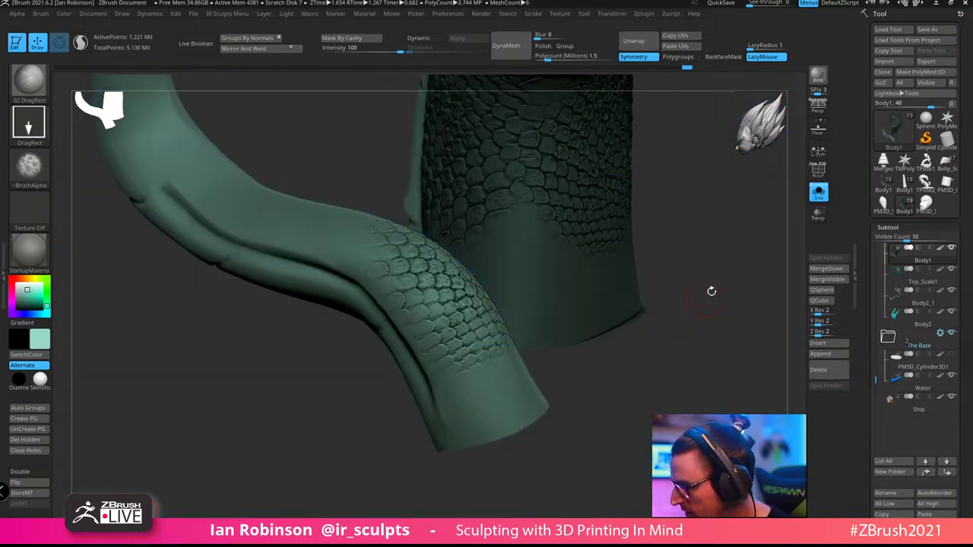
drag(711, 291, 702, 317)
key(ctrl+z)
alt+drag(630, 362, 647, 308)
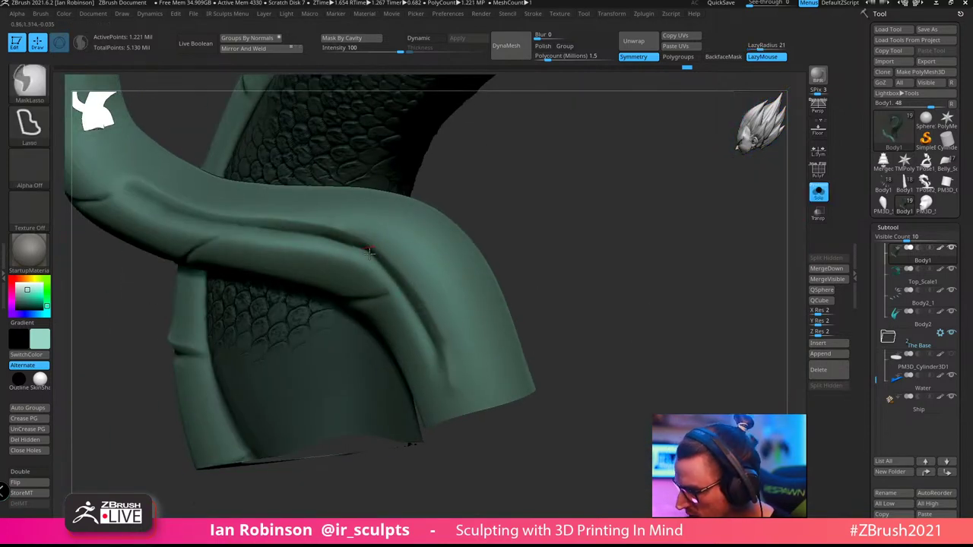
Mask the belly plates along the lower tail with MaskLasso, following the crease from both sides
mouse_move(532, 472)
ctrl+mouse_down()
mouse_move(566, 465)
mouse_move(491, 481)
mouse_move(342, 252)
mouse_move(131, 241)
mouse_move(73, 200)
mouse_move(119, 183)
ctrl+mouse_up()
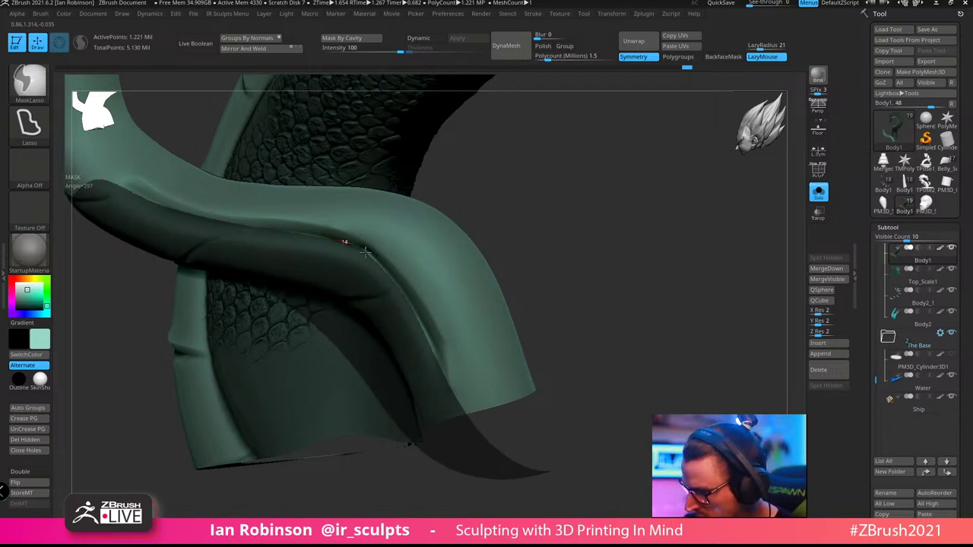
ctrl+drag(365, 251, 372, 260)
mouse_move(632, 297)
mouse_down()
mouse_move(591, 345)
mouse_move(553, 327)
mouse_up()
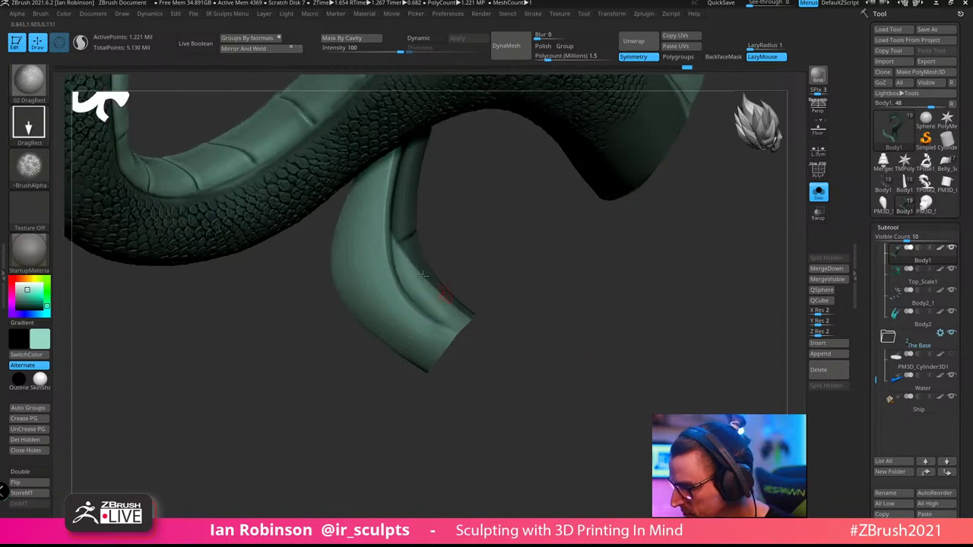
key(ctrl)
mouse_move(437, 325)
ctrl+mouse_down()
mouse_move(535, 250)
mouse_move(394, 221)
ctrl+mouse_up()
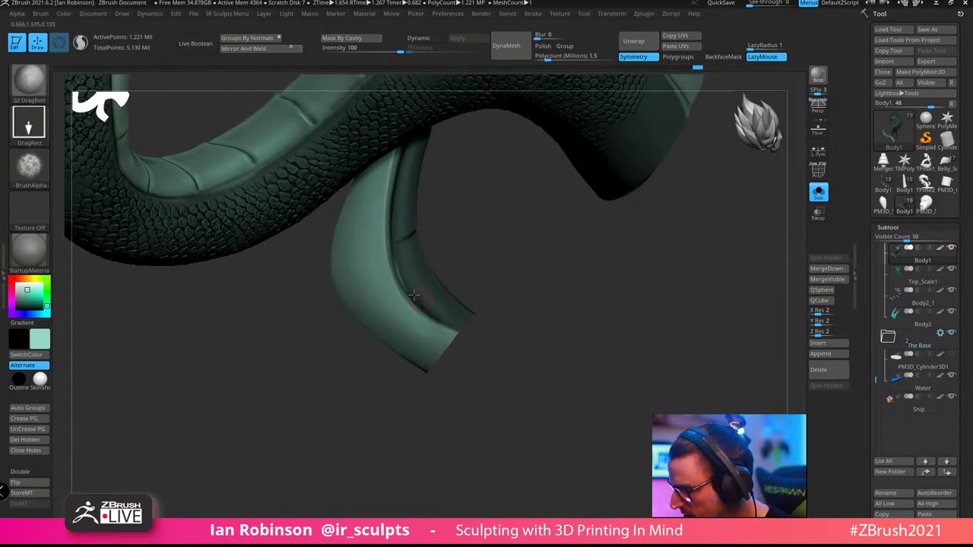
key(ctrl)
Extend the lasso mask over the remaining belly plates on the upper tail, up toward the tip
mouse_move(495, 235)
right_down()
mouse_move(494, 438)
mouse_move(480, 477)
right_up()
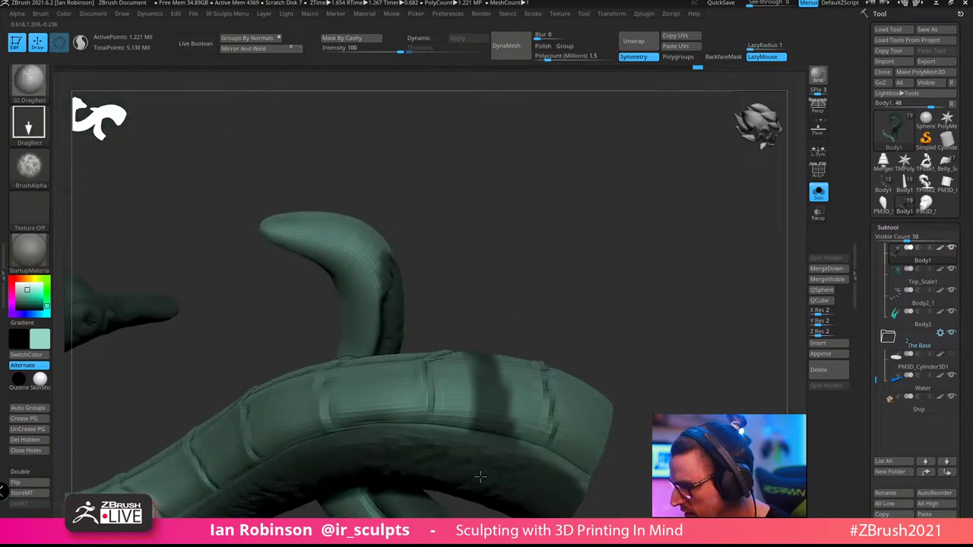
right_drag(535, 279, 432, 280)
key(ctrl)
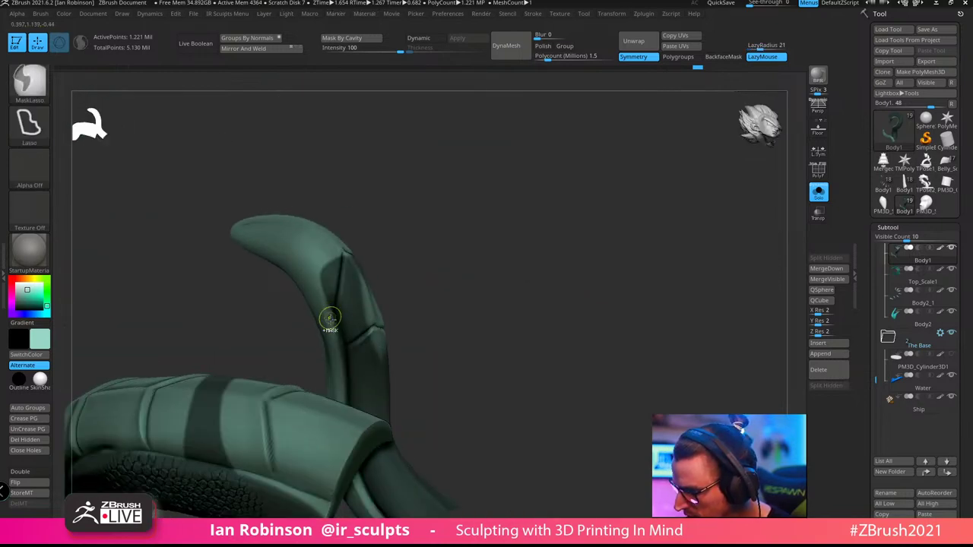
mouse_move(259, 337)
right_down()
mouse_move(451, 251)
mouse_move(484, 239)
mouse_move(516, 245)
mouse_move(365, 365)
right_up()
key(ctrl)
ctrl+drag(349, 269, 432, 370)
mouse_move(441, 361)
right_down()
mouse_move(478, 304)
mouse_move(550, 246)
mouse_move(438, 220)
mouse_move(322, 238)
right_up()
key(ctrl)
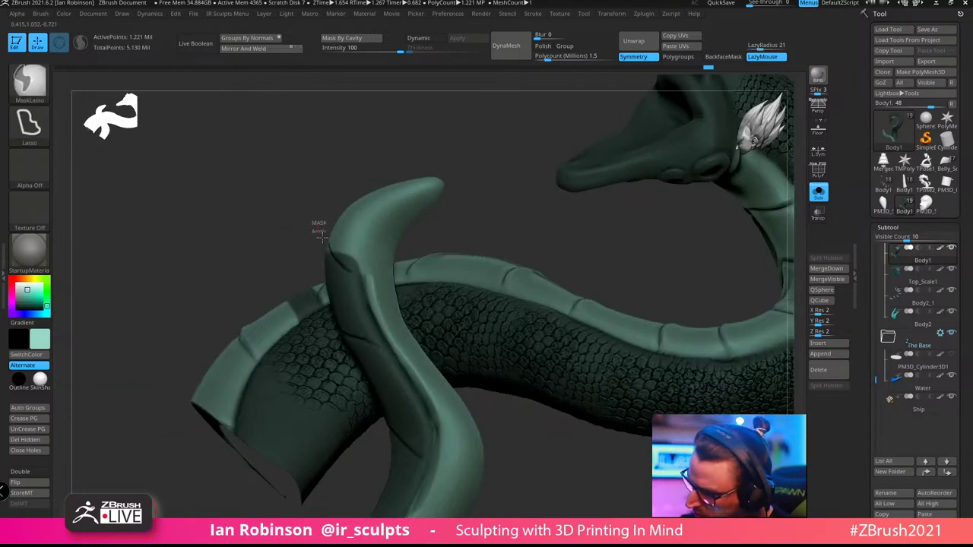
Stamp scales with 02 DragRect on the lower end of the tail, undoing and redoing unsuitable stamps
mouse_move(374, 126)
right_down()
mouse_move(508, 171)
mouse_move(586, 233)
mouse_move(605, 266)
mouse_move(448, 361)
right_up()
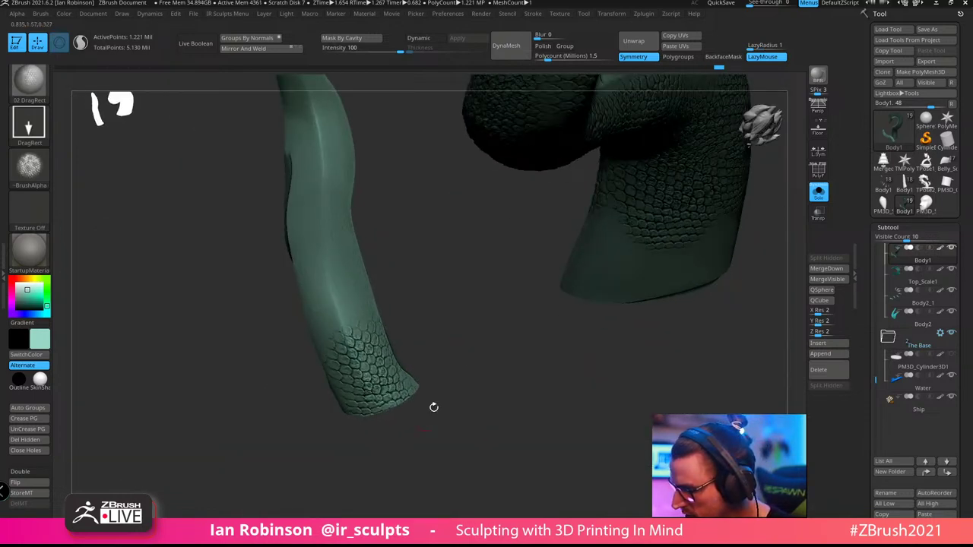
right_drag(433, 408, 339, 408)
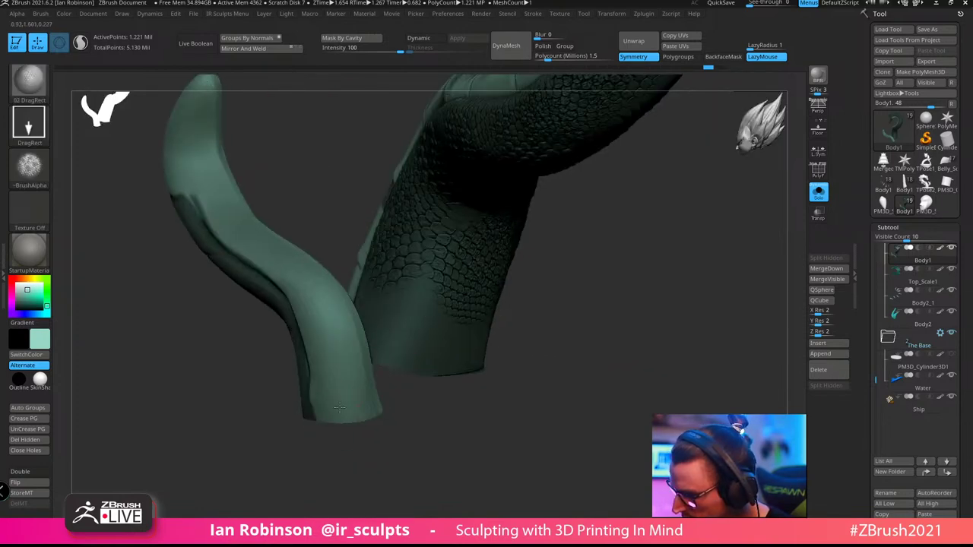
mouse_move(353, 468)
right_down()
mouse_move(419, 454)
mouse_move(307, 390)
right_up()
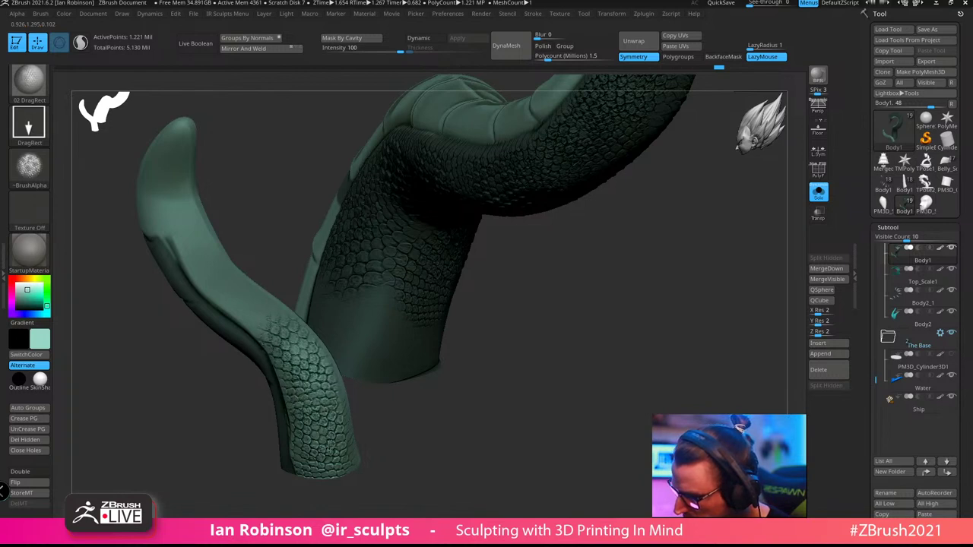
right_drag(409, 448, 497, 463)
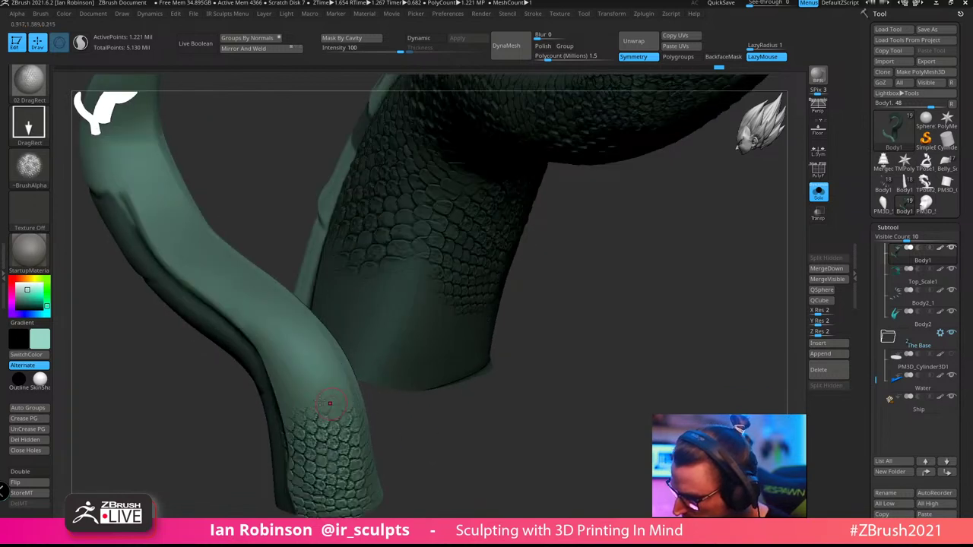
key(ctrl+z)
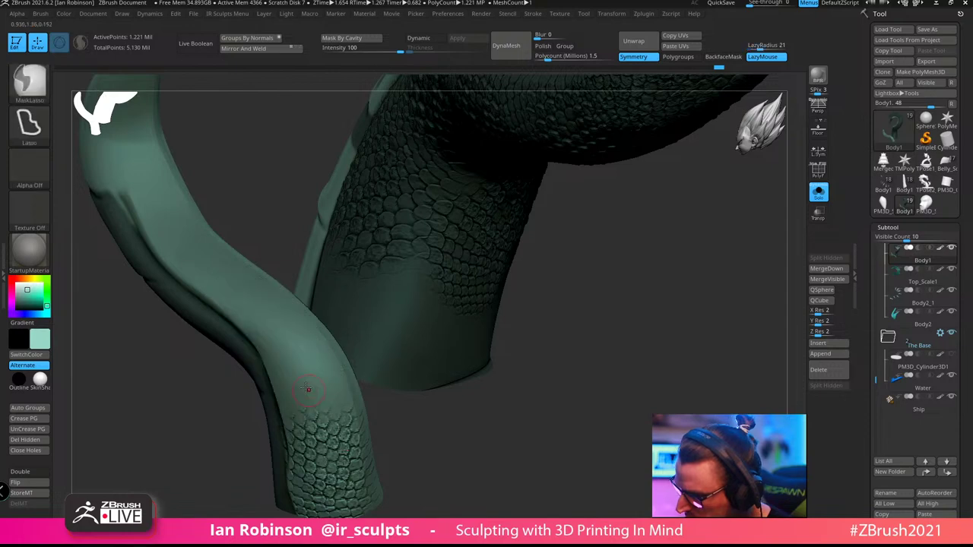
drag(306, 383, 340, 444)
Stamp overlapping scales along the tail's unmasked side, from the lower bend up toward the tip
right_drag(352, 467, 524, 414)
drag(608, 351, 487, 342)
right_drag(297, 364, 304, 348)
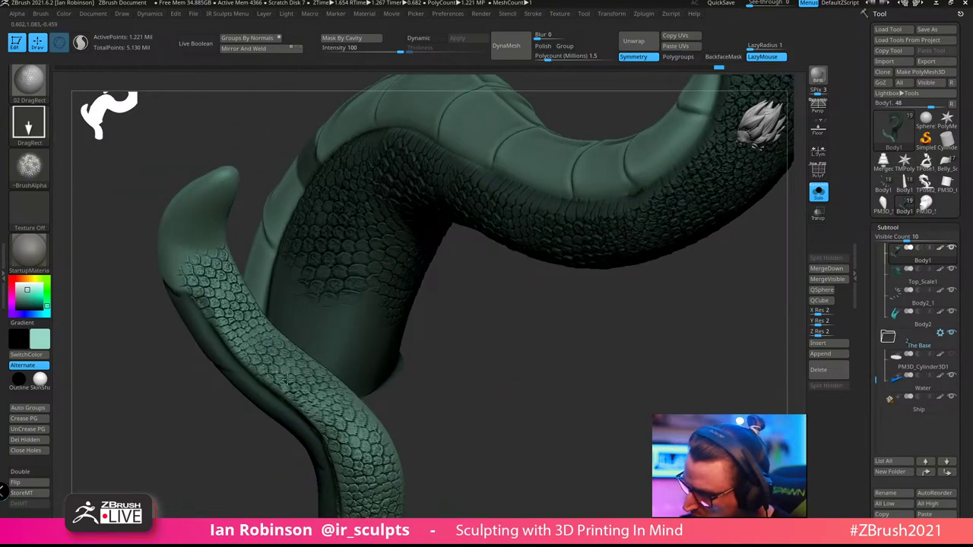
right_drag(288, 380, 231, 306)
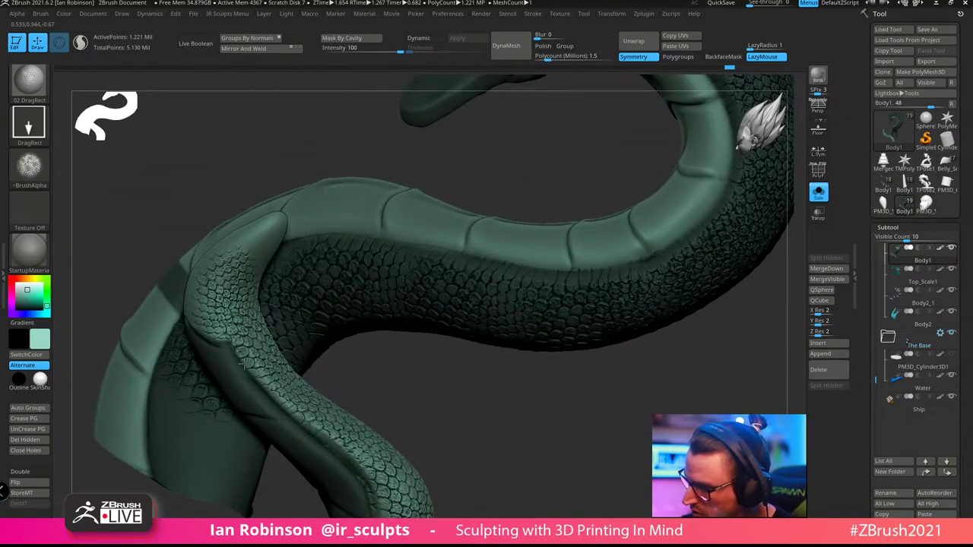
right_drag(530, 420, 496, 369)
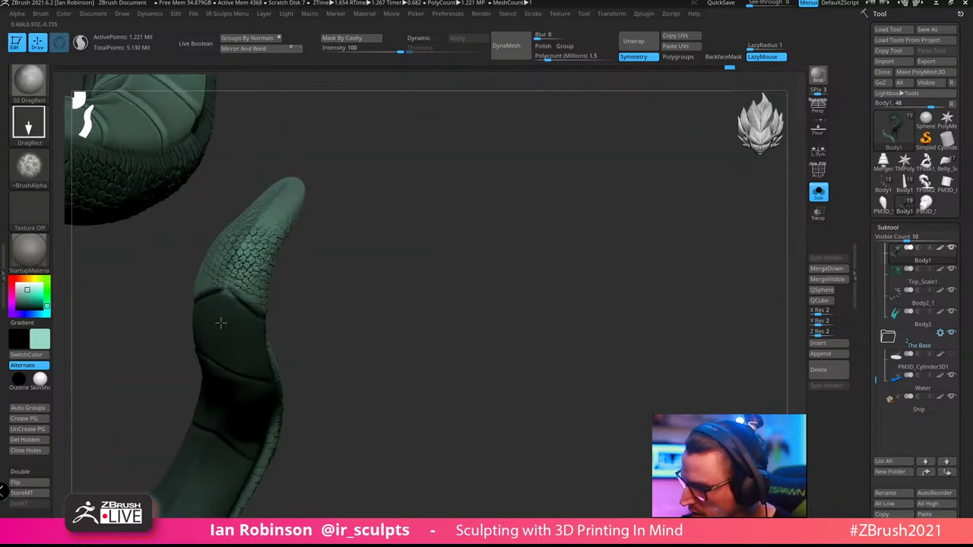
right_drag(220, 353, 415, 323)
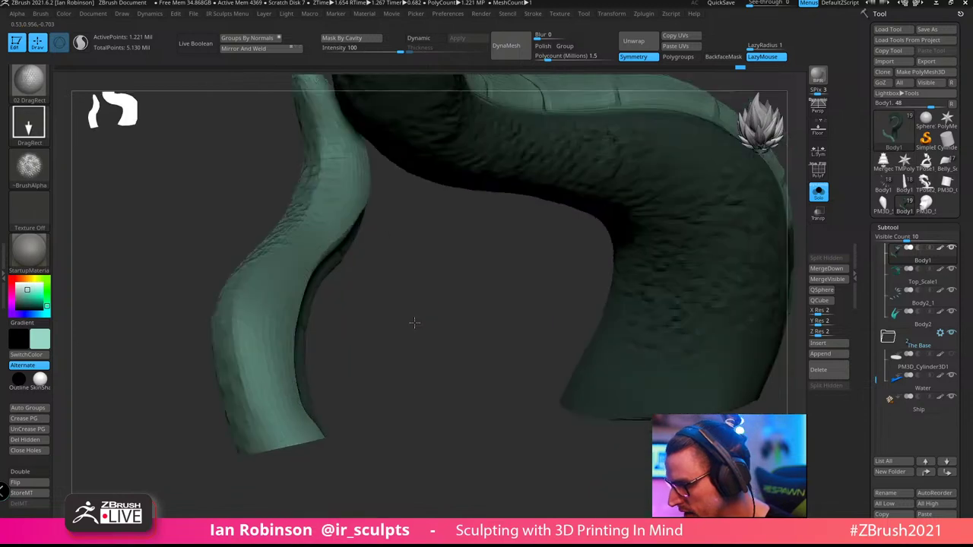
Stamp scales over the tail's remaining smooth side, from the cut end past the bend to the tip
right_drag(346, 408, 320, 403)
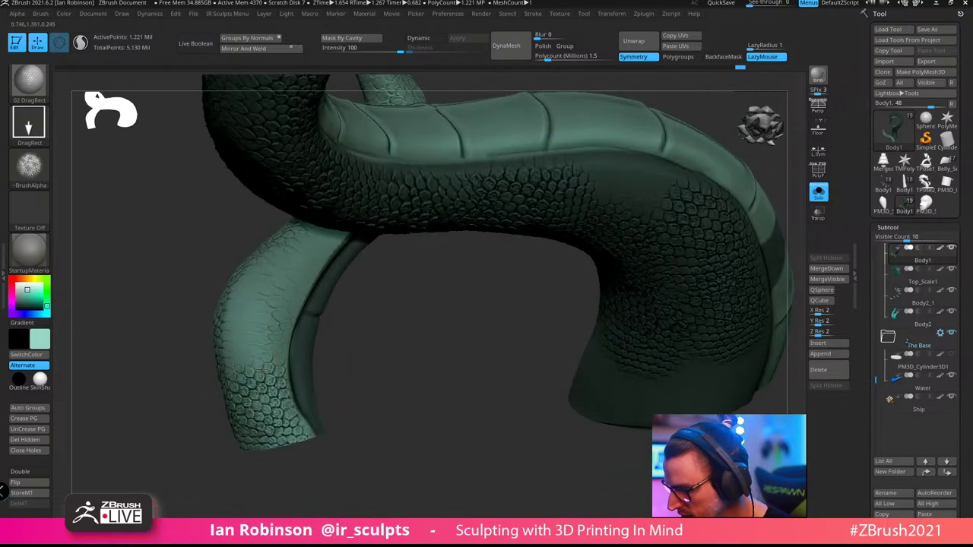
drag(259, 354, 293, 390)
ctrl+right_drag(380, 395, 357, 391)
key(ctrl+z)
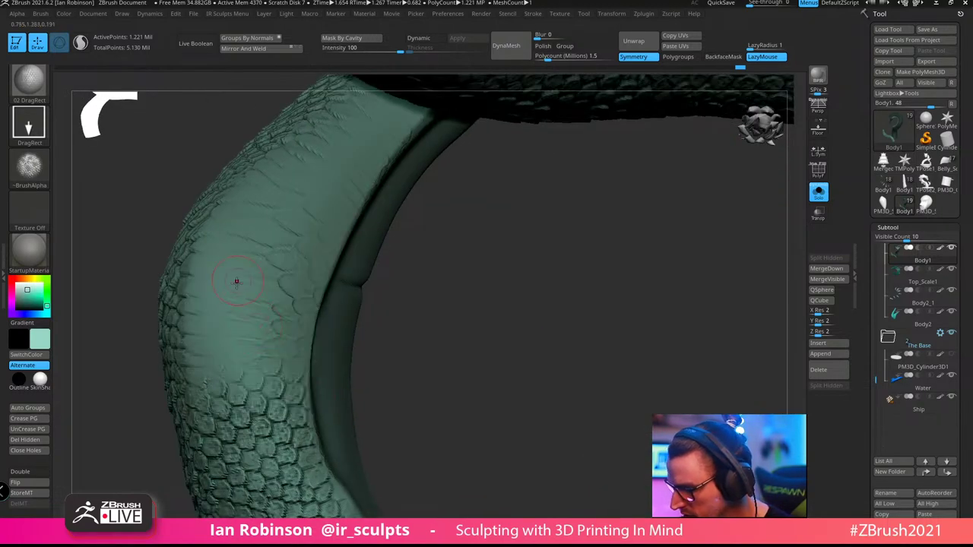
drag(238, 283, 293, 348)
right_drag(438, 309, 278, 305)
right_drag(259, 411, 338, 408)
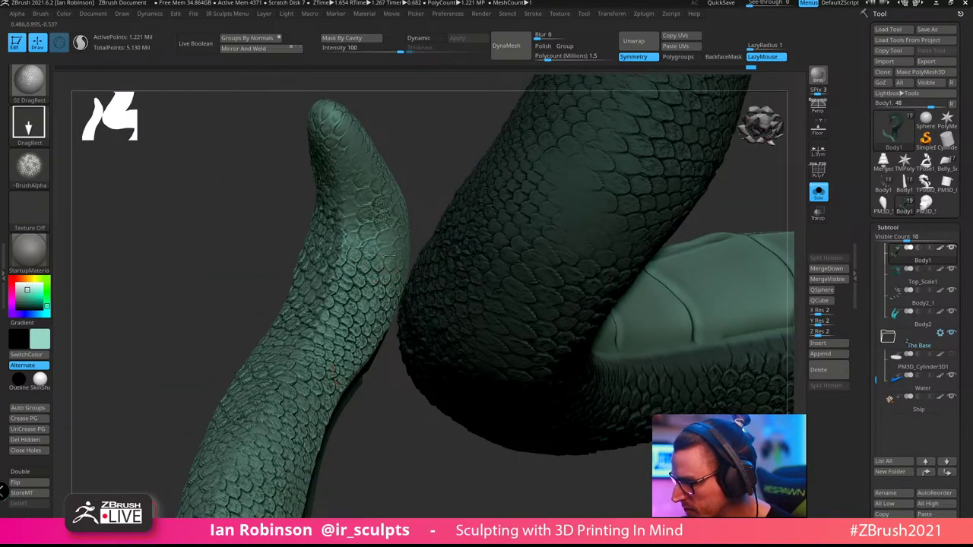
drag(379, 215, 372, 152)
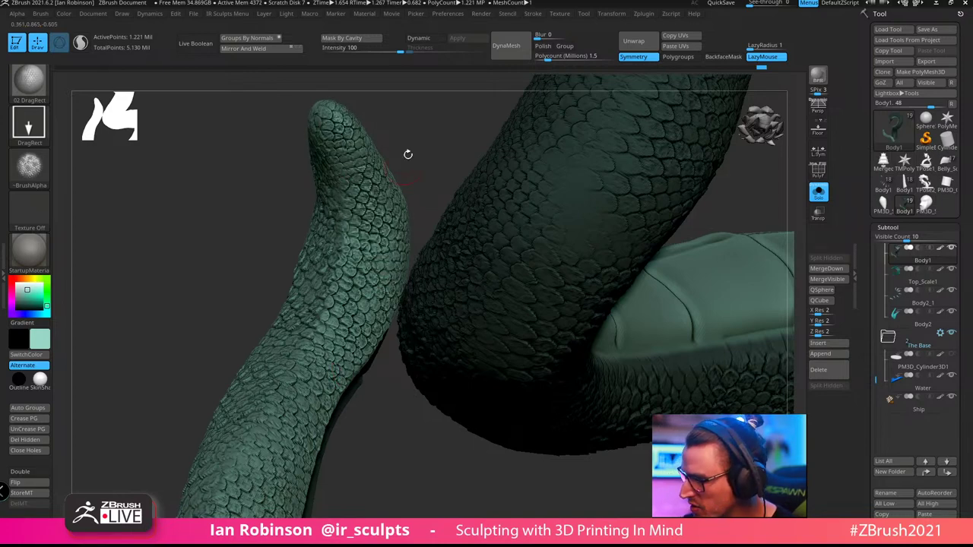
Turn off Solo and review the scaled tail, body and head together with the base
ctrl+right_drag(407, 154, 244, 71)
right_drag(472, 356, 525, 408)
click(818, 192)
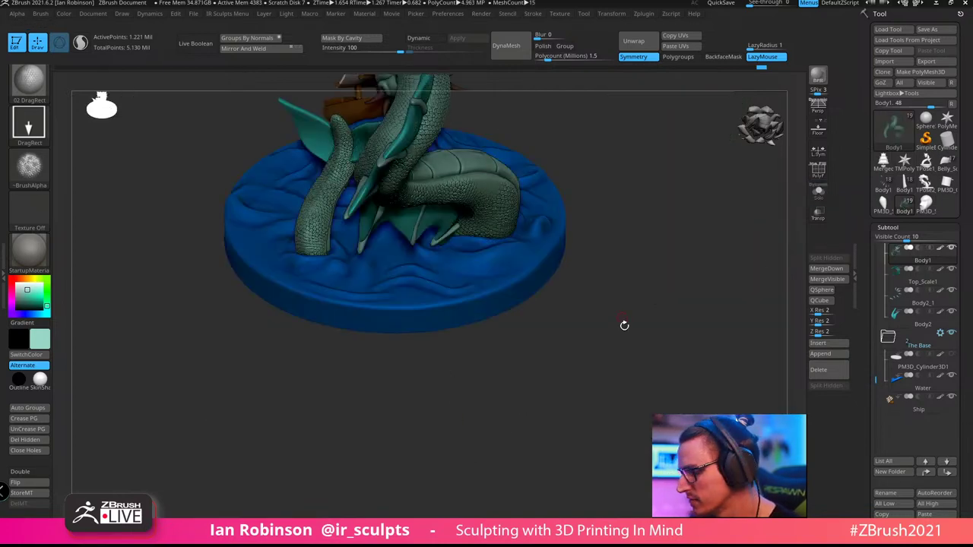
right_drag(624, 324, 623, 355)
mouse_move(565, 248)
right_down()
mouse_move(597, 284)
mouse_move(595, 302)
right_up()
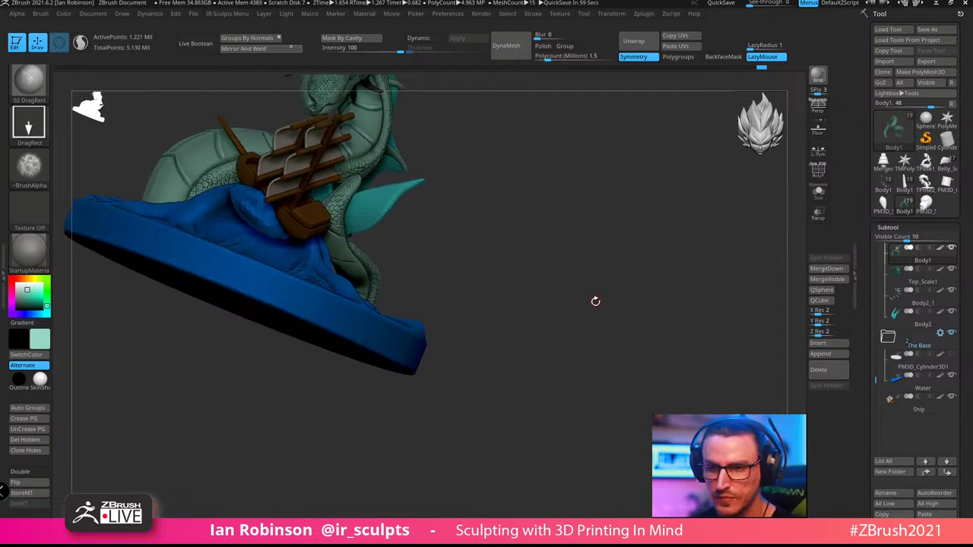
mouse_move(592, 393)
right_down()
mouse_move(634, 387)
mouse_move(616, 366)
mouse_move(598, 383)
mouse_move(628, 304)
mouse_move(647, 370)
mouse_move(502, 189)
mouse_move(204, 267)
right_up()
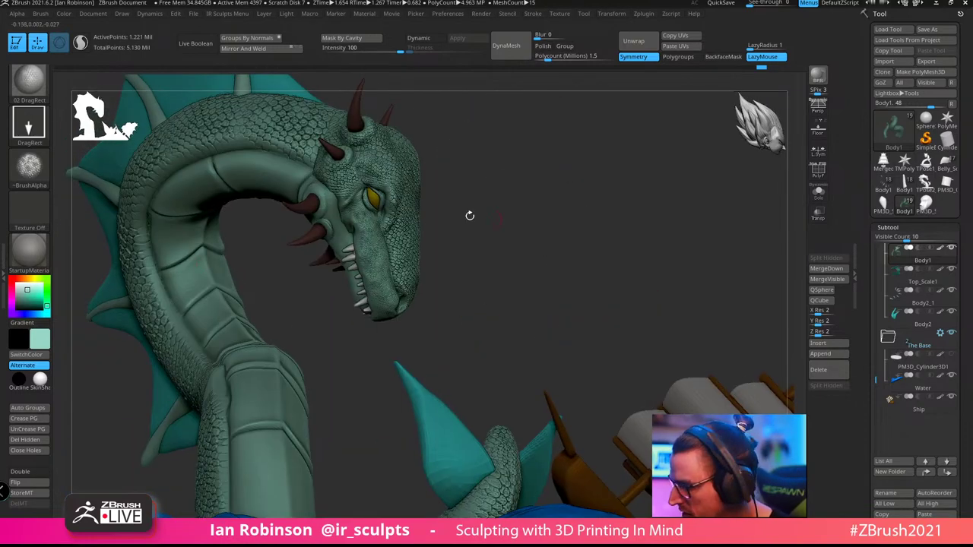
Isolate Body1 with Solo and stamp scales over the smooth skin where the neck meets the head
click(817, 195)
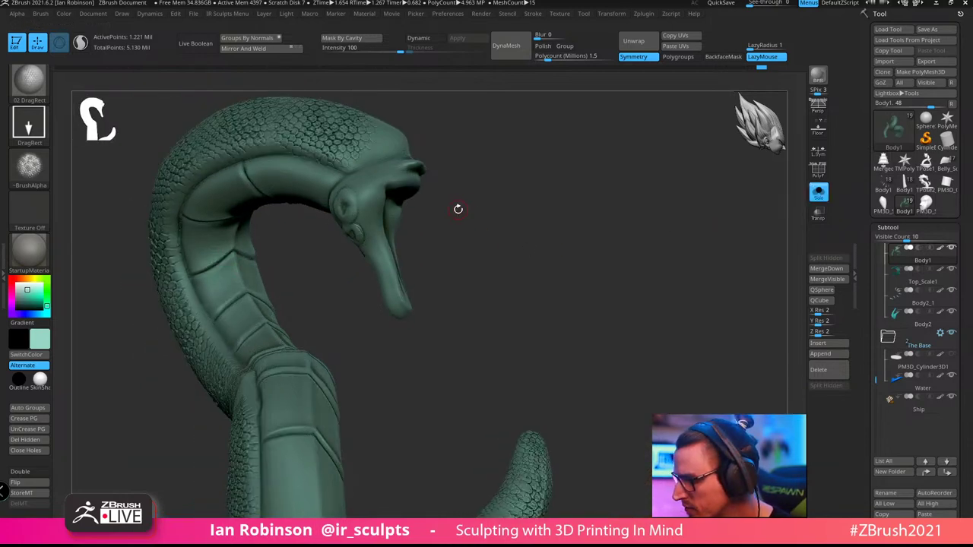
right_drag(456, 209, 325, 199)
right_drag(488, 177, 422, 273)
right_drag(484, 178, 494, 273)
drag(401, 321, 404, 325)
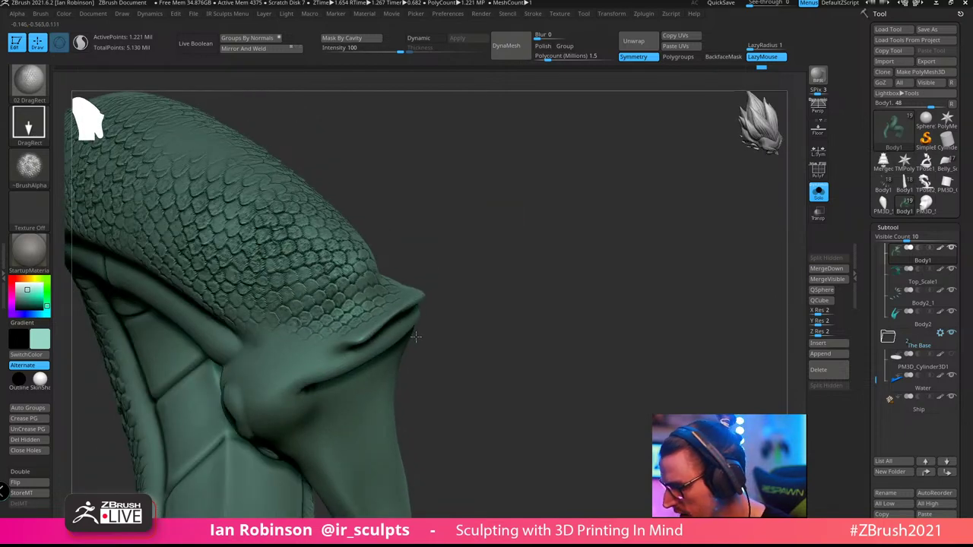
drag(533, 209, 602, 229)
right_drag(601, 228, 312, 293)
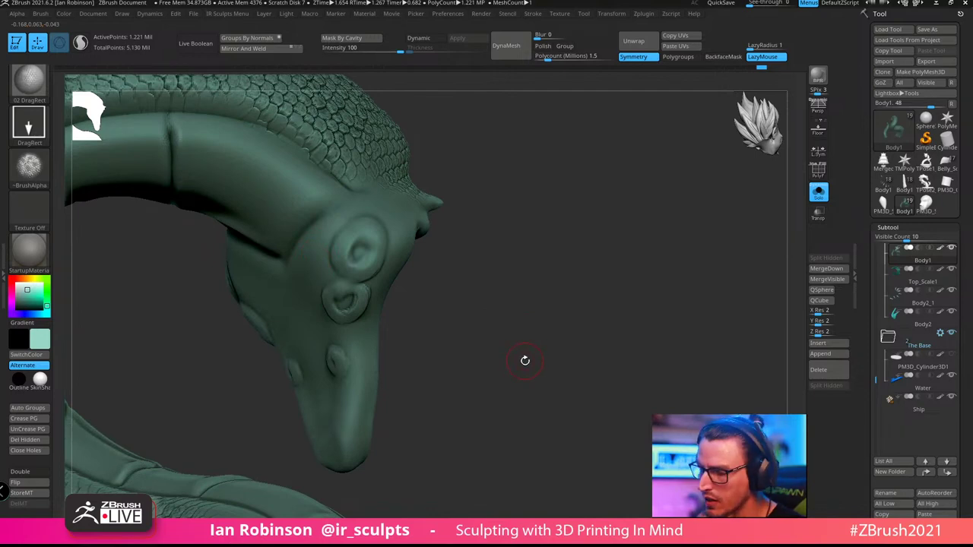
Turn off Solo and examine the lower jaw and the neck-to-head transition from below and the side
click(817, 193)
drag(541, 287, 602, 283)
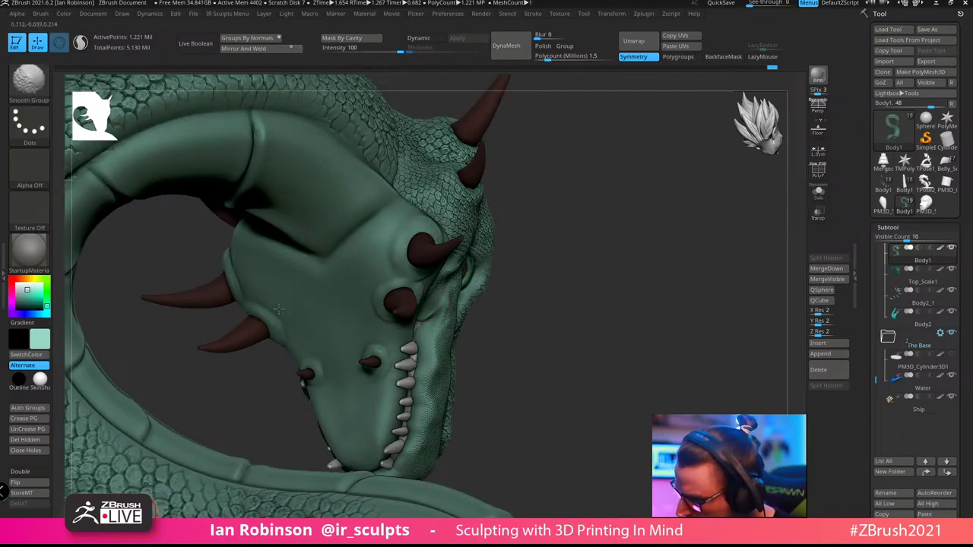
right_drag(293, 352, 586, 301)
right_drag(543, 332, 334, 341)
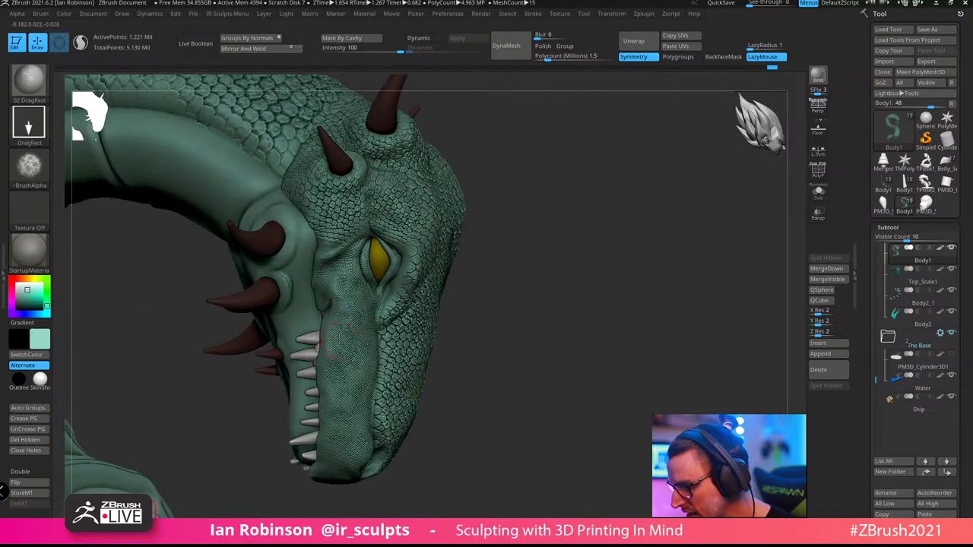
right_drag(332, 303, 479, 304)
Select the 01 DragRect scale brush for detailing the smooth underside of the lower jaw
click(30, 79)
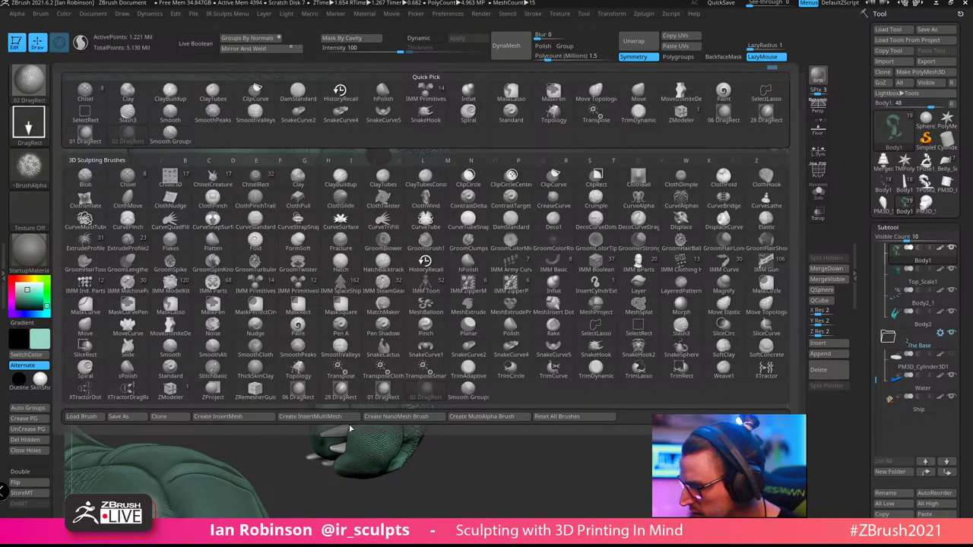
click(468, 395)
click(442, 415)
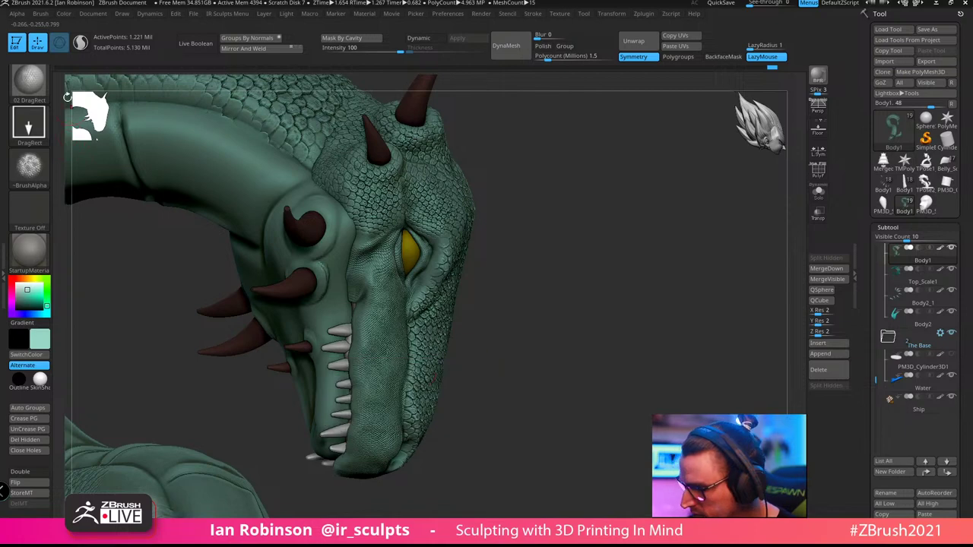
click(30, 79)
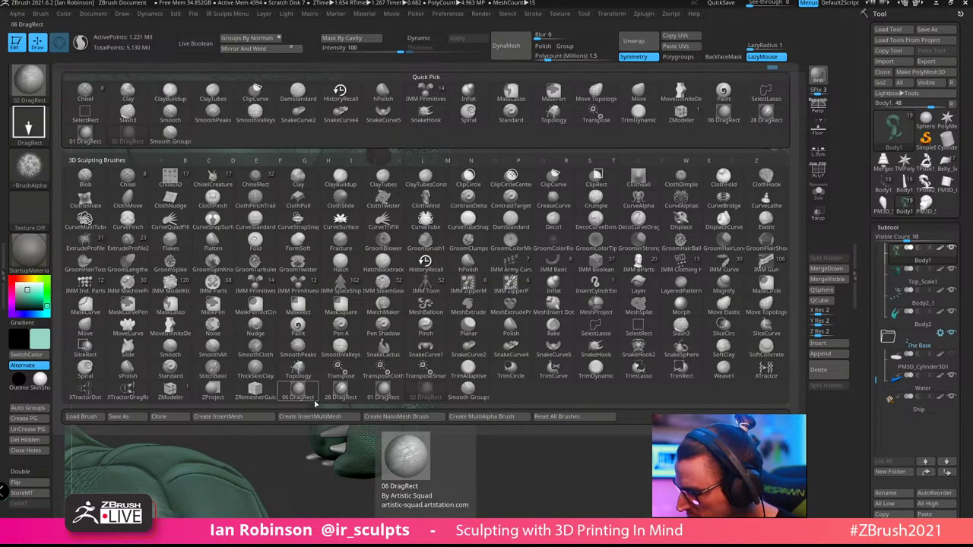
click(383, 391)
drag(522, 458, 315, 298)
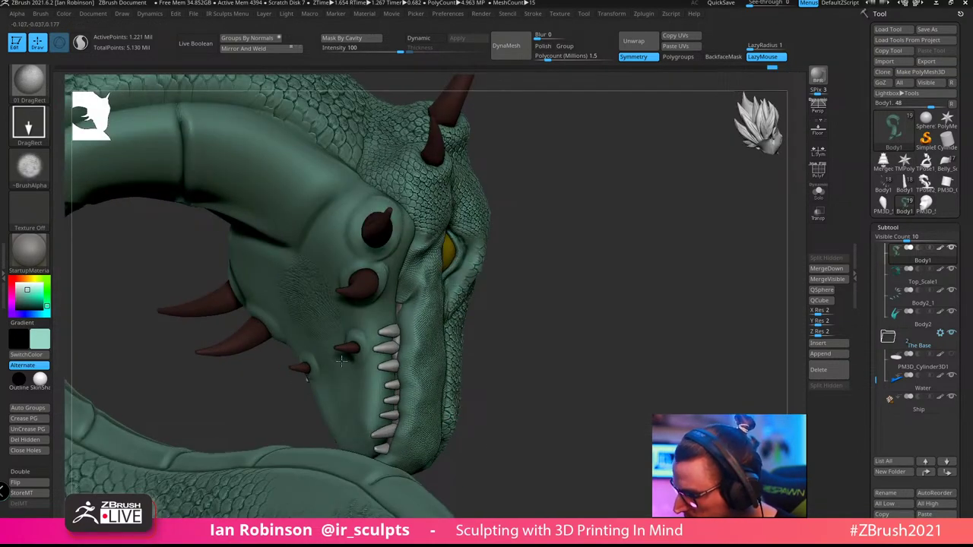
Isolate Body1 with Solo and switch the visibility selection brush to SelectLasso
click(818, 191)
mouse_move(613, 284)
mouse_down()
mouse_move(609, 301)
mouse_move(316, 297)
mouse_up()
click(39, 93)
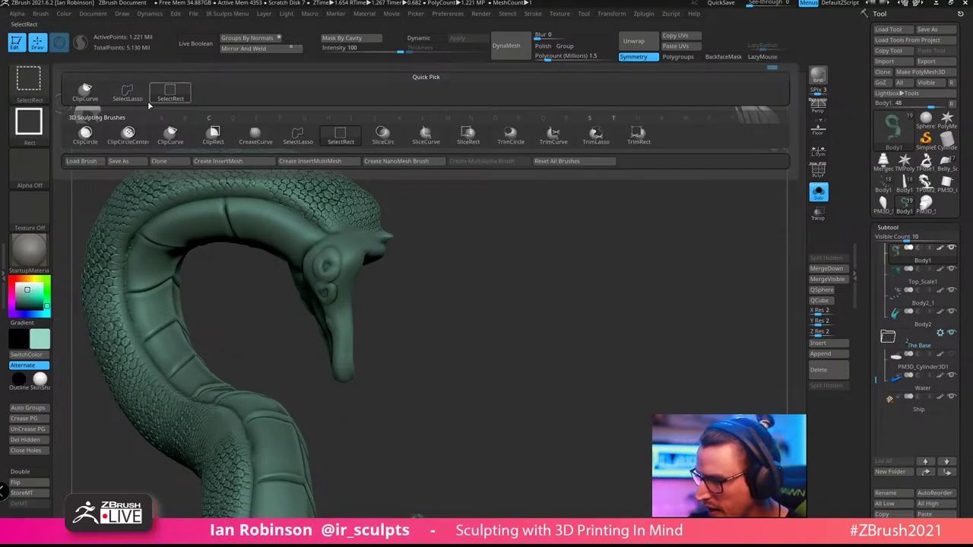
click(127, 92)
Try to separate the lower jaw from the neck with lasso visibility selections around their junction
mouse_move(251, 281)
ctrl+shift+mouse_down()
mouse_move(500, 408)
mouse_move(334, 200)
mouse_move(268, 291)
ctrl+shift+mouse_up()
mouse_move(512, 308)
mouse_down()
mouse_move(537, 284)
mouse_move(533, 271)
mouse_move(468, 251)
mouse_up()
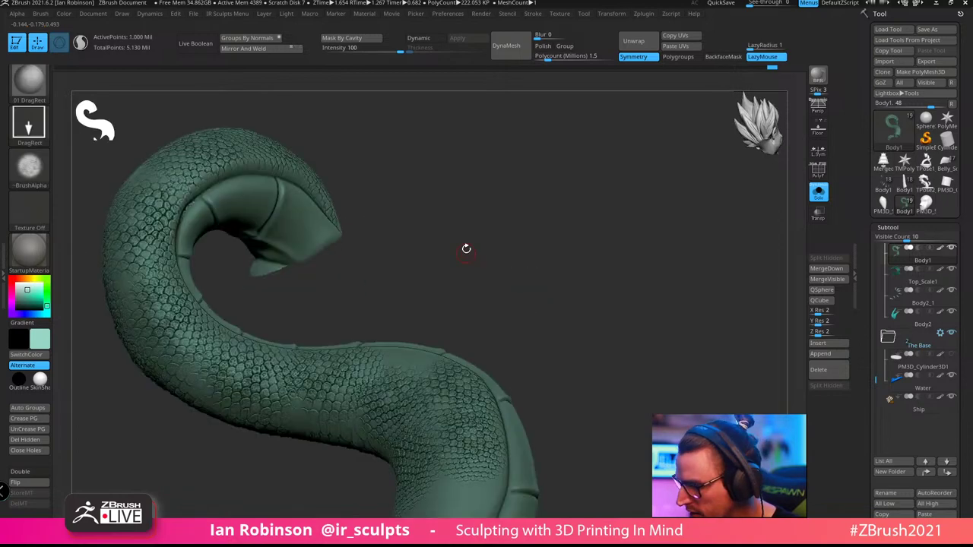
key(ctrl+shift)
ctrl+shift+drag(289, 269, 221, 306)
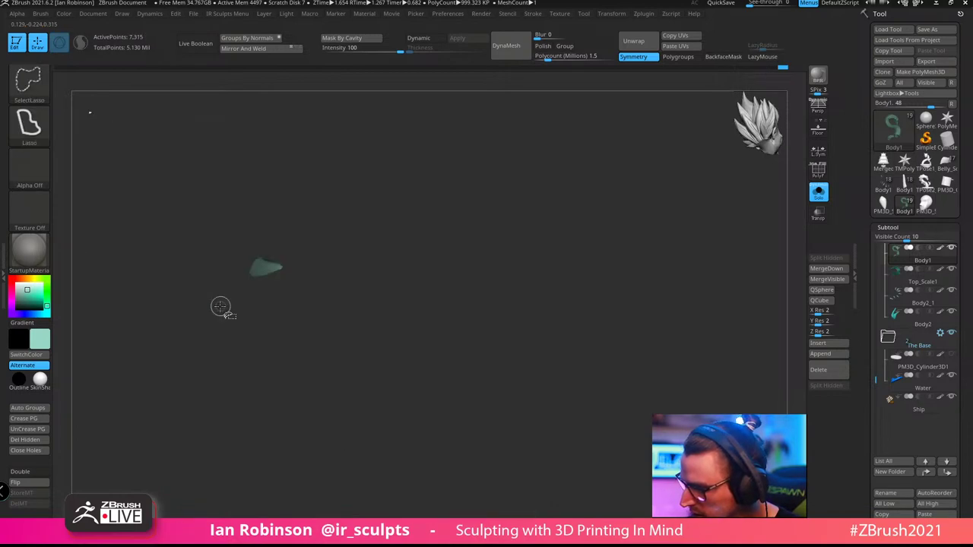
ctrl+shift+click(430, 198)
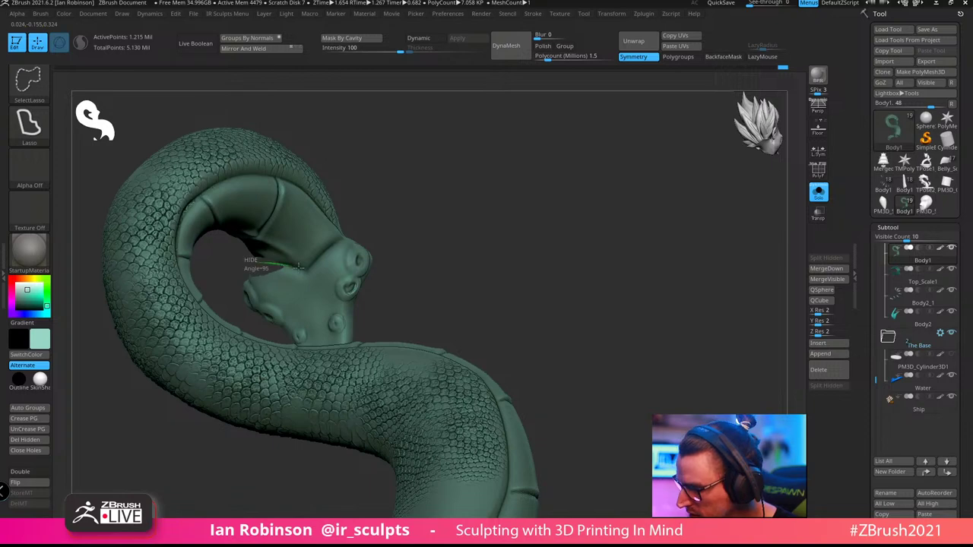
mouse_move(333, 241)
ctrl+shift+mouse_down()
mouse_move(419, 285)
mouse_move(319, 274)
ctrl+shift+mouse_up()
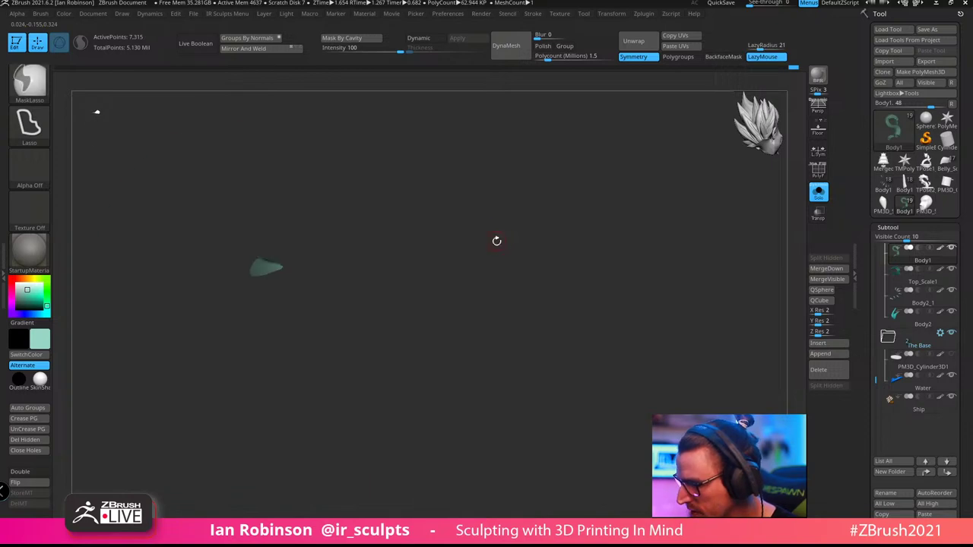
ctrl+shift+click(495, 239)
Hide the neck and body of Body1 so that only the lower jaw piece is shown
ctrl+shift+click(357, 275)
ctrl+shift+click(316, 265)
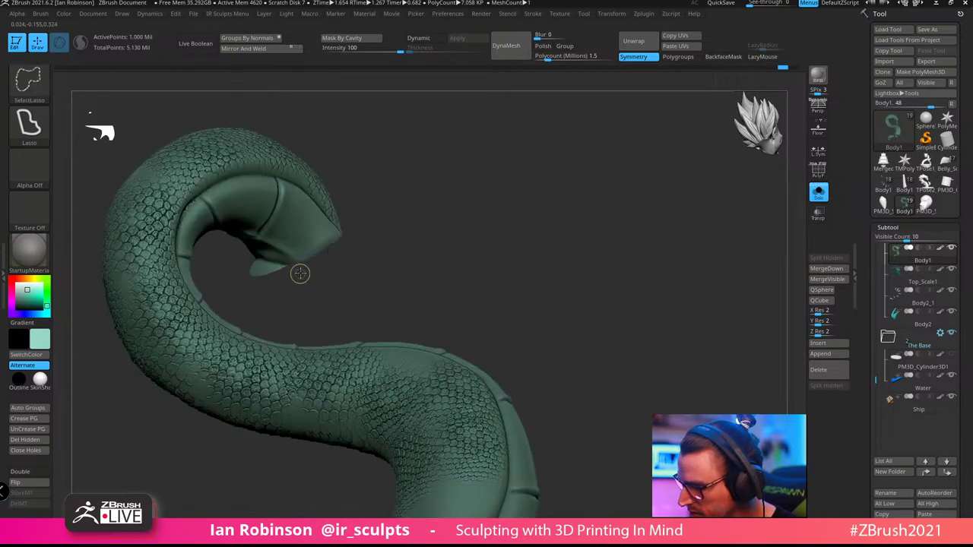
ctrl+alt+shift+drag(213, 255, 342, 313)
mouse_move(475, 233)
ctrl+shift+mouse_down()
mouse_move(525, 219)
mouse_move(564, 266)
mouse_move(547, 273)
ctrl+shift+mouse_up()
drag(474, 270, 598, 228)
ctrl+shift+click(352, 282)
mouse_move(346, 283)
ctrl+alt+shift+mouse_down()
mouse_move(418, 447)
mouse_move(460, 298)
mouse_move(524, 361)
mouse_move(558, 285)
mouse_move(570, 336)
ctrl+alt+shift+mouse_up()
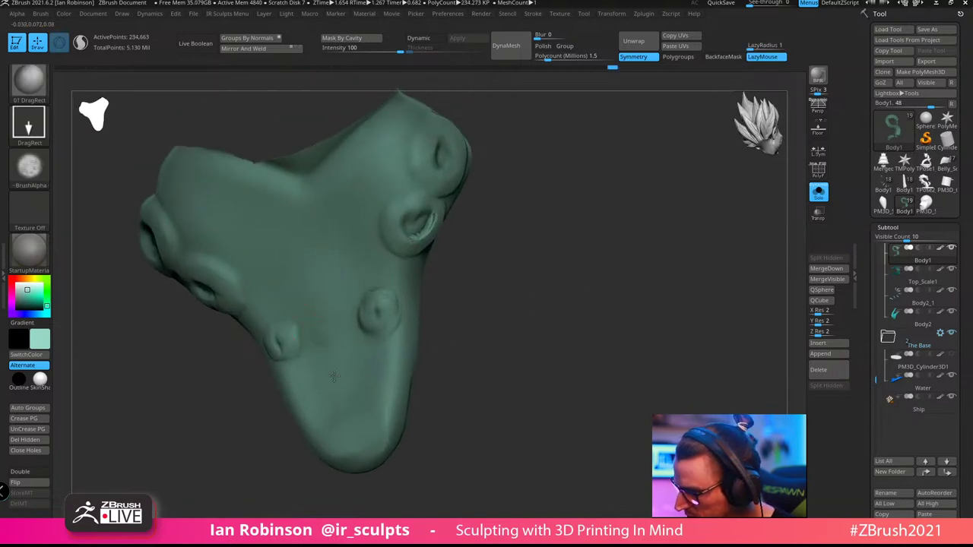
Stamp fine scales over the underside of the lower jaw, from its tip back to the throat
mouse_move(317, 335)
mouse_down()
mouse_move(375, 366)
mouse_move(389, 359)
mouse_up()
drag(355, 446, 389, 504)
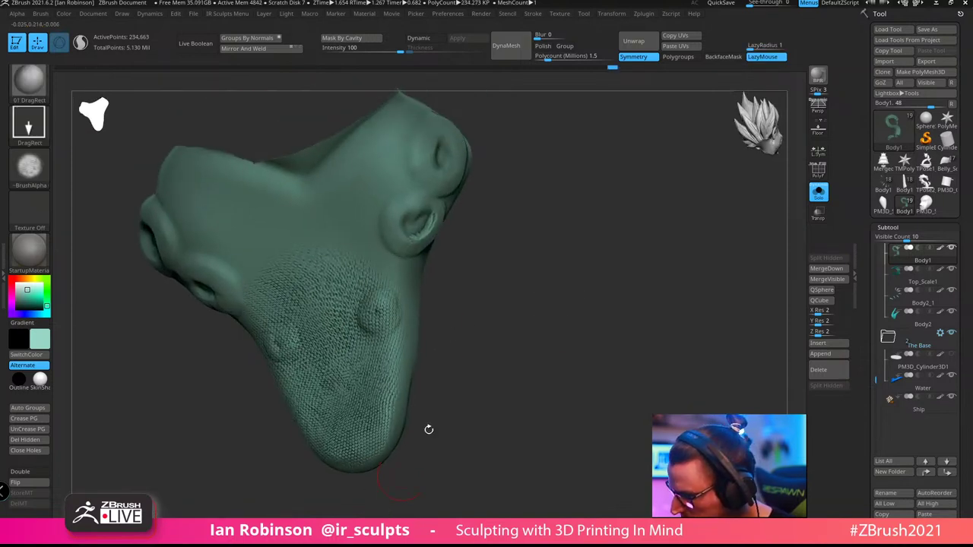
alt+drag(476, 290, 495, 374)
drag(390, 293, 392, 430)
drag(479, 365, 495, 328)
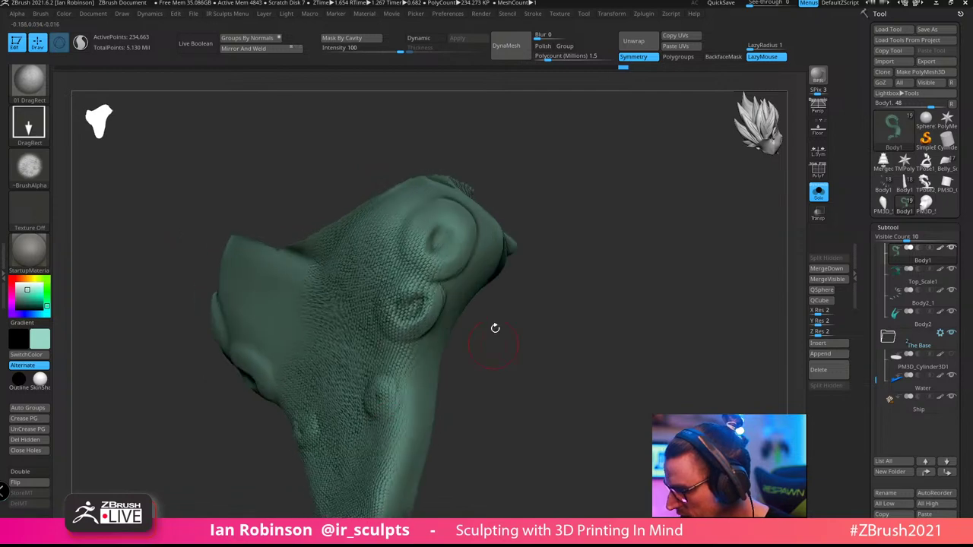
Stamp fine scales over the lower jaw's horn bases, its sides and the back of the cheek
drag(437, 235, 446, 292)
drag(583, 293, 541, 228)
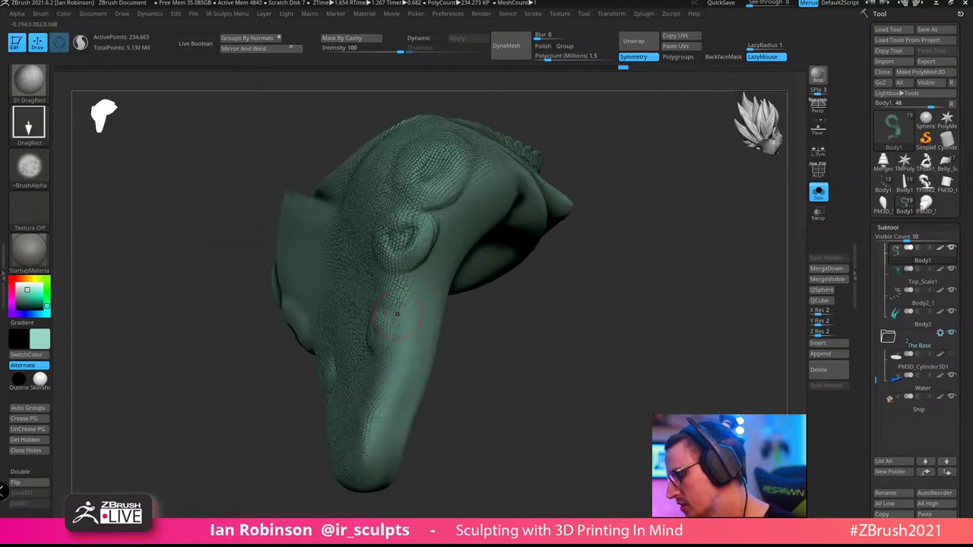
drag(398, 315, 401, 389)
drag(435, 277, 438, 362)
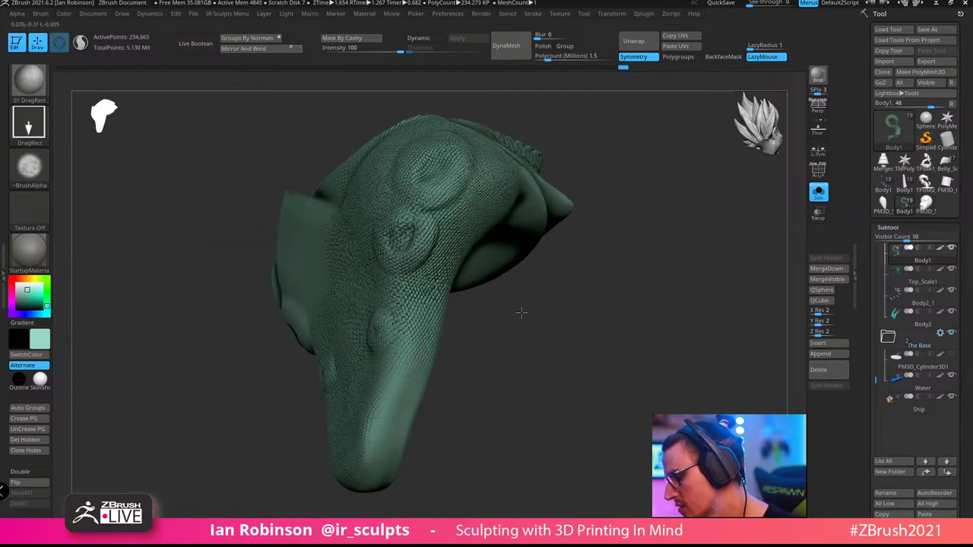
alt+drag(522, 313, 530, 235)
drag(405, 323, 387, 430)
alt+drag(511, 327, 362, 311)
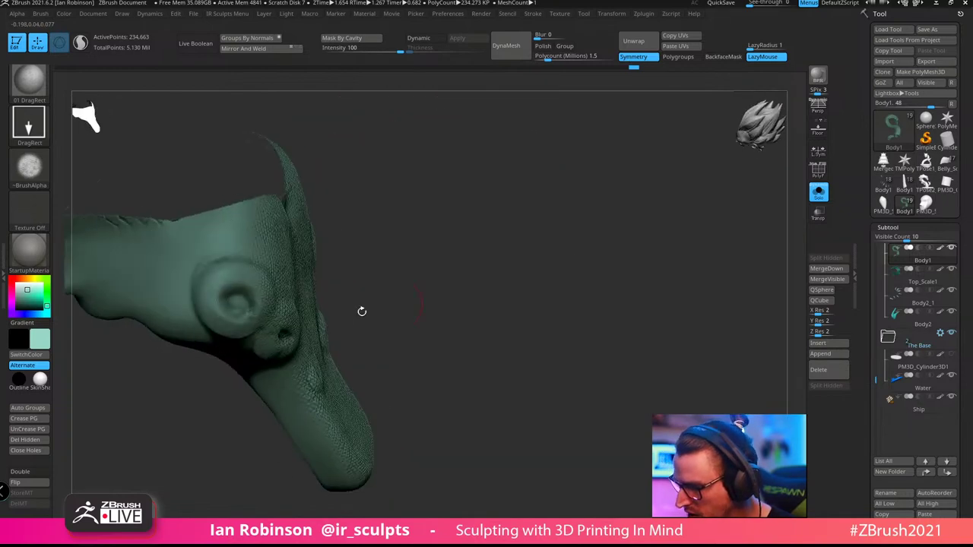
drag(267, 322, 308, 365)
alt+drag(510, 302, 535, 289)
Show all of Body1 again and blend scales over the smooth skin where the jaw and cheek meet the neck
ctrl+shift+click(534, 289)
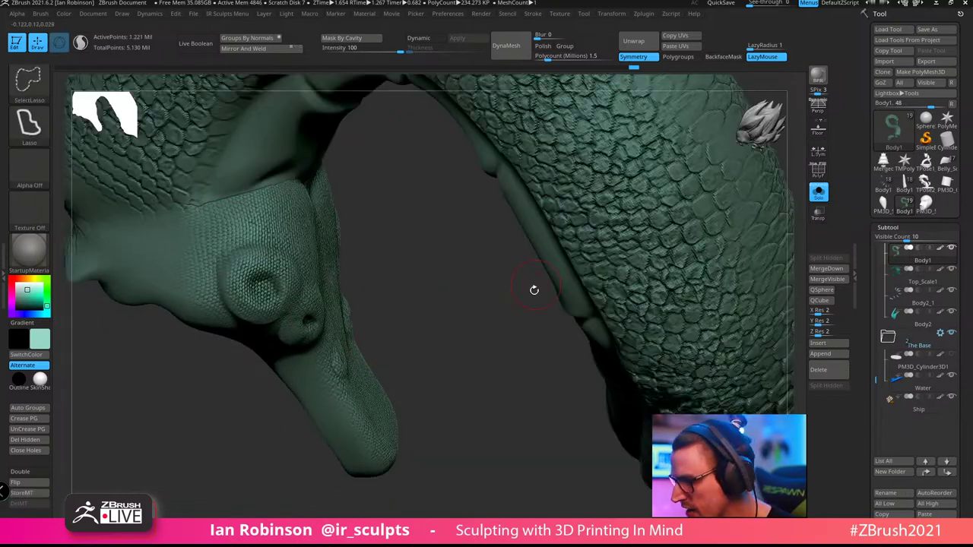
mouse_move(438, 334)
mouse_down()
mouse_move(281, 202)
mouse_move(335, 201)
mouse_move(459, 347)
mouse_move(460, 388)
mouse_up()
key(shift)
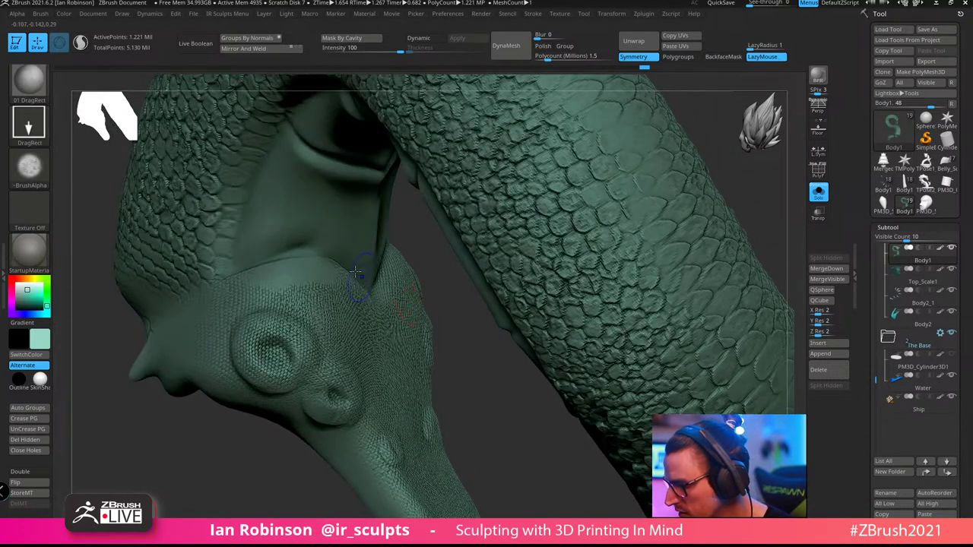
shift+drag(350, 273, 331, 281)
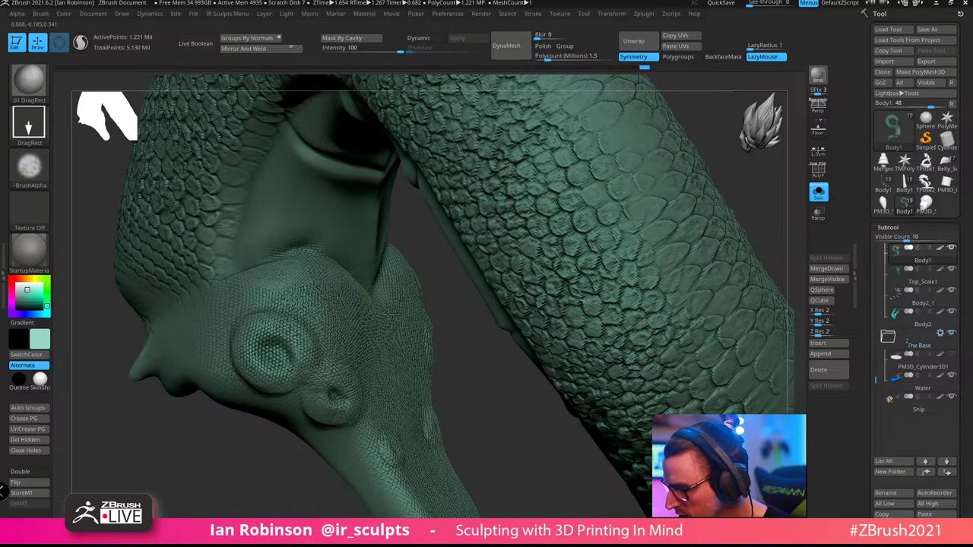
drag(488, 374, 581, 373)
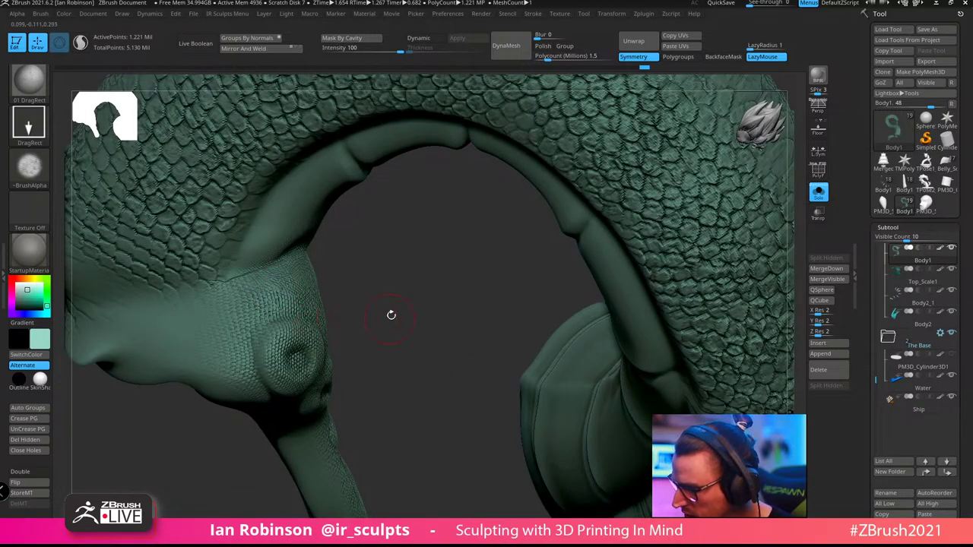
alt+drag(390, 314, 380, 292)
drag(269, 393, 198, 340)
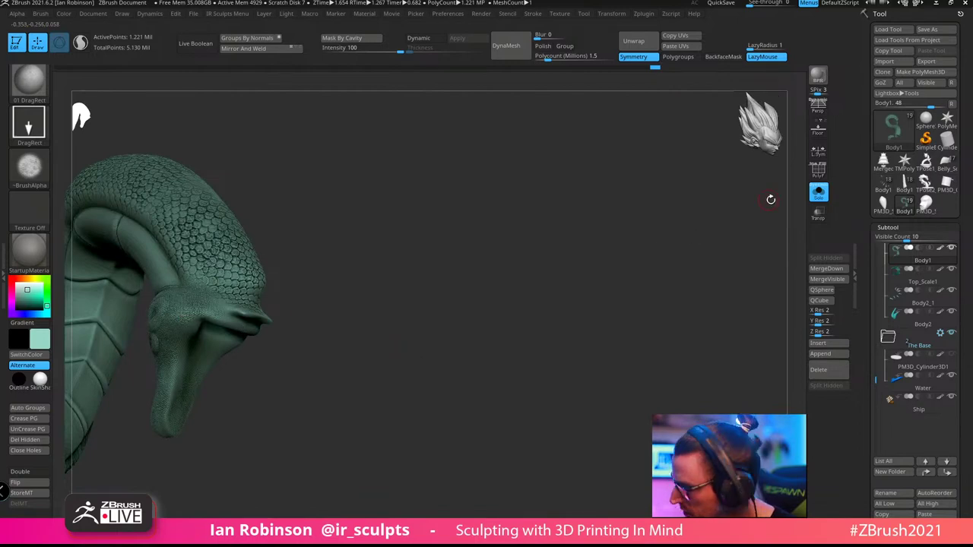
Turn off Solo and touch up the scales at the back of the jaw beneath the neck
click(818, 192)
drag(576, 280, 526, 281)
key(shift)
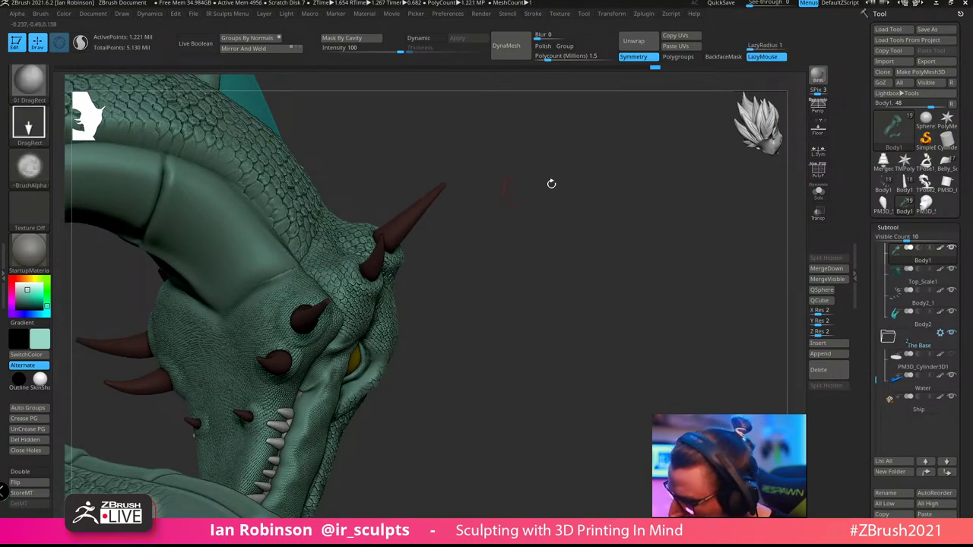
alt+drag(551, 184, 566, 258)
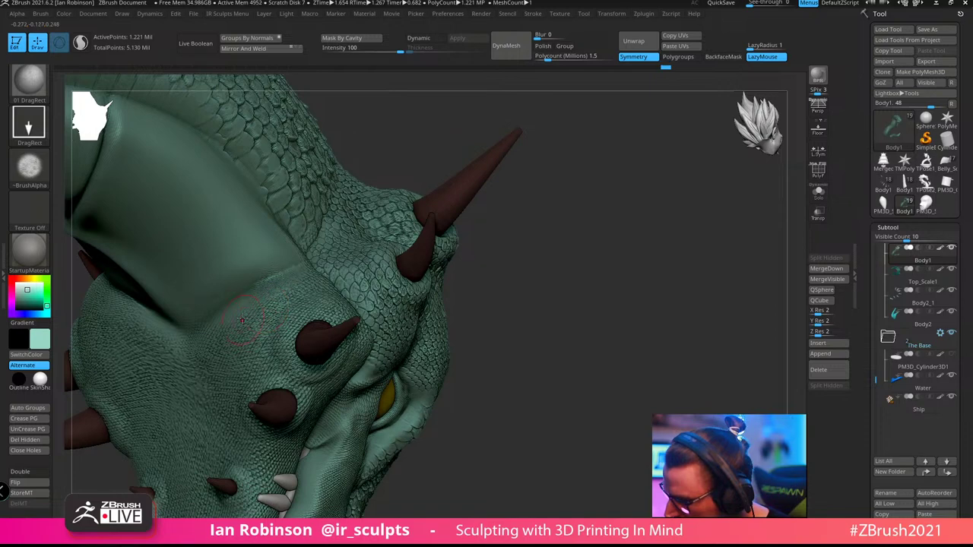
drag(160, 335, 177, 359)
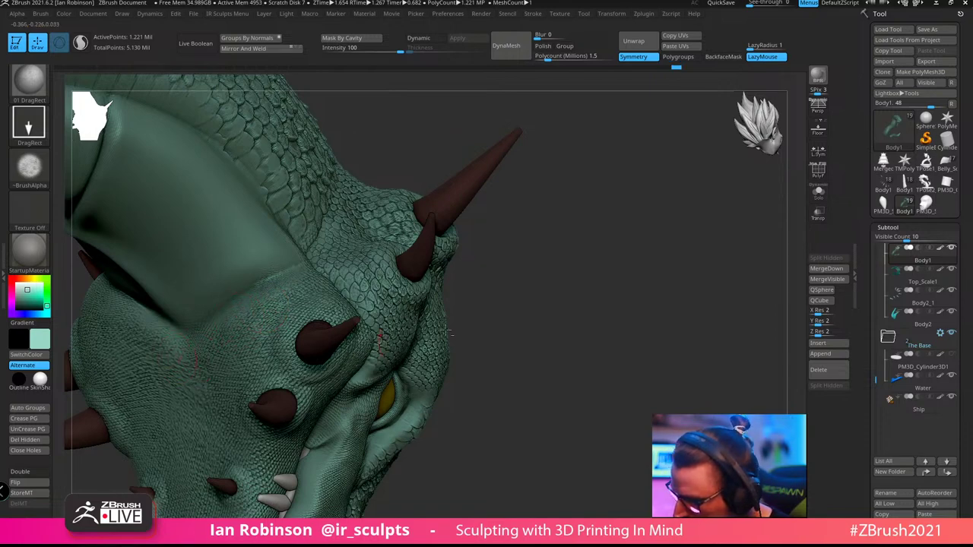
mouse_move(564, 354)
alt+mouse_down()
mouse_move(579, 291)
mouse_move(572, 260)
mouse_move(535, 218)
mouse_move(550, 263)
mouse_move(623, 180)
alt+mouse_up()
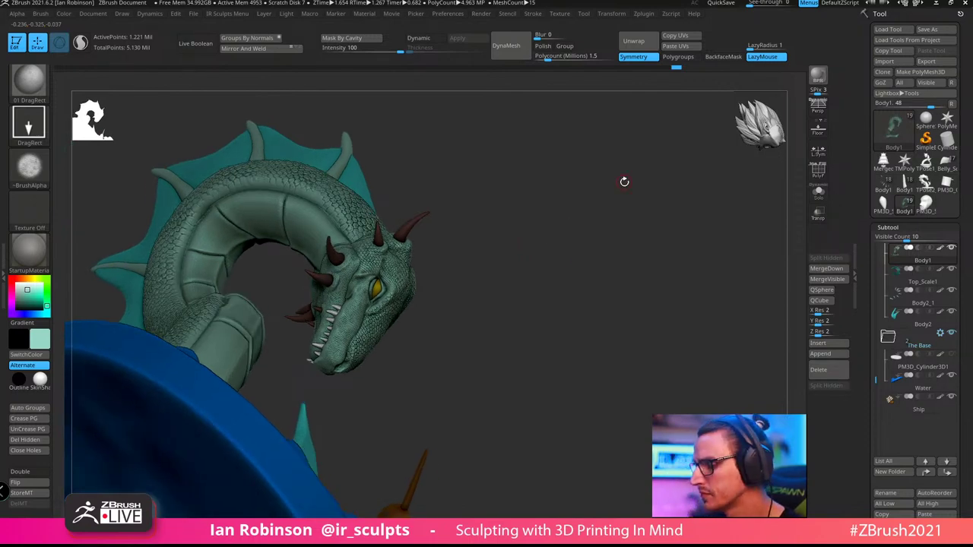
drag(523, 222, 539, 242)
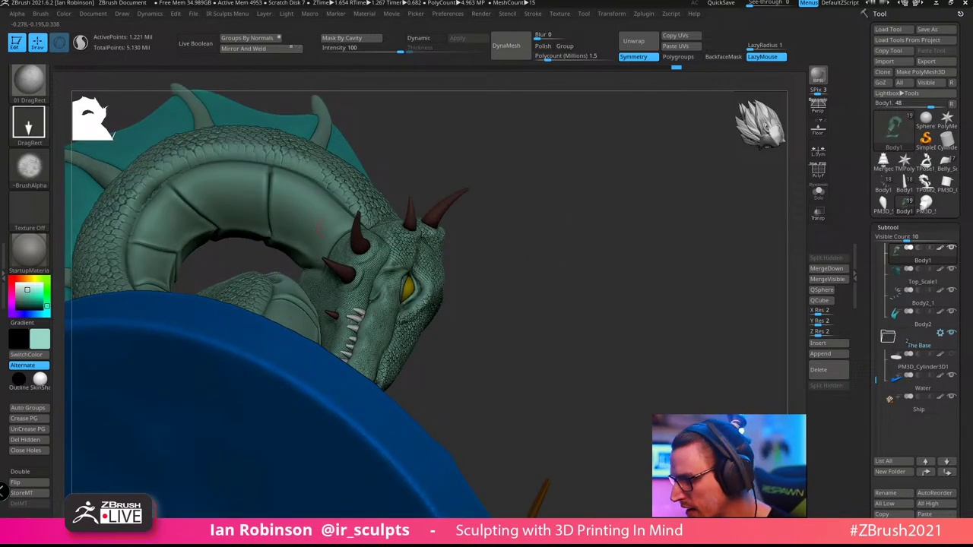
Try painting the belly plates of the isolated Body1 pale yellow with the Paint brush
click(818, 195)
drag(764, 228, 593, 289)
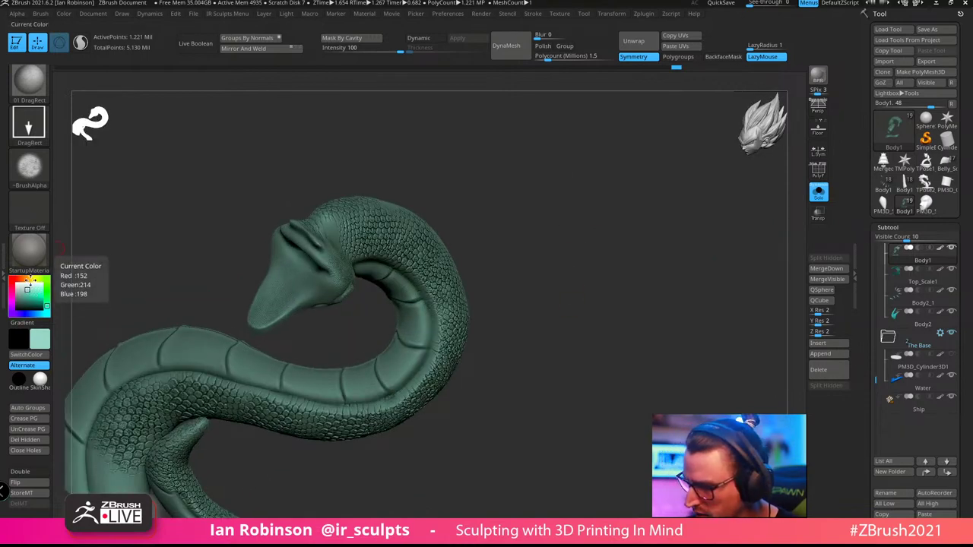
click(31, 279)
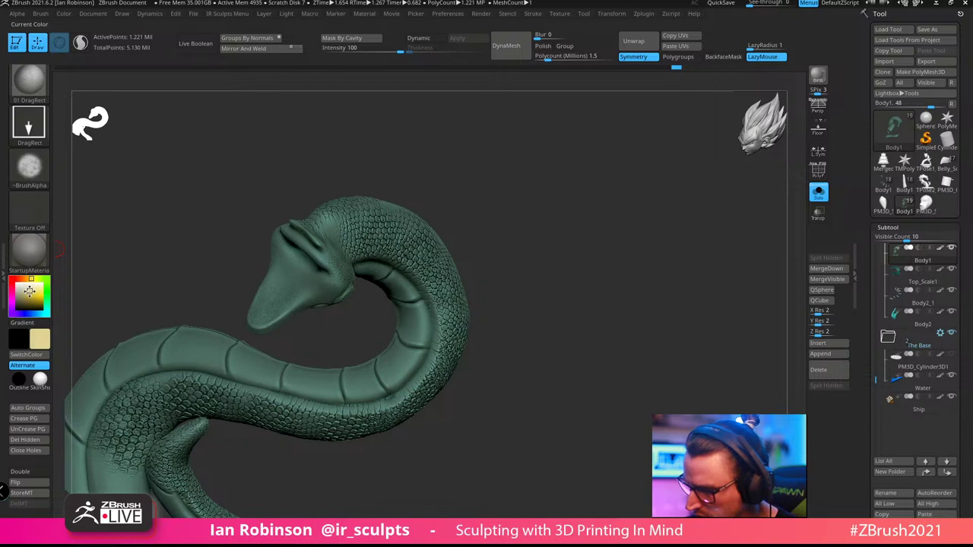
mouse_move(608, 221)
mouse_down()
mouse_move(619, 211)
mouse_move(560, 236)
mouse_move(595, 265)
mouse_move(643, 241)
mouse_up()
key(b)
key(p)
key(a)
alt+drag(406, 319, 495, 345)
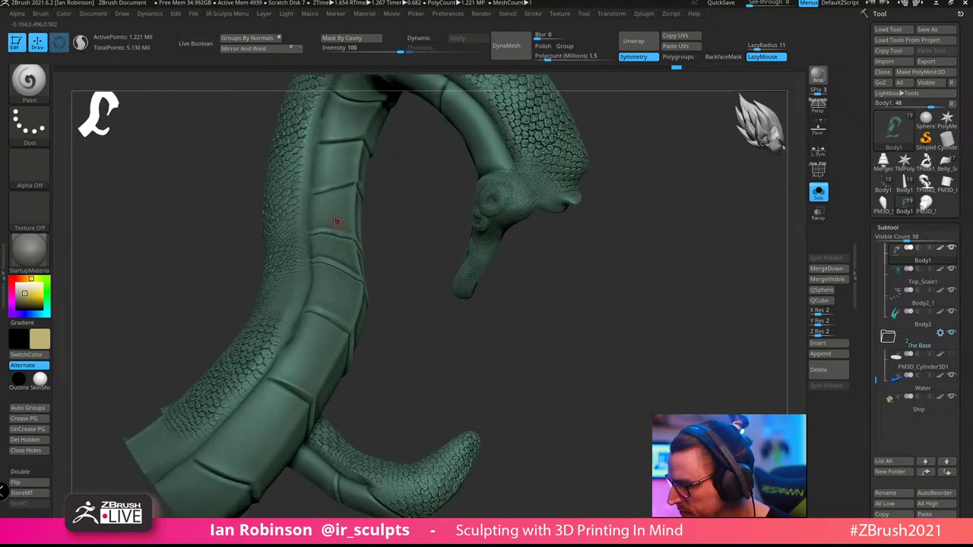
drag(335, 220, 322, 333)
drag(421, 272, 413, 281)
key(ctrl+z)
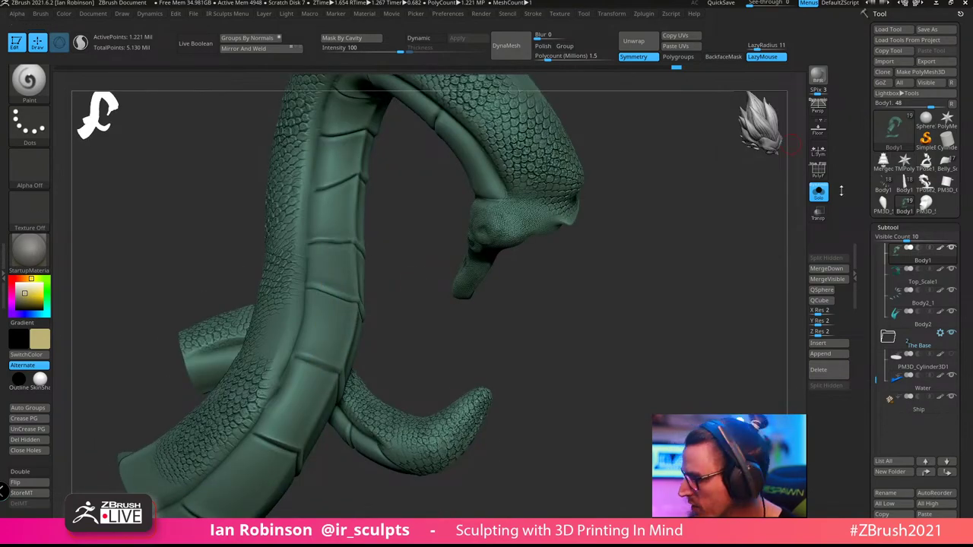
click(818, 191)
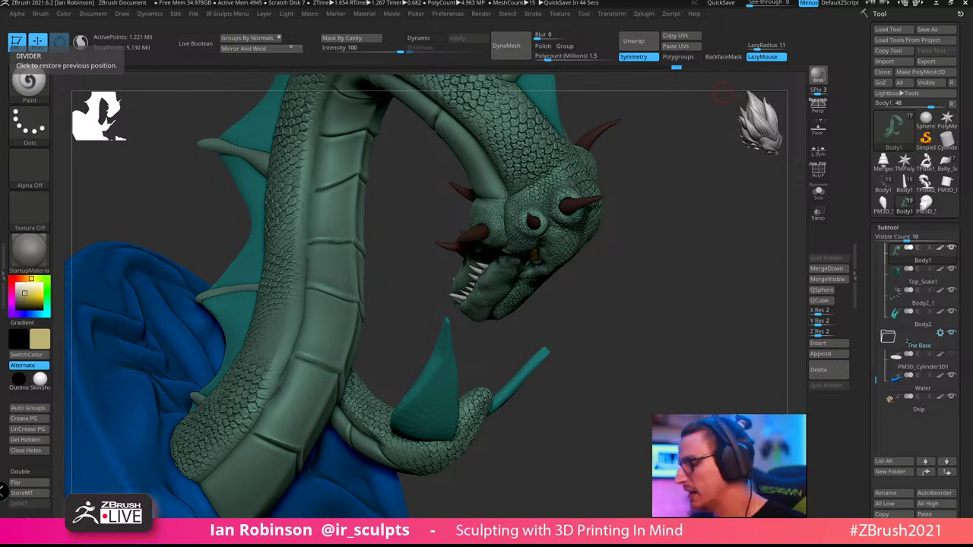
Mask the belly plates and stamp 02 DragRect scales over the smooth patch beside them on the lower neck
drag(637, 329, 587, 321)
click(29, 78)
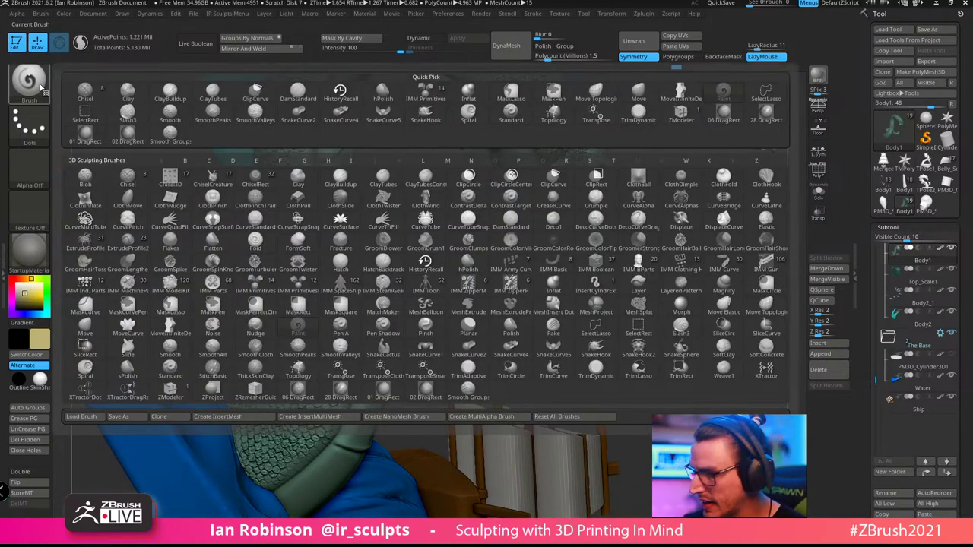
click(430, 397)
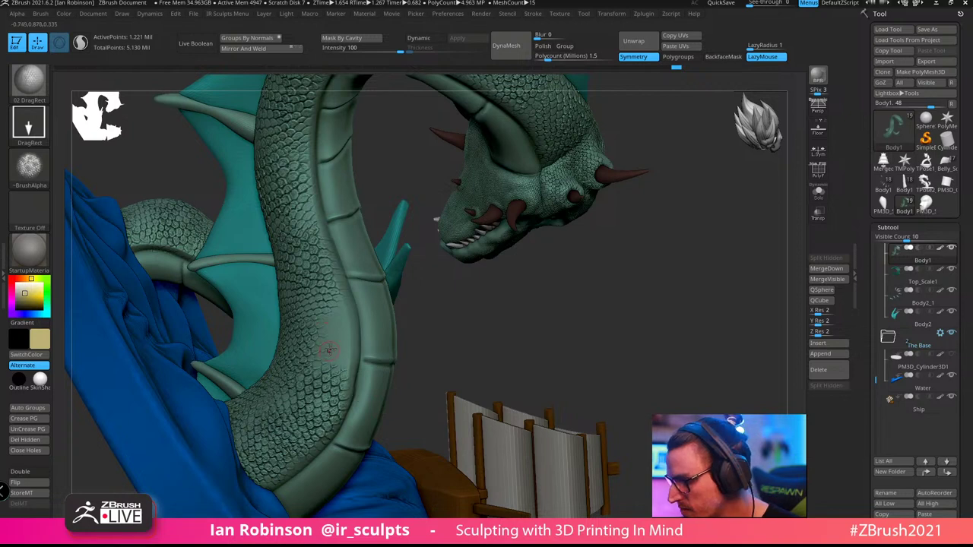
drag(335, 410, 343, 386)
key(ctrl+z)
mouse_move(347, 281)
ctrl+mouse_down()
mouse_move(425, 425)
mouse_move(457, 261)
ctrl+mouse_up()
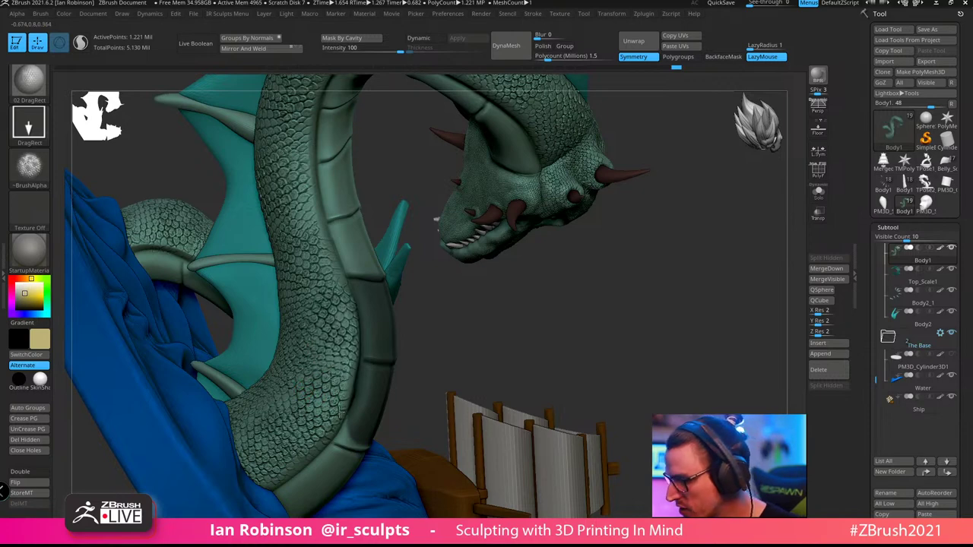
drag(596, 302, 672, 225)
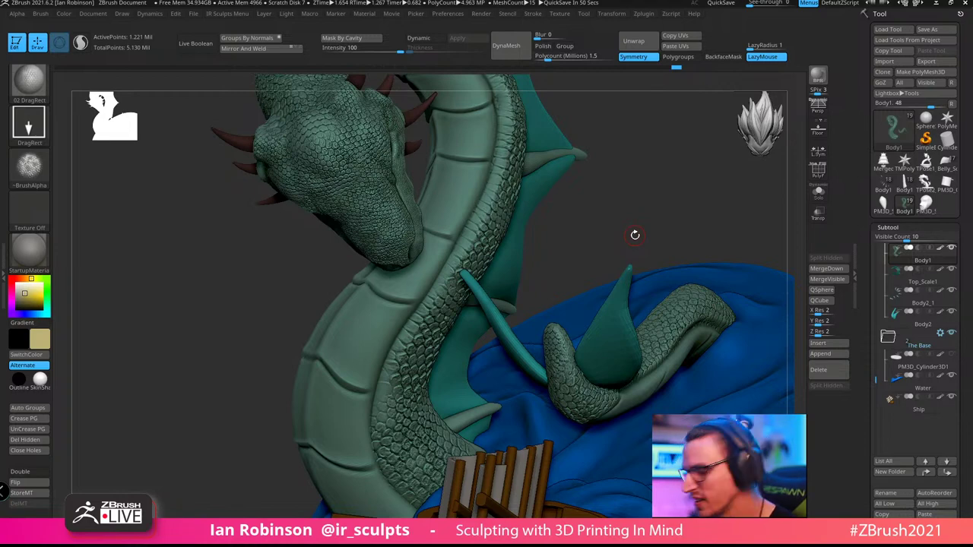
Sample the body's light green as the paint colour for the dragon
mouse_move(635, 235)
mouse_down()
mouse_move(641, 210)
mouse_move(614, 261)
mouse_move(626, 343)
mouse_move(632, 248)
mouse_up()
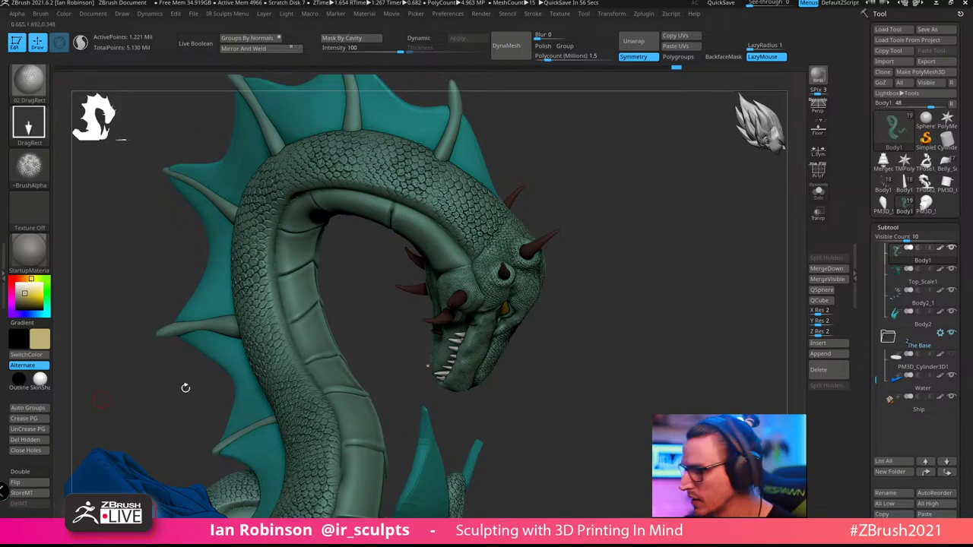
drag(628, 347, 446, 370)
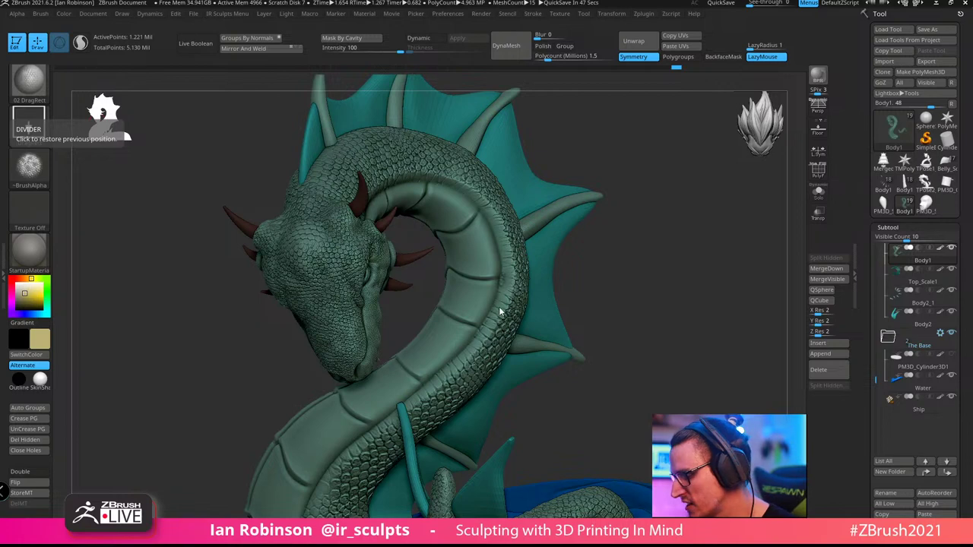
drag(685, 272, 677, 378)
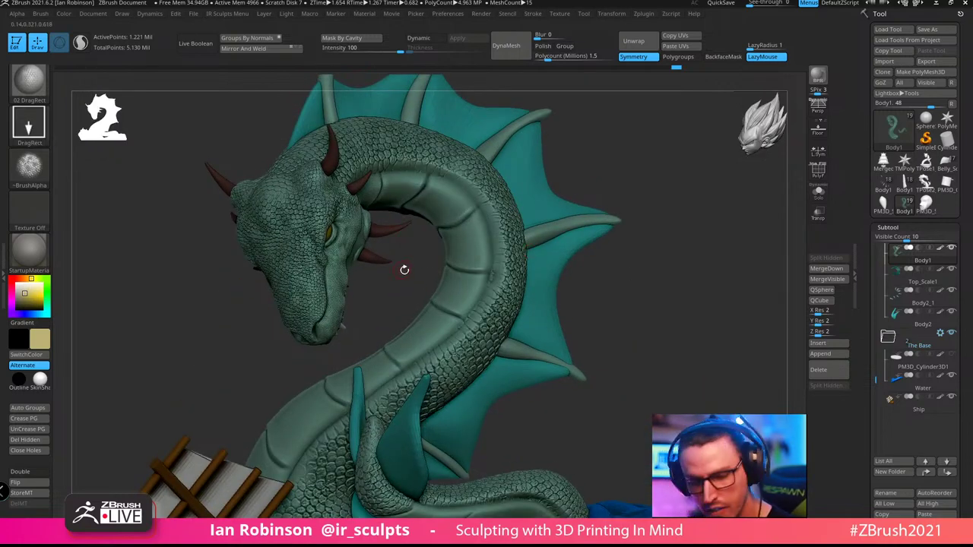
key(c)
key(c)
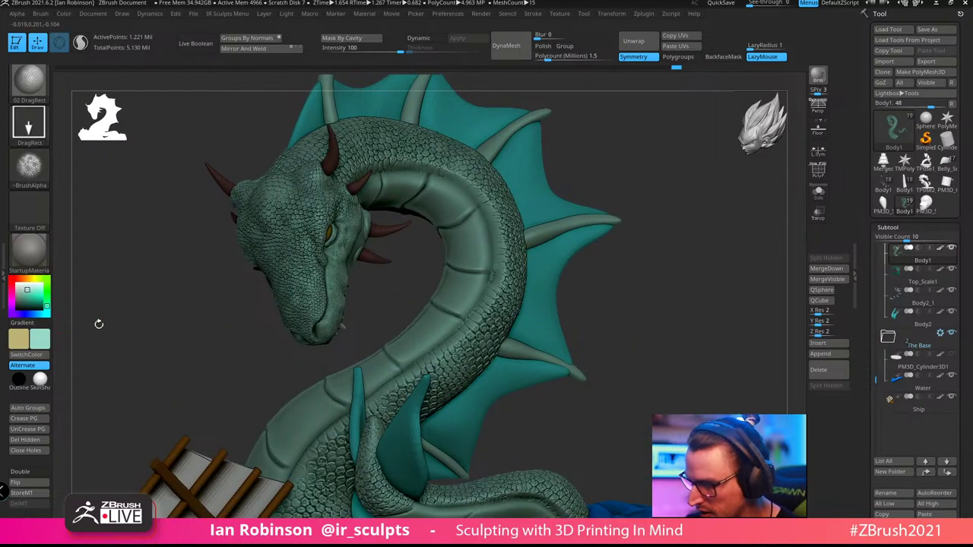
key(c)
key(c)
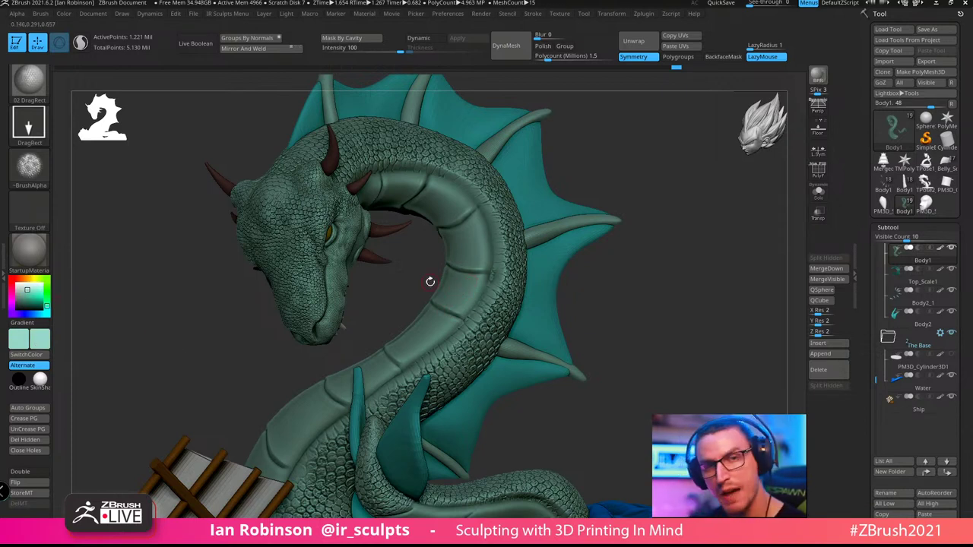
Isolate Body1 and start painting the mid-neck belly plates in a paler tint with the Paint brush
click(819, 192)
drag(777, 218, 675, 260)
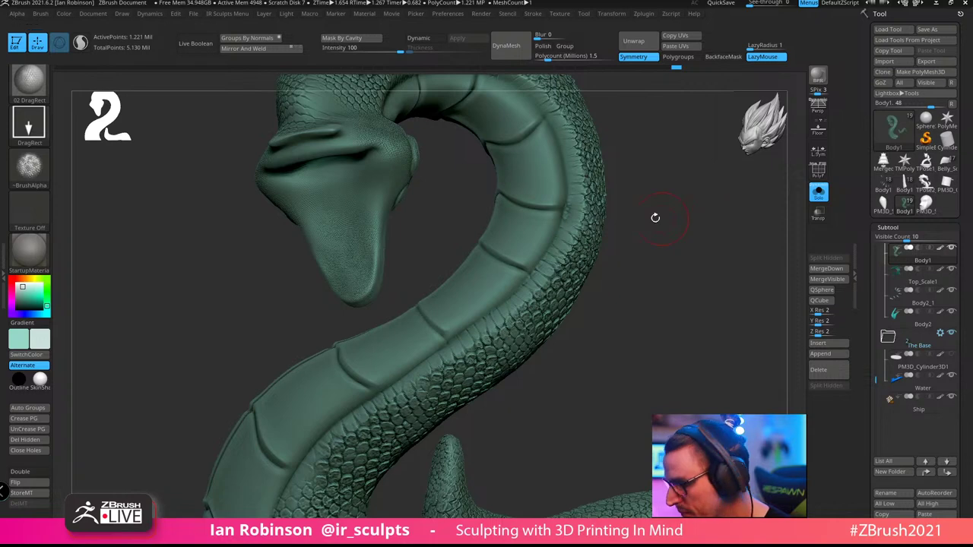
key(b)
key(p)
key(a)
drag(660, 247, 707, 265)
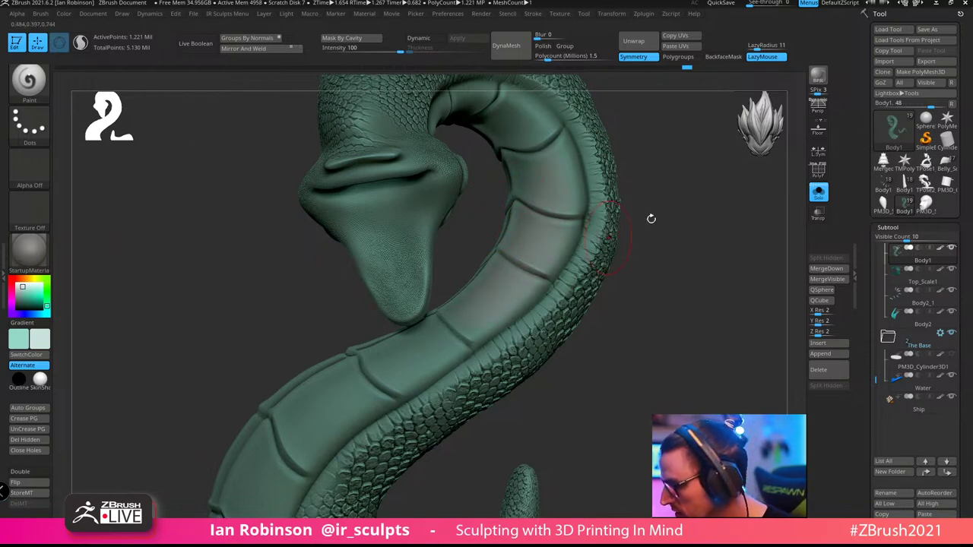
Extend the pale paint along the belly plates around the upper neck curve towards the throat
drag(649, 217, 623, 286)
drag(490, 283, 432, 219)
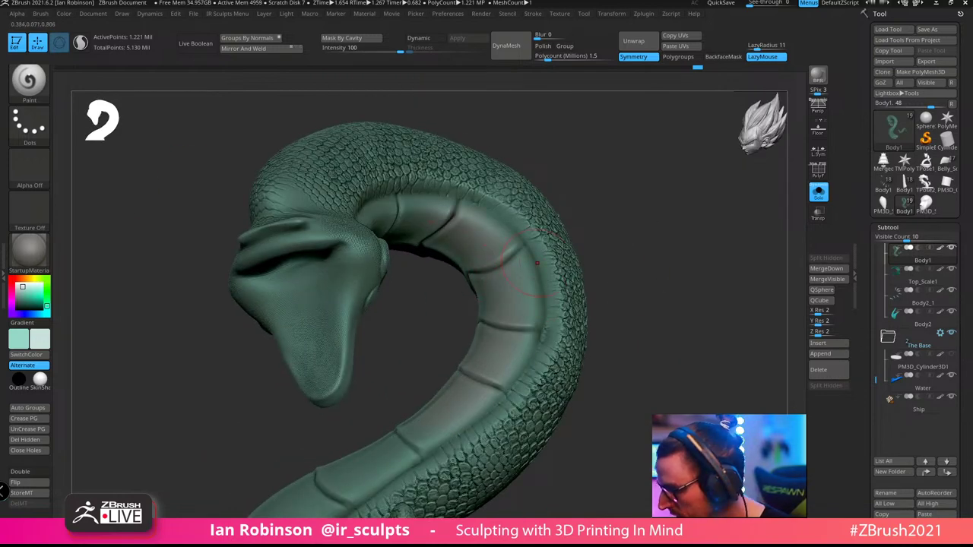
drag(448, 304, 414, 292)
drag(430, 231, 422, 224)
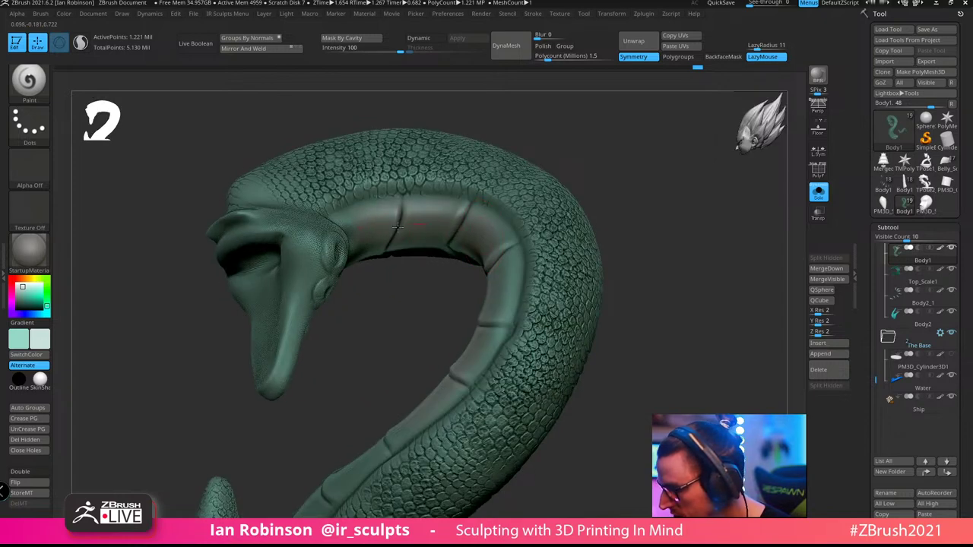
drag(643, 211, 597, 235)
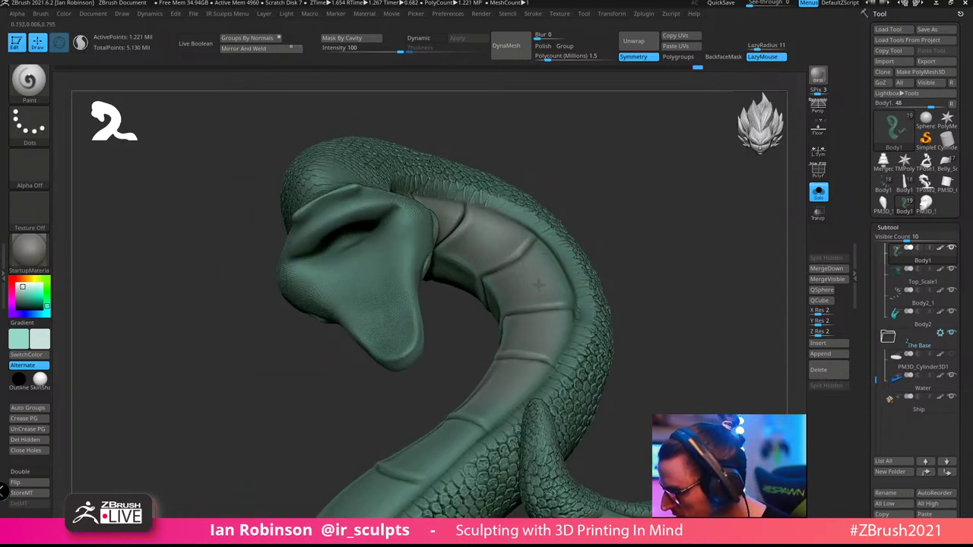
mouse_move(643, 210)
mouse_down()
mouse_move(588, 224)
mouse_move(567, 248)
mouse_move(645, 211)
mouse_move(624, 296)
mouse_move(422, 364)
mouse_up()
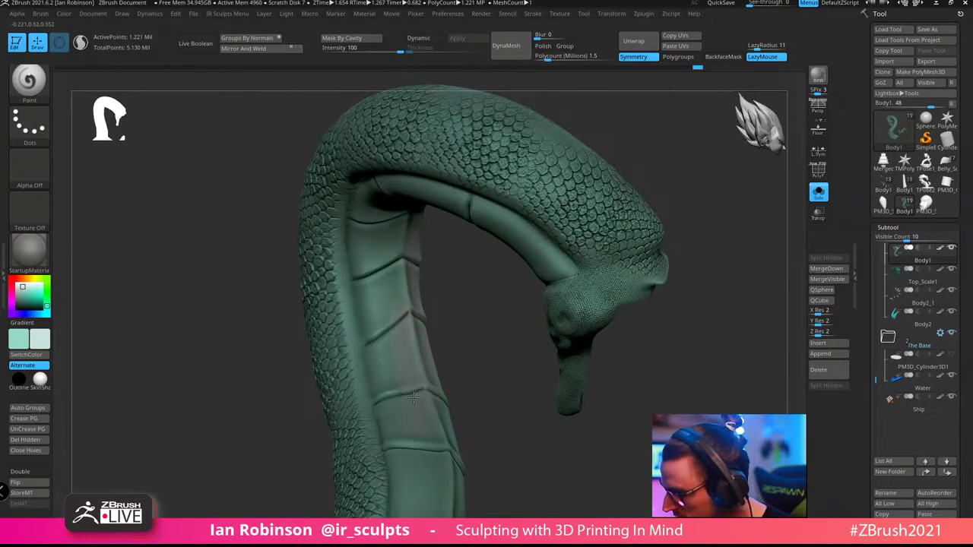
Paint the belly plates pale on the opposite side of the neck's inner curve
mouse_move(473, 311)
mouse_down()
mouse_move(431, 362)
mouse_move(428, 335)
mouse_move(471, 358)
mouse_up()
drag(466, 411, 397, 364)
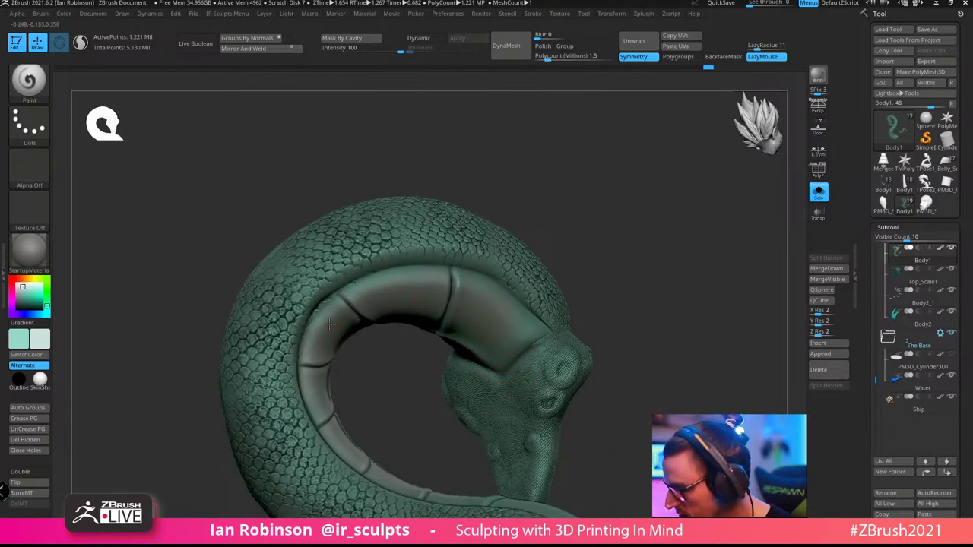
alt+drag(625, 210, 580, 180)
Set Rgb Intensity to 30, lightly tint the underside of the jaw, and show all subtools again
key(space)
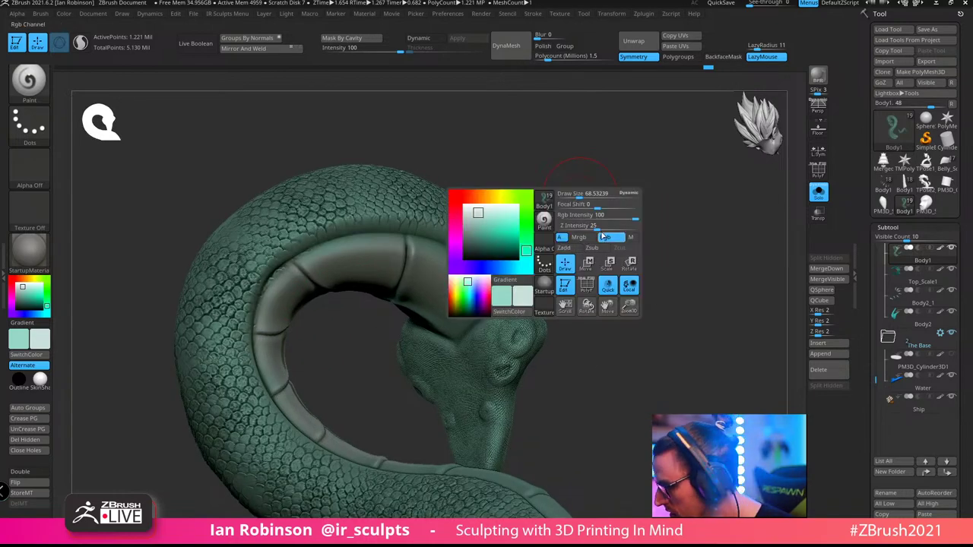
click(601, 217)
drag(698, 245, 667, 223)
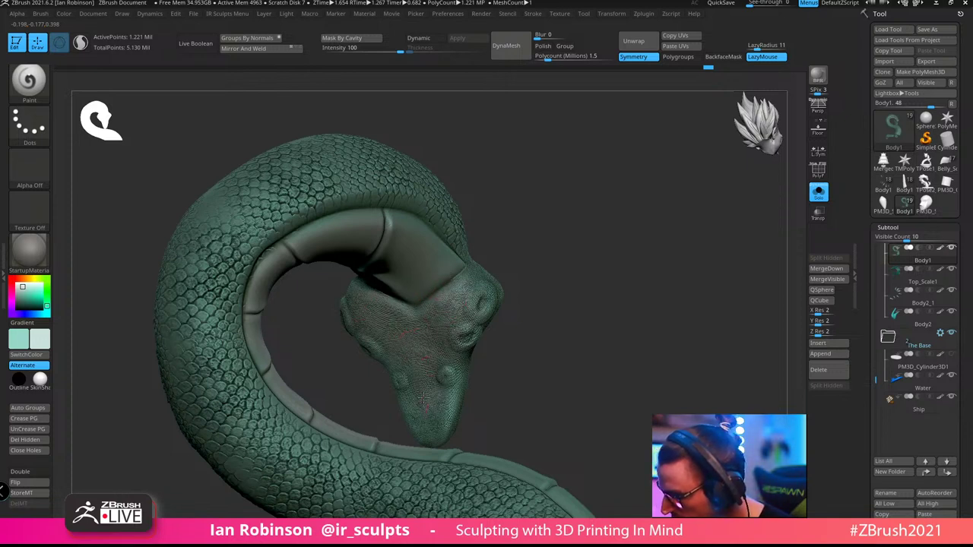
mouse_move(587, 296)
mouse_down()
mouse_move(592, 269)
mouse_move(686, 308)
mouse_up()
click(818, 192)
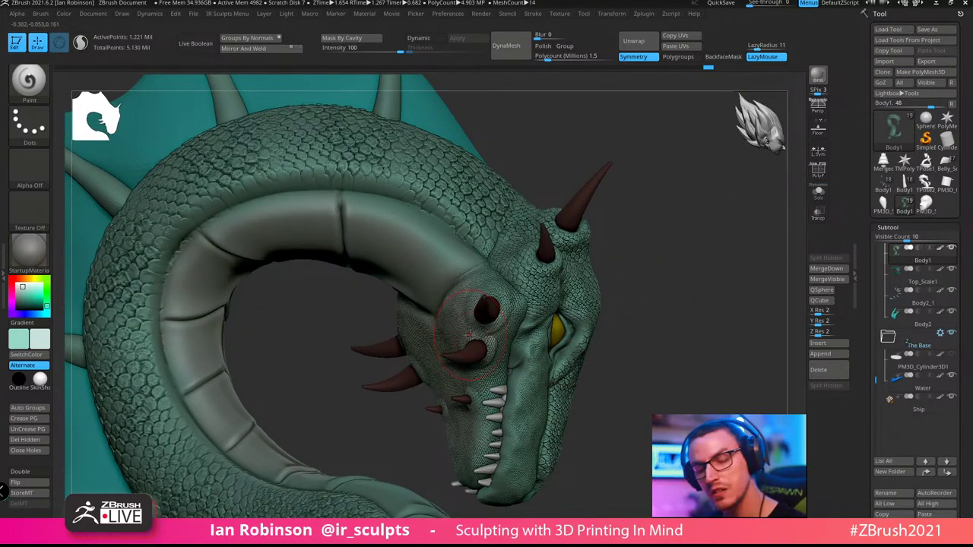
Set the Smooth Groups brush to Rgb only with Rgb Intensity about 13 and soften the tint around the jaw and throat
key(space)
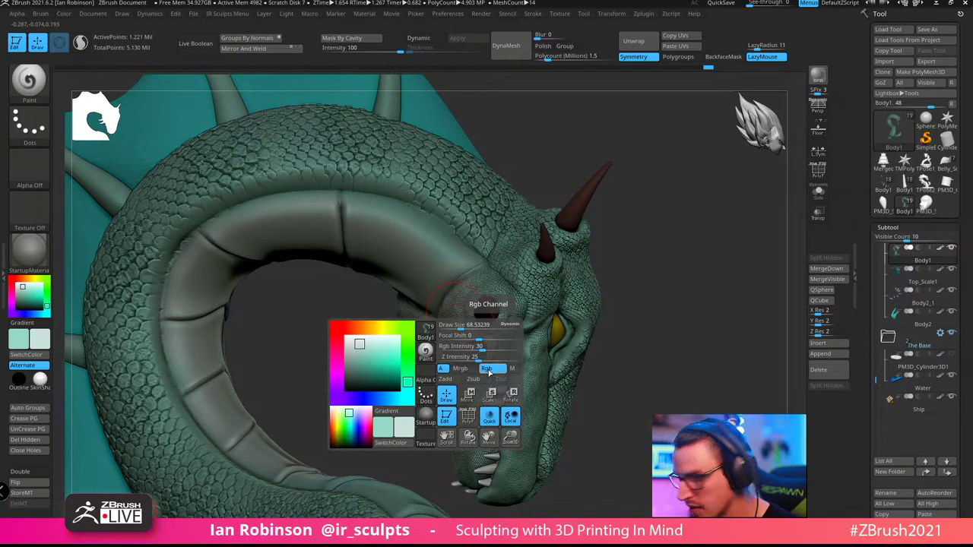
key(shift)
click(491, 369)
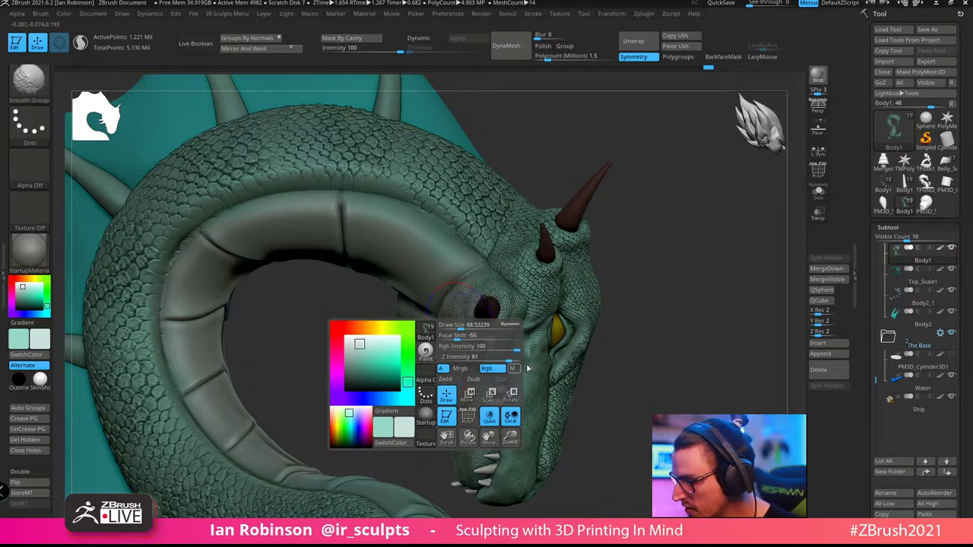
drag(487, 348, 473, 348)
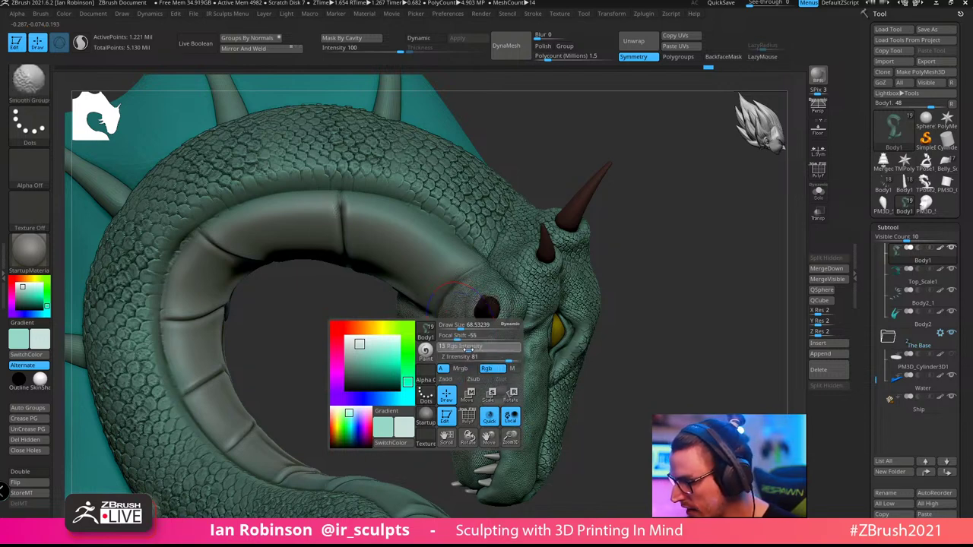
drag(644, 352, 656, 303)
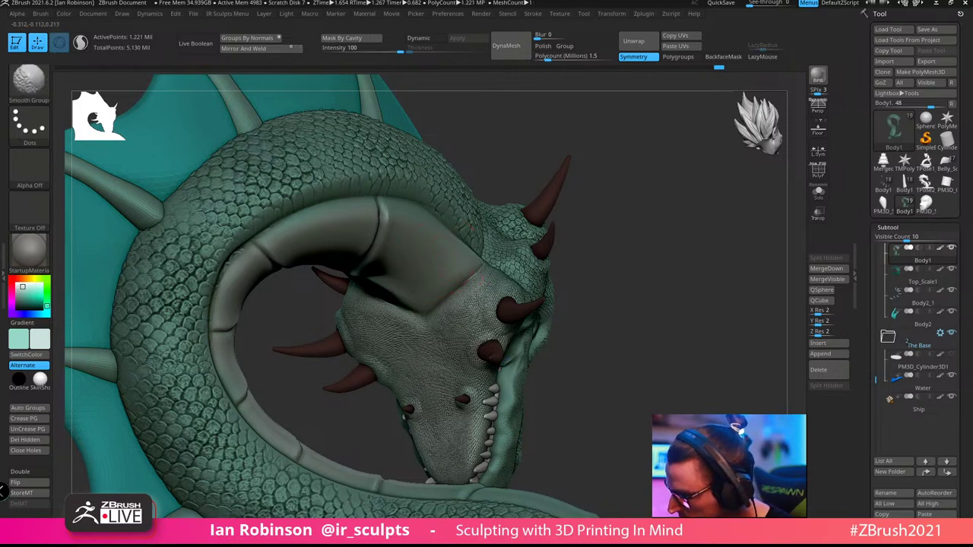
Tint the cheek around the spikes pale and blend it into the surrounding green skin
mouse_move(664, 288)
alt+mouse_down()
mouse_move(653, 322)
mouse_move(641, 284)
mouse_move(695, 270)
alt+mouse_up()
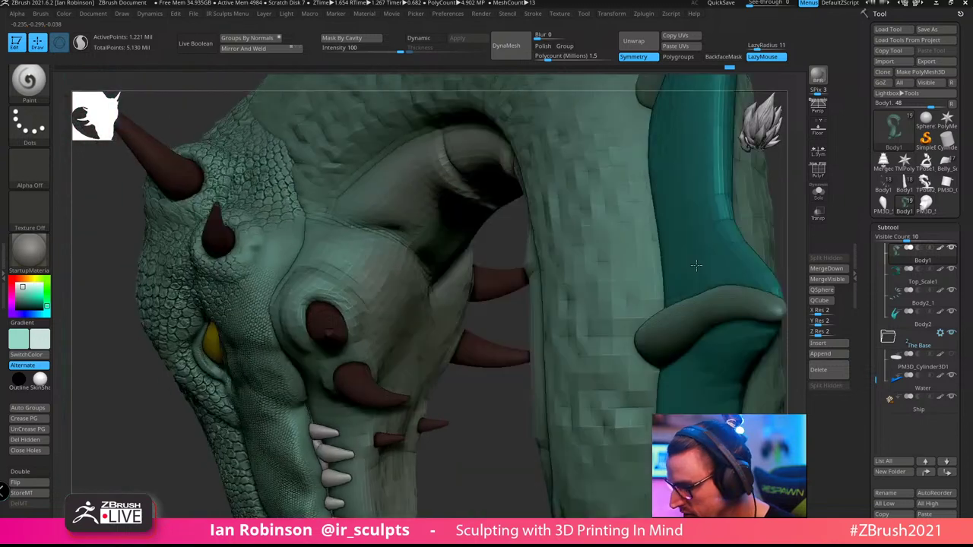
key(shift)
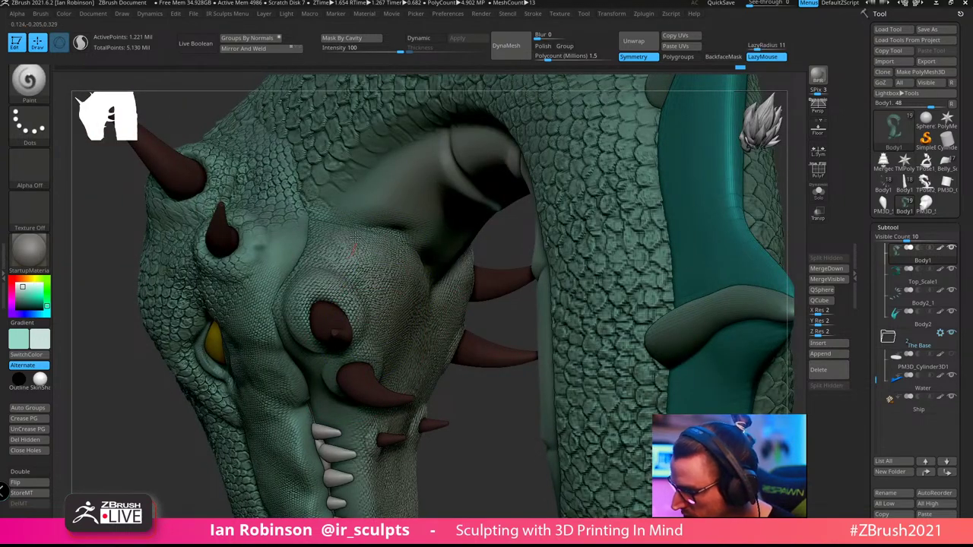
drag(487, 440, 465, 313)
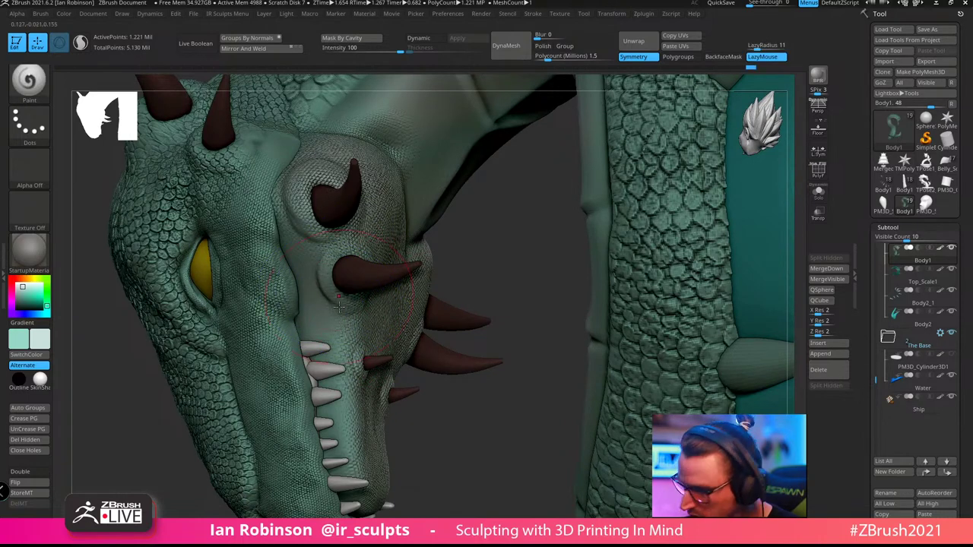
Stamp 01 DragRect scales over the smooth skin on the side of the lower jaw
key(b)
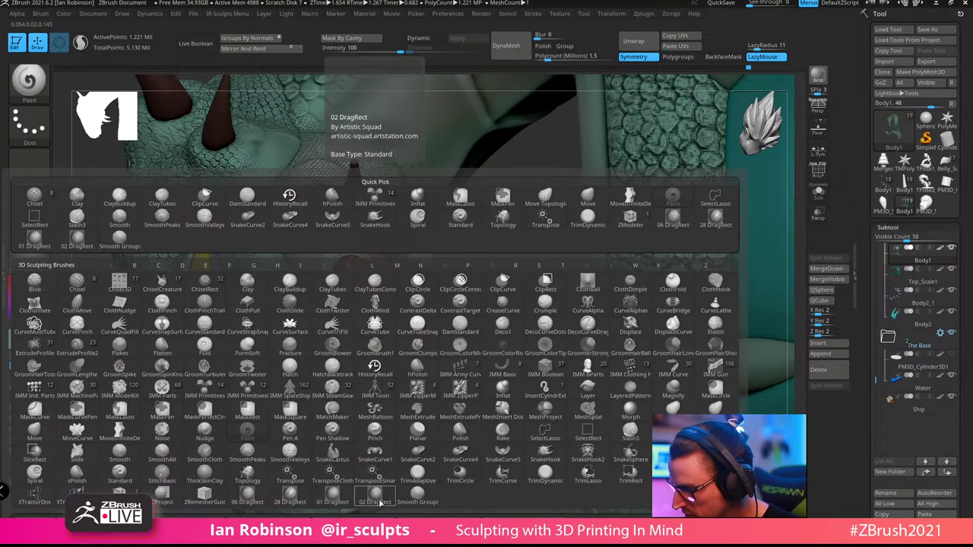
click(374, 500)
key(space)
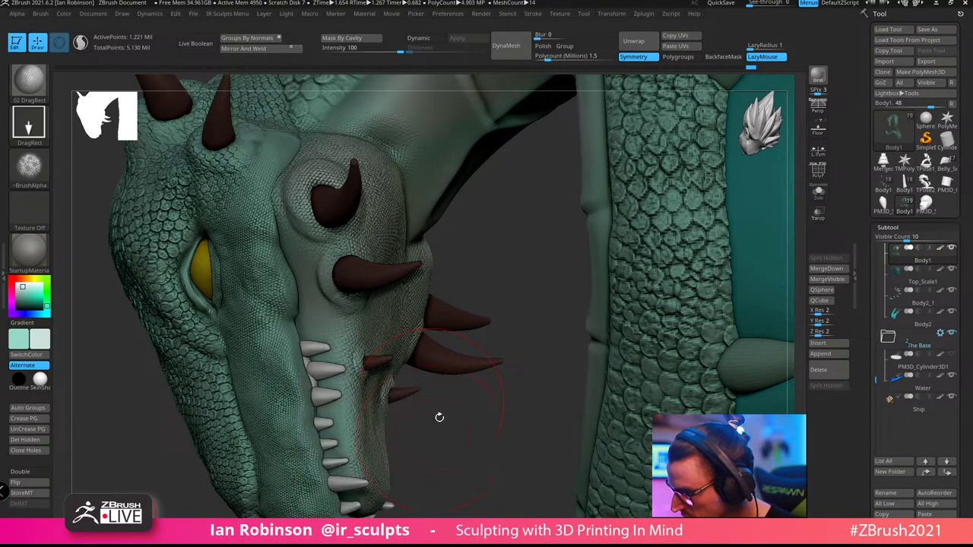
click(28, 80)
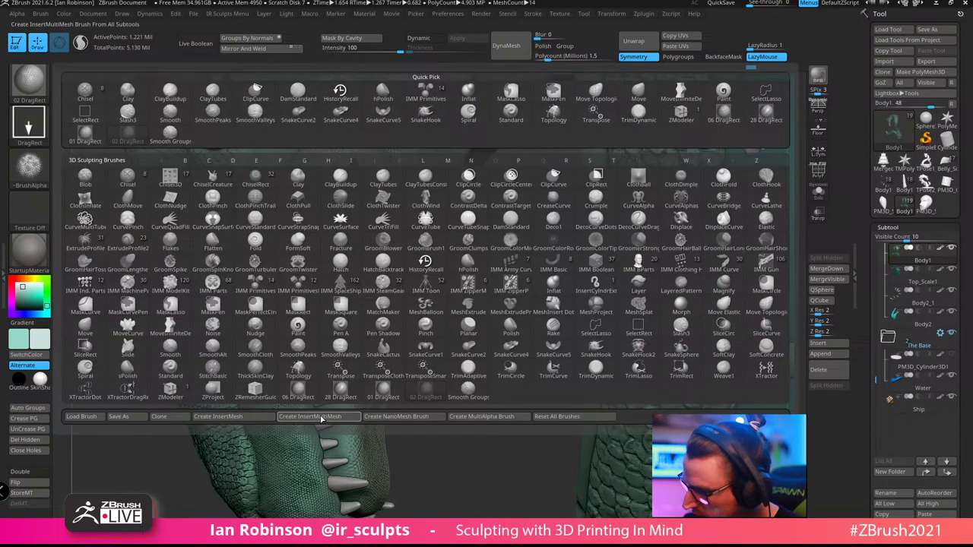
click(383, 392)
drag(380, 340, 388, 427)
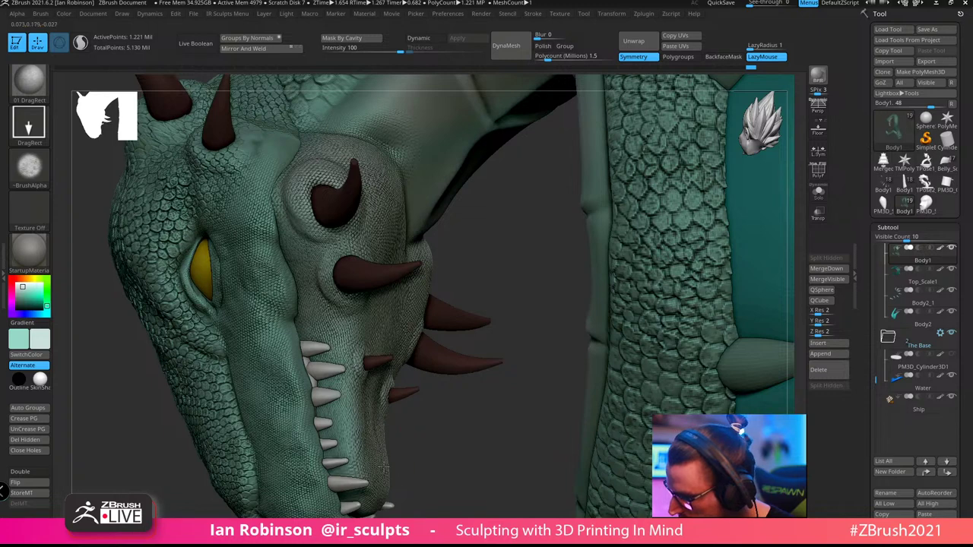
Return to the Paint brush, set LazyRadius to 5, and tint the lower jaw beside the teeth
key(b)
key(p)
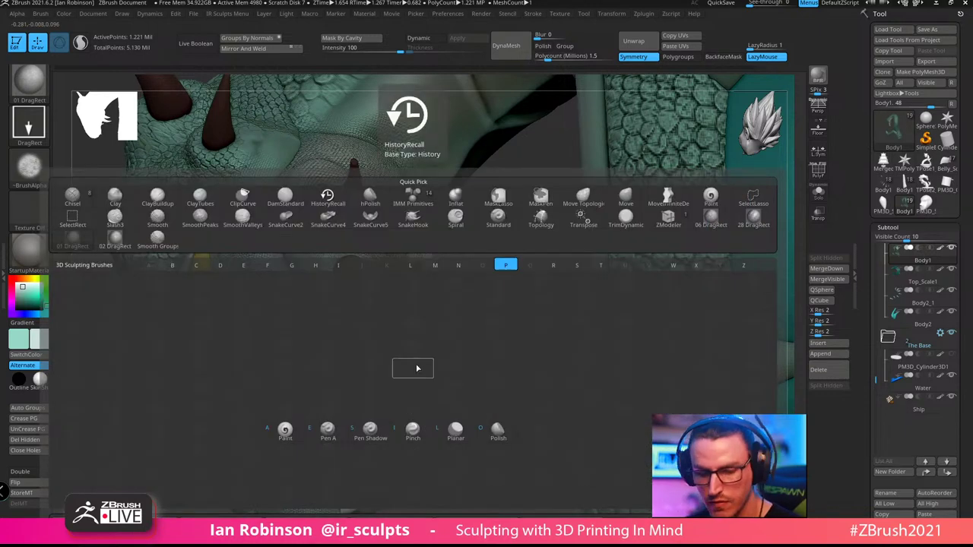
key(a)
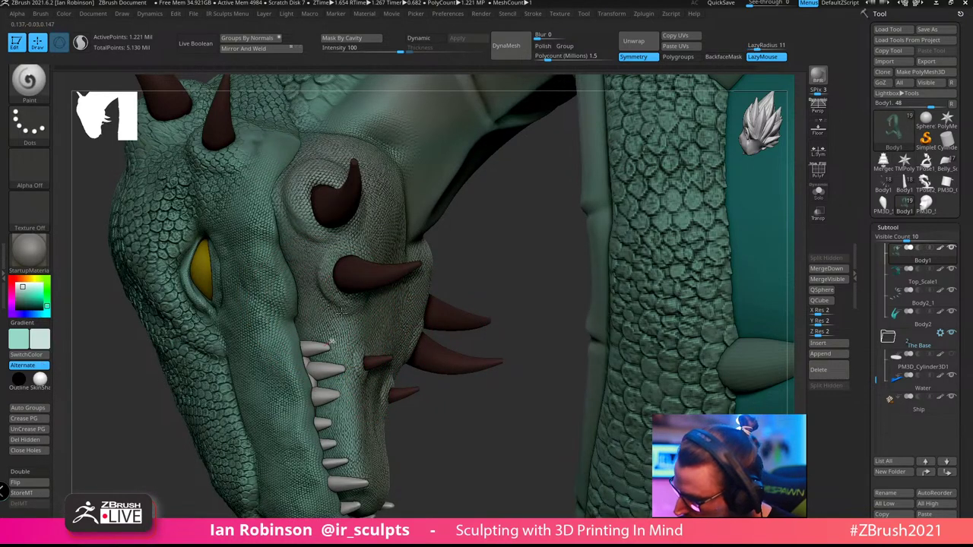
click(755, 48)
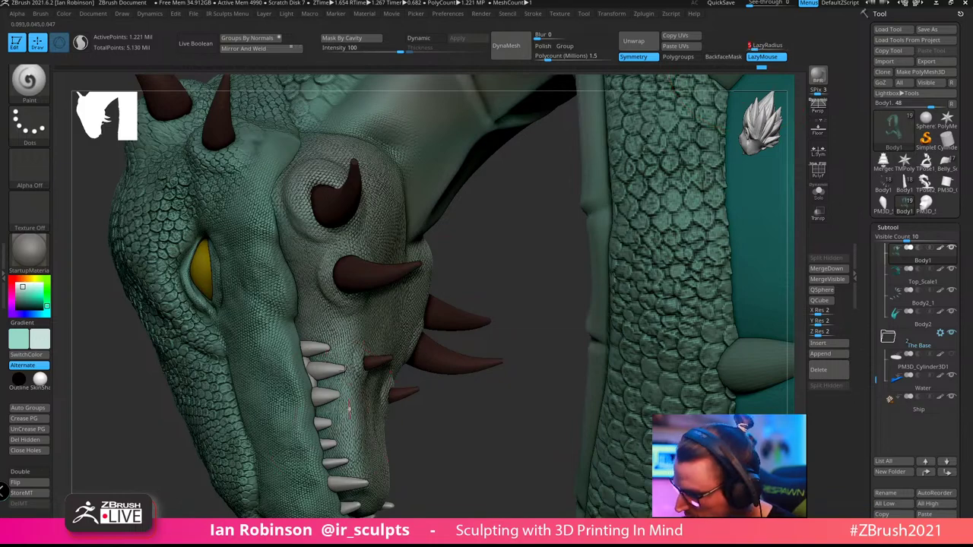
drag(467, 452, 389, 369)
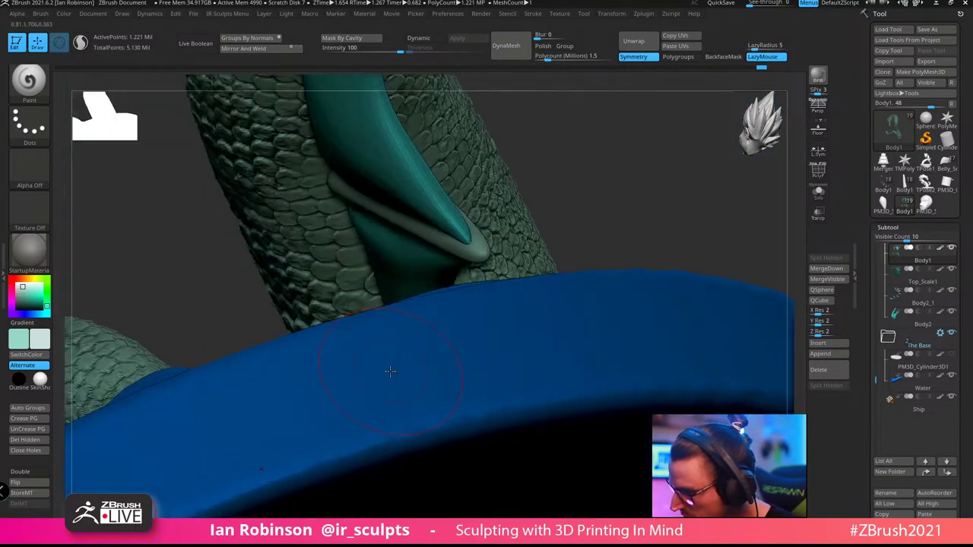
Isolate the body subtool and tint the belly plates along the inner curve of the neck pale
click(819, 193)
drag(671, 259, 390, 310)
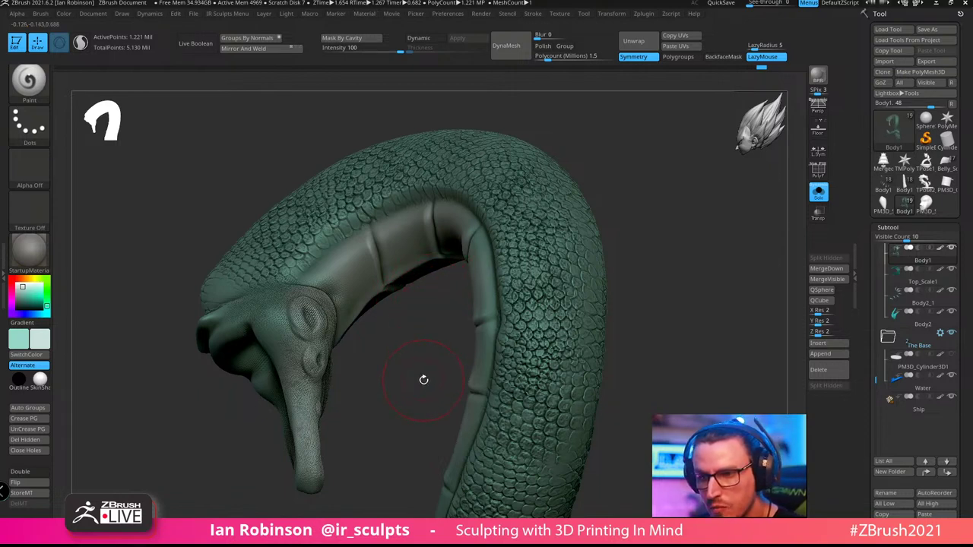
drag(425, 385, 528, 262)
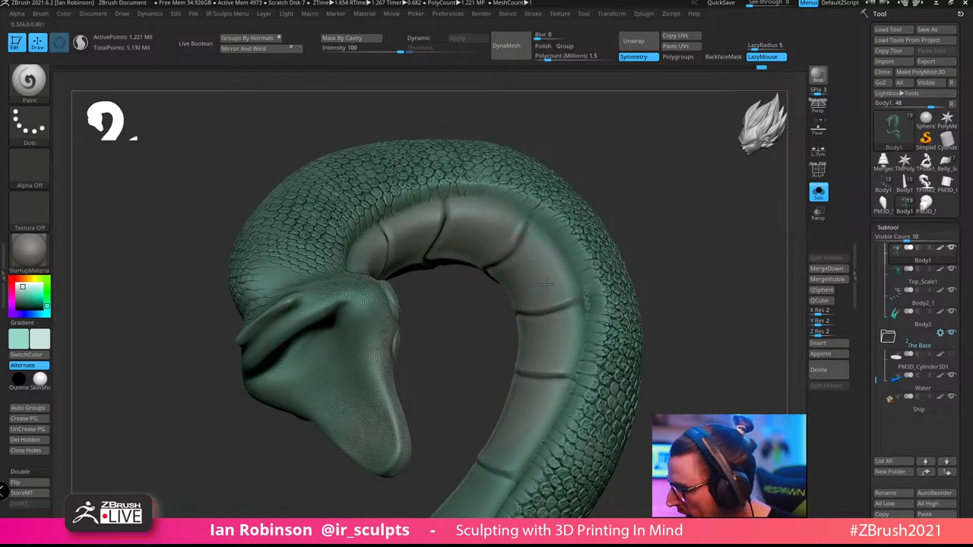
alt+drag(688, 301, 611, 149)
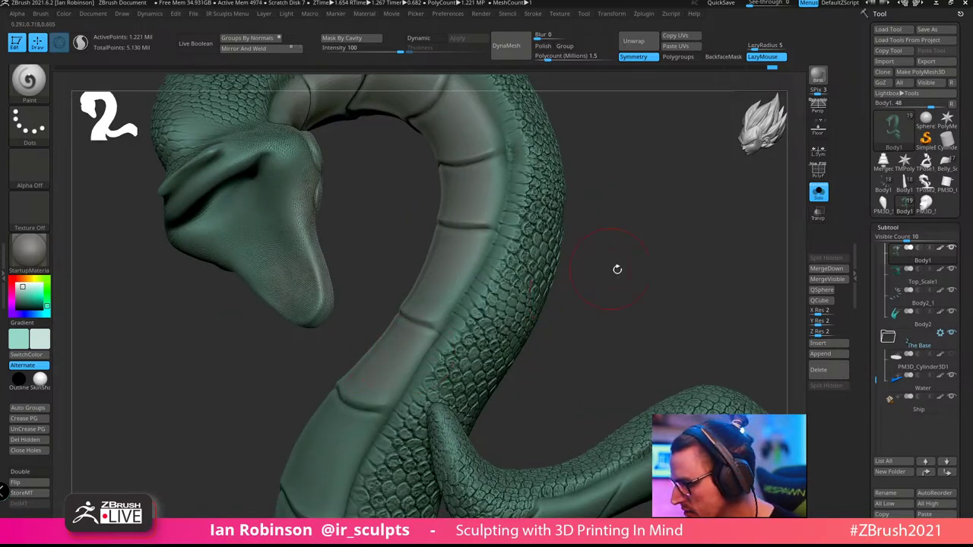
drag(616, 269, 374, 380)
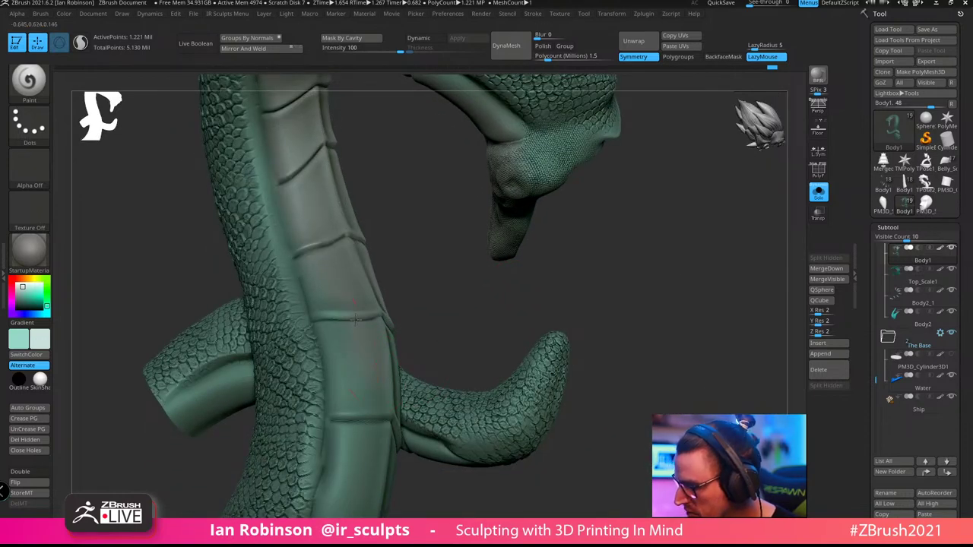
Continue the pale tint over the lower belly plates down to the body's cut end
drag(401, 186, 410, 315)
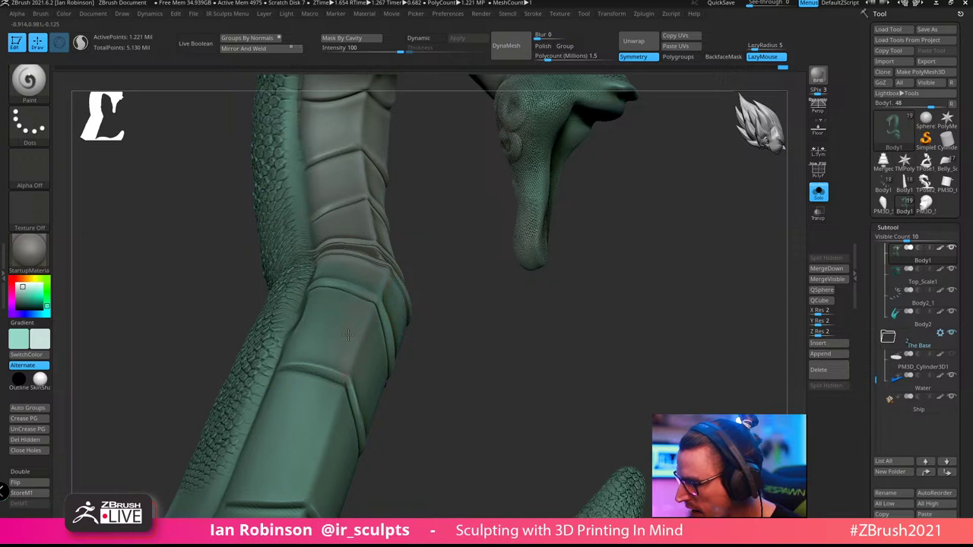
drag(335, 339, 374, 316)
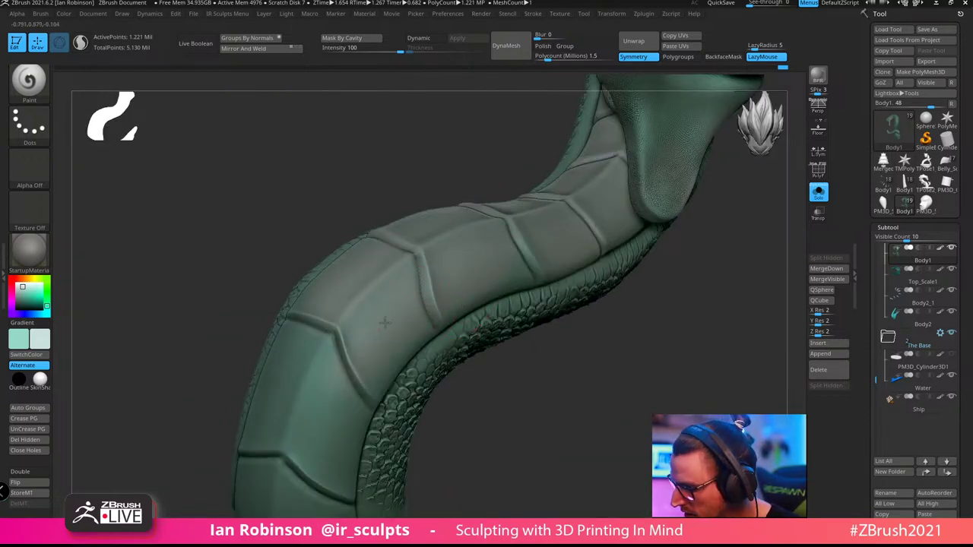
mouse_move(331, 391)
mouse_down()
mouse_move(357, 381)
mouse_move(337, 392)
mouse_up()
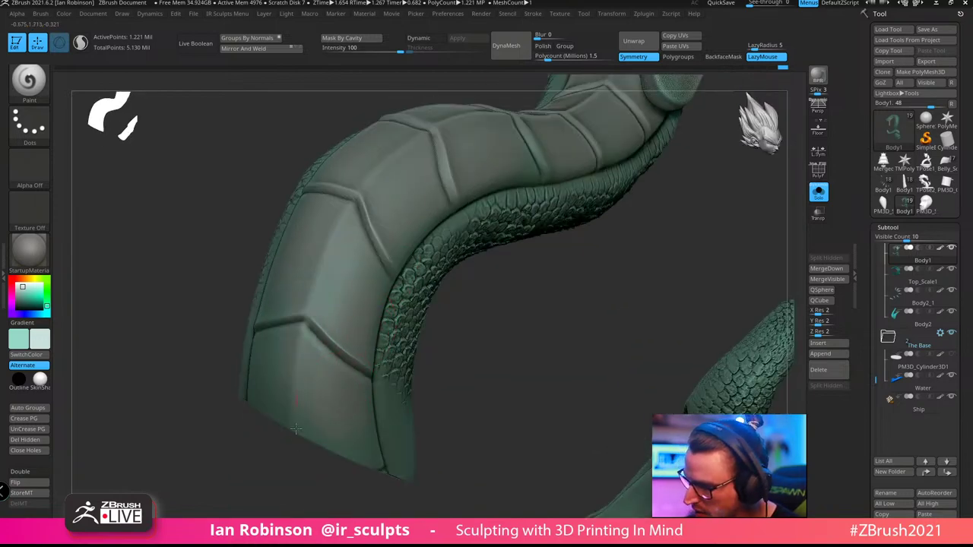
drag(350, 384, 289, 422)
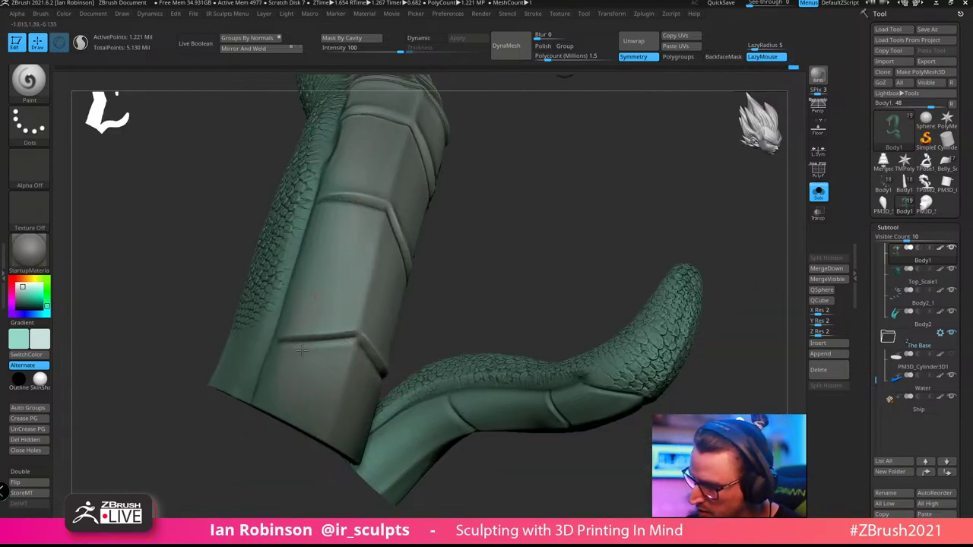
drag(339, 223, 357, 372)
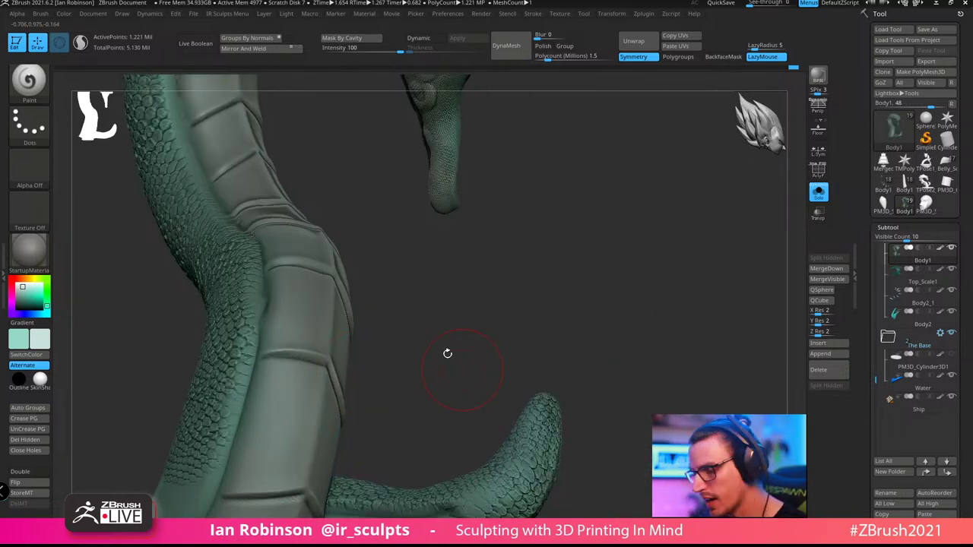
Even out the pale tint along the sides of the neck's belly plates, and show all subtools again
drag(486, 298, 351, 399)
alt+right_drag(511, 266, 406, 317)
drag(411, 293, 437, 331)
drag(507, 279, 361, 330)
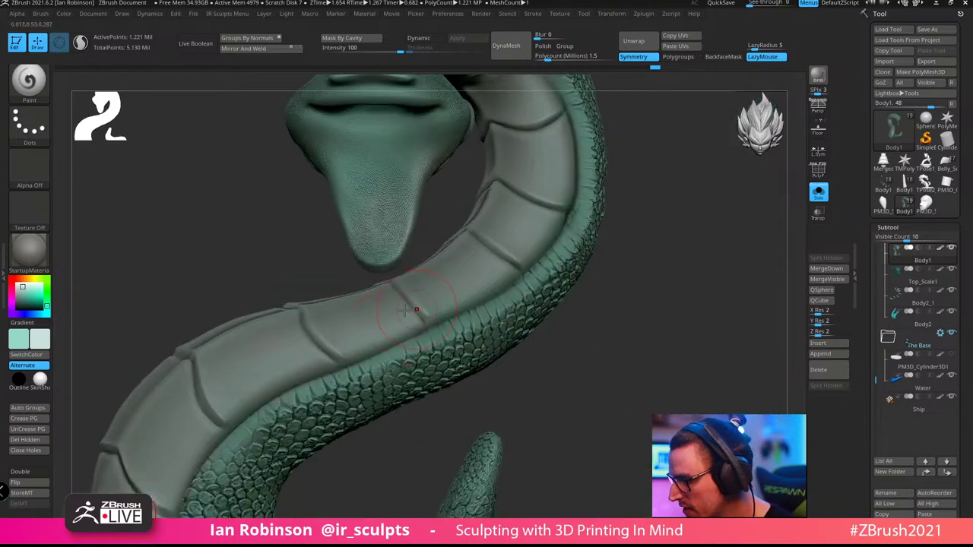
drag(428, 299, 427, 353)
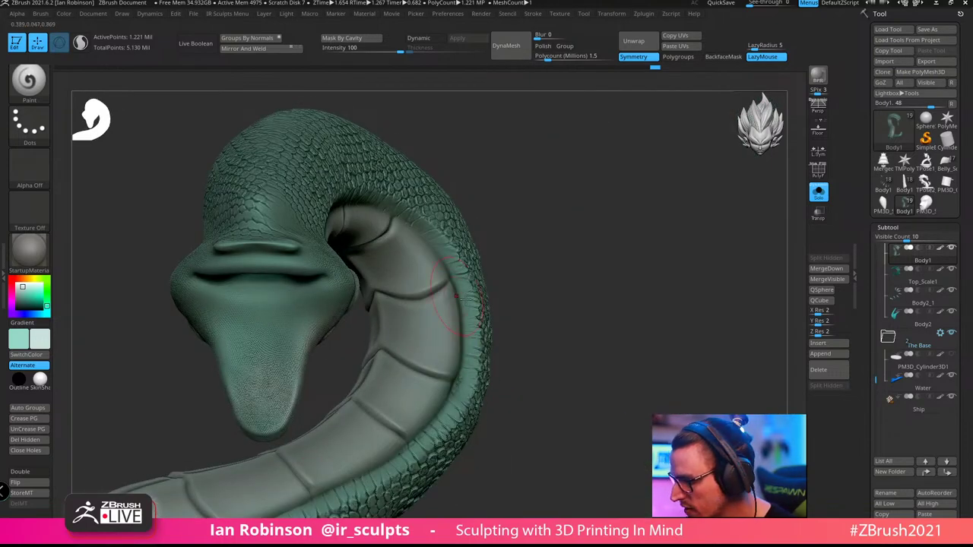
drag(752, 215, 766, 239)
alt+drag(653, 236, 701, 228)
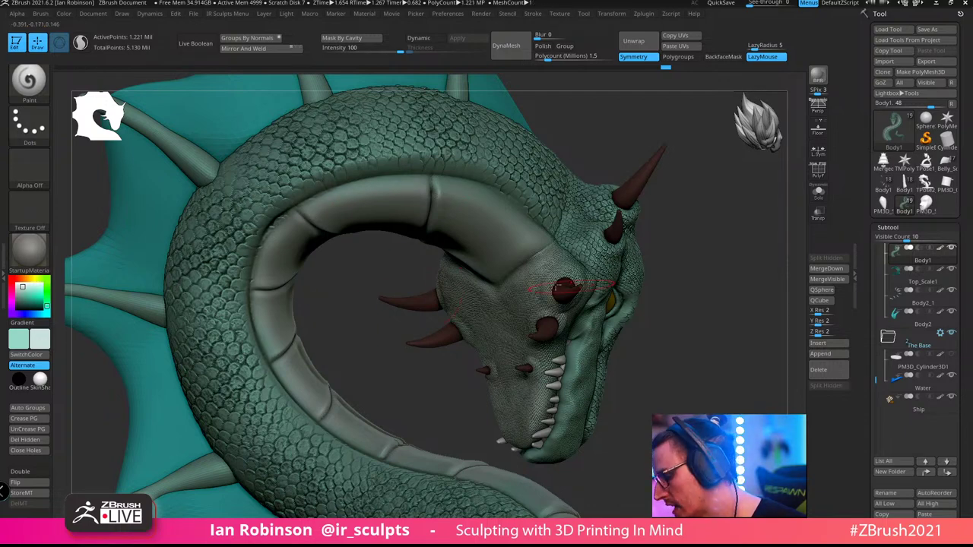
Blend the pale tint where the throat plates meet the back of the lower jaw and the cheek
drag(463, 223, 452, 226)
mouse_move(406, 266)
alt+mouse_down()
mouse_move(231, 264)
mouse_move(308, 273)
alt+mouse_up()
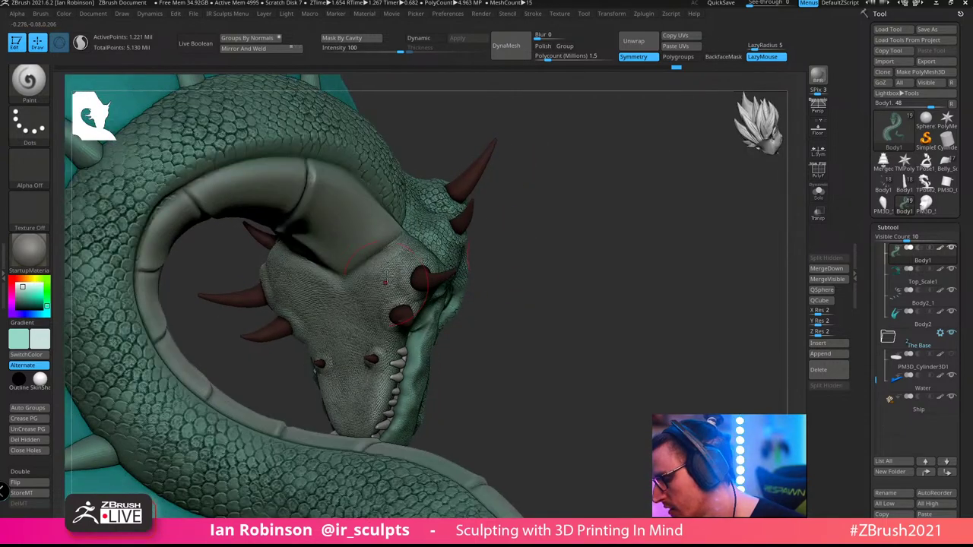
right_drag(418, 281, 415, 278)
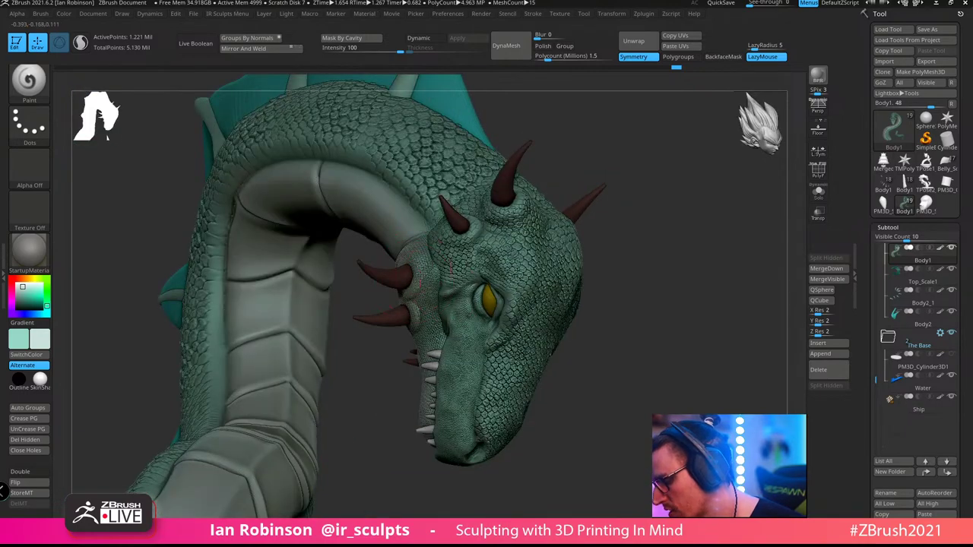
drag(673, 342, 487, 356)
drag(613, 322, 510, 334)
right_drag(498, 371, 394, 272)
alt+drag(477, 362, 465, 318)
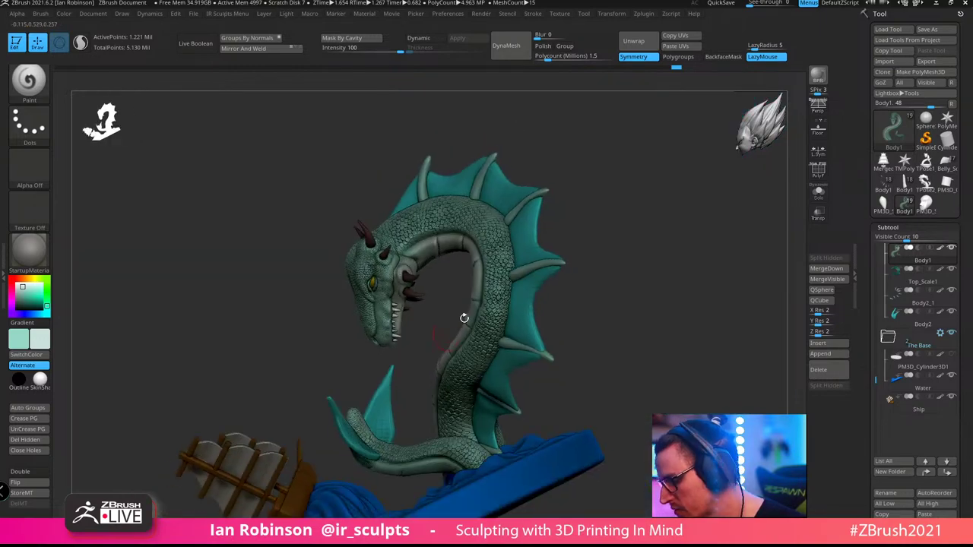
Isolate the body again and tint the belly plates of the separate tail section pale
drag(632, 265, 616, 204)
right_drag(616, 204, 799, 196)
click(818, 191)
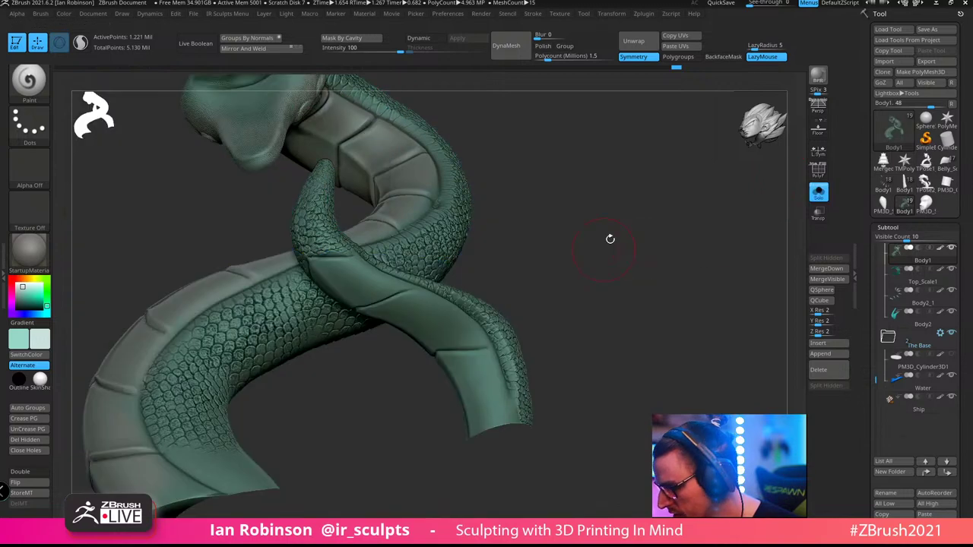
right_drag(611, 239, 461, 252)
right_drag(525, 319, 448, 264)
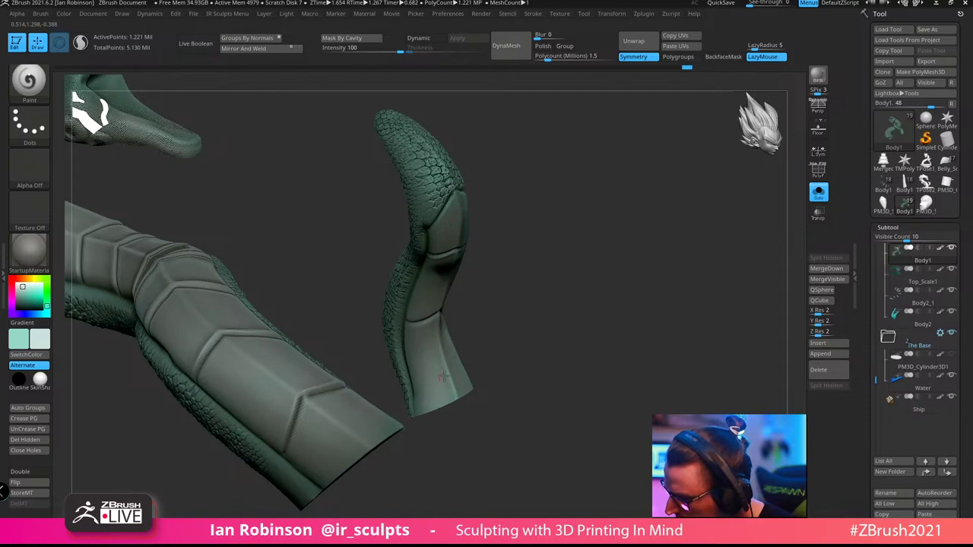
right_drag(444, 378, 546, 344)
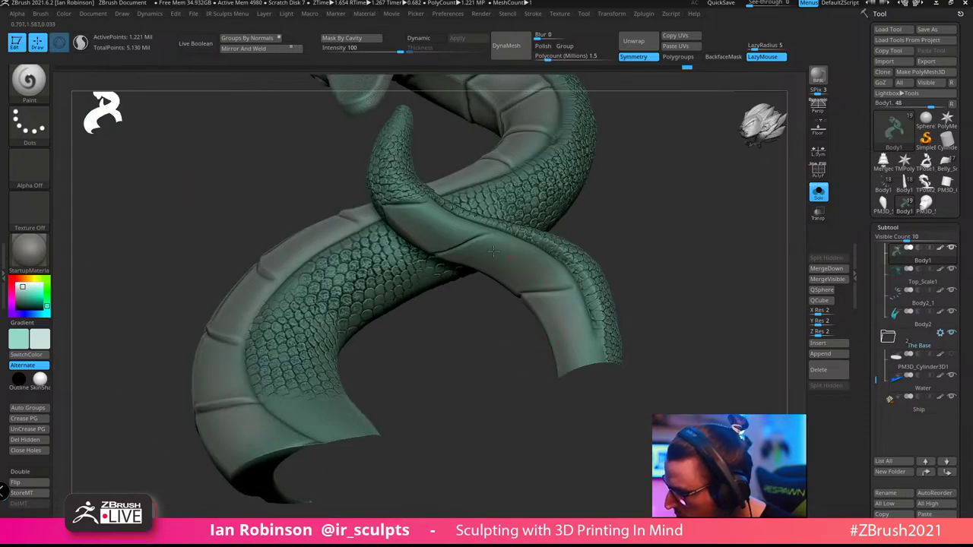
Extend the pale tint over the tail's remaining belly plates from tip to cut end, and show all subtools again
right_drag(652, 300, 570, 292)
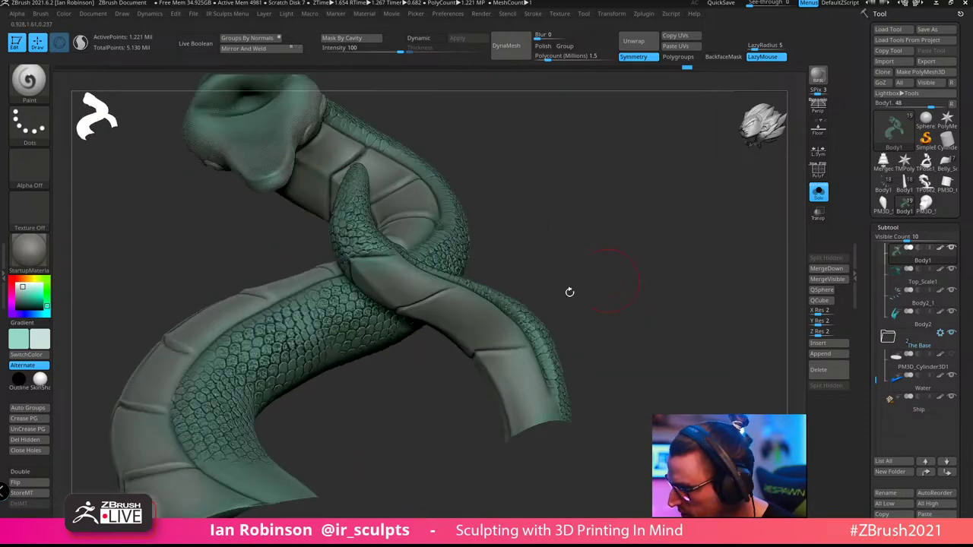
mouse_move(415, 295)
right_down()
mouse_move(588, 180)
mouse_move(391, 277)
mouse_move(446, 301)
mouse_move(436, 263)
mouse_move(444, 326)
right_up()
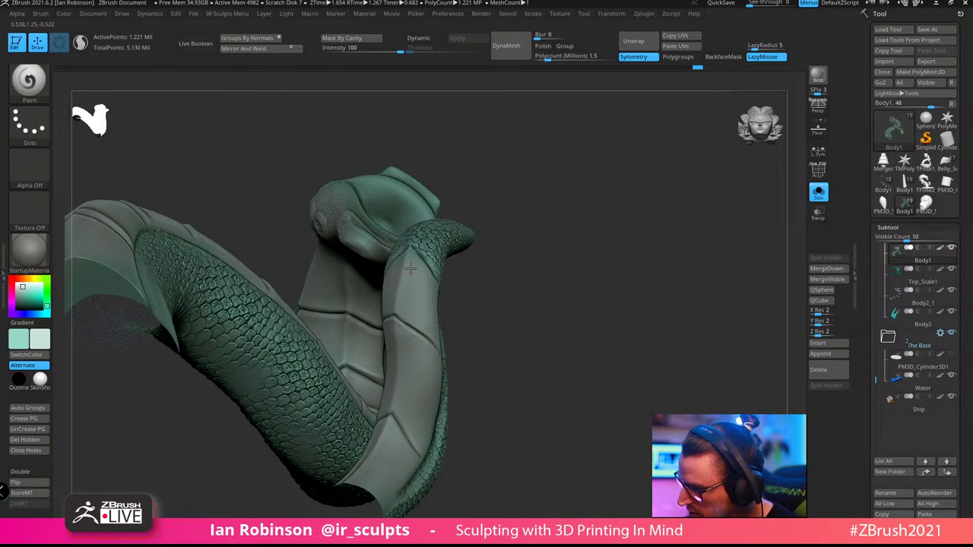
right_drag(501, 294, 419, 300)
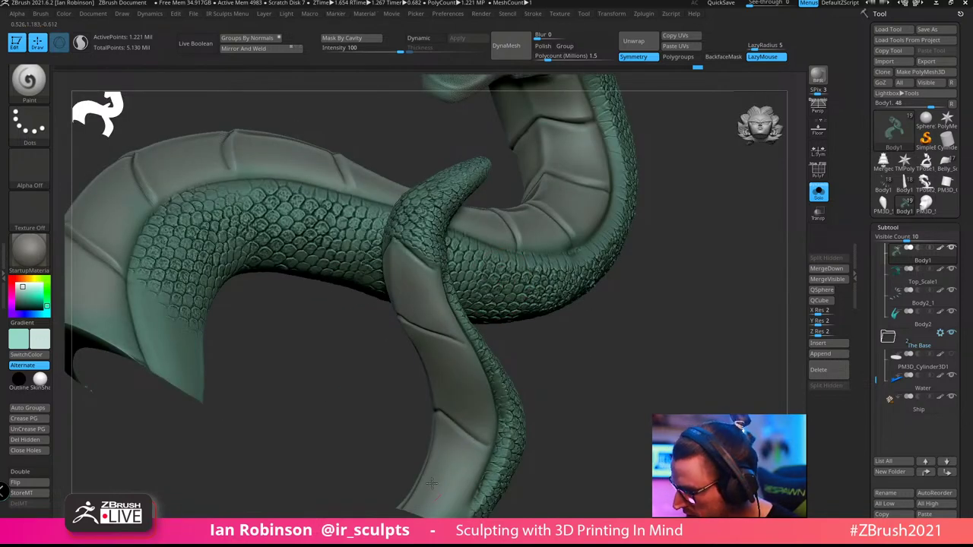
right_drag(432, 484, 697, 380)
click(817, 193)
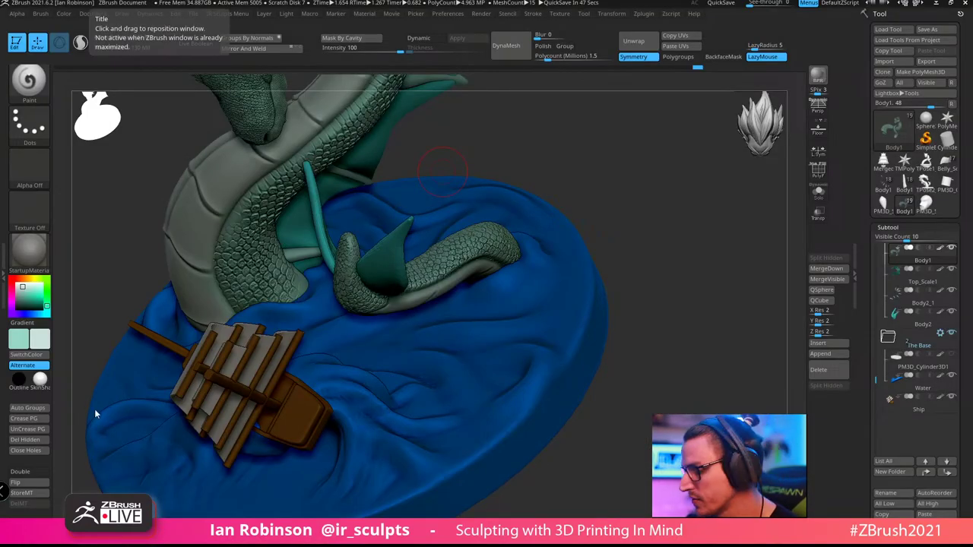
Touch up the pale tint along the underside of the tail where it arches above the water
drag(699, 180, 587, 240)
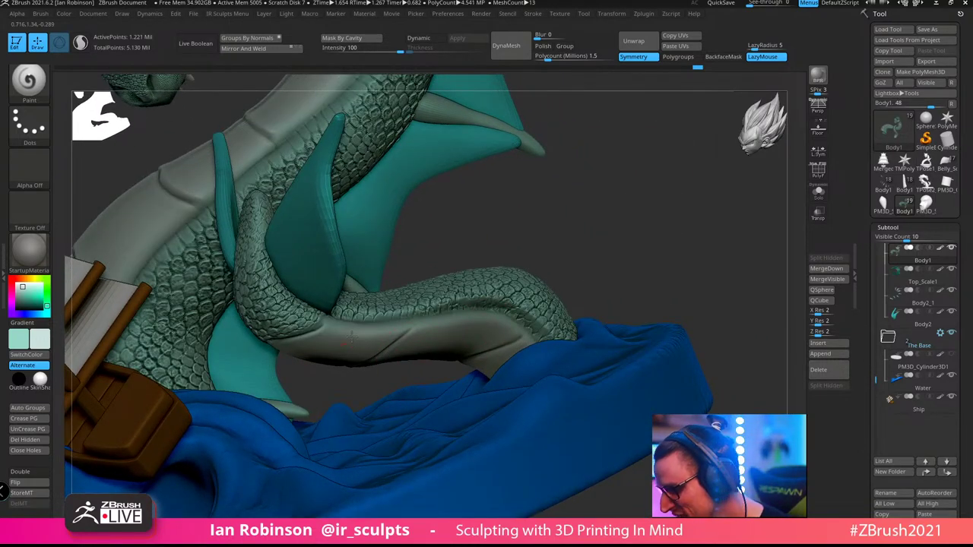
drag(303, 363, 417, 308)
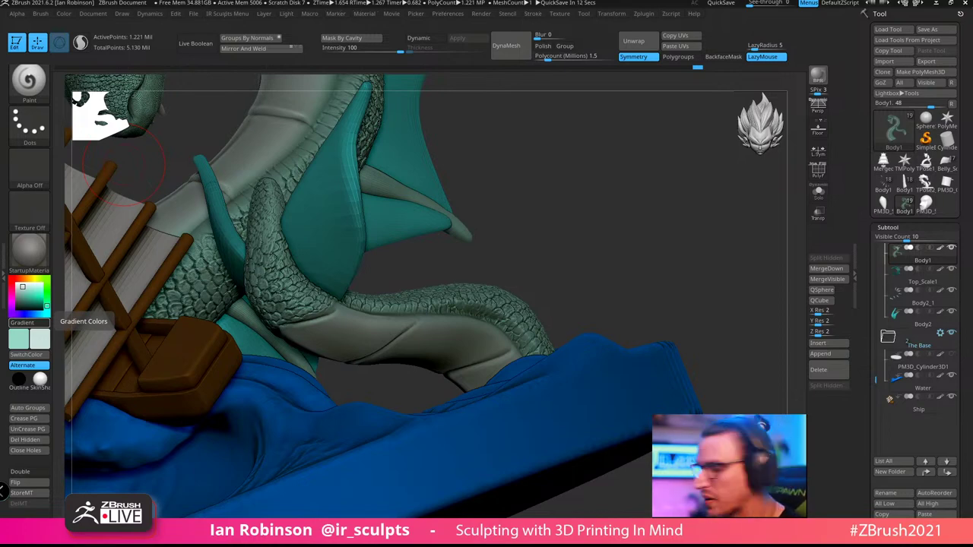
drag(618, 204, 623, 245)
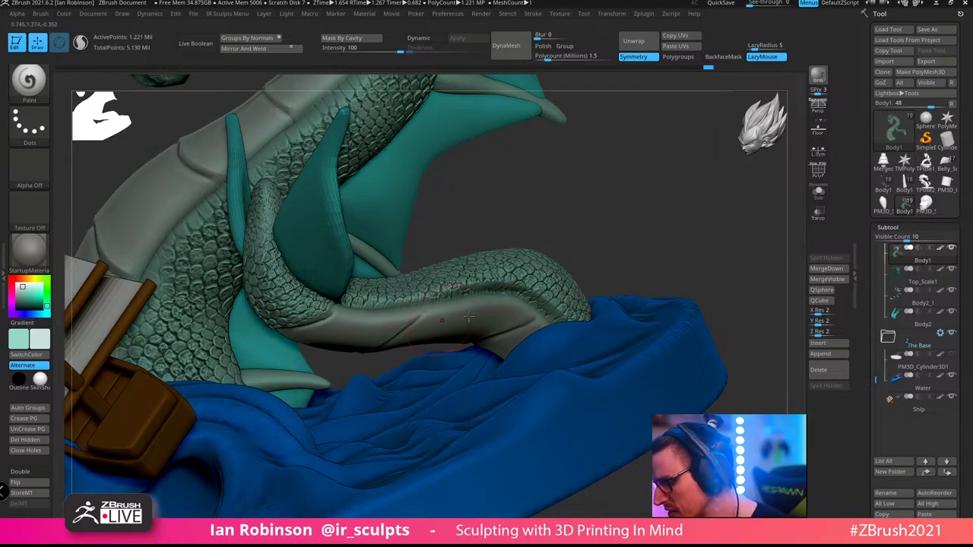
drag(641, 235, 551, 306)
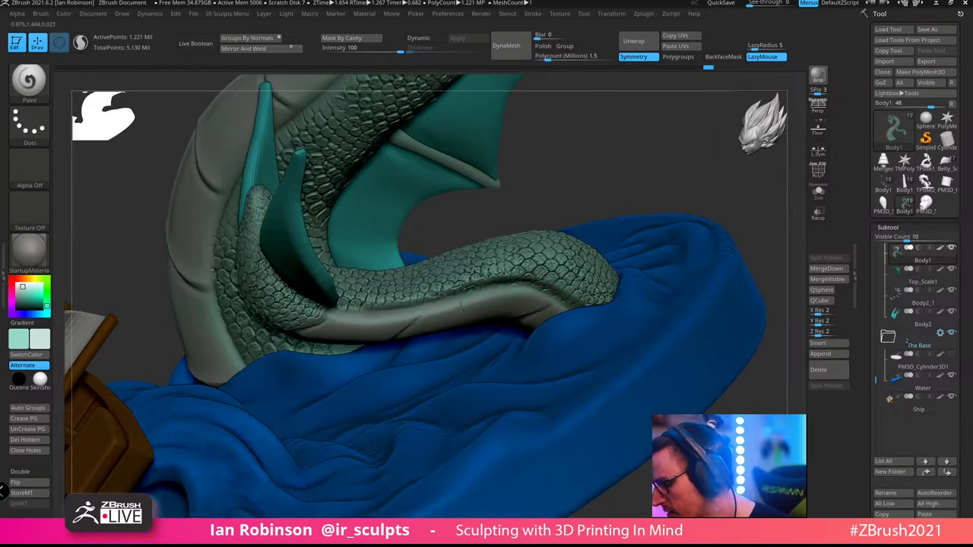
drag(695, 209, 719, 217)
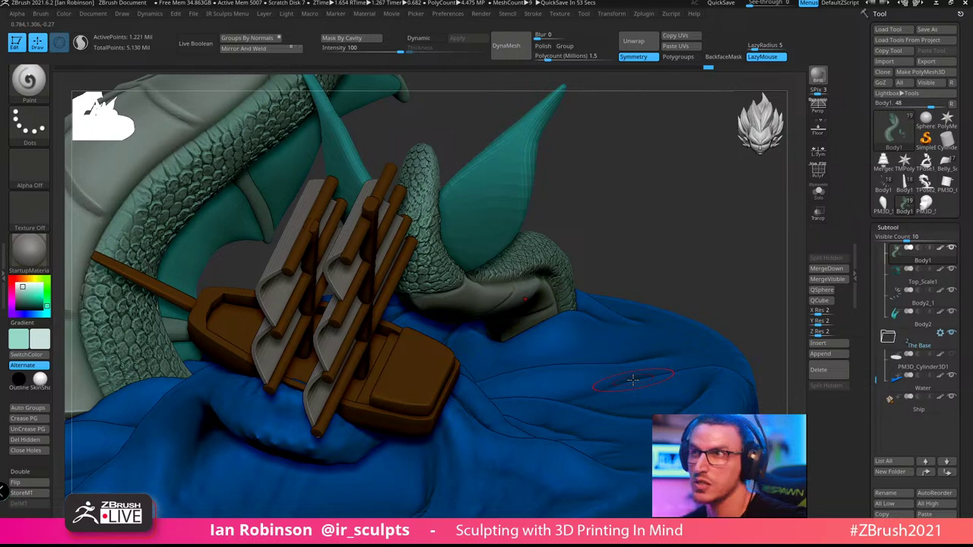
Blend the pale tint on the belly plates inside the neck's curve below the head
drag(611, 203, 634, 206)
alt+drag(714, 210, 472, 250)
drag(563, 206, 487, 271)
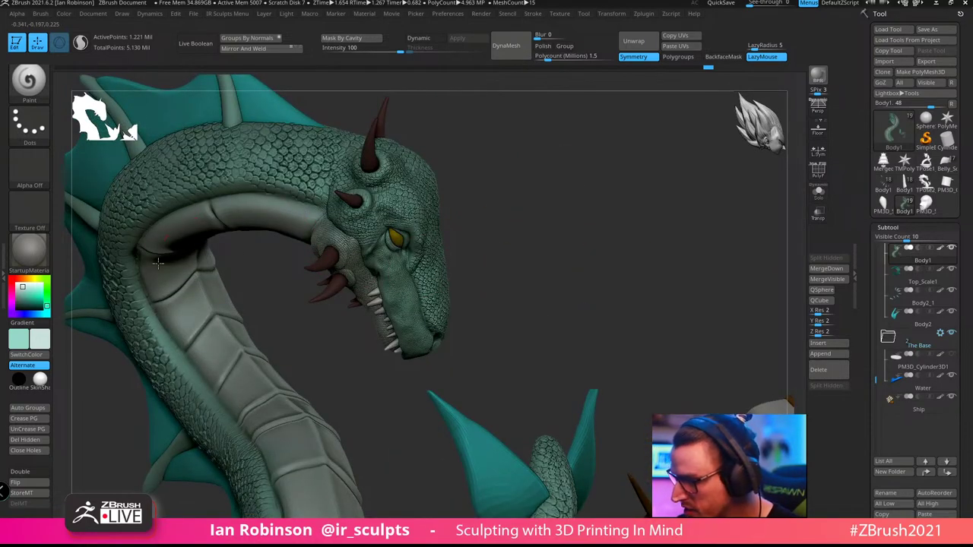
drag(158, 262, 262, 219)
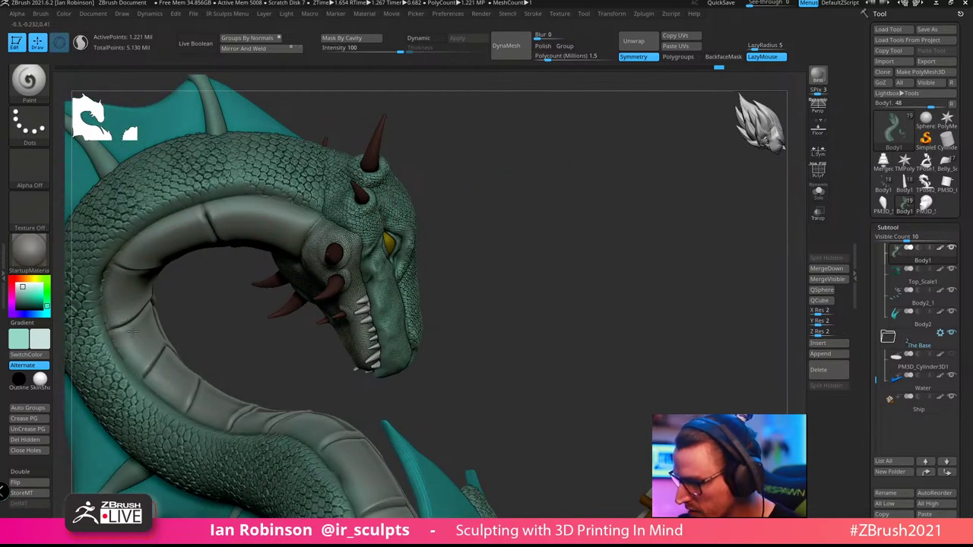
drag(132, 333, 360, 258)
drag(228, 327, 320, 341)
Check the whole model's polyframe and make the Water subtool active
key(f)
drag(585, 217, 540, 334)
key(shift+f)
key(shift+f)
alt+click(540, 334)
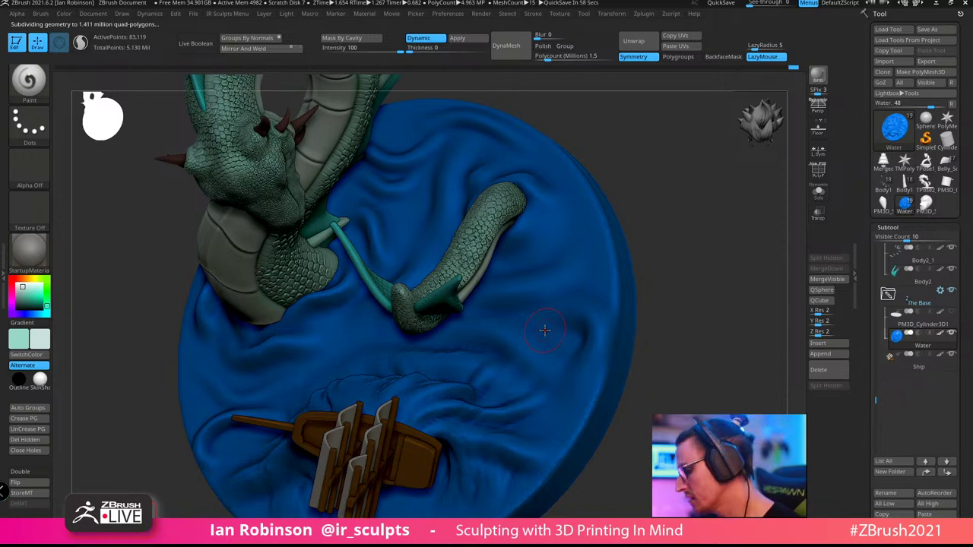
Save the tool as an Olliphiest_BlockOut ZTL file in the MarchSculpt folder
click(927, 29)
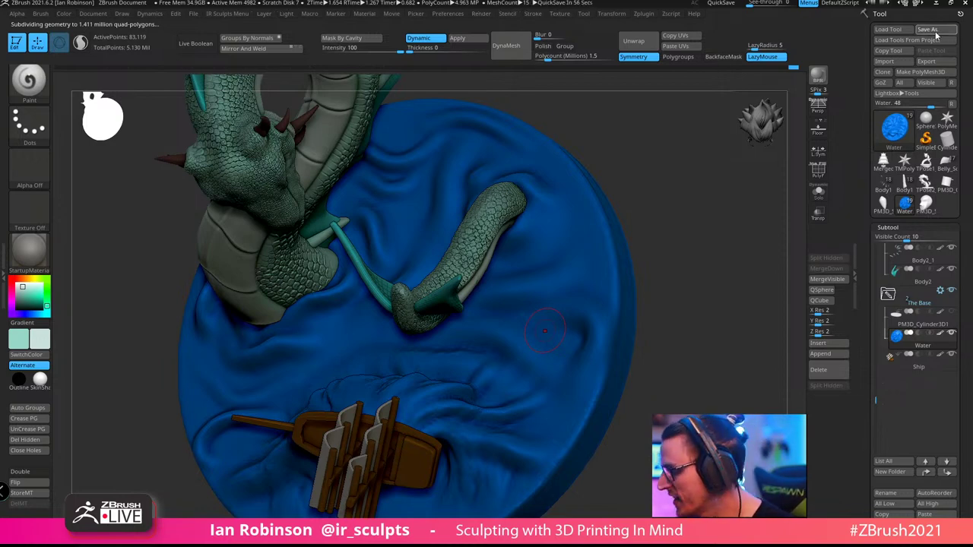
key(Right)
key(Left)
key(Left)
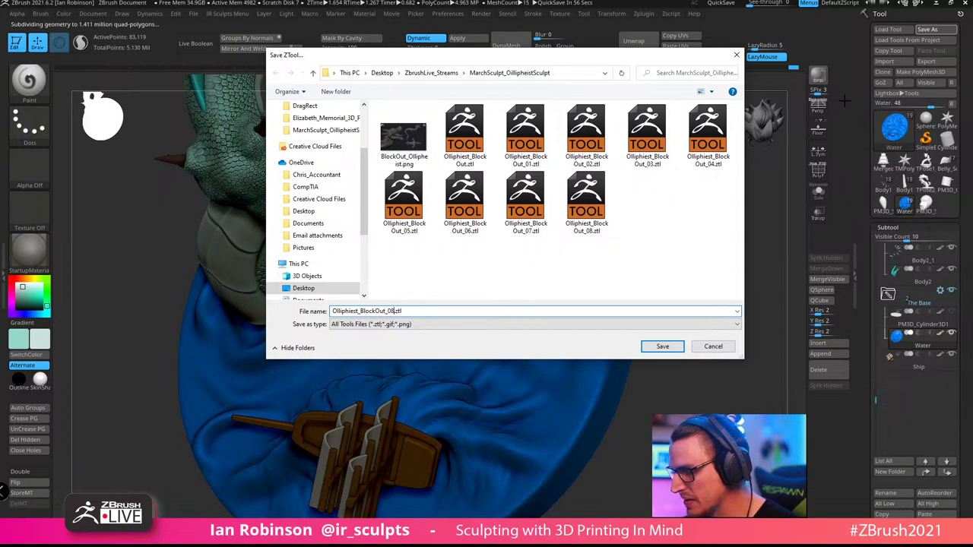
key(Return)
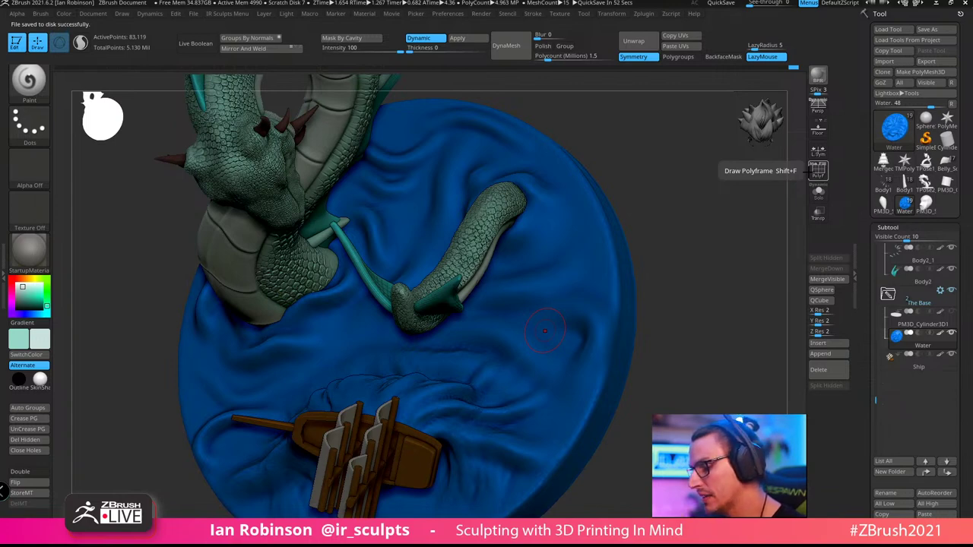
Pull the water surface toward the base of the dragon's neck using the Move brush with a larger draw size
drag(663, 195, 639, 265)
key(l)
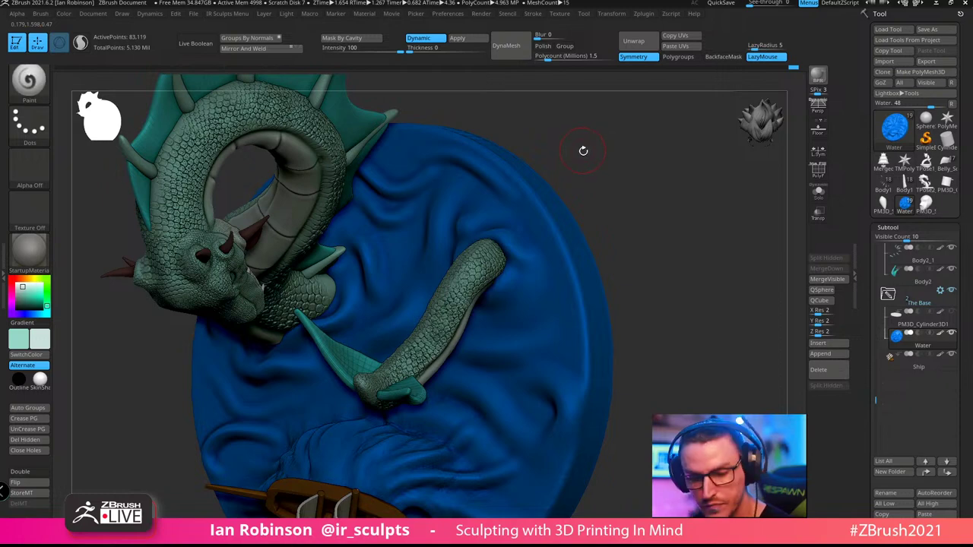
key(b)
key(m)
key(v)
key(s)
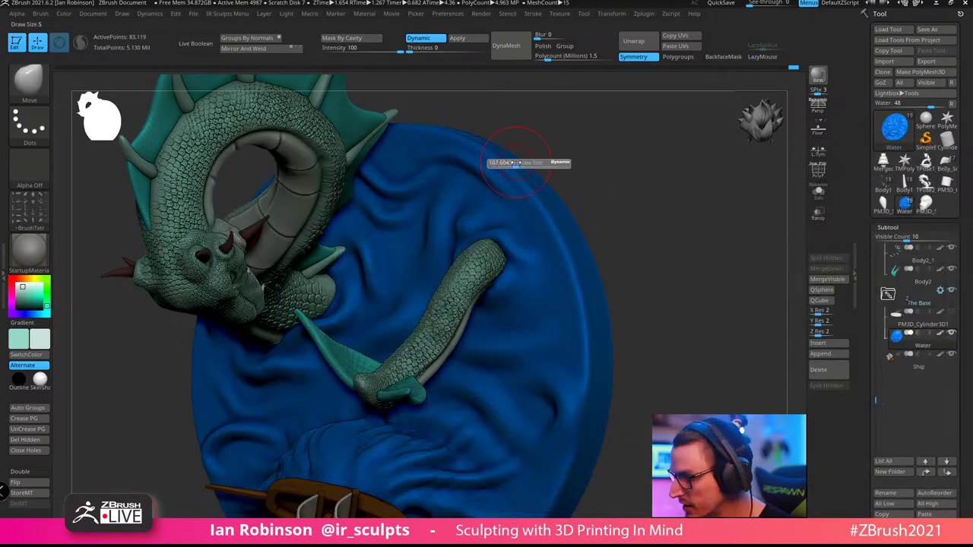
drag(525, 165, 543, 164)
drag(599, 143, 524, 152)
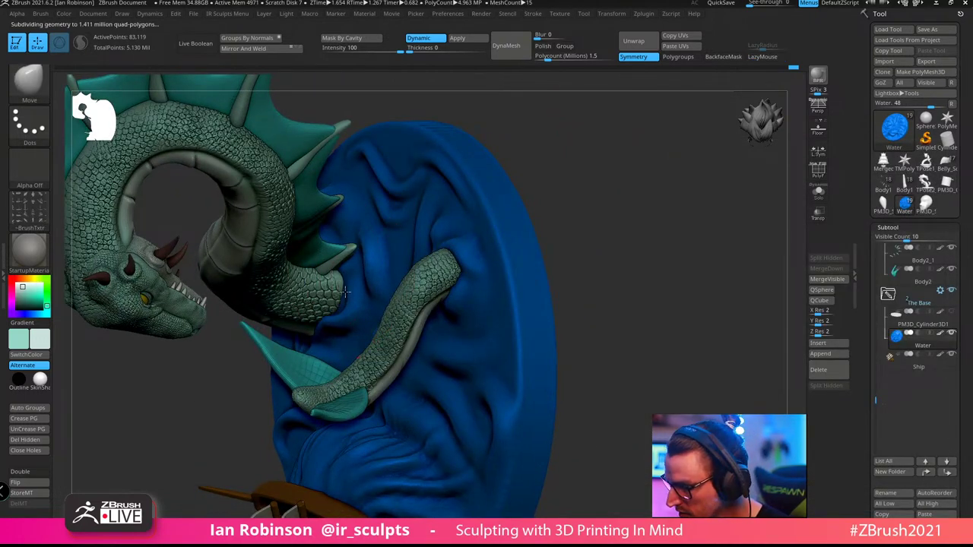
drag(585, 228, 643, 155)
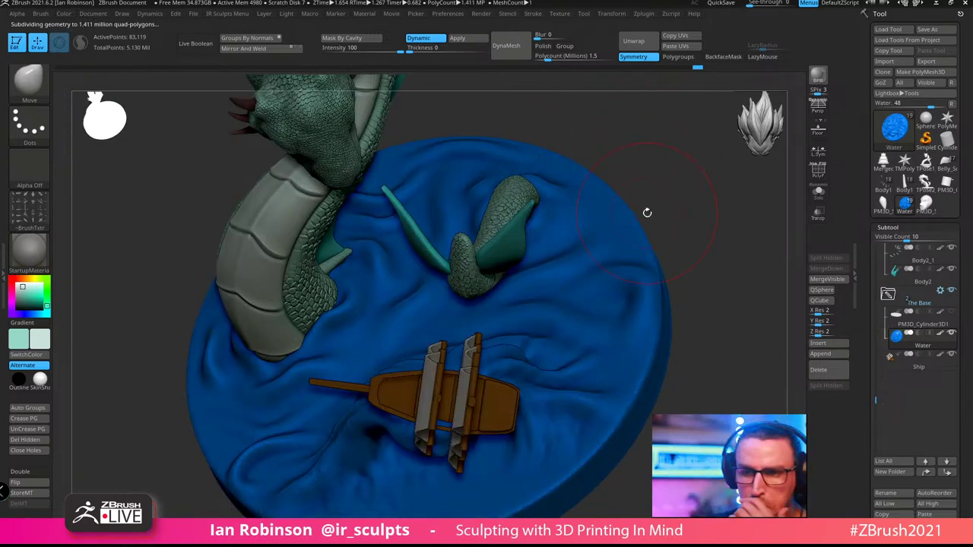
right_drag(423, 299, 441, 283)
mouse_move(442, 282)
mouse_down()
mouse_move(356, 339)
mouse_move(365, 331)
mouse_up()
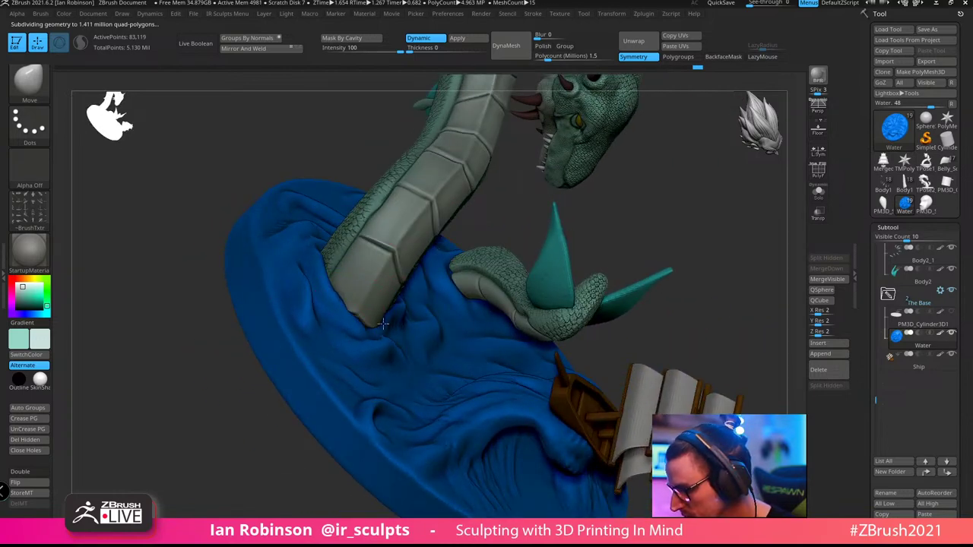
Reshape the water with the Move brush so it swells around the front and side of the neck's base
right_drag(385, 324, 400, 337)
drag(437, 348, 448, 333)
alt+right_drag(455, 327, 377, 310)
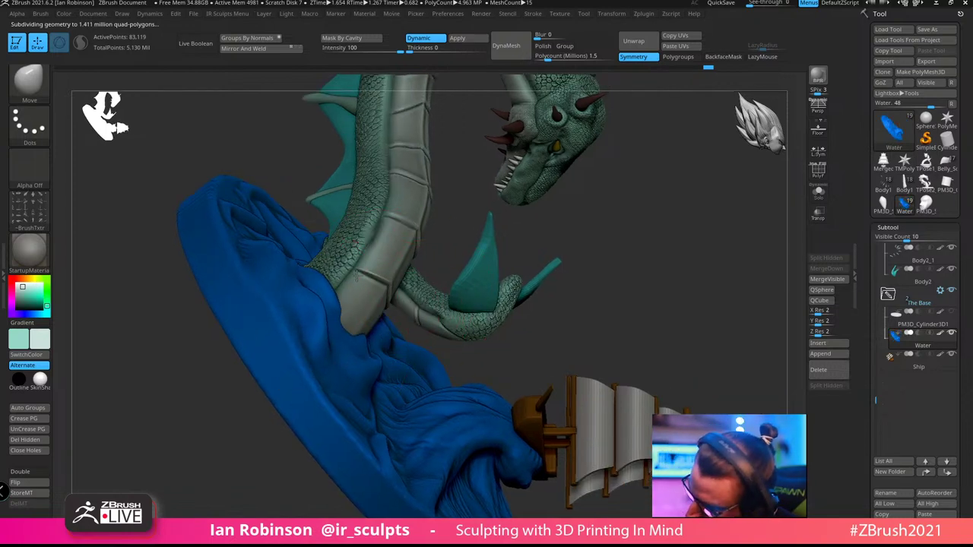
right_drag(358, 308, 384, 300)
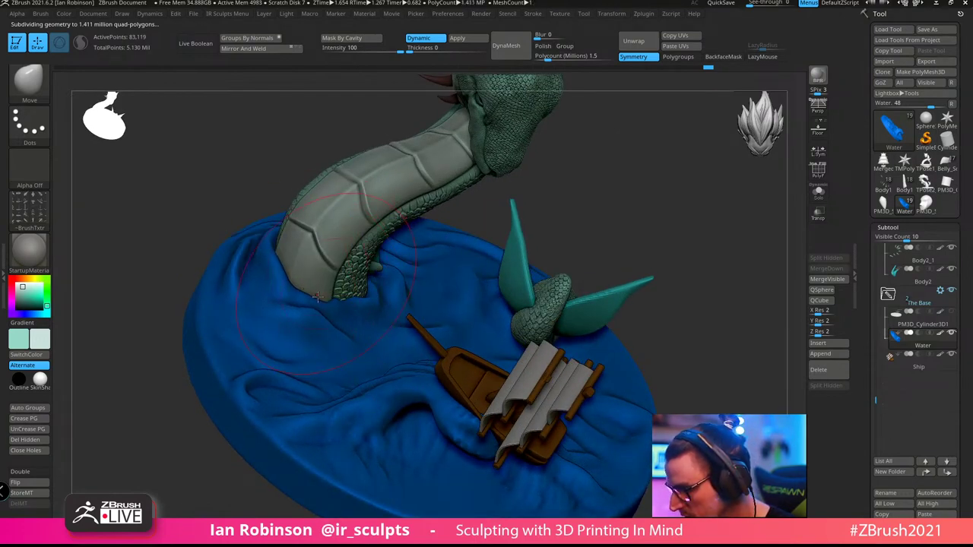
right_drag(317, 298, 400, 325)
drag(400, 325, 431, 326)
Raise the water around the spot where the arched tail enters the surface, using the Move brush
right_drag(570, 293, 397, 310)
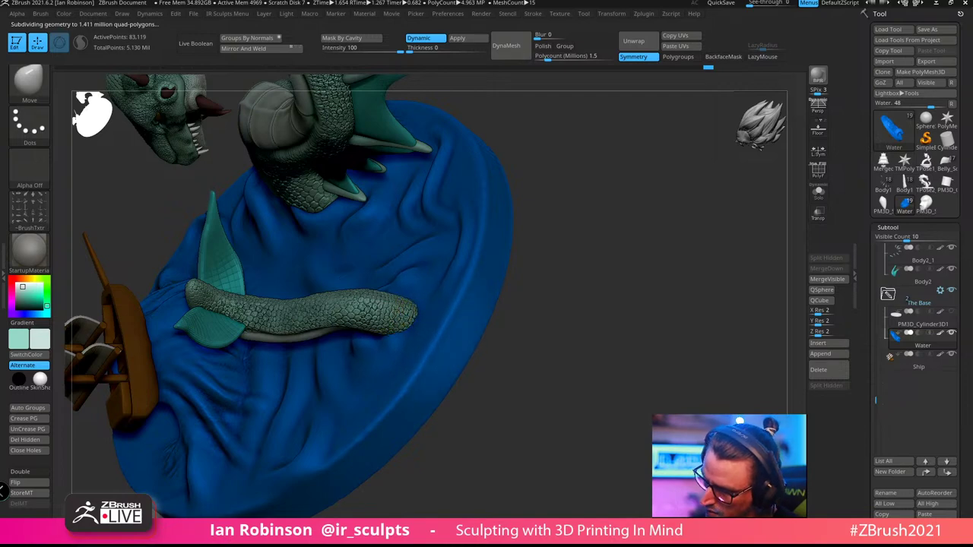
drag(403, 324, 430, 330)
mouse_move(555, 297)
right_down()
mouse_move(600, 271)
mouse_move(593, 255)
right_up()
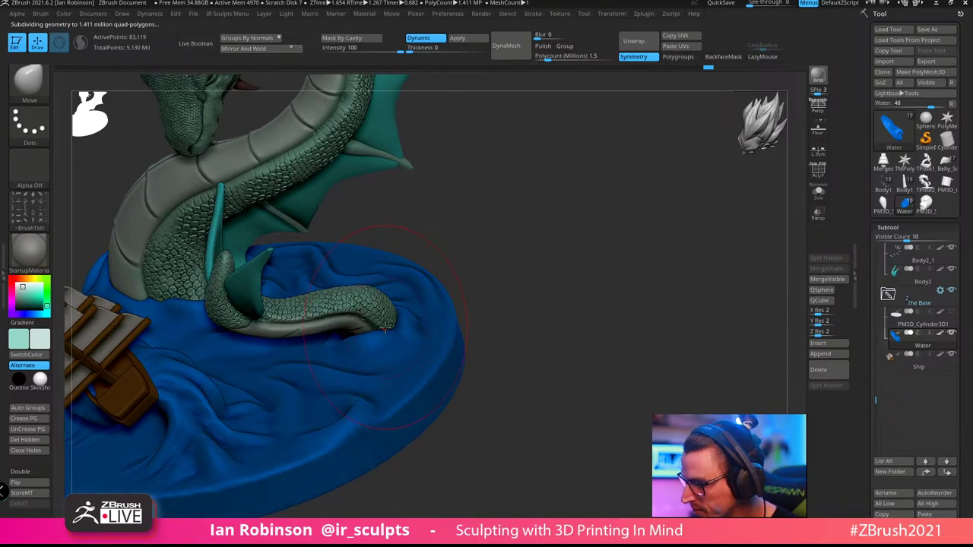
right_drag(384, 308, 352, 323)
right_drag(445, 291, 361, 294)
drag(359, 300, 377, 302)
mouse_move(445, 259)
right_down()
mouse_move(590, 178)
mouse_move(597, 198)
mouse_move(564, 196)
right_up()
drag(563, 196, 556, 197)
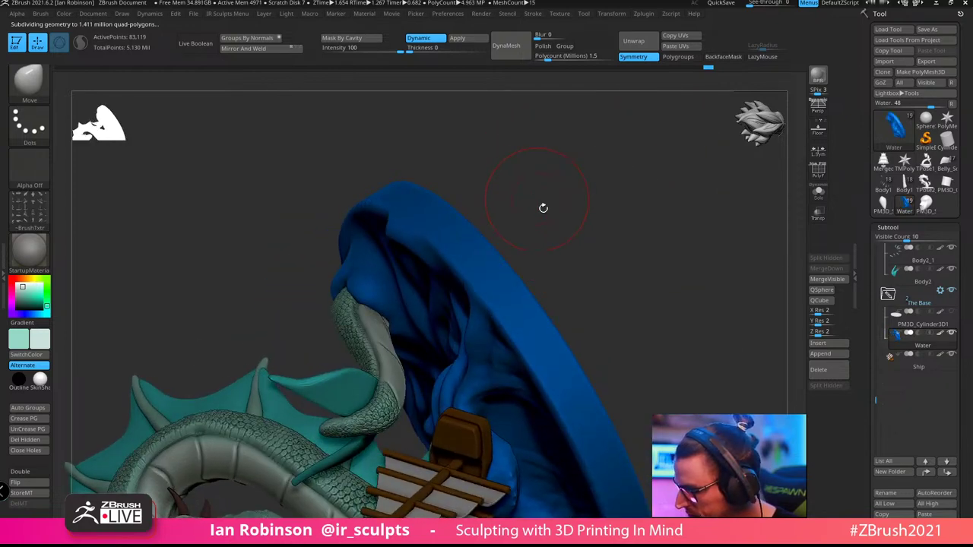
Set up the SnakeCurve2 brush with Sculptris Pro mode enabled and a smaller draw size
mouse_move(543, 207)
right_down()
mouse_move(538, 220)
mouse_move(562, 186)
right_up()
key(b)
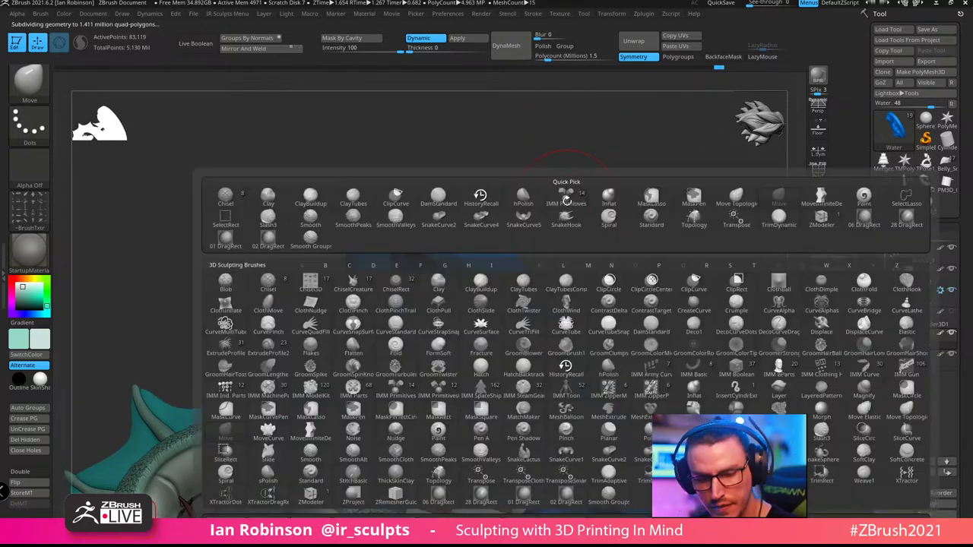
key(s)
click(618, 457)
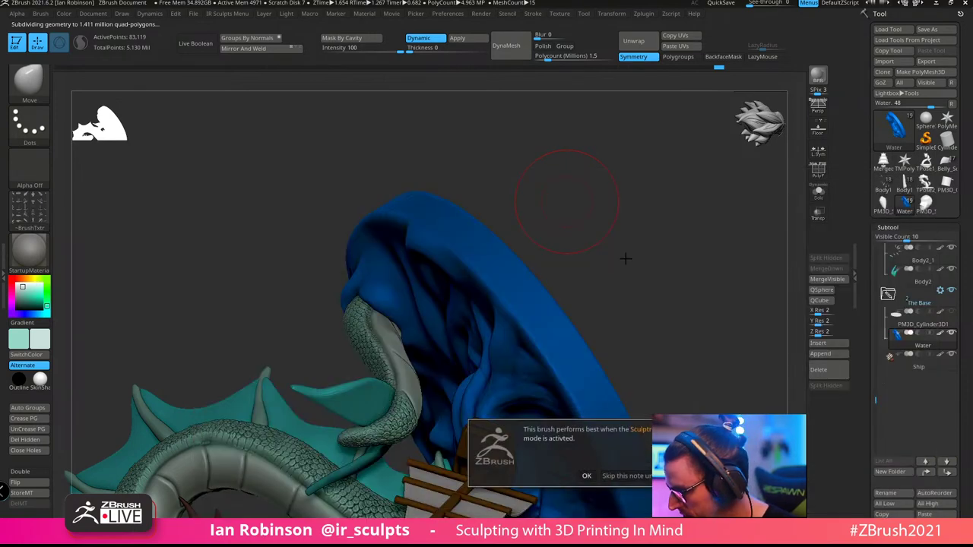
click(586, 476)
click(80, 42)
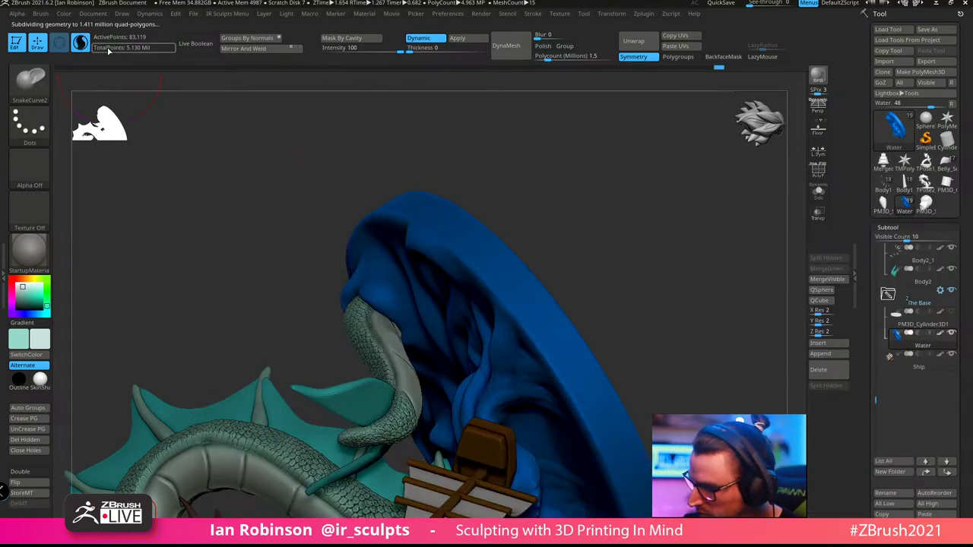
ctrl+right_drag(557, 186, 574, 199)
key(s)
drag(582, 204, 564, 204)
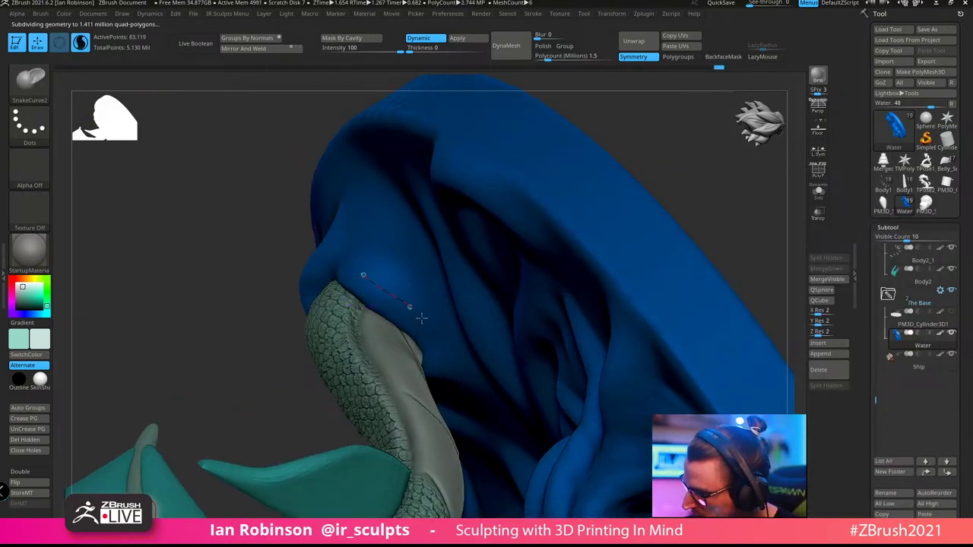
Undo the colored test stroke and sculpt a curved ripple in the water along the tail's inner side with coloring off
drag(422, 318, 449, 387)
right_drag(491, 322, 441, 325)
click(391, 329)
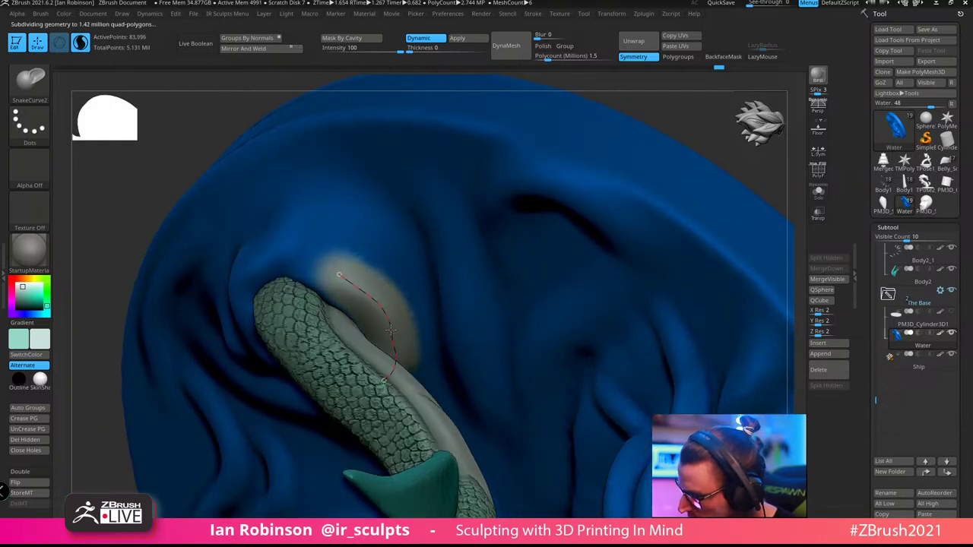
key(space)
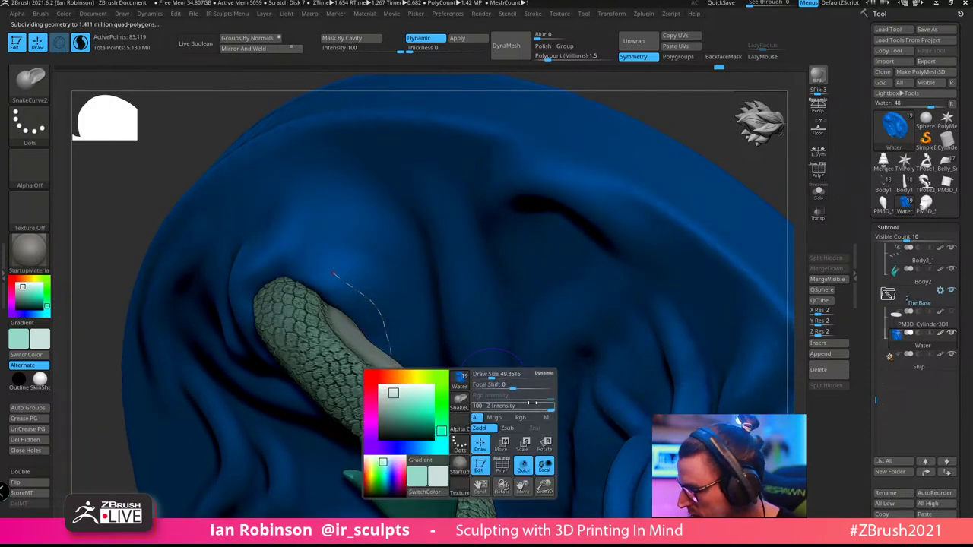
click(385, 312)
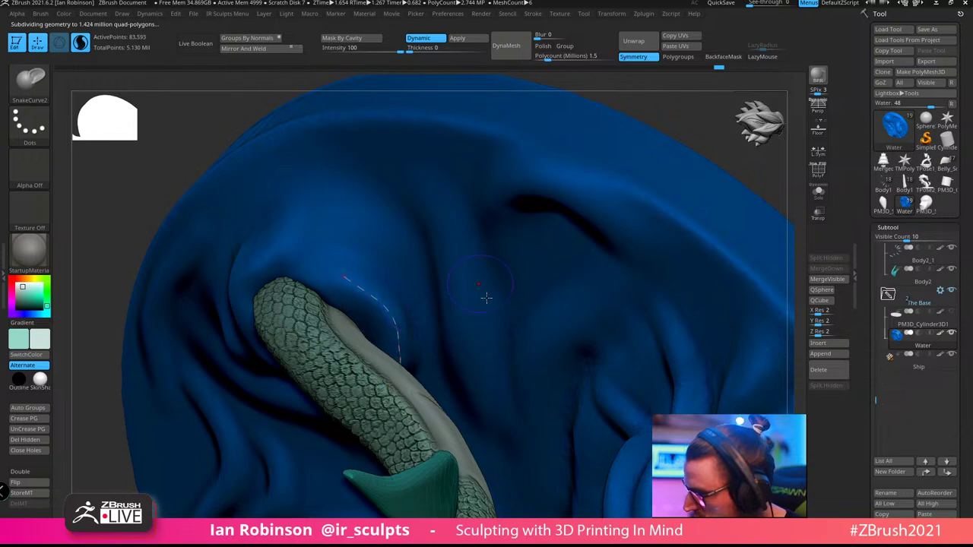
Sculpt a second, S-shaped ripple in the water farther out from the tail with SnakeCurve2
right_drag(487, 299, 489, 319)
right_drag(392, 229, 340, 192)
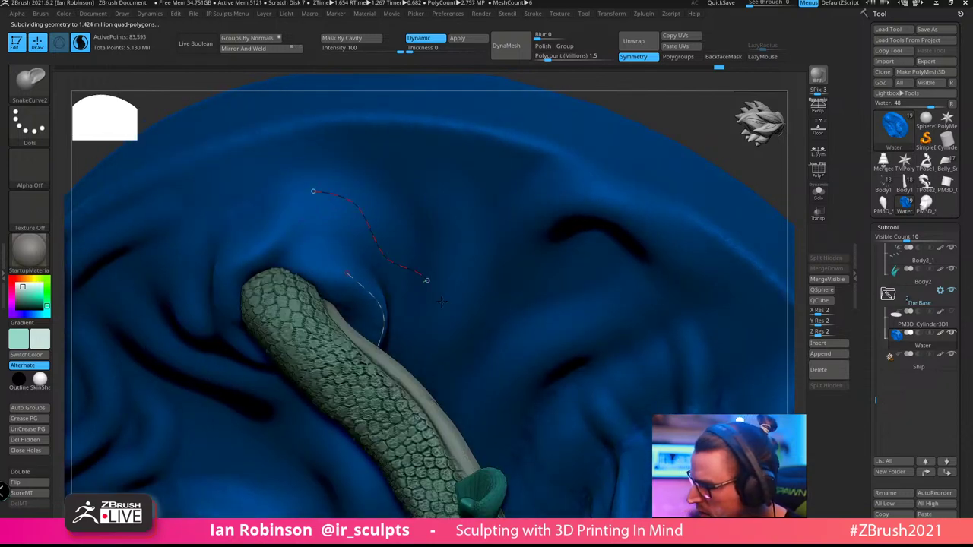
mouse_move(442, 302)
right_down()
mouse_move(428, 217)
mouse_move(411, 202)
right_up()
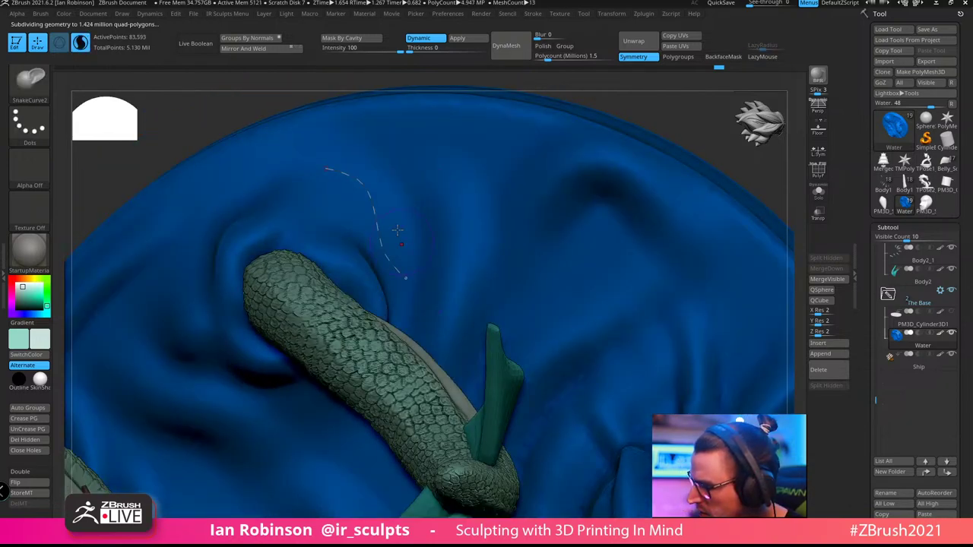
drag(330, 167, 406, 275)
Smooth the folds on the large wave beside the ship's hull
mouse_move(494, 199)
ctrl+right_down()
mouse_move(499, 181)
mouse_move(568, 203)
mouse_move(533, 206)
mouse_move(623, 210)
mouse_move(659, 238)
mouse_move(639, 250)
mouse_move(723, 321)
mouse_move(676, 306)
mouse_move(686, 348)
mouse_move(686, 328)
mouse_move(587, 344)
ctrl+right_up()
shift+drag(478, 363, 464, 368)
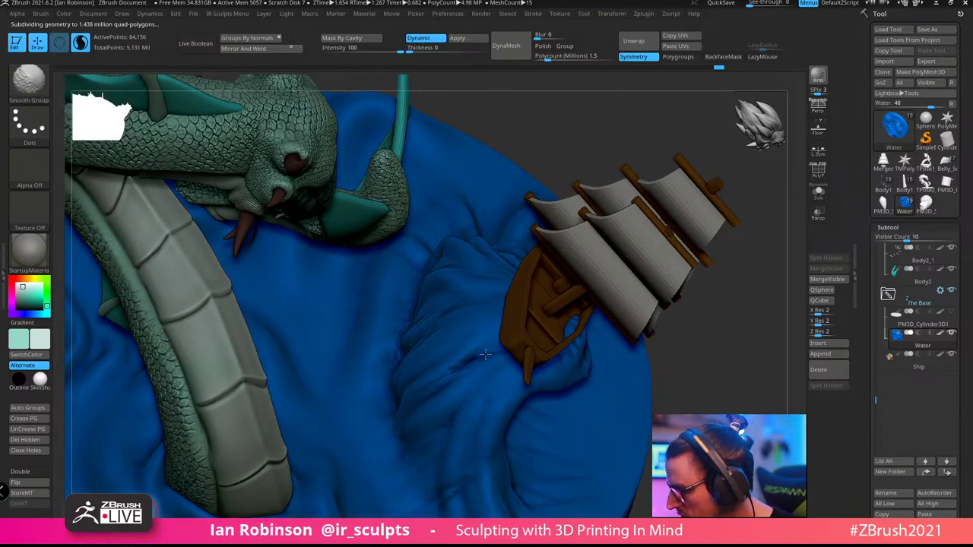
mouse_move(567, 330)
right_down()
mouse_move(687, 311)
mouse_move(646, 350)
mouse_move(659, 371)
right_up()
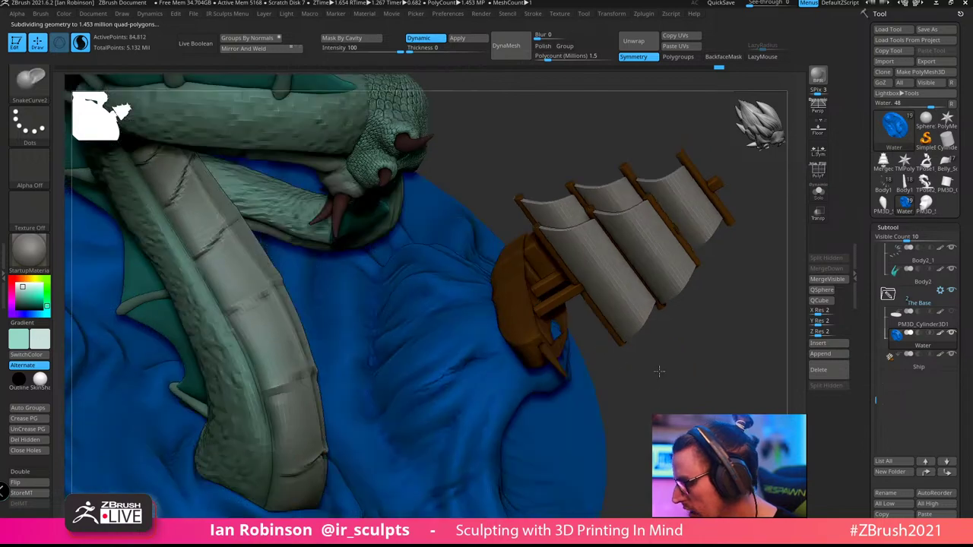
Isolate the Water subtool, switch to the Standard brush with Sculptris Pro off, and inspect the polyframe
click(819, 193)
right_drag(715, 299, 711, 335)
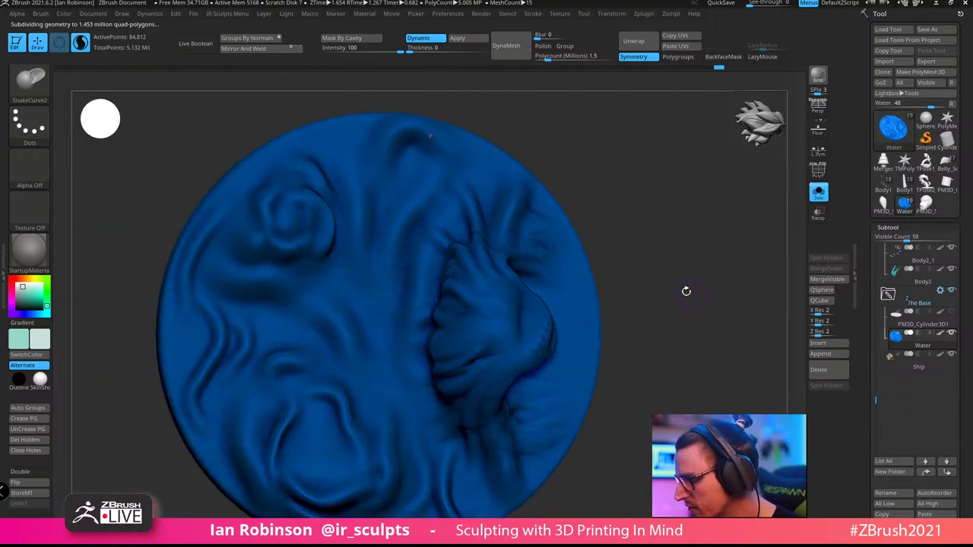
key(b)
key(s)
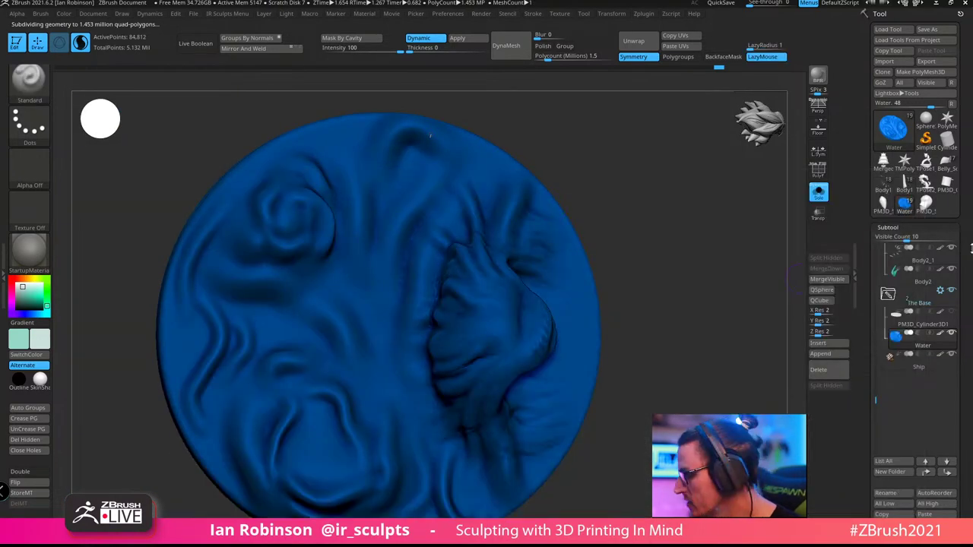
drag(968, 368, 967, 219)
key(shift+f)
key(l)
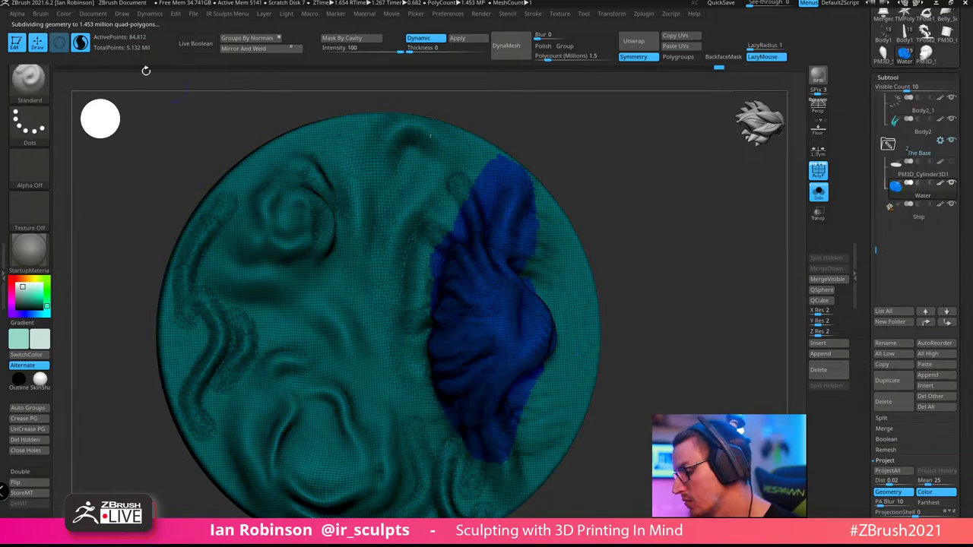
right_drag(654, 250, 675, 238)
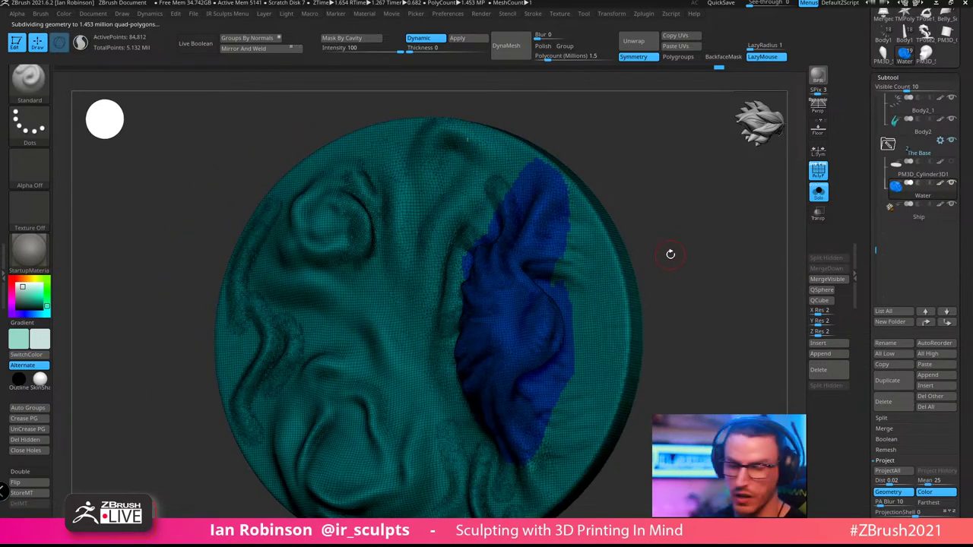
Hide the polyframe and open the NoiseMaker surface noise editor for the Water subtool
drag(969, 455, 971, 242)
scroll(948, 339, down, 1)
scroll(926, 378, down, 7)
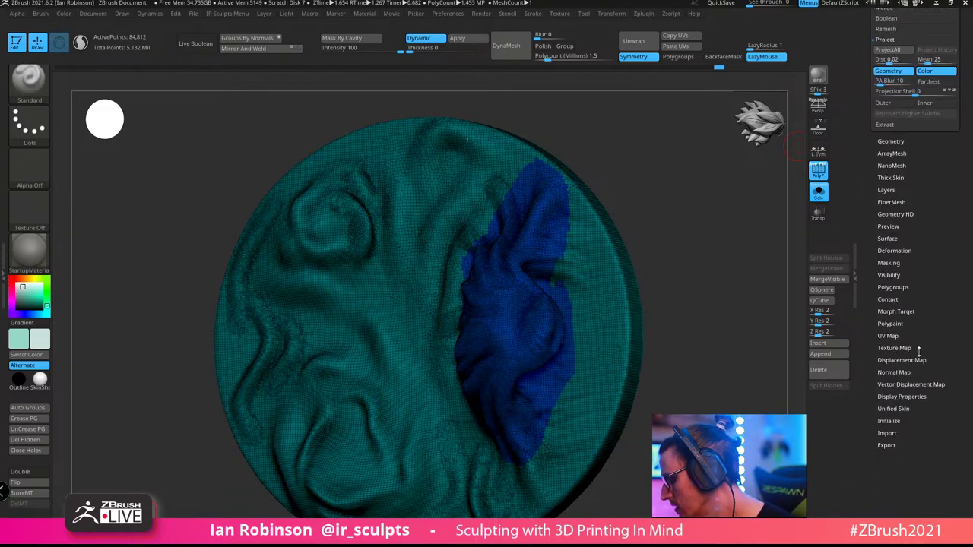
mouse_move(721, 325)
alt+mouse_down()
mouse_move(744, 385)
mouse_move(736, 323)
alt+mouse_up()
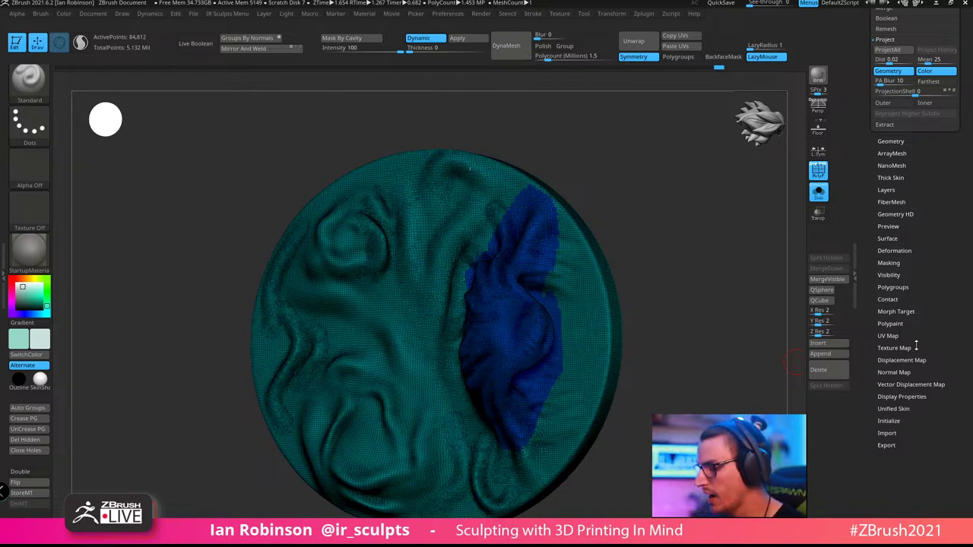
scroll(900, 238, down, 14)
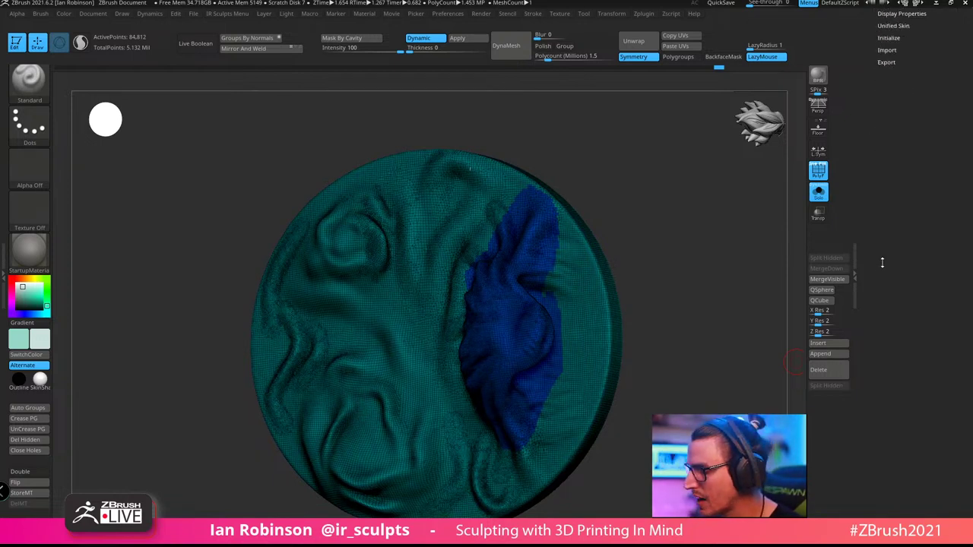
key(shift+f)
scroll(938, 152, up, 5)
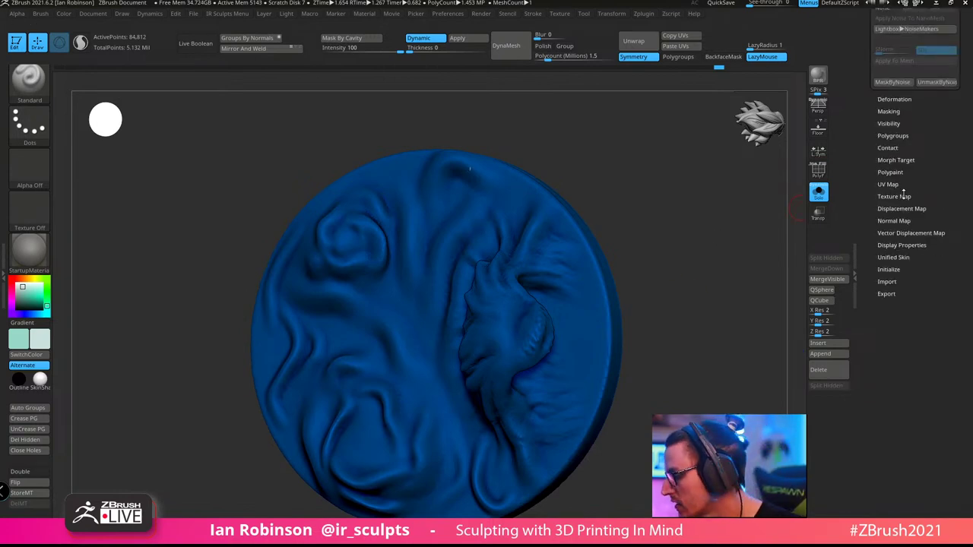
scroll(904, 195, up, 4)
click(897, 189)
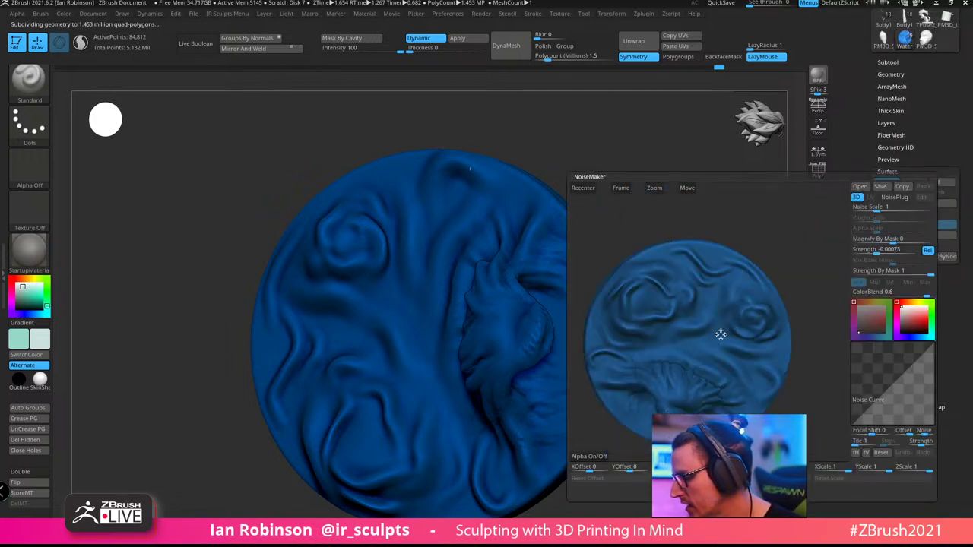
Set the noise scale to 16 while previewing the water's folds up close in NoiseMaker
drag(749, 301, 773, 292)
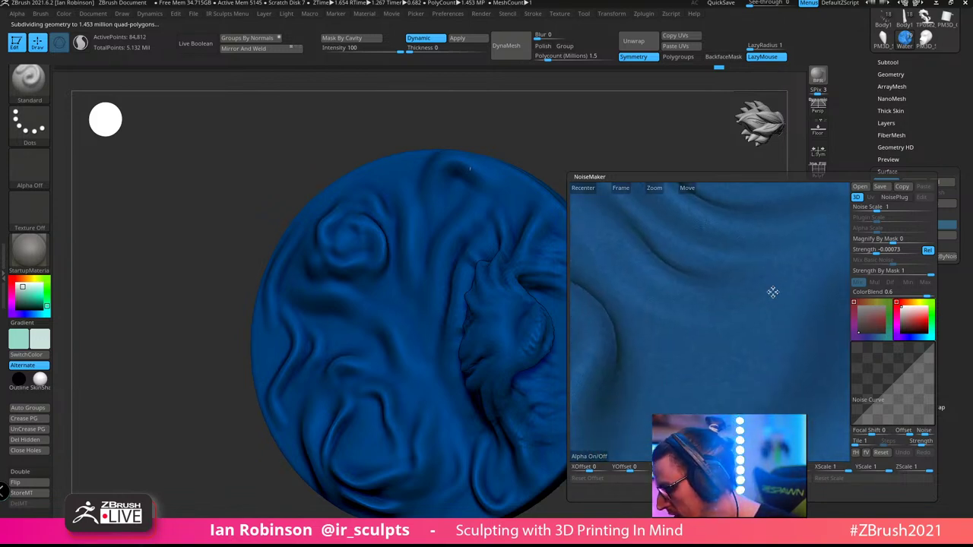
drag(876, 207, 890, 208)
drag(809, 263, 700, 356)
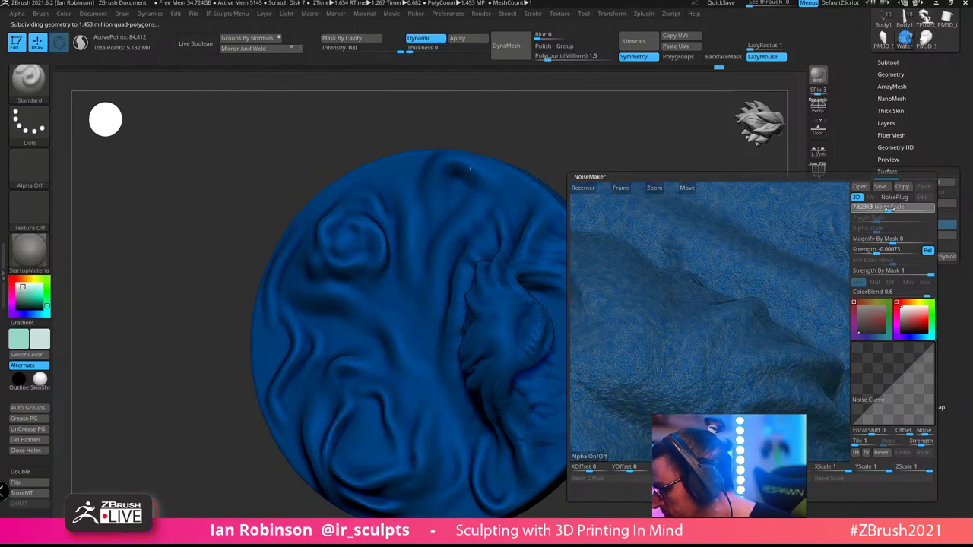
drag(888, 208, 900, 208)
Set the noise's ColorBlend to 0.12072, Strength to 0.00065 and Magnify By Mask to 0.40381
drag(893, 293, 918, 295)
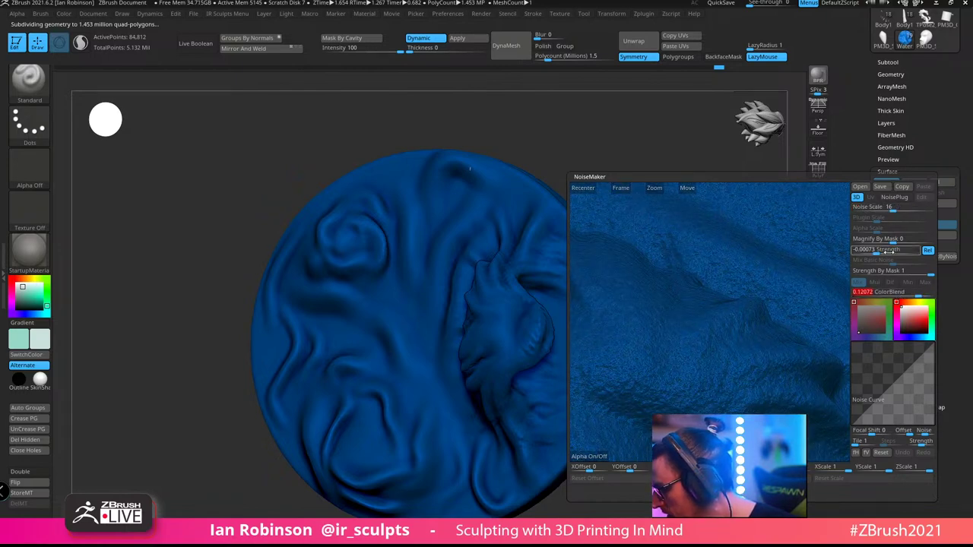
drag(876, 250, 895, 252)
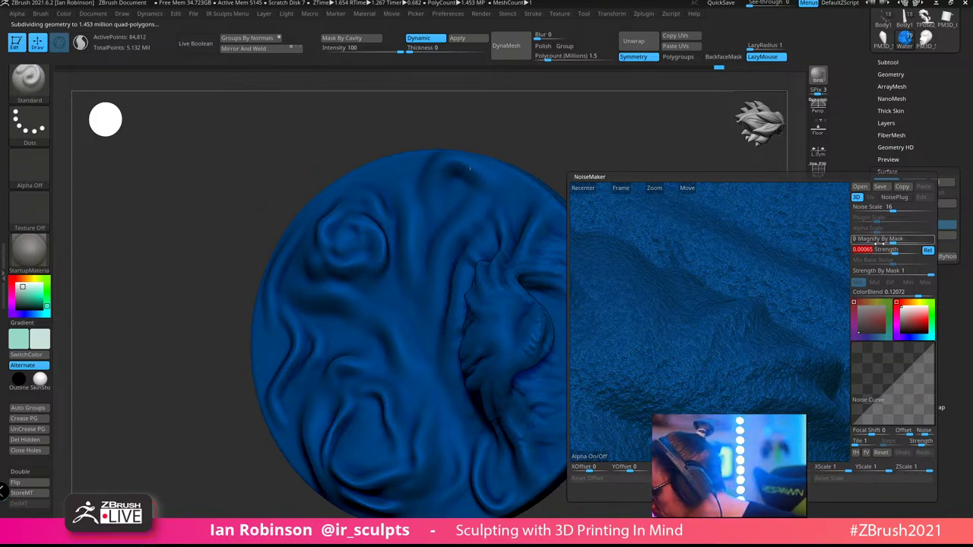
drag(892, 243, 911, 242)
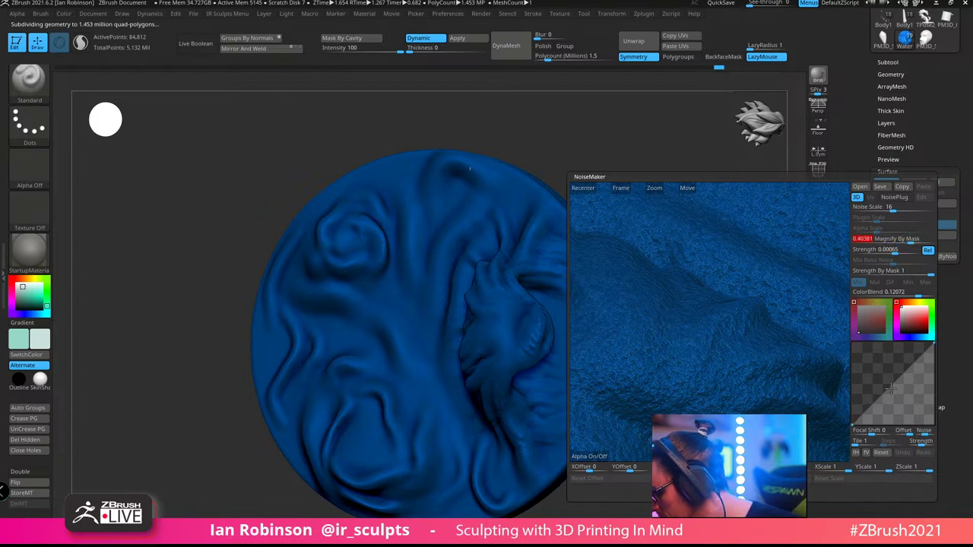
Bend the noise curve below its diagonal, accept the noise, show all subtools and apply the surface noise to the Water mesh
drag(891, 386, 891, 397)
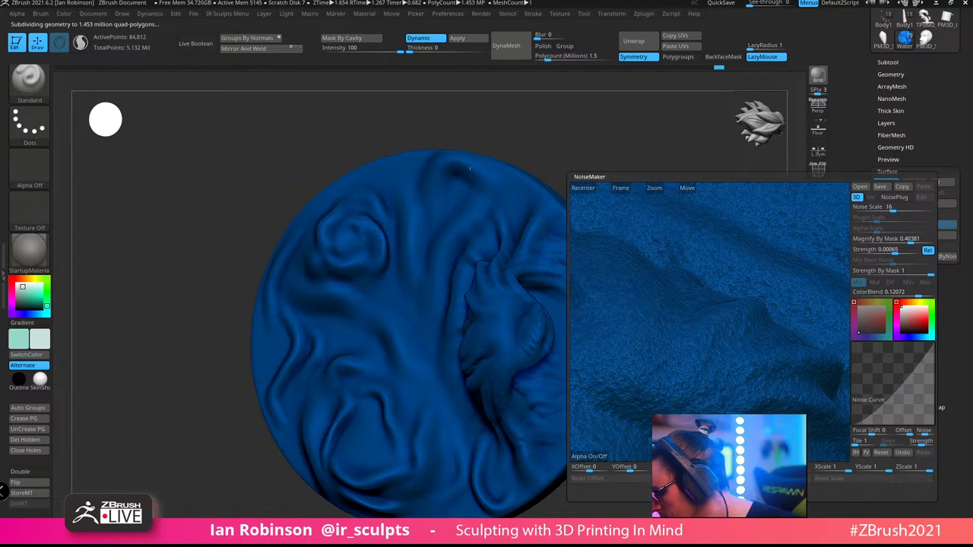
click(709, 492)
mouse_move(695, 286)
mouse_down()
mouse_move(676, 283)
mouse_move(676, 272)
mouse_move(693, 339)
mouse_move(688, 278)
mouse_up()
click(812, 200)
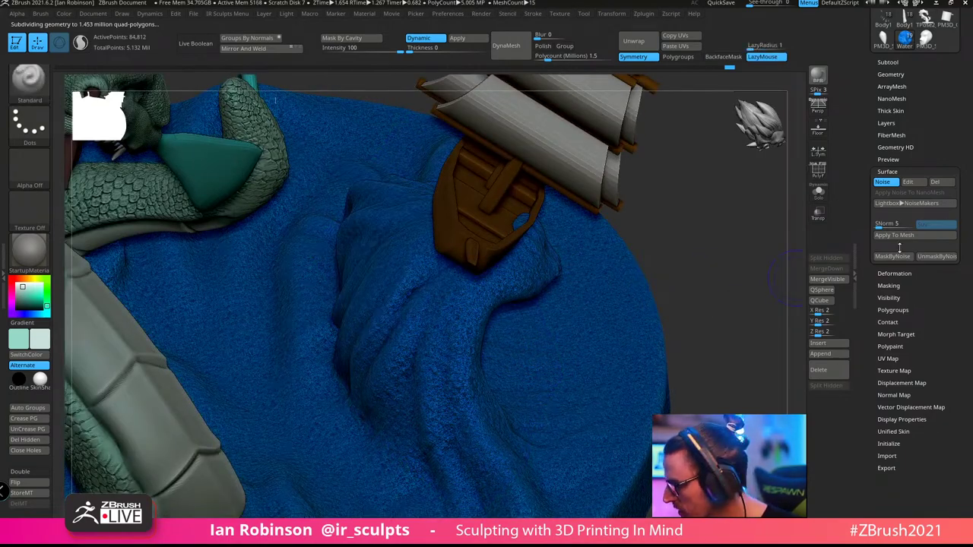
click(900, 236)
alt+drag(720, 286, 616, 307)
drag(233, 299, 500, 322)
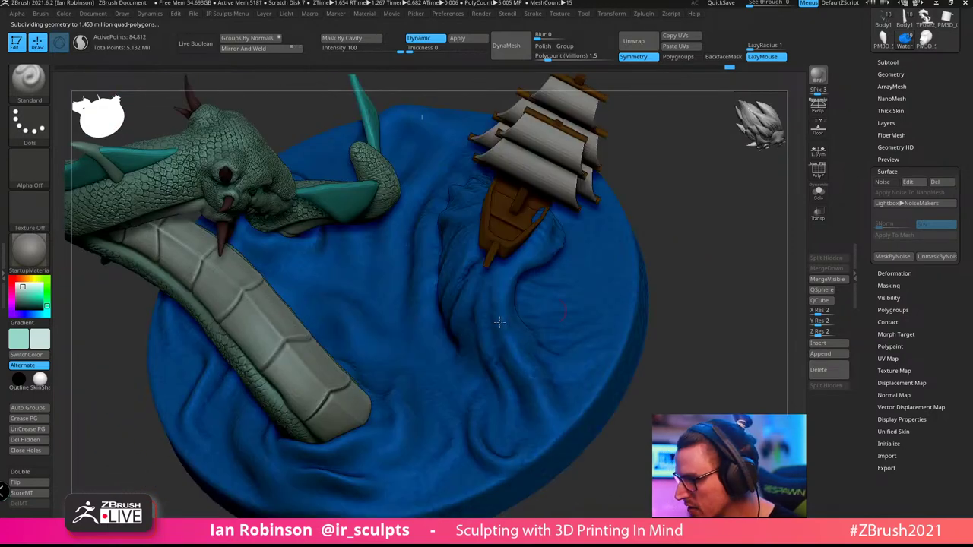
Isolate the Water subtool, switch to the ClayBuildup brush, set LazyRadius to 25 and adjust the draw size
drag(699, 257, 725, 292)
click(818, 193)
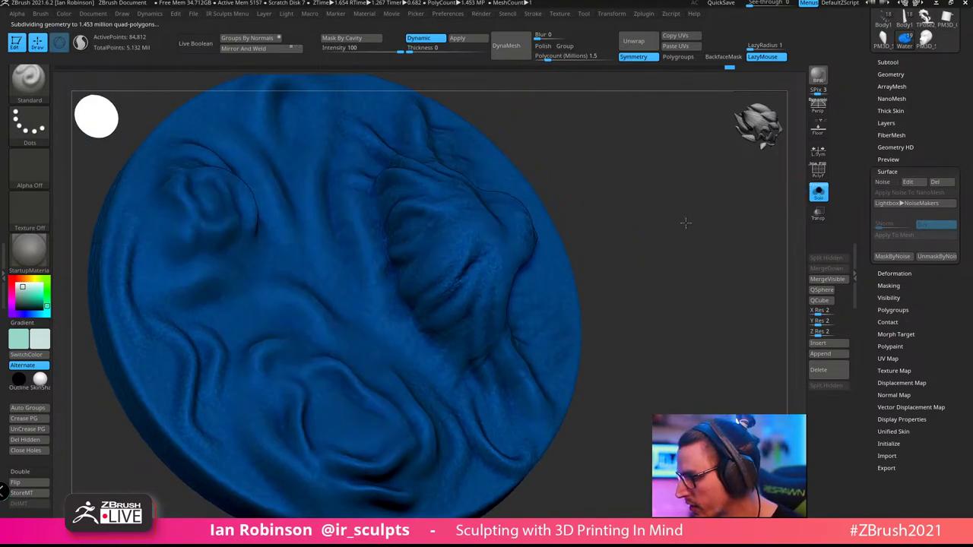
drag(689, 243, 684, 244)
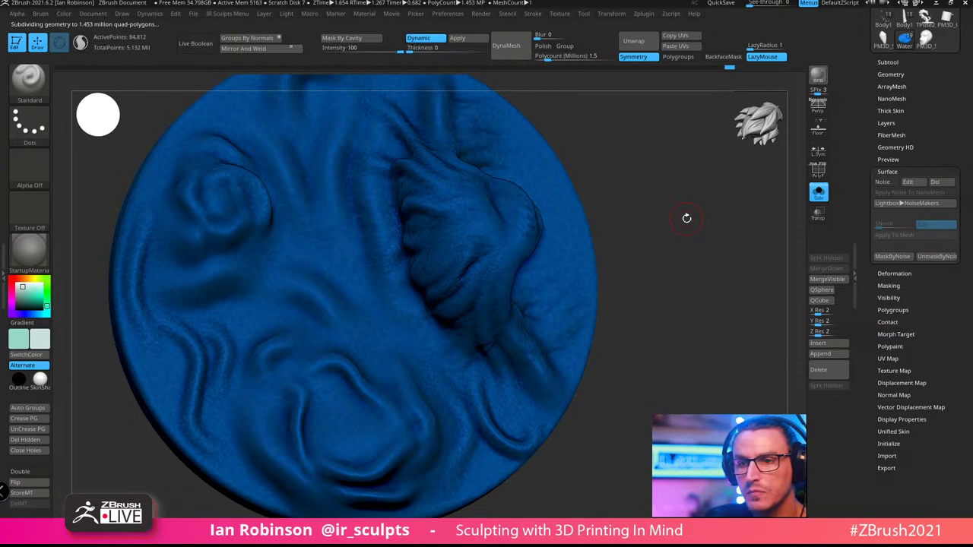
key(b)
key(c)
key(b)
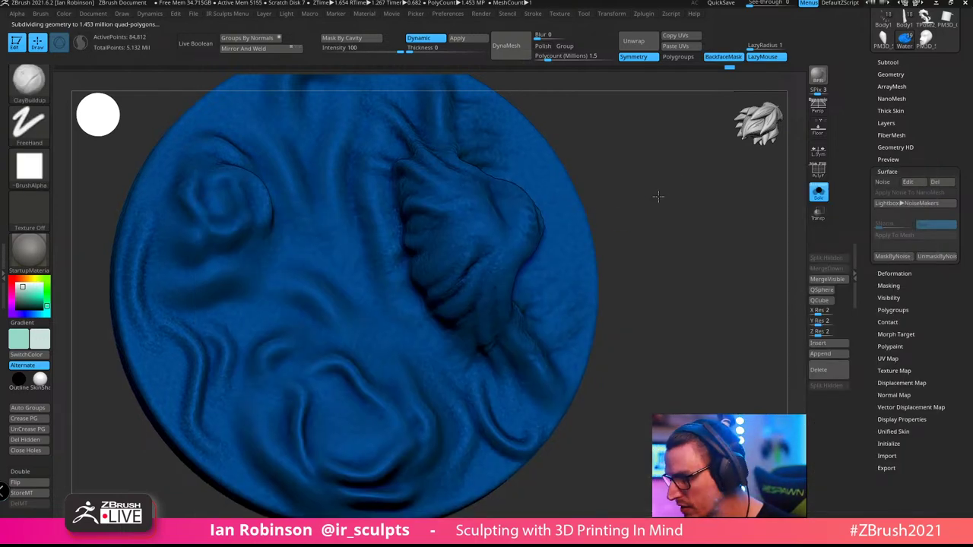
mouse_move(658, 195)
alt+mouse_down()
mouse_move(682, 191)
mouse_move(672, 189)
mouse_move(688, 248)
alt+mouse_up()
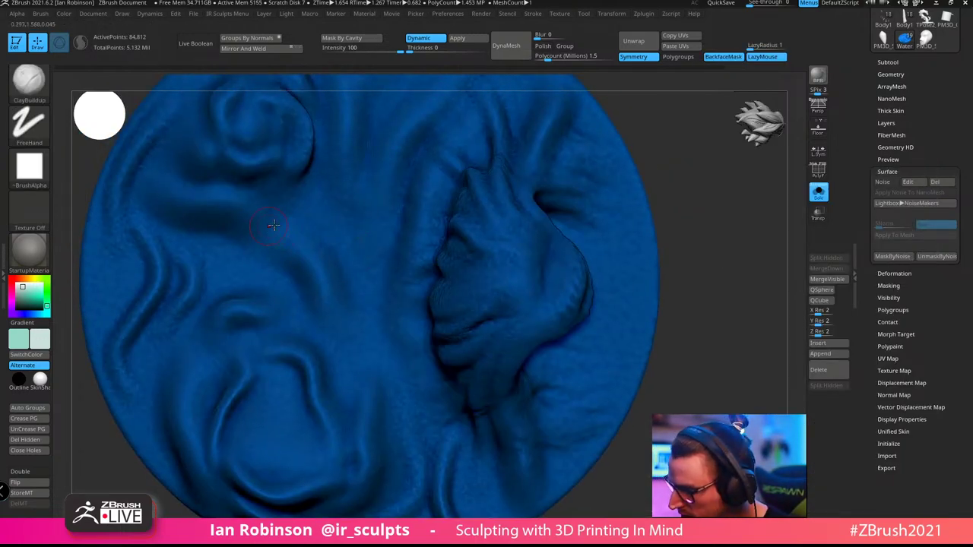
drag(752, 48, 762, 49)
key(s)
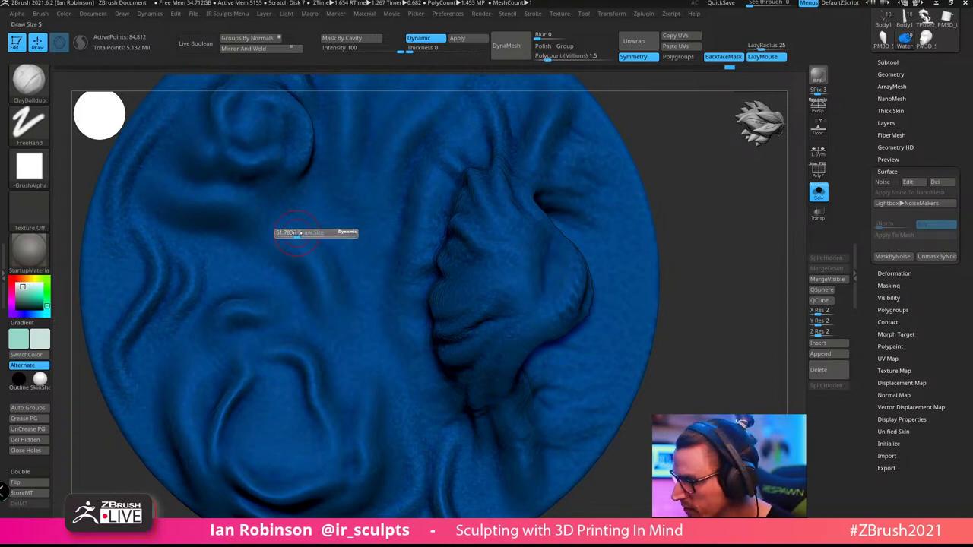
drag(298, 233, 325, 278)
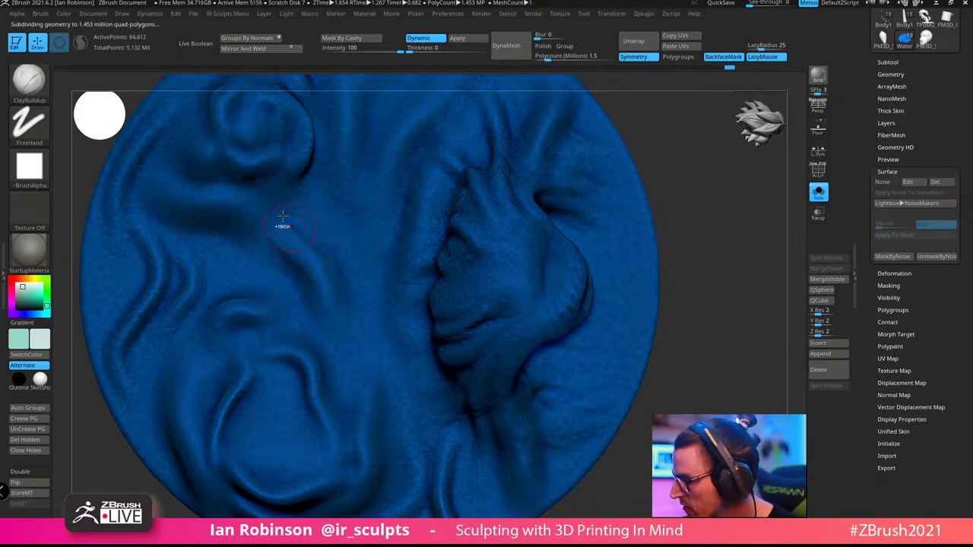
ctrl+right_drag(320, 209, 322, 269)
alt+right_drag(585, 149, 574, 179)
Turn off dynamic subdivision on the Water subtool and inspect the noisy wave surface from several angles
click(438, 41)
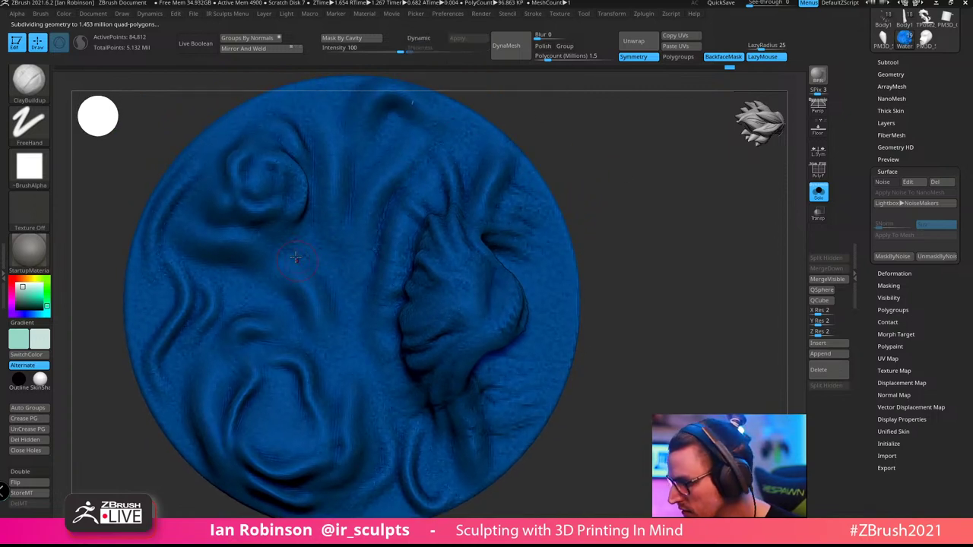
drag(632, 208, 648, 200)
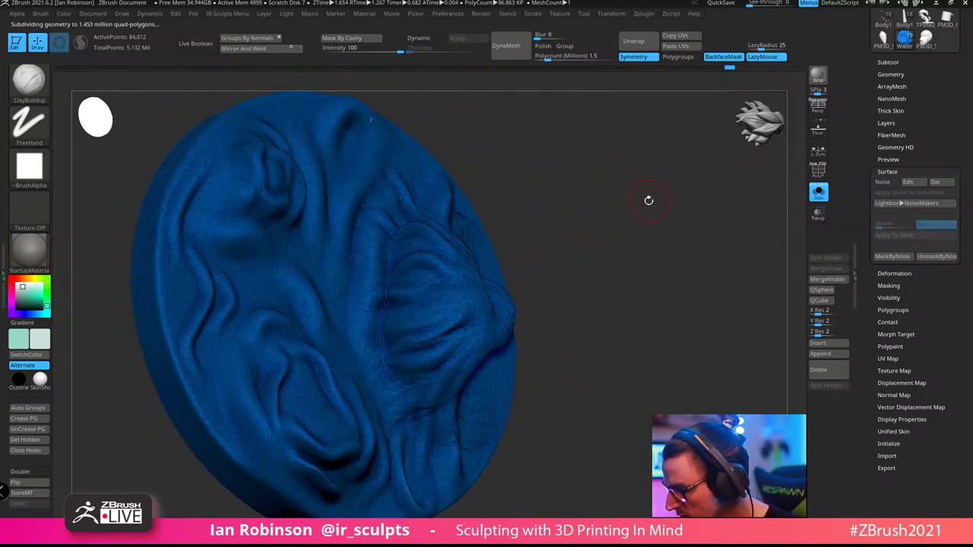
ctrl+right_drag(478, 137, 485, 164)
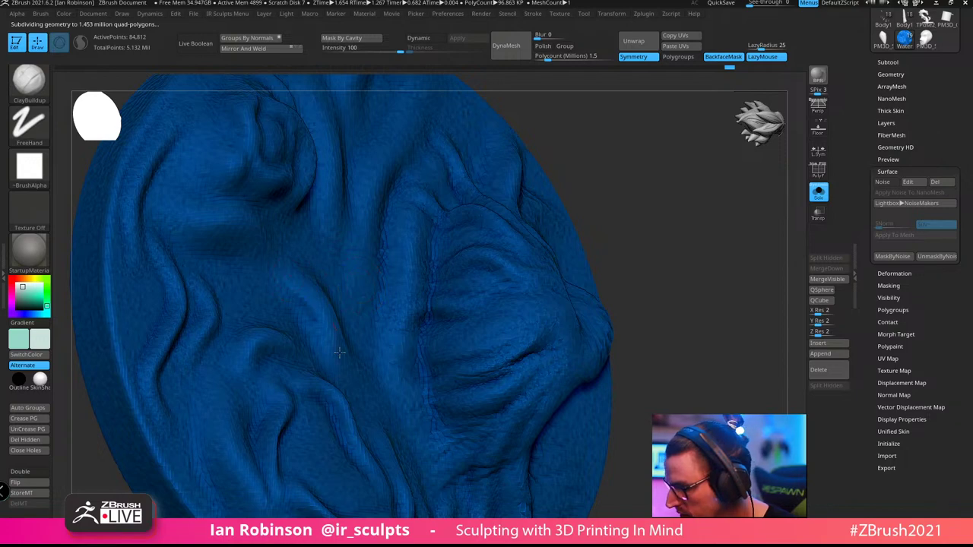
drag(639, 210, 607, 216)
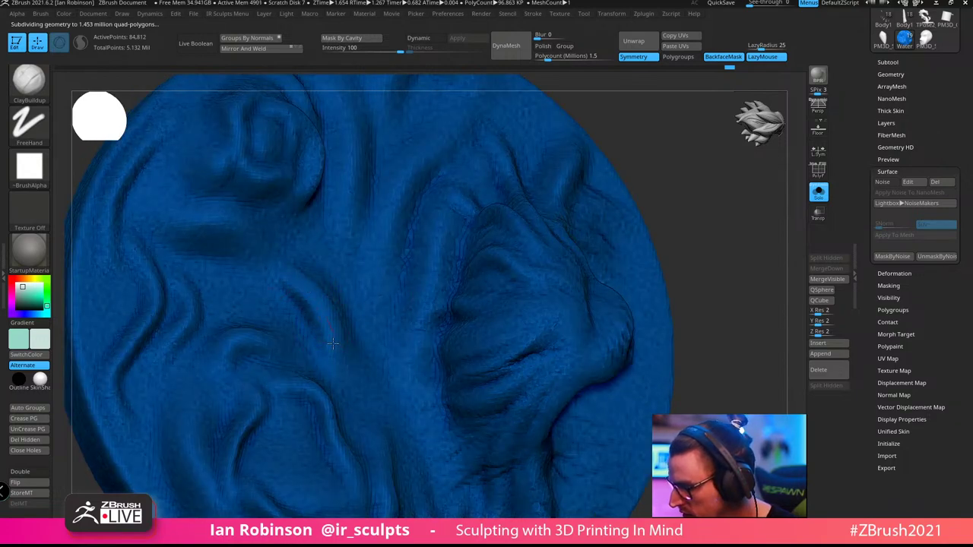
mouse_move(263, 264)
right_down()
mouse_move(228, 248)
mouse_move(275, 299)
mouse_move(365, 257)
mouse_move(301, 292)
mouse_move(411, 289)
right_up()
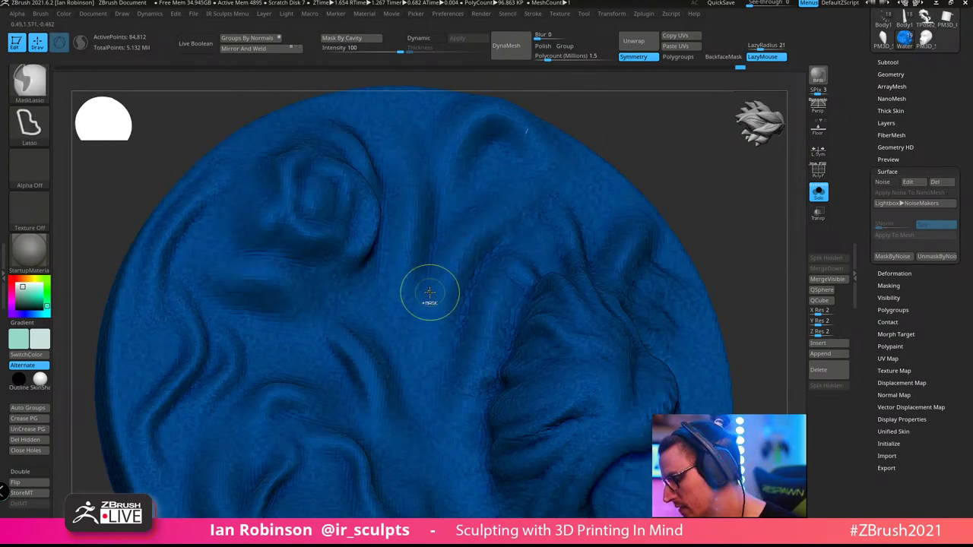
ctrl+right_drag(535, 321, 735, 304)
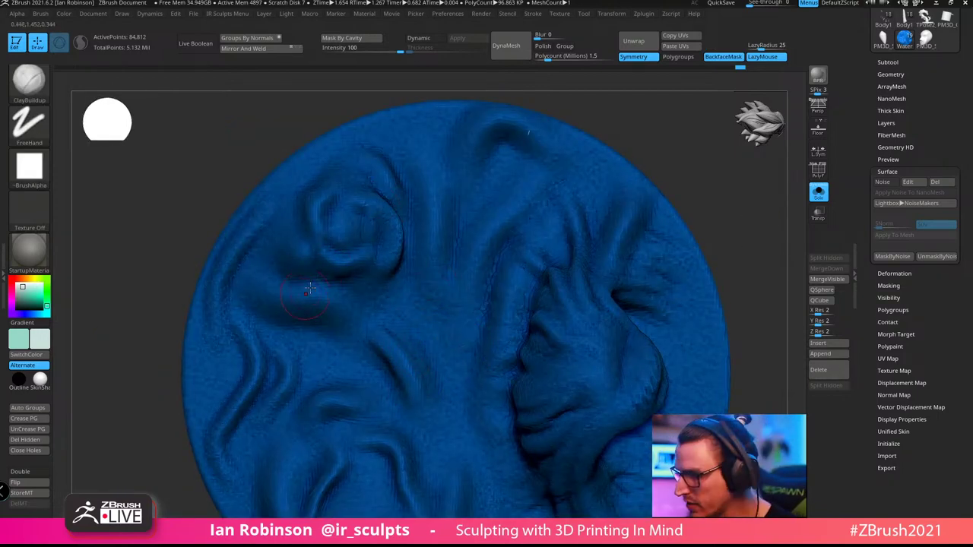
Switch to the SnakeCurve5 brush with Sculptris Pro on and adjust the brush size for the wave crest
key(b)
key(s)
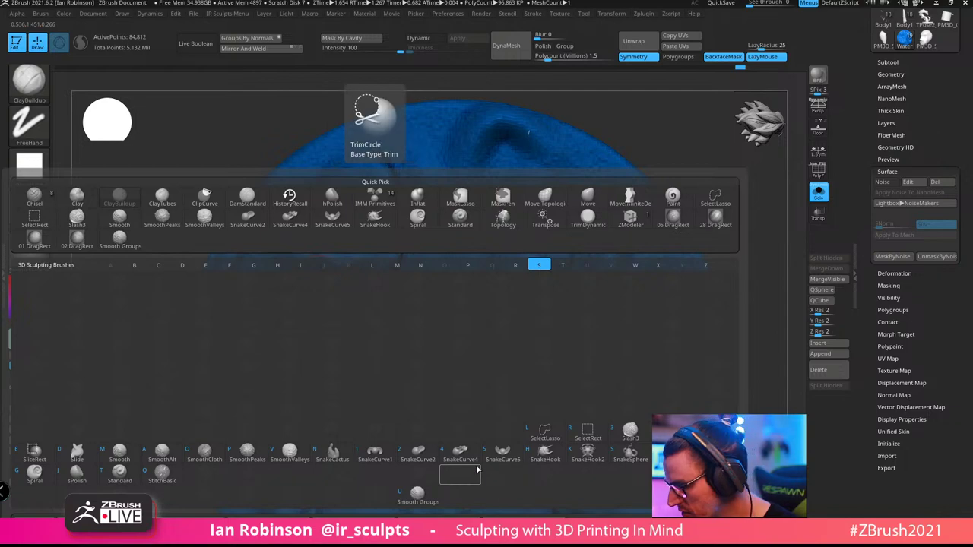
click(503, 454)
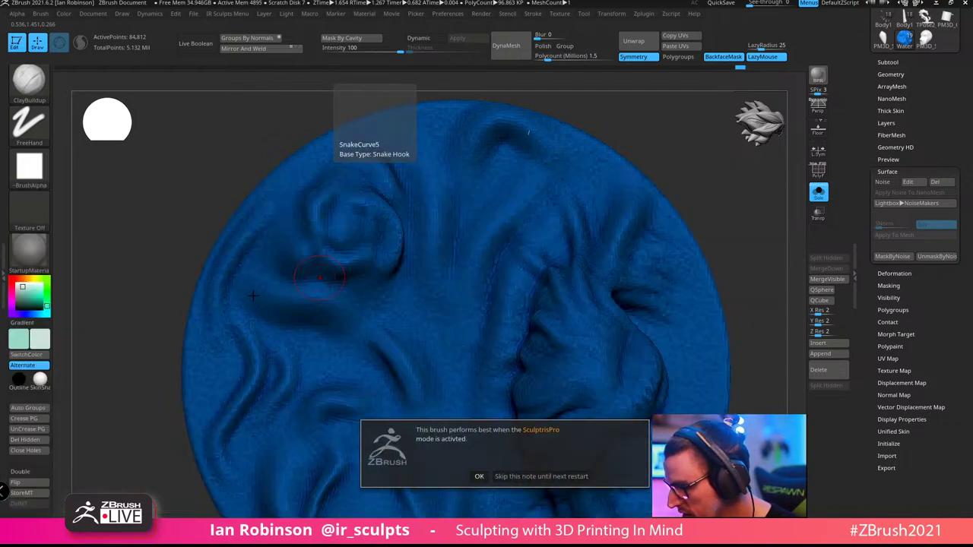
click(479, 476)
click(81, 43)
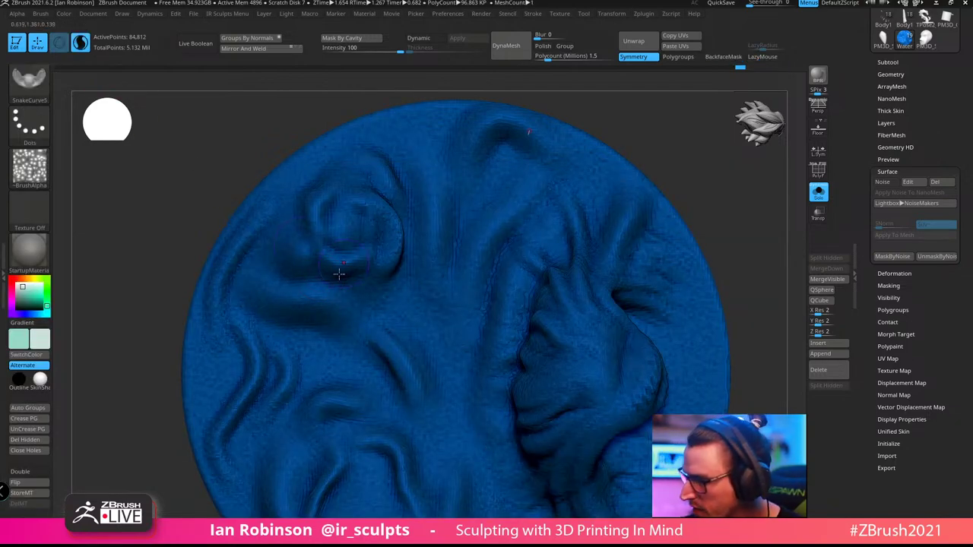
scroll(337, 271, up, 3)
key(s)
Try a SnakeCurve5 curve stroke along the wave crest beside the spiral swirl
drag(241, 290, 267, 297)
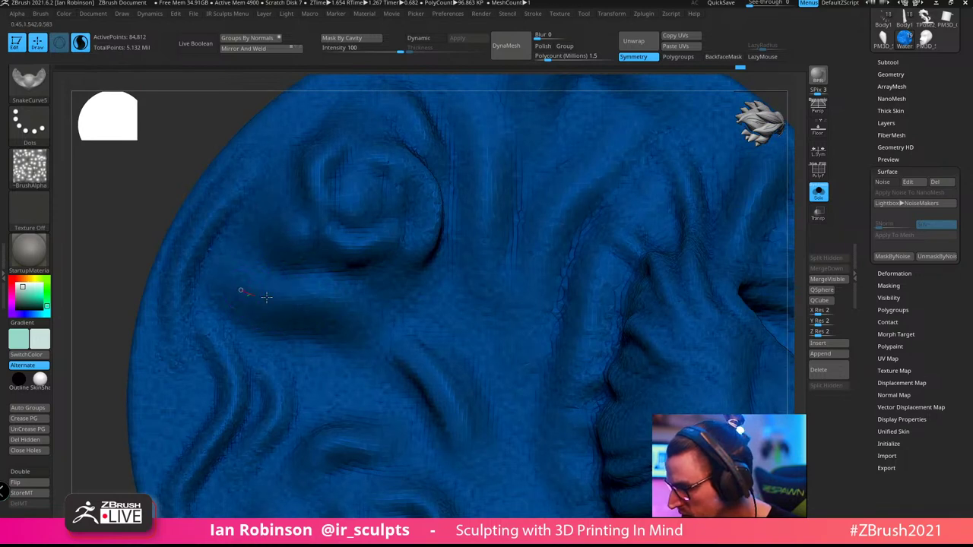
drag(342, 296, 369, 311)
right_drag(394, 310, 396, 293)
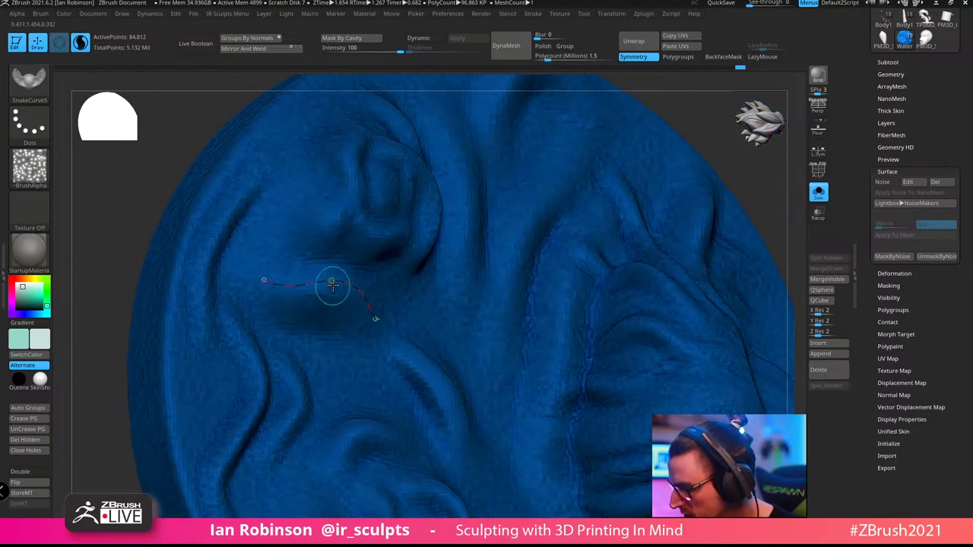
click(333, 285)
key(ctrl+z)
Turn on Rgb for the SnakeCurve5 brush, choose a pale grey colour and test it along the crest curve
key(space)
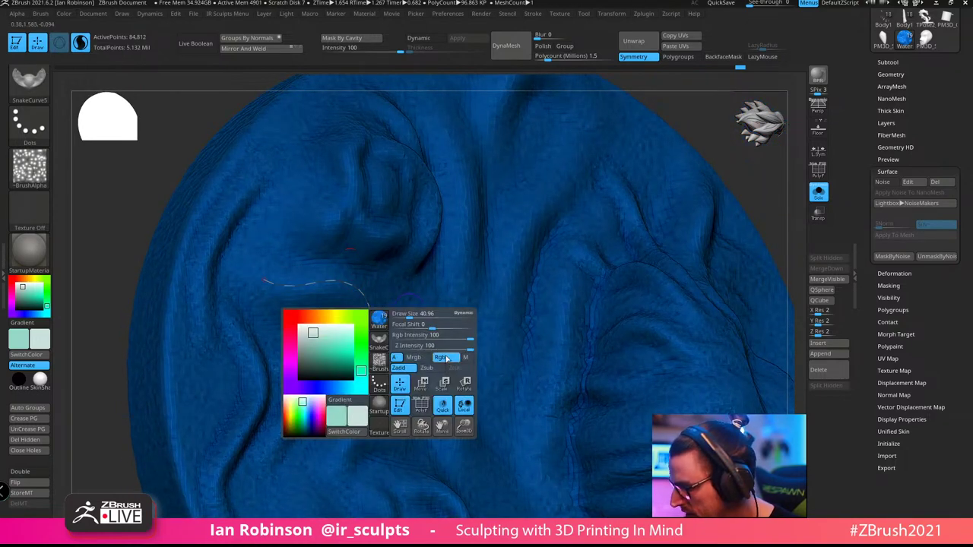
click(450, 358)
click(452, 359)
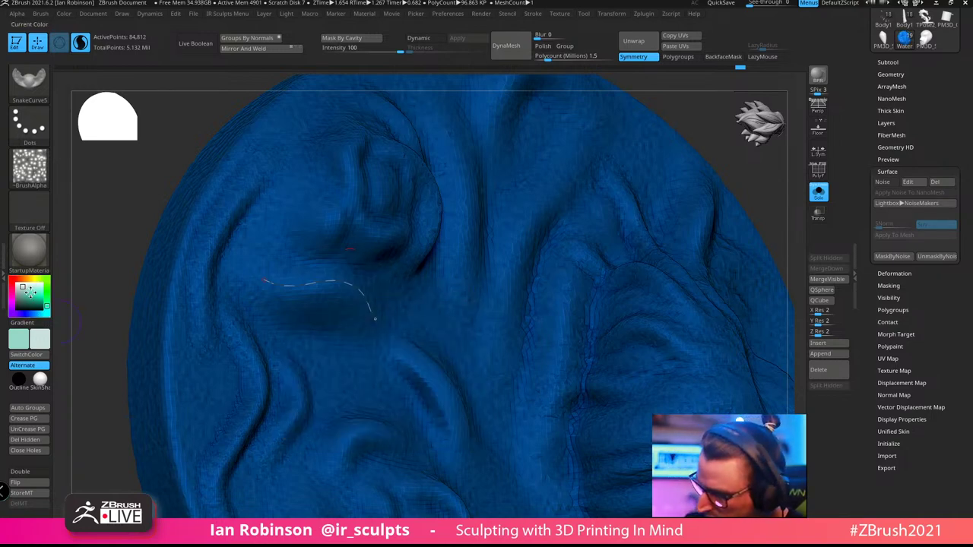
click(331, 286)
right_drag(331, 285, 423, 240)
key(ctrl+z)
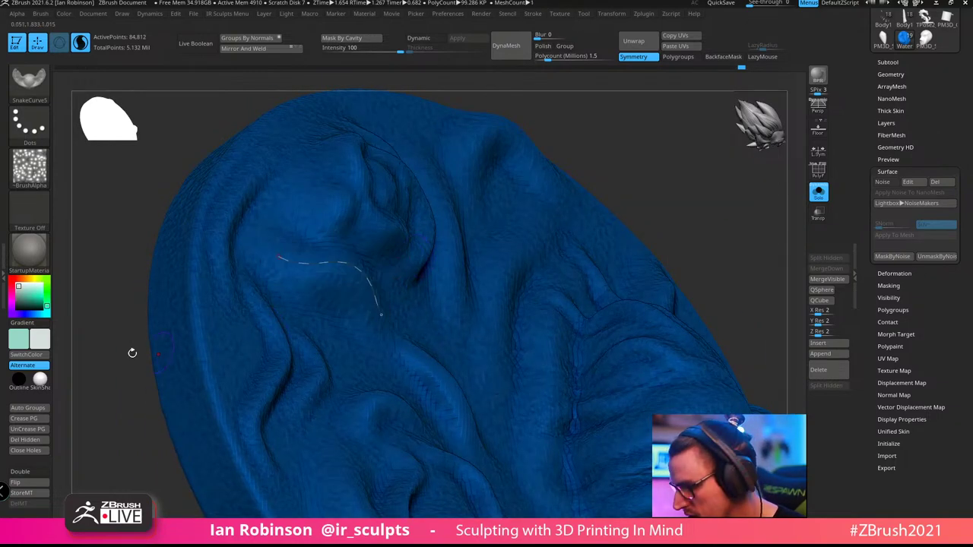
Retest the crest curve, then set both colour swatches to the same pale grey with Rgb Intensity at 19
right_drag(258, 284, 374, 275)
click(376, 275)
click(380, 275)
key(ctrl+z)
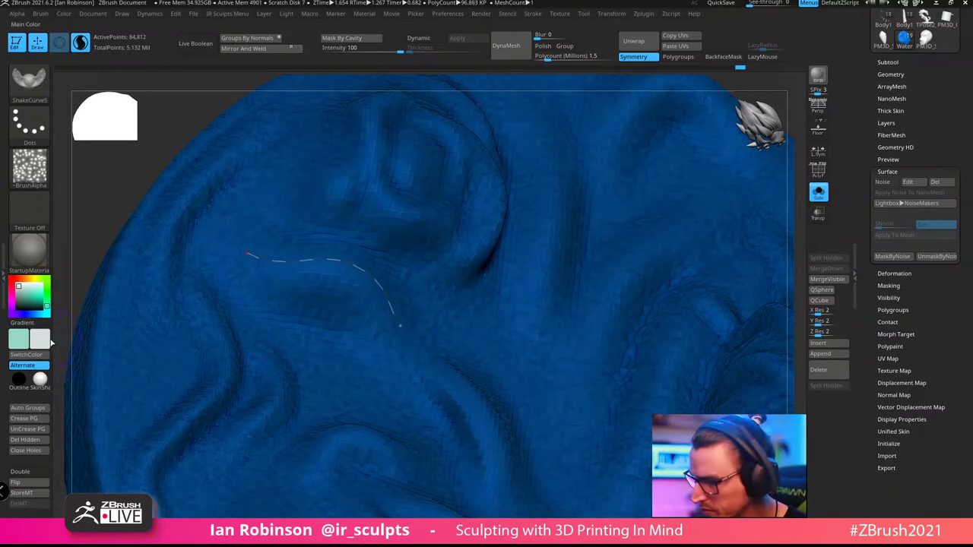
click(41, 354)
drag(38, 344, 30, 336)
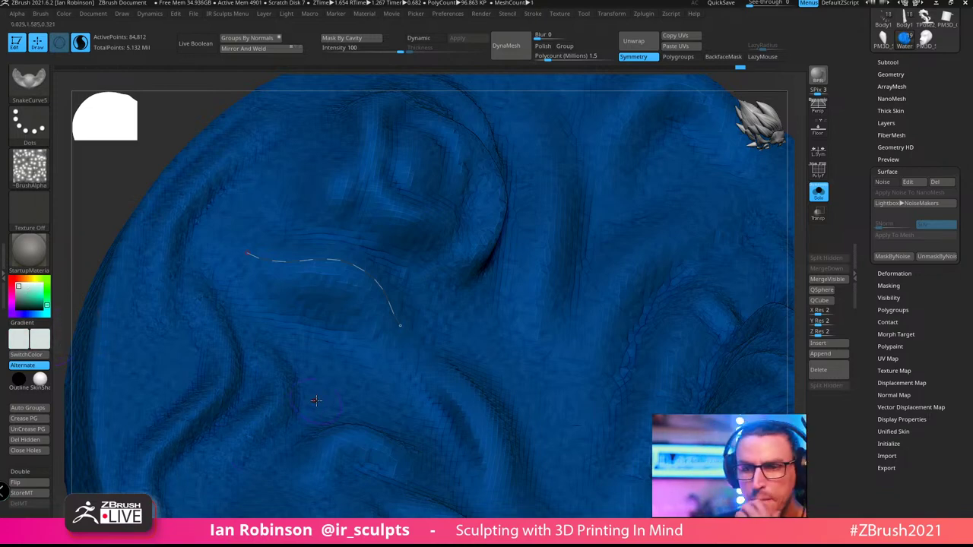
right_drag(470, 269, 442, 325)
right_click(442, 328)
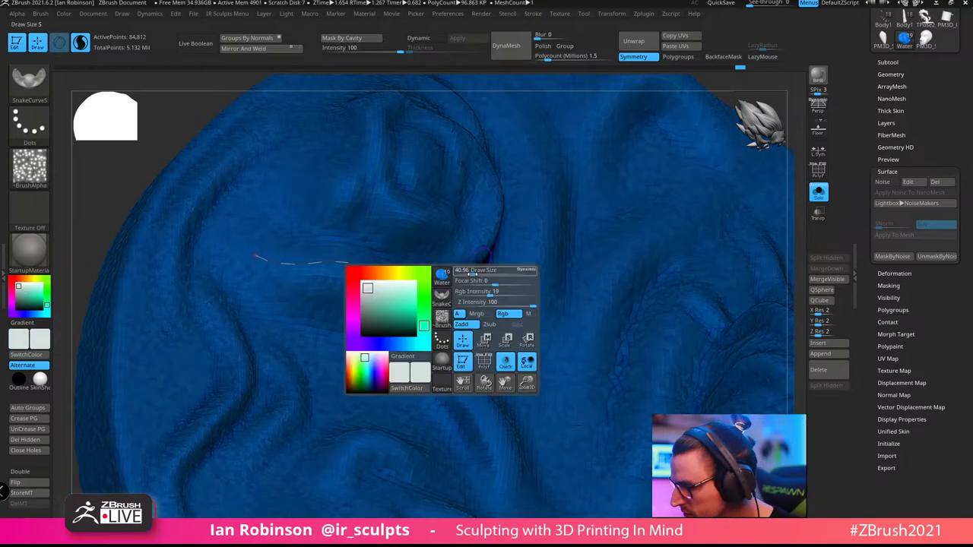
Raise a rough foam ridge along the wave crest beside the spiral swirl by reapplying the SnakeCurve5 curve
mouse_move(419, 212)
ctrl+right_down()
mouse_move(426, 238)
mouse_move(391, 269)
mouse_move(384, 232)
mouse_move(412, 209)
mouse_move(471, 267)
mouse_move(408, 265)
mouse_move(382, 279)
ctrl+right_up()
click(366, 289)
click(365, 288)
click(366, 287)
click(366, 287)
click(365, 287)
click(365, 287)
key(ctrl+z)
key(ctrl+z)
key(space)
click(382, 278)
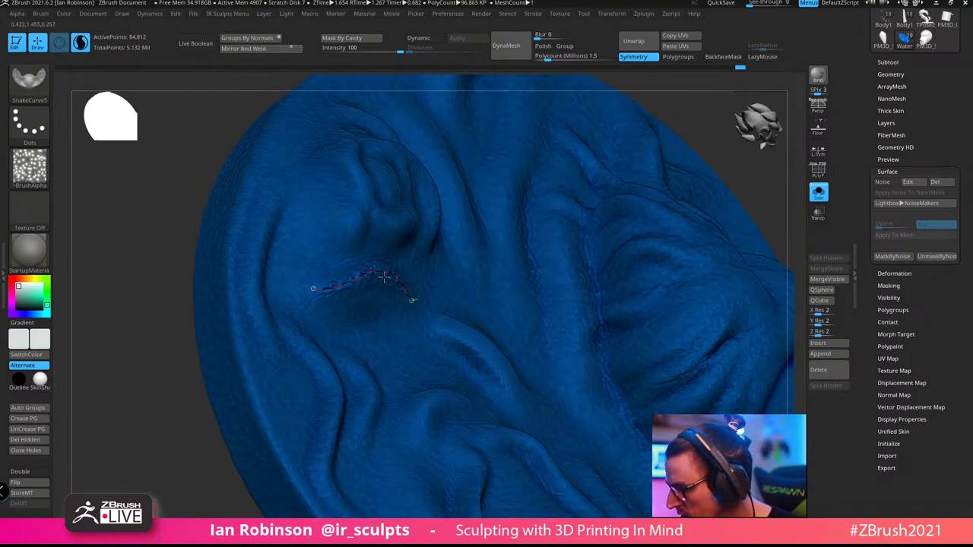
Add a SnakeCurve5 foam ridge around the lower-left rim of the spiral swirl
right_drag(427, 317, 315, 254)
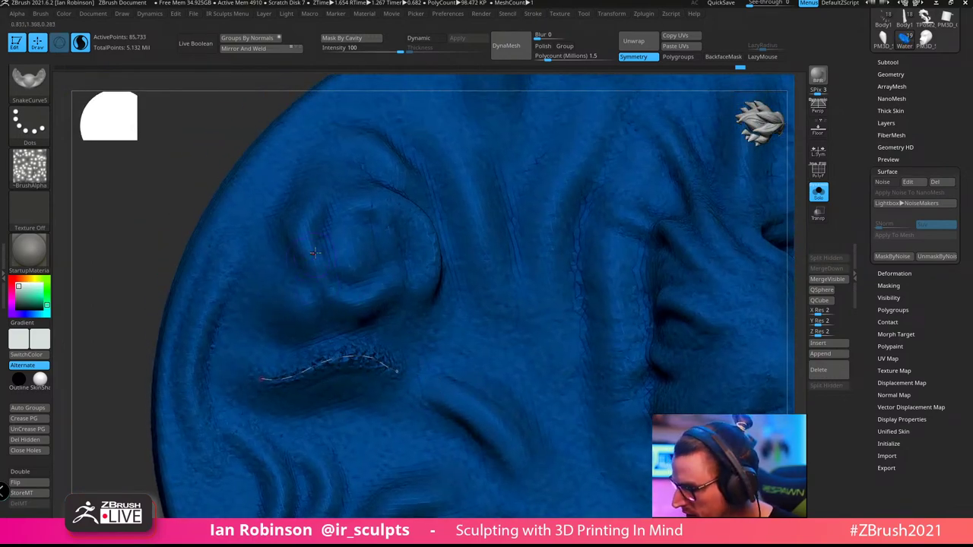
drag(352, 303, 398, 286)
right_drag(414, 289, 335, 245)
Add a SnakeCurve5 foam ridge along the spiral swirl's right rim, undoing and reapplying the curve stroke
drag(397, 271, 397, 343)
right_drag(443, 279, 465, 277)
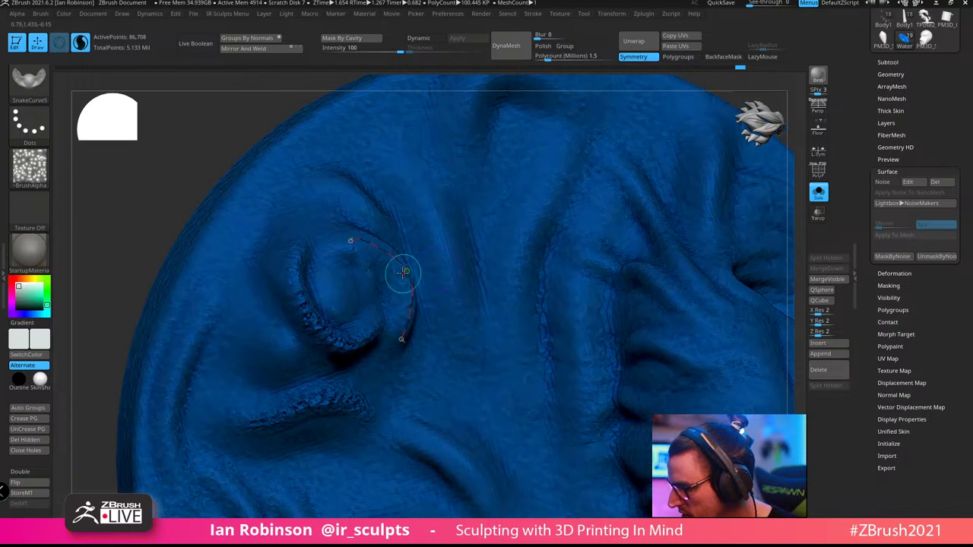
drag(403, 271, 424, 277)
right_drag(460, 270, 445, 248)
key(ctrl+z)
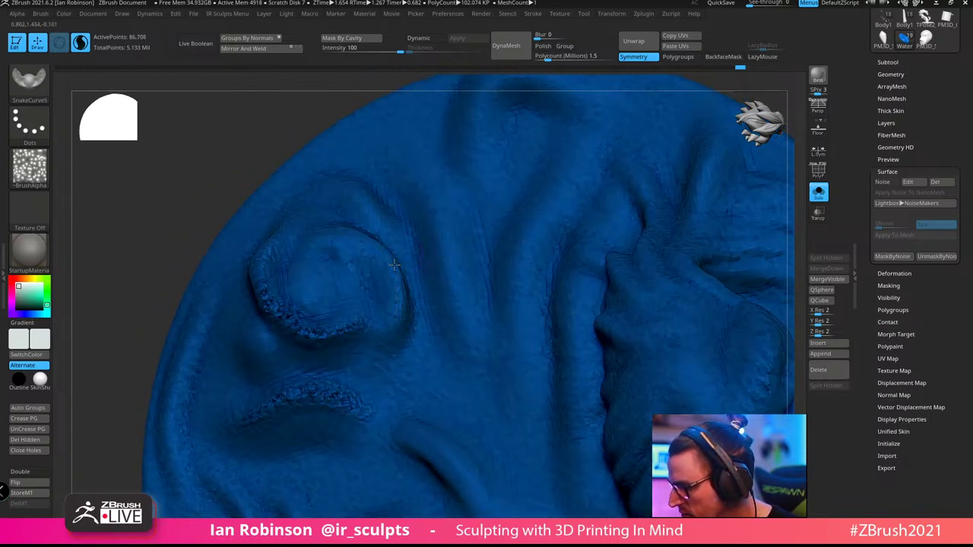
click(398, 263)
ctrl+right_drag(456, 291, 408, 255)
Check the water's polyframe and duplicate the Water subtool inside The Base folder
alt+drag(632, 178, 568, 172)
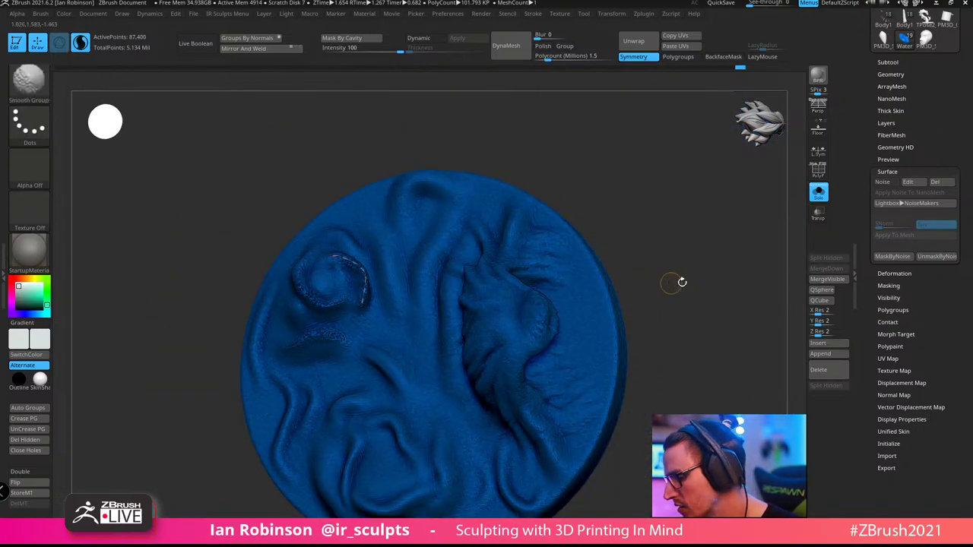
key(shift+f)
drag(679, 282, 672, 259)
key(shift+f)
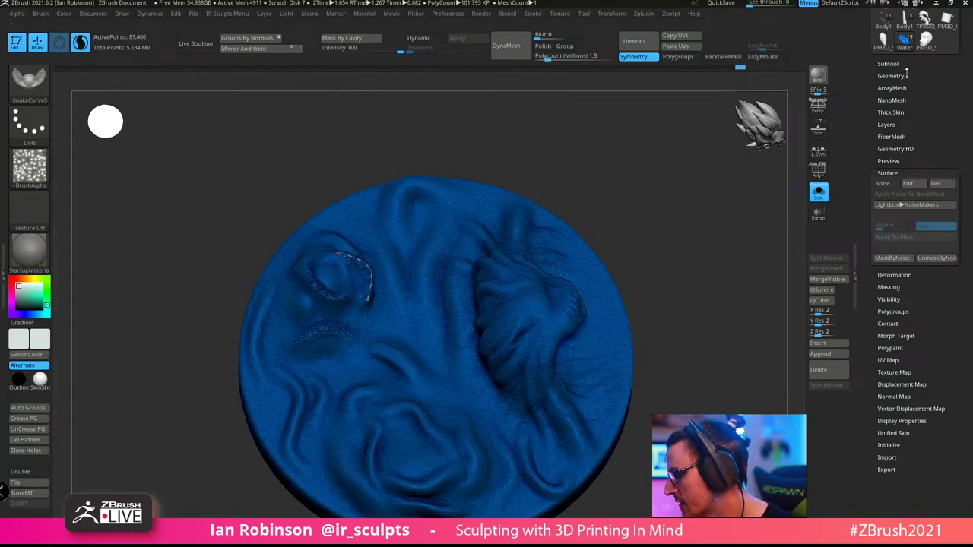
click(925, 76)
click(916, 66)
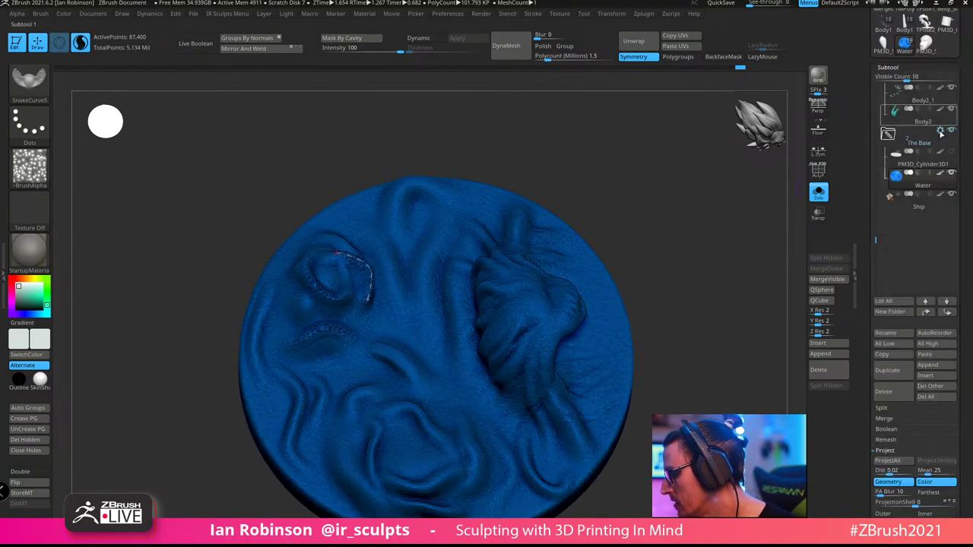
mouse_move(955, 174)
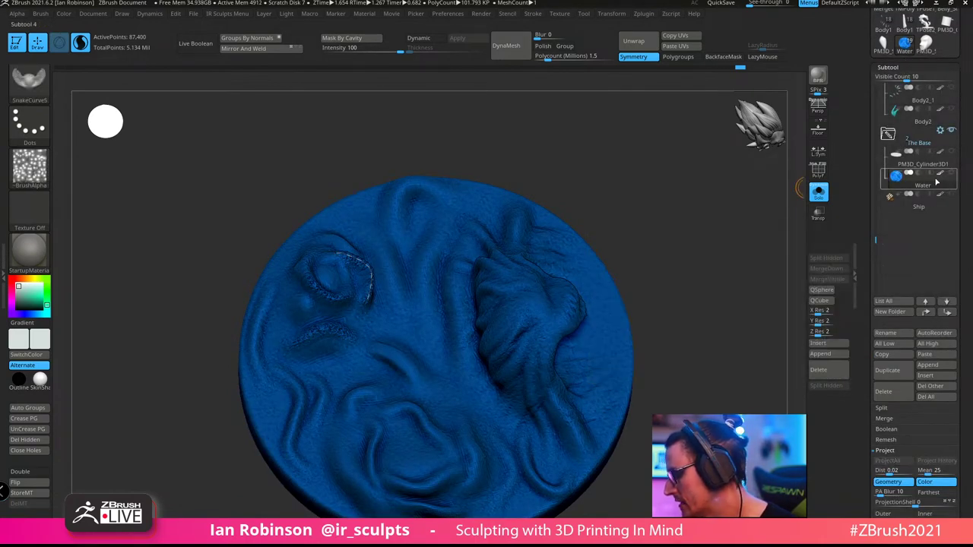
key(ctrl+shift+d)
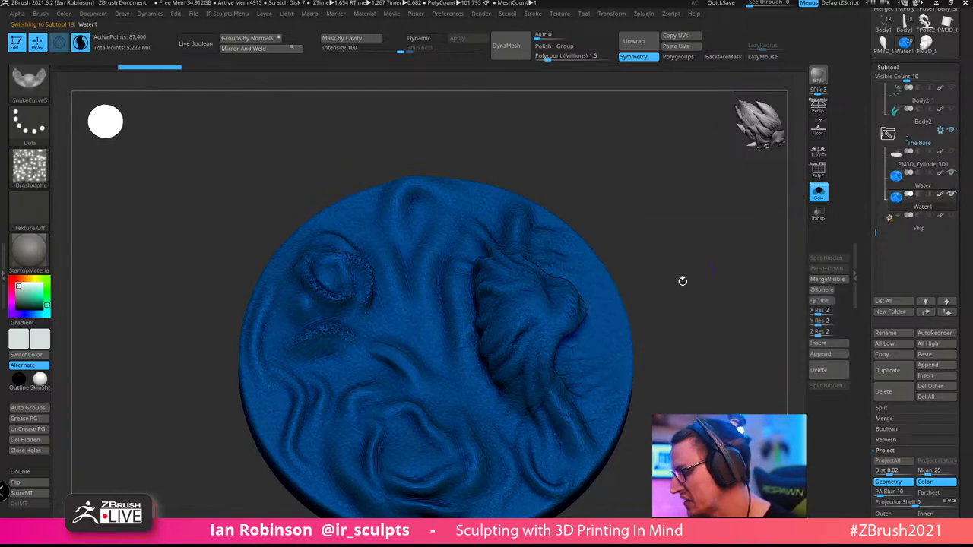
ZRemesh the duplicated Water1 subtool with Adapt turned off and a Target Polygons Count of 5
drag(682, 280, 704, 290)
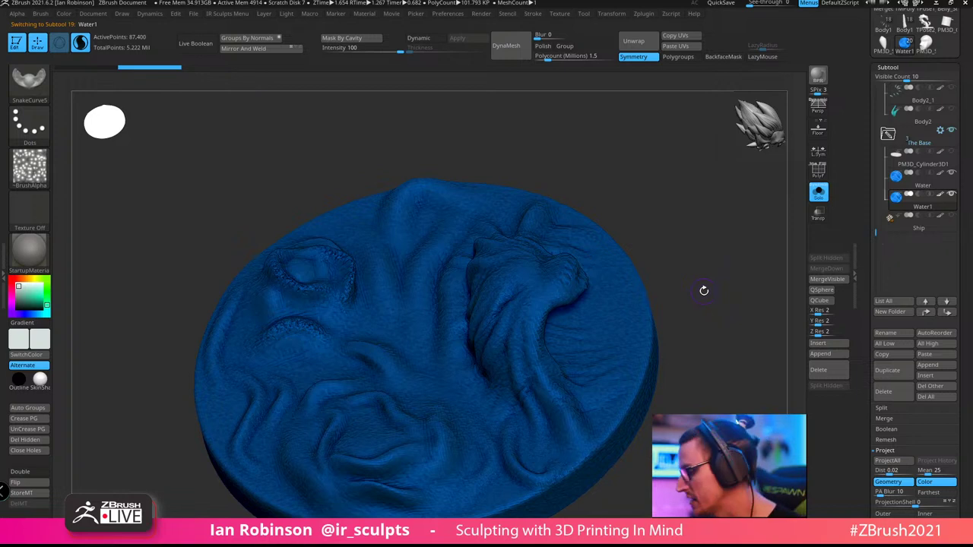
scroll(971, 363, down, 3)
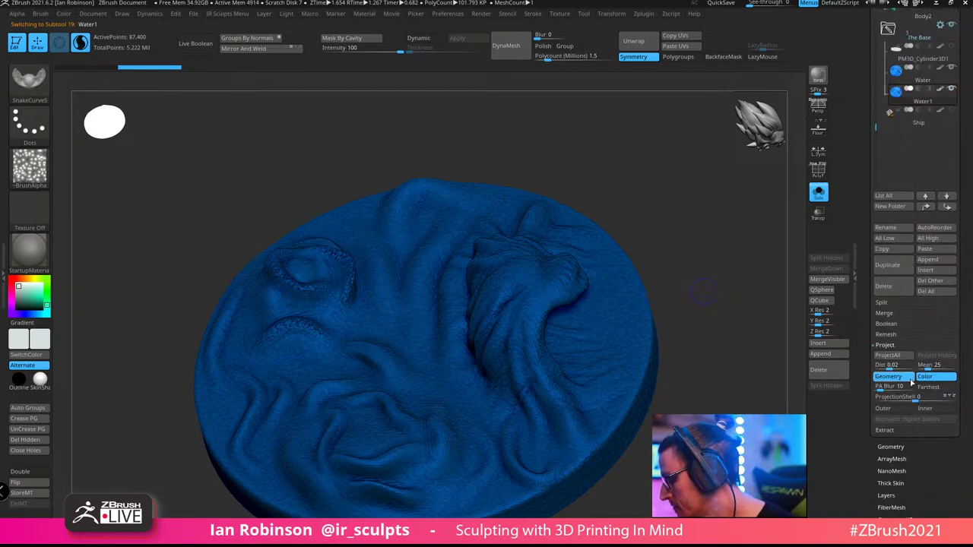
drag(971, 351, 969, 302)
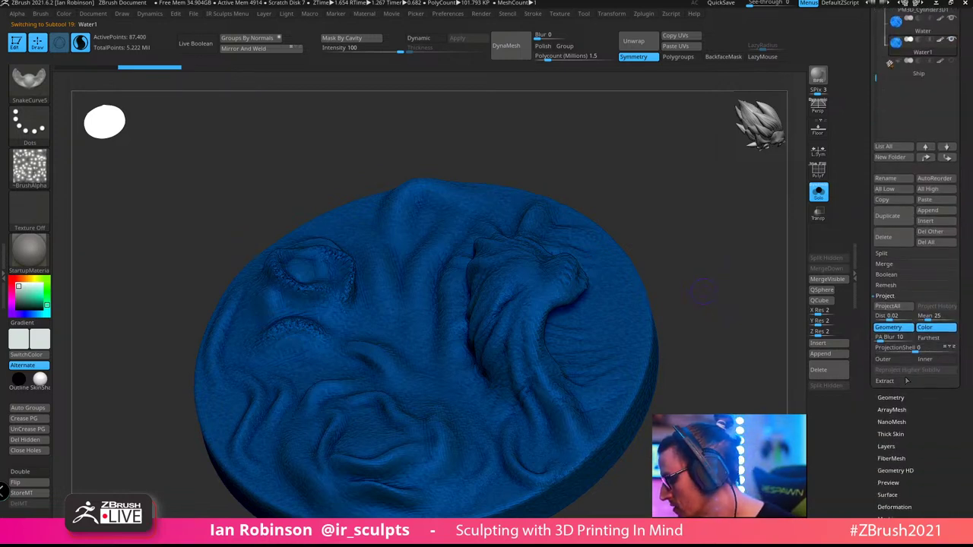
click(905, 397)
scroll(909, 400, down, 3)
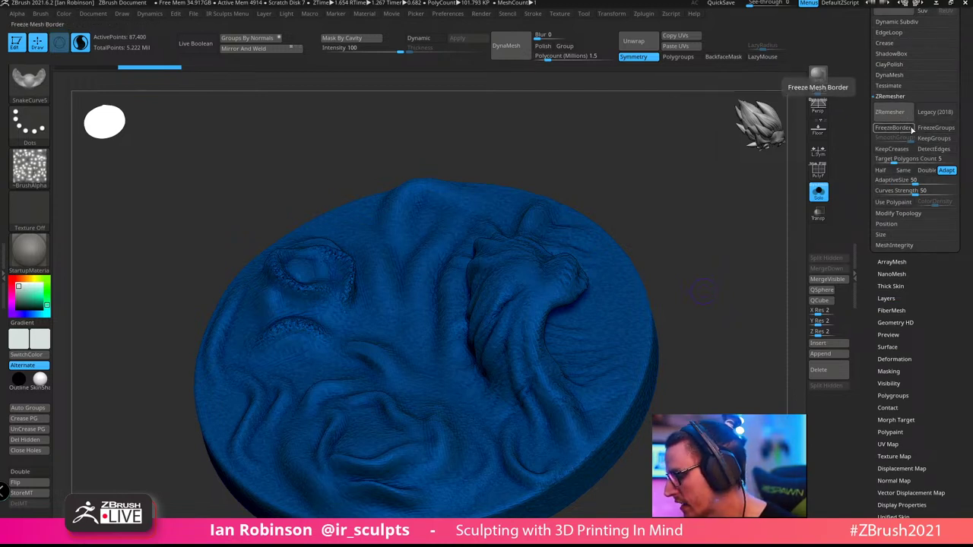
click(947, 170)
click(901, 158)
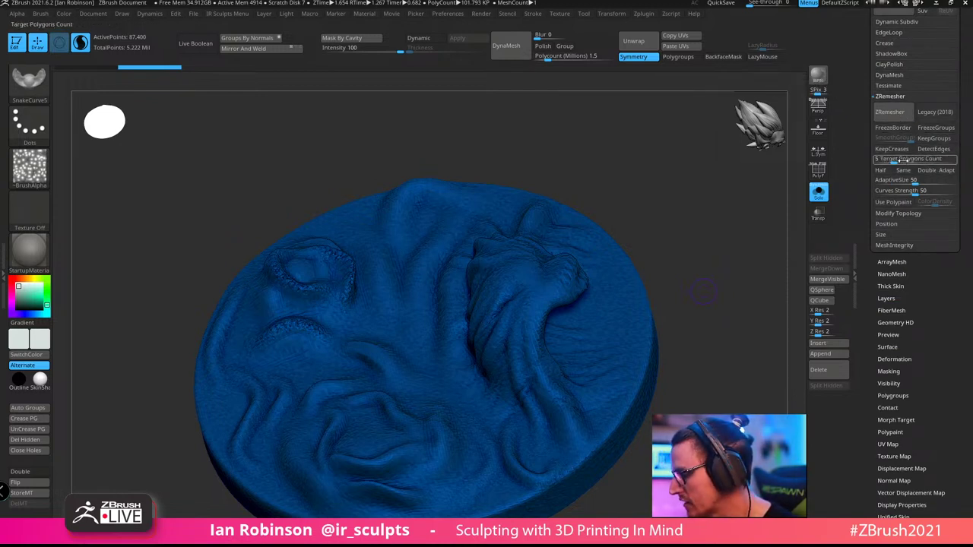
click(891, 111)
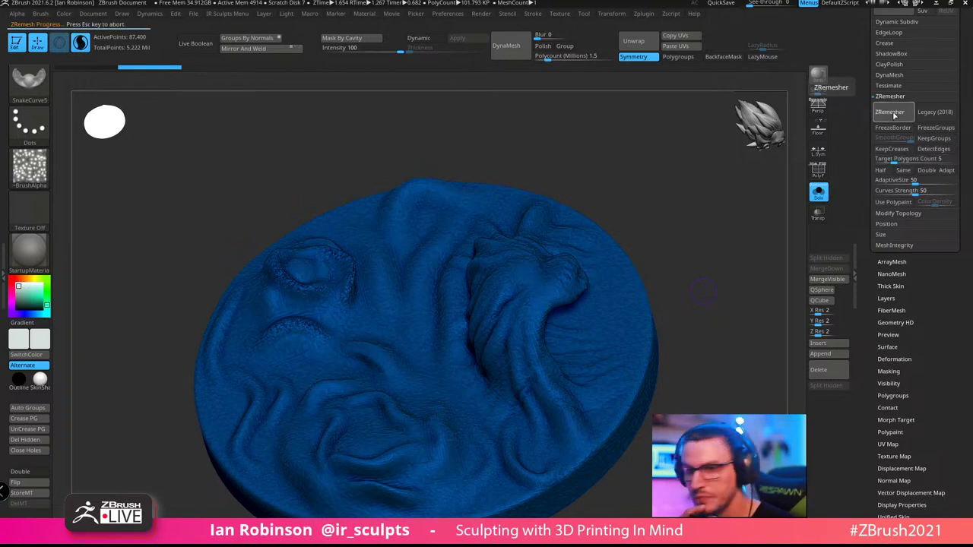
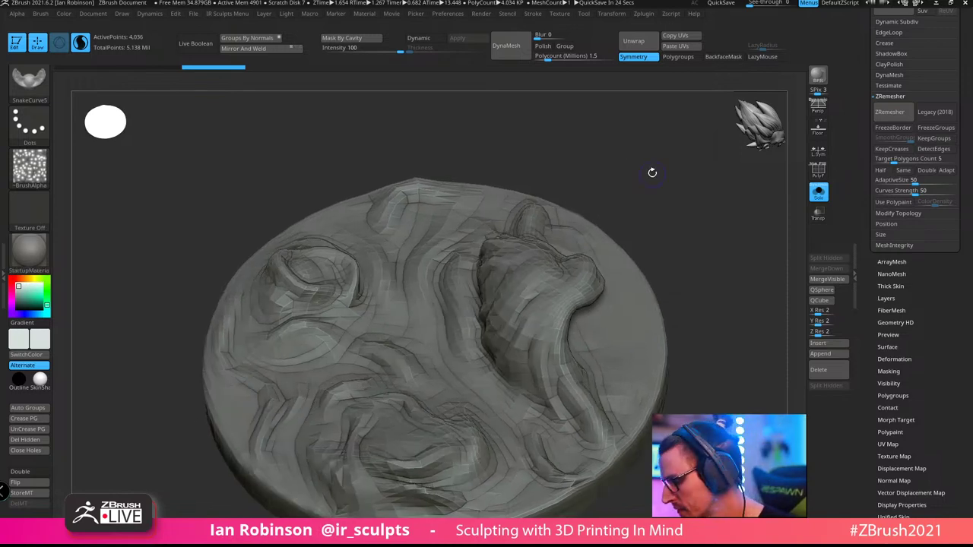
Check the remeshed Water1 topology and subdivide the mesh three times, up to subdivision level 4
key(shift+f)
drag(656, 156, 719, 245)
key(shift+f)
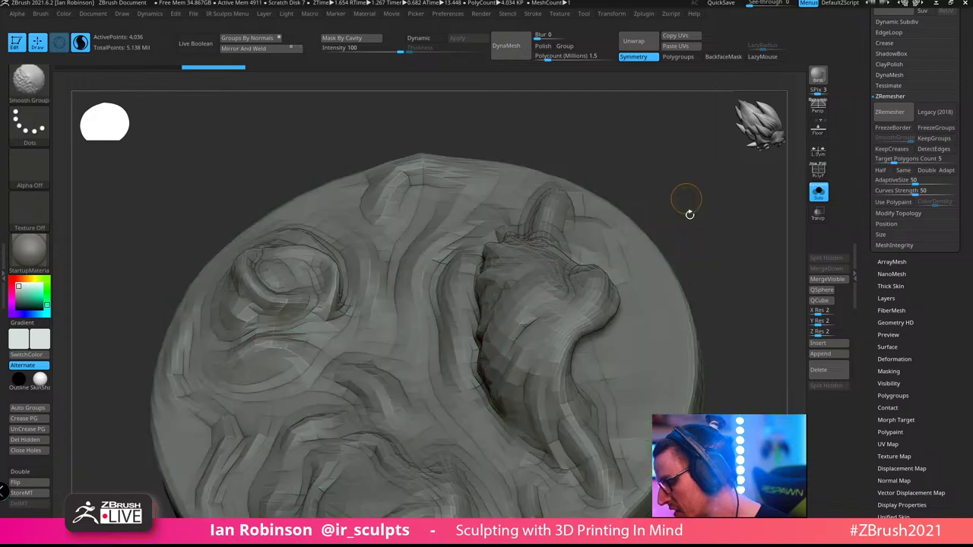
drag(686, 211, 707, 285)
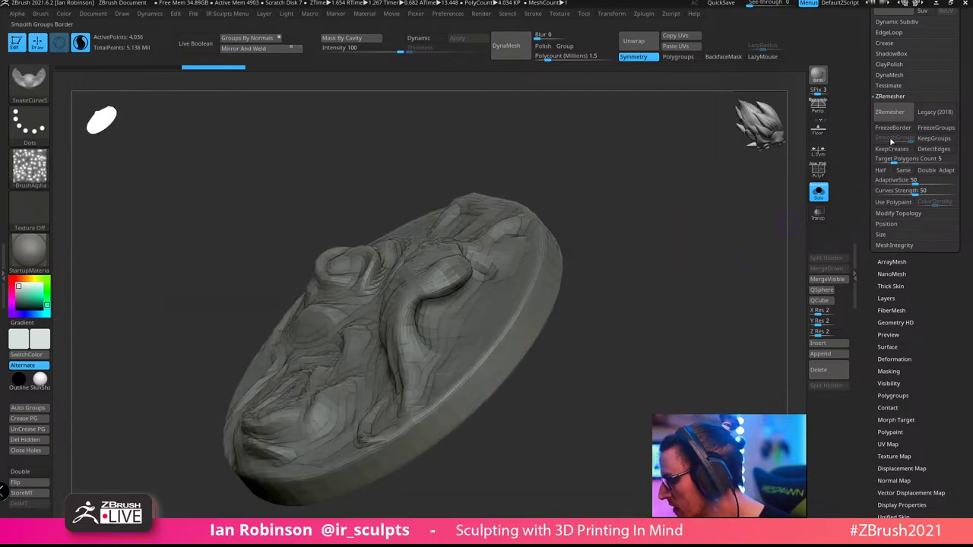
drag(890, 142, 910, 402)
click(913, 175)
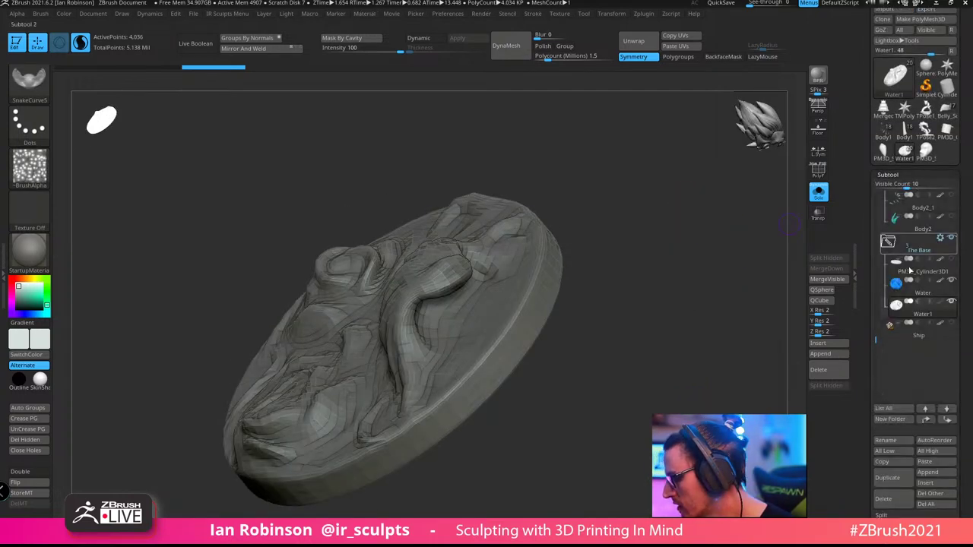
key(d)
key(d)
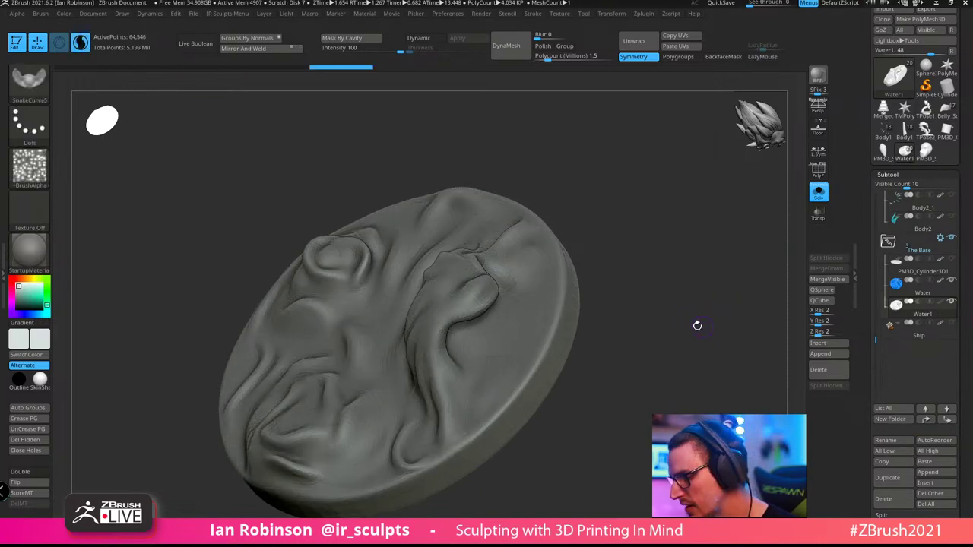
key(d)
drag(626, 330, 667, 322)
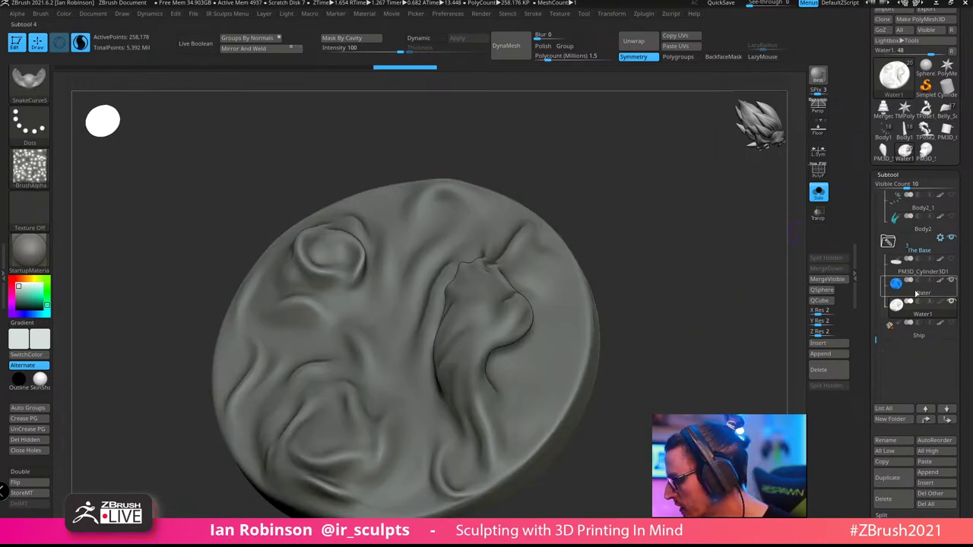
Keep Water visible and project all its detail onto the subdivided Water1 subtool with Dist 0.02
mouse_move(948, 292)
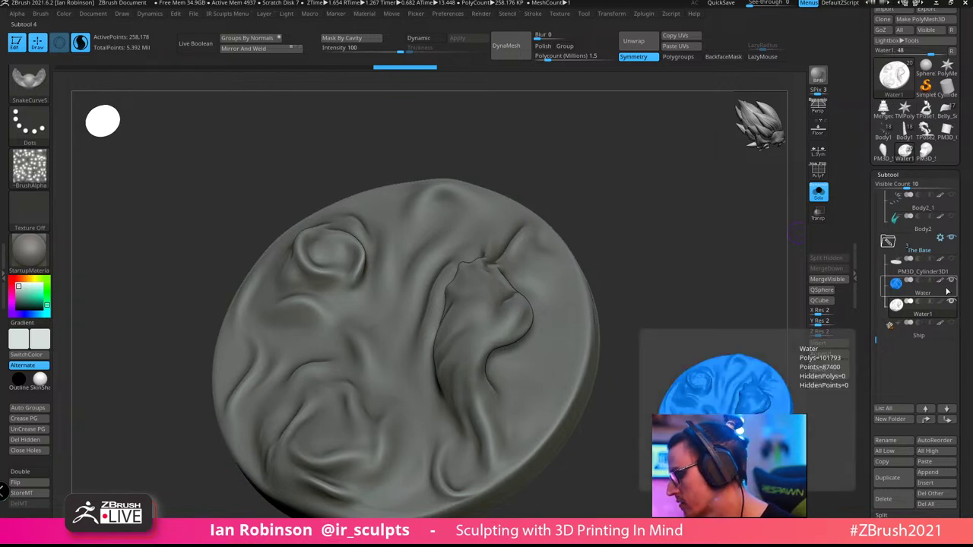
click(940, 308)
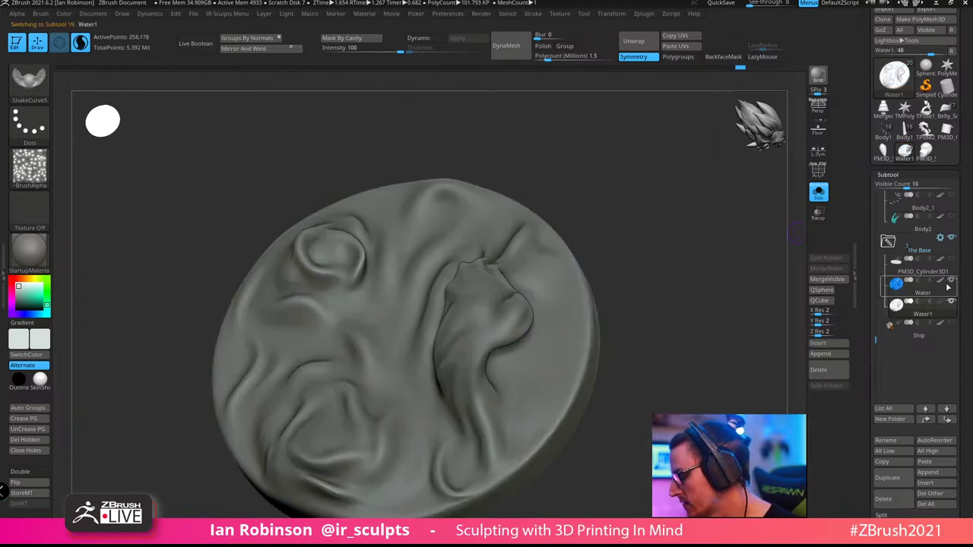
scroll(968, 264, down, 2)
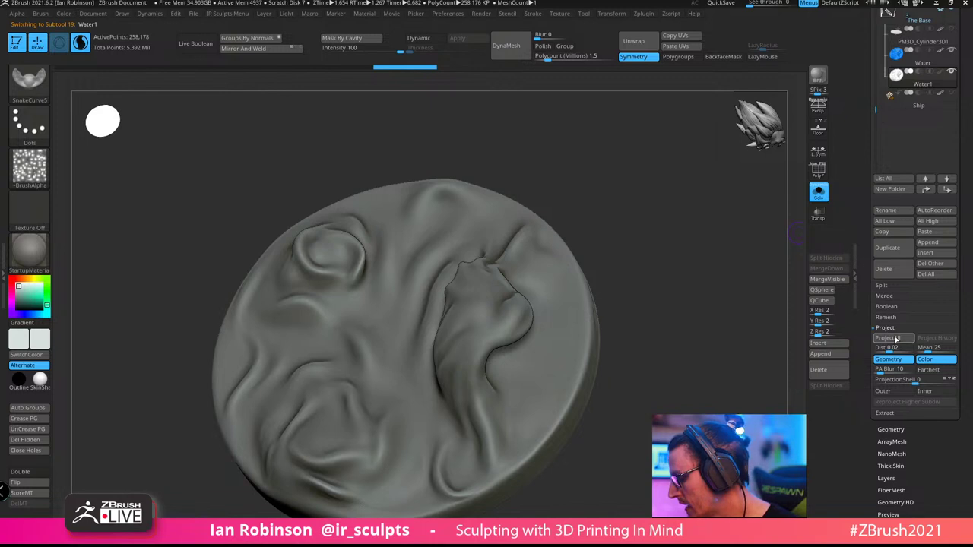
click(896, 338)
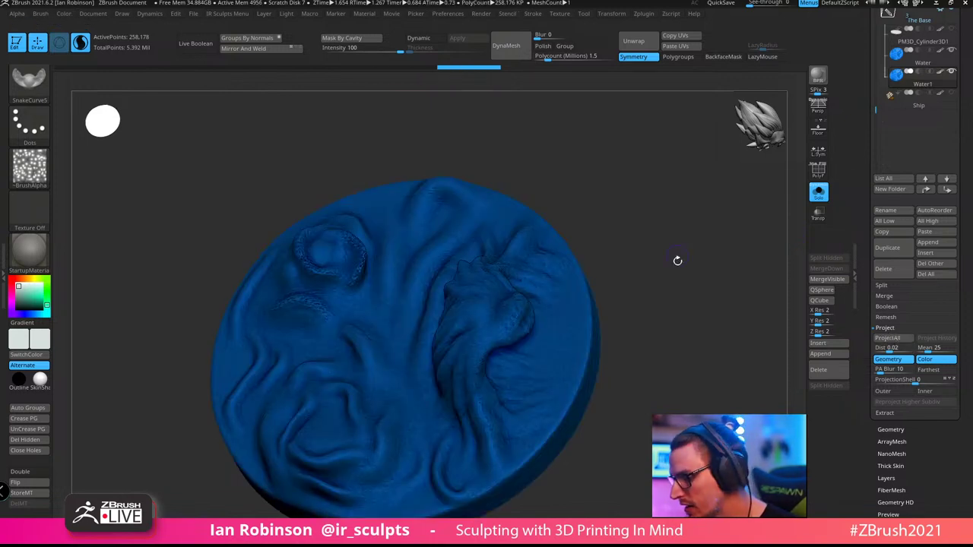
drag(678, 261, 700, 265)
Delete the original Water subtool from The Base folder and check the polyframe of the remaining Water1
drag(957, 75, 956, 202)
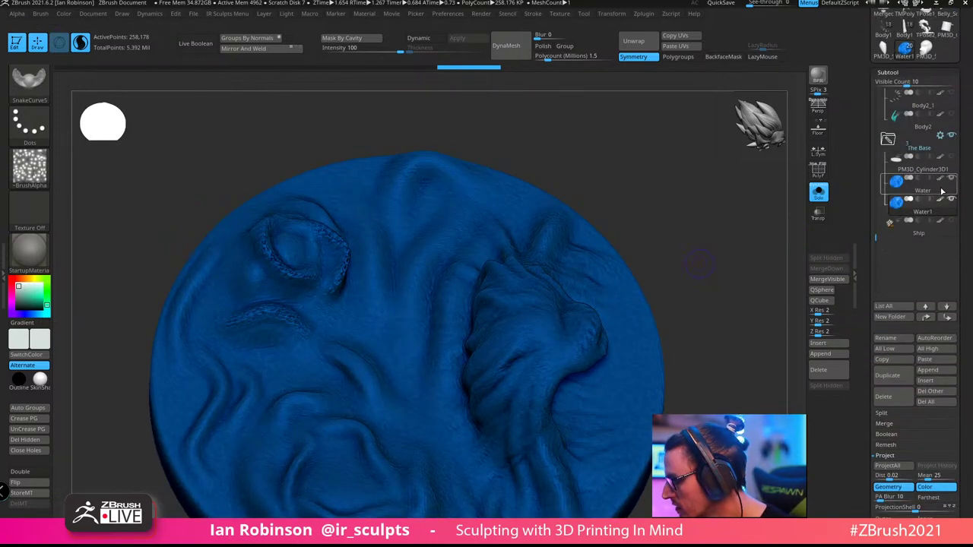
click(942, 191)
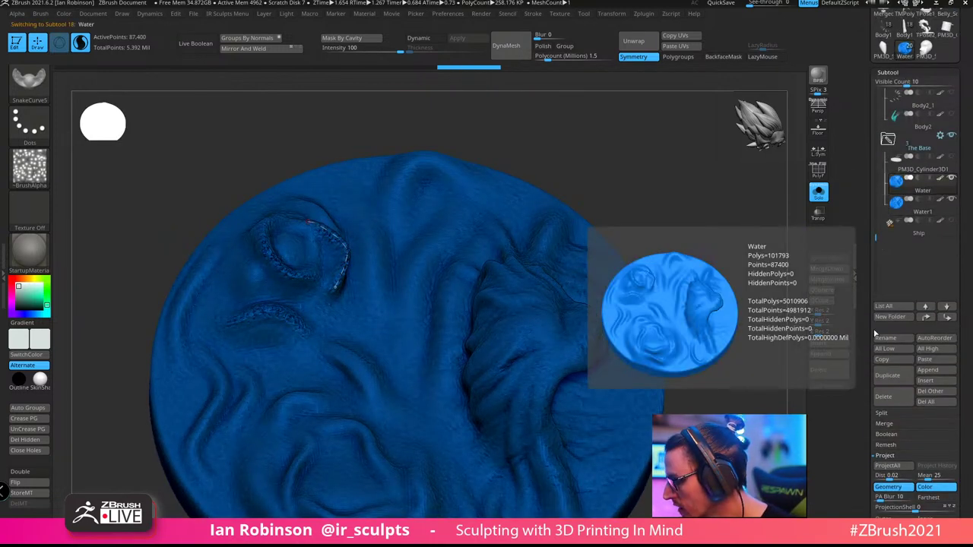
click(896, 403)
click(895, 399)
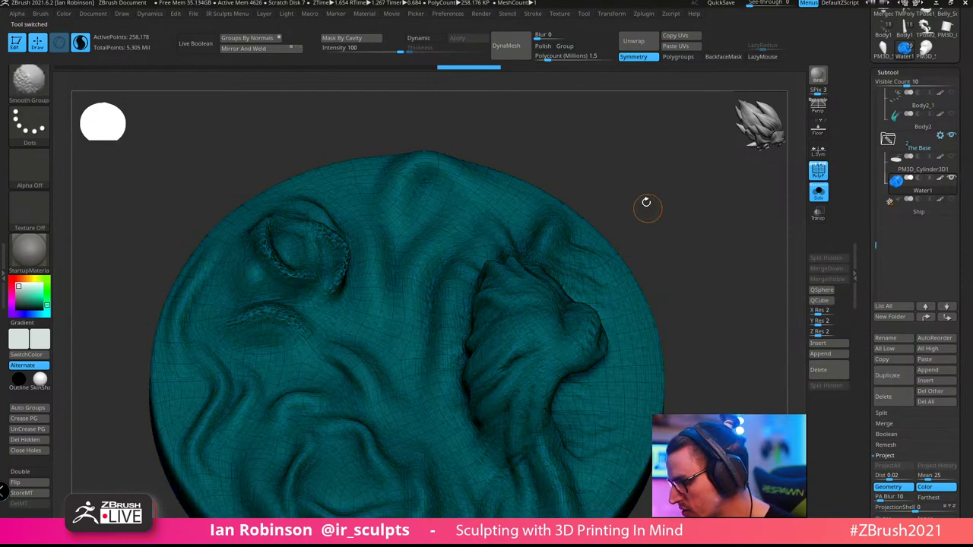
key(shift+f)
Turn off Sculptris Pro and lightly smooth the area inside the spiral swirl's foam ridge on Water1
shift+click(296, 279)
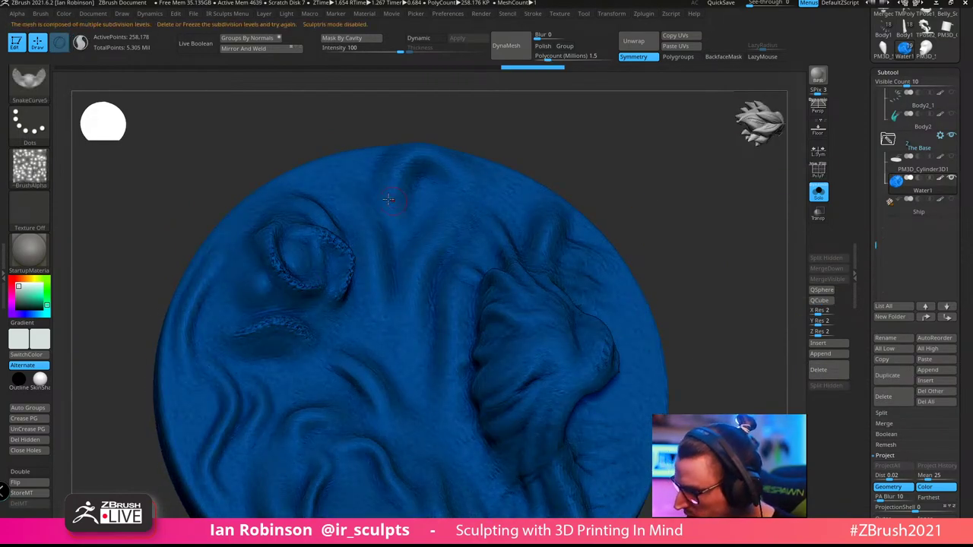
ctrl+right_drag(597, 150, 593, 183)
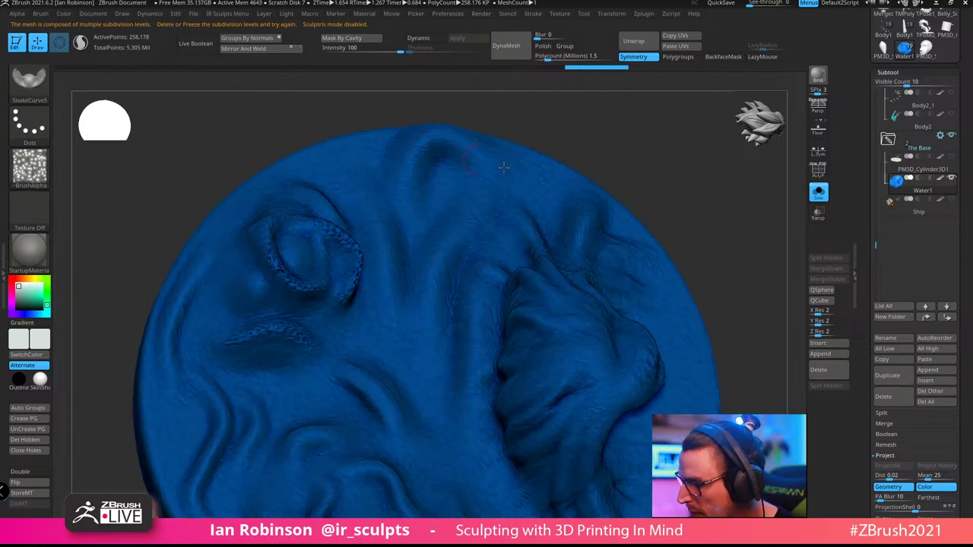
right_drag(505, 167, 541, 200)
drag(668, 202, 672, 222)
shift+drag(327, 295, 306, 286)
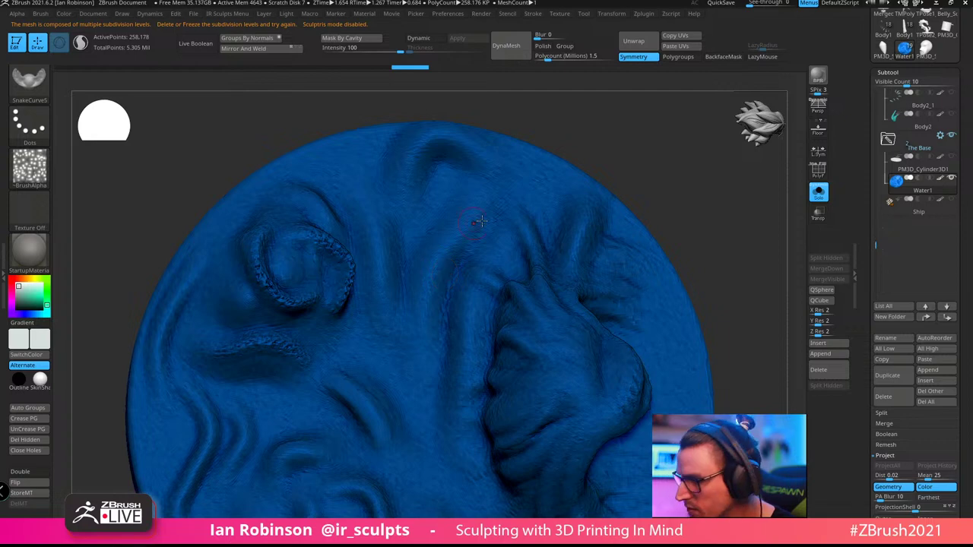
key(s)
drag(495, 223, 502, 223)
ctrl+right_drag(487, 244, 458, 213)
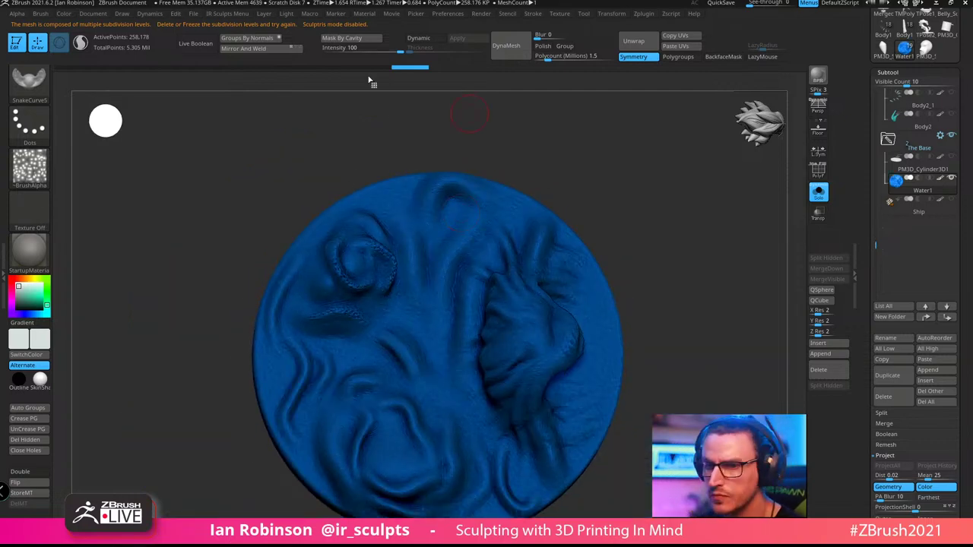
Try a SnakeCurve4 tube along the wave crest between the spiral swirl and the large wave, and undo it
mouse_move(711, 363)
right_down()
mouse_move(652, 324)
mouse_move(639, 327)
mouse_move(672, 366)
mouse_move(693, 285)
mouse_move(638, 205)
right_up()
key(b)
key(s)
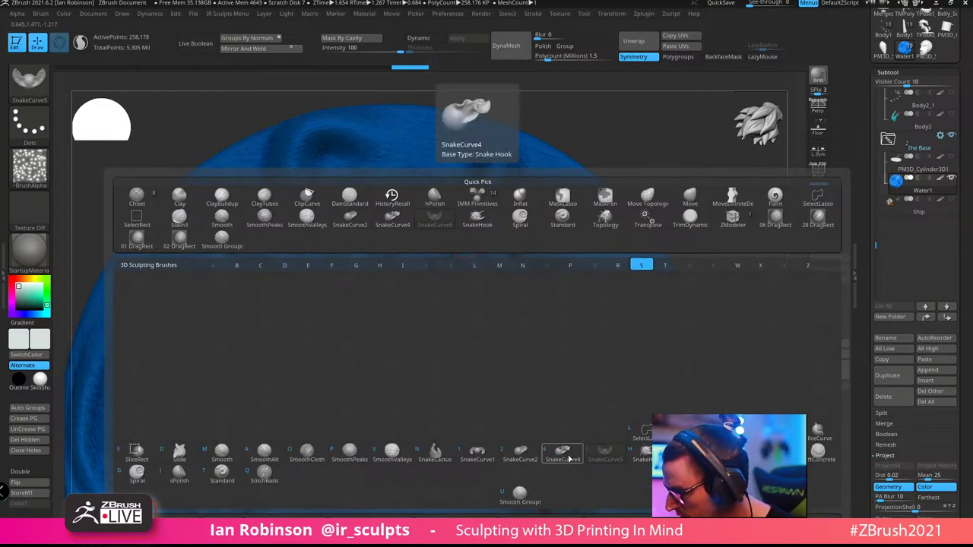
click(563, 453)
click(543, 478)
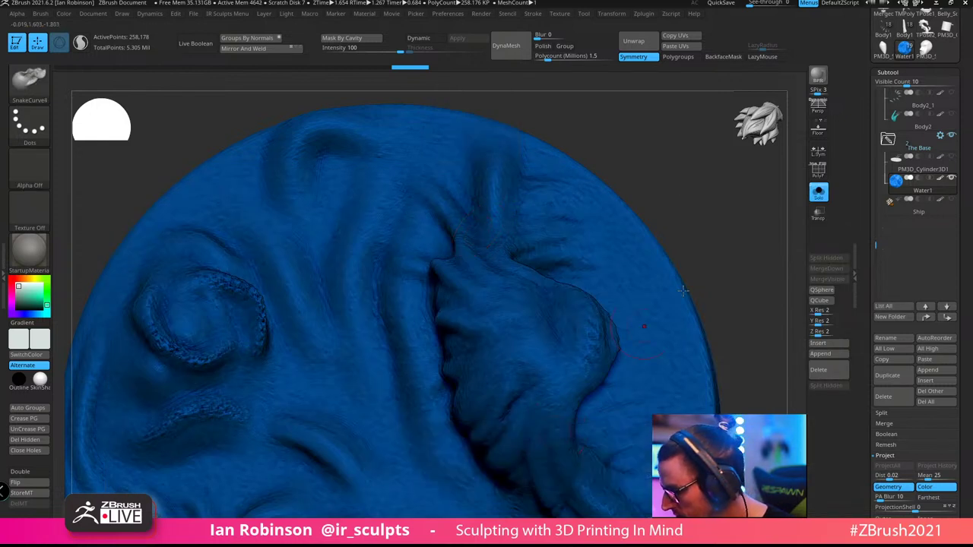
key(s)
mouse_move(430, 213)
mouse_down()
mouse_move(421, 213)
mouse_move(356, 352)
mouse_up()
click(354, 265)
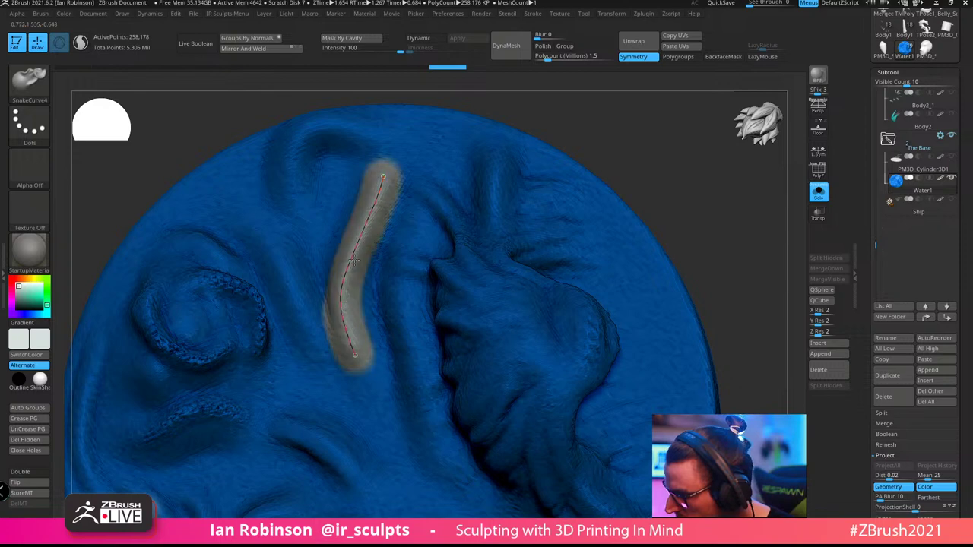
key(ctrl+z)
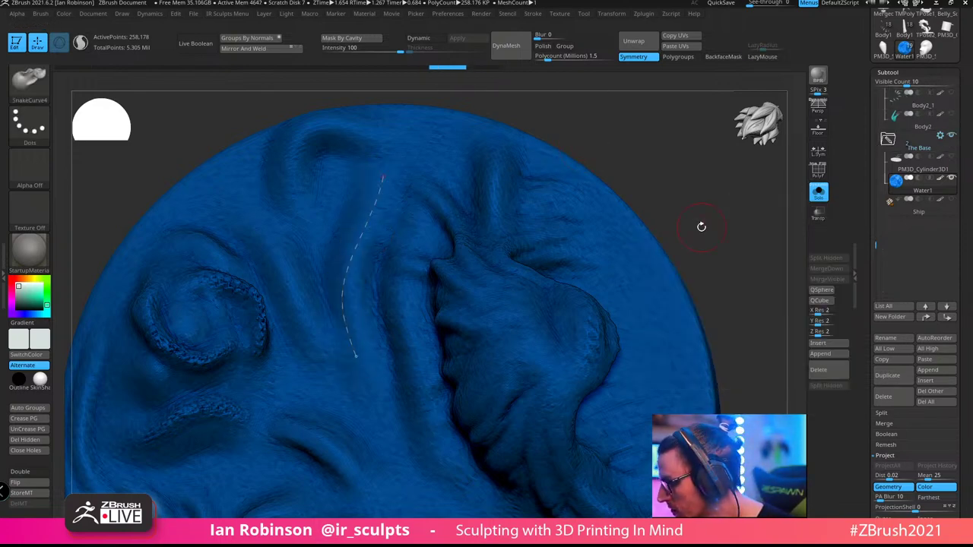
Switch to the Standard brush with the Spray stroke and Alpha 07
mouse_move(701, 227)
mouse_down()
mouse_move(720, 220)
mouse_move(664, 202)
mouse_up()
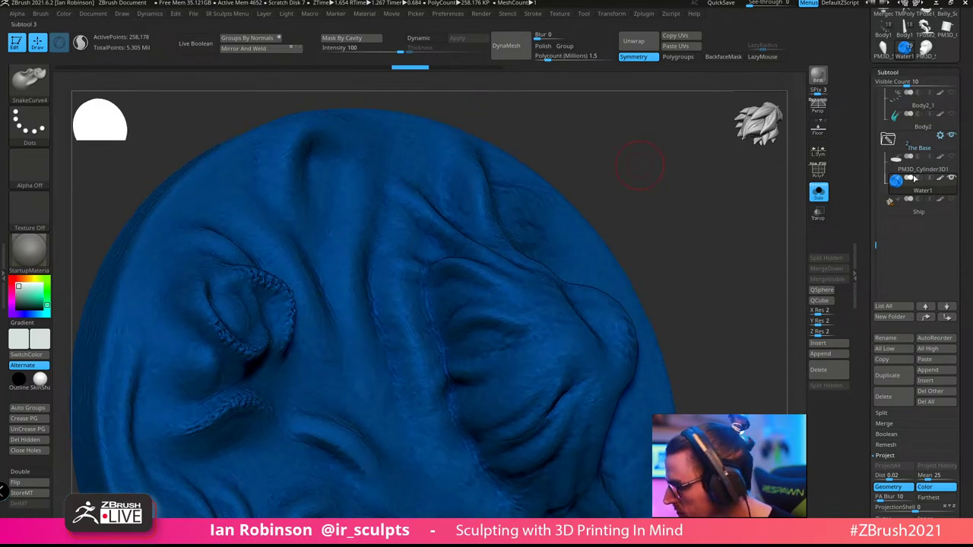
right_drag(568, 257, 451, 251)
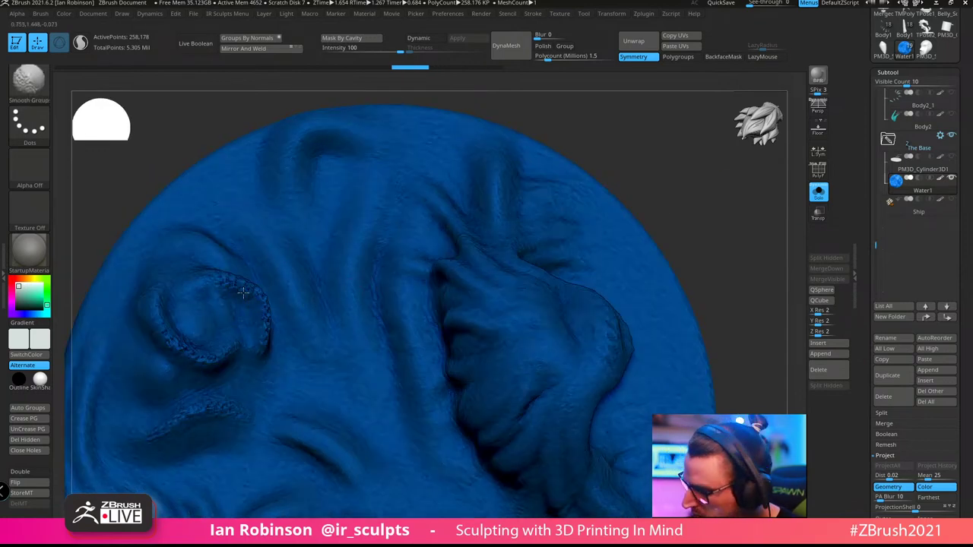
alt+drag(635, 168, 643, 130)
key(b)
key(s)
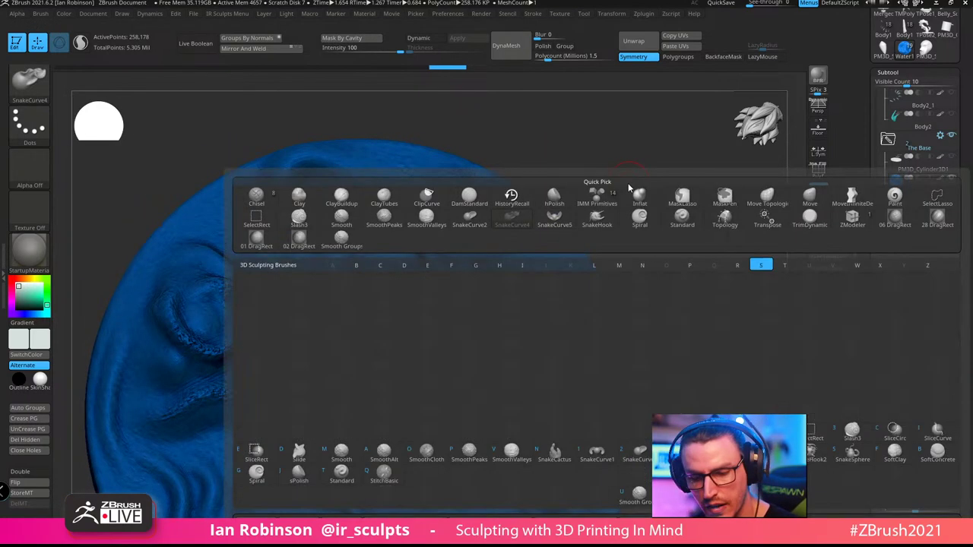
key(t)
click(30, 84)
click(32, 126)
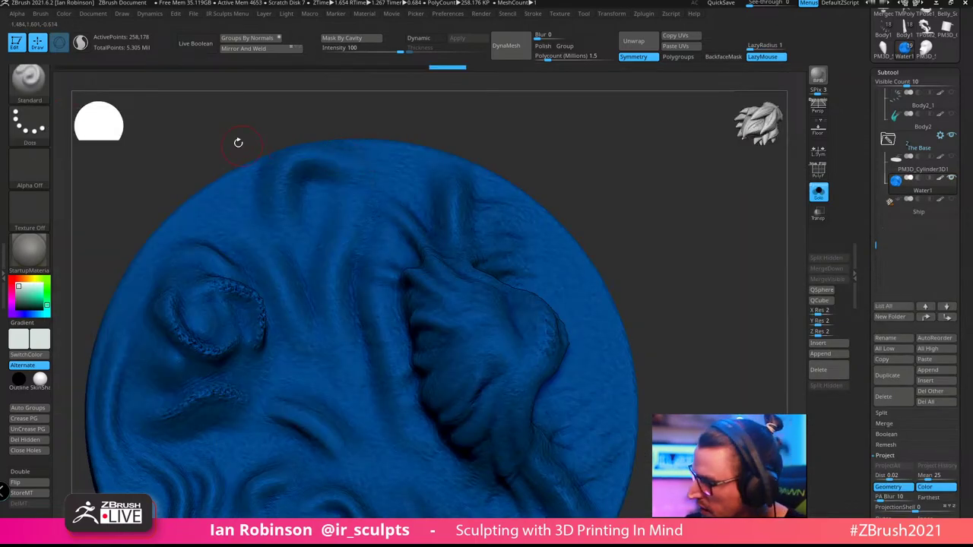
click(38, 130)
click(257, 137)
click(28, 169)
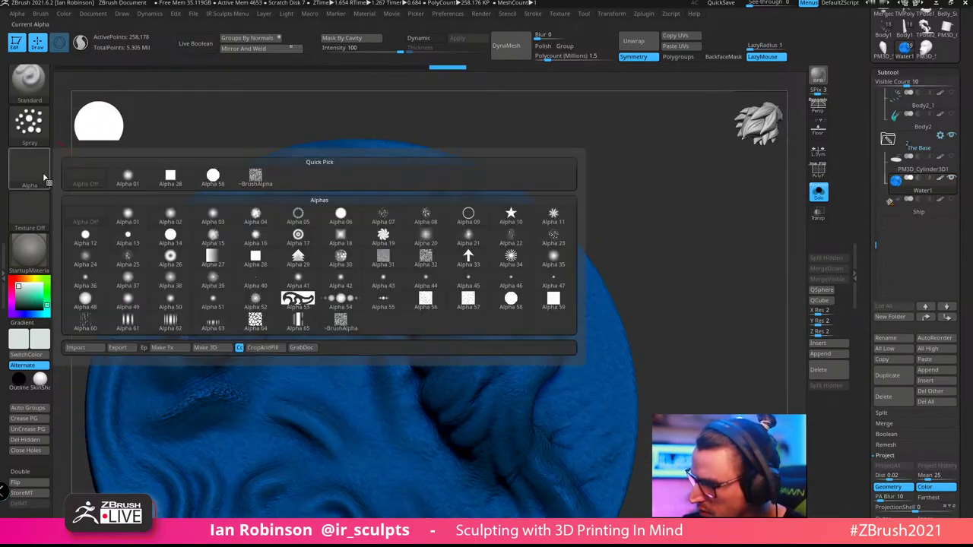
click(383, 217)
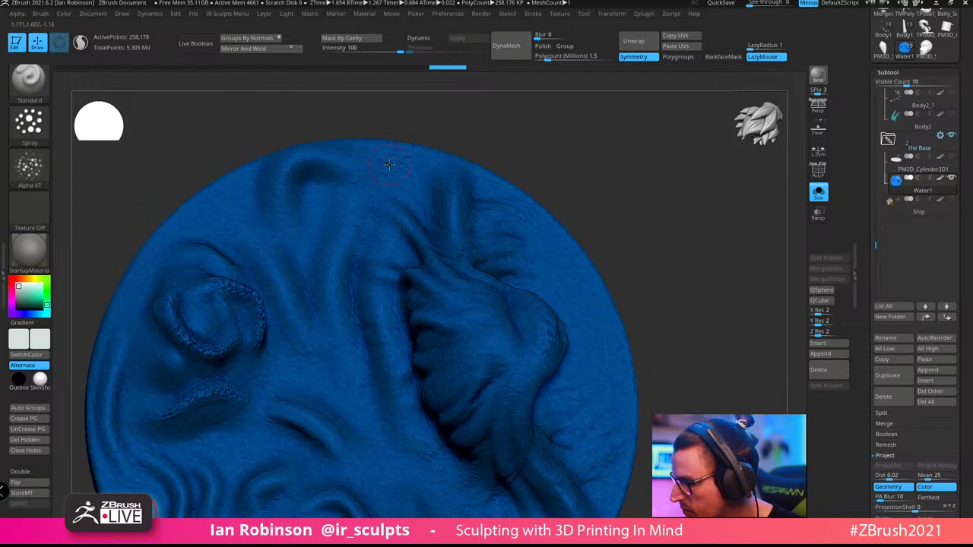
Adjust the brush size and spray rough foam texture along the wave crest between the spiral swirl and the large wave
key(s)
alt+right_drag(384, 176, 327, 308)
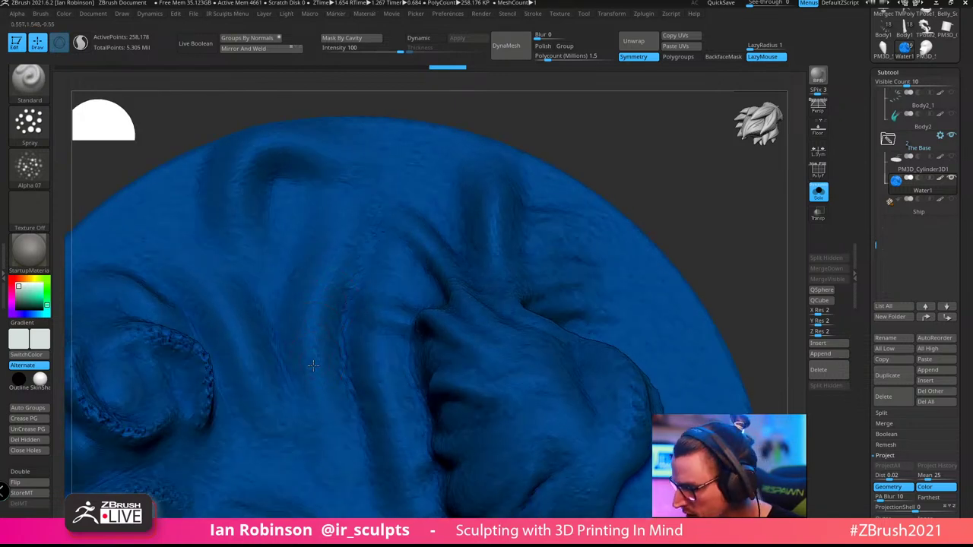
drag(313, 366, 320, 375)
drag(313, 340, 308, 332)
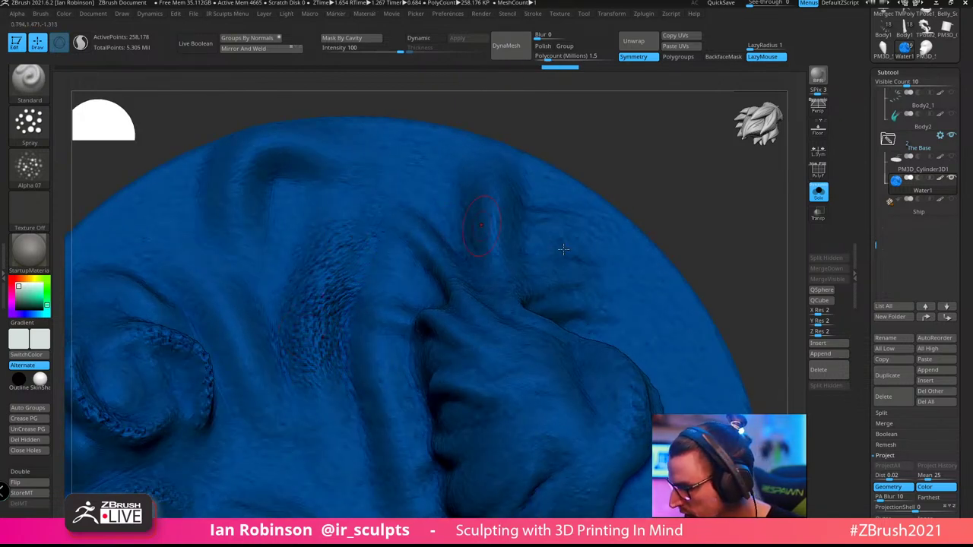
Subdivide Water1 once more, and undo a test foam spray on the wave crest between the spiral swirl and the large wave
key(ctrl+d)
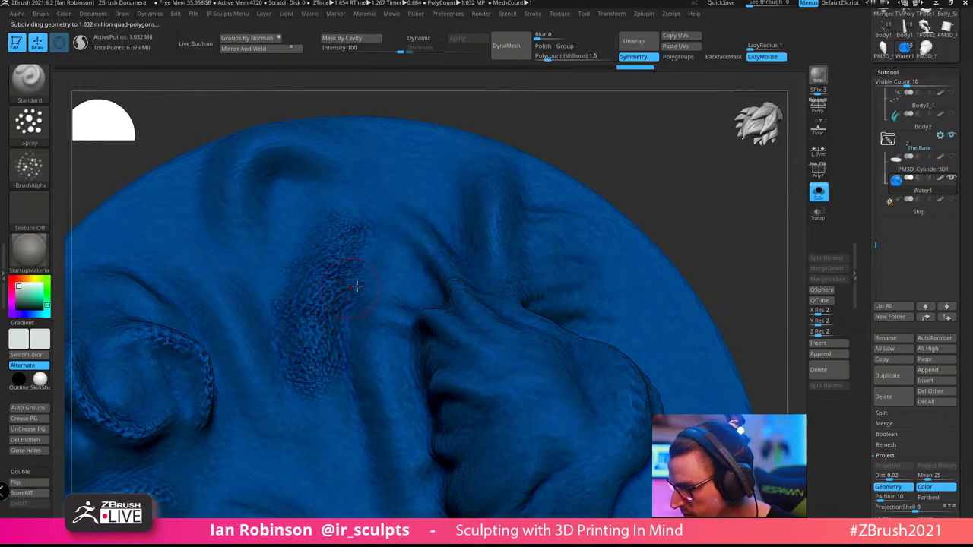
drag(358, 287, 368, 281)
alt+right_drag(384, 275, 420, 368)
mouse_move(332, 247)
mouse_down()
mouse_move(312, 238)
mouse_move(262, 313)
mouse_up()
ctrl+right_drag(444, 250, 413, 228)
key(ctrl+z)
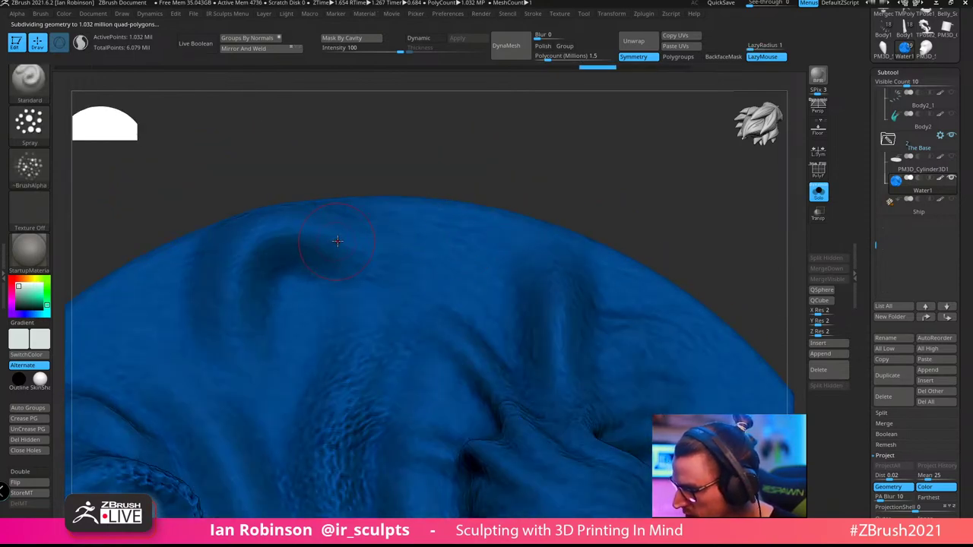
Undo the oversized spray, adjust the brush size and spray foam texture along the small curved wave near the base's back edge
drag(337, 241, 271, 269)
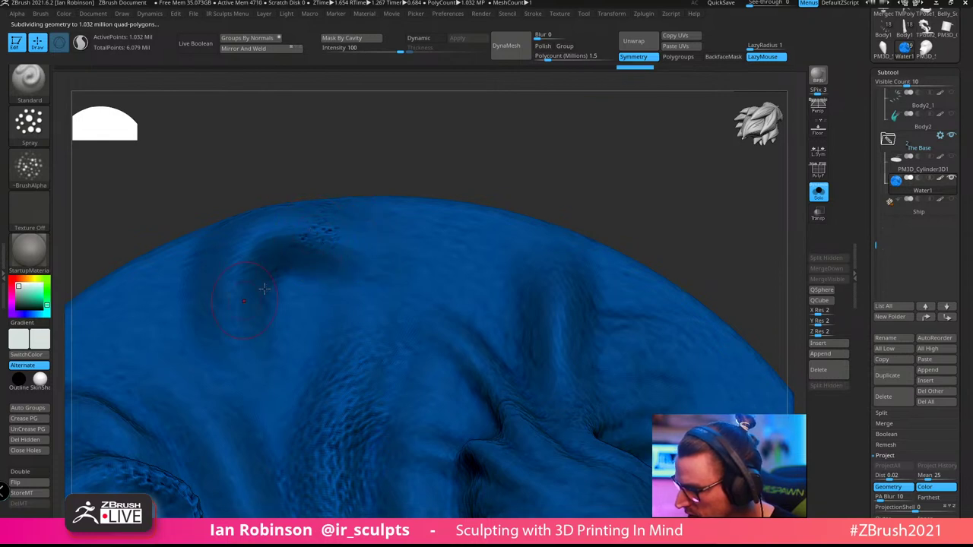
key(ctrl+z)
key(s)
drag(319, 244, 314, 244)
mouse_move(326, 238)
mouse_down()
mouse_move(261, 254)
mouse_move(237, 304)
mouse_up()
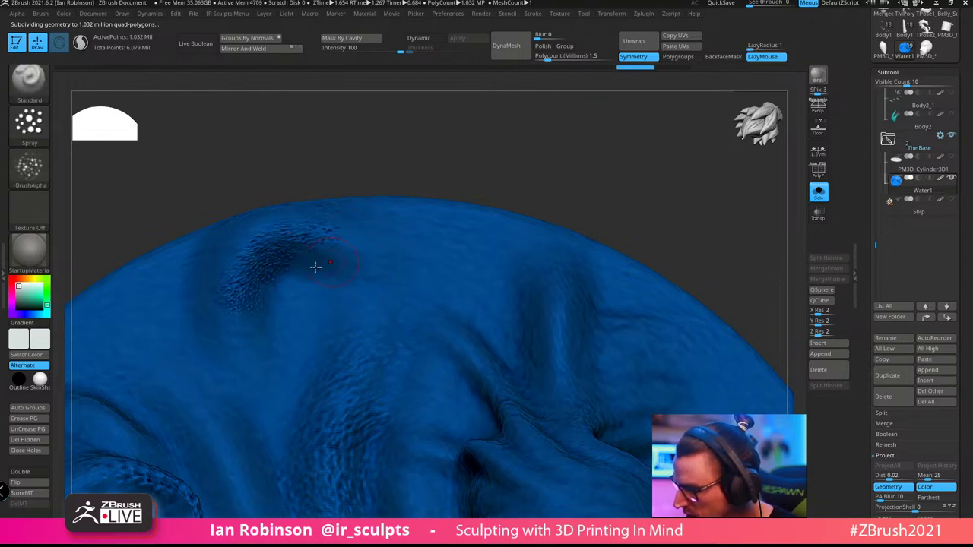
Adjust the brush size and spray foam texture over the large wave's curling tip and the upper part of its crest
mouse_move(288, 231)
ctrl+right_down()
mouse_move(426, 139)
mouse_move(463, 148)
mouse_move(495, 289)
mouse_move(532, 263)
mouse_move(487, 272)
ctrl+right_up()
key(s)
drag(465, 278, 429, 295)
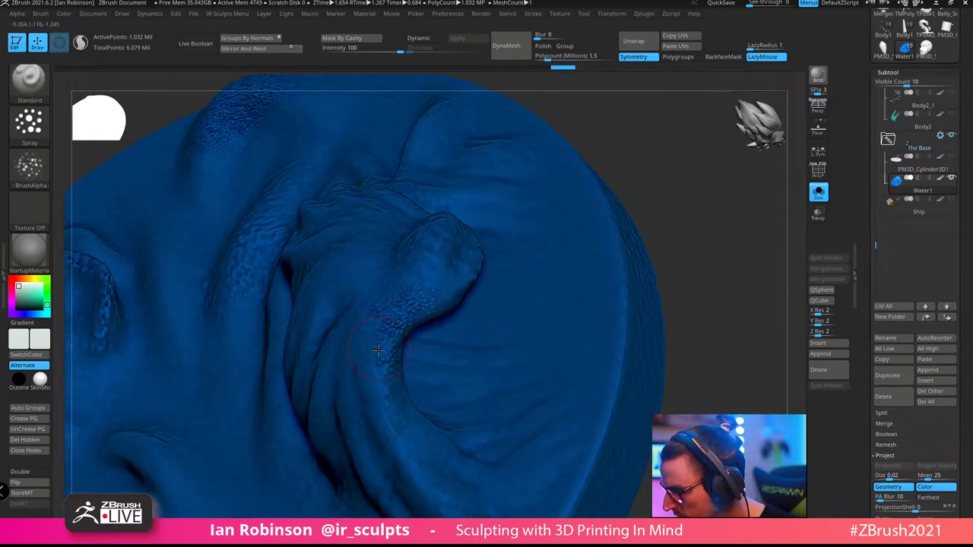
mouse_move(378, 351)
mouse_down()
mouse_move(448, 284)
mouse_move(422, 304)
mouse_up()
right_drag(521, 261, 514, 320)
mouse_move(368, 403)
mouse_down()
mouse_move(428, 319)
mouse_move(425, 354)
mouse_up()
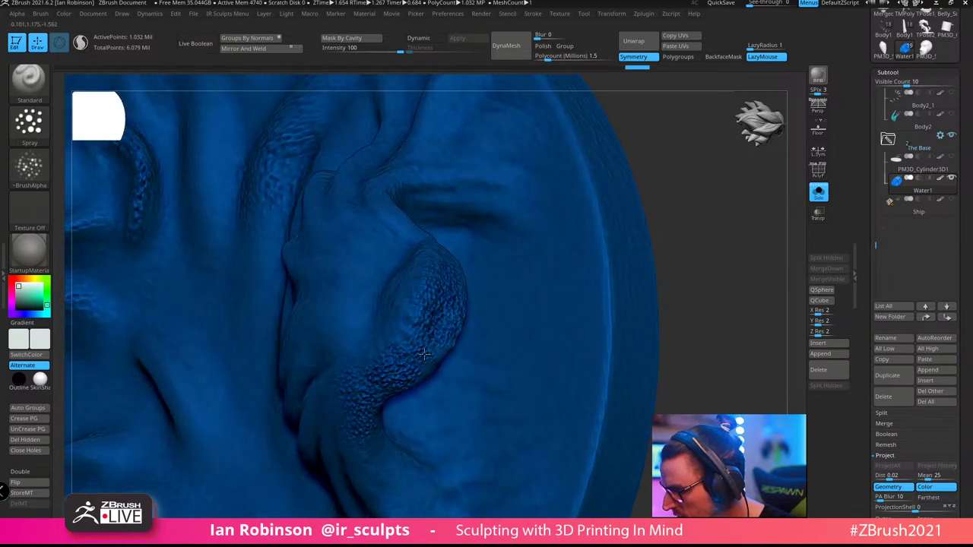
right_drag(484, 312, 520, 311)
drag(458, 334, 450, 267)
drag(524, 261, 450, 321)
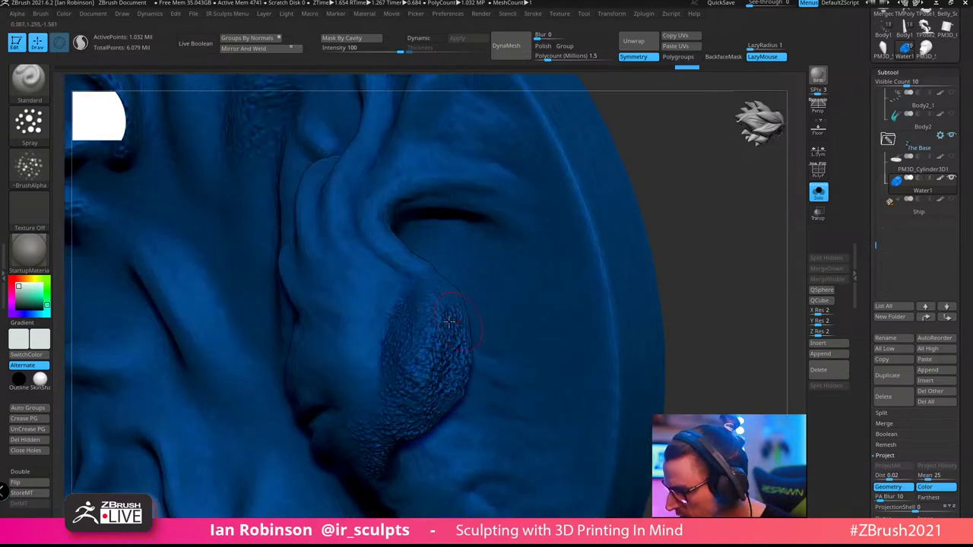
Show the other subtools alongside Water1 and hide the Ship, the blockout sphere and PM3D_Cylinder3D1
mouse_move(756, 224)
mouse_down()
mouse_move(684, 229)
mouse_move(768, 206)
mouse_up()
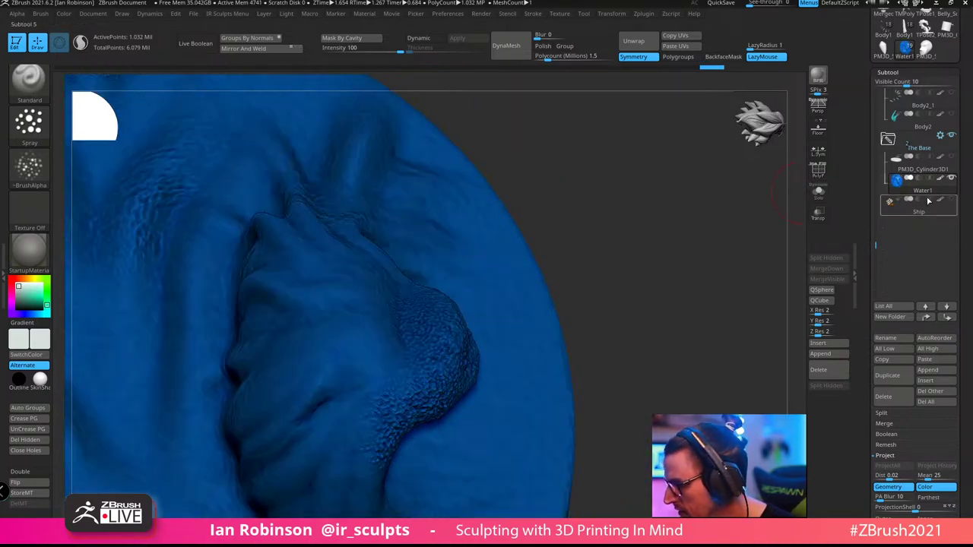
click(955, 179)
alt+drag(673, 269, 676, 224)
click(921, 206)
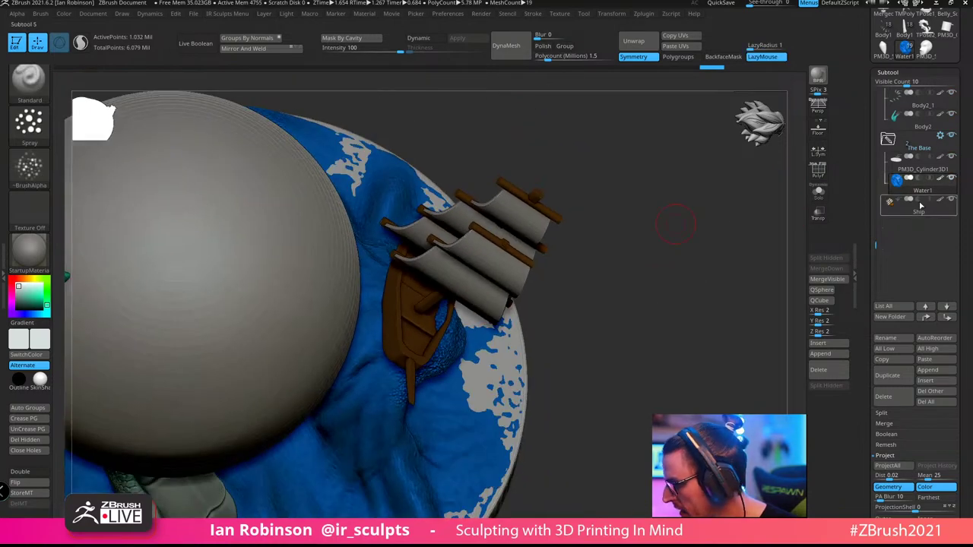
click(950, 200)
drag(876, 239, 878, 95)
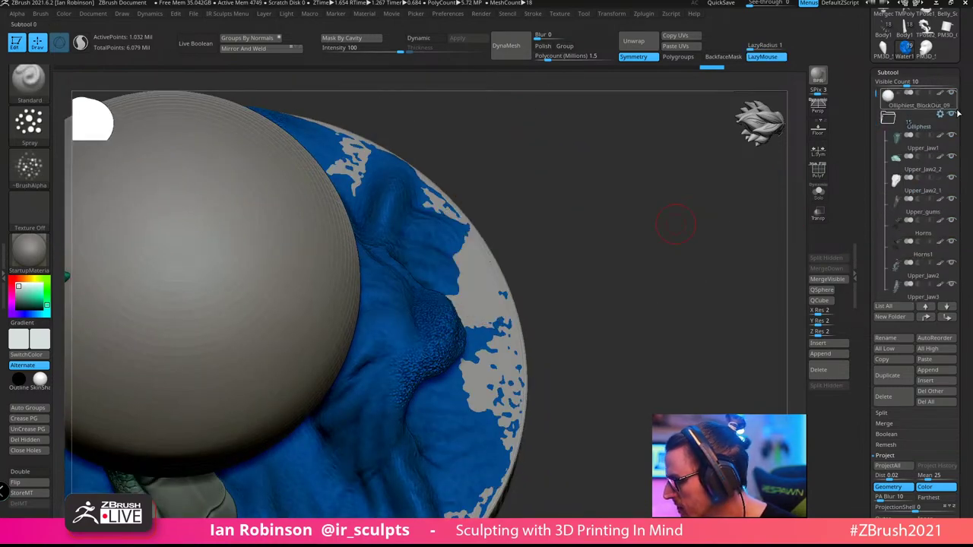
click(952, 94)
drag(669, 288, 702, 224)
click(950, 201)
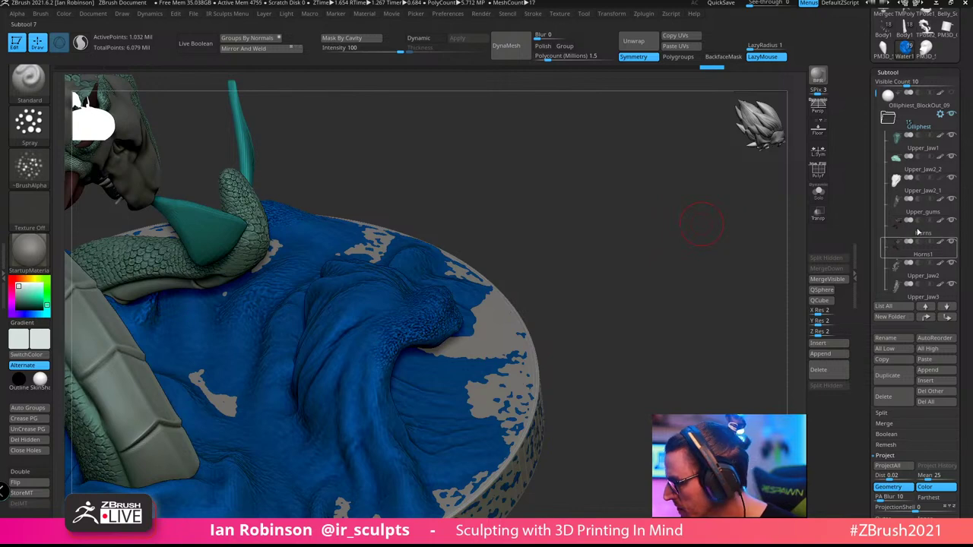
drag(874, 95, 876, 193)
click(951, 263)
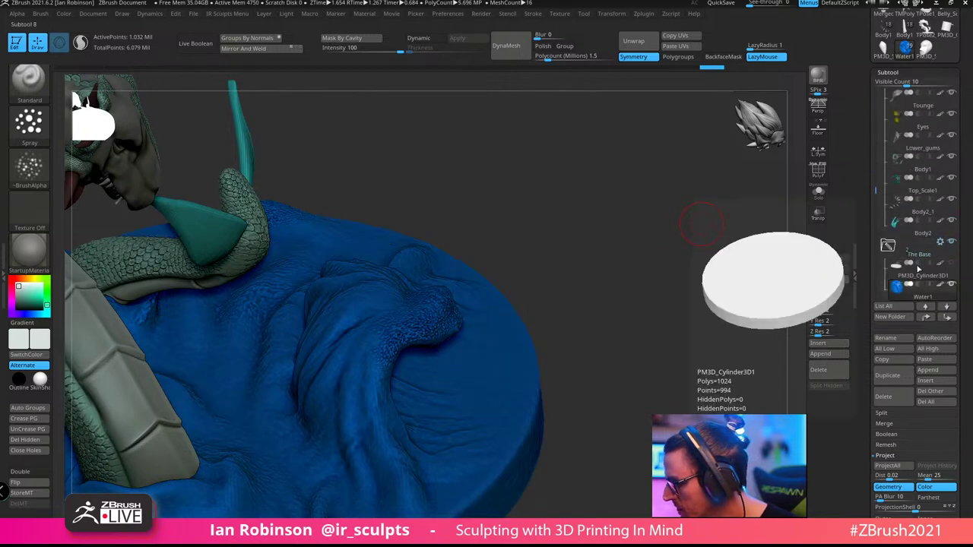
Show the Ship again and extend the foam texture down the large wave's crest below its bow
mouse_move(660, 297)
mouse_down()
mouse_move(652, 256)
mouse_move(673, 291)
mouse_up()
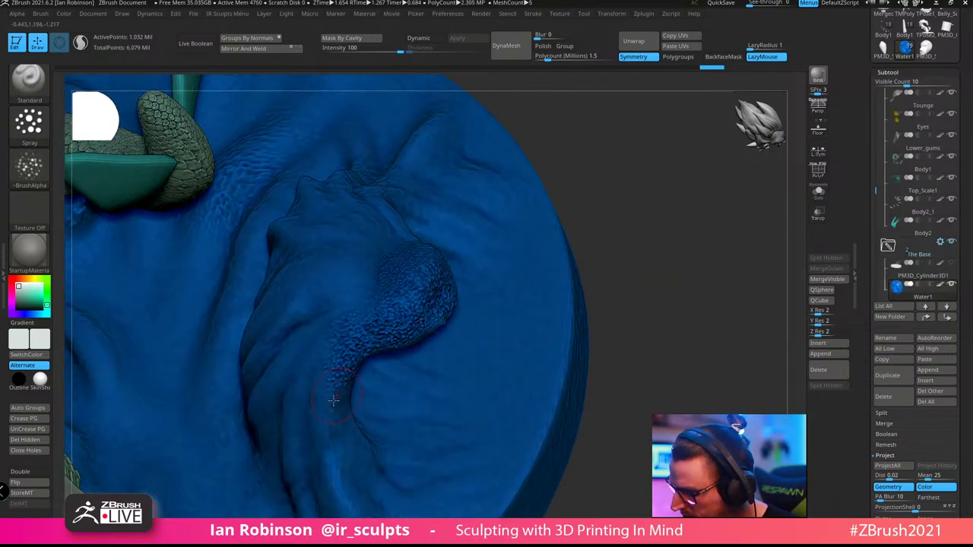
drag(874, 192, 879, 260)
scroll(878, 259, down, 1)
click(952, 259)
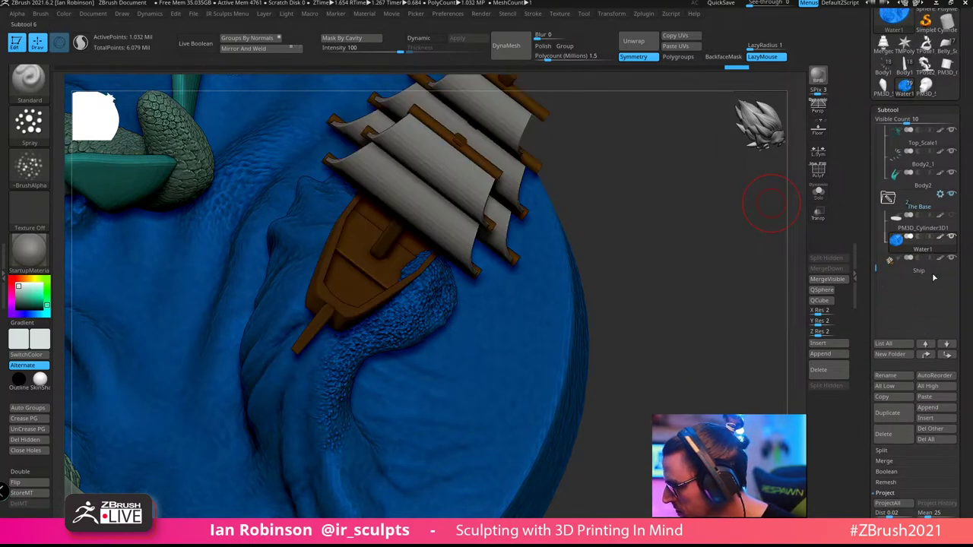
drag(692, 343, 681, 221)
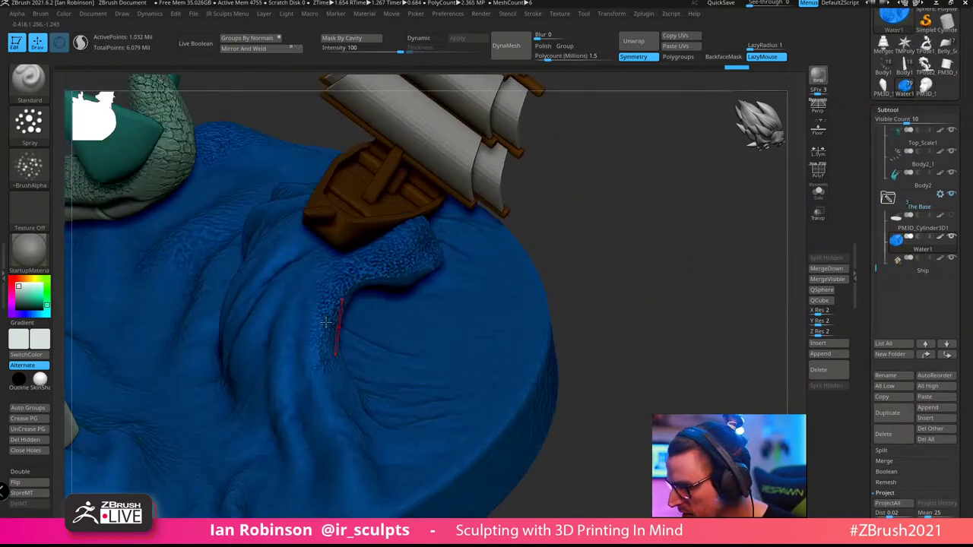
drag(331, 289, 320, 361)
drag(610, 269, 626, 294)
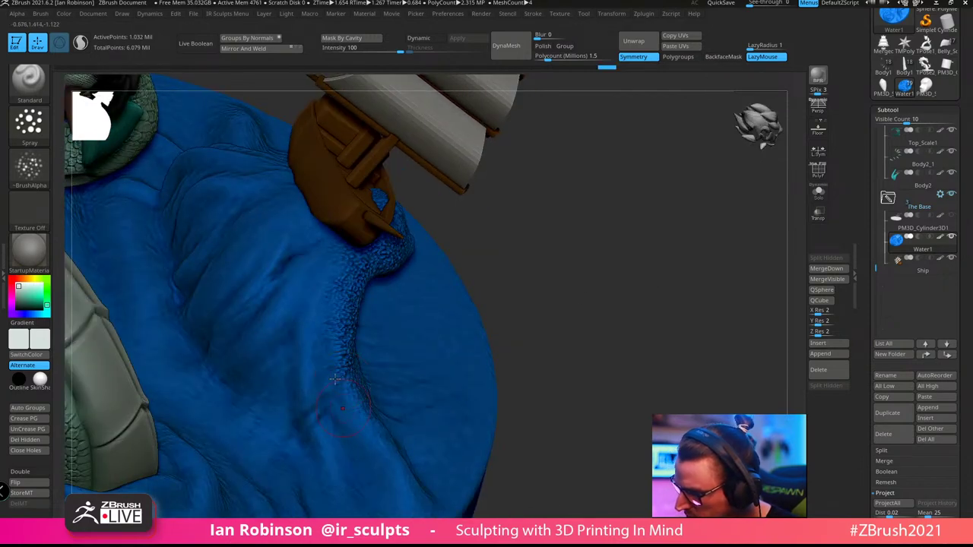
drag(335, 379, 338, 358)
Spray foam texture on the water ridges around the dragon's submerged body and along the curved ripple near the front edge
drag(622, 256, 266, 338)
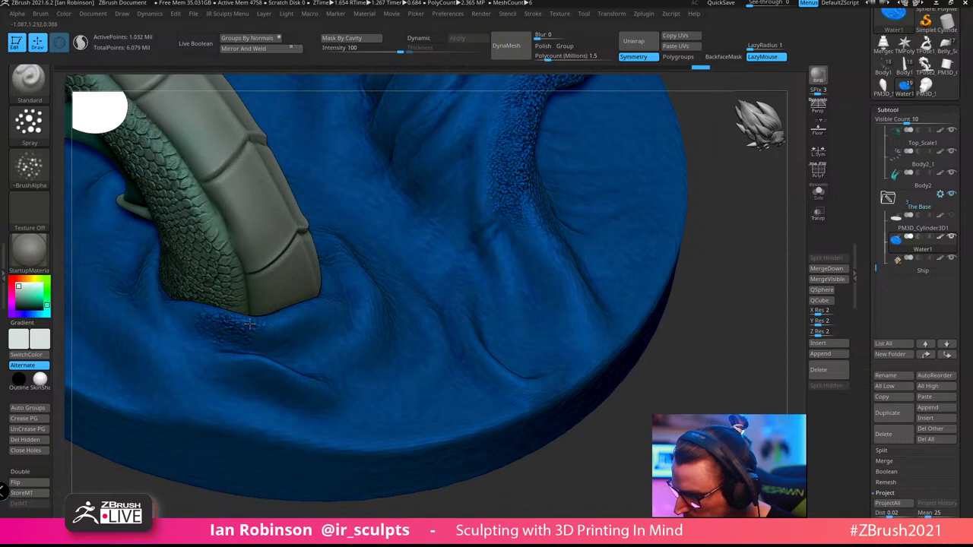
drag(688, 305, 635, 349)
drag(275, 327, 261, 325)
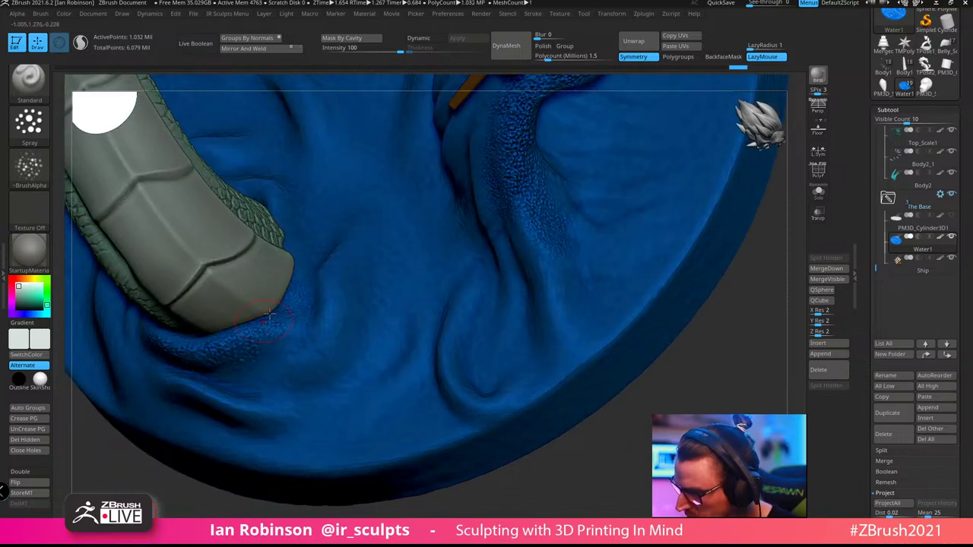
right_drag(265, 313, 173, 306)
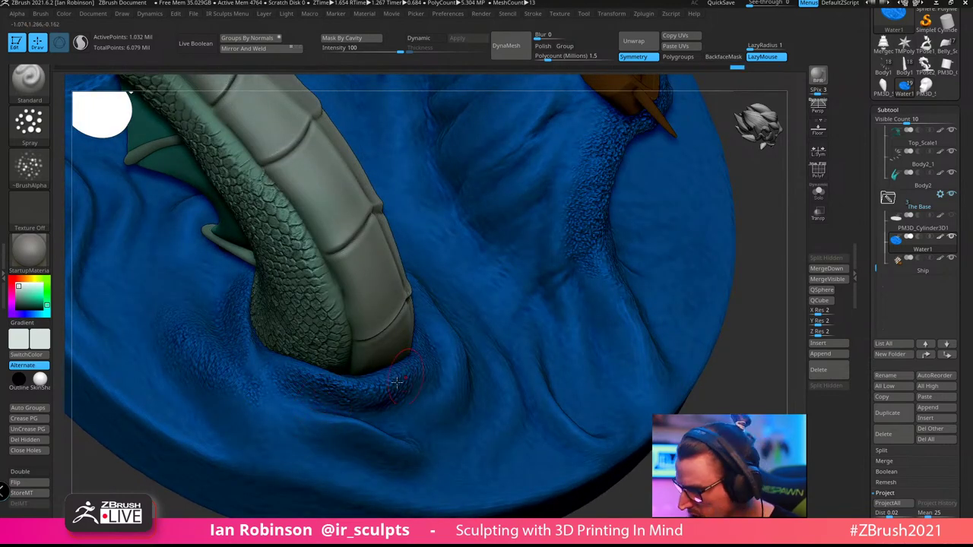
right_drag(334, 392, 434, 348)
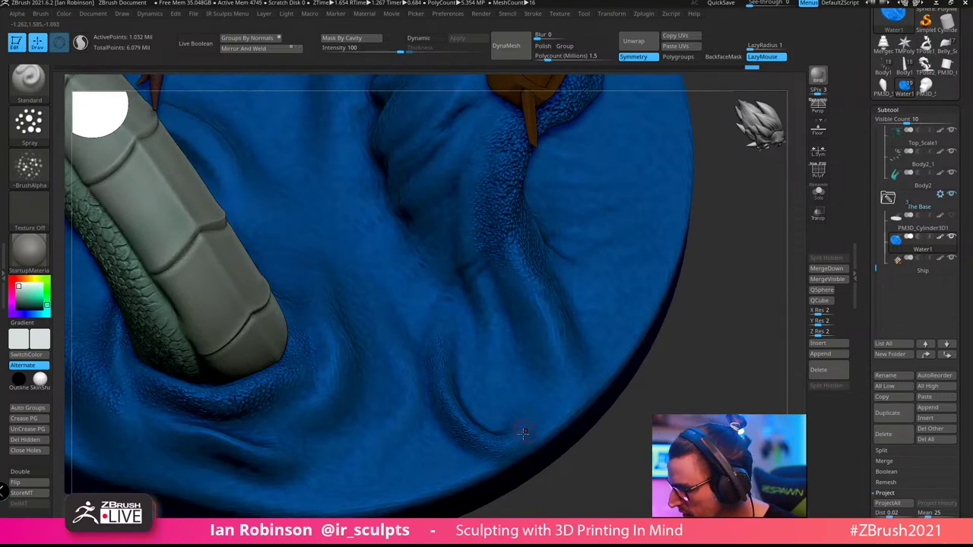
Isolate Water1 with Solo and undo the stray spray stroke near the base's rim
alt+right_drag(517, 349, 494, 464)
click(818, 194)
drag(662, 239, 660, 214)
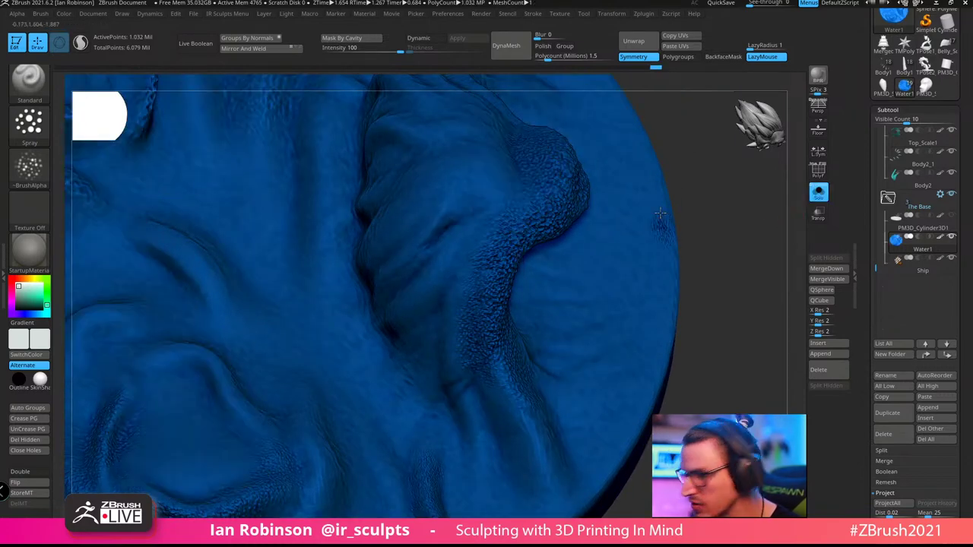
key(ctrl+z)
key(ctrl+z)
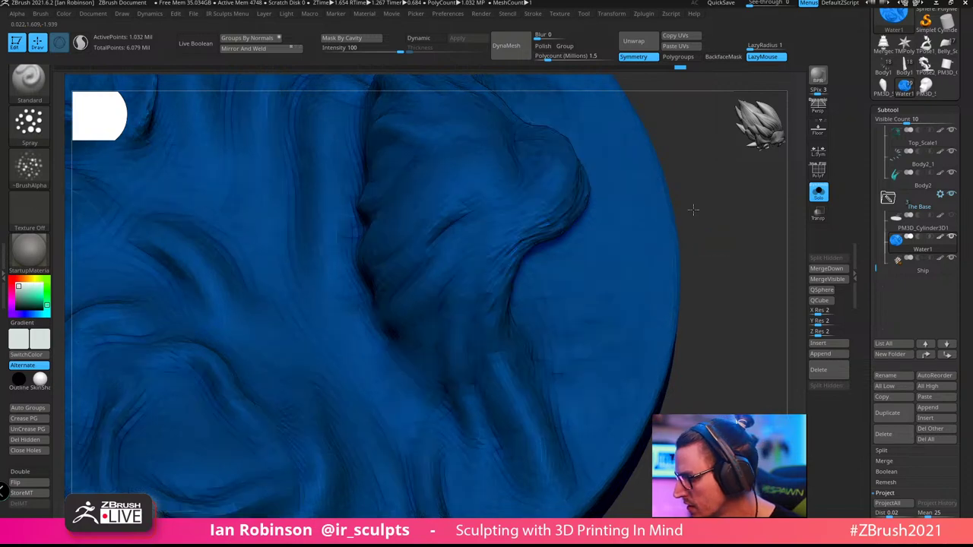
Spray foam texture over the short ripple beside the spiral swirl and around the swirl's raised rim
ctrl+right_drag(692, 211, 681, 156)
mouse_move(308, 304)
ctrl+right_down()
mouse_move(327, 367)
mouse_move(272, 363)
mouse_move(280, 378)
ctrl+right_up()
drag(234, 346, 271, 337)
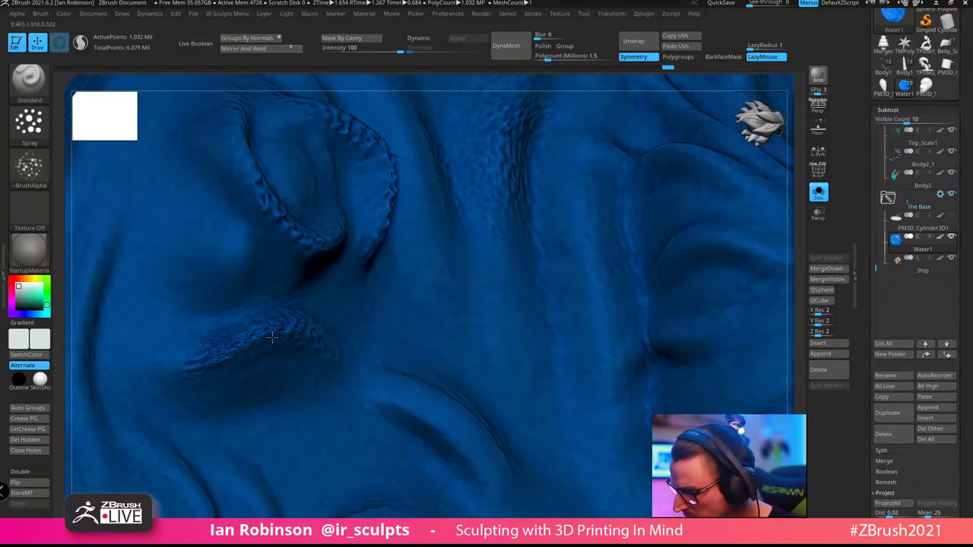
right_drag(335, 330, 319, 293)
drag(266, 240, 199, 153)
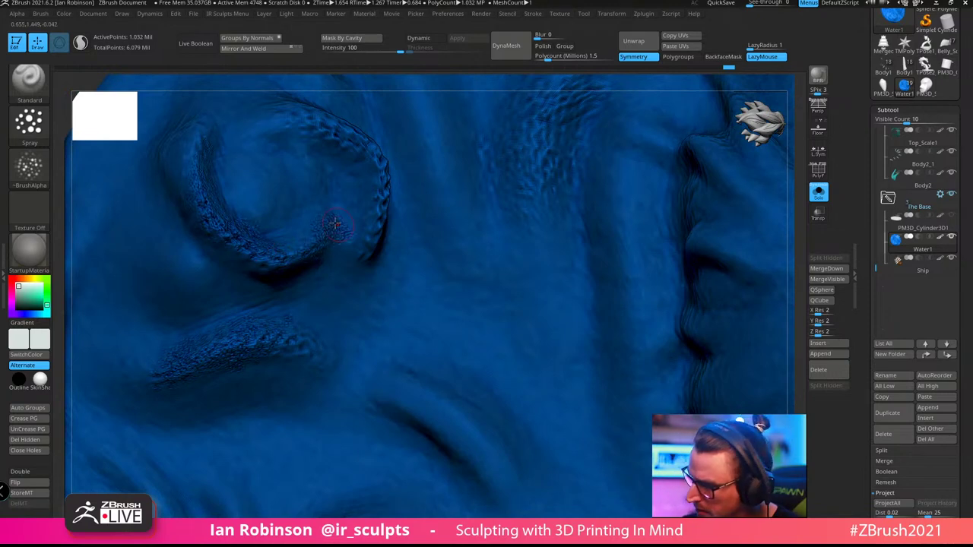
right_drag(335, 224, 415, 323)
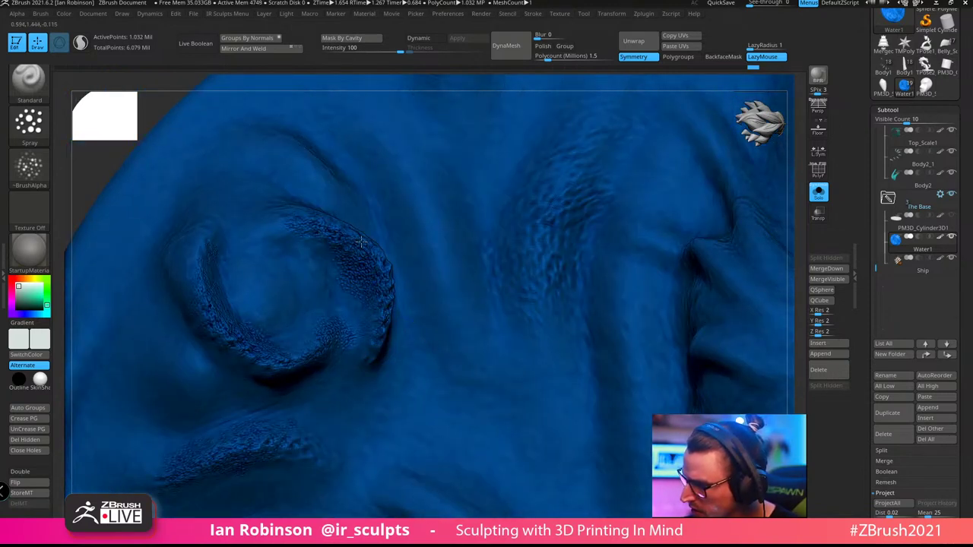
drag(449, 301, 415, 171)
drag(266, 146, 337, 212)
Spray foam texture along the short curved ripples in the open water and the S-shaped wave near the base's edge
ctrl+right_drag(465, 260, 418, 196)
right_drag(455, 361, 389, 330)
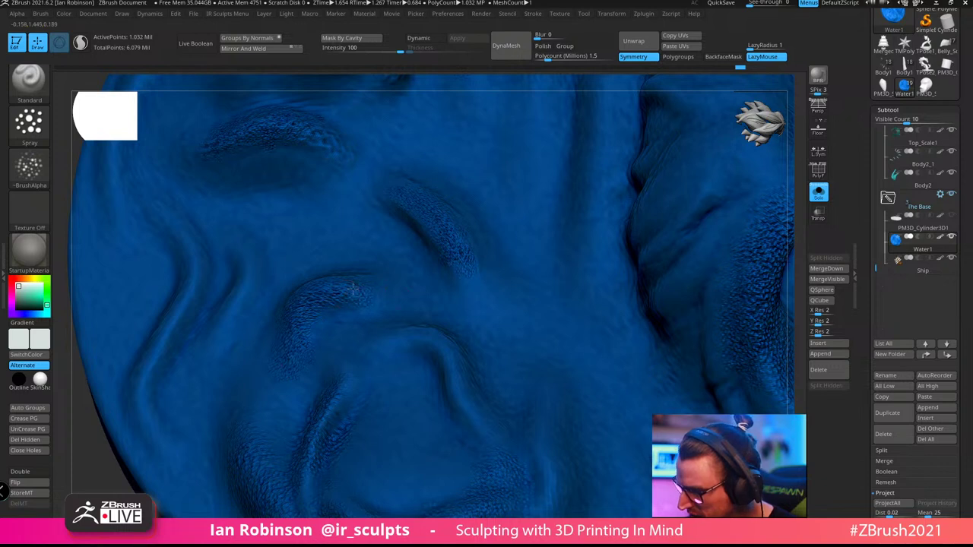
drag(243, 272, 210, 325)
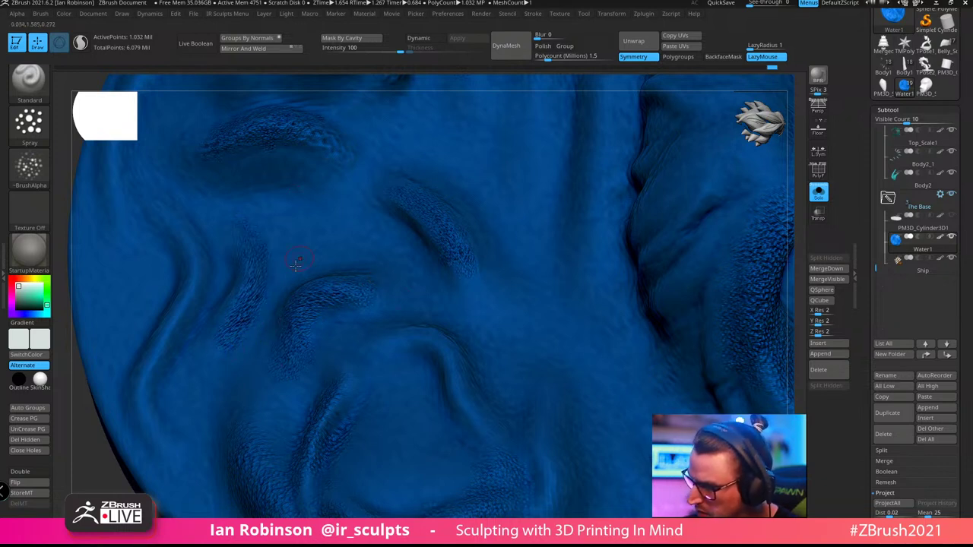
alt+right_drag(295, 266, 354, 243)
drag(217, 419, 255, 220)
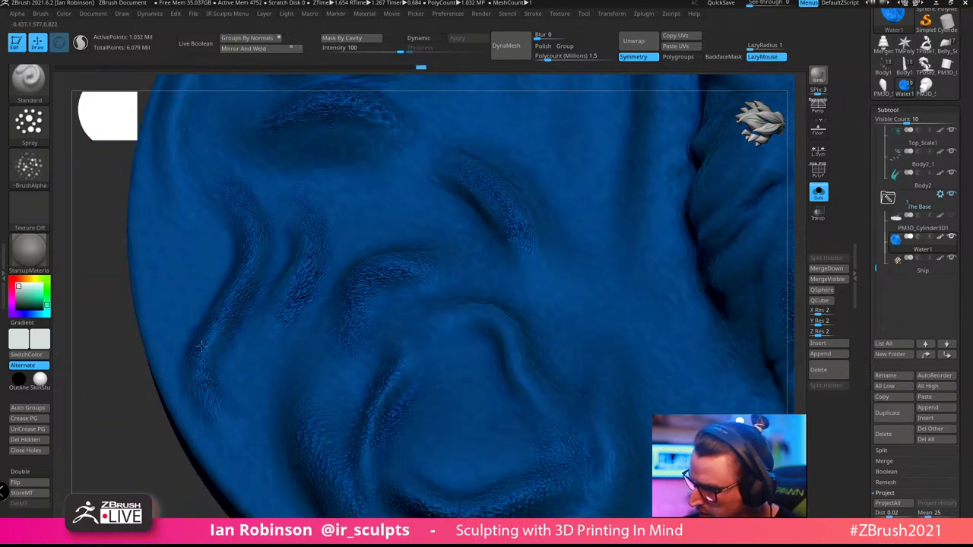
Switch to the Inflat brush, adjust its size and inflate the foam texture on the short ripples and the S-shaped wave
key(b)
key(i)
key(n)
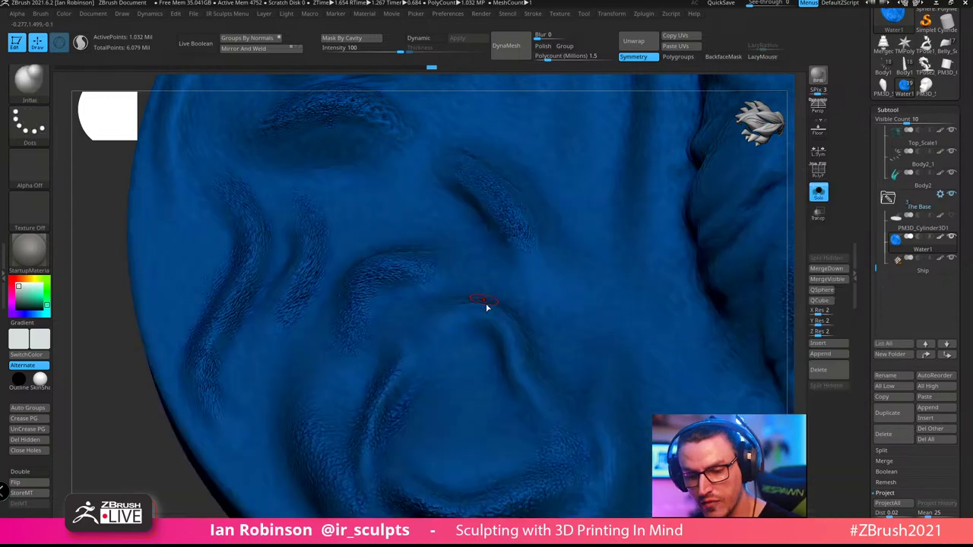
key(s)
key(s)
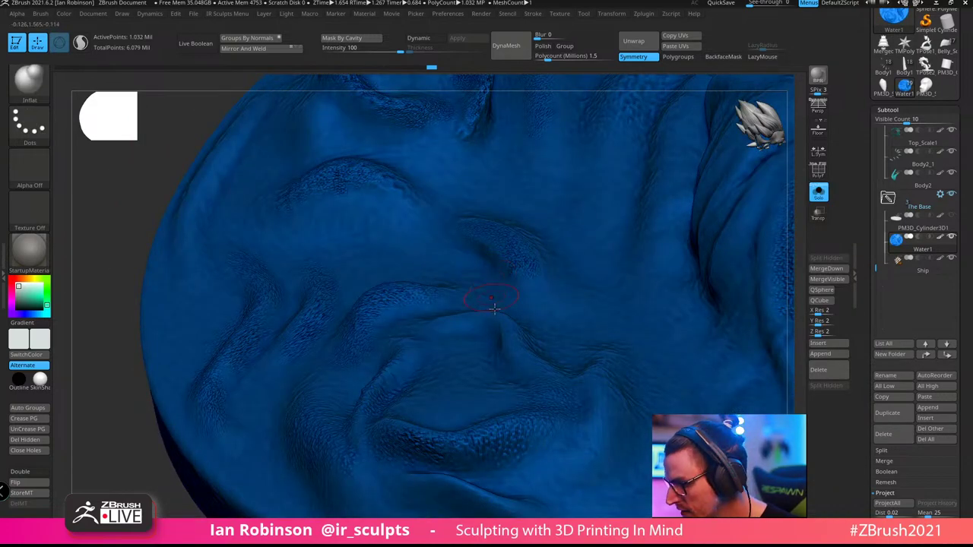
drag(220, 232, 232, 455)
drag(370, 390, 436, 308)
key(s)
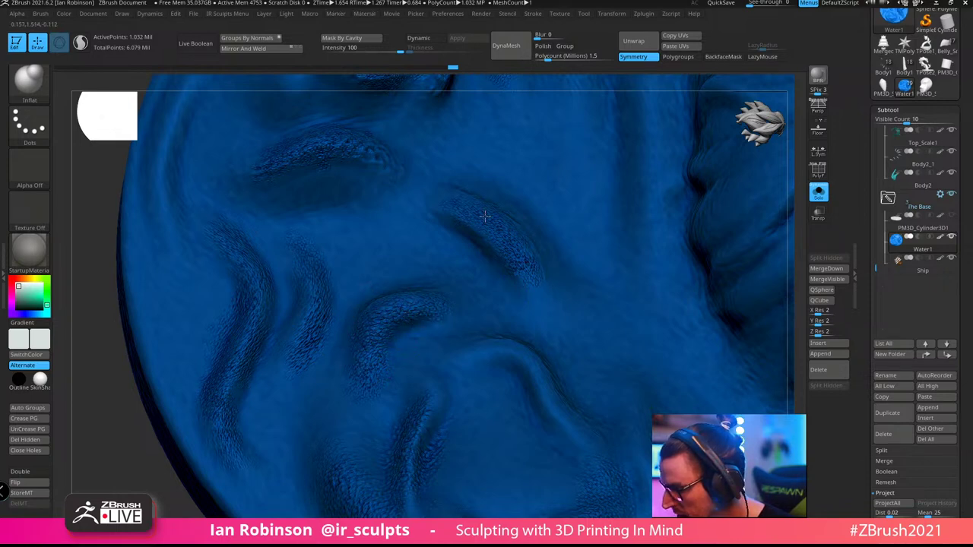
Turn off Solo and inflate the foam ridge where the dragon's body enters the water
click(821, 196)
right_drag(701, 262, 443, 254)
key(space)
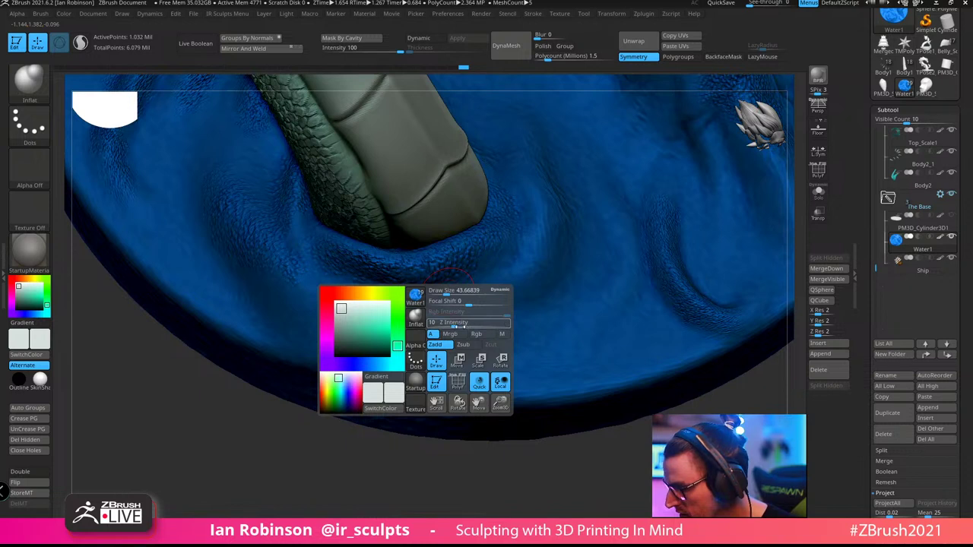
right_drag(487, 313, 504, 302)
mouse_move(373, 258)
mouse_down()
mouse_move(463, 266)
mouse_move(450, 260)
mouse_up()
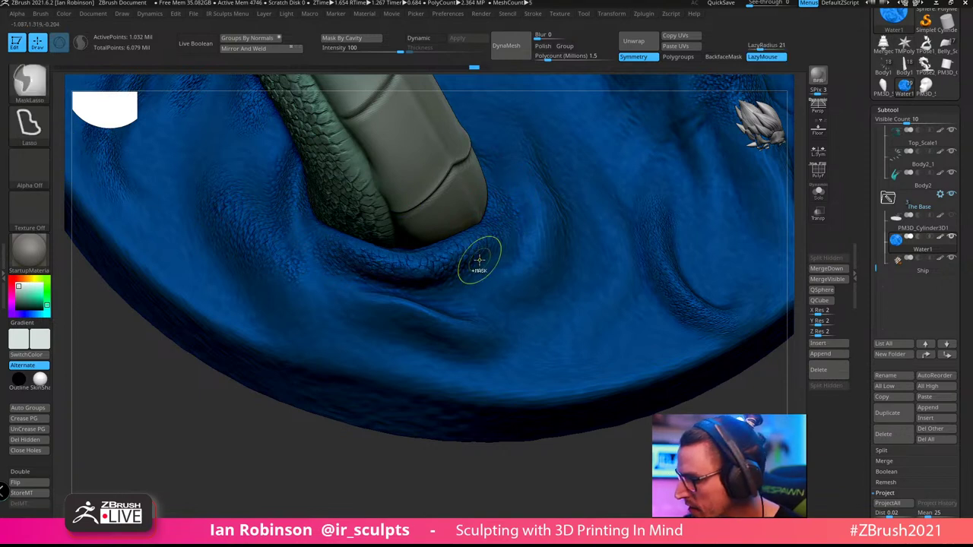
Give the Inflat brush a Spray stroke with Alpha 07 and puff up the foam ridge around the dragon's body at the waterline
click(38, 178)
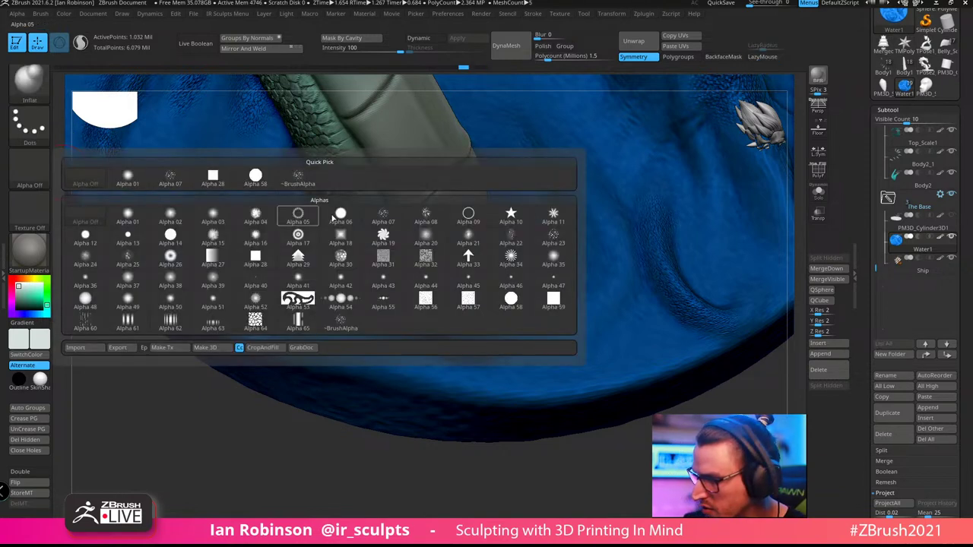
click(389, 220)
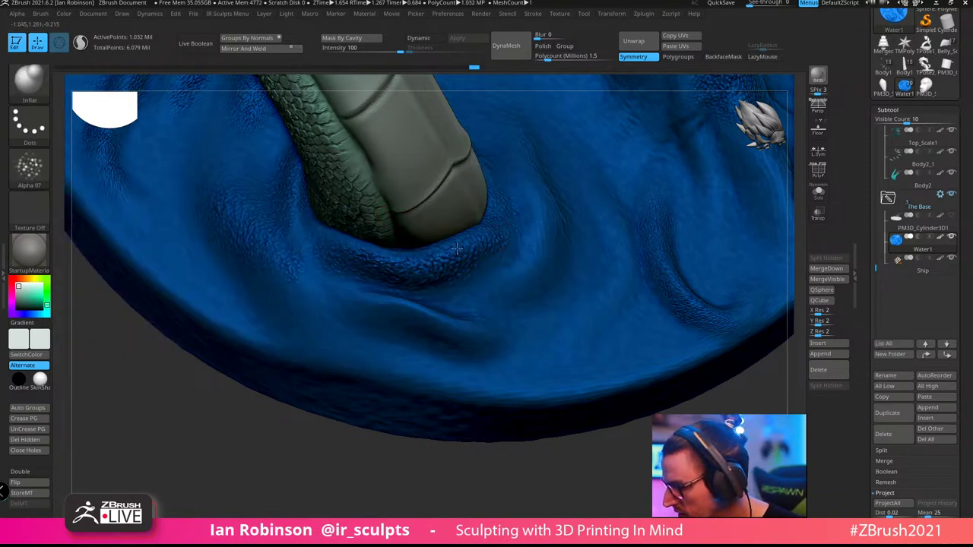
click(38, 135)
click(255, 135)
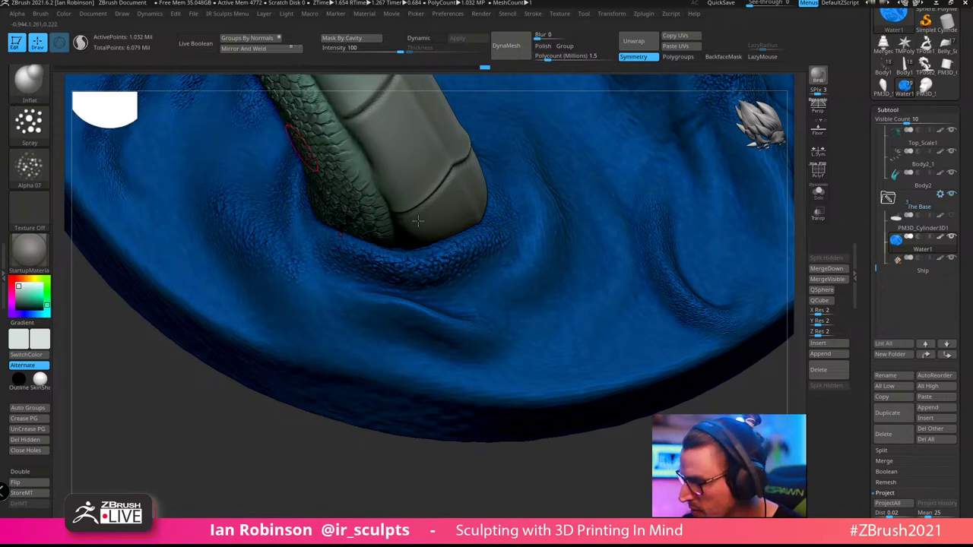
right_drag(498, 230, 392, 316)
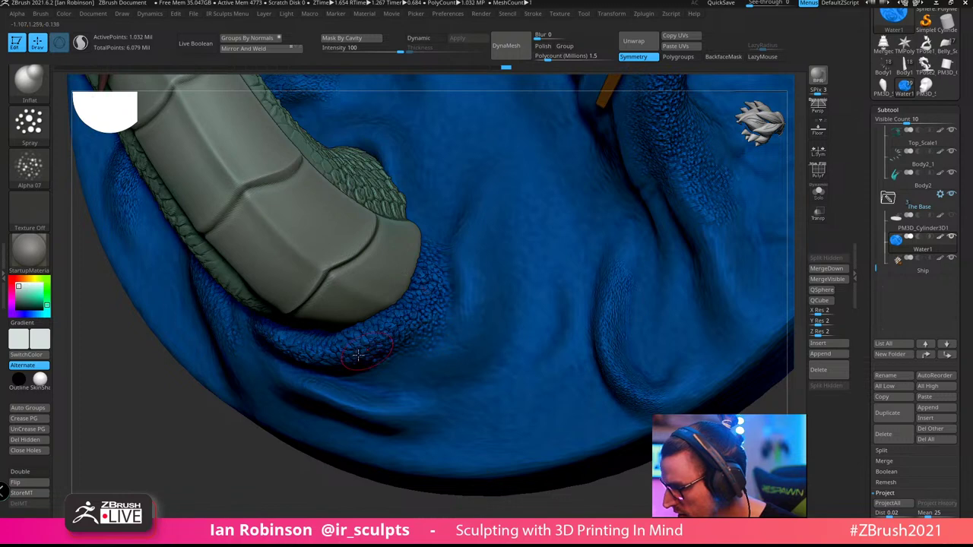
key(ctrl+z)
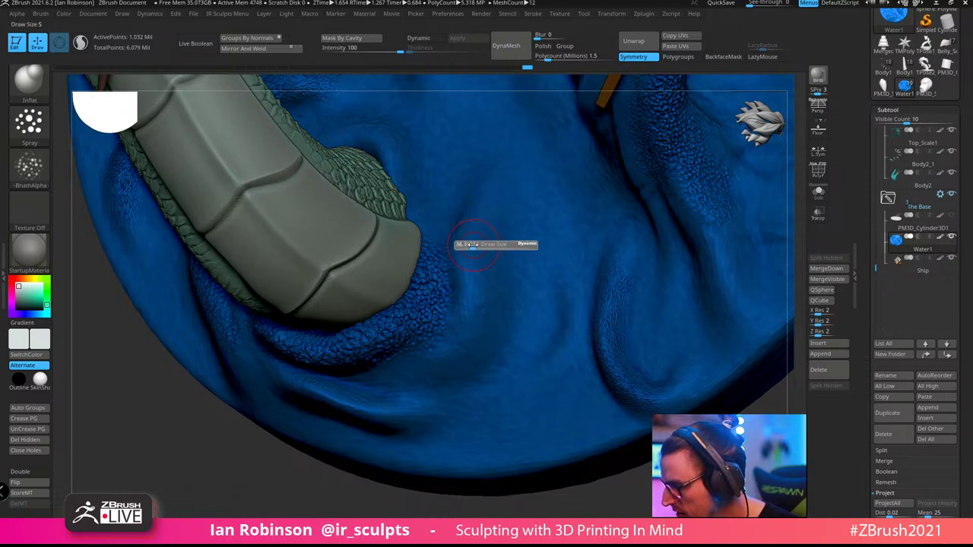
ctrl+right_drag(471, 343, 358, 324)
right_drag(270, 326, 304, 297)
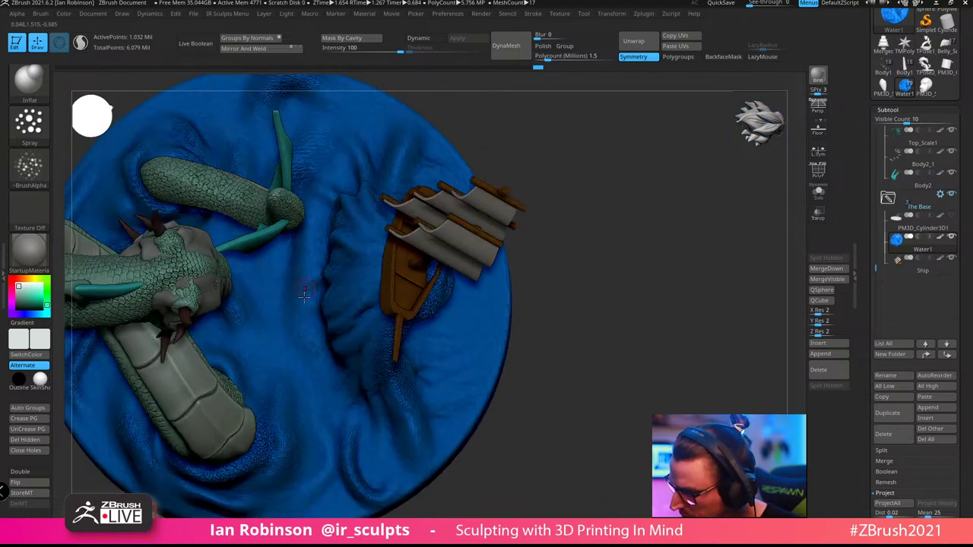
right_drag(424, 222, 398, 279)
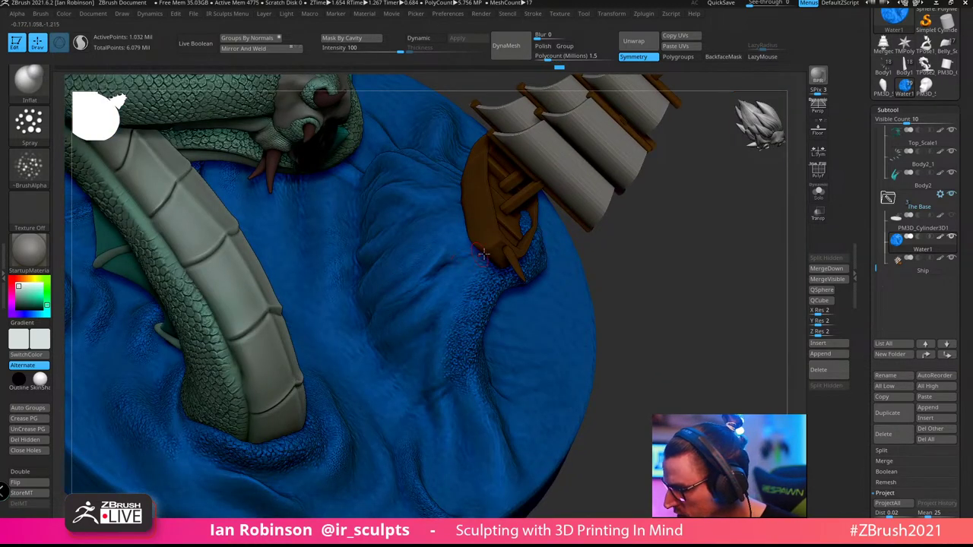
right_drag(472, 253, 417, 289)
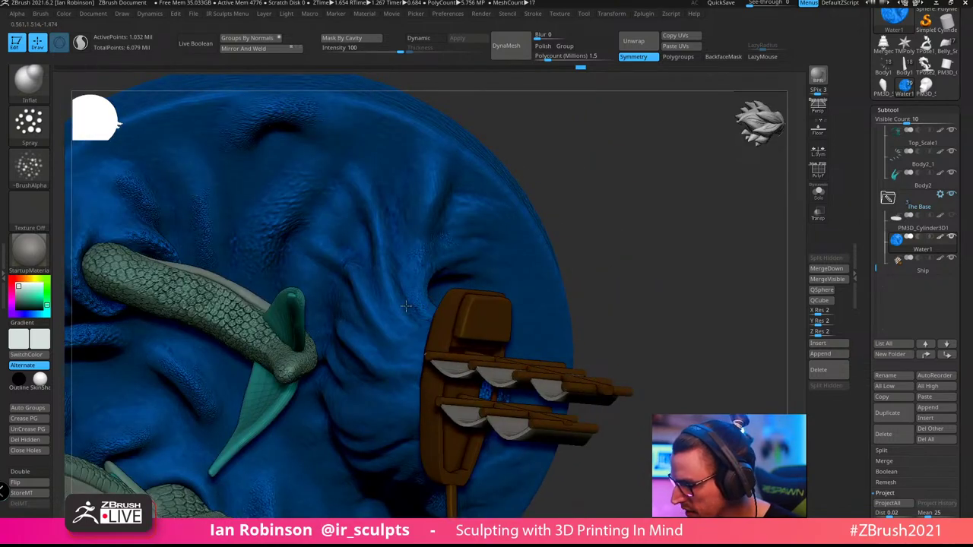
Switch to the Paint brush with a Color Spray stroke and Alpha 07
right_drag(496, 165, 542, 162)
key(b)
key(p)
key(a)
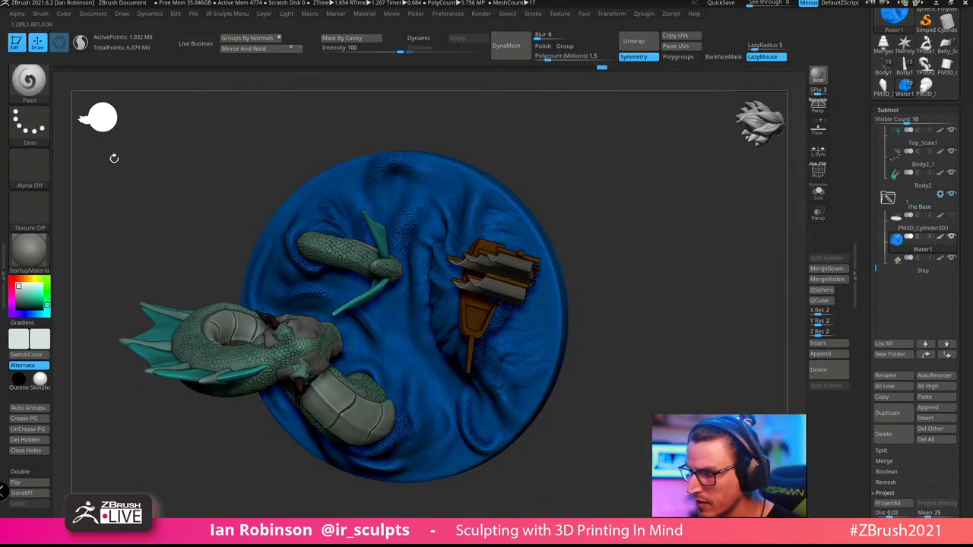
click(29, 79)
click(44, 136)
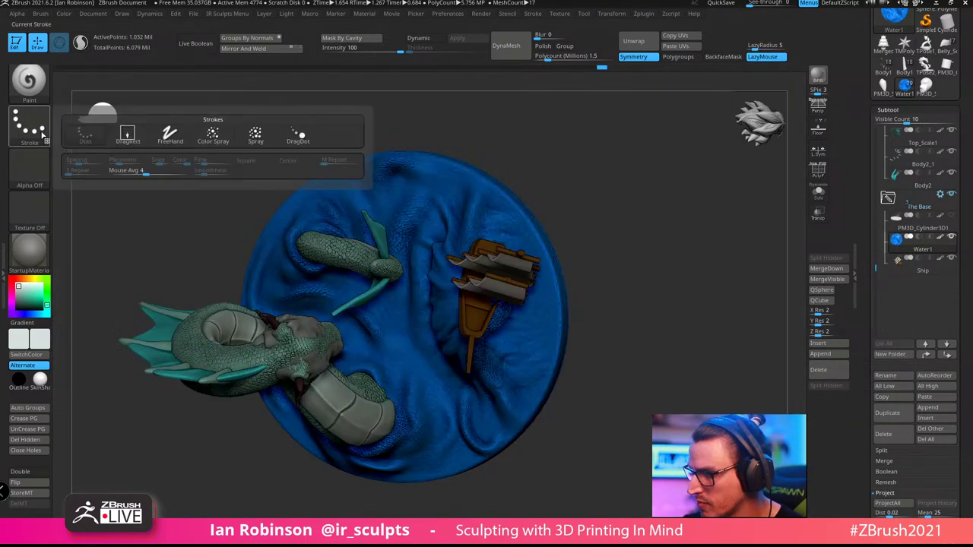
click(254, 137)
click(30, 167)
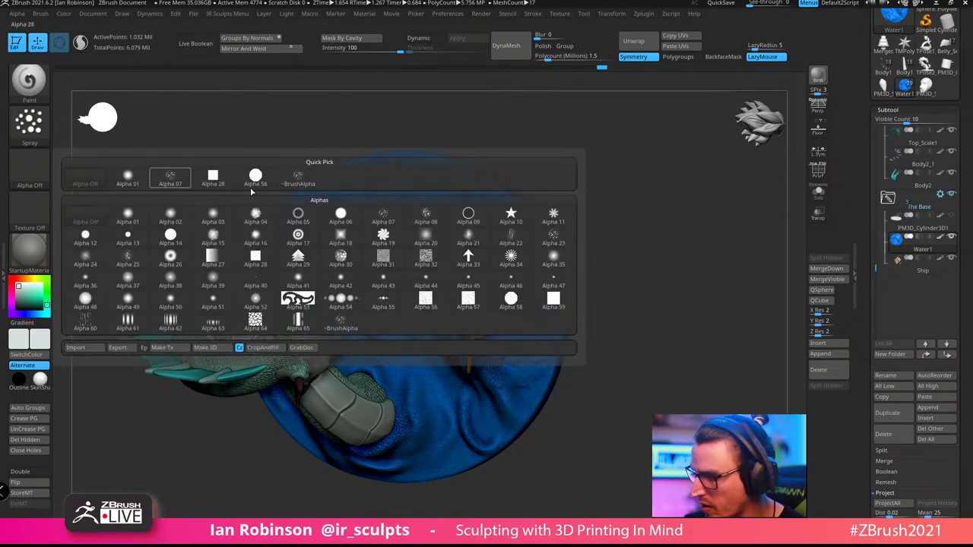
click(34, 129)
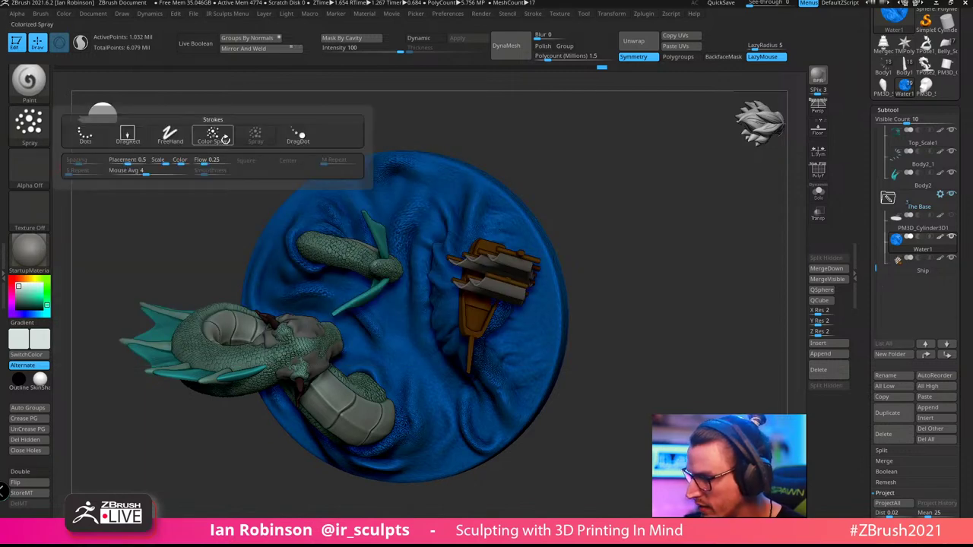
click(225, 139)
click(34, 169)
click(388, 224)
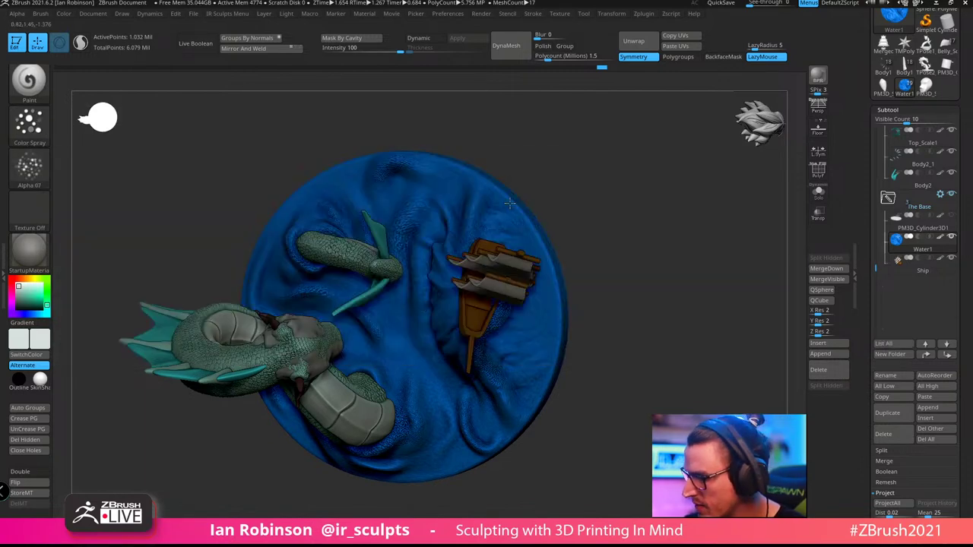
Isolate the water base with Solo, set the Paint brush's RGB intensity to 41 and enlarge its draw size
drag(662, 196, 636, 305)
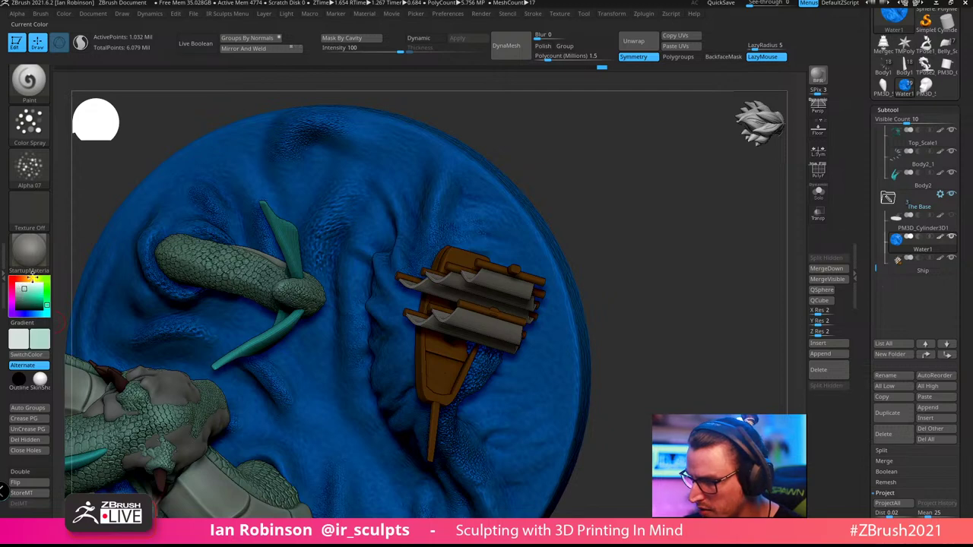
drag(631, 156, 487, 221)
click(818, 192)
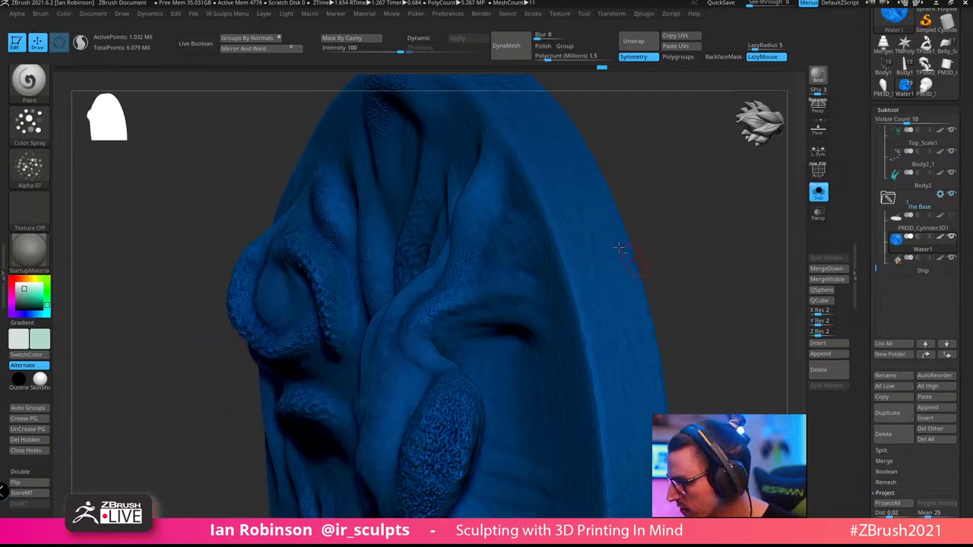
alt+drag(619, 248, 517, 129)
key(space)
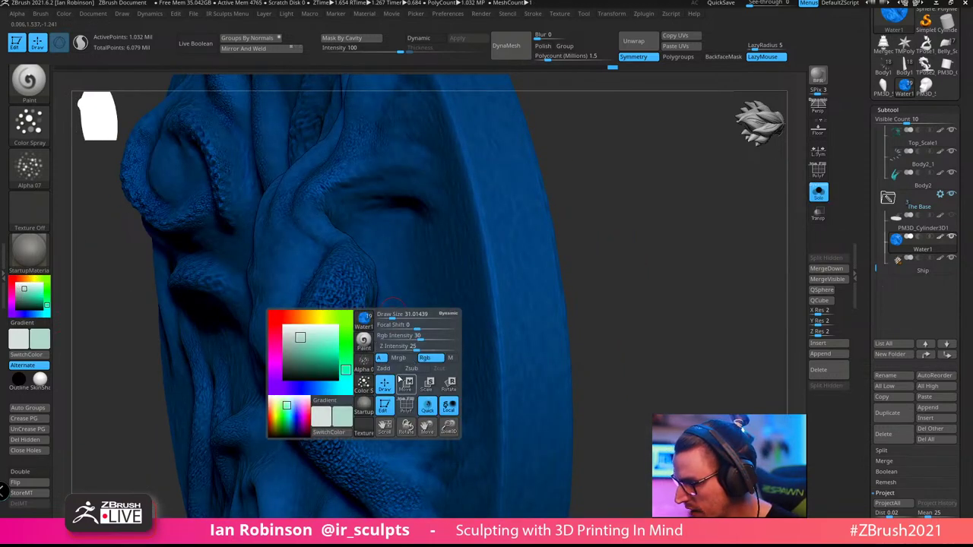
mouse_move(417, 339)
mouse_down()
mouse_move(426, 339)
mouse_move(396, 315)
mouse_up()
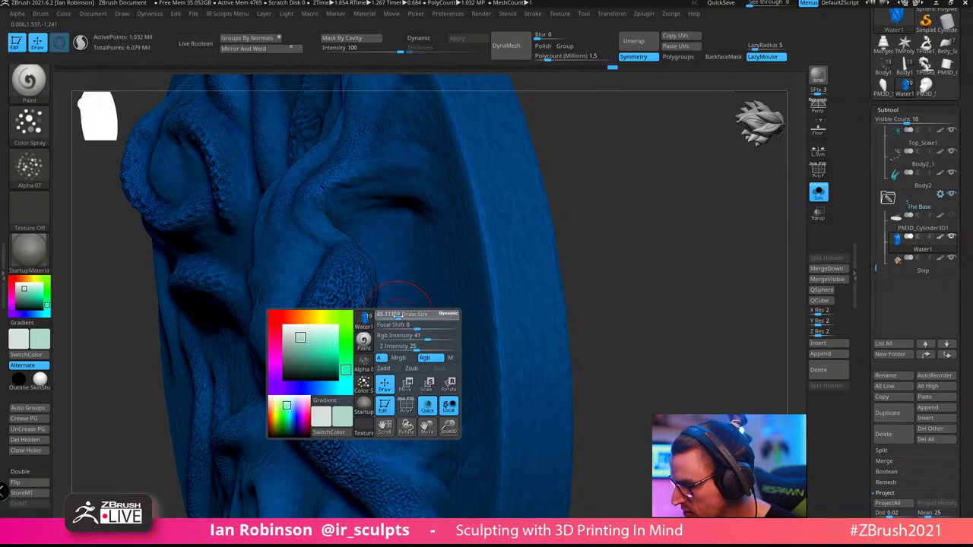
alt+right_drag(496, 268, 524, 193)
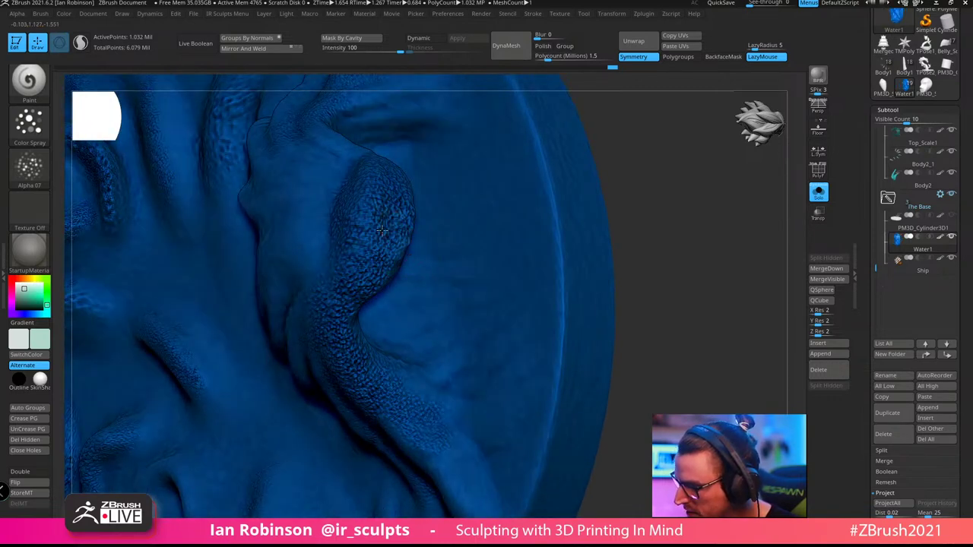
Try spraying the pale mint colour over the rounded head of the foam-textured wave, and undo it
mouse_move(382, 230)
mouse_down()
mouse_move(379, 204)
mouse_move(394, 187)
mouse_move(394, 209)
mouse_up()
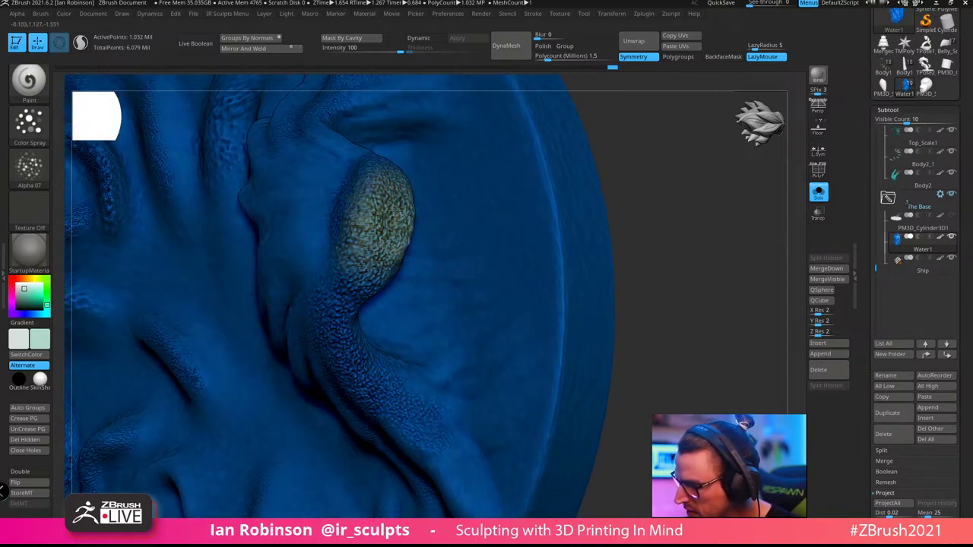
mouse_move(424, 257)
right_down()
mouse_move(430, 282)
mouse_move(282, 298)
right_up()
key(ctrl+z)
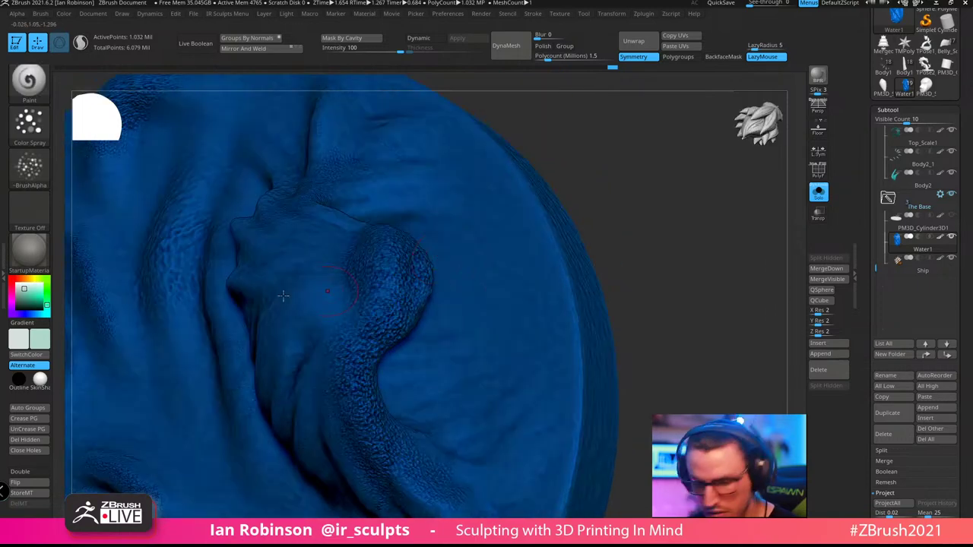
Choose a near-white colour and spray it over the rounded head of the foam-textured wave
click(16, 287)
key(ctrl+z)
mouse_move(412, 211)
right_down()
mouse_move(461, 248)
mouse_move(454, 258)
right_up()
key(ctrl+z)
drag(448, 237, 376, 255)
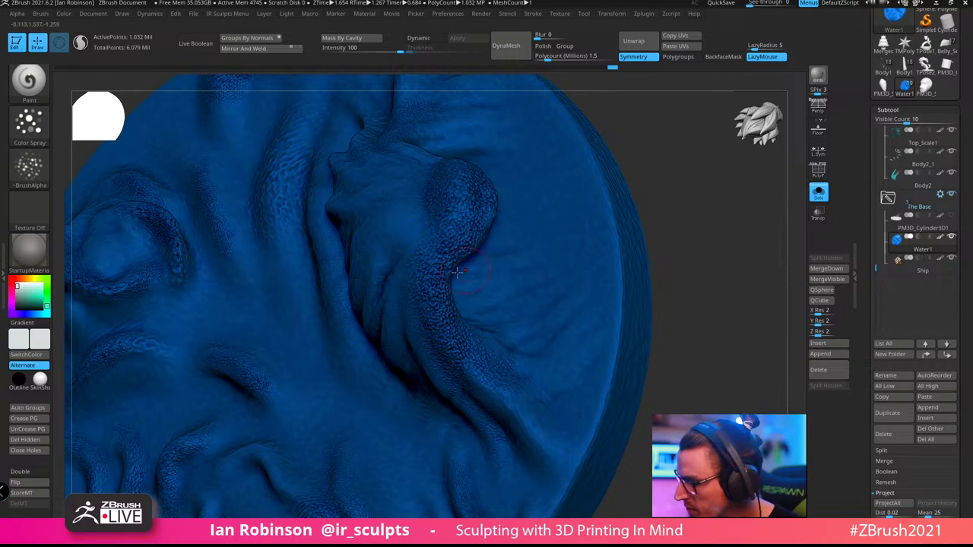
mouse_move(456, 271)
mouse_down()
mouse_move(465, 222)
mouse_move(450, 272)
mouse_up()
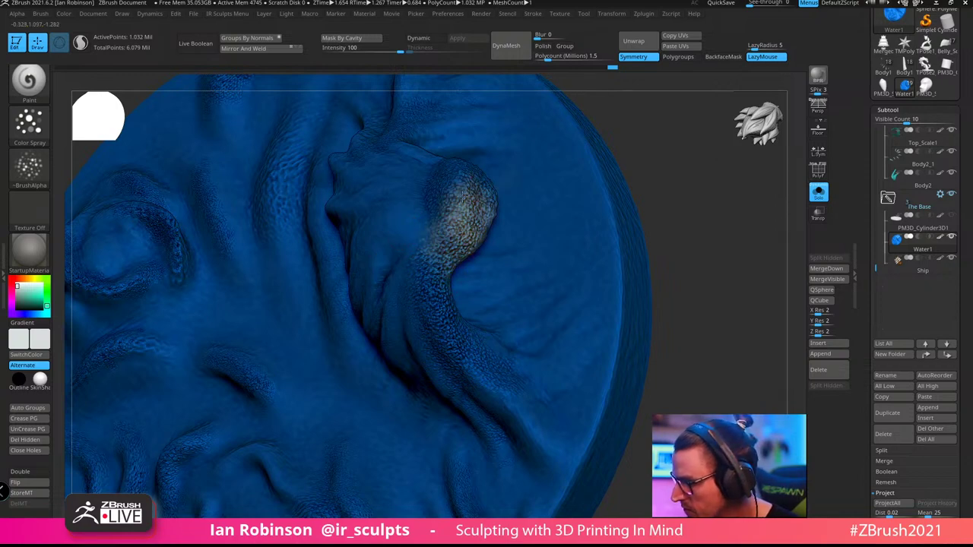
Paint white foam down the curved crest of the large wave on the water base
key(shift)
key(space)
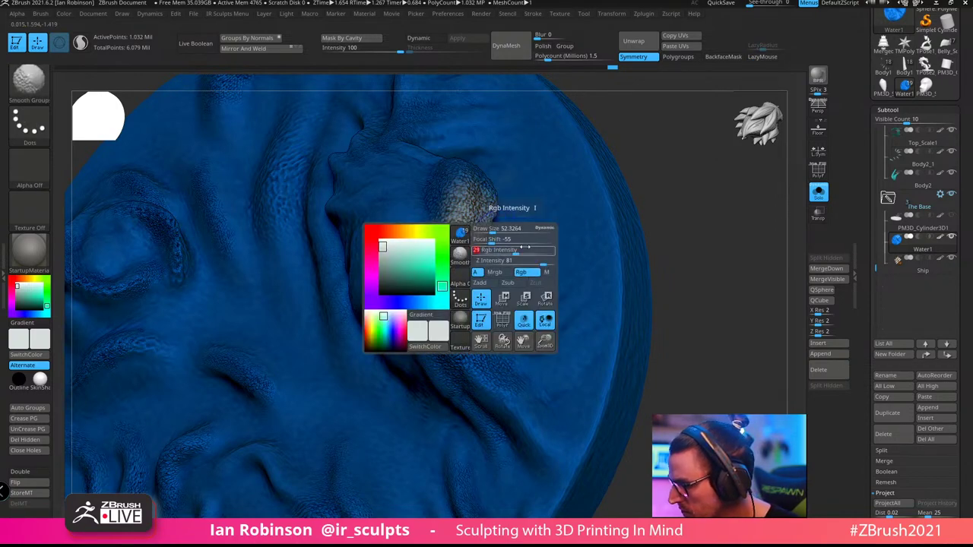
mouse_move(453, 225)
mouse_down()
mouse_move(427, 297)
mouse_move(440, 302)
mouse_up()
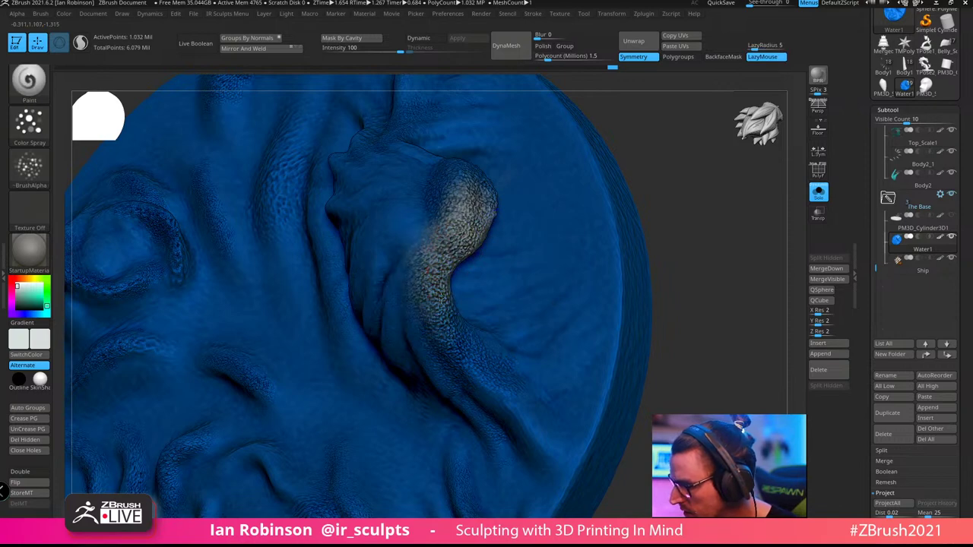
key(f)
mouse_move(578, 206)
mouse_down()
mouse_move(569, 150)
mouse_move(510, 167)
mouse_move(467, 157)
mouse_move(471, 228)
mouse_move(428, 189)
mouse_move(353, 280)
mouse_move(400, 278)
mouse_move(416, 264)
mouse_up()
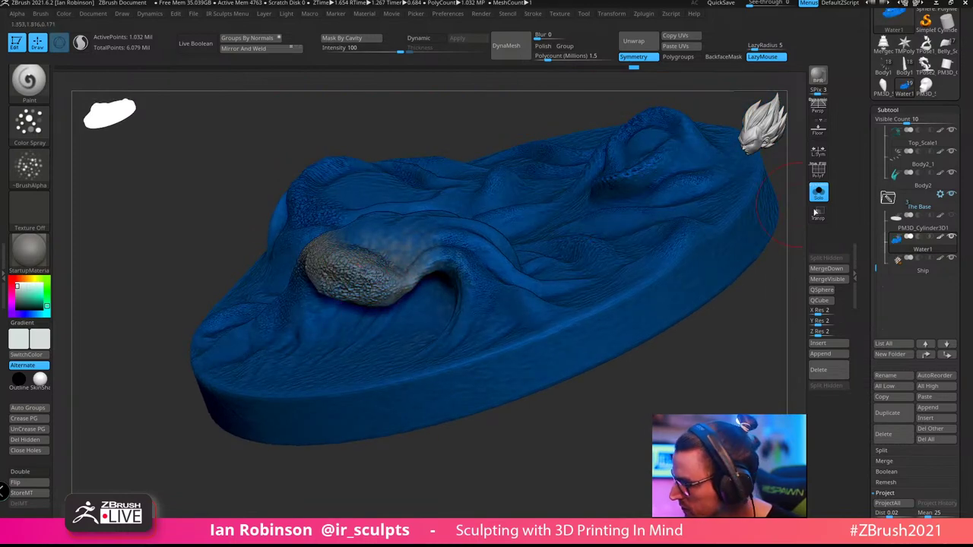
Leave Solo mode to show the whole model and paint a light foam patch on the water beside the ship's stern
click(818, 194)
drag(628, 385, 654, 444)
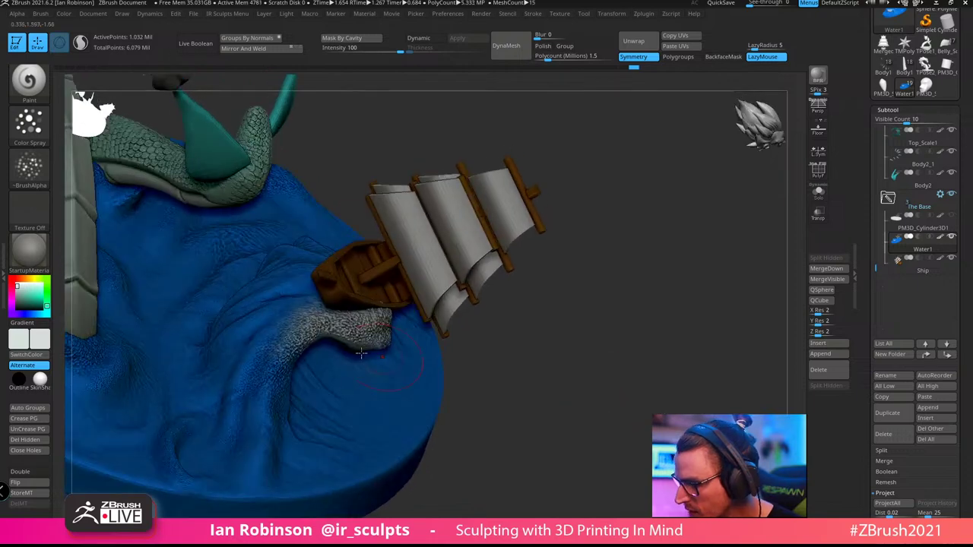
mouse_move(578, 253)
mouse_down()
mouse_move(540, 282)
mouse_move(637, 346)
mouse_move(620, 369)
mouse_up()
key(s)
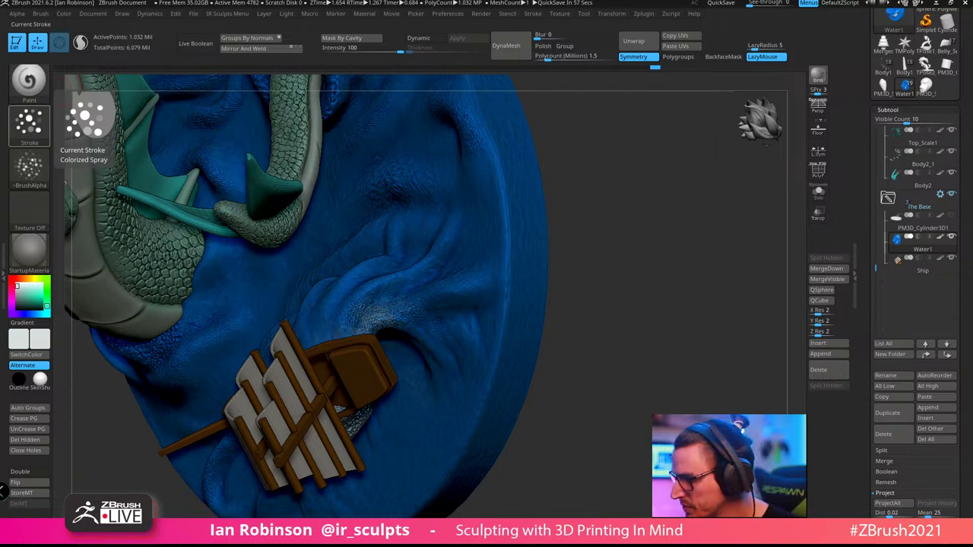
Paint white foam on the wave crests near the base's rim and around the tail where it enters the water
mouse_move(611, 240)
mouse_down()
mouse_move(649, 297)
mouse_move(646, 312)
mouse_up()
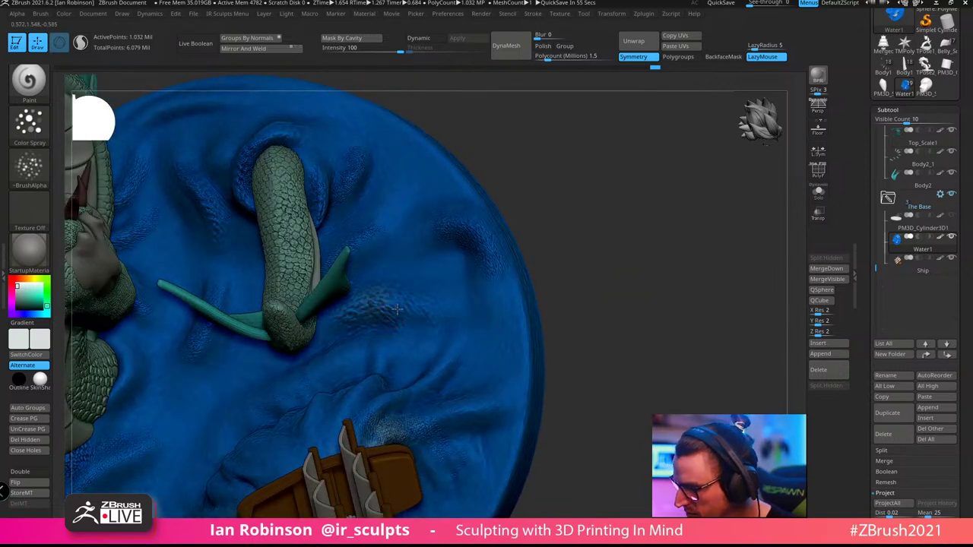
drag(459, 222, 470, 225)
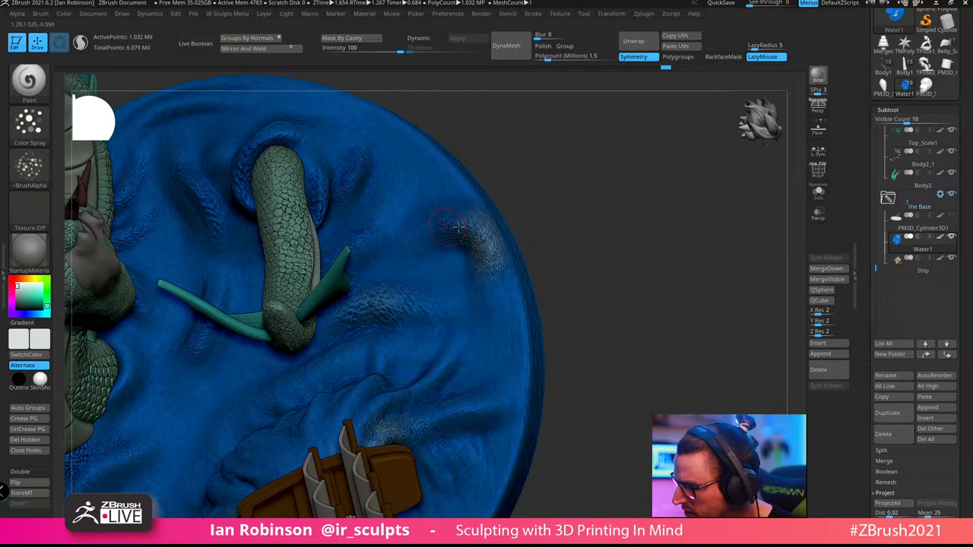
key(s)
alt+drag(541, 147, 604, 221)
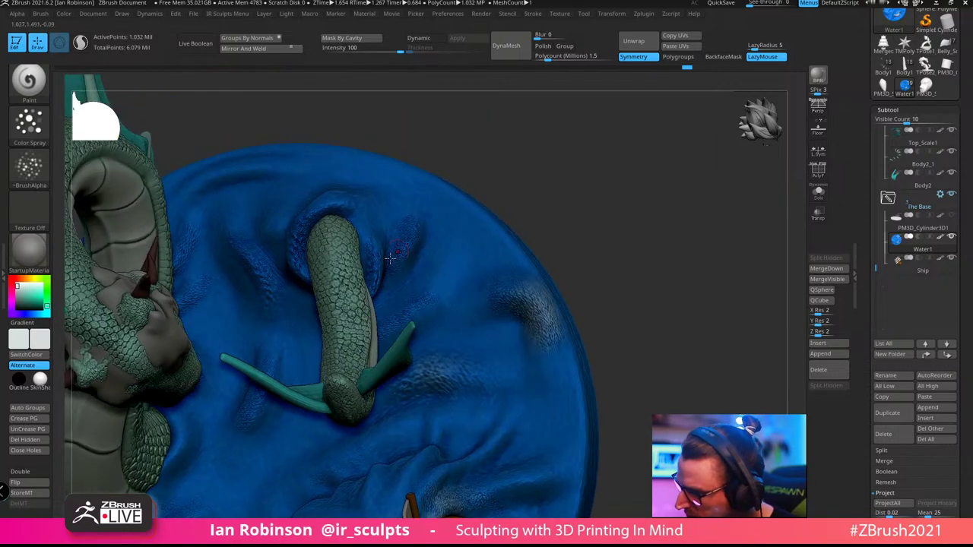
drag(534, 189, 544, 160)
drag(426, 173, 314, 217)
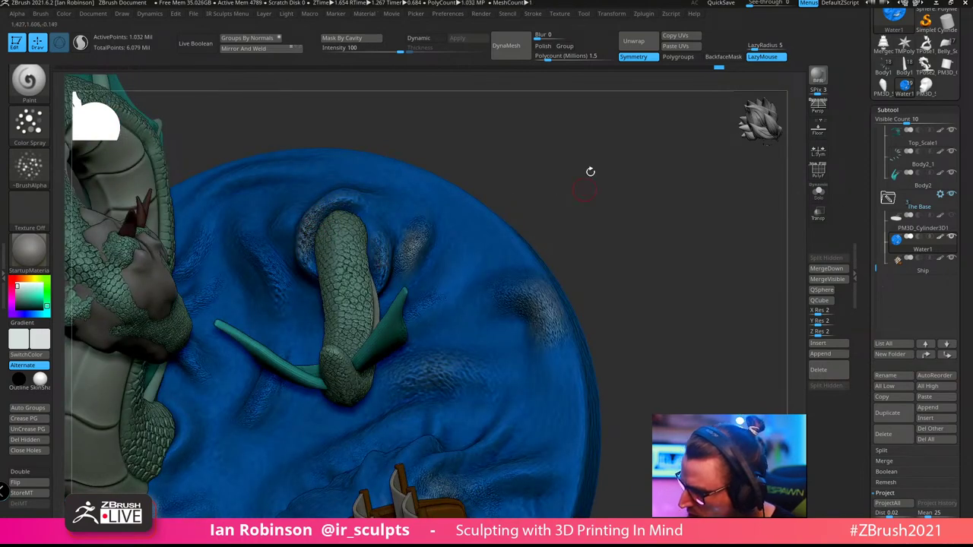
Set the Paint brush's Rgb Intensity to 50 and paint white foam down the wave ridge next to the tail
drag(590, 172, 286, 328)
key(space)
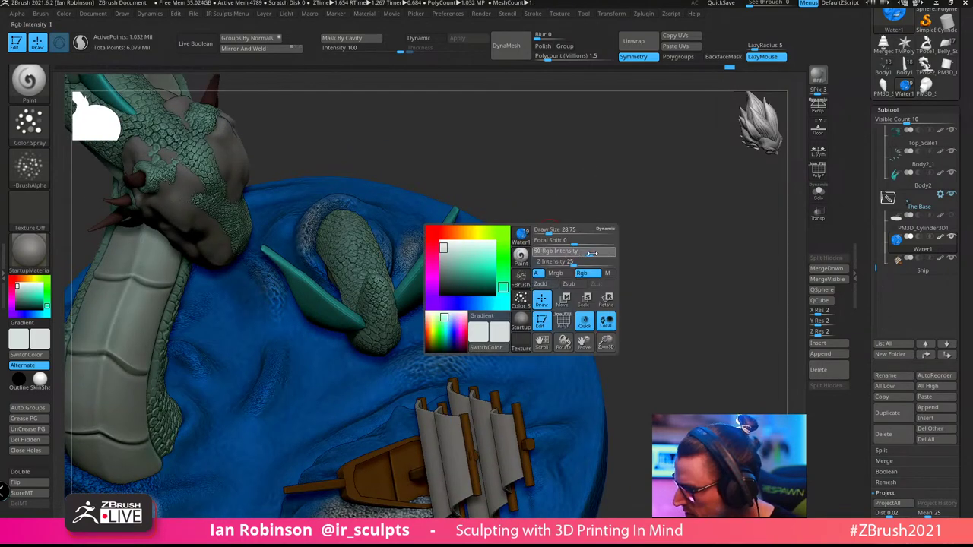
drag(567, 152, 586, 224)
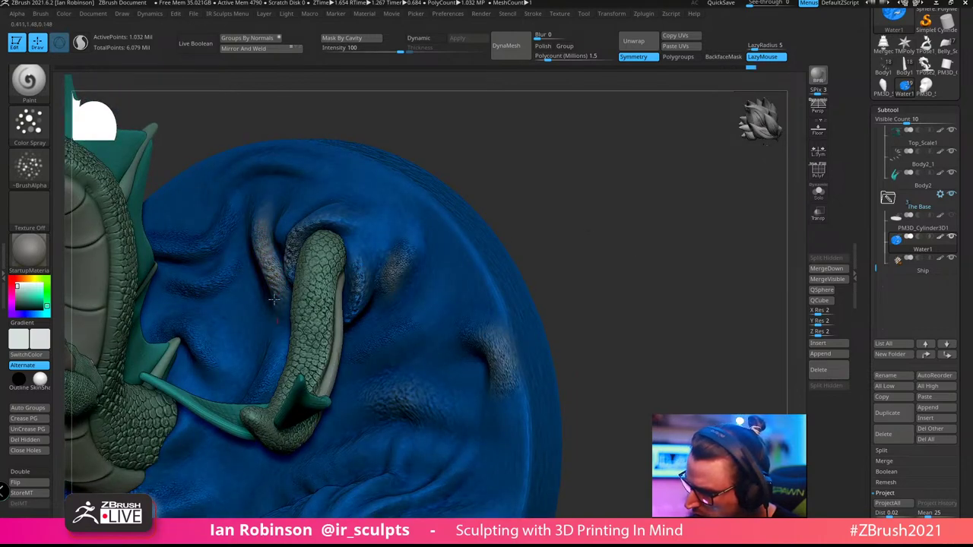
mouse_move(273, 299)
mouse_down()
mouse_move(634, 209)
mouse_move(656, 189)
mouse_move(456, 304)
mouse_move(238, 382)
mouse_up()
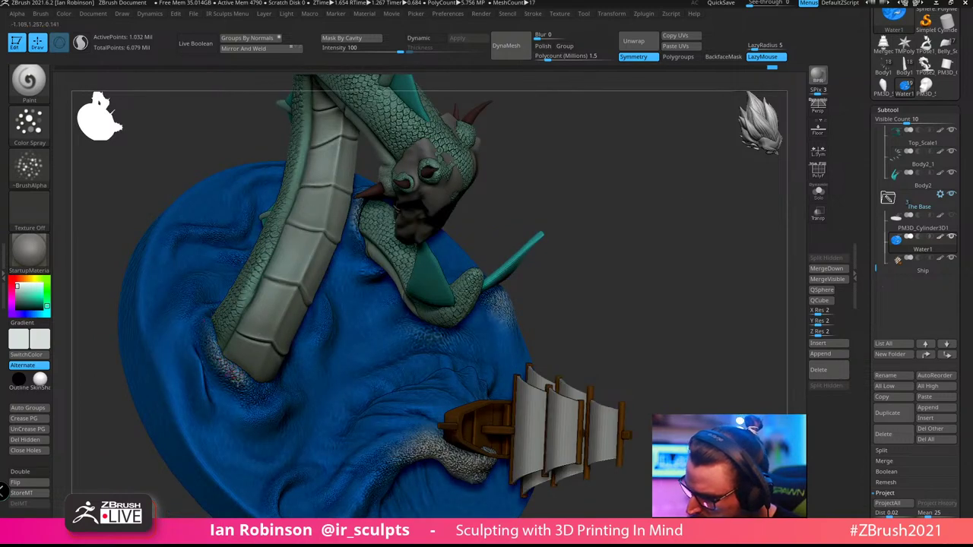
Adjust the brush size and paint white foam along the raised water rim in front of the serpent's neck base
drag(634, 304, 623, 334)
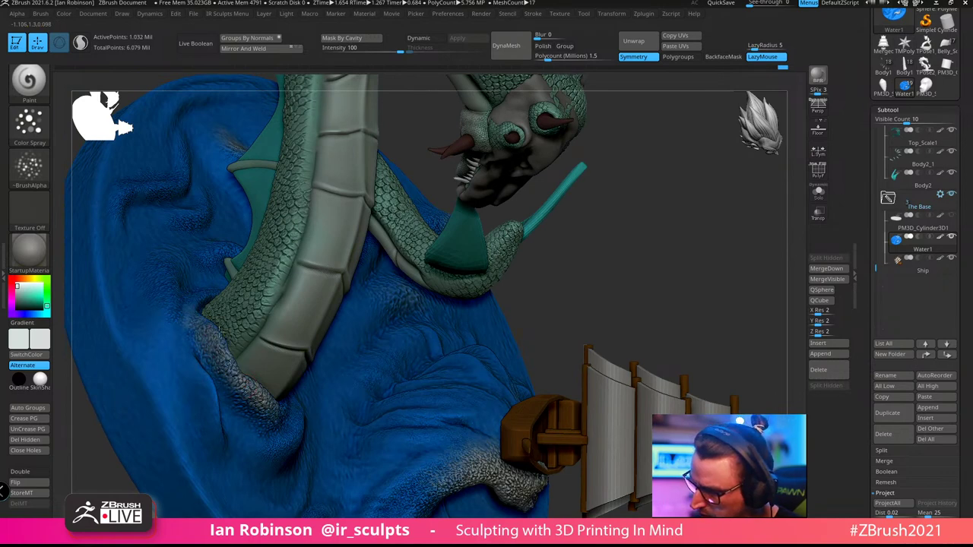
right_drag(428, 368, 404, 322)
ctrl+right_drag(308, 313, 302, 334)
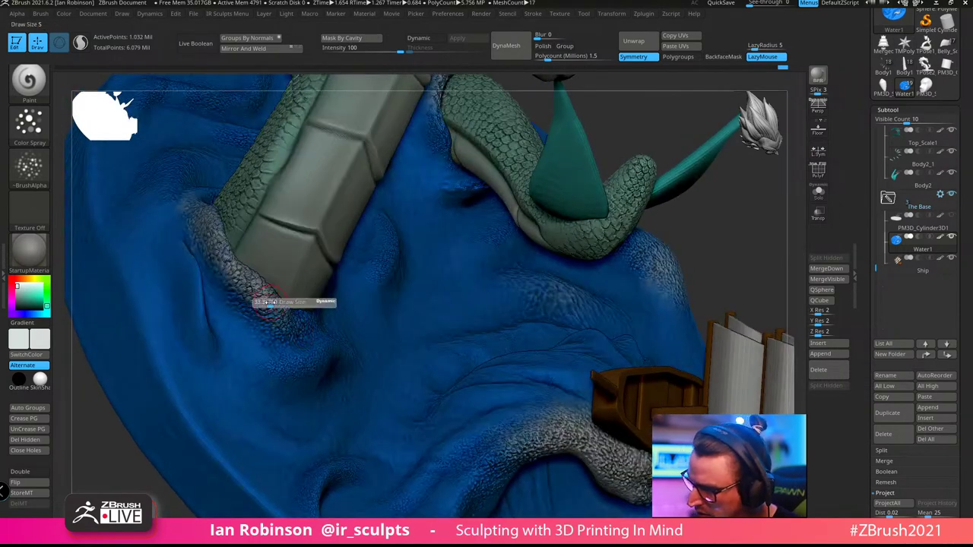
right_drag(262, 290, 293, 333)
drag(293, 332, 304, 325)
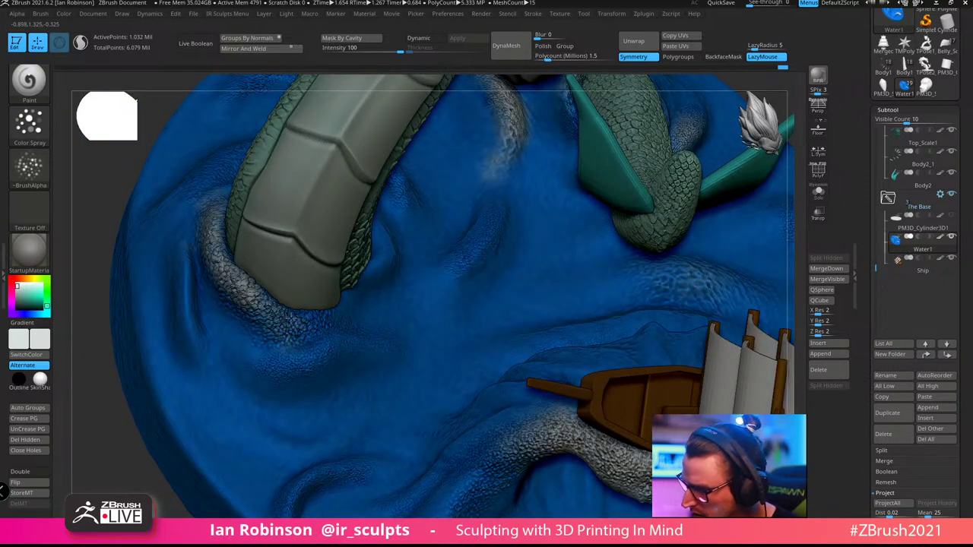
Extend the foam at the neck base onto the outer ripple and over the swell below the neck
drag(191, 236, 187, 252)
right_drag(188, 263, 268, 264)
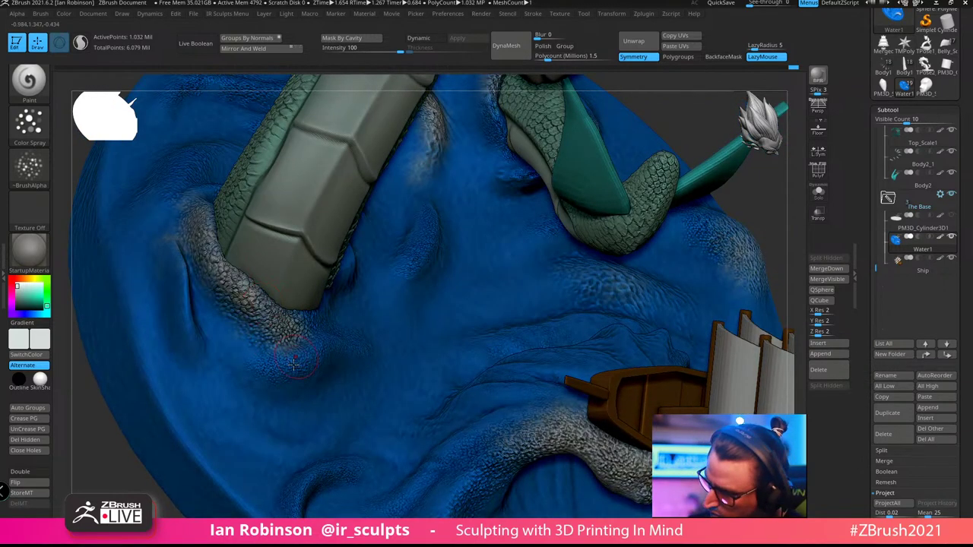
drag(284, 373, 322, 350)
mouse_move(332, 332)
right_down()
mouse_move(346, 330)
mouse_move(337, 339)
right_up()
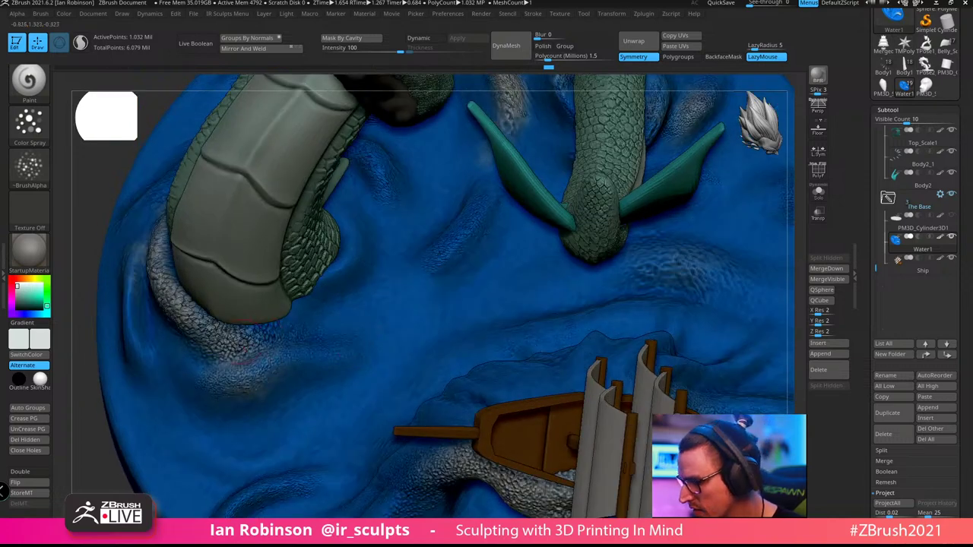
Paint foam on the water behind the scaly side of the neck base and set the smoothing brush's Rgb Intensity to 47
right_drag(325, 291, 343, 259)
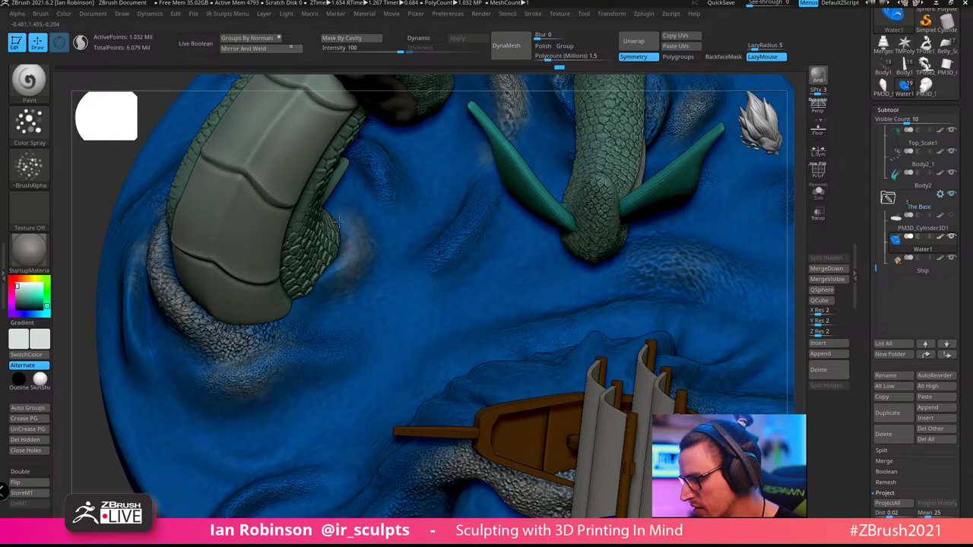
key(shift)
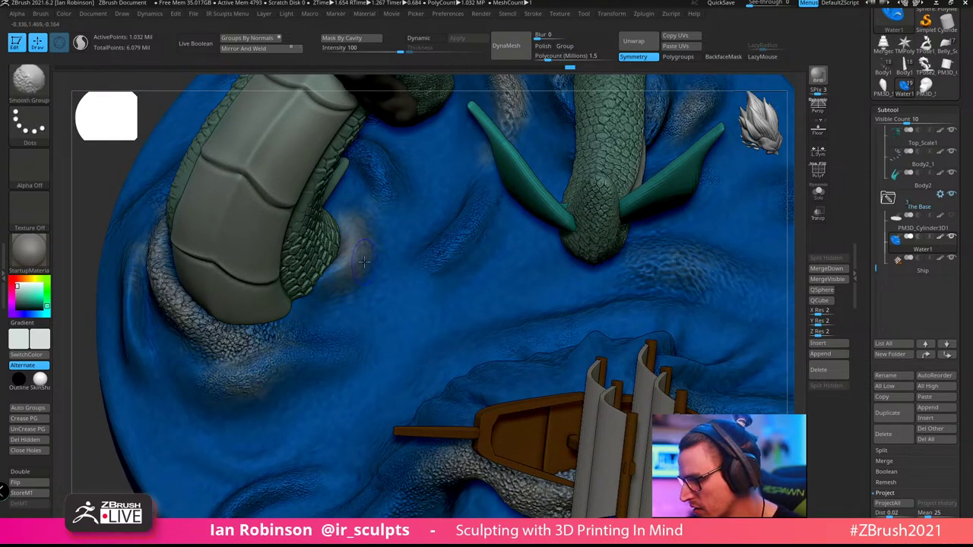
right_click(364, 260)
click(396, 283)
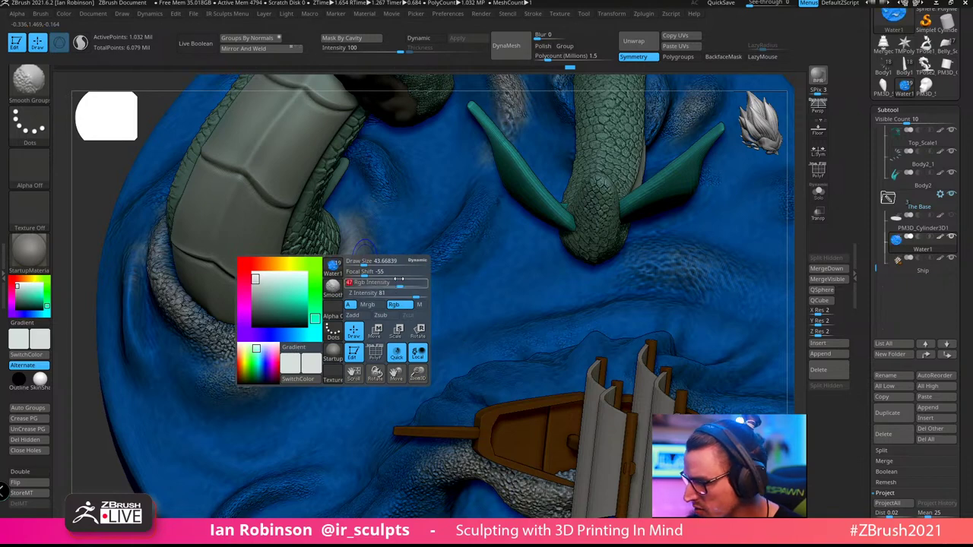
Replace Smooth Groups with the standard Smooth brush as the smoothing brush
key(shift)
shift+right_click(373, 281)
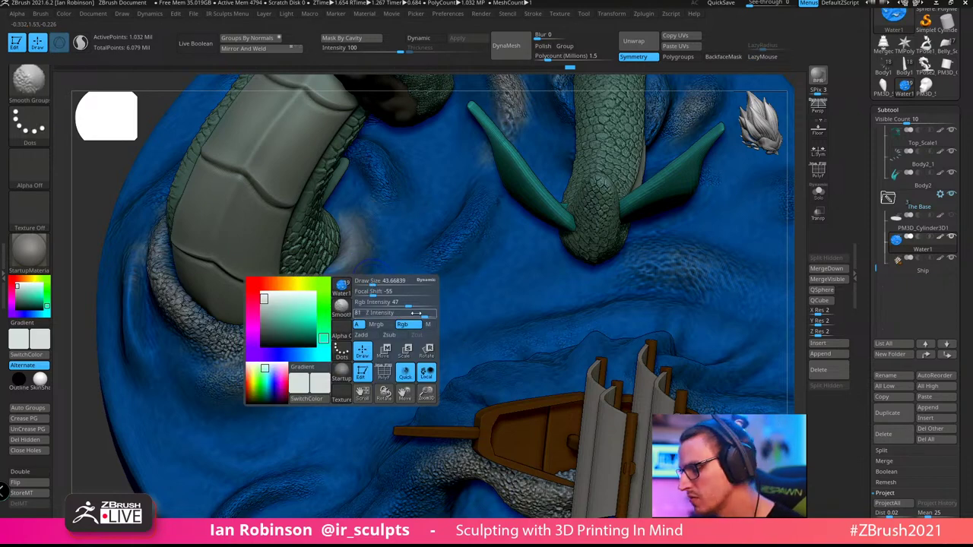
shift+click(30, 82)
shift+click(177, 349)
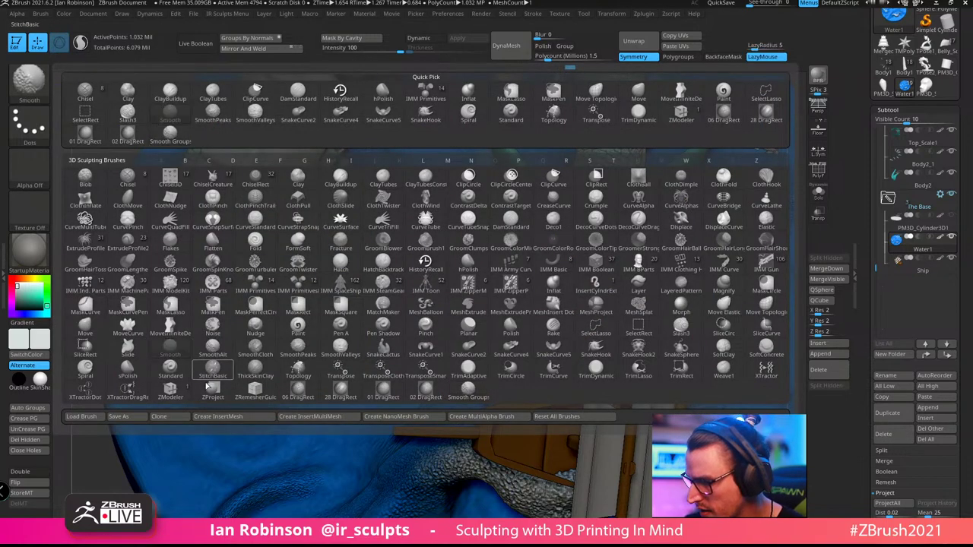
right_click(357, 442)
key(shift)
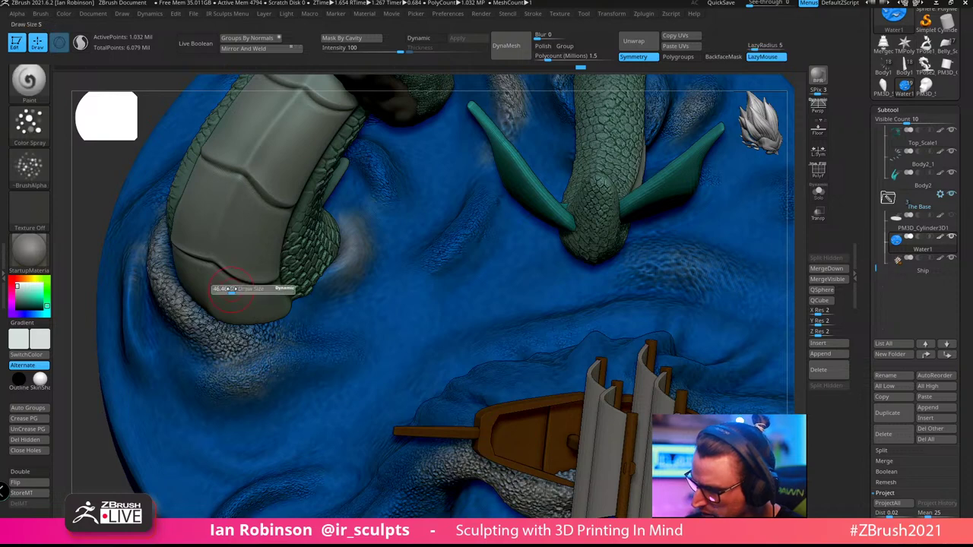
Paint white foam on the water beside the serpent's body and along the winding wave ridge behind its back fins
right_drag(305, 288, 431, 290)
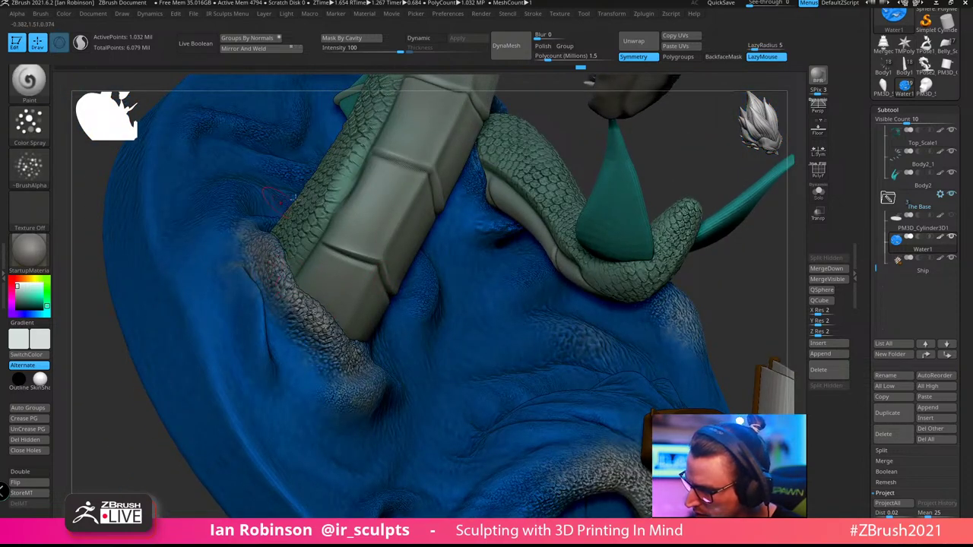
mouse_move(341, 335)
right_down()
mouse_move(357, 327)
mouse_move(321, 339)
mouse_move(292, 306)
mouse_move(348, 376)
mouse_move(424, 299)
mouse_move(411, 251)
mouse_move(380, 296)
mouse_move(403, 364)
mouse_move(389, 363)
right_up()
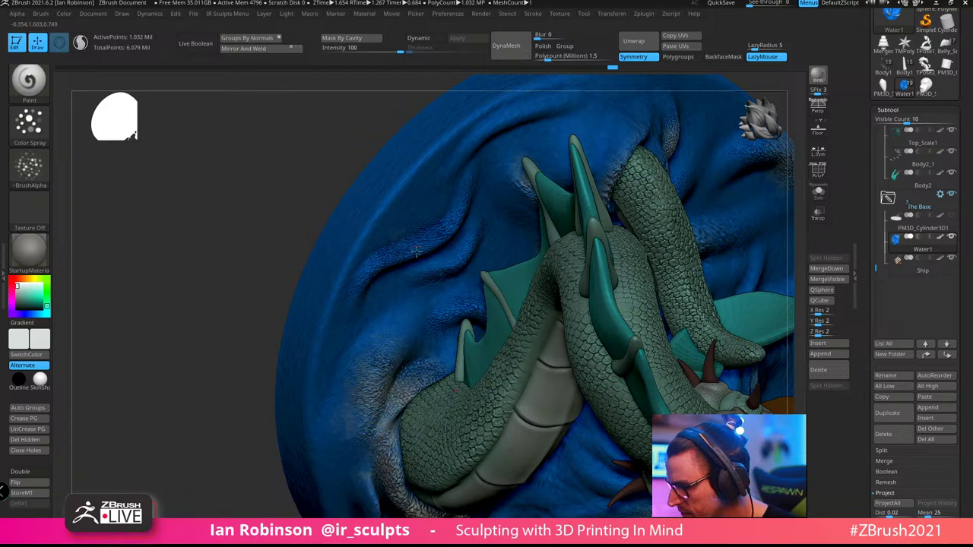
key(s)
click(437, 234)
drag(397, 251, 446, 216)
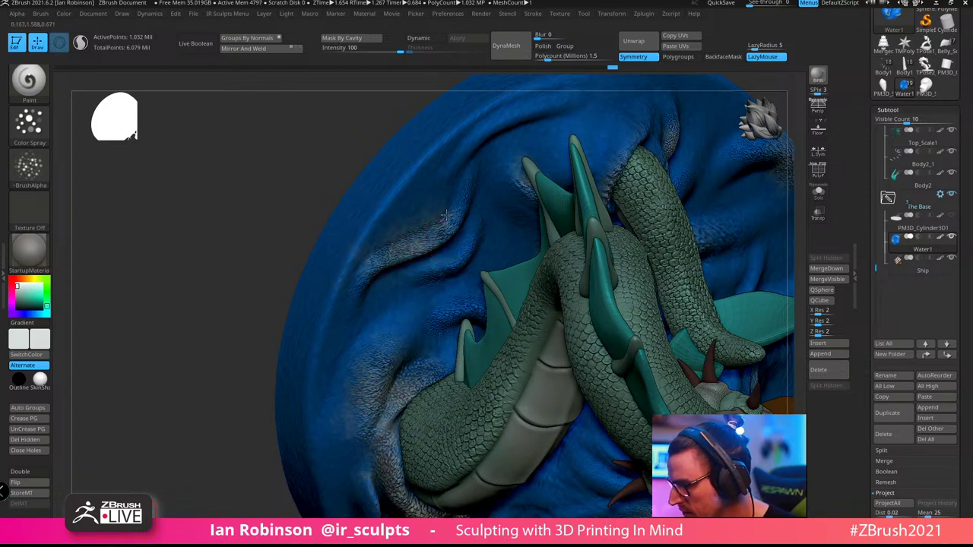
Paint white foam on the small wave crests around the submerged tail and on the swells between tail and ship
alt+right_drag(331, 241, 505, 336)
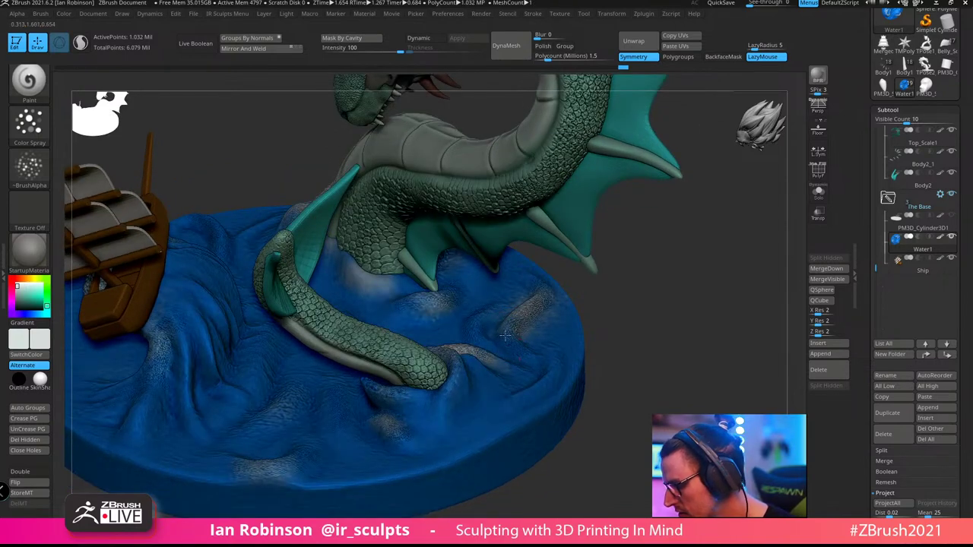
right_drag(585, 319, 435, 361)
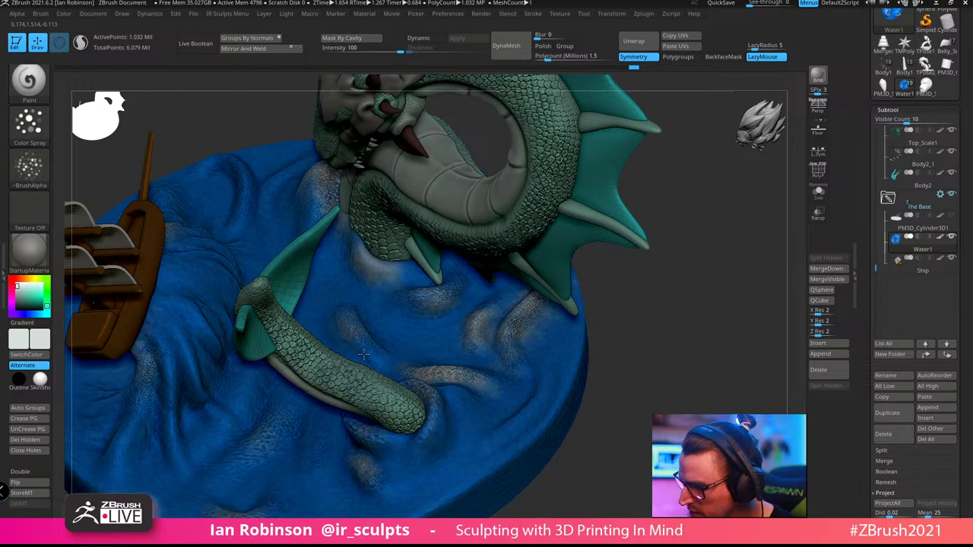
right_drag(367, 351, 272, 380)
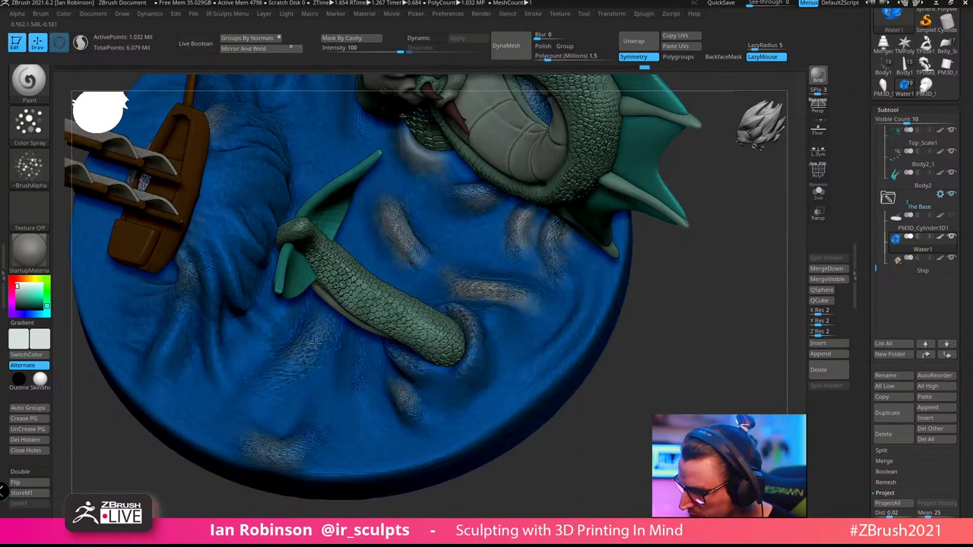
right_drag(692, 304, 289, 307)
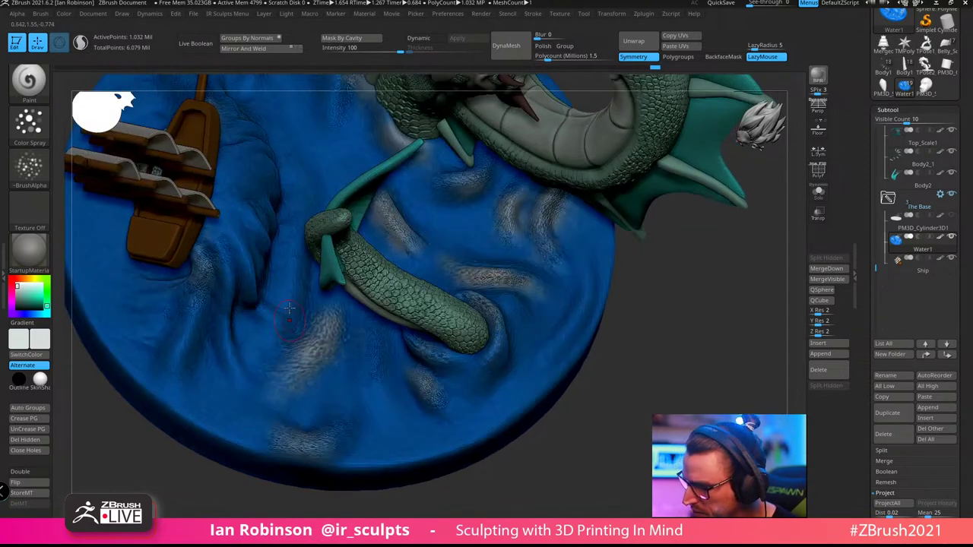
right_drag(291, 236, 253, 256)
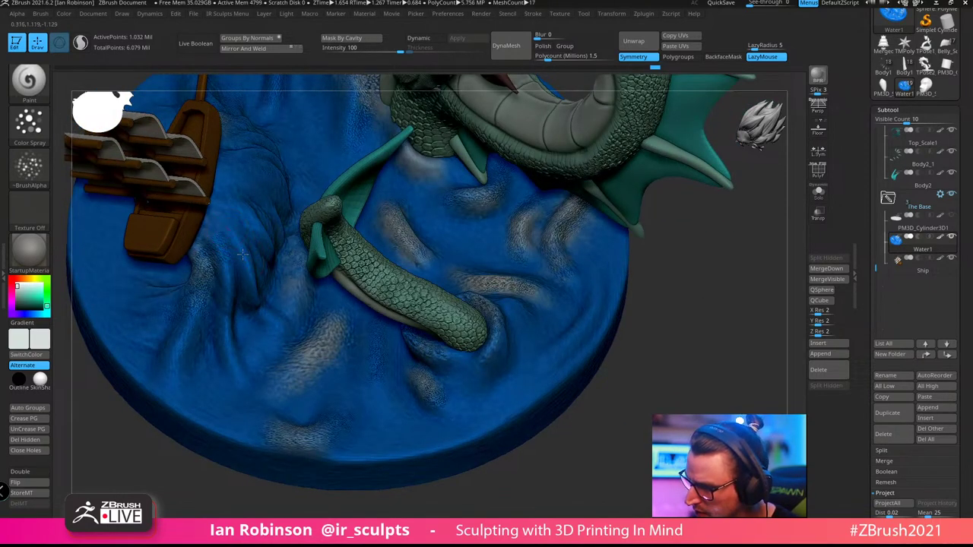
Isolate the water base and paint white foam streaks along the folds of the large wave
click(817, 192)
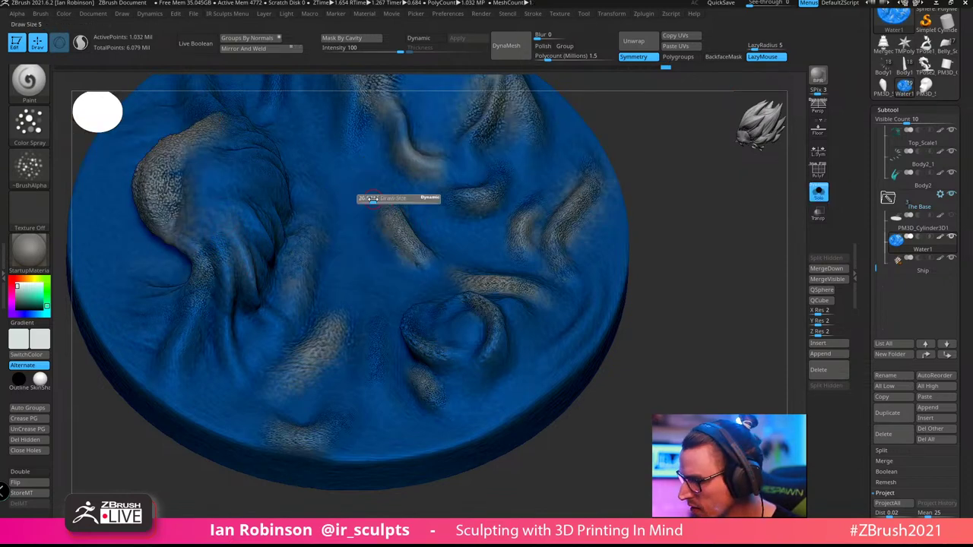
right_drag(370, 199, 335, 190)
mouse_move(335, 190)
alt+right_down()
mouse_move(422, 277)
mouse_move(334, 236)
alt+right_up()
drag(308, 166, 366, 292)
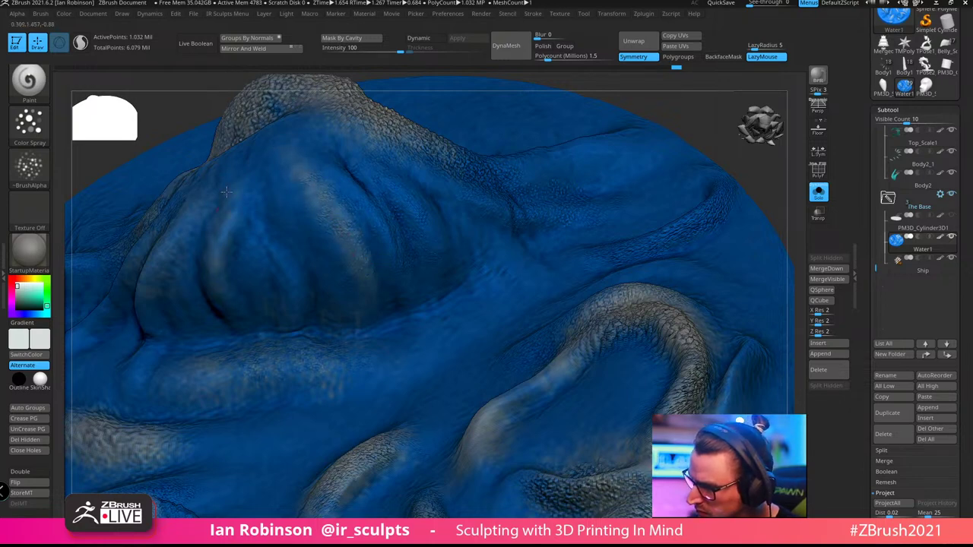
right_drag(256, 145, 287, 299)
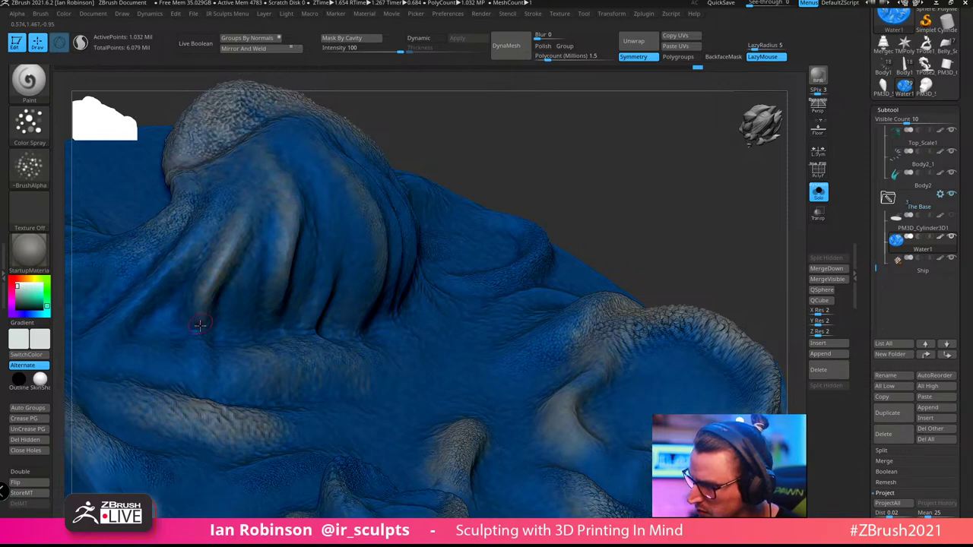
right_drag(199, 325, 262, 308)
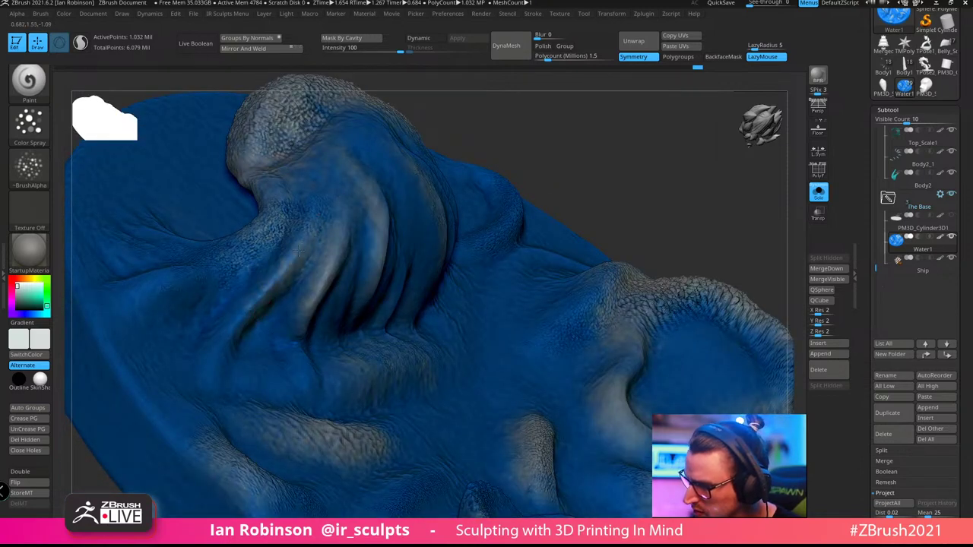
drag(299, 251, 237, 340)
Preview the ToyPlastic, SkinShade4 and BasicMaterial2 materials on the water, comparing the last one with the whole model
mouse_move(492, 270)
ctrl+right_down()
mouse_move(499, 319)
mouse_move(512, 252)
ctrl+right_up()
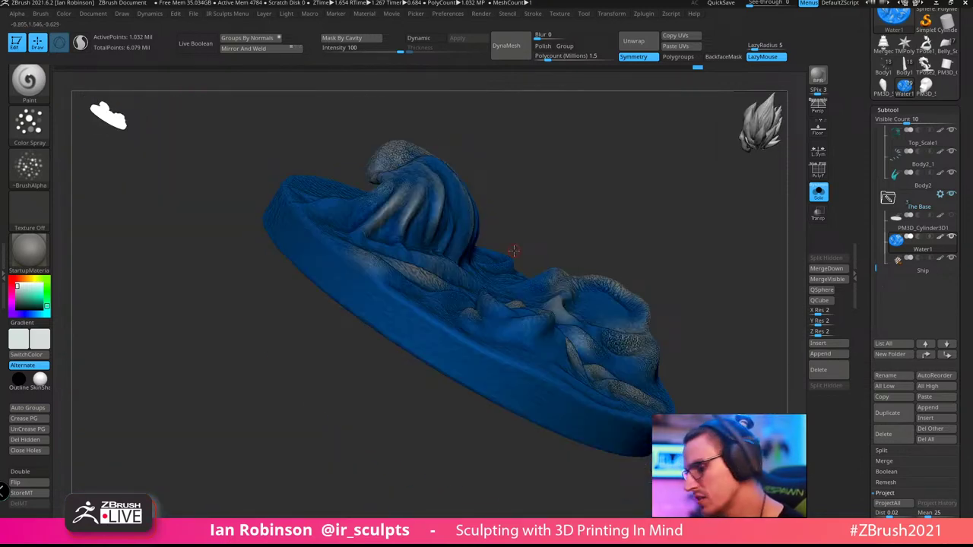
click(31, 251)
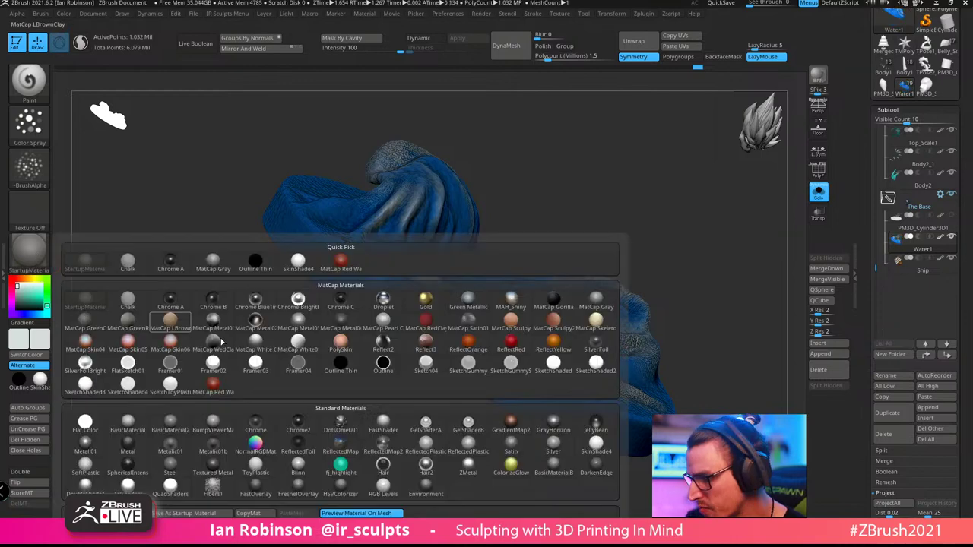
click(256, 466)
mouse_move(263, 462)
right_down()
mouse_move(354, 434)
mouse_move(464, 297)
mouse_move(461, 265)
mouse_move(771, 182)
right_up()
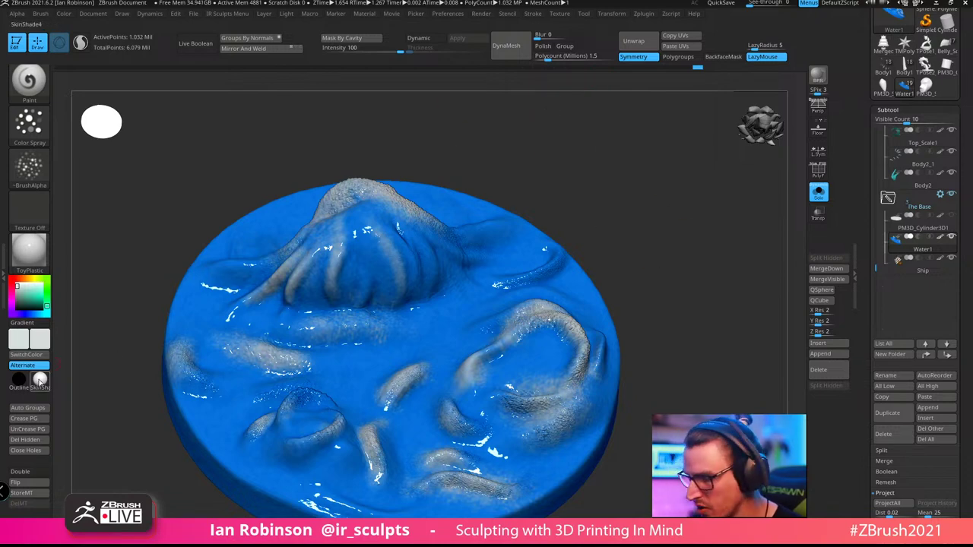
click(39, 379)
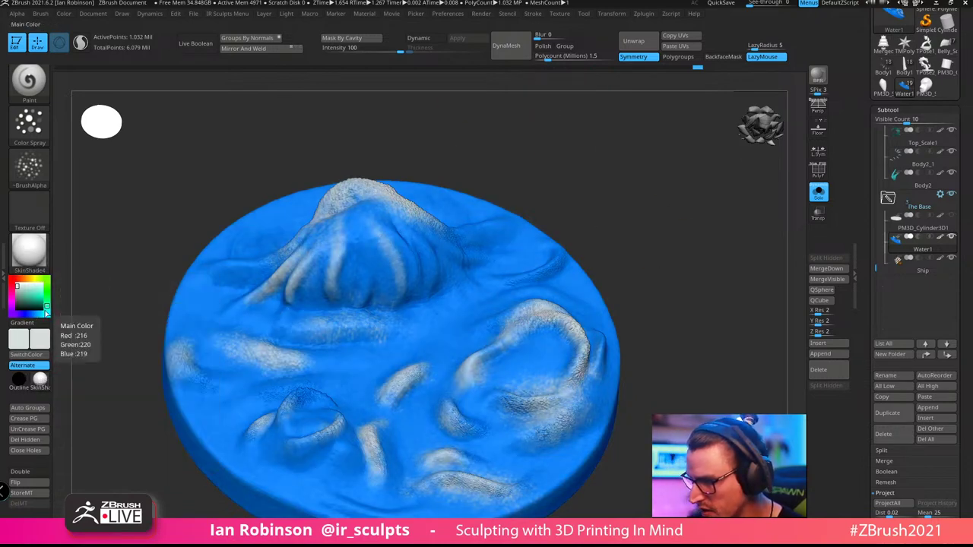
click(29, 250)
click(172, 428)
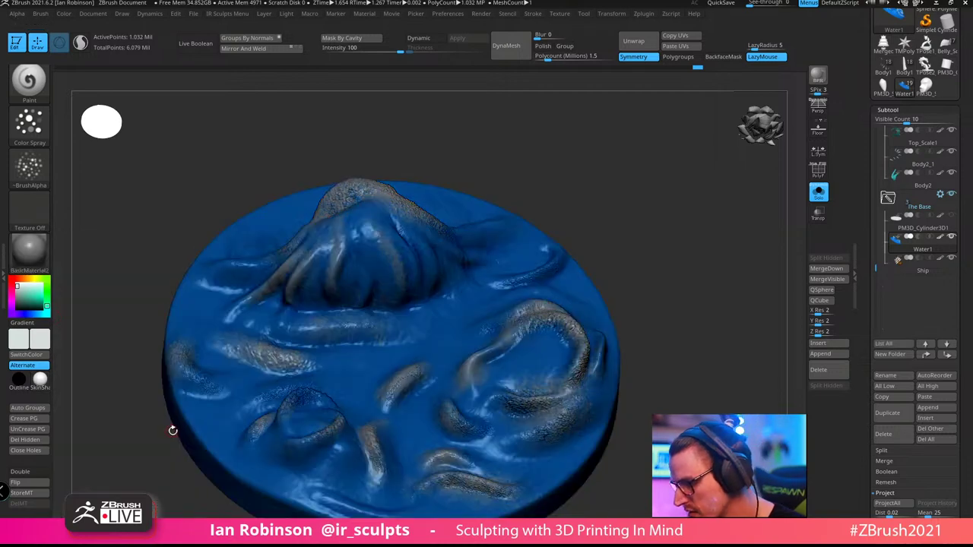
click(820, 192)
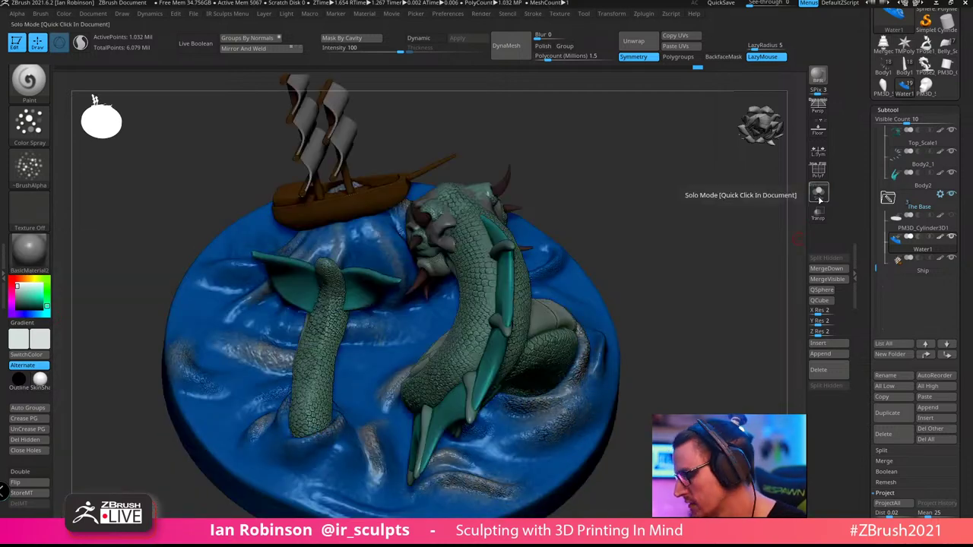
click(820, 192)
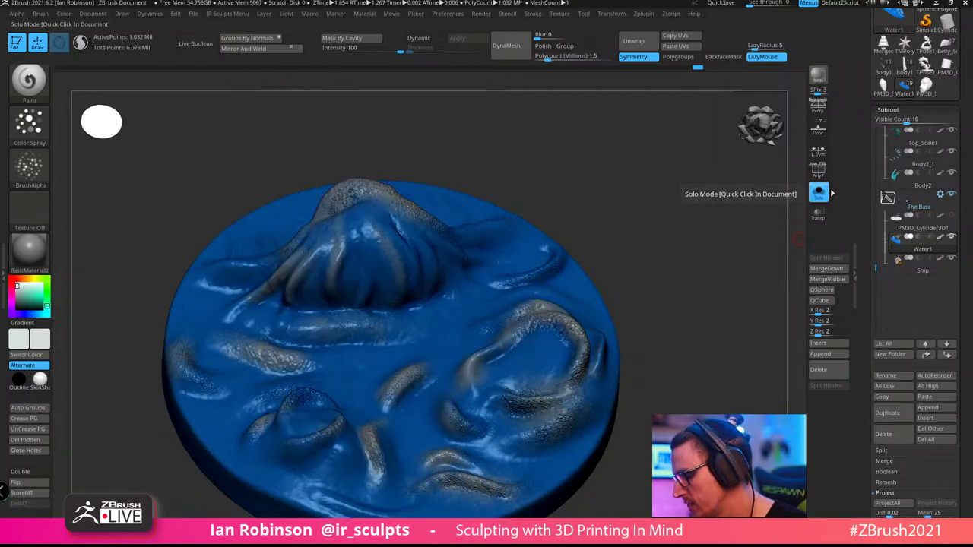
Fill the water with the ToyPlastic material using the Move brush, and show the whole sculpture again
click(29, 249)
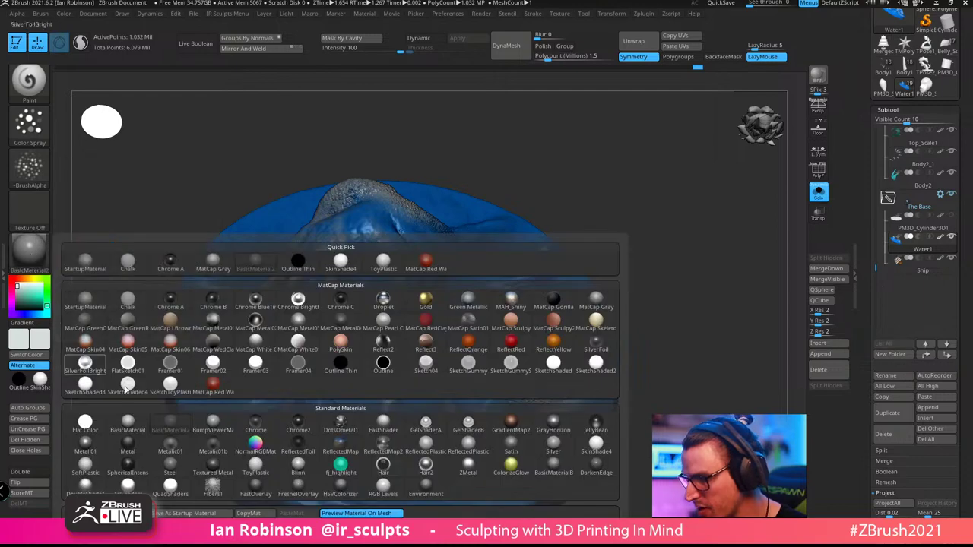
click(255, 467)
mouse_move(538, 196)
mouse_down()
mouse_move(558, 169)
mouse_move(591, 205)
mouse_move(610, 189)
mouse_move(631, 201)
mouse_up()
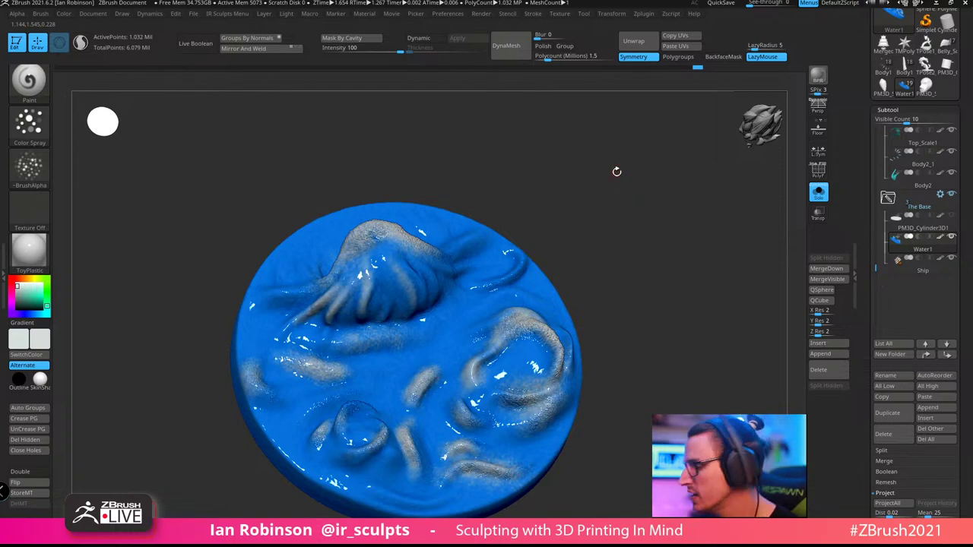
key(space)
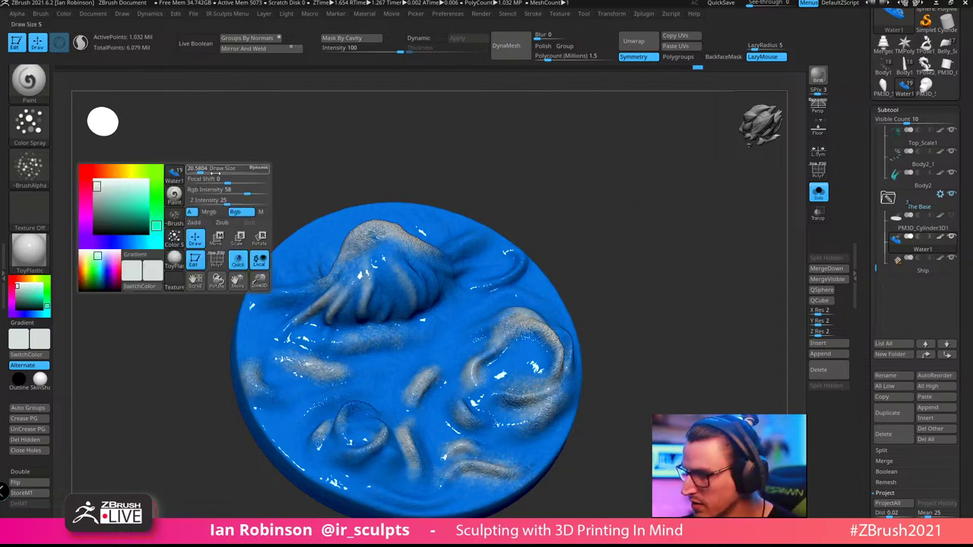
key(b)
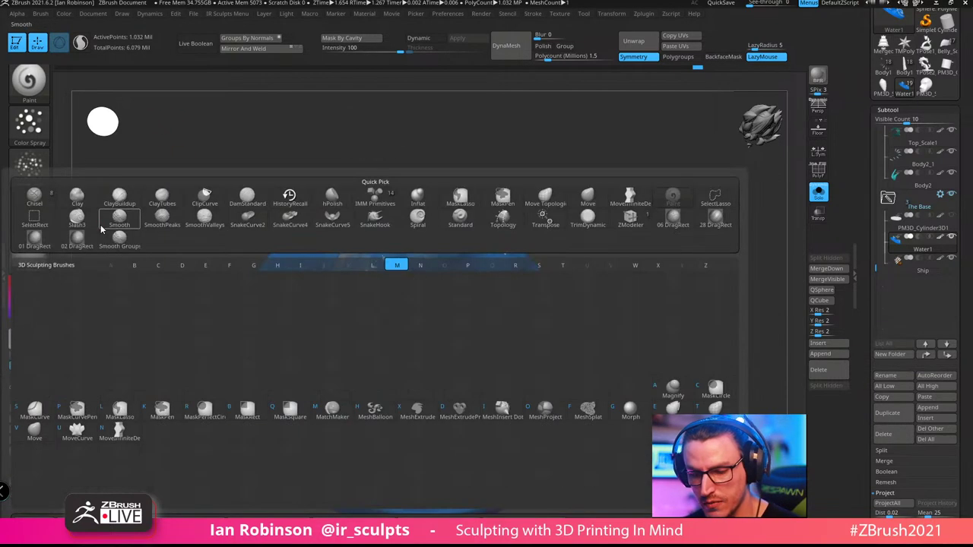
key(m)
key(v)
key(space)
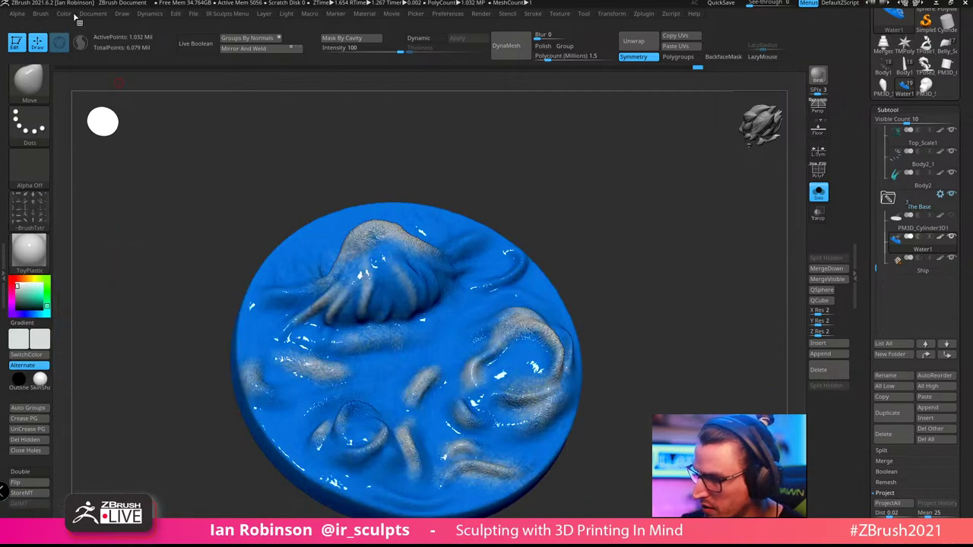
click(69, 13)
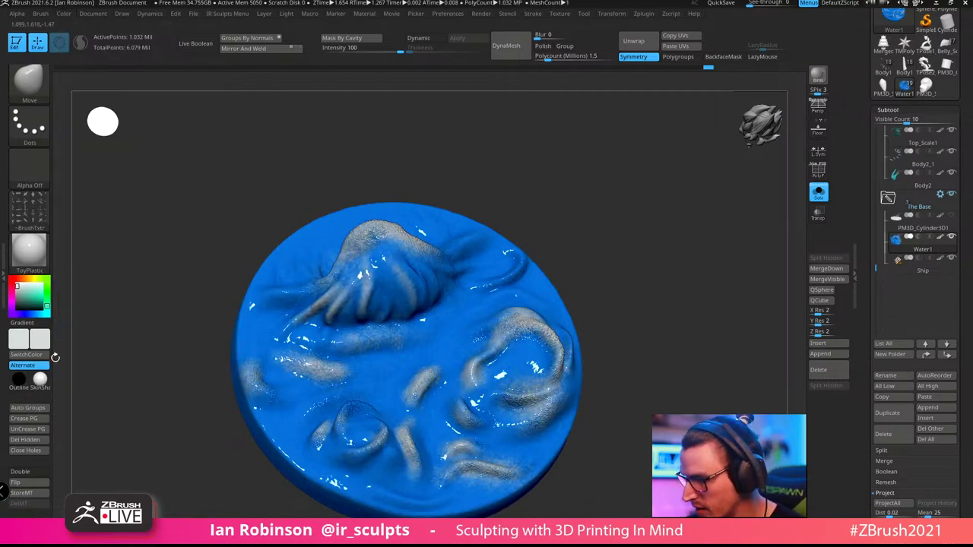
click(819, 194)
drag(726, 238, 710, 195)
drag(666, 225, 707, 195)
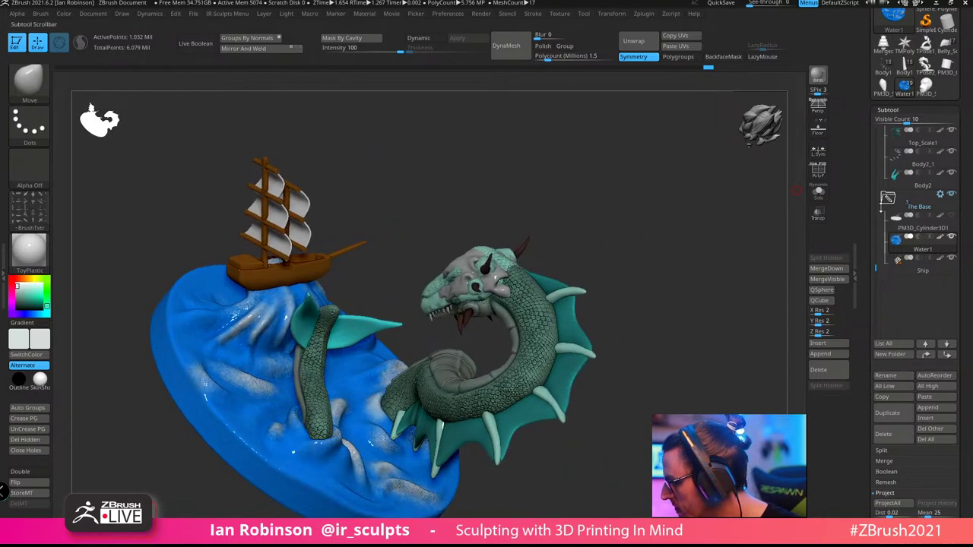
Hide the Upper_Jaw2_1 subtool and make the scaly head piece Upper_Jaw2_2 active
drag(876, 266, 875, 153)
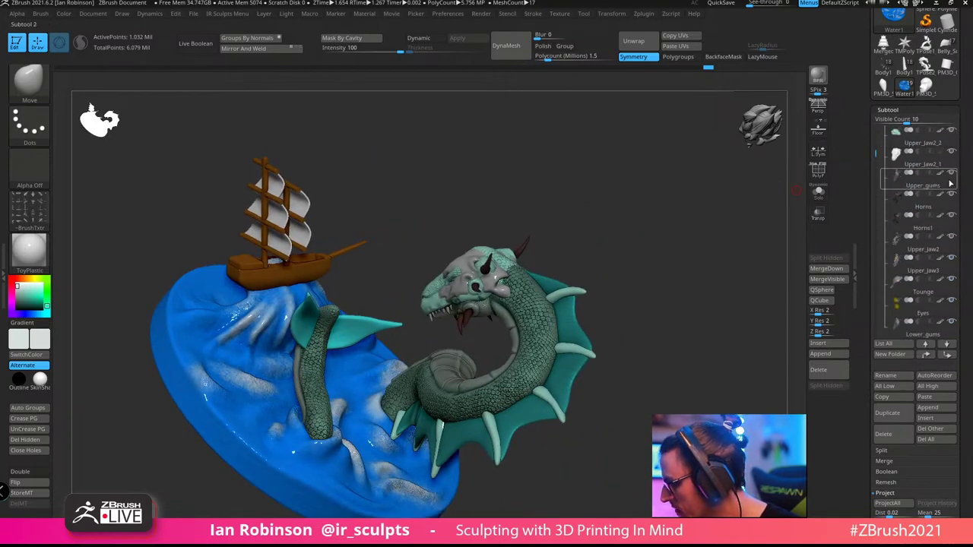
click(953, 153)
drag(731, 243, 710, 237)
alt+drag(733, 167, 556, 208)
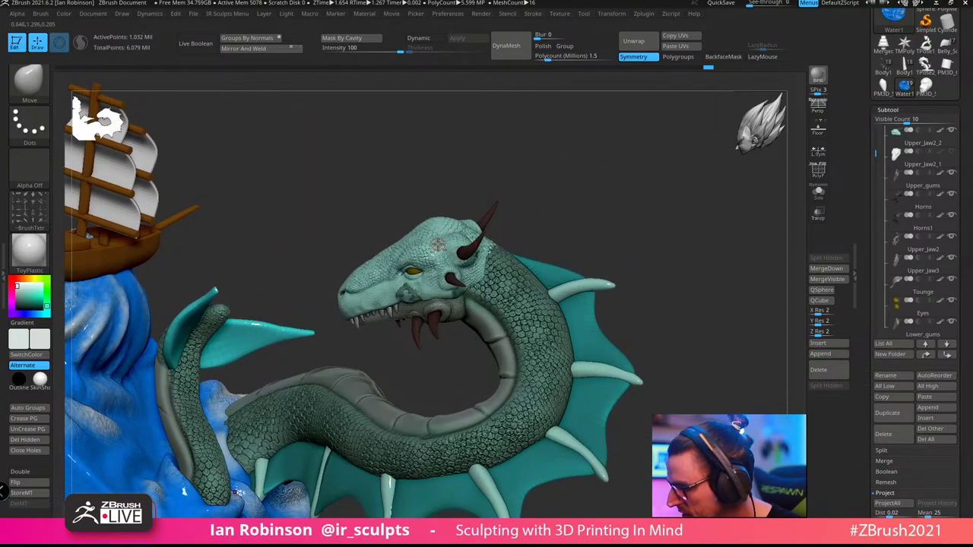
alt+click(438, 244)
Try the SkinShade4 and BasicMaterial2 materials on the serpent's head and toggle its mask
click(39, 383)
drag(627, 182, 574, 197)
click(33, 257)
click(128, 423)
ctrl+click(562, 229)
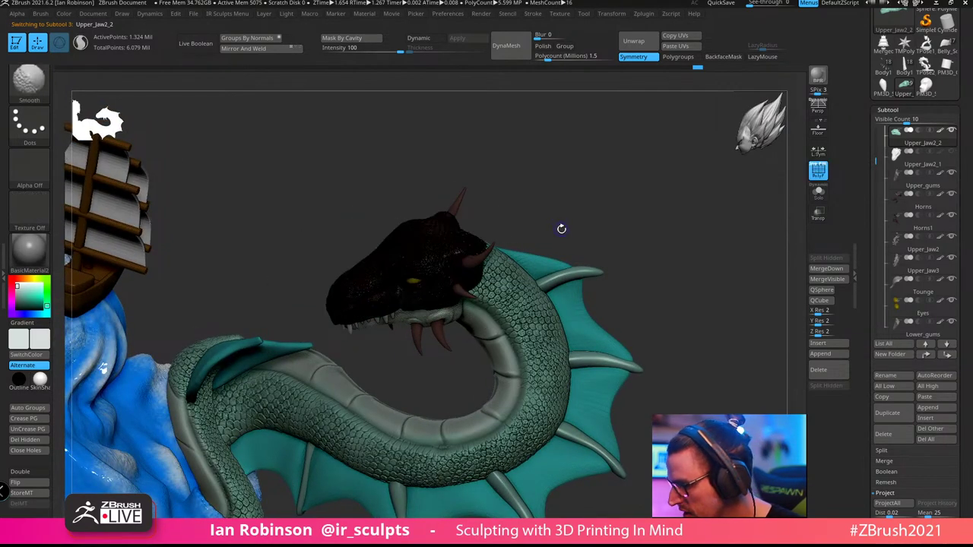
ctrl+click(562, 229)
drag(378, 147, 394, 111)
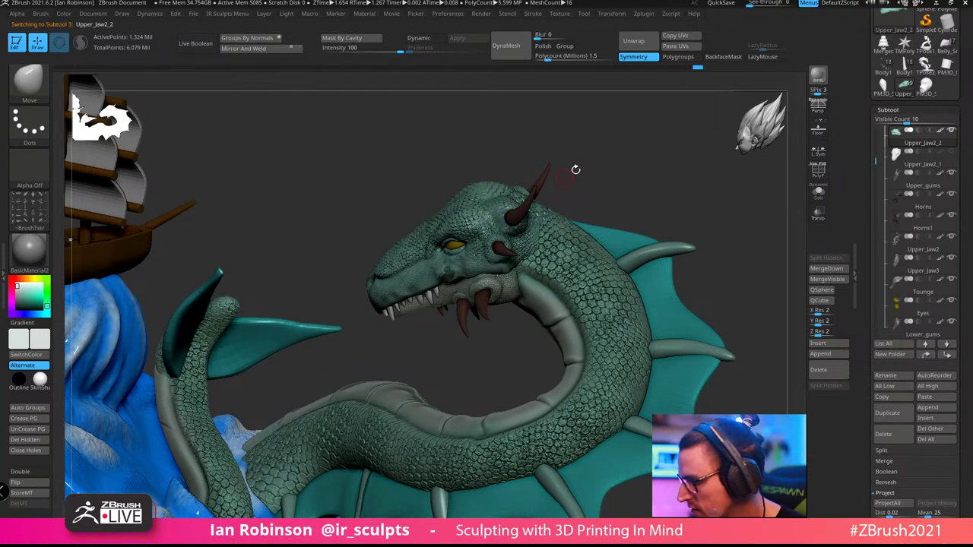
Fill the serpent's scaly head with the Blinn material
click(28, 250)
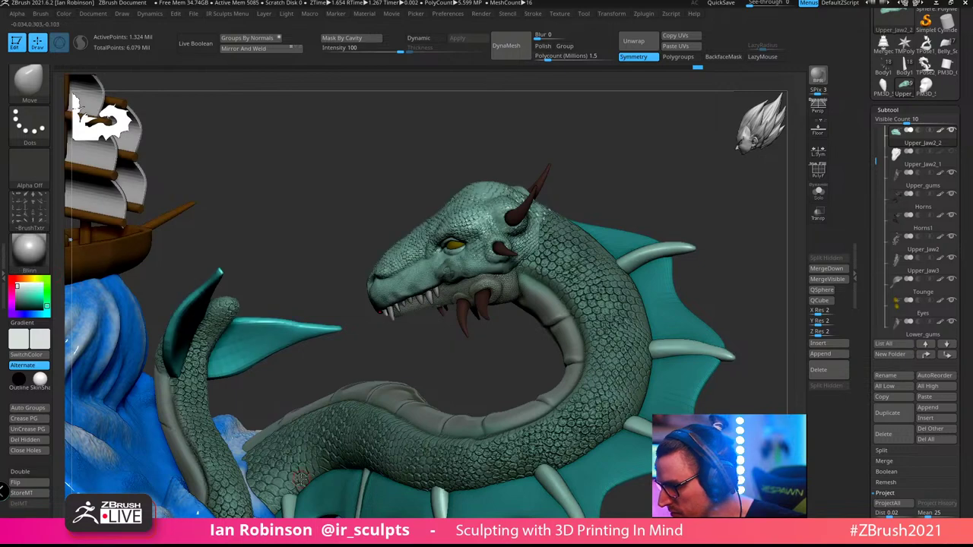
drag(323, 188, 197, 157)
click(64, 14)
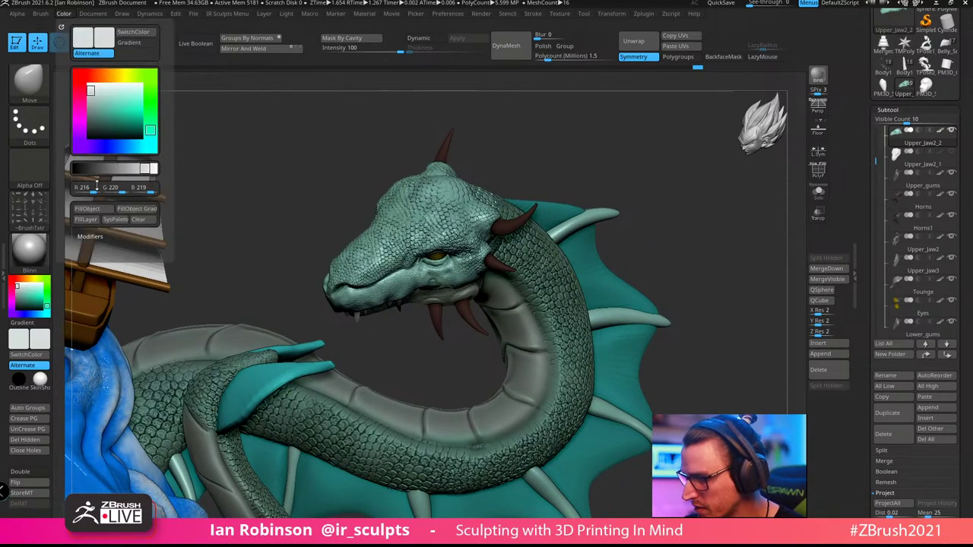
click(95, 210)
Fill the serpent's body (Body1) and tail fin (Body2) with the Blinn material
alt+click(399, 324)
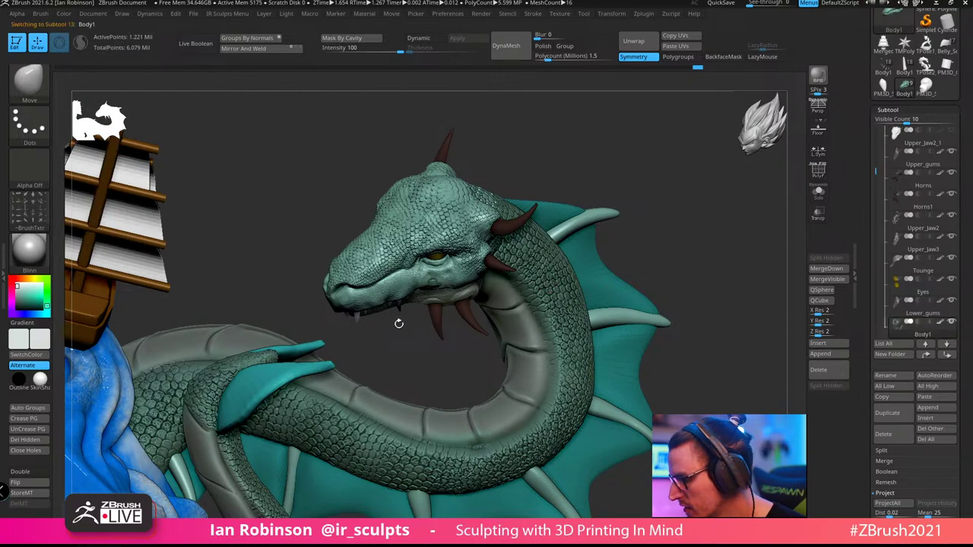
click(74, 15)
drag(669, 251, 678, 212)
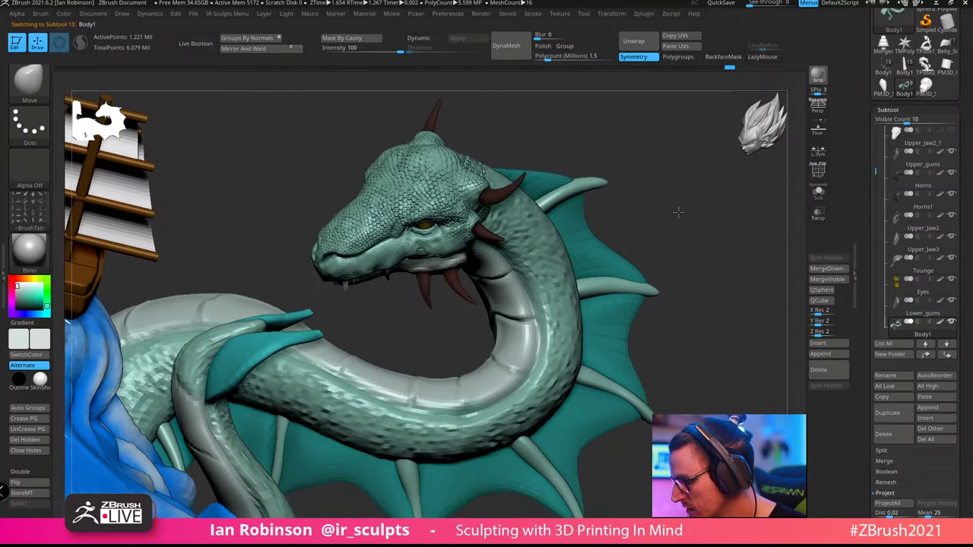
alt+click(241, 371)
click(65, 15)
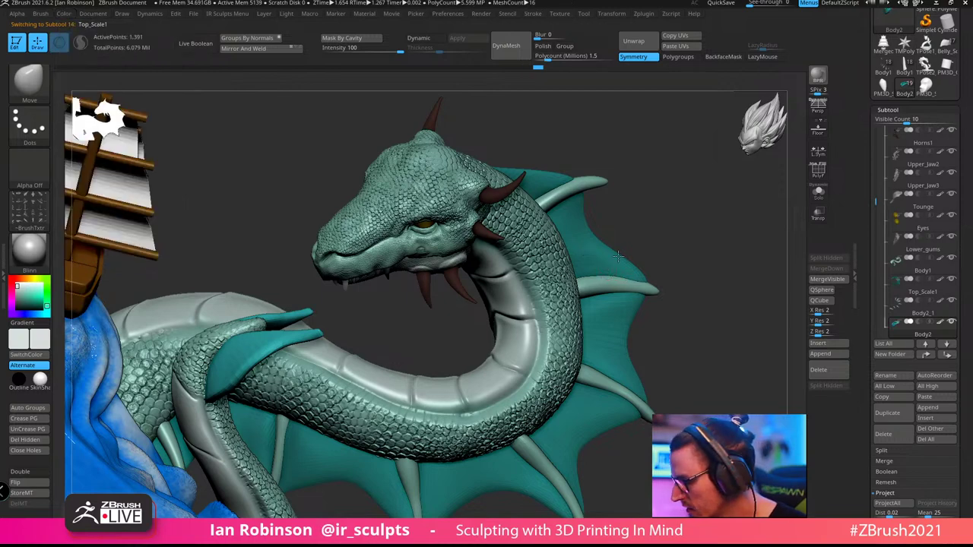
Check the polygroups of the back fin webbing (Top_Scale1) and fill it with the Blinn material
alt+click(617, 257)
key(shift+f)
key(shift+f)
click(64, 14)
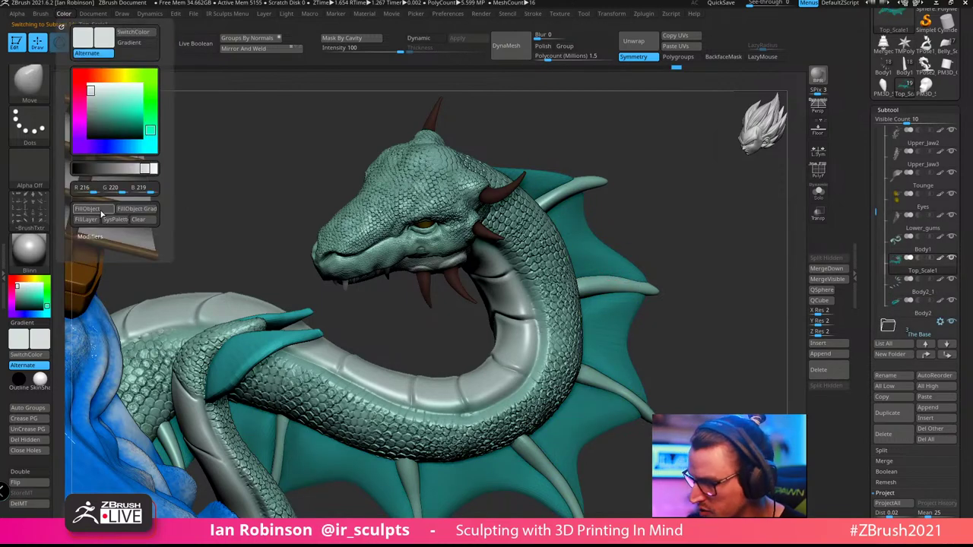
click(99, 213)
Fill the back fin spines (Body2_1) with the Blinn material
drag(672, 206, 664, 250)
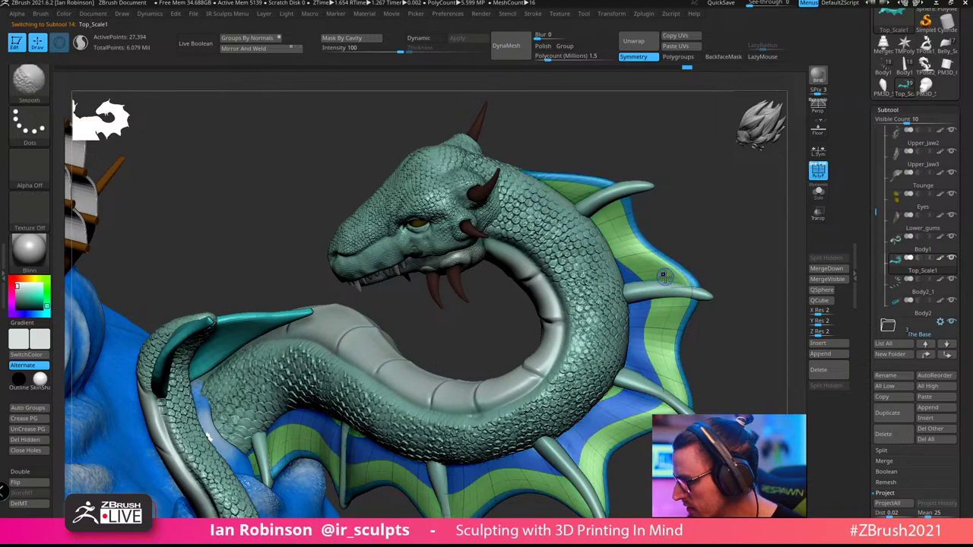
alt+click(648, 188)
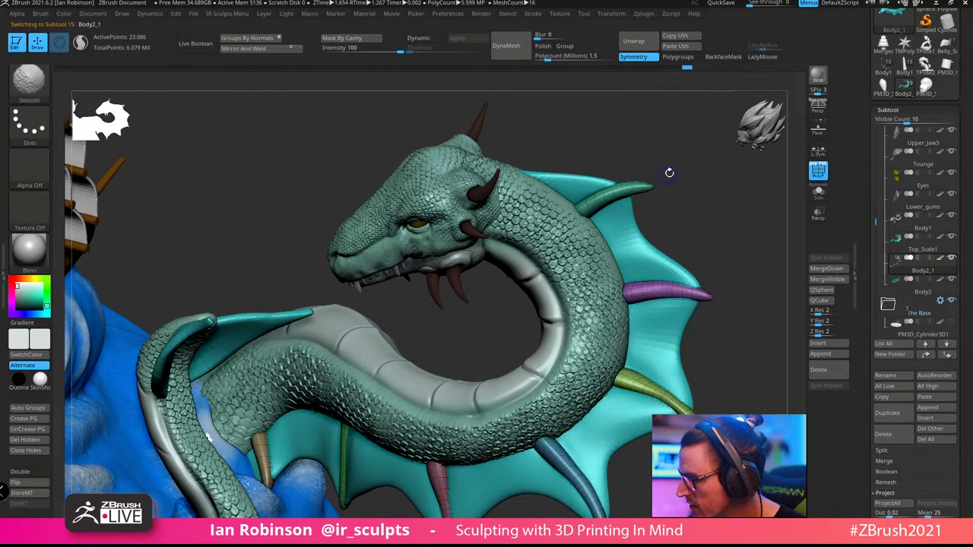
click(64, 13)
click(99, 207)
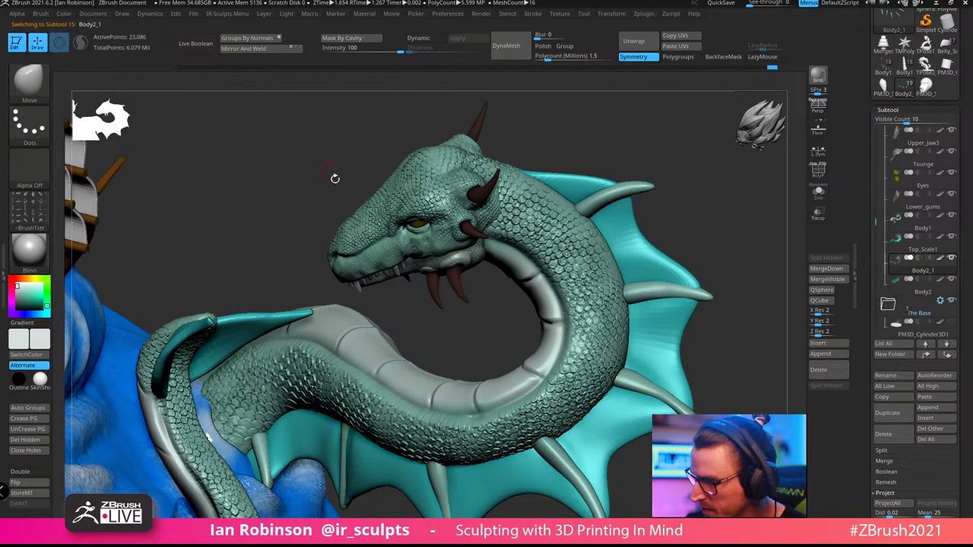
Save the sculpture as a ZTool, overwriting the existing Olliphiest_BlockOut file
key(f)
drag(395, 185, 697, 363)
alt+drag(587, 396, 600, 454)
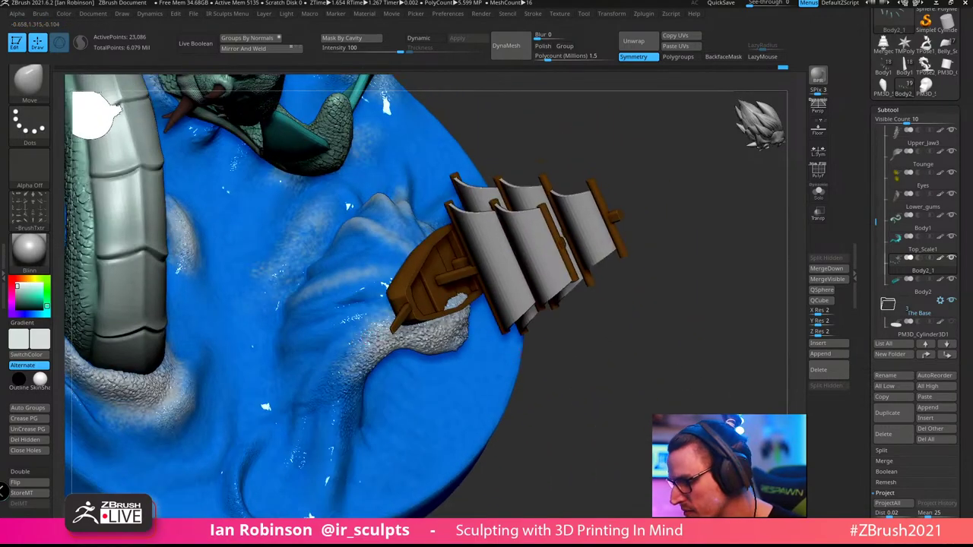
drag(969, 44, 970, 162)
click(936, 32)
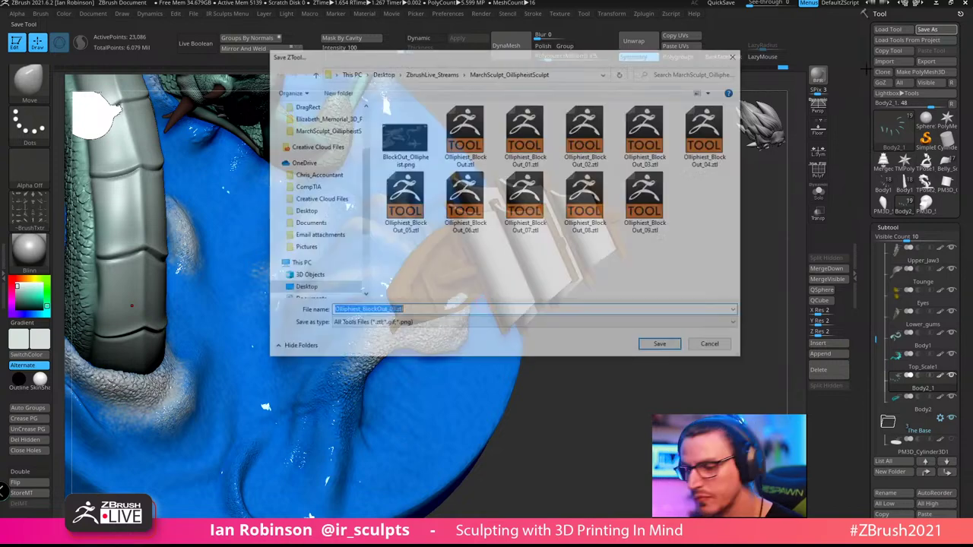
key(Return)
key(y)
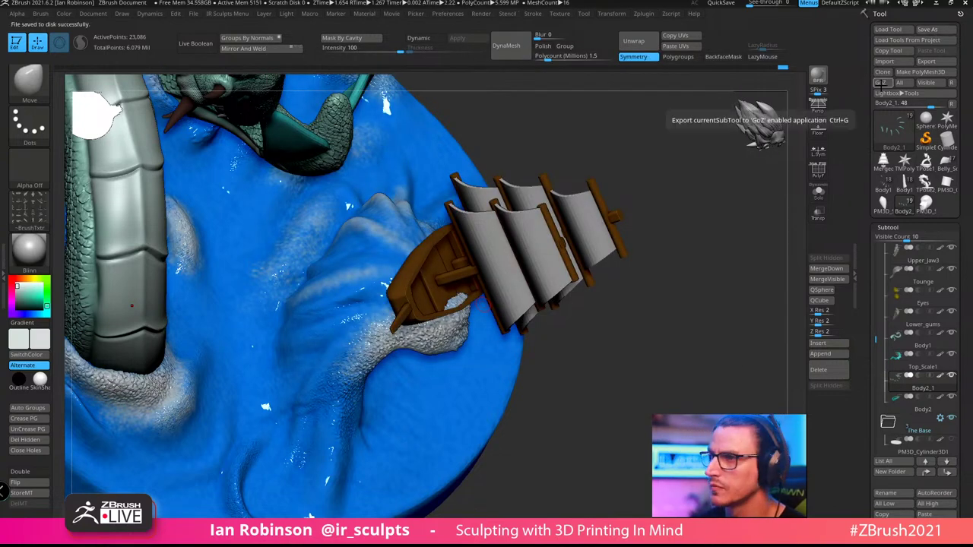
drag(680, 224, 393, 318)
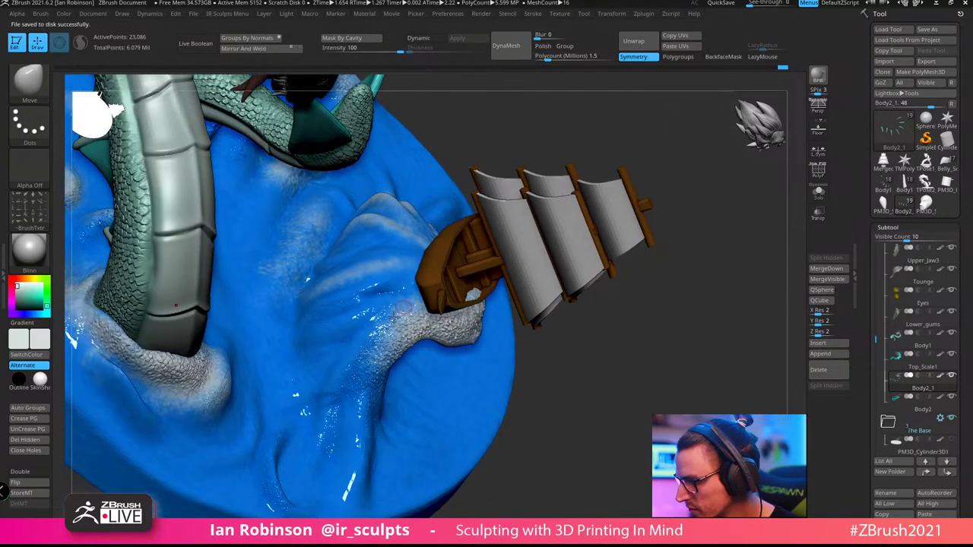
Spray white foam with the Paint brush along the wave ridge running forward from beneath the ship on Water1
key(b)
key(p)
key(a)
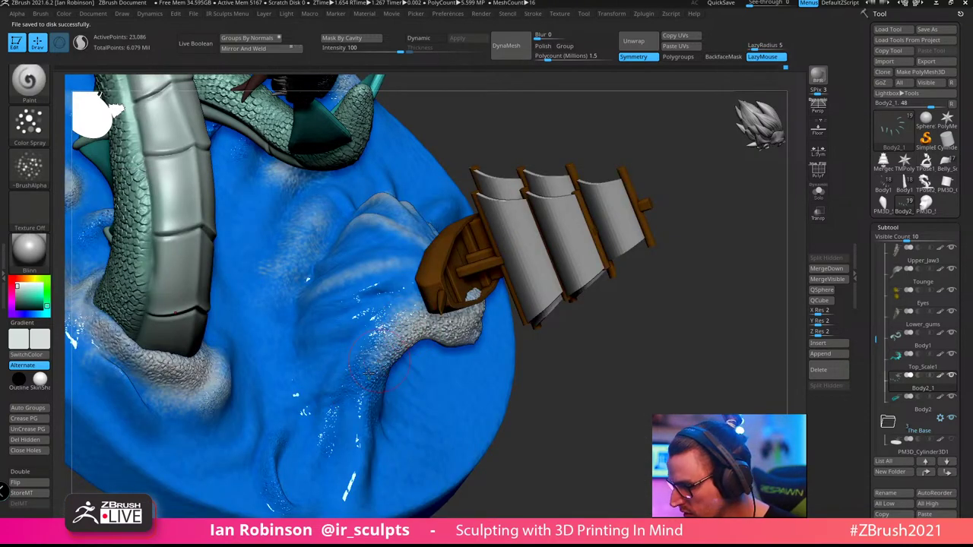
mouse_move(374, 369)
mouse_down()
mouse_move(354, 408)
mouse_move(363, 387)
mouse_move(350, 461)
mouse_move(335, 435)
mouse_up()
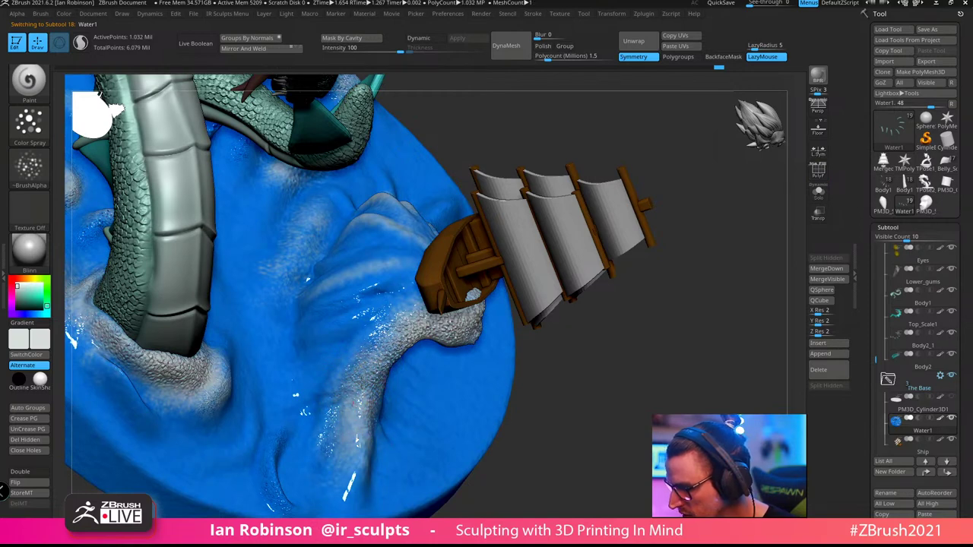
drag(386, 329, 422, 326)
mouse_move(569, 386)
mouse_down()
mouse_move(591, 447)
mouse_move(626, 413)
mouse_move(566, 346)
mouse_up()
drag(244, 411, 262, 424)
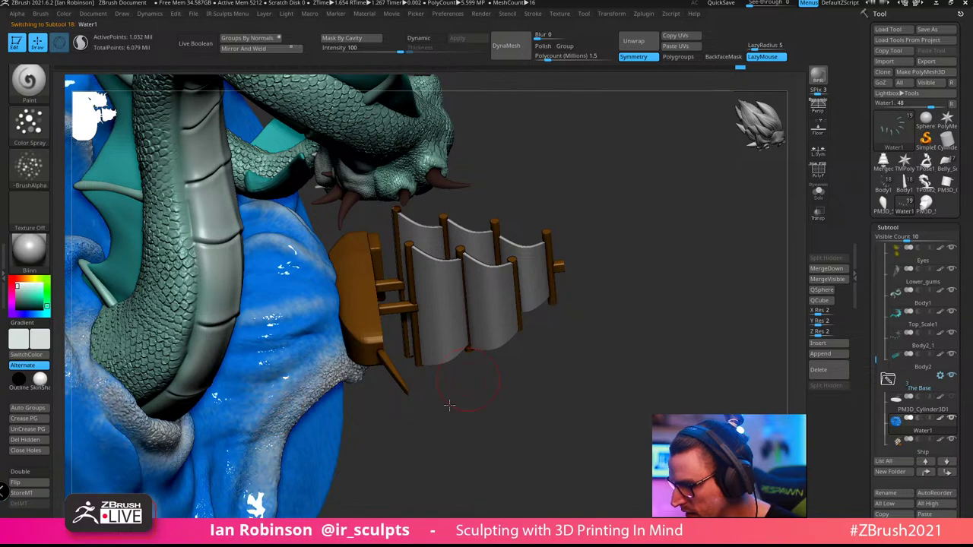
Spray white foam over the wave crests beside and behind the ship on the water base
right_drag(450, 405, 445, 434)
key(space)
mouse_move(566, 351)
mouse_down()
mouse_move(625, 335)
mouse_move(593, 327)
mouse_move(585, 342)
mouse_move(584, 293)
mouse_move(584, 306)
mouse_up()
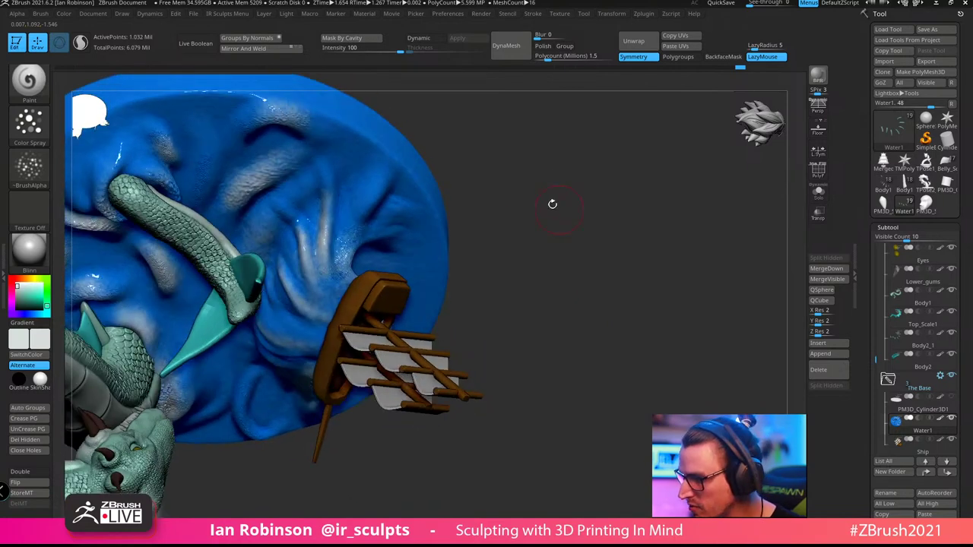
alt+drag(528, 182, 525, 226)
drag(366, 176, 360, 174)
alt+drag(631, 167, 640, 237)
right_drag(375, 174, 300, 323)
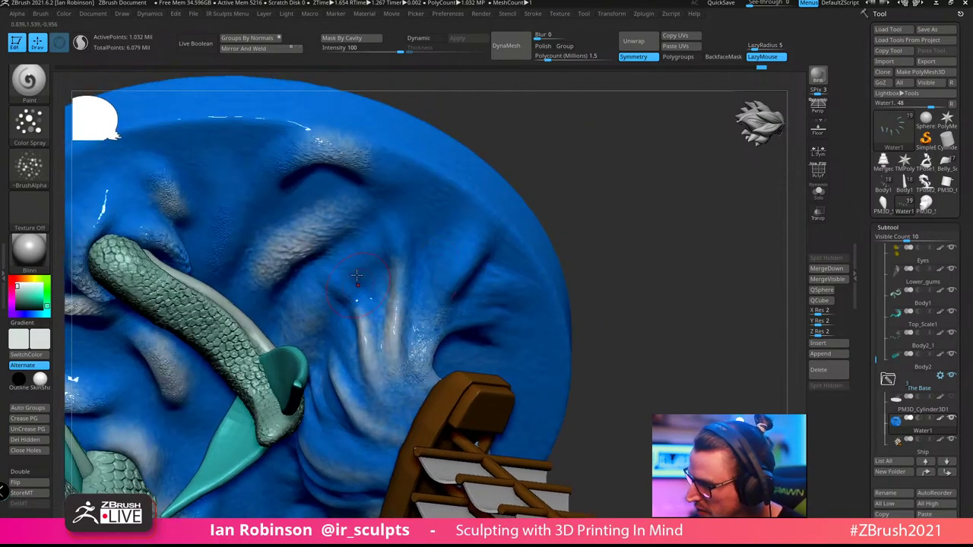
right_drag(564, 196, 369, 239)
right_drag(471, 181, 514, 321)
mouse_move(600, 437)
ctrl+right_down()
mouse_move(533, 415)
mouse_move(485, 378)
ctrl+right_up()
key(s)
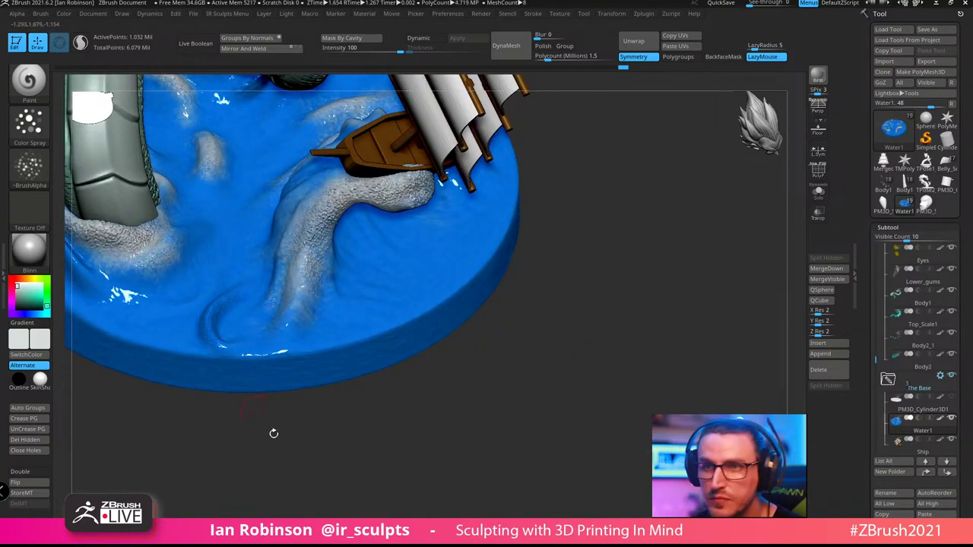
Spray white foam onto the small curled wave near the base's front rim and the ripples next to the ship's bow
right_drag(274, 433, 276, 422)
mouse_move(219, 355)
mouse_down()
mouse_move(231, 351)
mouse_move(223, 378)
mouse_up()
mouse_move(335, 461)
mouse_down()
mouse_move(450, 482)
mouse_move(455, 502)
mouse_up()
drag(202, 386, 249, 350)
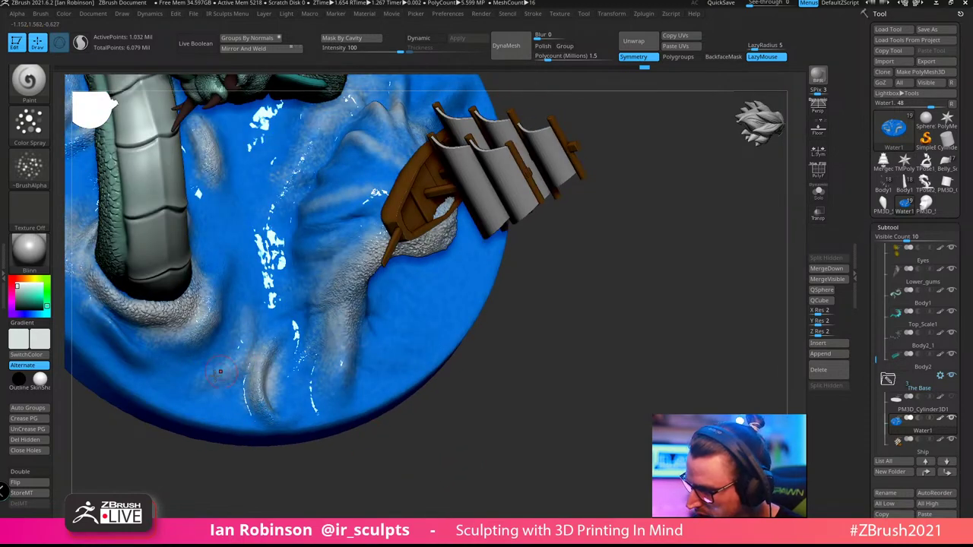
right_drag(482, 441, 438, 386)
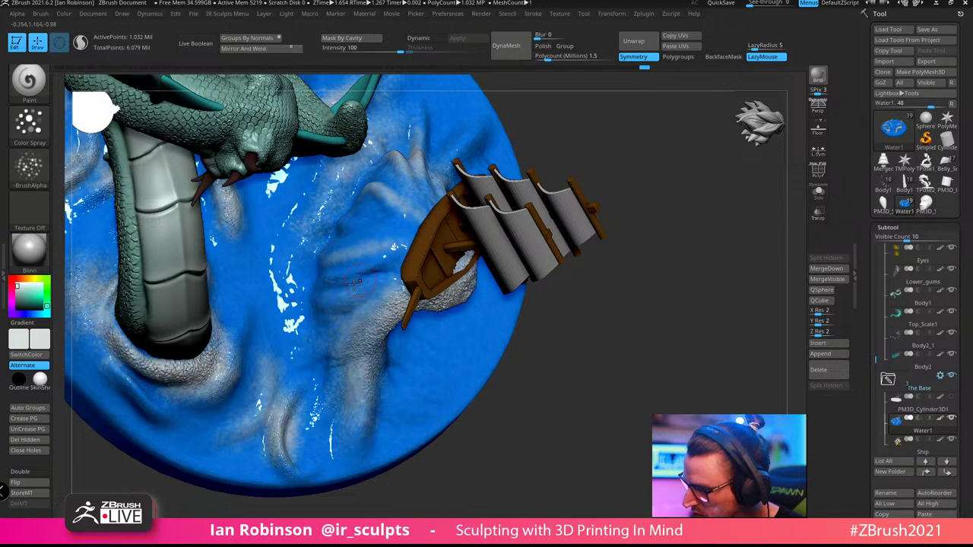
drag(368, 268, 384, 266)
right_drag(447, 329, 395, 327)
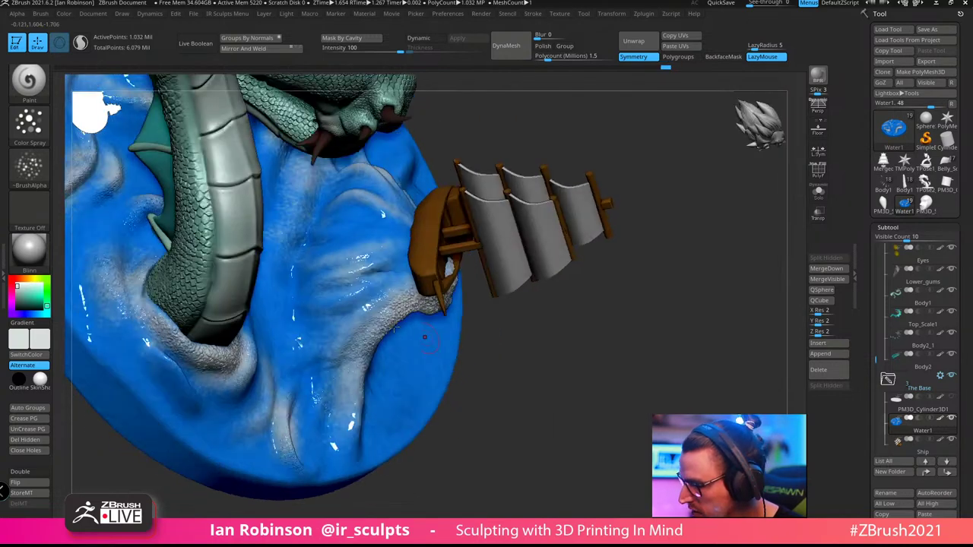
right_drag(476, 317, 292, 309)
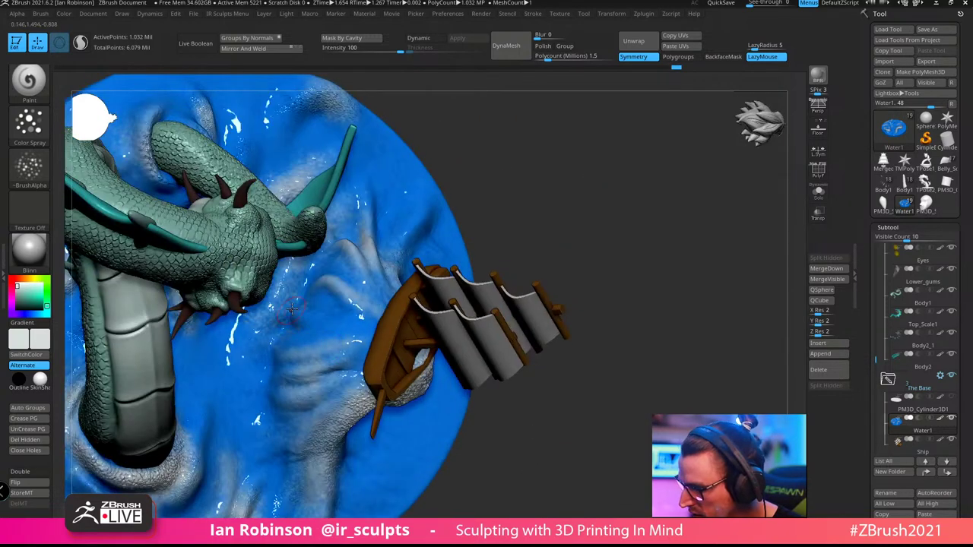
right_drag(571, 204, 560, 177)
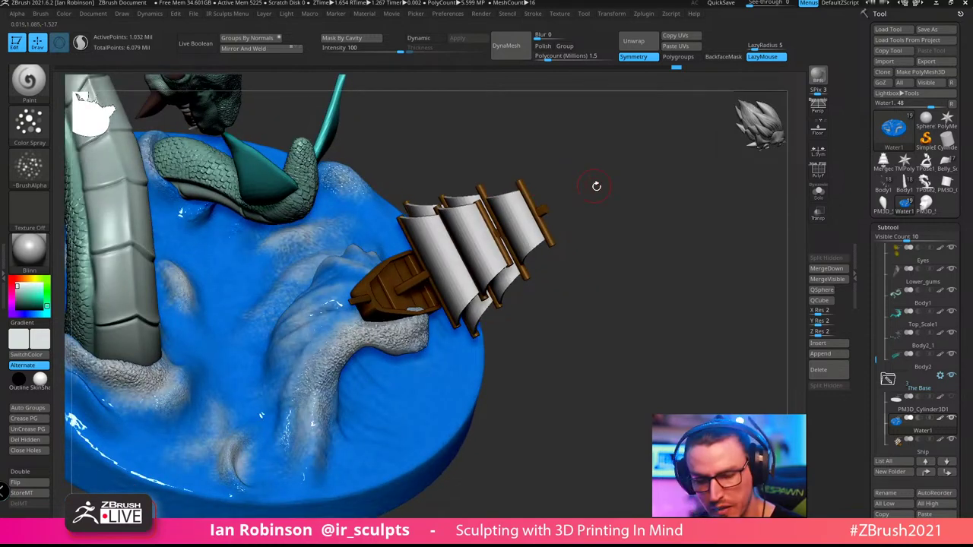
Reshape the wave crests around the ship with the Move brush
key(b)
key(m)
key(v)
key(s)
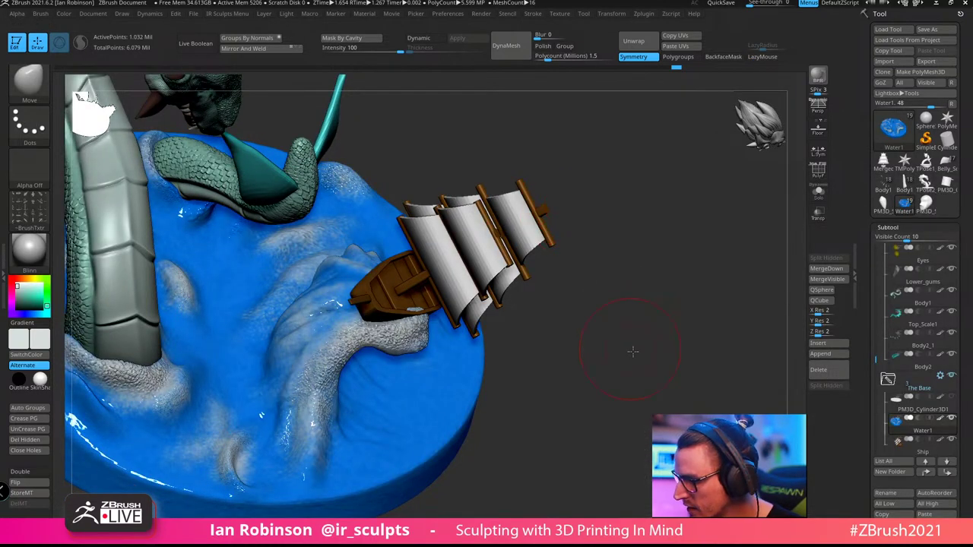
drag(634, 349, 666, 342)
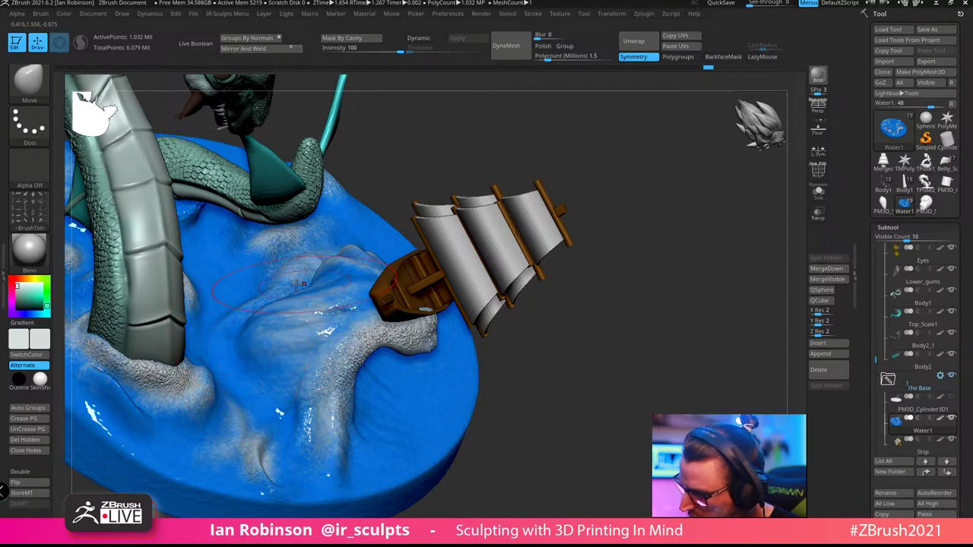
mouse_move(302, 284)
right_down()
mouse_move(305, 300)
mouse_move(308, 276)
mouse_move(532, 218)
mouse_move(601, 251)
right_up()
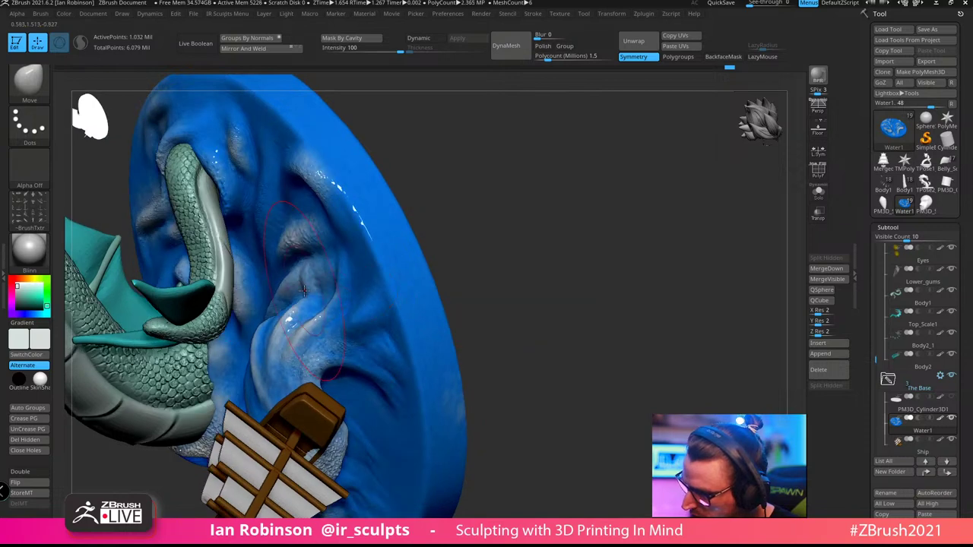
mouse_move(431, 206)
right_down()
mouse_move(532, 216)
mouse_move(498, 118)
mouse_move(548, 190)
mouse_move(582, 170)
mouse_move(589, 204)
mouse_move(577, 244)
mouse_move(615, 234)
mouse_move(604, 209)
mouse_move(614, 217)
right_up()
Return to the Paint brush and spray light foam on the water in the hollow below the ship and behind its stern
key(s)
key(b)
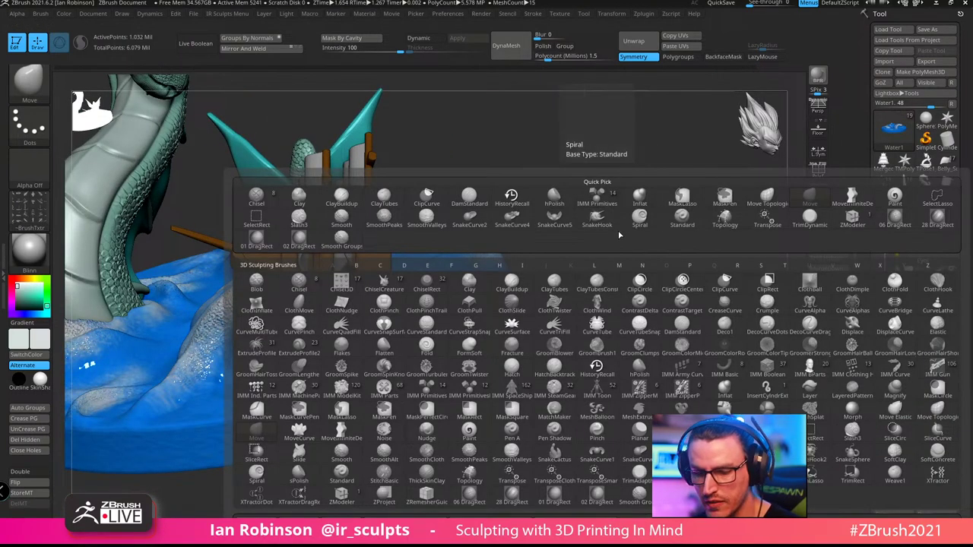
key(p)
key(a)
right_drag(552, 217, 298, 361)
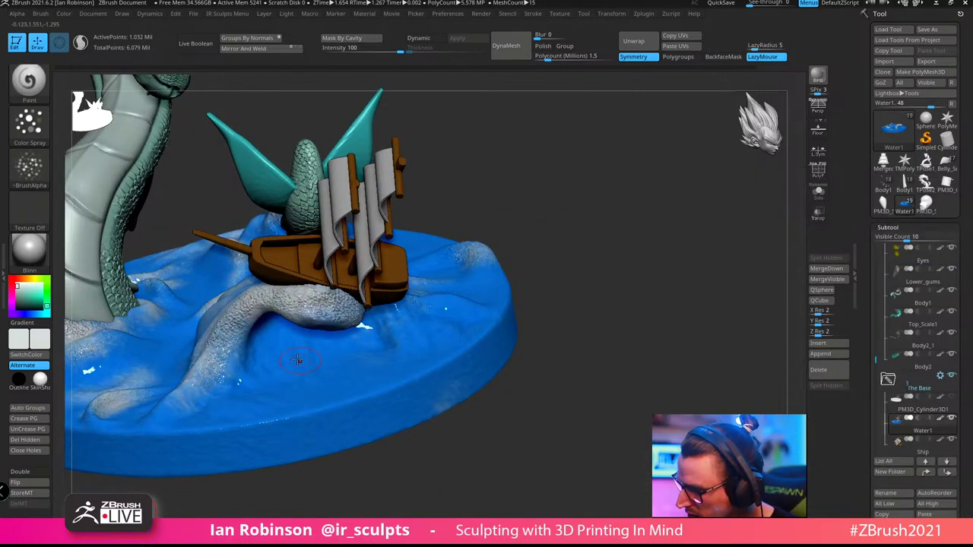
drag(285, 363, 269, 334)
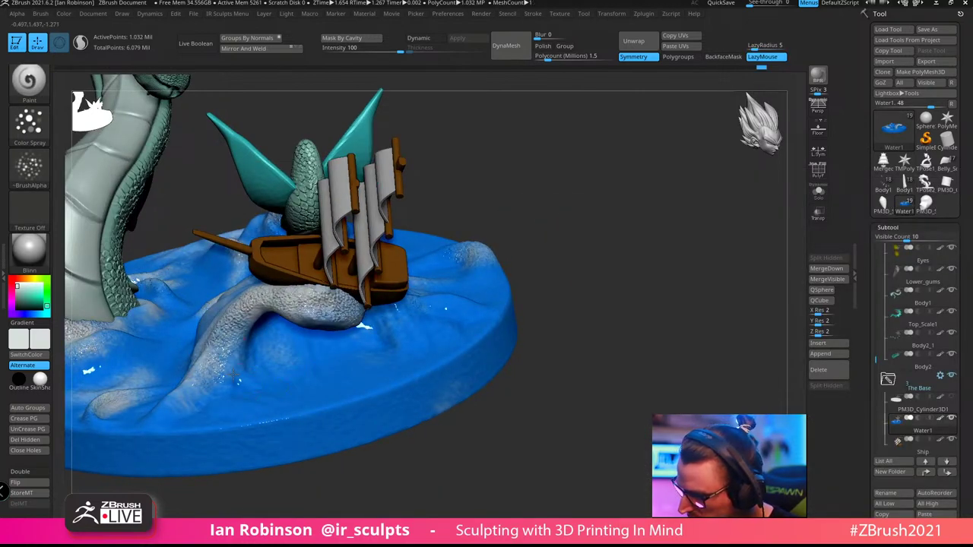
mouse_move(395, 303)
right_down()
mouse_move(575, 343)
mouse_move(583, 305)
mouse_move(359, 344)
right_up()
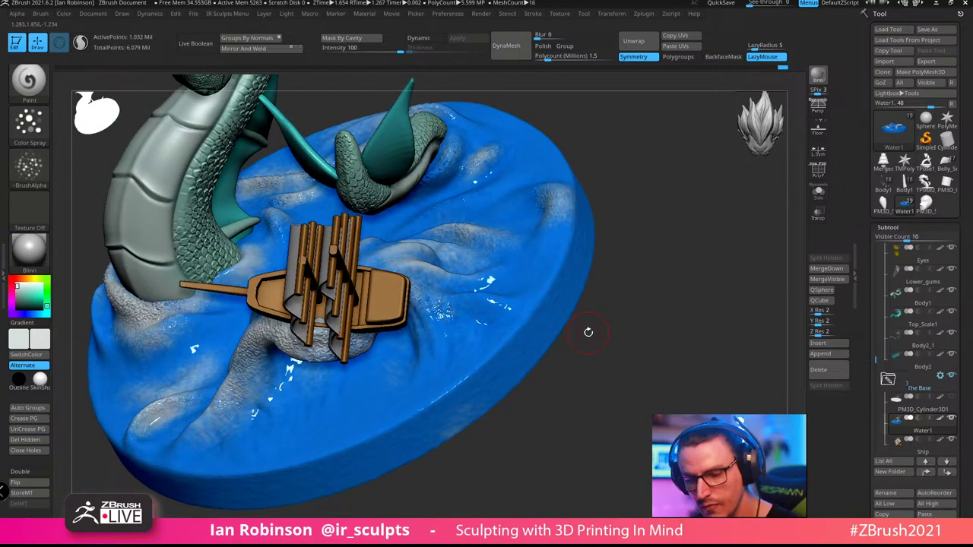
Sample the blue of the water as a second colour and spray the waves around the serpent's tail
key(c)
drag(668, 252, 660, 336)
right_drag(584, 267, 597, 299)
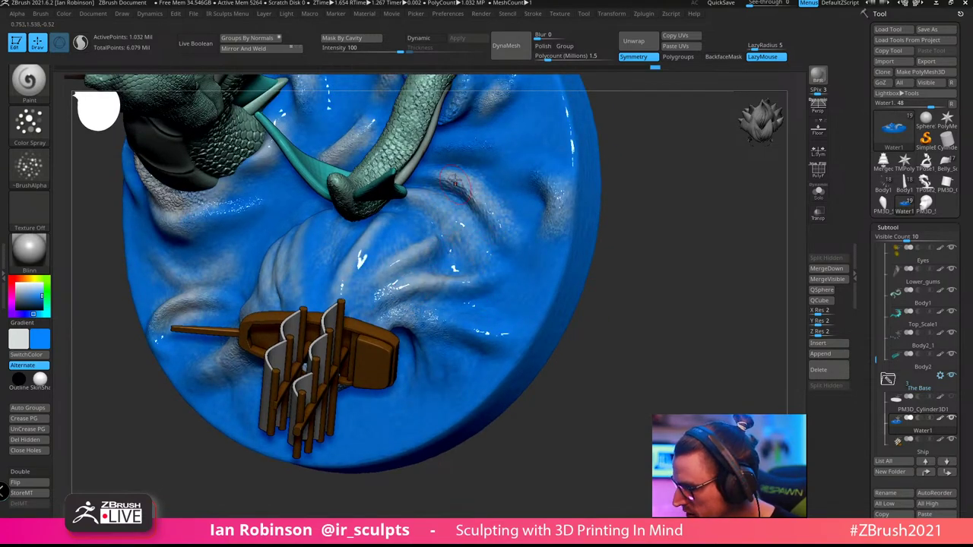
right_drag(476, 194, 342, 346)
right_drag(358, 291, 424, 264)
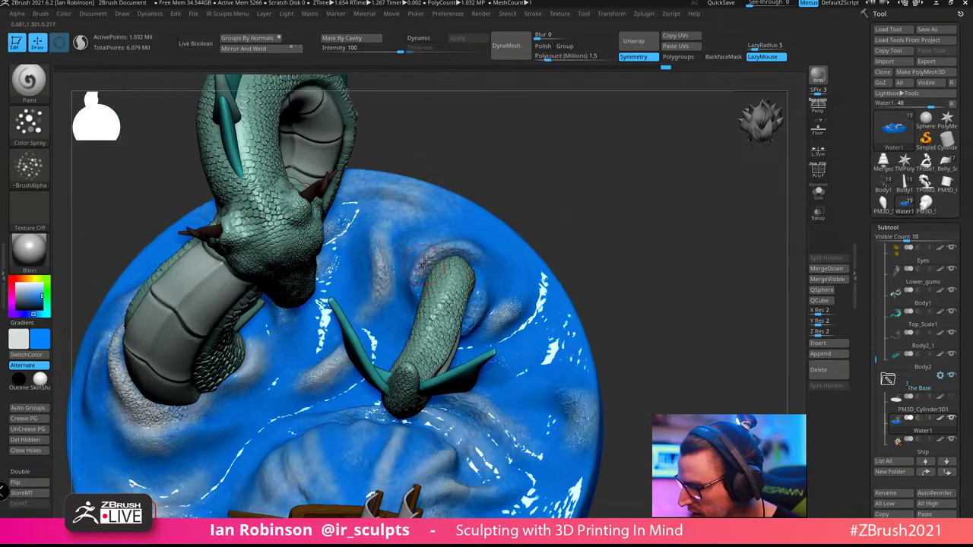
Spray foam on the waves where the serpent's body enters the water and on the ridges behind it
right_drag(542, 214, 195, 392)
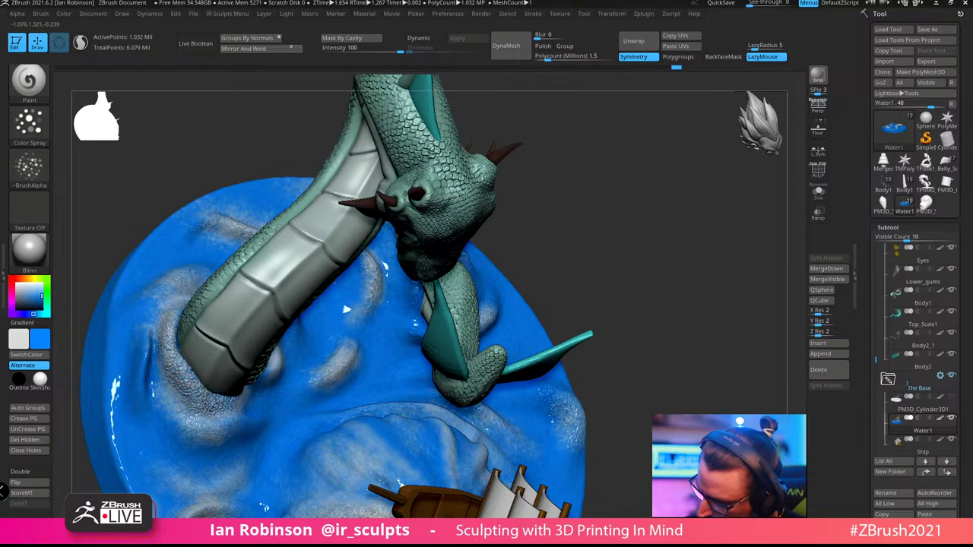
right_drag(346, 310, 398, 292)
right_drag(407, 344, 245, 256)
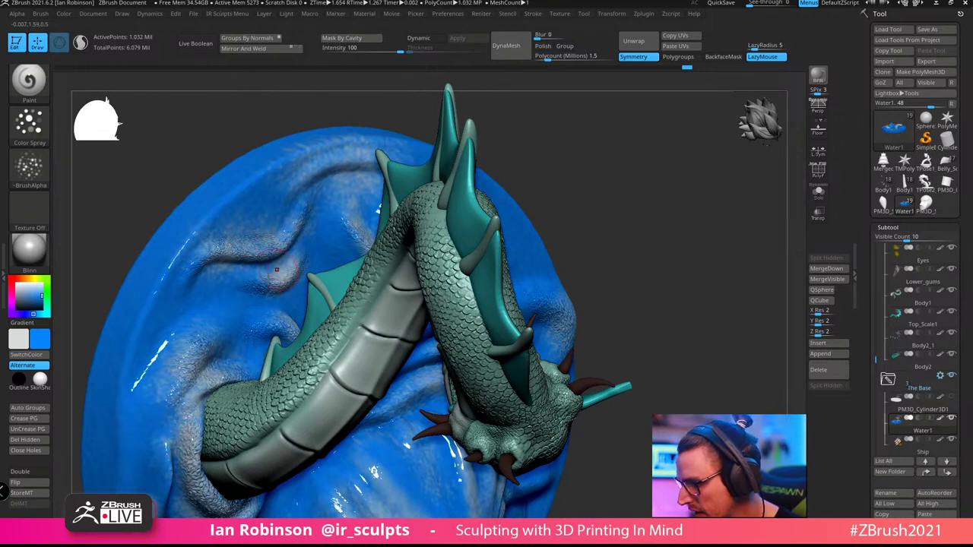
right_drag(463, 213, 293, 328)
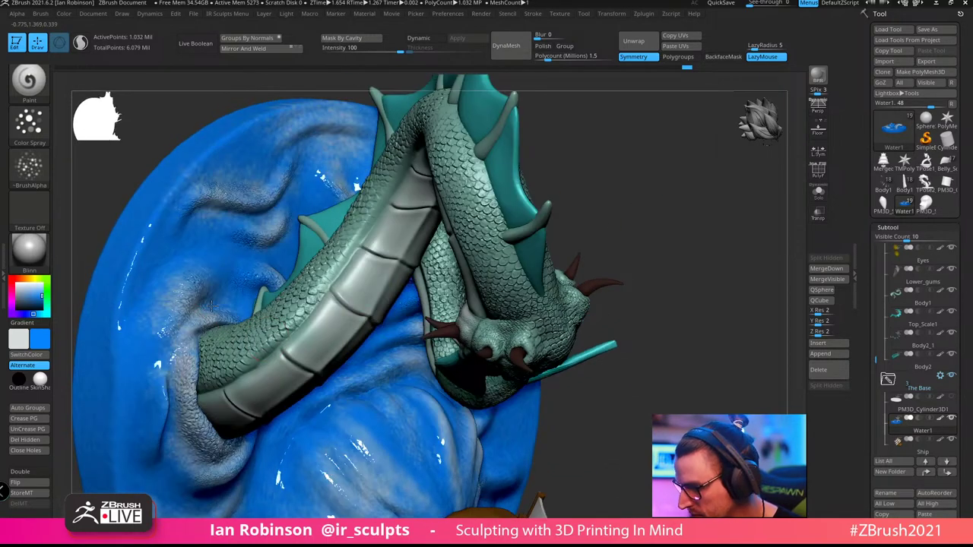
drag(190, 358, 195, 430)
Save the sculpture as the ZTool Olliphiest_BlockOut_09.ztl
mouse_move(705, 293)
ctrl+right_down()
mouse_move(693, 302)
mouse_move(649, 267)
mouse_move(600, 267)
ctrl+right_up()
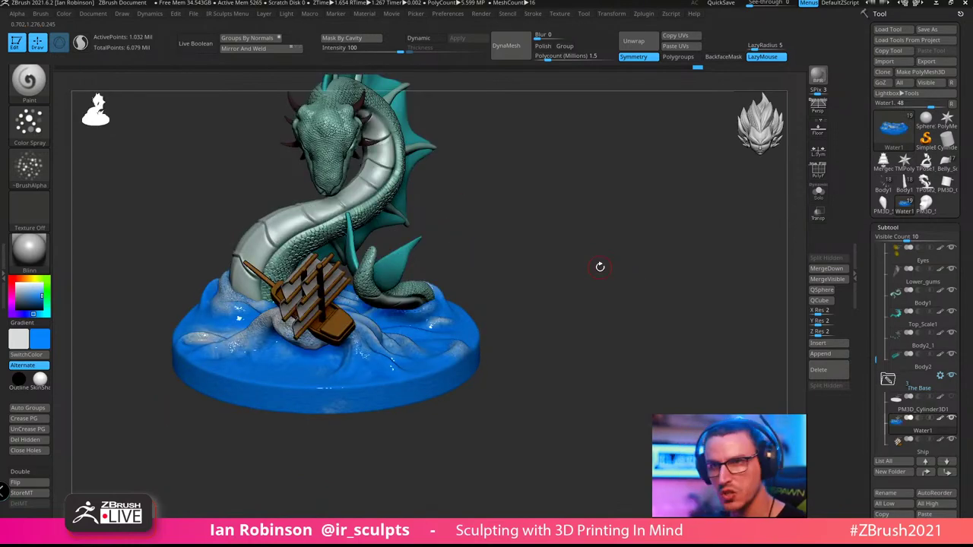
click(938, 31)
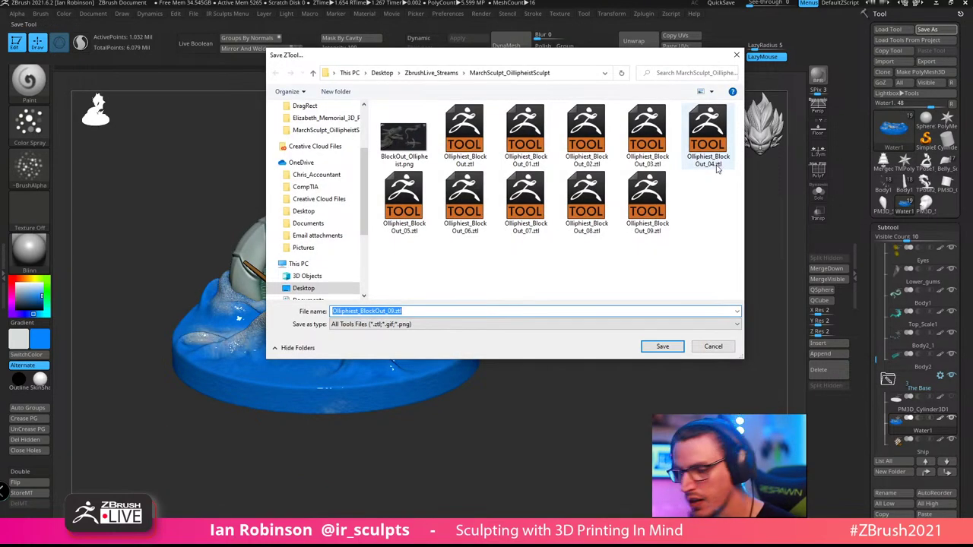
key(Return)
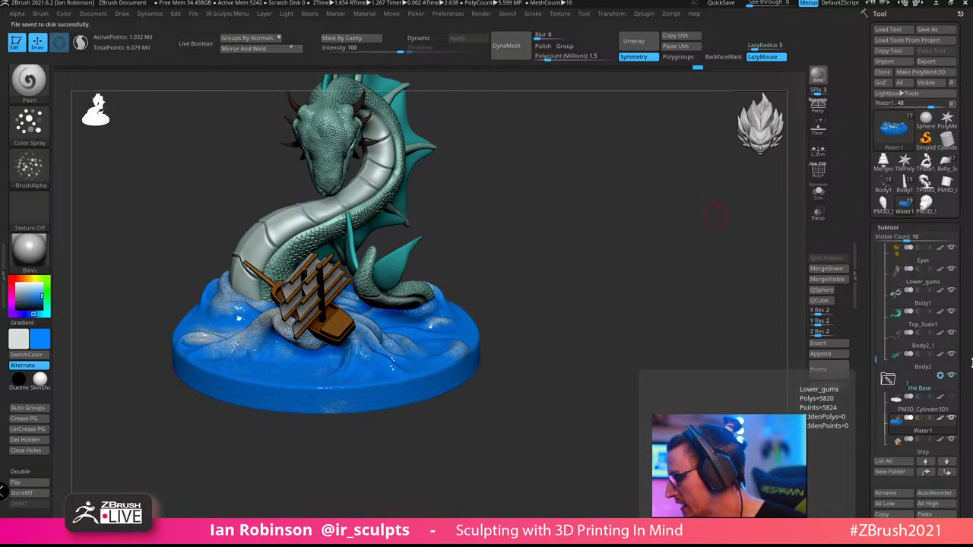
Examine the Polygroups options for Water1, including creating groups from polypaint
scroll(959, 258, down, 6)
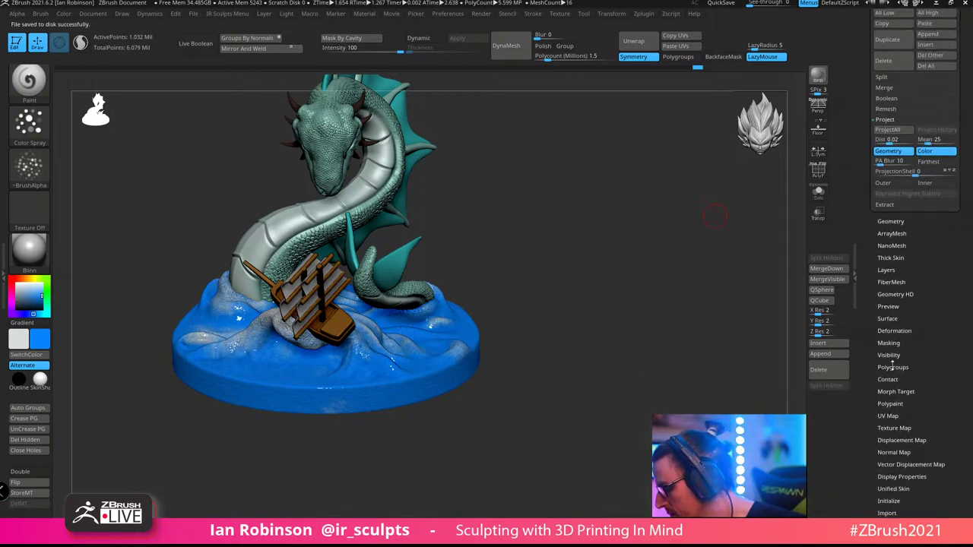
click(893, 367)
scroll(966, 370, down, 4)
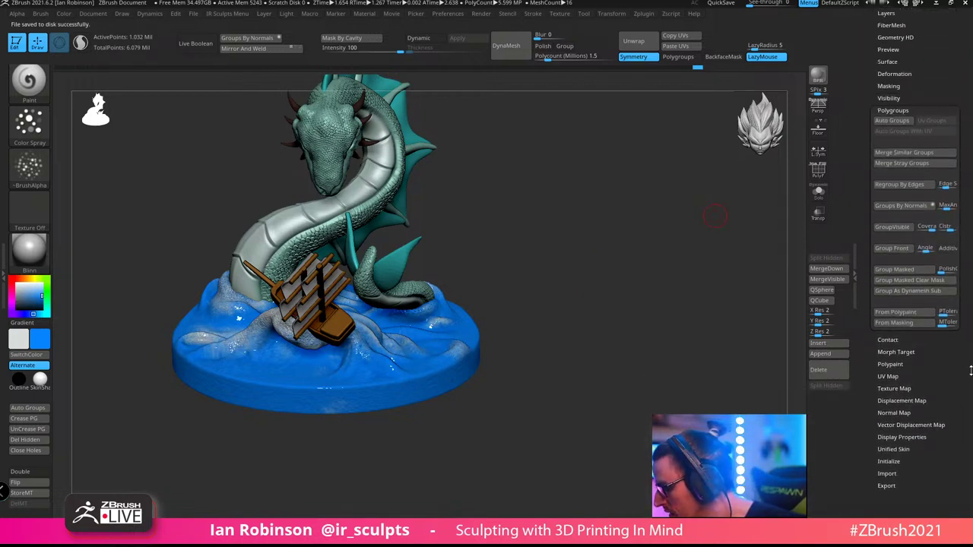
scroll(943, 360, up, 2)
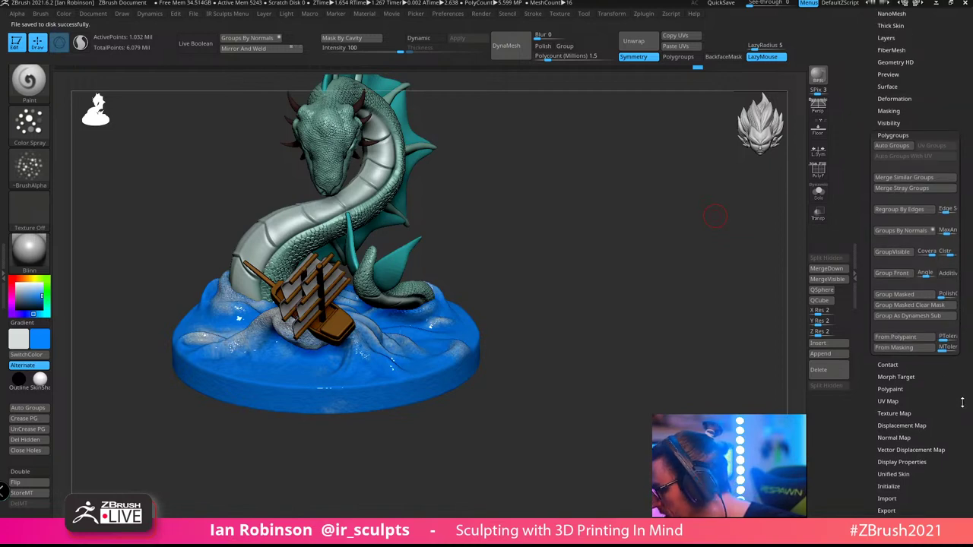
drag(932, 391, 945, 430)
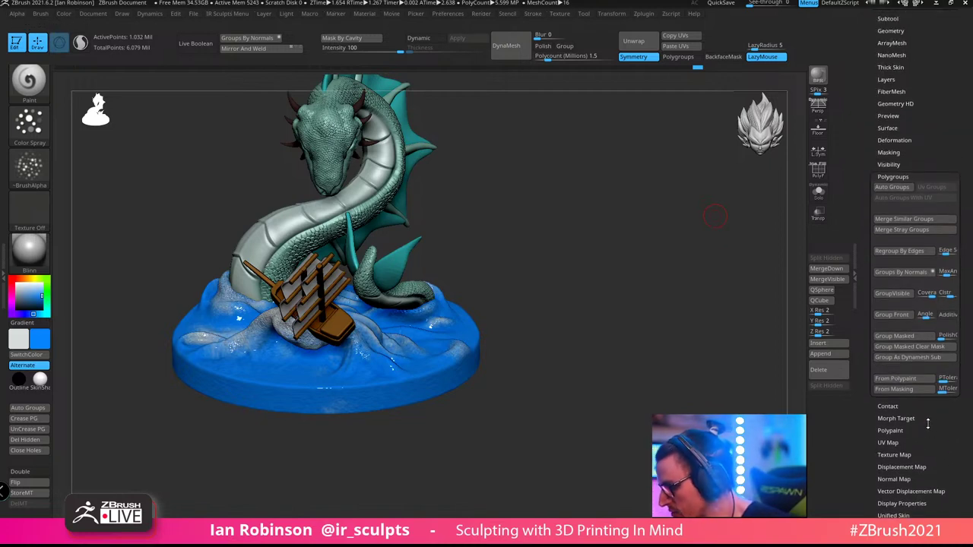
mouse_move(933, 421)
mouse_down()
mouse_move(939, 436)
mouse_move(943, 407)
mouse_up()
drag(922, 100, 924, 157)
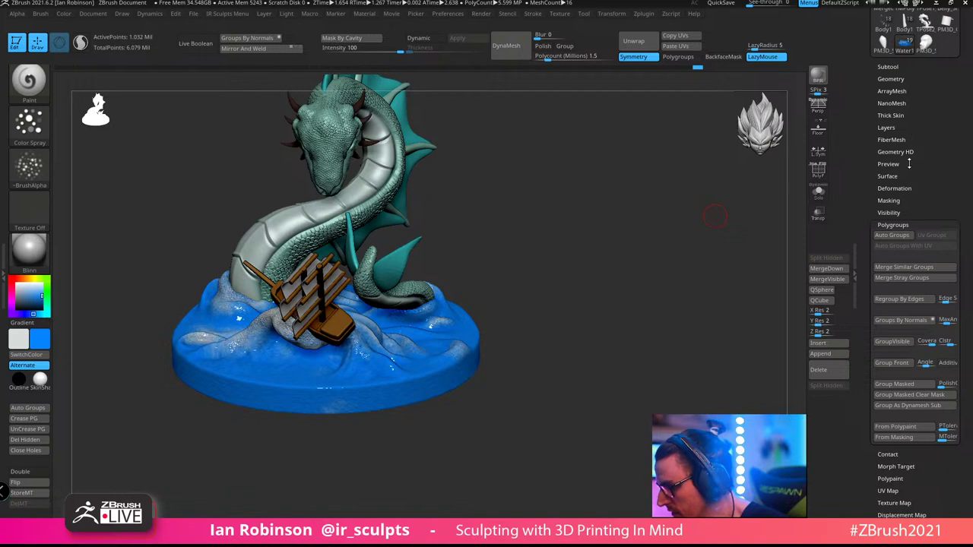
drag(935, 198, 926, 165)
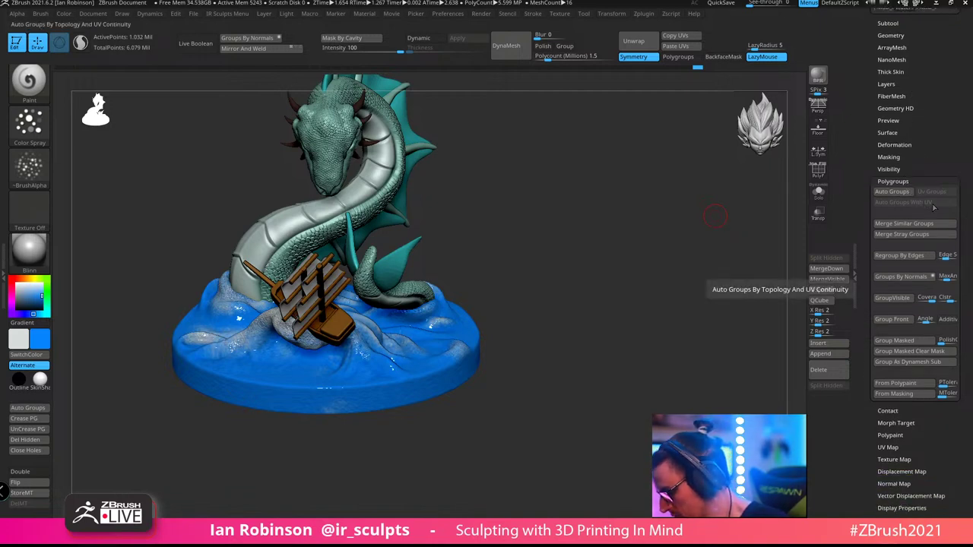
drag(943, 431, 947, 443)
drag(920, 160, 929, 242)
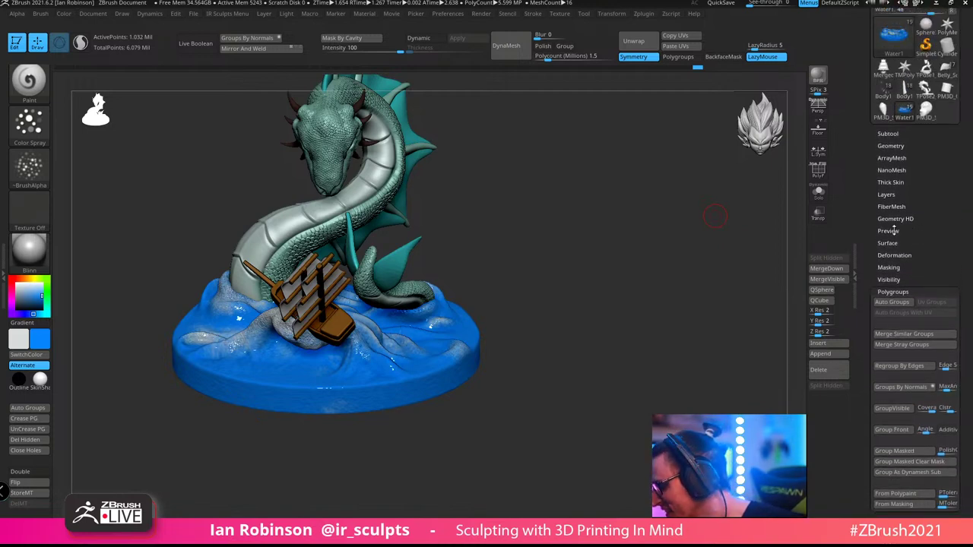
click(894, 230)
click(896, 228)
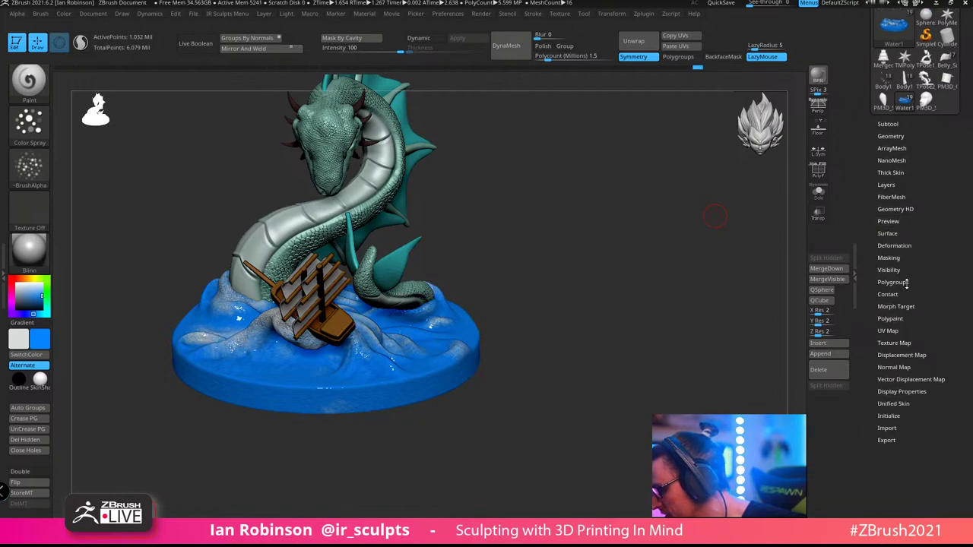
click(894, 282)
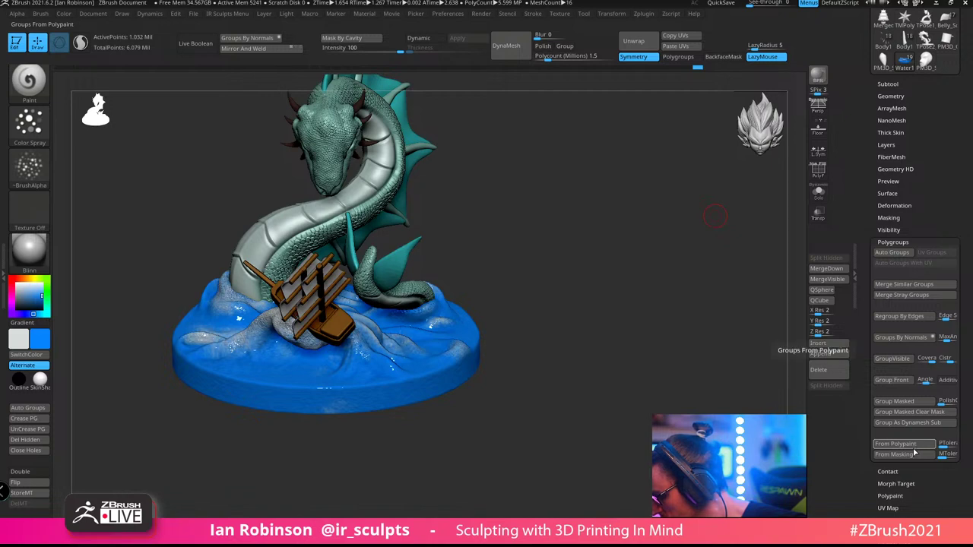
Use Adjust Colors on Water1's polypaint to set the HSV Hue to 0.00687 and the saturation to about 0.01
scroll(932, 427, down, 5)
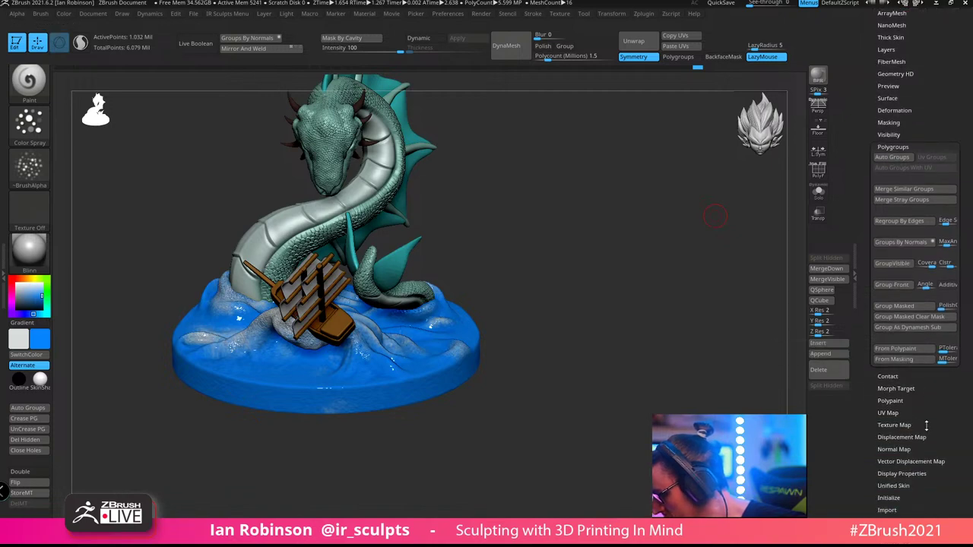
scroll(932, 426, down, 1)
scroll(943, 430, up, 1)
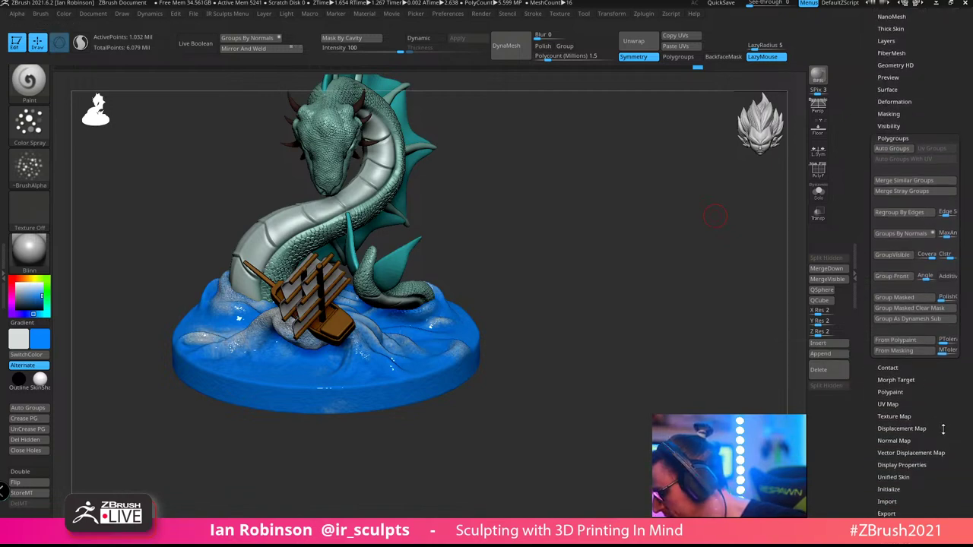
click(891, 391)
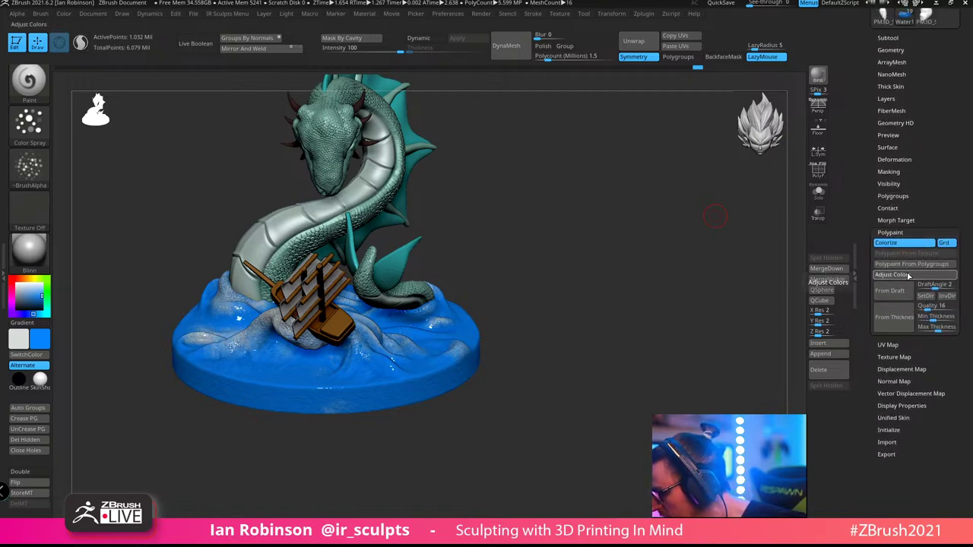
click(893, 274)
drag(819, 121, 628, 84)
drag(730, 227, 643, 388)
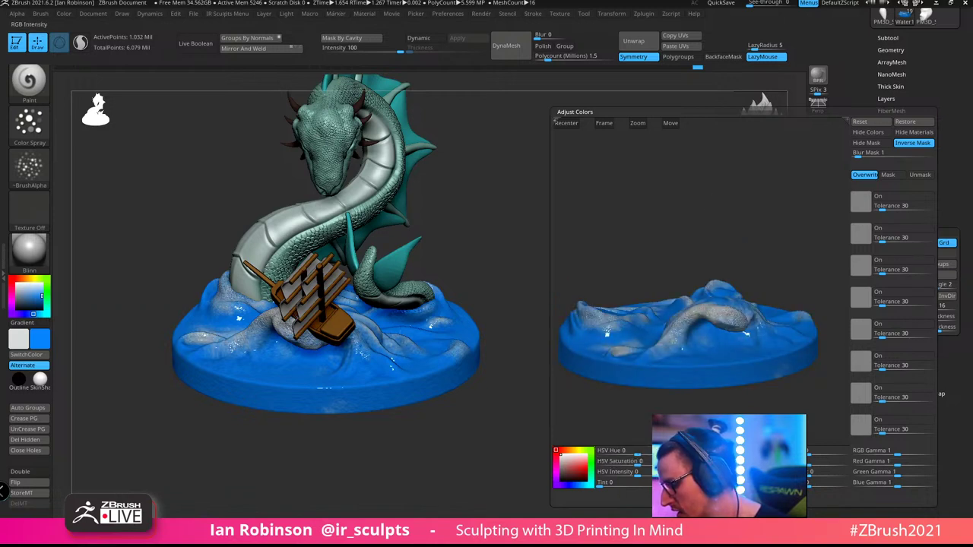
drag(644, 453, 644, 453)
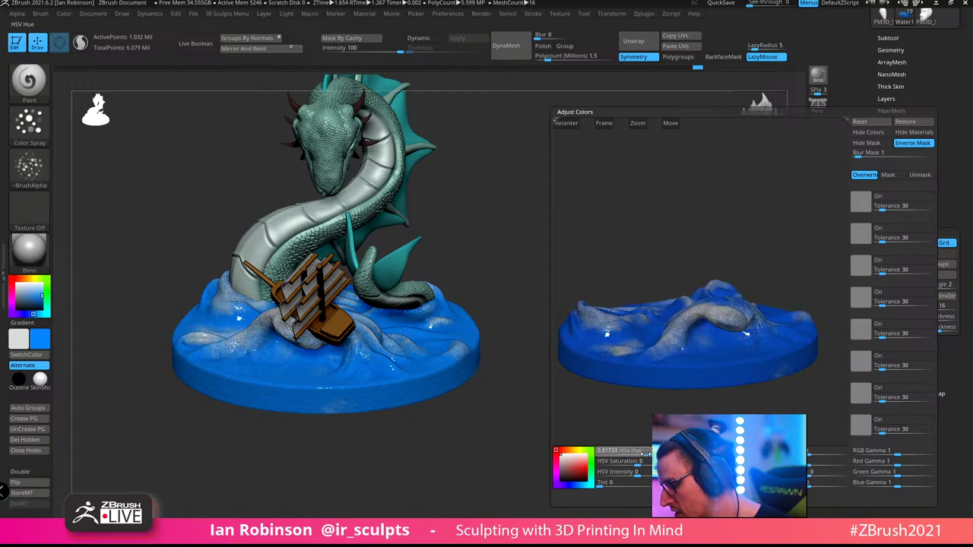
drag(645, 461, 643, 461)
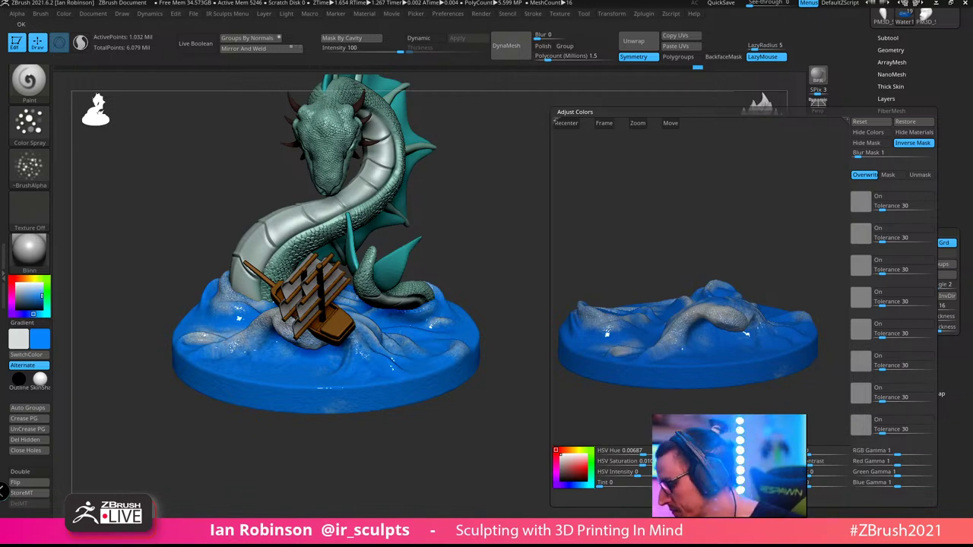
click(846, 120)
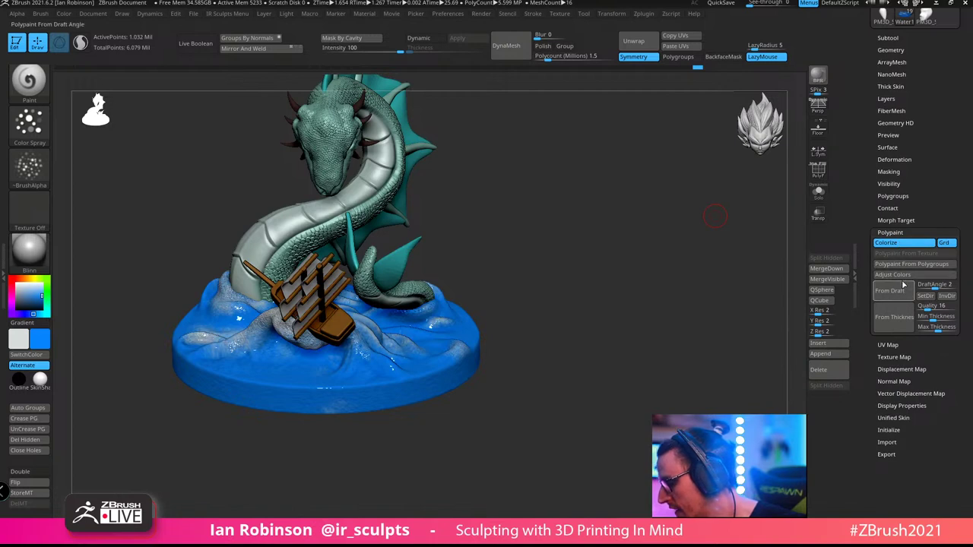
Sample the pale foam colour in Adjust Colors with tolerance 30 to mask Water1 by colour and apply it
click(899, 275)
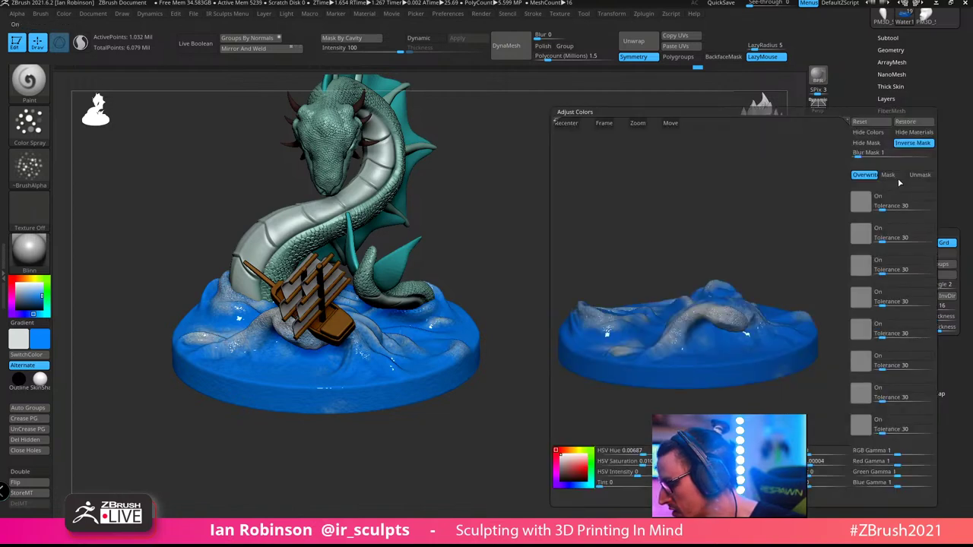
click(866, 207)
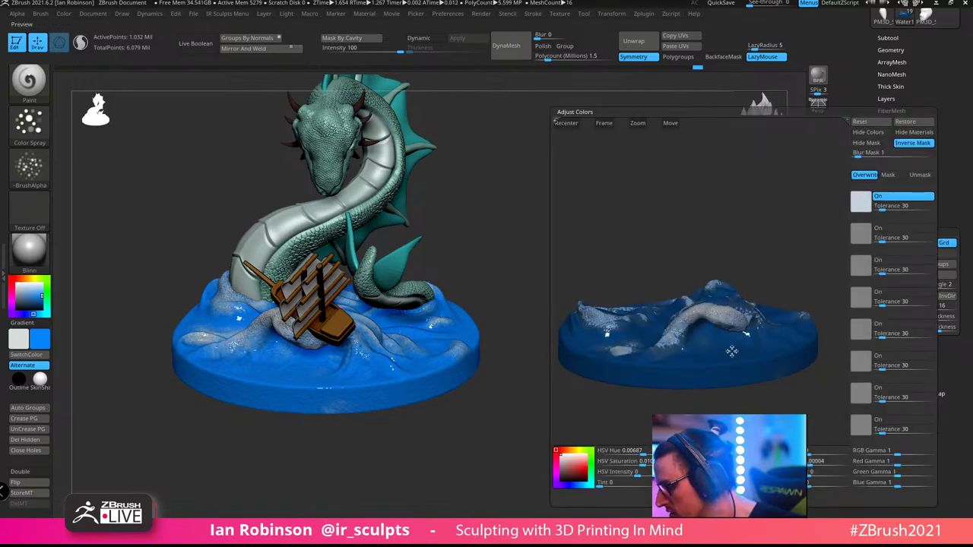
drag(734, 355, 768, 433)
ctrl+right_drag(702, 284, 707, 274)
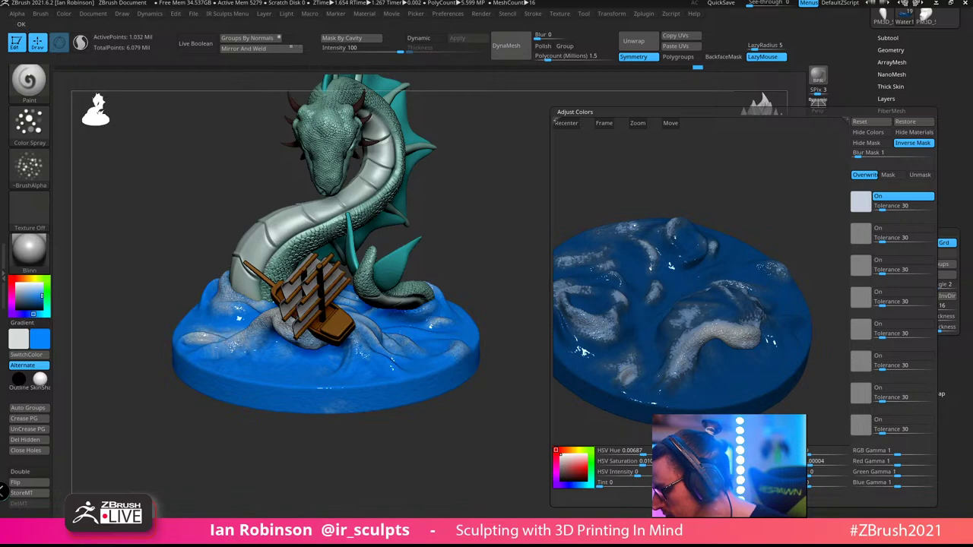
click(717, 498)
right_drag(304, 338, 328, 400)
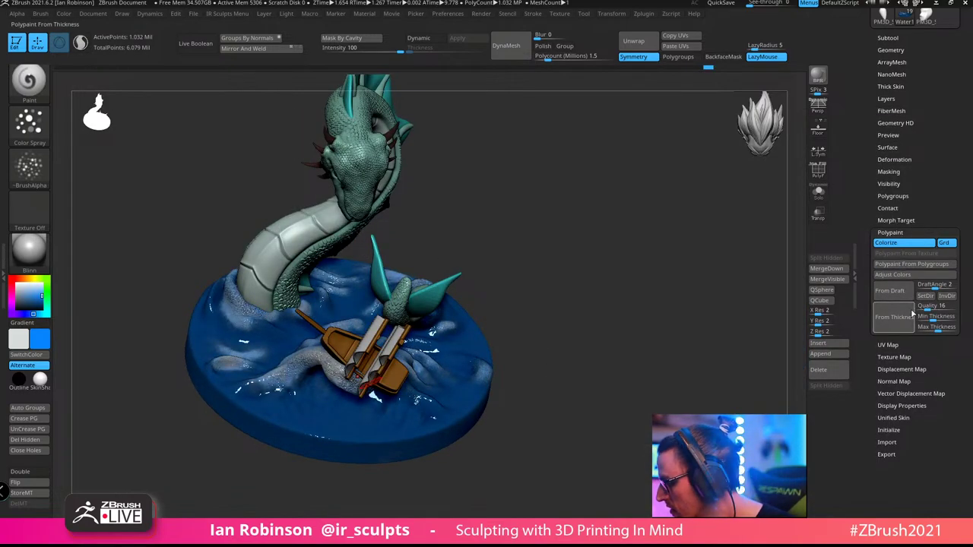
Try a small RGB adjustment in Adjust Colors on Water1 and clear the mask from the water
click(897, 275)
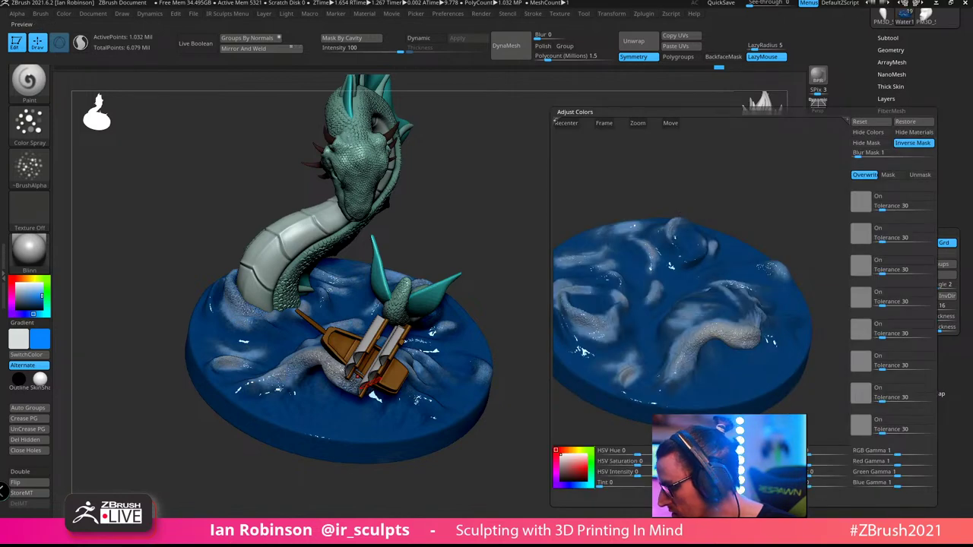
ctrl+drag(791, 378, 813, 231)
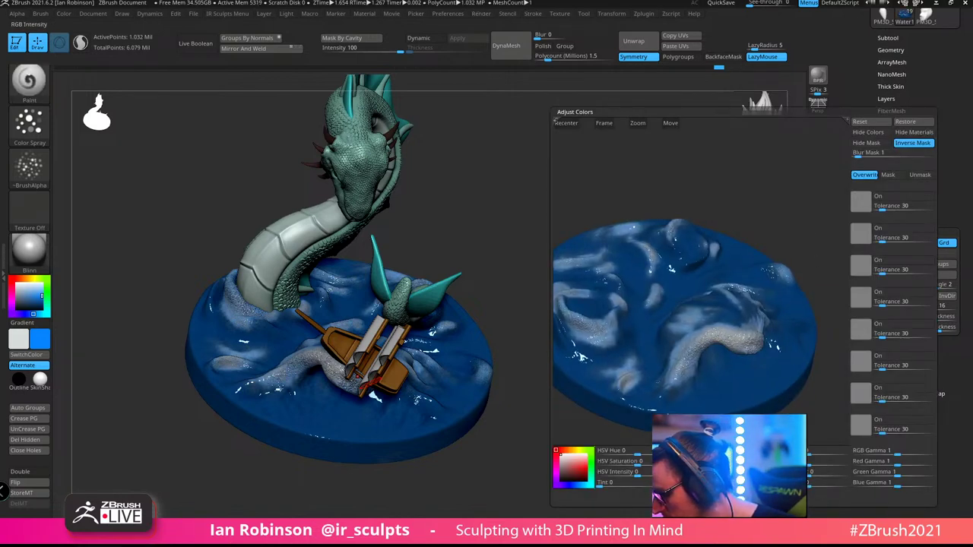
drag(810, 453, 811, 454)
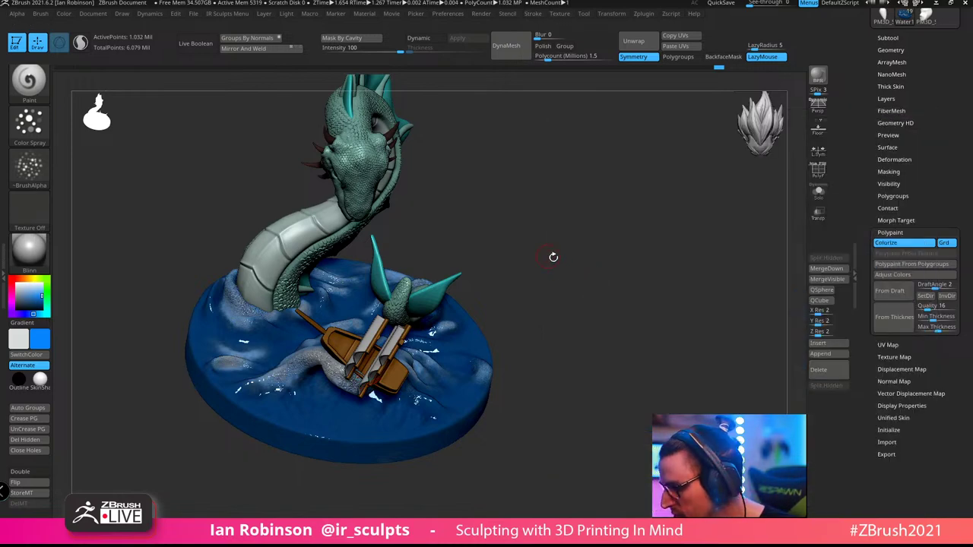
ctrl+right_drag(552, 256, 666, 277)
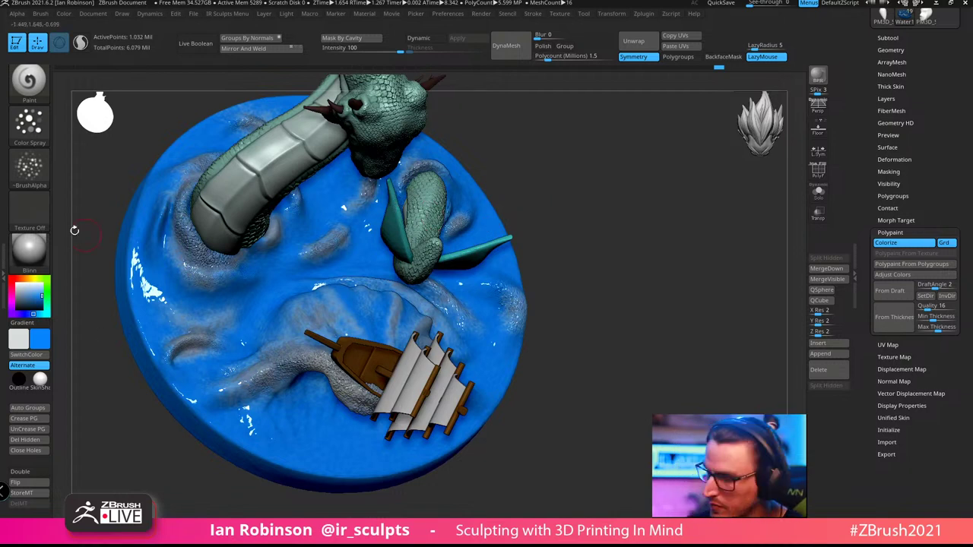
Switch the active paint colour and change it to a light turquoise with RGB 64, 242, 198, keeping blue as the secondary colour
key(v)
click(35, 294)
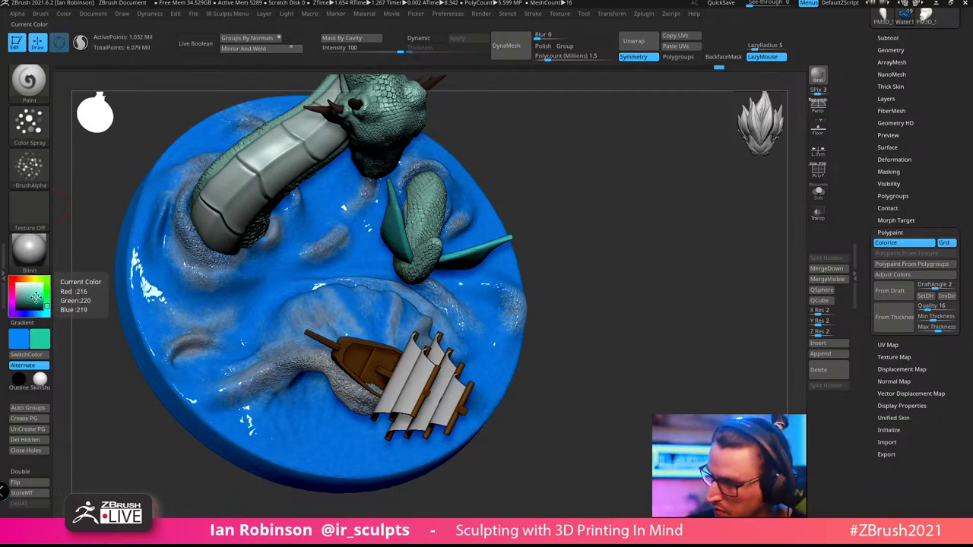
drag(32, 295, 39, 294)
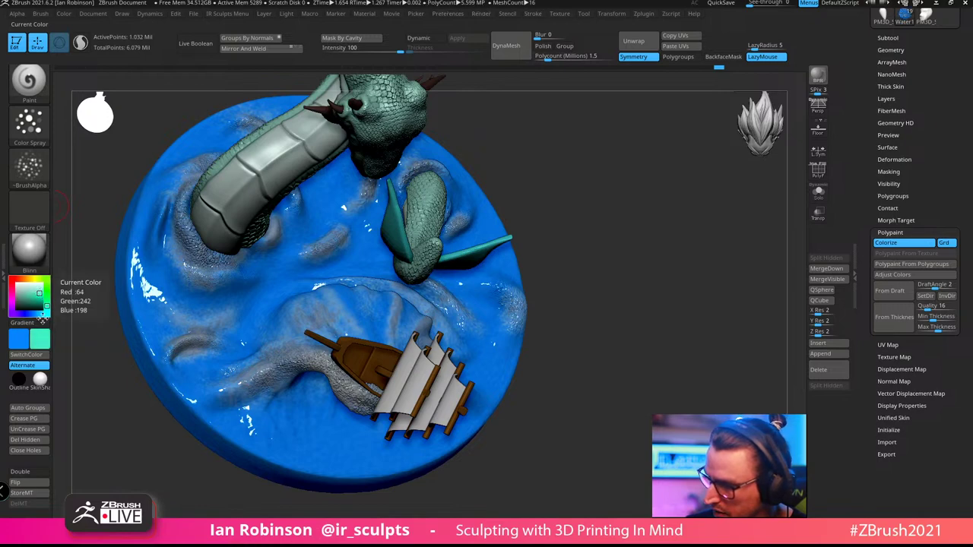
drag(641, 199, 629, 199)
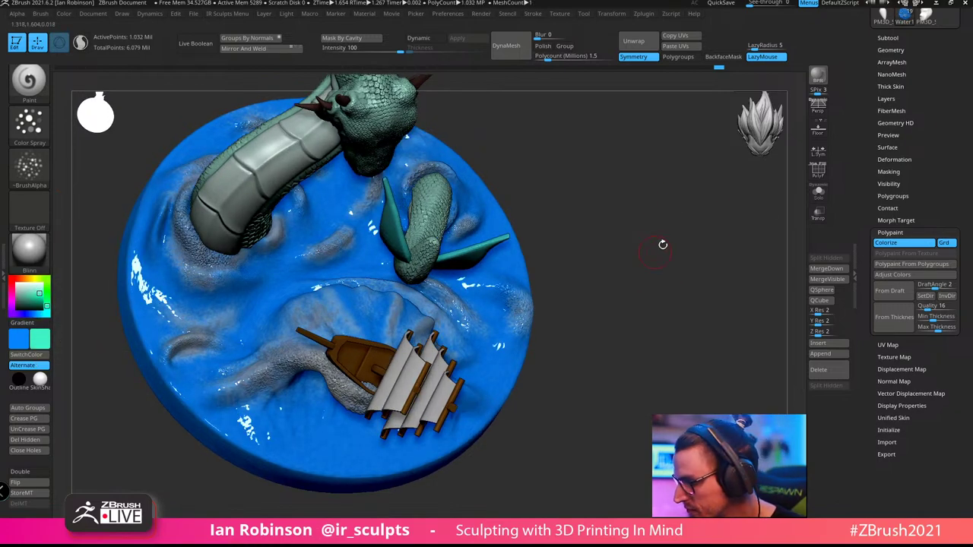
Isolate the water base and adjust the Paint brush's draw size for the large curling wave
click(819, 193)
key(s)
mouse_move(631, 221)
mouse_down()
mouse_move(676, 260)
mouse_move(357, 371)
mouse_move(373, 347)
mouse_up()
key(s)
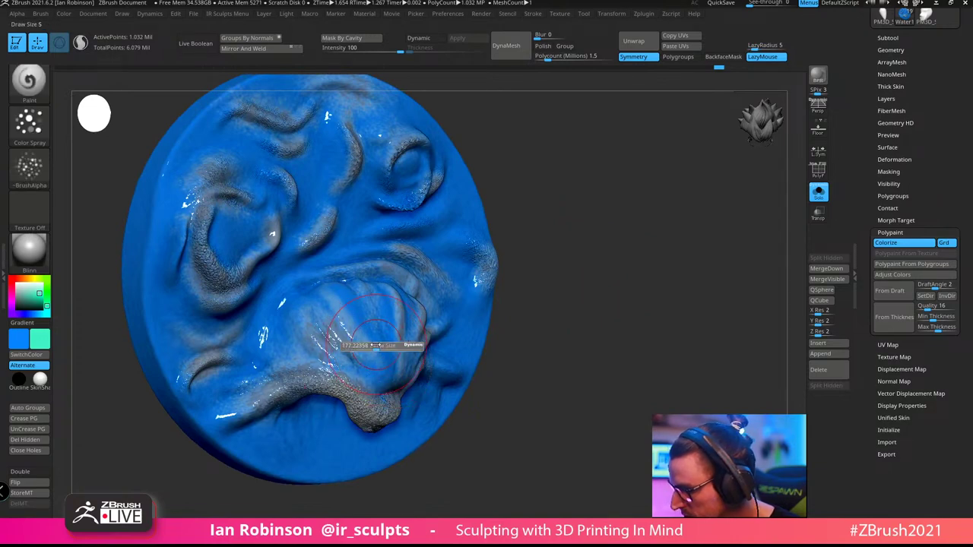
Undo the last change on the water and clear its mask
drag(593, 241, 554, 256)
key(ctrl+z)
drag(650, 319, 681, 317)
drag(576, 225, 717, 217)
ctrl+click(707, 261)
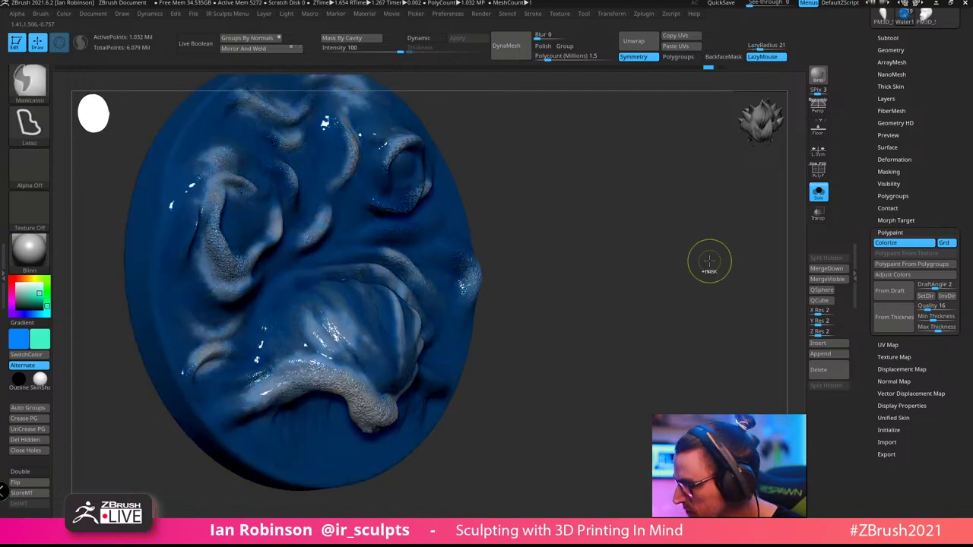
ctrl+click(646, 220)
Lower the brush's RGB intensity and spray turquoise into the hollow beneath the curling wave
drag(627, 269, 338, 329)
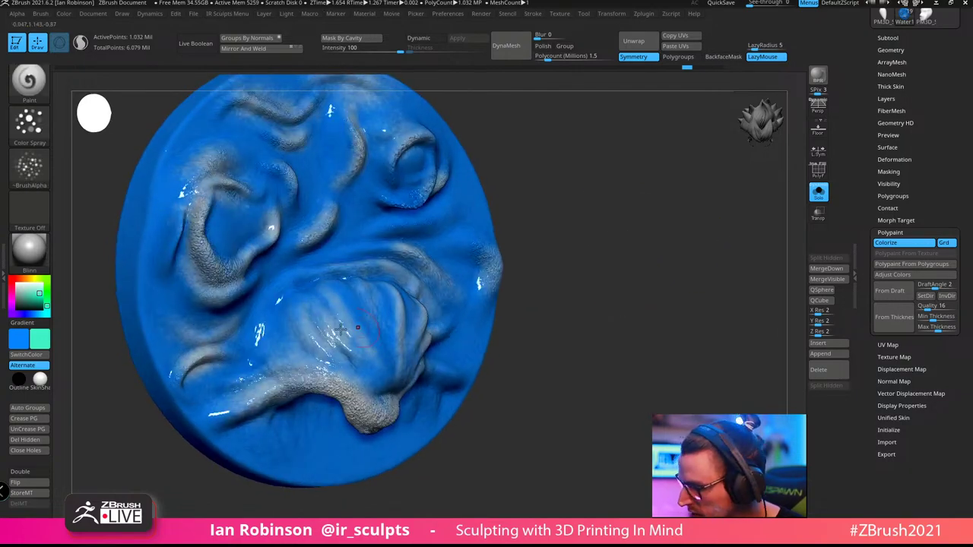
key(space)
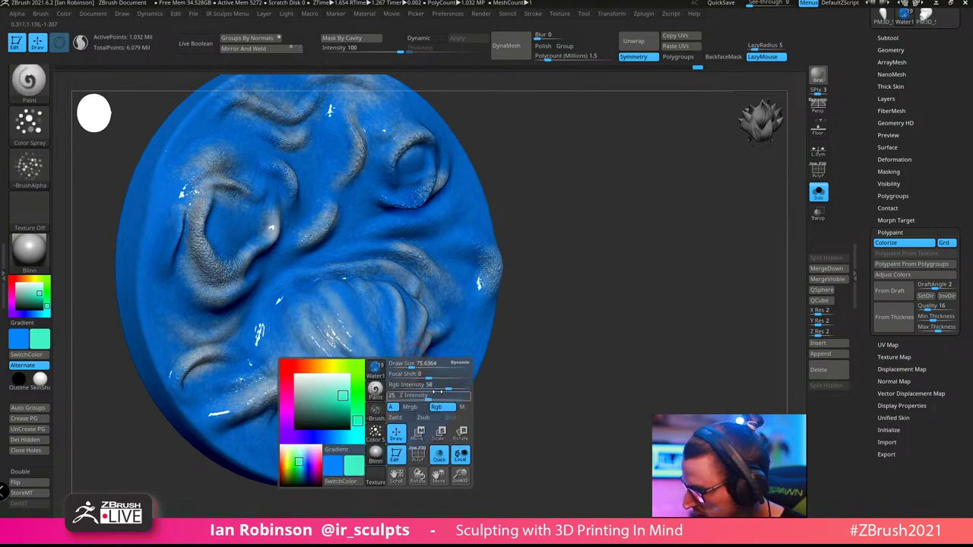
drag(450, 387, 419, 386)
mouse_move(558, 362)
mouse_down()
mouse_move(665, 235)
mouse_move(652, 274)
mouse_up()
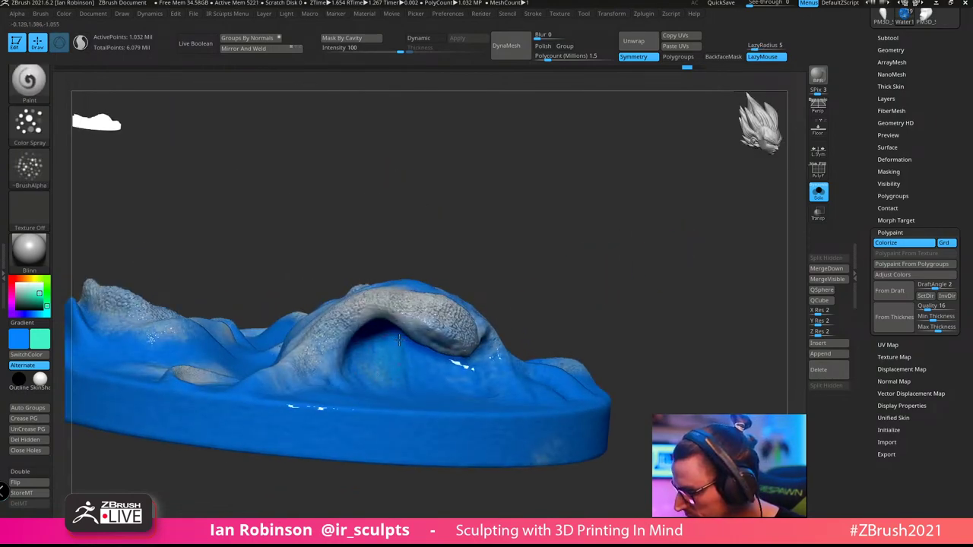
Resize the brush and spray turquoise over the ridged back of the large wave and down towards its base
mouse_move(613, 237)
mouse_down()
mouse_move(604, 297)
mouse_move(614, 296)
mouse_up()
key(s)
drag(663, 259, 665, 323)
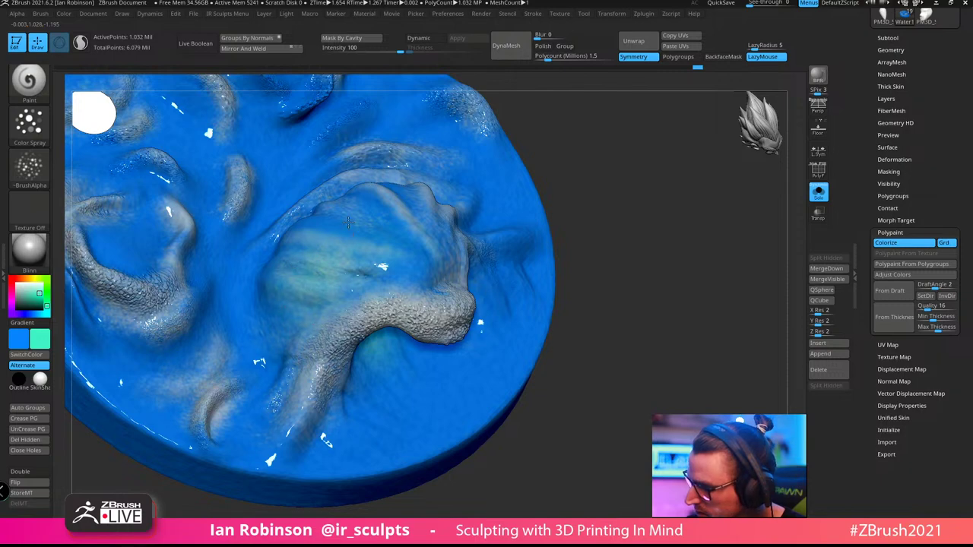
alt+drag(614, 252, 628, 351)
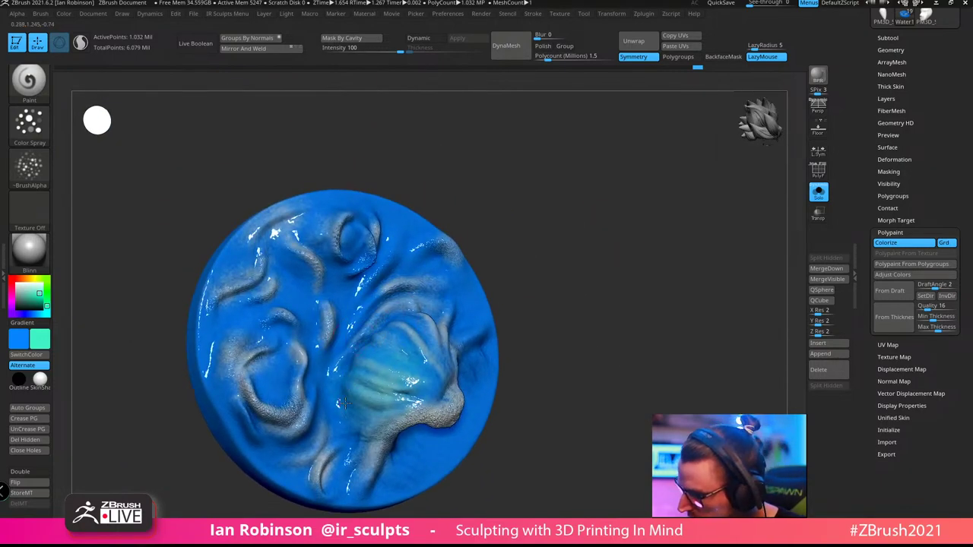
drag(669, 263, 609, 267)
alt+drag(610, 267, 650, 323)
Show the whole sculpture and spray turquoise along the wave's edge and on the foam where the serpent's body meets the water
click(817, 192)
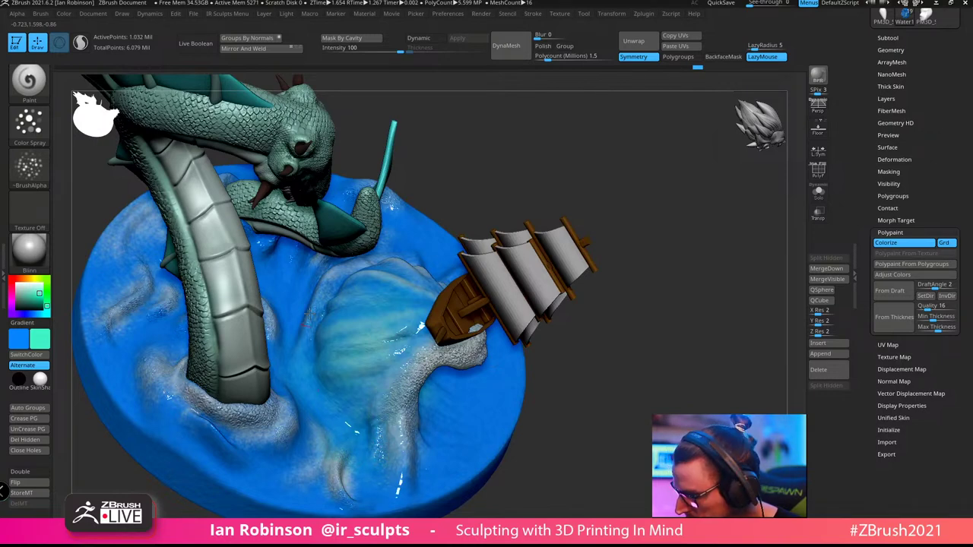
alt+drag(646, 320, 533, 327)
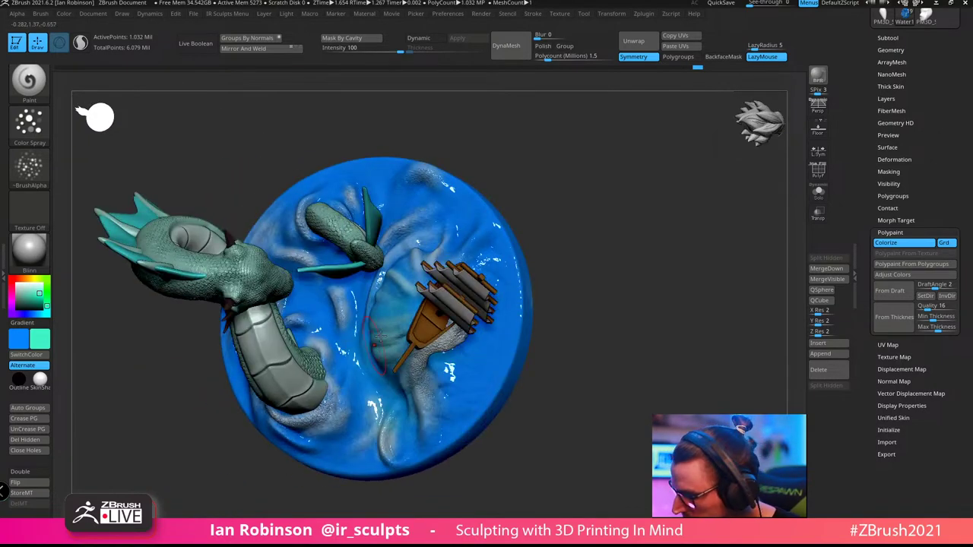
right_drag(378, 336, 350, 322)
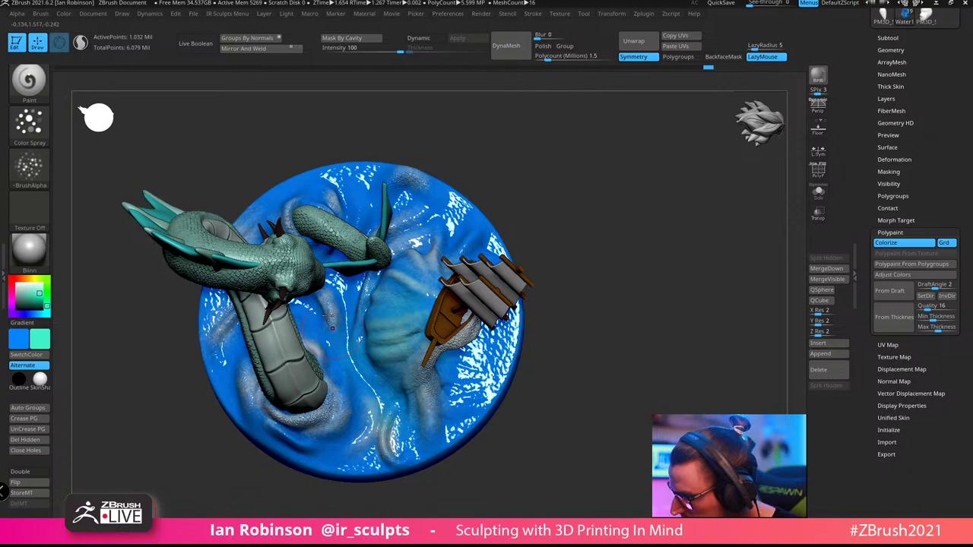
mouse_move(340, 418)
alt+right_down()
mouse_move(273, 389)
mouse_move(254, 401)
mouse_move(342, 332)
alt+right_up()
key(s)
drag(348, 331, 341, 333)
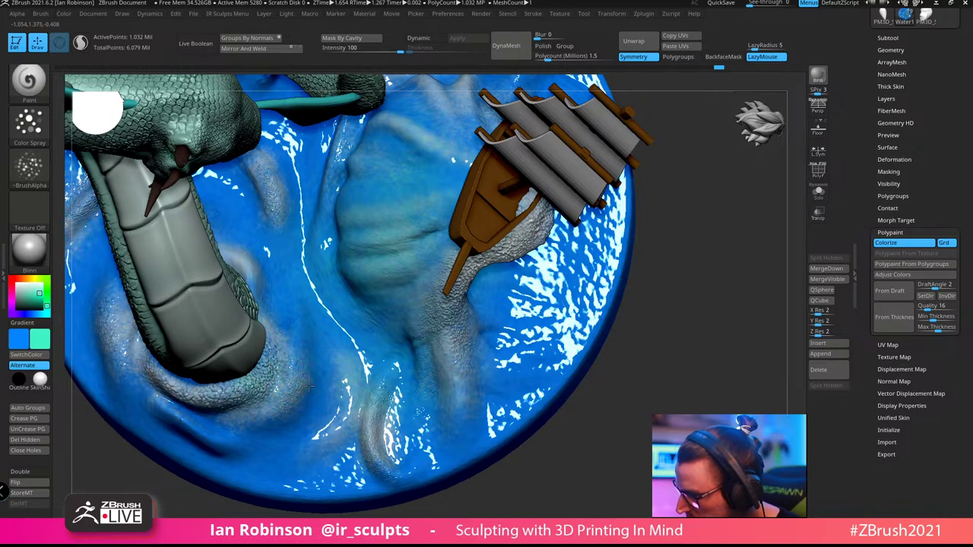
right_drag(592, 337, 380, 298)
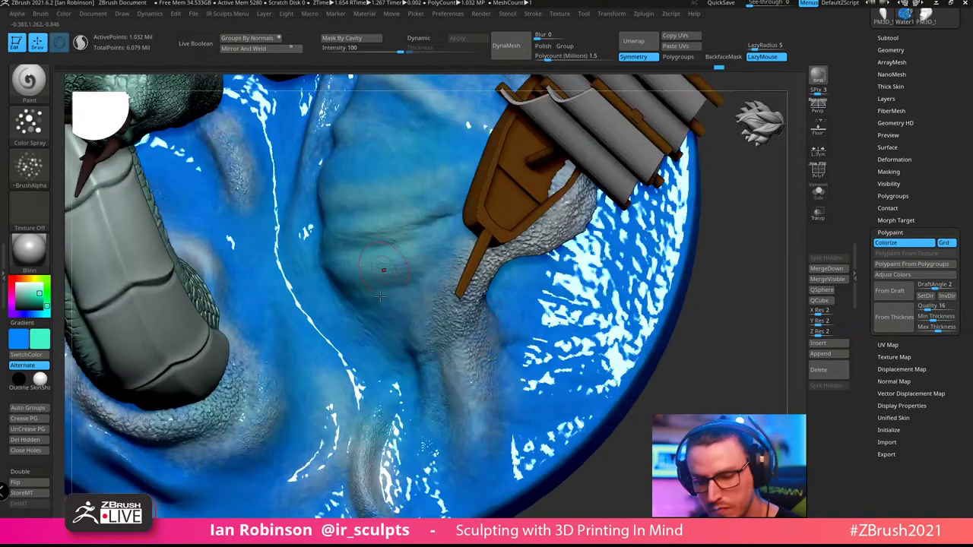
Switch to the blue paint colour, darken it, resize the brush and spray it over the large wave beside the ship
key(v)
drag(39, 294, 38, 301)
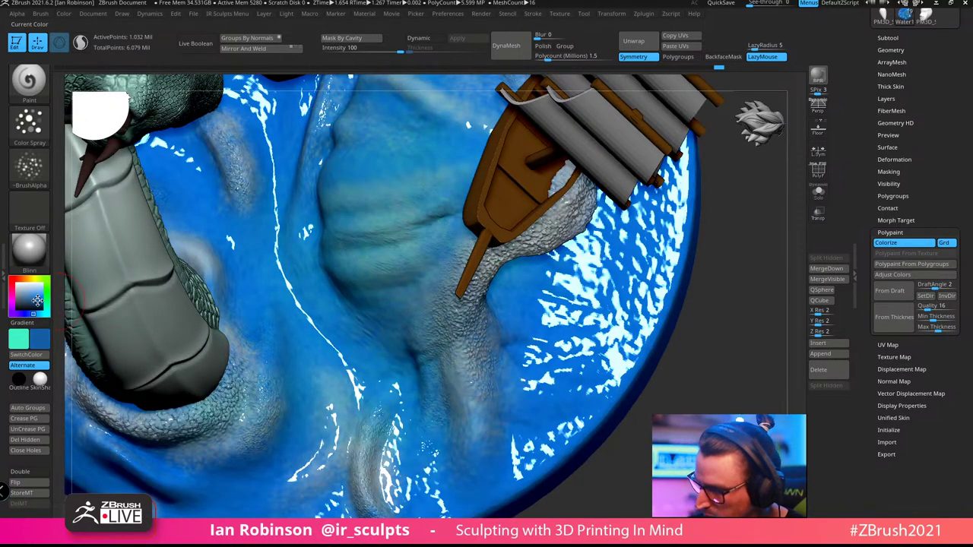
key(s)
drag(343, 278, 356, 278)
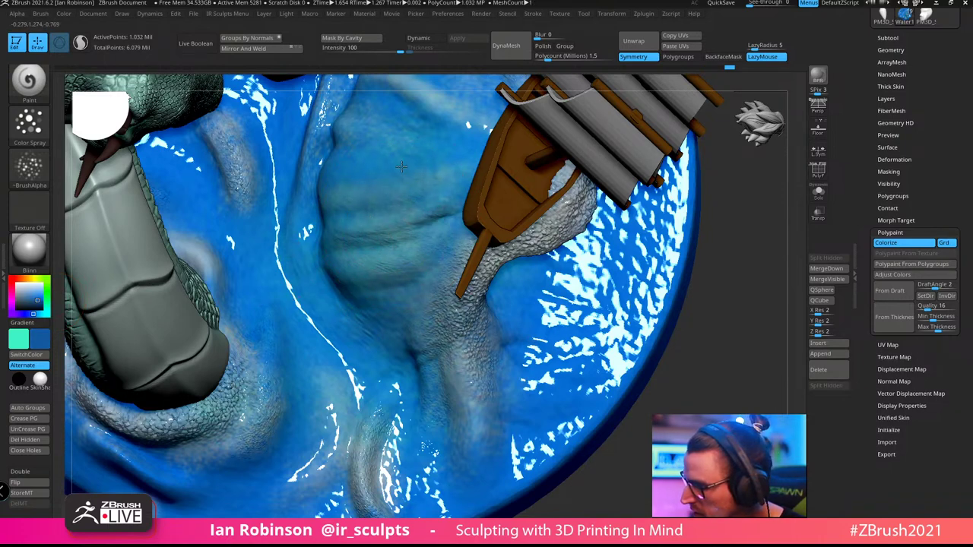
mouse_move(379, 169)
ctrl+right_down()
mouse_move(400, 308)
mouse_move(383, 305)
ctrl+right_up()
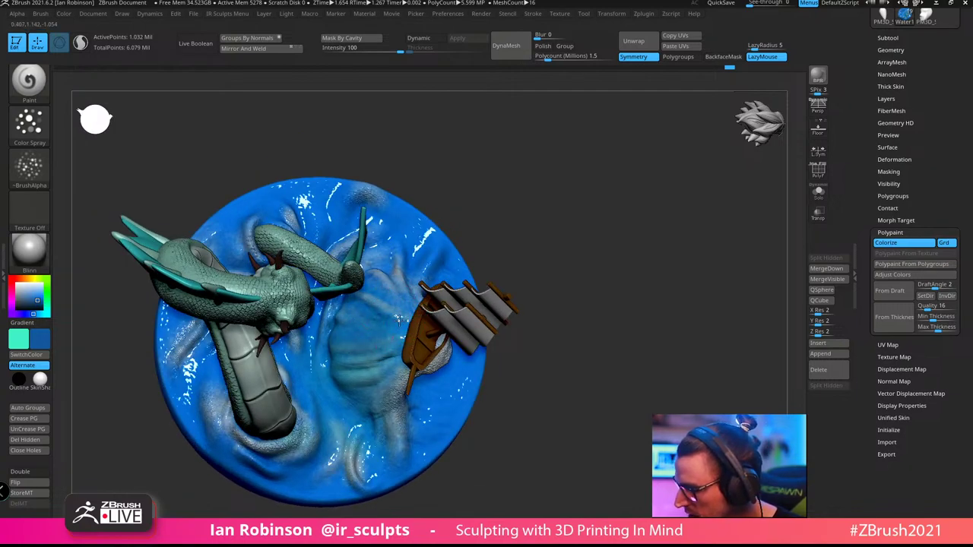
Isolate the water base and spray the darker blue into the folds of the large wave
click(818, 191)
right_drag(741, 219, 623, 273)
right_drag(623, 274, 622, 308)
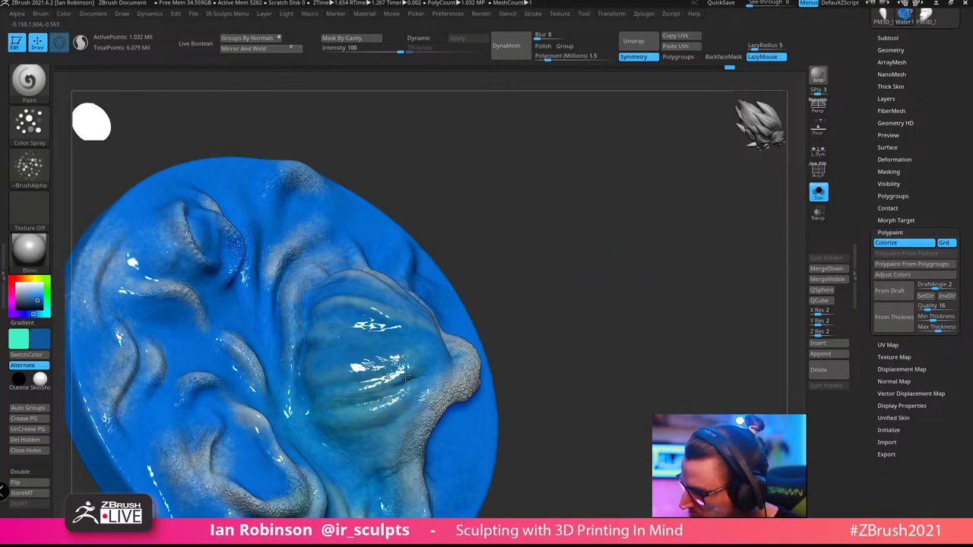
right_drag(564, 293, 571, 242)
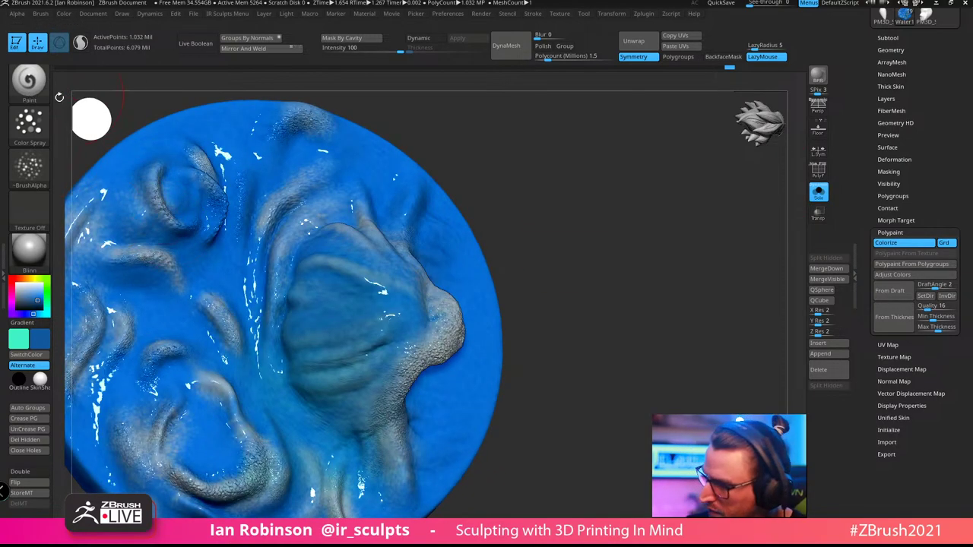
Switch the Paint brush to the Dots stroke and turn its alpha off
click(29, 122)
click(86, 135)
click(29, 167)
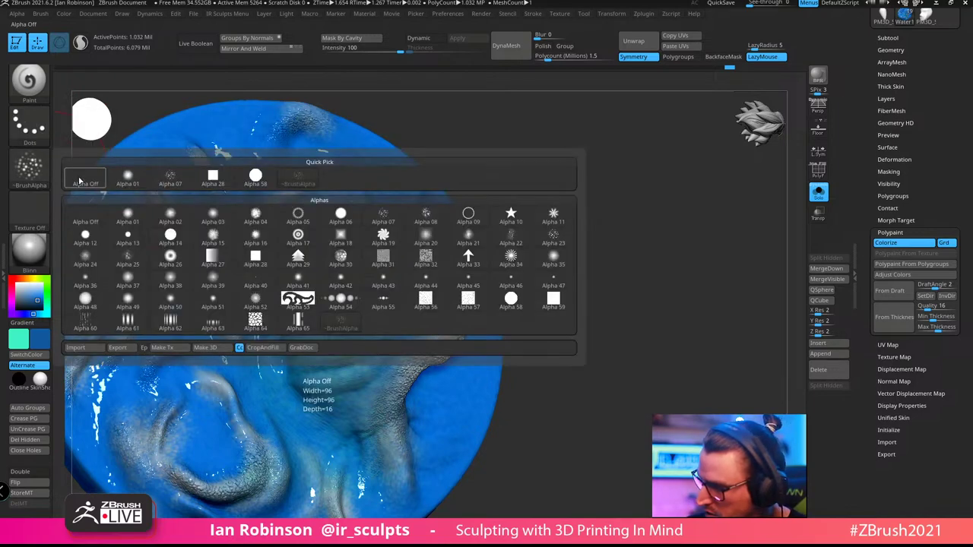
click(82, 177)
Resize the brush and paint the darker blue over the folds of the large wave and the water around it
drag(587, 232, 608, 232)
key(s)
drag(392, 329, 382, 327)
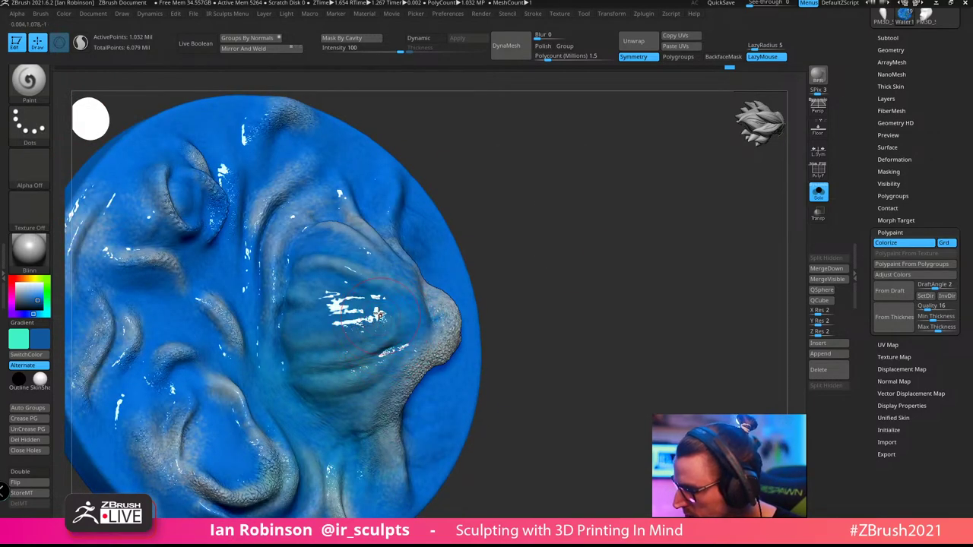
right_drag(307, 314, 400, 303)
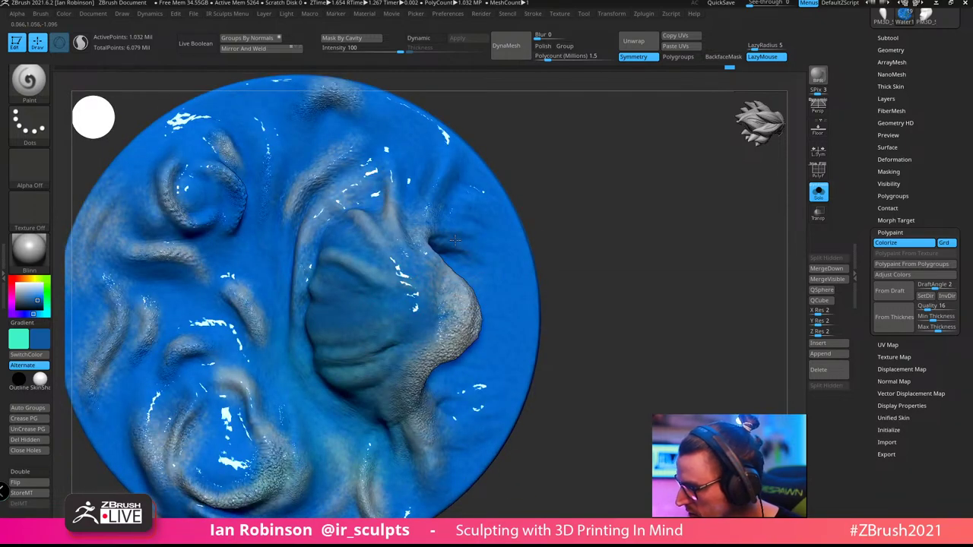
right_drag(454, 240, 389, 346)
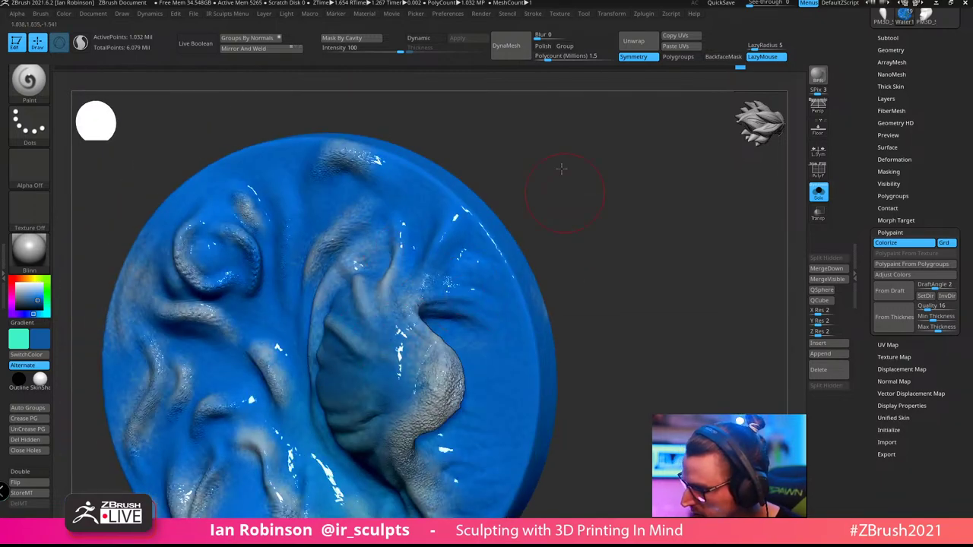
right_drag(561, 169, 590, 169)
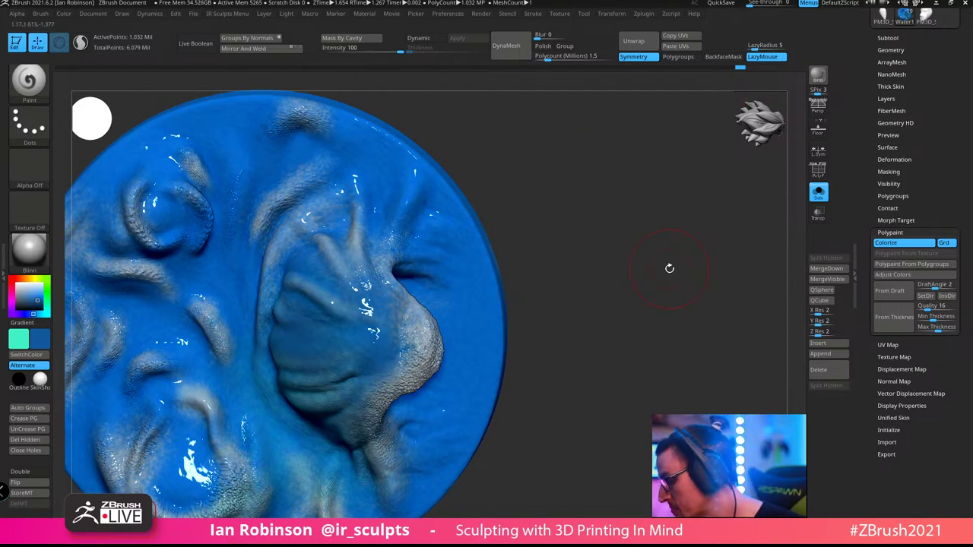
Set the cavity mask intensity to 80 and mask the water base by cavity
click(897, 172)
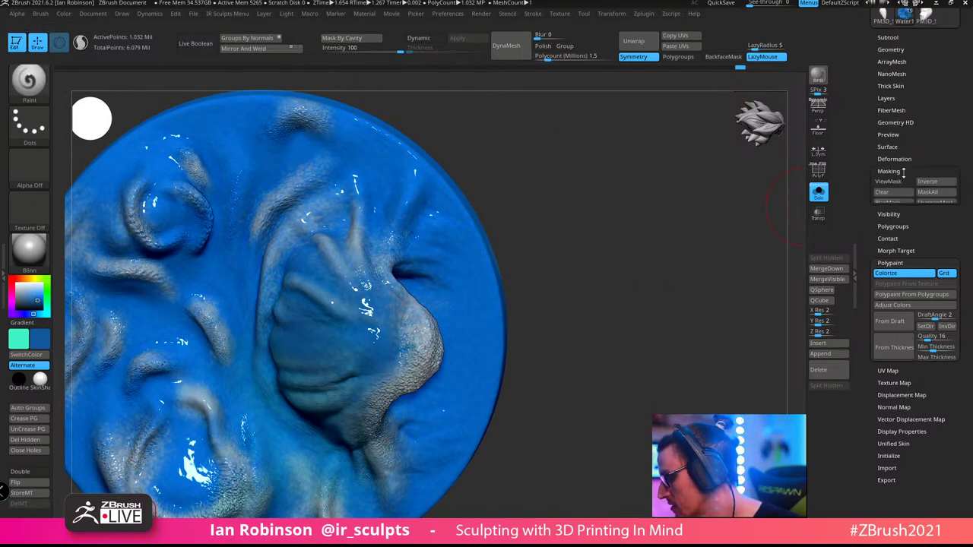
click(909, 332)
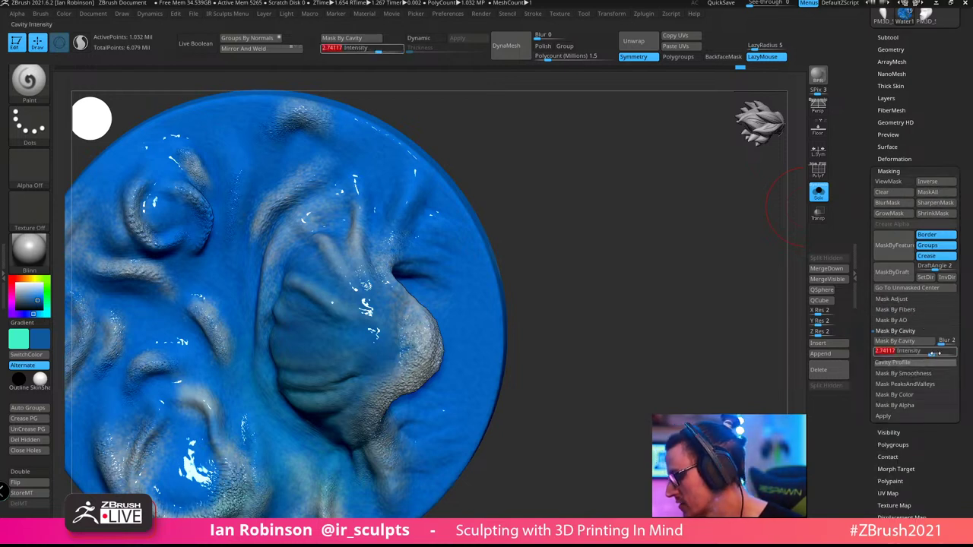
text(2)
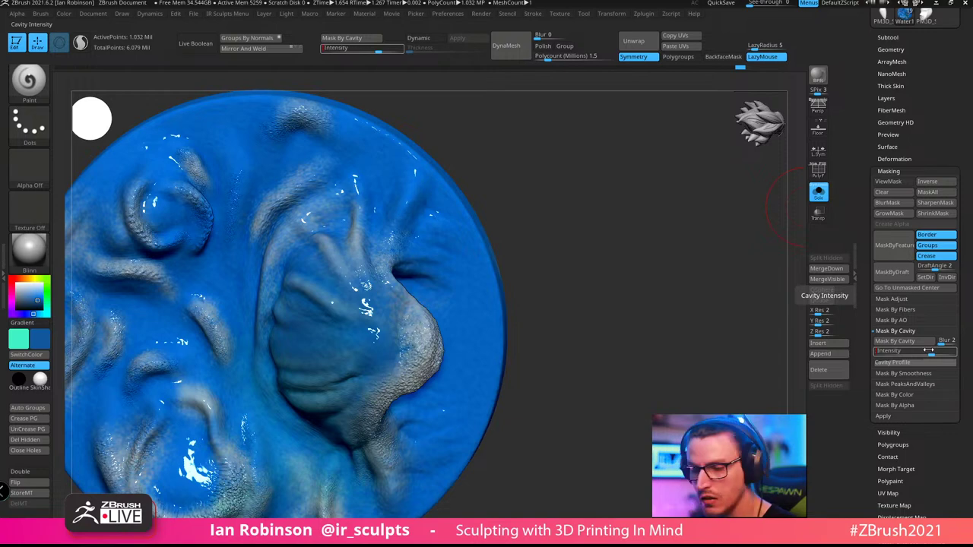
text(0)
key(Return)
click(895, 341)
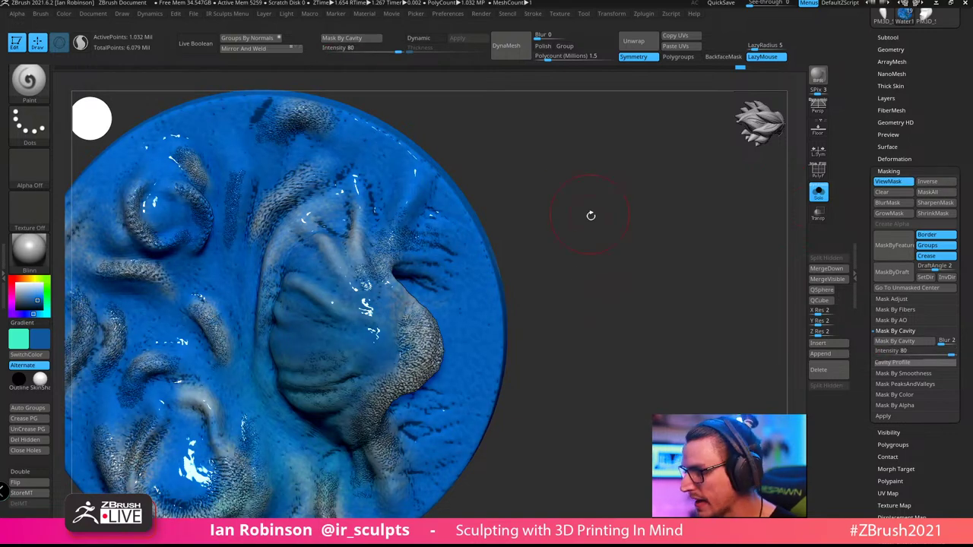
Invert the cavity mask on the water base, blur it, and invert it again to cover the foam crests
mouse_move(591, 216)
mouse_down()
mouse_move(617, 241)
mouse_move(624, 219)
mouse_move(615, 223)
mouse_up()
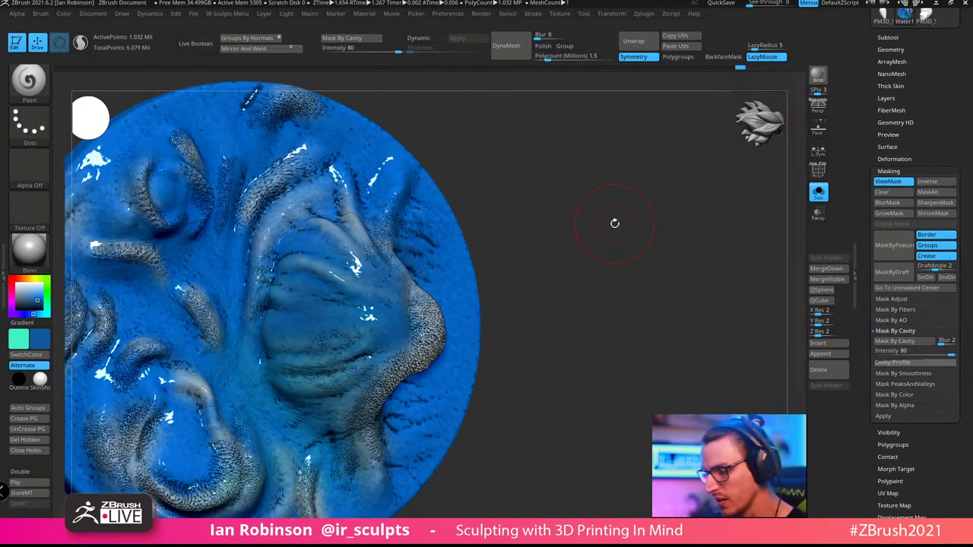
ctrl+click(478, 218)
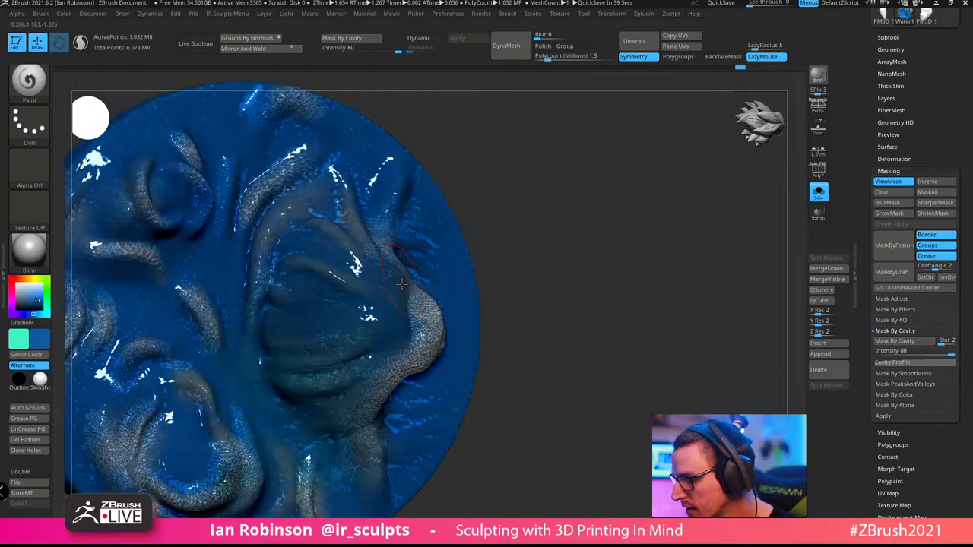
ctrl+click(365, 284)
ctrl+click(366, 283)
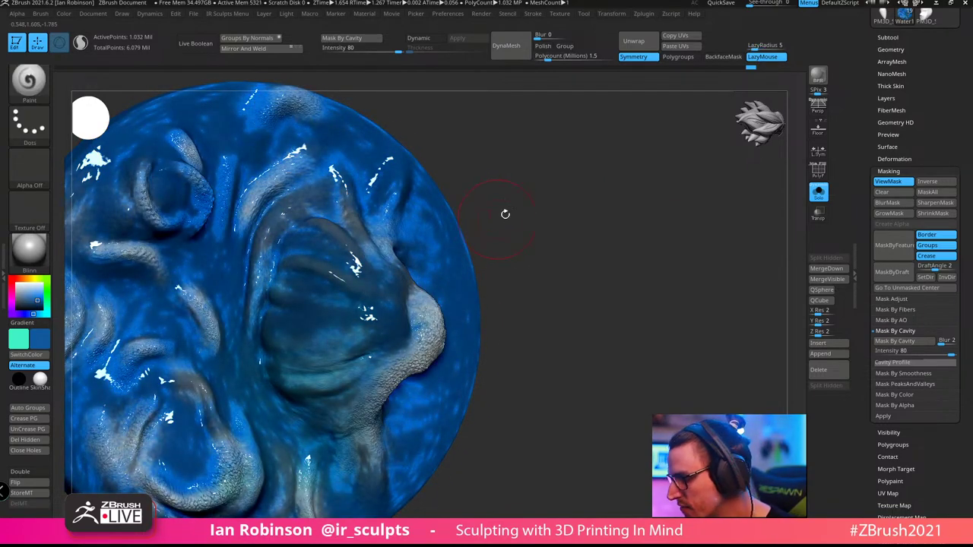
ctrl+click(528, 217)
mouse_move(504, 213)
mouse_down()
mouse_move(528, 216)
mouse_move(552, 200)
mouse_move(541, 165)
mouse_move(578, 159)
mouse_move(602, 174)
mouse_up()
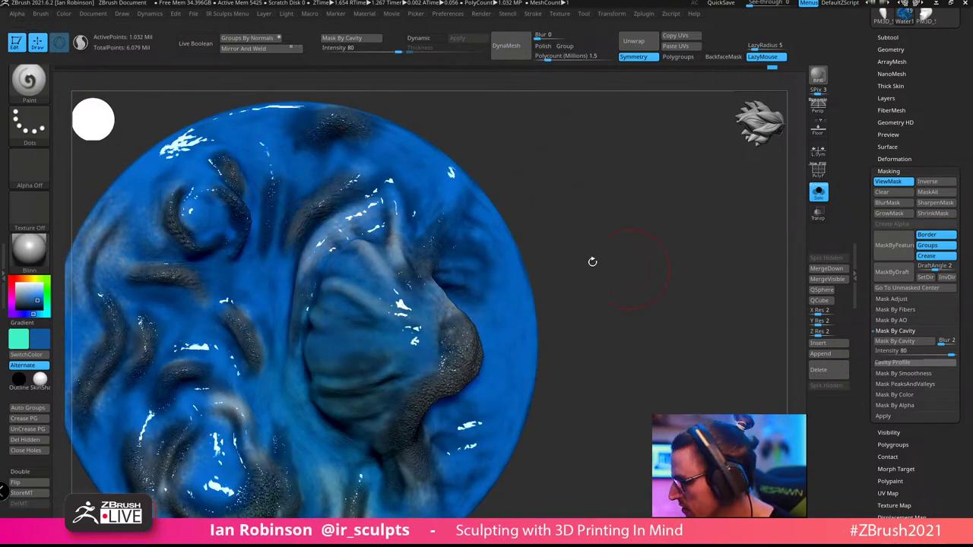
Toggle the mask display on the water base for comparison and leave it hidden
key(ctrl)
key(ctrl+h)
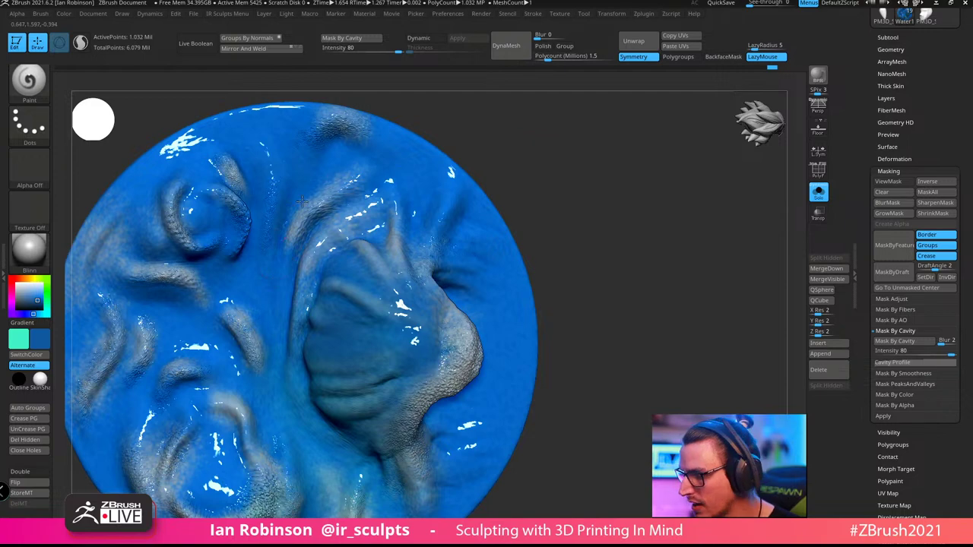
click(891, 184)
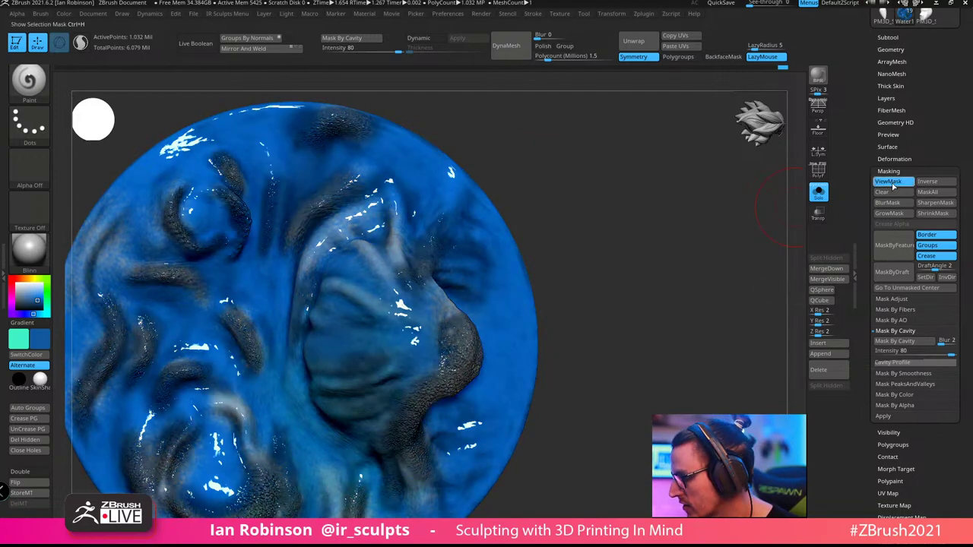
click(891, 183)
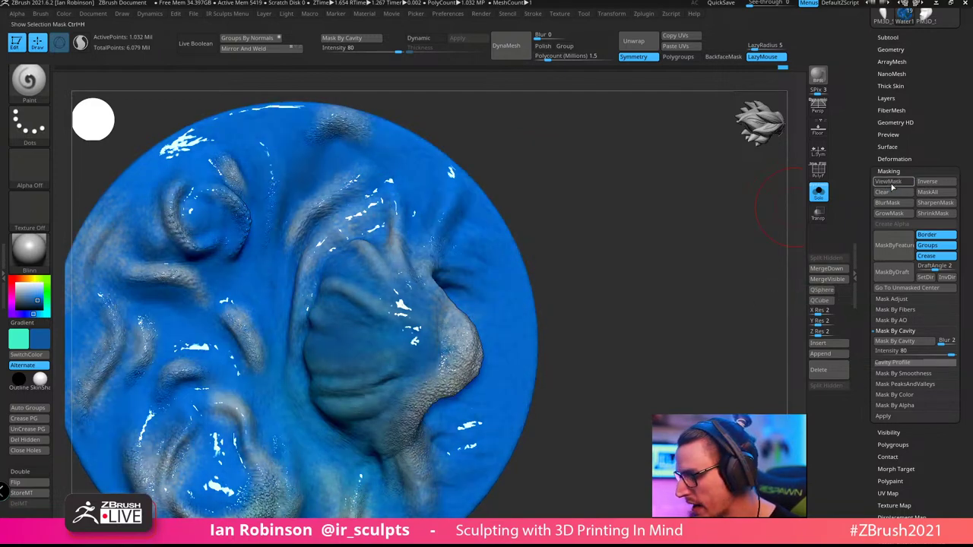
click(891, 184)
click(891, 183)
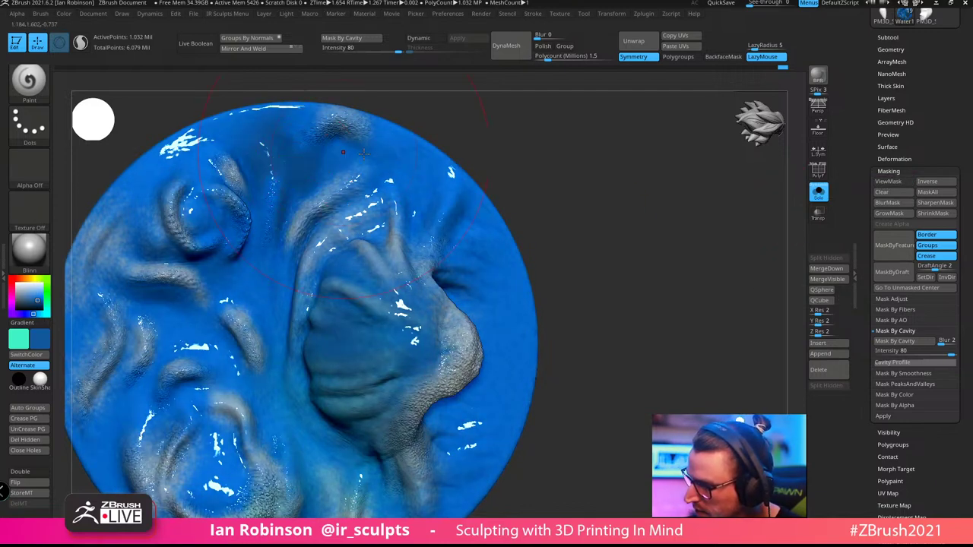
Darken the surface of the water base broadly with the darker blue paint colour
alt+drag(613, 195, 651, 191)
click(63, 14)
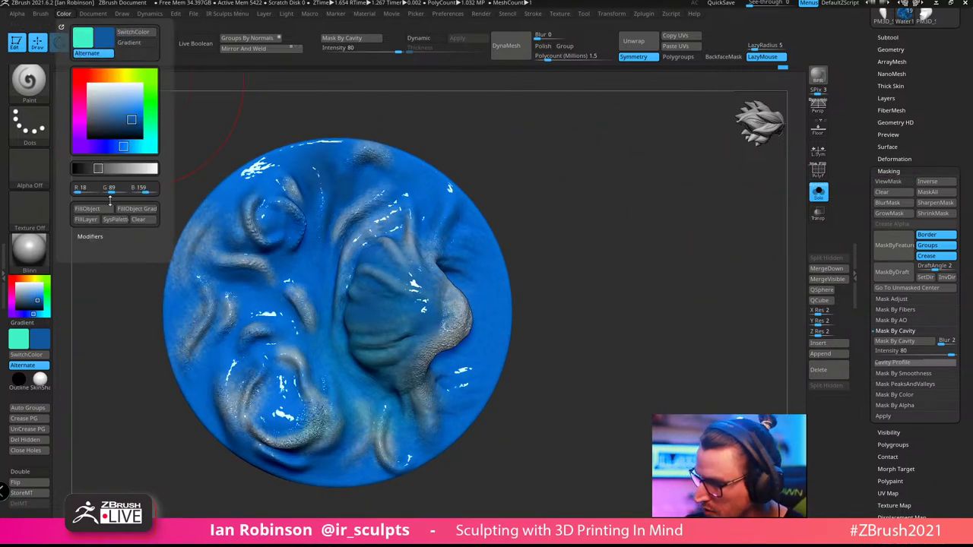
click(109, 211)
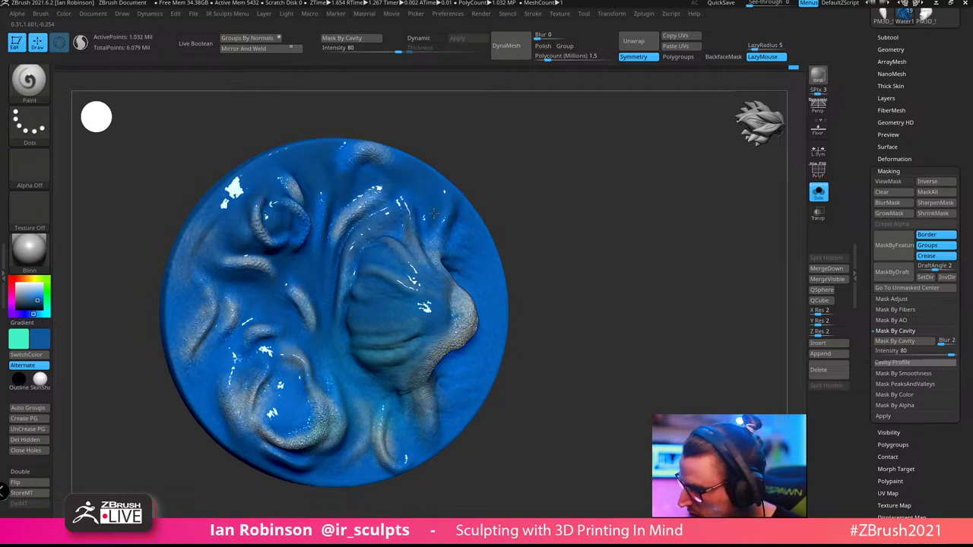
mouse_move(463, 375)
mouse_down()
mouse_move(449, 399)
mouse_move(394, 438)
mouse_move(360, 447)
mouse_move(304, 389)
mouse_move(249, 369)
mouse_up()
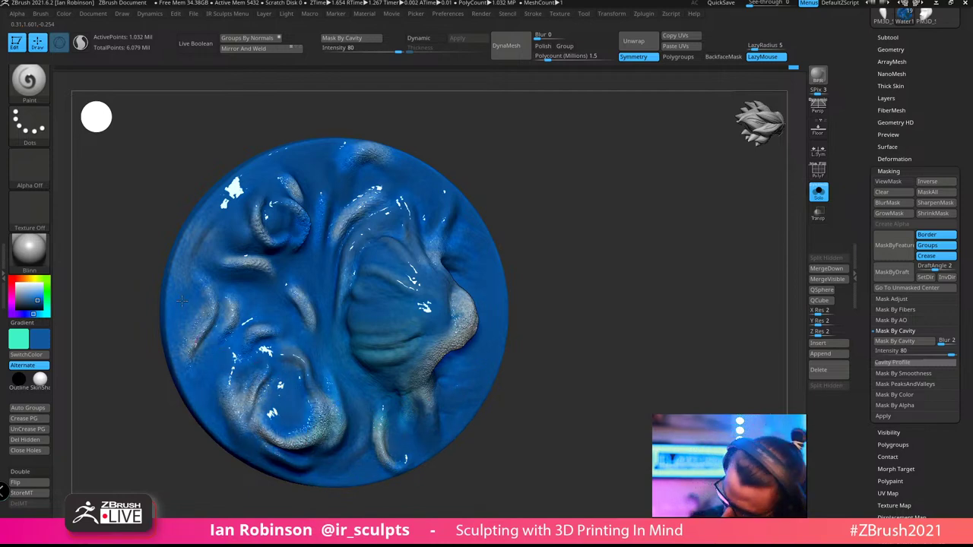
mouse_move(182, 301)
mouse_down()
mouse_move(187, 335)
mouse_move(213, 381)
mouse_up()
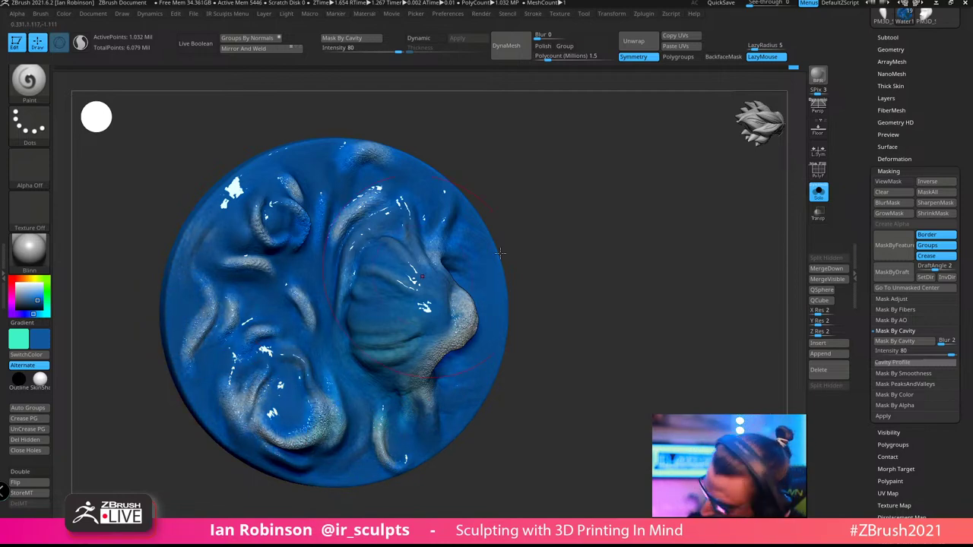
Show the whole sculpture, set LazyRadius to 2 and paint the darker blue on the water around the serpent
click(819, 192)
drag(679, 283, 532, 358)
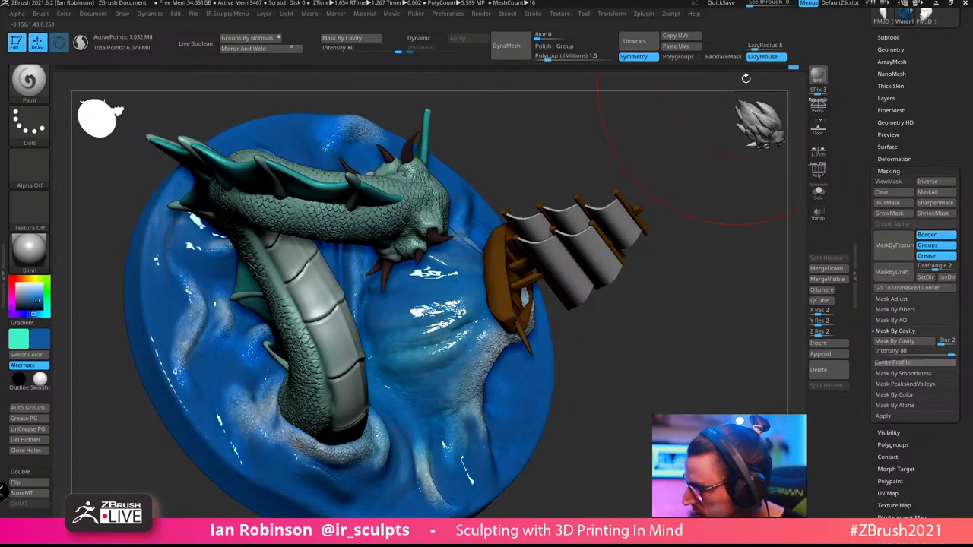
click(752, 48)
alt+drag(680, 205, 362, 338)
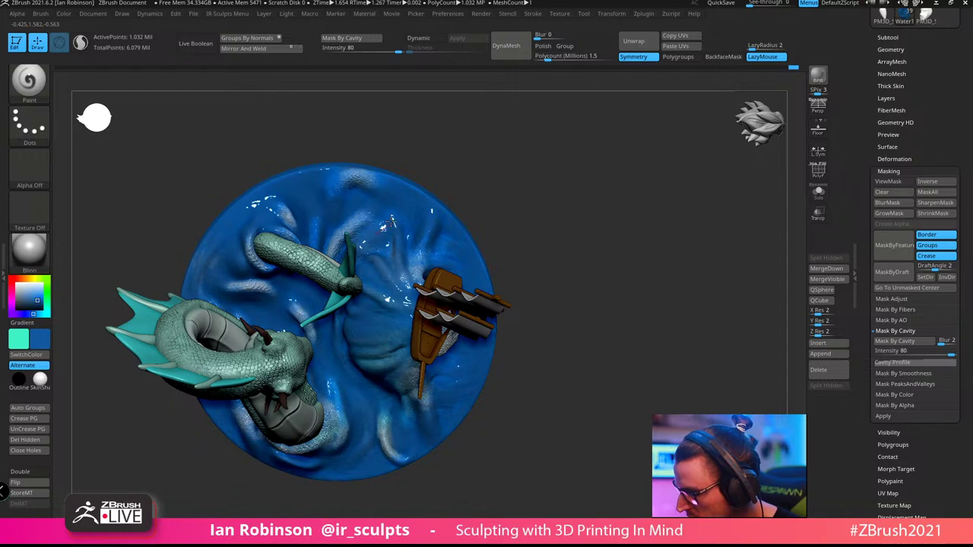
mouse_move(506, 159)
mouse_down()
mouse_move(570, 174)
mouse_move(577, 160)
mouse_move(572, 190)
mouse_move(593, 194)
mouse_up()
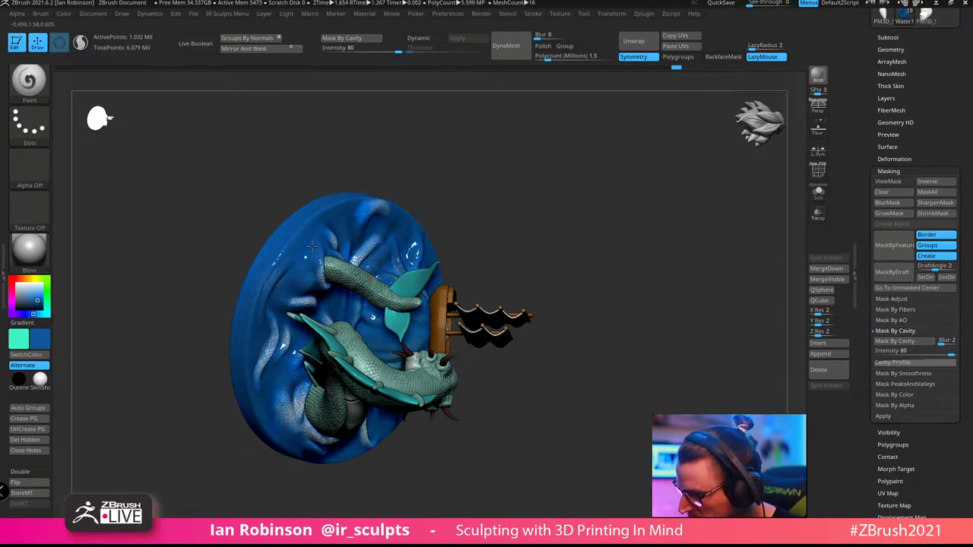
mouse_move(621, 183)
mouse_down()
mouse_move(654, 166)
mouse_move(650, 243)
mouse_move(633, 250)
mouse_up()
key(s)
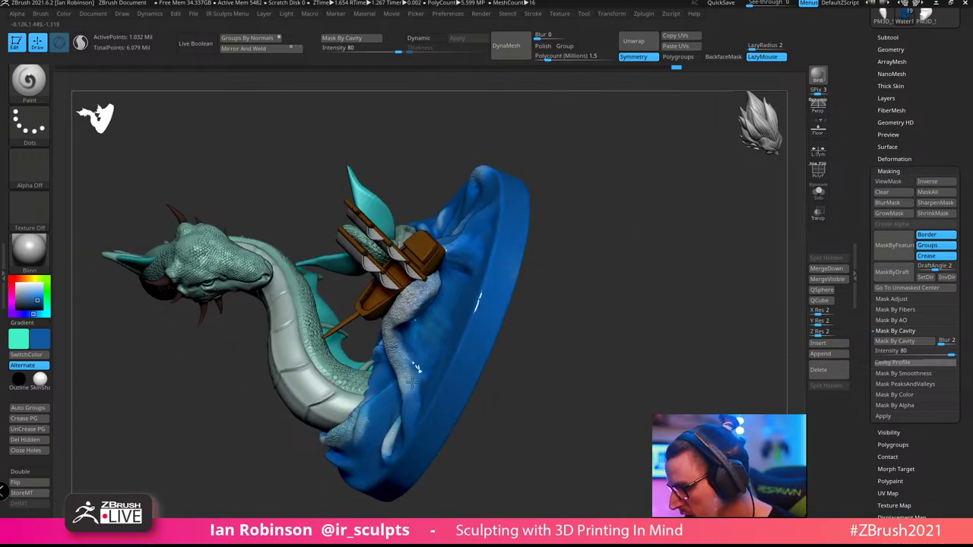
Paint the darker blue on the side of the water base and the waves behind and beside the ship
drag(405, 379, 573, 279)
drag(696, 329, 690, 372)
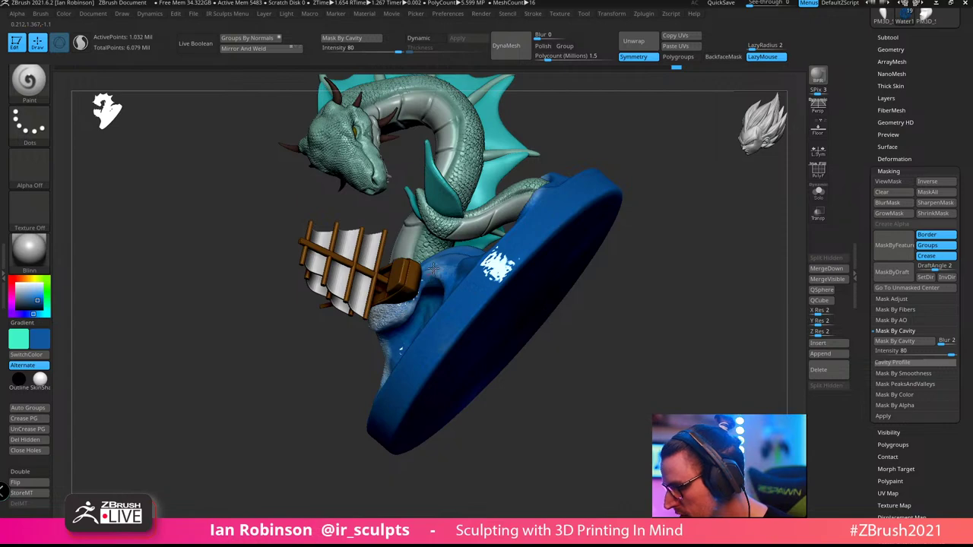
mouse_move(431, 268)
right_down()
mouse_move(446, 312)
mouse_move(682, 291)
mouse_move(645, 282)
mouse_move(639, 250)
mouse_move(641, 274)
mouse_move(672, 310)
right_up()
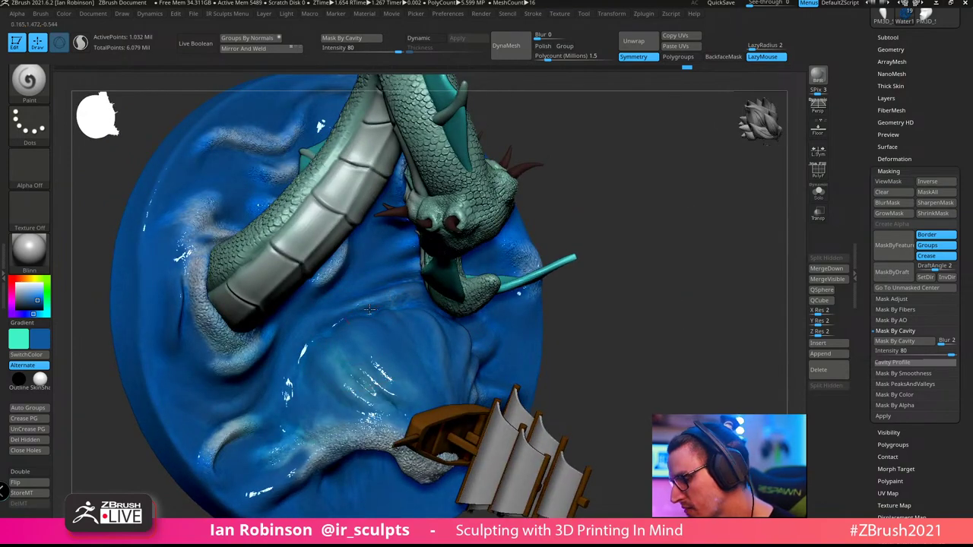
right_drag(513, 261, 695, 234)
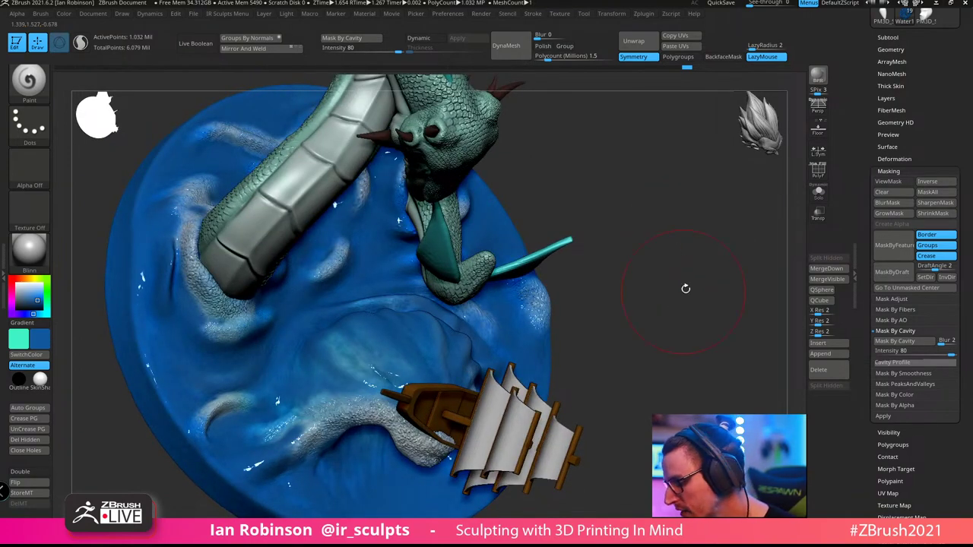
right_drag(686, 288, 688, 210)
Check the polyframe on the water base briefly and reduce the brush size
key(shift+f)
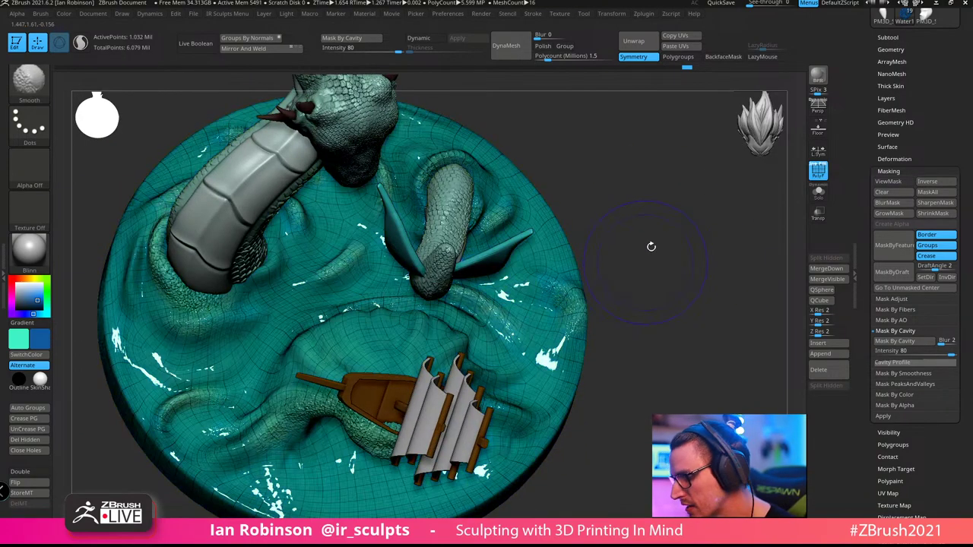
key(shift+f)
right_drag(651, 247, 659, 252)
key(s)
drag(335, 265, 321, 266)
key(s)
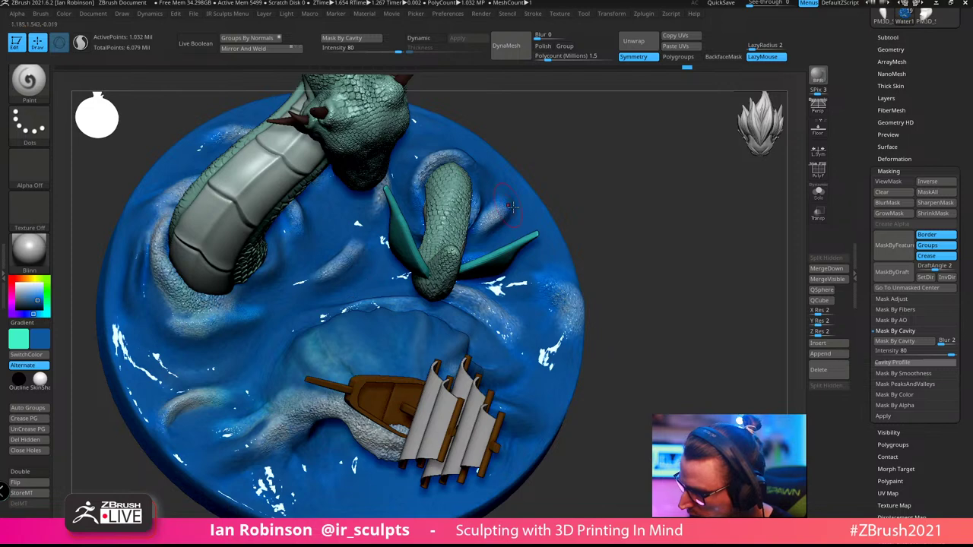
Paint the darker blue into the water between the large wave and the foam around the serpent's neck
right_drag(285, 339, 358, 320)
right_drag(418, 289, 310, 322)
right_click(347, 310)
click(309, 323)
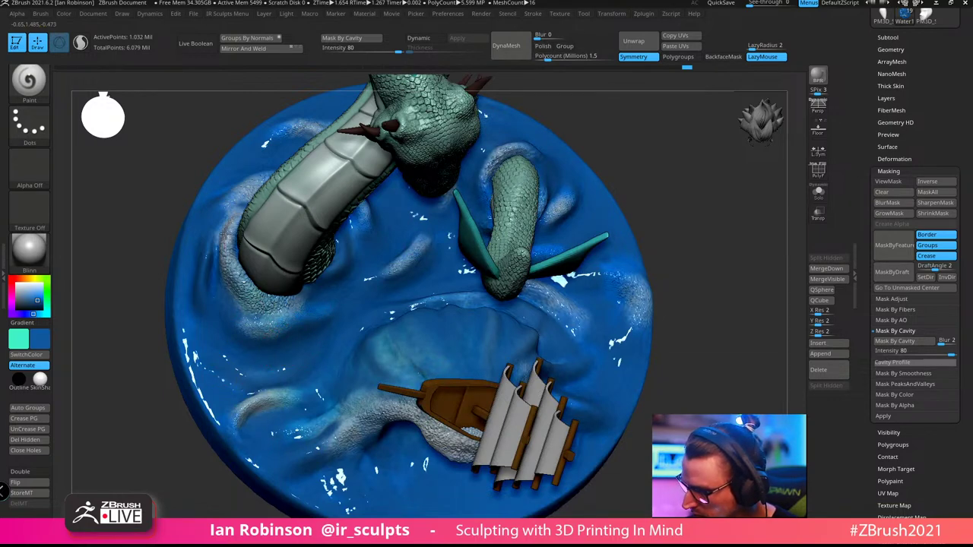
mouse_move(263, 279)
right_down()
mouse_move(326, 370)
mouse_move(289, 312)
right_up()
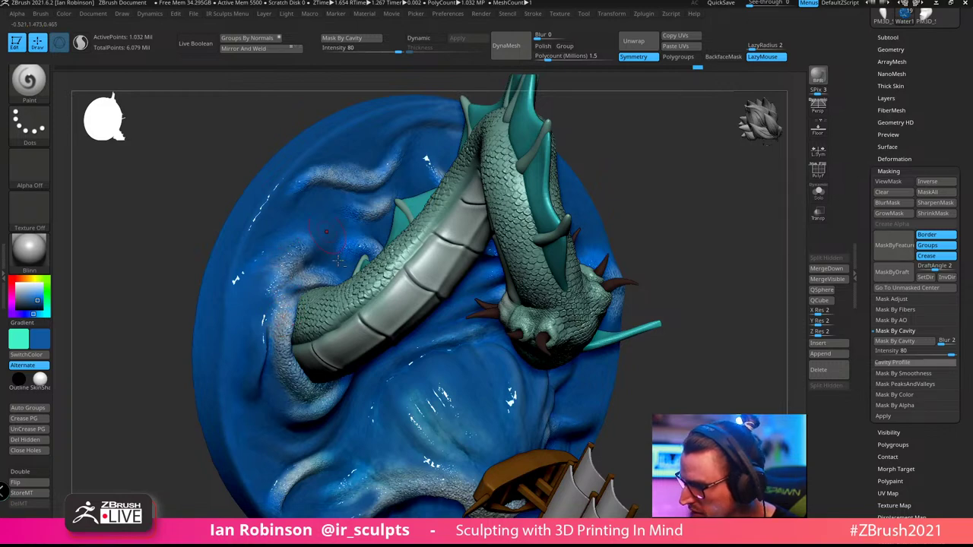
right_drag(285, 244, 326, 331)
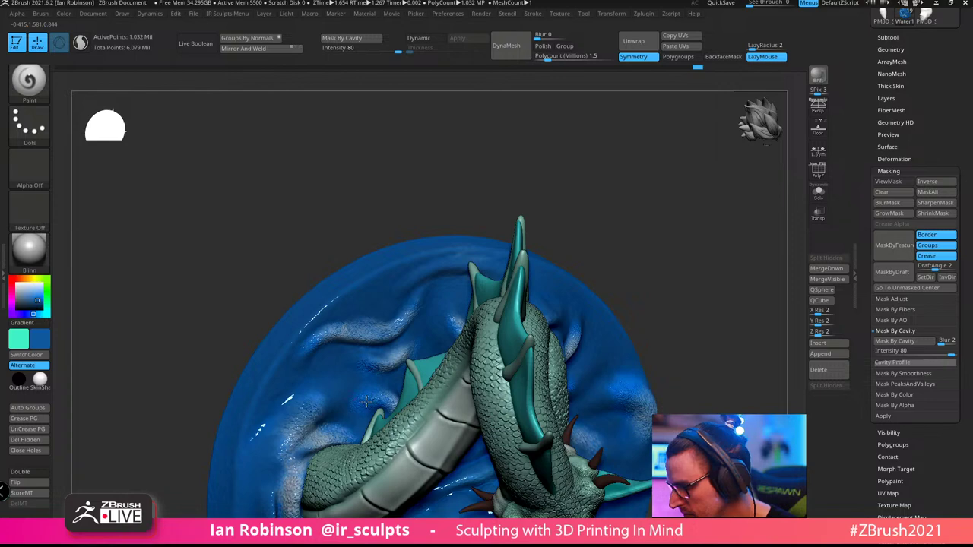
Paint the darker blue around the serpent's tail and over the nearby waves towards the rim
right_drag(492, 270, 458, 163)
right_click(454, 328)
mouse_move(502, 214)
right_down()
mouse_move(508, 257)
mouse_move(490, 247)
mouse_move(478, 260)
mouse_move(524, 267)
mouse_move(513, 301)
right_up()
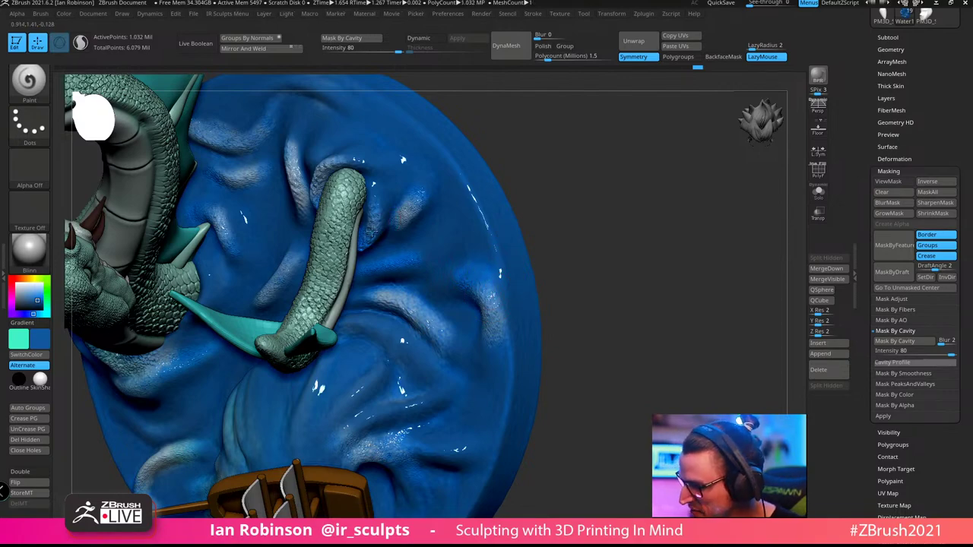
drag(487, 163, 451, 153)
drag(565, 203, 588, 176)
alt+drag(514, 224, 581, 138)
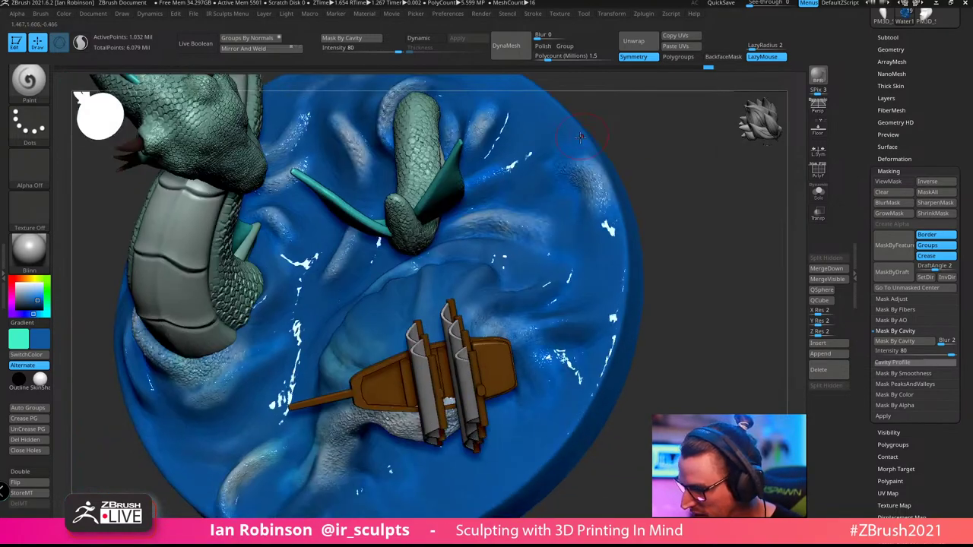
Blend sampled blues into the large wave beside the ship and pick up a pale blue from the foam
right_drag(580, 137, 427, 300)
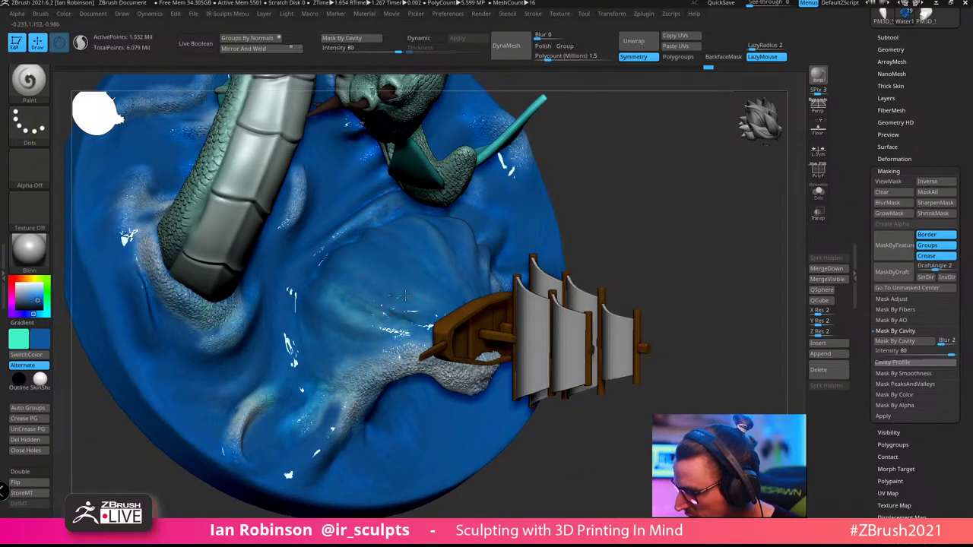
mouse_move(425, 298)
right_down()
mouse_move(628, 200)
mouse_move(390, 306)
right_up()
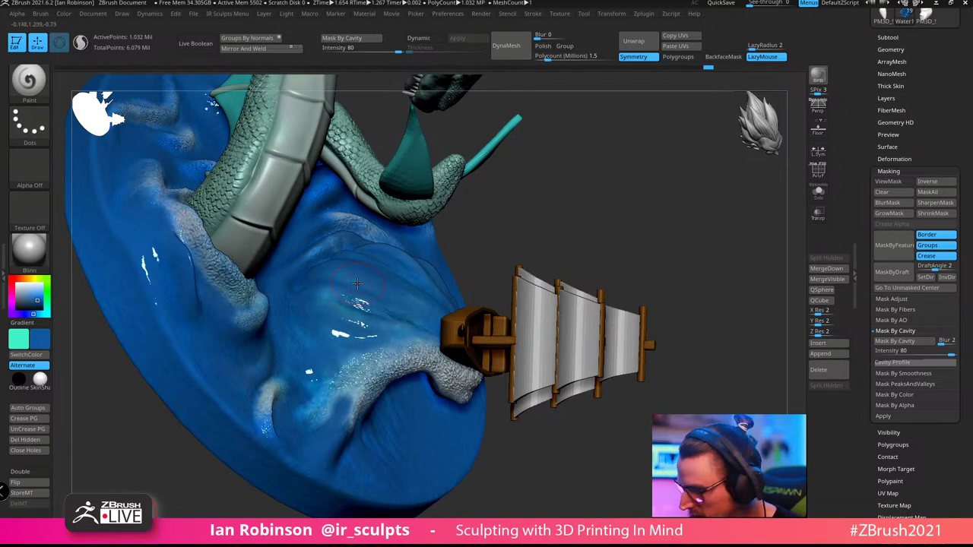
key(c)
key(c)
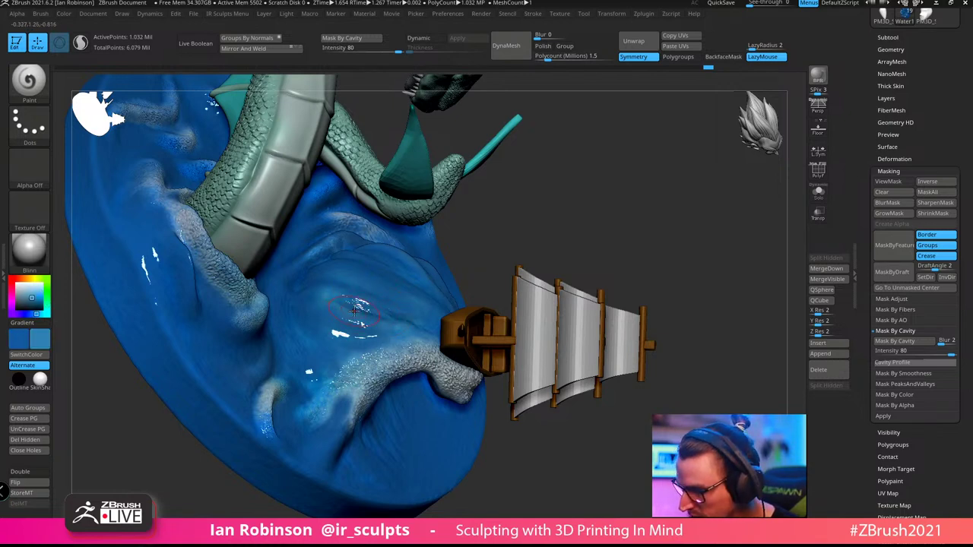
key(c)
key(c)
key(c)
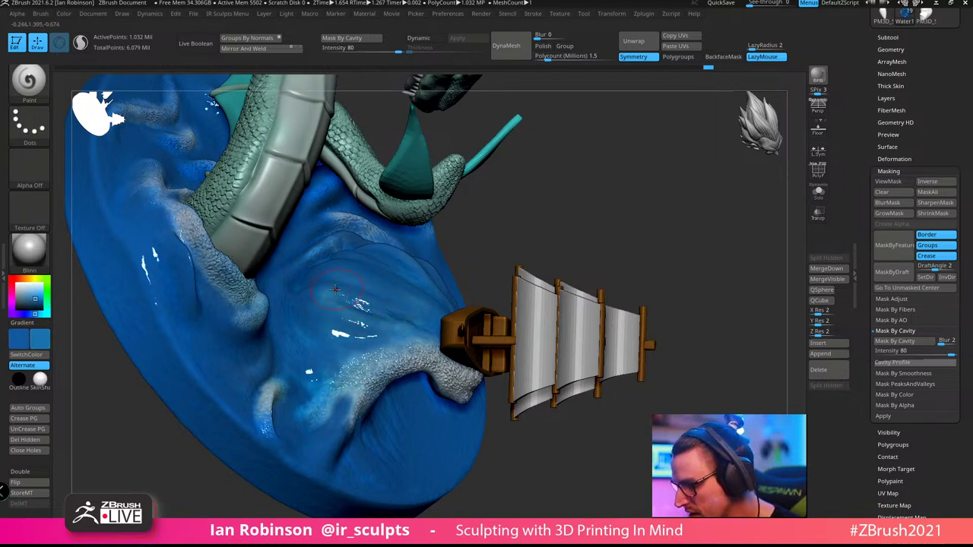
key(c)
key(c)
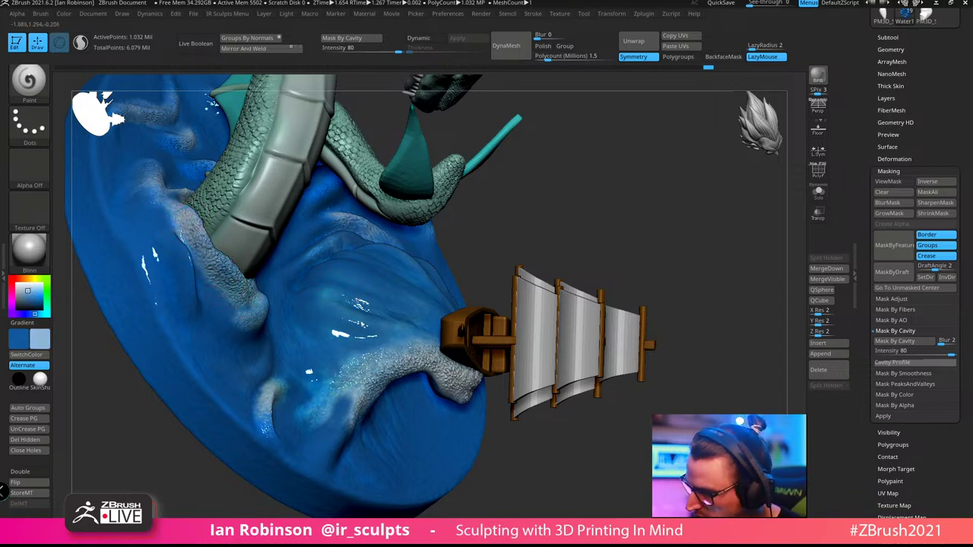
Paint the pale blue onto the water around the base of the serpent's neck, extending the foam edge
right_drag(272, 295, 146, 294)
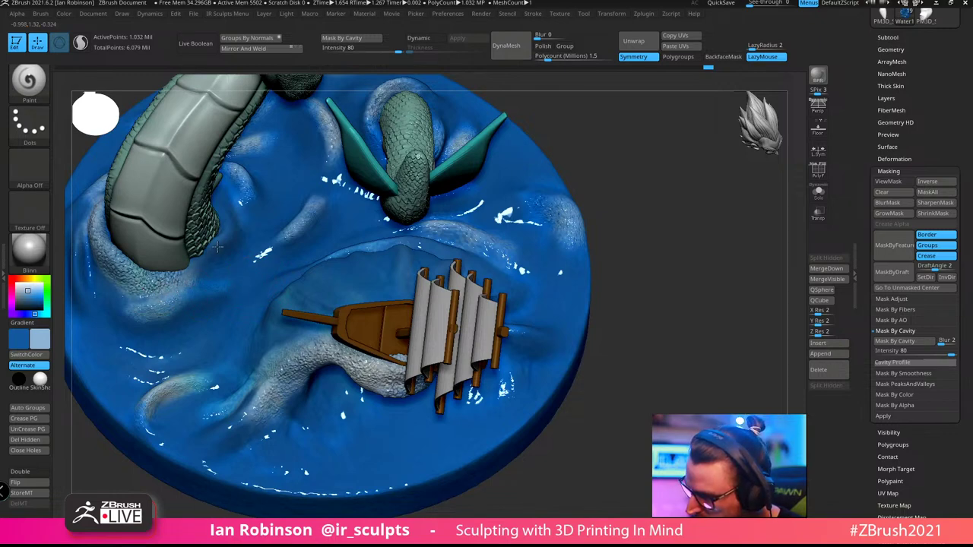
right_drag(268, 236, 267, 304)
key(v)
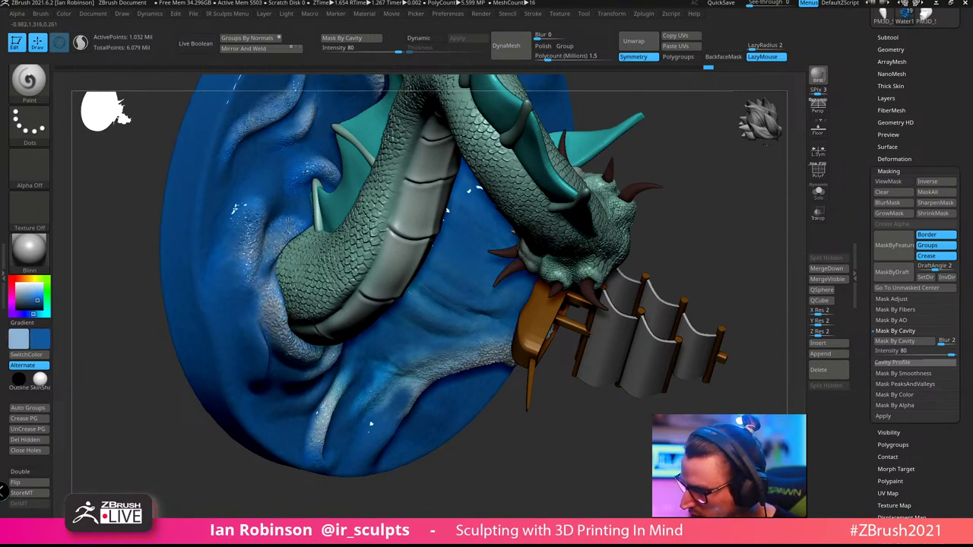
key(v)
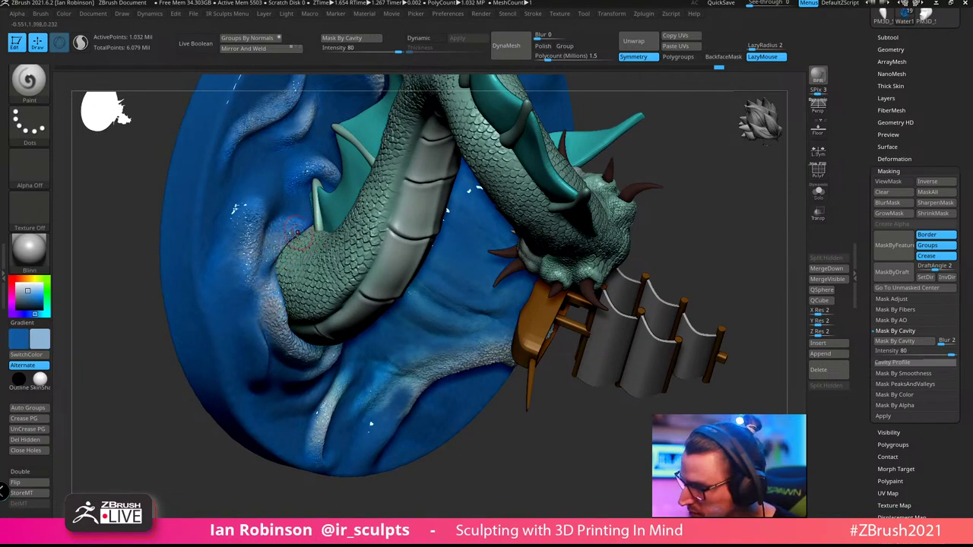
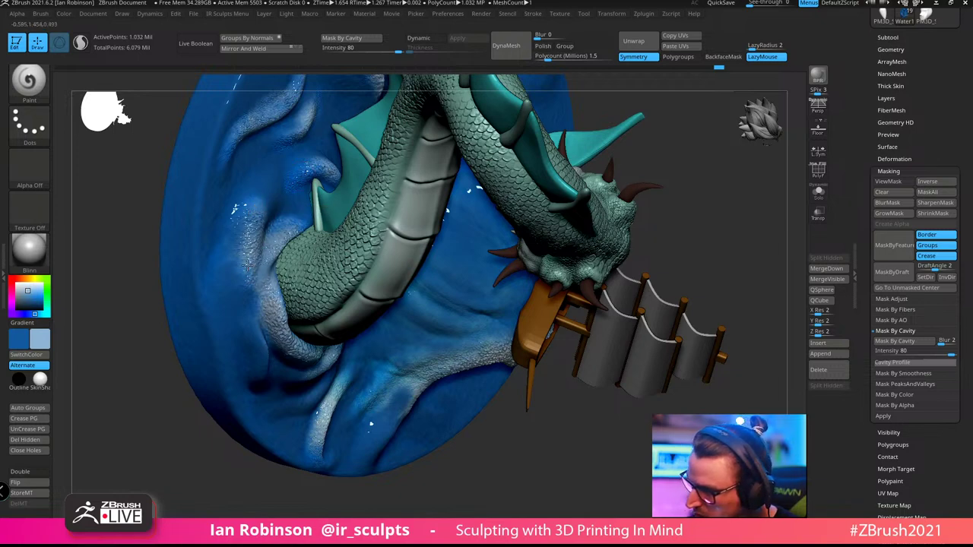
right_drag(334, 274, 310, 299)
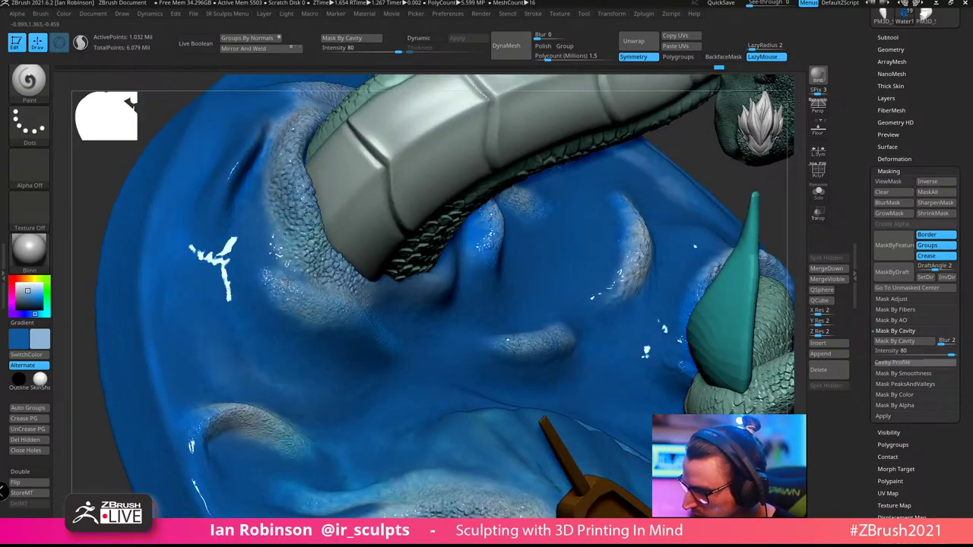
Adjust the brush size and paint pale blue along the narrow wave ridge next to the foam at the serpent's neck
right_drag(278, 187, 245, 156)
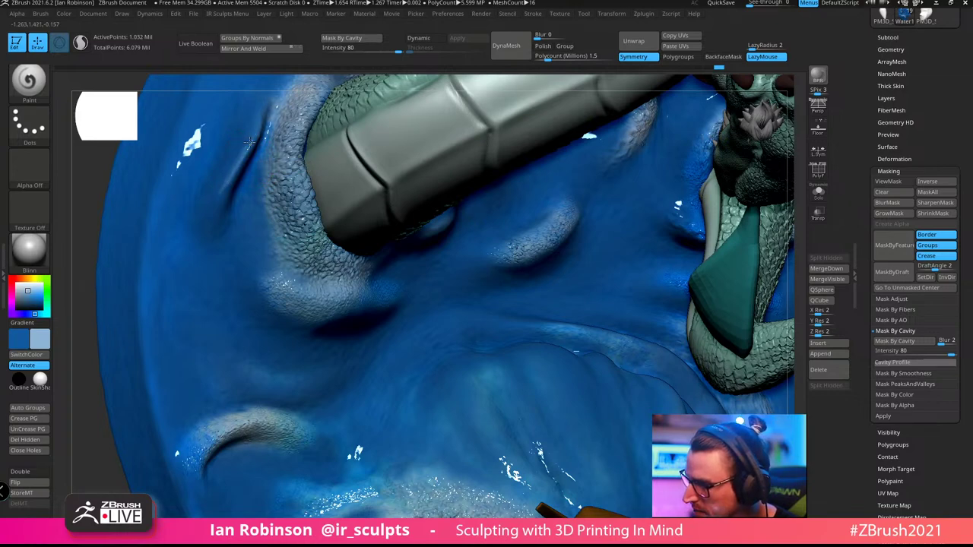
key(s)
right_drag(266, 156, 270, 251)
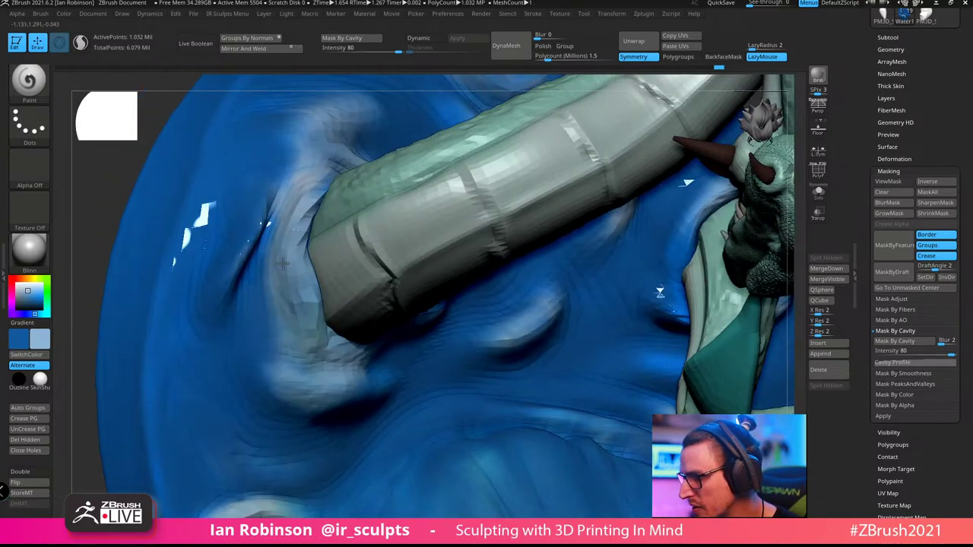
key(s)
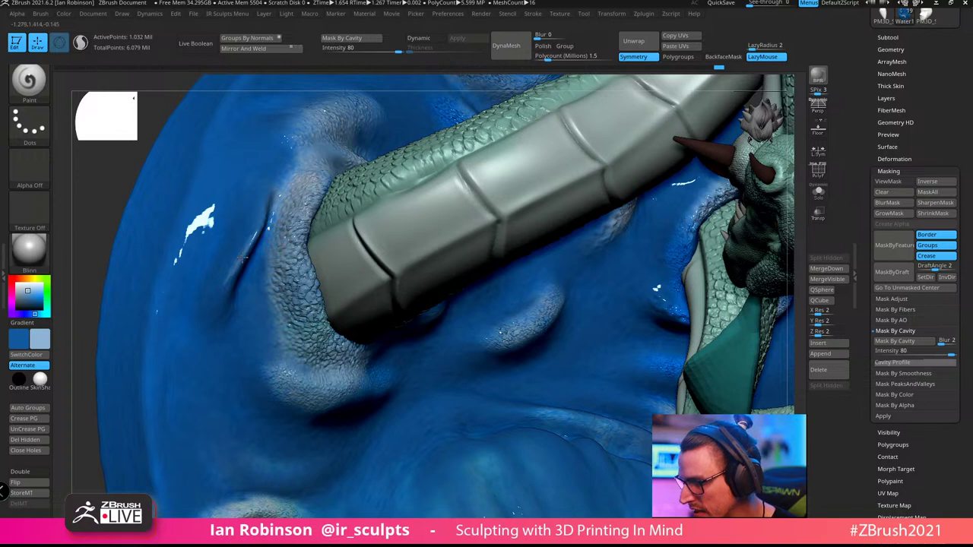
right_drag(261, 215, 264, 227)
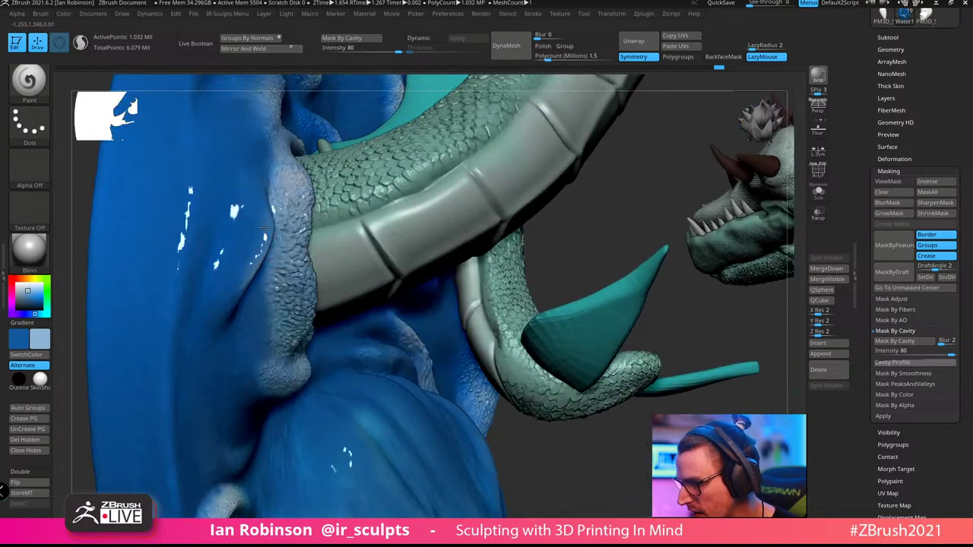
key(s)
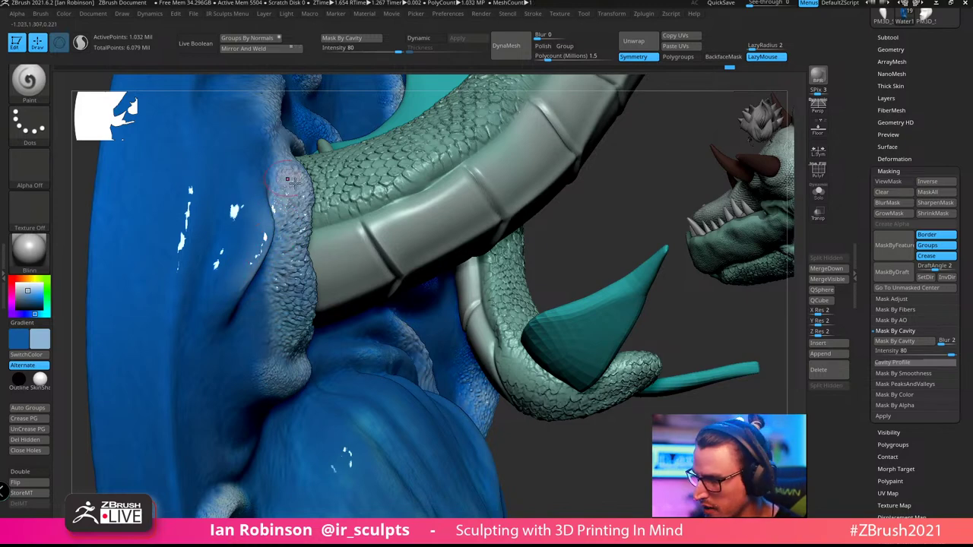
right_drag(294, 182, 260, 187)
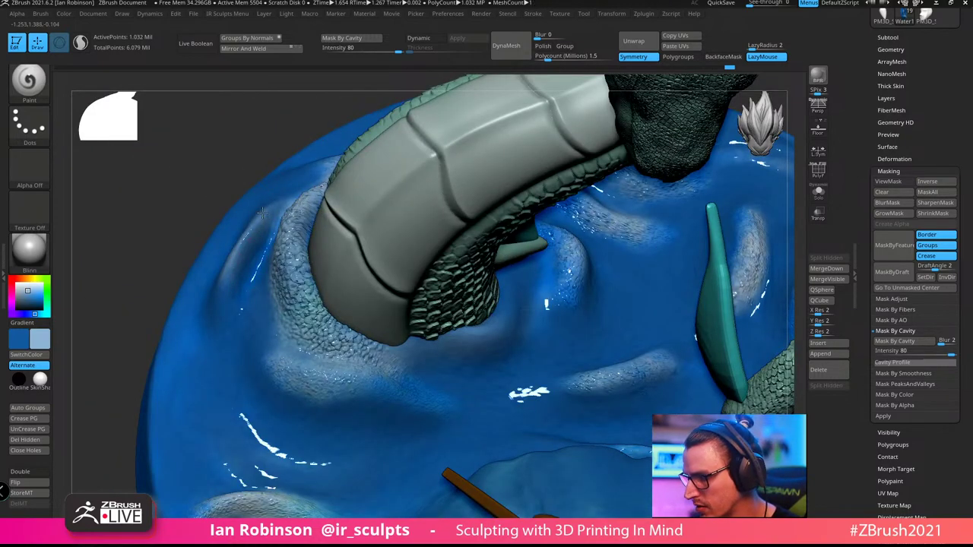
right_drag(229, 277, 225, 283)
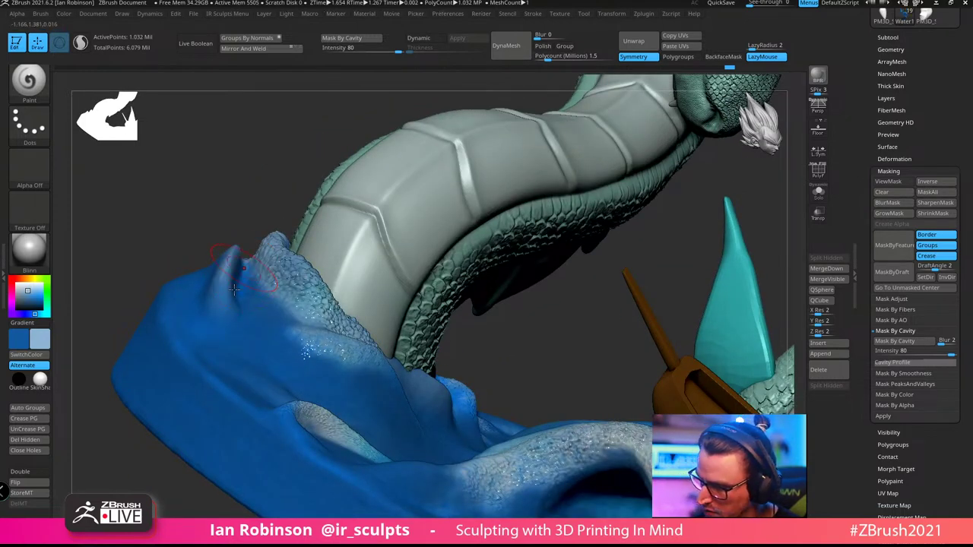
right_drag(212, 302, 350, 310)
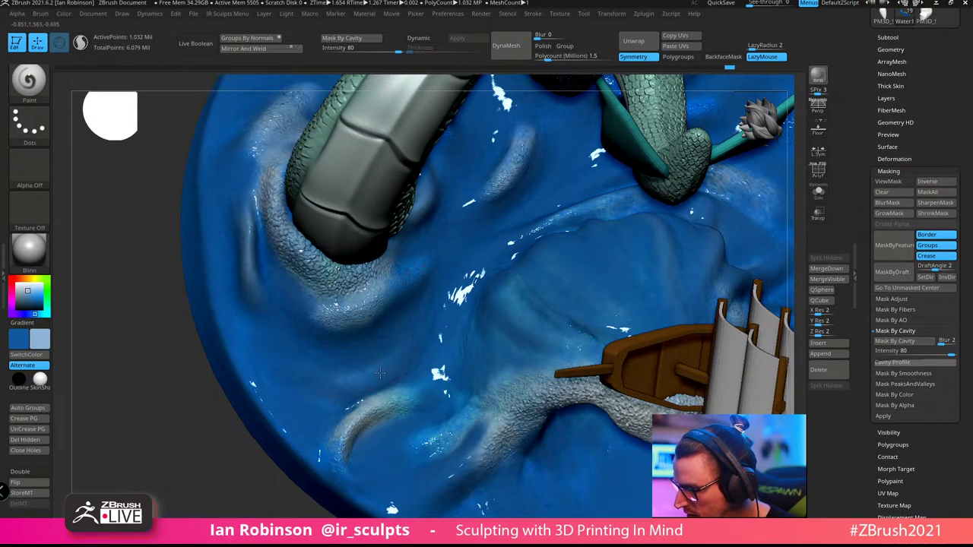
Touch up the small curled wave in front of the ship, alternating between the darker blue and the pale blue
right_drag(394, 361, 285, 287)
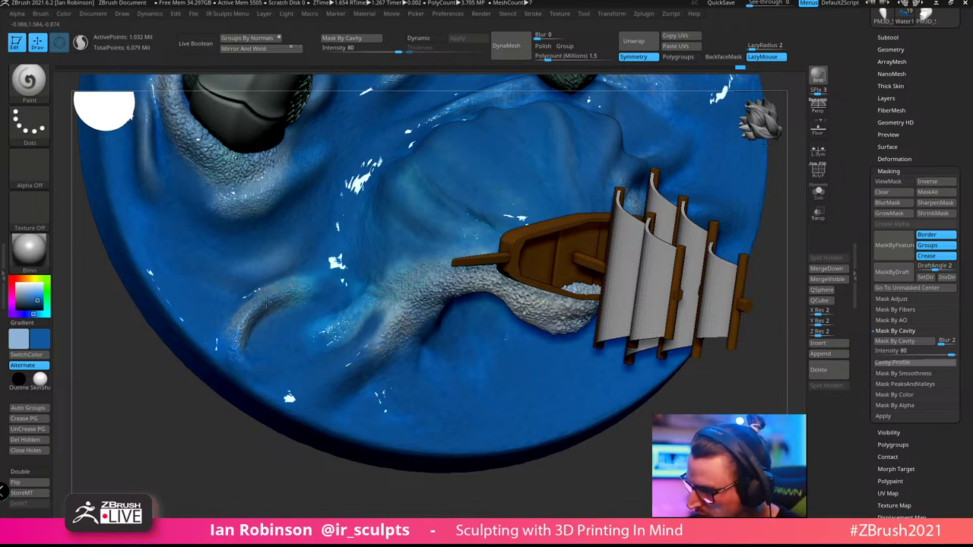
right_drag(267, 302, 287, 303)
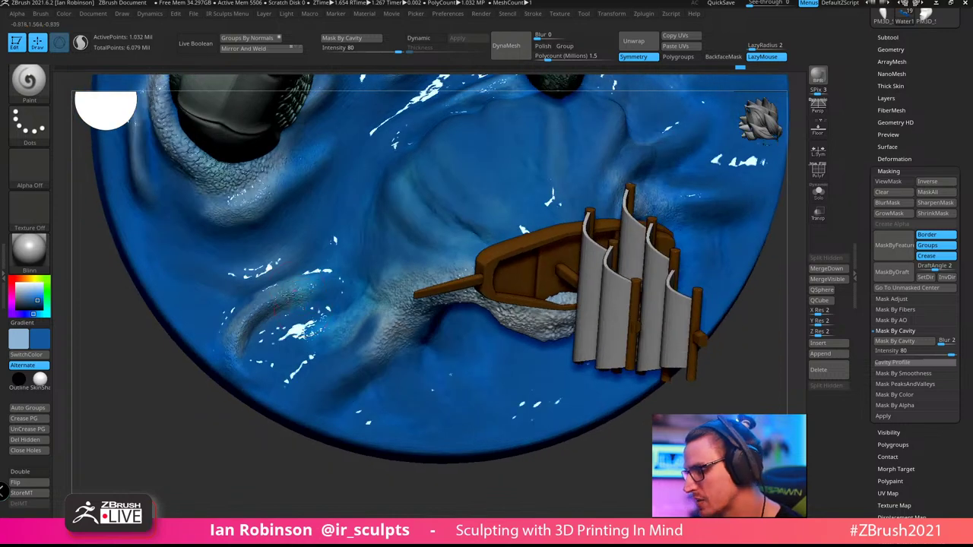
drag(381, 476, 426, 482)
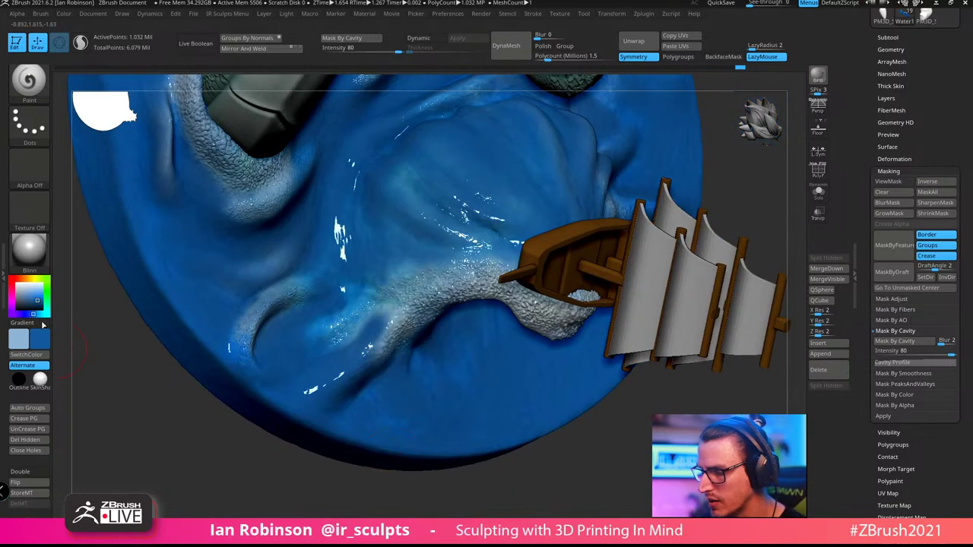
drag(145, 380, 206, 413)
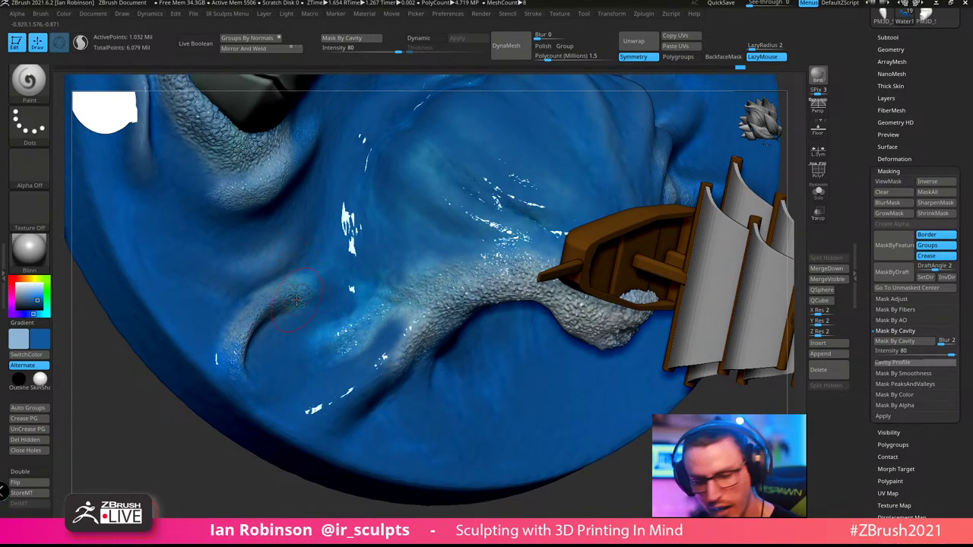
key(v)
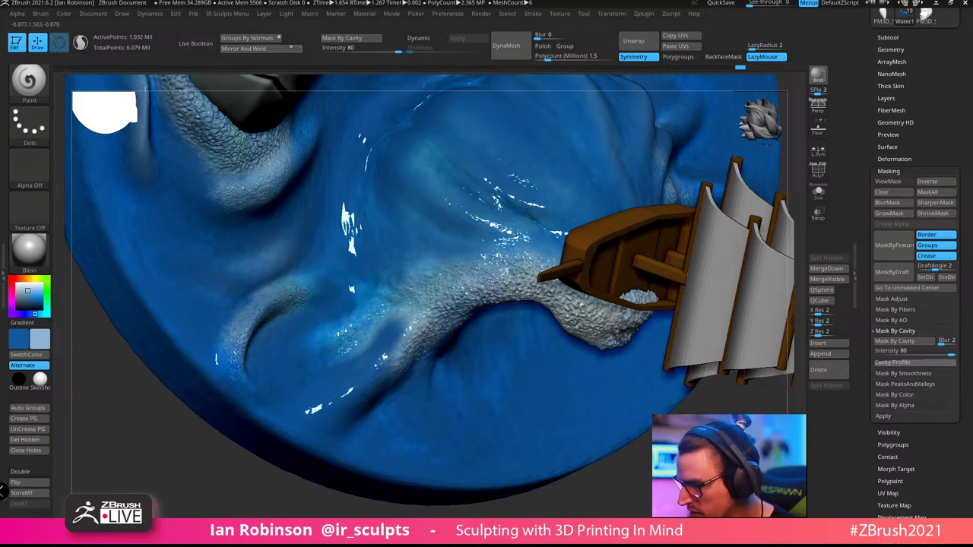
Touch up the wave crests behind the serpent with the darker blue and the pale foam blue
right_drag(440, 357, 426, 251)
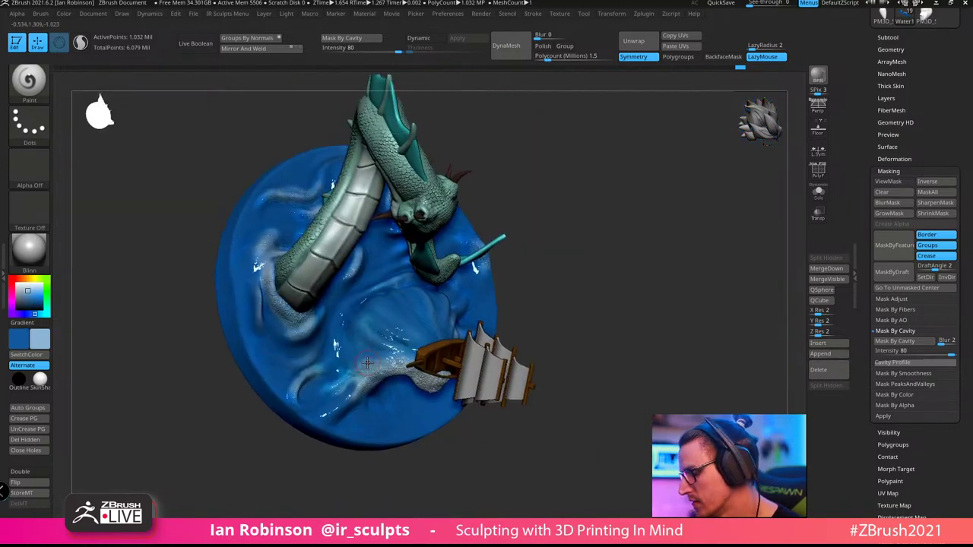
mouse_move(426, 395)
right_down()
mouse_move(434, 321)
mouse_move(403, 293)
mouse_move(379, 227)
mouse_move(375, 247)
right_up()
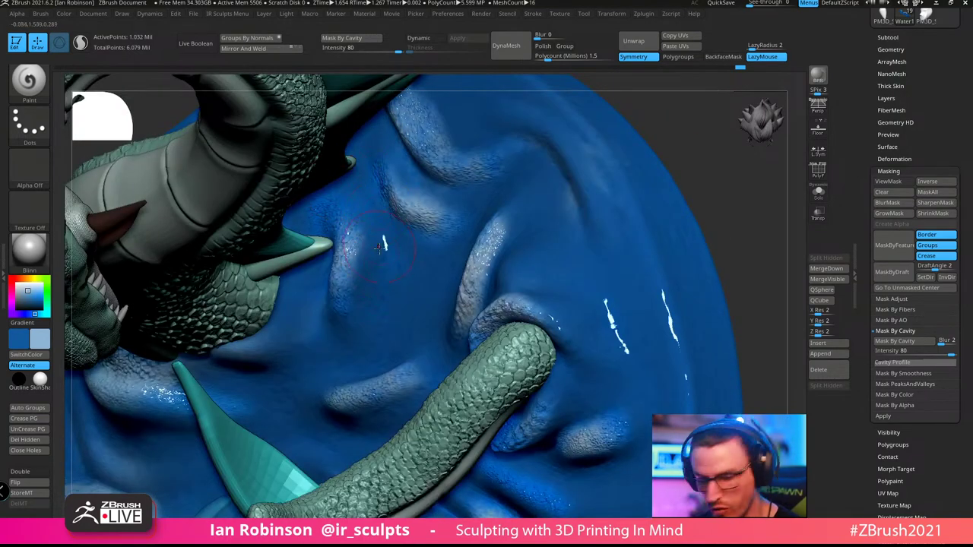
key(v)
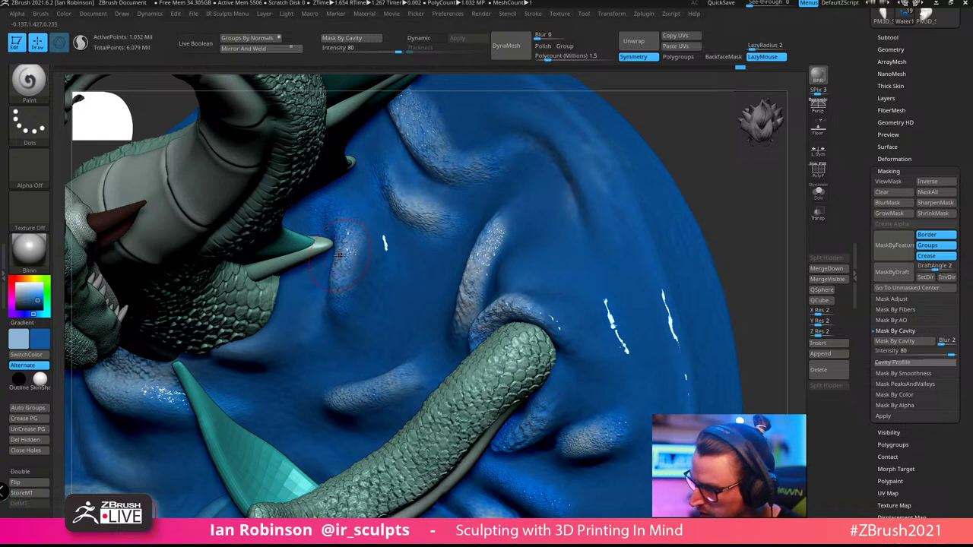
key(v)
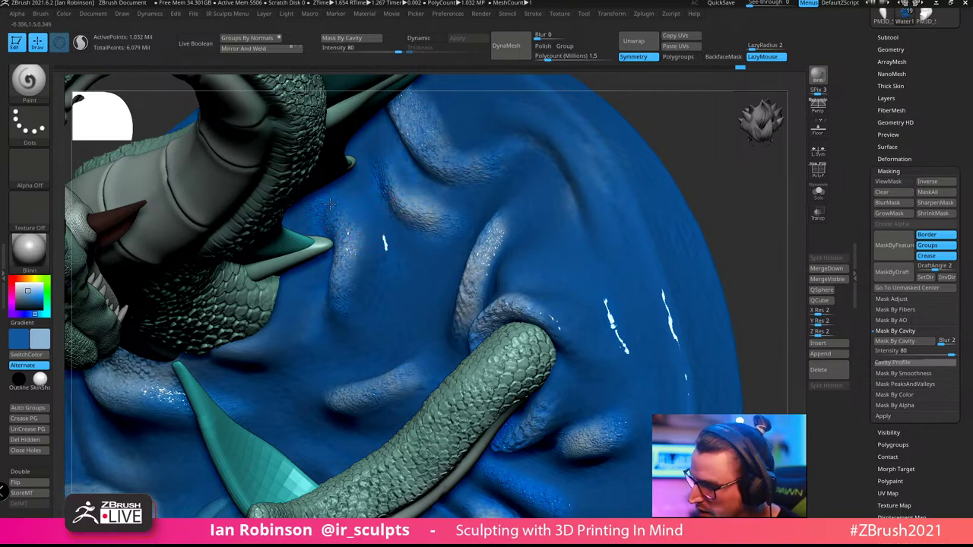
mouse_move(335, 215)
right_down()
mouse_move(395, 230)
mouse_move(391, 265)
mouse_move(330, 249)
right_up()
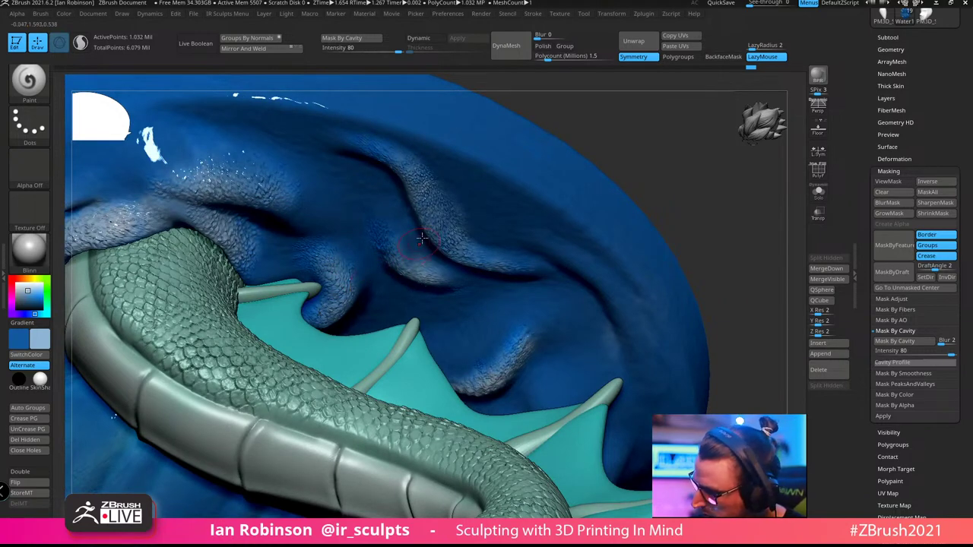
Make the serpent's body the active subtool and briefly check its polyframe
mouse_move(422, 239)
right_down()
mouse_move(390, 234)
mouse_move(311, 272)
mouse_move(444, 194)
mouse_move(506, 197)
mouse_move(543, 299)
mouse_move(506, 376)
mouse_move(462, 254)
mouse_move(396, 250)
right_up()
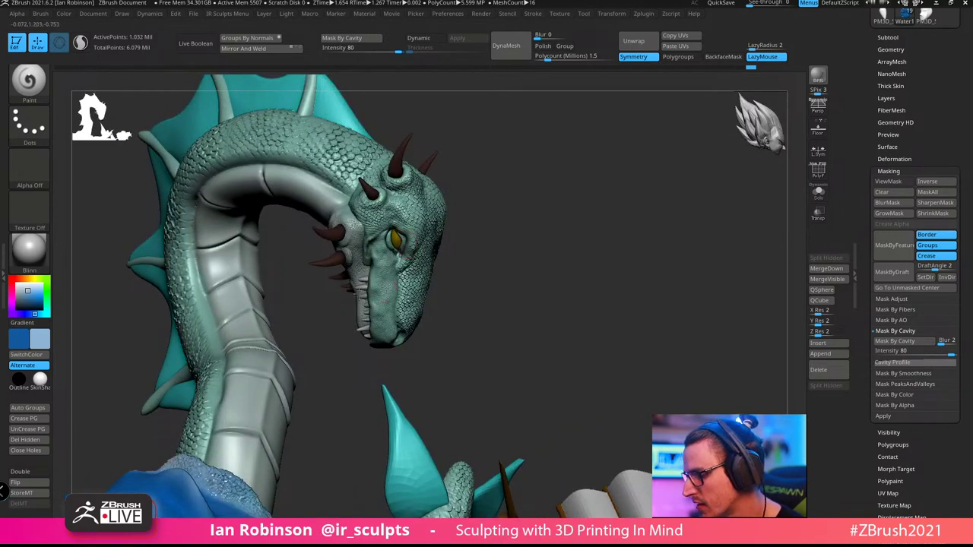
alt+click(267, 232)
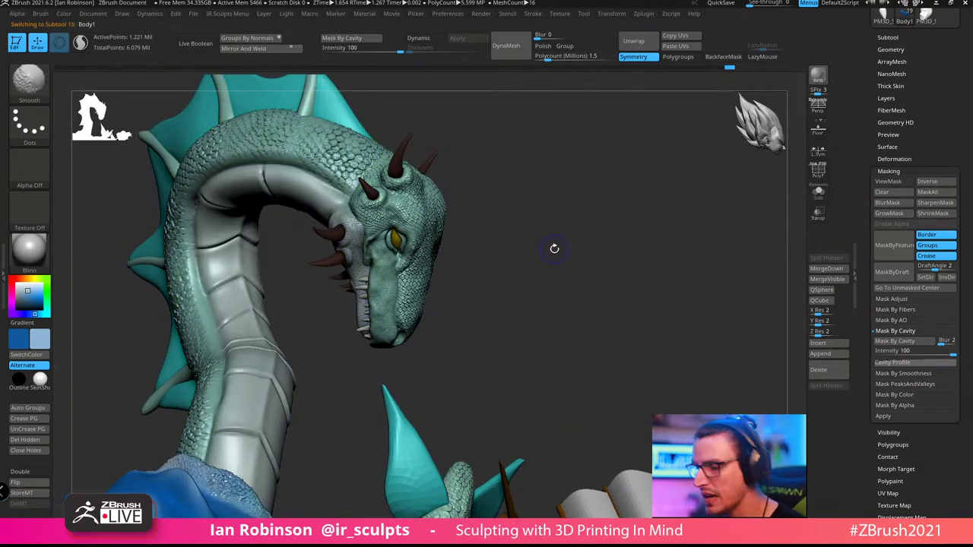
right_drag(582, 241, 502, 175)
key(shift+f)
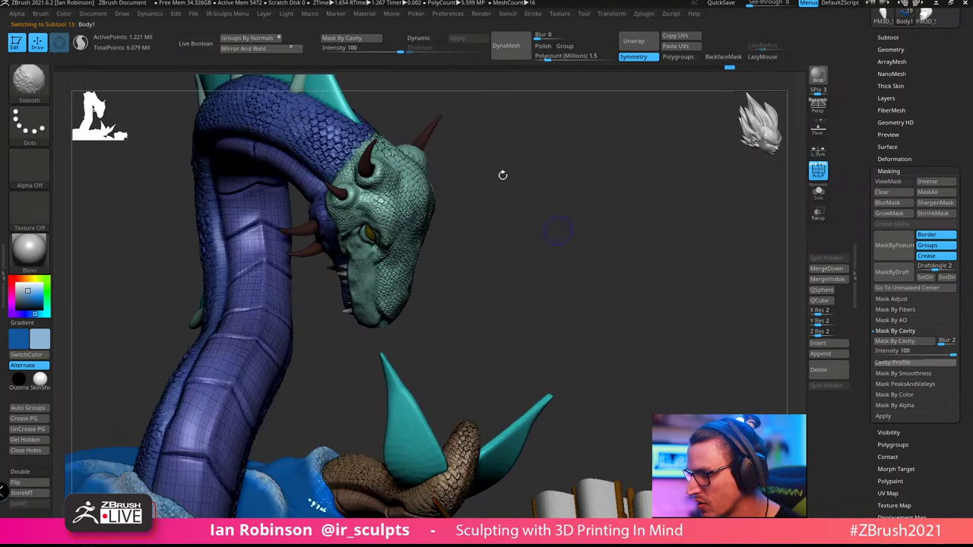
key(shift+f)
key(l)
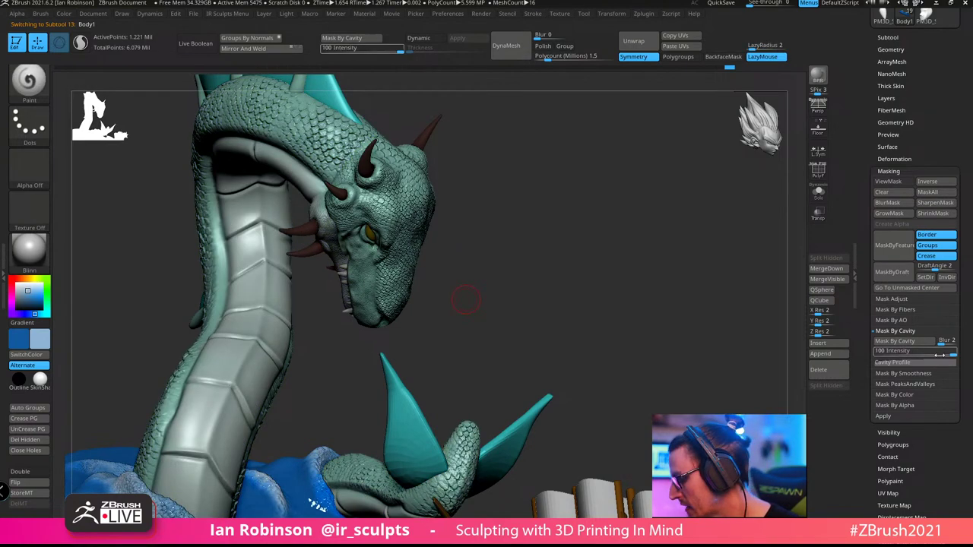
Mask the serpent's body by cavity at intensity 100 and invert the mask
click(909, 342)
right_drag(608, 284, 656, 242)
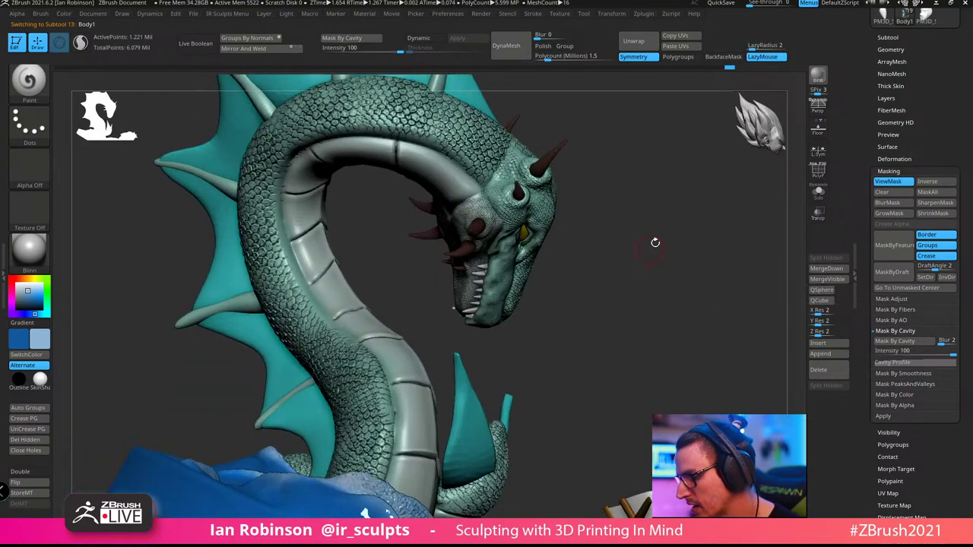
ctrl+click(647, 206)
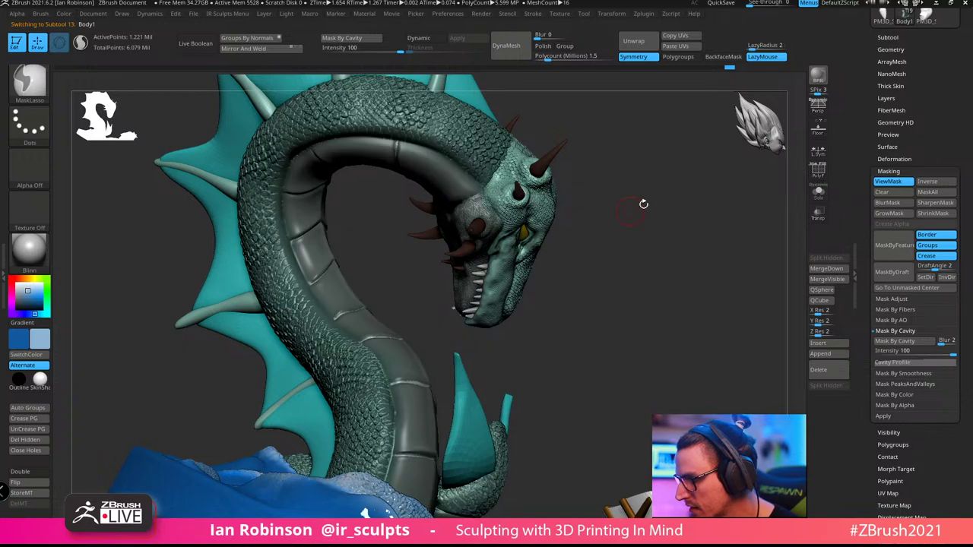
drag(667, 199, 658, 241)
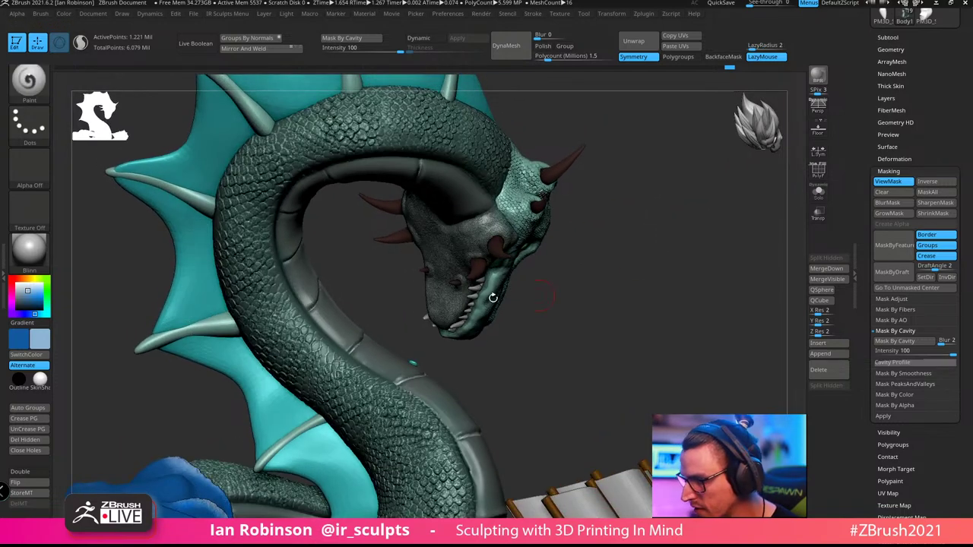
Sample the serpent's green body colour, darken it to RGB 30, 62, 53, and hide the mask display
key(c)
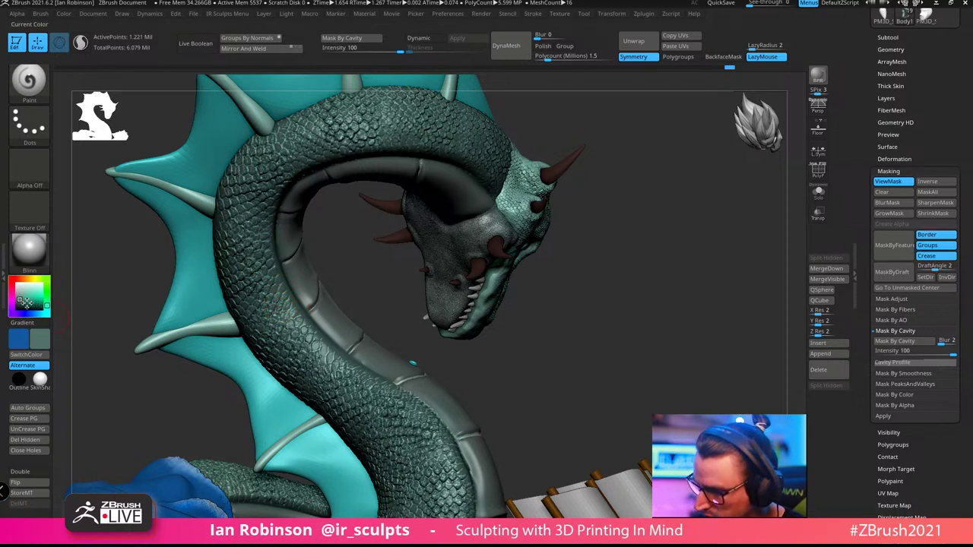
click(27, 304)
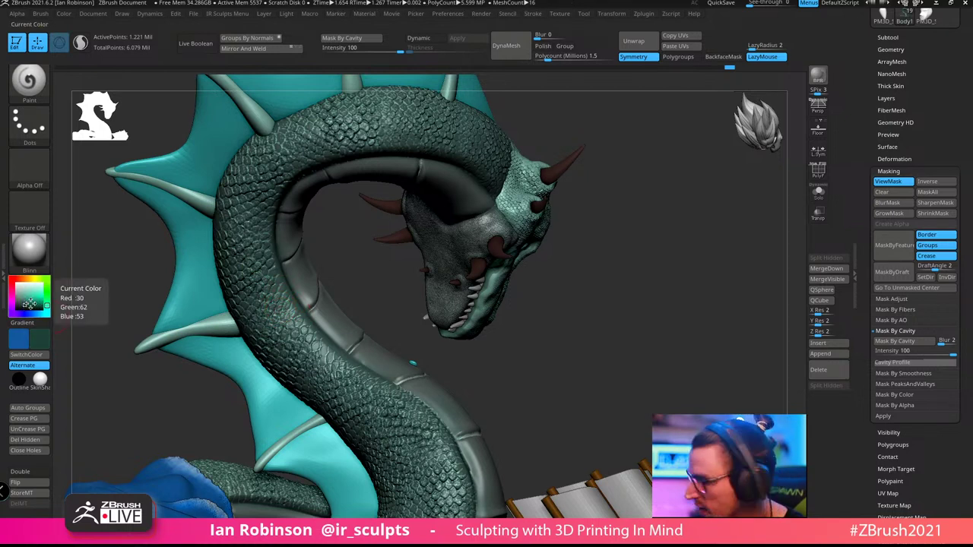
click(888, 182)
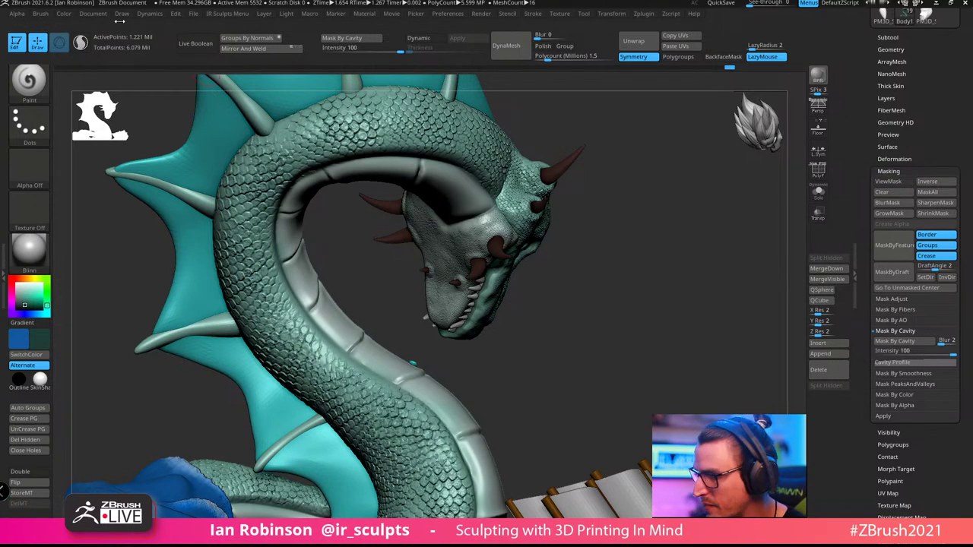
Fill the masked serpent body with the dark green at an RGB intensity of 26
click(66, 14)
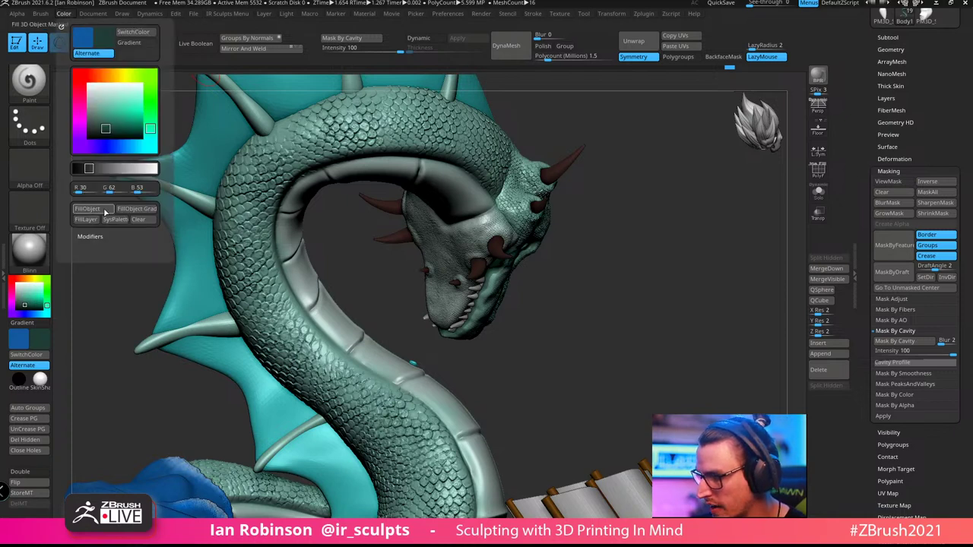
key(space)
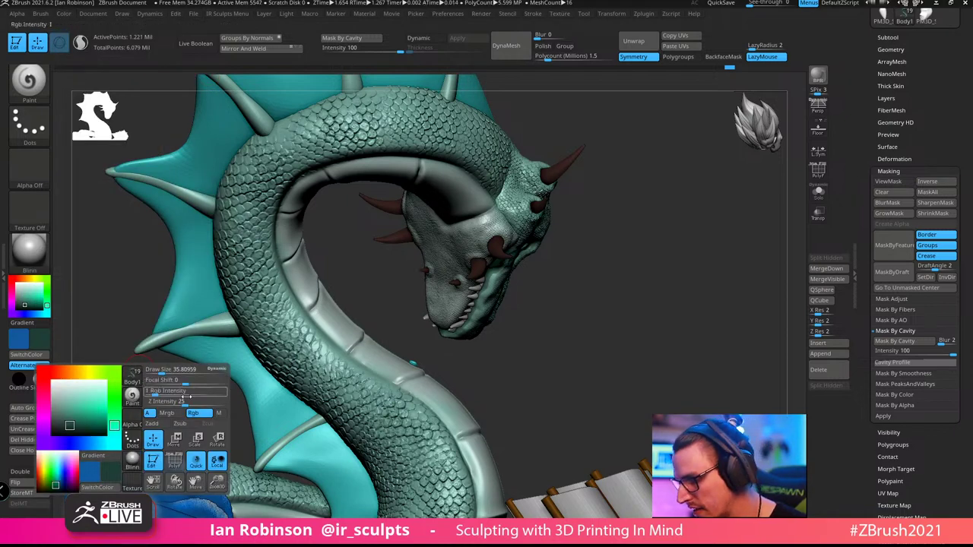
drag(169, 393, 241, 380)
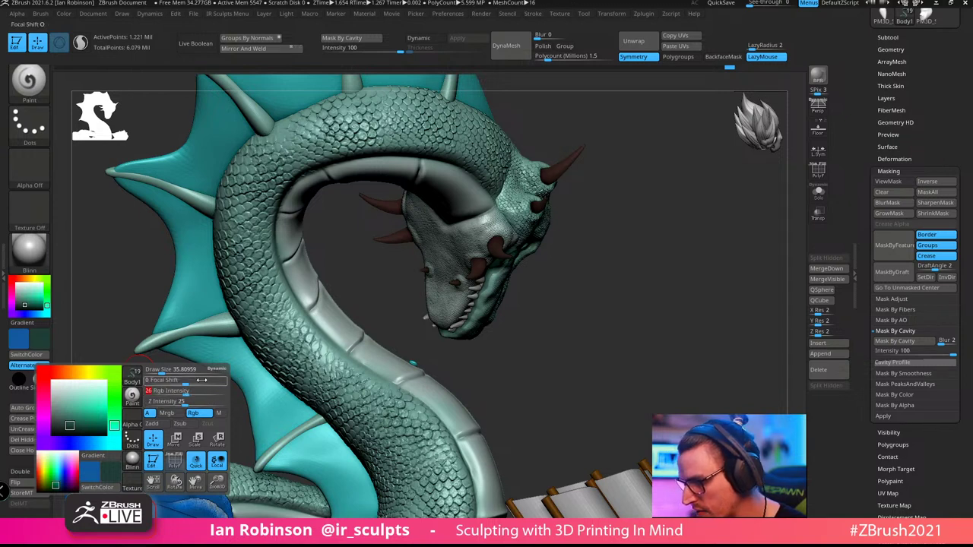
click(66, 14)
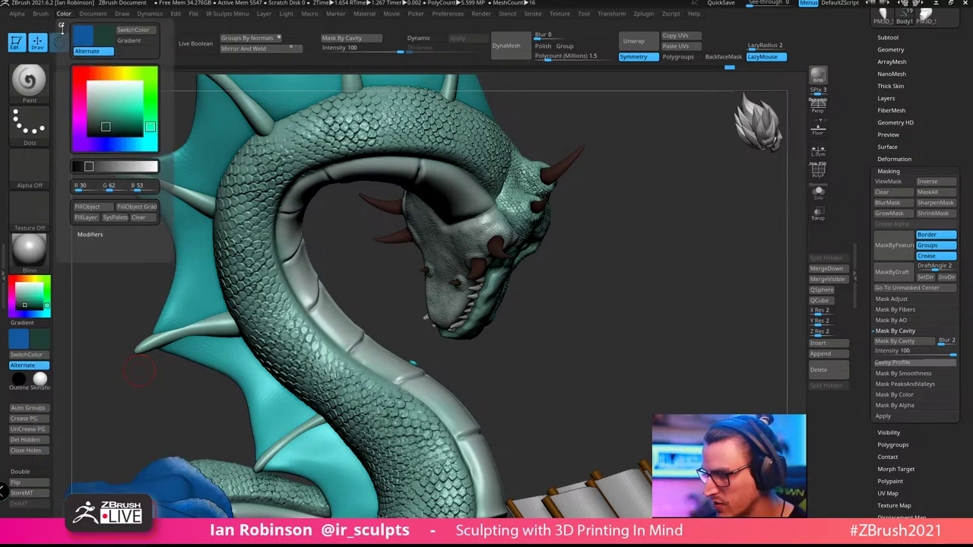
click(63, 27)
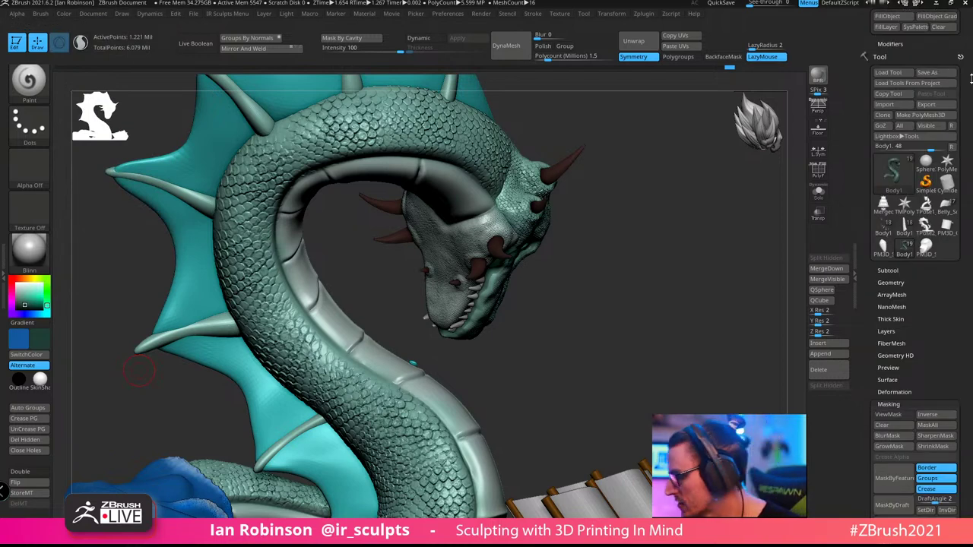
drag(970, 99, 964, 166)
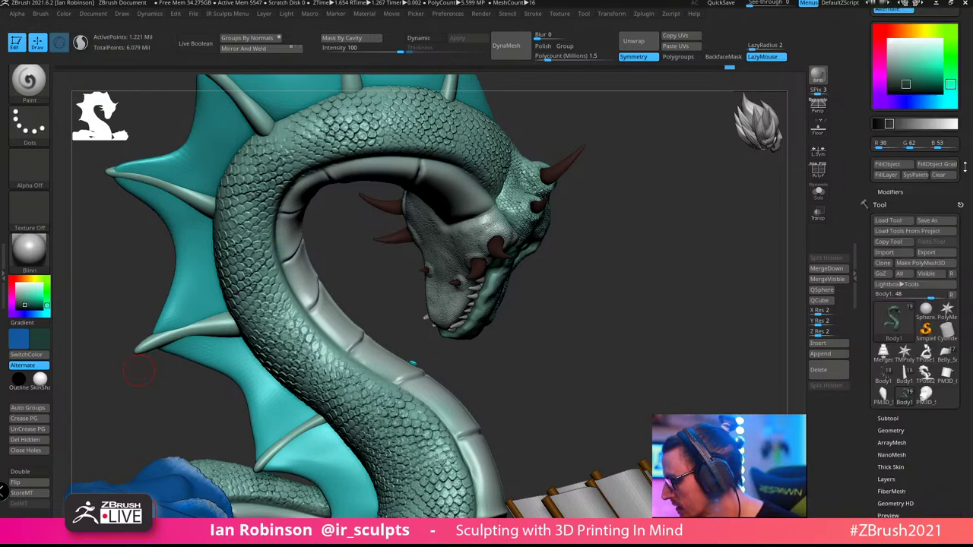
click(897, 167)
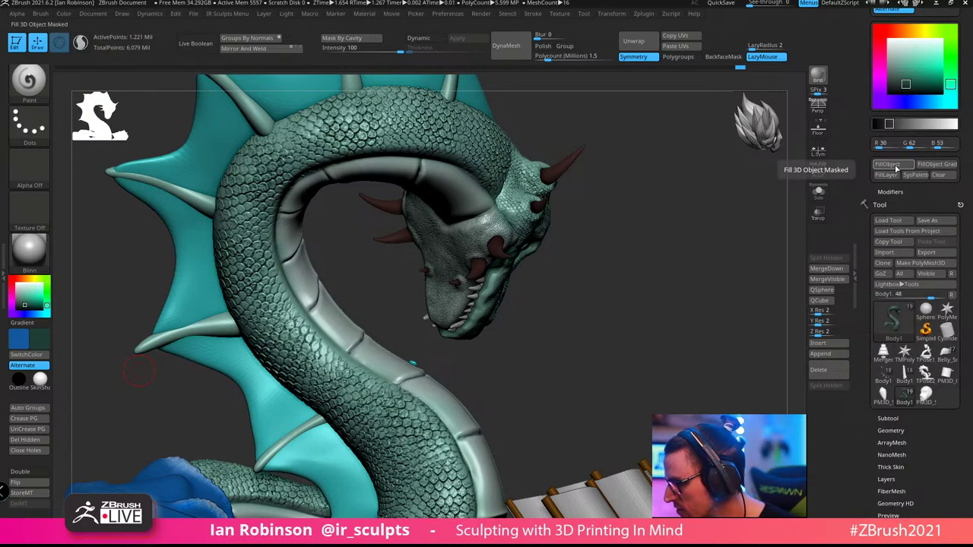
Inspect the filled serpent body from both sides, toggling its polyframe on and off
drag(750, 215, 680, 224)
key(shift+f)
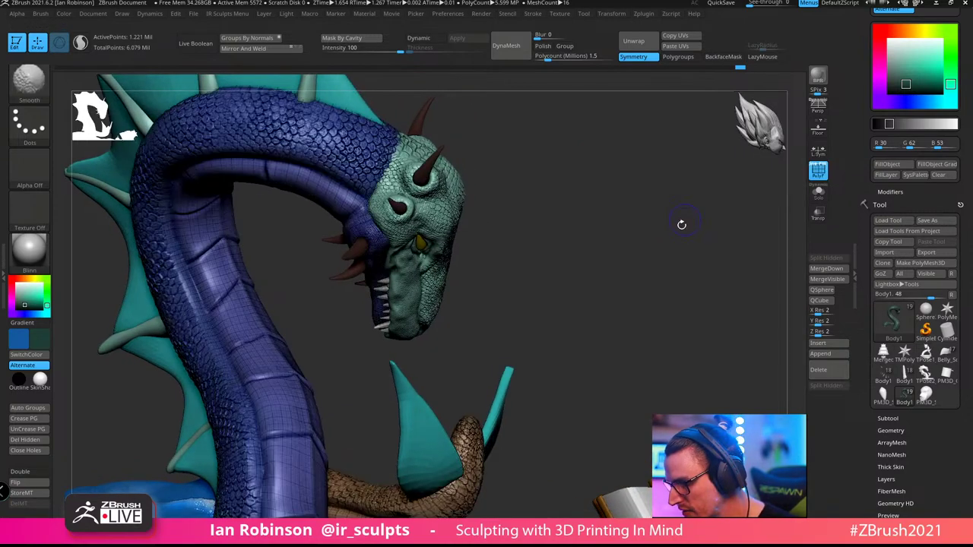
key(shift+f)
mouse_move(627, 295)
mouse_down()
mouse_move(615, 240)
mouse_move(600, 249)
mouse_move(576, 201)
mouse_move(593, 221)
mouse_move(556, 217)
mouse_move(613, 263)
mouse_move(611, 248)
mouse_move(651, 233)
mouse_move(671, 272)
mouse_move(641, 210)
mouse_move(642, 246)
mouse_move(663, 205)
mouse_move(662, 327)
mouse_move(602, 302)
mouse_up()
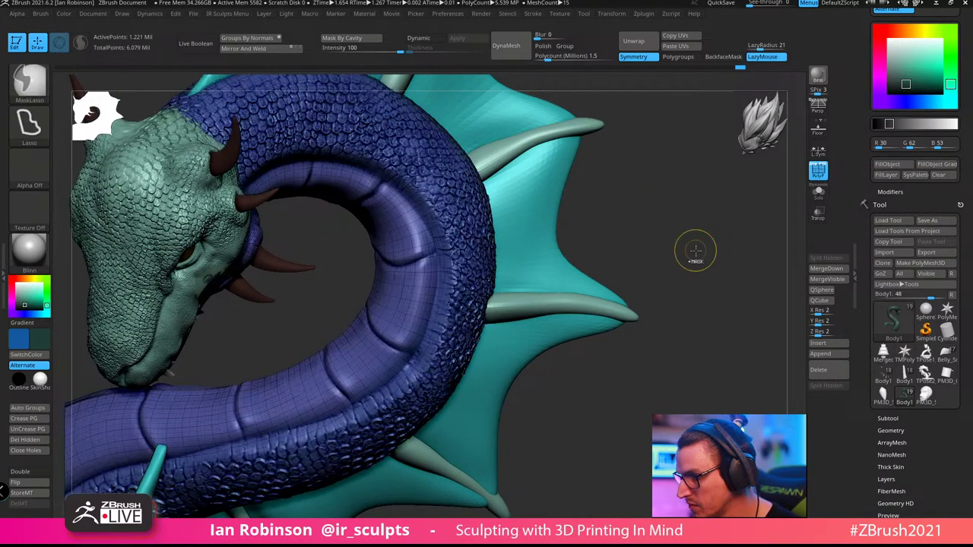
key(shift+f)
key(shift+f)
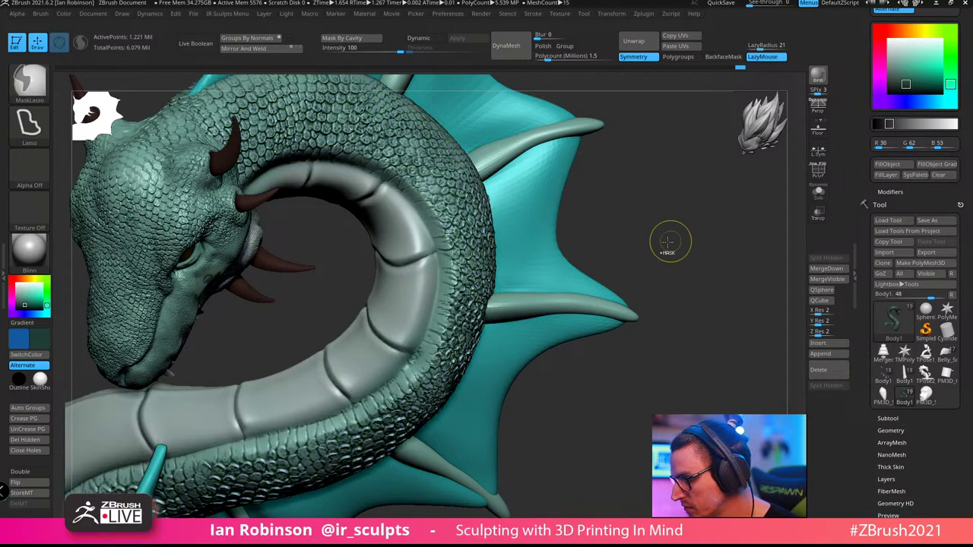
Clear the mask from the serpent's body and turn the mask display back on
mouse_move(676, 223)
mouse_down()
mouse_move(732, 198)
mouse_move(698, 190)
mouse_up()
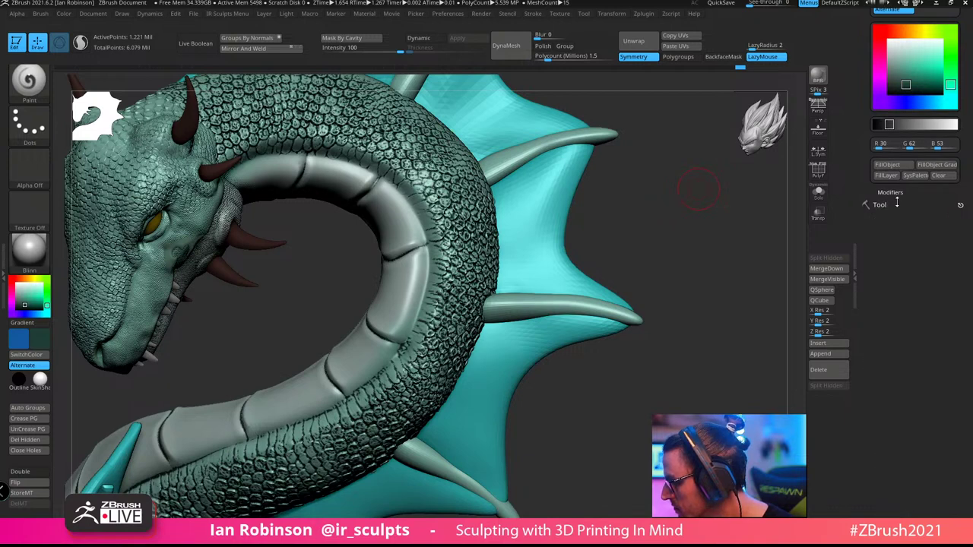
drag(960, 386, 961, 182)
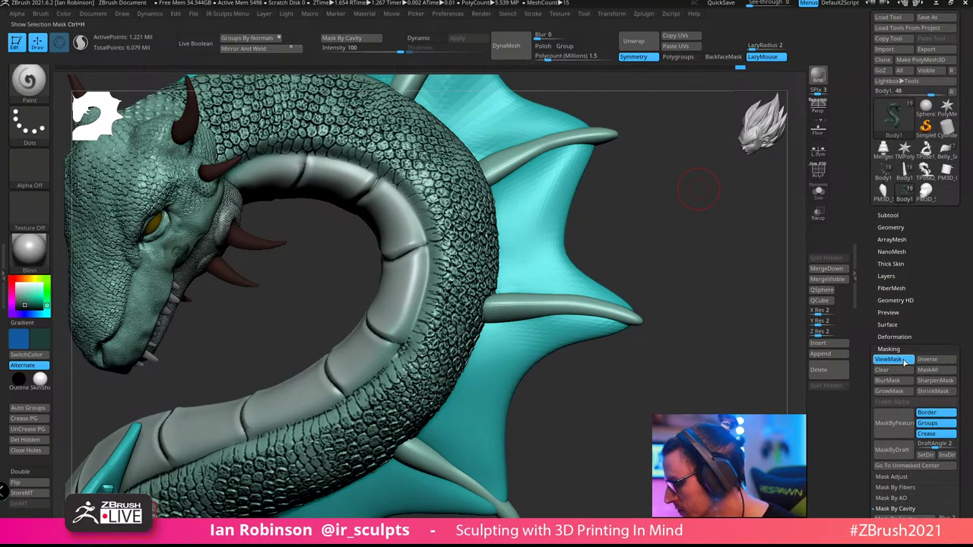
mouse_move(629, 230)
mouse_down()
mouse_move(636, 198)
mouse_move(664, 196)
mouse_move(706, 125)
mouse_up()
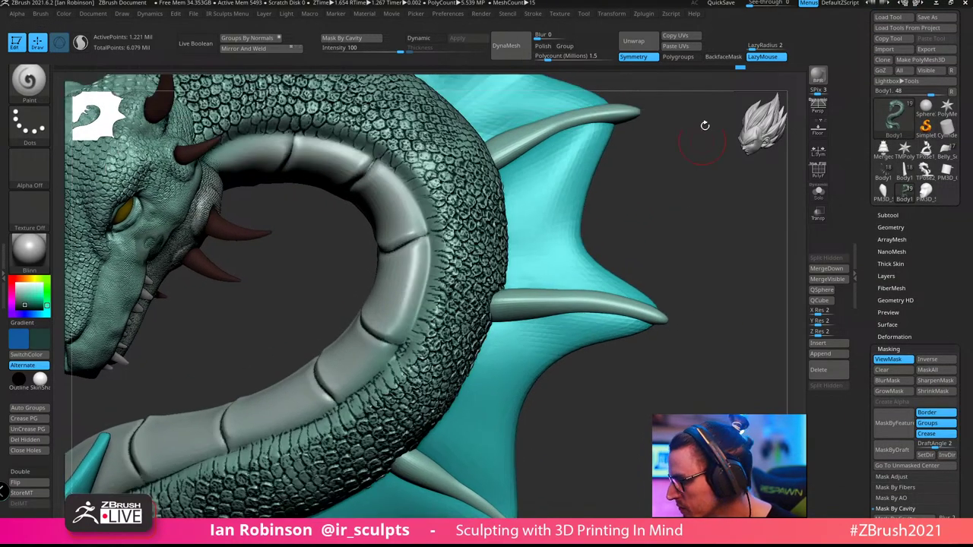
drag(669, 222, 560, 218)
drag(427, 211, 406, 169)
key(ctrl+z)
key(s)
key(space)
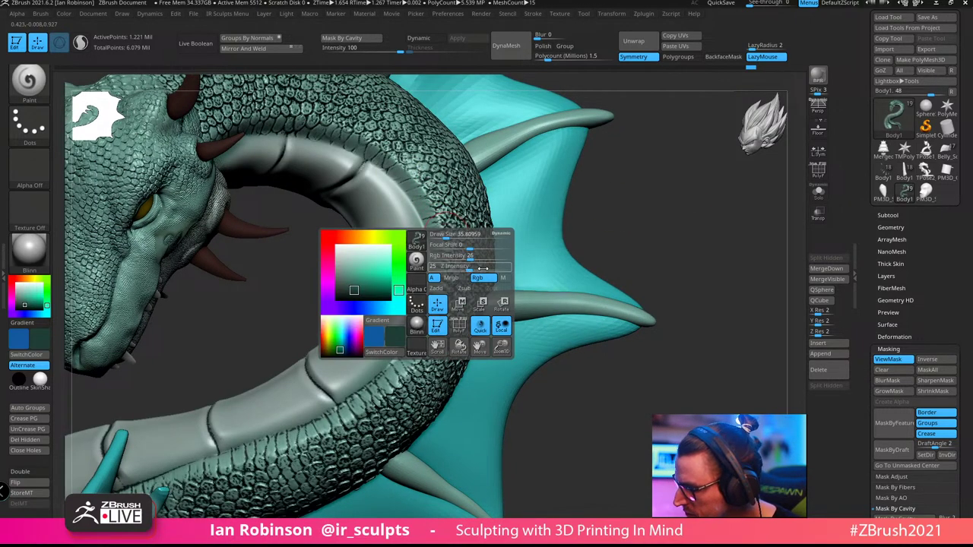
alt+drag(600, 220, 604, 255)
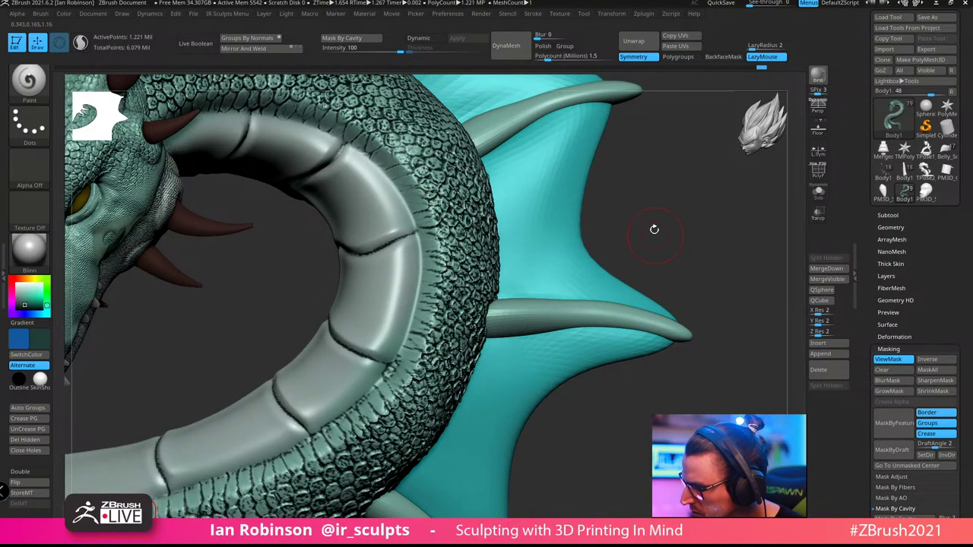
Switch to the DamStandard brush and try a groove along the seam between the belly plates and the neck scales
mouse_move(654, 228)
mouse_down()
mouse_move(666, 198)
mouse_move(429, 251)
mouse_up()
key(b)
key(d)
key(s)
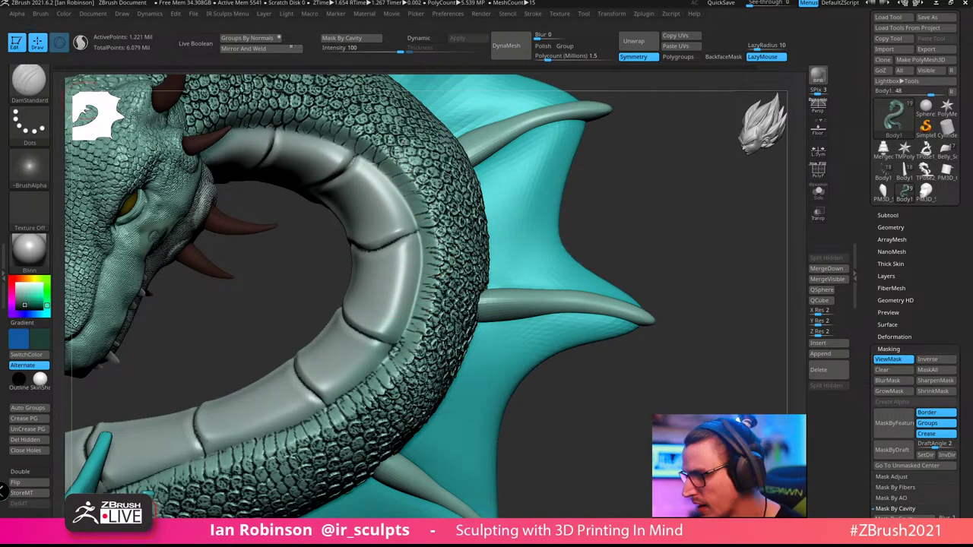
key(space)
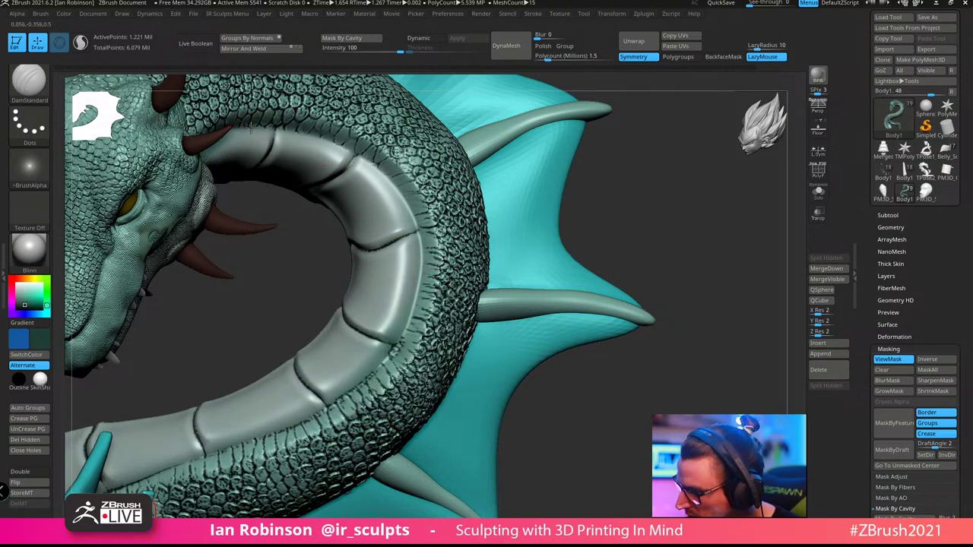
mouse_move(251, 128)
mouse_down()
mouse_move(341, 141)
mouse_move(404, 199)
mouse_up()
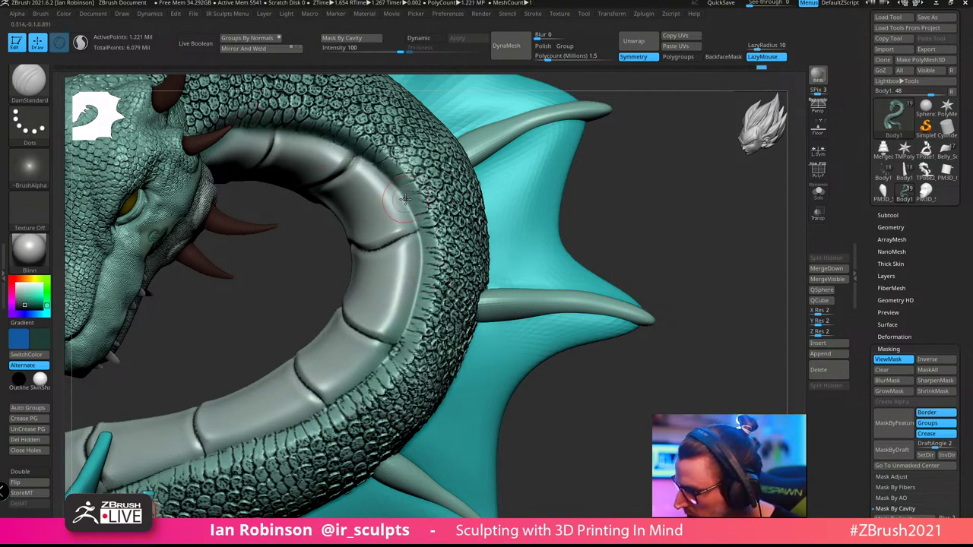
key(ctrl+z)
Carve a DamStandard groove along the upper neck curve where the belly plates meet the scales
key(space)
drag(556, 291, 544, 276)
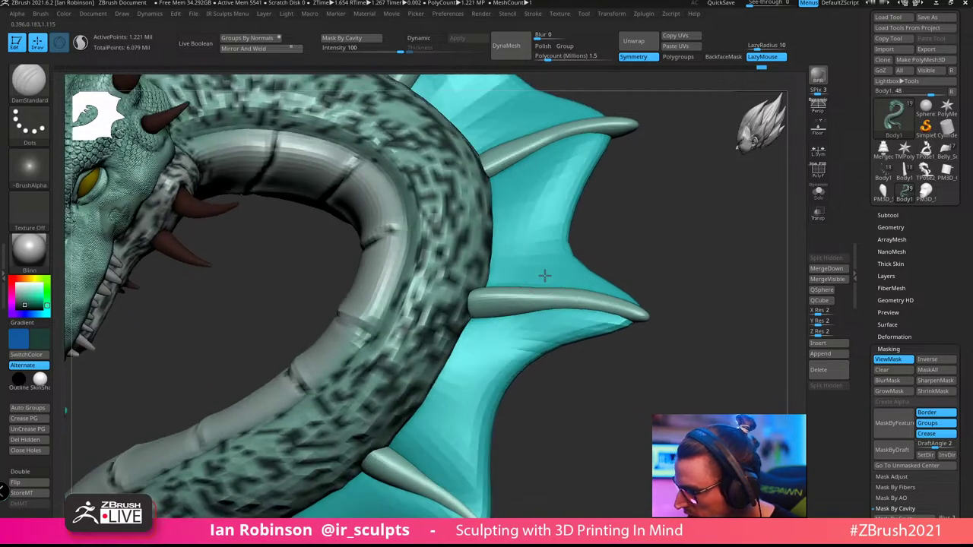
right_click(546, 275)
right_drag(550, 295, 533, 346)
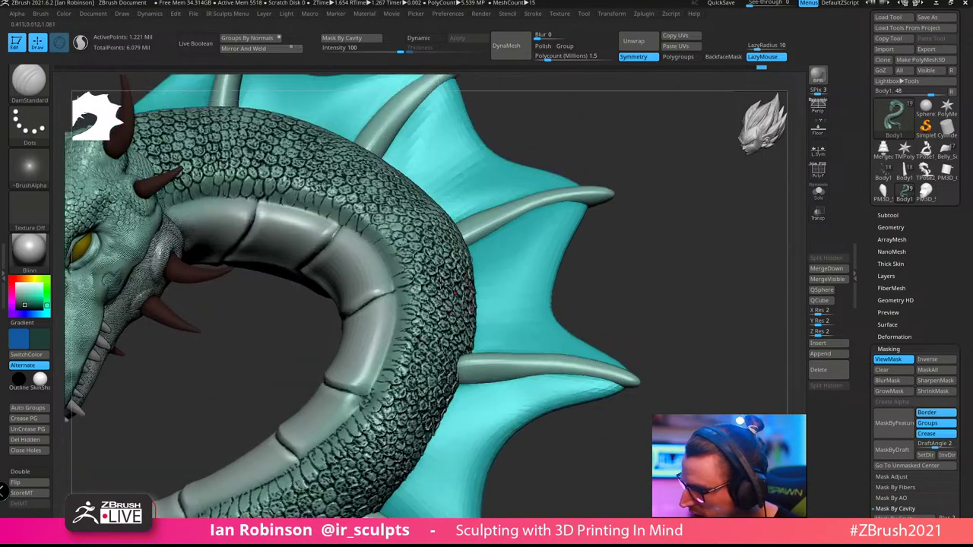
key(space)
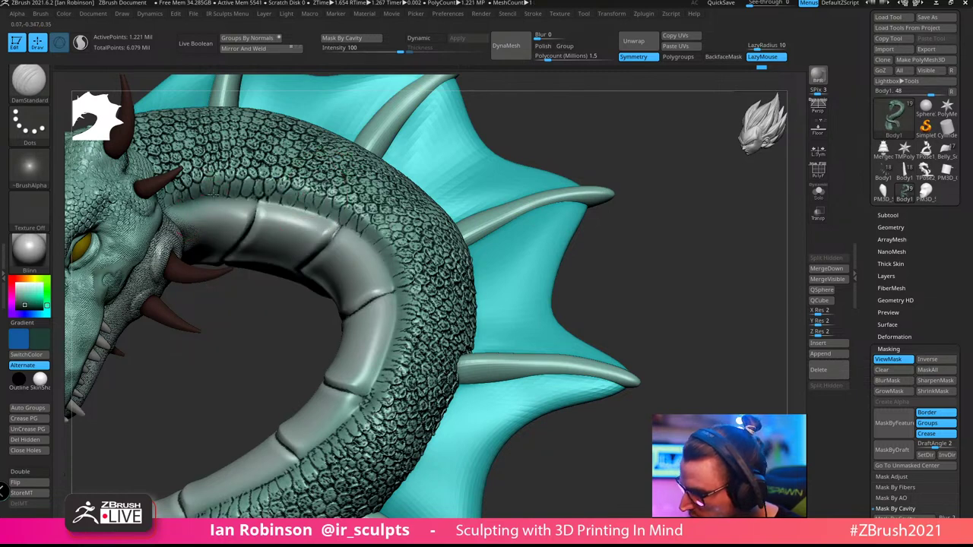
mouse_move(213, 194)
mouse_down()
mouse_move(283, 204)
mouse_move(371, 244)
mouse_move(398, 272)
mouse_move(406, 320)
mouse_up()
Extend the groove between the belly plates and scales down around the neck's curve on the same side
mouse_move(520, 278)
right_down()
mouse_move(526, 303)
mouse_move(612, 285)
mouse_move(606, 266)
right_up()
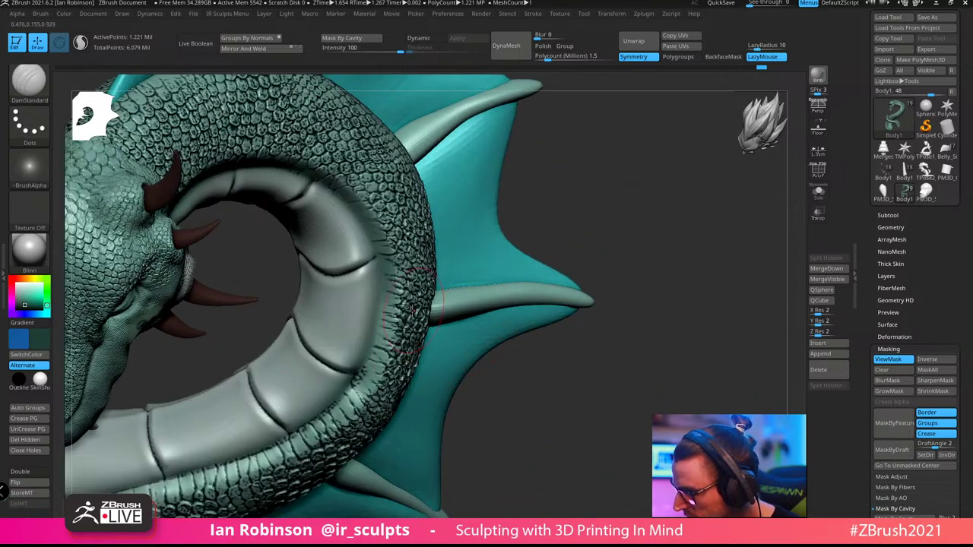
key(s)
drag(416, 310, 402, 311)
drag(343, 202, 390, 308)
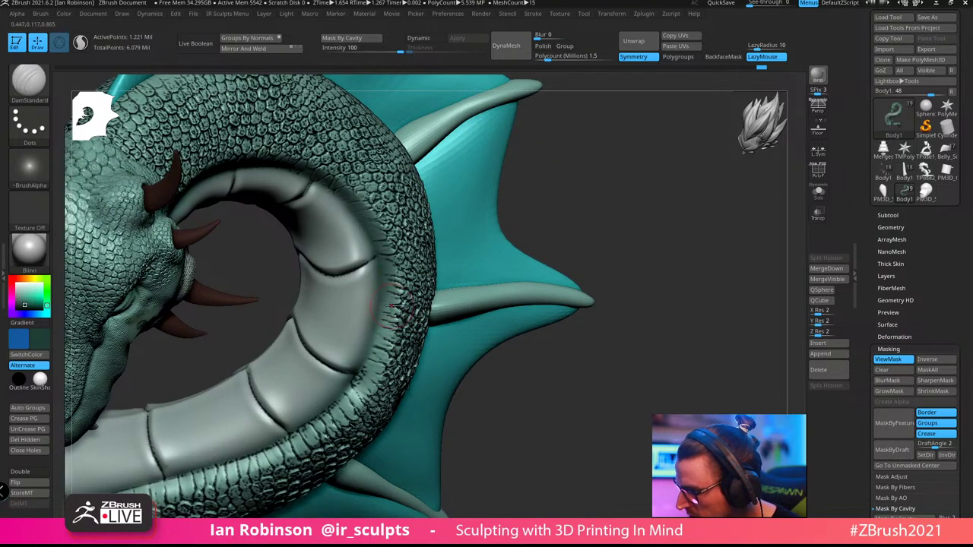
key(space)
click(494, 396)
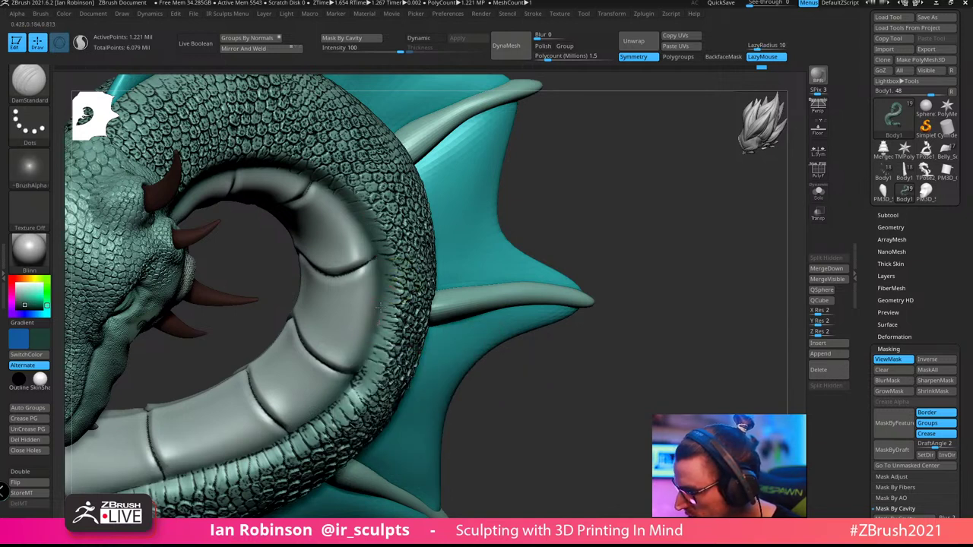
key(space)
click(433, 391)
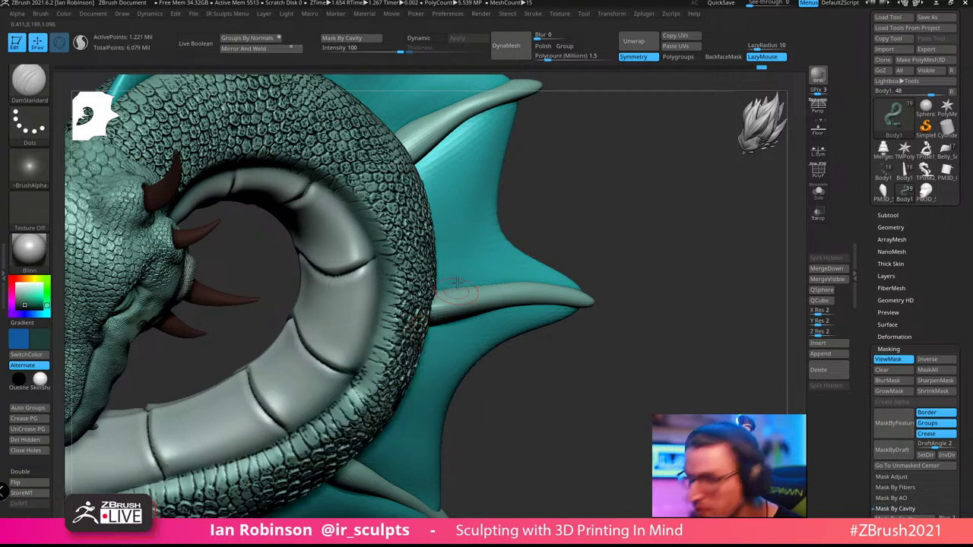
right_drag(429, 301, 427, 268)
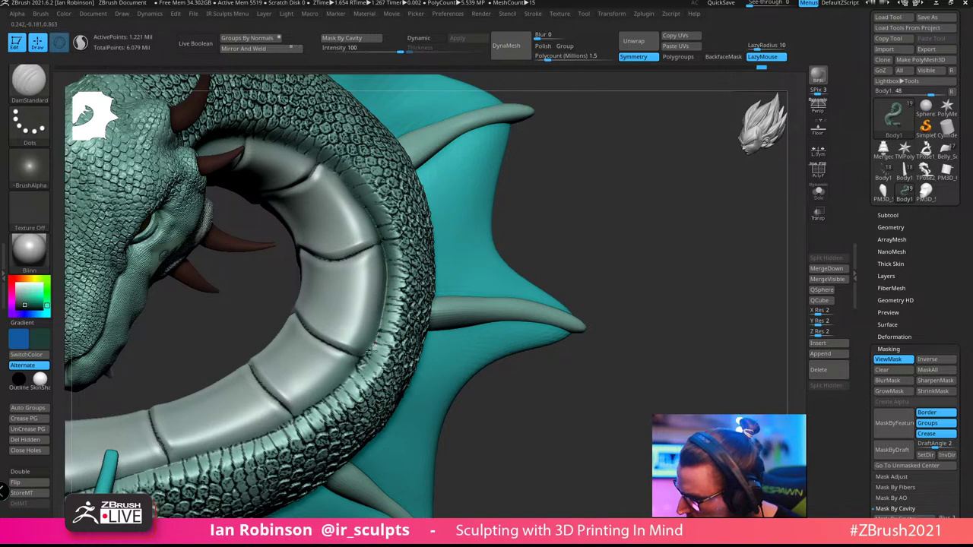
drag(591, 263, 391, 367)
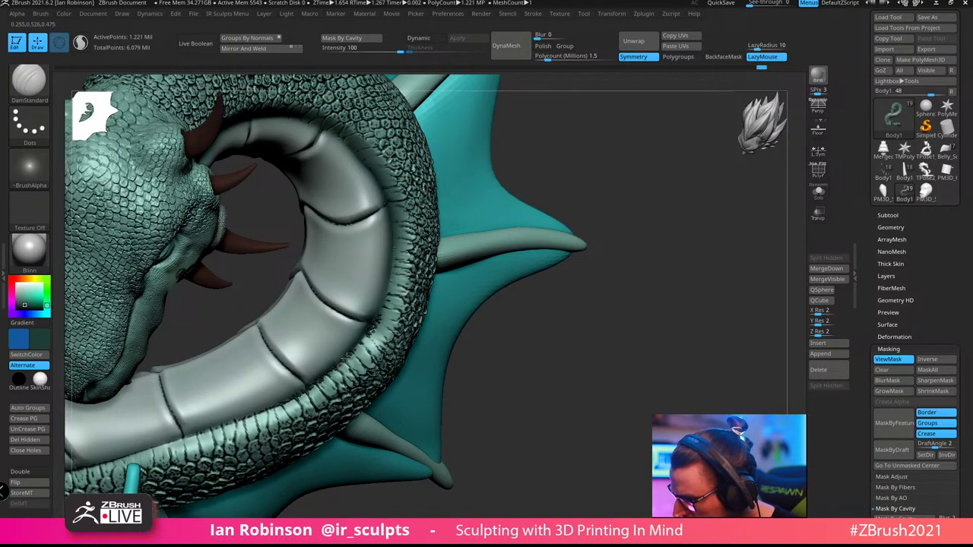
Carve the matching groove between belly plates and scales on the opposite side of the serpent's neck
drag(546, 244, 251, 277)
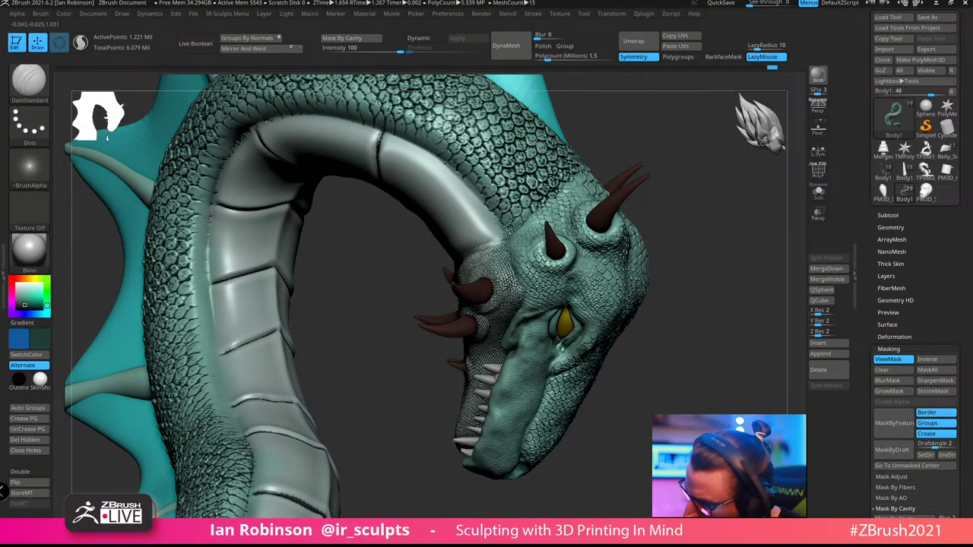
drag(210, 216, 206, 255)
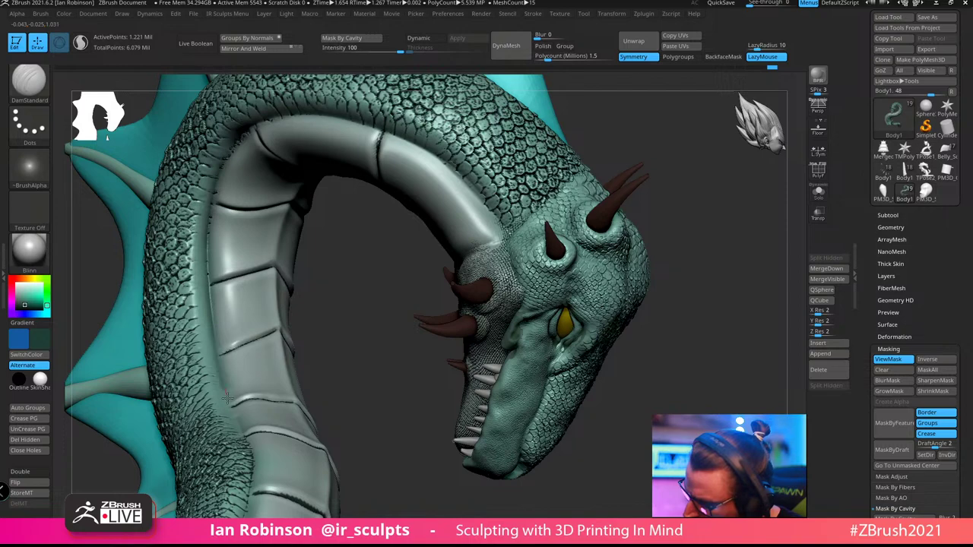
drag(352, 317, 246, 375)
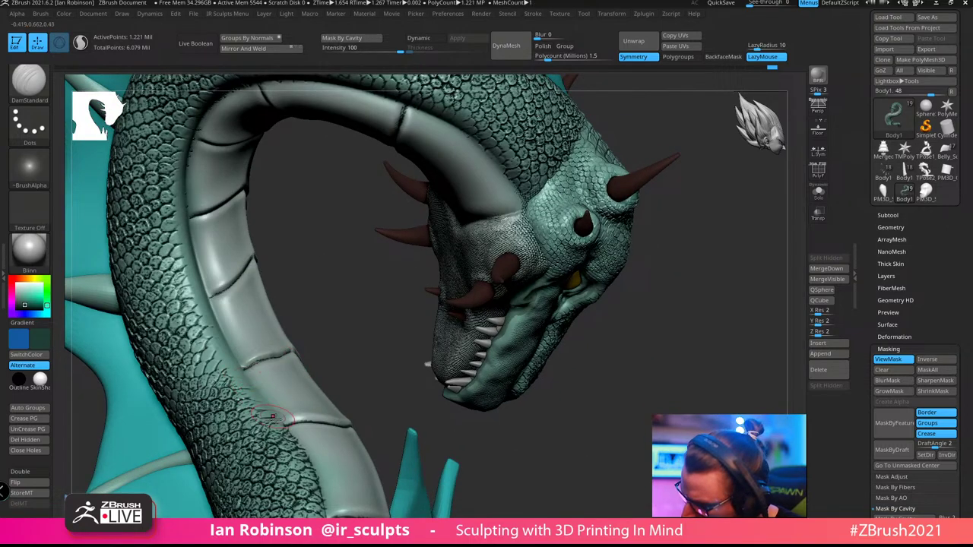
mouse_move(320, 275)
mouse_down()
mouse_move(321, 245)
mouse_move(327, 282)
mouse_up()
Continue the DamStandard groove between the belly plates and scales down the lower neck toward the waterline
mouse_move(400, 346)
mouse_down()
mouse_move(402, 272)
mouse_move(299, 361)
mouse_move(229, 187)
mouse_move(213, 92)
mouse_up()
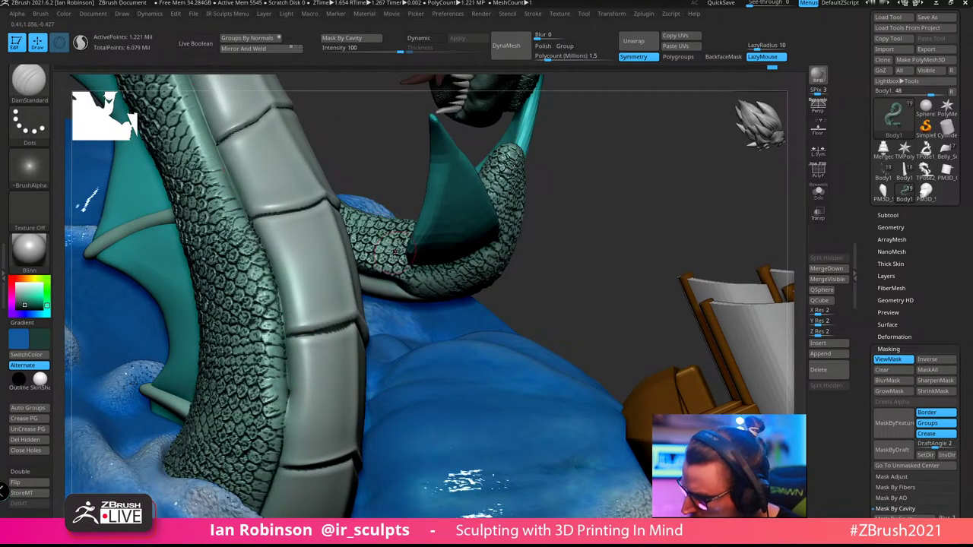
ctrl+right_drag(395, 251, 379, 226)
right_drag(315, 282, 349, 308)
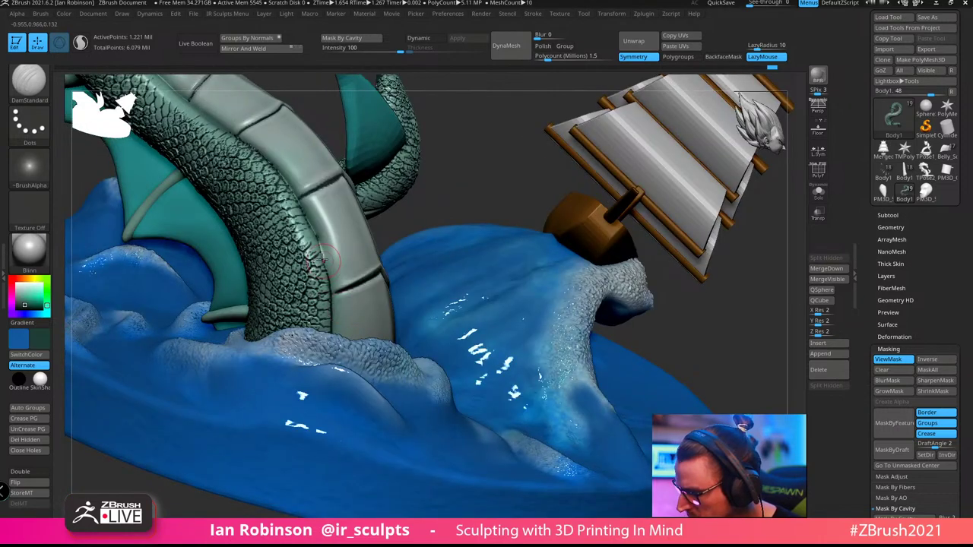
drag(328, 267, 336, 258)
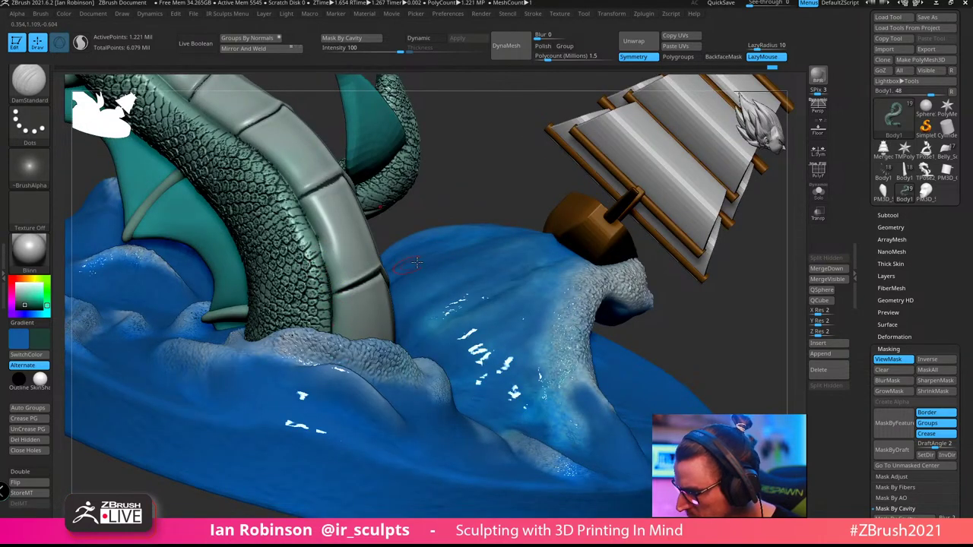
Examine the belly plate seam and the overall sculpture from several angles
key(f)
drag(411, 267, 393, 293)
mouse_move(393, 294)
right_down()
mouse_move(251, 365)
mouse_move(398, 254)
mouse_move(394, 306)
right_up()
right_click(355, 350)
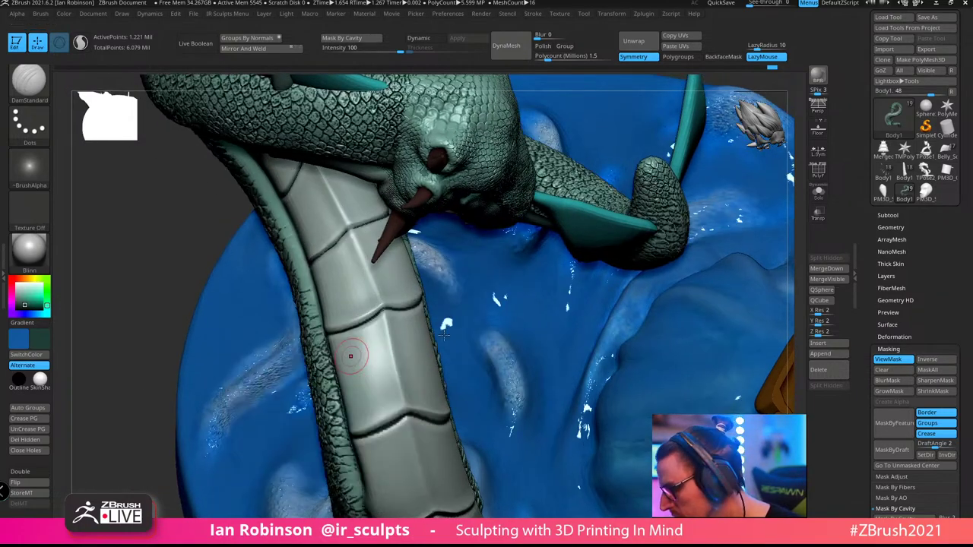
ctrl+right_drag(352, 352, 380, 251)
alt+right_drag(548, 267, 496, 187)
right_drag(496, 187, 515, 194)
drag(514, 193, 579, 182)
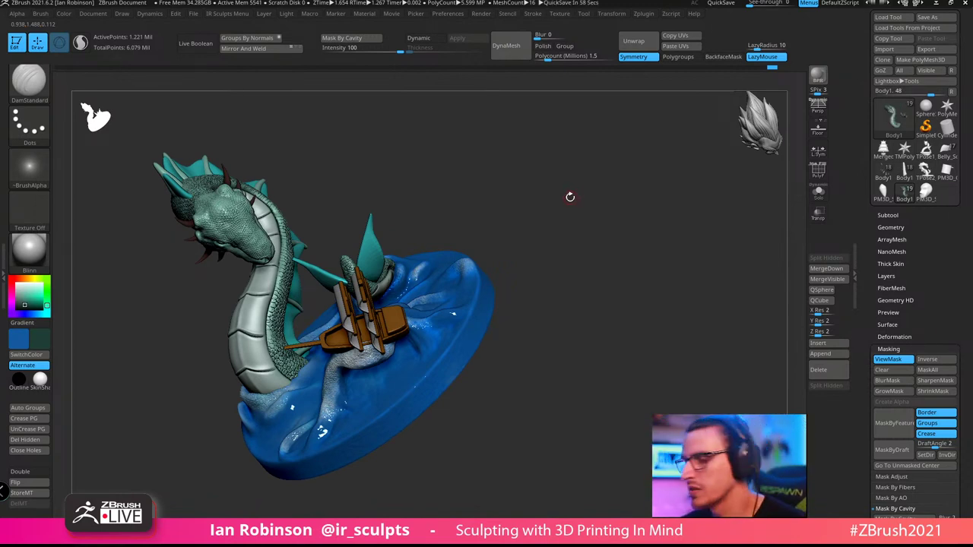
drag(532, 200, 634, 187)
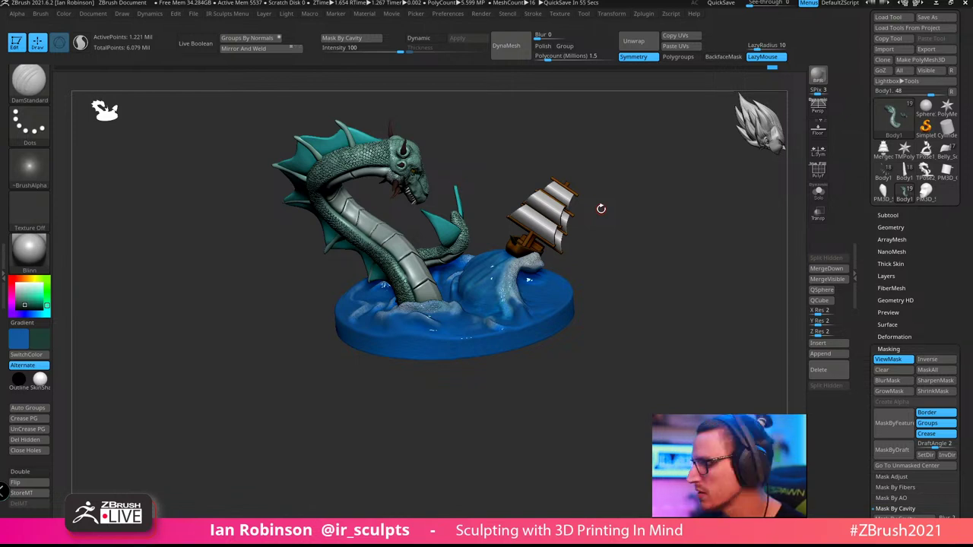
Make the serpent's tail fin the active subtool and check its mesh in wireframe
drag(601, 209, 558, 245)
alt+drag(600, 154, 415, 372)
alt+click(398, 250)
key(shift+f)
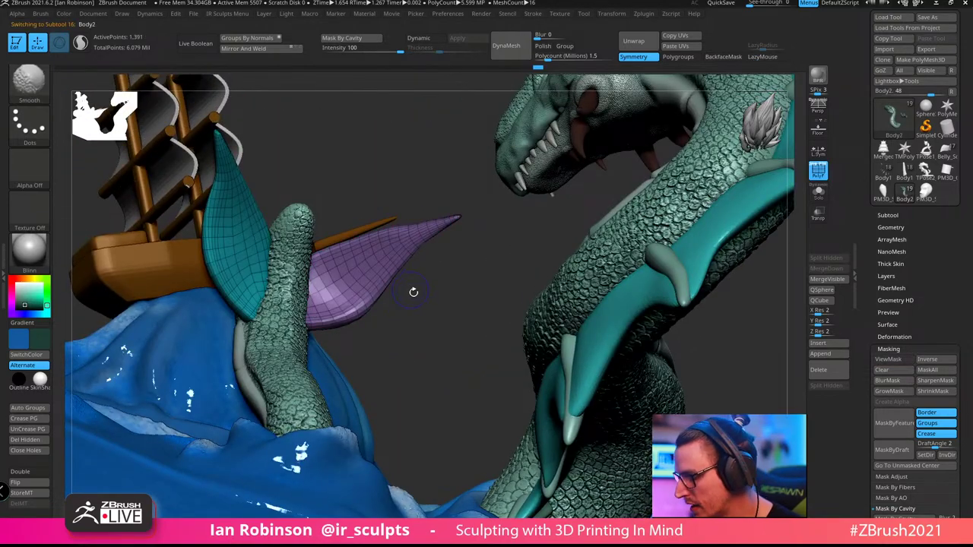
key(shift+f)
mouse_move(417, 296)
mouse_down()
mouse_move(436, 332)
mouse_move(408, 477)
mouse_move(356, 251)
mouse_up()
Reshape the tail fin with the Move brush so its base sits better against the scaled tail
key(b)
key(m)
key(v)
drag(324, 181, 304, 204)
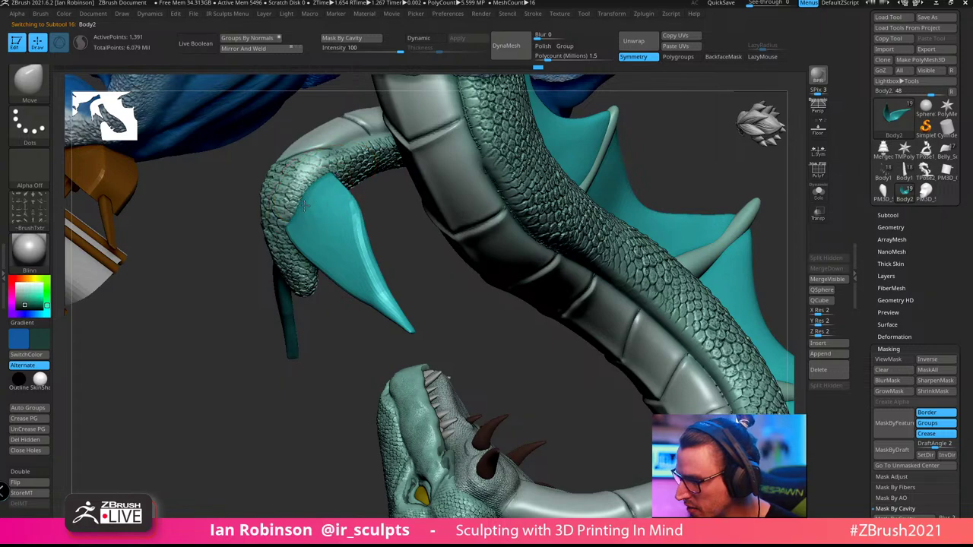
drag(324, 337, 337, 283)
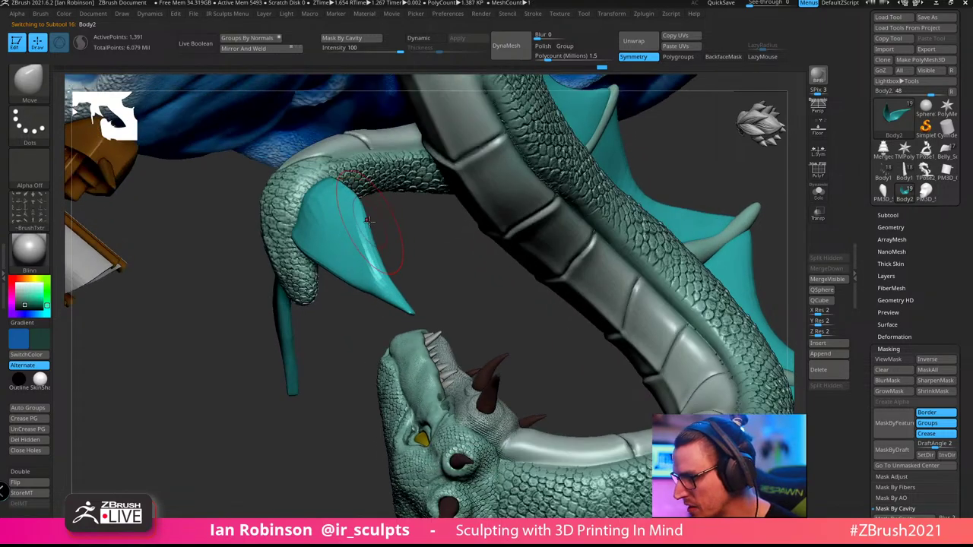
drag(409, 249, 443, 218)
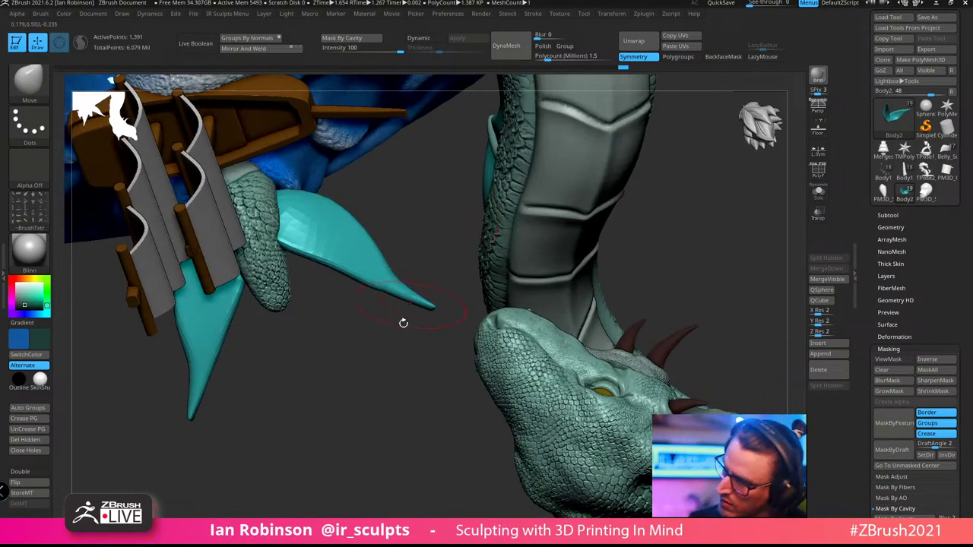
drag(403, 324, 289, 230)
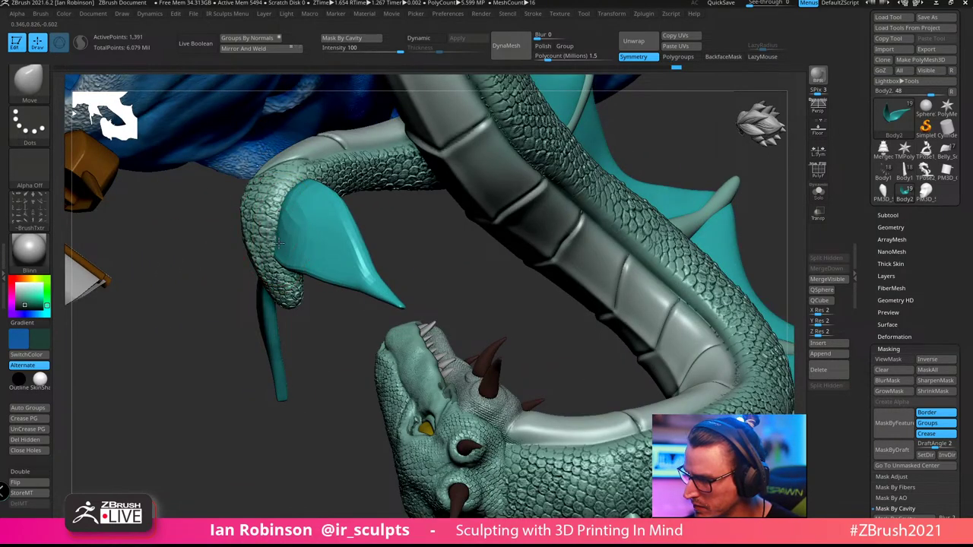
Smooth the tail fin with dynamic subdivision at thickness 0 and review the sculpture from several sides
key(d)
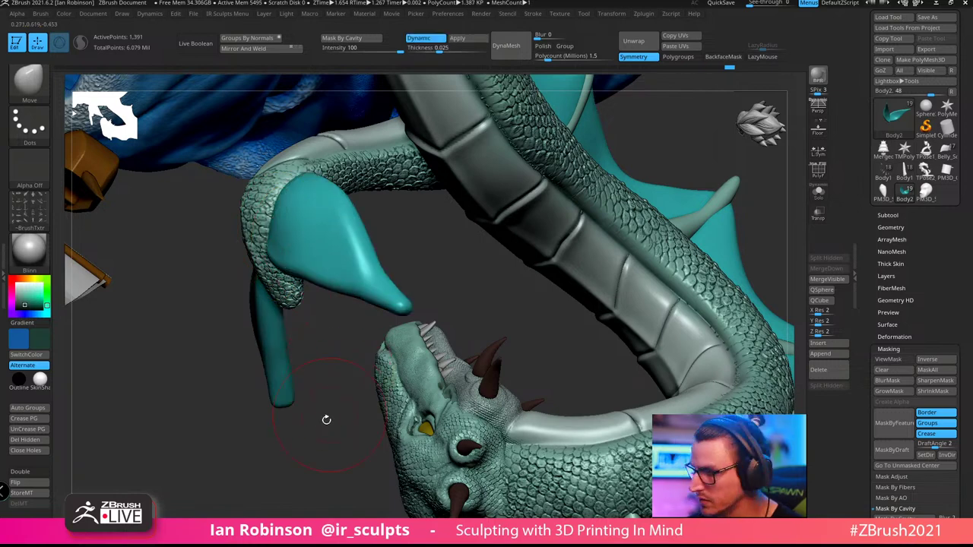
key(shift+d)
key(d)
drag(438, 48, 408, 49)
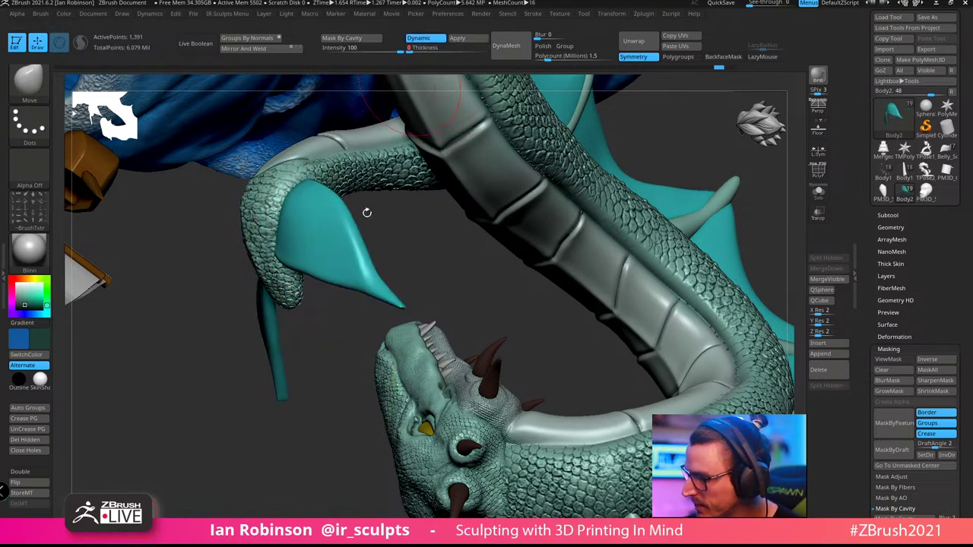
mouse_move(329, 397)
mouse_down()
mouse_move(345, 339)
mouse_move(568, 203)
mouse_move(272, 314)
mouse_up()
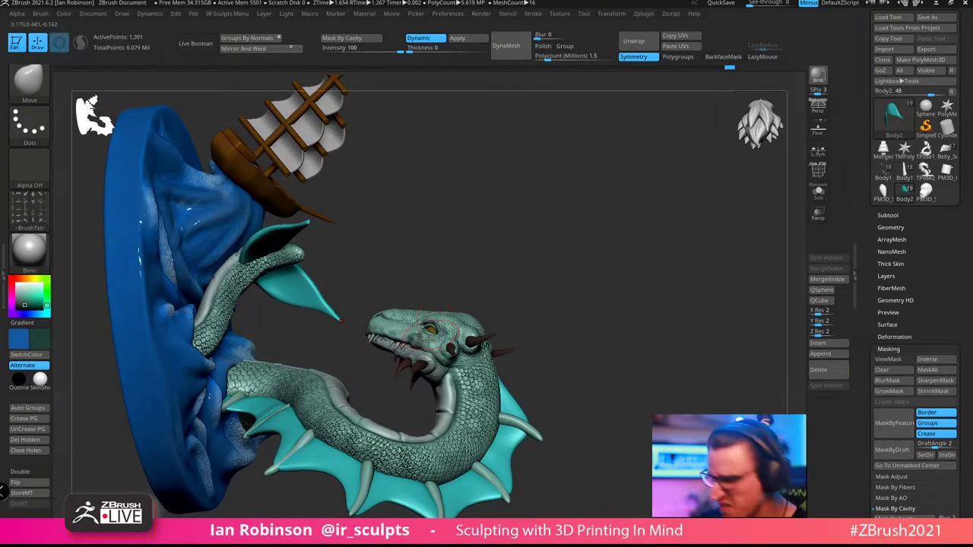
mouse_move(569, 304)
mouse_down()
mouse_move(623, 261)
mouse_move(631, 265)
mouse_move(600, 209)
mouse_move(649, 230)
mouse_move(662, 263)
mouse_move(628, 298)
mouse_move(632, 337)
mouse_move(629, 322)
mouse_up()
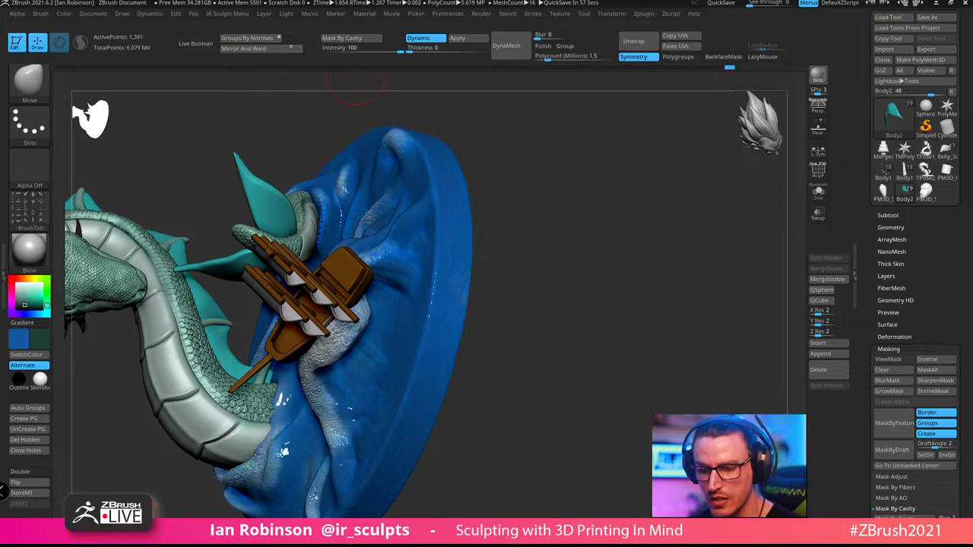
drag(558, 273, 604, 324)
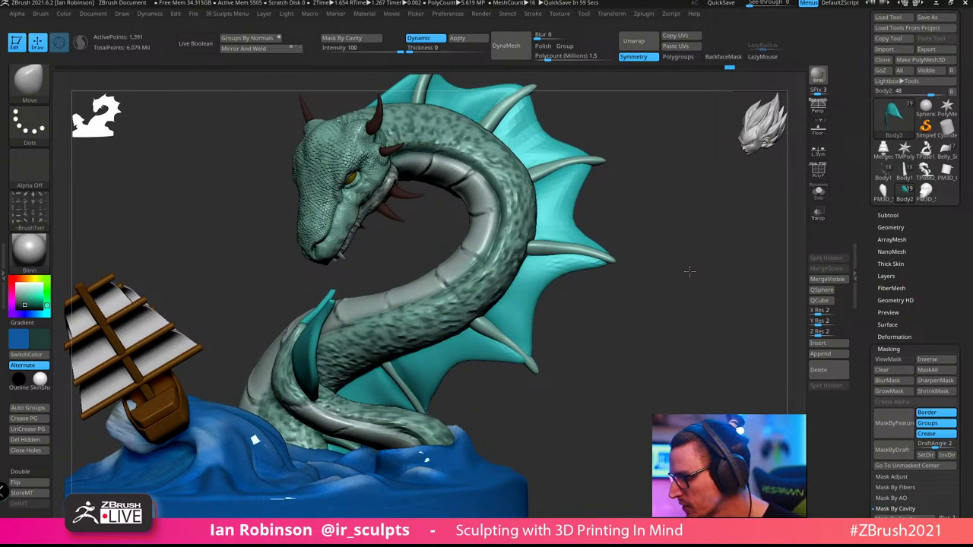
Set up the Inflat brush with a Dots stroke and no alpha for work on the neck
alt+drag(689, 272, 462, 280)
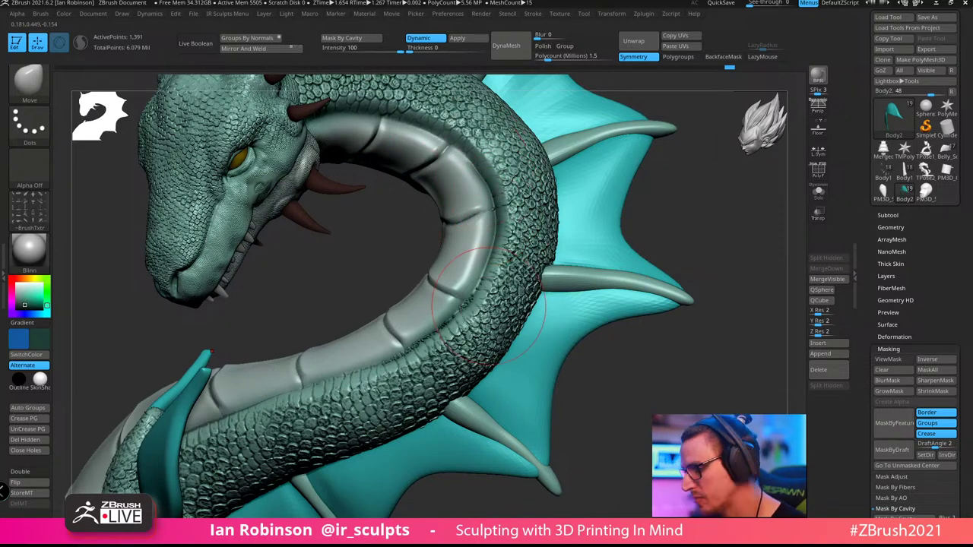
key(b)
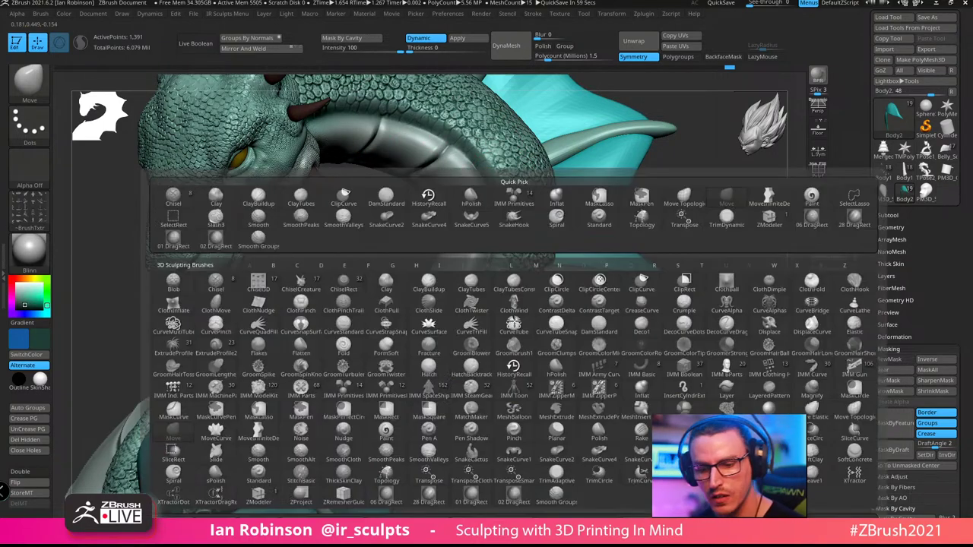
key(i)
key(n)
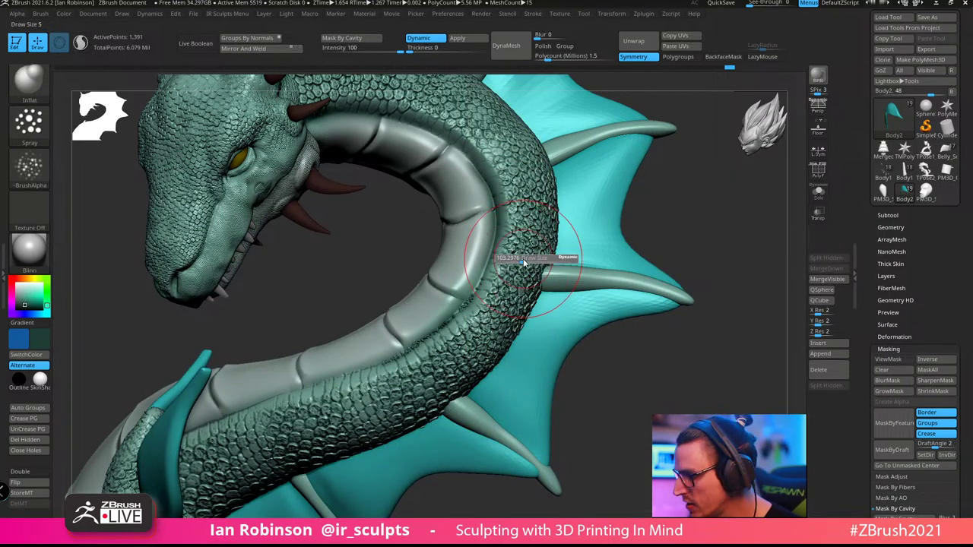
click(29, 123)
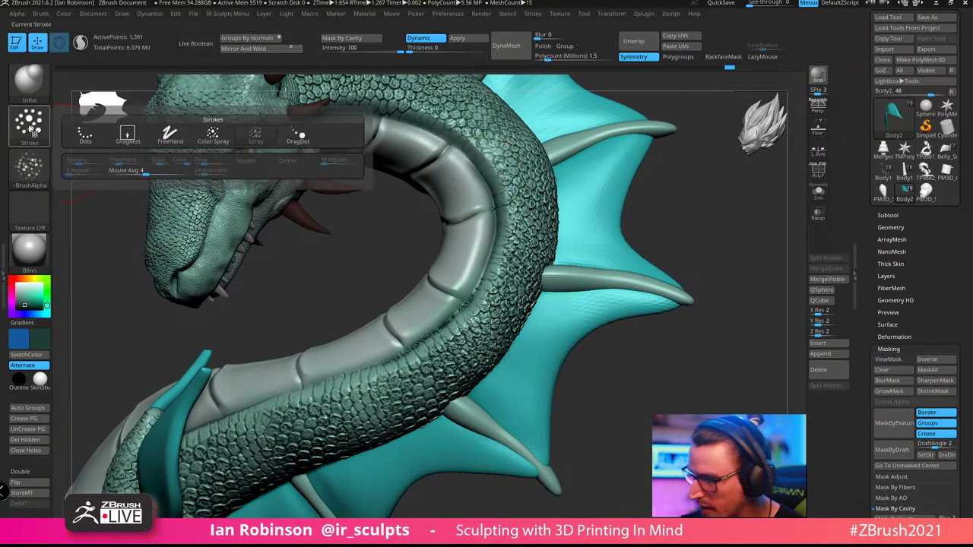
click(130, 137)
click(29, 166)
click(87, 178)
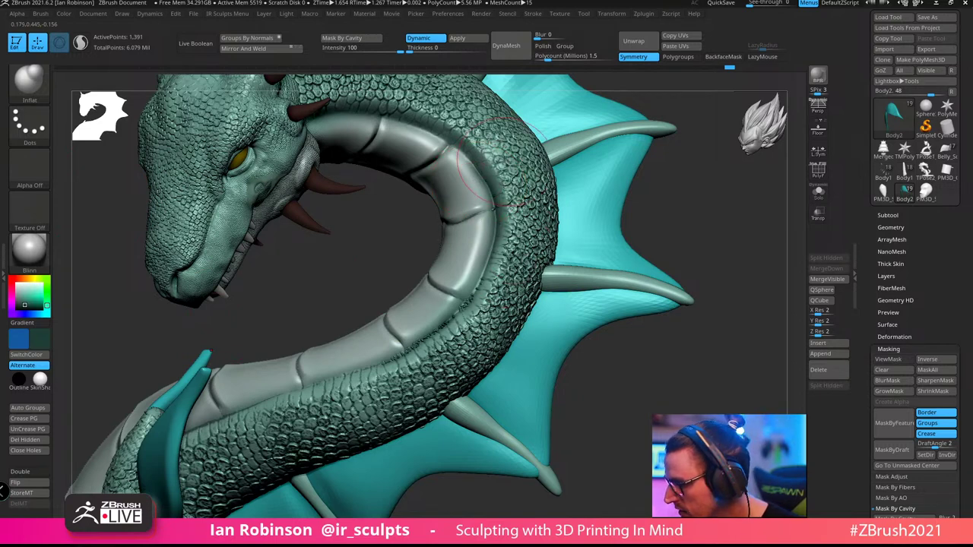
Make the serpent's scaled body active with its mask display hidden, and open its Morph Target settings
alt+click(616, 330)
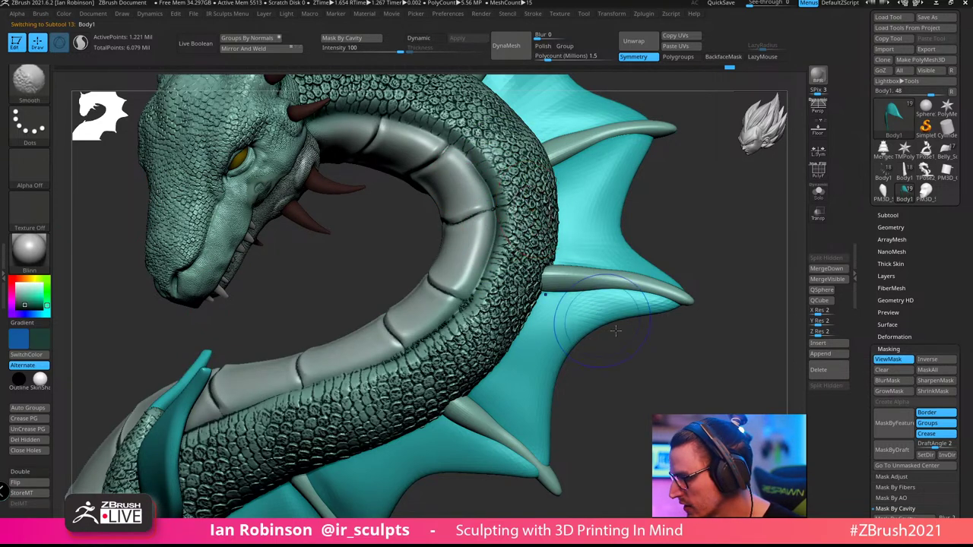
key(ctrl+h)
drag(969, 334, 965, 260)
drag(936, 410, 939, 353)
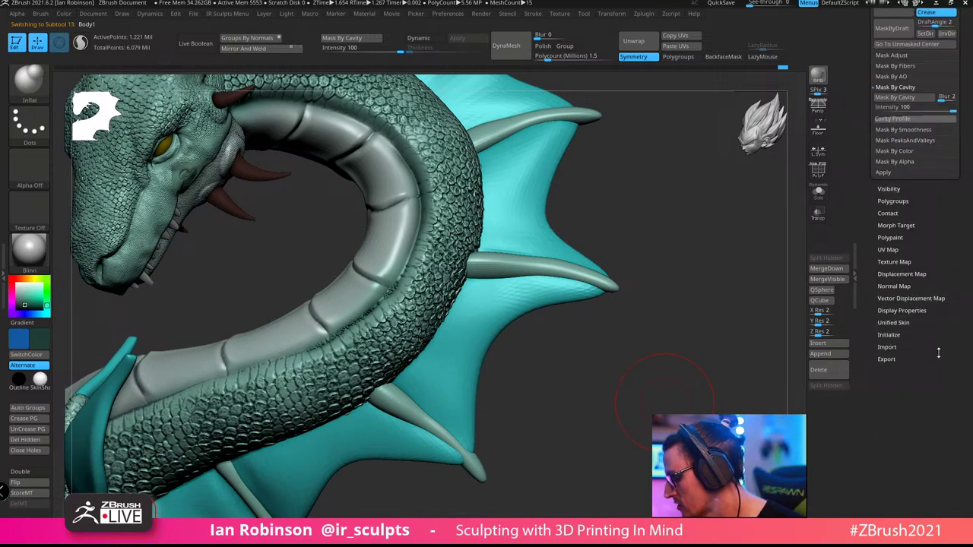
click(897, 225)
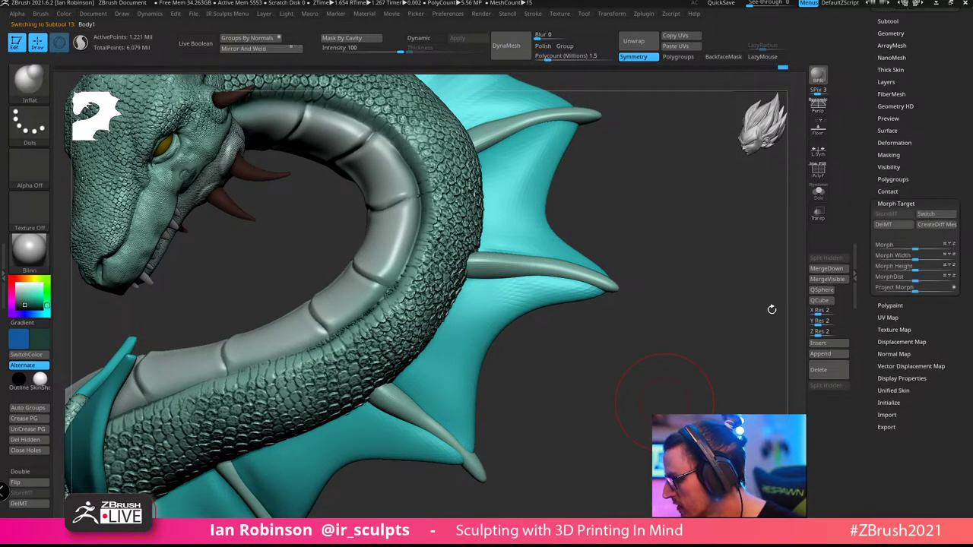
Adjust the Inflat brush size and swell the scales bordering the belly plates along the neck's inner curve
drag(771, 309, 659, 382)
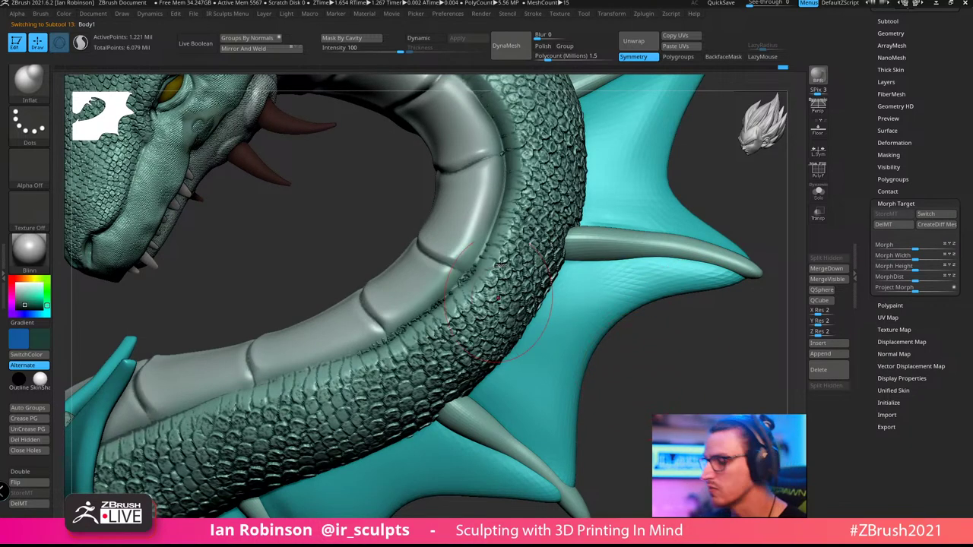
alt+right_drag(498, 82, 475, 215)
key(s)
drag(476, 215, 463, 215)
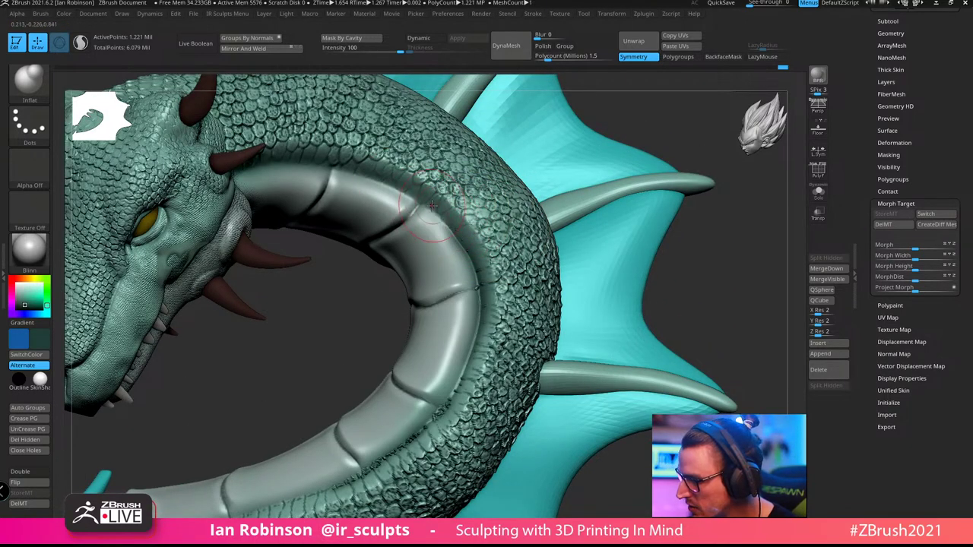
shift+drag(511, 292, 469, 276)
key(space)
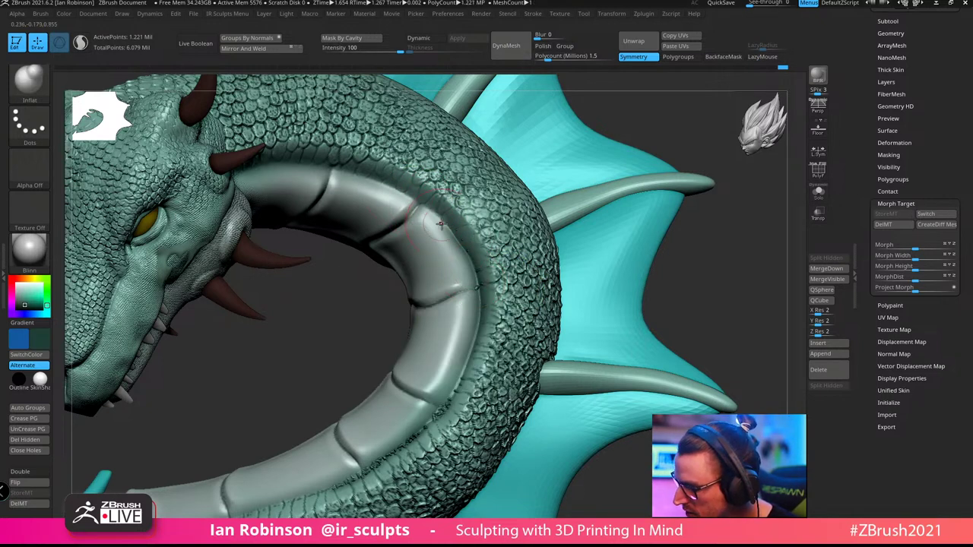
mouse_move(480, 289)
mouse_down()
mouse_move(469, 360)
mouse_move(477, 304)
mouse_up()
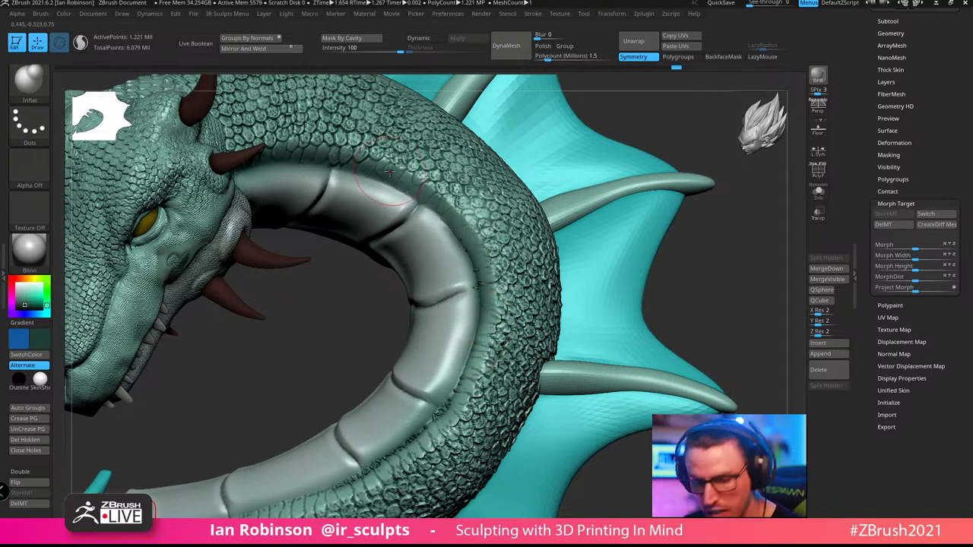
Carve a DamStandard groove along the belly plate seam from the neck's upper curve to the head
key(b)
key(d)
key(s)
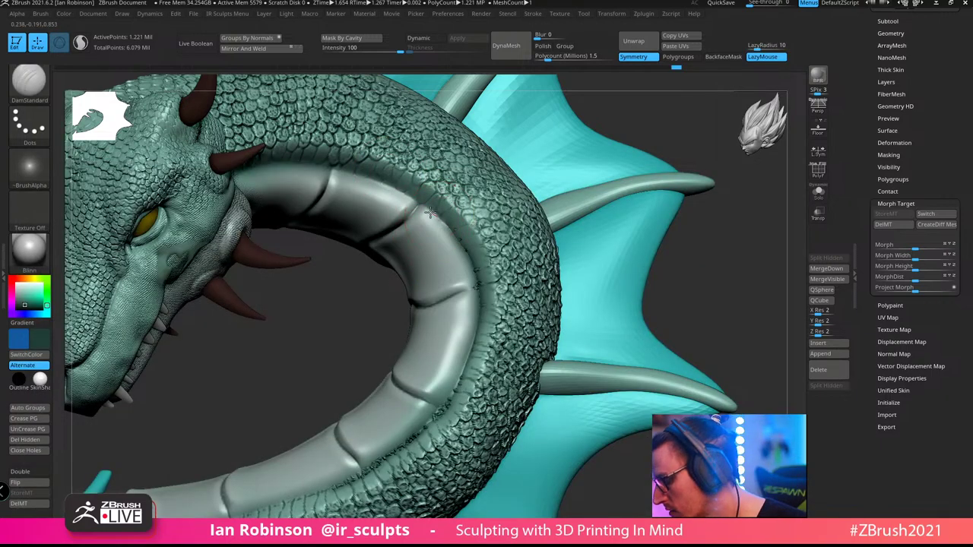
mouse_move(429, 213)
mouse_down()
mouse_move(329, 170)
mouse_move(275, 161)
mouse_move(224, 173)
mouse_up()
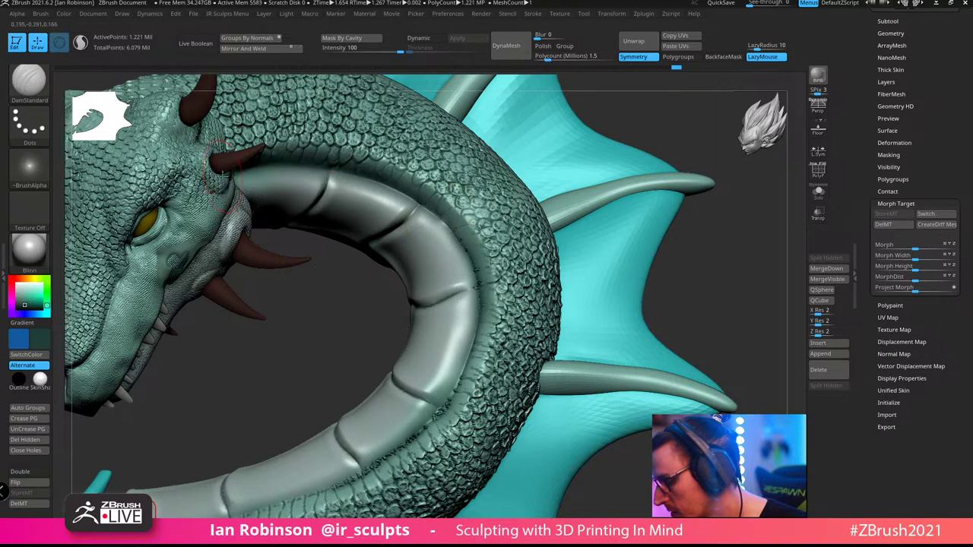
Switch back to the Inflat brush and puff up the edge beside the groove on the upper neck curve
key(b)
key(i)
key(n)
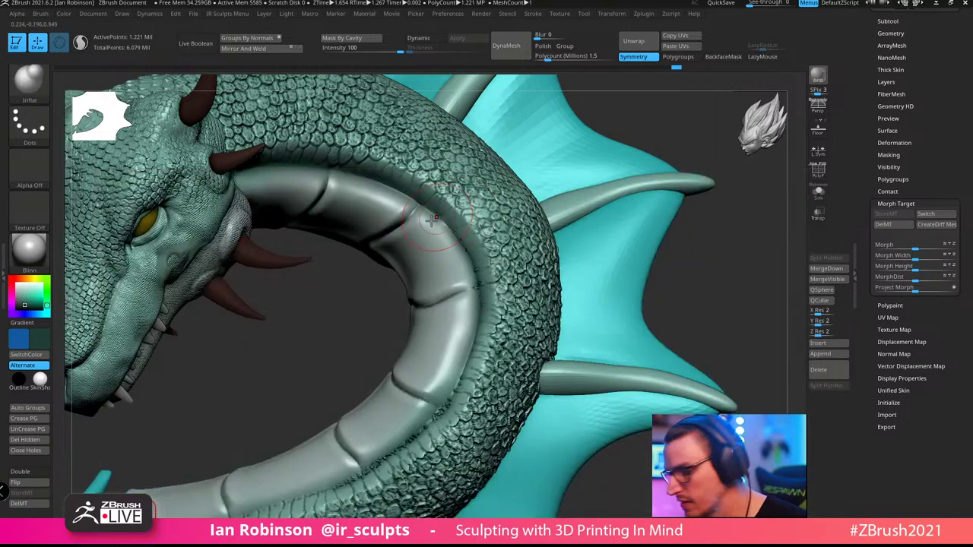
mouse_move(423, 216)
mouse_down()
mouse_move(297, 164)
mouse_move(369, 183)
mouse_move(427, 217)
mouse_up()
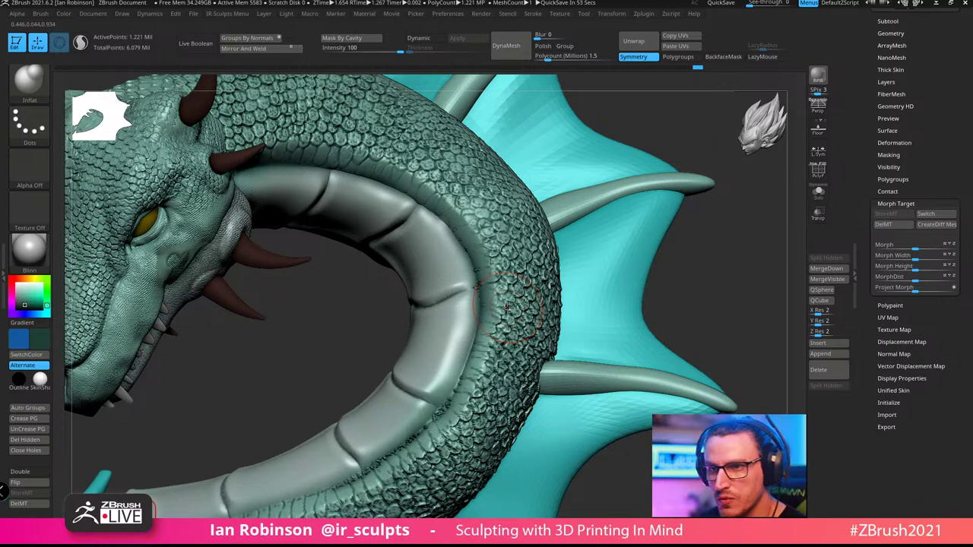
Carve a DamStandard groove along the belly plate seam on the opposite side of the neck's upper curve
drag(701, 266, 565, 224)
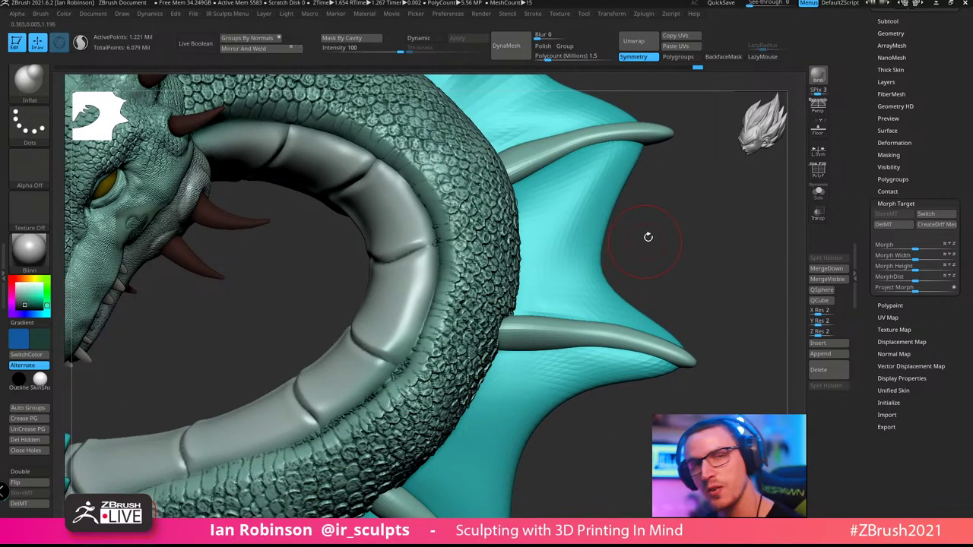
drag(664, 230, 688, 182)
right_drag(424, 322, 325, 336)
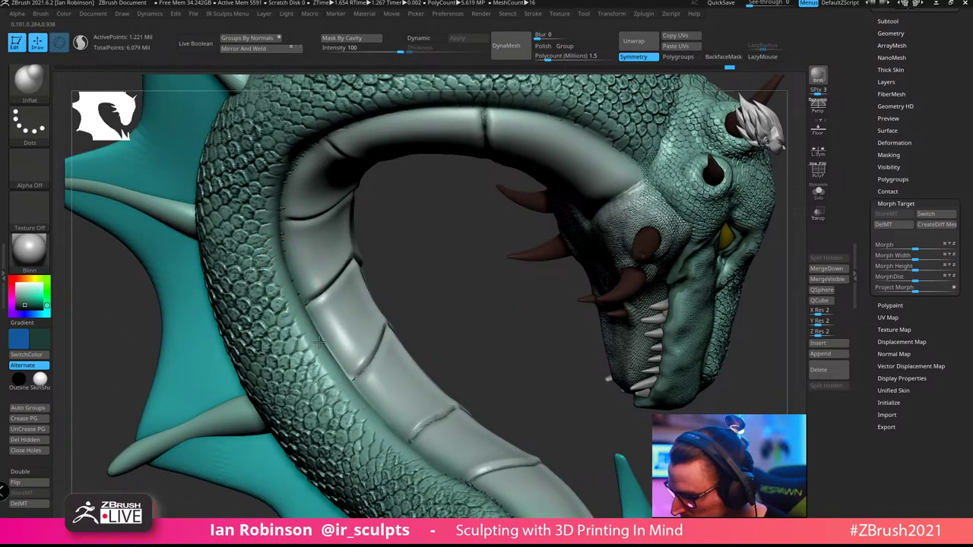
right_drag(294, 308, 301, 264)
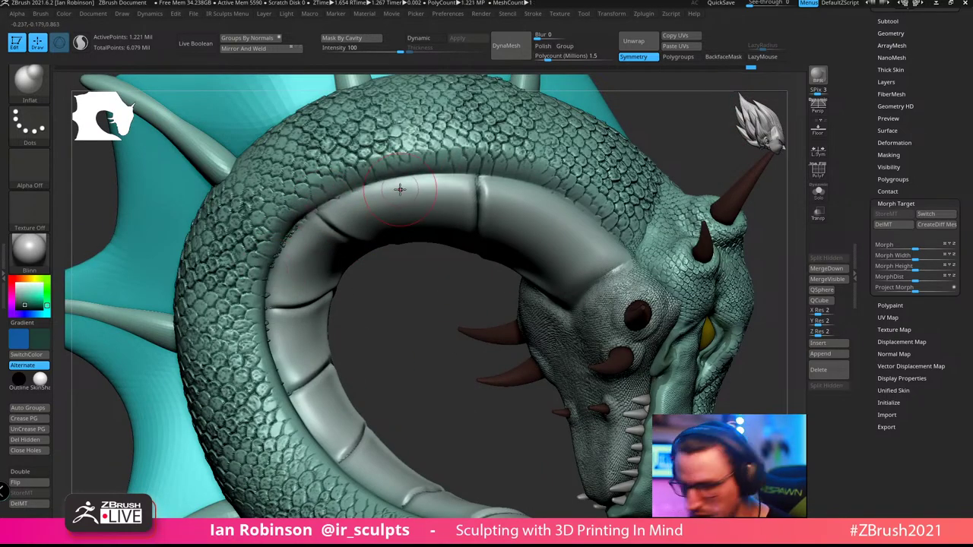
key(b)
key(Escape)
key(b)
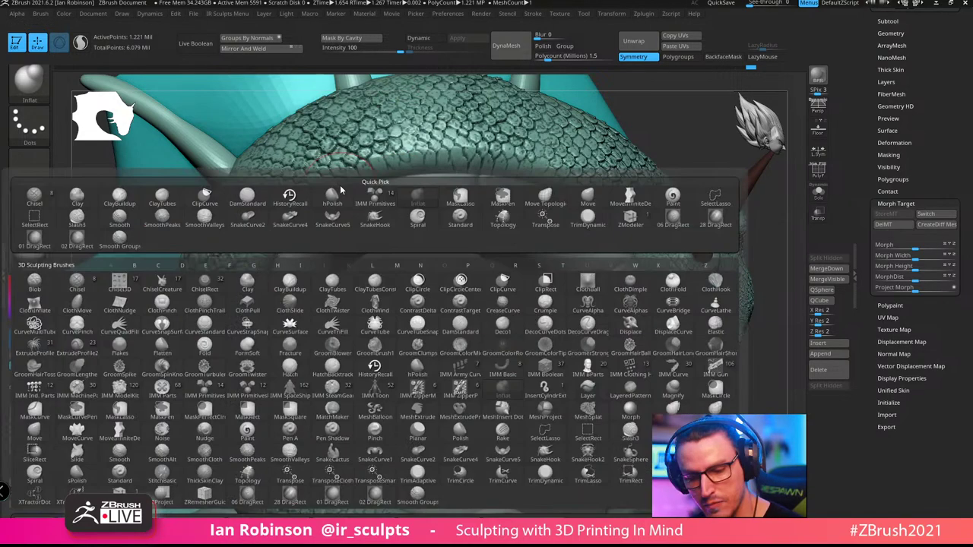
key(d)
key(s)
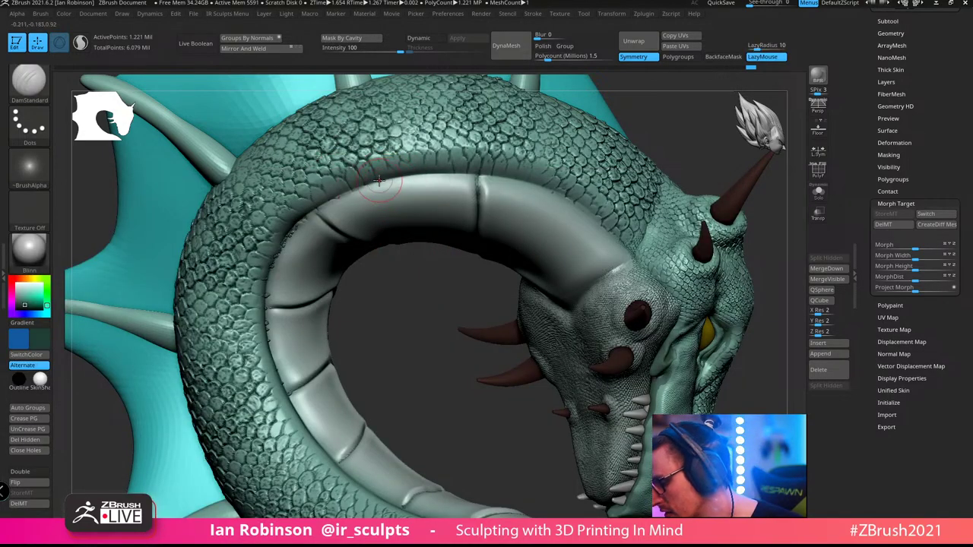
mouse_move(398, 184)
mouse_down()
mouse_move(337, 195)
mouse_move(274, 263)
mouse_up()
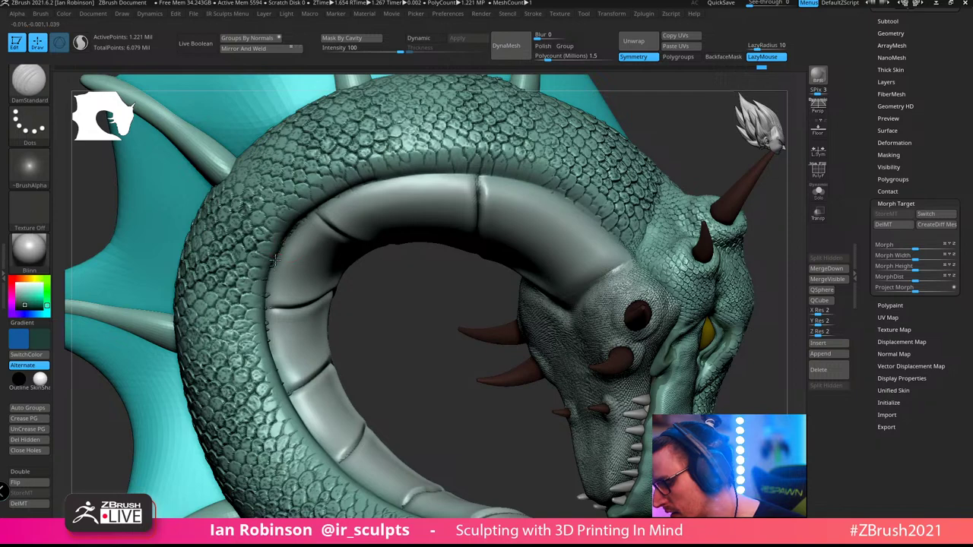
drag(265, 299, 268, 347)
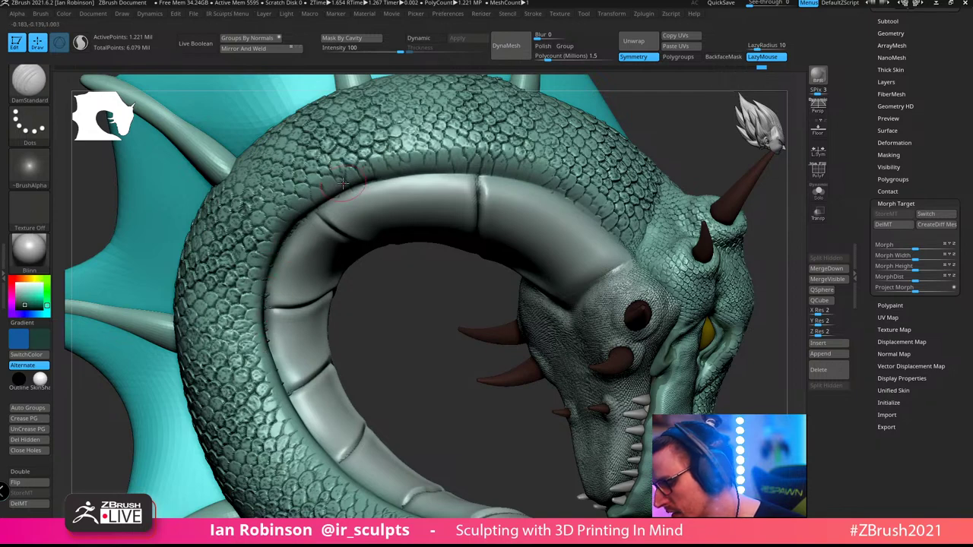
Resize the Inflat brush and swell the scale edge beside the new groove around the neck's upper curve
key(b)
key(i)
key(n)
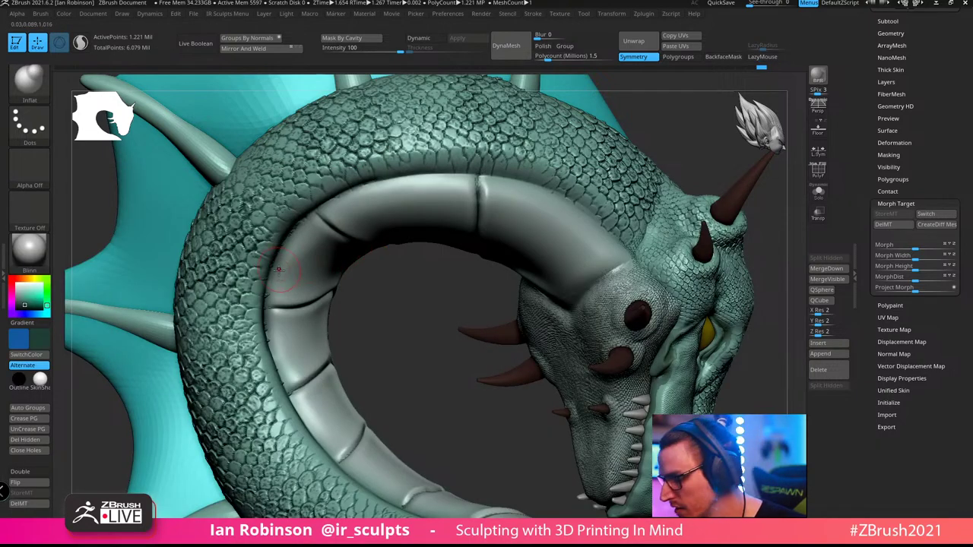
key(s)
drag(301, 223, 289, 232)
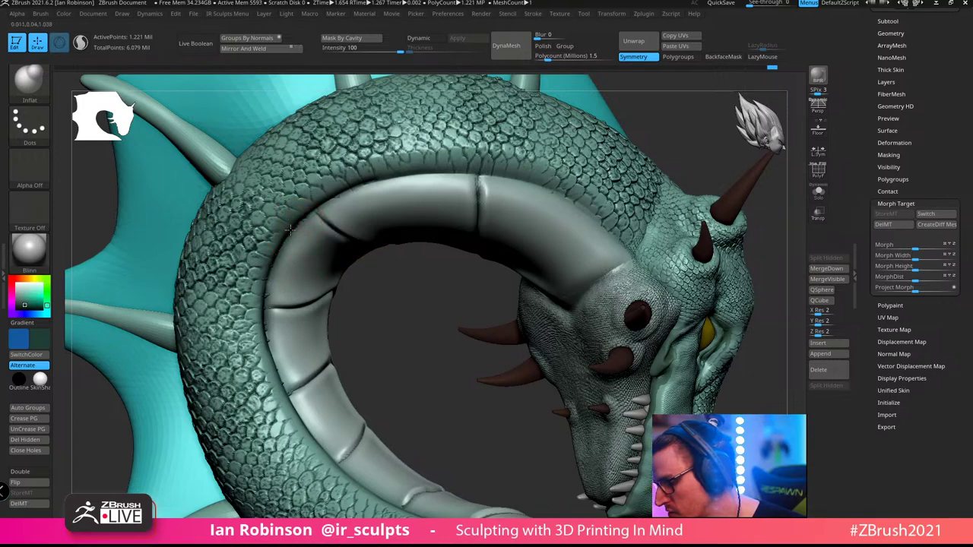
drag(364, 184, 413, 176)
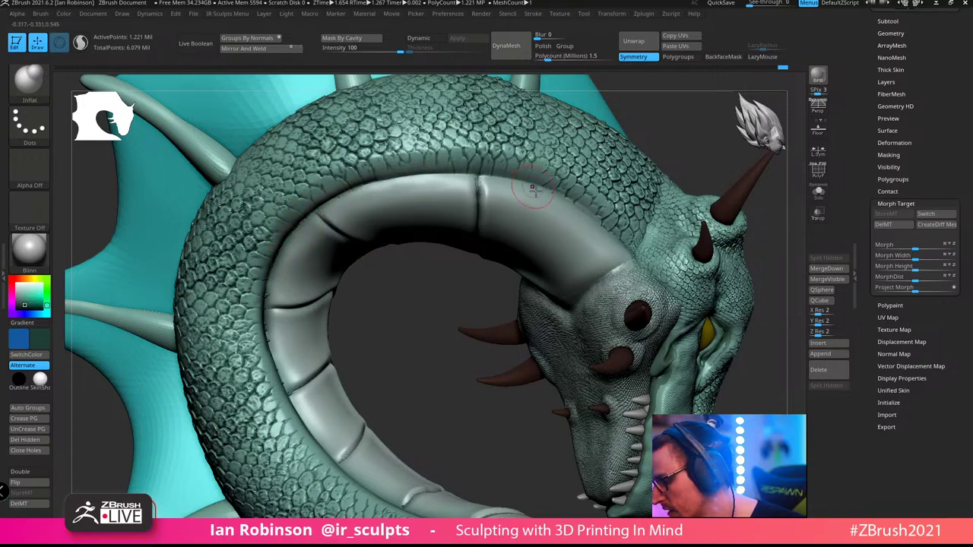
Deepen the belly plate seam with DamStandard from behind the head back around the neck's upper curve
drag(430, 325, 397, 375)
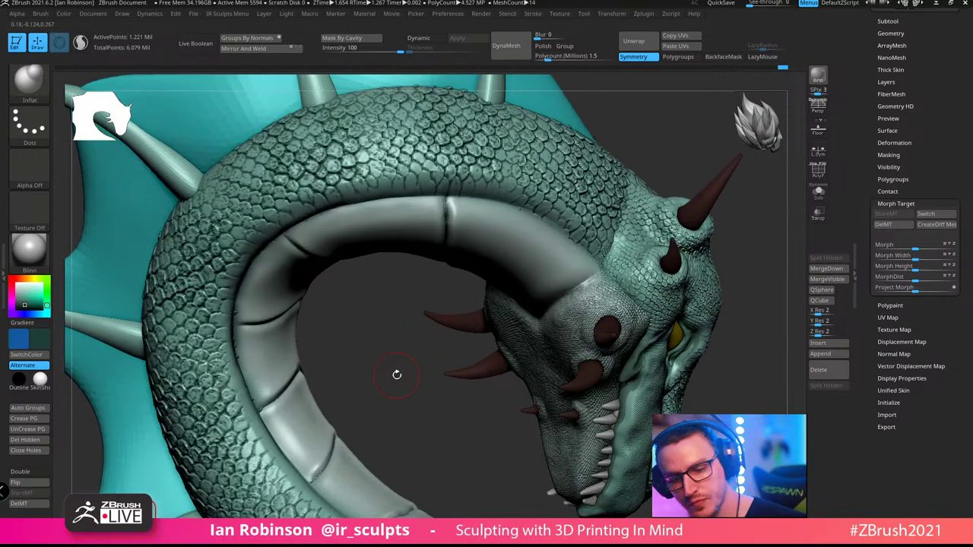
key(b)
key(d)
key(s)
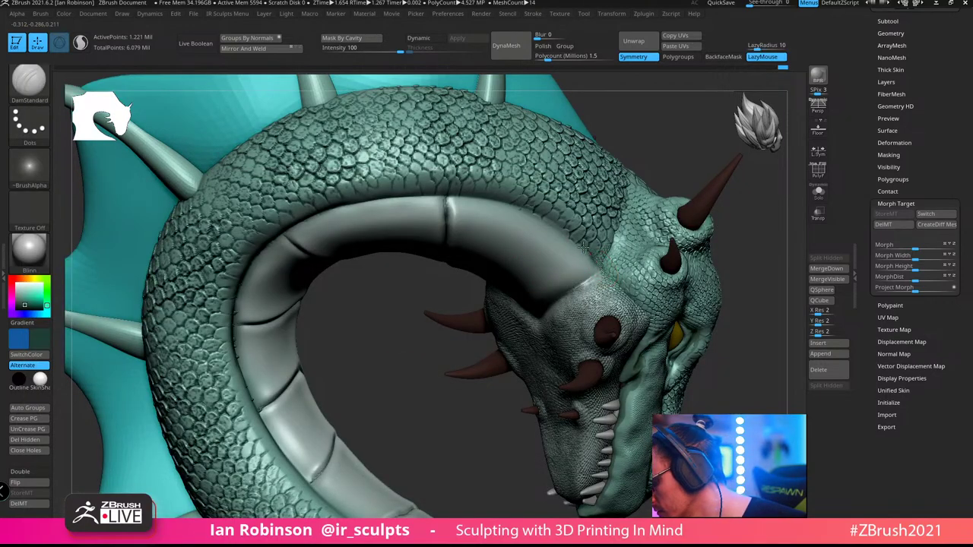
mouse_move(584, 247)
mouse_down()
mouse_move(486, 228)
mouse_move(372, 228)
mouse_move(259, 254)
mouse_up()
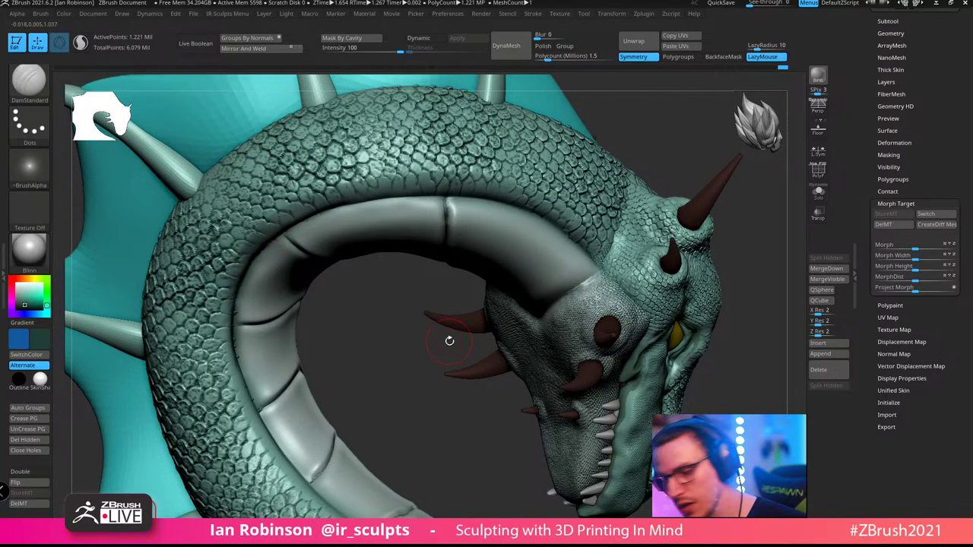
Switch to Inflat and puff up the scales bordering the belly plates between the upper curve and the head
key(b)
key(i)
key(n)
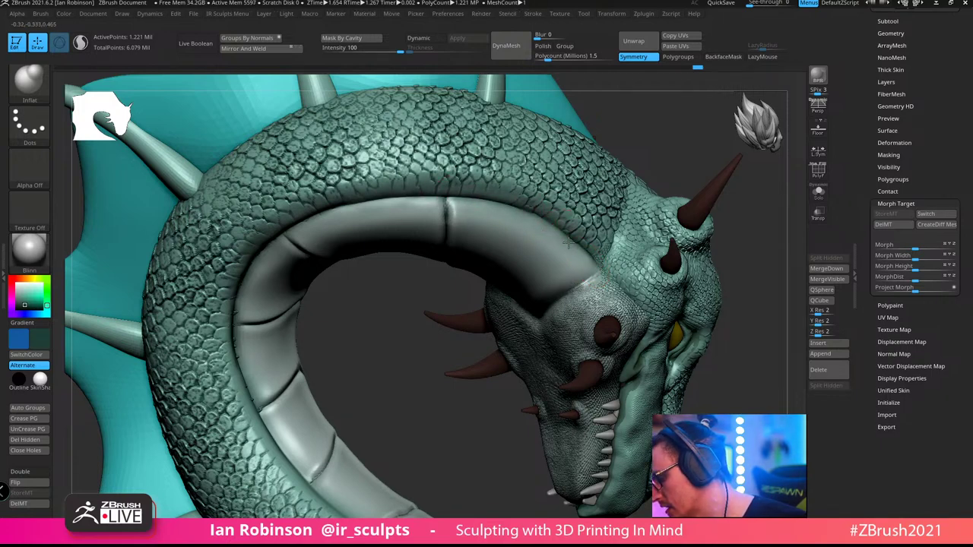
drag(660, 149, 678, 220)
right_drag(475, 294, 609, 247)
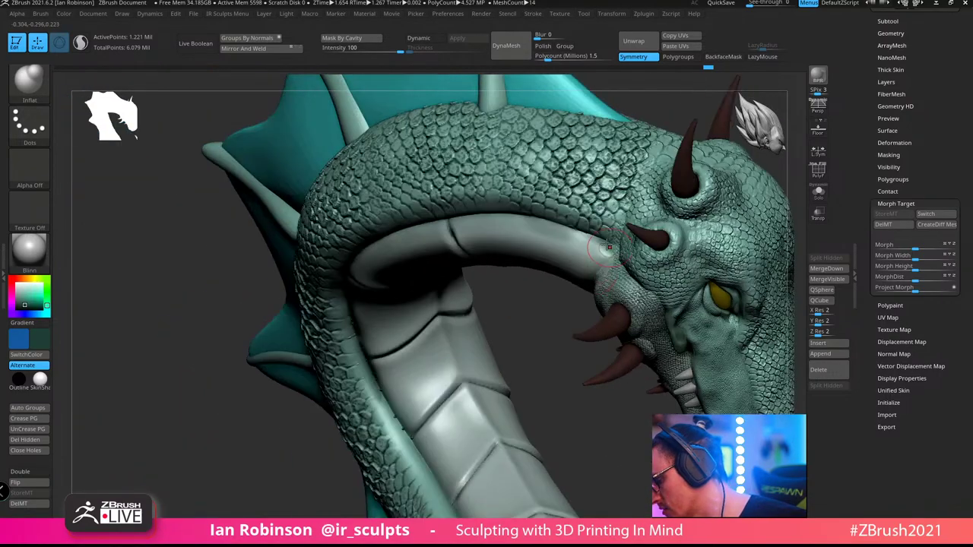
mouse_move(530, 310)
alt+right_down()
mouse_move(510, 274)
mouse_move(525, 190)
mouse_move(335, 159)
alt+right_up()
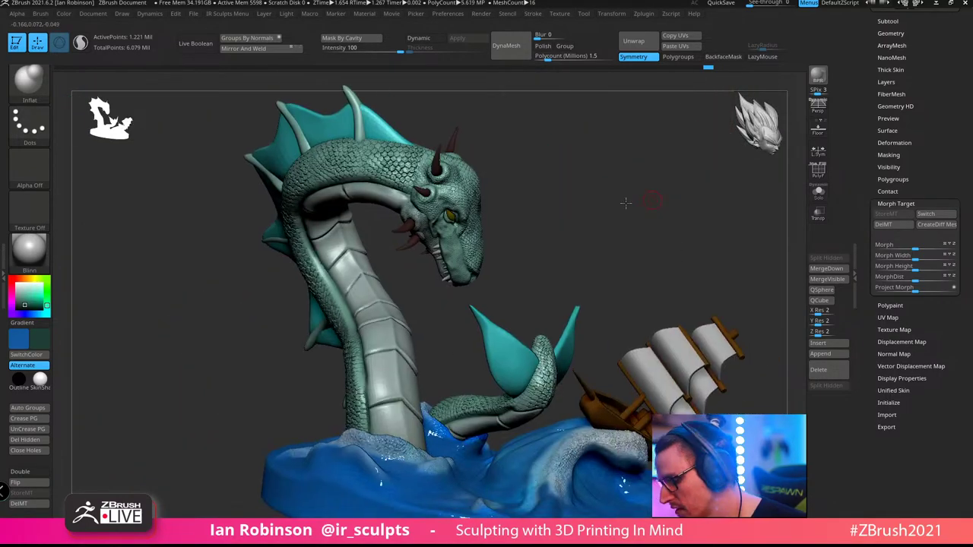
Carve a resized DamStandard groove along the belly plate seam on the lower neck just above the waves
mouse_move(628, 203)
right_down()
mouse_move(649, 186)
mouse_move(630, 373)
mouse_move(611, 202)
mouse_move(558, 240)
mouse_move(567, 241)
right_up()
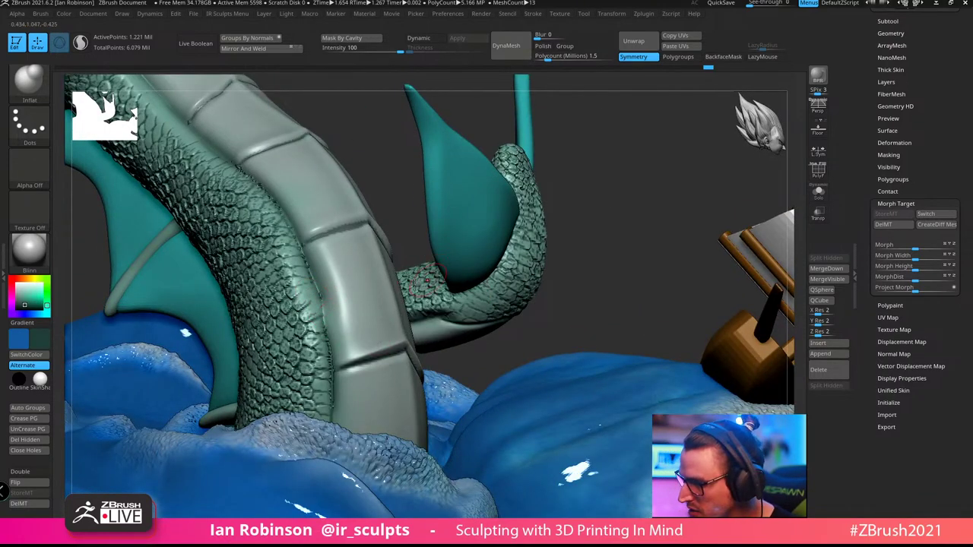
key(b)
key(m)
key(v)
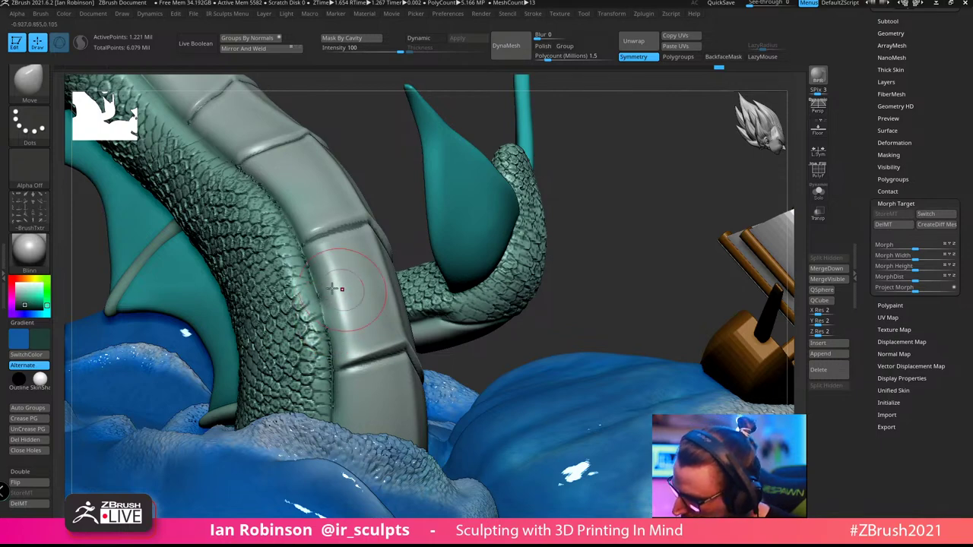
key(b)
key(d)
key(s)
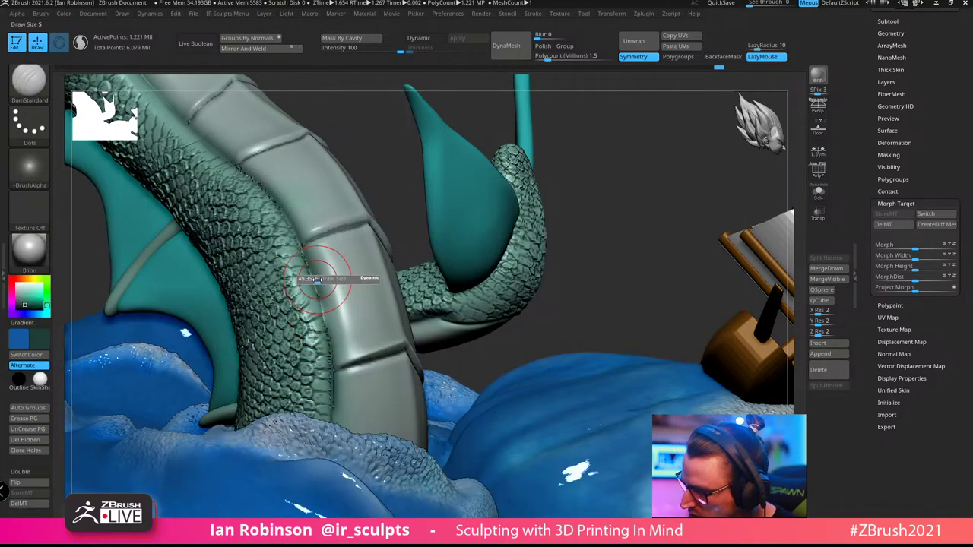
drag(335, 341, 333, 404)
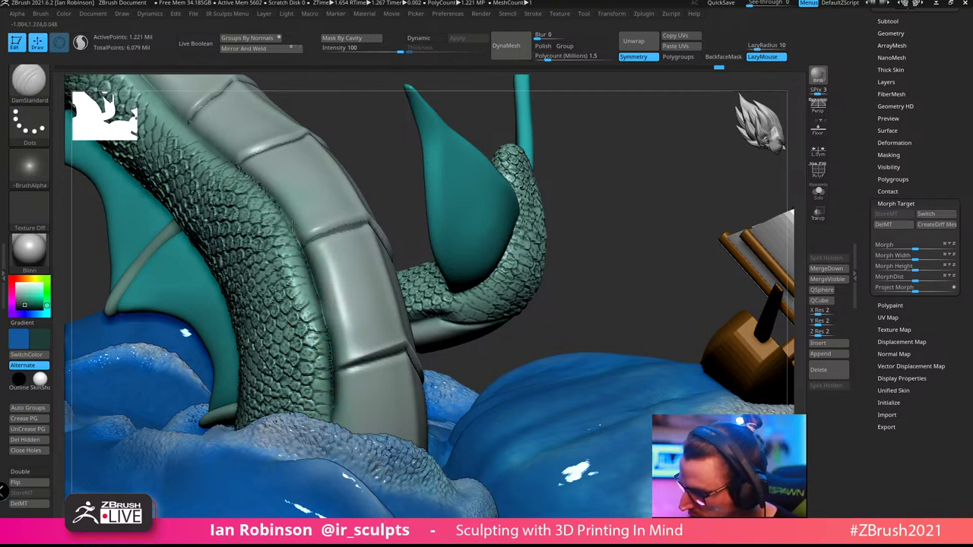
drag(292, 226, 257, 183)
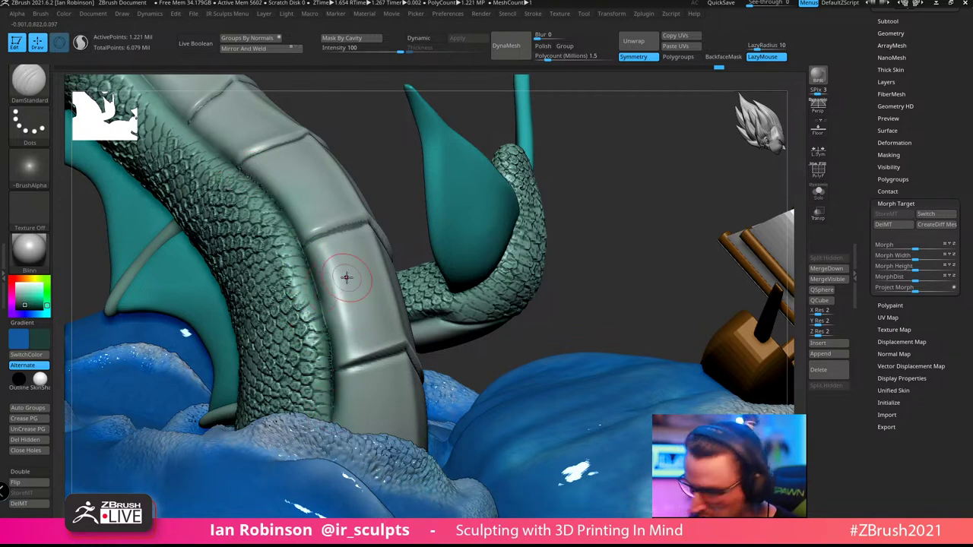
Resize the Inflat brush and swell the scales beside the lower neck groove above the water
key(b)
key(i)
key(n)
key(s)
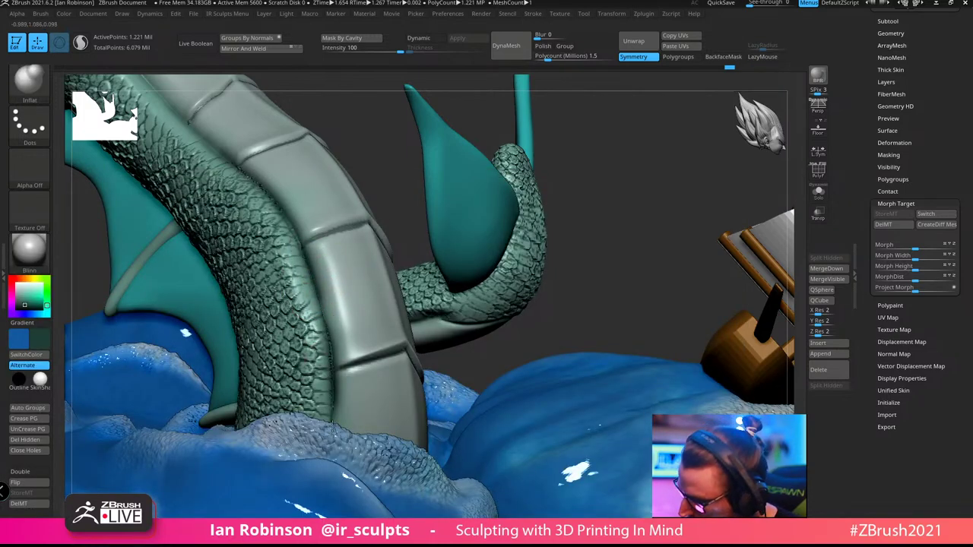
drag(332, 393, 330, 348)
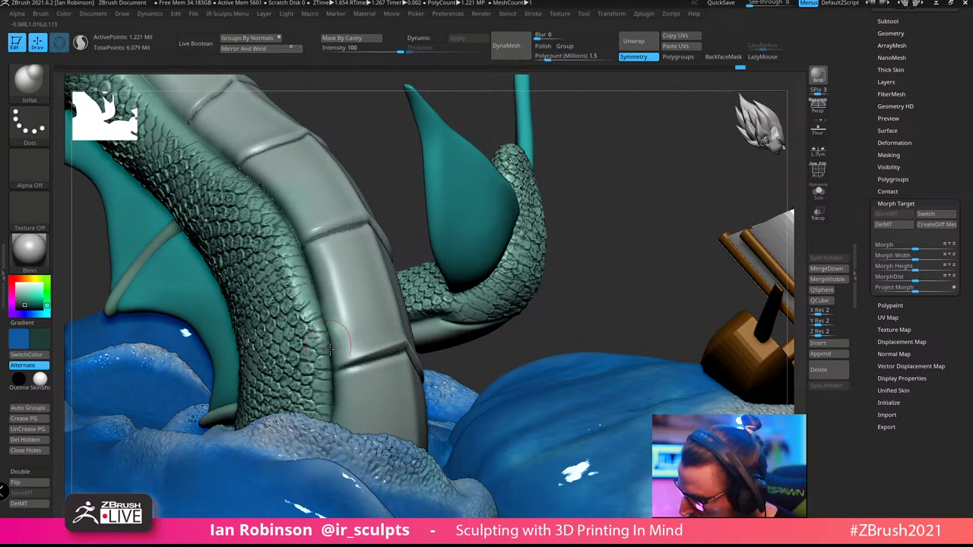
Isolate the serpent's body with Solo and carve a DamStandard groove along the seam at mid-neck
right_drag(308, 259, 408, 200)
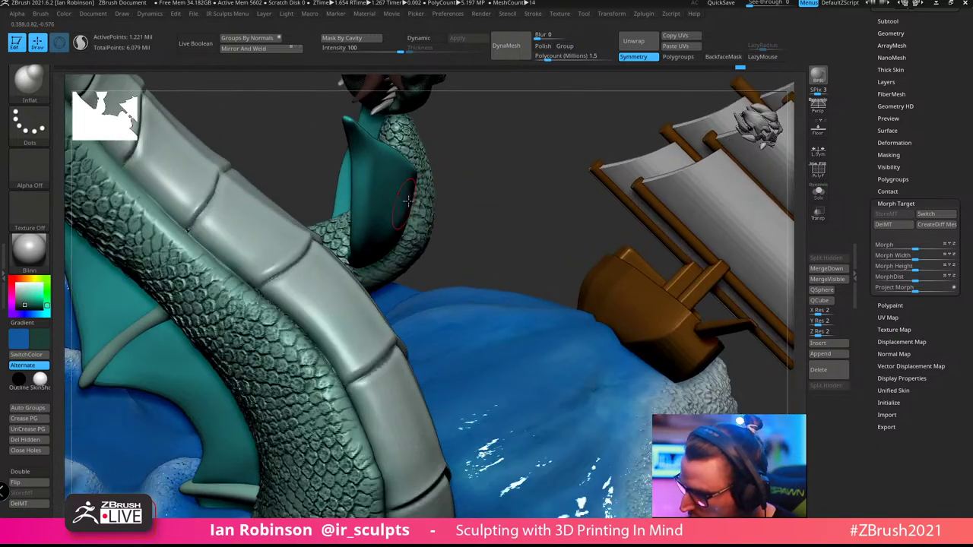
click(816, 190)
drag(566, 230, 555, 269)
mouse_move(418, 255)
mouse_down()
mouse_move(435, 253)
mouse_move(389, 275)
mouse_move(465, 307)
mouse_up()
key(b)
key(d)
key(s)
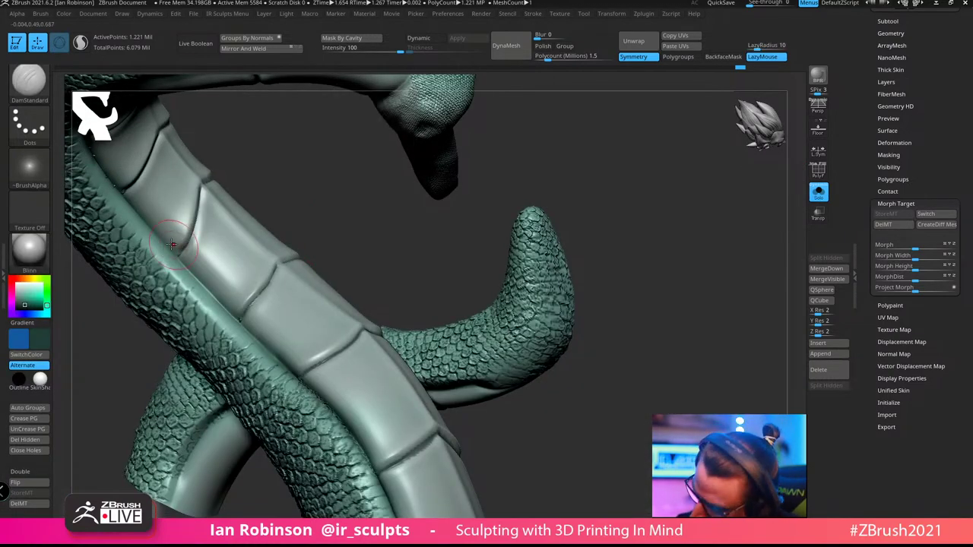
mouse_move(173, 243)
mouse_down()
mouse_move(232, 316)
mouse_move(327, 384)
mouse_up()
mouse_move(339, 237)
mouse_down()
mouse_move(333, 225)
mouse_move(330, 252)
mouse_up()
Switch to a resized Inflat brush and puff up the scale edge along the mid-neck groove
key(b)
key(i)
key(n)
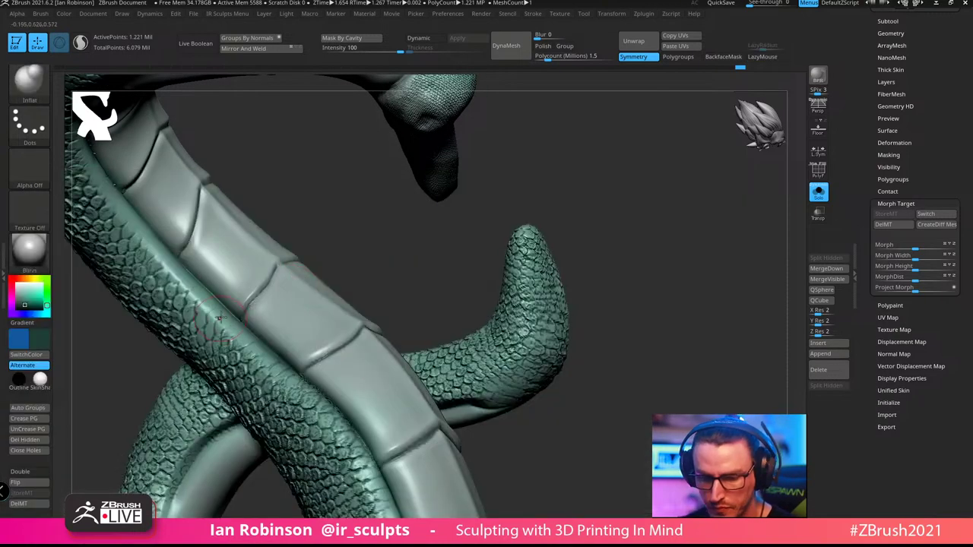
key(s)
click(219, 317)
mouse_move(252, 340)
mouse_down()
mouse_move(232, 321)
mouse_move(304, 379)
mouse_up()
Extend the DamStandard groove along the belly plate seam just below the neck's upper bend
right_drag(303, 379, 213, 255)
key(b)
key(s)
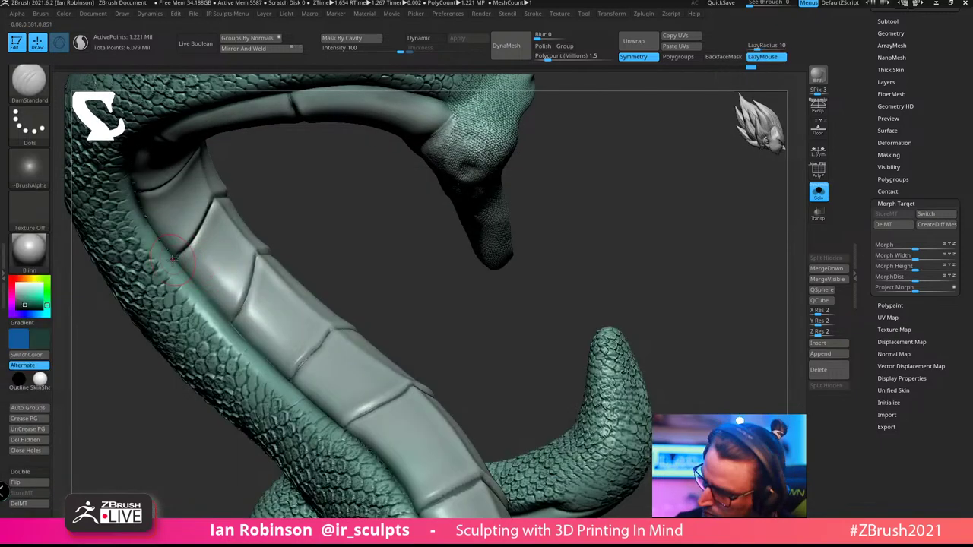
key(b)
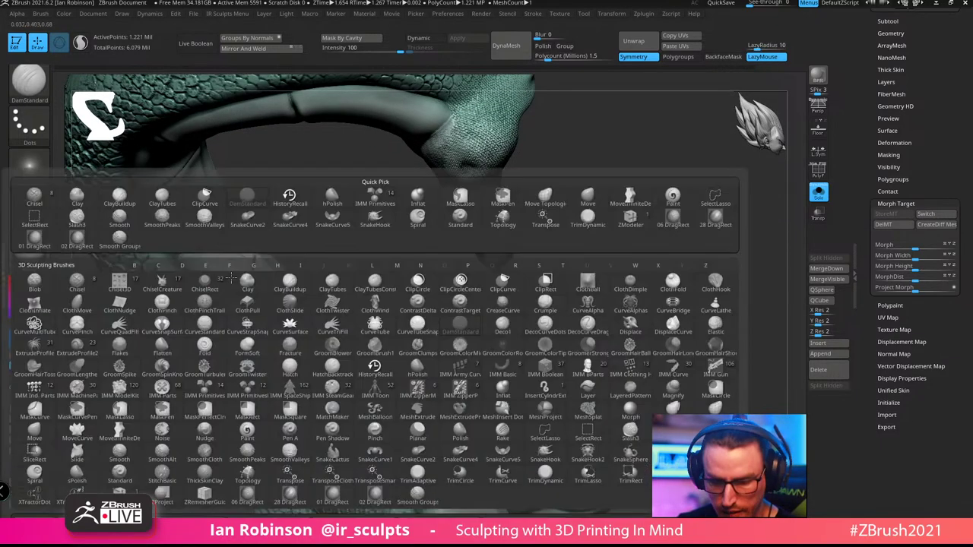
key(d)
key(s)
Swell the scale edge with Inflat beside the seam around the inside of the neck's bend
key(b)
key(i)
key(n)
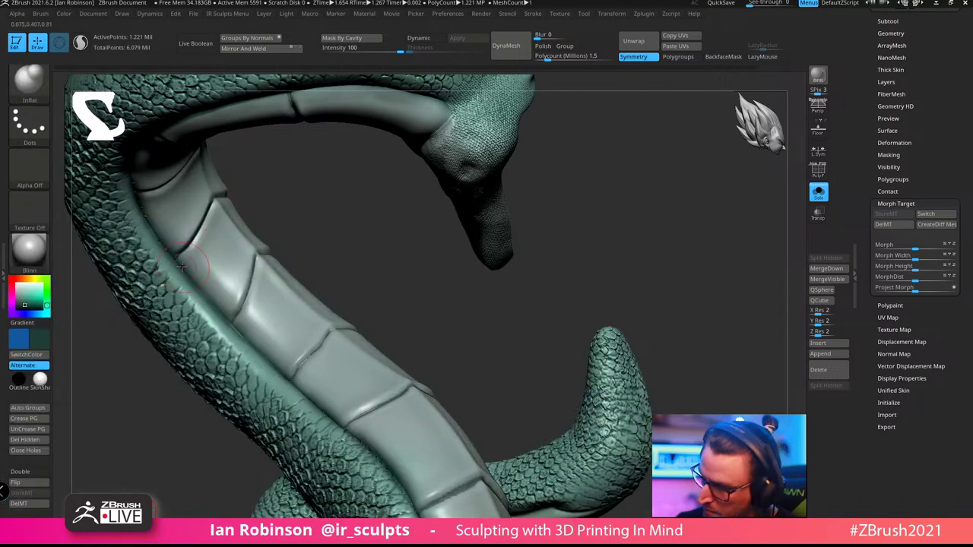
drag(350, 187, 360, 231)
right_drag(245, 246, 185, 268)
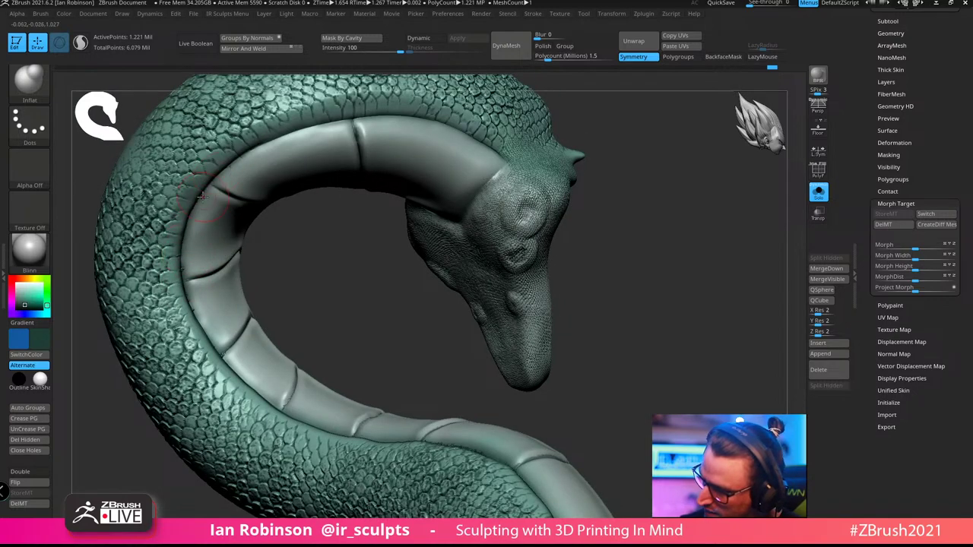
Adjust the Inflat brush size and build up the smooth ridge between scales and belly plates down the mid-neck
right_drag(222, 317, 407, 261)
right_click(408, 261)
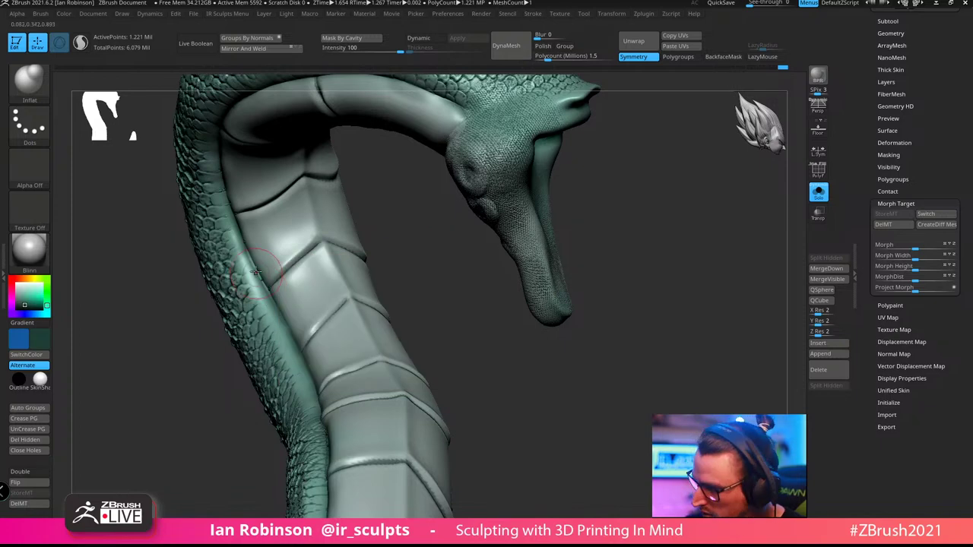
right_click(305, 334)
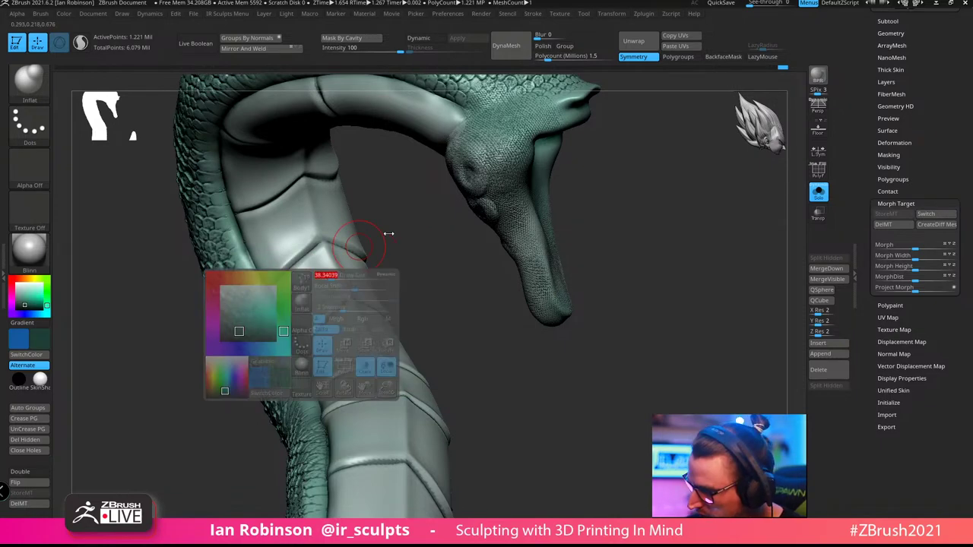
mouse_move(398, 283)
right_down()
mouse_move(421, 274)
mouse_move(380, 227)
mouse_move(372, 238)
right_up()
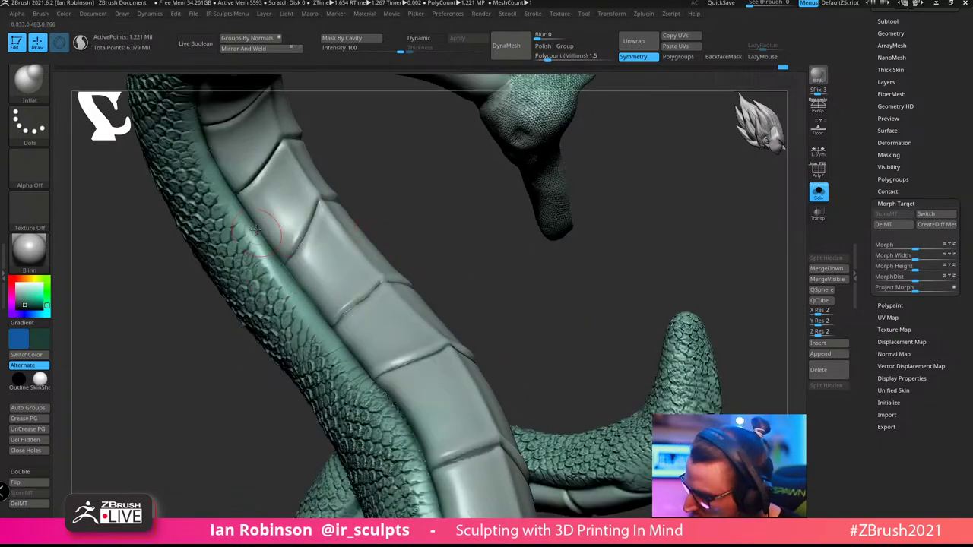
drag(276, 252, 286, 259)
Carve the seam between belly plates and scales along the neck's lower curve with the DamStandard brush
mouse_move(356, 276)
right_down()
mouse_move(563, 259)
mouse_move(480, 278)
mouse_move(363, 267)
mouse_move(263, 235)
right_up()
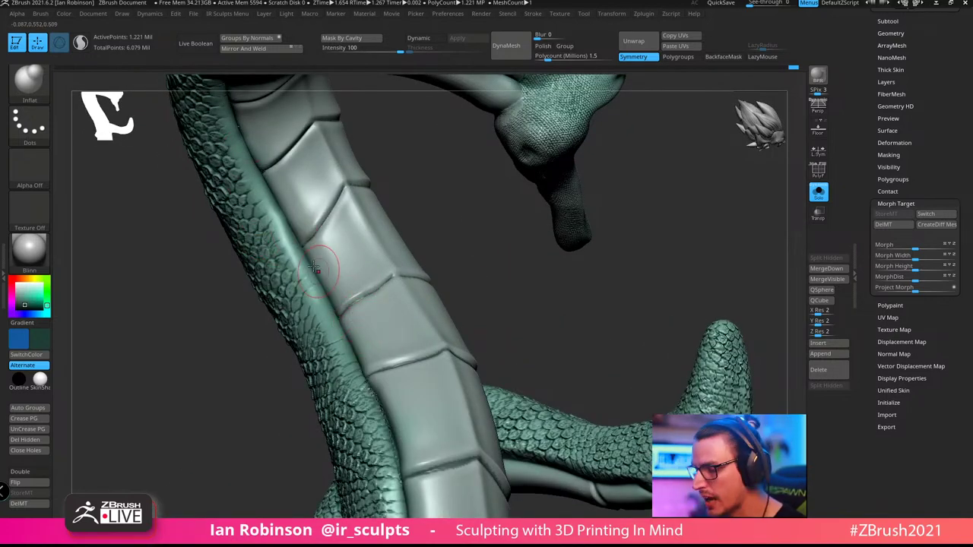
right_drag(334, 293, 418, 217)
alt+right_drag(402, 271, 503, 287)
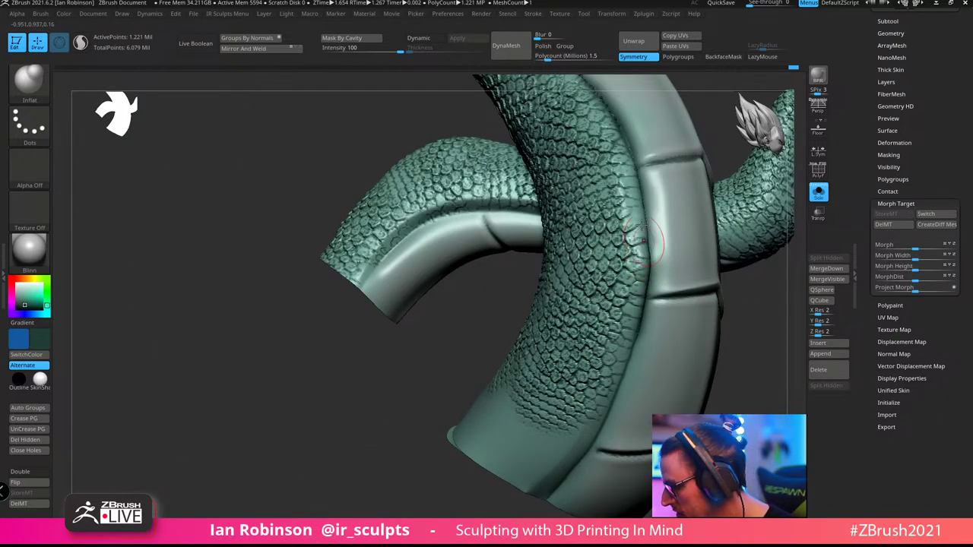
right_drag(646, 251, 434, 213)
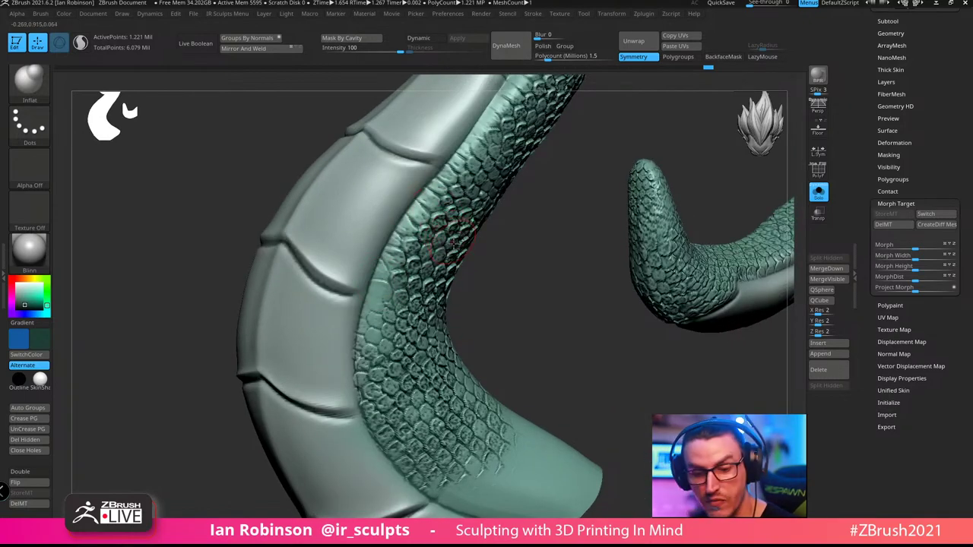
key(b)
key(d)
key(s)
mouse_move(346, 351)
mouse_down()
mouse_move(392, 238)
mouse_move(462, 145)
mouse_up()
right_drag(462, 146, 414, 76)
mouse_move(304, 244)
mouse_down()
mouse_move(325, 334)
mouse_move(401, 398)
mouse_up()
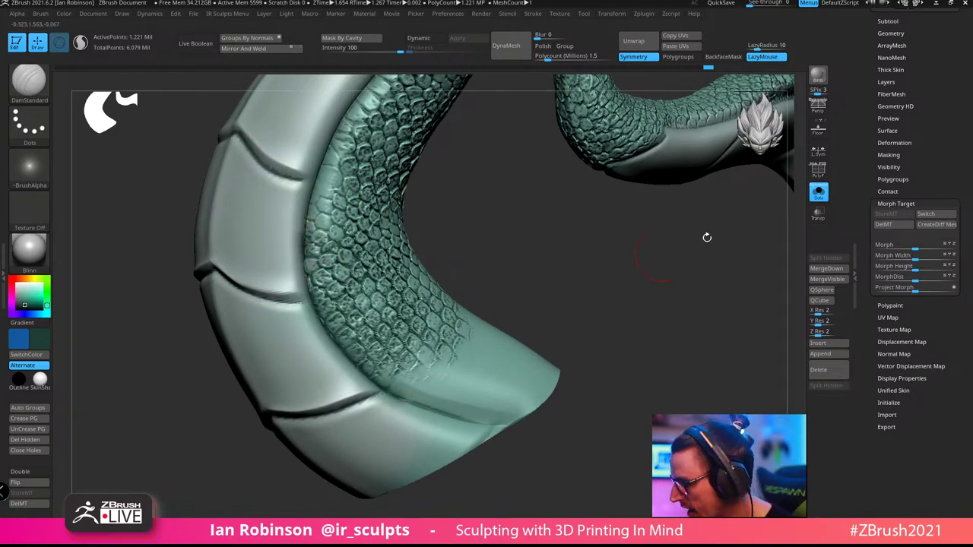
Check how the lower neck meets the water with all subtools shown, and isolate the body again
click(819, 193)
right_drag(516, 318, 480, 251)
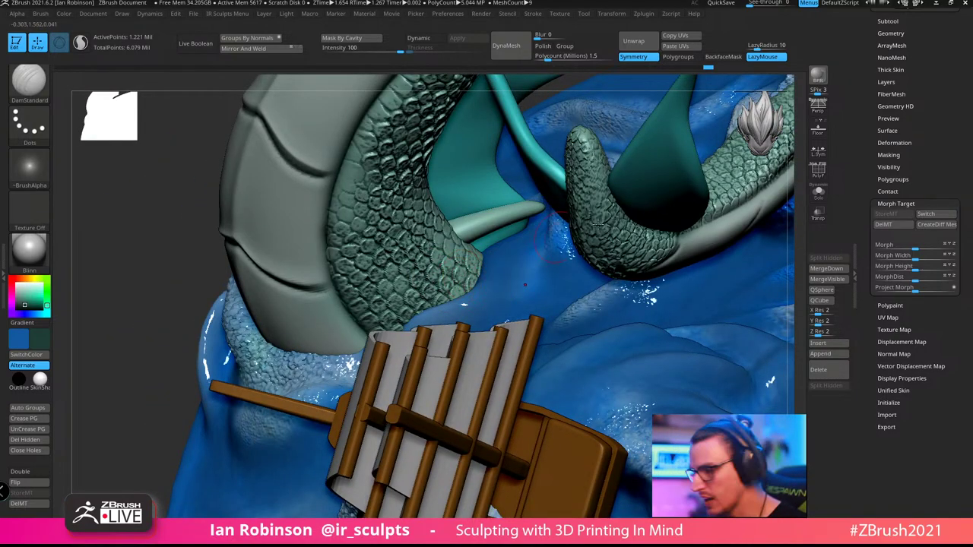
key(shift+ctrl+s)
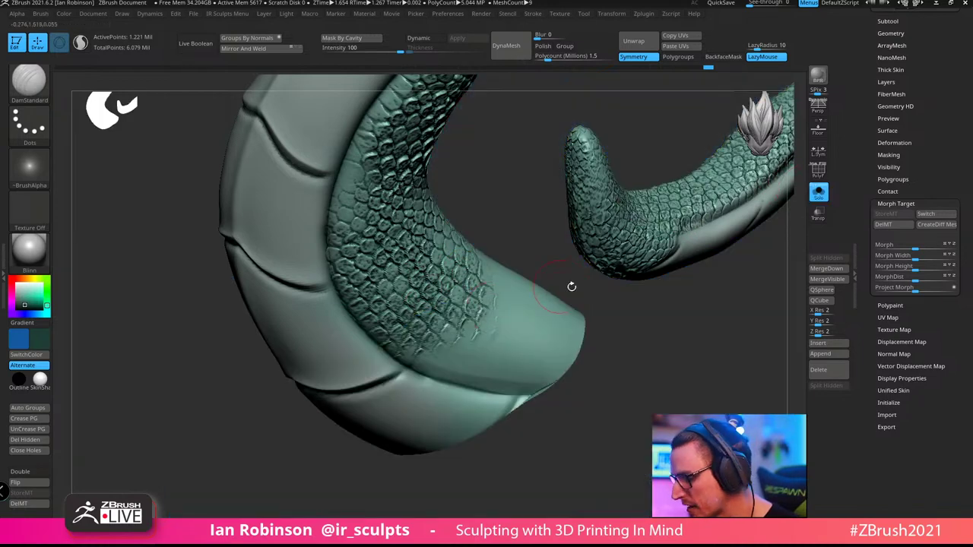
Carve a DamStandard groove along the belly plate seam on the middle of the neck
right_drag(570, 282, 562, 305)
right_drag(470, 200, 473, 255)
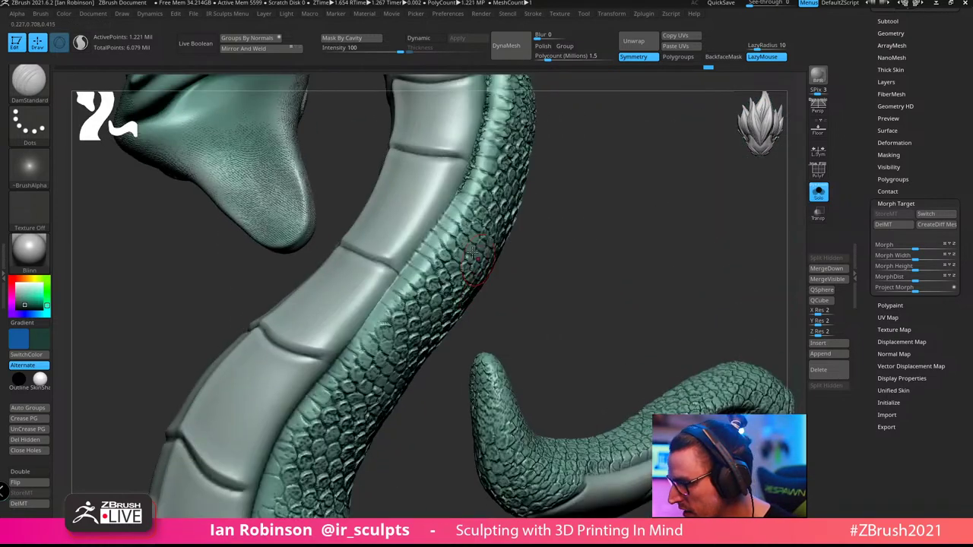
drag(461, 193, 333, 356)
Swell the scale edge beside the mid-neck groove with the Inflat brush
key(b)
key(i)
key(n)
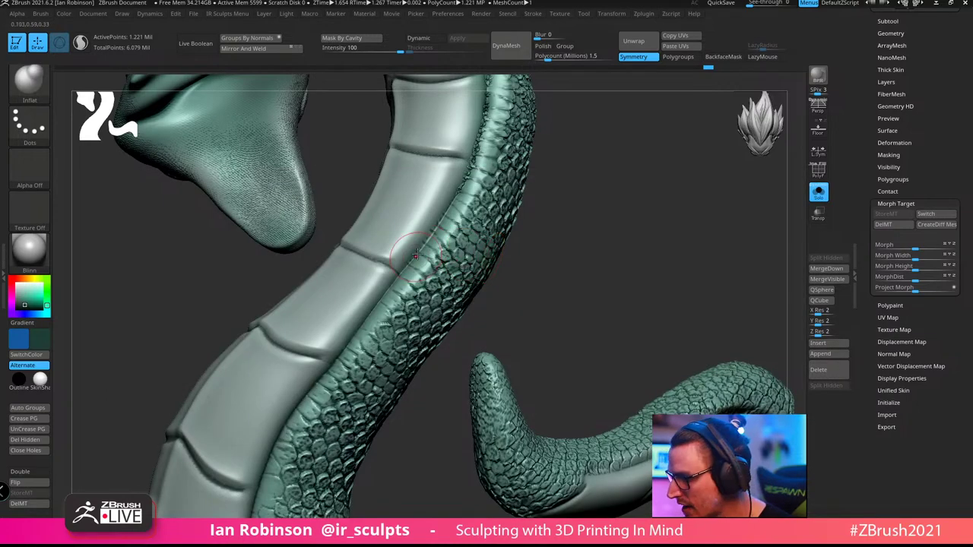
drag(451, 218, 352, 340)
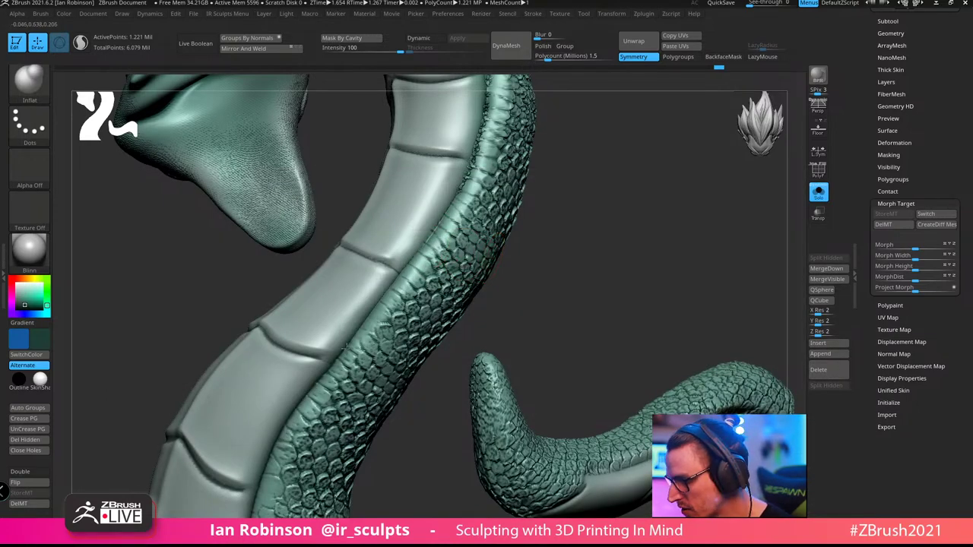
alt+right_drag(520, 253, 558, 191)
drag(404, 264, 363, 307)
Continue inflating the scale edge along the belly plates down the neck's lower curve
mouse_move(383, 301)
alt+right_down()
mouse_move(400, 223)
mouse_move(363, 267)
alt+right_up()
drag(320, 326, 376, 227)
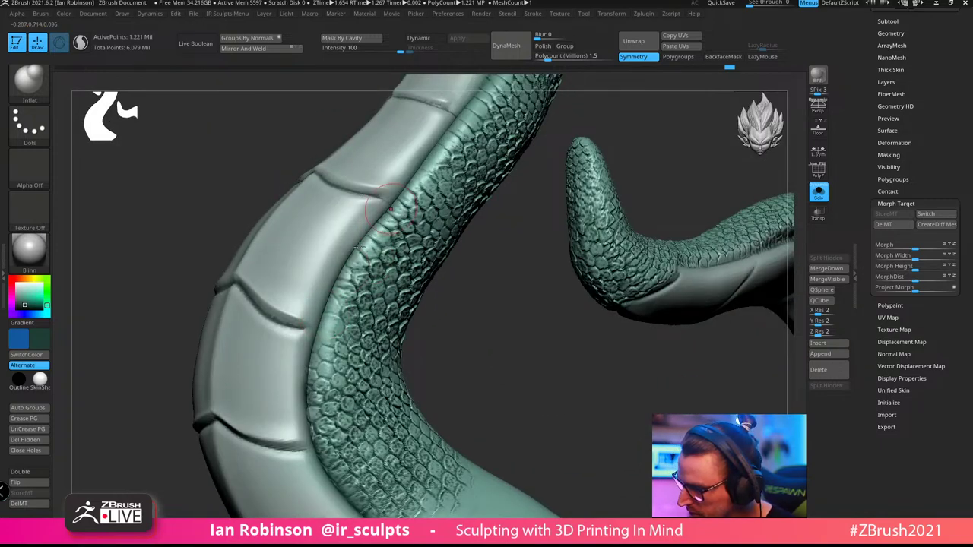
alt+right_drag(406, 169, 403, 94)
mouse_move(321, 268)
mouse_down()
mouse_move(306, 306)
mouse_move(319, 360)
mouse_move(334, 401)
mouse_move(371, 440)
mouse_up()
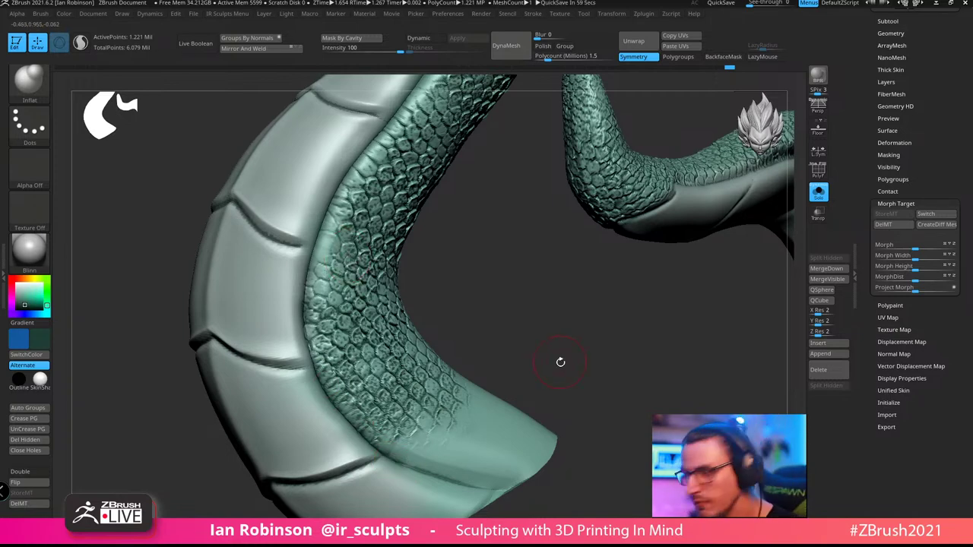
alt+drag(559, 363, 492, 311)
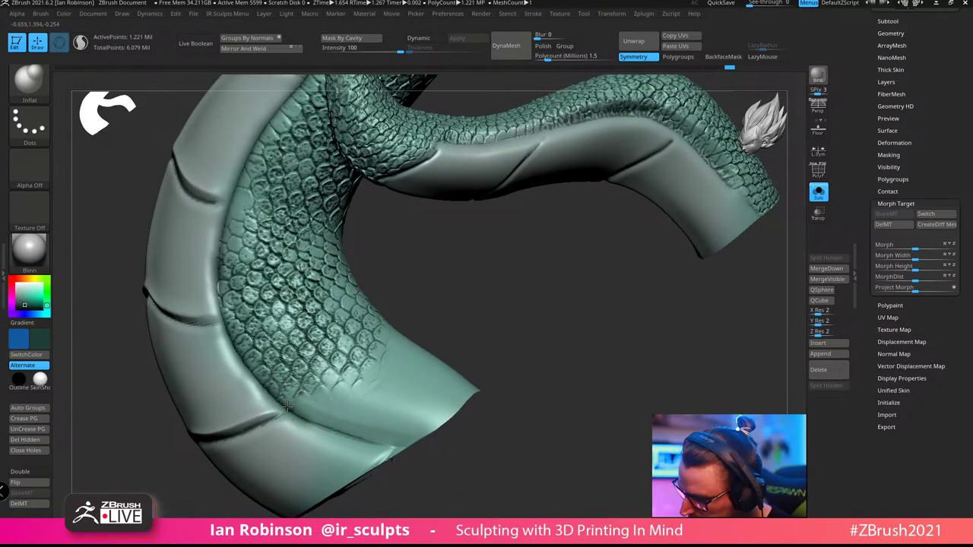
drag(487, 358, 400, 423)
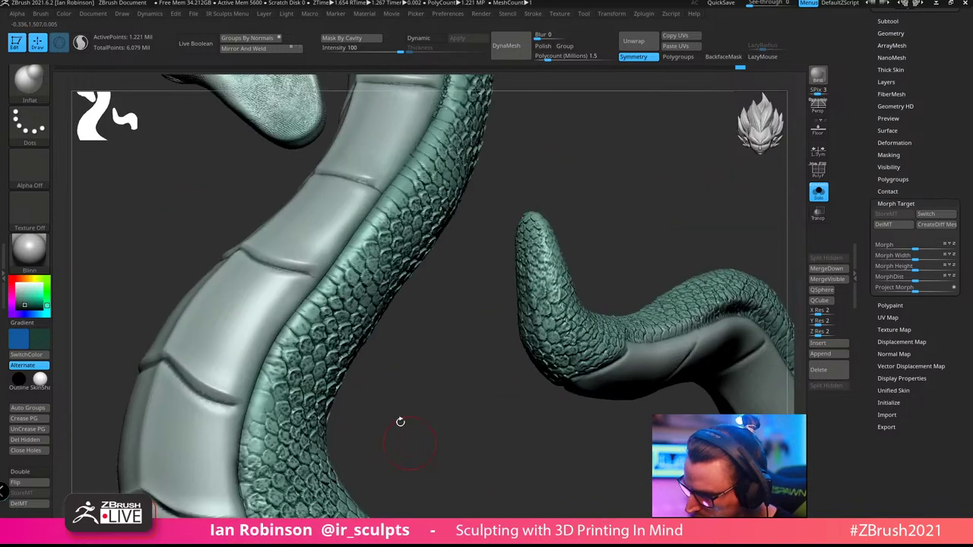
Show all subtools and review the refined neck seam on the whole sculpture
key(space)
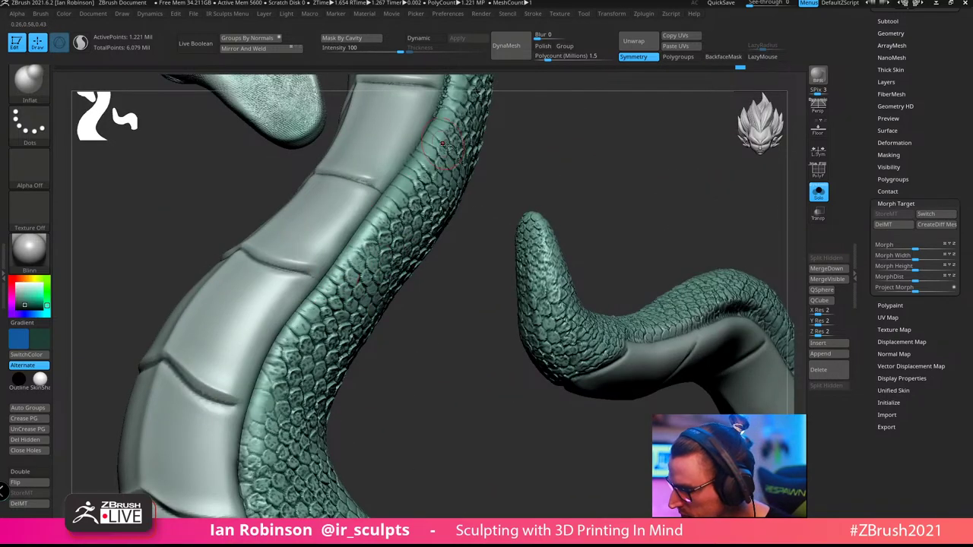
mouse_move(446, 144)
mouse_down()
mouse_move(517, 148)
mouse_move(437, 258)
mouse_move(423, 234)
mouse_up()
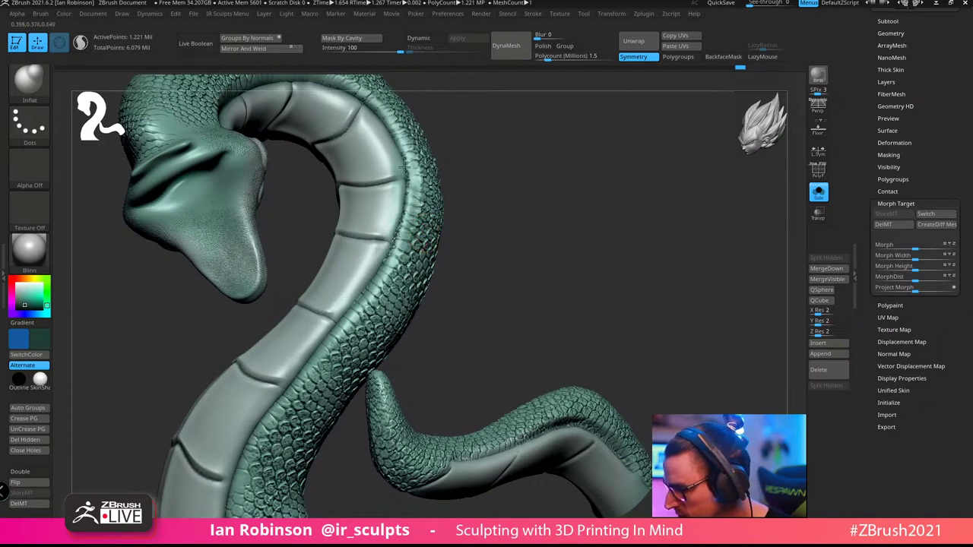
click(818, 192)
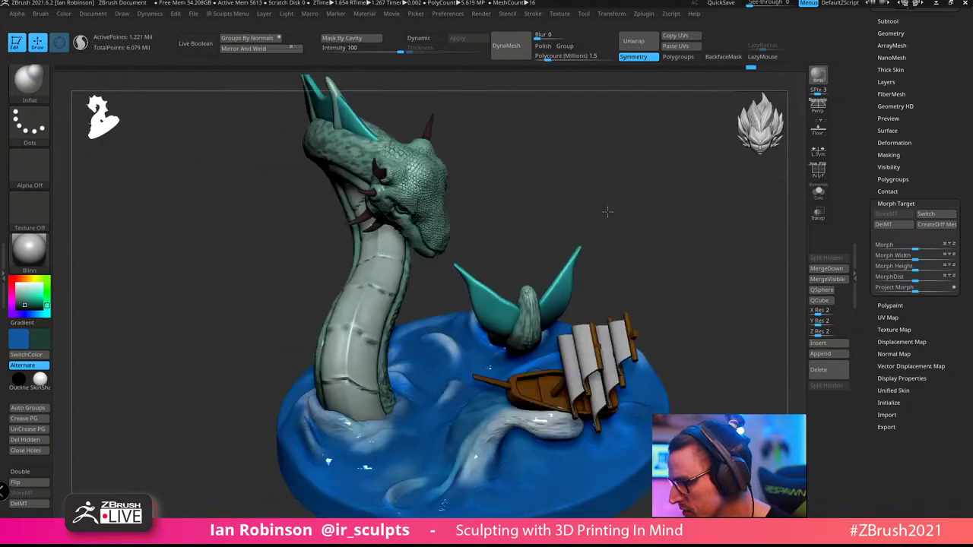
mouse_move(633, 201)
mouse_down()
mouse_move(609, 206)
mouse_move(644, 202)
mouse_move(606, 195)
mouse_move(630, 179)
mouse_move(606, 189)
mouse_move(582, 171)
mouse_move(591, 191)
mouse_move(565, 182)
mouse_move(565, 213)
mouse_move(583, 196)
mouse_move(582, 205)
mouse_move(548, 210)
mouse_move(591, 256)
mouse_move(524, 232)
mouse_move(525, 194)
mouse_move(543, 192)
mouse_move(560, 248)
mouse_move(644, 247)
mouse_move(613, 278)
mouse_move(639, 317)
mouse_move(645, 361)
mouse_move(623, 359)
mouse_move(612, 384)
mouse_move(586, 317)
mouse_move(593, 259)
mouse_move(558, 265)
mouse_move(534, 382)
mouse_move(558, 287)
mouse_move(558, 334)
mouse_move(559, 304)
mouse_move(437, 297)
mouse_up()
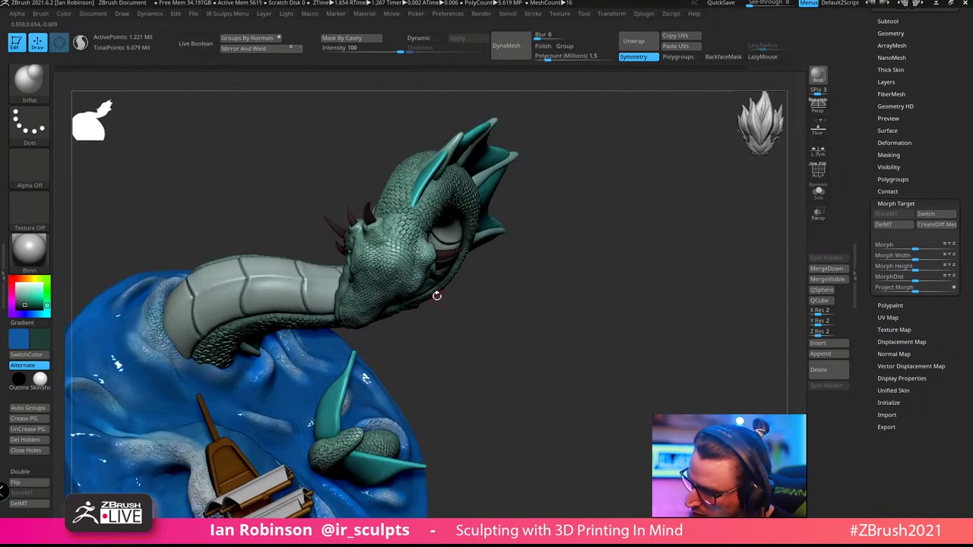
Select the Water1 subtool, check its wireframe, and nudge the water at the base of the serpent's neck with the Move brush
key(b)
key(m)
key(v)
key(s)
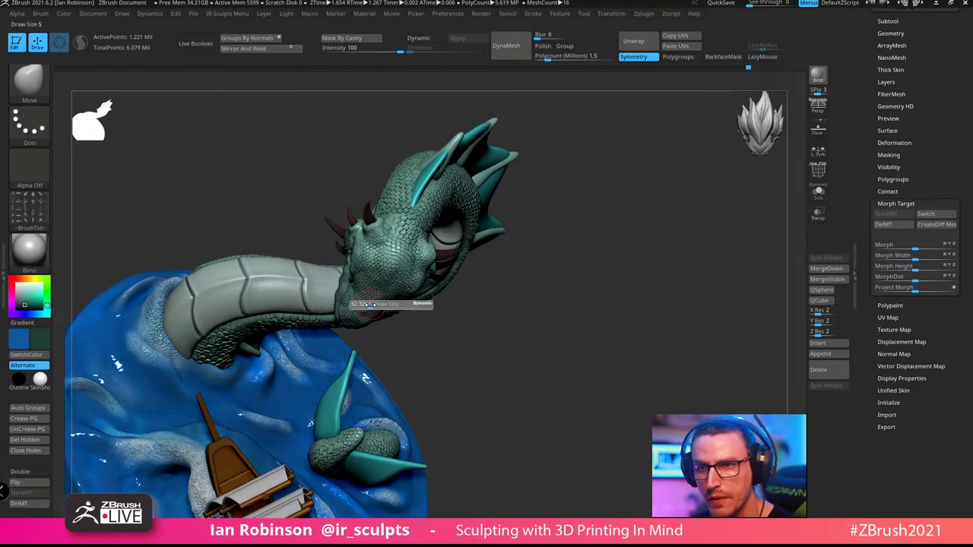
mouse_move(512, 341)
mouse_down()
mouse_move(569, 348)
mouse_move(536, 358)
mouse_move(601, 342)
mouse_move(552, 326)
mouse_up()
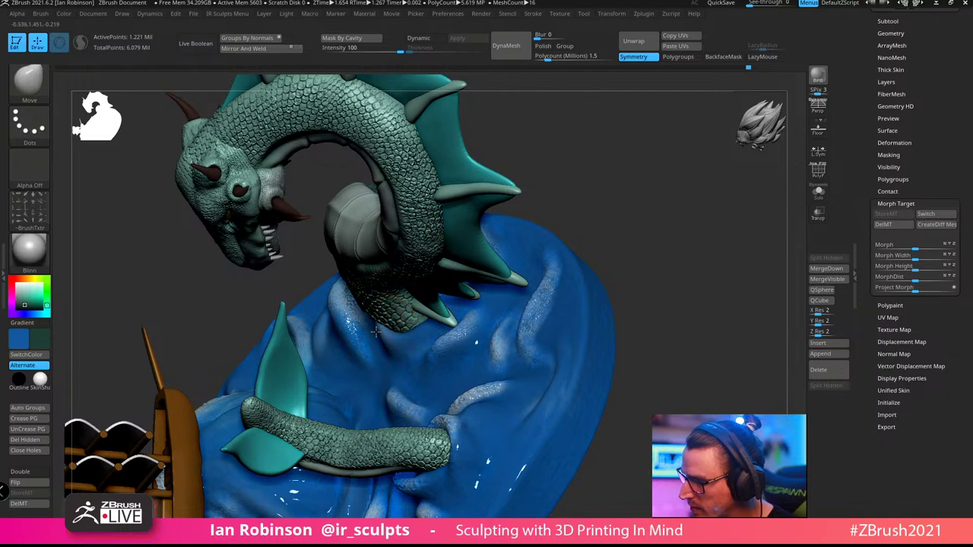
key(shift+f)
alt+click(471, 350)
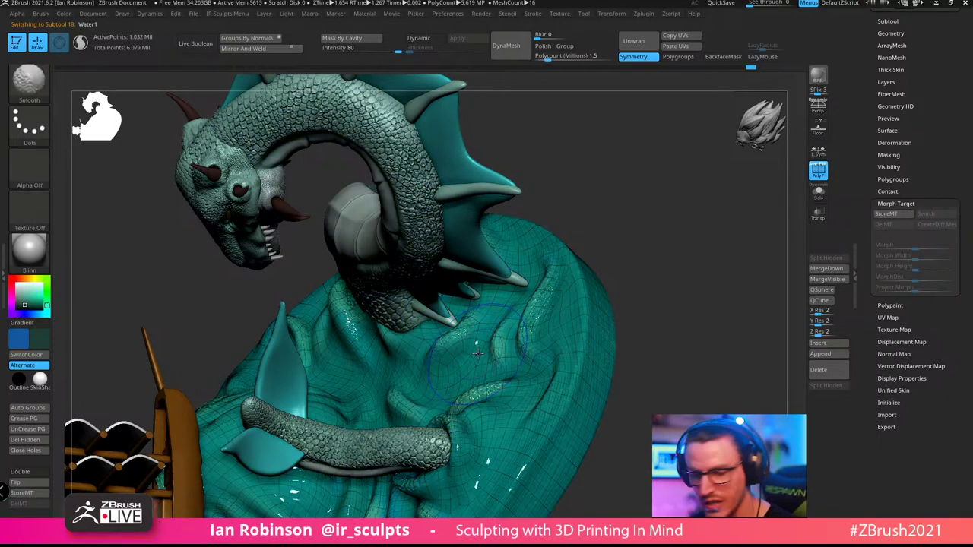
drag(639, 244, 749, 266)
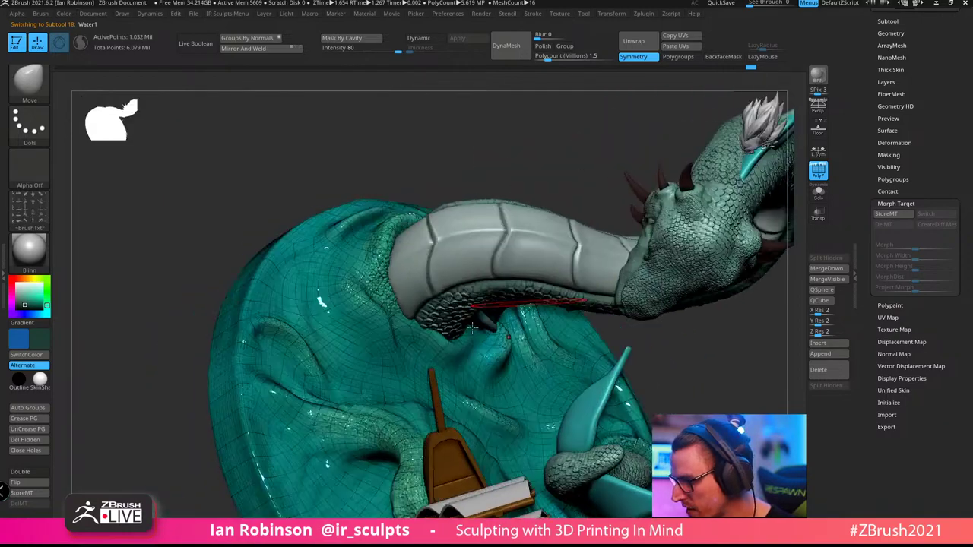
mouse_move(438, 314)
right_down()
mouse_move(456, 347)
mouse_move(423, 292)
mouse_move(426, 327)
mouse_move(453, 294)
mouse_move(434, 304)
right_up()
key(shift+f)
Save the sculpture as a tool file to disk
mouse_move(479, 270)
ctrl+right_down()
mouse_move(476, 247)
mouse_move(487, 242)
mouse_move(467, 228)
mouse_move(568, 347)
ctrl+right_up()
scroll(912, 152, up, 5)
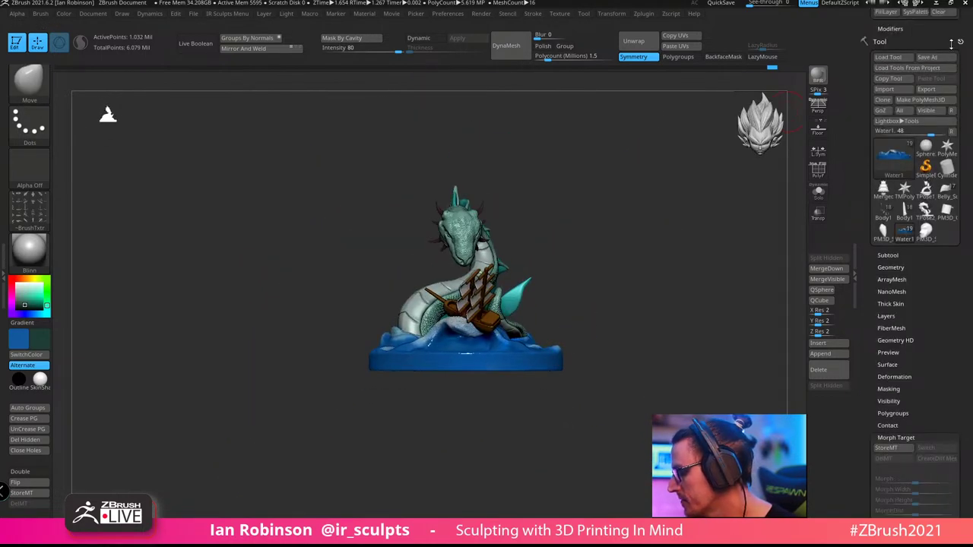
click(943, 57)
key(Escape)
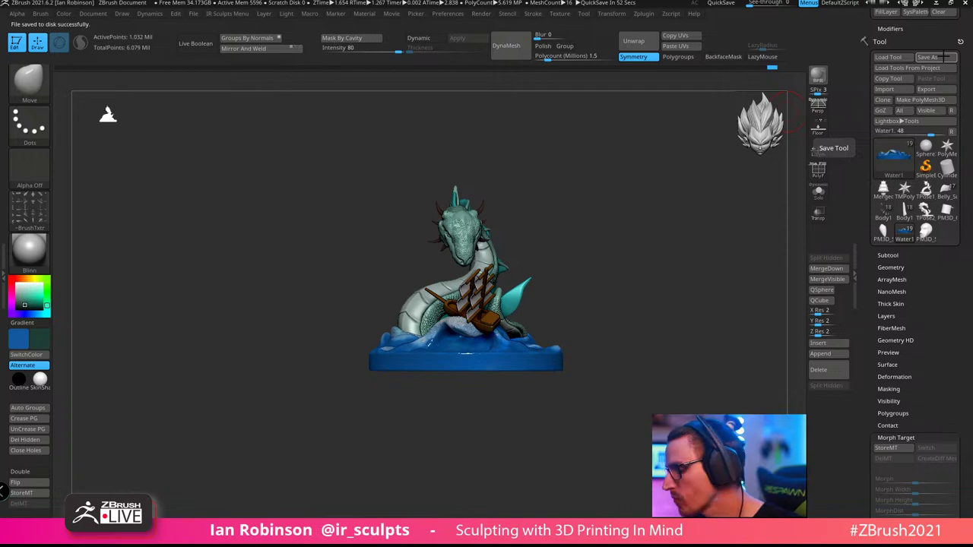
Examine the whole serpent and ship composition from the front, side and back
alt+drag(614, 231, 644, 280)
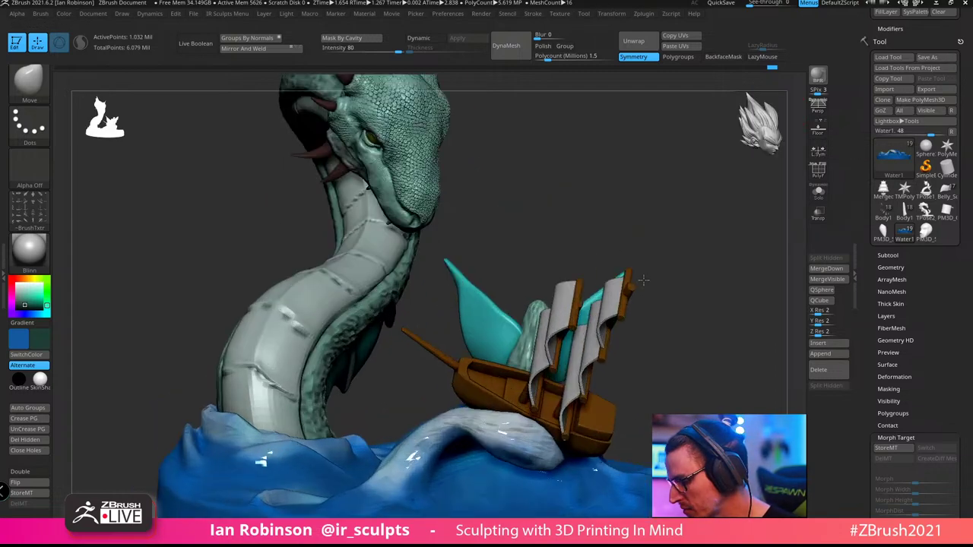
right_drag(643, 280, 607, 238)
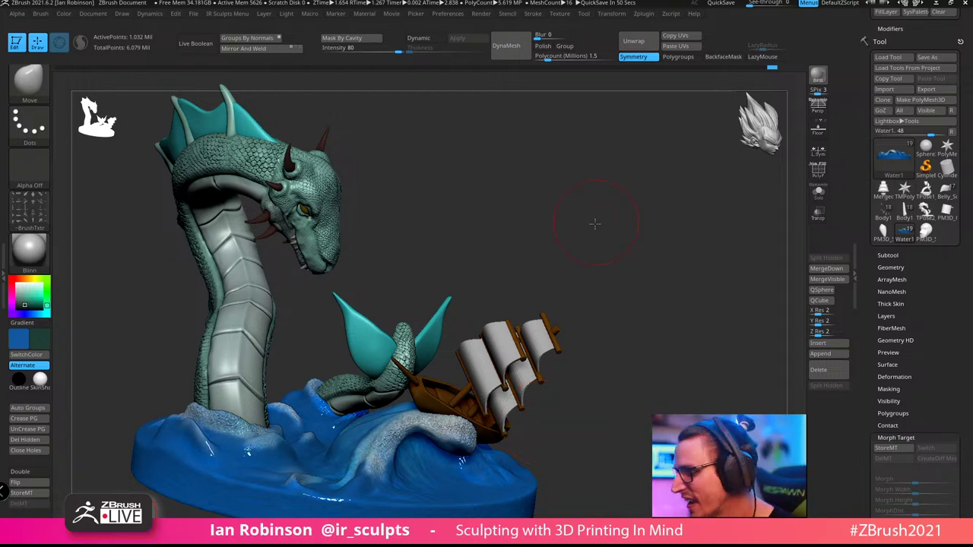
mouse_move(595, 223)
mouse_down()
mouse_move(565, 244)
mouse_move(569, 260)
mouse_move(639, 253)
mouse_move(580, 278)
mouse_move(651, 278)
mouse_move(623, 291)
mouse_move(608, 278)
mouse_up()
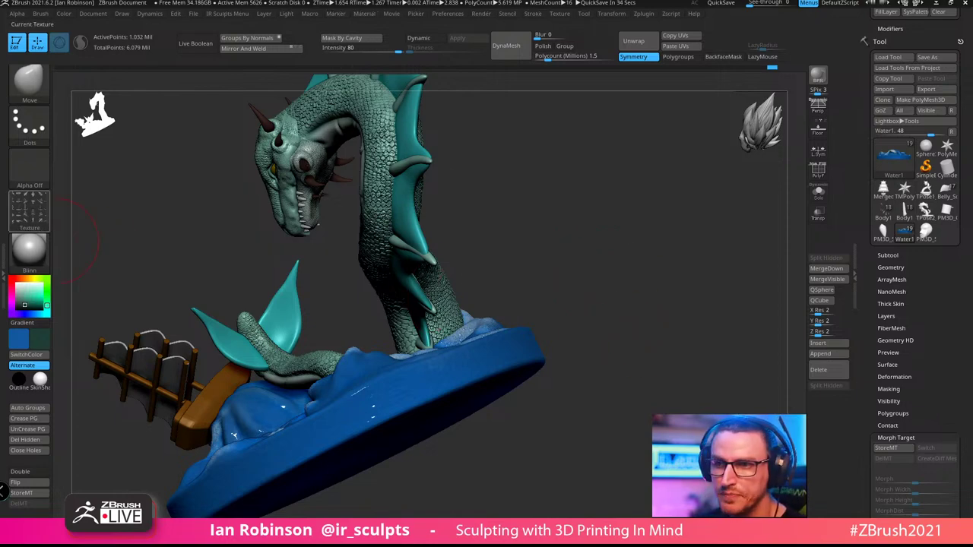
click(29, 210)
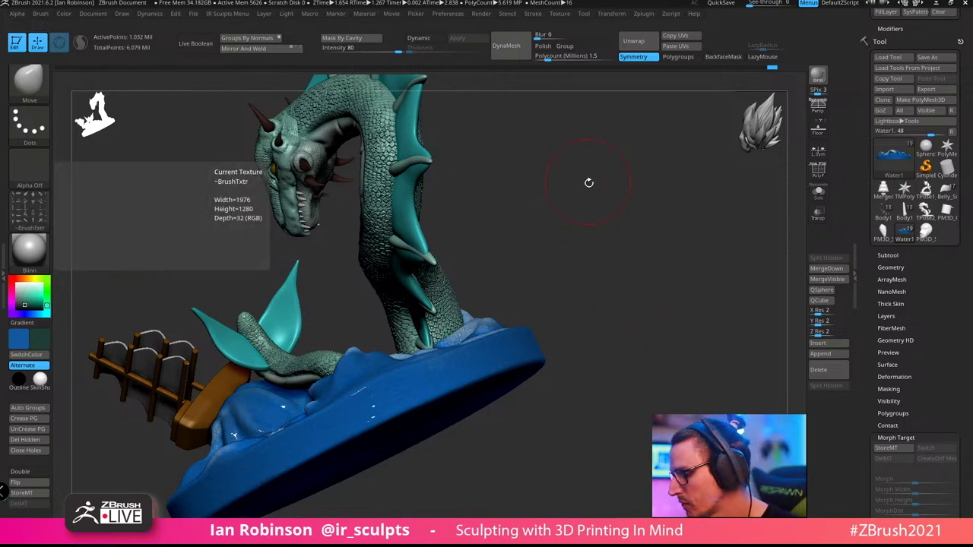
mouse_move(588, 182)
mouse_down()
mouse_move(639, 192)
mouse_move(579, 258)
mouse_move(573, 289)
mouse_move(564, 270)
mouse_up()
Set the Move brush's draw size to about 300 and select the Body1 subtool
key(b)
key(m)
key(v)
key(s)
drag(492, 247, 503, 246)
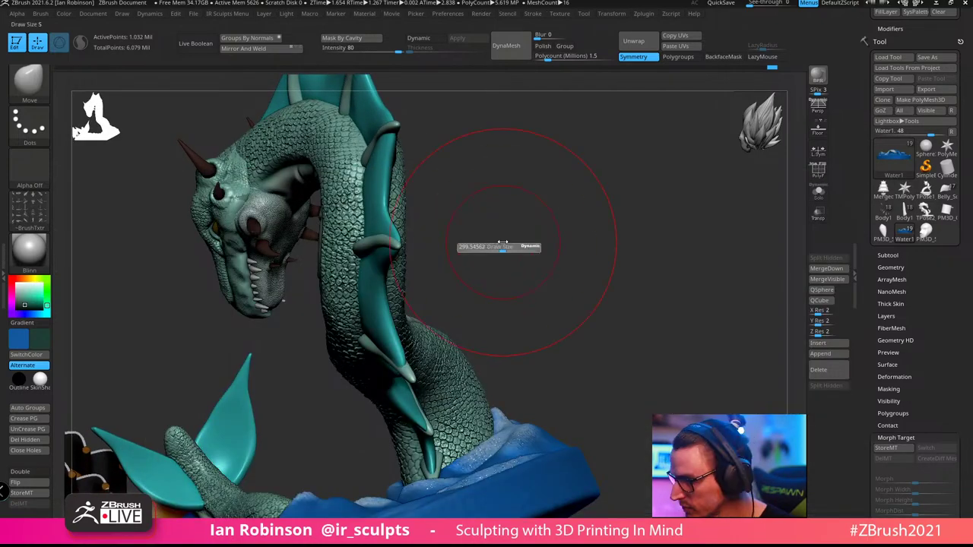
alt+click(335, 320)
key(shift+f)
key(shift+f)
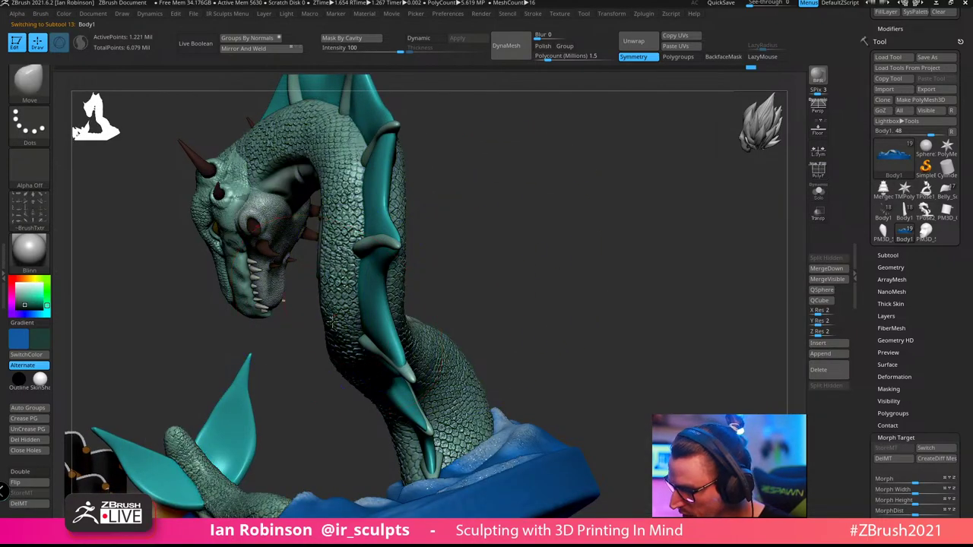
Select the Top_Scale1 back fin subtool and adjust the Move brush's draw size for its edges
drag(511, 228, 324, 338)
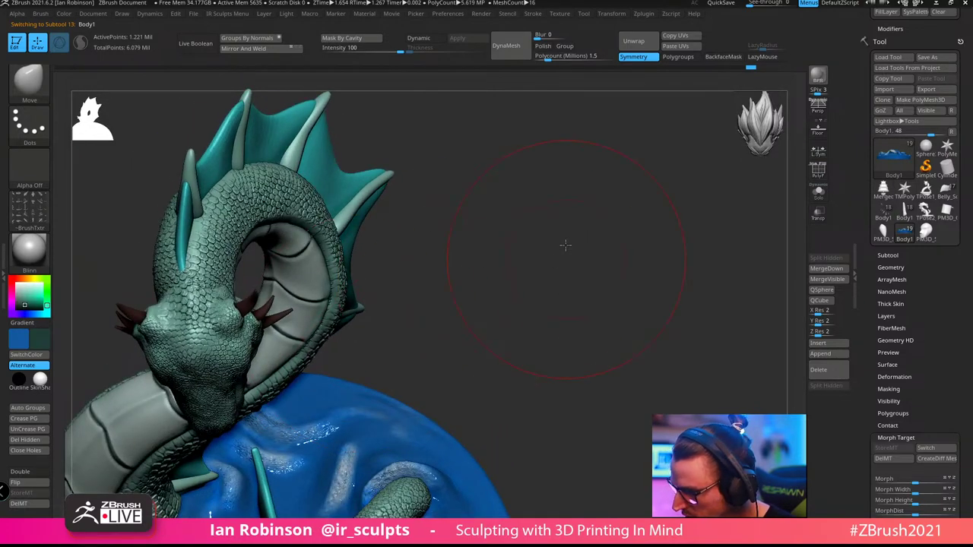
drag(565, 244, 642, 273)
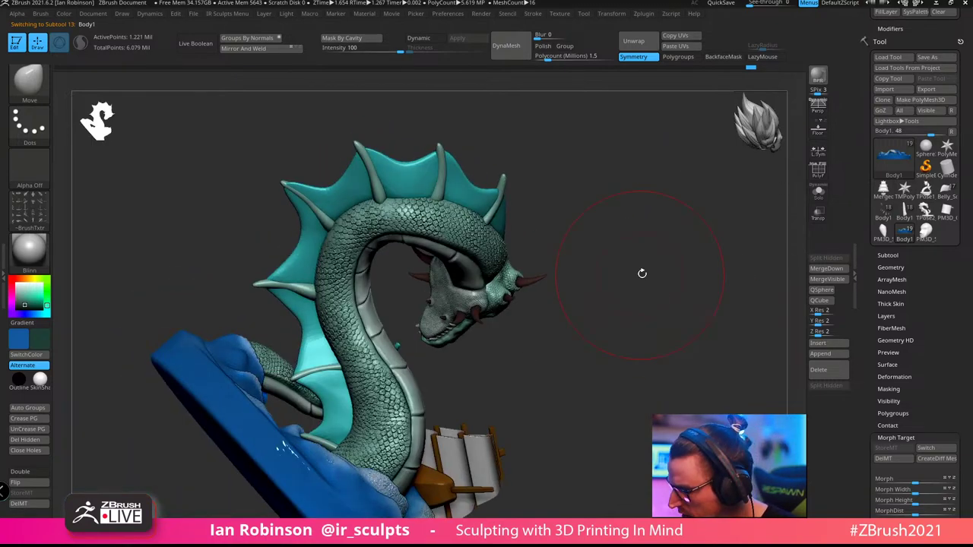
drag(615, 186, 636, 197)
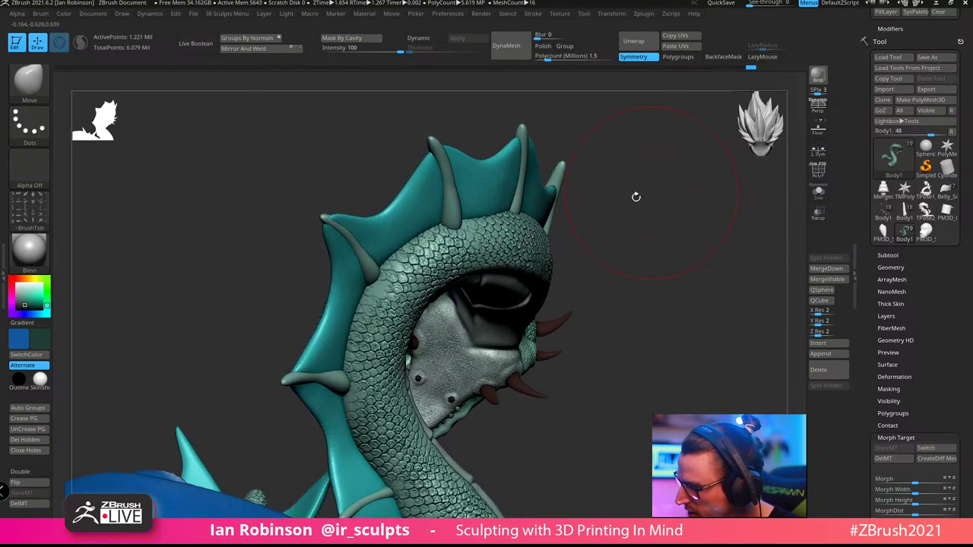
alt+click(376, 244)
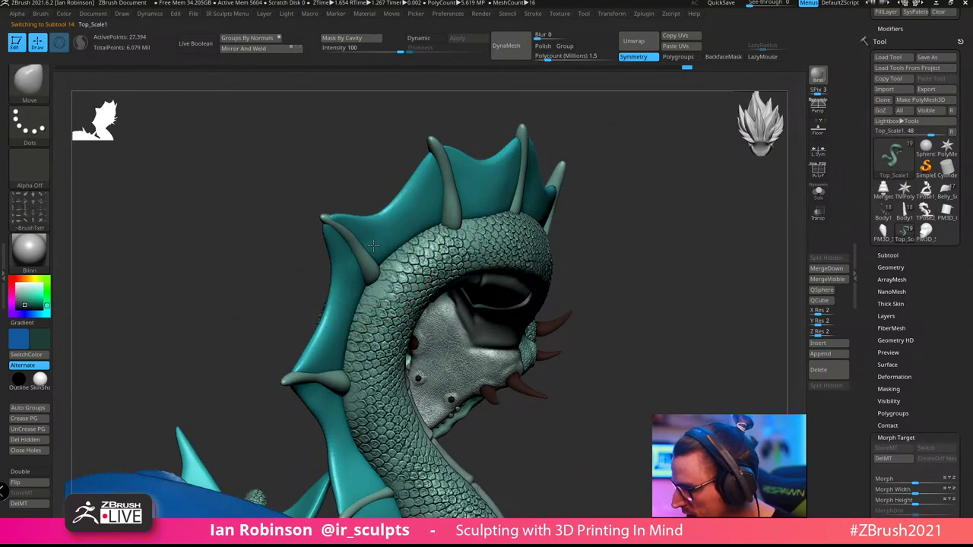
mouse_move(626, 178)
mouse_down()
mouse_move(532, 242)
mouse_move(430, 262)
mouse_move(521, 228)
mouse_move(567, 226)
mouse_move(581, 286)
mouse_move(575, 230)
mouse_move(521, 239)
mouse_move(578, 224)
mouse_move(592, 229)
mouse_move(589, 256)
mouse_move(495, 315)
mouse_up()
key(s)
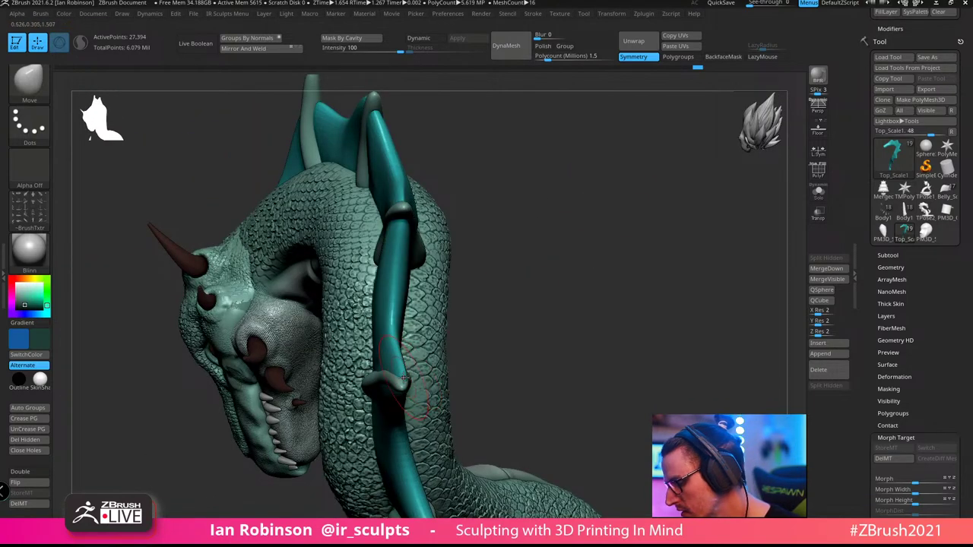
Reshape the outer edge of the back fin's membrane around the spines behind the neck with the Move brush
drag(567, 328, 501, 321)
drag(415, 437, 360, 434)
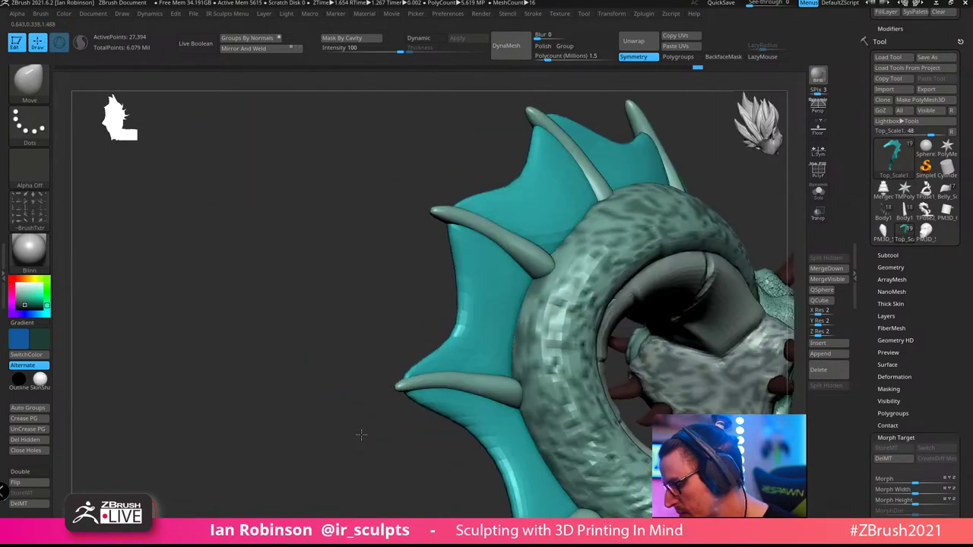
drag(423, 359, 427, 363)
drag(454, 319, 461, 323)
drag(458, 254, 459, 235)
drag(388, 275, 574, 212)
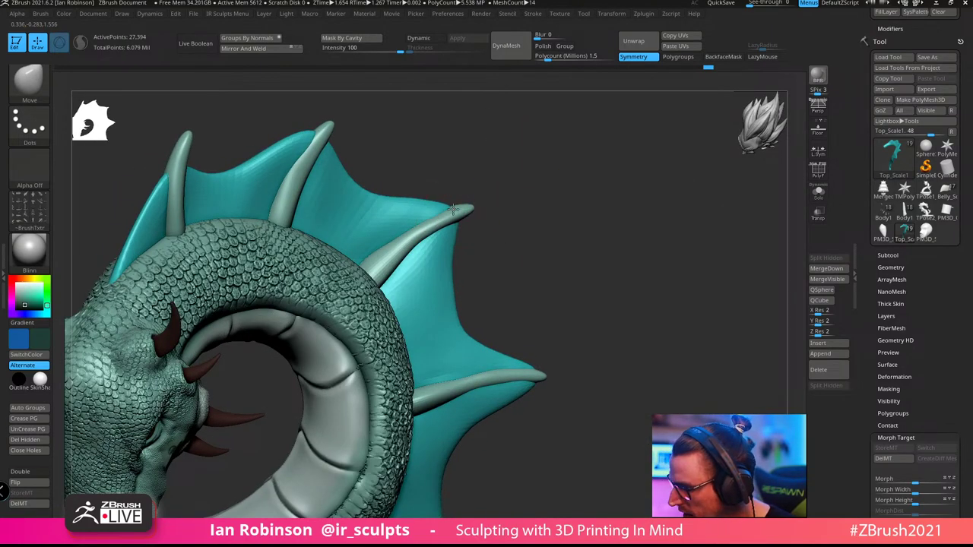
Pull the fin membrane up toward the tips of the spines along the top of the neck arch
drag(453, 209, 458, 208)
drag(539, 187, 494, 192)
alt+drag(577, 147, 586, 210)
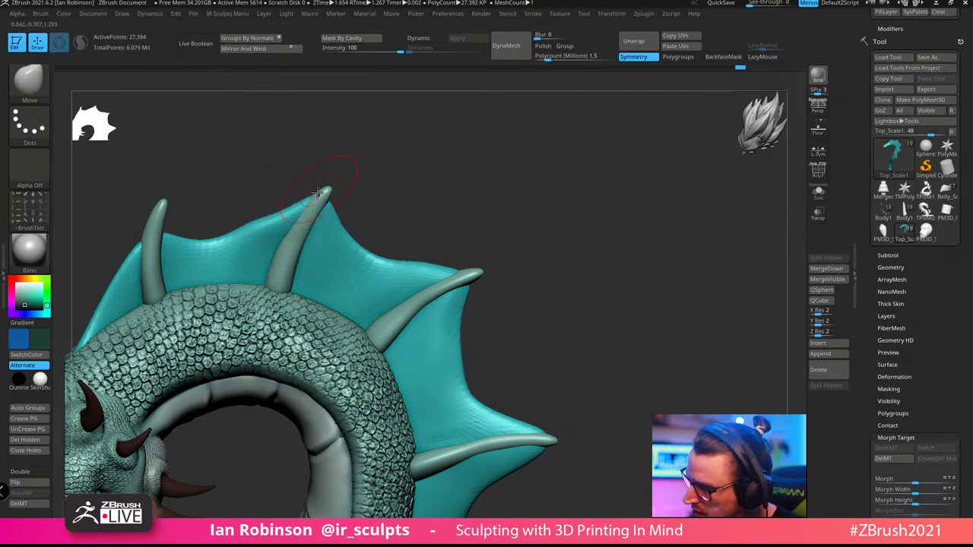
drag(422, 161, 258, 224)
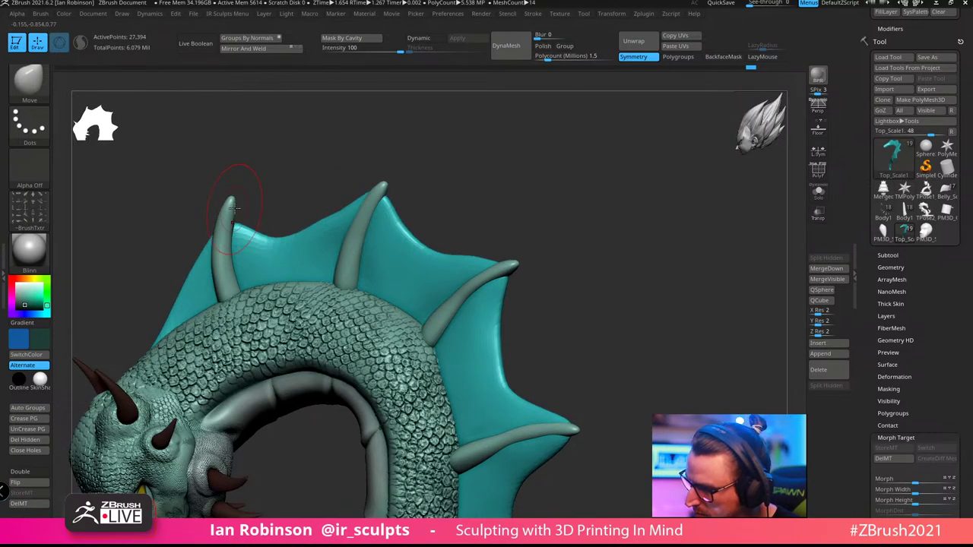
mouse_move(283, 159)
mouse_down()
mouse_move(278, 220)
mouse_move(261, 200)
mouse_move(238, 221)
mouse_up()
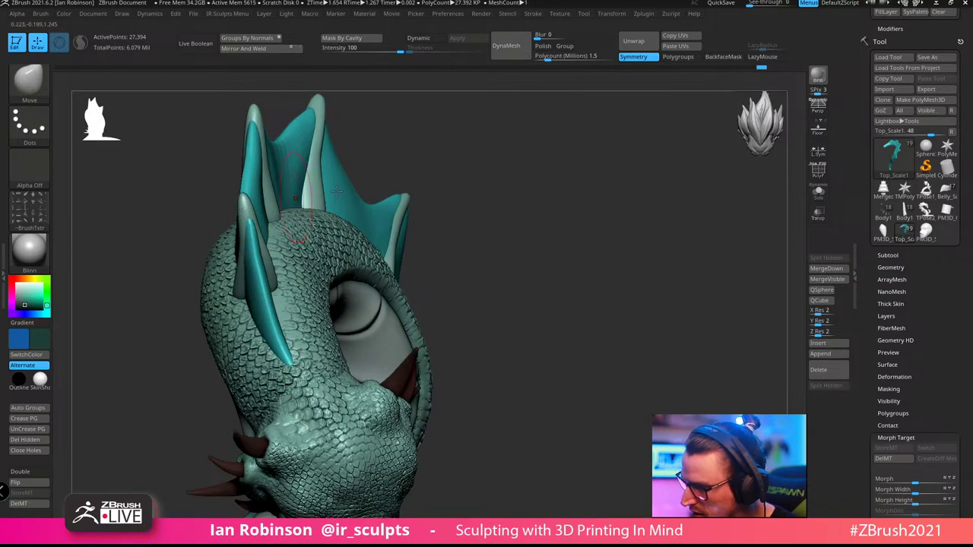
Adjust the upper fin membrane and its edges near the spine tips from the opposite side of the serpent
drag(514, 168, 604, 219)
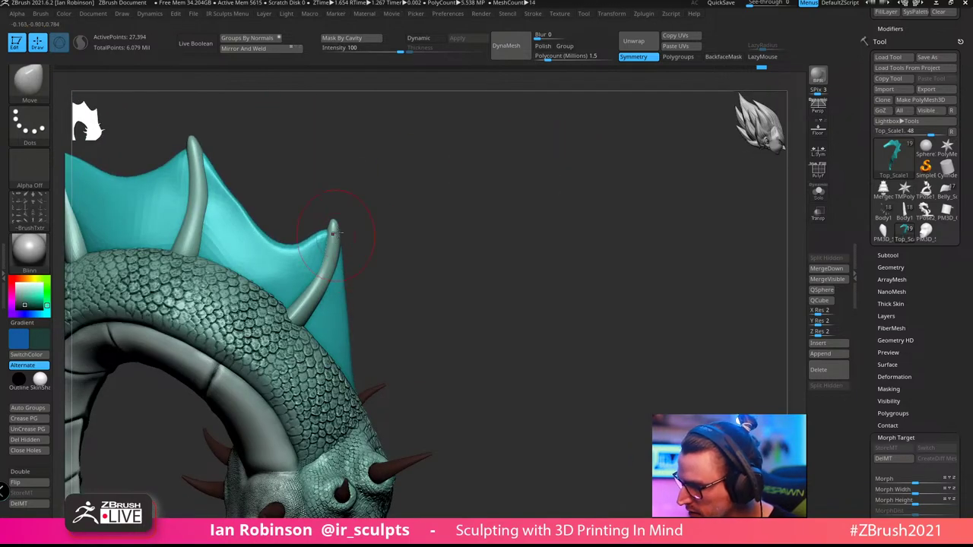
drag(463, 184, 494, 187)
drag(247, 214, 375, 226)
drag(315, 206, 571, 252)
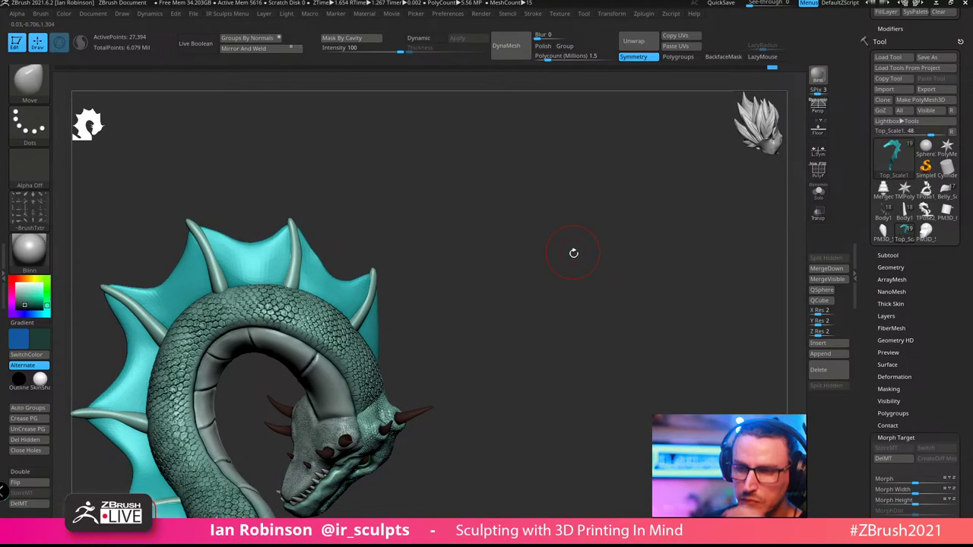
drag(506, 226, 547, 232)
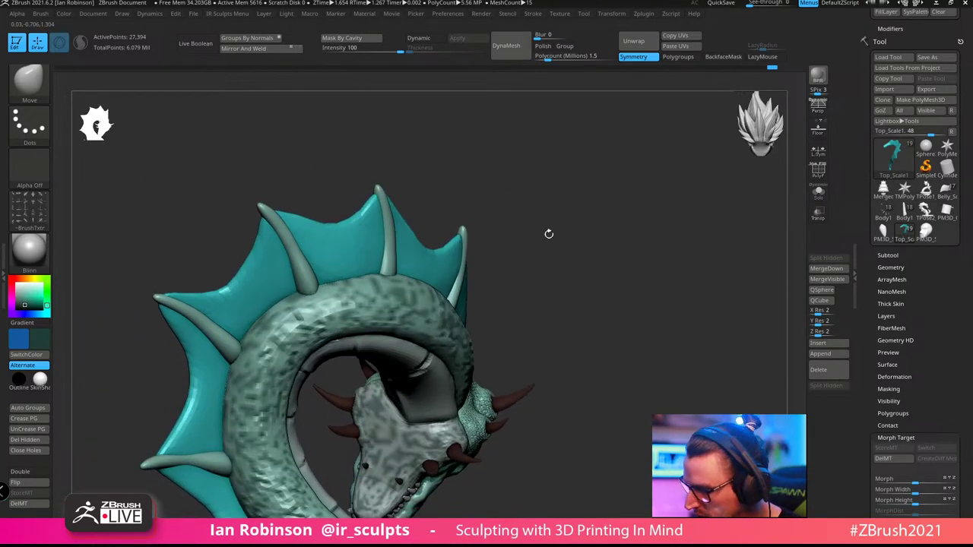
drag(167, 297, 175, 297)
mouse_move(220, 205)
mouse_down()
mouse_move(380, 211)
mouse_move(471, 190)
mouse_move(460, 212)
mouse_move(532, 195)
mouse_move(352, 332)
mouse_up()
Subdivide the back fin and refine the membrane around a rear spine tip with a Move brush of about 33
key(ctrl)
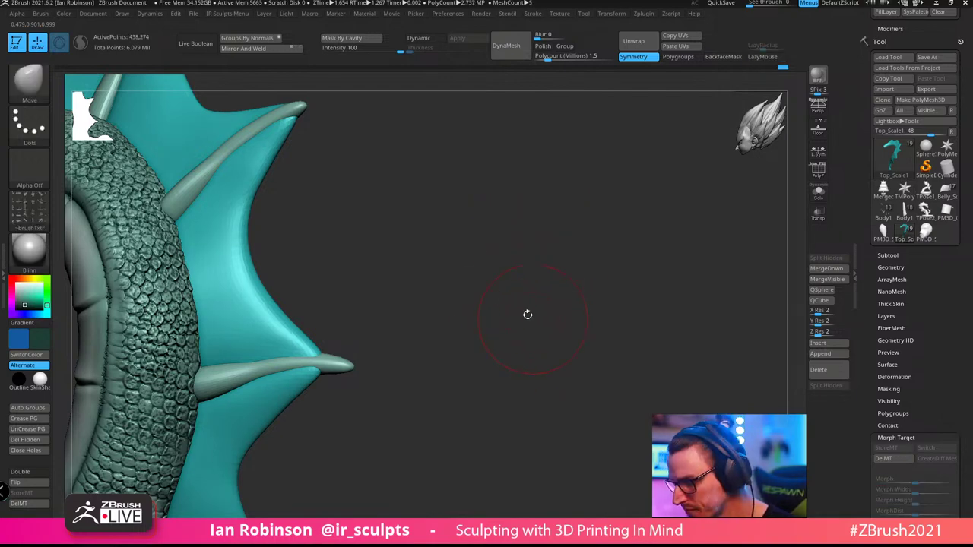
mouse_move(528, 314)
mouse_down()
mouse_move(543, 256)
mouse_move(539, 293)
mouse_move(306, 342)
mouse_up()
drag(484, 255, 526, 240)
drag(329, 328, 402, 319)
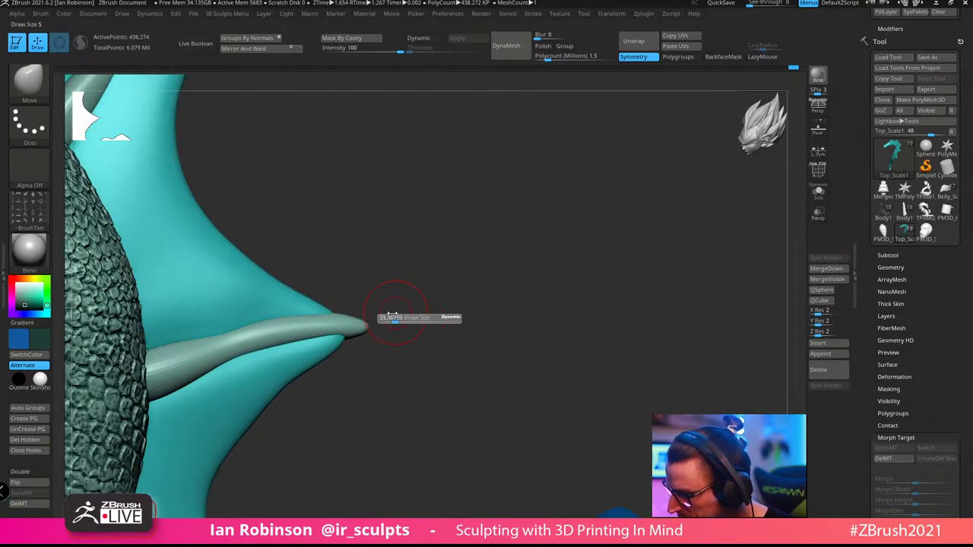
key(ctrl+z)
drag(334, 350, 374, 357)
key(s)
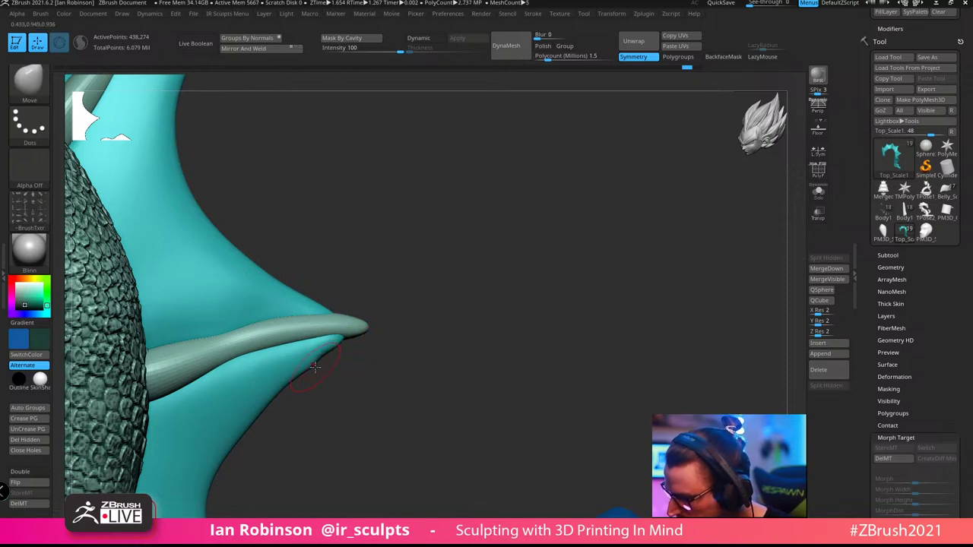
drag(251, 358, 239, 363)
drag(478, 263, 451, 258)
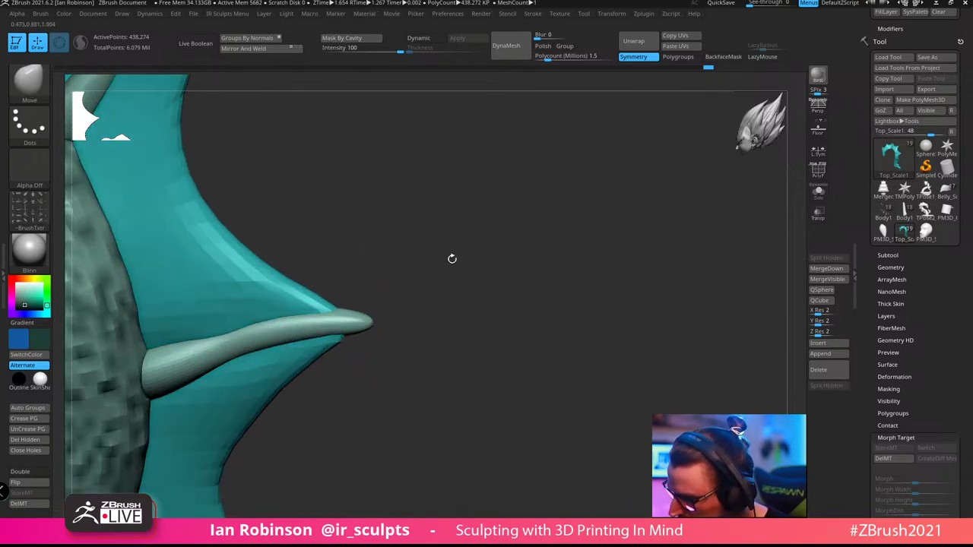
Smooth and nudge the lower fin membrane around its spines, enlarging the Move brush to about 103
drag(501, 236, 221, 377)
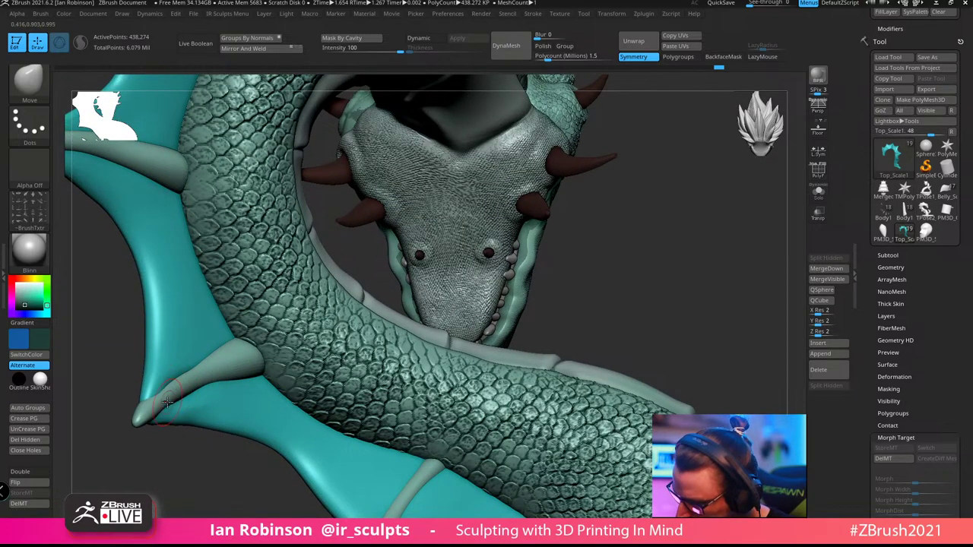
key(shift)
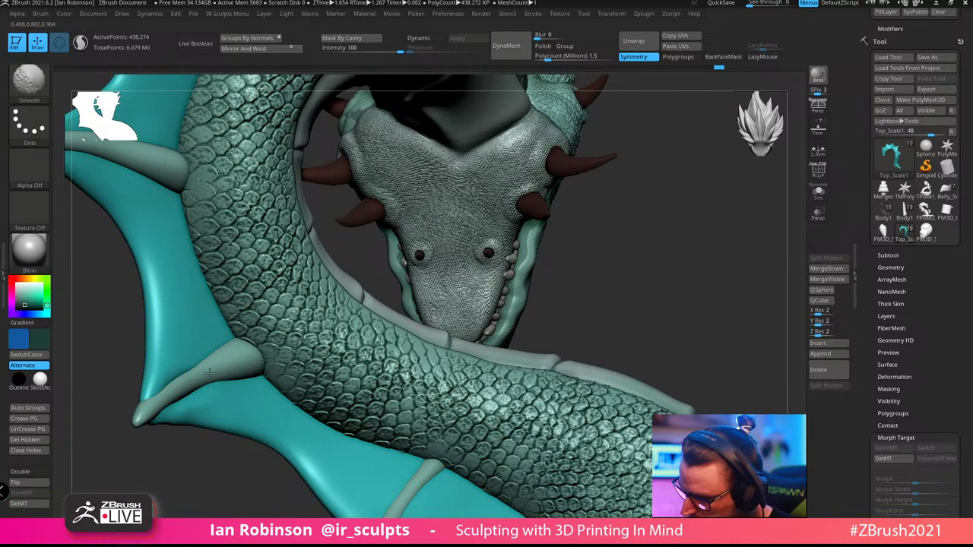
mouse_move(582, 228)
alt+mouse_down()
mouse_move(600, 216)
mouse_move(587, 237)
mouse_move(431, 294)
alt+mouse_up()
key(s)
key(s)
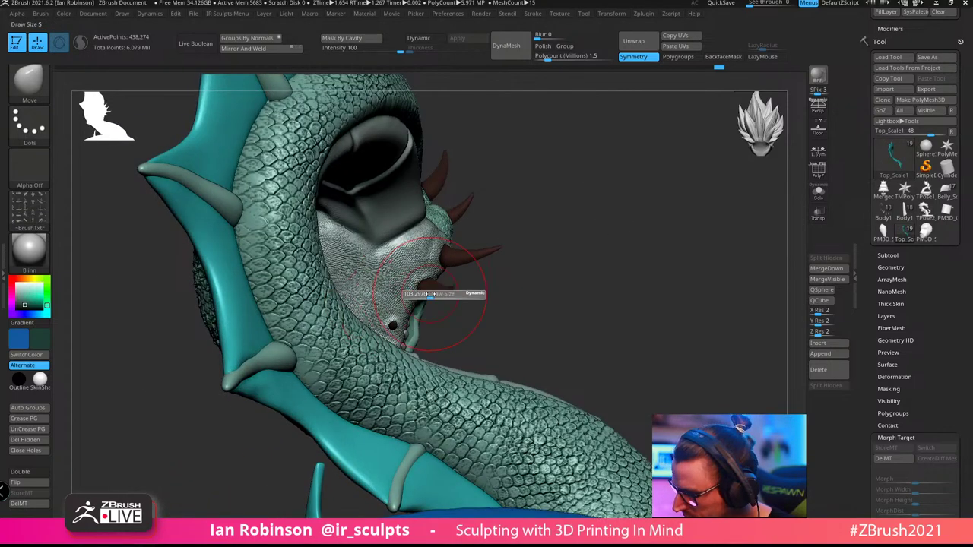
drag(532, 199, 591, 213)
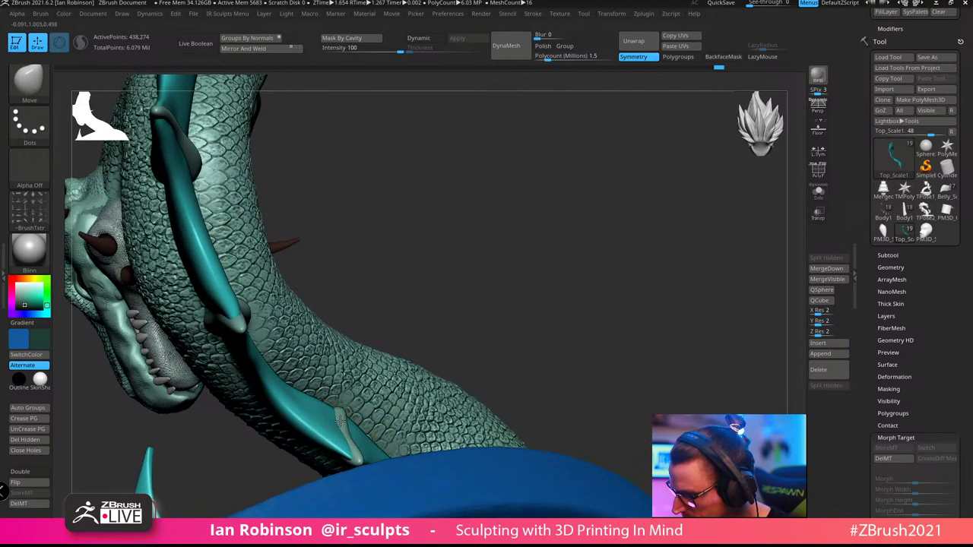
drag(346, 443, 391, 300)
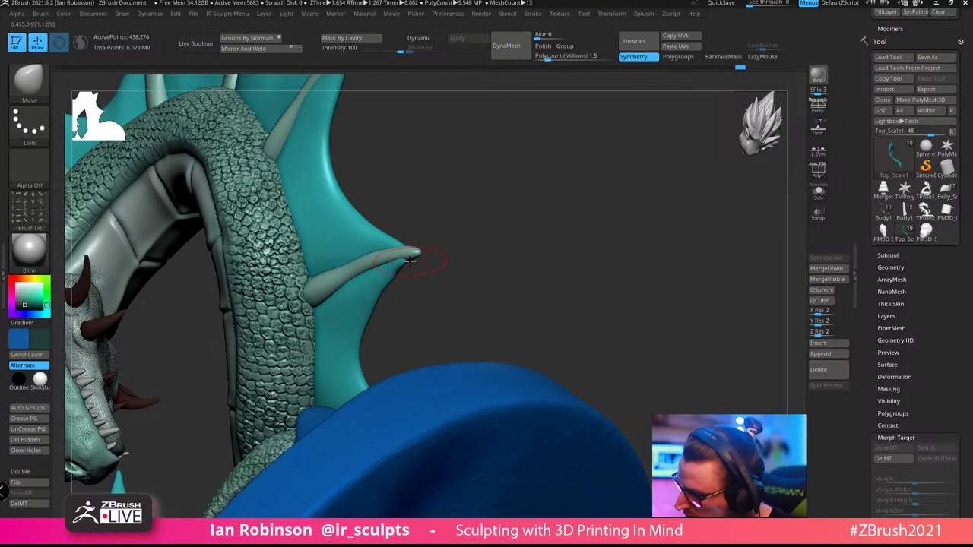
mouse_move(473, 241)
mouse_down()
mouse_move(543, 217)
mouse_move(400, 259)
mouse_move(595, 206)
mouse_move(630, 235)
mouse_move(598, 215)
mouse_move(632, 252)
mouse_move(629, 229)
mouse_move(656, 213)
mouse_up()
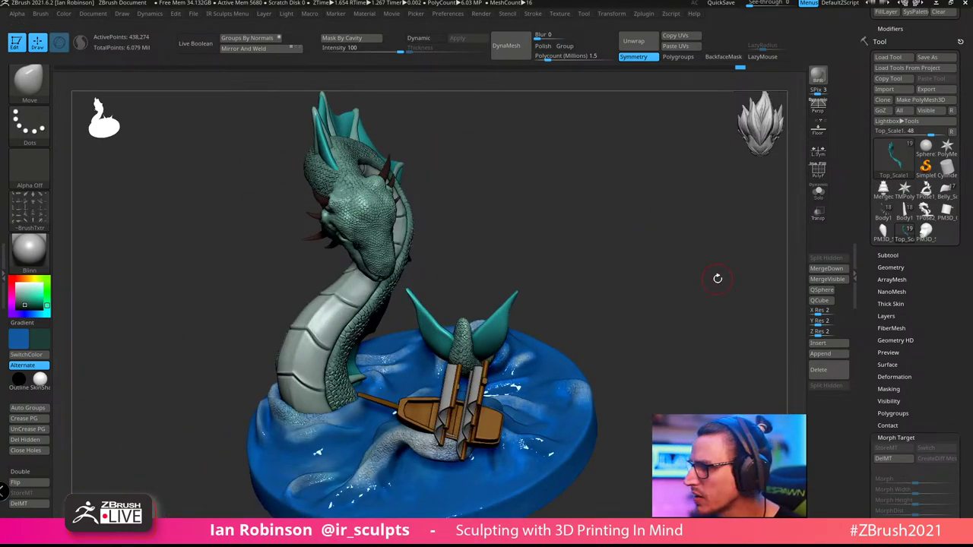
Switch to the 28 DragRect brush for stamping striations on the back fin
mouse_move(718, 278)
mouse_down()
mouse_move(580, 182)
mouse_move(619, 191)
mouse_move(586, 293)
mouse_move(525, 161)
mouse_move(502, 179)
mouse_up()
key(b)
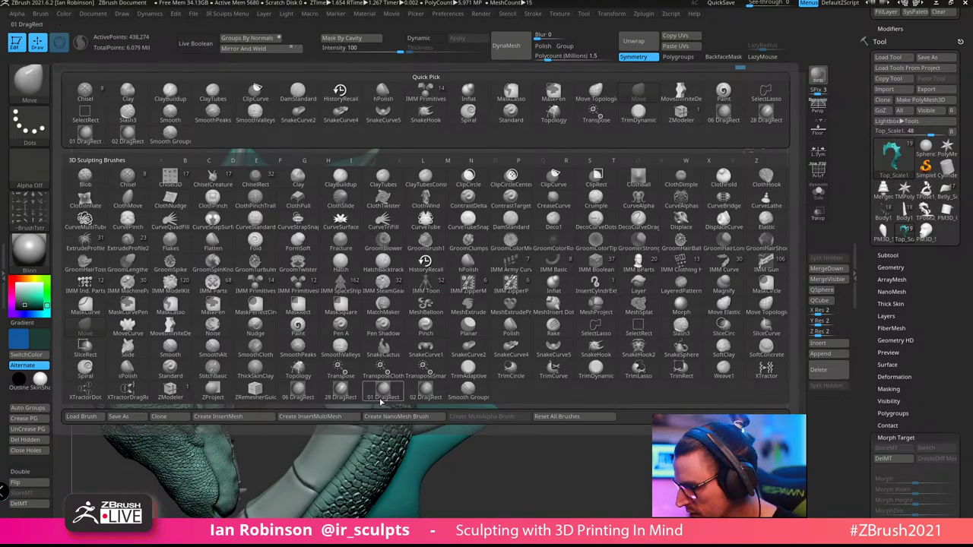
click(342, 392)
Try stamping striations across the upper panels of the back fin with the 28 DragRect brush
mouse_move(628, 259)
mouse_down()
mouse_move(617, 239)
mouse_move(620, 288)
mouse_up()
mouse_move(374, 292)
mouse_down()
mouse_move(420, 310)
mouse_move(436, 219)
mouse_move(416, 192)
mouse_move(422, 181)
mouse_move(563, 206)
mouse_move(601, 203)
mouse_move(632, 250)
mouse_move(602, 245)
mouse_up()
drag(513, 213, 565, 245)
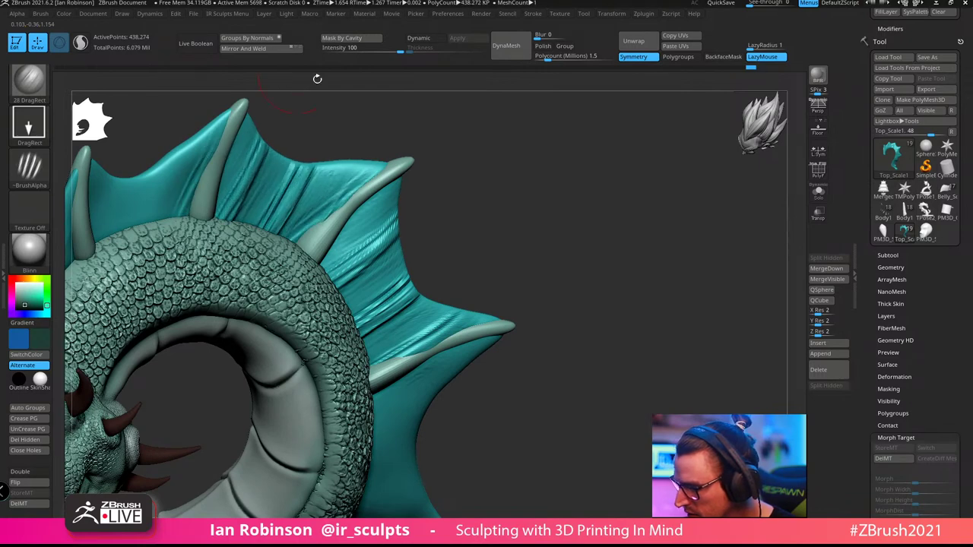
mouse_move(530, 157)
mouse_down()
mouse_move(580, 181)
mouse_move(566, 180)
mouse_up()
drag(207, 221, 184, 121)
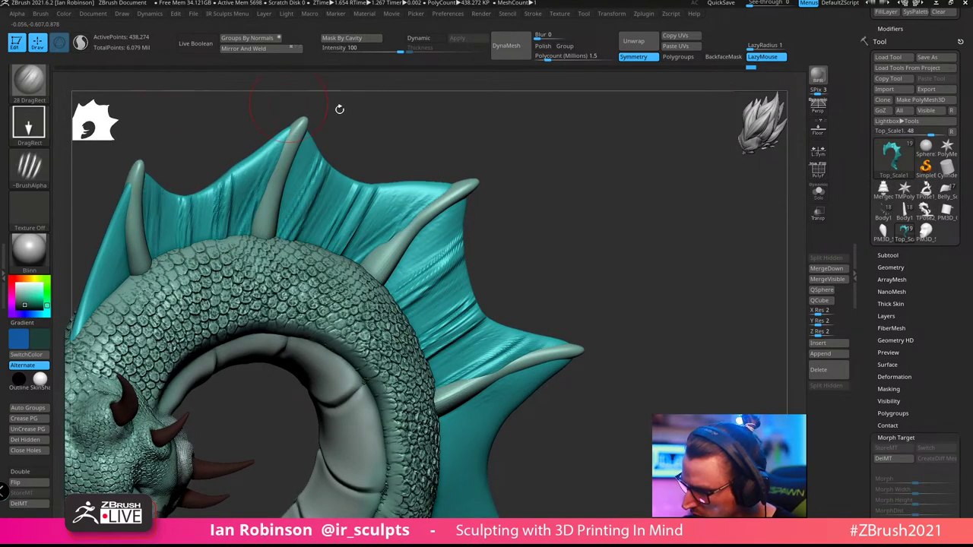
Undo the striation stamps, turn on backface masking and subdivide the back fin once more
drag(340, 110, 579, 140)
key(ctrl+d)
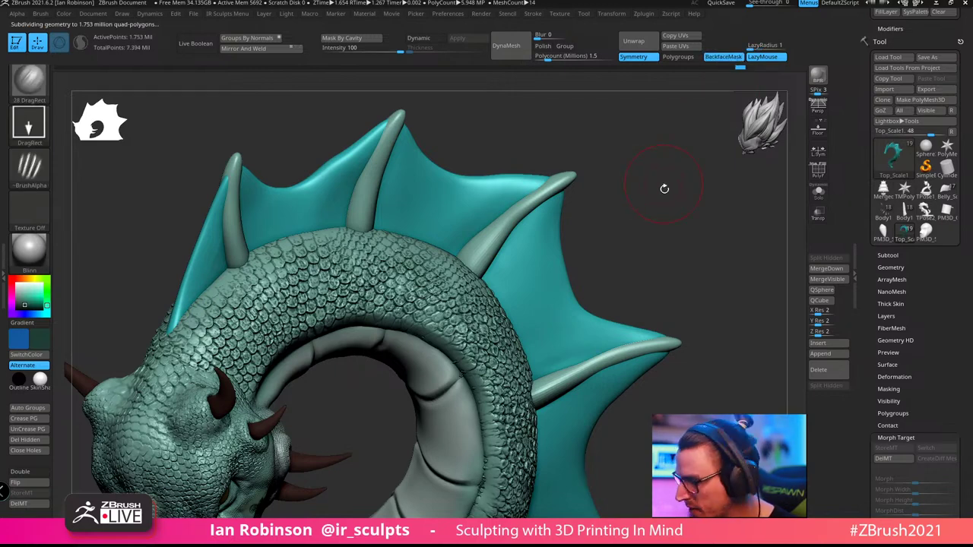
alt+drag(629, 196, 579, 202)
Stamp striations onto the back fin panels along the top of the neck arch
mouse_move(246, 217)
mouse_down()
mouse_move(228, 131)
mouse_move(207, 128)
mouse_move(198, 113)
mouse_up()
drag(163, 278, 115, 164)
drag(495, 131, 511, 112)
drag(355, 206, 335, 81)
Stamp striations along the back fin panels between the spines behind the neck curve
alt+drag(478, 94, 455, 54)
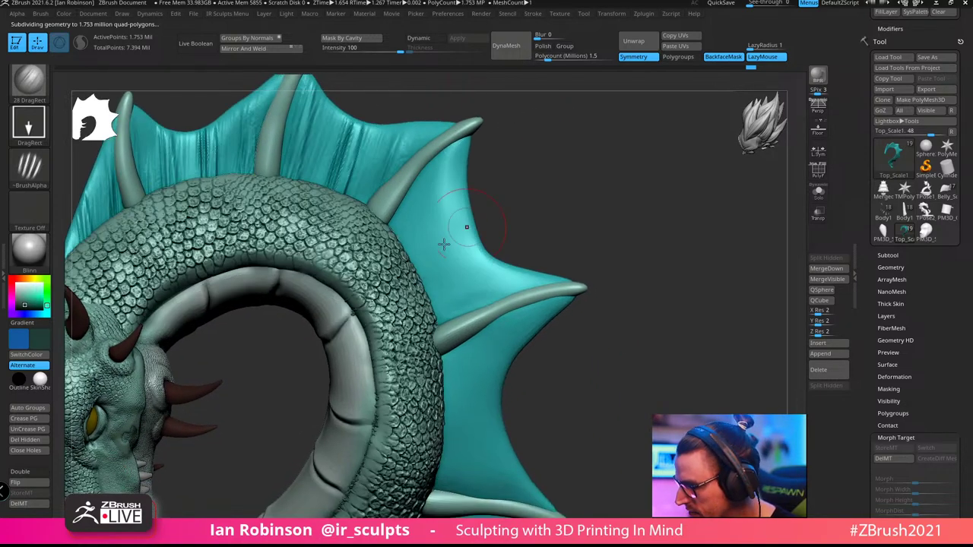
drag(444, 244, 485, 157)
drag(427, 202, 445, 102)
alt+drag(568, 315, 541, 224)
drag(434, 330, 501, 294)
drag(446, 255, 509, 176)
Continue the striation stamps down the lower back fin panels toward the tail and water
alt+drag(644, 216, 592, 199)
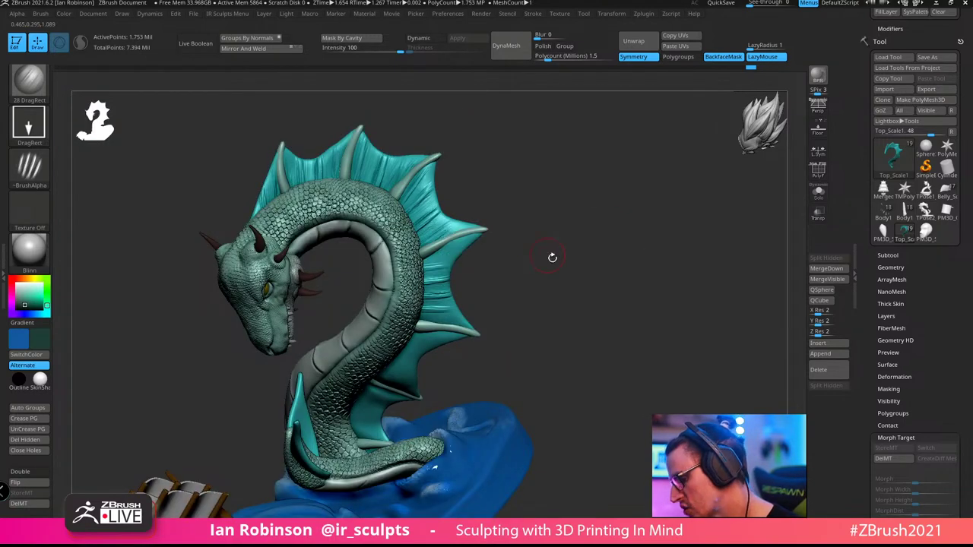
alt+drag(567, 269, 461, 287)
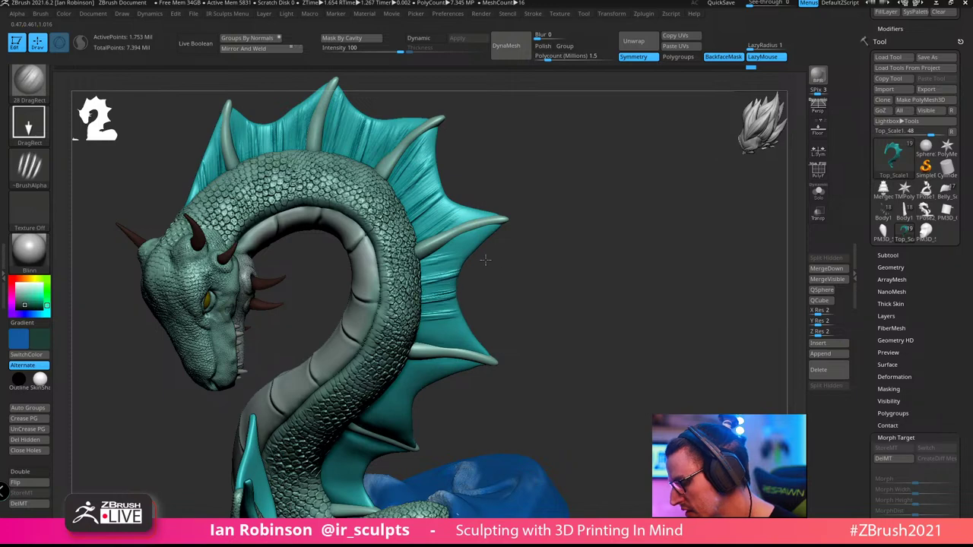
drag(496, 235, 505, 208)
alt+drag(561, 269, 527, 214)
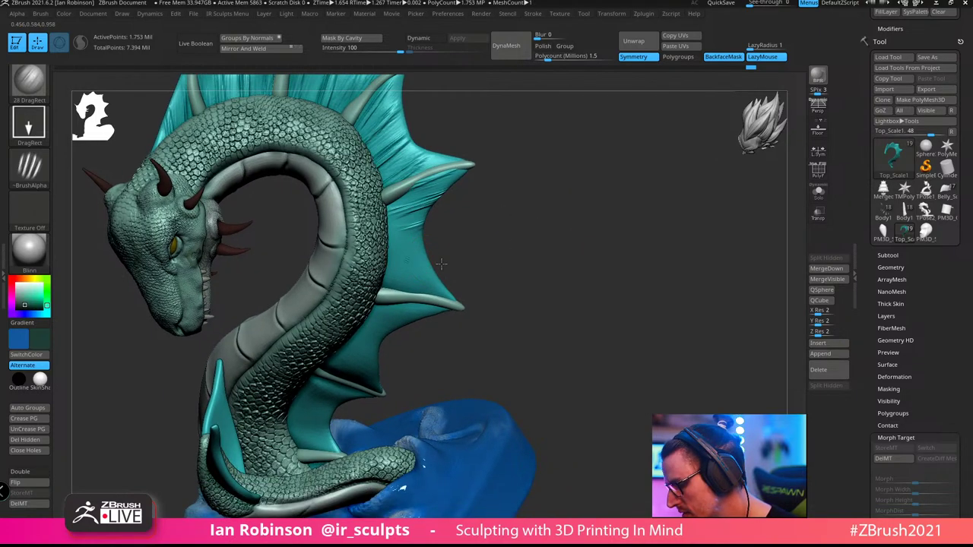
mouse_move(411, 260)
mouse_down()
mouse_move(476, 250)
mouse_move(471, 239)
mouse_move(506, 198)
mouse_move(647, 233)
mouse_move(614, 230)
mouse_move(623, 263)
mouse_move(601, 256)
mouse_move(607, 298)
mouse_up()
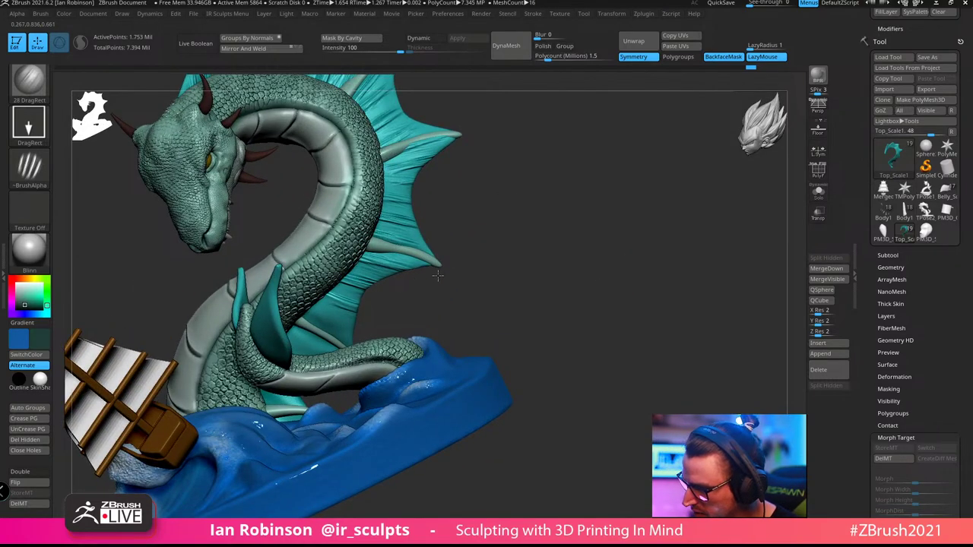
drag(413, 284, 393, 302)
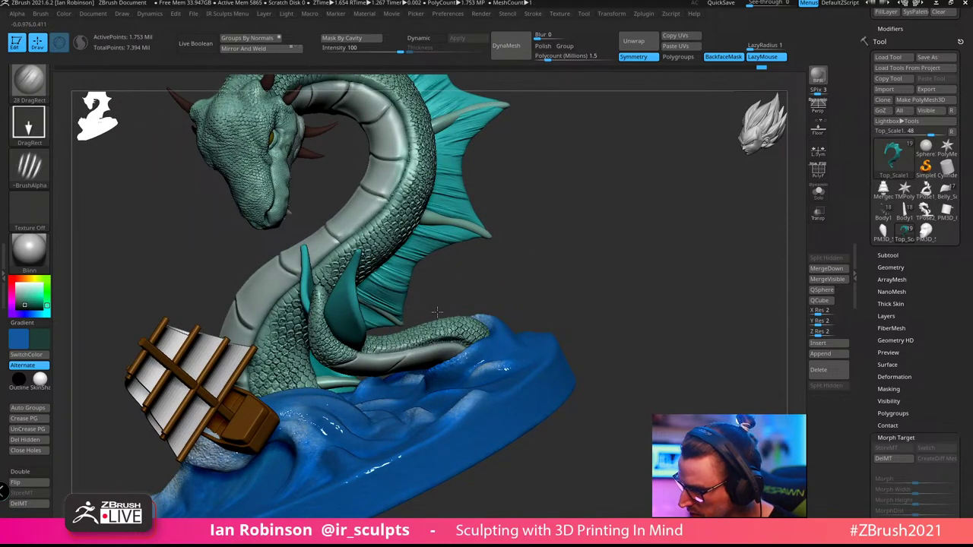
Stamp striations onto the lower back fin panels on the opposite side, working from the water up behind the neck curve
mouse_move(520, 276)
mouse_down()
mouse_move(354, 331)
mouse_move(395, 338)
mouse_move(362, 348)
mouse_up()
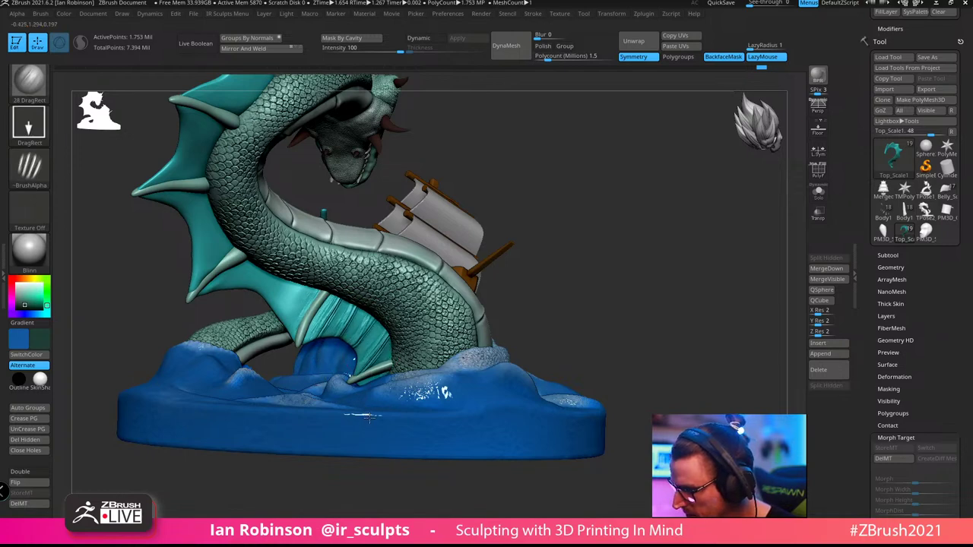
drag(577, 260, 598, 249)
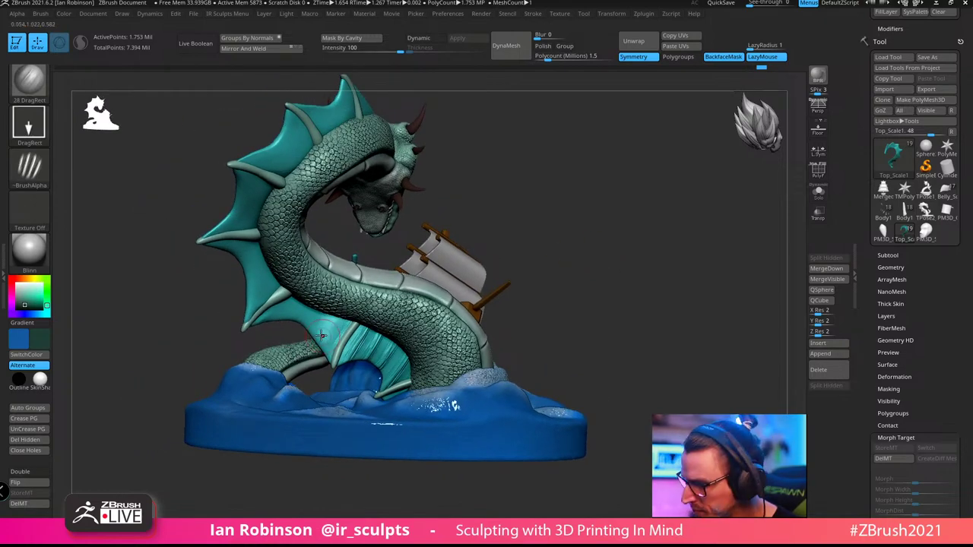
mouse_move(584, 210)
mouse_down()
mouse_move(556, 200)
mouse_move(544, 163)
mouse_up()
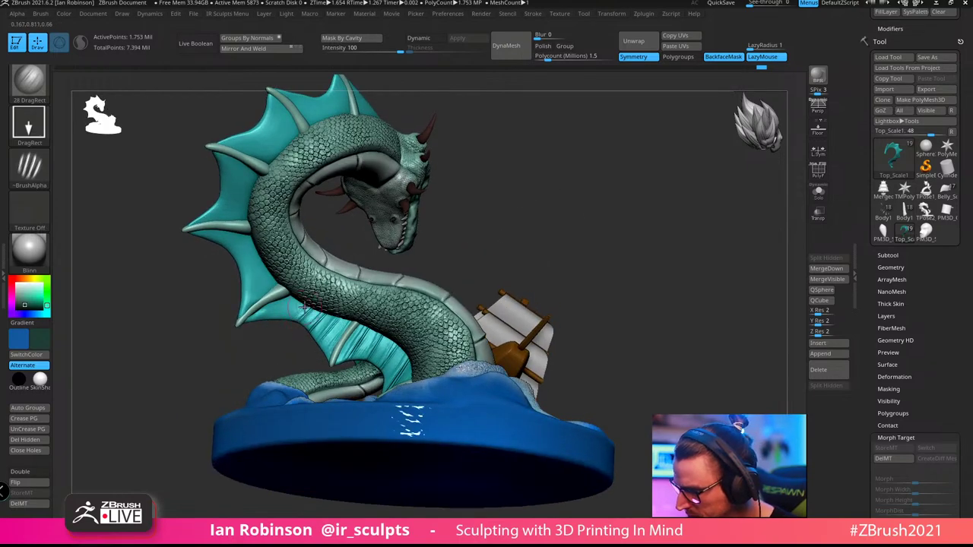
drag(300, 318, 263, 289)
mouse_move(508, 210)
mouse_down()
mouse_move(521, 236)
mouse_move(548, 242)
mouse_up()
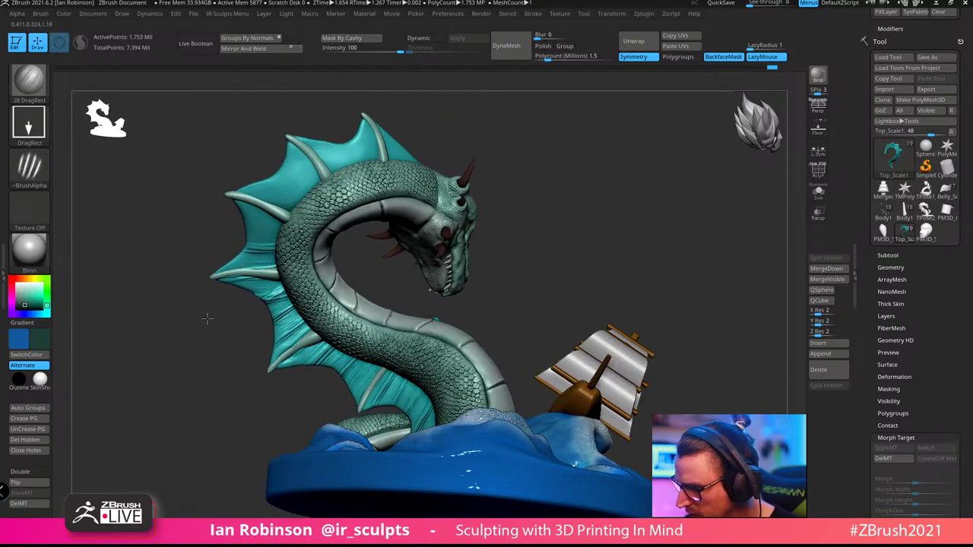
Stamp striations onto the remaining upper back fin panels on that side, up to the top of the neck arch
drag(266, 297, 257, 259)
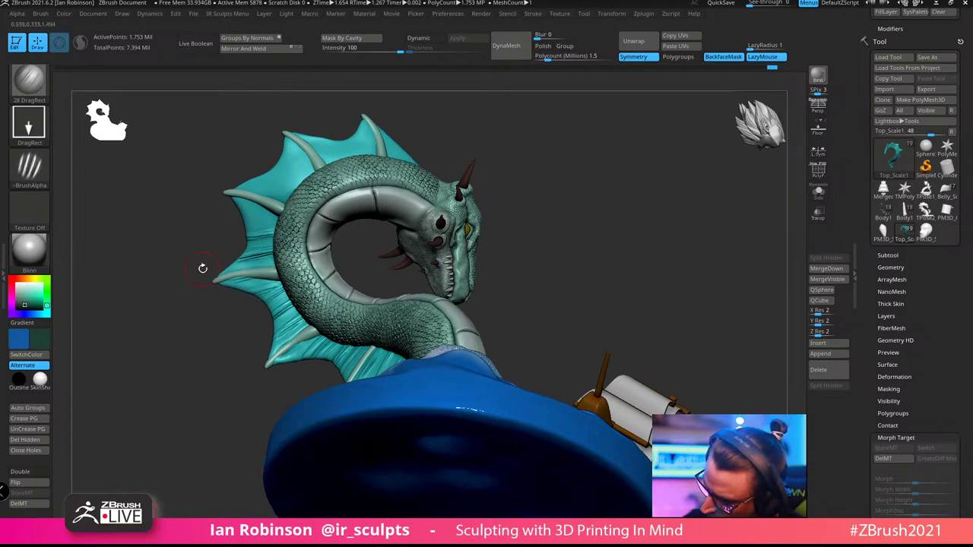
alt+drag(584, 180, 618, 252)
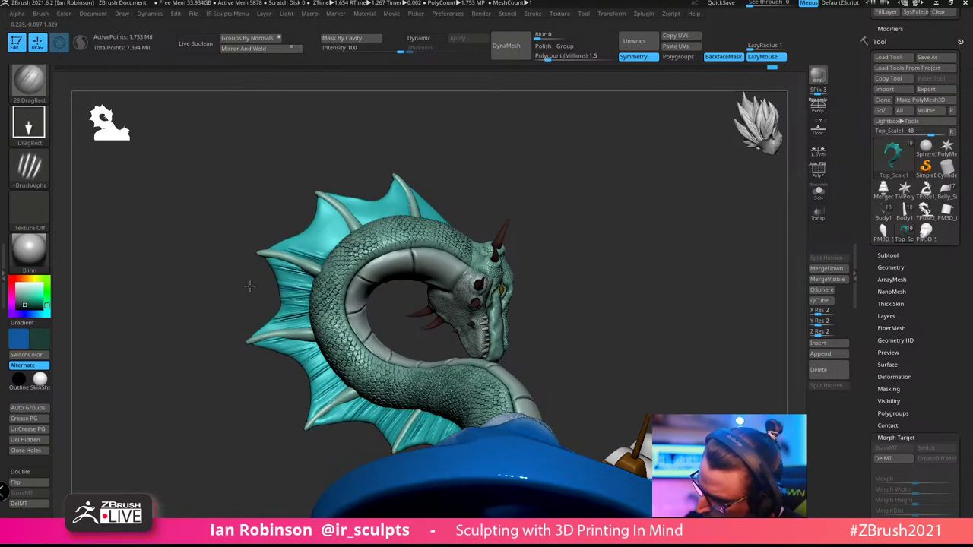
drag(339, 229, 279, 227)
drag(372, 156, 454, 170)
drag(343, 184, 395, 253)
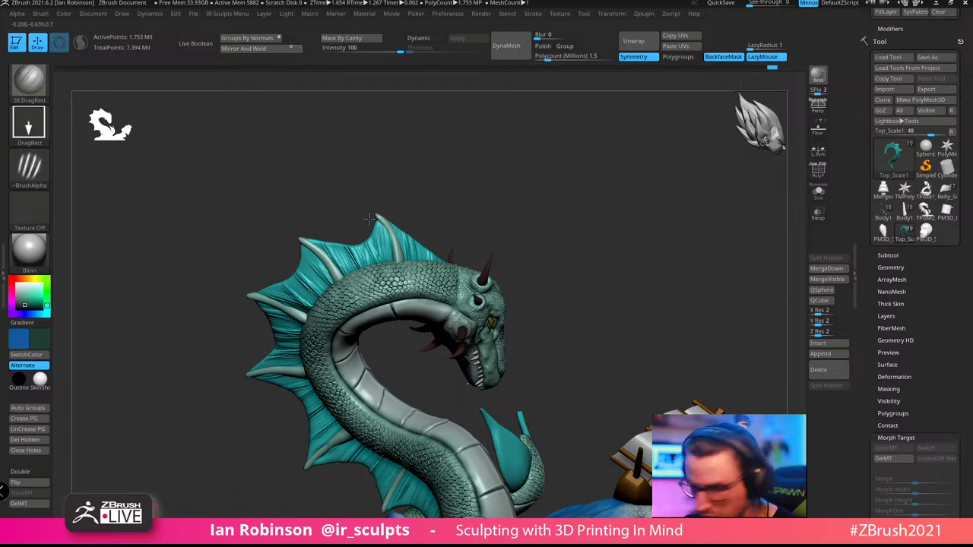
Choose SmoothPeaks as the sculpting smoothing brush and bring up its quick settings
drag(370, 219, 585, 175)
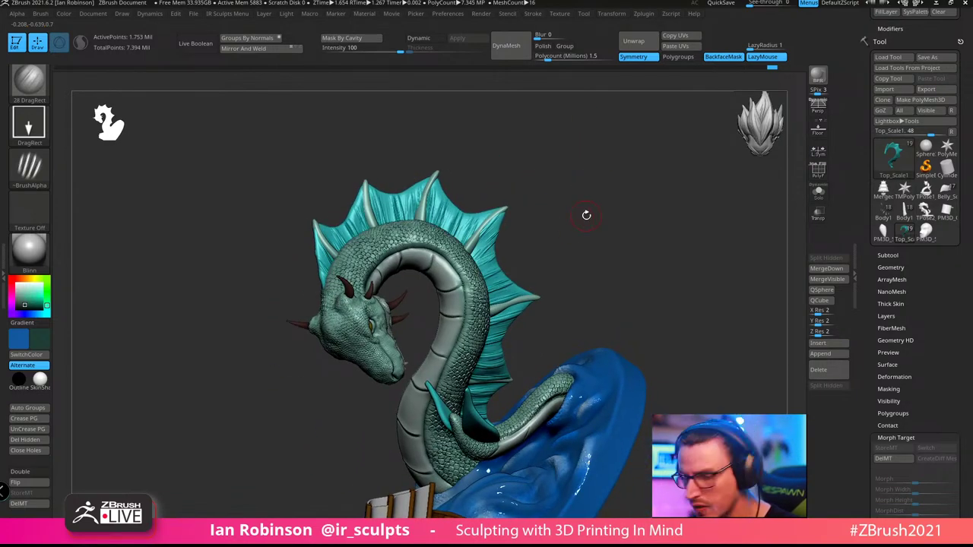
key(b)
key(s)
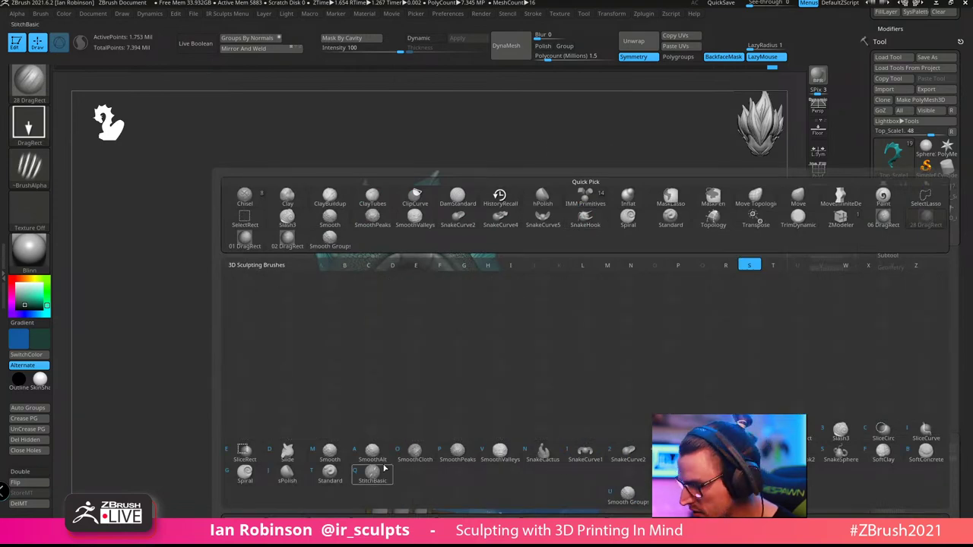
click(484, 459)
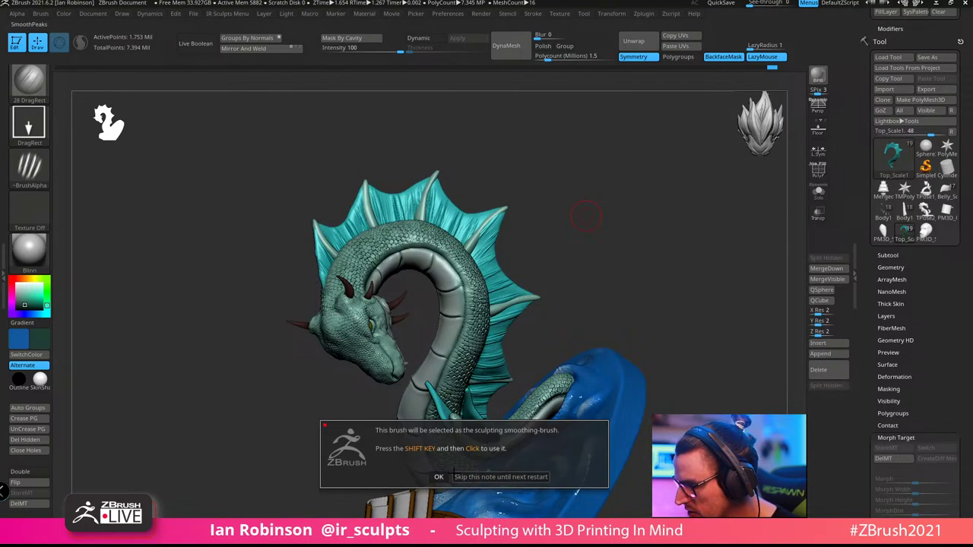
click(438, 477)
drag(524, 238, 543, 217)
key(space)
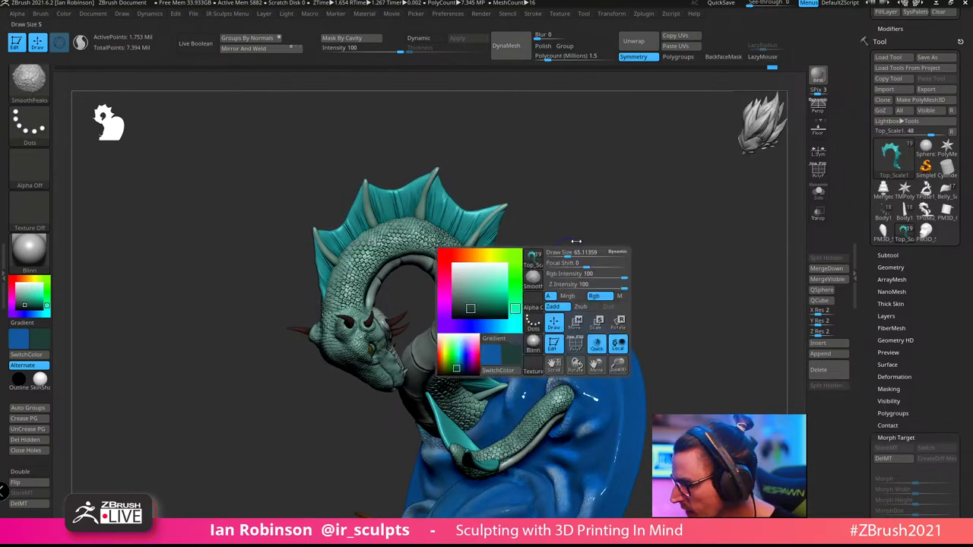
key(ctrl+shift)
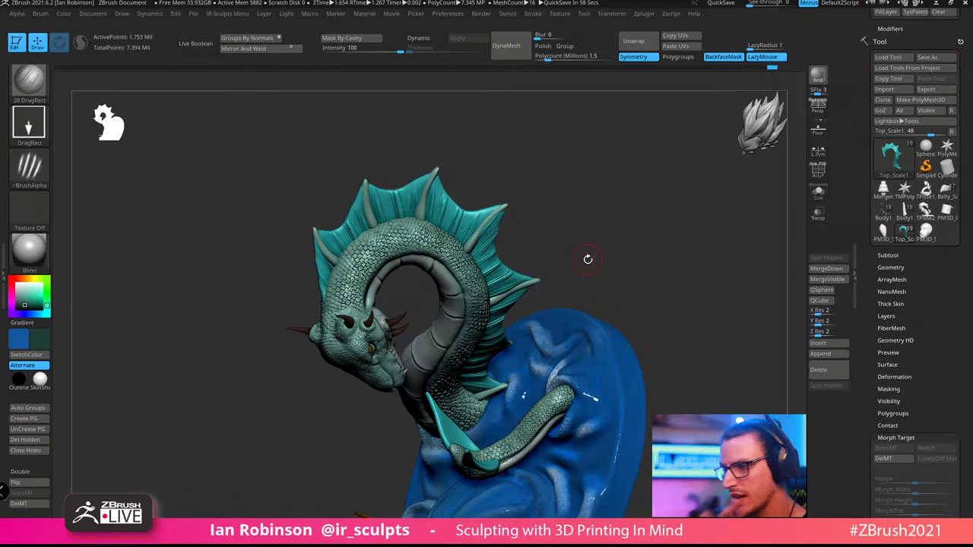
Turn off the Rgb channel for the SmoothPeaks brush and adjust its Z intensity
mouse_move(545, 190)
mouse_down()
mouse_move(573, 156)
mouse_move(608, 209)
mouse_move(567, 170)
mouse_up()
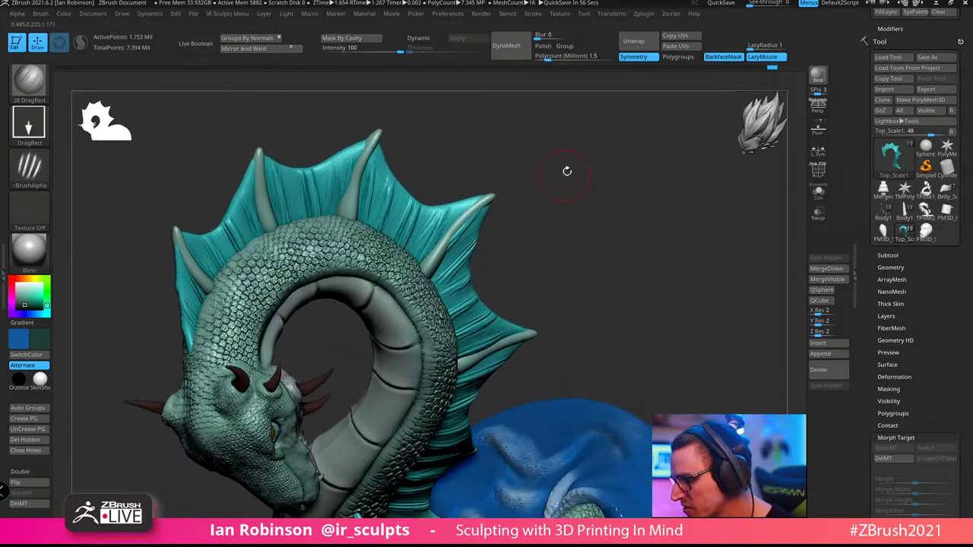
key(s)
key(space)
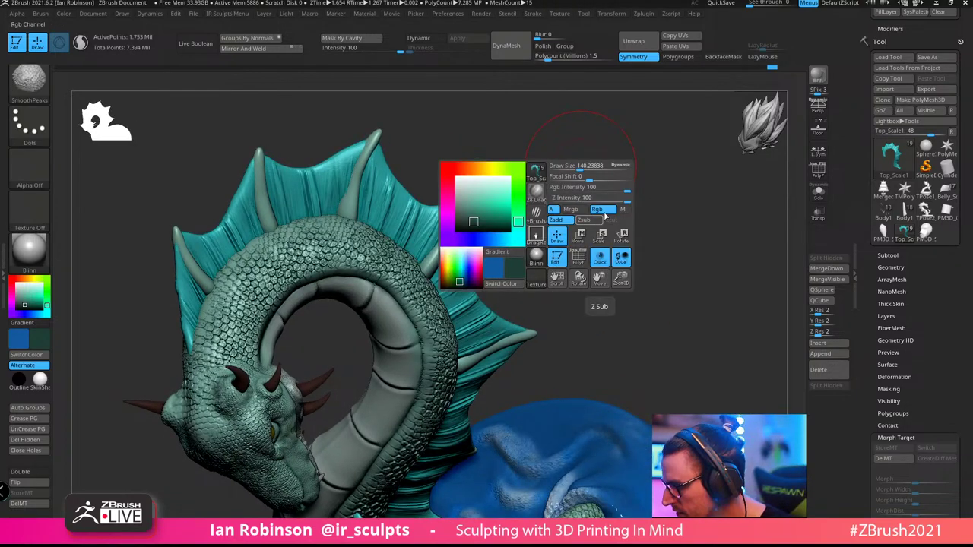
key(shift+space)
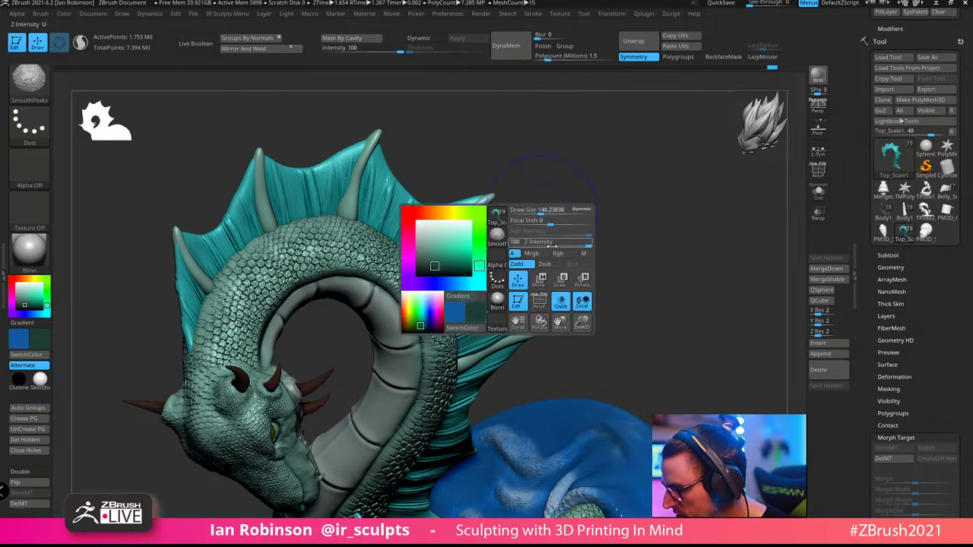
click(553, 245)
Smooth the peaks of the striations on the upper back fin panels with backface masking on
drag(669, 205, 597, 204)
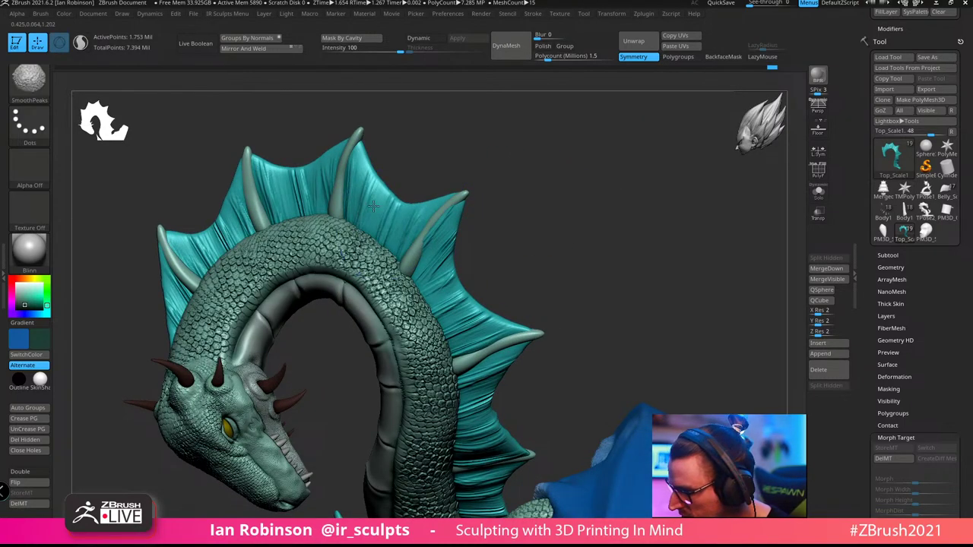
drag(663, 150, 608, 158)
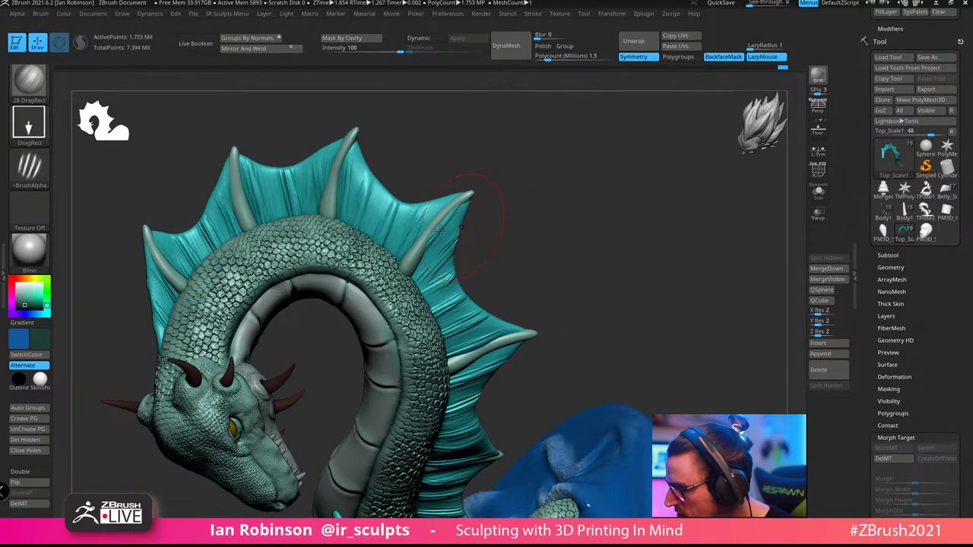
key(shift)
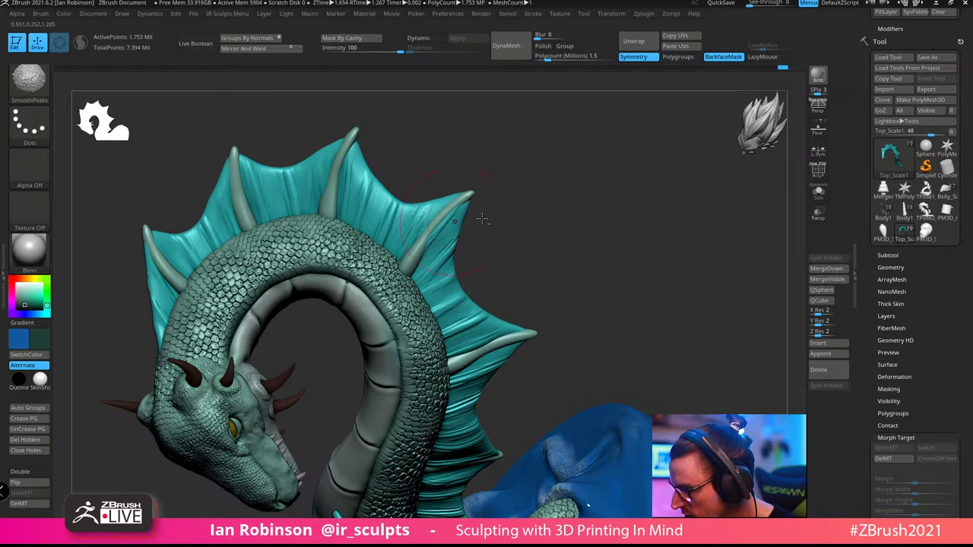
drag(483, 219, 464, 259)
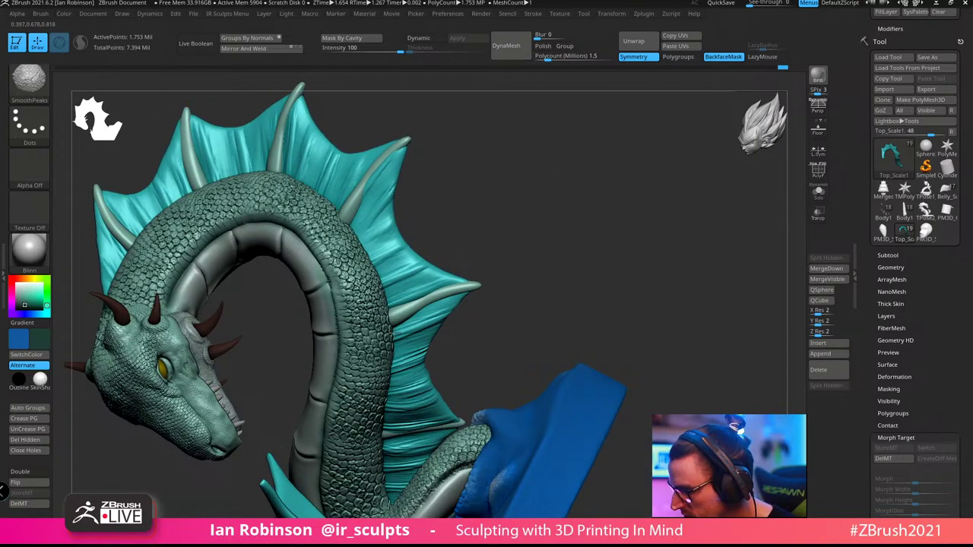
drag(515, 242, 535, 227)
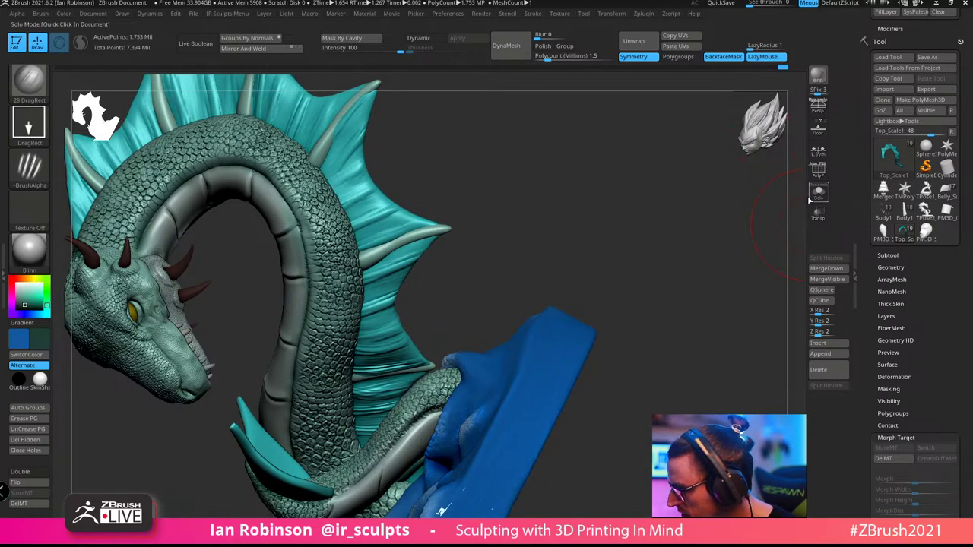
Isolate the back fin, smooth the striation peaks along both sides of its membrane, and show the full model again
click(819, 192)
drag(680, 219, 614, 232)
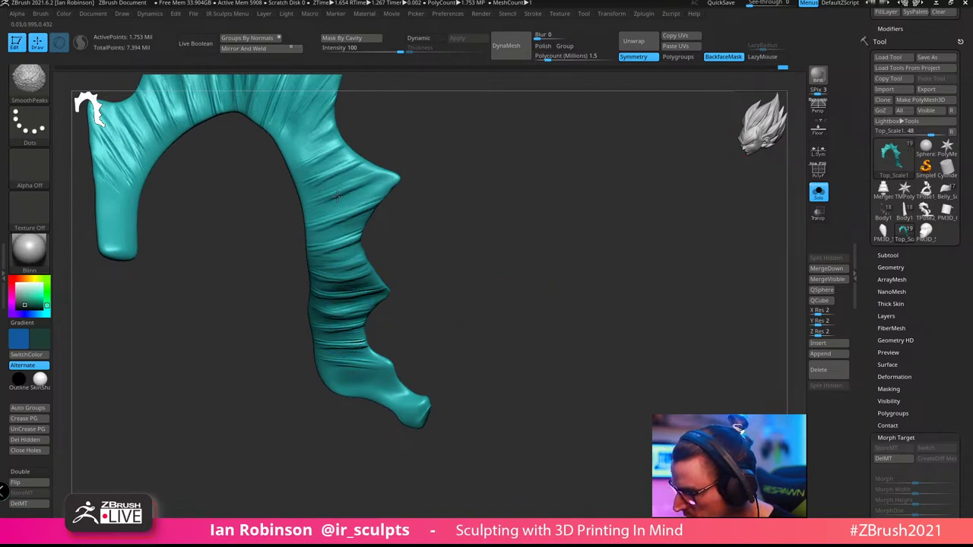
shift+drag(336, 196, 365, 190)
drag(555, 251, 449, 255)
drag(271, 205, 289, 231)
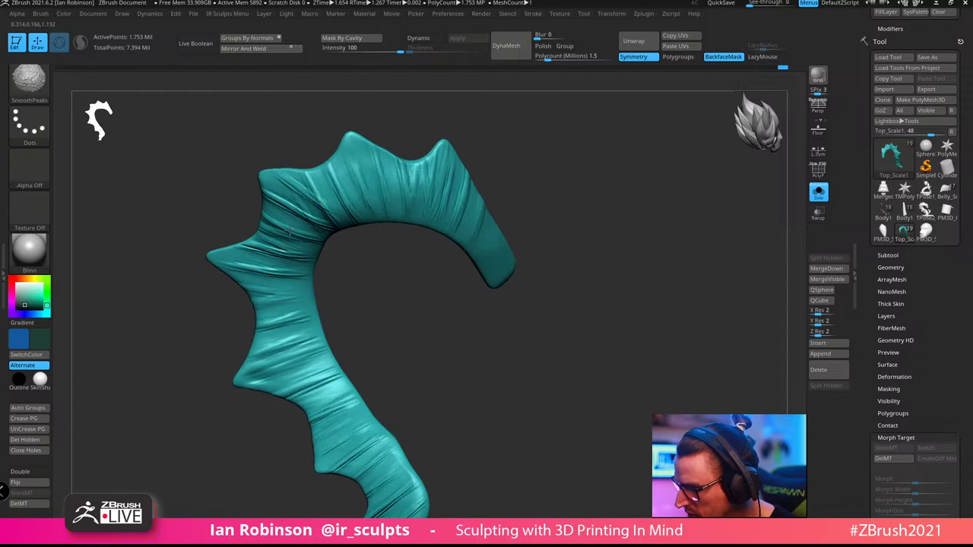
click(818, 192)
Soften the remaining striation peaks on the back fin panels around the top and front of the neck arch
key(shift)
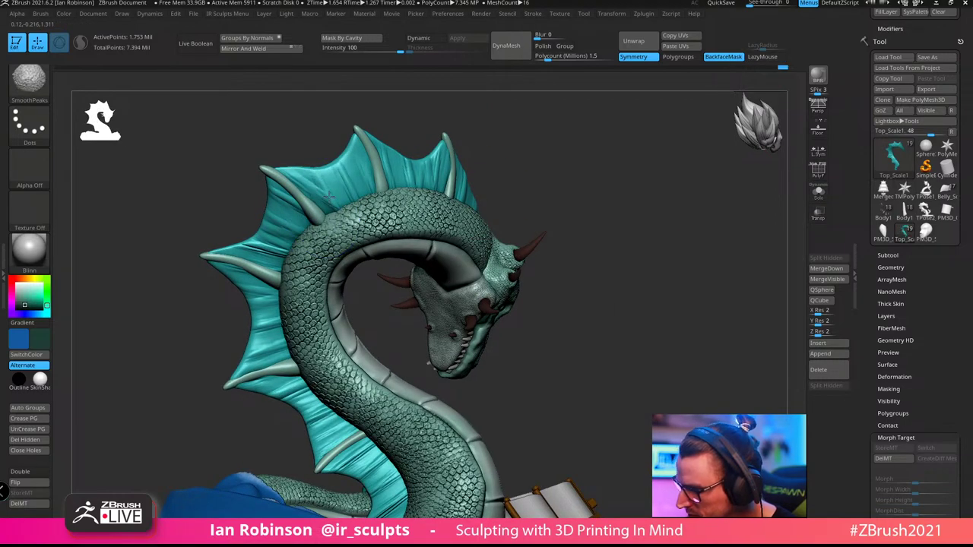
drag(344, 186, 288, 196)
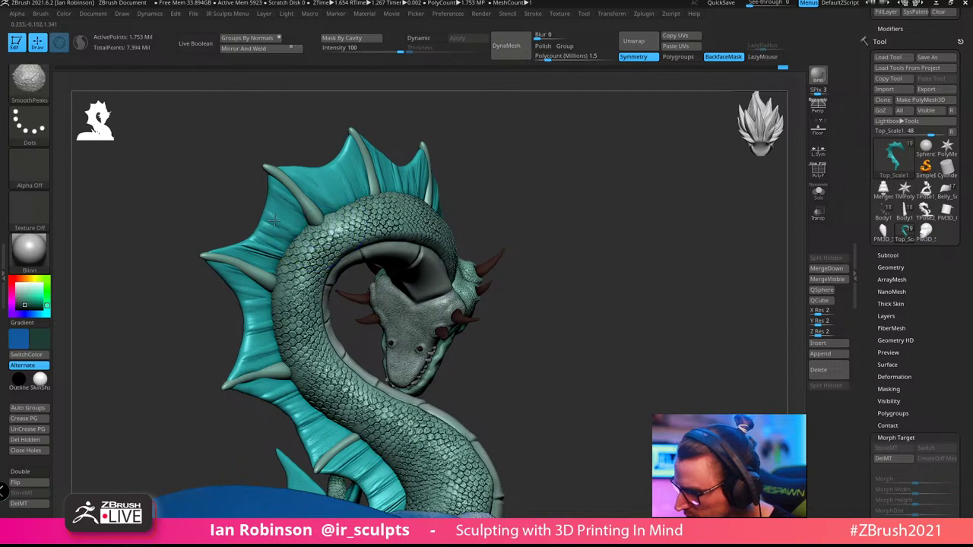
mouse_move(532, 186)
mouse_down()
mouse_move(609, 172)
mouse_move(512, 236)
mouse_up()
shift+drag(358, 251, 380, 239)
mouse_move(480, 205)
mouse_down()
mouse_move(504, 226)
mouse_move(405, 251)
mouse_up()
key(shift)
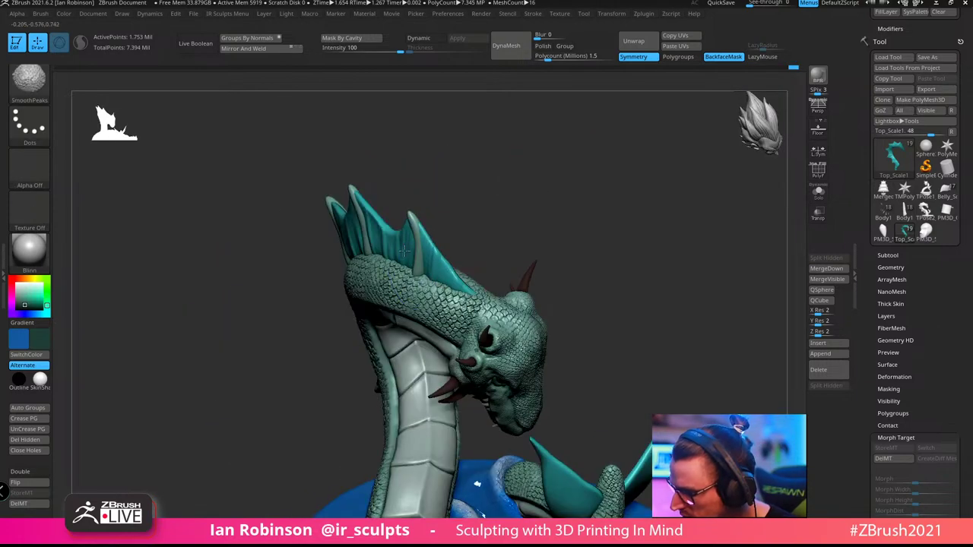
Select the subtool with the tail fin and check its polyframe
mouse_move(529, 185)
mouse_down()
mouse_move(608, 202)
mouse_move(624, 213)
mouse_move(555, 175)
mouse_move(606, 226)
mouse_up()
mouse_move(574, 183)
mouse_down()
mouse_move(585, 196)
mouse_move(588, 187)
mouse_up()
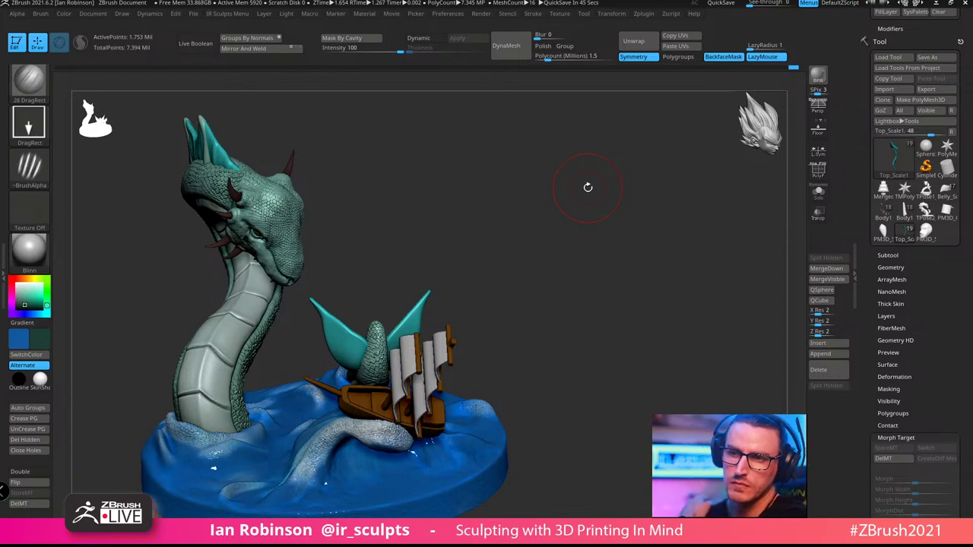
mouse_move(588, 187)
mouse_down()
mouse_move(569, 218)
mouse_move(669, 263)
mouse_move(588, 401)
mouse_move(507, 390)
mouse_up()
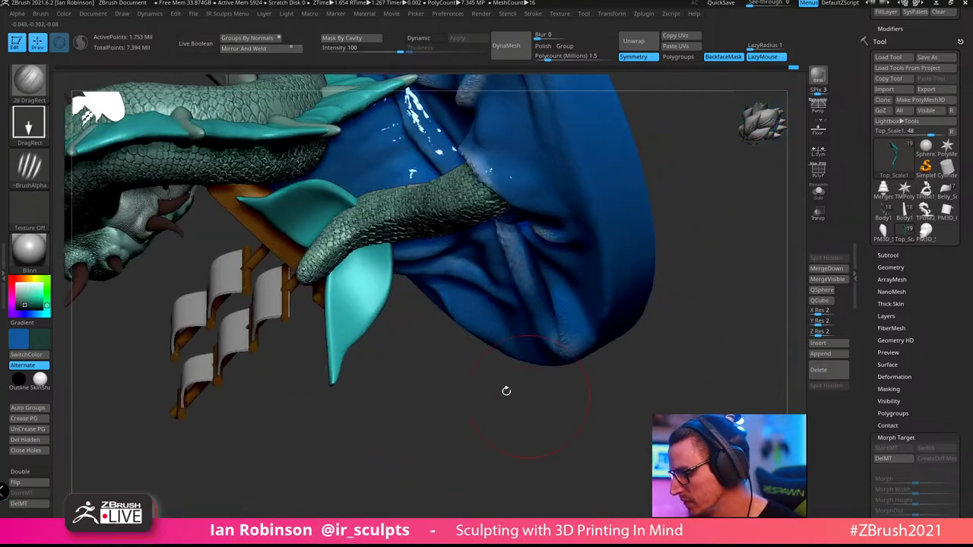
alt+click(361, 289)
key(shift+f)
key(shift+f)
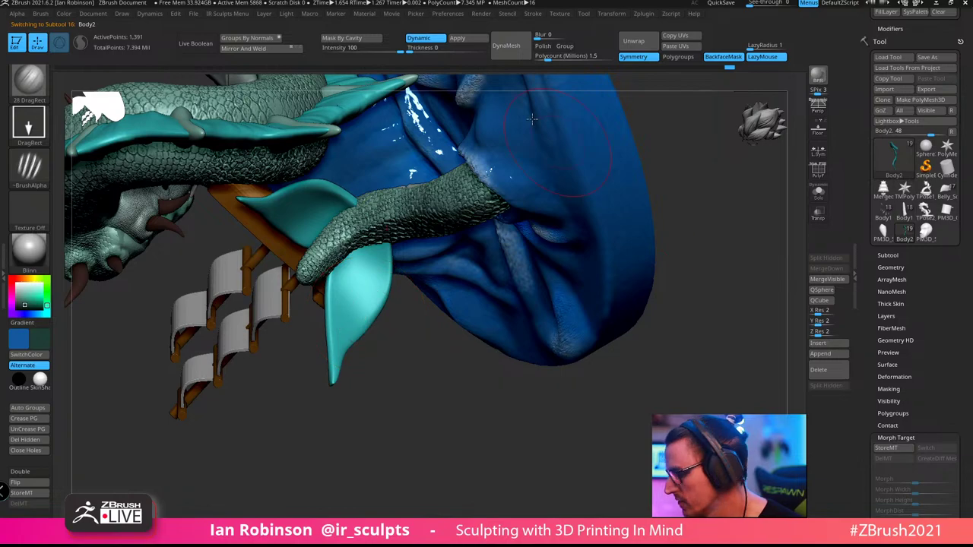